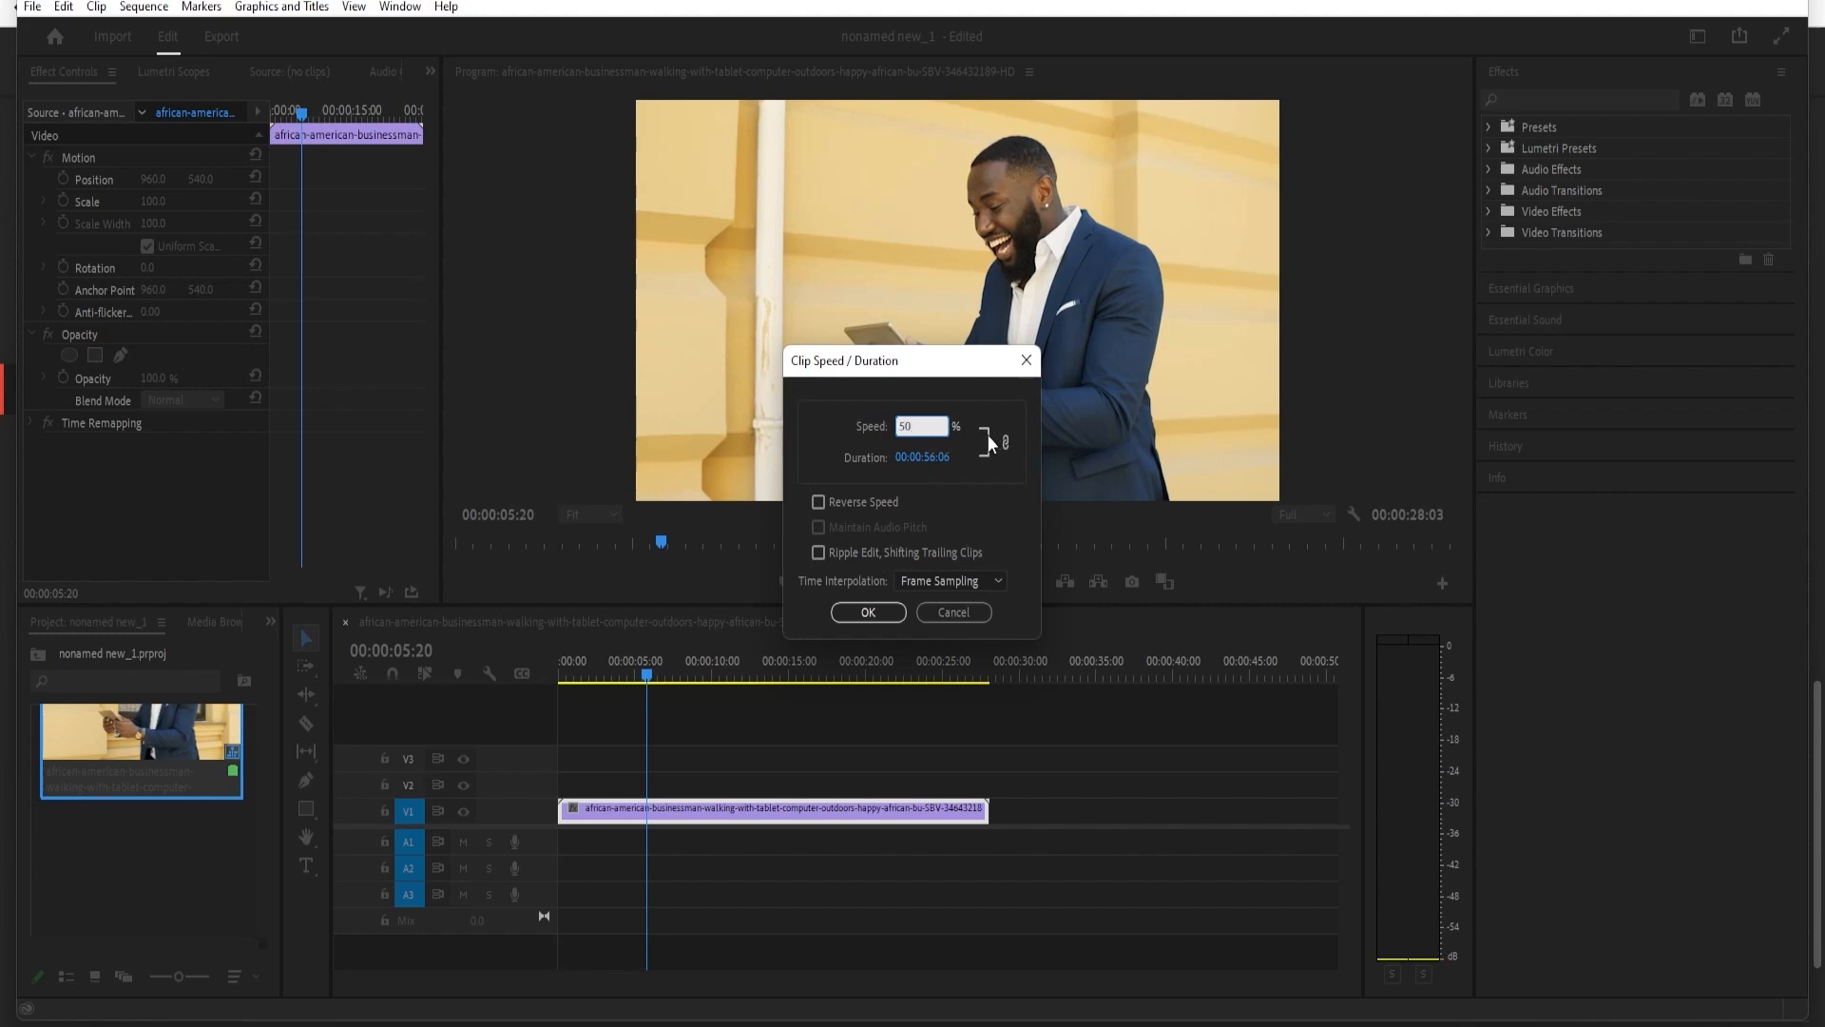
- Apply 50% speed to the businessman clip, fit the longer clip in the timeline view and play it back
{"action": "left_click", "coordinate": [869, 614]}
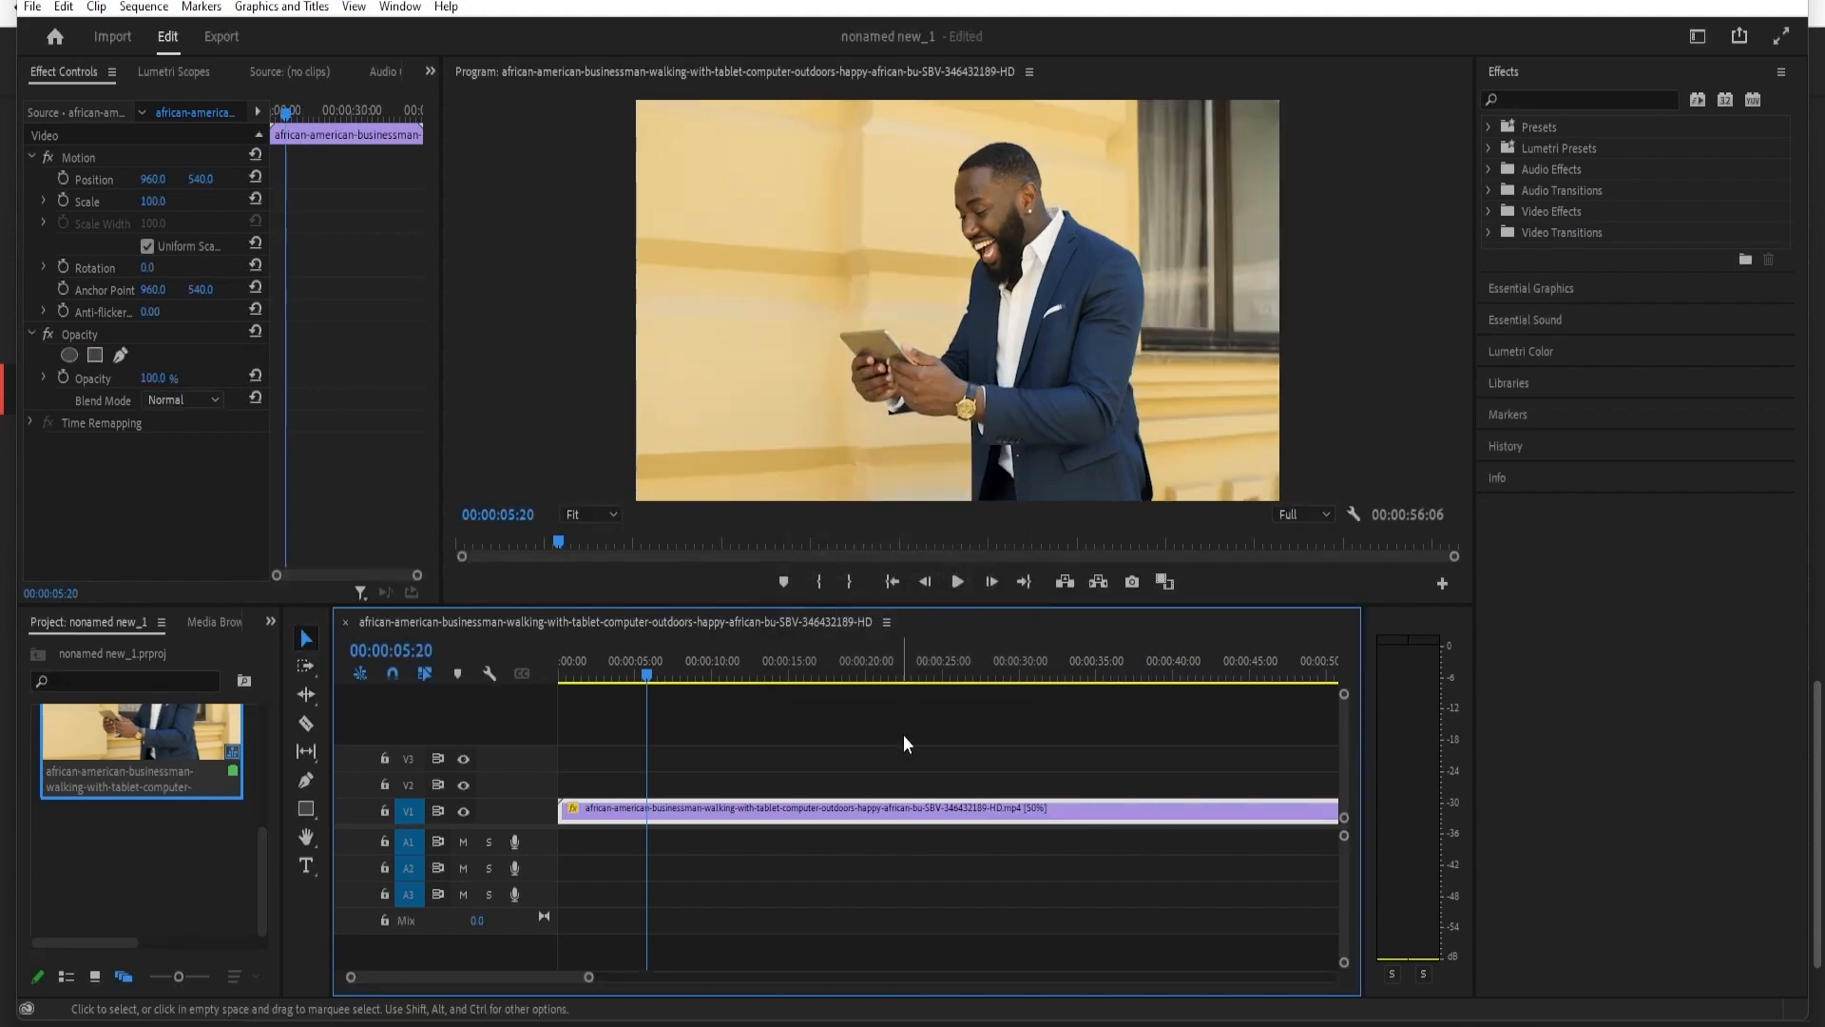
{"action": "left_click_drag", "start_coordinate": [588, 979], "coordinate": [765, 979]}
{"action": "key", "text": "space"}
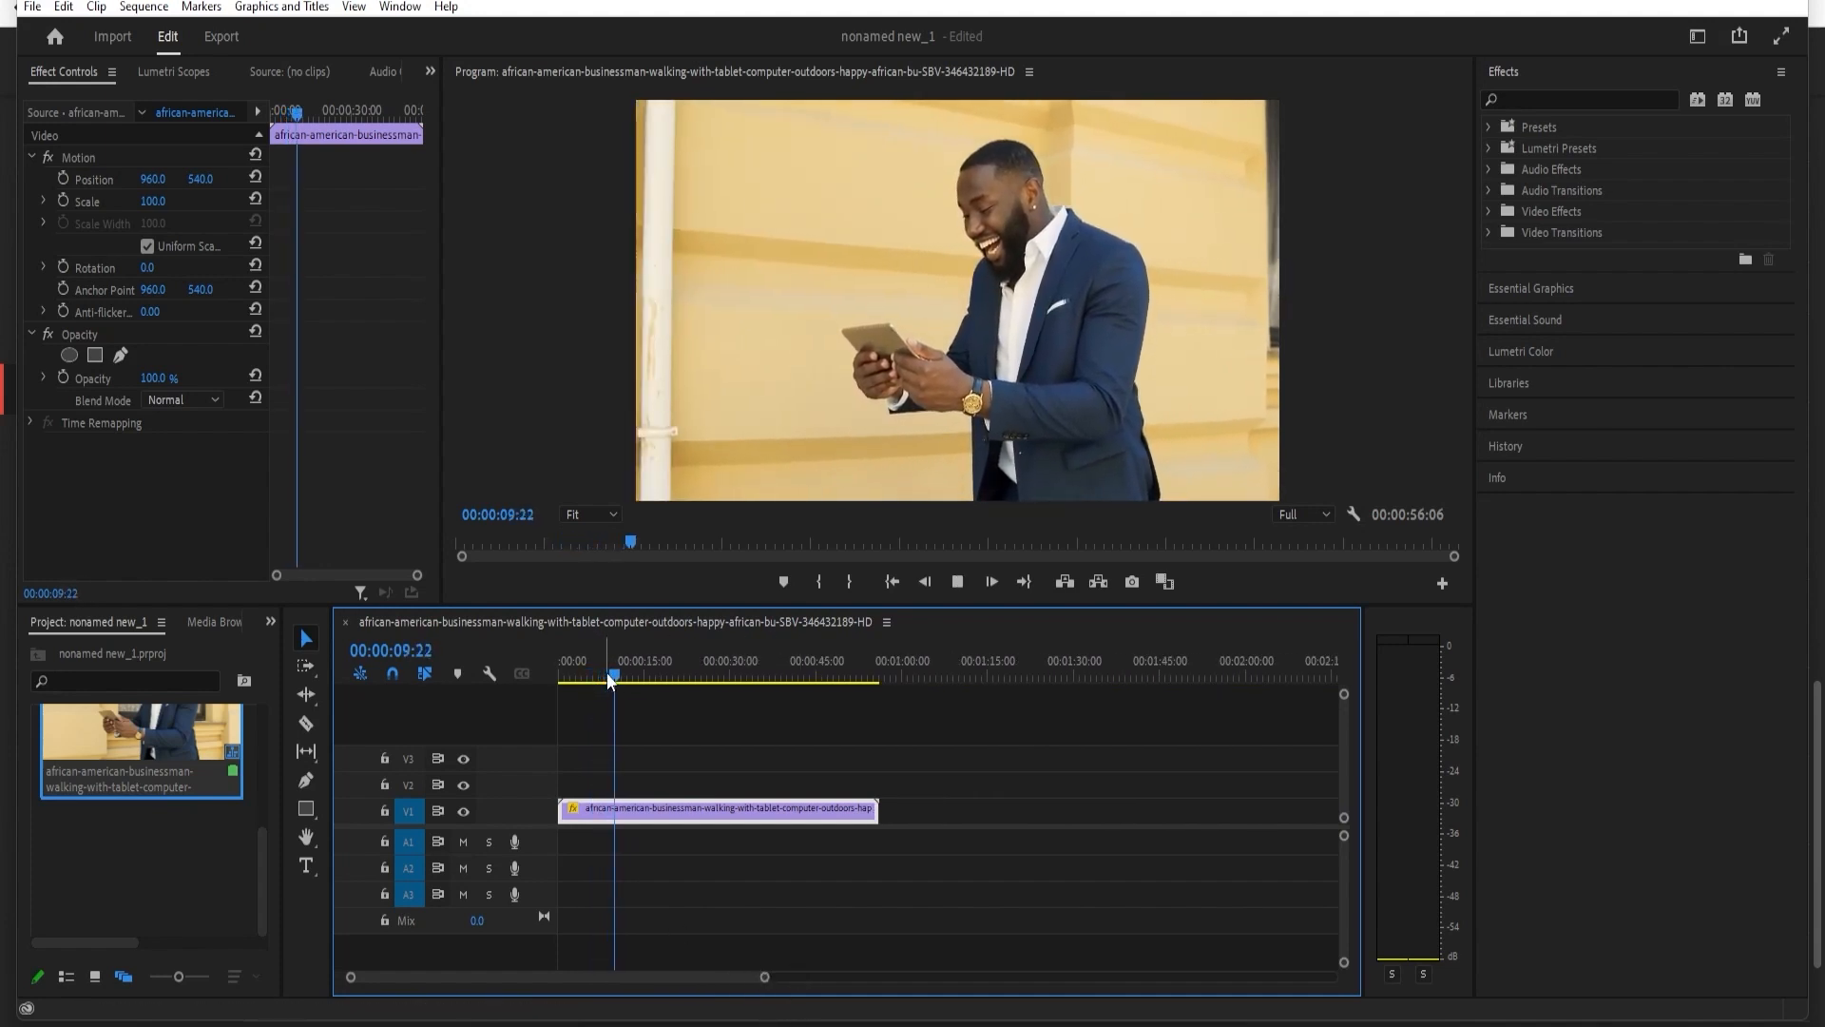
{"action": "mouse_move", "coordinate": [625, 677]}
{"action": "left_mouse_down"}
{"action": "mouse_move", "coordinate": [663, 681]}
{"action": "mouse_move", "coordinate": [625, 690]}
{"action": "left_mouse_up"}
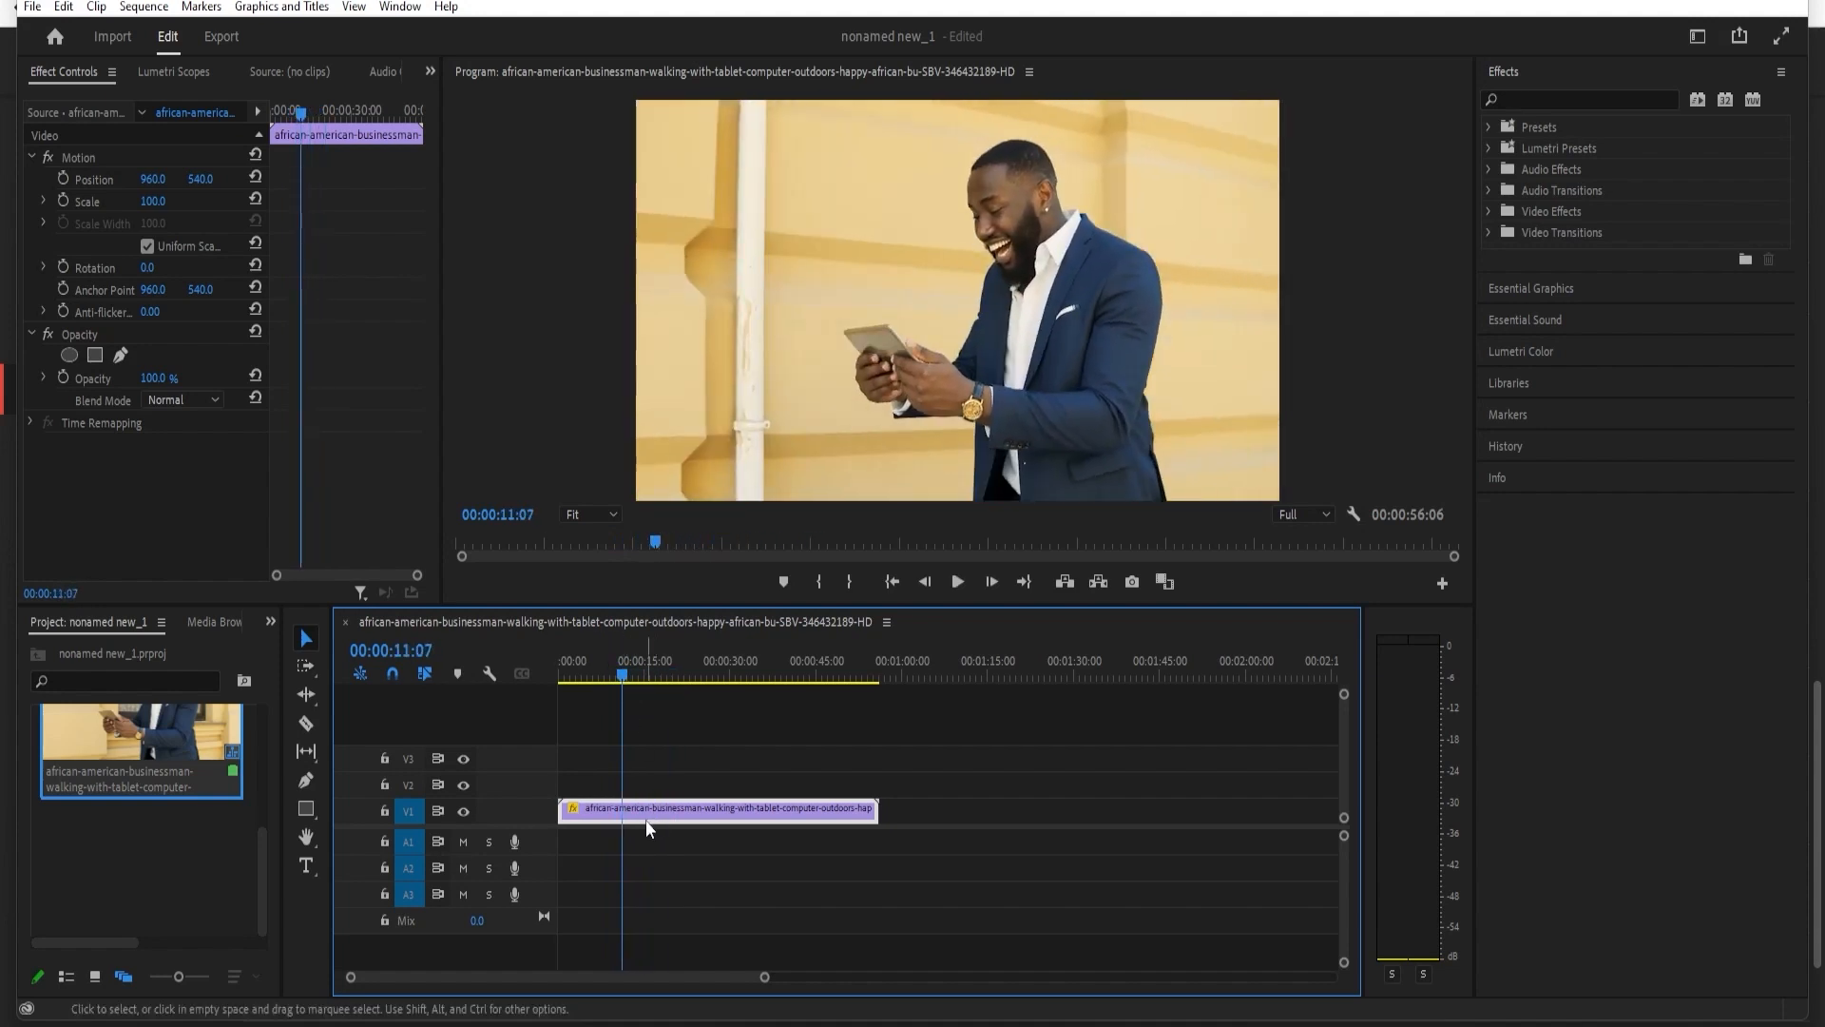
- Set the clip's time interpolation to Optical Flow and preview the slowed footage
{"action": "key", "text": "ctrl+r"}
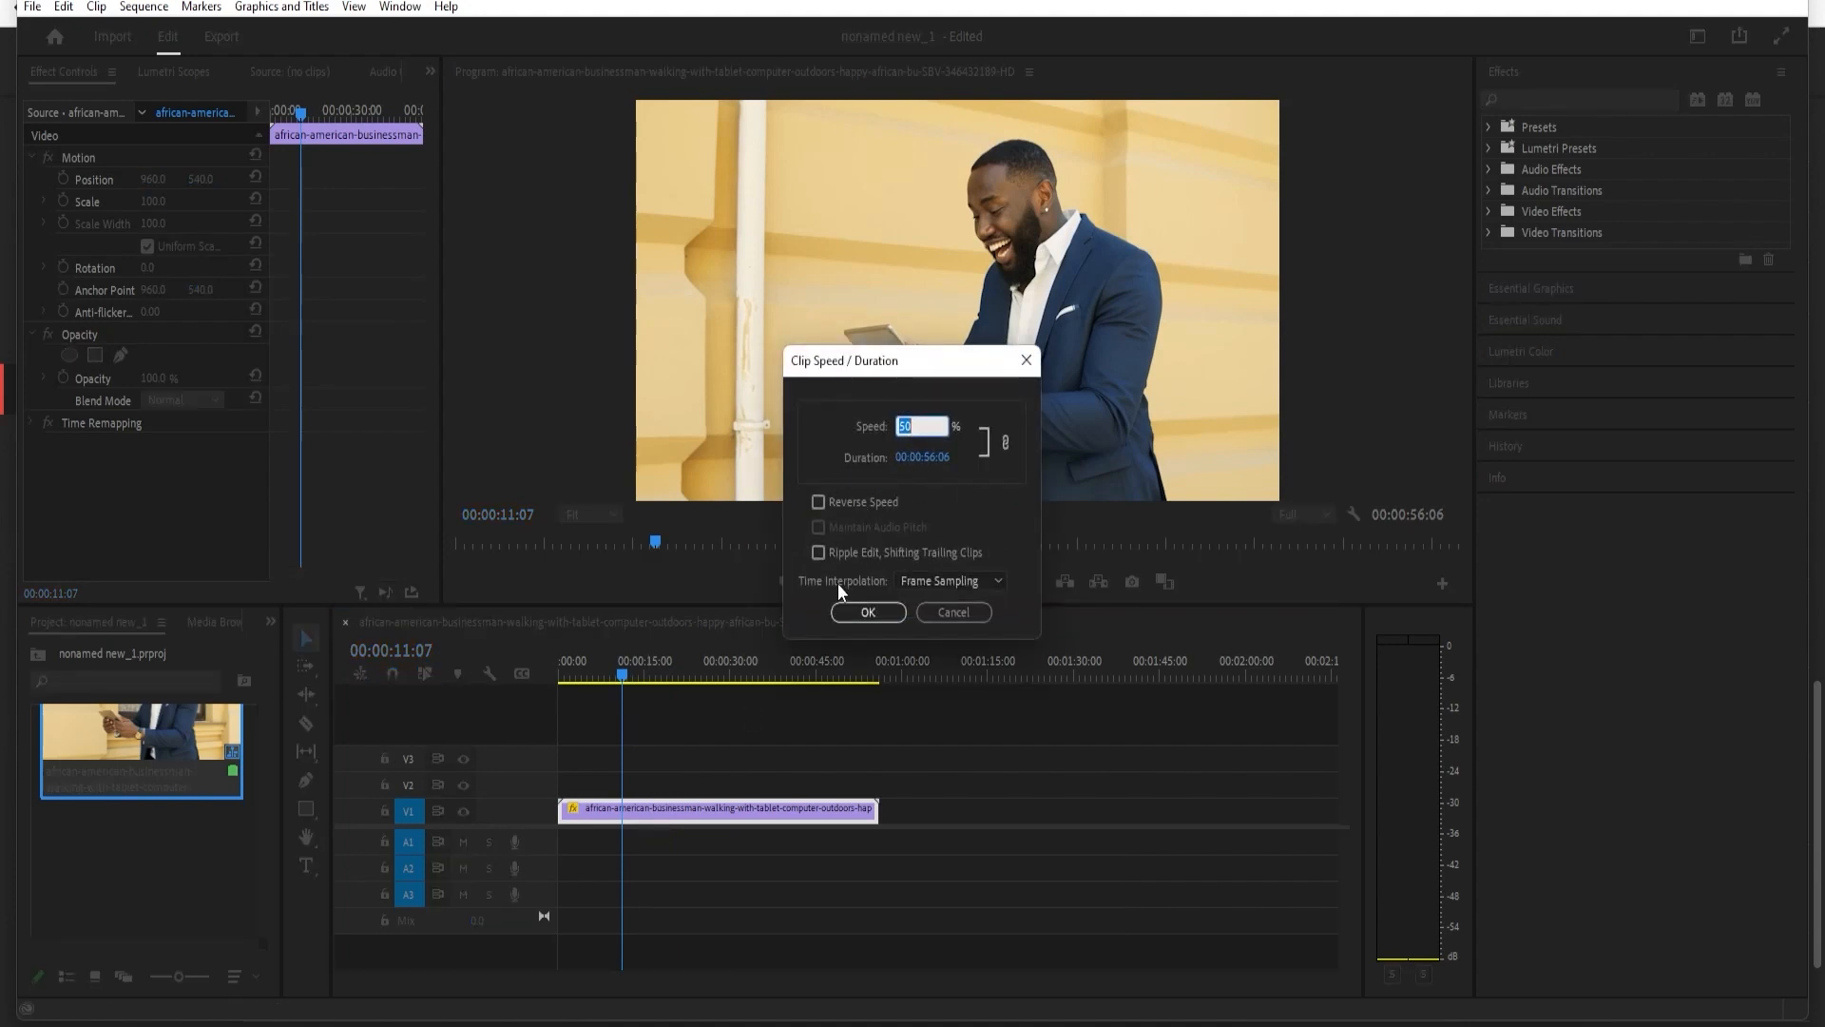
{"action": "left_click", "coordinate": [936, 581]}
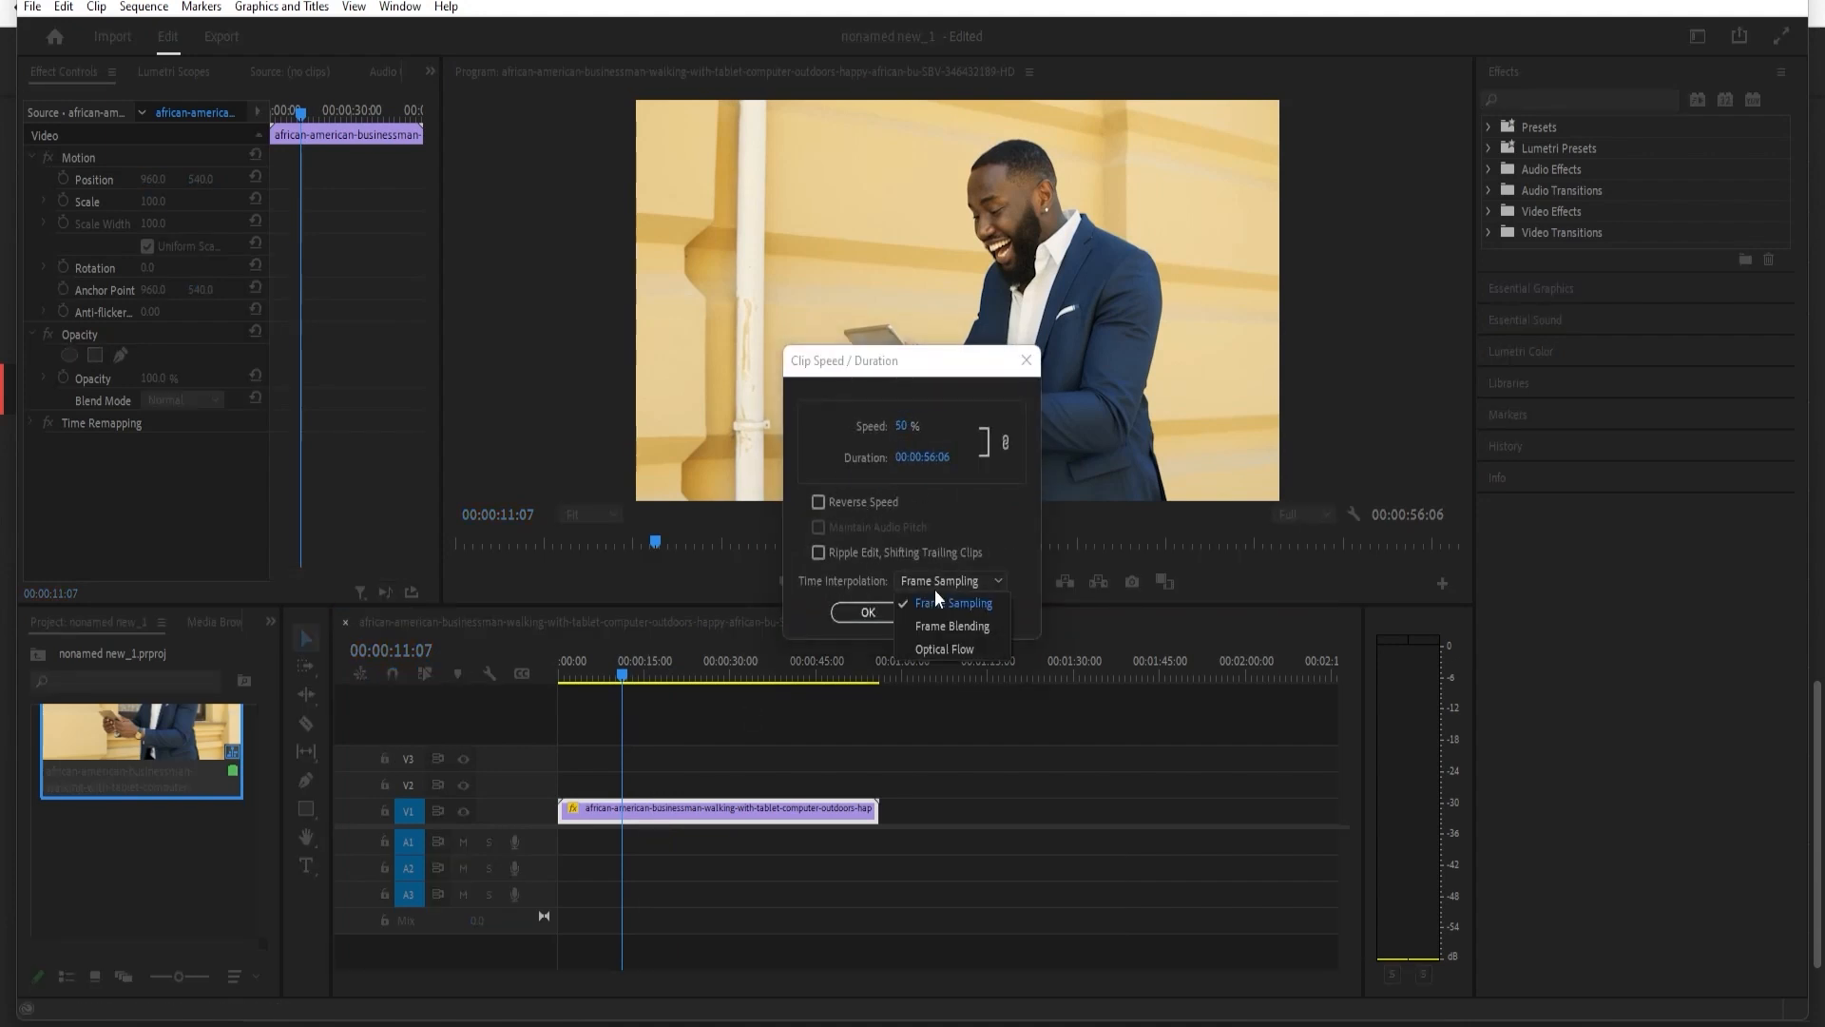
{"action": "left_click", "coordinate": [934, 642]}
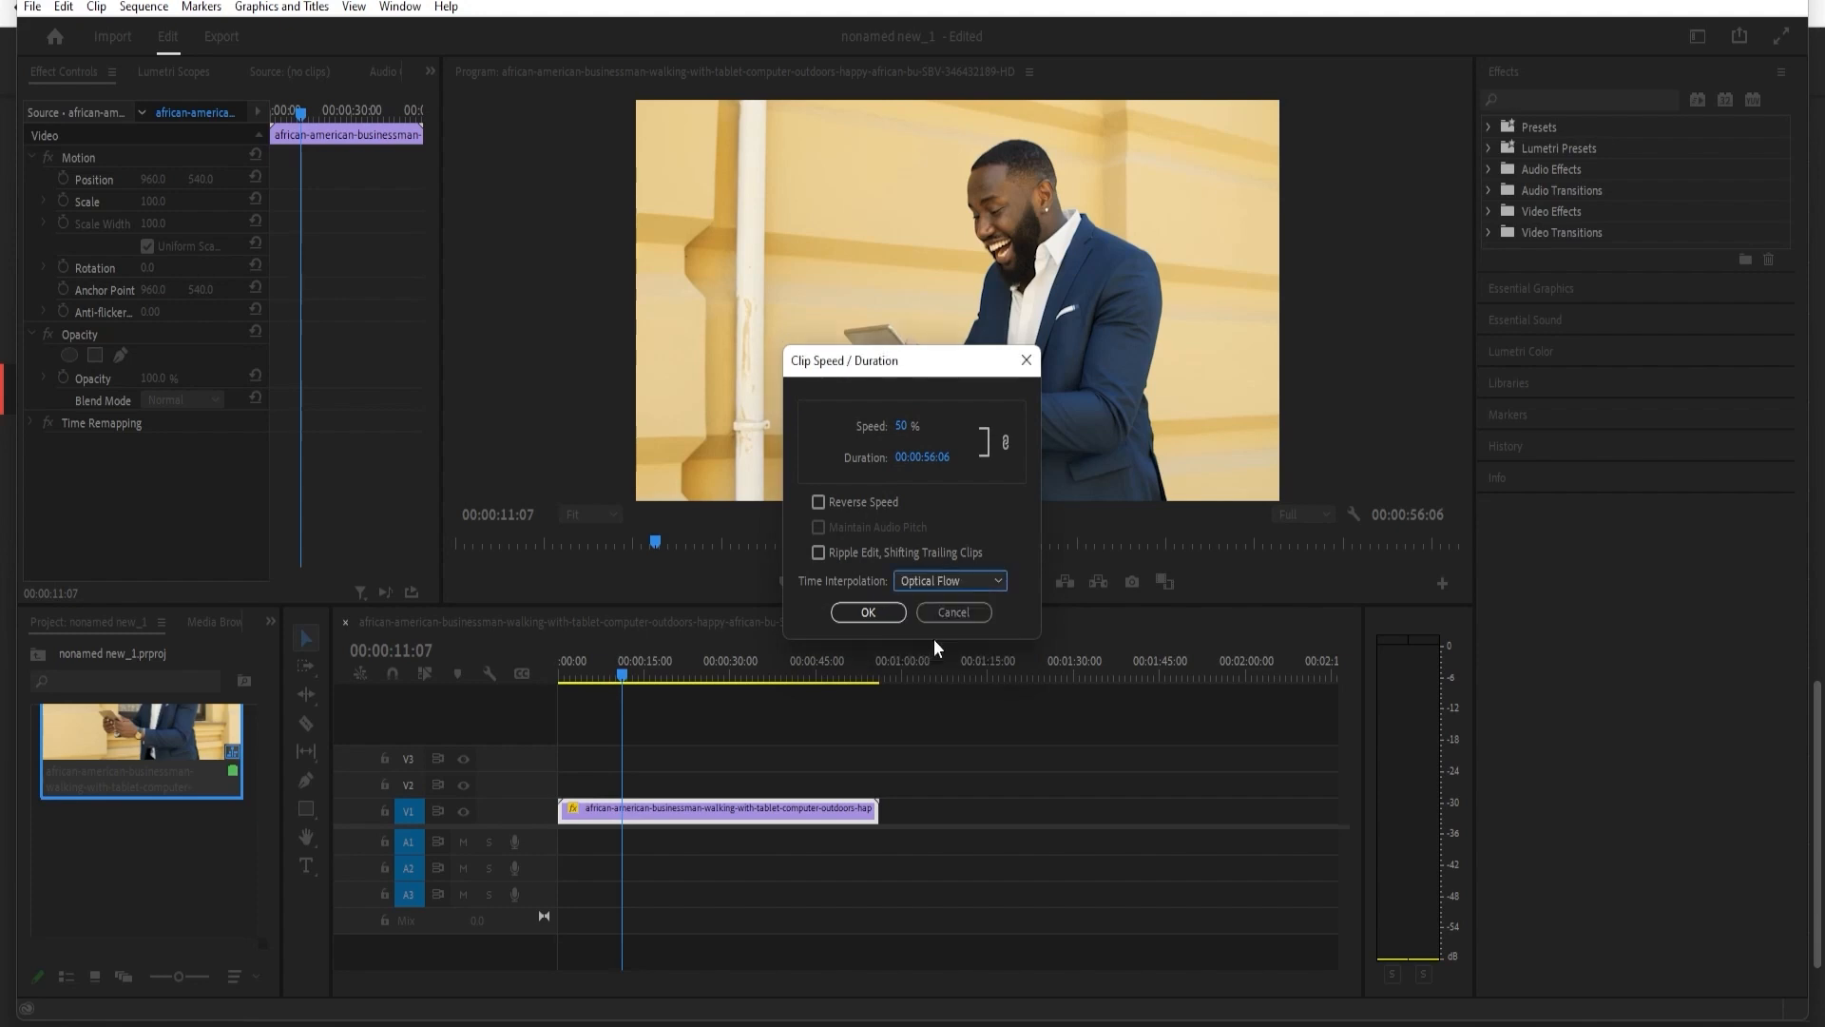
{"action": "left_click", "coordinate": [868, 612]}
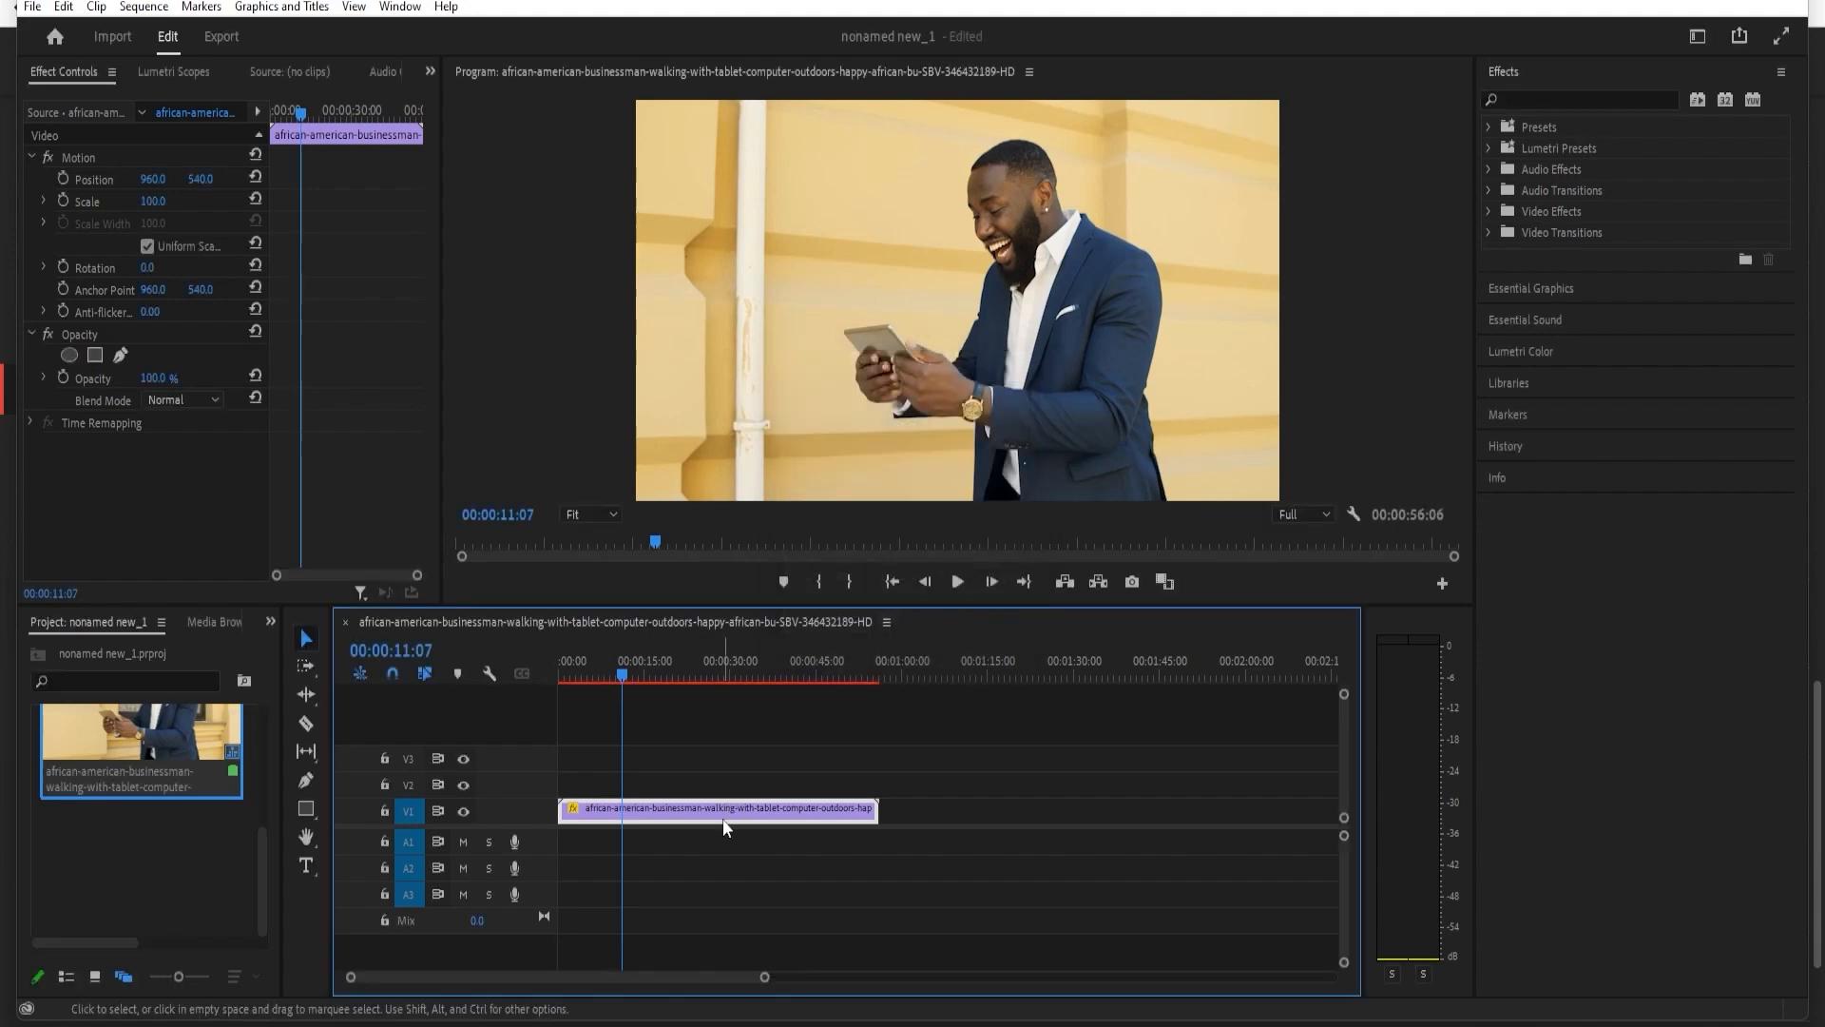
{"action": "left_click_drag", "start_coordinate": [629, 681], "coordinate": [652, 673]}
{"action": "key", "text": "space"}
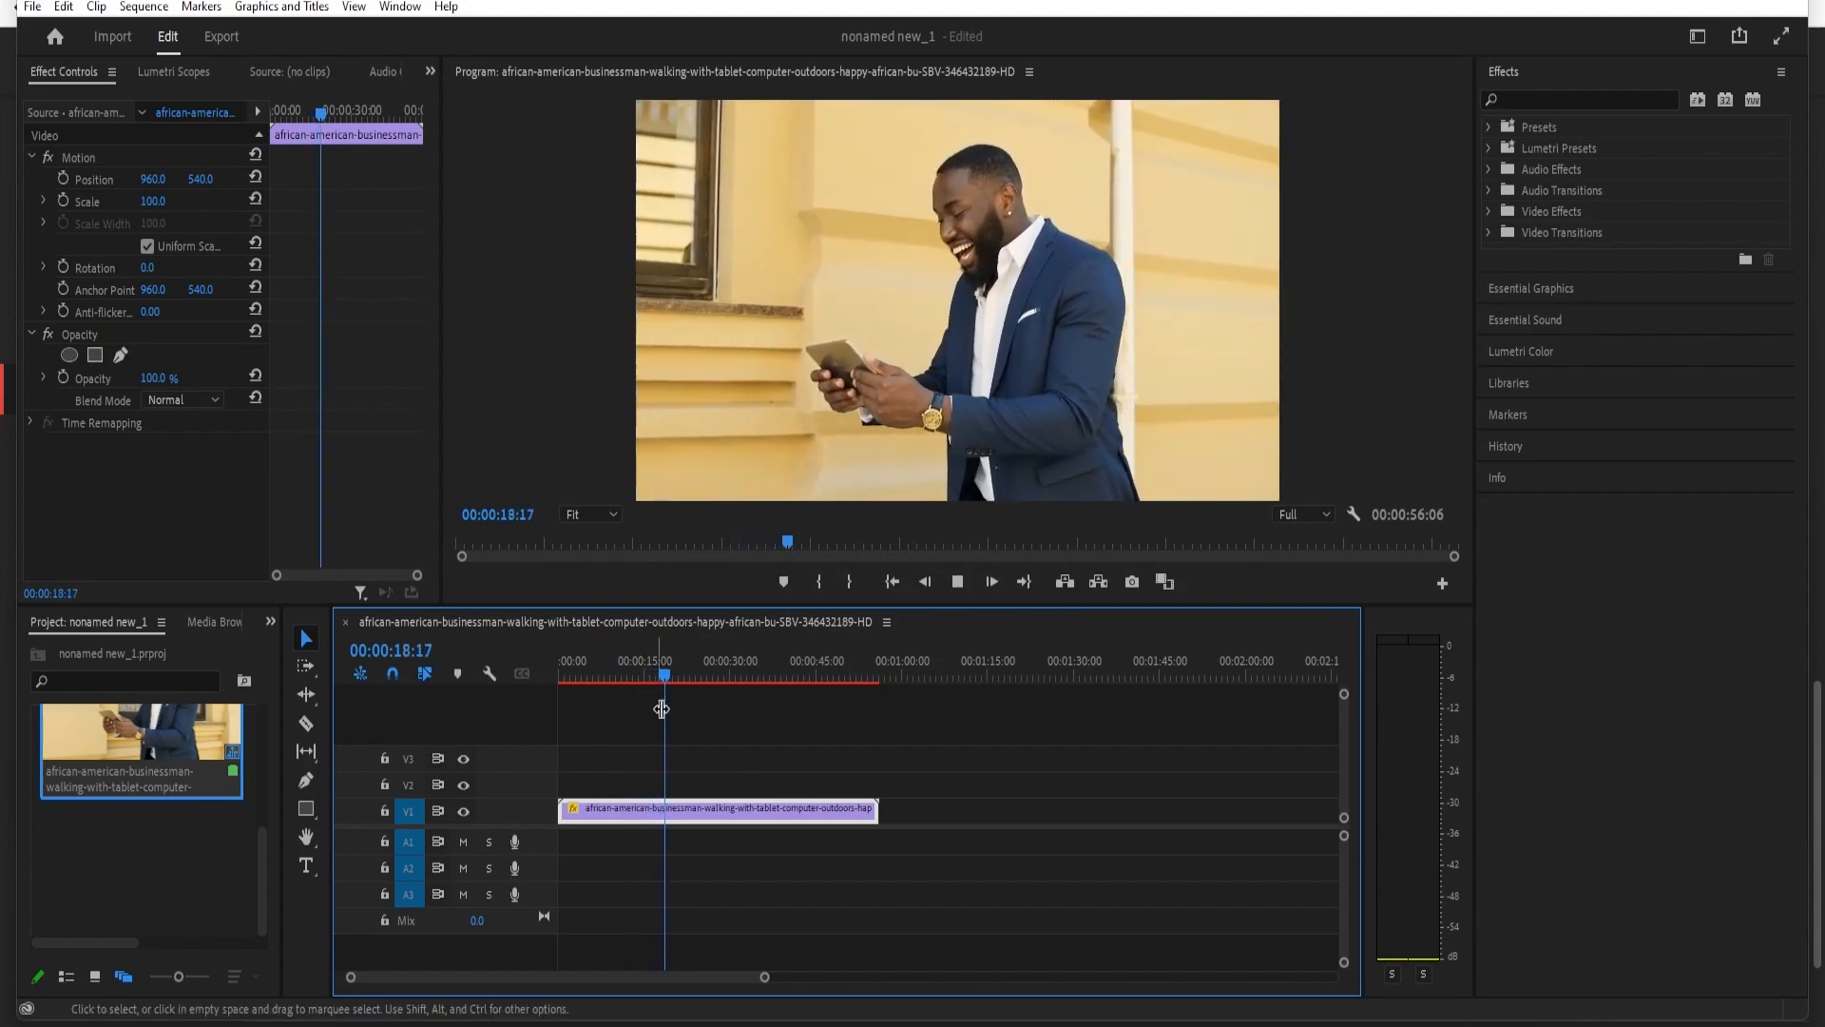
{"action": "key", "text": "space"}
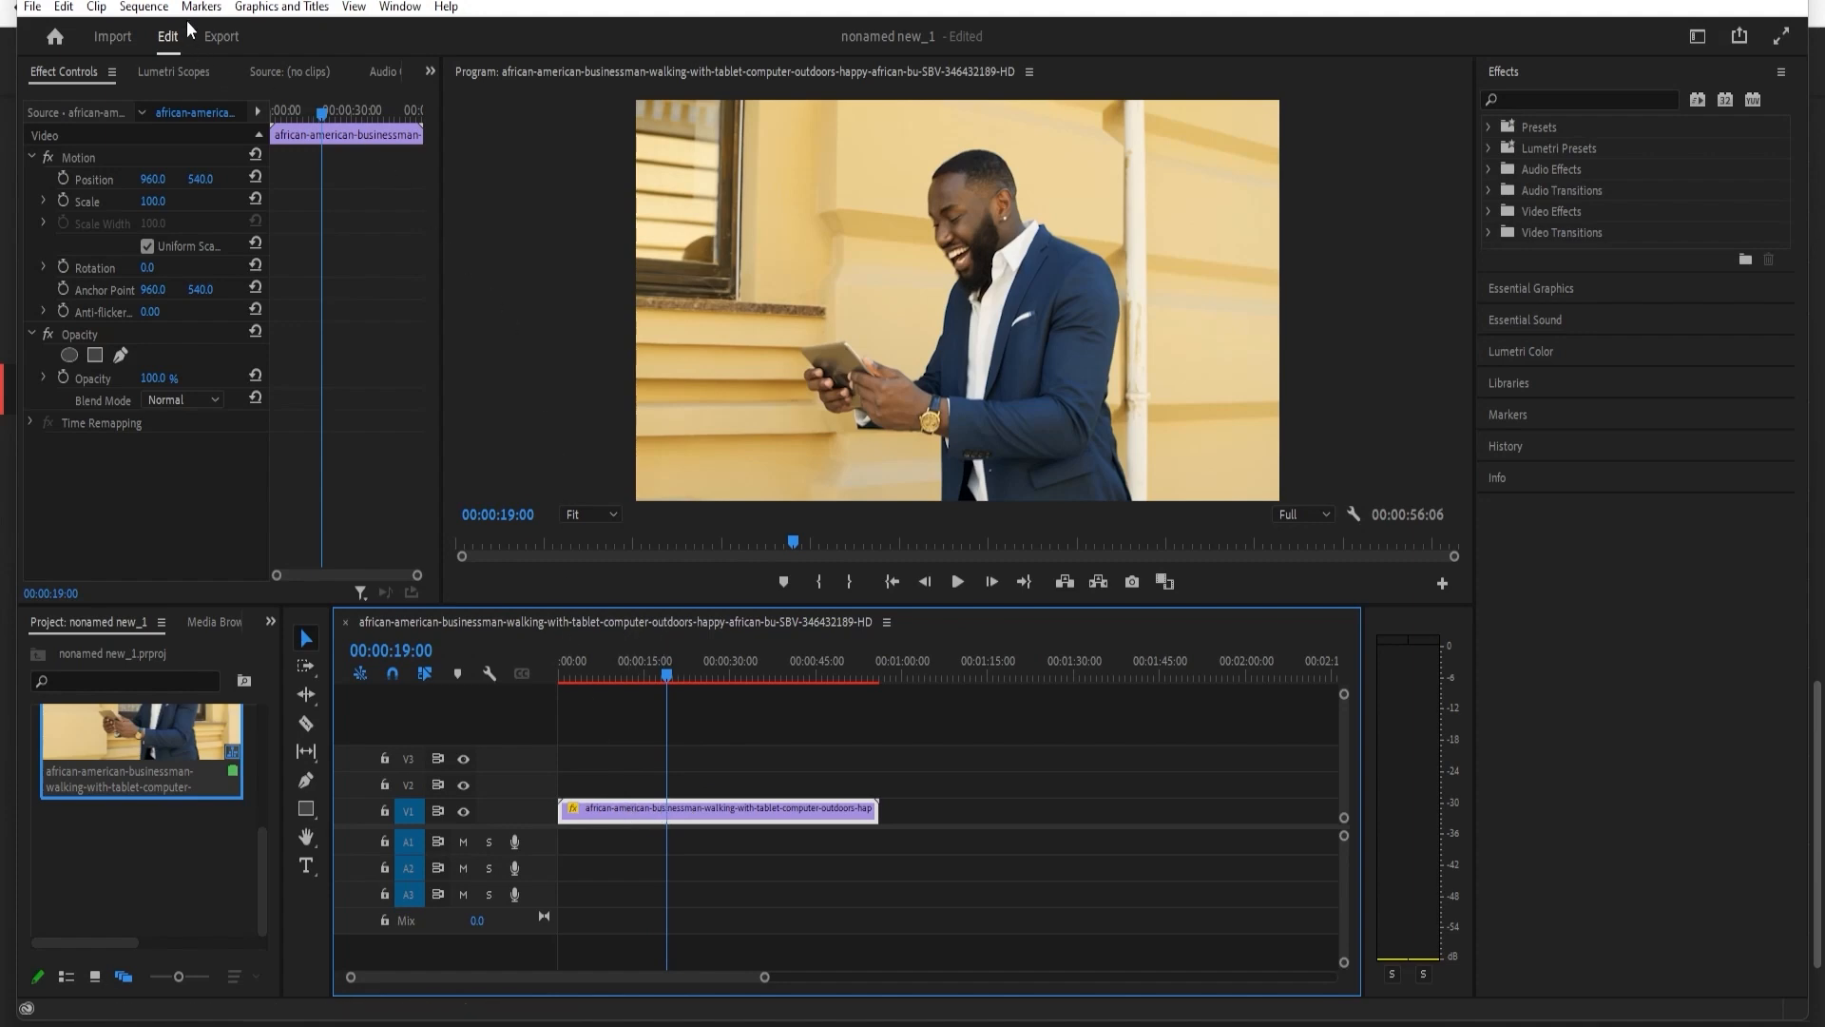
- Render the selected businessman clip and play back the rendered slow motion
{"action": "left_click", "coordinate": [147, 9]}
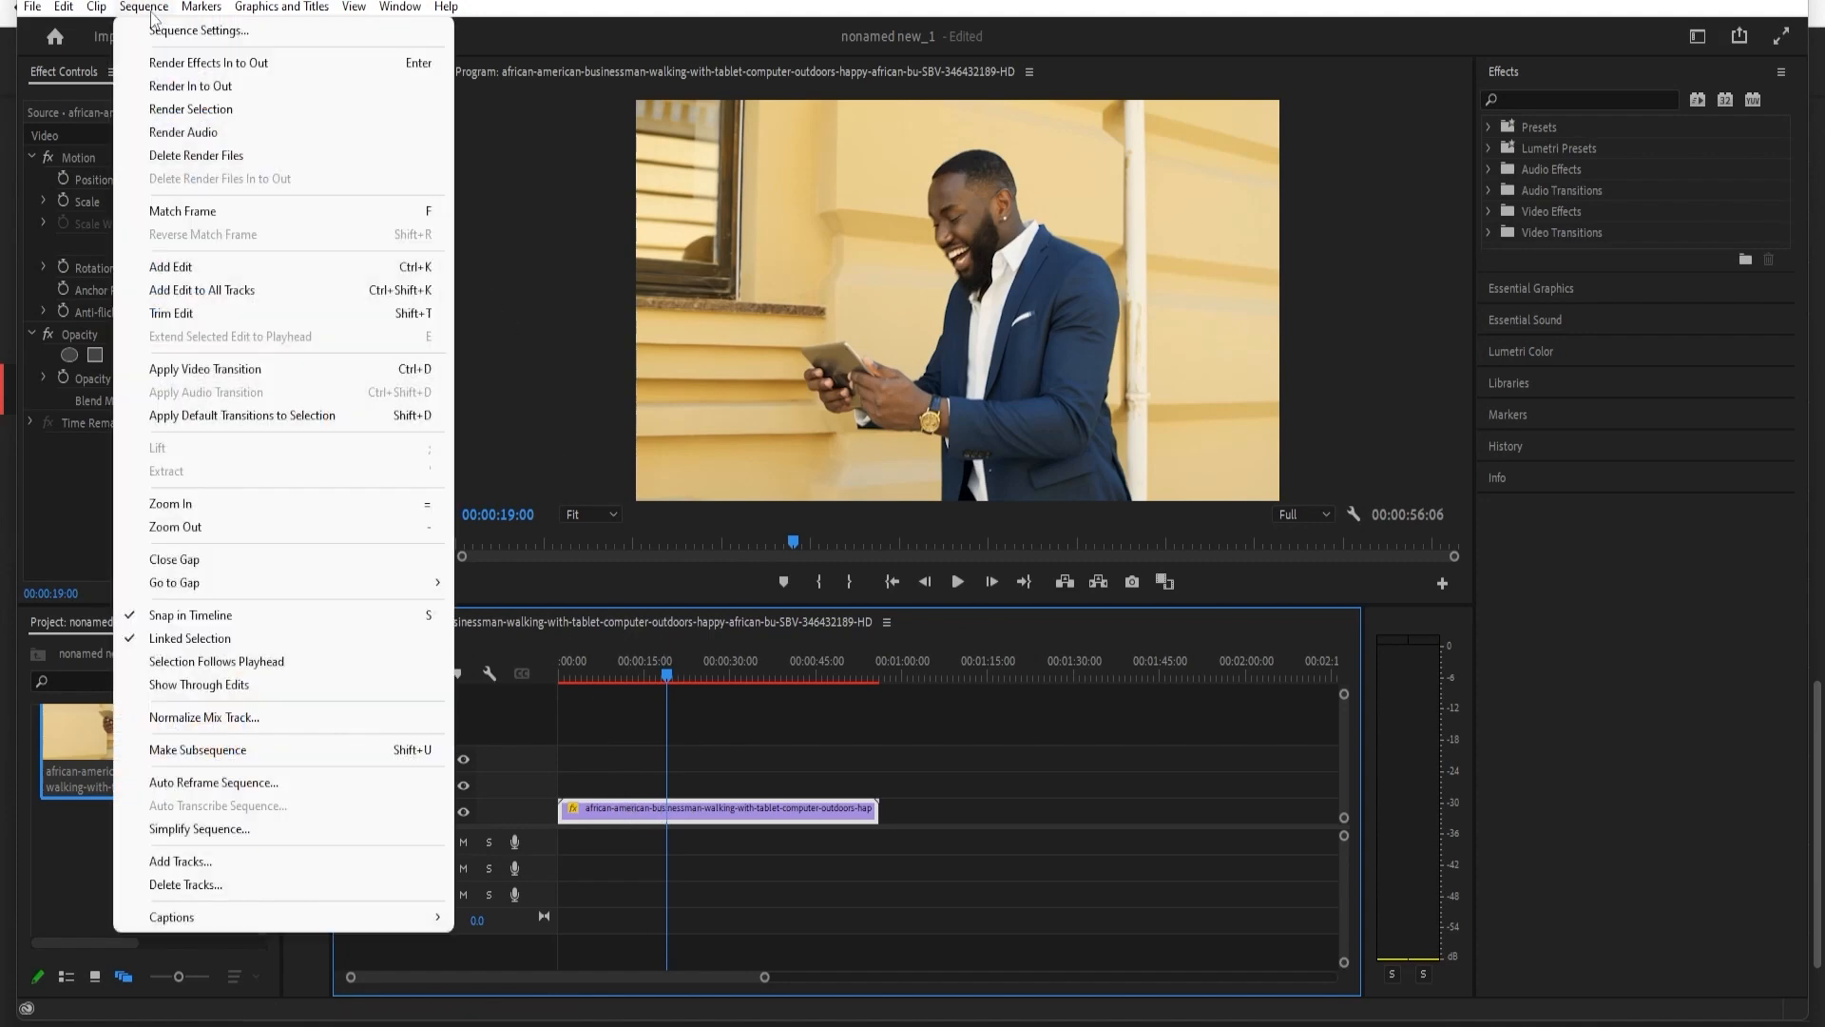
{"action": "left_click", "coordinate": [207, 110]}
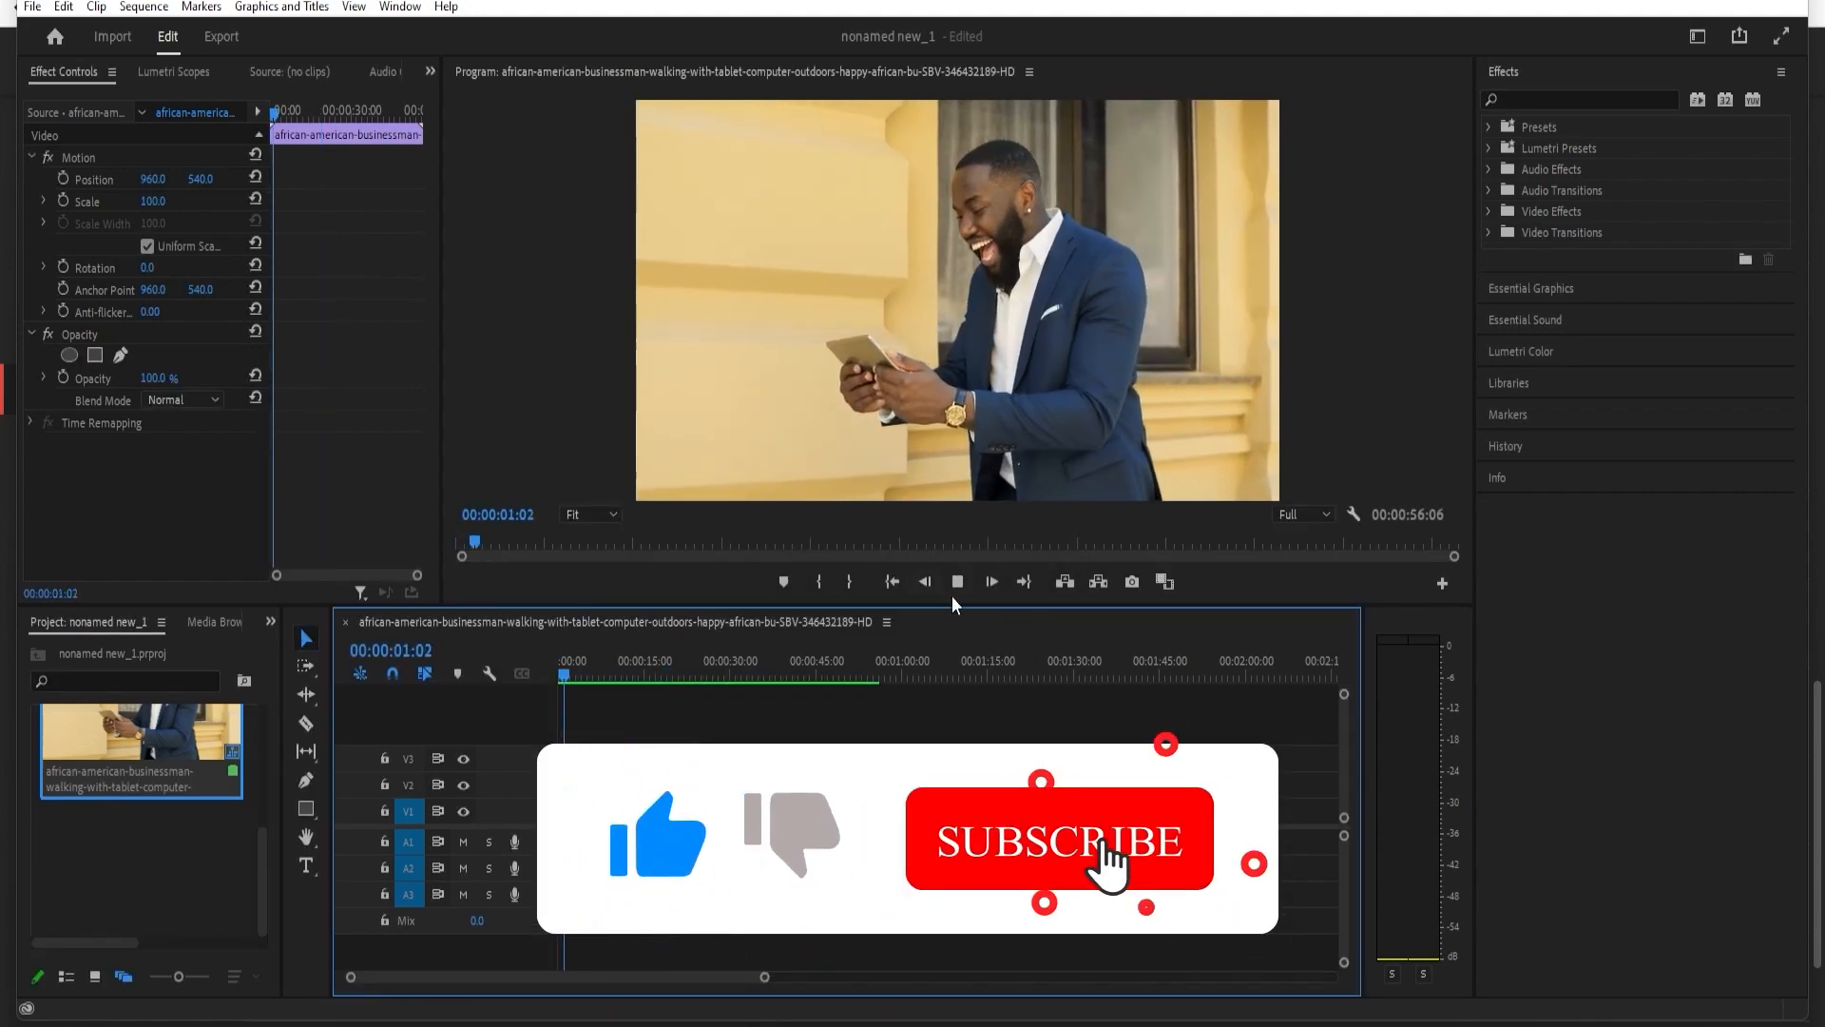
{"action": "left_click_drag", "start_coordinate": [587, 686], "coordinate": [639, 694]}
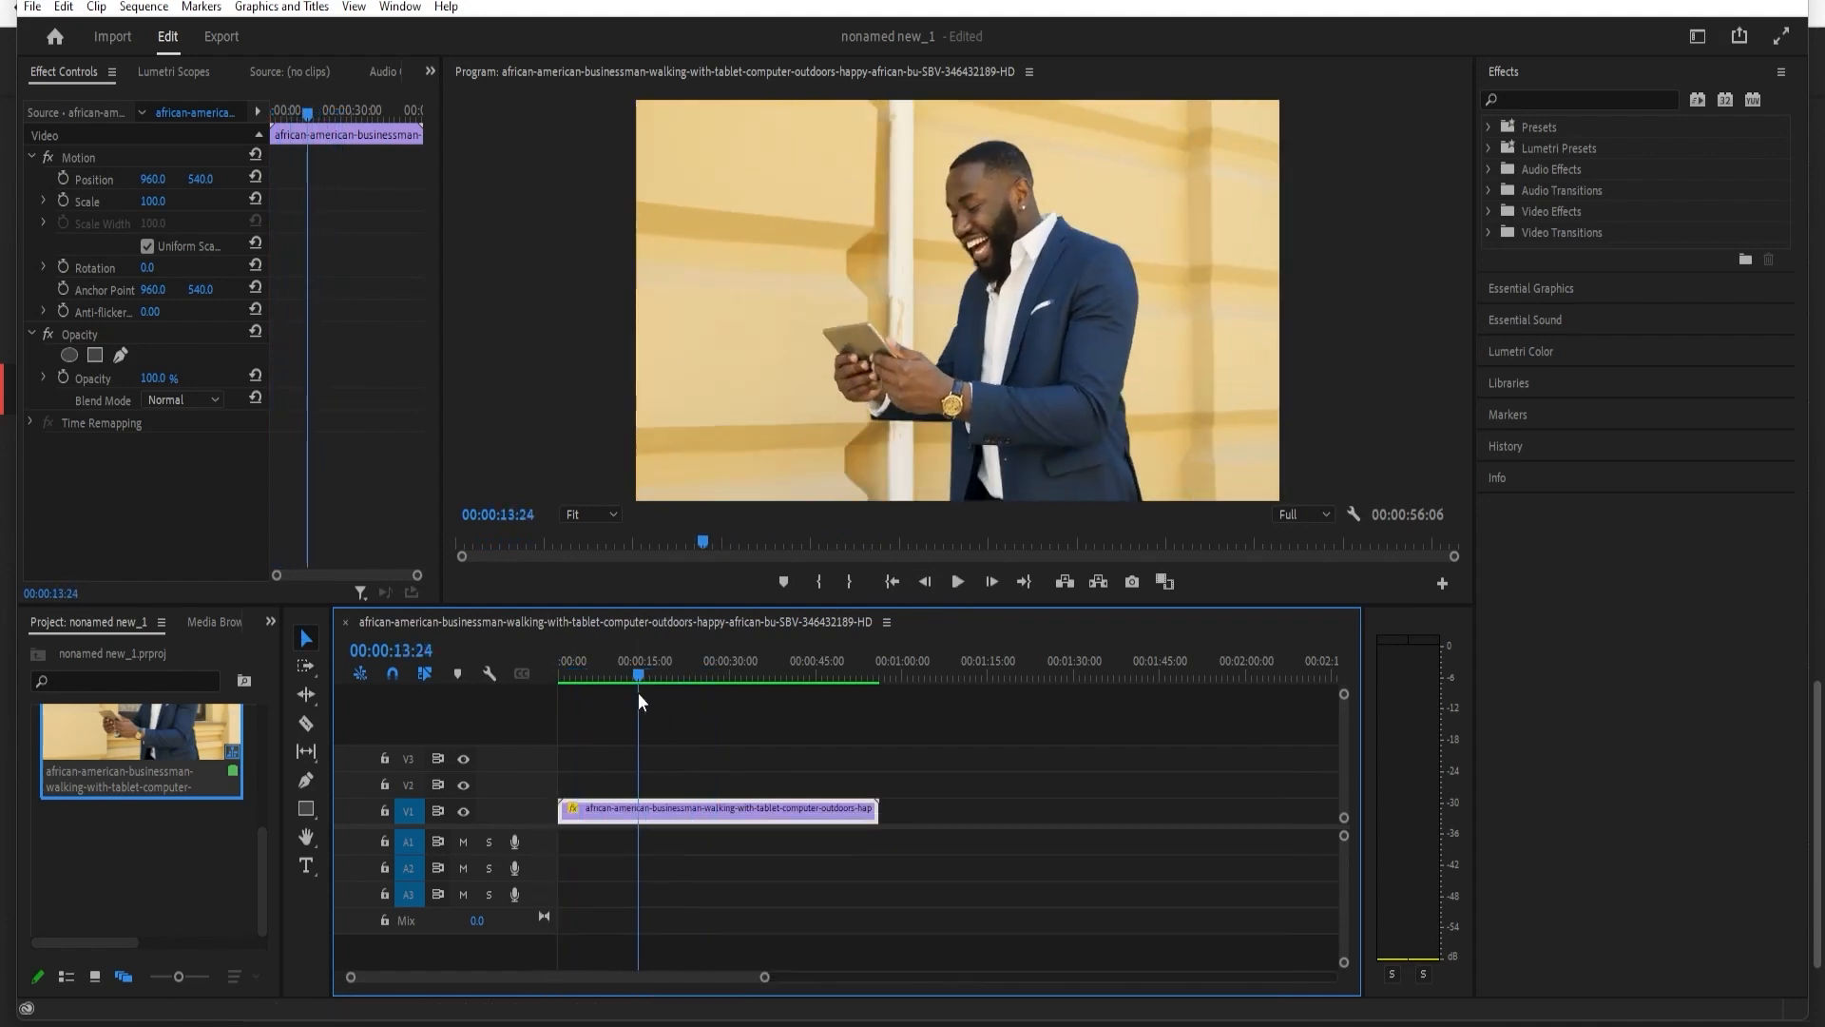
{"action": "key", "text": "space"}
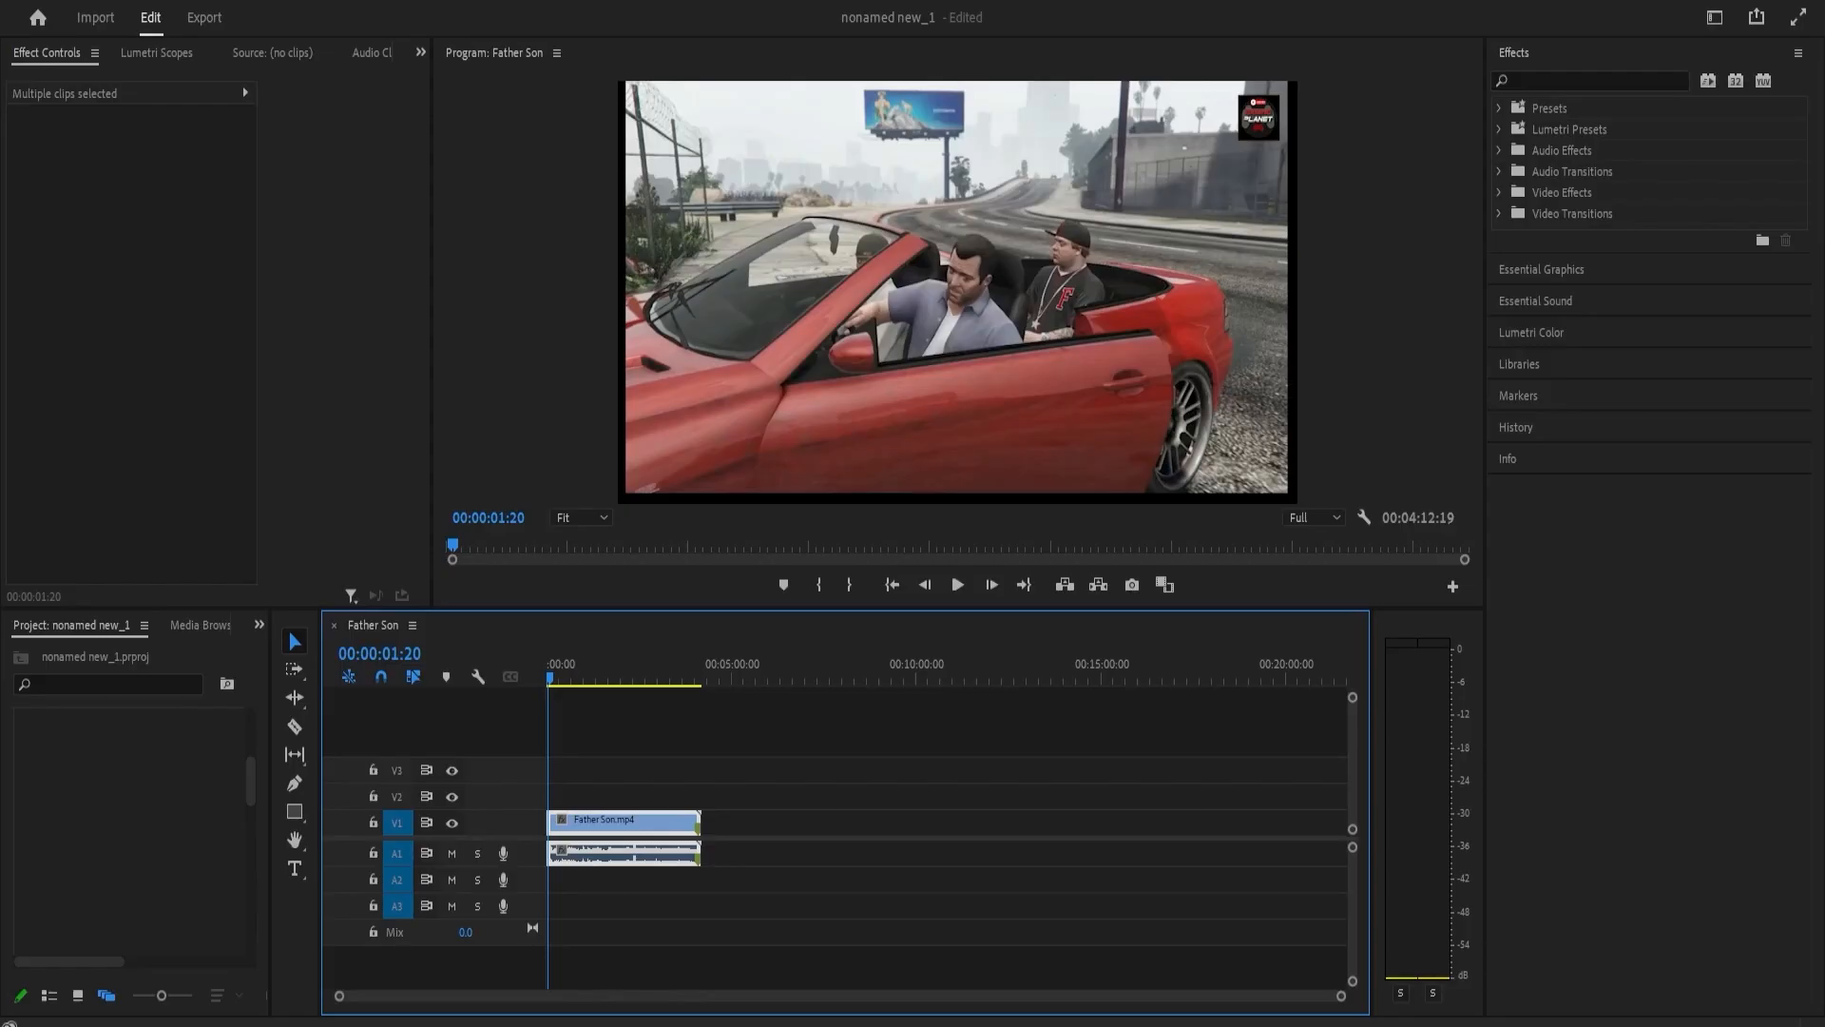
- Add the caption "So are you sure" over the car at the start of the Father Son sequence
{"action": "left_click_drag", "start_coordinate": [568, 677], "coordinate": [475, 705]}
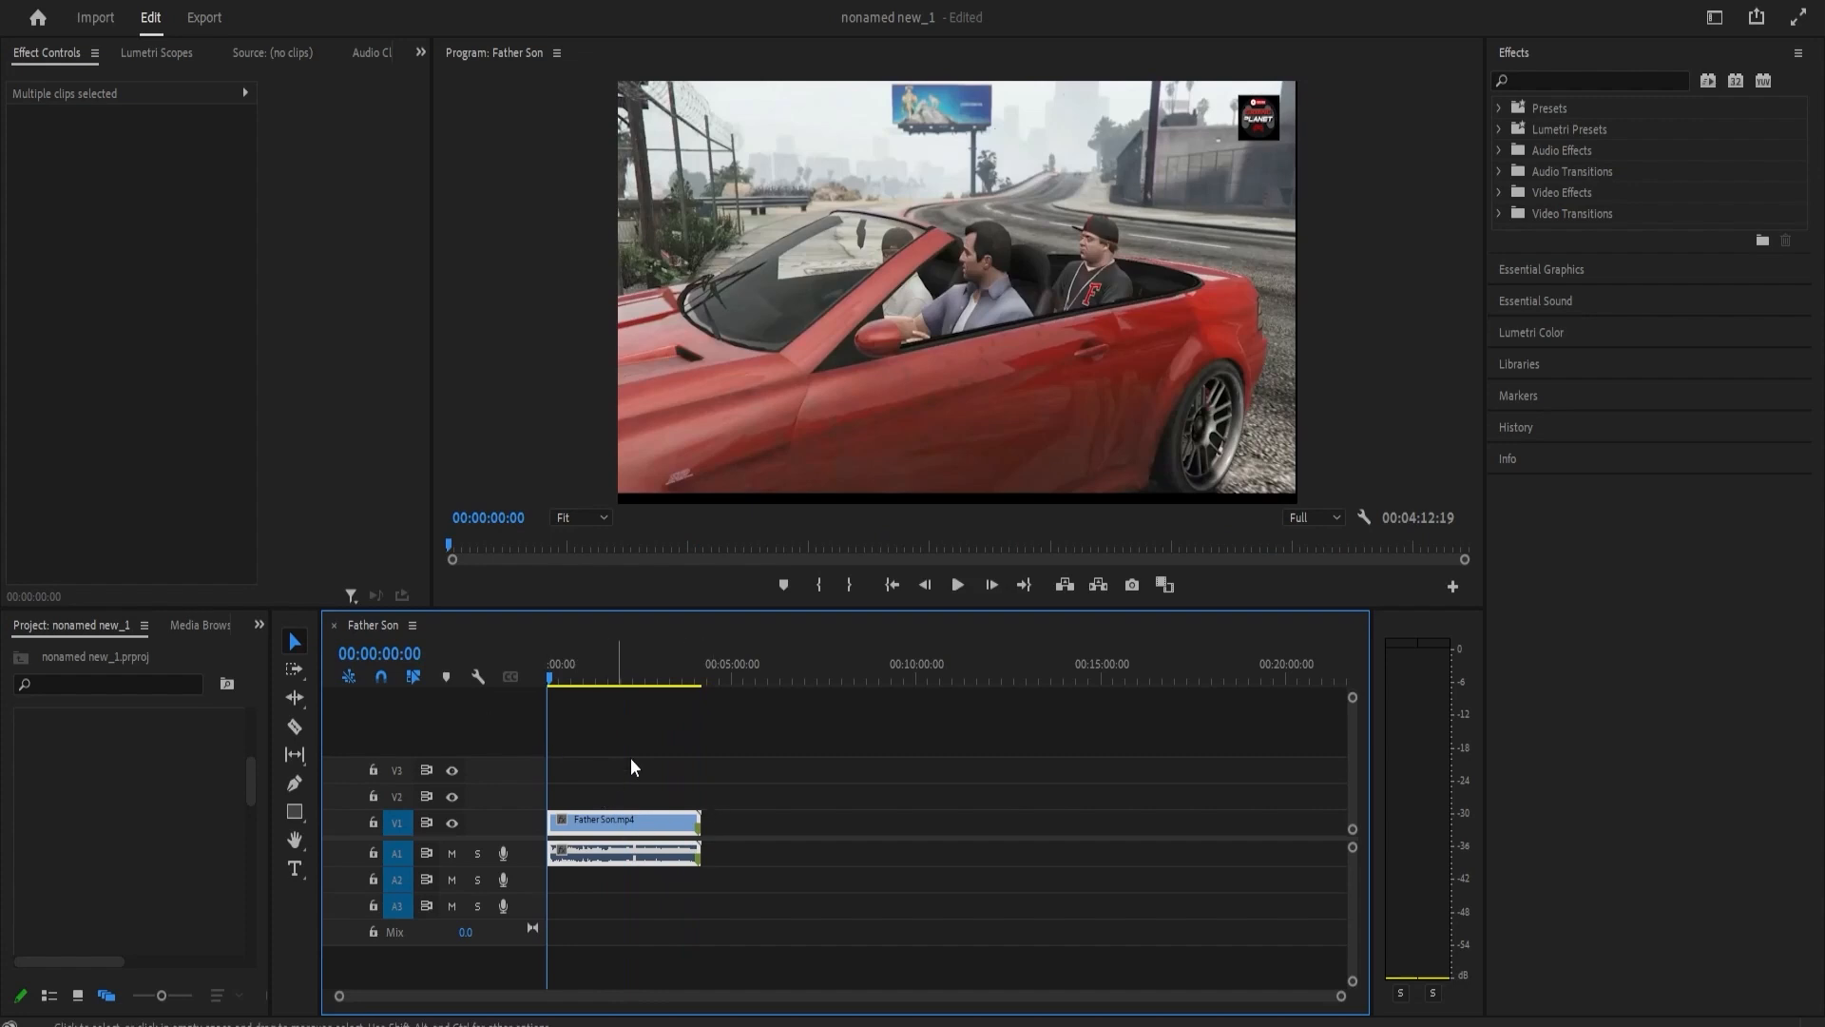
{"action": "key", "text": "t"}
{"action": "left_click", "coordinate": [842, 347]}
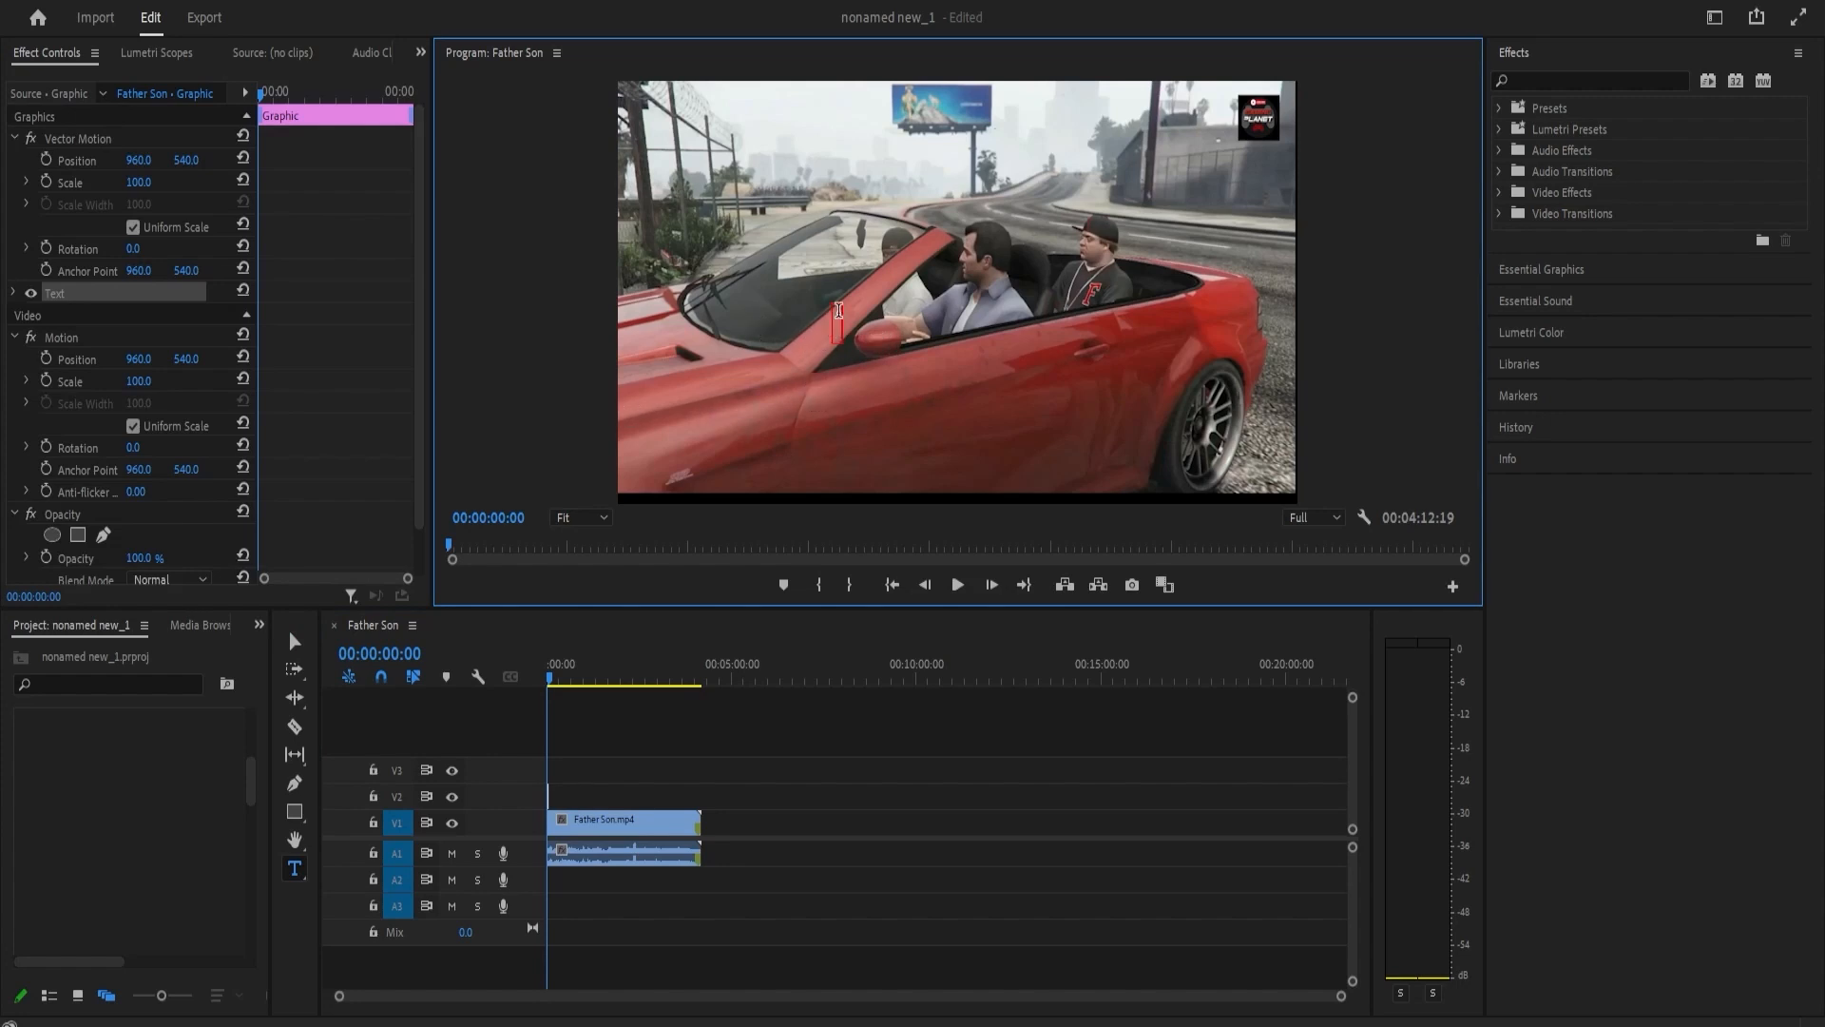
{"action": "type", "text": "So are you sure"}
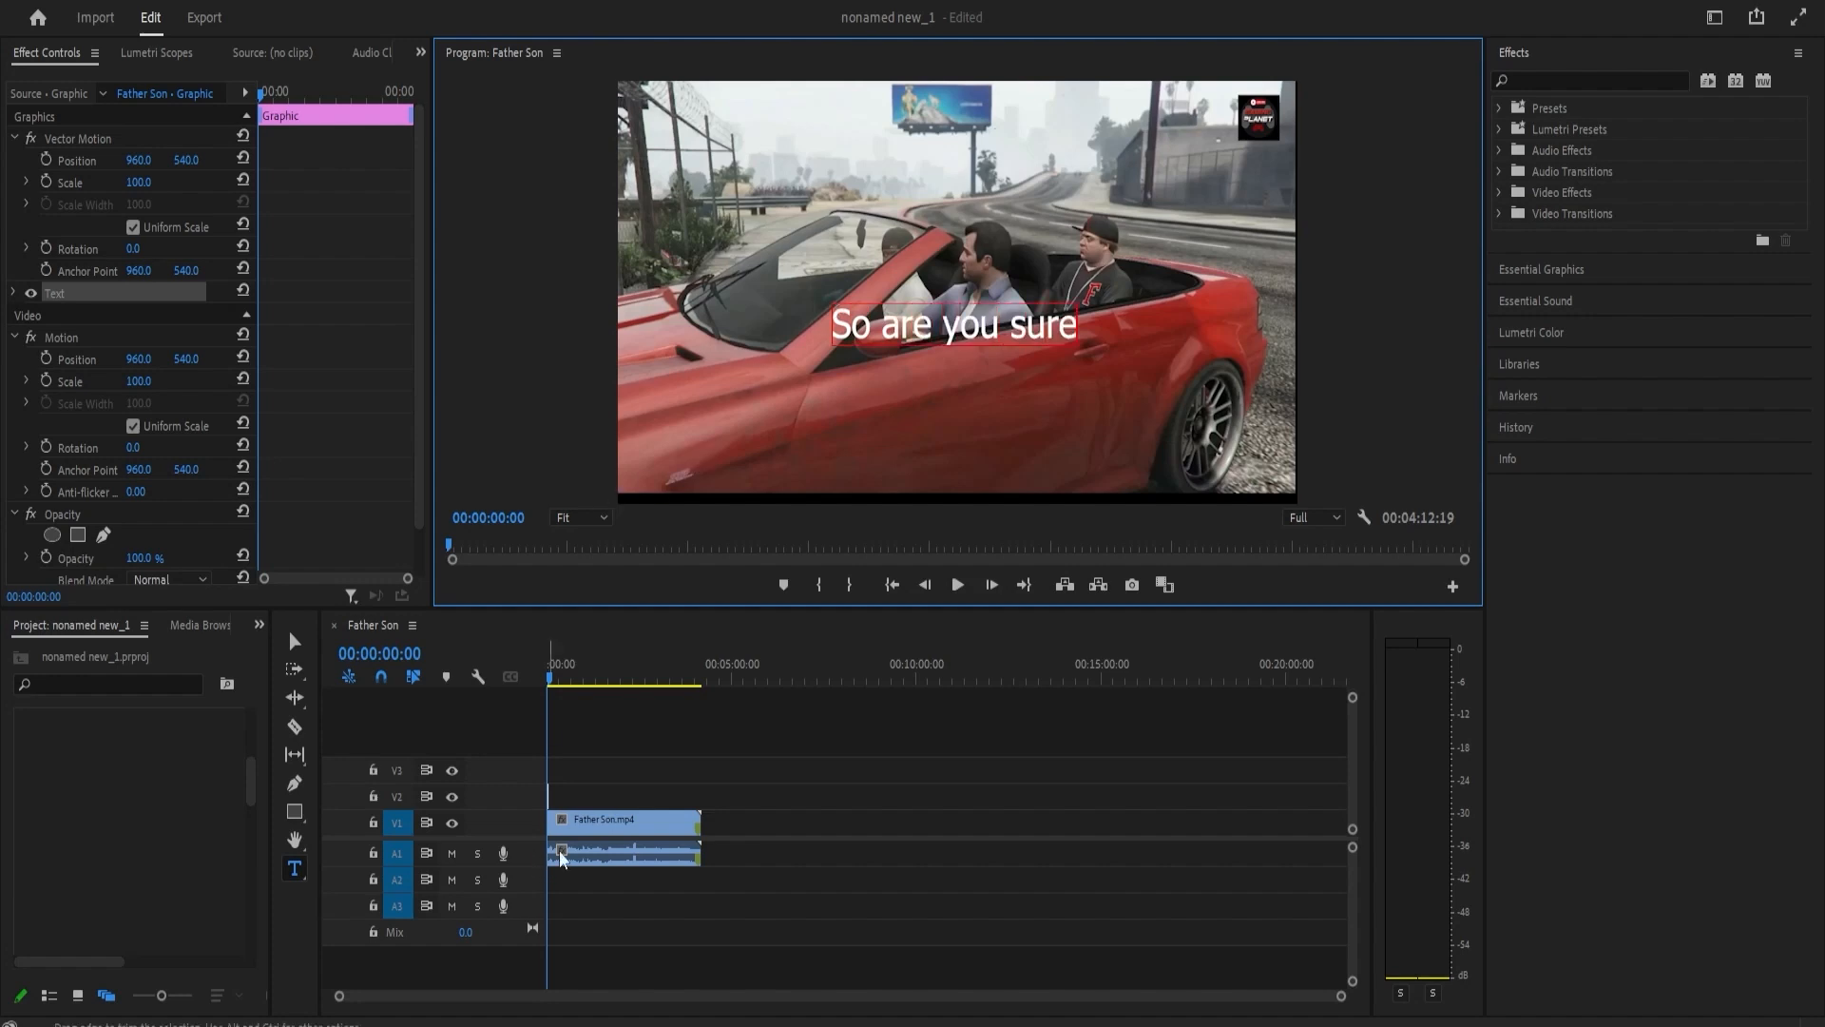
- Move the caption down onto the car door and enlarge it to about half the frame's width
{"action": "left_click", "coordinate": [561, 855]}
{"action": "left_click", "coordinate": [303, 644]}
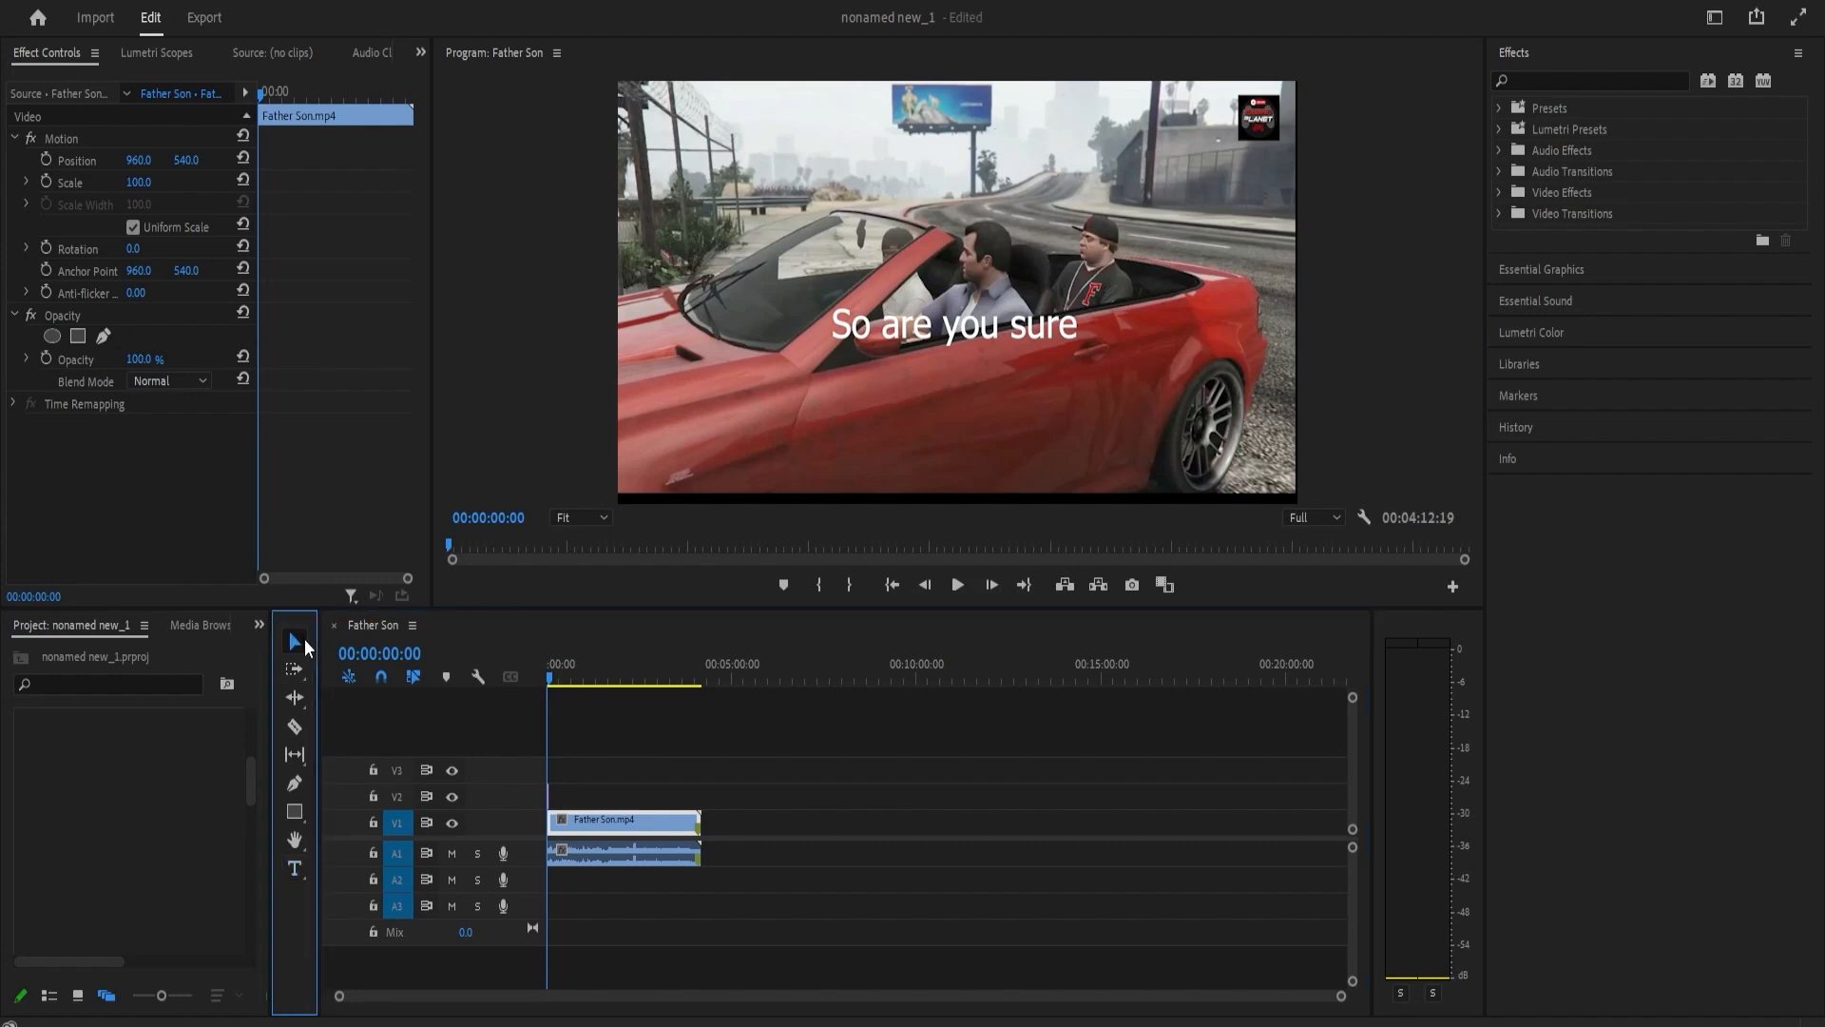
{"action": "left_click_drag", "start_coordinate": [975, 329], "coordinate": [969, 386]}
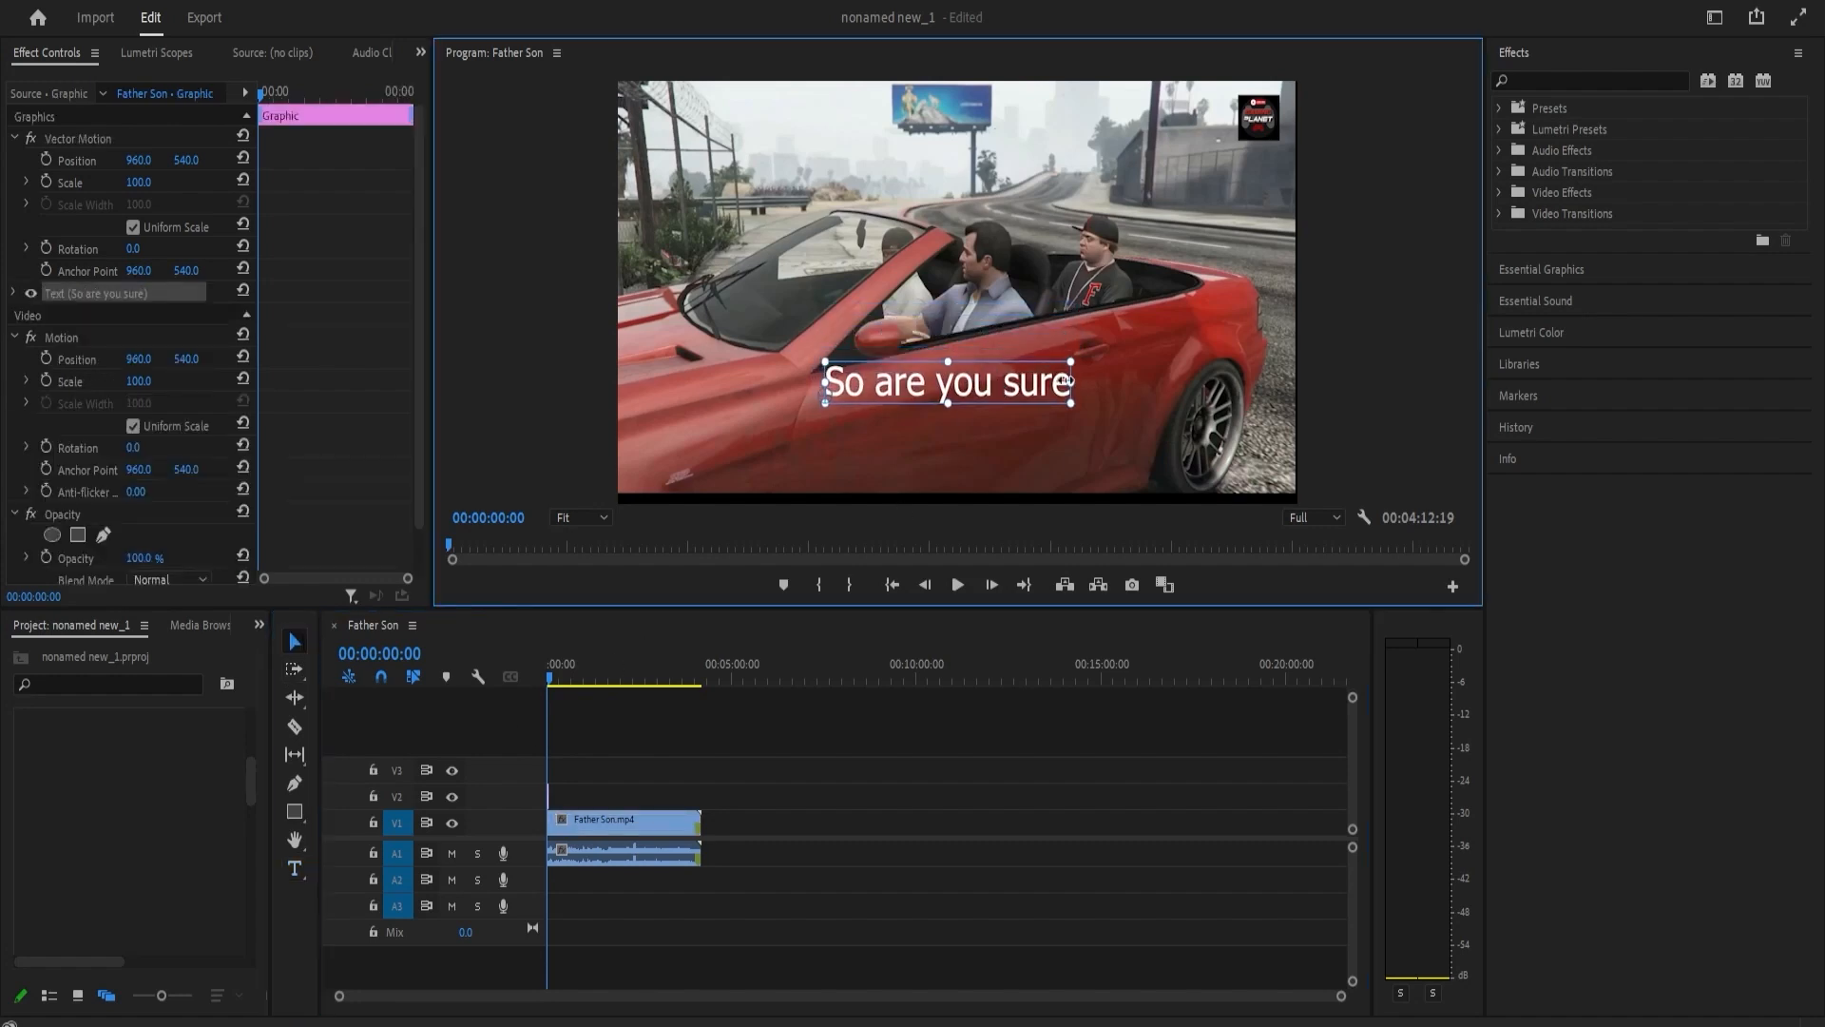
{"action": "mouse_move", "coordinate": [1071, 362]}
{"action": "left_mouse_down"}
{"action": "mouse_move", "coordinate": [1085, 324]}
{"action": "mouse_move", "coordinate": [1061, 394]}
{"action": "left_mouse_up"}
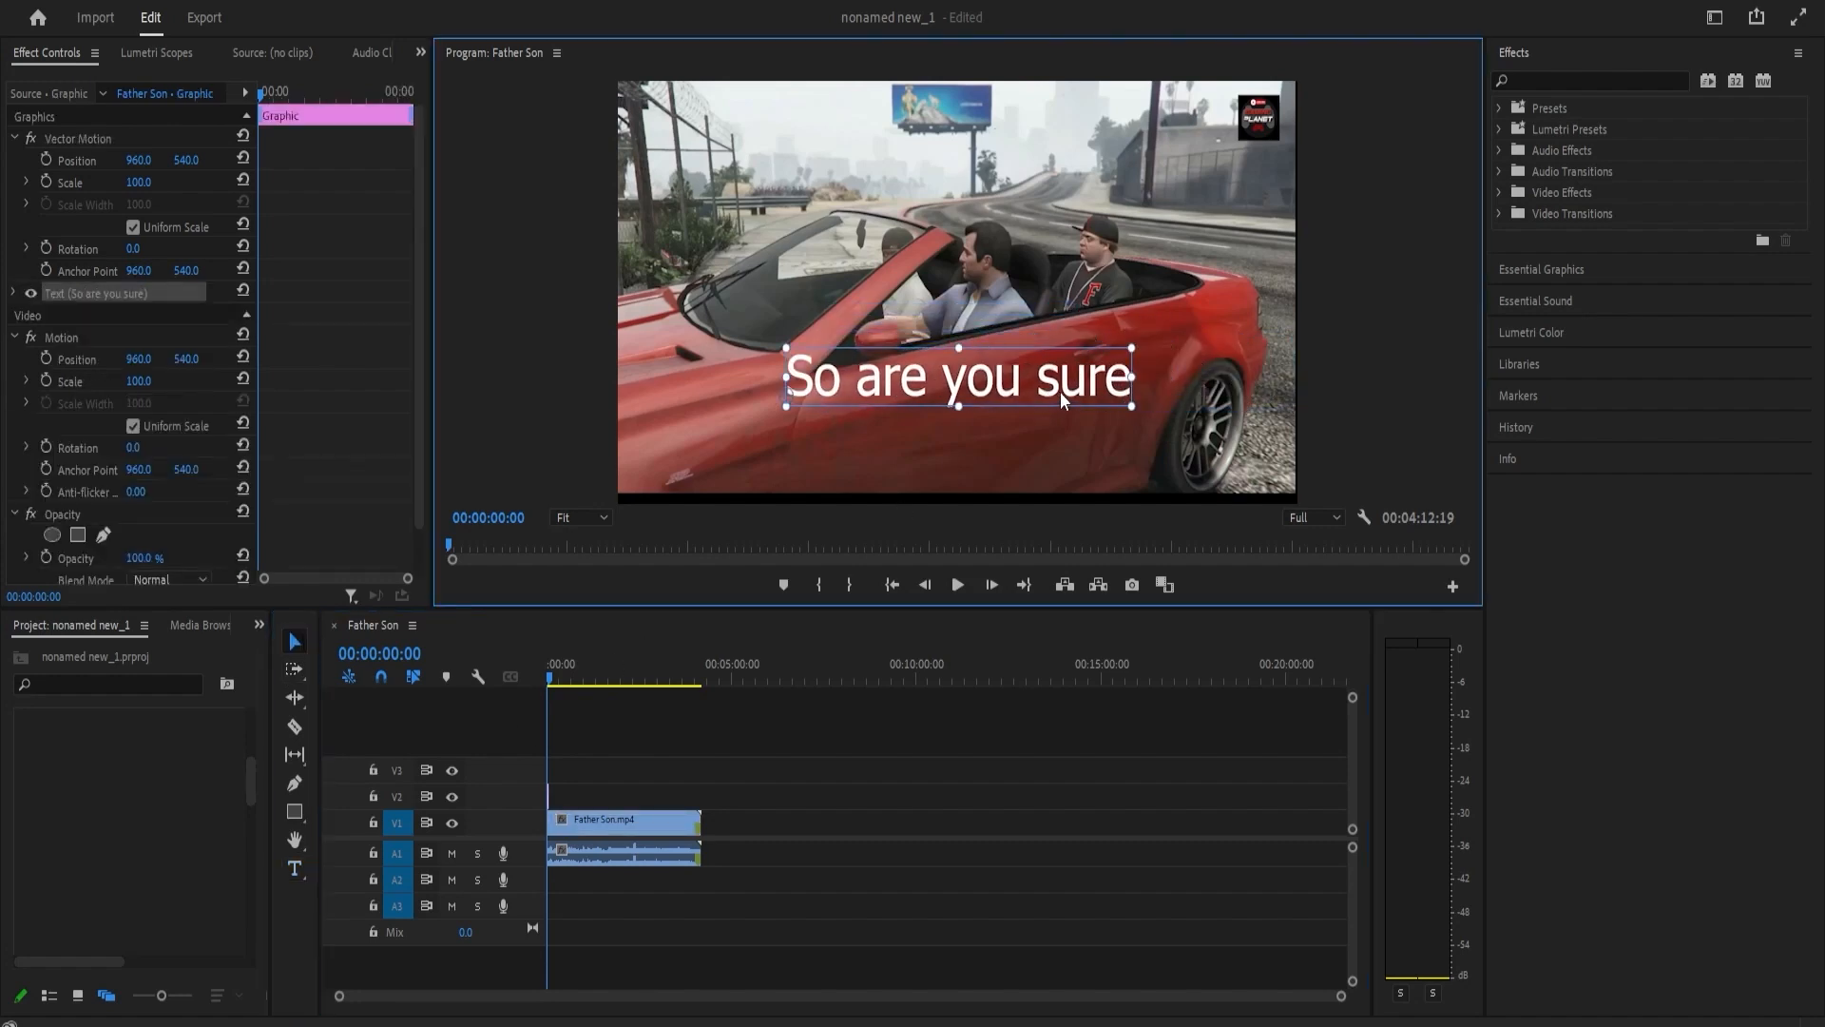
- Set the caption's font to Montserrat Subrayada in its source text properties
{"action": "left_click", "coordinate": [13, 292]}
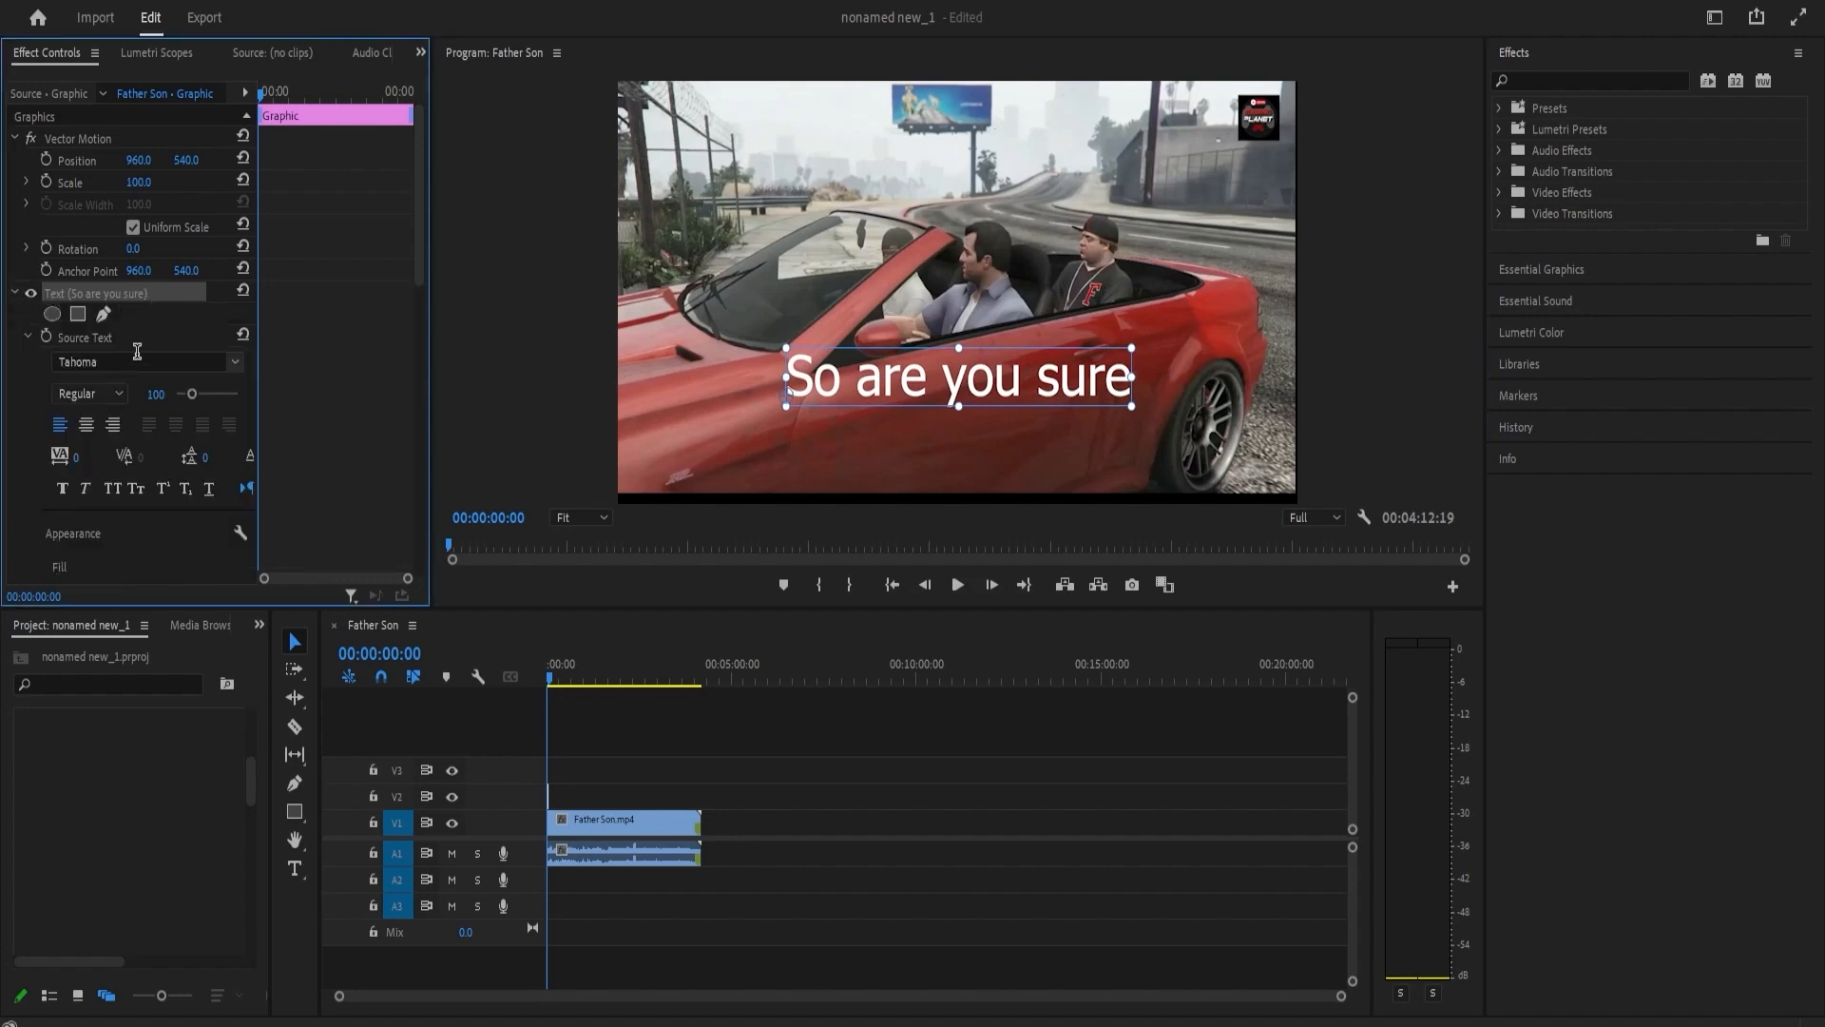
{"action": "left_click", "coordinate": [122, 361]}
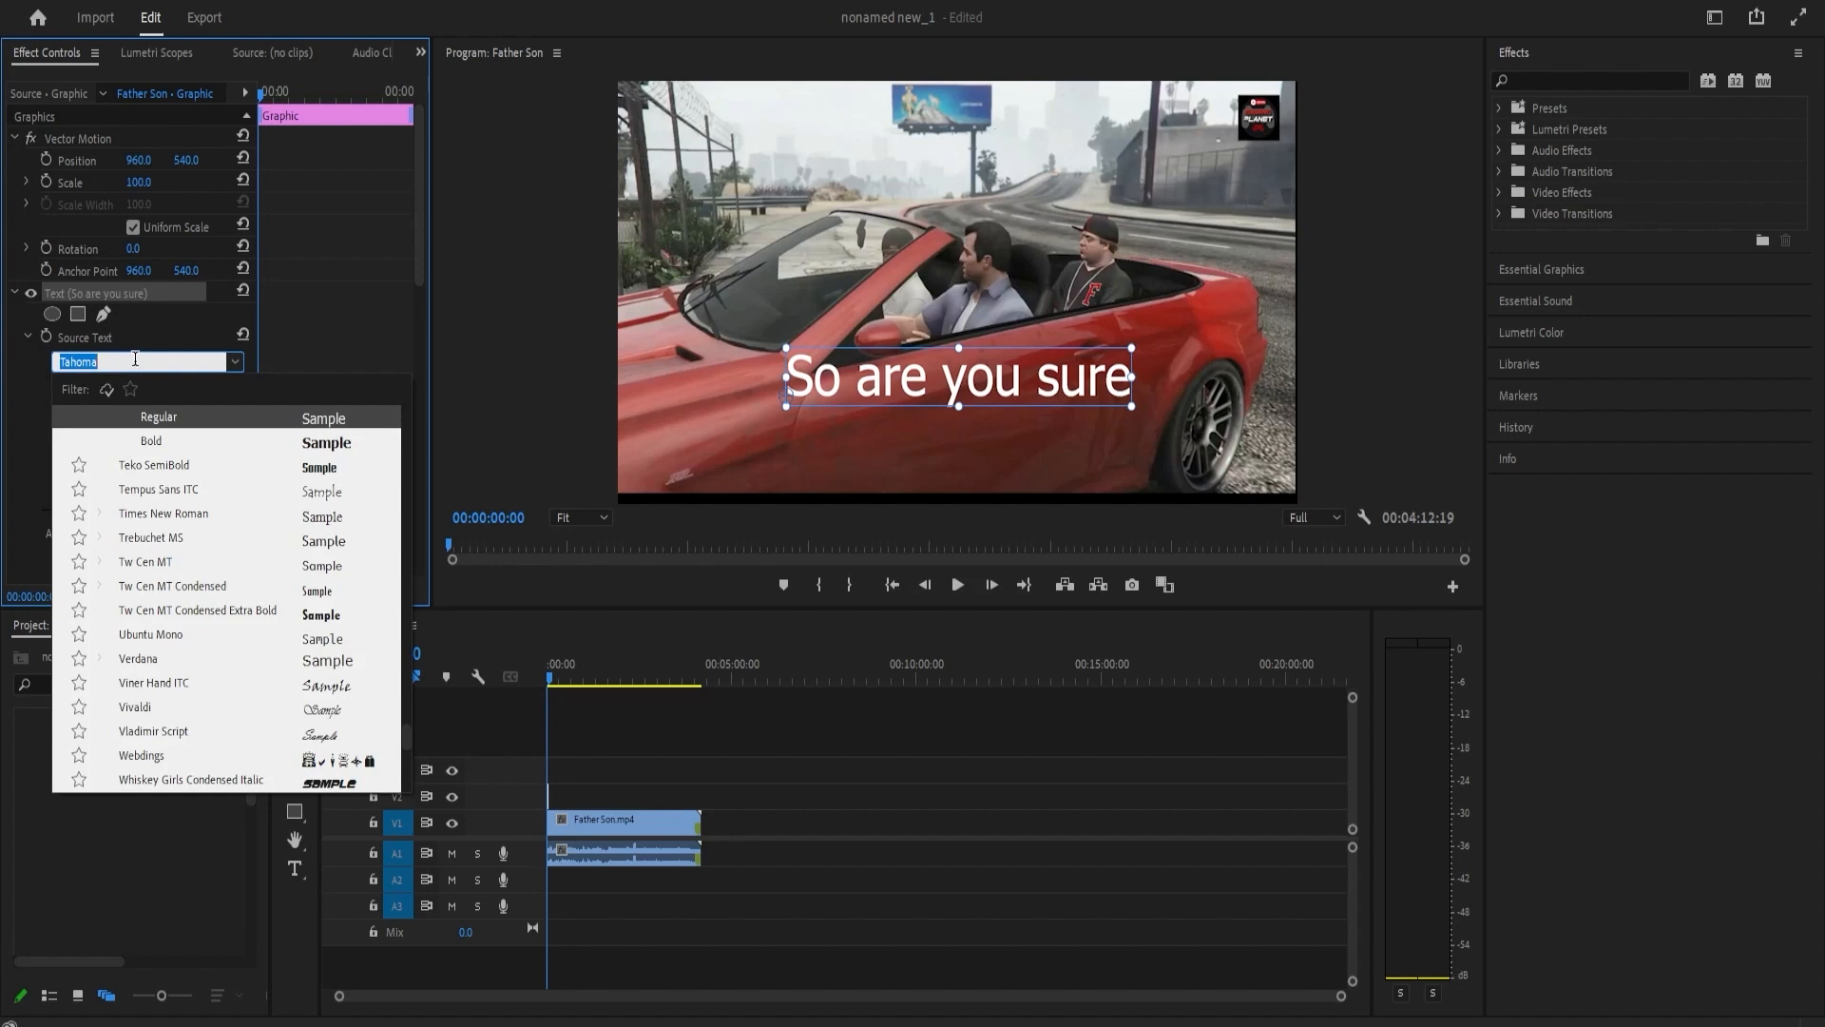
{"action": "type", "text": "mont"}
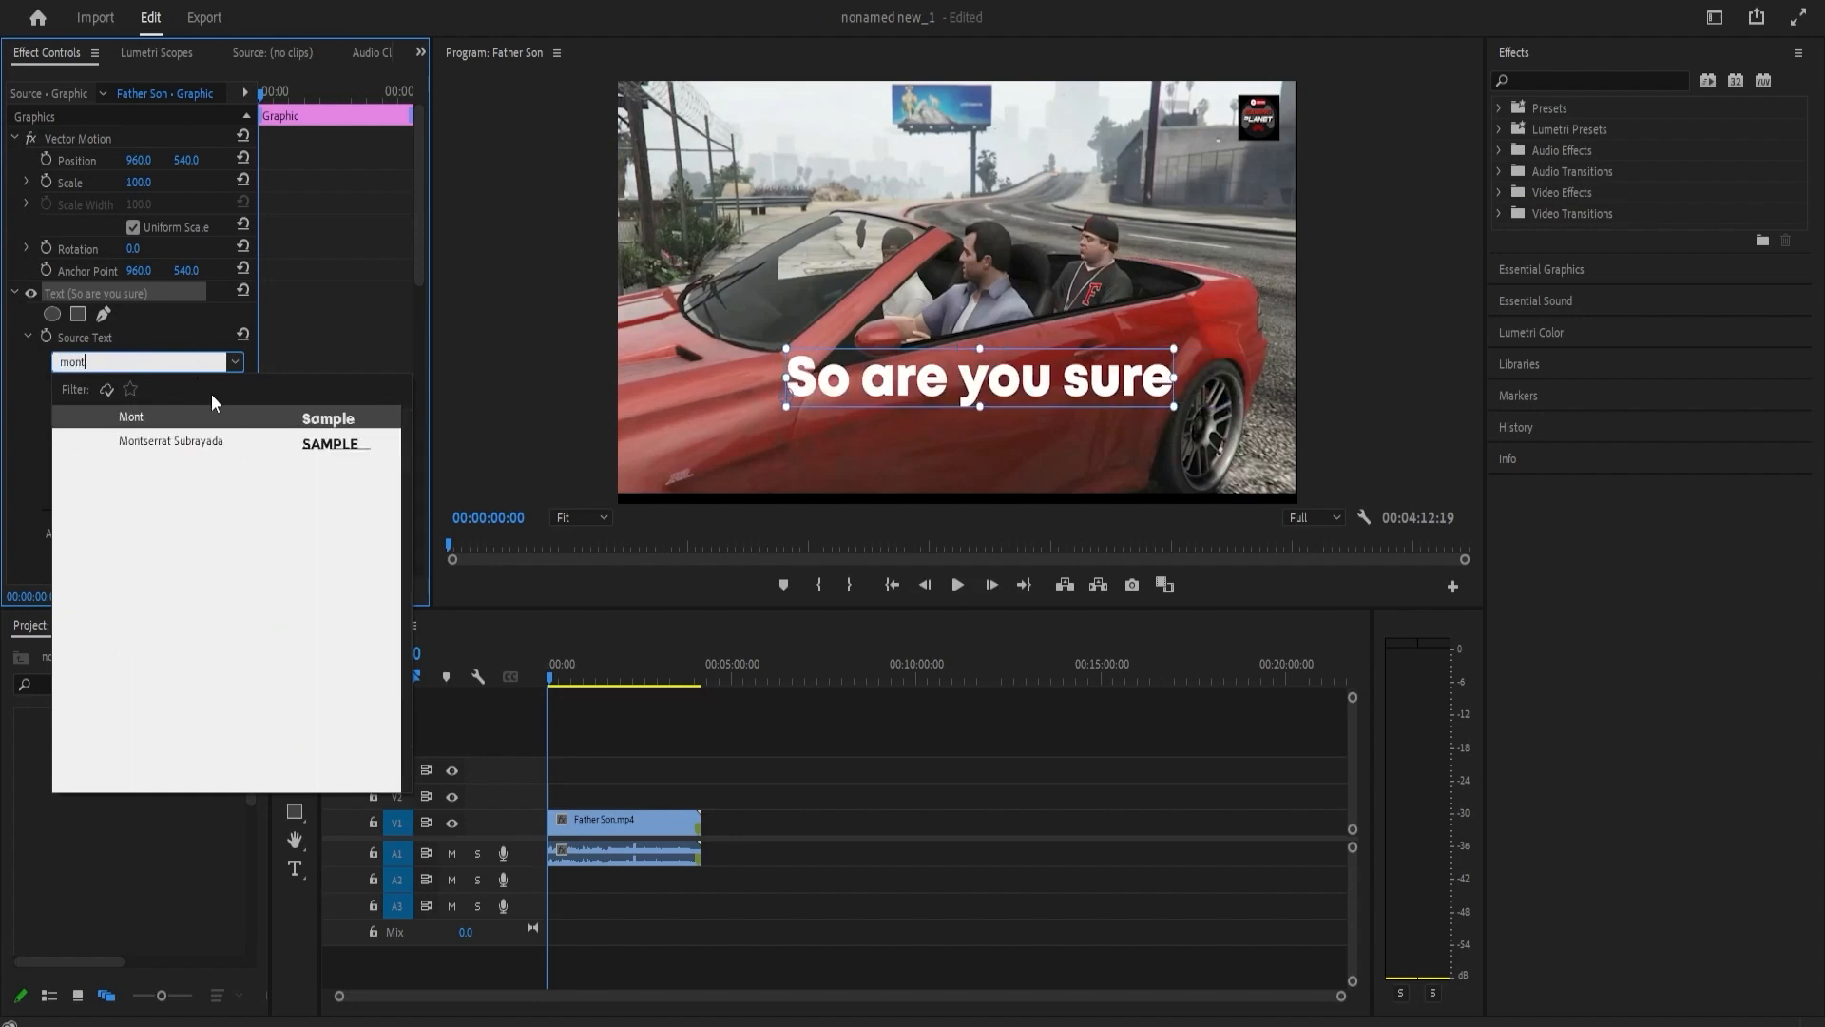
{"action": "left_click", "coordinate": [187, 441]}
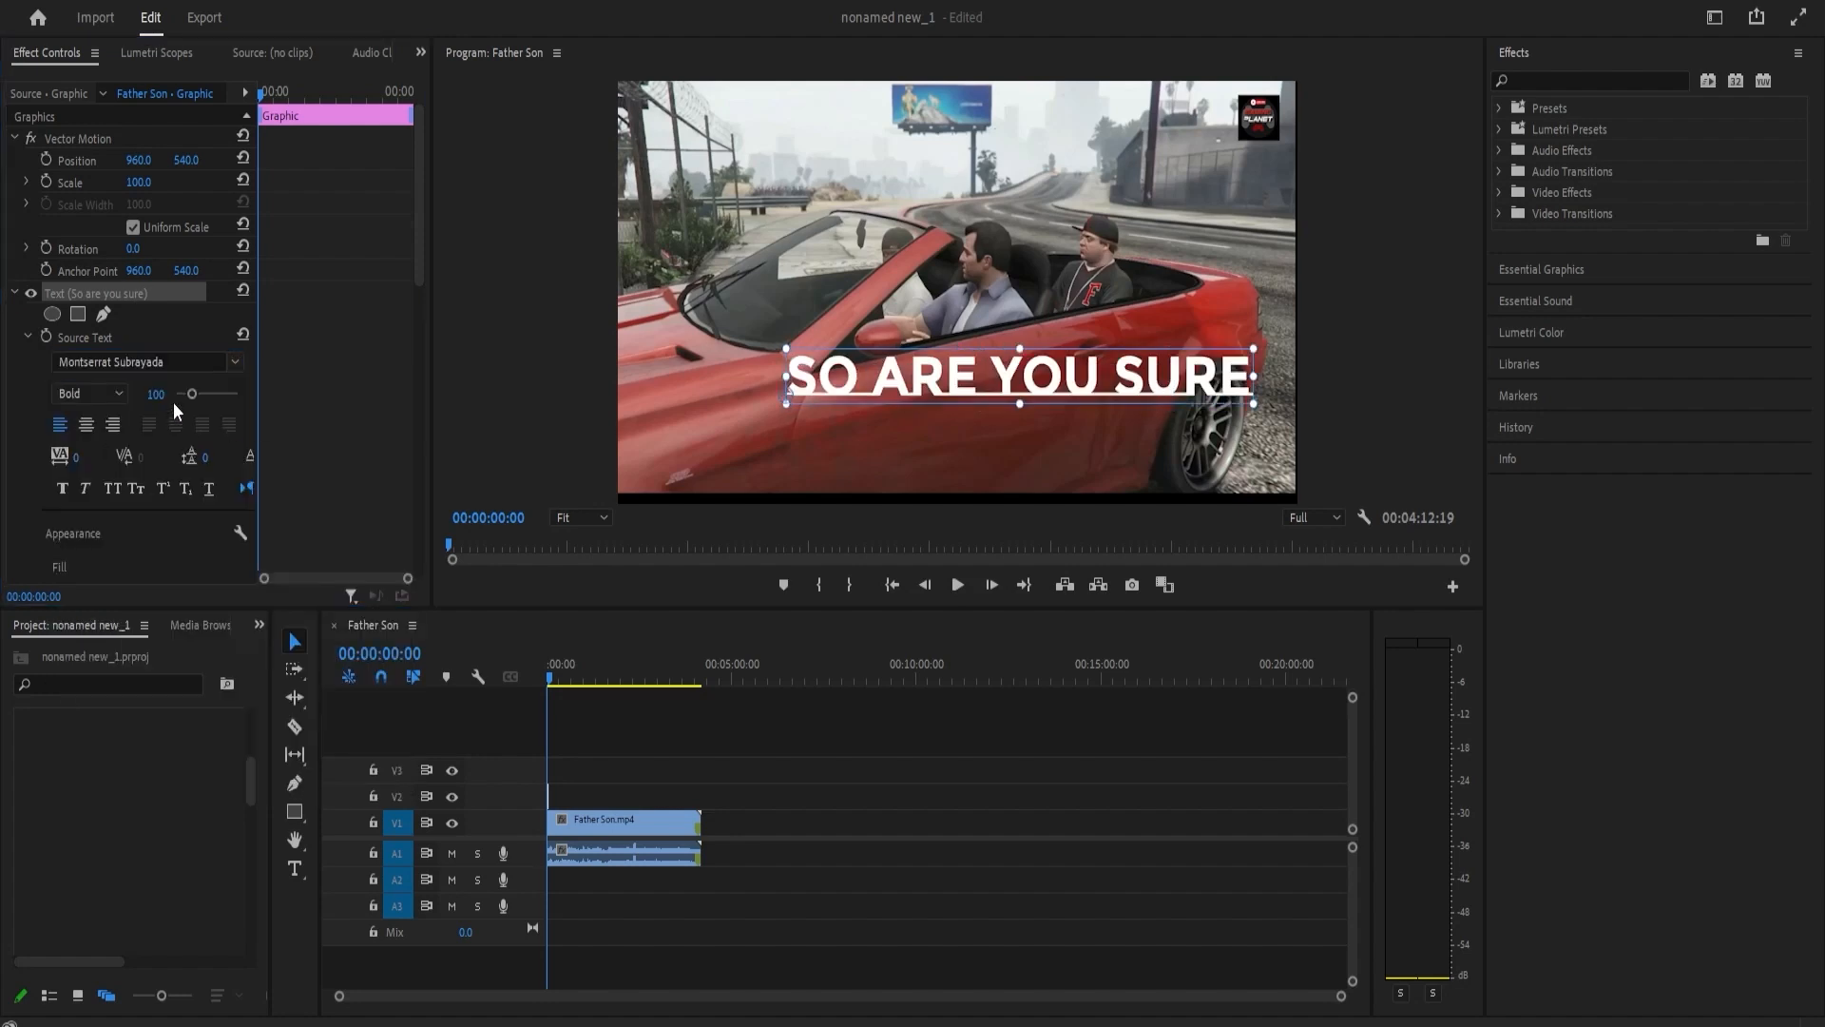
- Set the caption's font to Mont and shift the text toward the left of the frame
{"action": "left_click", "coordinate": [159, 361]}
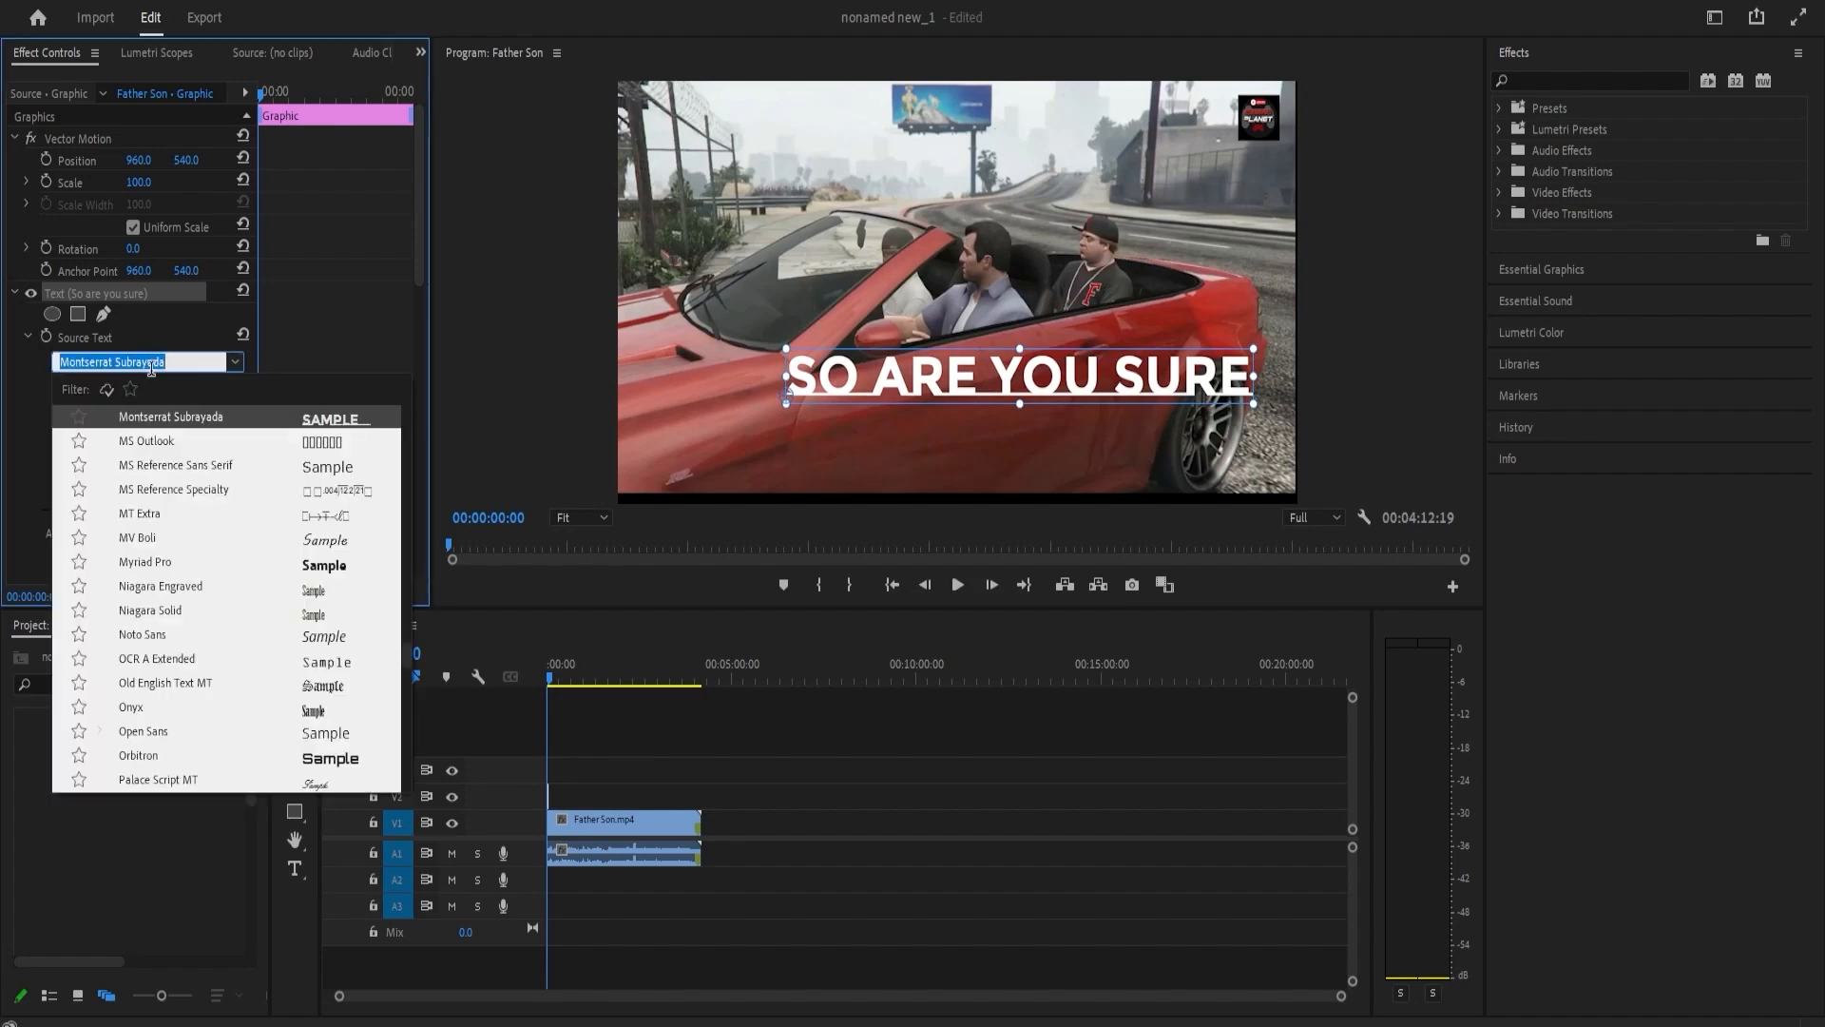
{"action": "type", "text": ",mo"}
{"action": "key", "text": "BackSpace"}
{"action": "key", "text": "BackSpace"}
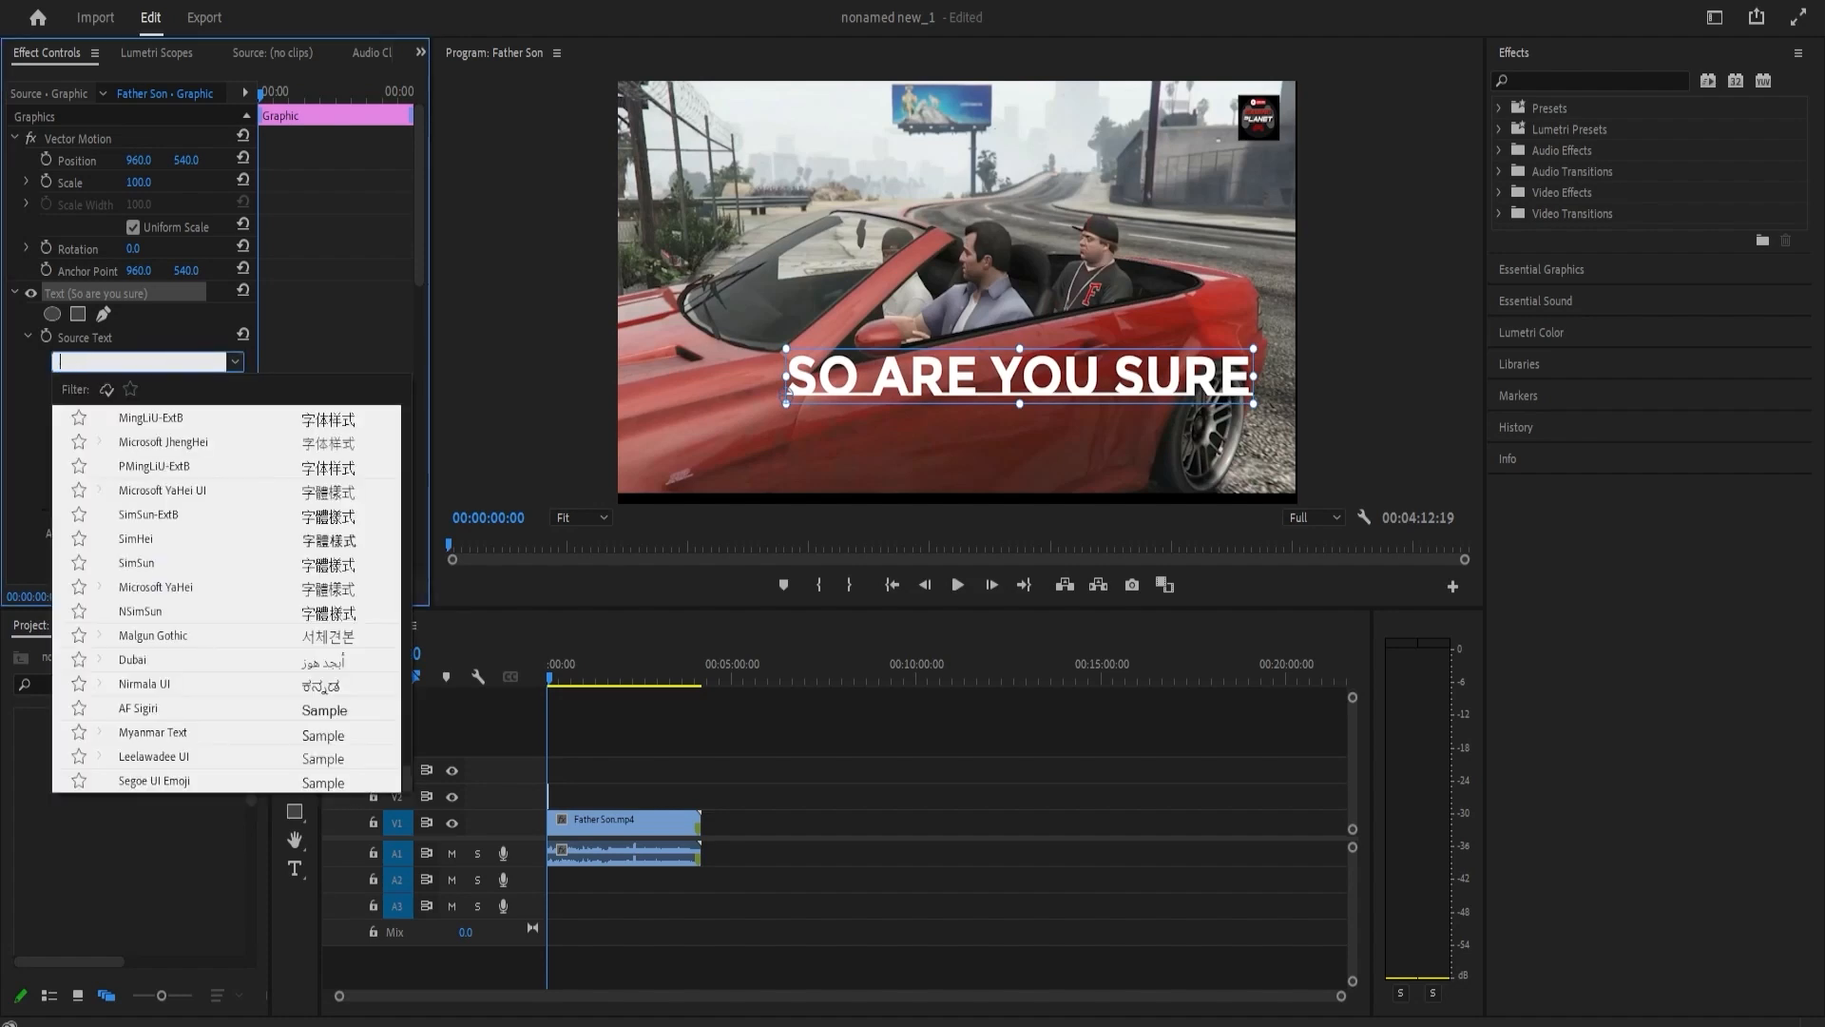
{"action": "type", "text": "mont"}
{"action": "key", "text": "Return"}
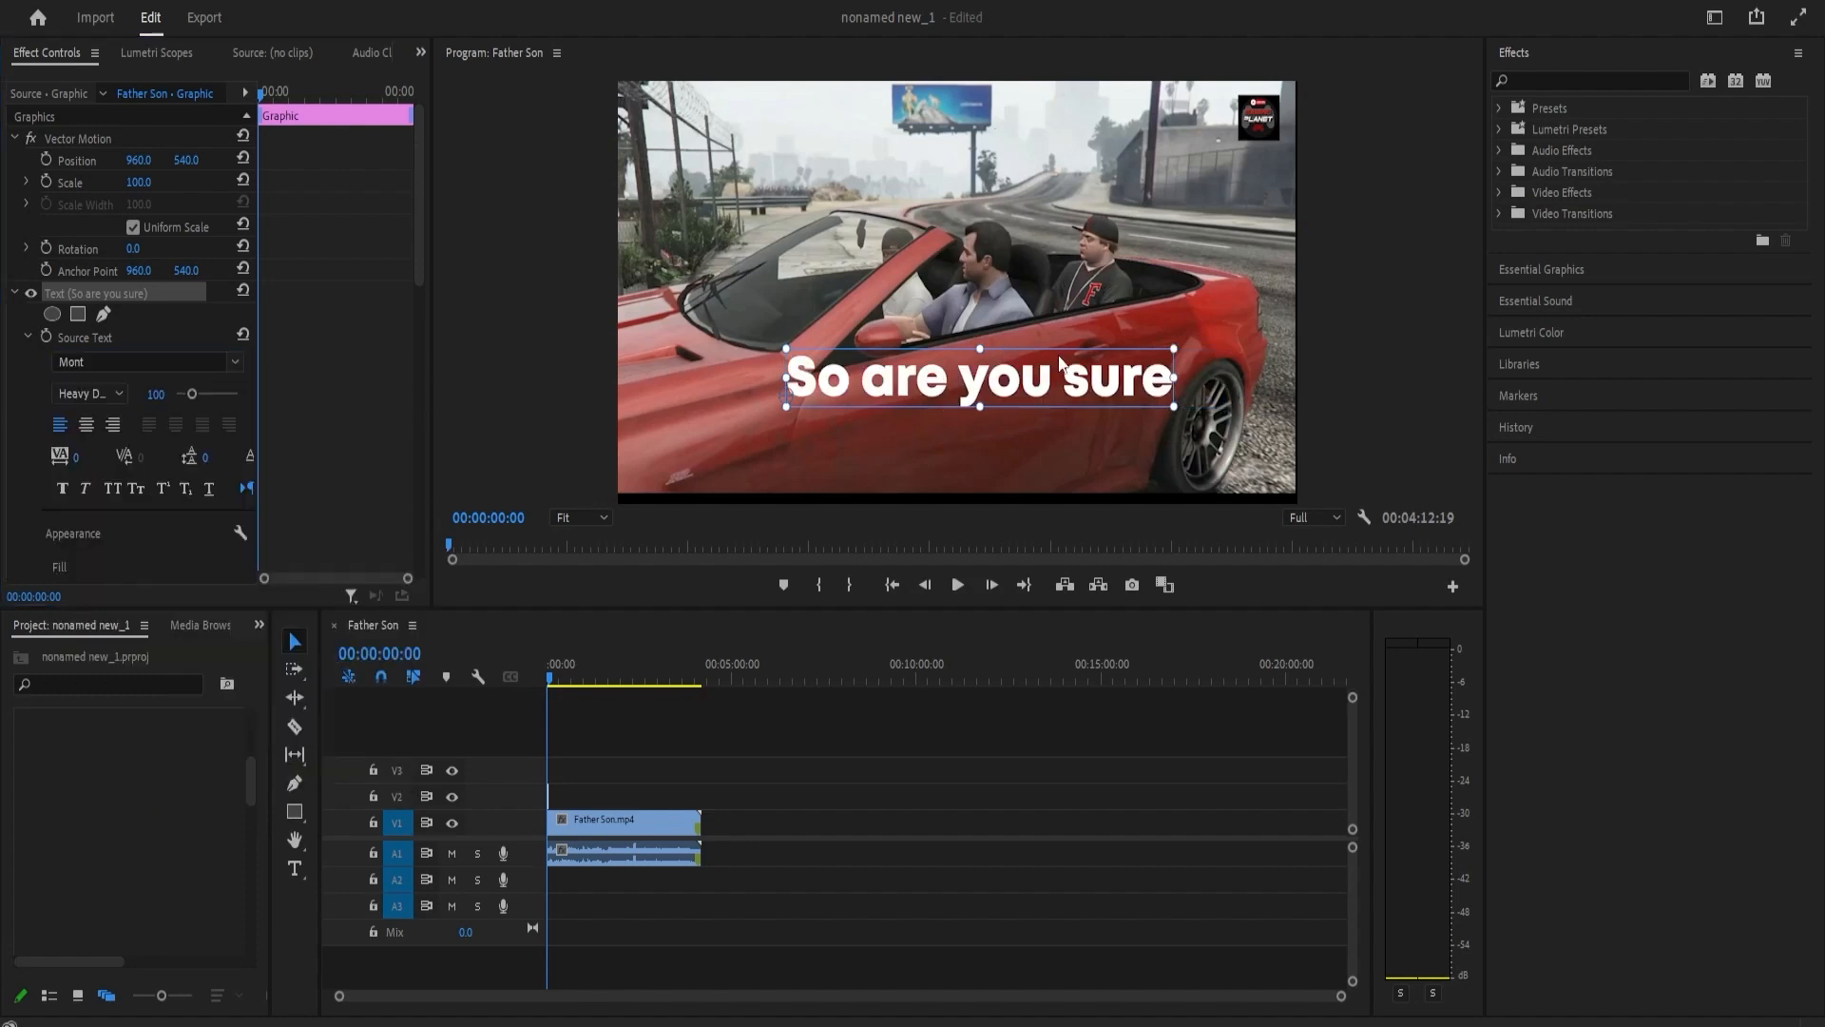
{"action": "left_click", "coordinate": [985, 431]}
- Add a black (000000) outer stroke with a width of 10.0 to the caption
{"action": "scroll", "coordinate": [146, 483], "scroll_direction": "down", "scroll_amount": 3}
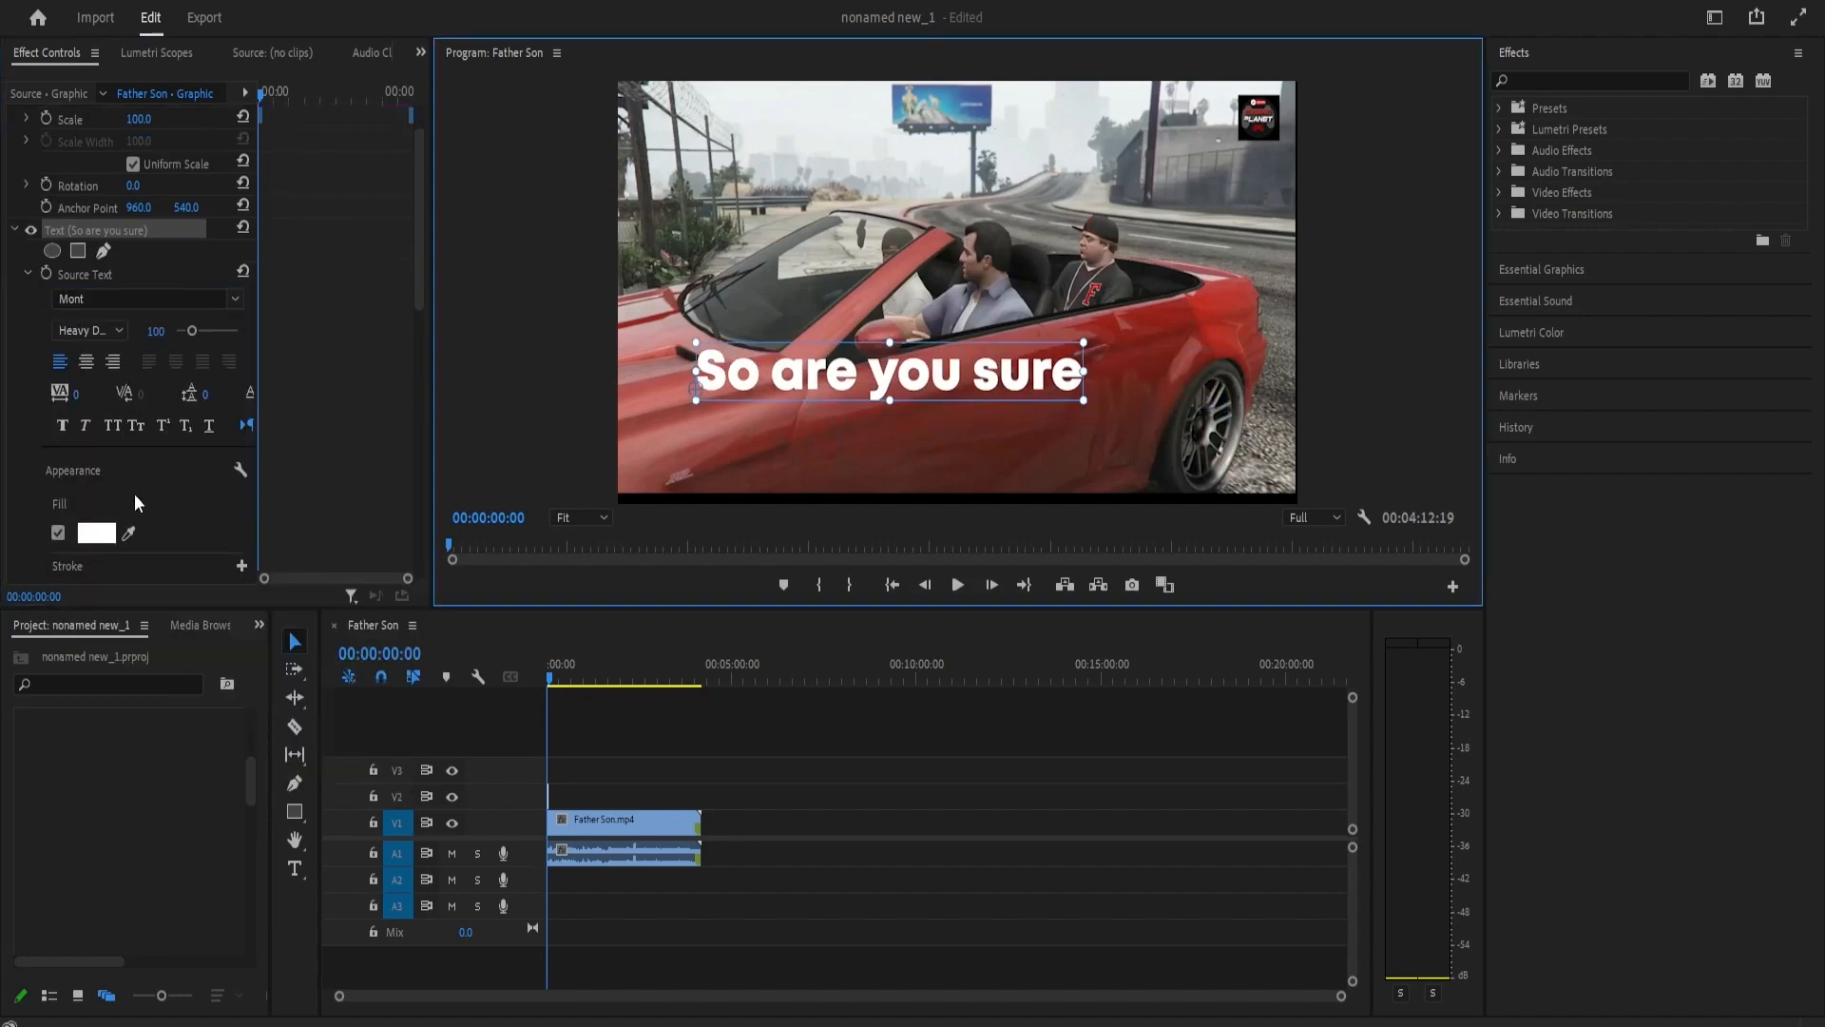
{"action": "left_click", "coordinate": [57, 512]}
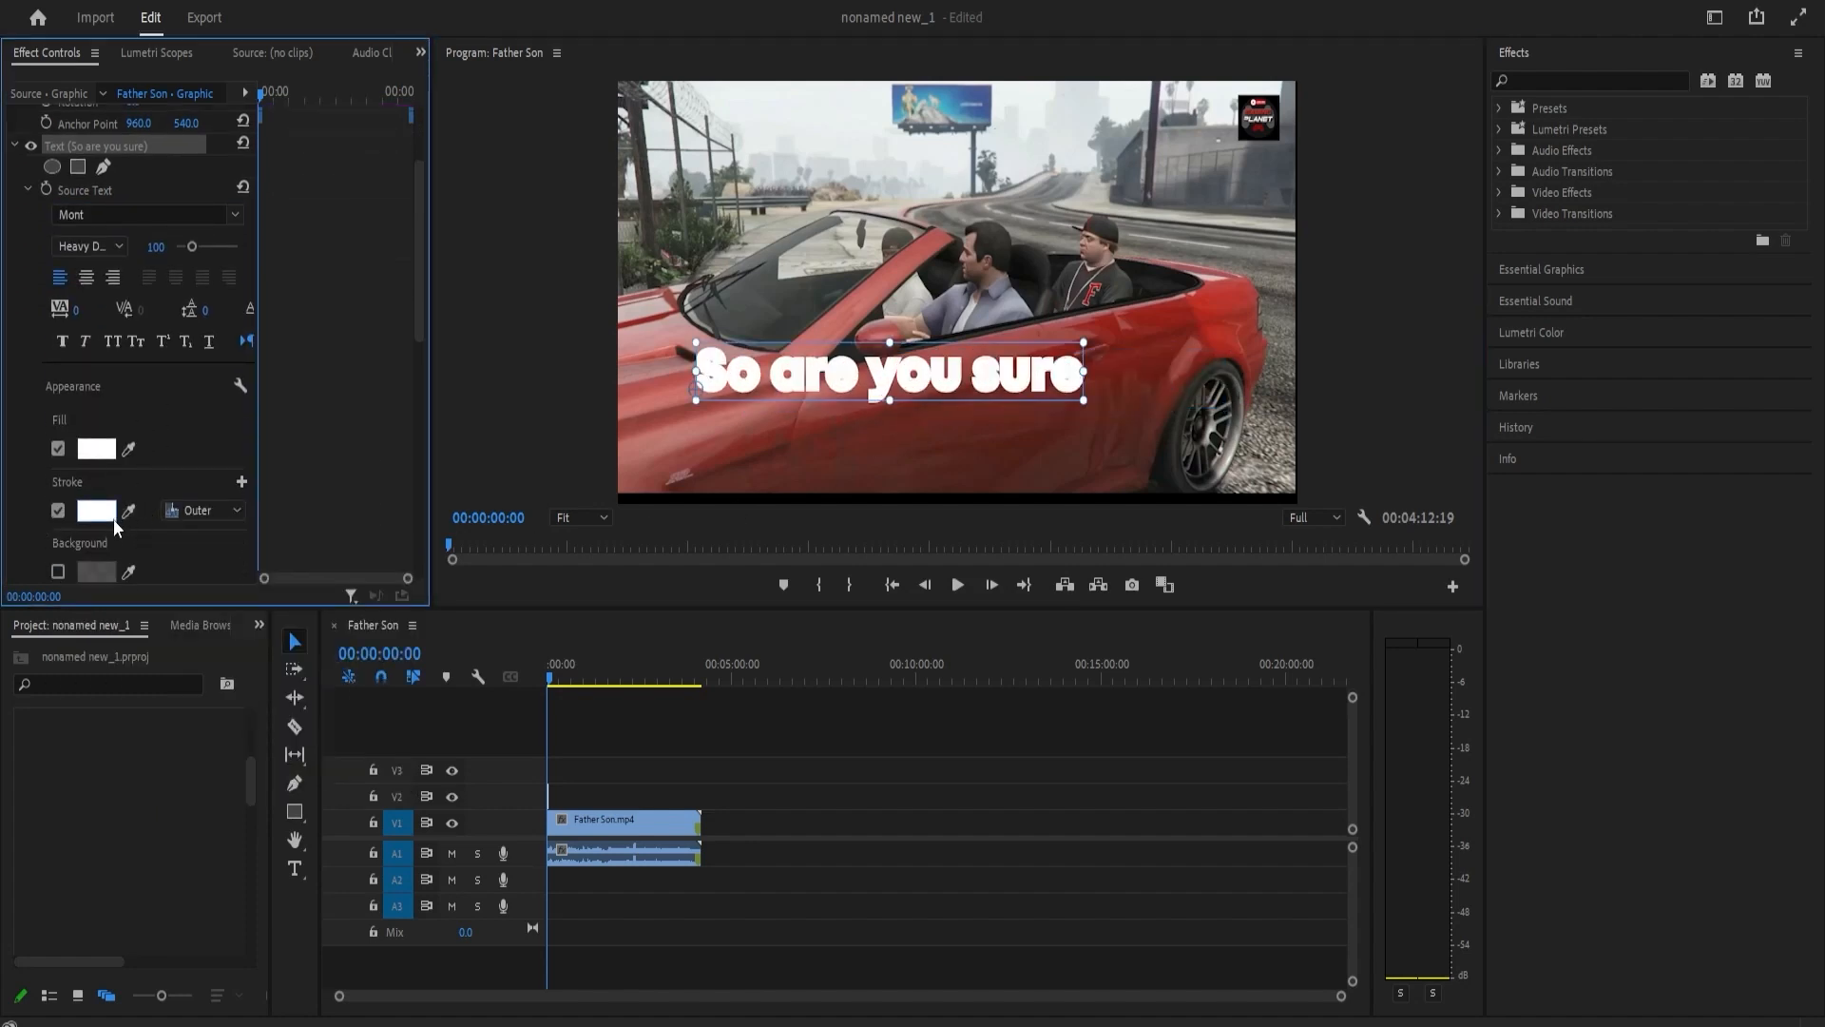
{"action": "left_click", "coordinate": [96, 511]}
{"action": "left_click_drag", "start_coordinate": [722, 456], "coordinate": [694, 646]}
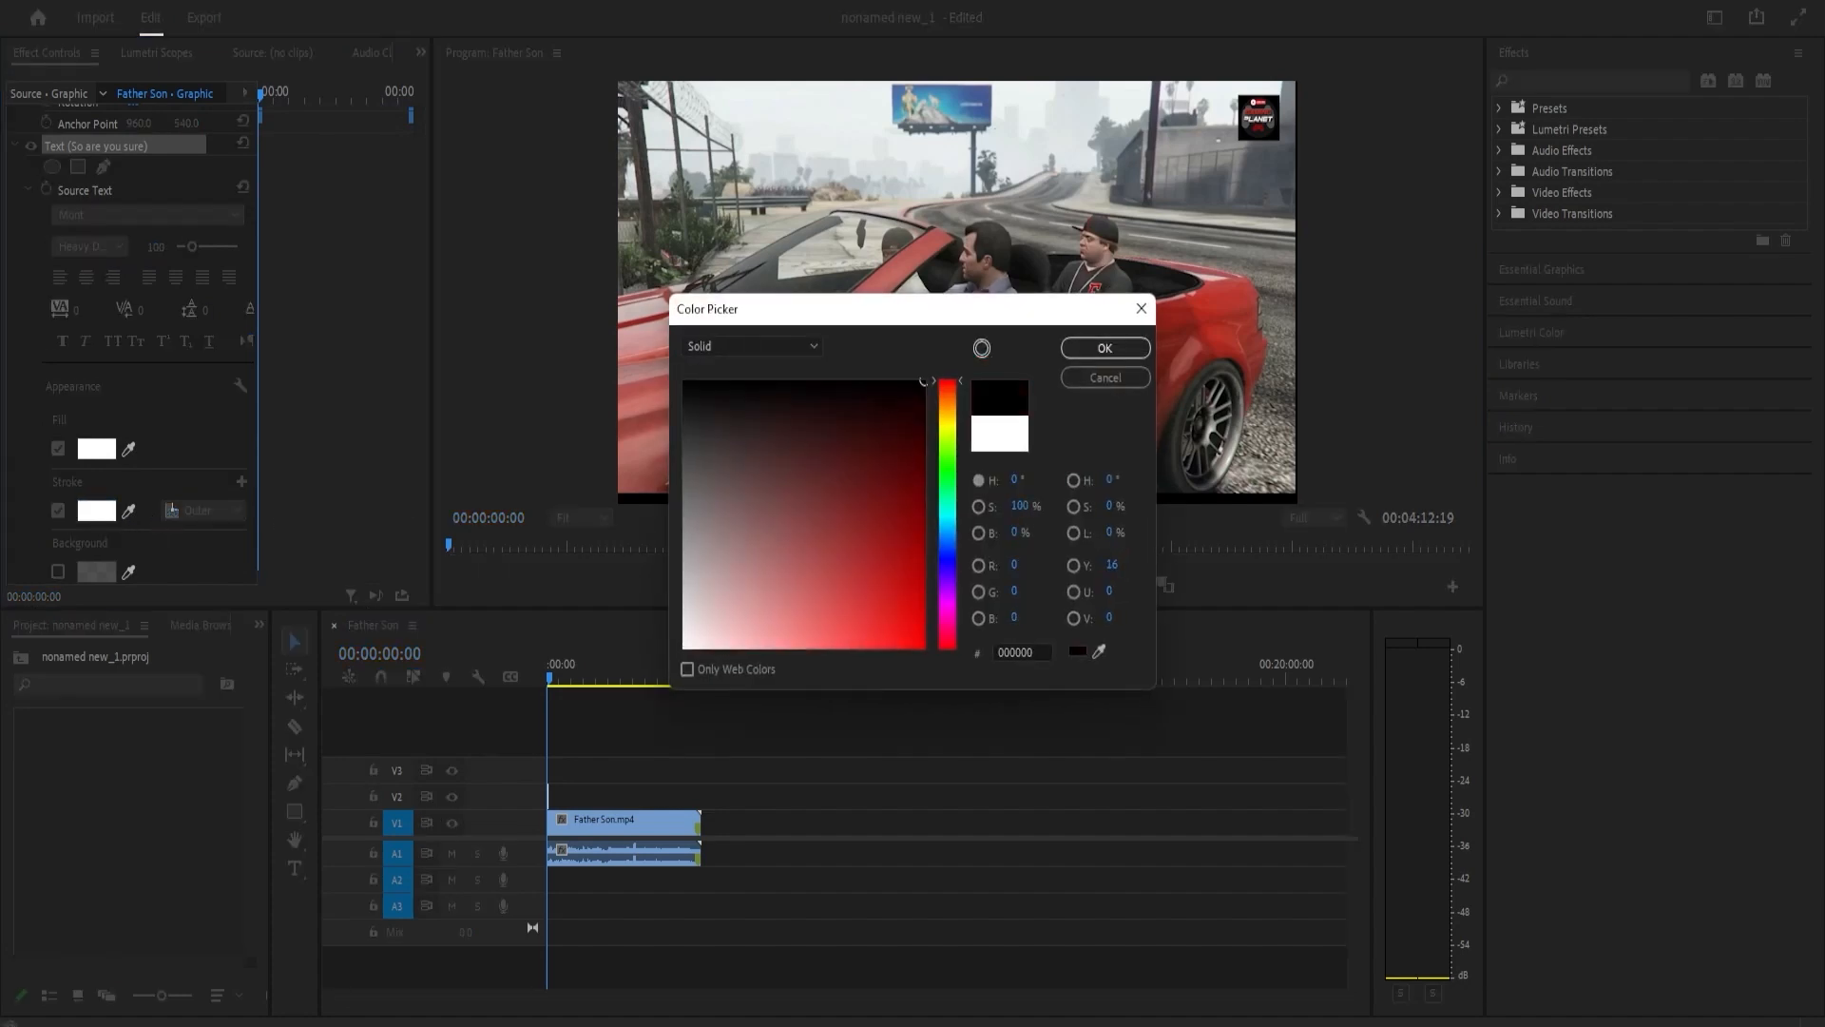
{"action": "left_click", "coordinate": [1084, 343]}
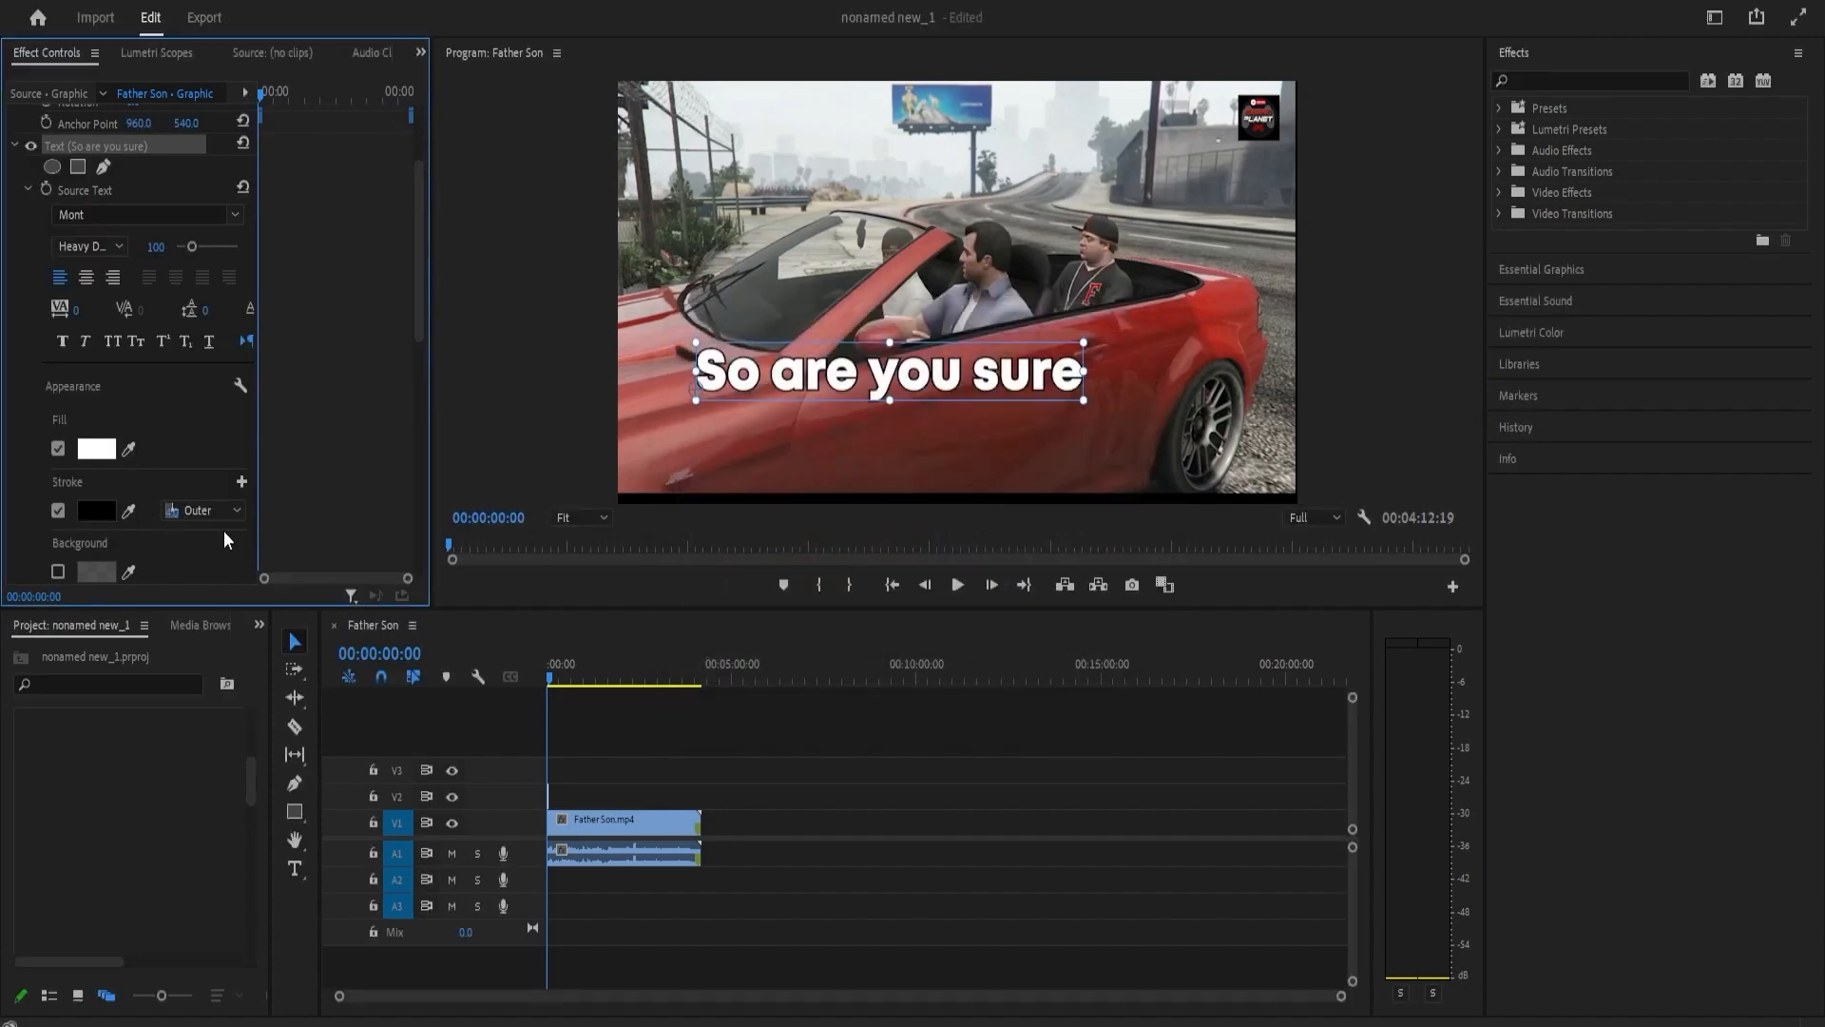
{"action": "left_click_drag", "start_coordinate": [257, 427], "coordinate": [346, 427]}
{"action": "left_click_drag", "start_coordinate": [171, 511], "coordinate": [193, 512]}
{"action": "scroll", "coordinate": [306, 576], "scroll_direction": "down", "scroll_amount": 1}
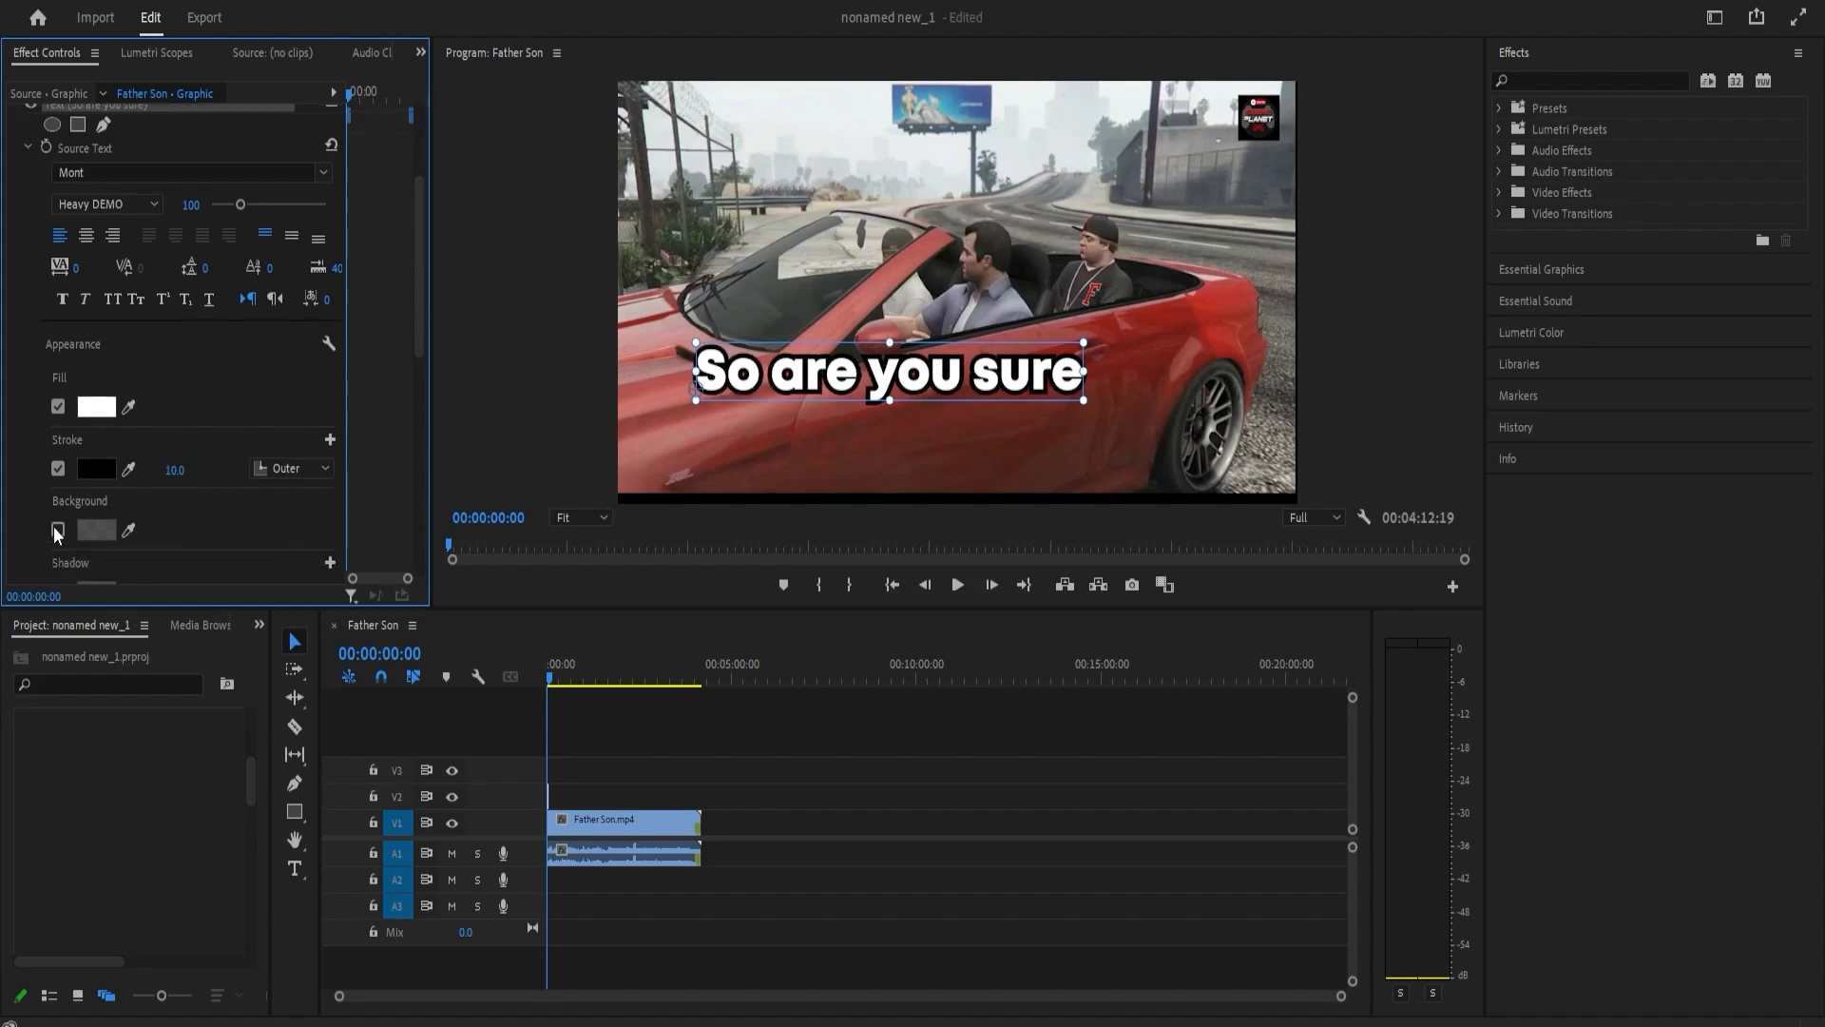
{"action": "left_click", "coordinate": [57, 529]}
{"action": "left_click", "coordinate": [57, 530]}
- Add a black shadow with 100% opacity to the caption
{"action": "scroll", "coordinate": [62, 532], "scroll_direction": "down", "scroll_amount": 1}
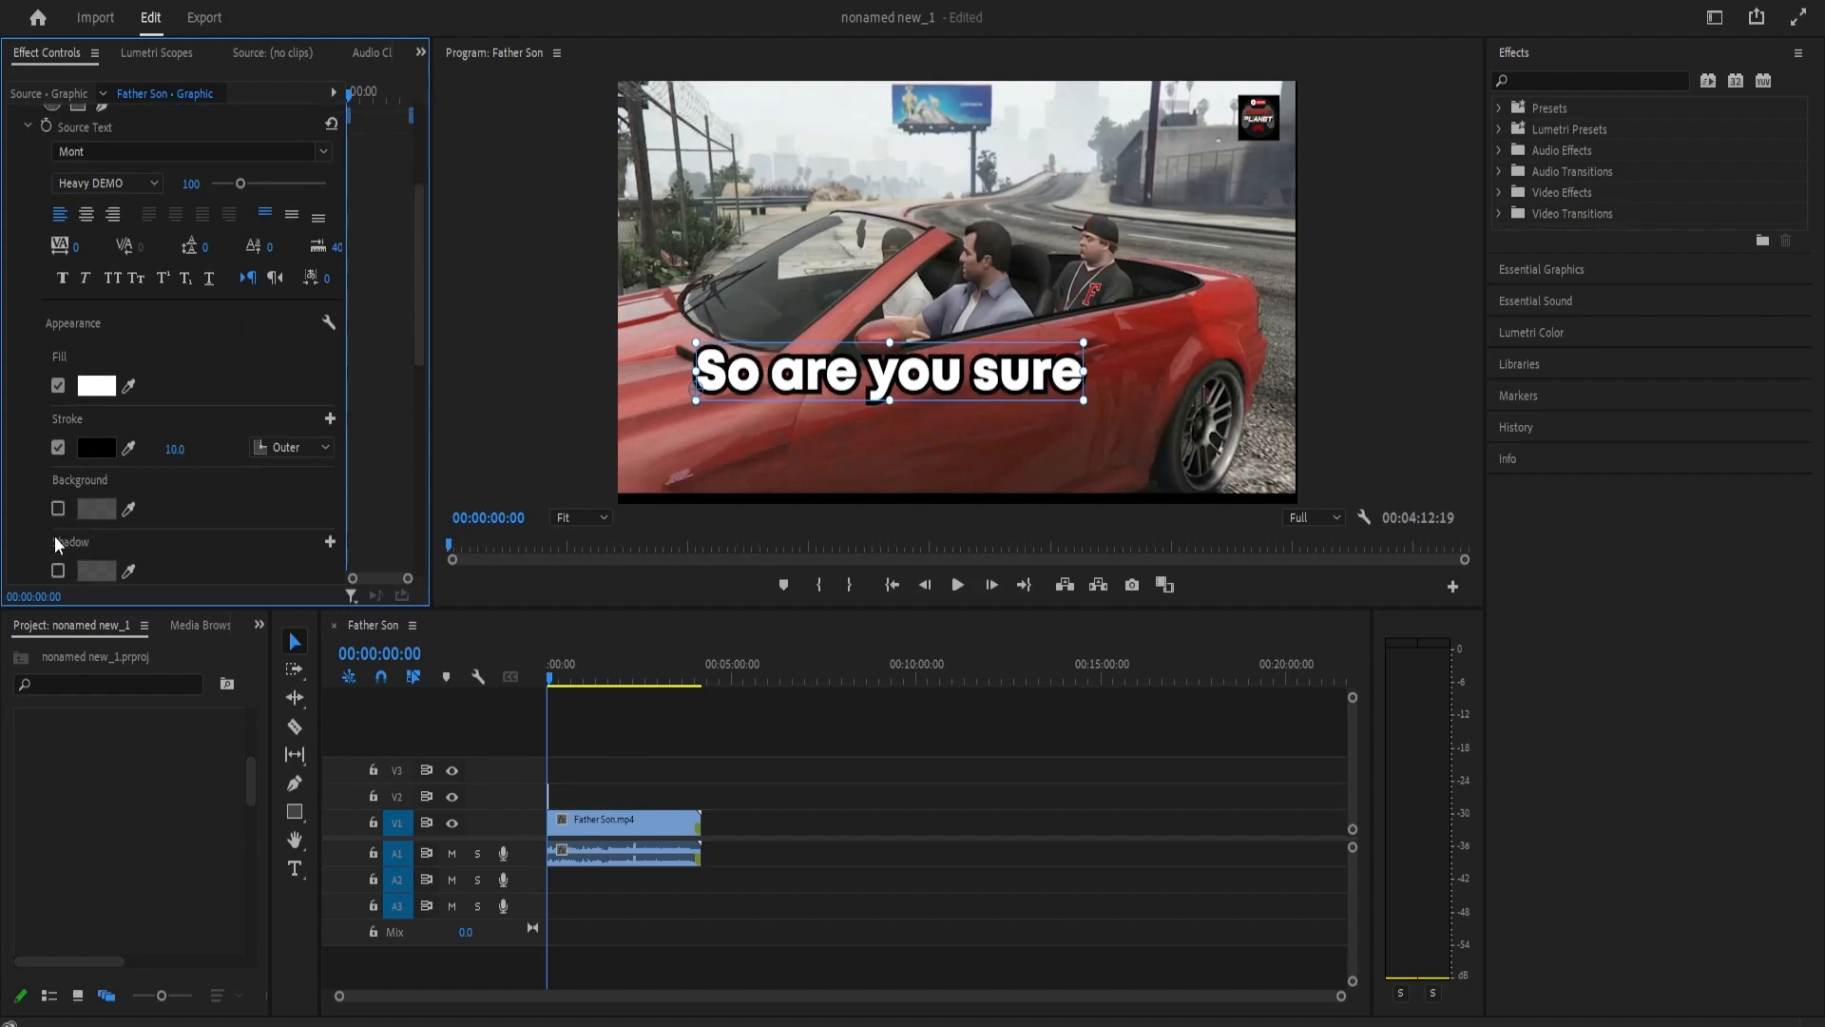
{"action": "left_click", "coordinate": [58, 571]}
{"action": "left_click", "coordinate": [98, 571]}
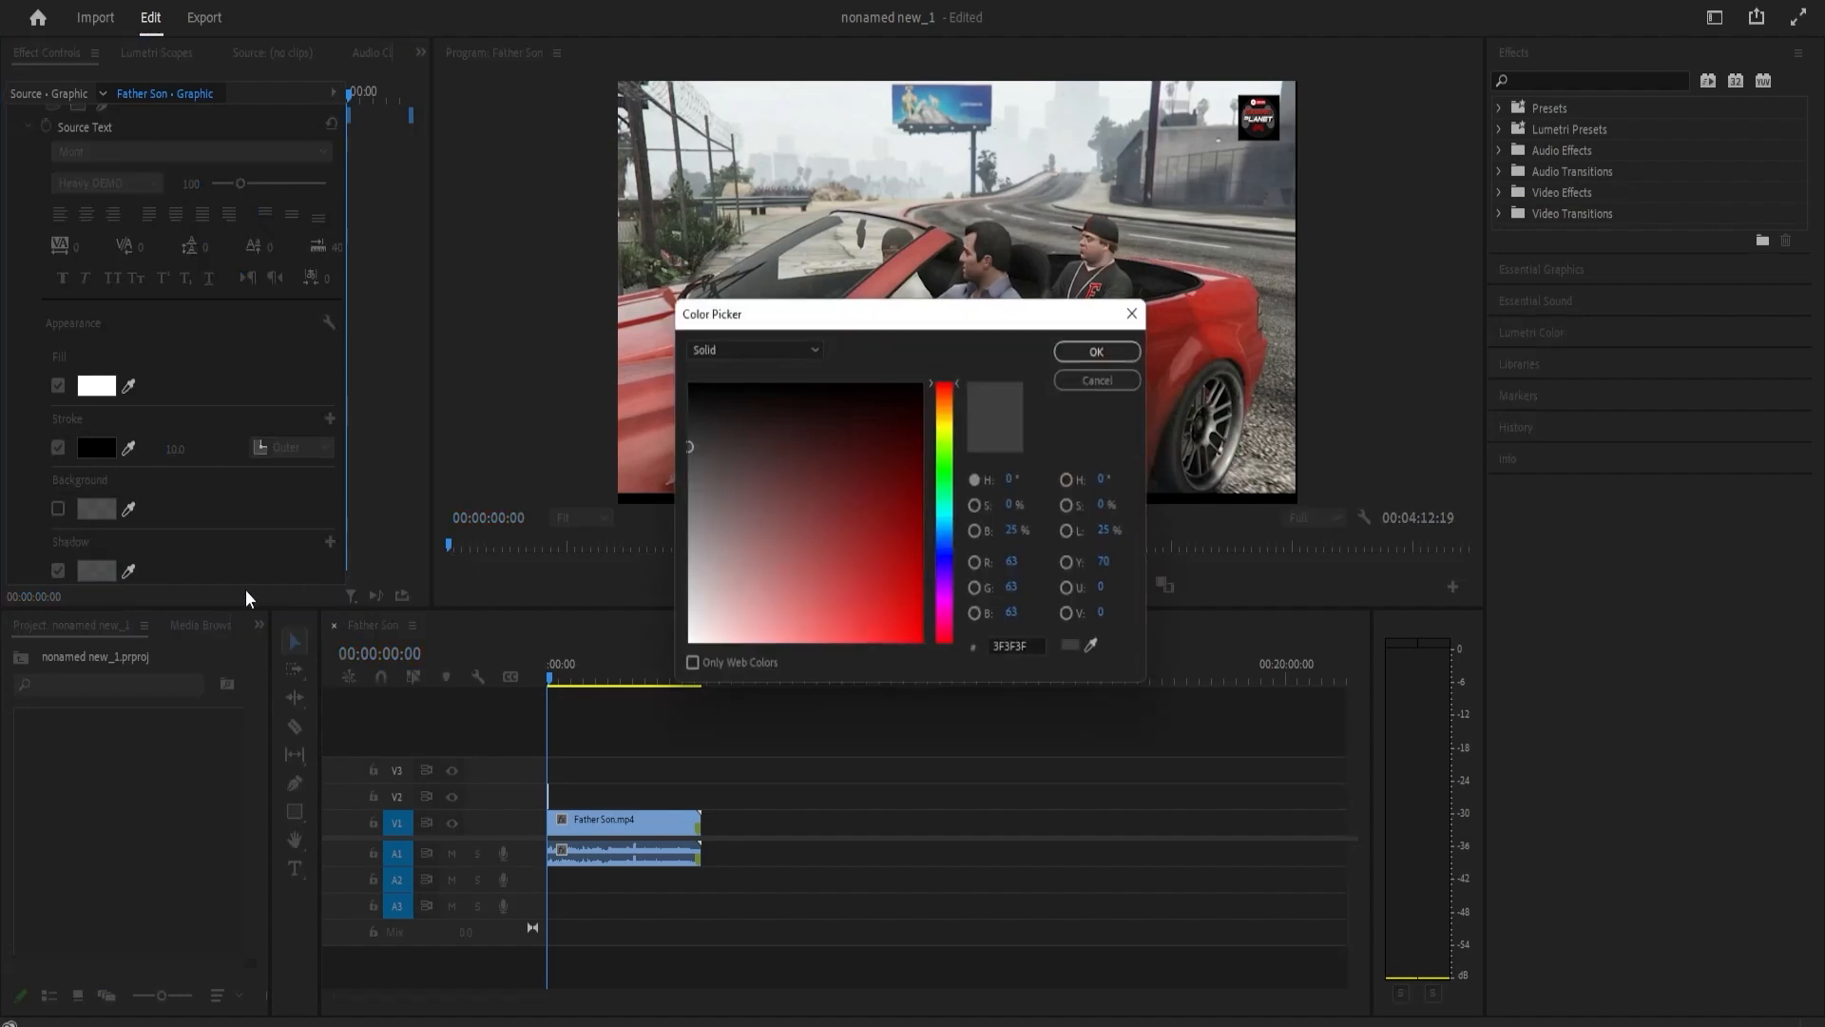
{"action": "left_click", "coordinate": [1103, 342]}
{"action": "scroll", "coordinate": [323, 517], "scroll_direction": "down", "scroll_amount": 3}
{"action": "scroll", "coordinate": [324, 518], "scroll_direction": "down", "scroll_amount": 1}
{"action": "left_click_drag", "start_coordinate": [300, 520], "coordinate": [439, 511]}
- Move the caption toward the right of the frame and set its font size to 119
{"action": "left_click", "coordinate": [993, 409]}
{"action": "left_click_drag", "start_coordinate": [975, 388], "coordinate": [1022, 388]}
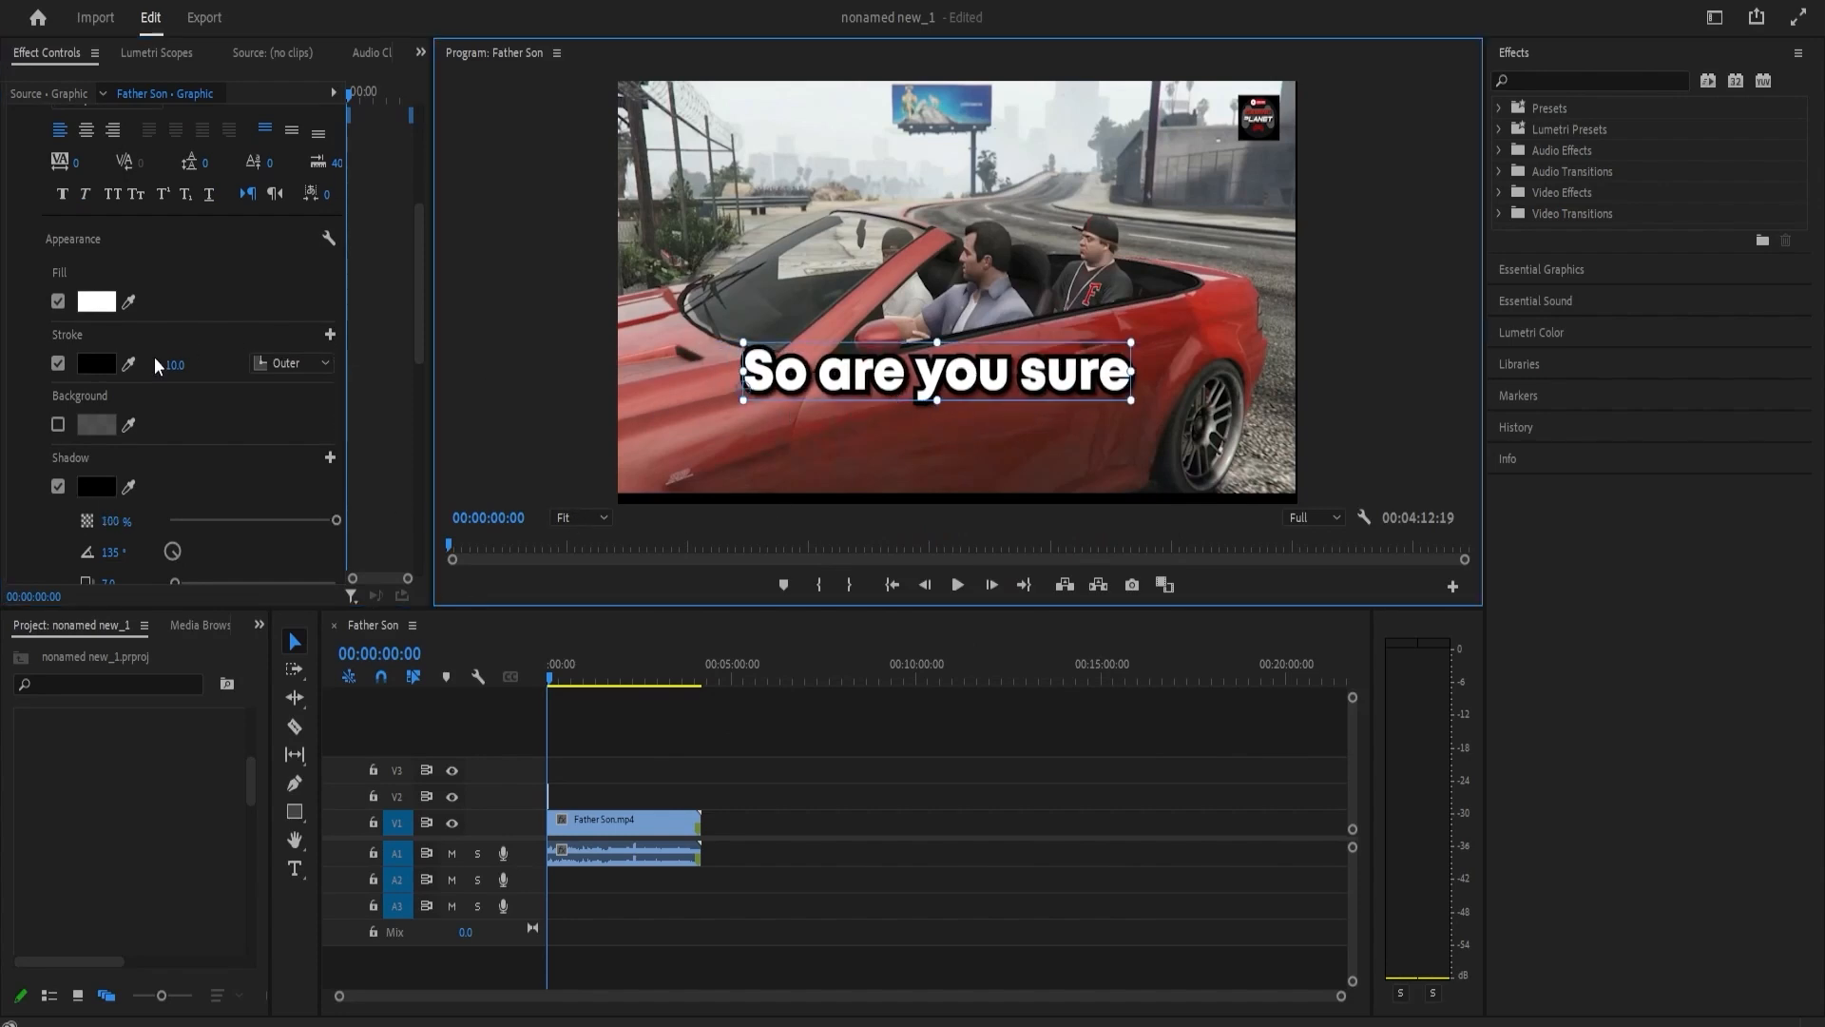
{"action": "scroll", "coordinate": [179, 372], "scroll_direction": "up", "scroll_amount": 2}
{"action": "left_click_drag", "start_coordinate": [241, 202], "coordinate": [244, 206]}
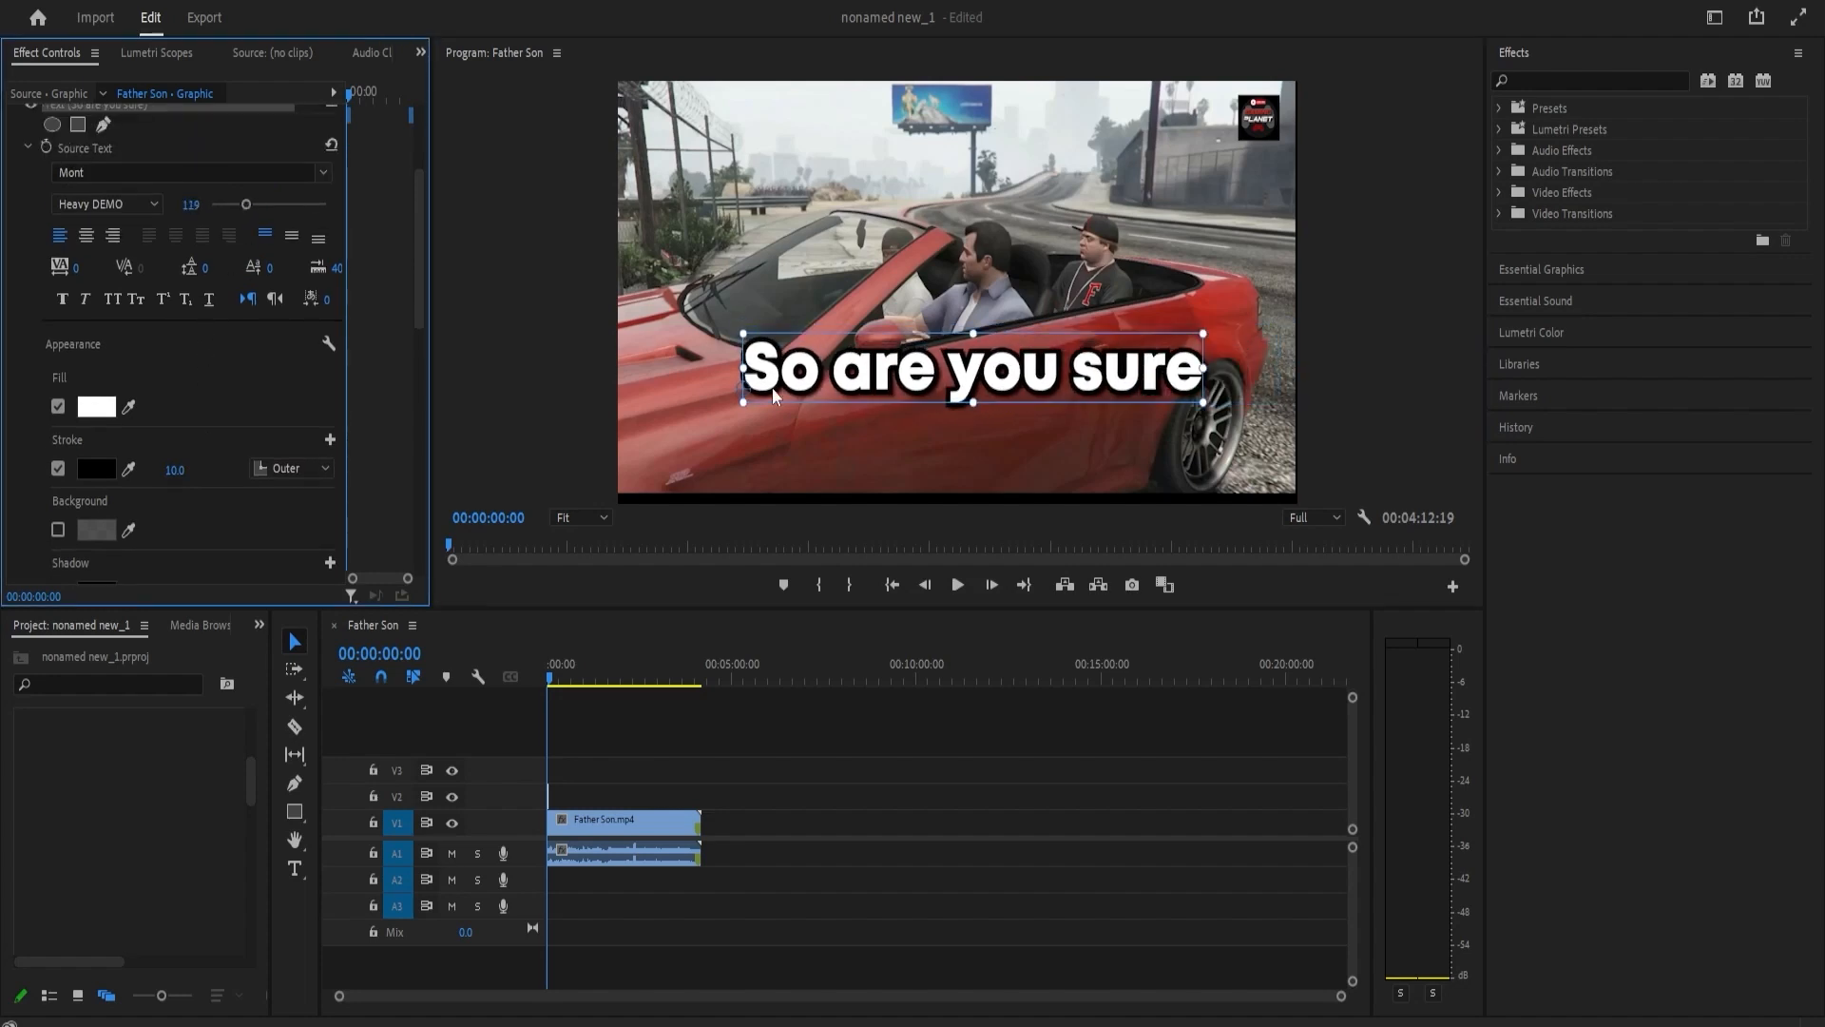
- Move the caption's anchor point to the middle of the text and set its stroke type to Center
{"action": "left_click", "coordinate": [821, 388]}
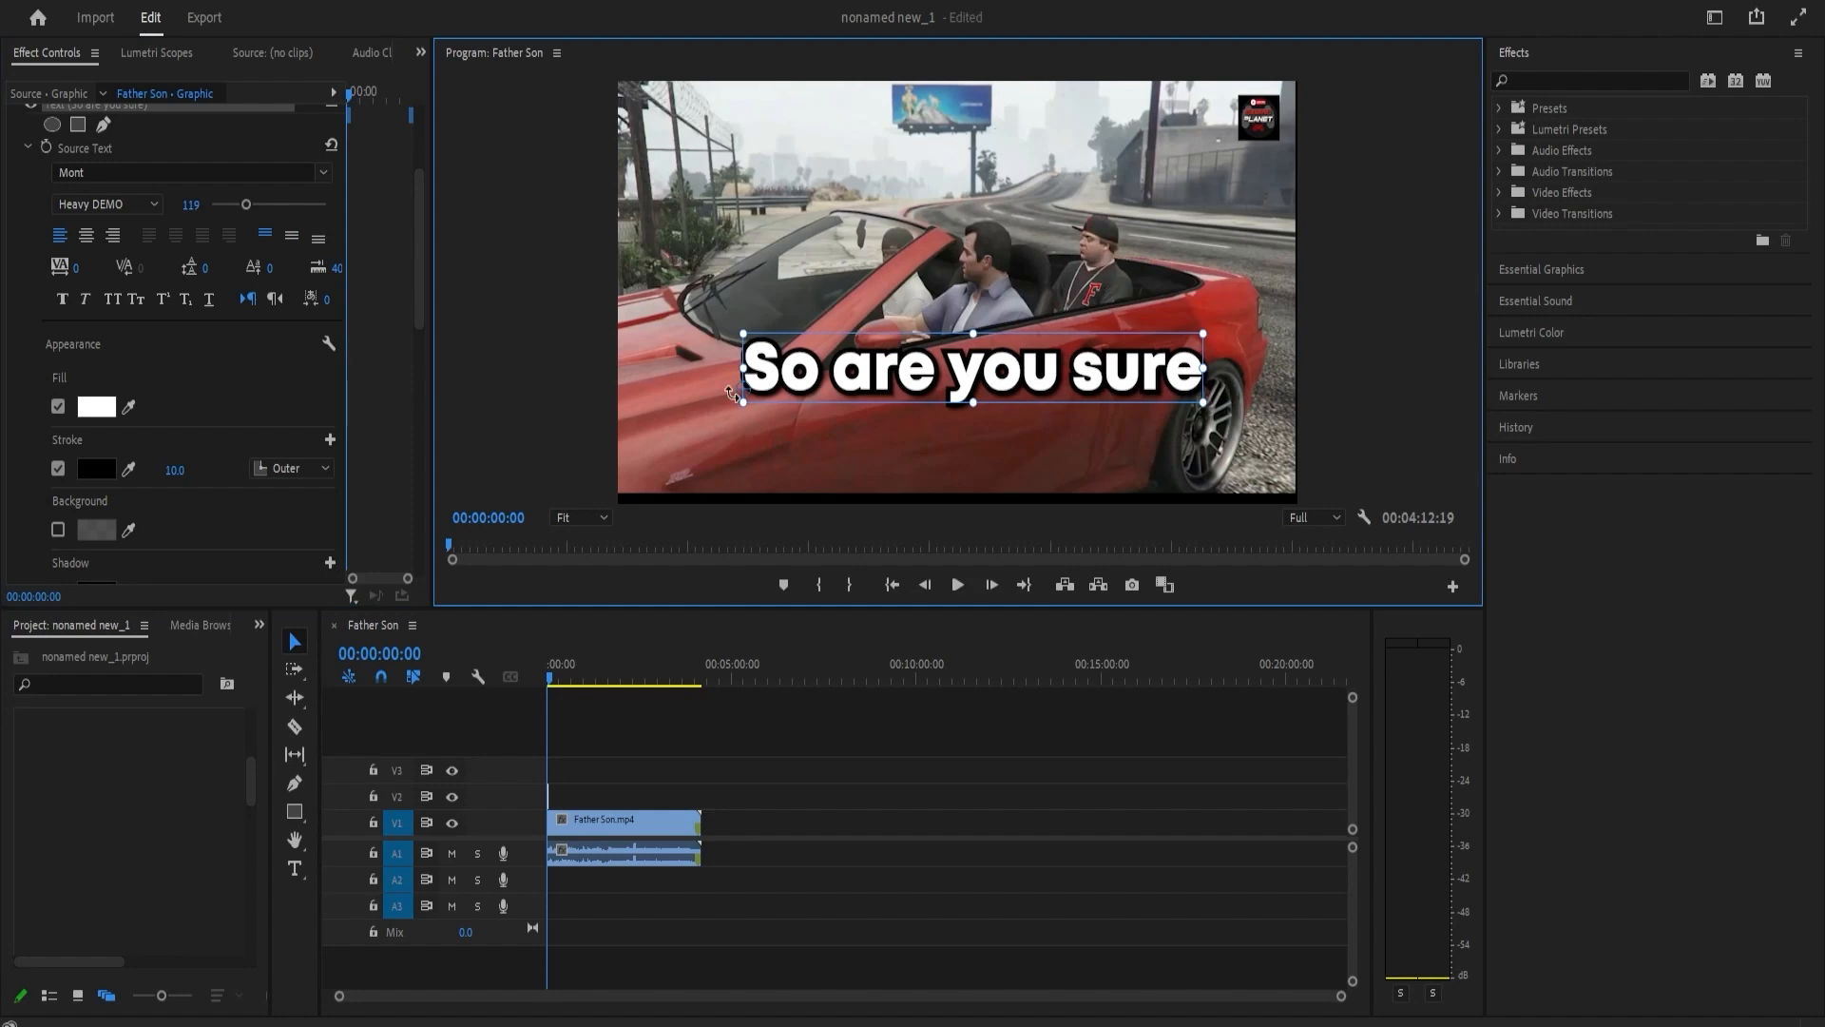
{"action": "left_click_drag", "start_coordinate": [742, 391], "coordinate": [963, 372]}
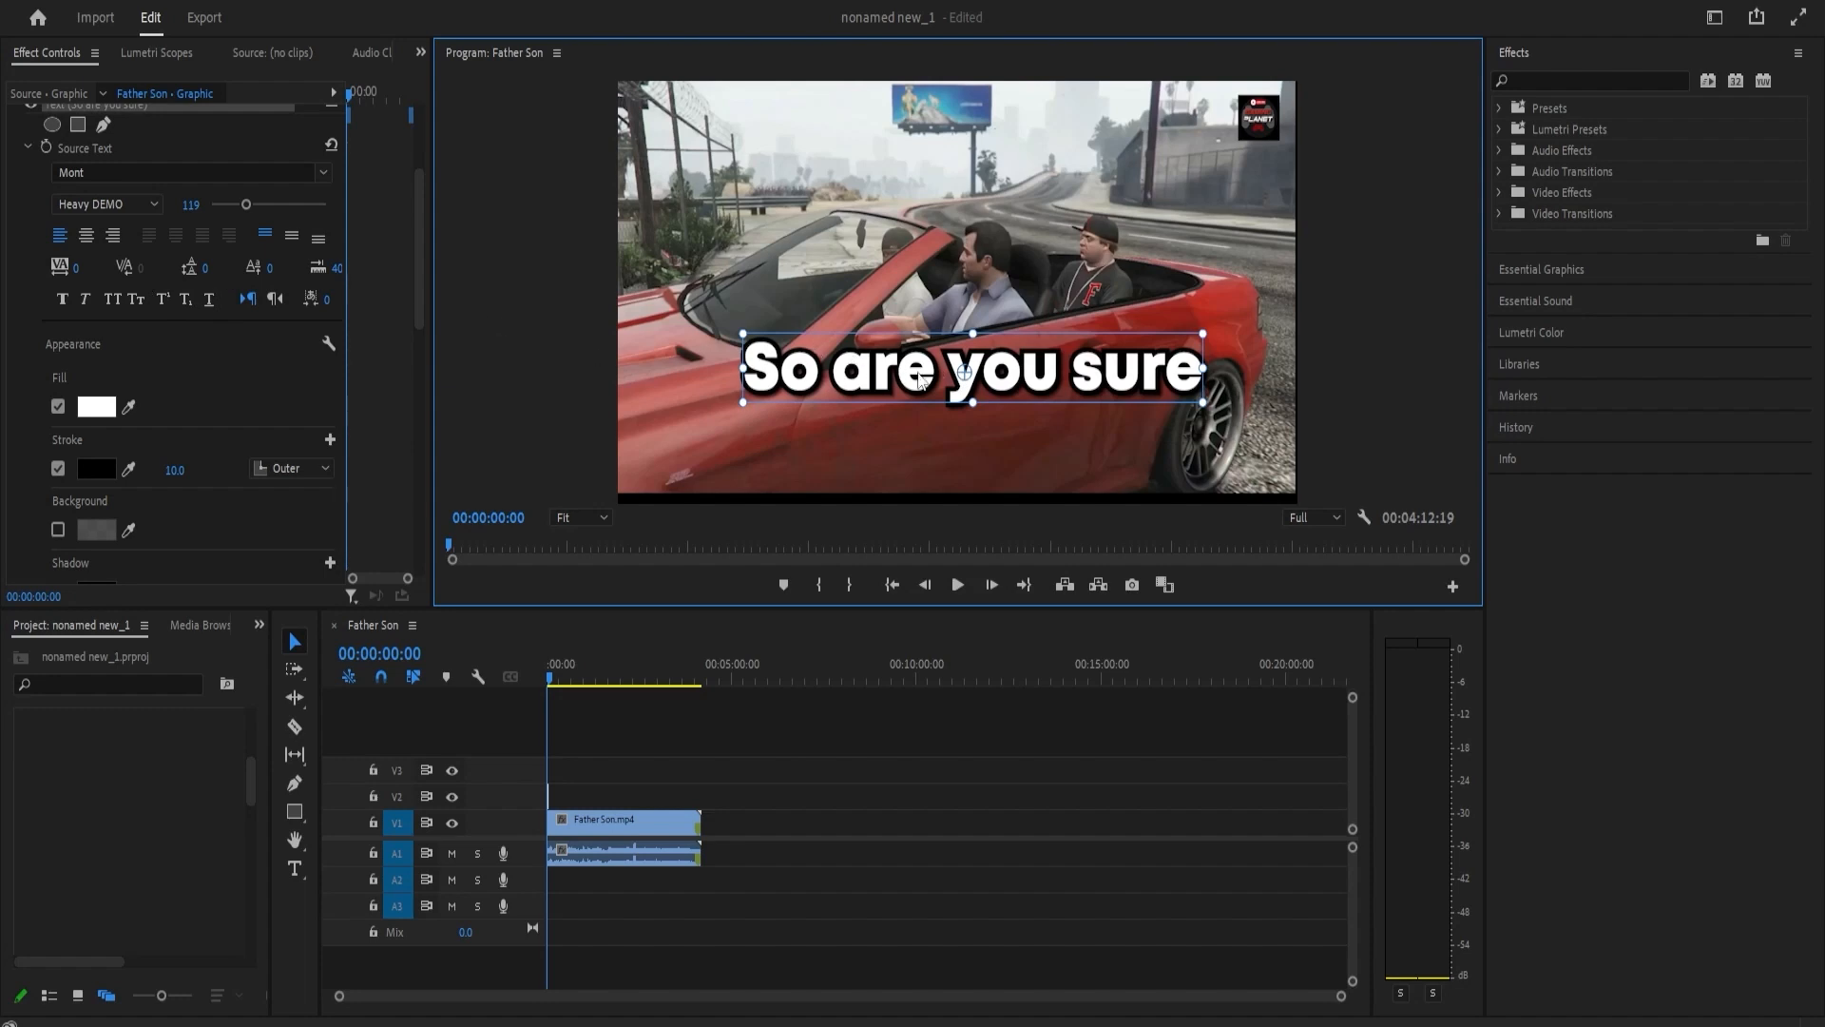
{"action": "left_click", "coordinate": [261, 465]}
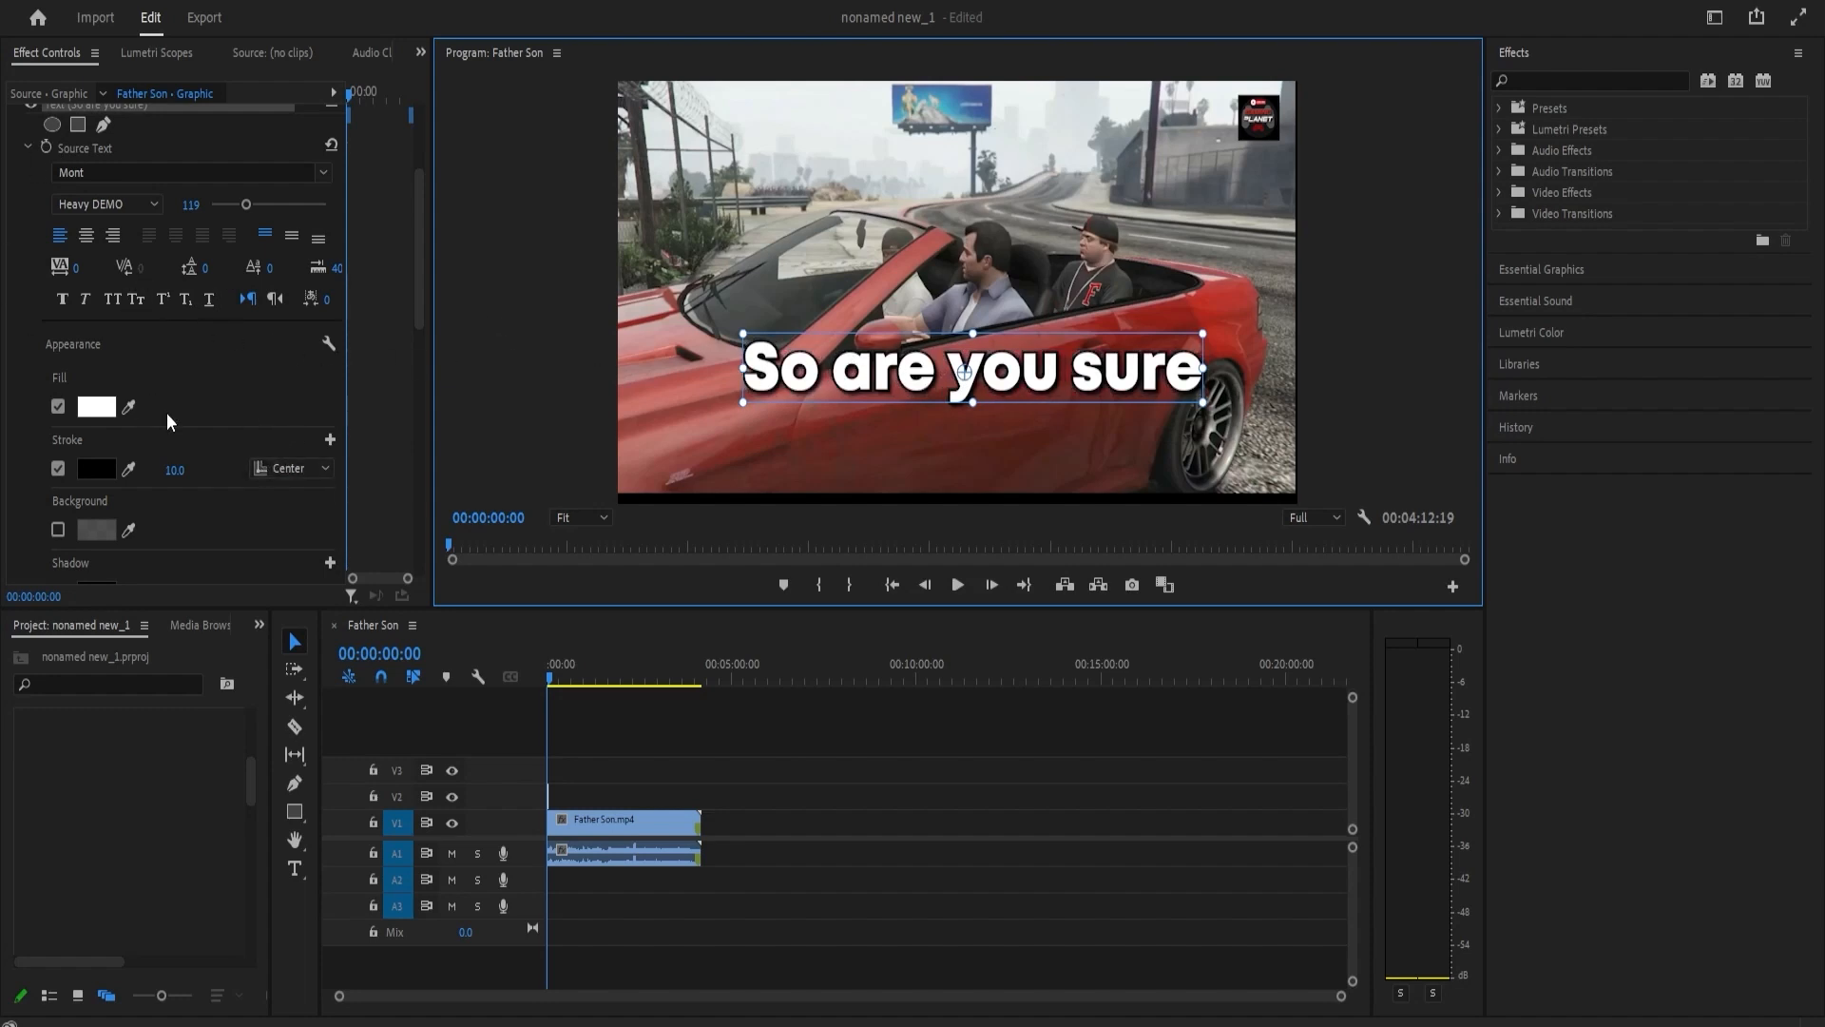
- Lengthen the caption clip on V2 to about 8 seconds
{"action": "scroll", "coordinate": [242, 403], "scroll_direction": "down", "scroll_amount": 6}
{"action": "scroll", "coordinate": [241, 403], "scroll_direction": "down", "scroll_amount": 4}
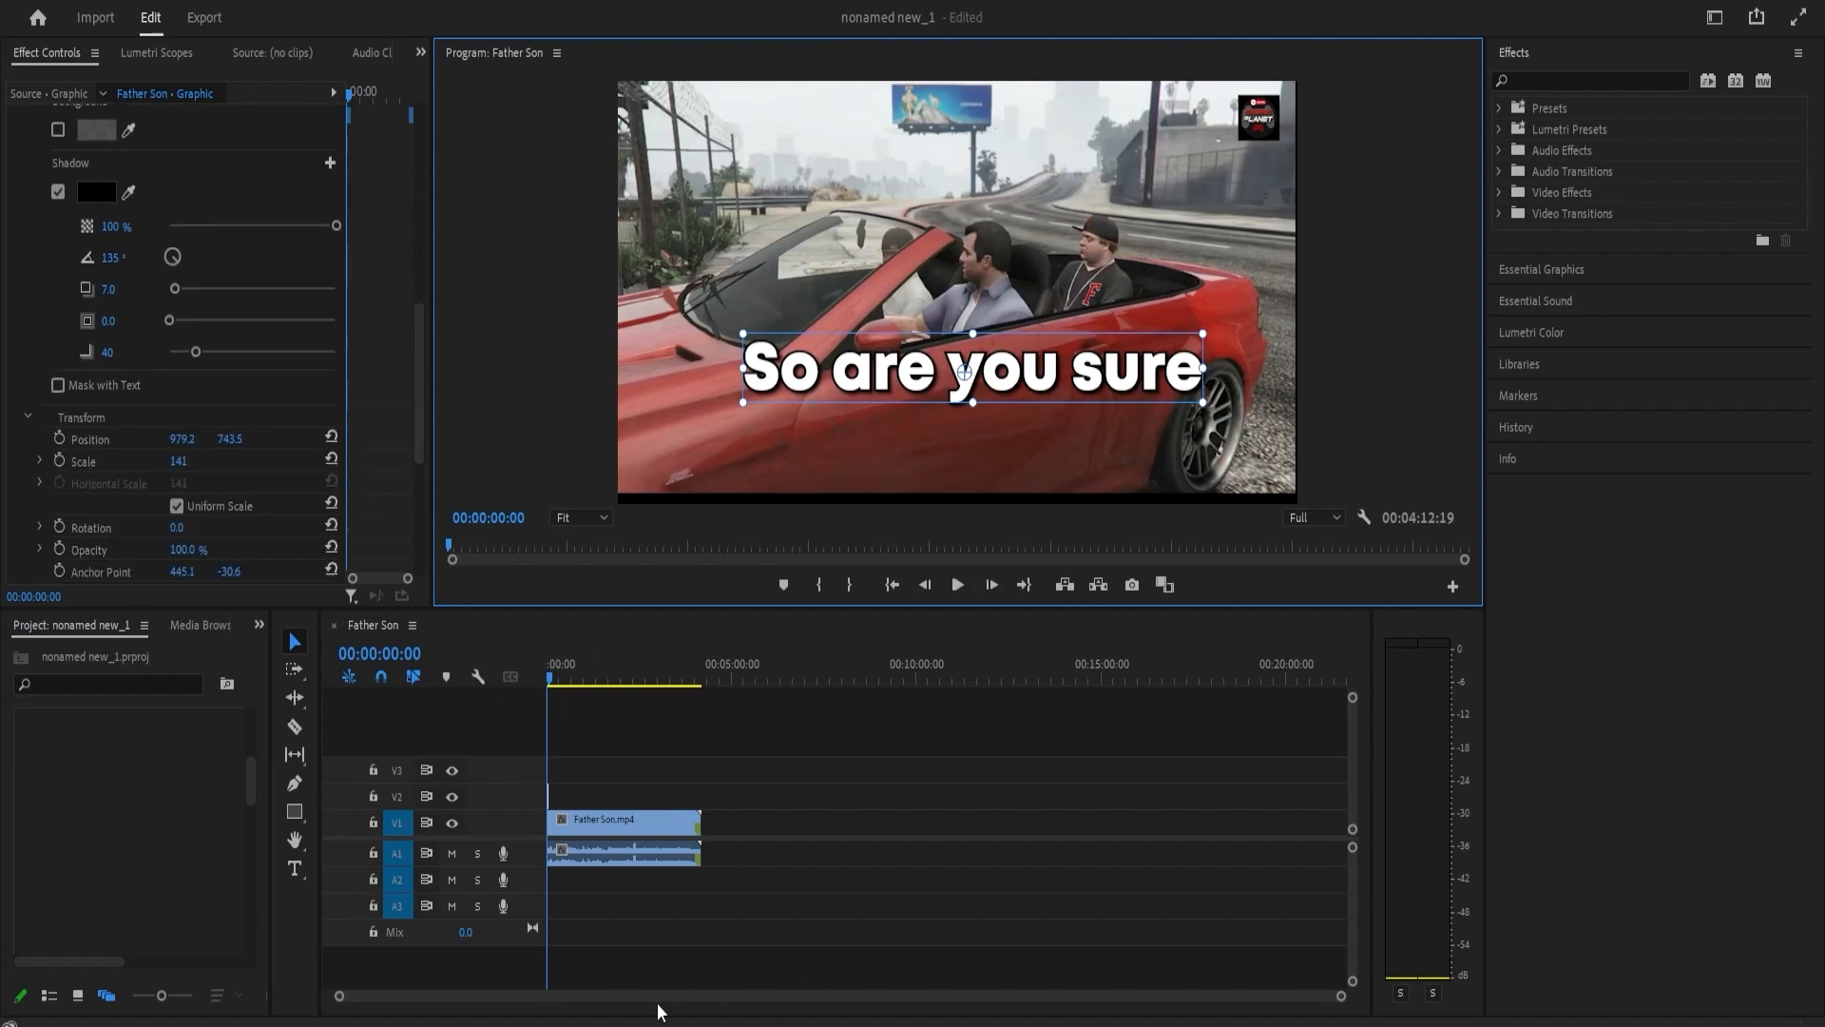
{"action": "left_click_drag", "start_coordinate": [1341, 995], "coordinate": [969, 993]}
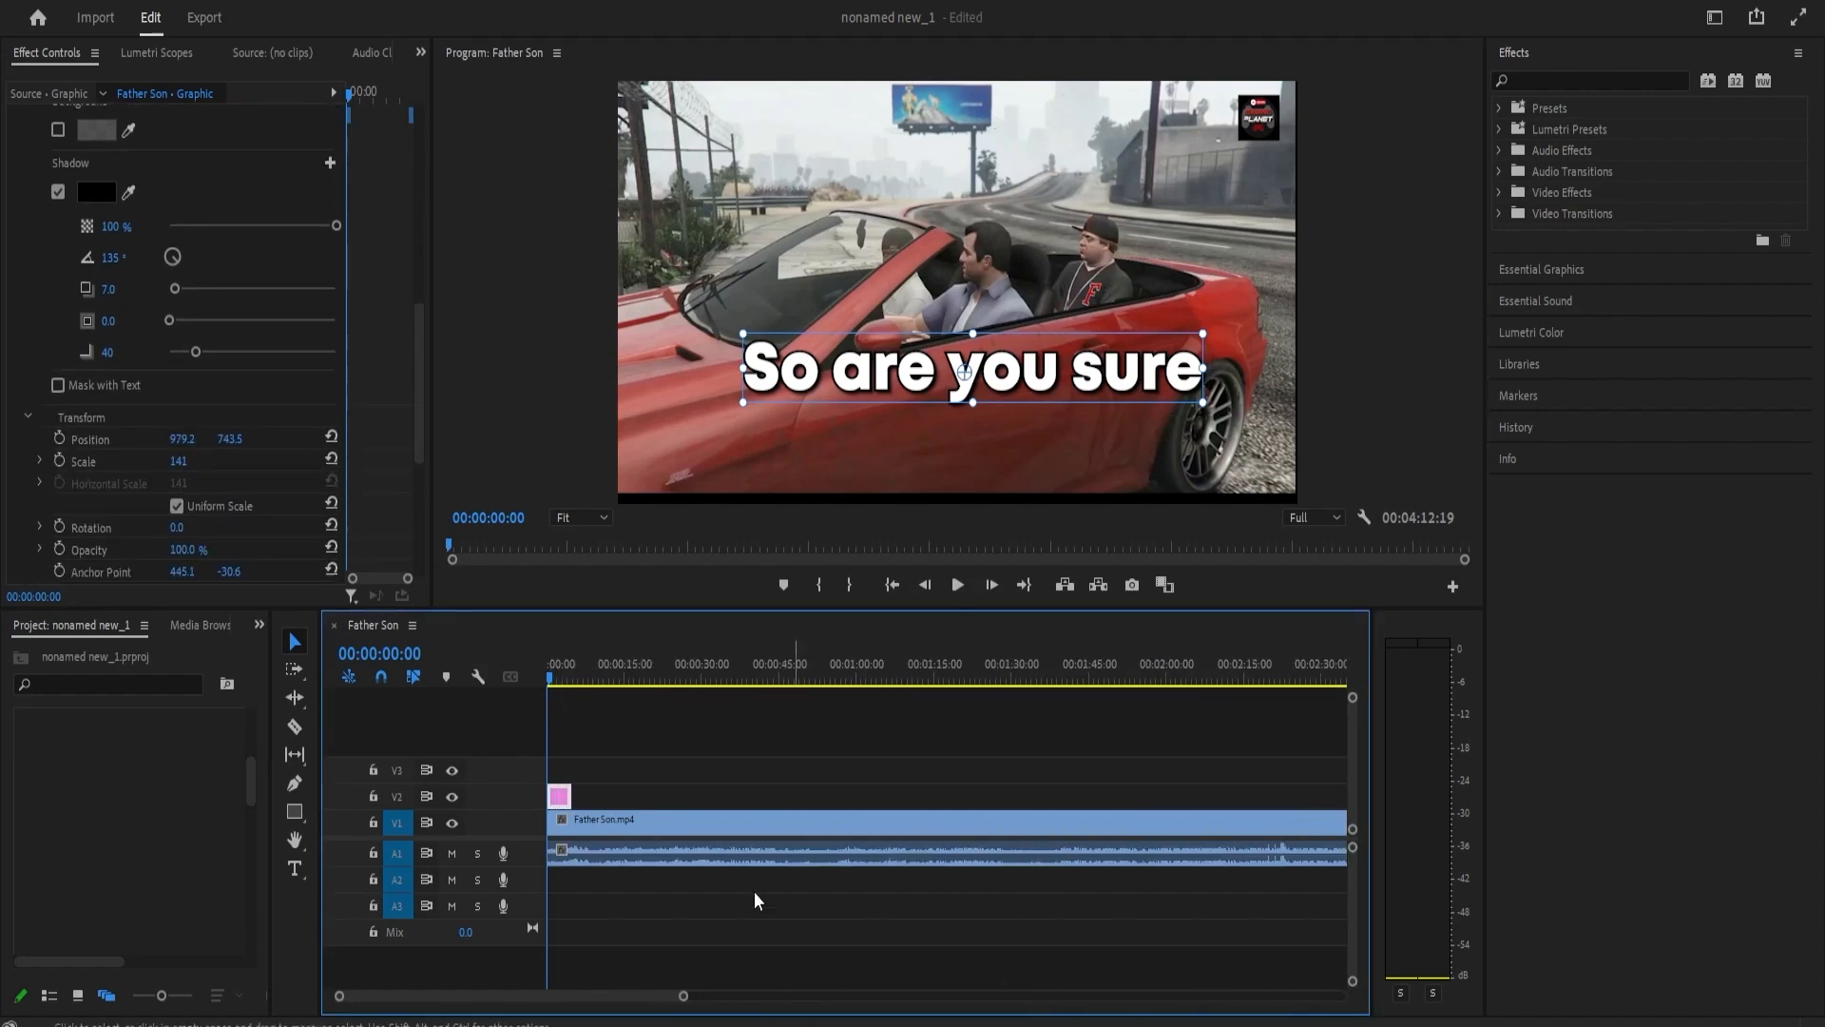
{"action": "left_click_drag", "start_coordinate": [564, 796], "coordinate": [589, 795]}
- Set the caption text's Scale to 0 at the start of the clip and turn on keyframing for it
{"action": "scroll", "coordinate": [123, 425], "scroll_direction": "down", "scroll_amount": 1}
{"action": "left_click_drag", "start_coordinate": [175, 419], "coordinate": [38, 419]}
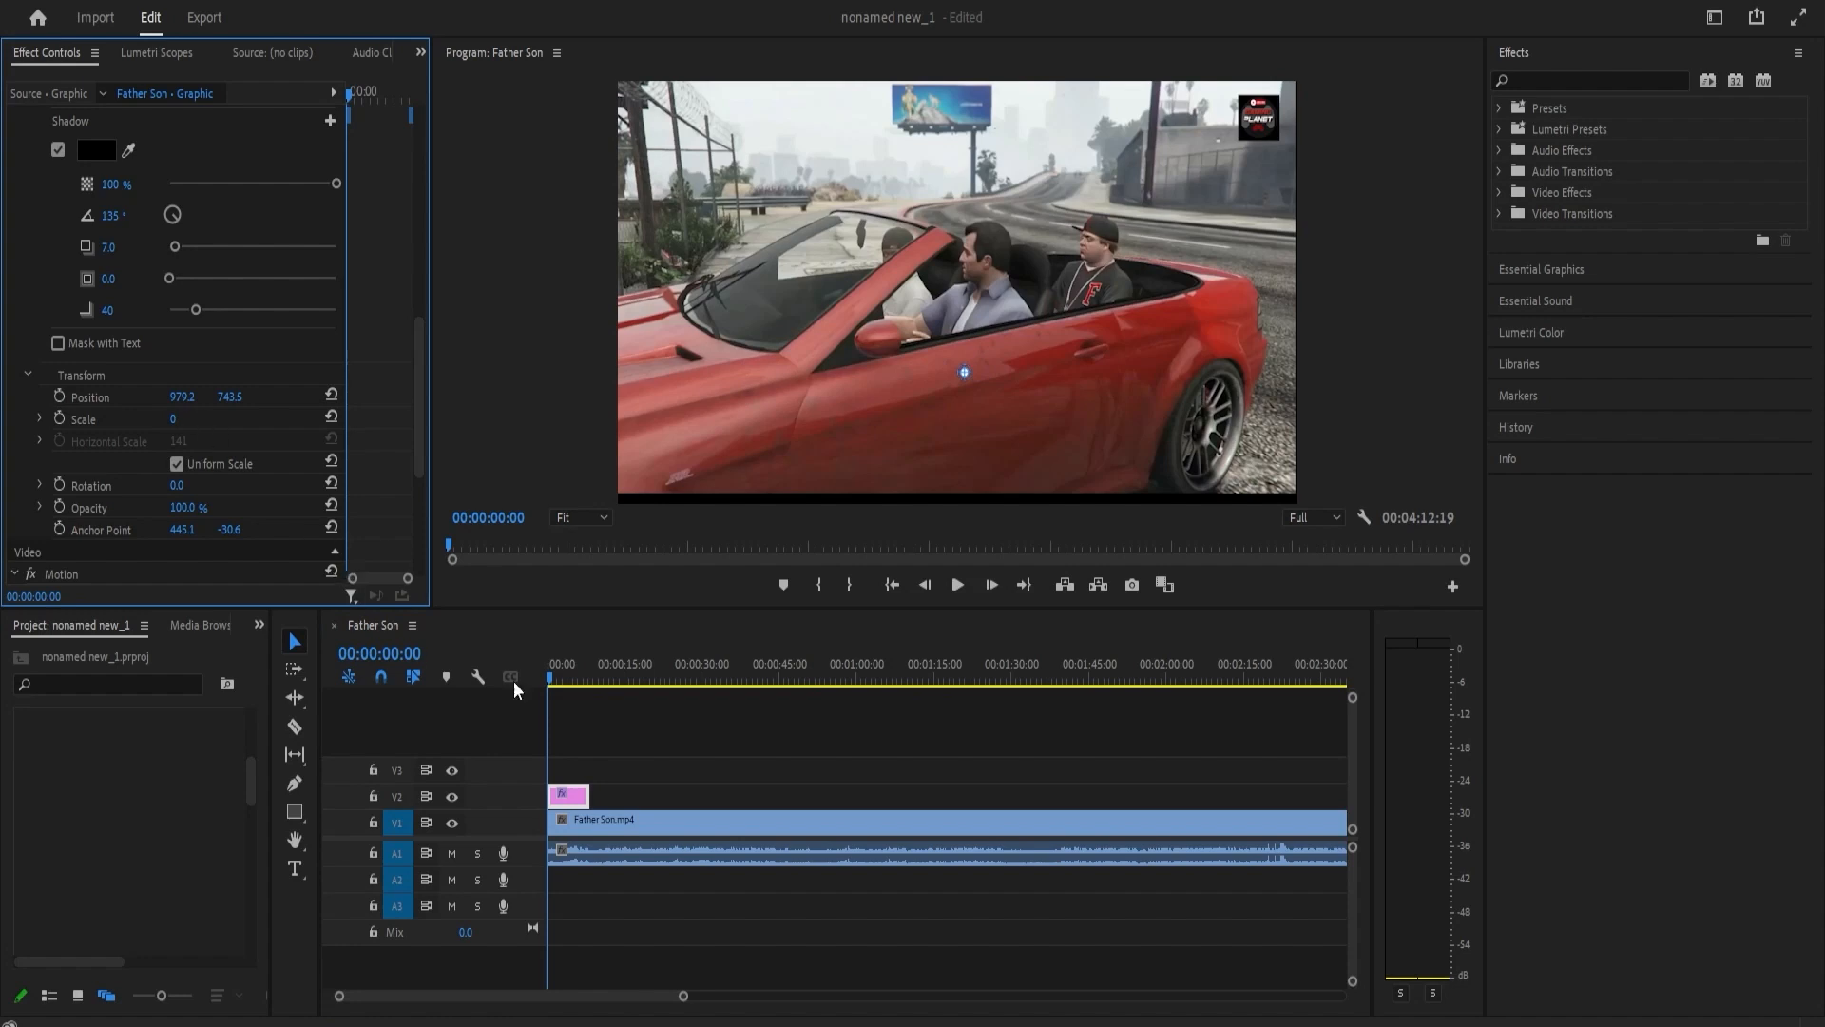
{"action": "left_click", "coordinate": [59, 420]}
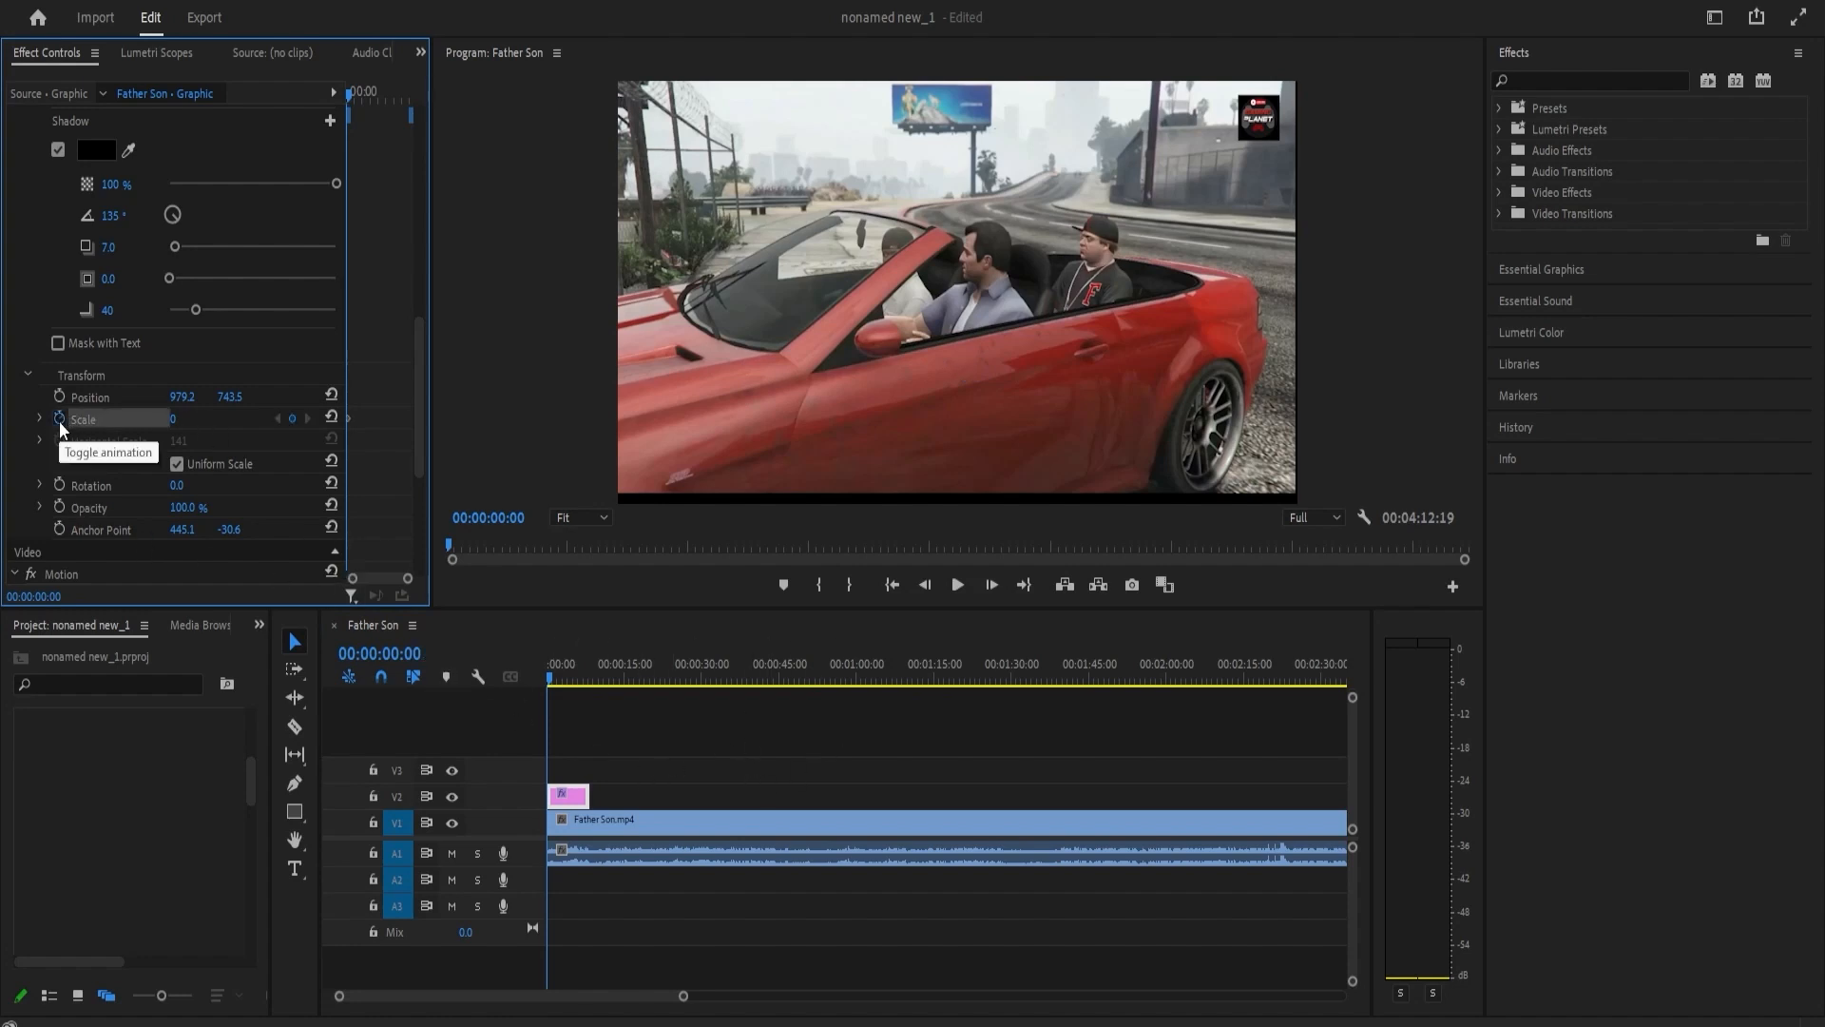
- Add a Scale keyframe of 126 to the caption text at 00:00:00:05
{"action": "left_click", "coordinate": [563, 806]}
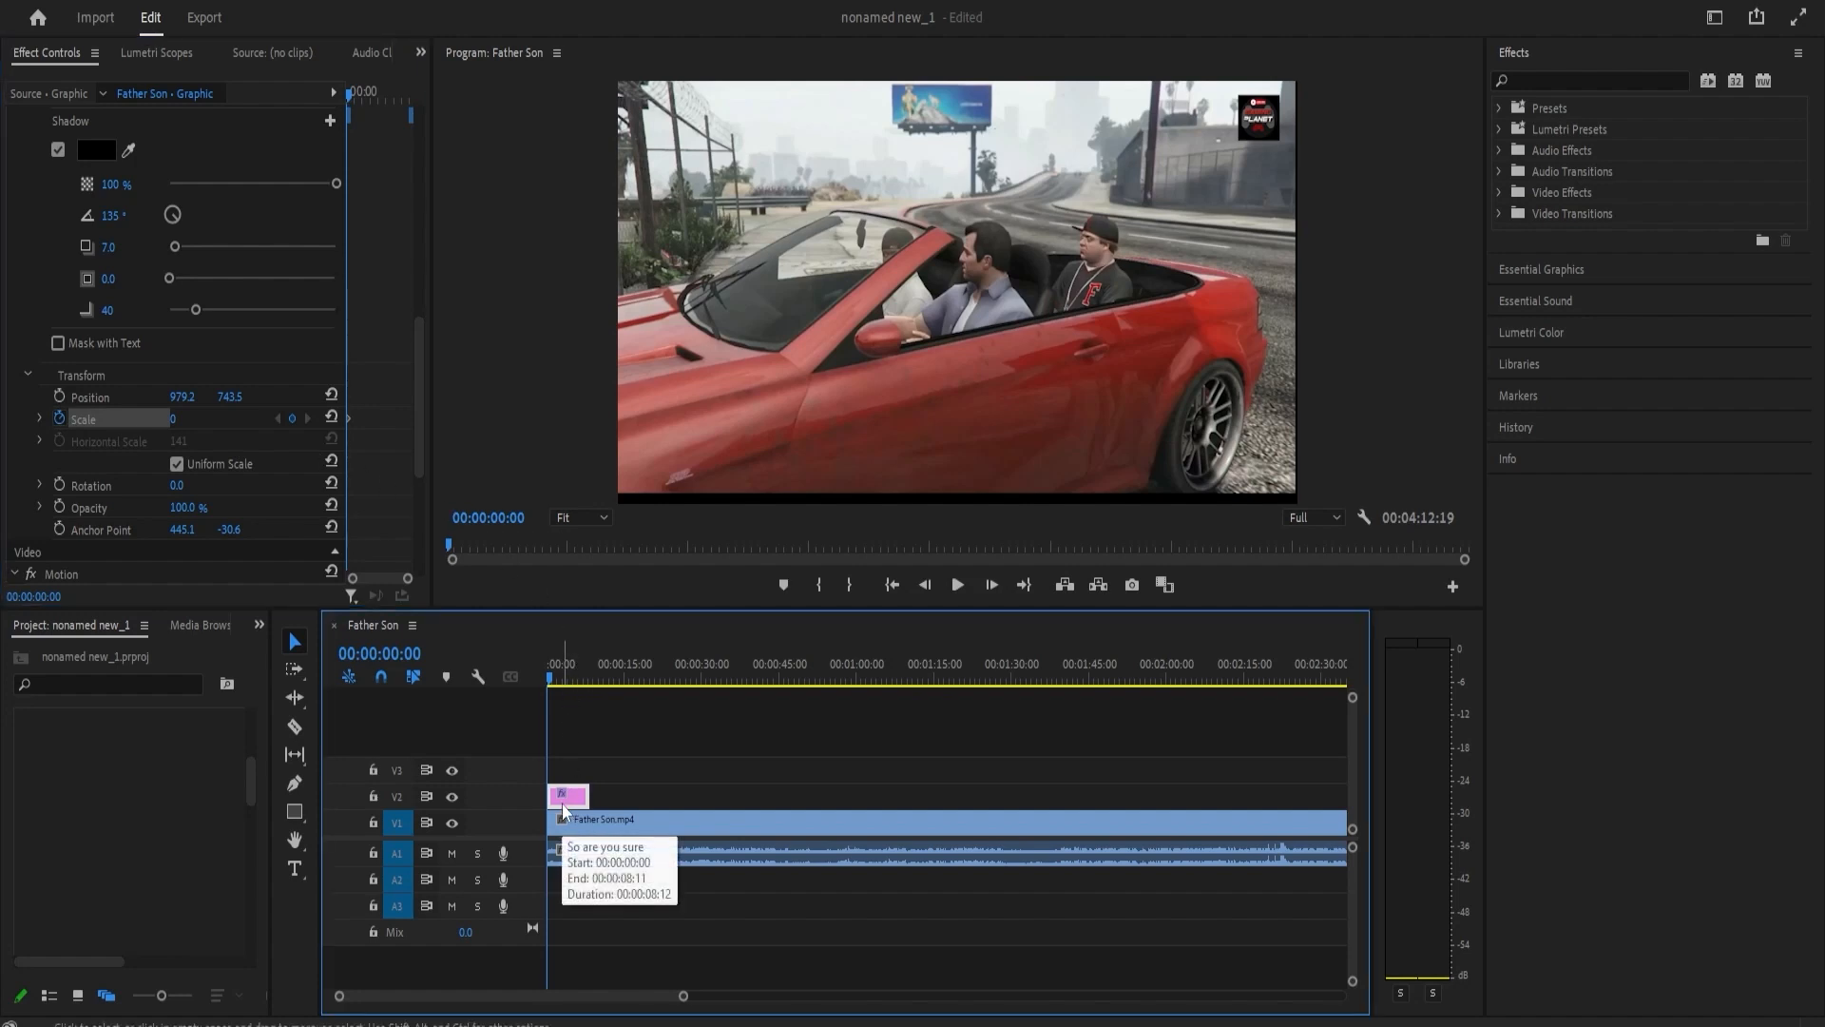
{"action": "key", "text": "space"}
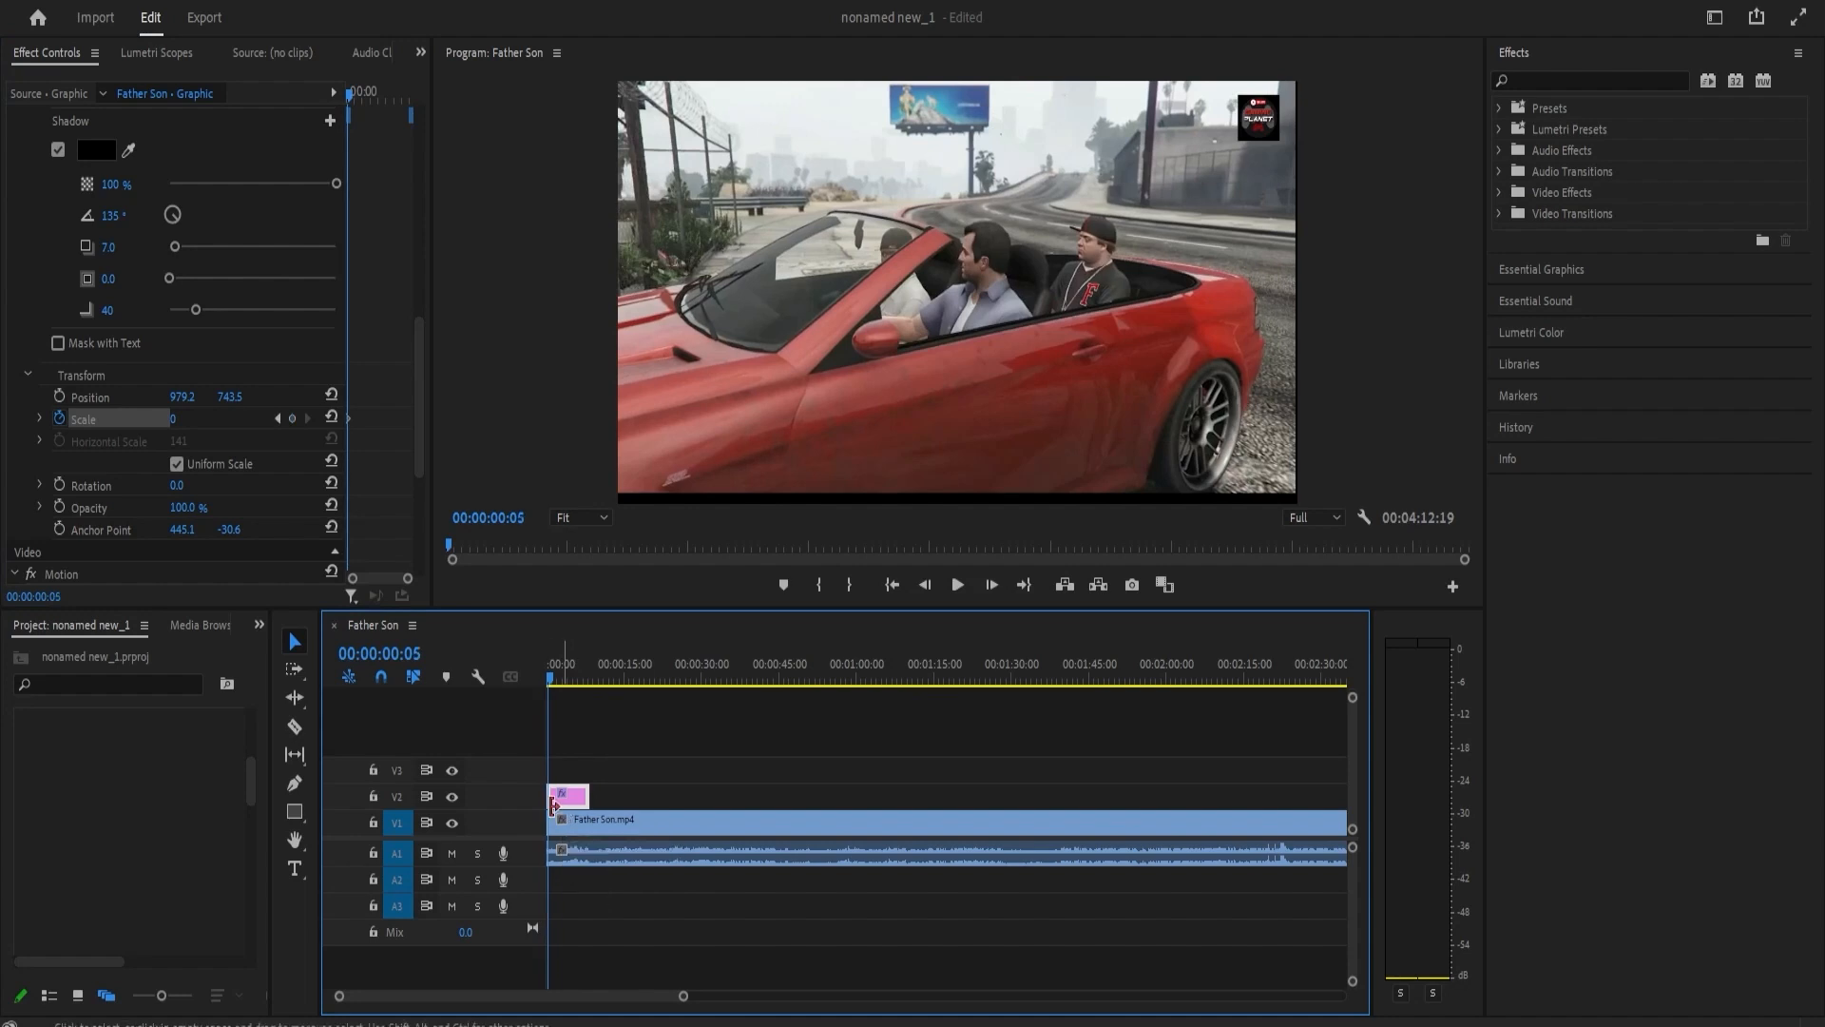
{"action": "scroll", "coordinate": [631, 998], "scroll_direction": "up", "scroll_amount": 5}
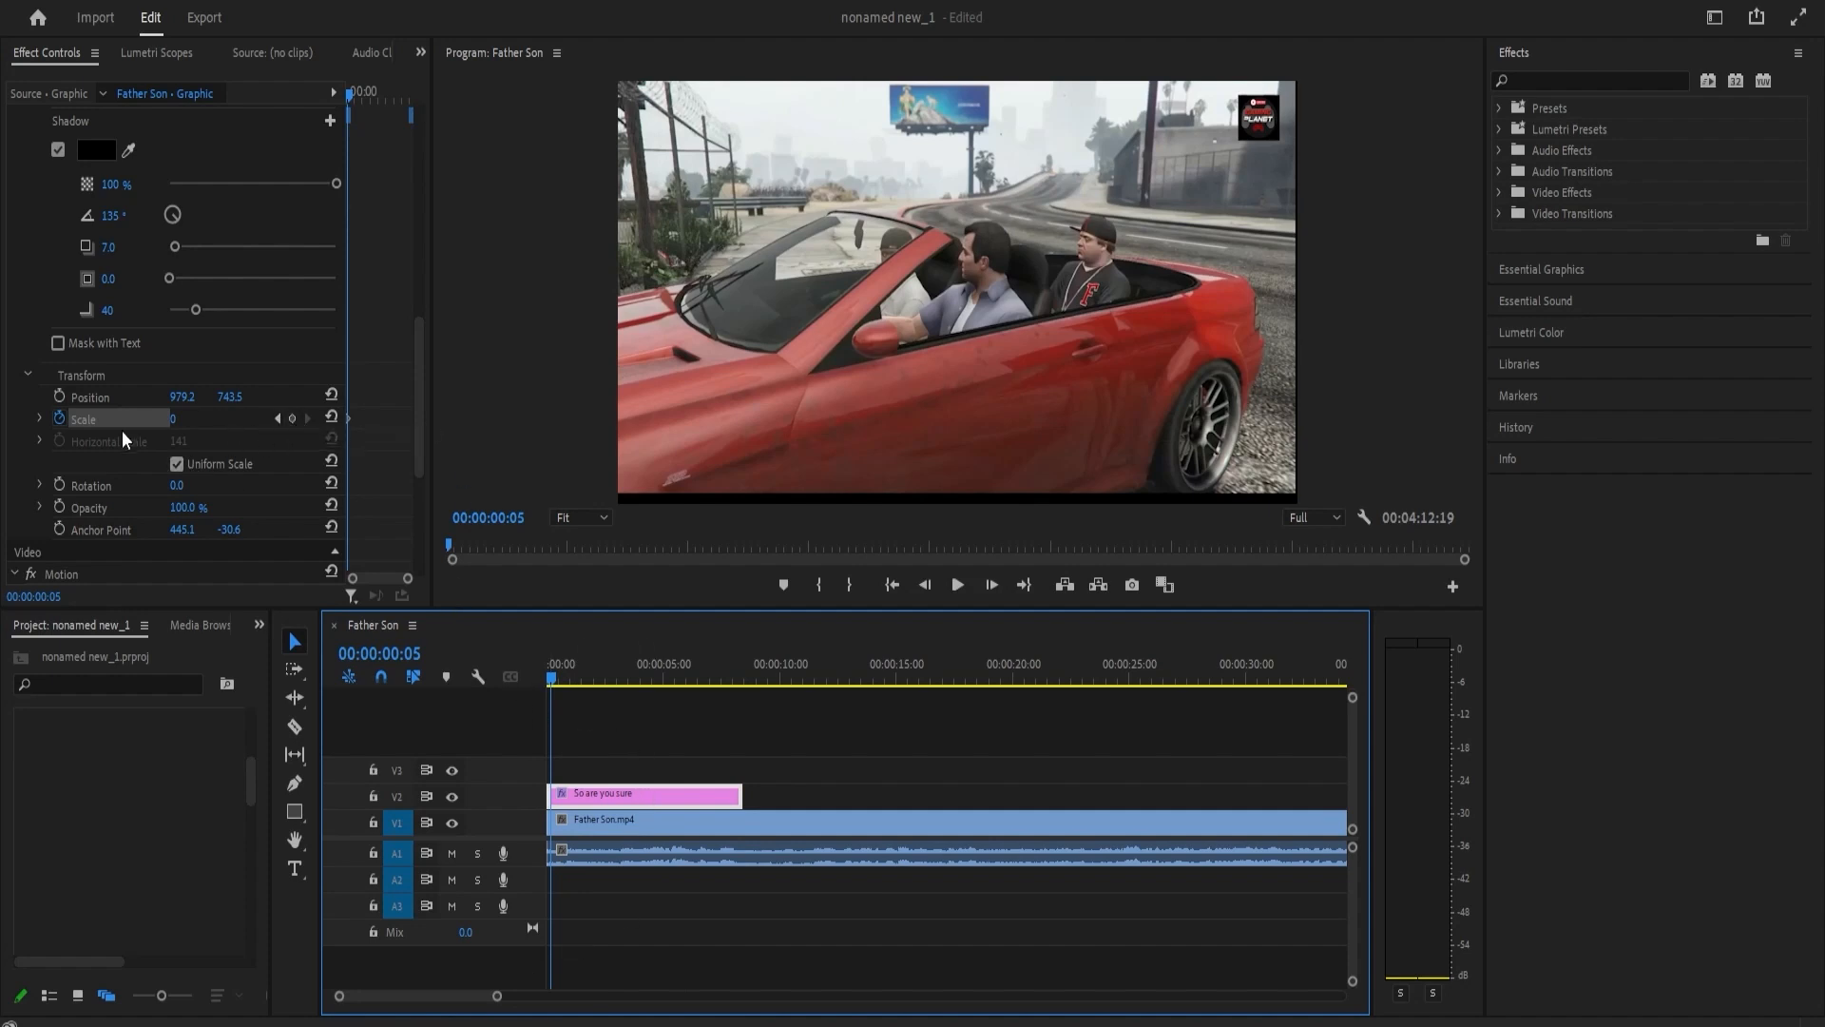
{"action": "left_click_drag", "start_coordinate": [174, 419], "coordinate": [293, 419]}
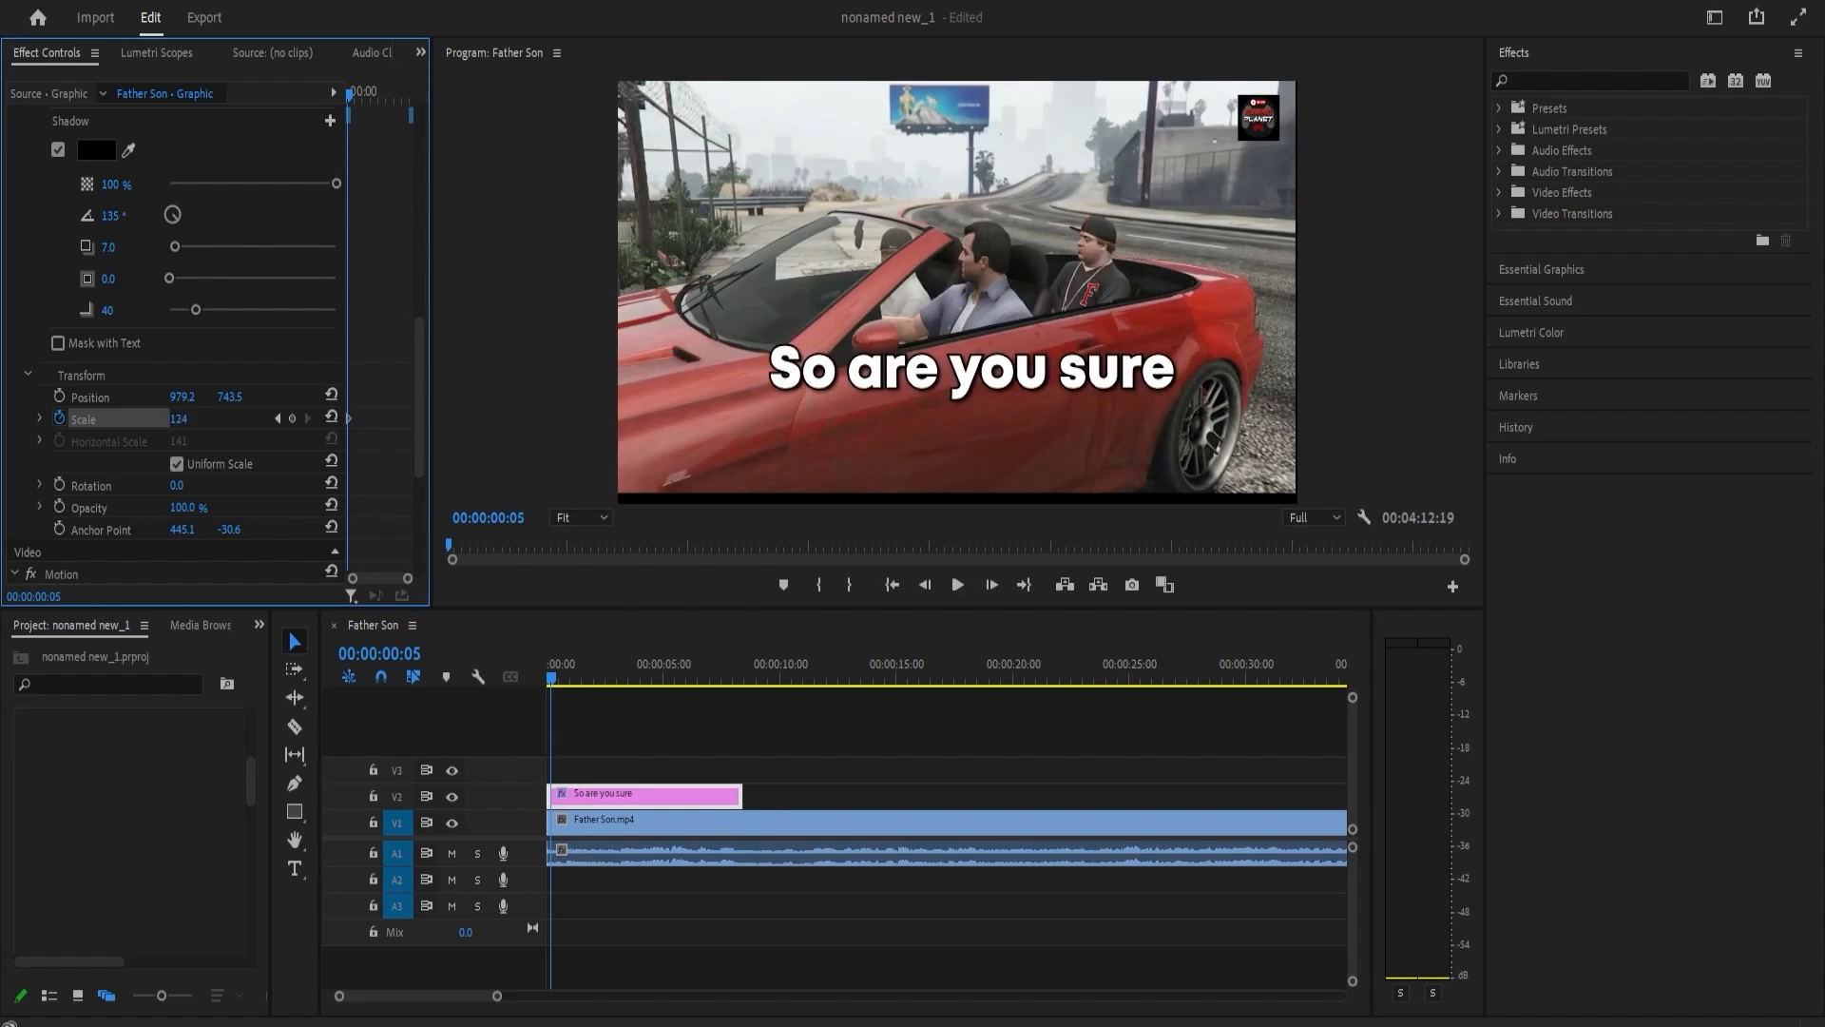
{"action": "left_click_drag", "start_coordinate": [293, 419], "coordinate": [296, 419]}
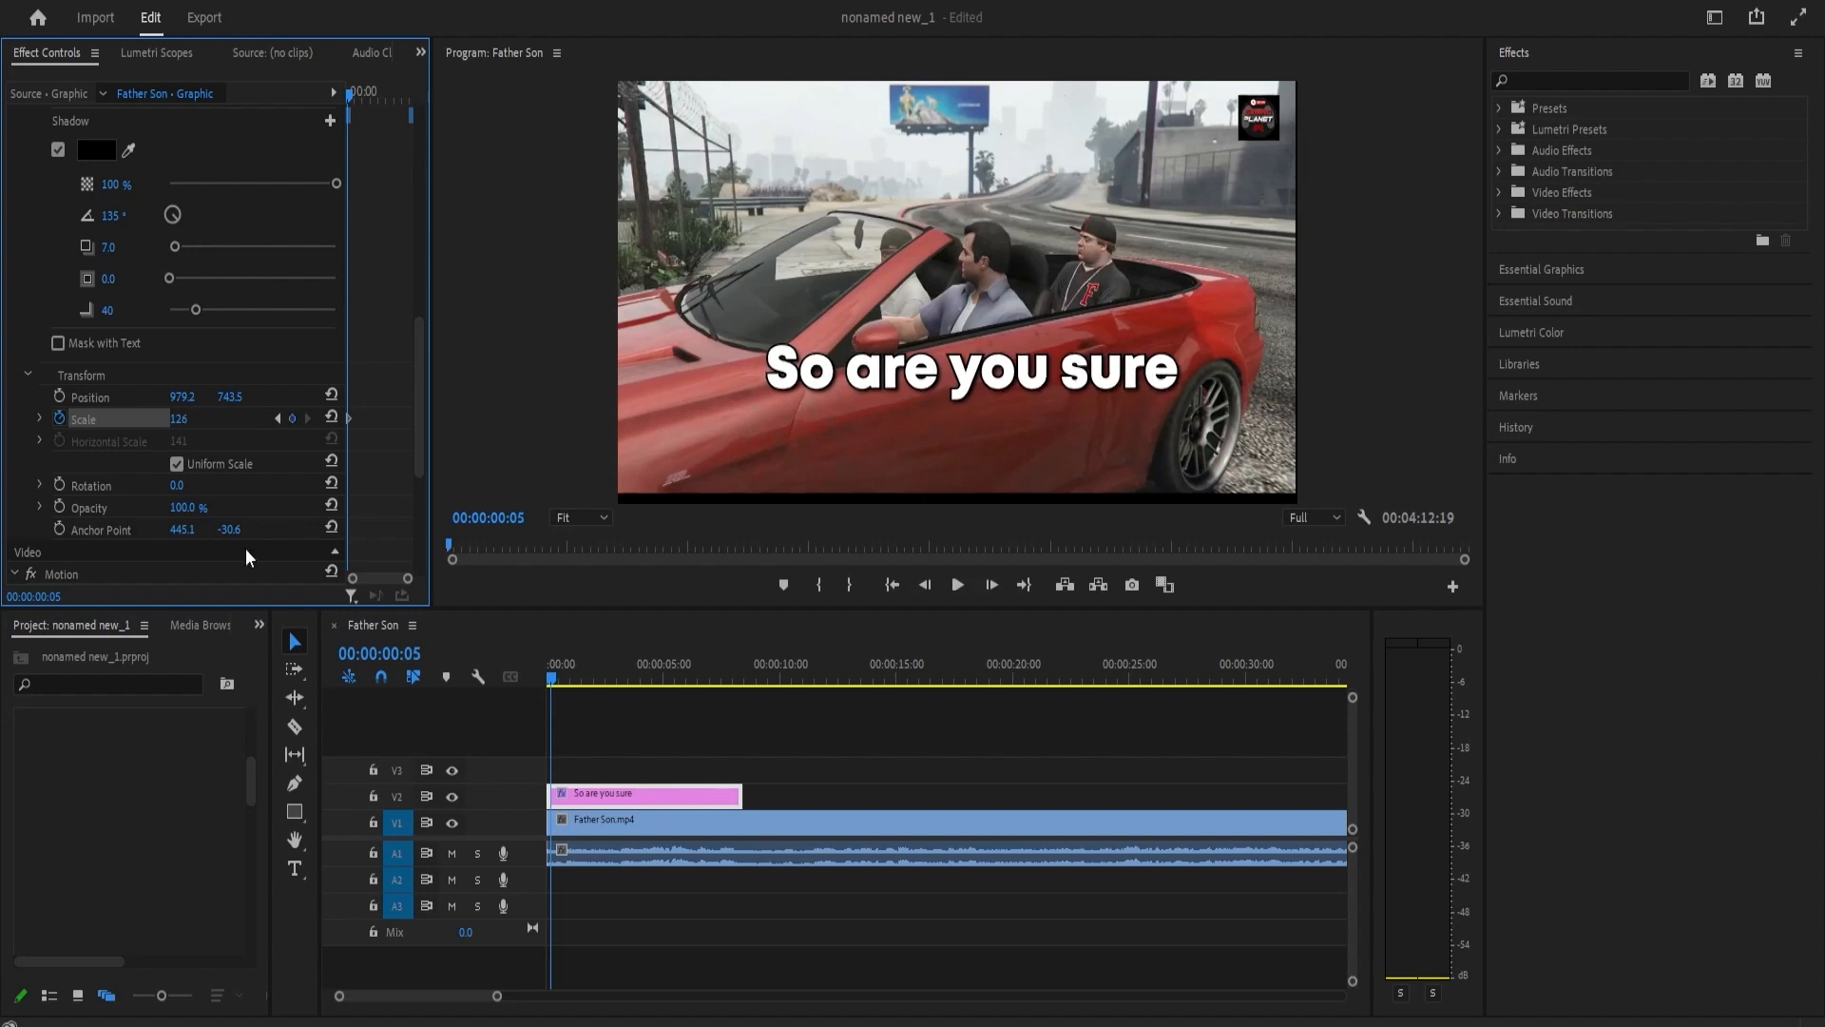
- Add a Scale keyframe of 100 to the caption text at 00:00:00:15
{"action": "key", "text": "shift+Right"}
{"action": "key", "text": "shift+Right"}
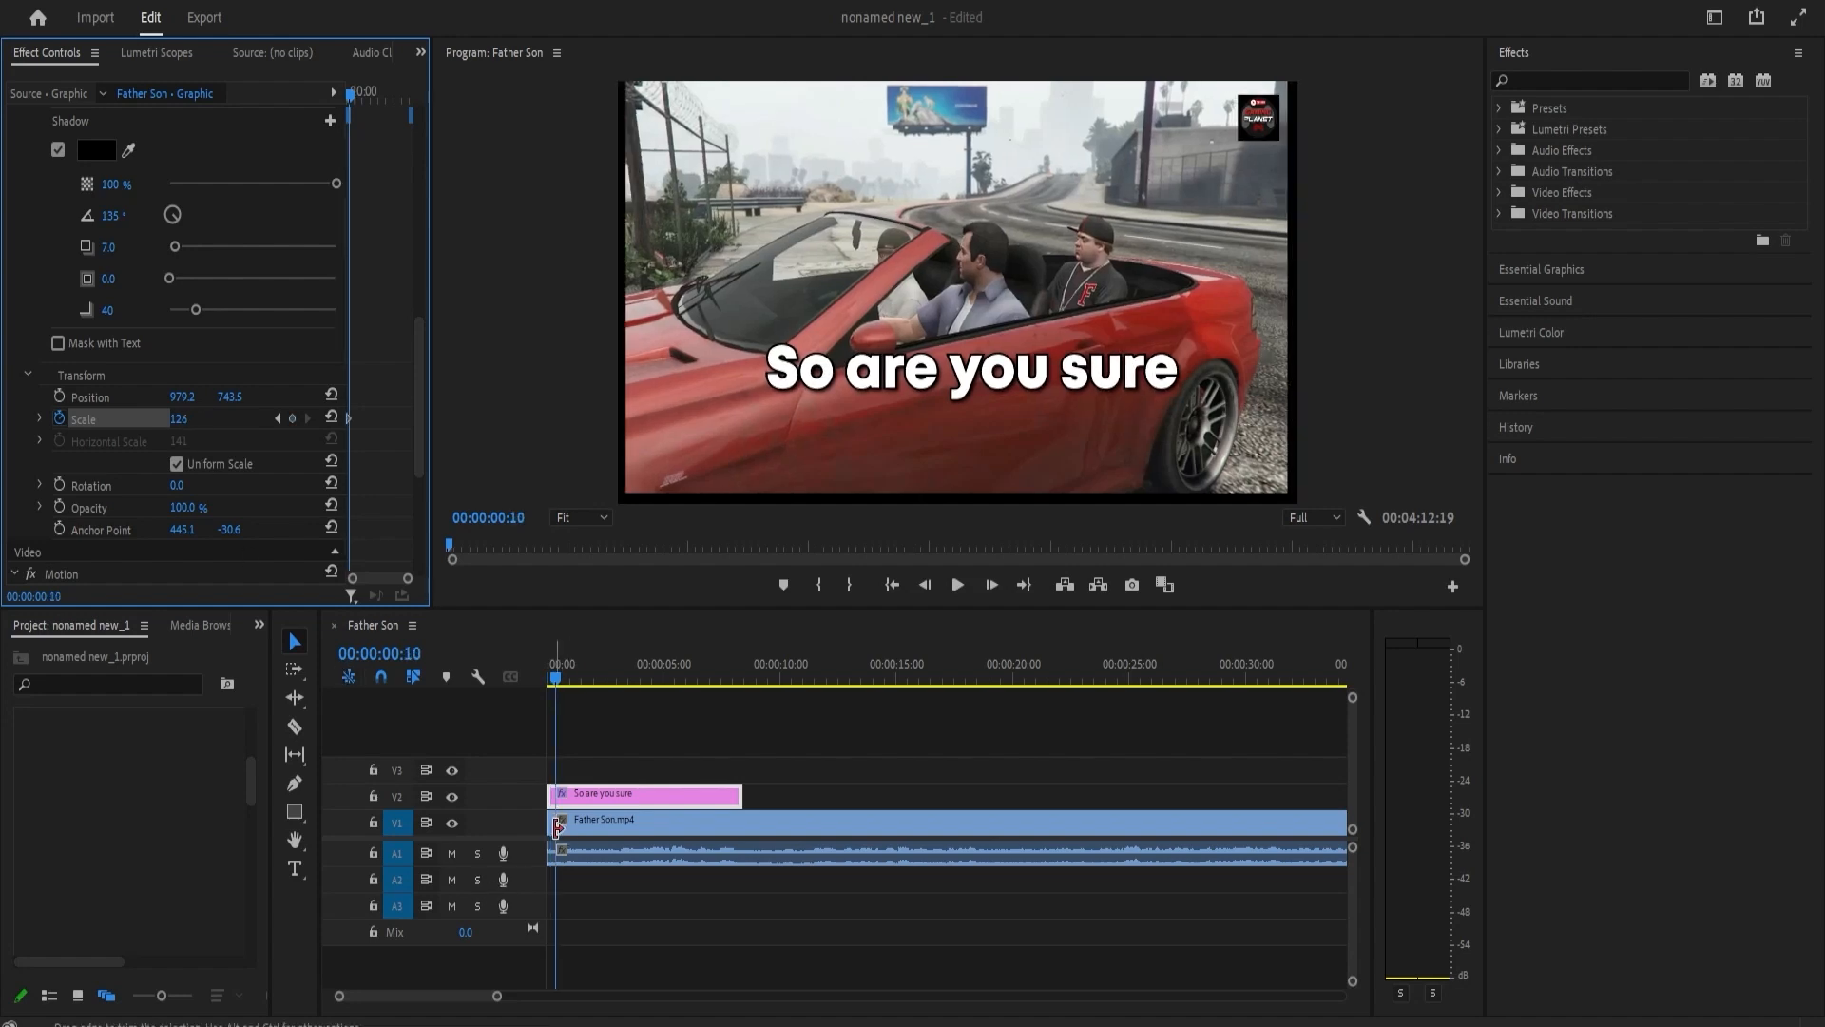
{"action": "left_click", "coordinate": [179, 419]}
{"action": "type", "text": "100"}
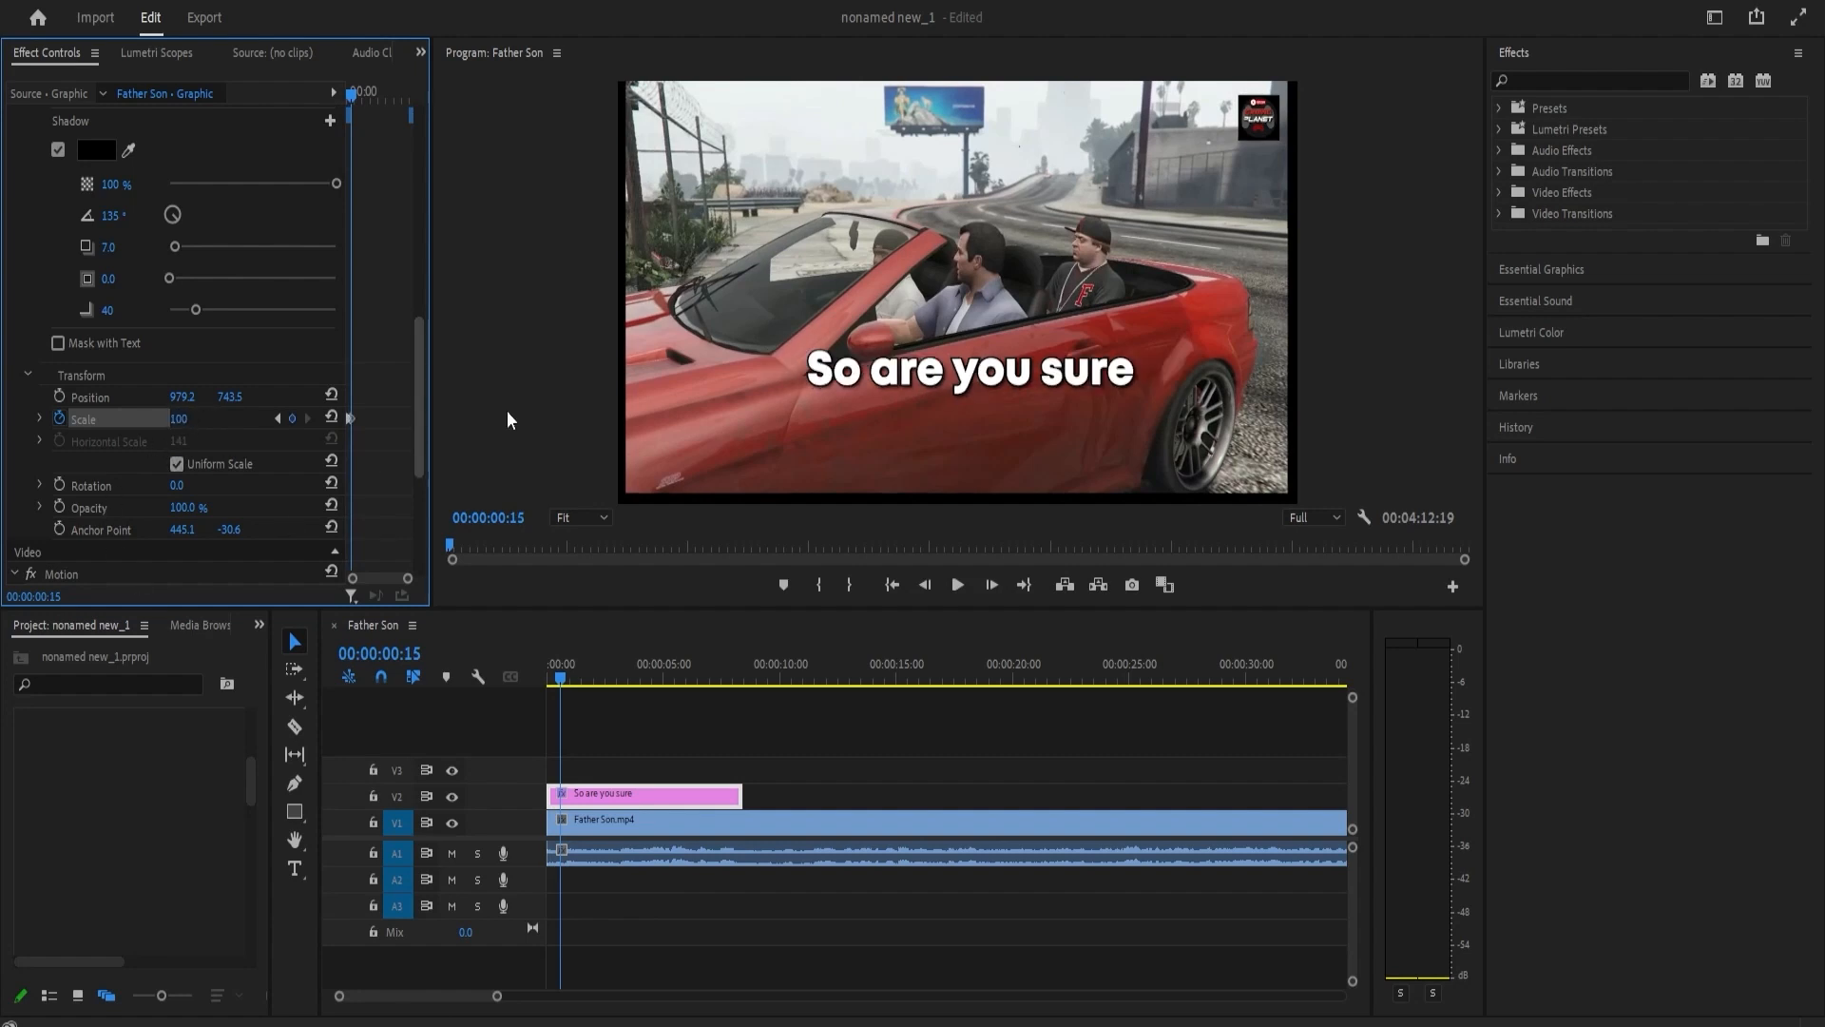
- Play the sequence from the start to preview the caption's scale animation
{"action": "left_click", "coordinate": [889, 584]}
{"action": "key", "text": "space"}
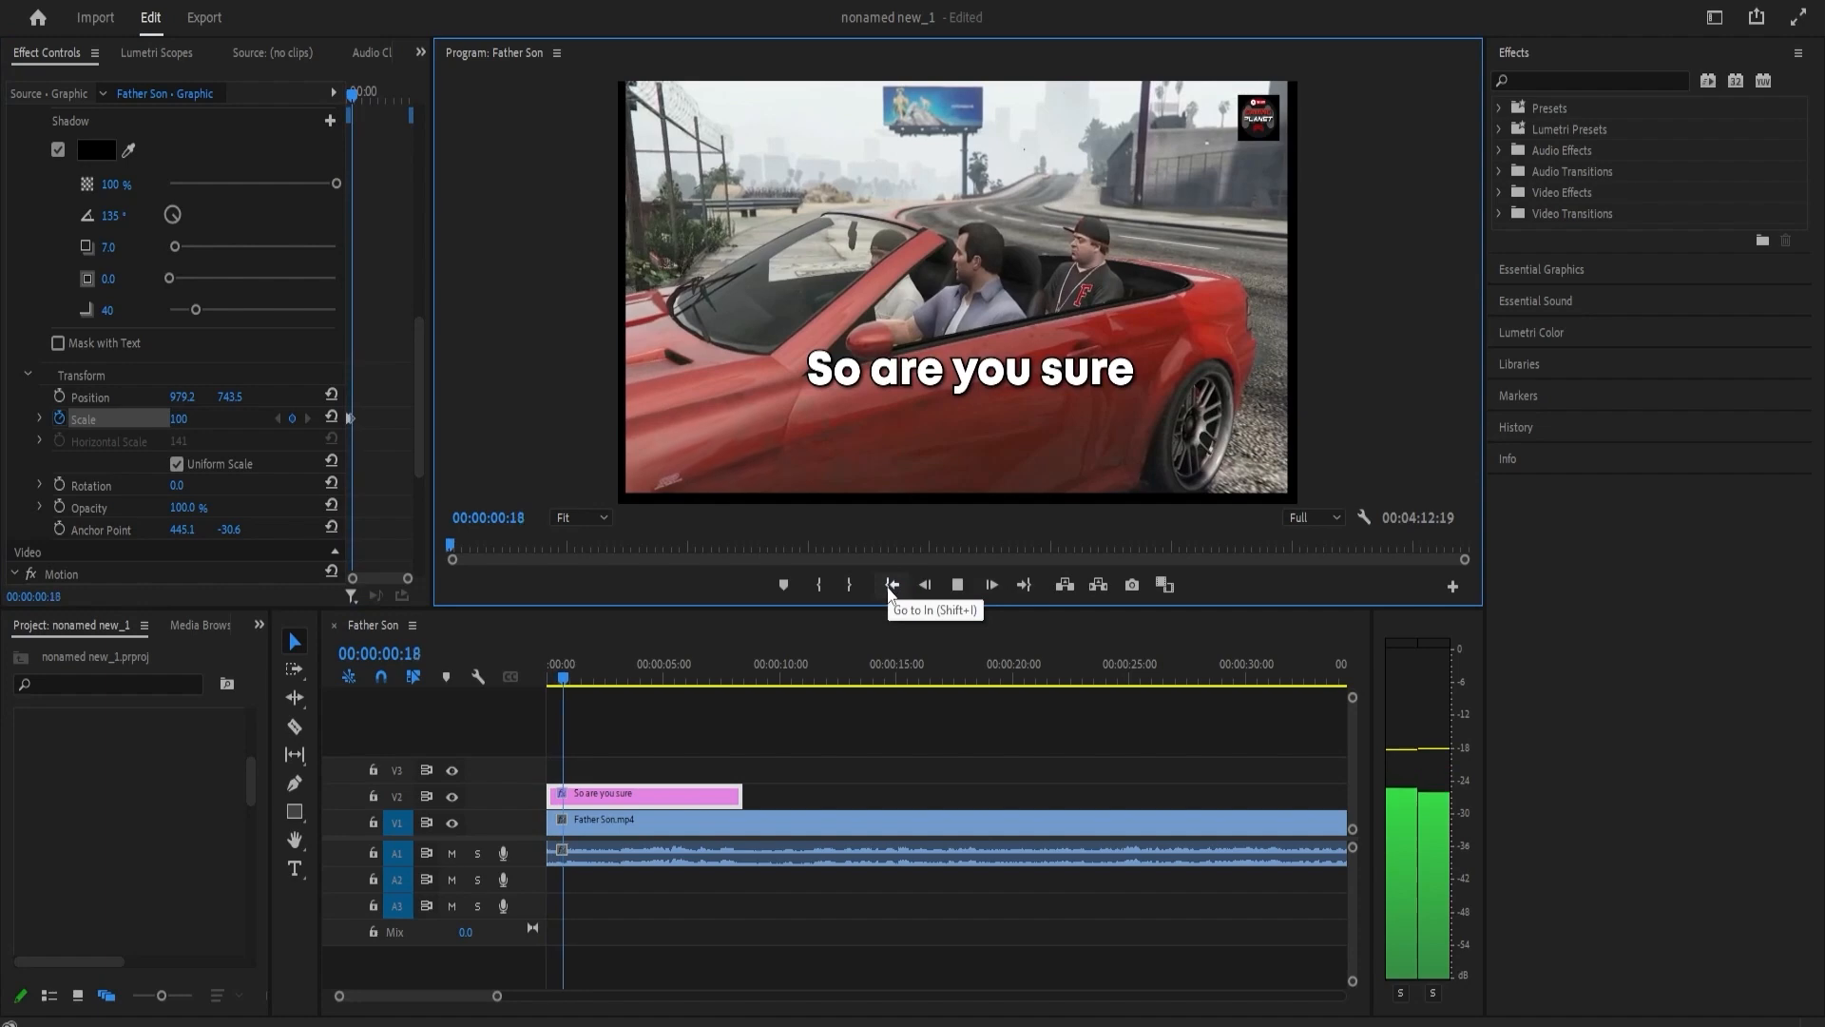
{"action": "key", "text": "space"}
{"action": "left_click", "coordinate": [889, 583]}
{"action": "key", "text": "space"}
{"action": "key", "text": "space"}
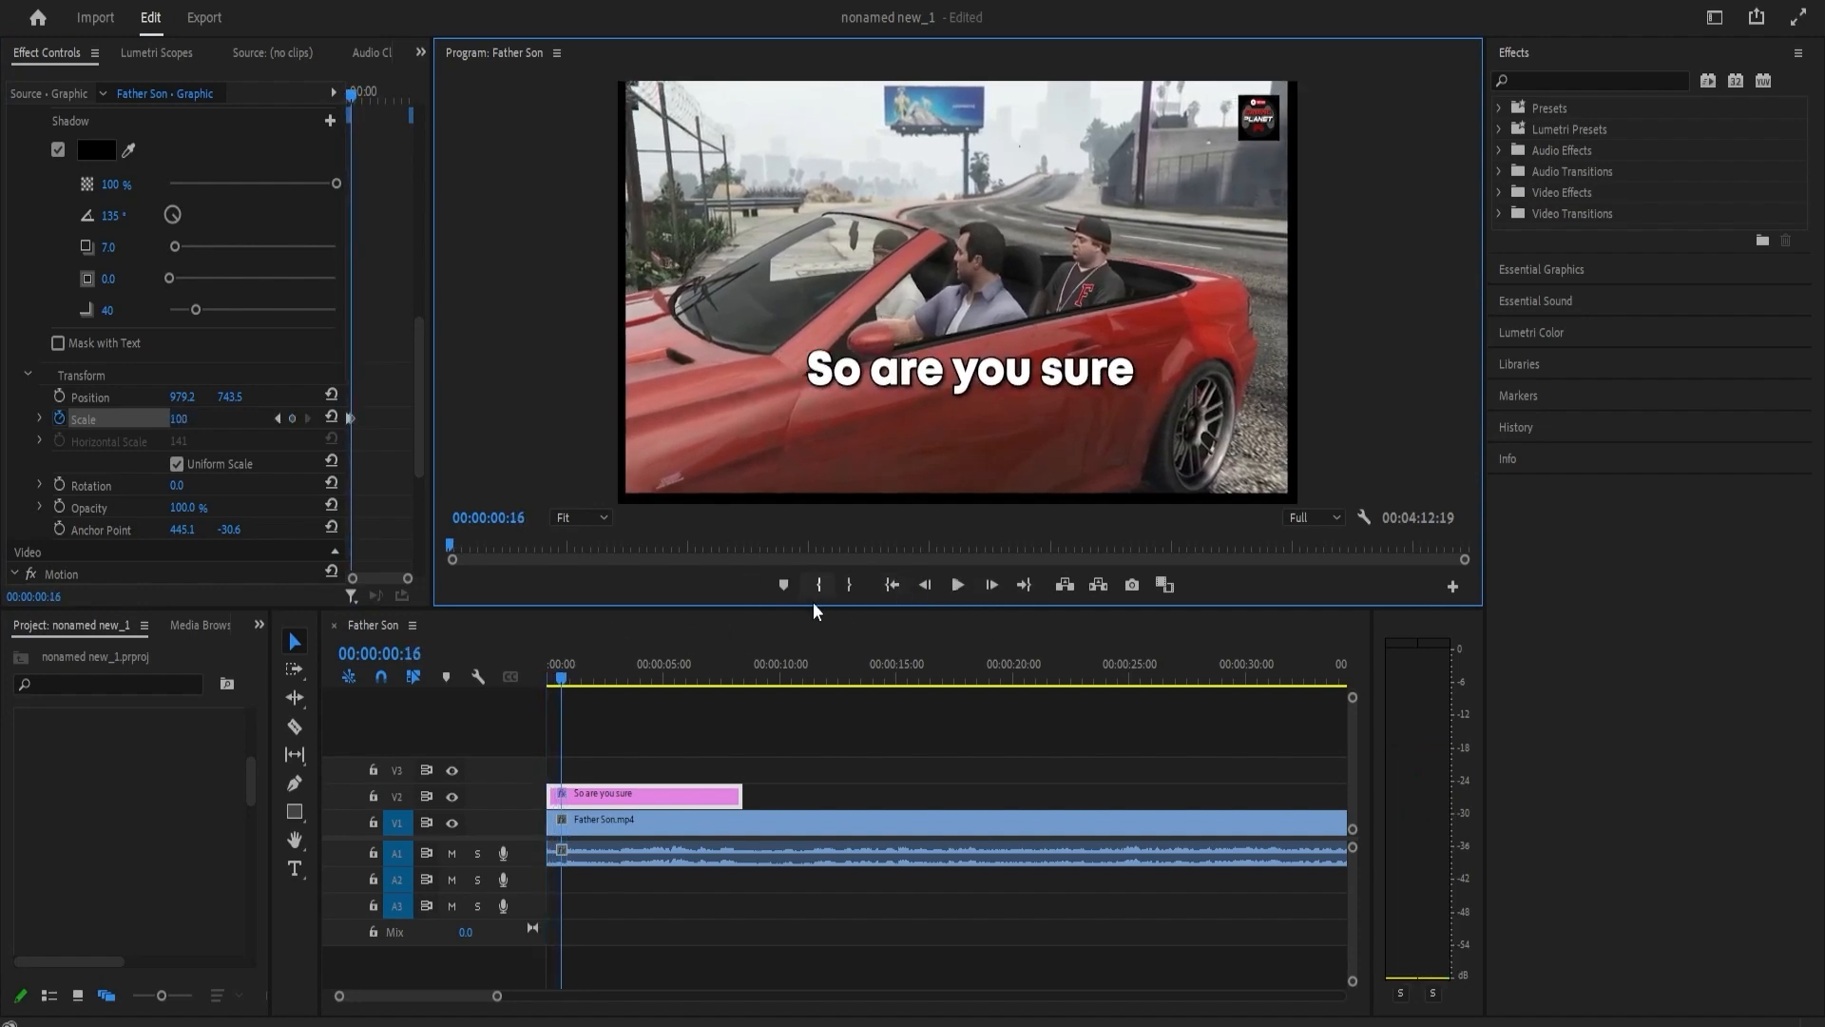
- Shorten the caption clip, place a copy directly after it on V2, and change the copy's text to "You, sure"
{"action": "left_click_drag", "start_coordinate": [740, 793], "coordinate": [604, 800]}
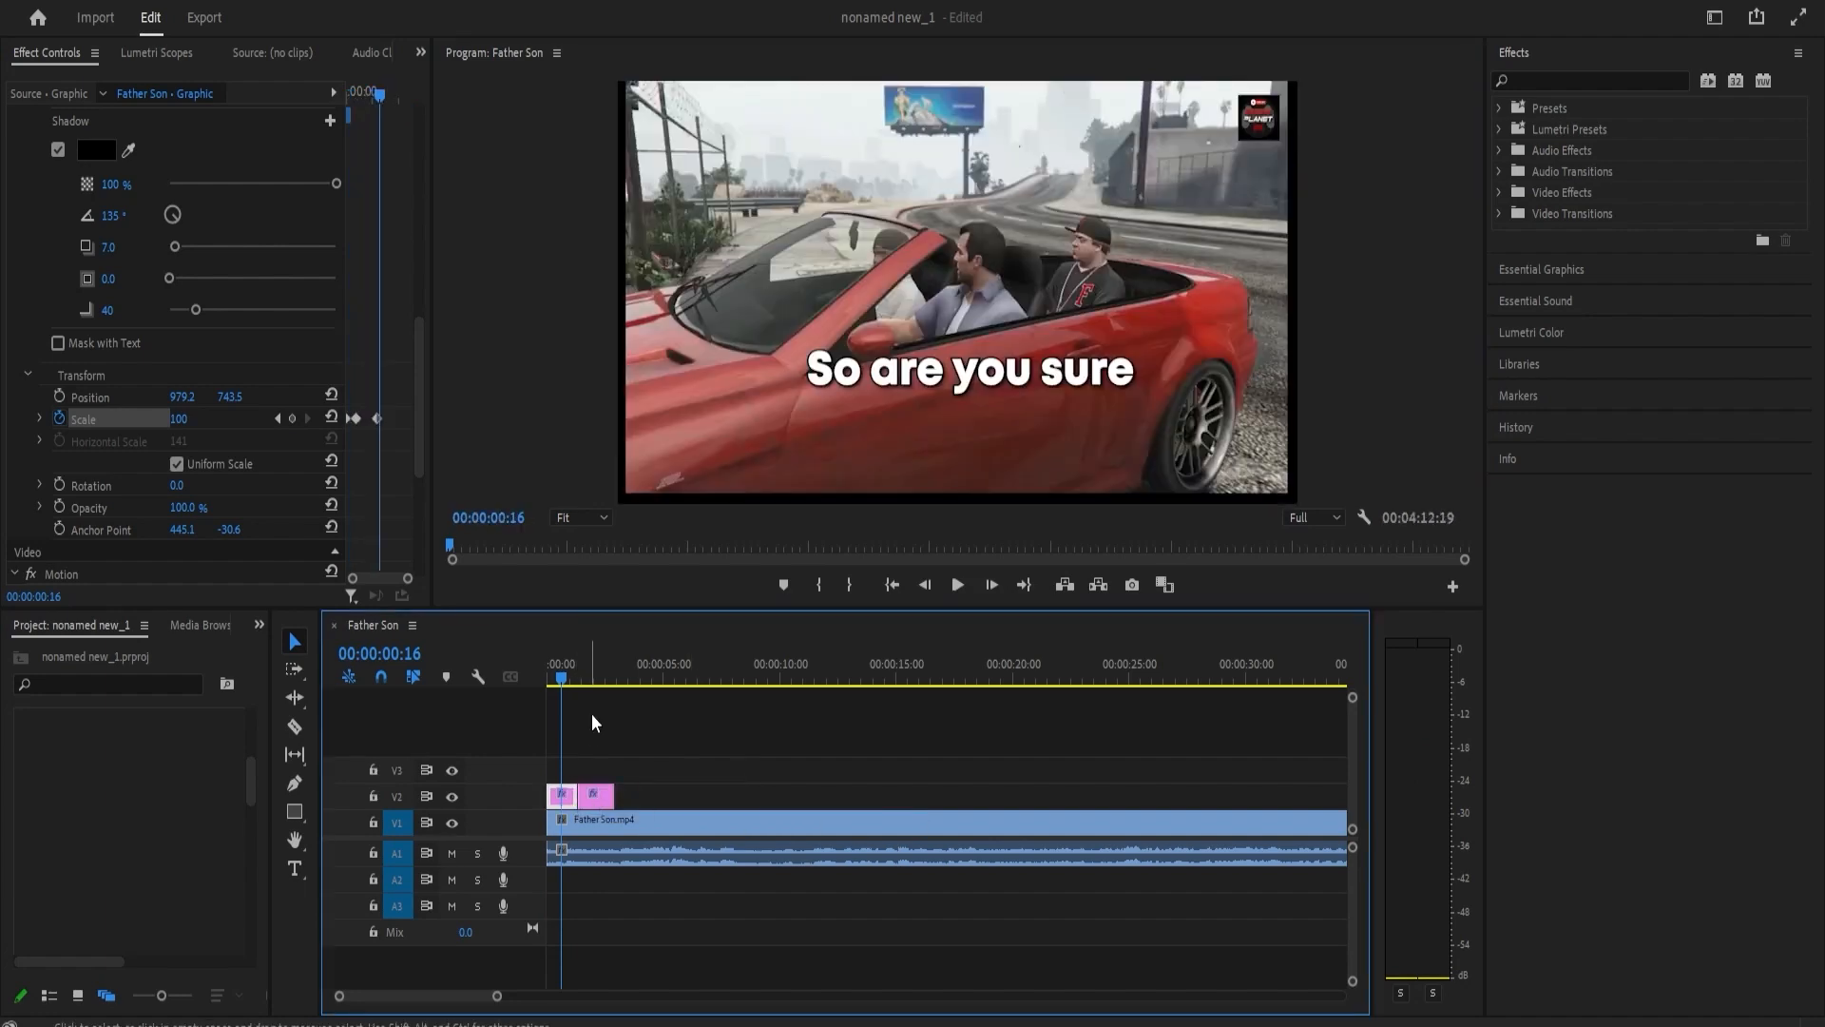
{"action": "left_click", "coordinate": [586, 680]}
{"action": "double_click", "coordinate": [870, 388]}
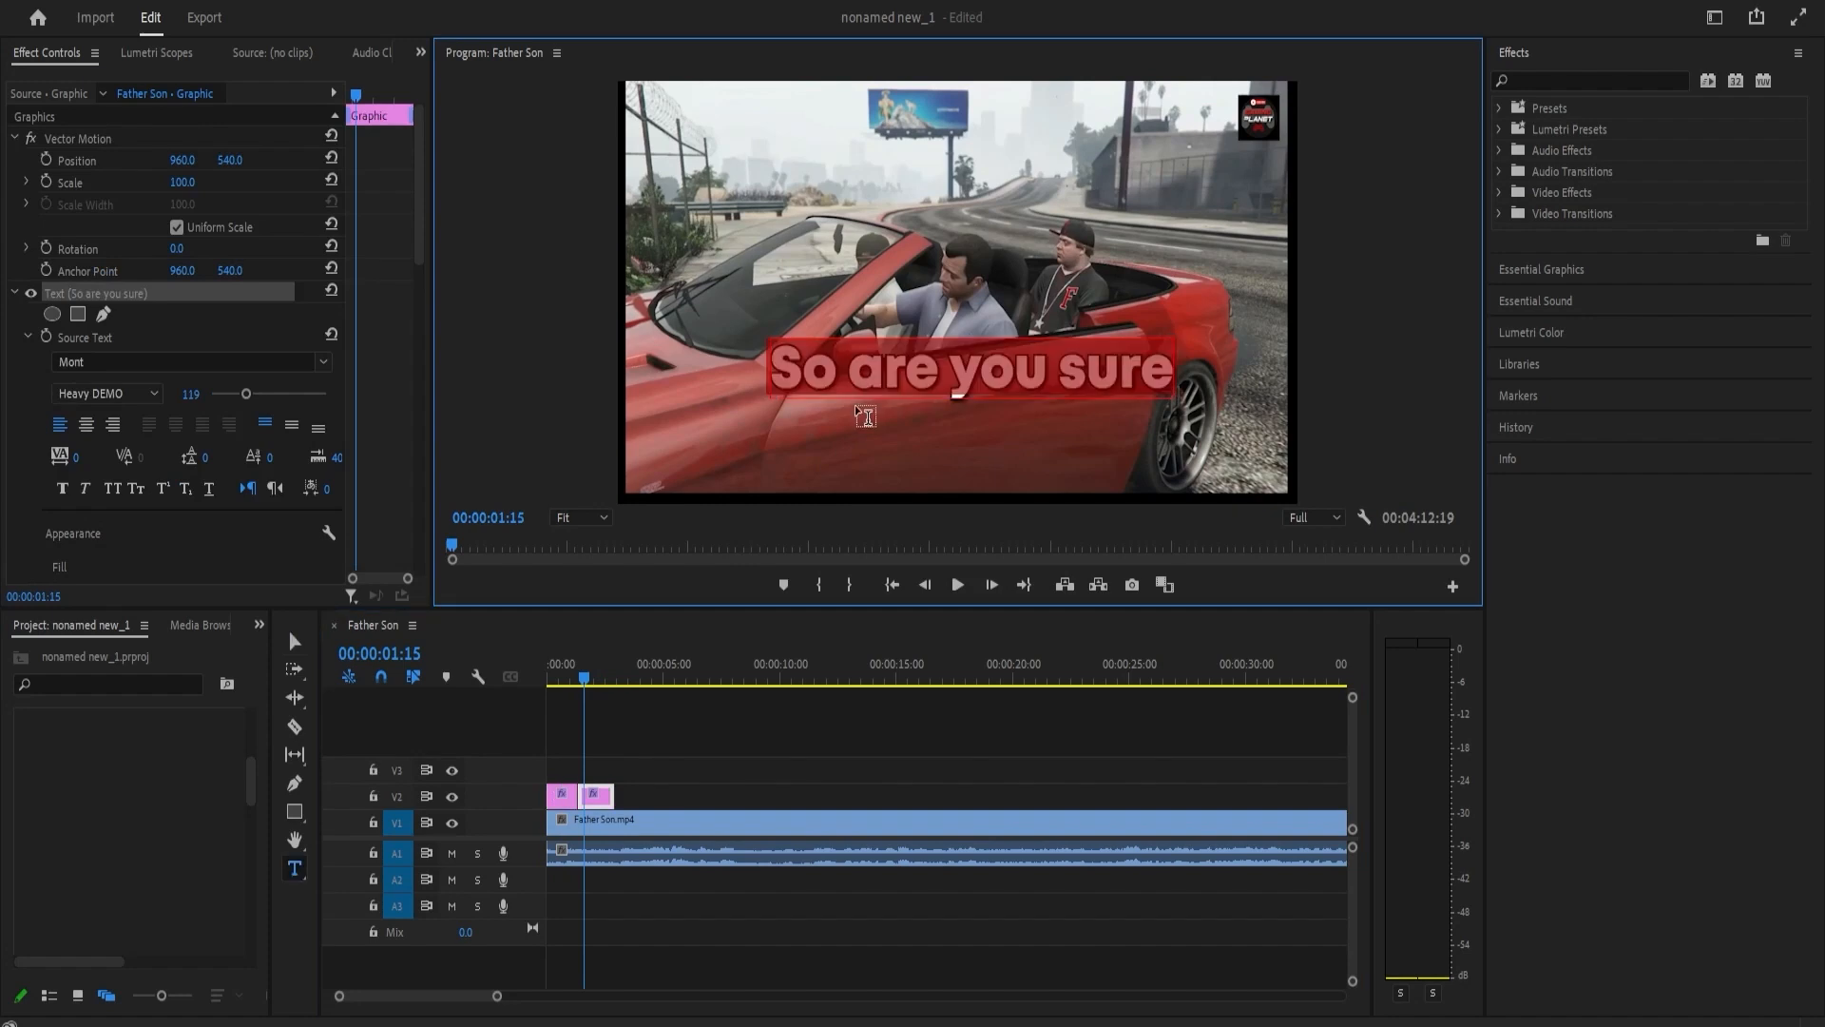
{"action": "type", "text": "You, sure"}
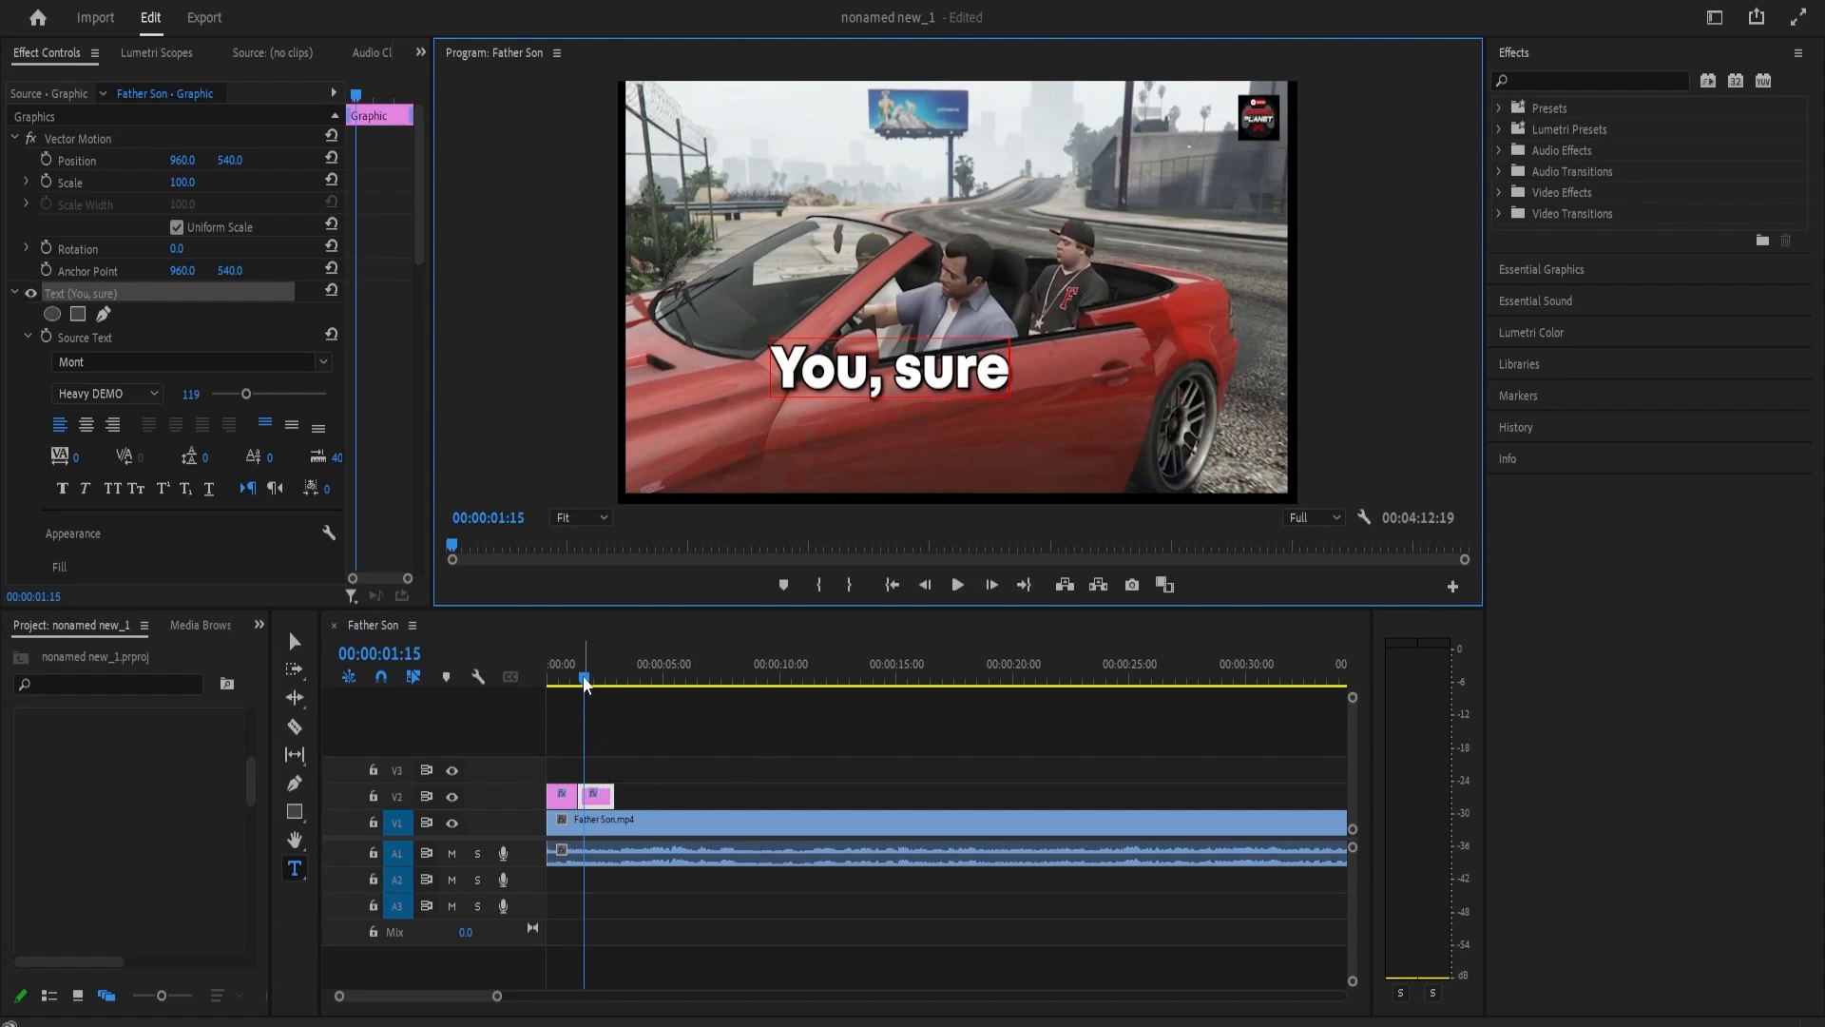
- Play back the second caption and then the sequence from the start to check both animated captions
{"action": "left_click", "coordinate": [585, 683]}
{"action": "key", "text": "space"}
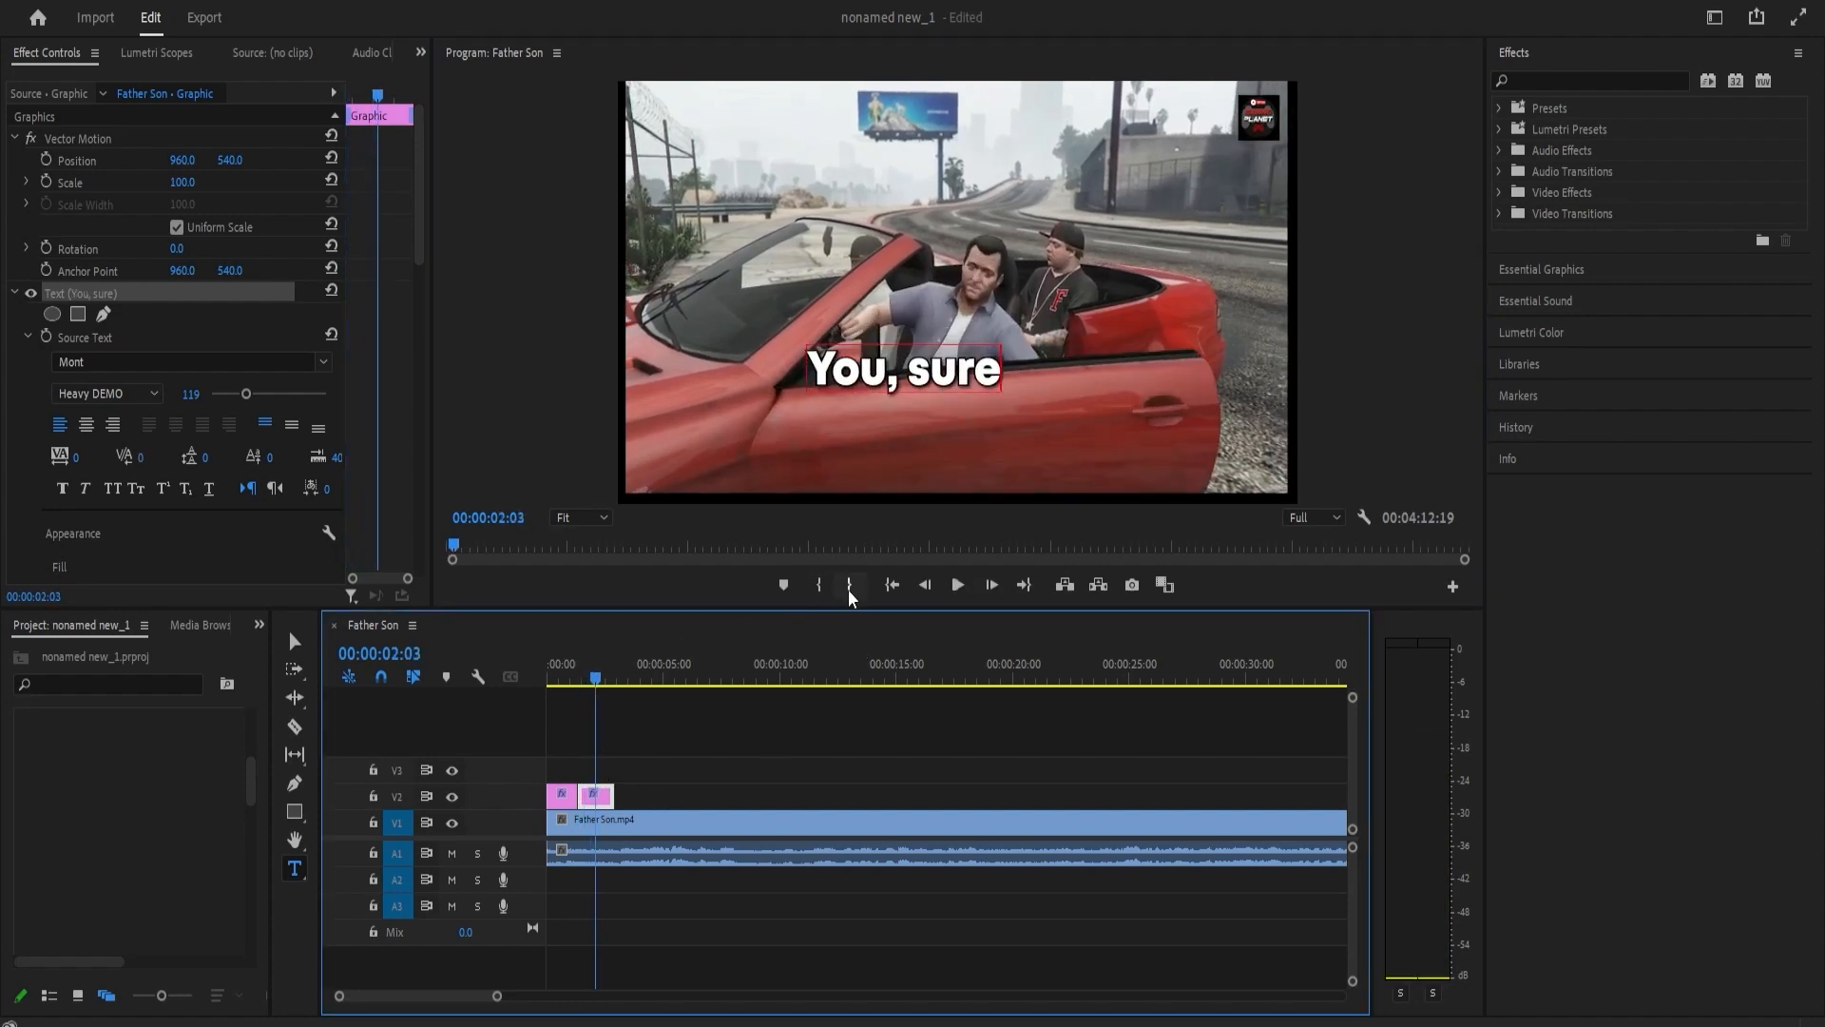
{"action": "left_click", "coordinate": [890, 585]}
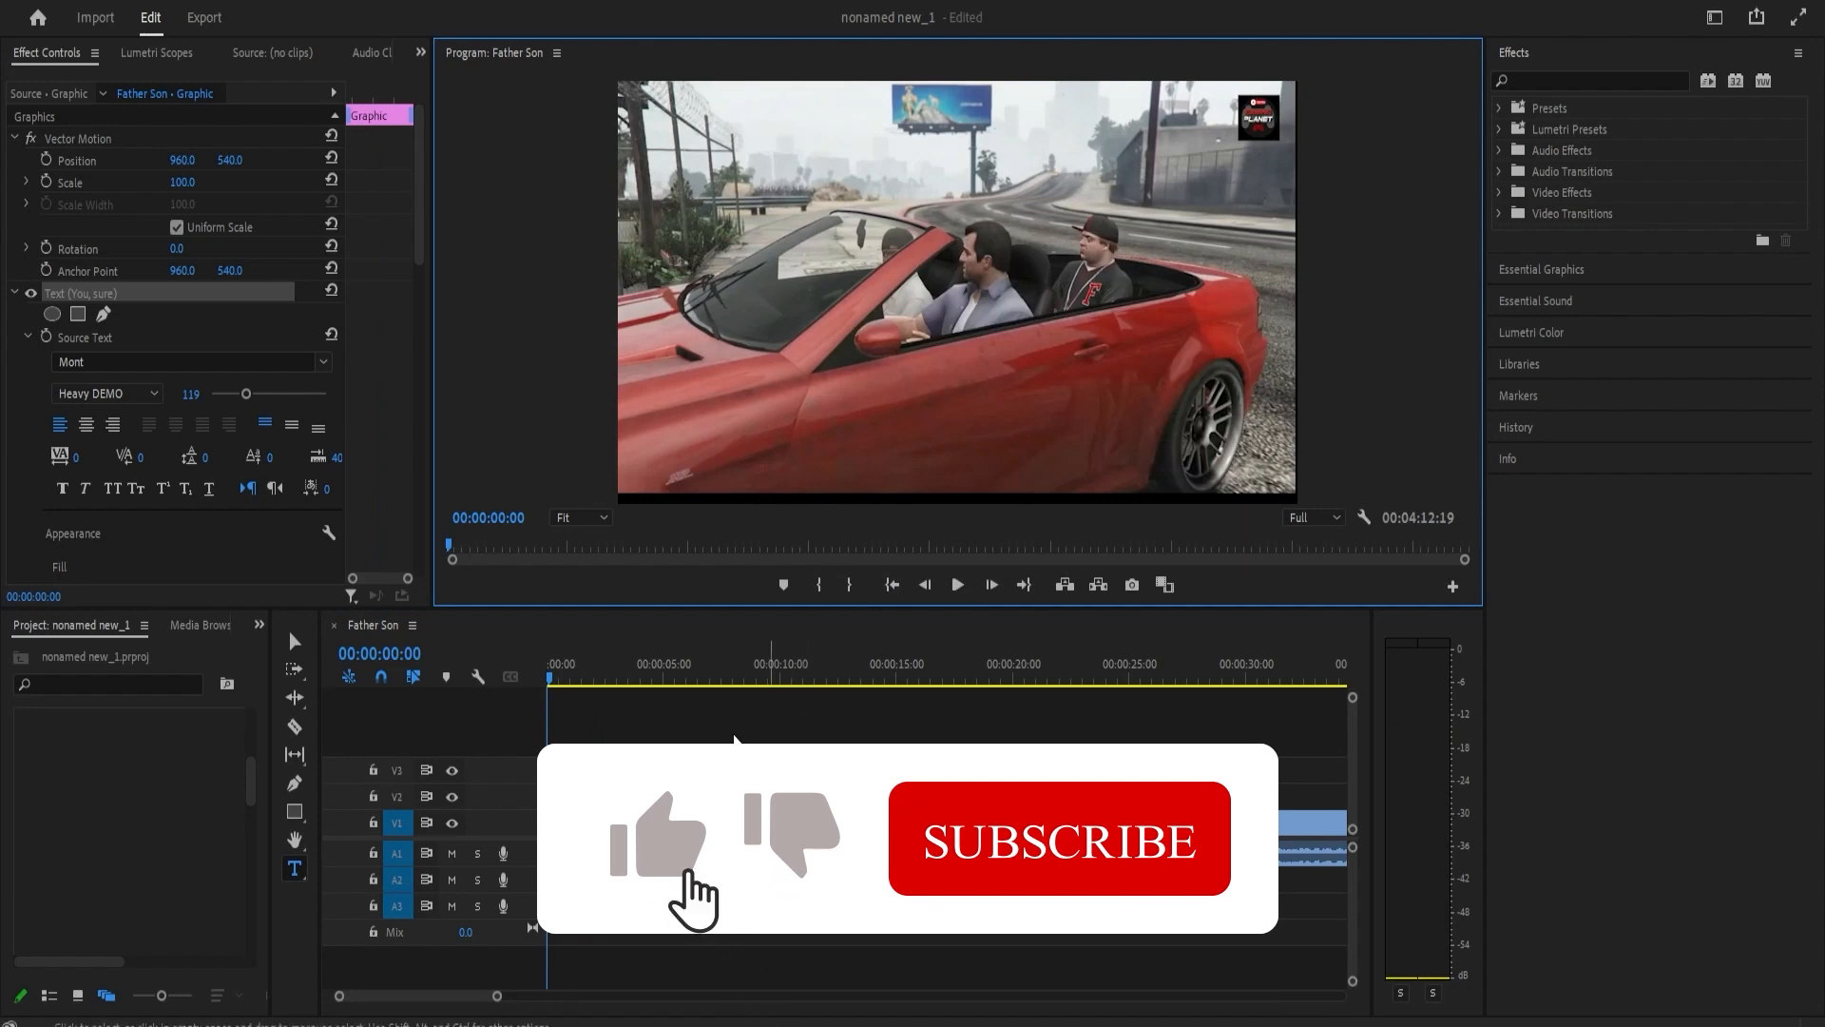
{"action": "left_click", "coordinate": [958, 585]}
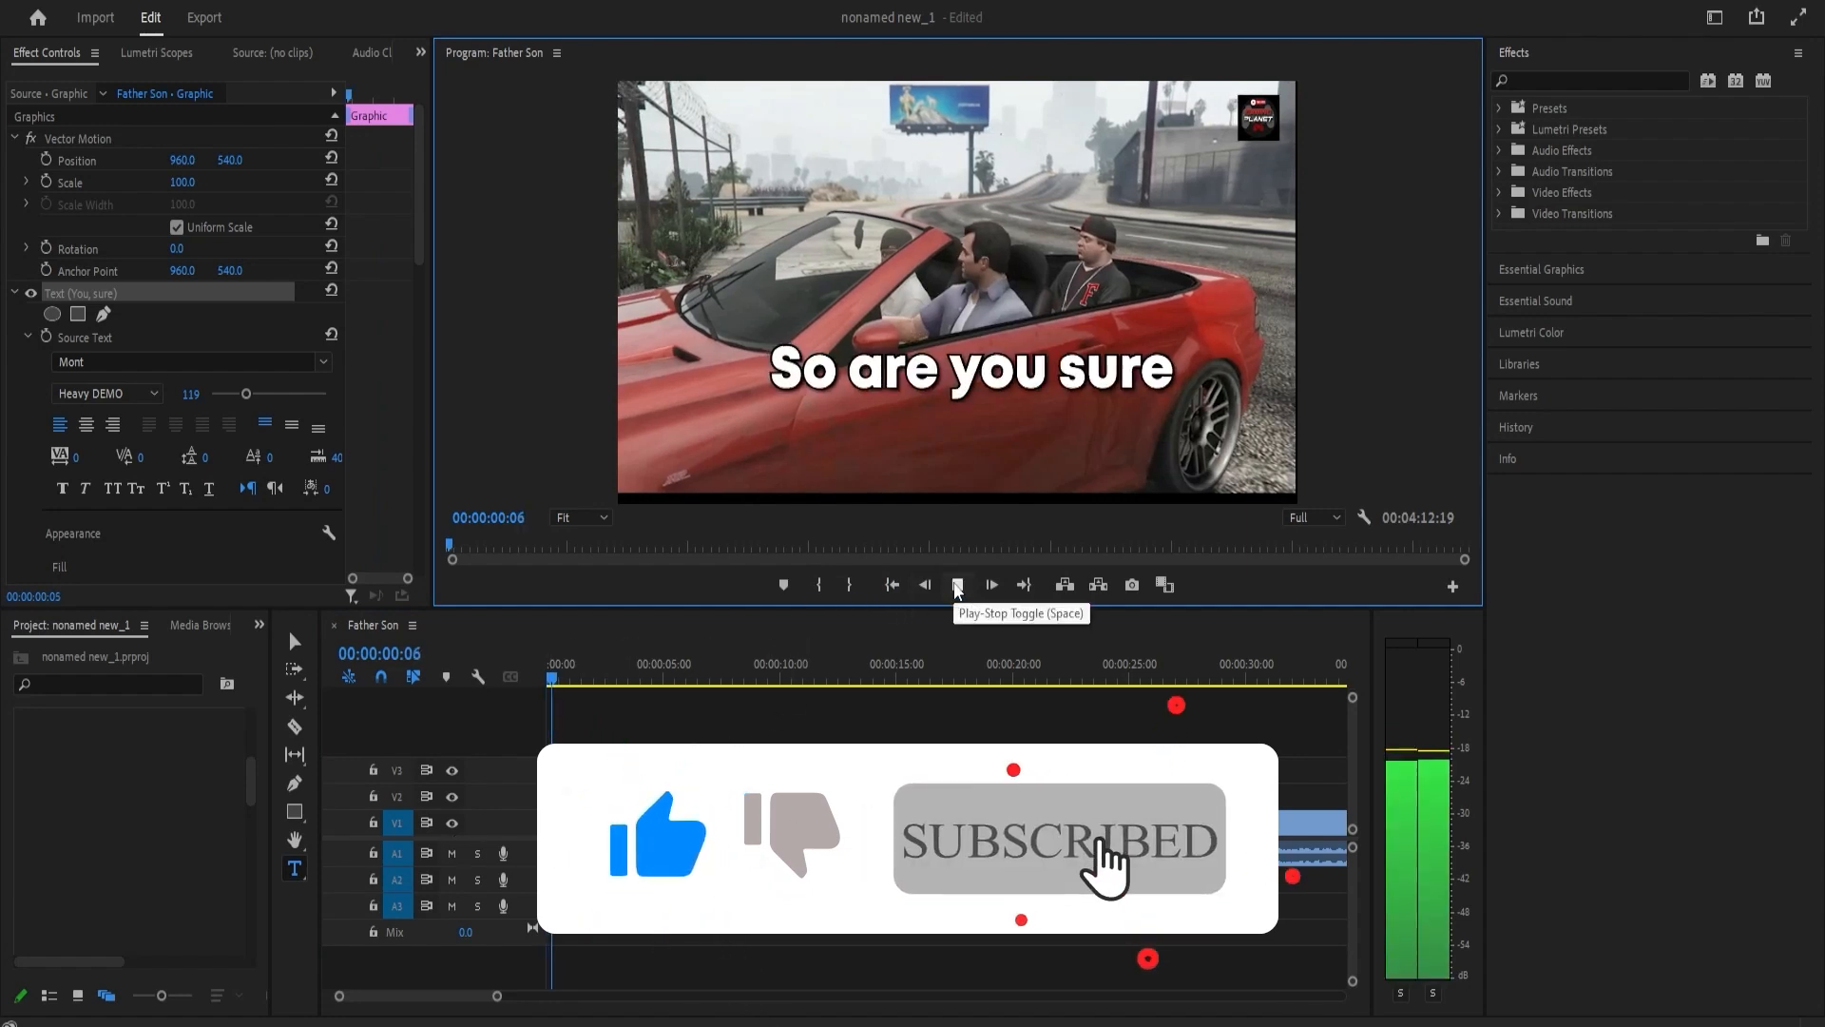
{"action": "left_click", "coordinate": [957, 585]}
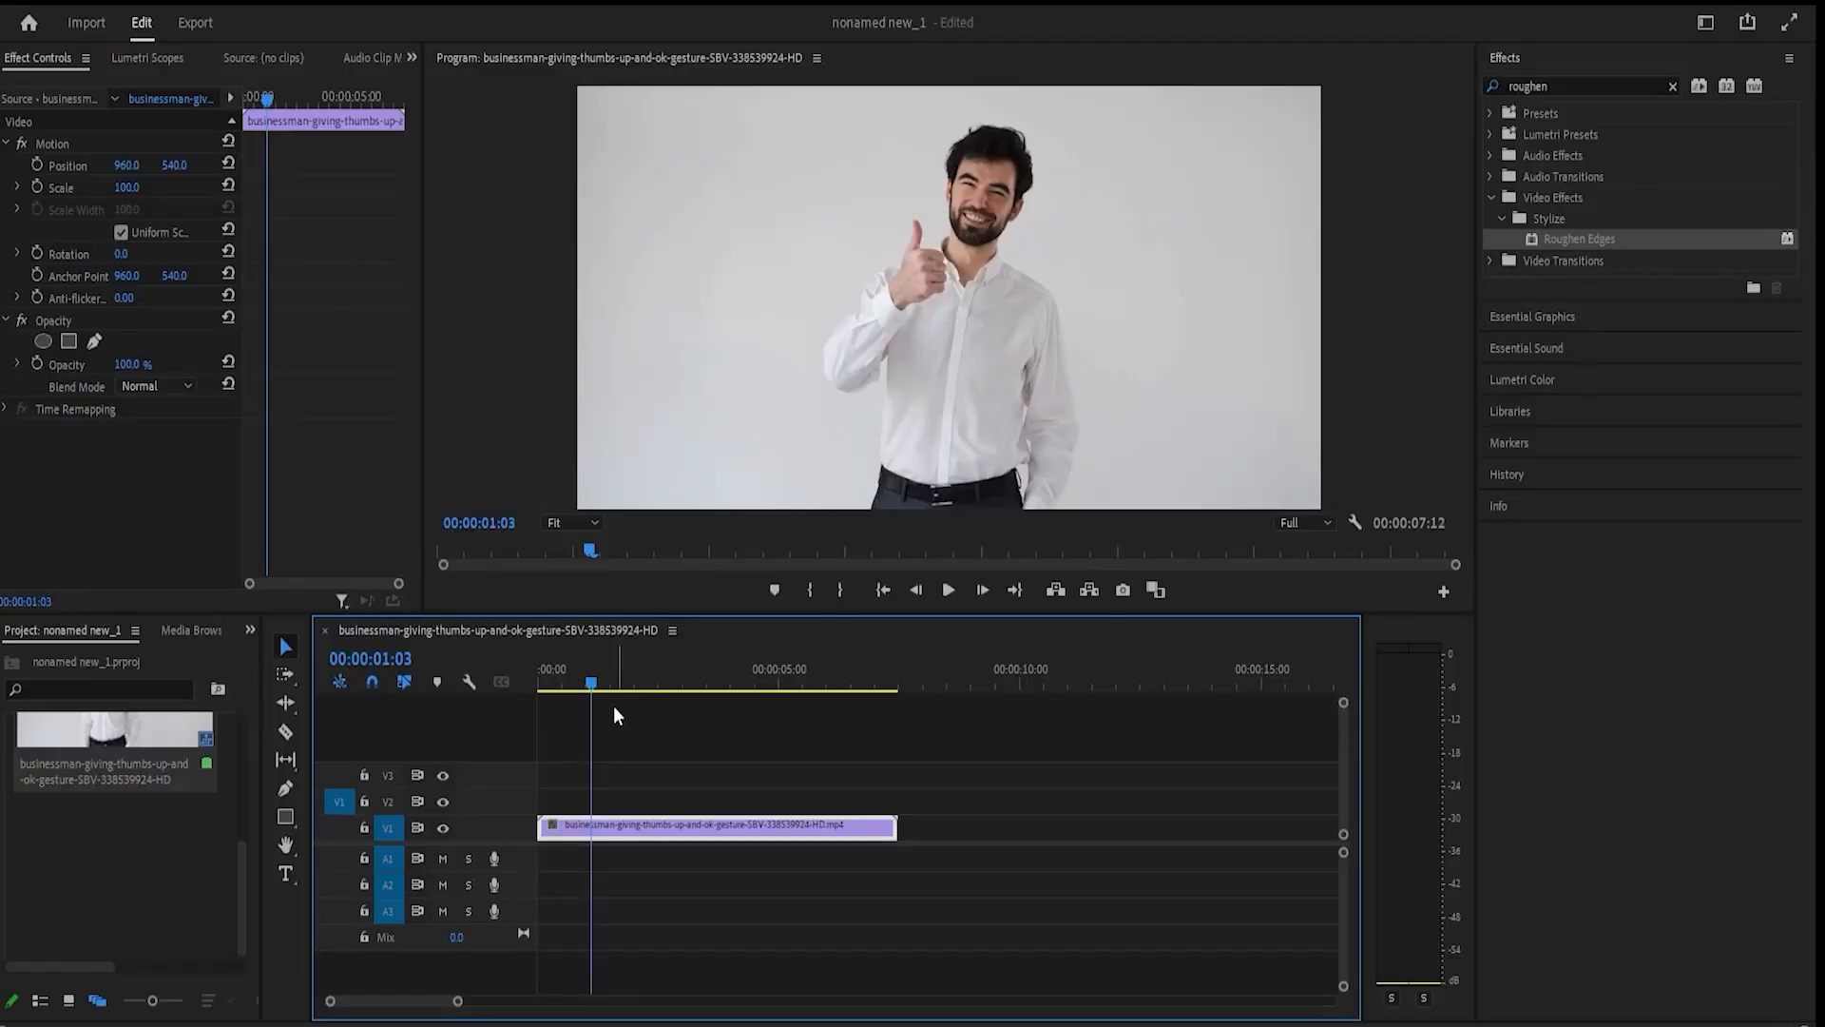
{"action": "mouse_move", "coordinate": [608, 679]}
{"action": "left_mouse_down"}
{"action": "mouse_move", "coordinate": [698, 698]}
{"action": "mouse_move", "coordinate": [545, 690]}
{"action": "mouse_move", "coordinate": [625, 704]}
{"action": "left_mouse_up"}
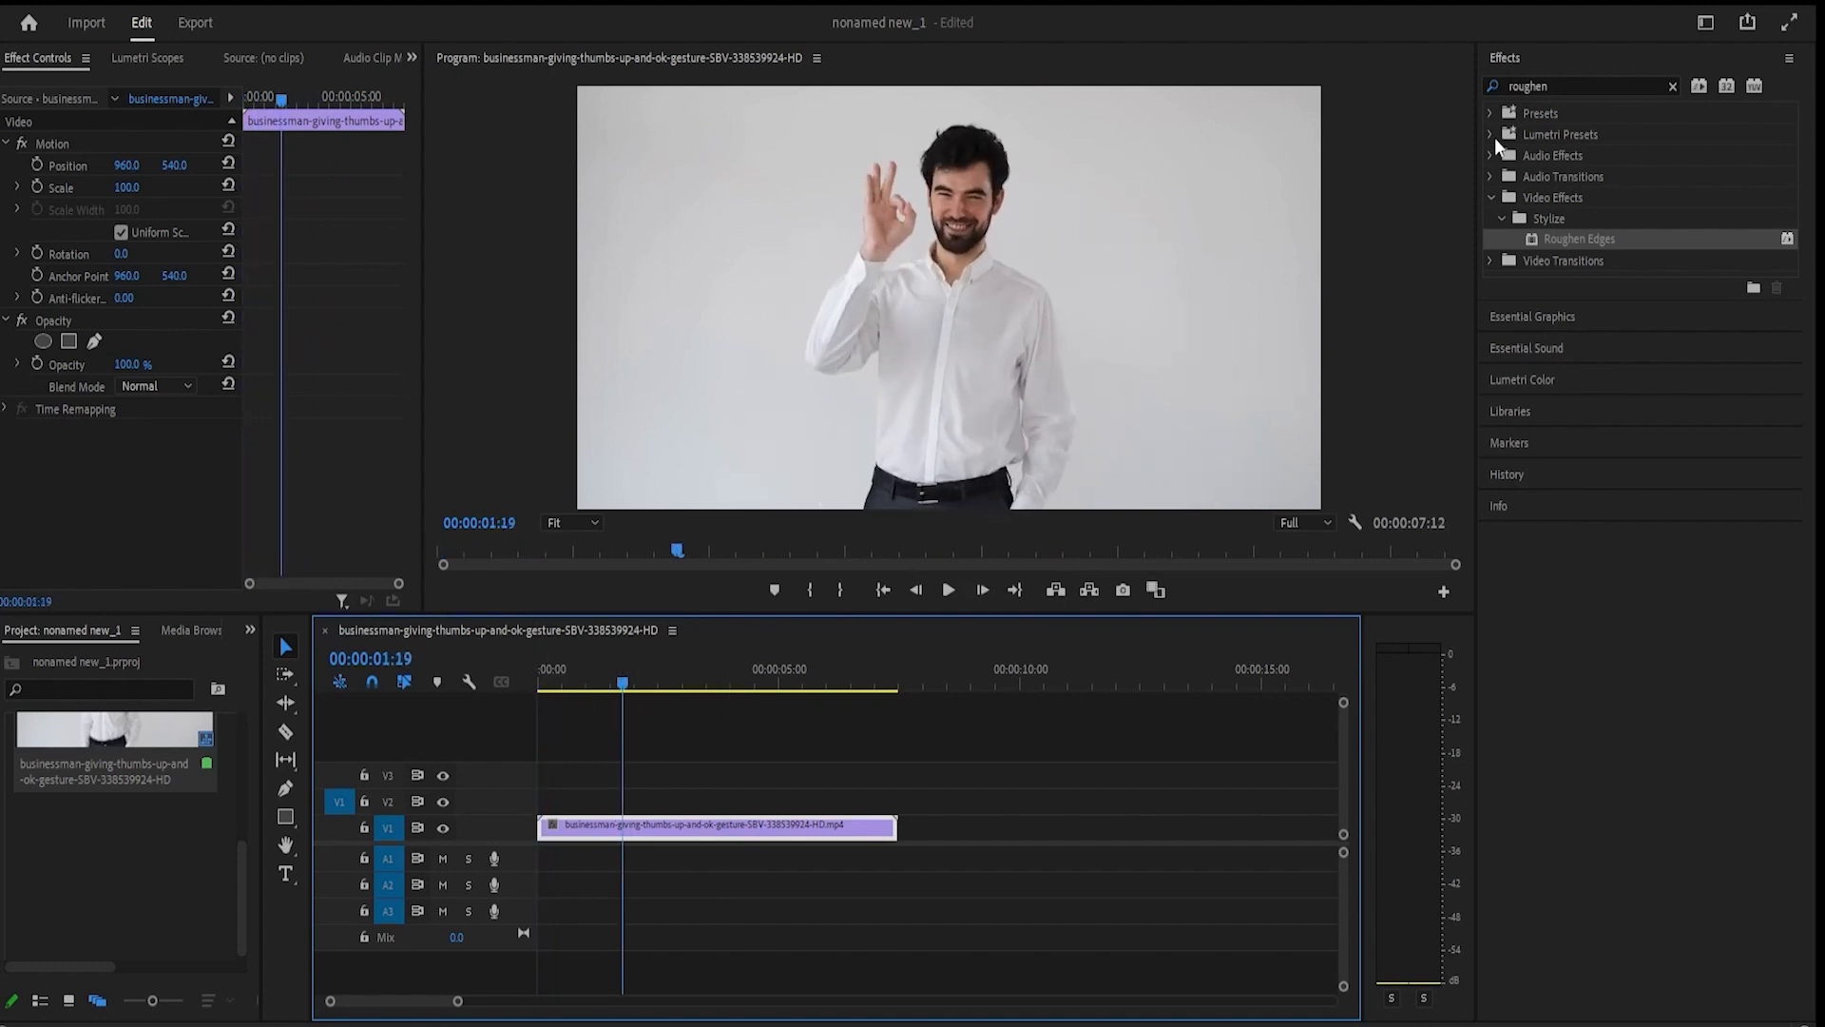
{"action": "left_click_drag", "start_coordinate": [613, 679], "coordinate": [615, 722]}
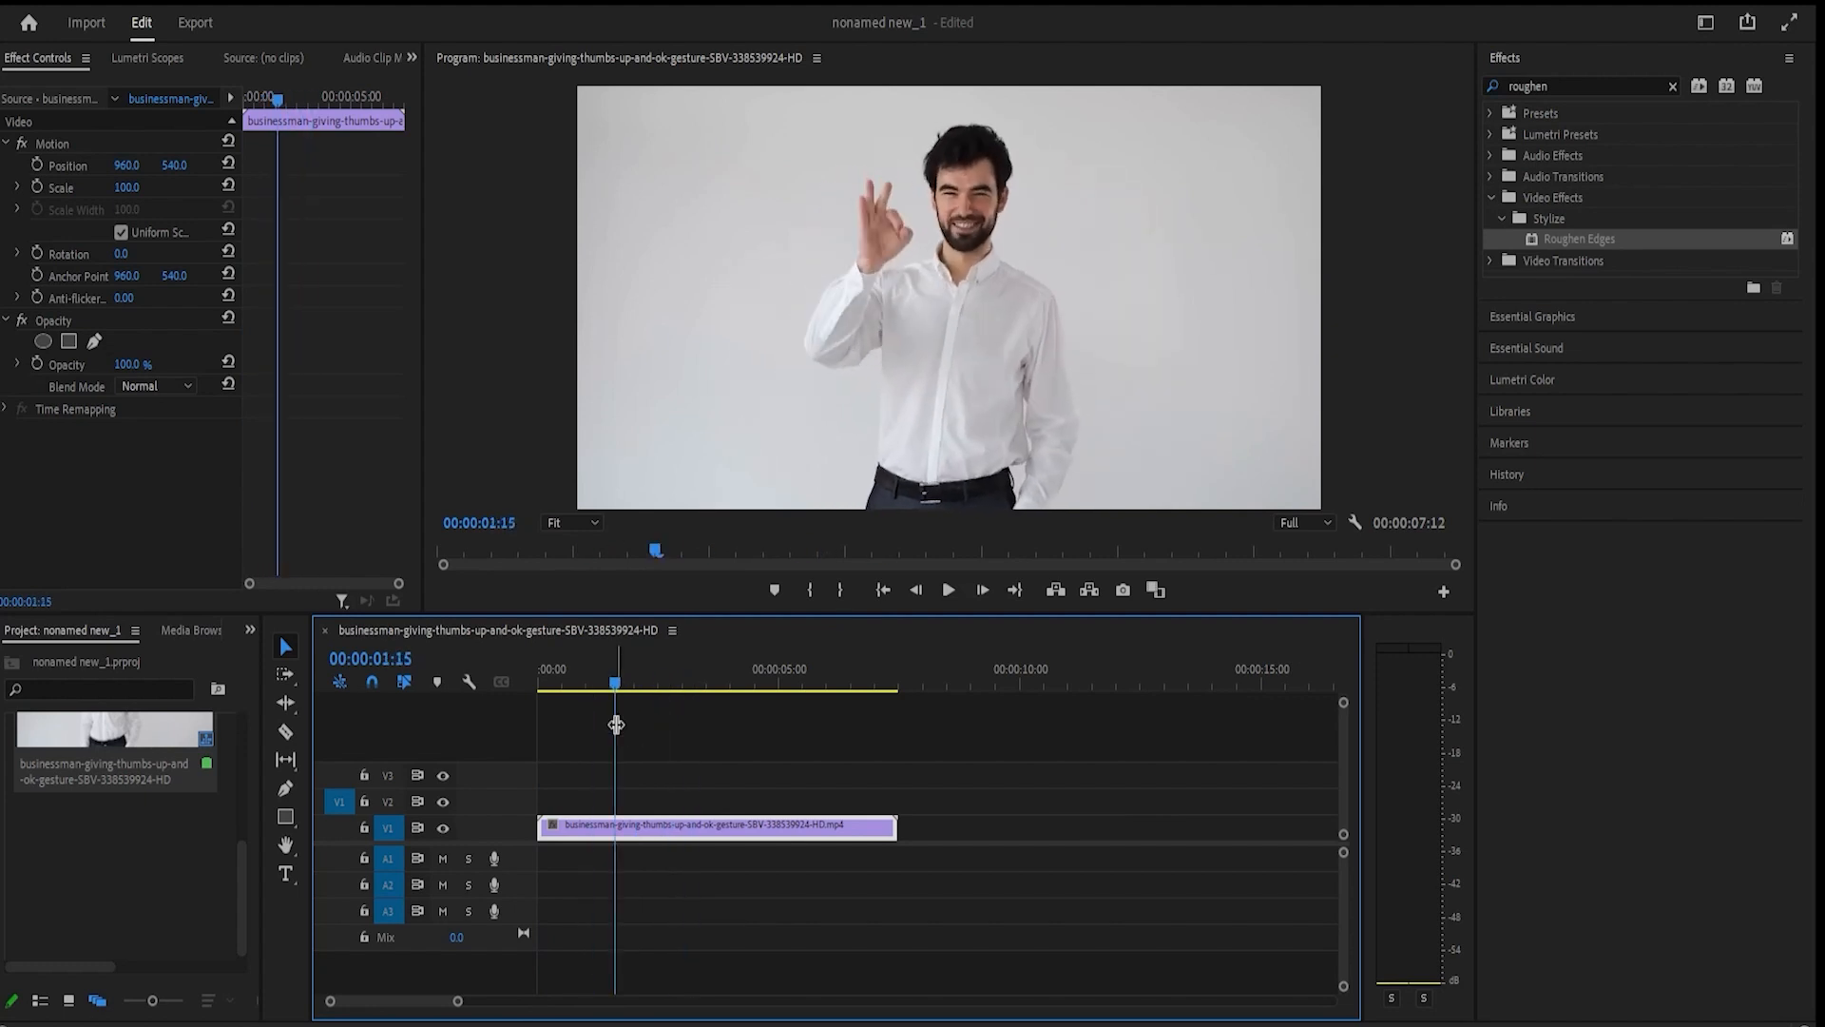
- Create a new 1920 × 1080 color matte at 25.00 fps with a Square Pixels (1.0) pixel aspect ratio
{"action": "right_click", "coordinate": [78, 853]}
{"action": "mouse_move", "coordinate": [139, 554]}
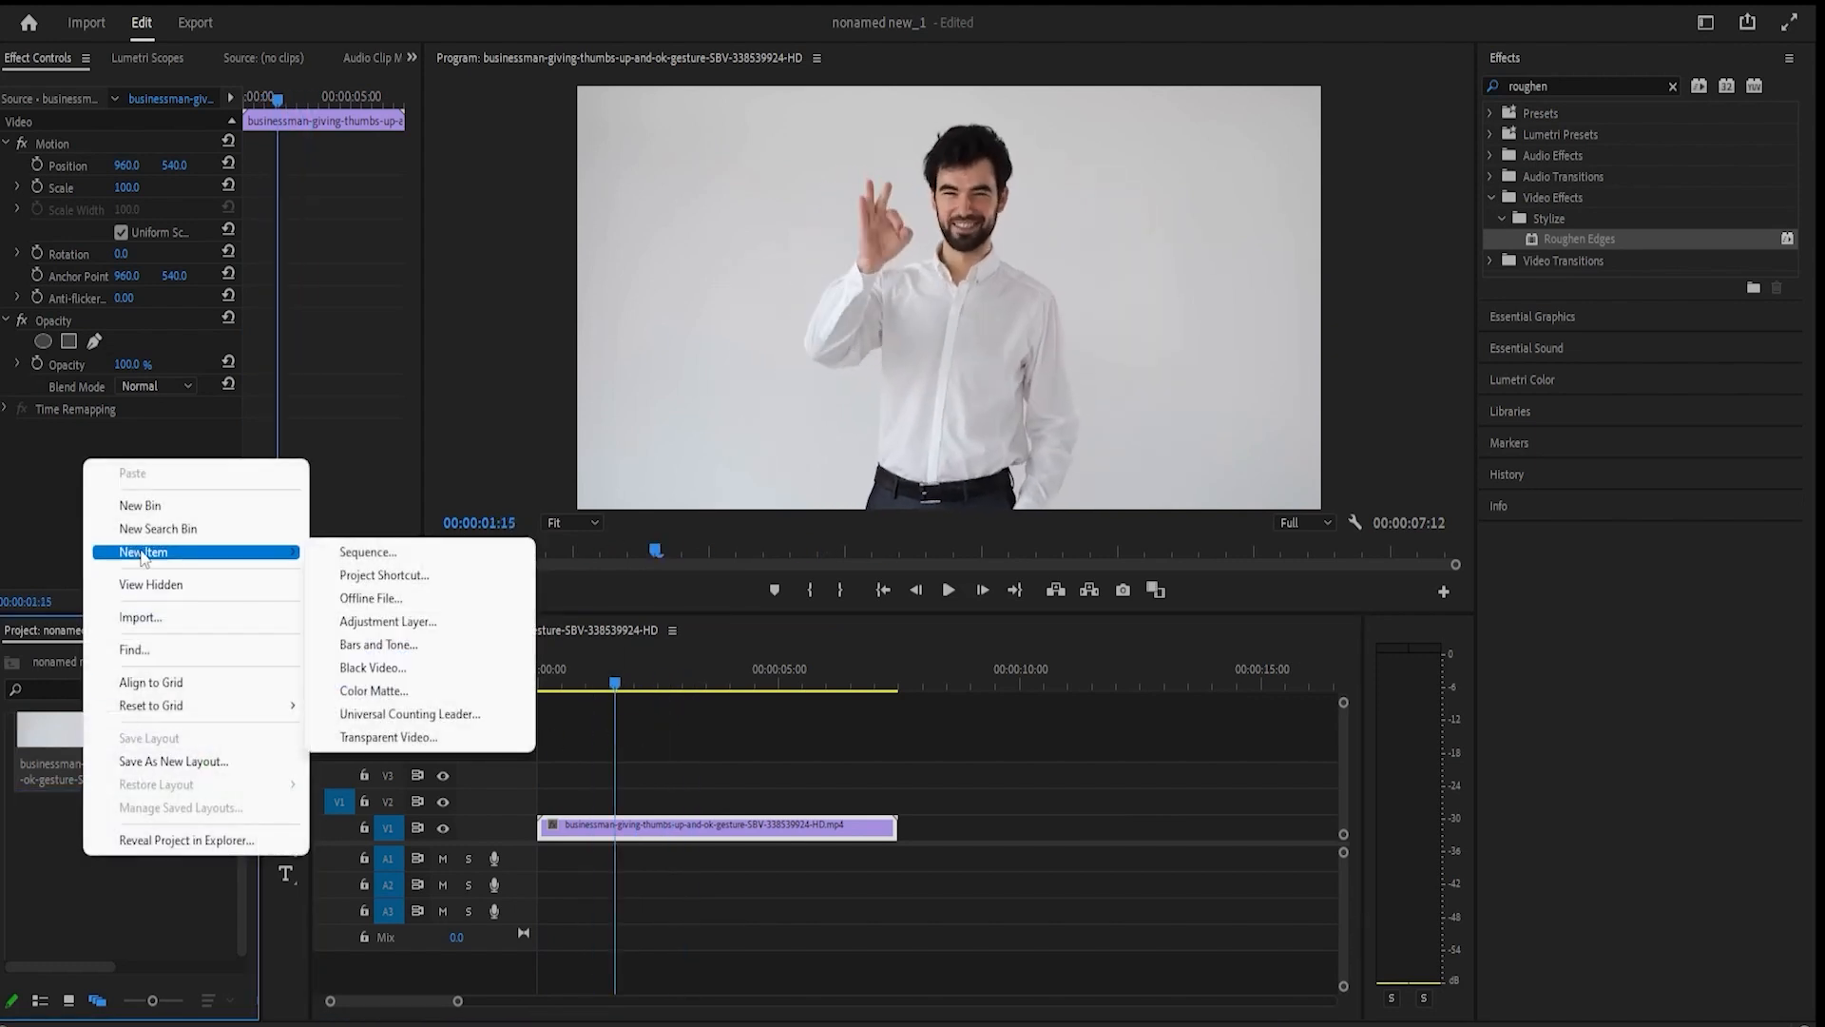
{"action": "left_click", "coordinate": [380, 690]}
{"action": "left_click", "coordinate": [900, 525]}
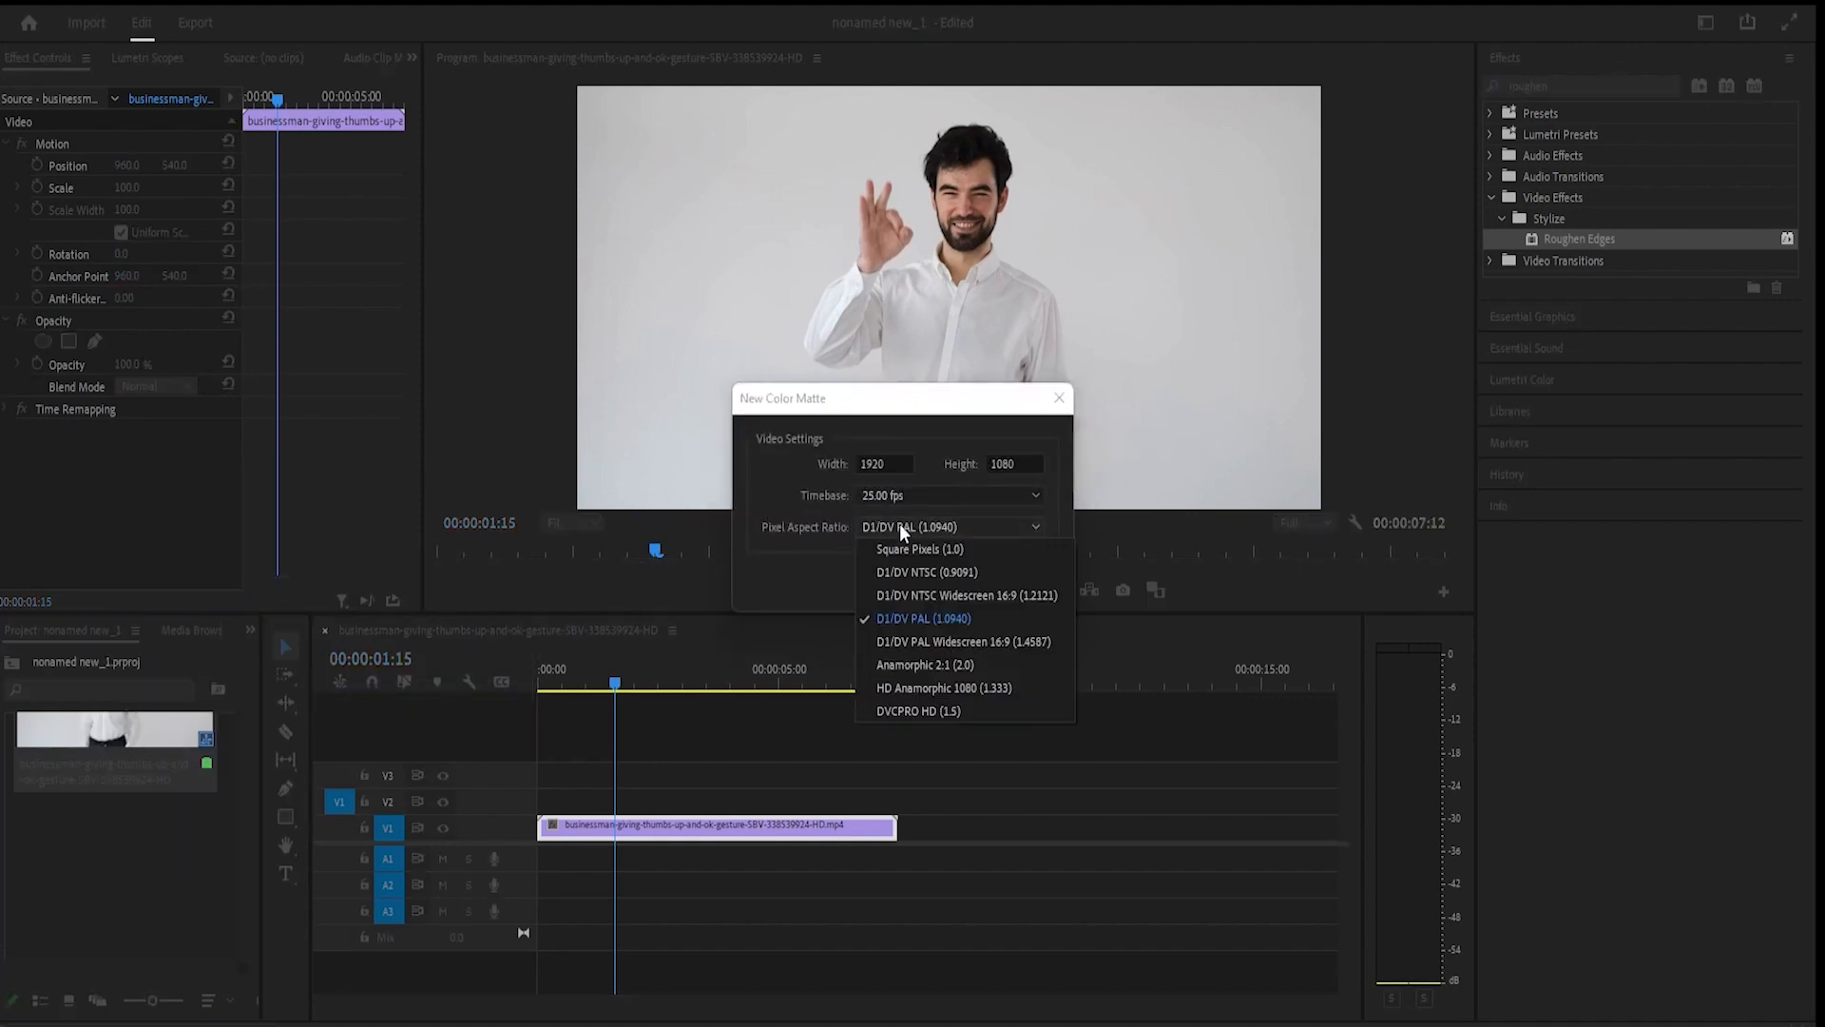
{"action": "left_click", "coordinate": [928, 546]}
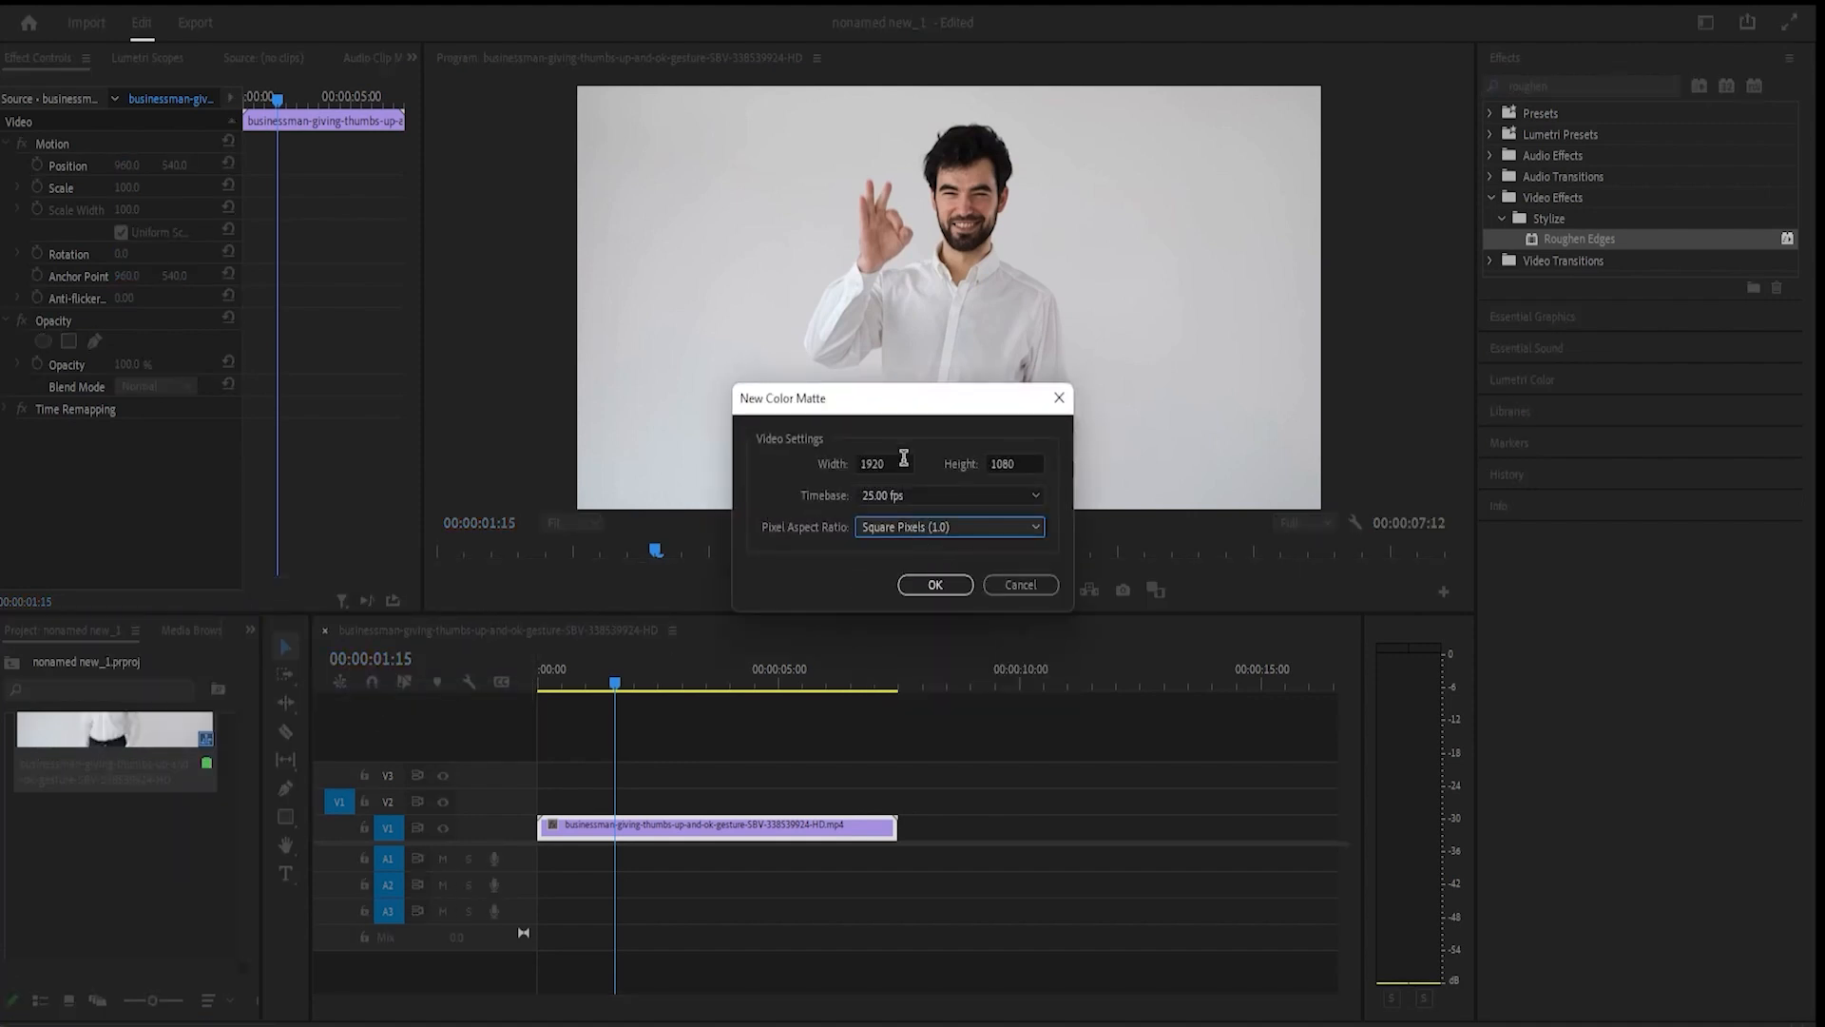
{"action": "left_click", "coordinate": [894, 526]}
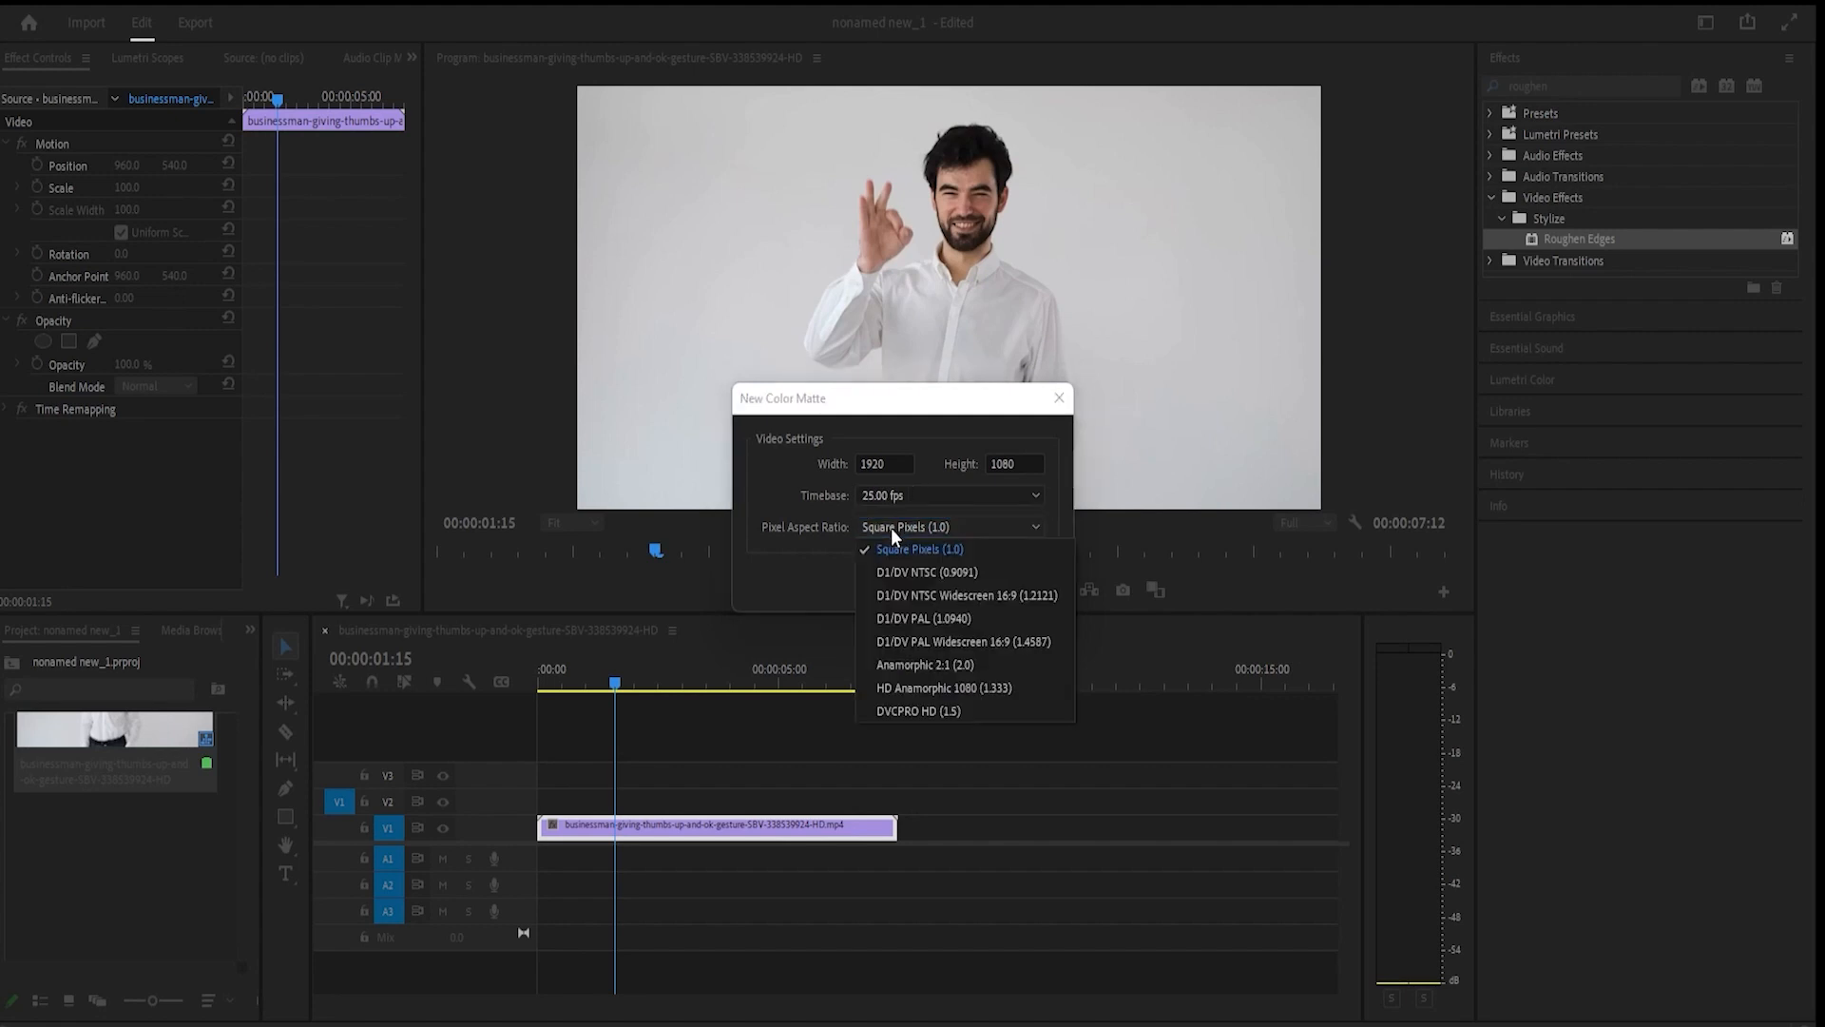
{"action": "left_click", "coordinate": [950, 498]}
{"action": "left_click", "coordinate": [933, 438]}
{"action": "left_click", "coordinate": [930, 579]}
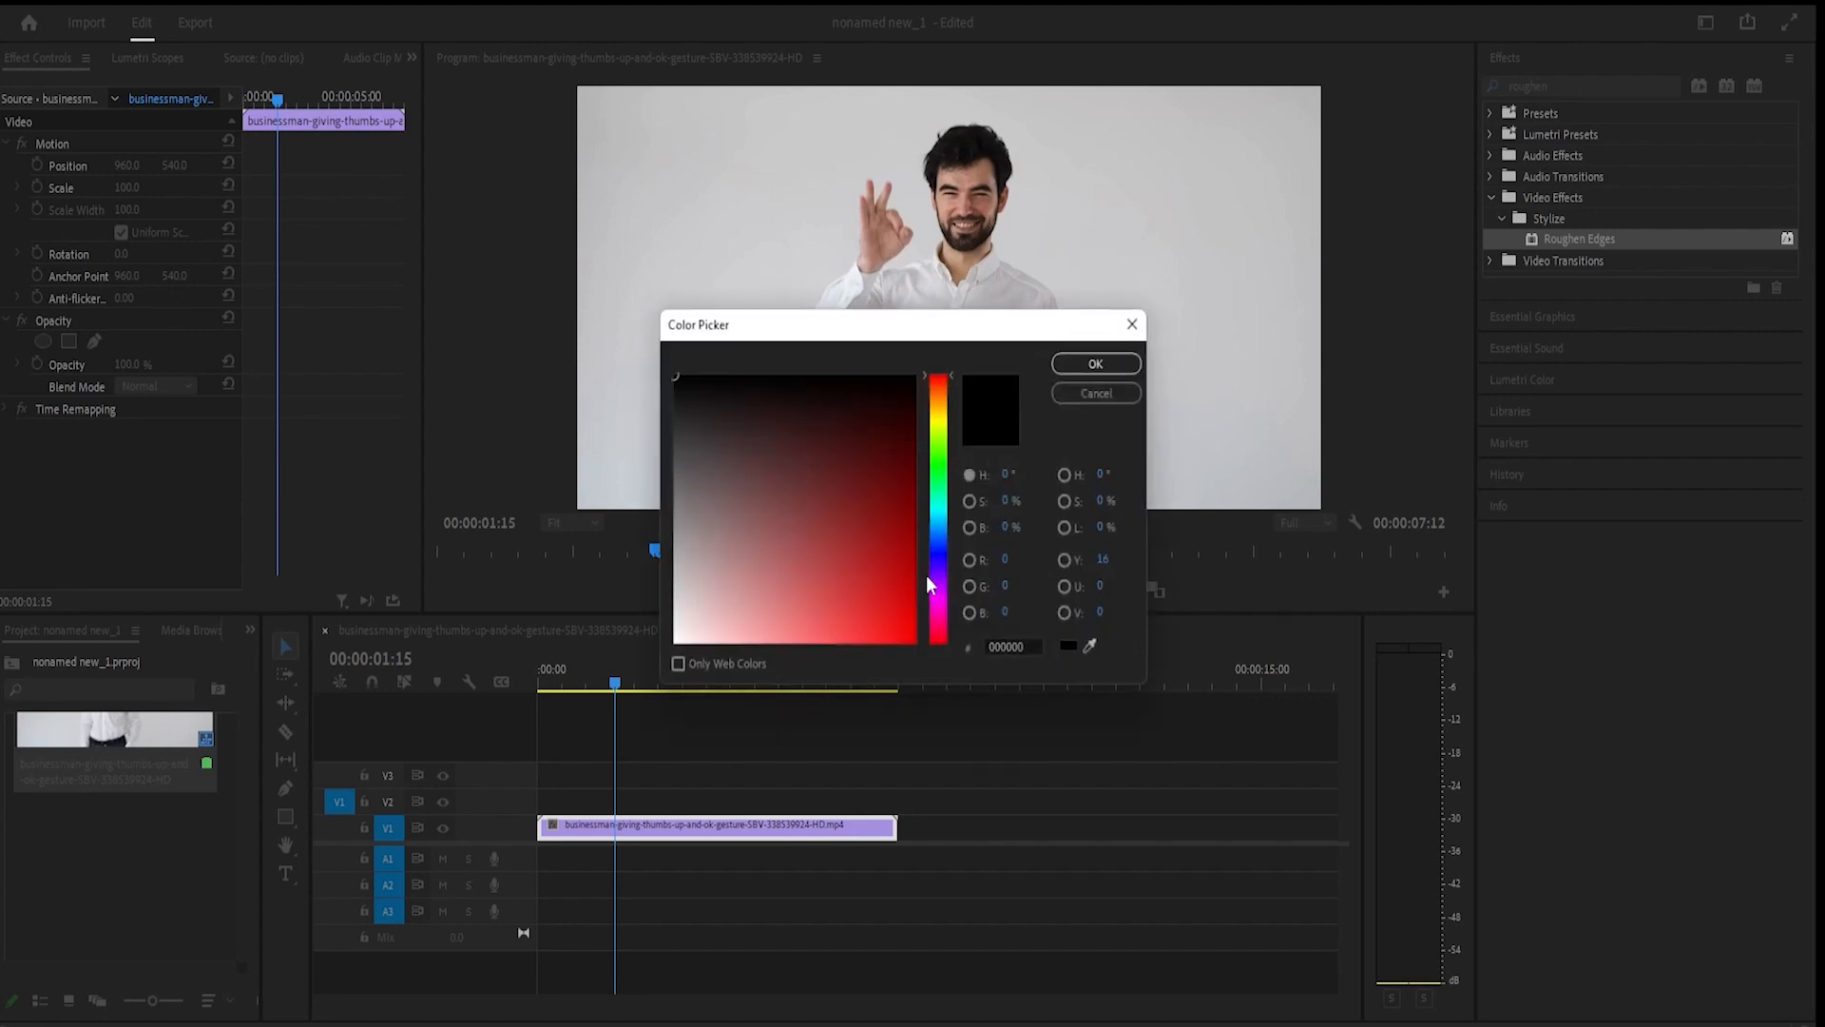
- Set the matte's color to pure red (FF0000) and accept the name Color Matte
{"action": "left_click_drag", "start_coordinate": [852, 566], "coordinate": [917, 643]}
{"action": "left_click", "coordinate": [1096, 364]}
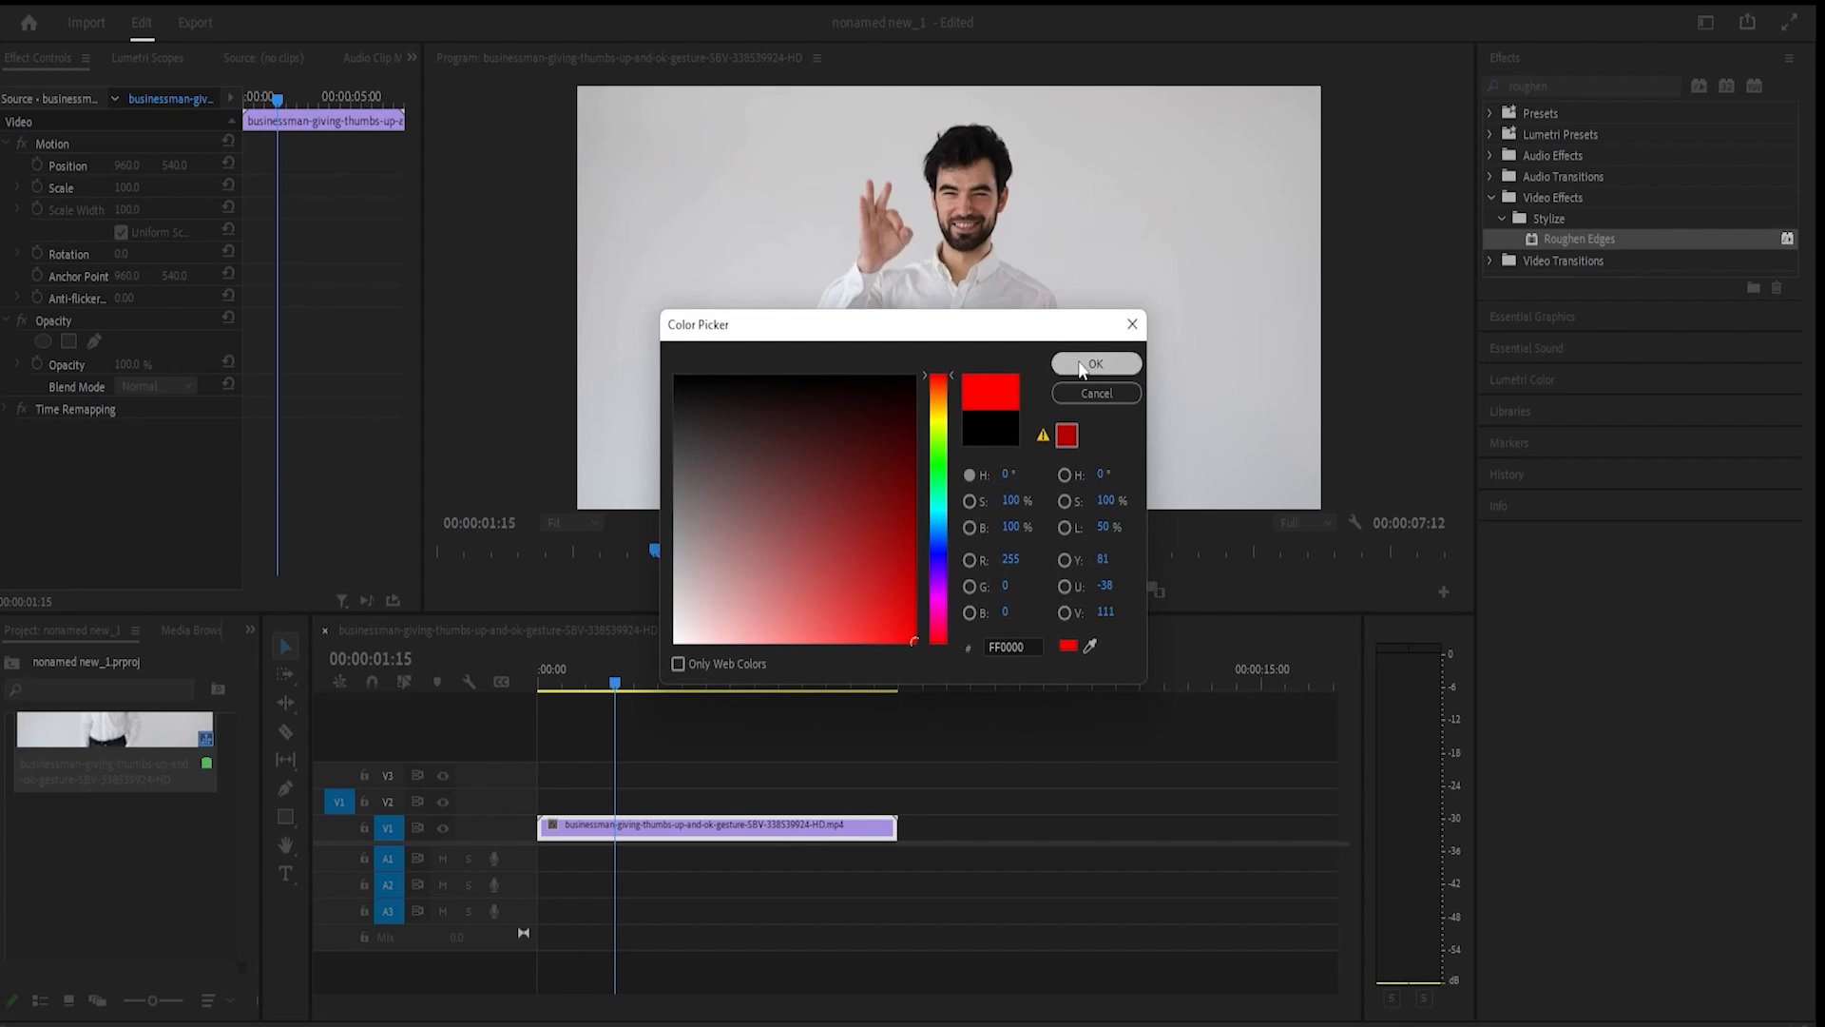
{"action": "left_click", "coordinate": [860, 544]}
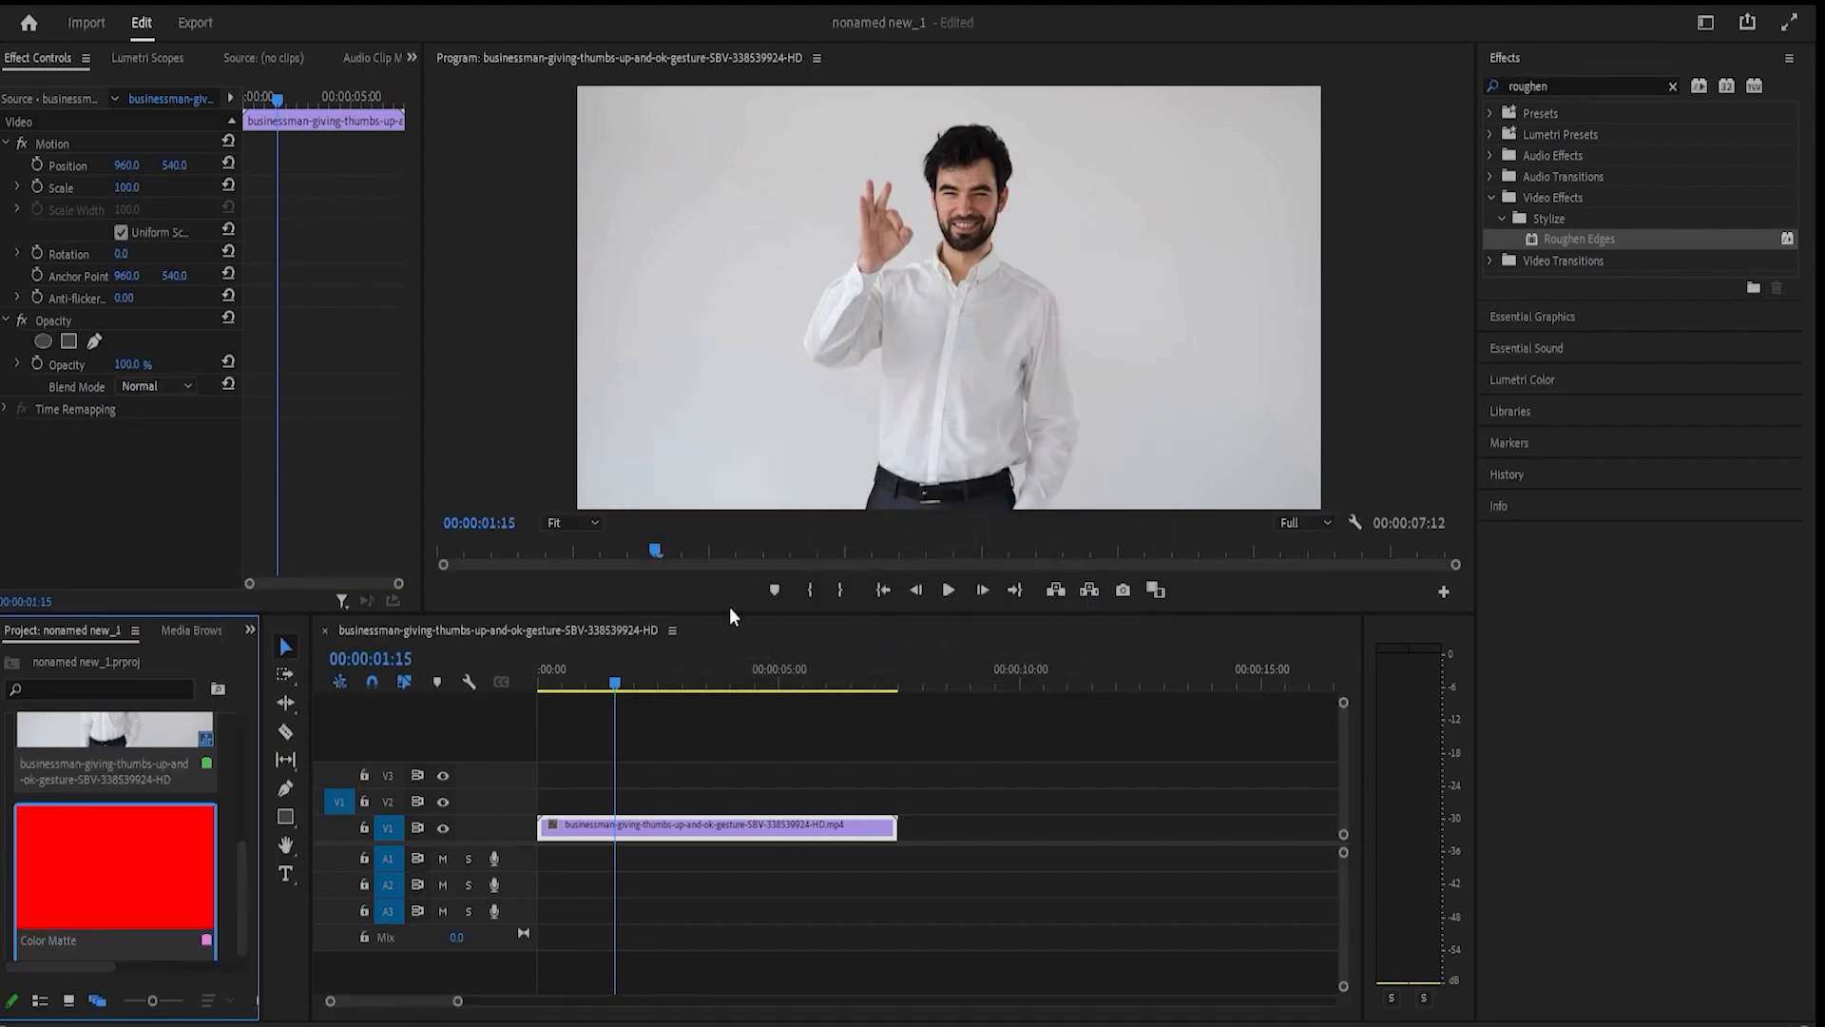
- Move the businessman clip up to V2 and place the red Color Matte beneath it at the start of V1
{"action": "left_click_drag", "start_coordinate": [560, 842], "coordinate": [561, 815]}
{"action": "left_click", "coordinate": [121, 867]}
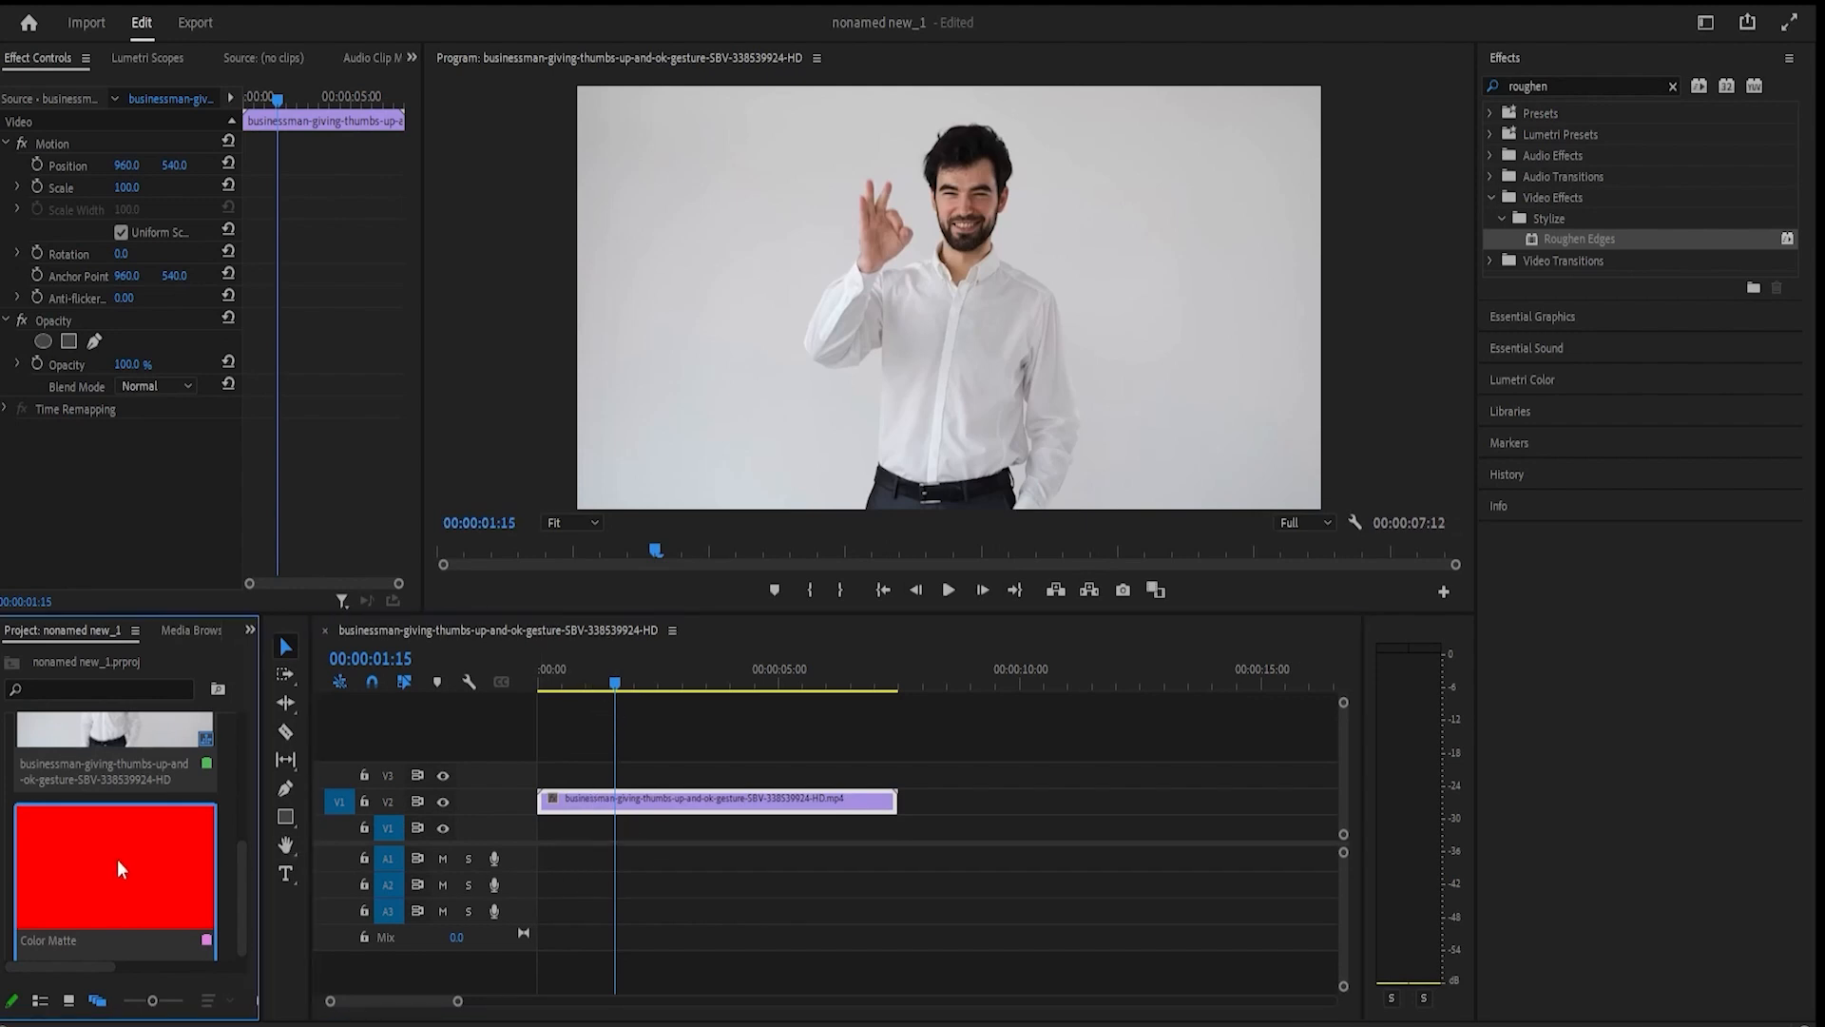
{"action": "left_click_drag", "start_coordinate": [117, 858], "coordinate": [543, 827]}
- Extend the Color Matte on V1 to end together with the businessman clip above it
{"action": "mouse_move", "coordinate": [778, 827]}
{"action": "left_mouse_down"}
{"action": "mouse_move", "coordinate": [835, 837]}
{"action": "mouse_move", "coordinate": [744, 832]}
{"action": "left_mouse_up"}
{"action": "left_click", "coordinate": [771, 829]}
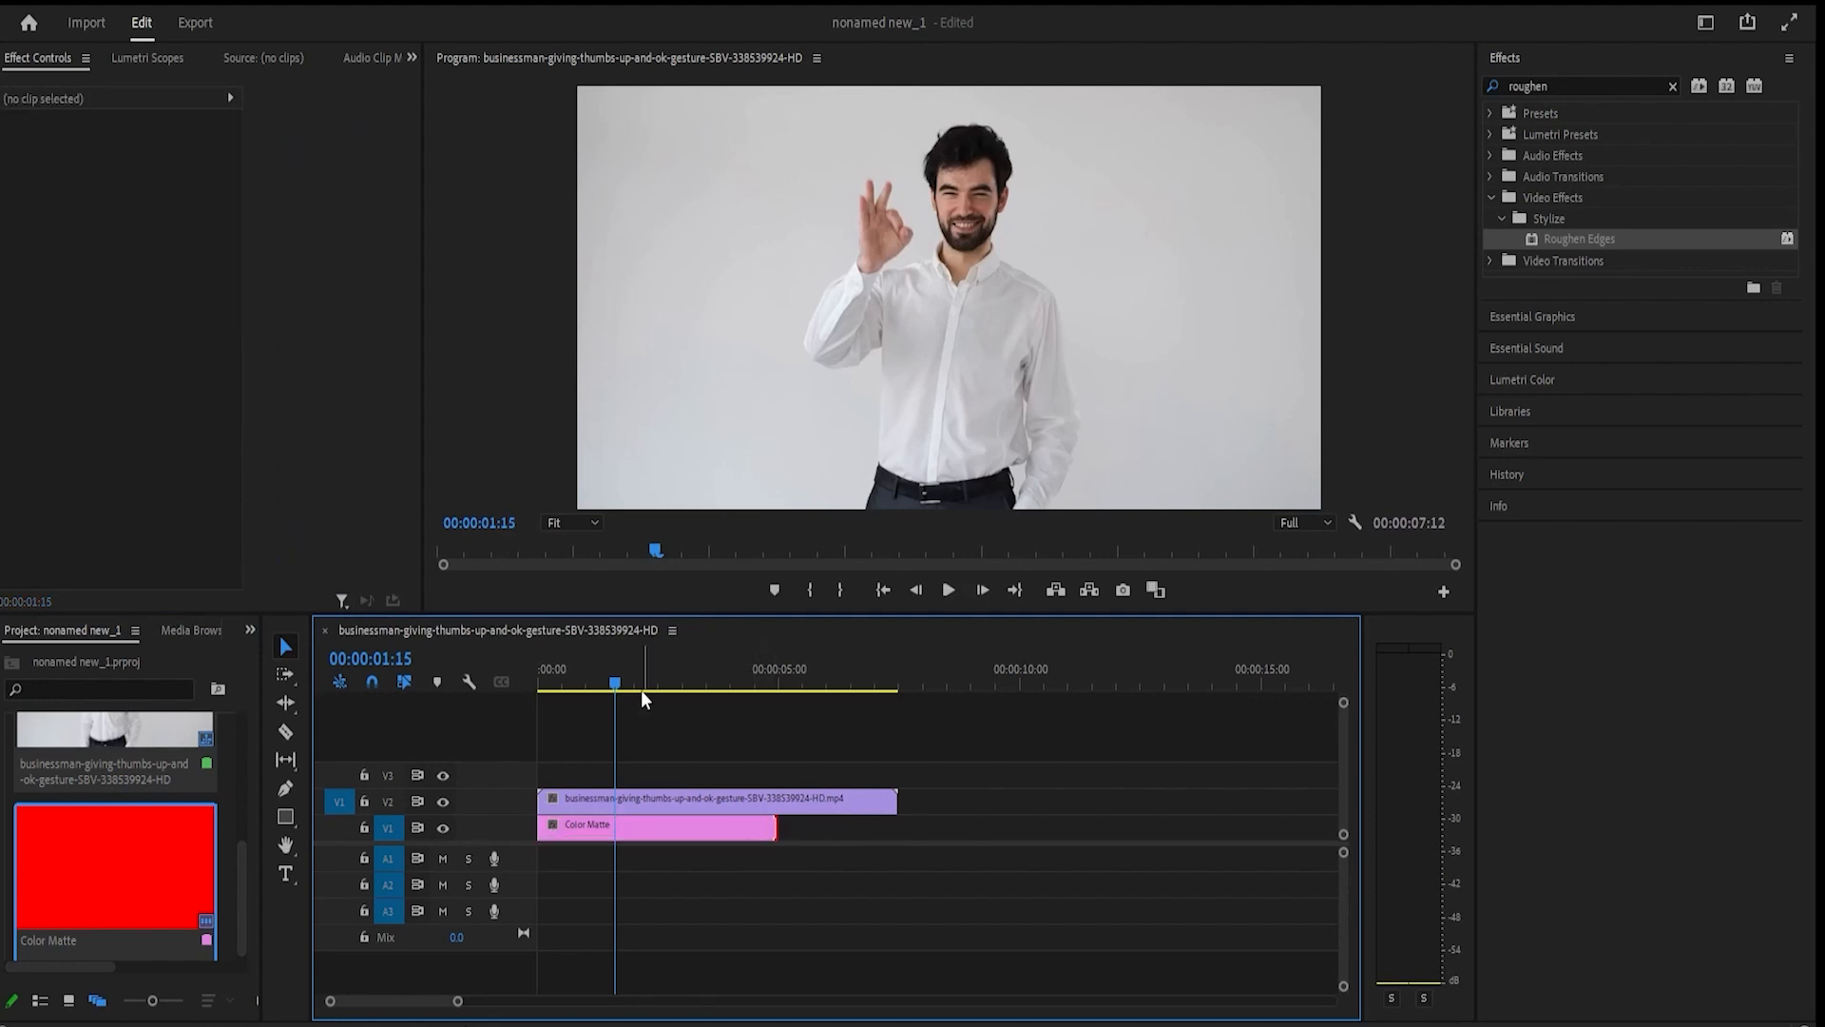
{"action": "left_click_drag", "start_coordinate": [703, 677], "coordinate": [765, 677]}
{"action": "left_click_drag", "start_coordinate": [776, 828], "coordinate": [895, 828]}
- Scale the businessman clip on V2 down to 82.0 so the red matte frames it
{"action": "left_click_drag", "start_coordinate": [767, 692], "coordinate": [686, 691]}
{"action": "left_click", "coordinate": [724, 797]}
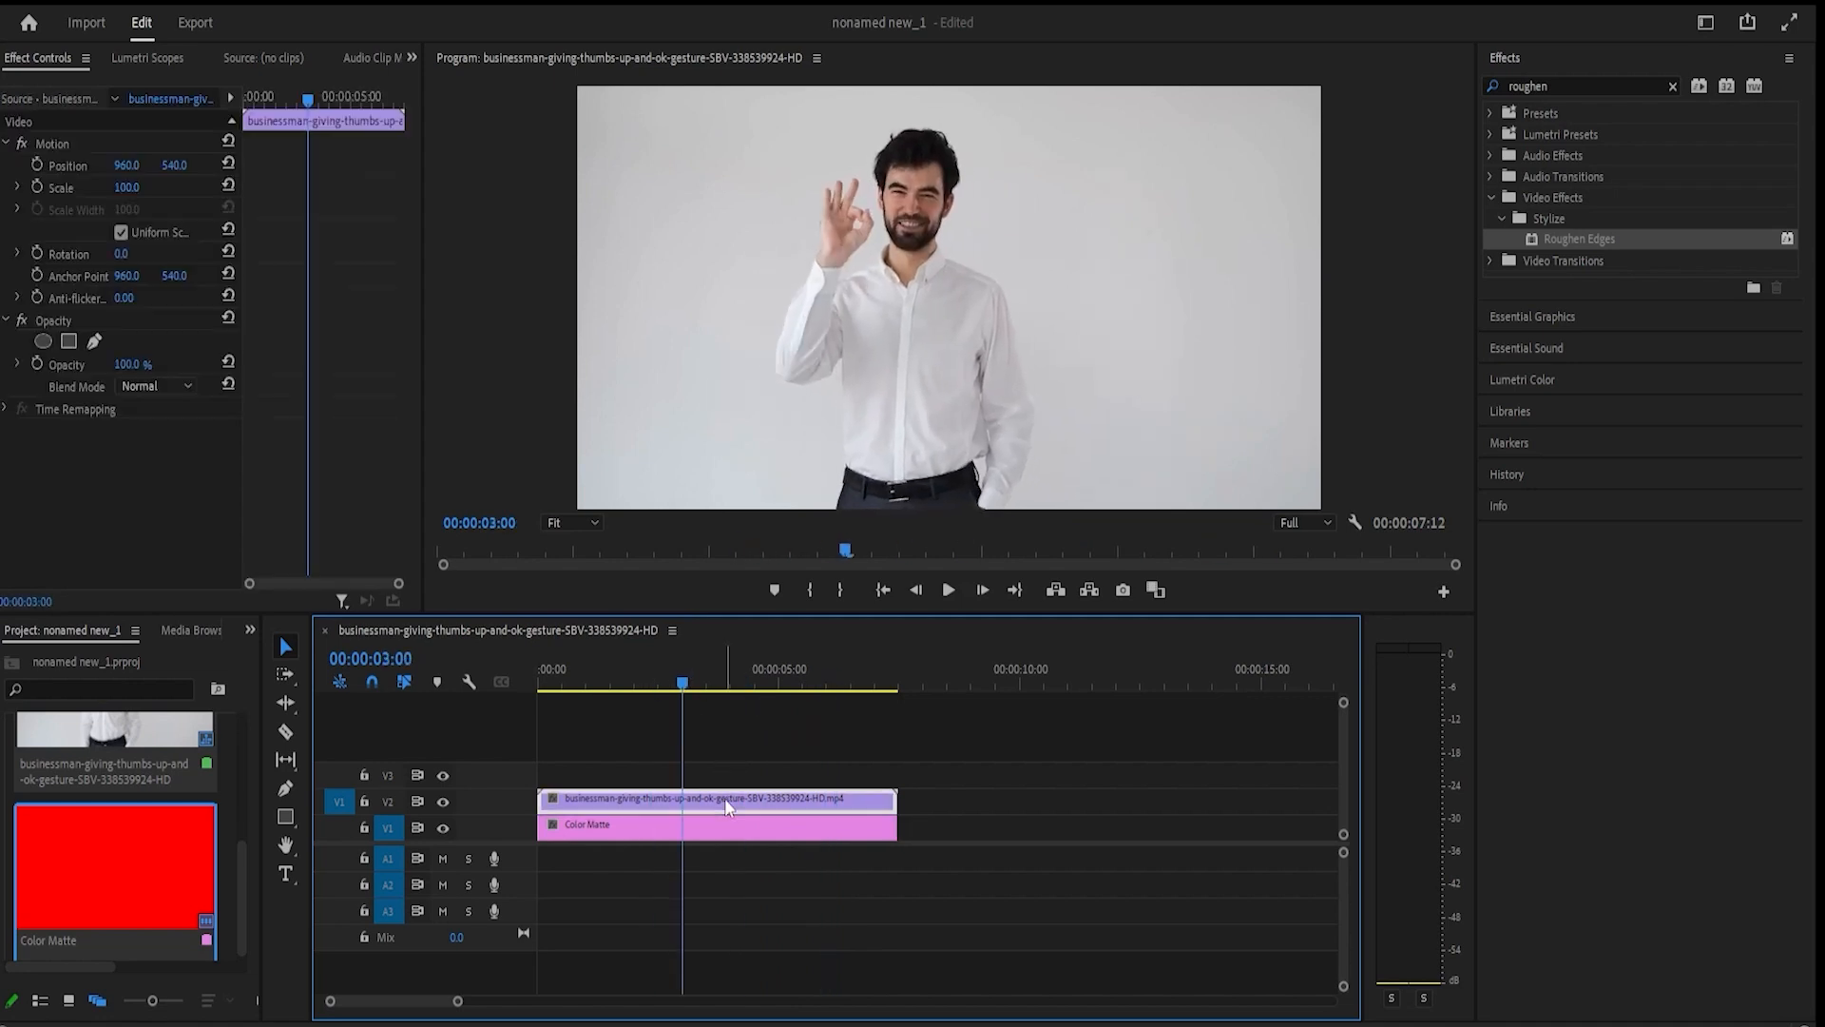
{"action": "left_click_drag", "start_coordinate": [127, 190], "coordinate": [110, 190]}
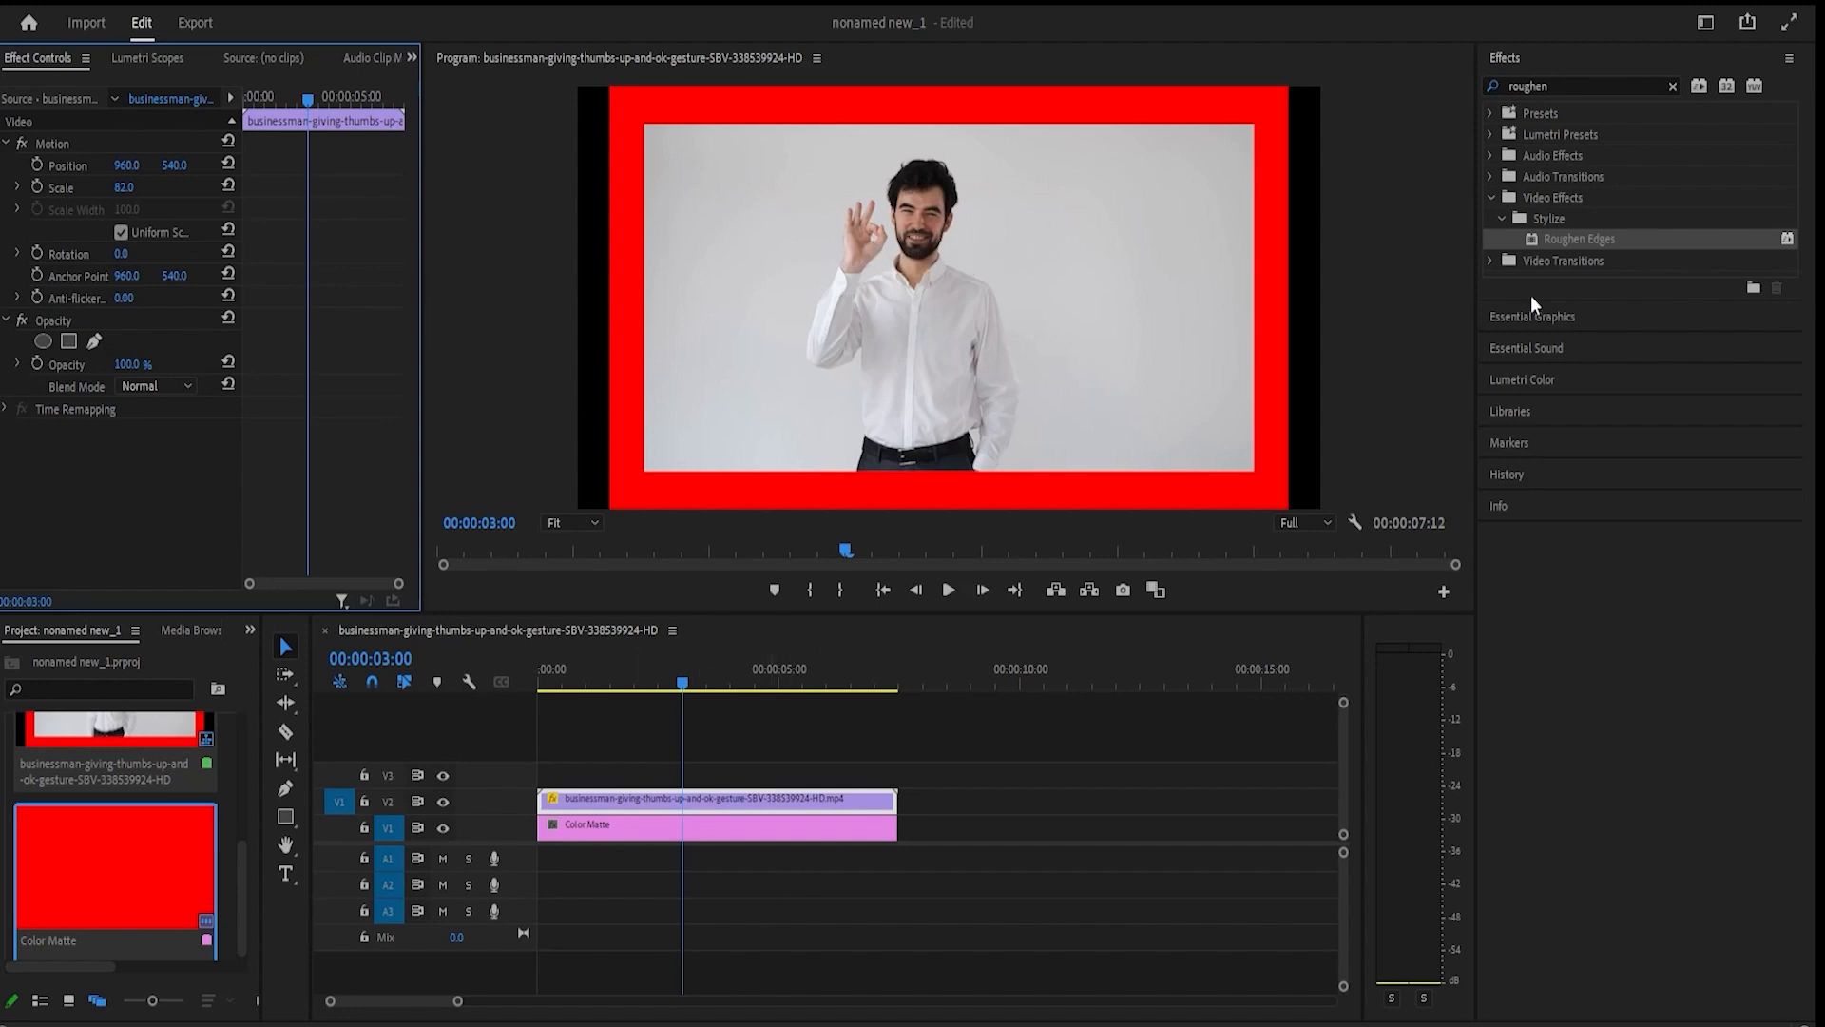
- Apply the Roughen Edges effect to the businessman clip on V2 and go to 00:00:00:11
{"action": "left_click_drag", "start_coordinate": [1558, 87], "coordinate": [1534, 88]}
{"action": "left_click", "coordinate": [1592, 86]}
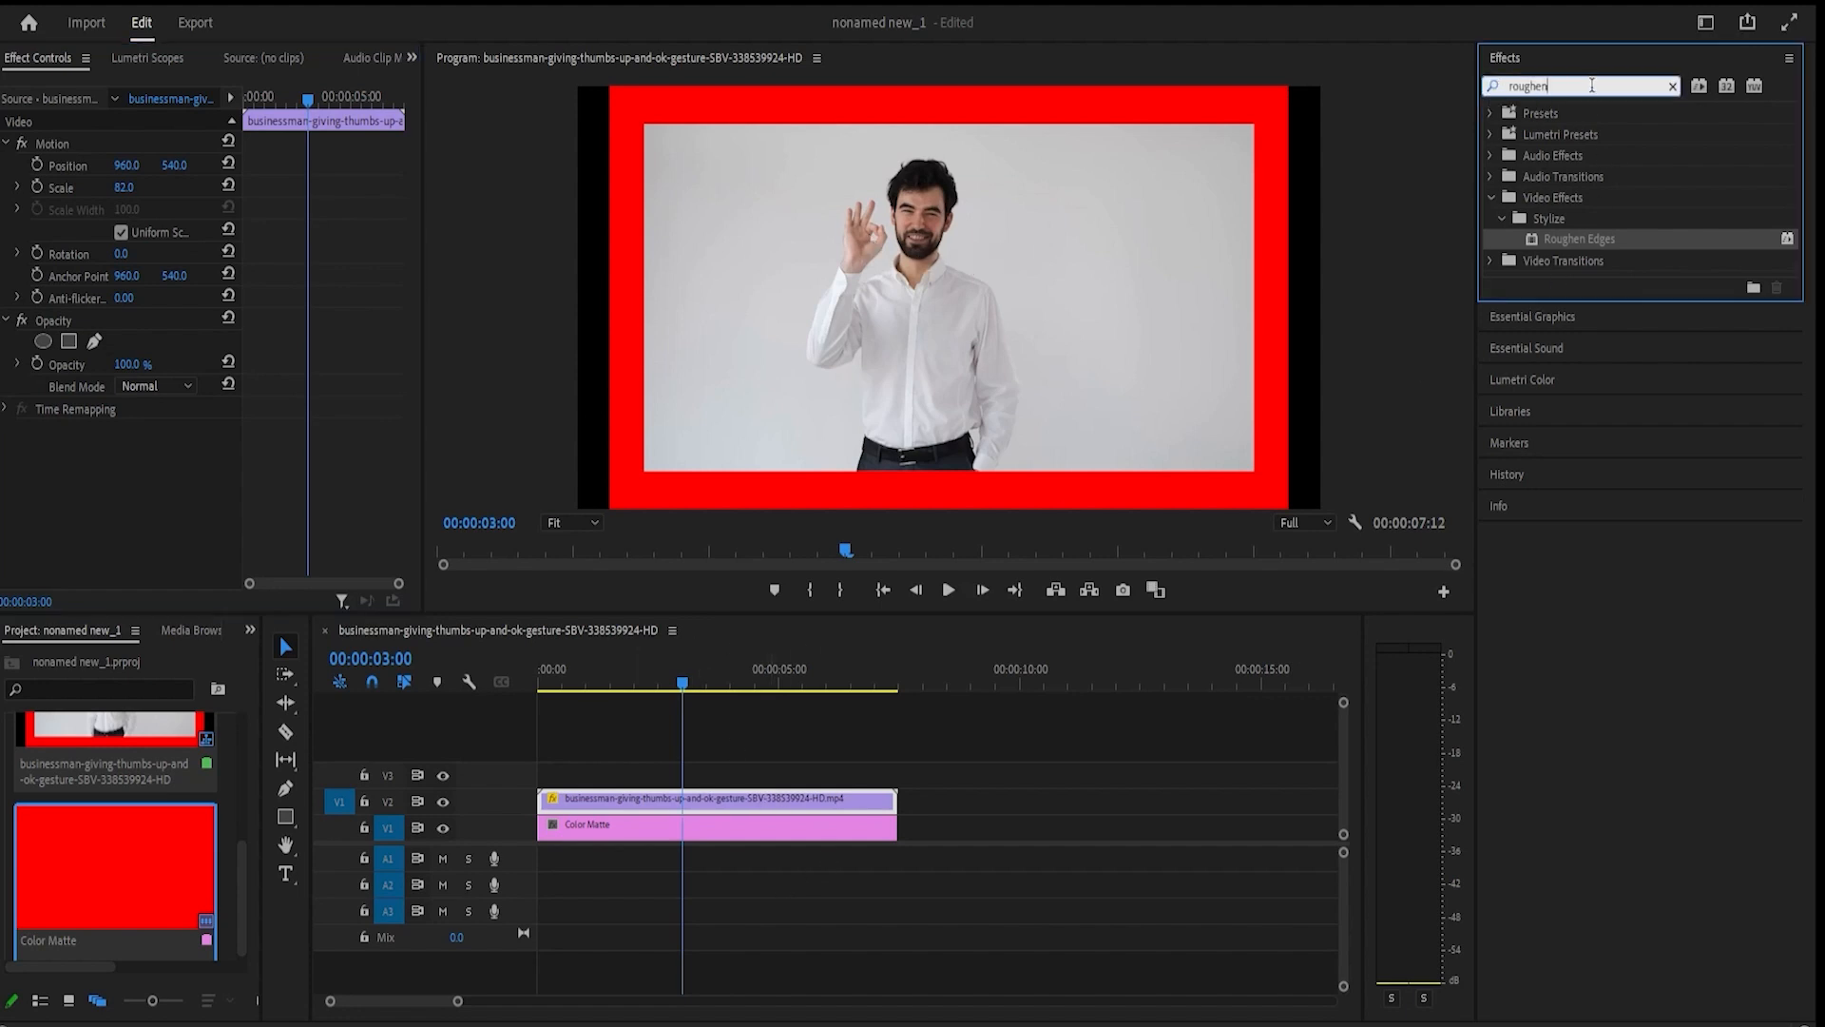
{"action": "left_click_drag", "start_coordinate": [1559, 238], "coordinate": [687, 800]}
{"action": "left_click_drag", "start_coordinate": [677, 683], "coordinate": [560, 688]}
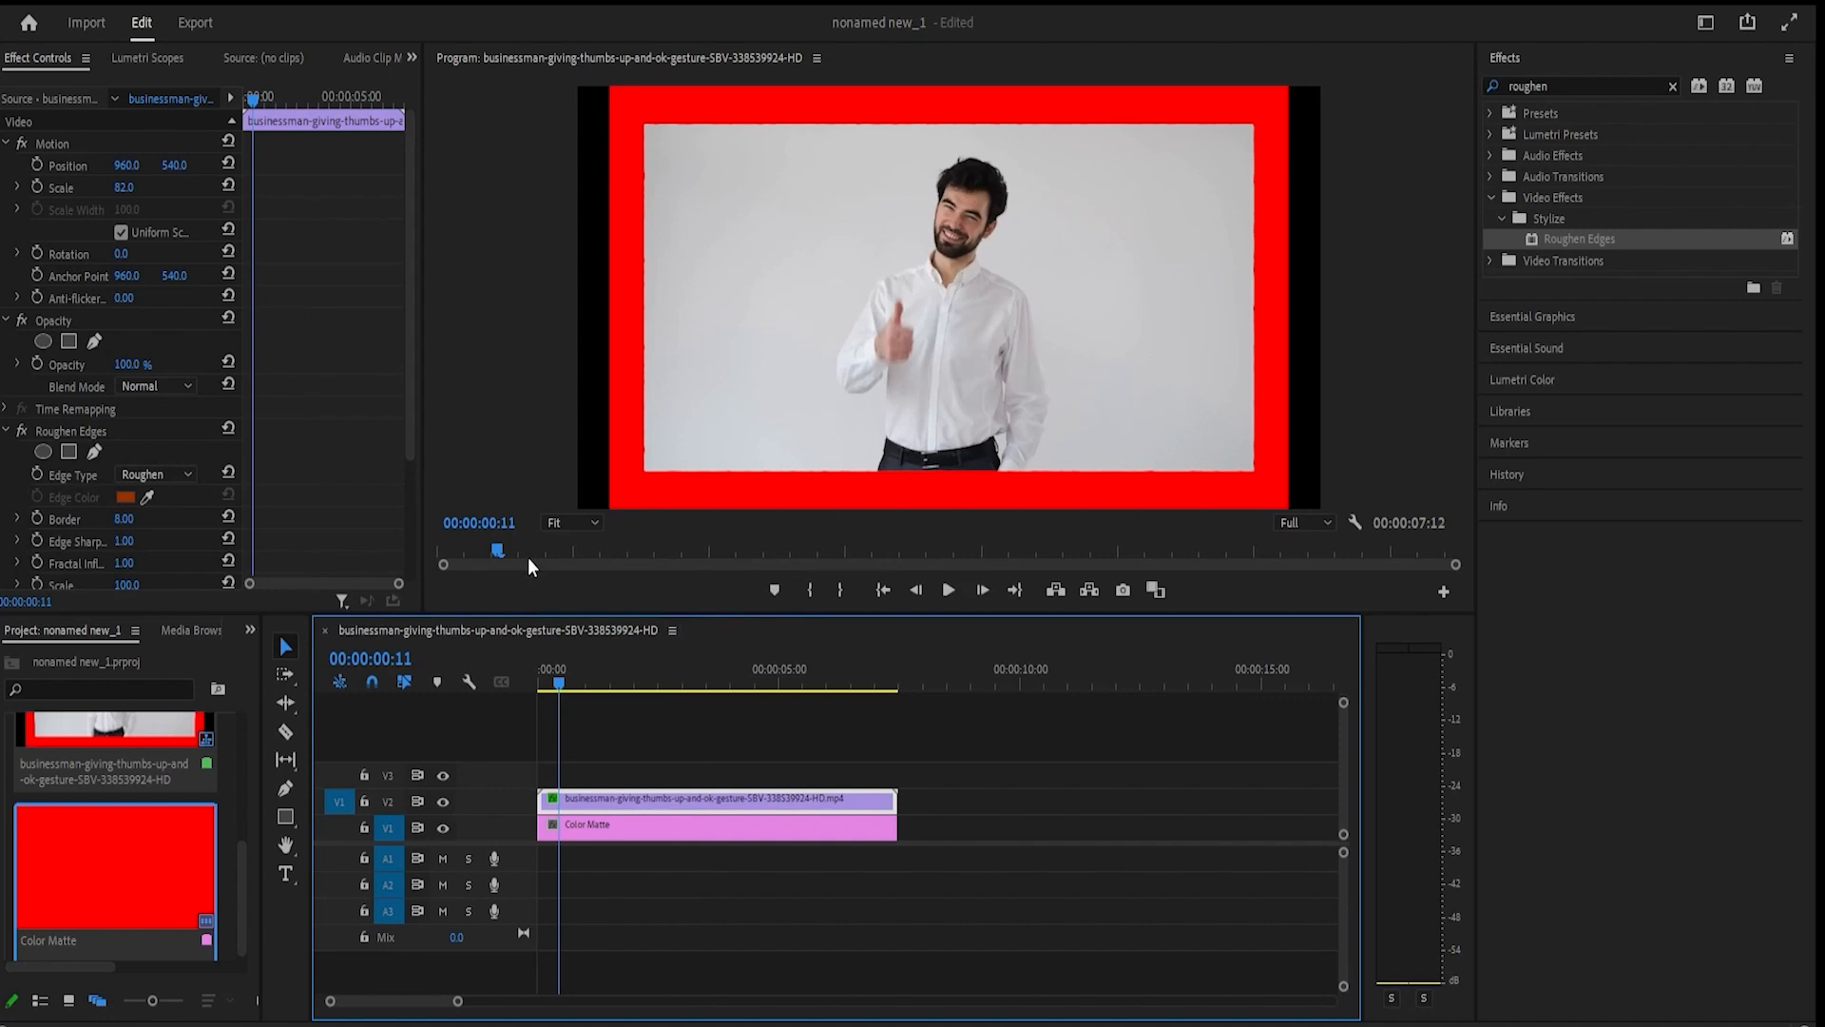
- Set the Edge Type of the businessman clip's Roughen Edges effect to Cut
{"action": "scroll", "coordinate": [99, 519], "scroll_direction": "down", "scroll_amount": 1}
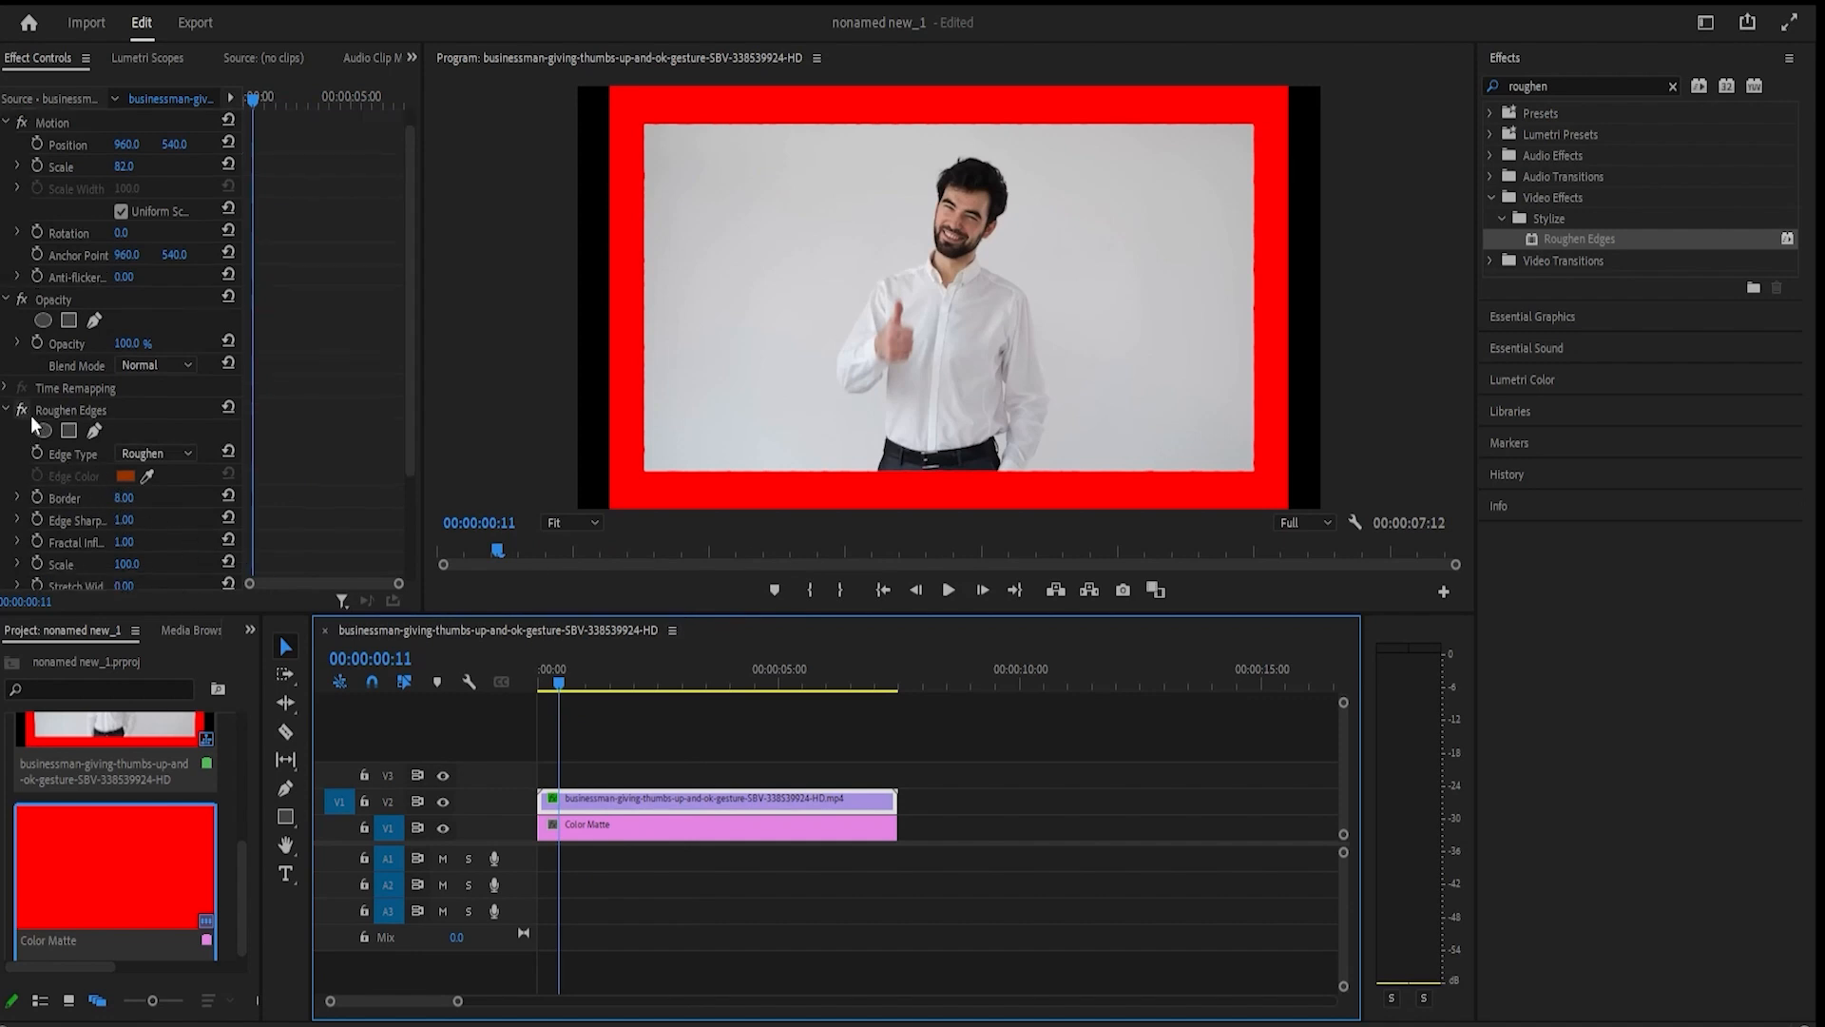
{"action": "left_click", "coordinate": [157, 454]}
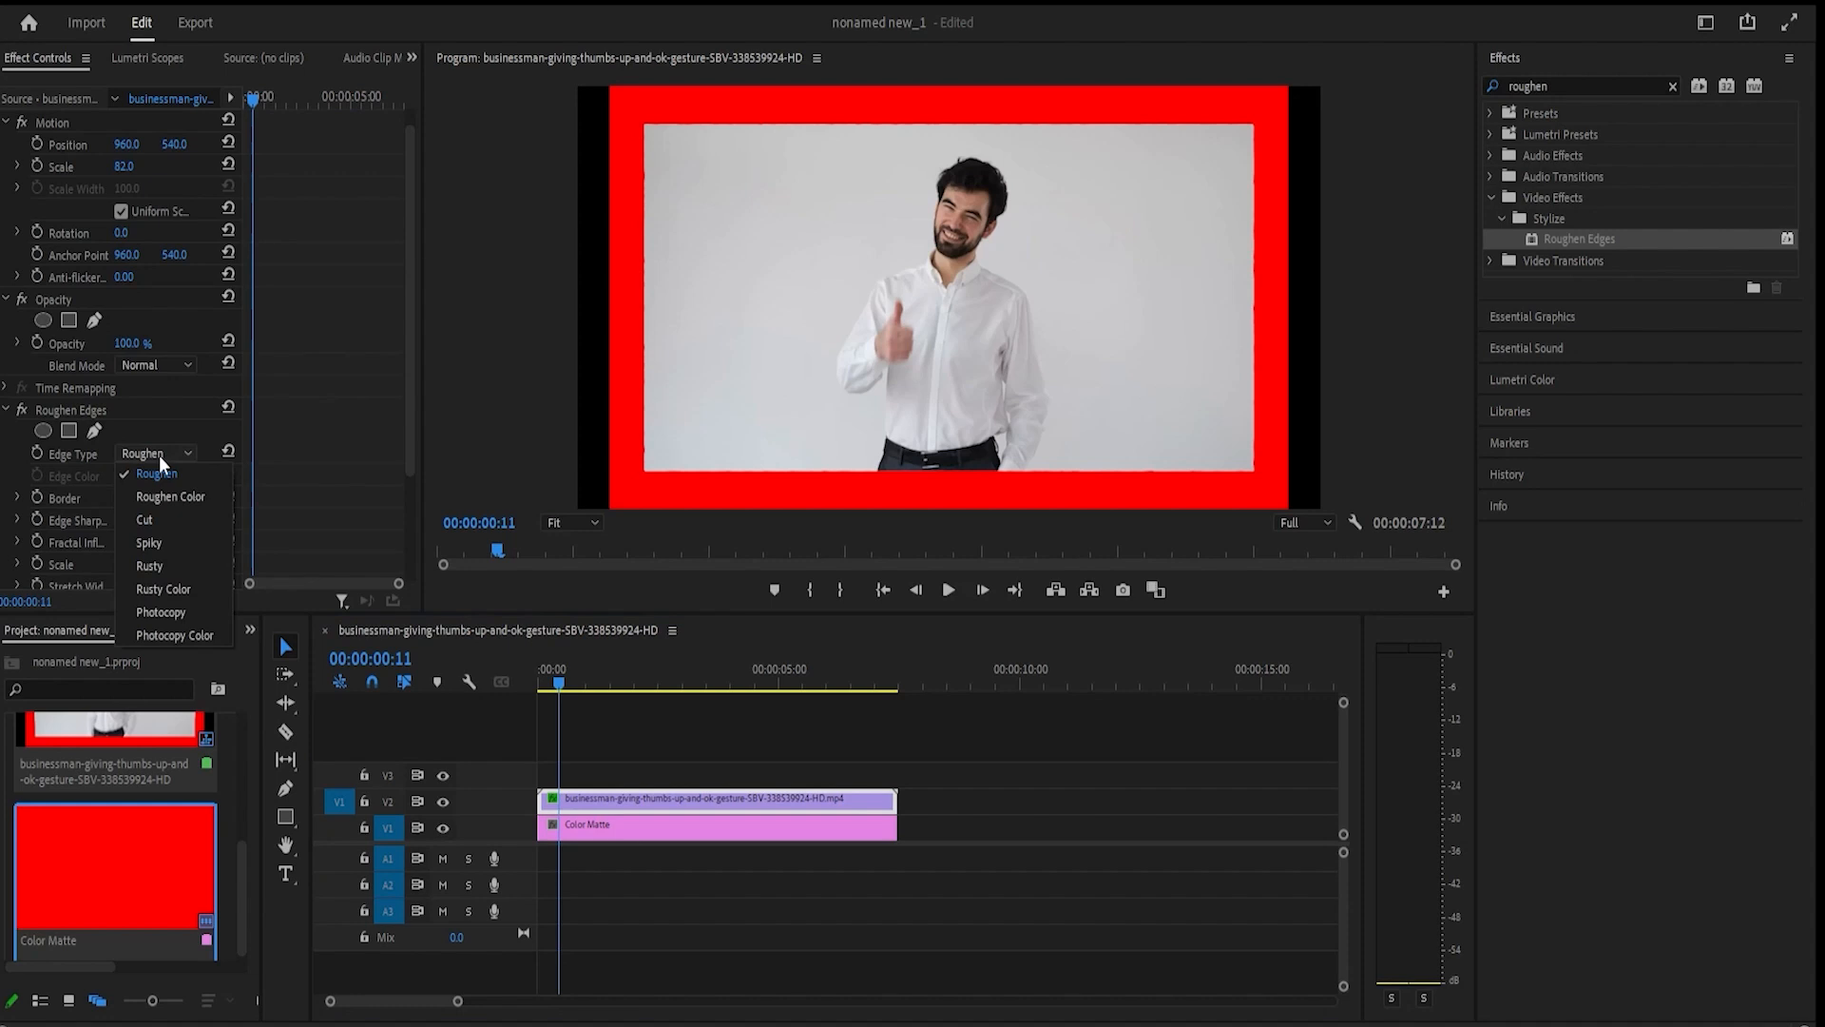
{"action": "left_click", "coordinate": [158, 525]}
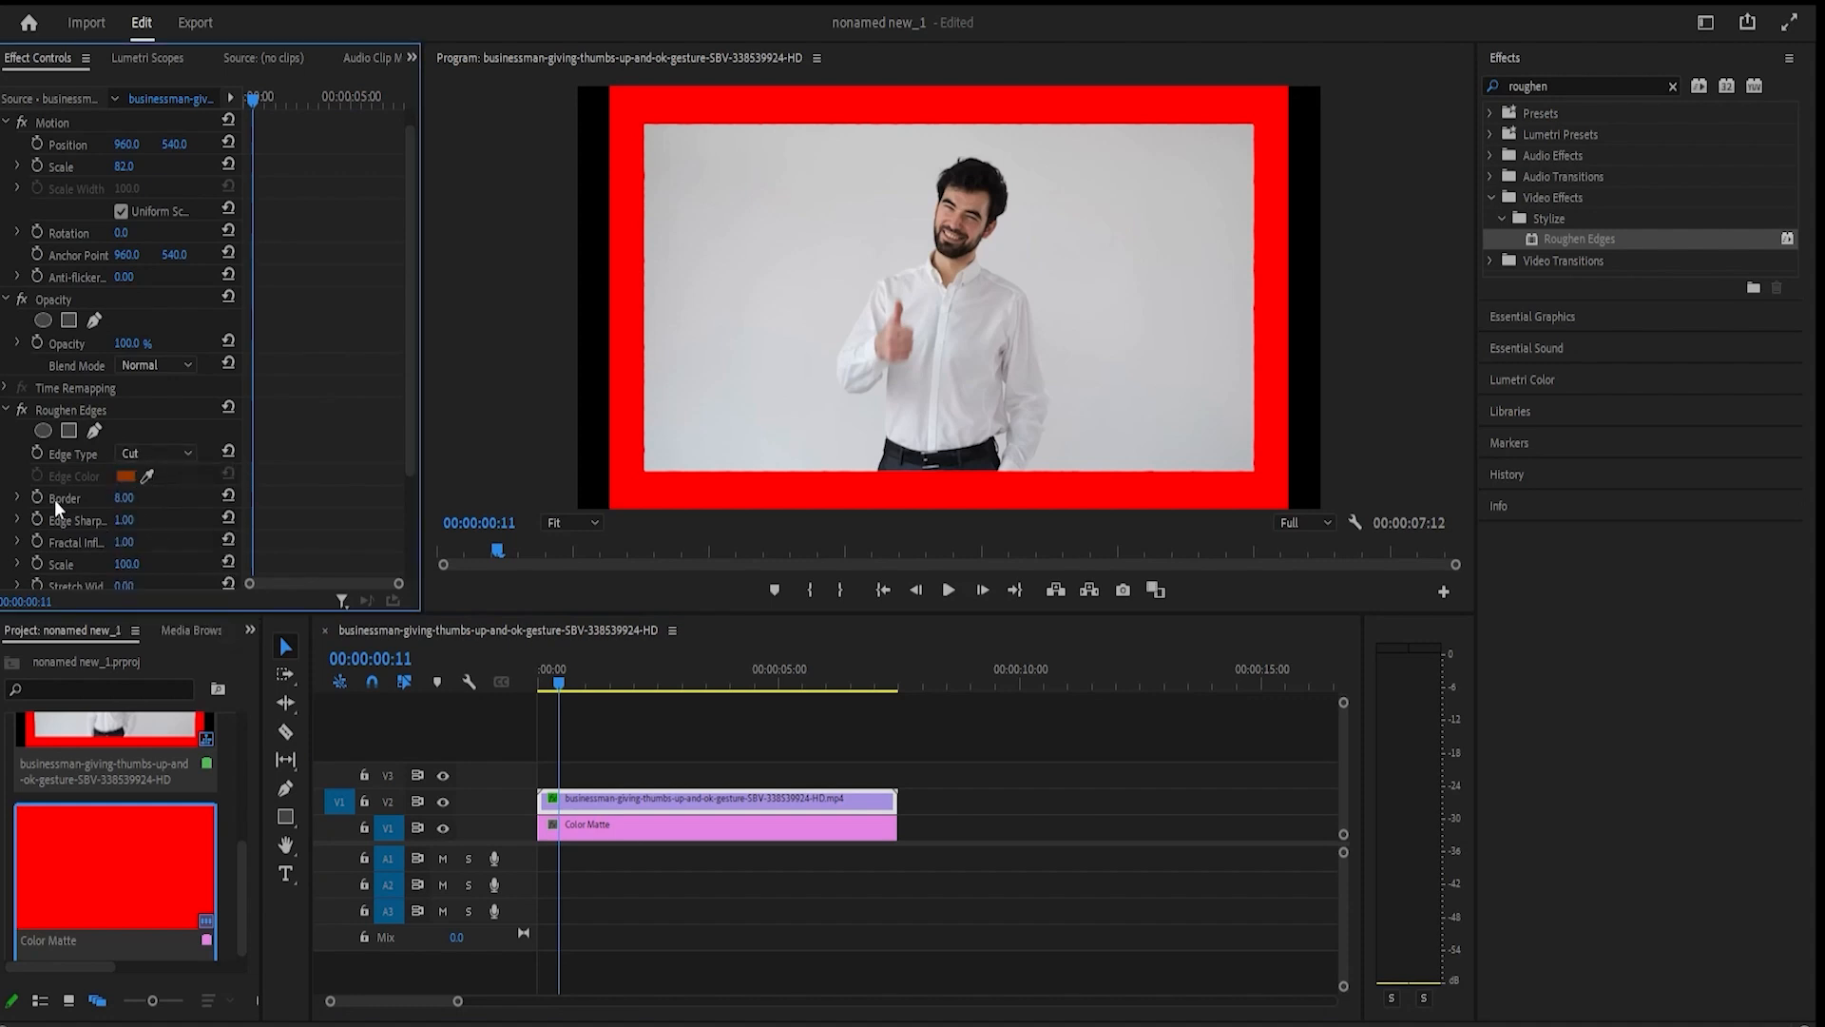
- Set the Roughen Edges Border to 500.00, Edge Sharpness to 10.00 and Fractal Influence to 0.00, and play back the rounded frame
{"action": "left_click_drag", "start_coordinate": [116, 504], "coordinate": [304, 504]}
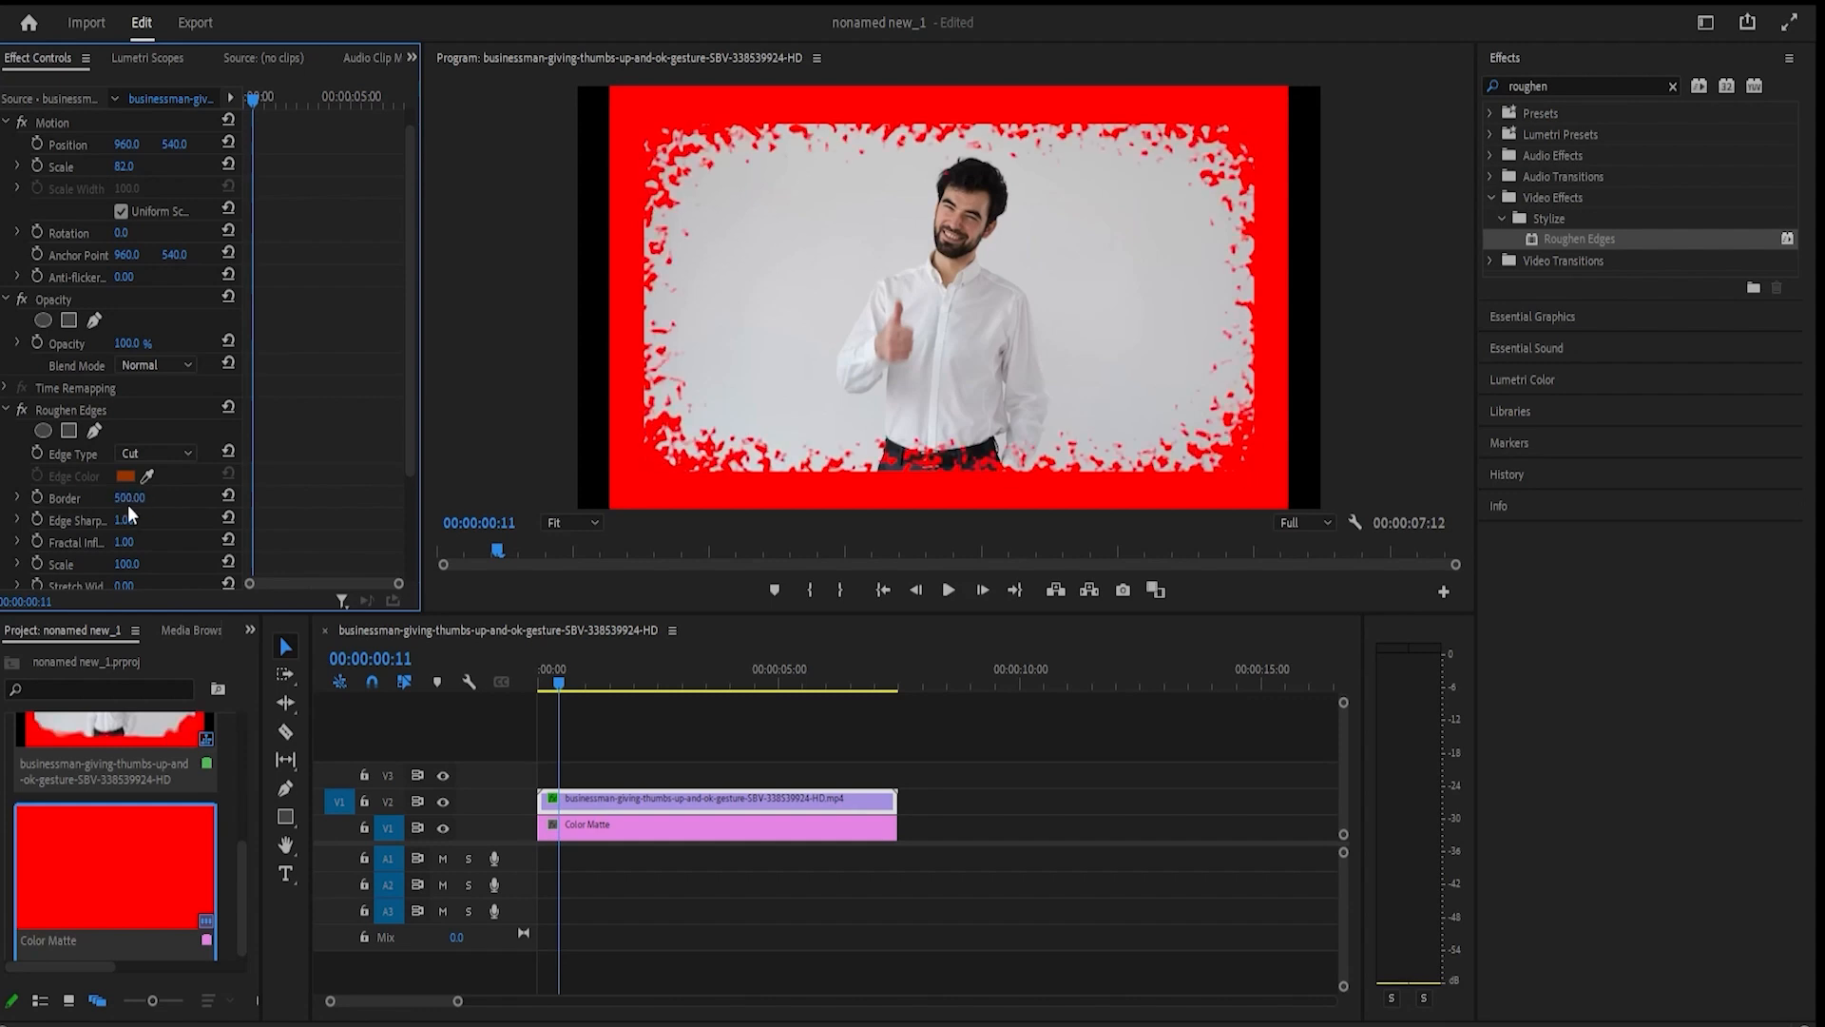
{"action": "left_click_drag", "start_coordinate": [132, 525], "coordinate": [176, 525]}
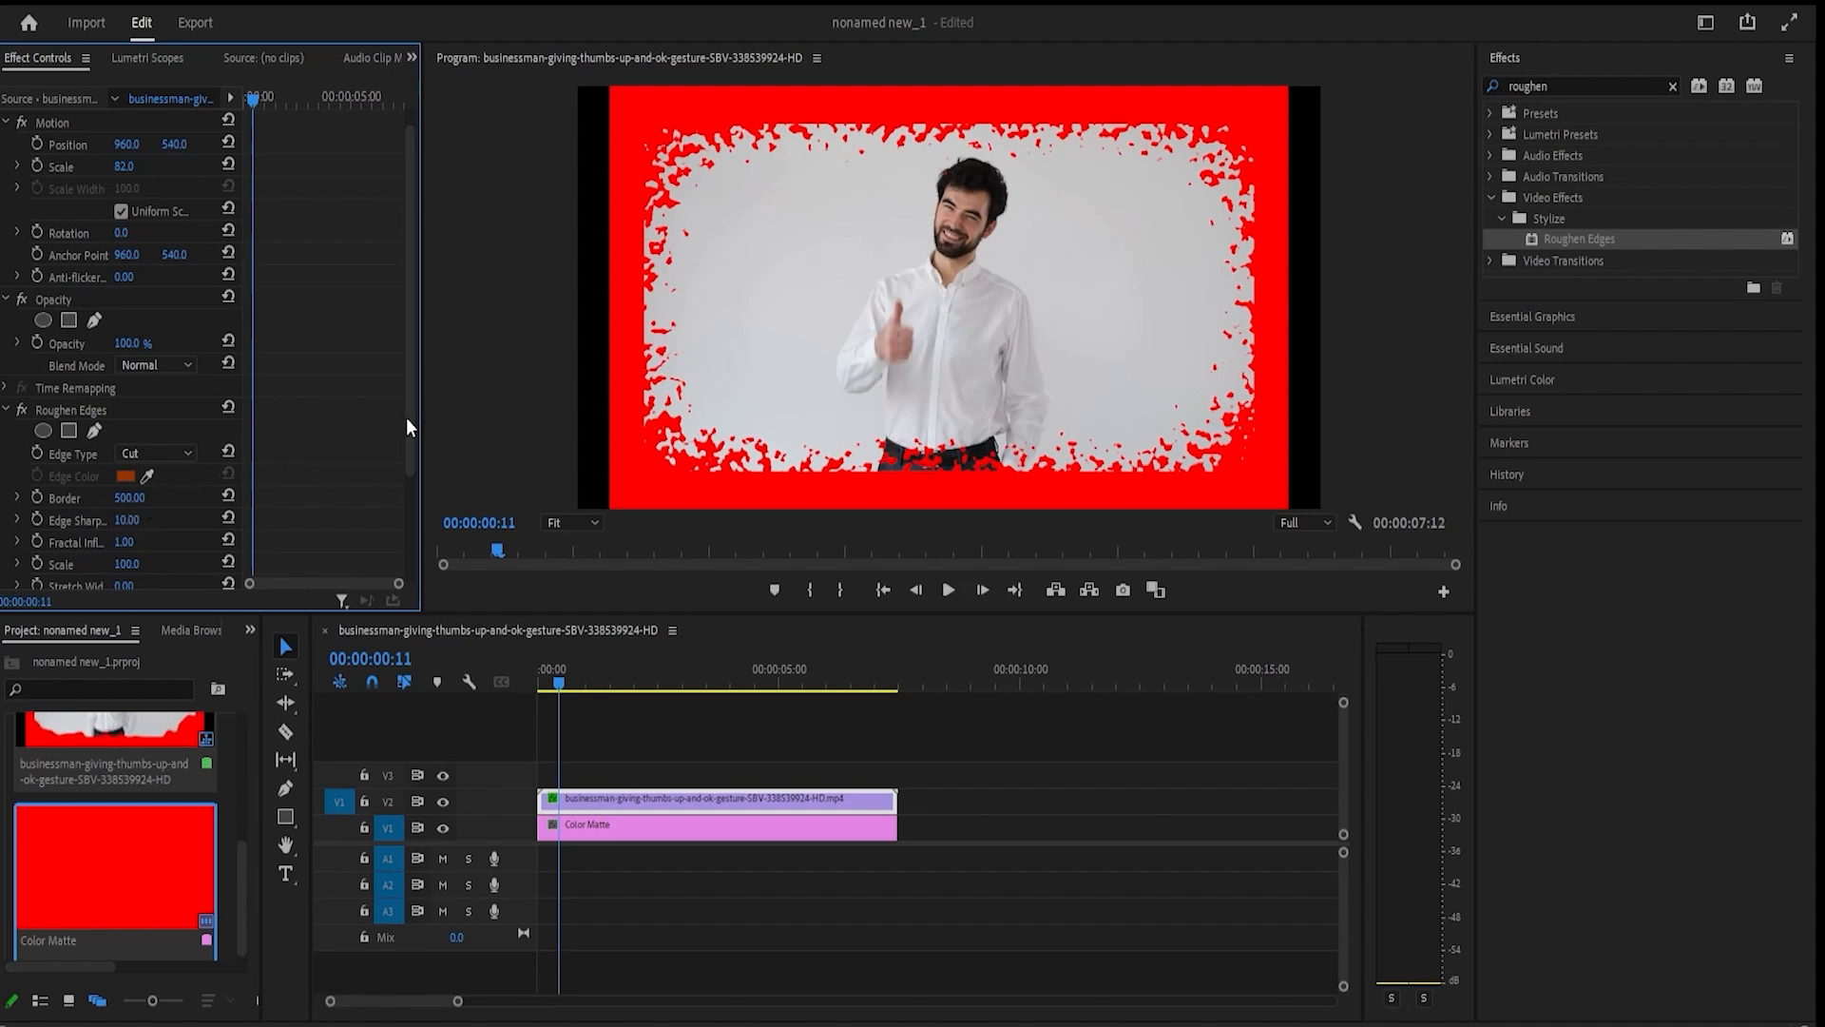
{"action": "left_click_drag", "start_coordinate": [129, 547], "coordinate": [108, 549]}
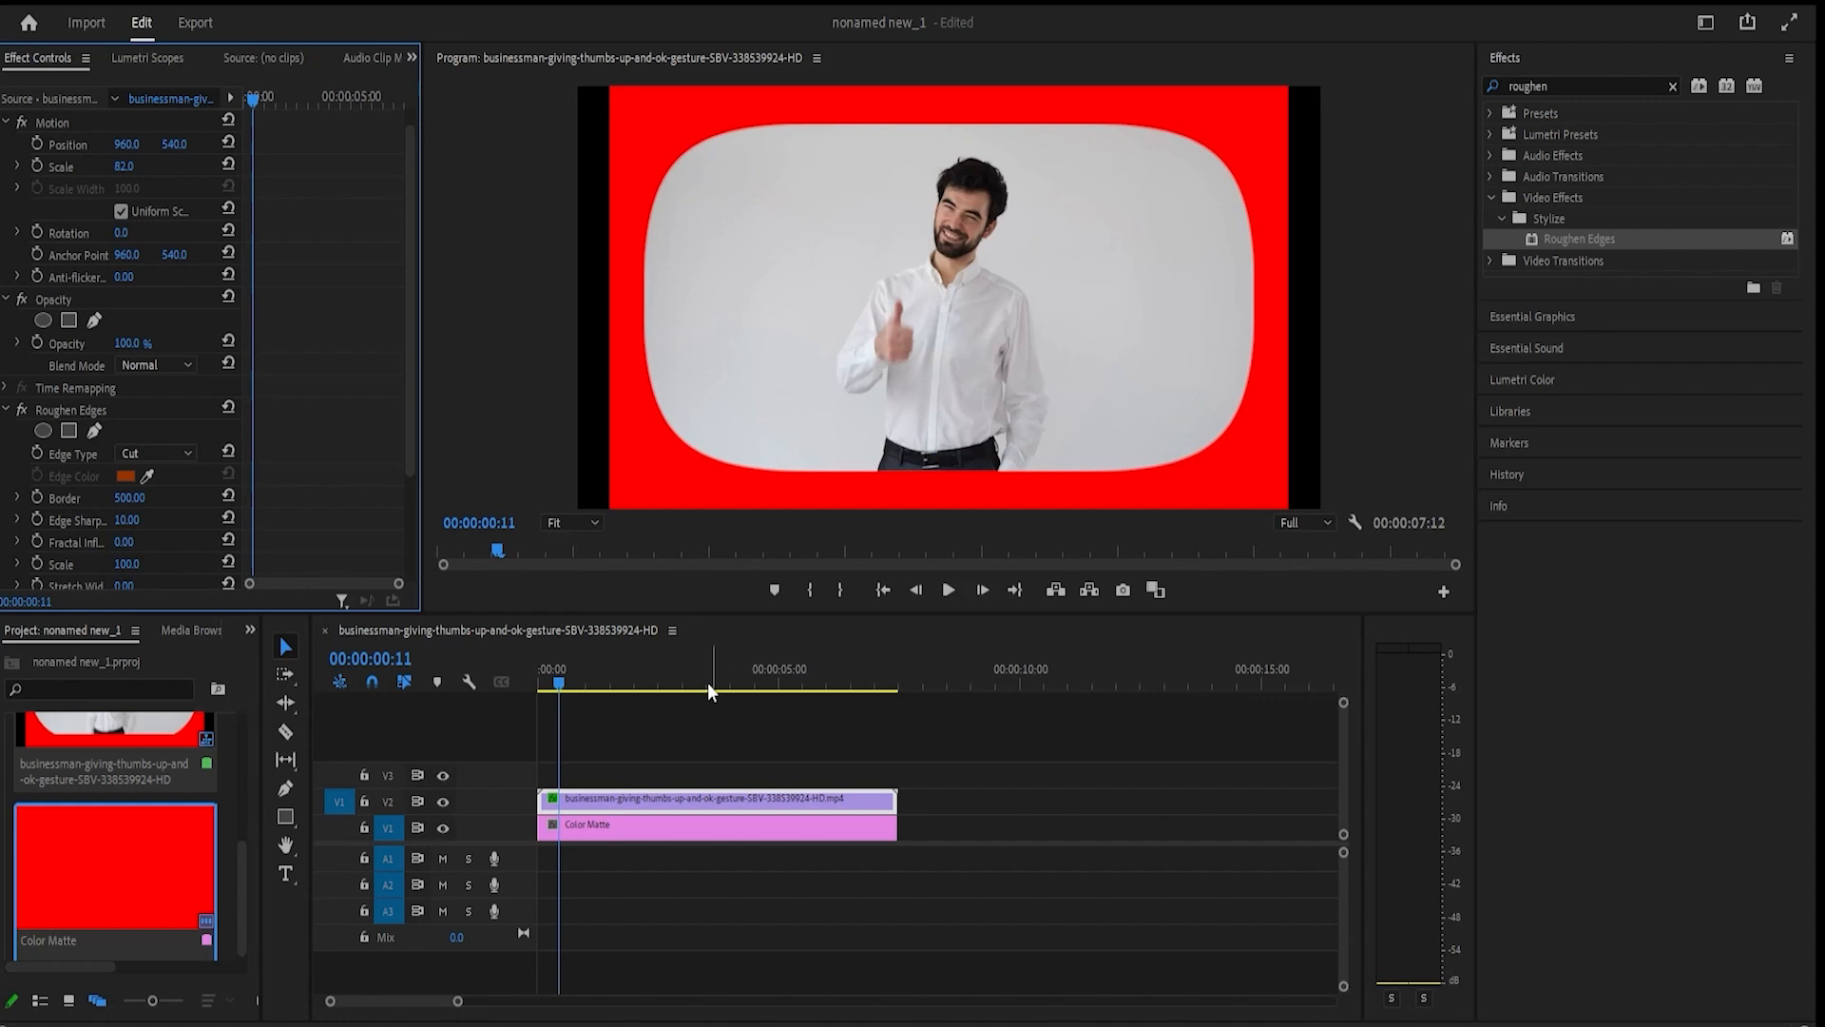
{"action": "left_click_drag", "start_coordinate": [609, 684], "coordinate": [659, 714]}
{"action": "key", "text": "space"}
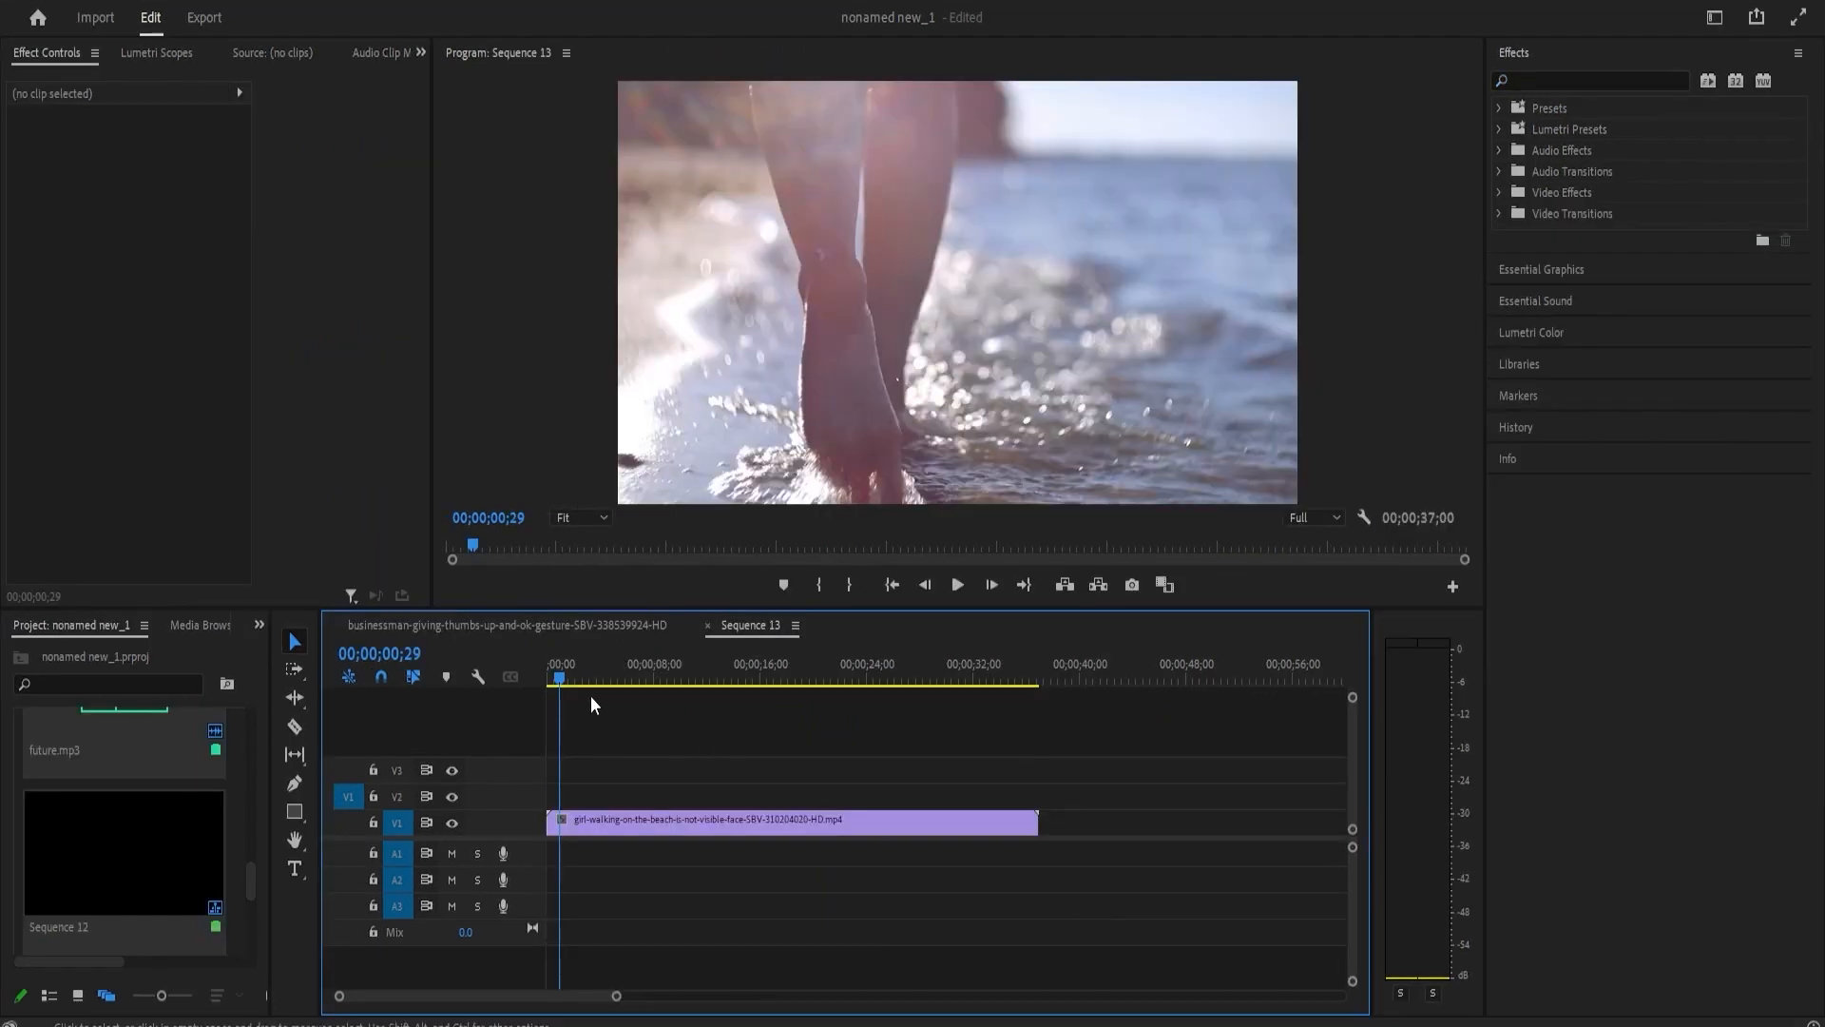
- Preview the beach clip in Sequence 13, expand track V1 and display the clip's Time Remapping Speed line
{"action": "left_click_drag", "start_coordinate": [576, 680], "coordinate": [616, 698]}
{"action": "key", "text": "space"}
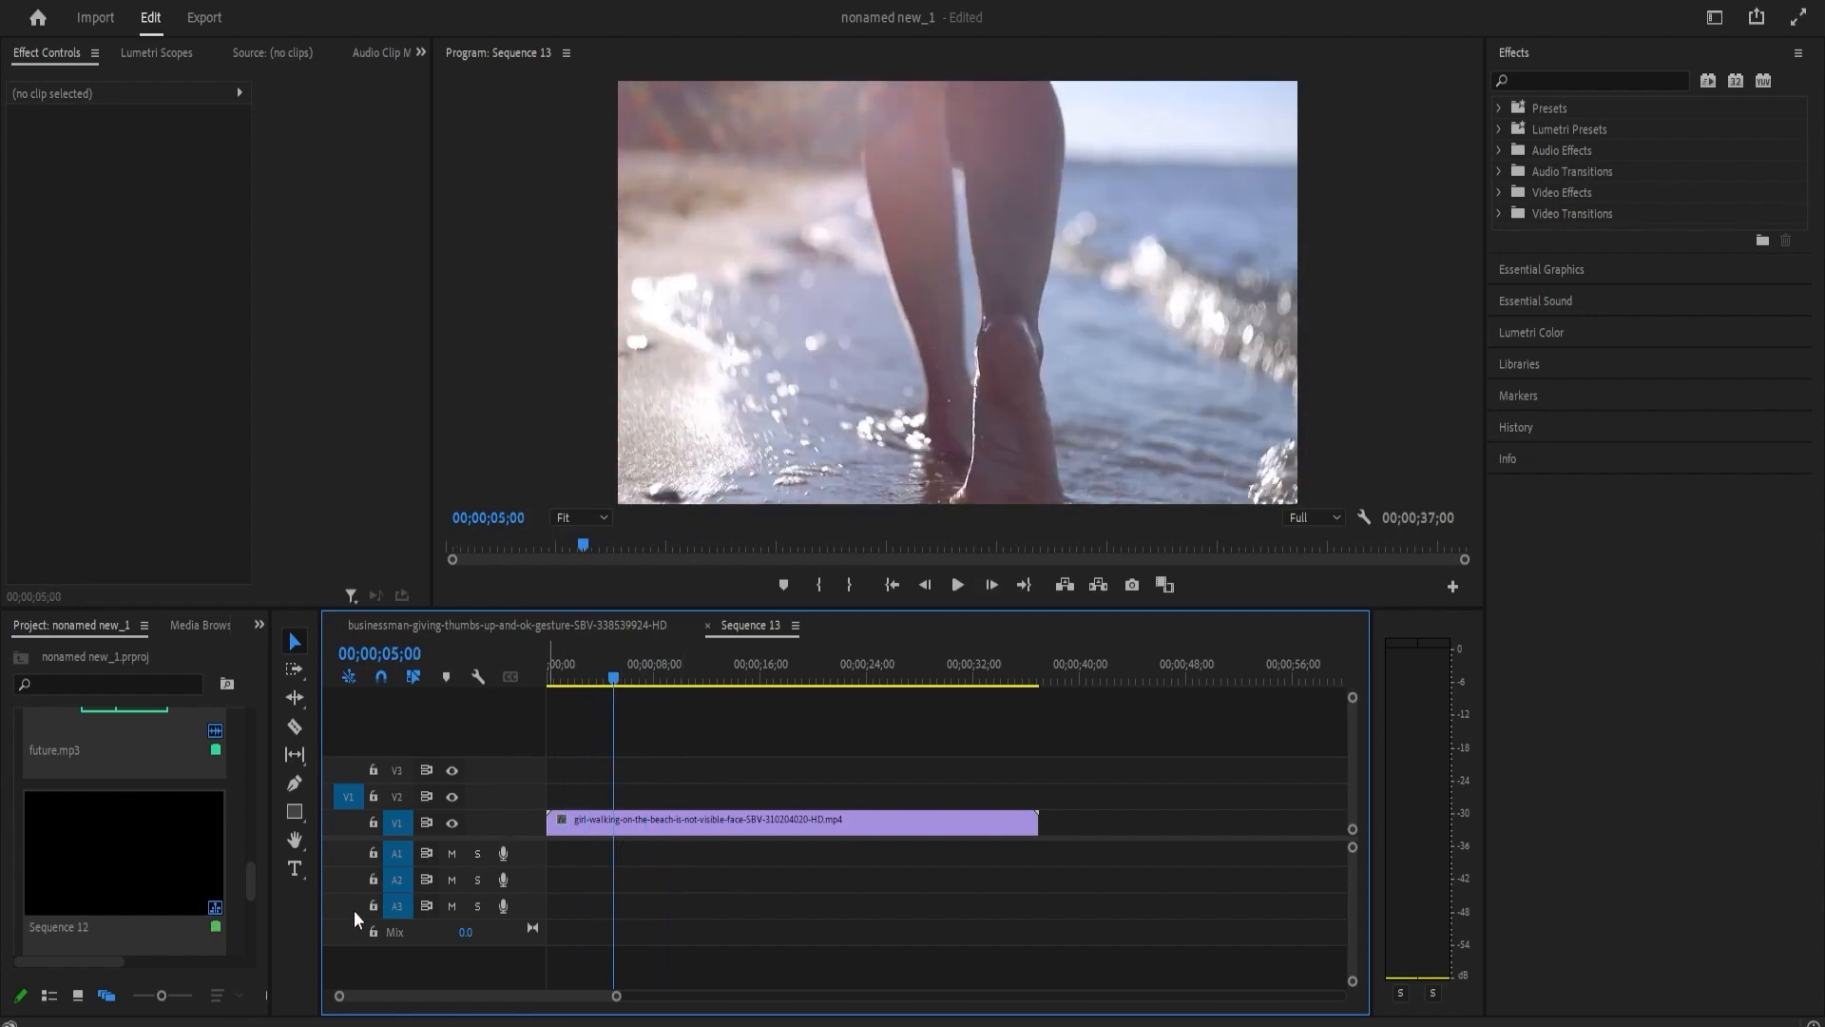
{"action": "double_click", "coordinate": [538, 817]}
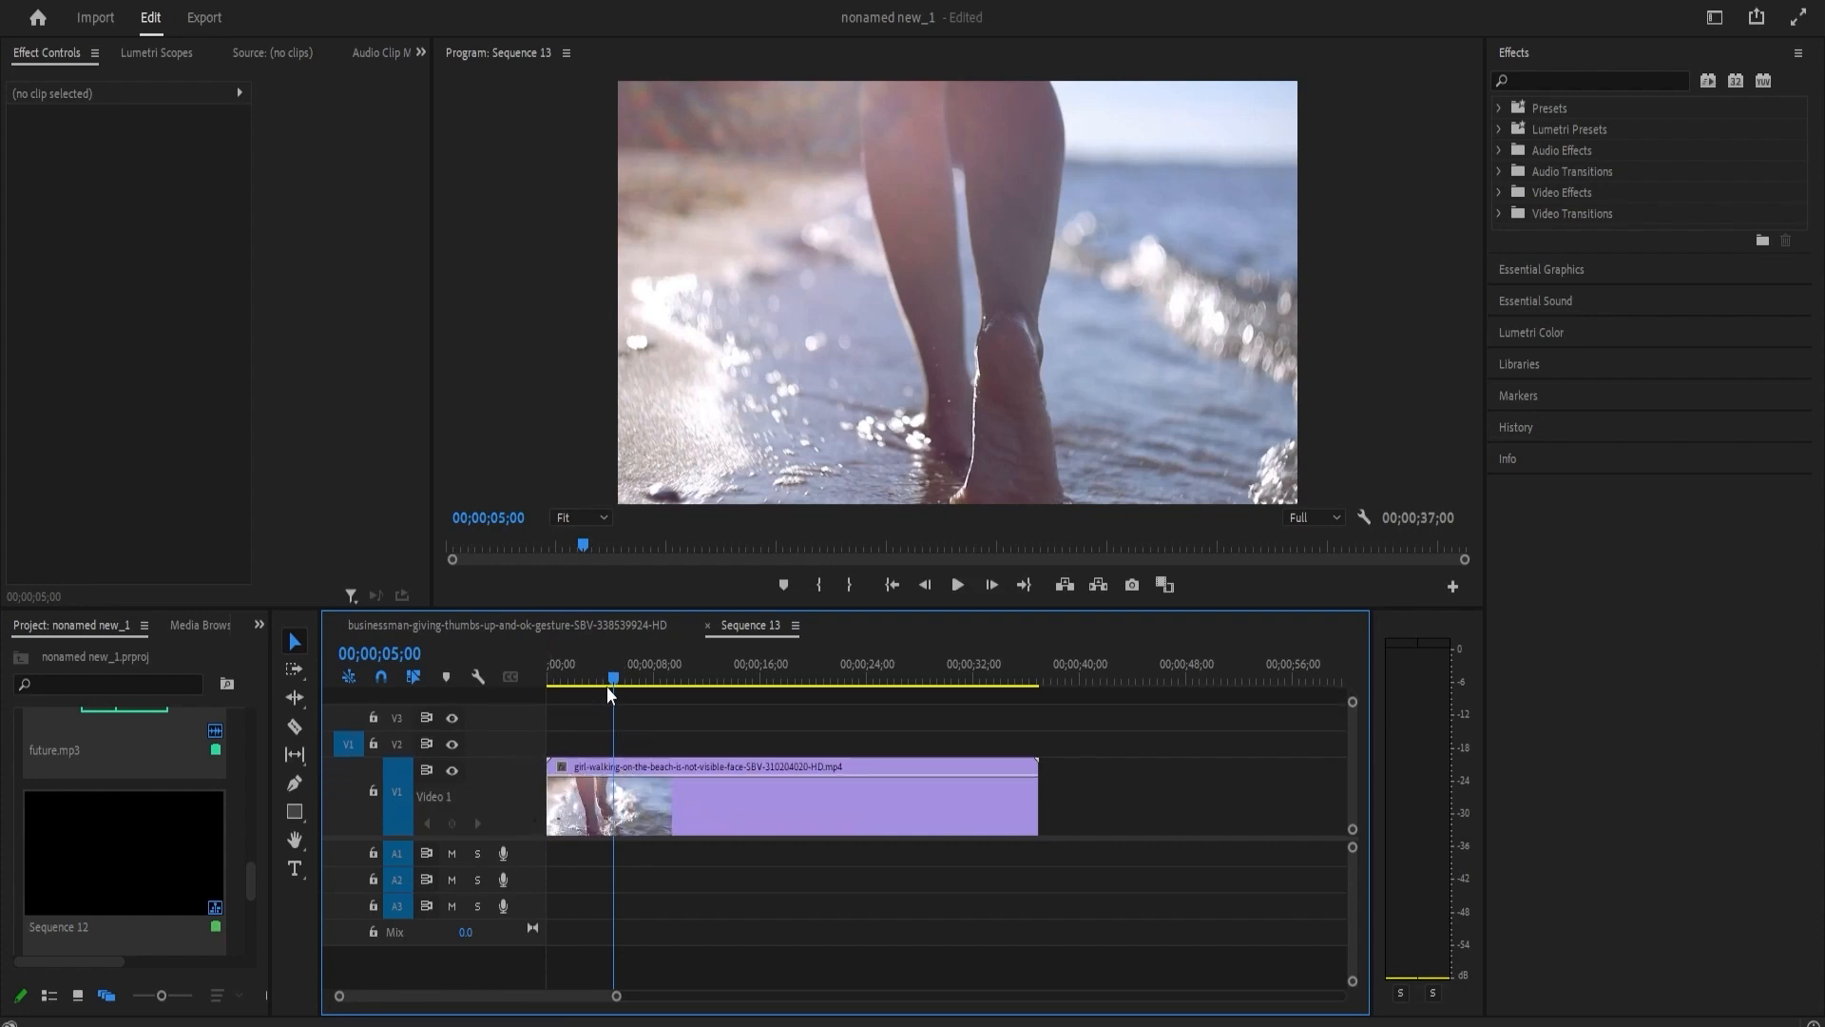
{"action": "left_click", "coordinate": [562, 772]}
{"action": "mouse_move", "coordinate": [623, 844]}
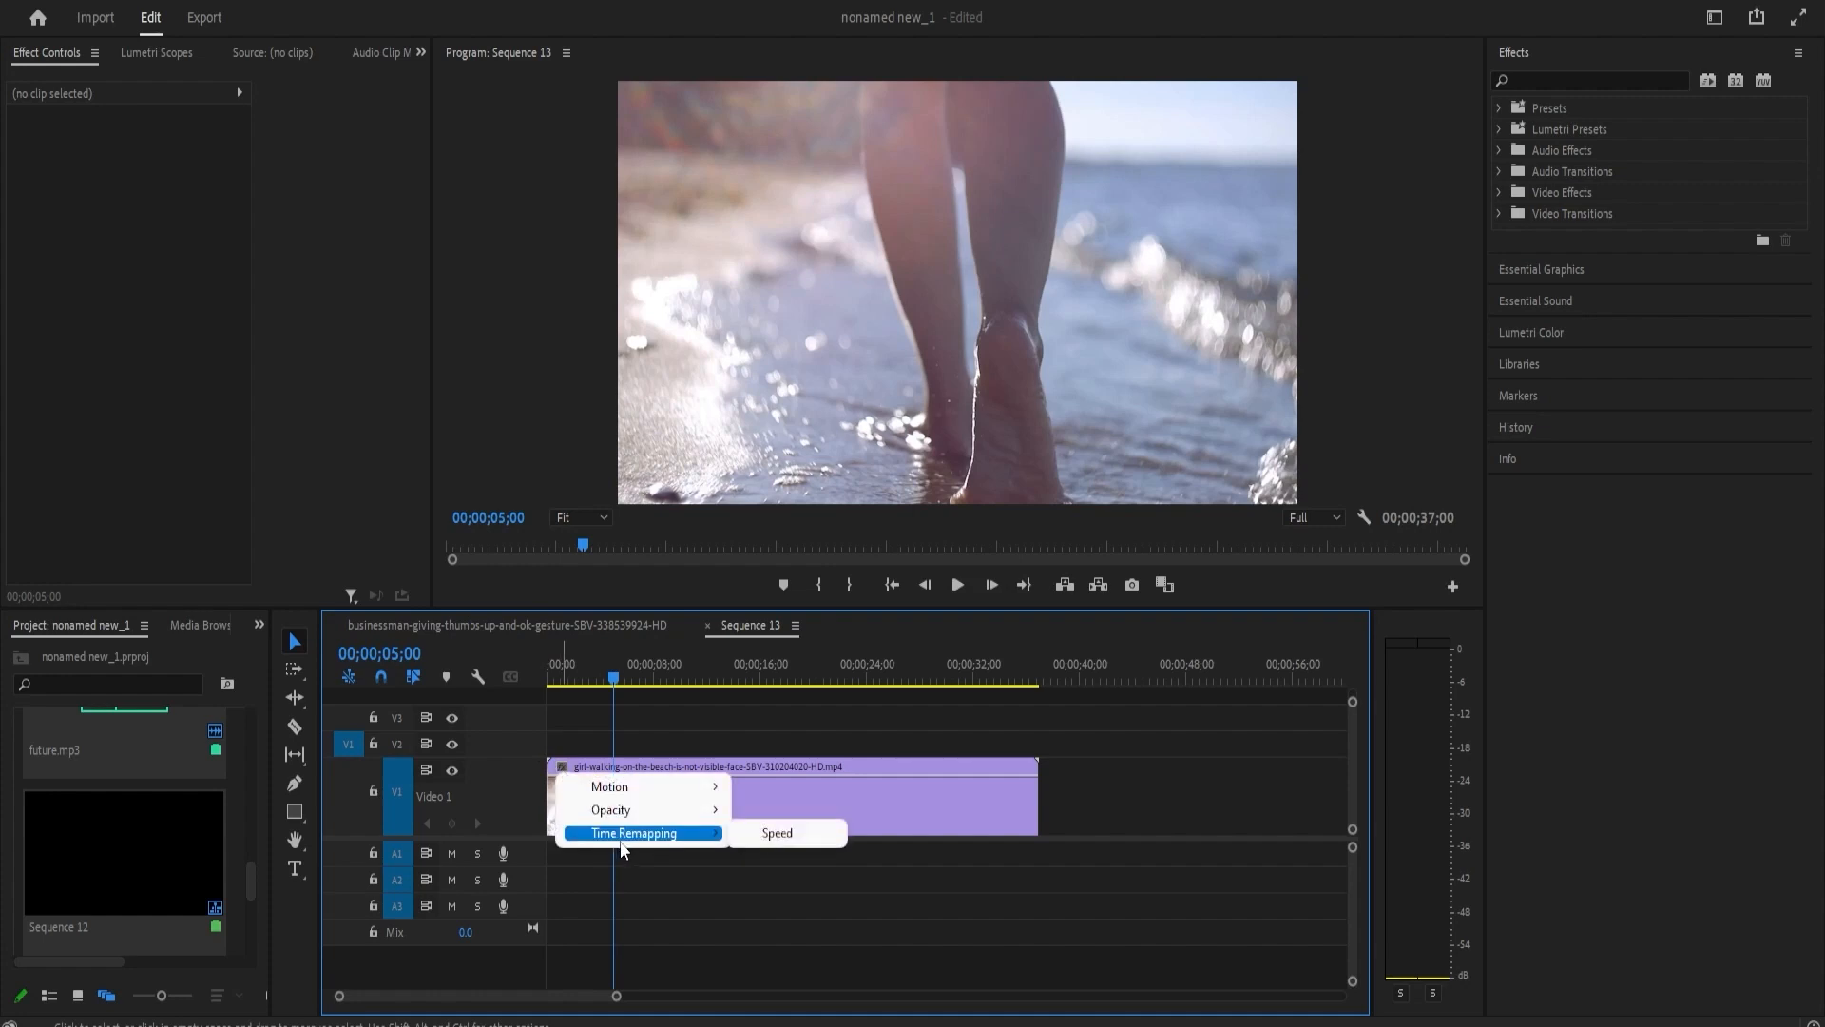
{"action": "left_click", "coordinate": [818, 835]}
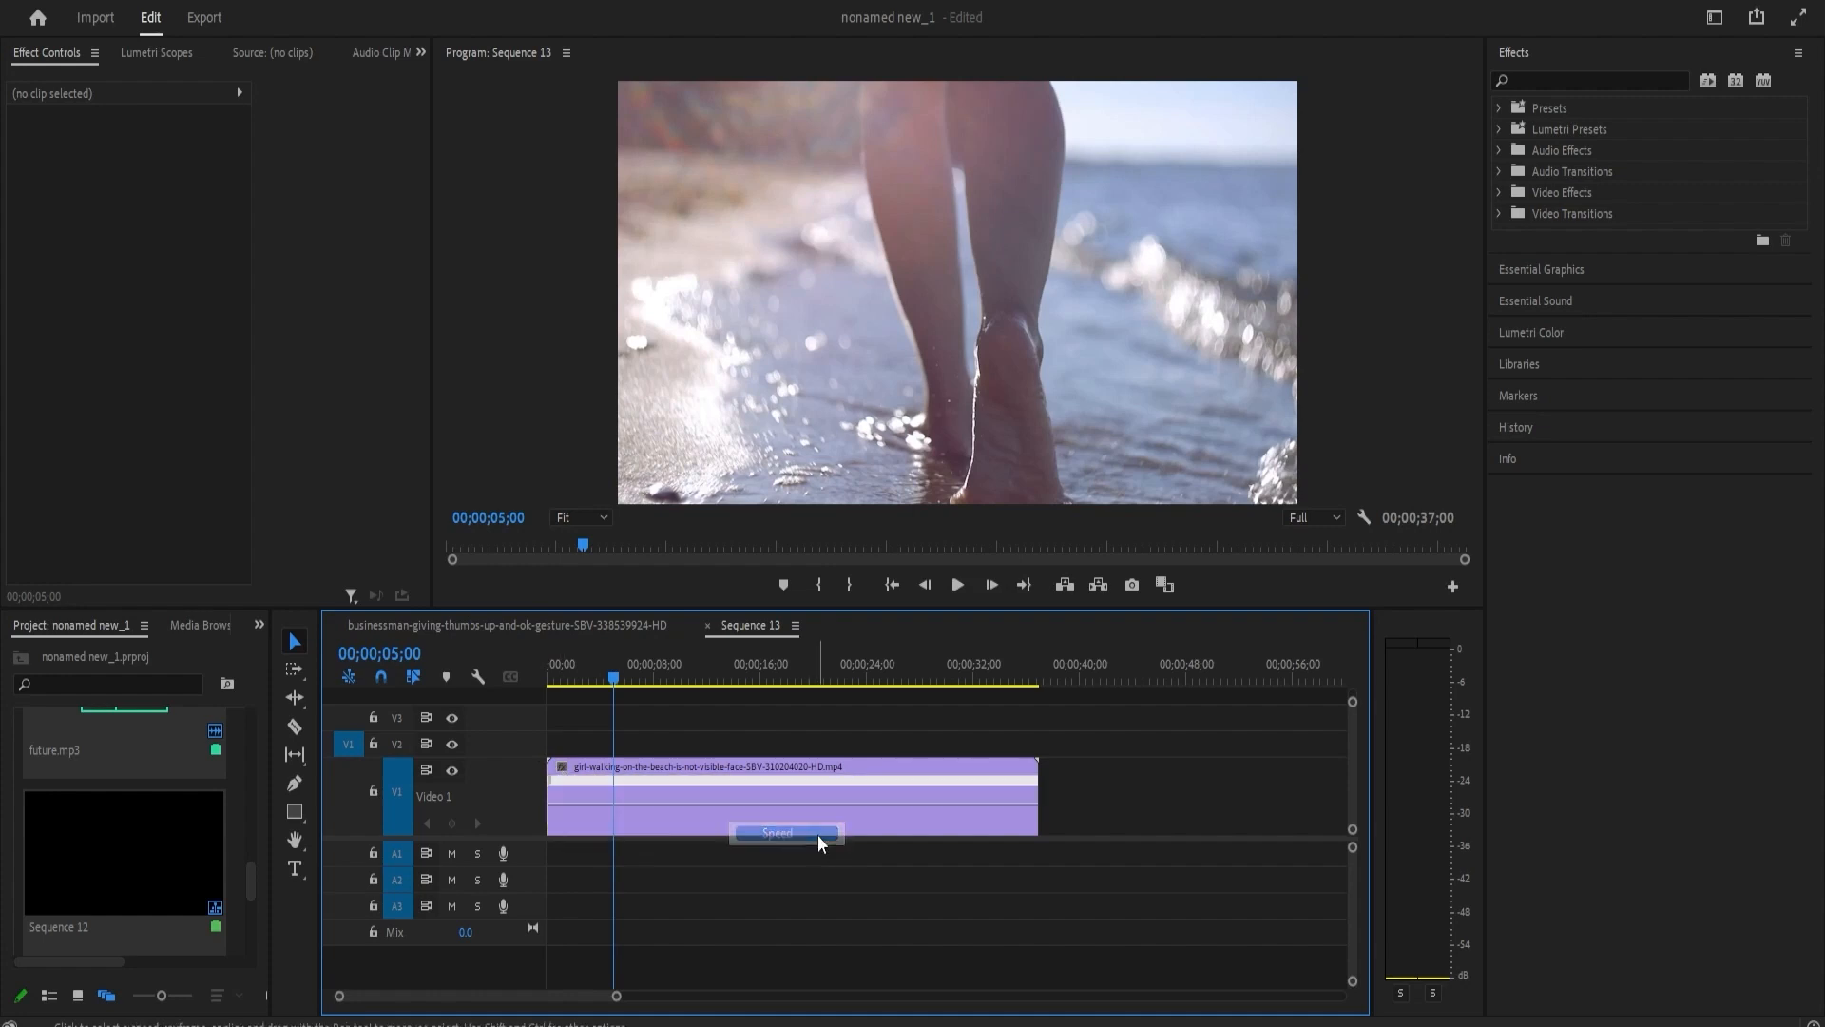
- Try adding a speed keyframe to the beach clip at 00;00;14;11 and spreading it into a transition
{"action": "left_click_drag", "start_coordinate": [614, 686], "coordinate": [735, 702]}
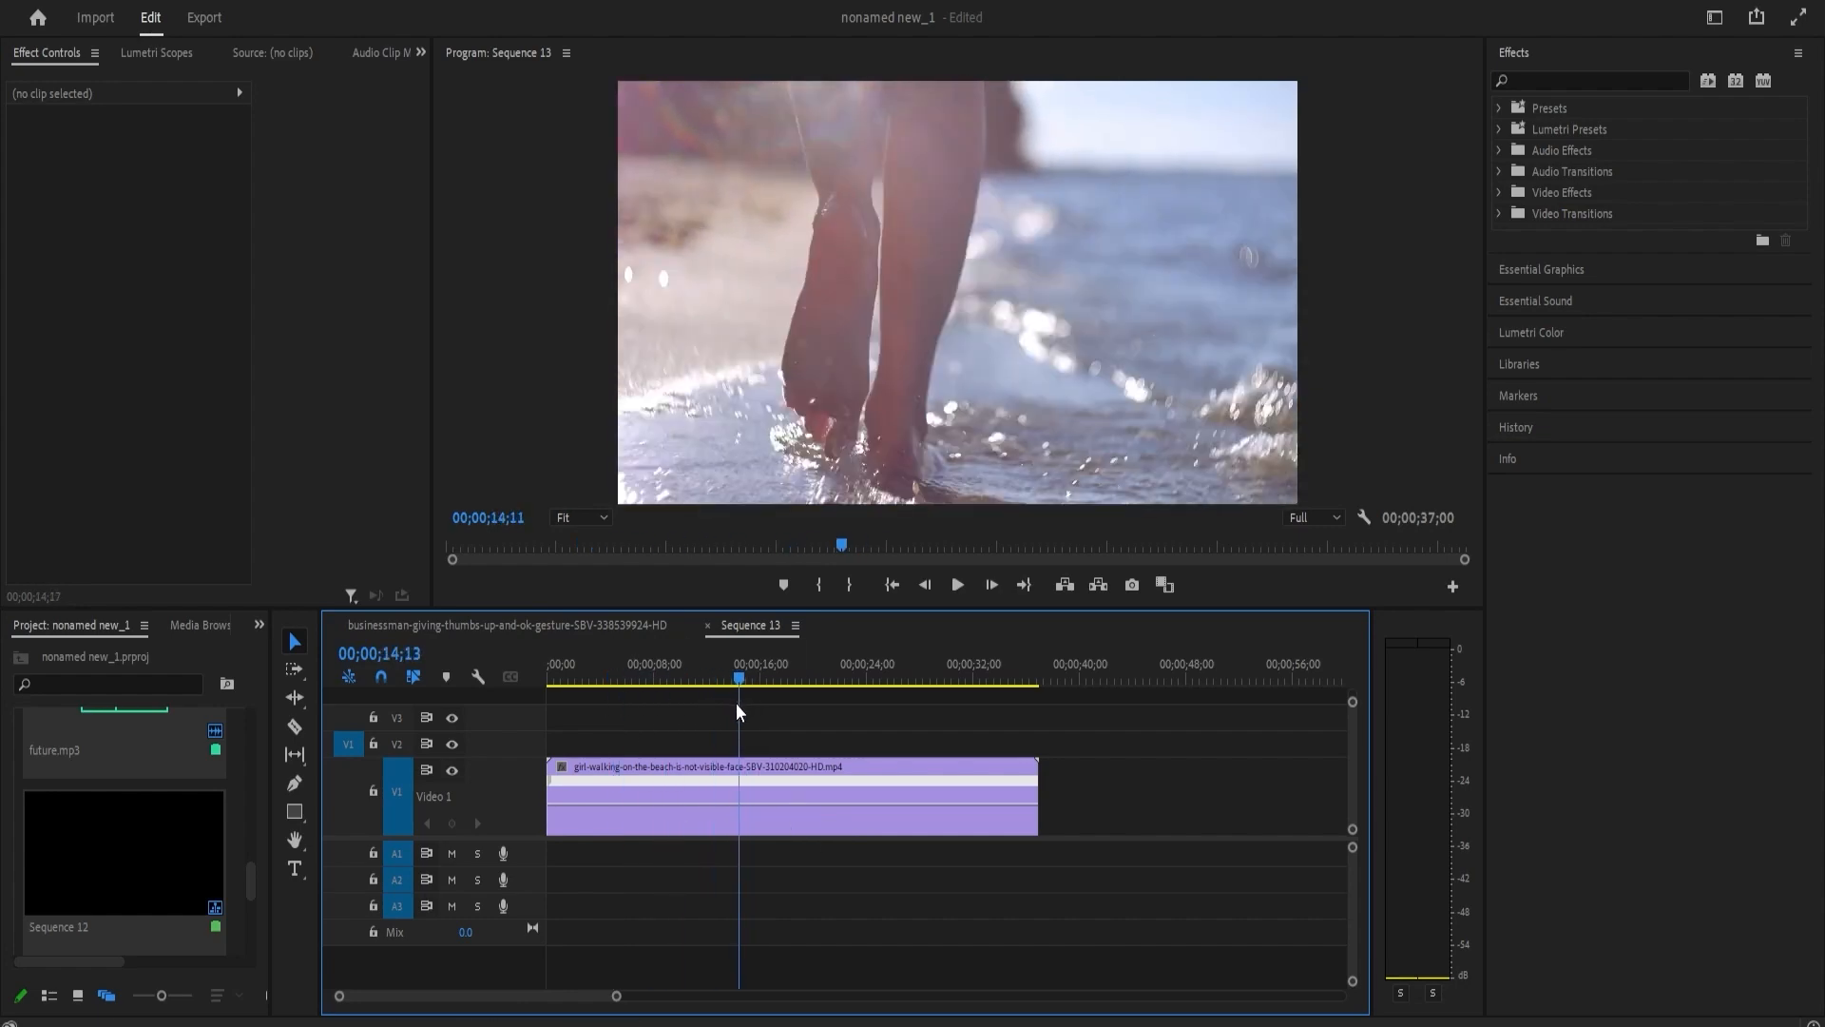
{"action": "left_click", "coordinate": [740, 810], "text": "ctrl"}
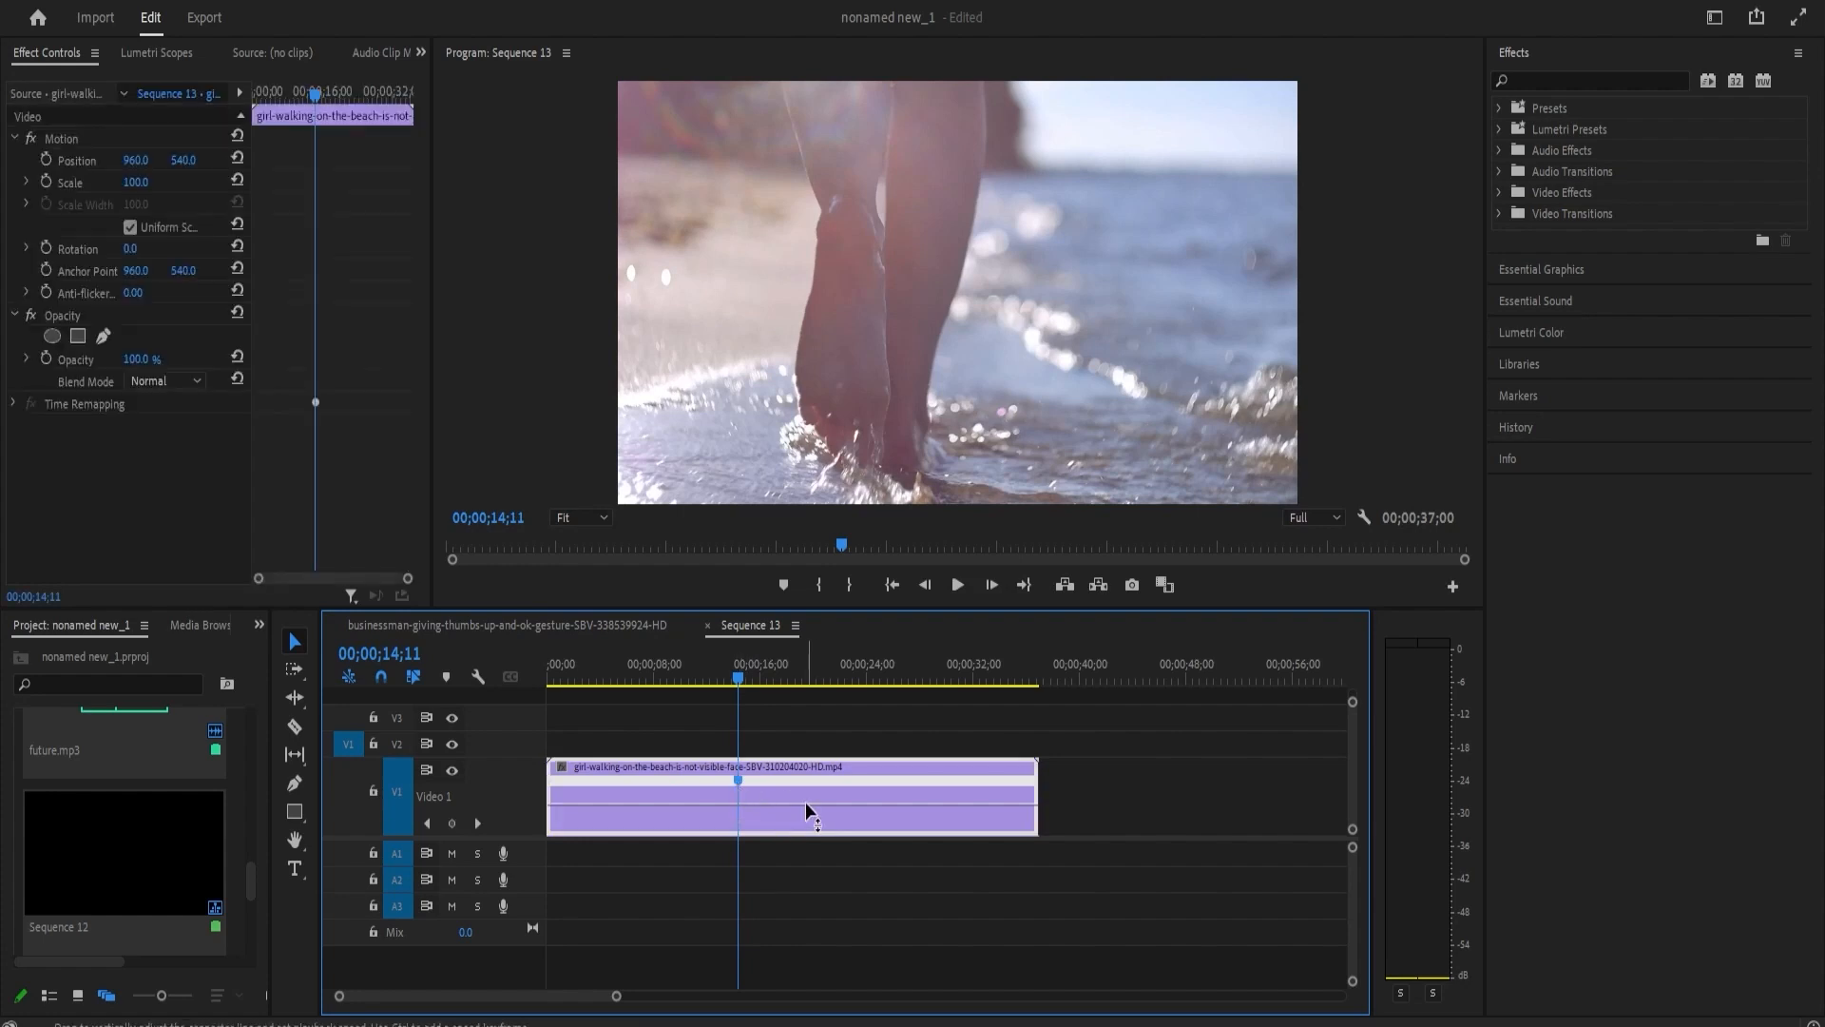
{"action": "left_click_drag", "start_coordinate": [737, 781], "coordinate": [678, 785]}
{"action": "key", "text": "ctrl+z"}
- Slow the beach clip after a speed keyframe at 00;00;08;28, stretching the ramp from the clip's start to about 00;00;23;00
{"action": "left_click_drag", "start_coordinate": [741, 682], "coordinate": [665, 680]}
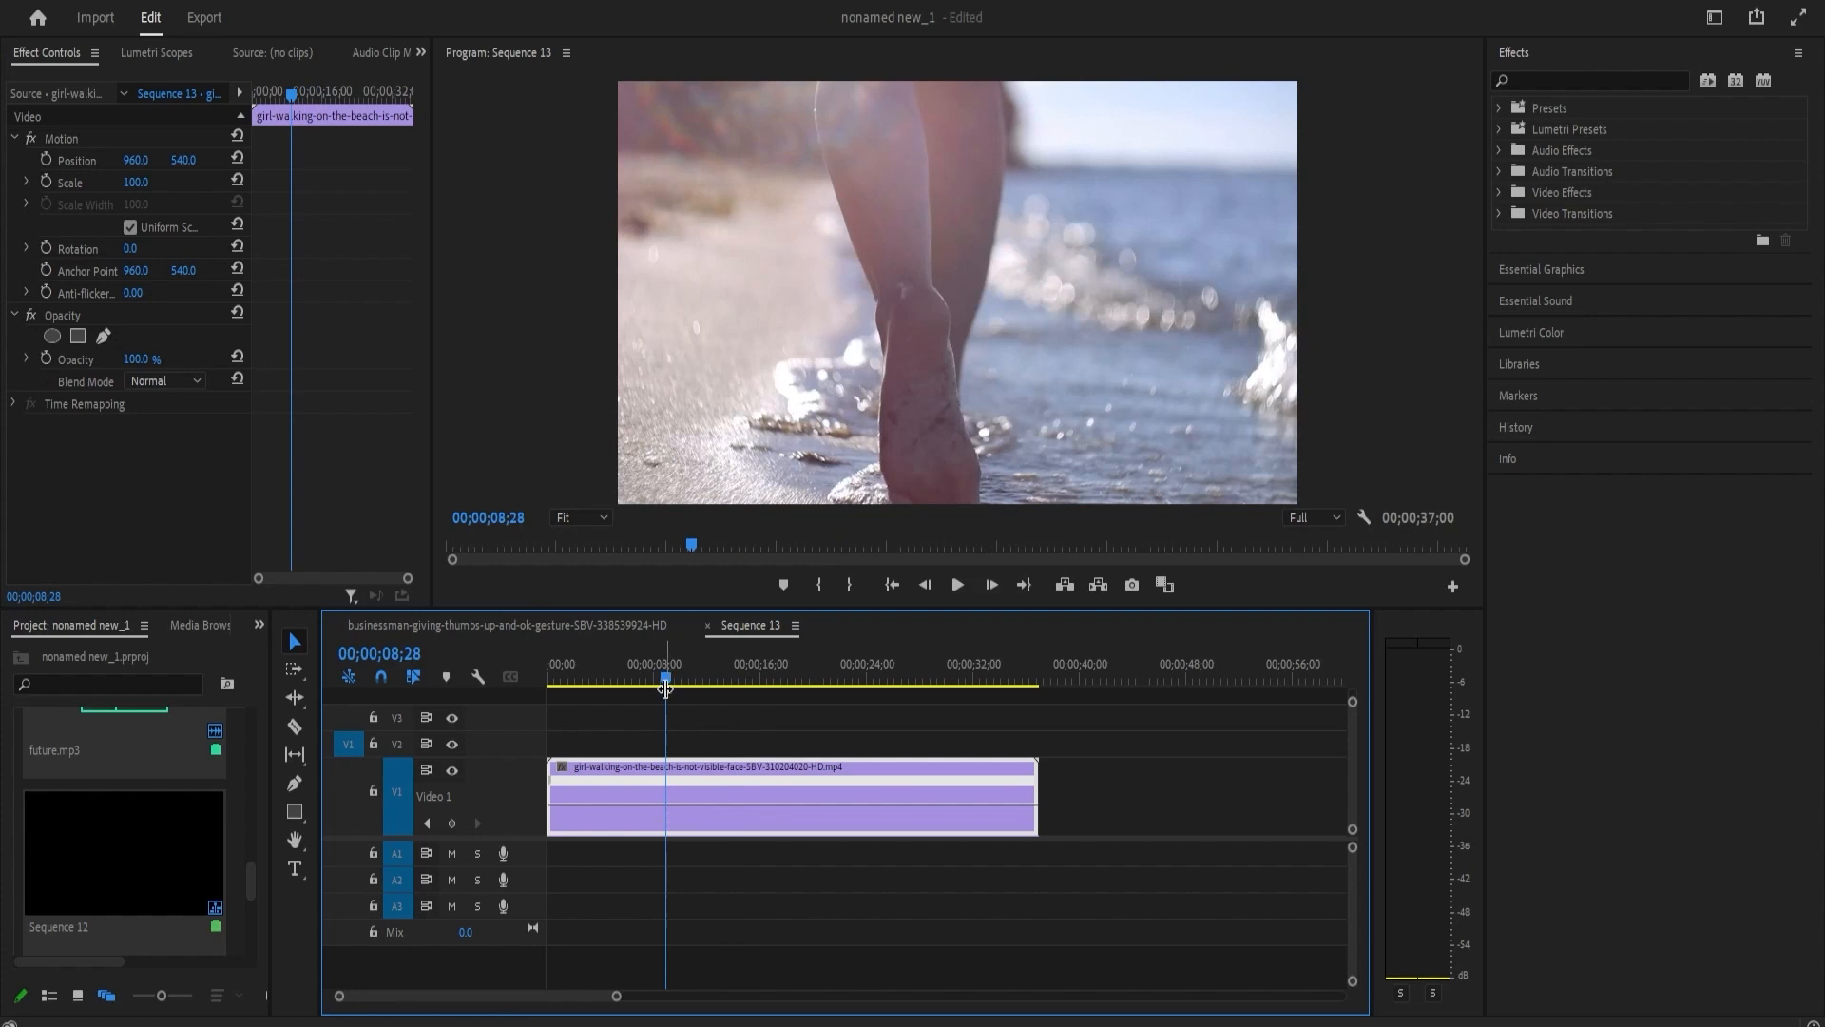
{"action": "left_click_drag", "start_coordinate": [811, 806], "coordinate": [812, 816]}
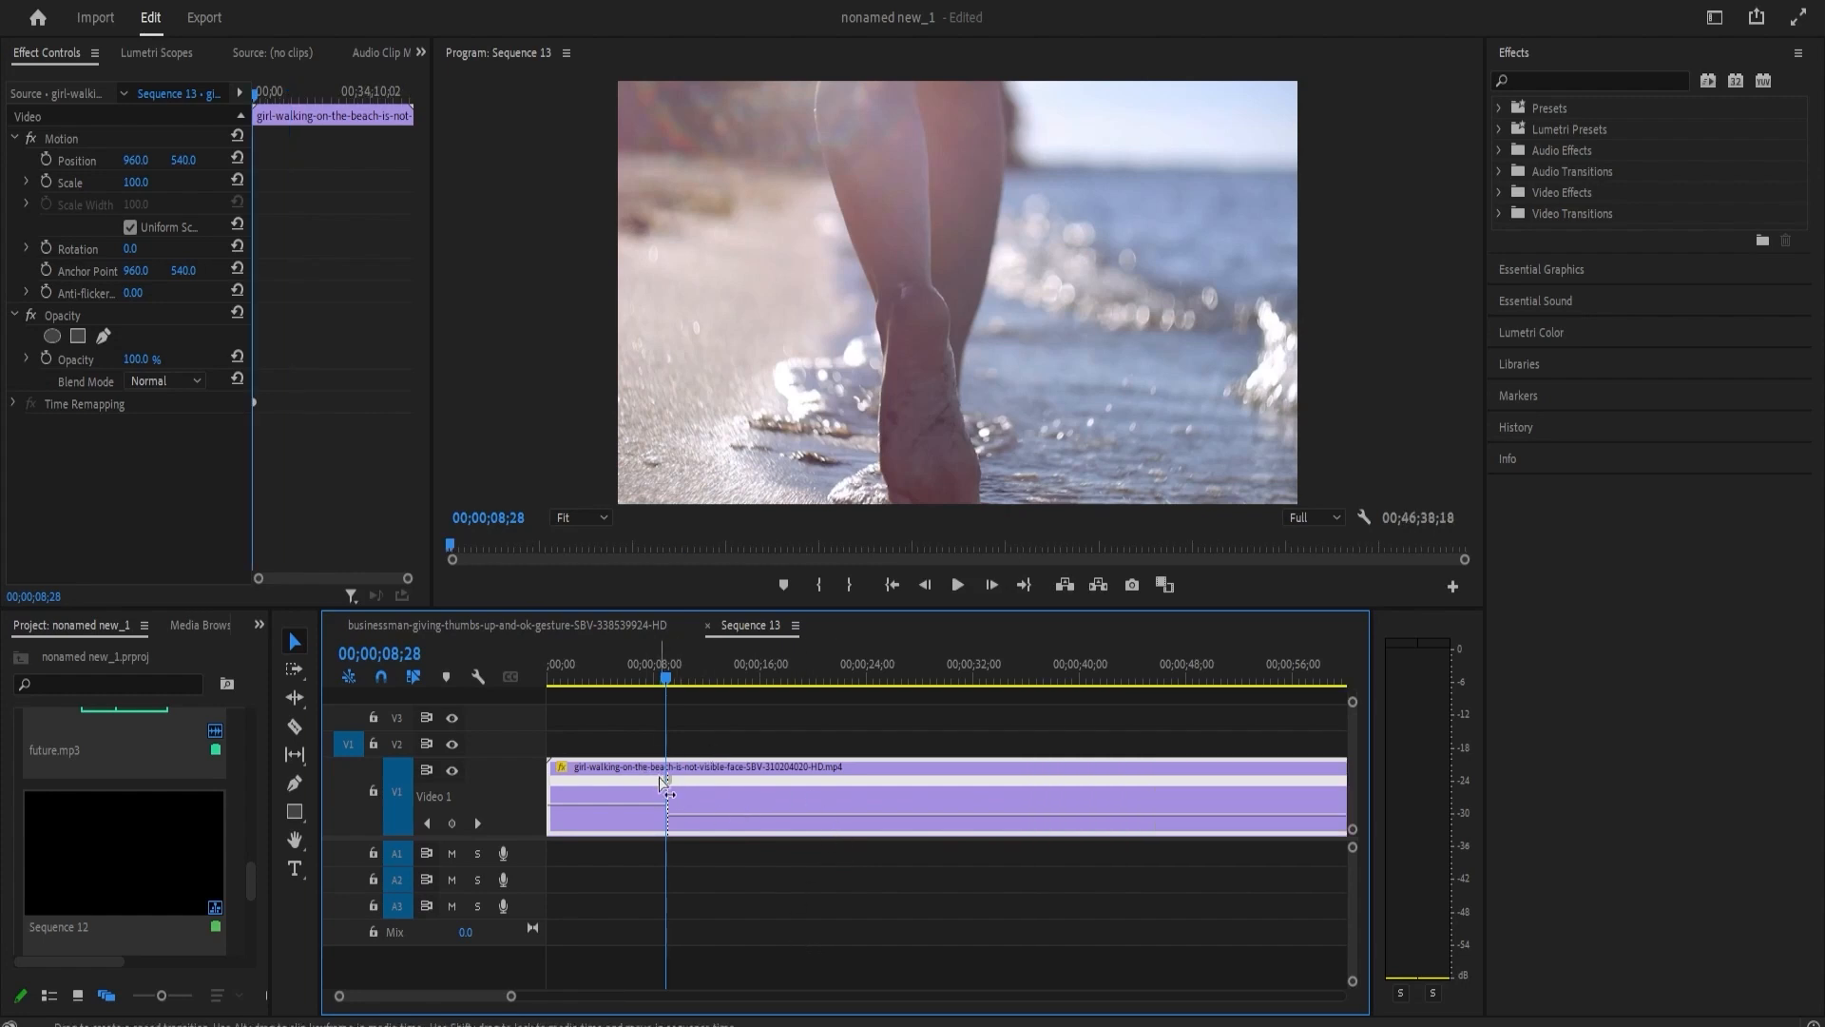
{"action": "left_click_drag", "start_coordinate": [668, 785], "coordinate": [535, 797]}
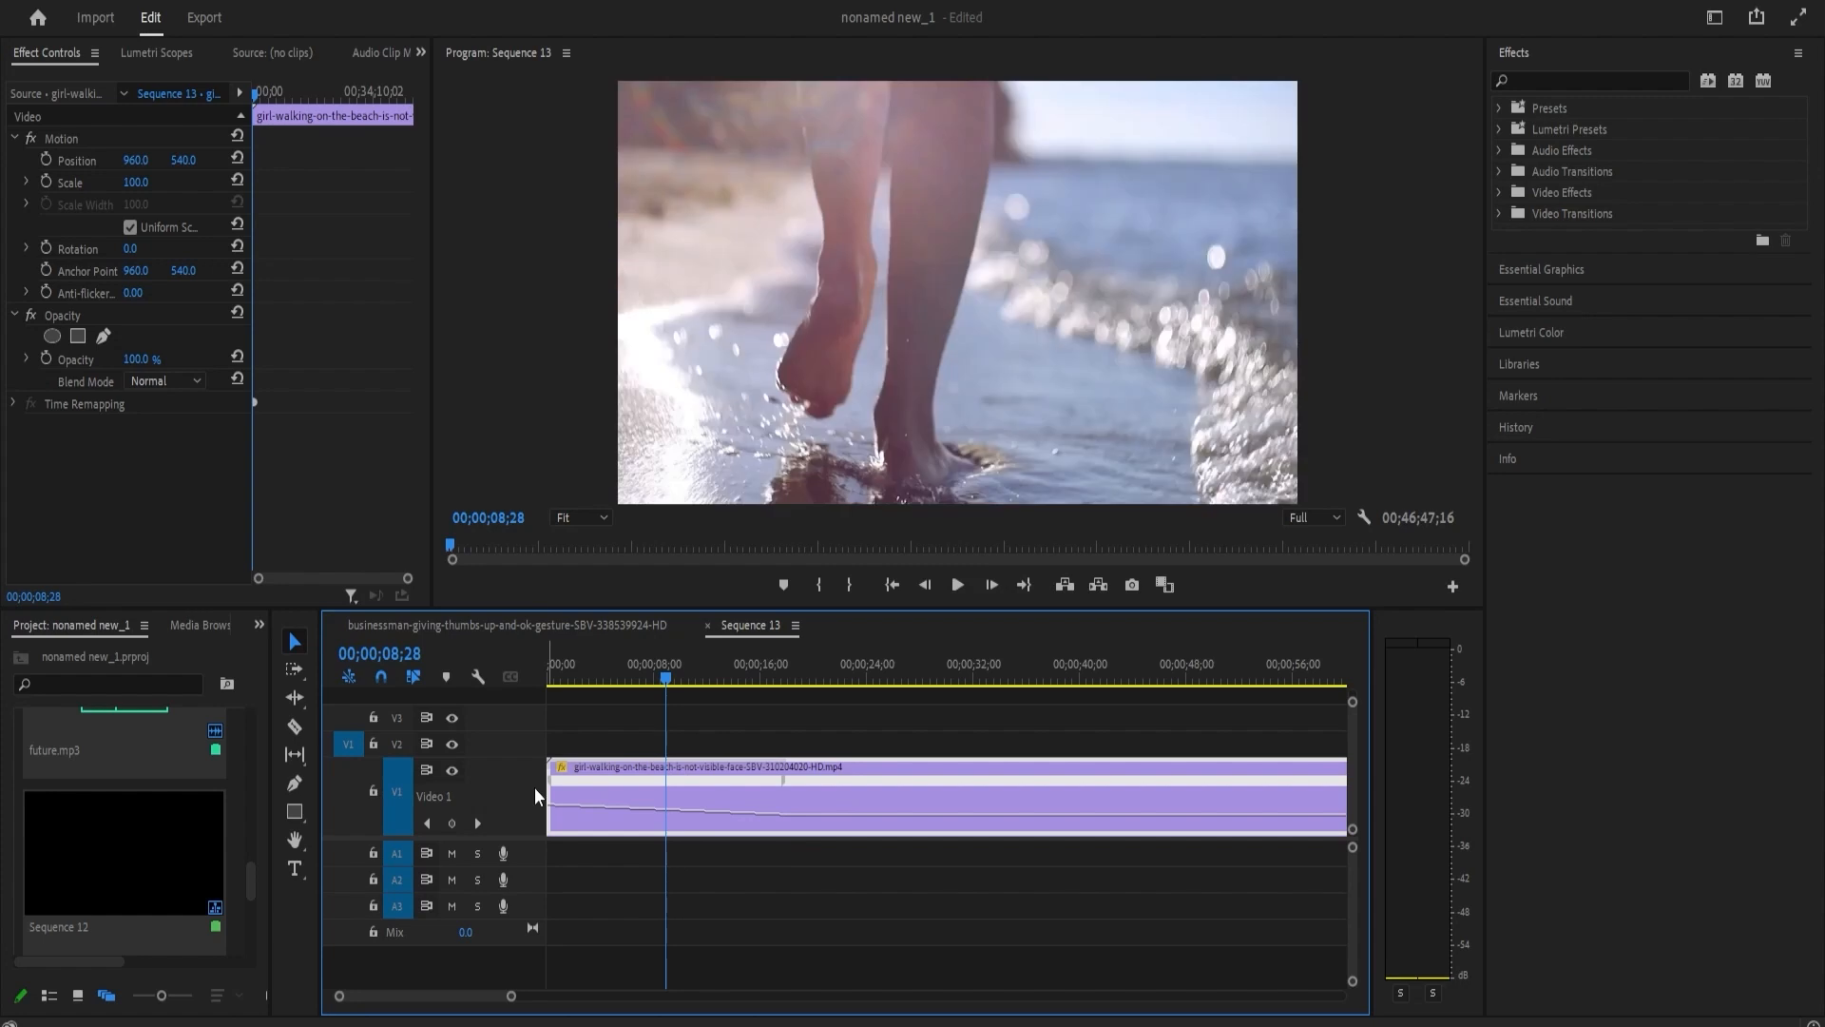
{"action": "left_click_drag", "start_coordinate": [785, 789], "coordinate": [855, 795]}
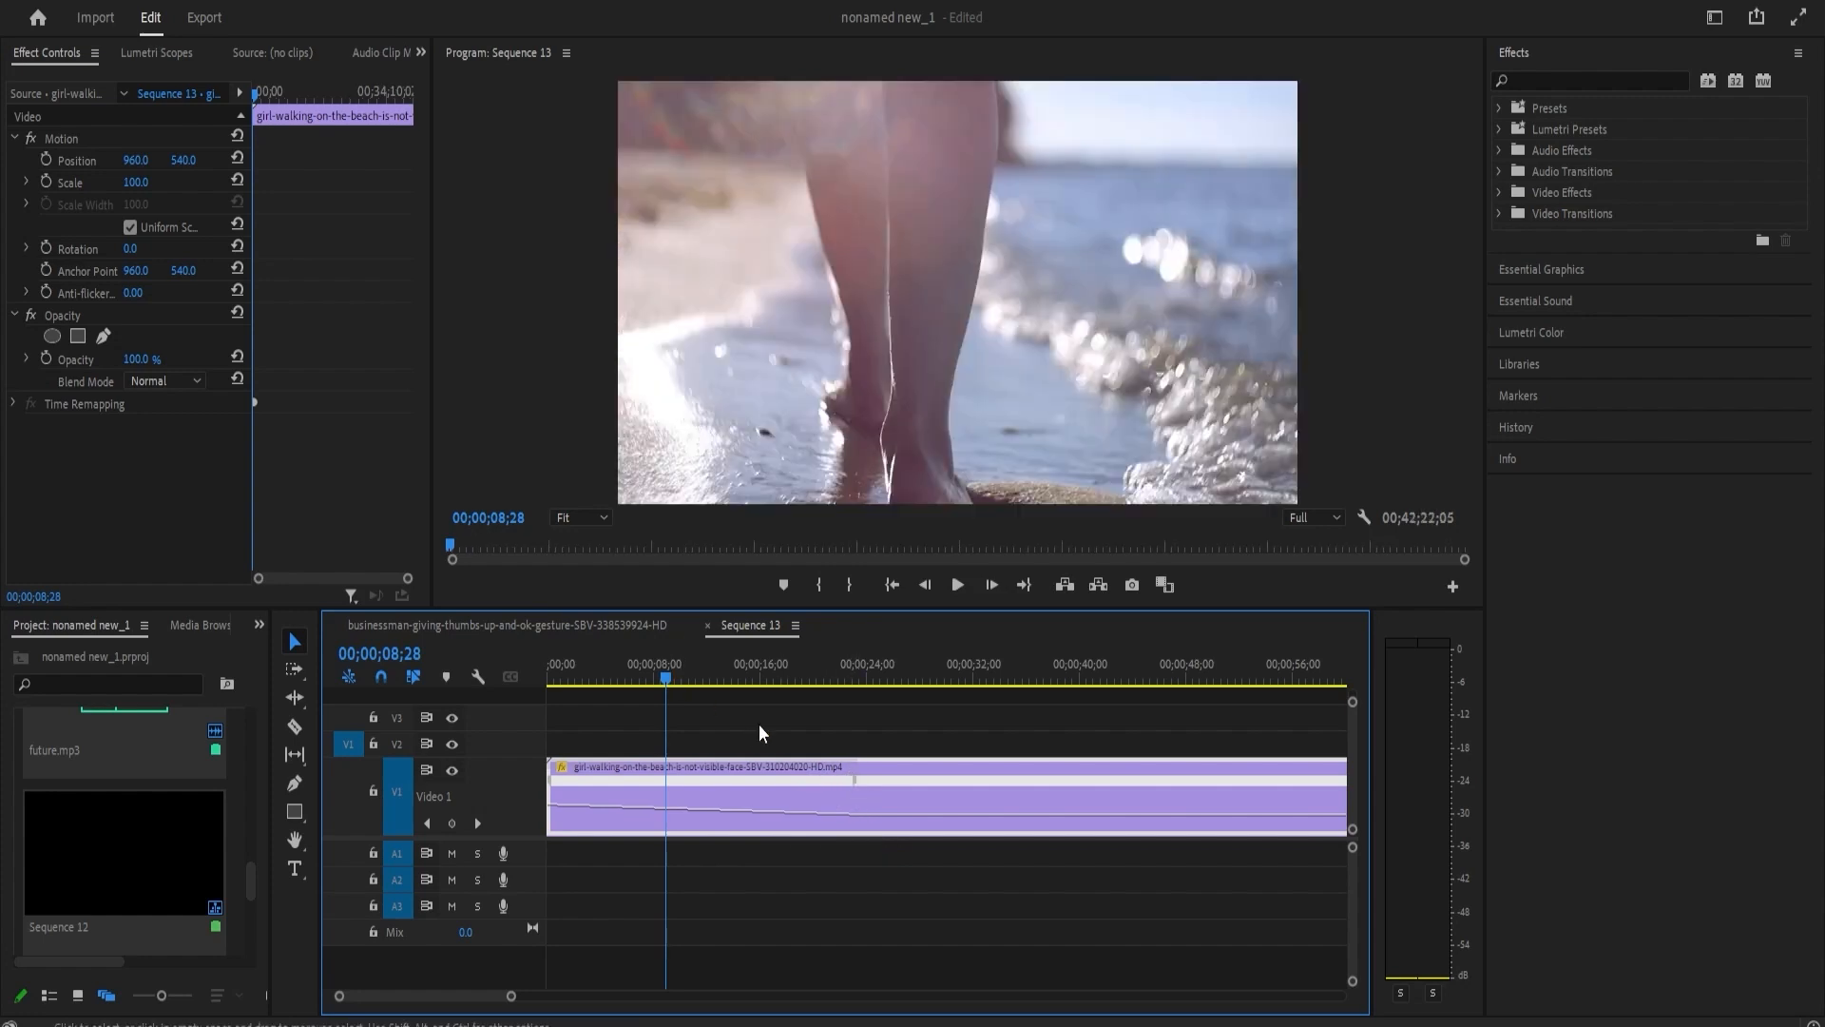
- Cut the beach clip where the speed ramp ends, at about 00;00;23;04, and delete the remaining part
{"action": "left_click", "coordinate": [295, 726]}
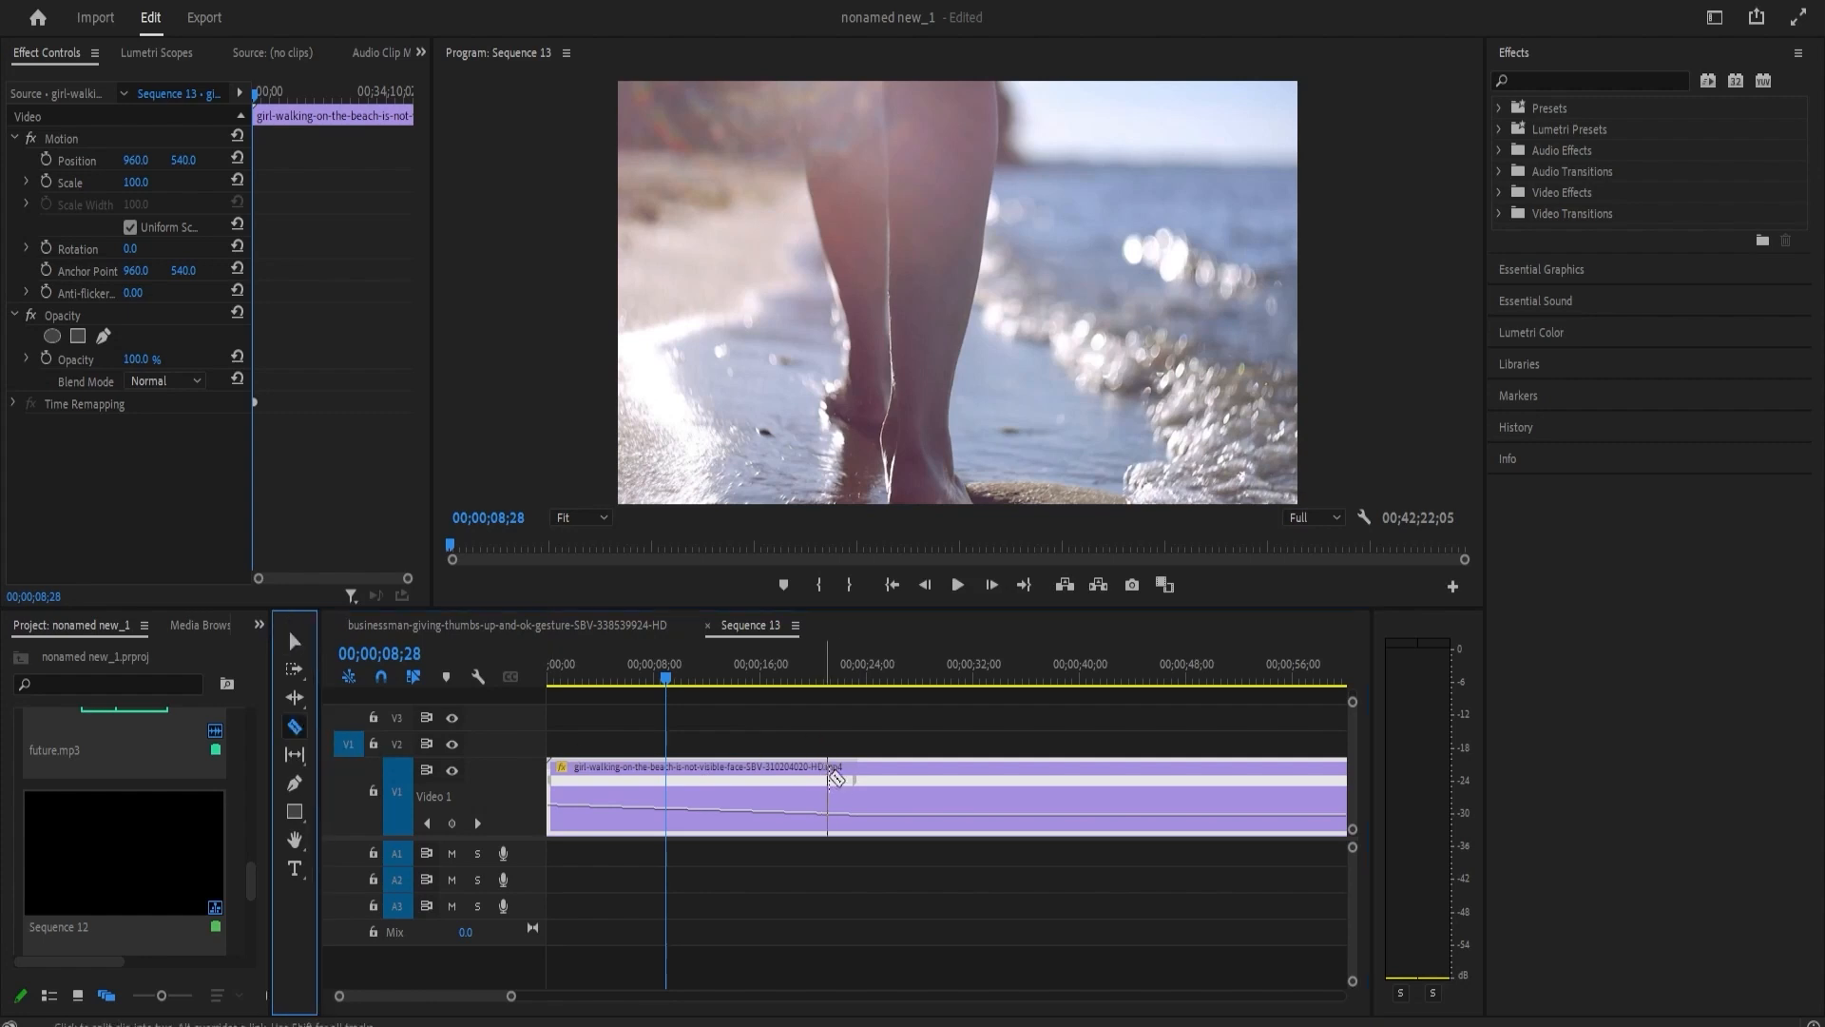
{"action": "left_click", "coordinate": [854, 790]}
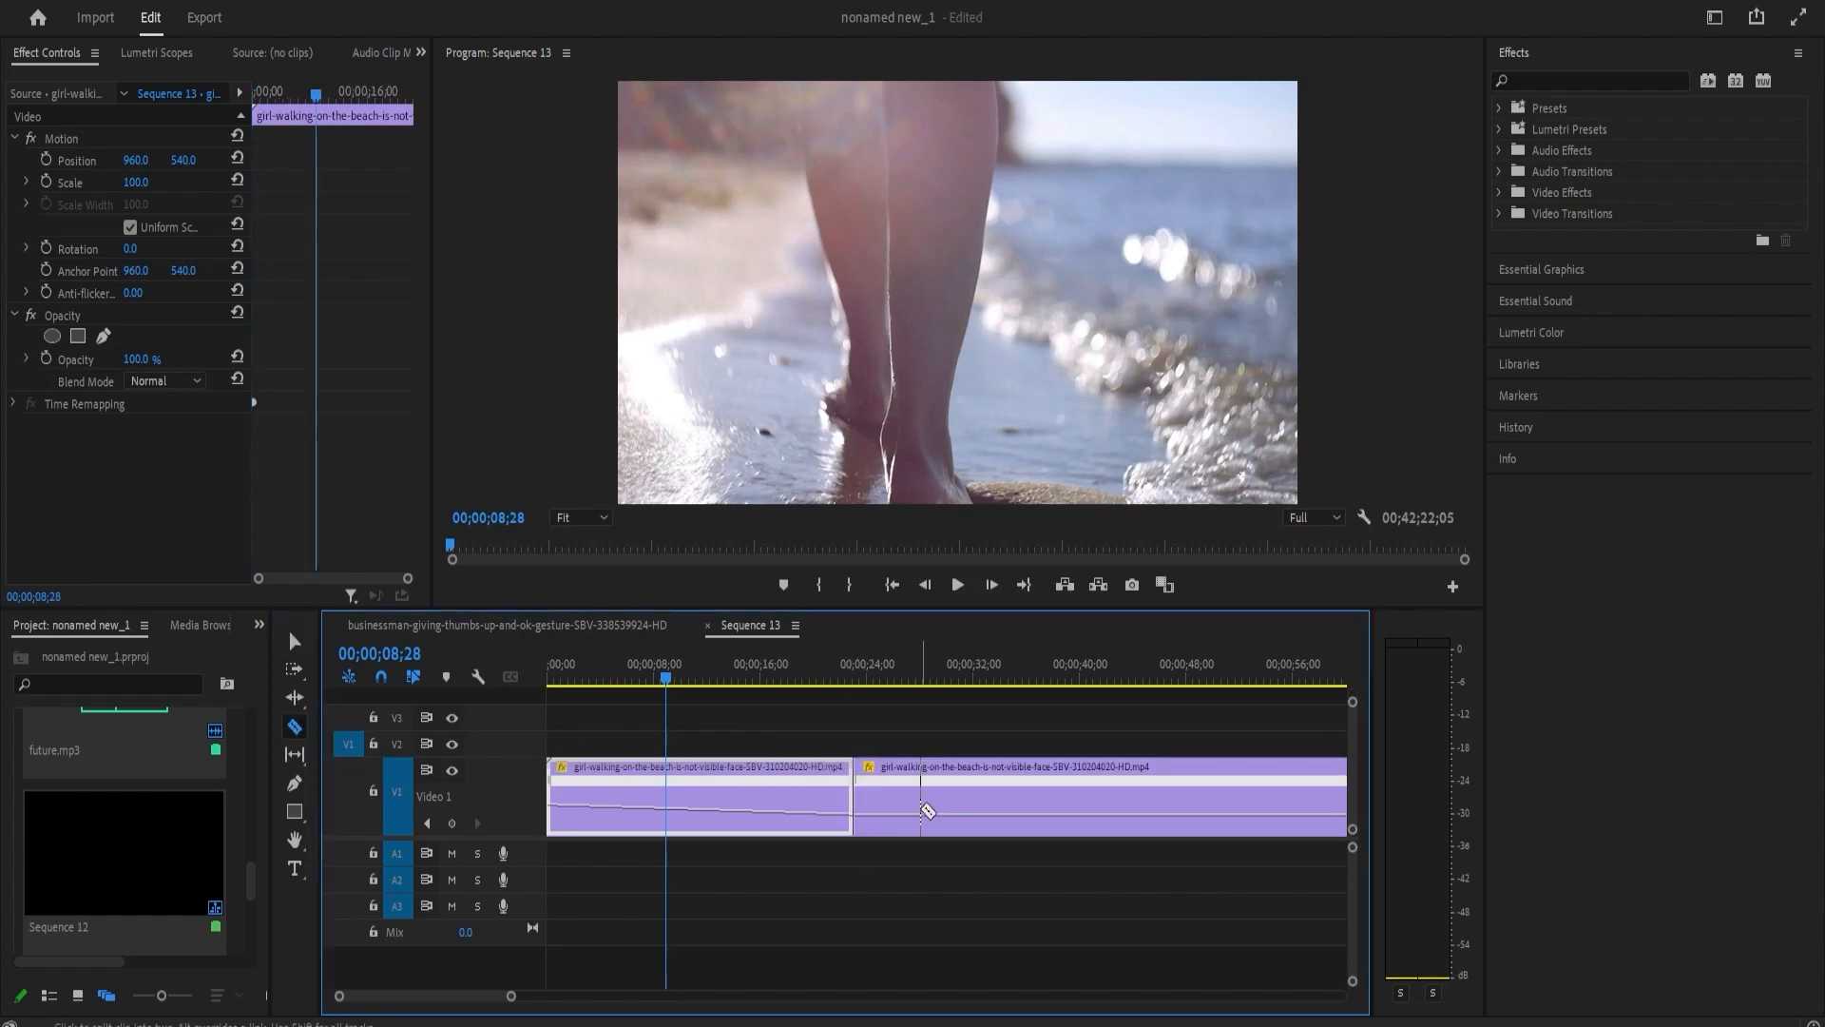
{"action": "key", "text": "v"}
{"action": "left_click", "coordinate": [952, 801]}
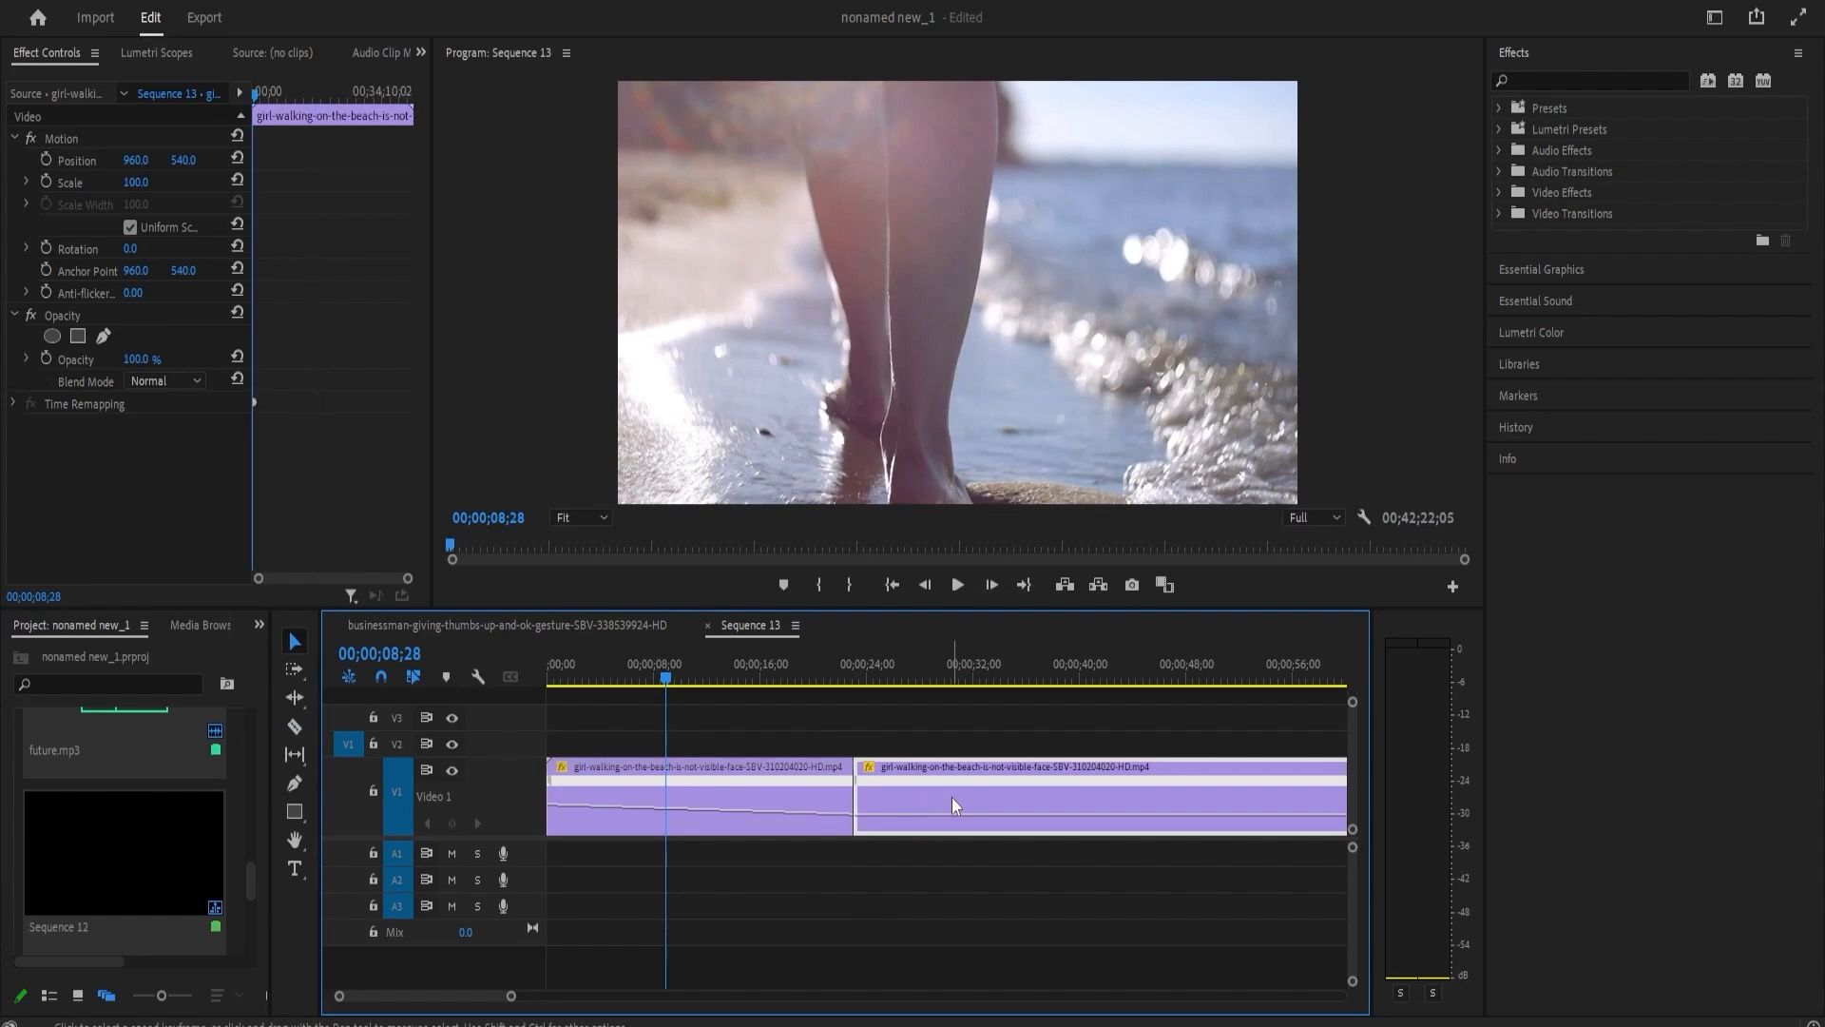
{"action": "key", "text": "Delete"}
- Play the shortened beach clip up to 00;00;15;12 to check the gradual slowdown
{"action": "left_click_drag", "start_coordinate": [665, 677], "coordinate": [695, 715]}
{"action": "key", "text": "space"}
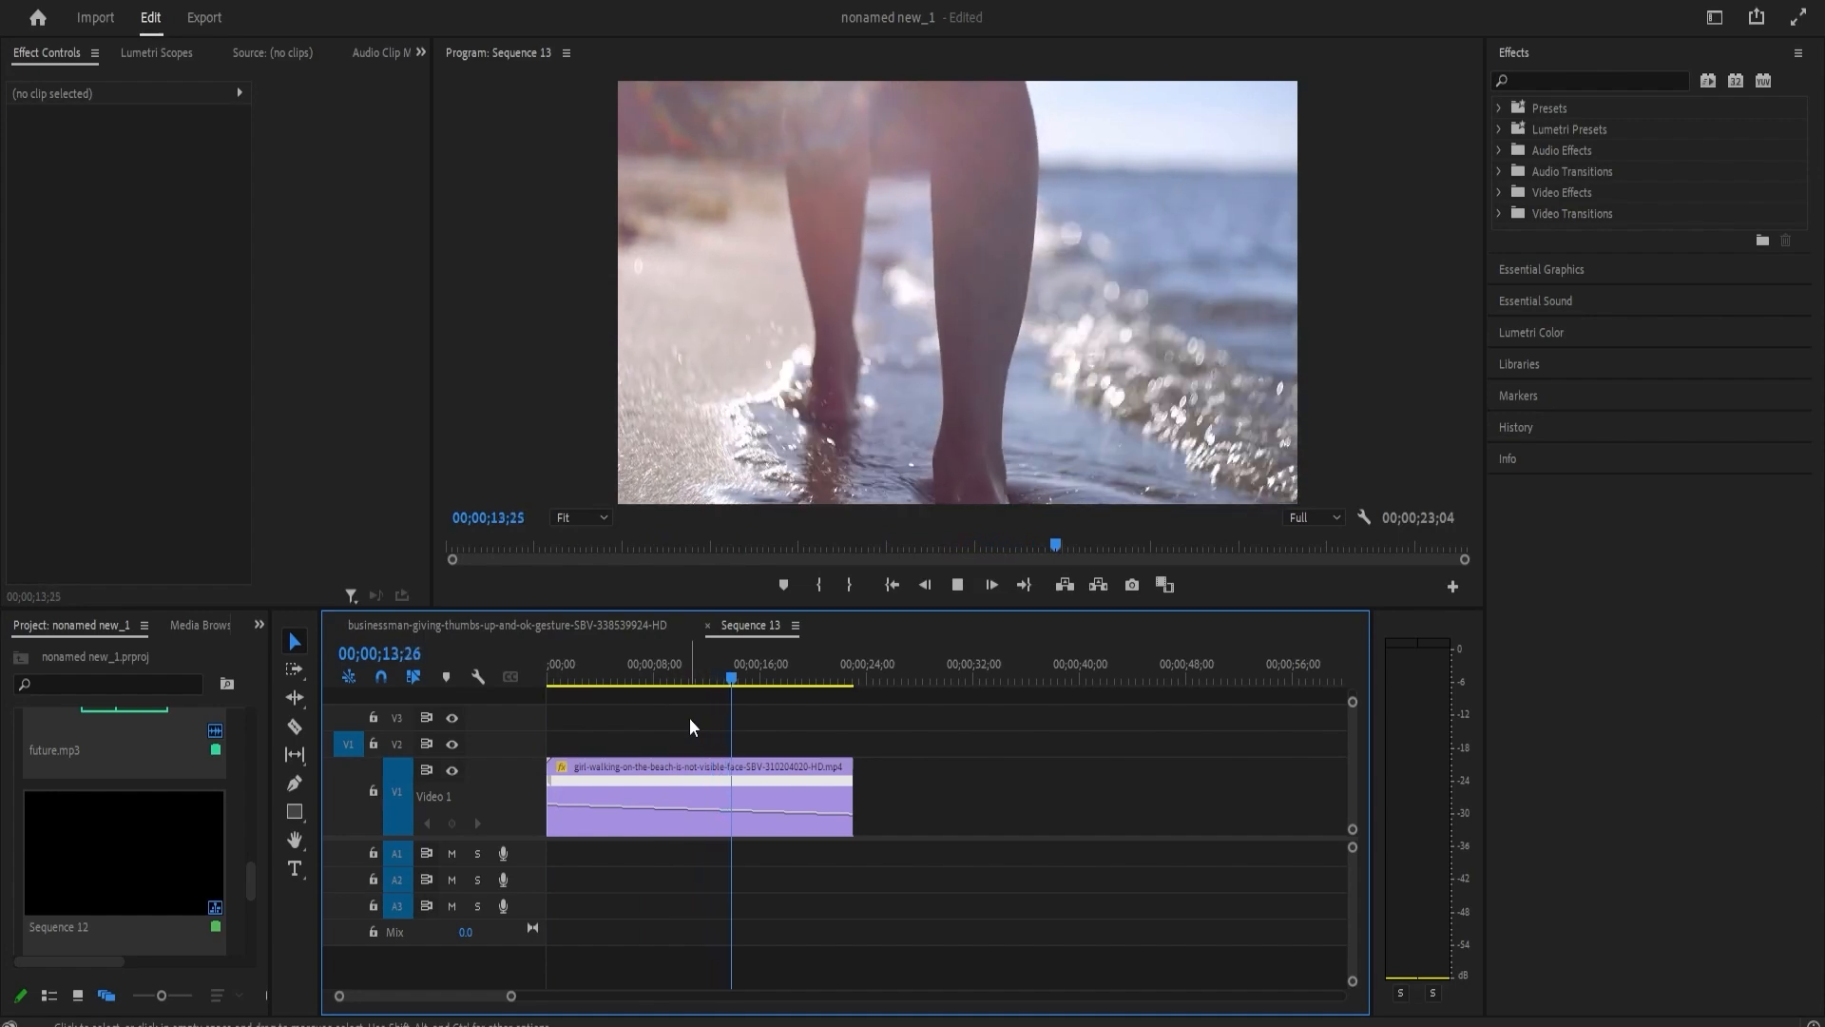
{"action": "key", "text": "space"}
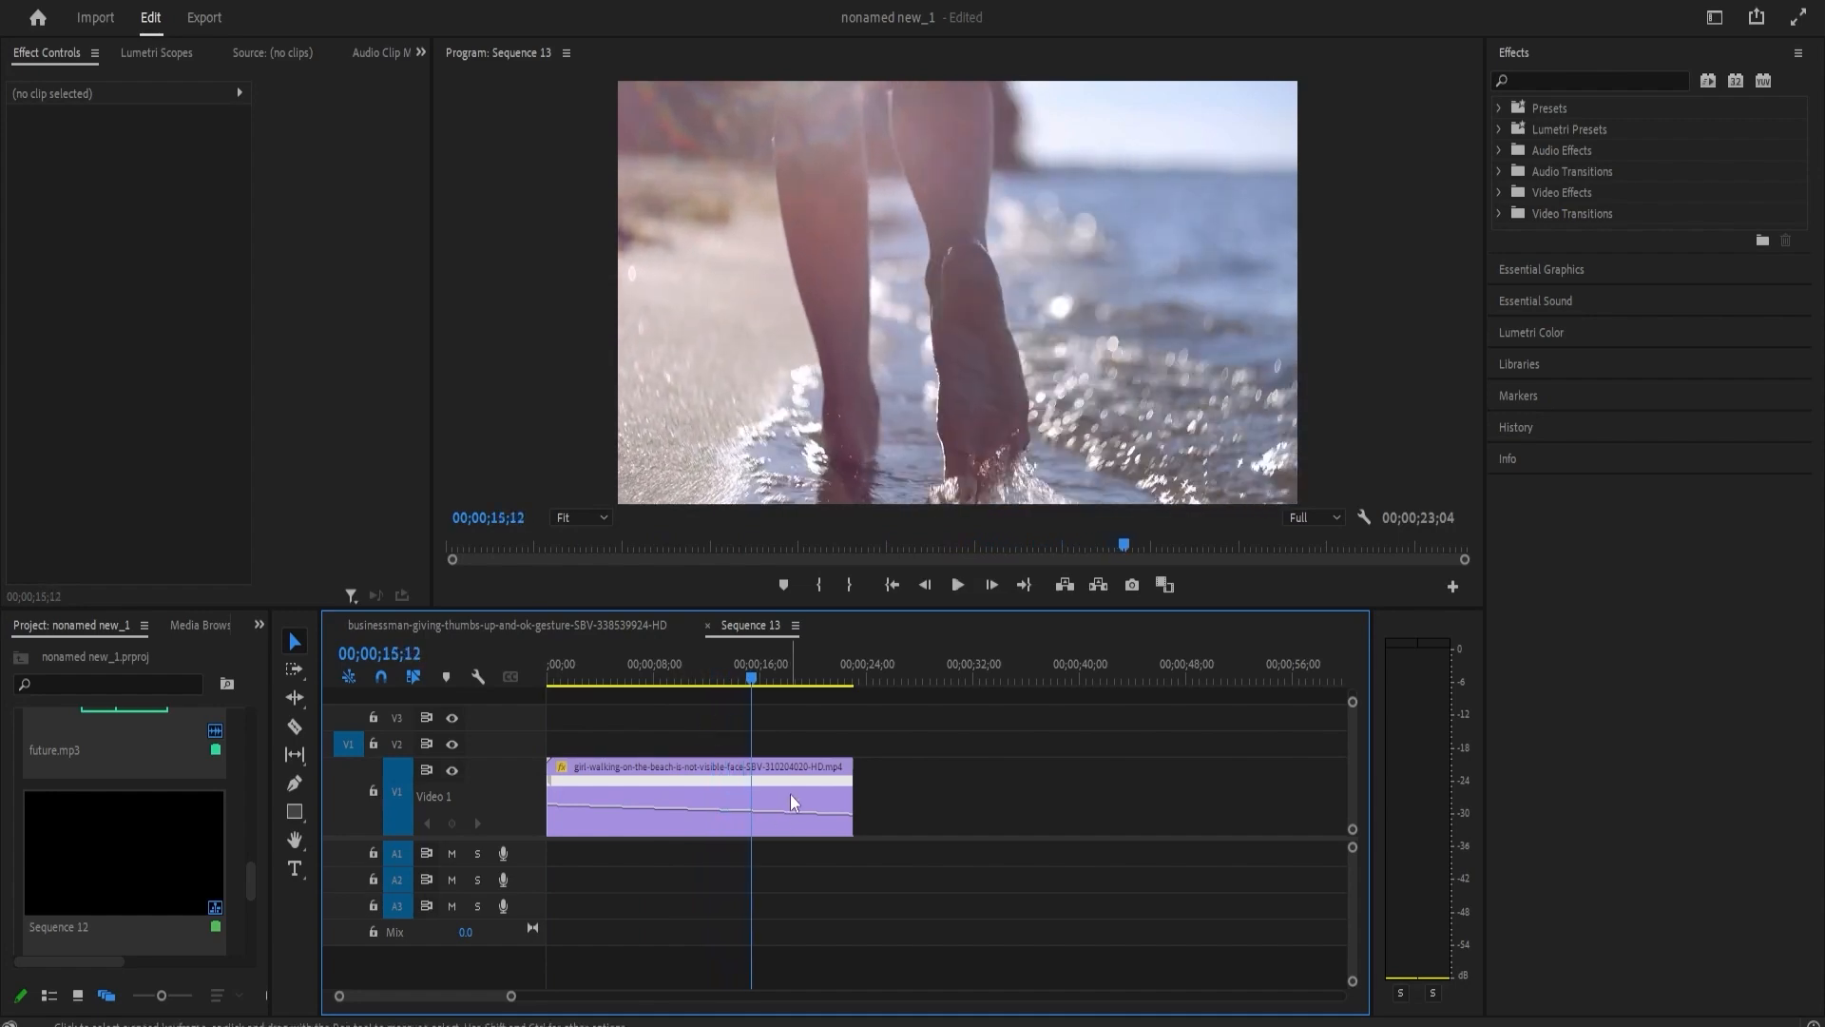
- Set the beach clip's time interpolation to Optical Flow and render the sequence preview
{"action": "right_click", "coordinate": [768, 793]}
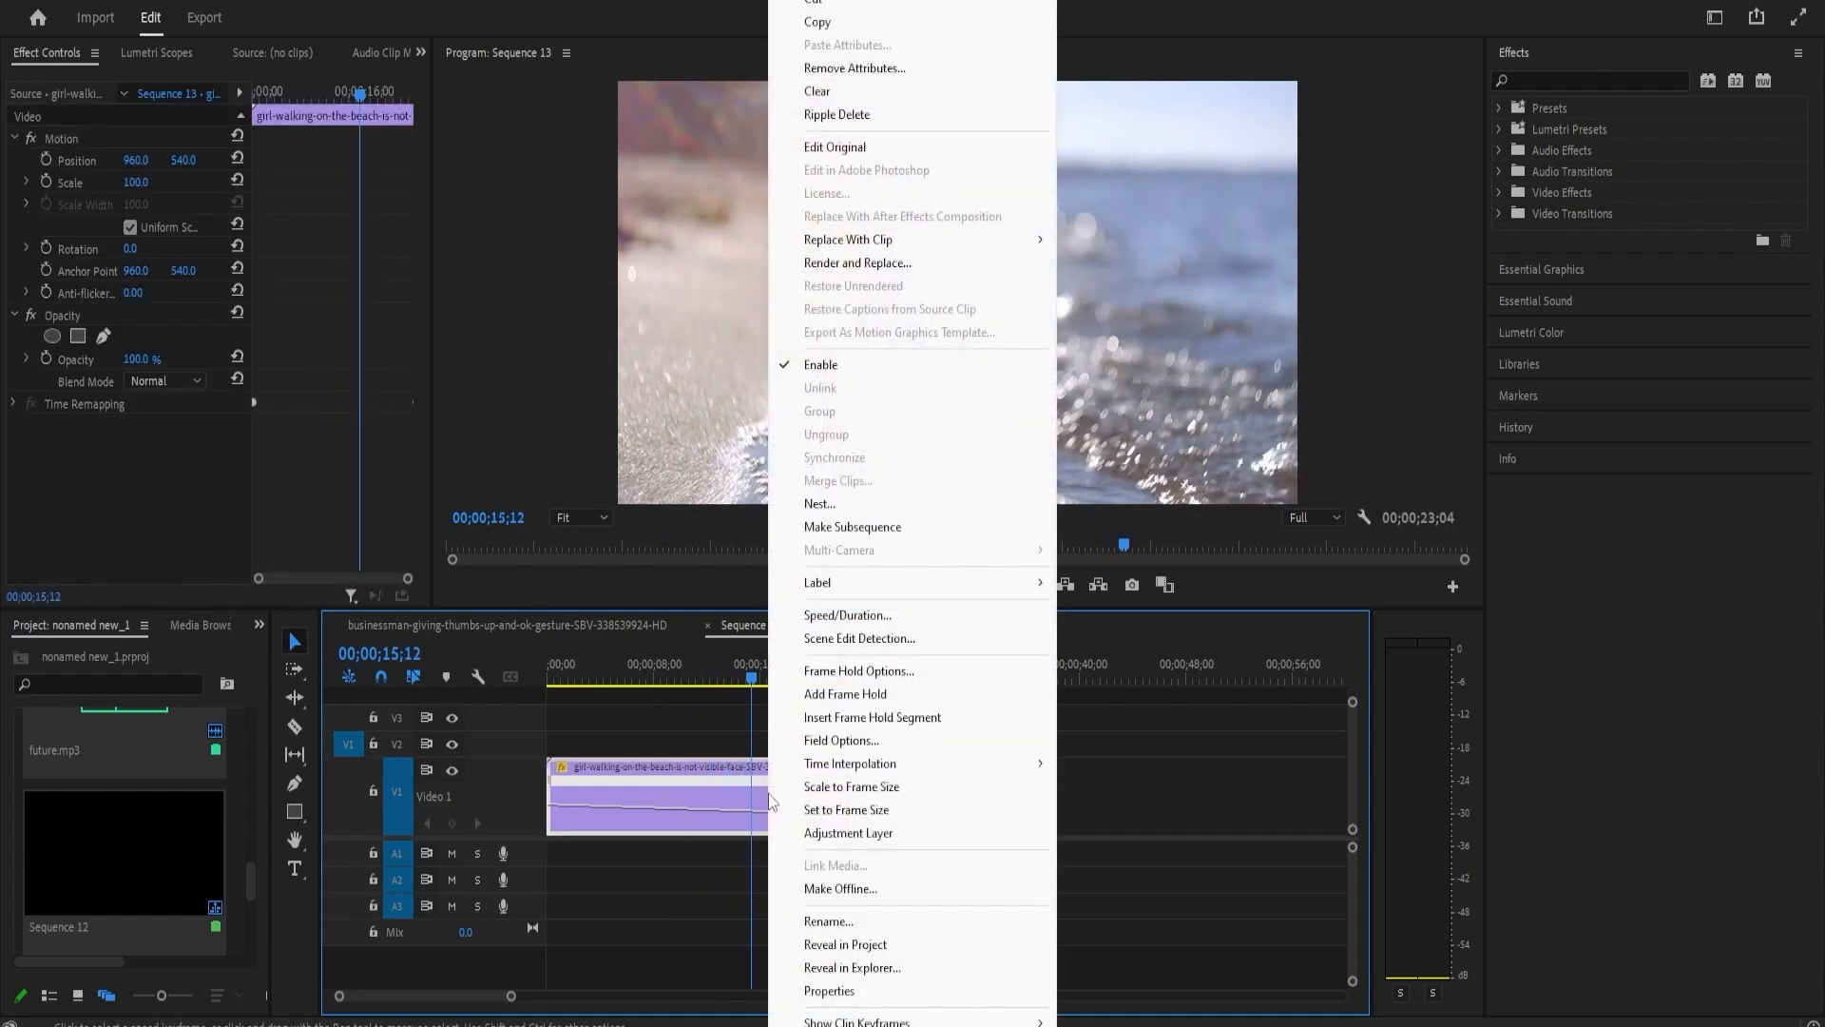
{"action": "left_click", "coordinate": [829, 615]}
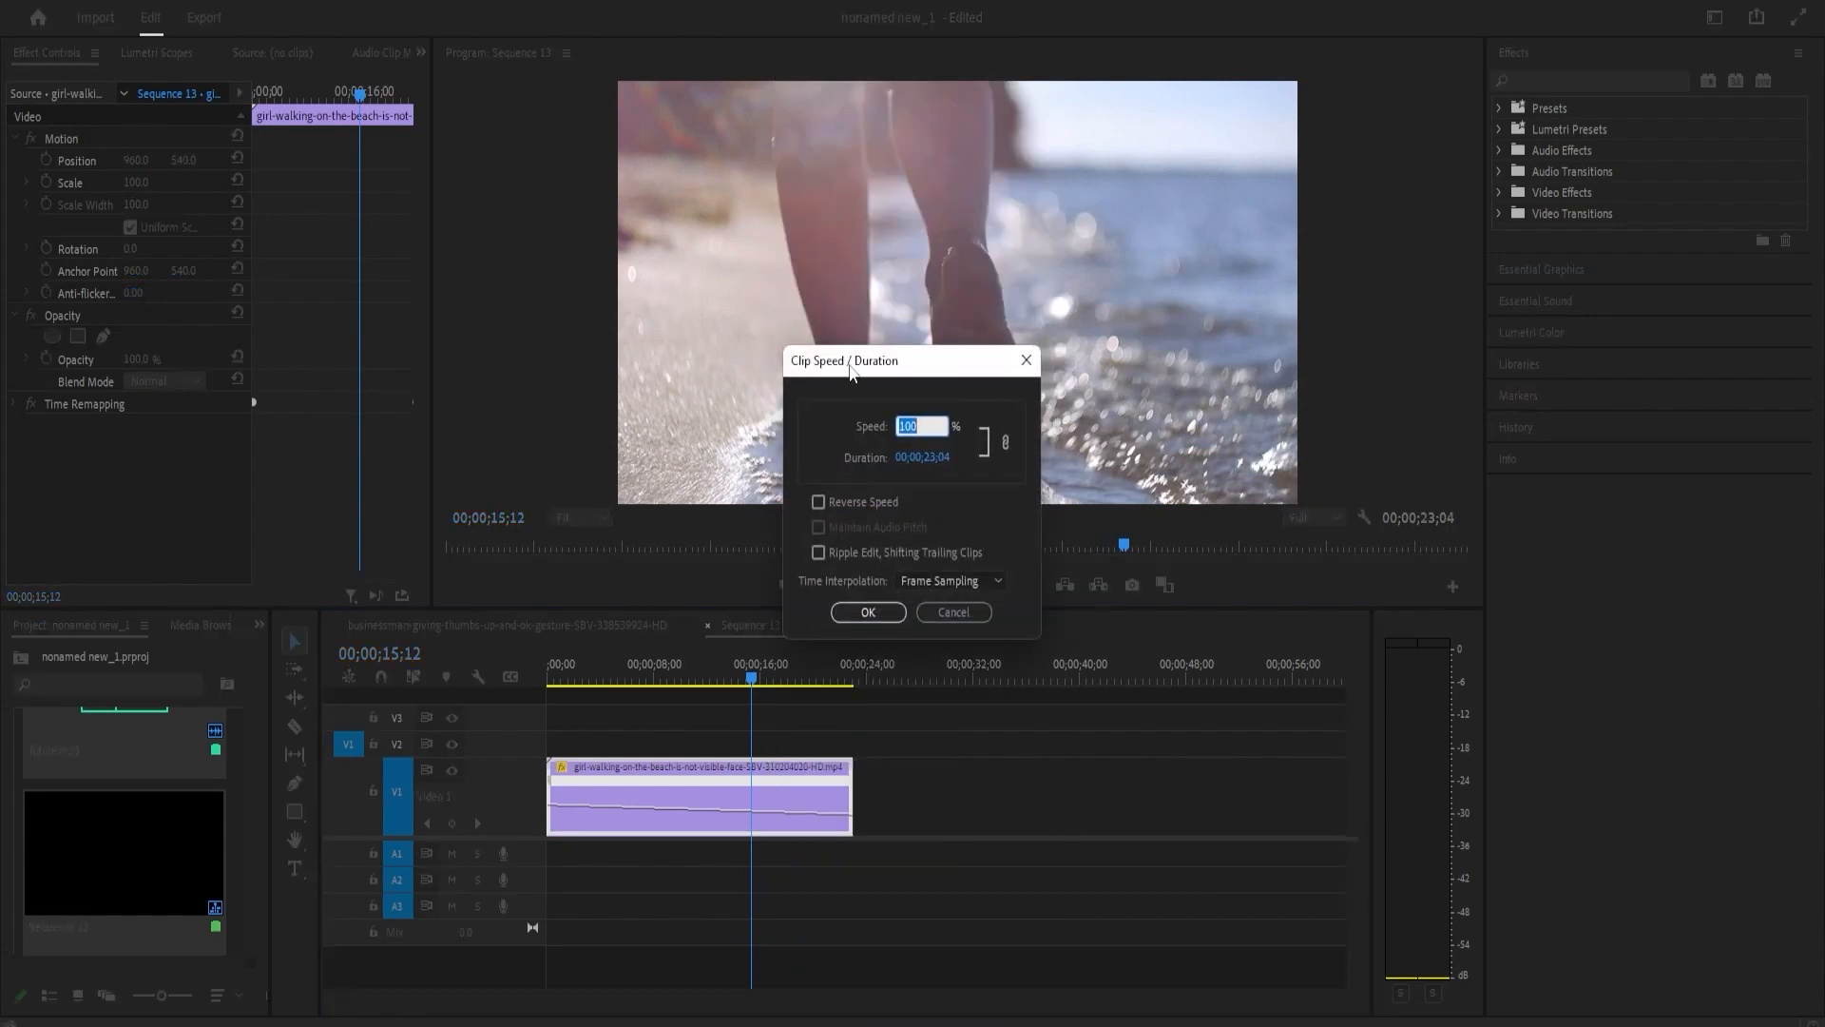
{"action": "left_click", "coordinate": [944, 581]}
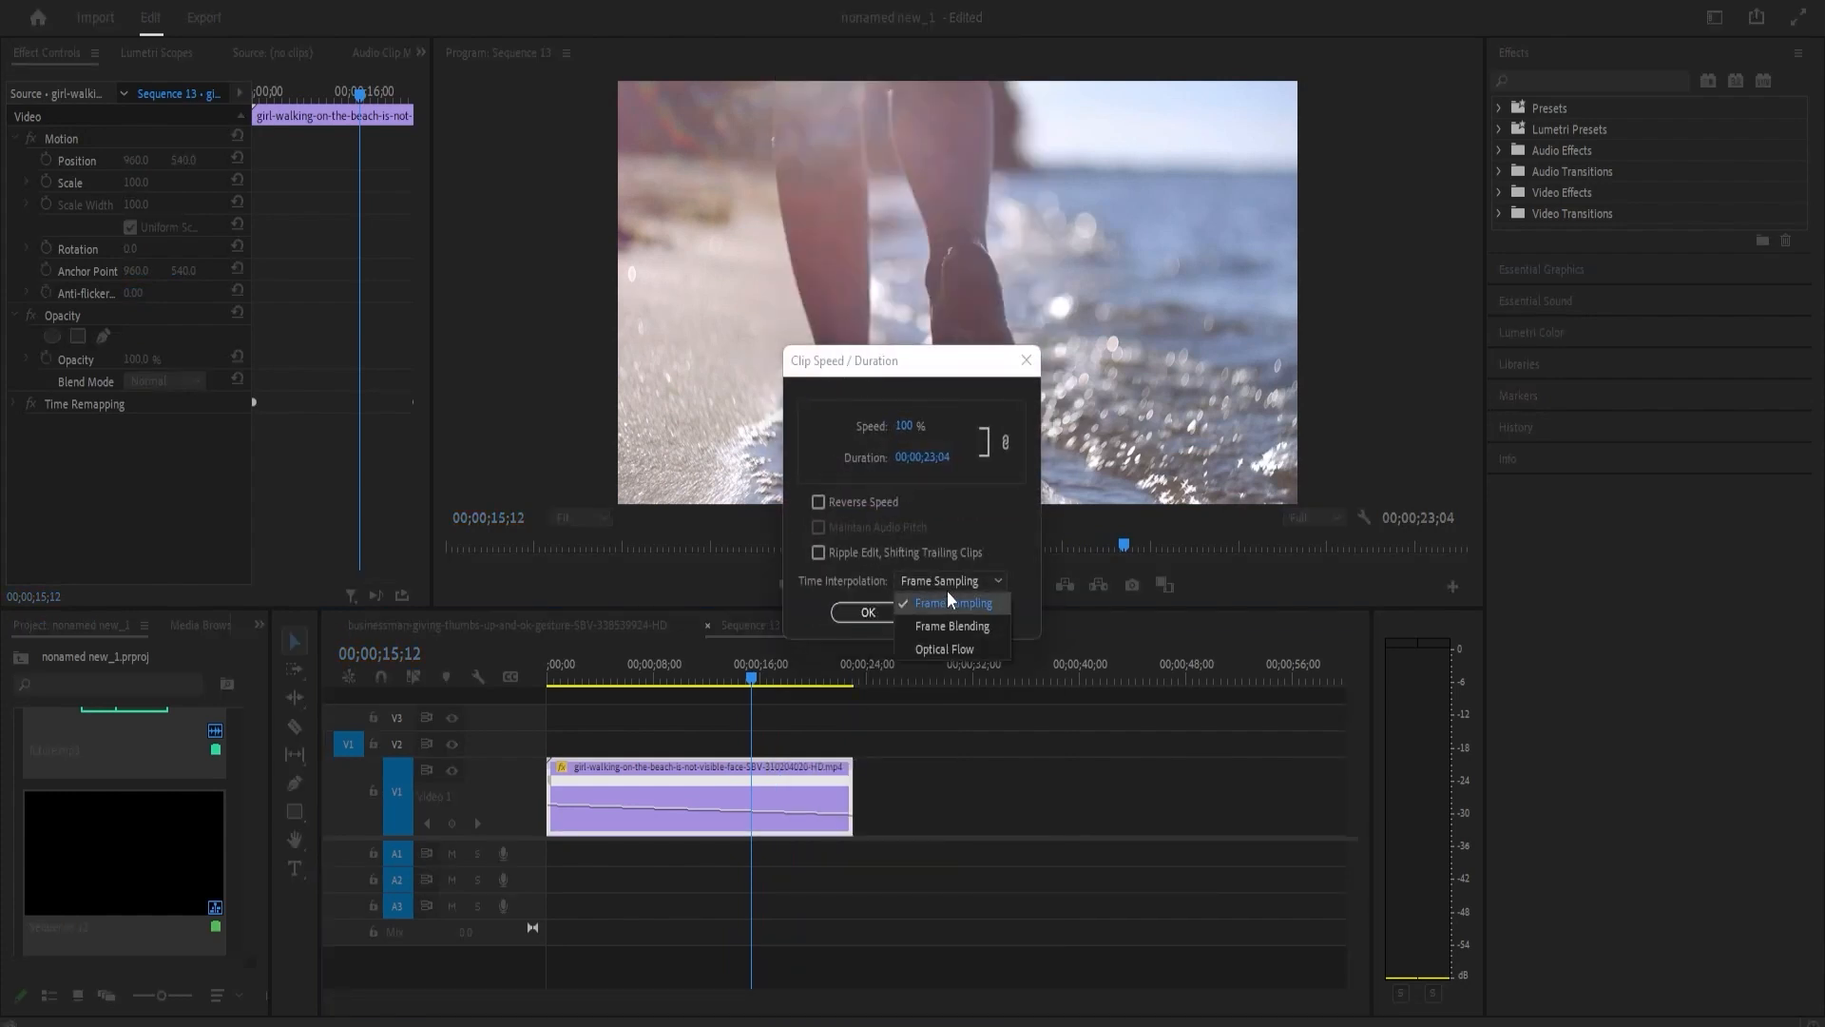
{"action": "left_click", "coordinate": [943, 650]}
{"action": "left_click", "coordinate": [868, 613]}
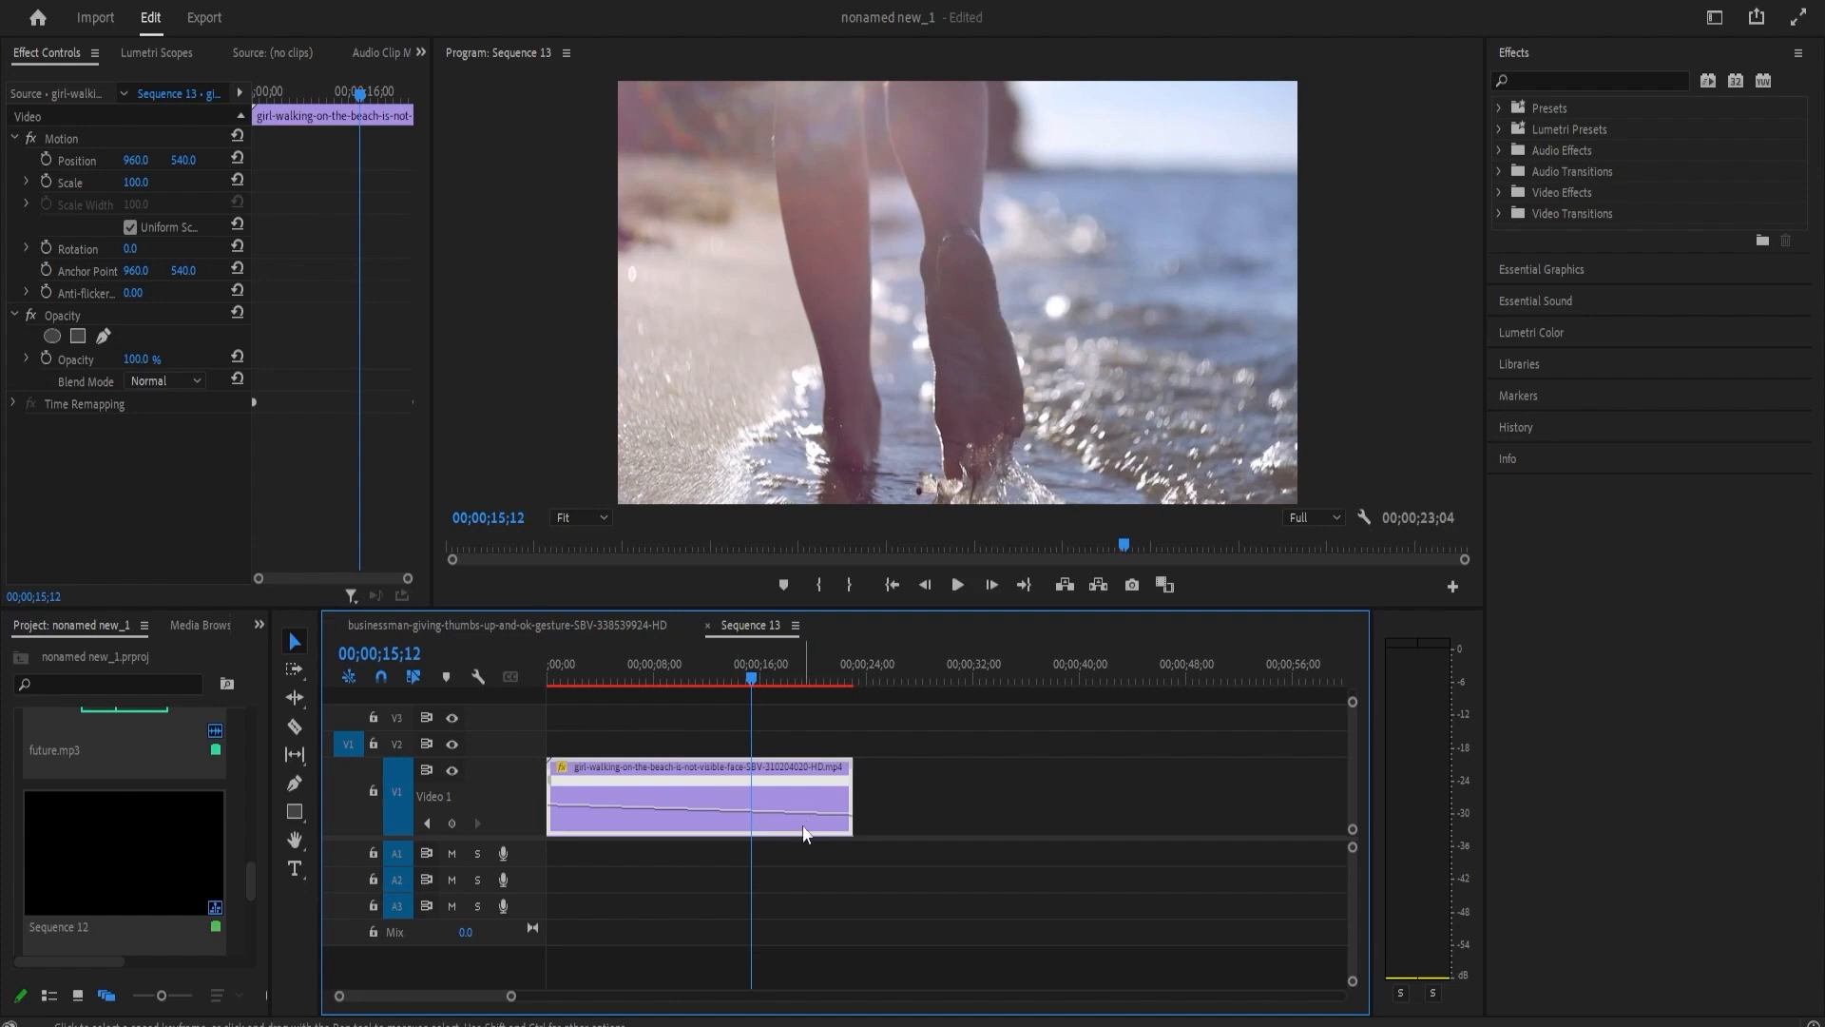
{"action": "left_click", "coordinate": [751, 679]}
{"action": "key", "text": "Return"}
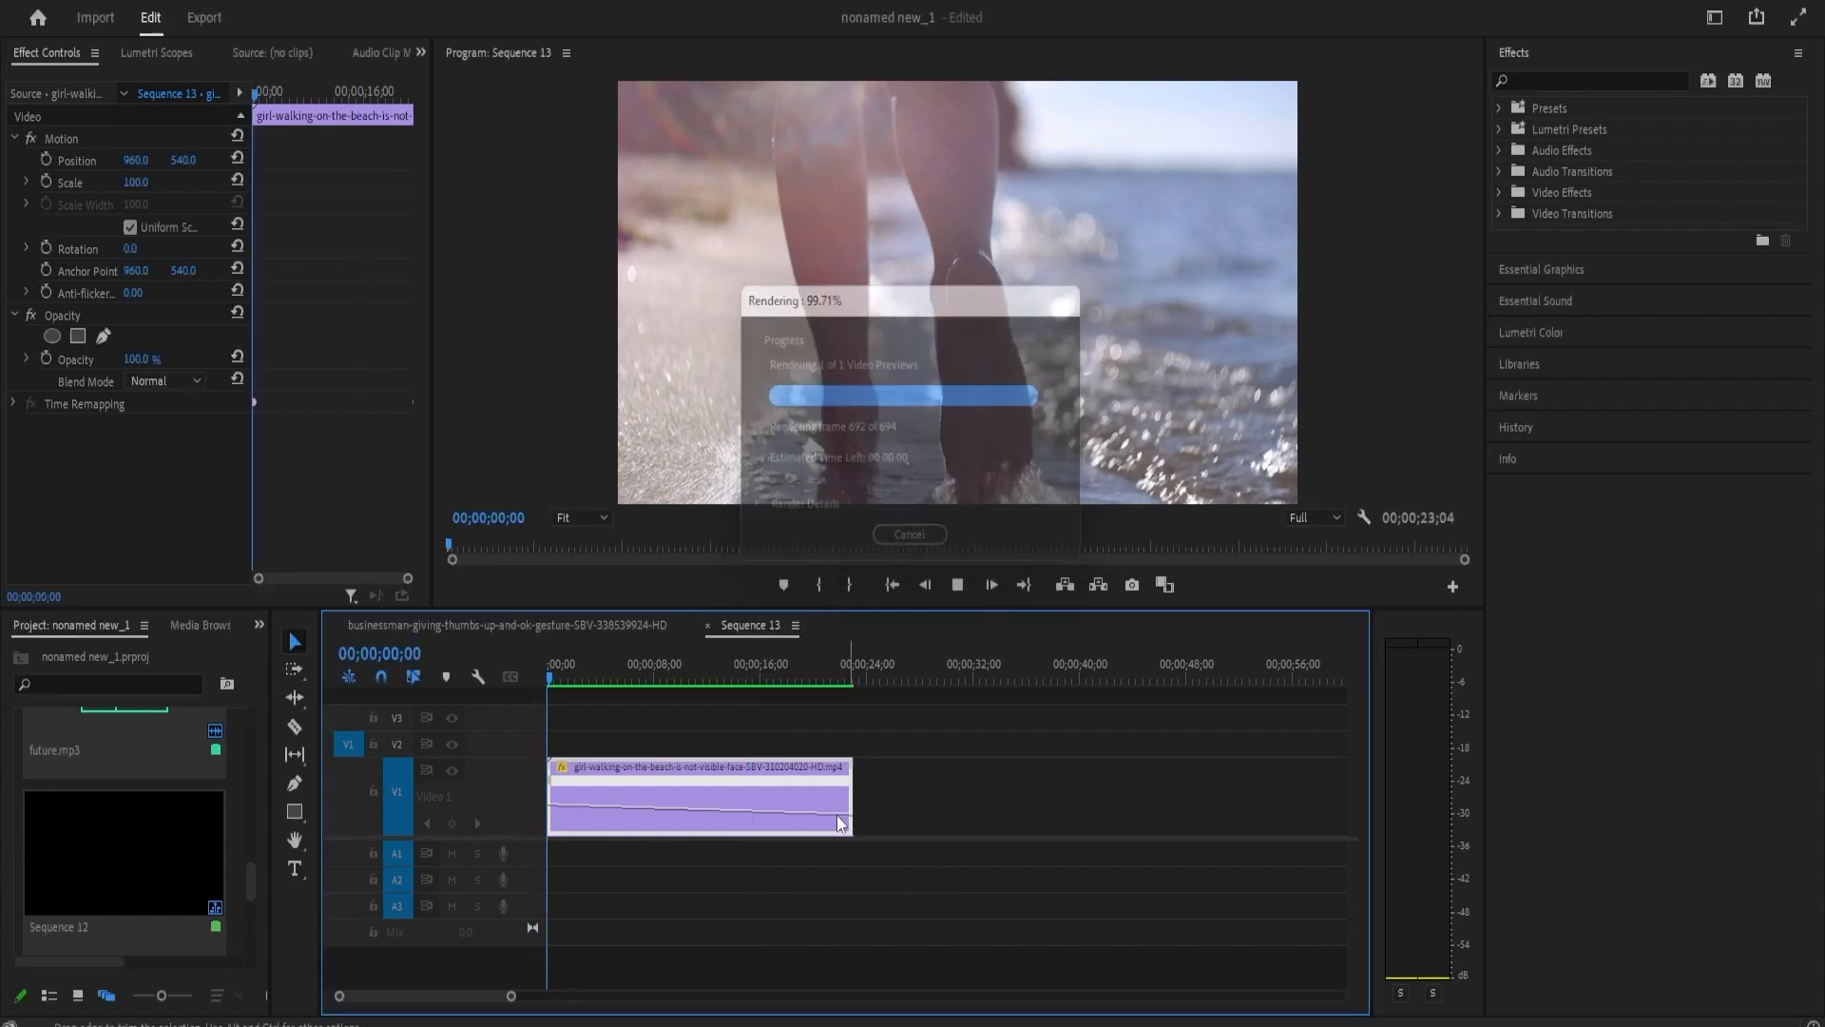
- Place a copy of the beach clip directly after the original on V1 with its speed reversed, and render the sequence preview
{"action": "left_click_drag", "start_coordinate": [768, 779], "coordinate": [1068, 795]}
{"action": "left_click", "coordinate": [927, 806]}
{"action": "right_click", "coordinate": [927, 806]}
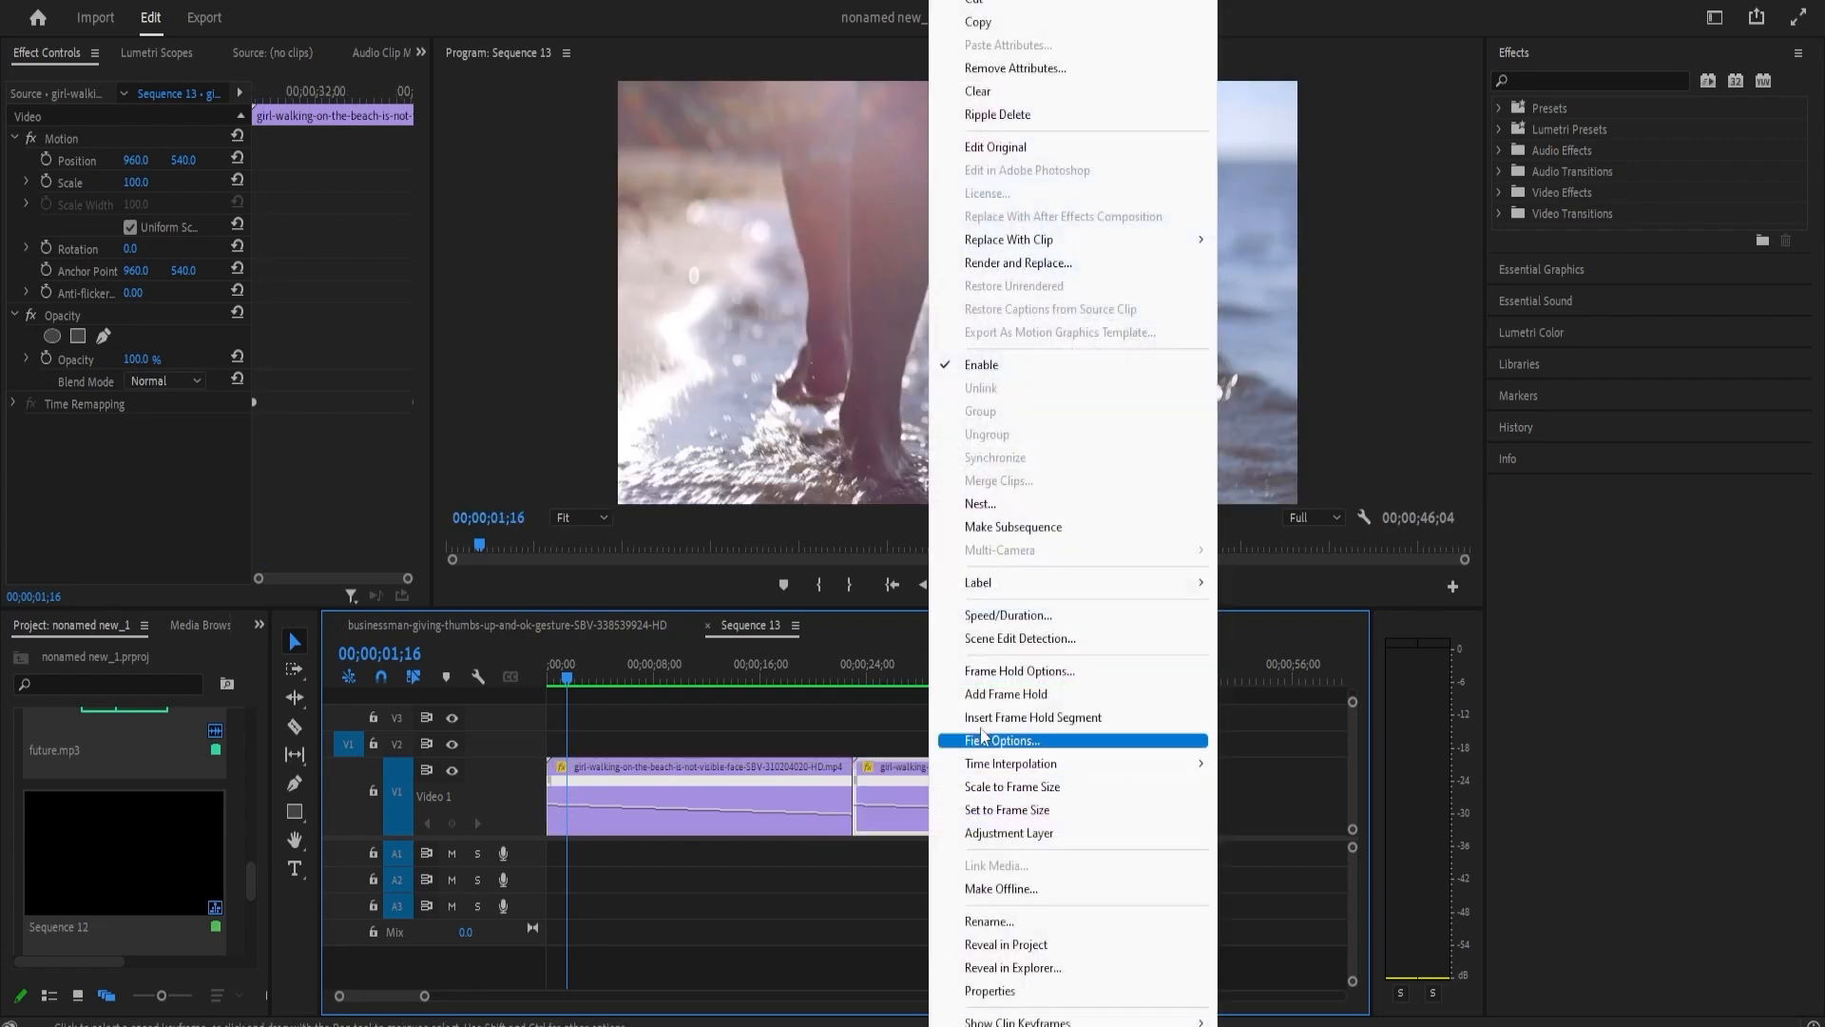
{"action": "left_click", "coordinate": [1022, 618]}
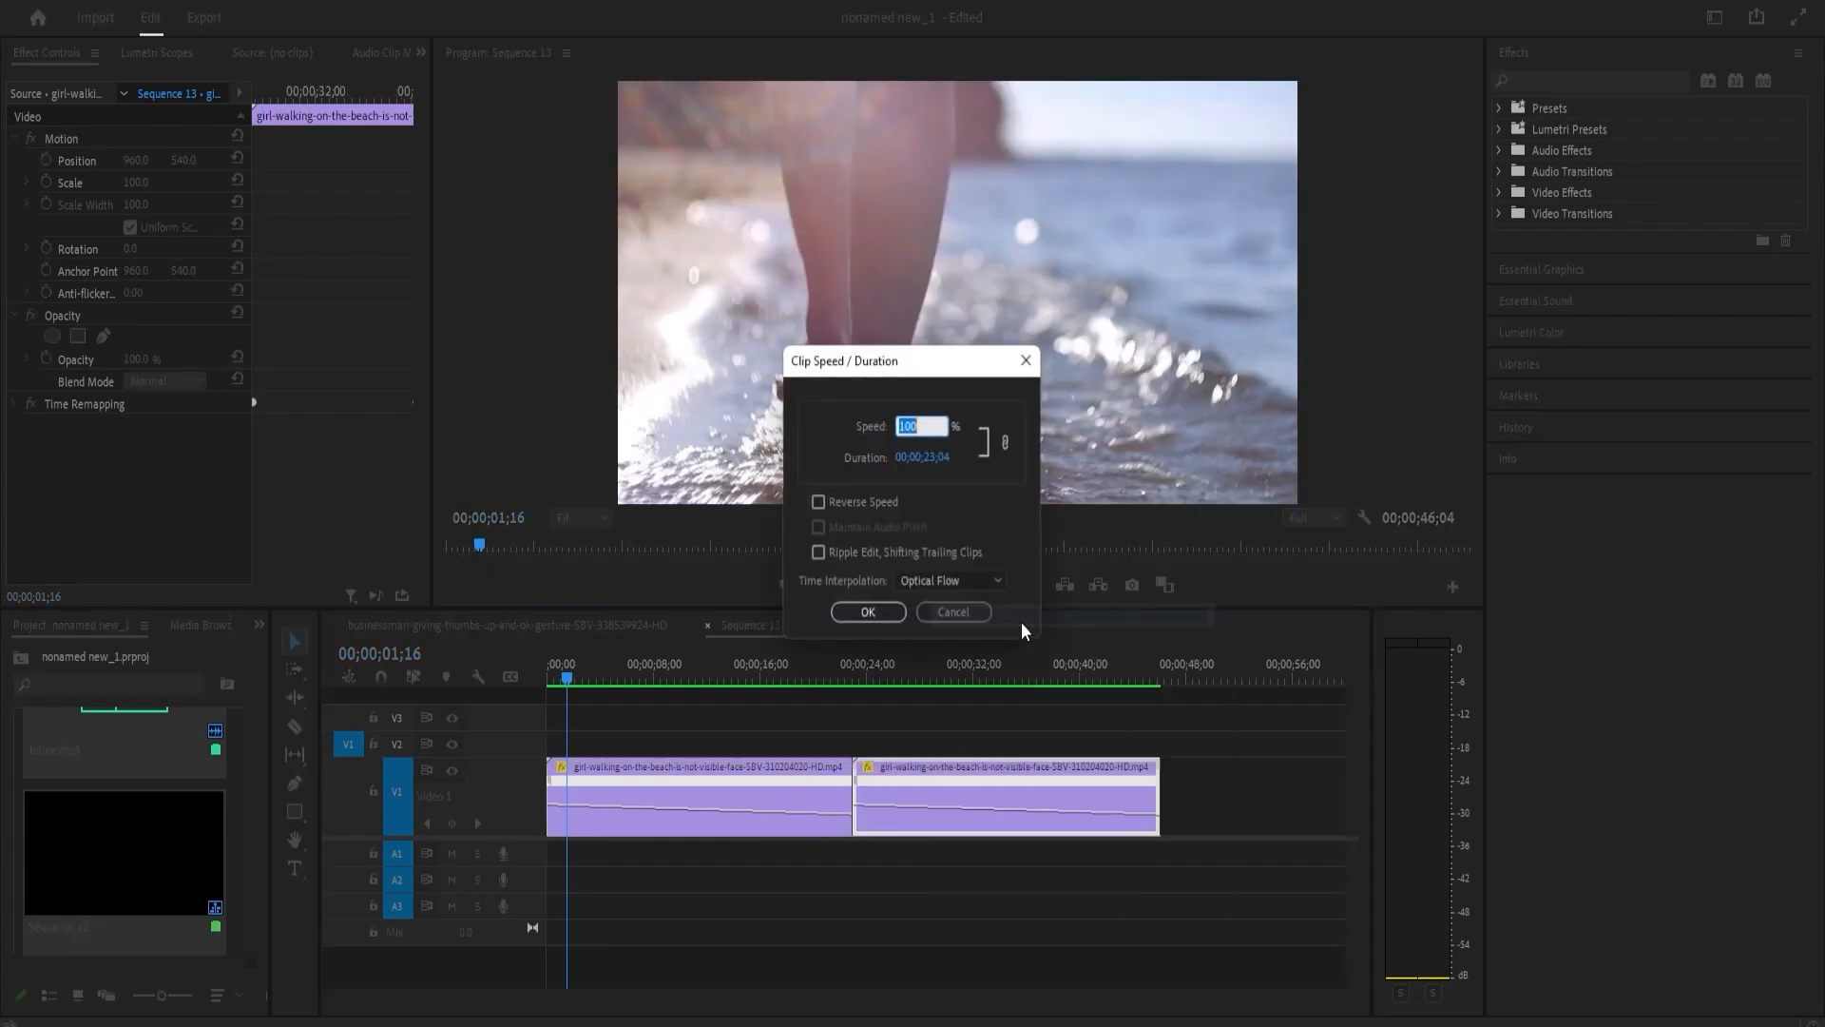
{"action": "left_click", "coordinate": [819, 502]}
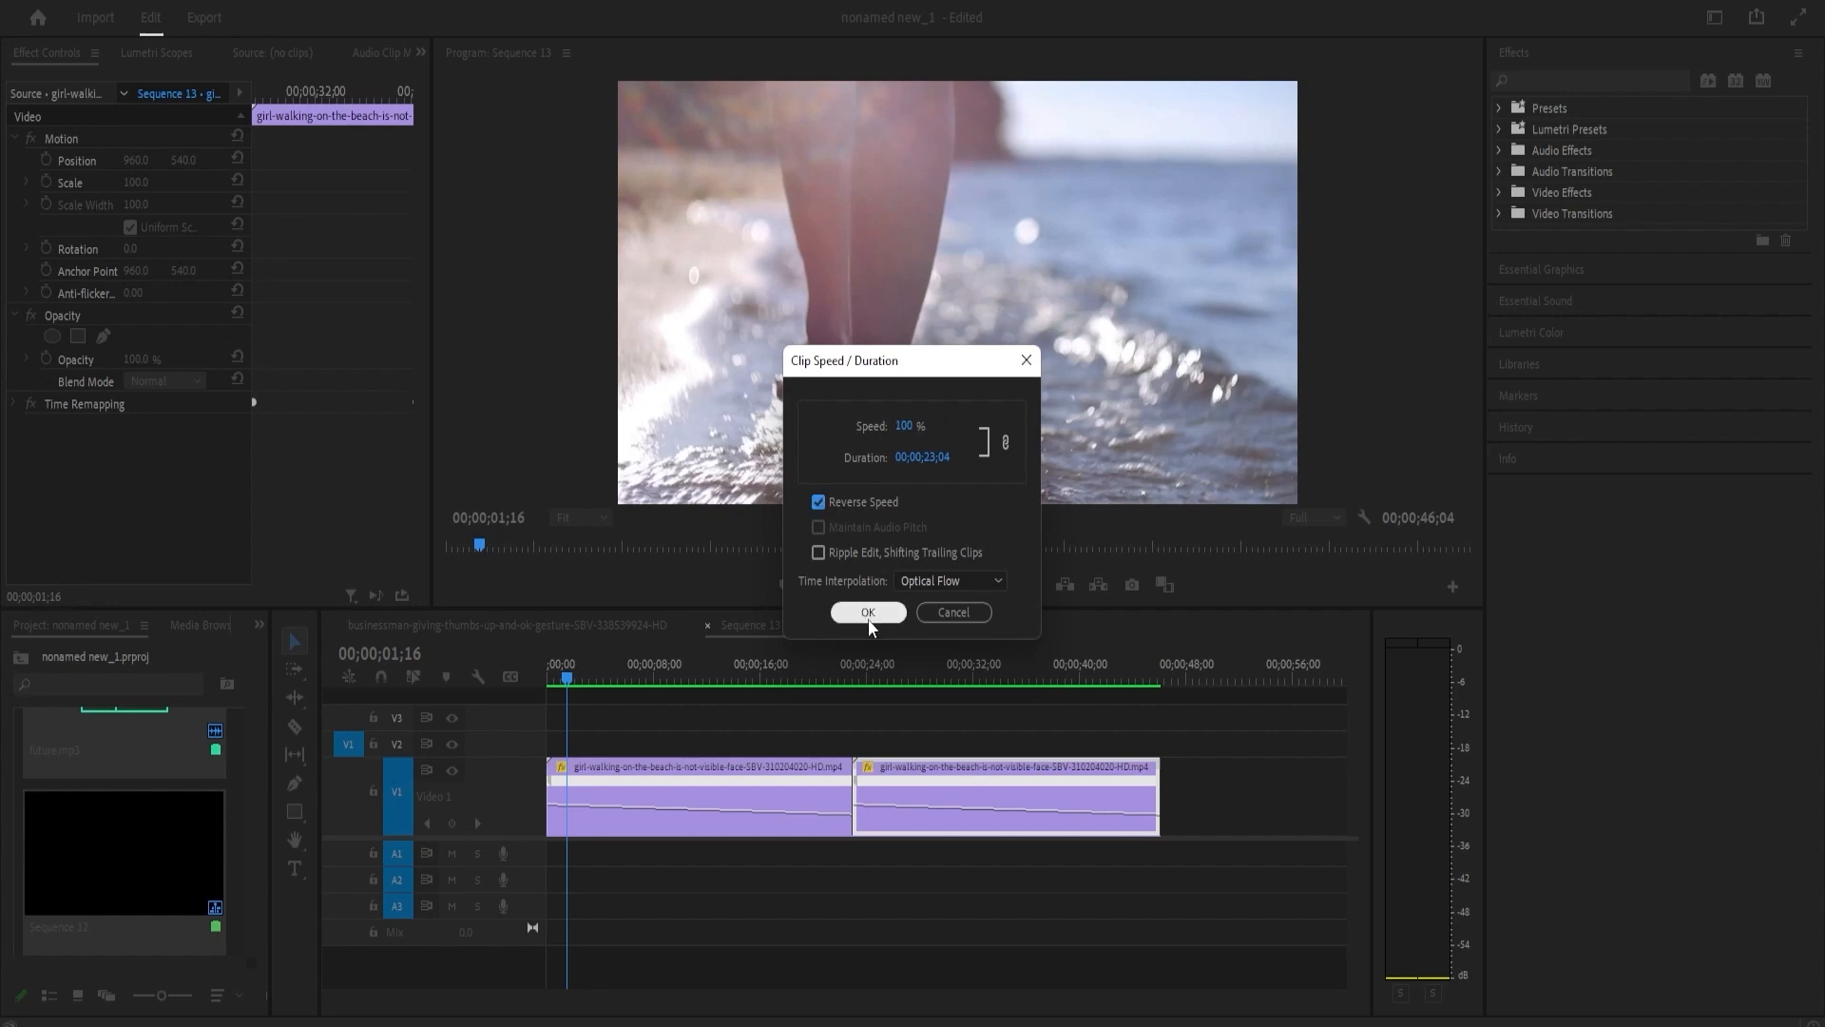
{"action": "left_click", "coordinate": [868, 613]}
{"action": "left_click", "coordinate": [953, 739]}
{"action": "key", "text": "Return"}
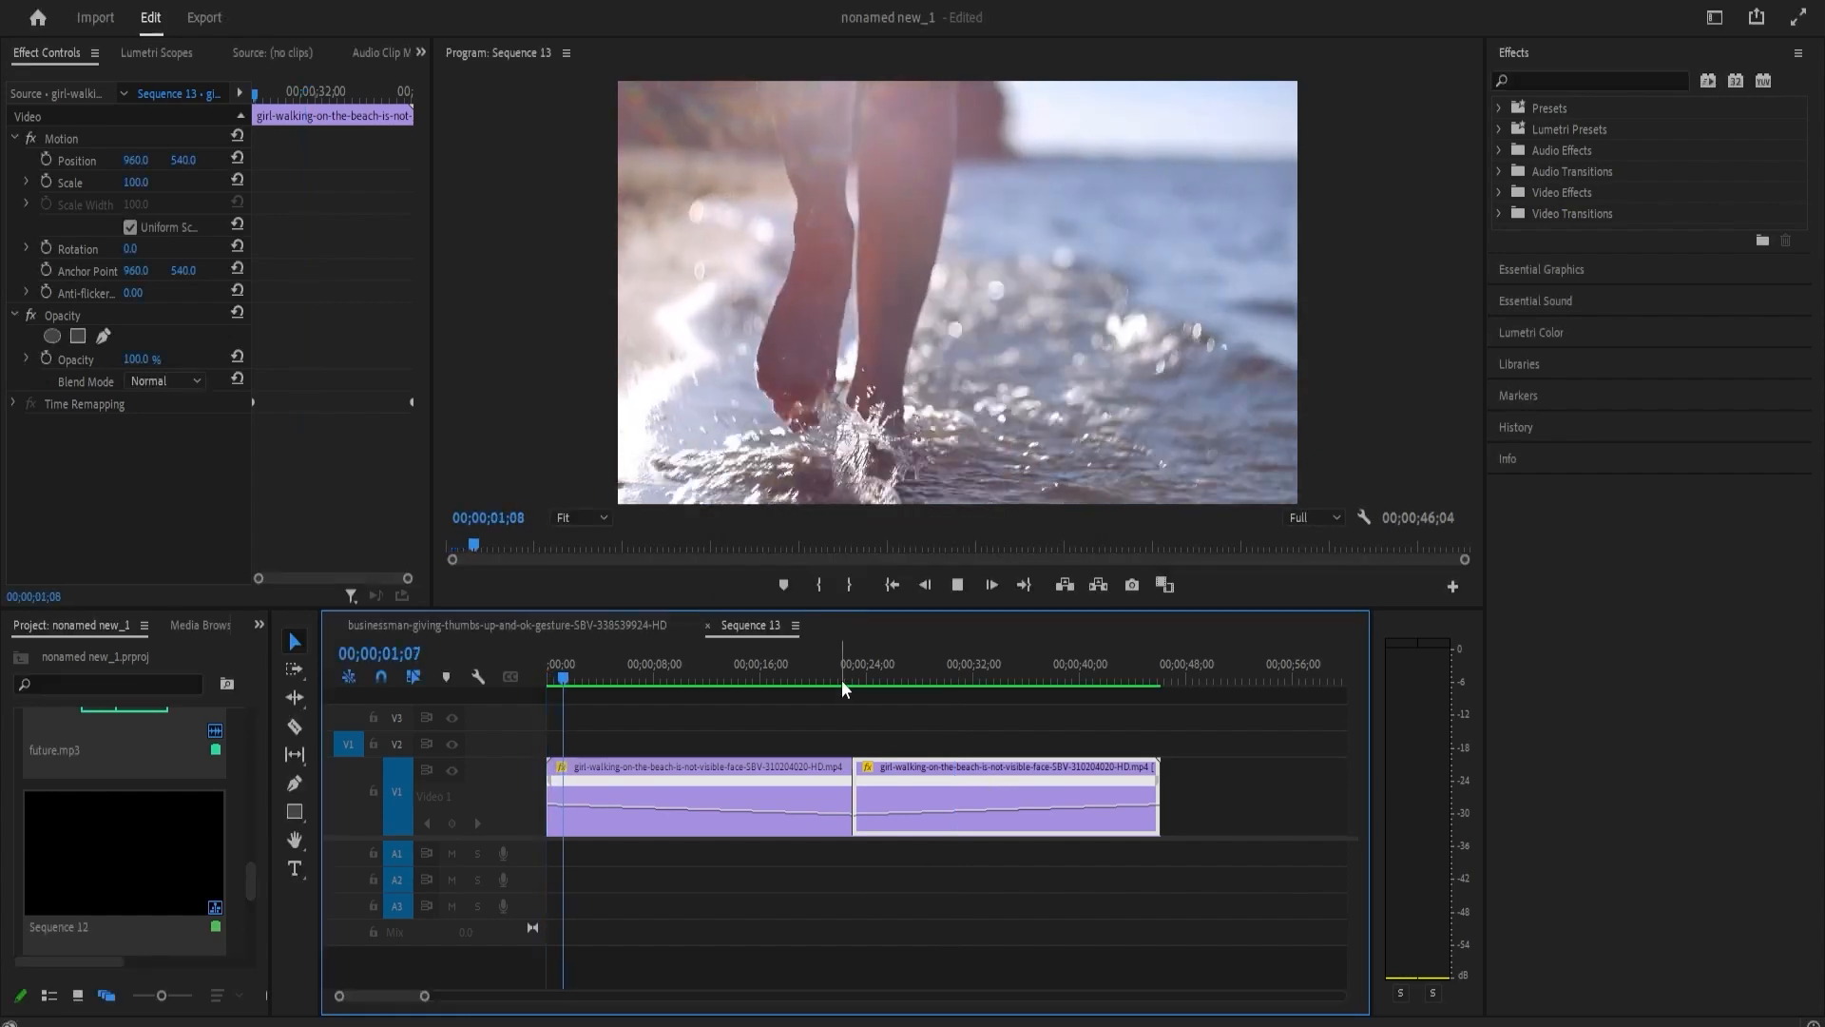
- Play the sequence across the cut between the original and the reversed beach clip to check the speed ramp
{"action": "left_click_drag", "start_coordinate": [841, 681], "coordinate": [835, 680]}
{"action": "key", "text": "space"}
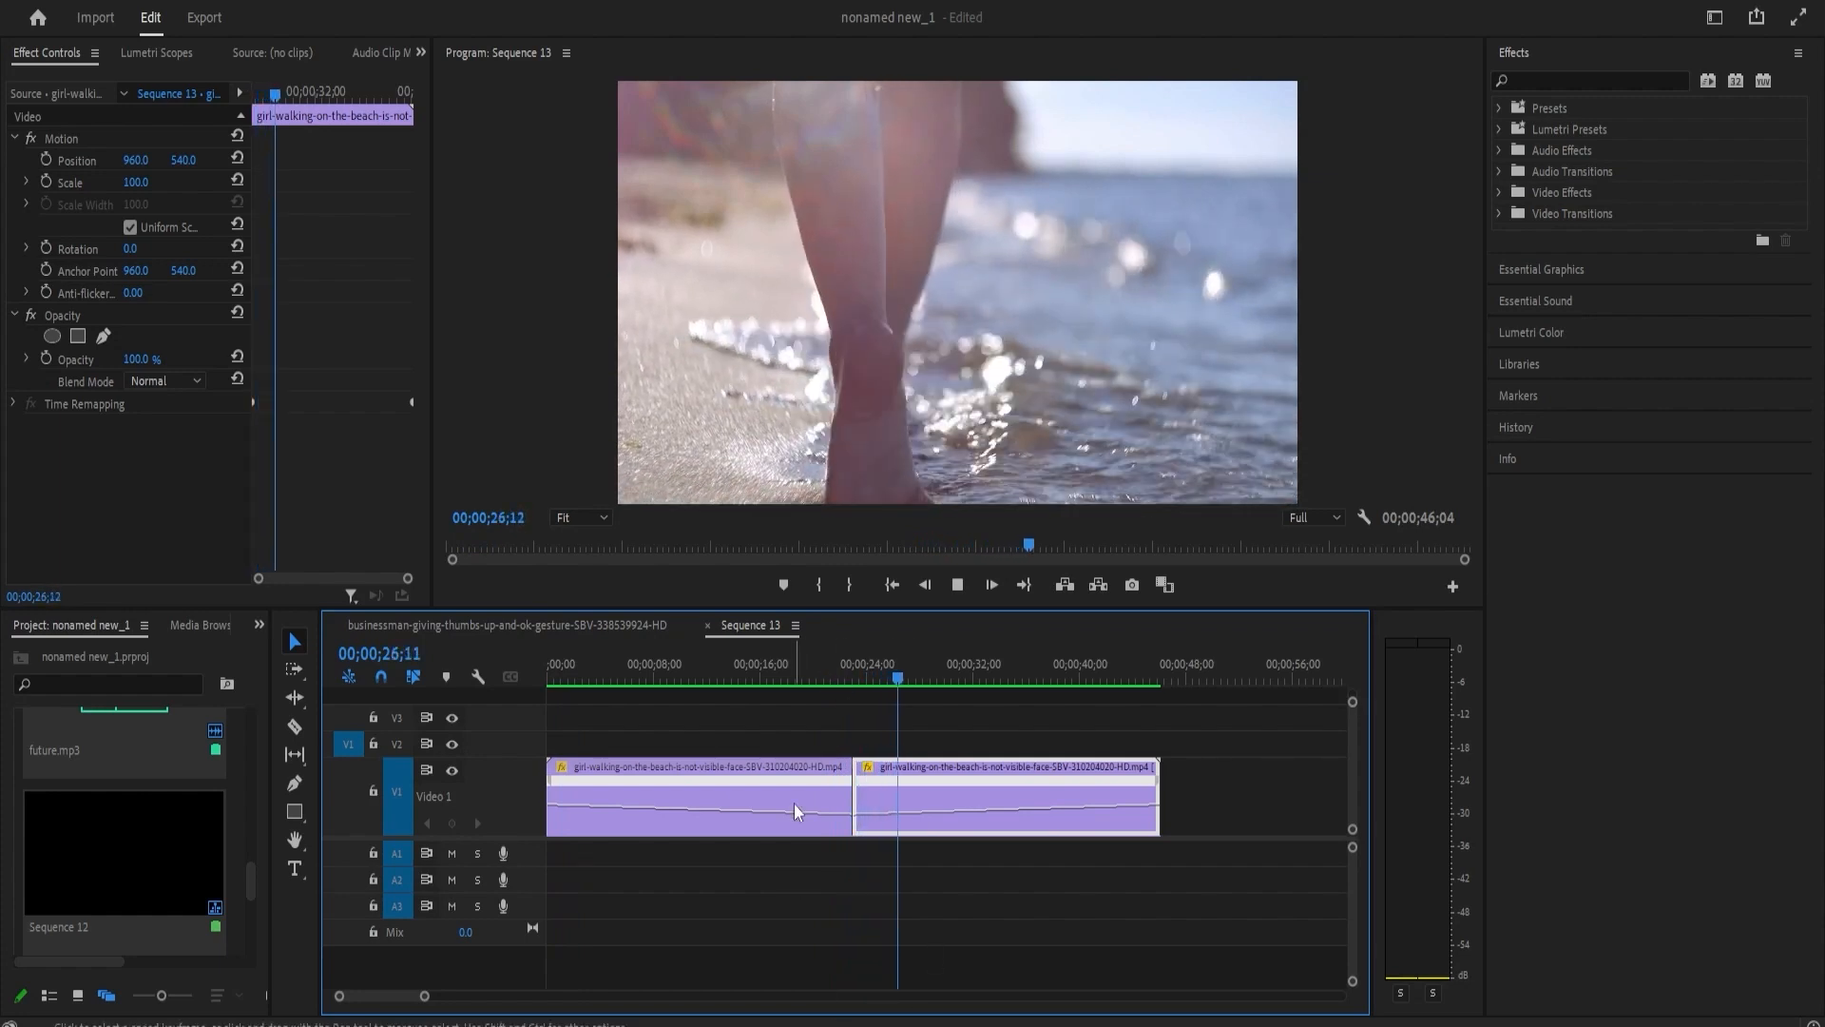
{"action": "left_click", "coordinate": [785, 663]}
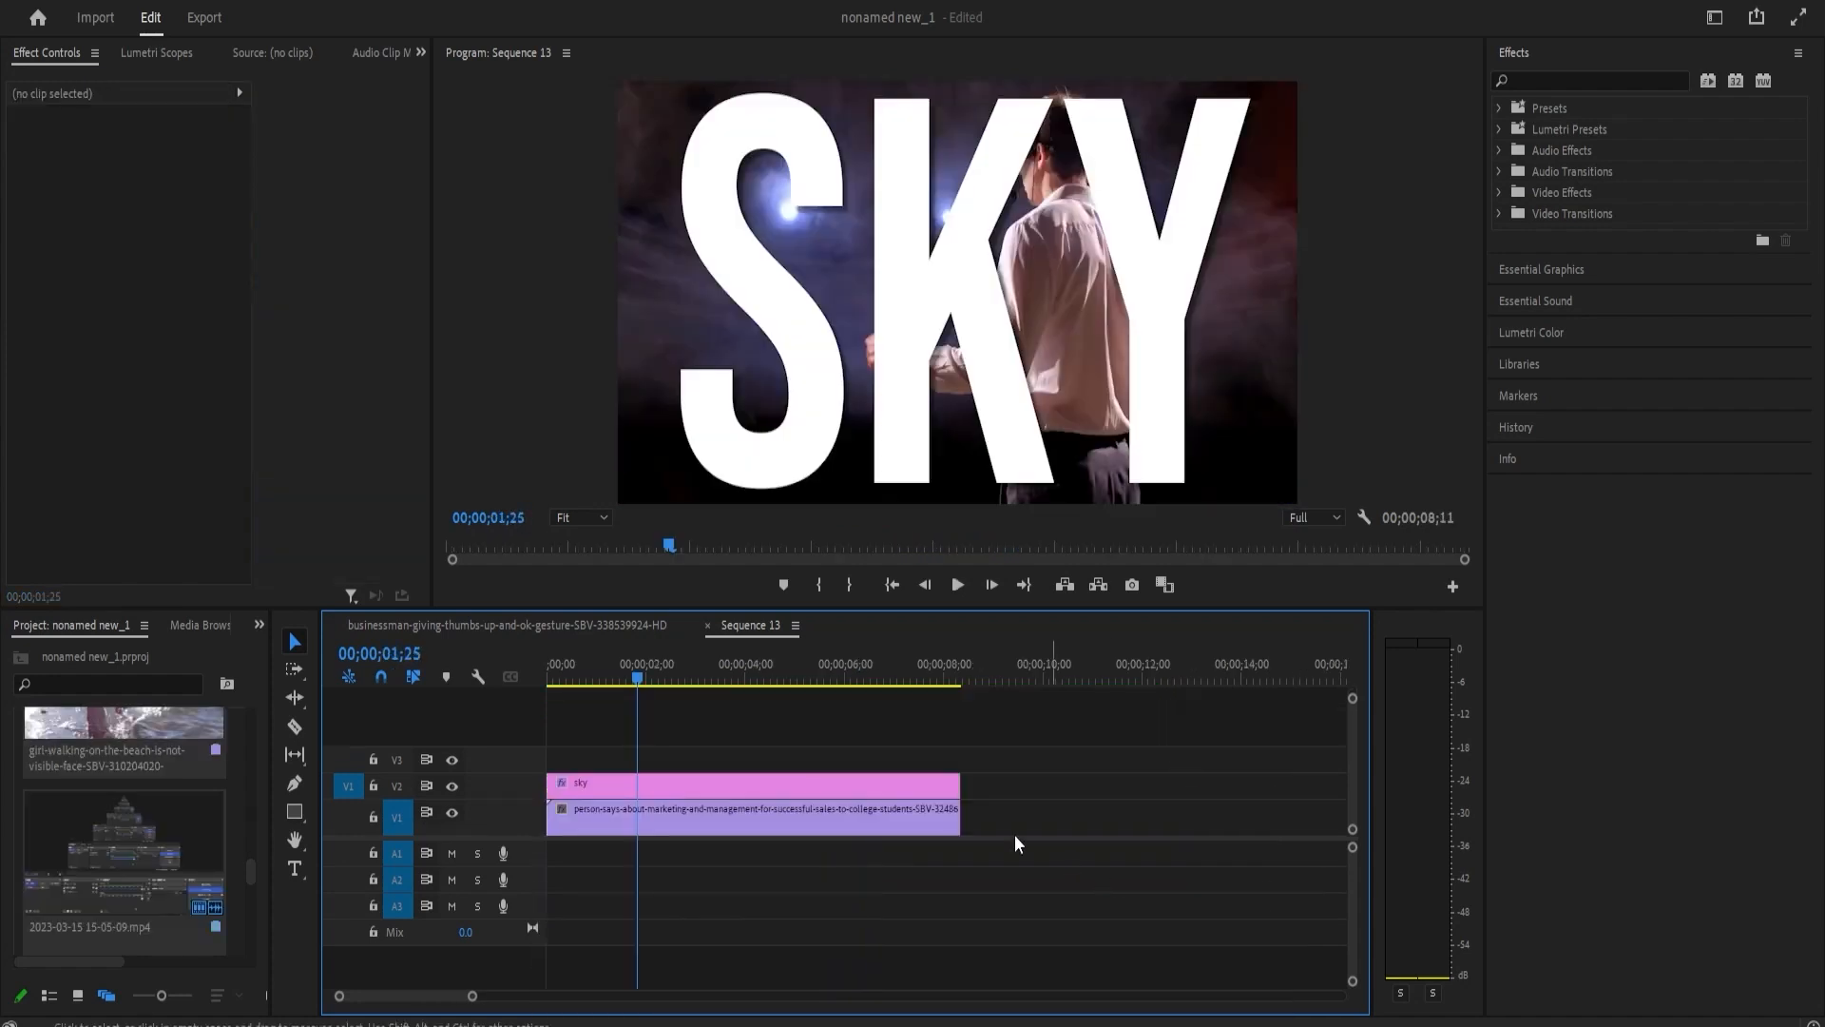
- Apply the Track Matte Key effect to the speaker clip on V1, beneath the SKY title
{"action": "left_click_drag", "start_coordinate": [639, 684], "coordinate": [747, 706]}
{"action": "left_click", "coordinate": [724, 825]}
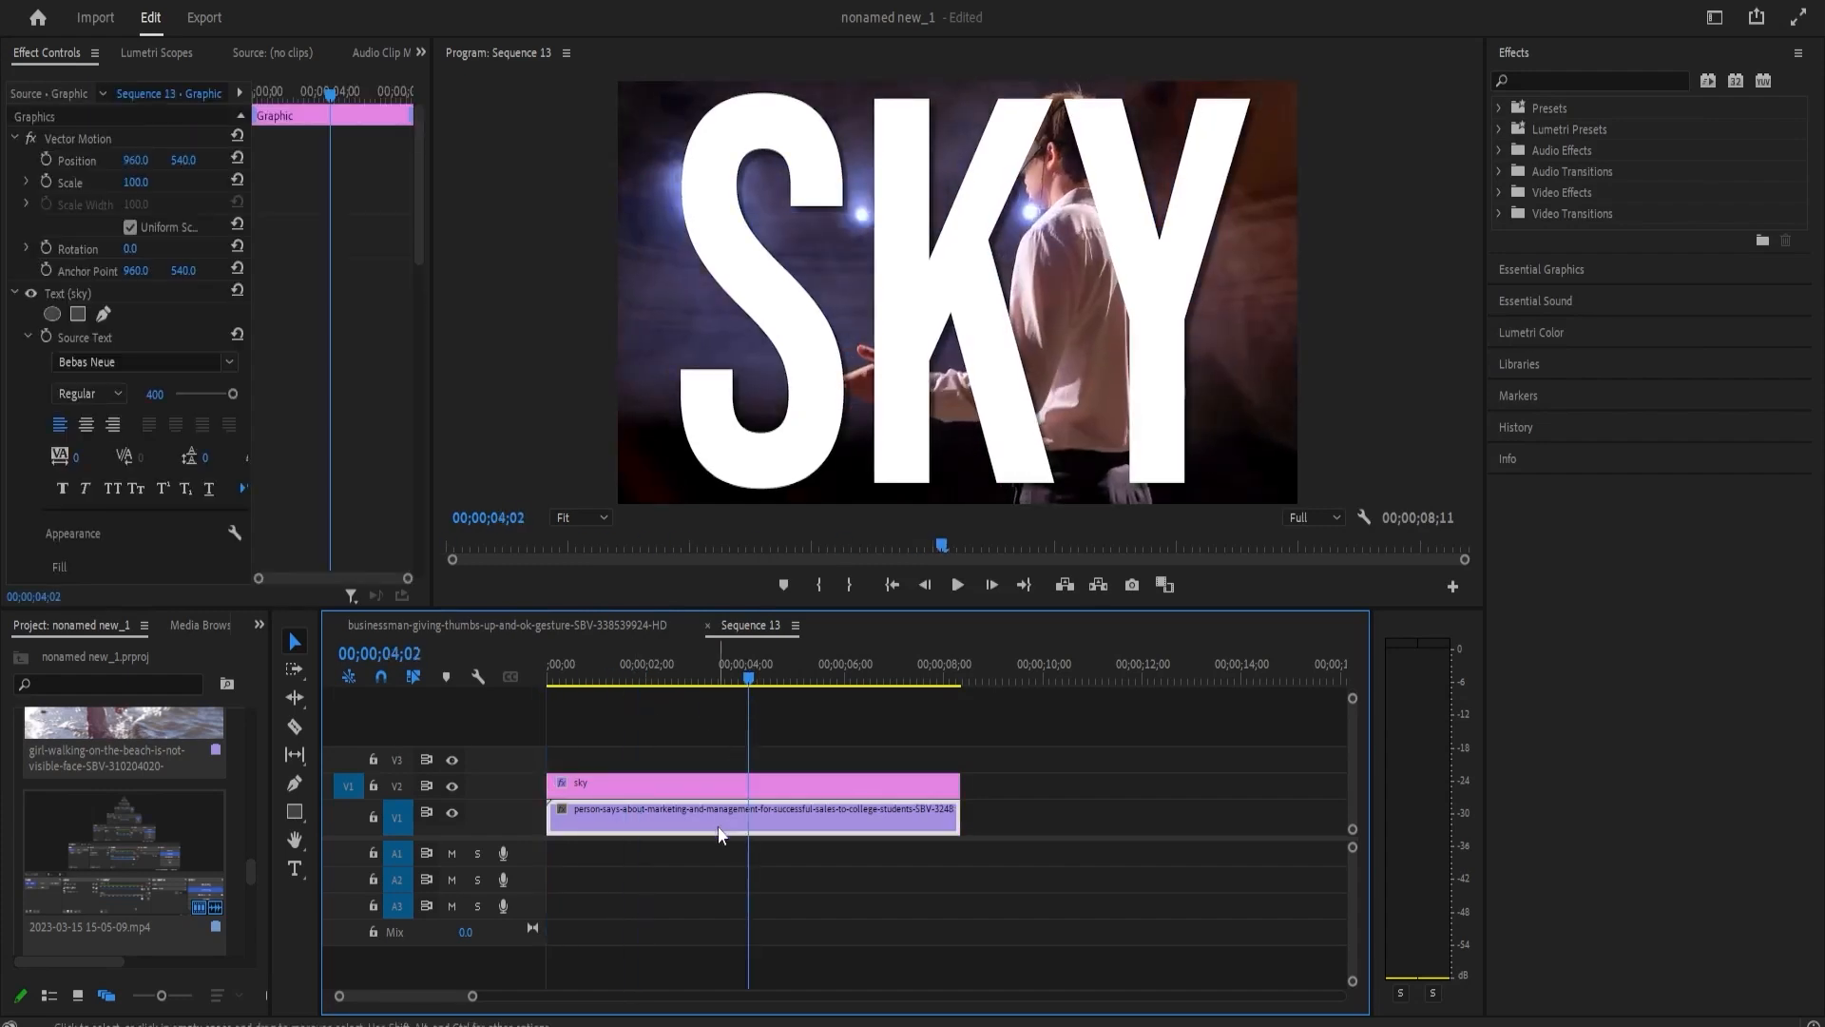
{"action": "scroll", "coordinate": [181, 859], "scroll_direction": "down", "scroll_amount": 5}
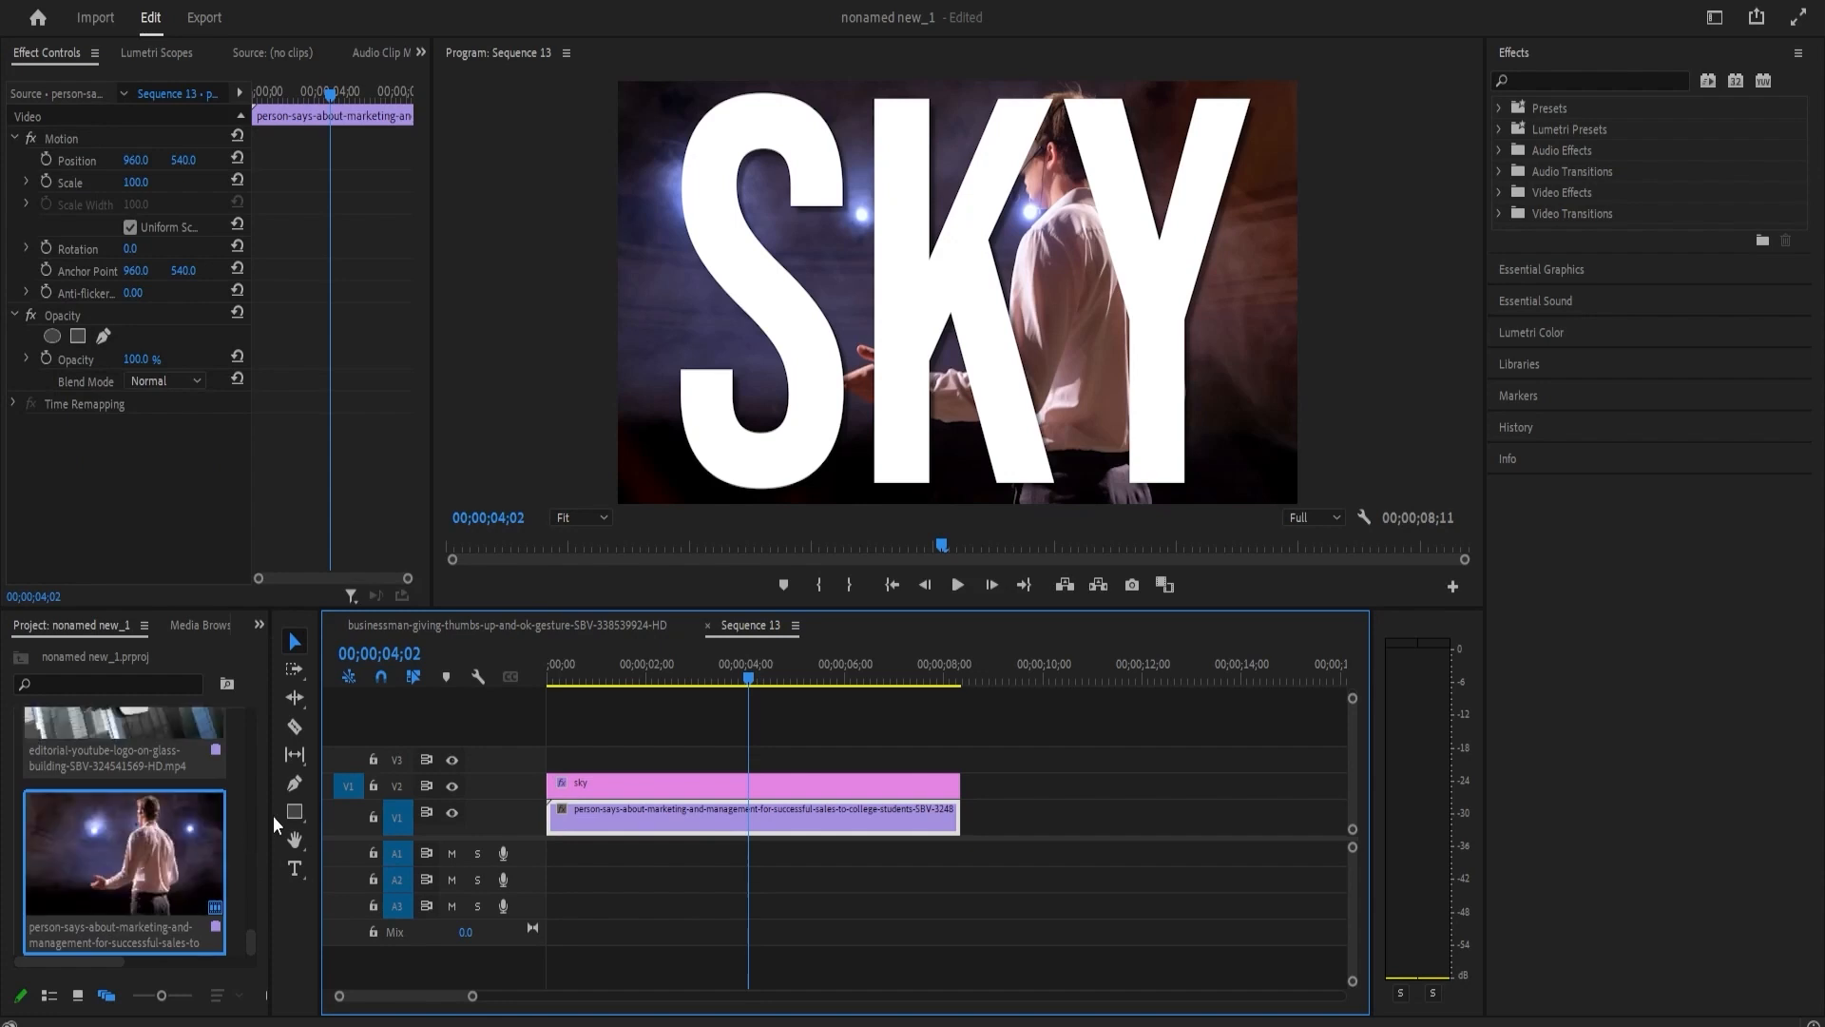
{"action": "scroll", "coordinate": [555, 889], "scroll_direction": "right", "scroll_amount": 1}
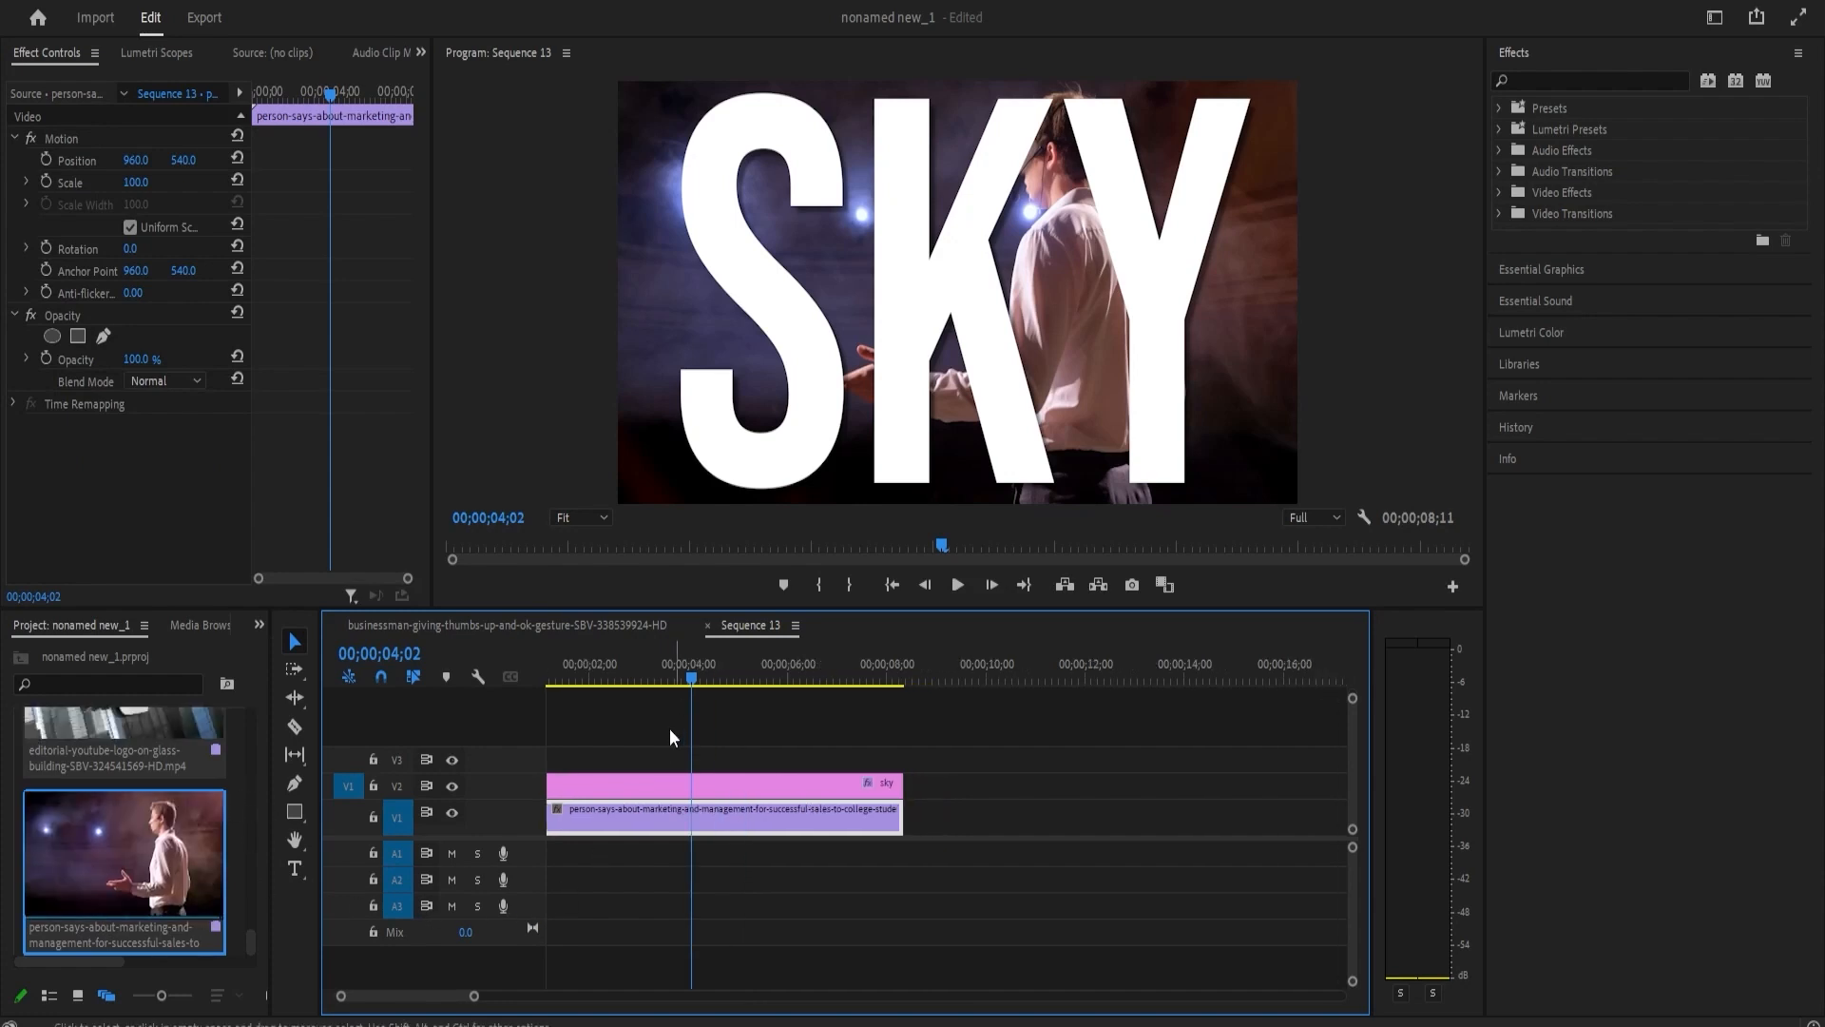
{"action": "scroll", "coordinate": [395, 988], "scroll_direction": "left", "scroll_amount": 1}
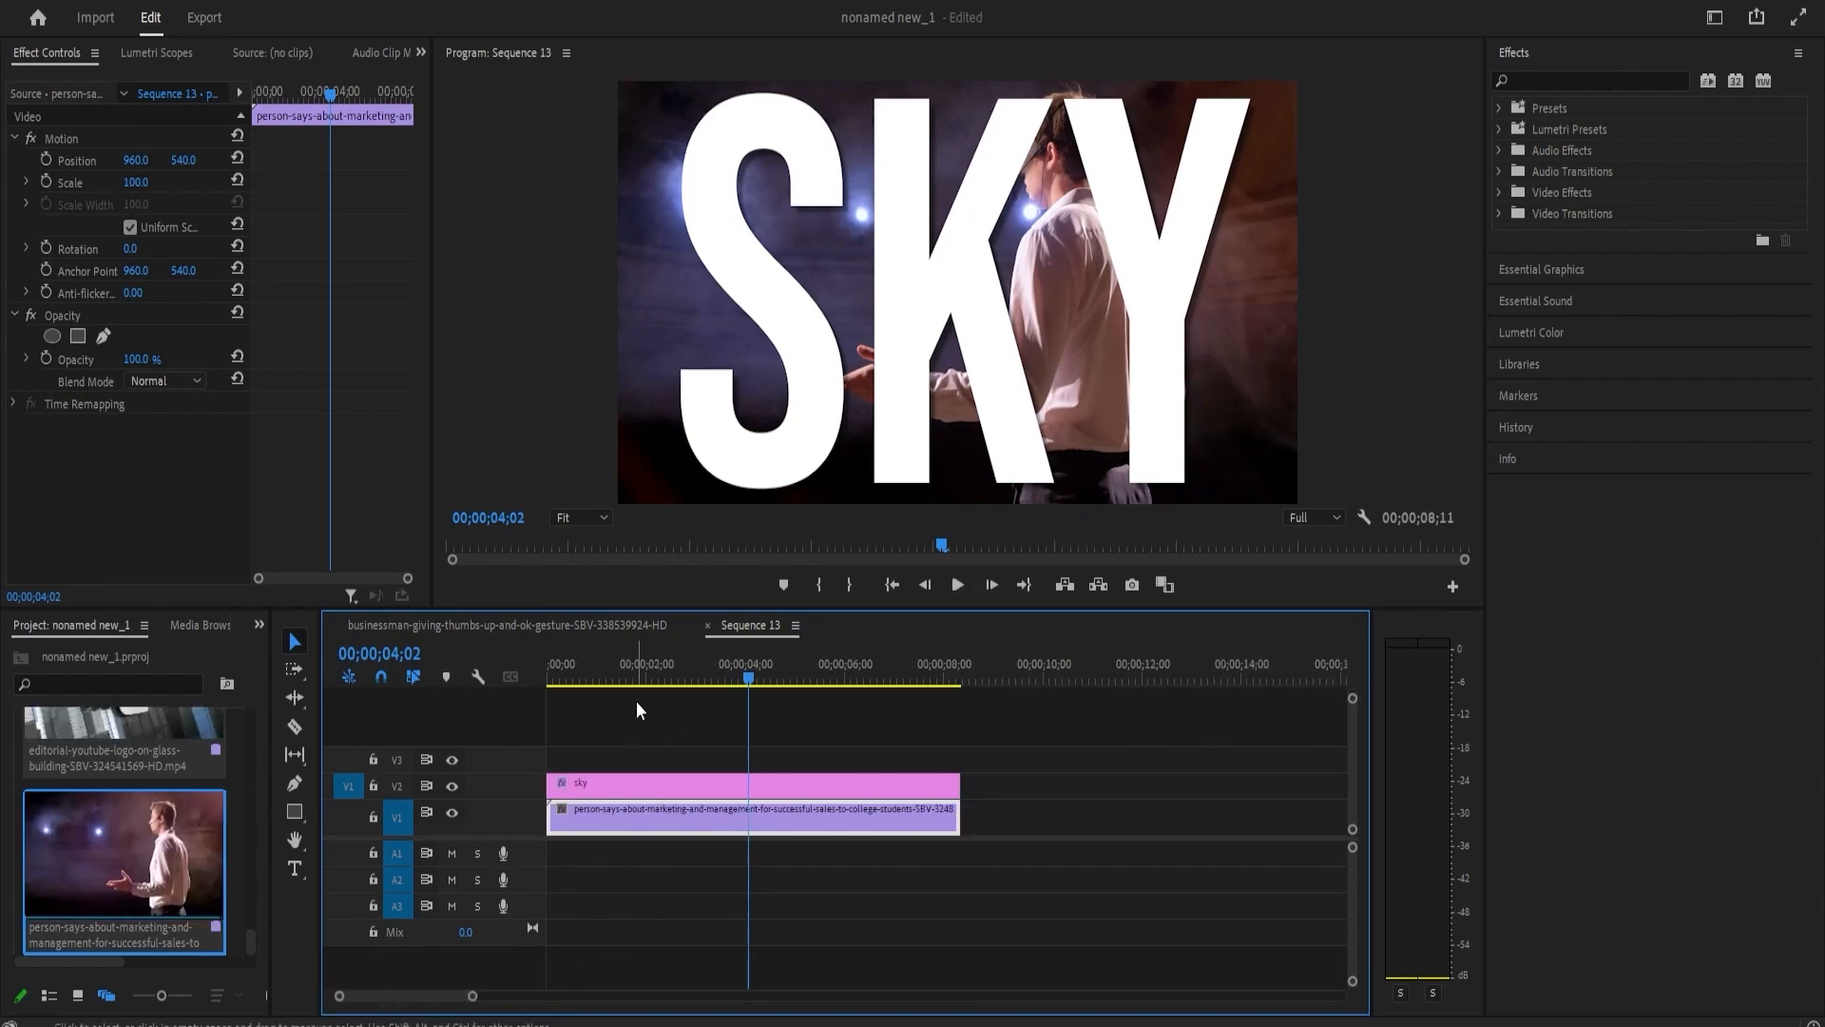
{"action": "left_click", "coordinate": [1540, 80]}
{"action": "type", "text": "track"}
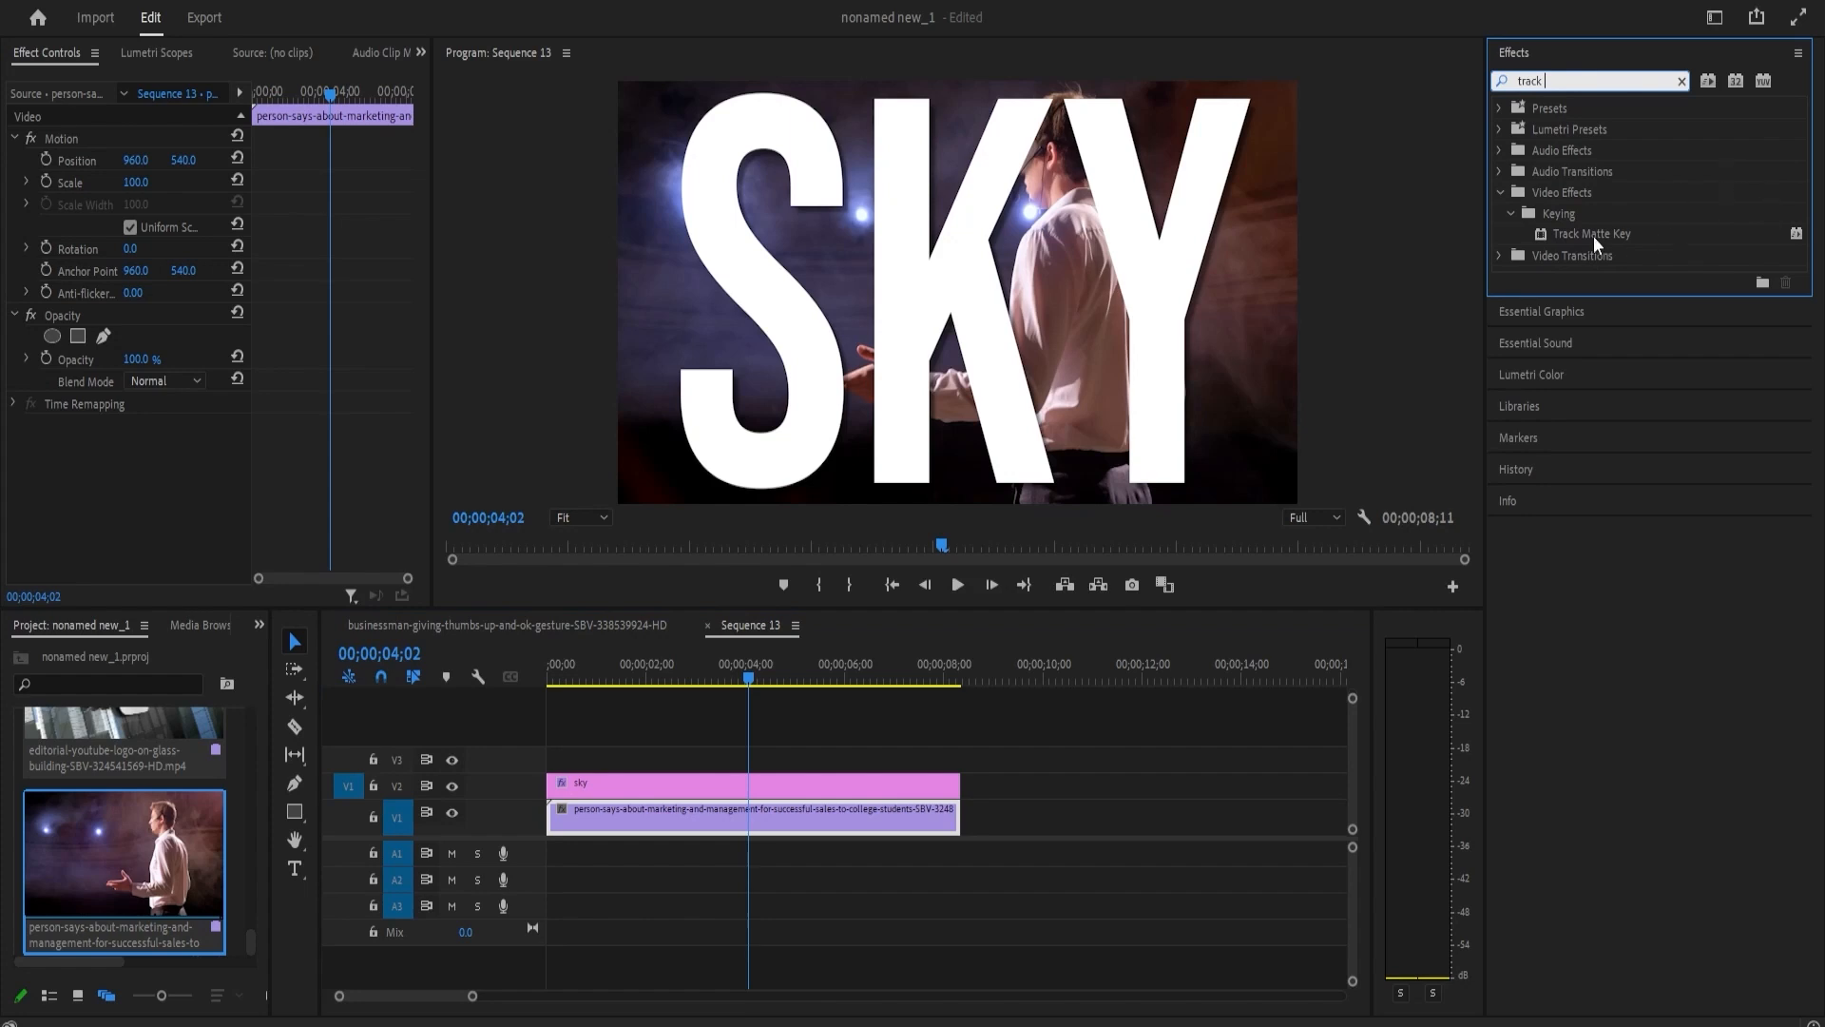
{"action": "left_click_drag", "start_coordinate": [1596, 244], "coordinate": [679, 822]}
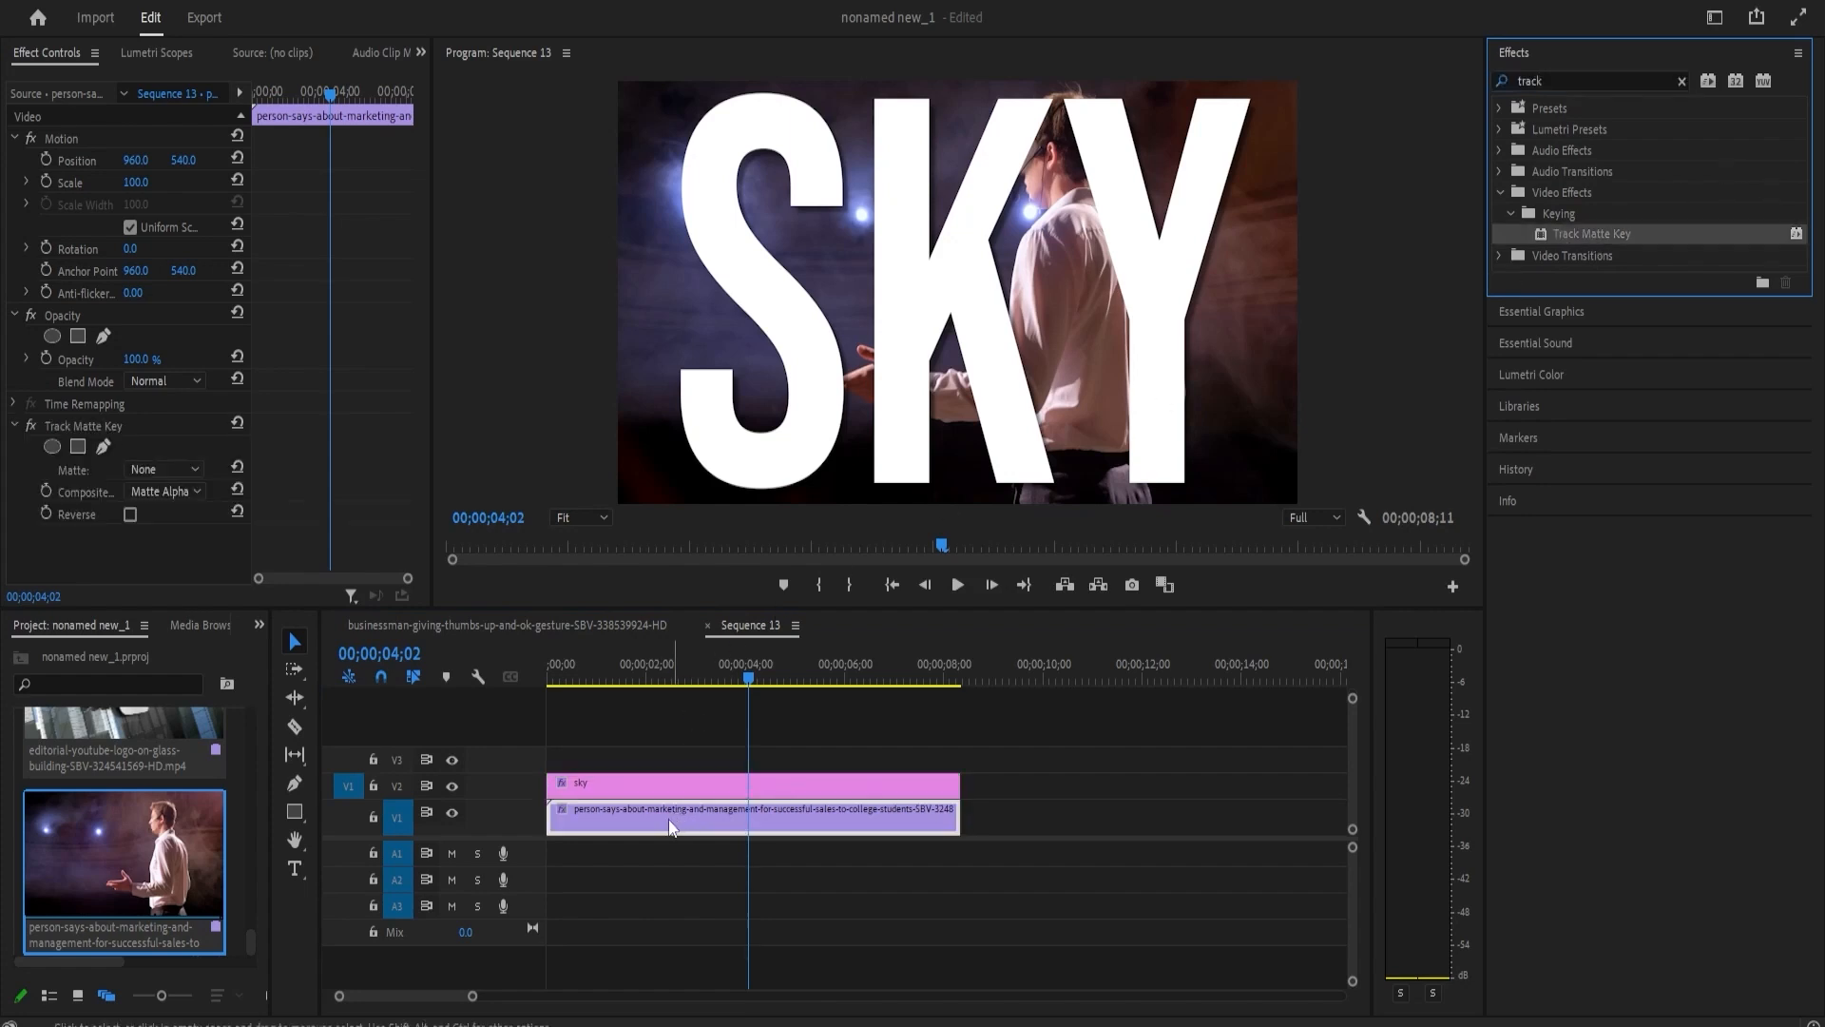
- Set the Track Matte Key's matte to Video 2 so the speaker footage fills the SKY letters
{"action": "left_click", "coordinate": [43, 426]}
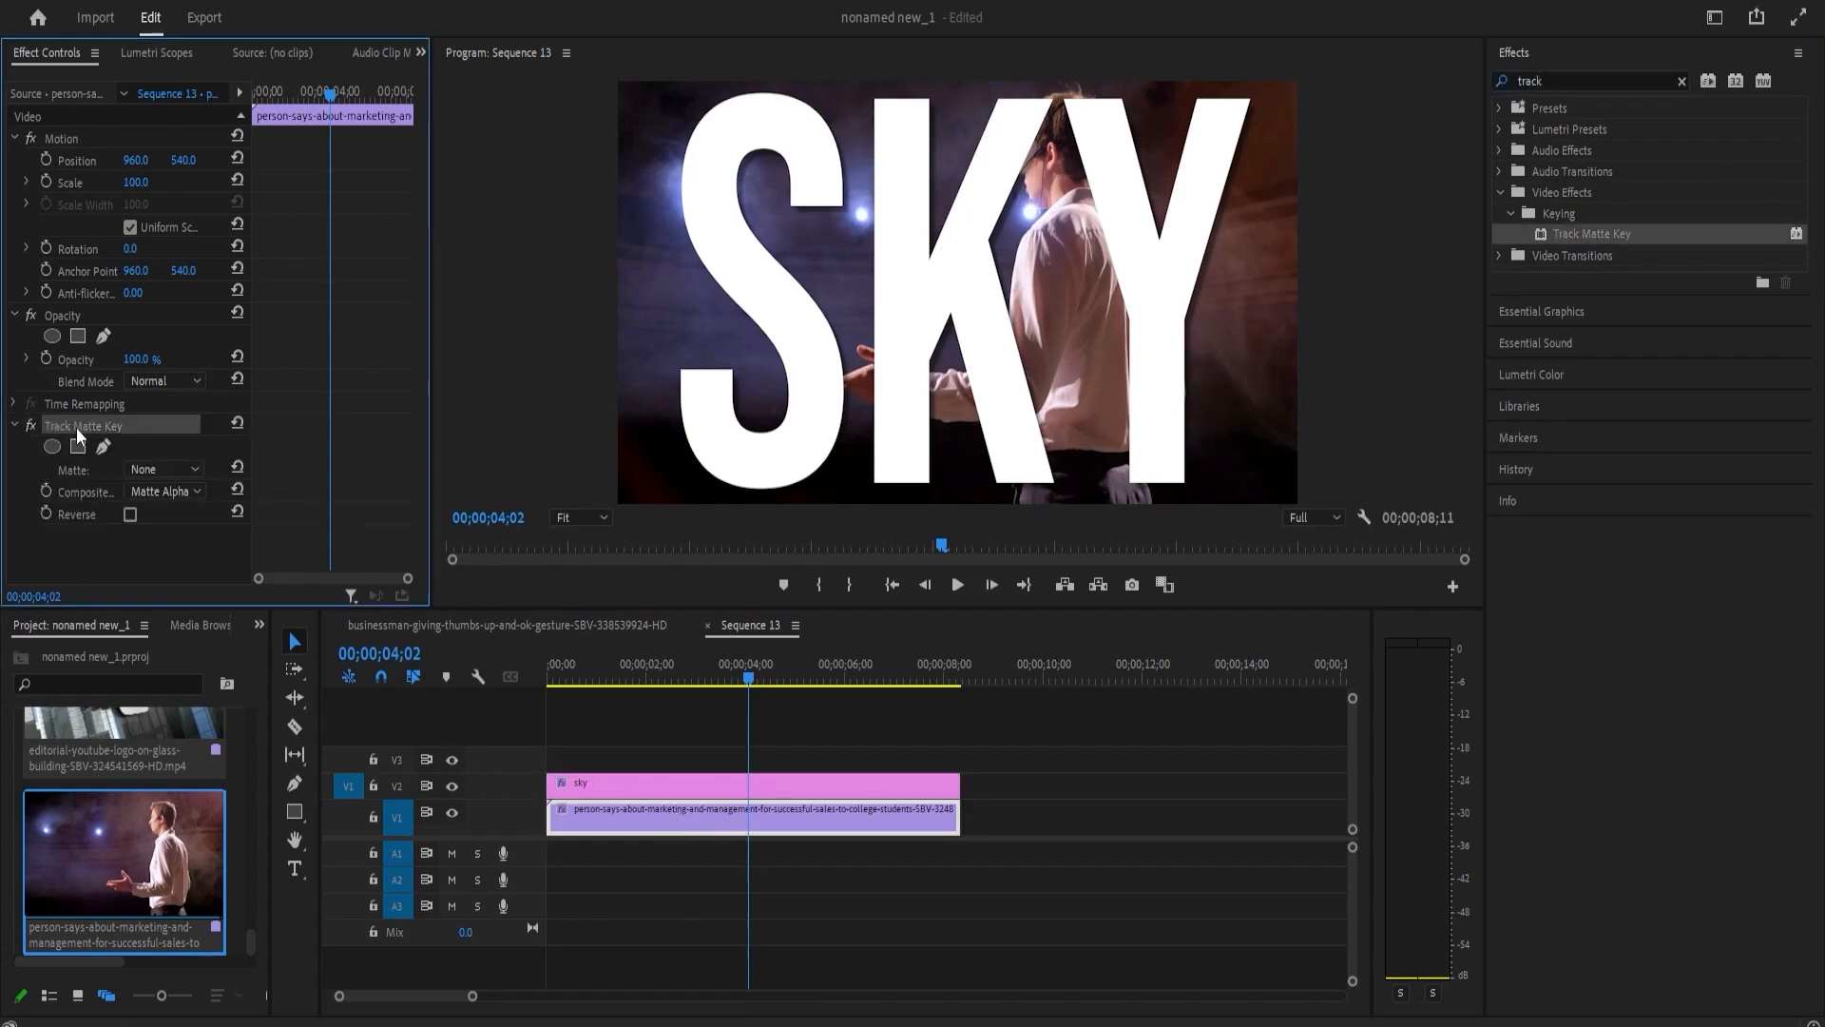
{"action": "left_click", "coordinate": [180, 471]}
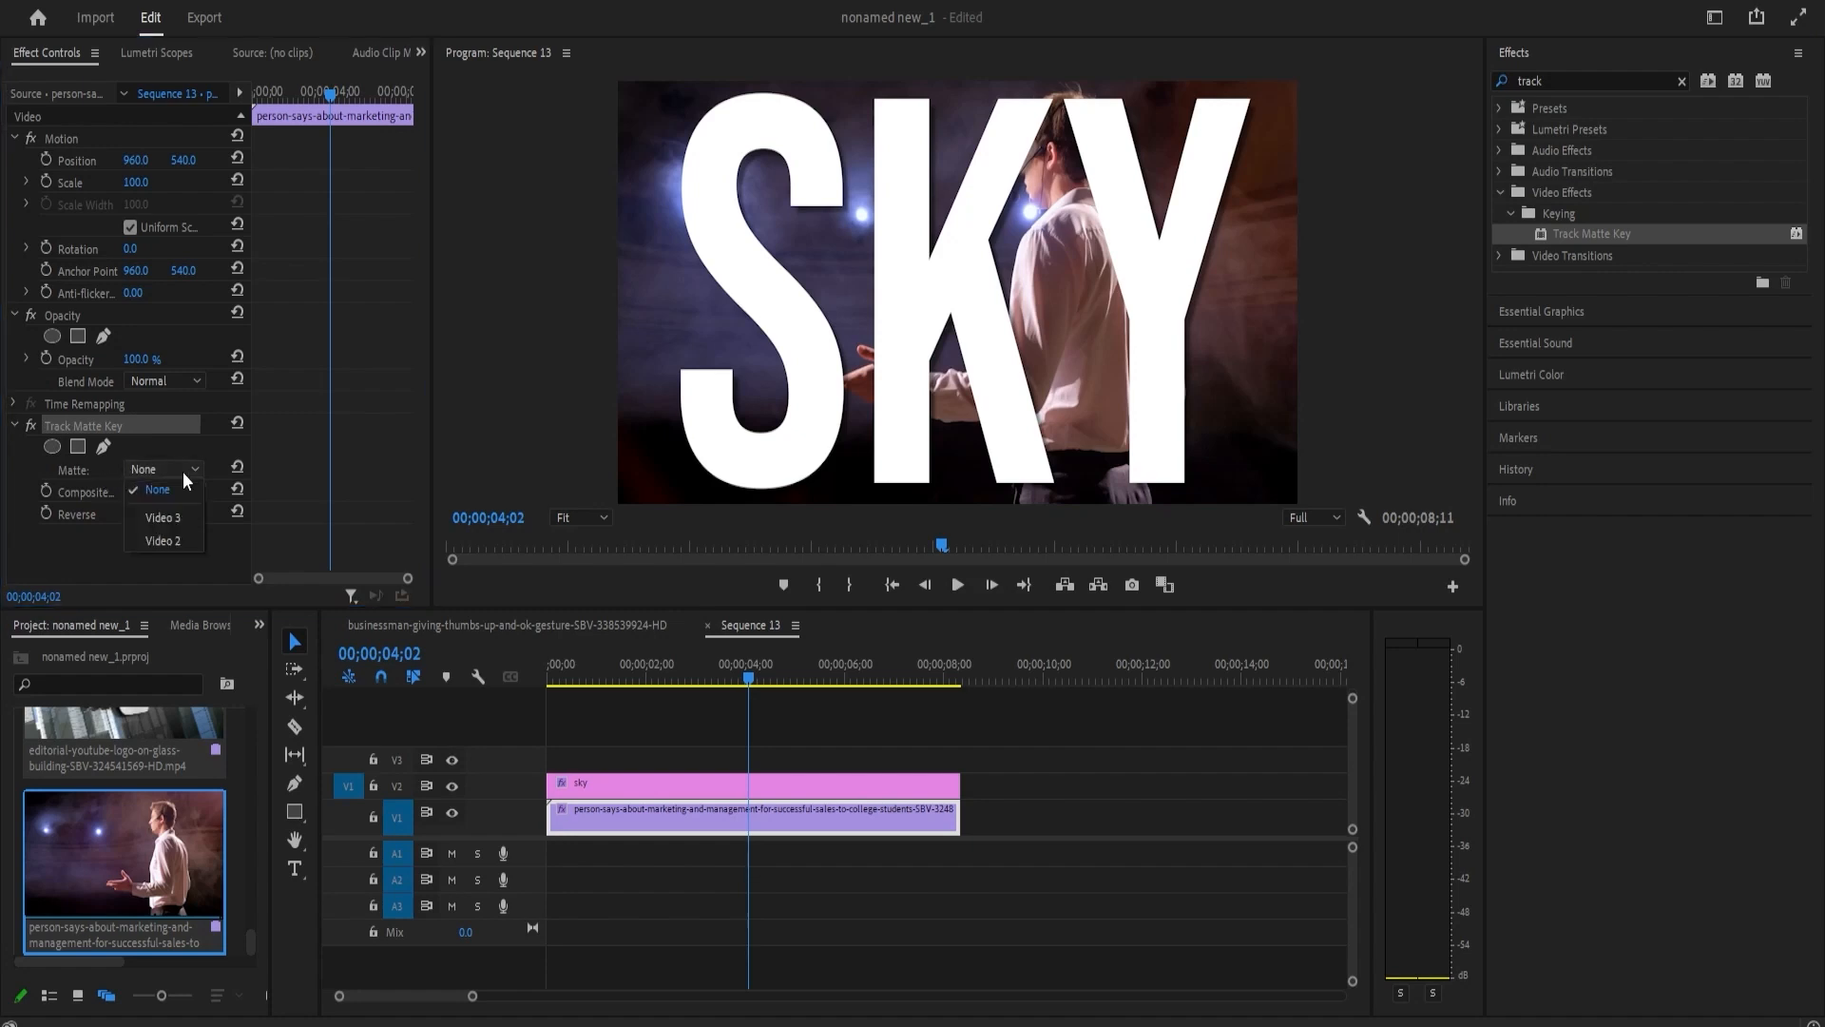
{"action": "left_click", "coordinate": [176, 536]}
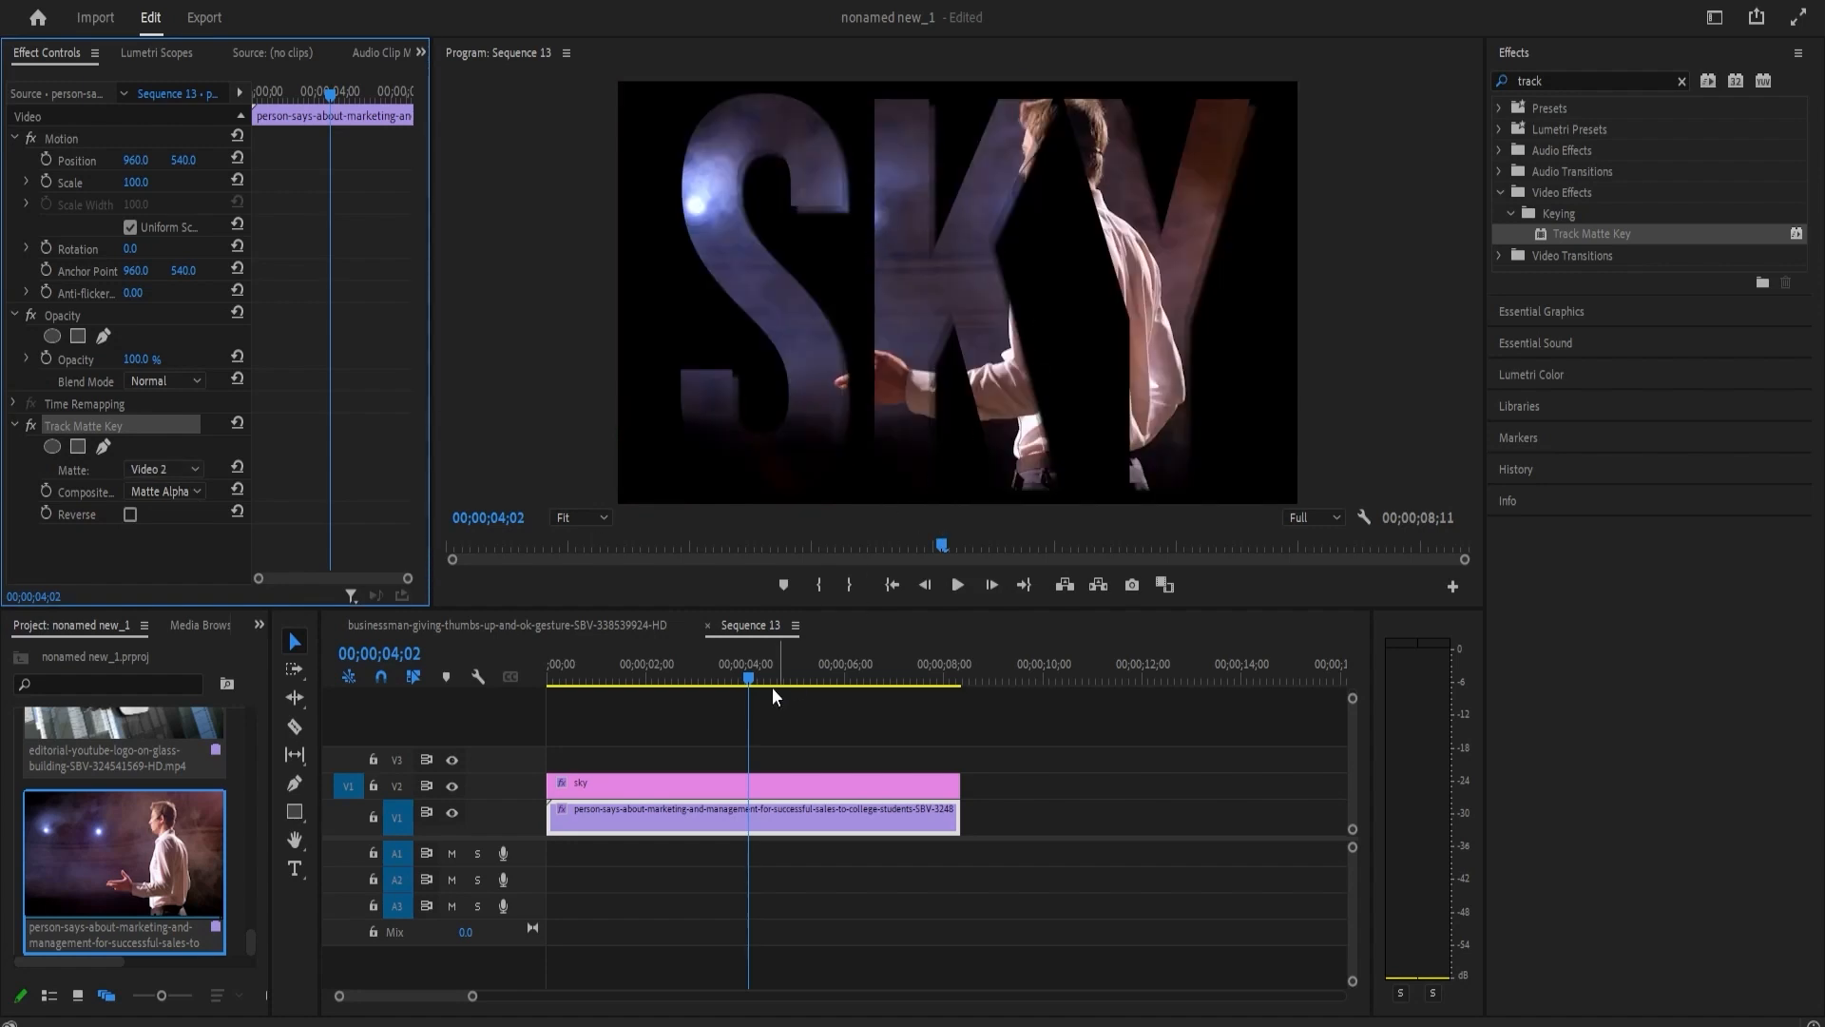
- Play the sequence from several points to check the footage inside the SKY text
{"action": "left_click_drag", "start_coordinate": [755, 680], "coordinate": [617, 682]}
{"action": "key", "text": "space"}
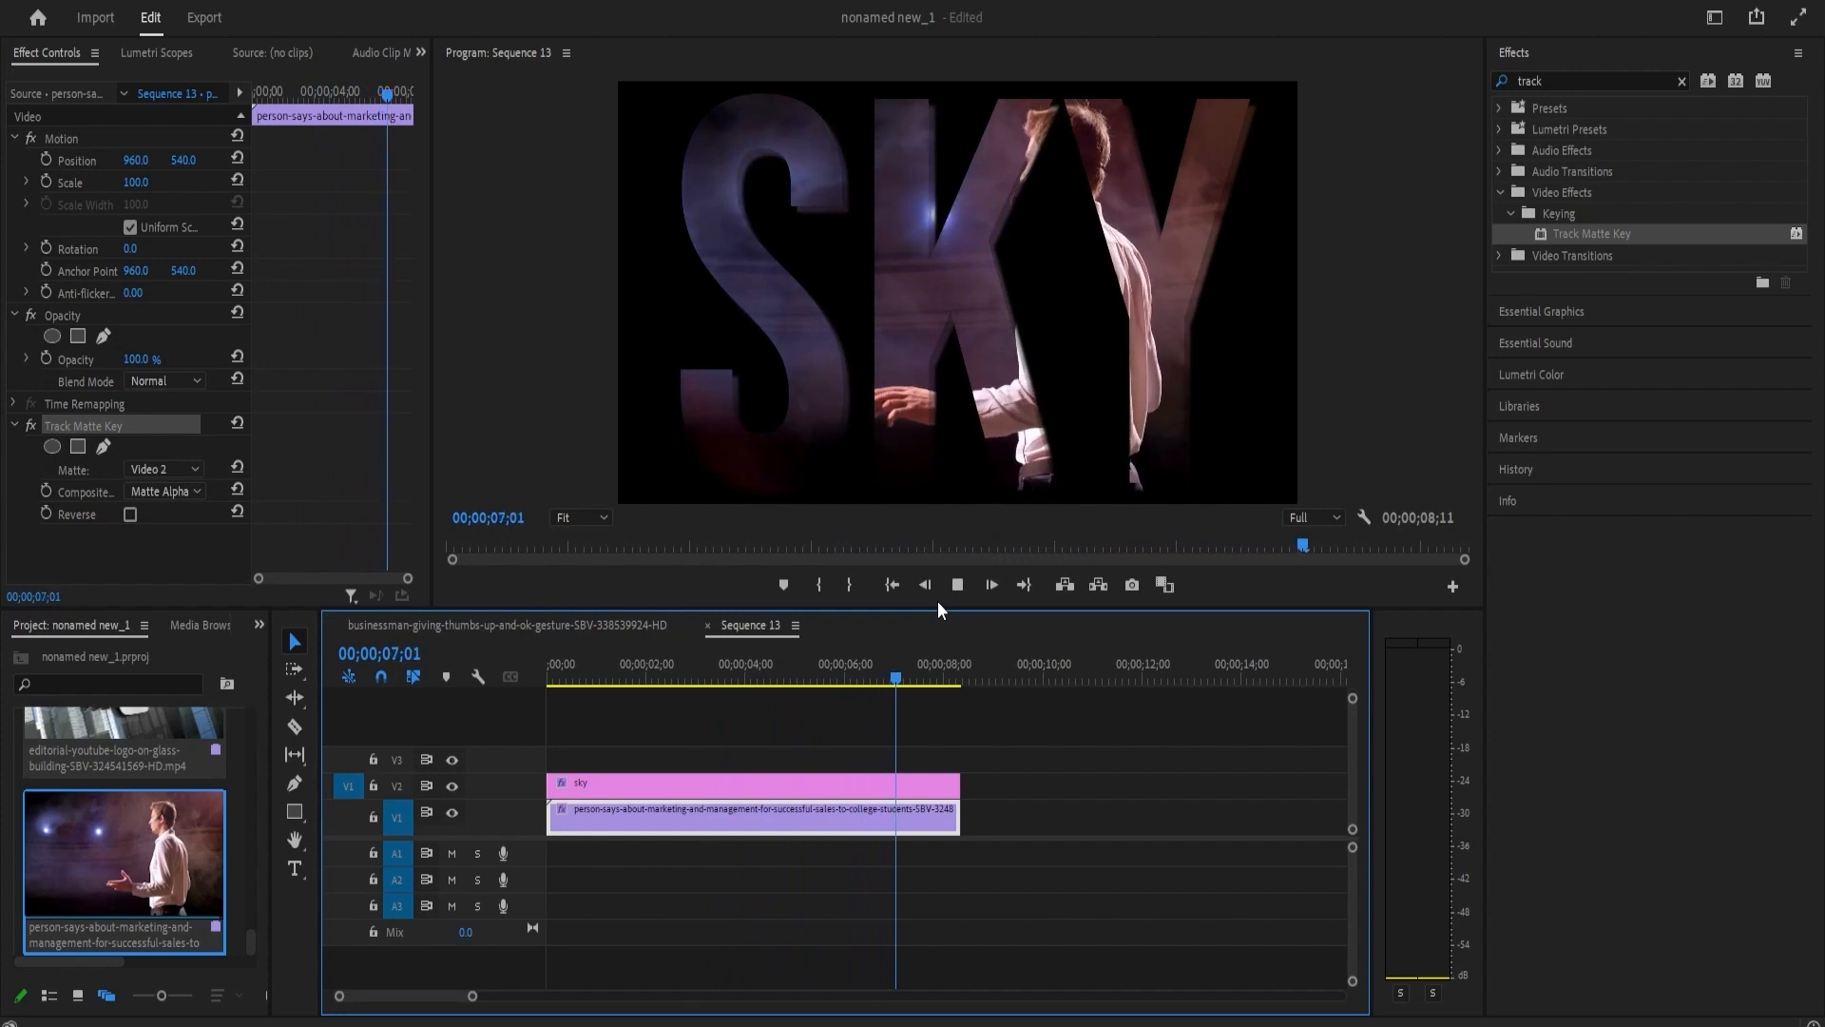
{"action": "key", "text": "space"}
{"action": "left_click", "coordinate": [654, 688]}
{"action": "left_click", "coordinate": [654, 670]}
{"action": "key", "text": "space"}
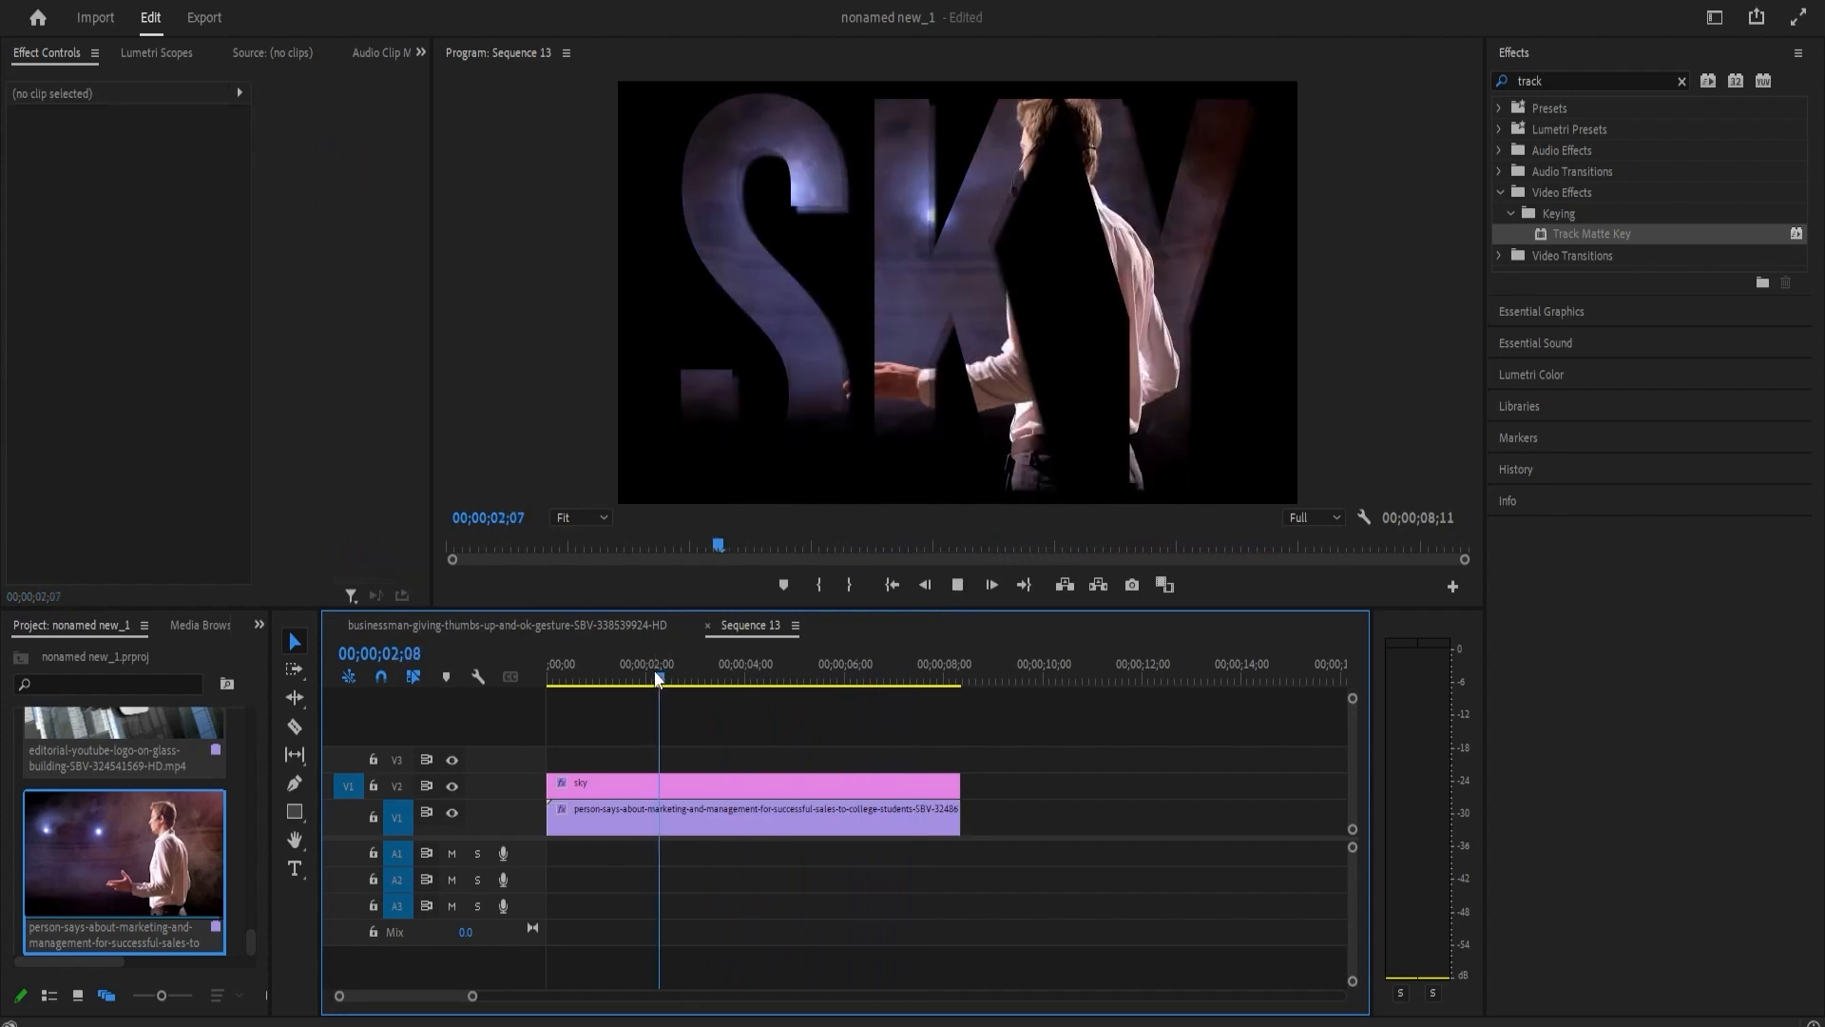
{"action": "left_click", "coordinate": [636, 809]}
{"action": "key", "text": "space"}
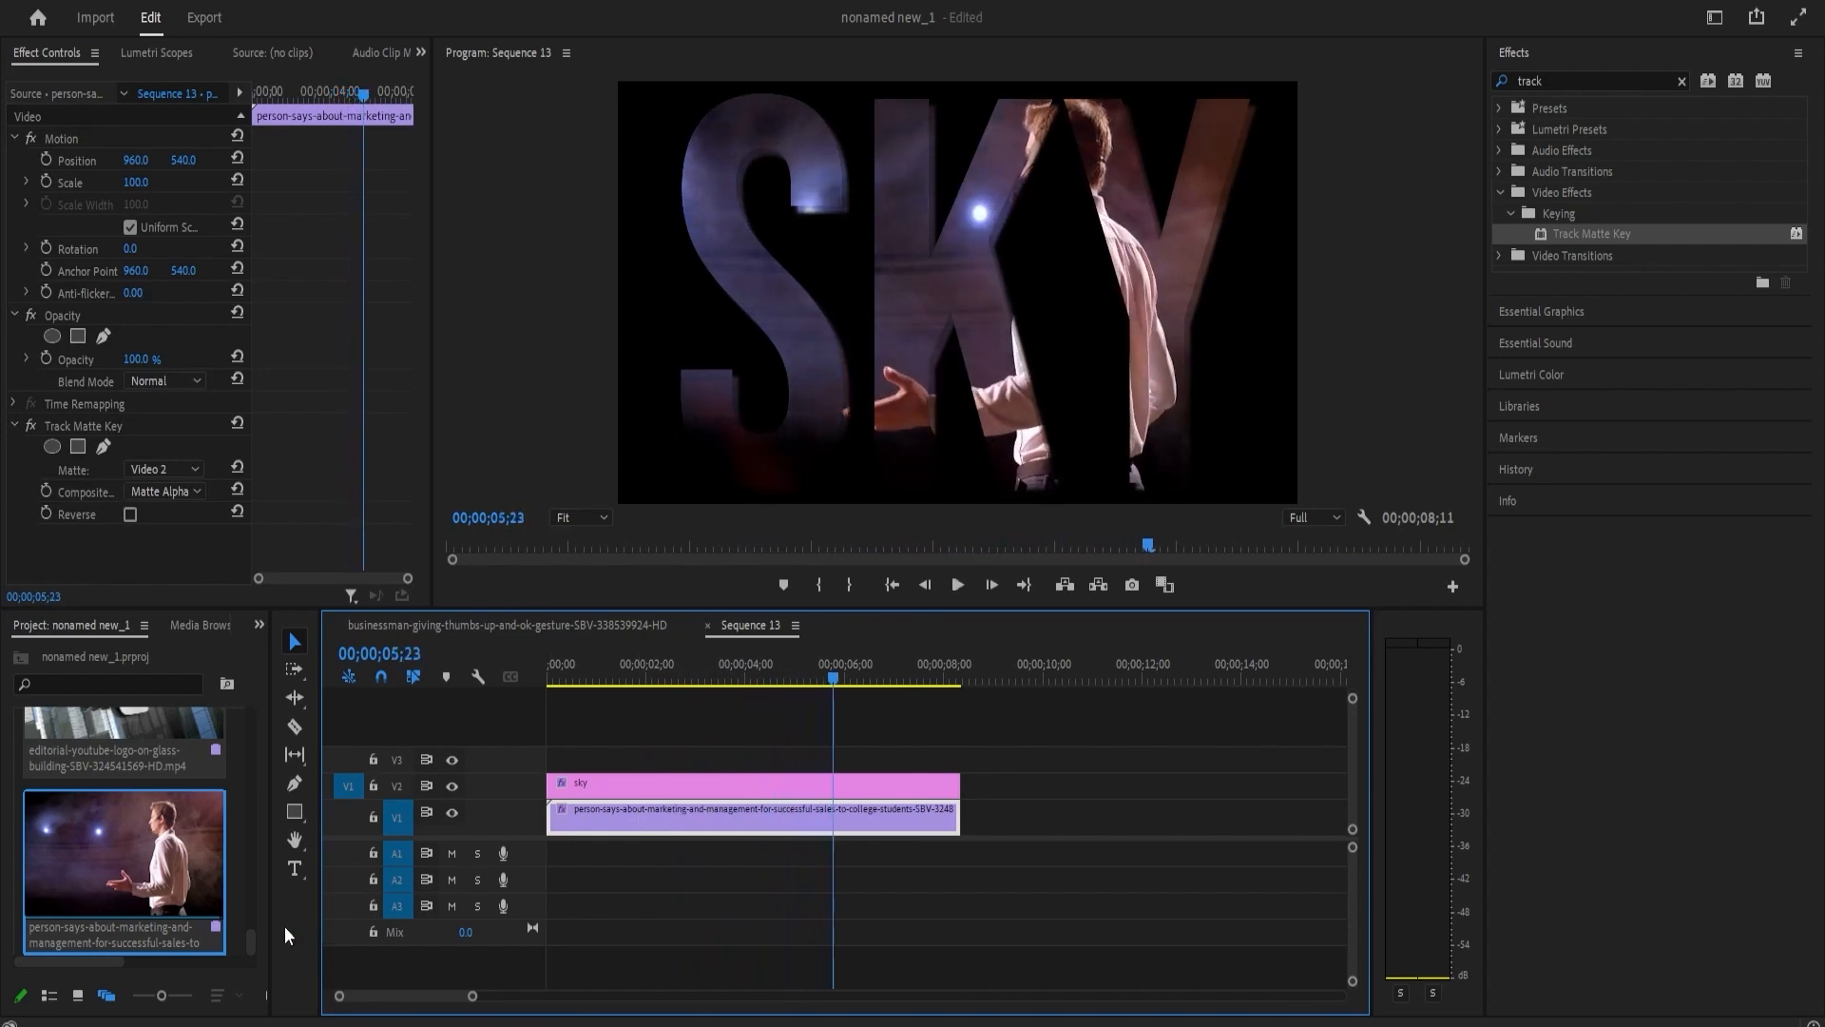
- Create a white 1920 x 1080 color matte in the project and name it White
{"action": "right_click", "coordinate": [236, 802]}
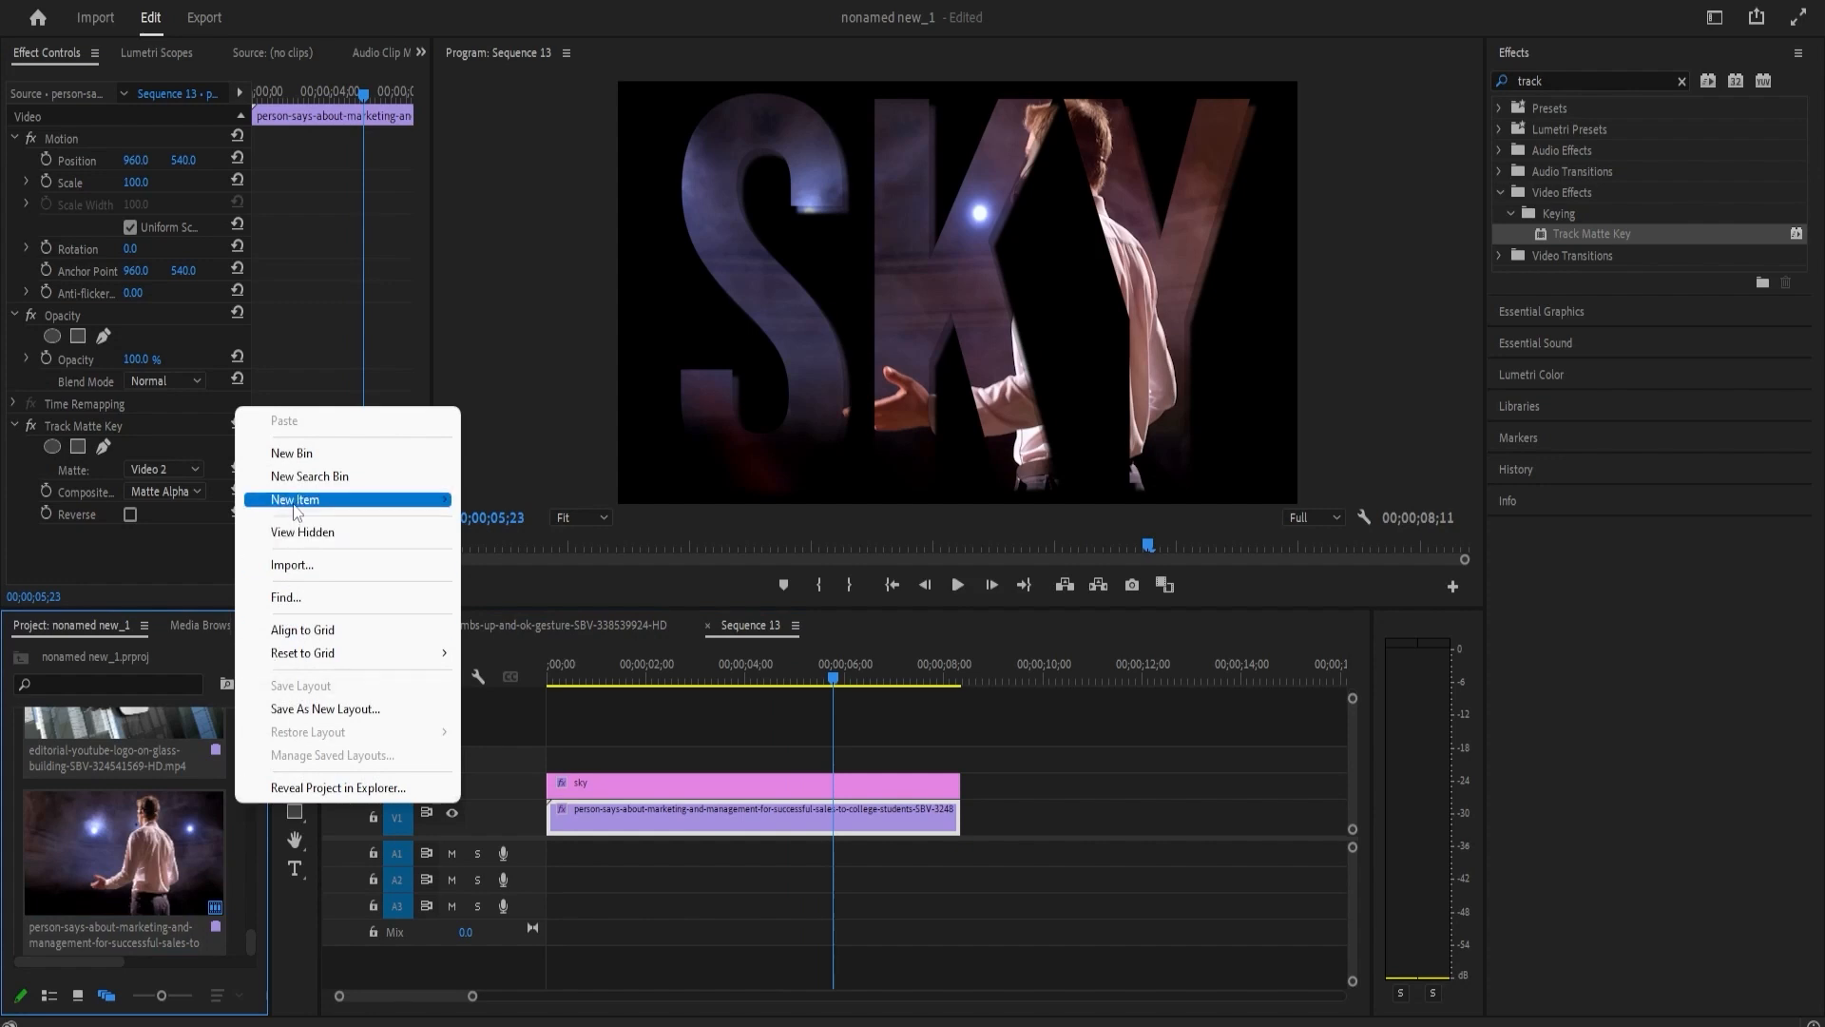
{"action": "mouse_move", "coordinate": [298, 512]}
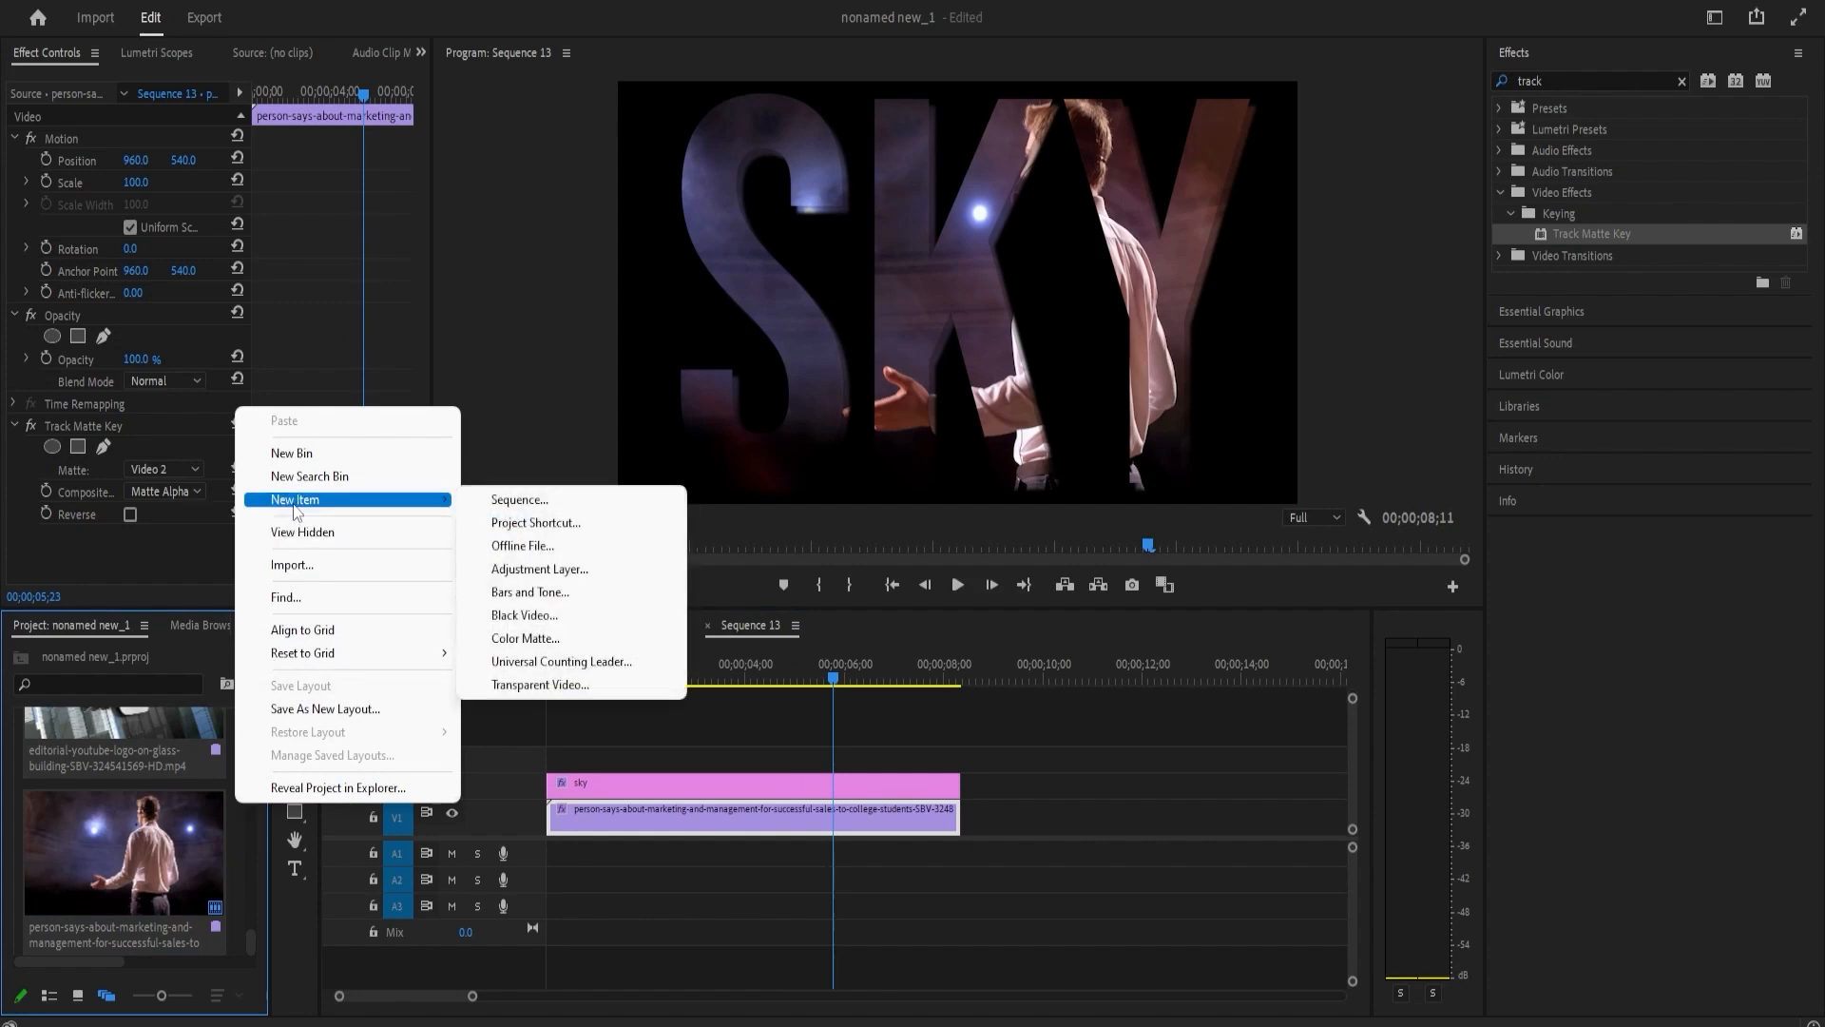
{"action": "left_click", "coordinate": [535, 640]}
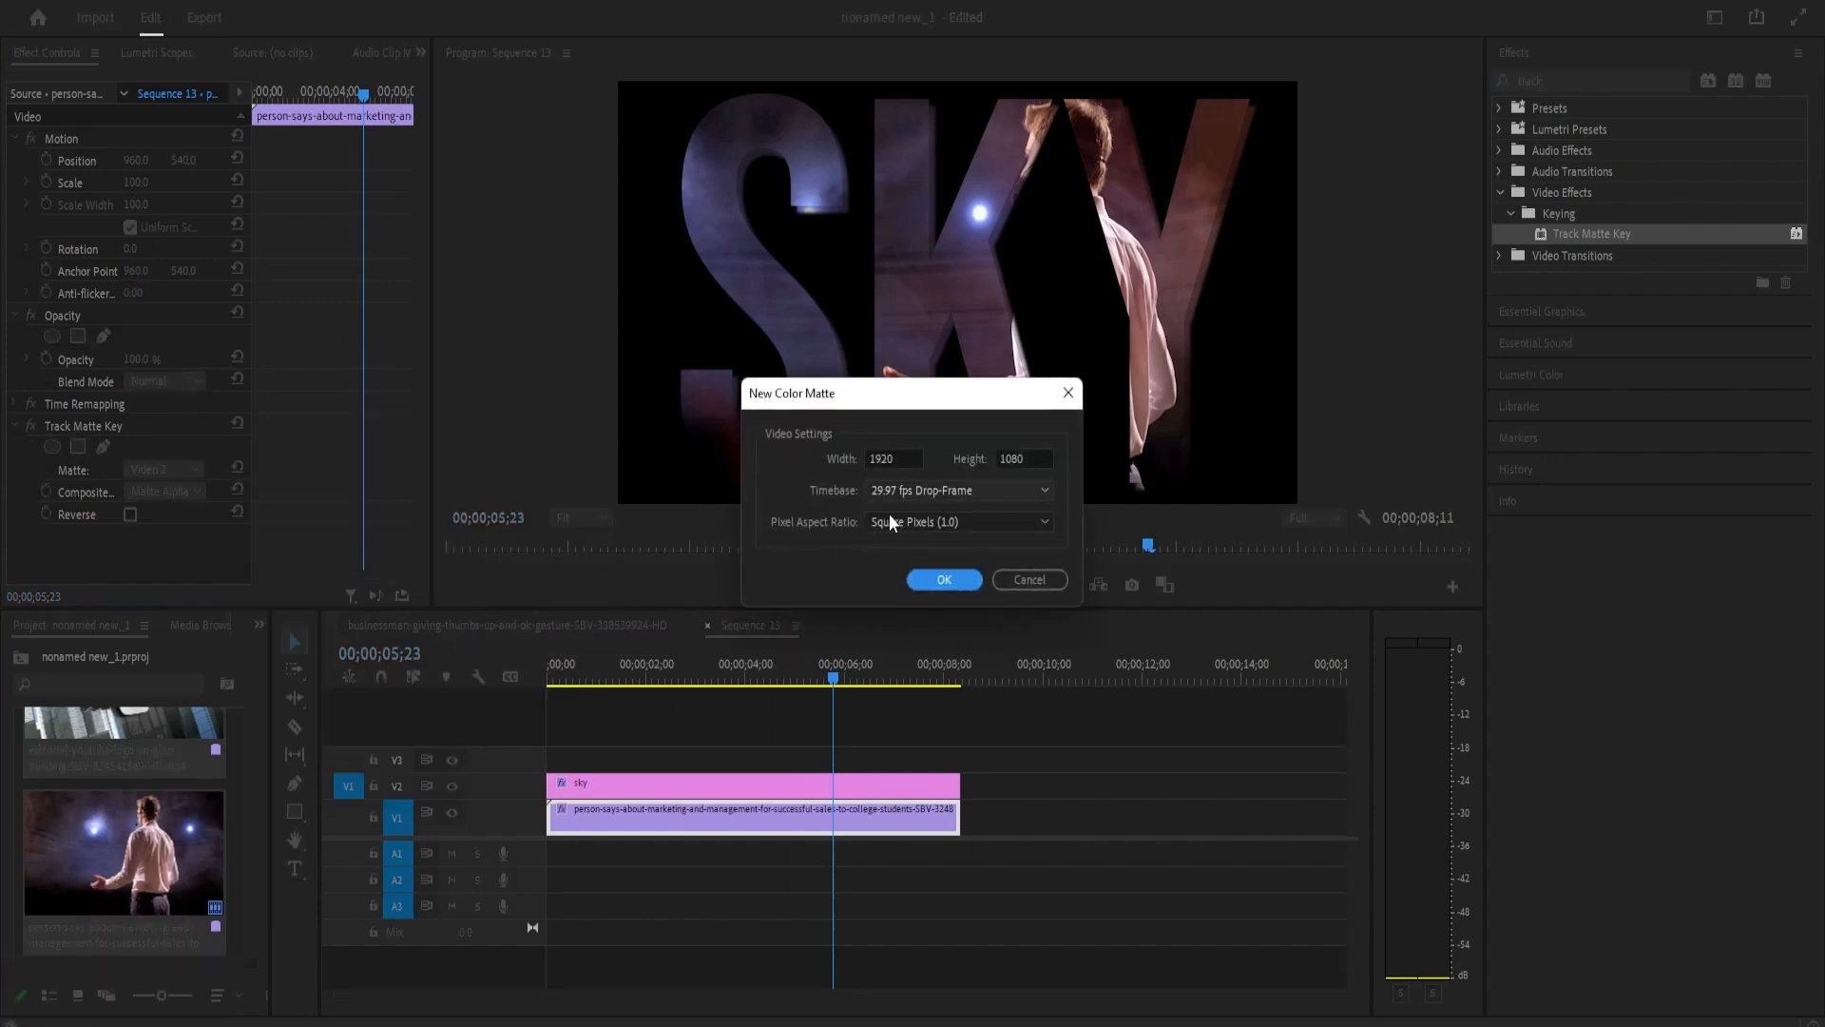
{"action": "left_click", "coordinate": [941, 581]}
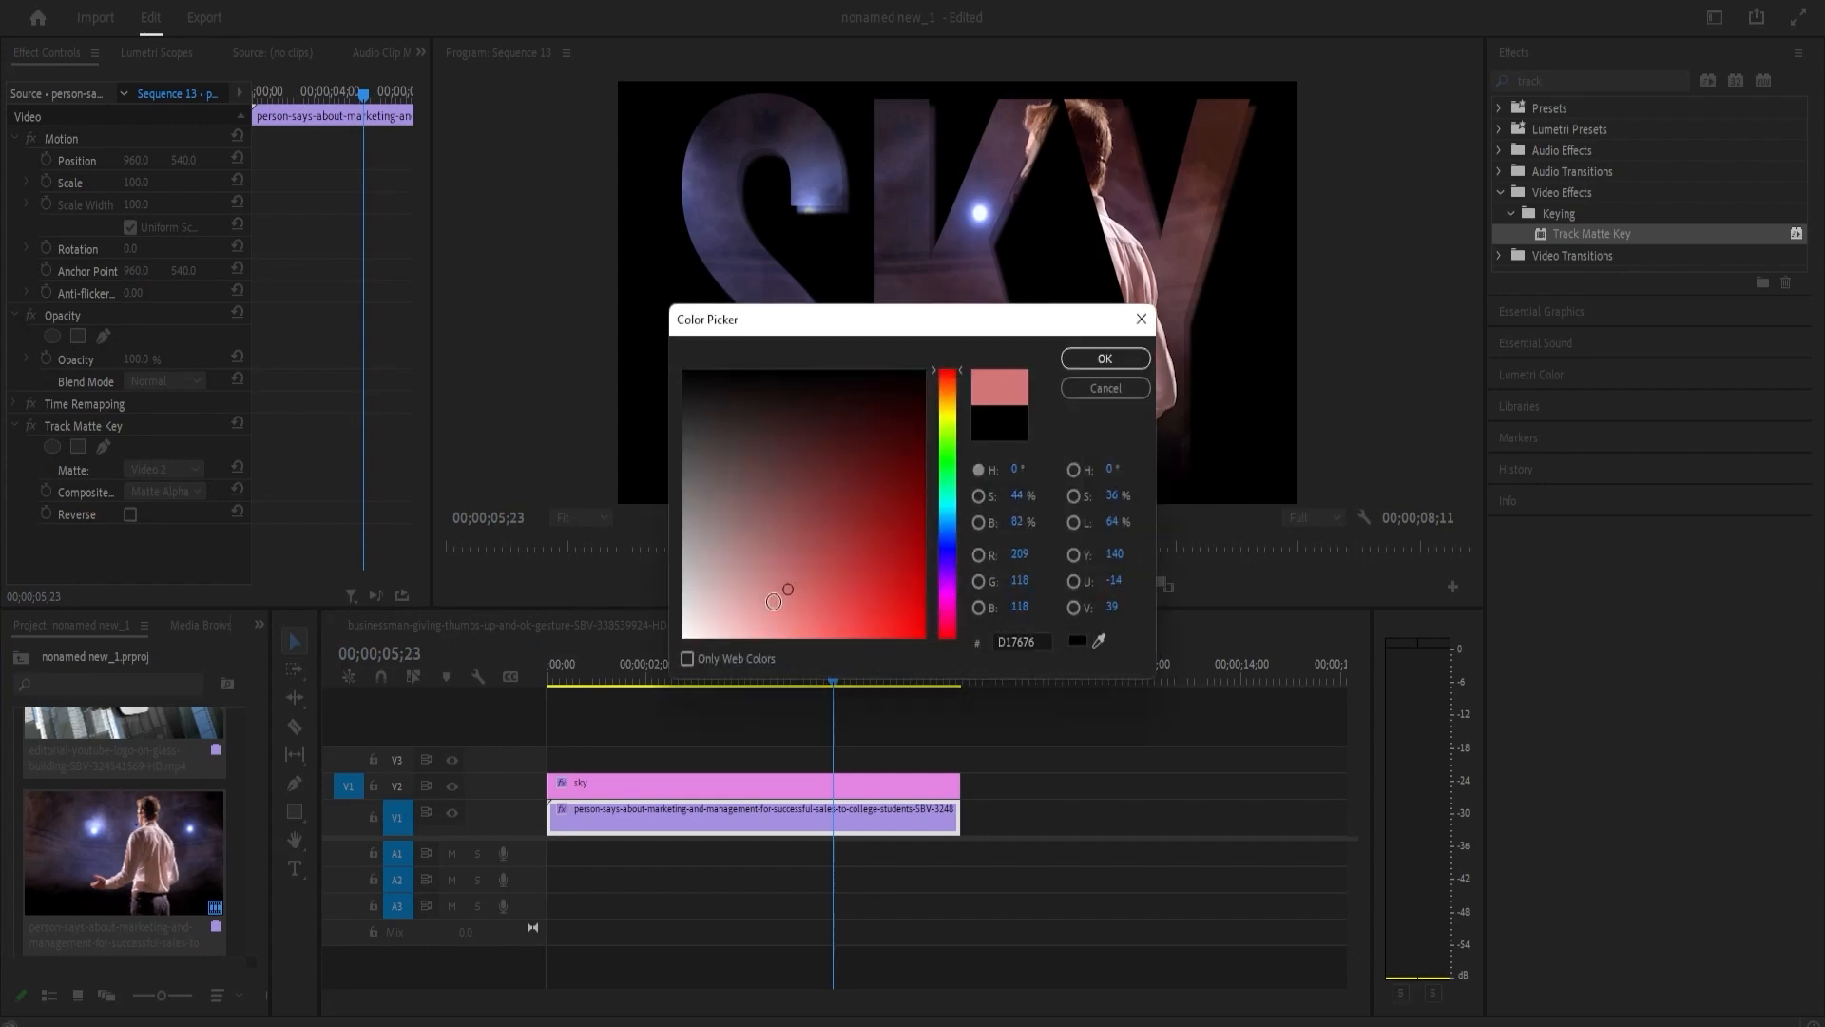
{"action": "left_click", "coordinate": [1119, 368]}
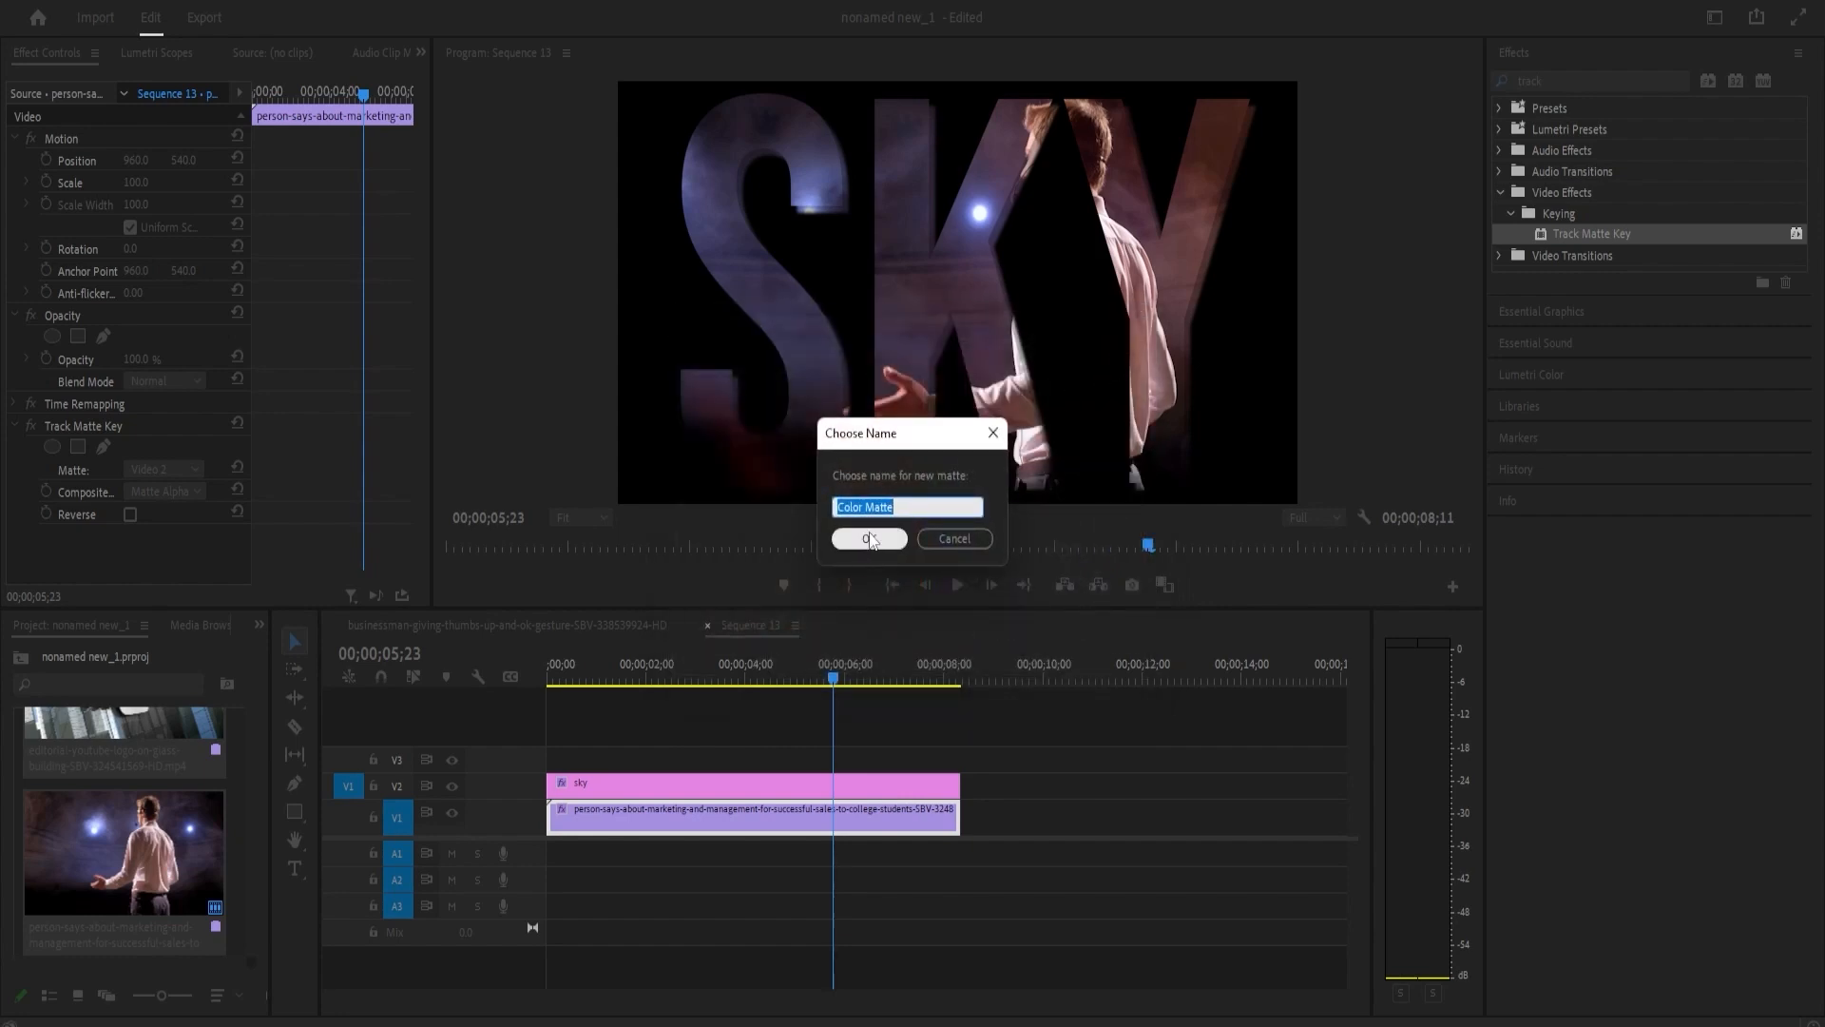
{"action": "type", "text": "Whi"}
{"action": "left_click", "coordinate": [836, 534]}
- Move the SKY title and speaker clip up one track and place the White matte on V1, matching their full length
{"action": "left_click_drag", "start_coordinate": [215, 936], "coordinate": [711, 761]}
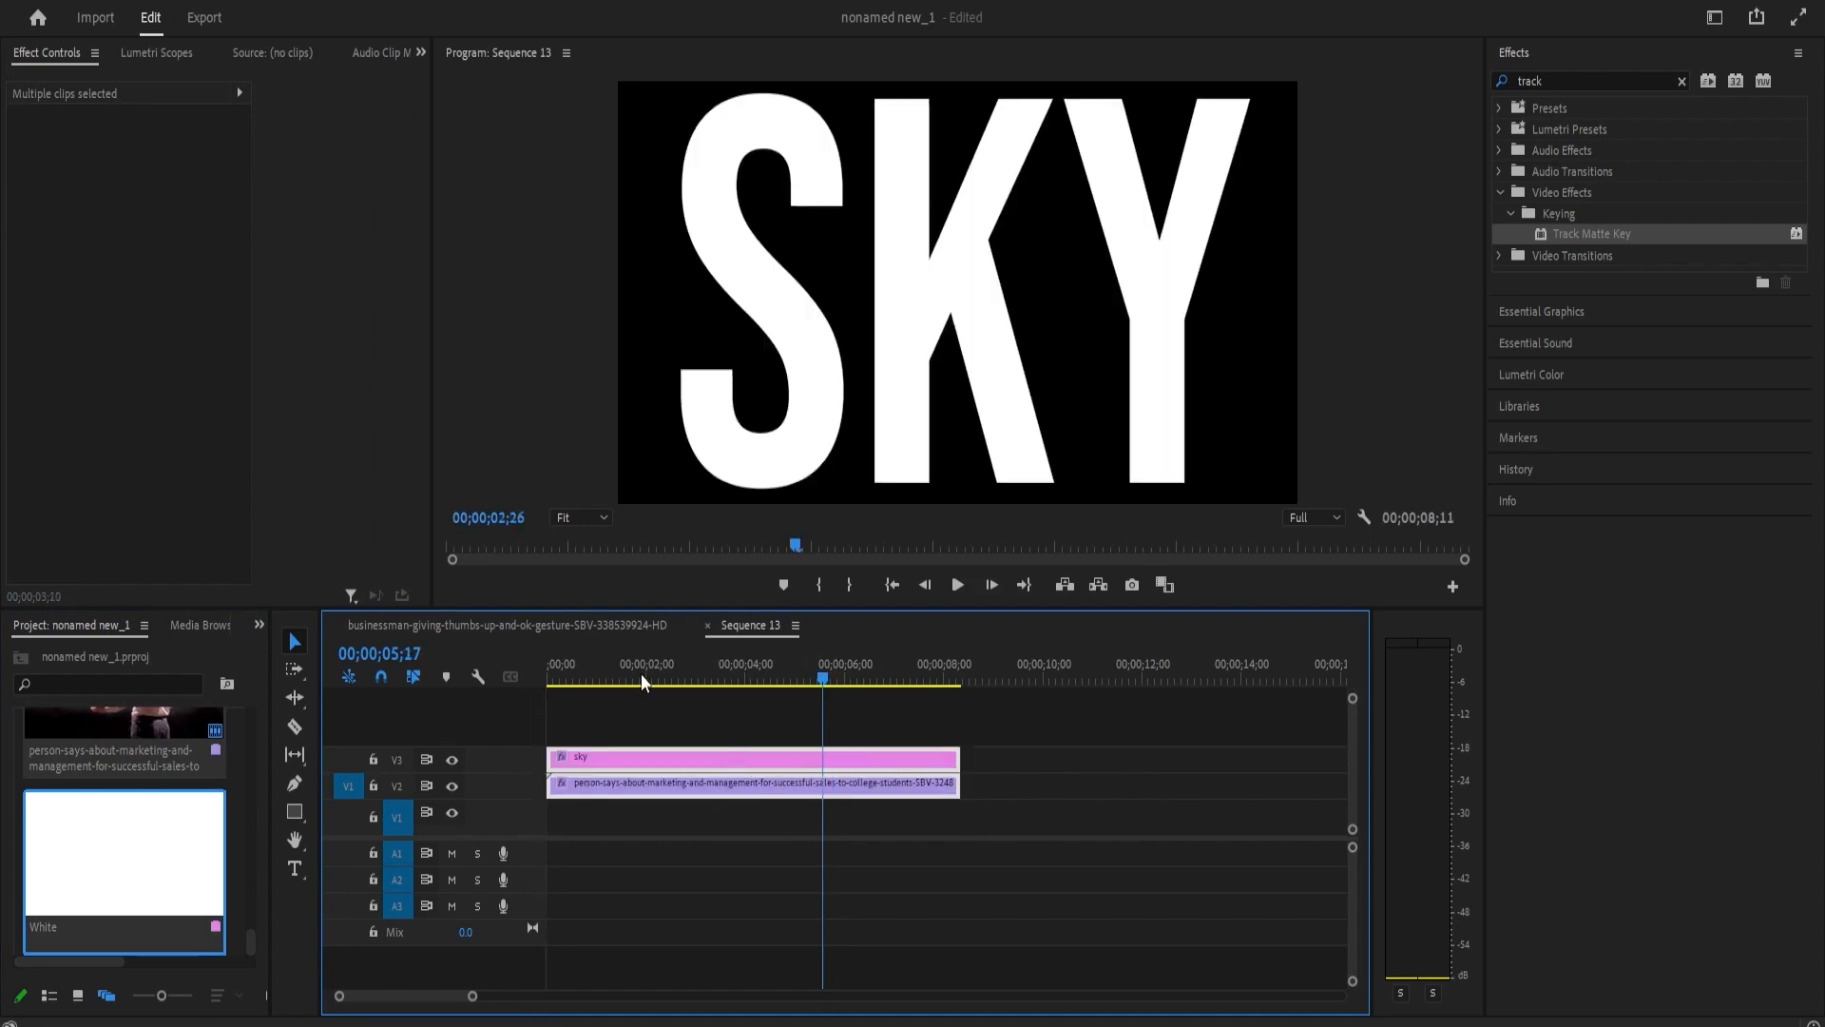
{"action": "key", "text": "Home"}
{"action": "left_click_drag", "start_coordinate": [161, 891], "coordinate": [571, 815]}
{"action": "left_click_drag", "start_coordinate": [790, 815], "coordinate": [960, 814]}
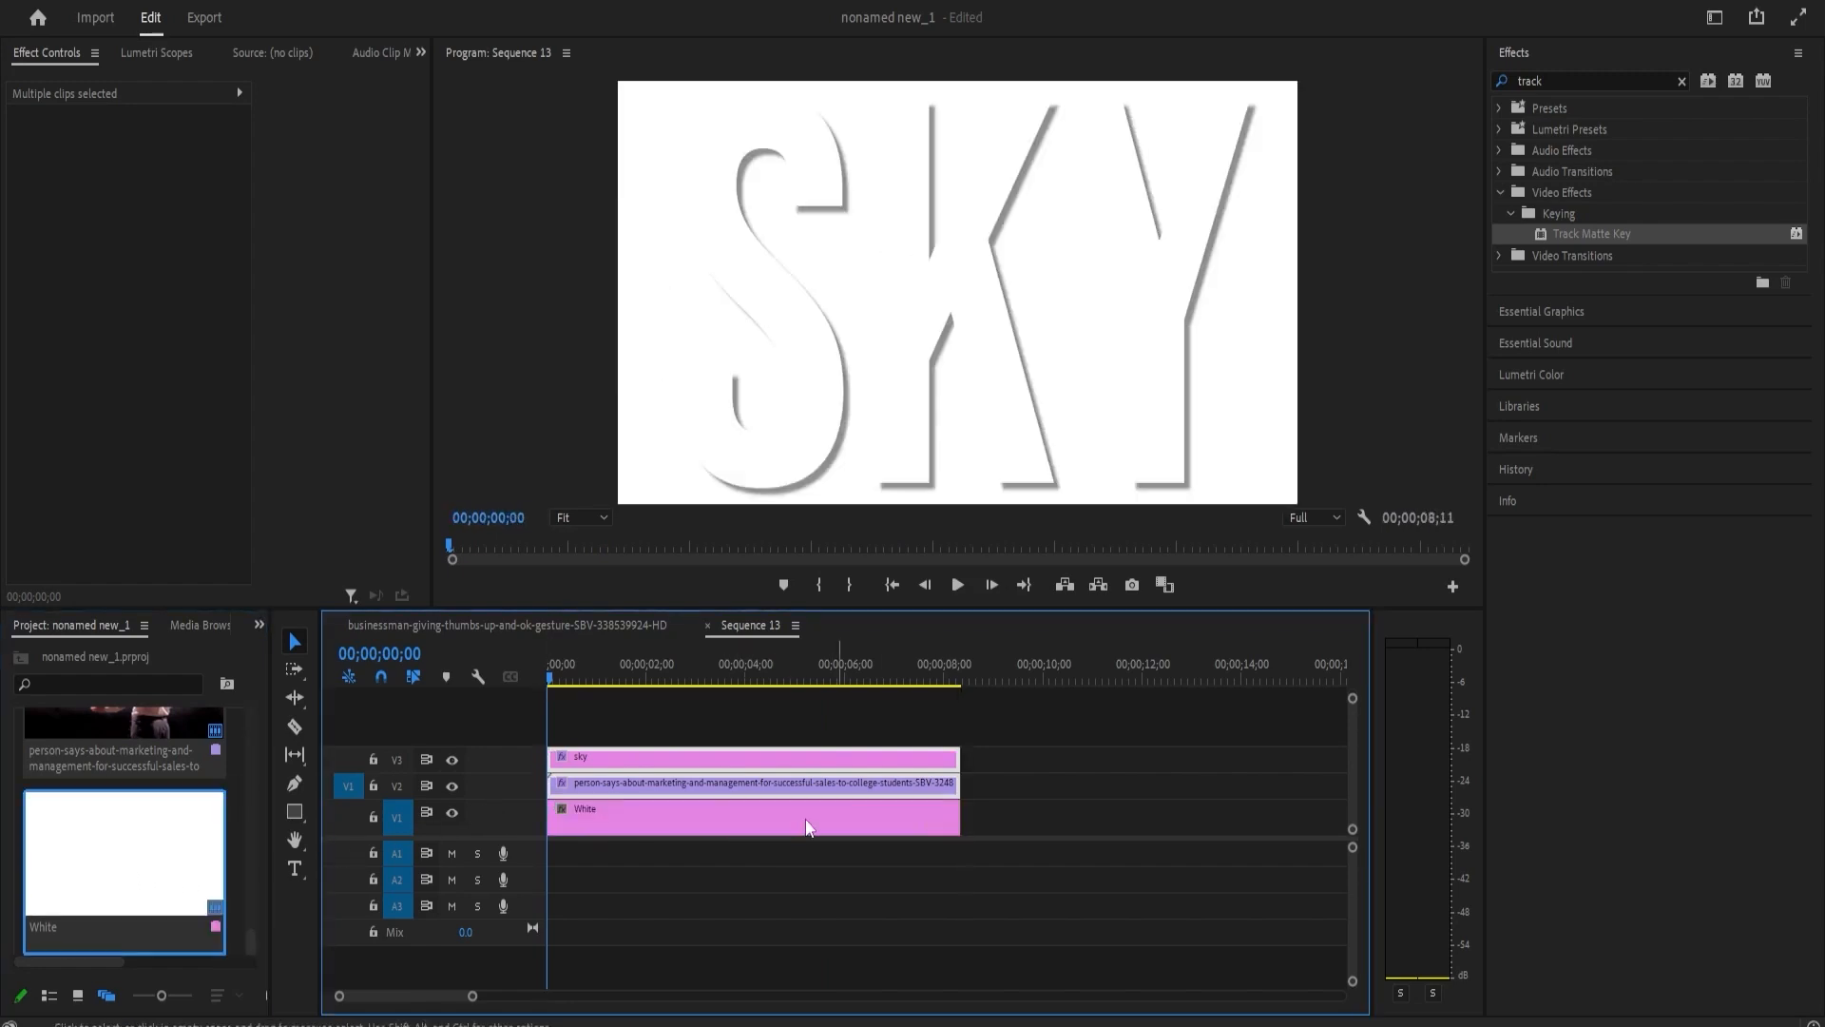
- Set the Track Matte Key's matte to Video 3 on the speaker clip on V2
{"action": "left_click", "coordinate": [666, 819]}
{"action": "left_click", "coordinate": [648, 785]}
{"action": "left_click_drag", "start_coordinate": [544, 675], "coordinate": [582, 692]}
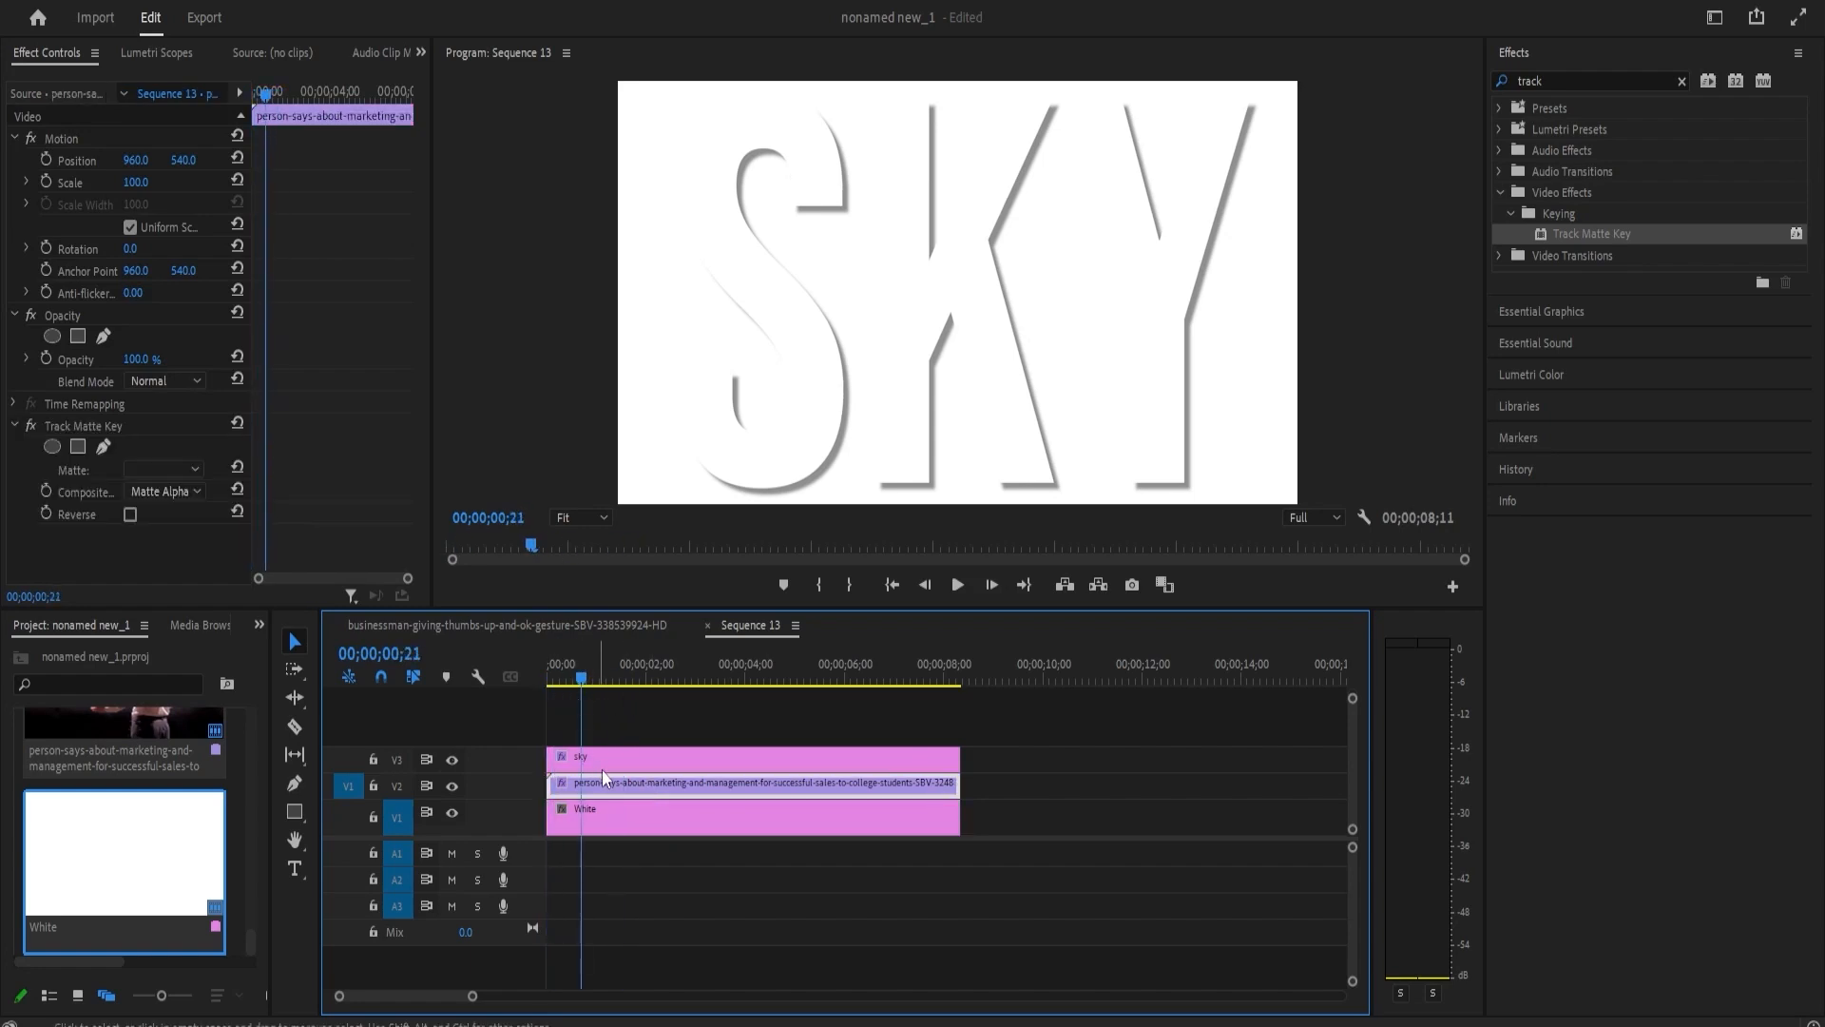
{"action": "left_click", "coordinate": [942, 805]}
{"action": "left_click", "coordinate": [932, 785]}
{"action": "left_click", "coordinate": [163, 468]}
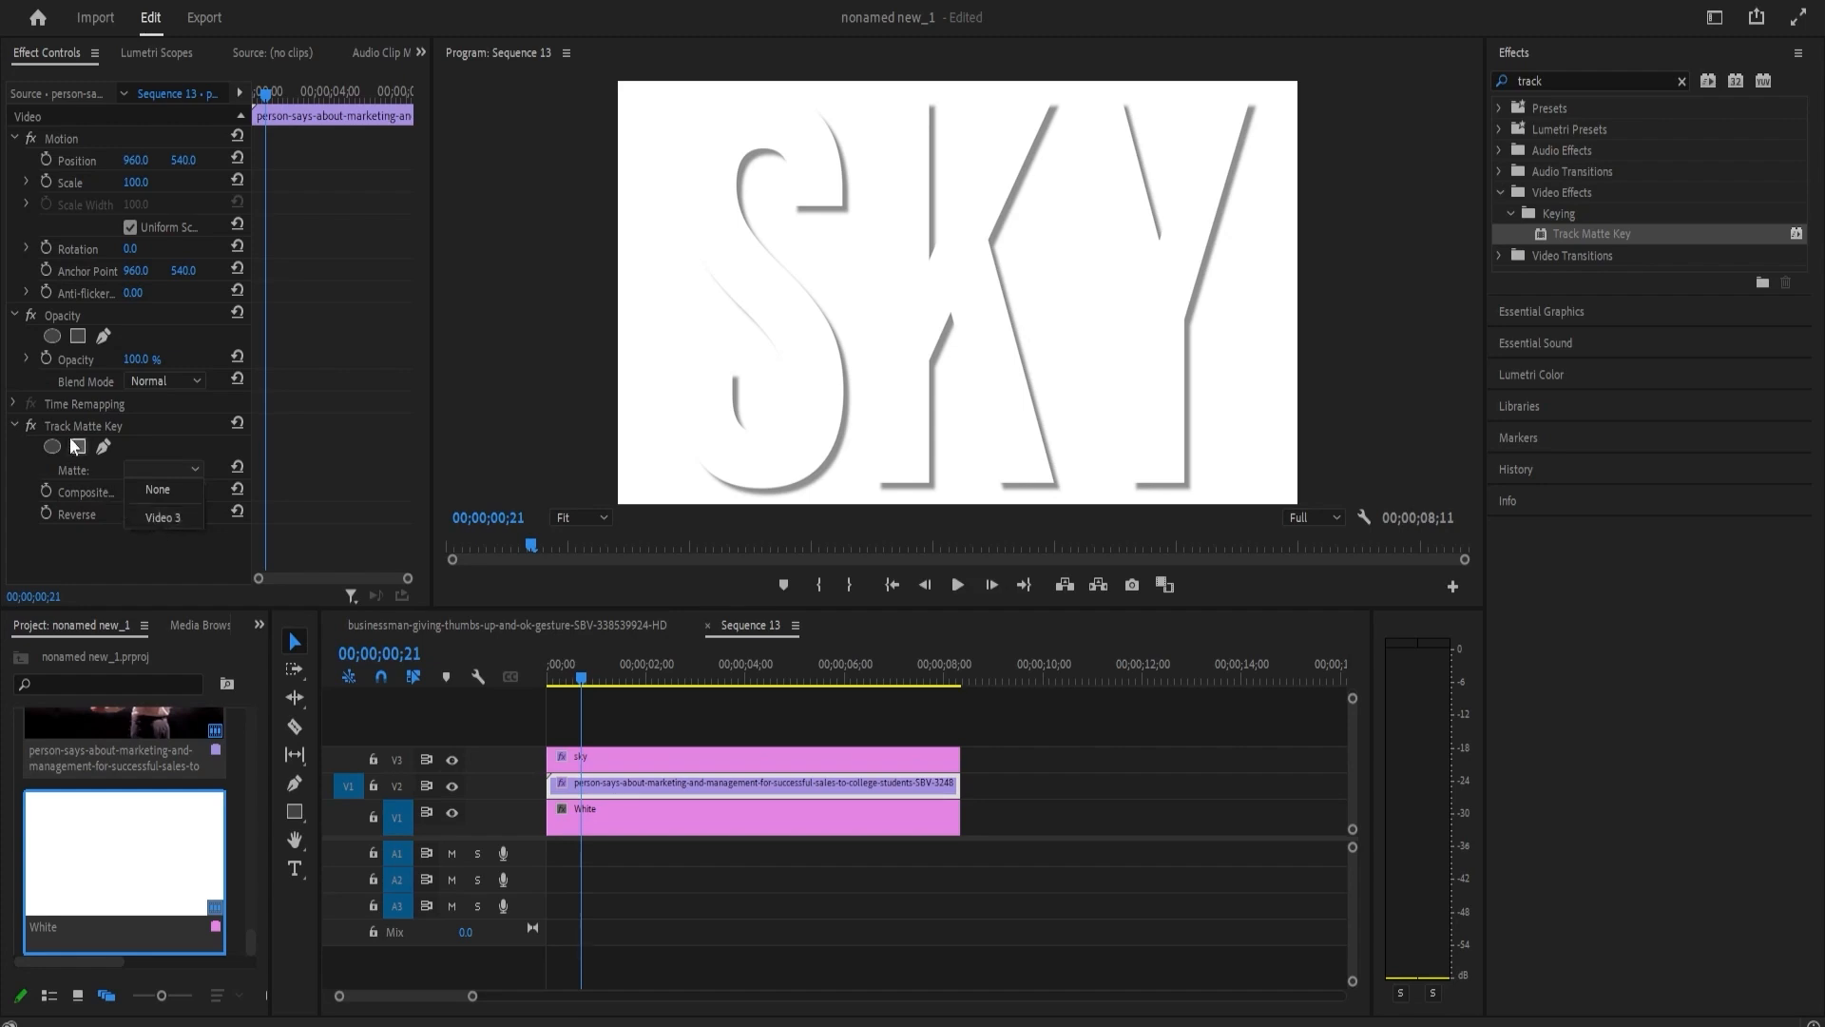
{"action": "left_click", "coordinate": [151, 517]}
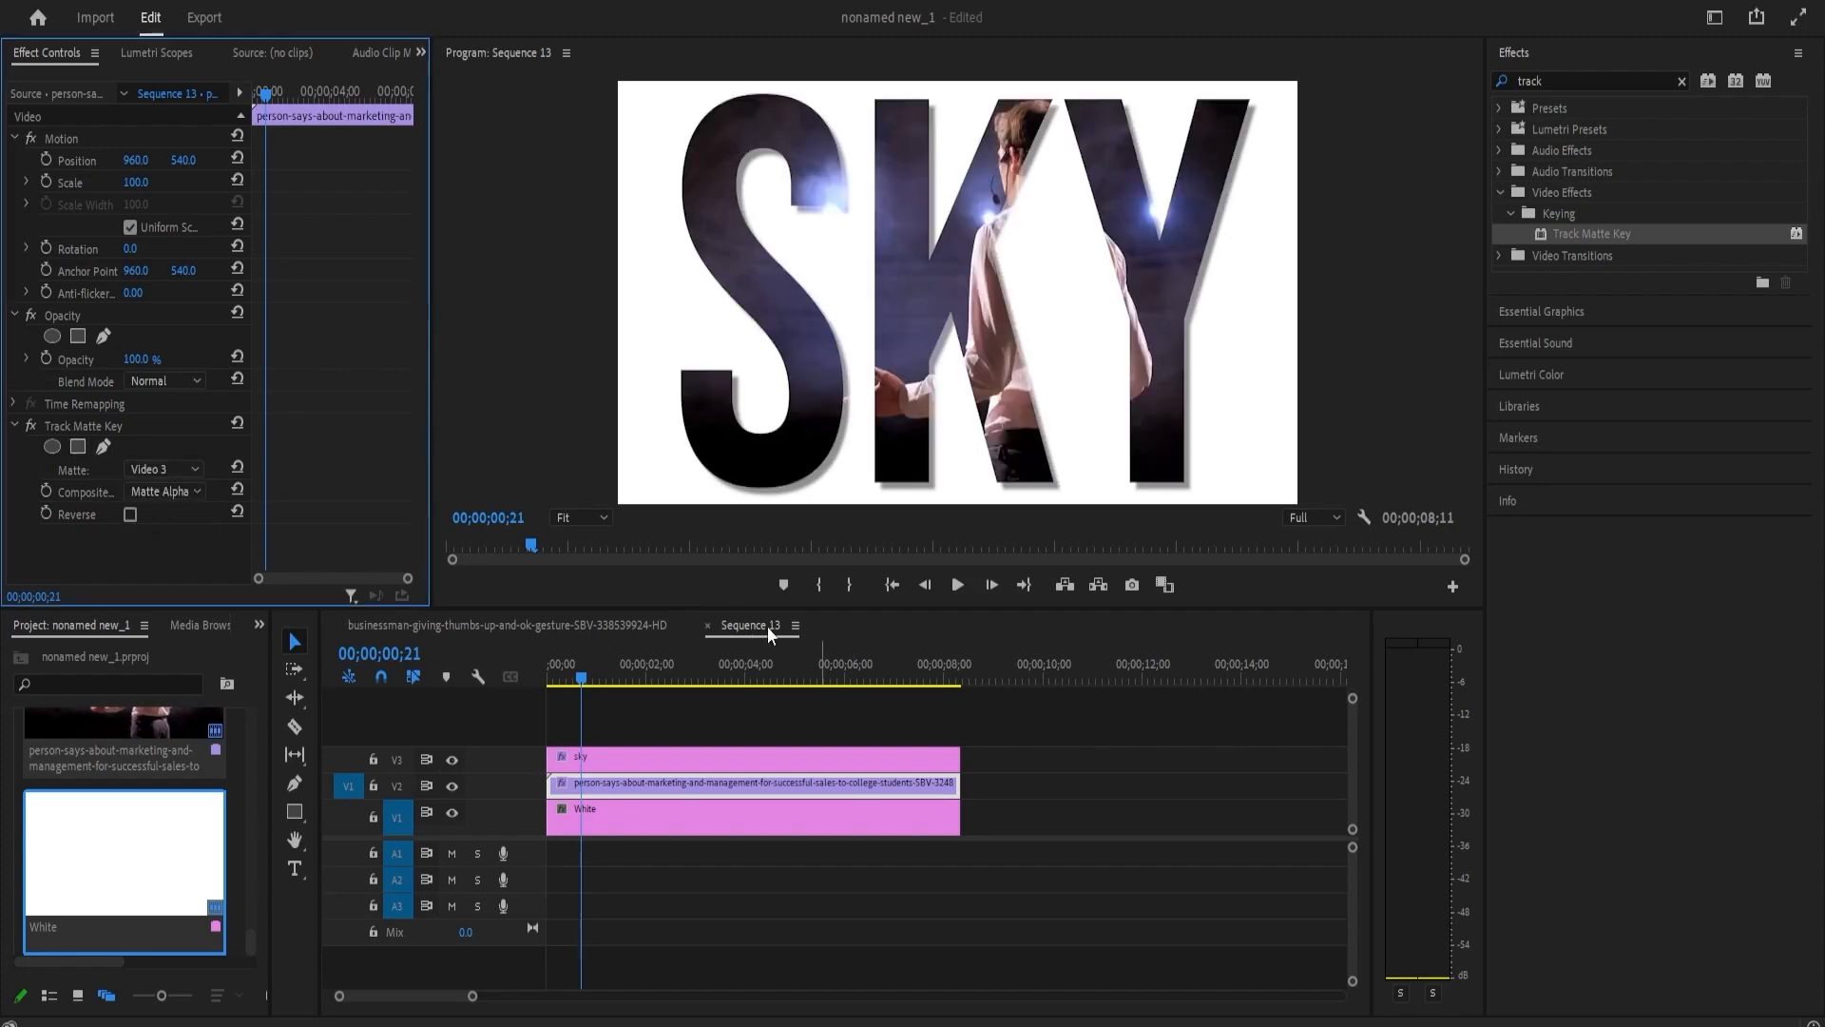
- Play the sequence, including full screen, to check the video-filled SKY text on the white background
{"action": "key", "text": "space"}
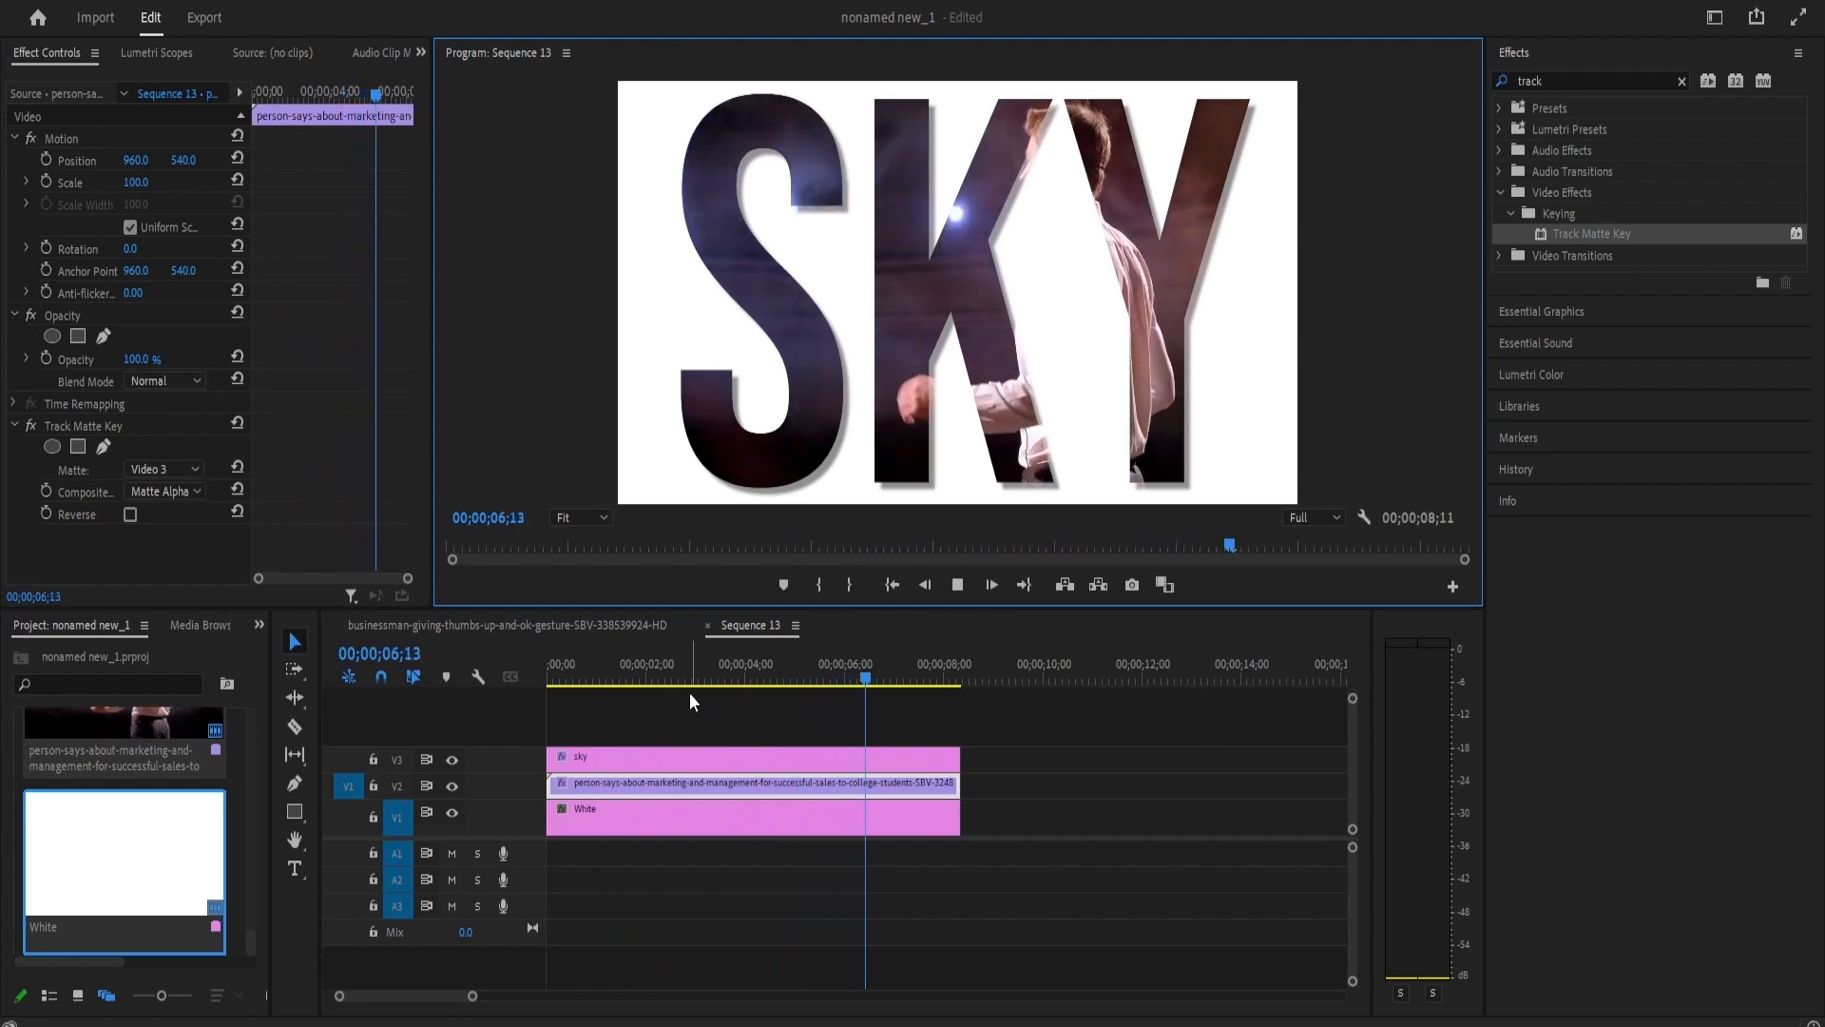
{"action": "left_click", "coordinate": [633, 670]}
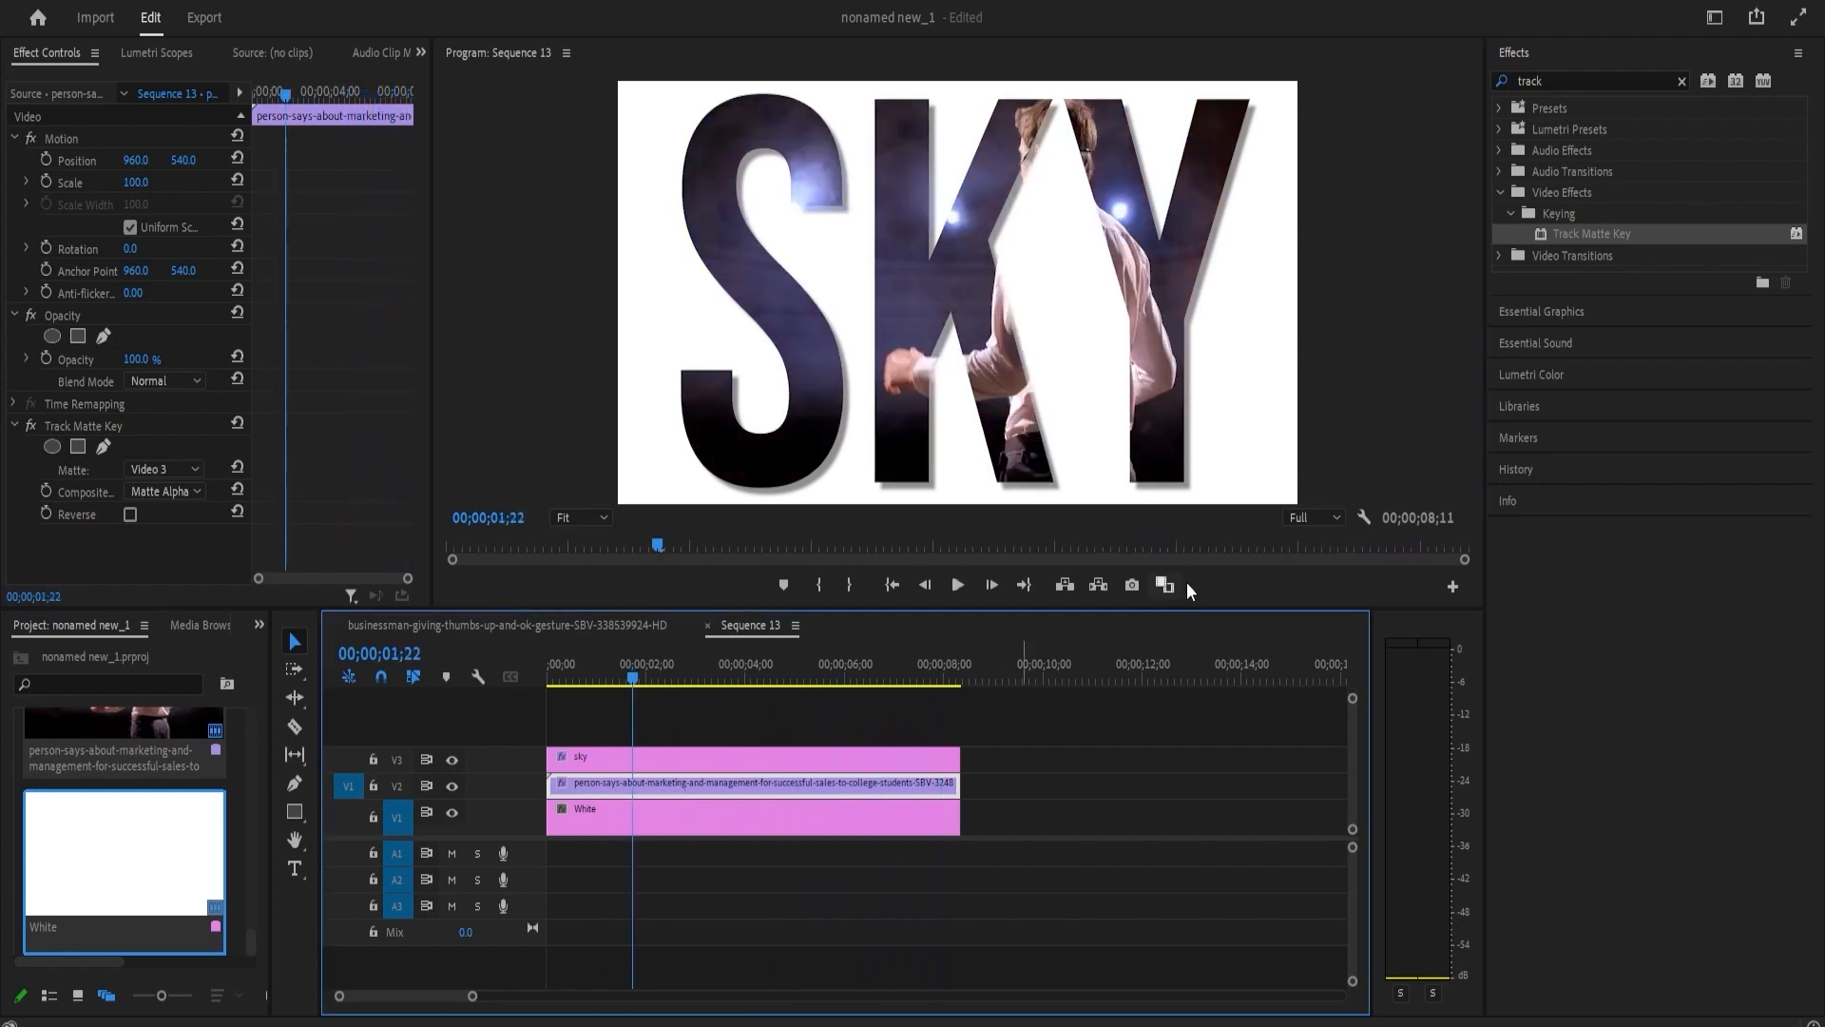
{"action": "key", "text": "space"}
{"action": "key", "text": "ctrl+grave"}
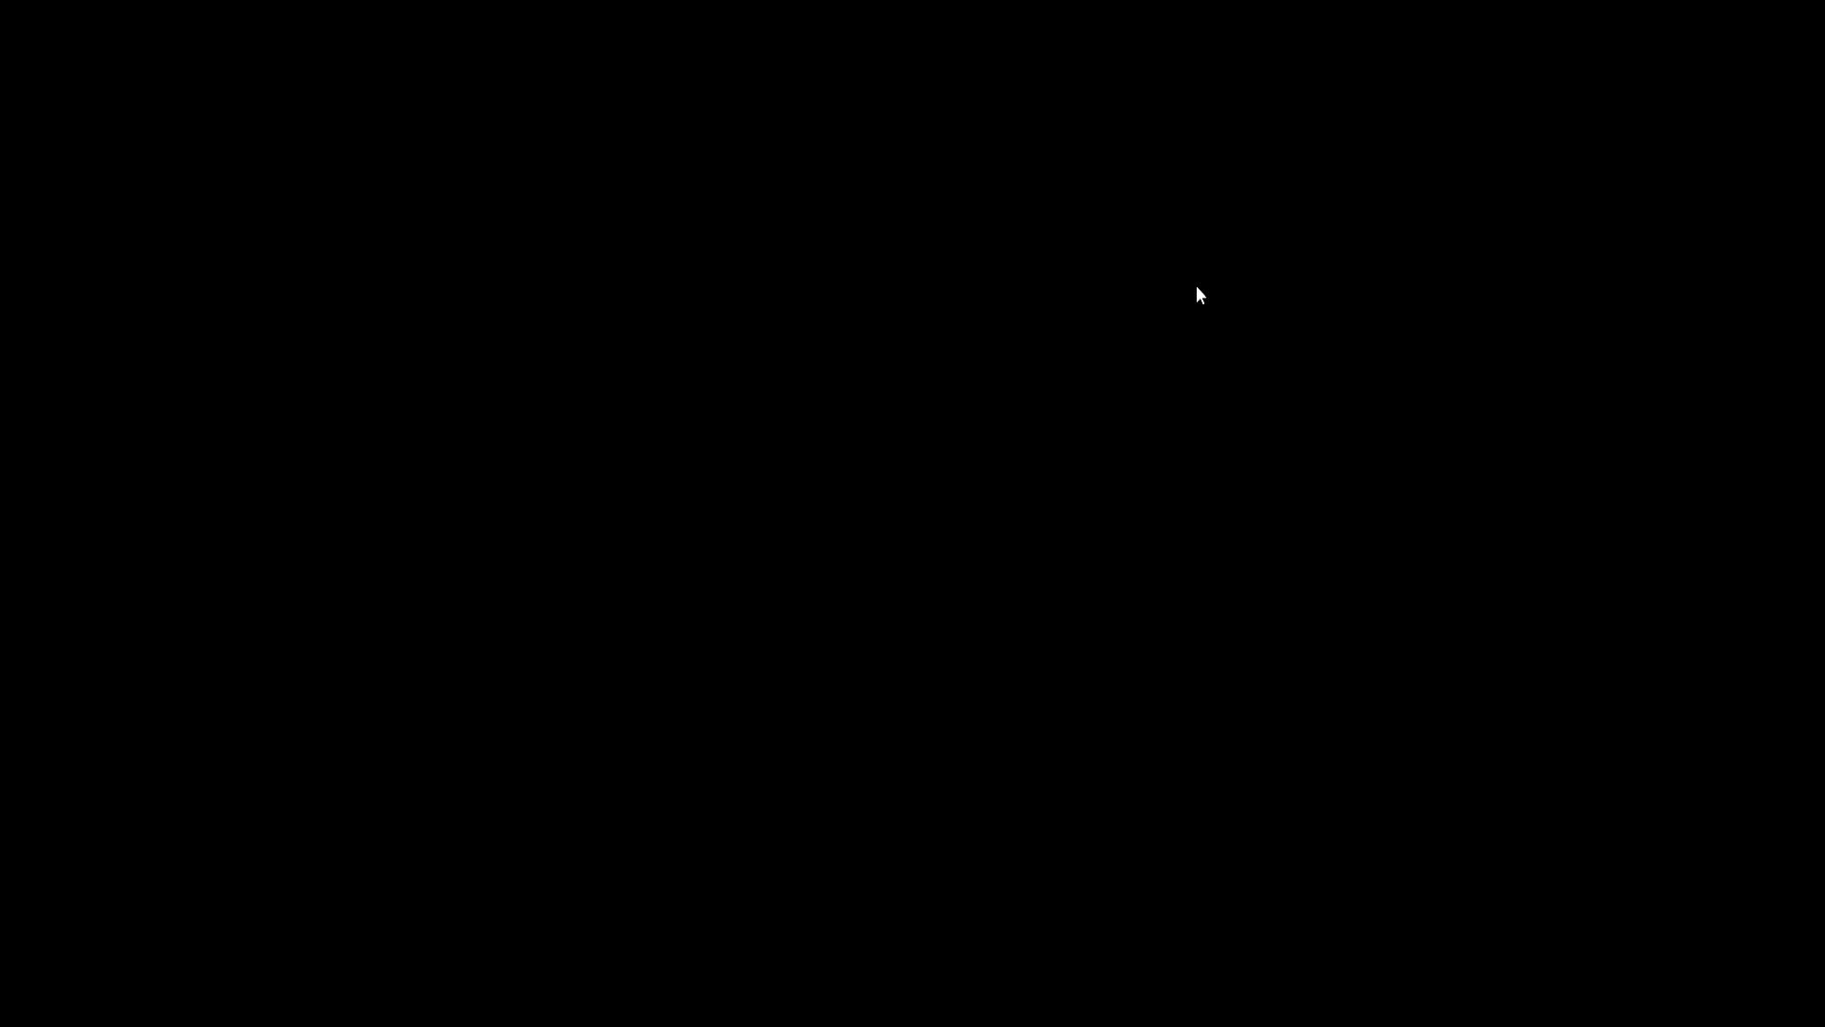
{"action": "key", "text": "Escape"}
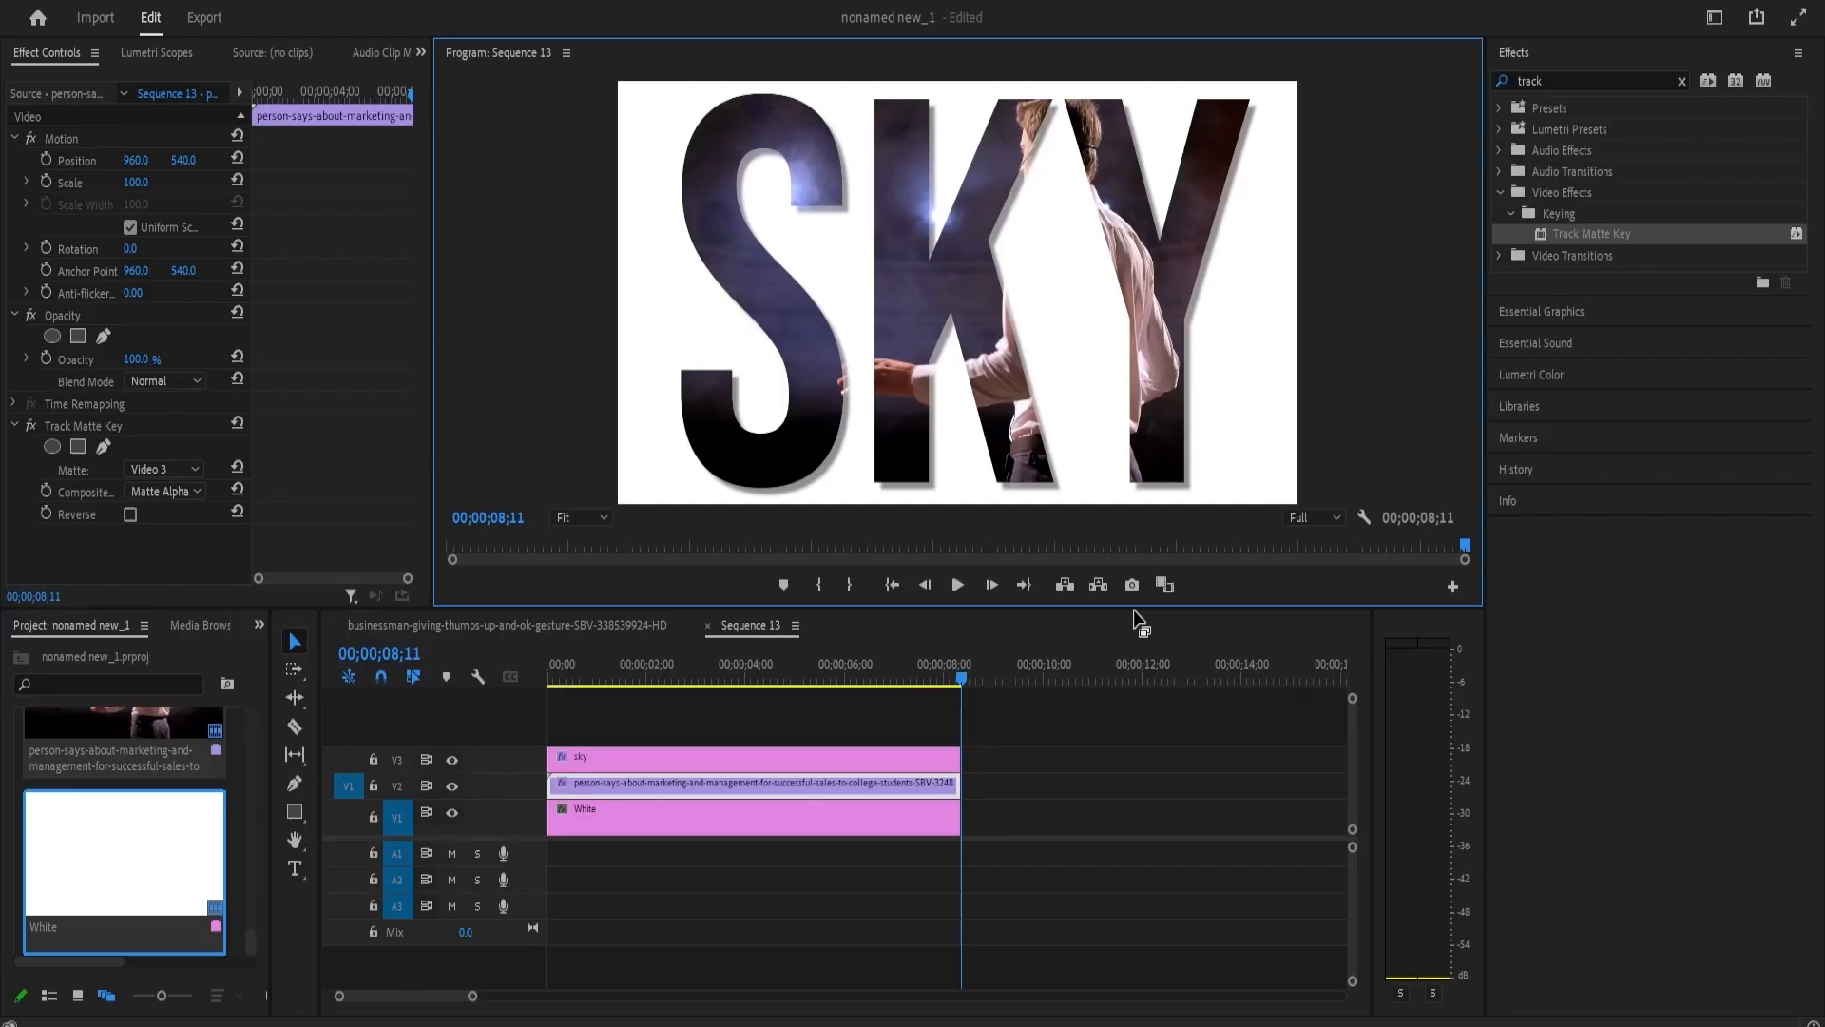
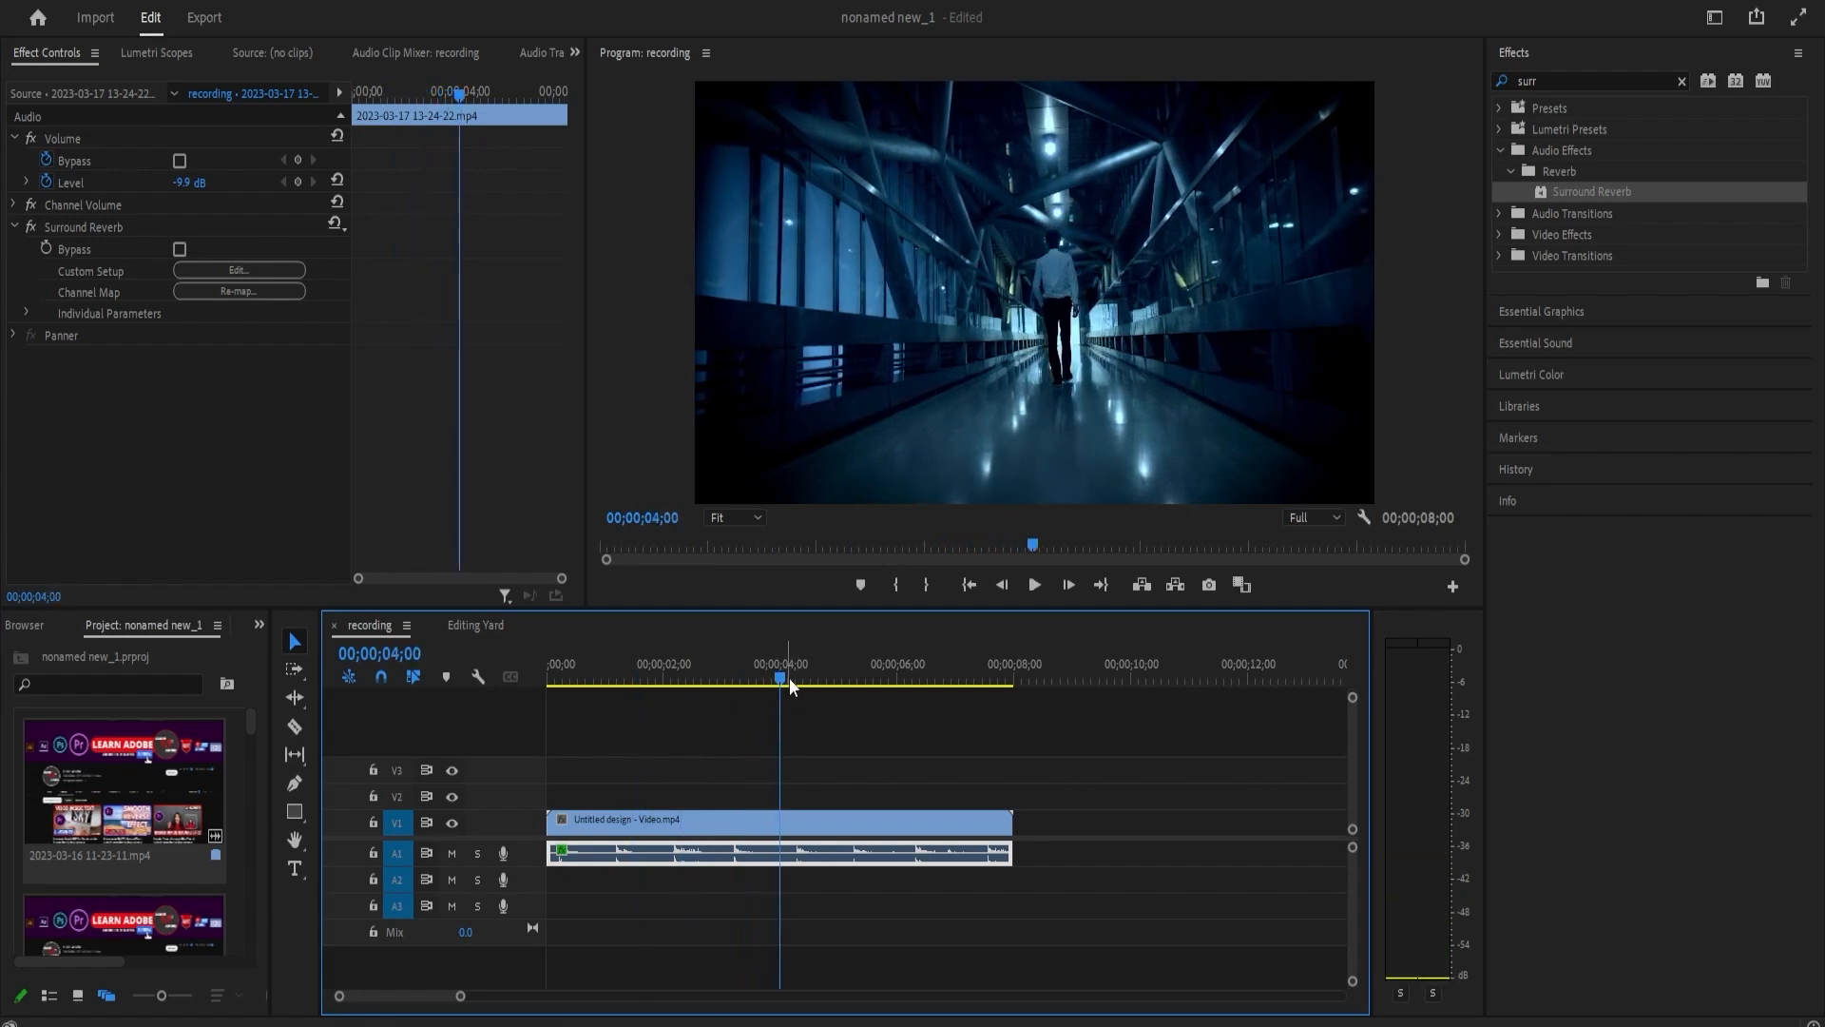
- Raise the output gain in the custom setup of the Surround Reverb effect on the A1 audio clip
{"action": "left_click", "coordinate": [583, 687]}
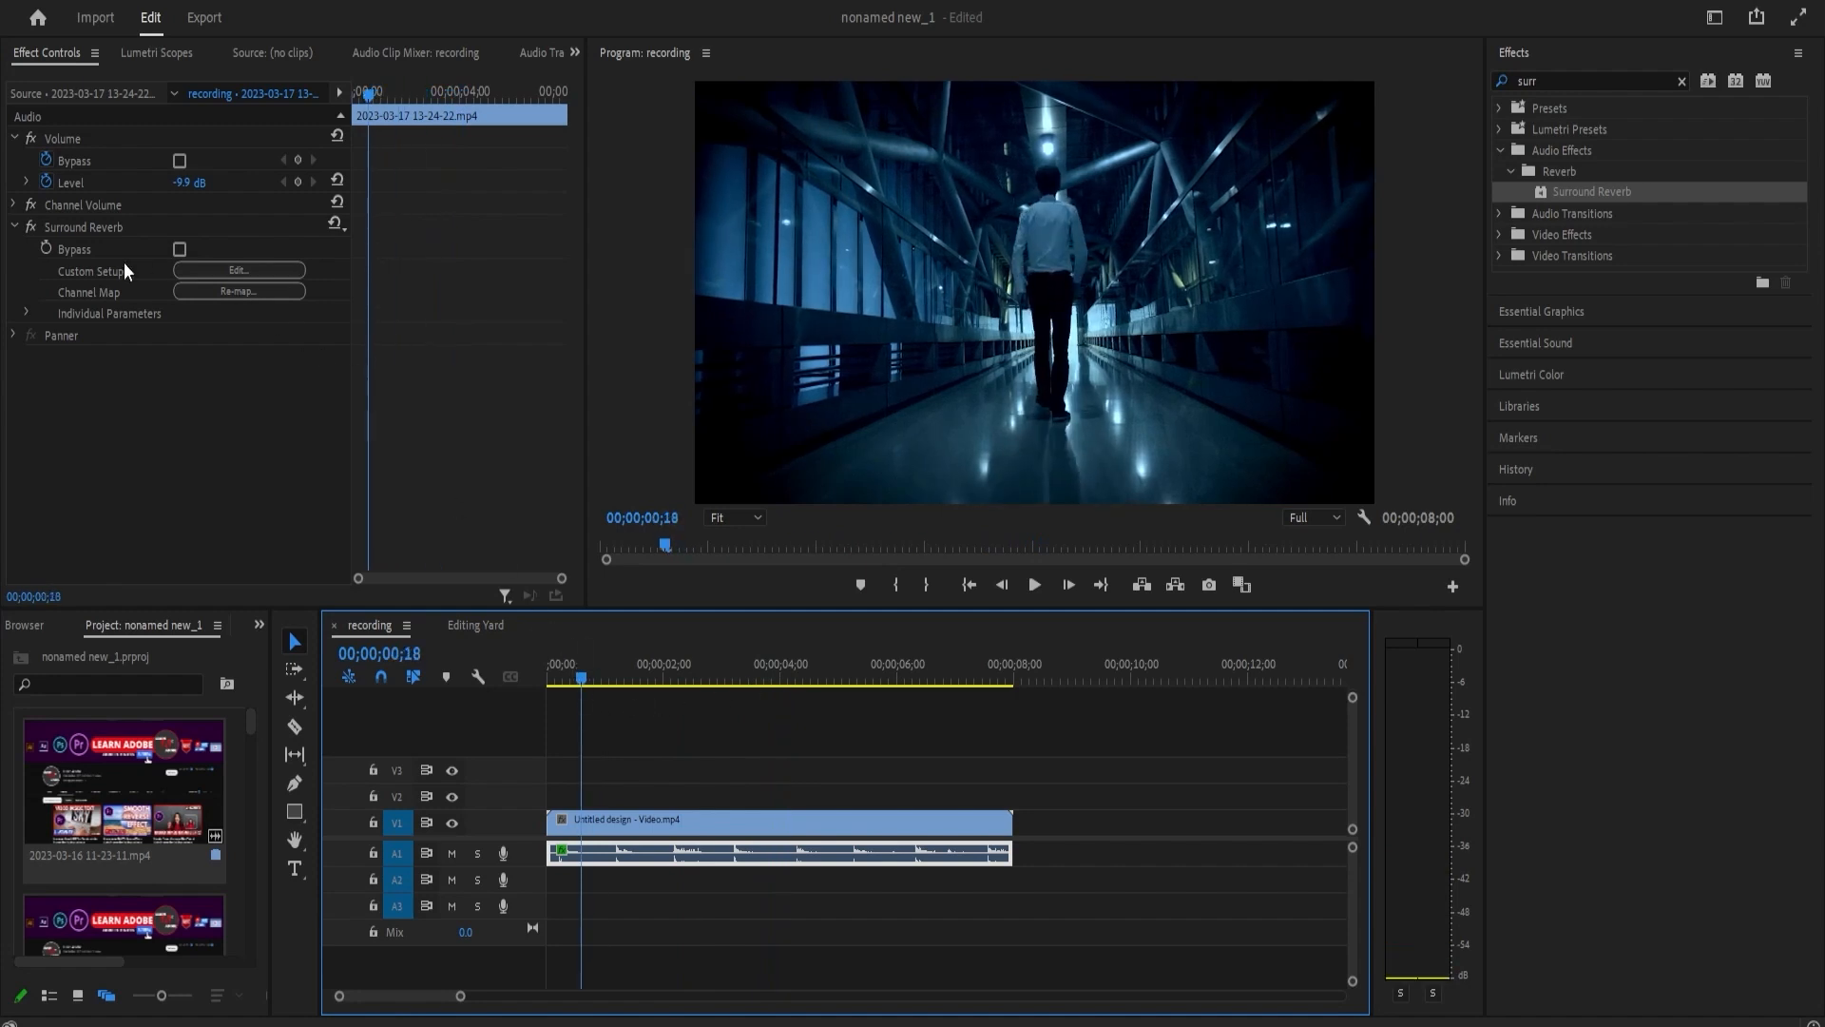
{"action": "left_click", "coordinate": [93, 230]}
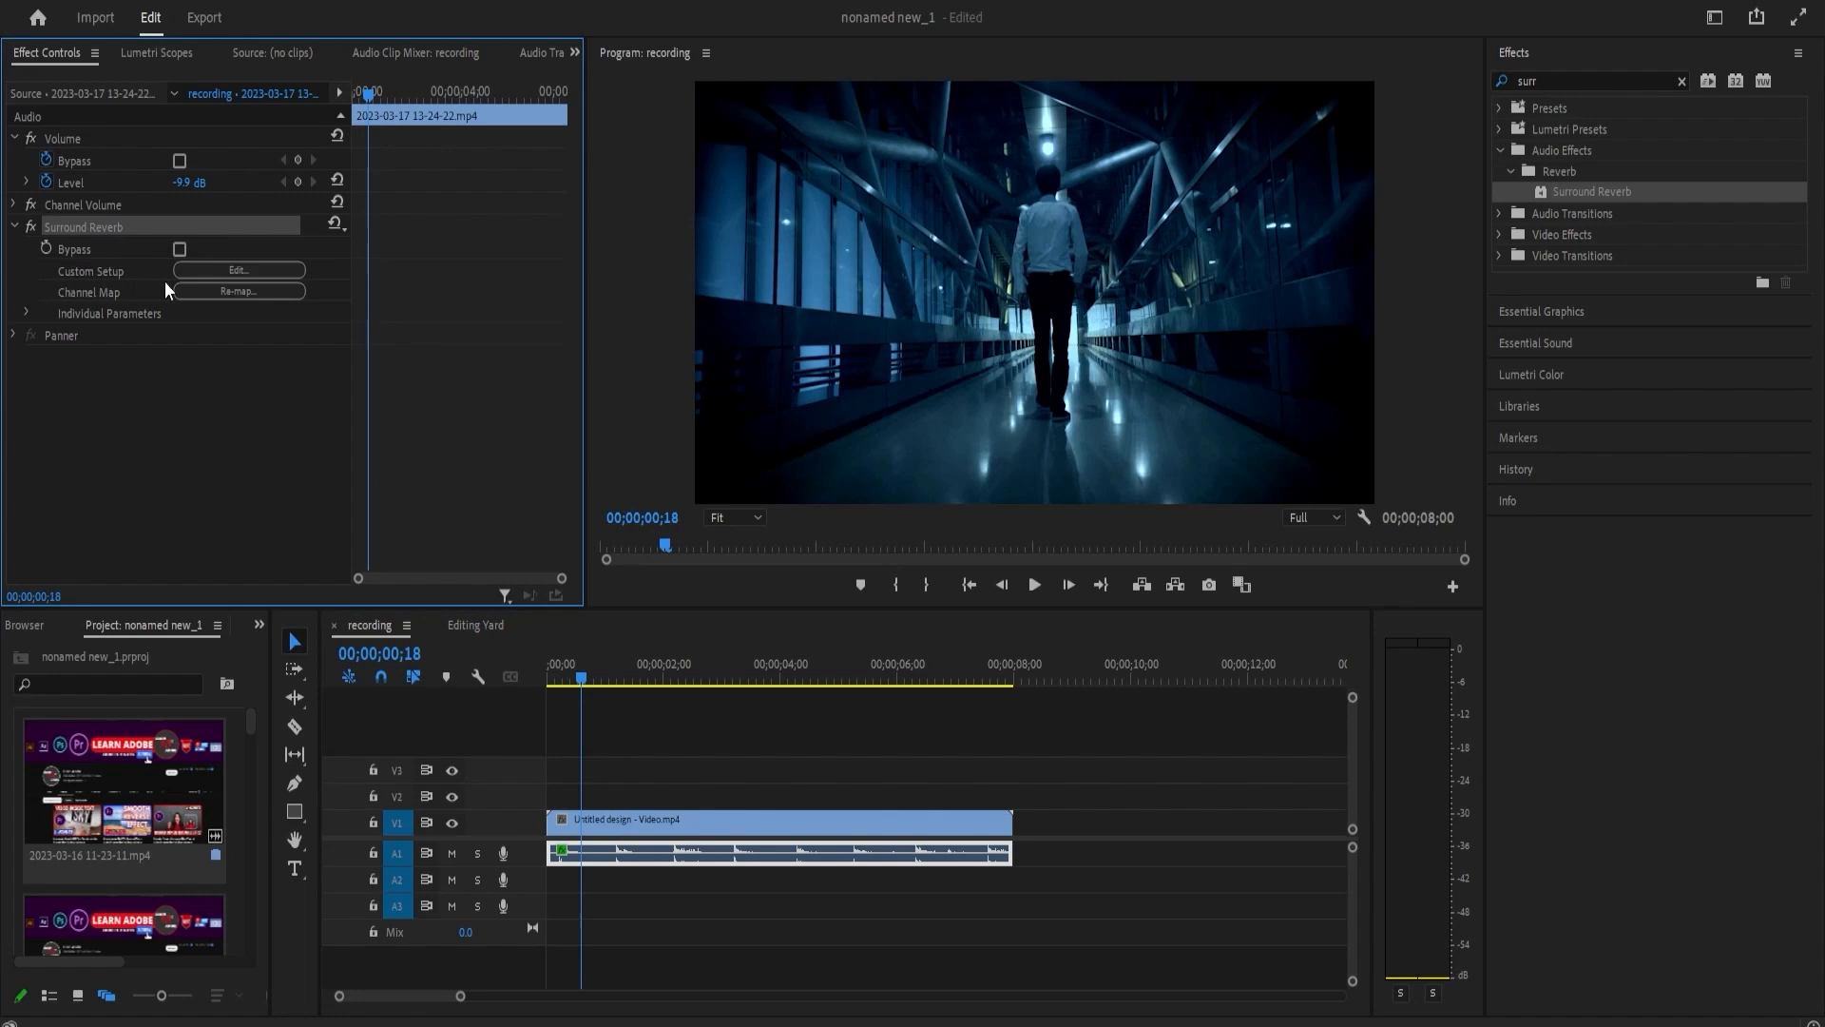
{"action": "left_click", "coordinate": [249, 270]}
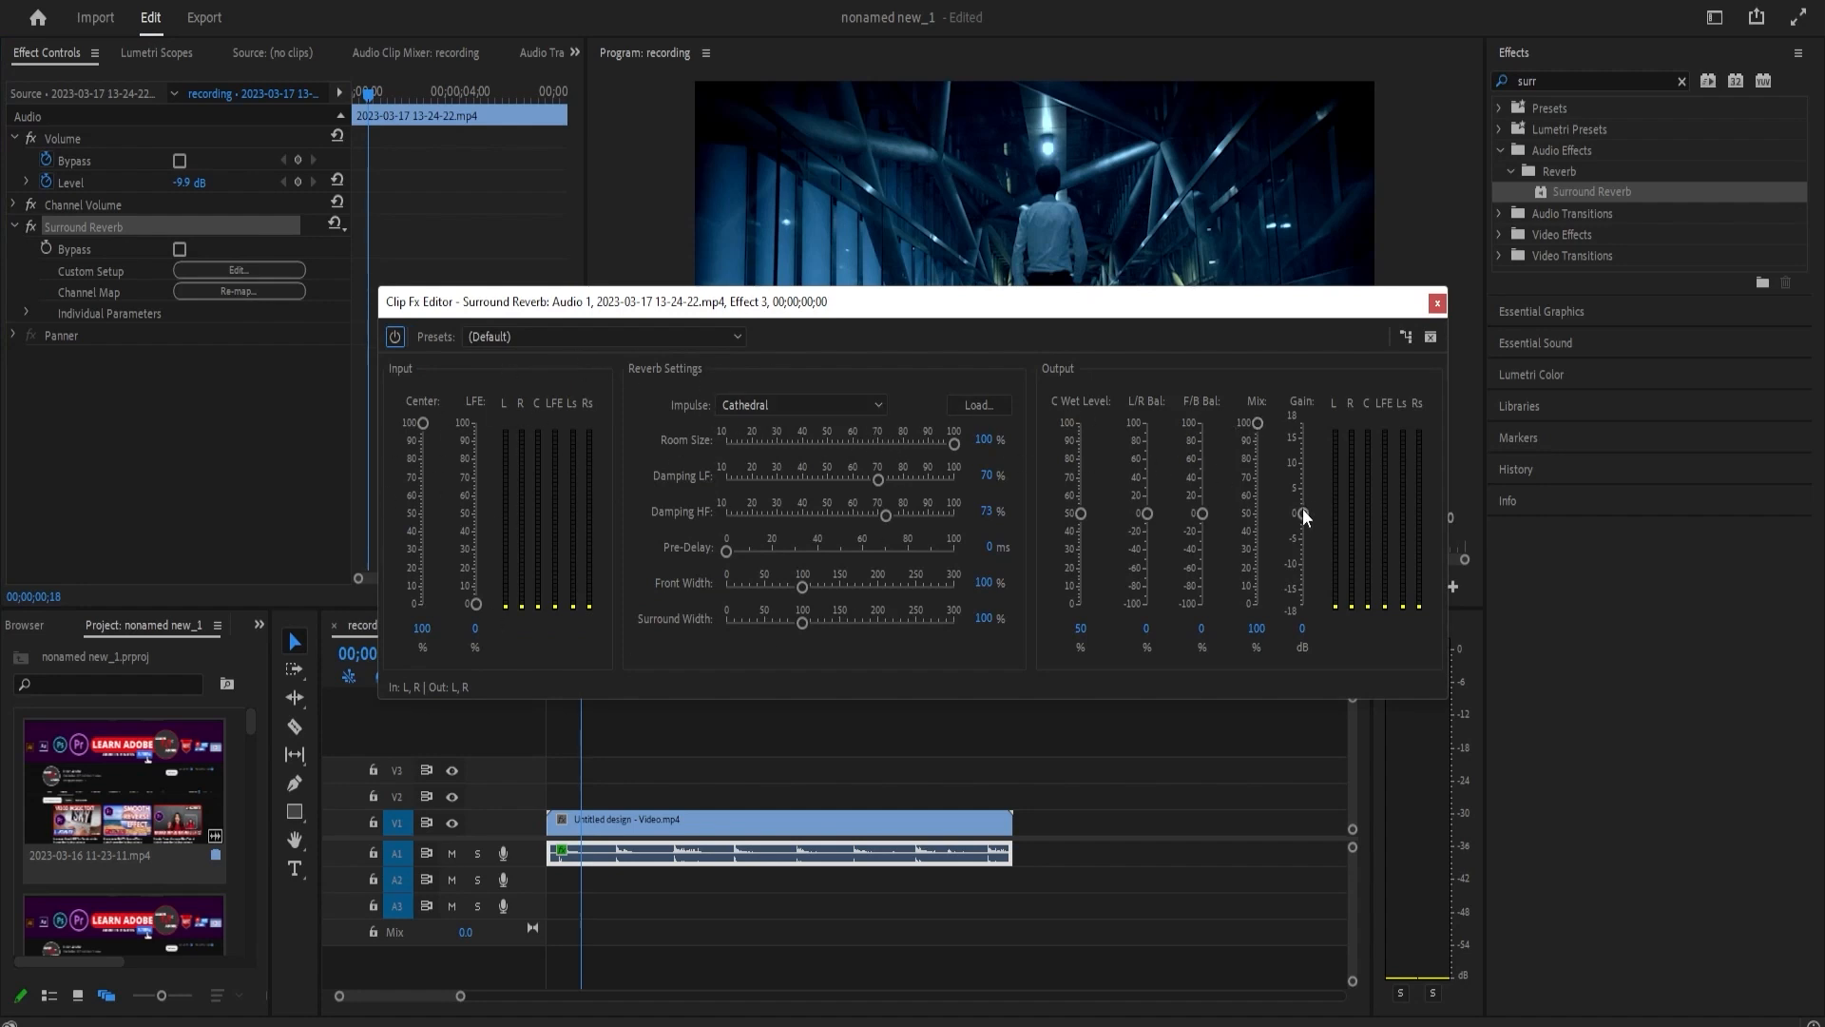
{"action": "left_click_drag", "start_coordinate": [1304, 514], "coordinate": [1308, 441]}
- Play the recording sequence from about one second in to hear the reverb on the audio clip
{"action": "left_click", "coordinate": [642, 798]}
{"action": "left_click_drag", "start_coordinate": [600, 677], "coordinate": [606, 677]}
{"action": "key", "text": "space"}
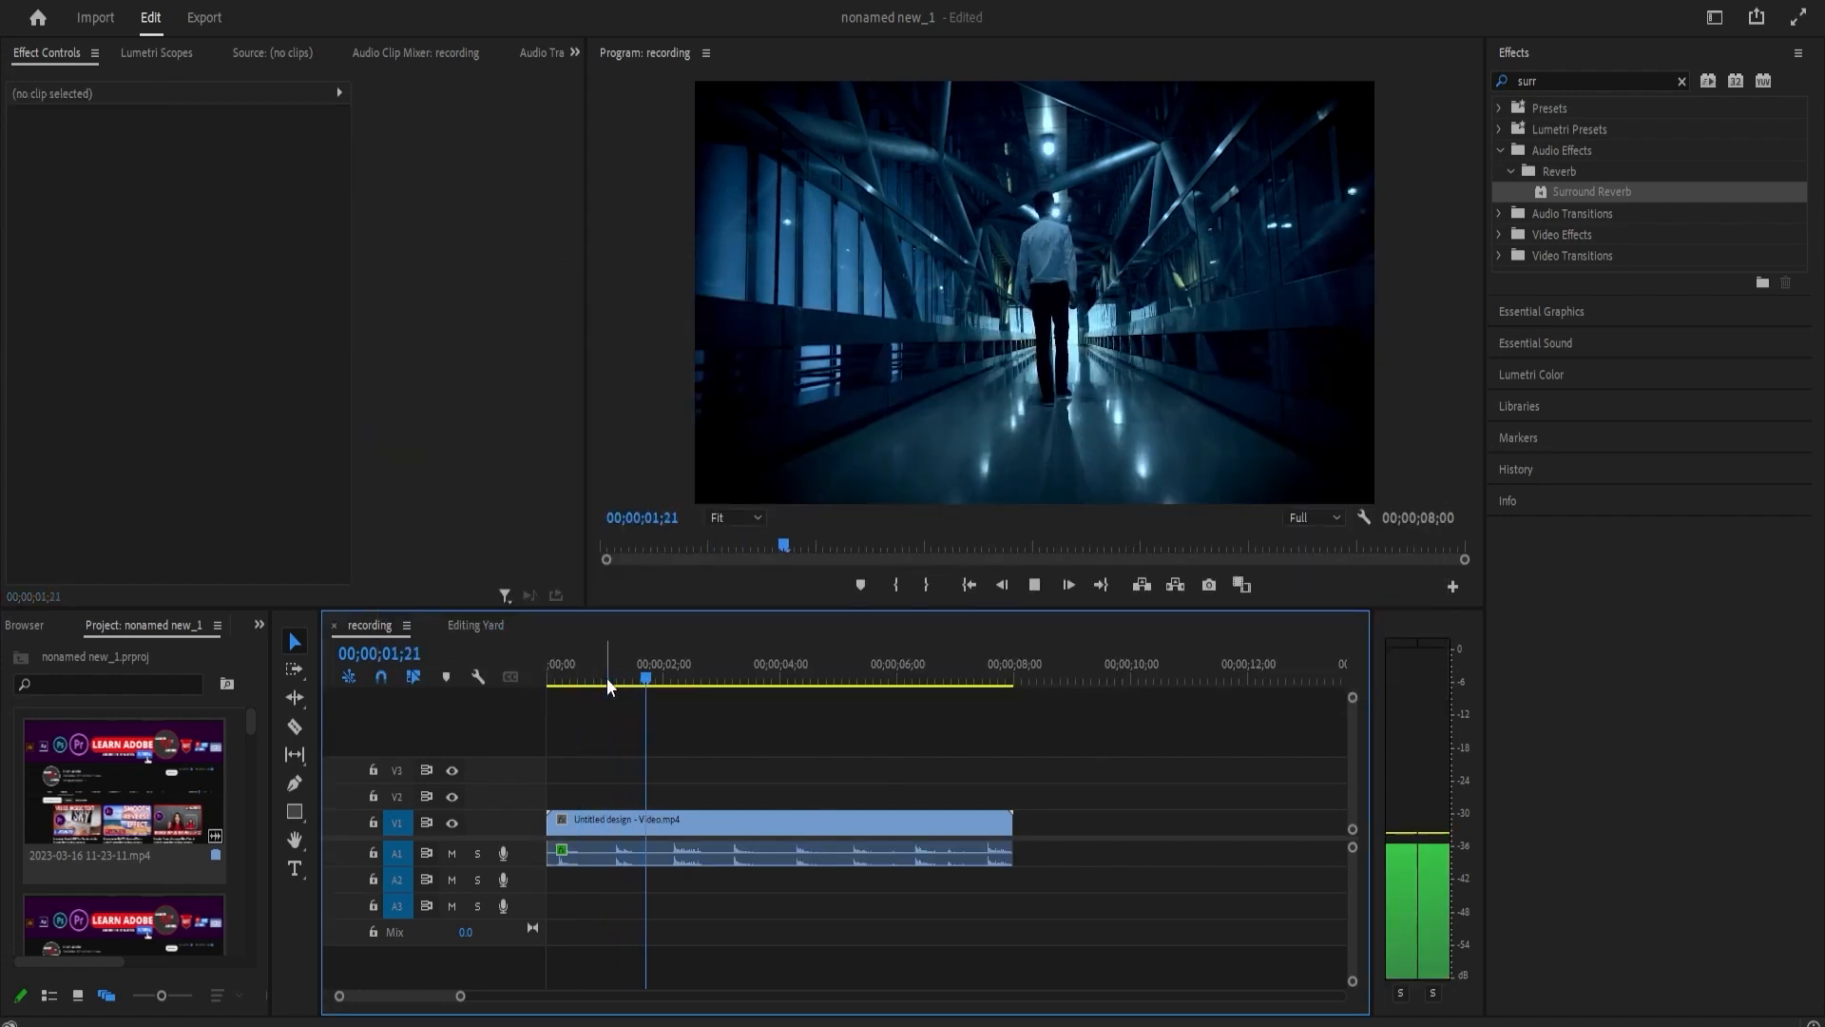
{"action": "key", "text": "space"}
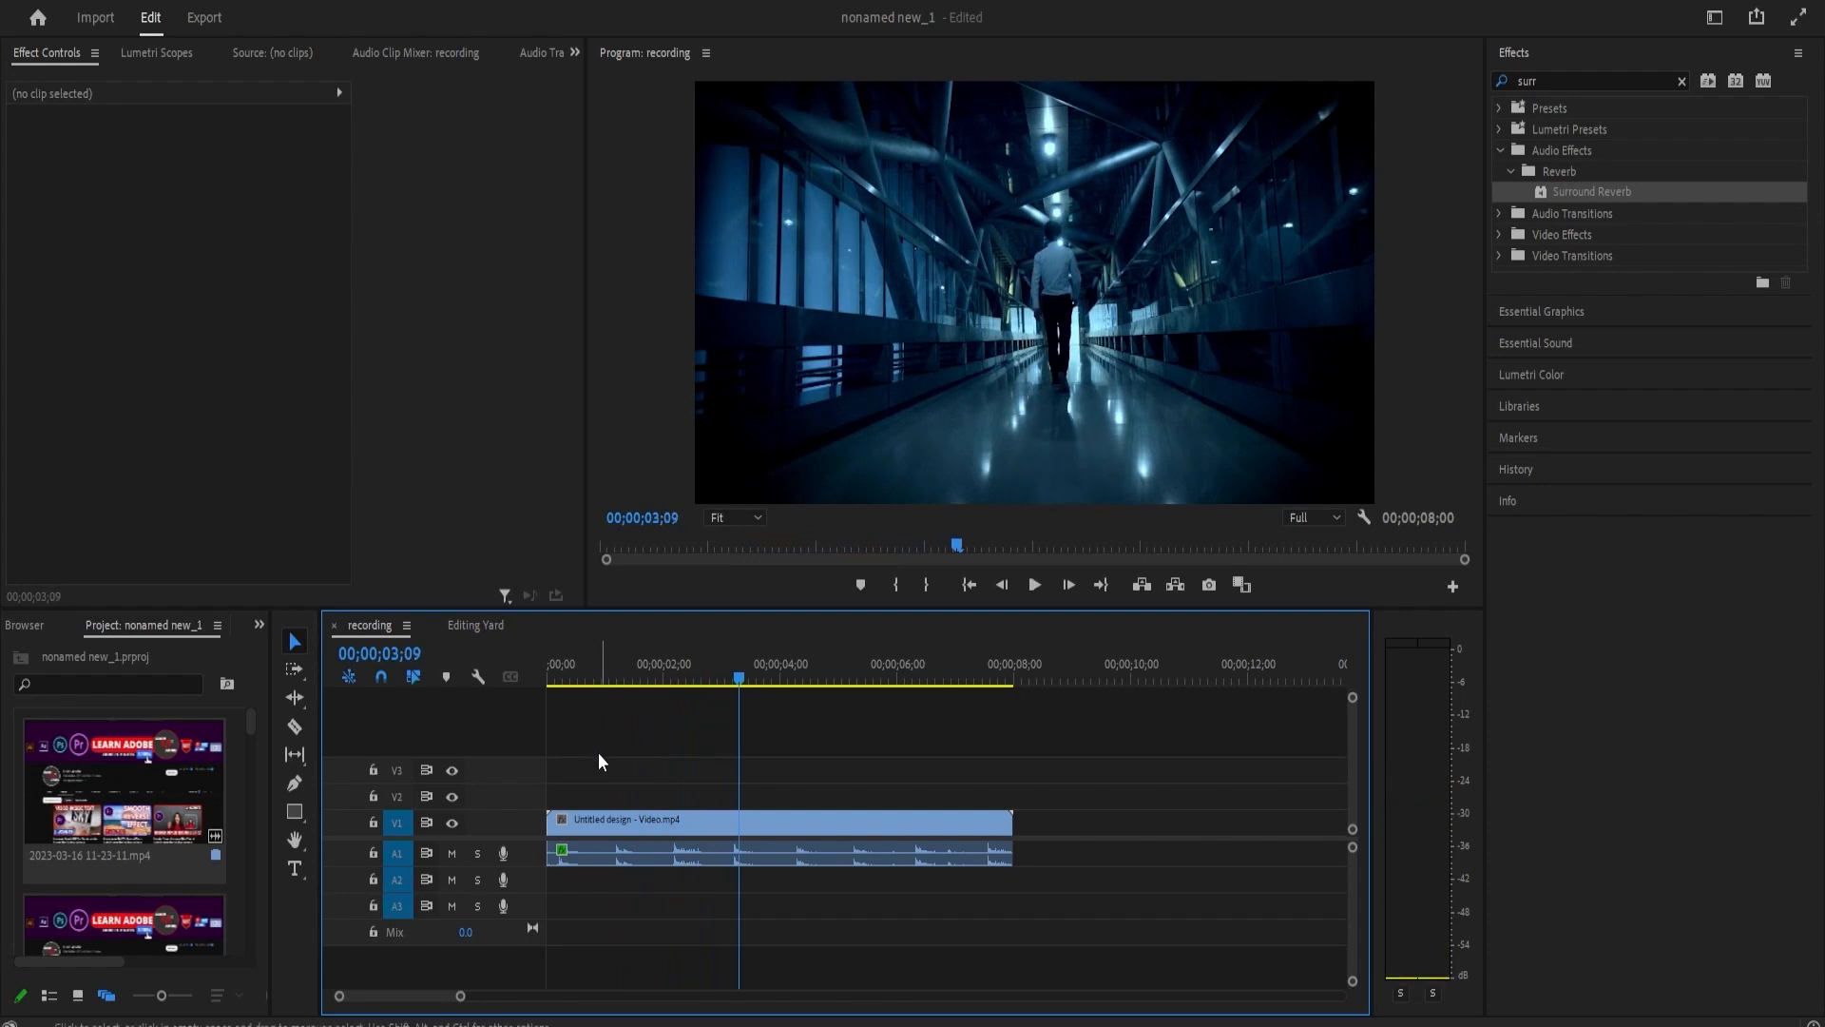
{"action": "mouse_move", "coordinate": [730, 679]}
{"action": "left_mouse_down"}
{"action": "mouse_move", "coordinate": [654, 679]}
{"action": "mouse_move", "coordinate": [696, 677]}
{"action": "left_mouse_up"}
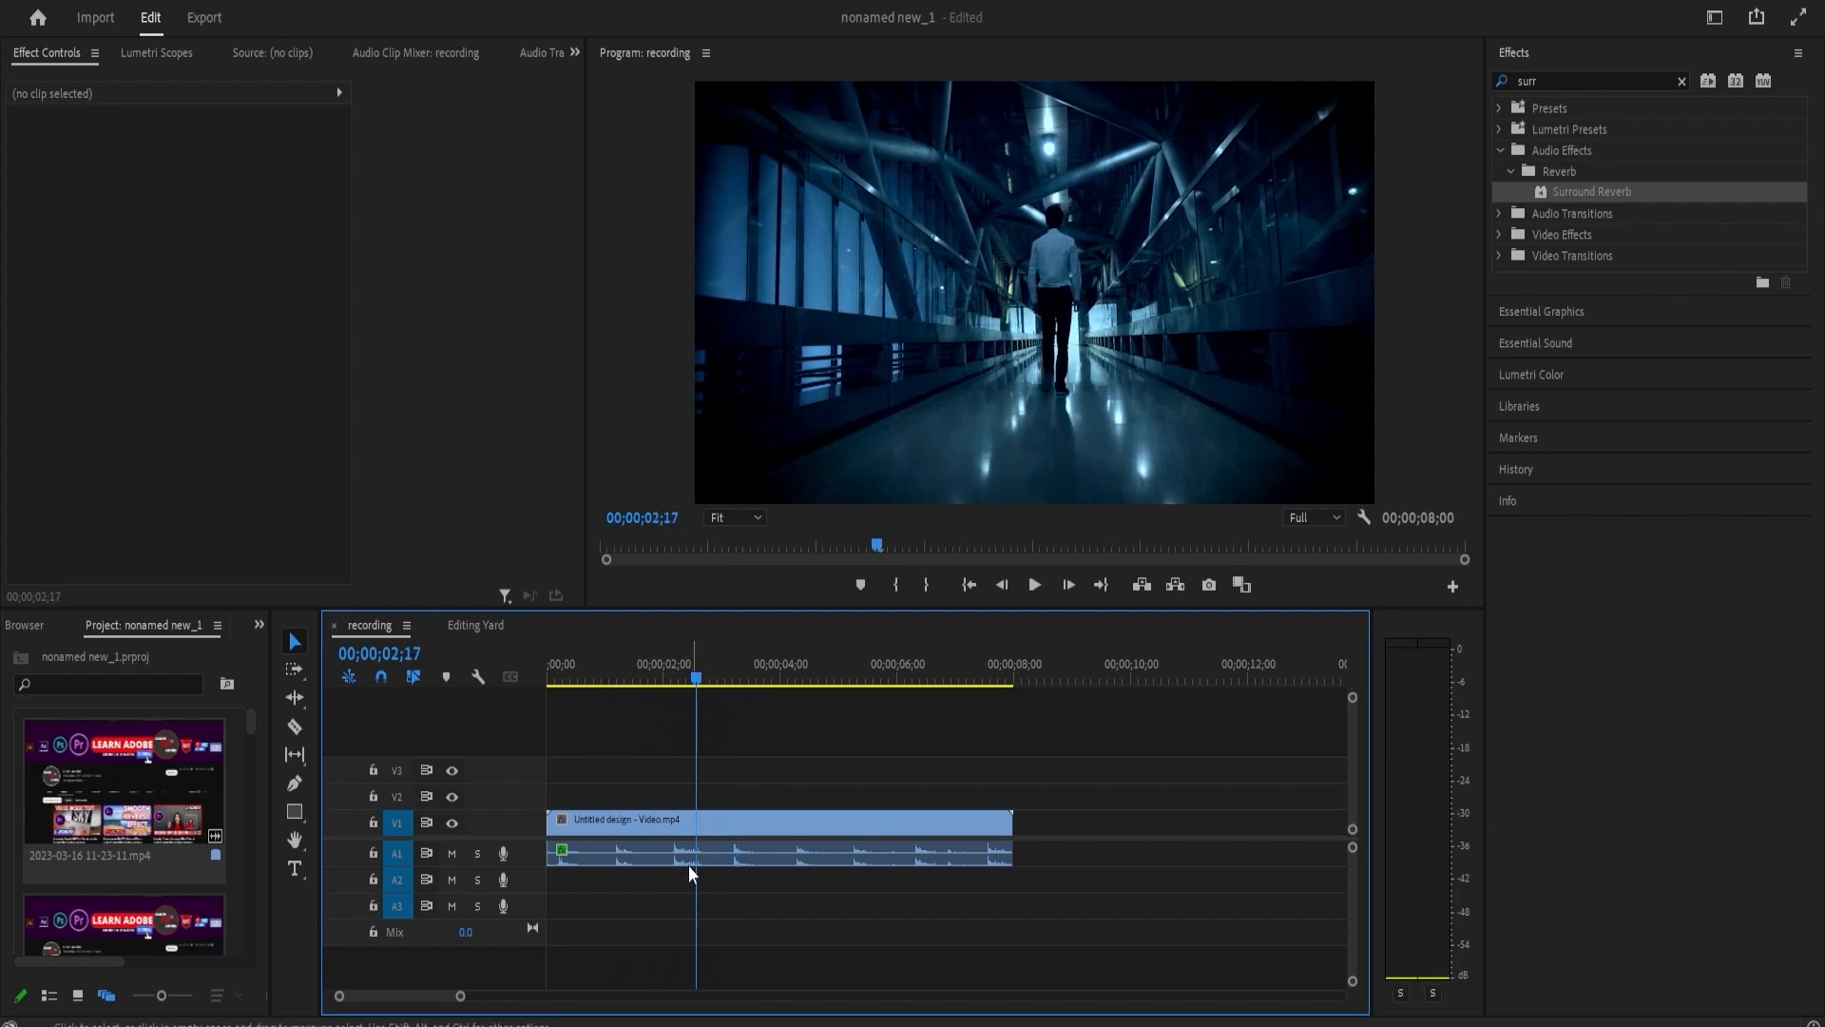
- Adjust the gain of the A1 audio clip by 15 dB
{"action": "left_click", "coordinate": [679, 850]}
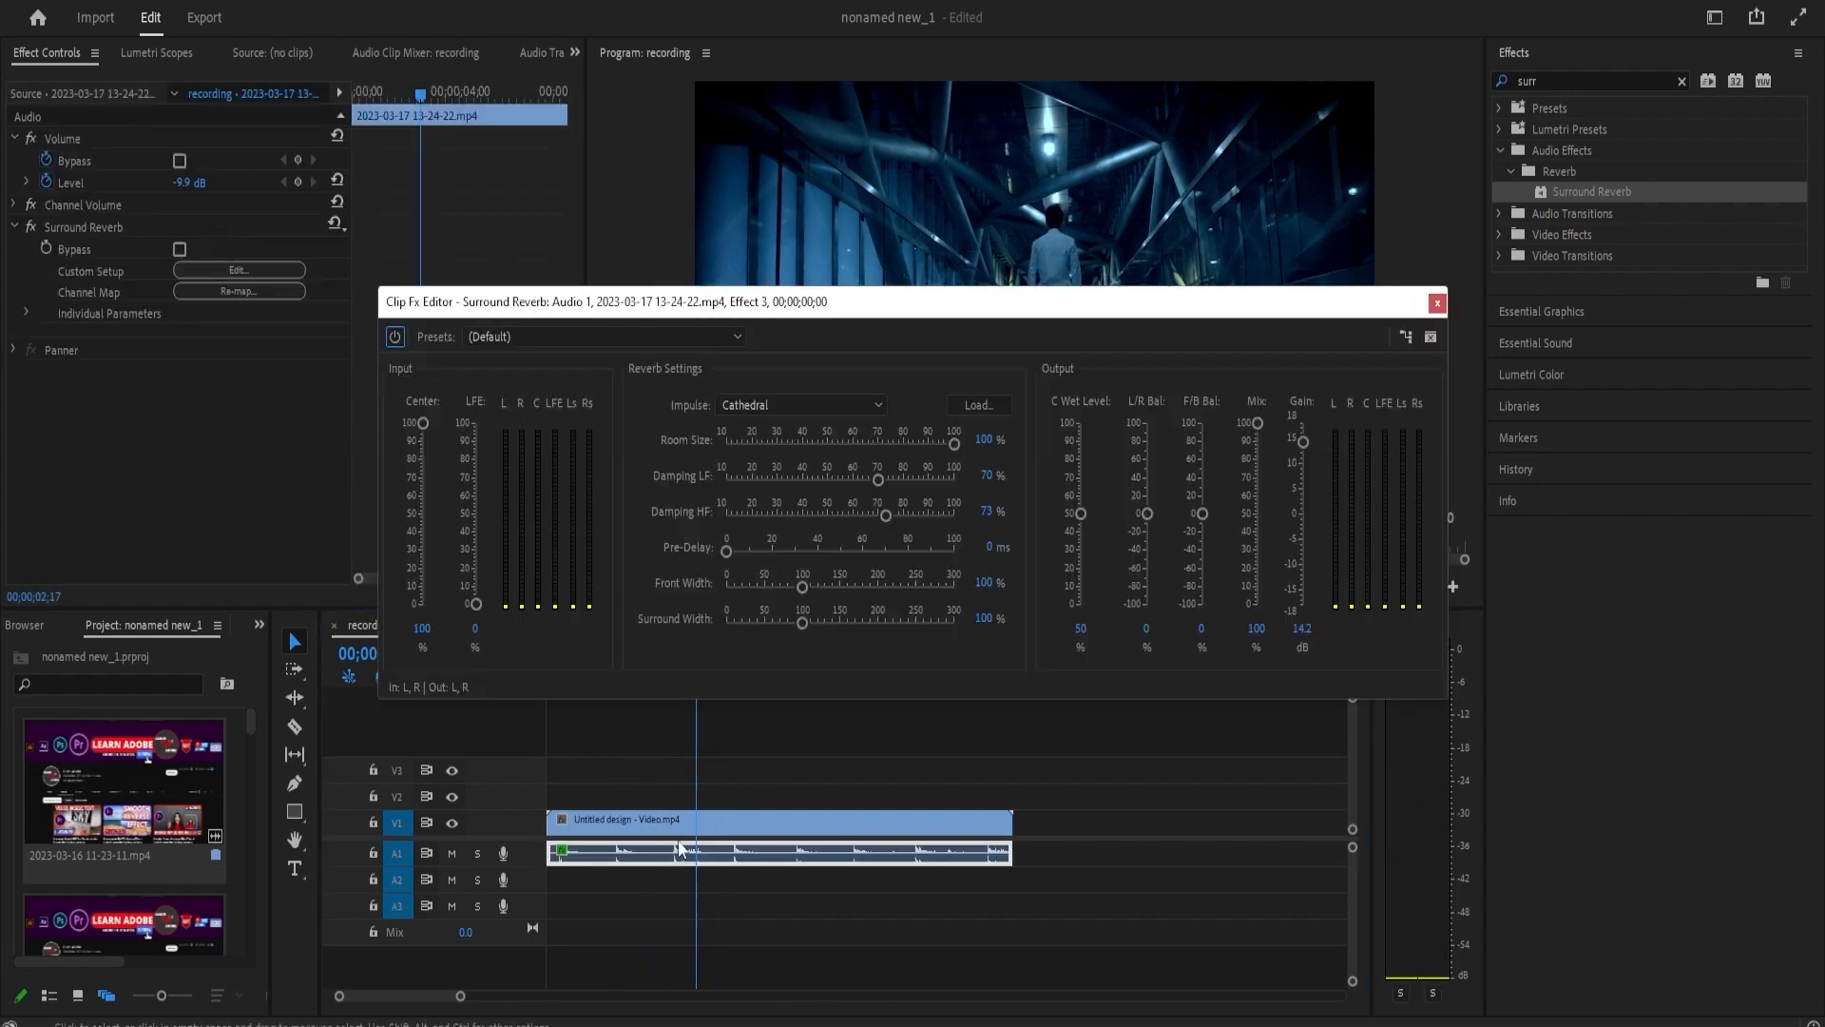
{"action": "right_click", "coordinate": [732, 859]}
{"action": "left_click", "coordinate": [797, 616]}
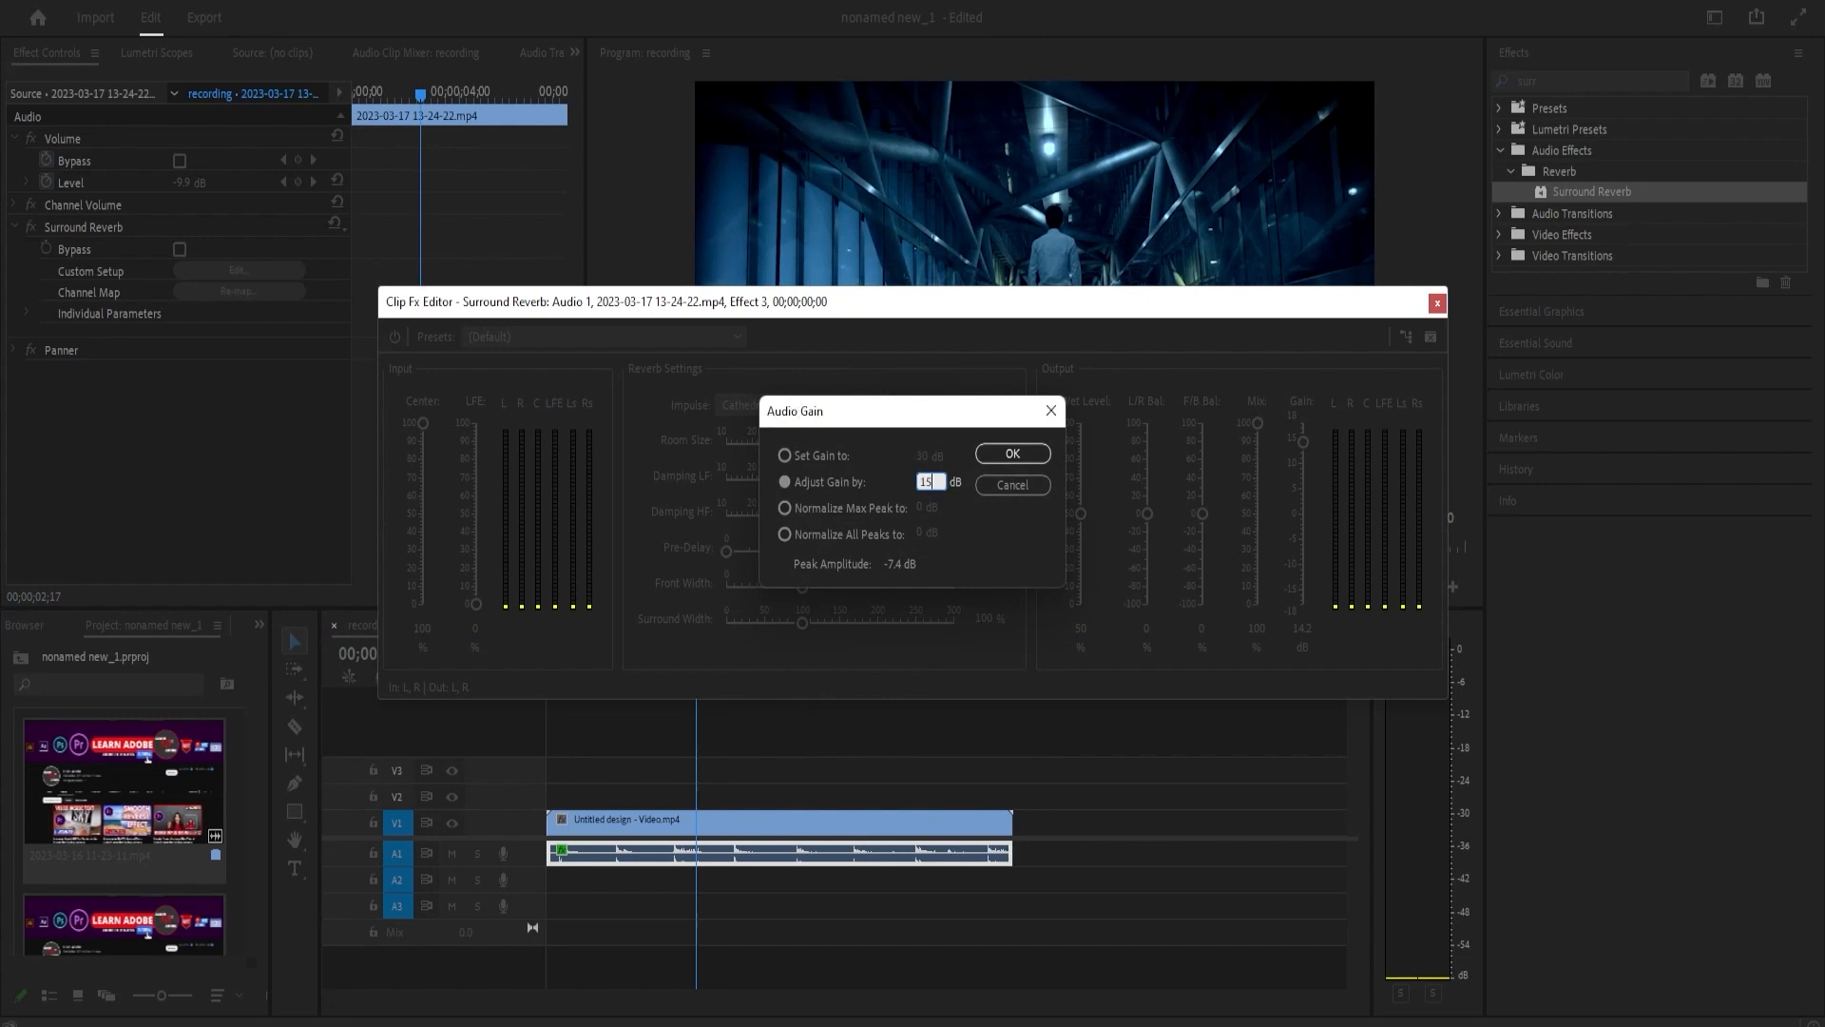
{"action": "left_click", "coordinate": [998, 454]}
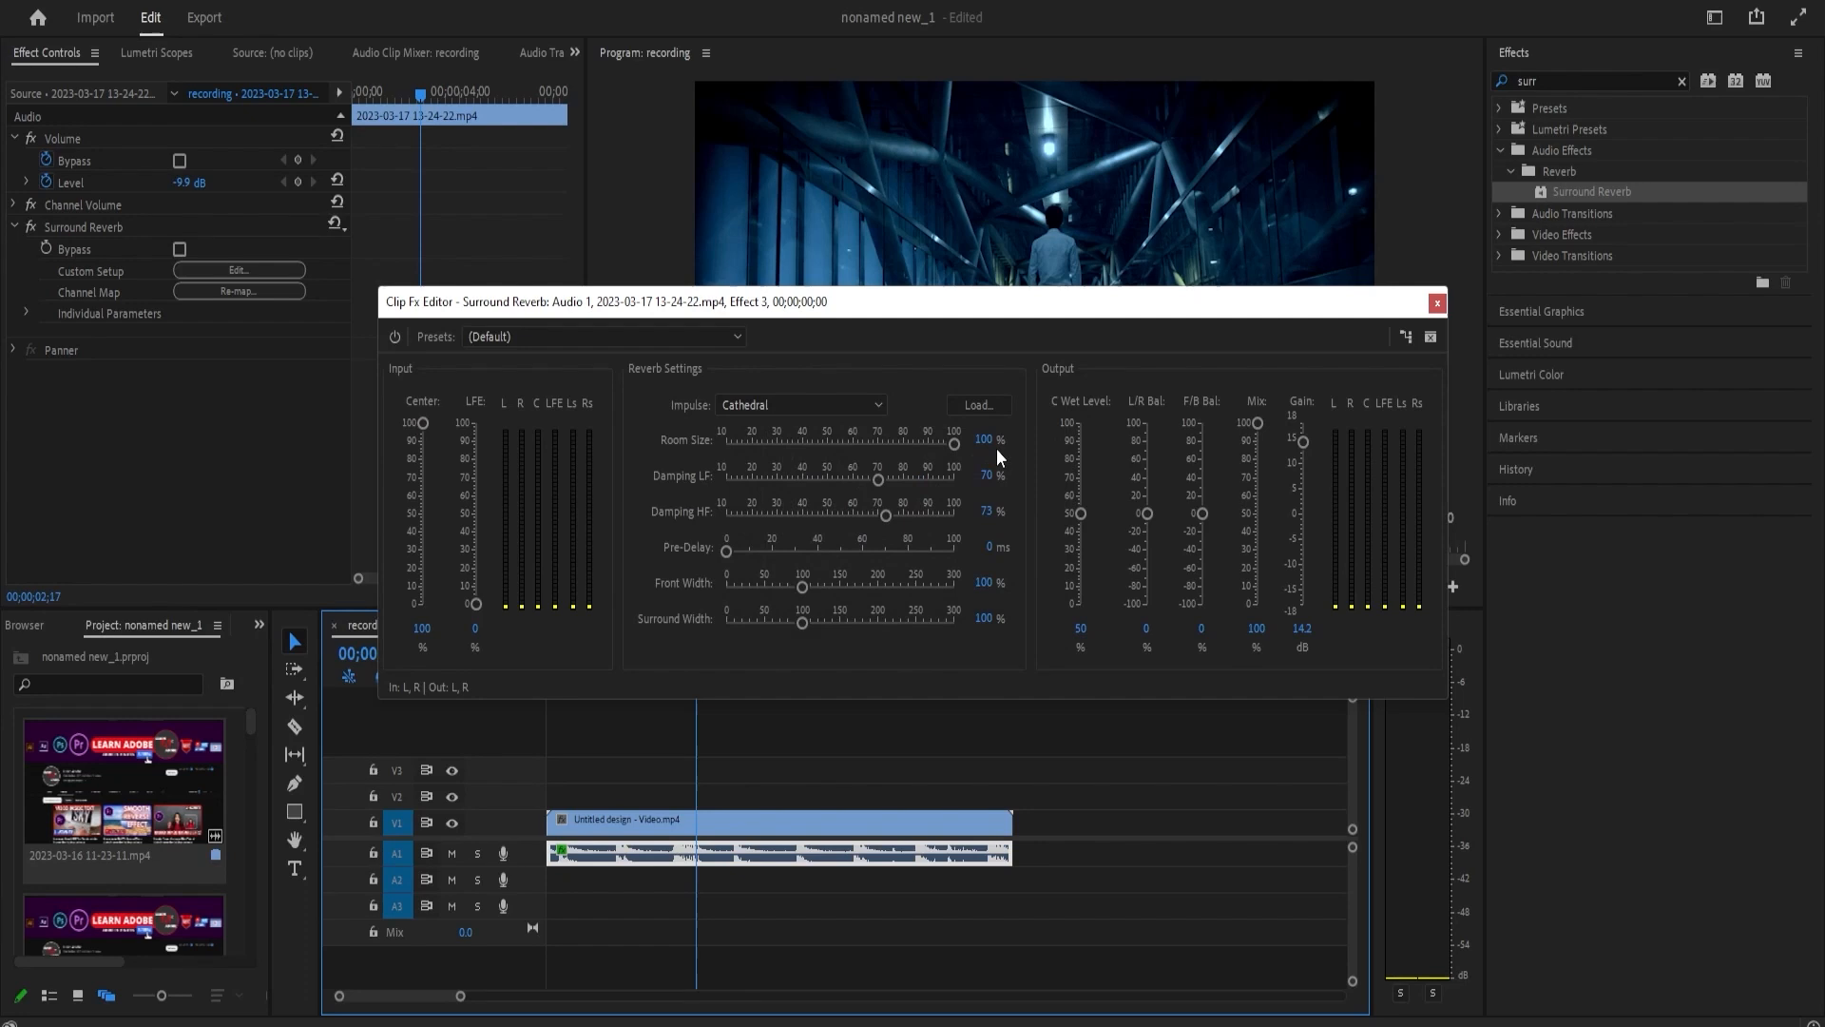
- Play the recording sequence from about three seconds in to hear the louder A1 audio with the reverb
{"action": "left_click_drag", "start_coordinate": [697, 781], "coordinate": [720, 784]}
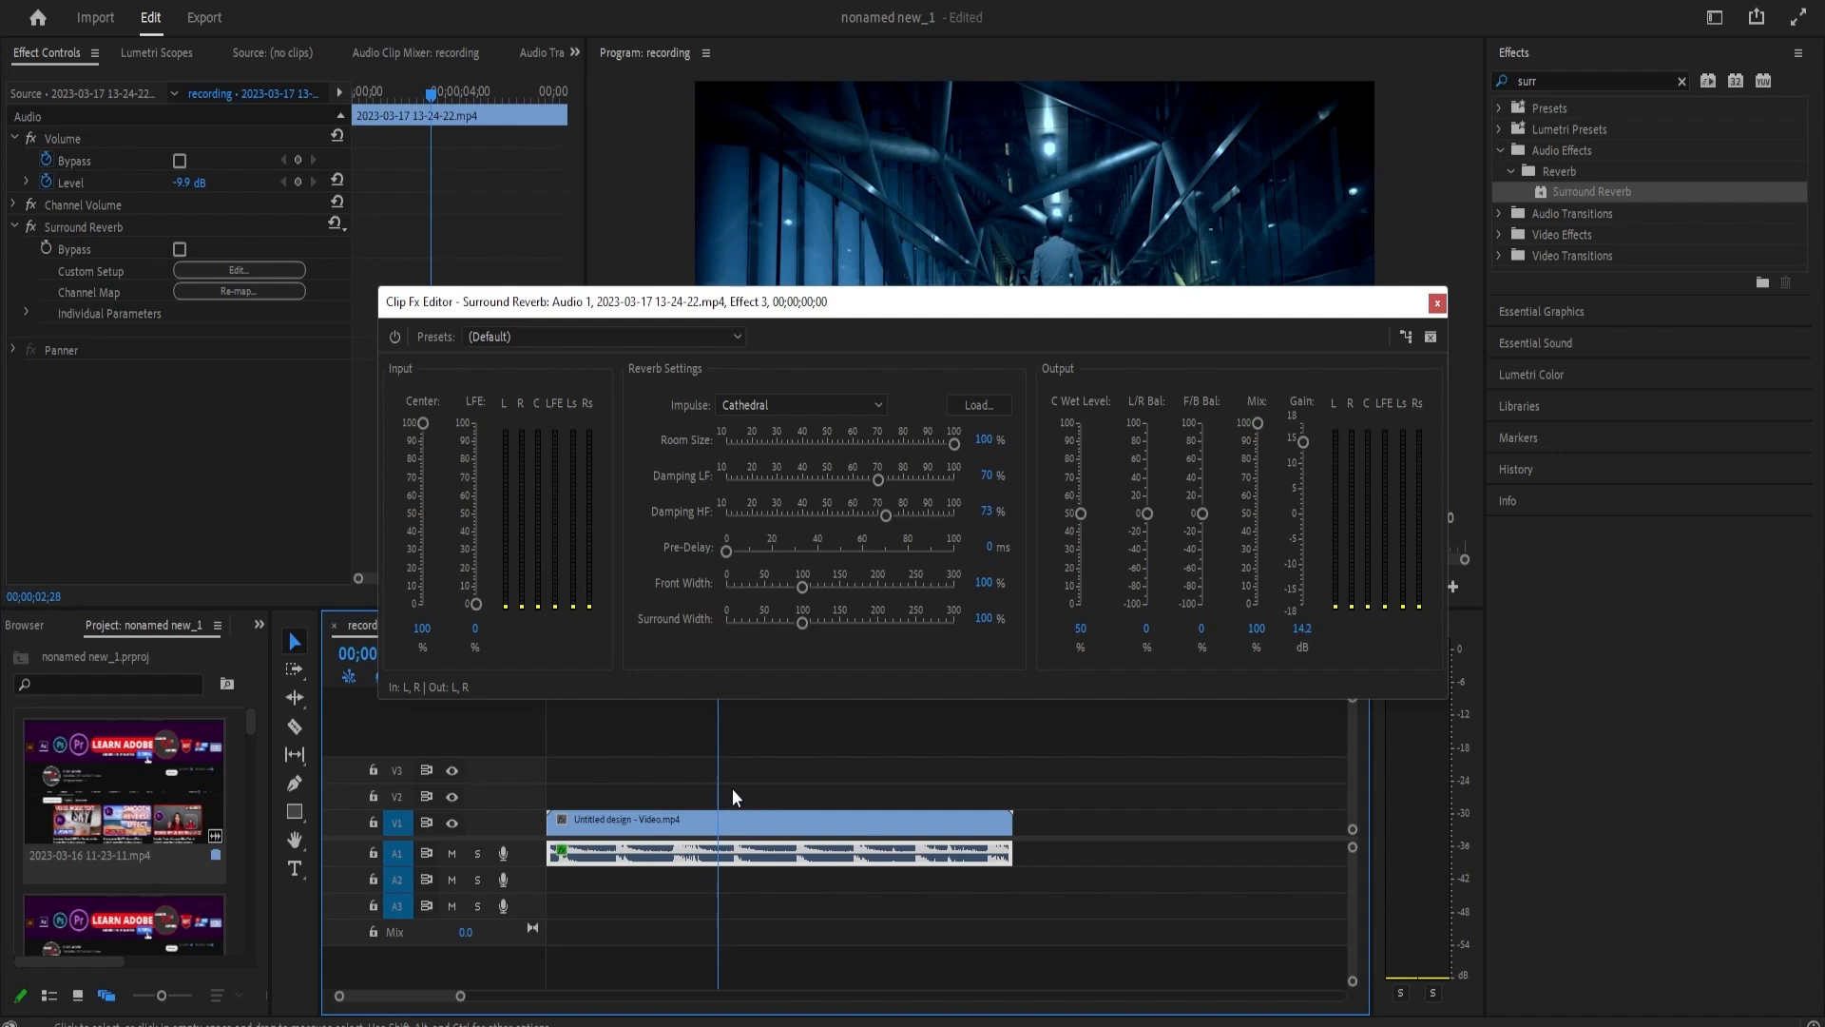
{"action": "key", "text": "space"}
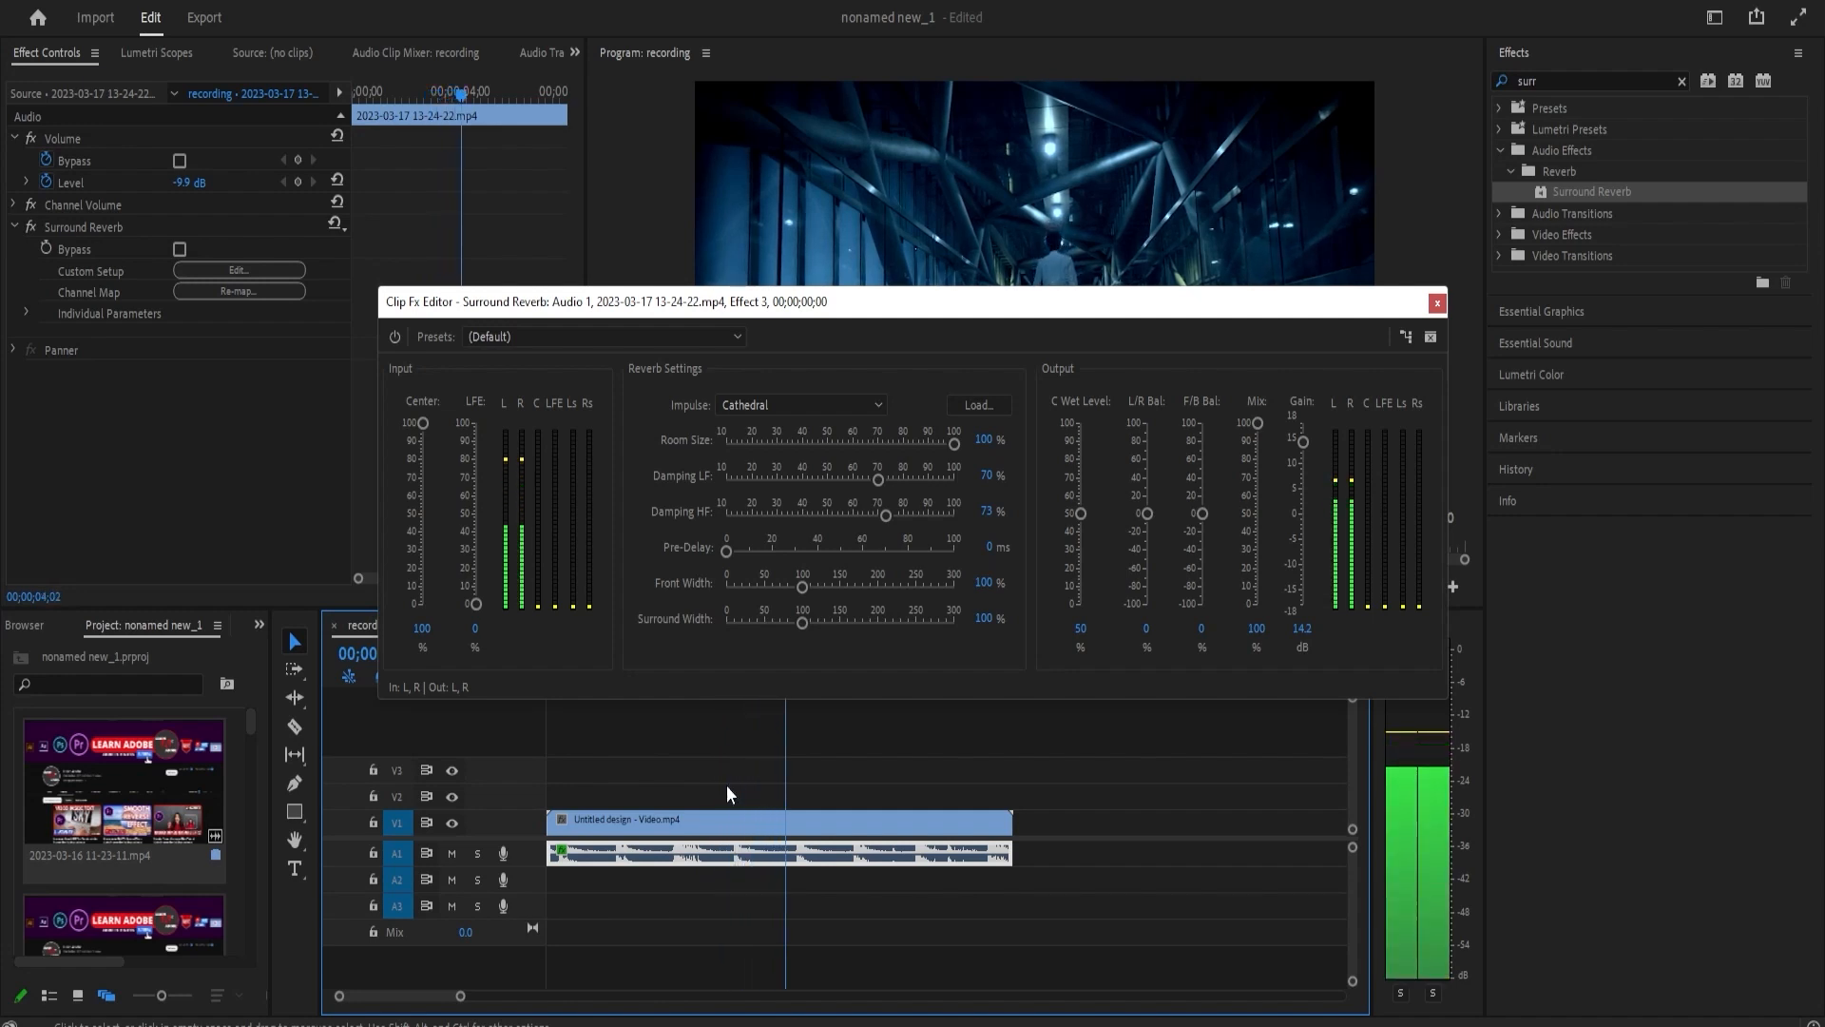
{"action": "left_click_drag", "start_coordinate": [832, 764], "coordinate": [671, 774]}
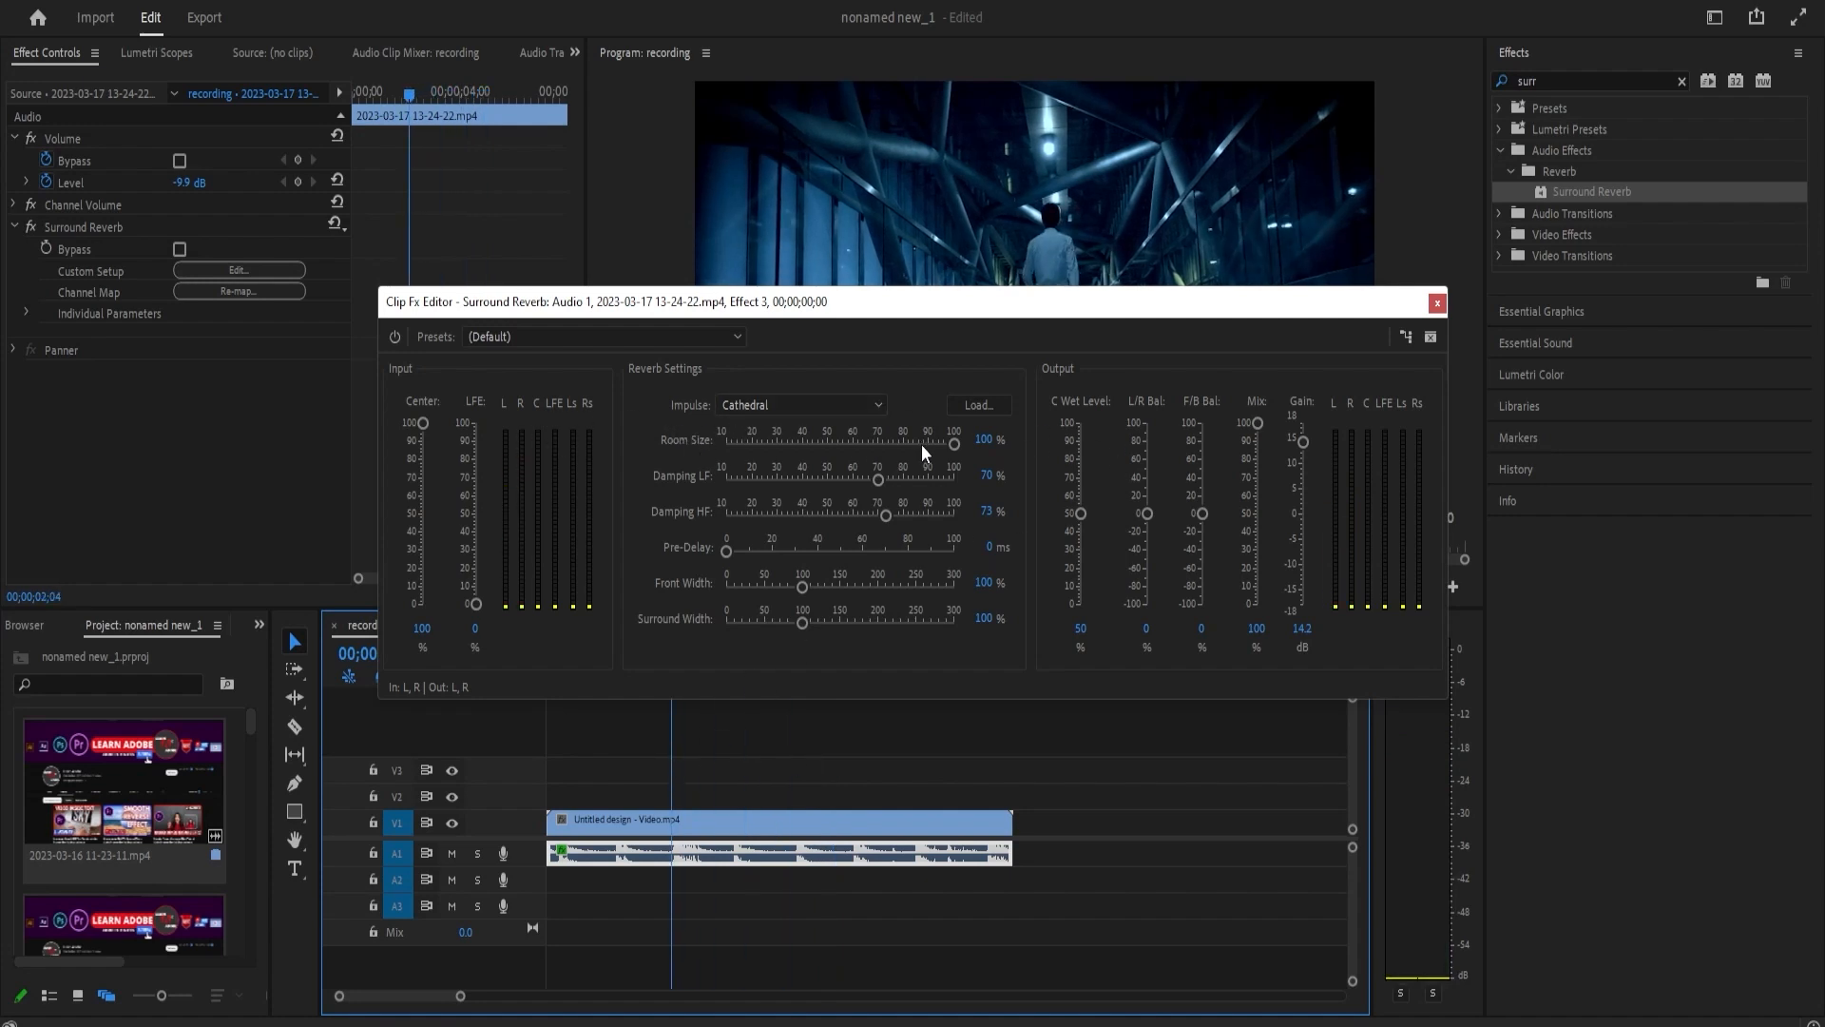
- Lower the Surround Reverb room size to 19% while listening to the playback, and close the effect editor
{"action": "left_click_drag", "start_coordinate": [954, 444], "coordinate": [780, 452]}
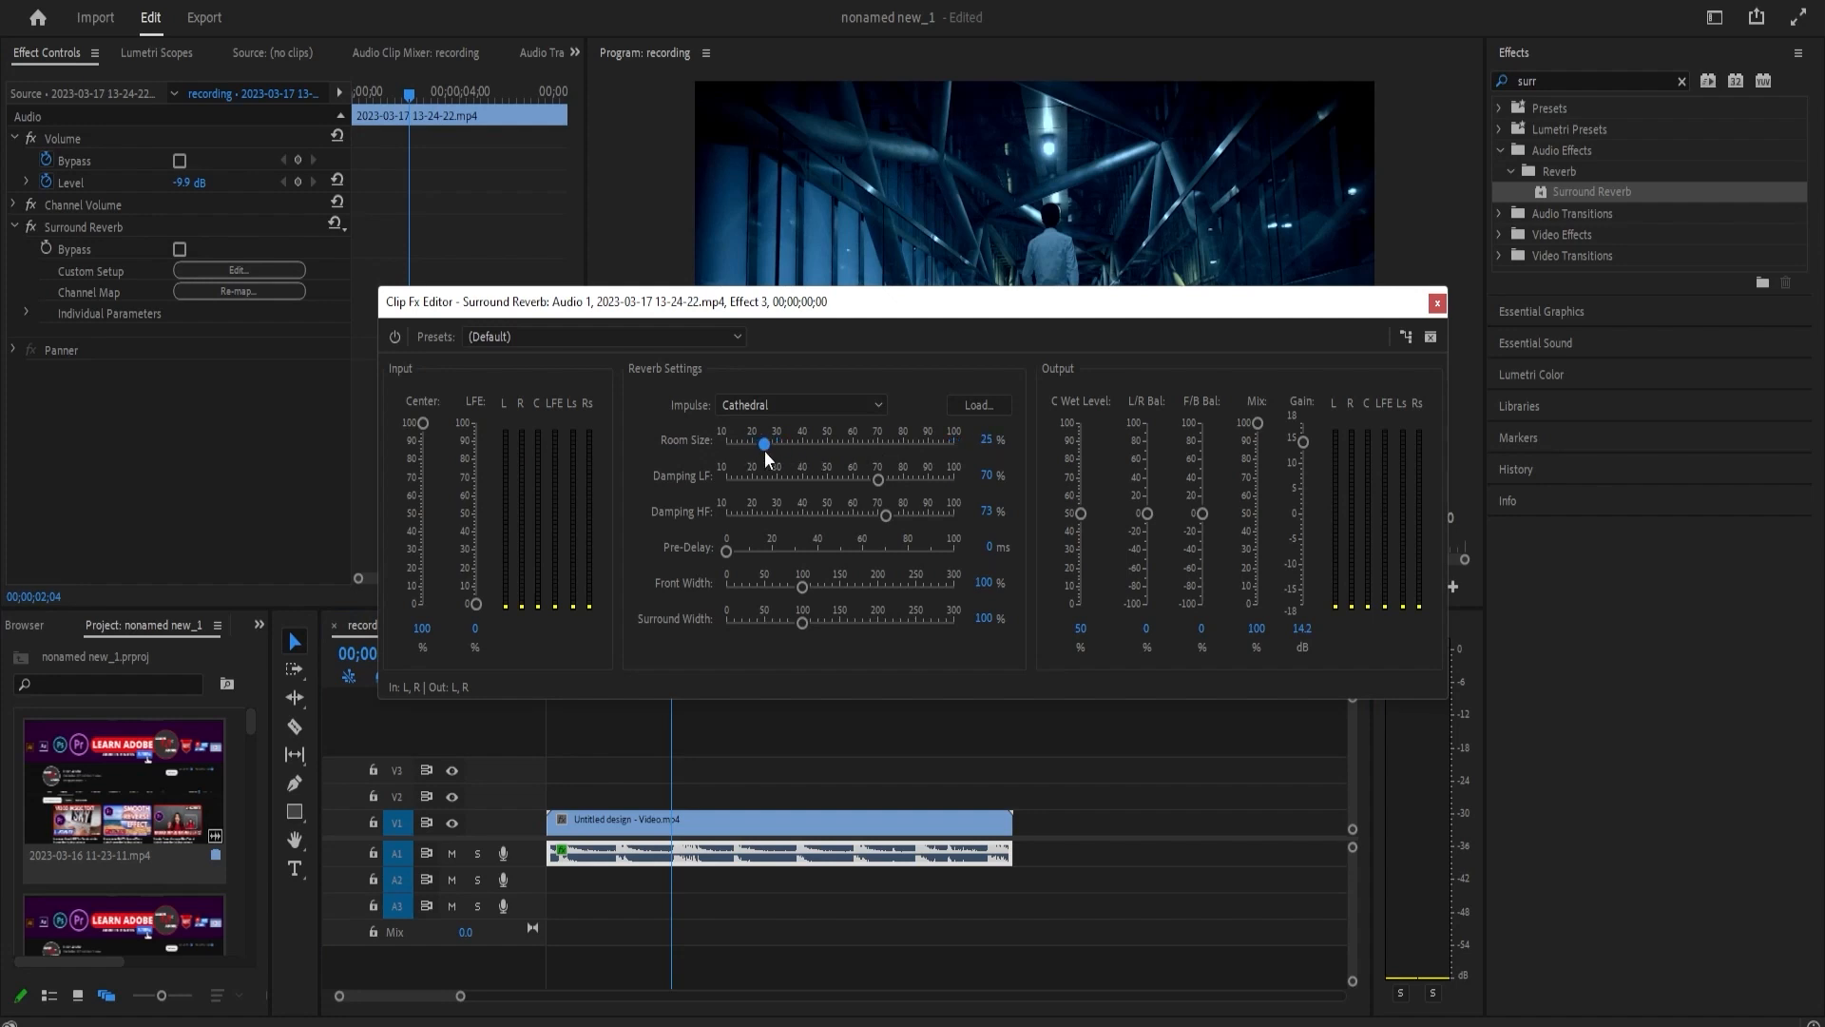
{"action": "key", "text": "space"}
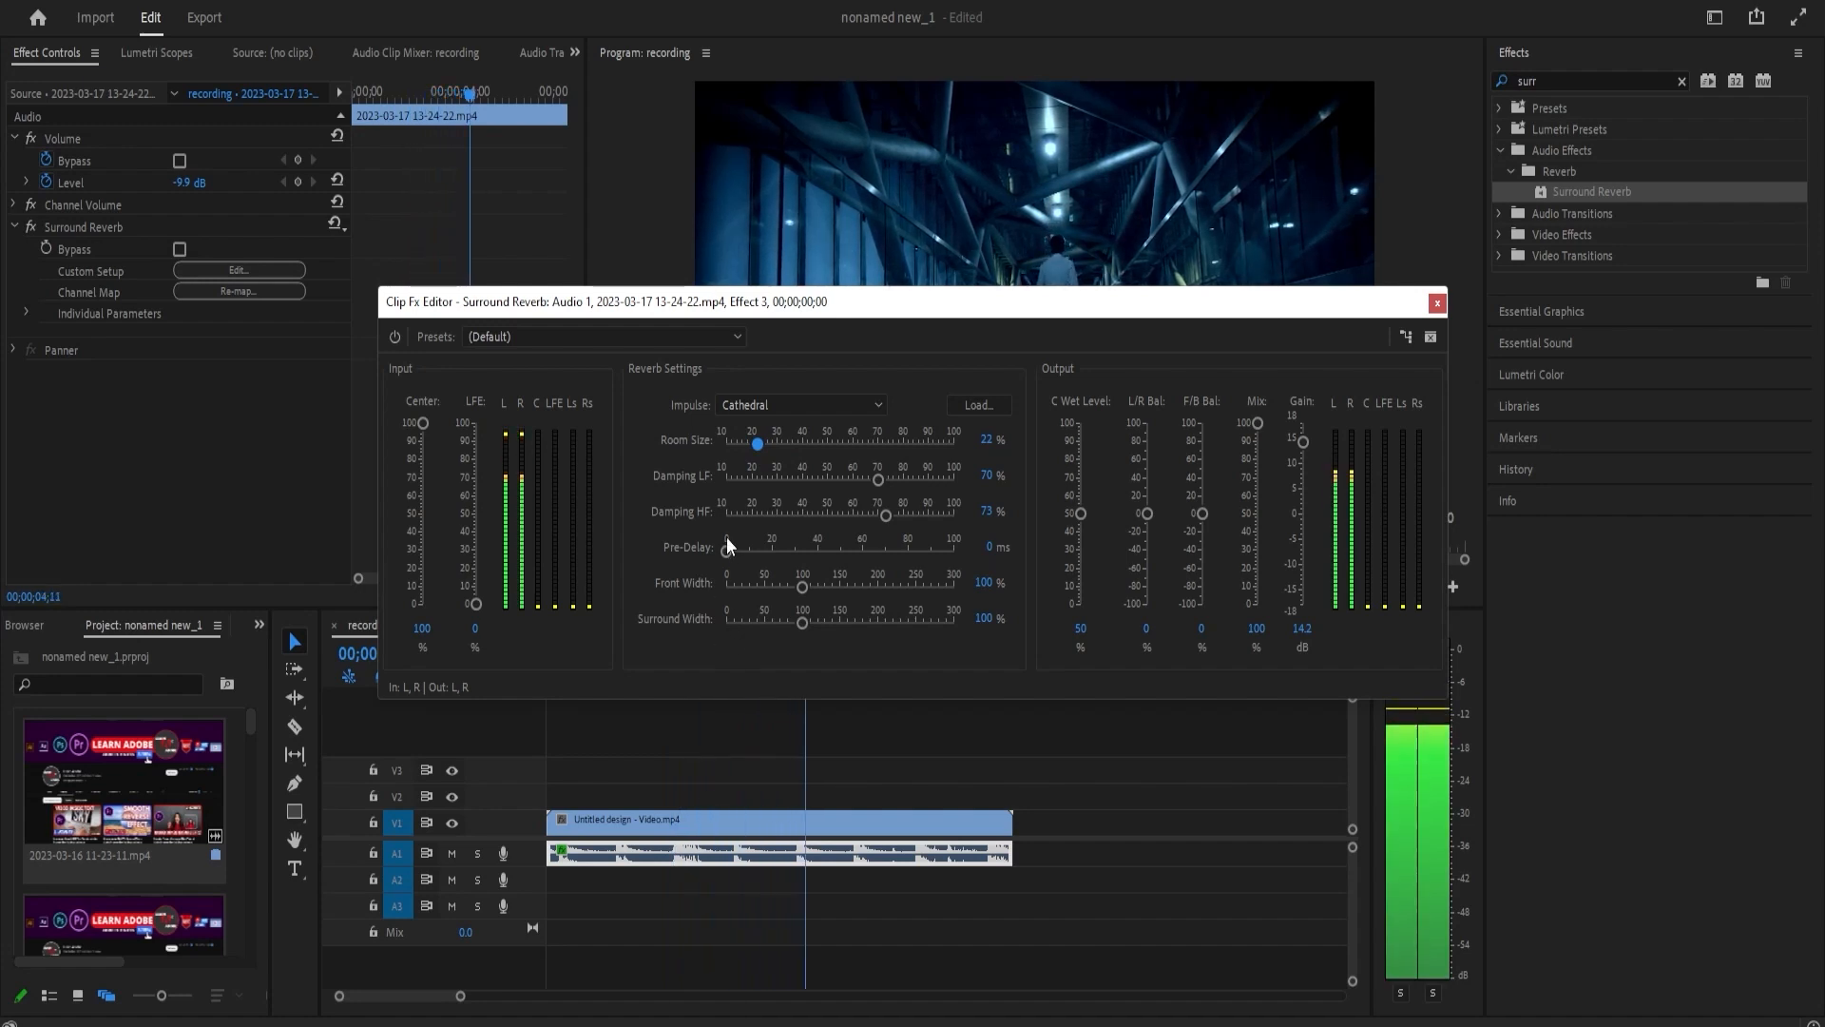
{"action": "left_click_drag", "start_coordinate": [768, 438], "coordinate": [776, 444]}
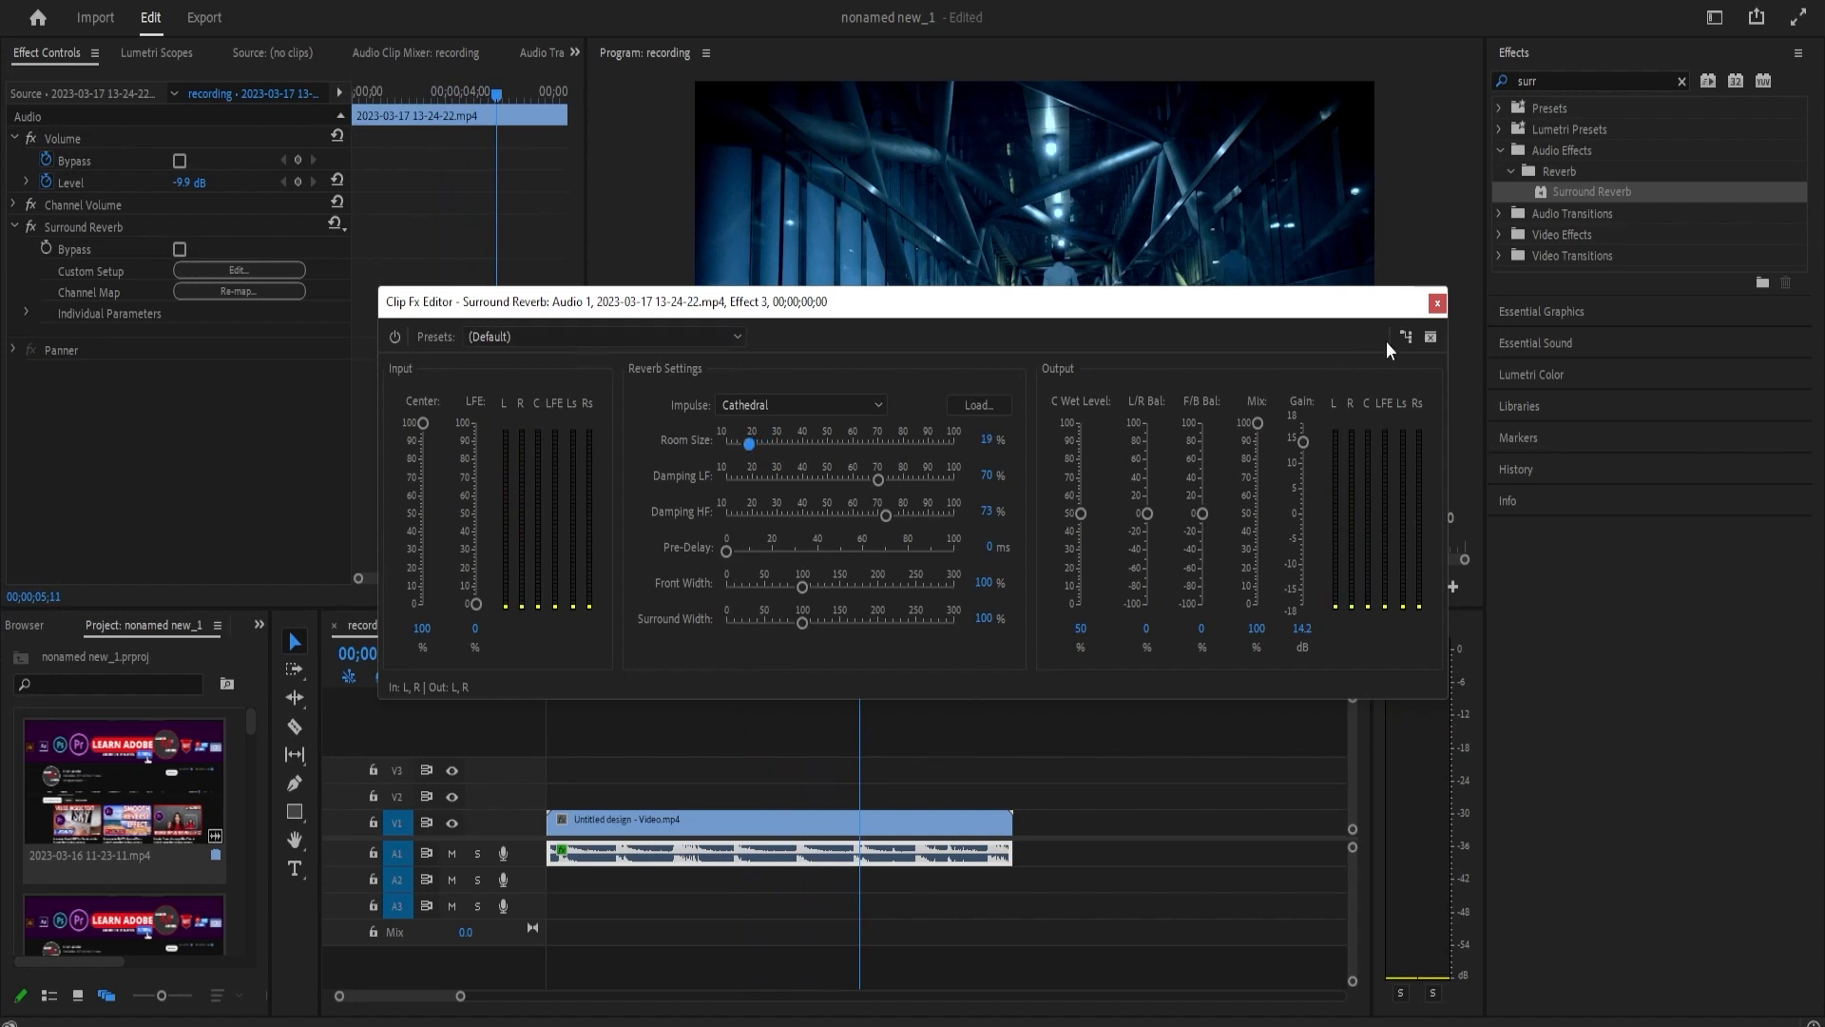
{"action": "left_click", "coordinate": [1437, 304]}
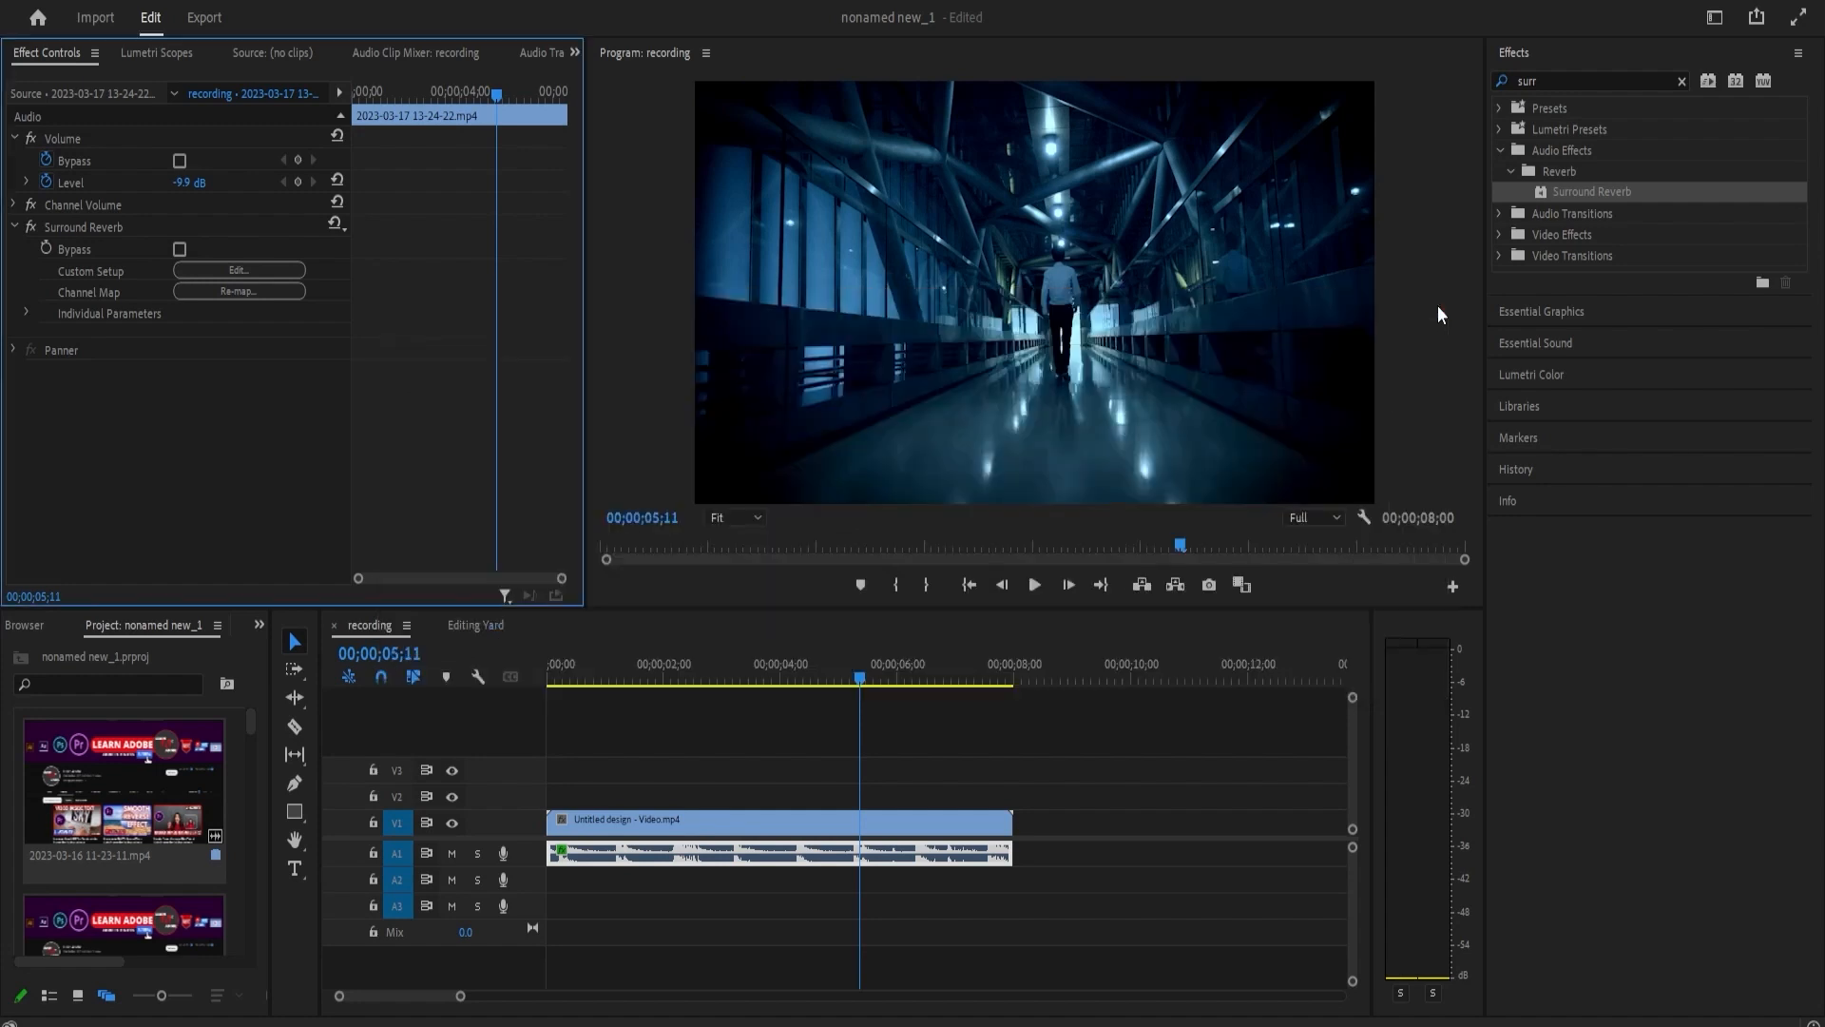
- Play the recording sequence from about three seconds in to hear the audio with the smaller reverb room size
{"action": "left_click_drag", "start_coordinate": [830, 673], "coordinate": [627, 692]}
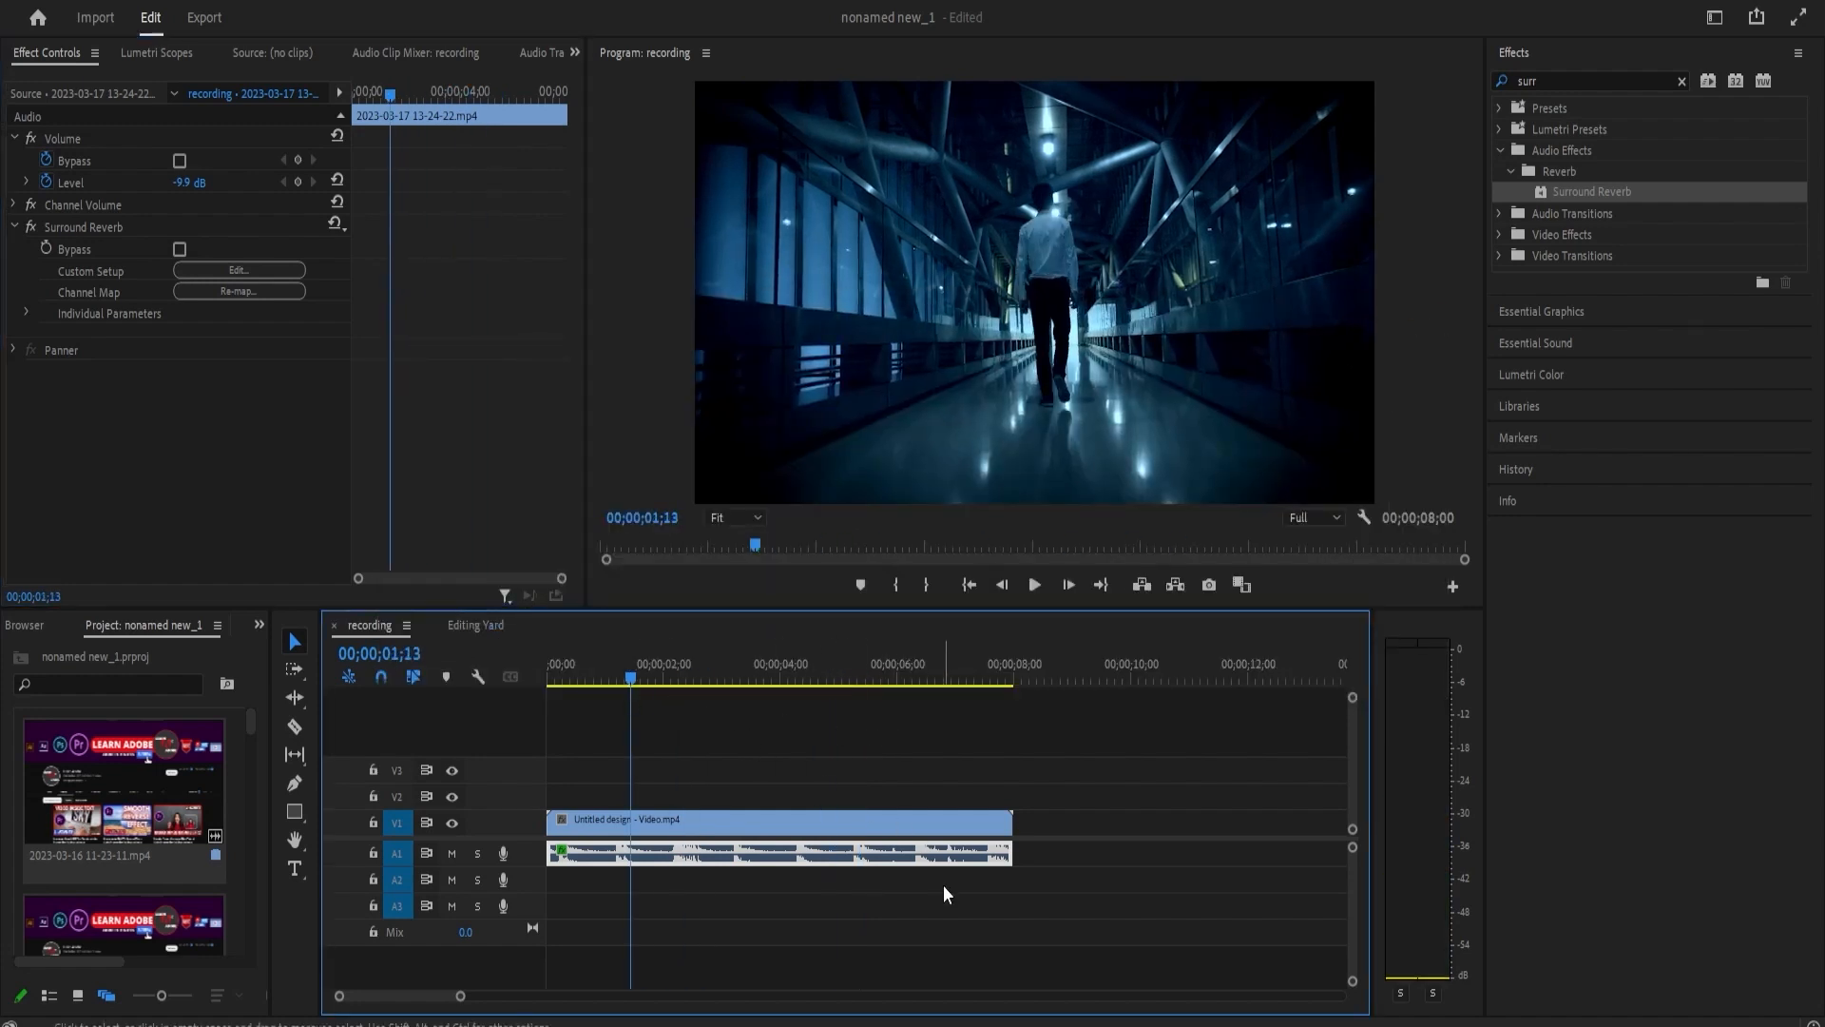
{"action": "double_click", "coordinate": [688, 862]}
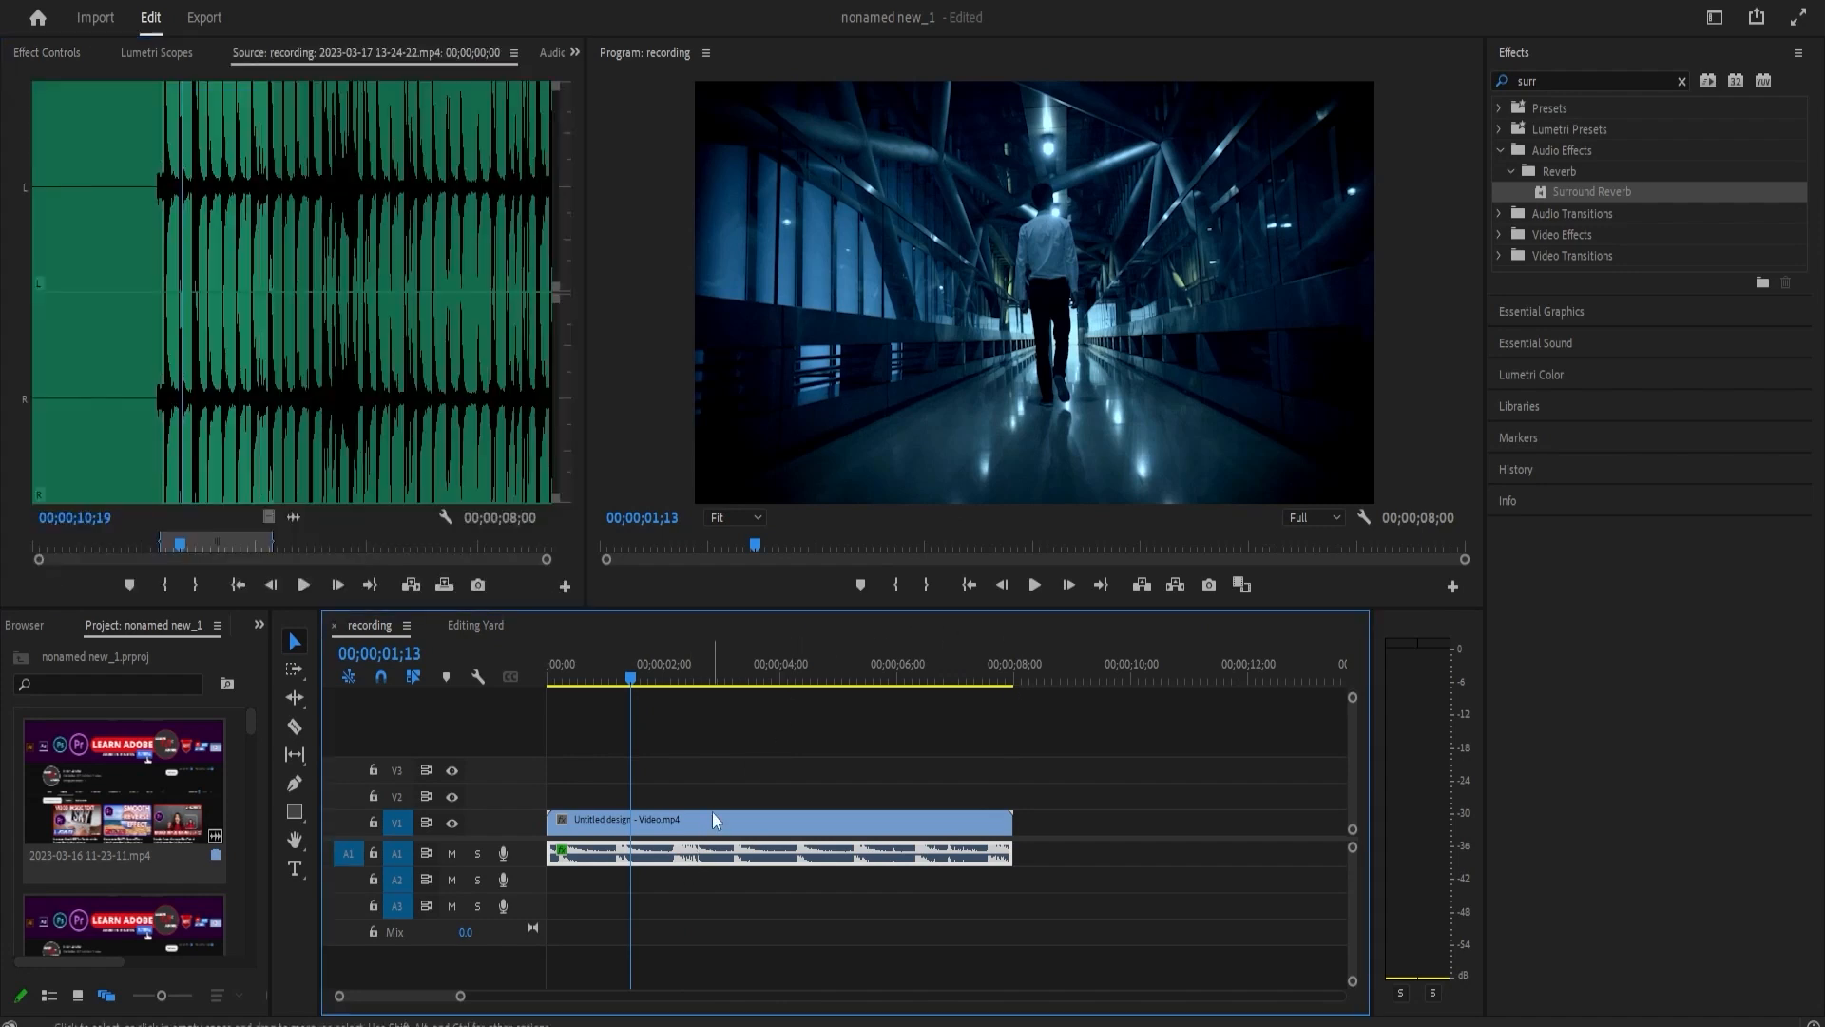
{"action": "left_click", "coordinate": [715, 820]}
{"action": "left_click", "coordinate": [721, 681]}
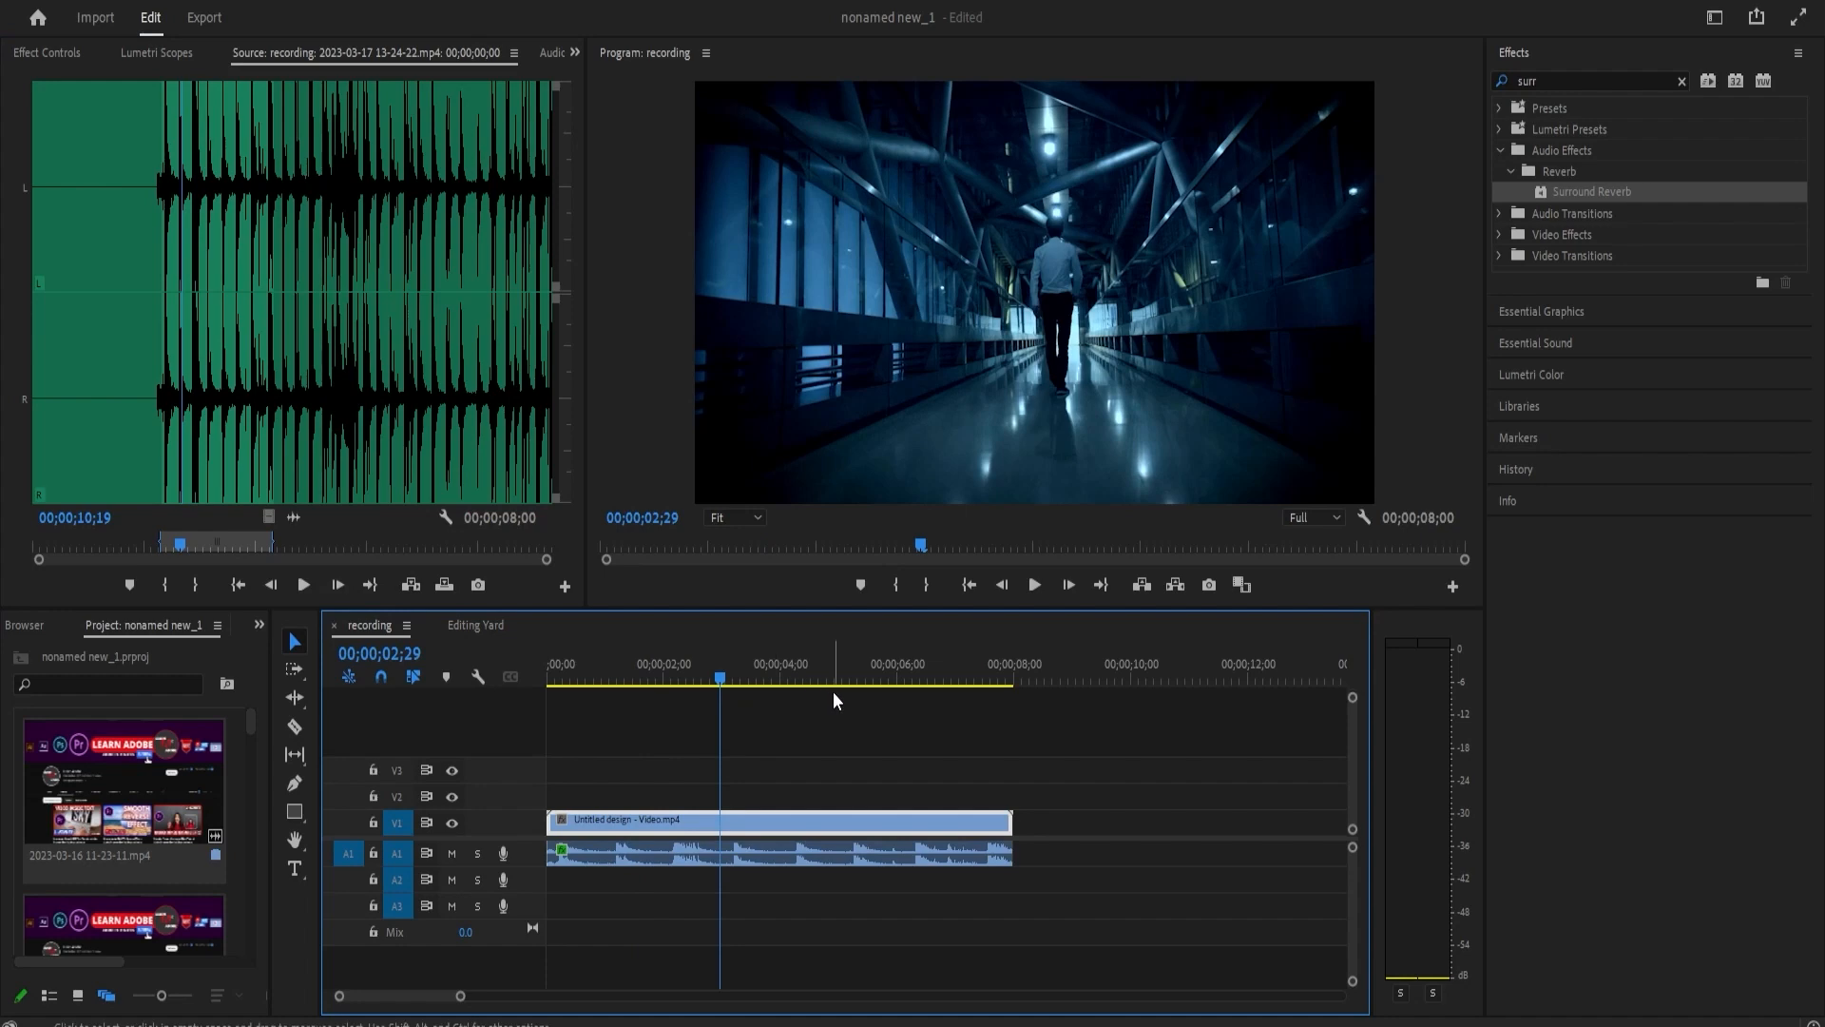
{"action": "left_click", "coordinate": [1032, 585]}
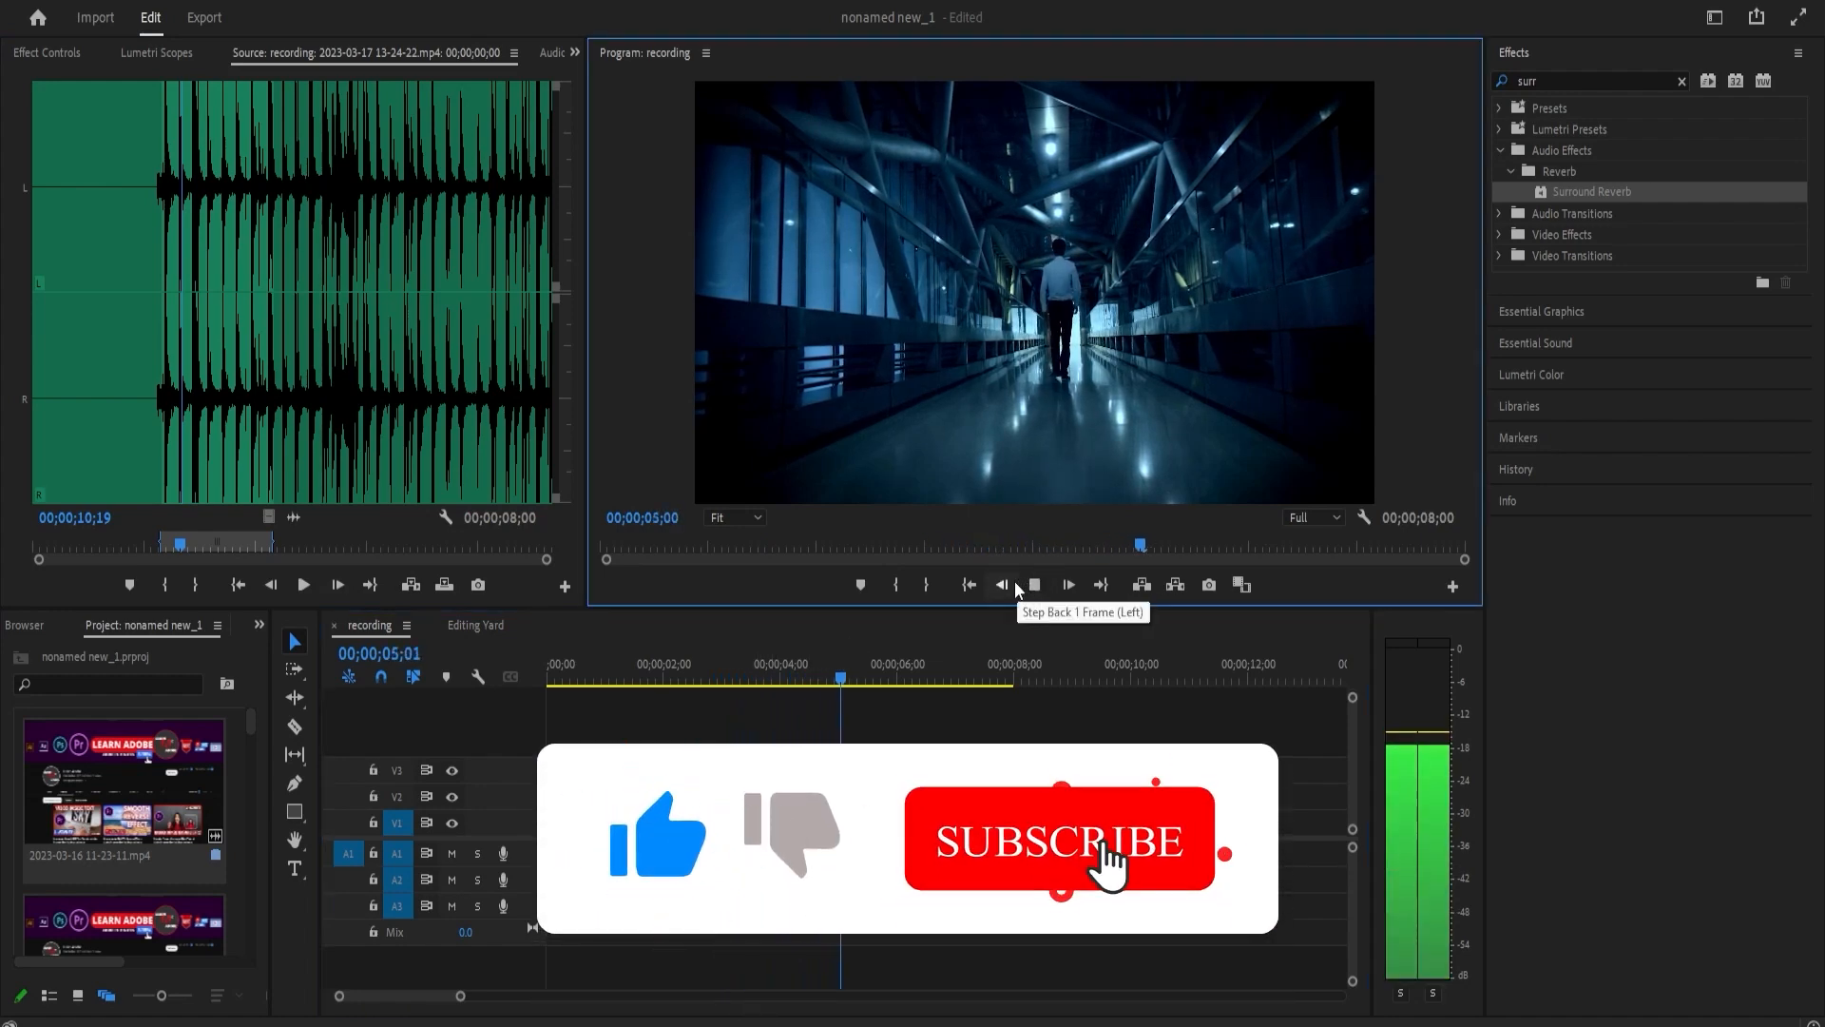
{"action": "left_click", "coordinate": [1034, 585]}
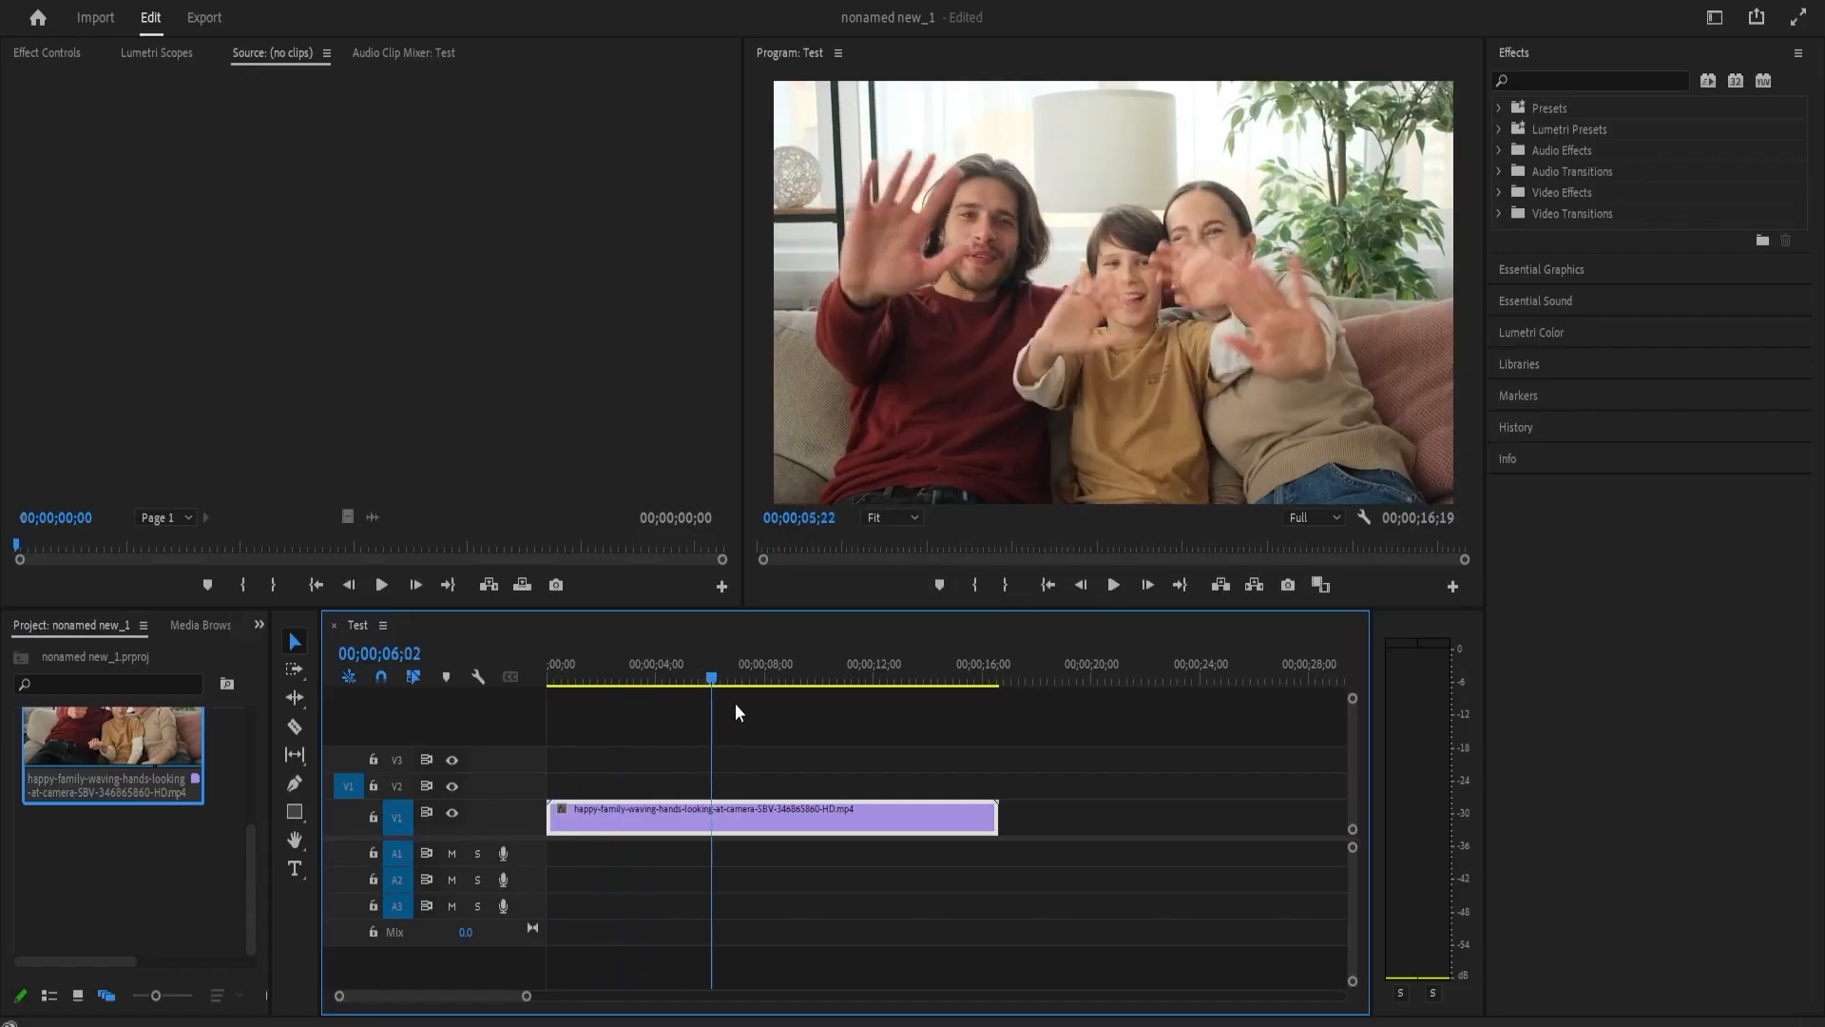
- Play the Test sequence from about two seconds in to examine the waving family clip at normal speed
{"action": "left_click_drag", "start_coordinate": [733, 703], "coordinate": [608, 705]}
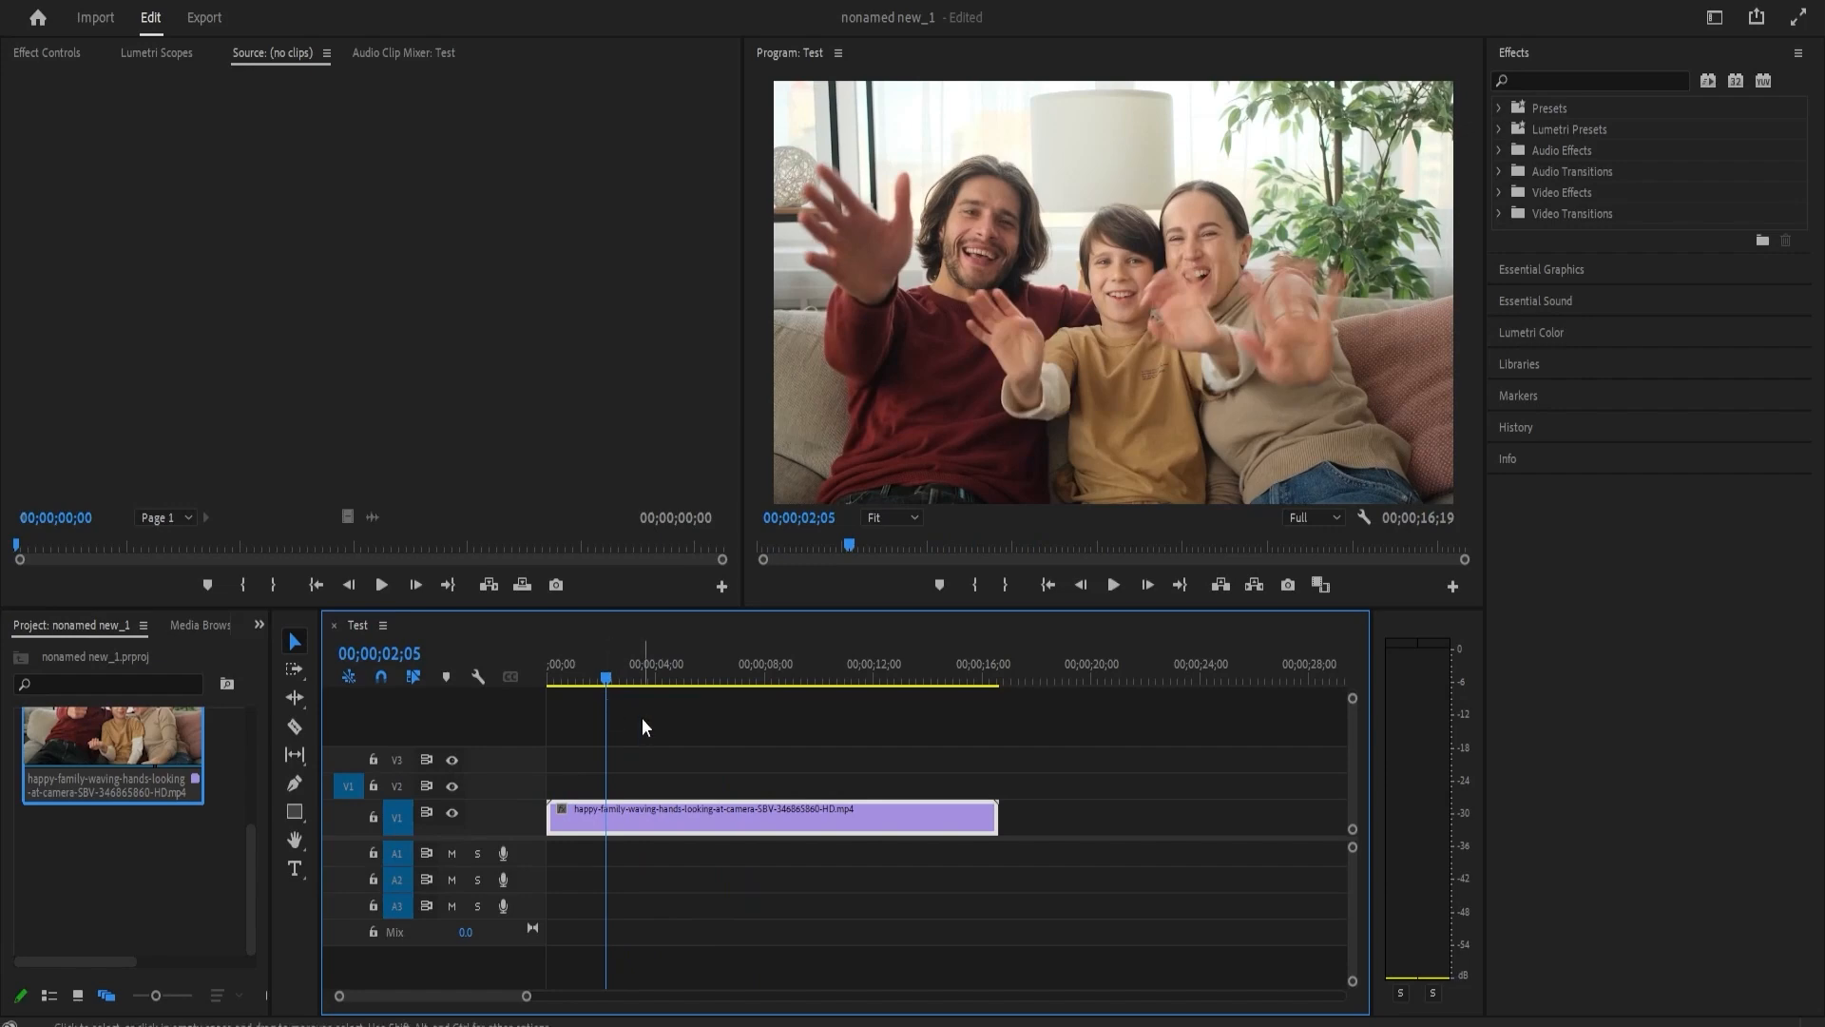
{"action": "key", "text": "space"}
{"action": "left_click_drag", "start_coordinate": [660, 682], "coordinate": [595, 699]}
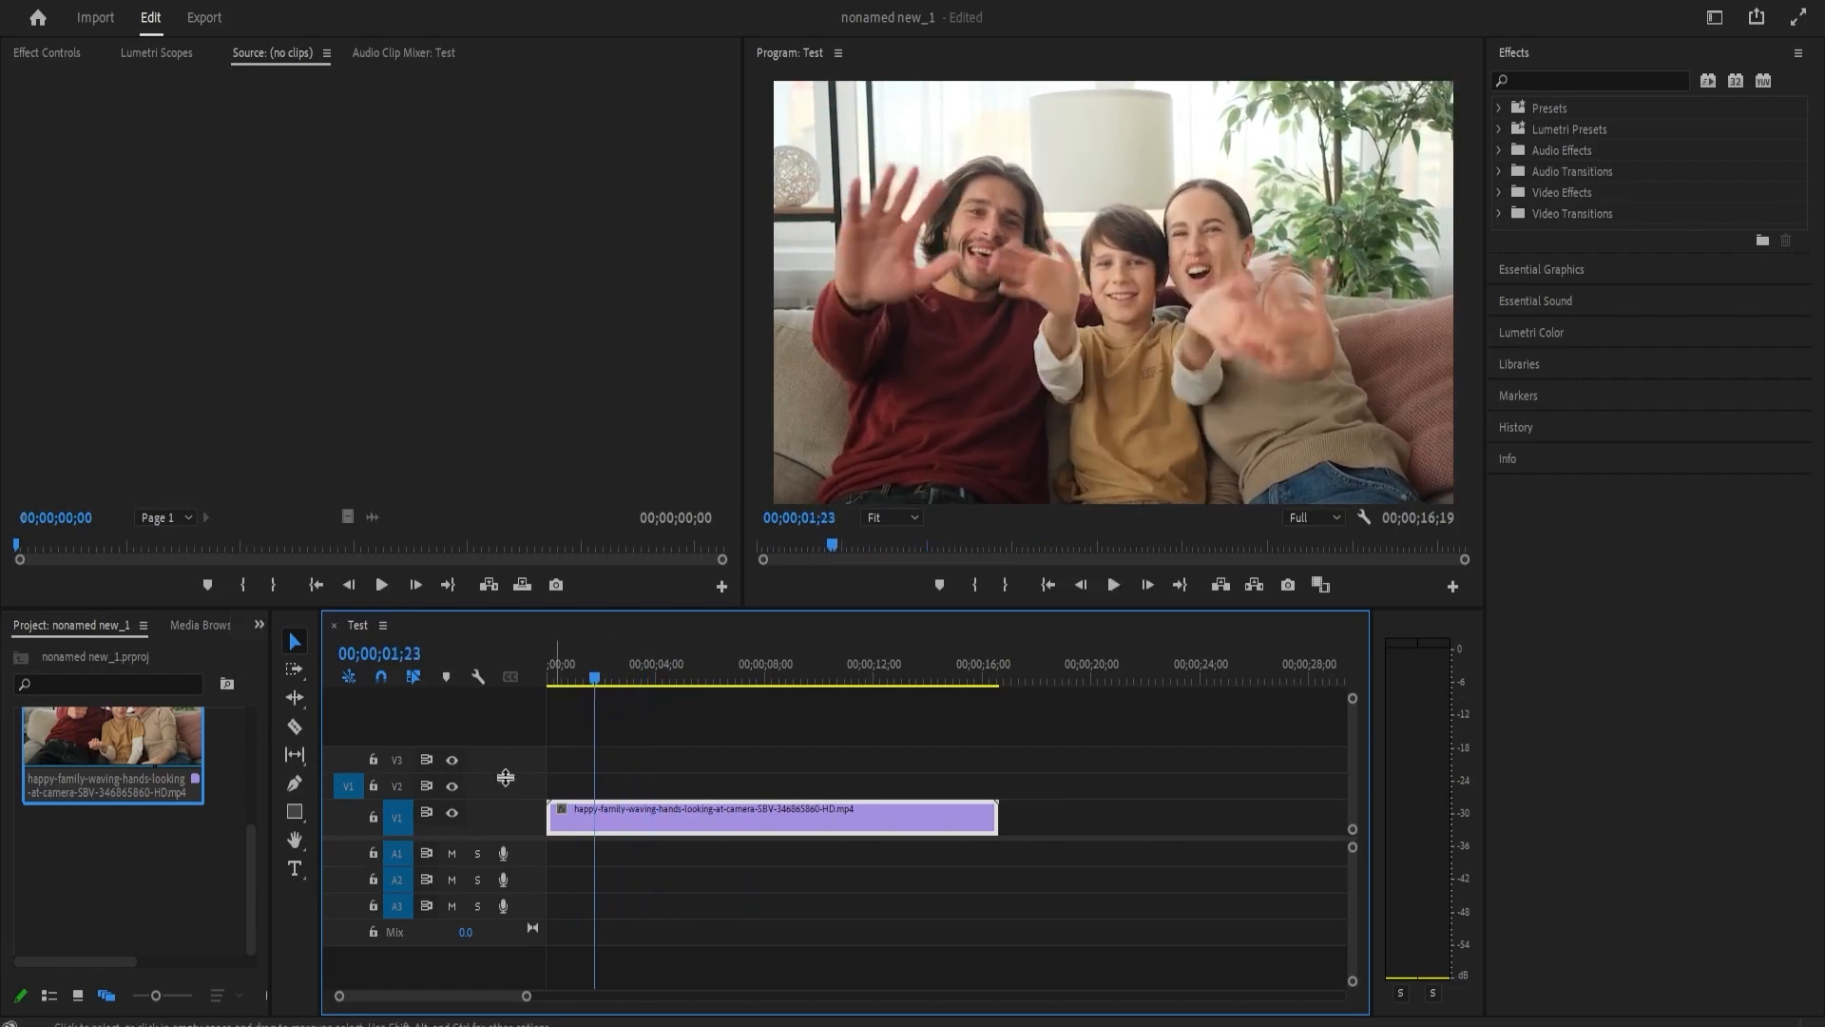
- Split the family clip on V1 with the Razor tool at about two and five seconds
{"action": "left_click", "coordinate": [295, 727]}
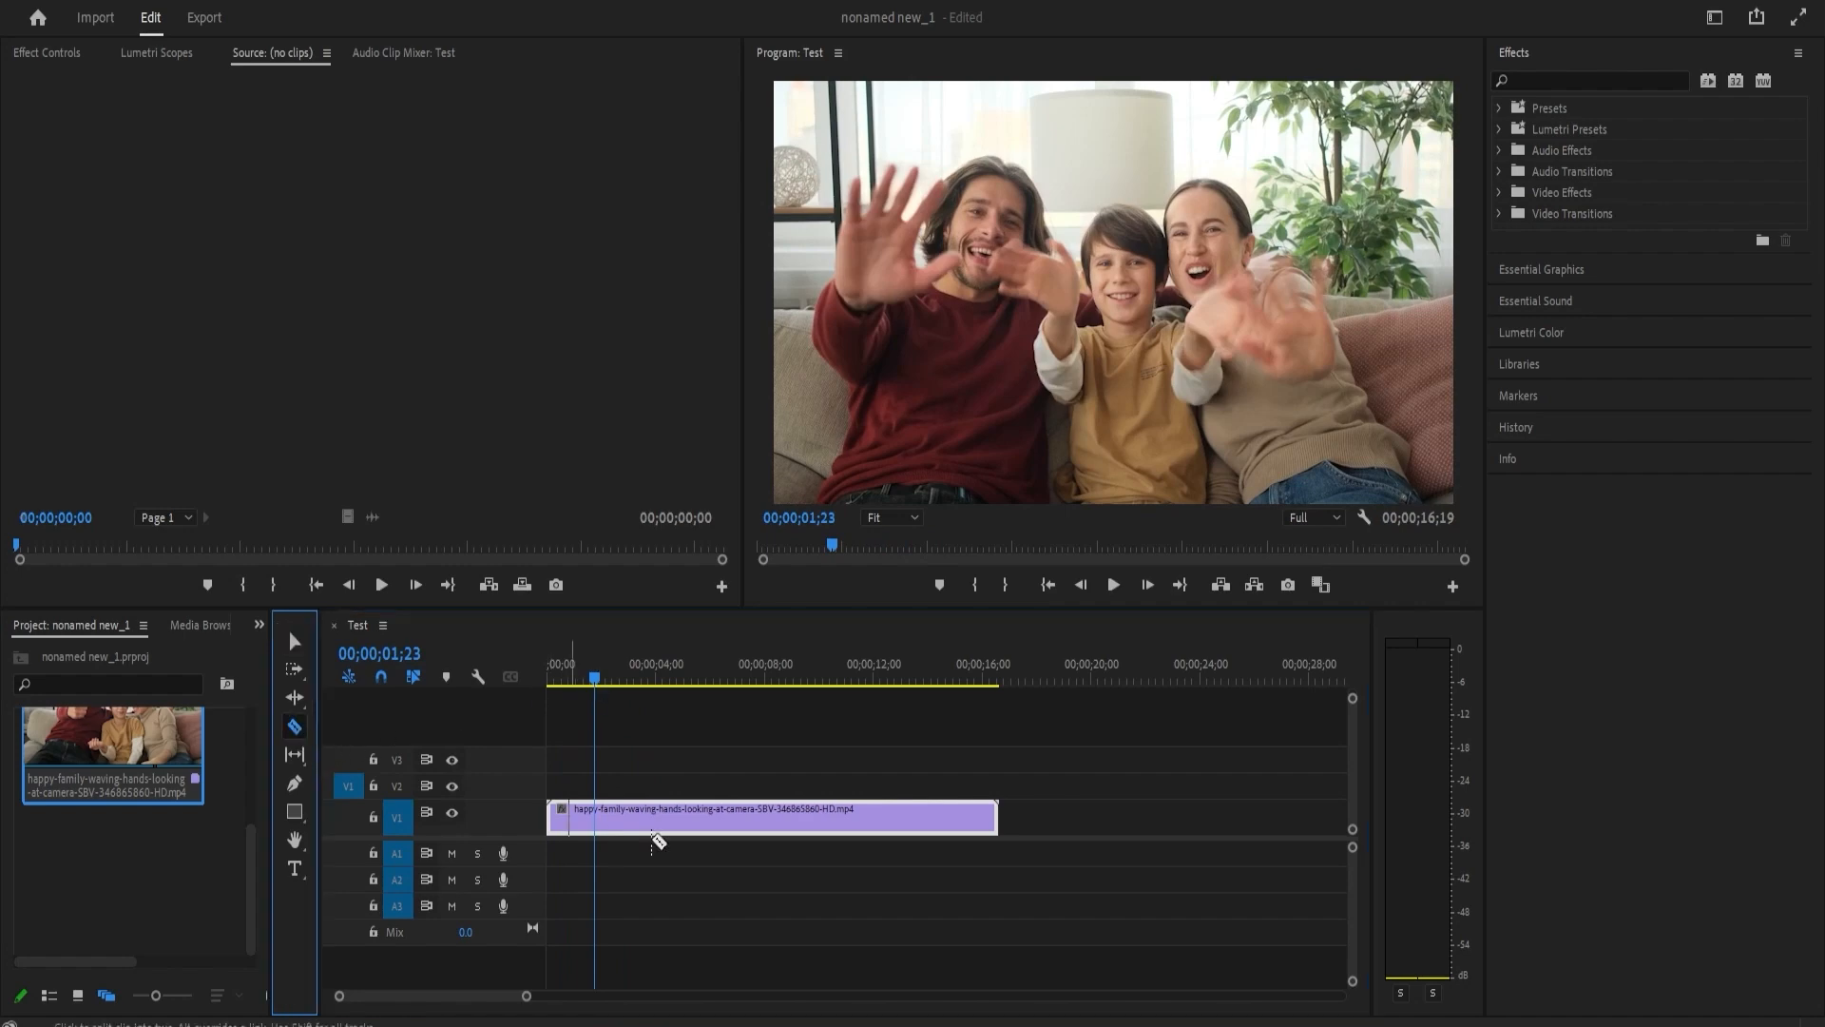
{"action": "left_click", "coordinate": [605, 819]}
{"action": "left_click", "coordinate": [688, 819]}
{"action": "left_click", "coordinate": [296, 640]}
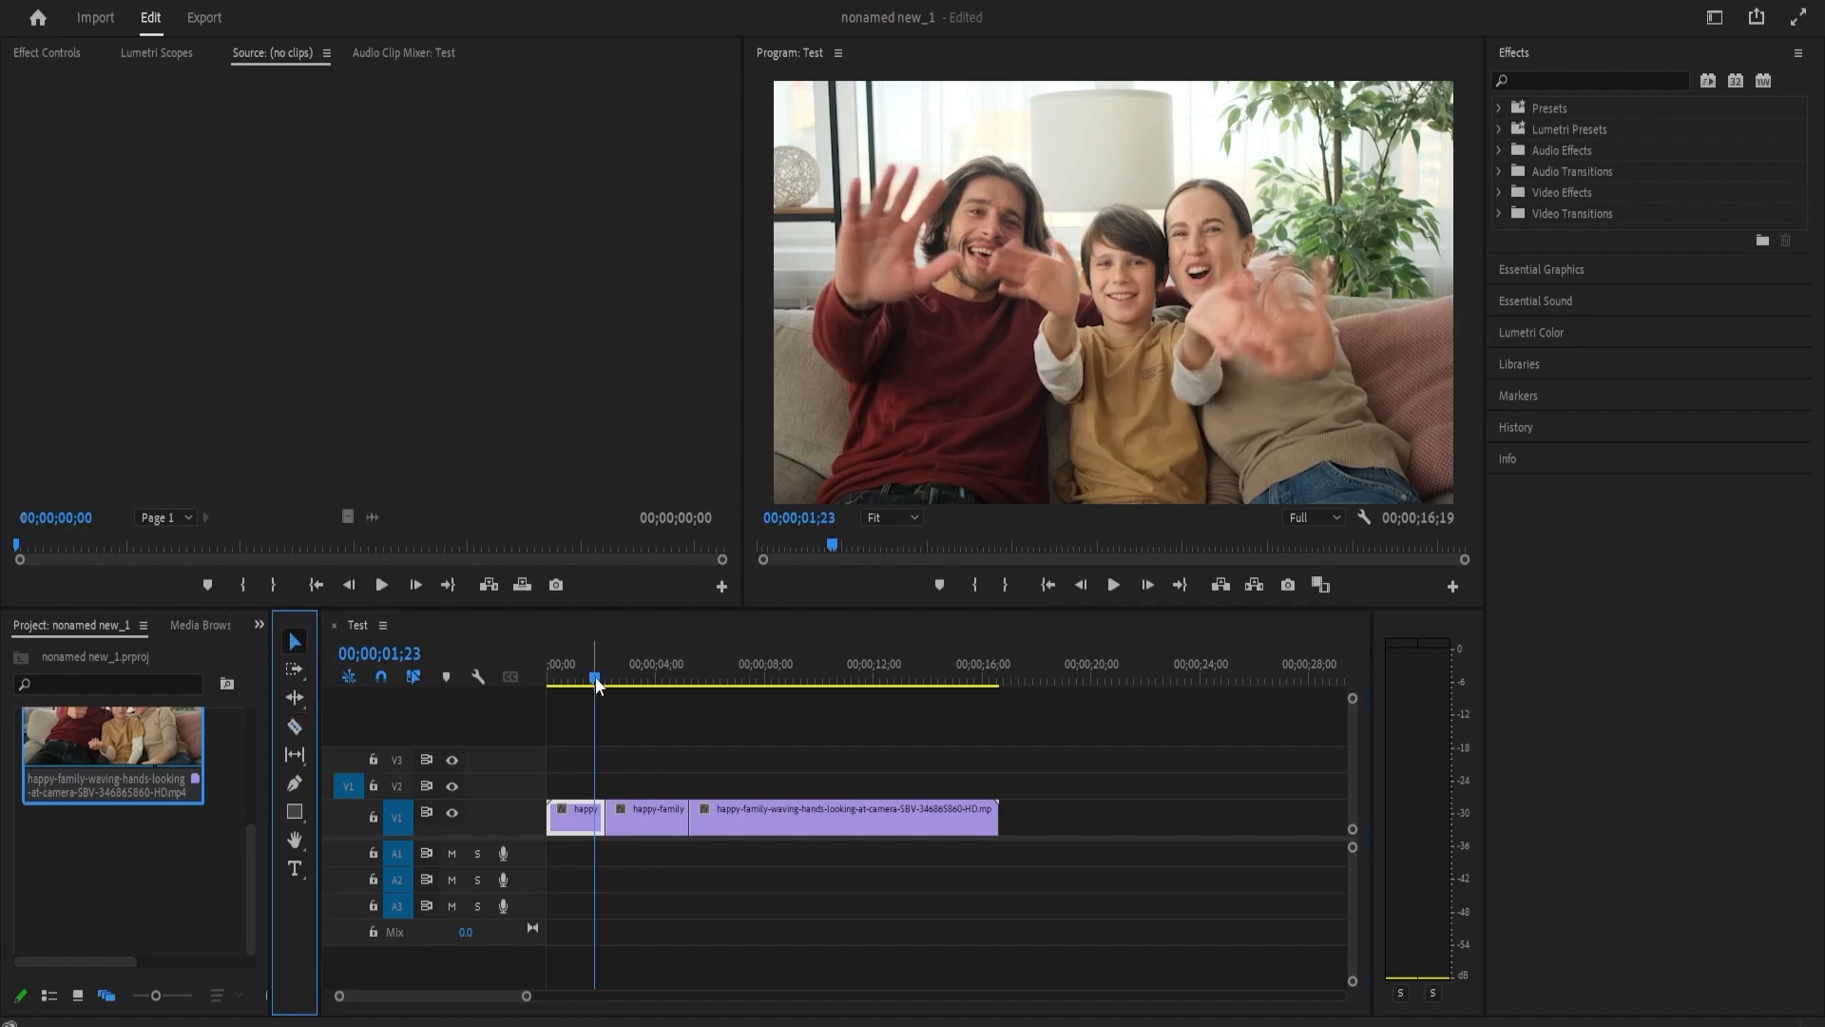
- Set the middle segment of the family clip to 50% speed with Optical Flow time interpolation
{"action": "left_click", "coordinate": [646, 677]}
{"action": "left_click", "coordinate": [654, 818]}
{"action": "key", "text": "ctrl+r"}
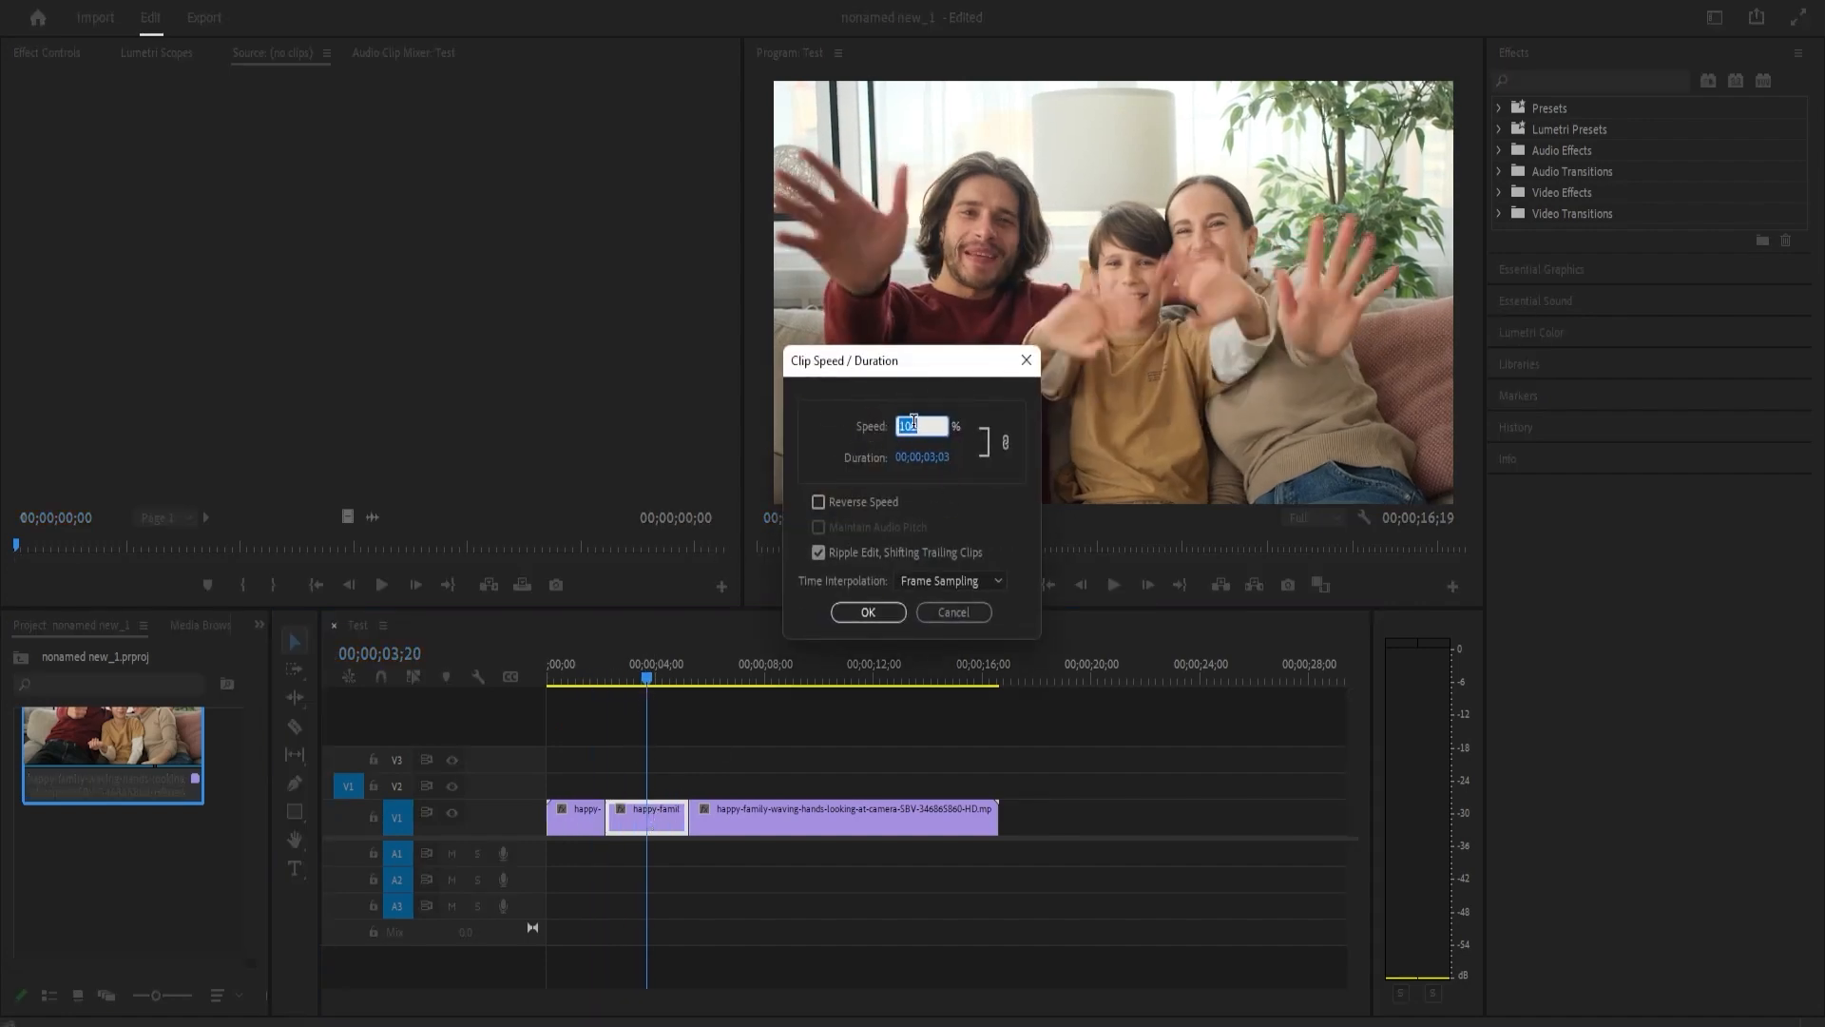
{"action": "type", "text": "50"}
{"action": "left_click", "coordinate": [951, 581]}
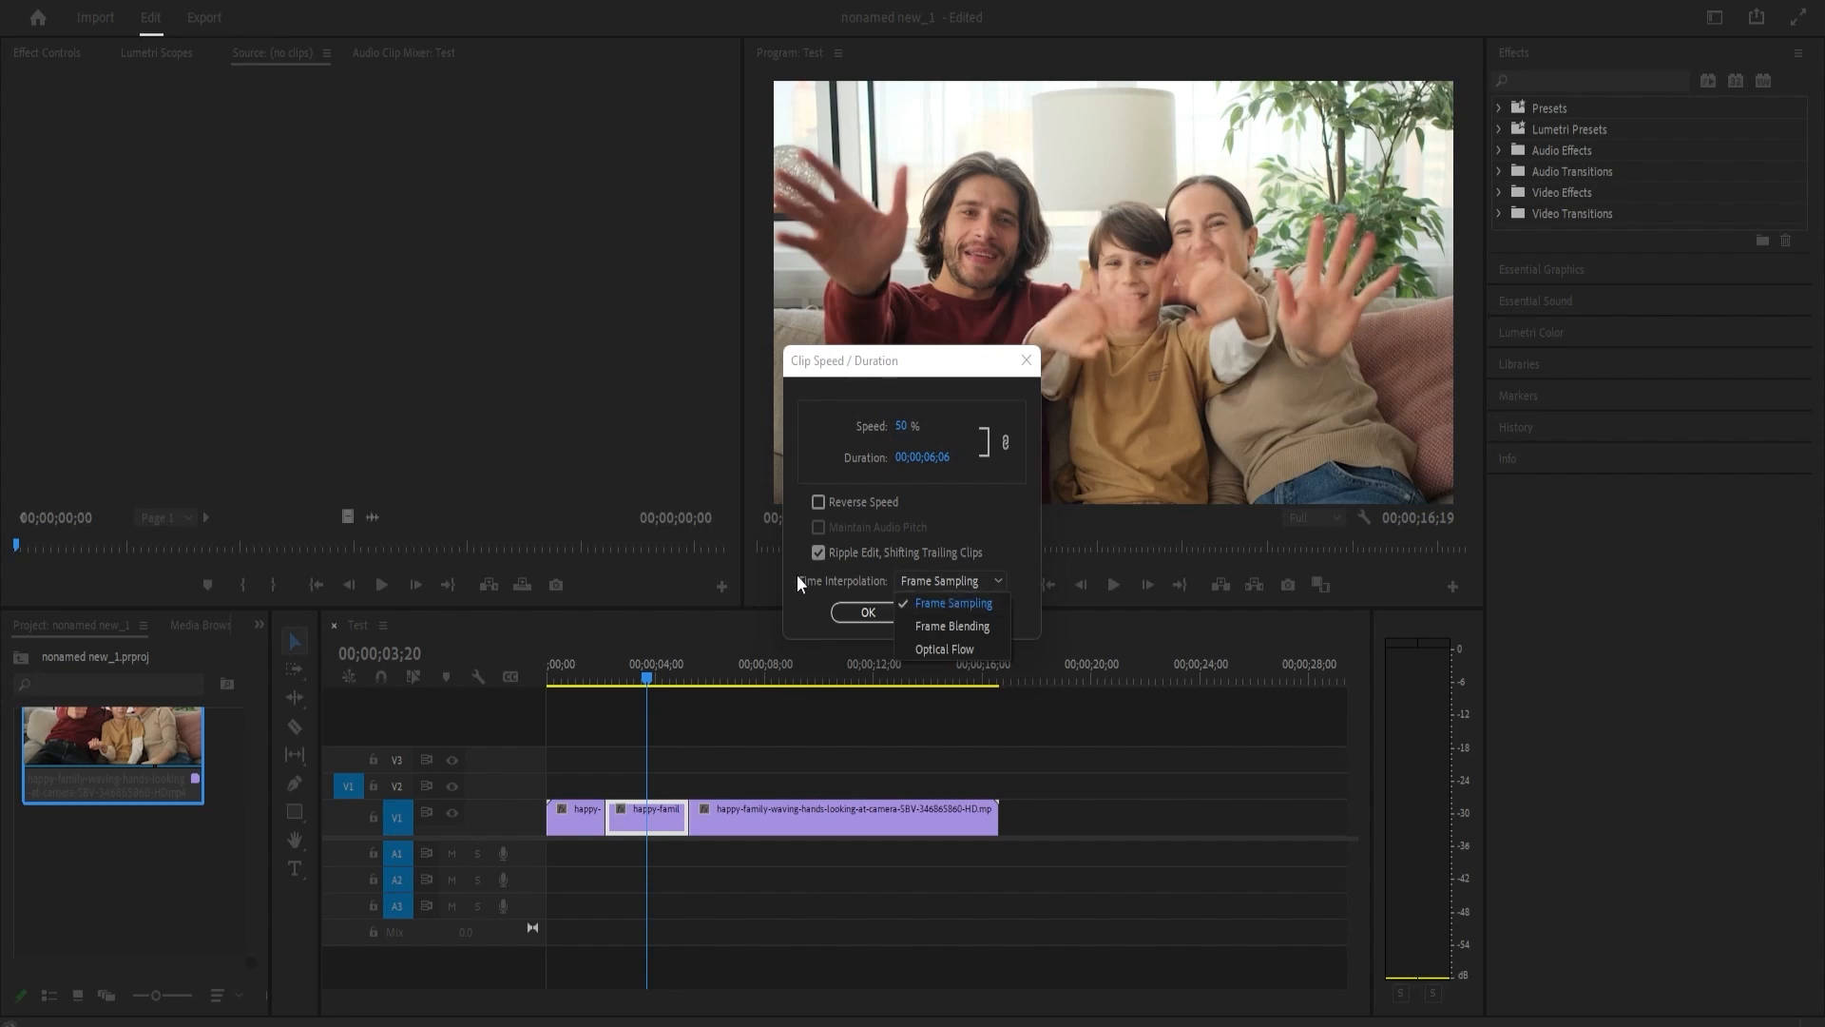
{"action": "left_click", "coordinate": [960, 647]}
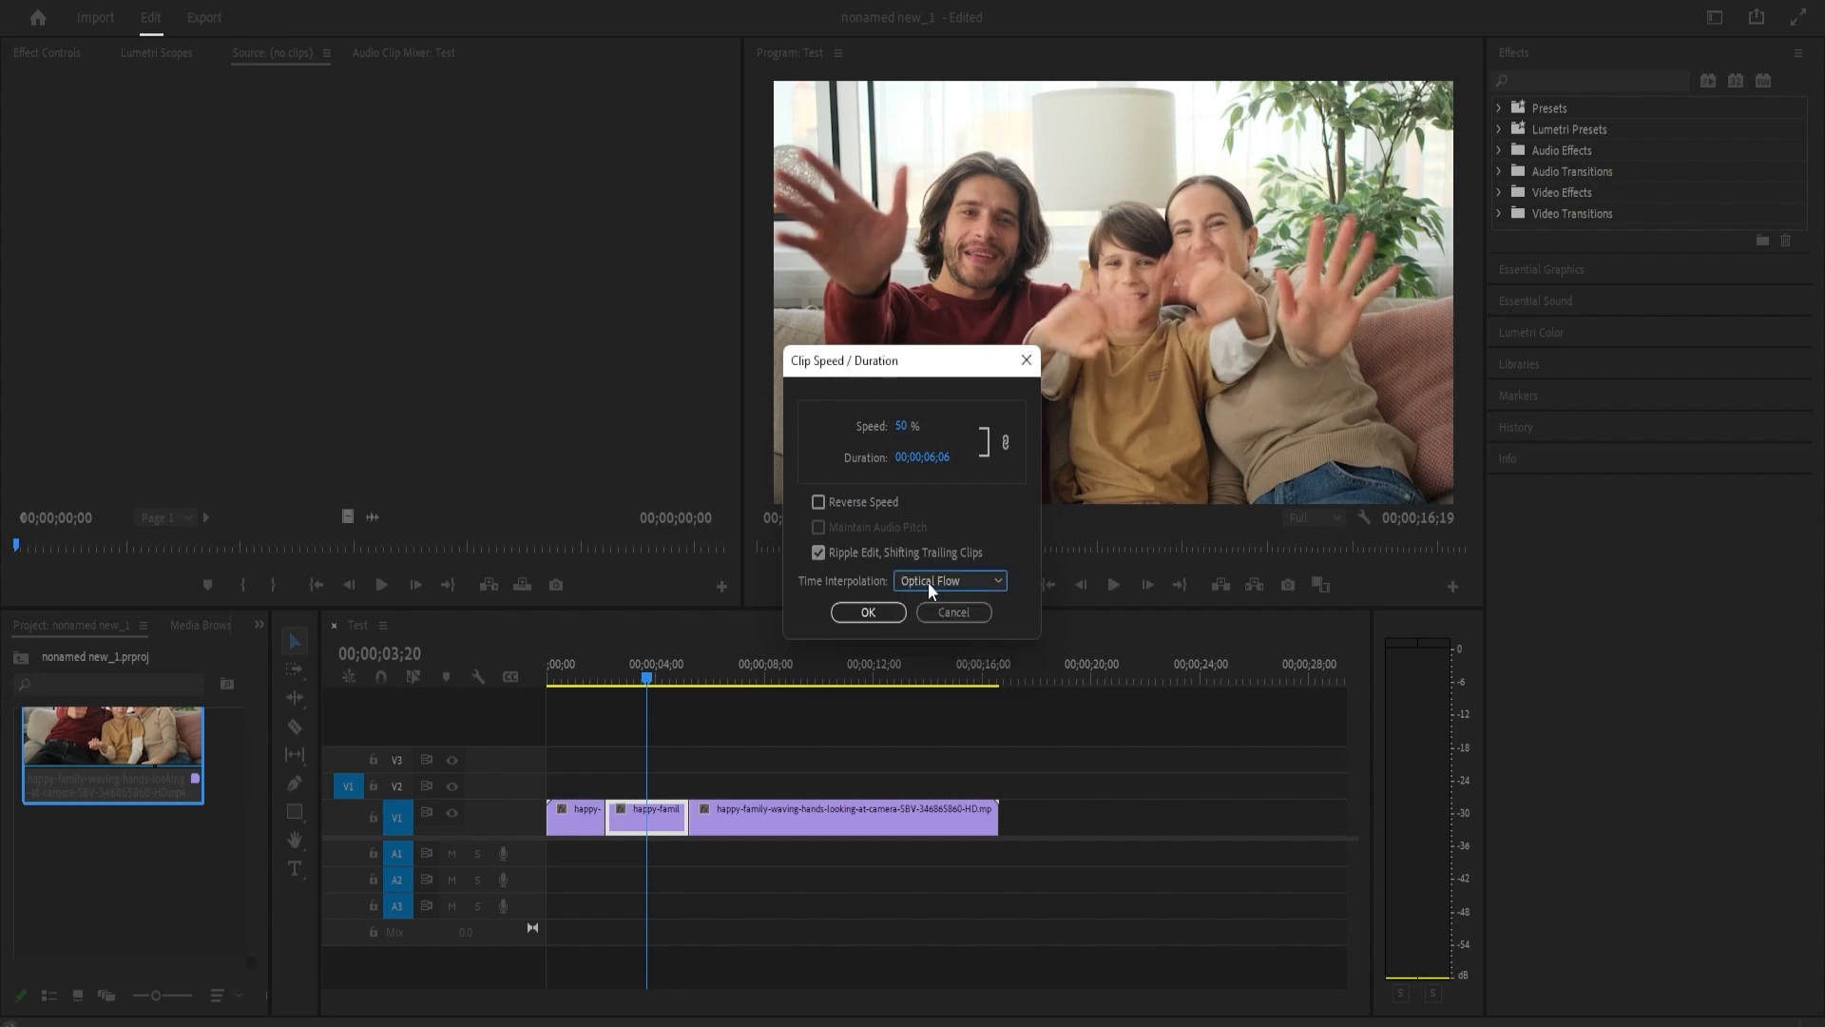
{"action": "left_click", "coordinate": [868, 613]}
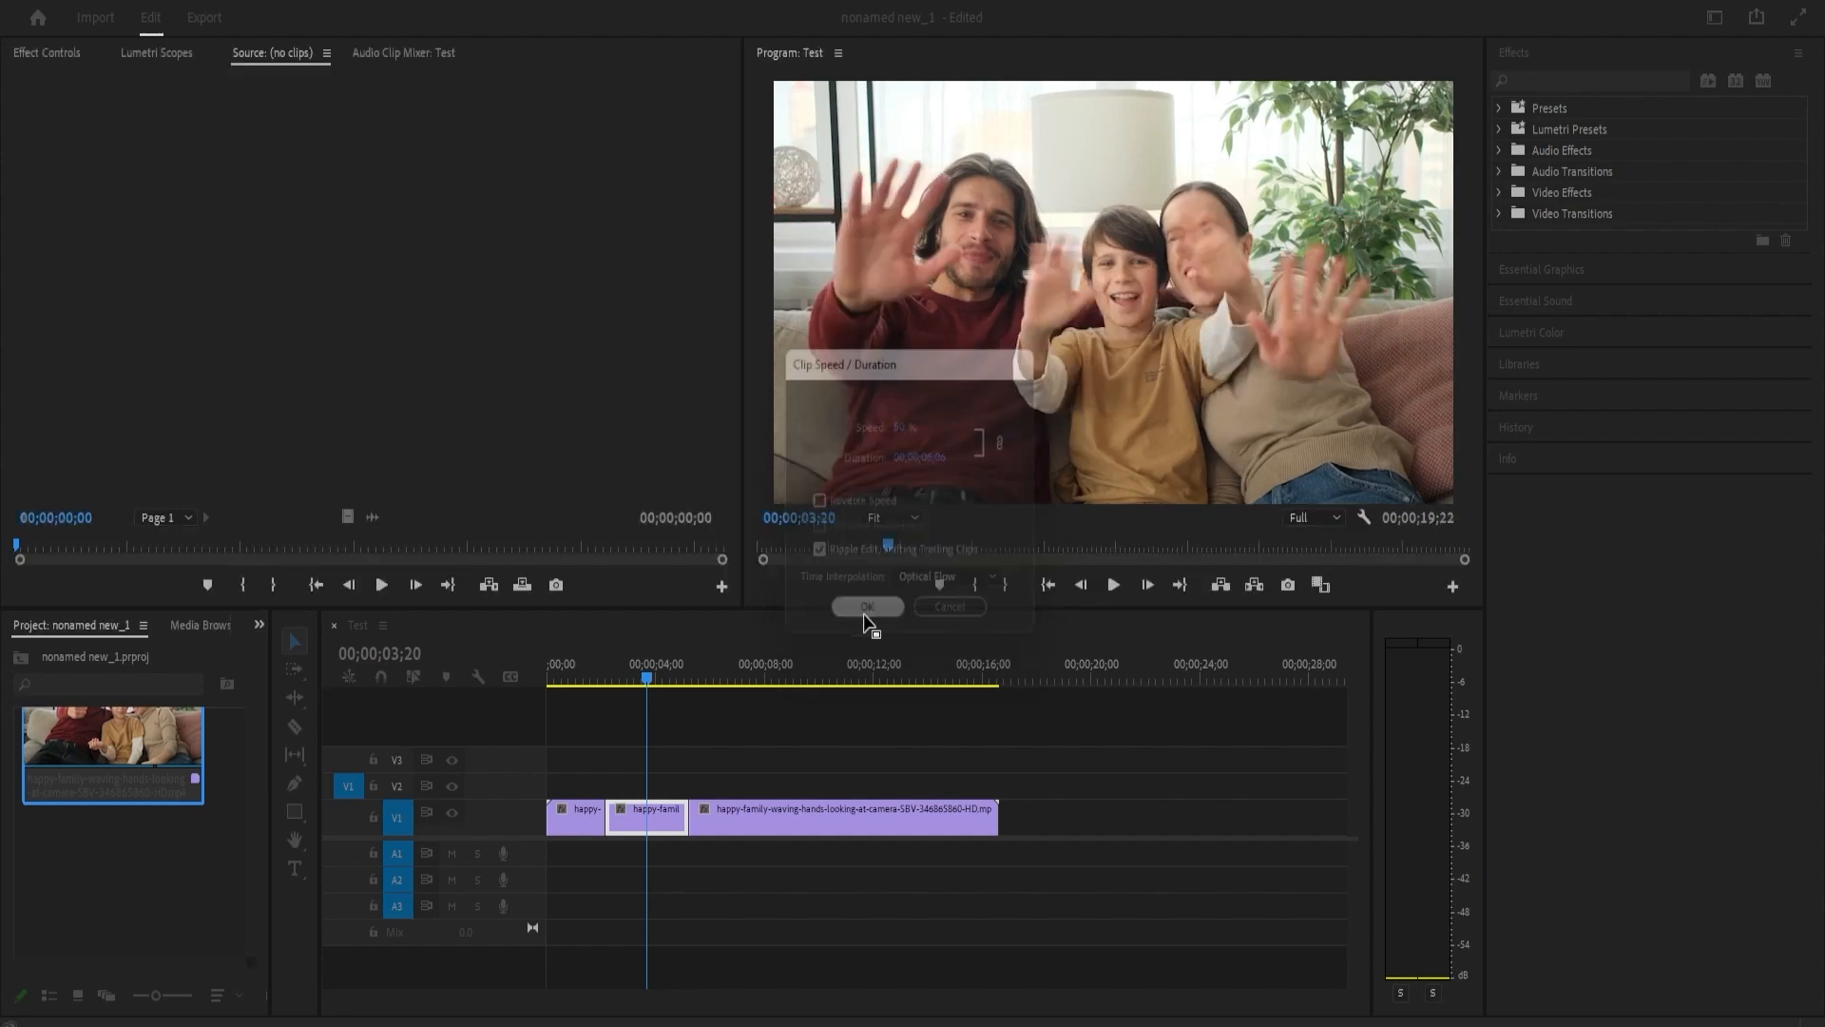
- Play the sequence across the first cut to check the slowed middle segment
{"action": "left_click_drag", "start_coordinate": [651, 678], "coordinate": [584, 680]}
{"action": "key", "text": "space"}
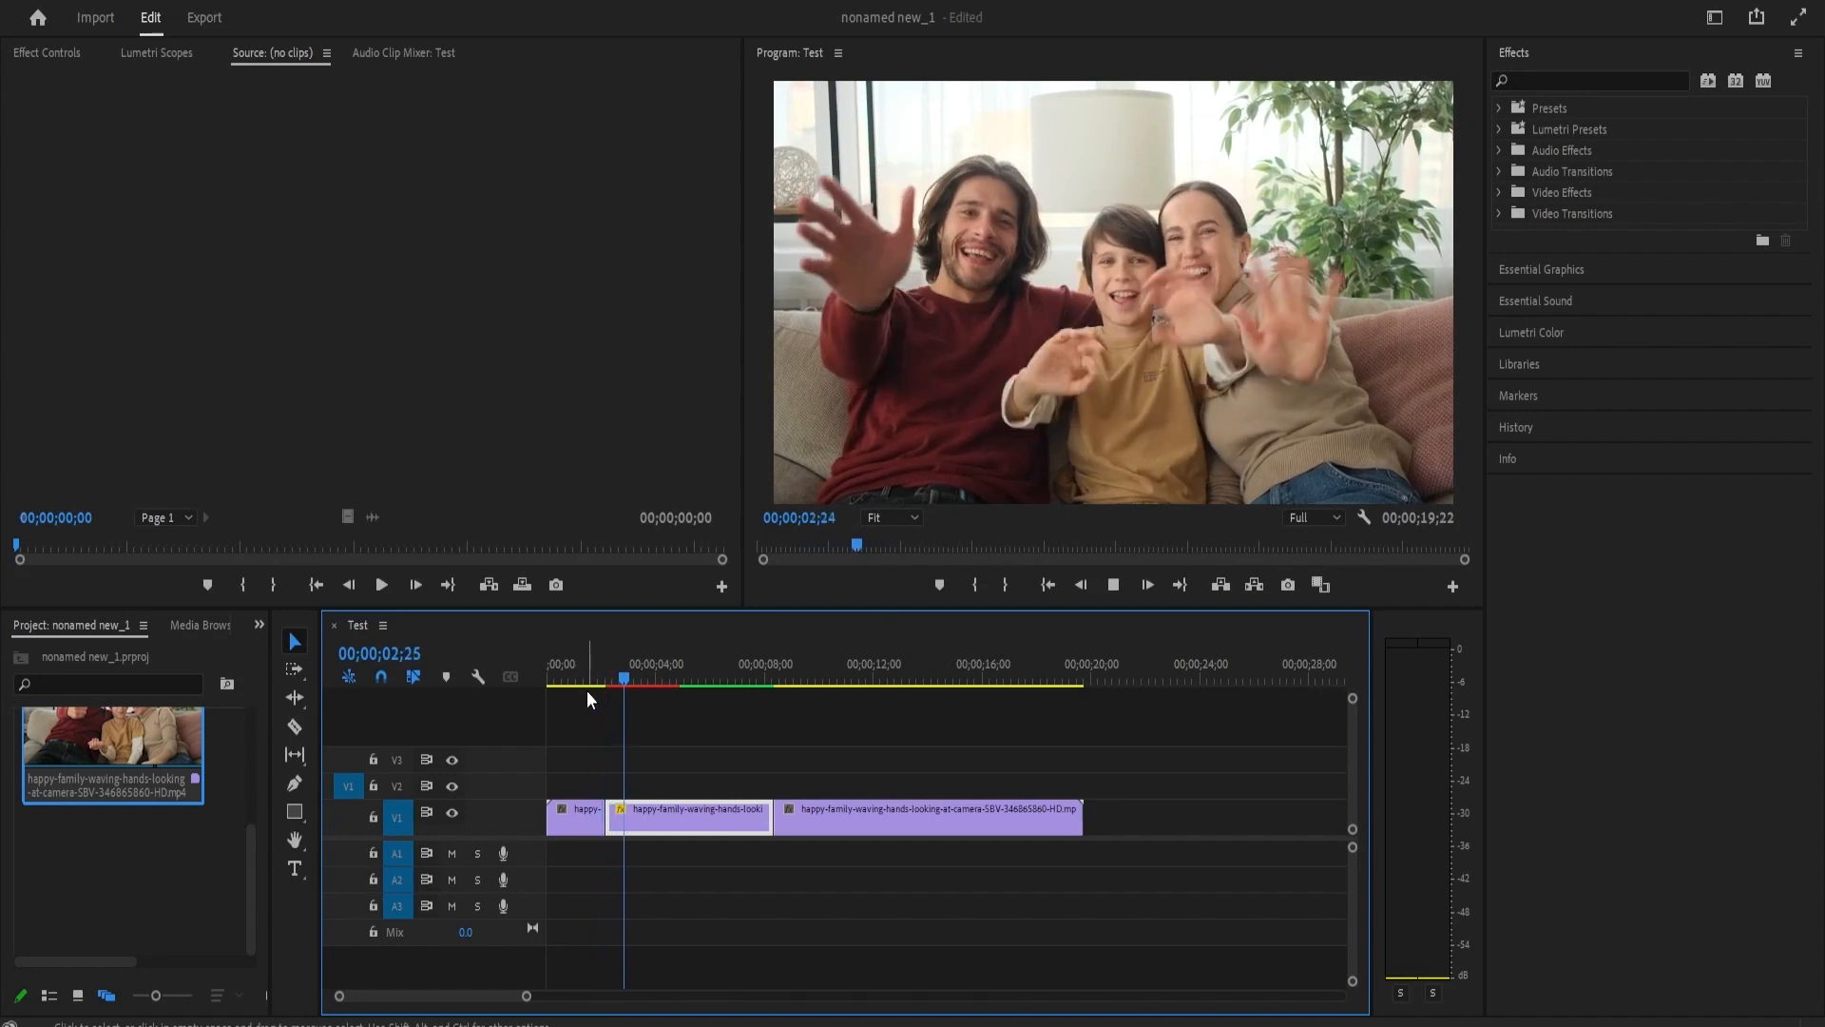
{"action": "key", "text": "space"}
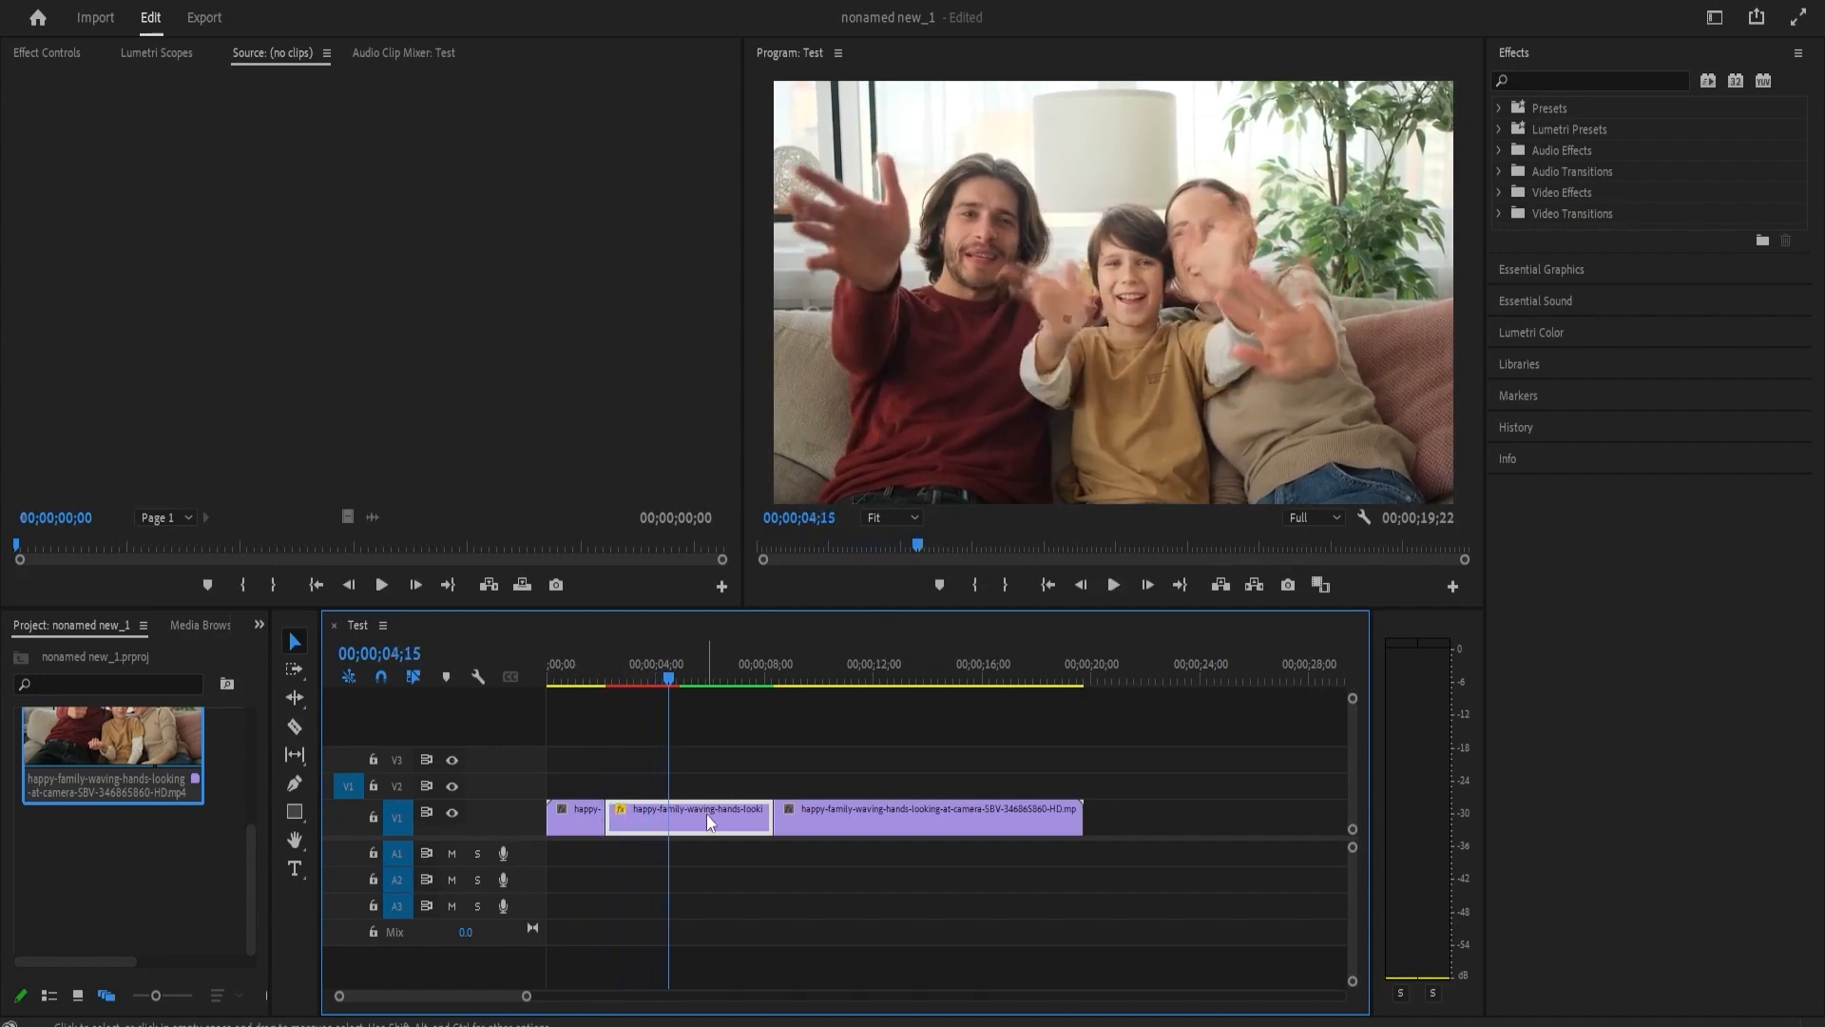
- Render the slowed segment's preview and play it to check the smoothness of the slow motion
{"action": "left_click_drag", "start_coordinate": [669, 679], "coordinate": [623, 679]}
{"action": "left_click", "coordinate": [662, 685]}
{"action": "key", "text": "Return"}
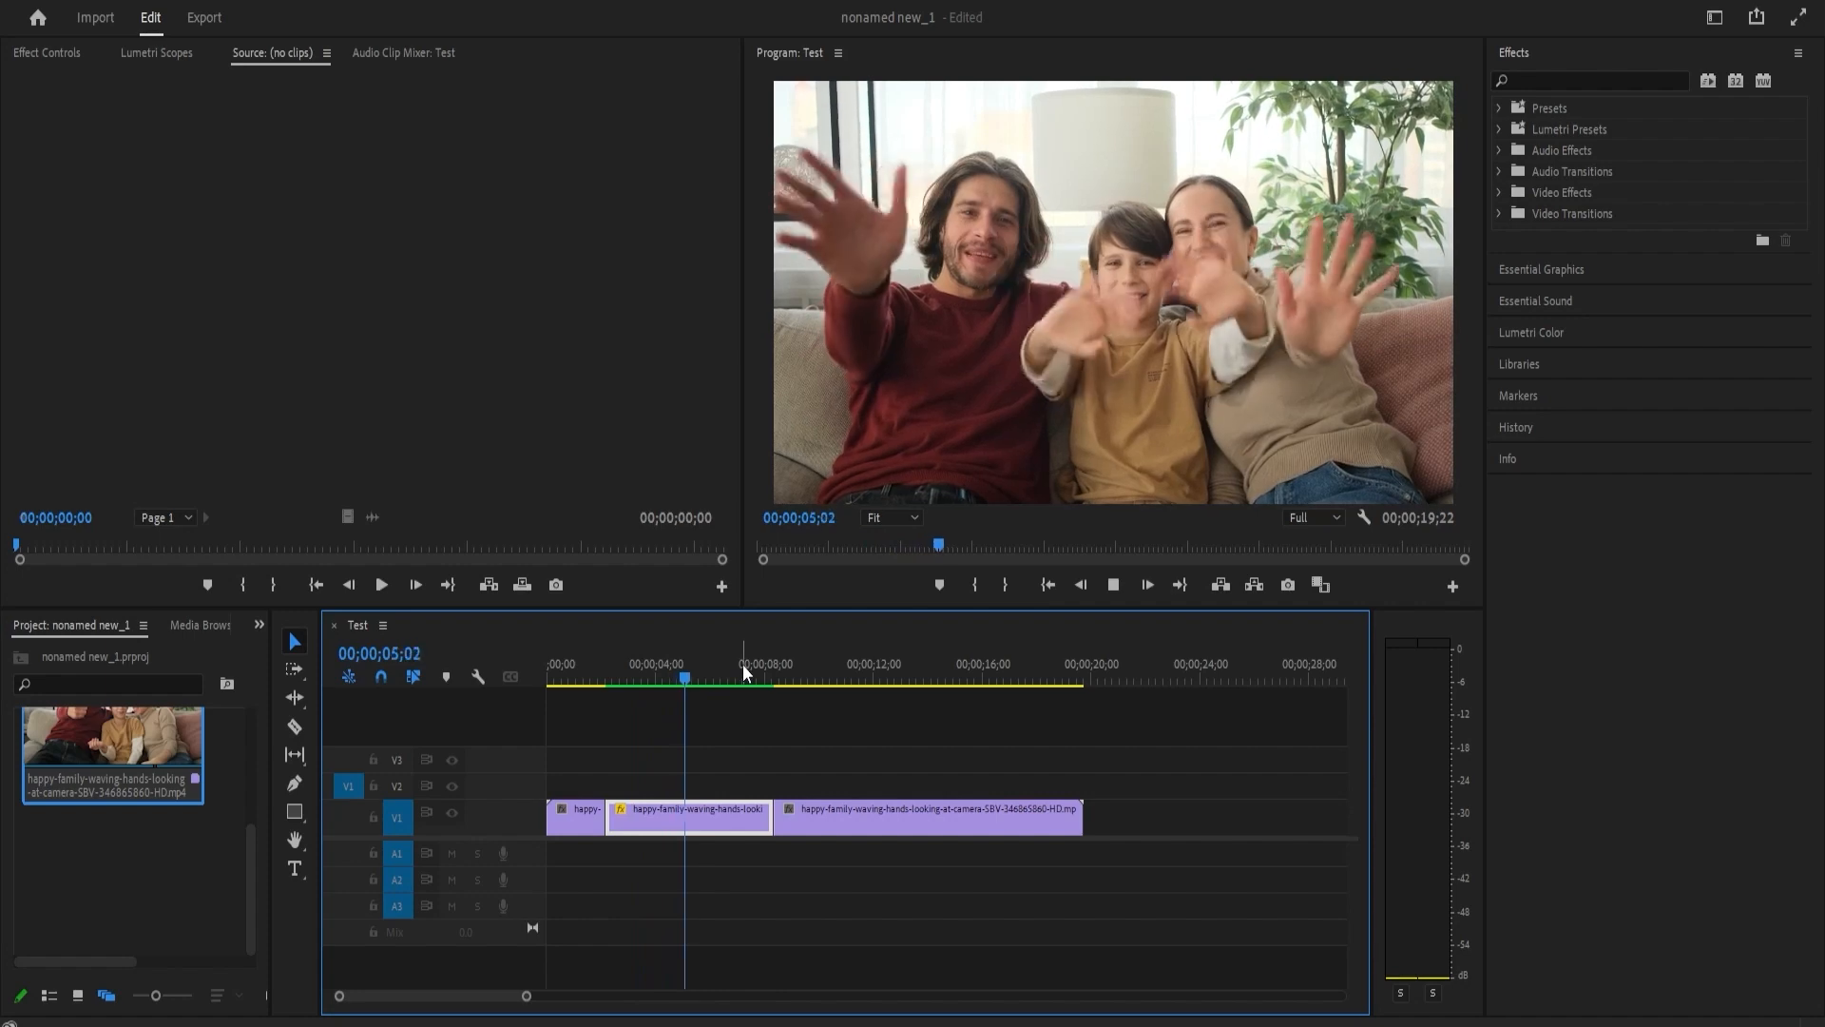
{"action": "left_click_drag", "start_coordinate": [728, 674], "coordinate": [686, 686]}
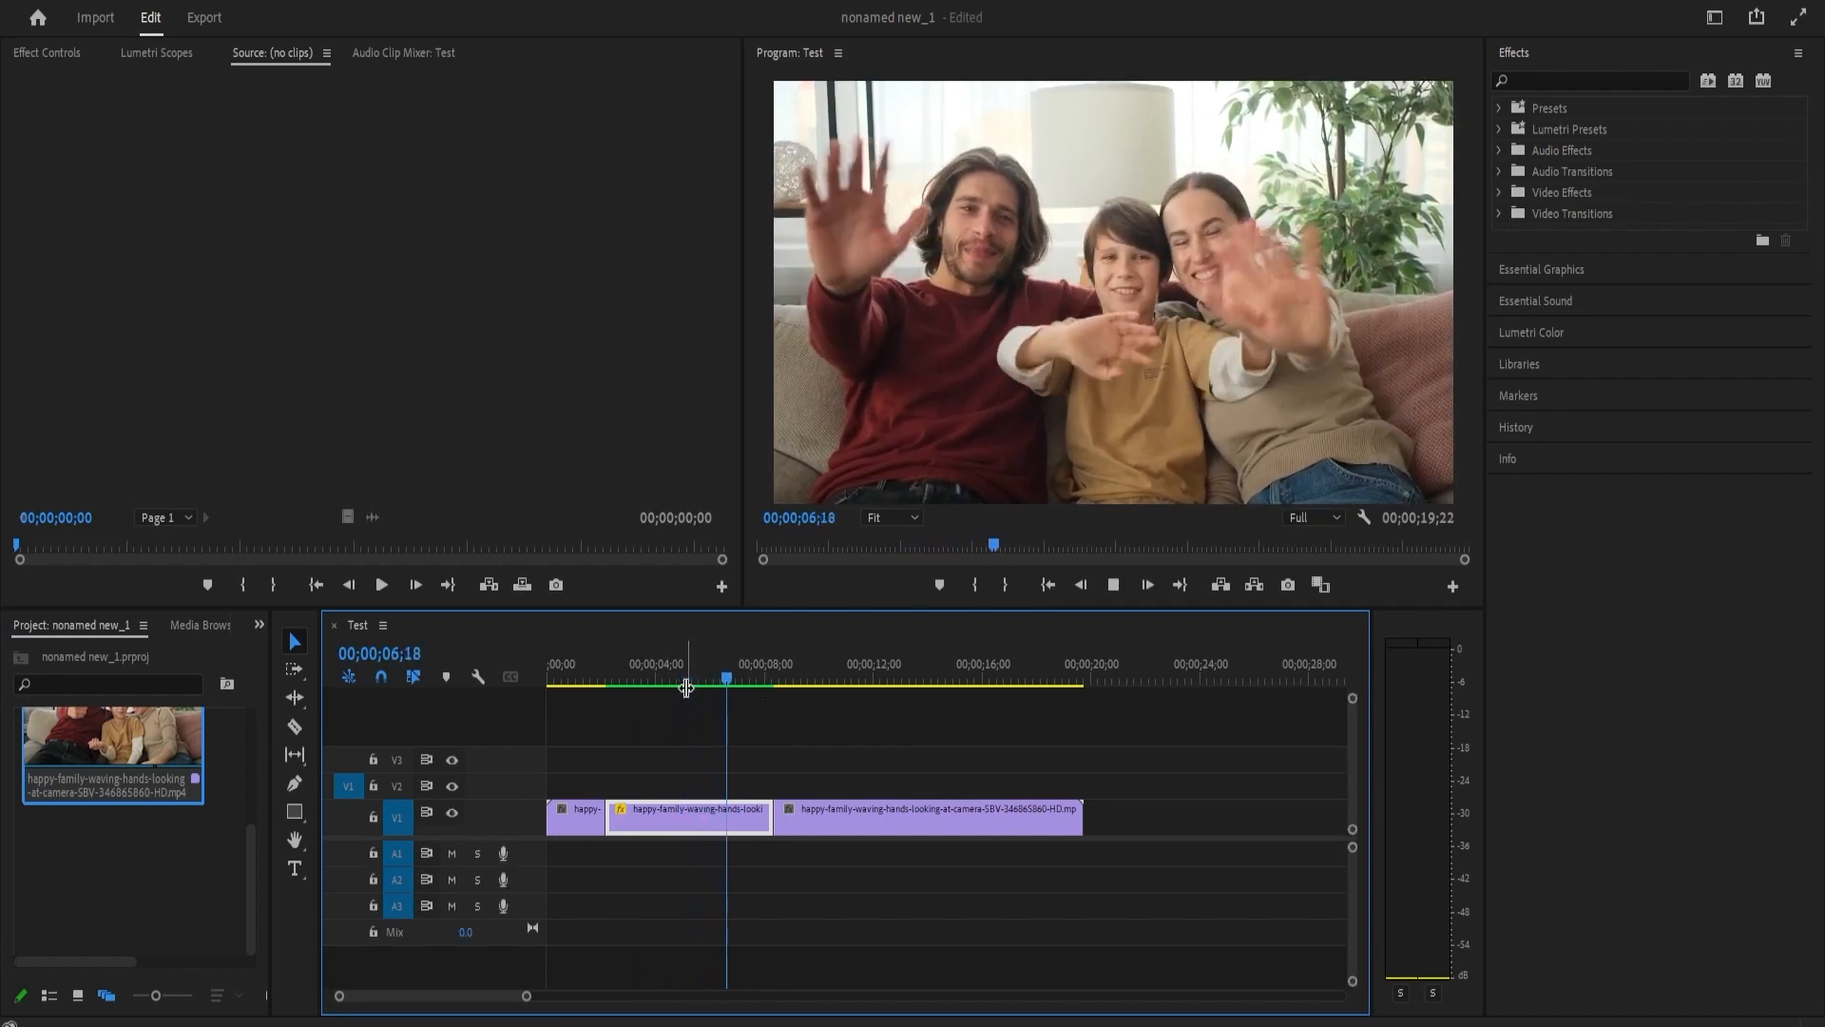
{"action": "key", "text": "space"}
- Expand the V1 track and show the Time Remapping Speed line on the last segment of the family clip
{"action": "double_click", "coordinate": [486, 813]}
{"action": "scroll", "coordinate": [486, 813], "scroll_direction": "up", "scroll_amount": 2}
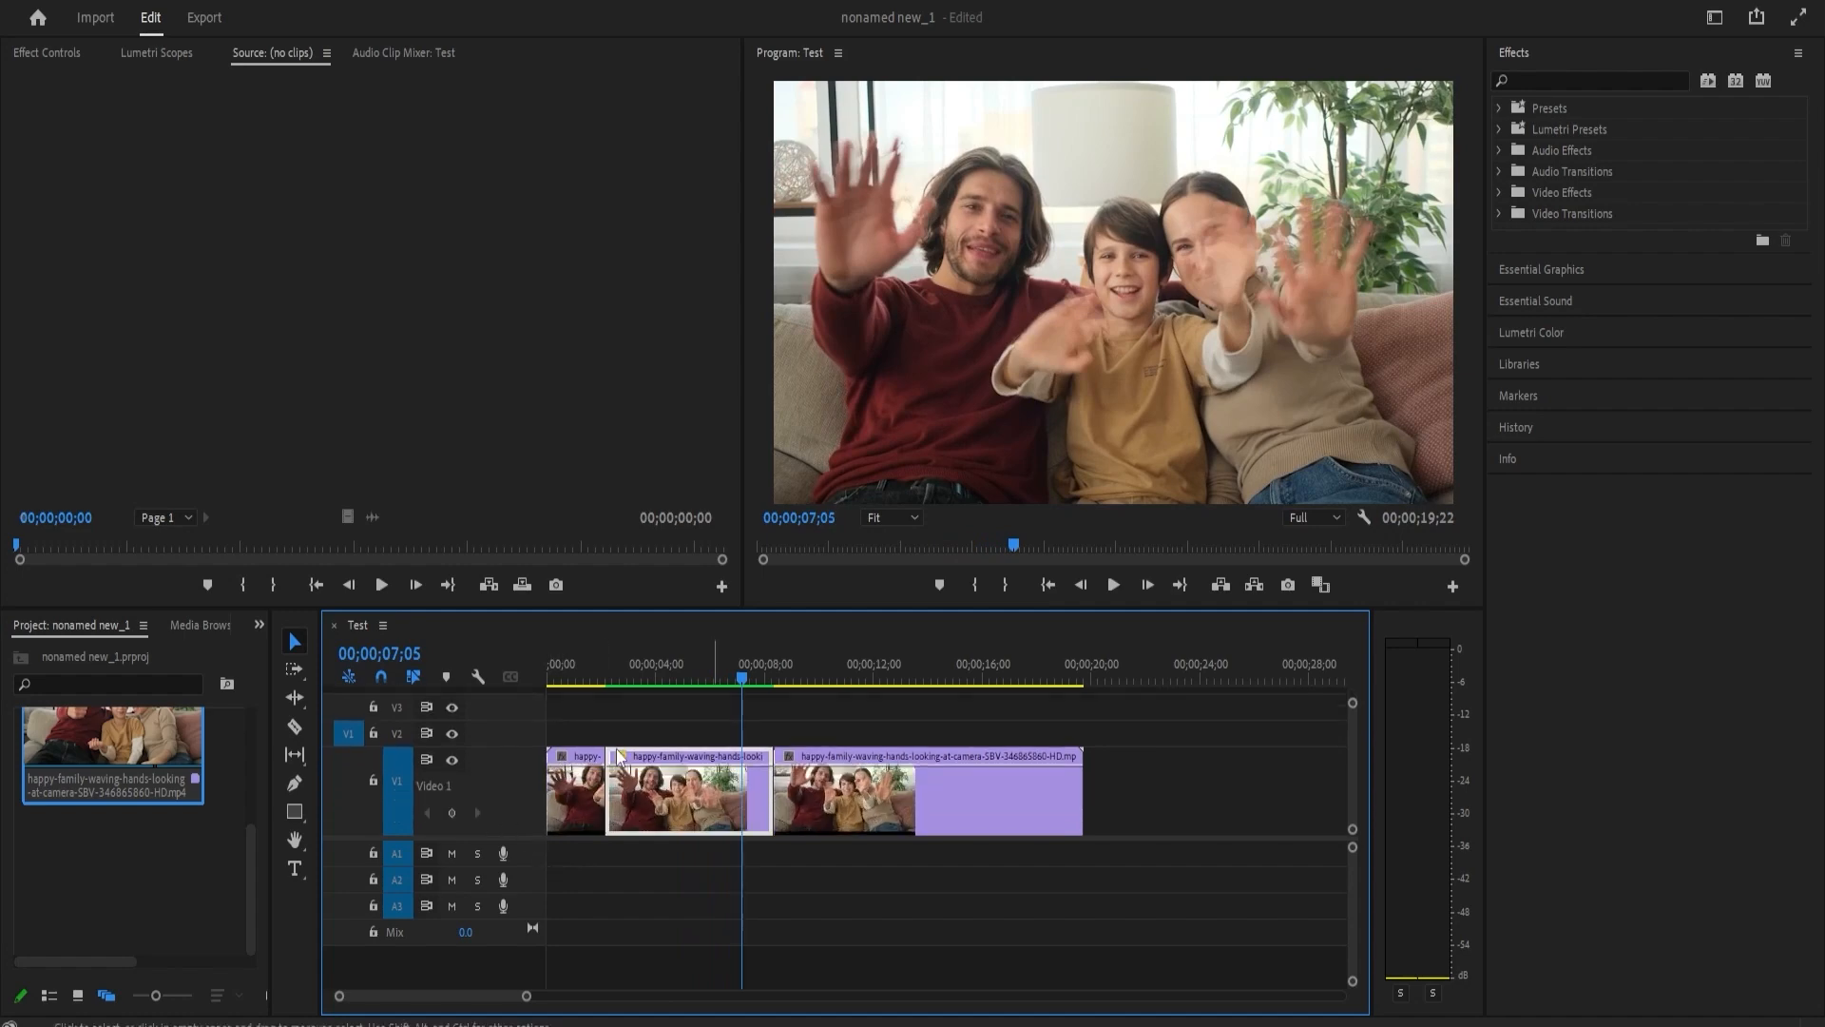
{"action": "left_click", "coordinate": [783, 760]}
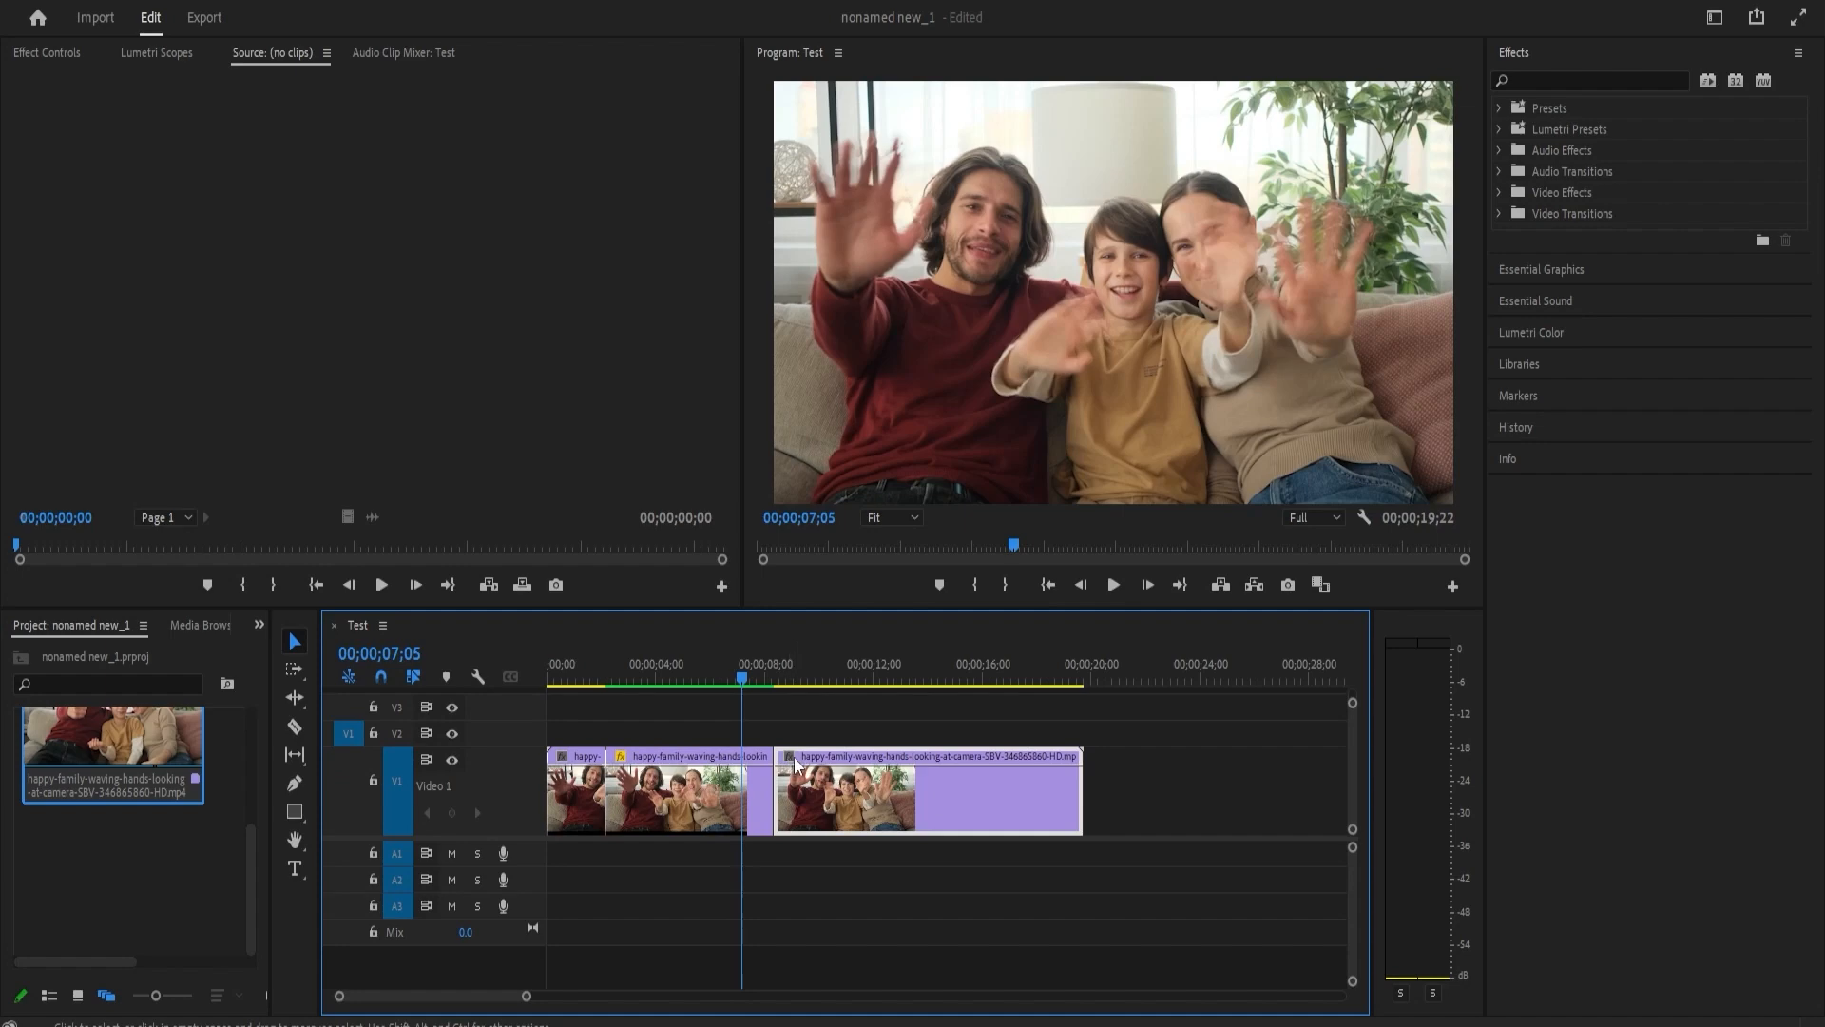
{"action": "left_click", "coordinate": [790, 762]}
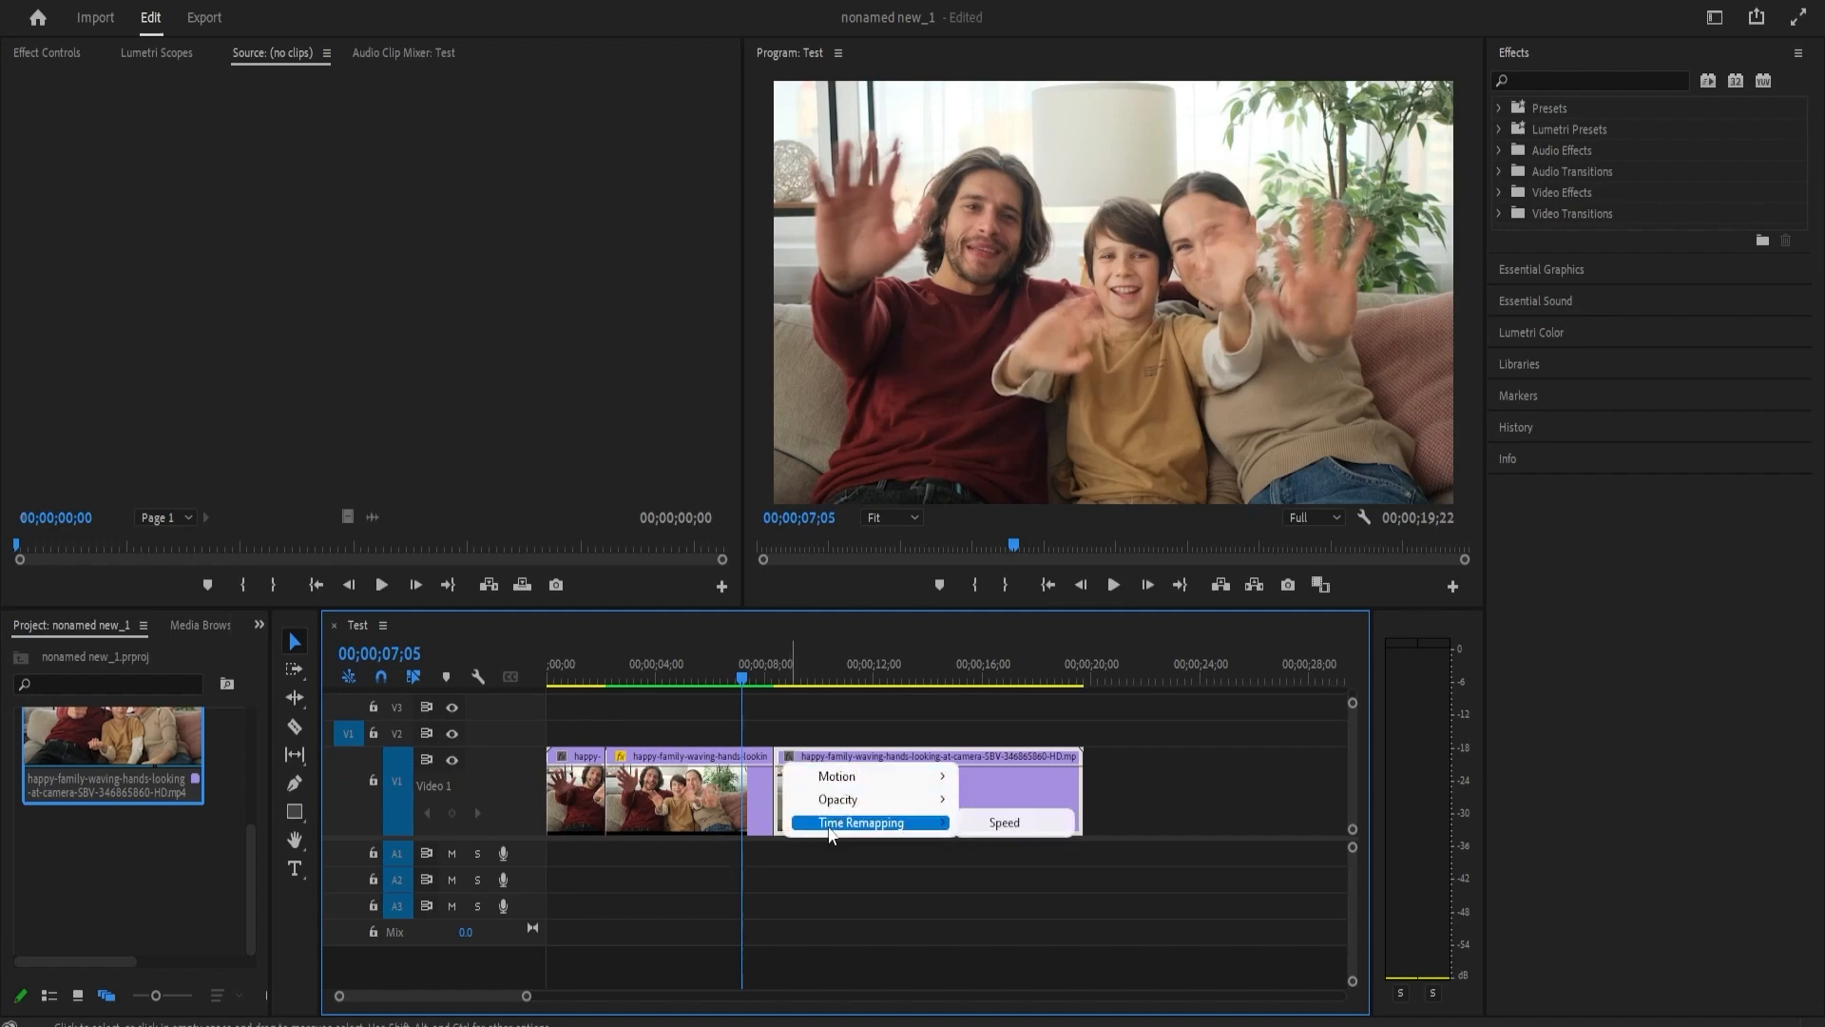
{"action": "mouse_move", "coordinate": [832, 834]}
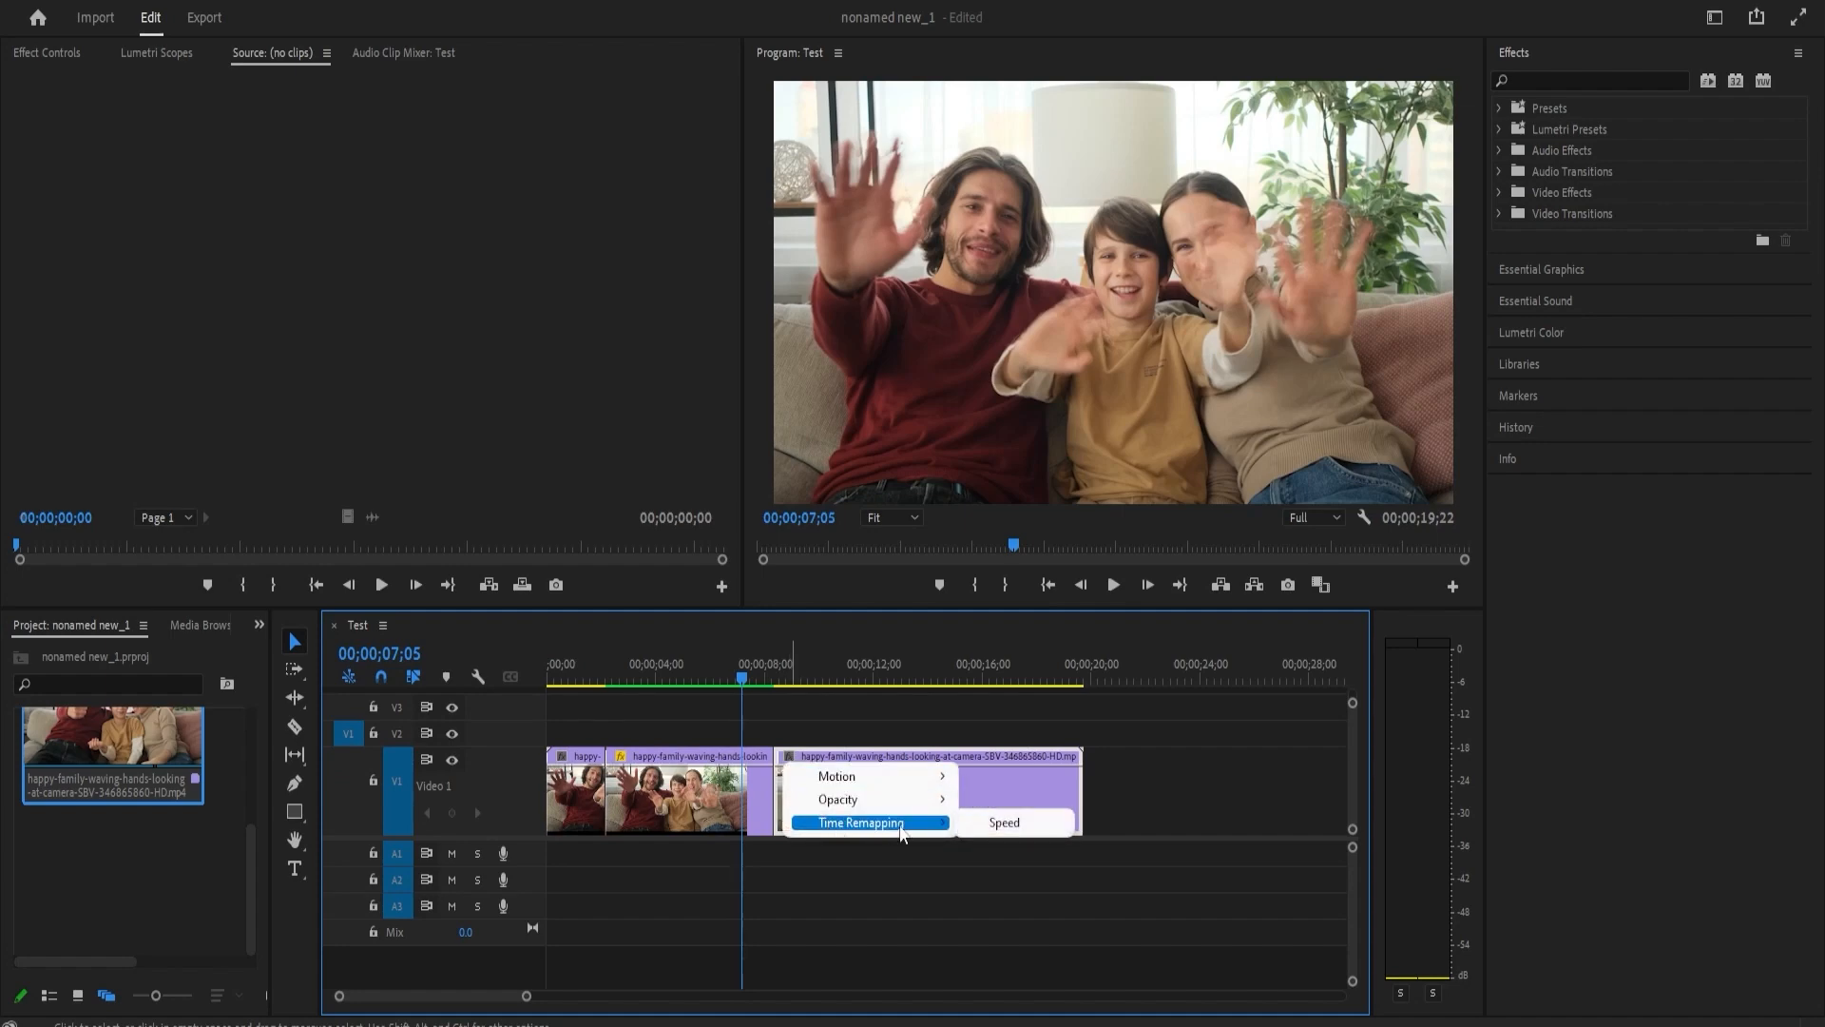
{"action": "left_click", "coordinate": [1008, 823]}
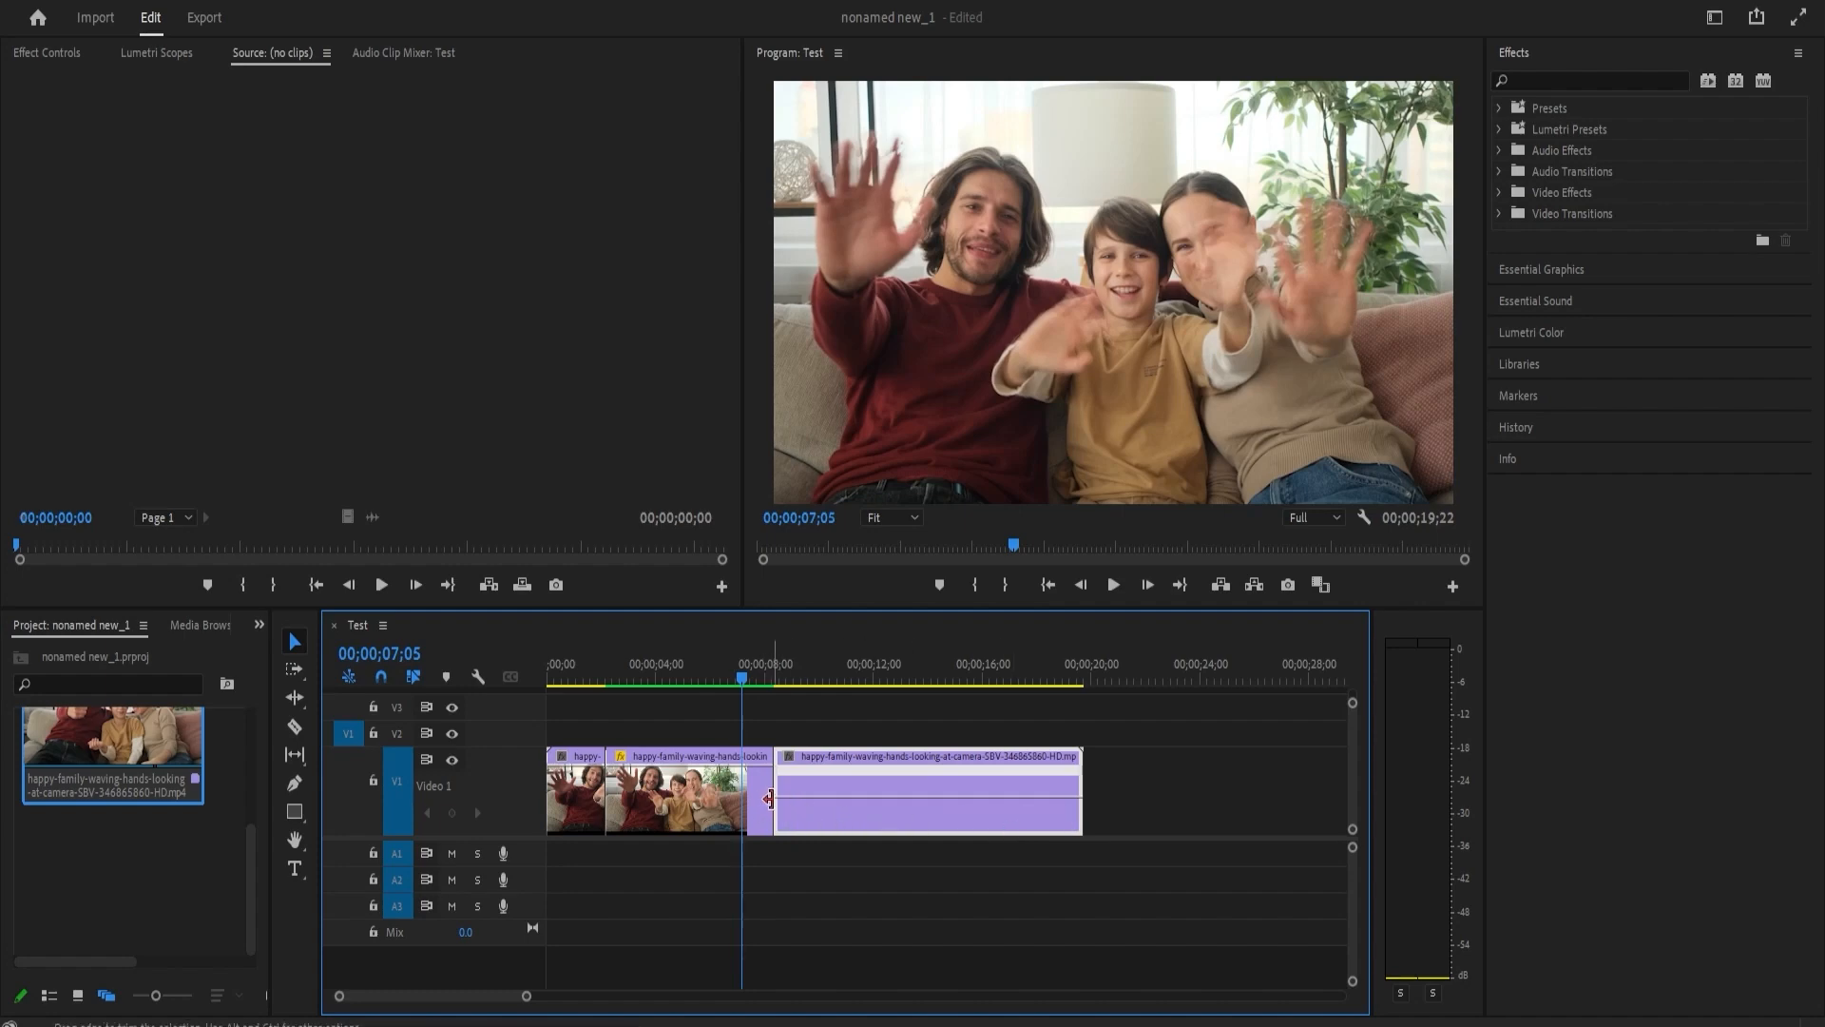
- Add a speed keyframe at the start of the last segment and raise its speed line to shorten the segment
{"action": "left_click", "coordinate": [294, 782]}
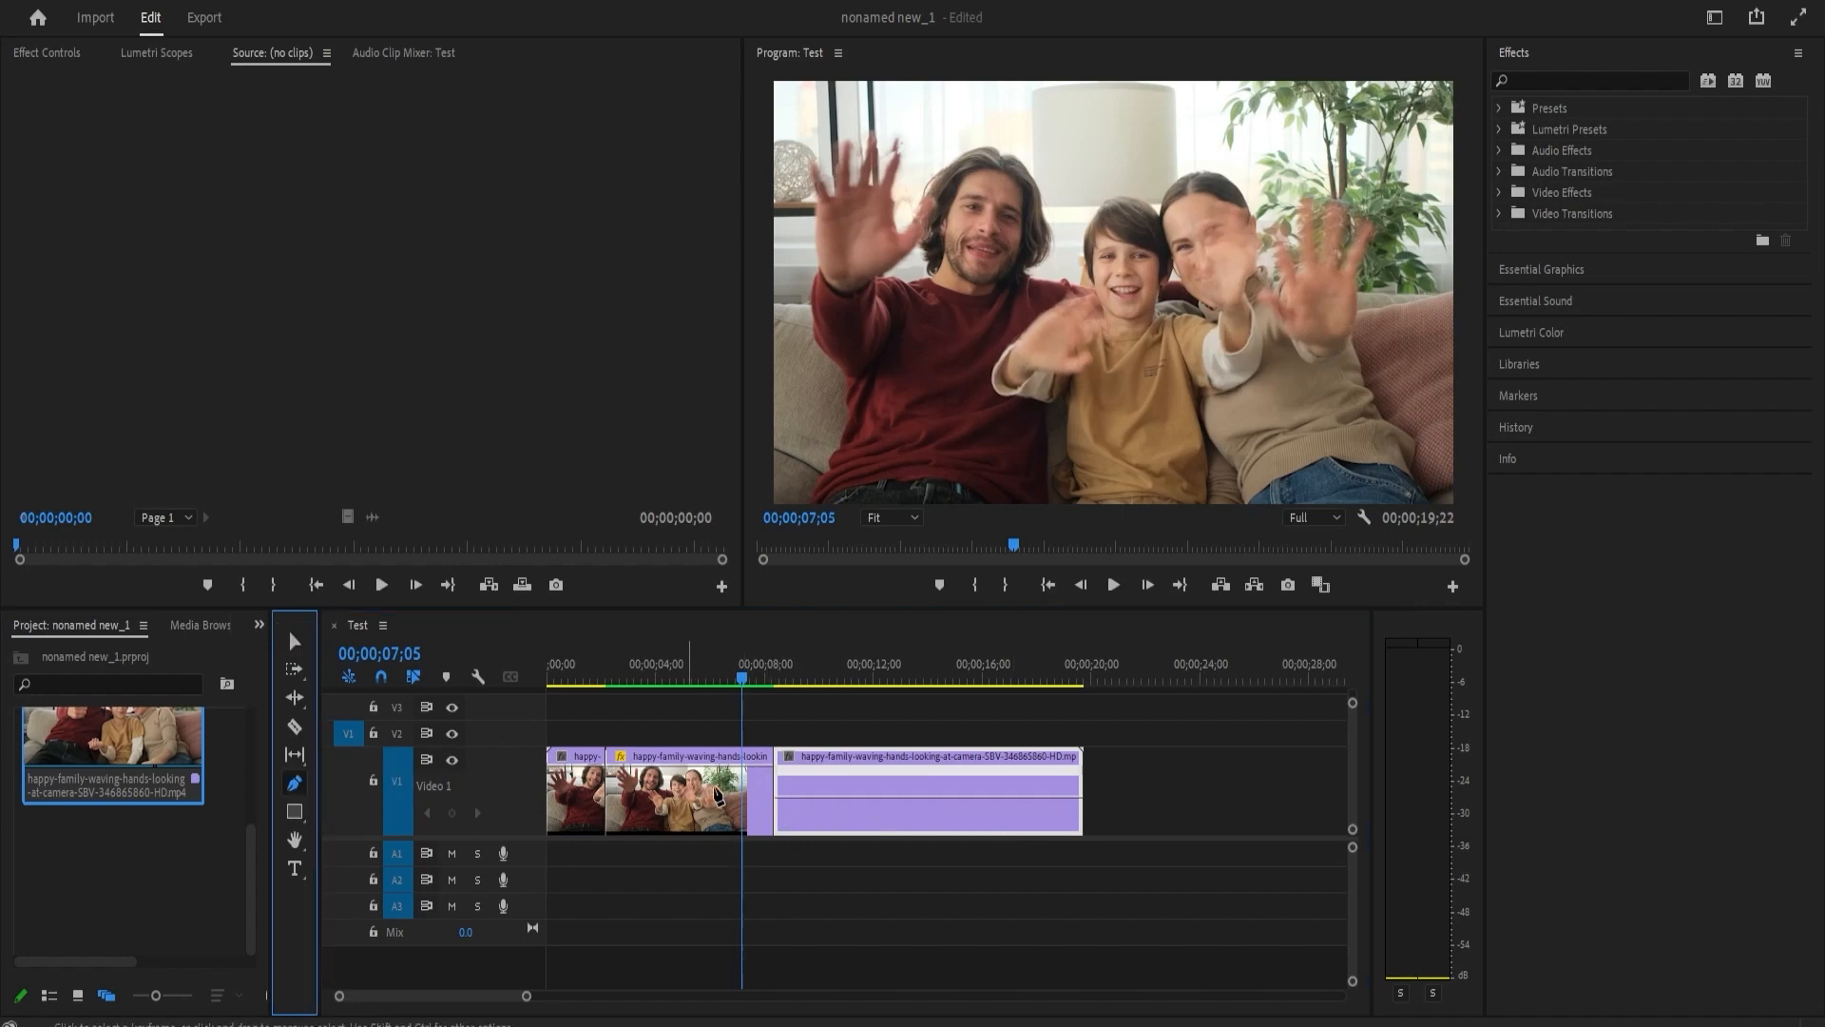
{"action": "left_click", "coordinate": [776, 803]}
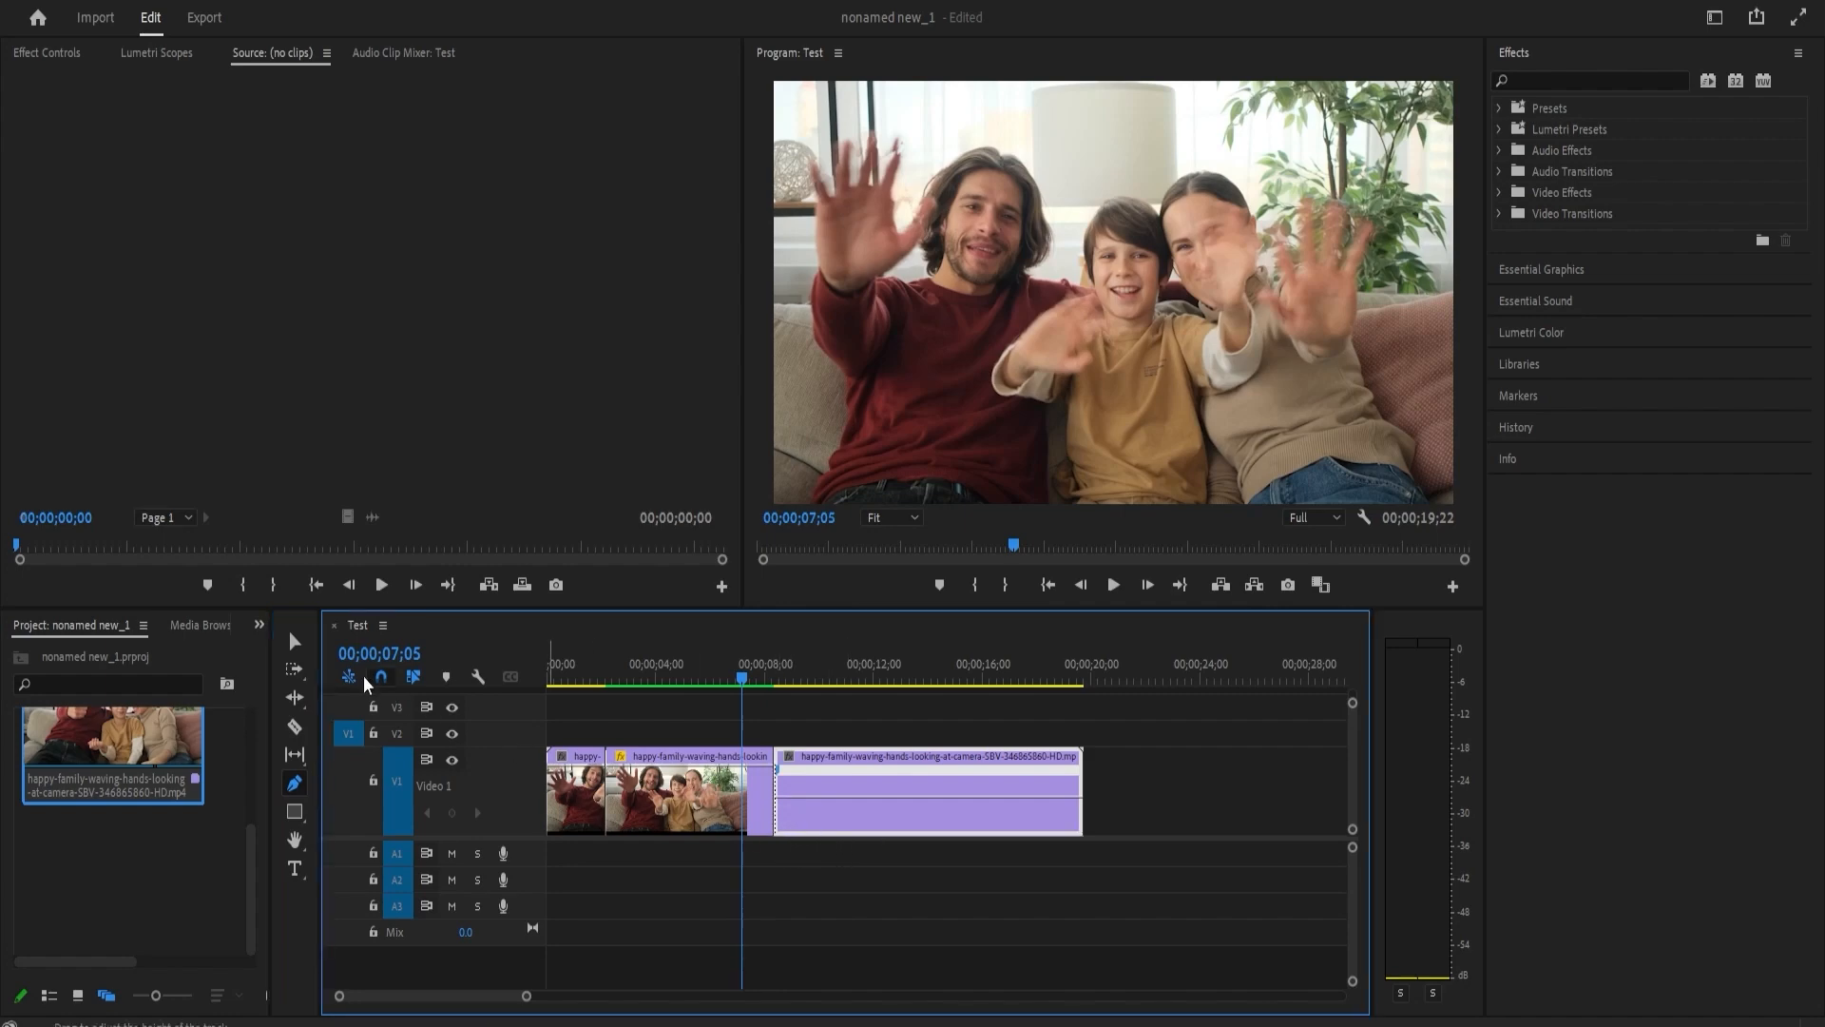
{"action": "left_click", "coordinate": [294, 644]}
{"action": "left_click_drag", "start_coordinate": [847, 796], "coordinate": [847, 777]}
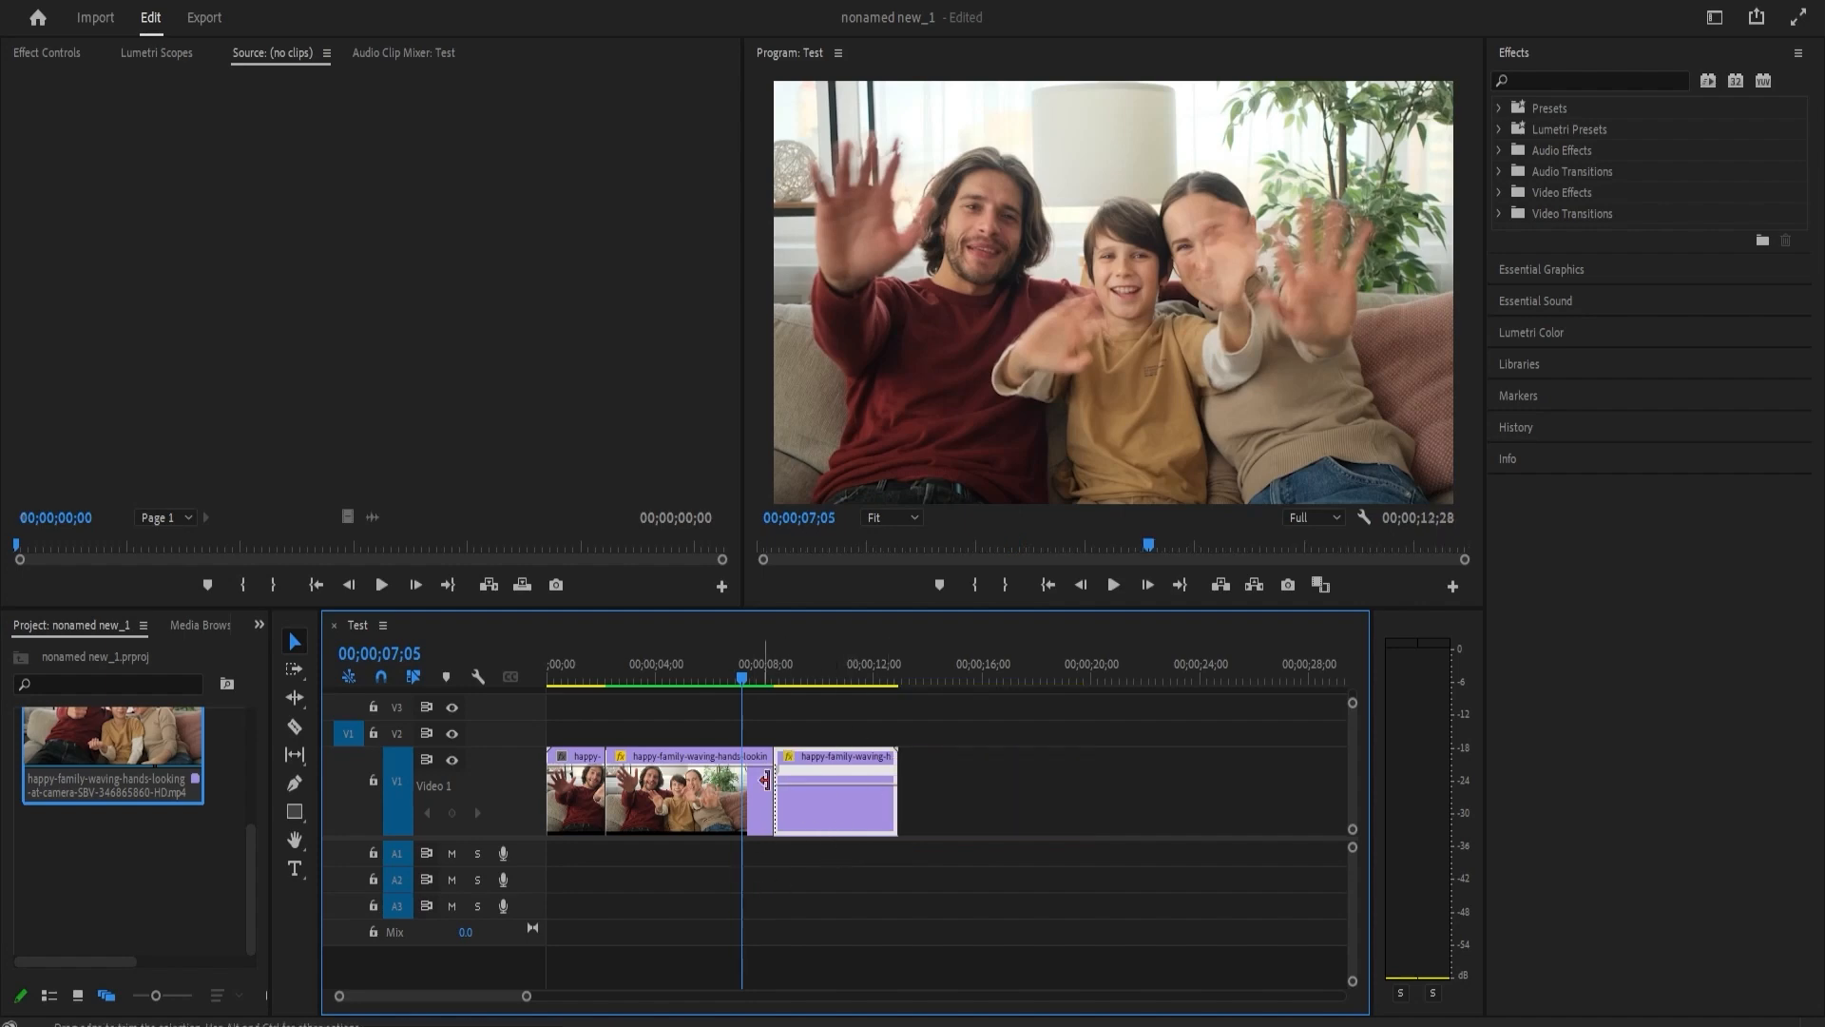
- Split the last segment's speed keyframe into a gradual ramp and curve the ramp with its Bezier handle
{"action": "left_click_drag", "start_coordinate": [779, 778], "coordinate": [819, 780]}
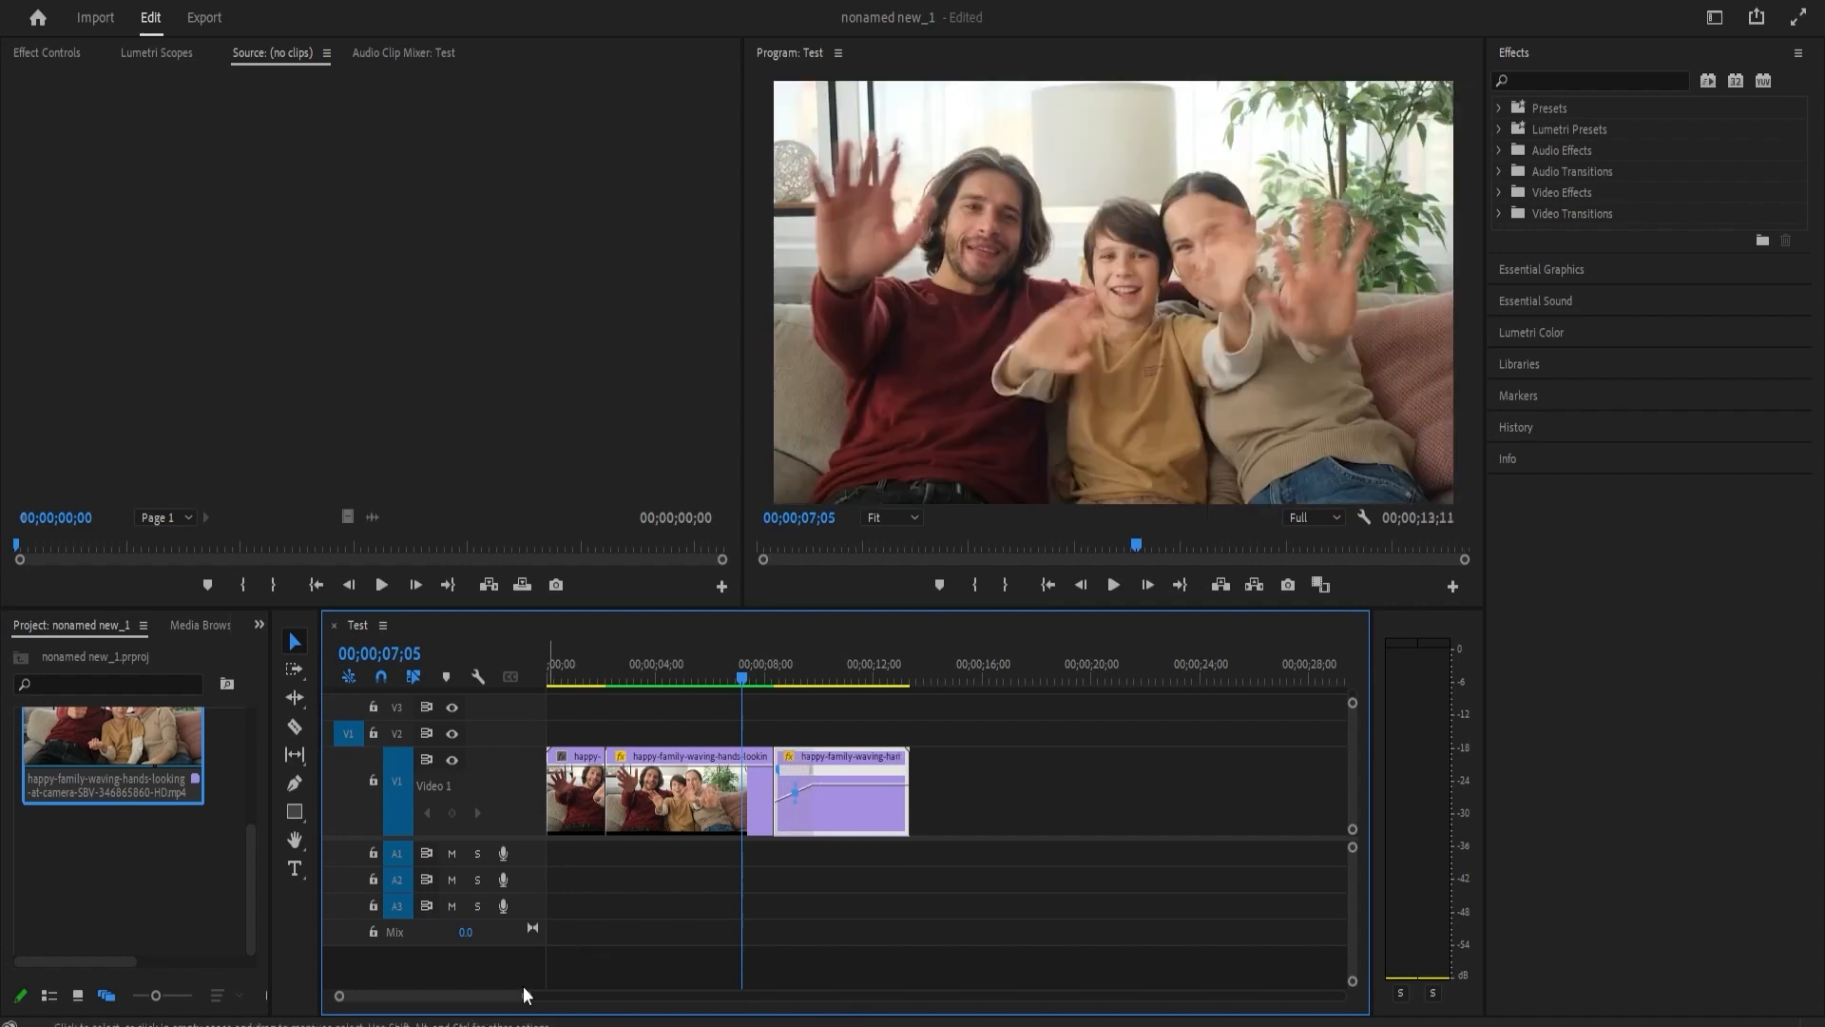
{"action": "left_click_drag", "start_coordinate": [523, 995], "coordinate": [477, 1015]}
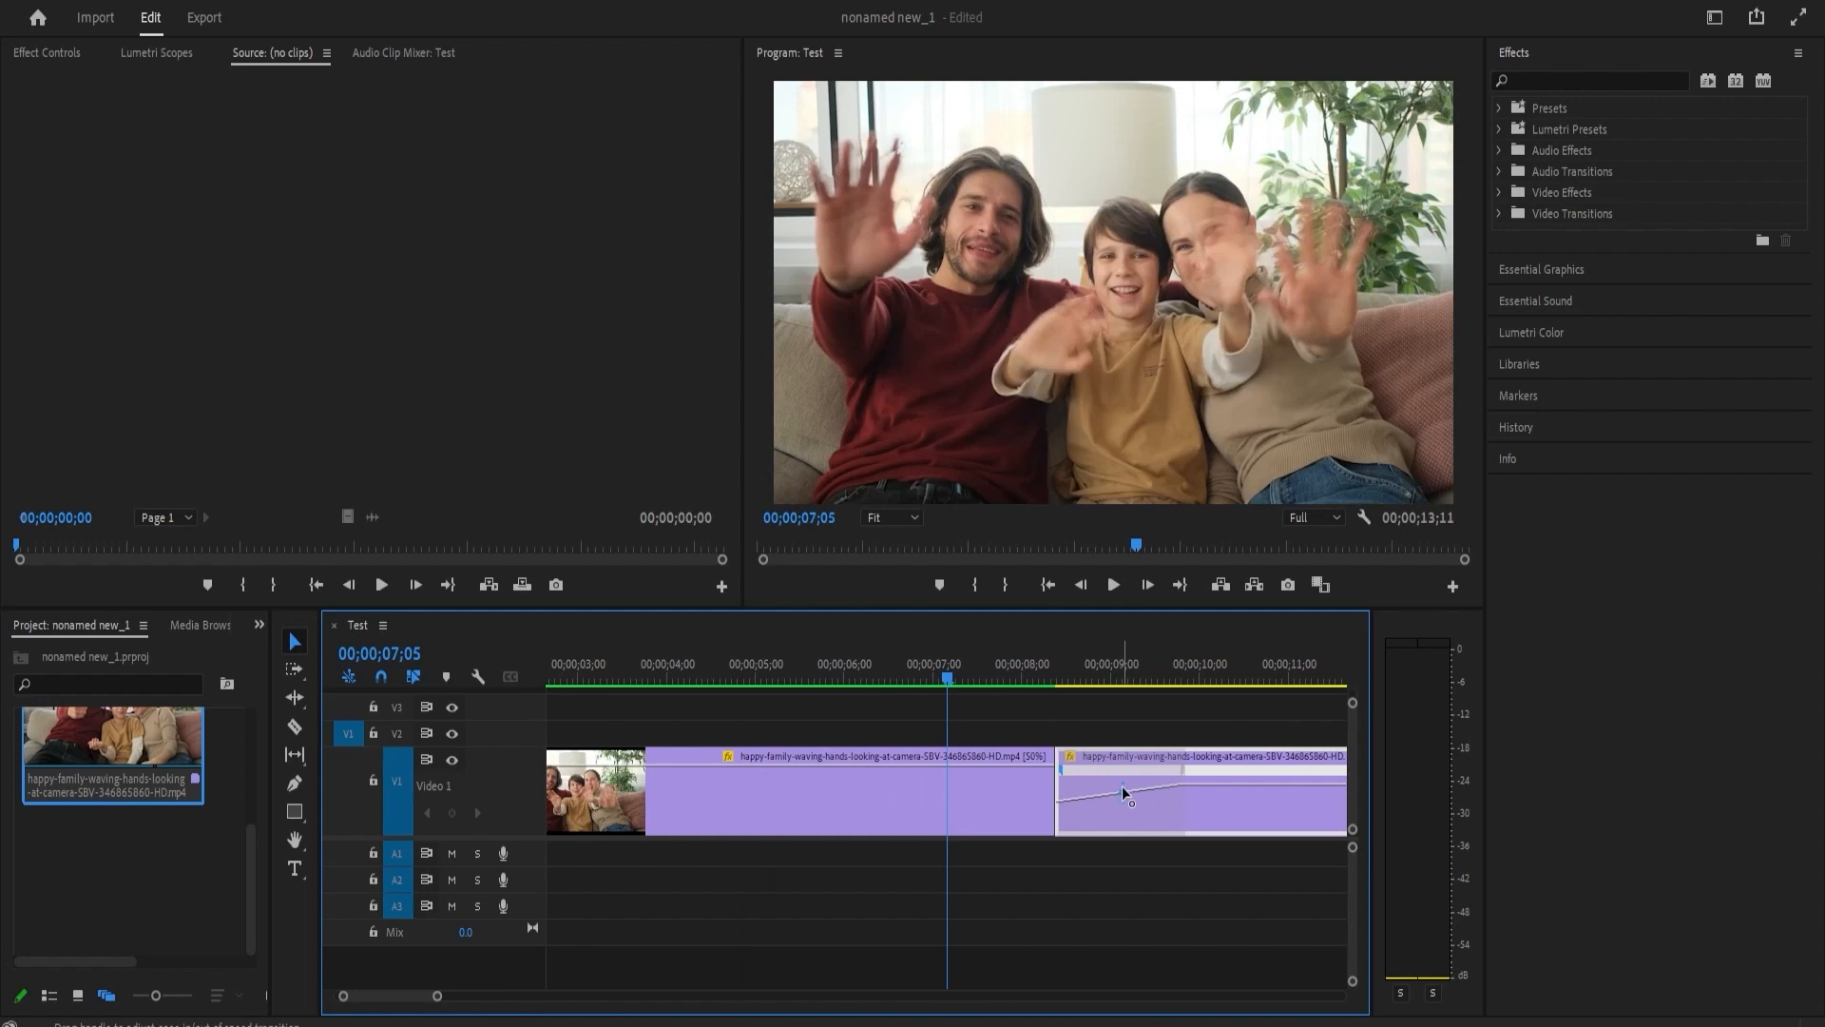
{"action": "left_click", "coordinate": [1122, 788]}
{"action": "left_click_drag", "start_coordinate": [1212, 802], "coordinate": [1263, 825]}
- Play the sequence from the middle segment and again from the beginning to check the eased speed ramp
{"action": "key", "text": "space"}
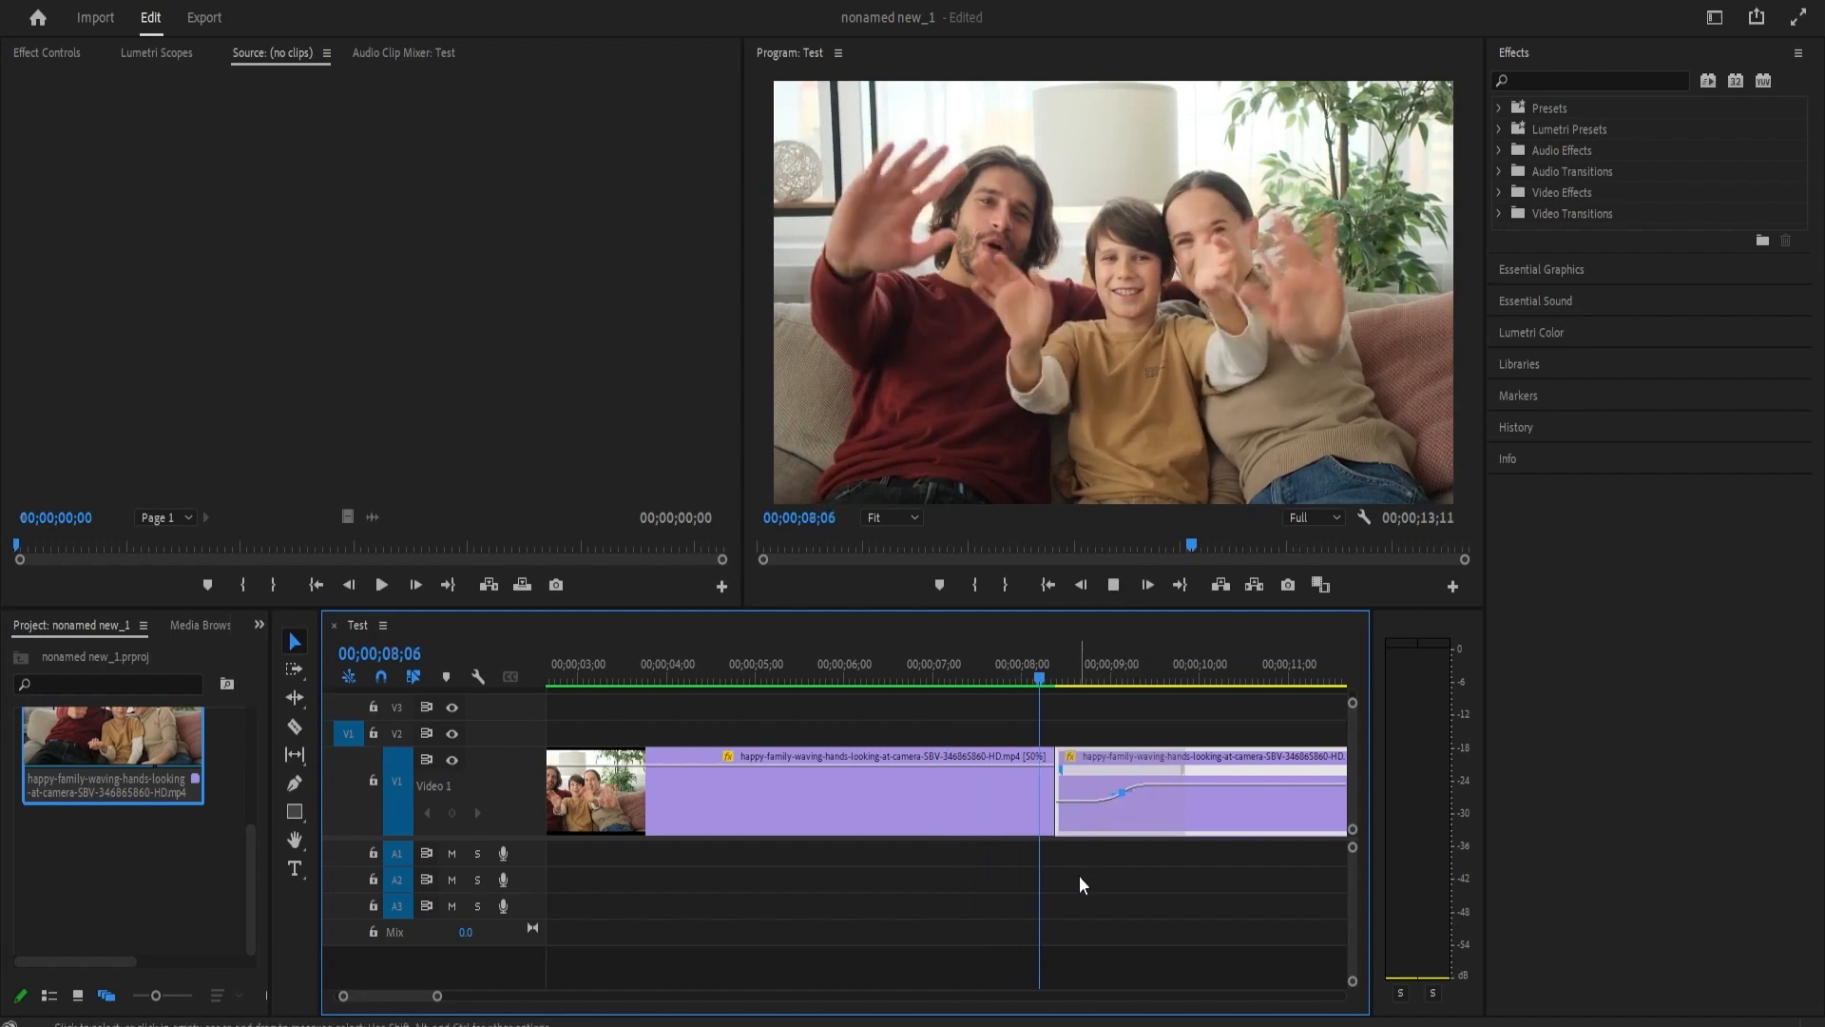
{"action": "left_click", "coordinate": [635, 668]}
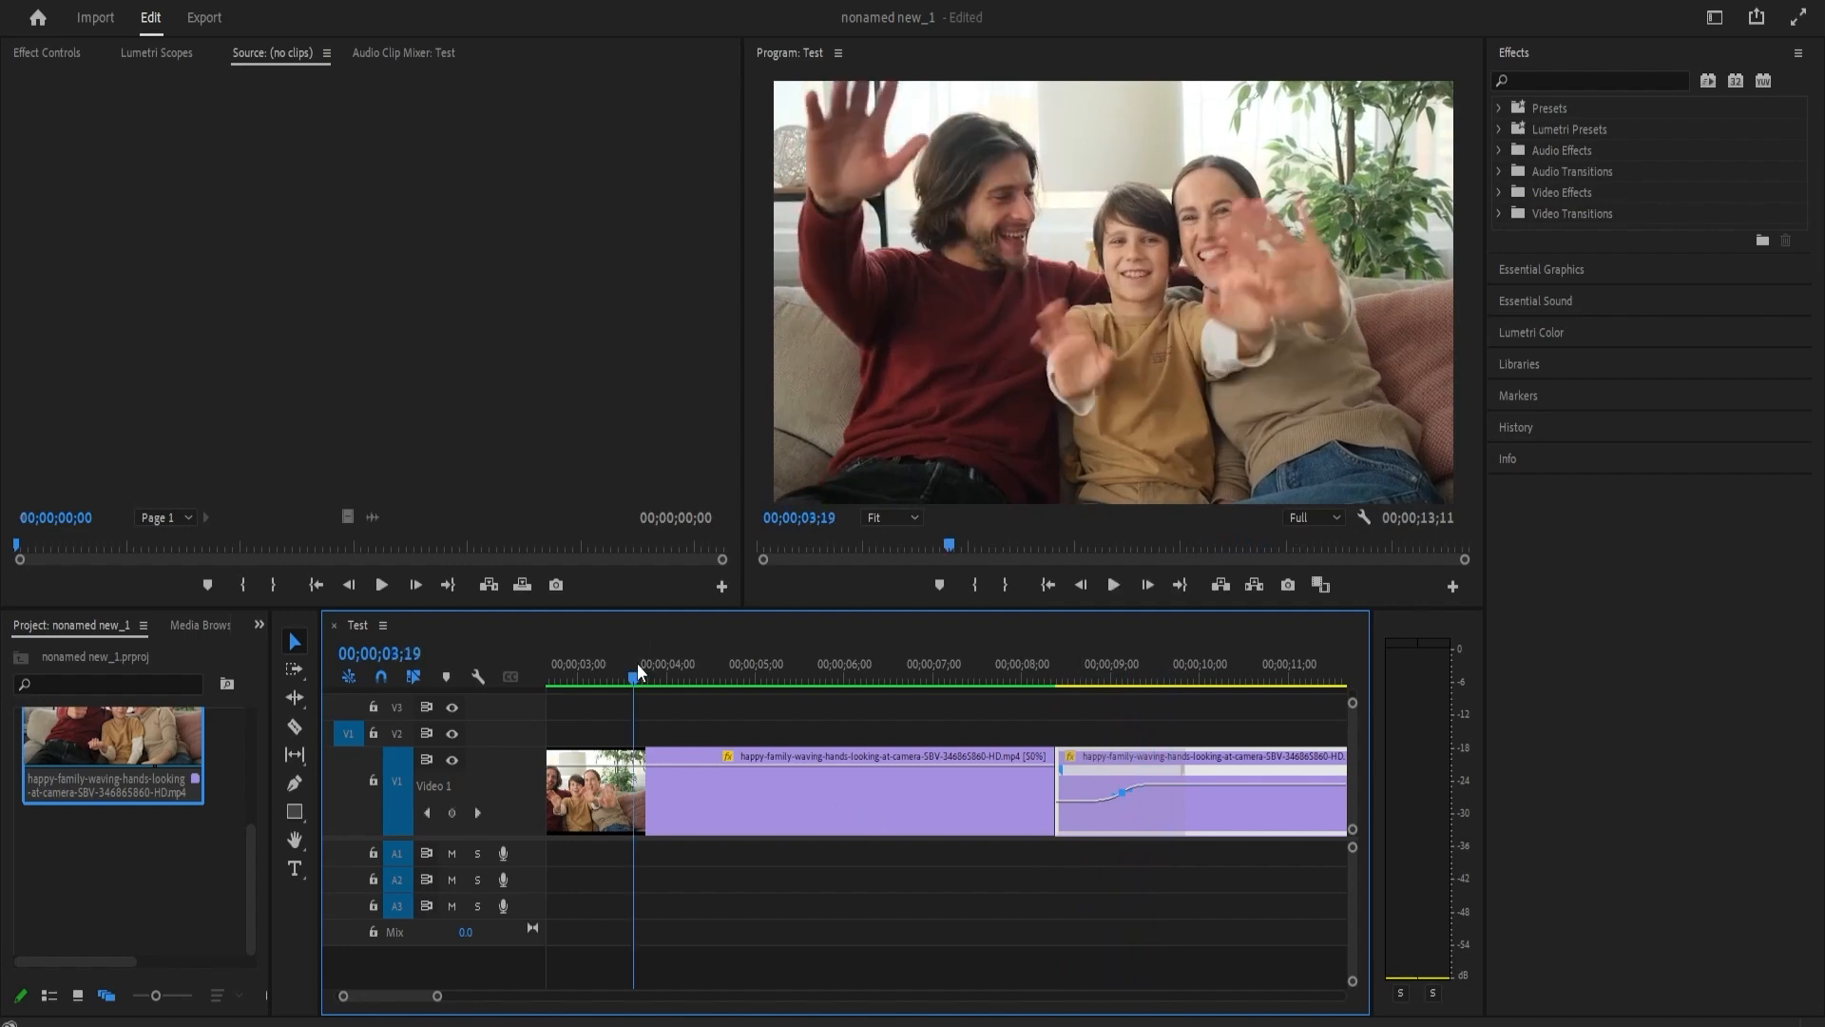
{"action": "key", "text": "space"}
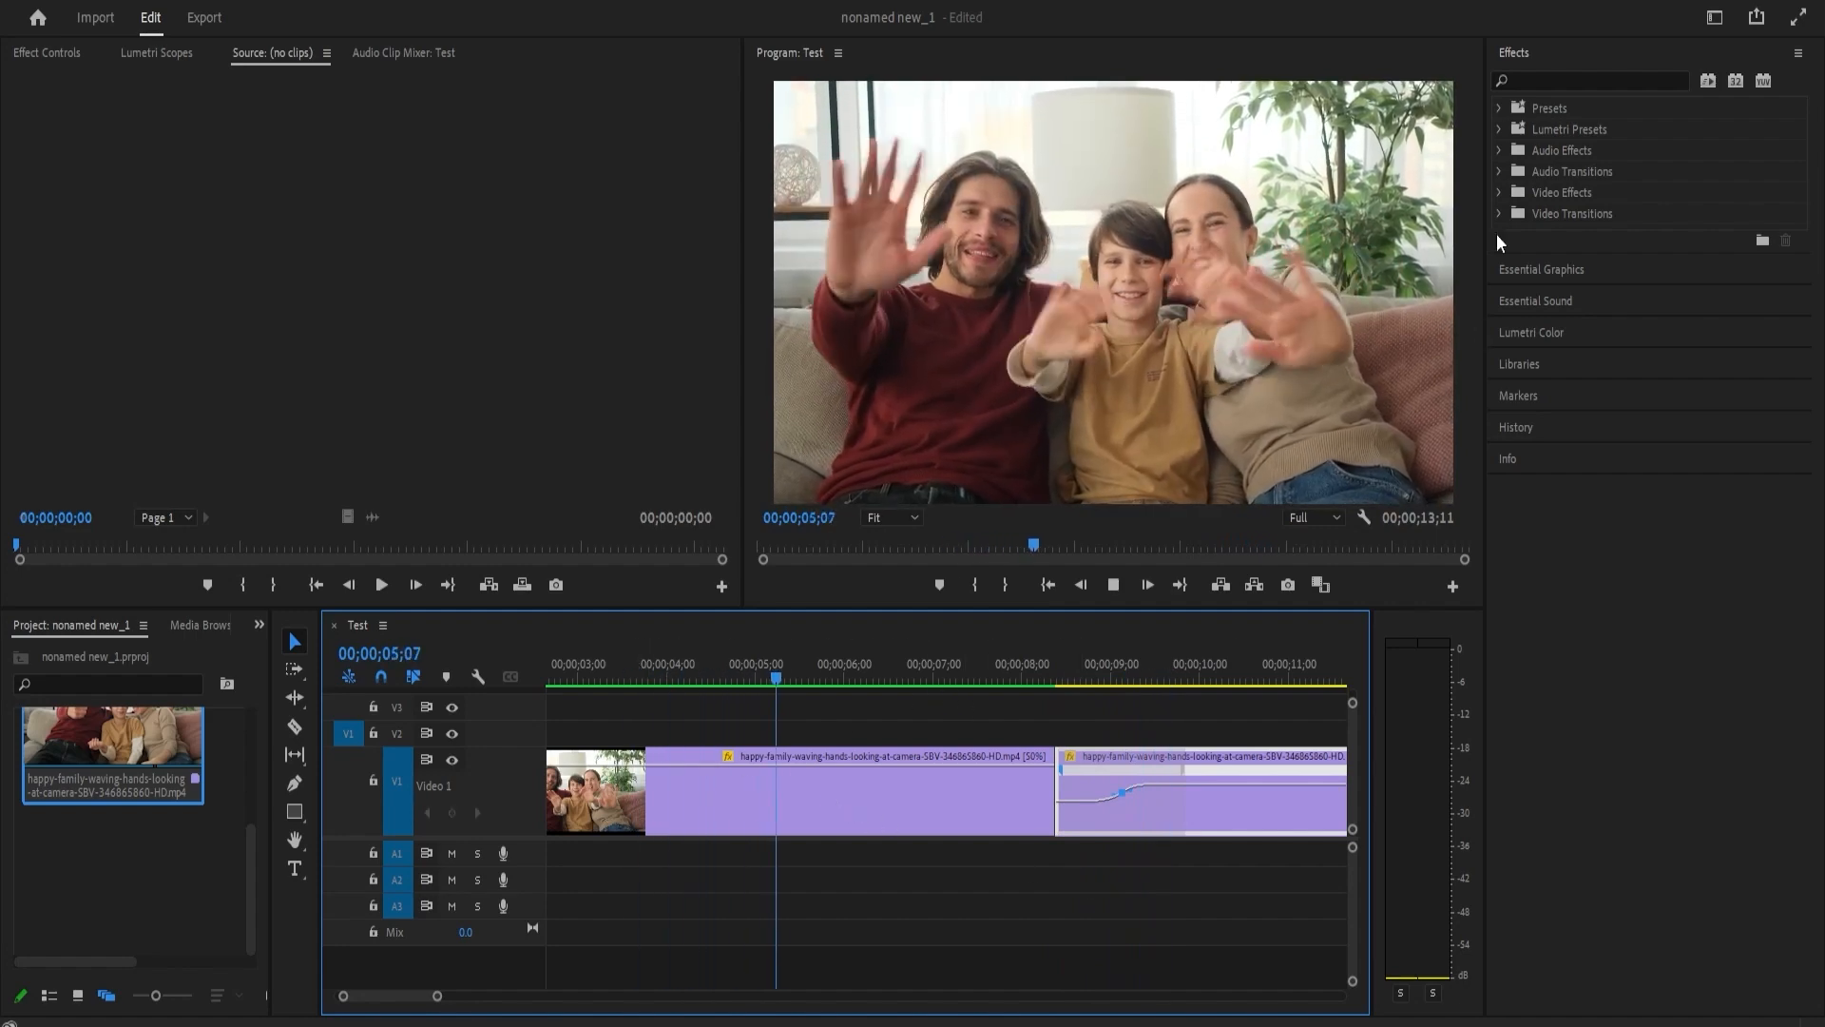
{"action": "left_click", "coordinate": [1797, 21]}
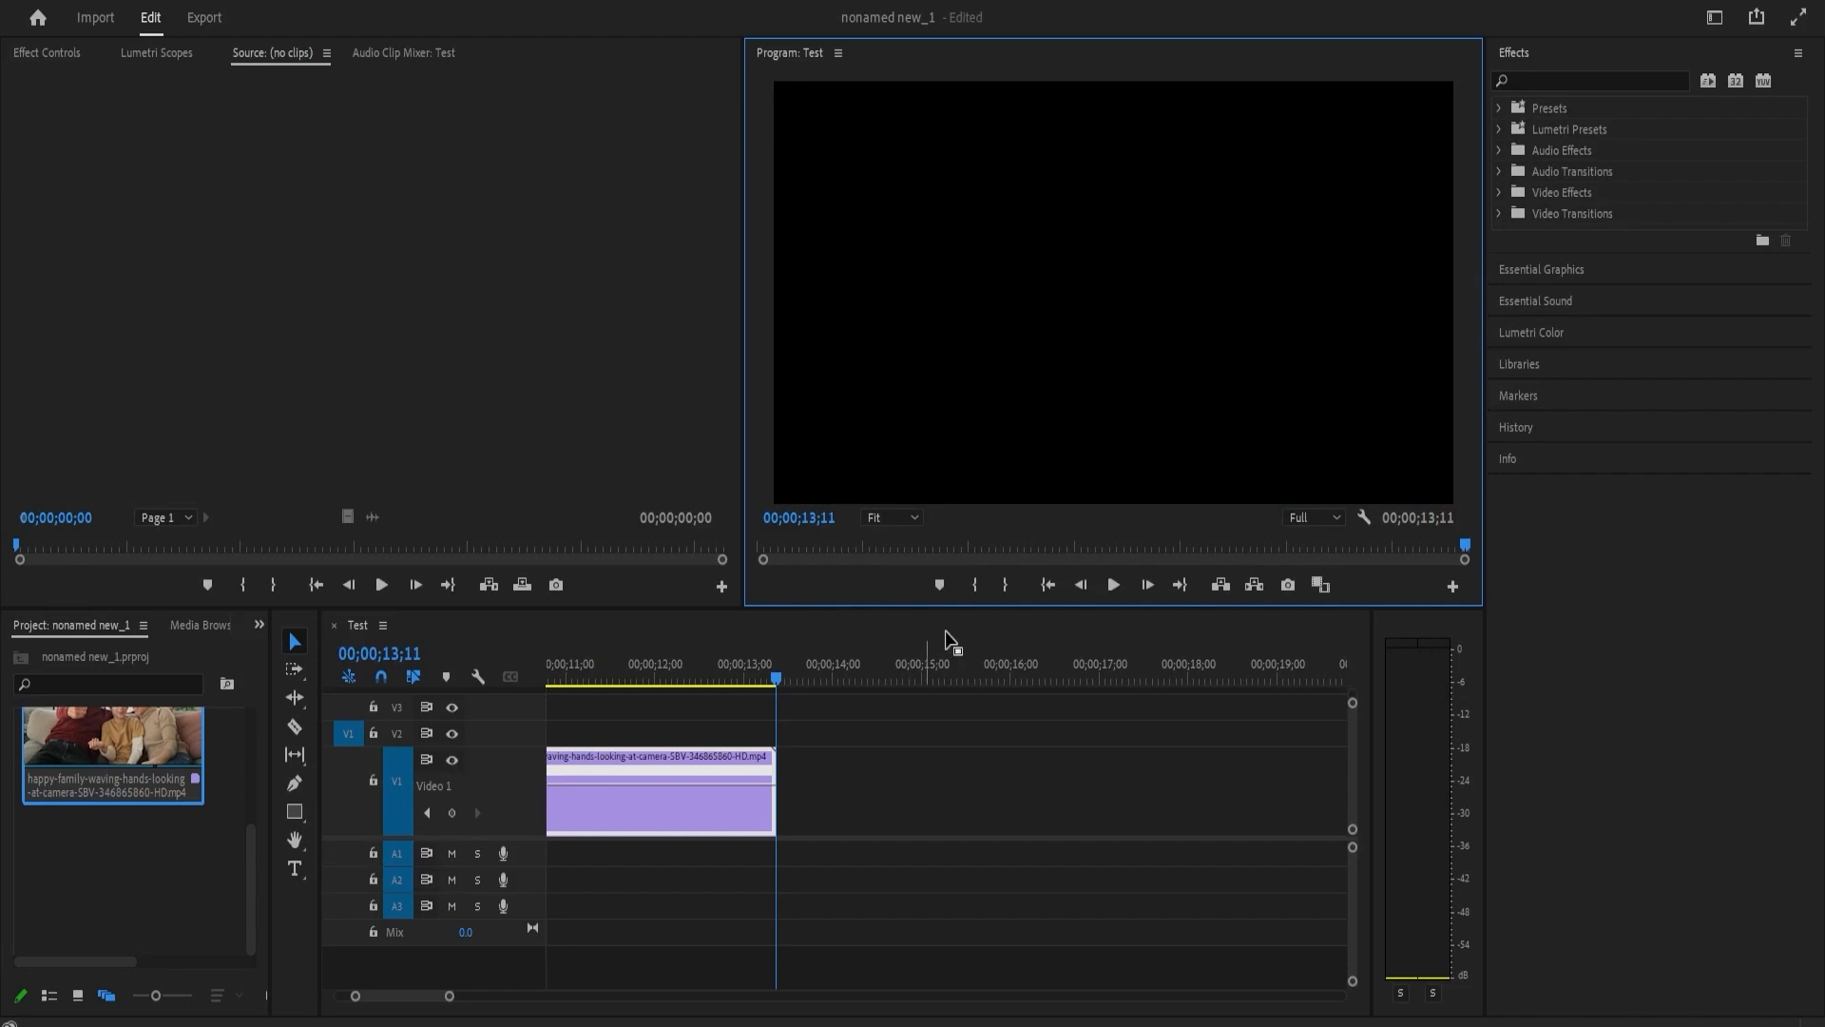
{"action": "key", "text": "space"}
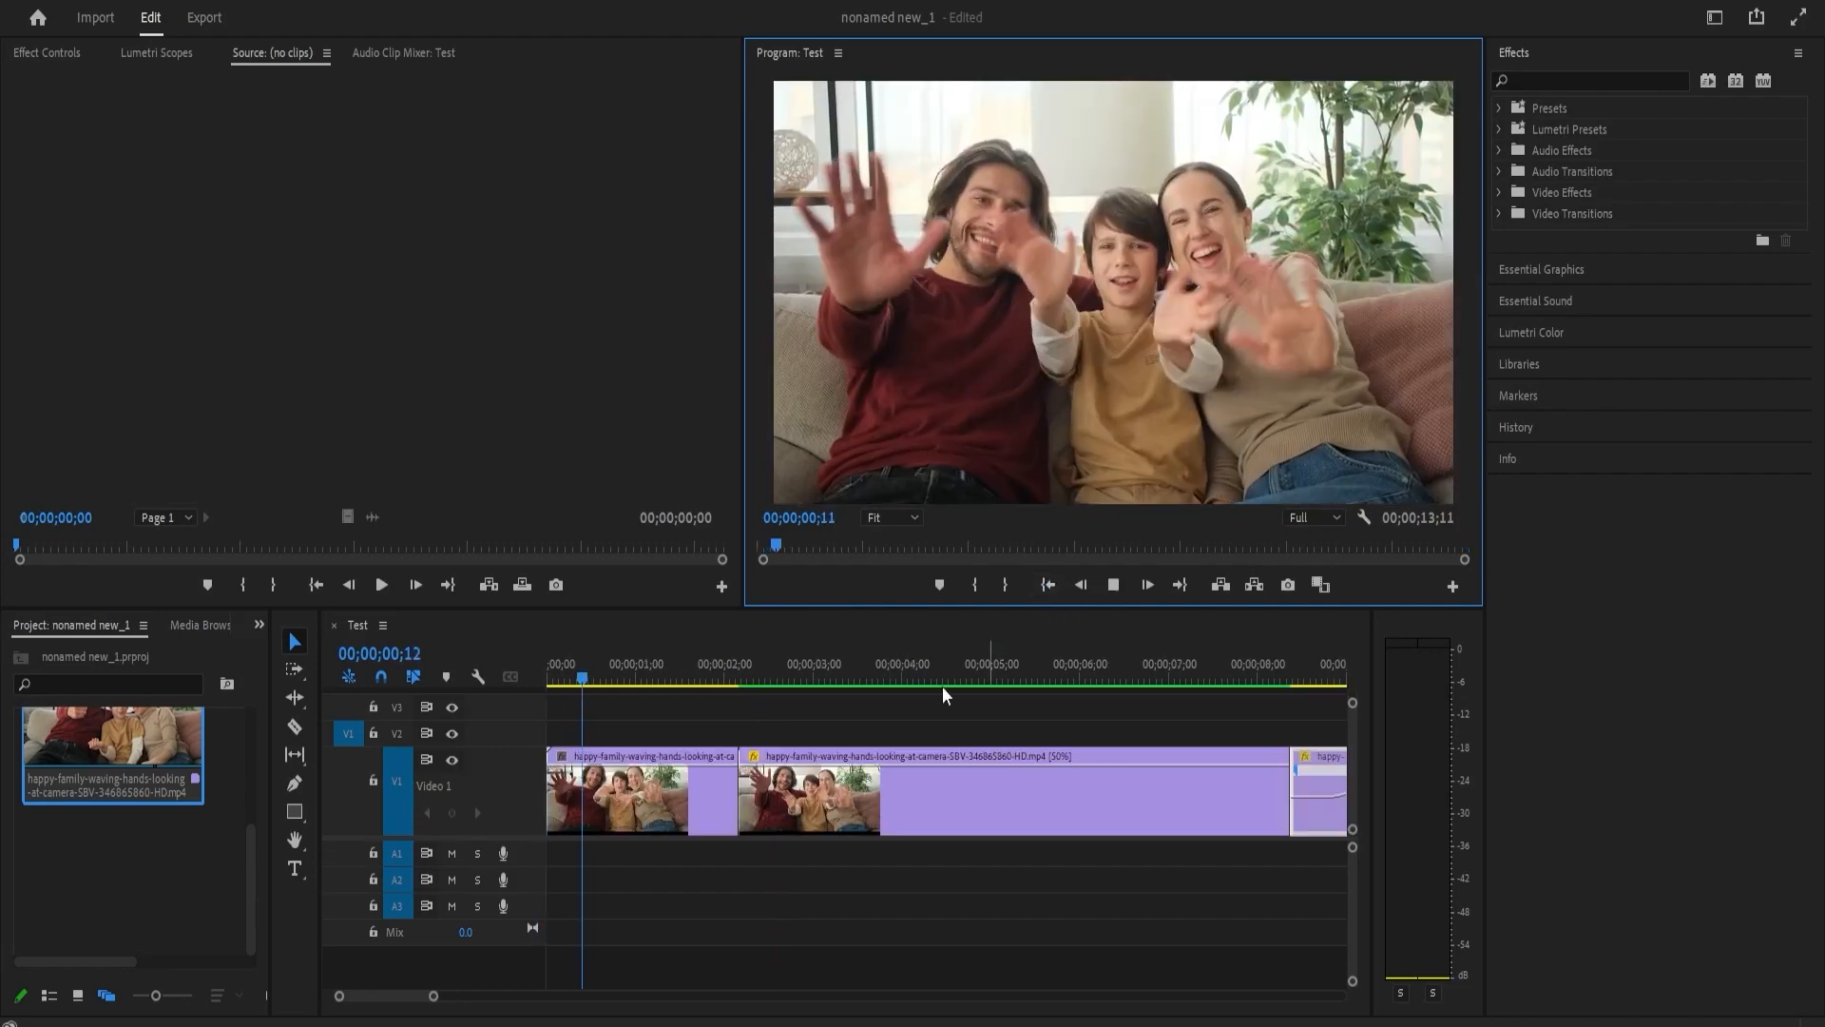
{"action": "left_click_drag", "start_coordinate": [437, 995], "coordinate": [518, 1000]}
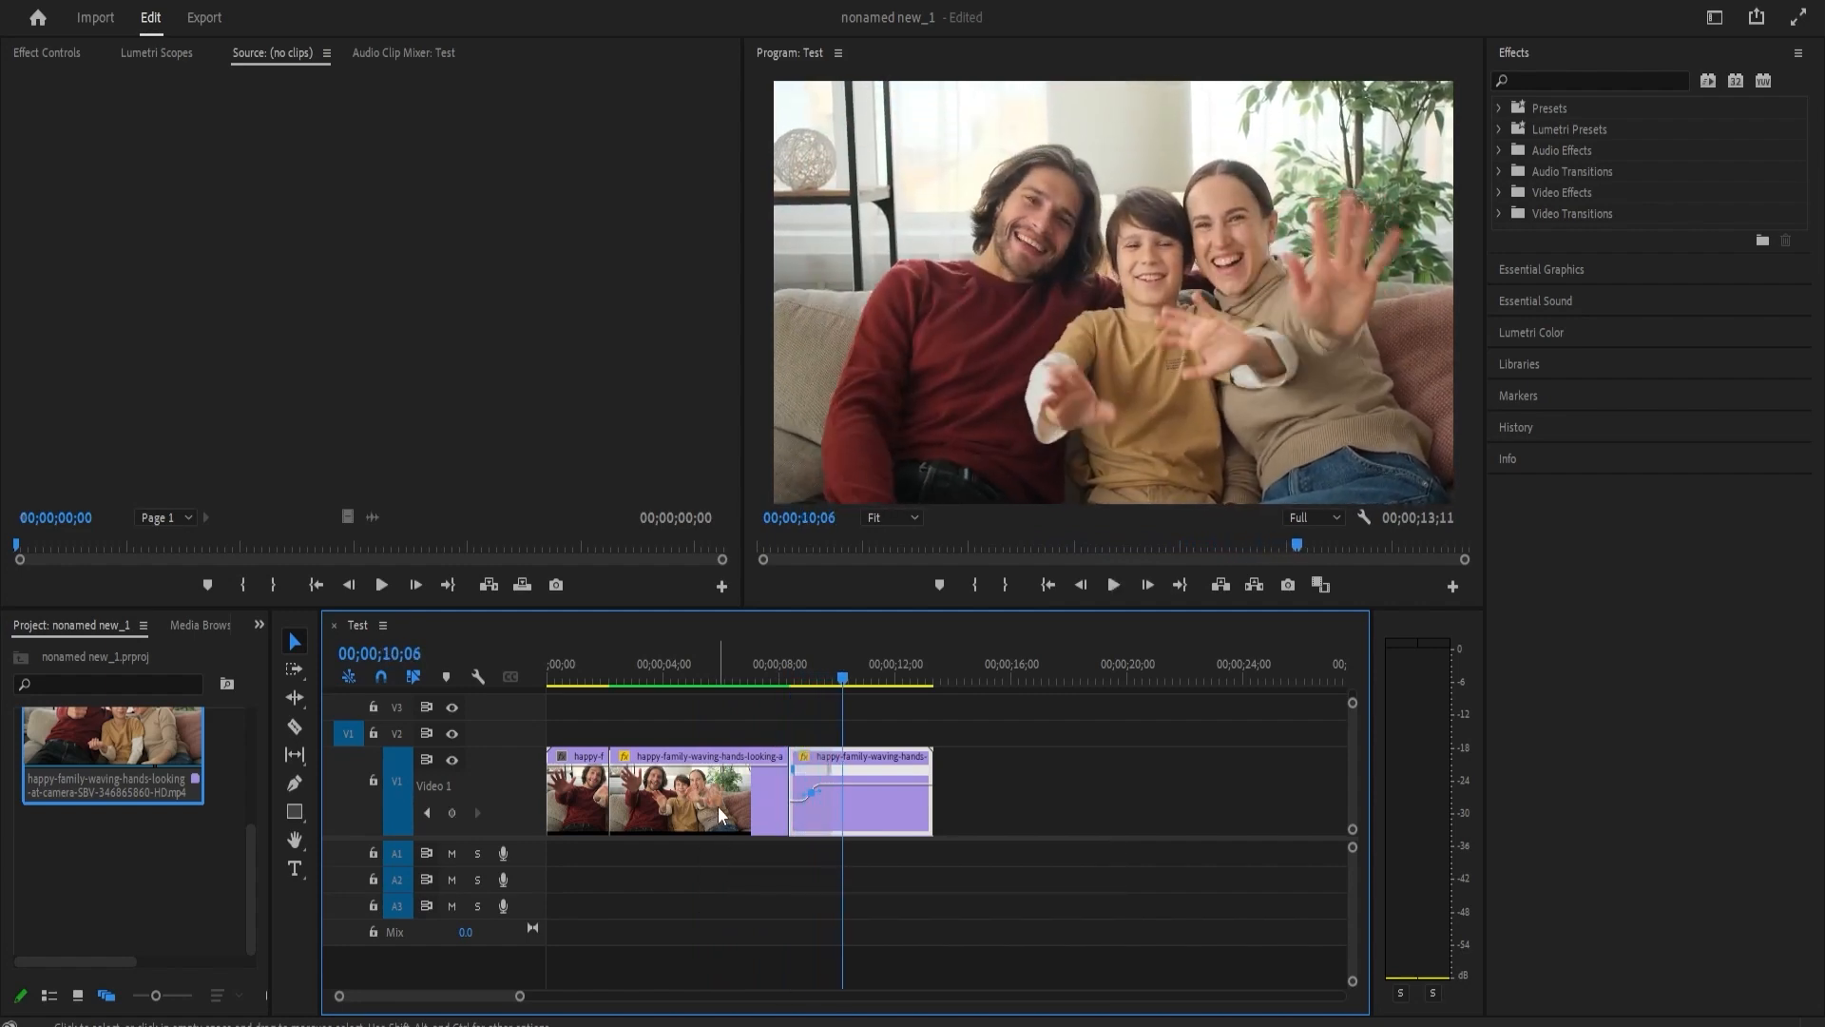
{"action": "key", "text": "space"}
- Widen the speed ramp at the start of the last segment and play across it to check the transition
{"action": "left_click_drag", "start_coordinate": [806, 797], "coordinate": [861, 792]}
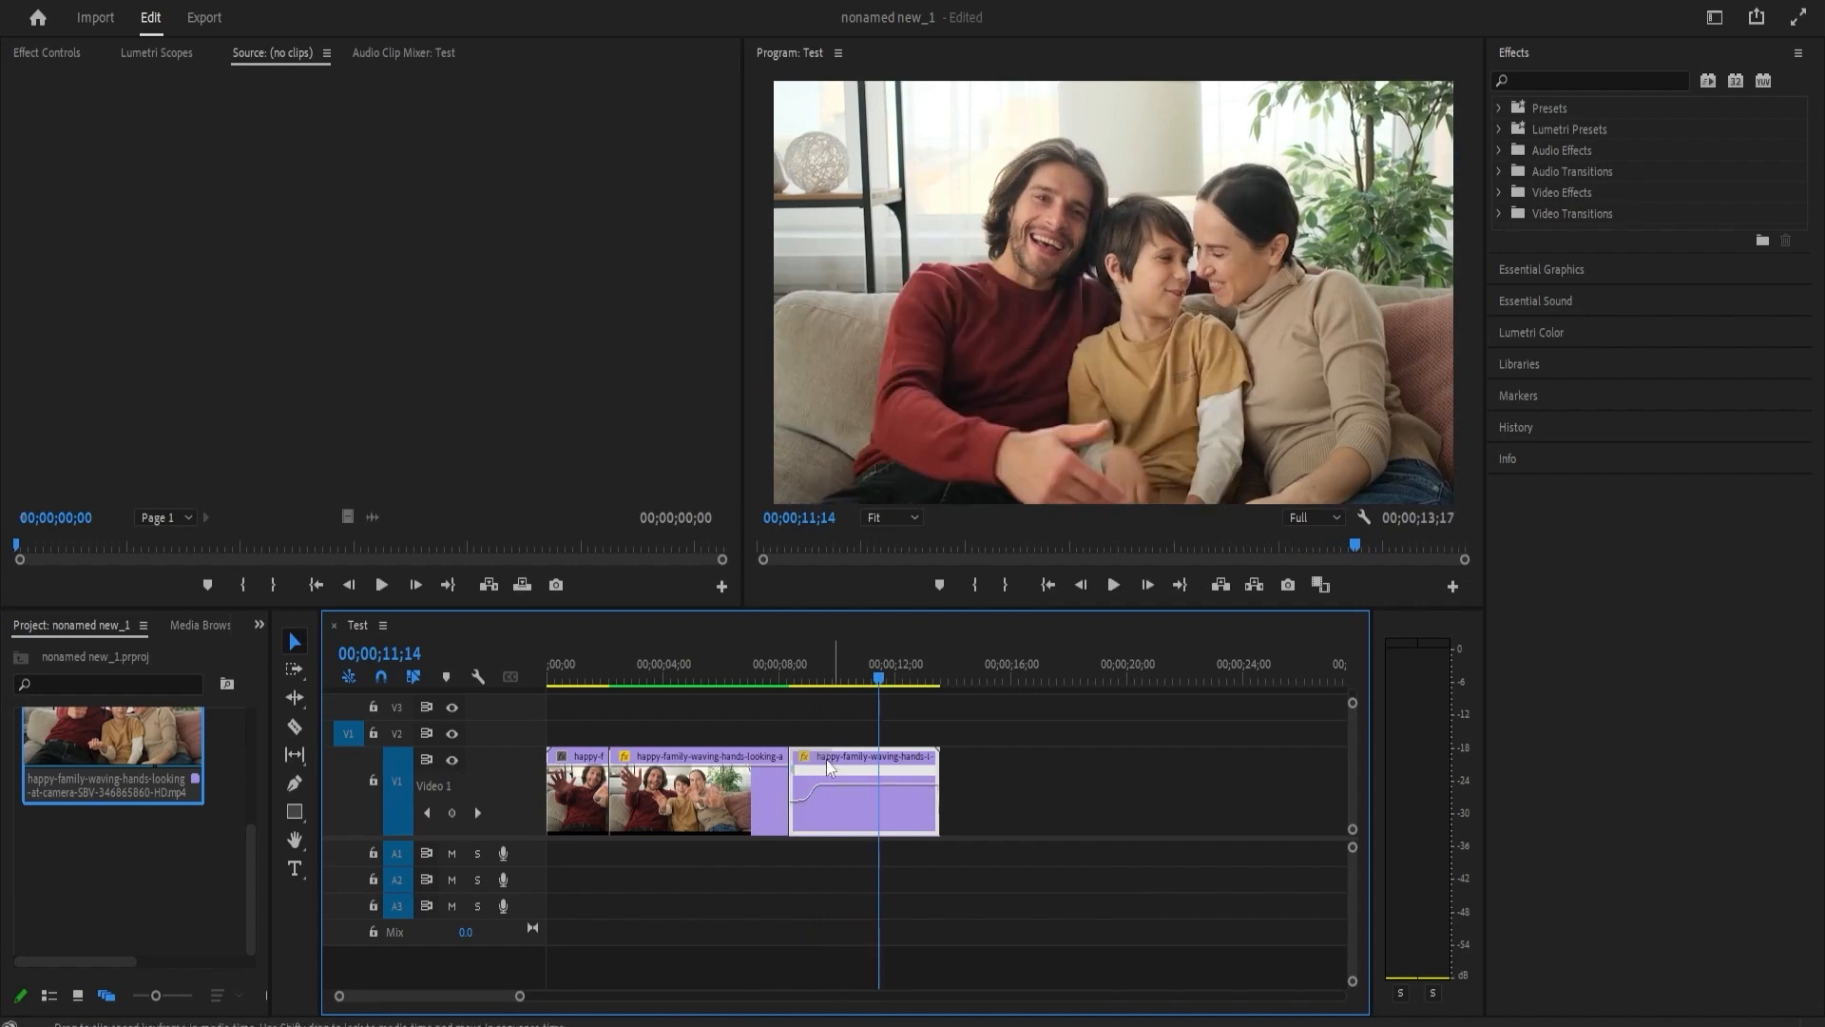
{"action": "left_click", "coordinate": [799, 675]}
{"action": "key", "text": "space"}
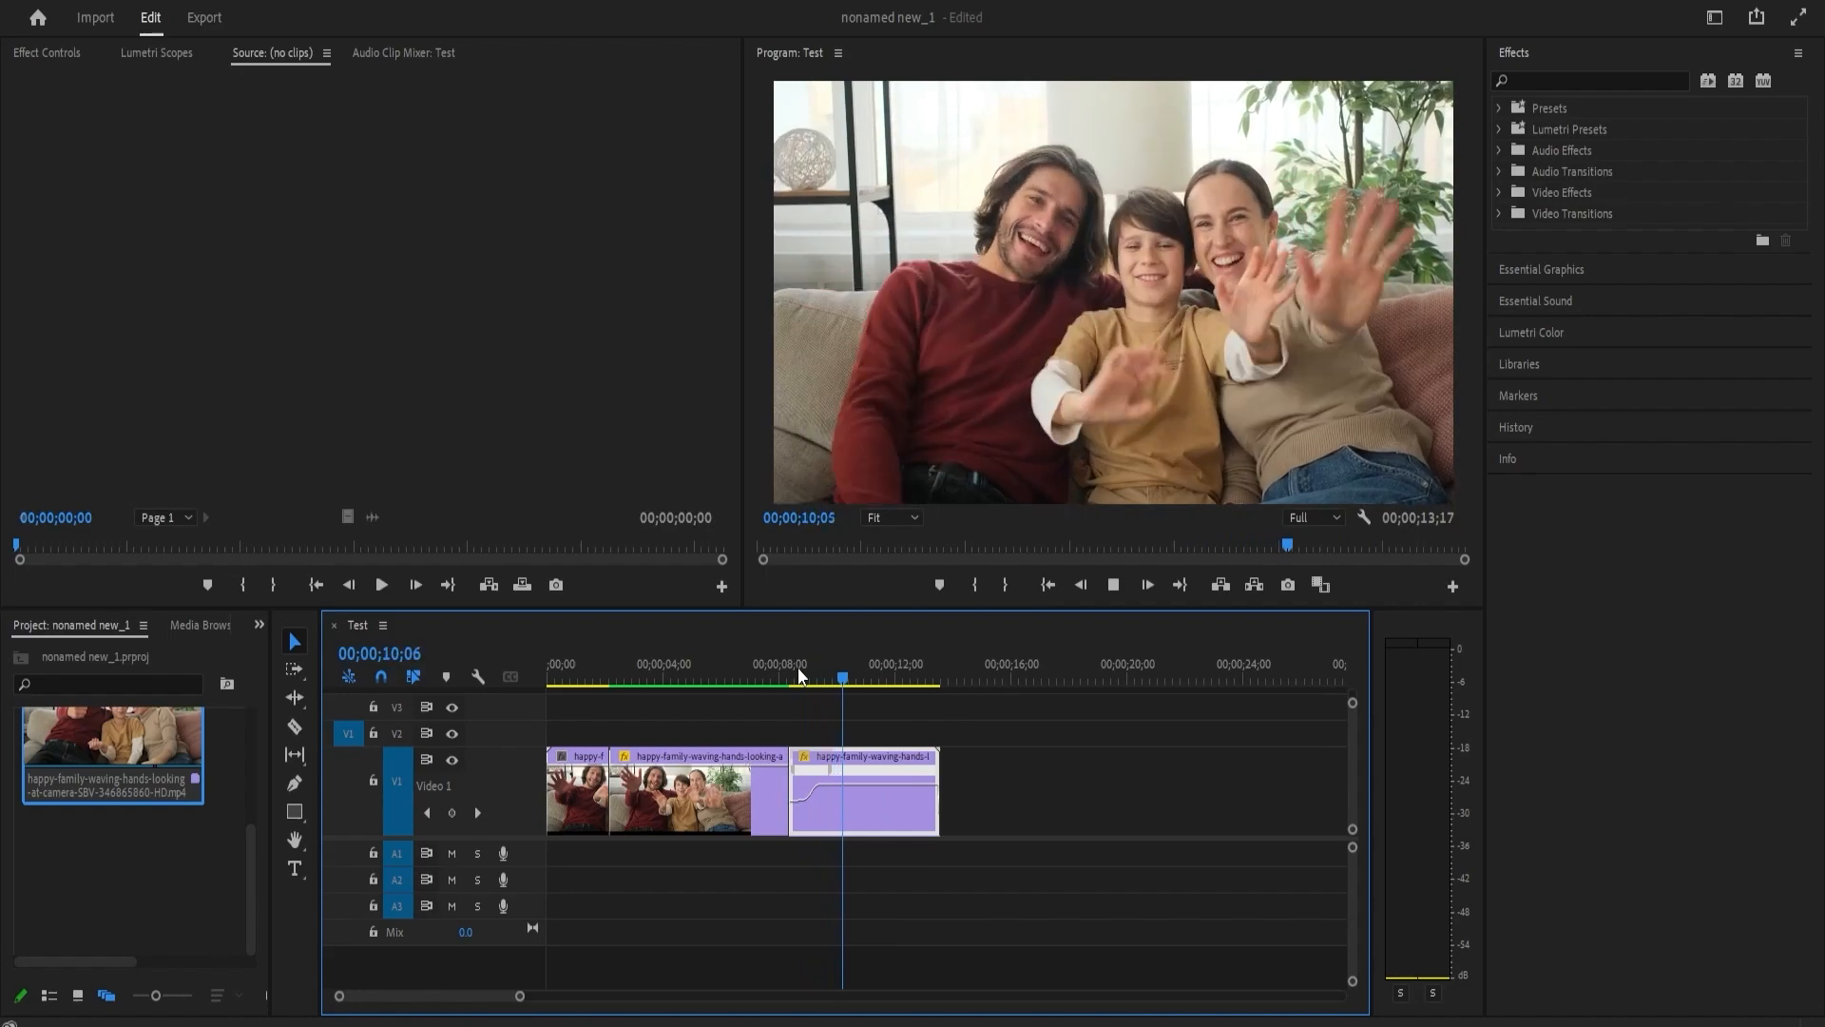
{"action": "key", "text": "space"}
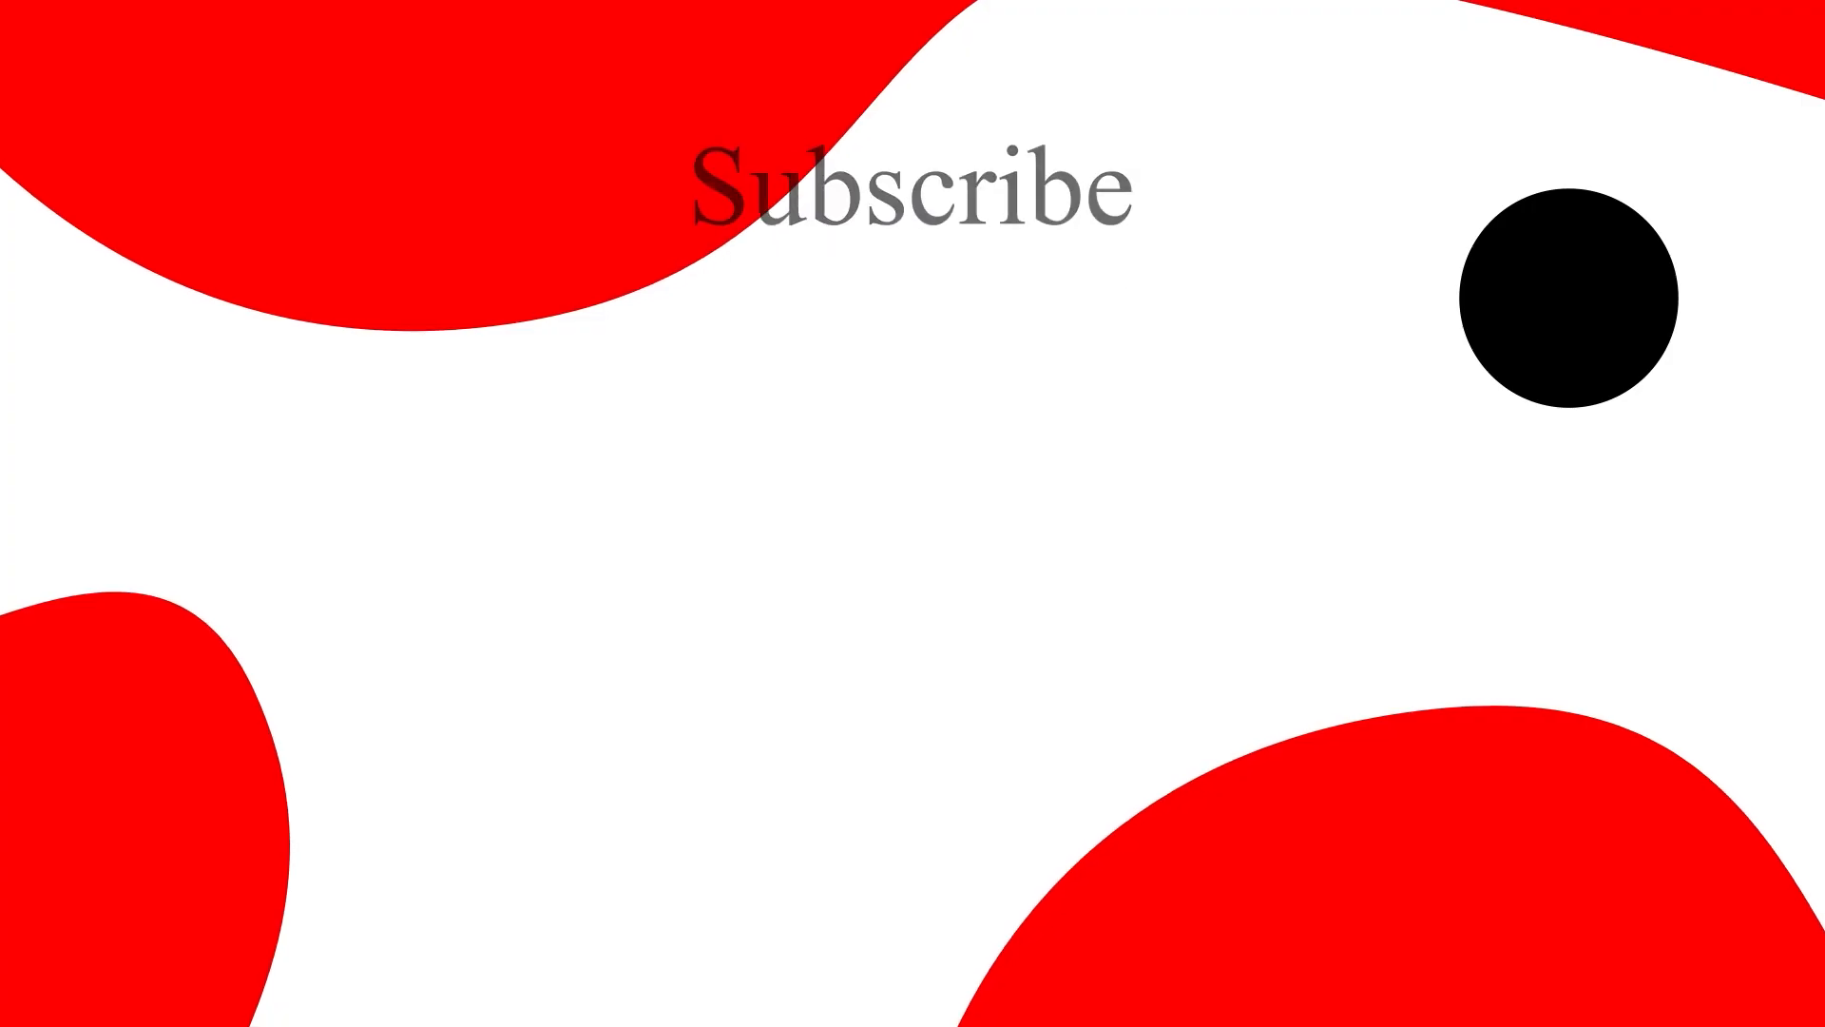
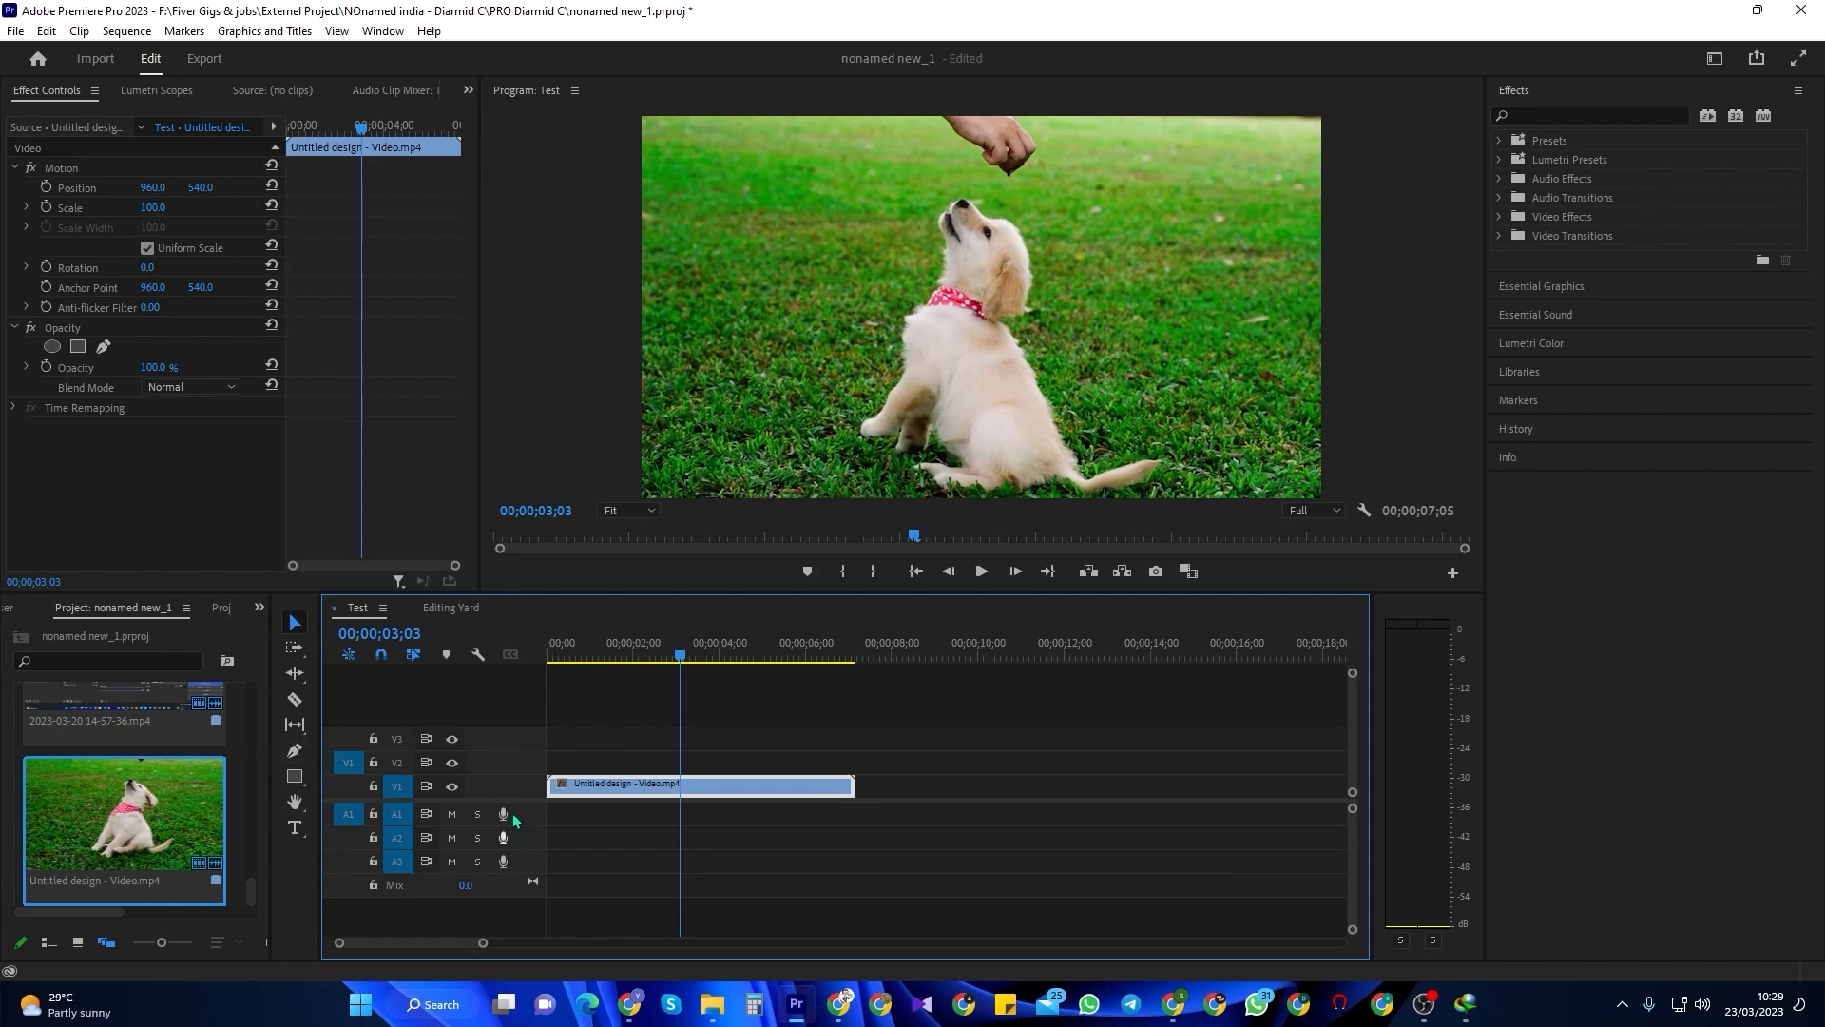
- Draw a large ellipse over the puppy at 00;00;03;03 with the Ellipse Tool and delete the extra Shape 02 from the graphic
{"action": "left_click", "coordinate": [293, 775]}
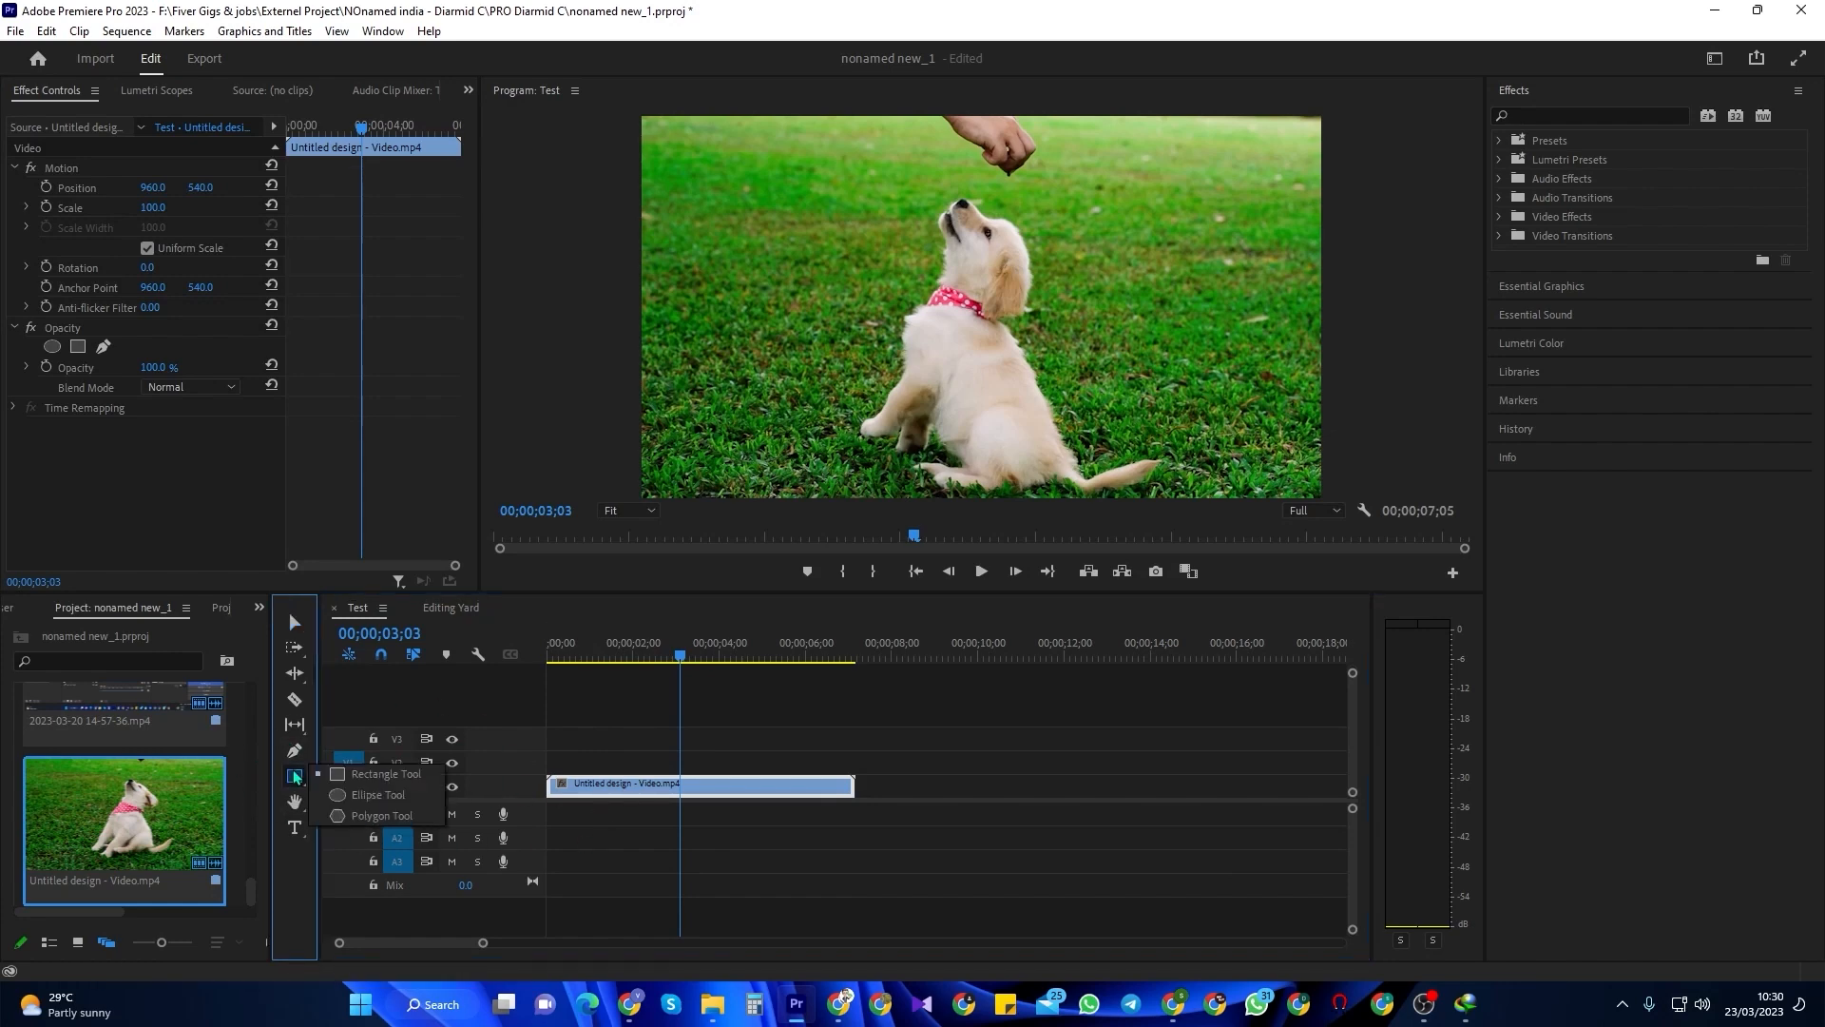
{"action": "left_click", "coordinate": [378, 795]}
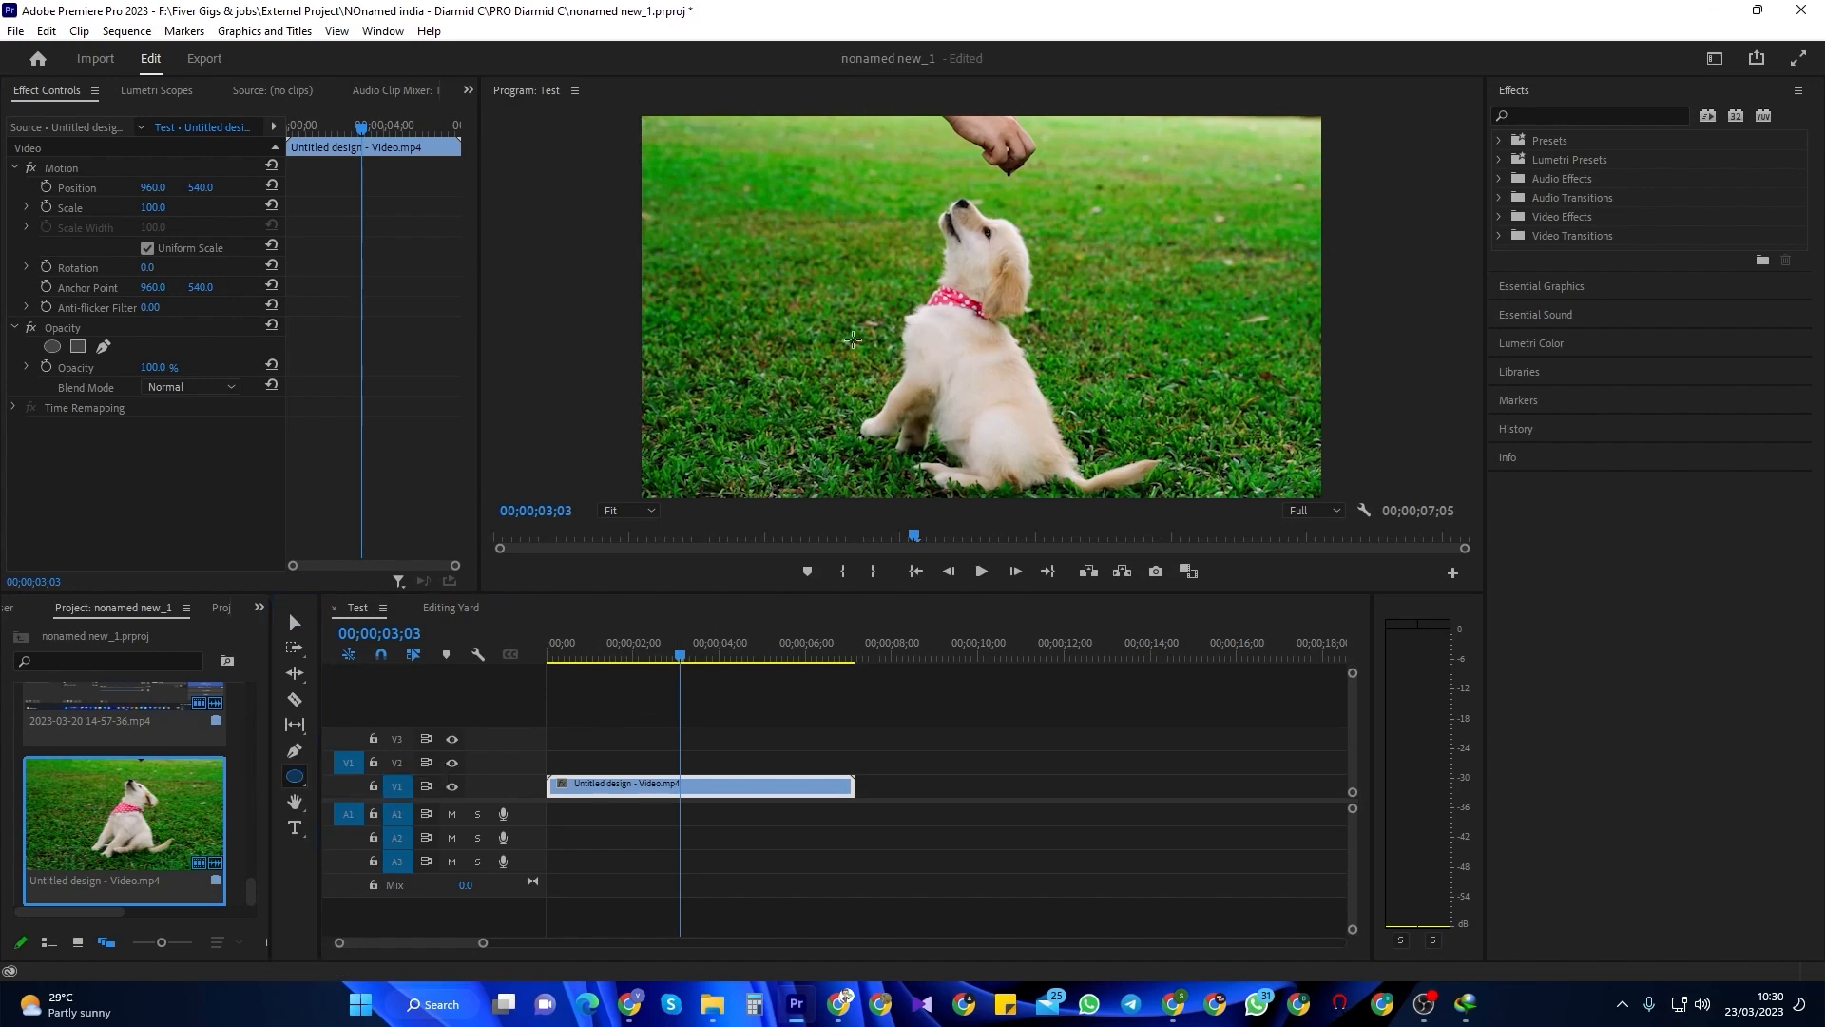
{"action": "mouse_move", "coordinate": [824, 183]}
{"action": "left_mouse_down"}
{"action": "mouse_move", "coordinate": [1012, 331]}
{"action": "mouse_move", "coordinate": [1155, 514]}
{"action": "mouse_move", "coordinate": [1177, 510]}
{"action": "left_mouse_up"}
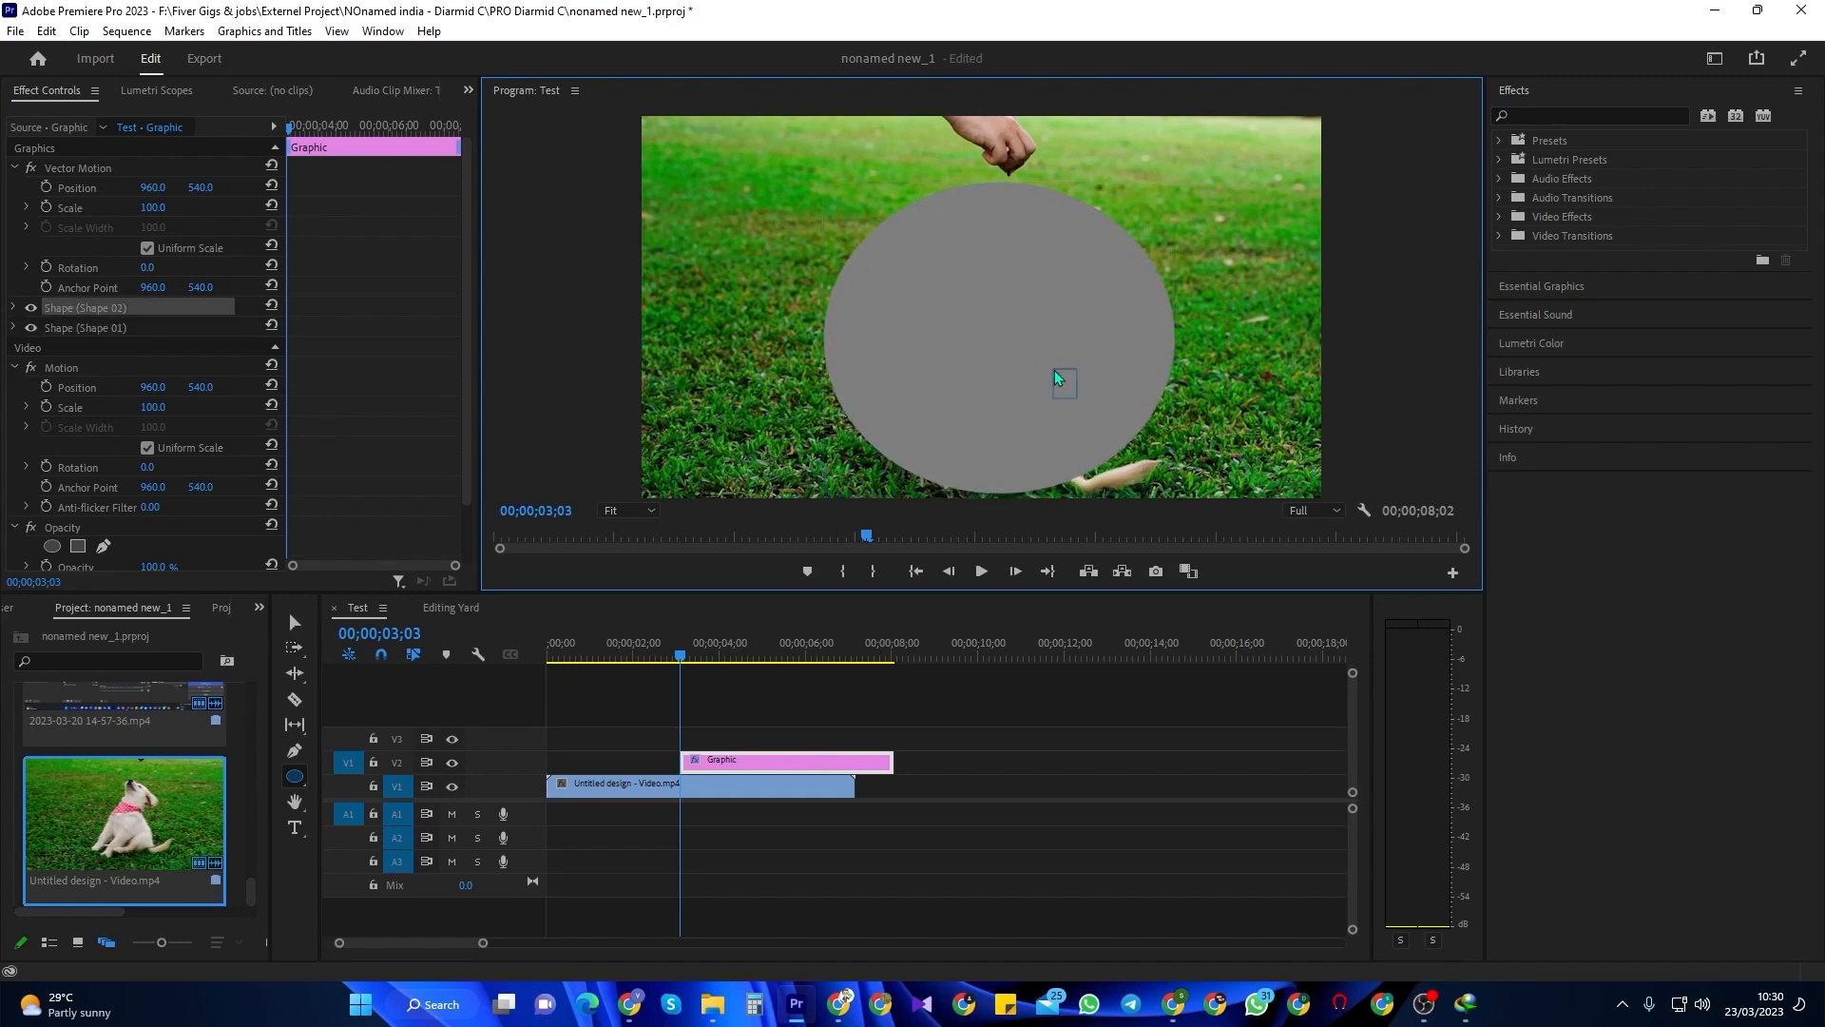
{"action": "key", "text": "v"}
{"action": "mouse_move", "coordinate": [992, 373]}
{"action": "left_mouse_down"}
{"action": "mouse_move", "coordinate": [972, 362]}
{"action": "mouse_move", "coordinate": [988, 372]}
{"action": "left_mouse_up"}
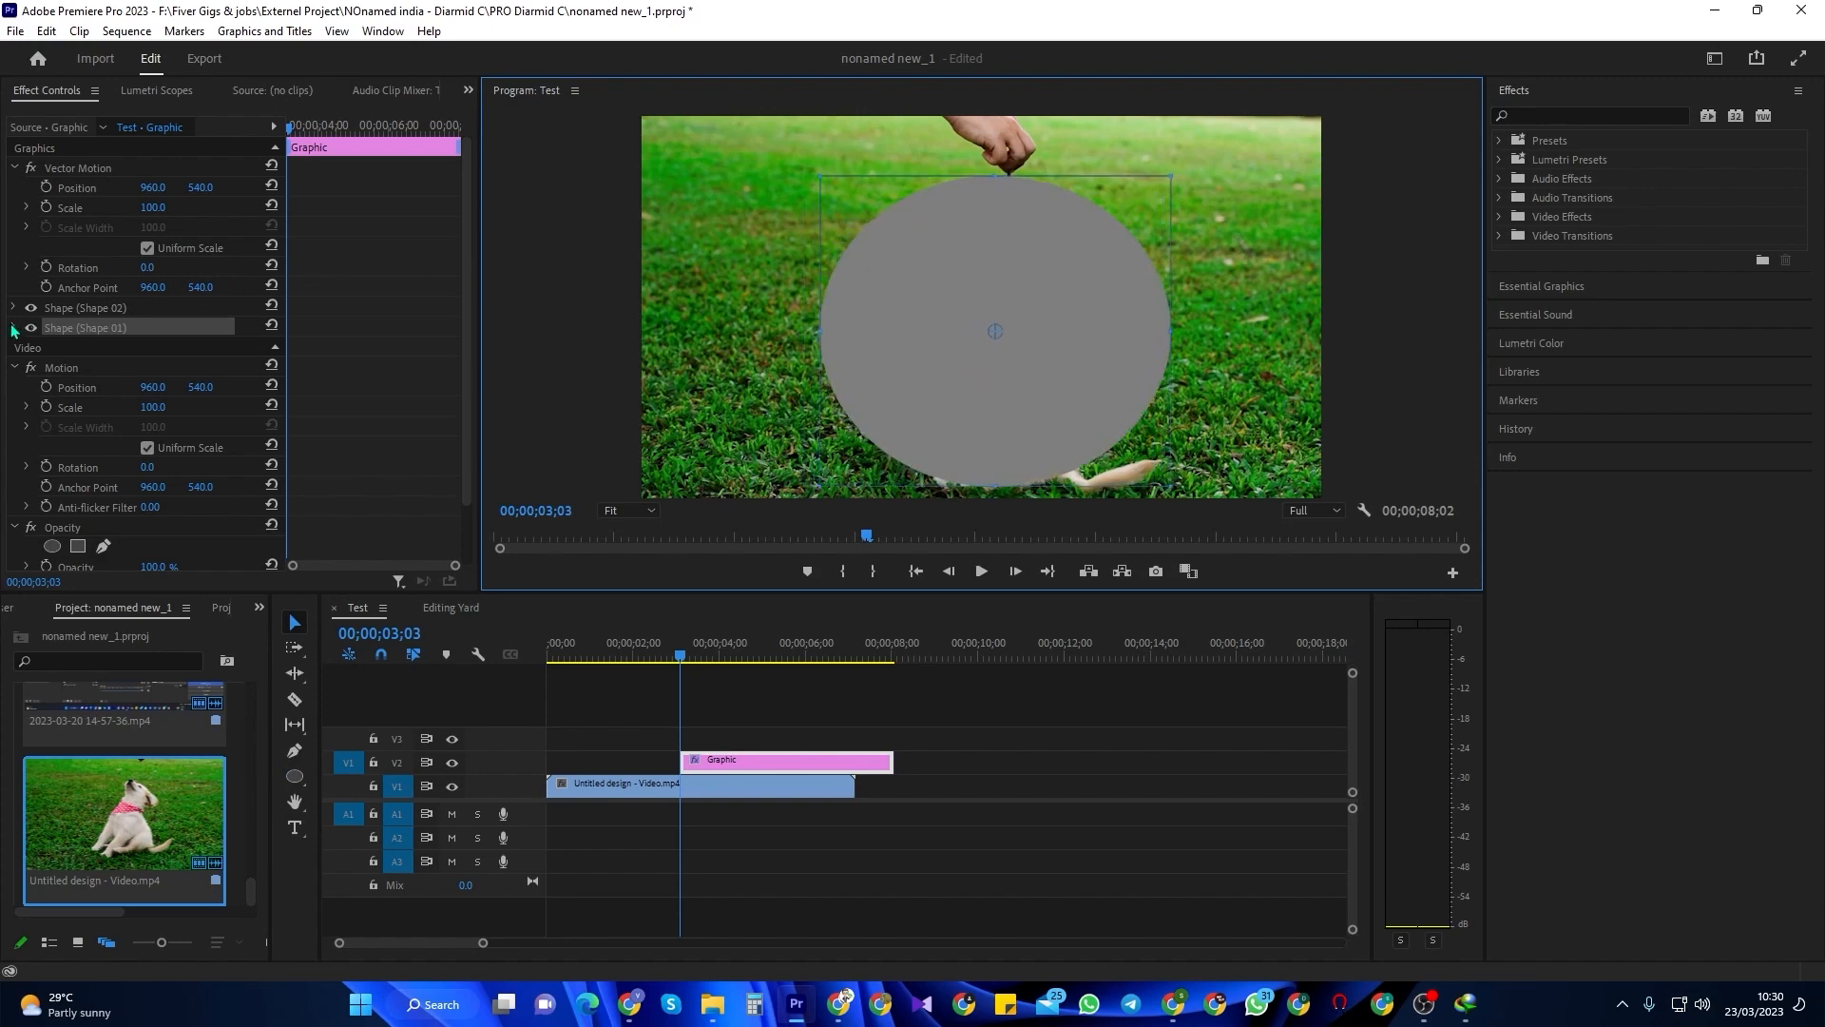
{"action": "left_click", "coordinate": [66, 309]}
{"action": "key", "text": "Delete"}
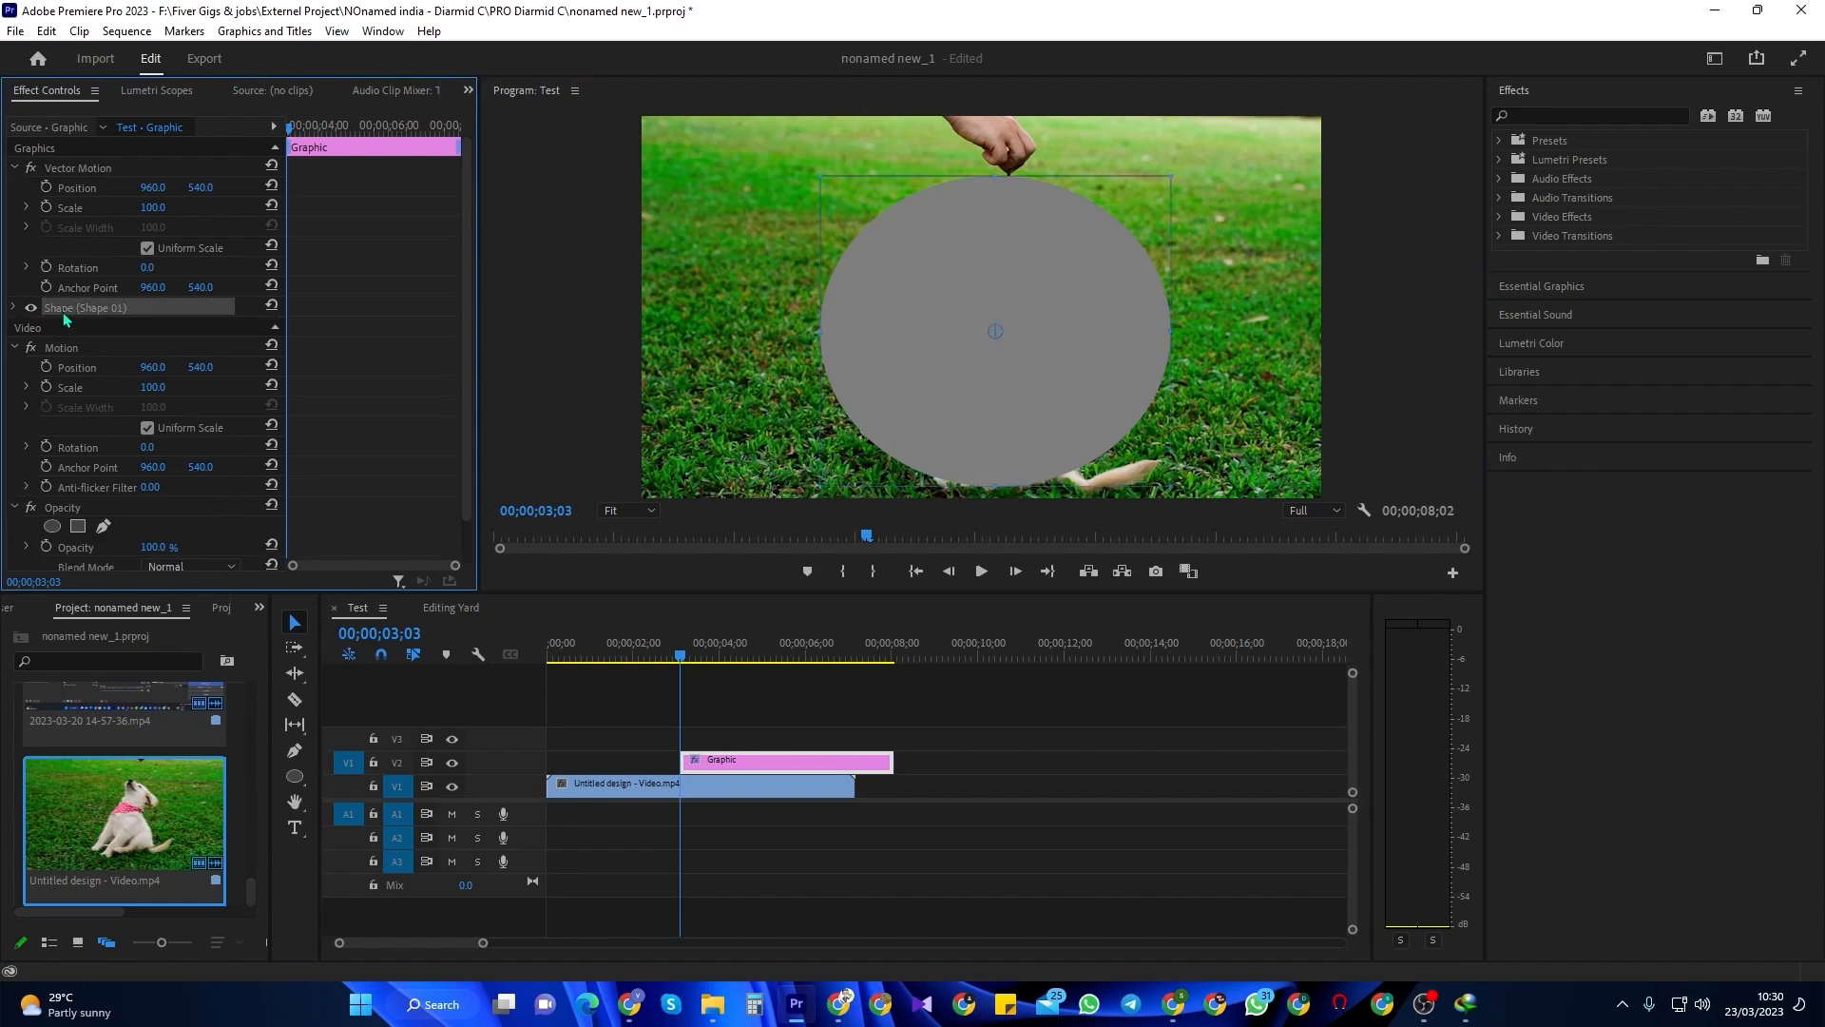
- Turn off the ellipse's fill and give it a red stroke
{"action": "left_click", "coordinate": [13, 308]}
{"action": "left_click", "coordinate": [58, 423]}
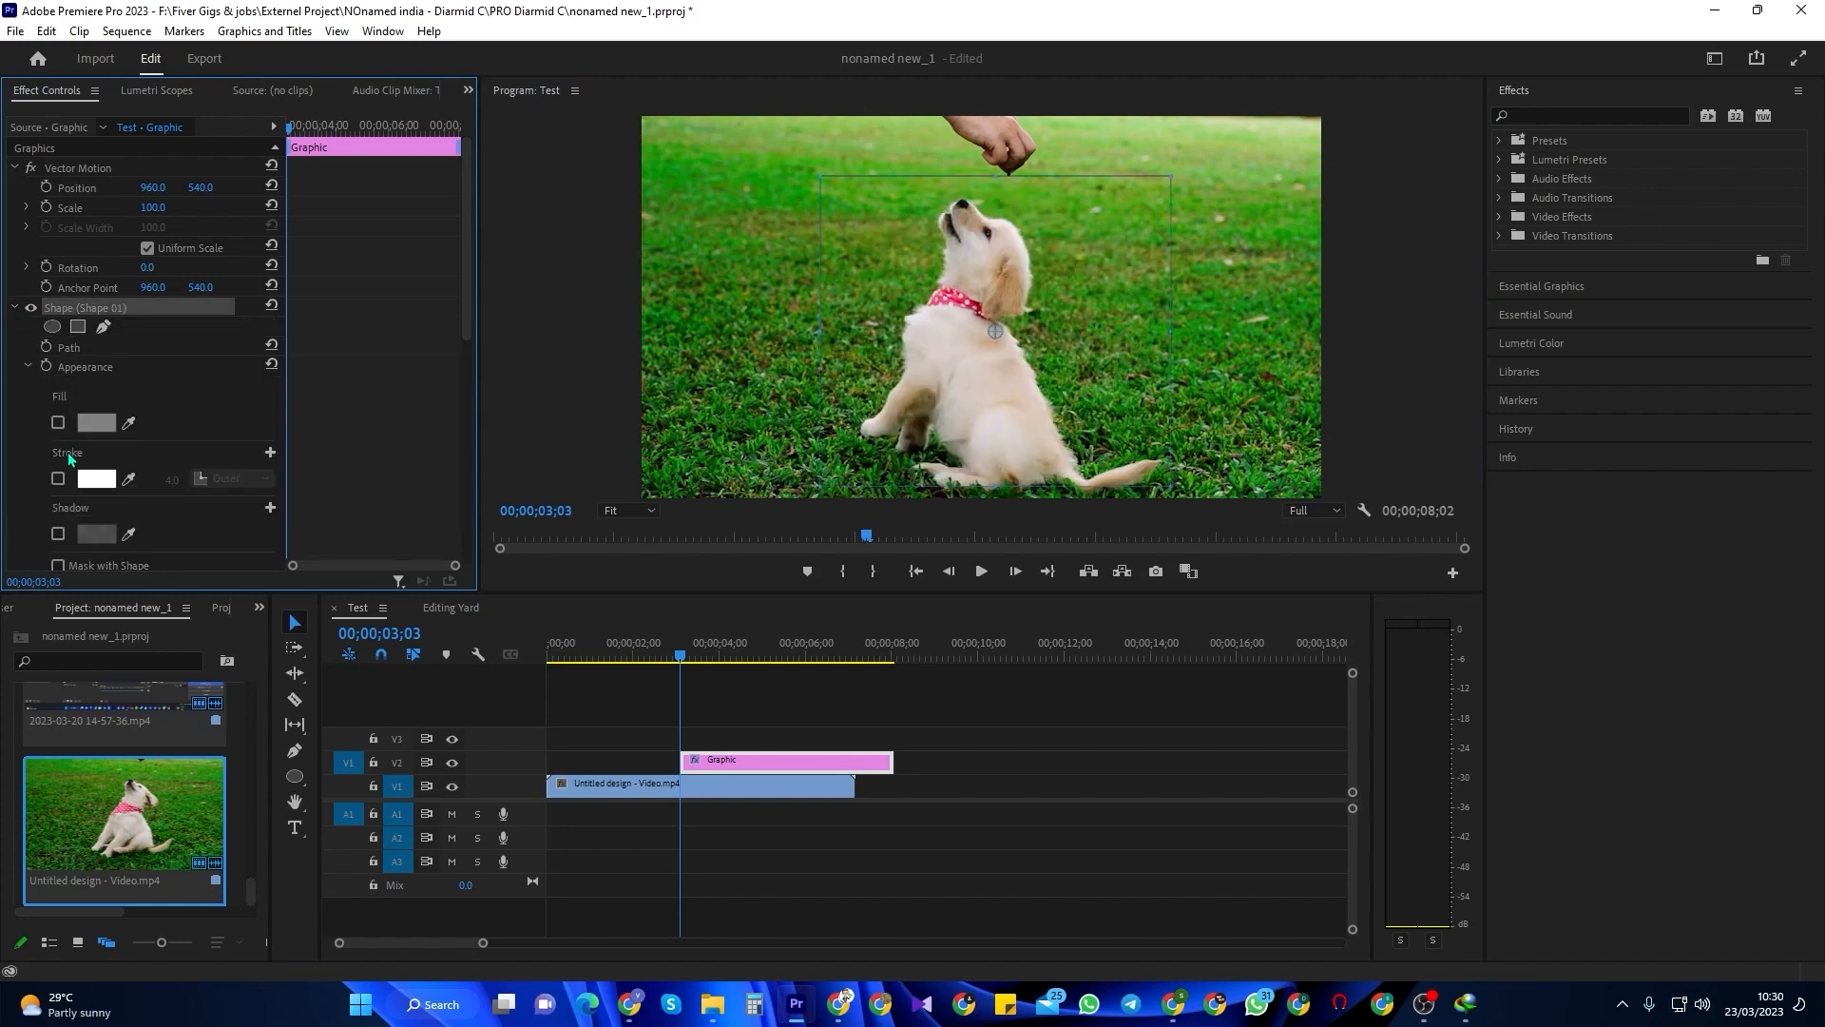
{"action": "left_click", "coordinate": [58, 479]}
{"action": "left_click", "coordinate": [96, 478]}
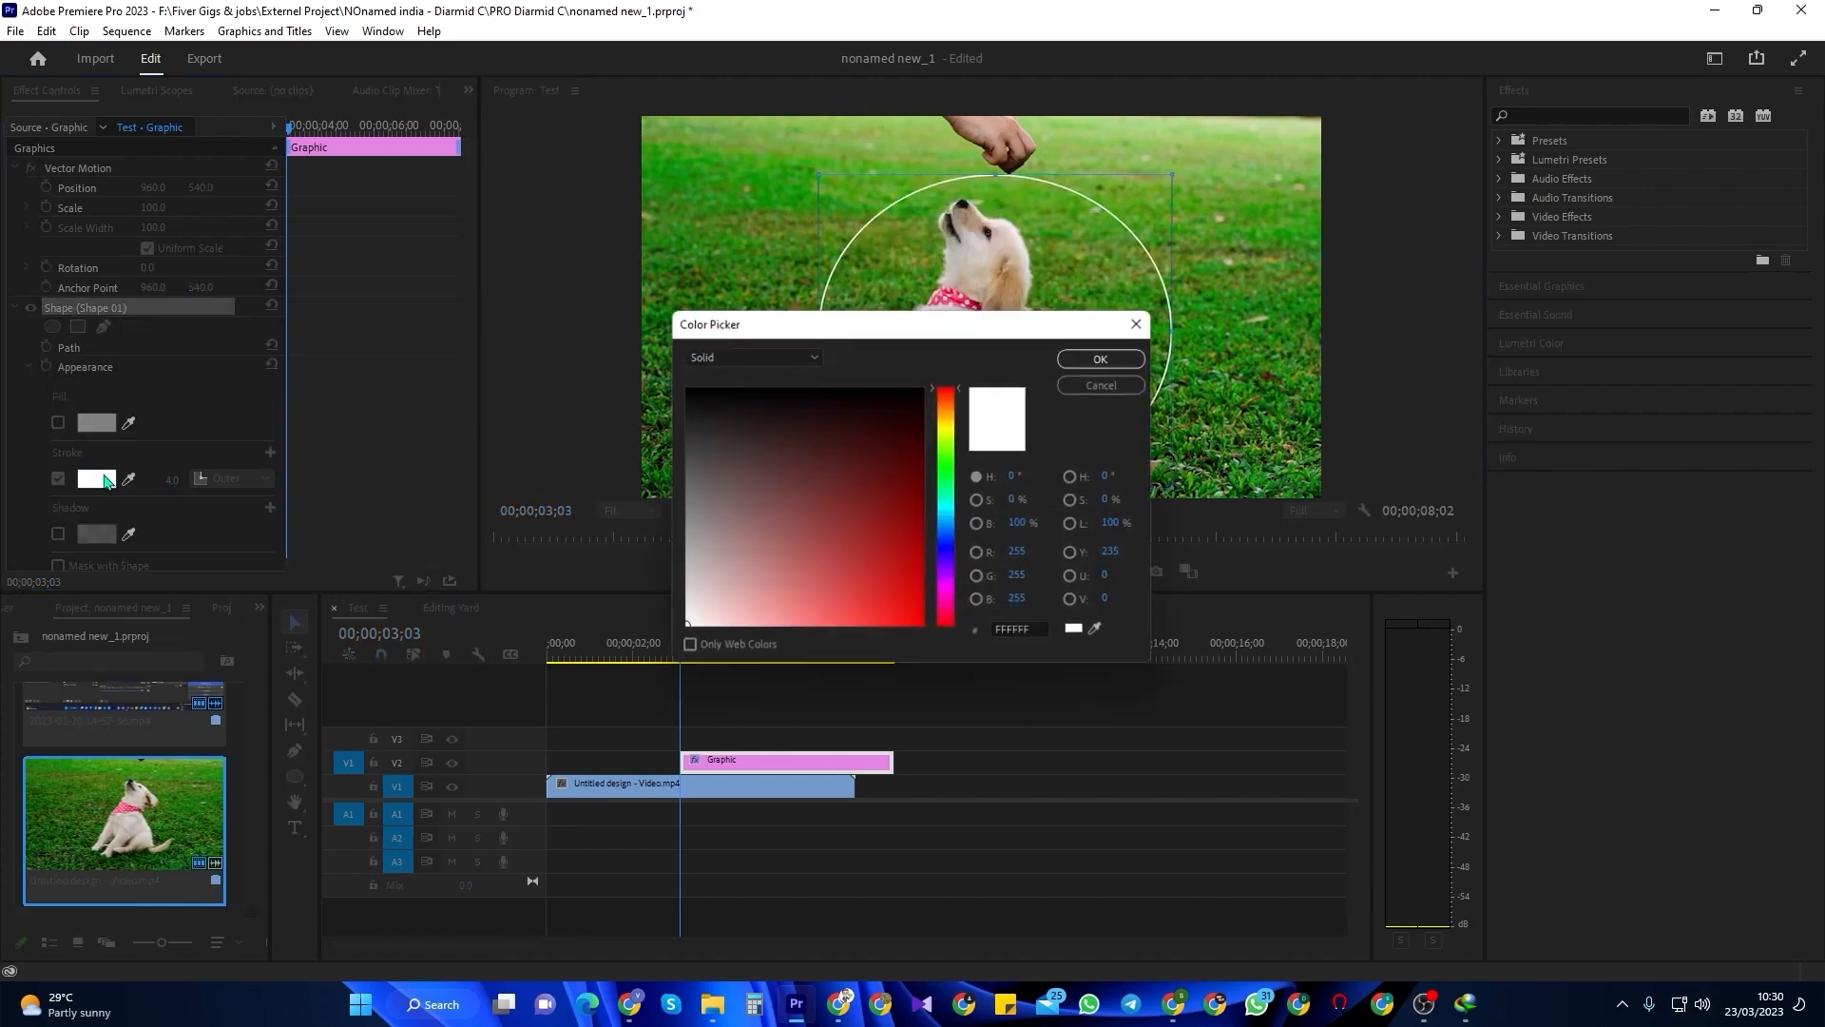
{"action": "left_click_drag", "start_coordinate": [704, 634], "coordinate": [1005, 667]}
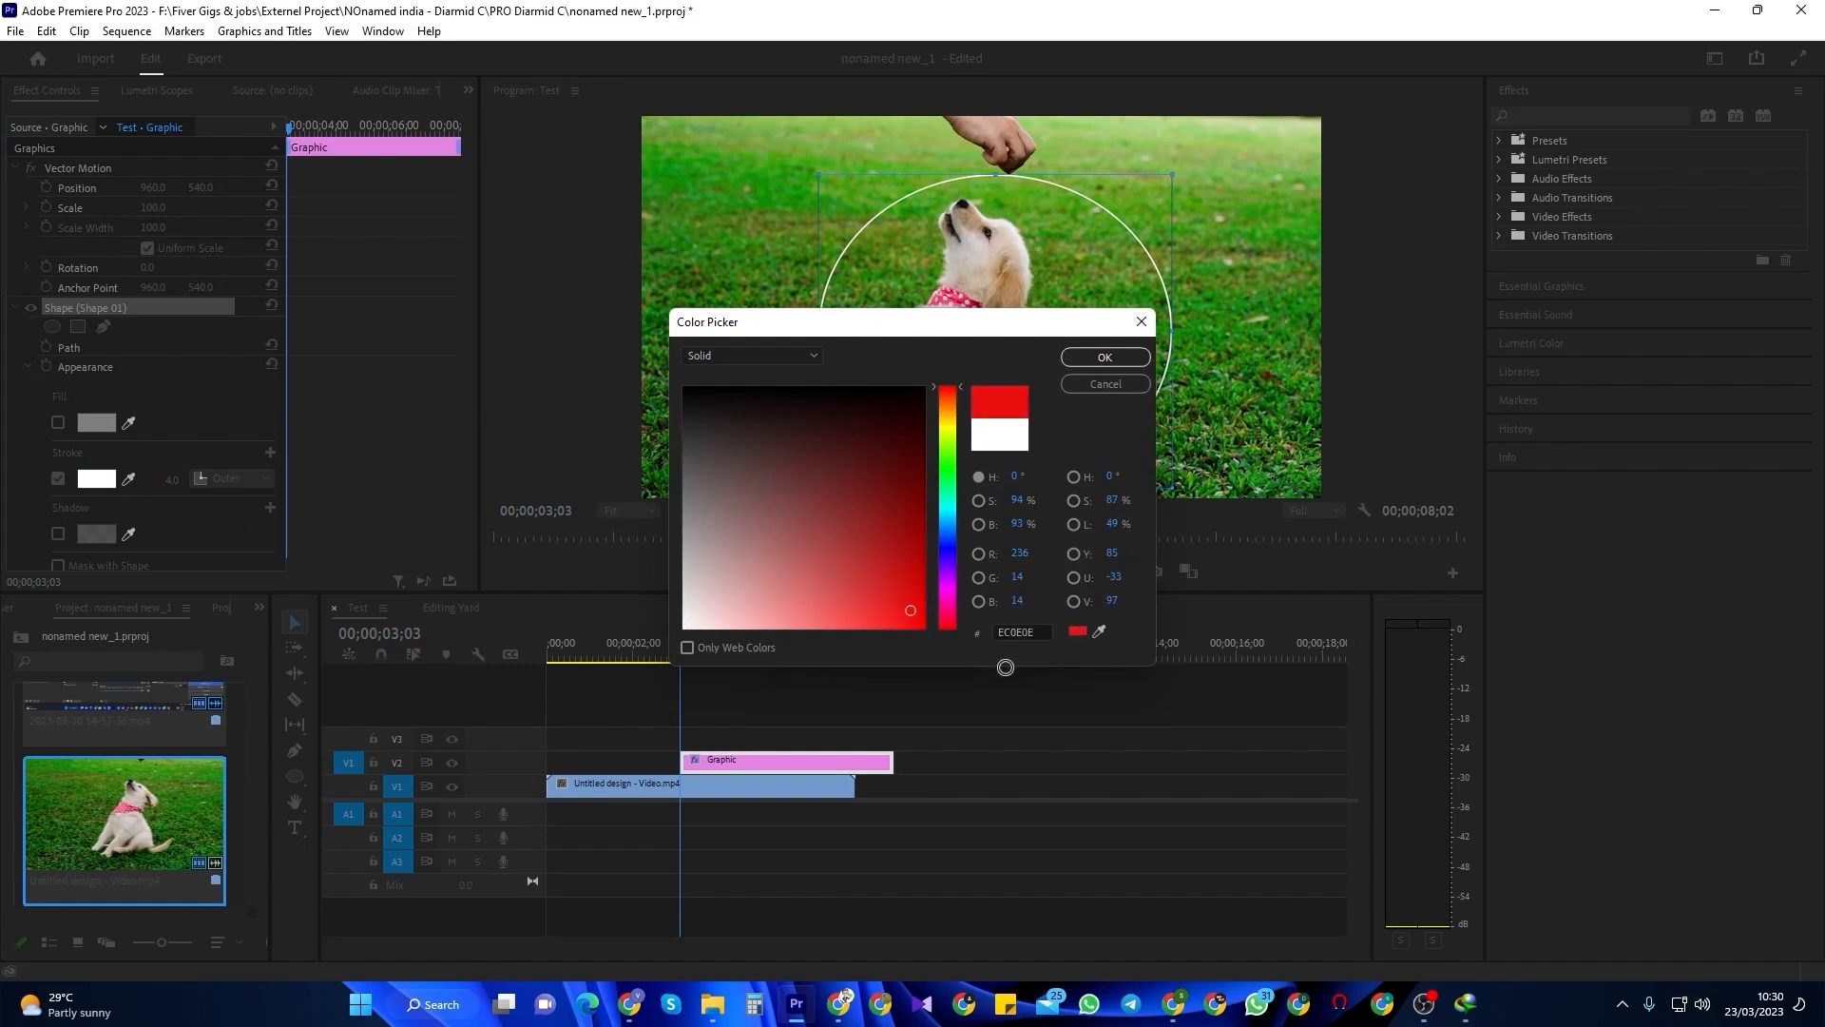
{"action": "left_click", "coordinate": [1102, 358]}
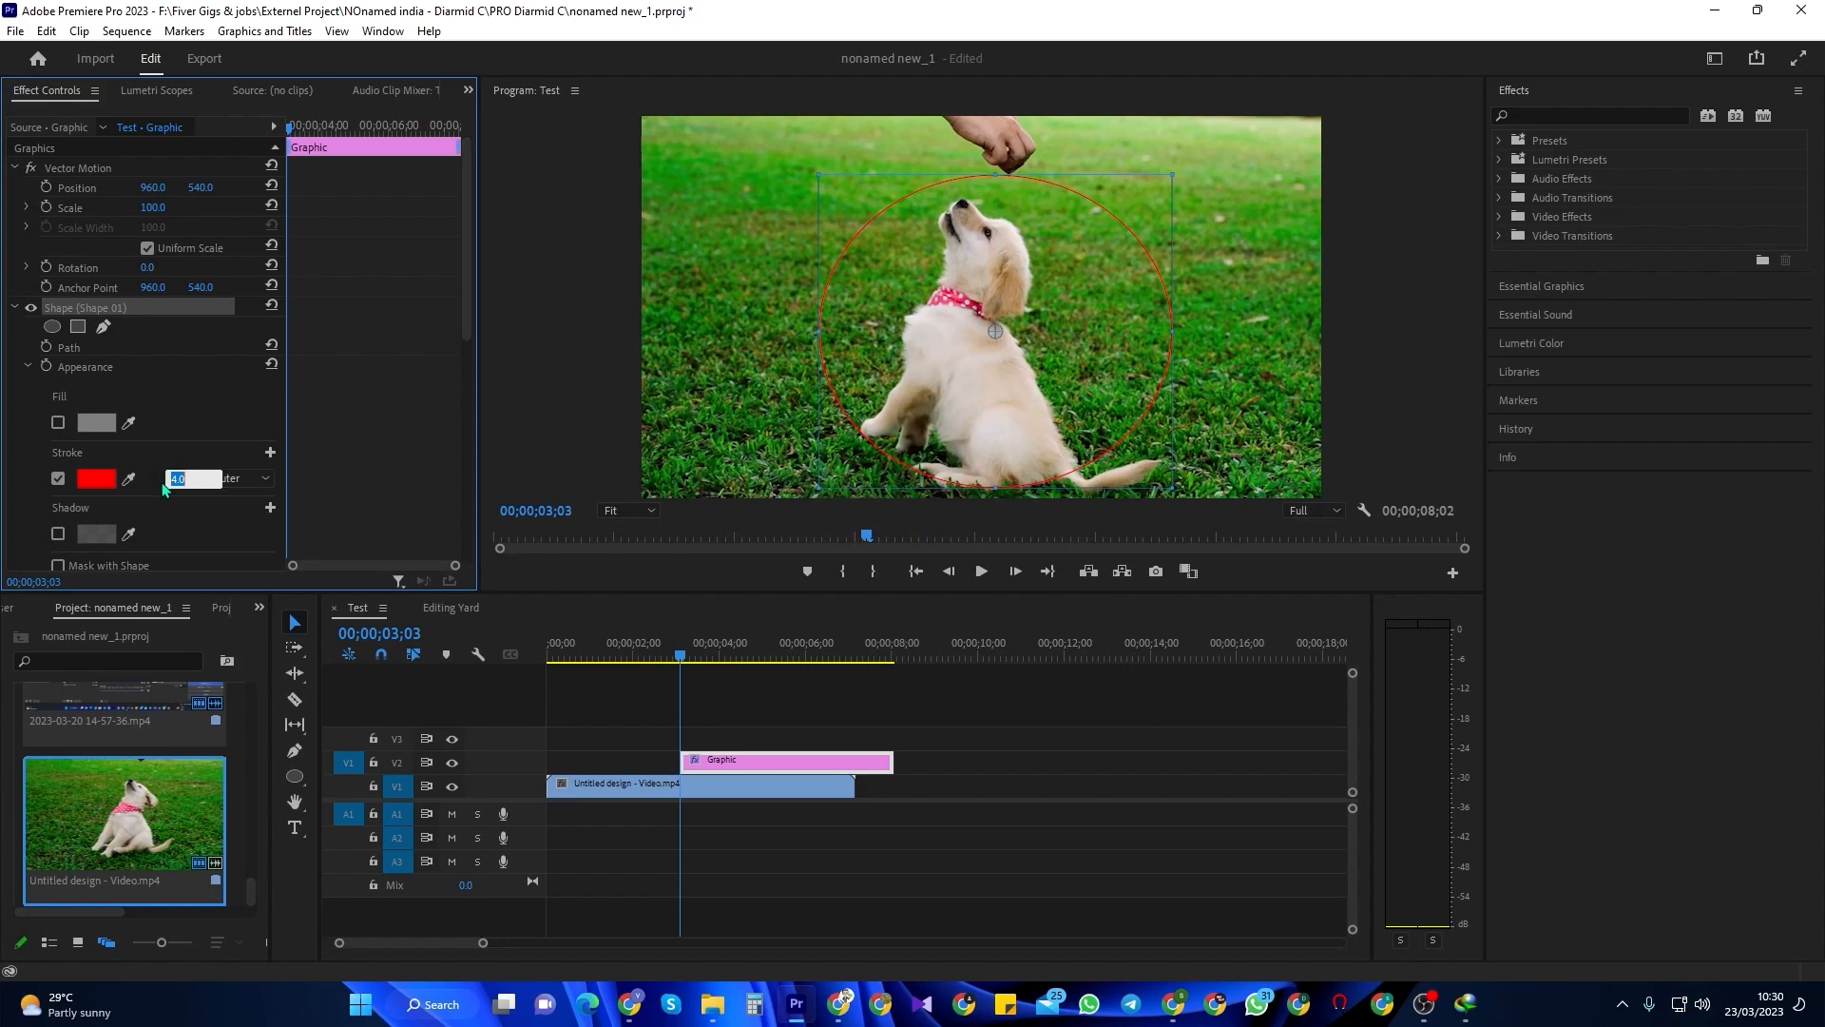
- Thicken the ellipse's red stroke to a width of 31 and deselect the shape
{"action": "type", "text": "15"}
{"action": "key", "text": "Return"}
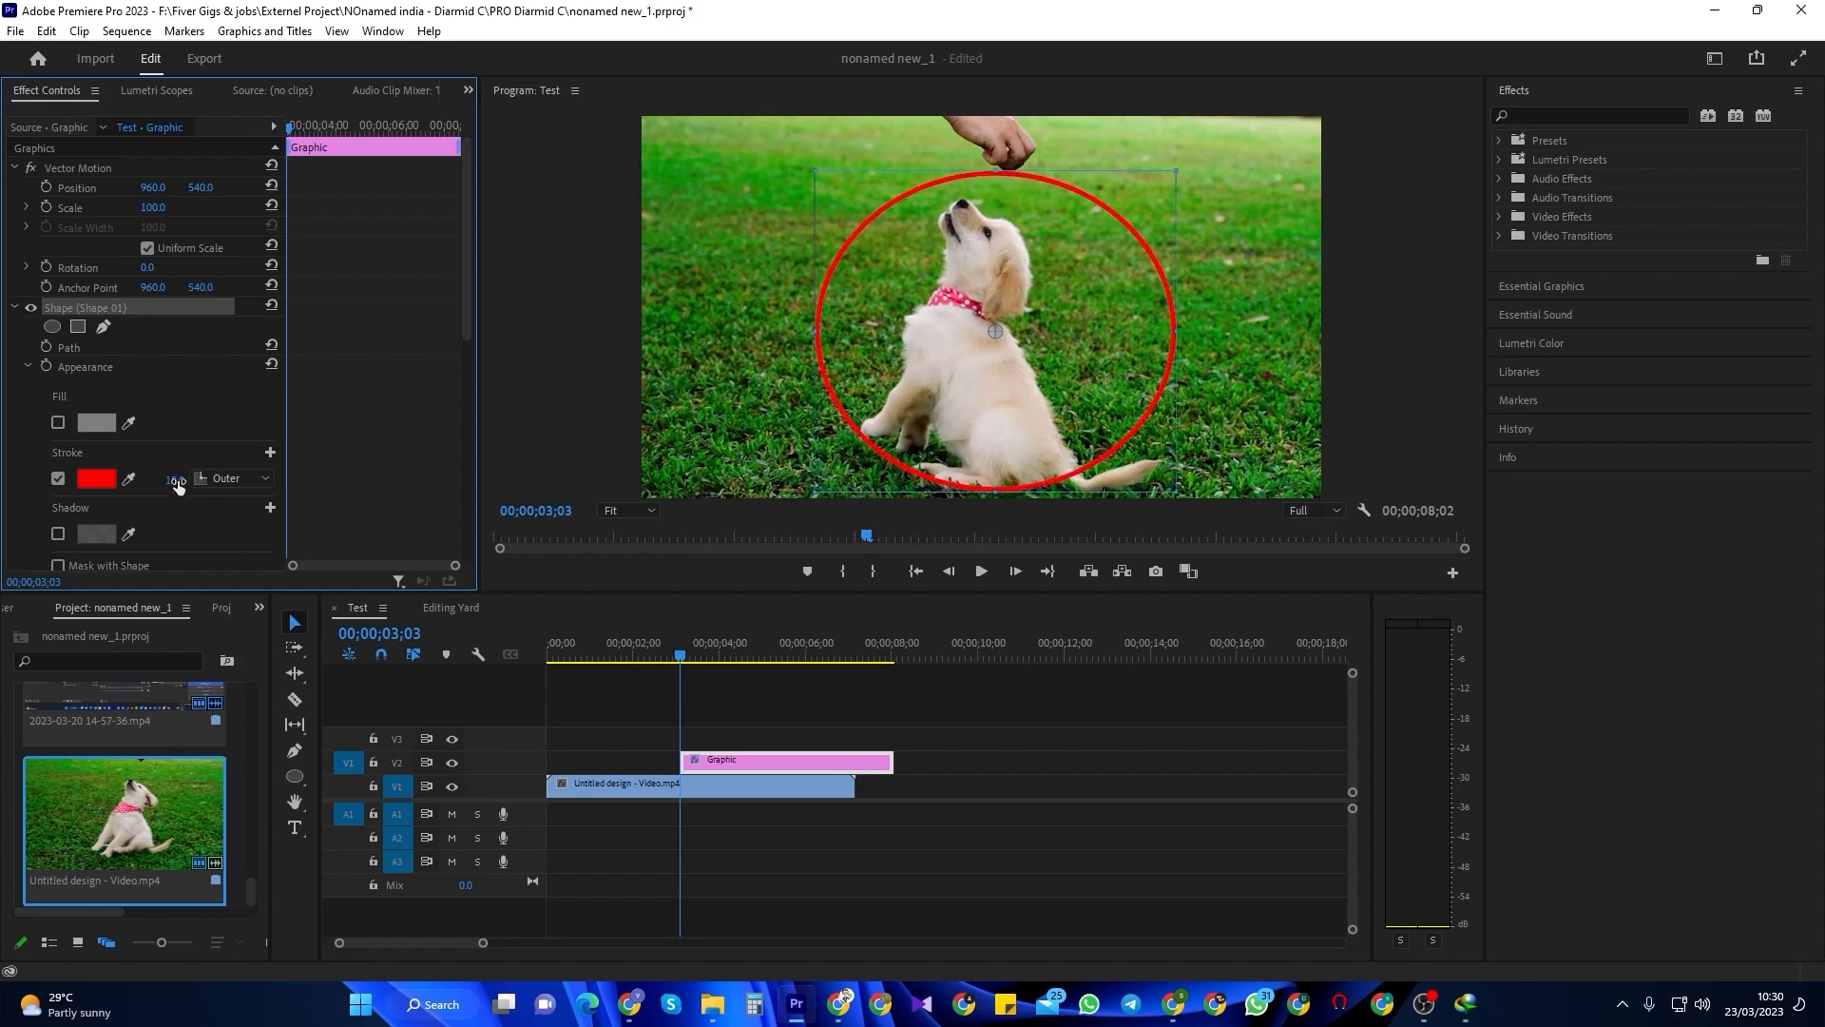
{"action": "mouse_move", "coordinate": [174, 480]}
{"action": "left_mouse_down"}
{"action": "mouse_move", "coordinate": [210, 480]}
{"action": "mouse_move", "coordinate": [191, 480]}
{"action": "left_mouse_up"}
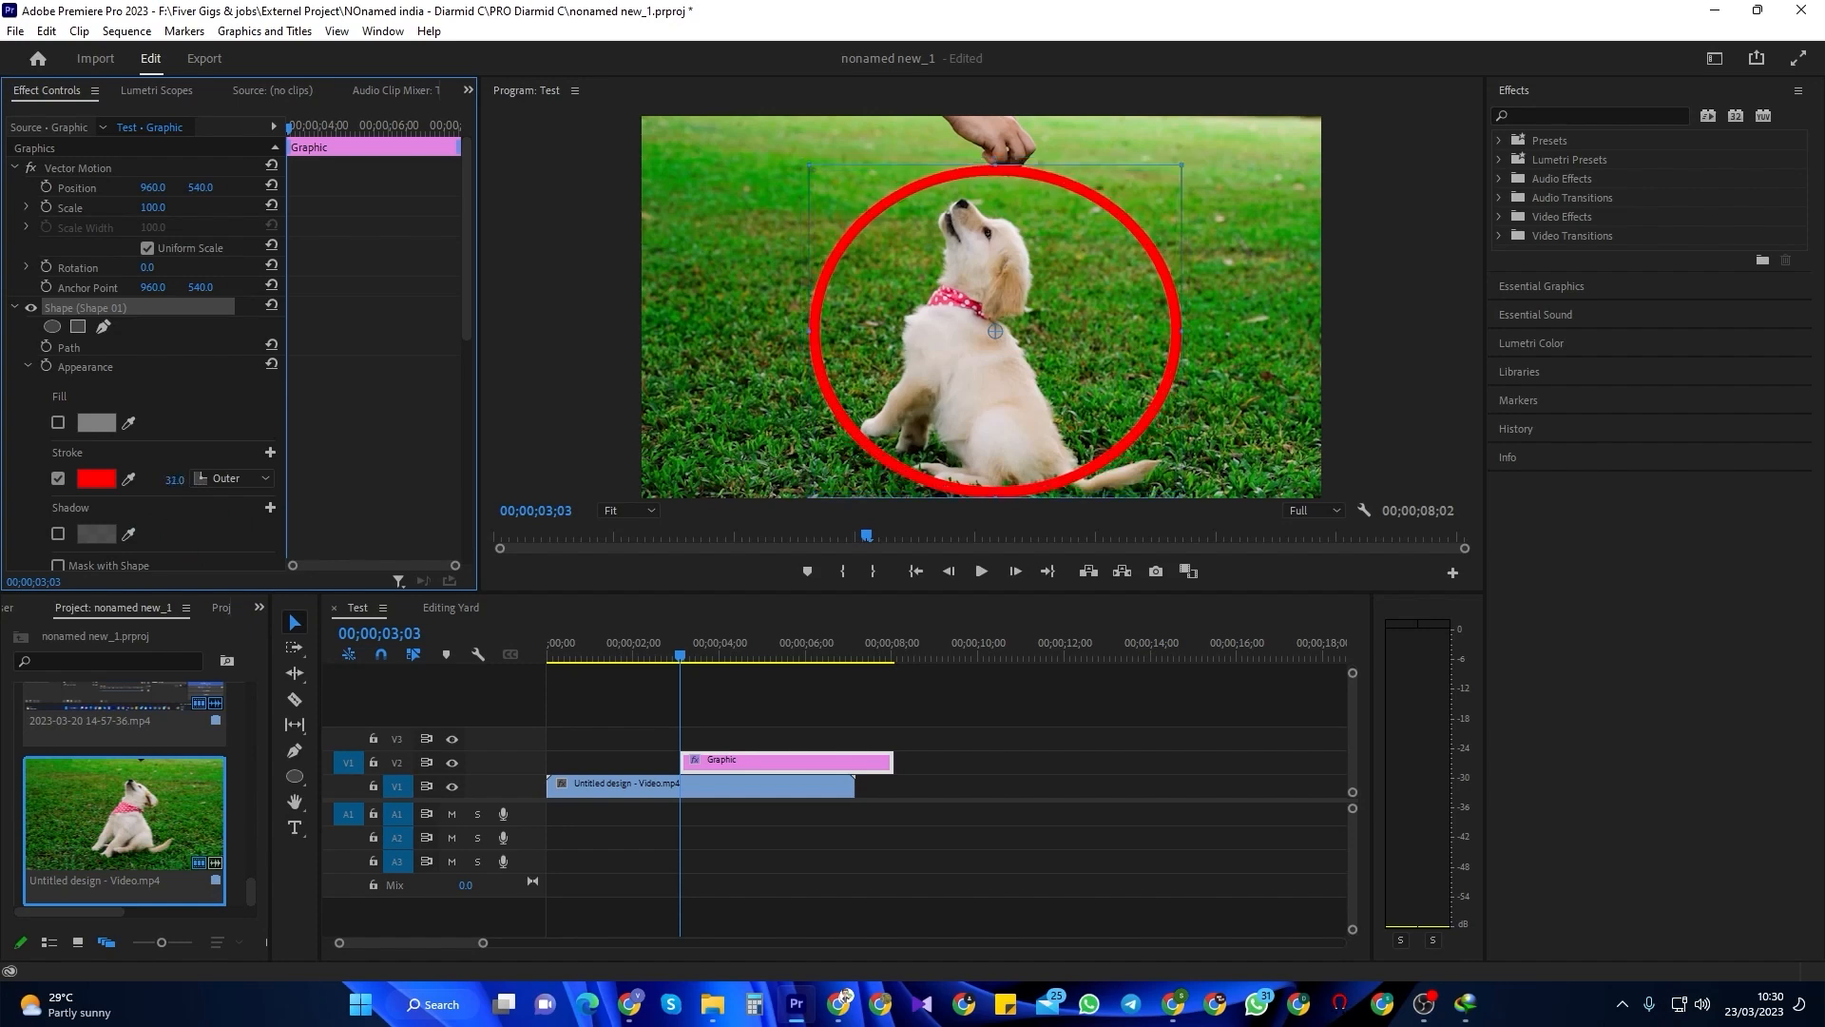
{"action": "left_click", "coordinate": [1263, 346]}
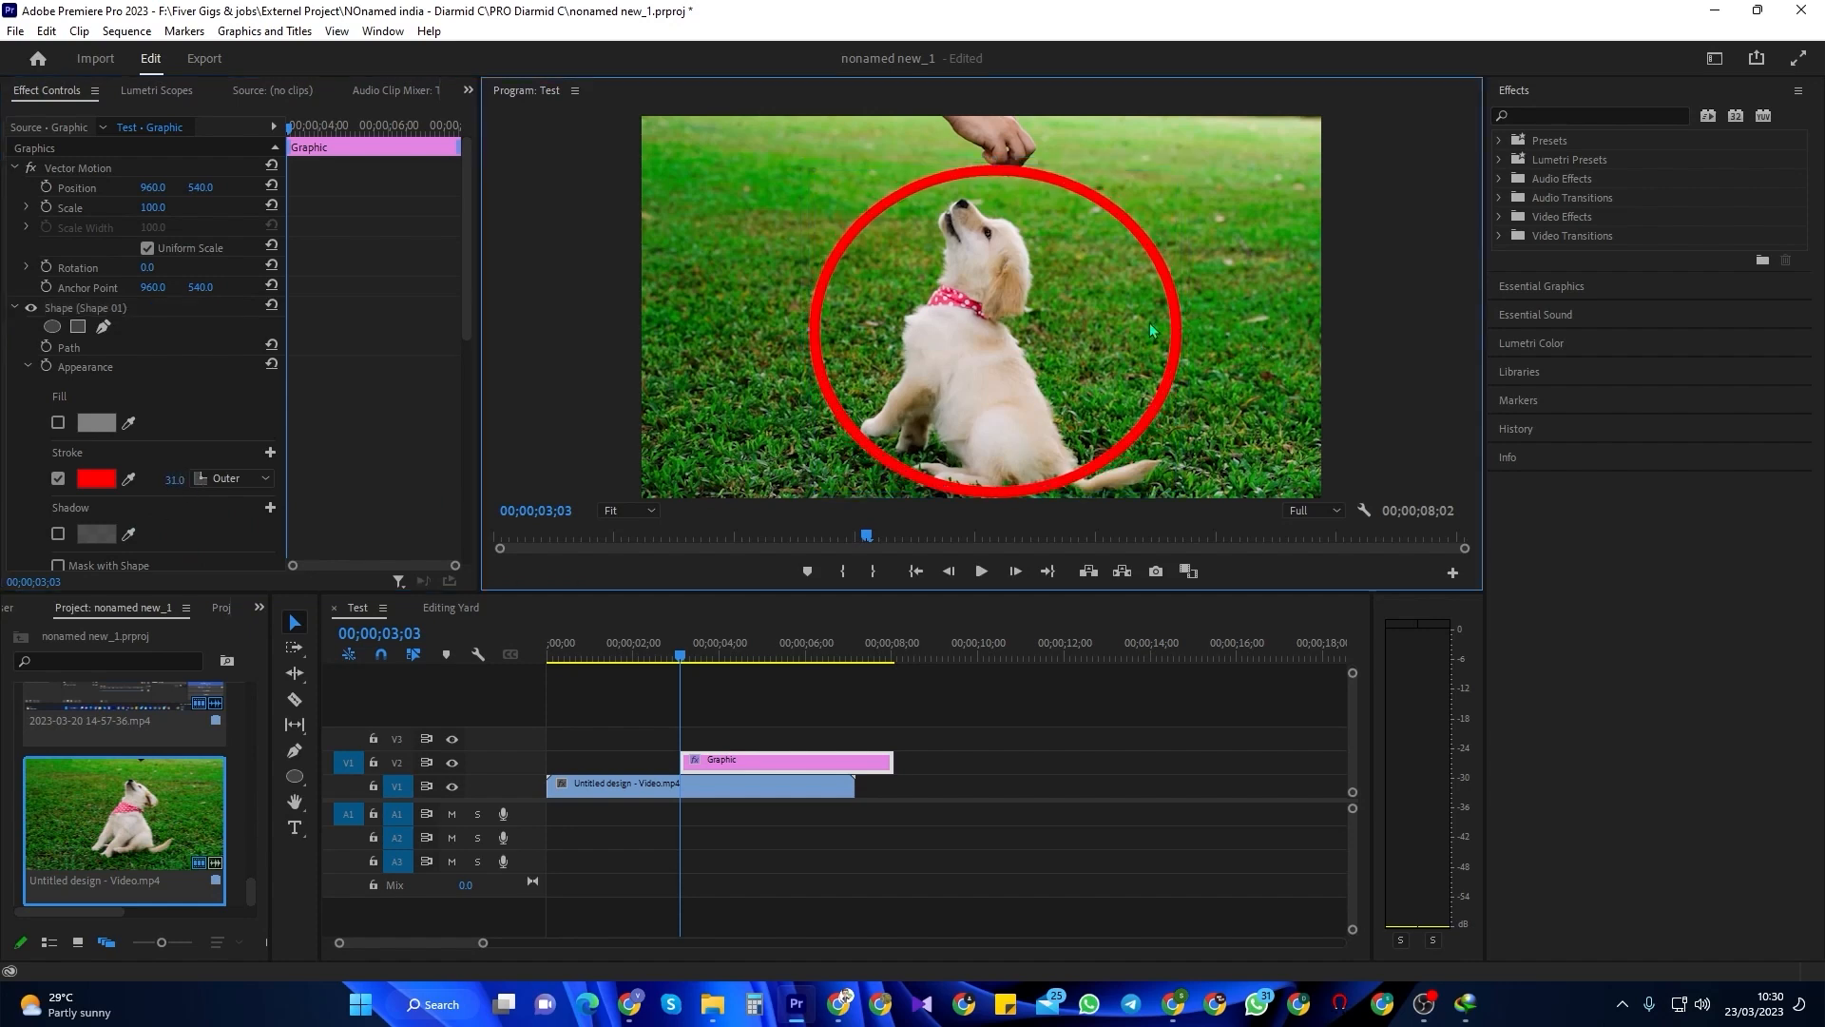
- Find the Clock Wipe transition and apply it to the start of the graphic clip on V2
{"action": "left_click", "coordinate": [1589, 109]}
{"action": "type", "text": "clock"}
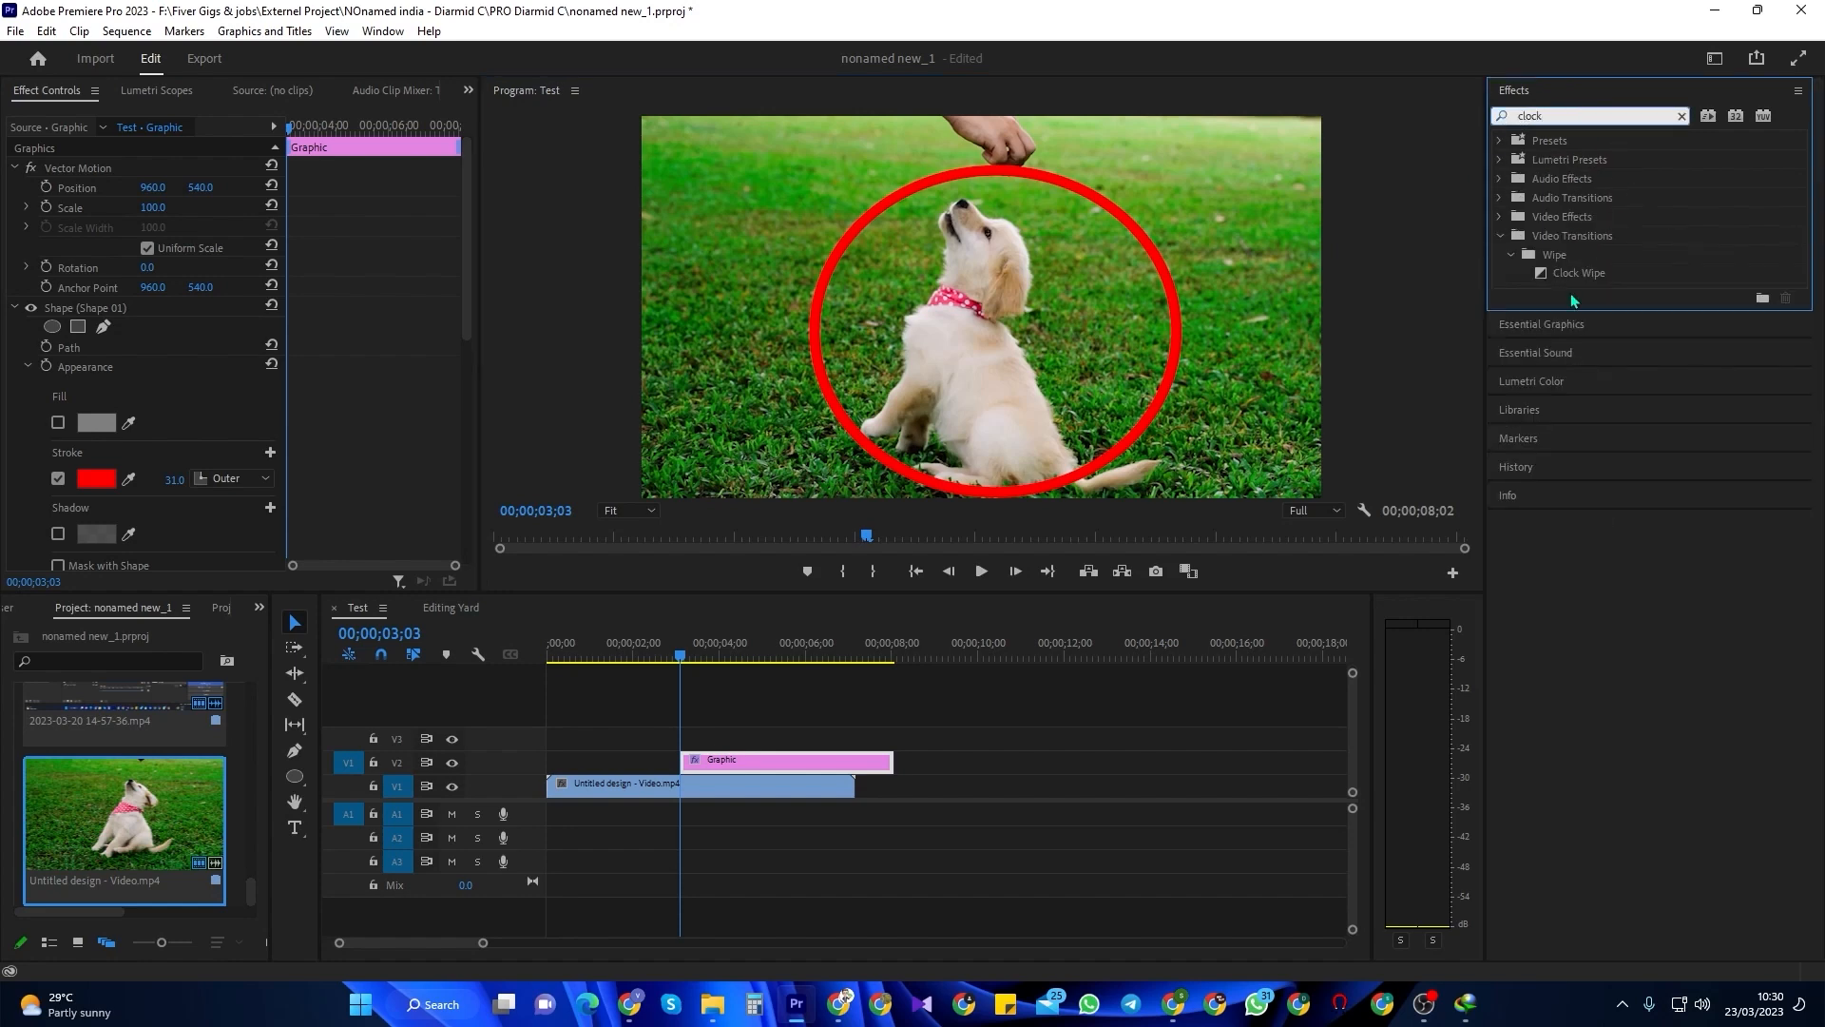
{"action": "left_click", "coordinate": [1580, 276]}
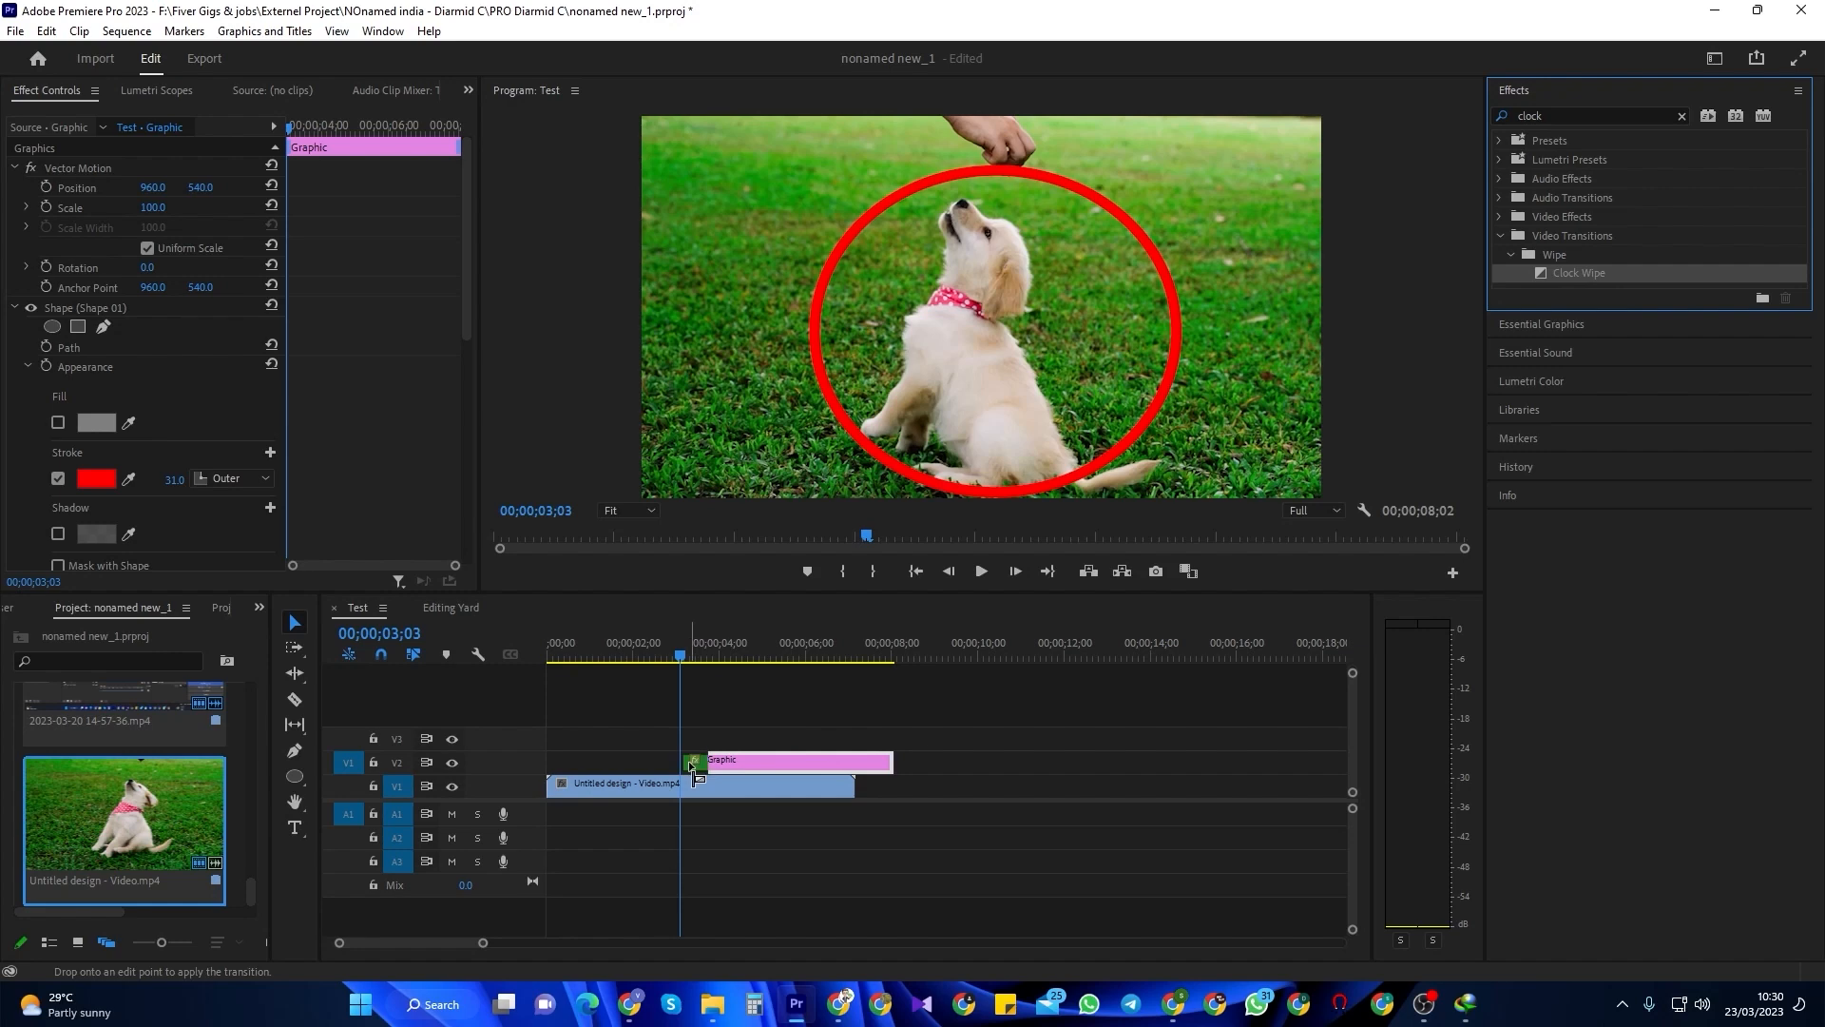
{"action": "left_click_drag", "start_coordinate": [692, 768], "coordinate": [693, 771]}
- Play the start of the graphic clip several times to check how the Clock Wipe draws the circle
{"action": "left_click", "coordinate": [682, 663]}
{"action": "key", "text": "space"}
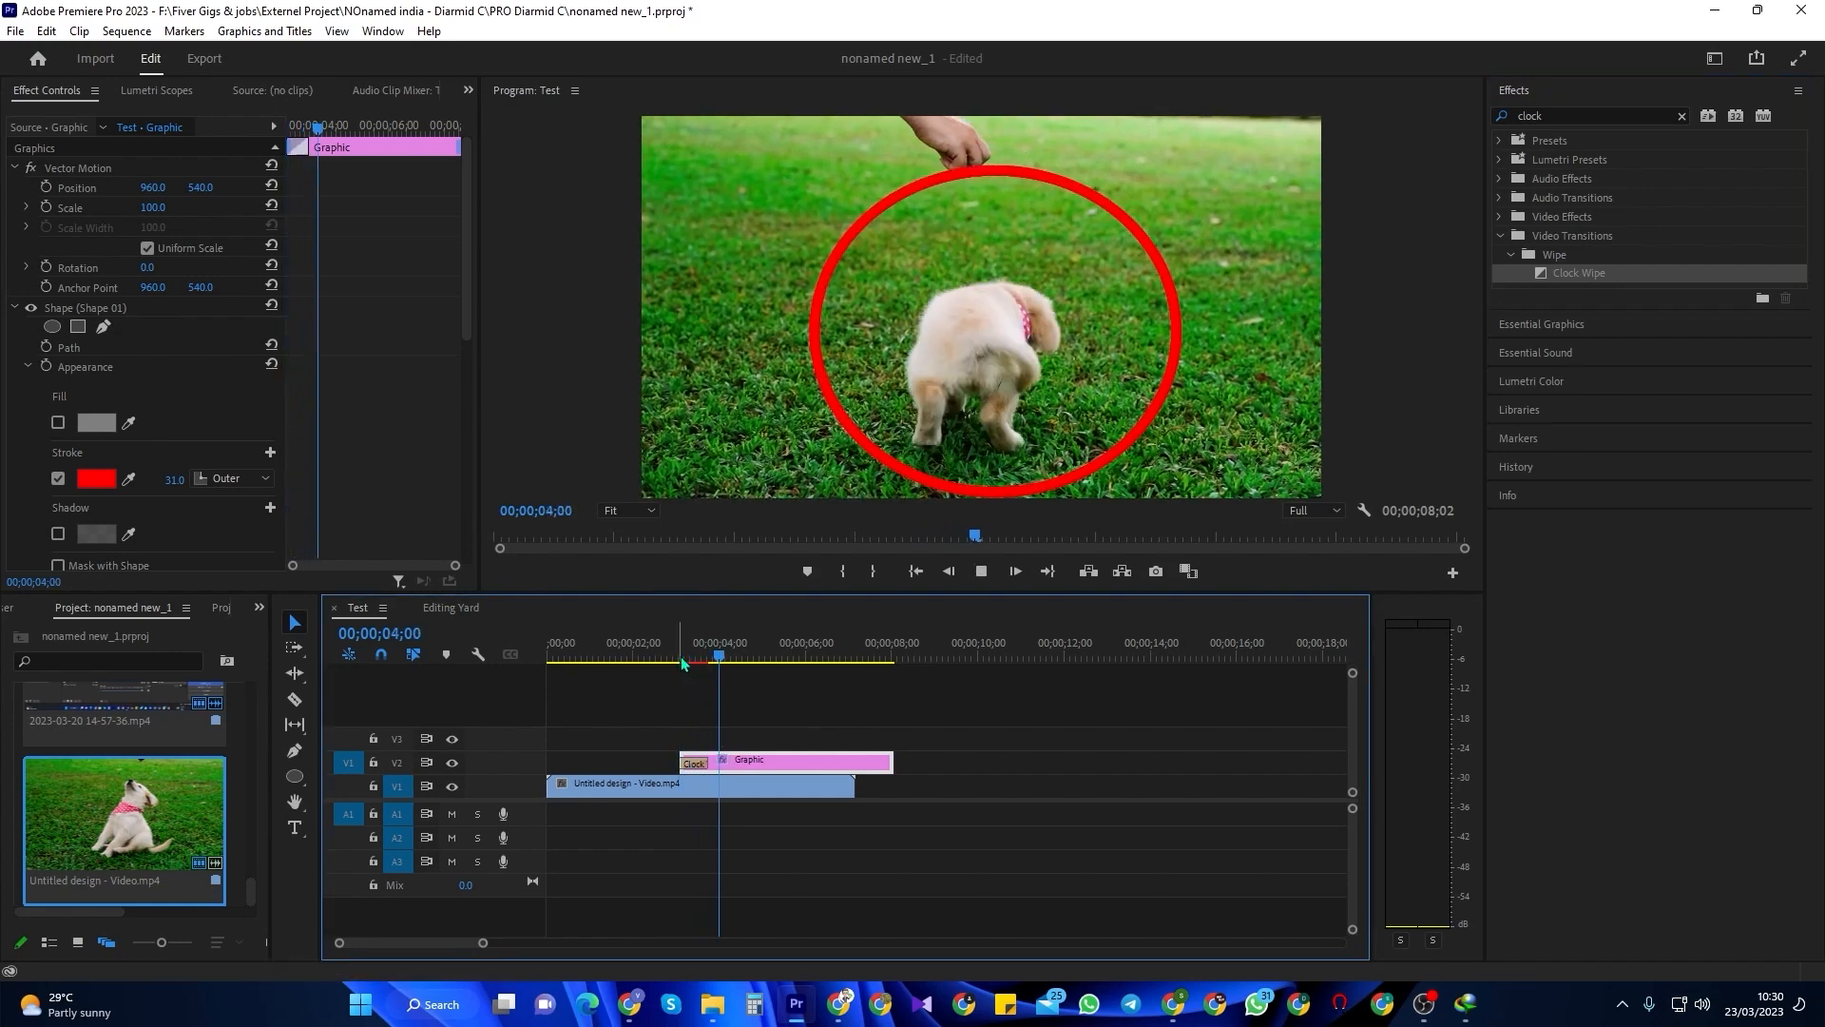
{"action": "key", "text": "space"}
{"action": "left_click", "coordinate": [681, 664]}
{"action": "key", "text": "space"}
{"action": "left_click", "coordinate": [681, 666]}
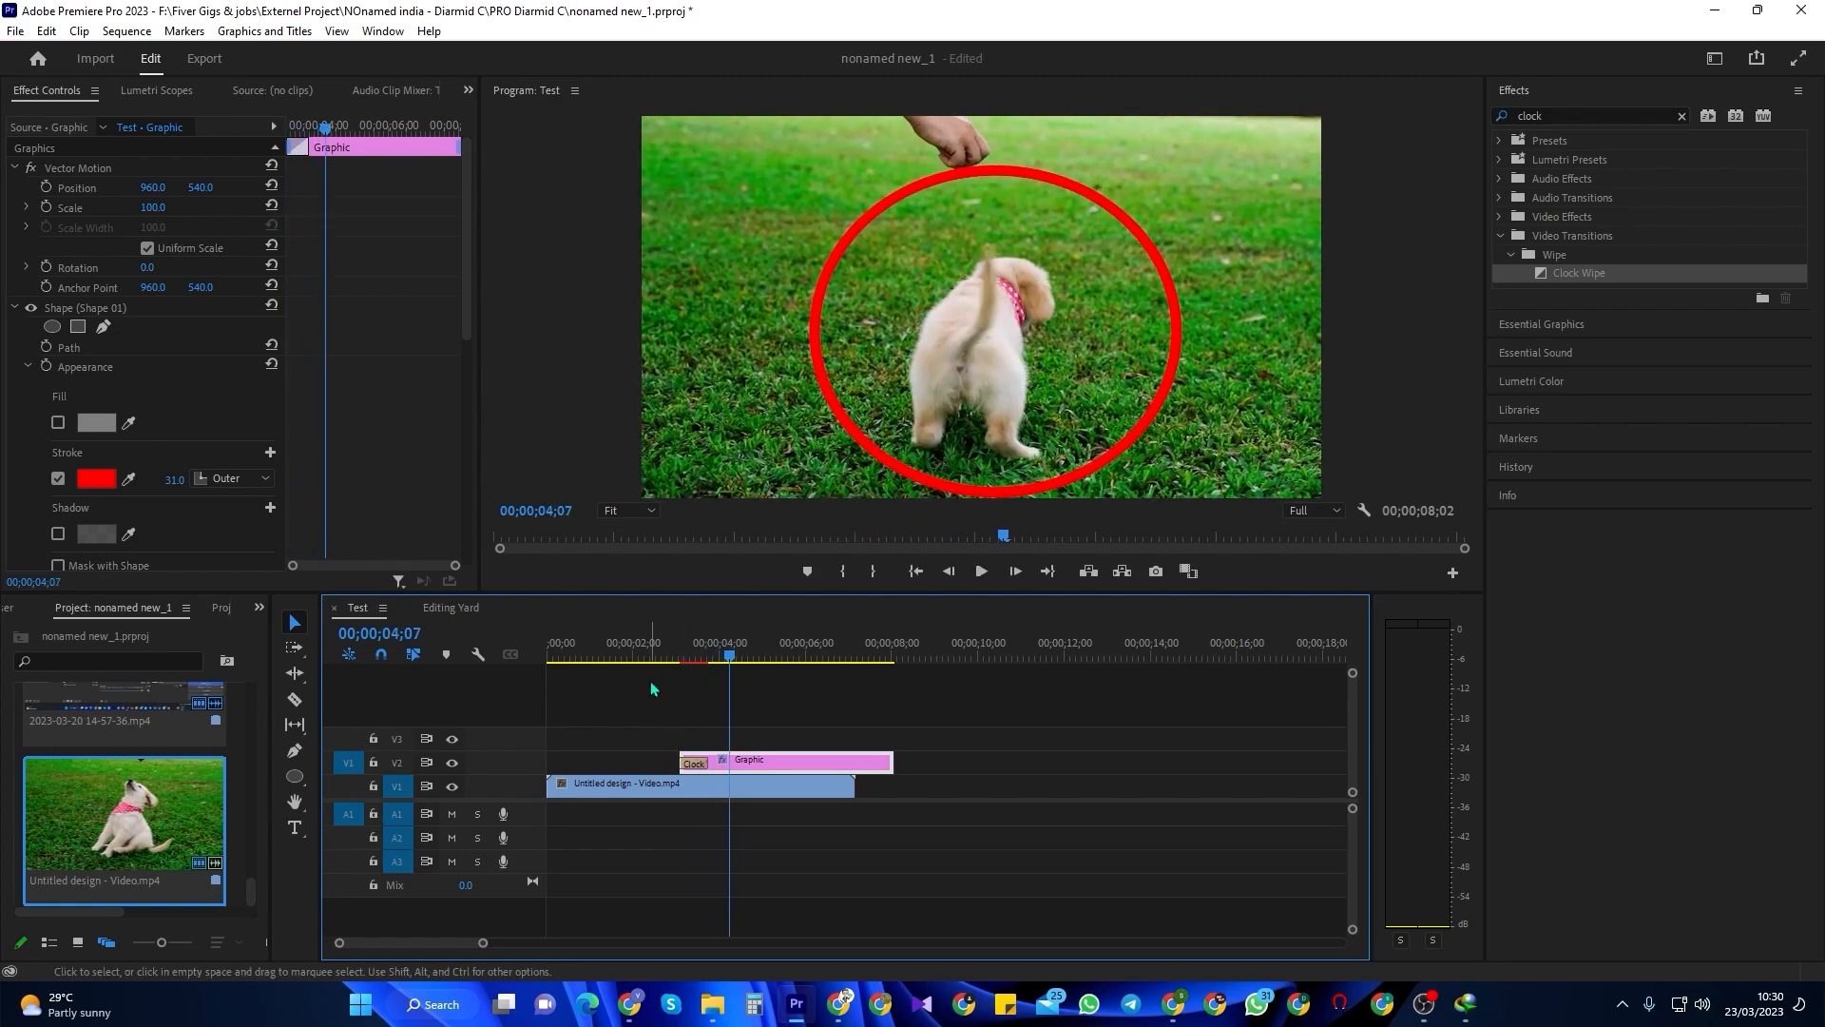
{"action": "left_click", "coordinate": [685, 658]}
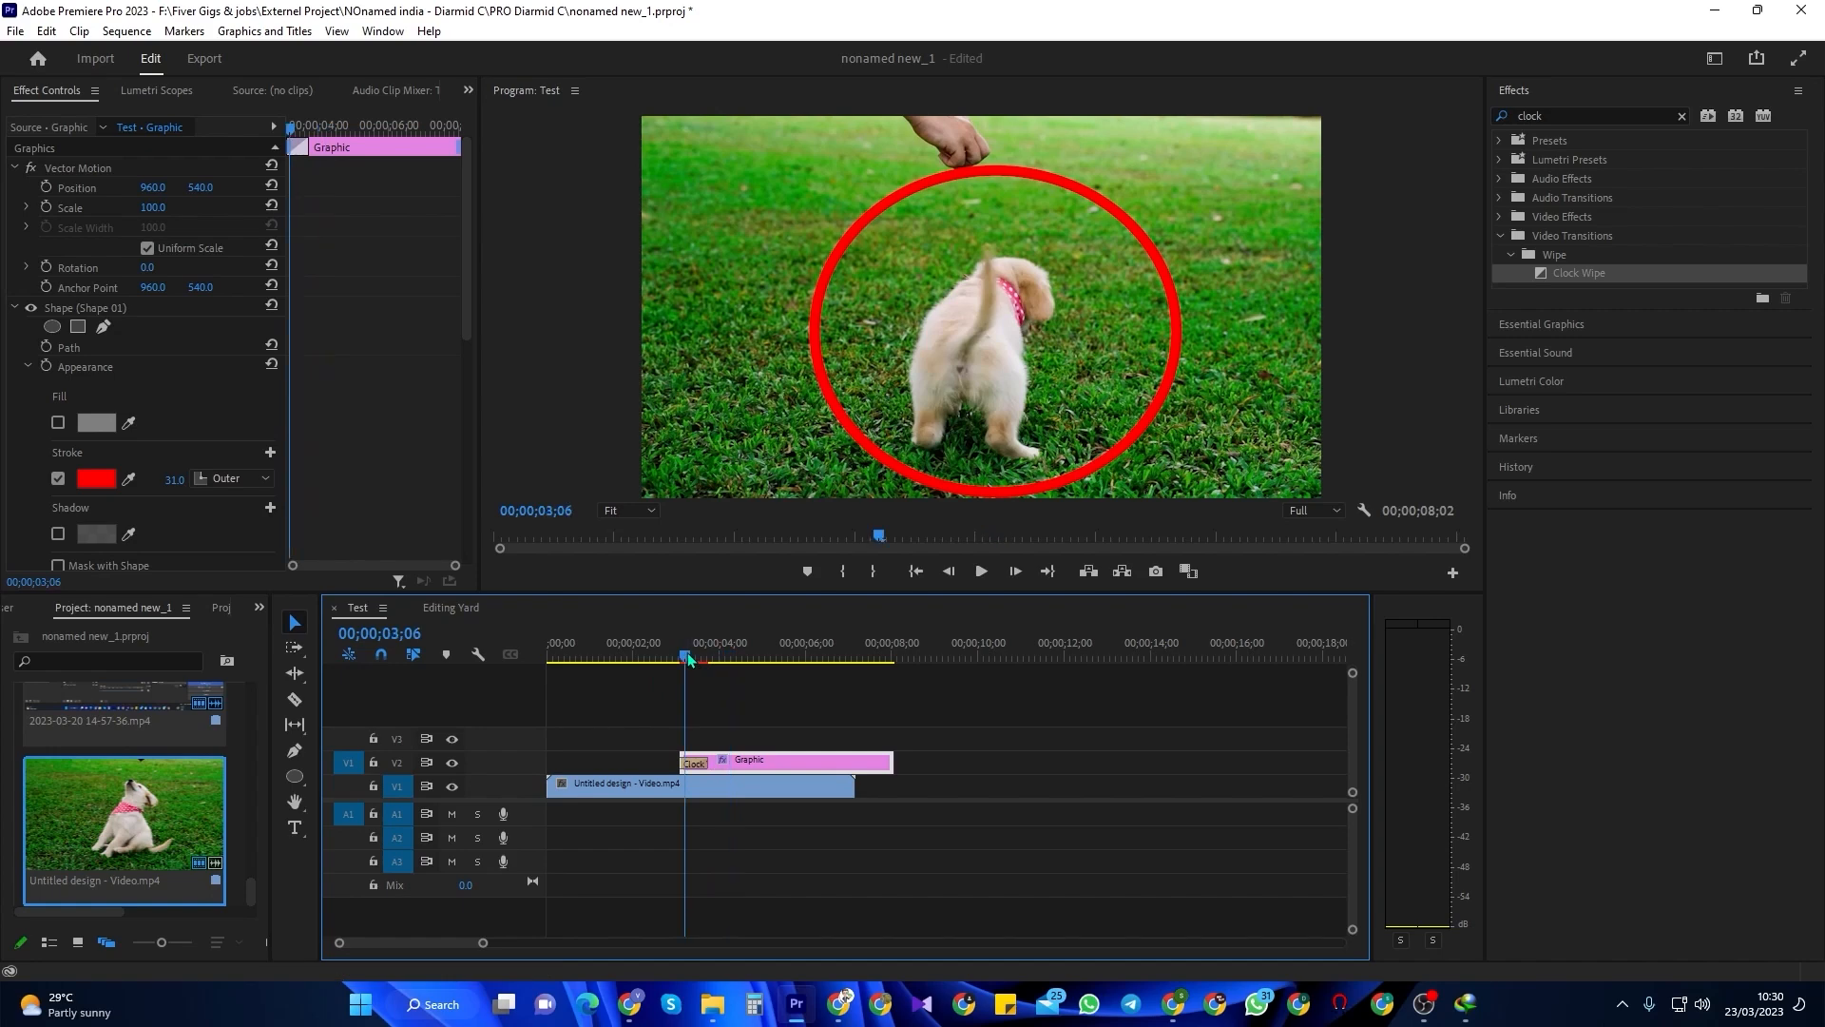
{"action": "key", "text": "space"}
{"action": "key", "text": "space"}
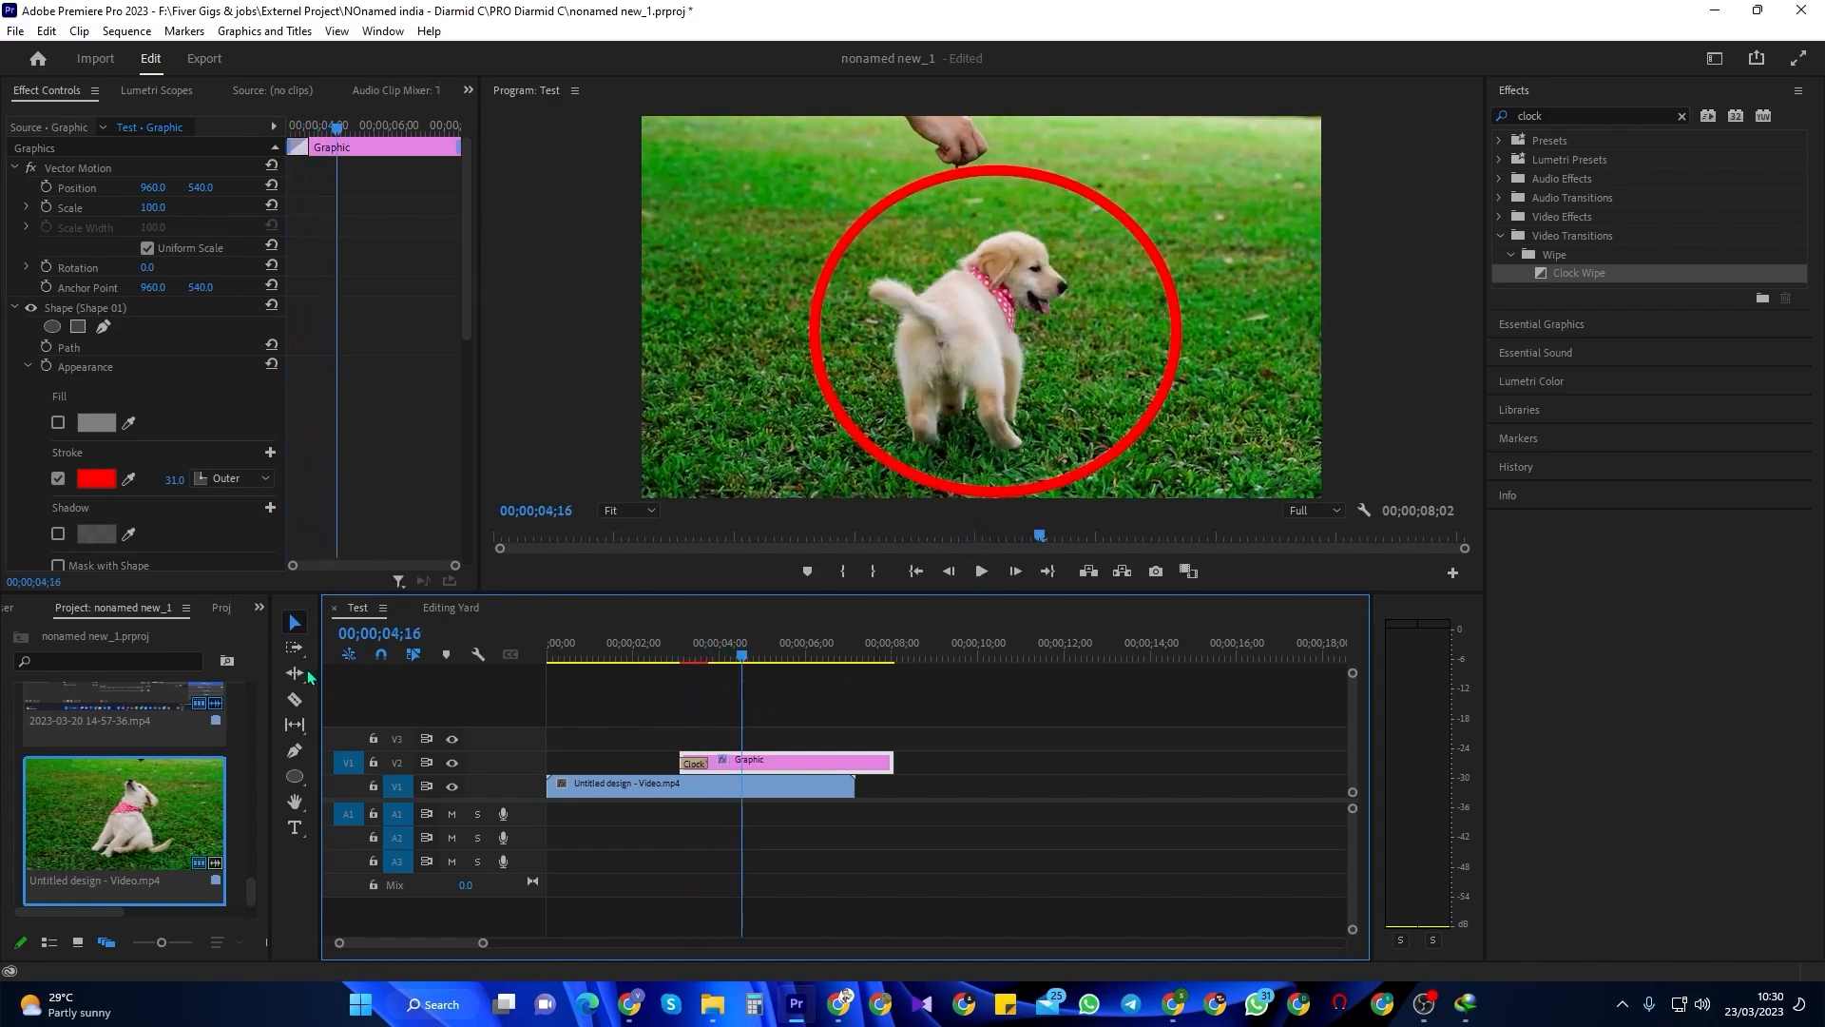
- Move the red circle slightly up and to the left around the puppy and replay the wipe from 00;00;03;03
{"action": "left_click", "coordinate": [1149, 423]}
{"action": "mouse_move", "coordinate": [1148, 436]}
{"action": "left_mouse_down"}
{"action": "mouse_move", "coordinate": [1096, 435]}
{"action": "mouse_move", "coordinate": [1124, 424]}
{"action": "left_mouse_up"}
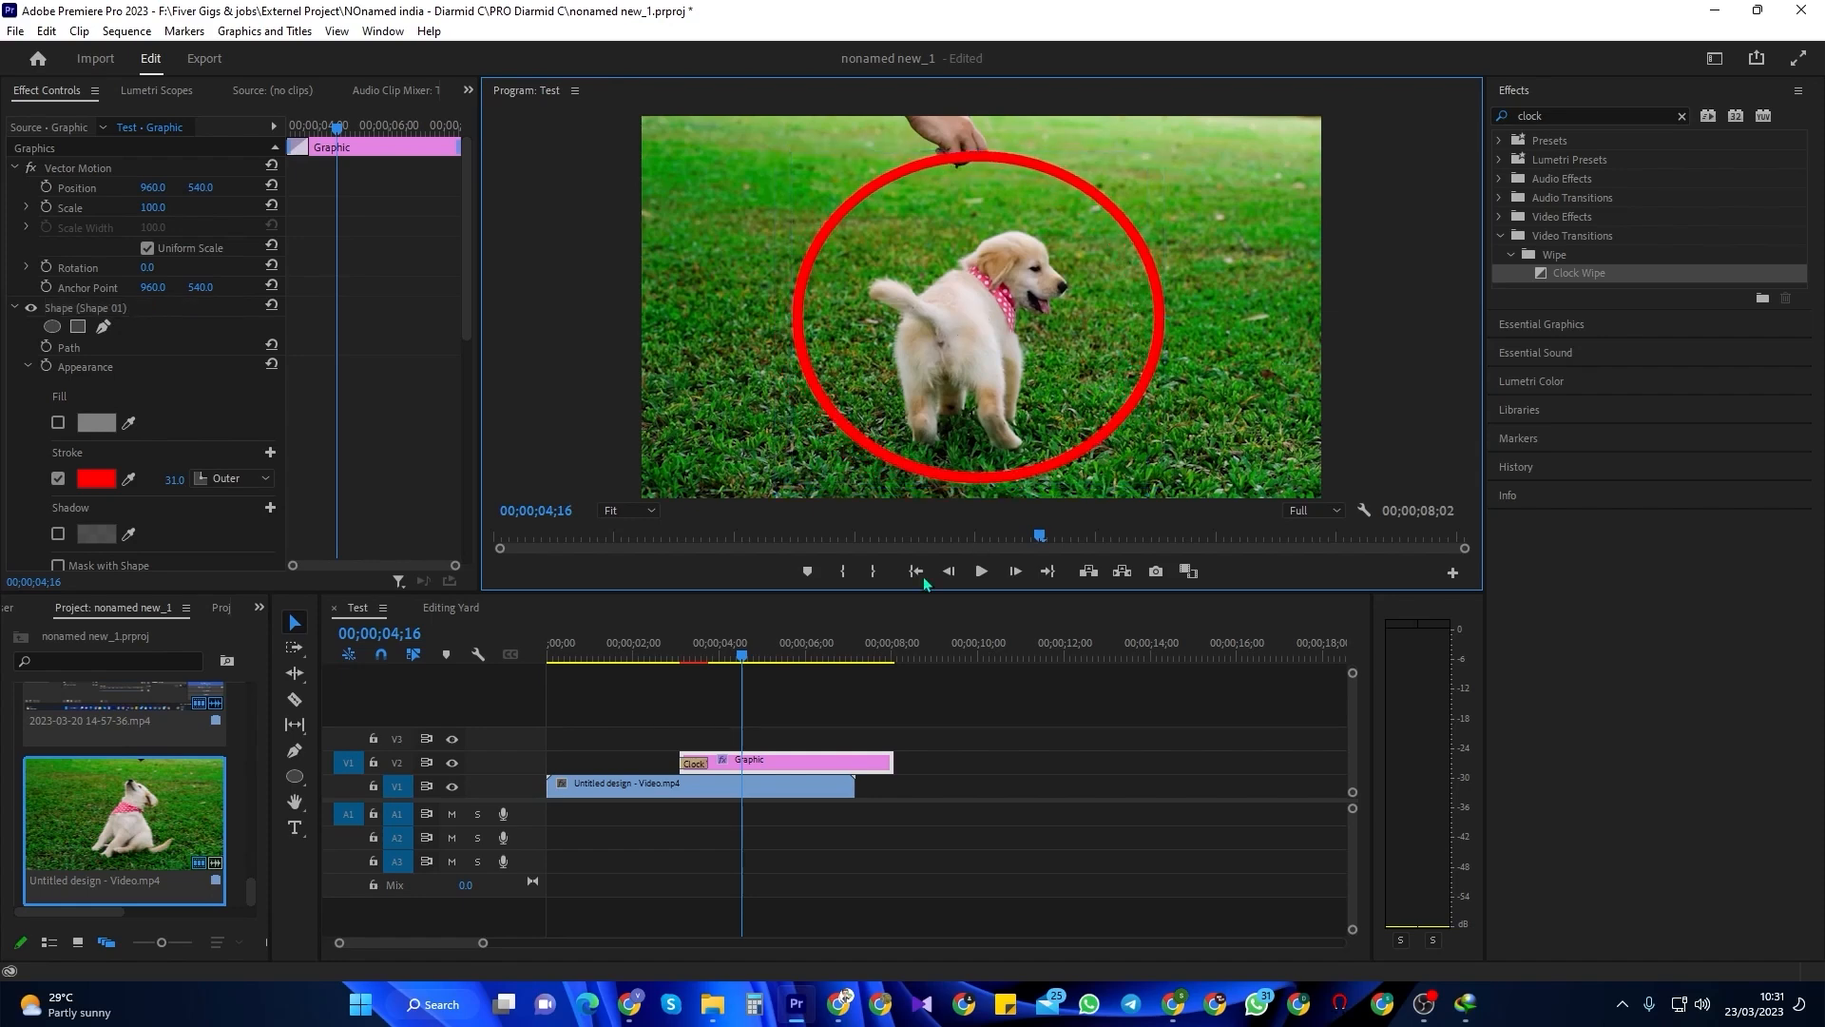
{"action": "mouse_move", "coordinate": [742, 656]}
{"action": "left_mouse_down"}
{"action": "mouse_move", "coordinate": [691, 657]}
{"action": "mouse_move", "coordinate": [682, 681]}
{"action": "left_mouse_up"}
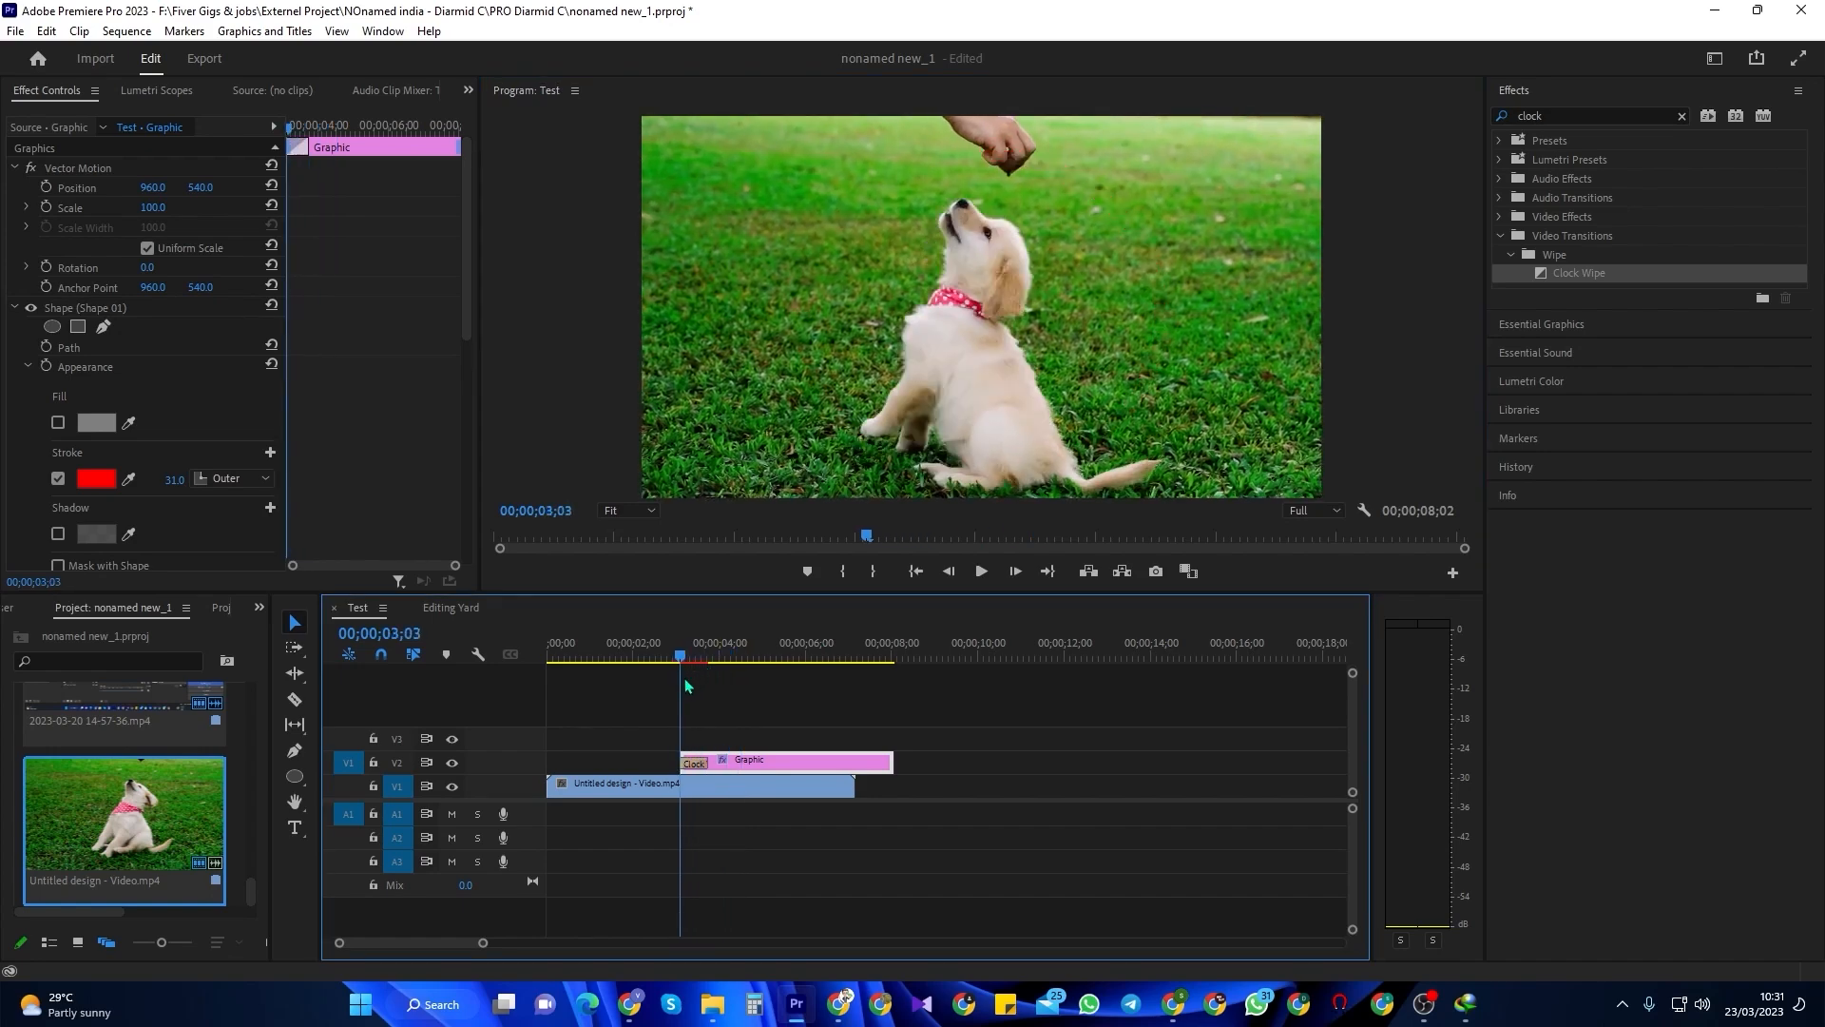
{"action": "key", "text": "space"}
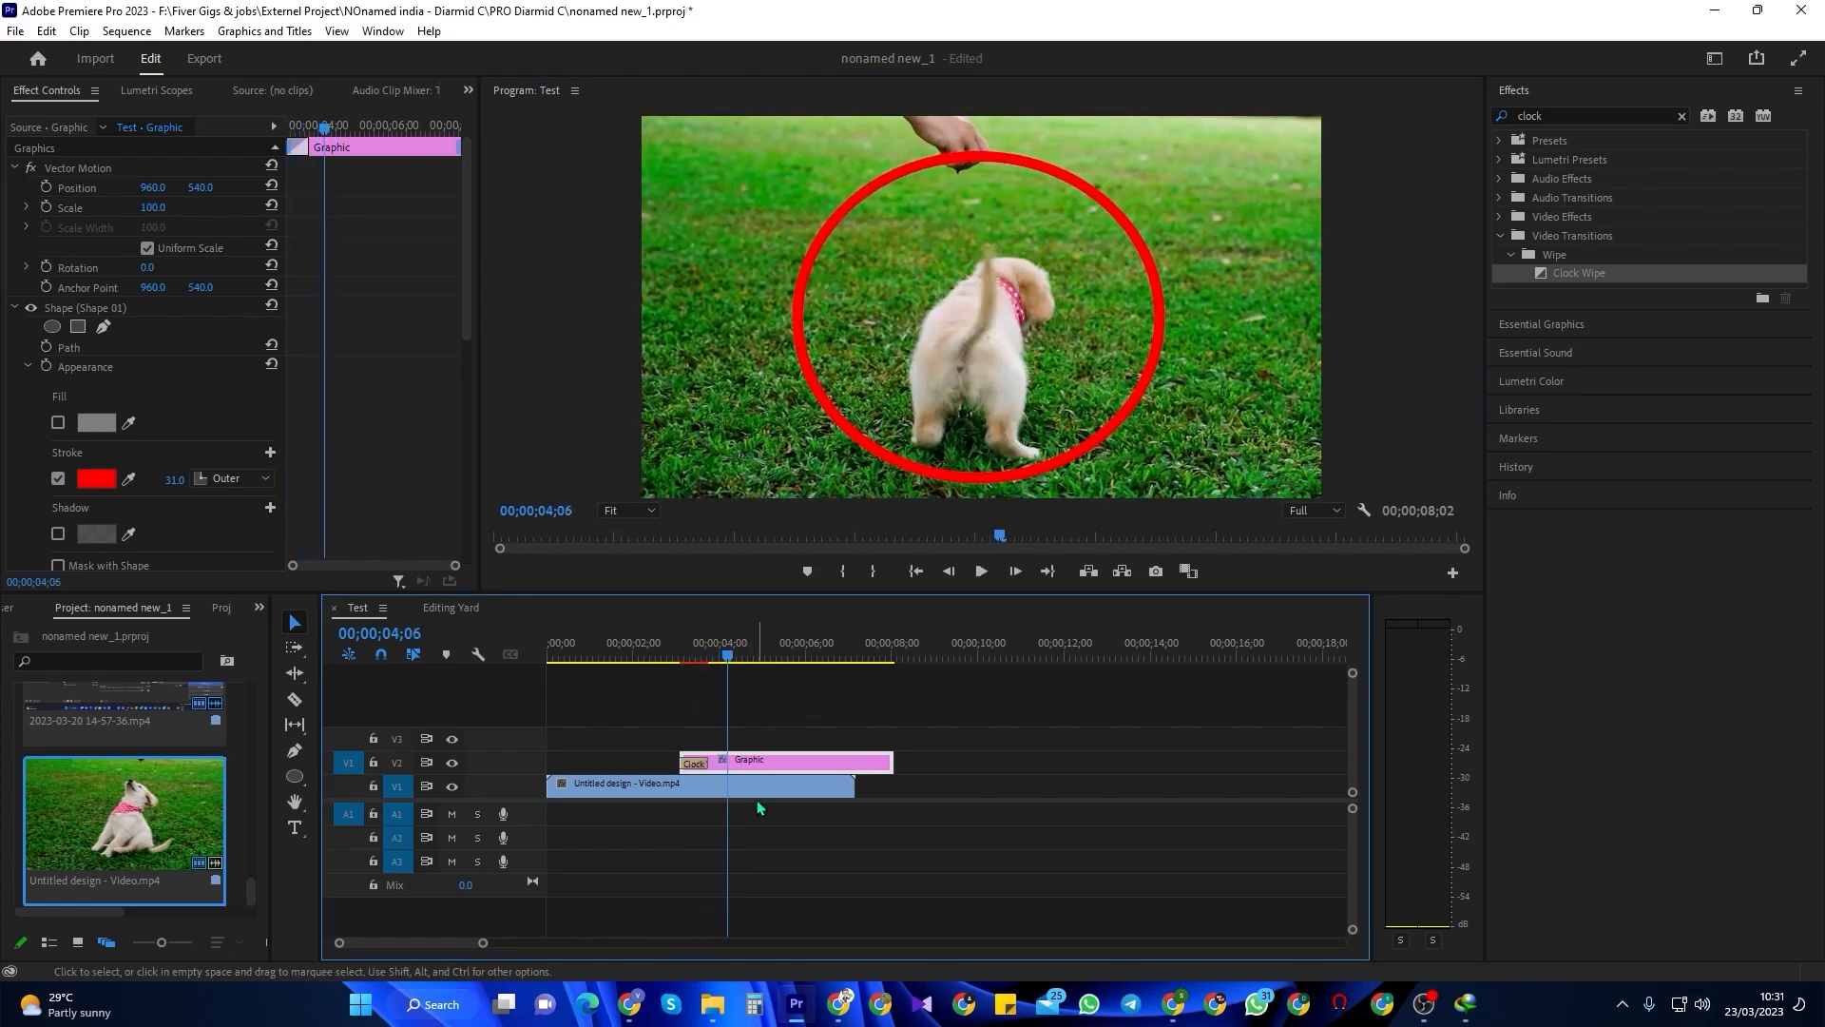
- Nest the graphic clip on V2 as Nested Sequence 01 and shift its circle slightly down and to the right around the puppy
{"action": "right_click", "coordinate": [778, 763]}
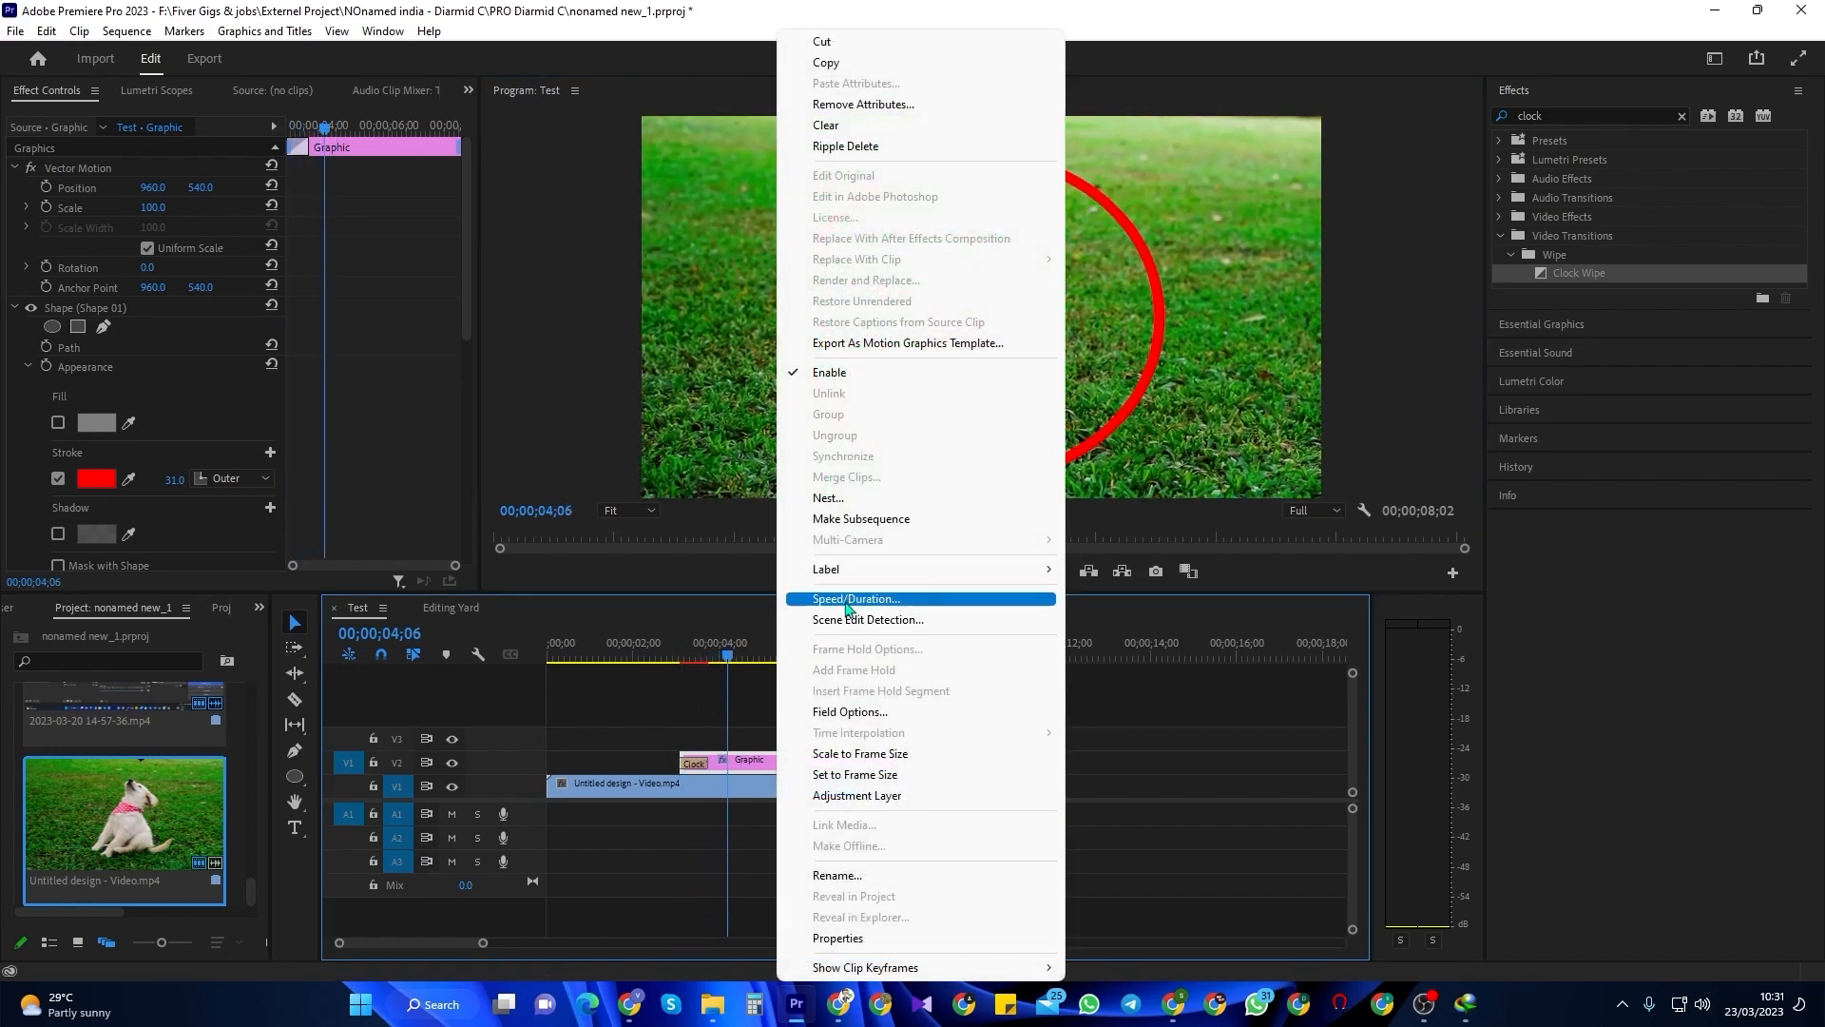
{"action": "left_click", "coordinate": [828, 498]}
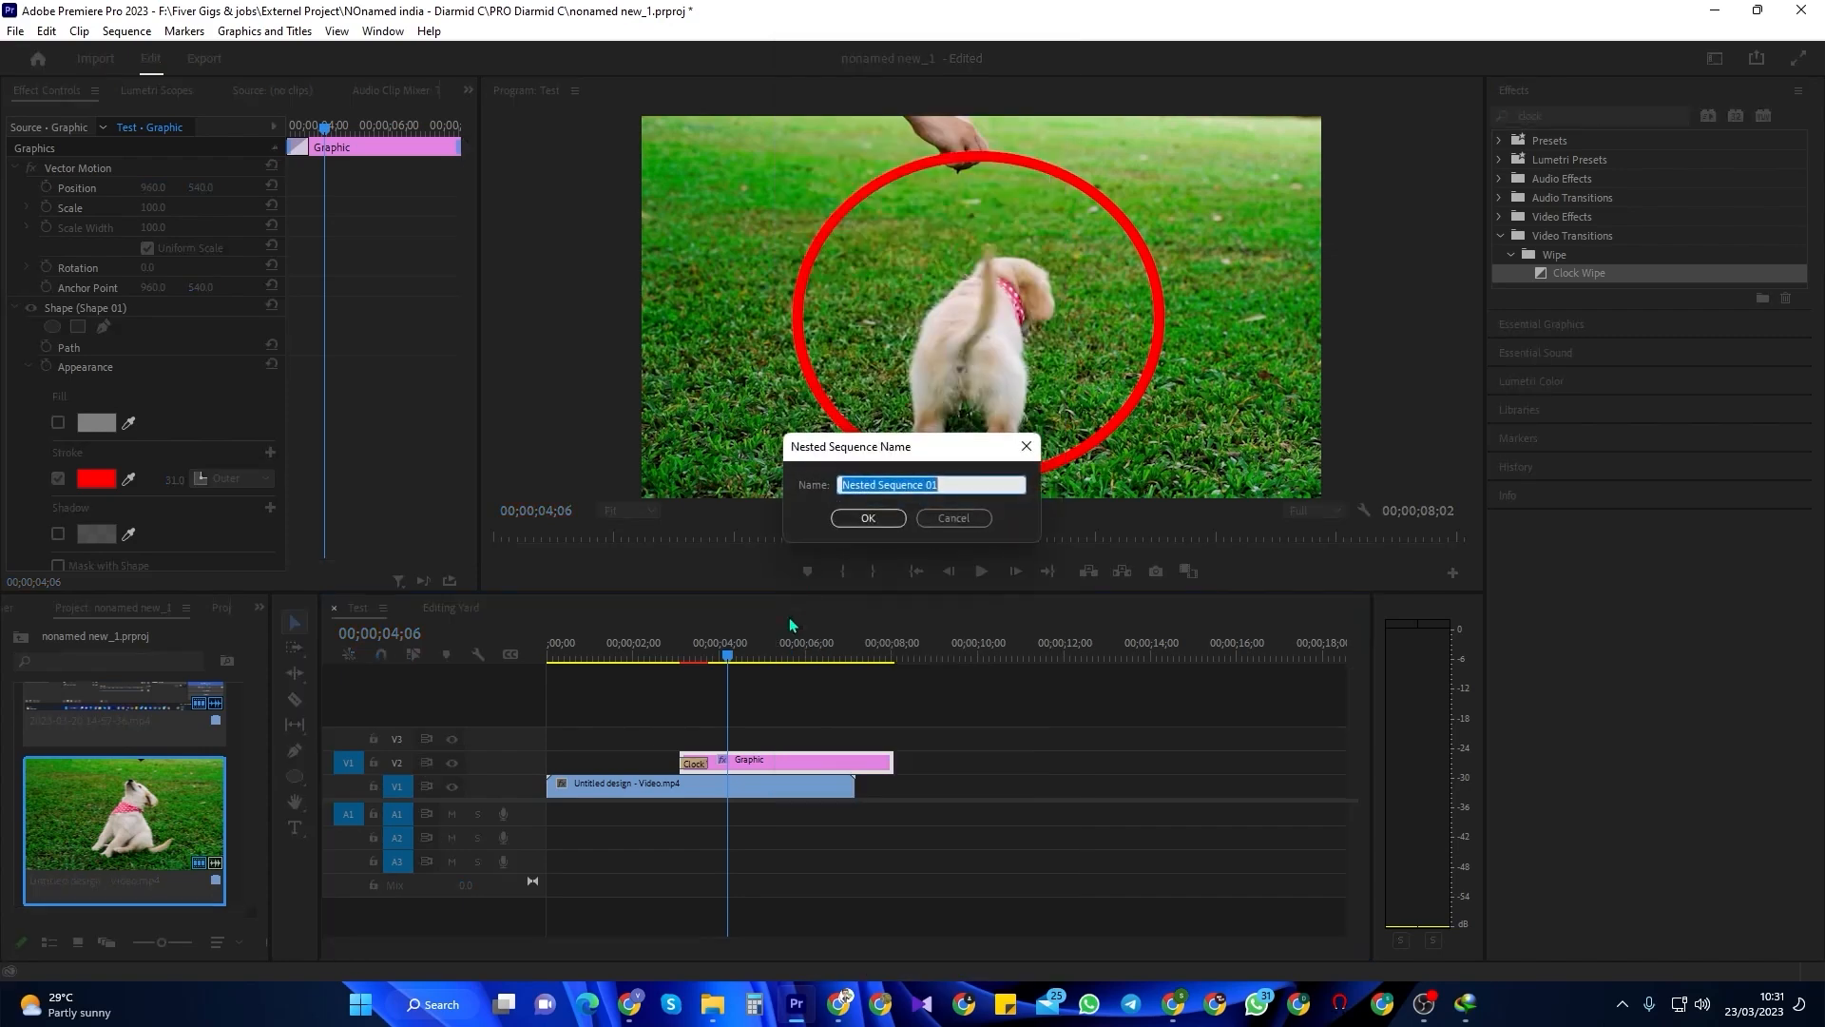
{"action": "left_click", "coordinate": [865, 518]}
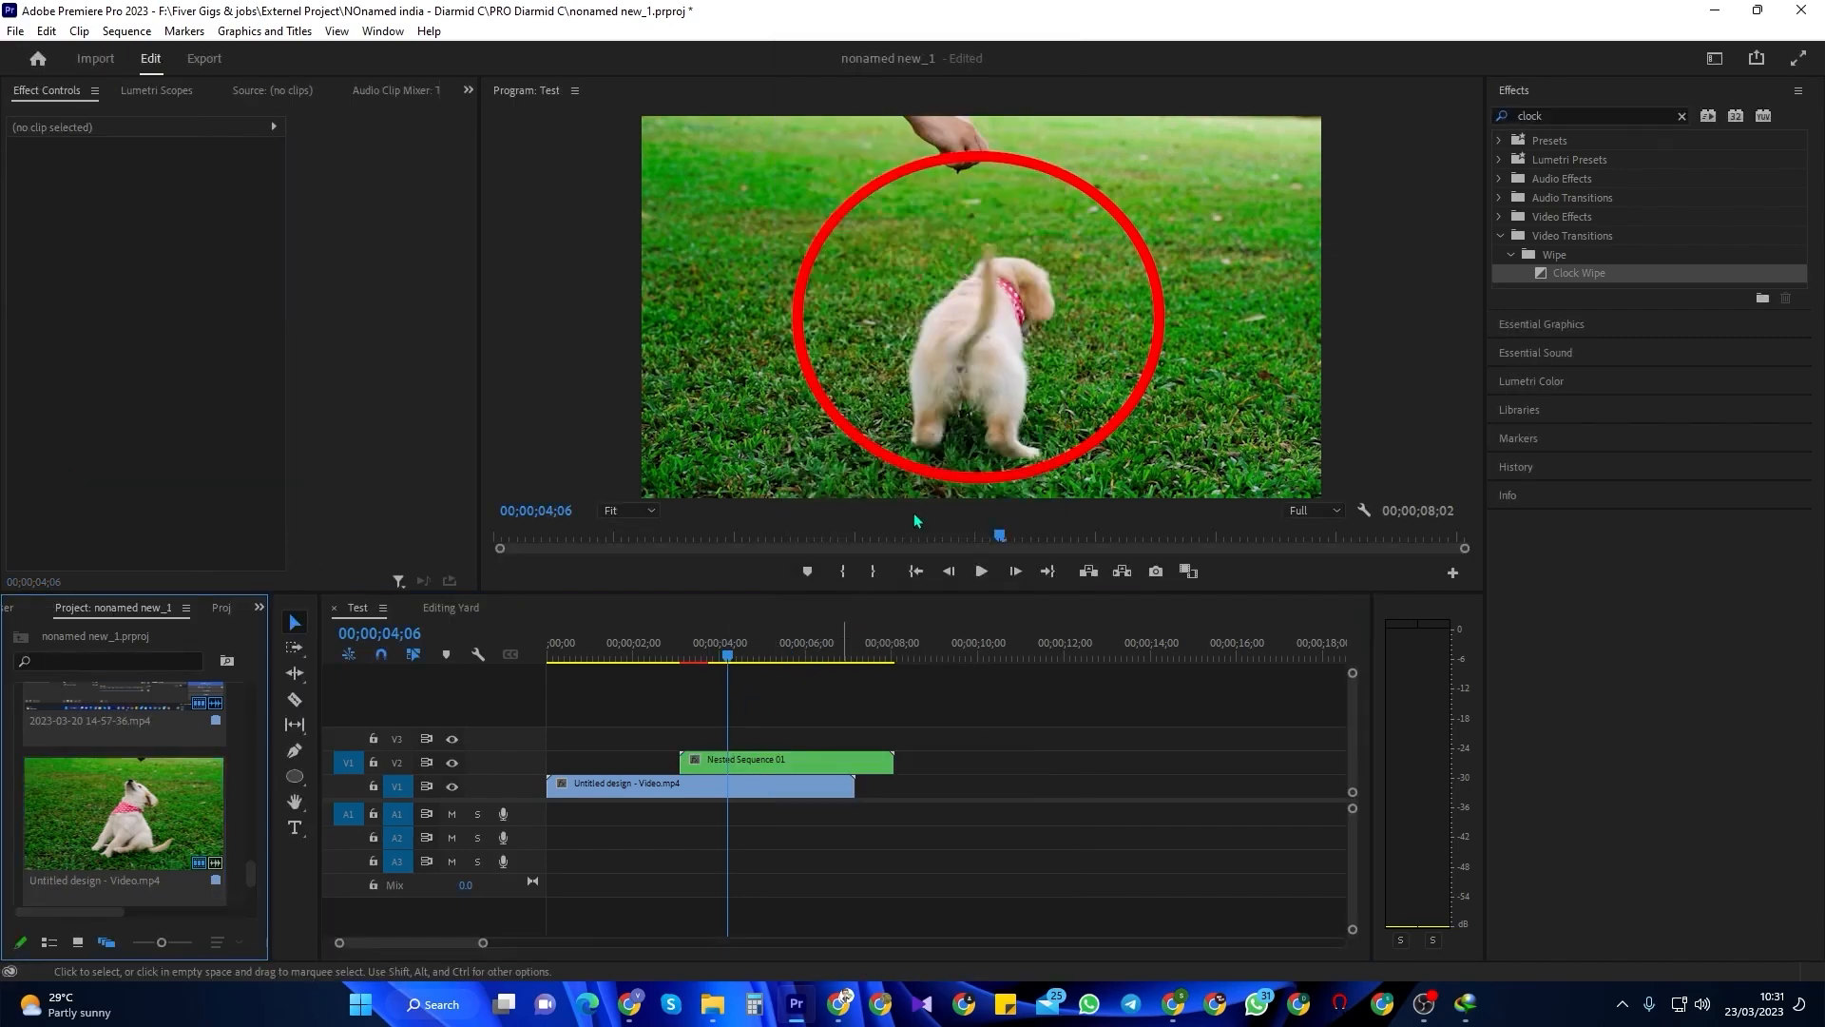
{"action": "left_click", "coordinate": [1010, 388]}
{"action": "left_click_drag", "start_coordinate": [1100, 433], "coordinate": [1114, 425]}
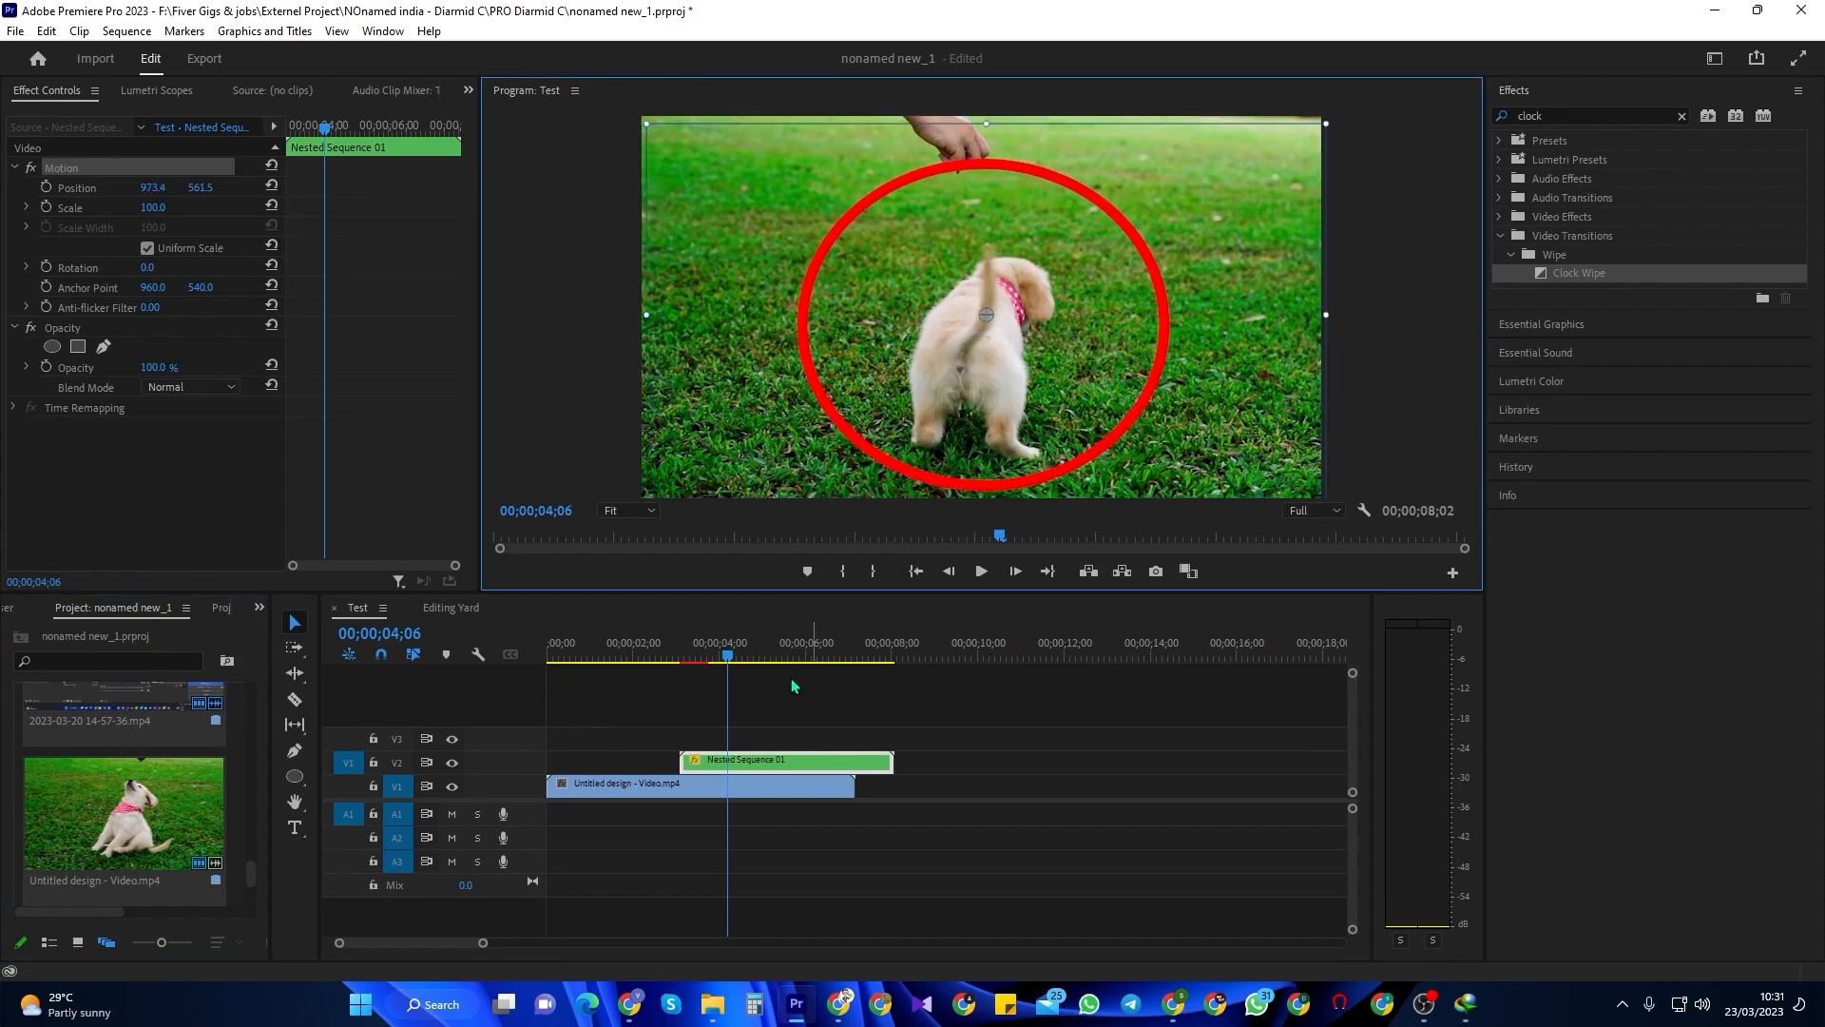
- Play the sequence from 00;00;02;25 to check the nested circle's wipe animation over the puppy
{"action": "left_click_drag", "start_coordinate": [708, 656], "coordinate": [669, 695]}
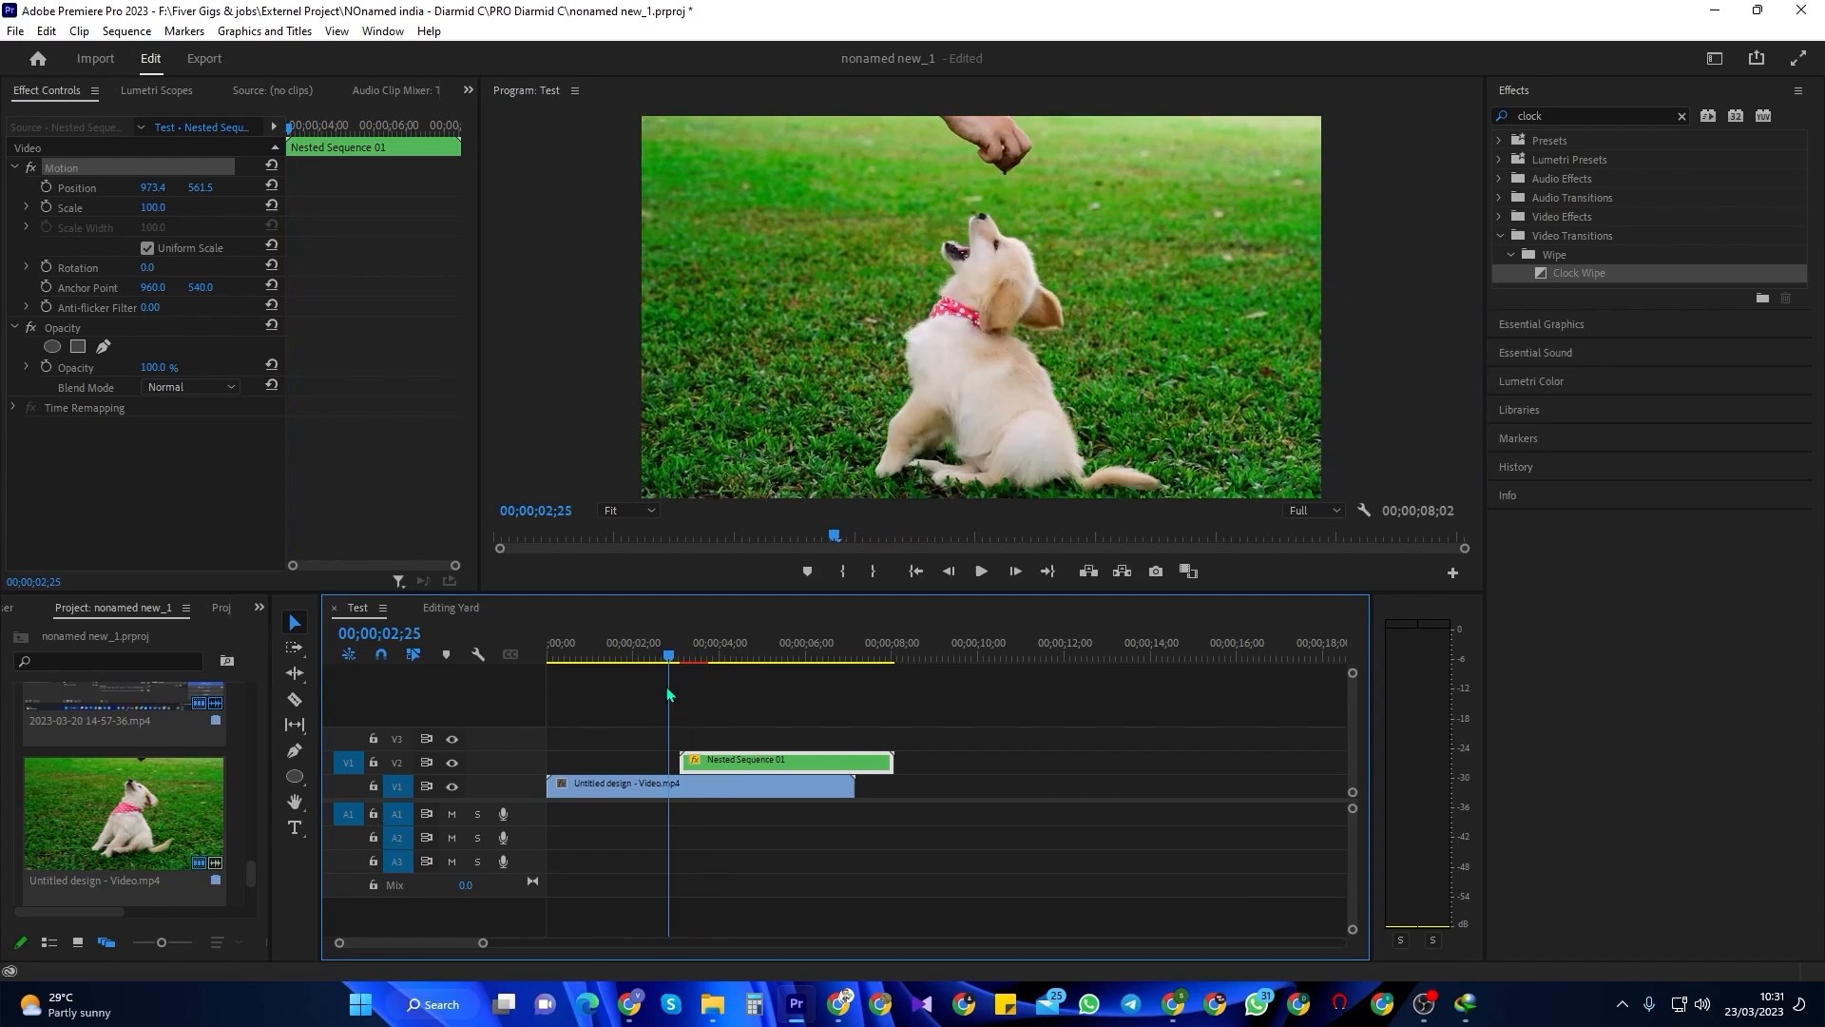
{"action": "key", "text": "space"}
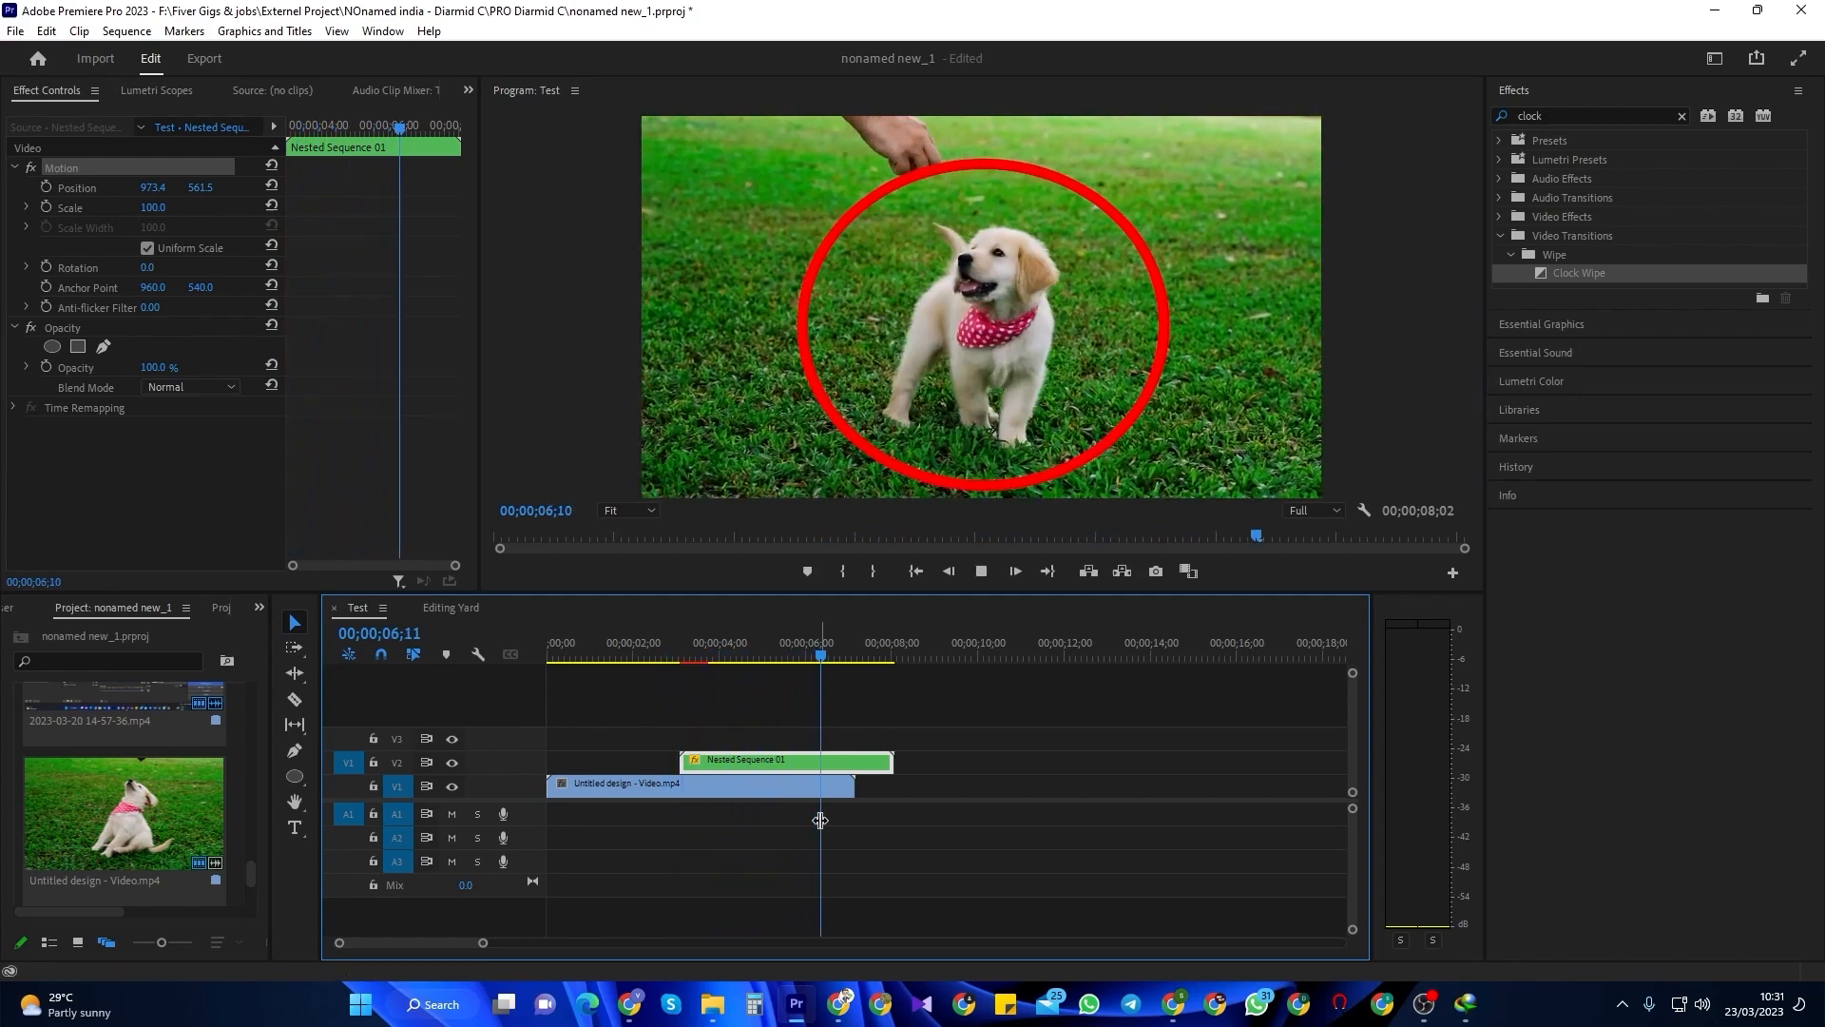
{"action": "key", "text": "space"}
{"action": "left_click", "coordinate": [648, 649]}
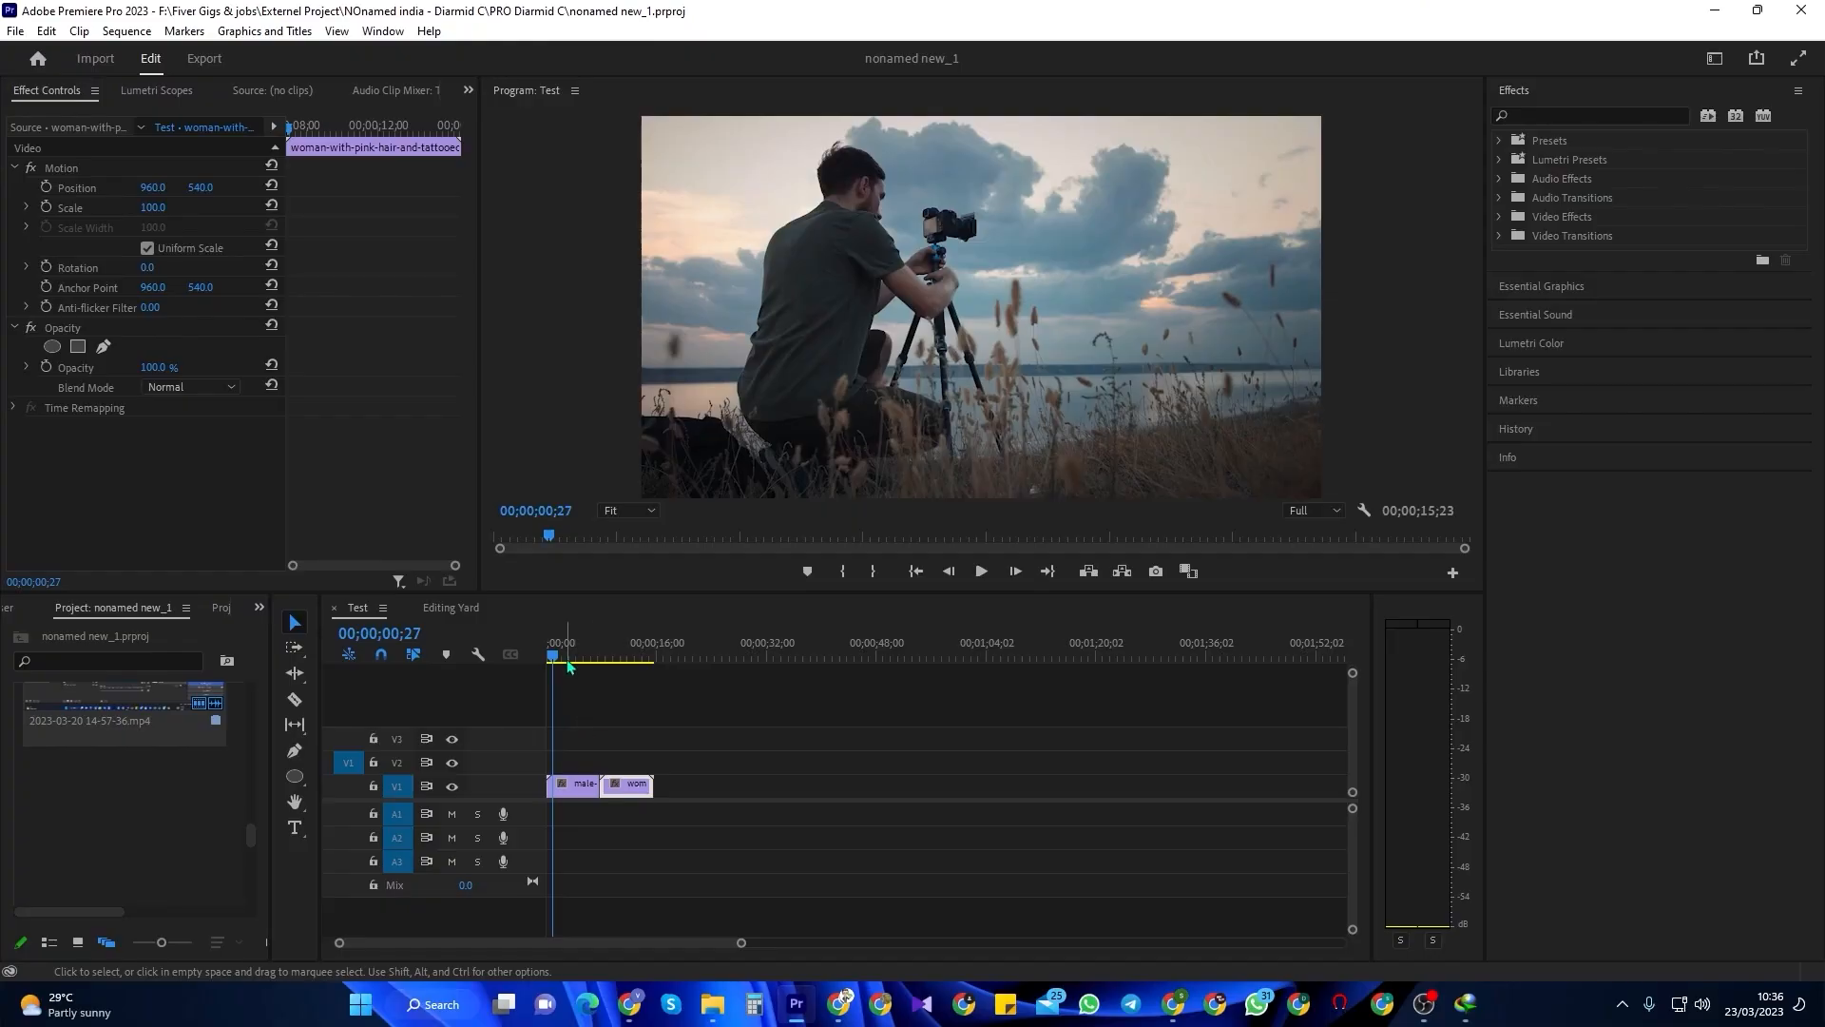
- Find the Invert video effect and apply it to the male-photographer clip on V1
{"action": "left_click_drag", "start_coordinate": [568, 658], "coordinate": [593, 688]}
{"action": "left_click", "coordinate": [580, 786]}
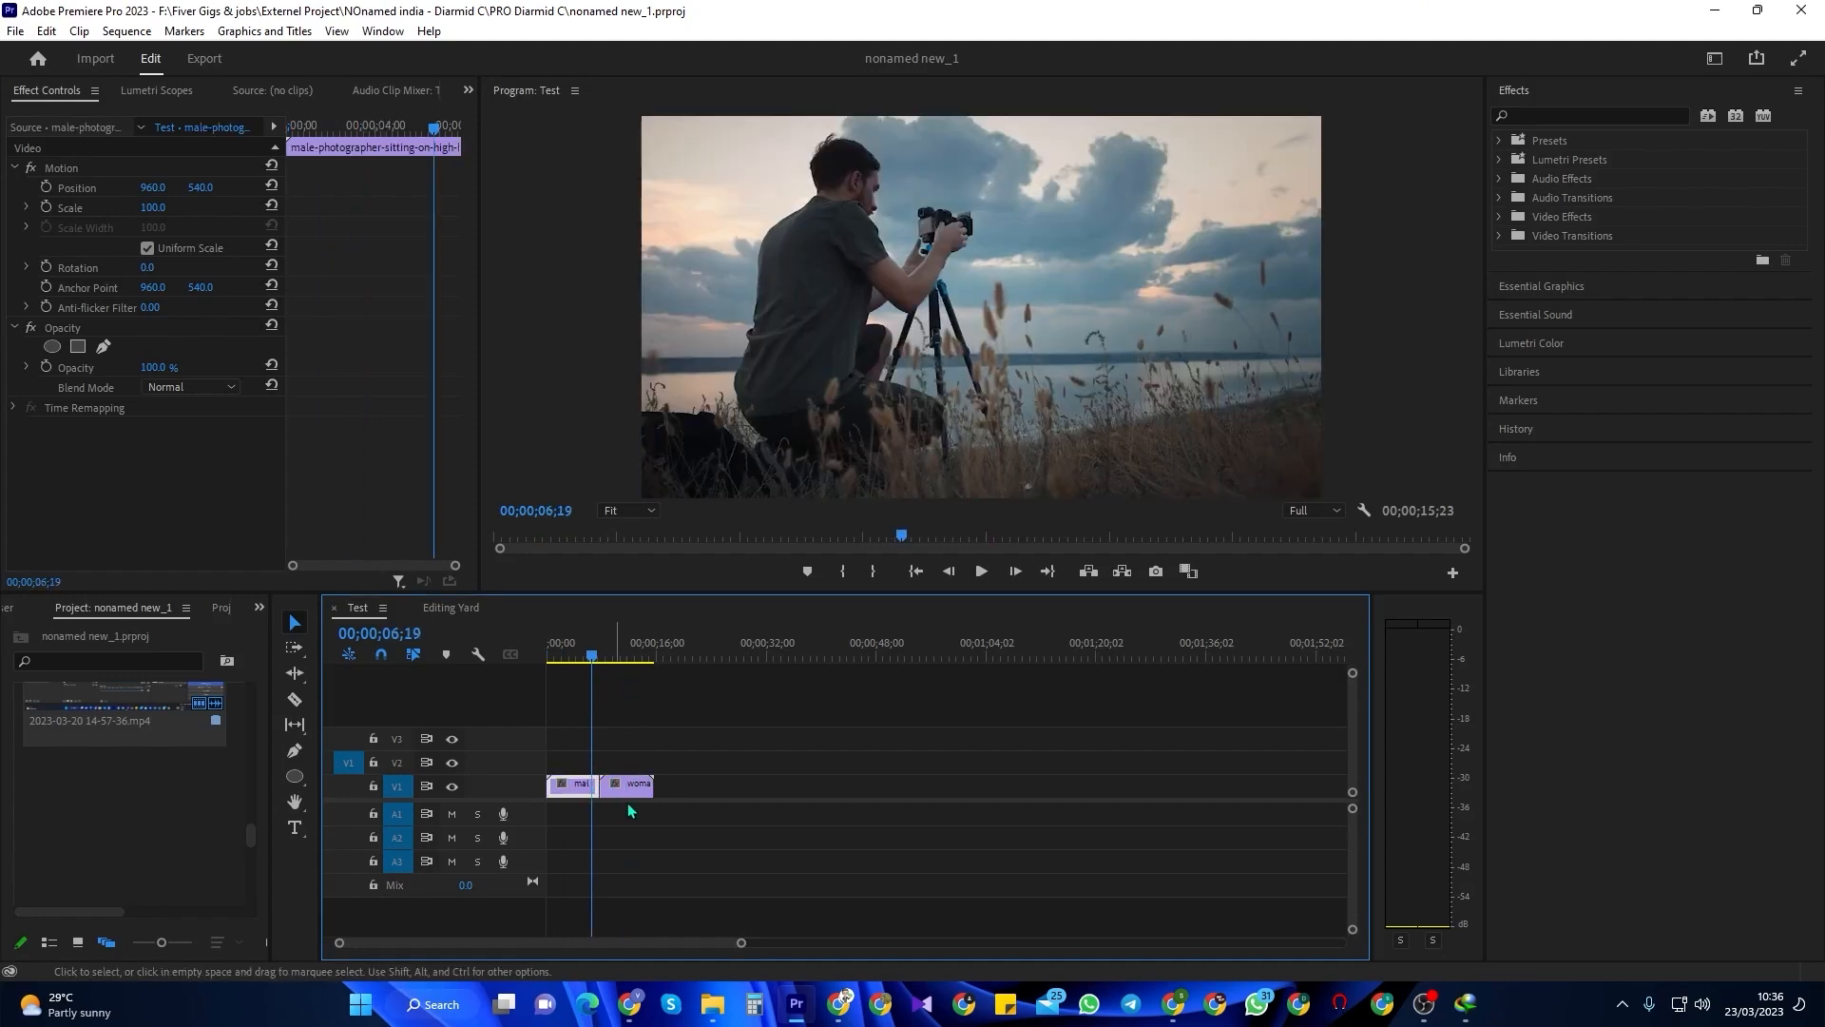
{"action": "left_click_drag", "start_coordinate": [742, 944], "coordinate": [610, 942]}
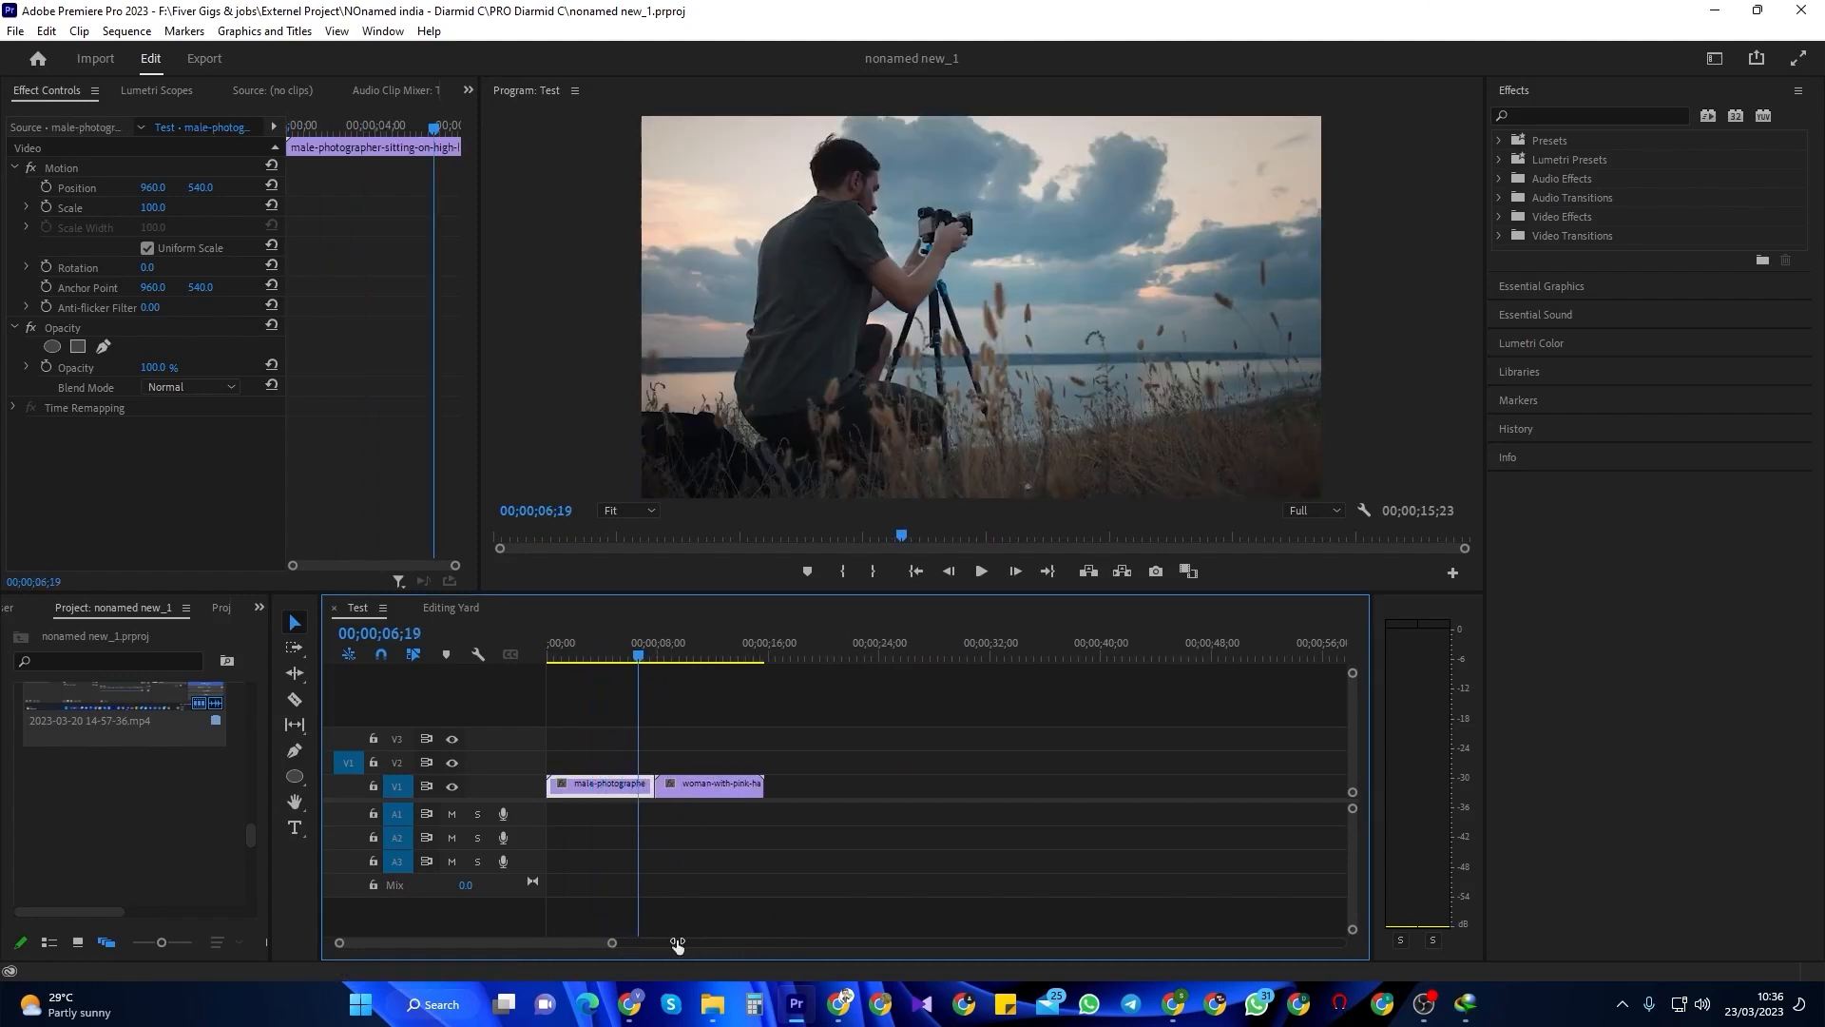
{"action": "left_click", "coordinate": [693, 656]}
{"action": "left_click", "coordinate": [642, 656]}
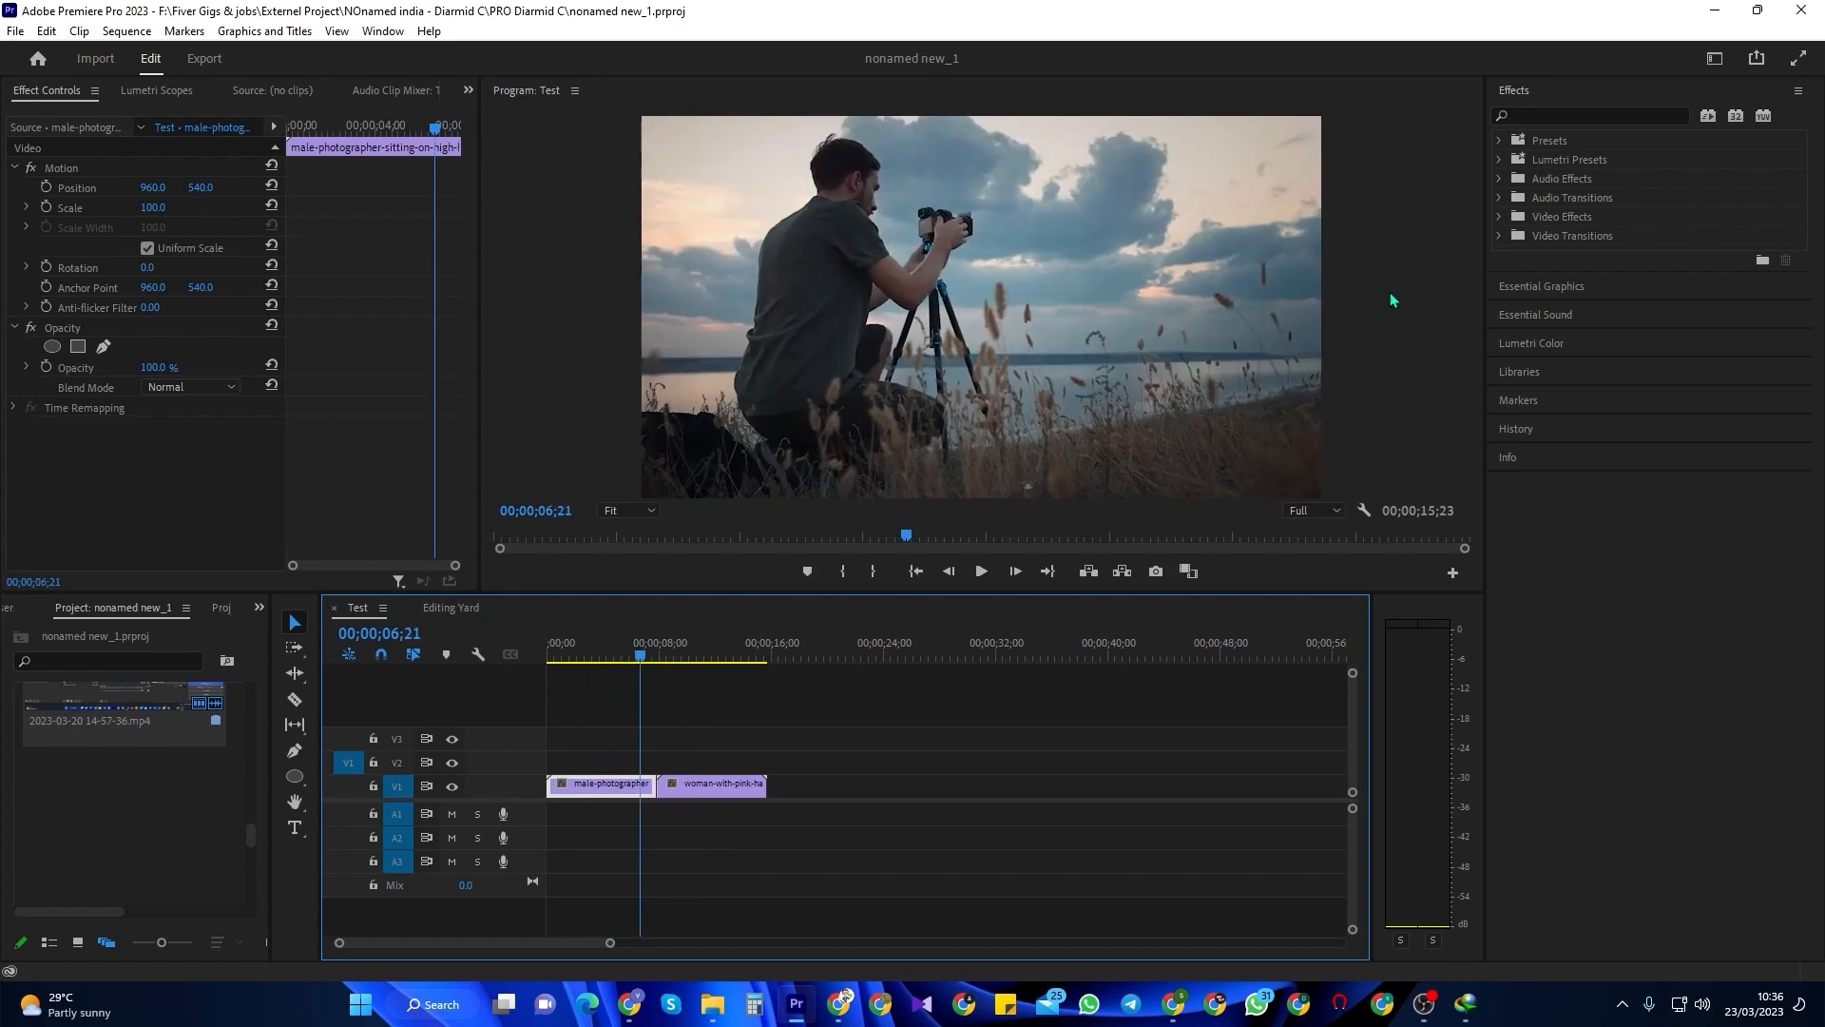
{"action": "left_click", "coordinate": [1562, 116]}
{"action": "type", "text": "invert"}
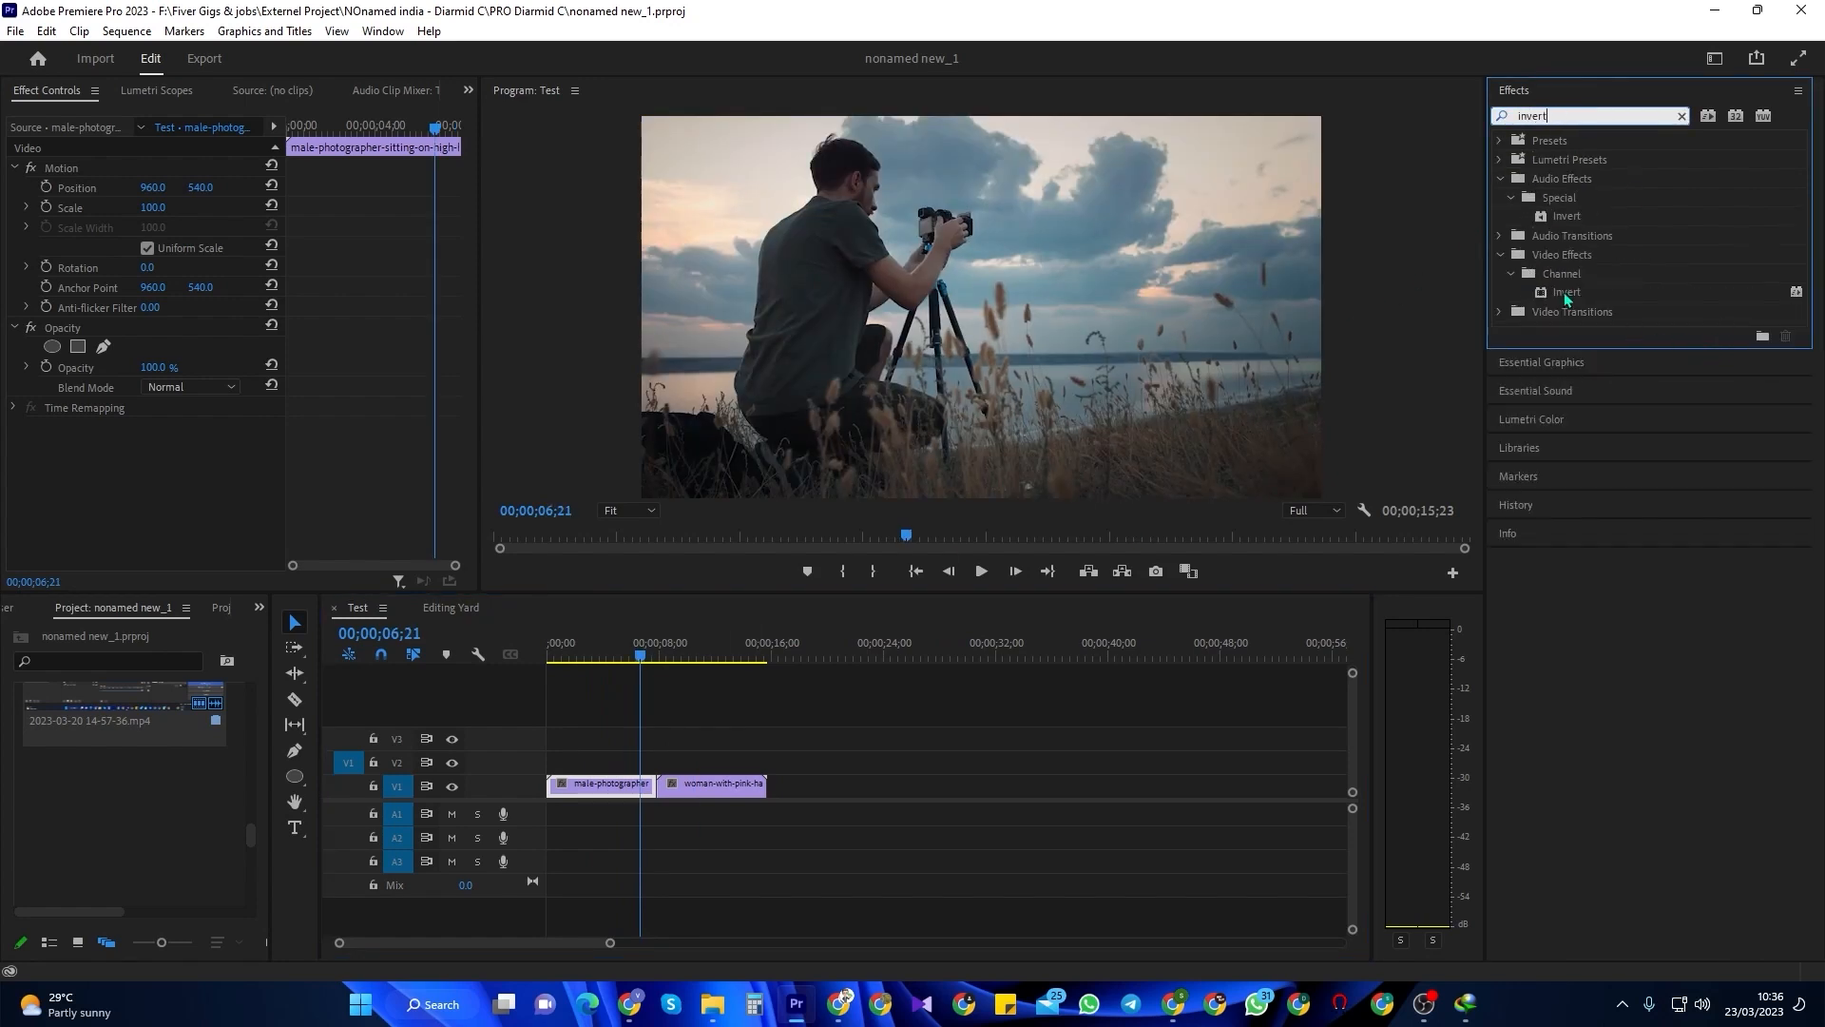
{"action": "left_click", "coordinate": [1566, 295]}
{"action": "left_click_drag", "start_coordinate": [602, 785], "coordinate": [605, 785]}
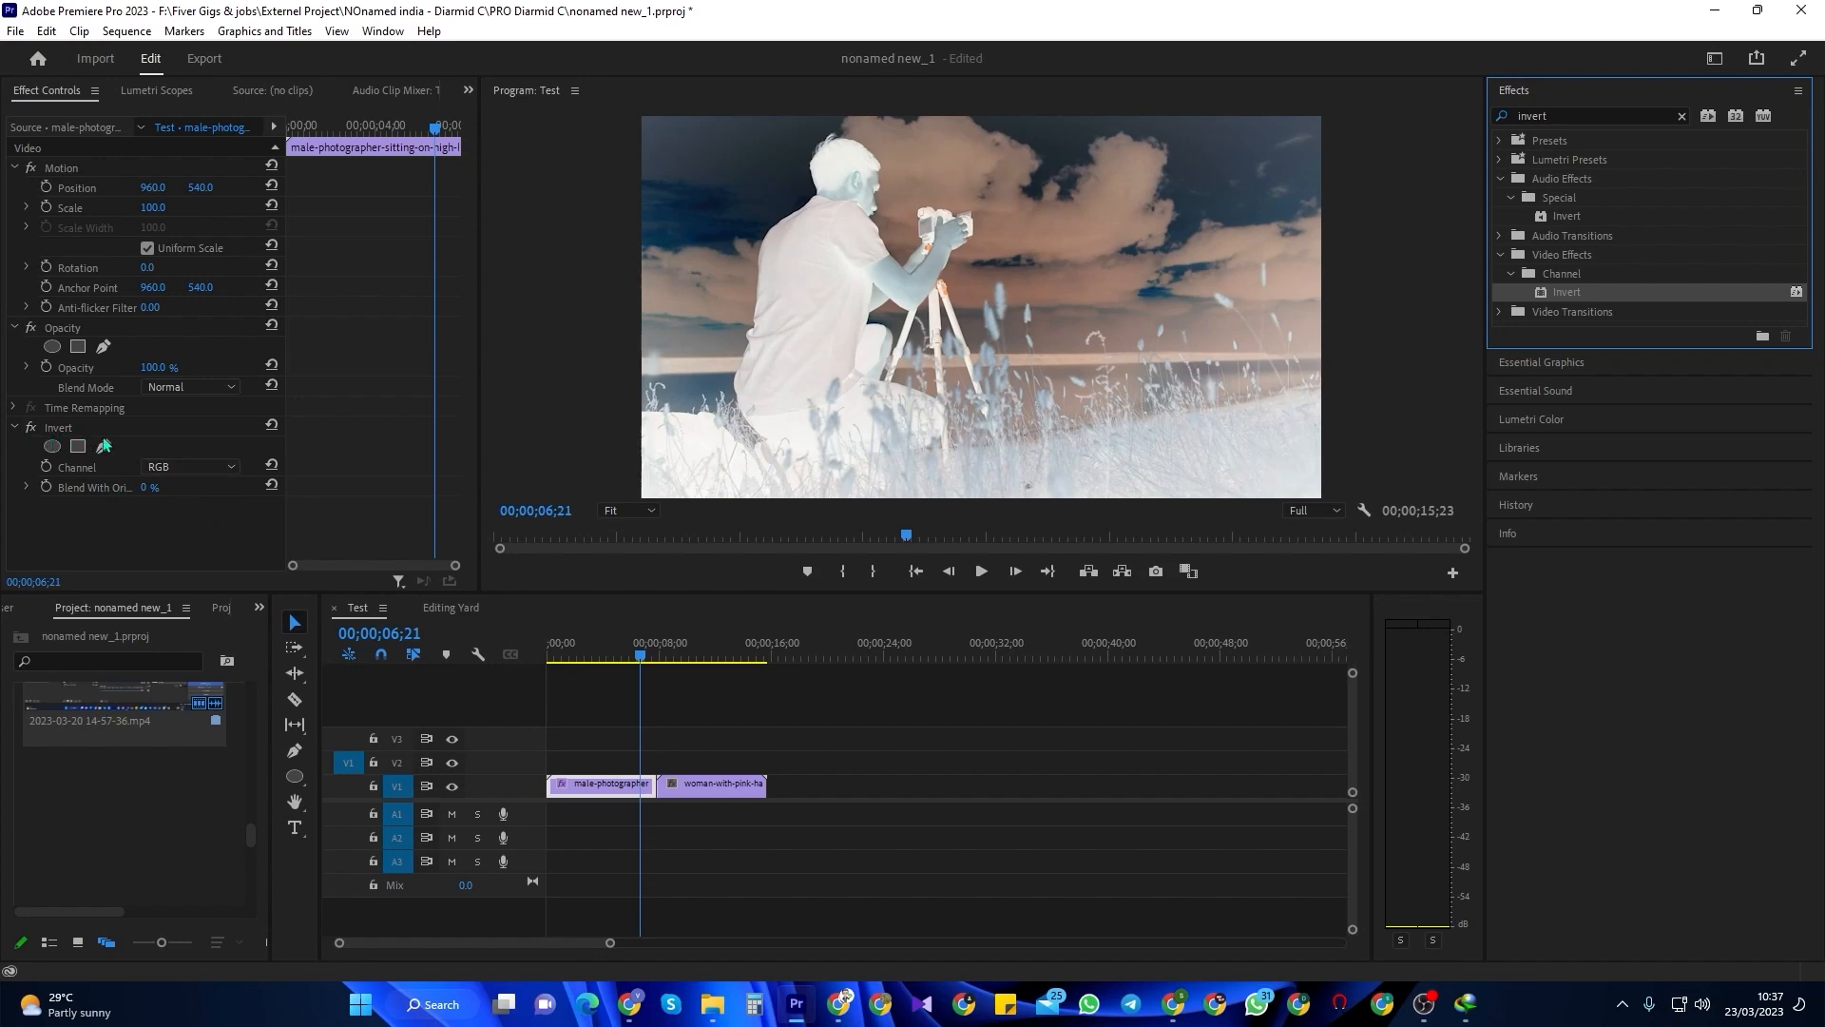
- Set the photographer clip's Invert channel to Quadrature Chrominance and play the clip to preview the look
{"action": "left_click", "coordinate": [150, 465]}
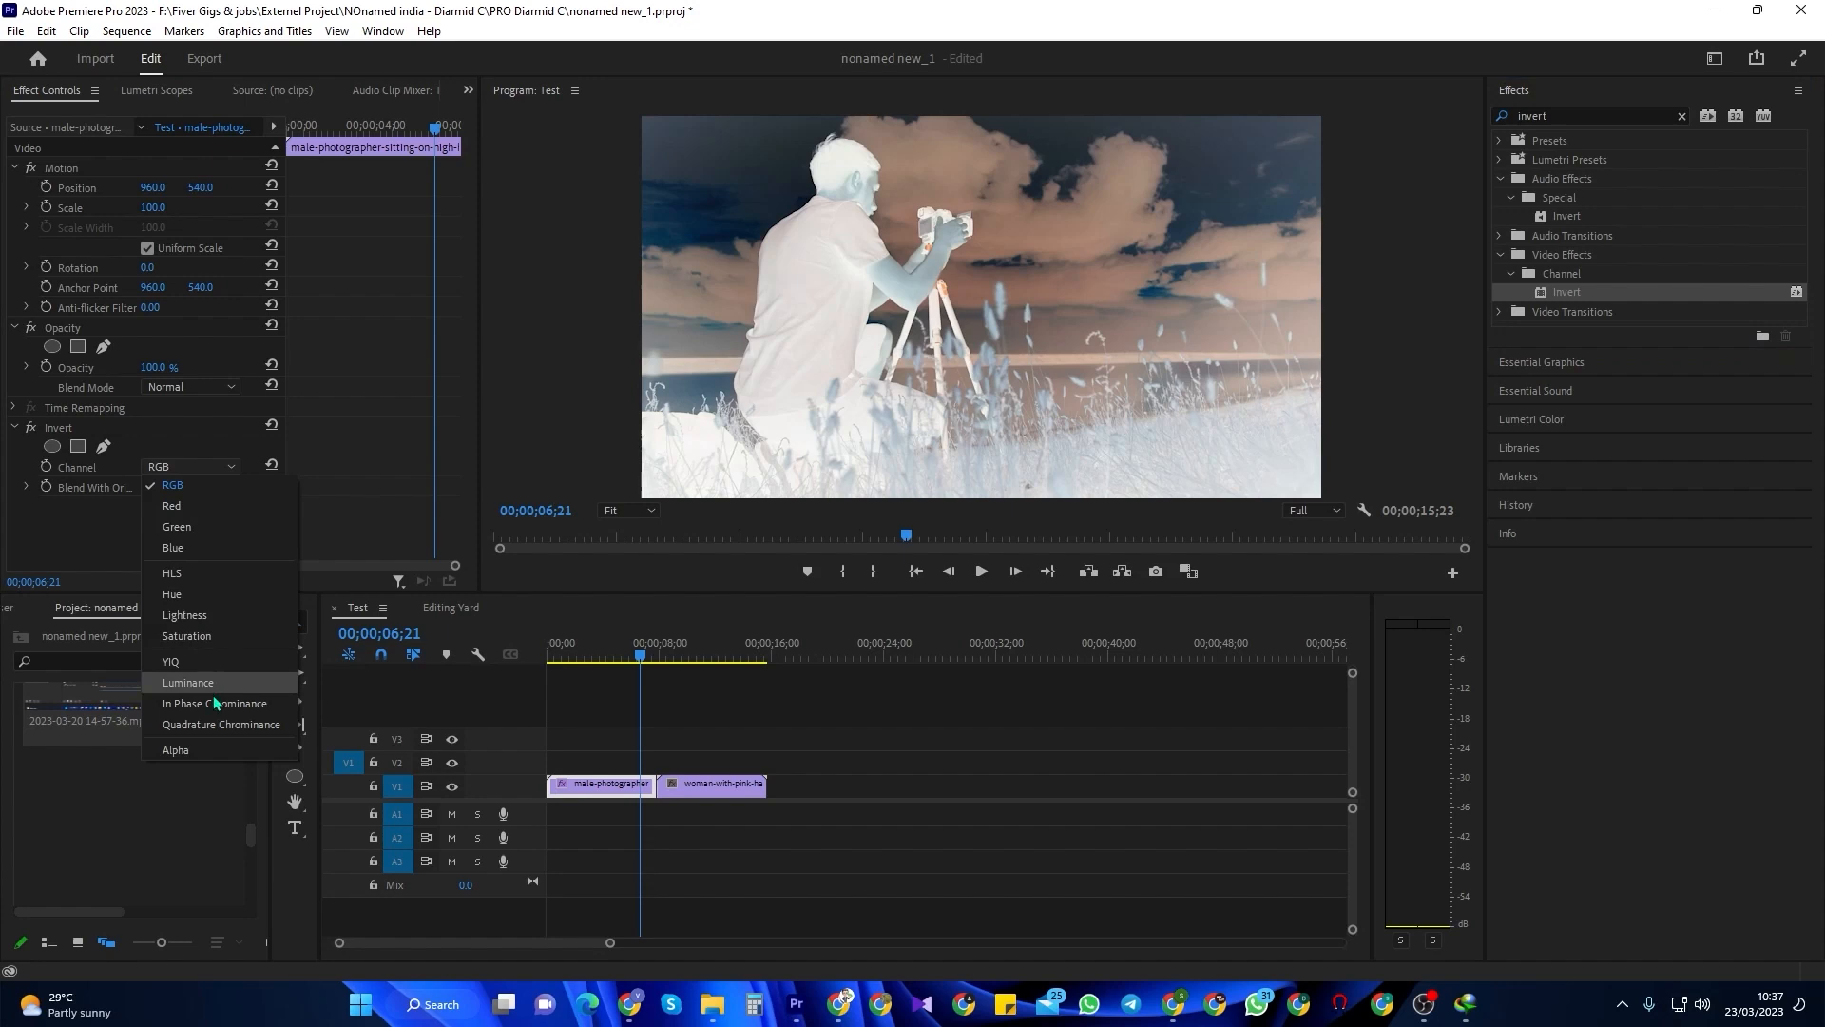
{"action": "key", "text": "Escape"}
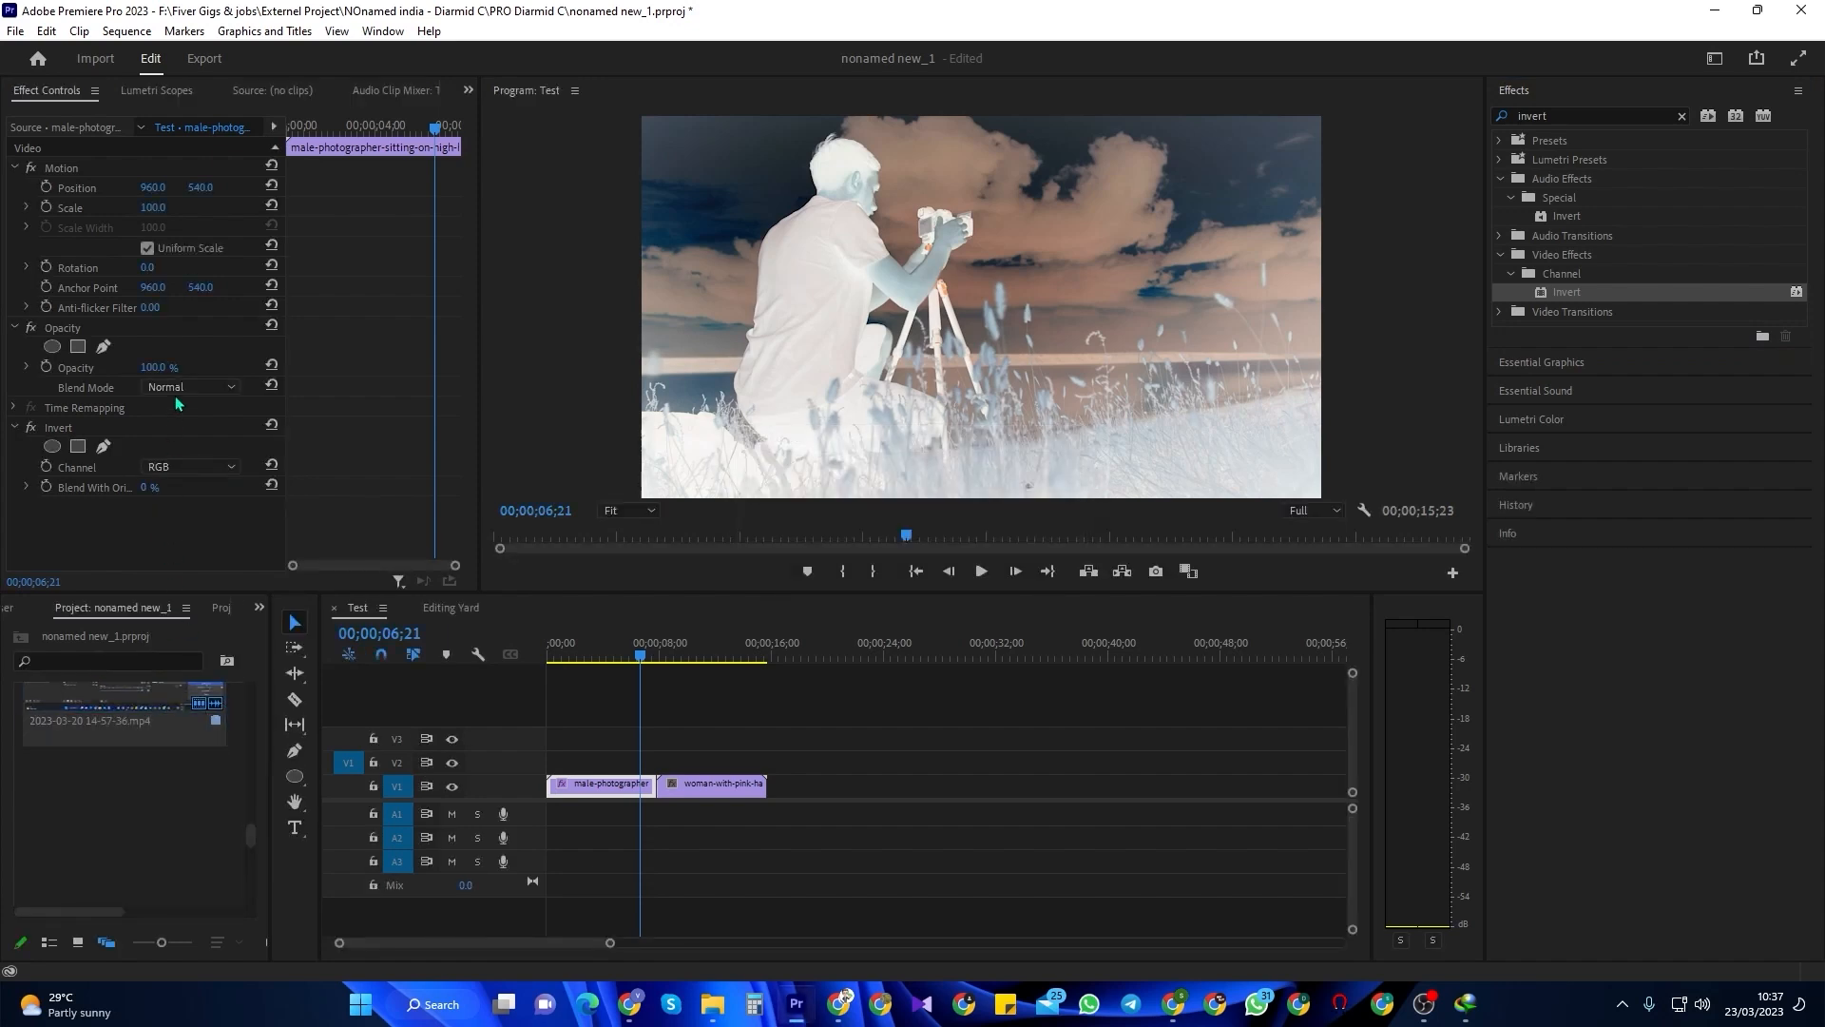
{"action": "left_click", "coordinate": [152, 464]}
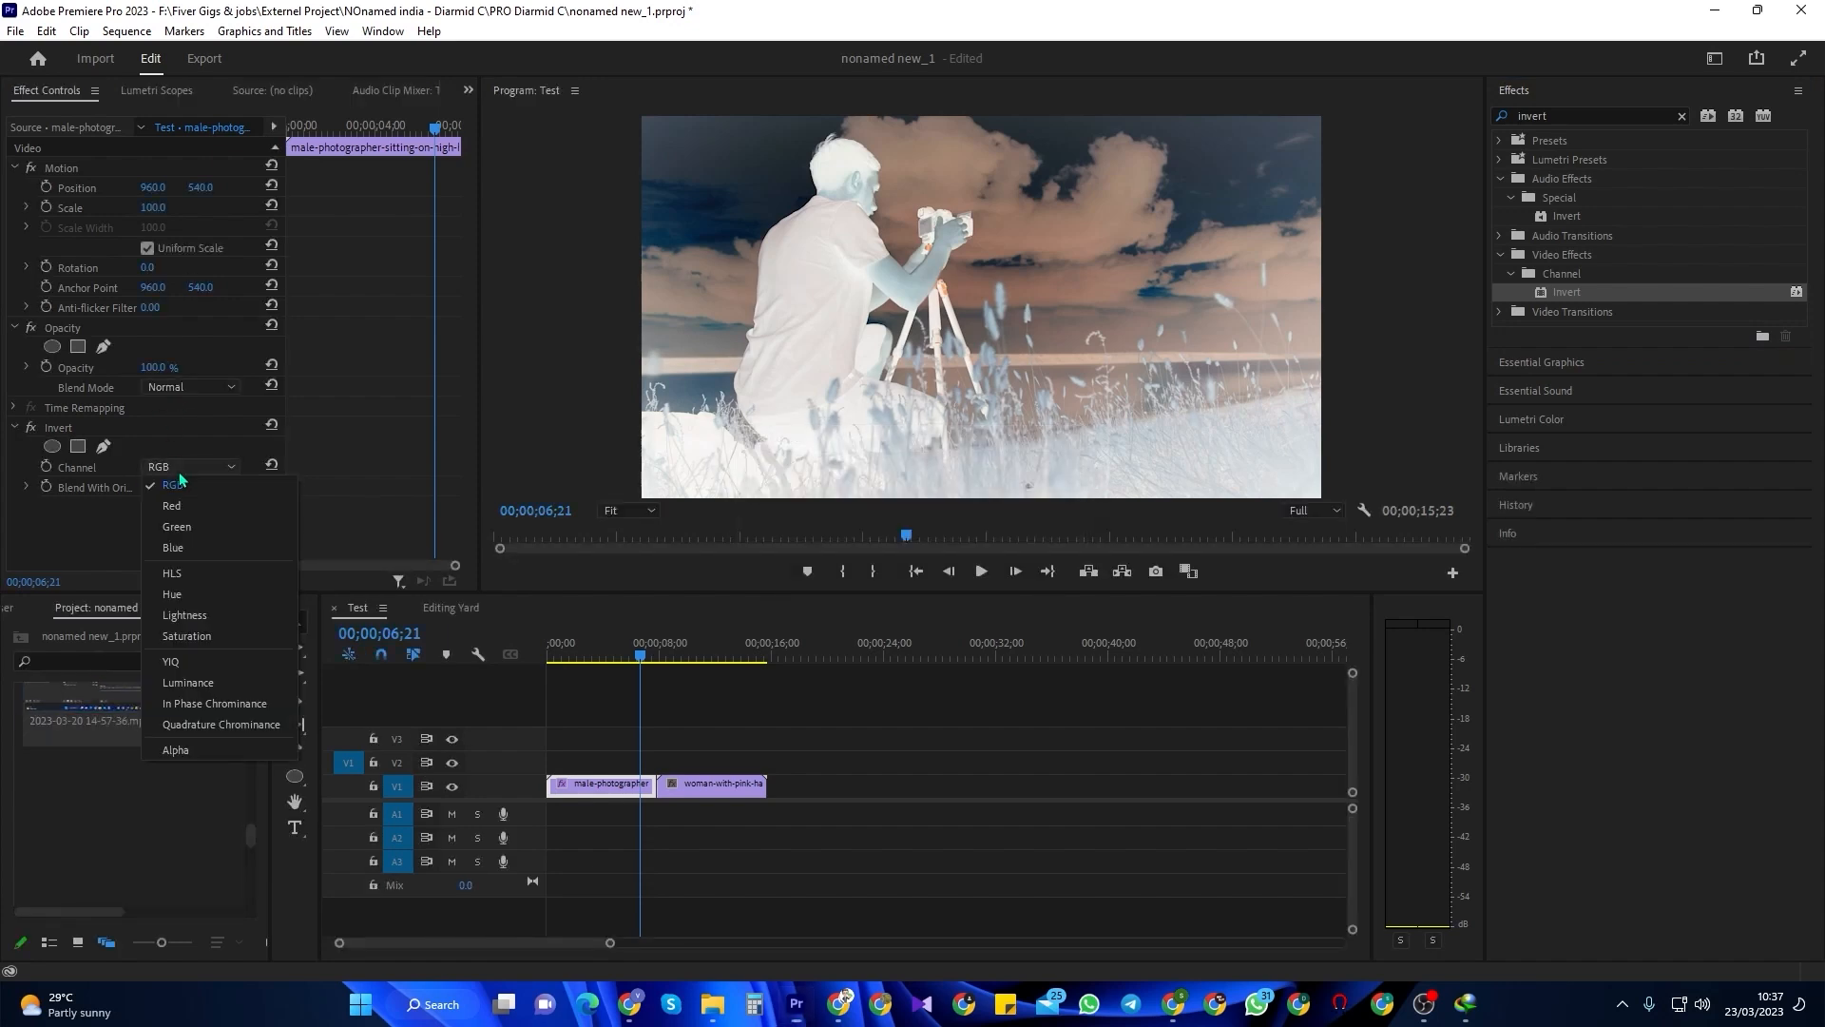
{"action": "left_click", "coordinate": [215, 722]}
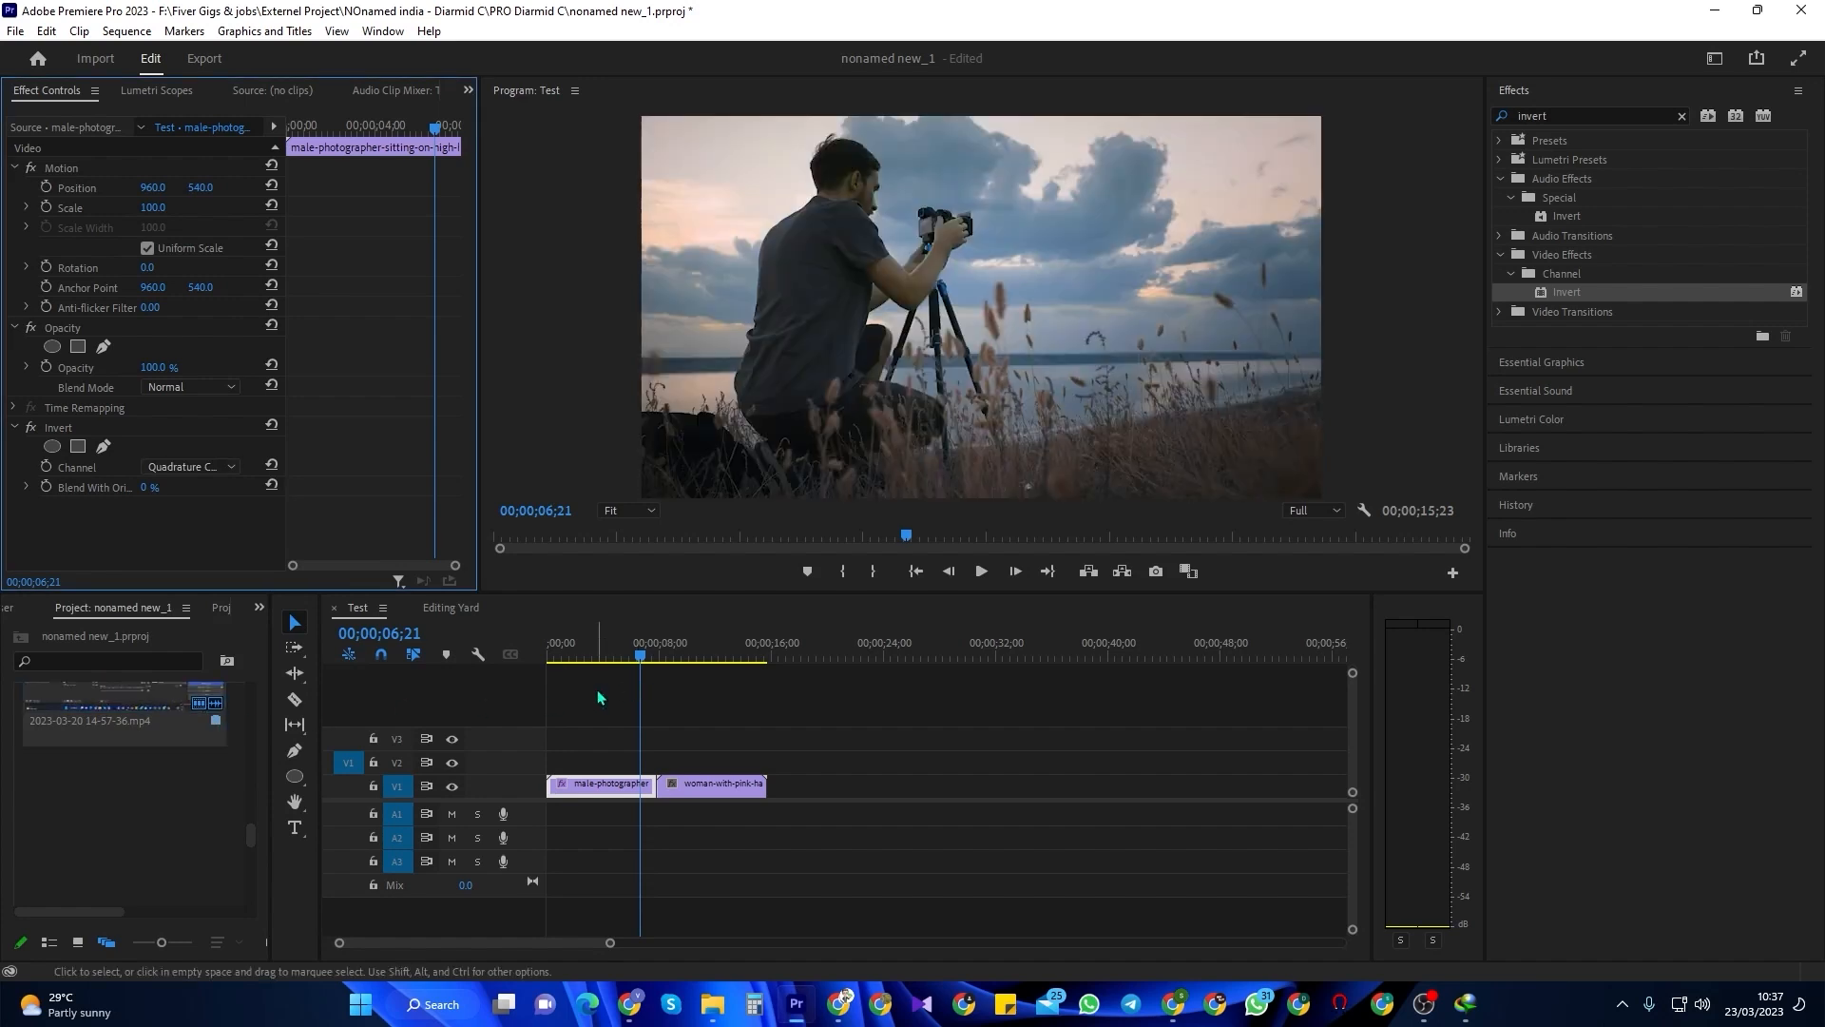
{"action": "left_click_drag", "start_coordinate": [639, 668], "coordinate": [578, 665]}
{"action": "key", "text": "space"}
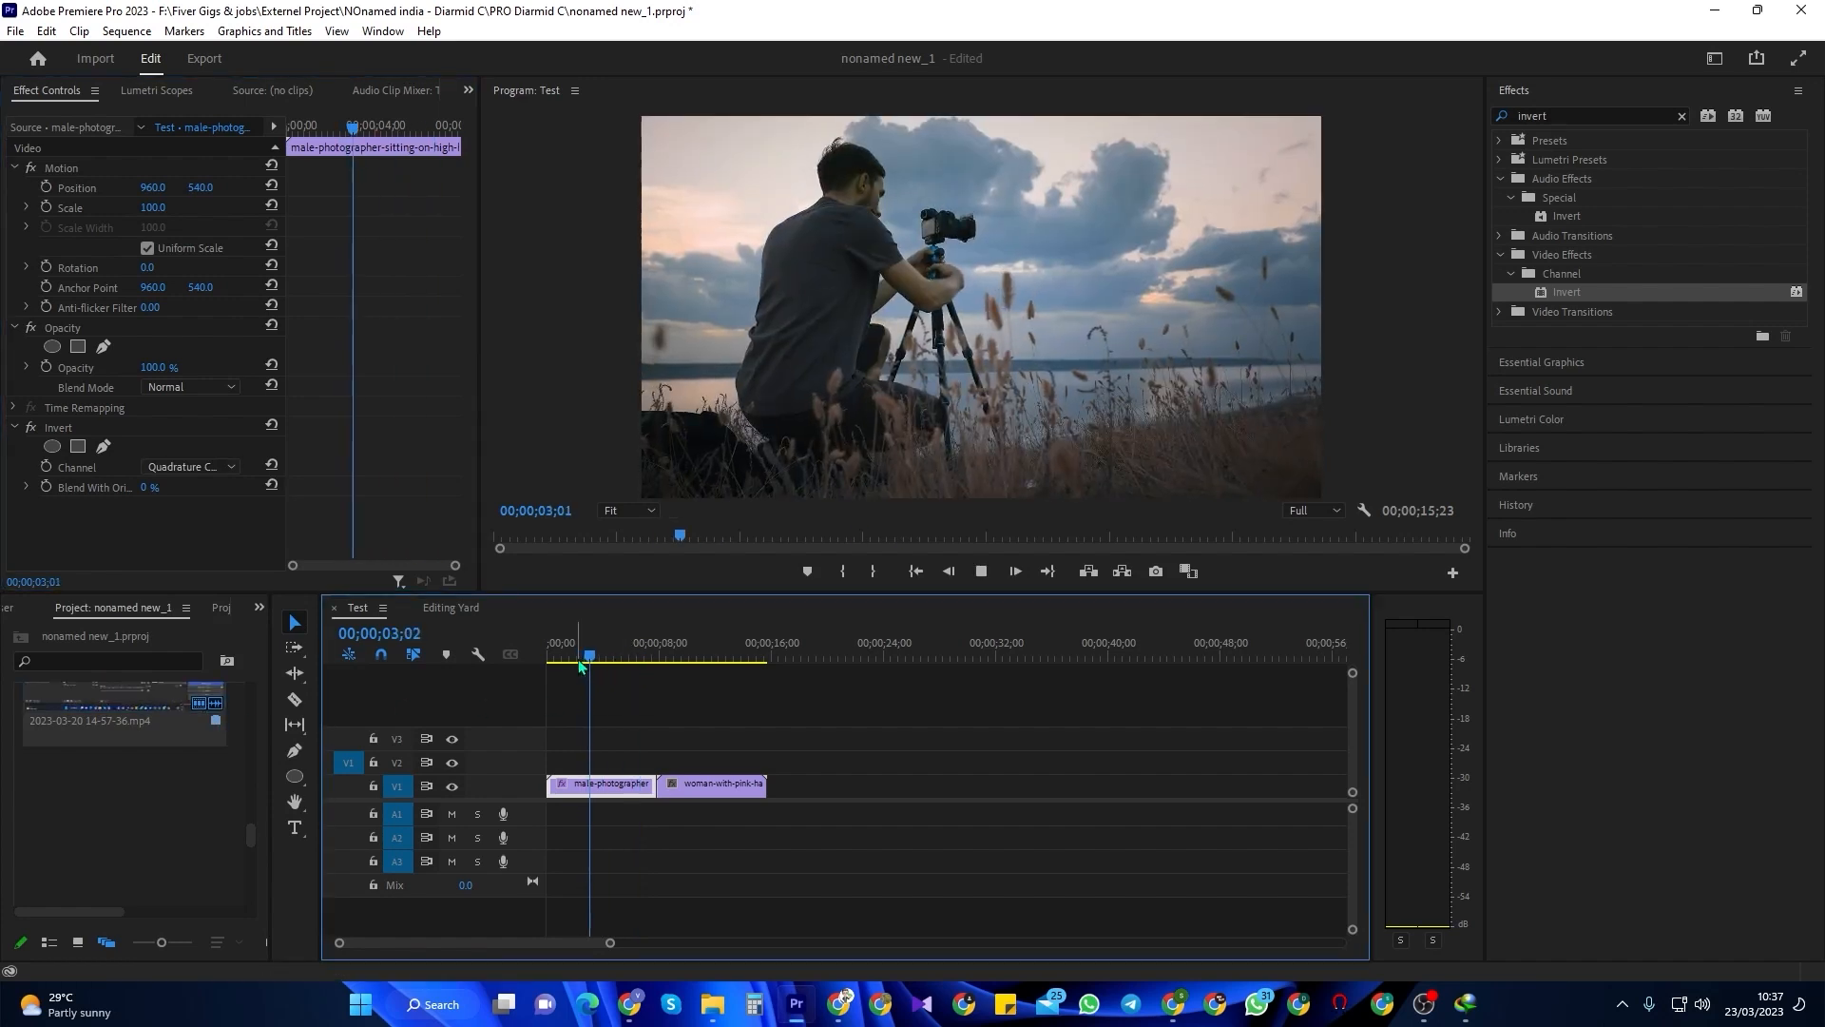
- Apply the Invert video effect to the woman-with-pink-hair clip on V1
{"action": "left_click", "coordinate": [719, 643]}
{"action": "left_click", "coordinate": [711, 786]}
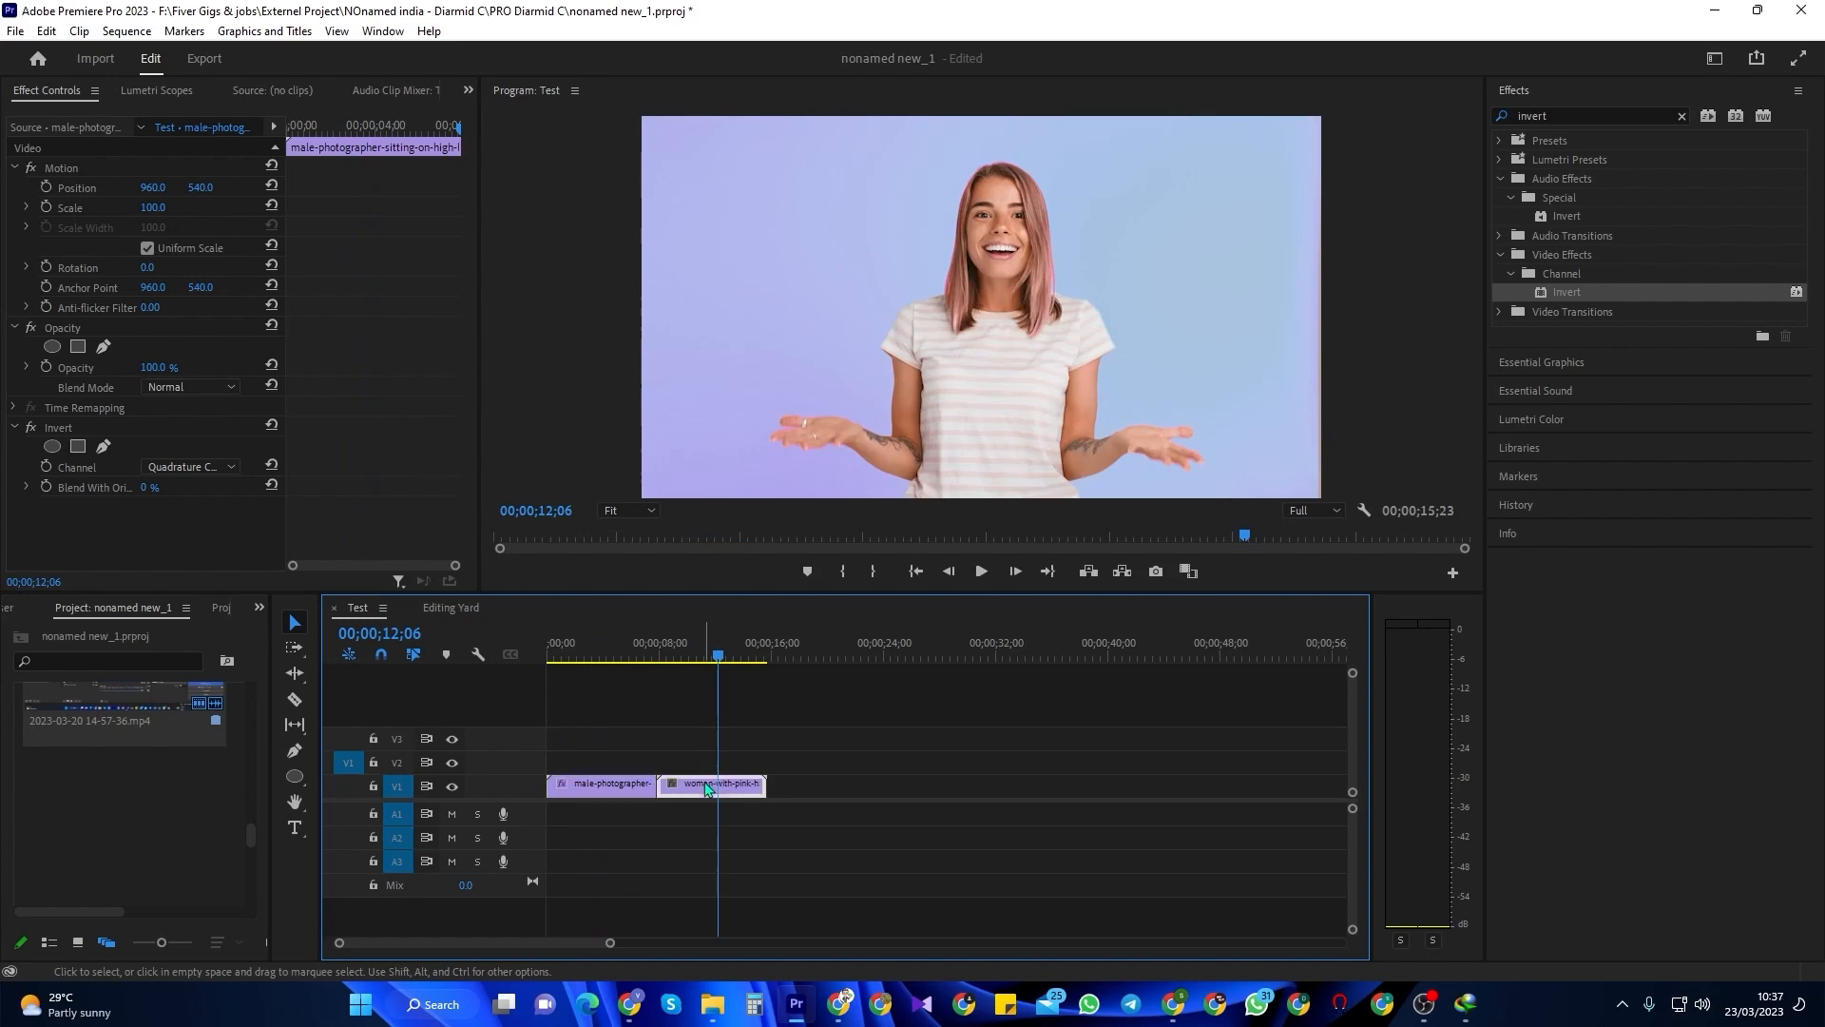
{"action": "left_click", "coordinate": [1538, 295]}
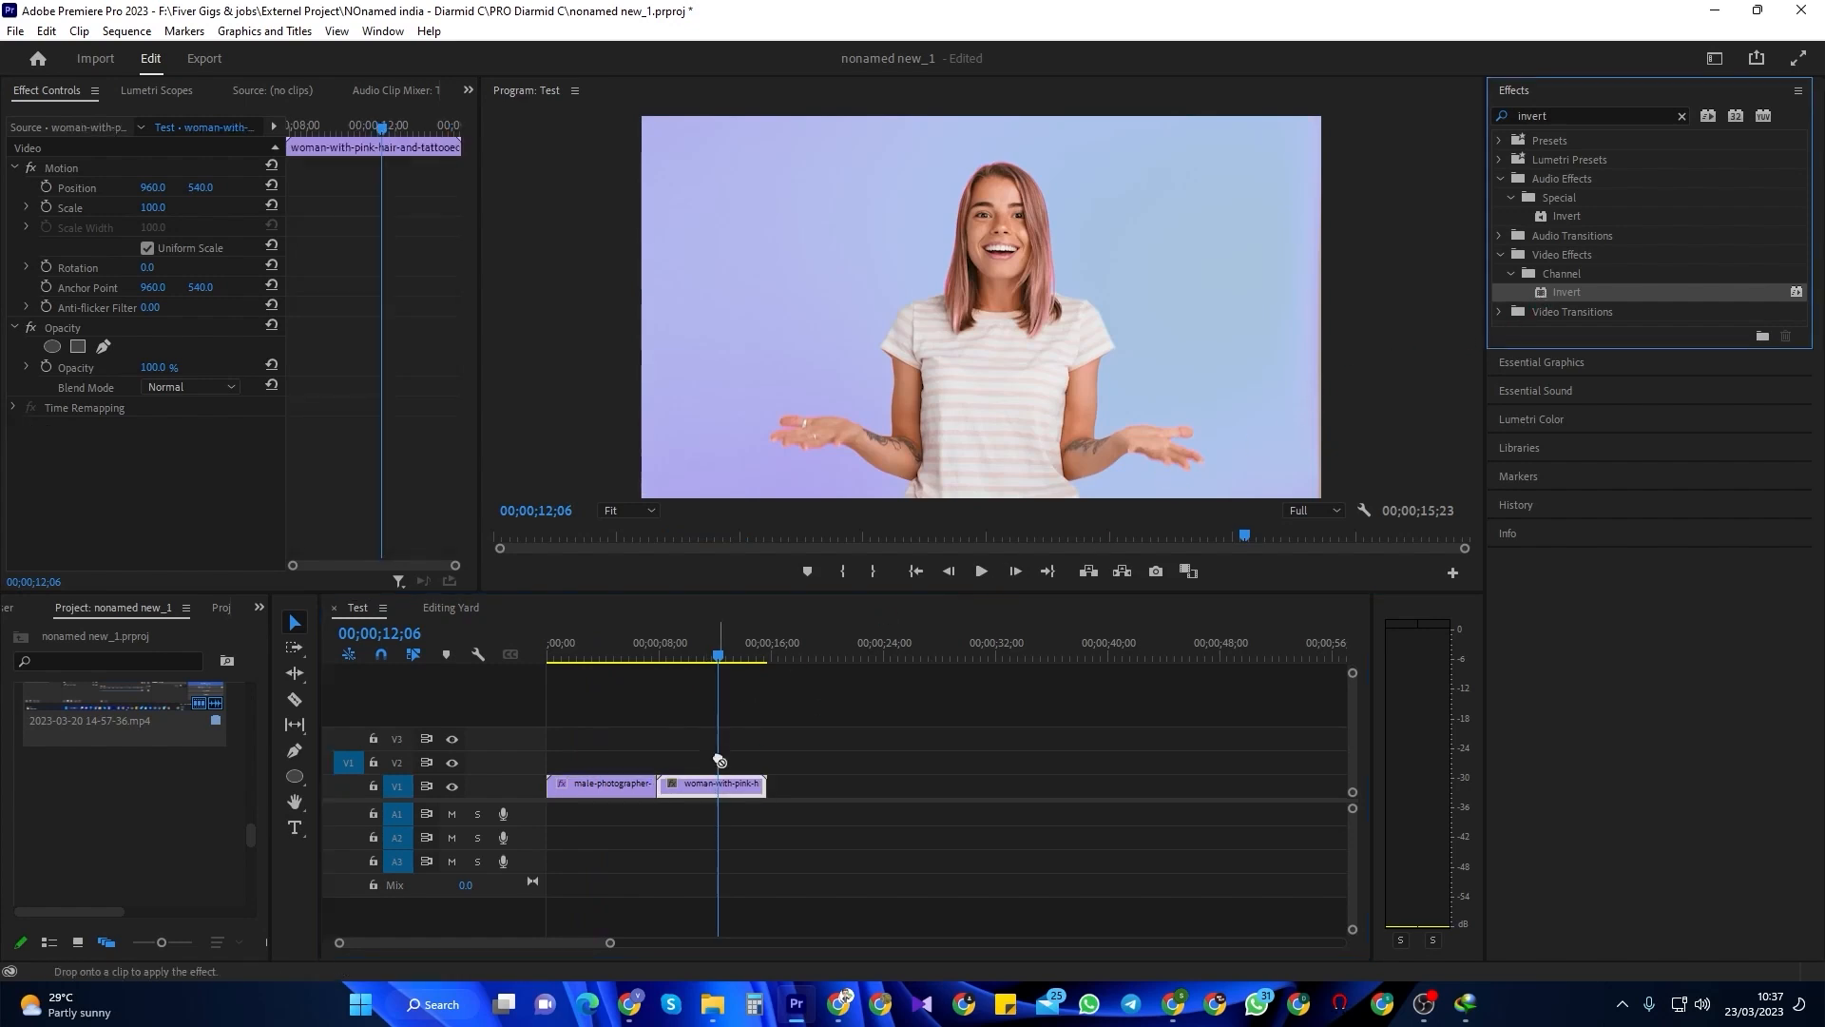
{"action": "left_click_drag", "start_coordinate": [719, 751], "coordinate": [714, 785]}
- Try the In Phase Chrominance channel for the woman clip's Invert effect and preview it
{"action": "left_click", "coordinate": [191, 466]}
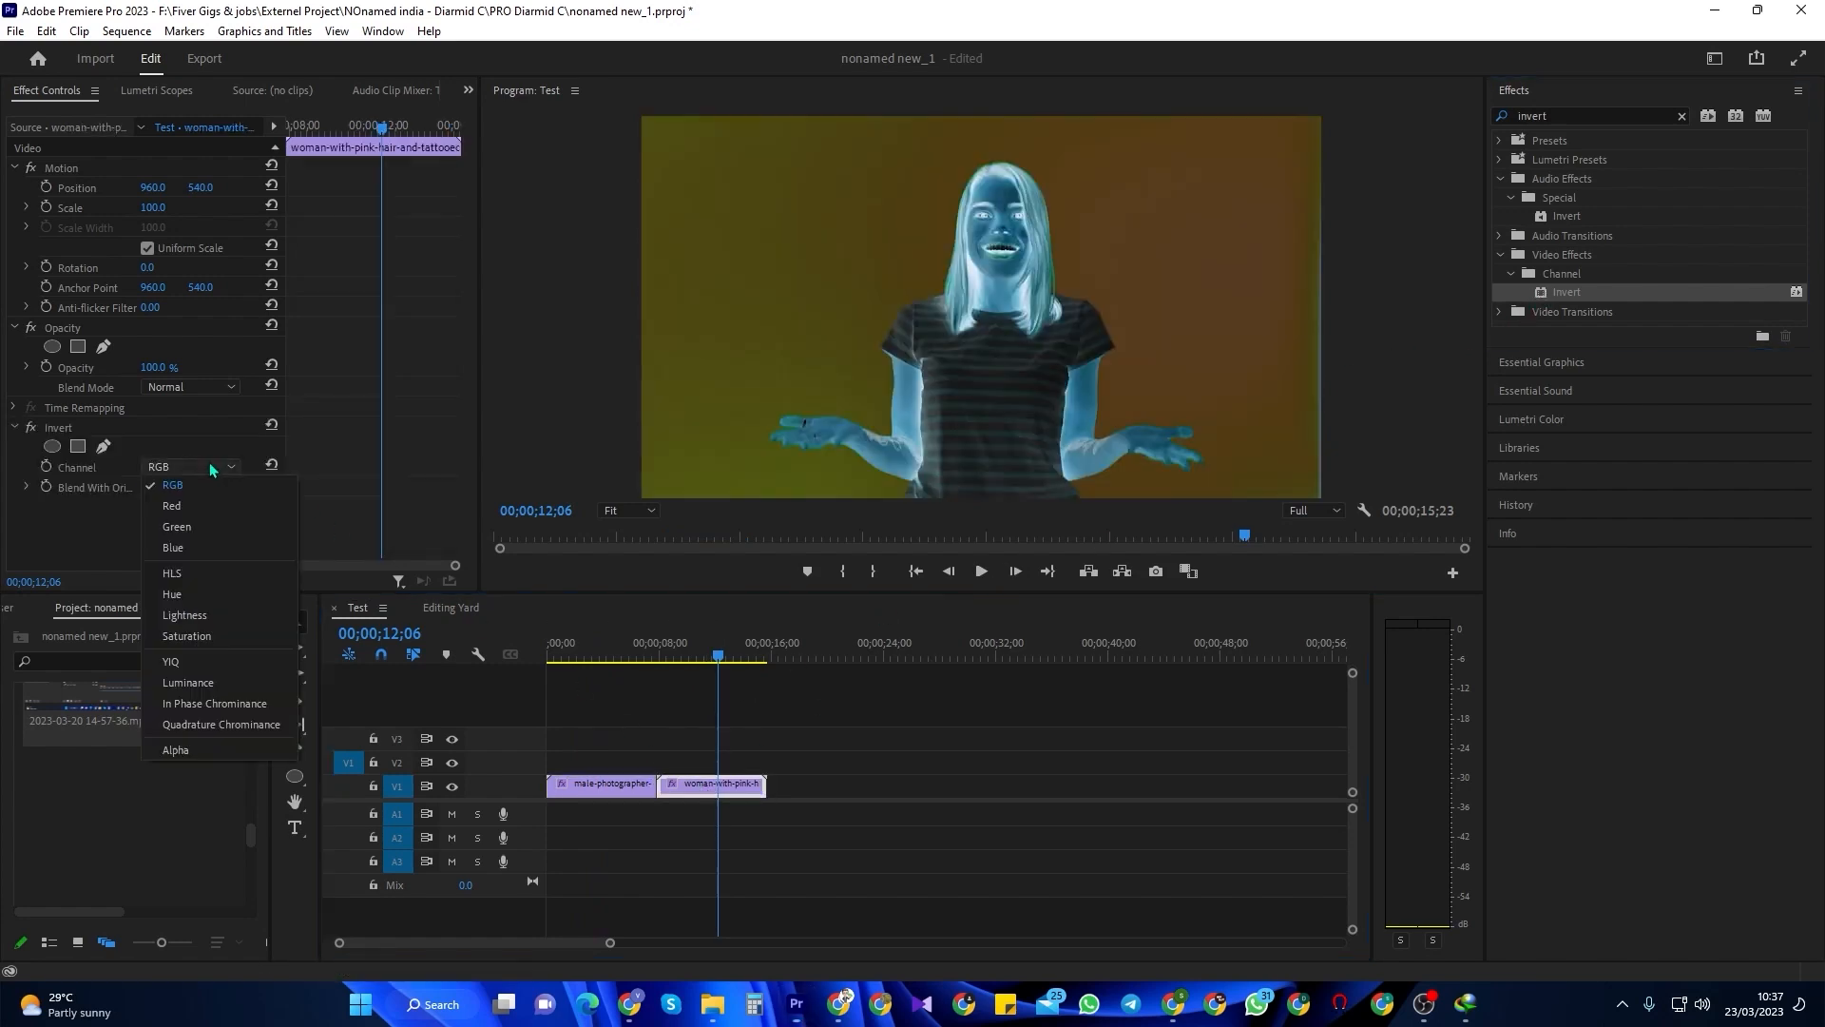
{"action": "left_click", "coordinate": [214, 704]}
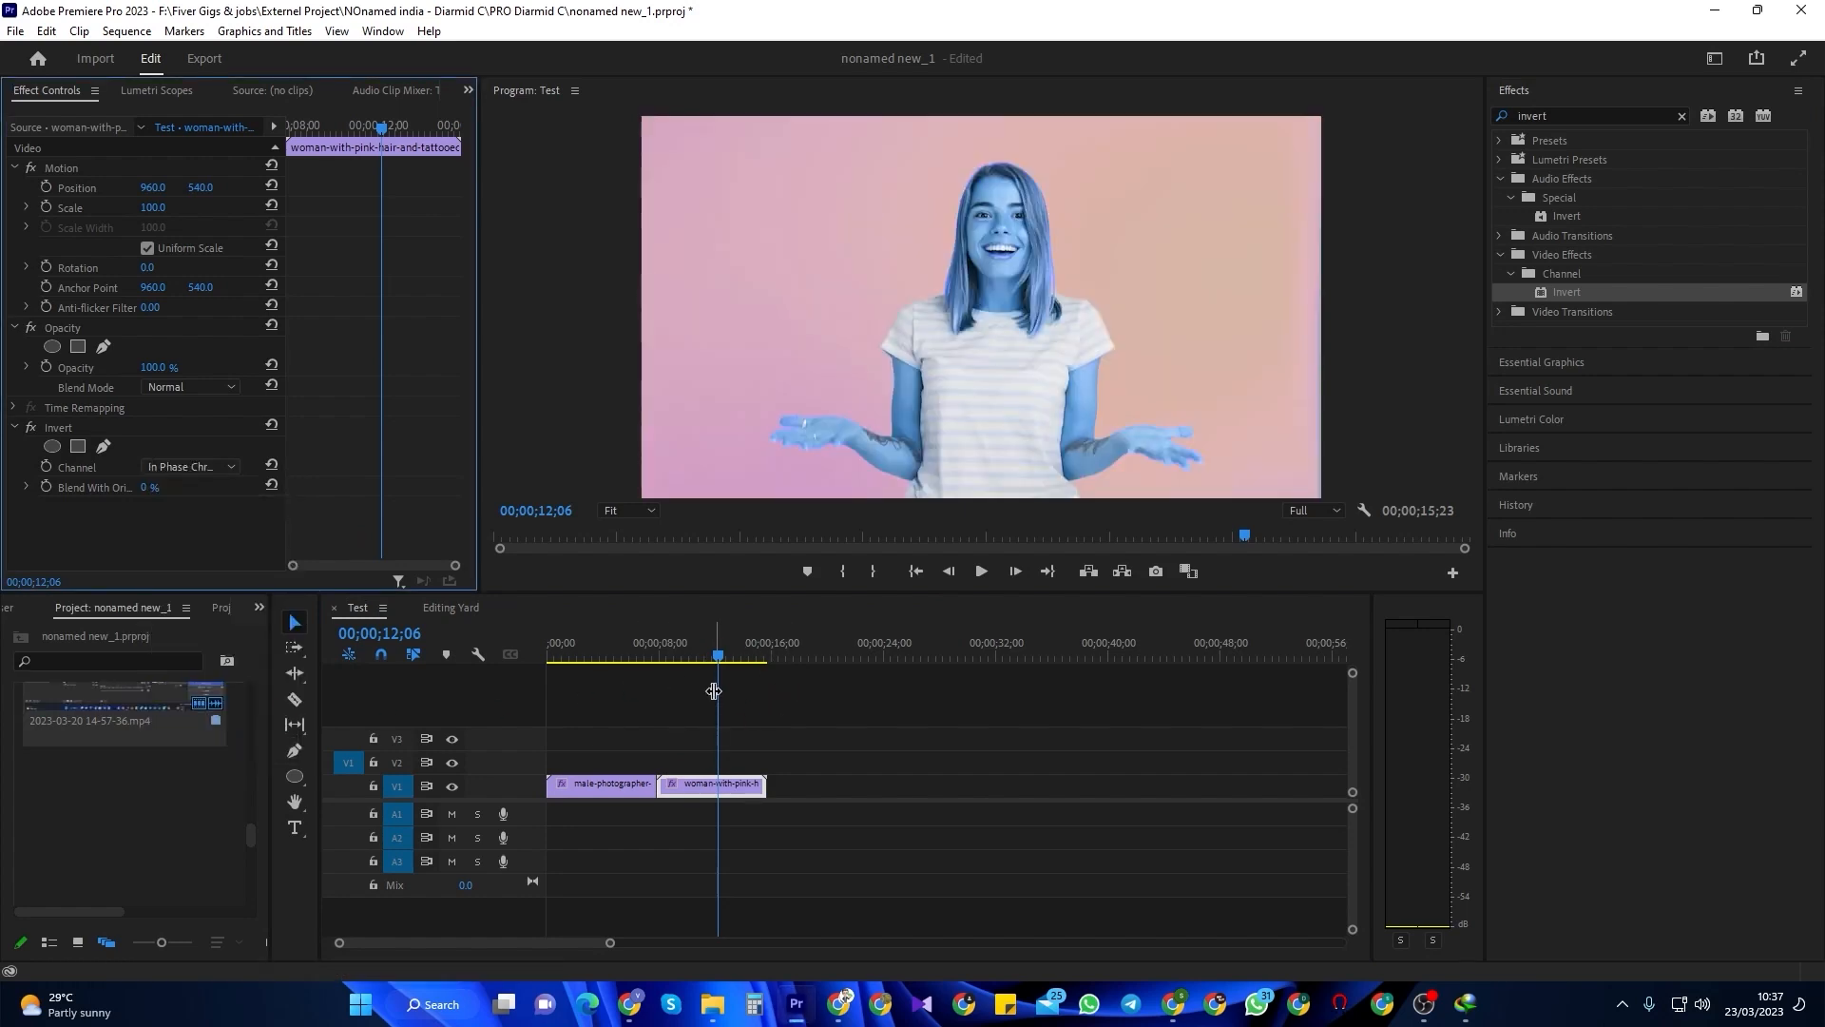
{"action": "mouse_move", "coordinate": [720, 660]}
{"action": "left_mouse_down"}
{"action": "mouse_move", "coordinate": [697, 665]}
{"action": "mouse_move", "coordinate": [765, 670]}
{"action": "mouse_move", "coordinate": [725, 670]}
{"action": "left_mouse_up"}
{"action": "key", "text": "space"}
- Set the woman clip's Invert channel to Quadrature Chrominance and play the clip to preview the look
{"action": "left_click", "coordinate": [190, 467]}
{"action": "left_click", "coordinate": [198, 728]}
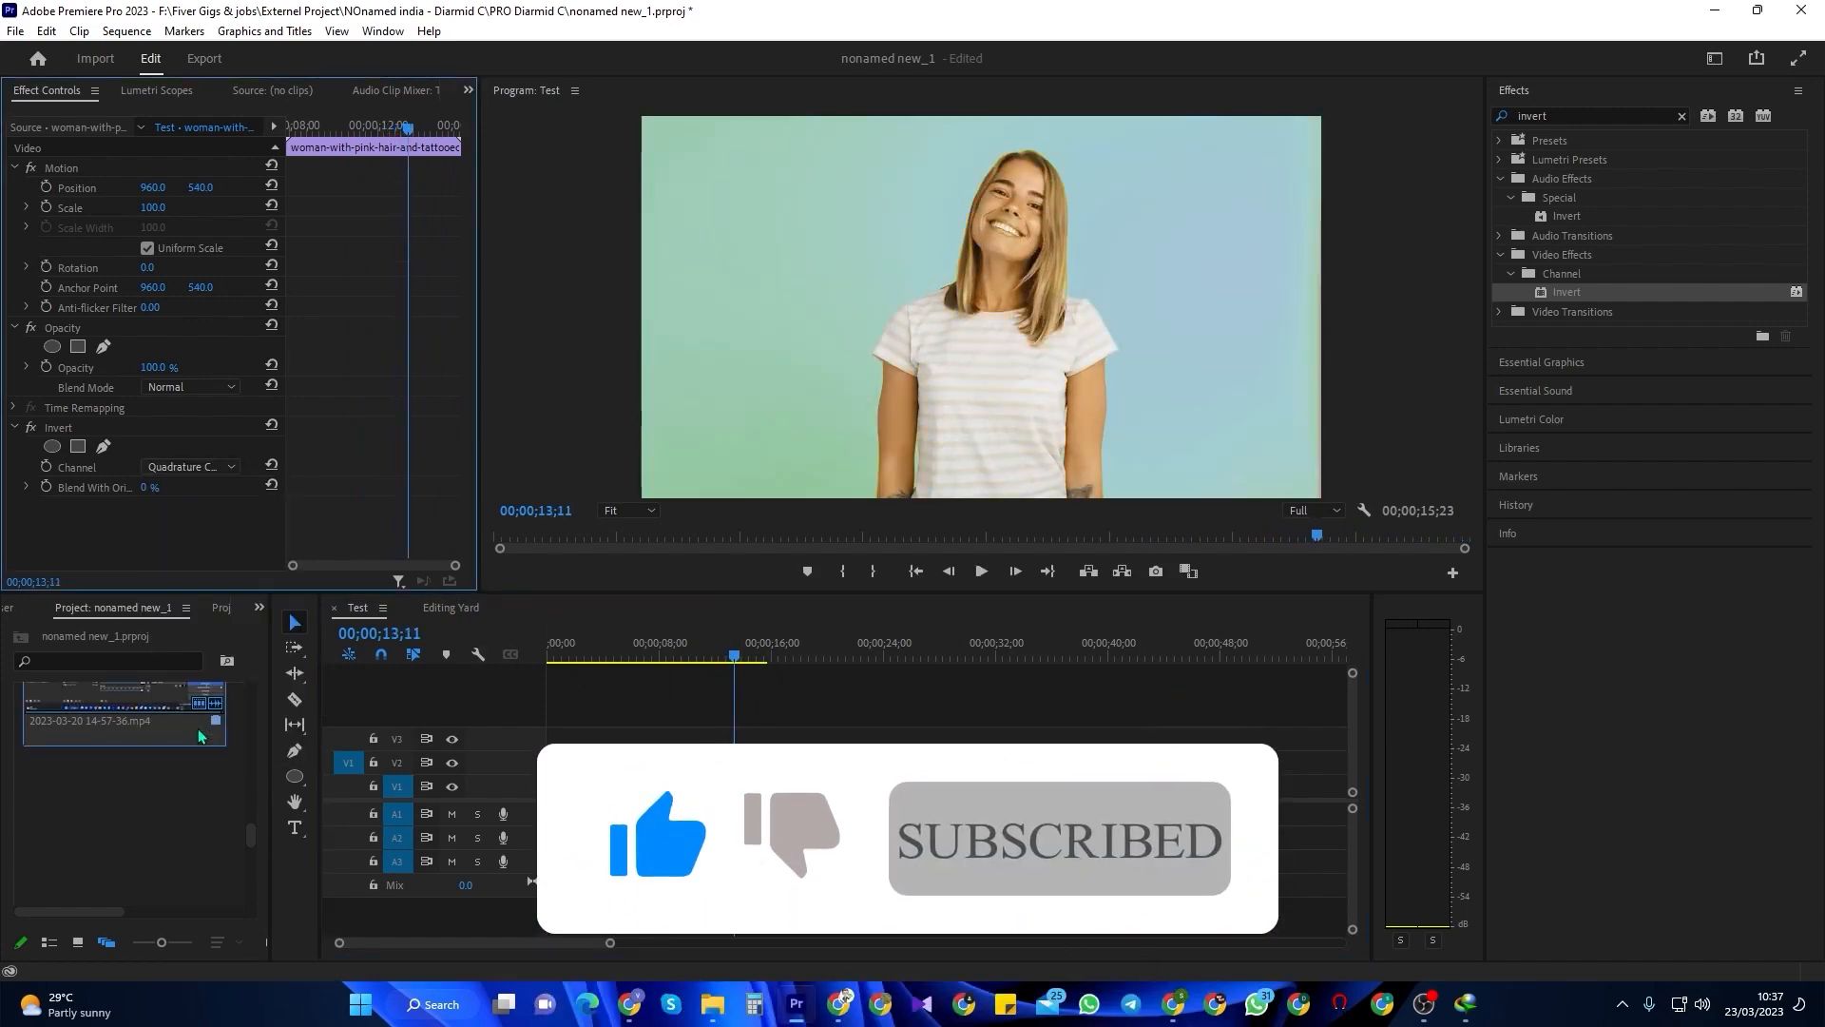
{"action": "left_click_drag", "start_coordinate": [713, 663], "coordinate": [699, 667]}
{"action": "key", "text": "space"}
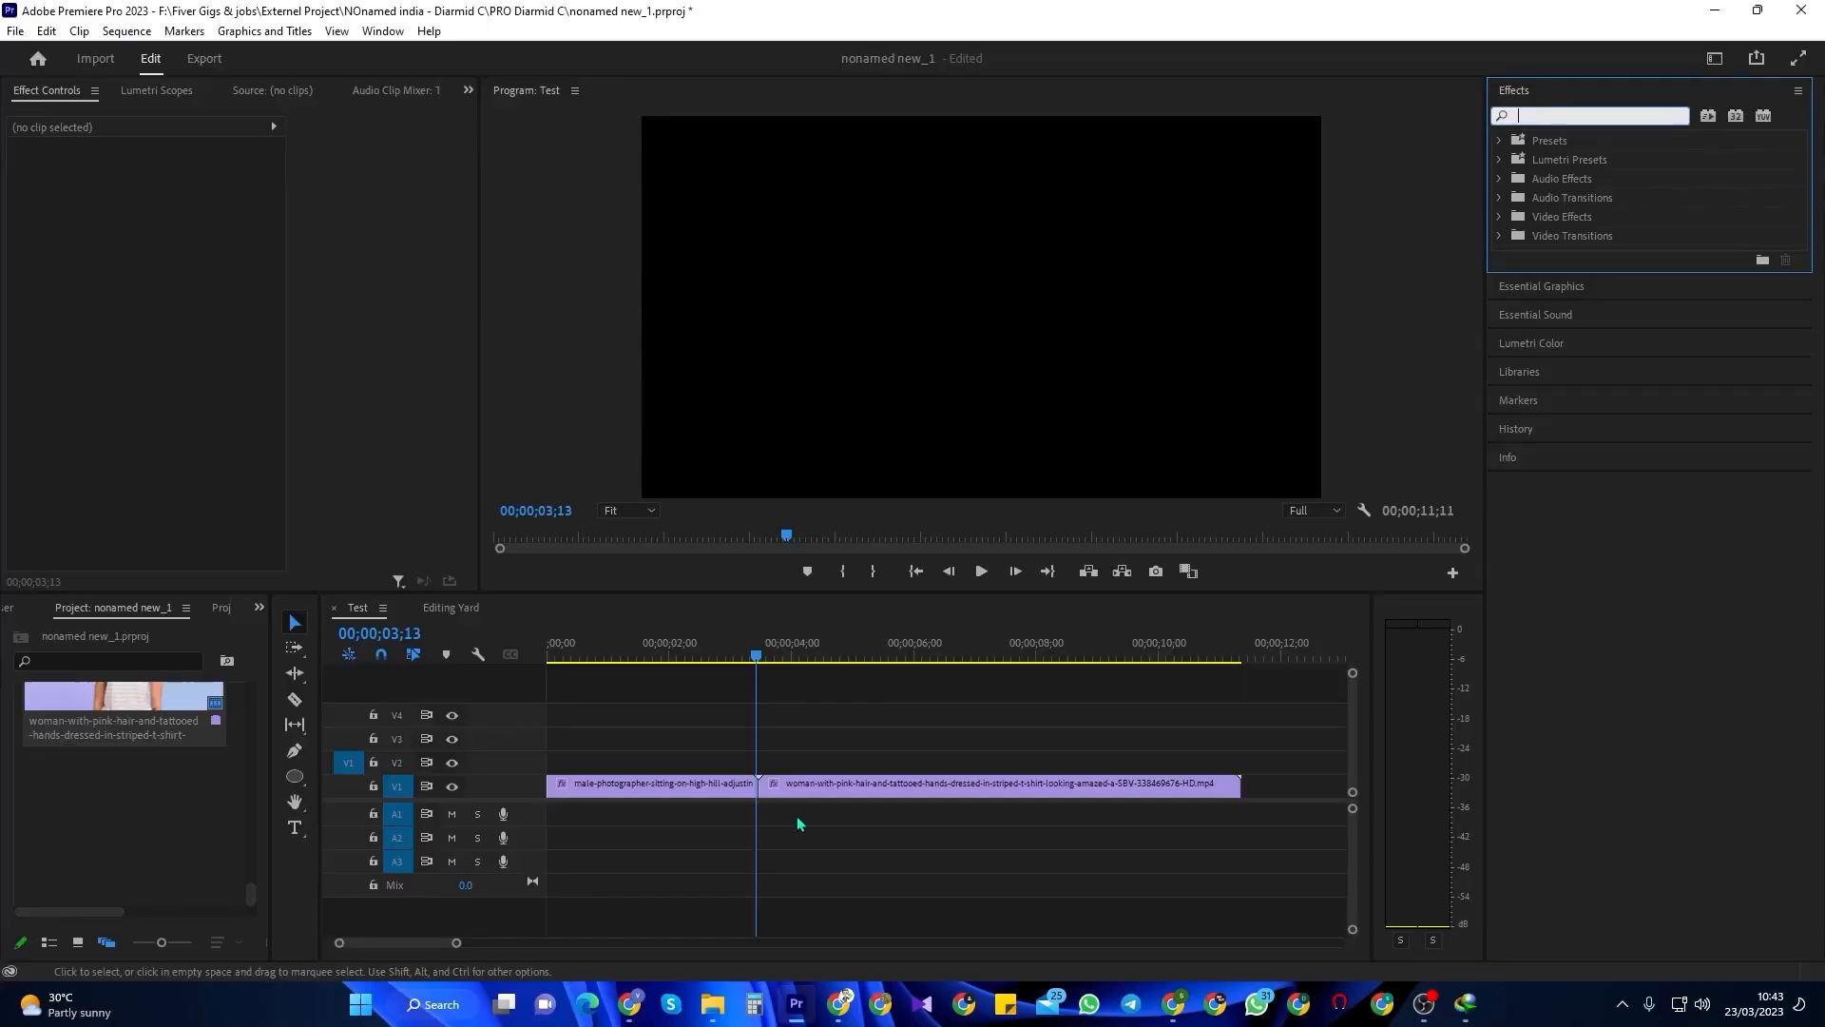
- Play back the cut between the photographer and woman clips several times to examine how it looks without a transition
{"action": "mouse_move", "coordinate": [756, 658]}
{"action": "left_mouse_down"}
{"action": "mouse_move", "coordinate": [798, 663]}
{"action": "mouse_move", "coordinate": [754, 671]}
{"action": "left_mouse_up"}
{"action": "key", "text": "space"}
{"action": "key", "text": "space"}
{"action": "left_click", "coordinate": [752, 662]}
{"action": "key", "text": "space"}
{"action": "key", "text": "space"}
{"action": "left_click_drag", "start_coordinate": [807, 833], "coordinate": [708, 782]}
{"action": "left_click", "coordinate": [720, 684]}
{"action": "left_click", "coordinate": [732, 659]}
{"action": "left_click", "coordinate": [806, 657]}
{"action": "left_click", "coordinate": [711, 658]}
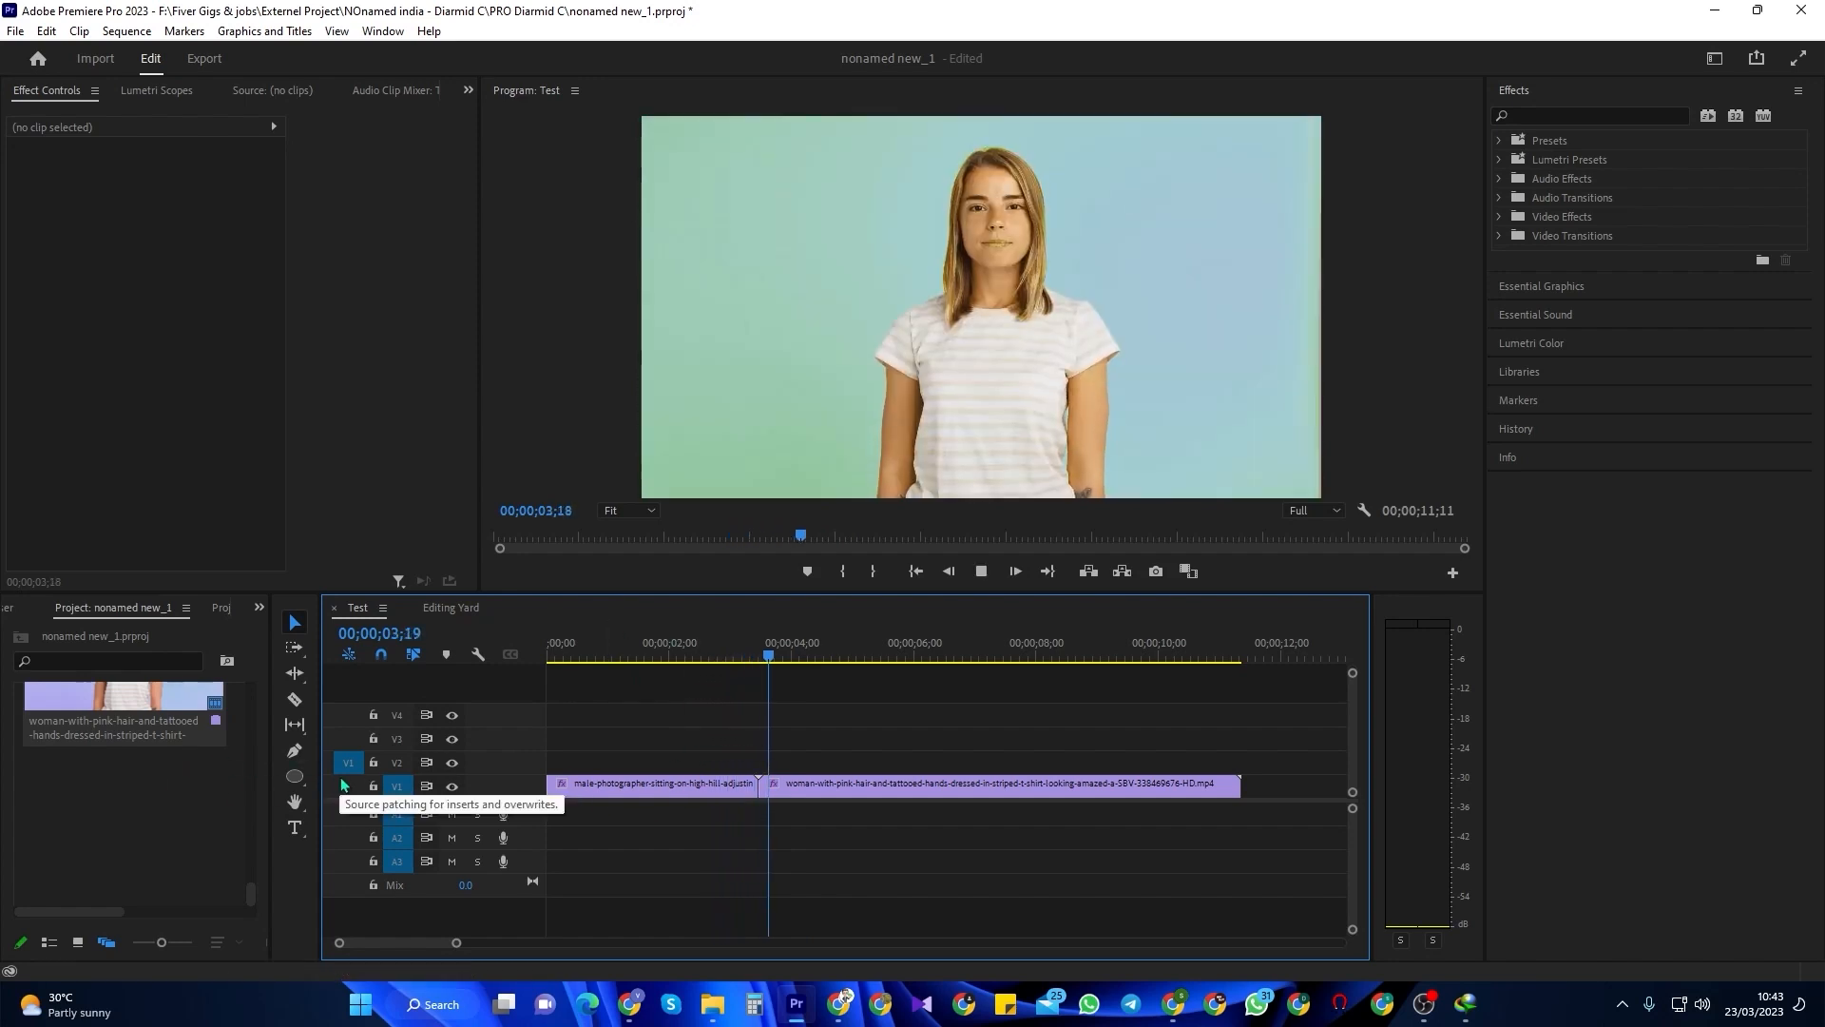
- Create a 1920 x 1080 adjustment layer at 29.97 fps Drop-Frame with square pixels in the project
{"action": "right_click", "coordinate": [178, 818]}
{"action": "mouse_move", "coordinate": [276, 538]}
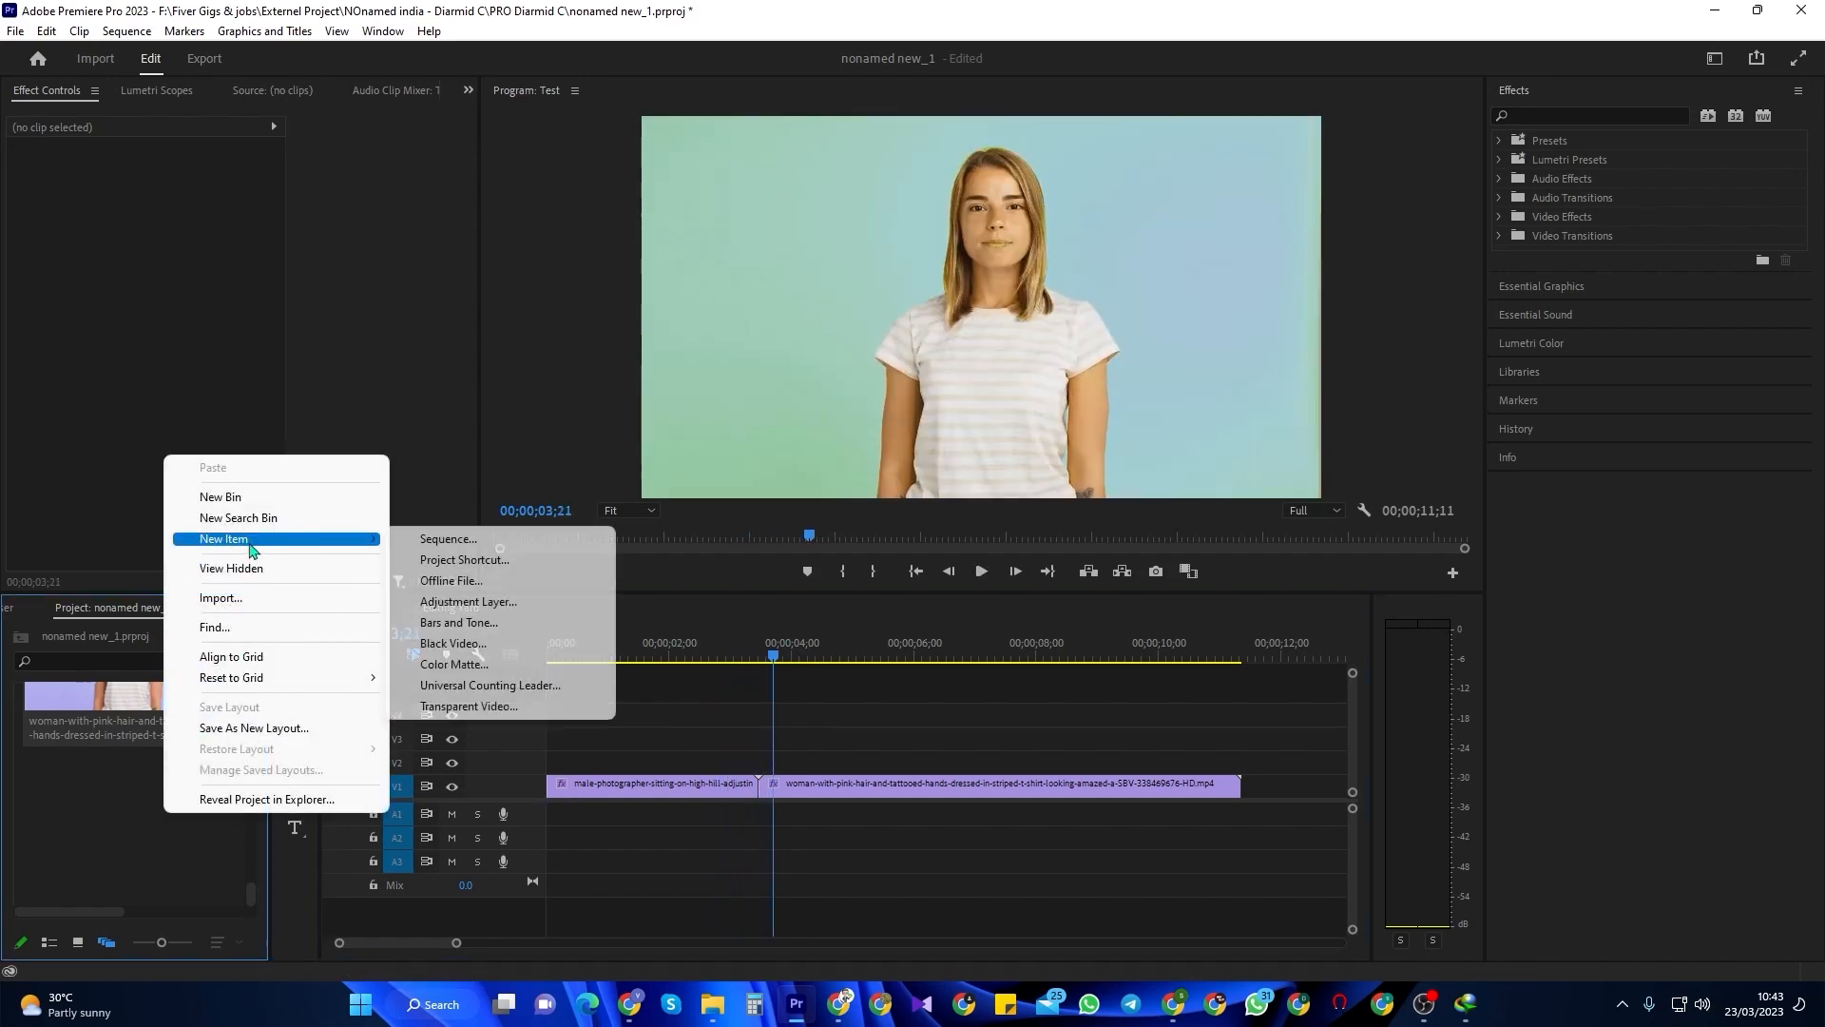
{"action": "left_click", "coordinate": [480, 600]}
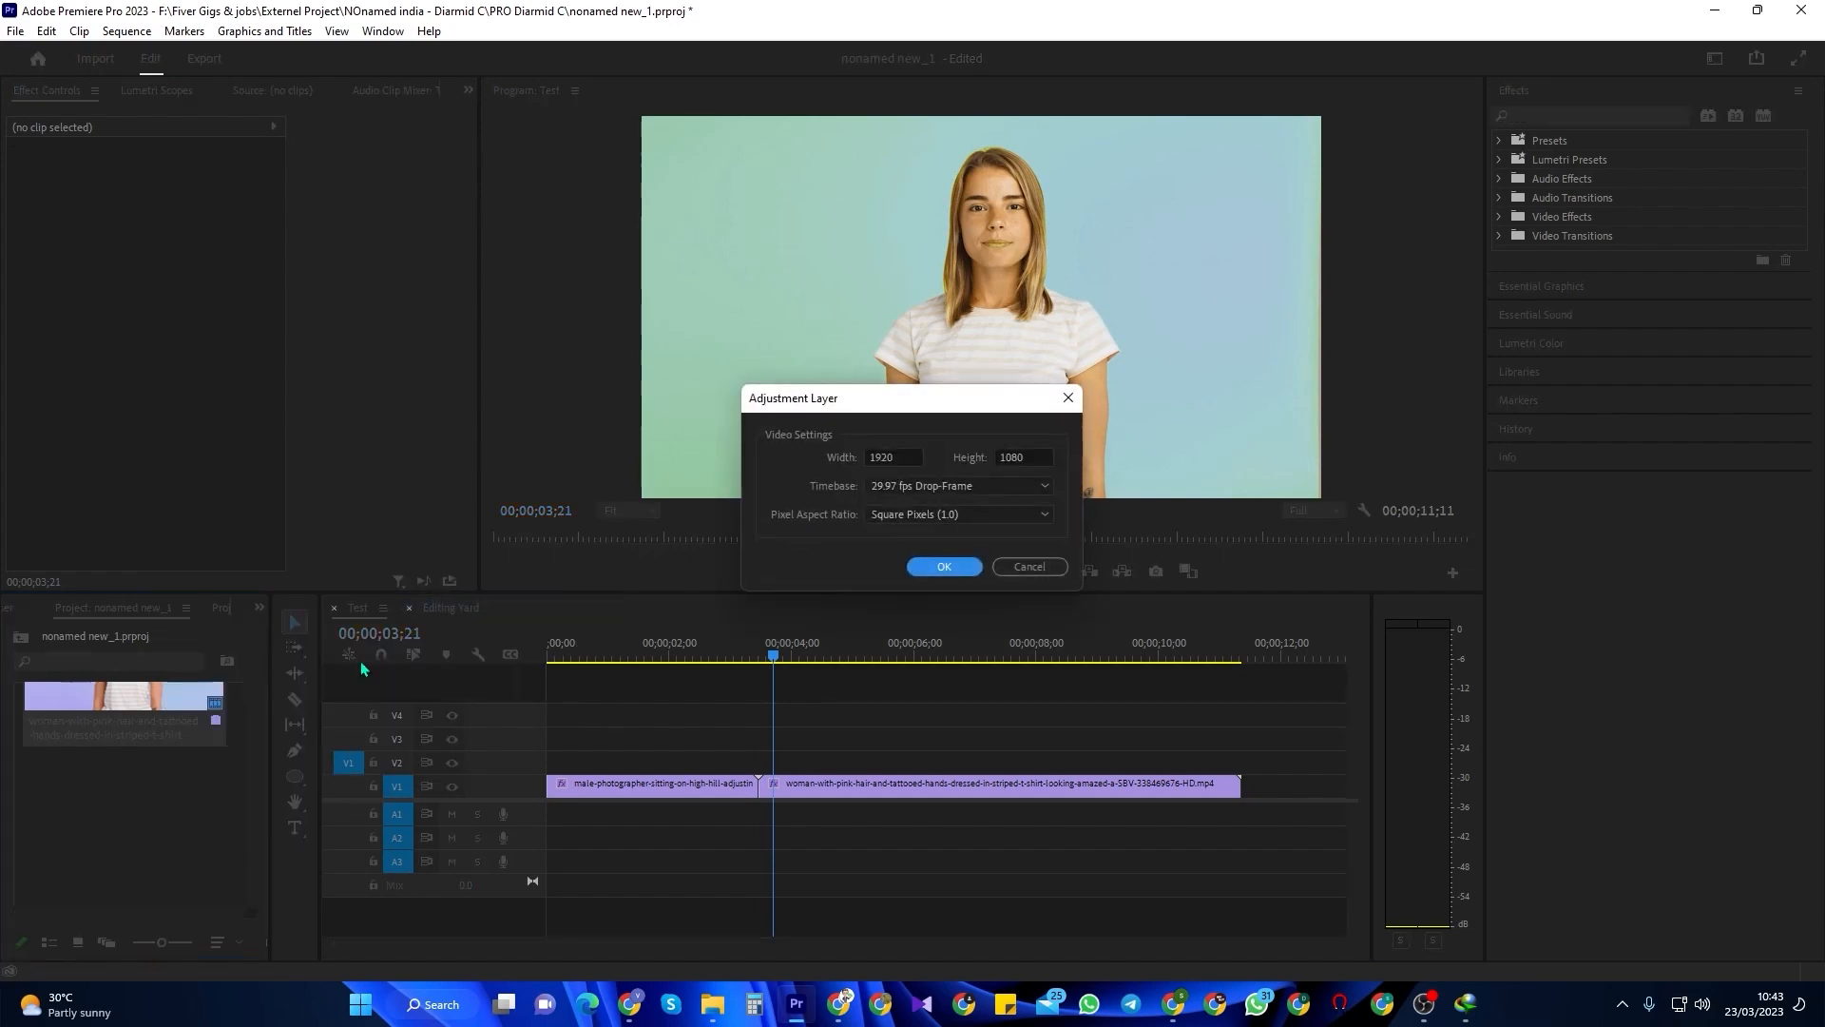
{"action": "left_click", "coordinate": [941, 568]}
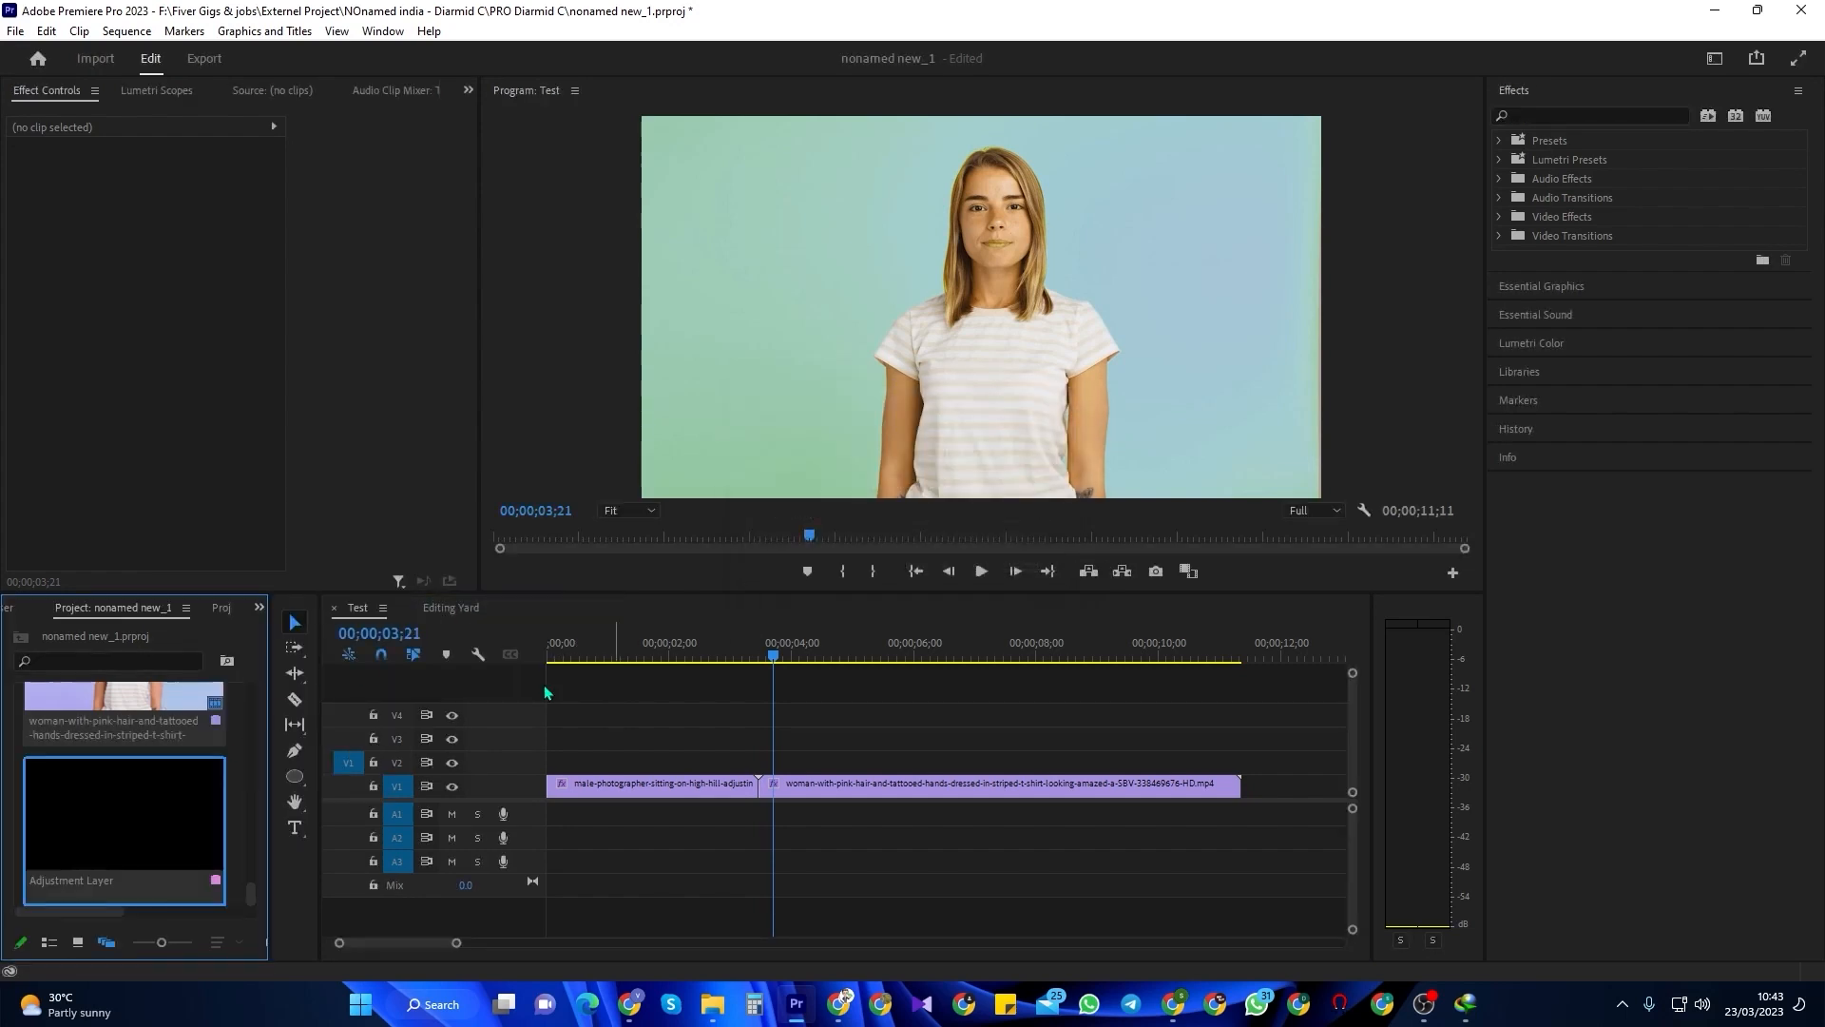
- Set the adjustment layer's duration to 00;00;00;08
{"action": "right_click", "coordinate": [199, 835]}
{"action": "left_click", "coordinate": [281, 678]}
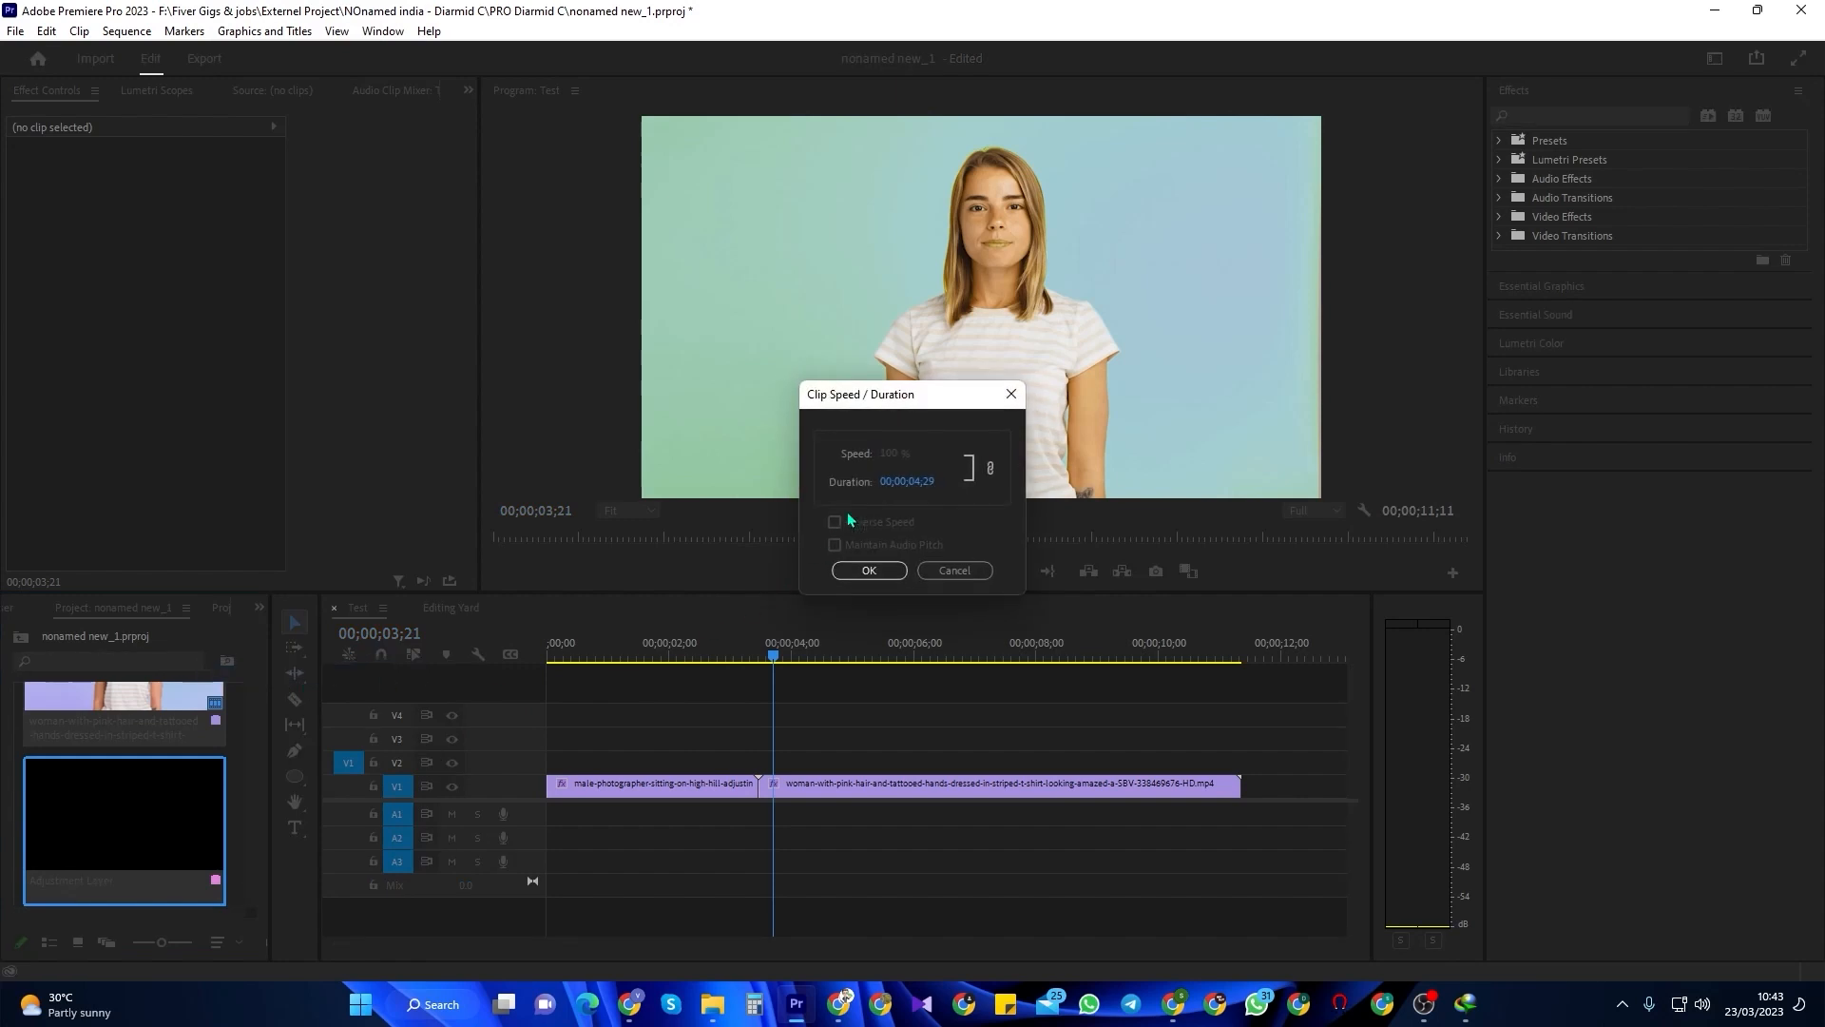
{"action": "left_click", "coordinate": [867, 568]}
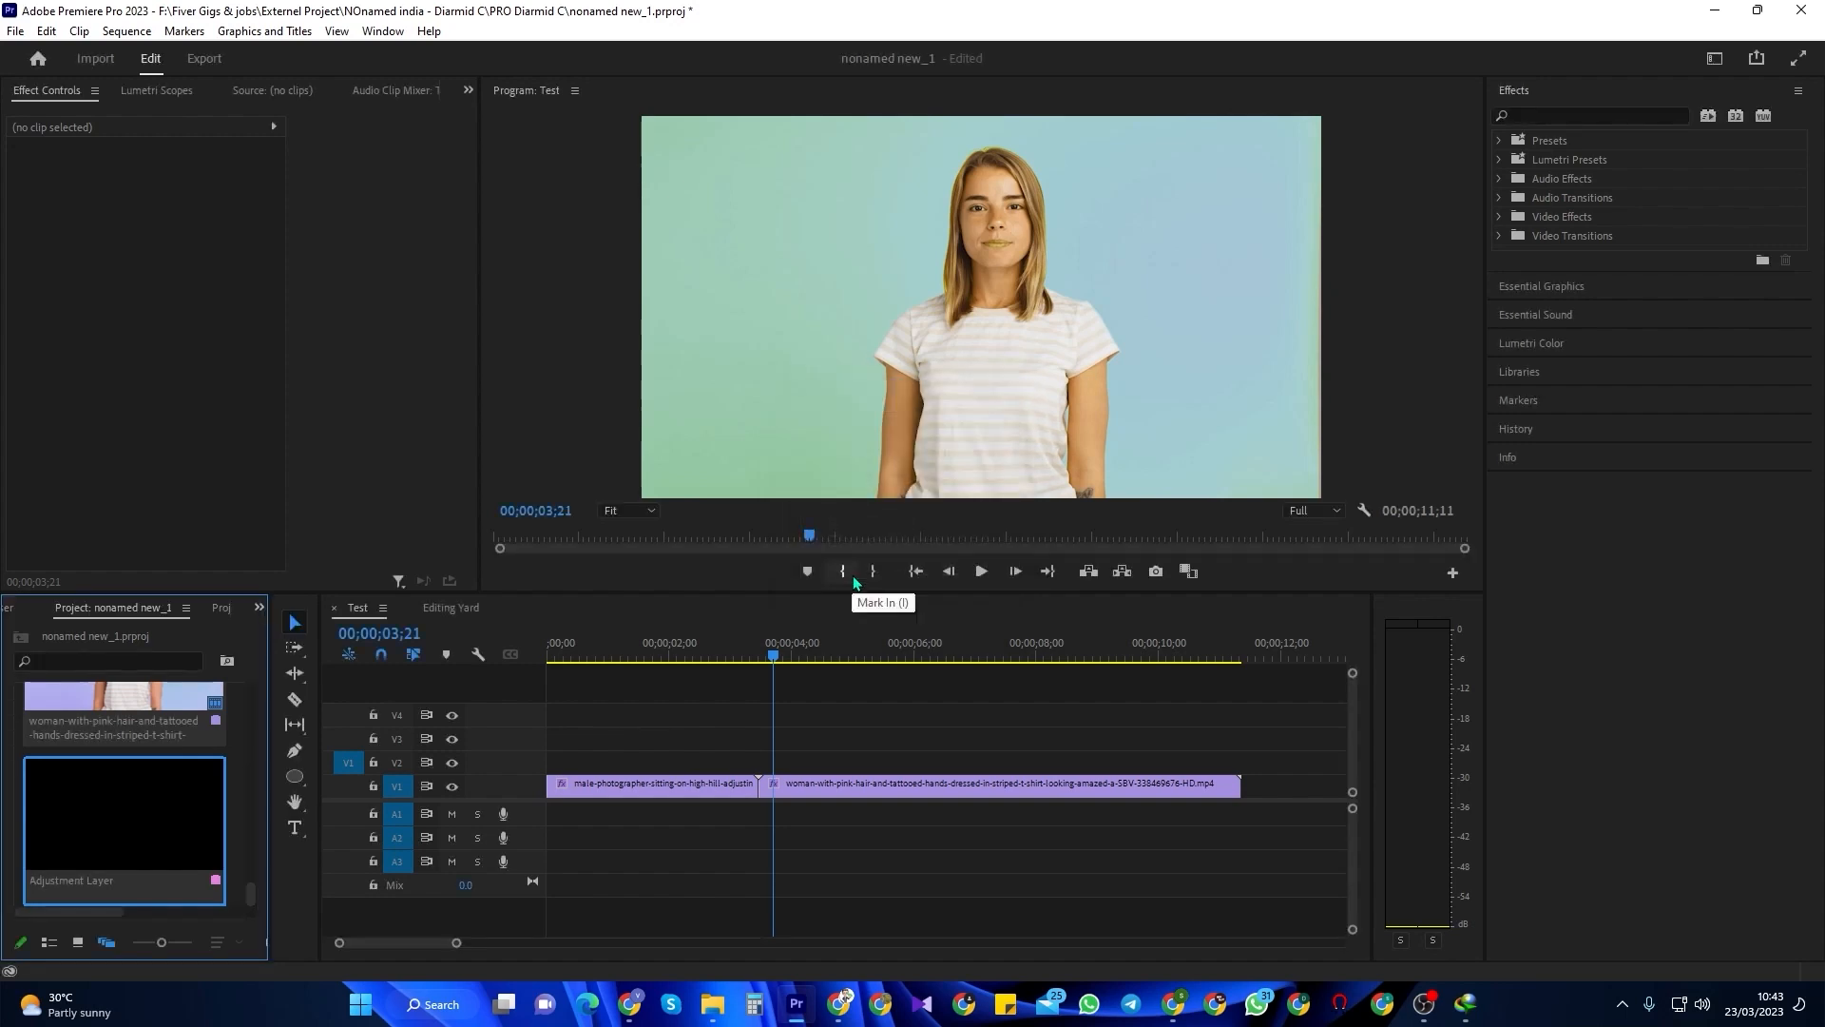
- Place the adjustment layer on V2 above the cut and shift it three frames earlier, checking its centring at 00;00;03;14
{"action": "left_click_drag", "start_coordinate": [141, 826], "coordinate": [765, 760]}
{"action": "left_click_drag", "start_coordinate": [457, 945], "coordinate": [391, 956]}
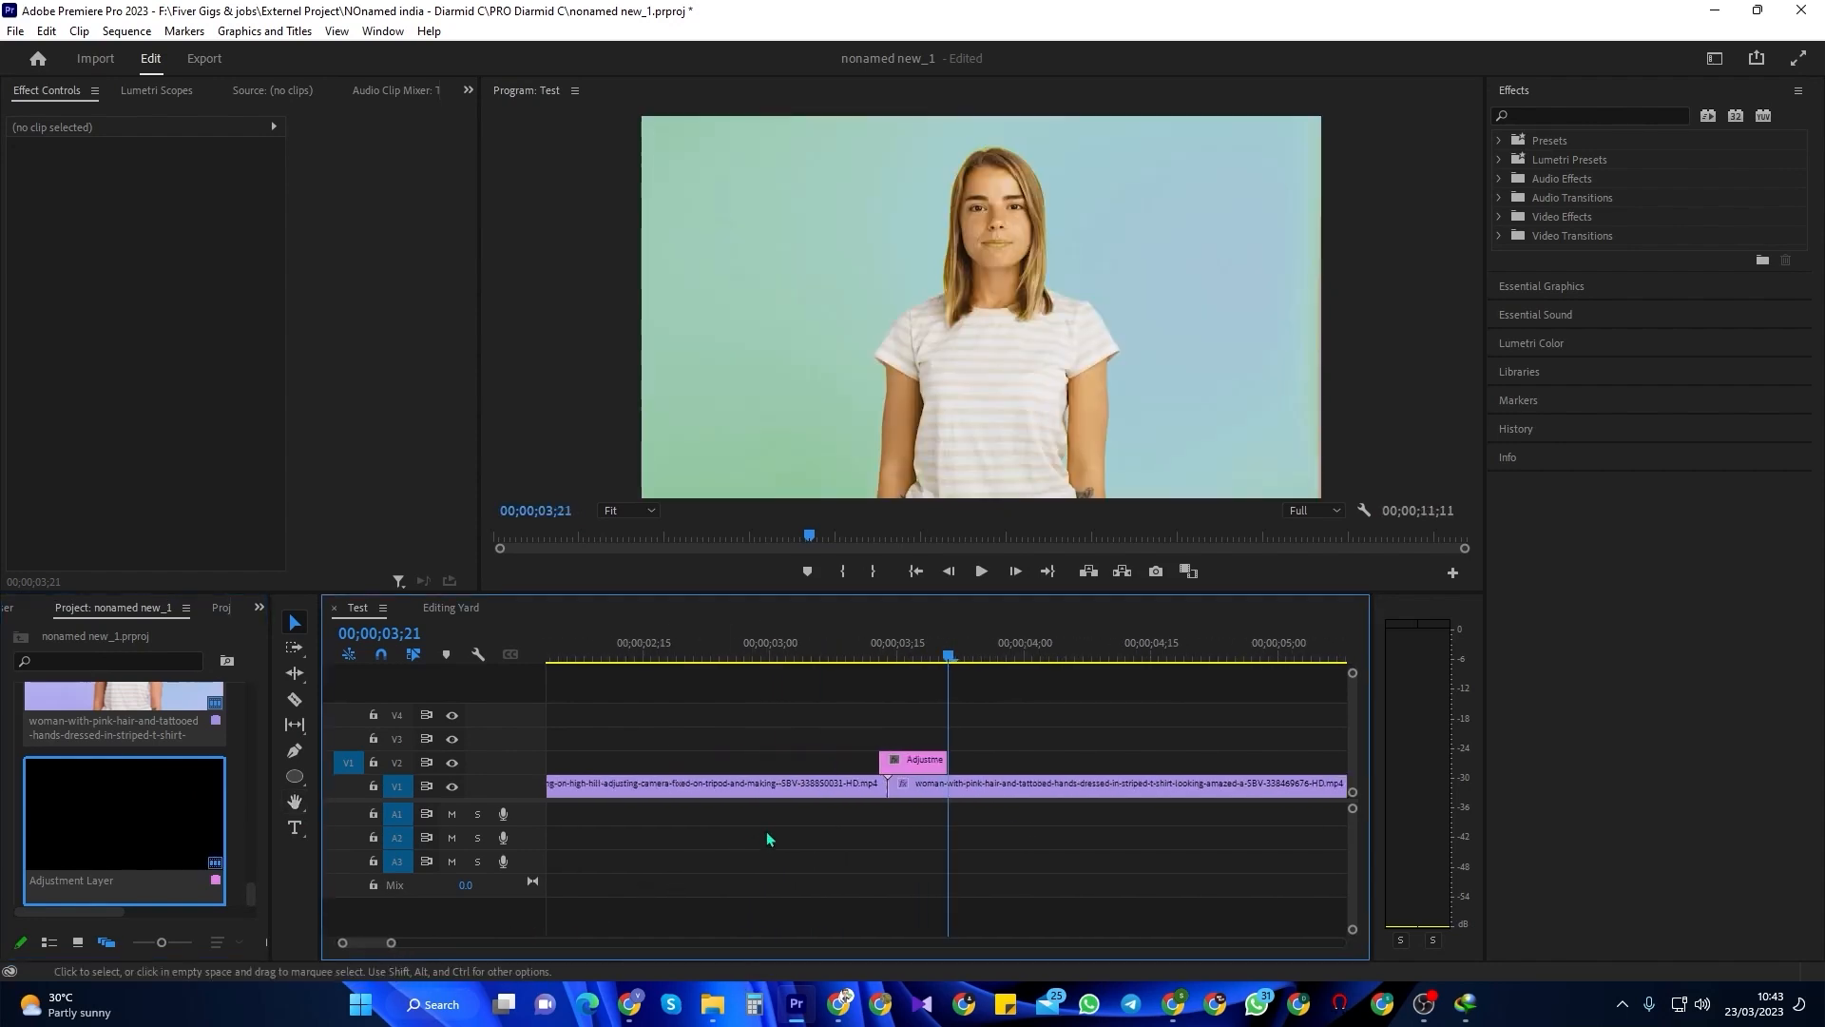
{"action": "left_click", "coordinate": [939, 763]}
{"action": "key", "text": "alt+Left"}
{"action": "key", "text": "alt+Left"}
{"action": "key", "text": "alt+Left"}
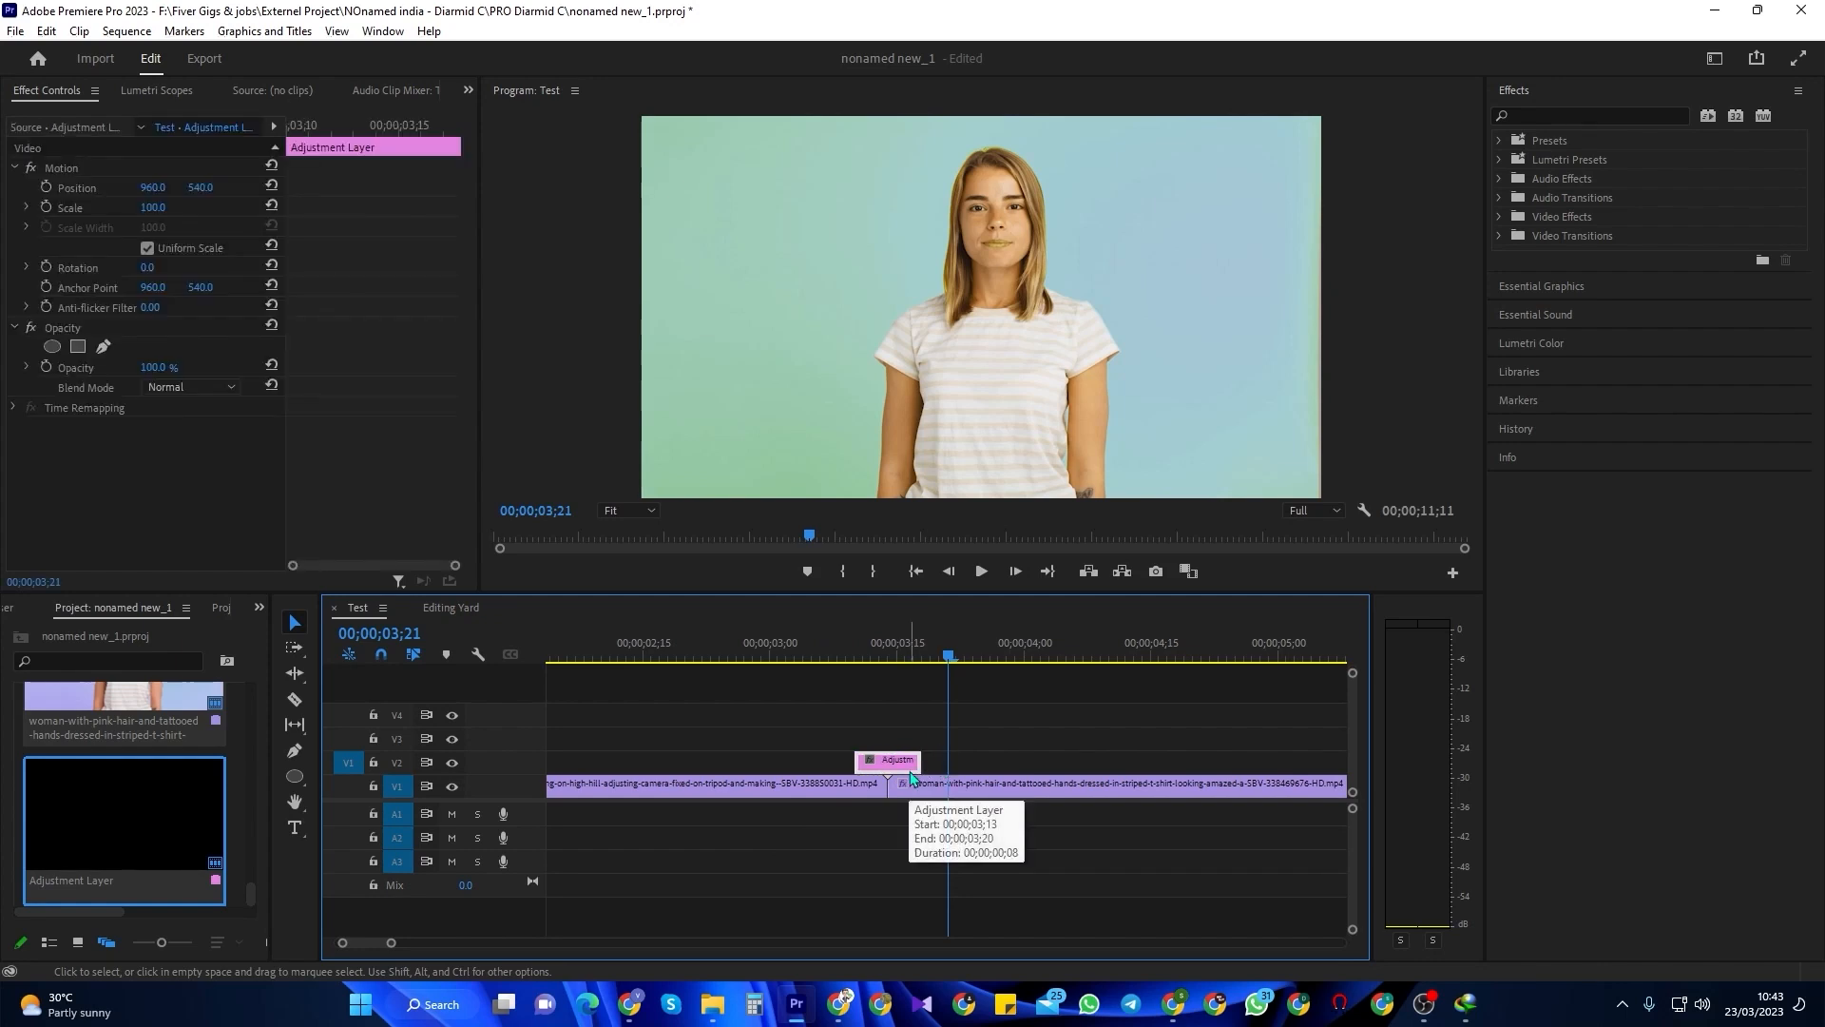
{"action": "left_click", "coordinate": [916, 863]}
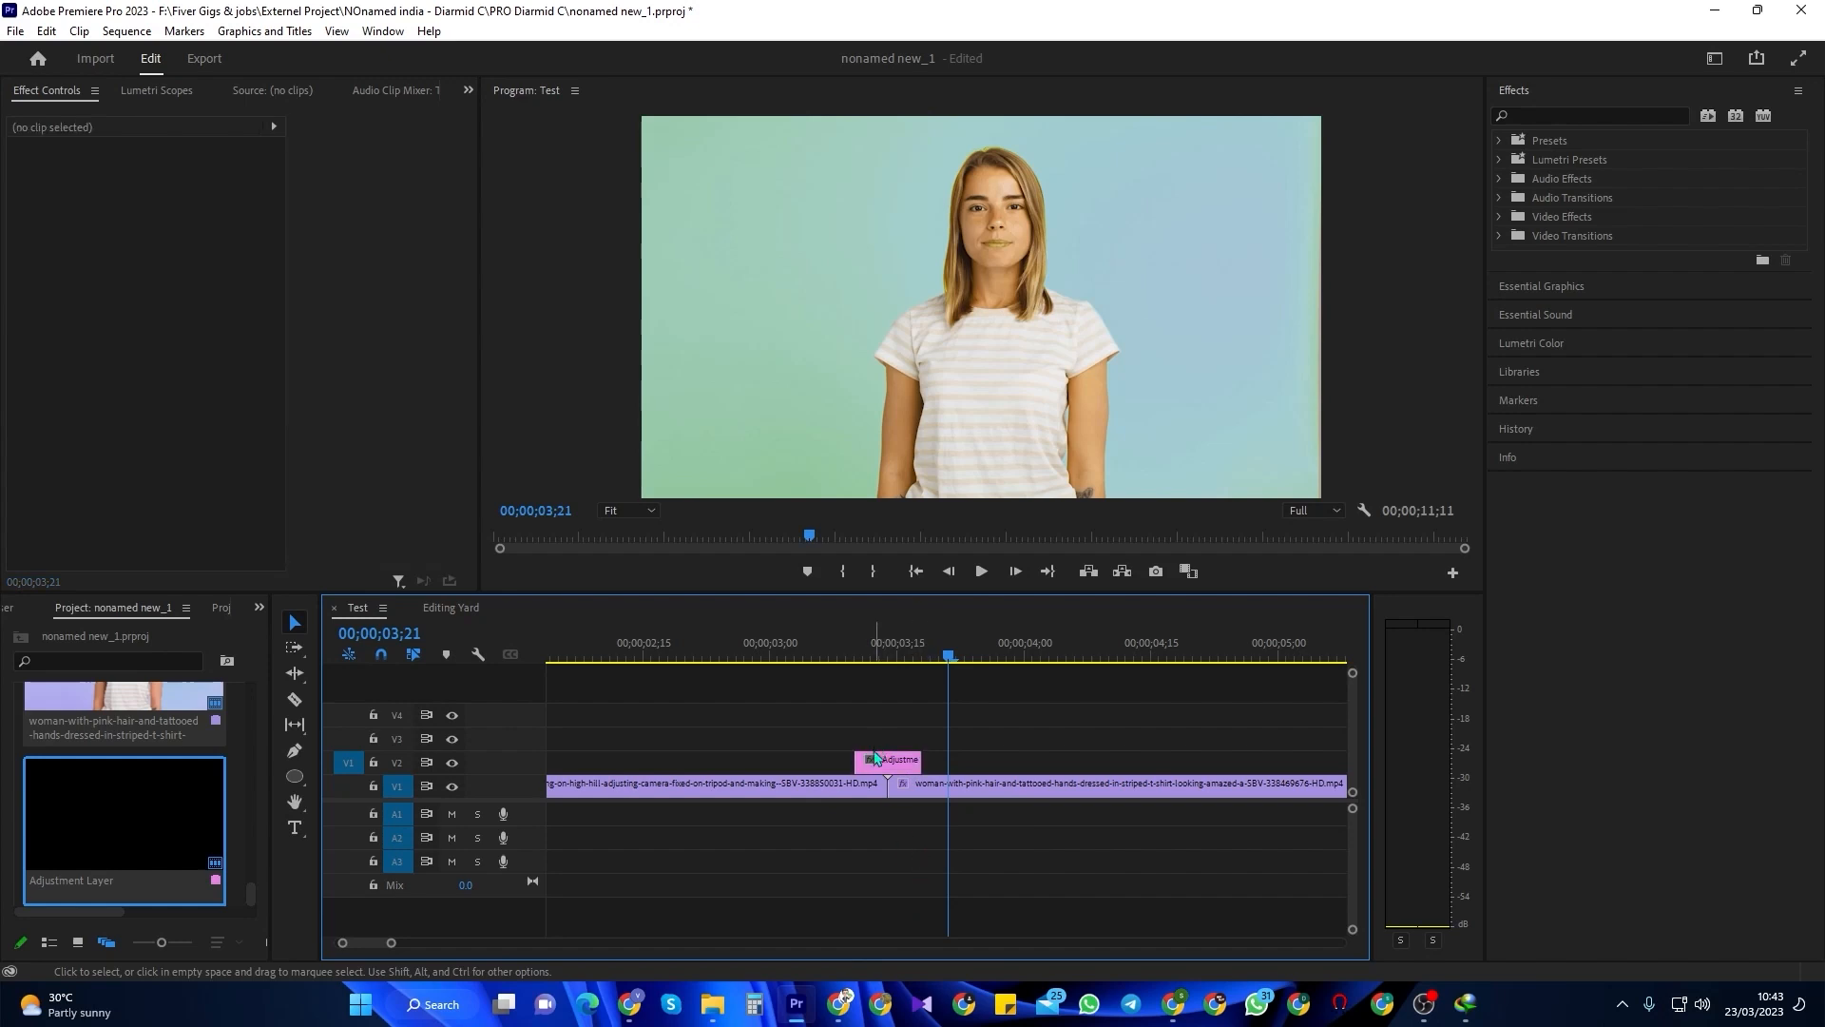
{"action": "left_click", "coordinate": [882, 759]}
{"action": "left_click_drag", "start_coordinate": [911, 655], "coordinate": [889, 658]}
{"action": "left_click", "coordinate": [922, 852]}
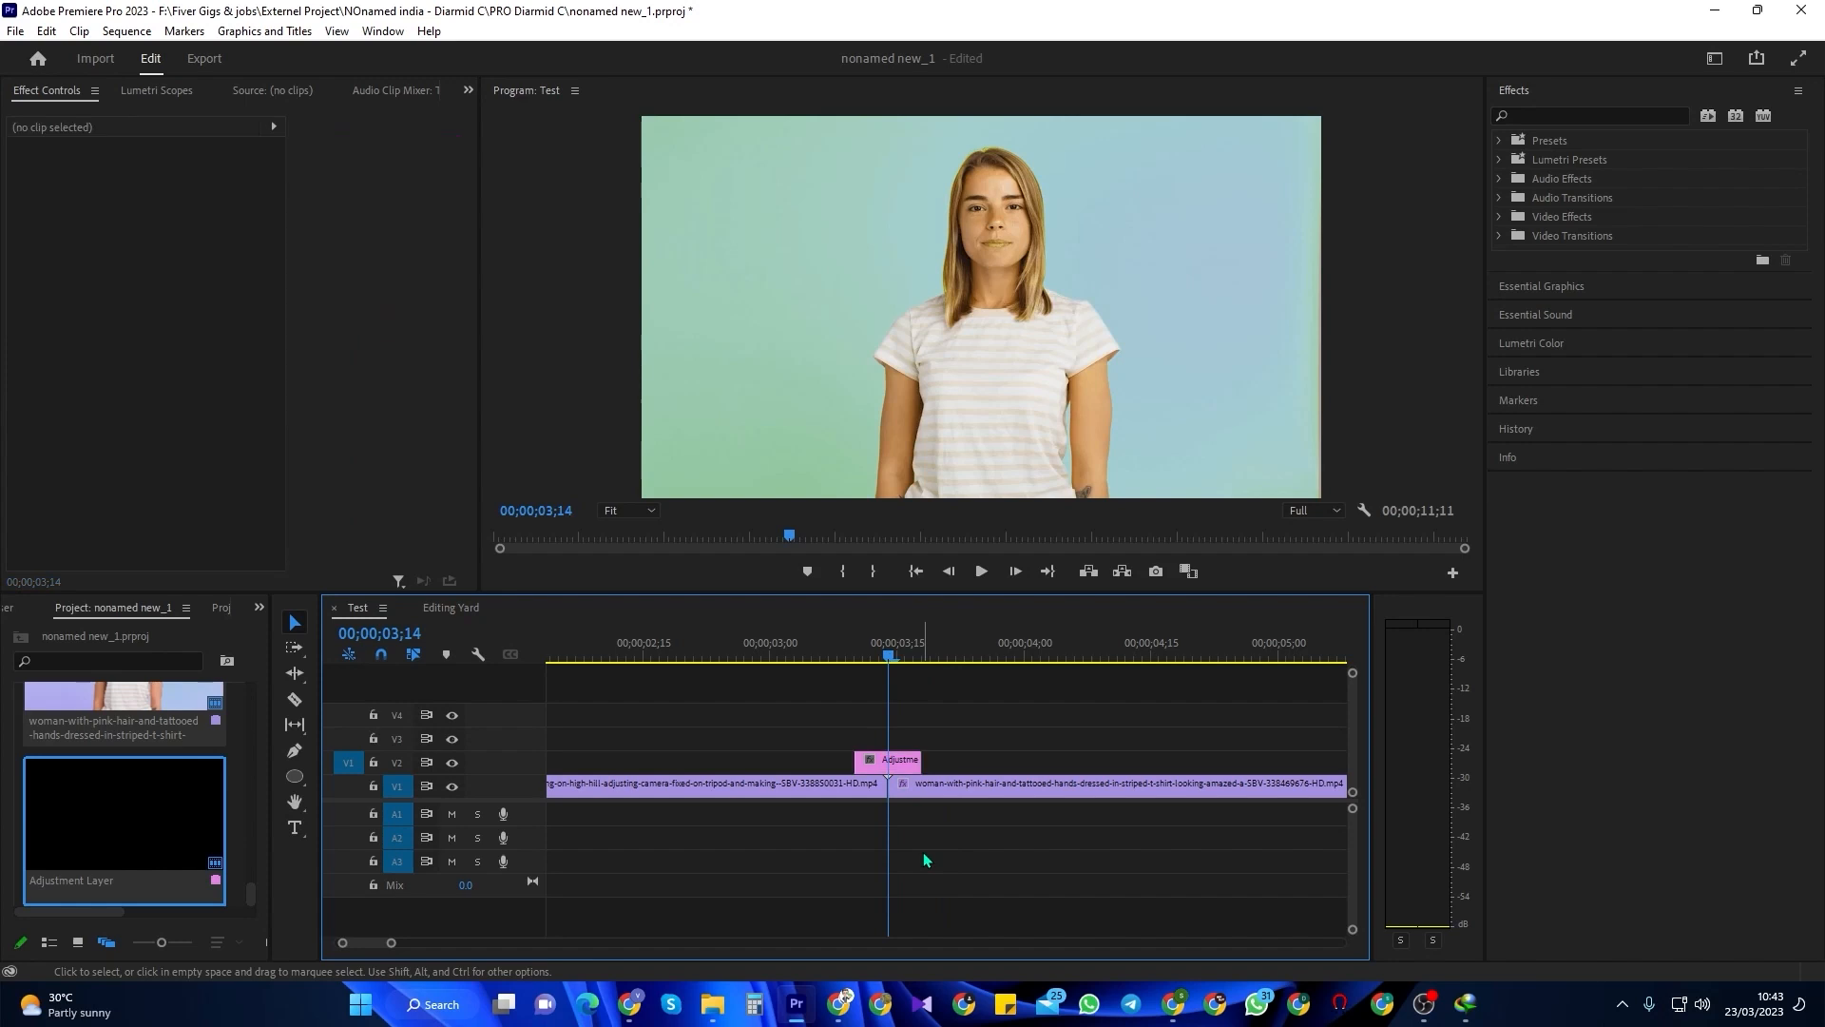
- Apply the Push video transition to the V1 cut between the photographer and woman clips, accepting repeated frames
{"action": "left_click", "coordinate": [1563, 117]}
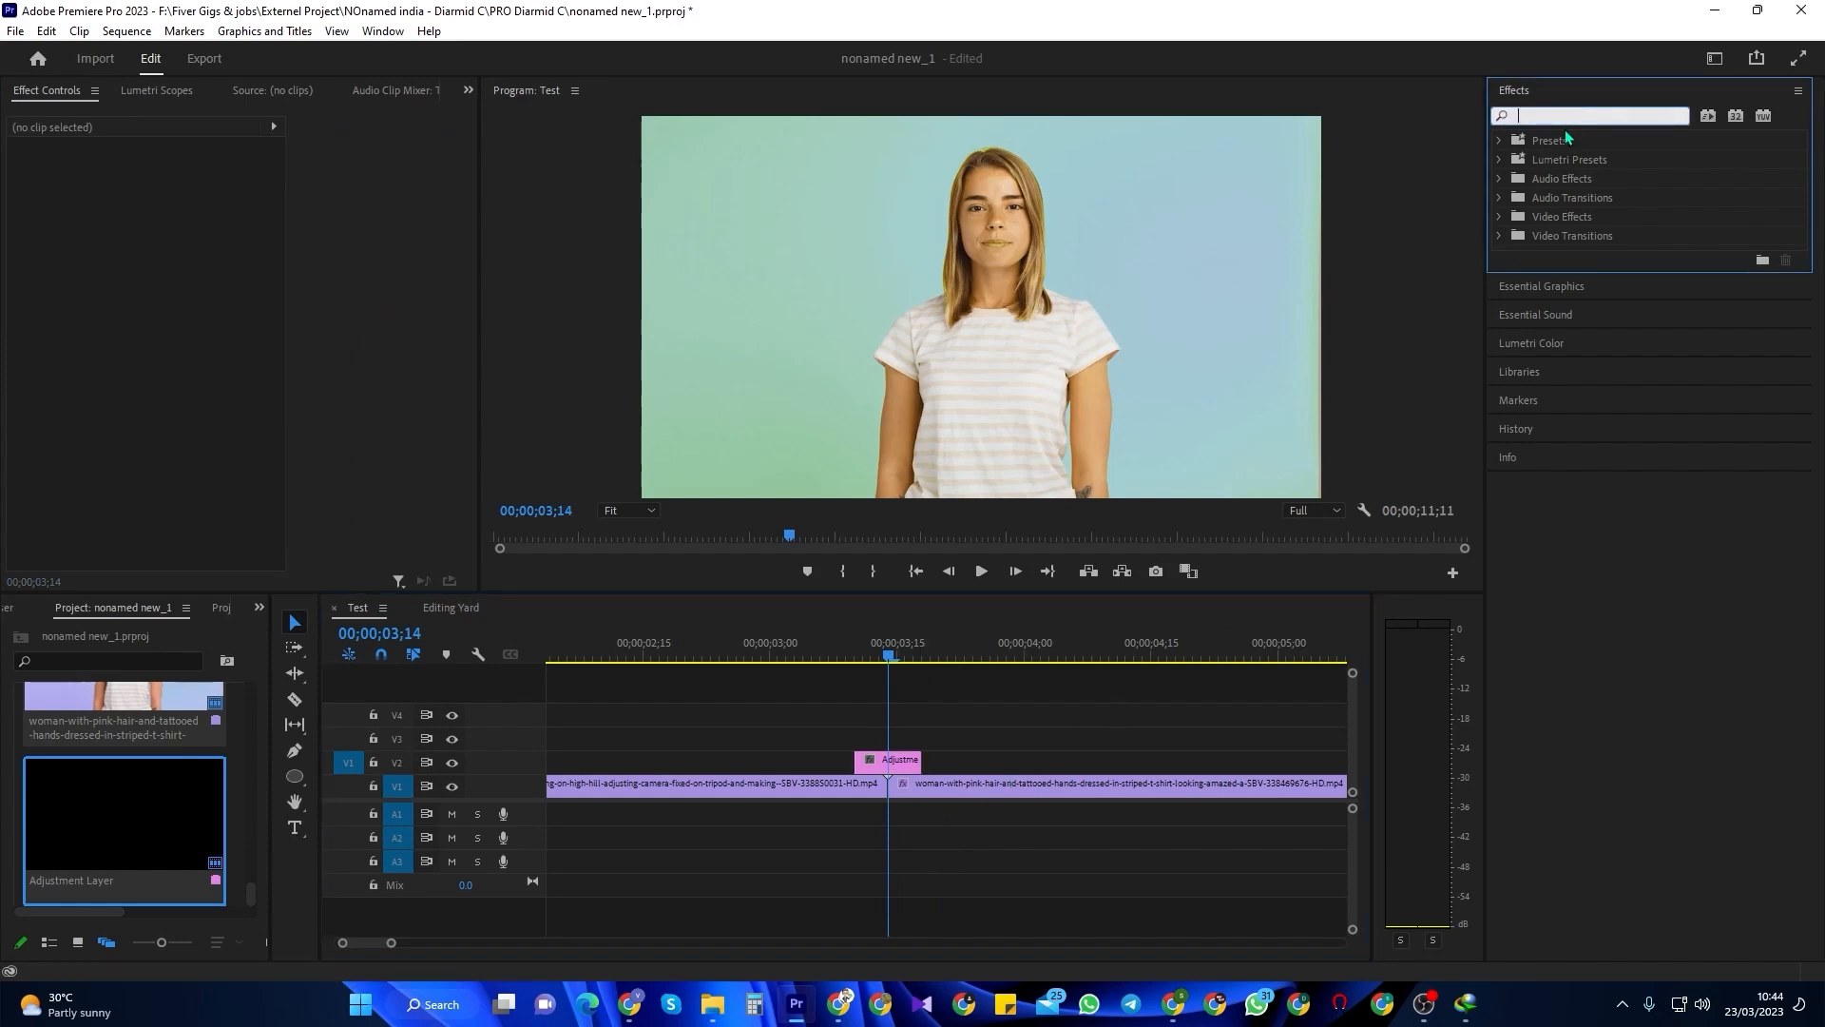
{"action": "type", "text": "push"}
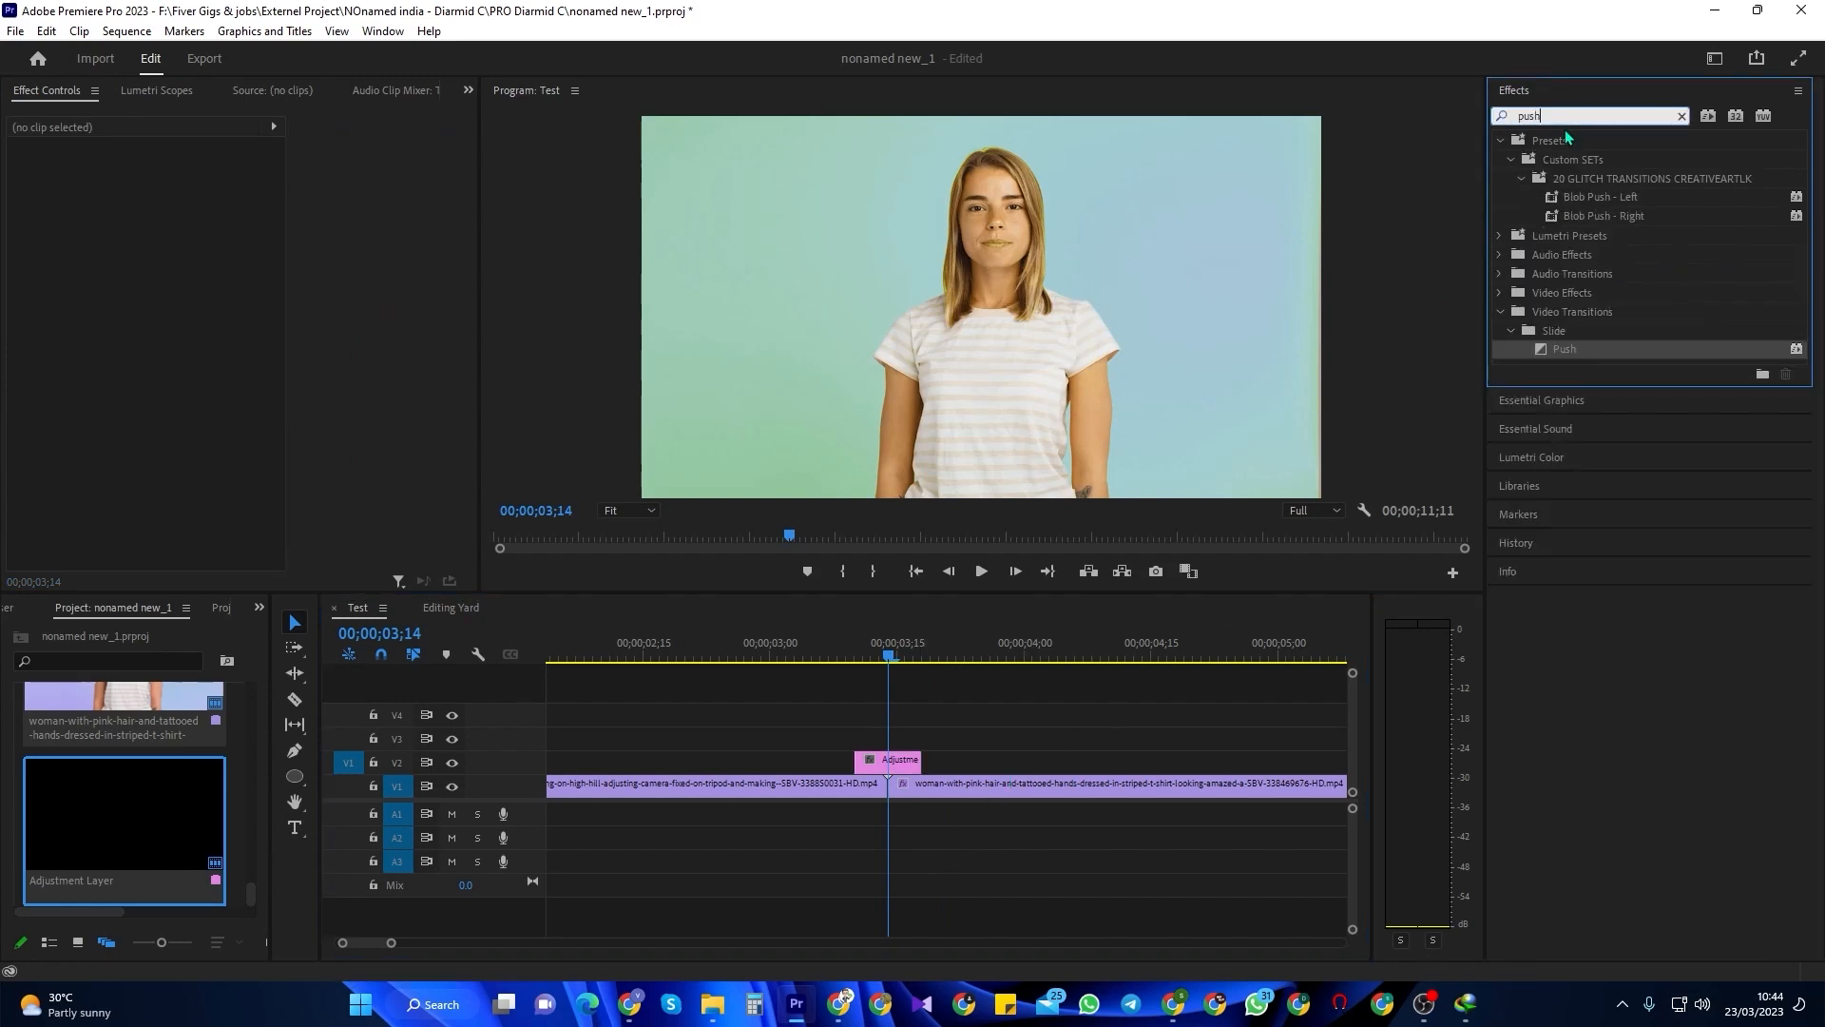
{"action": "left_click_drag", "start_coordinate": [1548, 349], "coordinate": [902, 777]}
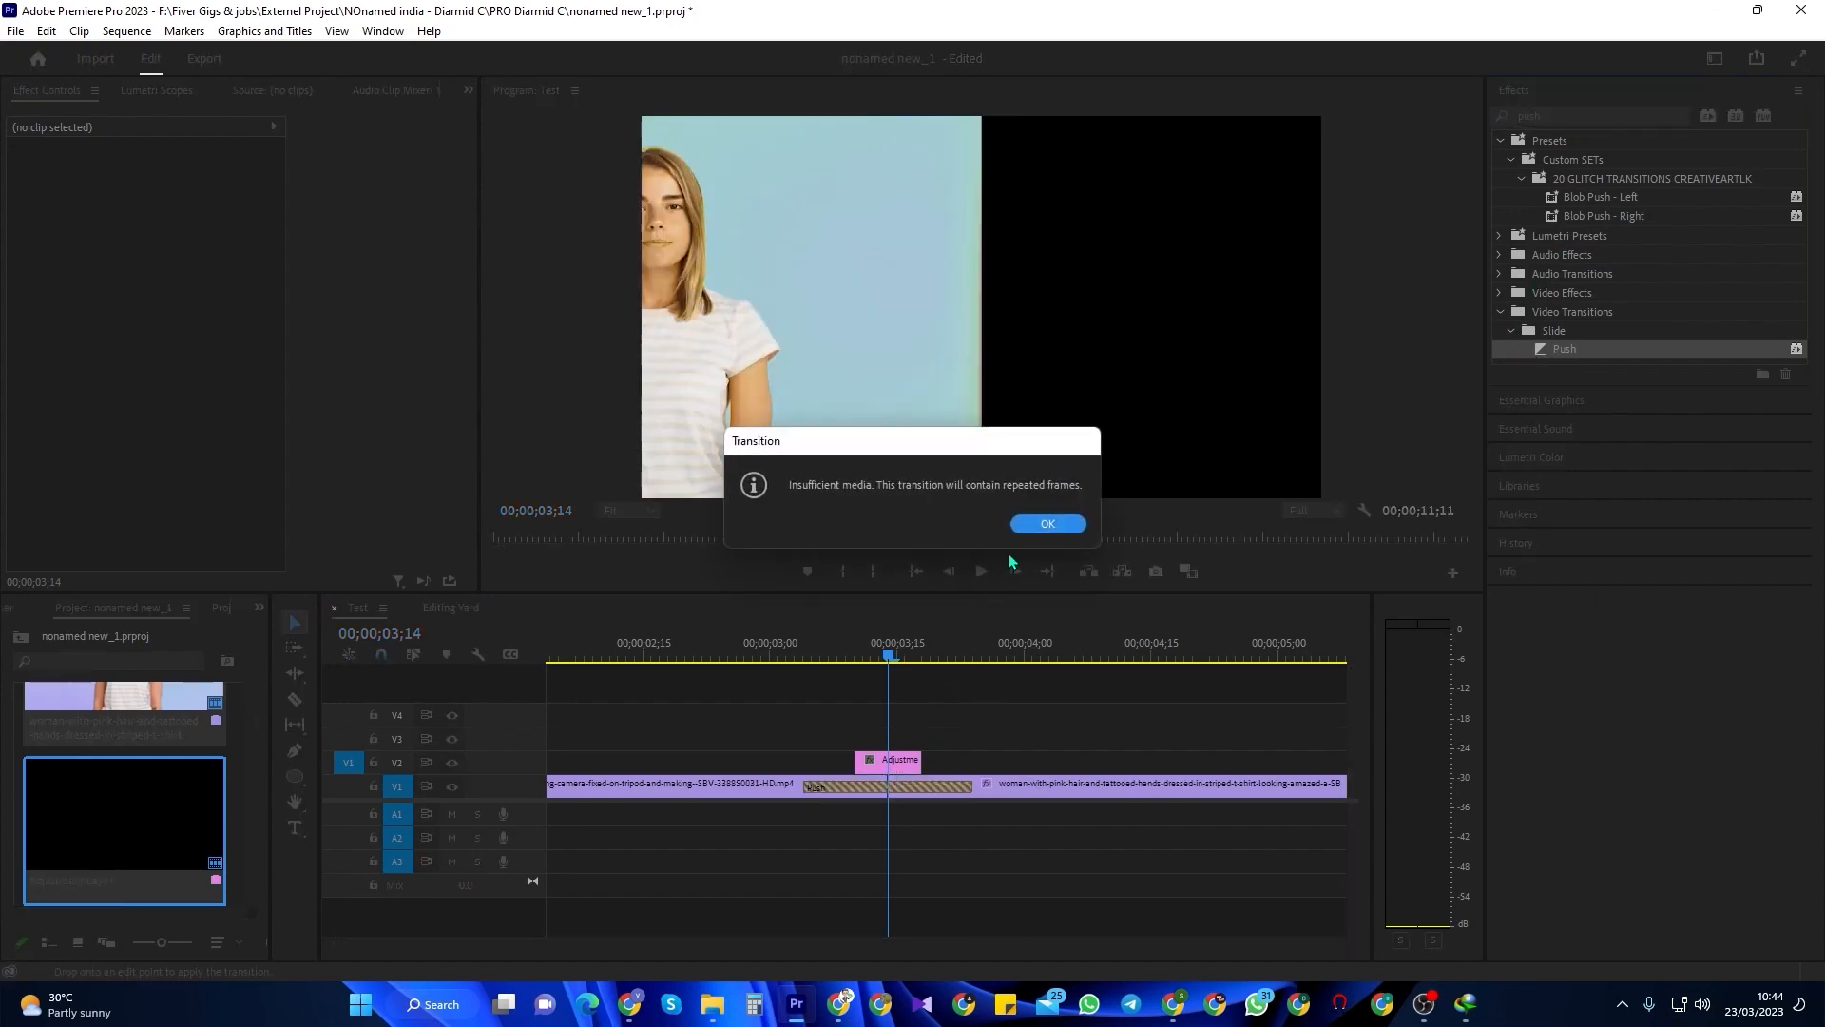
{"action": "left_click", "coordinate": [1045, 523]}
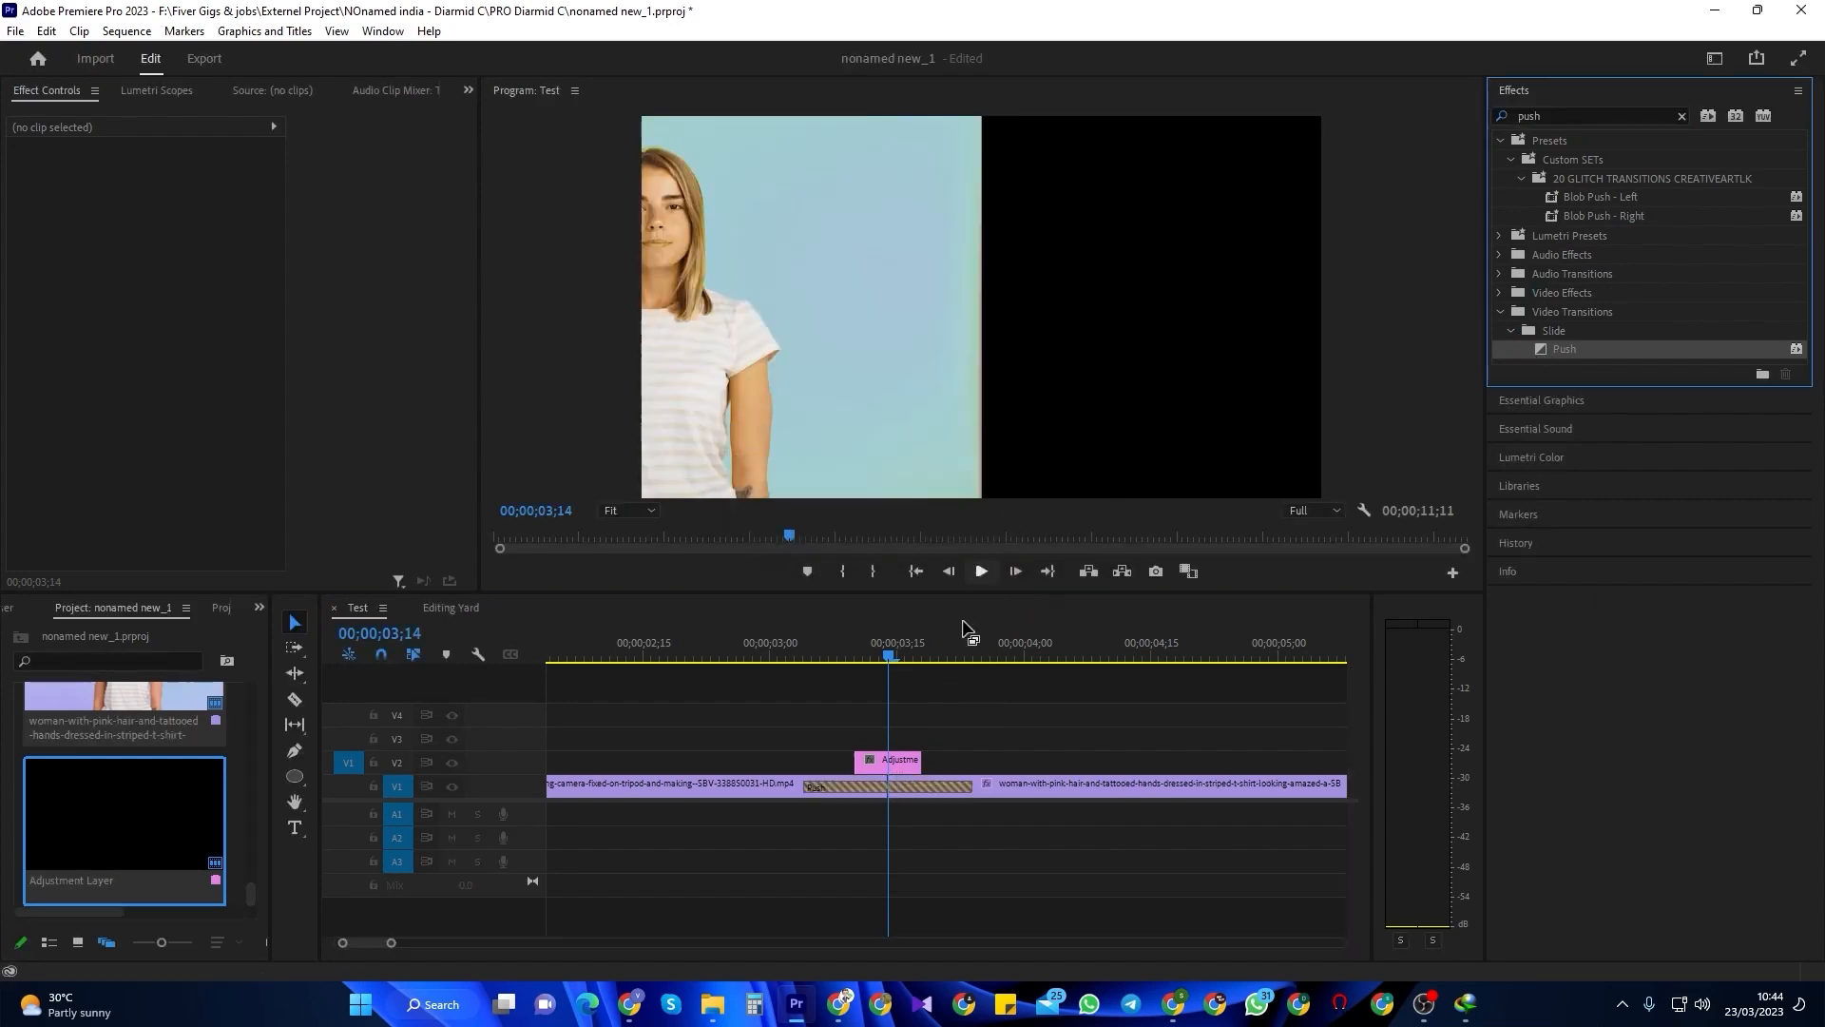
- Set the Push transition's duration to 00;00;00;08 and keep its alignment at Center at Cut
{"action": "left_click", "coordinate": [876, 792]}
{"action": "right_click", "coordinate": [877, 793]}
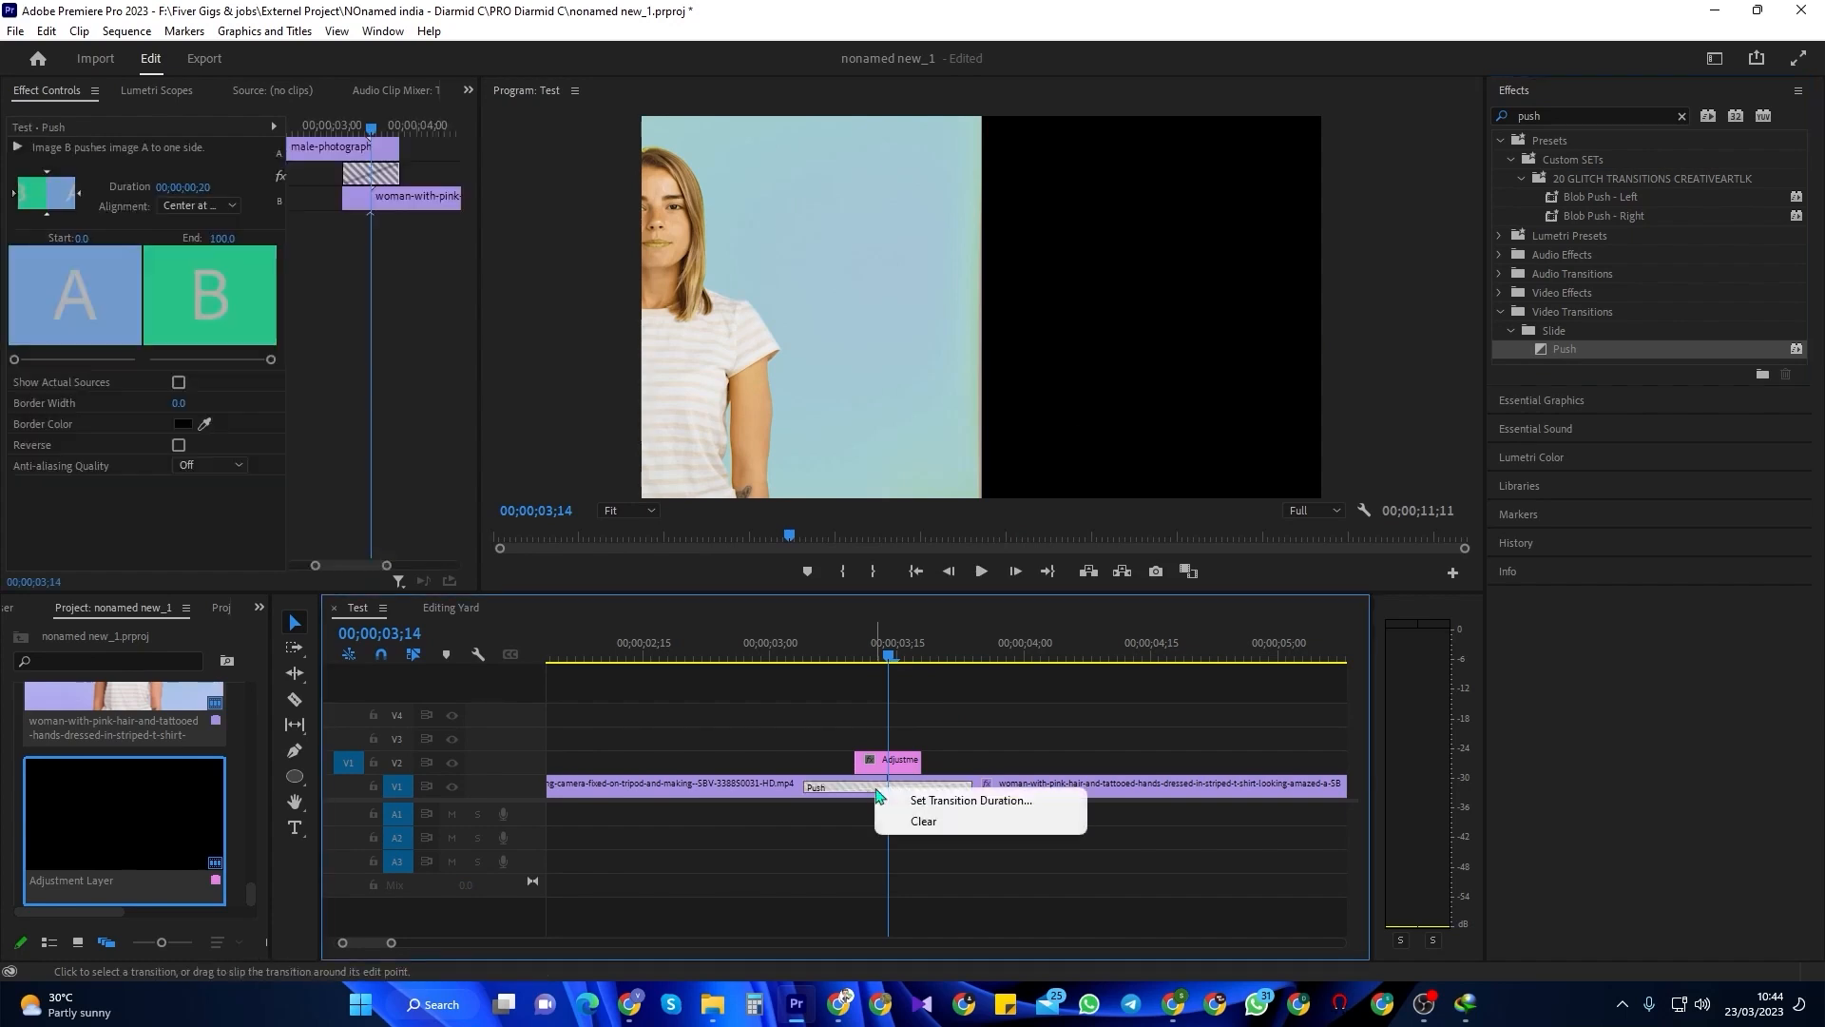
{"action": "left_click", "coordinate": [190, 186]}
{"action": "type", "text": "8"}
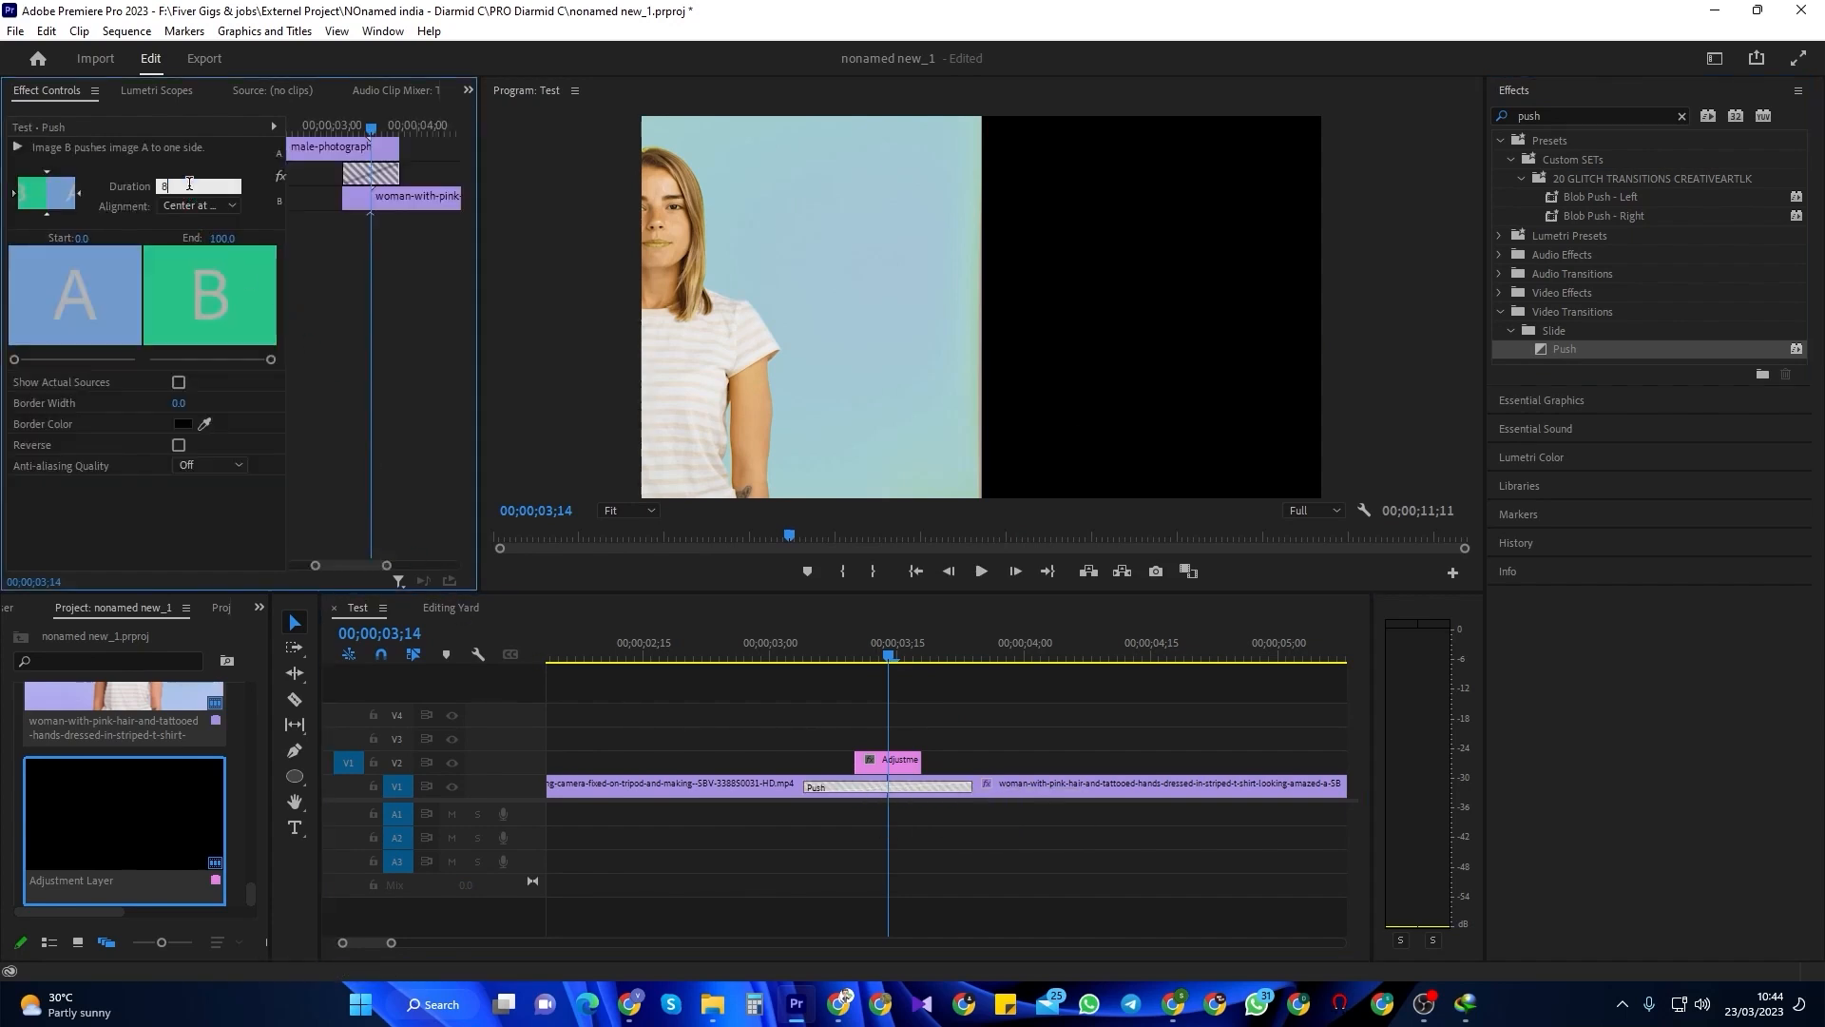
{"action": "key", "text": "Return"}
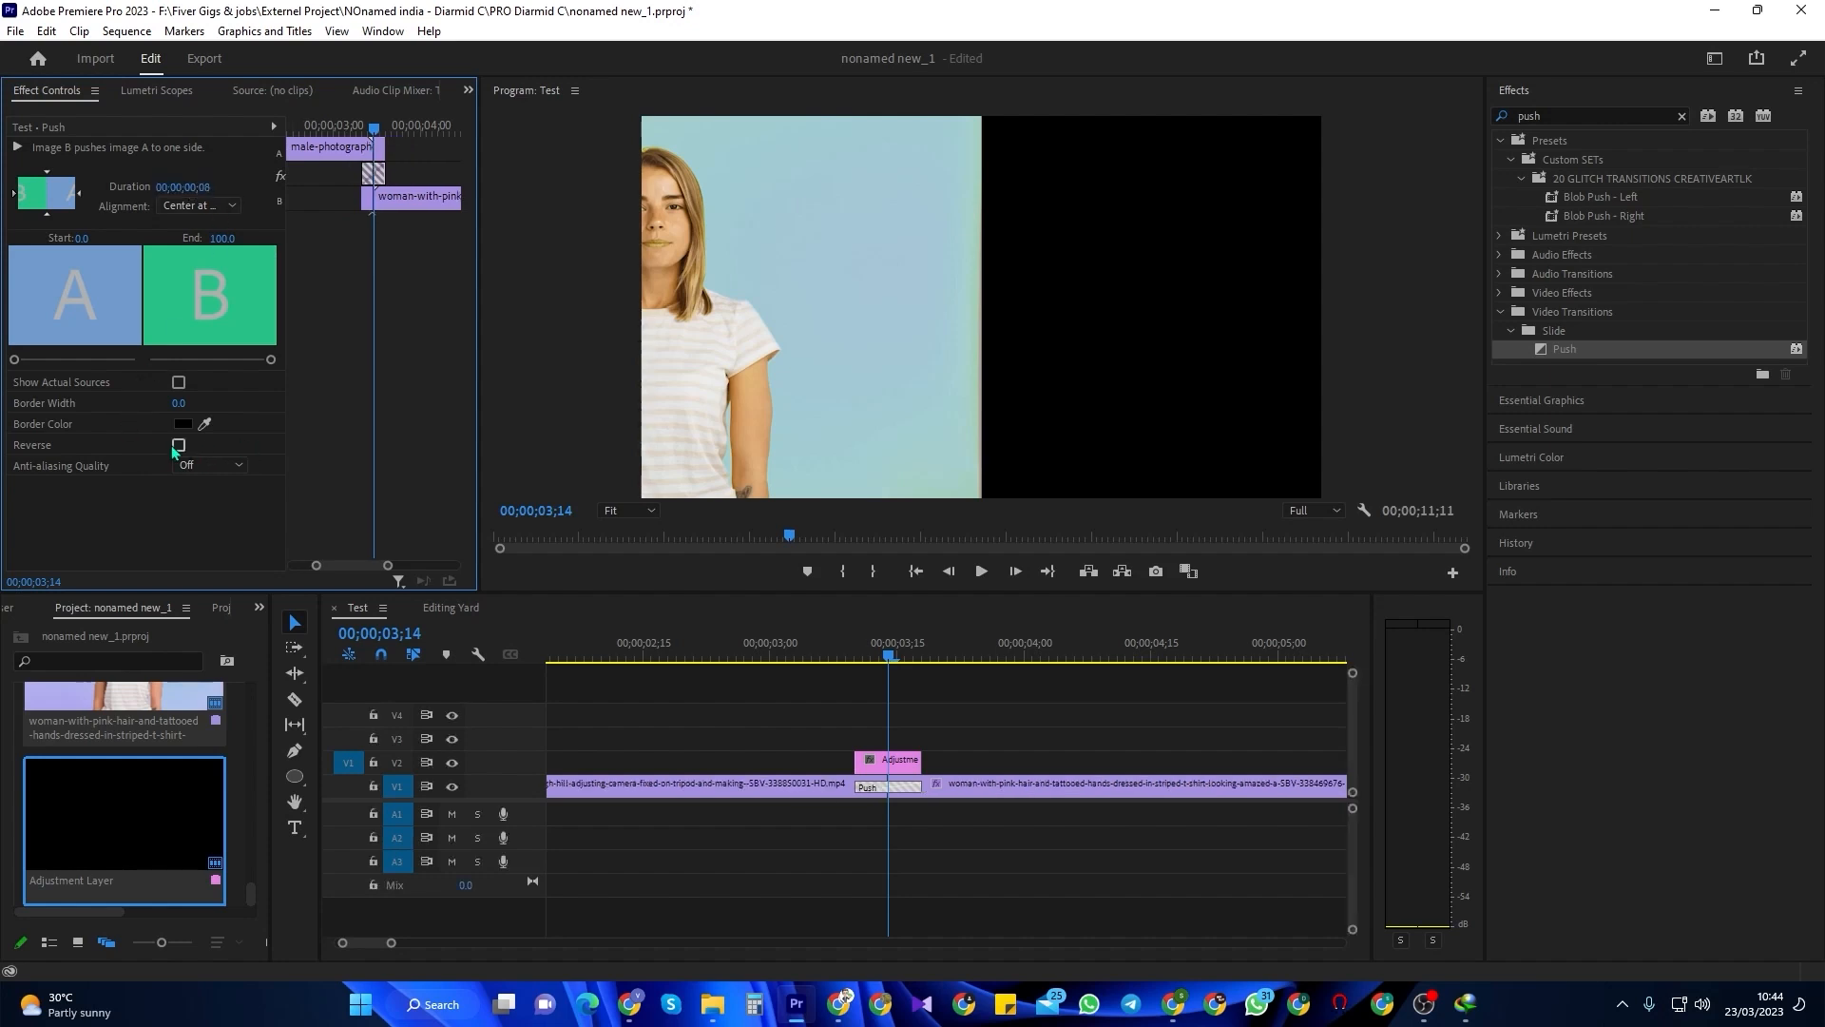
{"action": "left_click", "coordinate": [215, 206]}
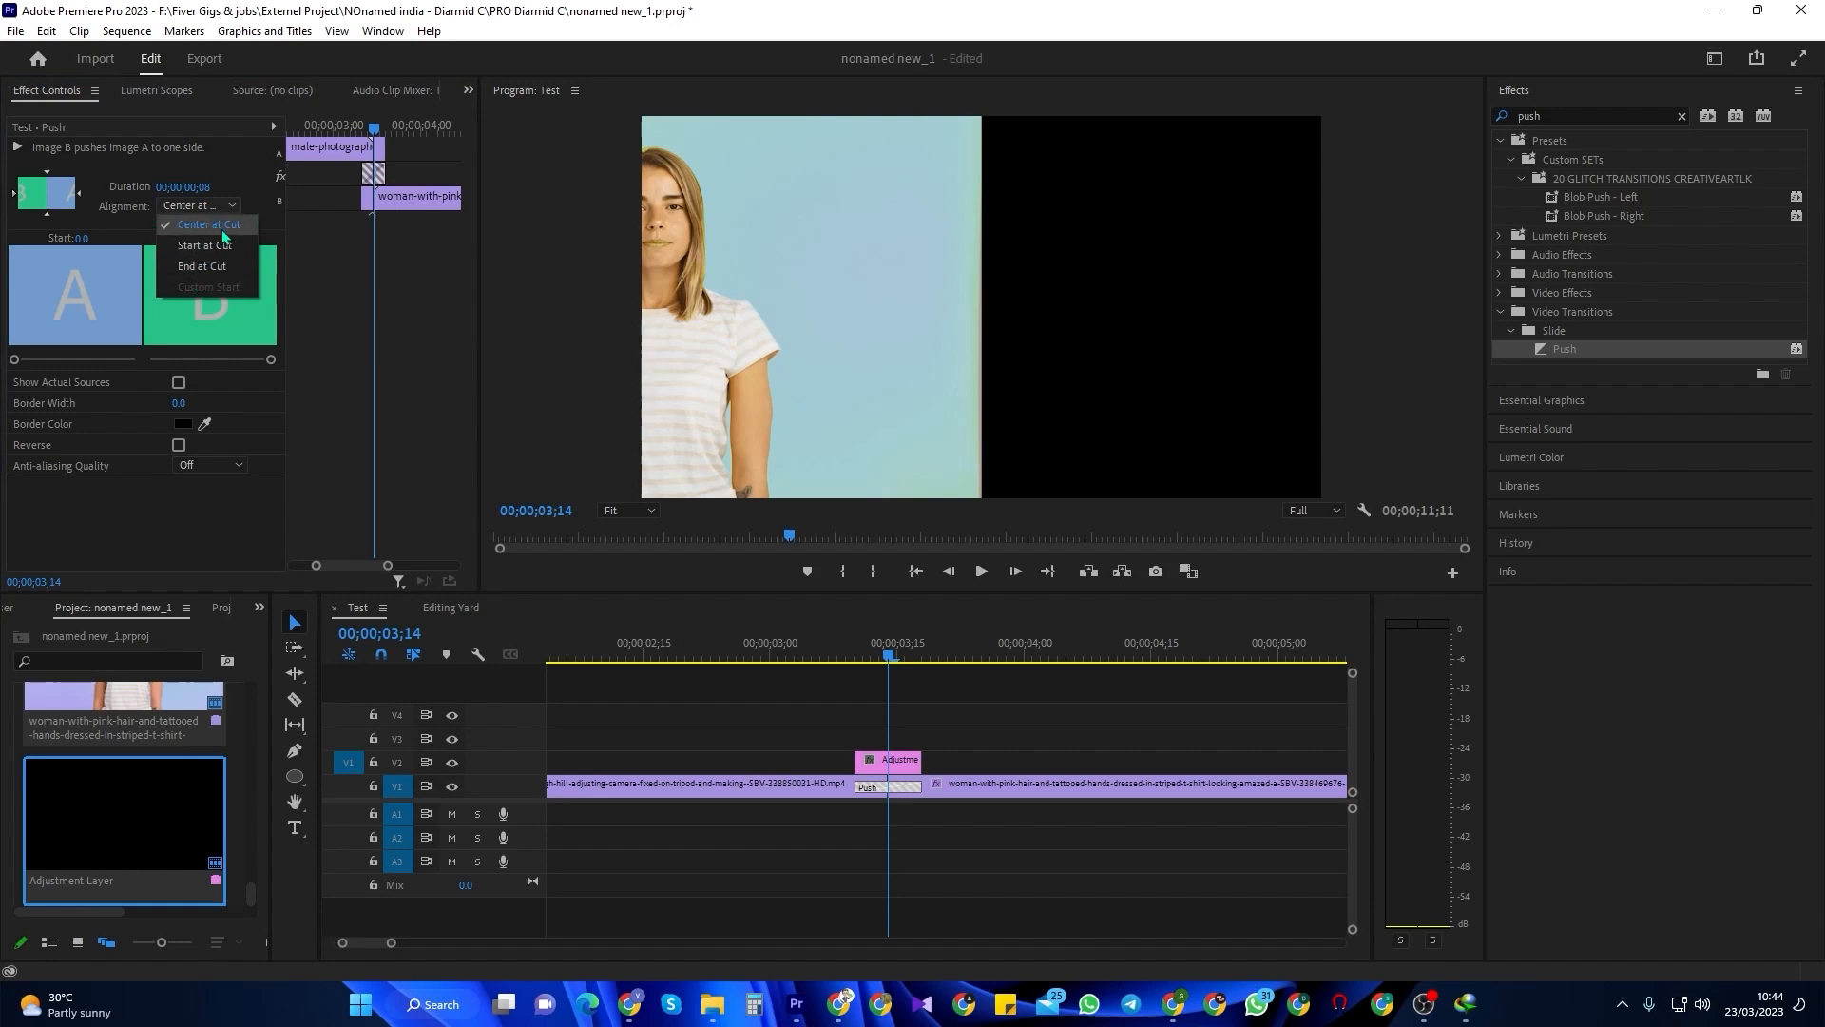
{"action": "left_click", "coordinate": [227, 233]}
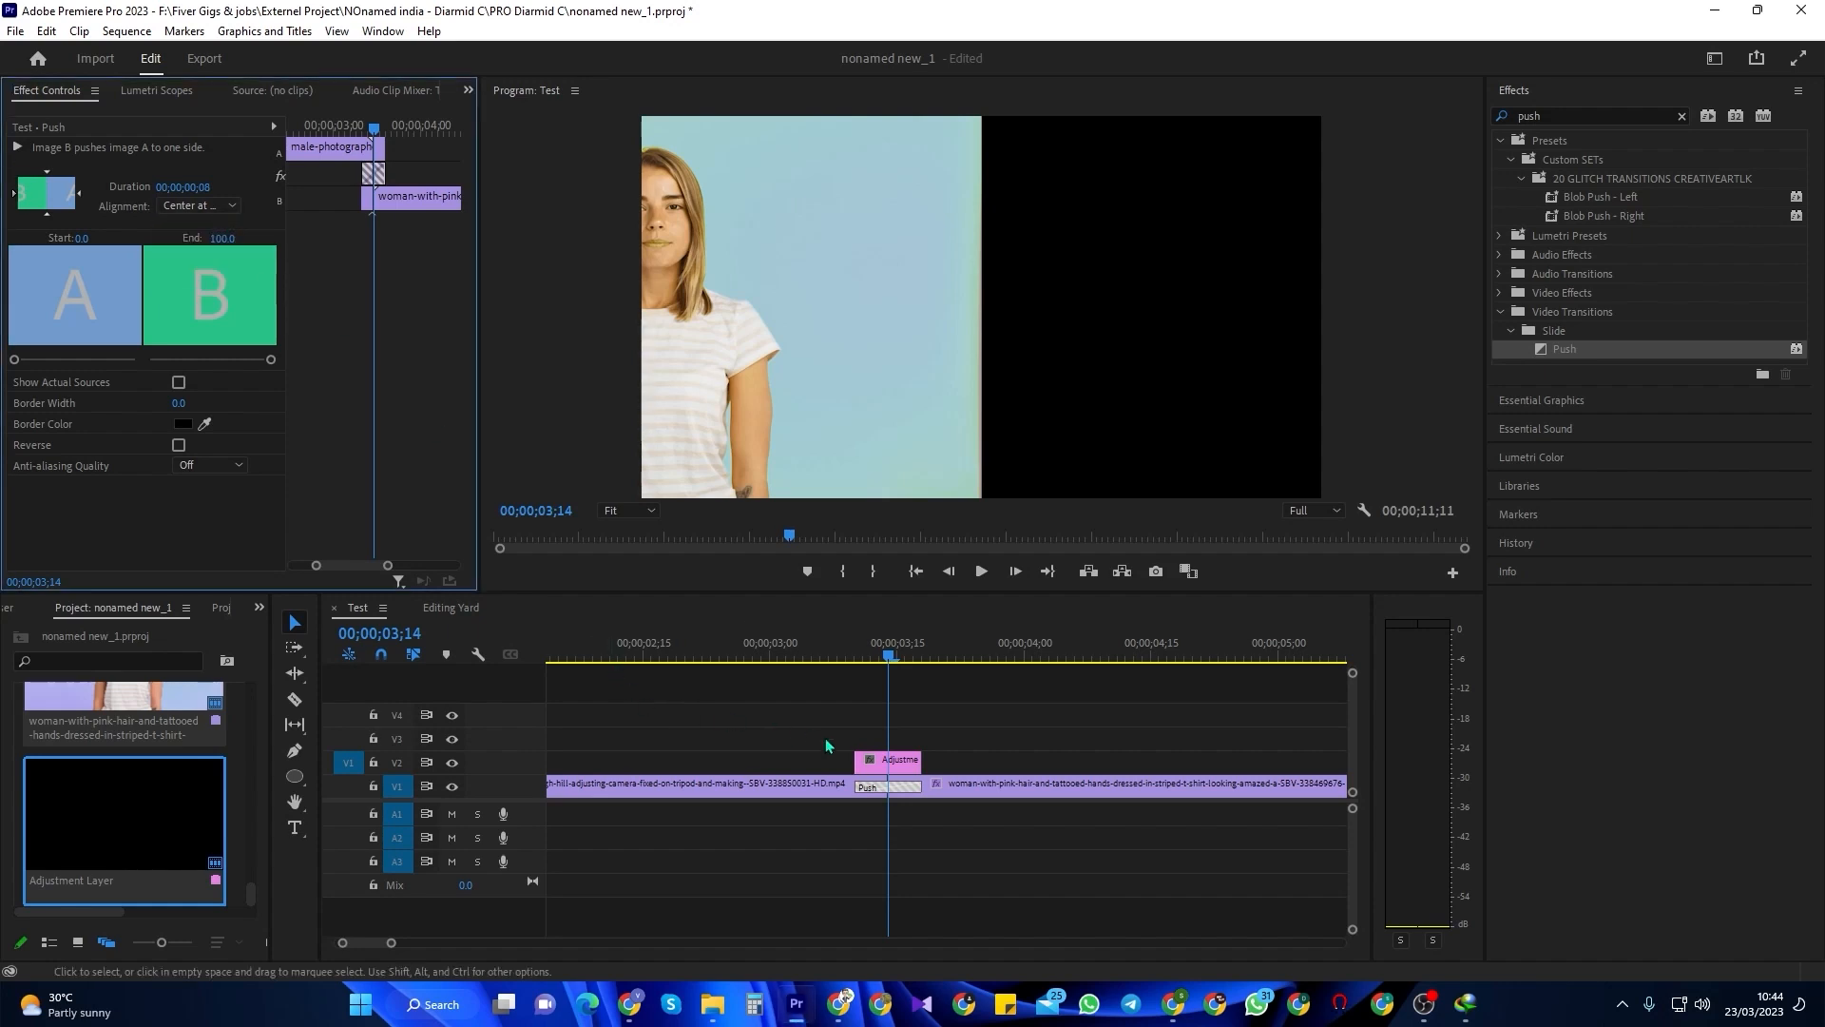
- Apply the Directional Blur video effect to the adjustment layer on V2
{"action": "left_click", "coordinate": [1681, 116]}
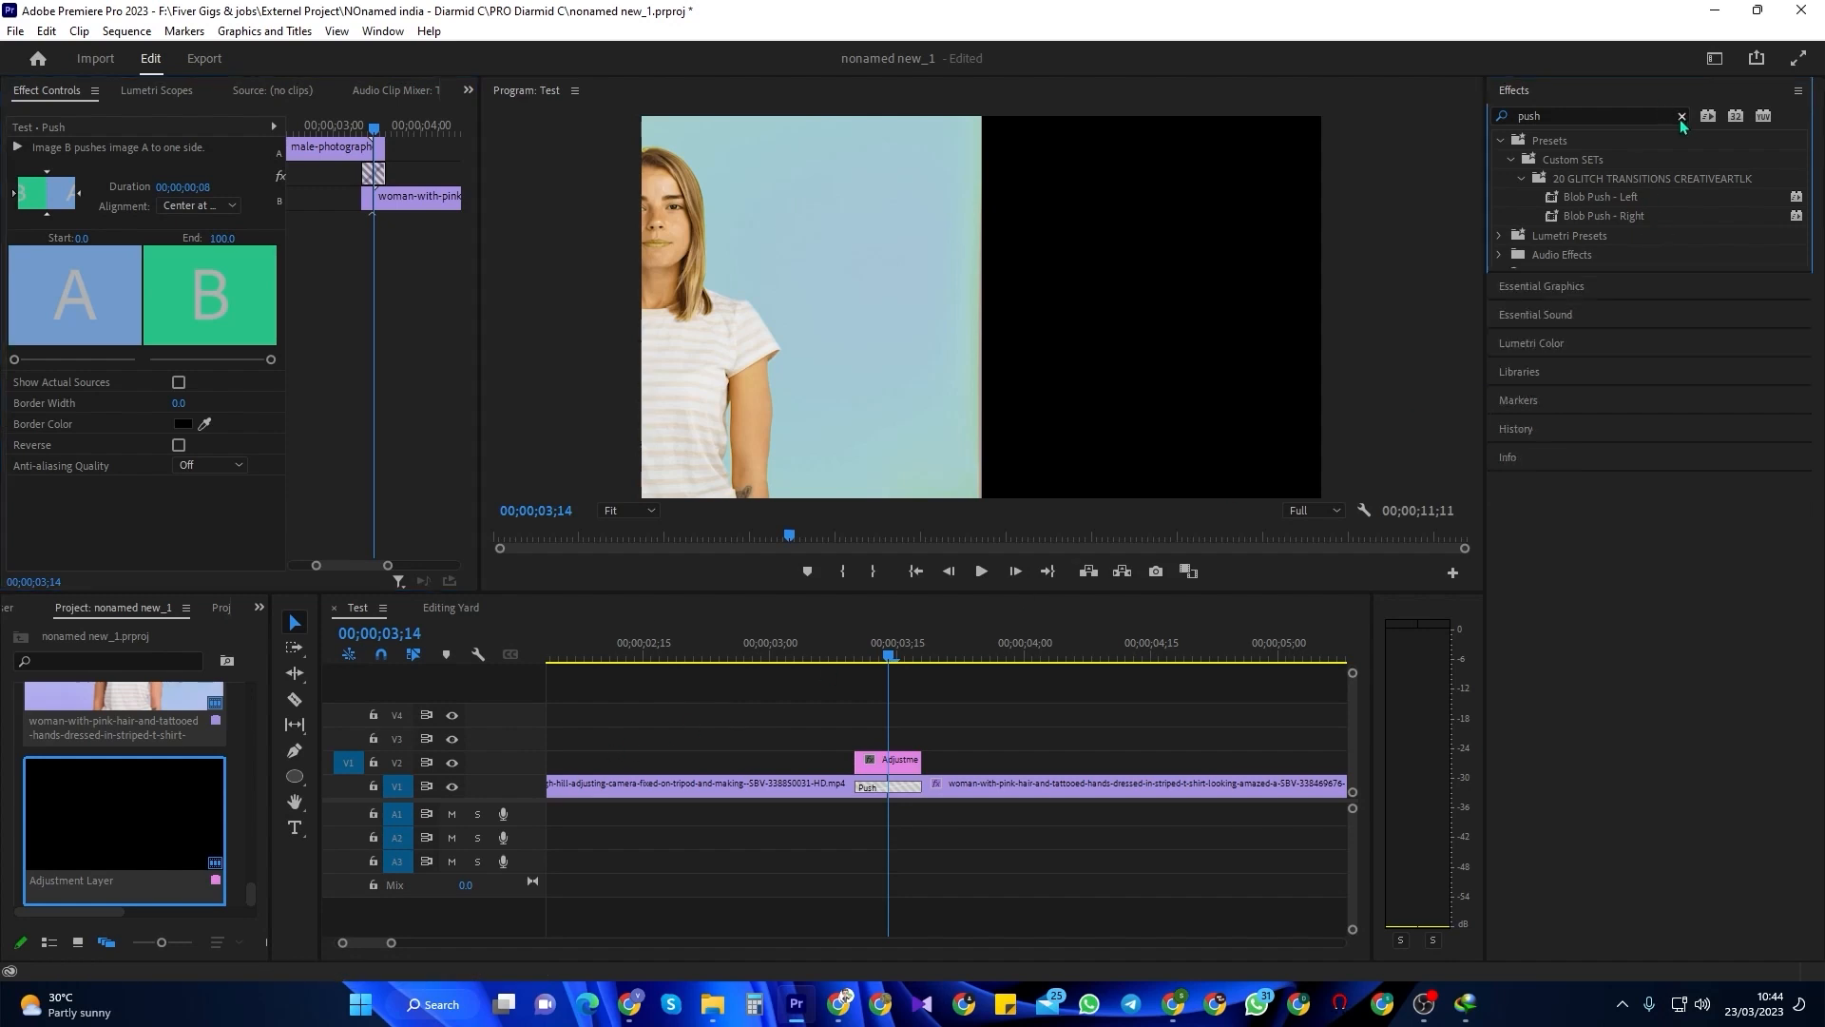
{"action": "type", "text": "dire"}
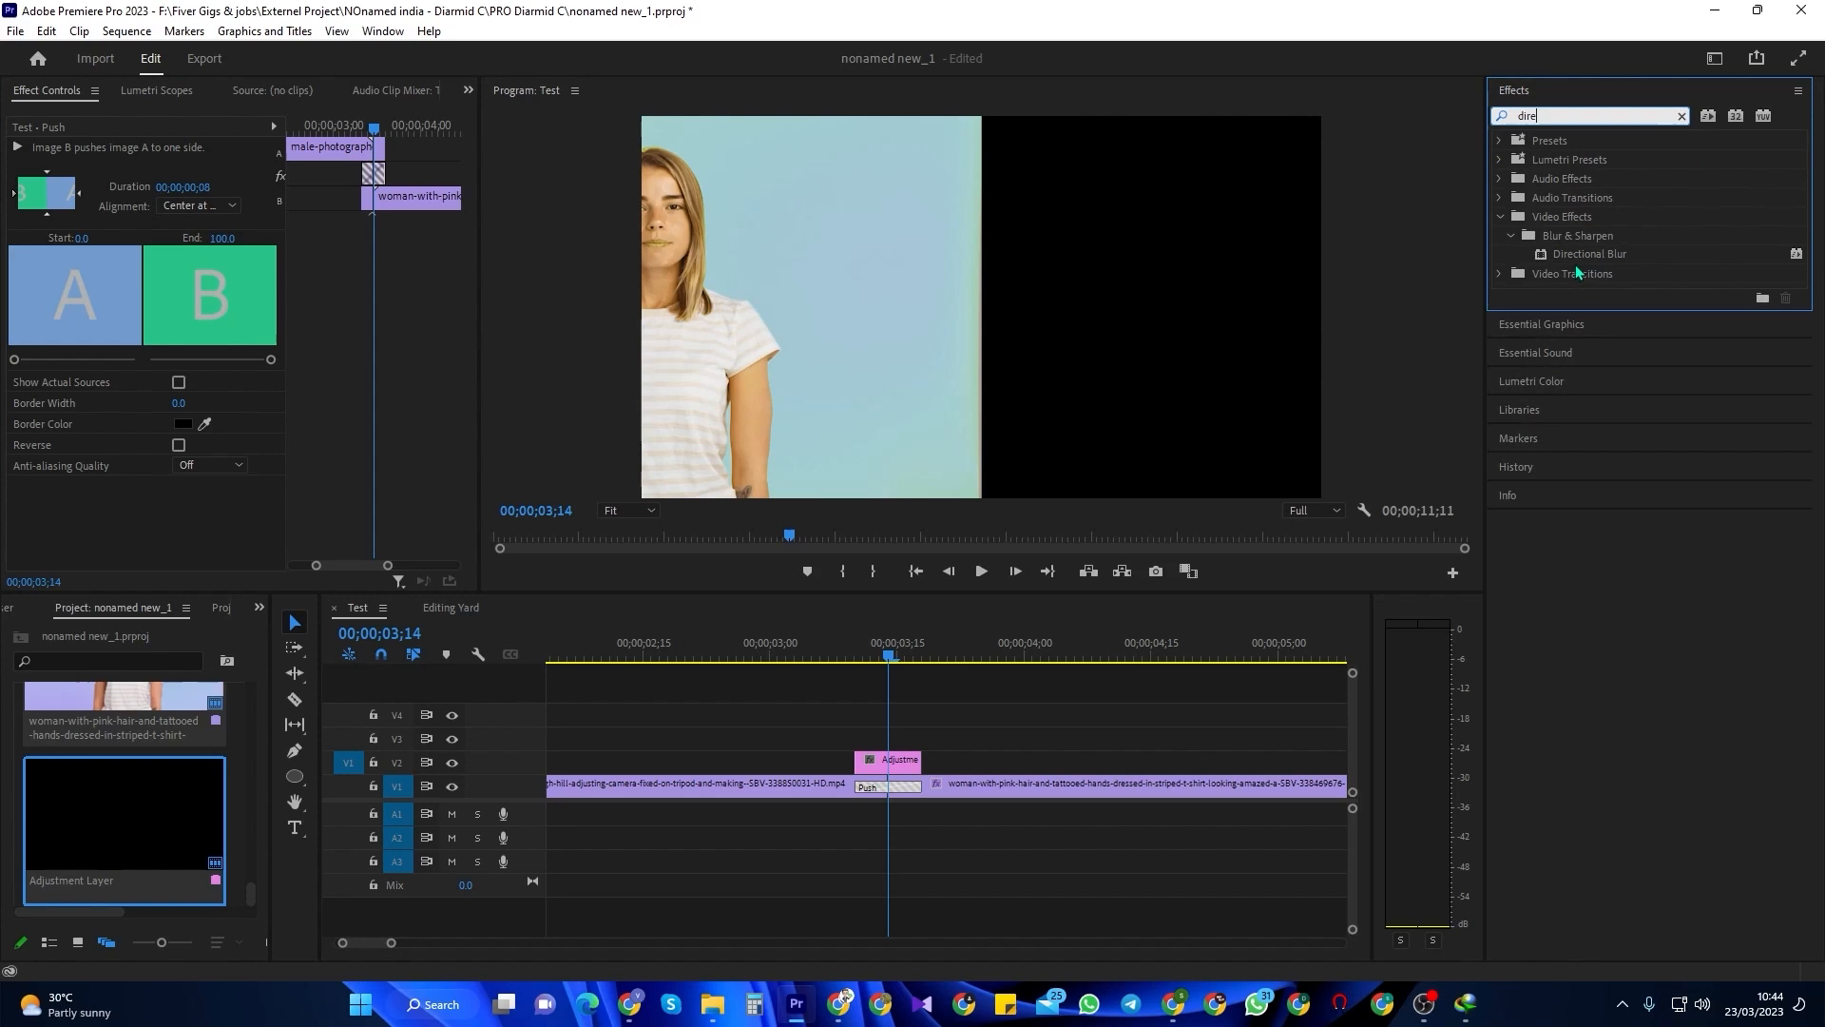
{"action": "left_click_drag", "start_coordinate": [1568, 254], "coordinate": [1544, 280]}
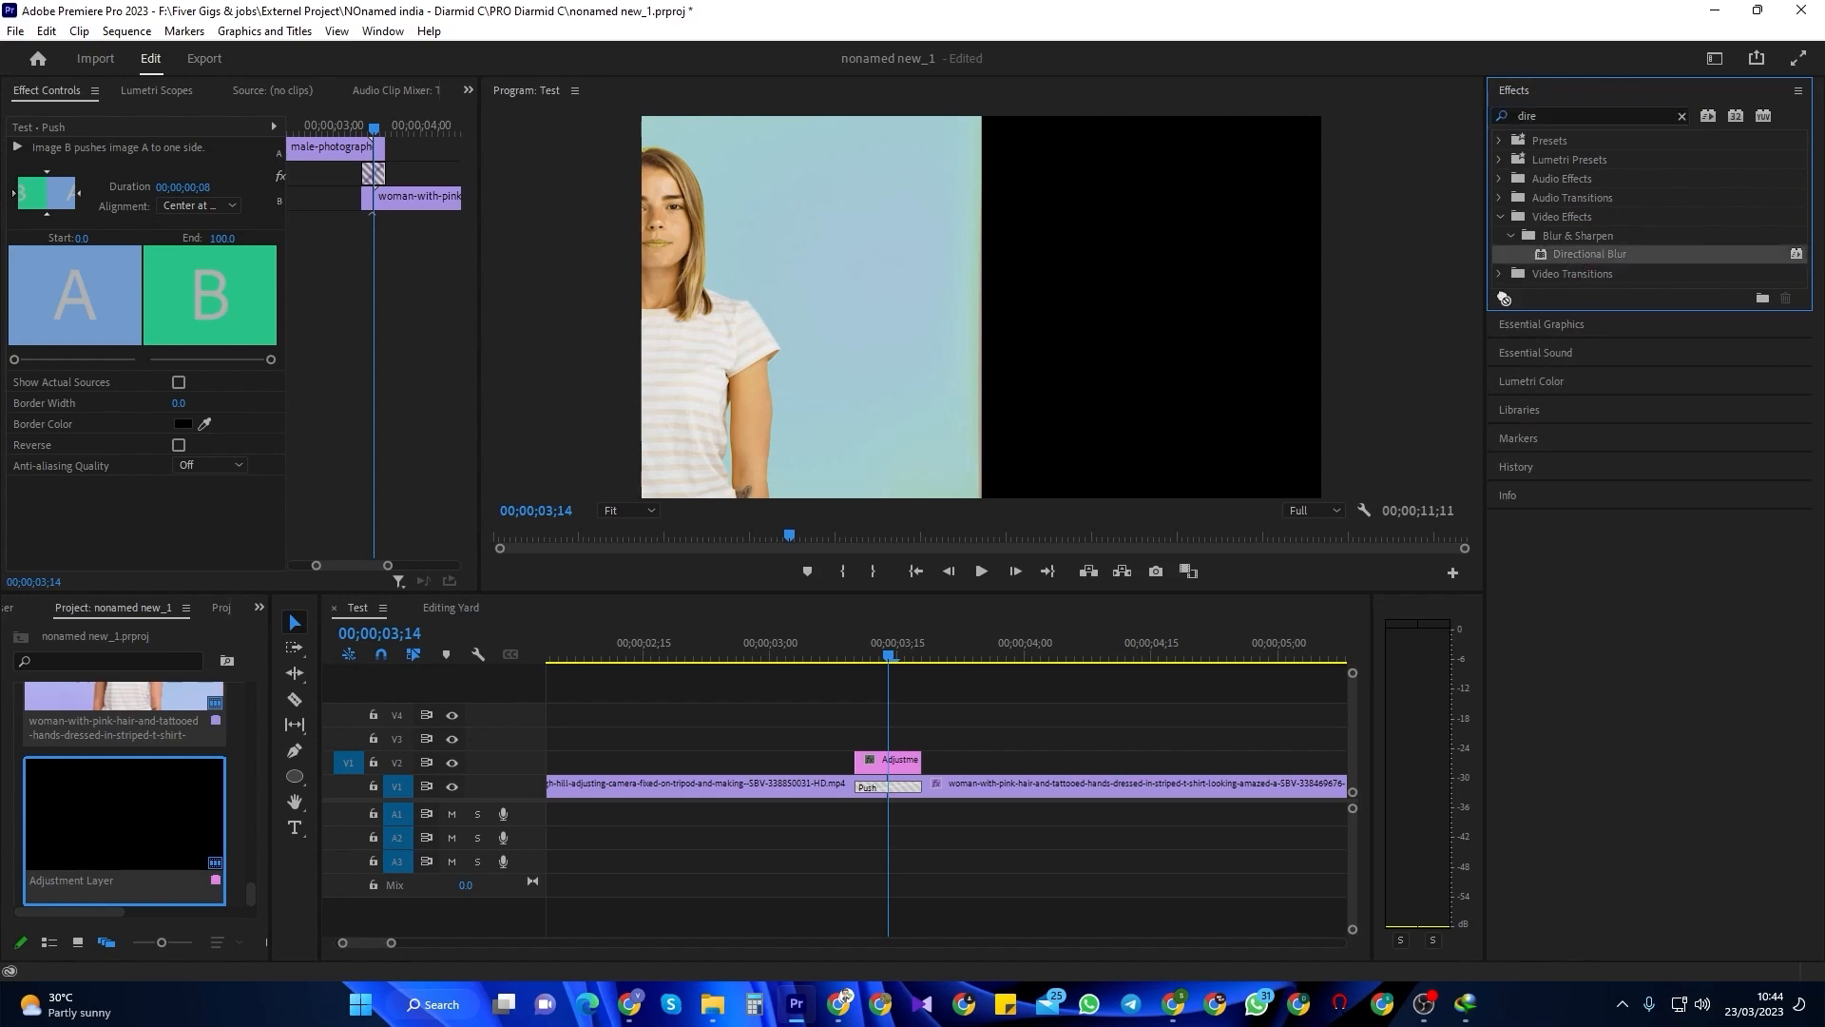
{"action": "left_click_drag", "start_coordinate": [914, 642], "coordinate": [879, 760]}
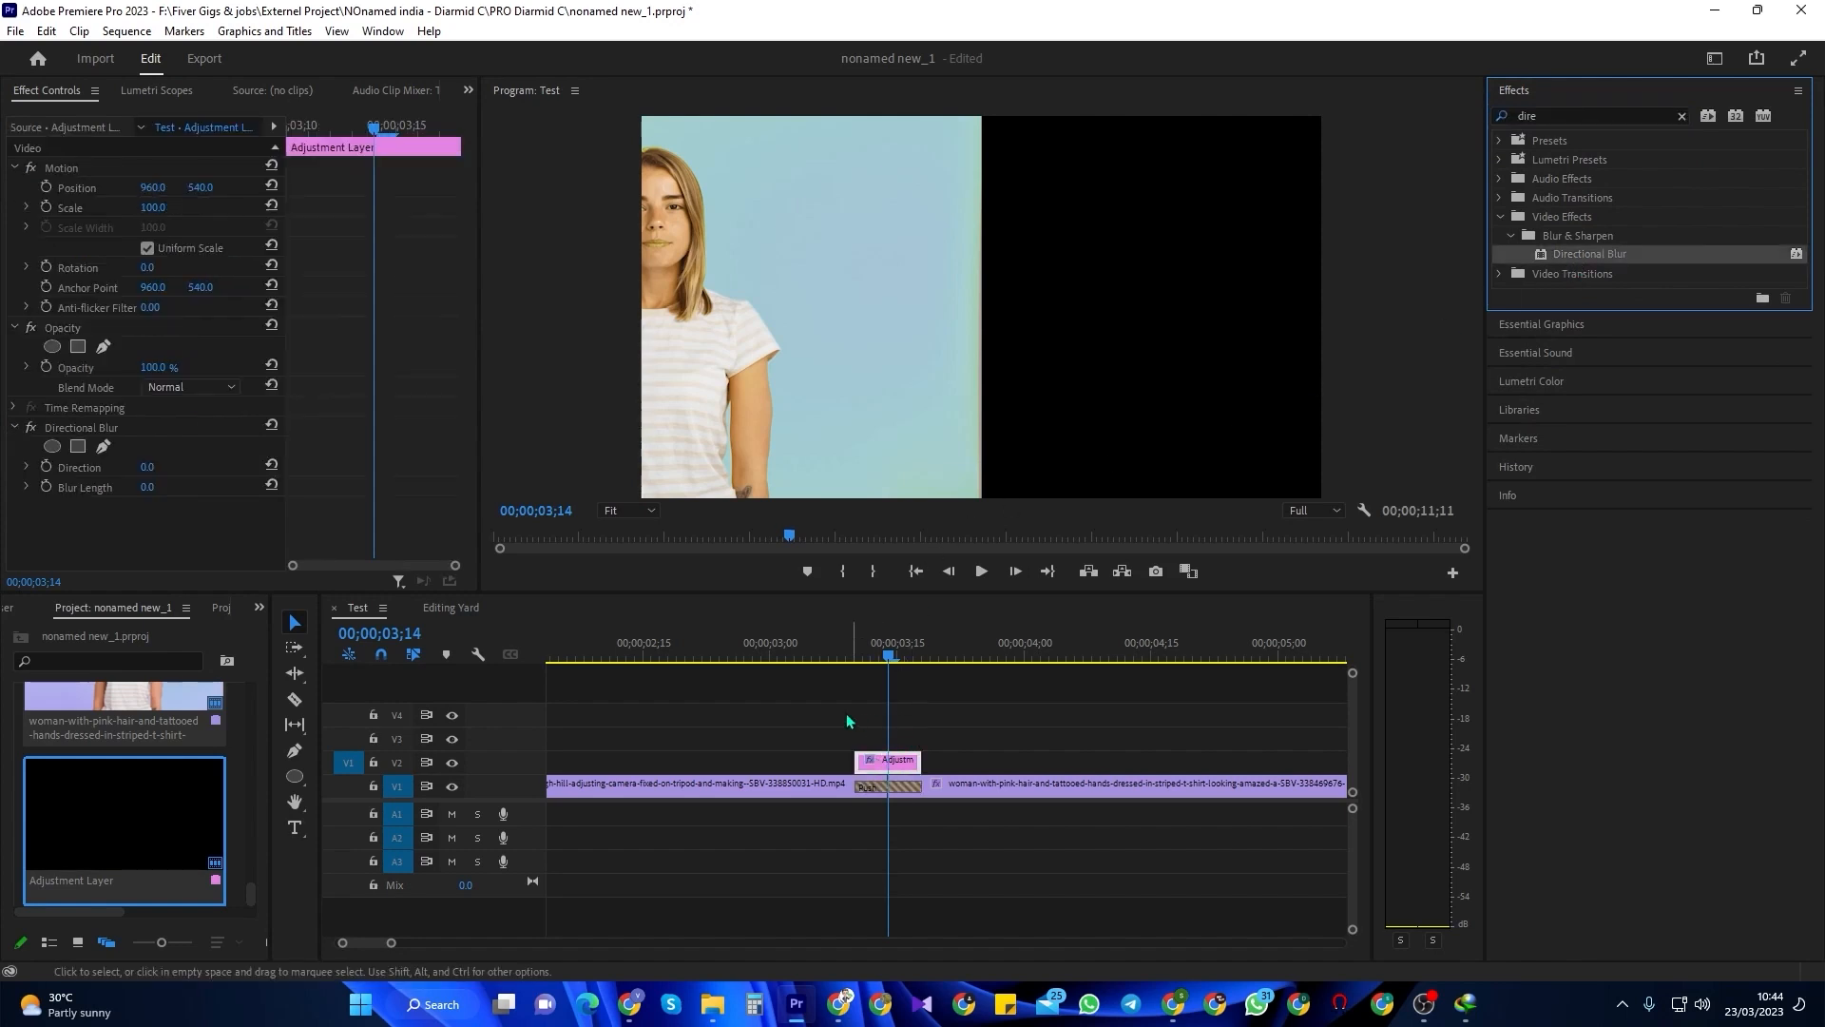
- Set the adjustment layer's Directional Blur to a direction of 90° and a blur length of 100
{"action": "left_click", "coordinate": [147, 468]}
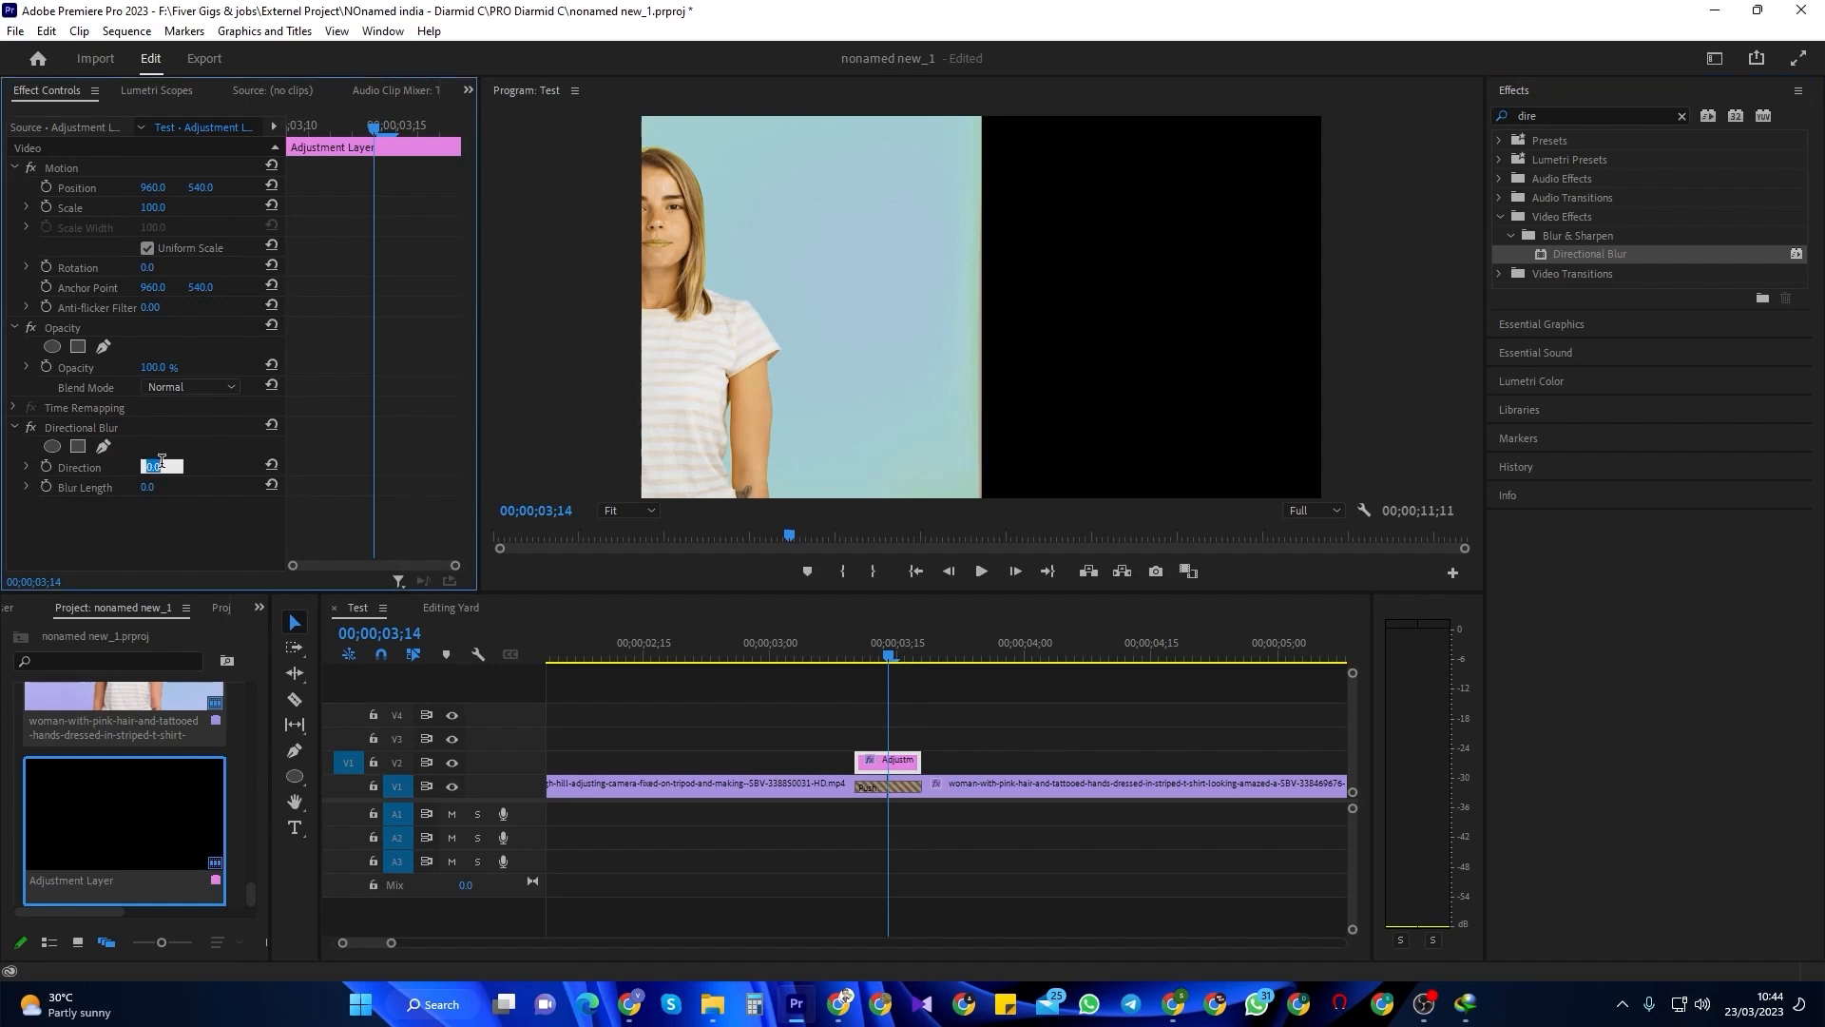
{"action": "key", "text": "Return"}
{"action": "left_click", "coordinate": [151, 488]}
{"action": "type", "text": "100"}
{"action": "key", "text": "Return"}
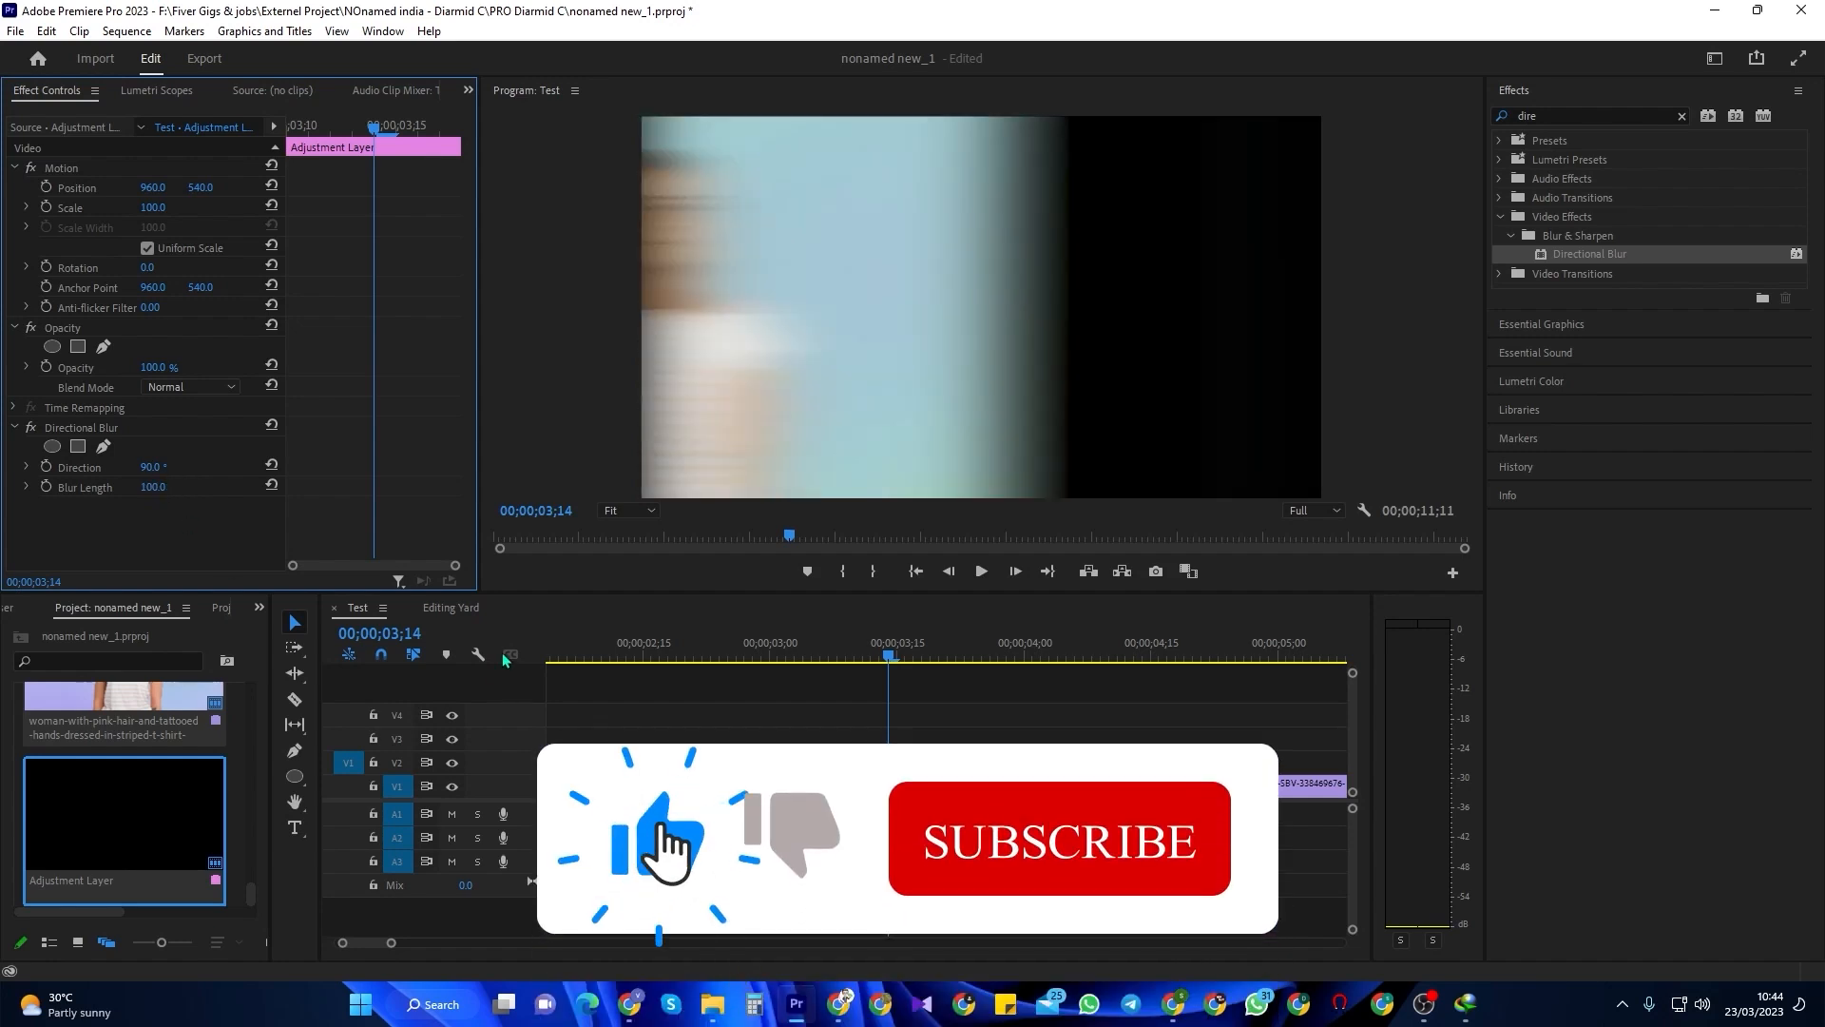
- Play back the cut several times to examine the blurred Push transition between the photographer and woman clips
{"action": "left_click", "coordinate": [830, 657]}
{"action": "key", "text": "space"}
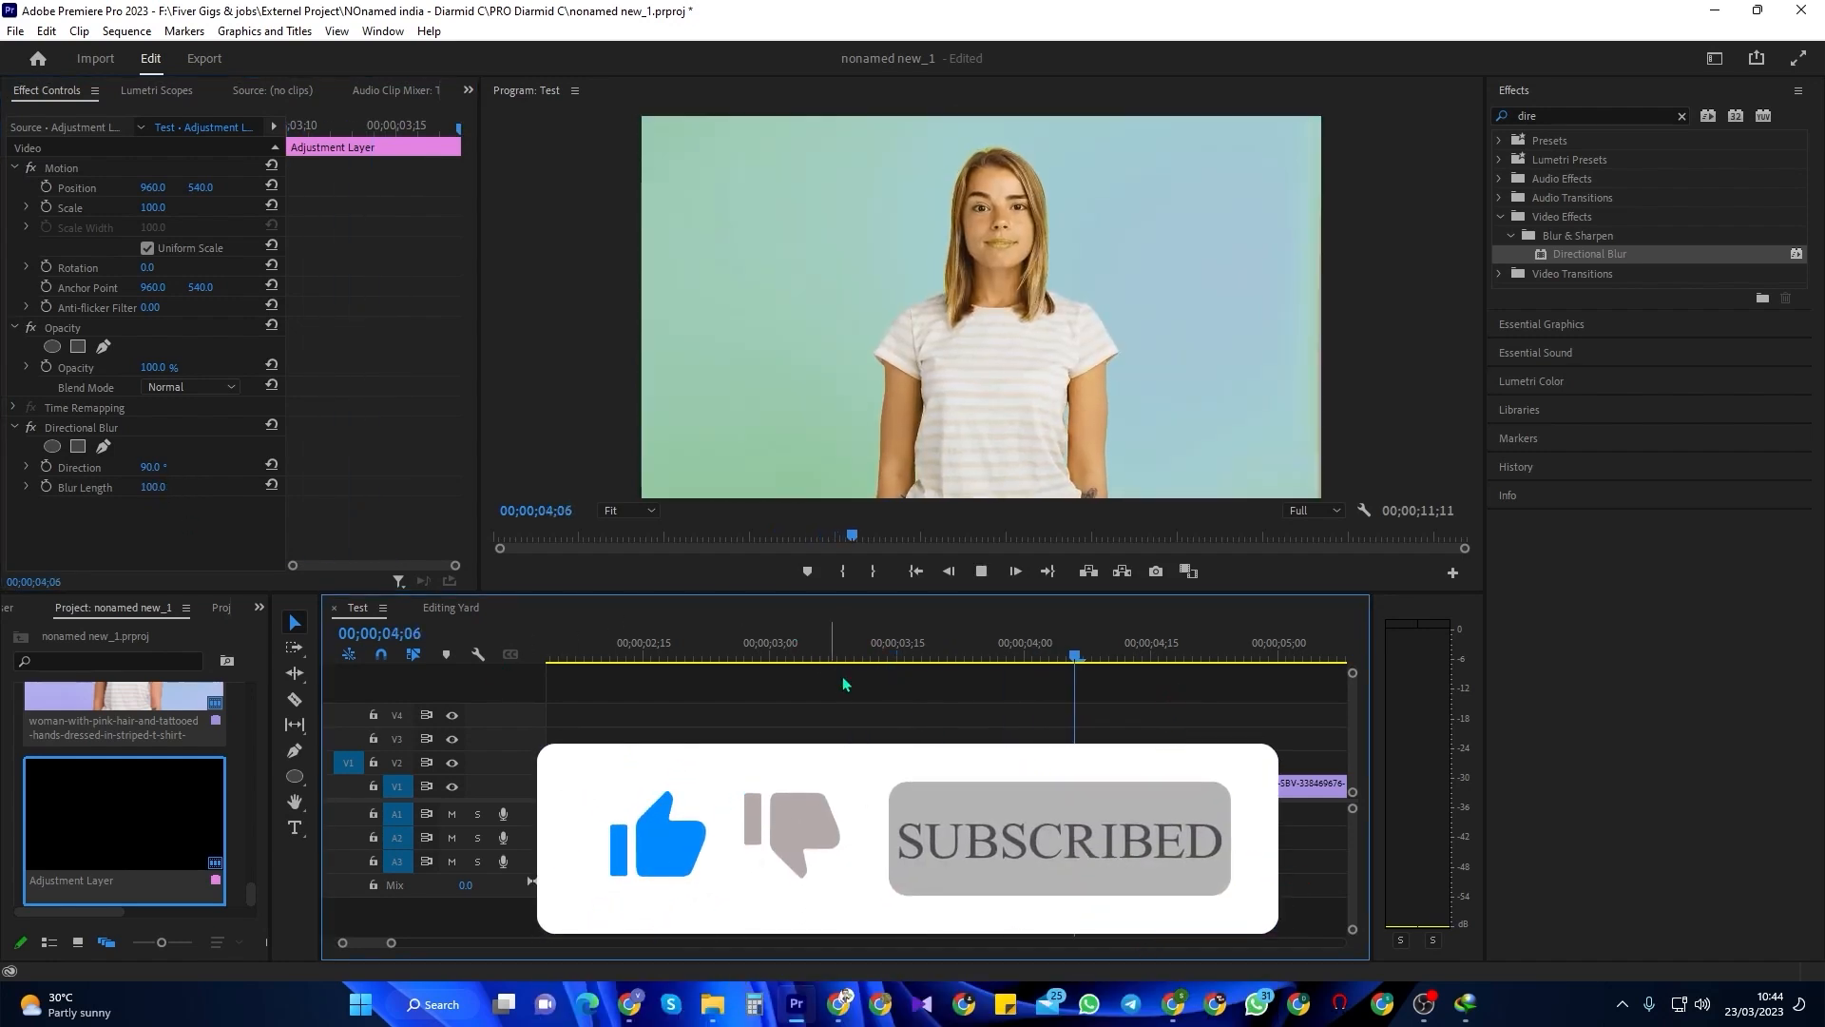
{"action": "left_click", "coordinate": [835, 643]}
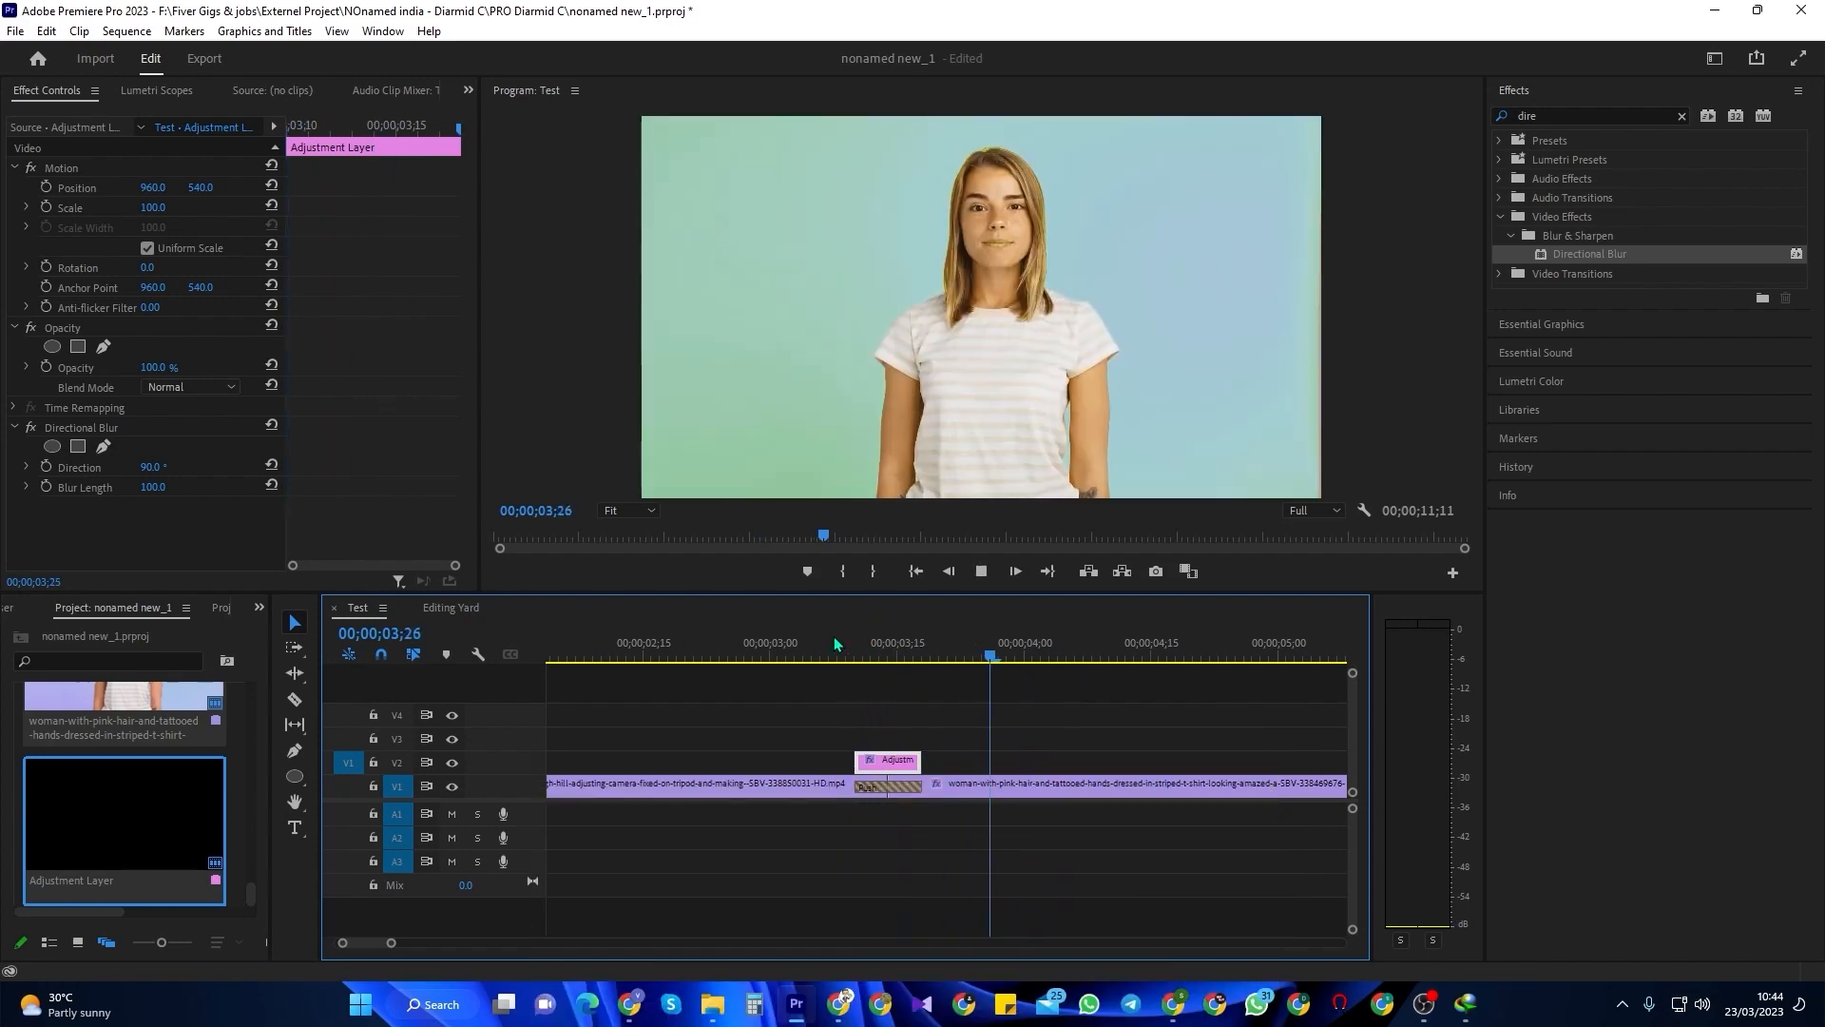
{"action": "left_click", "coordinate": [849, 631]}
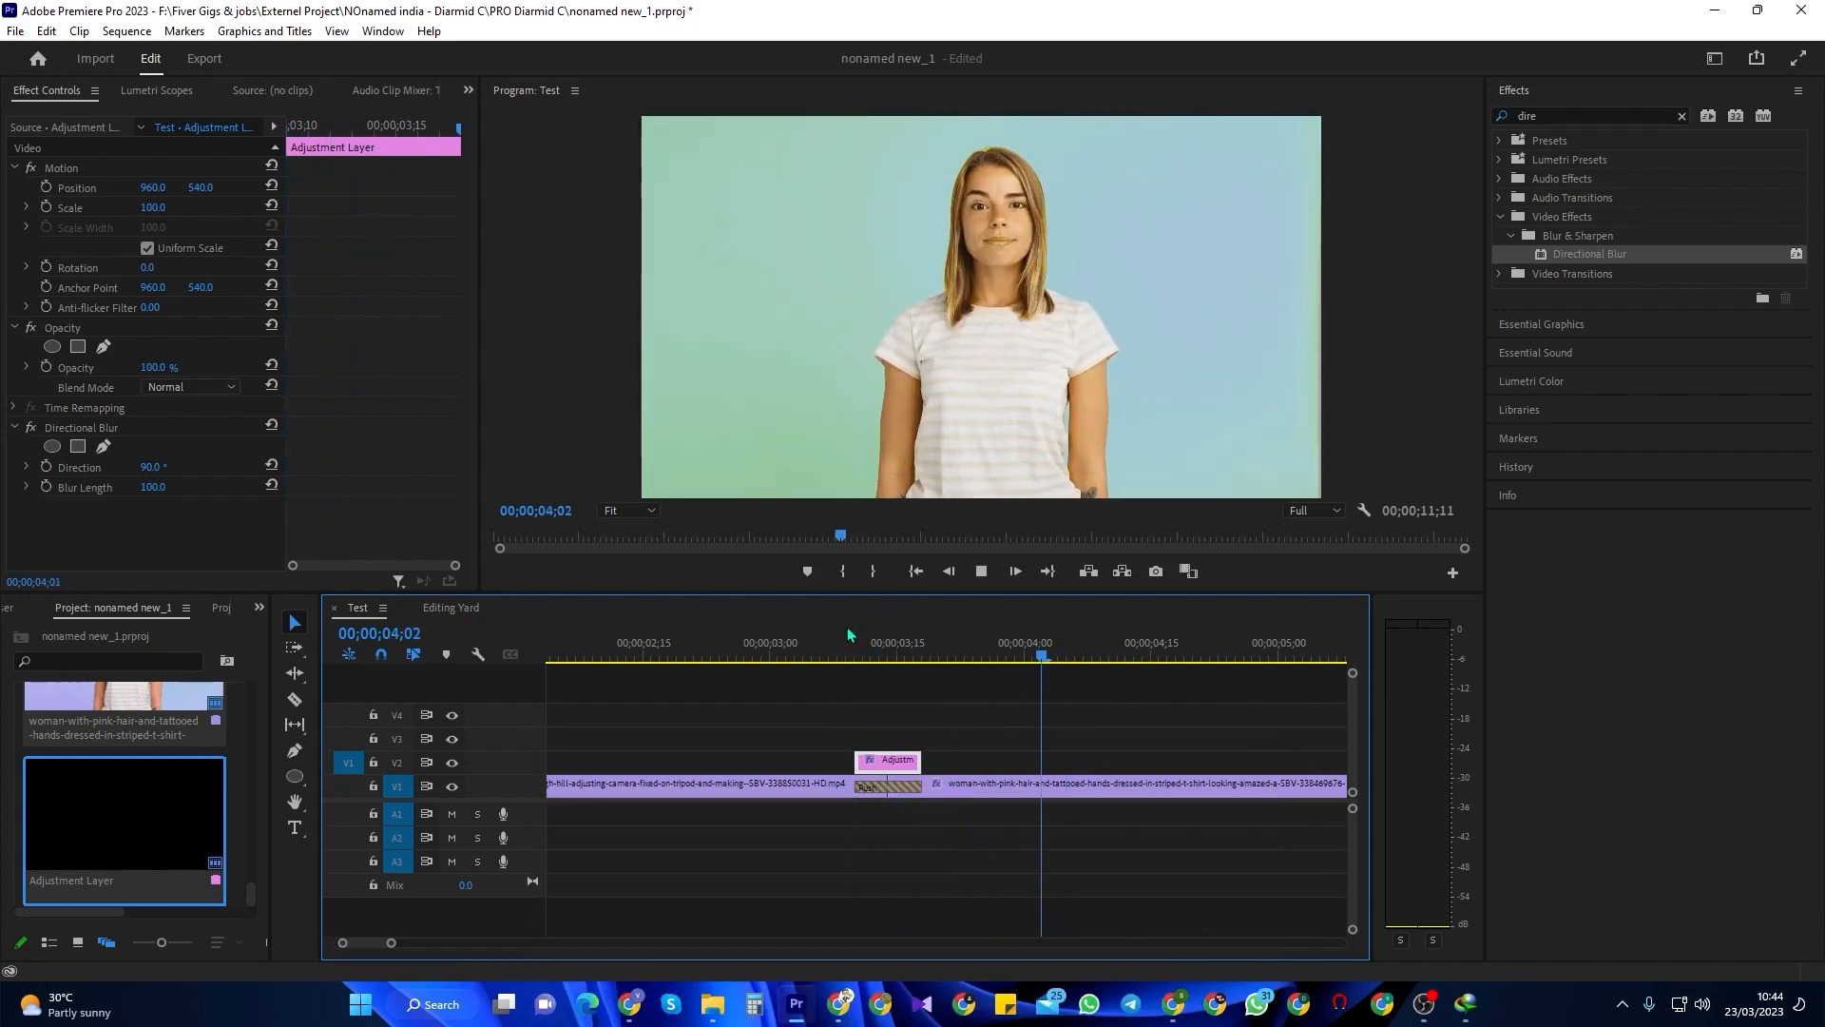
{"action": "left_click", "coordinate": [808, 632]}
{"action": "key", "text": "space"}
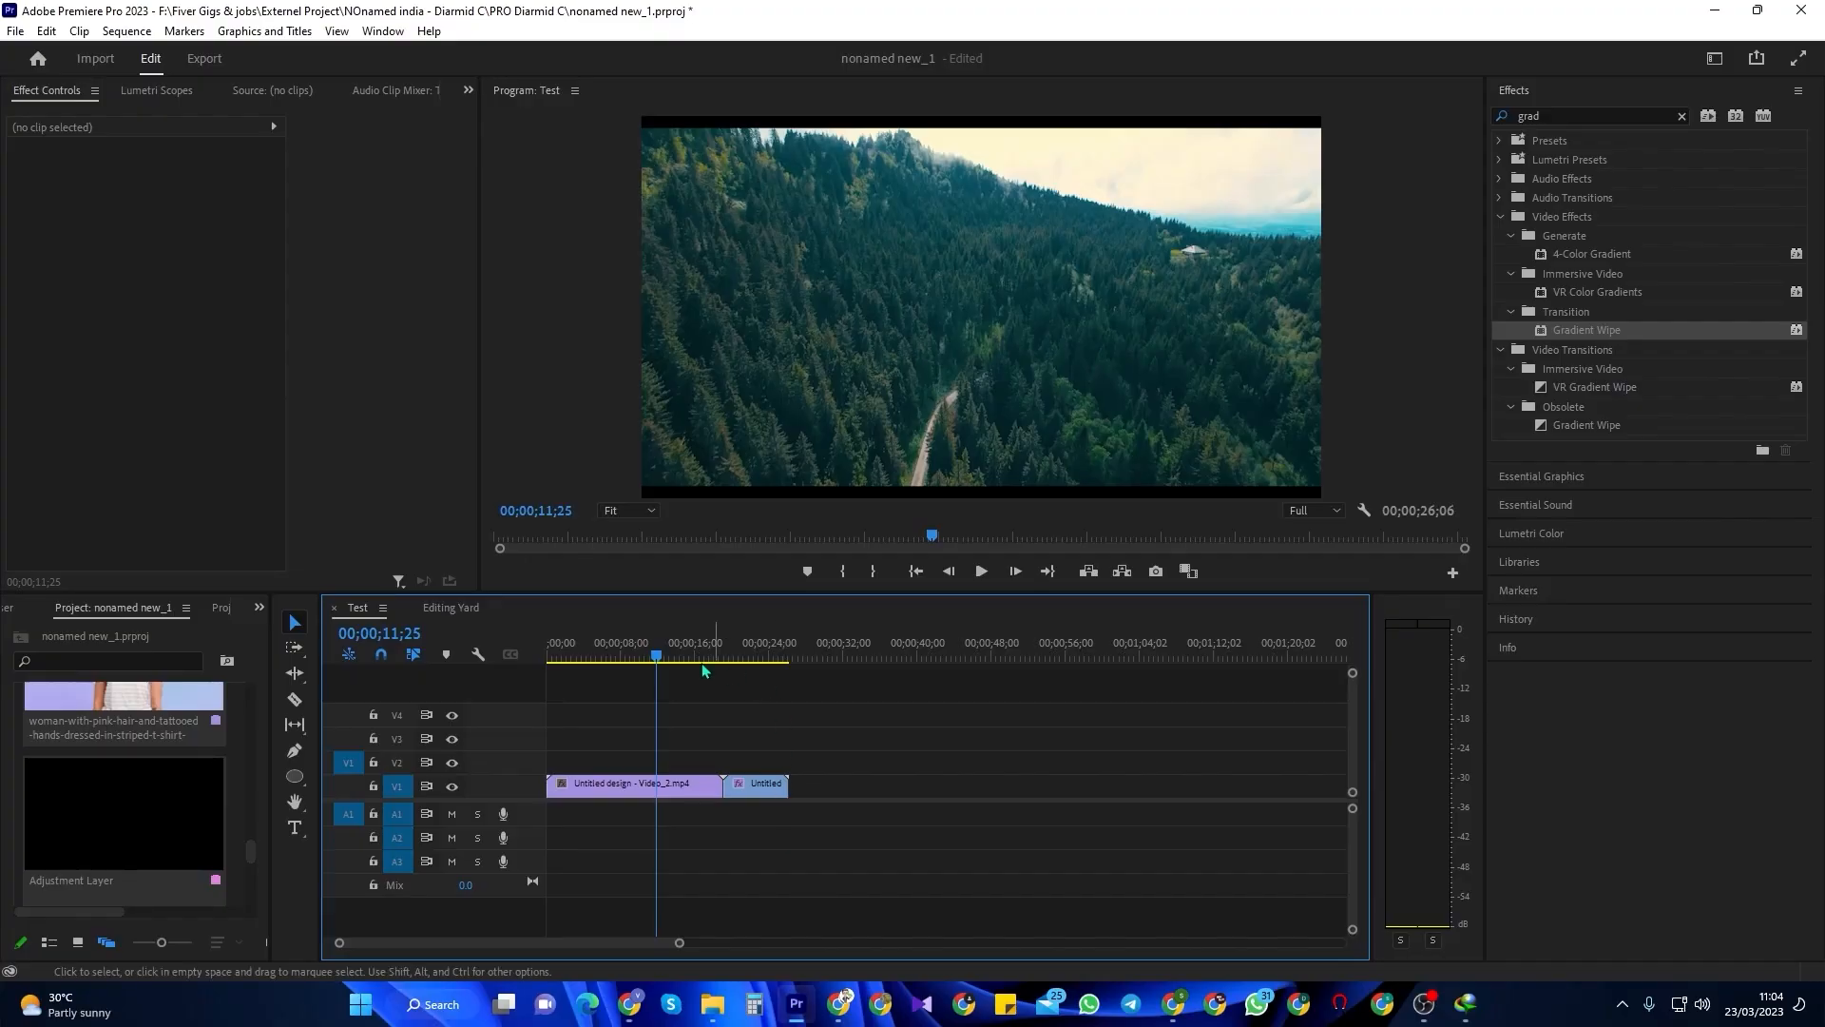
- Scrub through the aerial forest clip and inspect both V1 clips around the cut, clearing the previous effects search
{"action": "left_click_drag", "start_coordinate": [658, 665], "coordinate": [713, 669]}
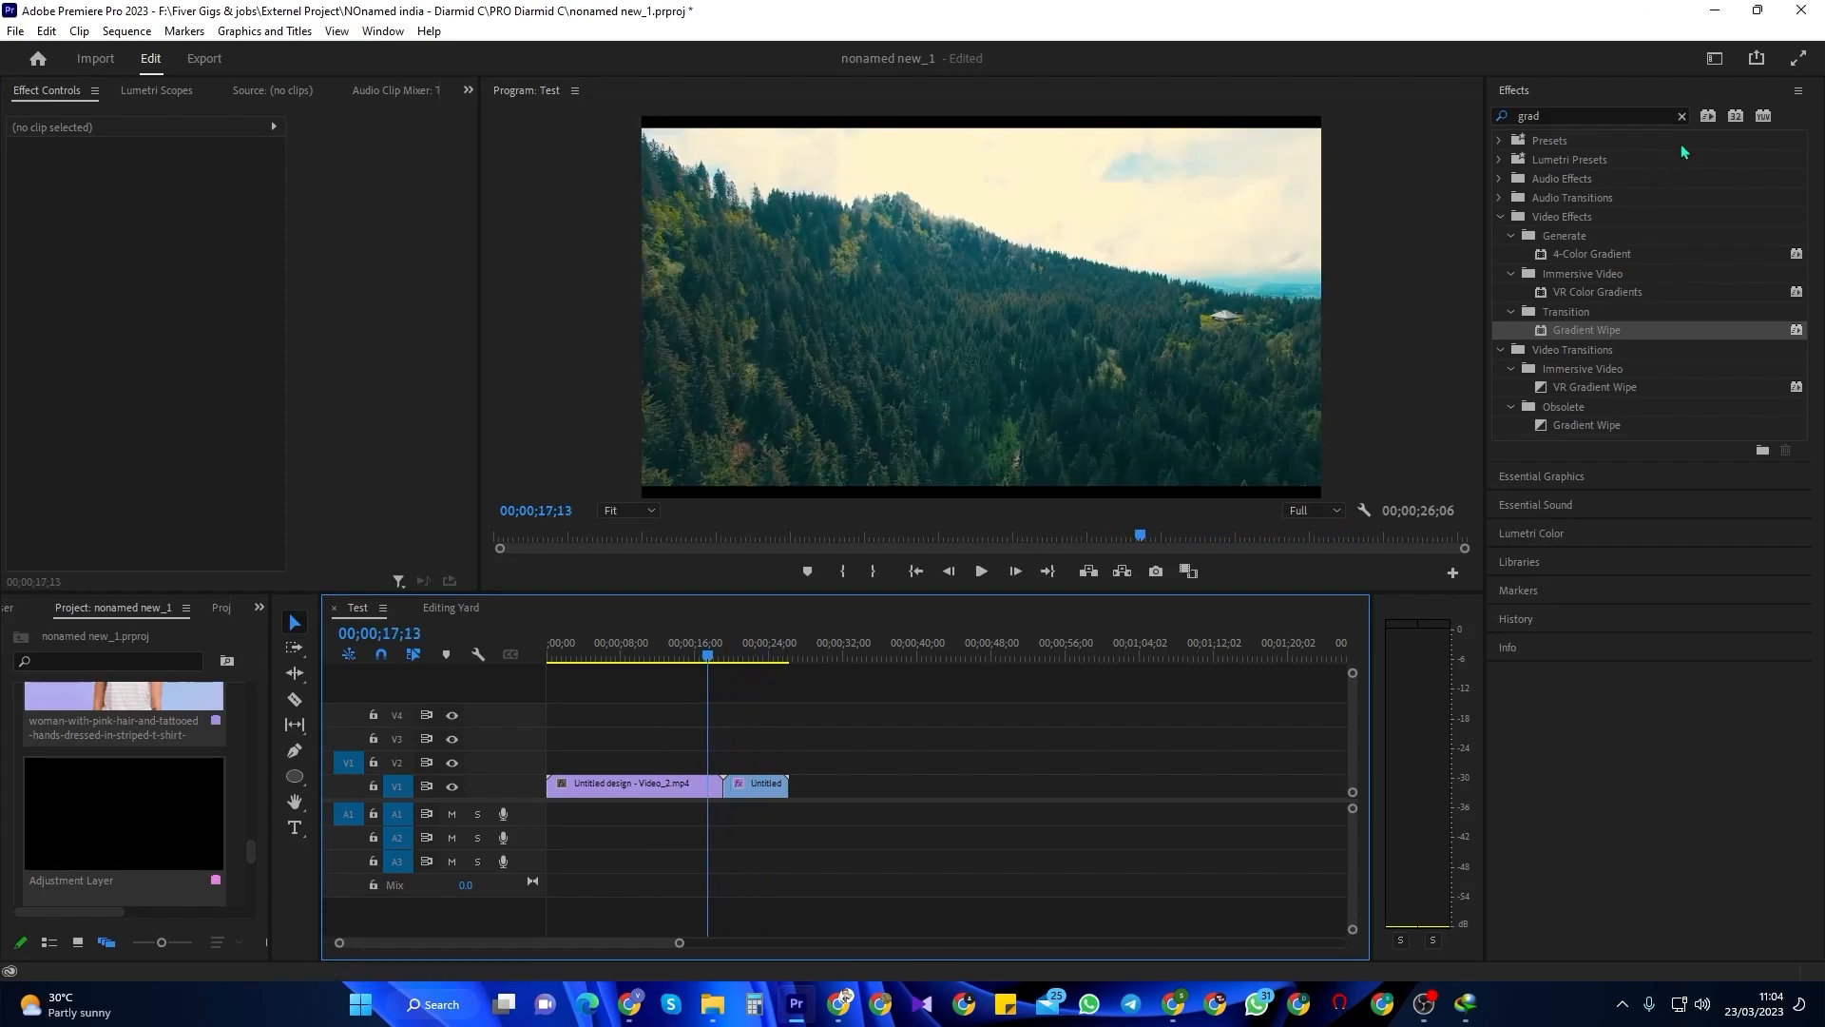
{"action": "left_click", "coordinate": [1681, 116]}
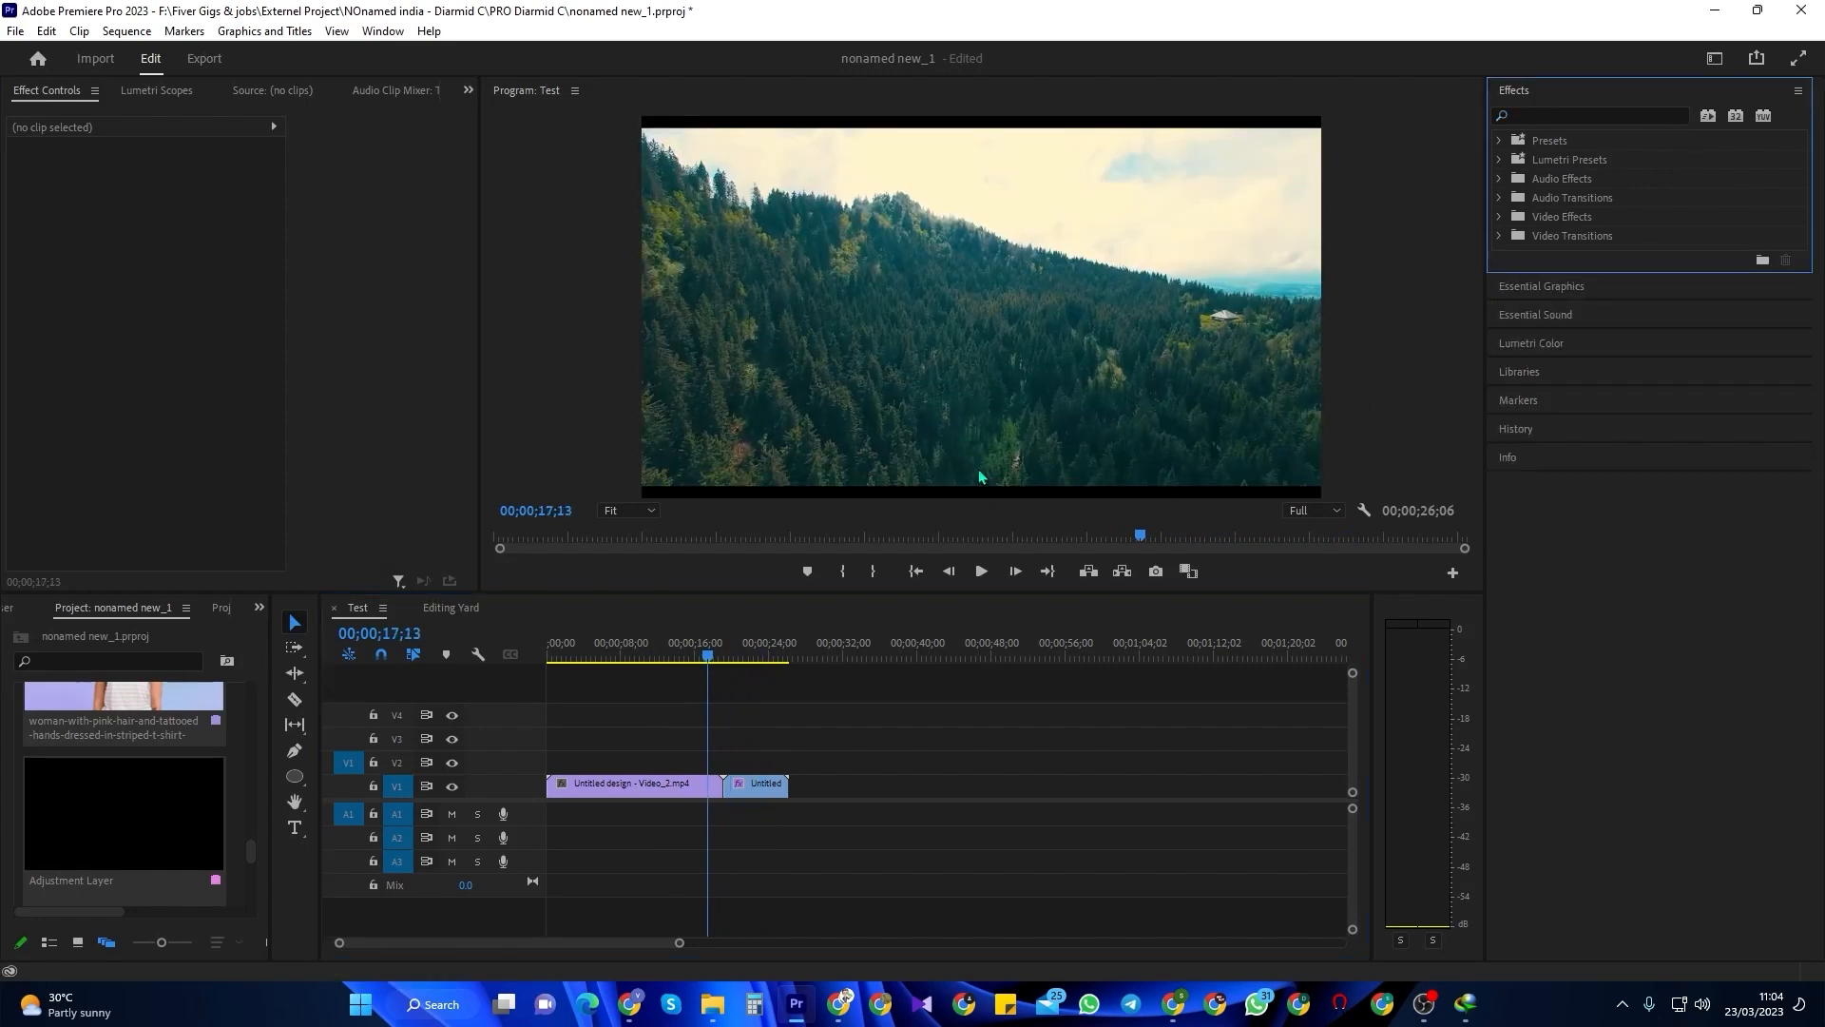
{"action": "mouse_move", "coordinate": [696, 664]}
{"action": "left_mouse_down"}
{"action": "mouse_move", "coordinate": [754, 666]}
{"action": "mouse_move", "coordinate": [697, 670]}
{"action": "left_mouse_up"}
{"action": "left_click", "coordinate": [742, 792]}
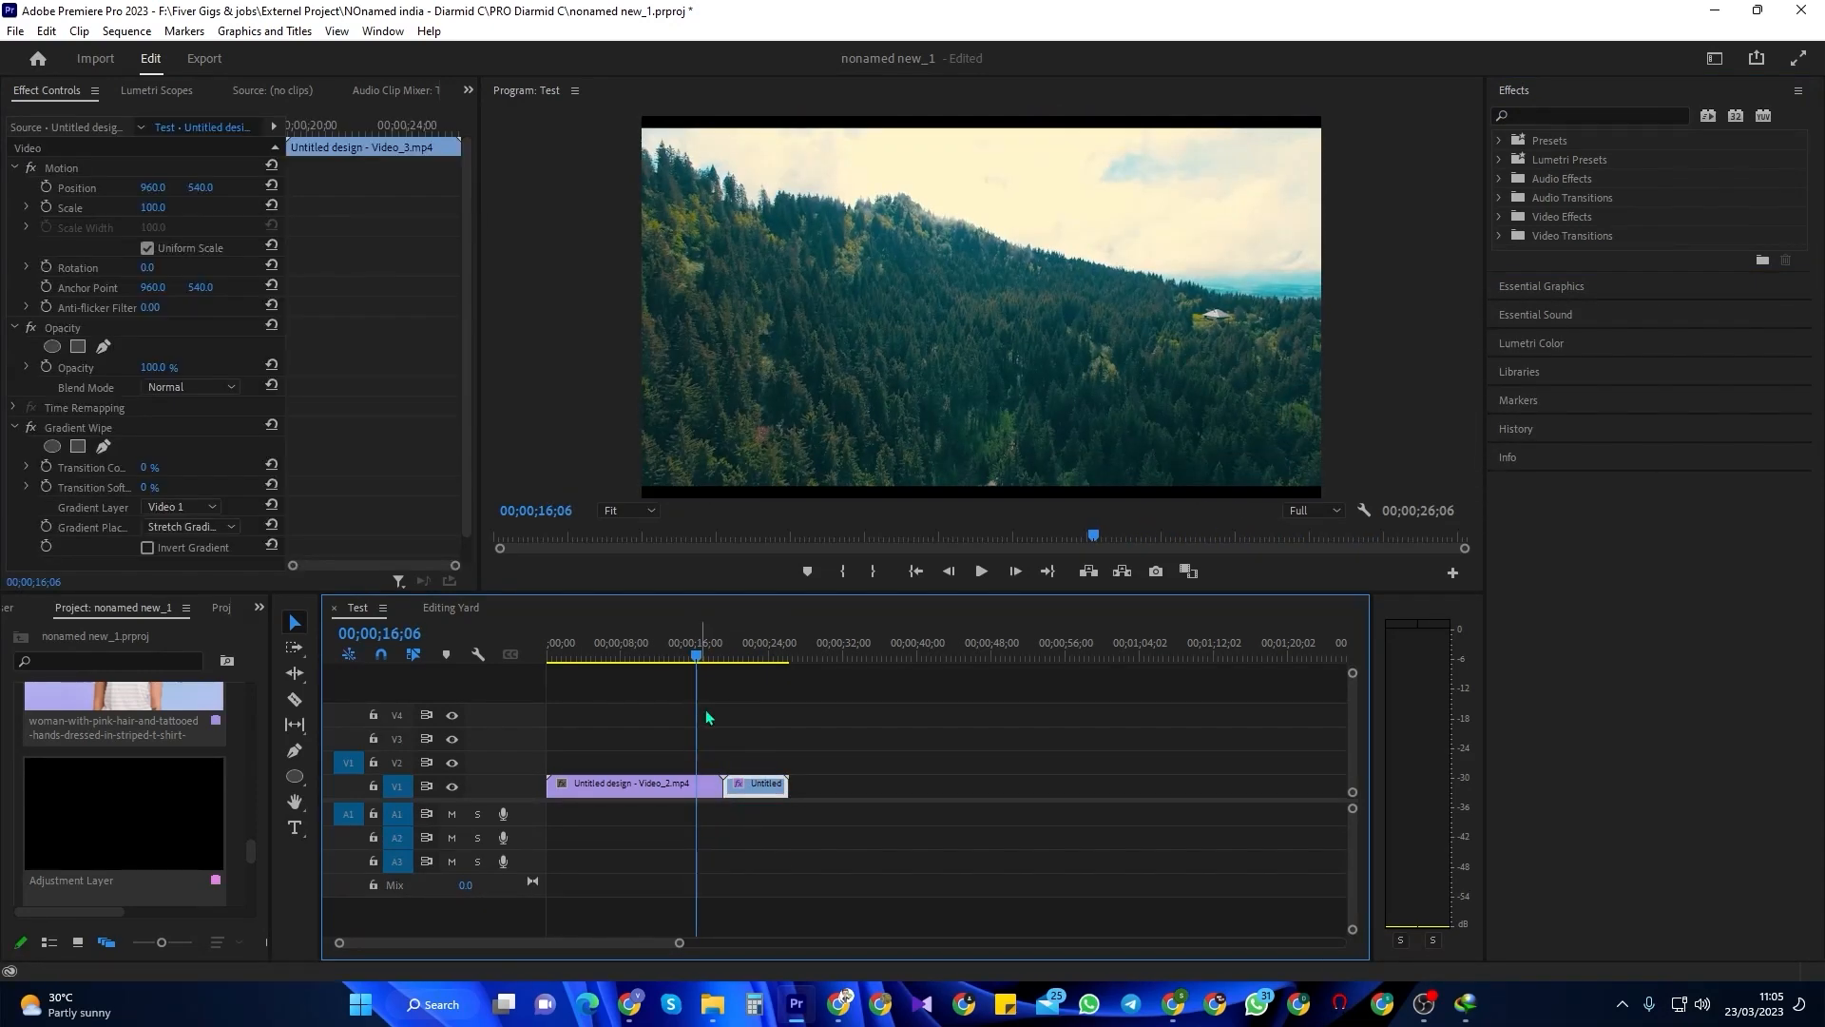
{"action": "left_click", "coordinate": [707, 664]}
{"action": "left_click_drag", "start_coordinate": [694, 809], "coordinate": [694, 797]}
{"action": "mouse_move", "coordinate": [727, 656]}
{"action": "left_mouse_down"}
{"action": "mouse_move", "coordinate": [711, 665]}
{"action": "mouse_move", "coordinate": [752, 668]}
{"action": "mouse_move", "coordinate": [718, 670]}
{"action": "left_mouse_up"}
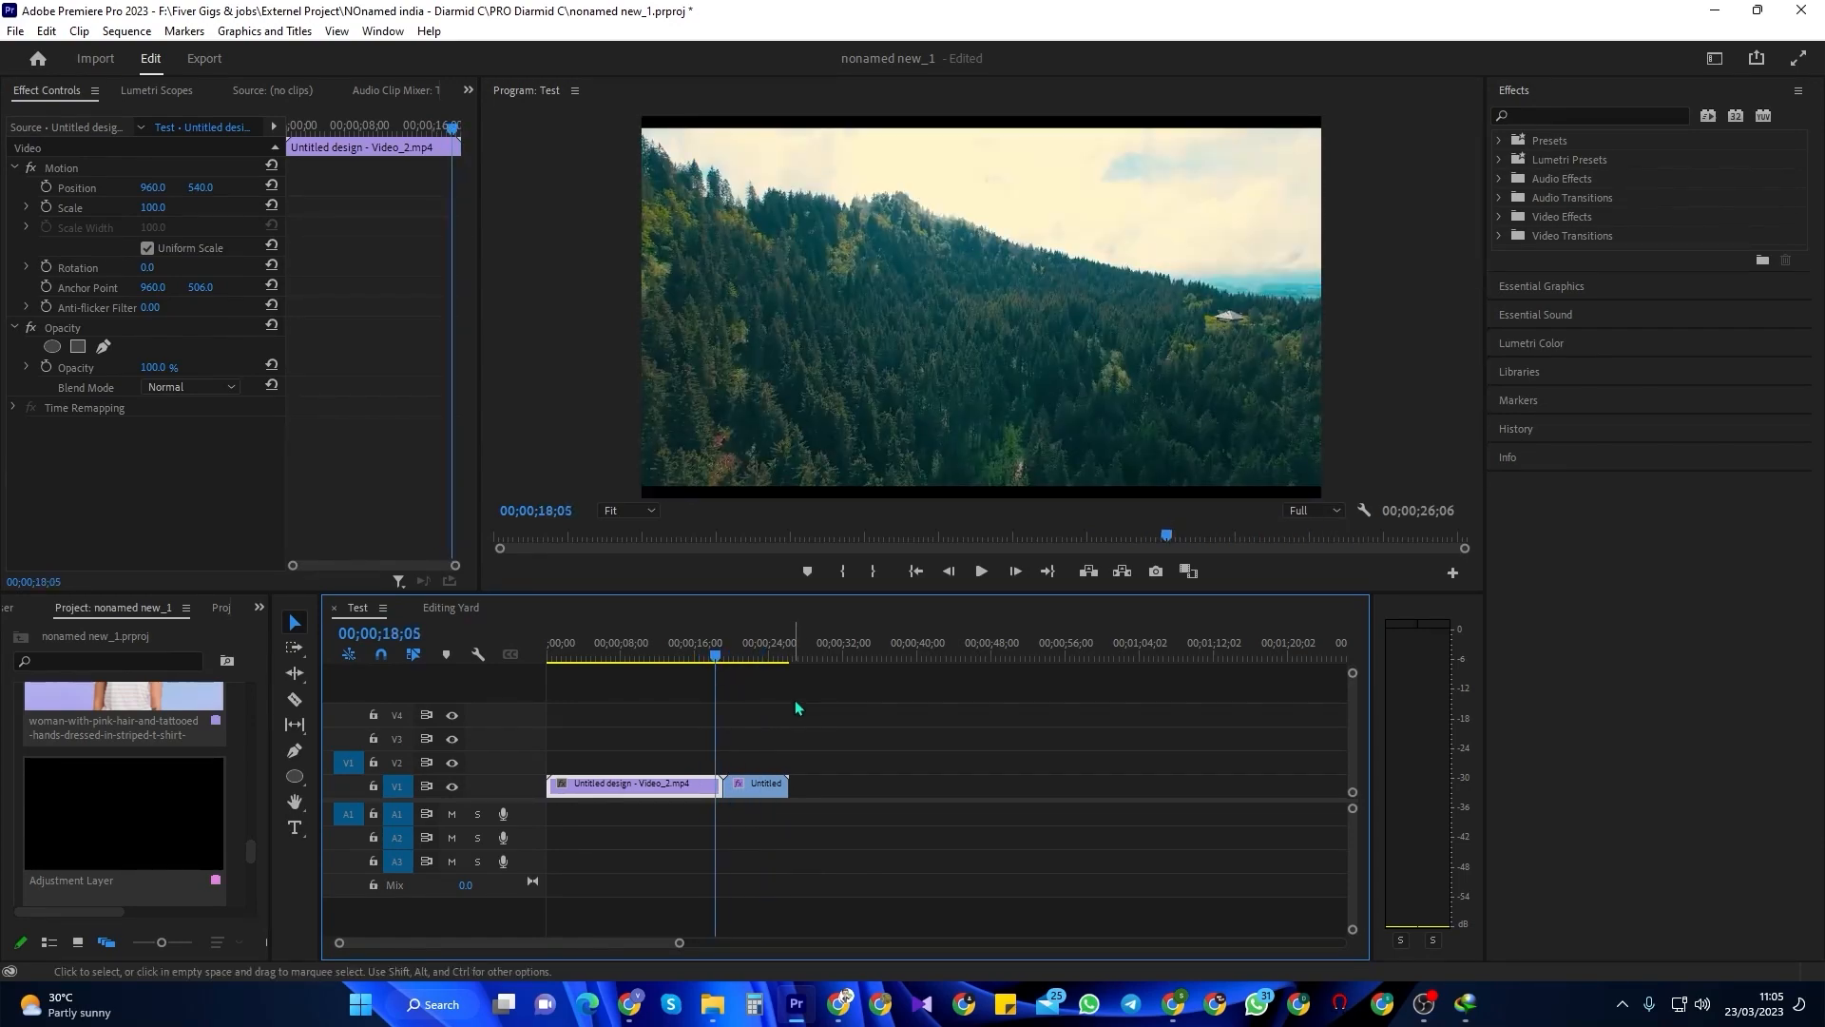
{"action": "left_click", "coordinate": [623, 655]}
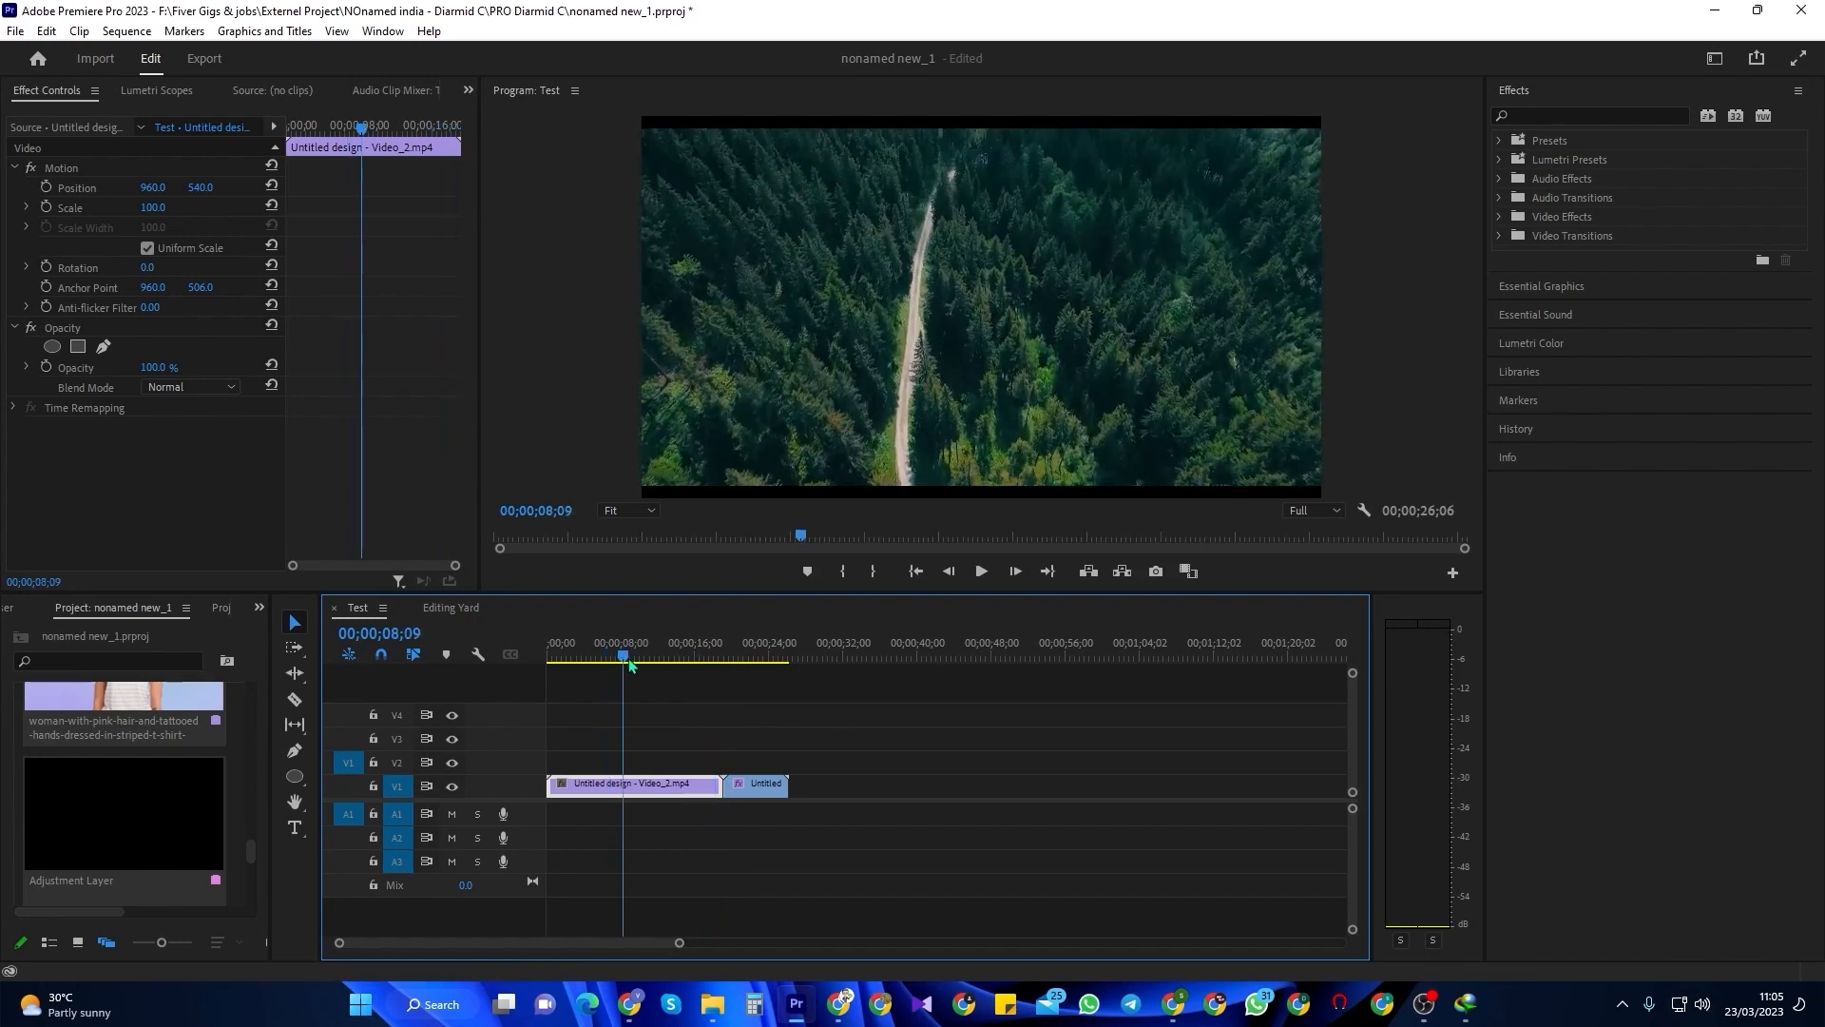
- Move Untitled design - Video_3.mp4 to V2 over the aerial forest clip and place the playhead at its start, 00;00;12;04
{"action": "left_click_drag", "start_coordinate": [631, 664], "coordinate": [645, 664]}
{"action": "left_click_drag", "start_coordinate": [755, 786], "coordinate": [687, 755]}
{"action": "left_click", "coordinate": [651, 658]}
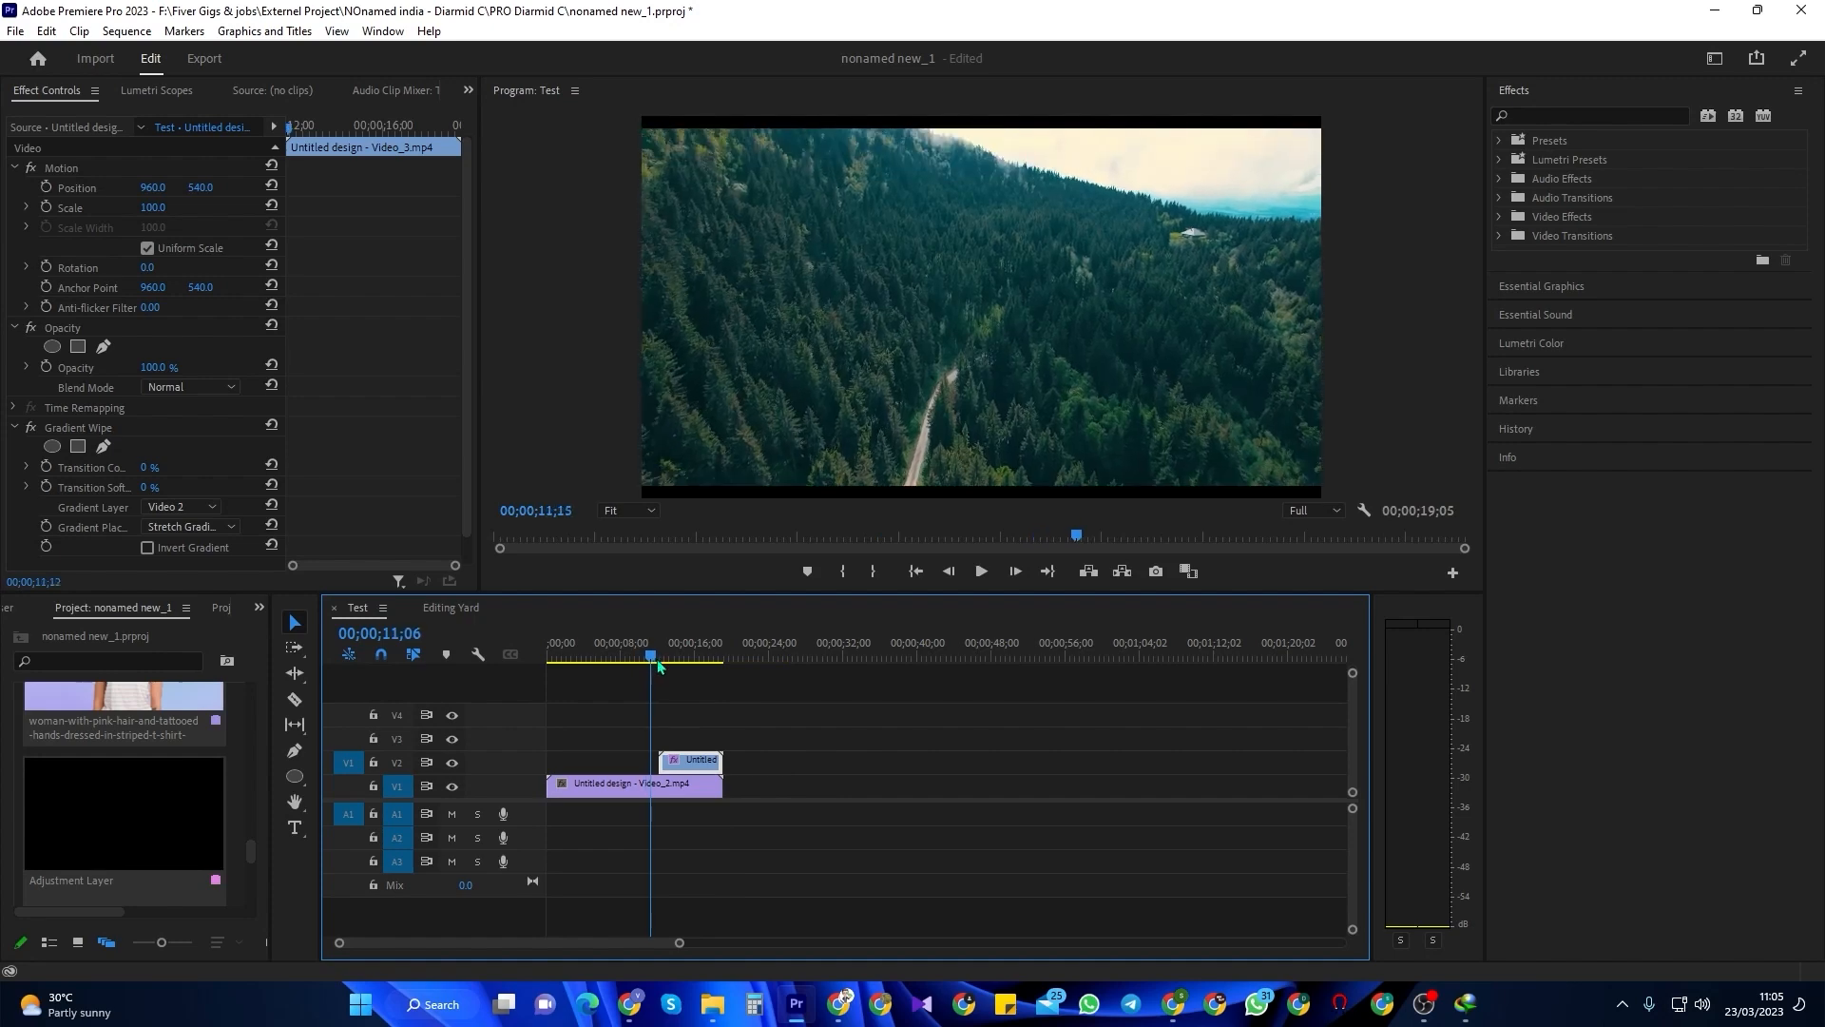
{"action": "left_click", "coordinate": [657, 662]}
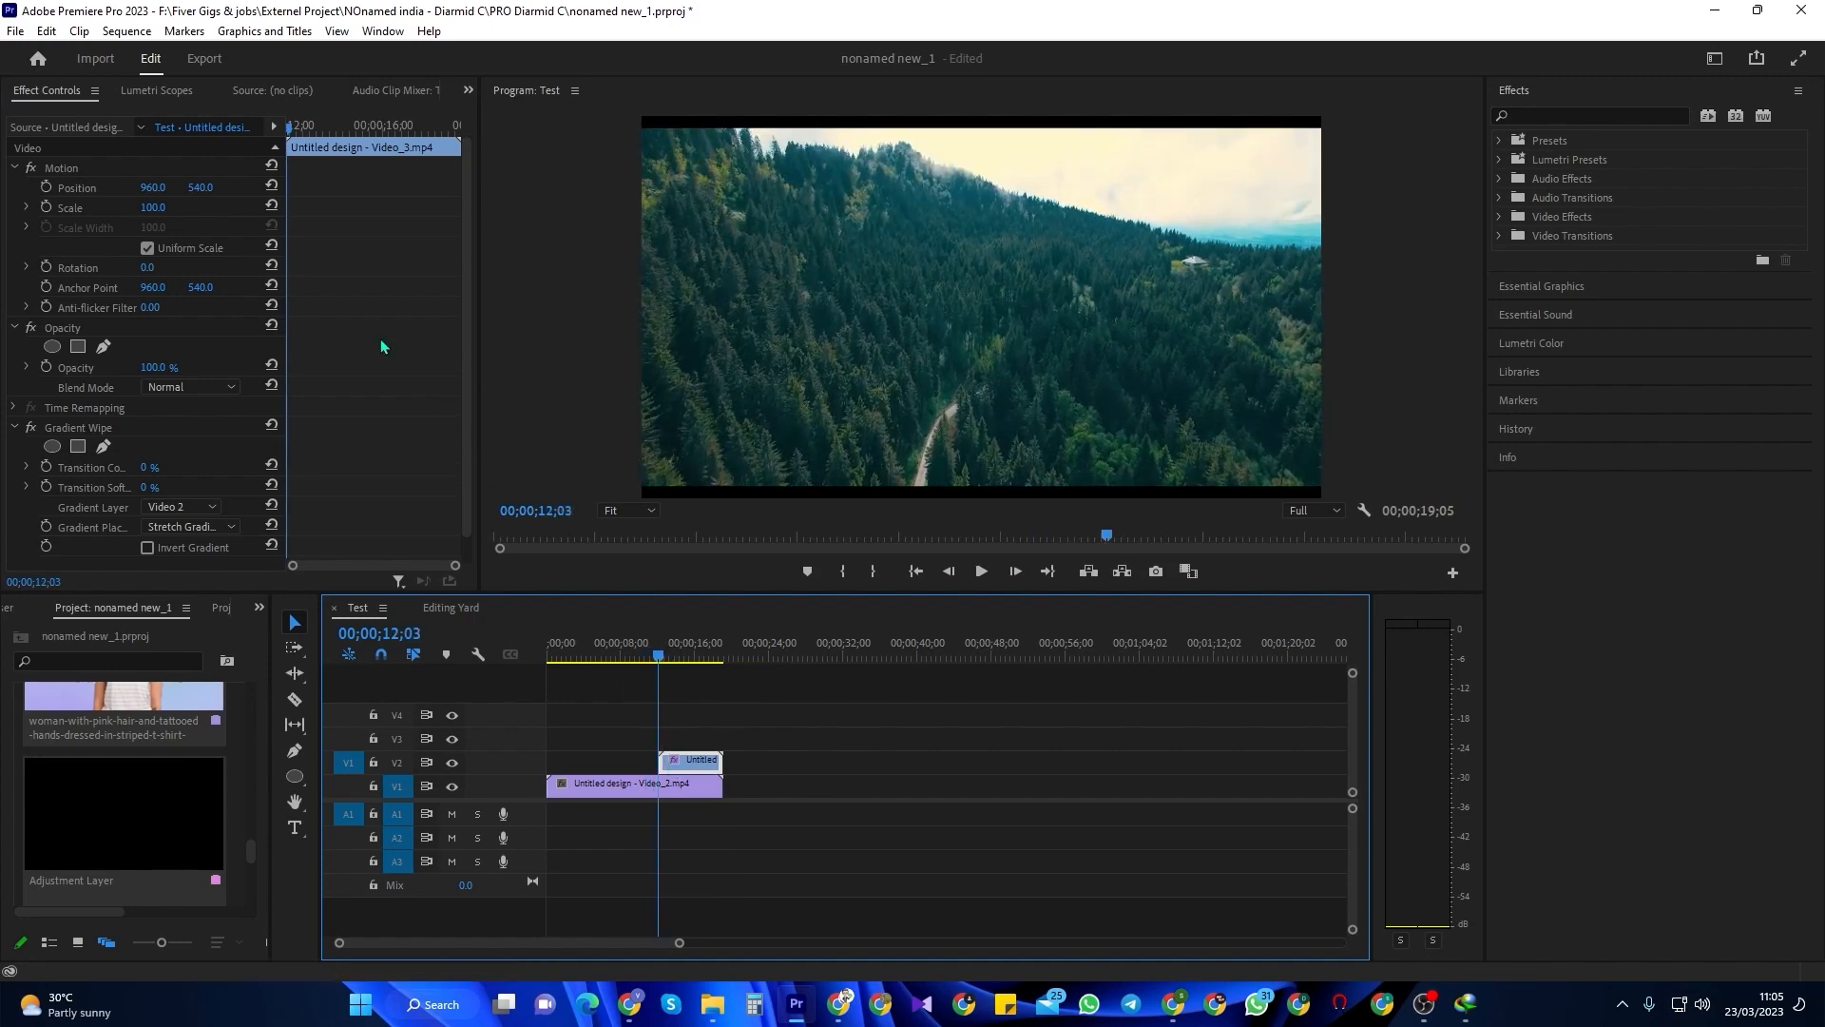
{"action": "left_click_drag", "start_coordinate": [290, 131], "coordinate": [274, 131]}
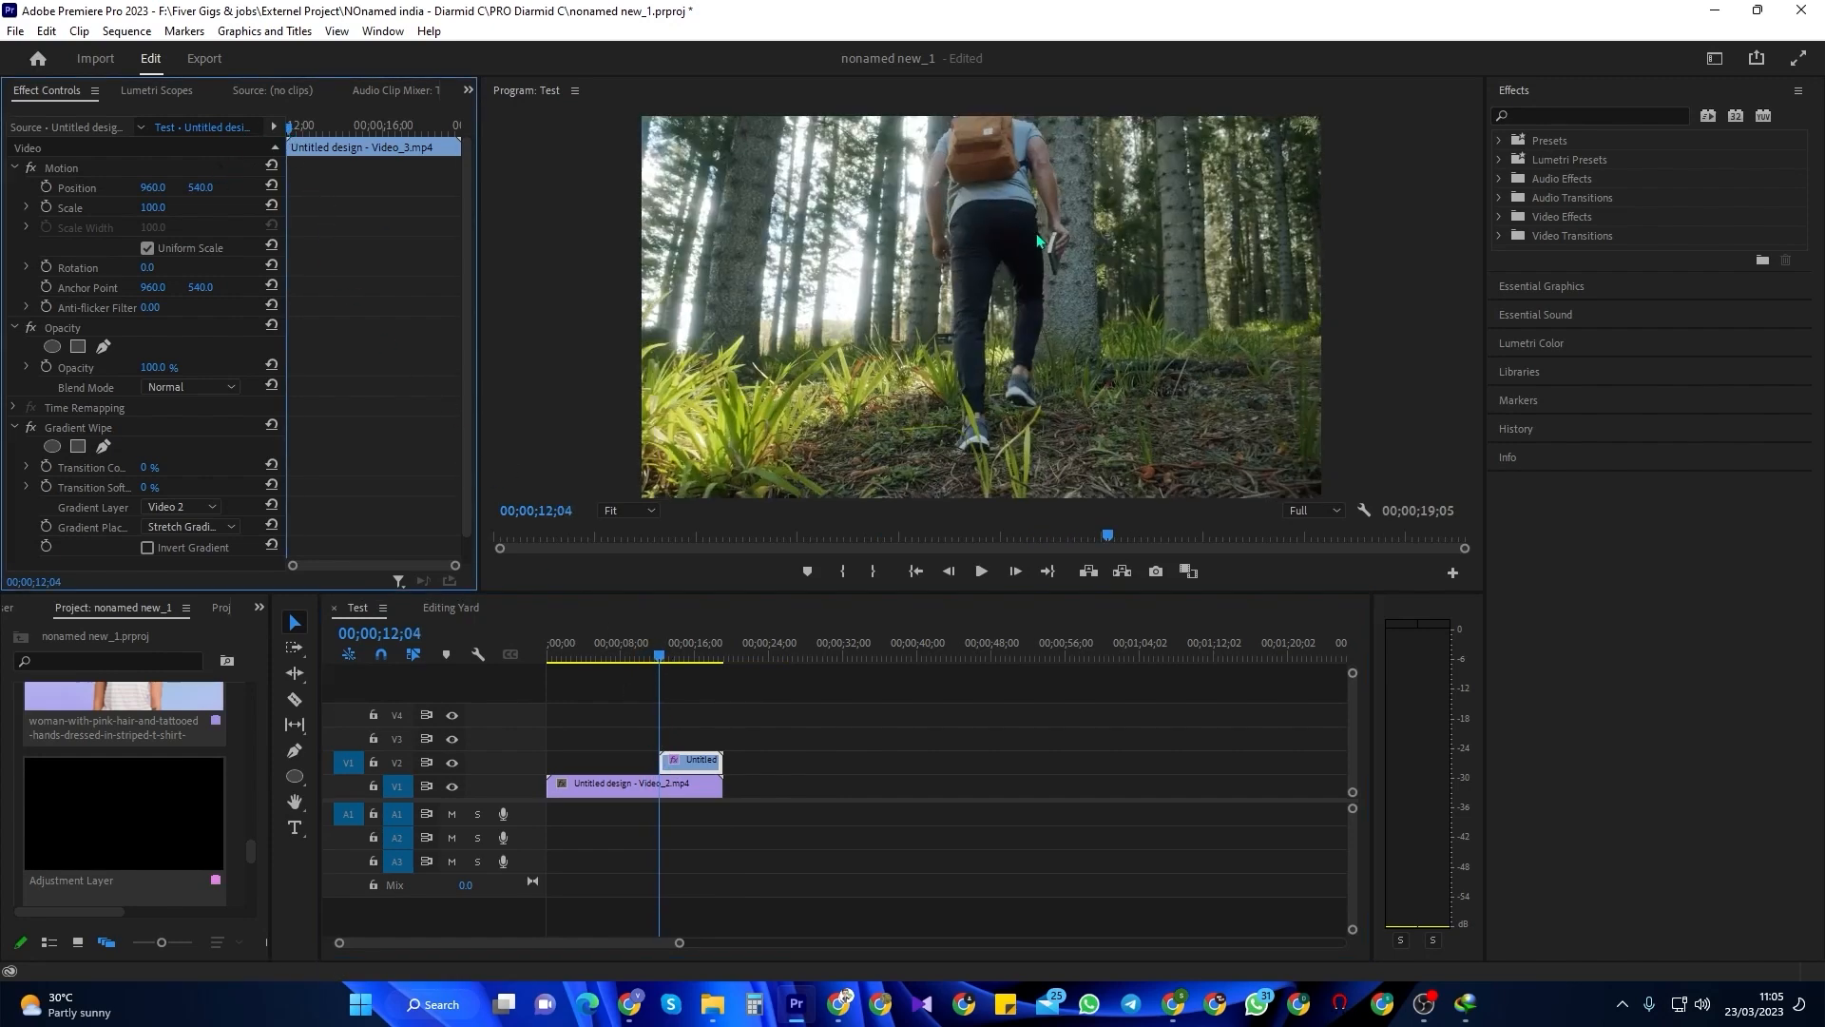
- Apply the Gradient Wipe video effect to the hiker clip on V2
{"action": "left_click", "coordinate": [1541, 111]}
{"action": "type", "text": "gradie"}
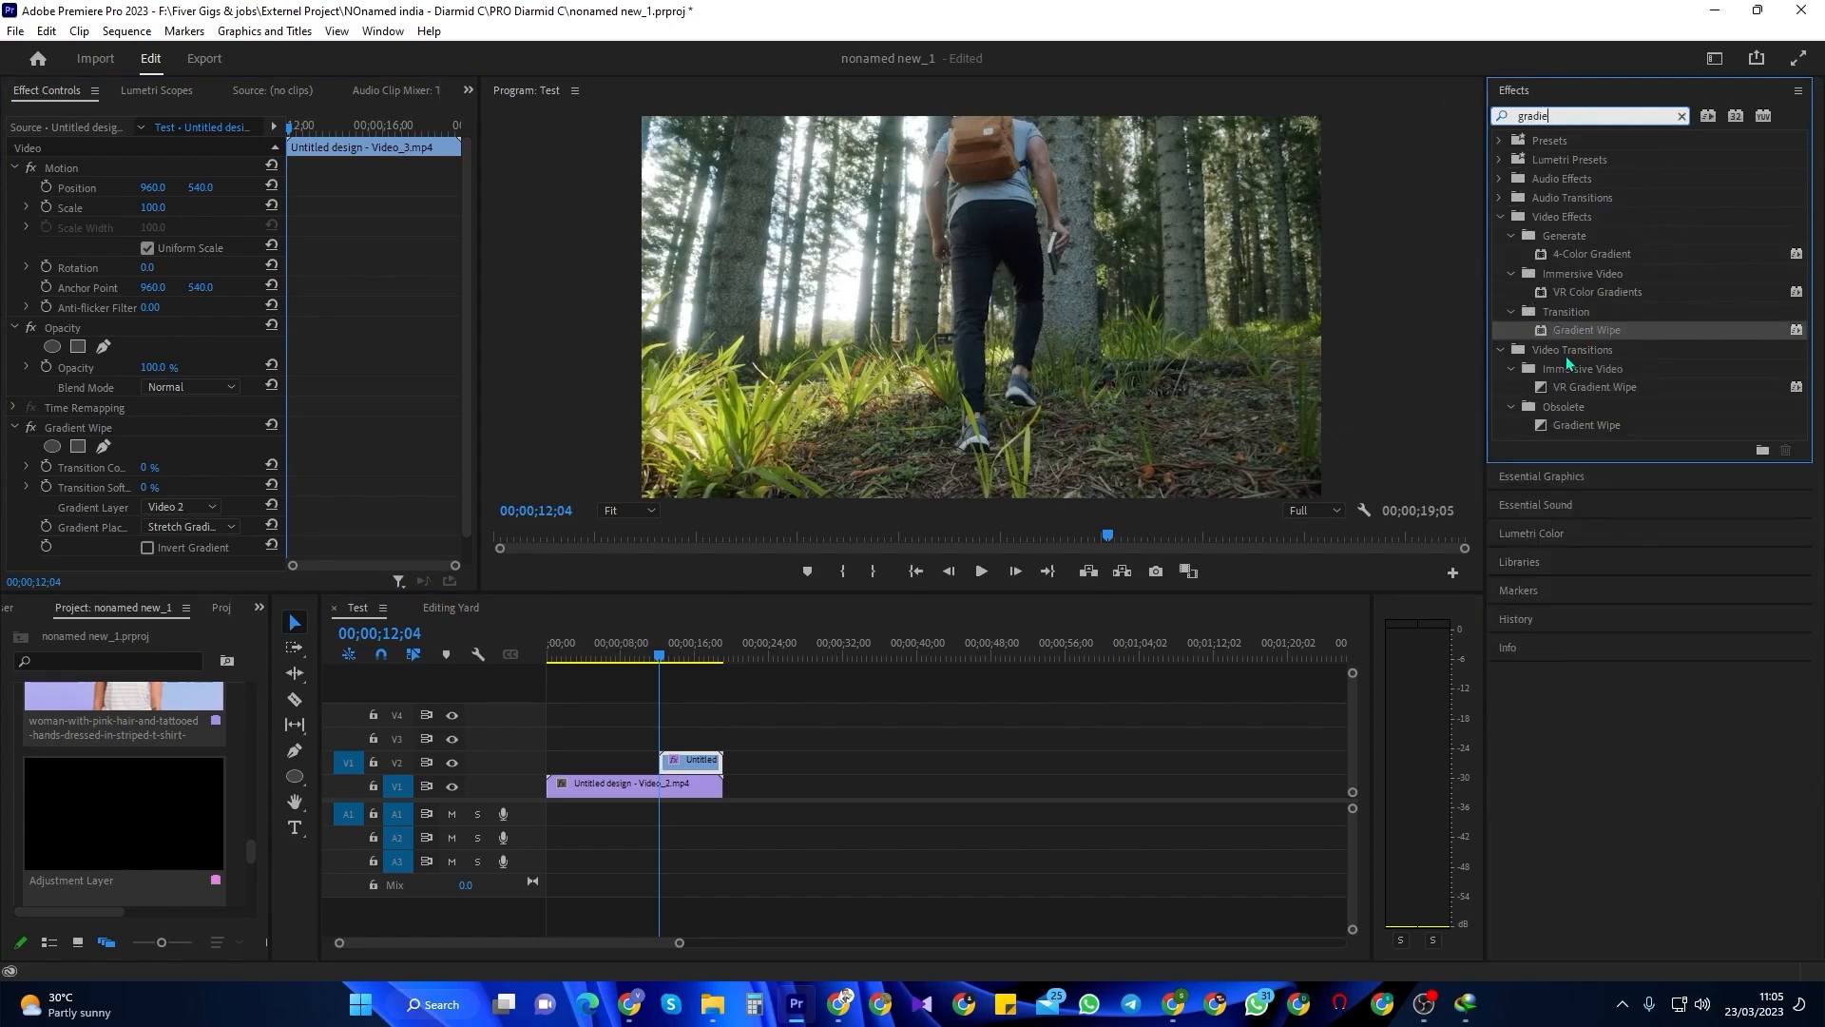
{"action": "left_click", "coordinate": [1579, 338]}
{"action": "left_click_drag", "start_coordinate": [783, 523], "coordinate": [691, 761]}
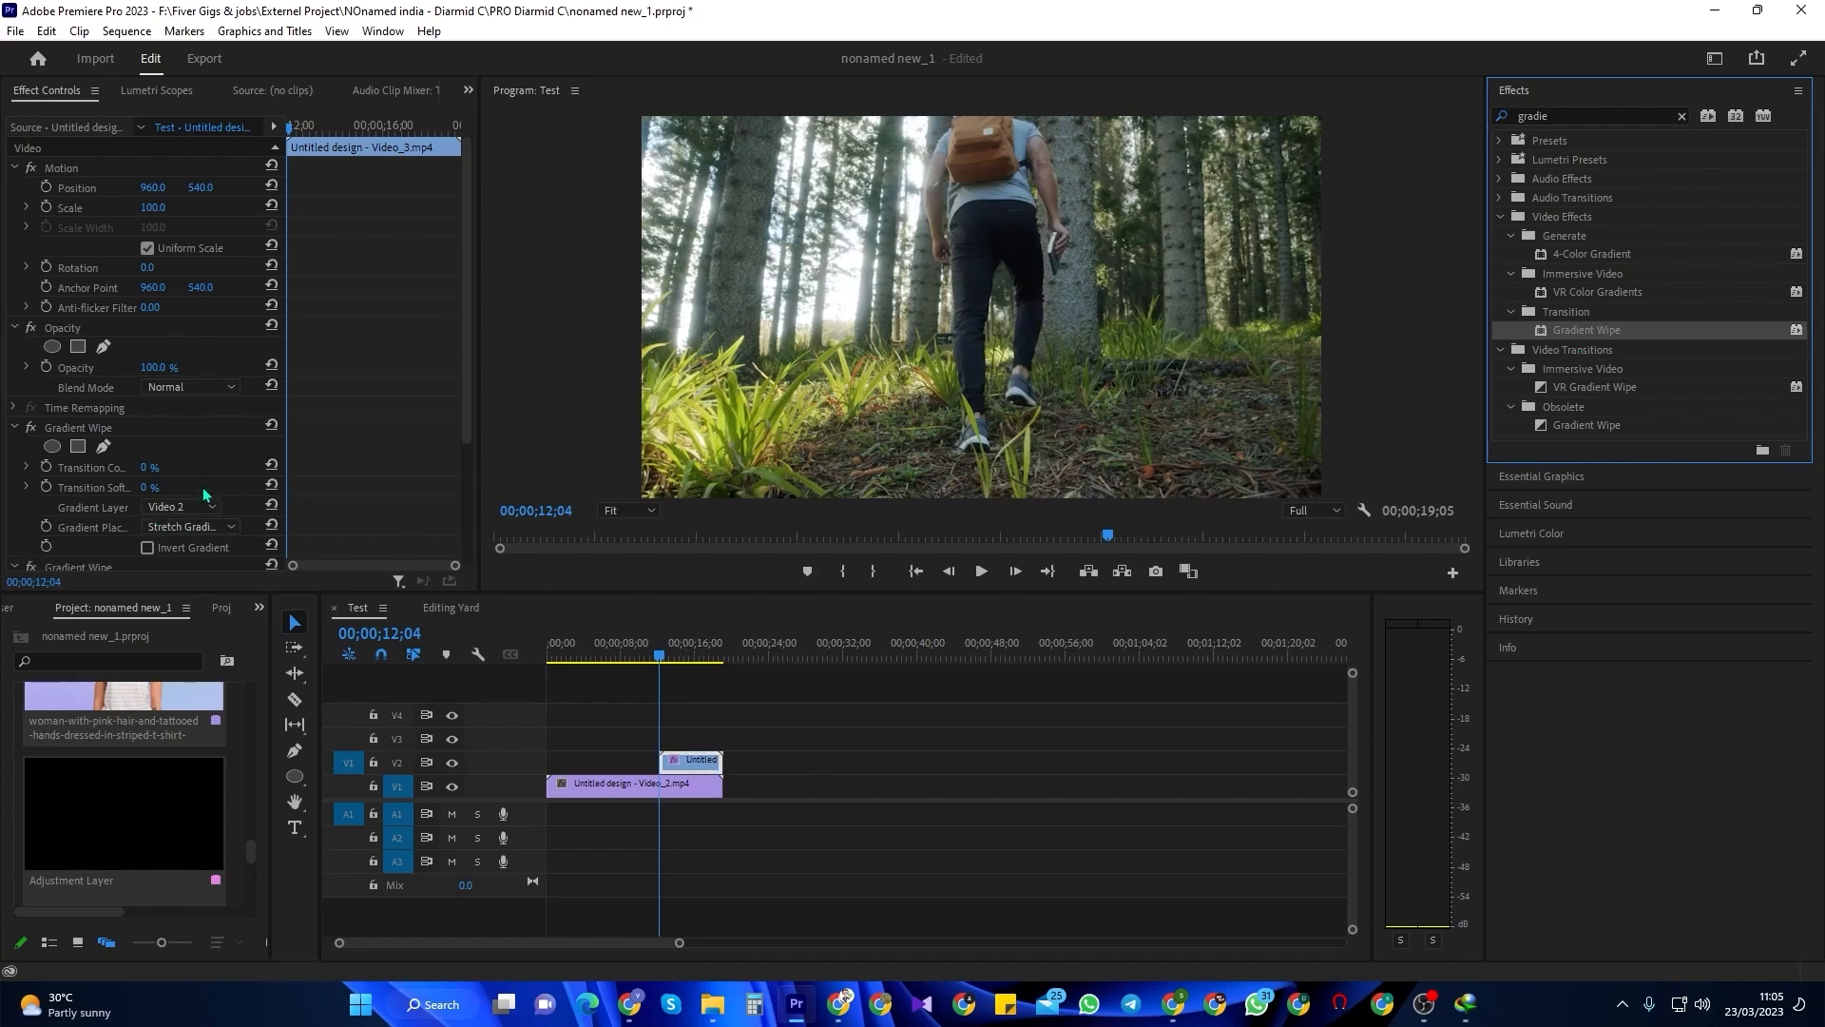
{"action": "scroll", "coordinate": [204, 493], "scroll_direction": "down", "scroll_amount": 5}
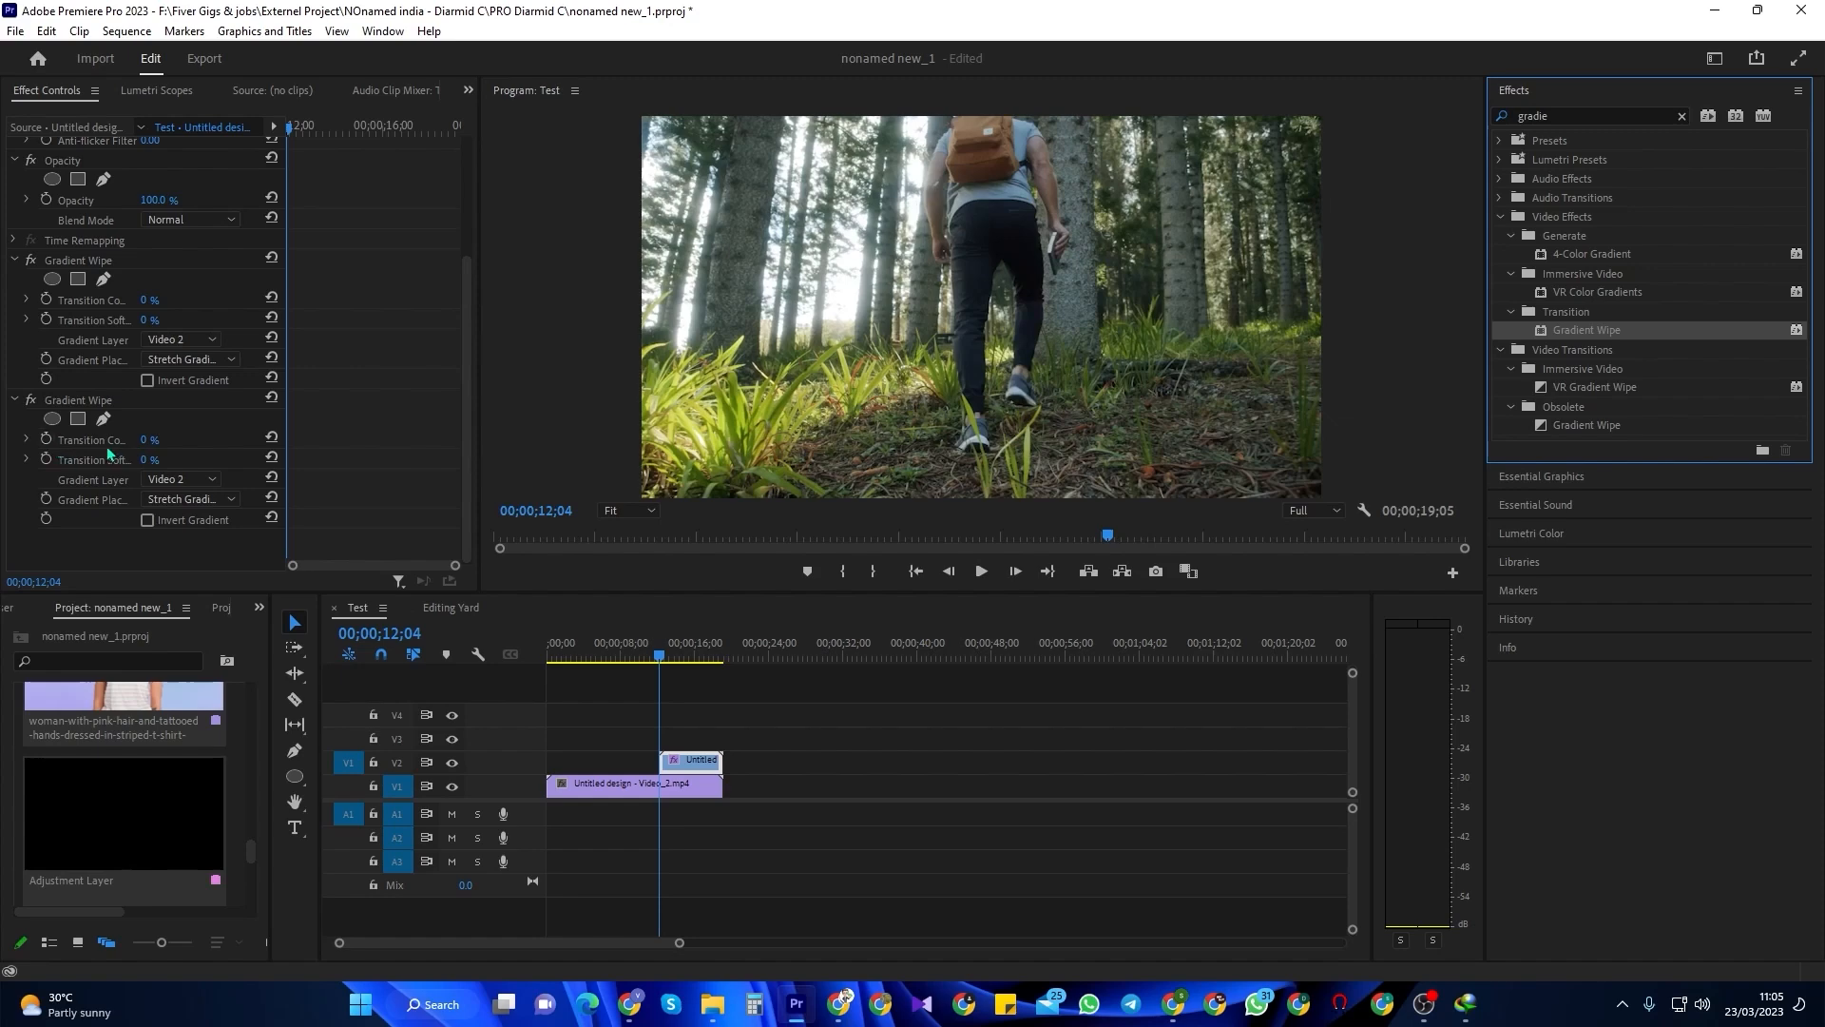
- Keyframe the newly added Gradient Wipe's Transition Completion from 100% at 00;00;12;04 to 0% at 00;00;14;22, with Invert Gradient enabled
{"action": "left_click_drag", "start_coordinate": [150, 444], "coordinate": [158, 446]}
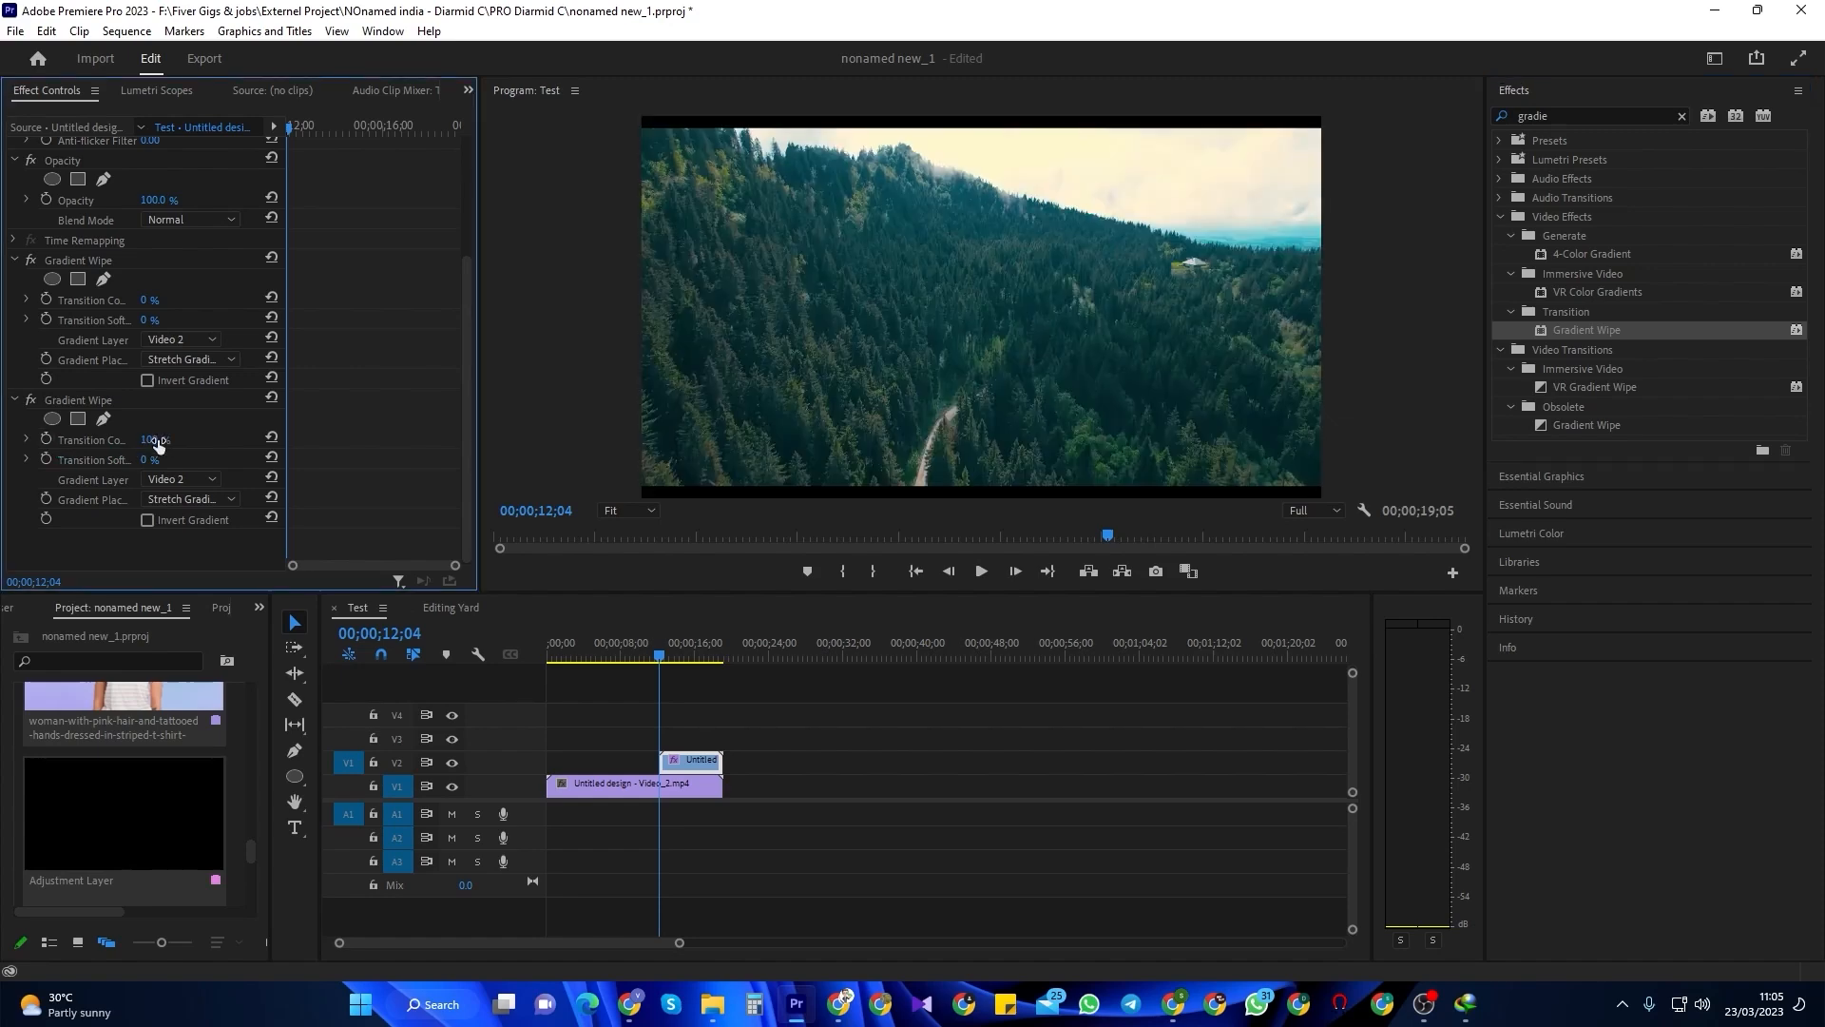
{"action": "left_click", "coordinate": [46, 439]}
{"action": "left_click_drag", "start_coordinate": [292, 130], "coordinate": [359, 152]}
{"action": "left_click_drag", "start_coordinate": [153, 442], "coordinate": [57, 442]}
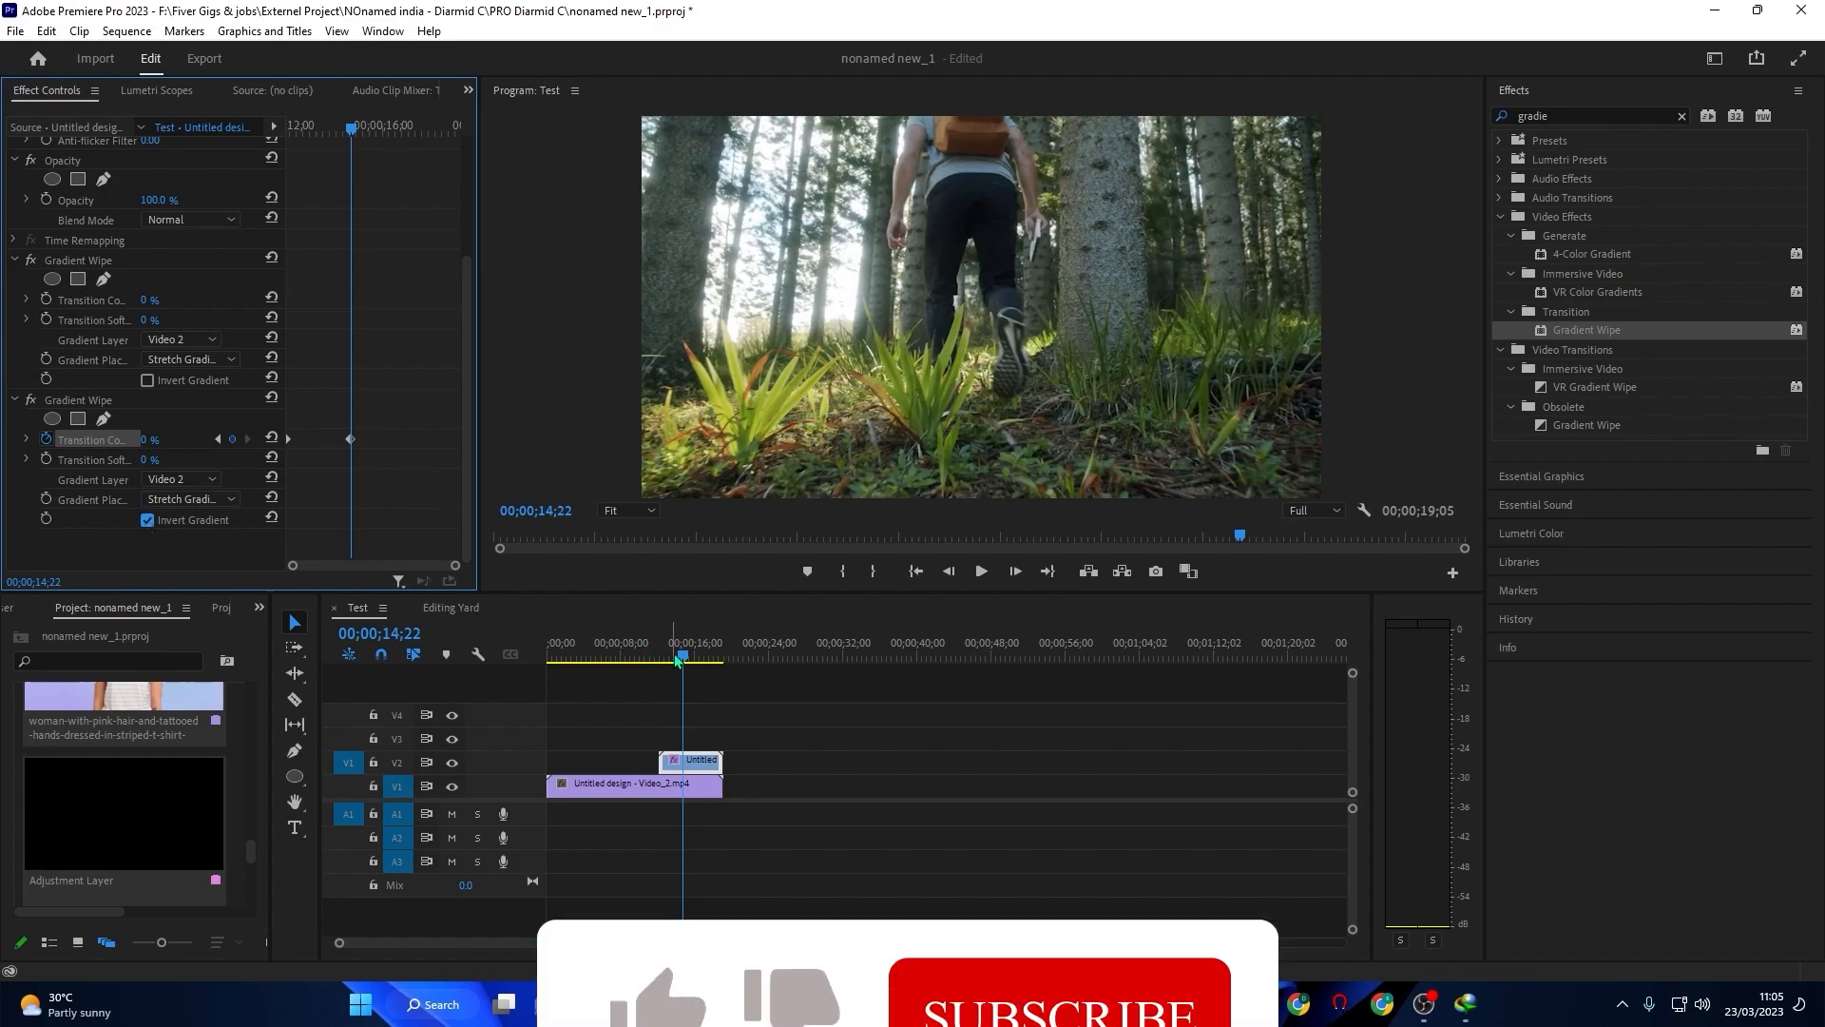
- Shorten the gradient wipe by moving its ending Transition Completion keyframe slightly earlier, playing back the transition before and after
{"action": "left_click_drag", "start_coordinate": [680, 658], "coordinate": [653, 668]}
{"action": "key", "text": "space"}
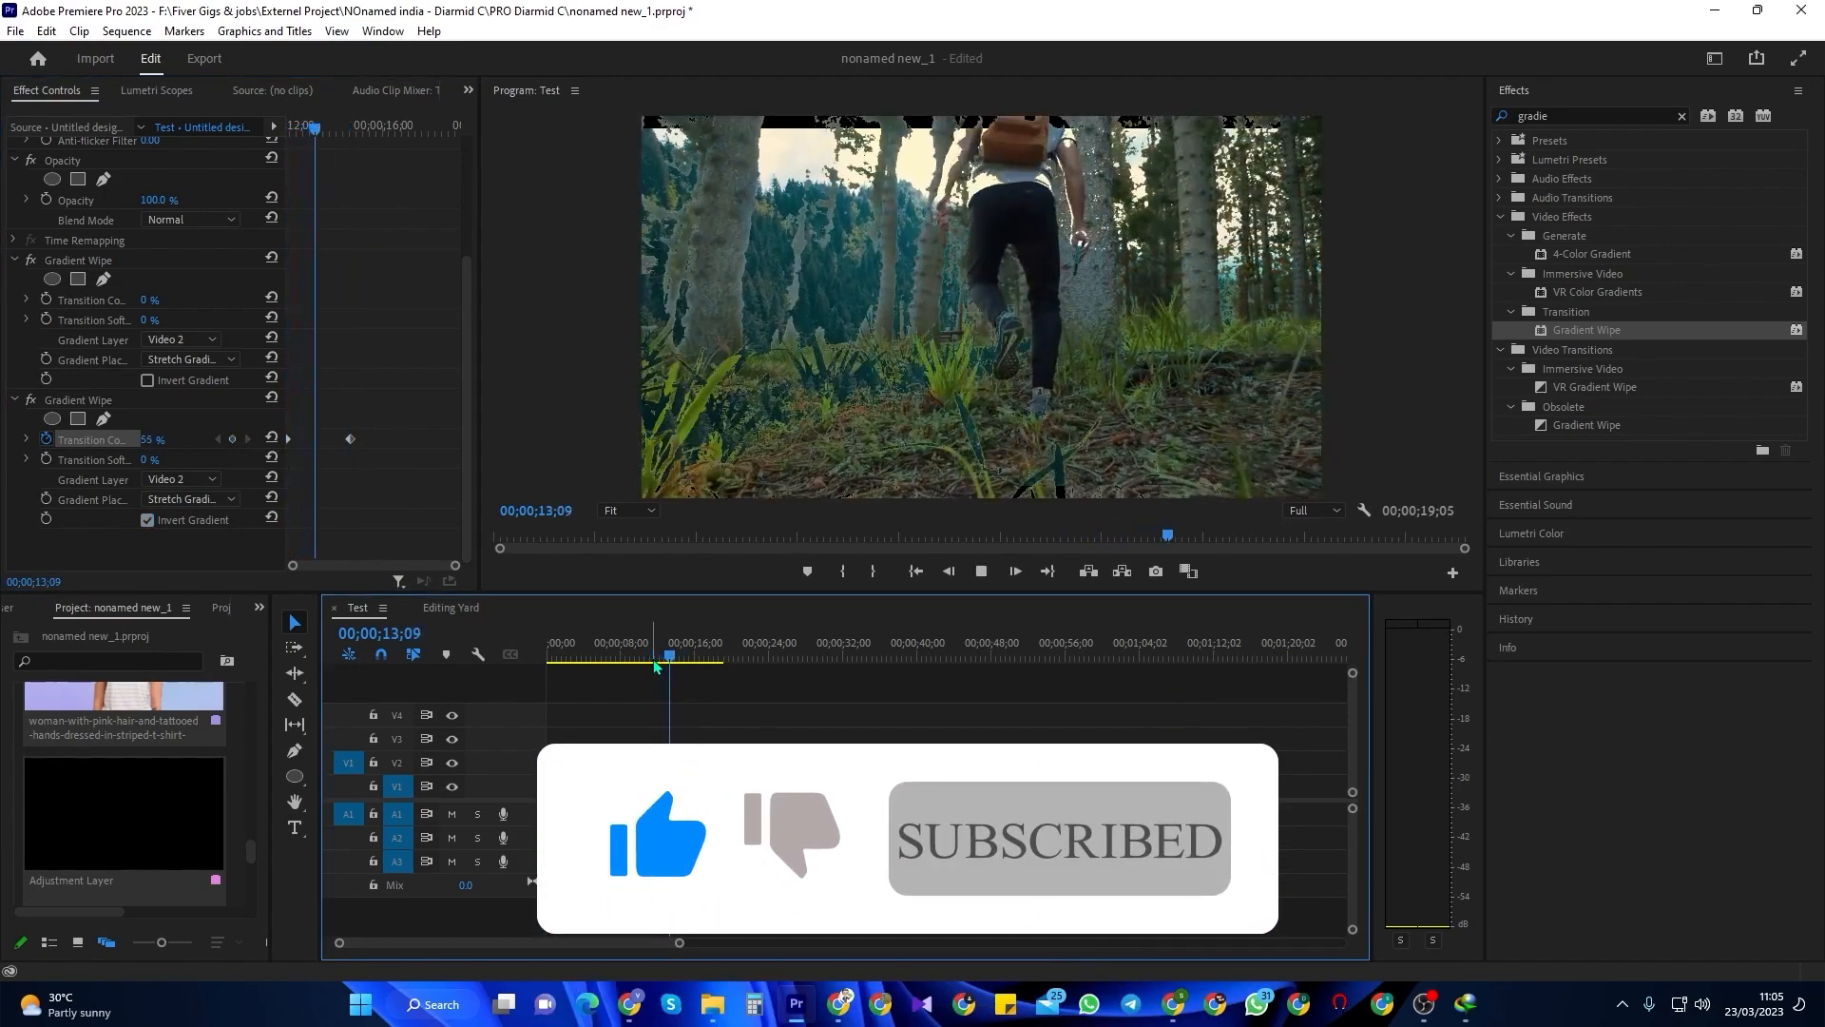
{"action": "key", "text": "space"}
{"action": "left_click_drag", "start_coordinate": [350, 439], "coordinate": [343, 441]}
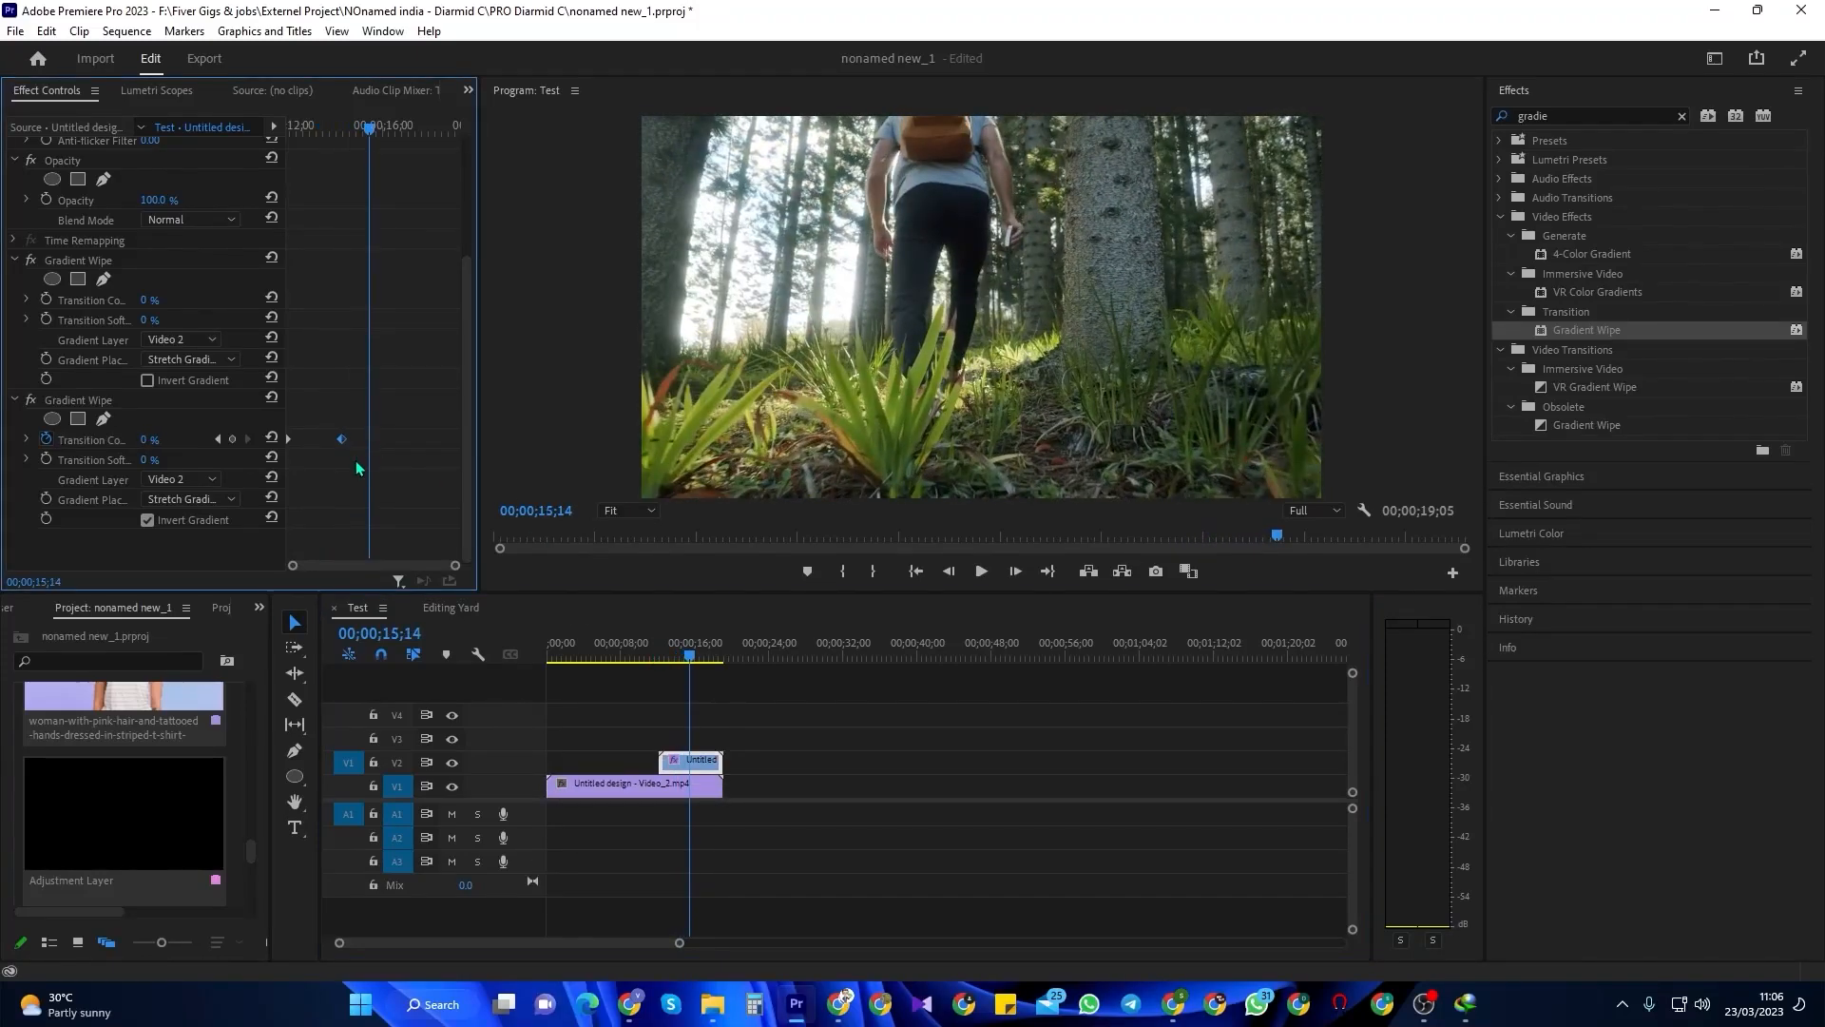
{"action": "left_click", "coordinate": [623, 648]}
{"action": "key", "text": "space"}
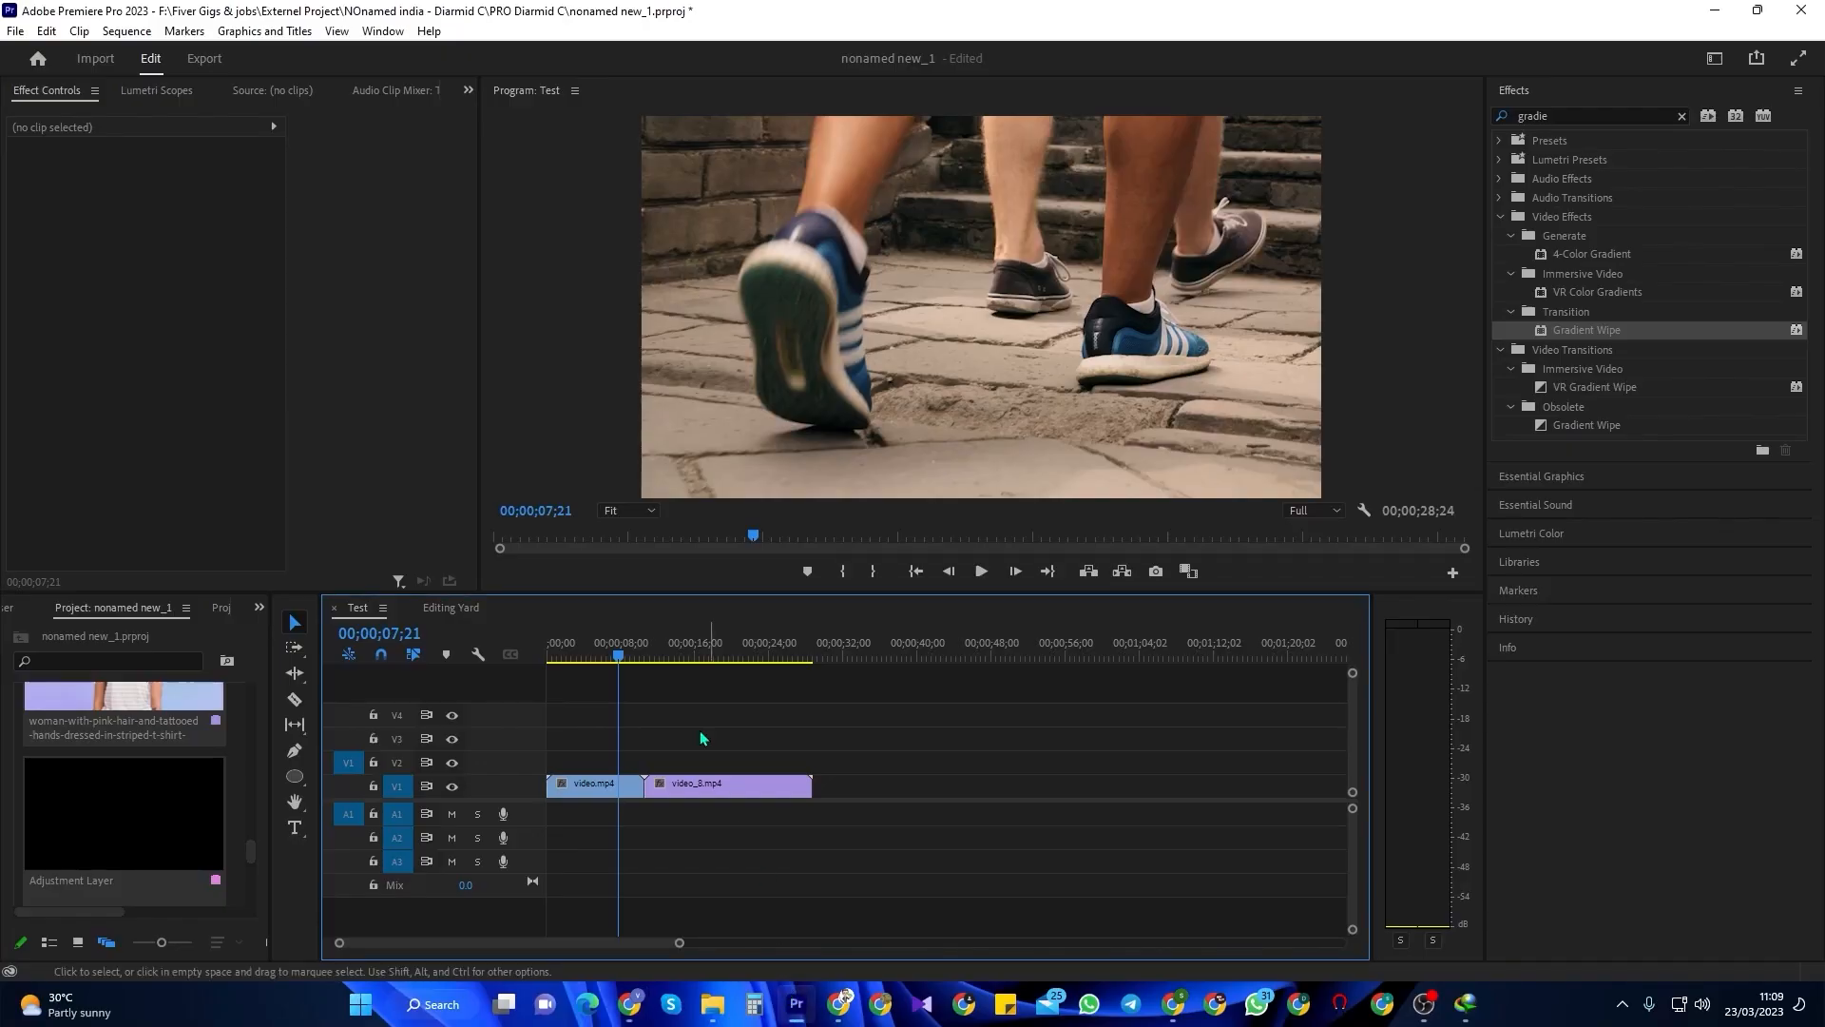
- Clear the effects search and scrub the first clip near its cut with the second clip on V1
{"action": "mouse_move", "coordinate": [618, 655]}
{"action": "left_mouse_down"}
{"action": "mouse_move", "coordinate": [663, 656]}
{"action": "mouse_move", "coordinate": [638, 668]}
{"action": "left_mouse_up"}
{"action": "left_click_drag", "start_coordinate": [680, 817], "coordinate": [608, 766]}
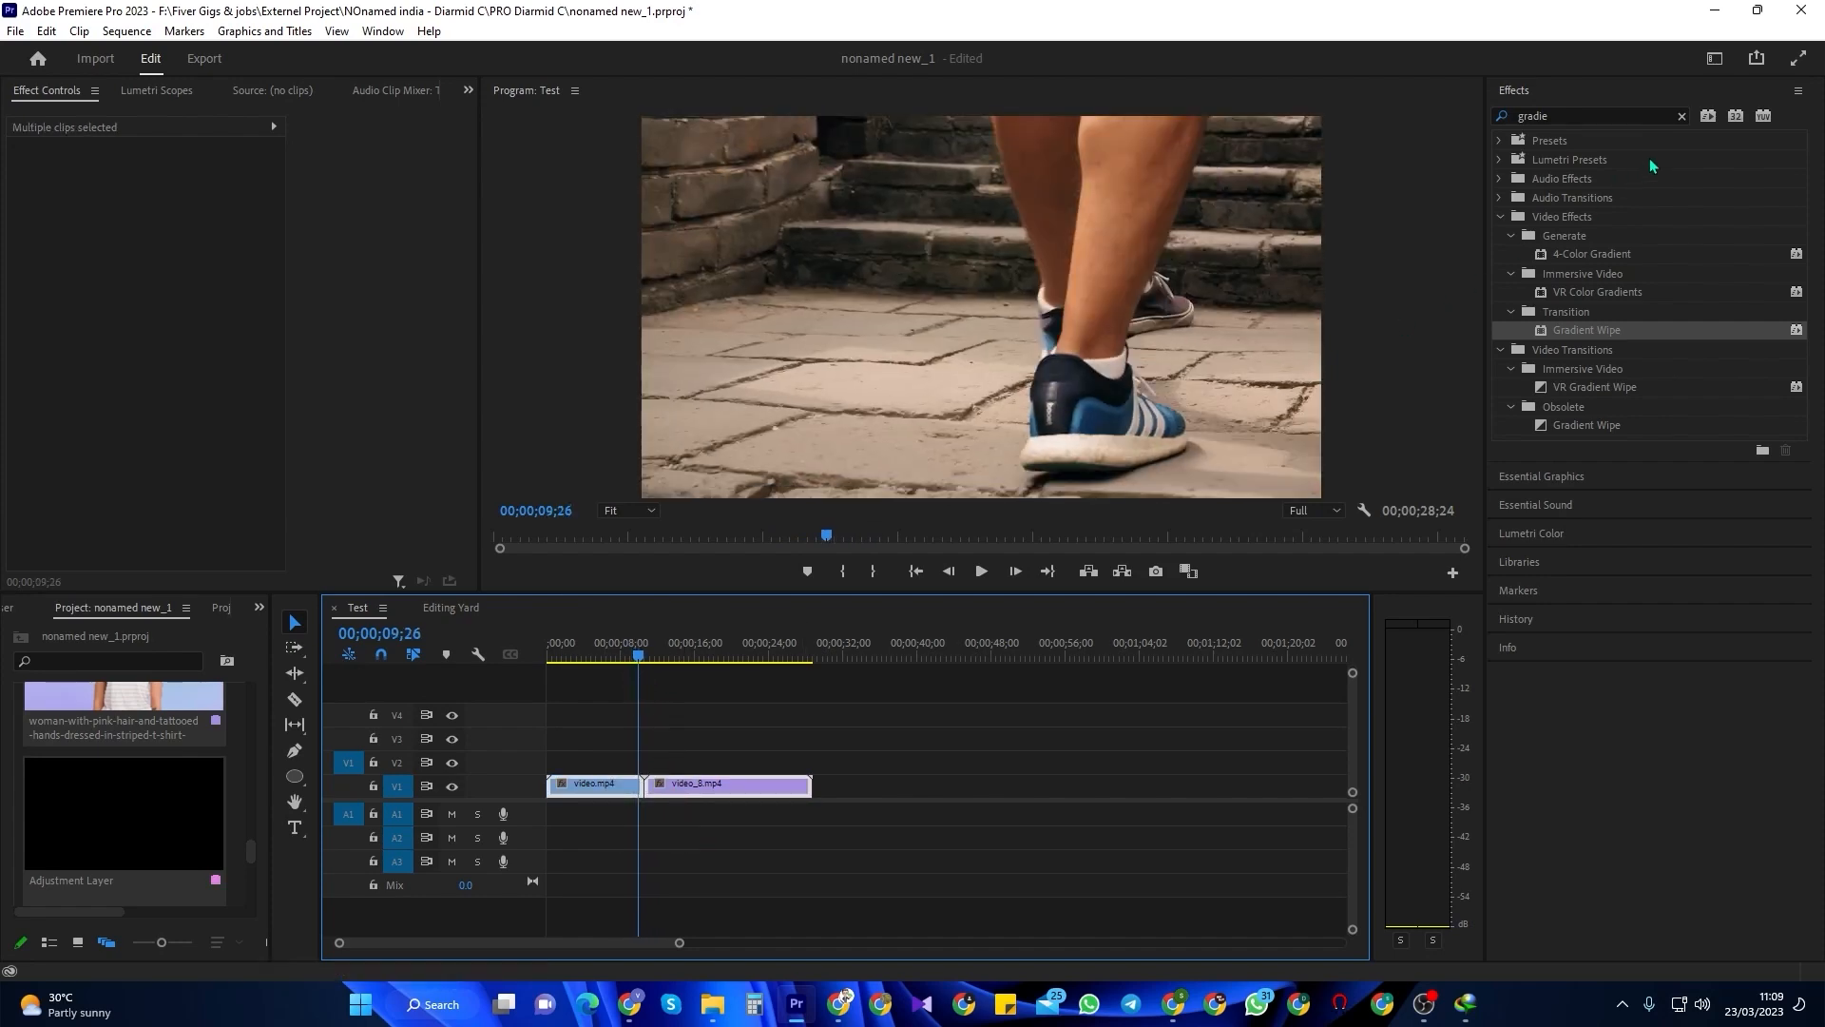
{"action": "left_click", "coordinate": [1681, 116]}
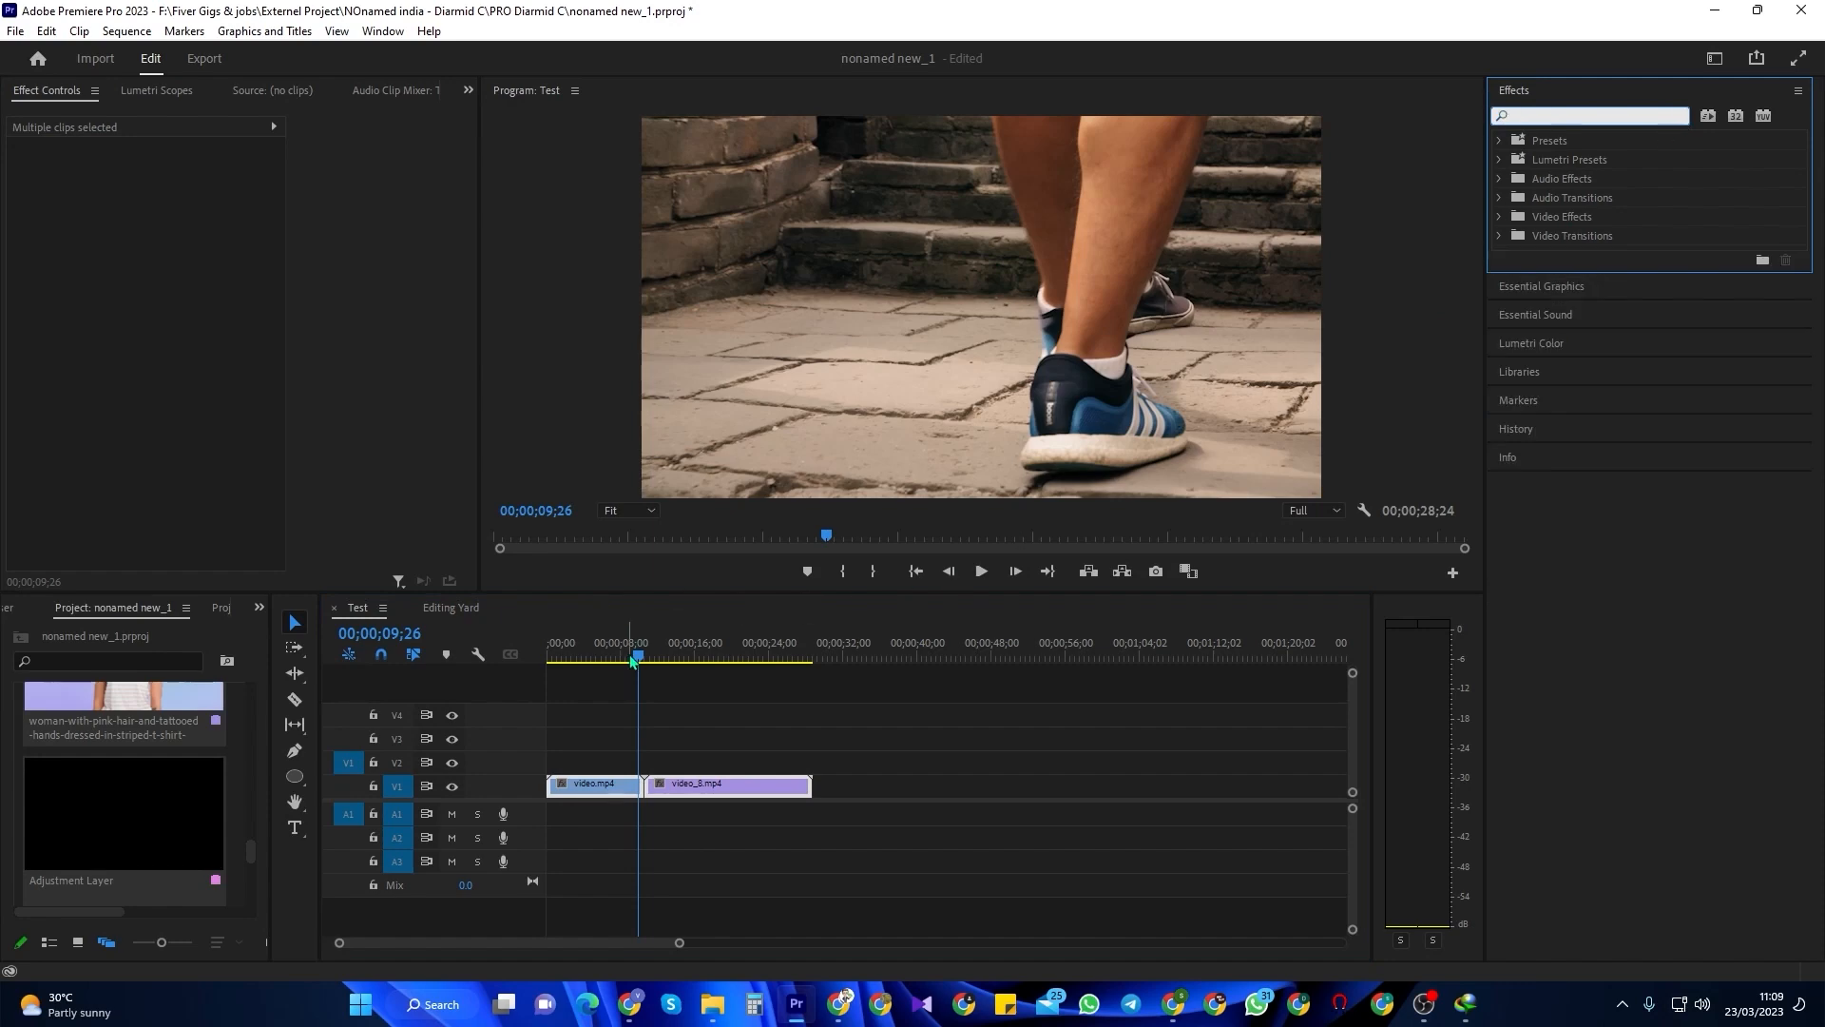
{"action": "mouse_move", "coordinate": [637, 656]}
{"action": "left_mouse_down"}
{"action": "mouse_move", "coordinate": [678, 658]}
{"action": "mouse_move", "coordinate": [618, 657]}
{"action": "left_mouse_up"}
{"action": "left_click", "coordinate": [730, 723]}
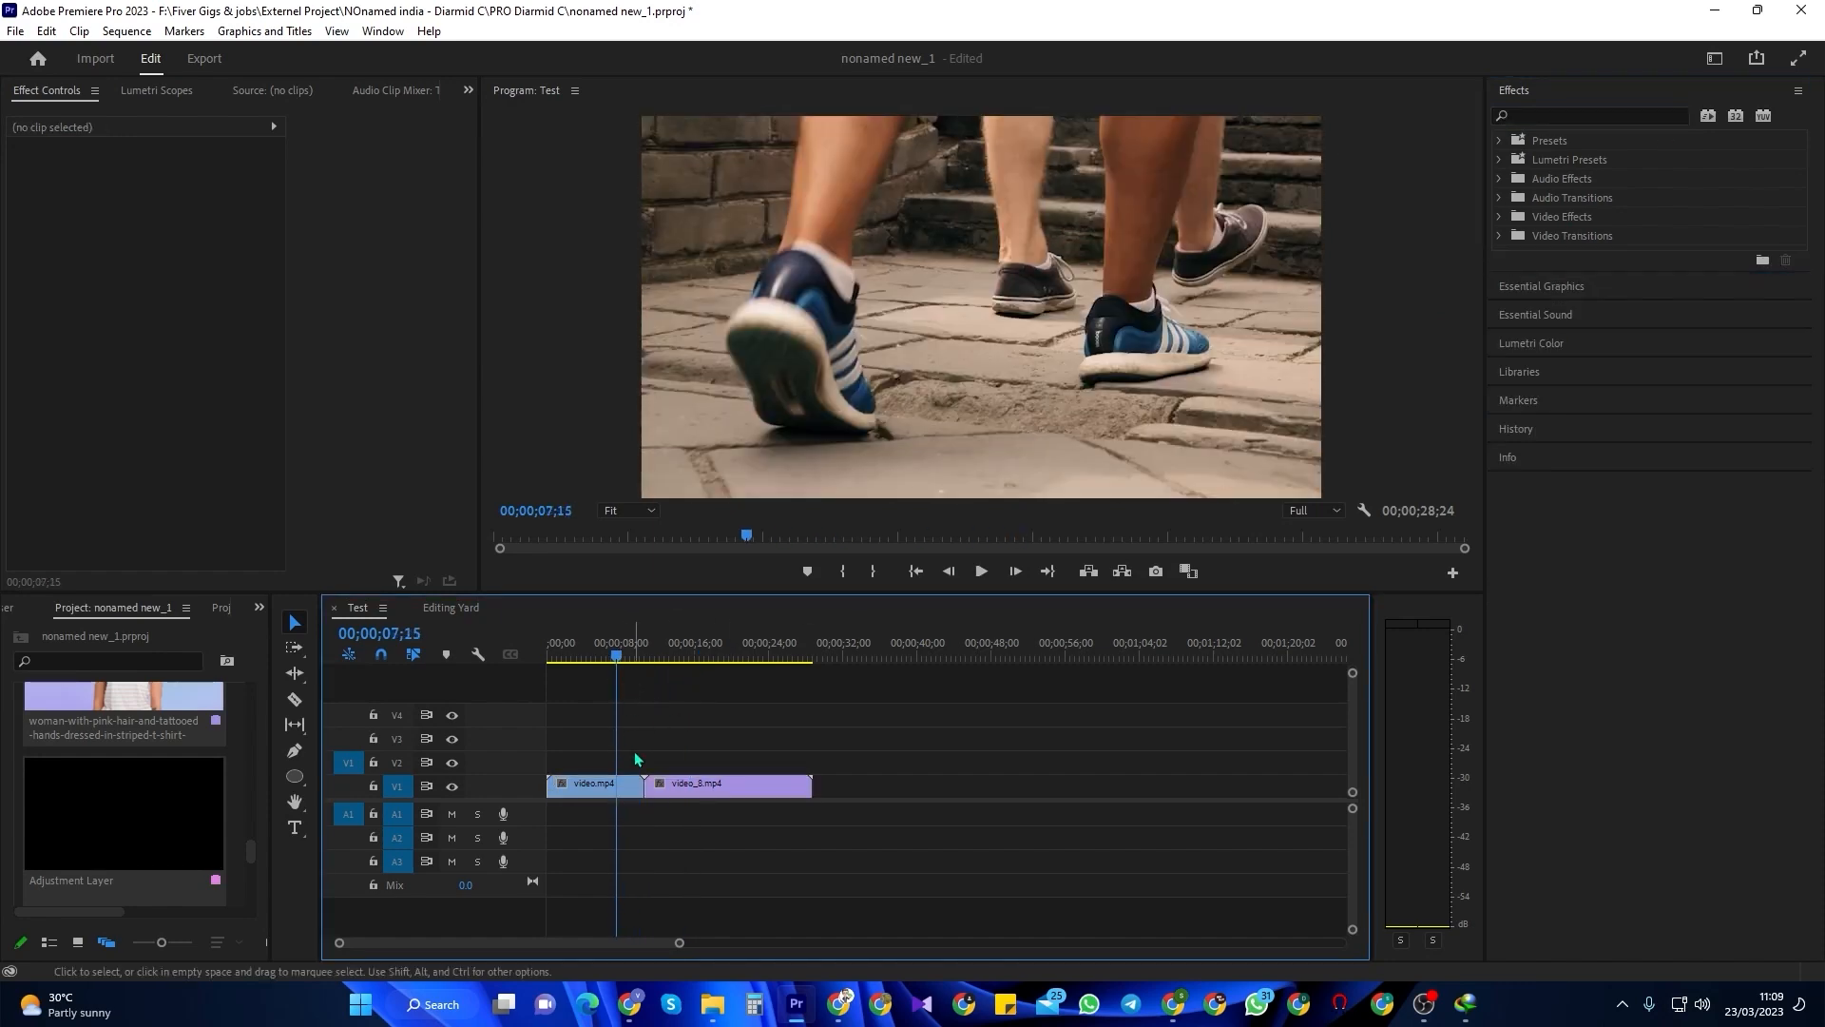
- Create a 1920 × 1080 adjustment layer at 29.97 fps Drop-Frame with square pixels
{"action": "scroll", "coordinate": [150, 872], "scroll_direction": "down", "scroll_amount": 5}
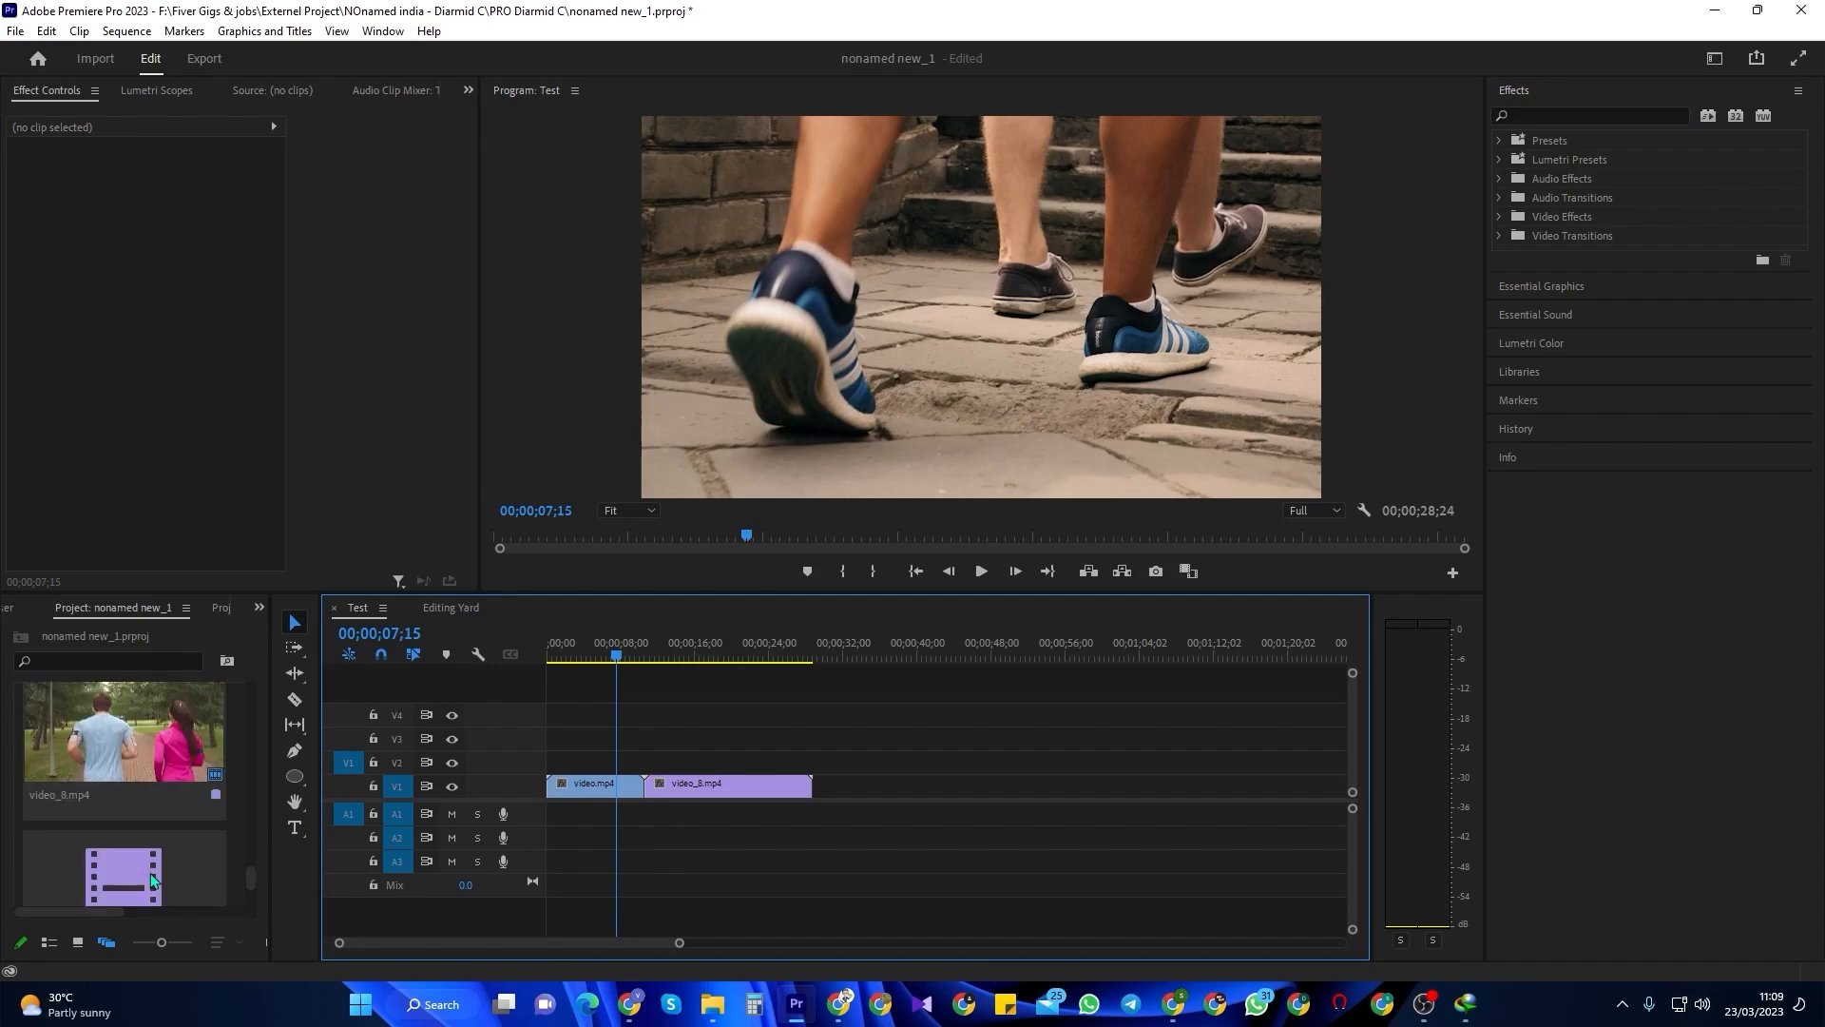
{"action": "right_click", "coordinate": [238, 825]}
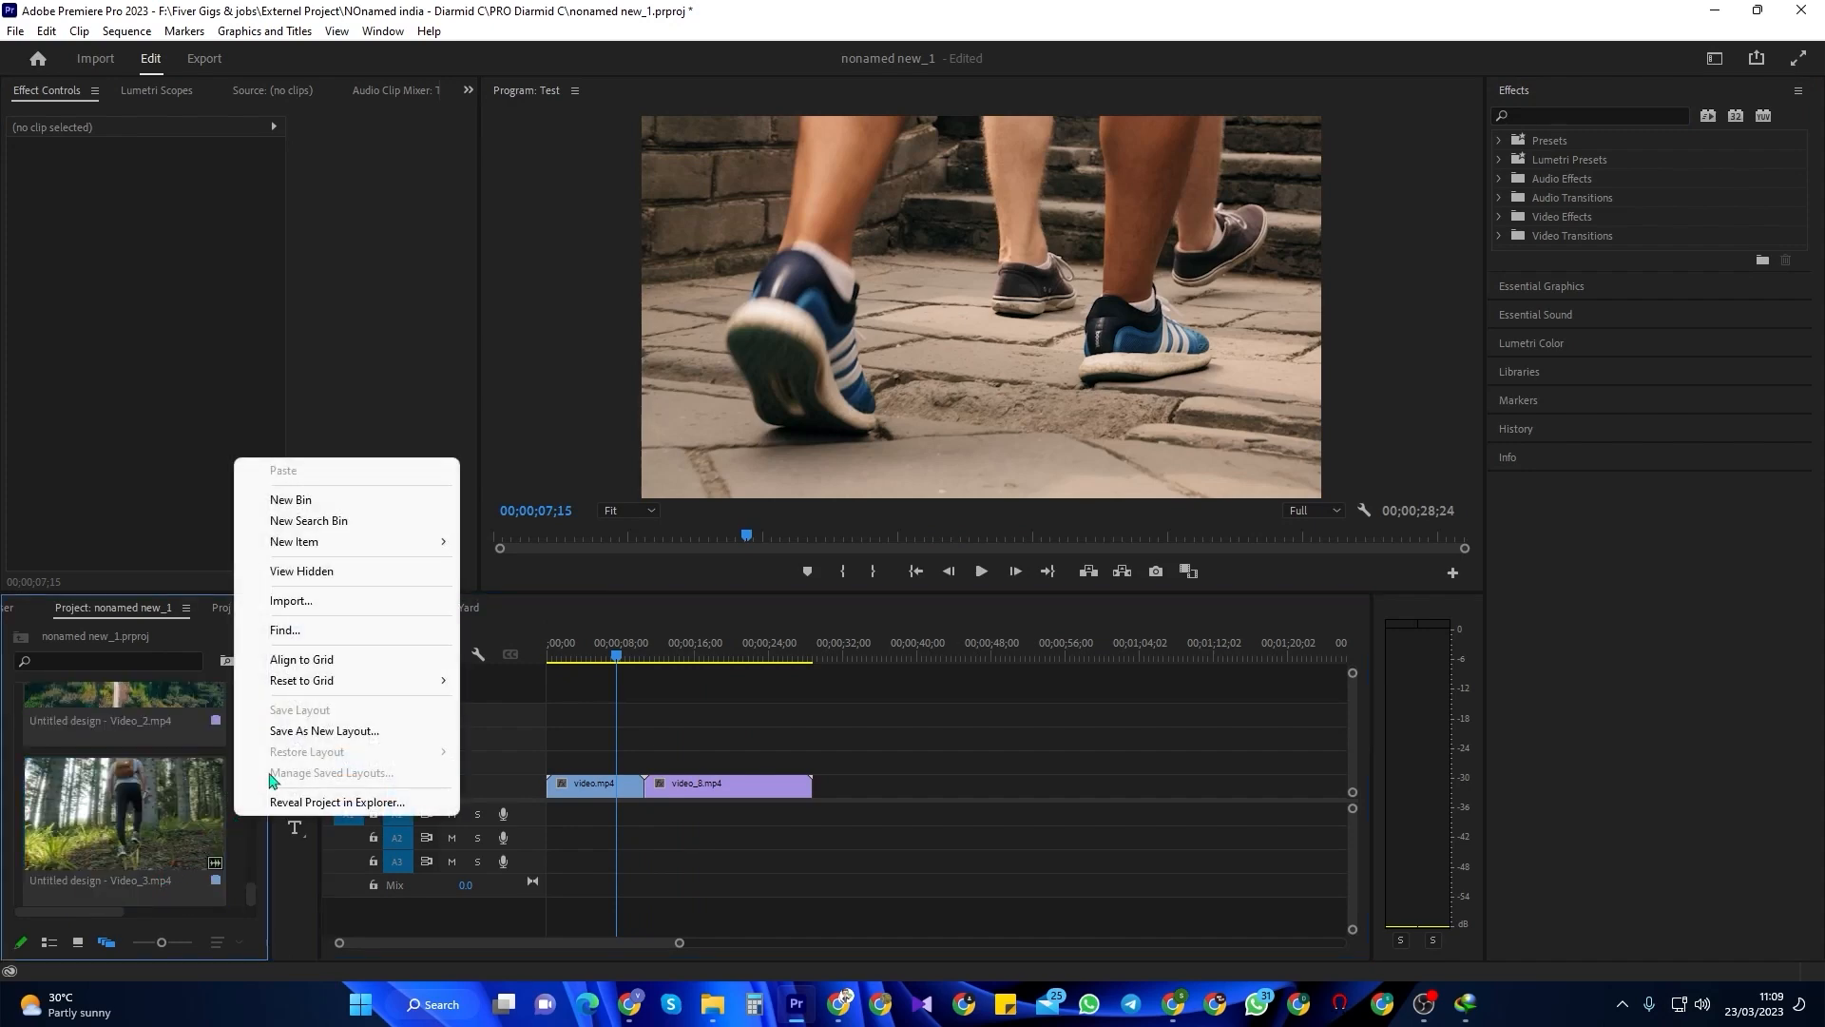
{"action": "mouse_move", "coordinate": [342, 544]}
{"action": "left_click", "coordinate": [558, 609]}
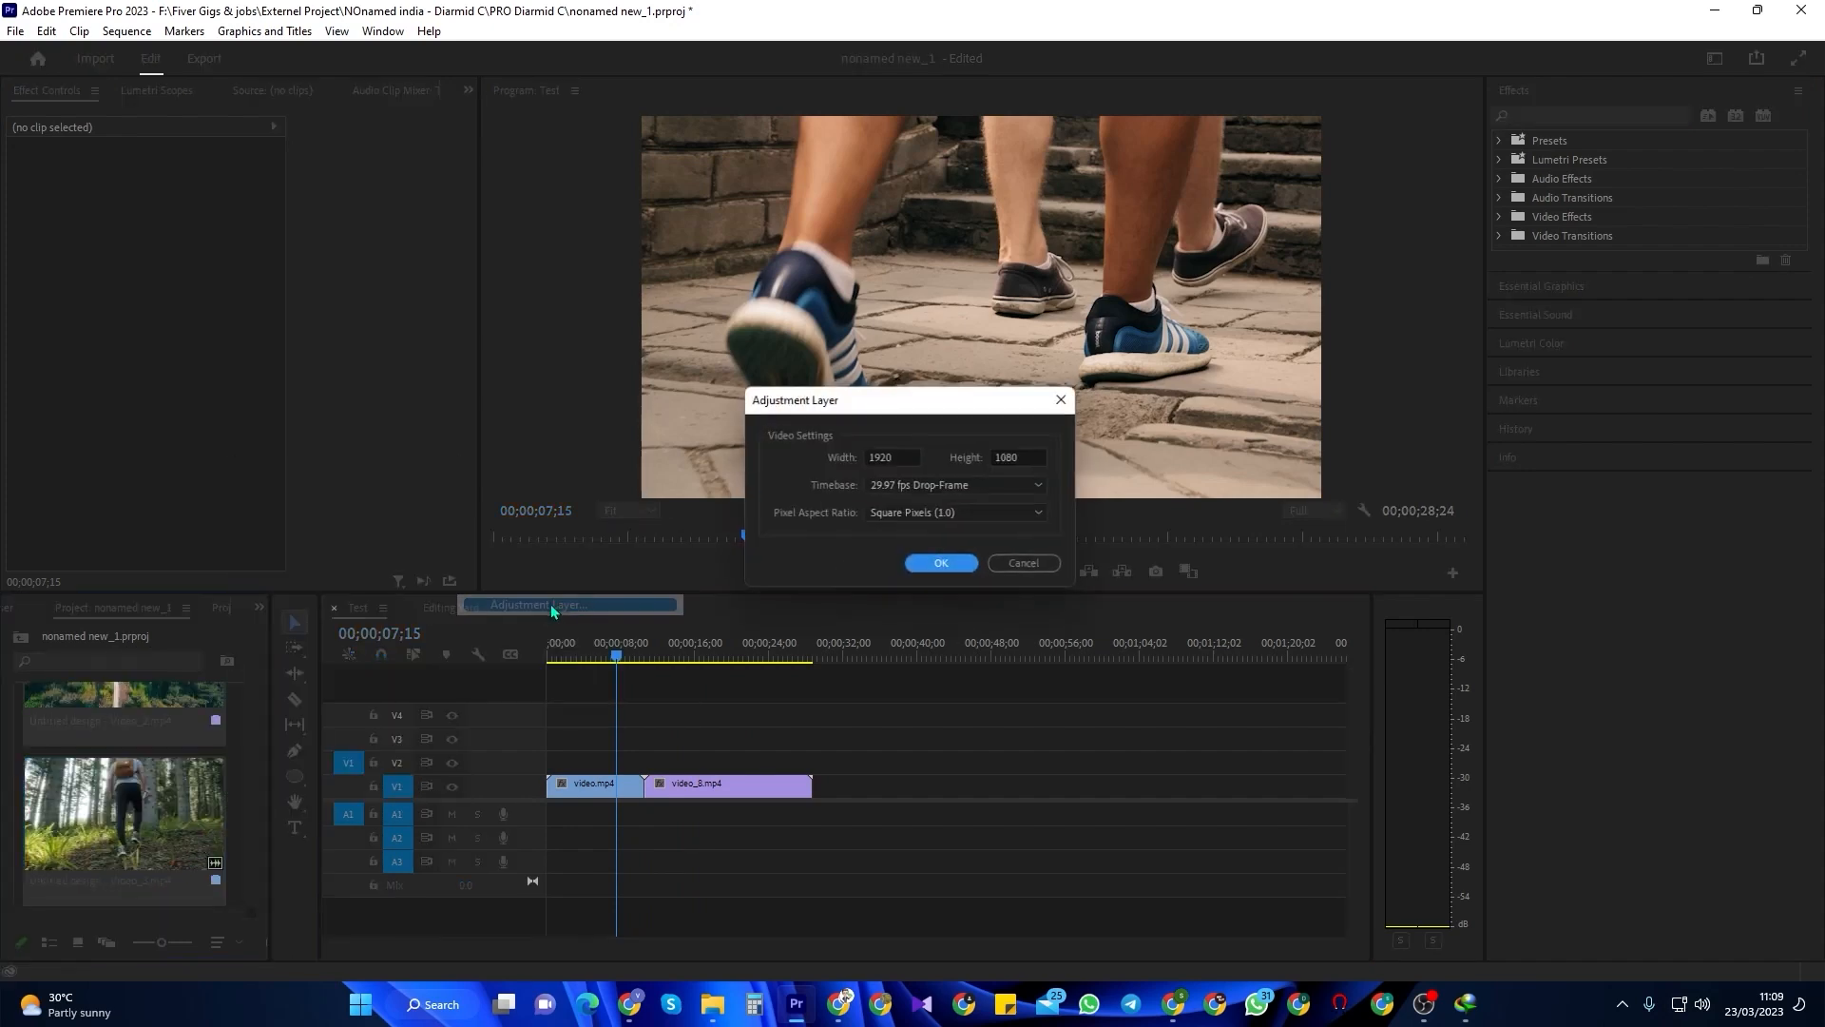
{"action": "left_click", "coordinate": [931, 569]}
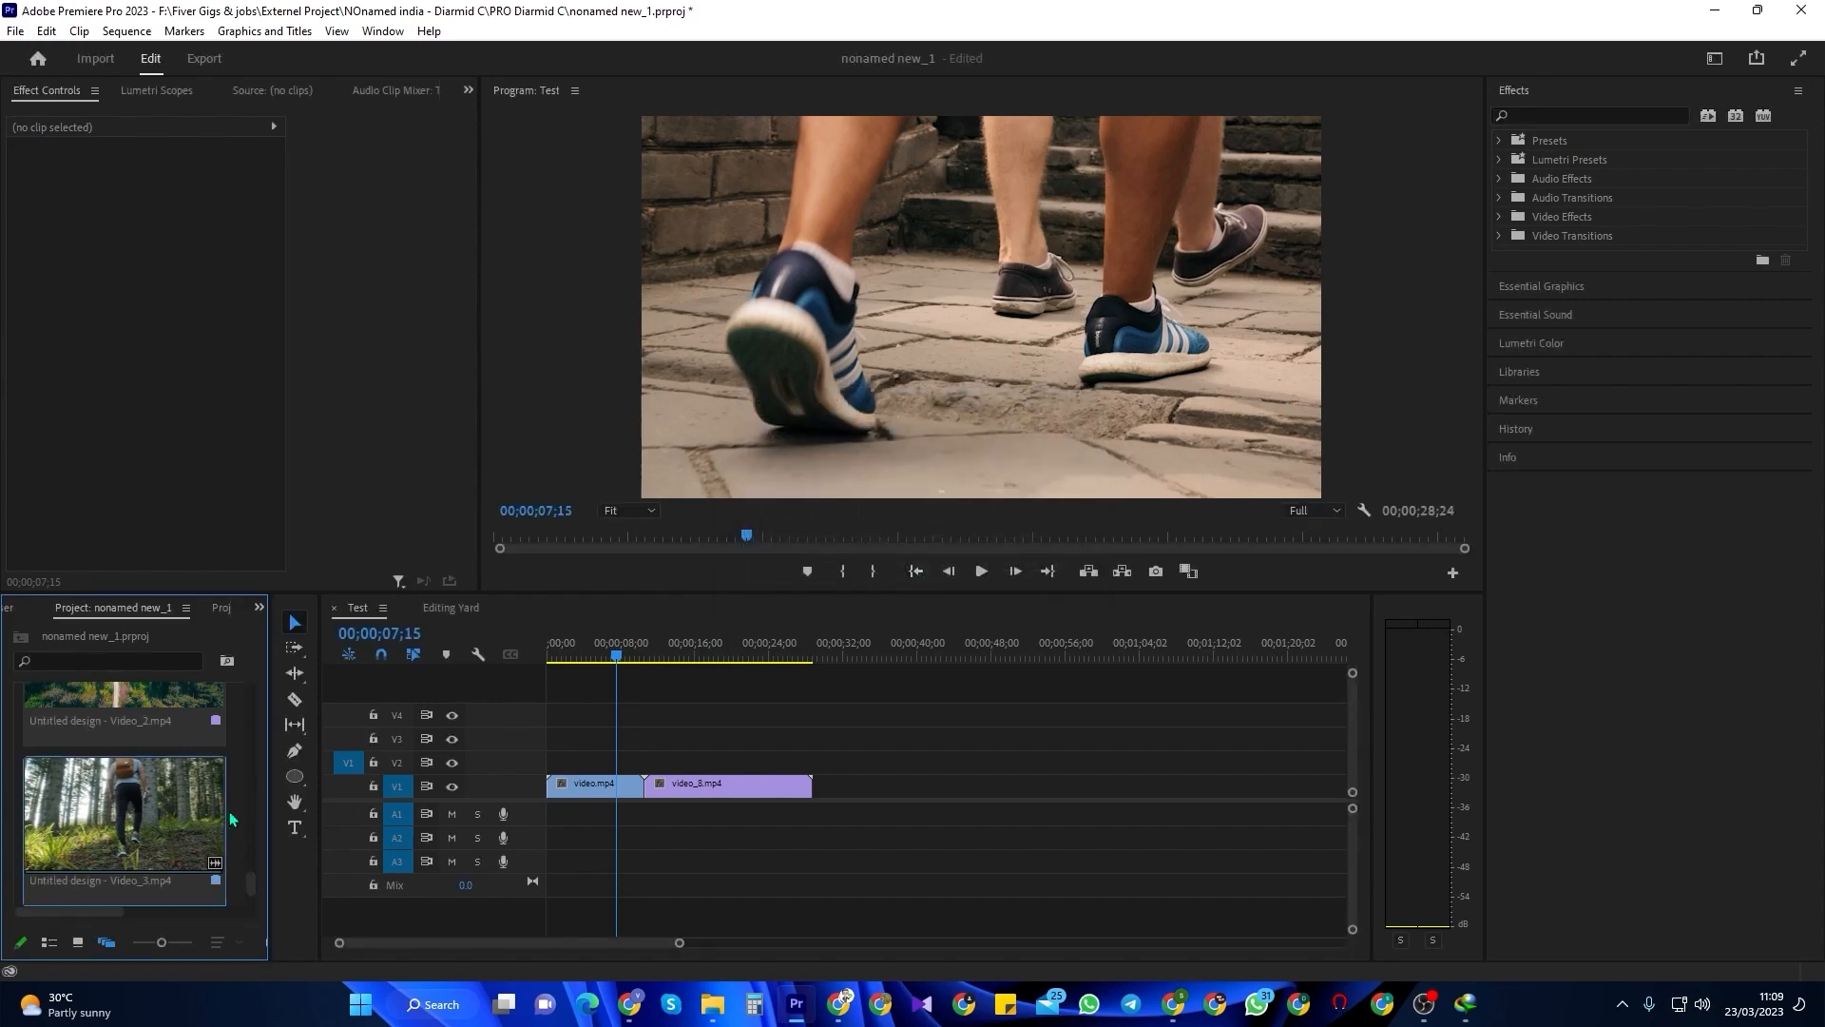
- Set the duration of the new adjustment layer in the project to 15 frames
{"action": "right_click", "coordinate": [179, 844]}
{"action": "left_click", "coordinate": [259, 670]}
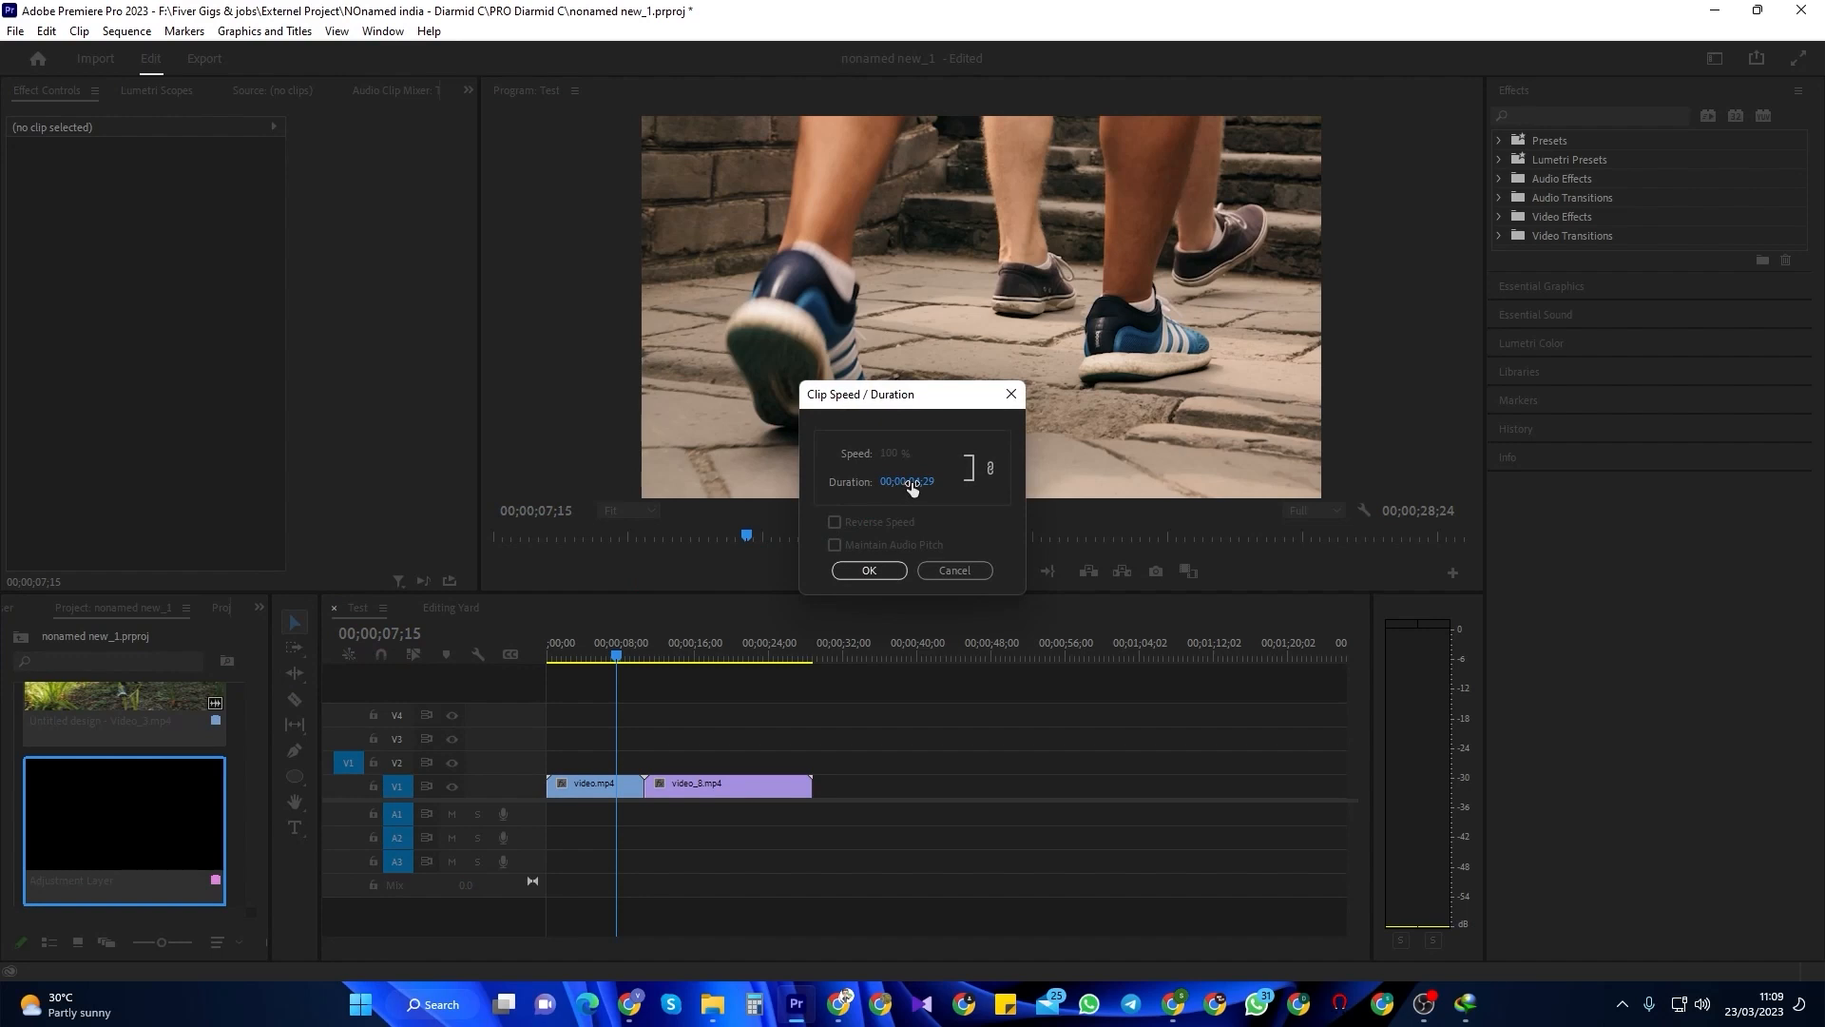
{"action": "left_click", "coordinate": [911, 483]}
{"action": "type", "text": "15"}
{"action": "left_click", "coordinate": [848, 576]}
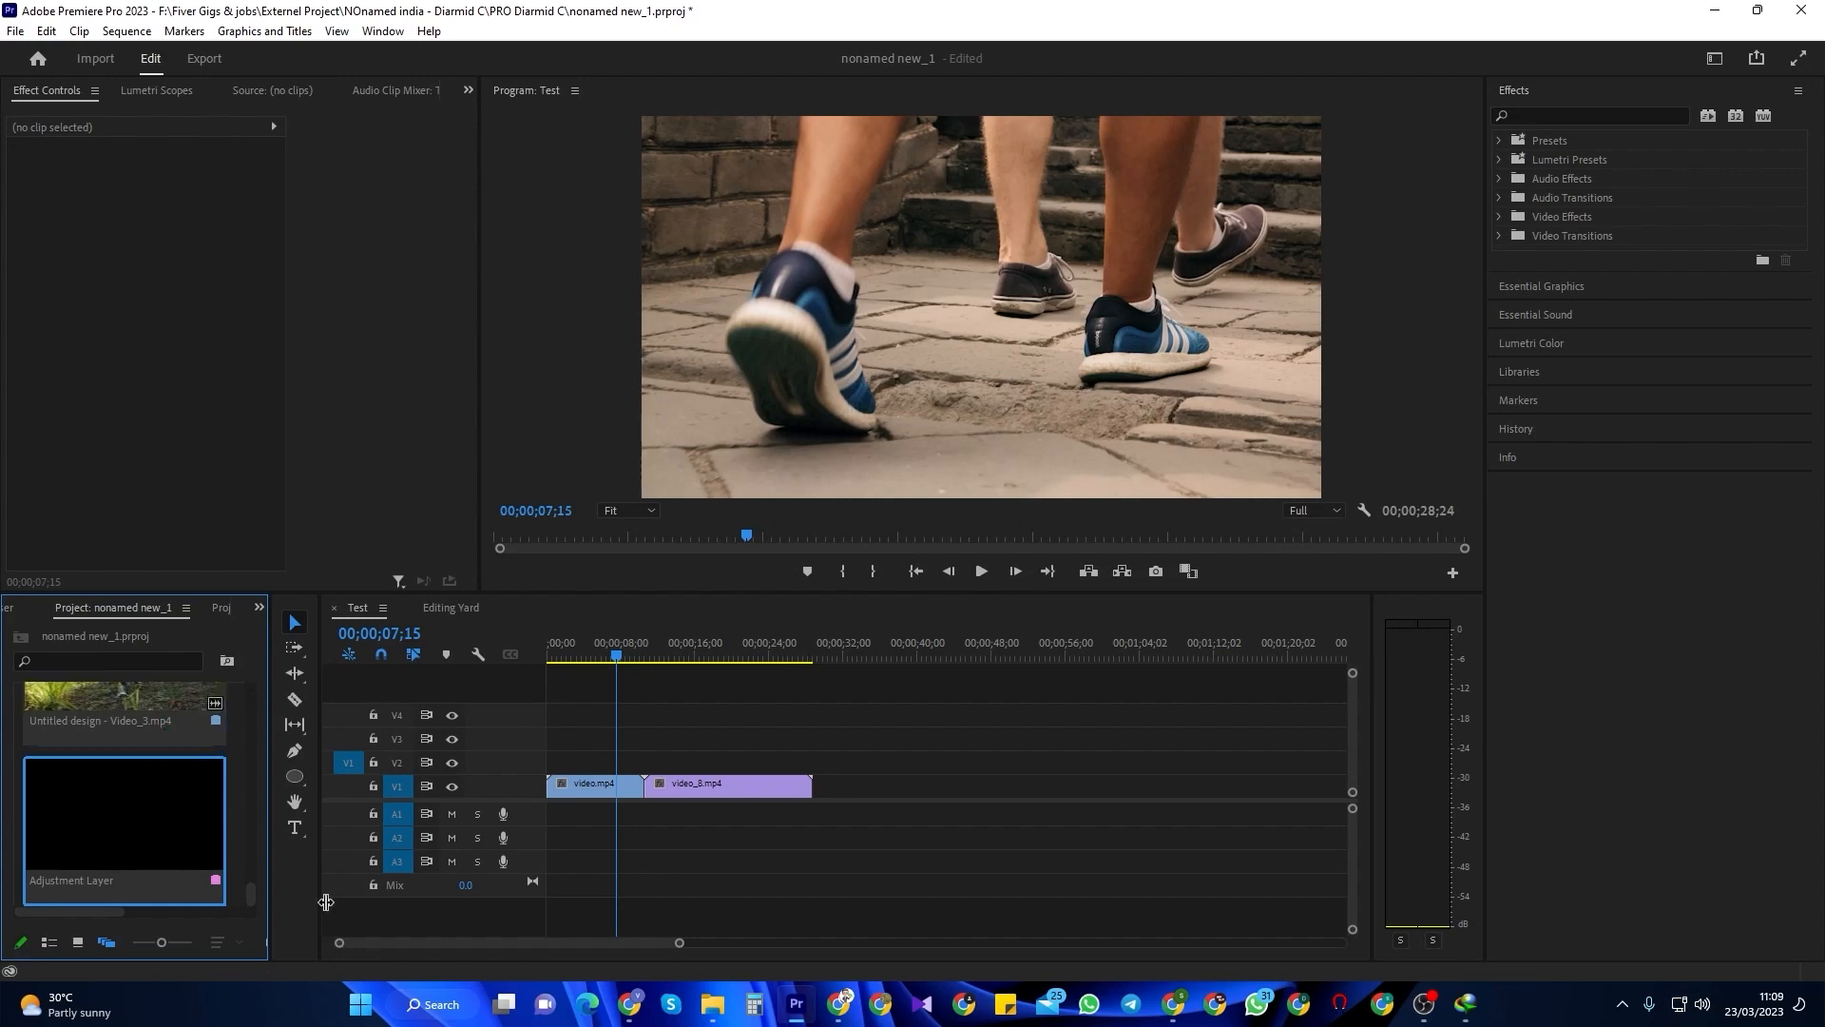
- Place the adjustment layer on V2 at the start of the second clip and move the playhead to the cut at 00;00;10;20
{"action": "left_click", "coordinate": [674, 944]}
{"action": "left_click_drag", "start_coordinate": [674, 944], "coordinate": [538, 944]}
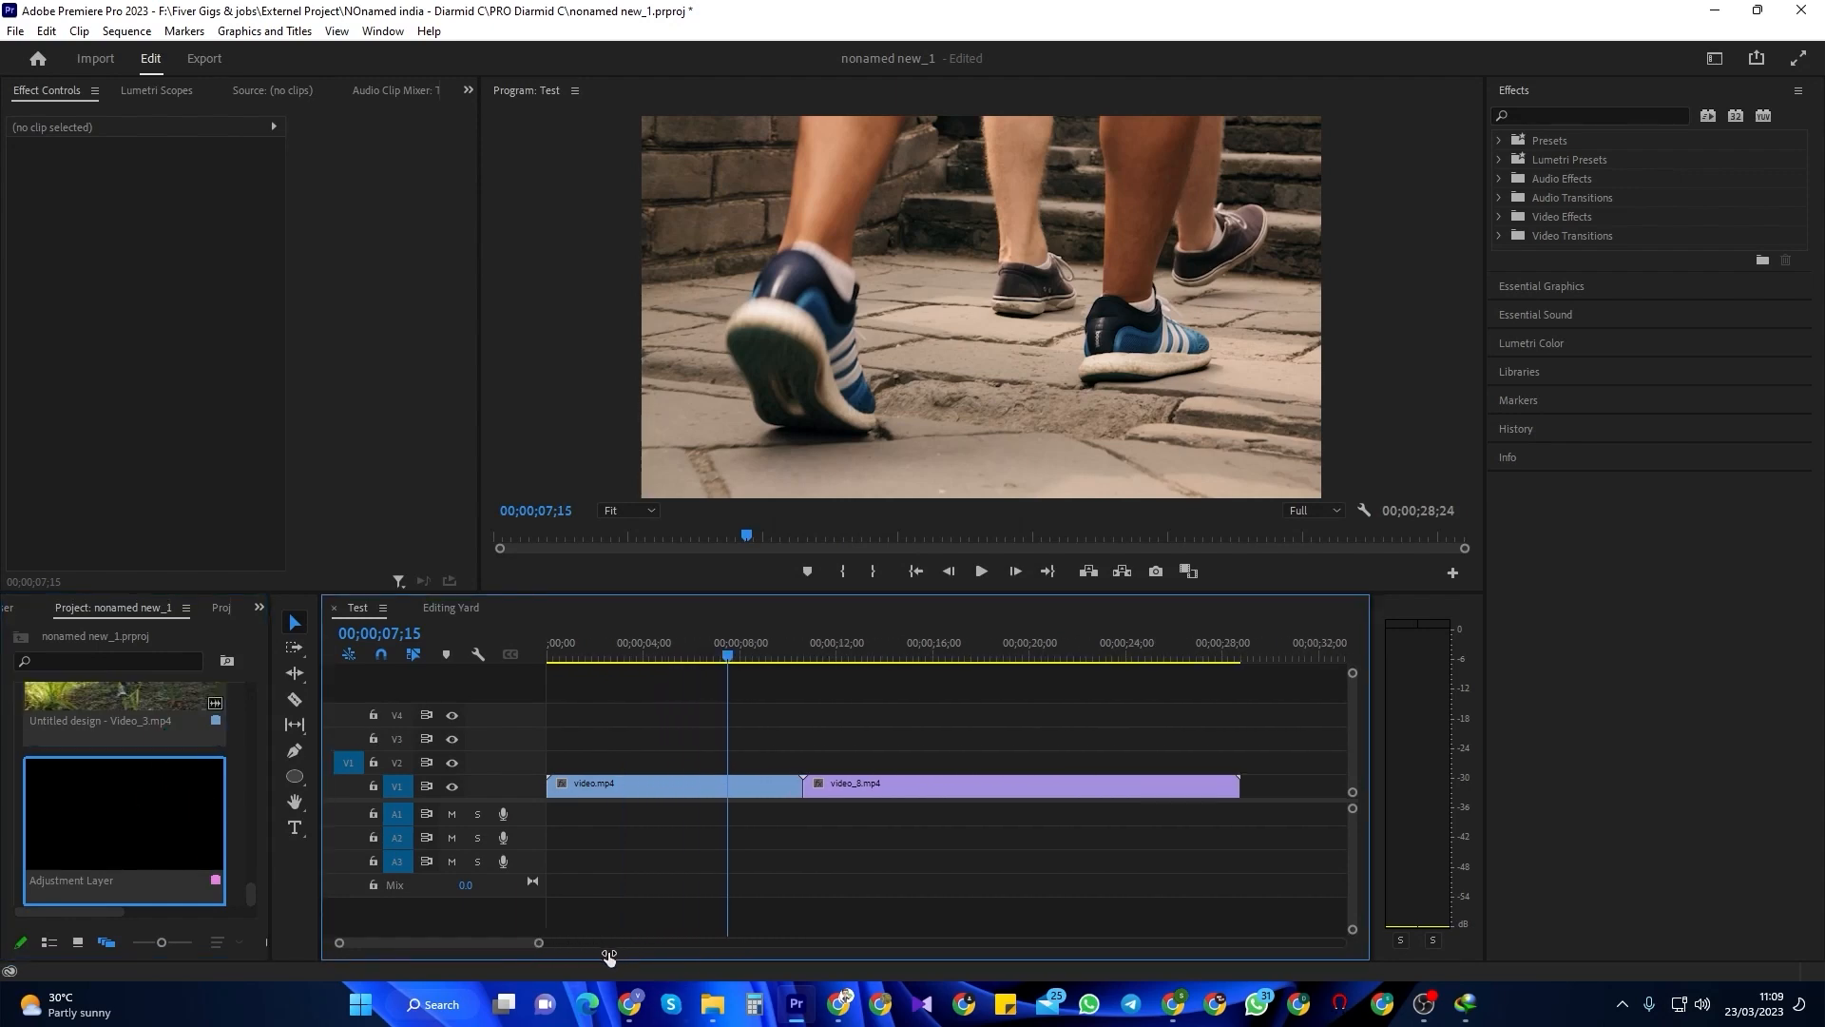
{"action": "left_click_drag", "start_coordinate": [742, 671], "coordinate": [780, 715]}
{"action": "right_click", "coordinate": [121, 831]}
{"action": "left_click", "coordinate": [100, 819]}
{"action": "left_click_drag", "start_coordinate": [91, 844], "coordinate": [806, 763]}
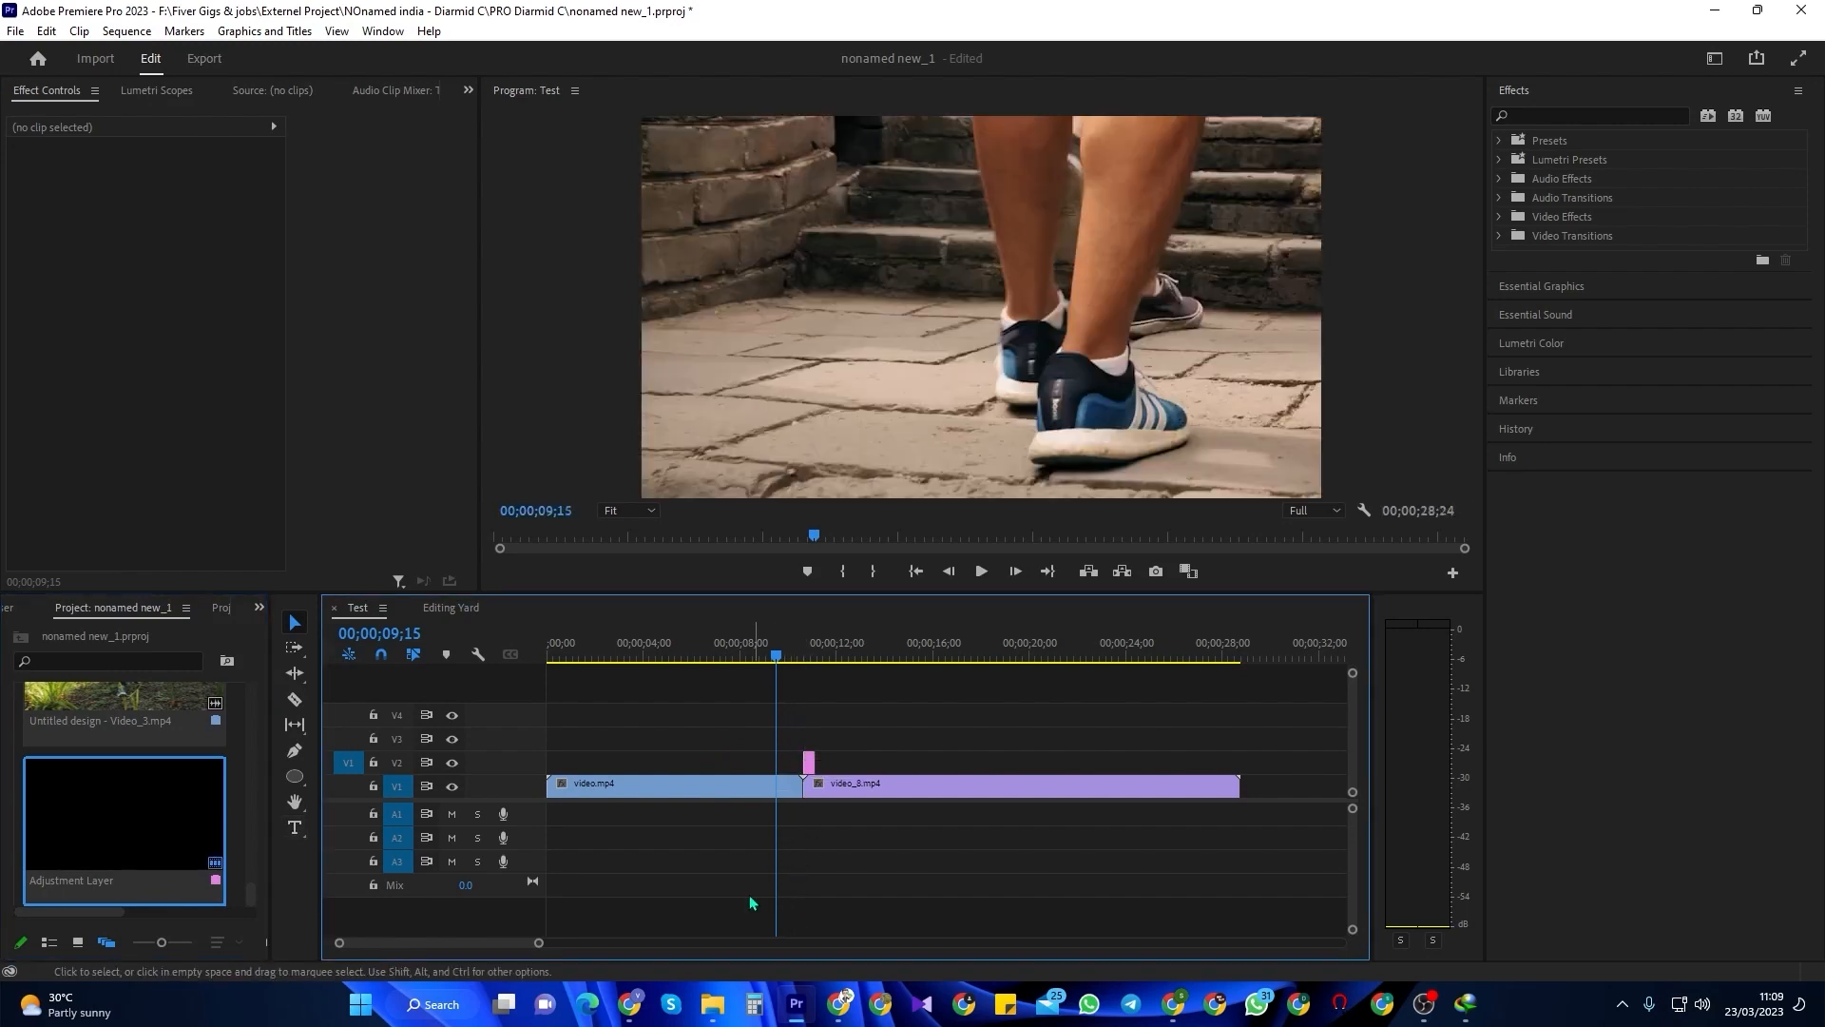
{"action": "left_click_drag", "start_coordinate": [776, 663], "coordinate": [802, 665]}
{"action": "left_click_drag", "start_coordinate": [538, 946], "coordinate": [374, 954]}
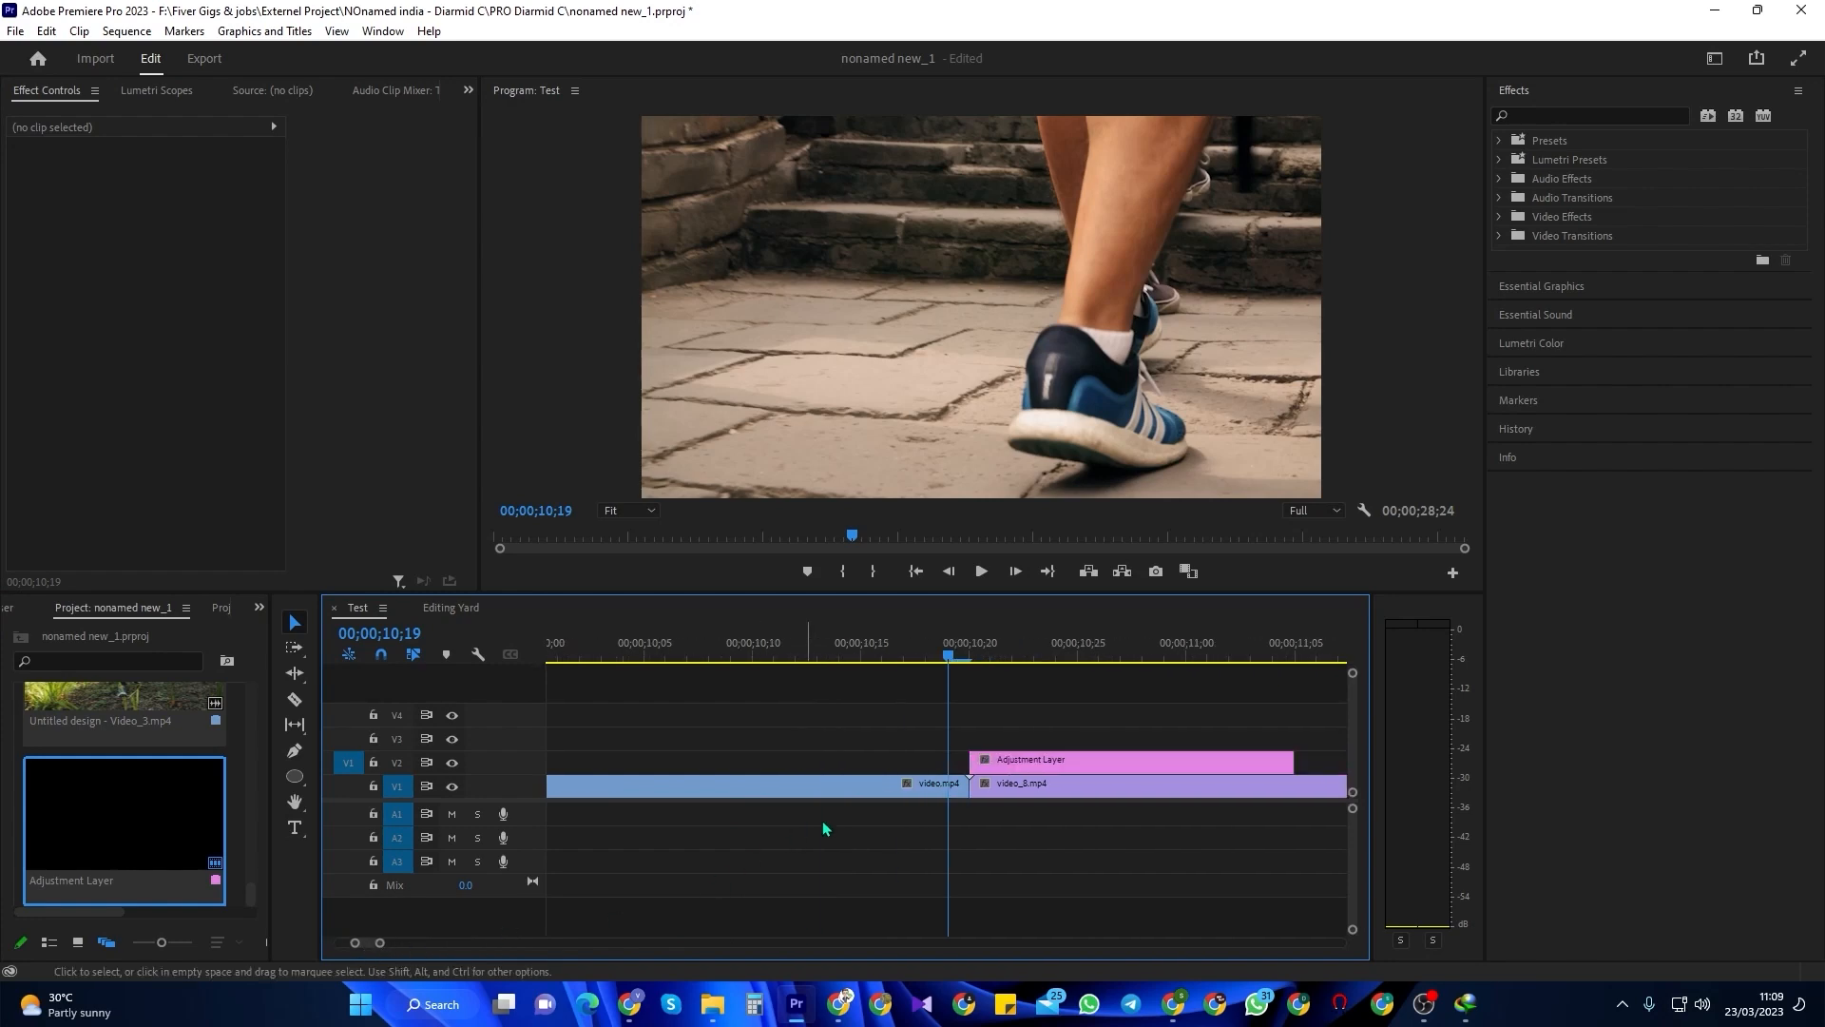
{"action": "left_click", "coordinate": [969, 656]}
- Nudge the adjustment layer seven frames earlier so it is centred over the cut between the two clips
{"action": "left_click", "coordinate": [1043, 765]}
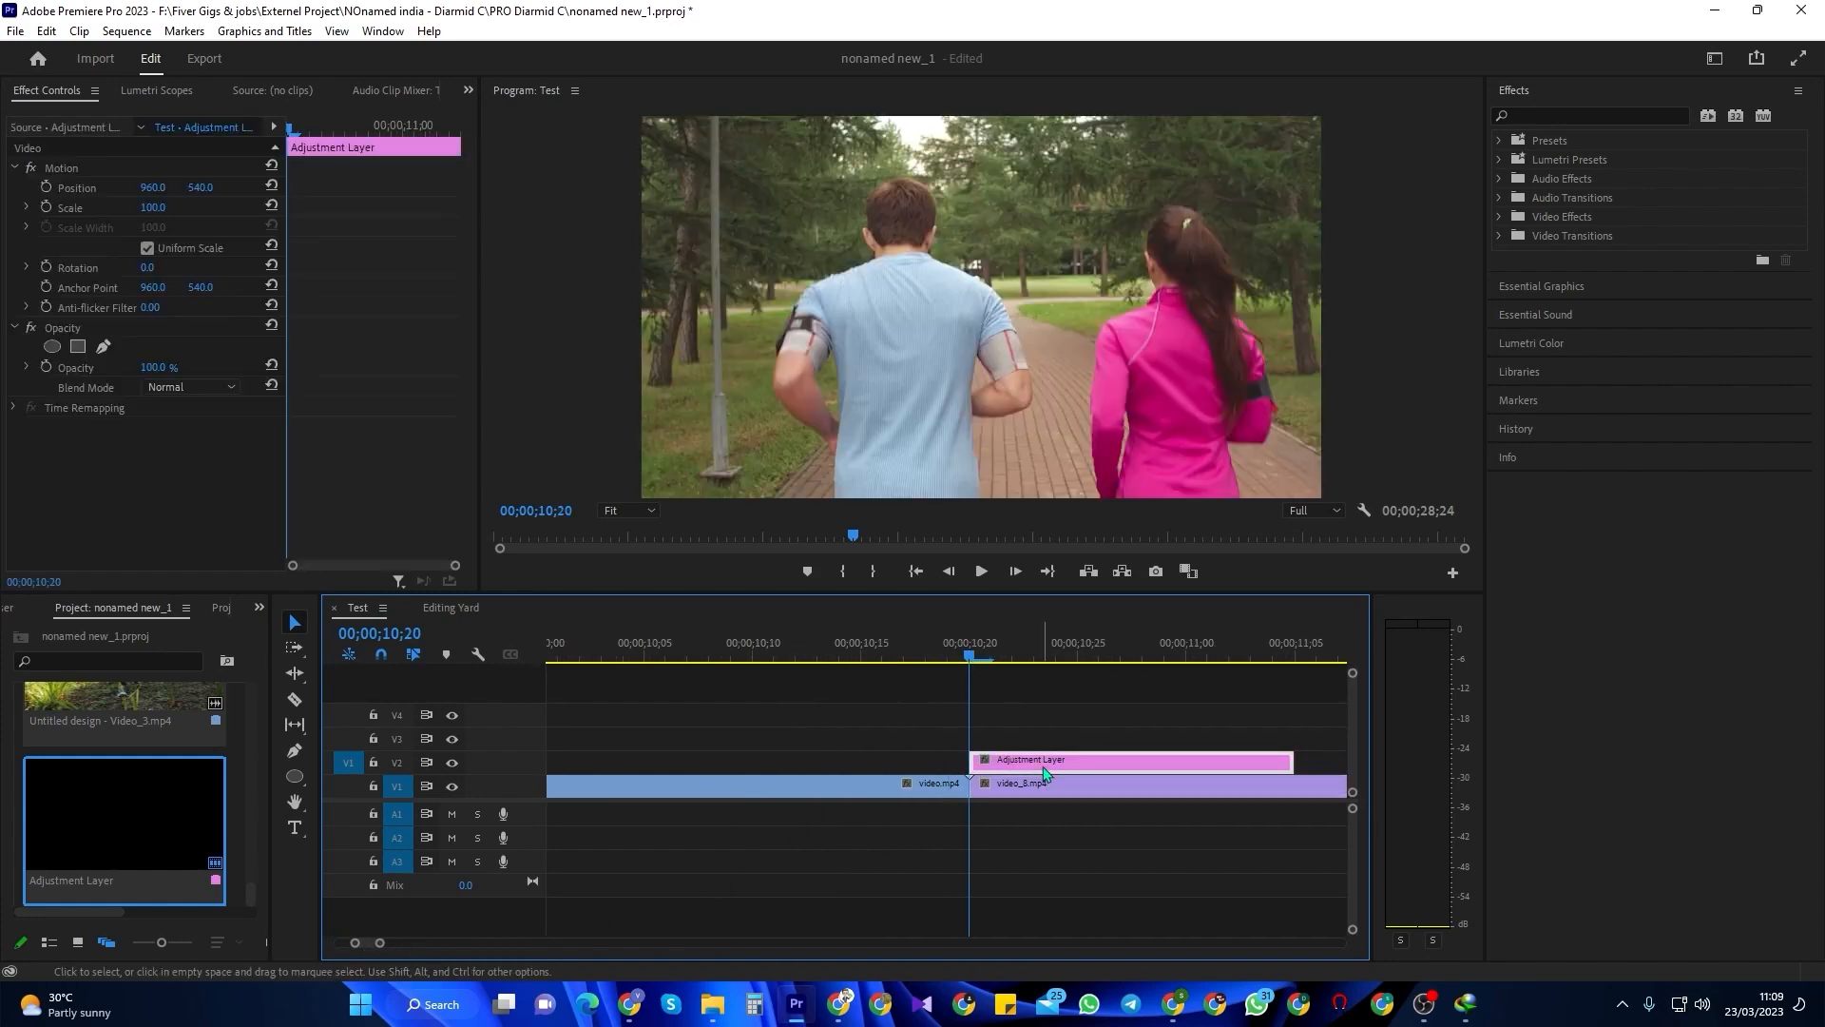
{"action": "key", "text": "alt+Left"}
{"action": "key", "text": "alt+Left"}
{"action": "key", "text": "alt+Left"}
{"action": "key", "text": "alt+Left"}
{"action": "key", "text": "alt+Left"}
{"action": "key", "text": "alt+Left"}
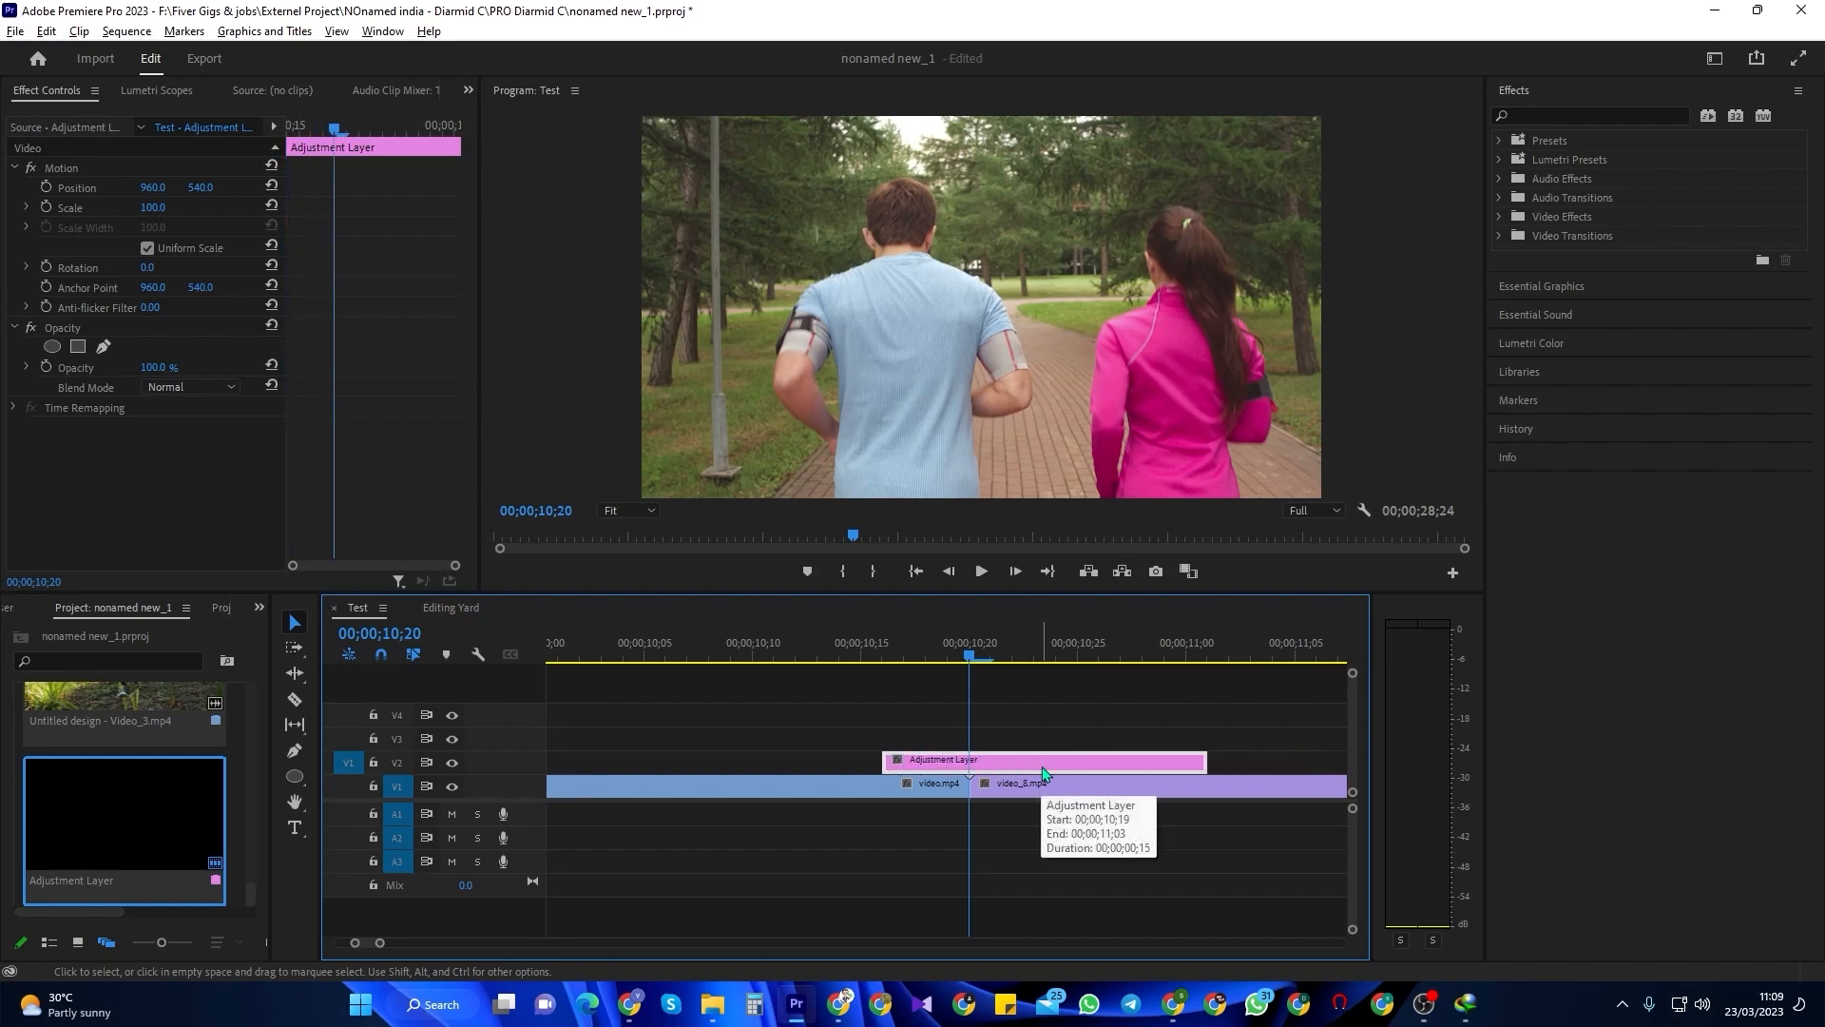
{"action": "key", "text": "alt+Left"}
{"action": "key", "text": "alt+Left"}
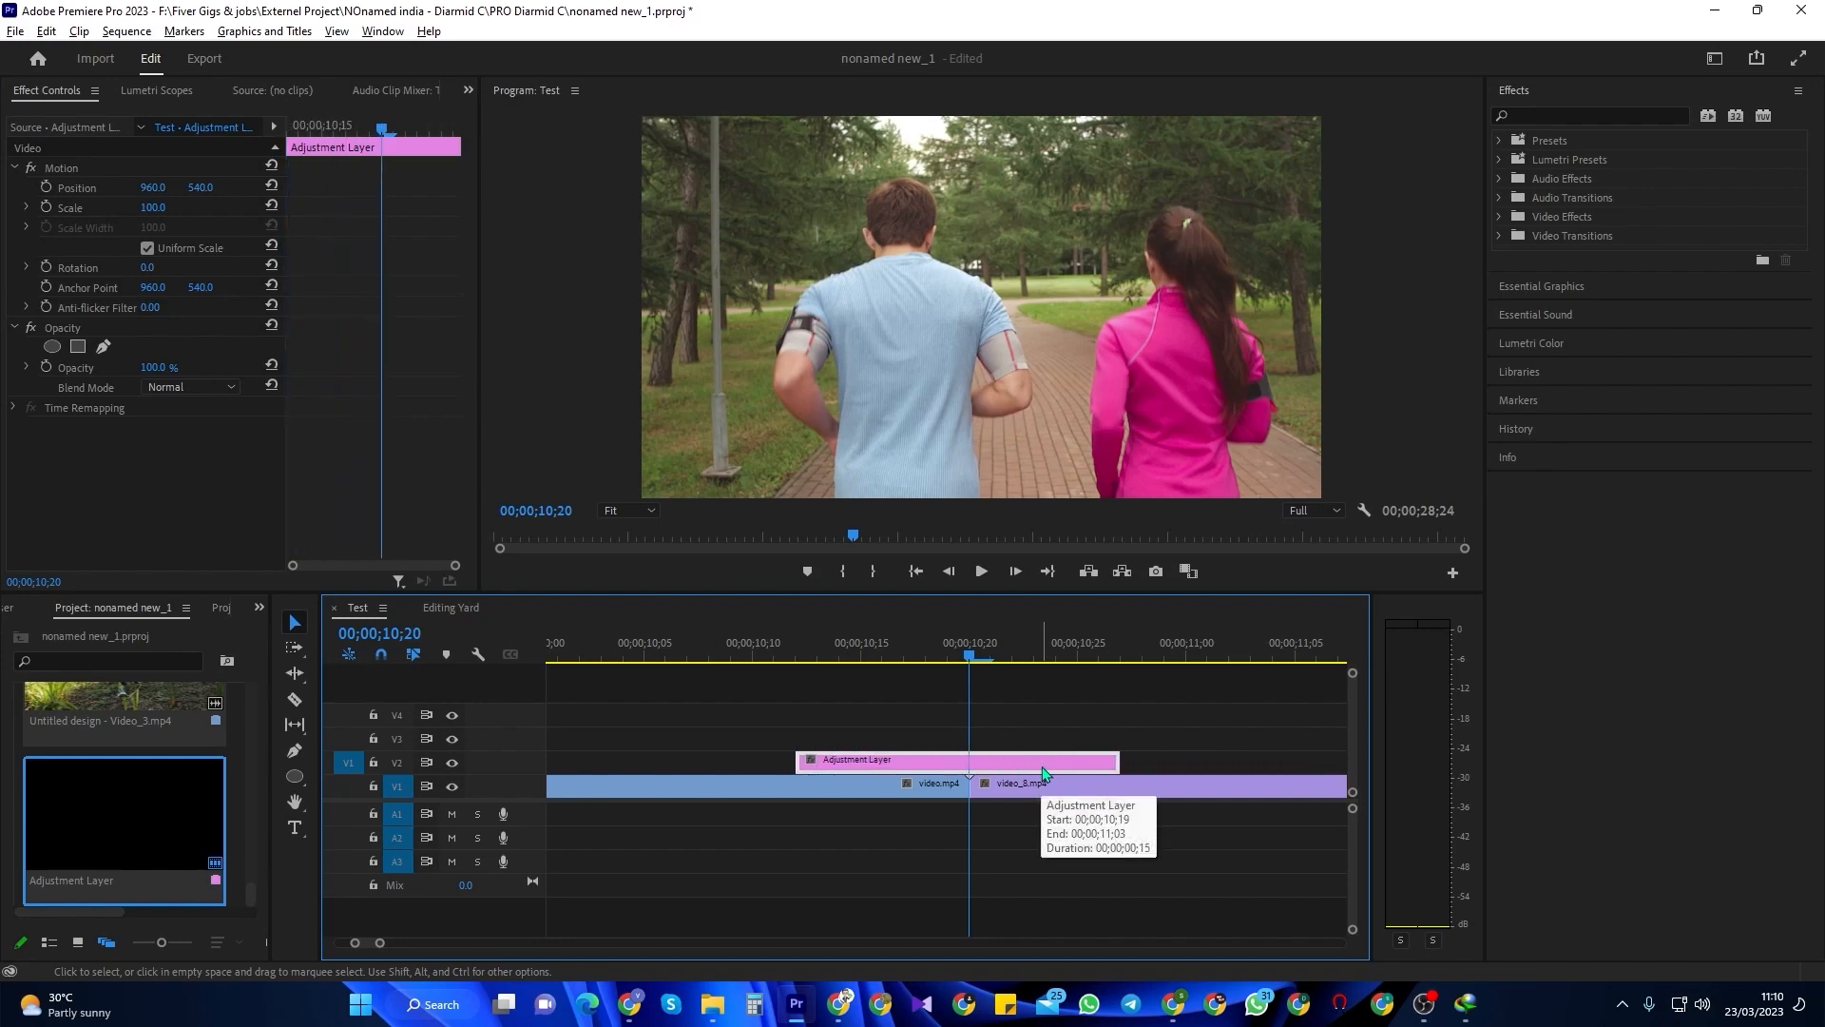
{"action": "key", "text": "alt+Right"}
{"action": "key", "text": "alt+Left"}
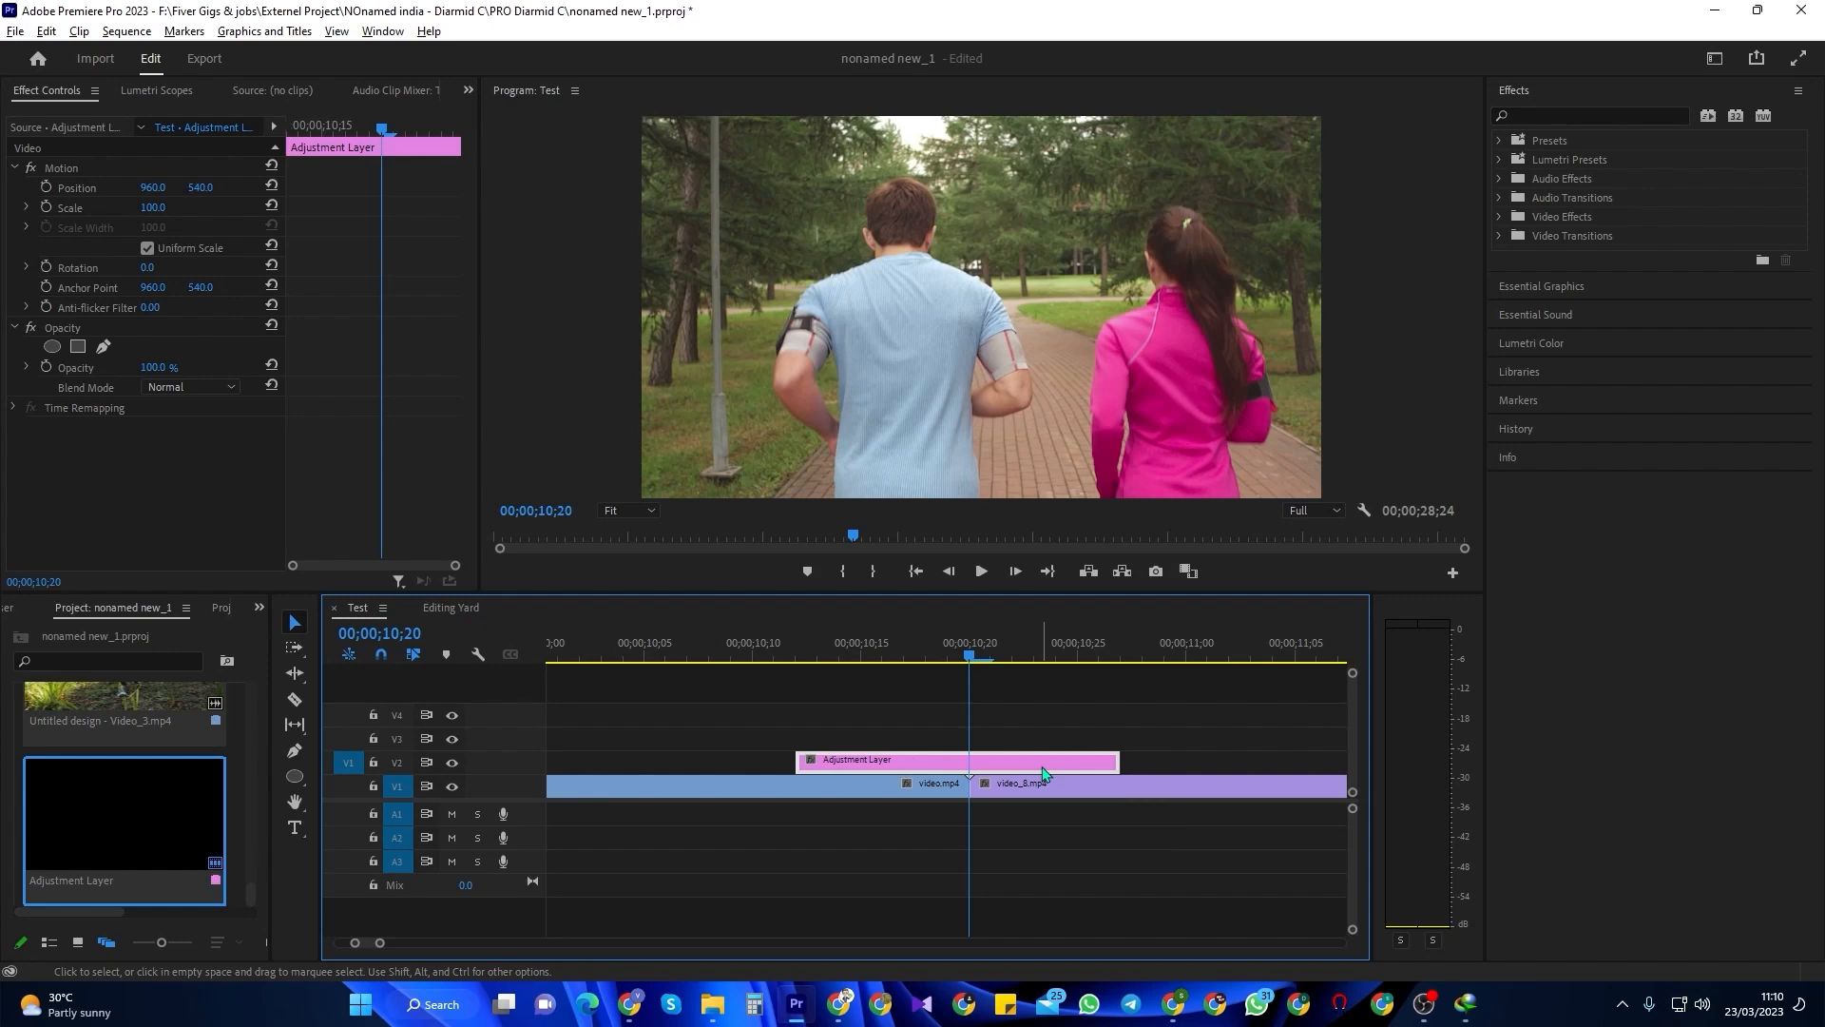
{"action": "key", "text": "alt+Right"}
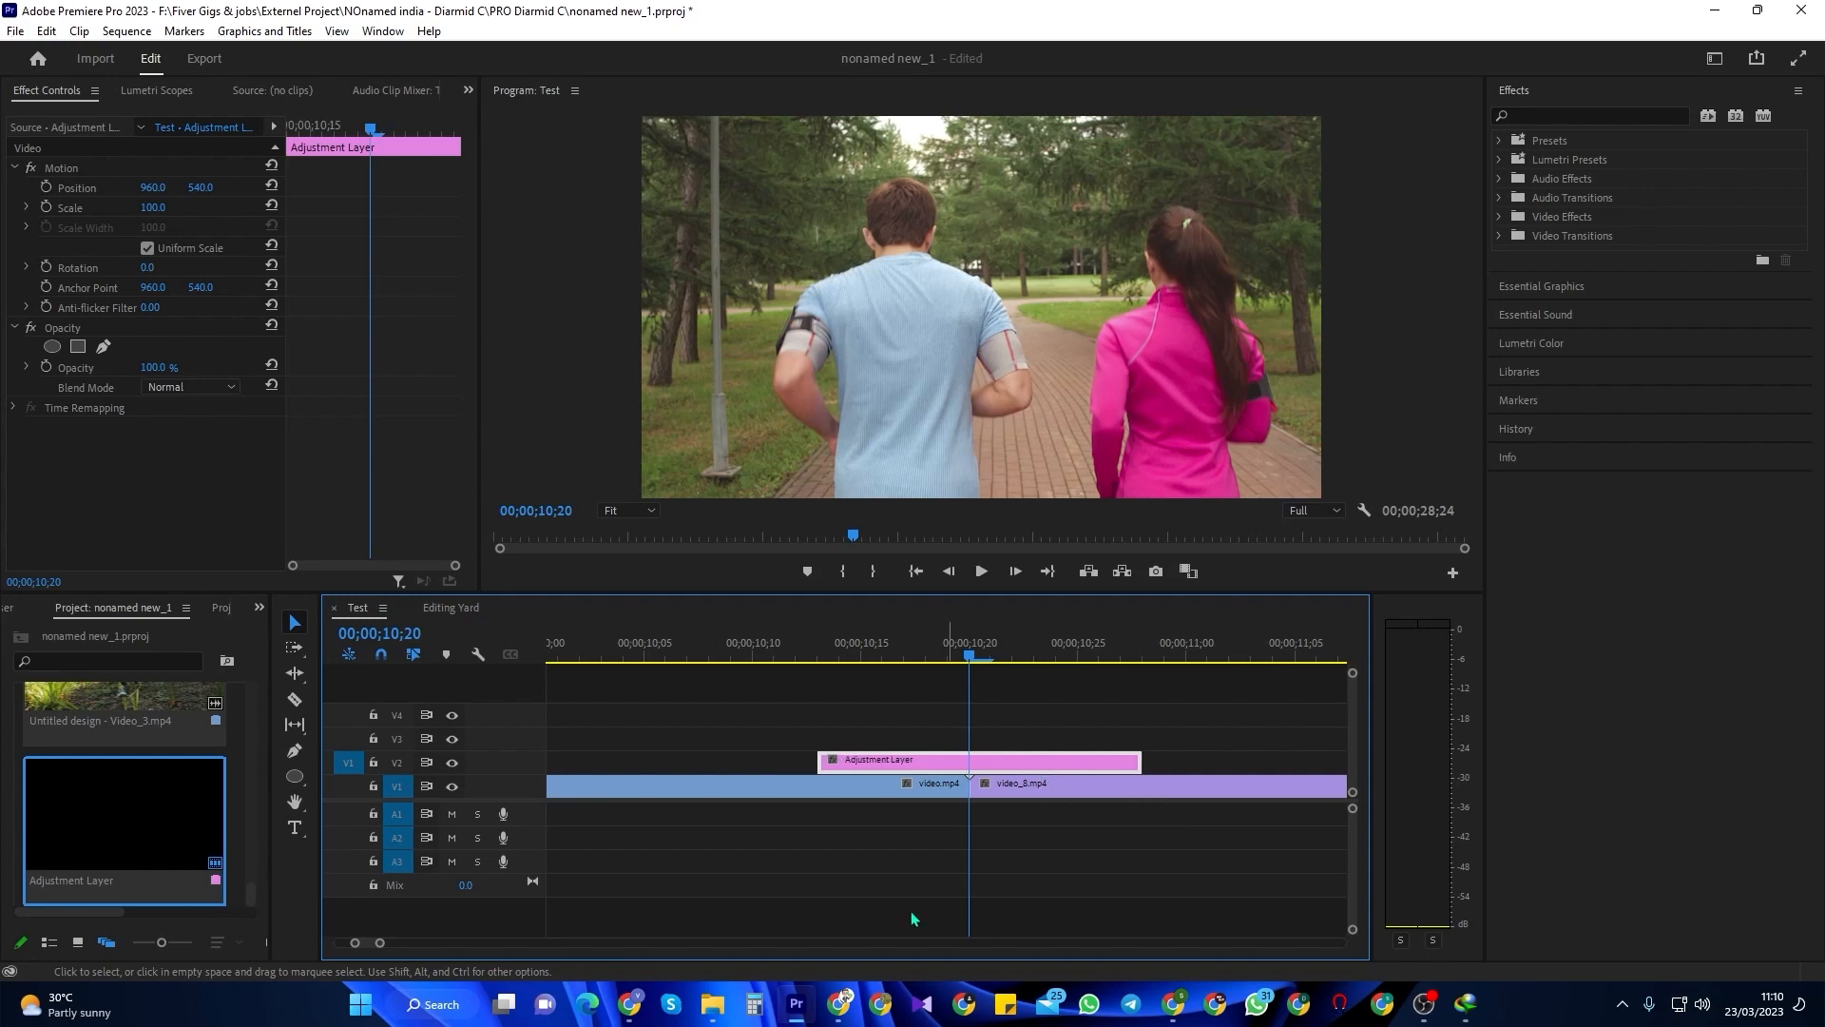
{"action": "mouse_move", "coordinate": [381, 945]}
{"action": "left_mouse_down"}
{"action": "mouse_move", "coordinate": [420, 946]}
{"action": "mouse_move", "coordinate": [390, 944]}
{"action": "left_mouse_up"}
{"action": "left_click", "coordinate": [1023, 903]}
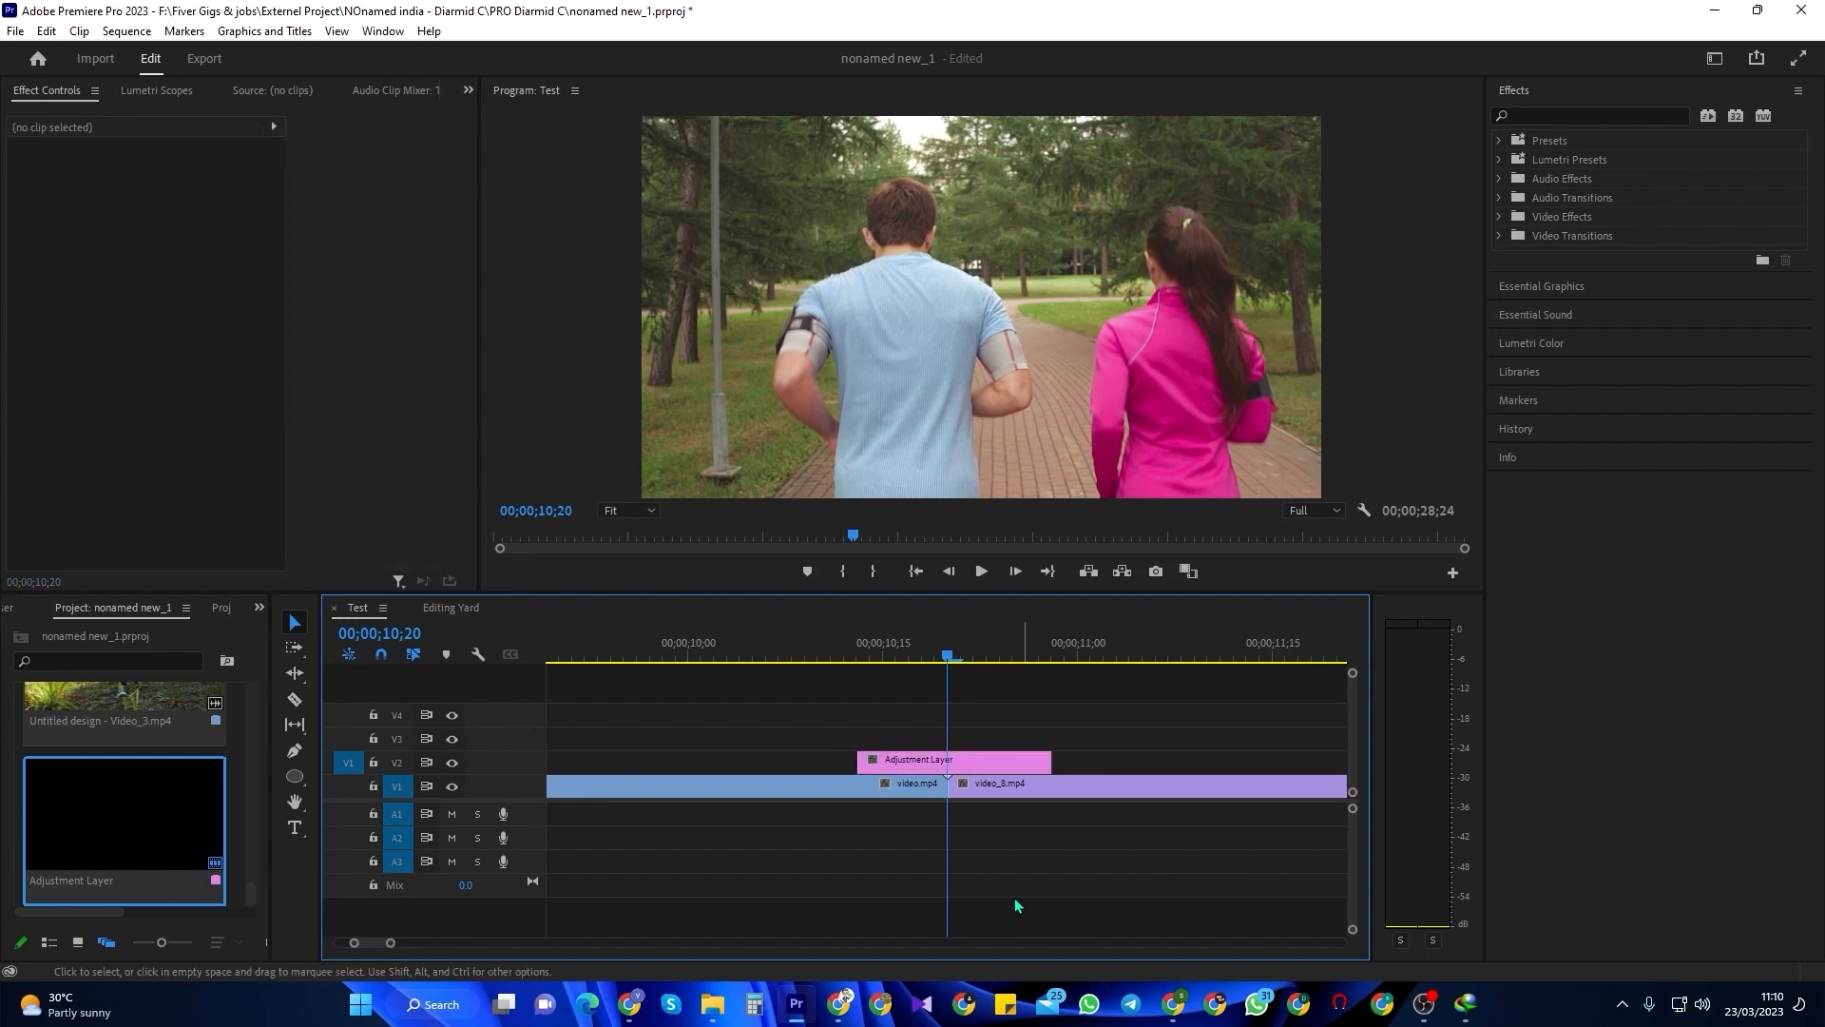
- Find the Brightness & Contrast video effect and apply it to the adjustment layer on V2
{"action": "left_click", "coordinate": [984, 764]}
{"action": "left_click_drag", "start_coordinate": [951, 658], "coordinate": [934, 713]}
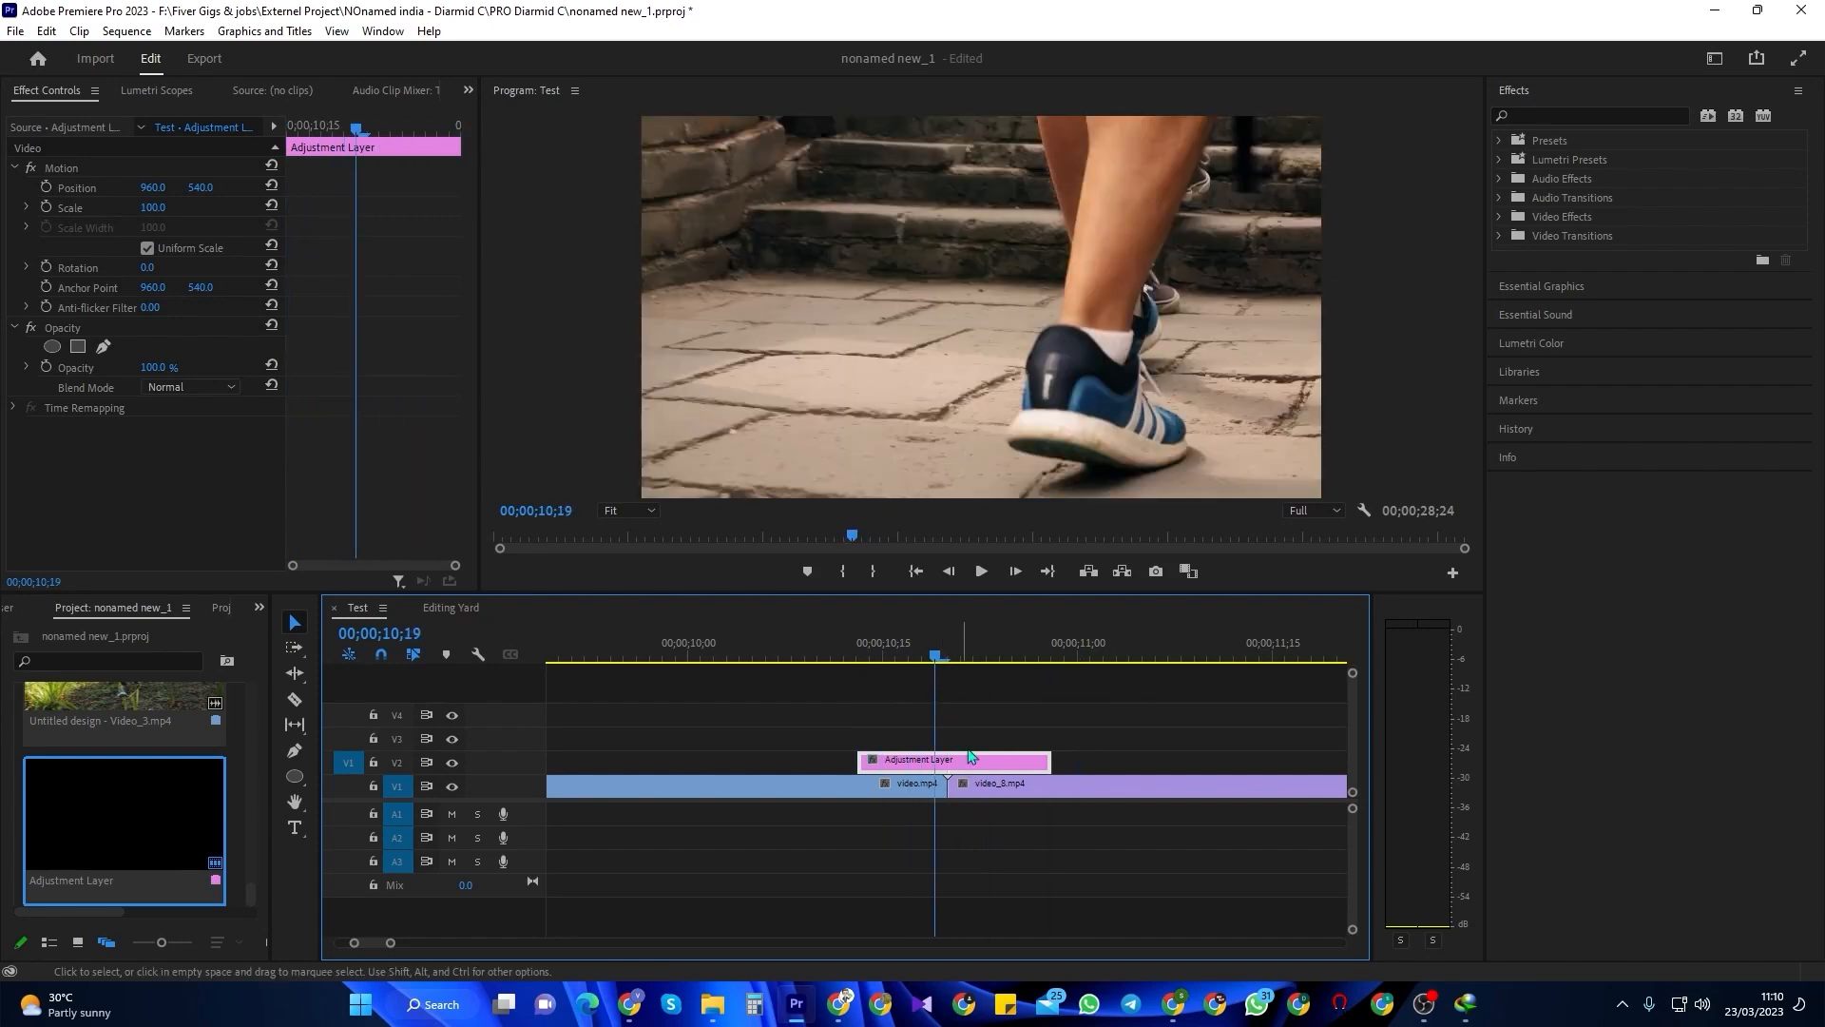
{"action": "left_click", "coordinate": [1558, 116]}
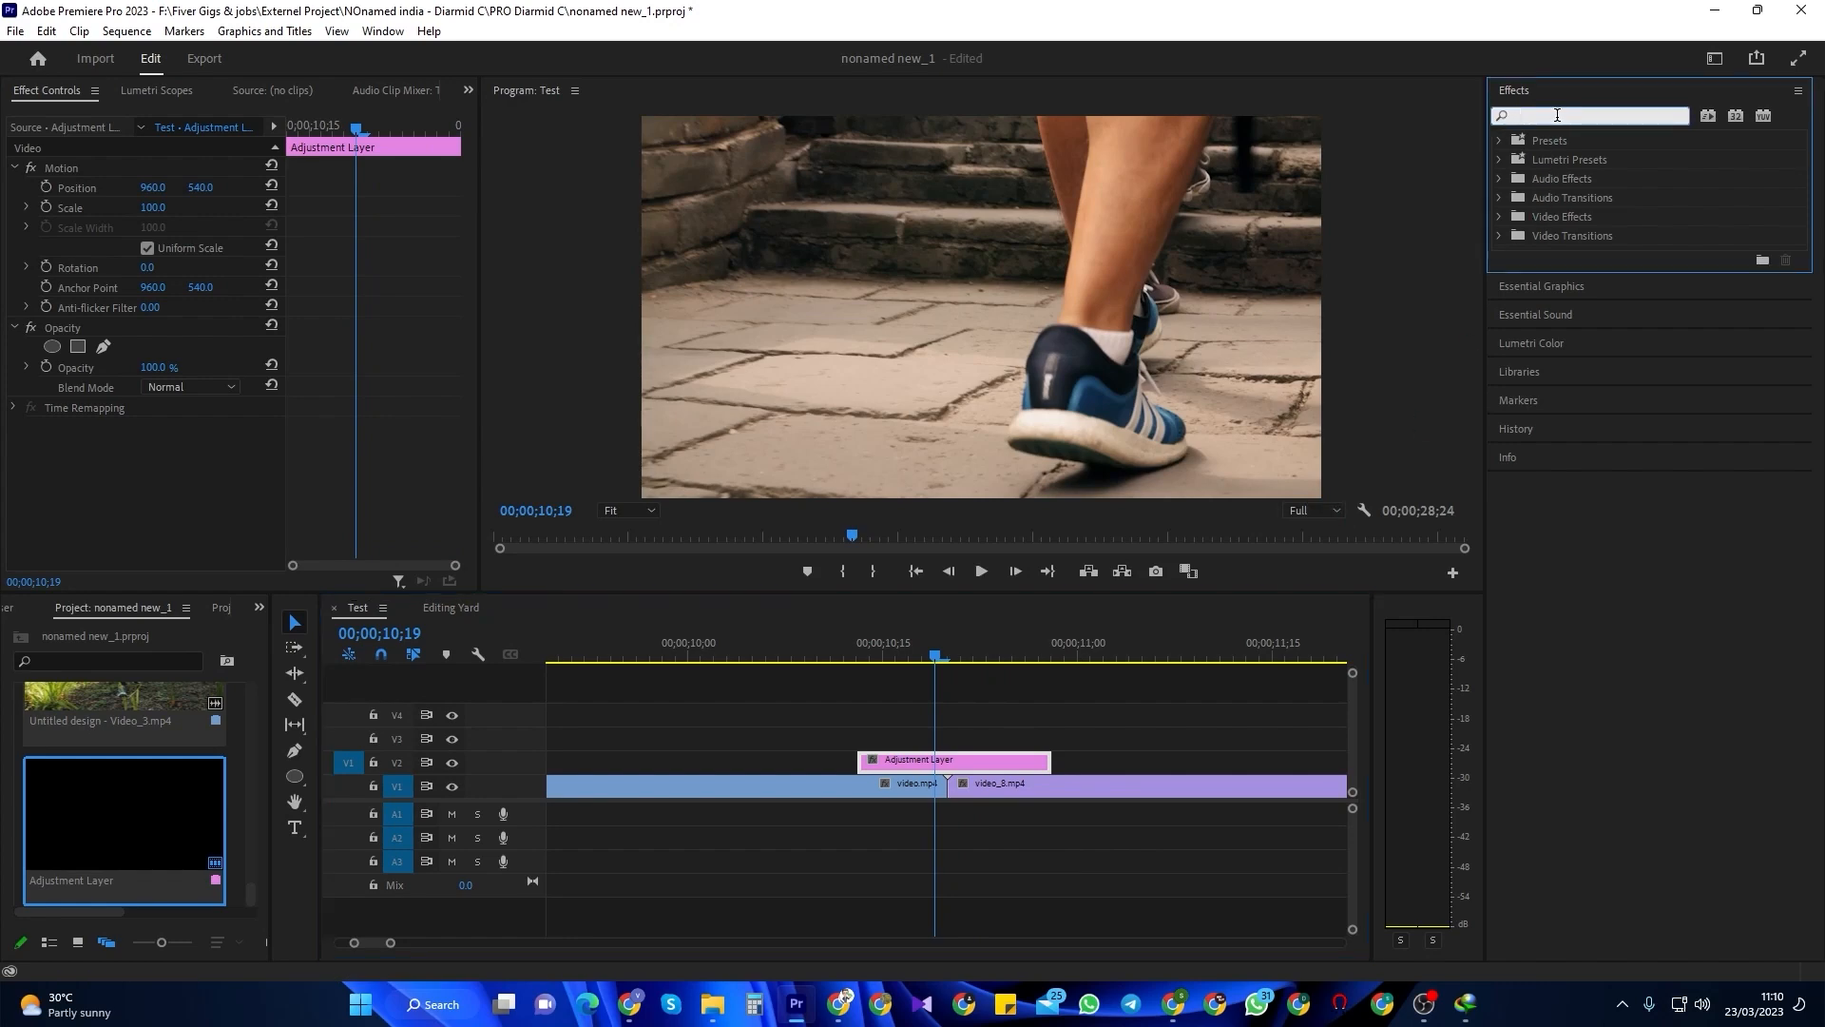
{"action": "type", "text": "bright"}
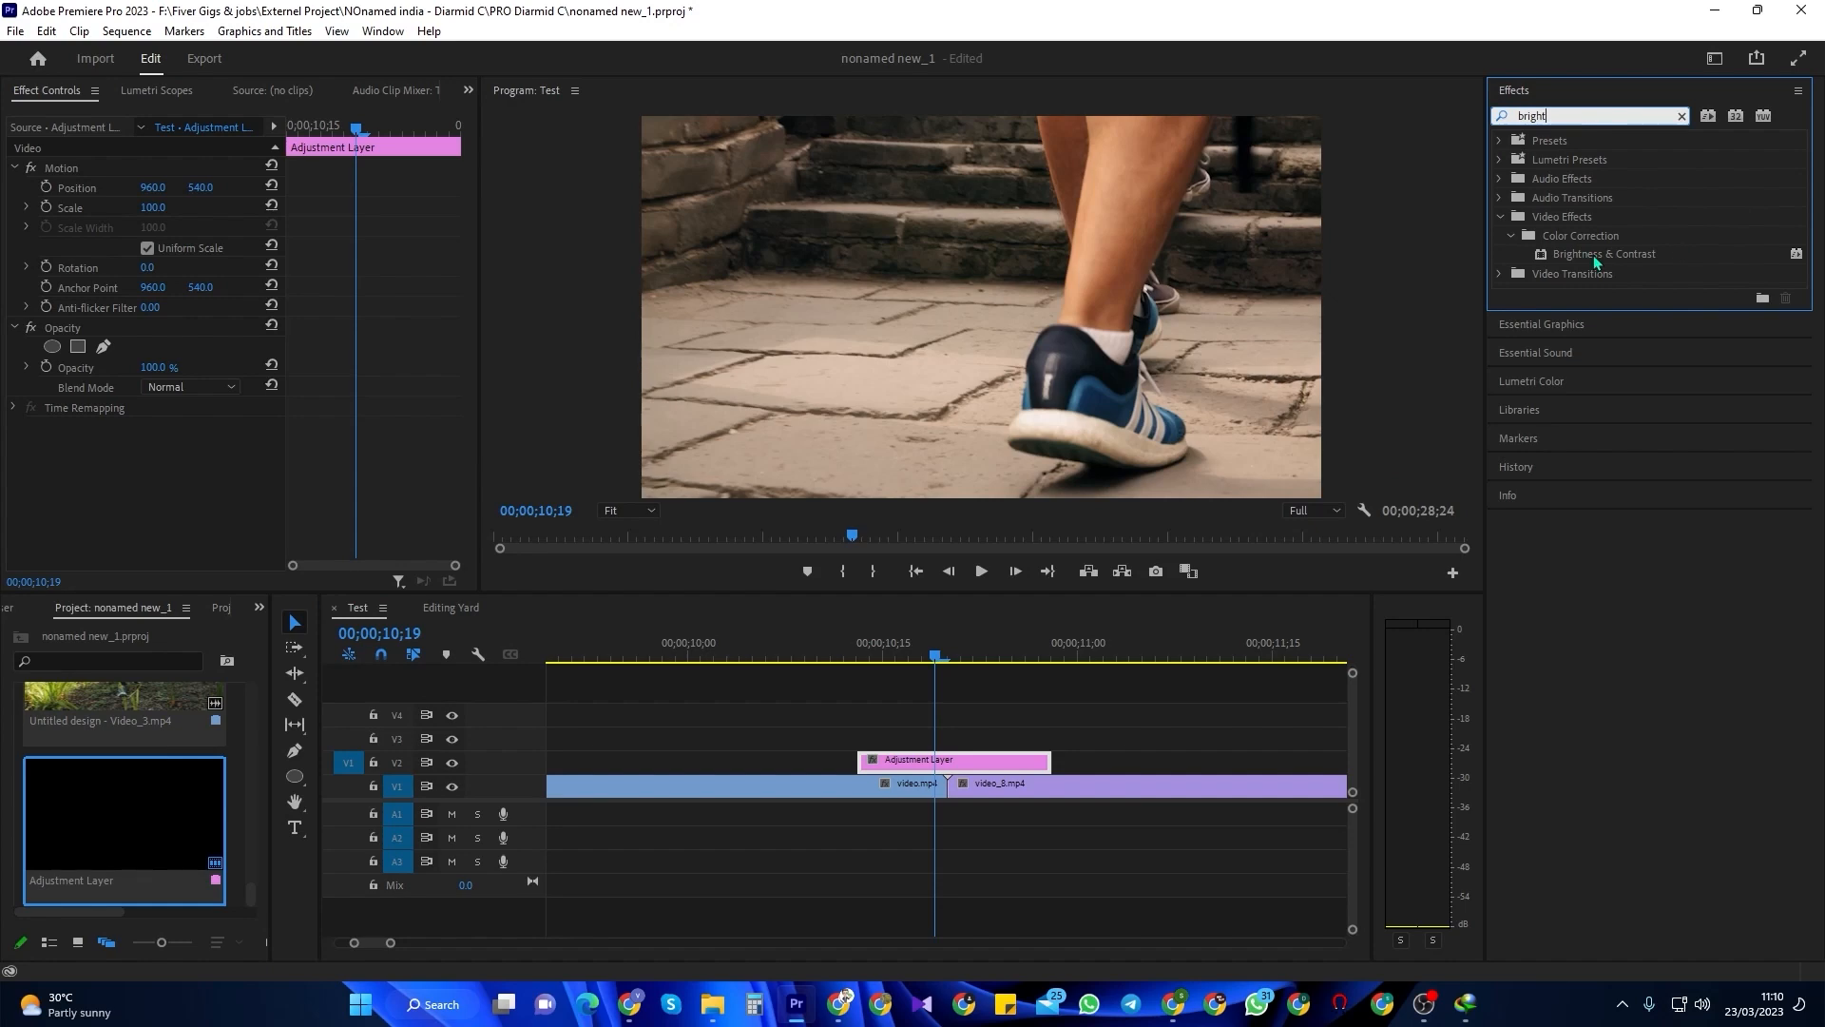
{"action": "left_click_drag", "start_coordinate": [1596, 262], "coordinate": [976, 773]}
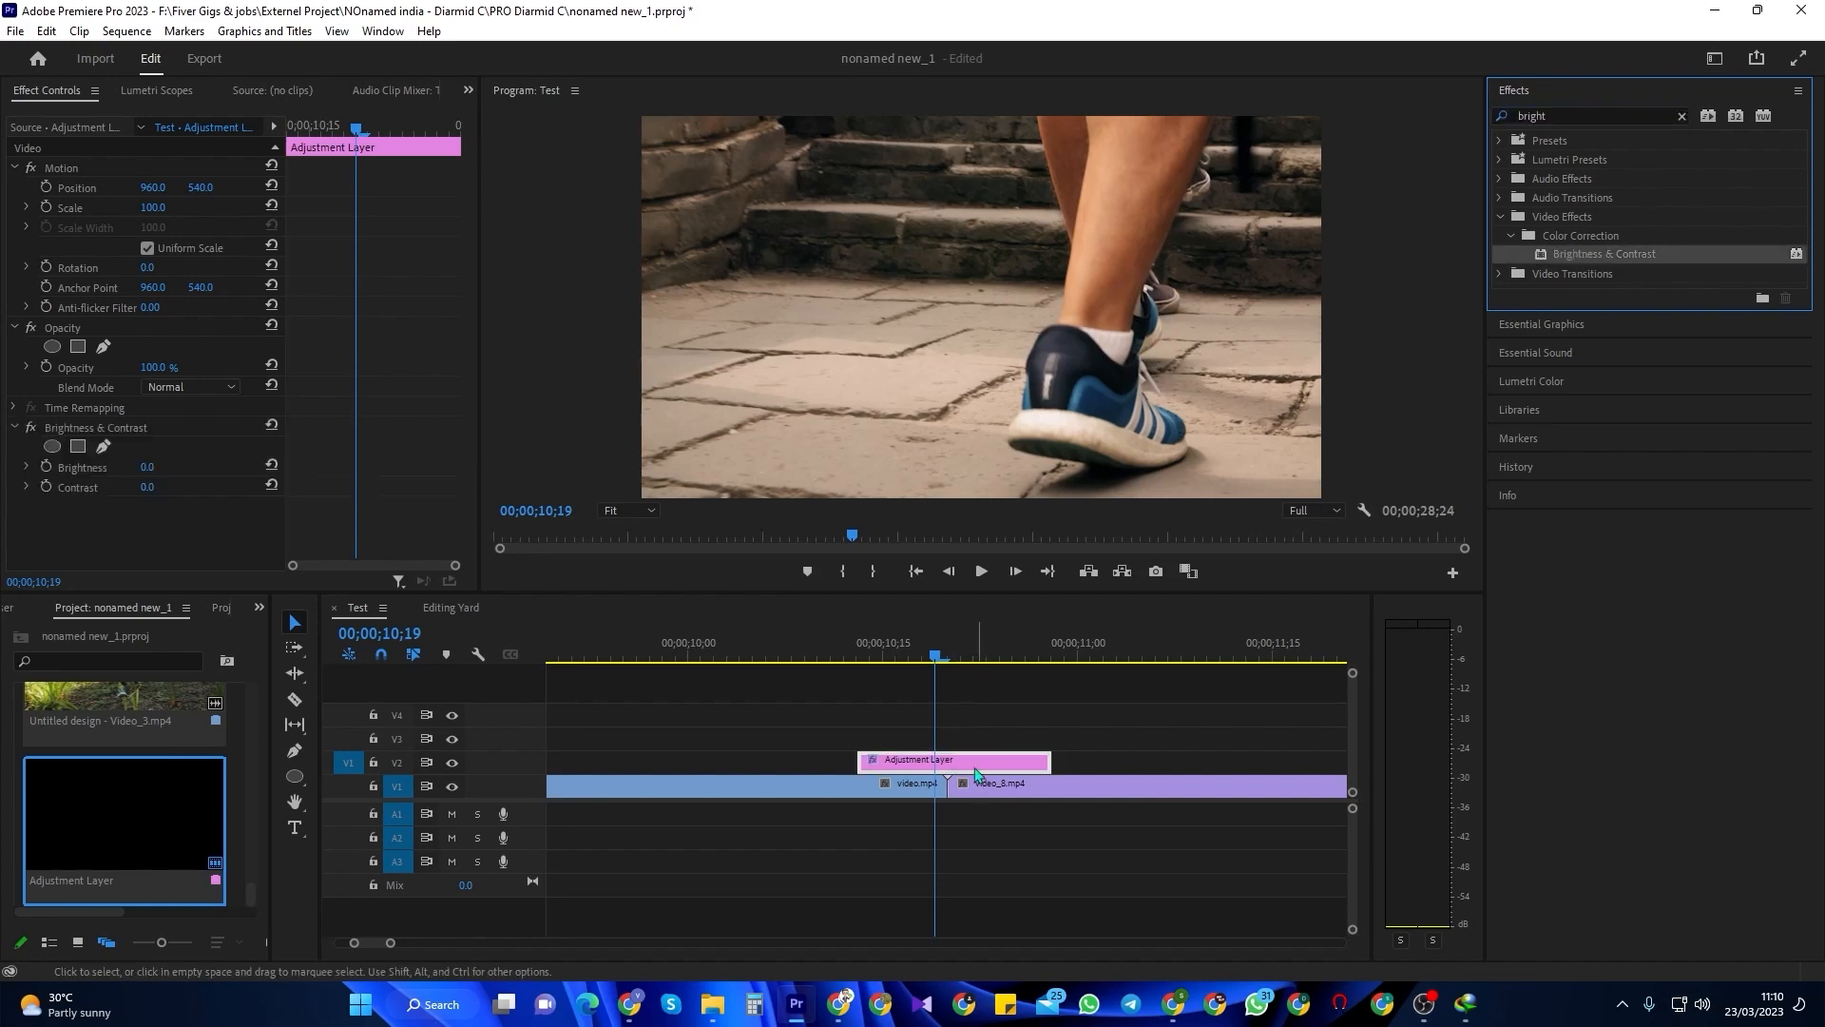
- Add Brightness and Contrast keyframes of 0 at the adjustment layer's start, 00;00;10;13
{"action": "left_click_drag", "start_coordinate": [941, 659], "coordinate": [896, 662]}
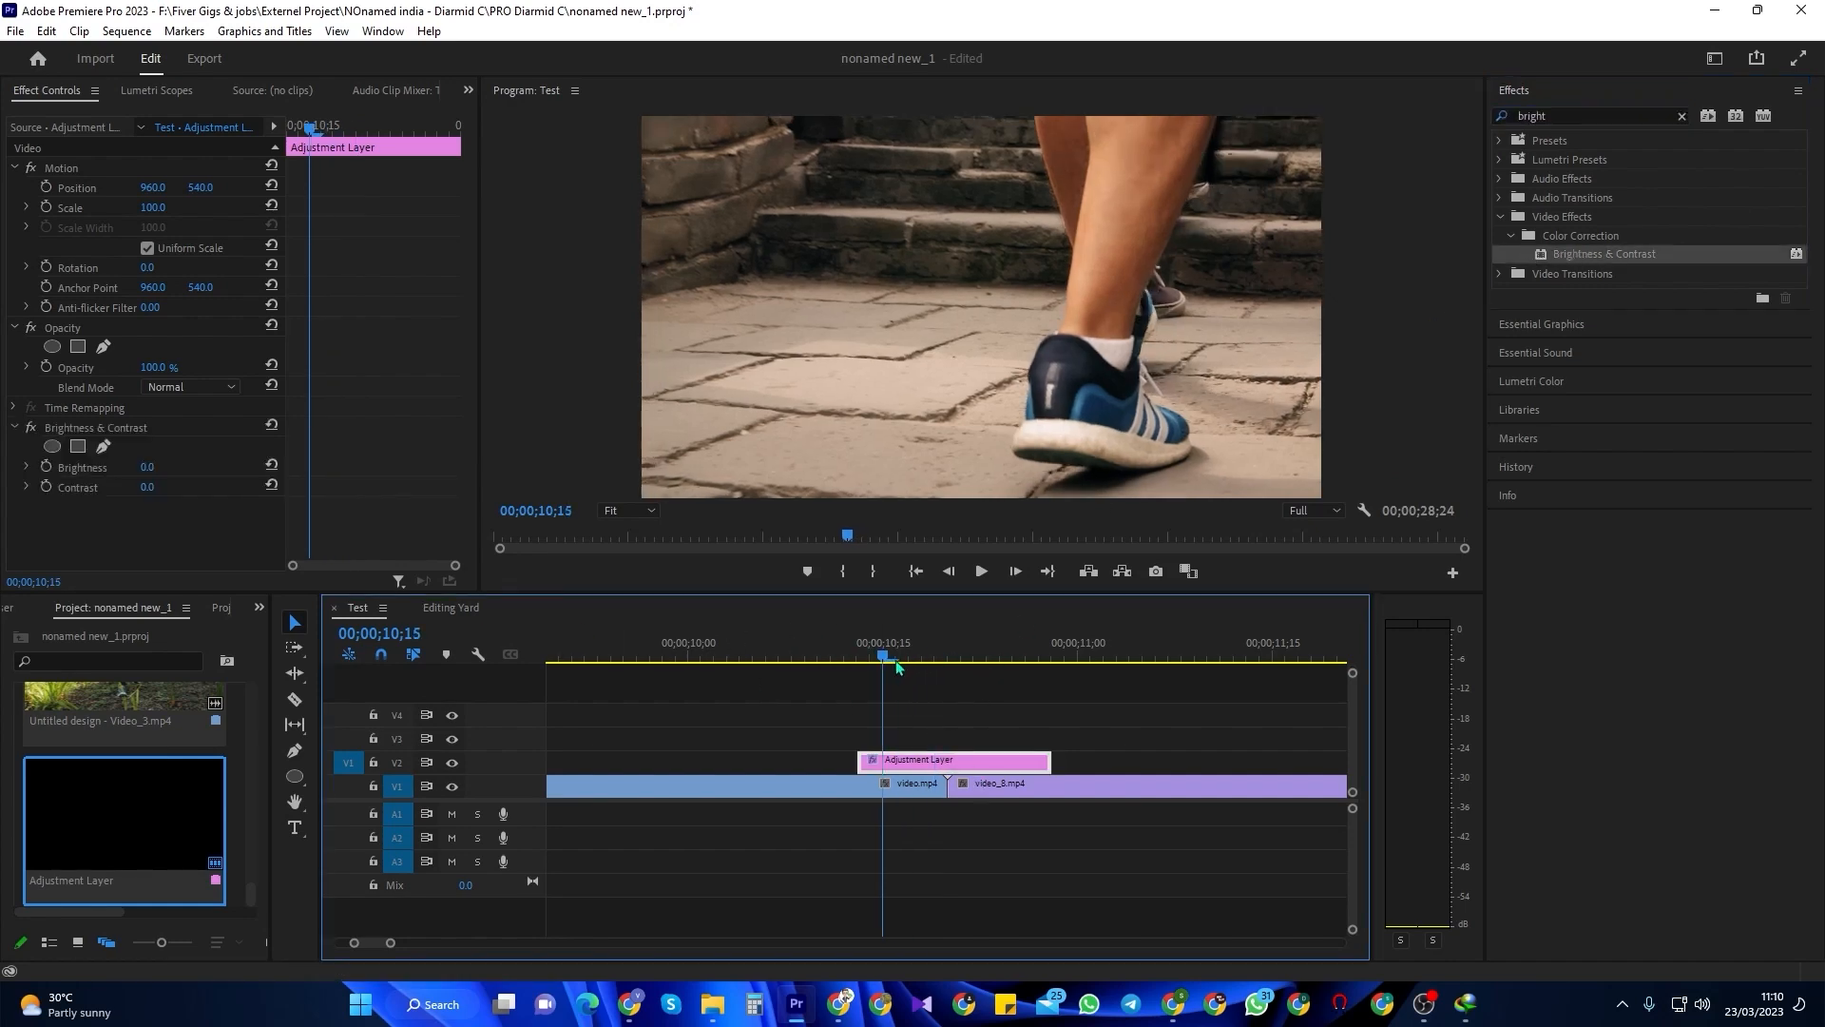
{"action": "left_click_drag", "start_coordinate": [303, 142], "coordinate": [234, 146]}
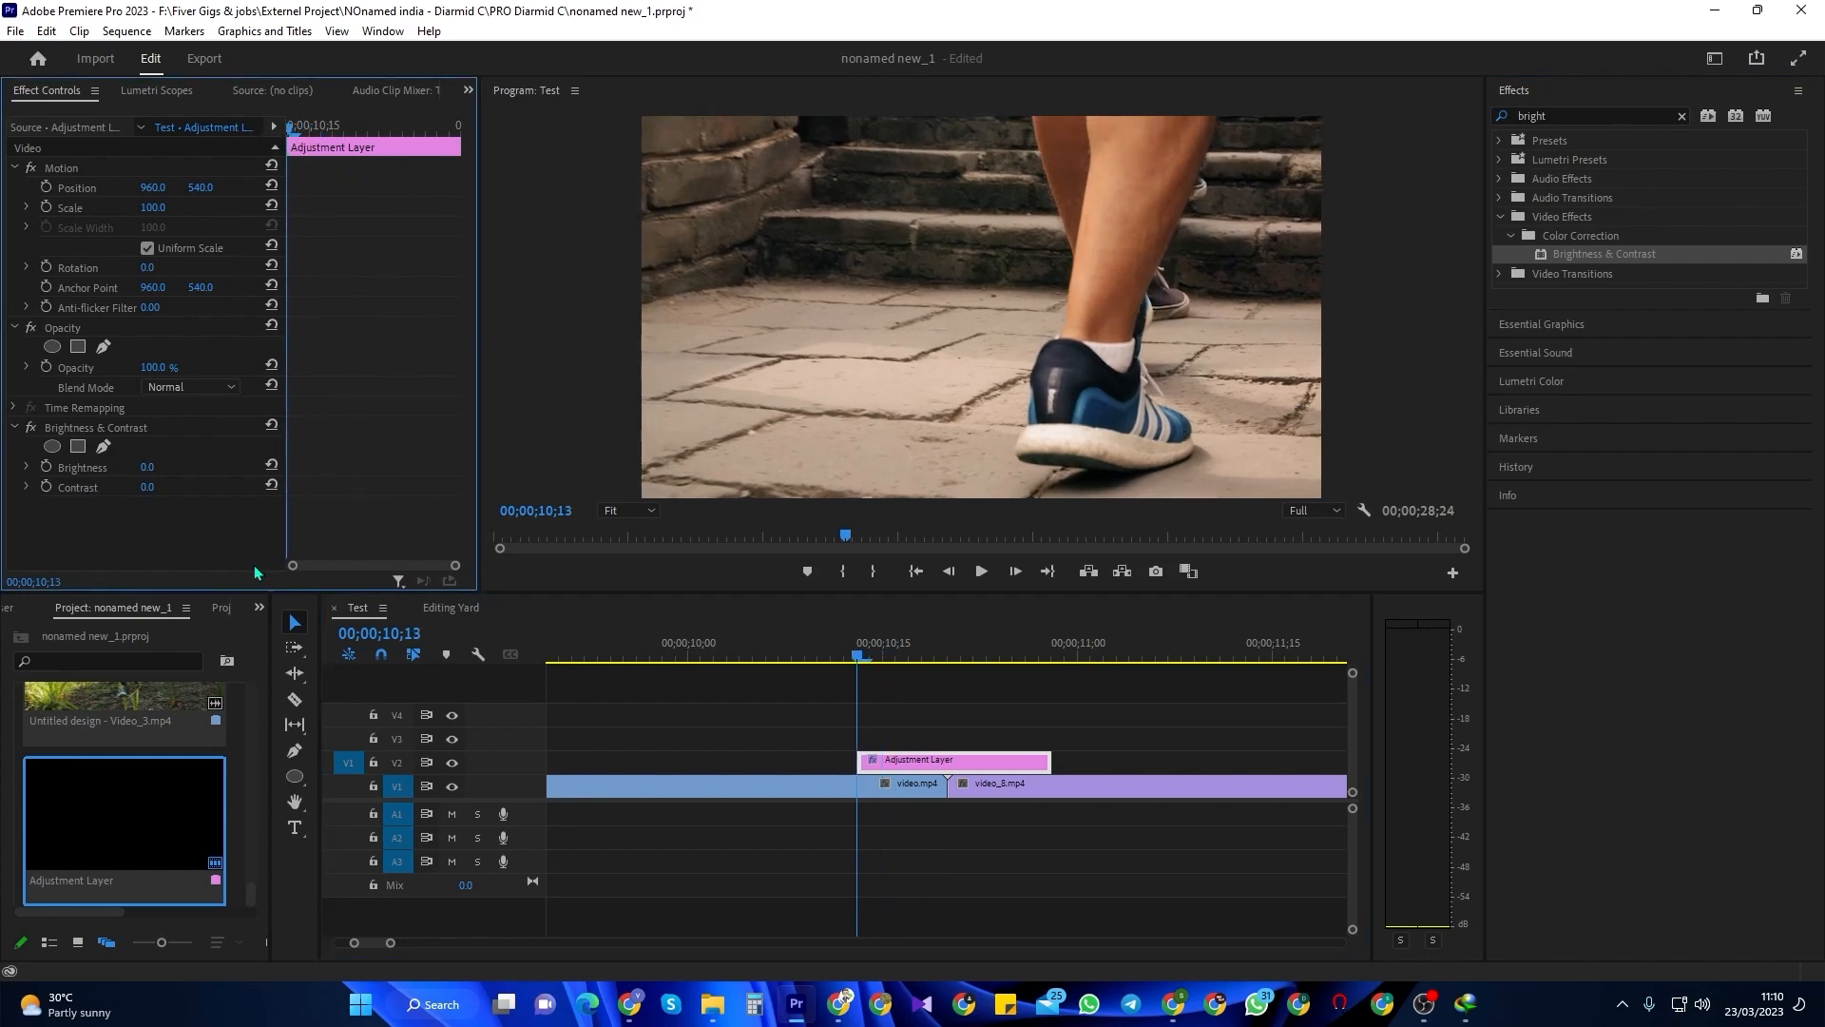
{"action": "left_click", "coordinate": [46, 466]}
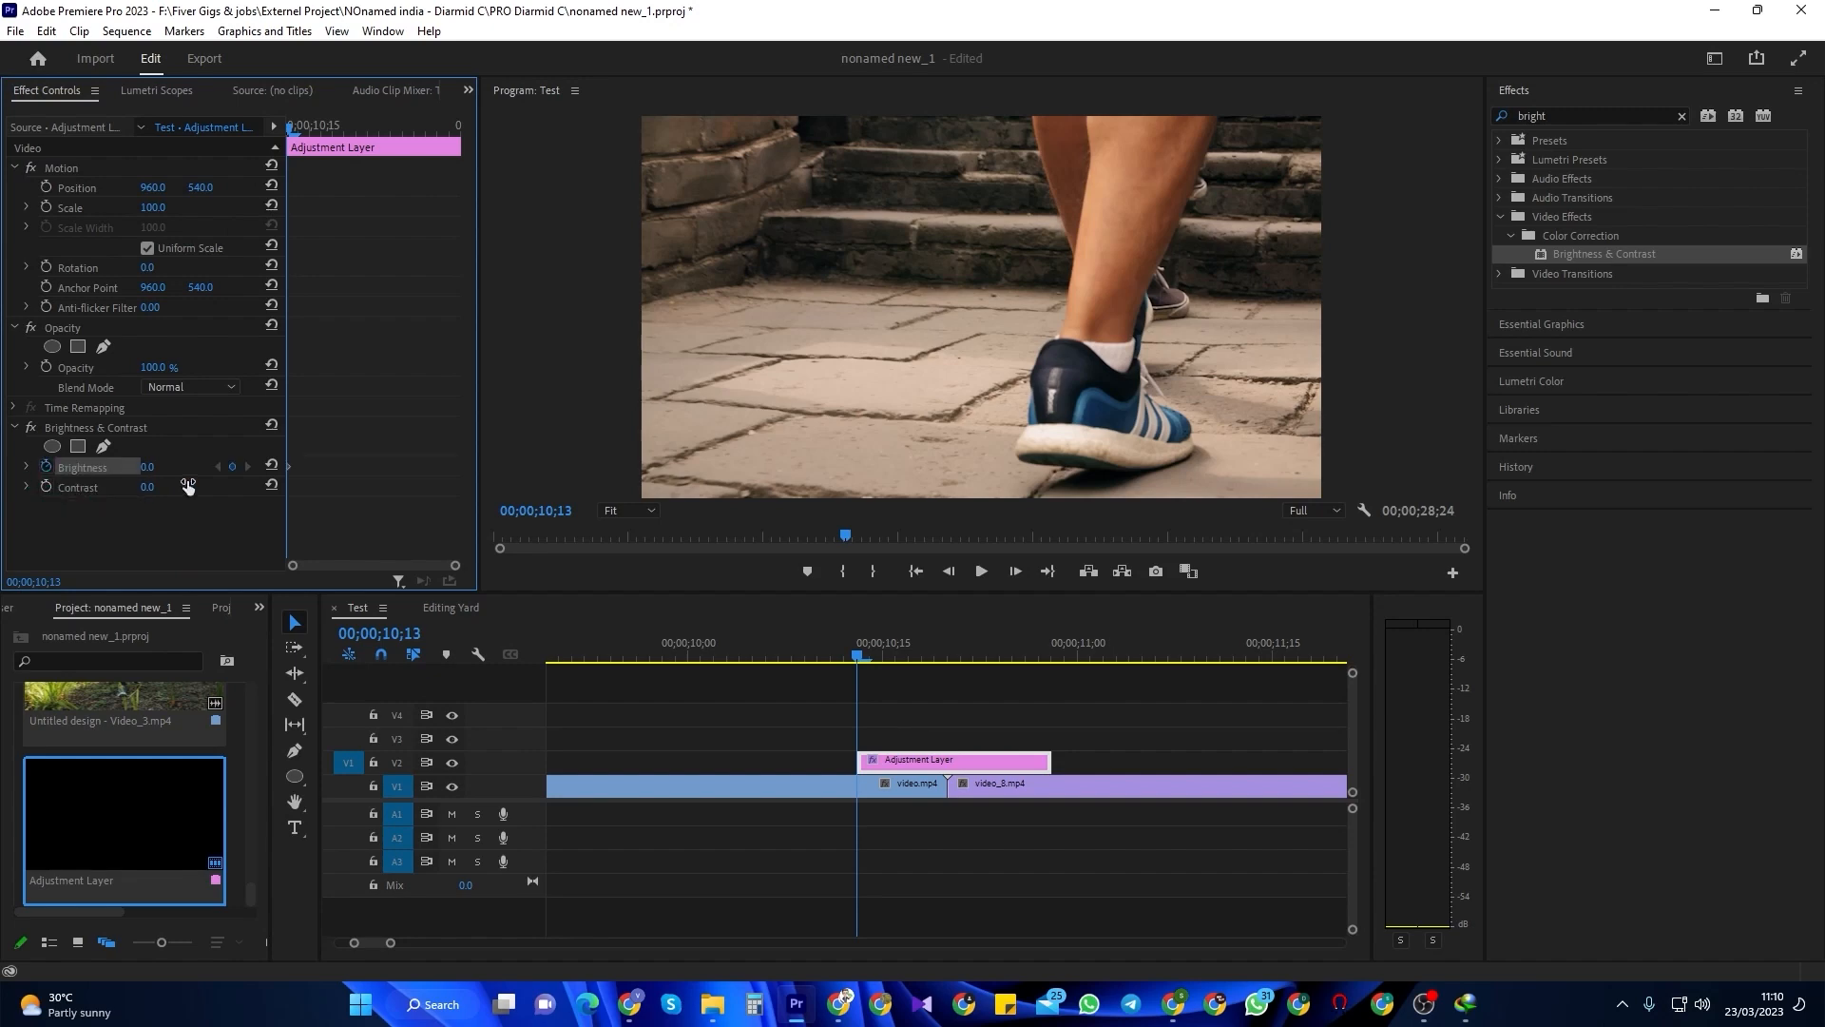
{"action": "left_click", "coordinate": [47, 487]}
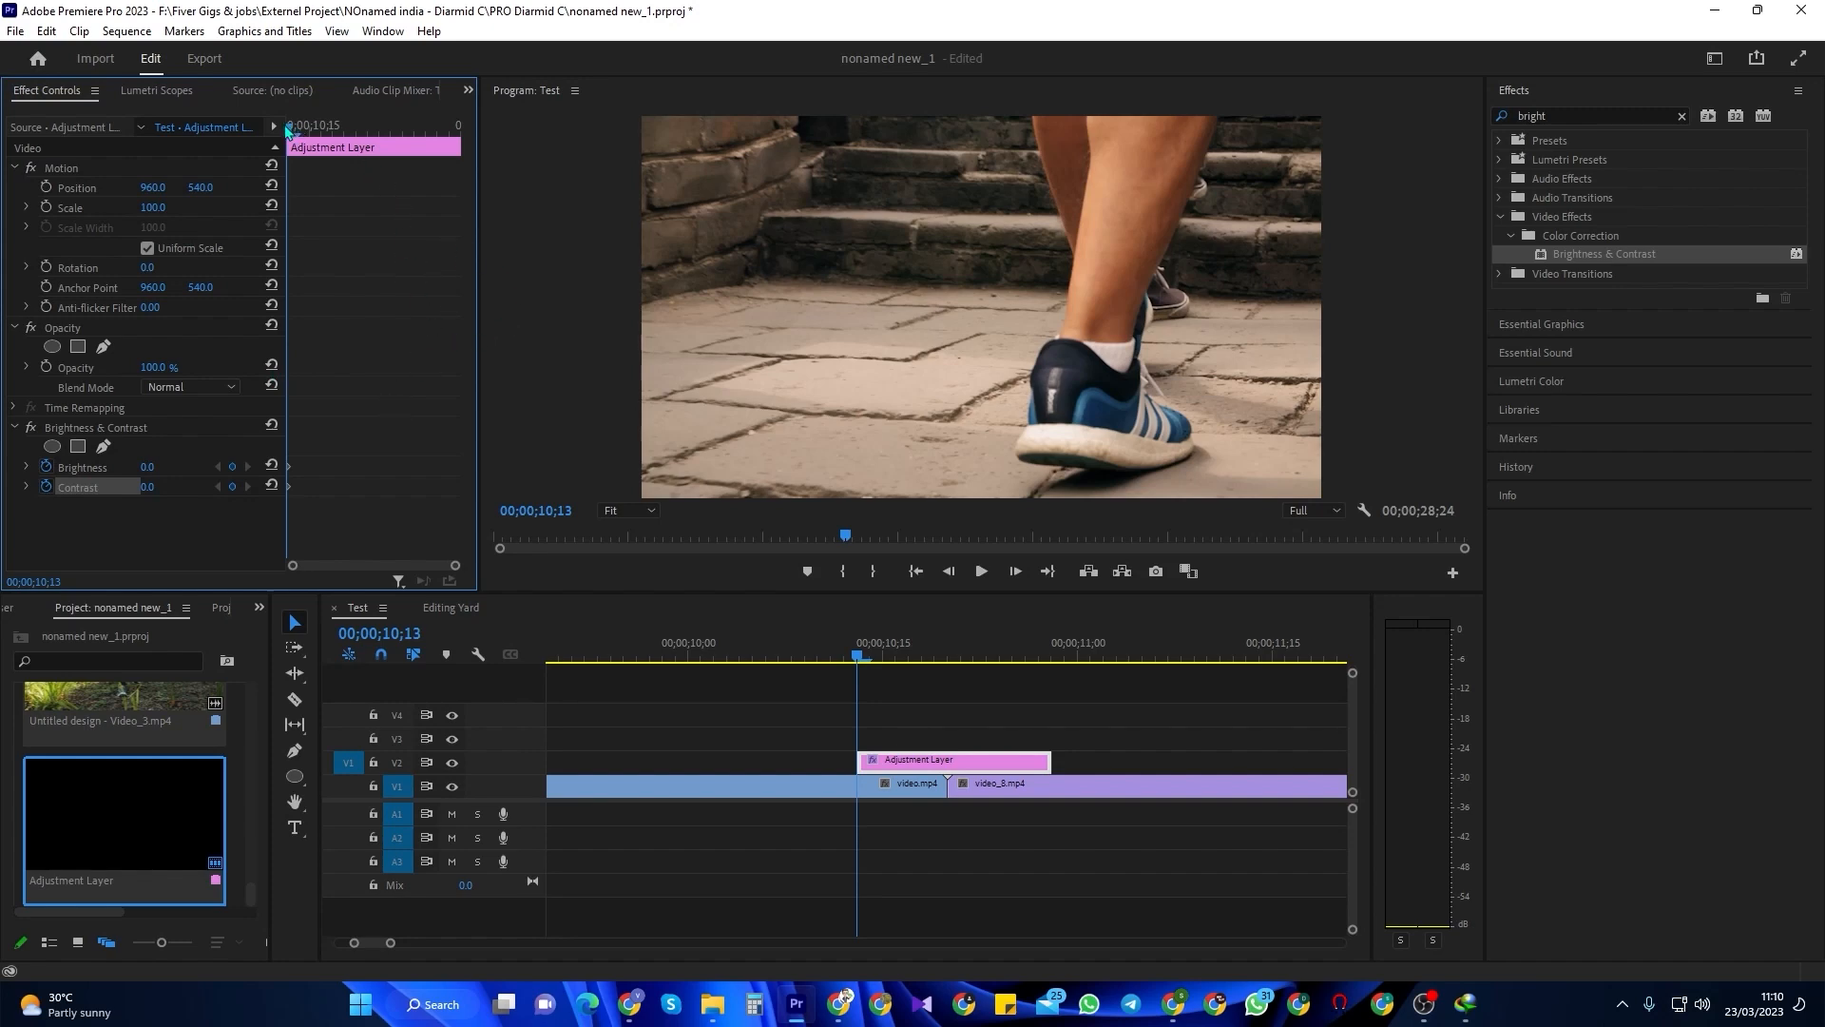
- Keyframe the adjustment layer's Brightness and Contrast at 100 on the cut, 00;00;10;20
{"action": "left_click_drag", "start_coordinate": [288, 131], "coordinate": [368, 148]}
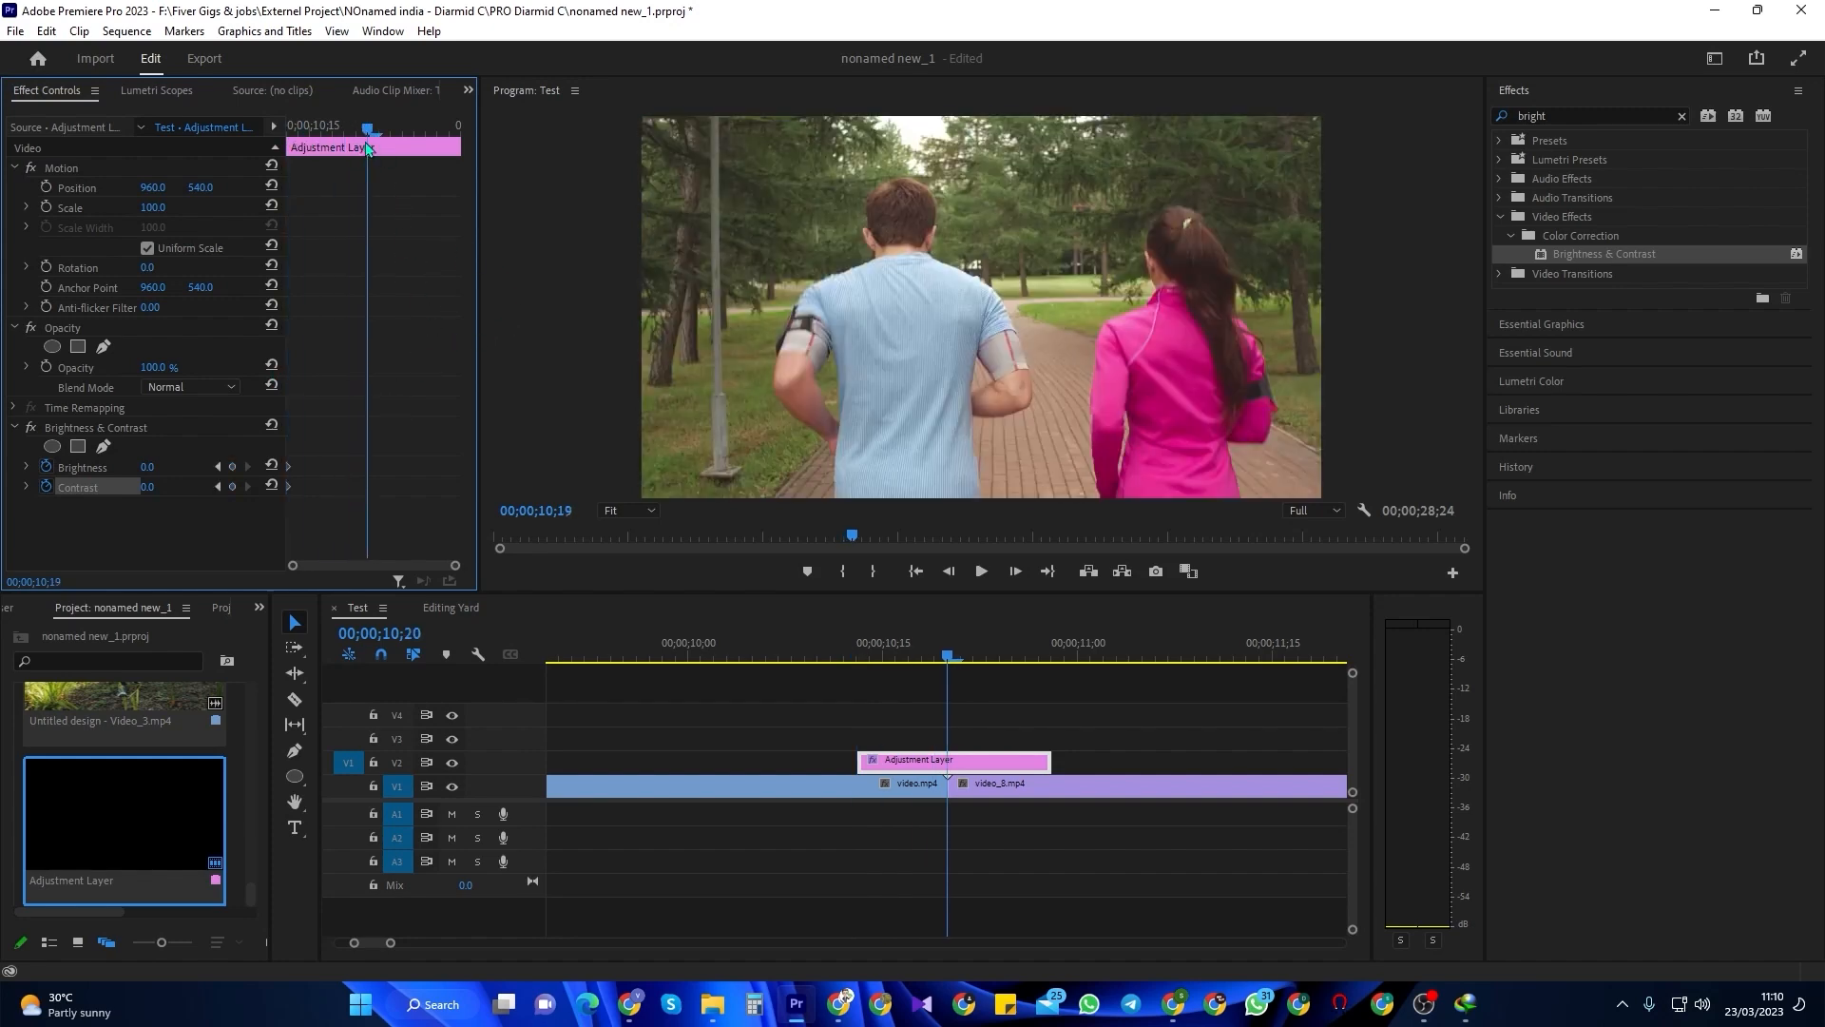
{"action": "left_click", "coordinate": [148, 467]}
{"action": "mouse_move", "coordinate": [147, 467]}
{"action": "left_mouse_down"}
{"action": "mouse_move", "coordinate": [243, 467]}
{"action": "mouse_move", "coordinate": [166, 487]}
{"action": "mouse_move", "coordinate": [182, 467]}
{"action": "left_mouse_up"}
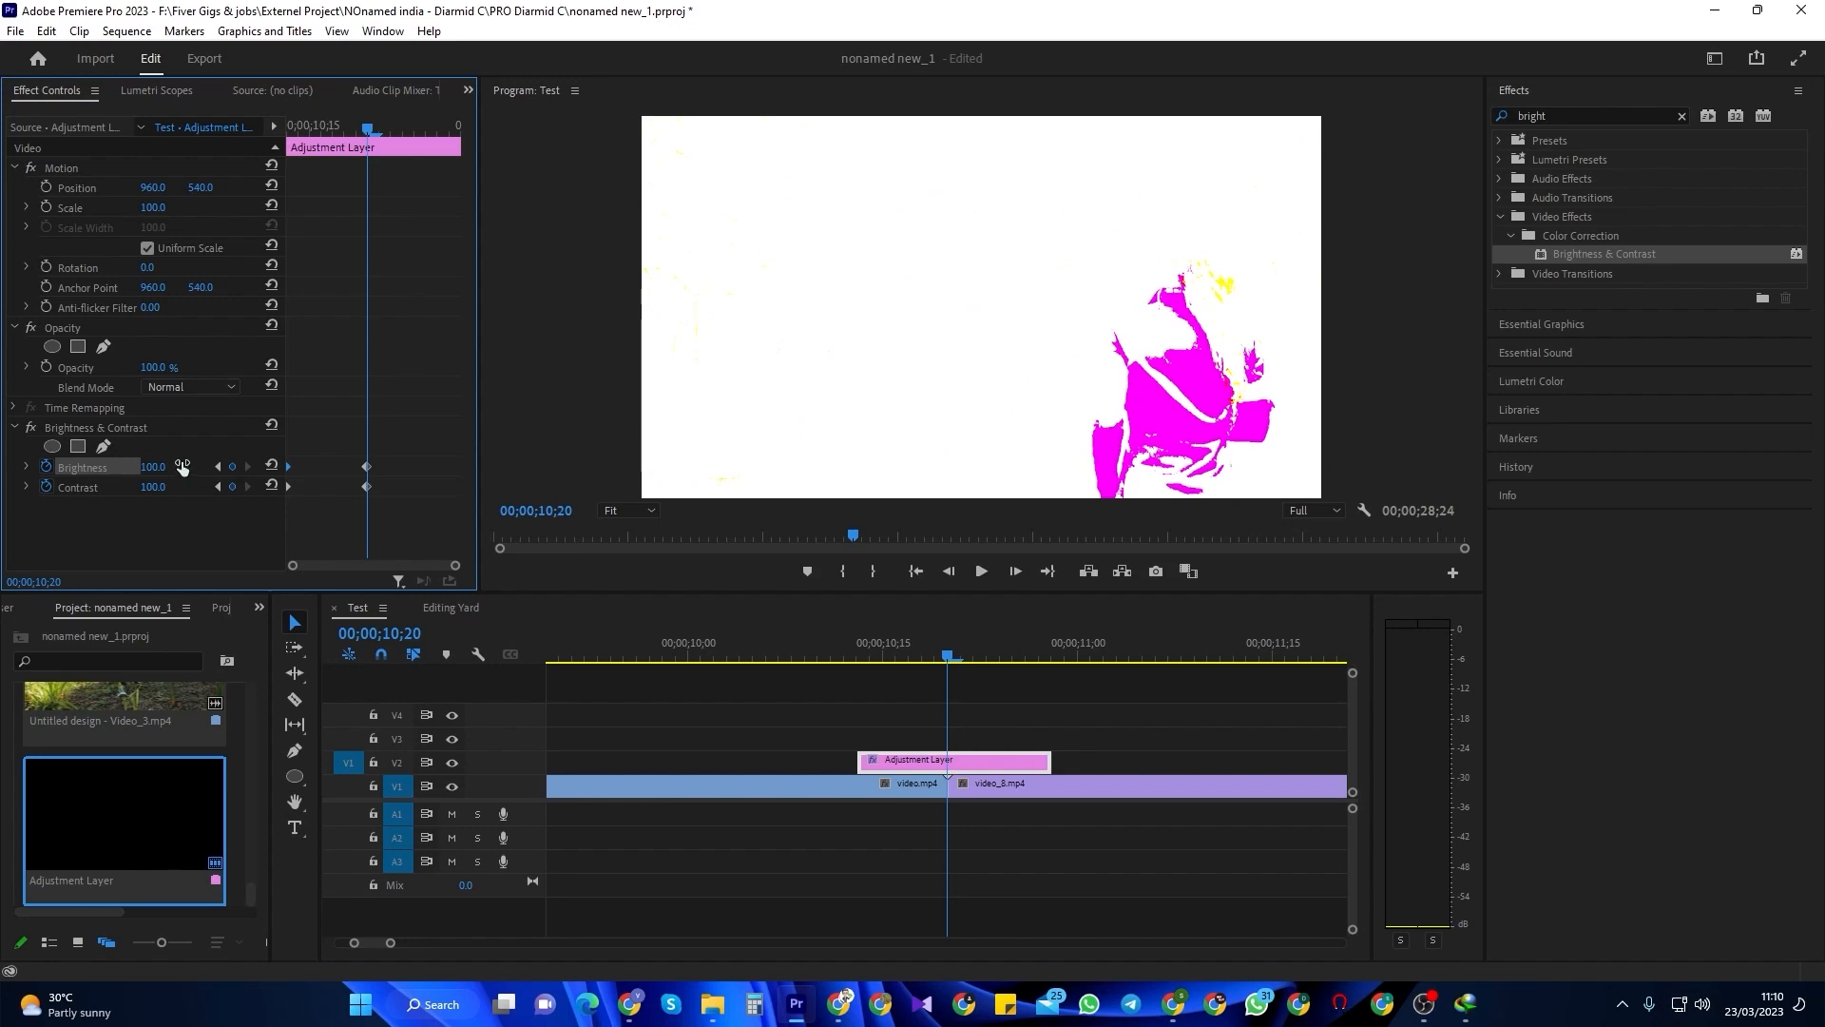
- Keyframe the adjustment layer's Brightness and Contrast back to 0 at its end, 00;00;10;28
{"action": "left_click_drag", "start_coordinate": [373, 121], "coordinate": [450, 127]}
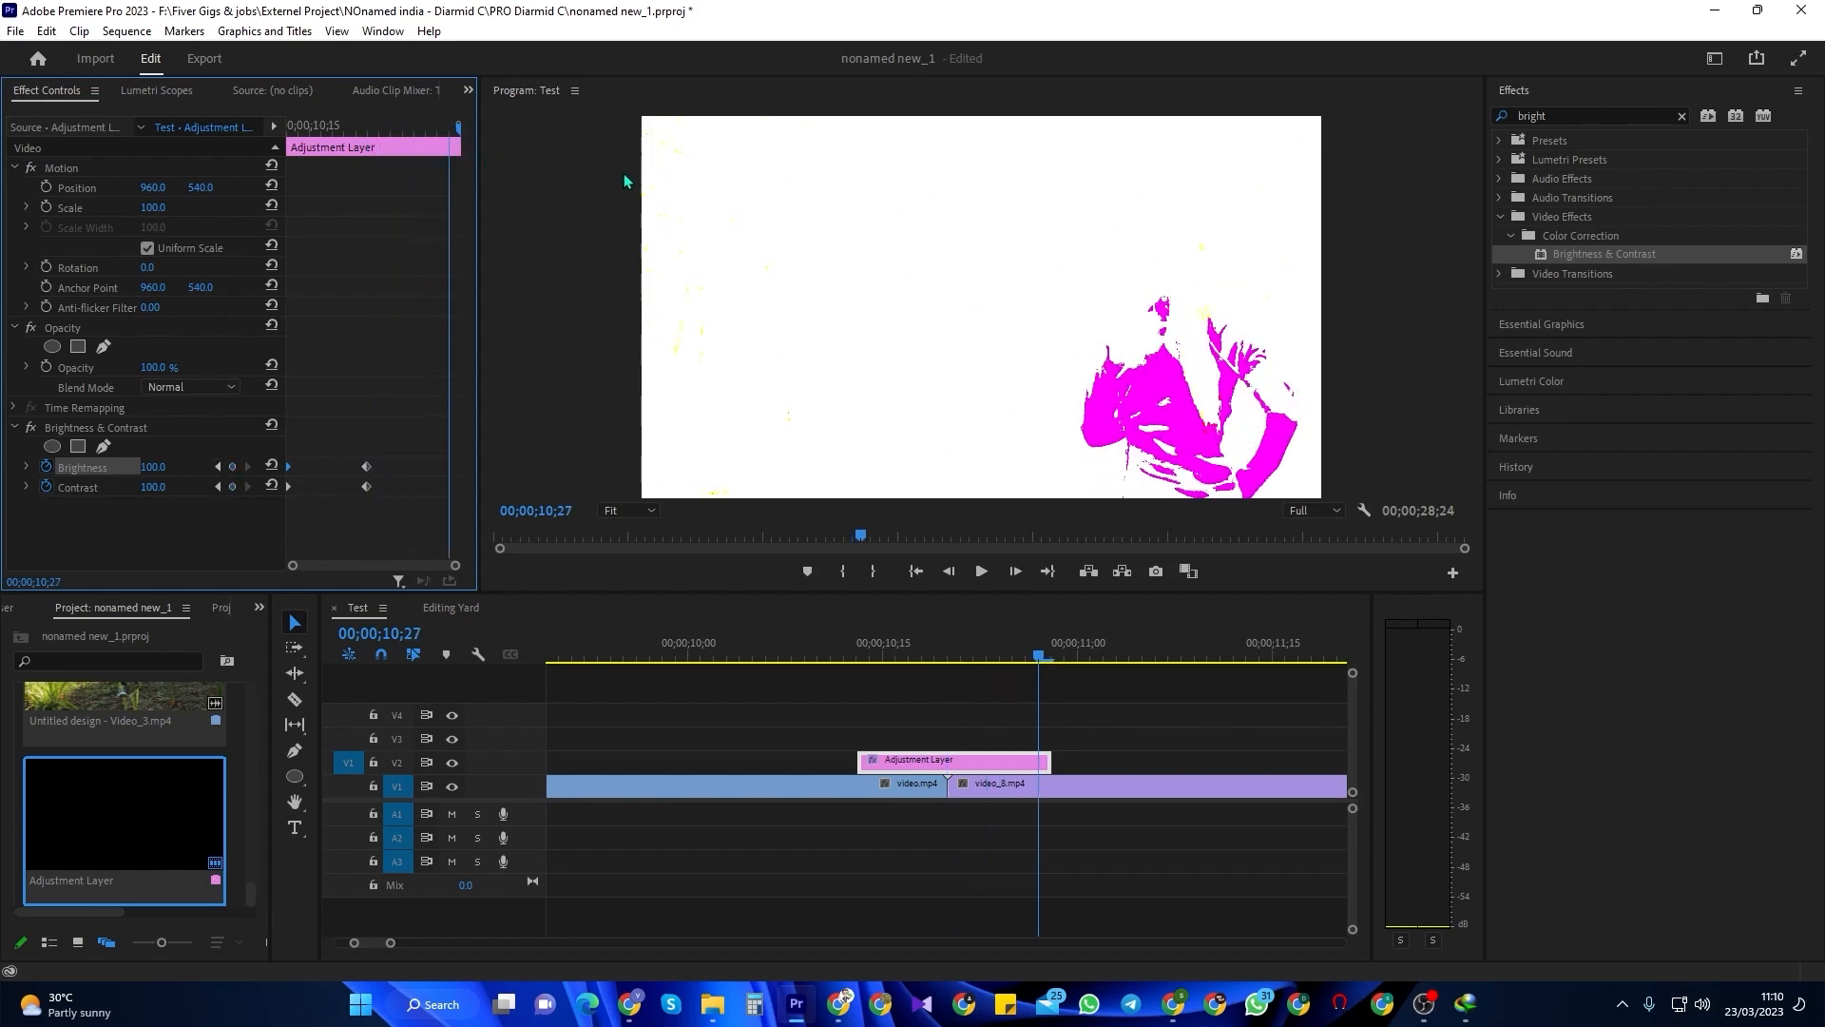
{"action": "key", "text": "Right"}
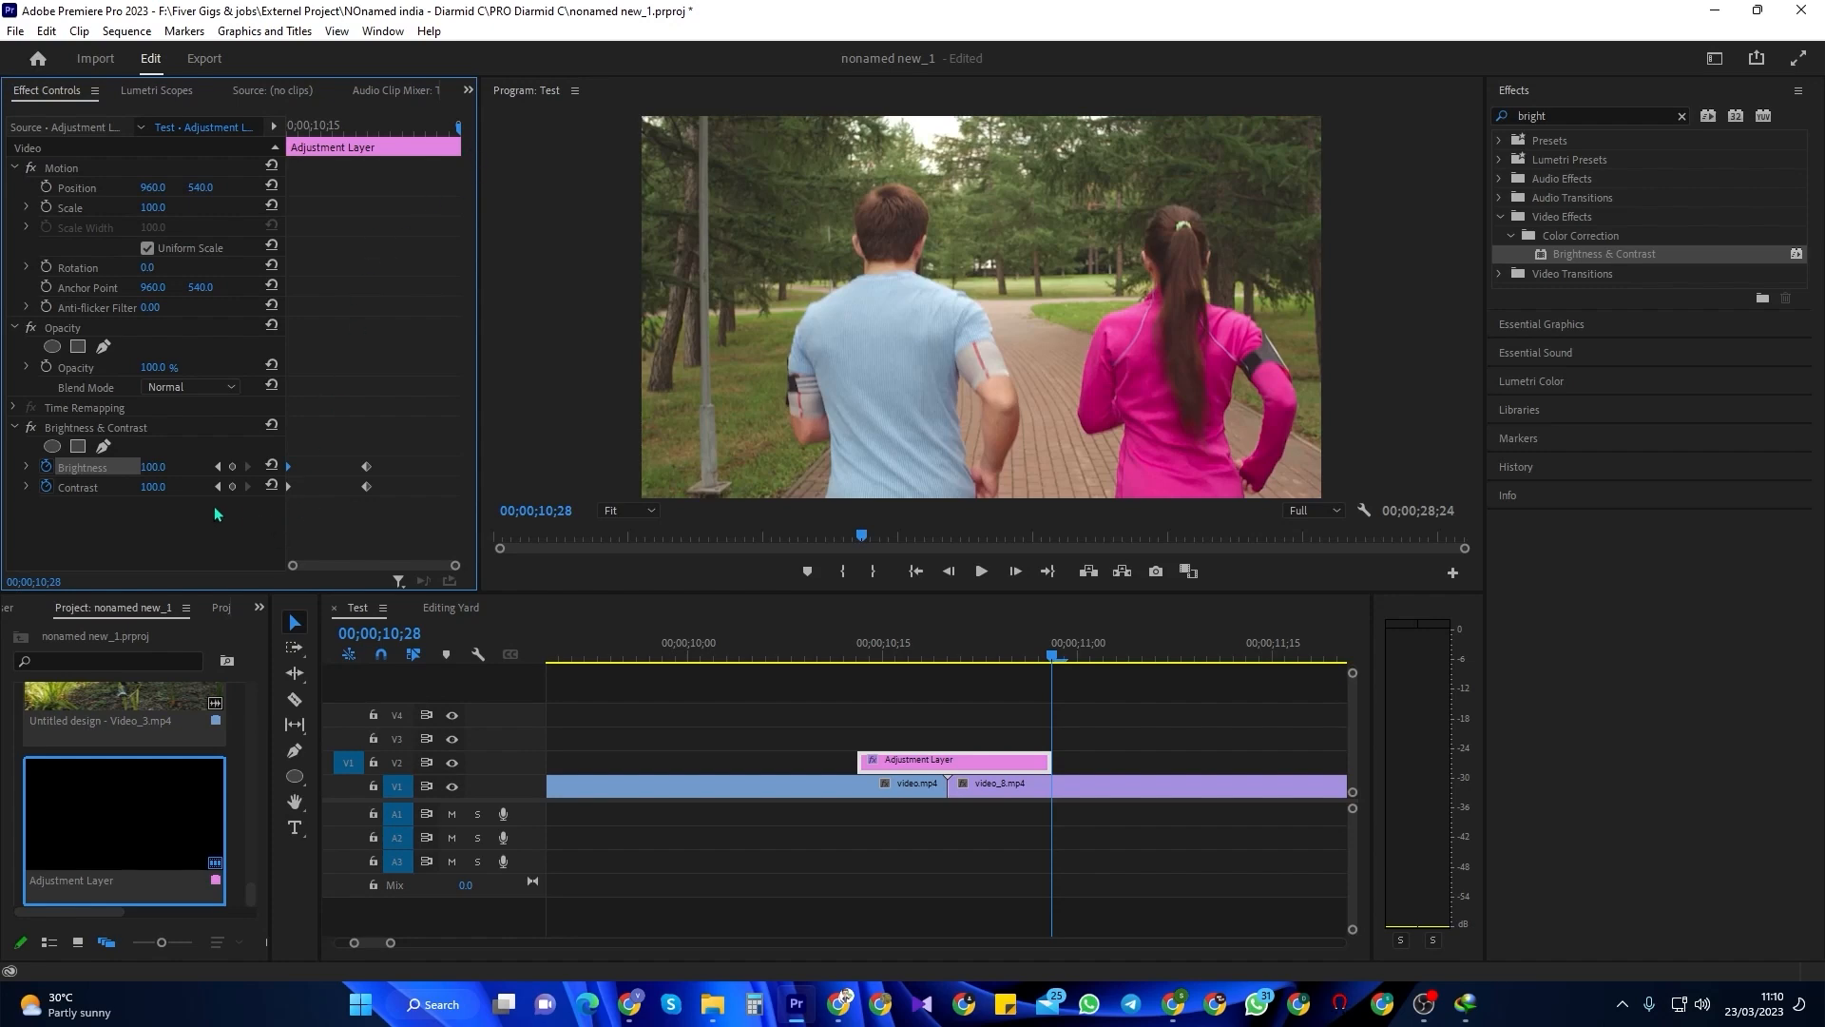
{"action": "left_click", "coordinate": [163, 465]}
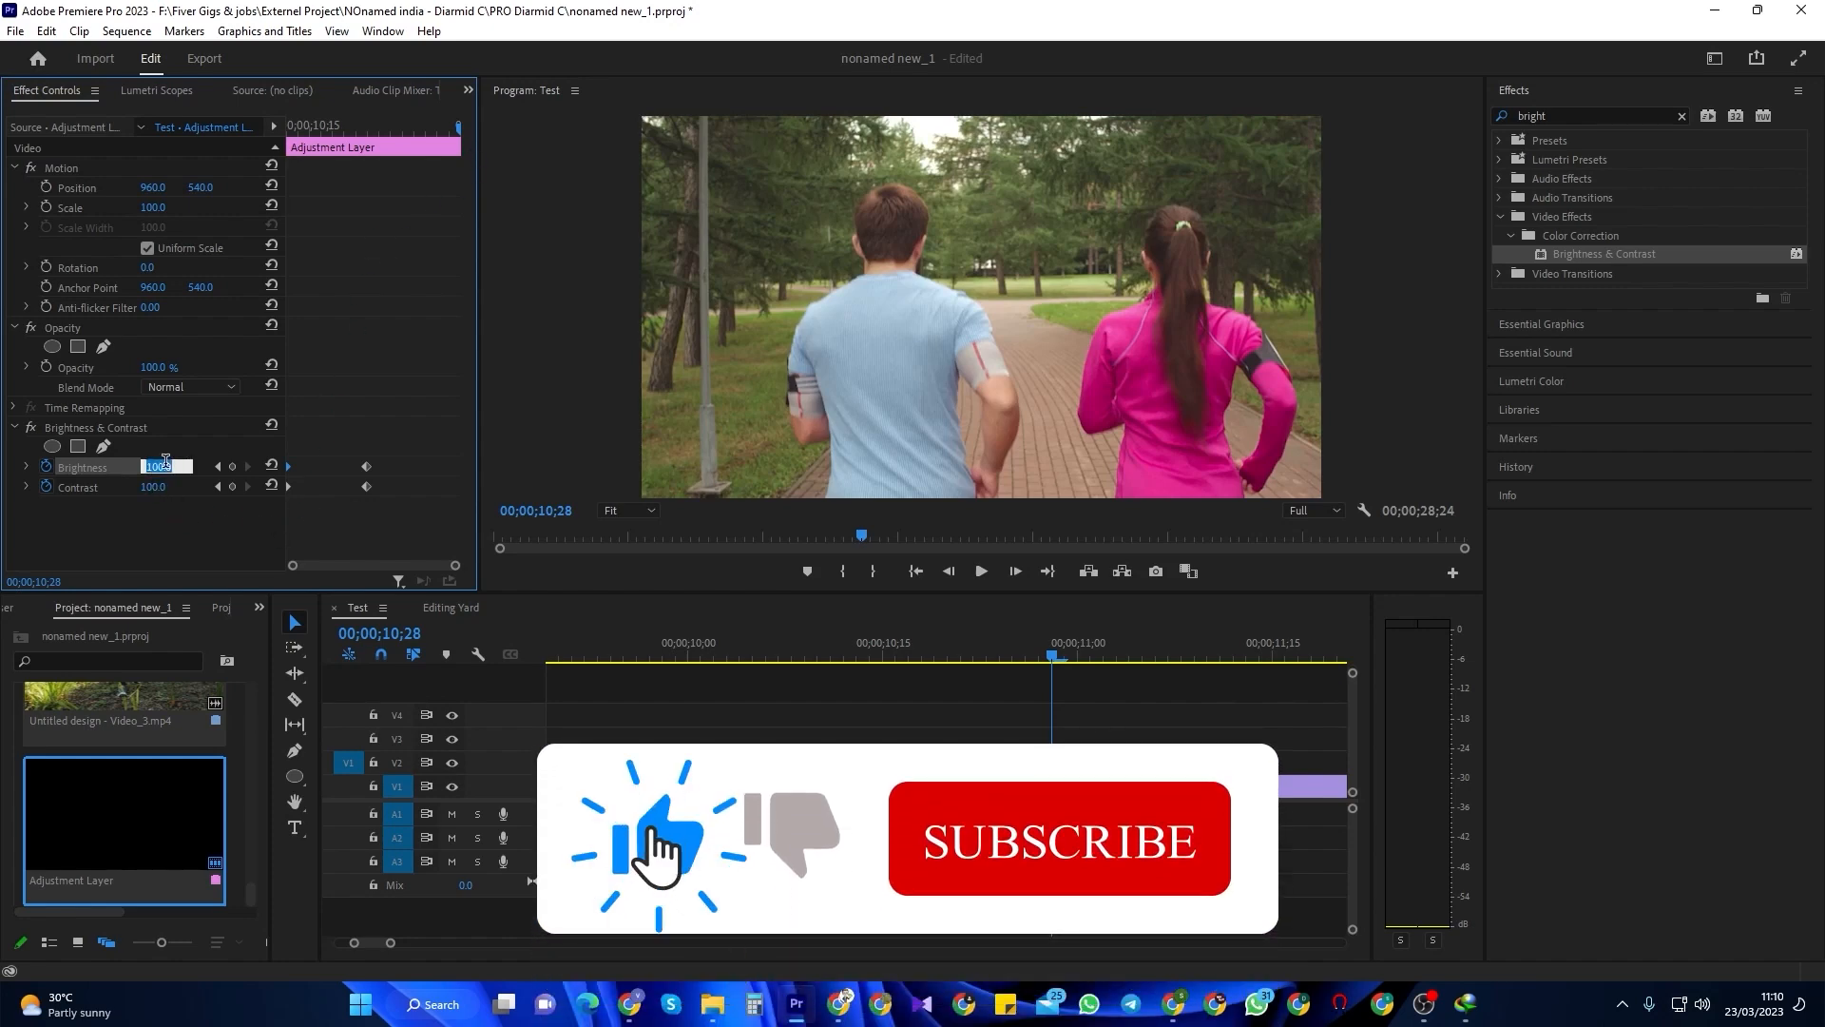
{"action": "type", "text": "0"}
{"action": "key", "text": "Tab"}
{"action": "type", "text": "0"}
{"action": "key", "text": "Return"}
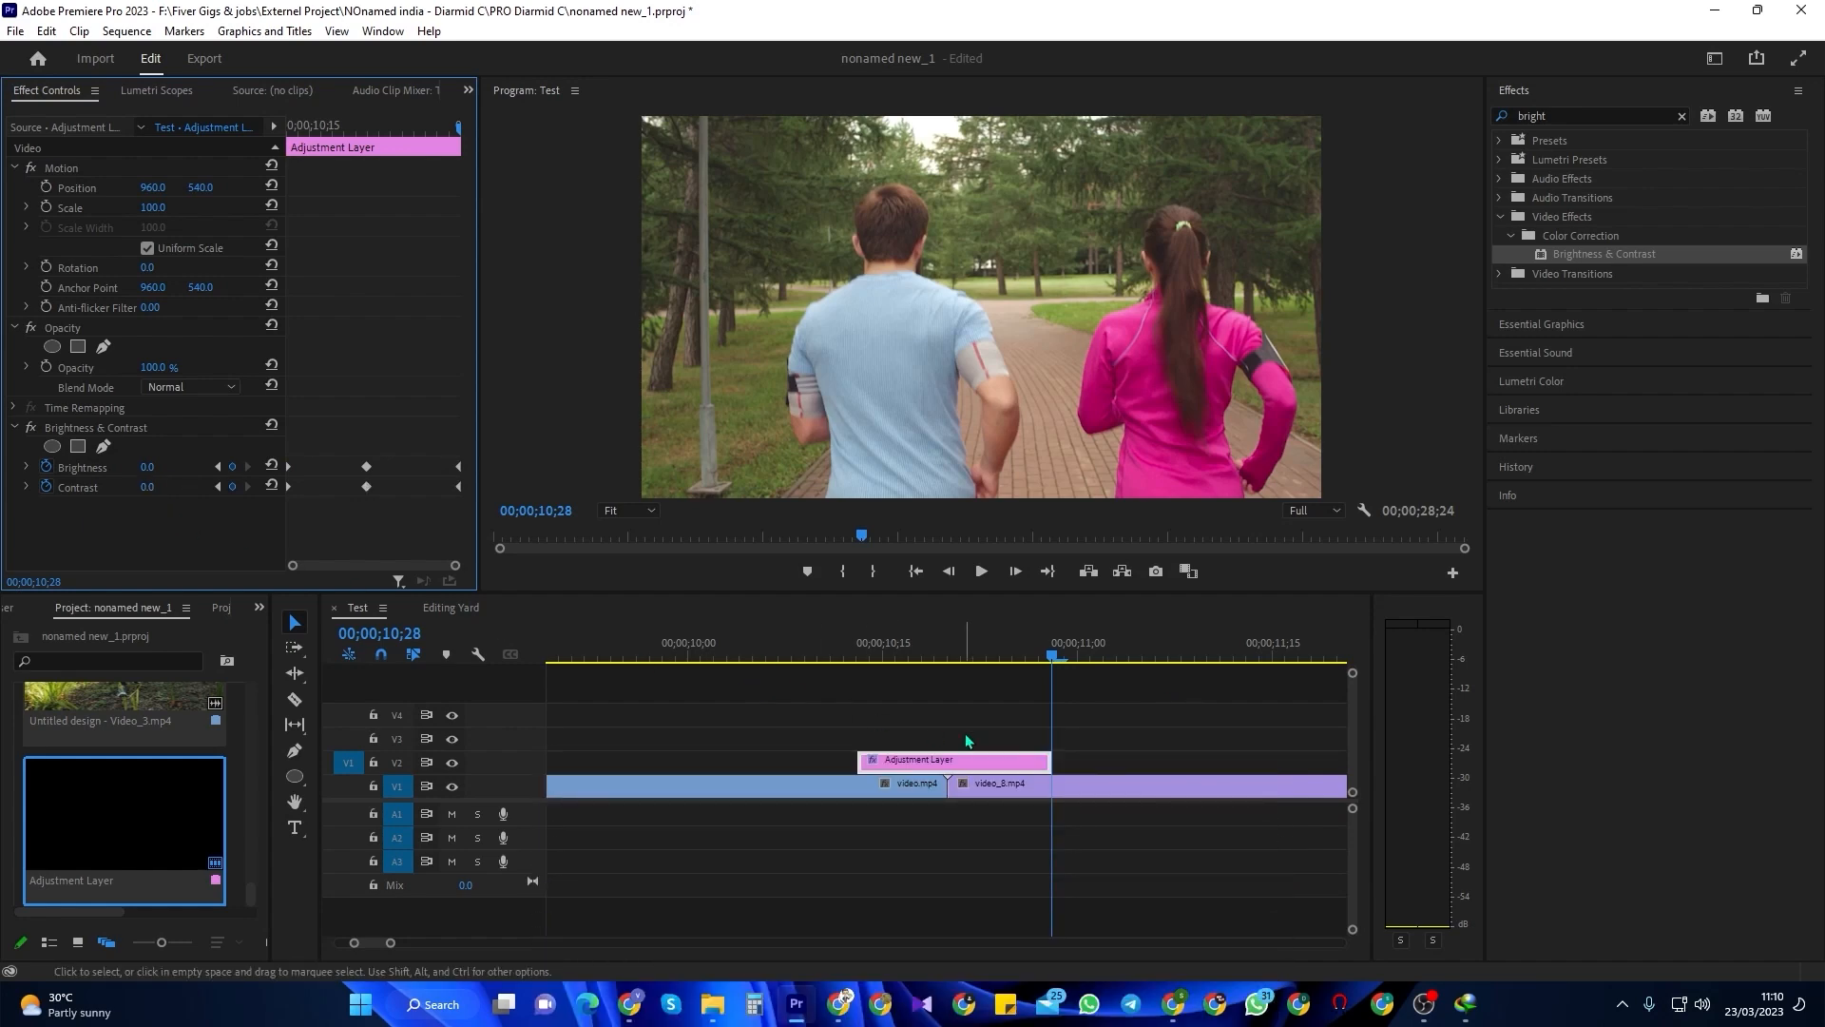
- Play back the brightness flash transition from several points before the adjustment layer
{"action": "left_click", "coordinate": [846, 654]}
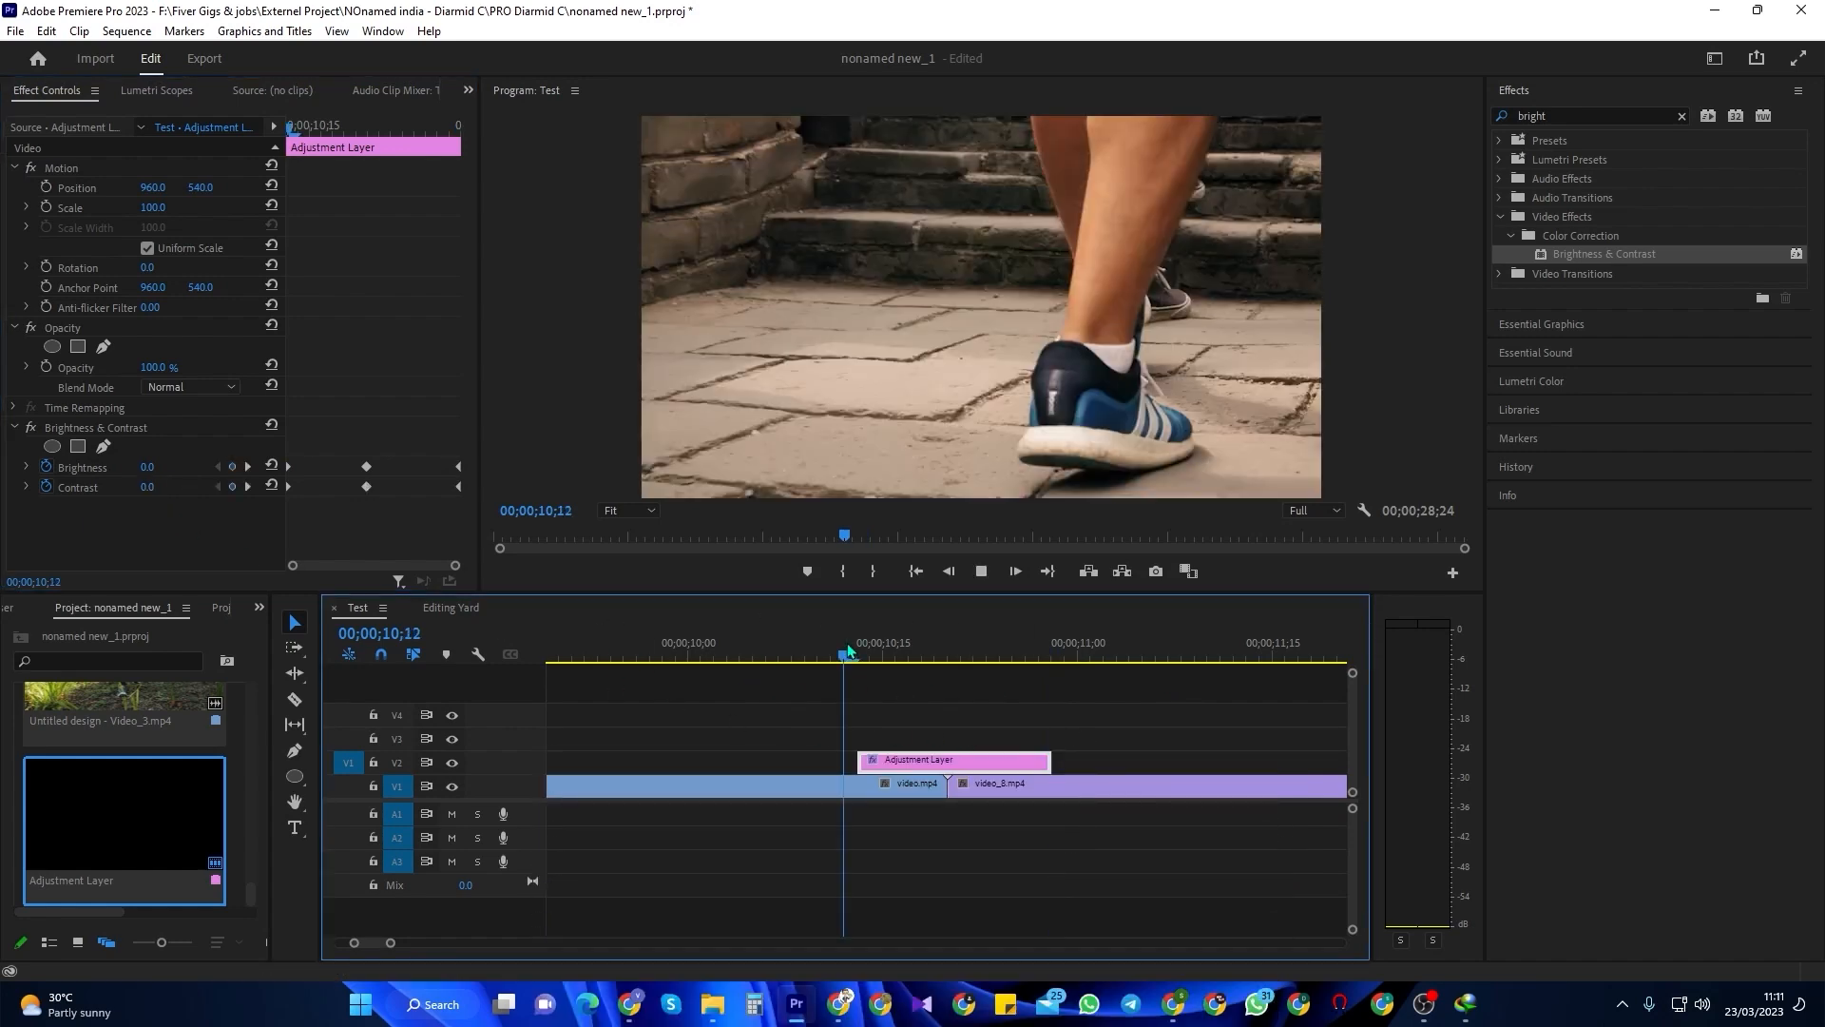
{"action": "left_click", "coordinate": [799, 650]}
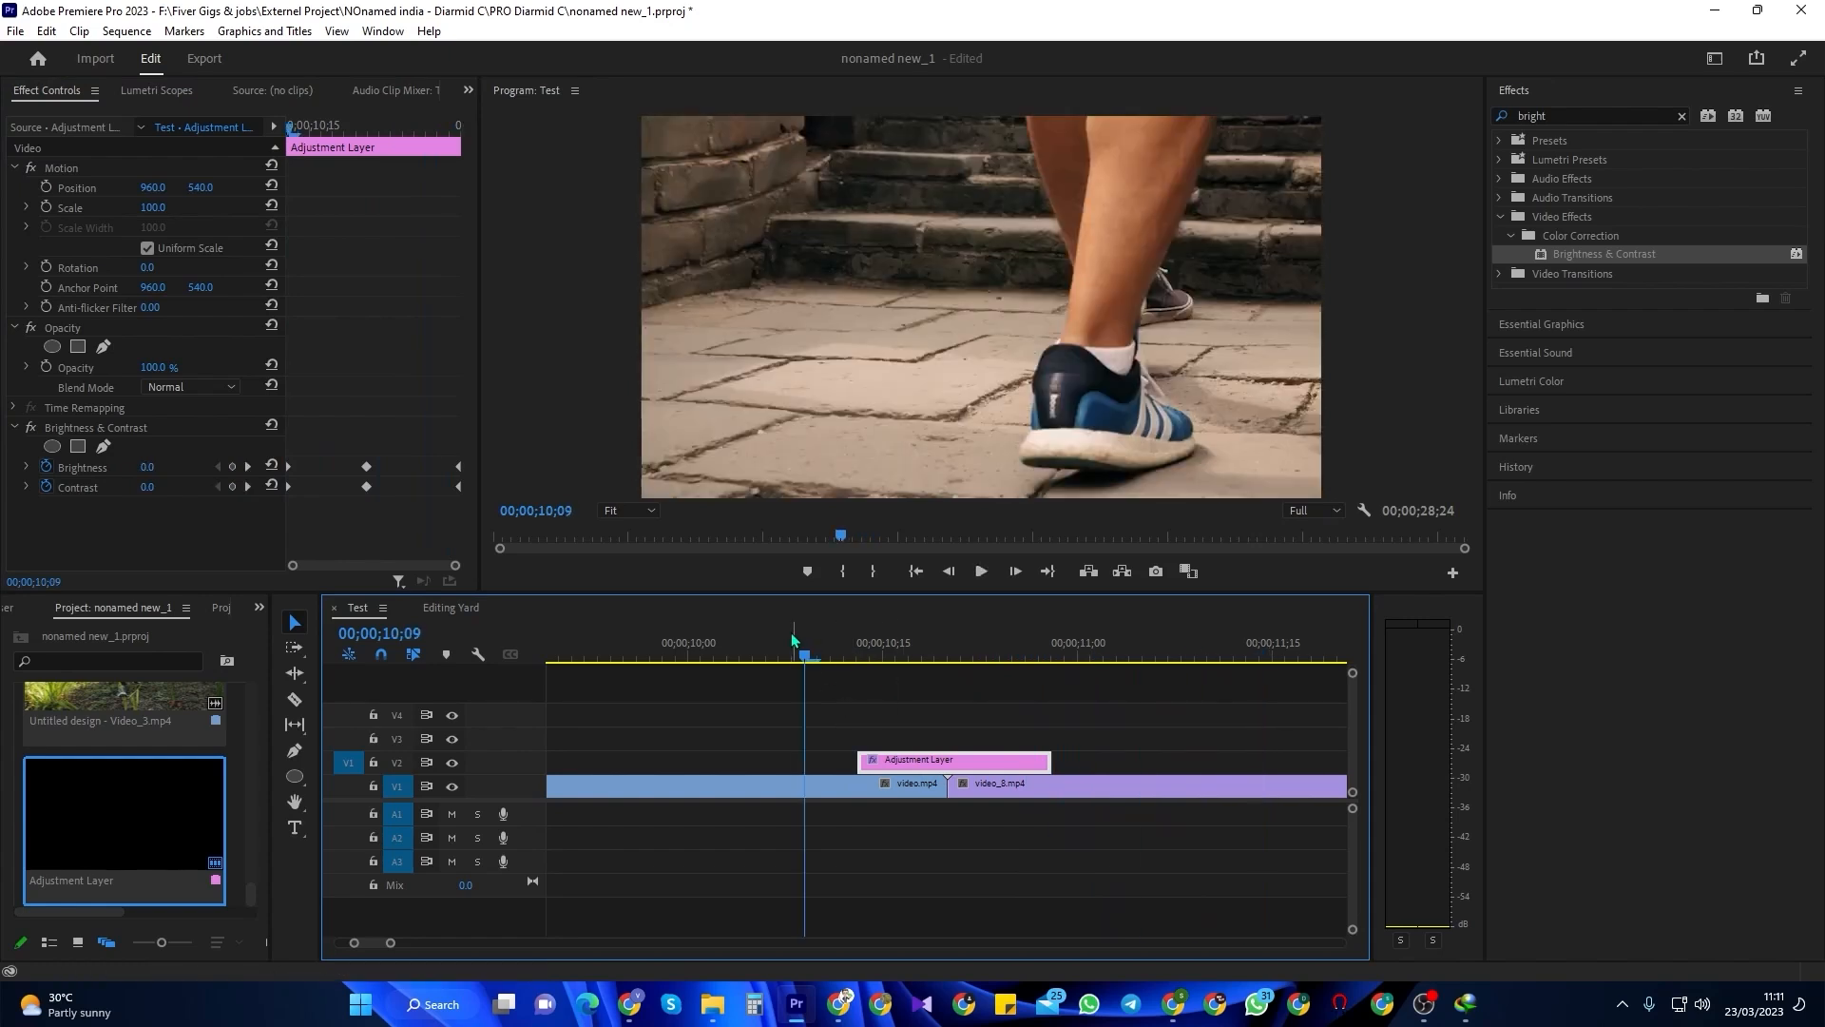
{"action": "left_click", "coordinate": [682, 646]}
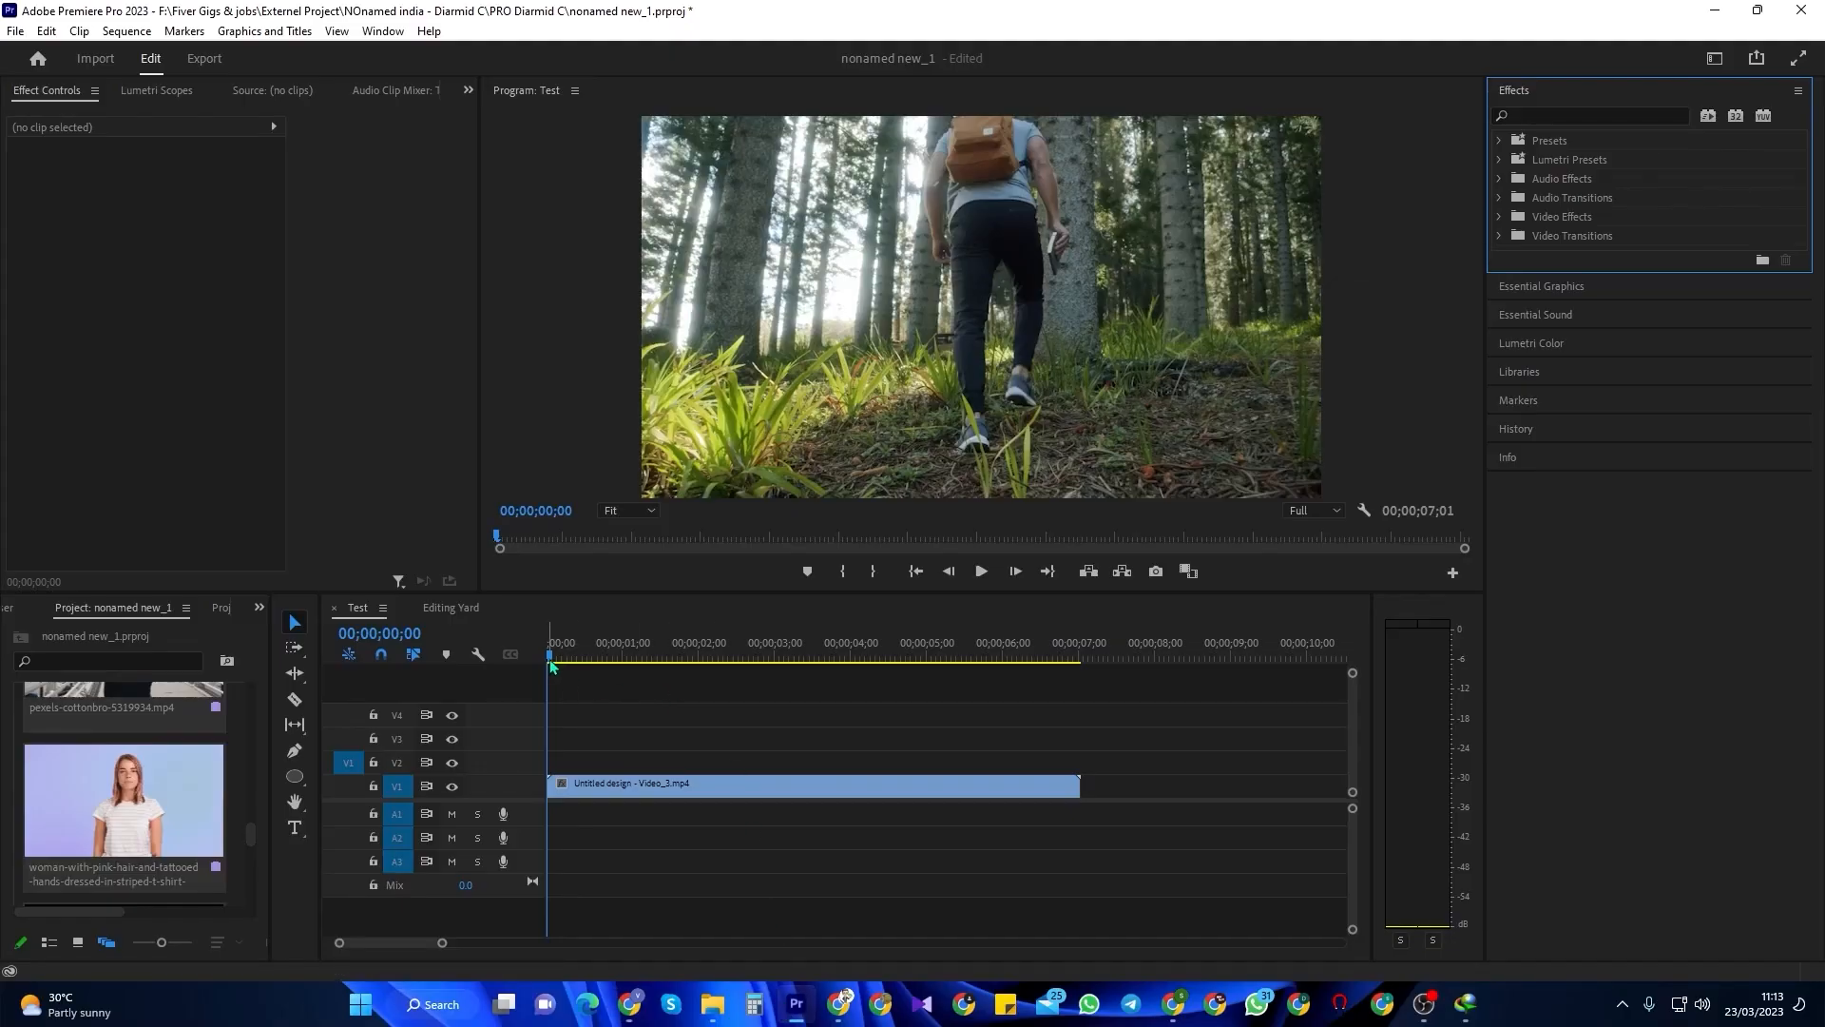
- Create a 1920 × 1080 adjustment layer at 29.97 fps Drop-Frame with square pixels
{"action": "left_click_drag", "start_coordinate": [553, 665], "coordinate": [794, 661]}
{"action": "scroll", "coordinate": [237, 829], "scroll_direction": "down", "scroll_amount": 10}
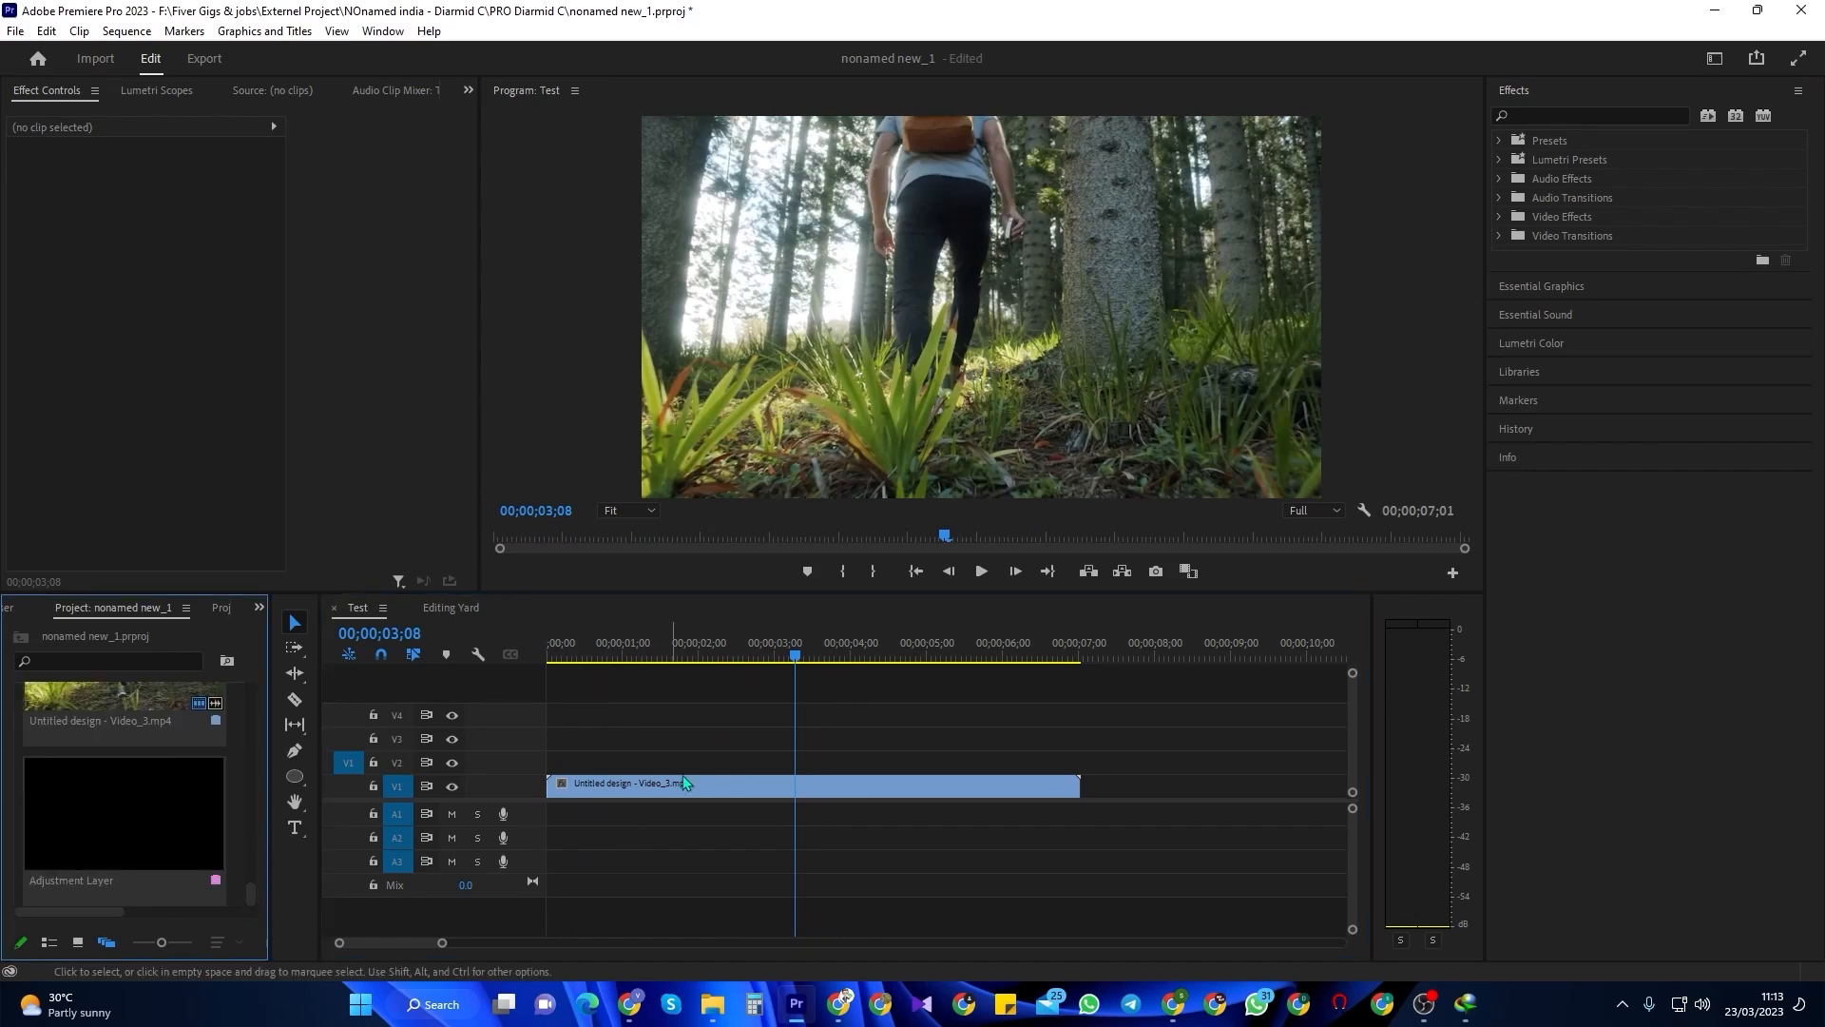
{"action": "left_click_drag", "start_coordinate": [796, 655], "coordinate": [657, 656]}
{"action": "left_click", "coordinate": [813, 791]}
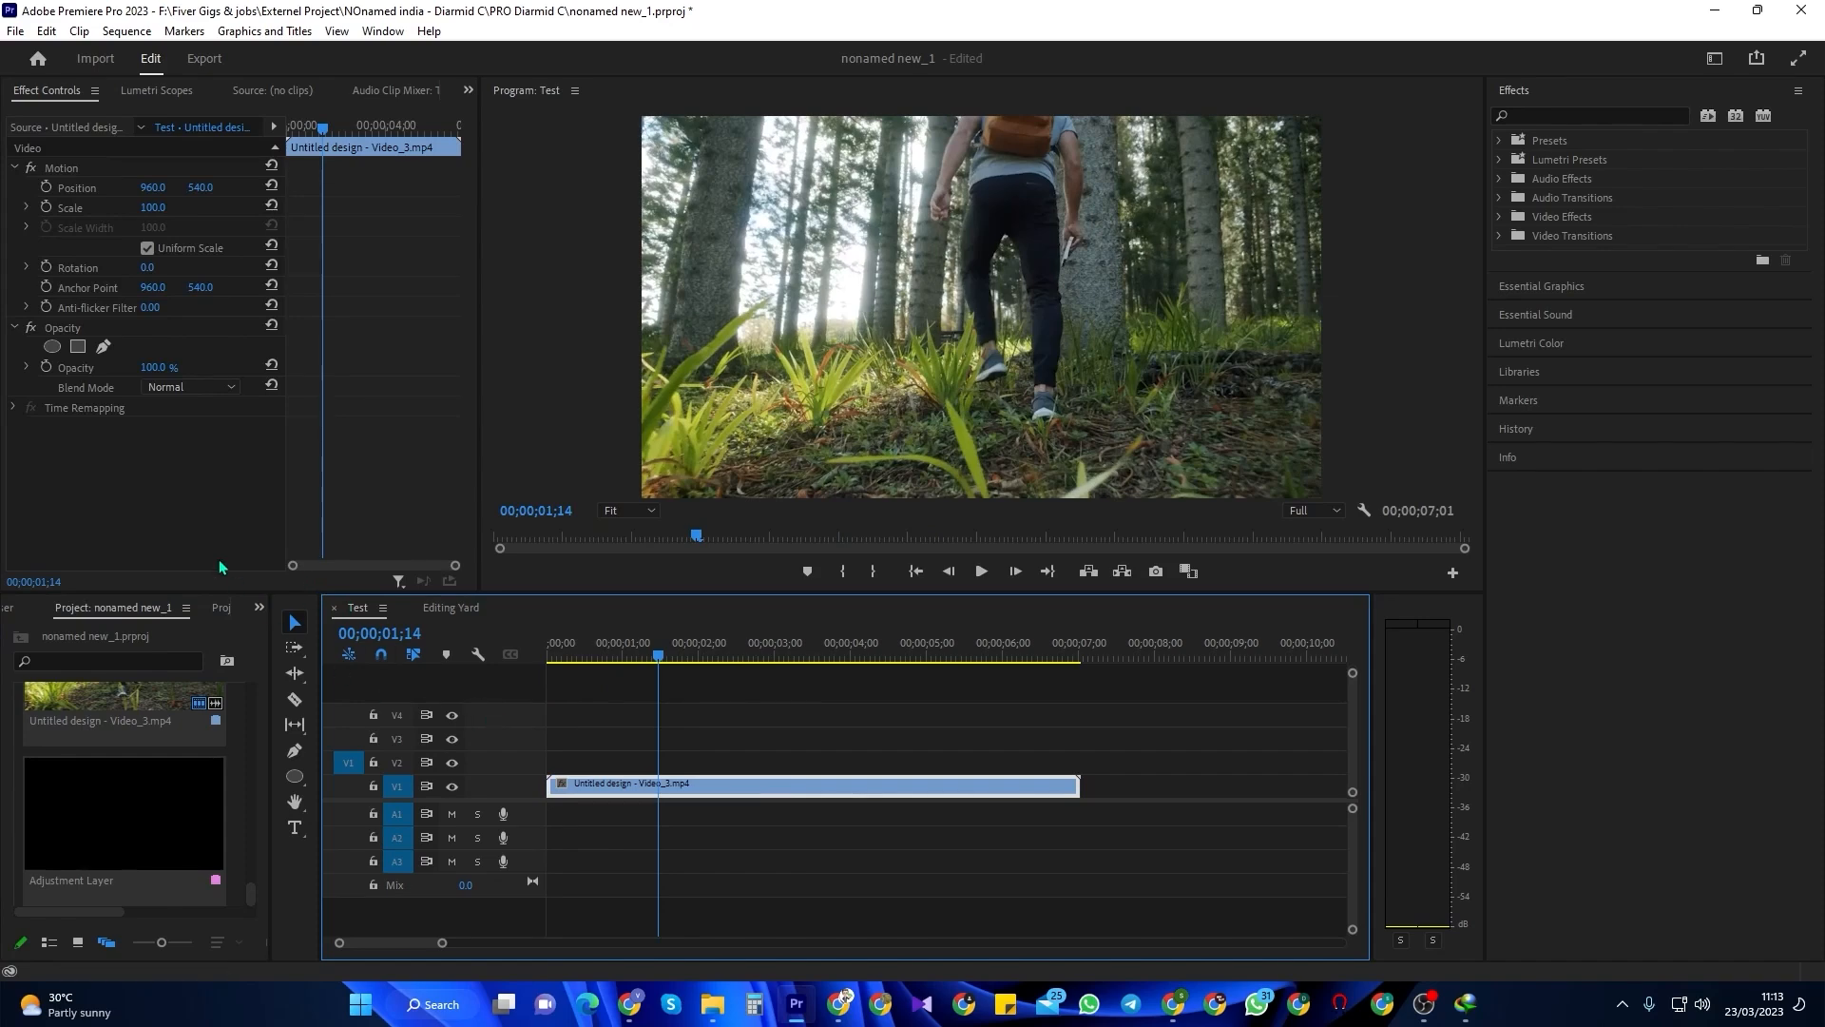
{"action": "right_click", "coordinate": [238, 858]}
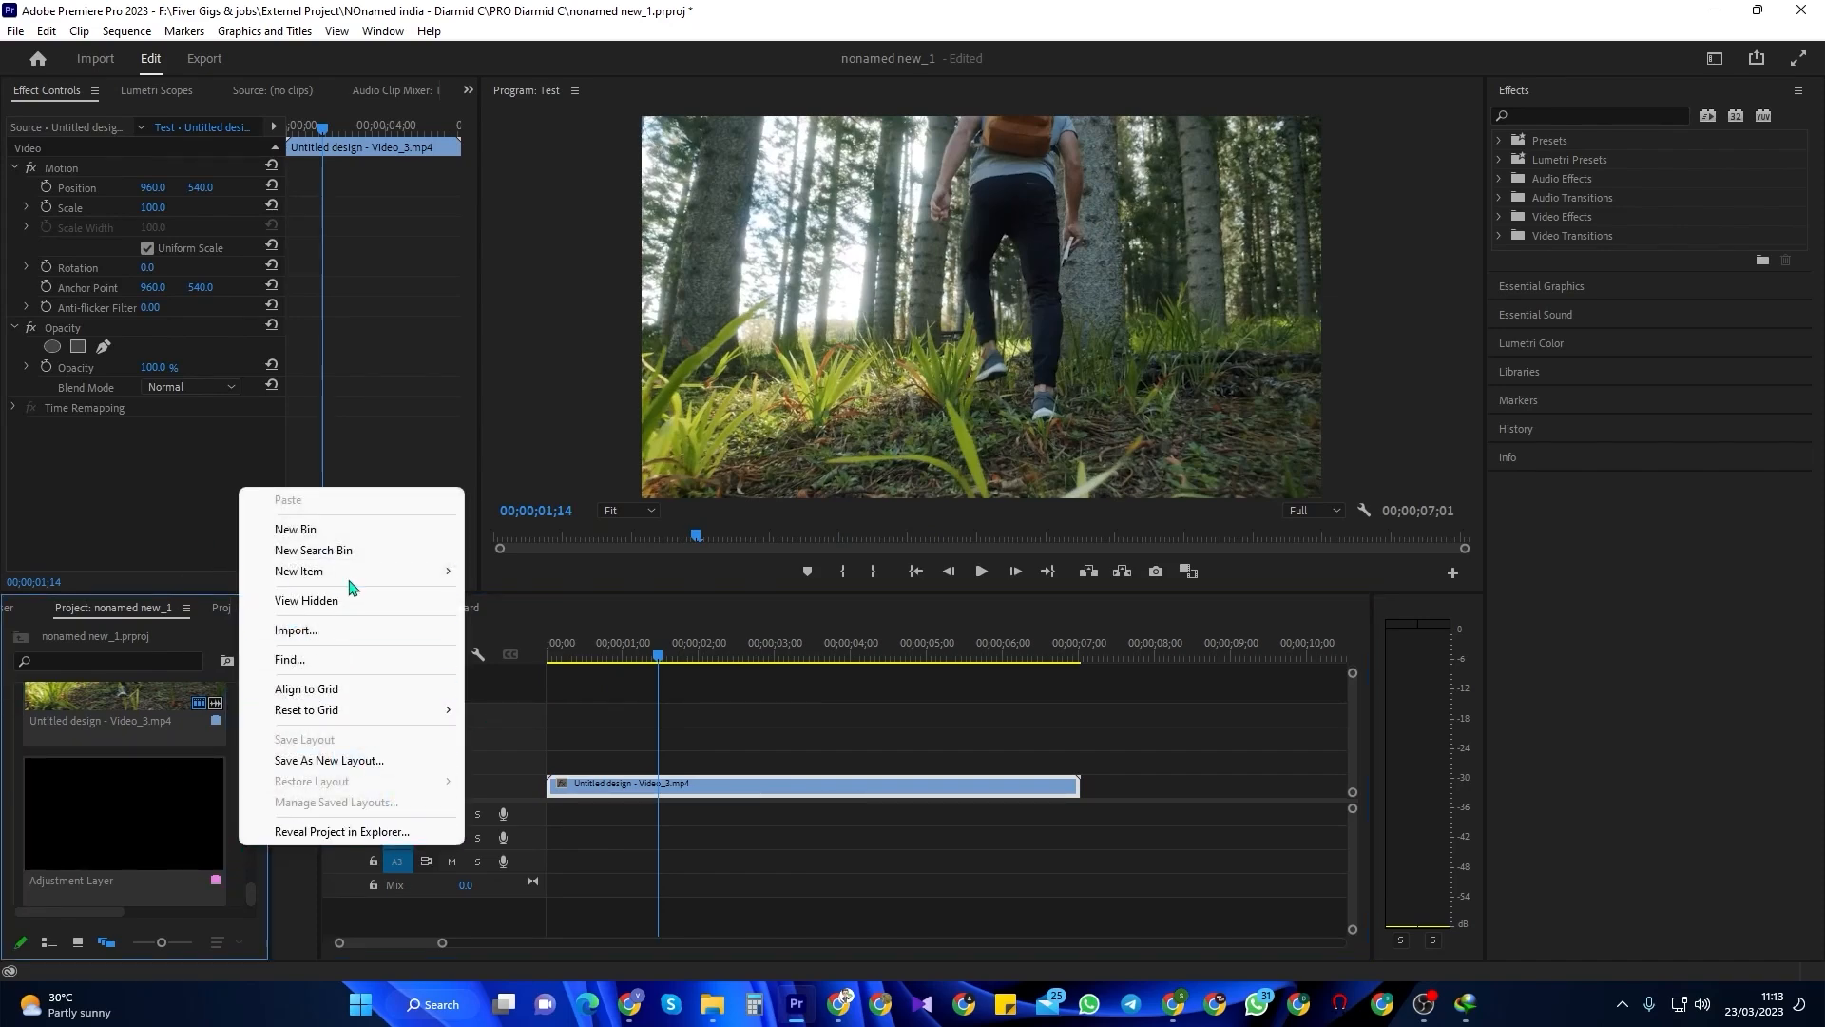
{"action": "mouse_move", "coordinate": [354, 572]}
{"action": "left_click", "coordinate": [552, 636]}
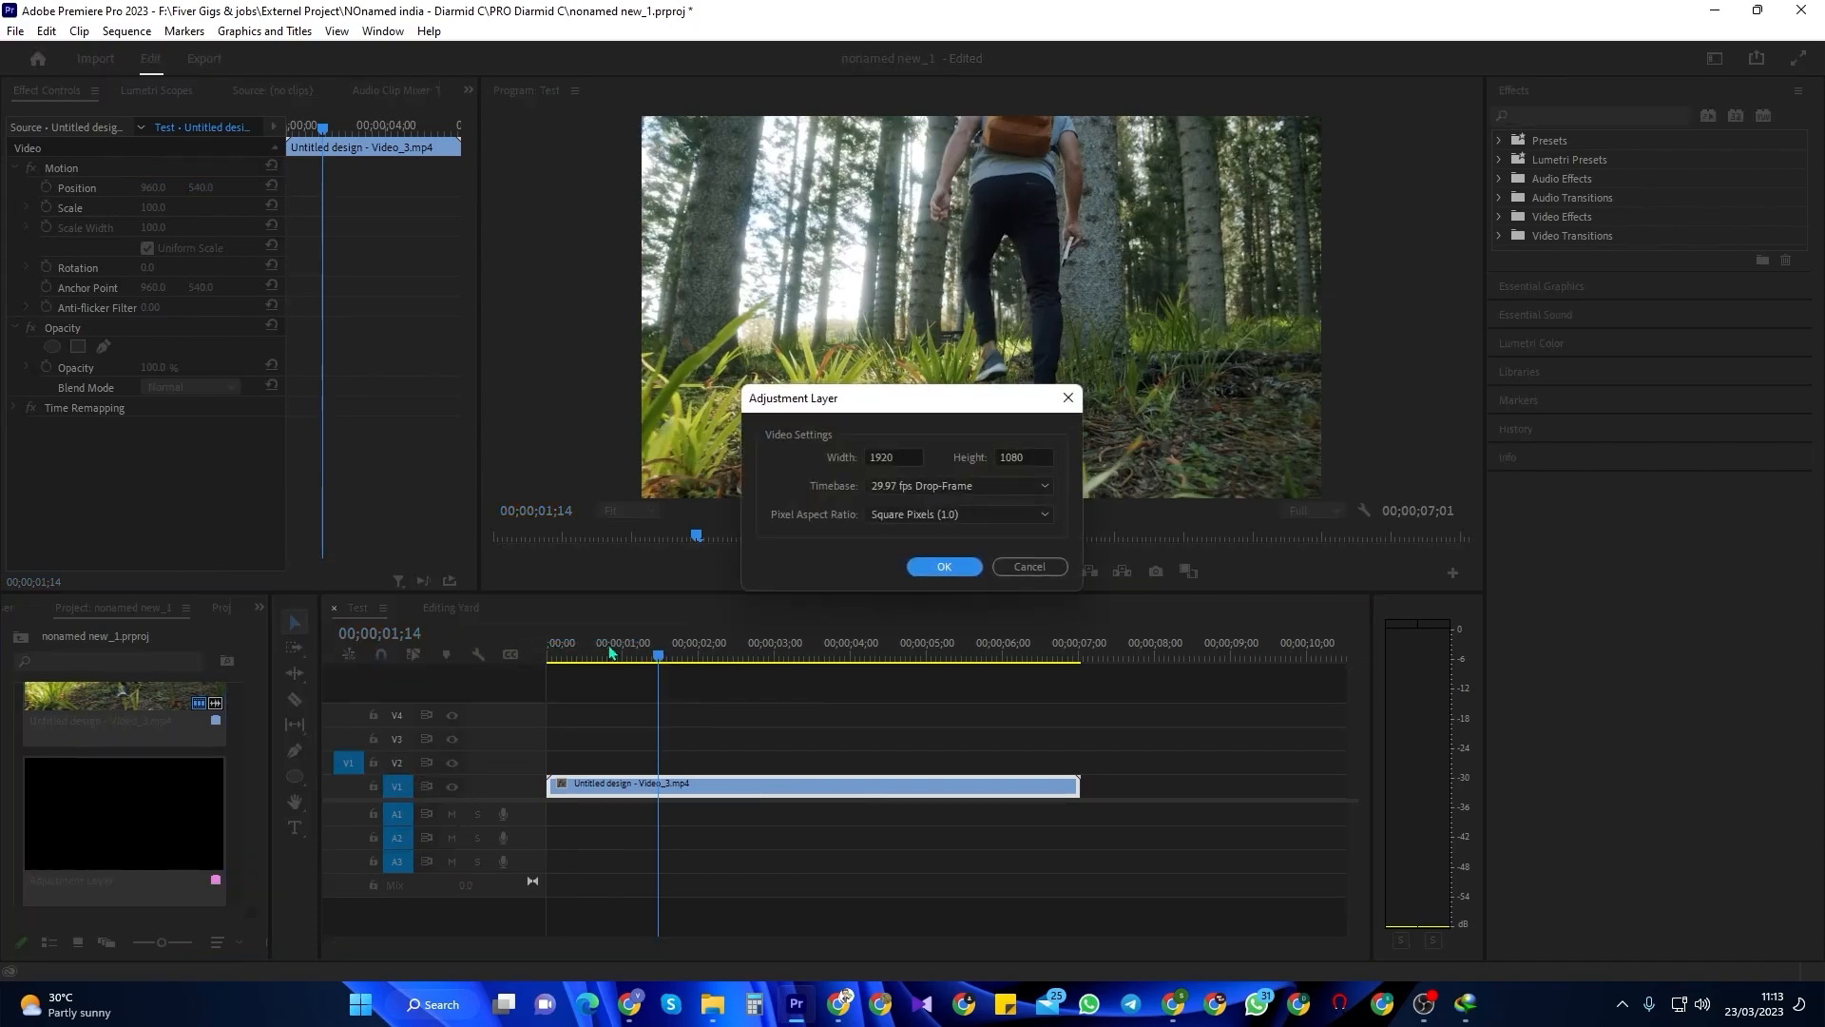
{"action": "left_click", "coordinate": [918, 570]}
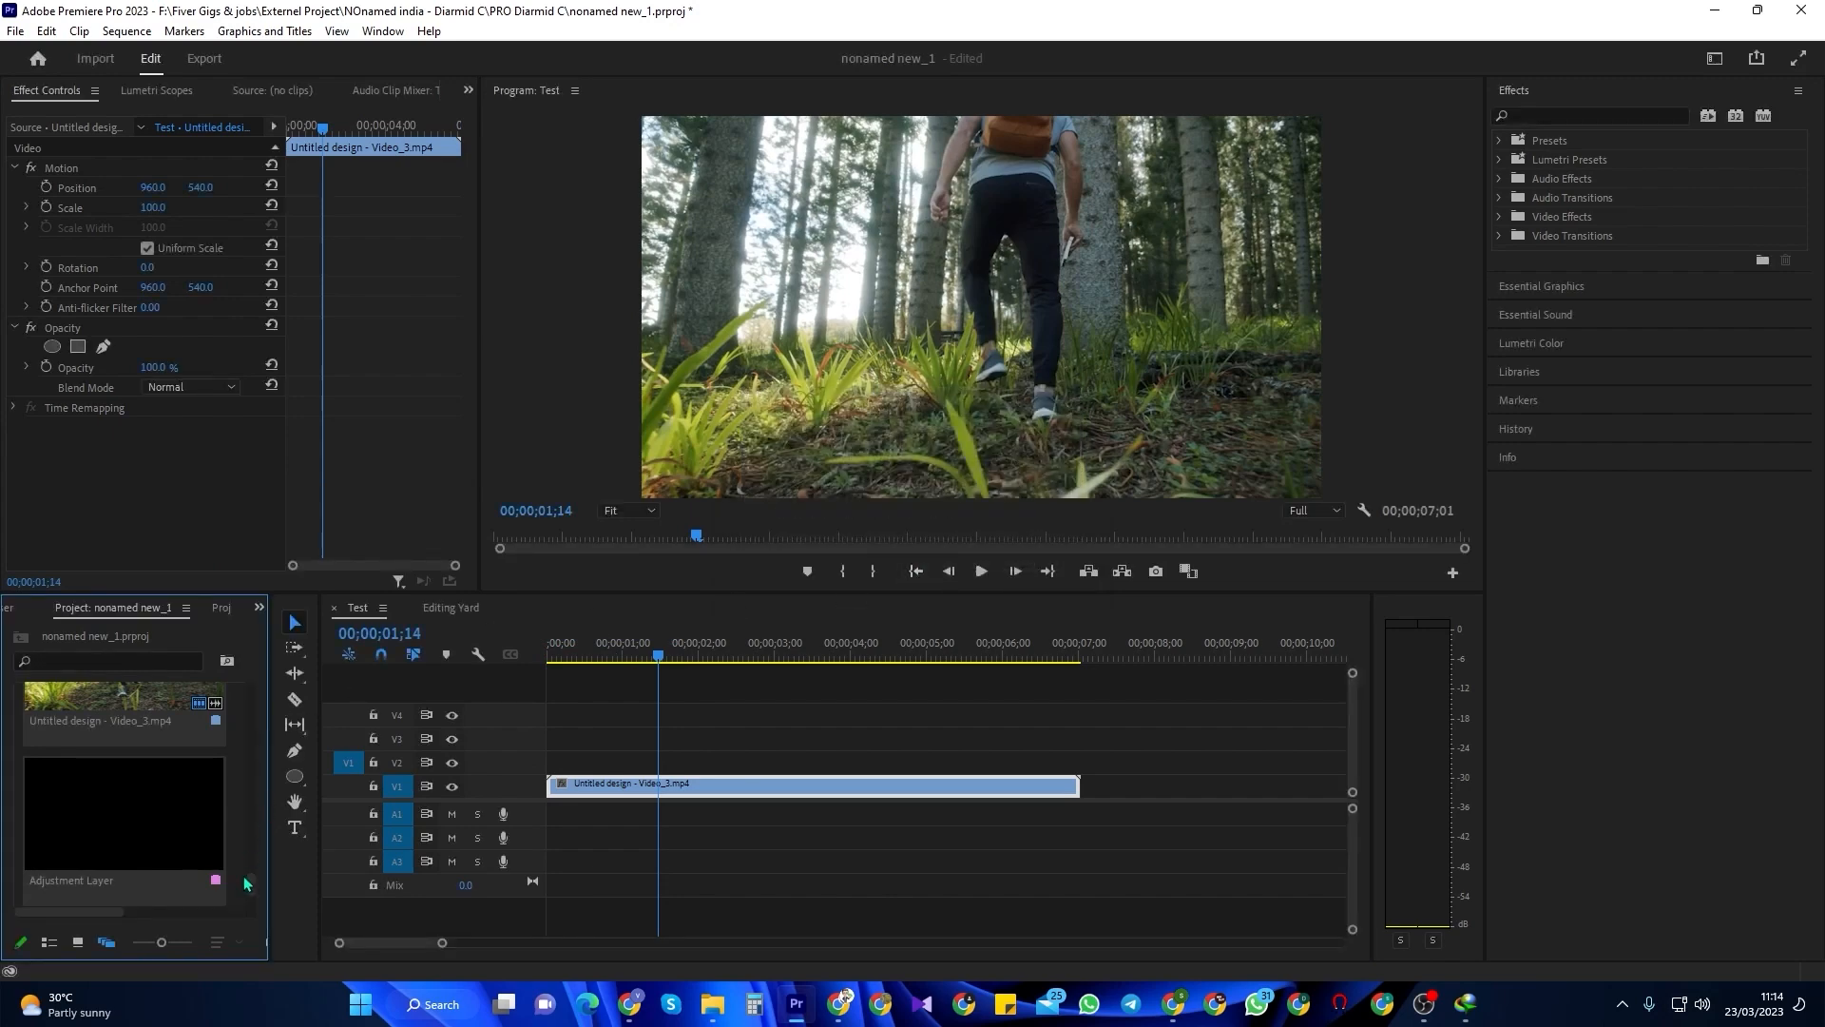
- Place the new adjustment layer on V2 at the sequence start and extend it to the end of the forest clip
{"action": "left_click_drag", "start_coordinate": [174, 851], "coordinate": [532, 760]}
{"action": "left_click_drag", "start_coordinate": [925, 761], "coordinate": [1080, 756]}
{"action": "left_click", "coordinate": [1078, 753]}
- Find the Circle video effect and apply it to the adjustment layer on V2
{"action": "left_click", "coordinate": [1578, 115]}
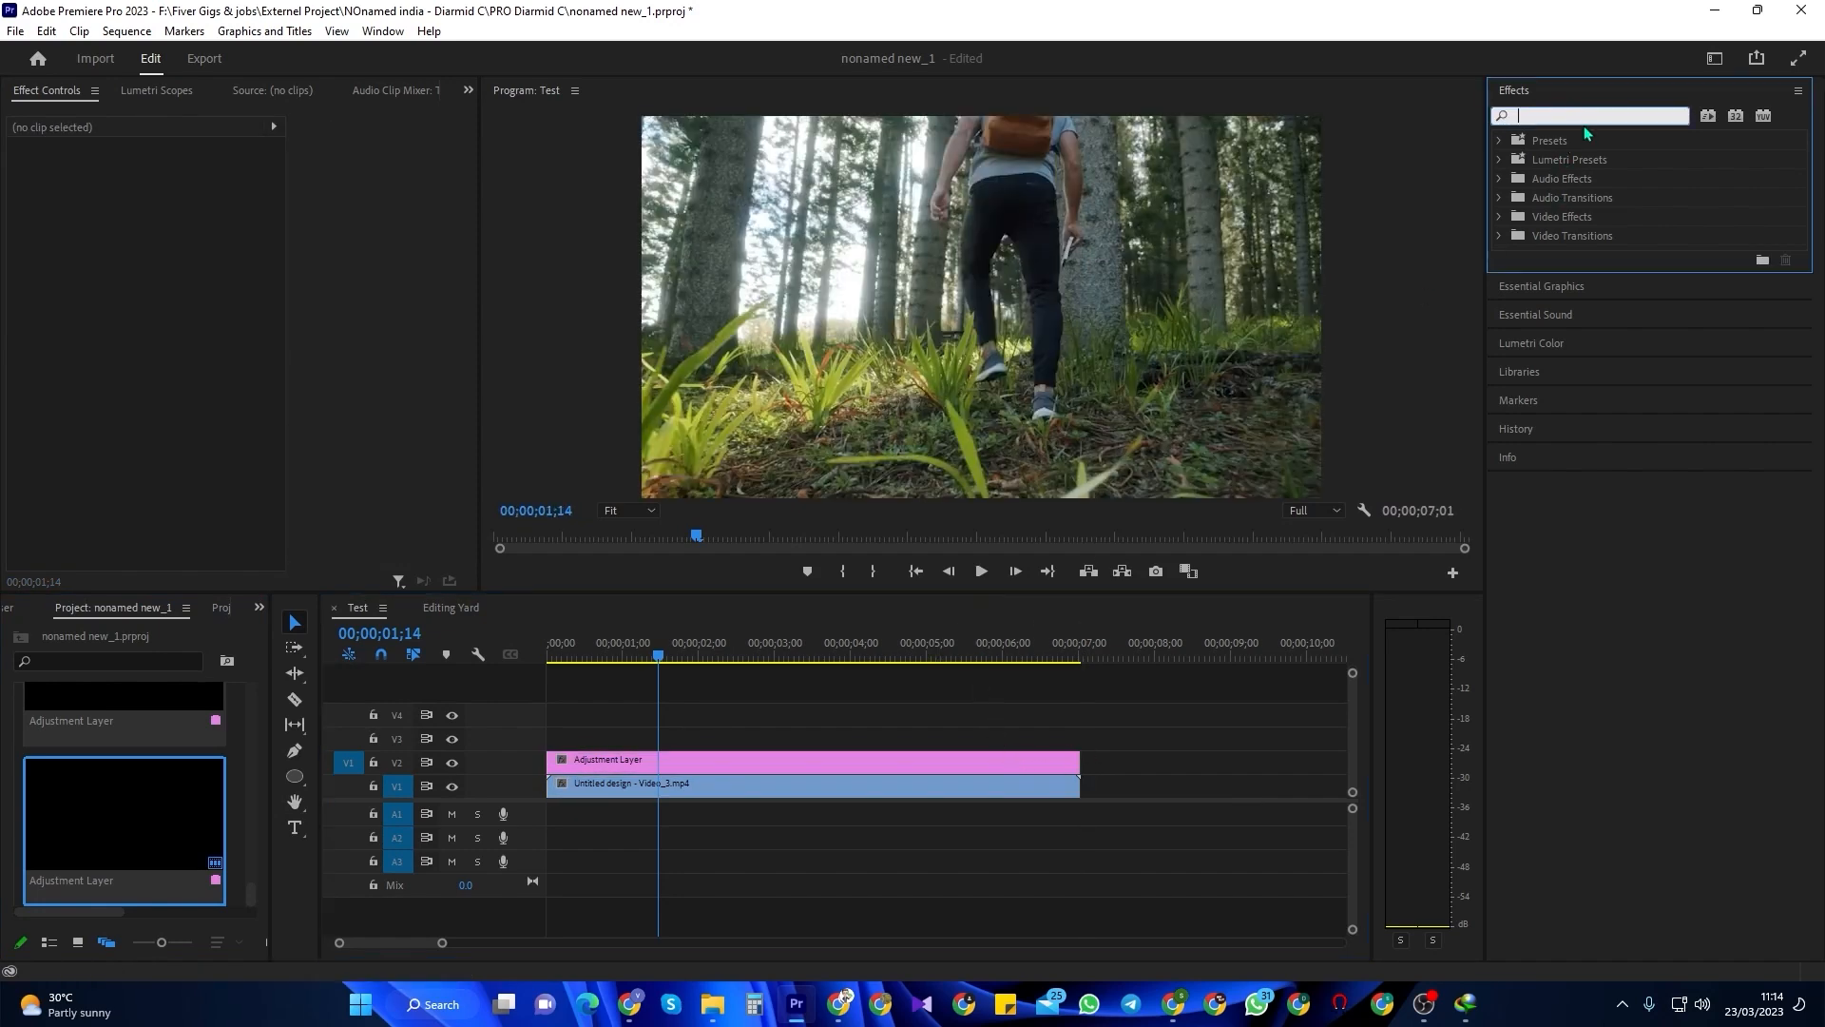
{"action": "type", "text": "circl"}
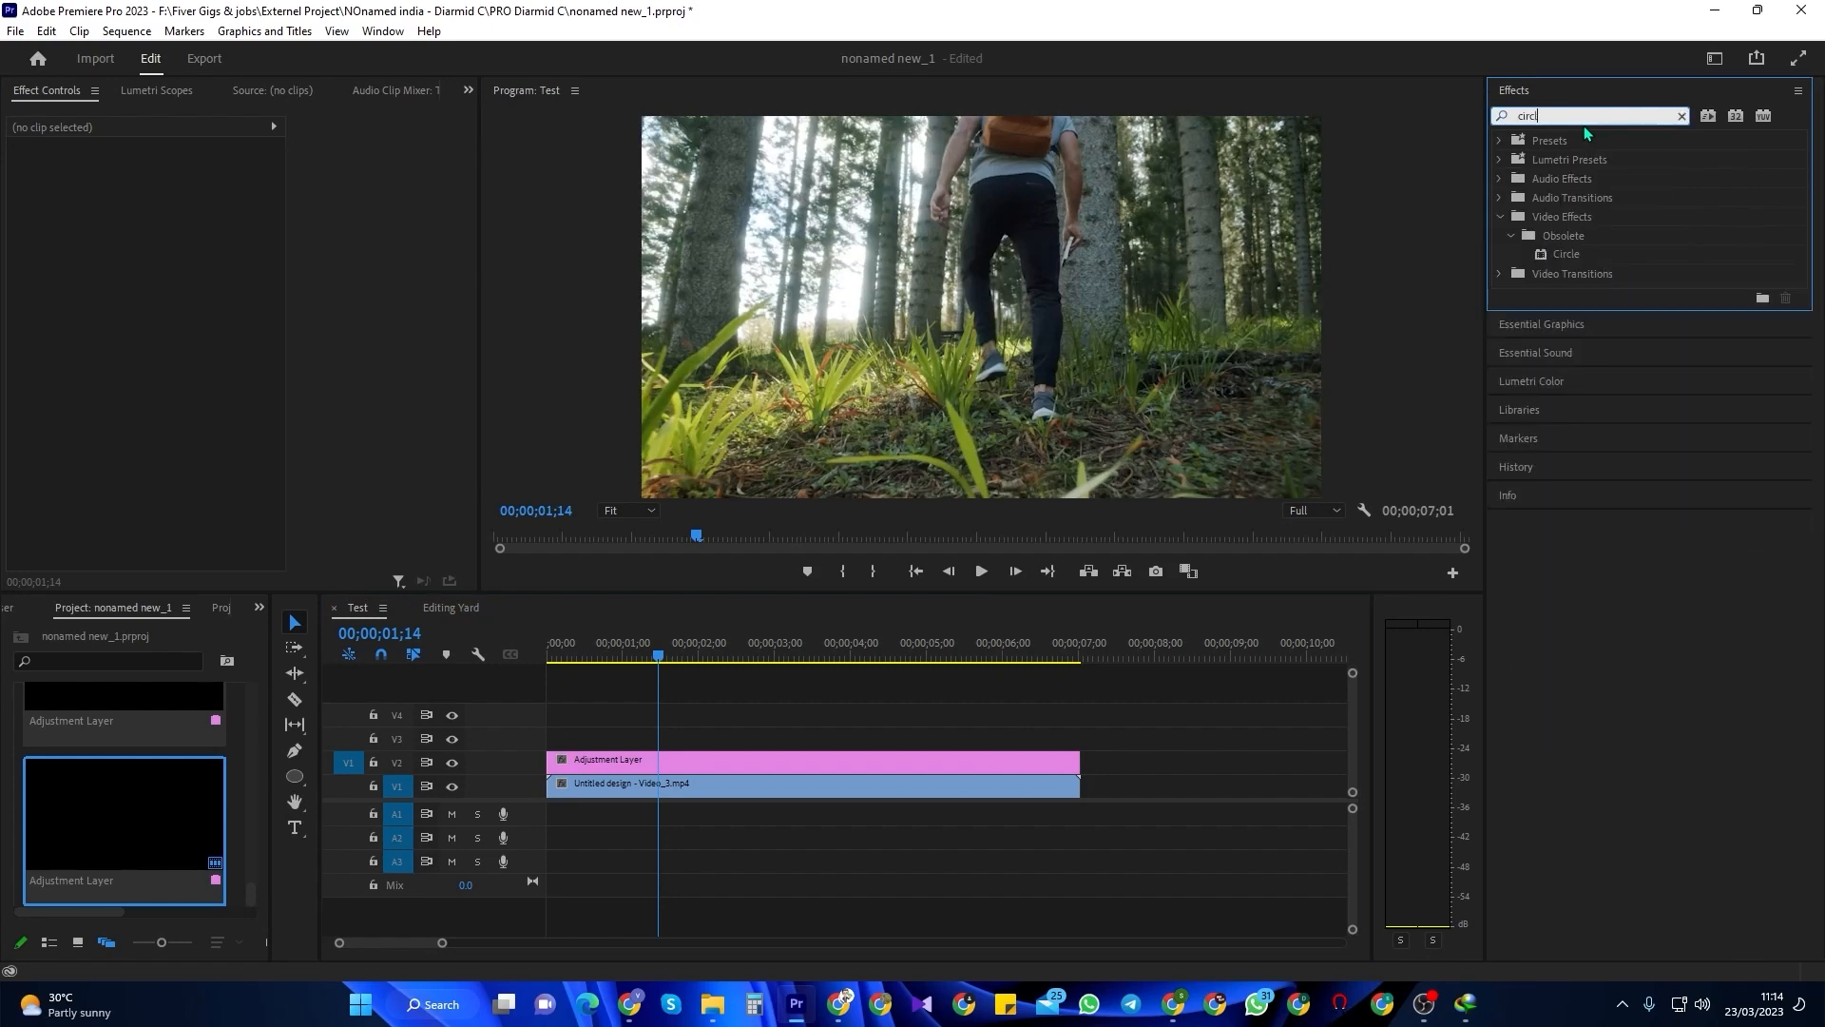
{"action": "left_click", "coordinate": [1560, 254]}
{"action": "left_click_drag", "start_coordinate": [823, 552], "coordinate": [699, 762]}
- Set the Circle effect's Blending Mode to Stencil Alpha, keeping its Edge option at None
{"action": "scroll", "coordinate": [288, 453], "scroll_direction": "down", "scroll_amount": 3}
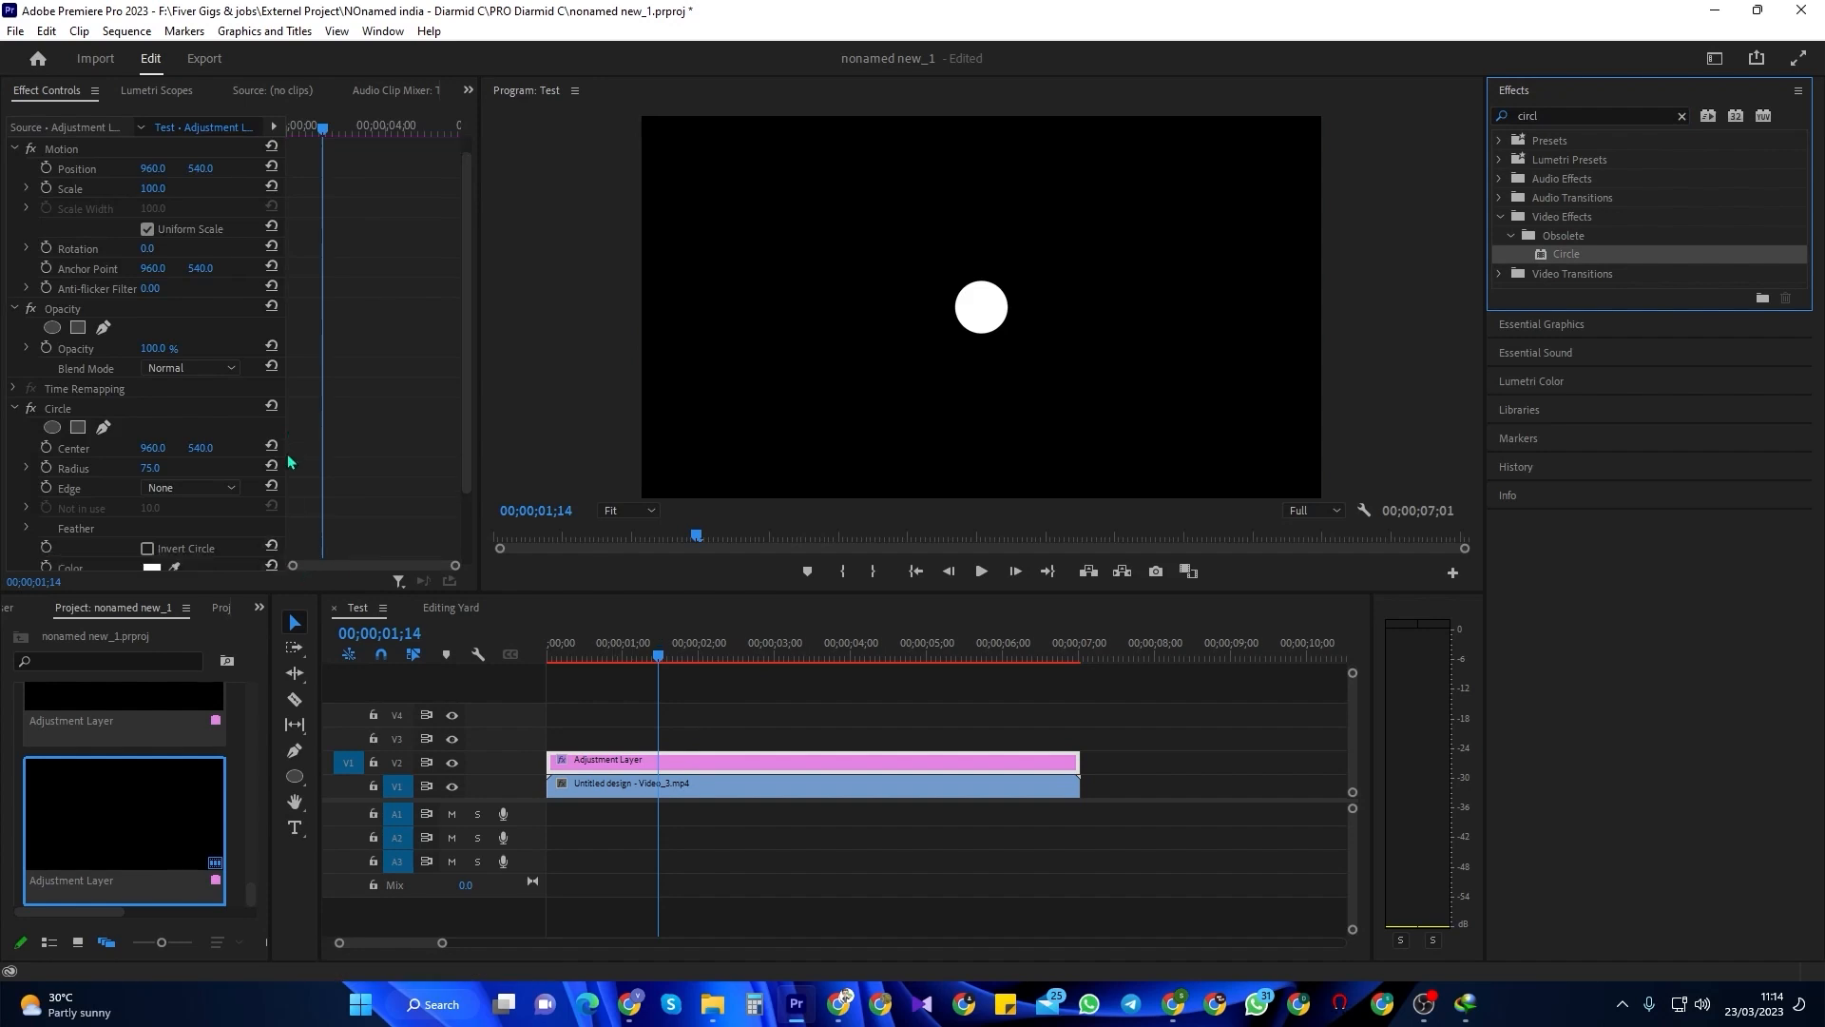
{"action": "left_click", "coordinate": [49, 372]}
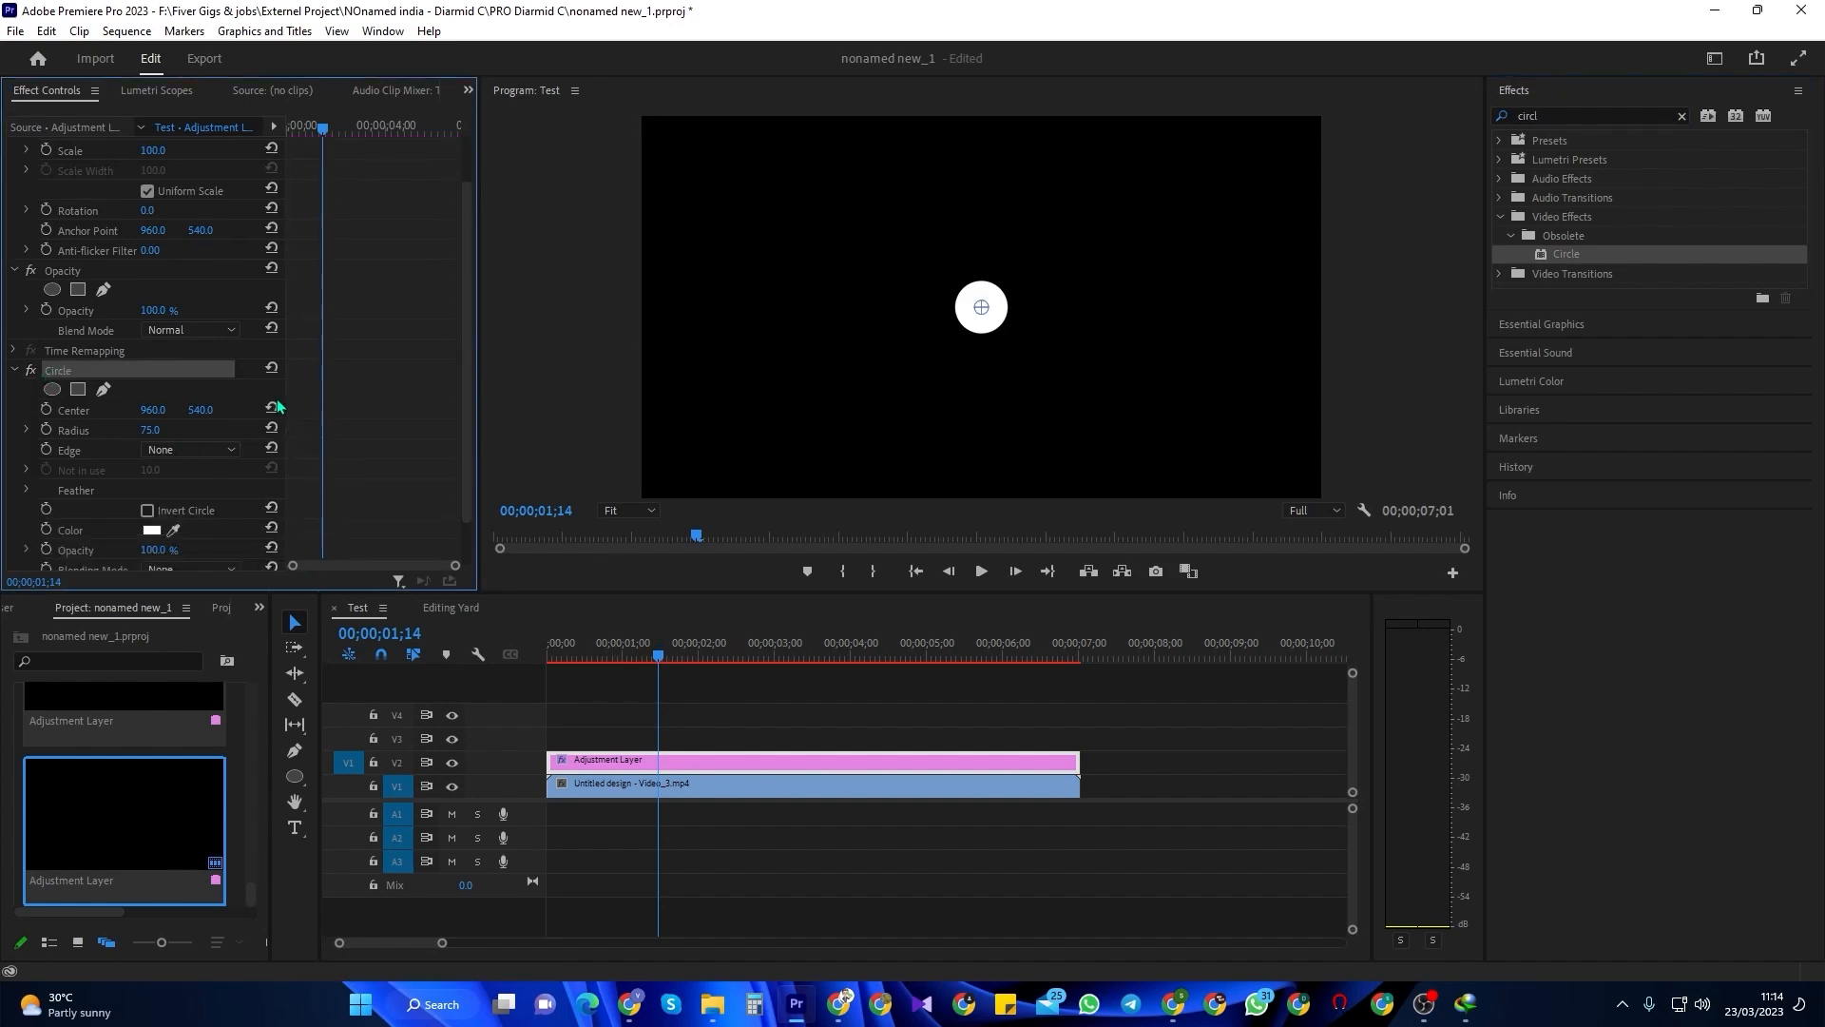
{"action": "scroll", "coordinate": [197, 499], "scroll_direction": "down", "scroll_amount": 2}
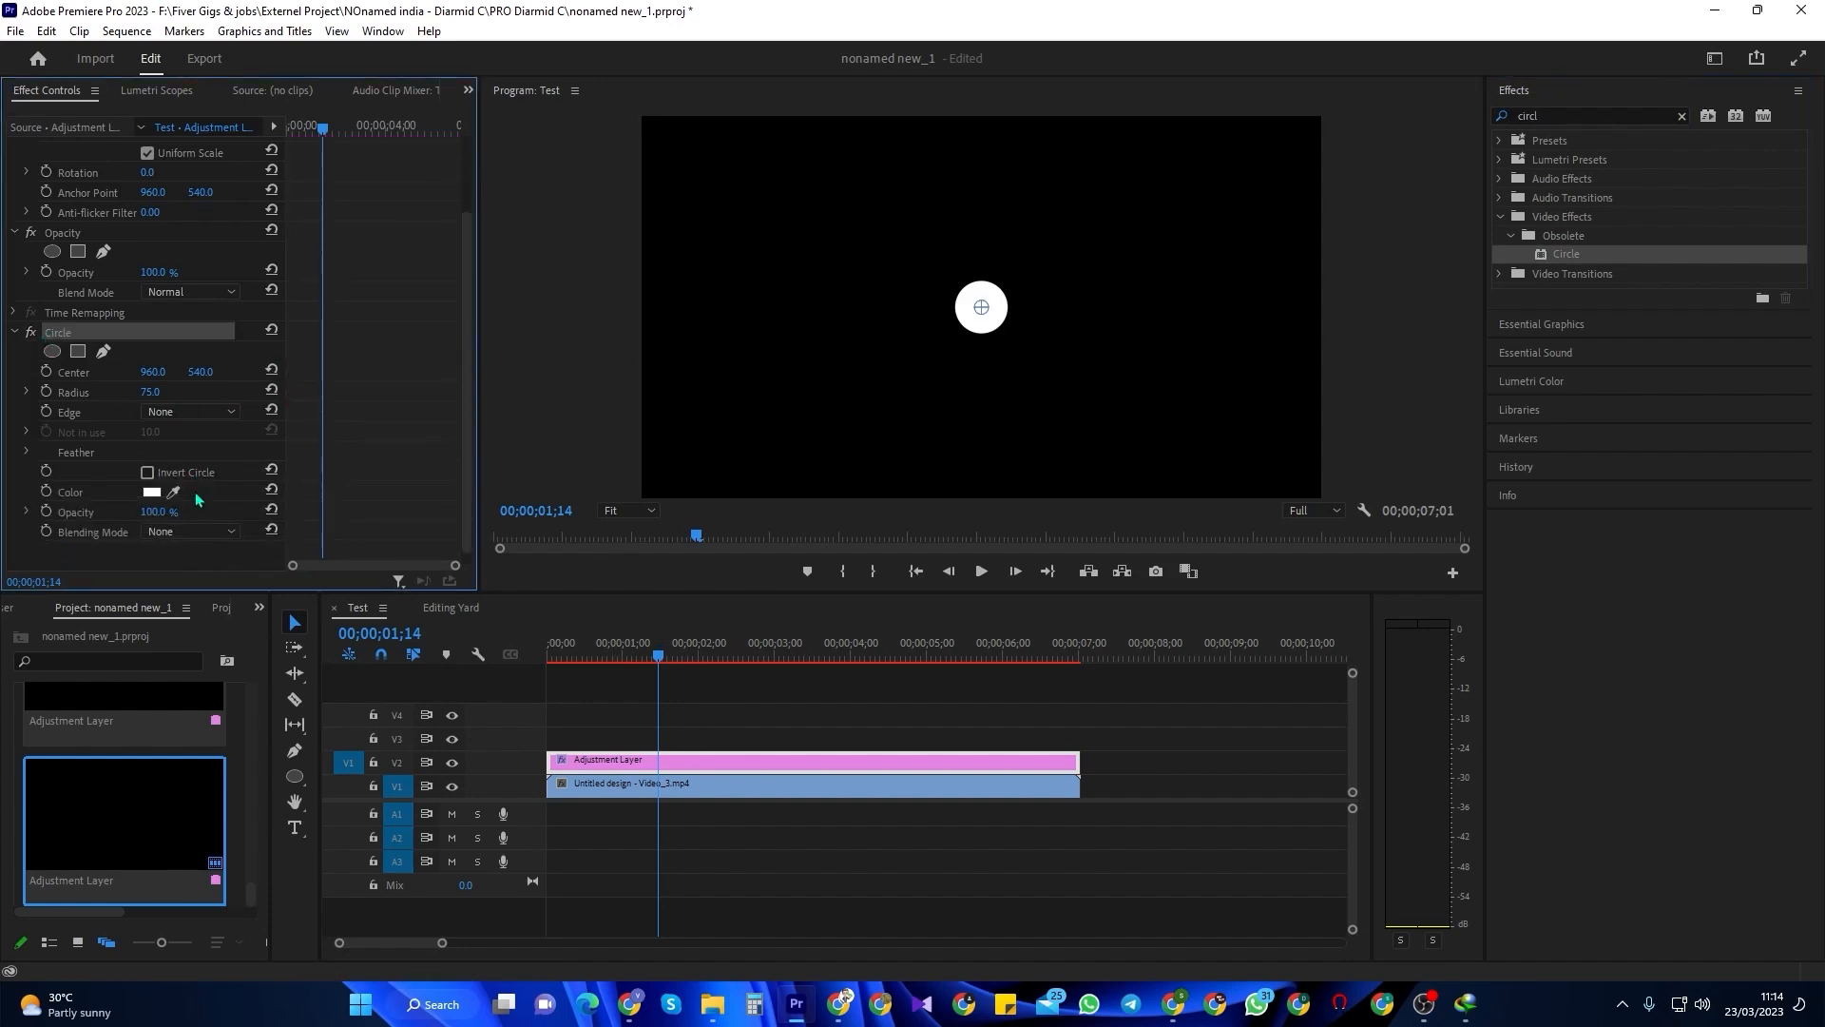
{"action": "left_click", "coordinate": [186, 412]}
{"action": "left_click", "coordinate": [180, 427]}
{"action": "scroll", "coordinate": [197, 493], "scroll_direction": "down", "scroll_amount": 1}
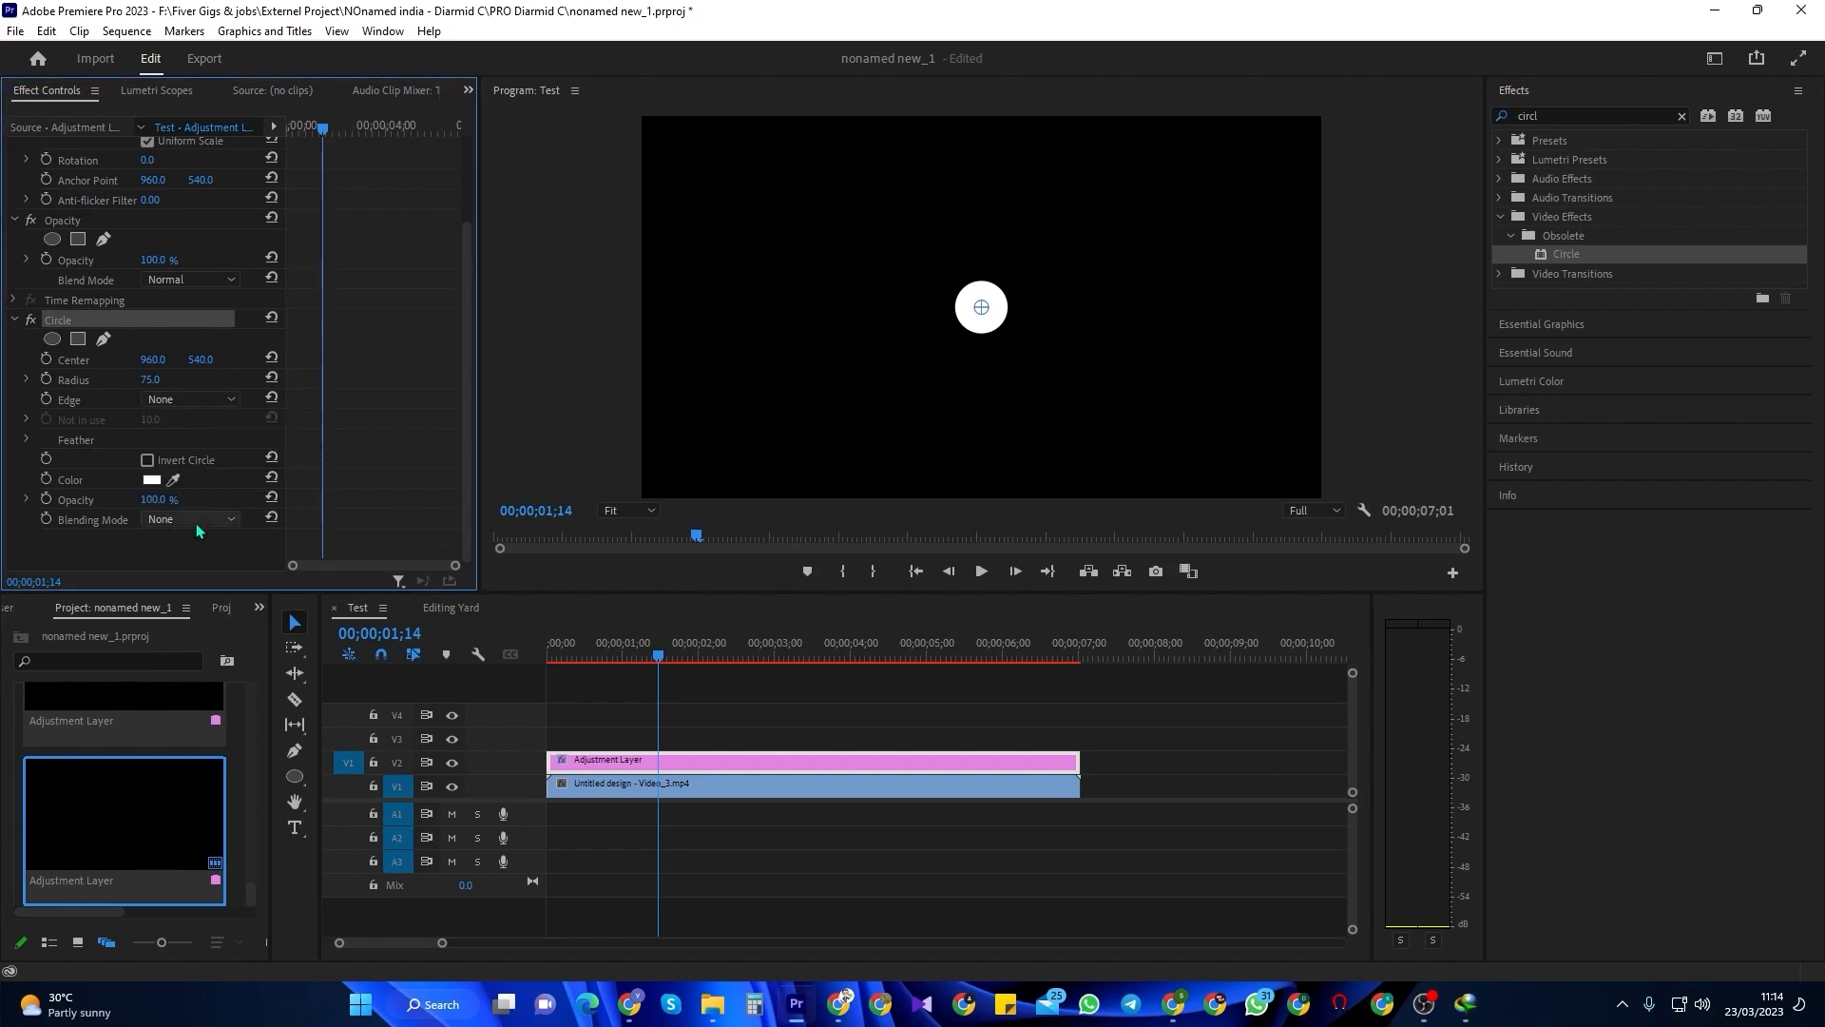
{"action": "left_click", "coordinate": [190, 519]}
{"action": "left_click", "coordinate": [208, 577]}
- Form a soft vignette with a circle Radius of 924 and an outer feather of 522, and play it back
{"action": "left_click_drag", "start_coordinate": [152, 380], "coordinate": [236, 379]}
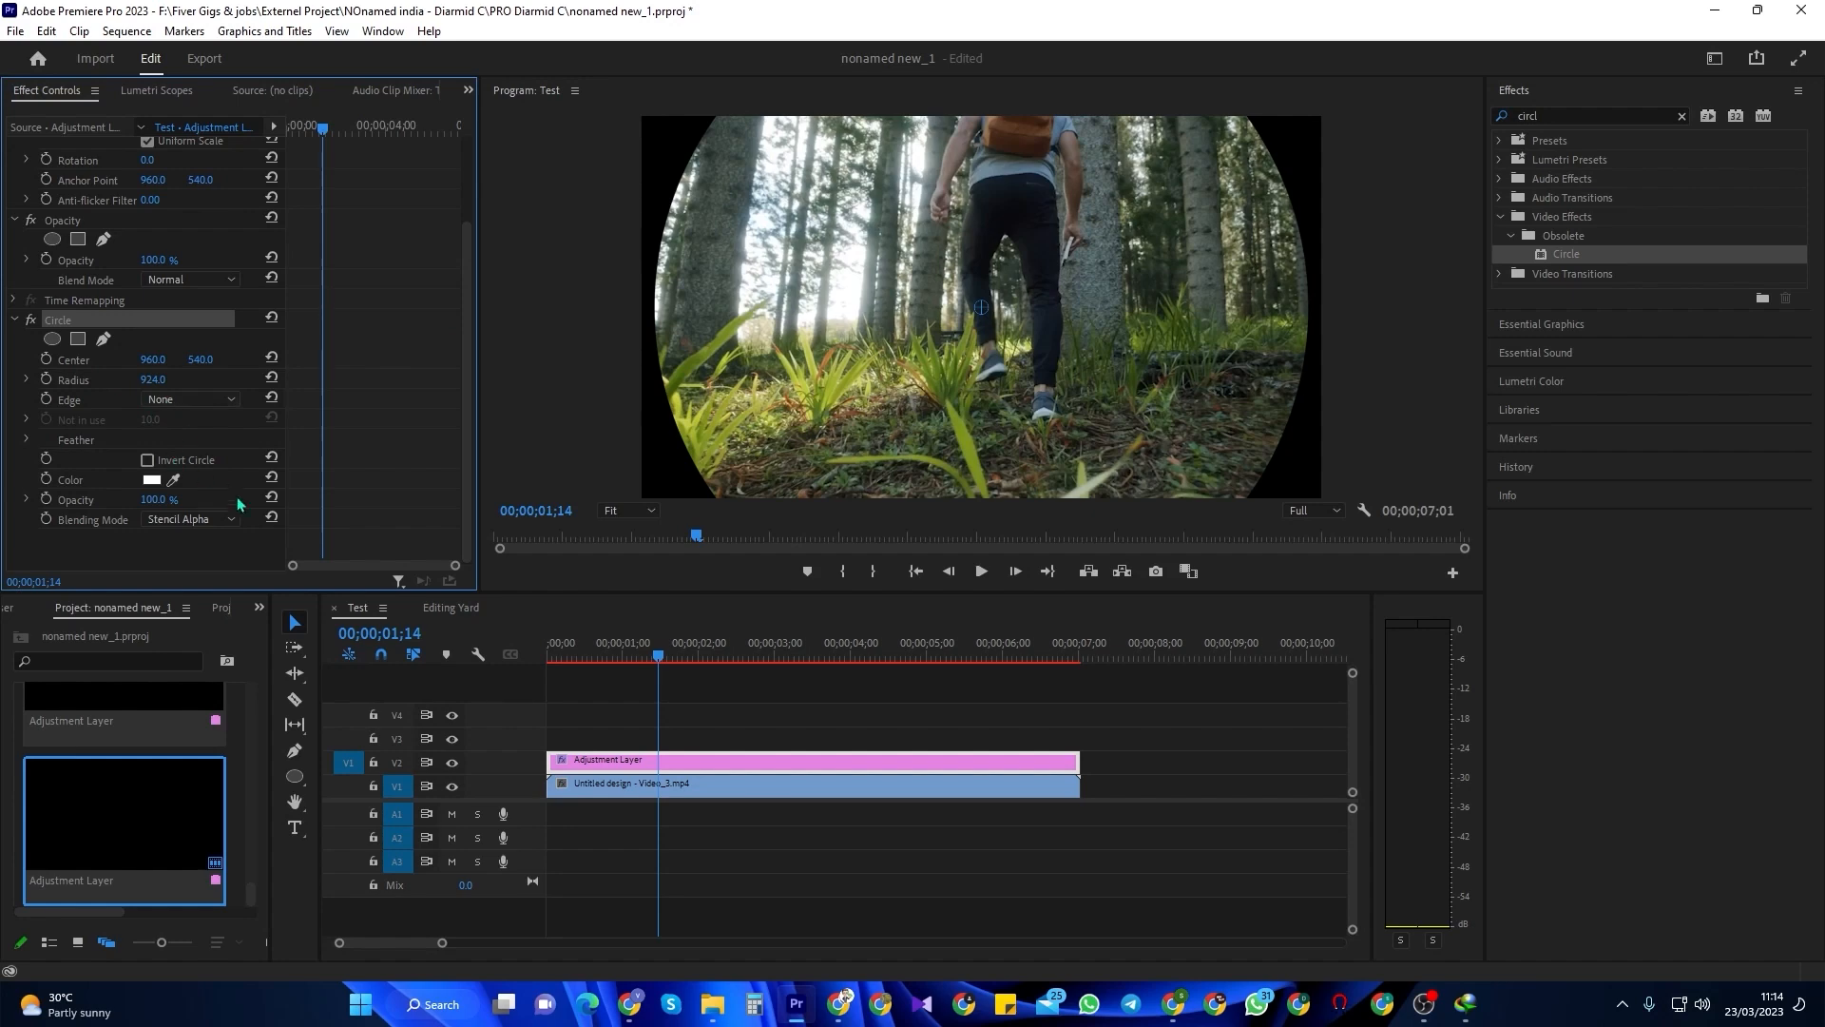
{"action": "left_click", "coordinate": [53, 447]}
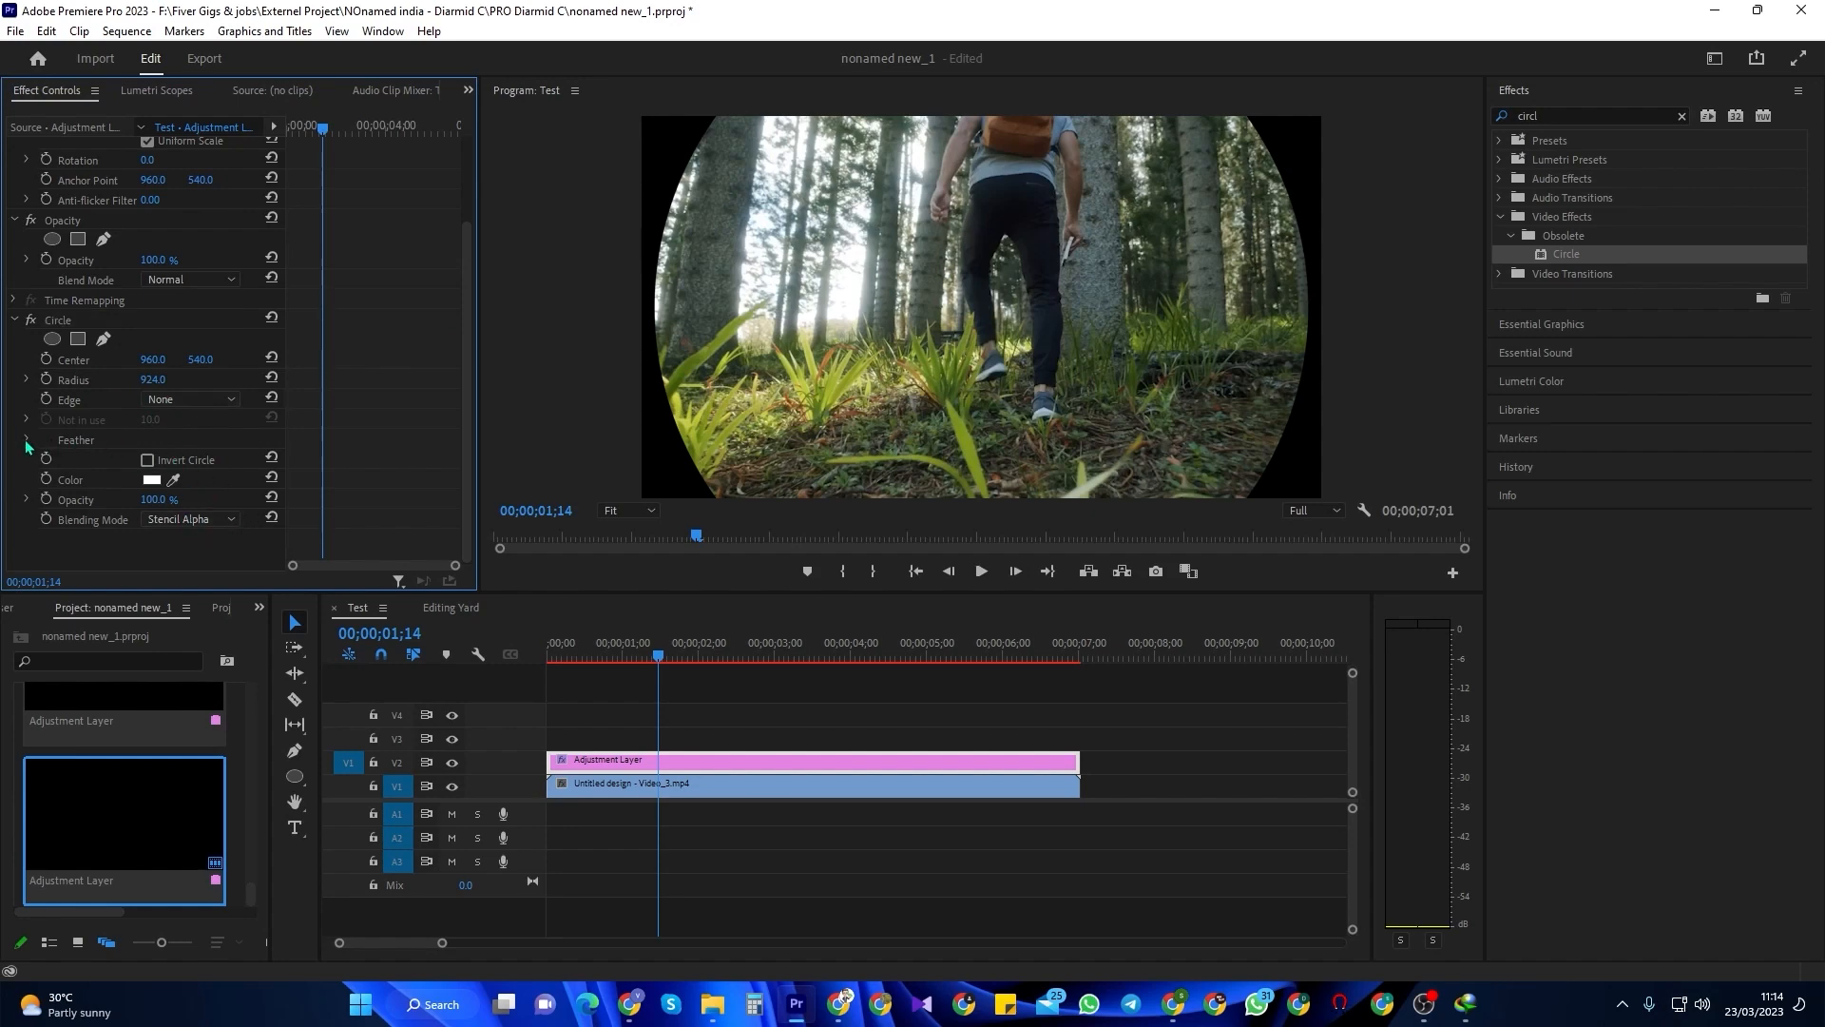
{"action": "left_click", "coordinate": [27, 441]}
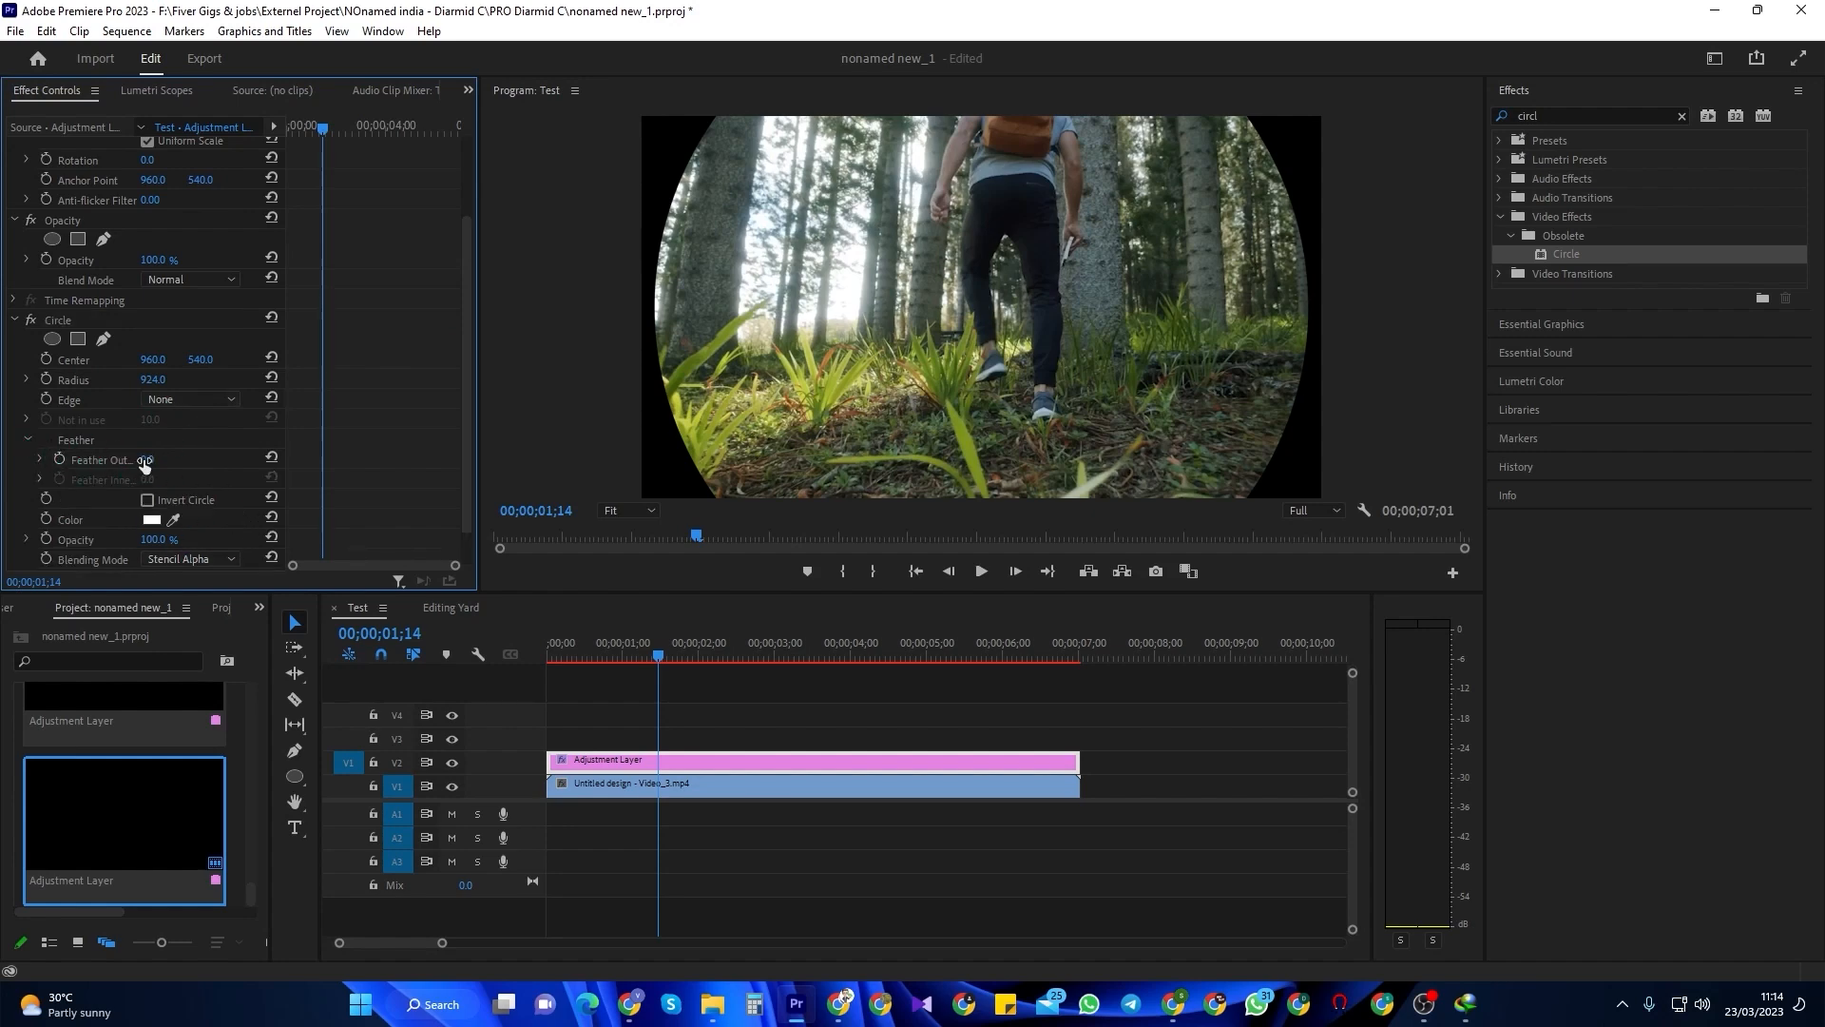
{"action": "left_click_drag", "start_coordinate": [148, 461], "coordinate": [644, 461]}
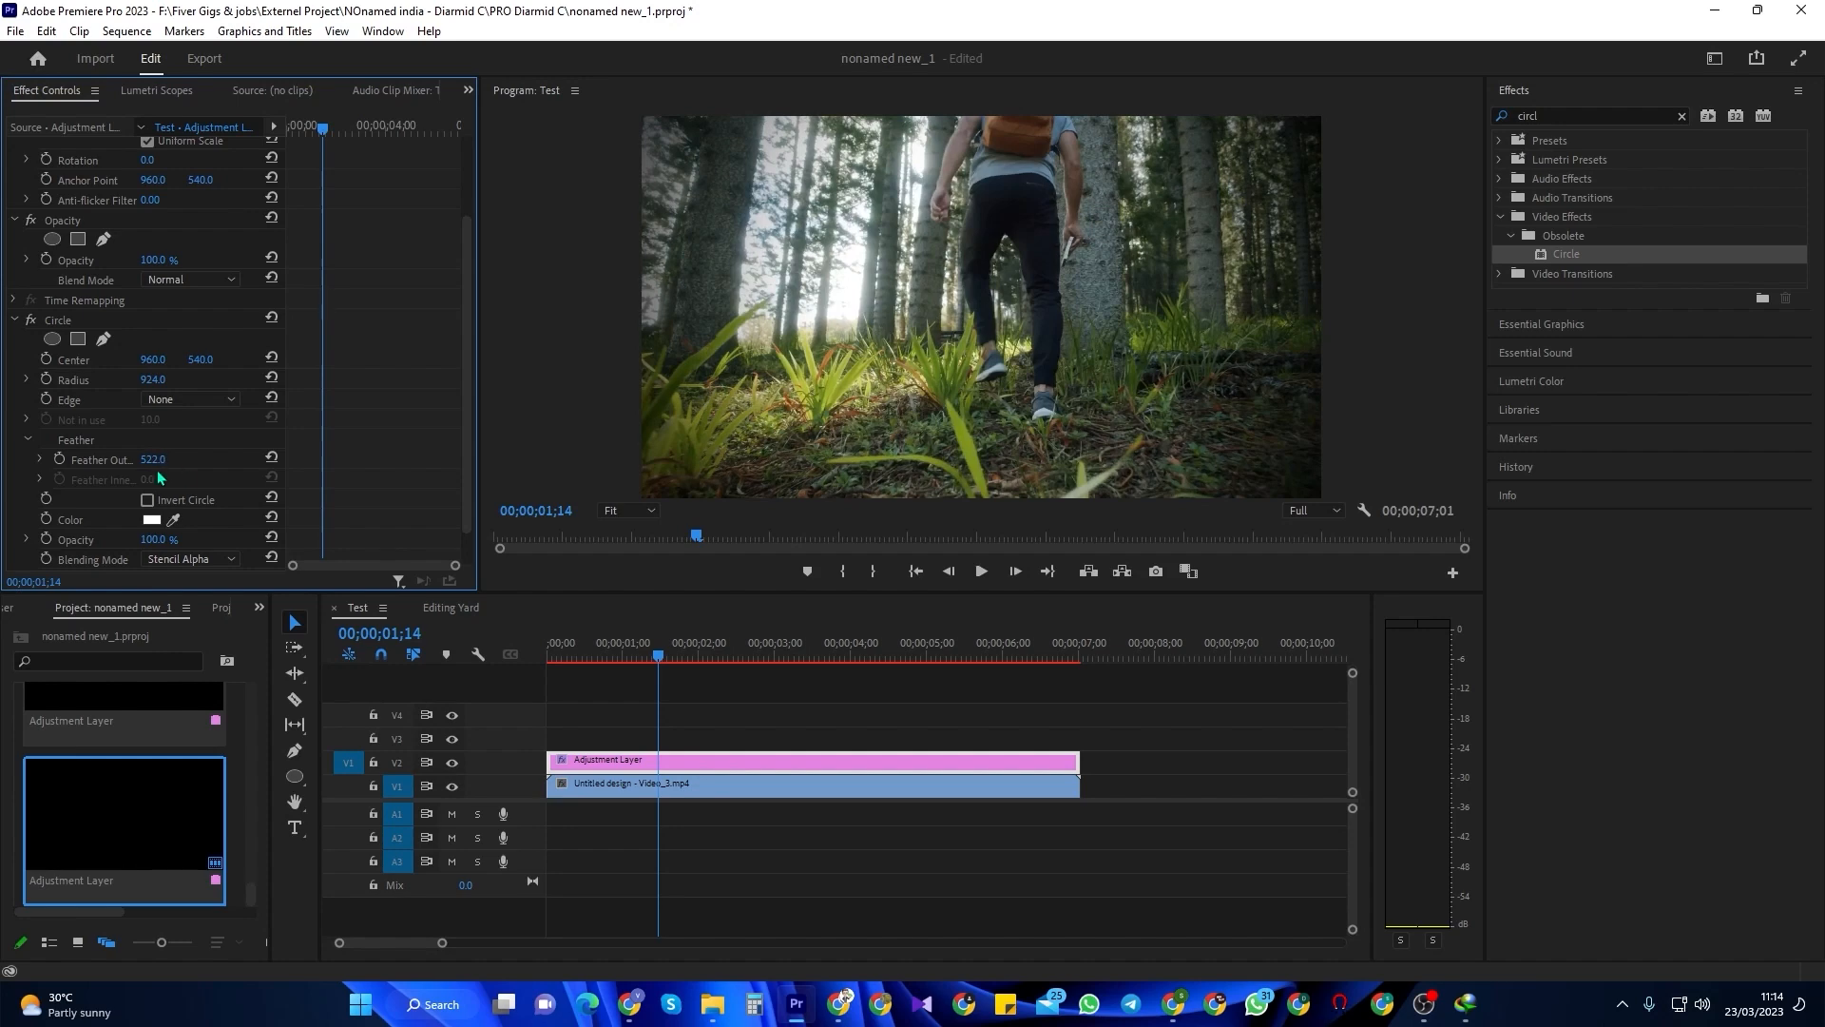
{"action": "left_click", "coordinate": [563, 656]}
{"action": "key", "text": "space"}
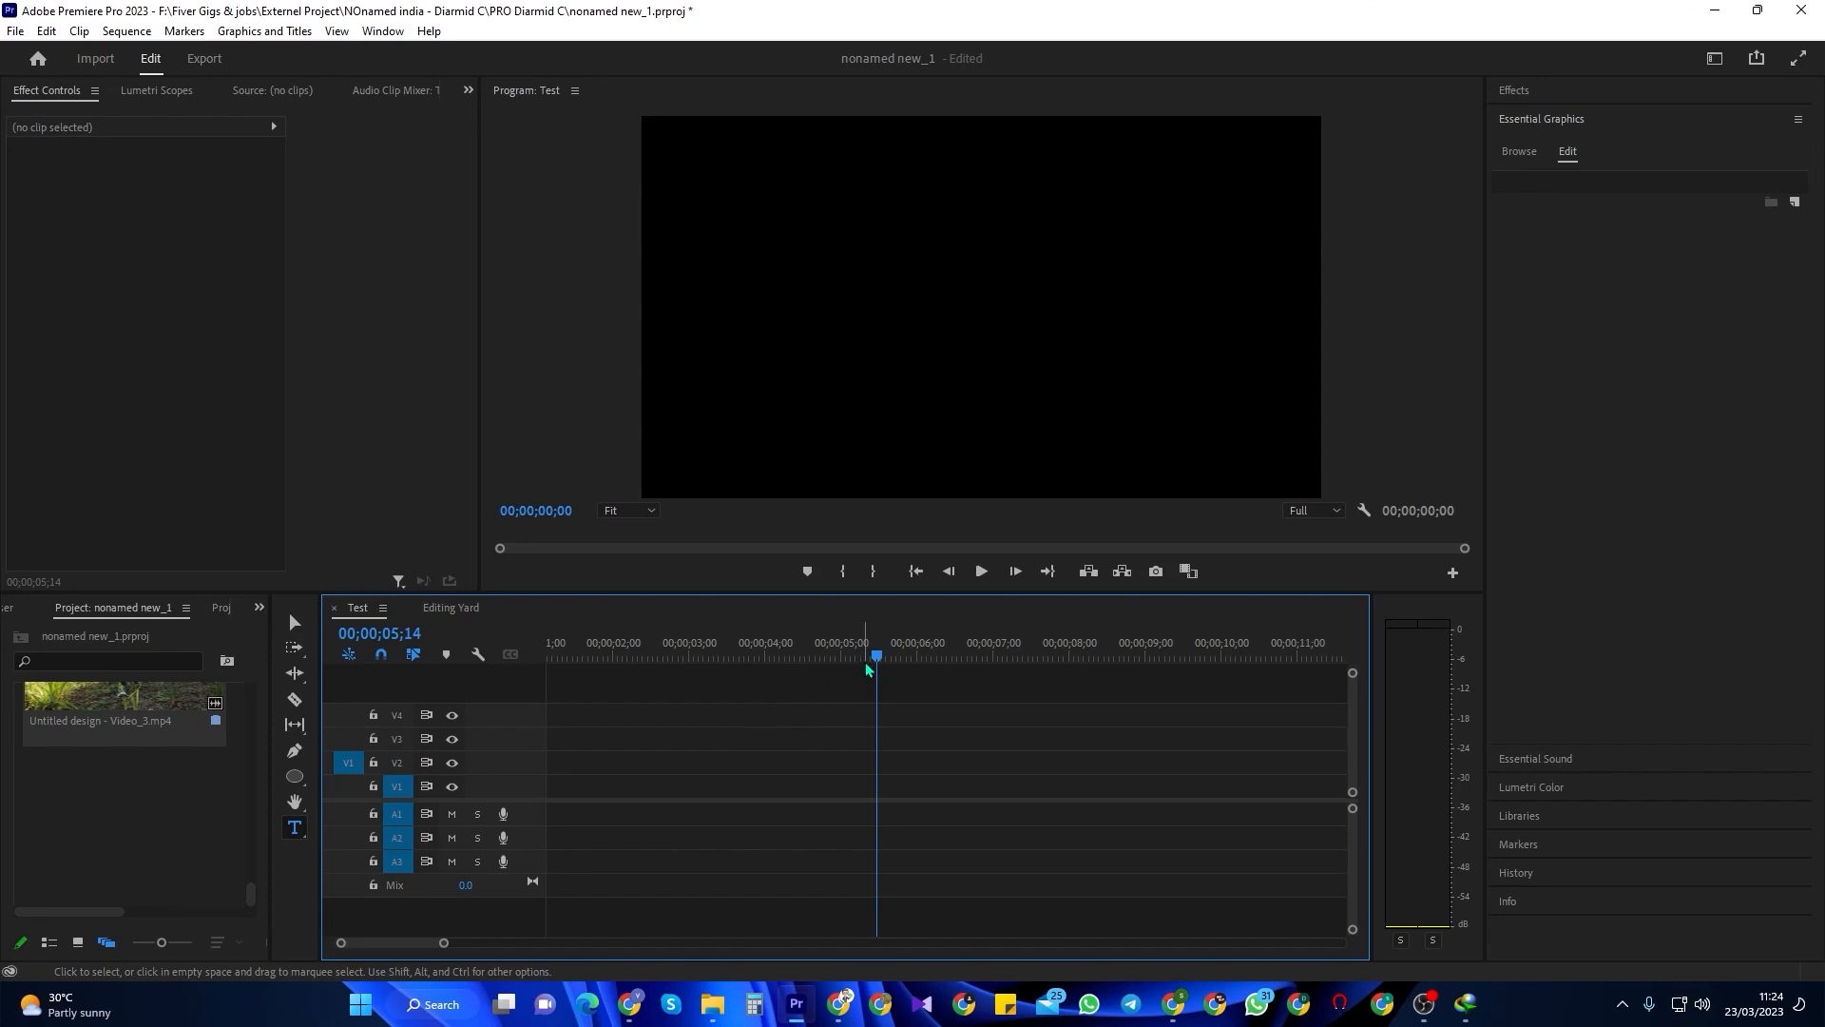
- Create a 1920 × 1080 black video at 29.97 fps Drop-Frame for the empty Test sequence
{"action": "left_click_drag", "start_coordinate": [867, 665], "coordinate": [395, 728]}
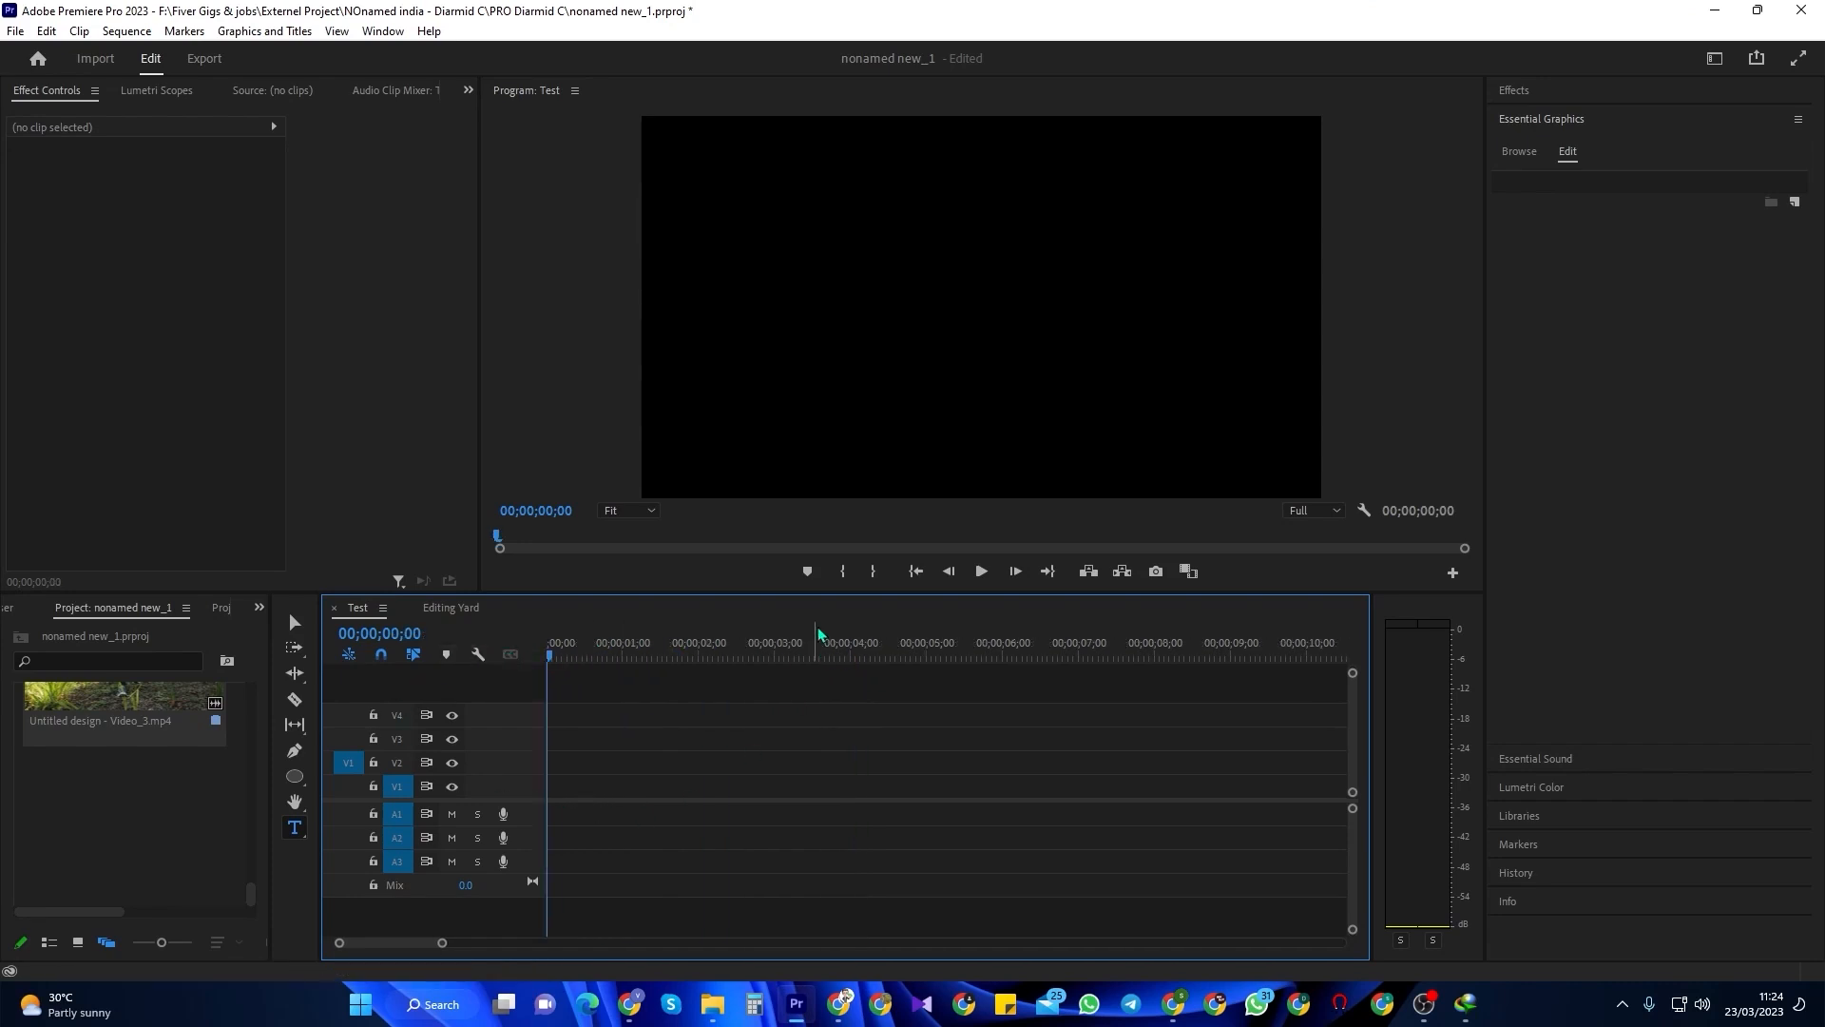
{"action": "left_click", "coordinate": [912, 572]}
{"action": "left_click_drag", "start_coordinate": [442, 942], "coordinate": [526, 942]}
{"action": "right_click", "coordinate": [197, 815]}
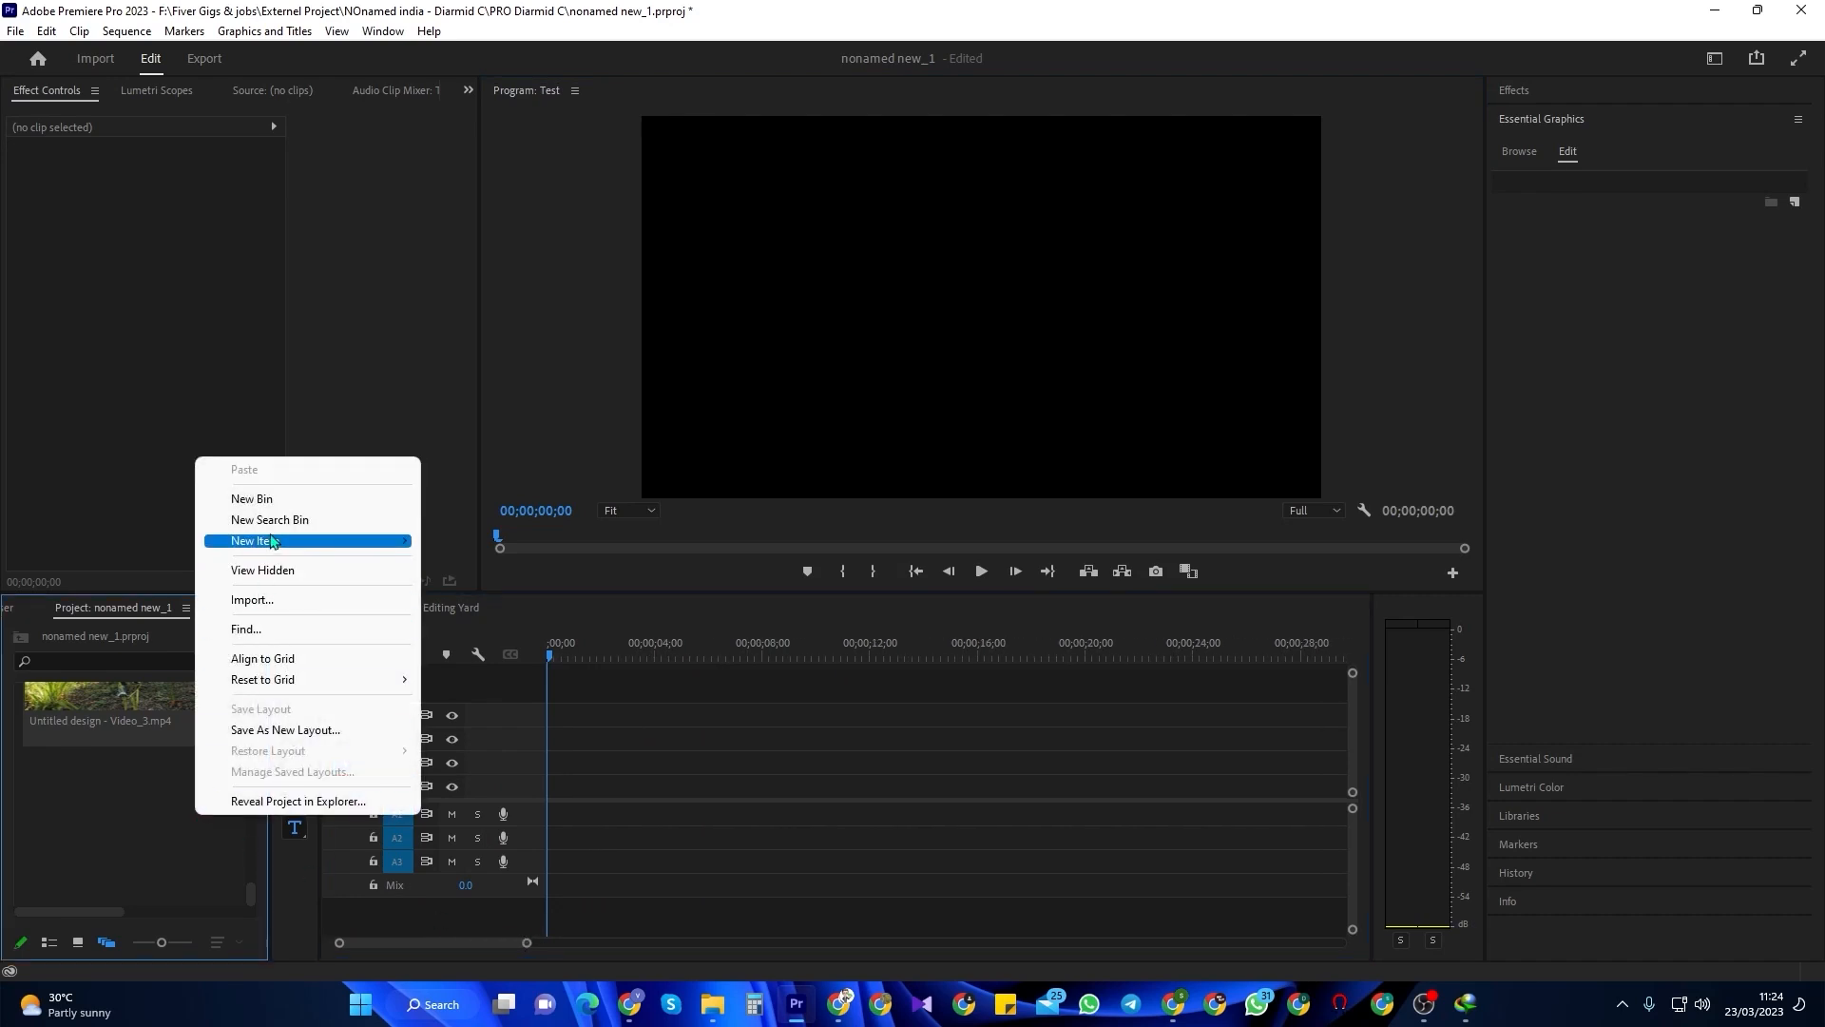
{"action": "mouse_move", "coordinate": [271, 542]}
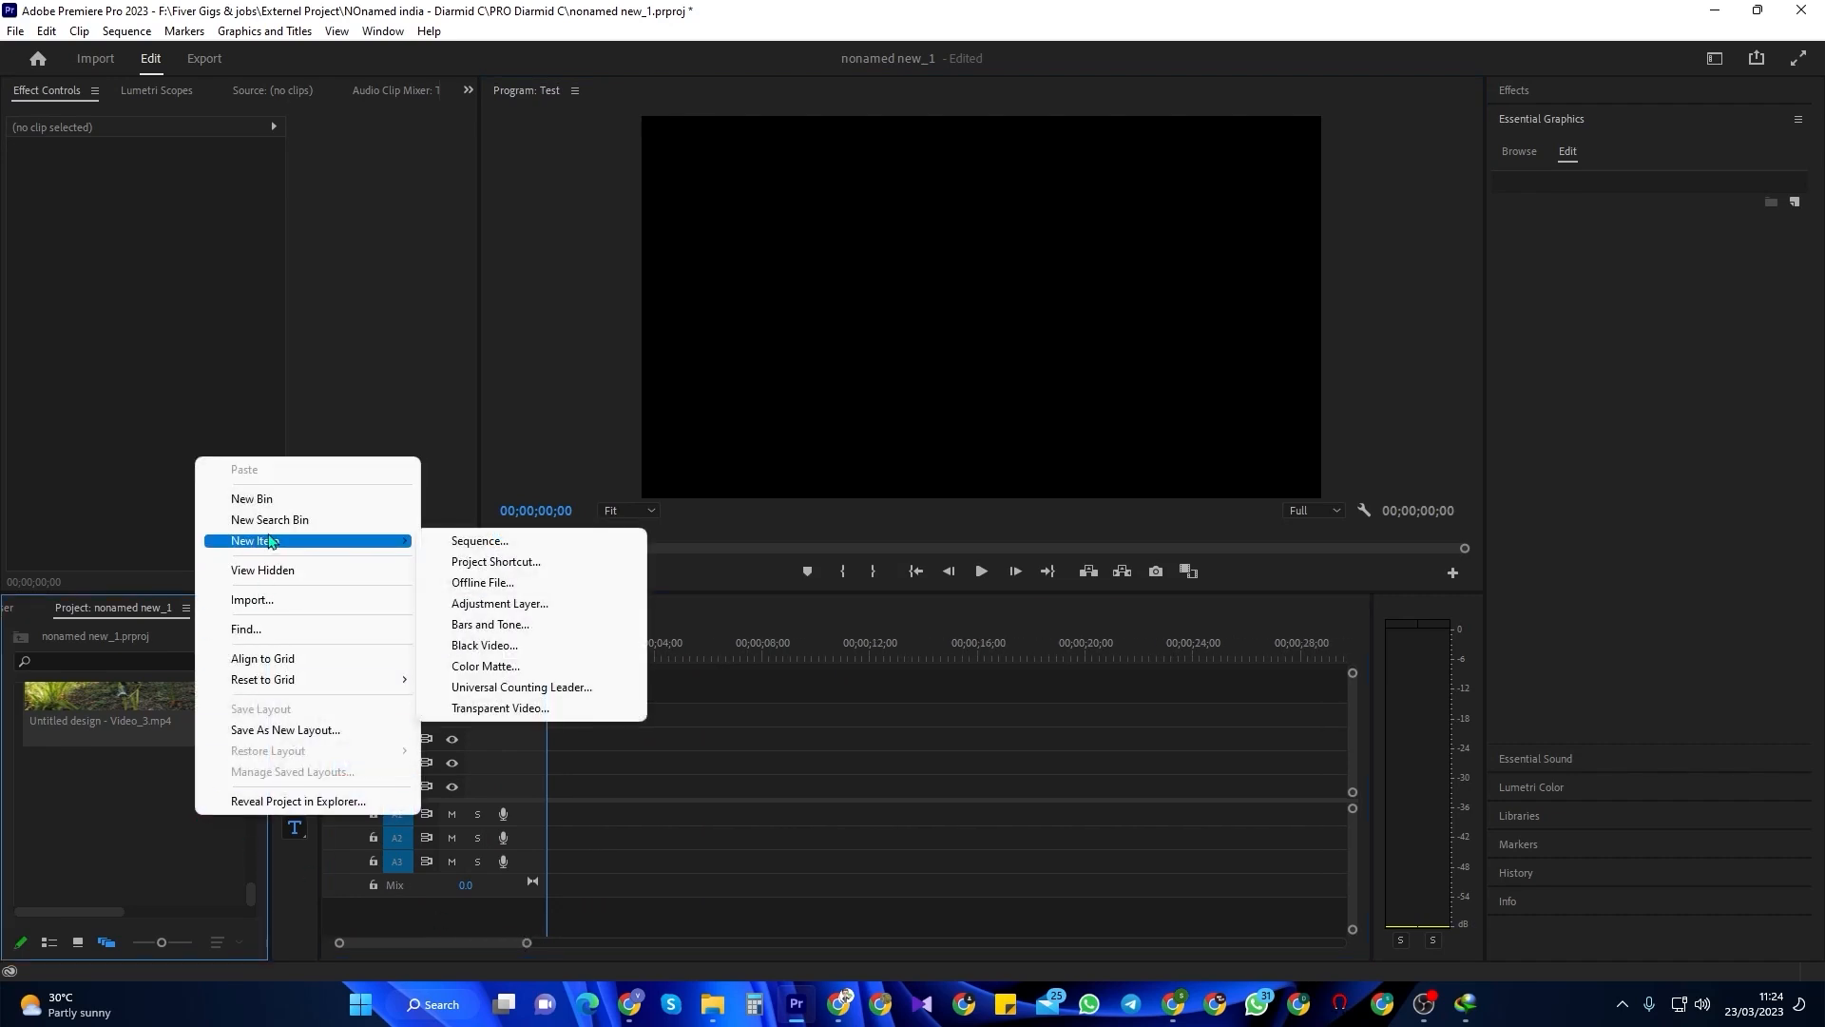
{"action": "left_click", "coordinate": [485, 644]}
{"action": "left_click", "coordinate": [910, 570]}
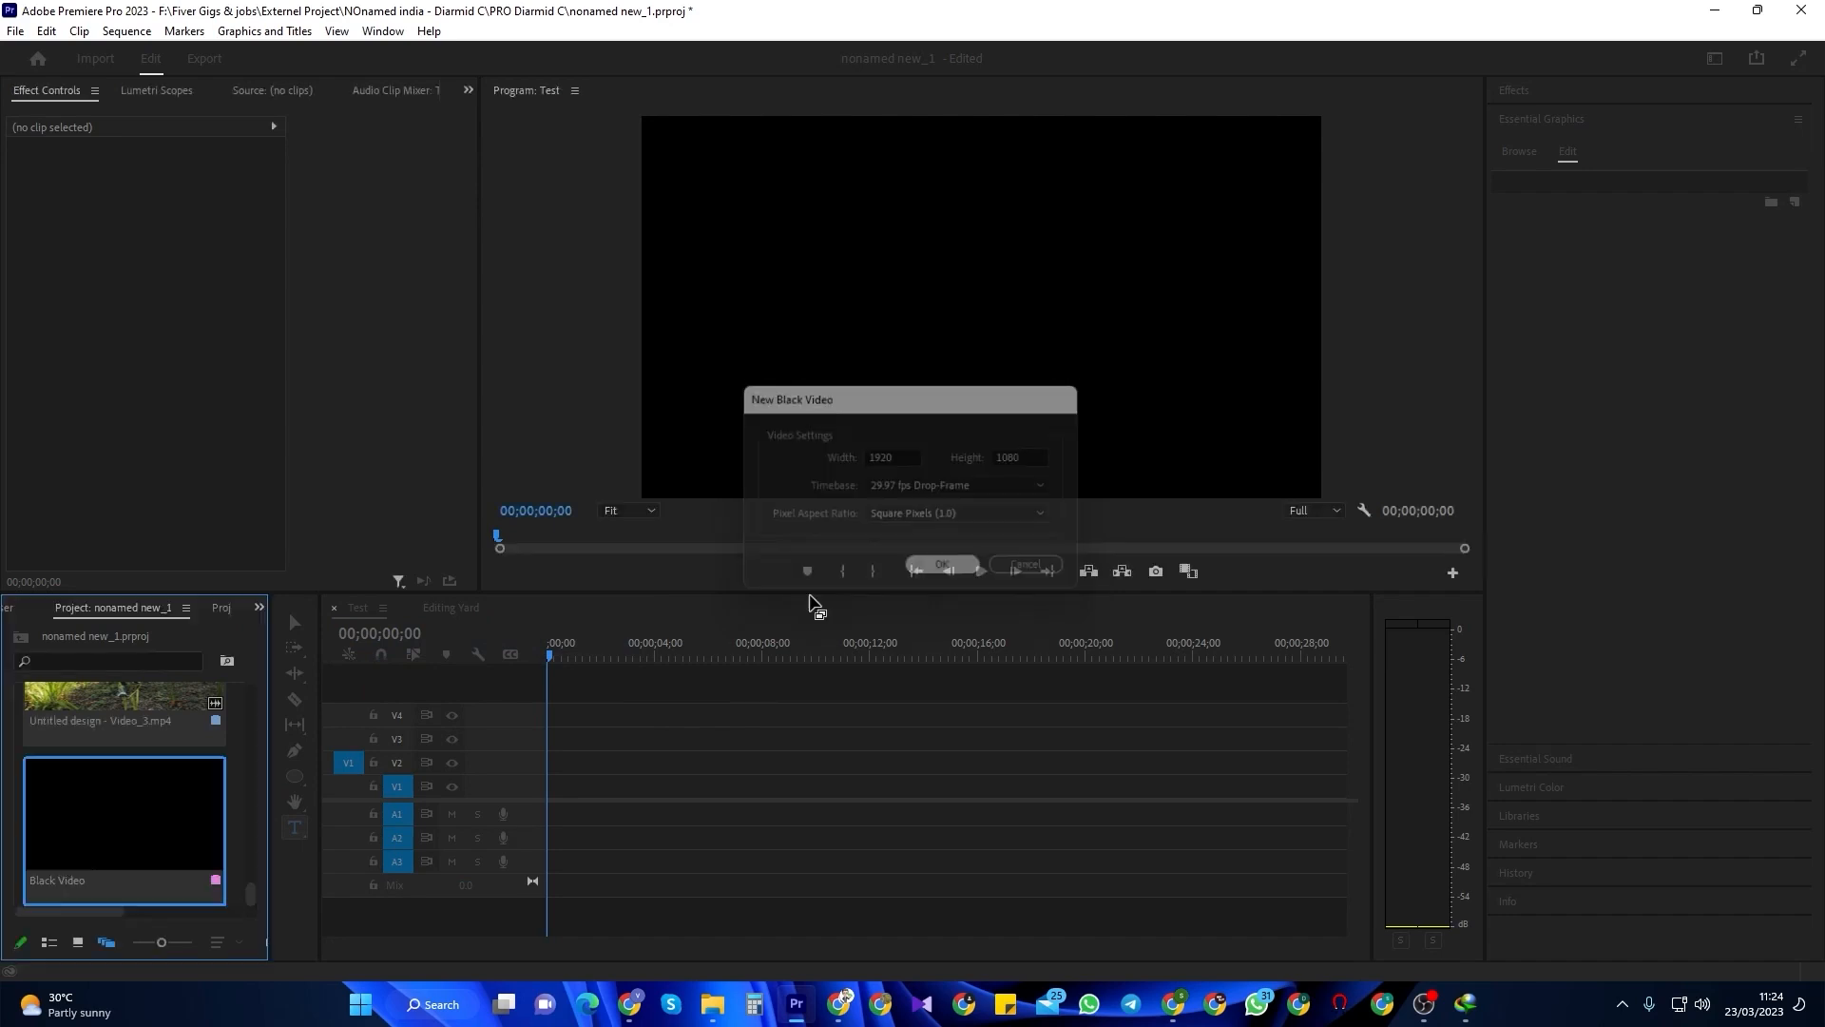
- Place the black video on V1 at the sequence start and adjust its length to 00;00;06;28
{"action": "left_click_drag", "start_coordinate": [176, 851], "coordinate": [520, 797]}
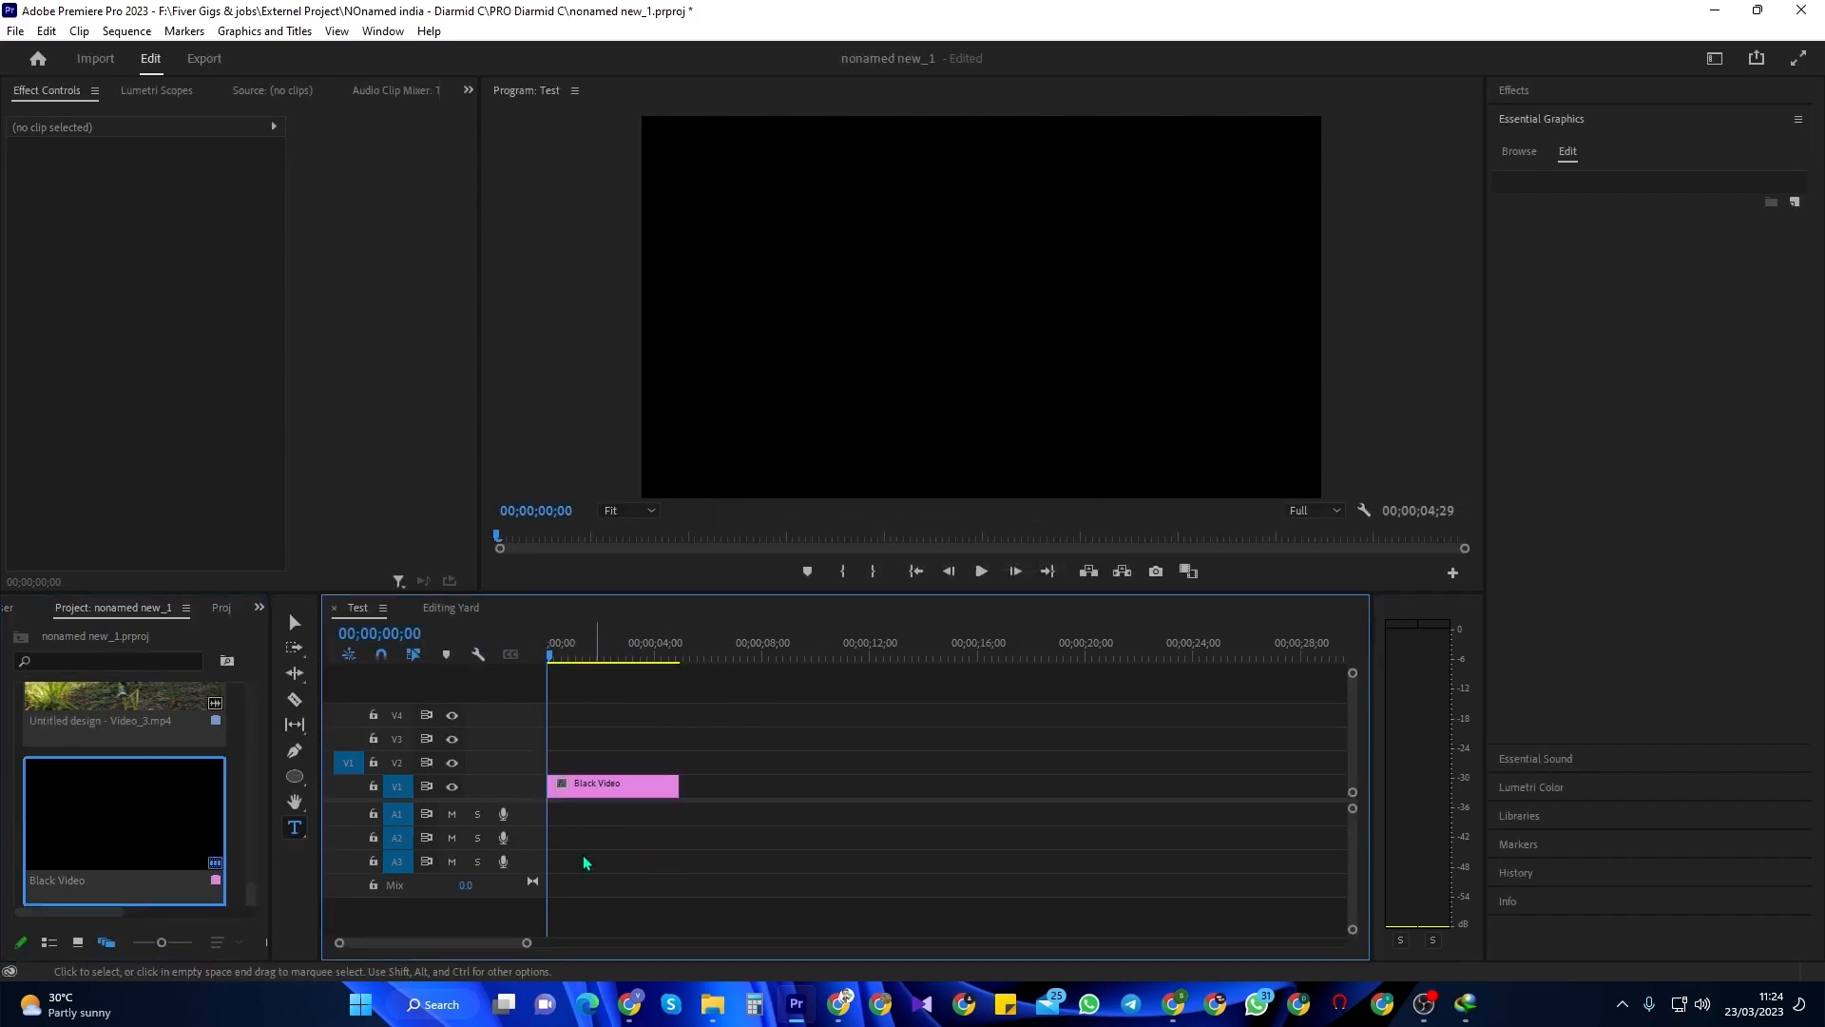
{"action": "left_click_drag", "start_coordinate": [681, 784], "coordinate": [750, 782]}
{"action": "left_click_drag", "start_coordinate": [526, 943], "coordinate": [479, 942]}
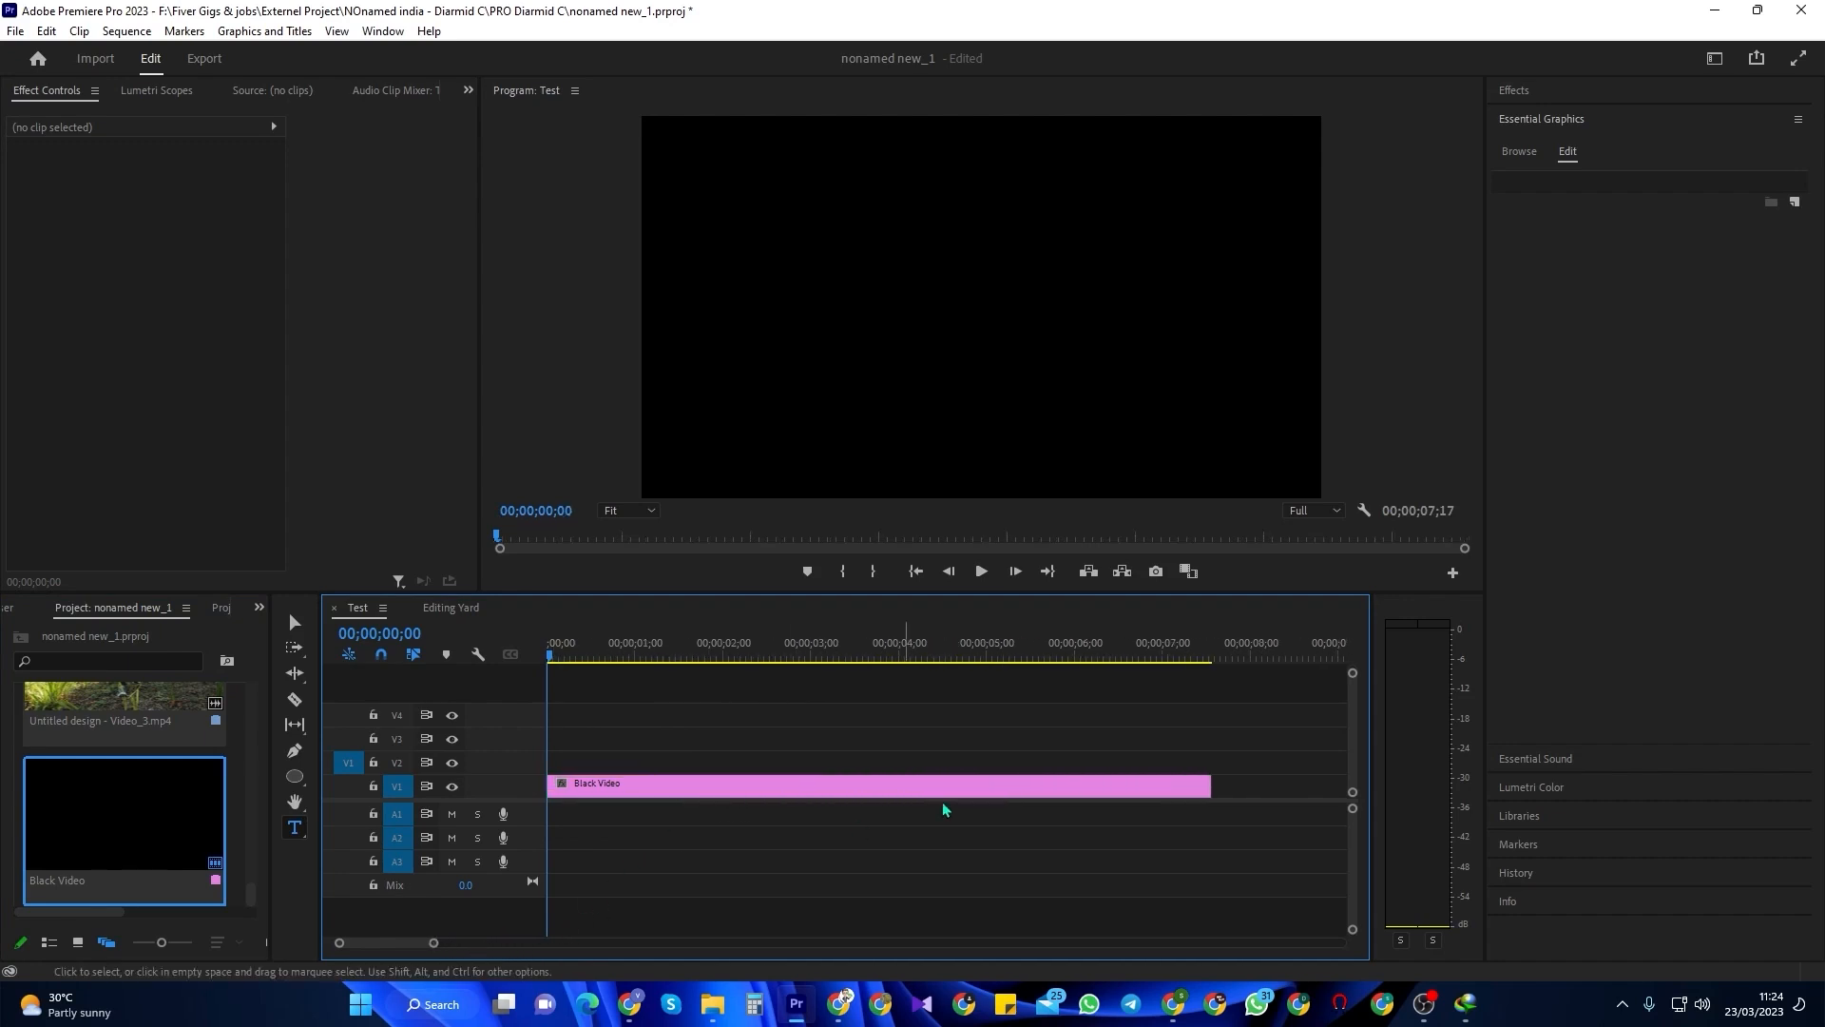
{"action": "left_click_drag", "start_coordinate": [1210, 786], "coordinate": [1156, 791]}
- Add the text "Learn adobe" over the black video and move it near the middle of the frame
{"action": "left_click", "coordinate": [780, 396]}
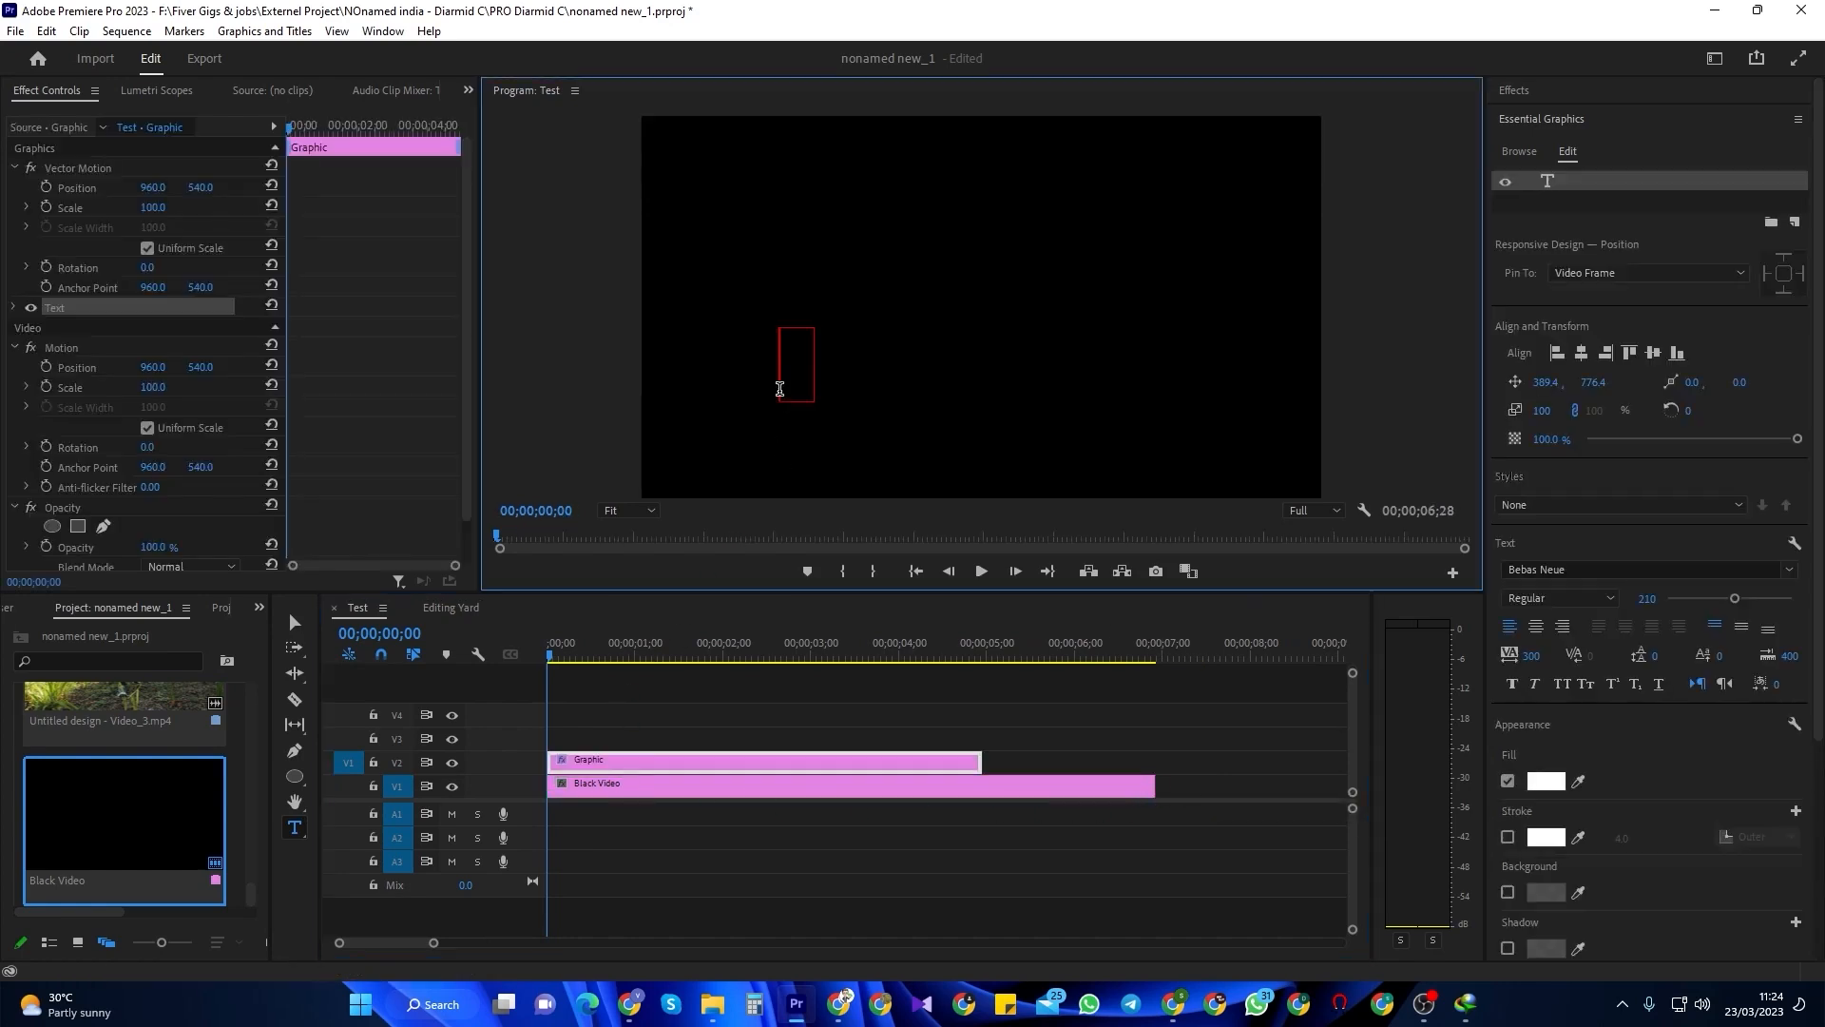
{"action": "type", "text": "Learn adobe"}
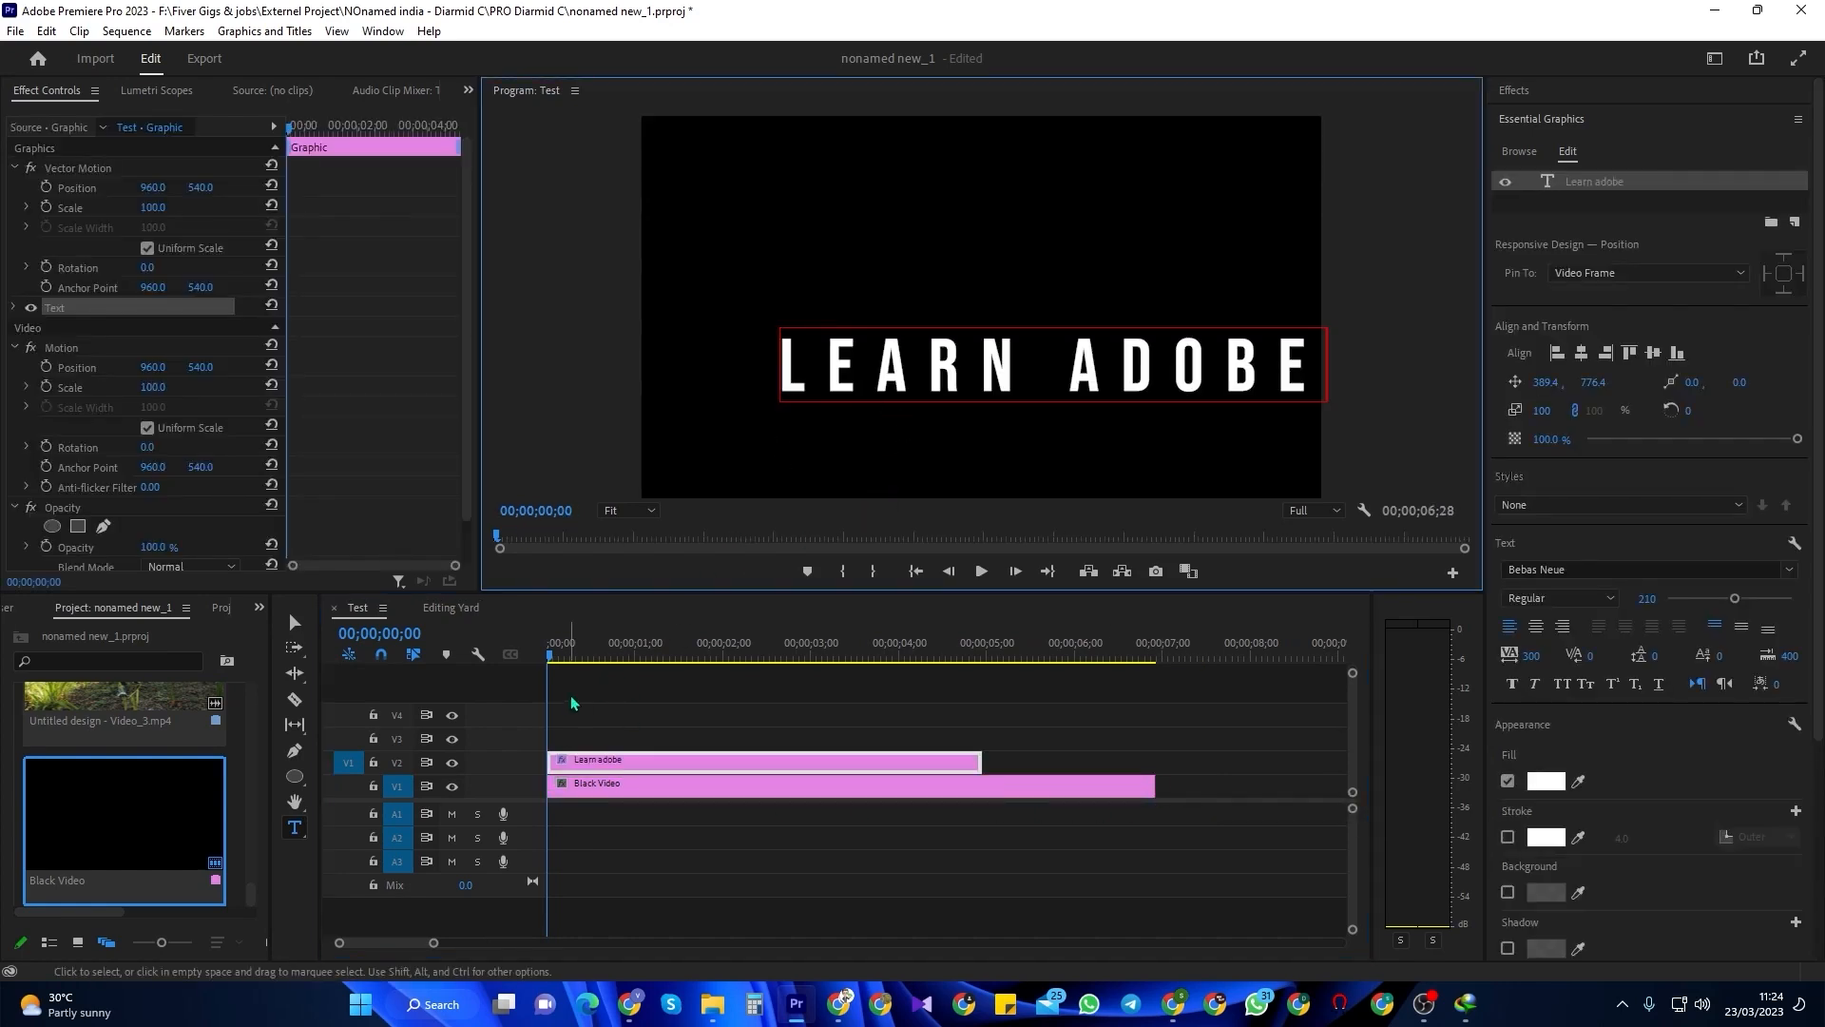
{"action": "left_click", "coordinate": [295, 622]}
{"action": "left_click_drag", "start_coordinate": [1064, 397], "coordinate": [1013, 335]}
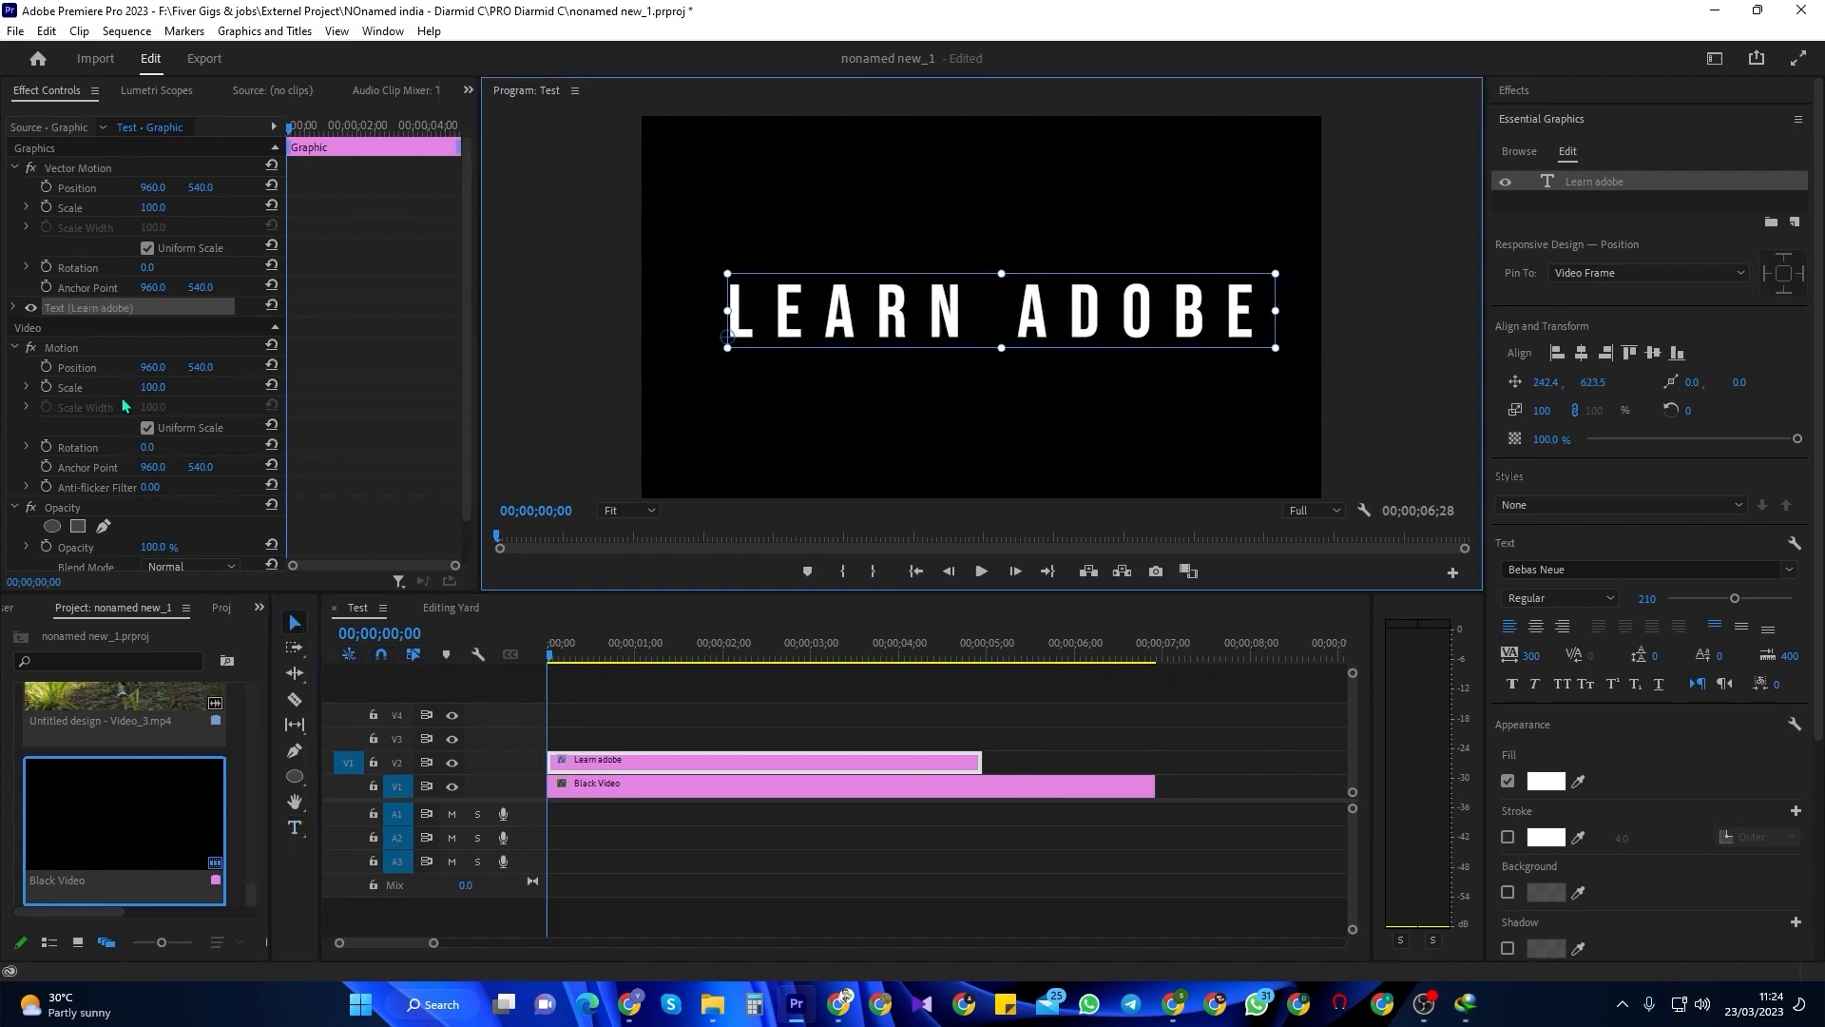
- Extend the text clip to the end of the black video and set its font size to 215
{"action": "left_click", "coordinate": [16, 308]}
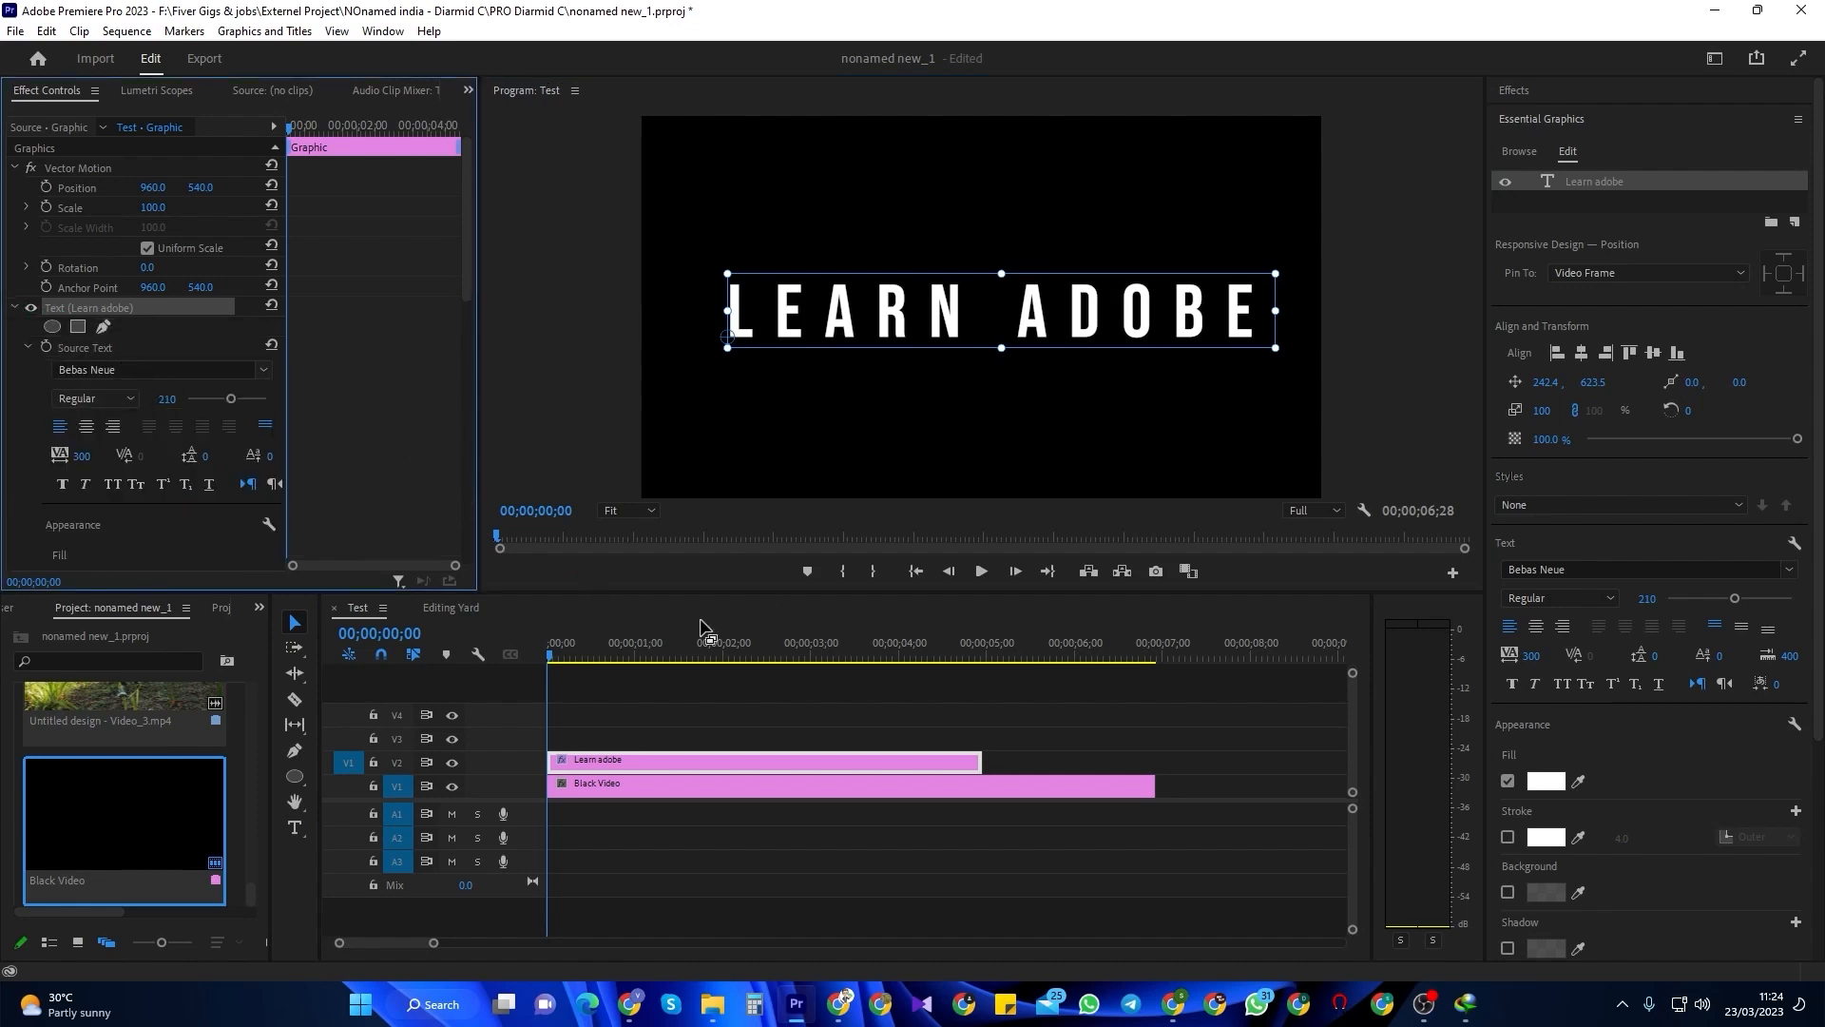
{"action": "left_click_drag", "start_coordinate": [981, 760], "coordinate": [1155, 755]}
{"action": "left_click", "coordinate": [85, 370]}
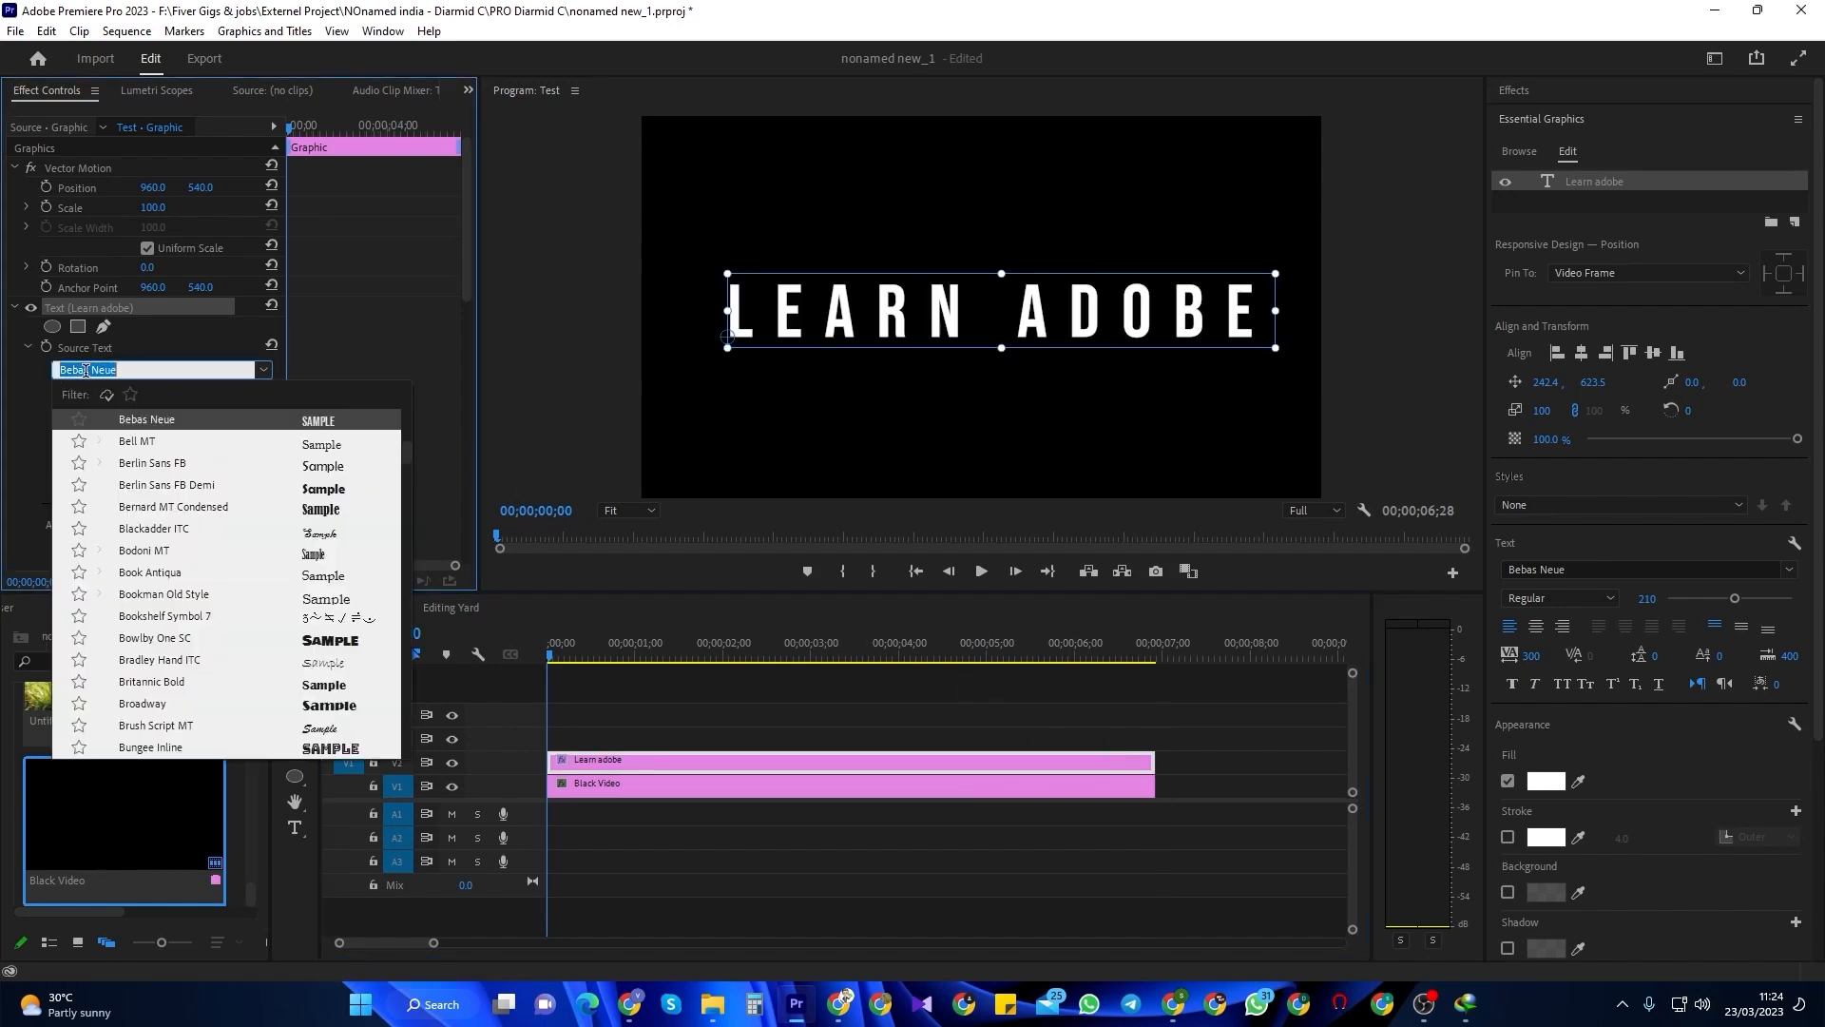
{"action": "left_click", "coordinate": [227, 366]}
{"action": "left_click_drag", "start_coordinate": [231, 401], "coordinate": [233, 410]}
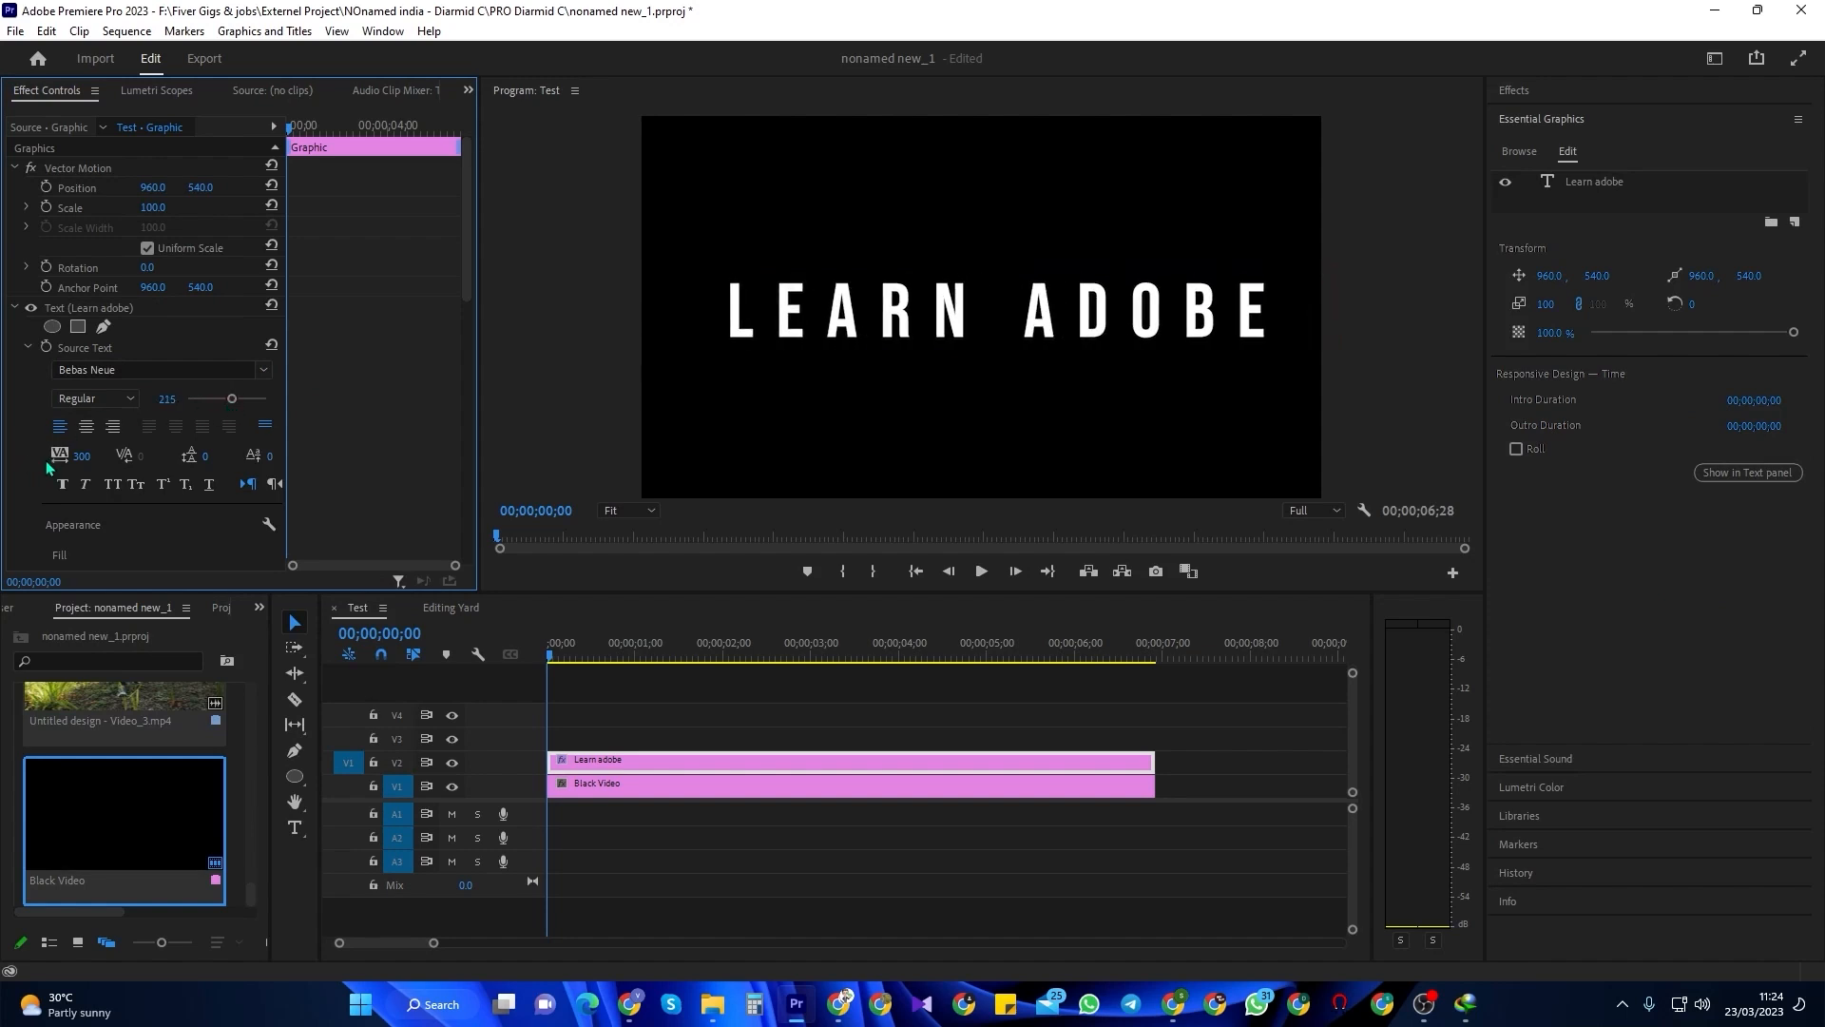
- Center the "Learn adobe" text vertically and horizontally in the frame
{"action": "left_click", "coordinate": [304, 640]}
{"action": "left_click", "coordinate": [1091, 336]}
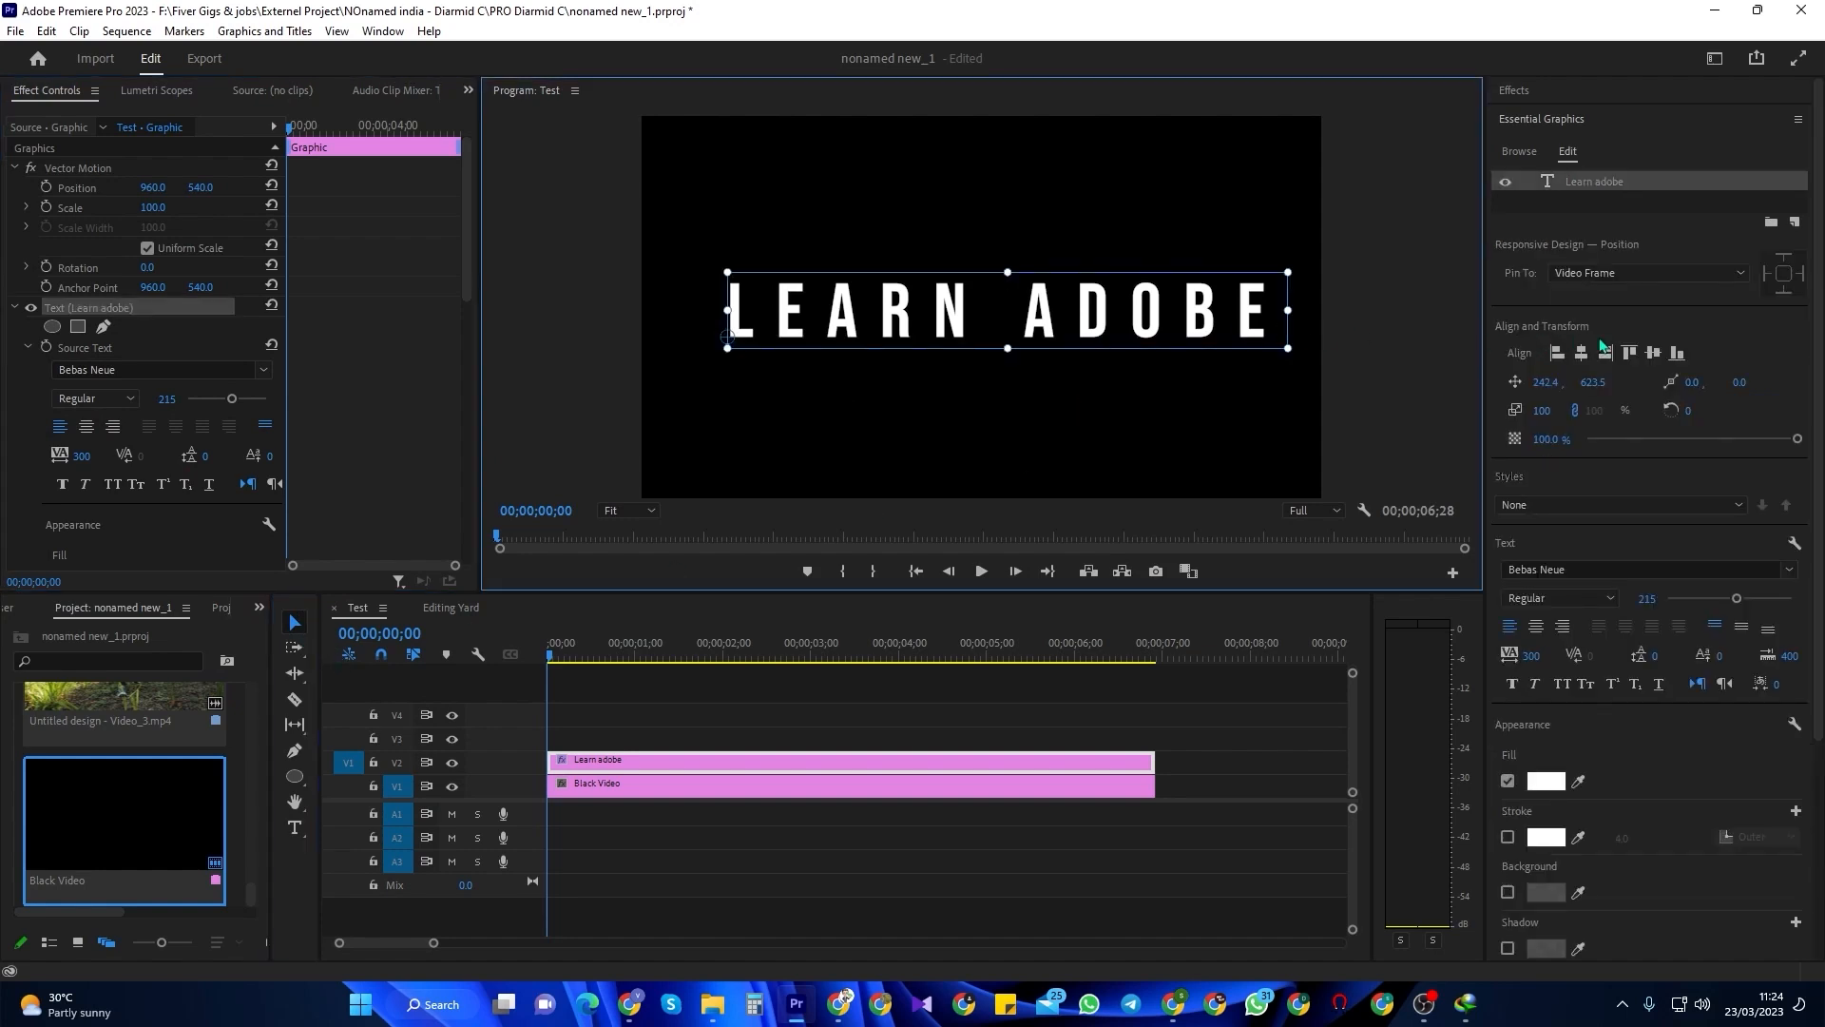
{"action": "left_click", "coordinate": [1653, 354]}
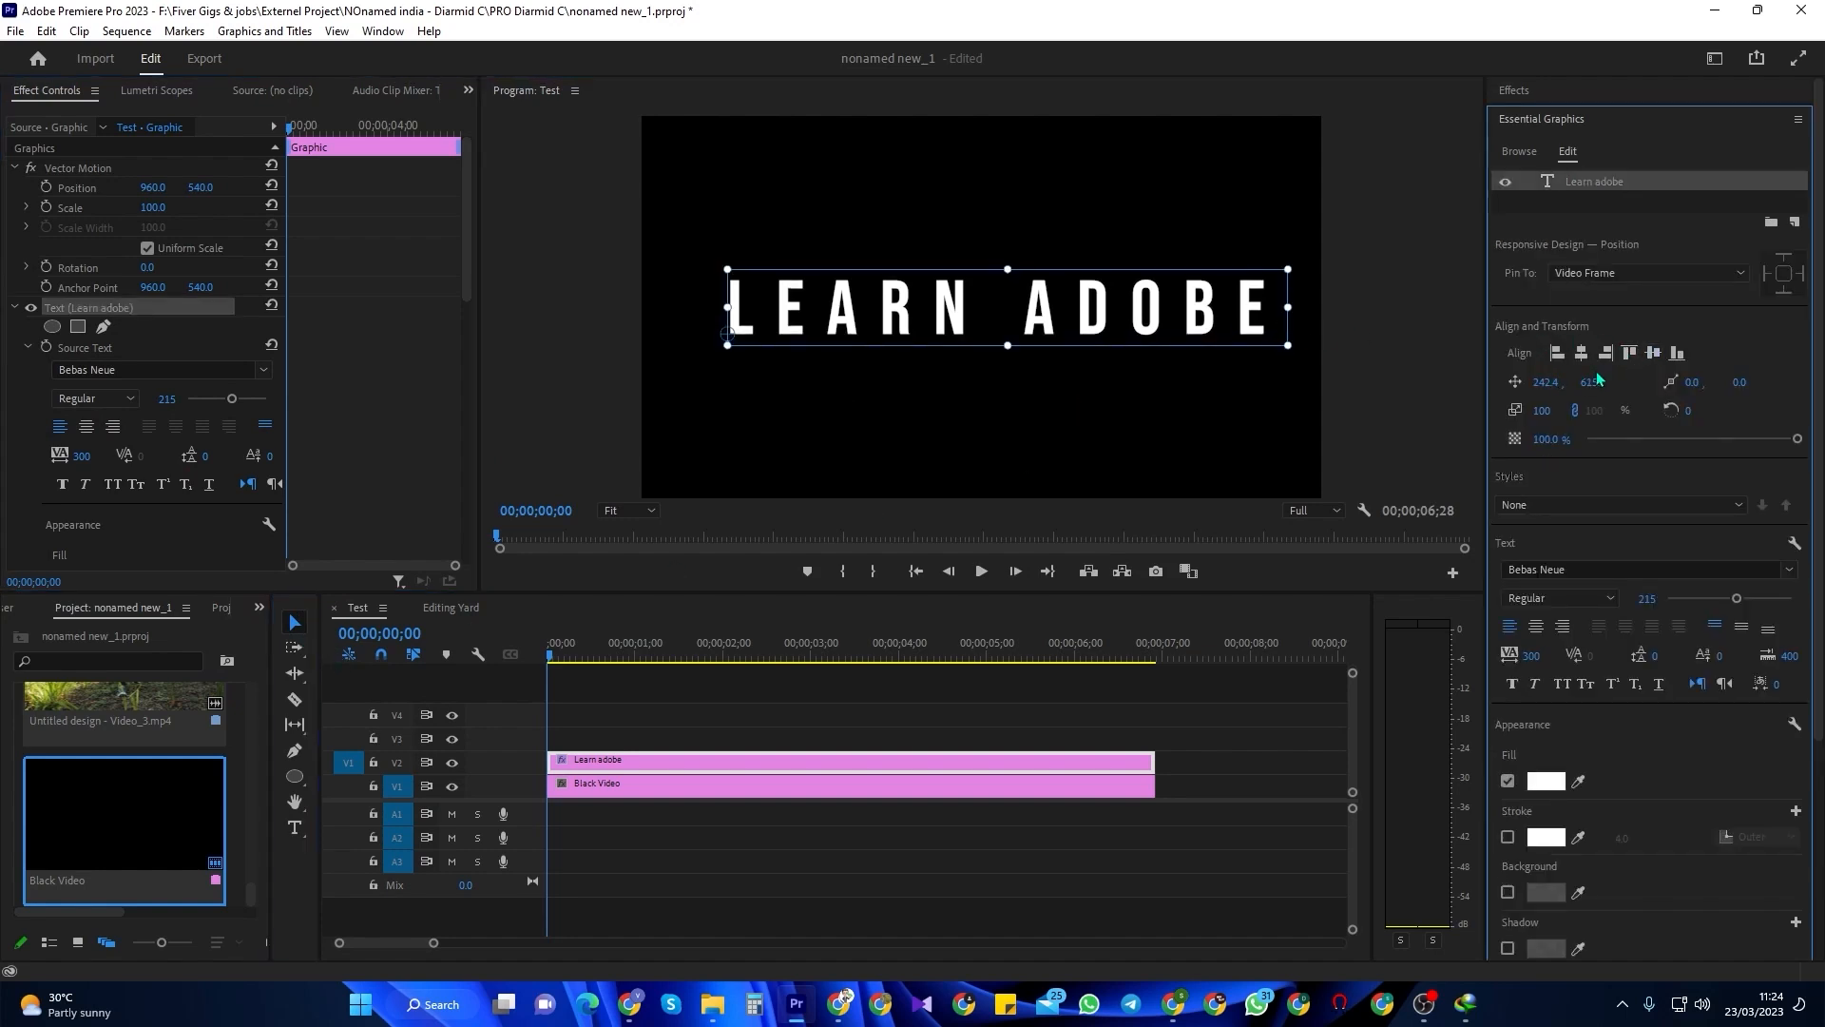
{"action": "left_click", "coordinate": [1583, 357]}
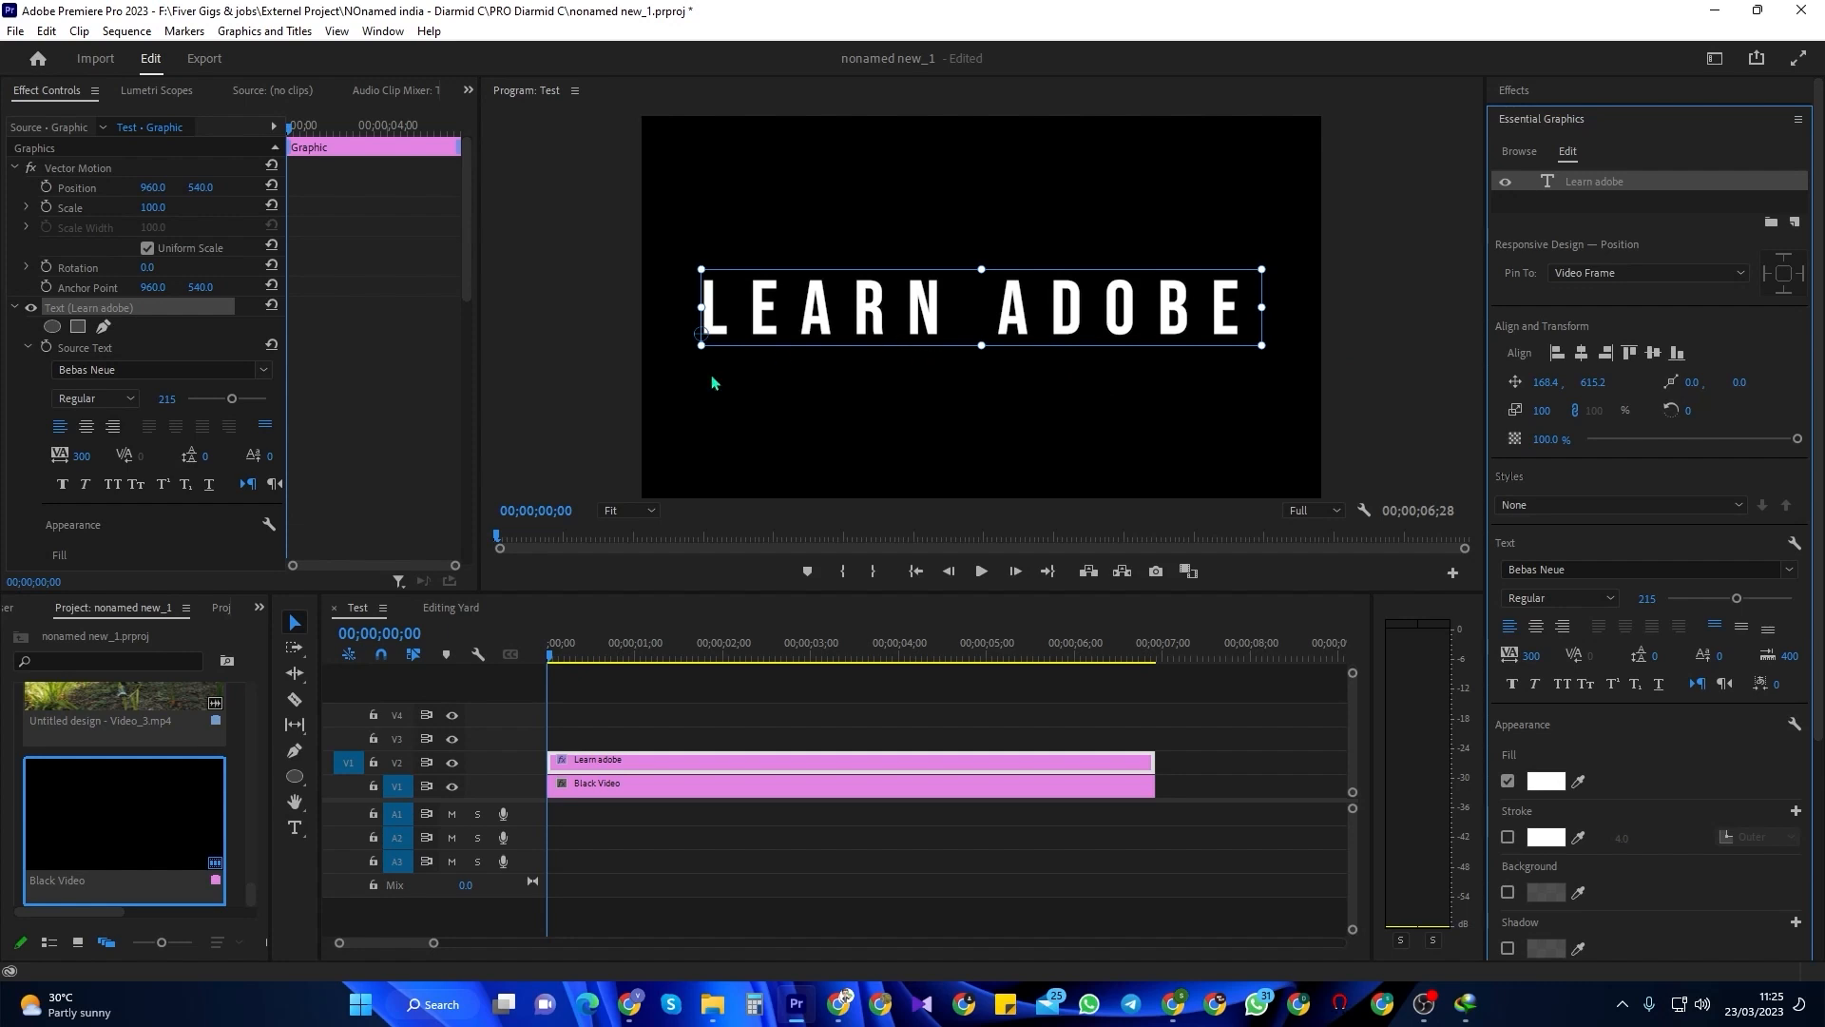
- Keyframe the "Learn adobe" clip's opacity from 0% at the sequence start to 100% at 00;00;01;29
{"action": "left_click", "coordinate": [550, 655]}
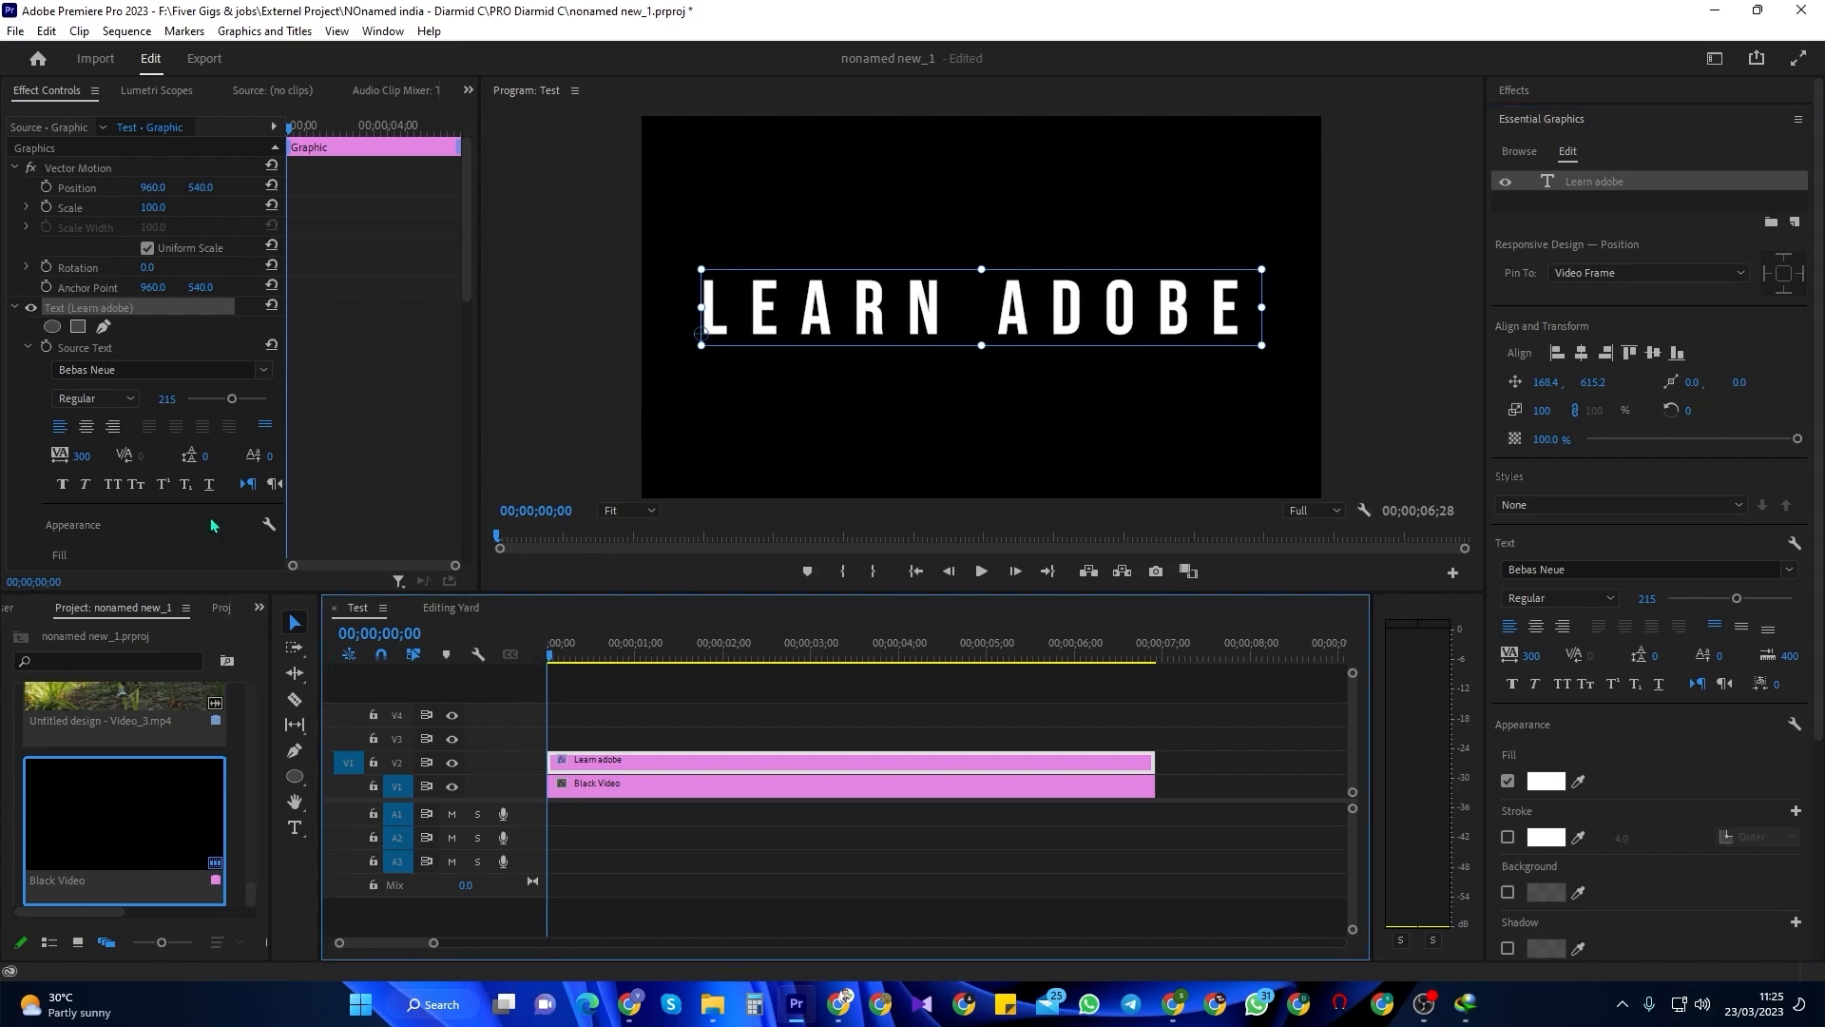
{"action": "left_click", "coordinate": [16, 309]}
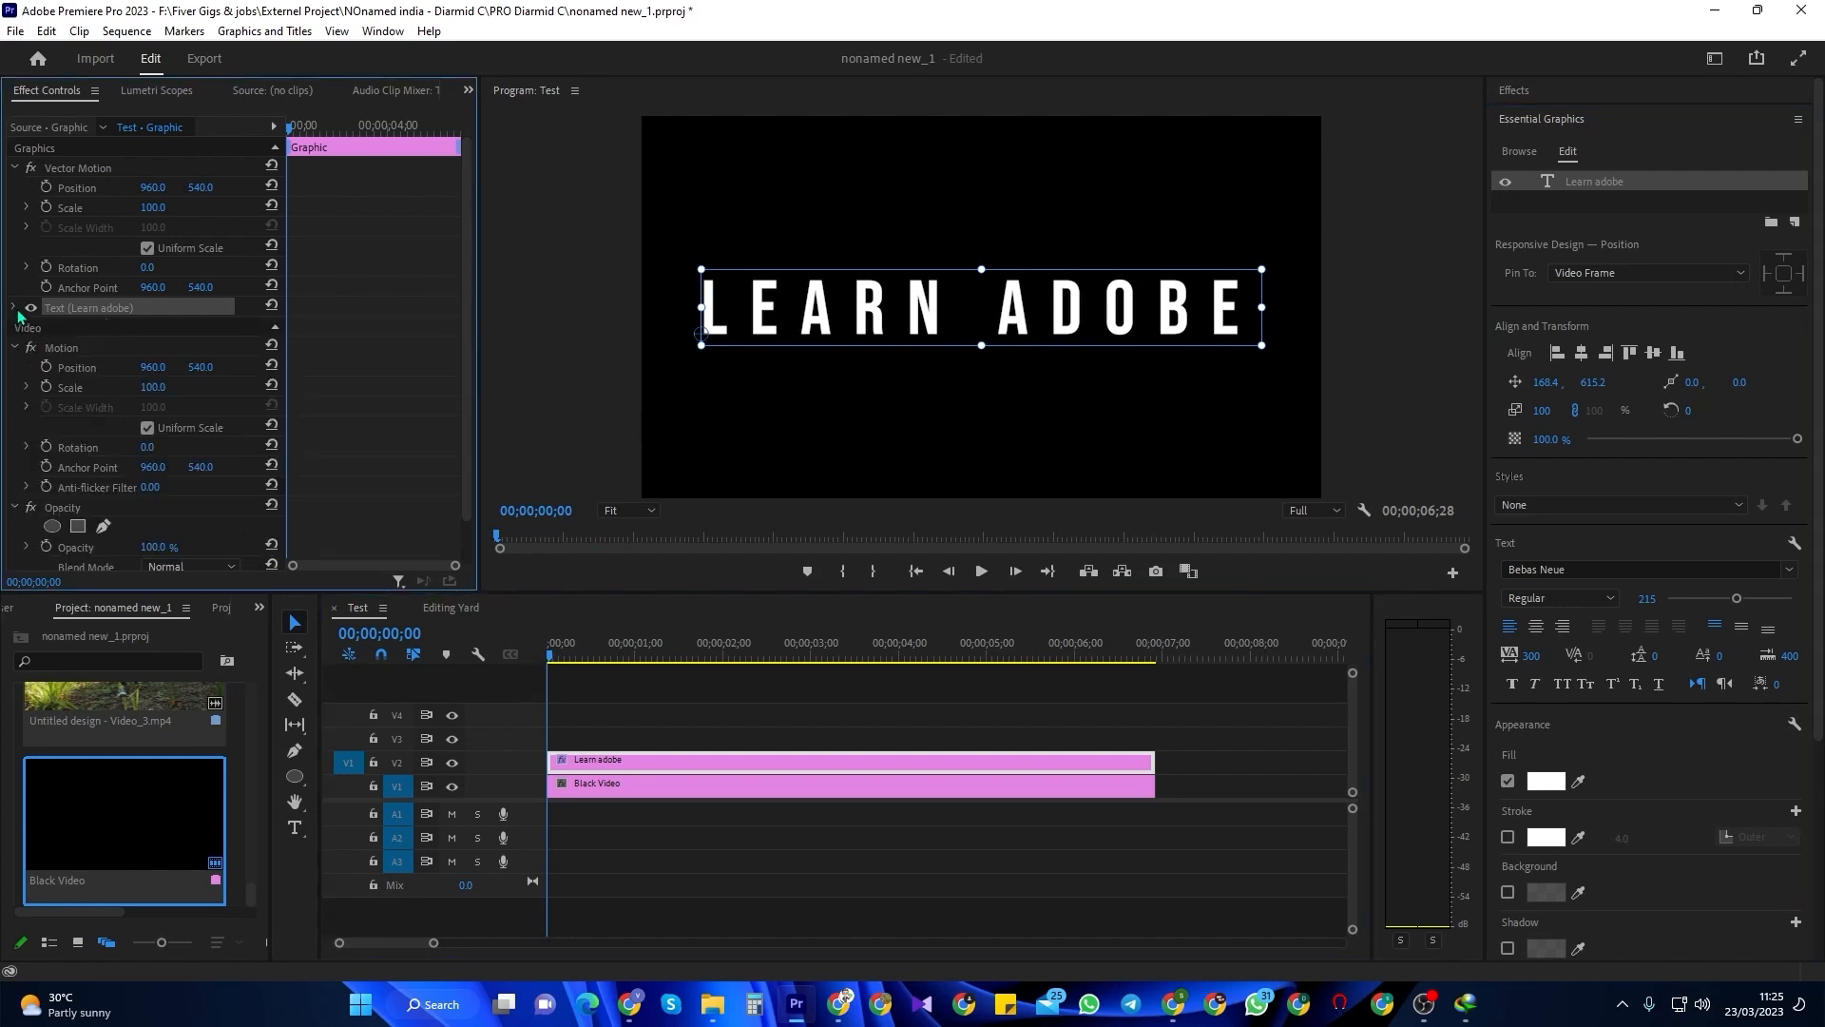
{"action": "scroll", "coordinate": [224, 490], "scroll_direction": "down", "scroll_amount": 1}
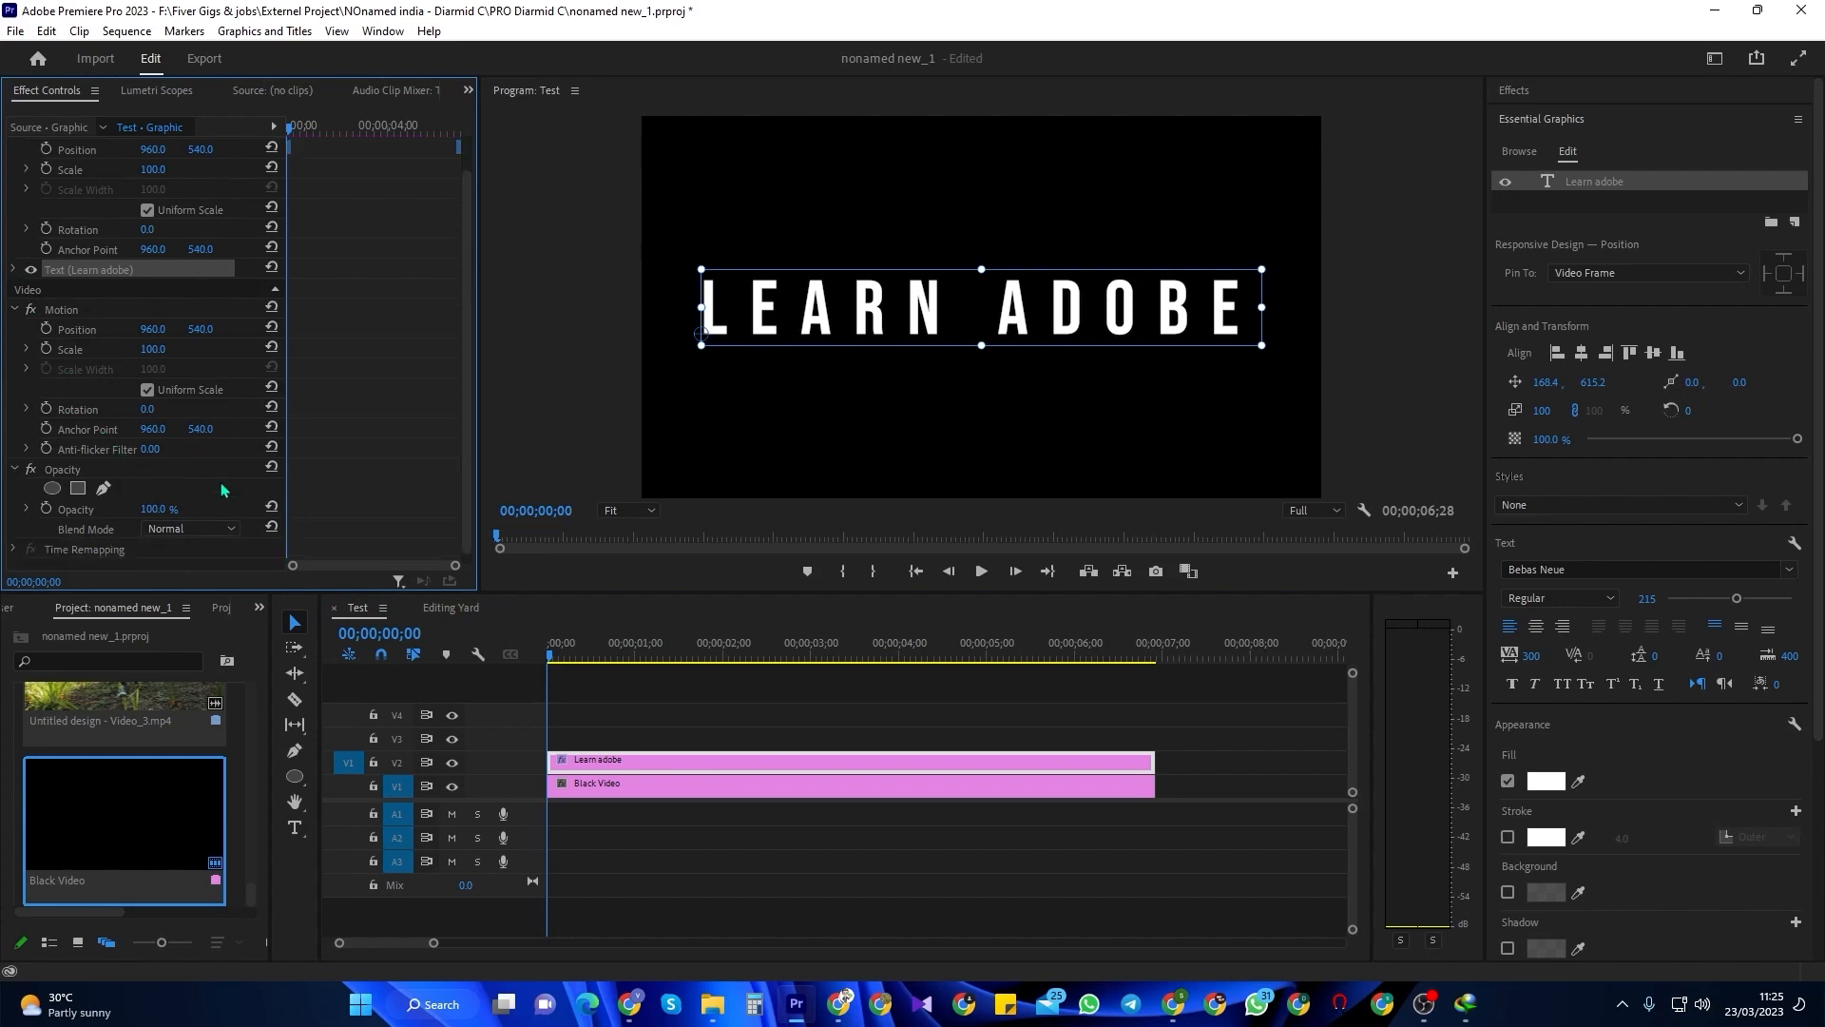
{"action": "left_click", "coordinate": [62, 470]}
{"action": "left_click", "coordinate": [46, 509]}
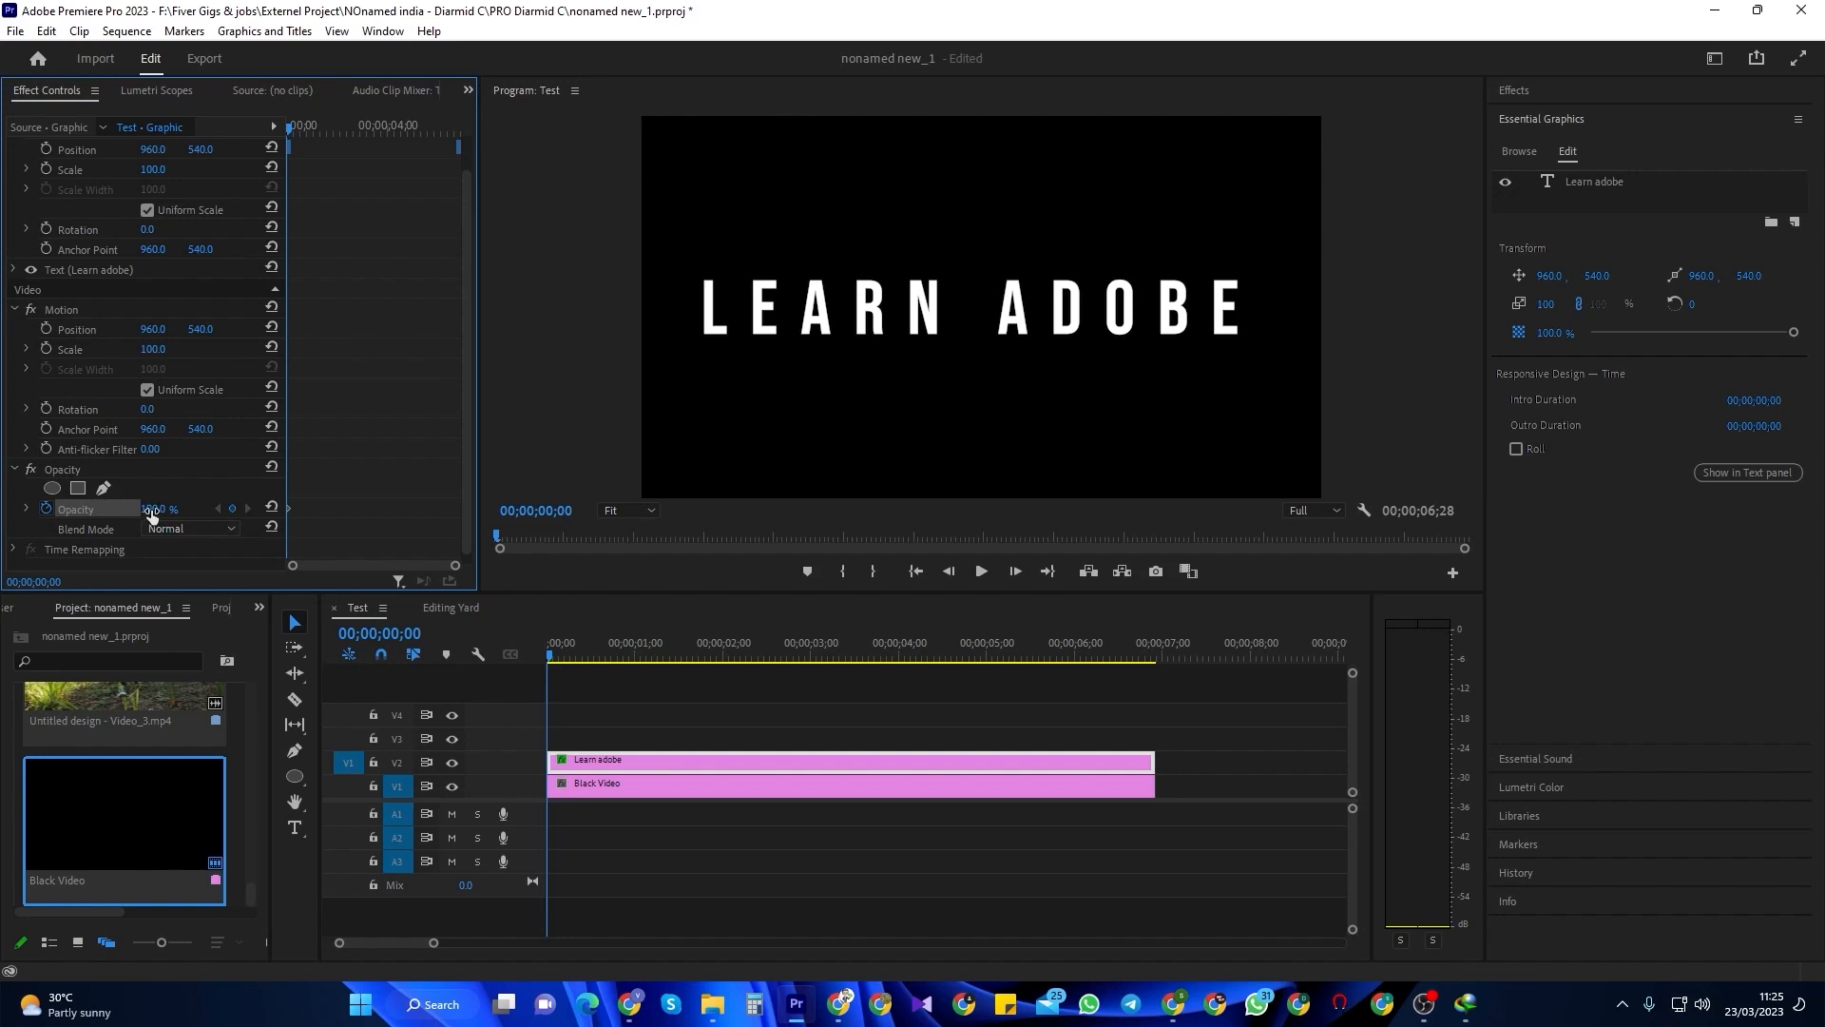
{"action": "left_click_drag", "start_coordinate": [152, 510], "coordinate": [58, 509]}
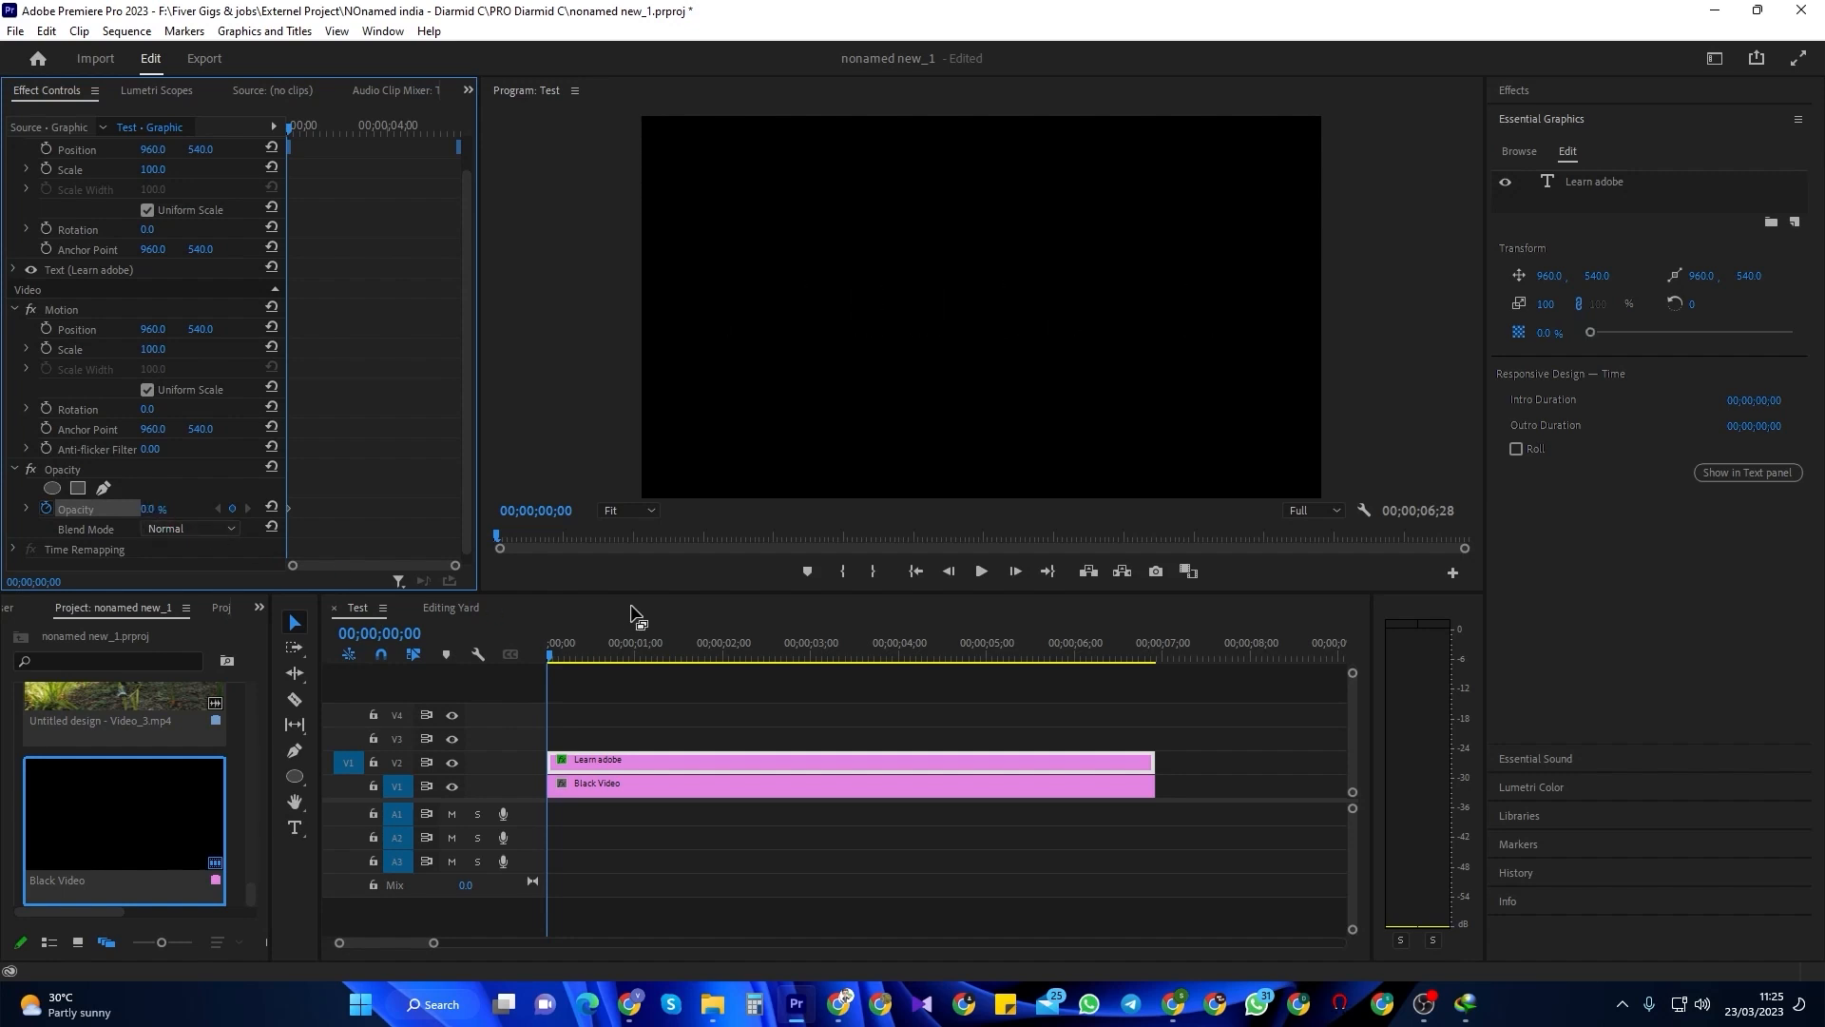
{"action": "left_click_drag", "start_coordinate": [557, 658], "coordinate": [726, 668]}
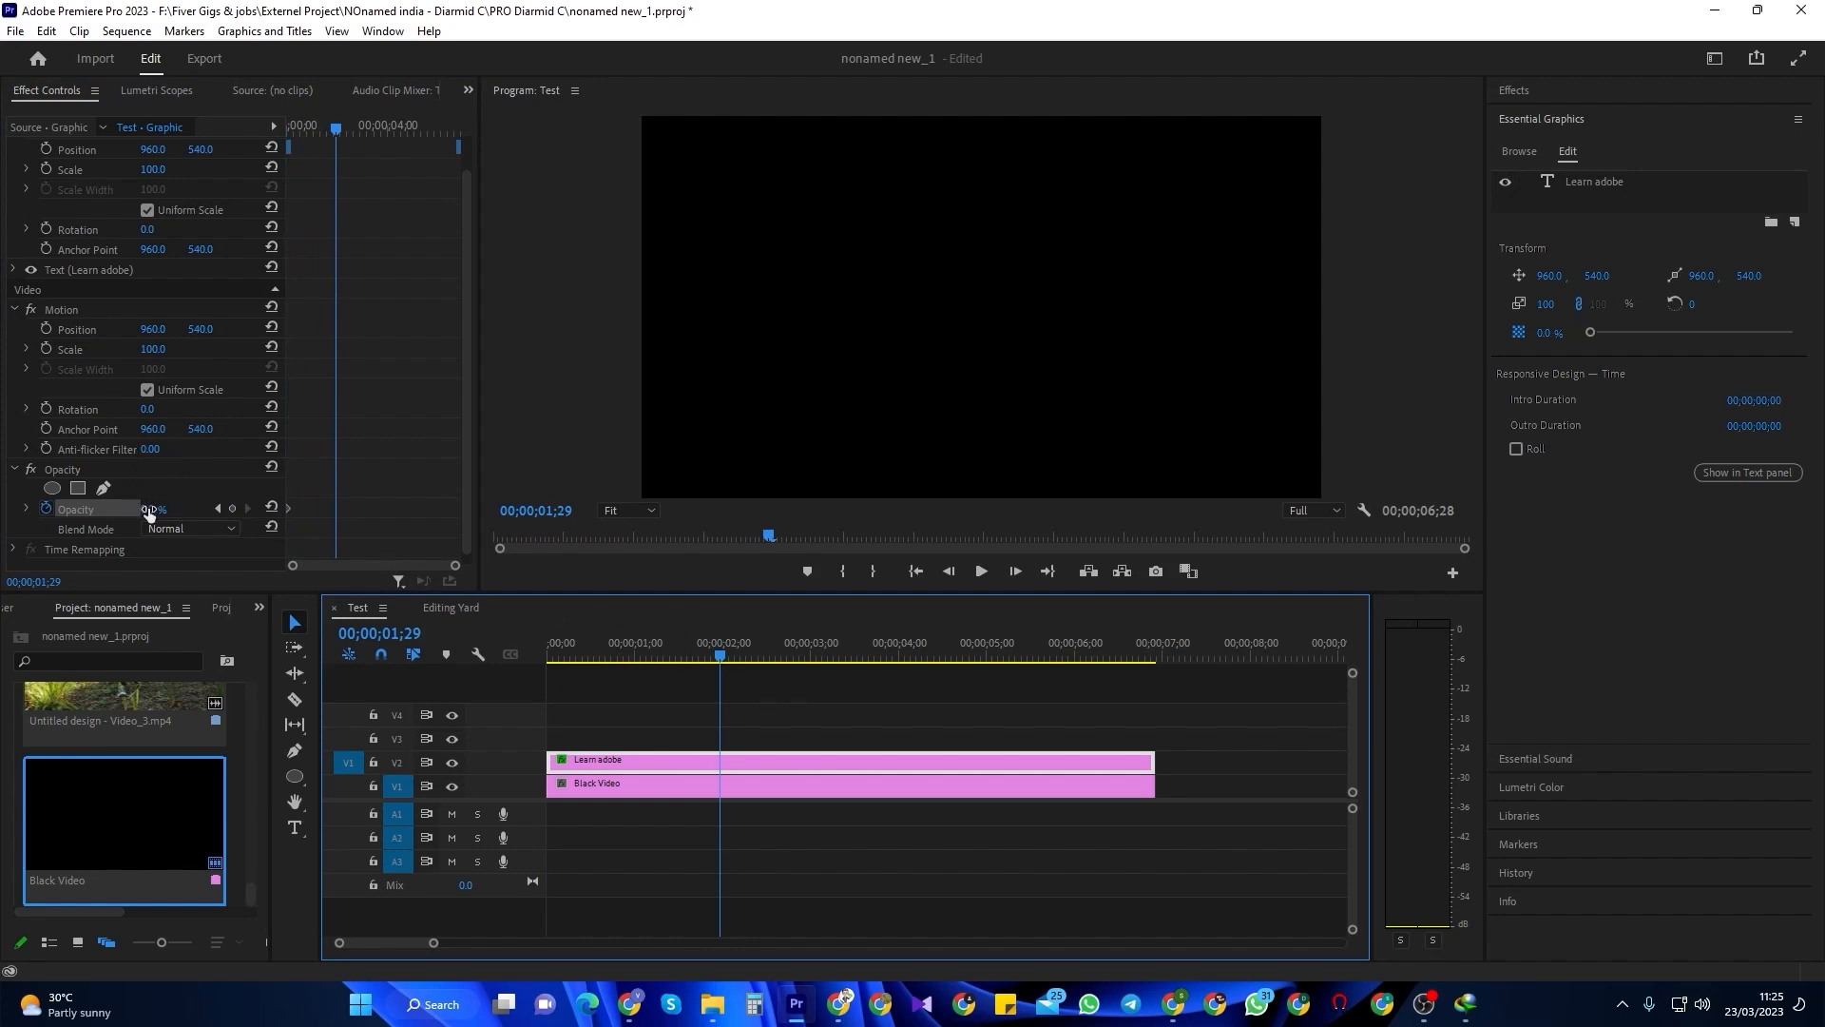
{"action": "left_click_drag", "start_coordinate": [150, 514], "coordinate": [163, 510]}
- Add a 100% opacity keyframe to the text clip at 00;00;04;00 and a 0% one at 00;00;06;01
{"action": "left_click_drag", "start_coordinate": [727, 658], "coordinate": [898, 660]}
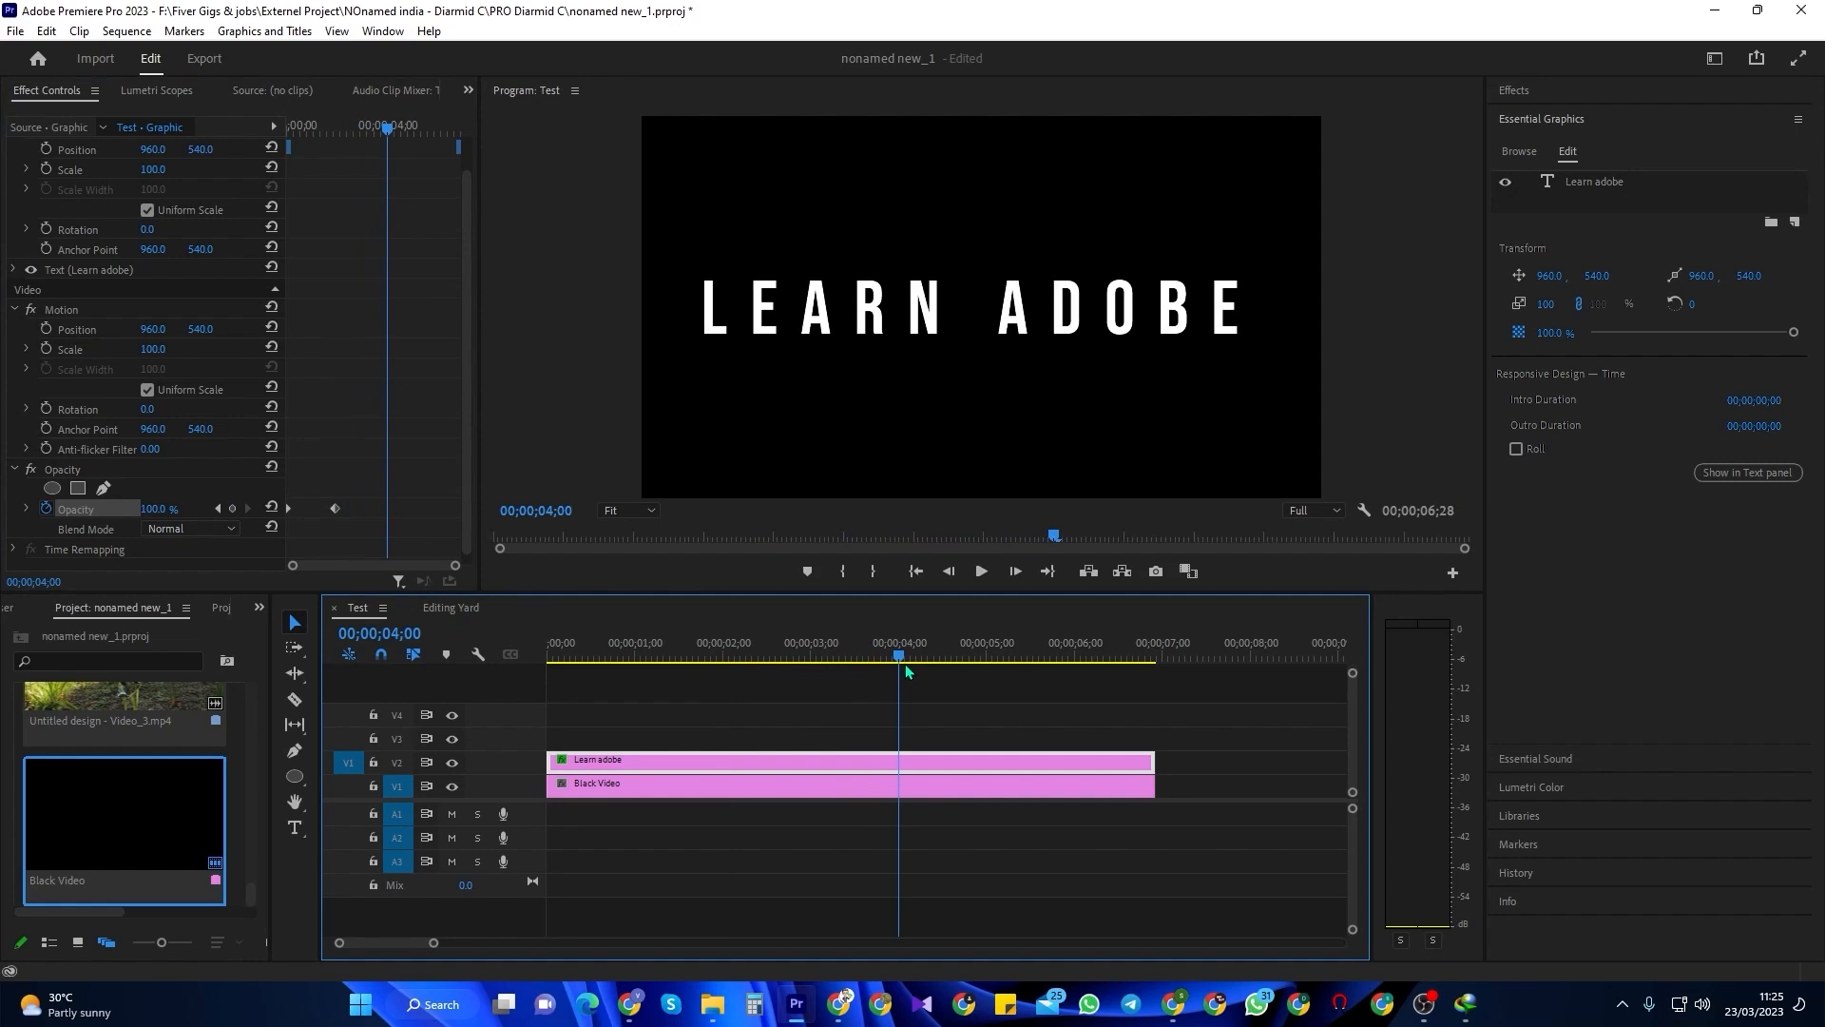
{"action": "left_click", "coordinate": [233, 511]}
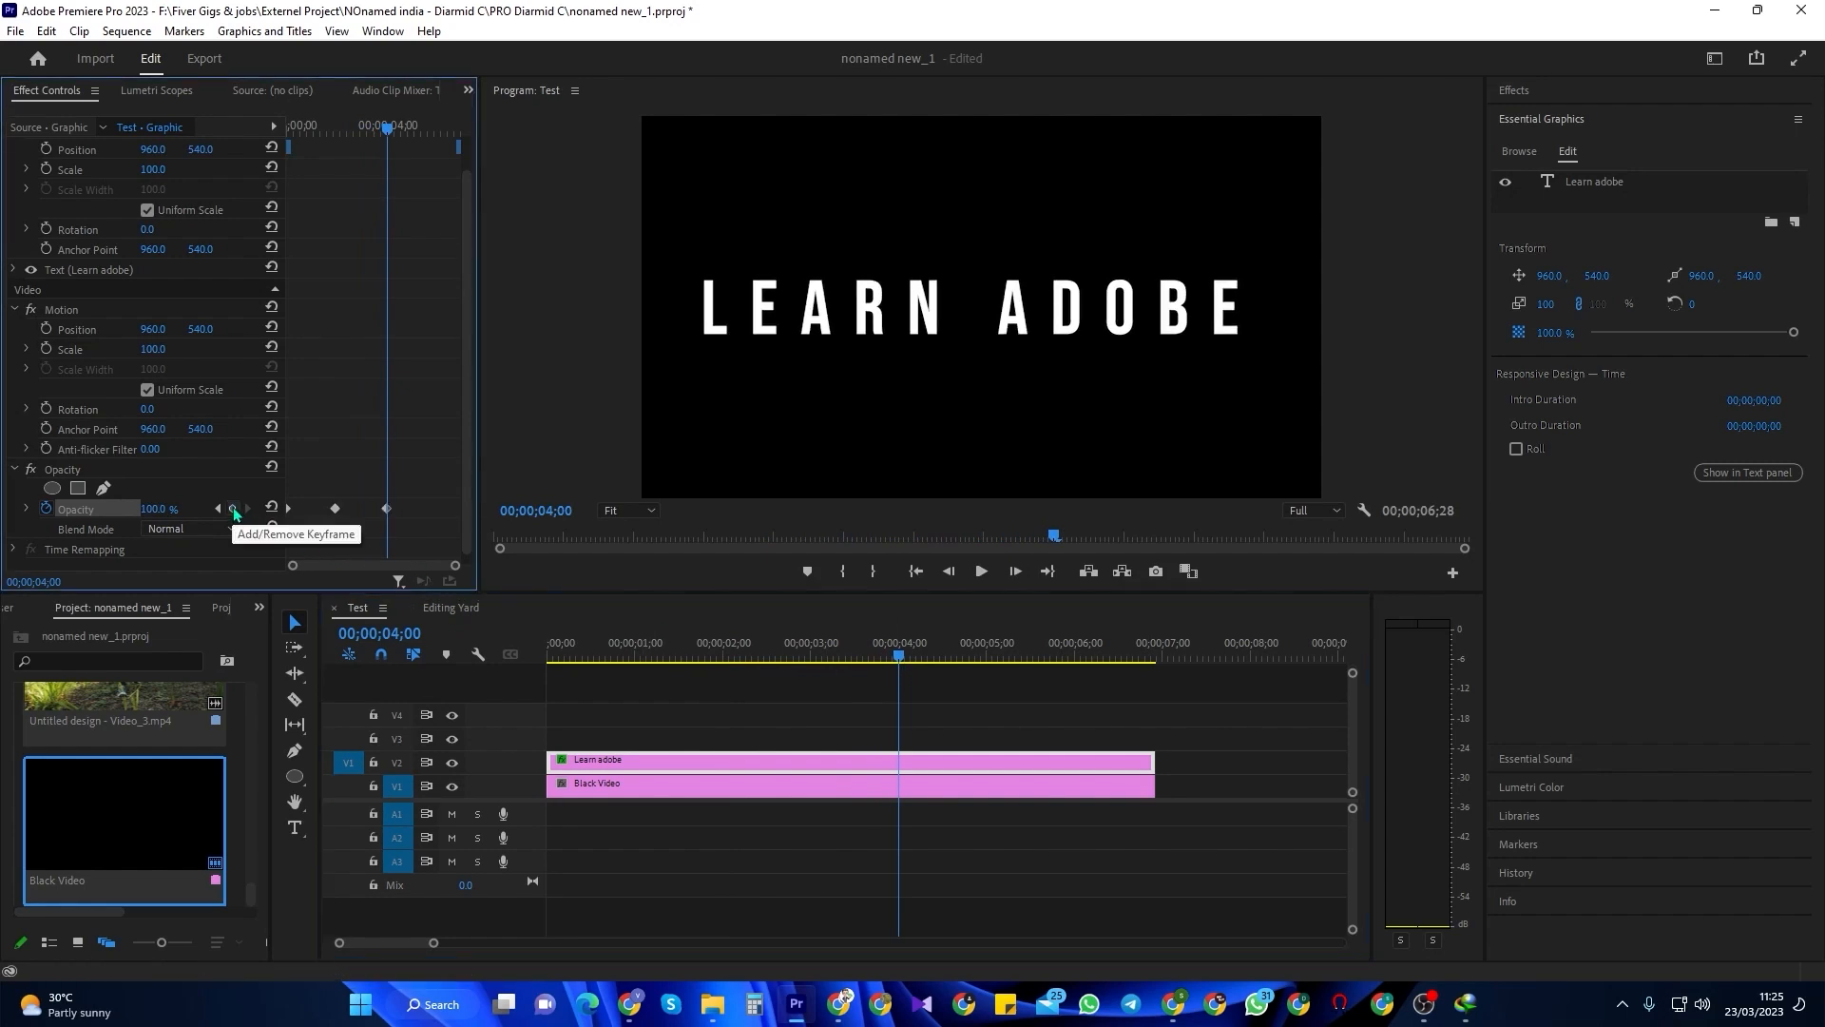
{"action": "left_click_drag", "start_coordinate": [904, 658], "coordinate": [1086, 678]}
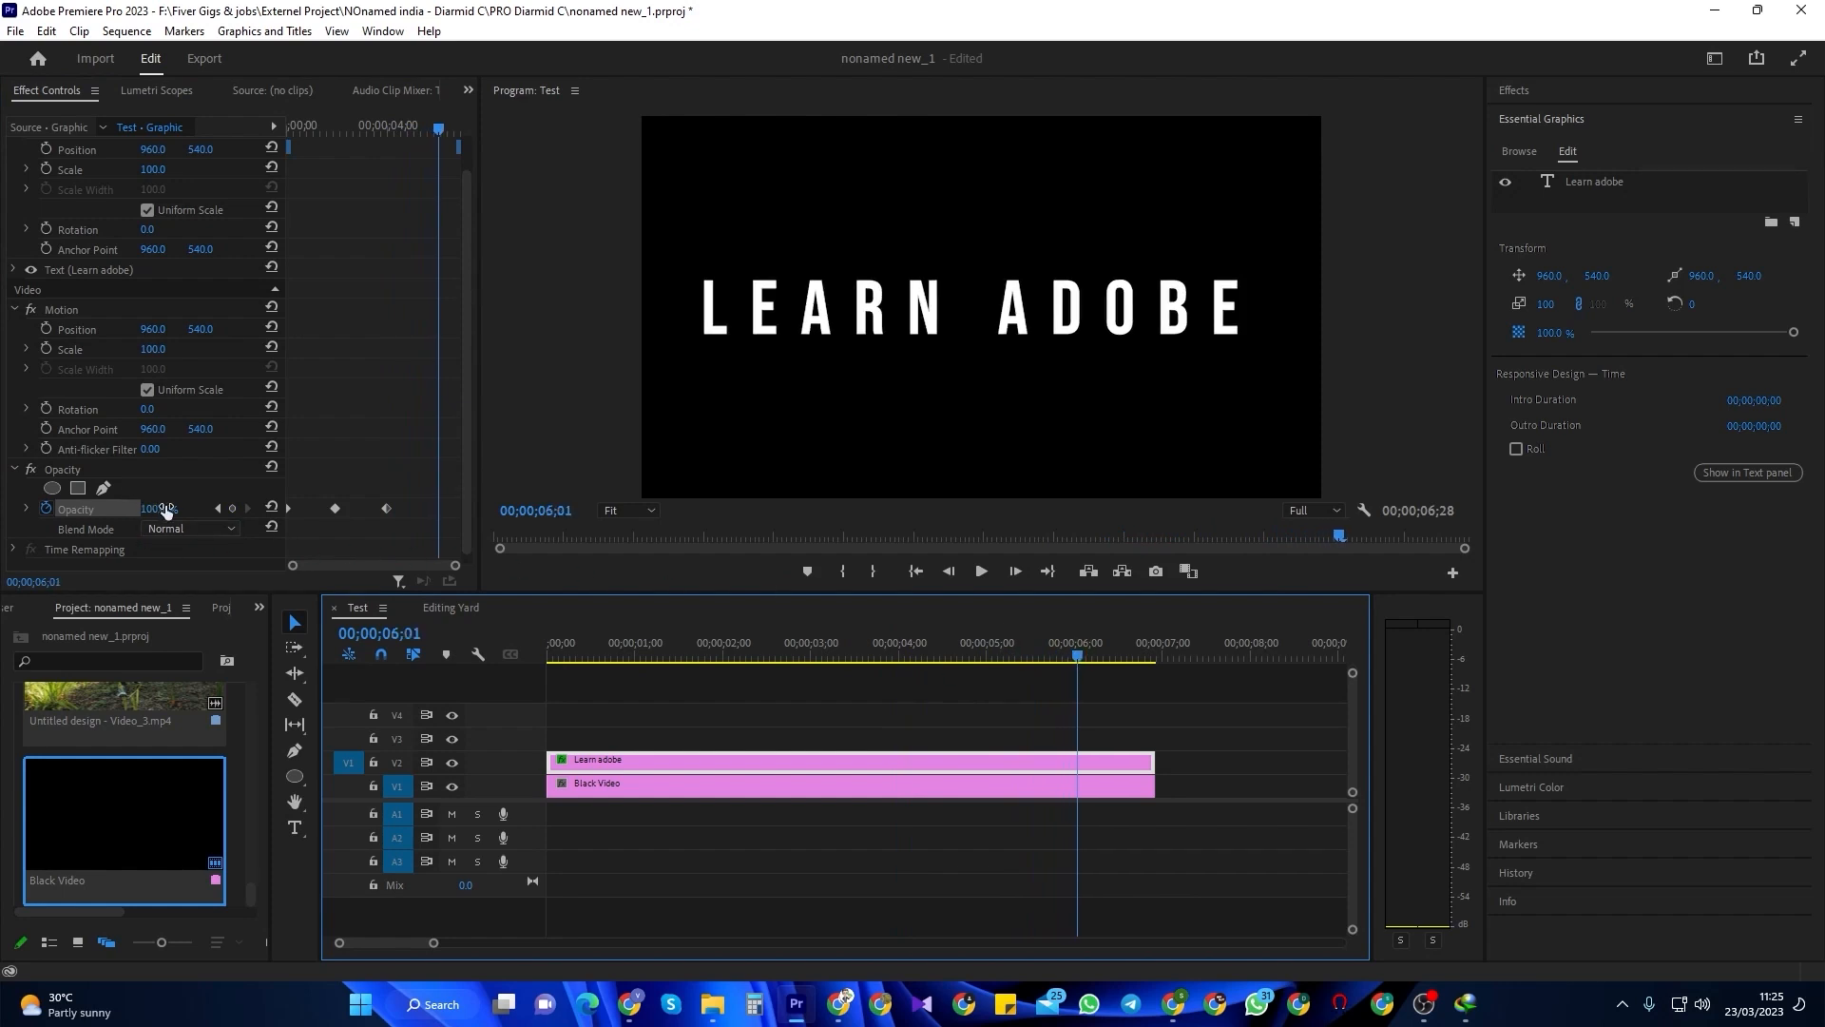
{"action": "left_click_drag", "start_coordinate": [166, 511], "coordinate": [71, 510]}
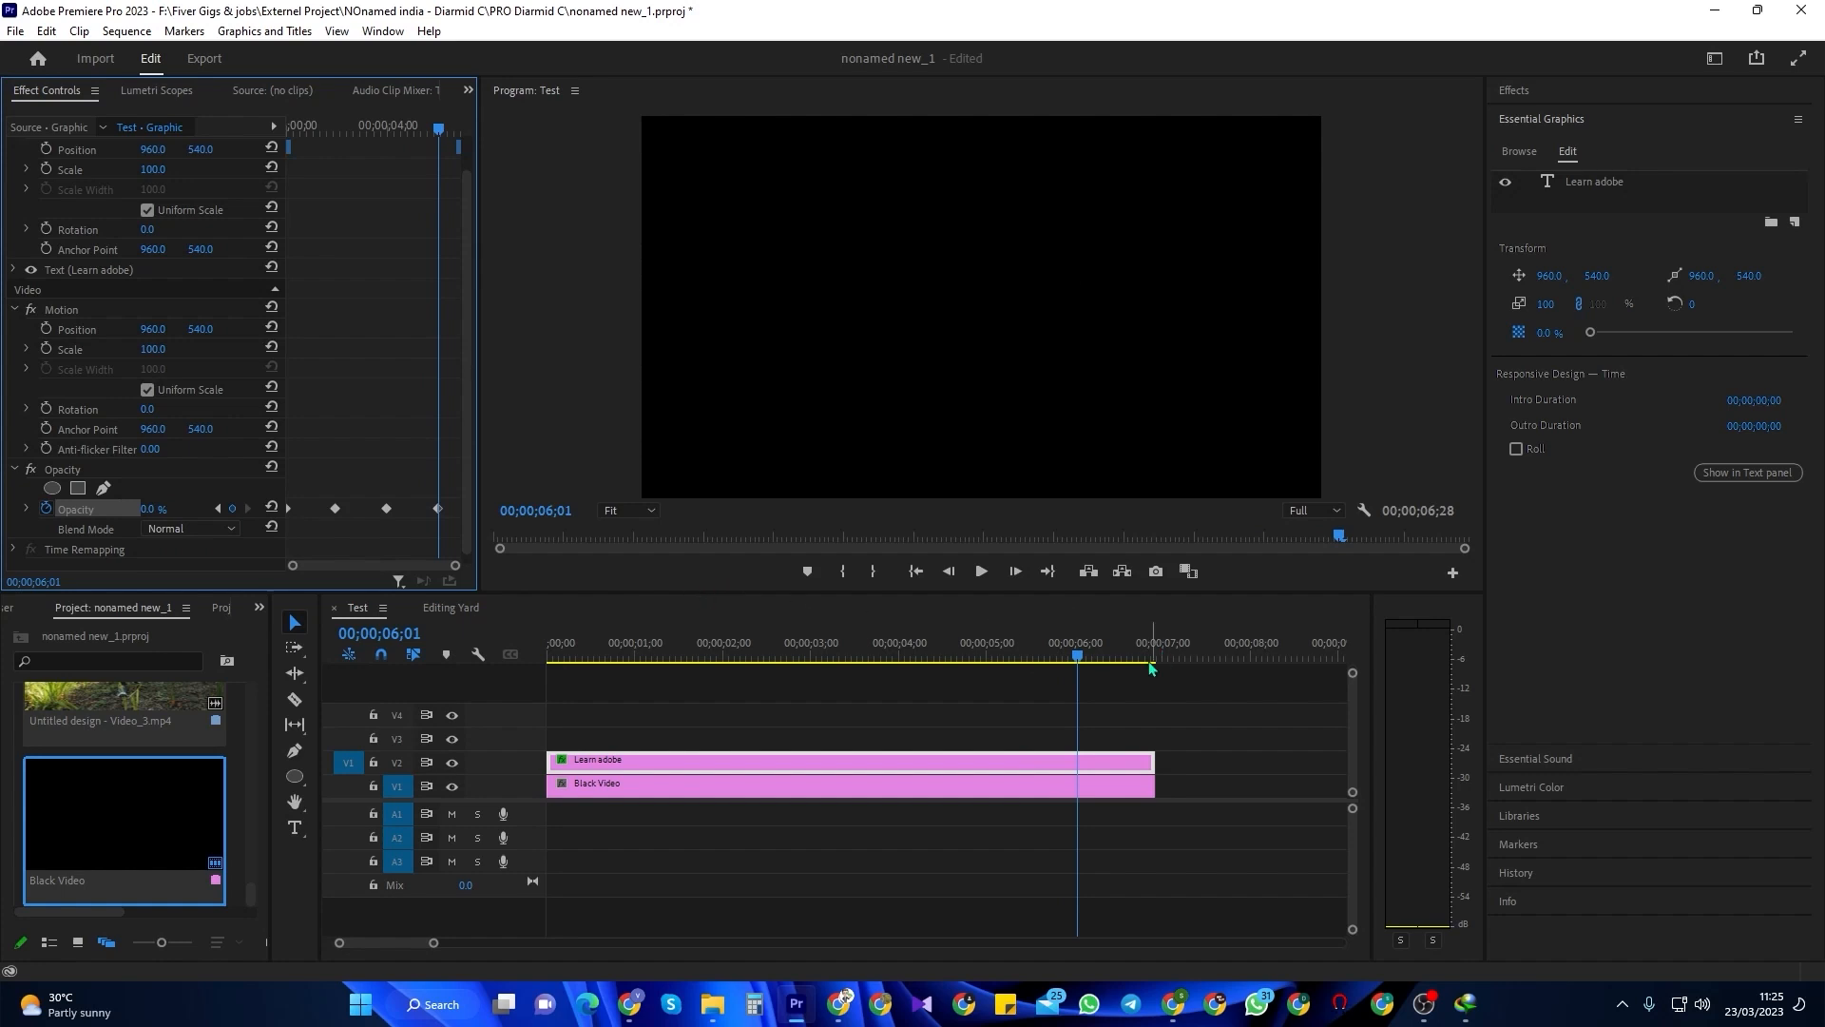
- Play the sequence from its start to preview the text's opacity fade
{"action": "left_click_drag", "start_coordinate": [1082, 658], "coordinate": [591, 654]}
{"action": "key", "text": "space"}
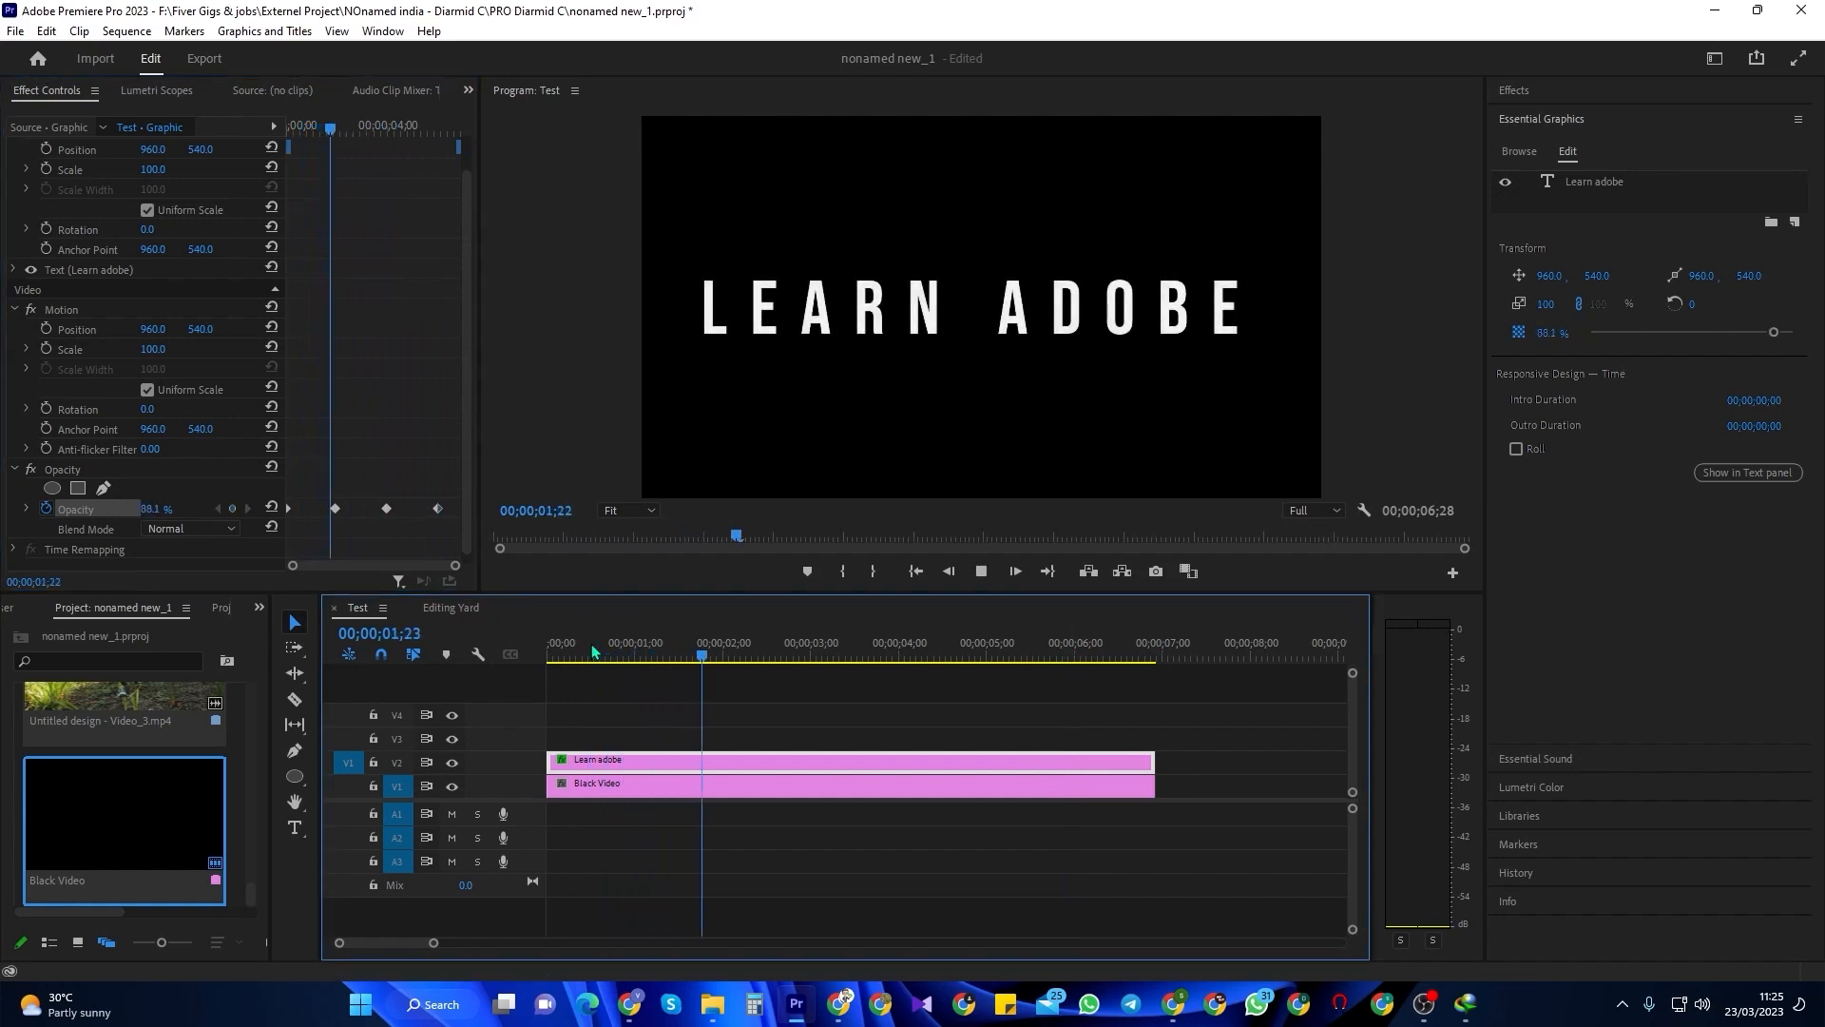
{"action": "left_click", "coordinate": [916, 571]}
{"action": "key", "text": "space"}
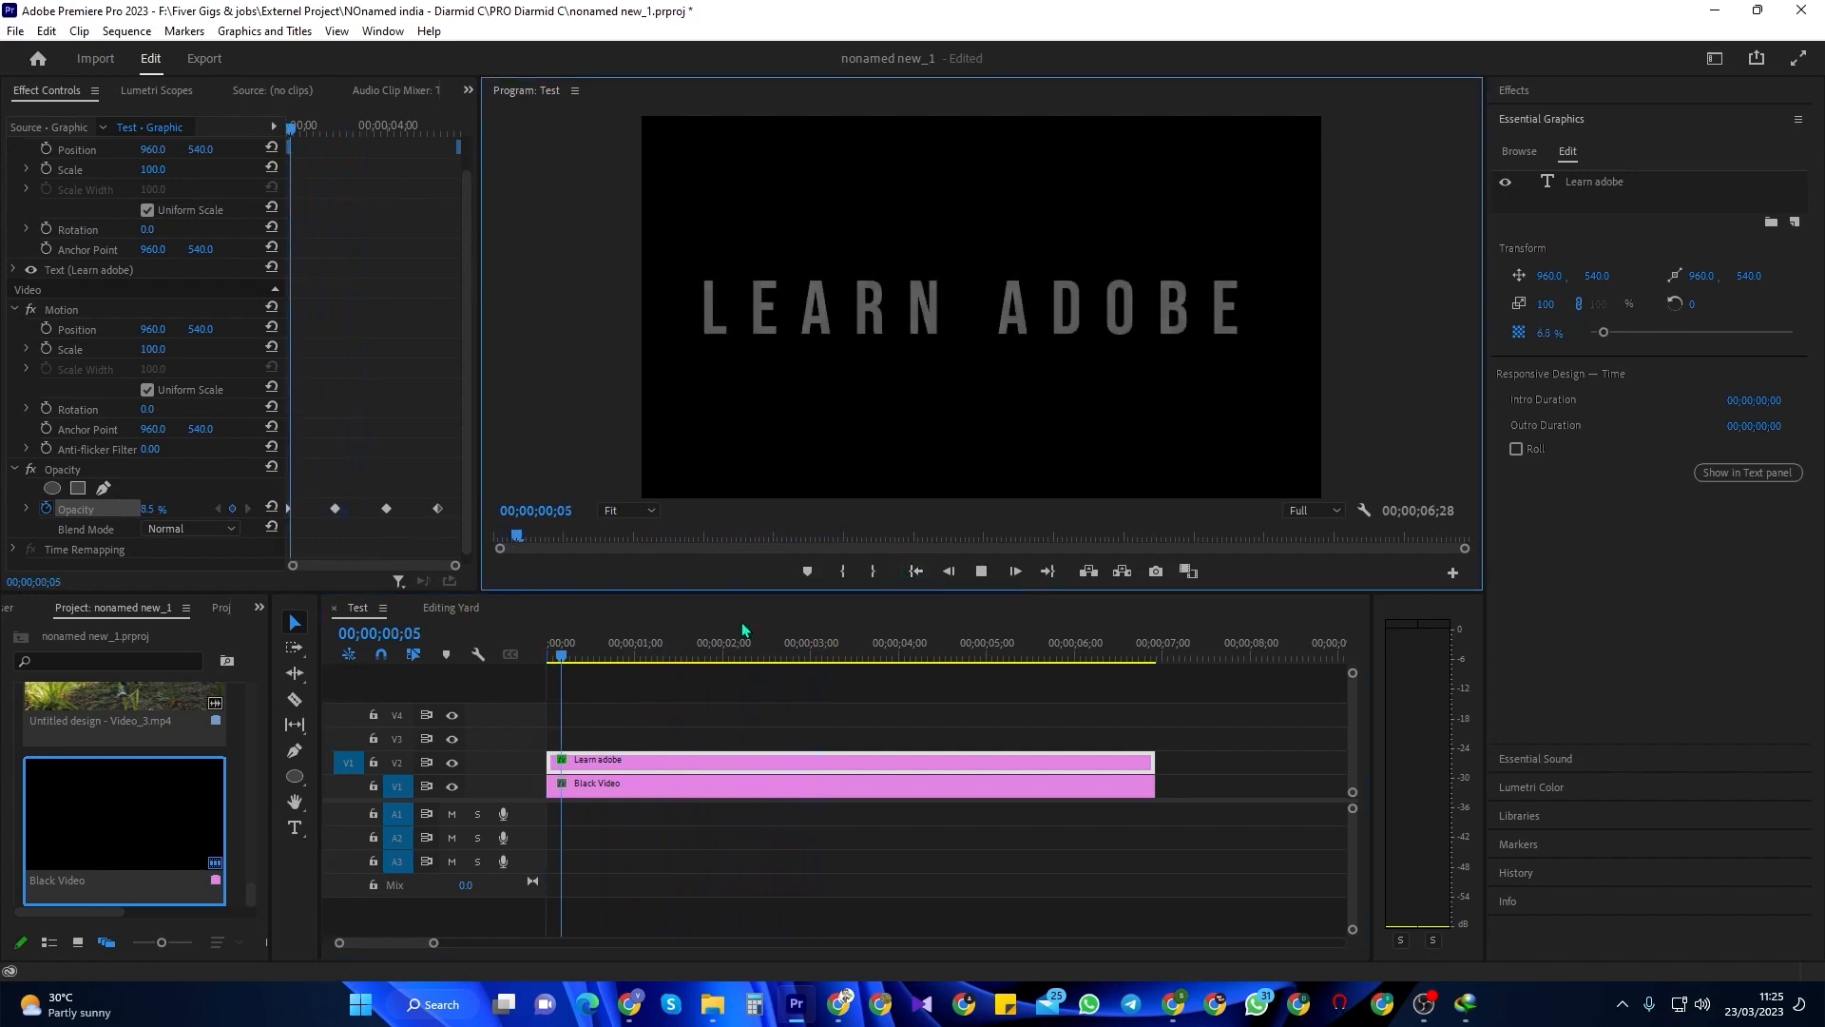
{"action": "key", "text": "space"}
- Select all four opacity keyframes of the text clip and change their interpolation to Auto Bezier
{"action": "left_click_drag", "start_coordinate": [444, 534], "coordinate": [268, 484]}
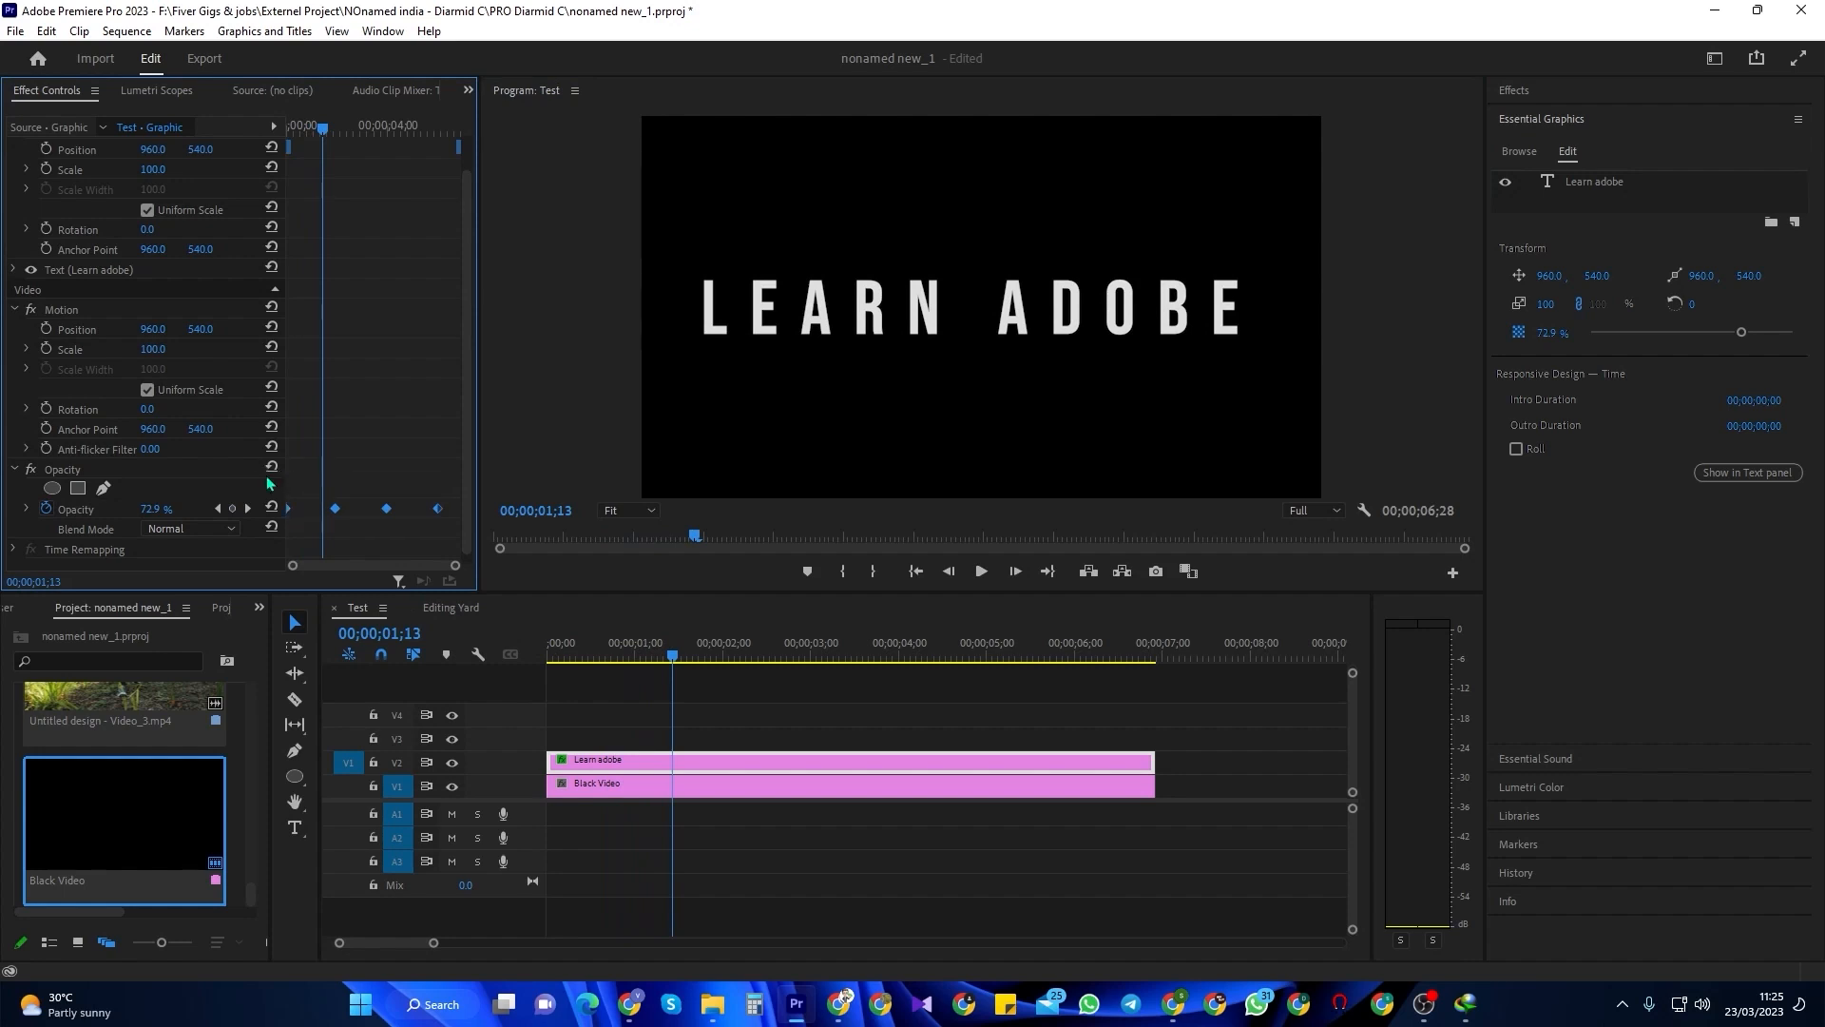
{"action": "right_click", "coordinate": [393, 519]}
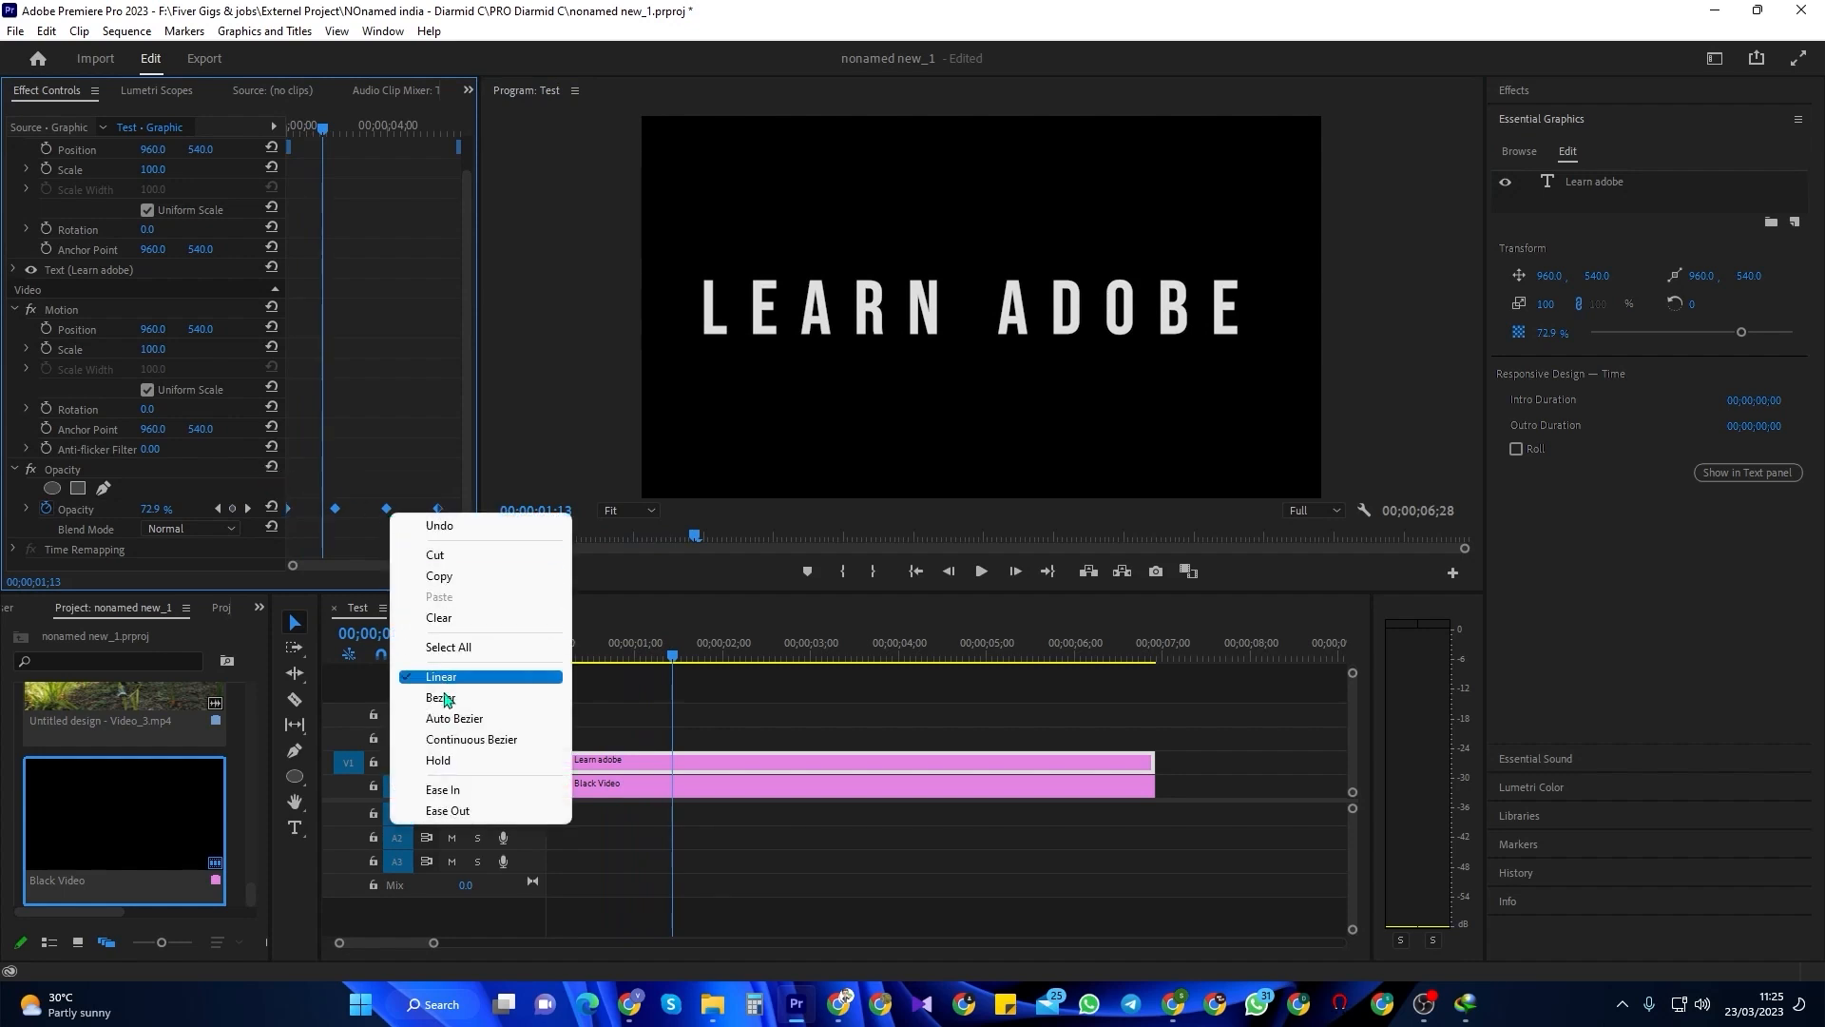
{"action": "left_click", "coordinate": [446, 722]}
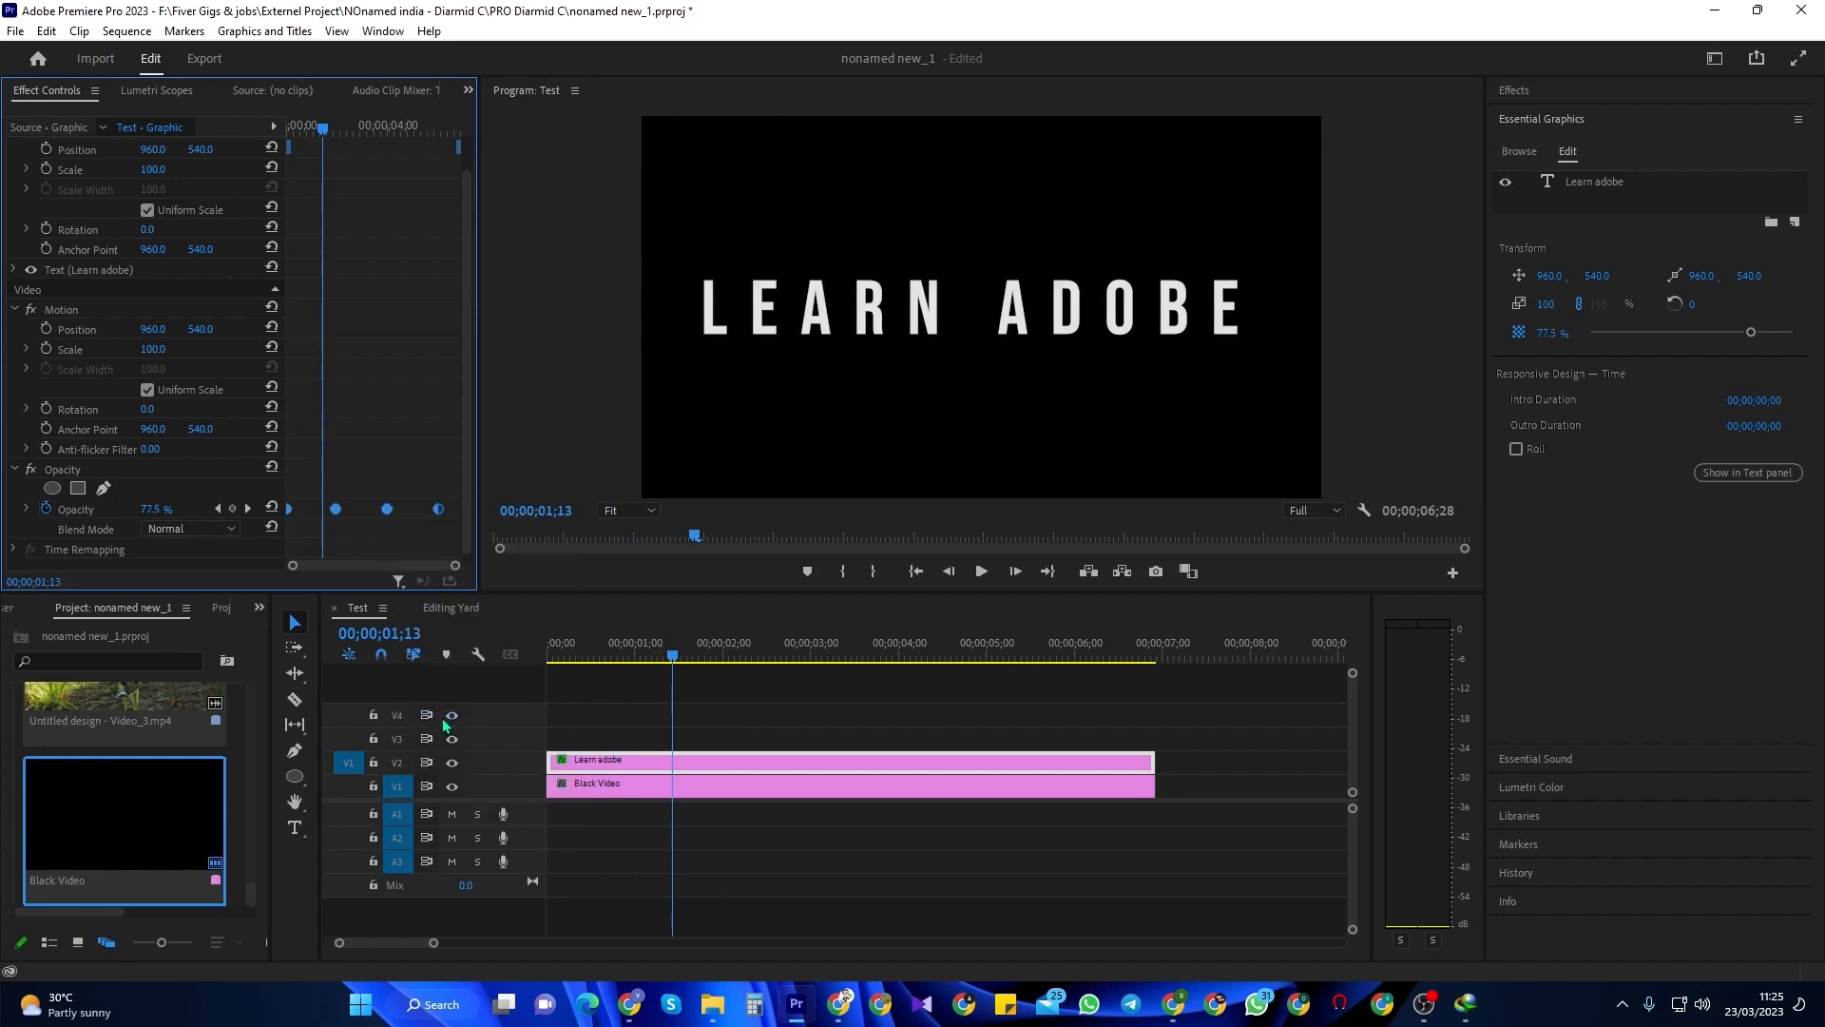
- Play back the Learn adobe title's opacity fade from the start of the sequence
{"action": "left_click_drag", "start_coordinate": [326, 135], "coordinate": [289, 133]}
{"action": "key", "text": "space"}
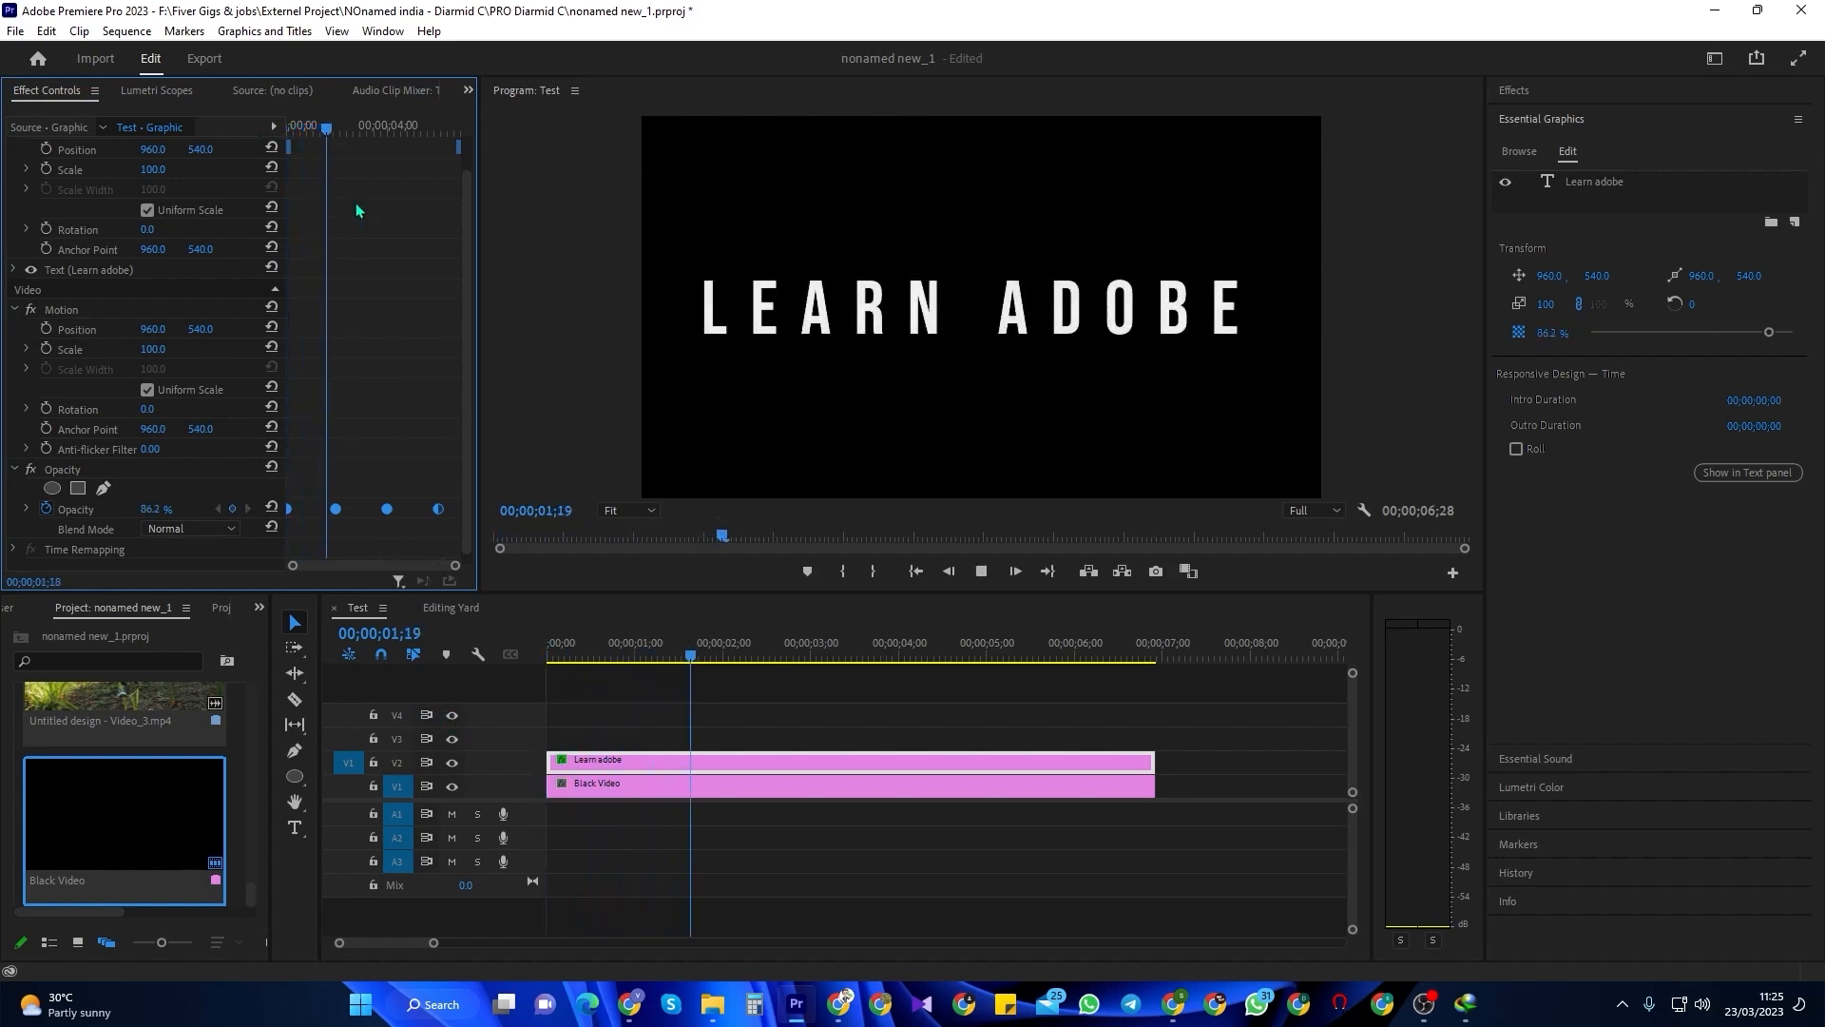
{"action": "key", "text": "space"}
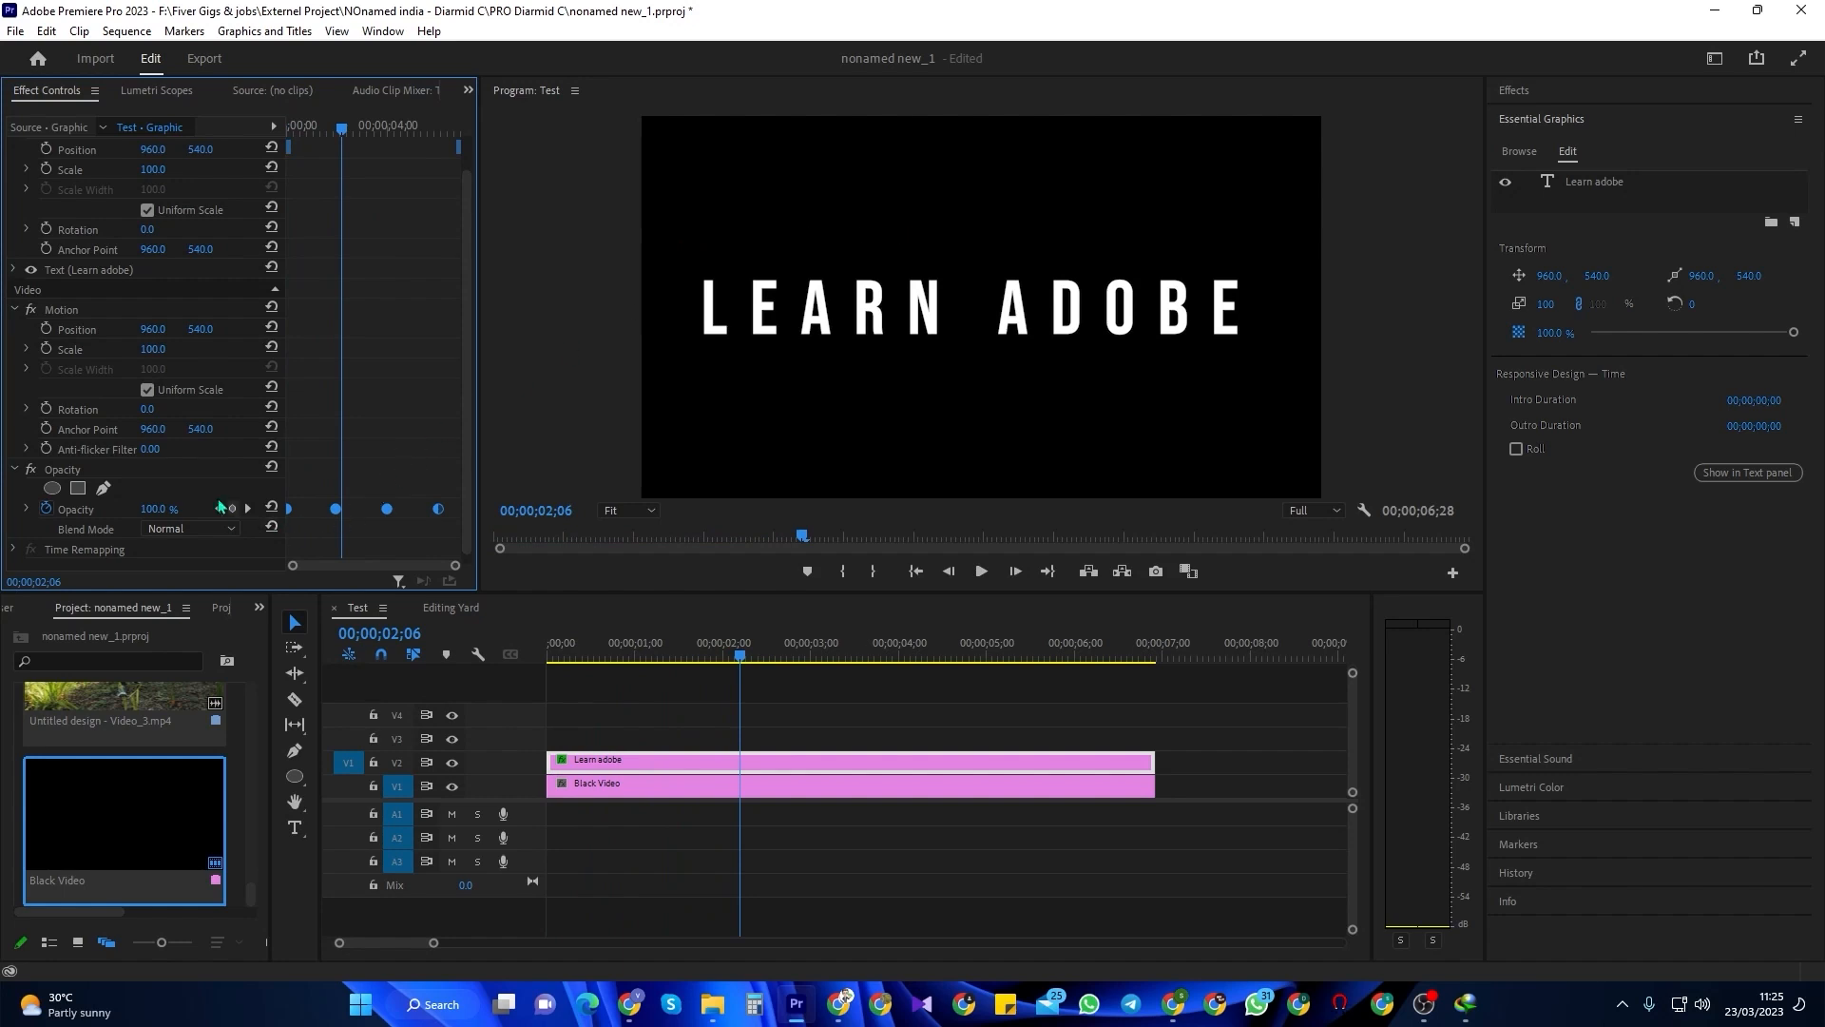
- Animate the title's Vector Motion scale from 100 at the sequence start to 110 at 00;00;06;03
{"action": "scroll", "coordinate": [123, 252], "scroll_direction": "up", "scroll_amount": 1}
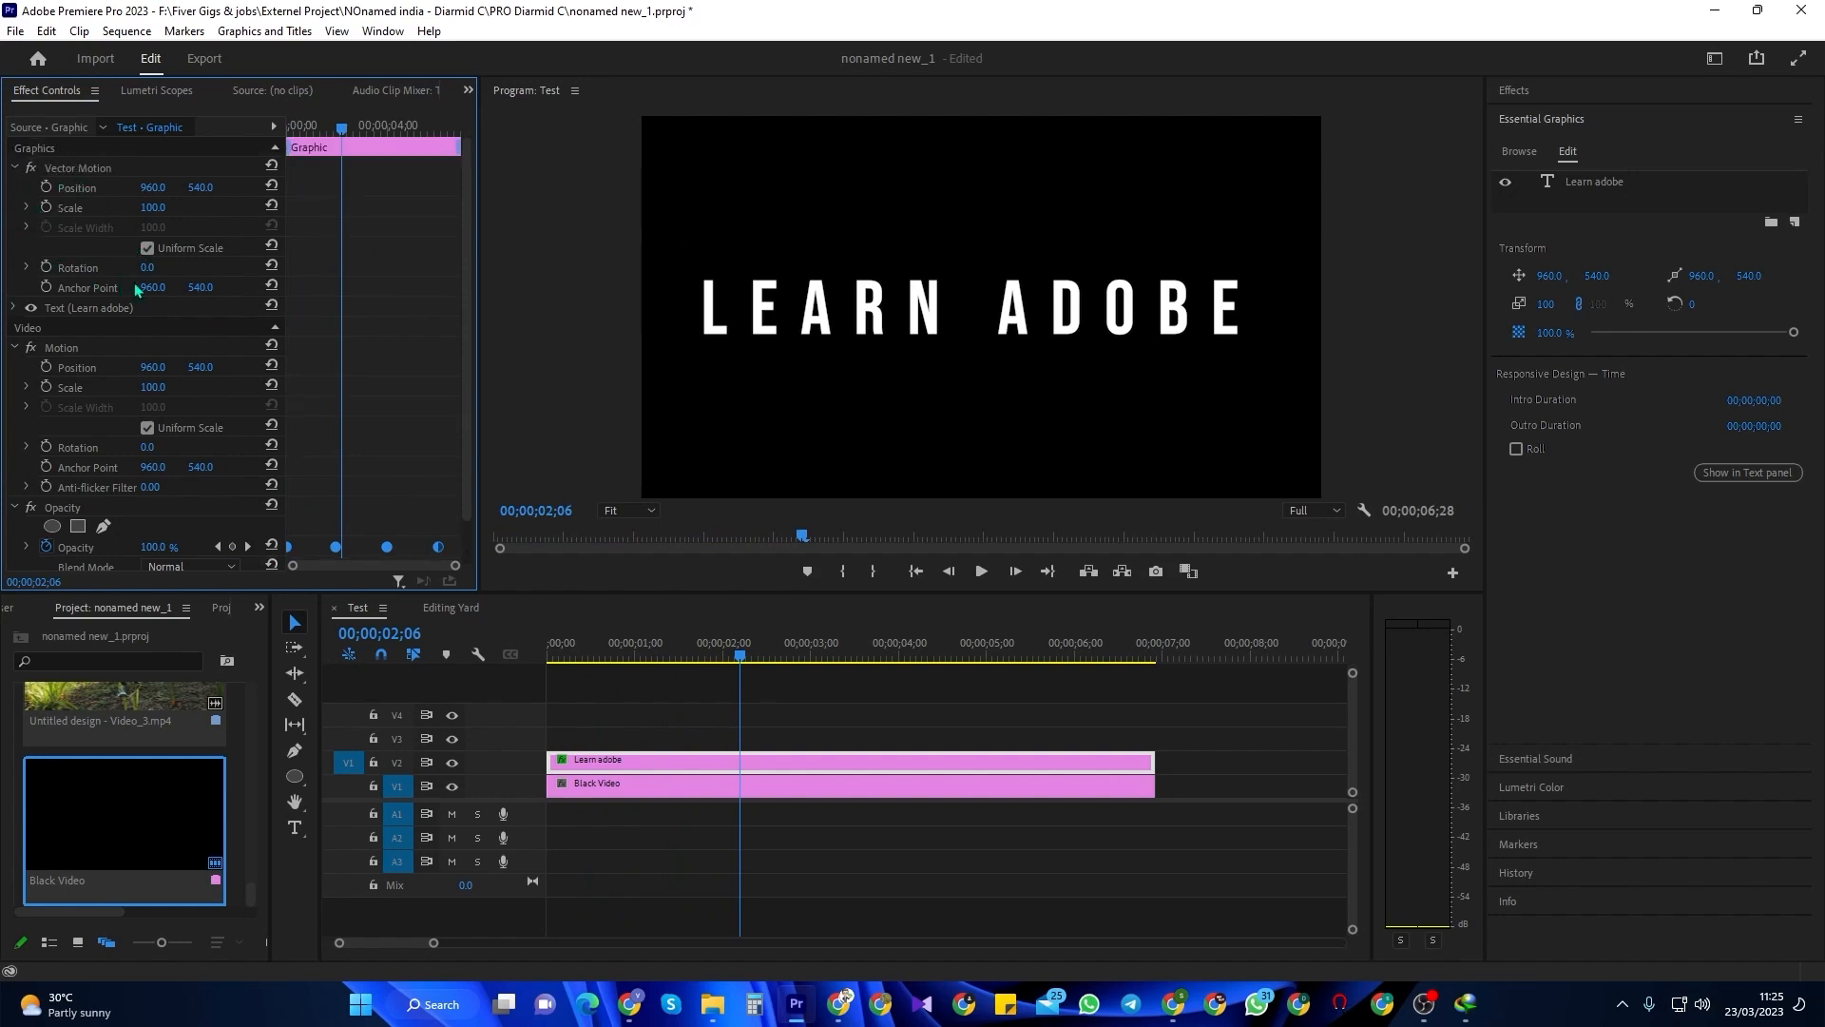
{"action": "left_click_drag", "start_coordinate": [745, 658], "coordinate": [549, 657]}
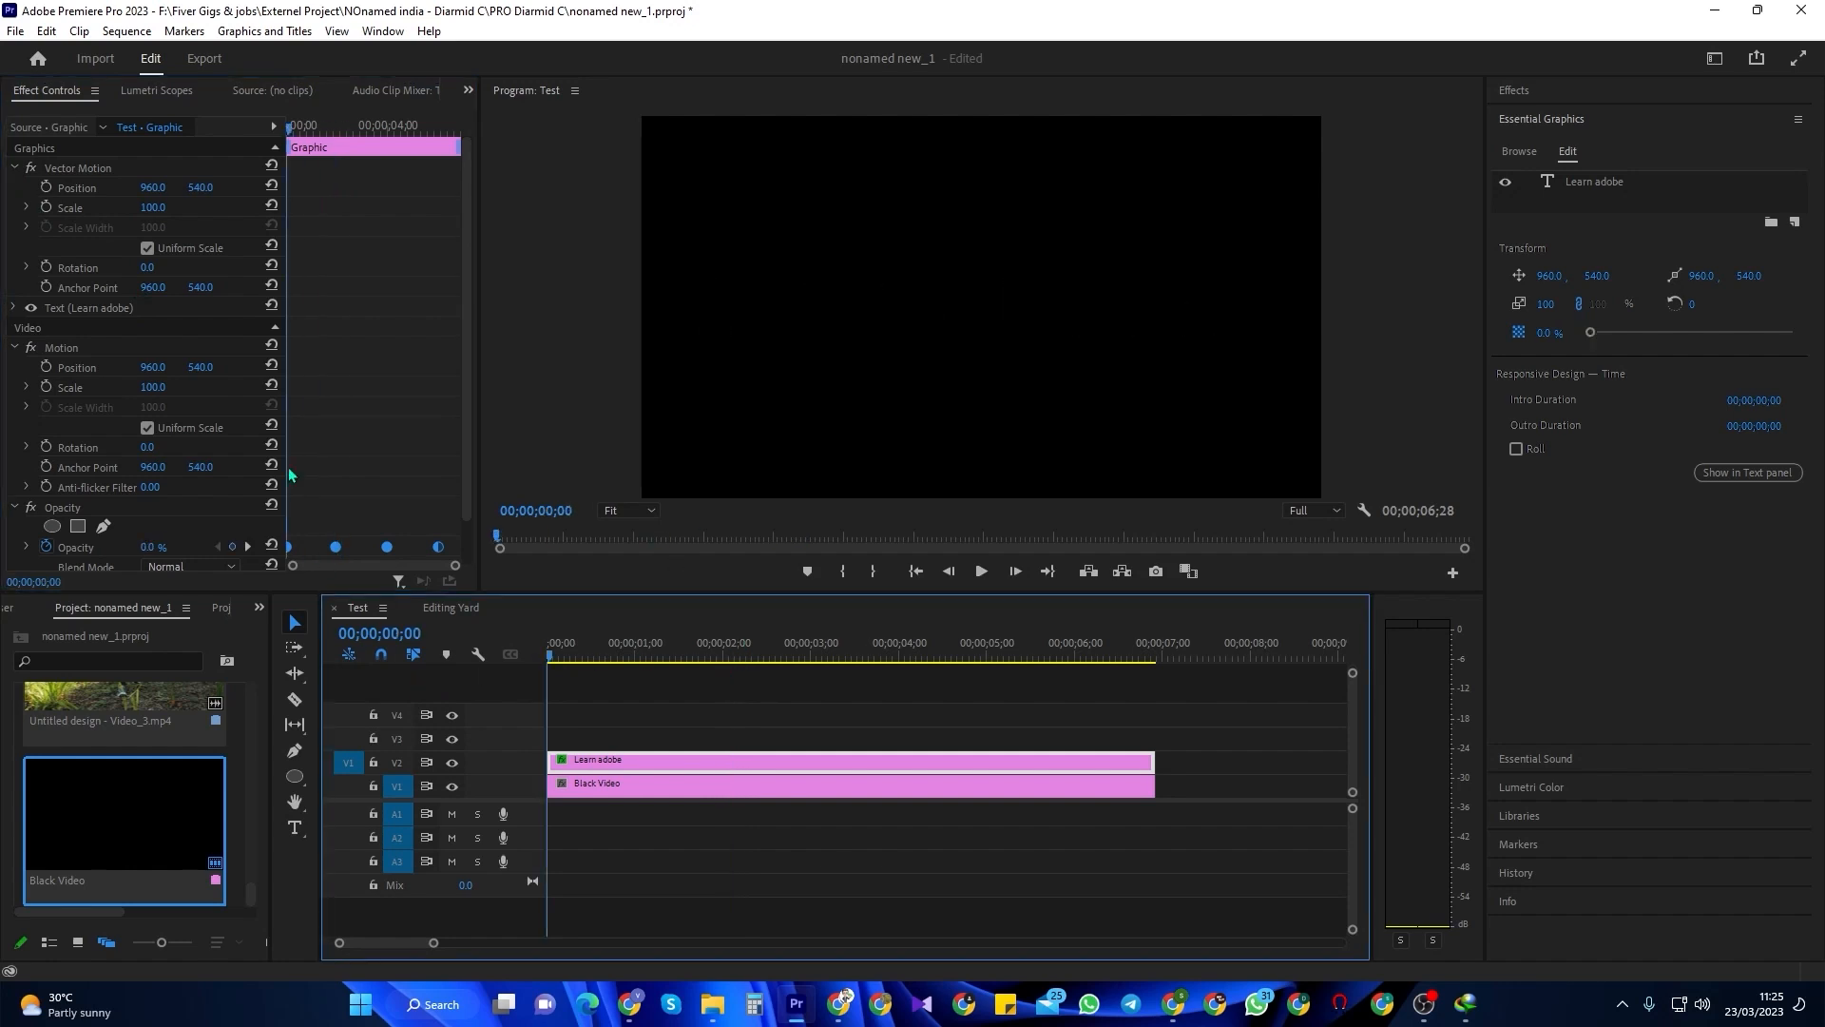
{"action": "left_click", "coordinate": [48, 208]}
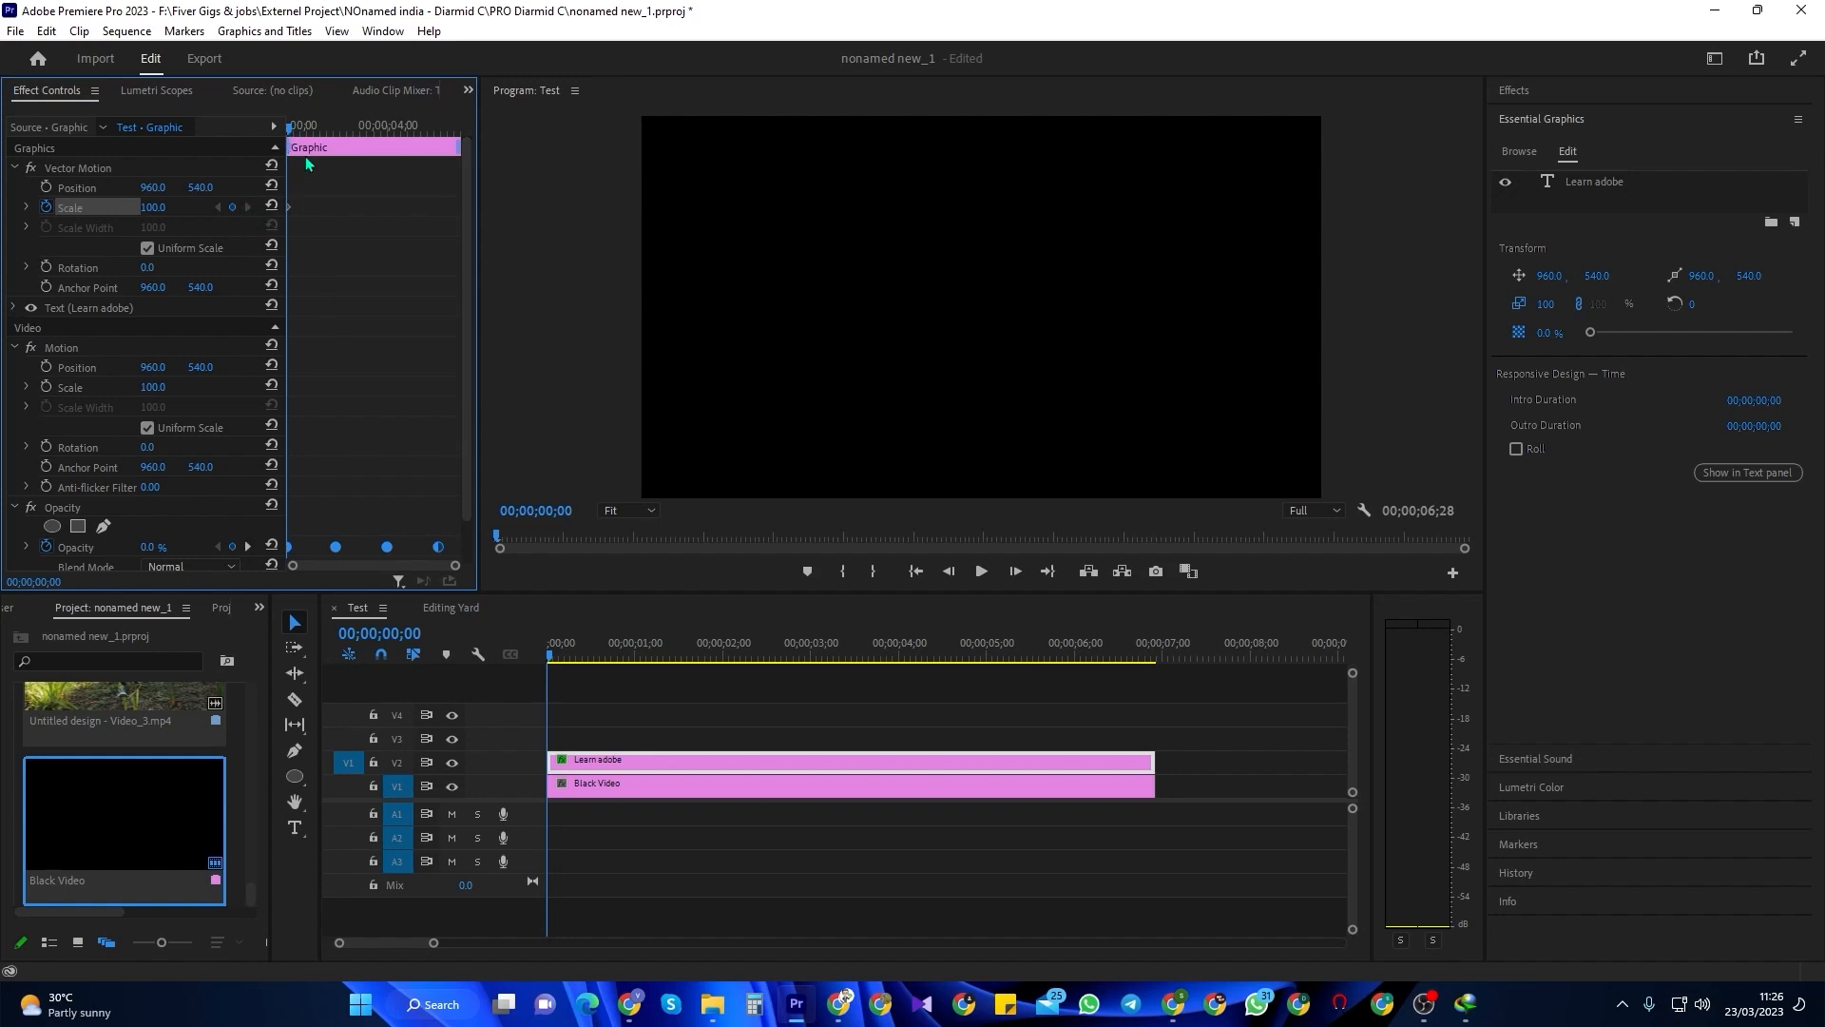
{"action": "left_click_drag", "start_coordinate": [306, 163], "coordinate": [445, 174]}
{"action": "left_click", "coordinate": [166, 203]}
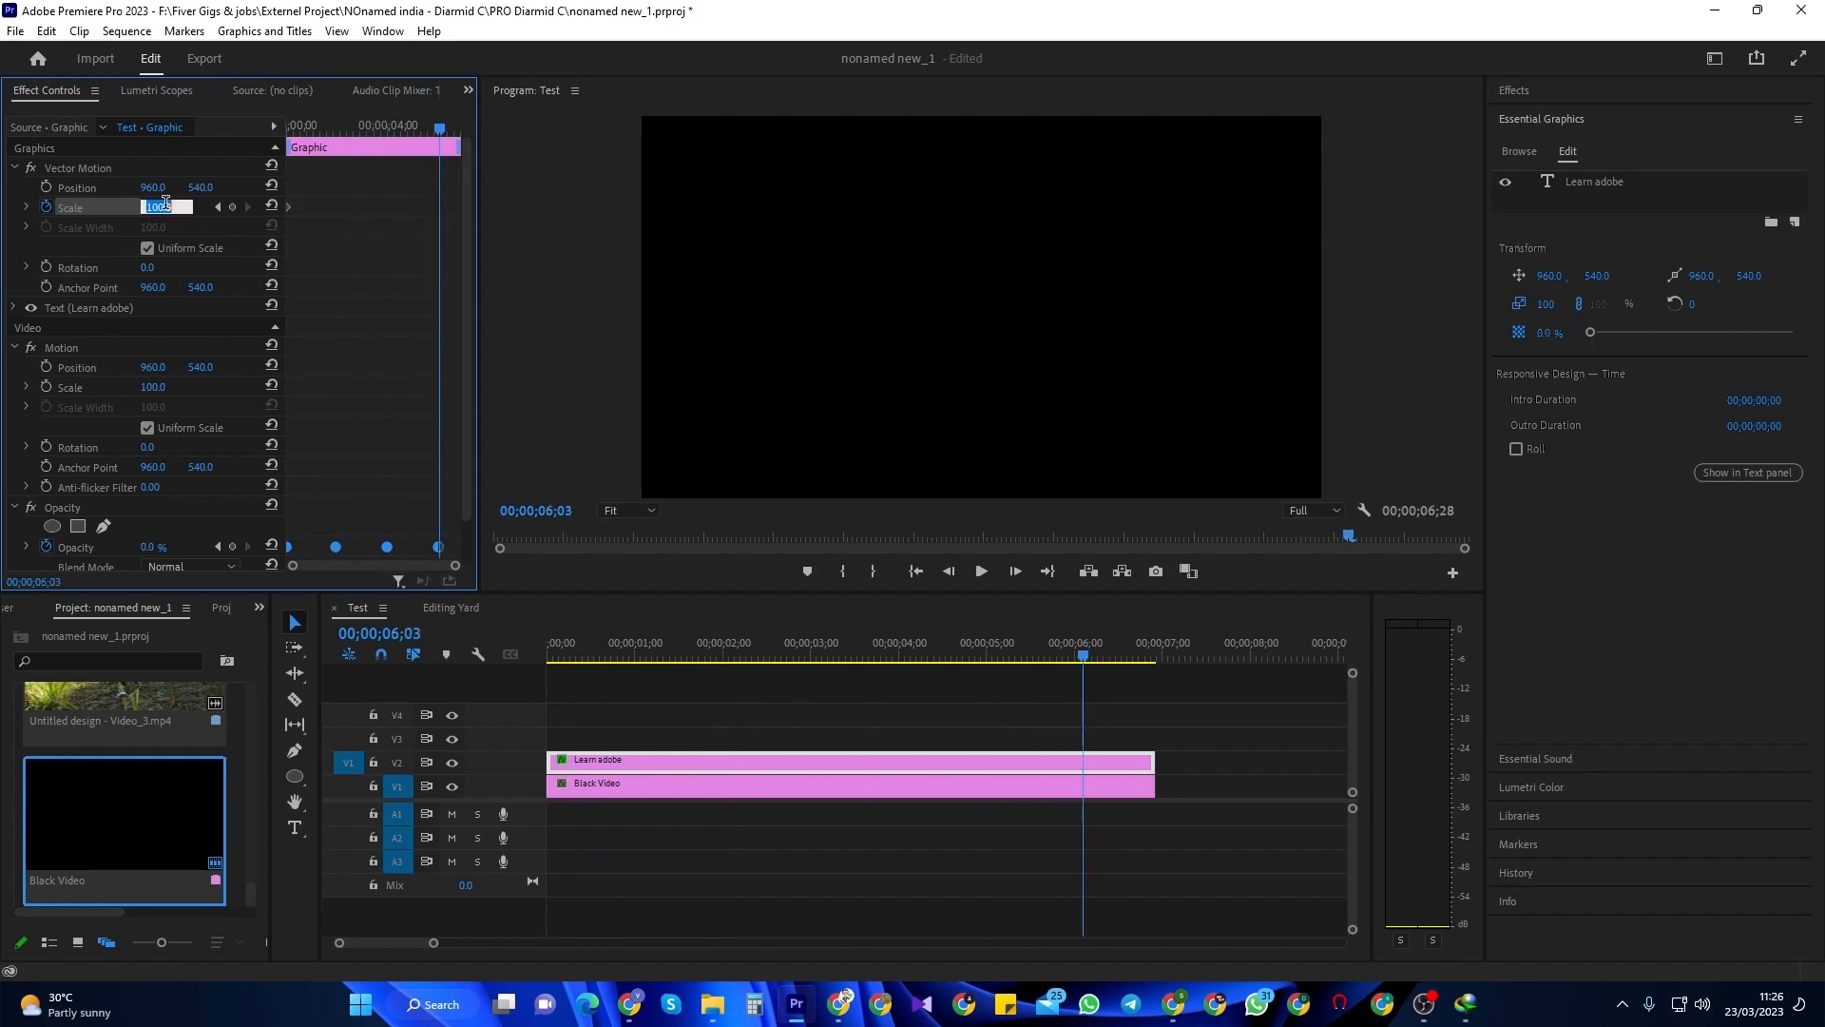
{"action": "type", "text": "110"}
{"action": "key", "text": "Return"}
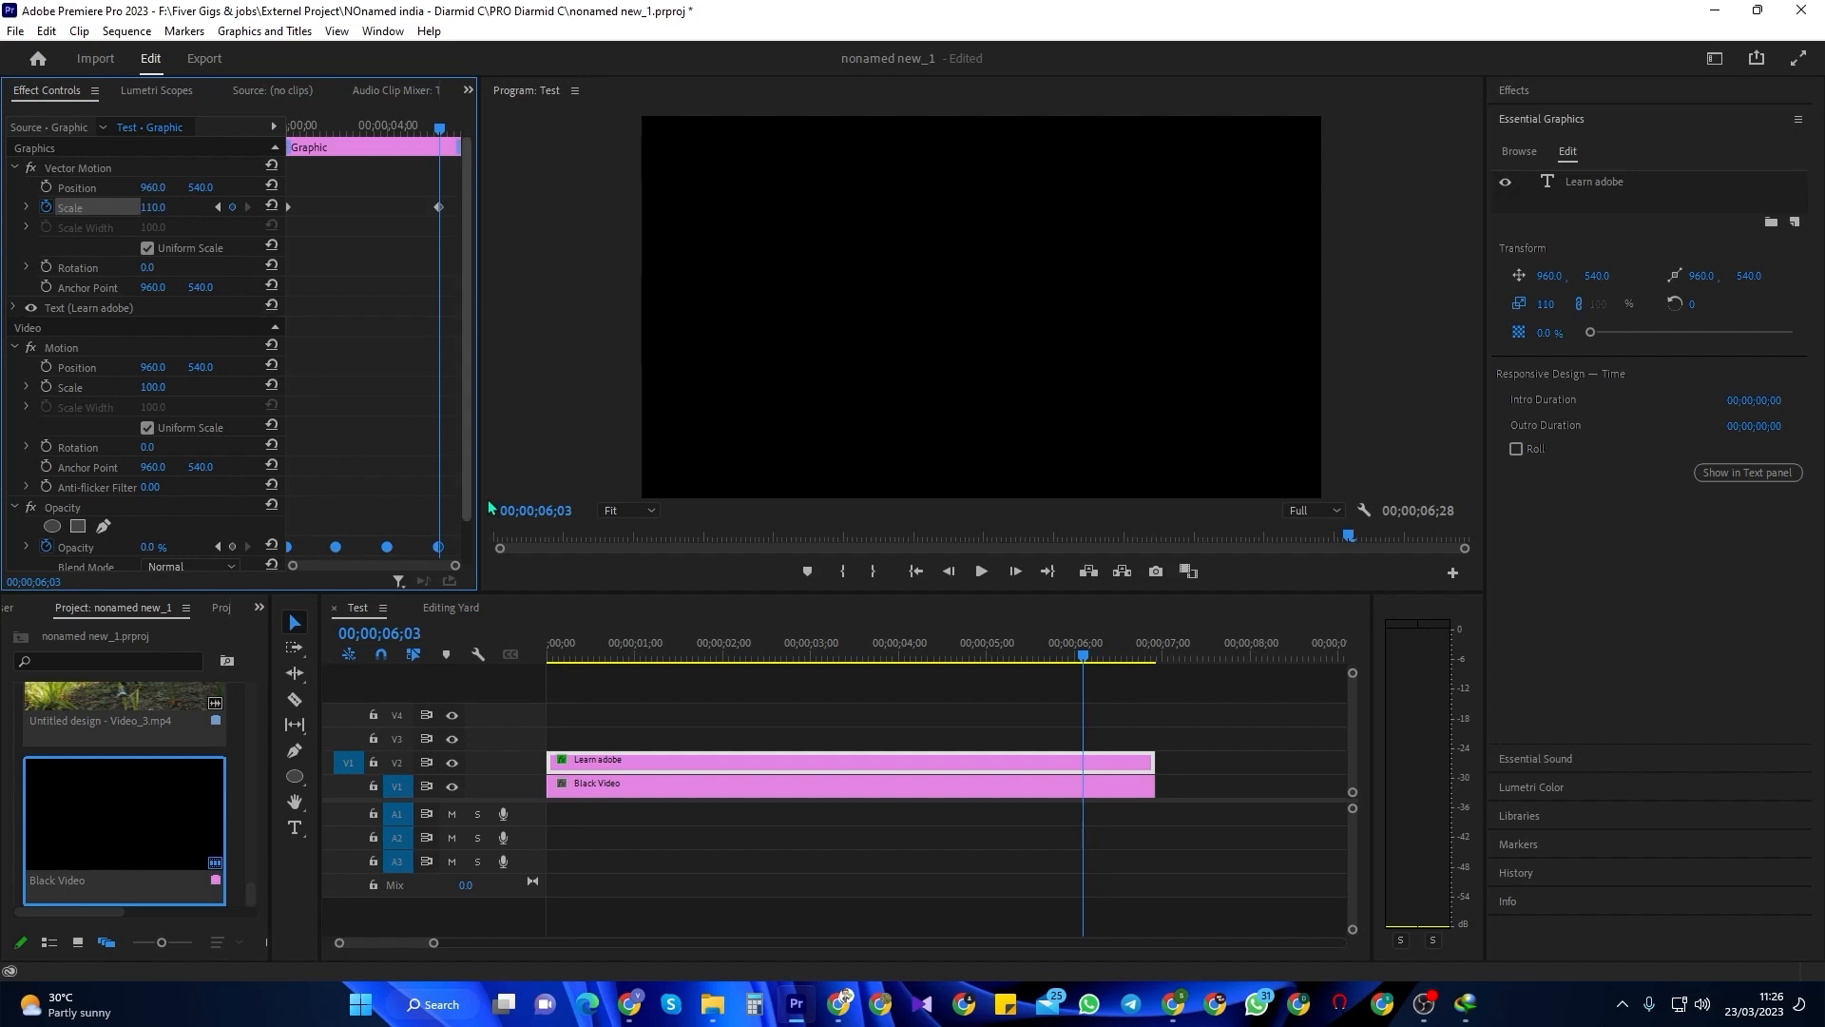
- Find the Gaussian Blur video effect and apply it to the Learn adobe title clip
{"action": "left_click_drag", "start_coordinate": [1089, 658], "coordinate": [648, 656]}
{"action": "left_click", "coordinate": [1555, 99]}
{"action": "left_click", "coordinate": [1552, 116]}
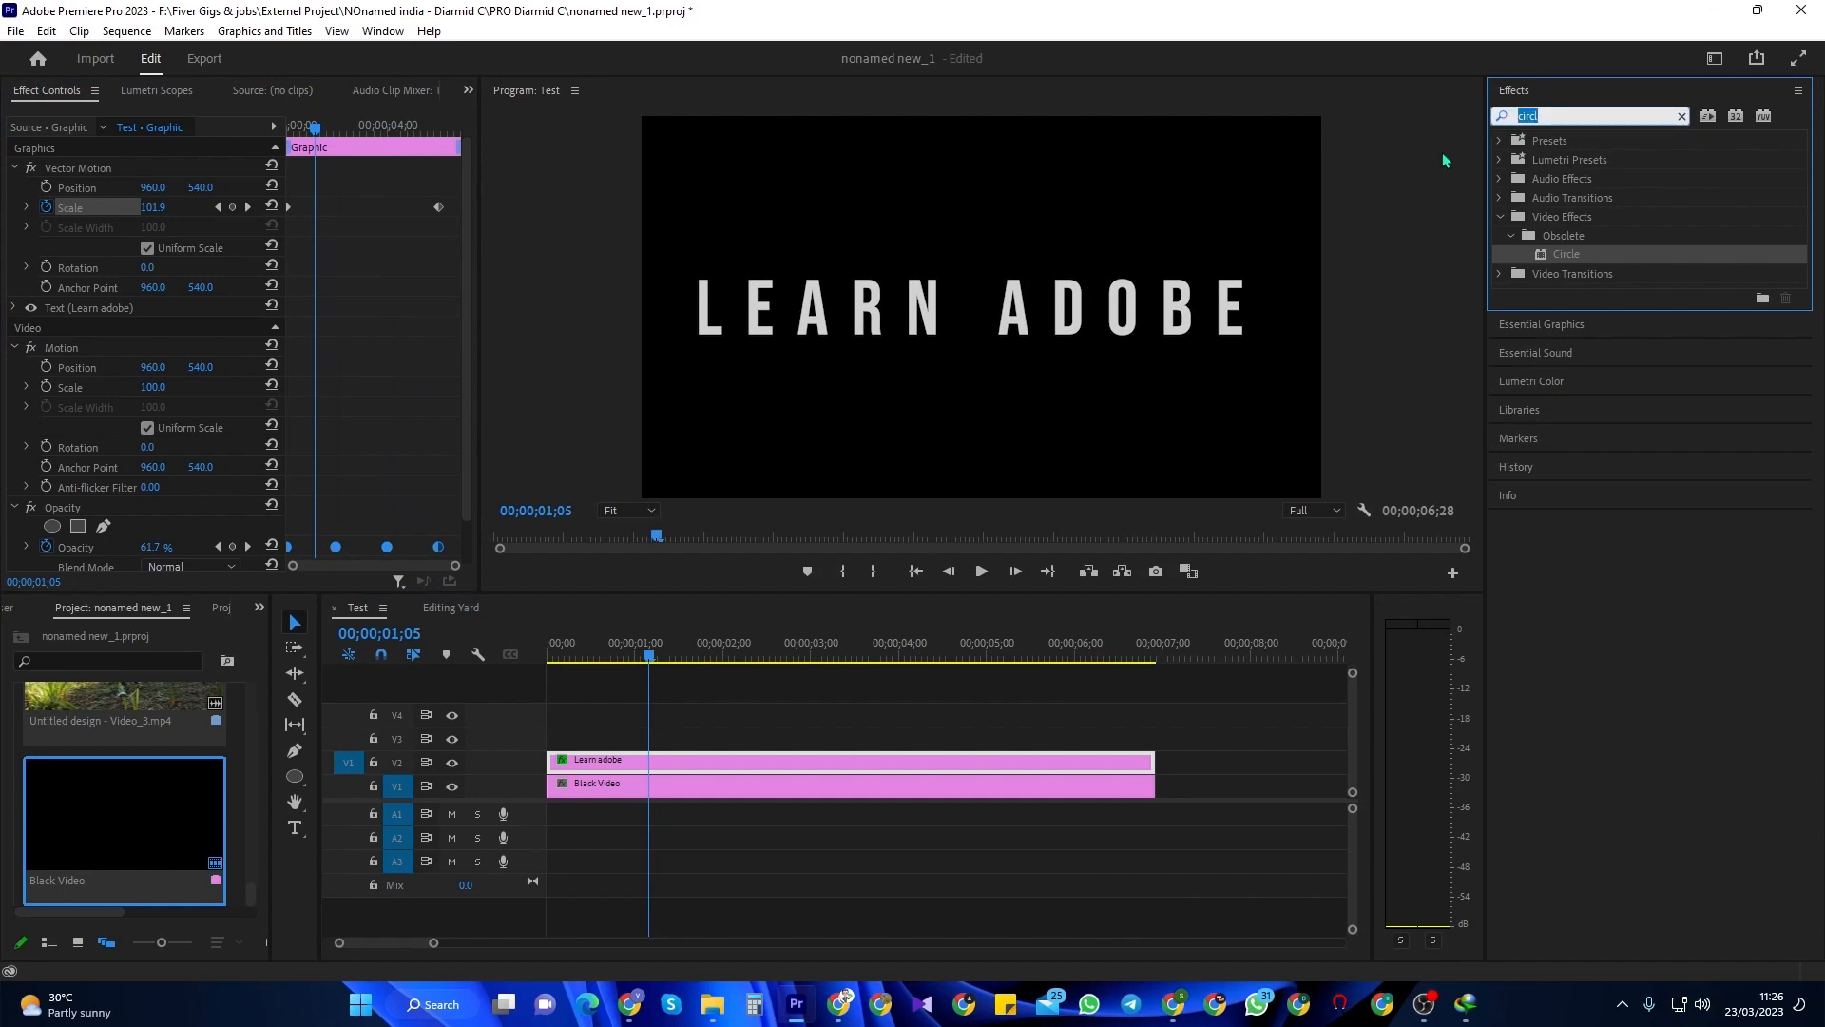
{"action": "type", "text": "gau"}
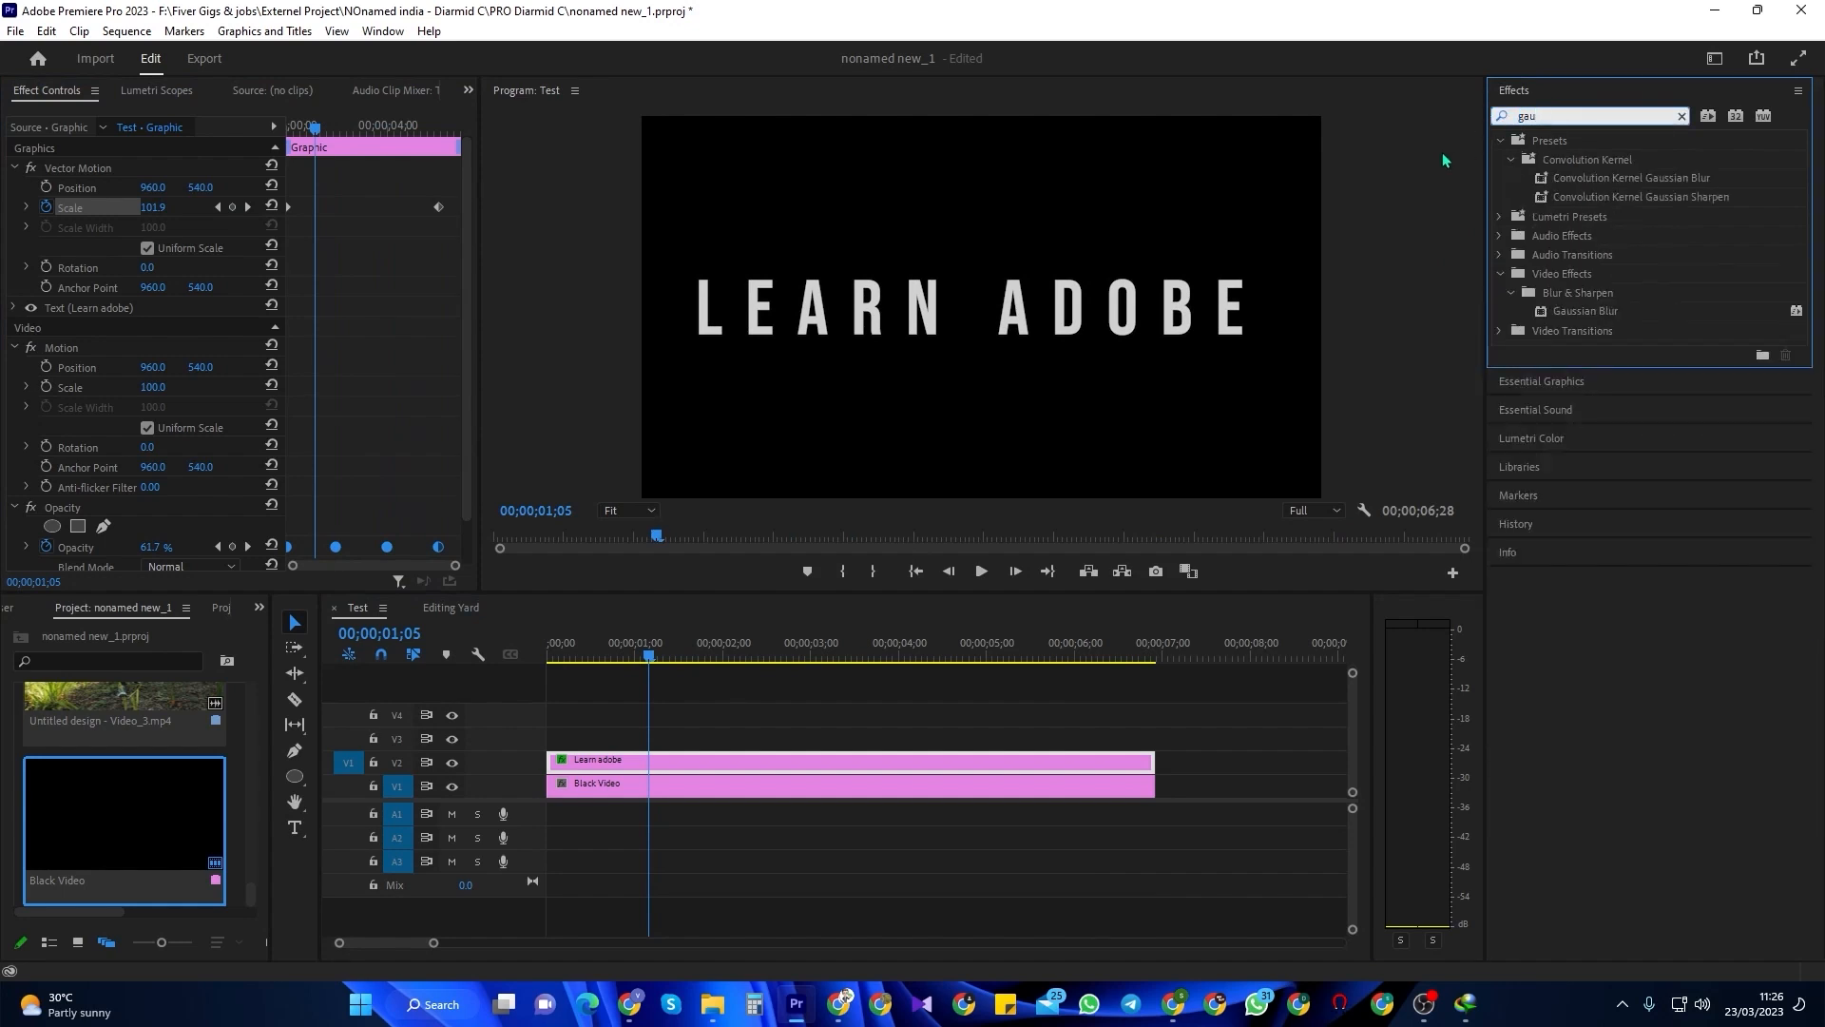
{"action": "left_click_drag", "start_coordinate": [1545, 321], "coordinate": [570, 761]}
- Add a Gaussian Blur blurriness keyframe of 50 at the start of the title
{"action": "left_click", "coordinate": [915, 570]}
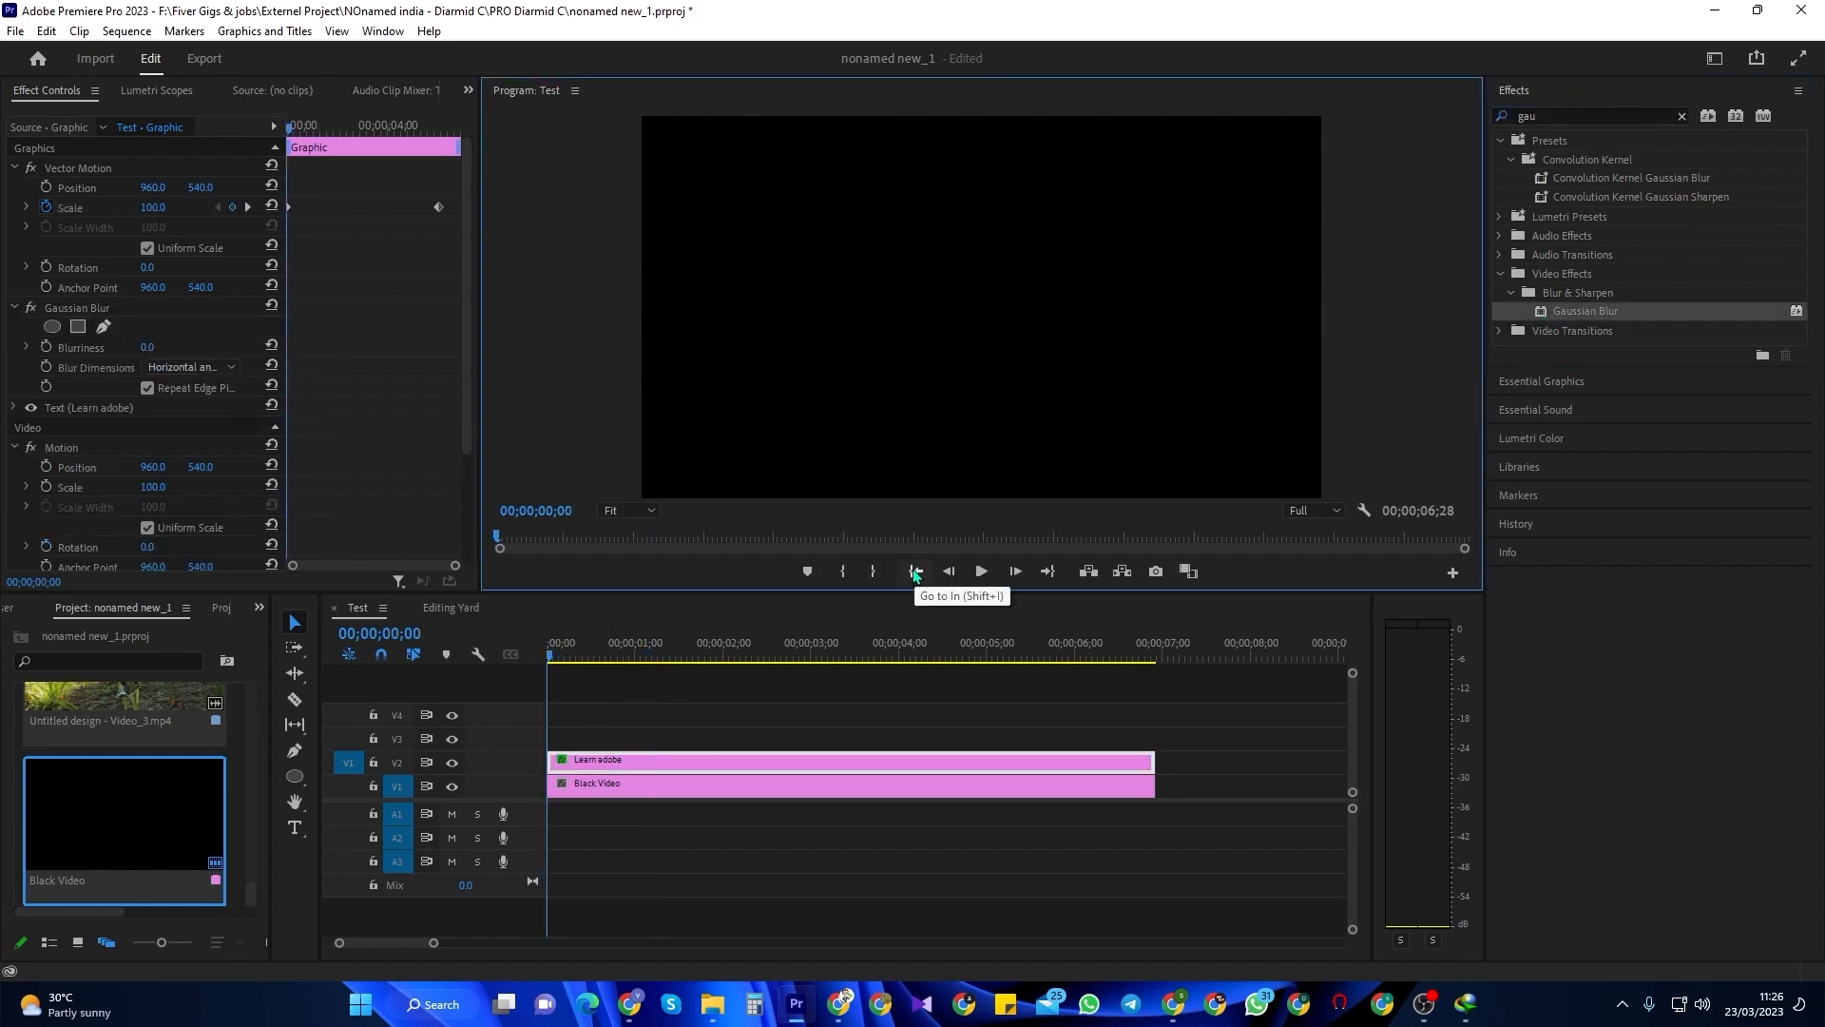
{"action": "scroll", "coordinate": [204, 533], "scroll_direction": "down", "scroll_amount": 4}
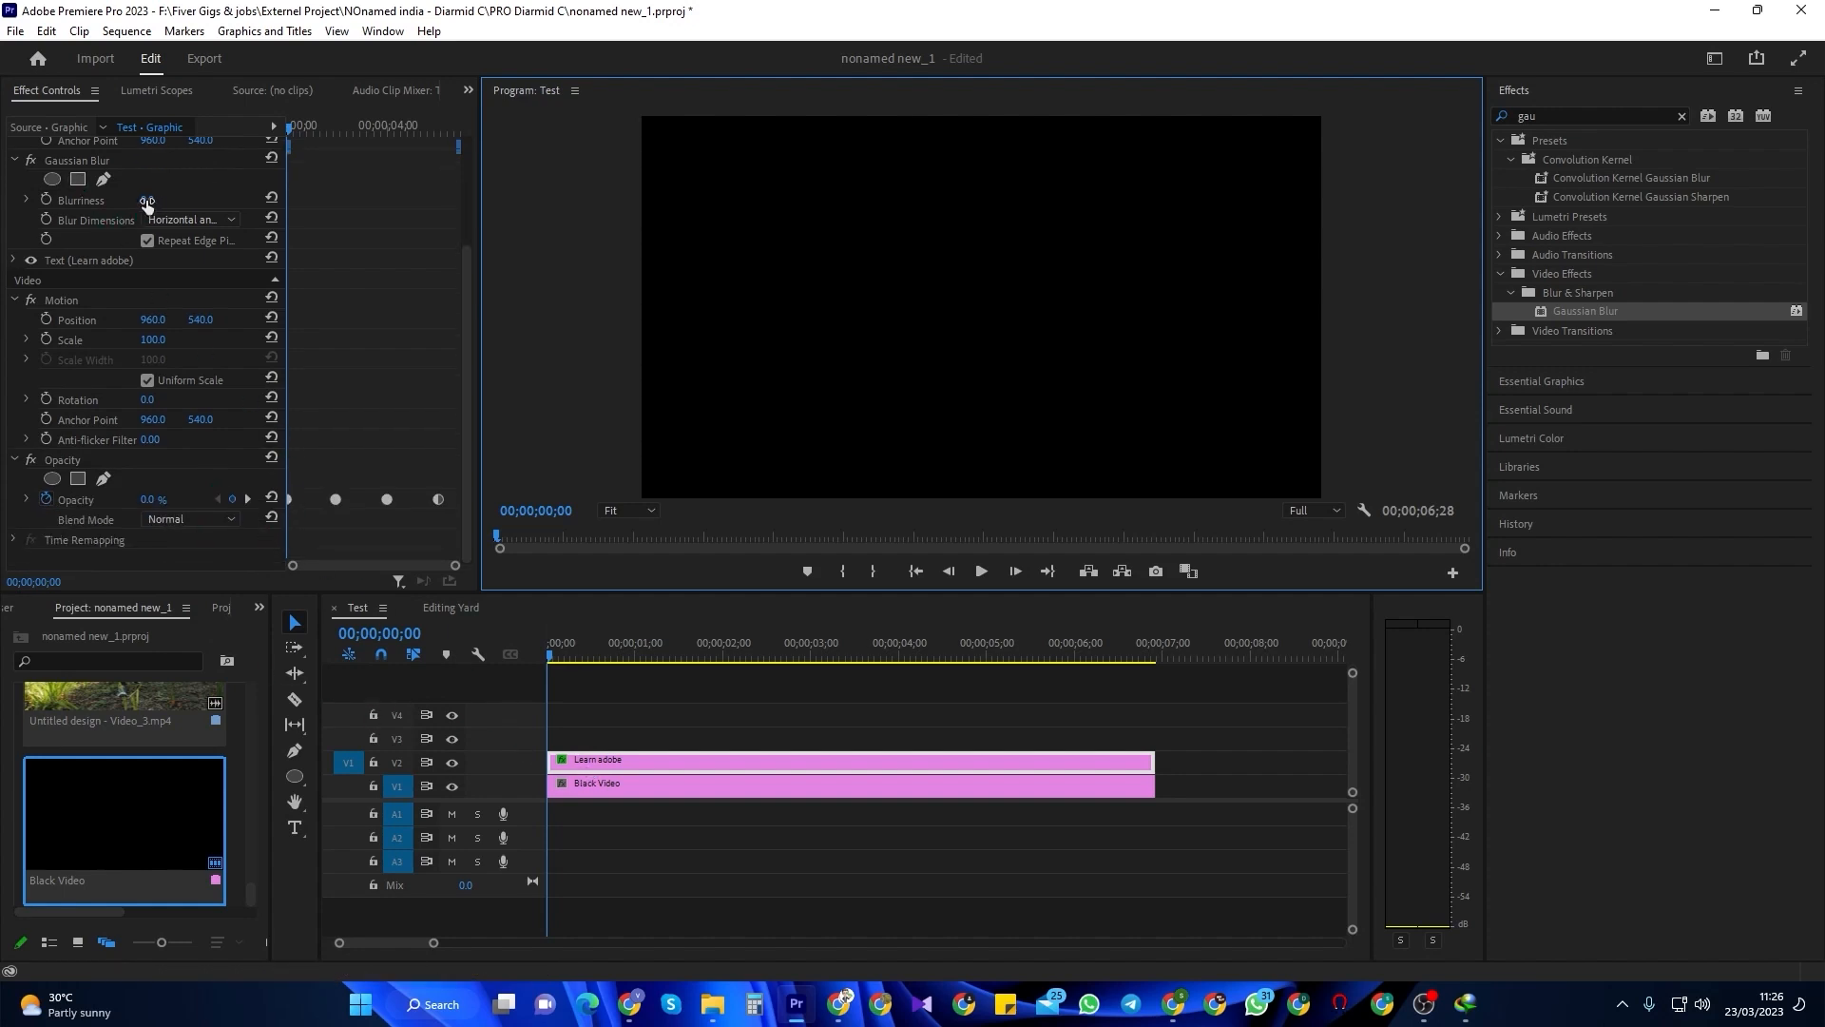
{"action": "left_click", "coordinate": [45, 199]}
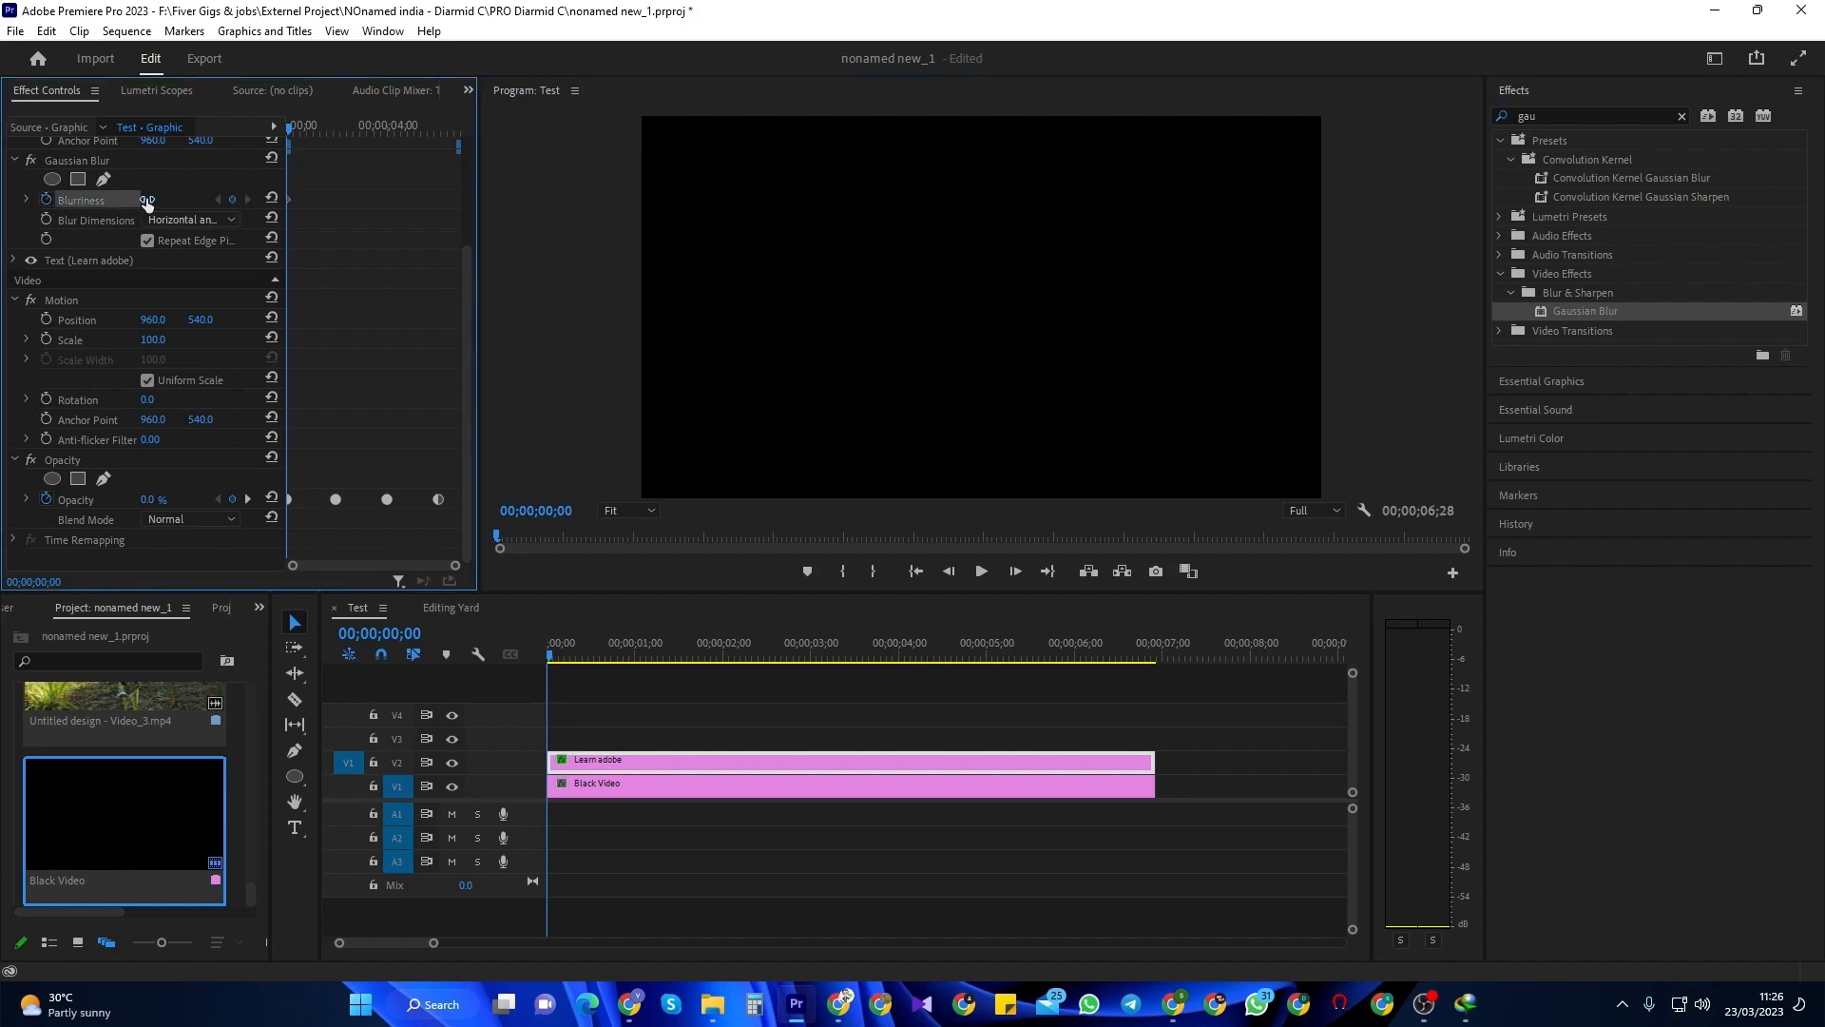
{"action": "left_click", "coordinate": [148, 201]}
{"action": "key", "text": "Return"}
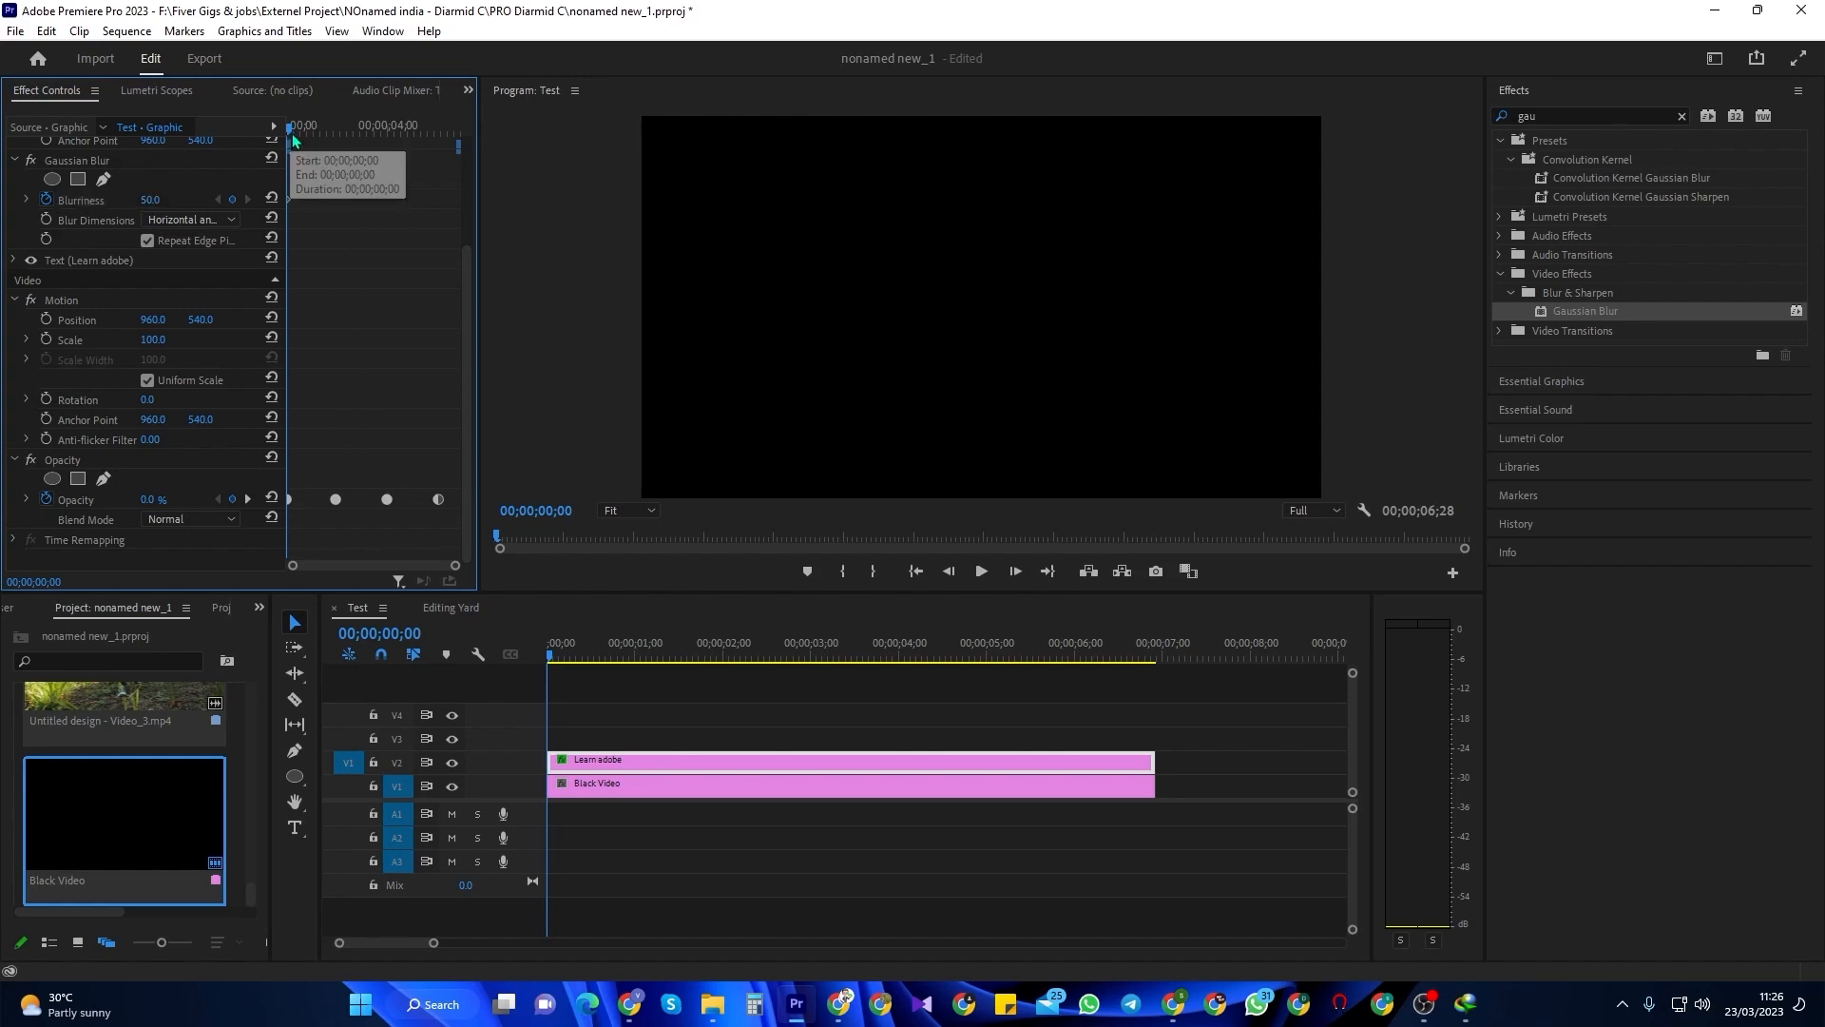
- Set blurriness to 0 at 00;00;02;02 and add a keyframe holding that value at 00;00;04;01
{"action": "left_click_drag", "start_coordinate": [291, 133], "coordinate": [344, 169]}
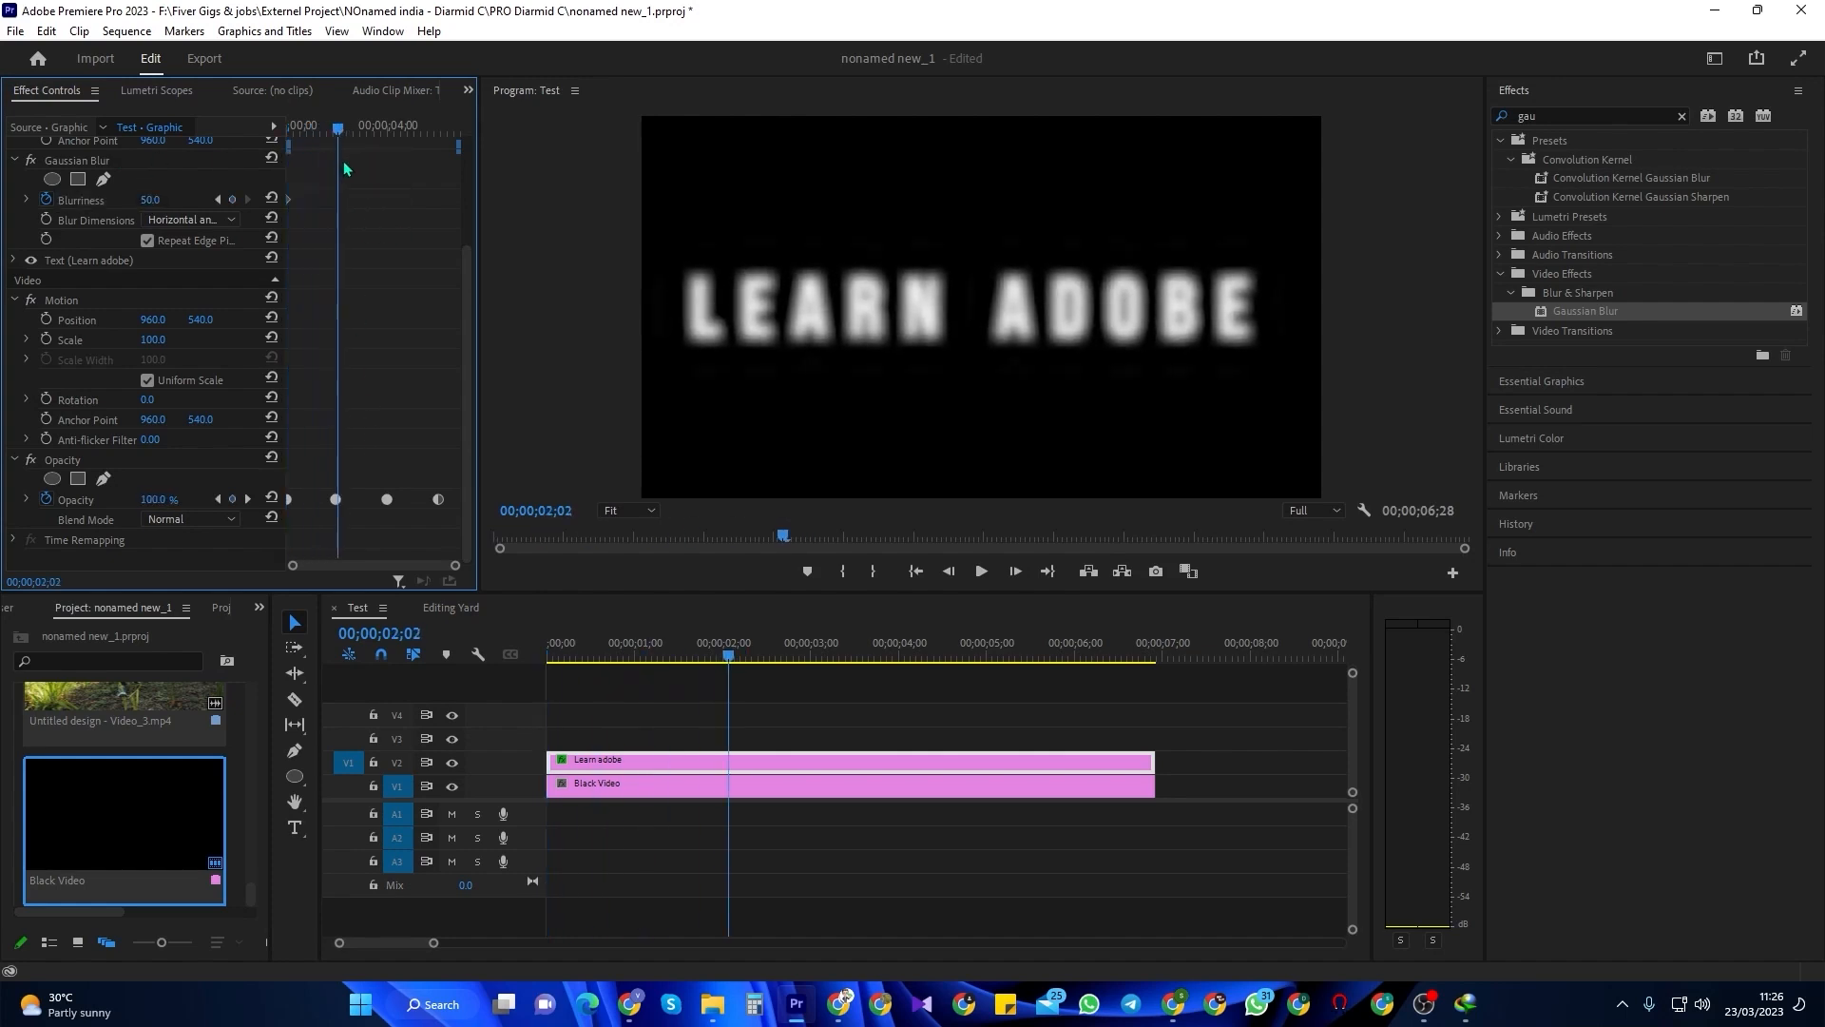
{"action": "left_click", "coordinate": [191, 199]}
{"action": "key", "text": "Return"}
{"action": "left_click_drag", "start_coordinate": [339, 133], "coordinate": [388, 129]}
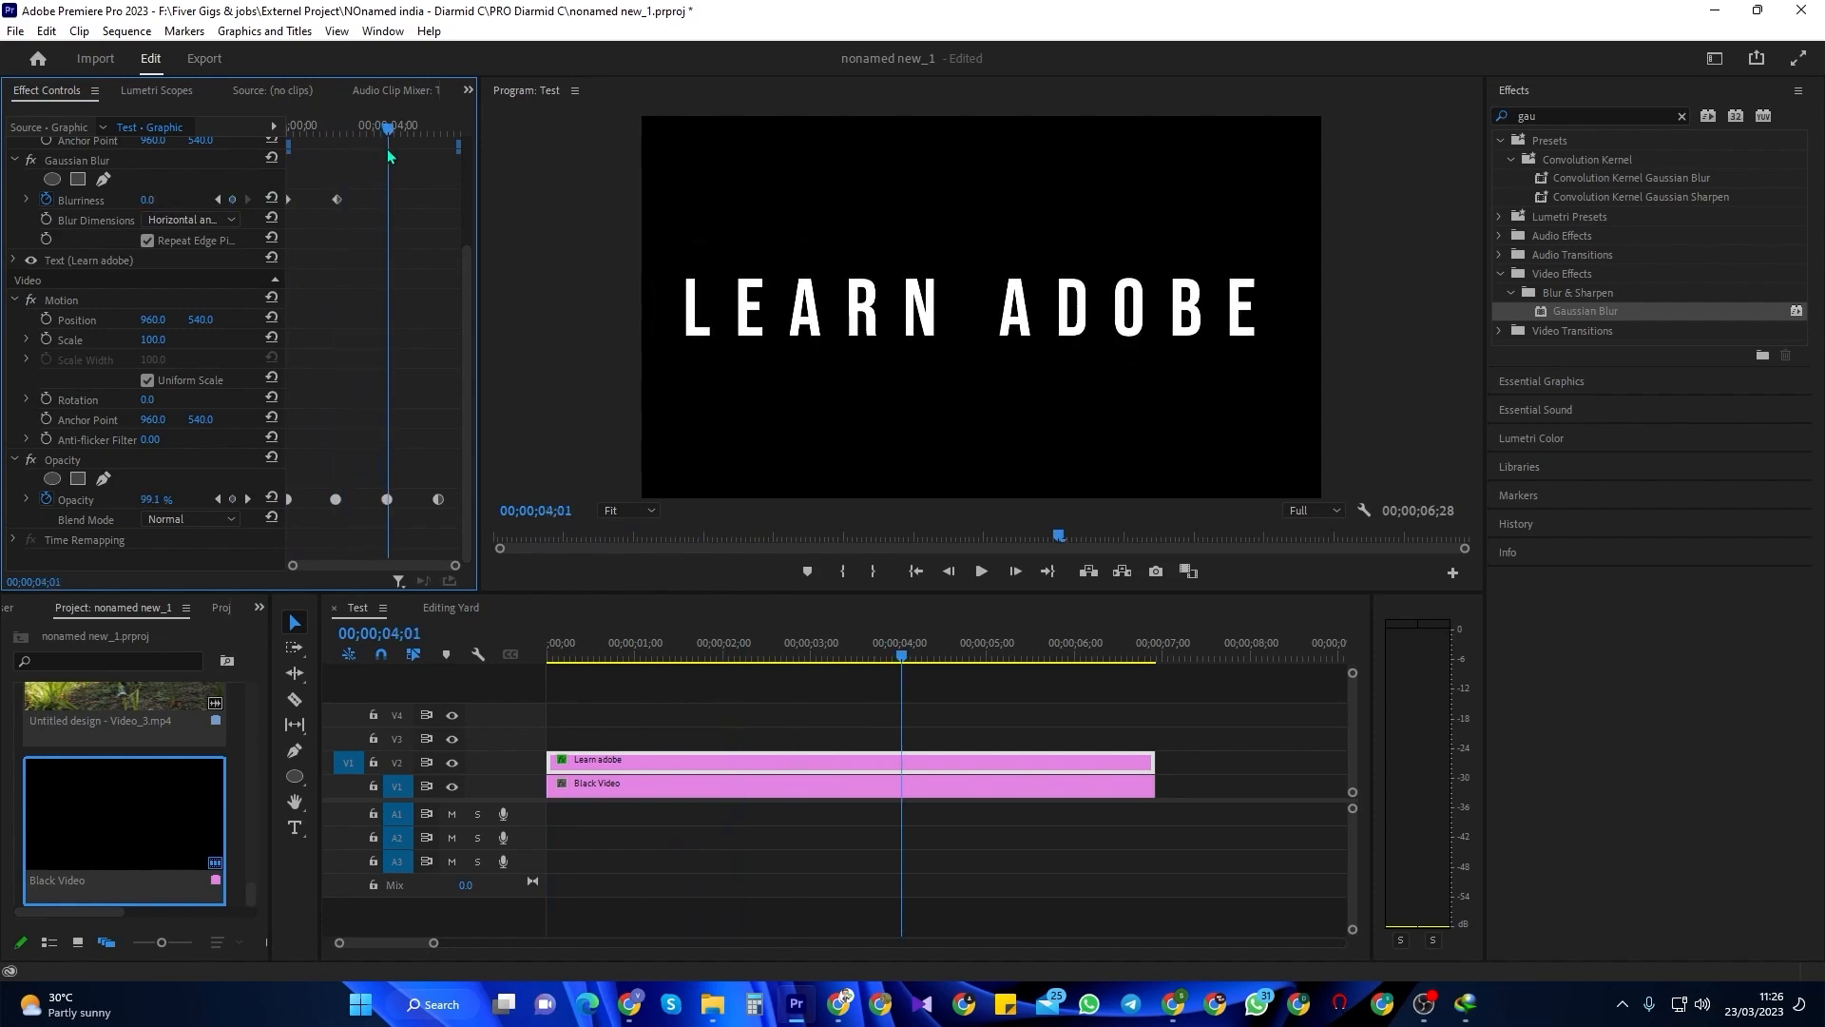
{"action": "left_click", "coordinate": [233, 201]}
- Set the title's blurriness to 50 at 00;00;06;00 and play back the finished animation from the start
{"action": "left_click_drag", "start_coordinate": [388, 124], "coordinate": [437, 127]}
{"action": "left_click", "coordinate": [168, 195]}
{"action": "type", "text": "50"}
{"action": "key", "text": "Return"}
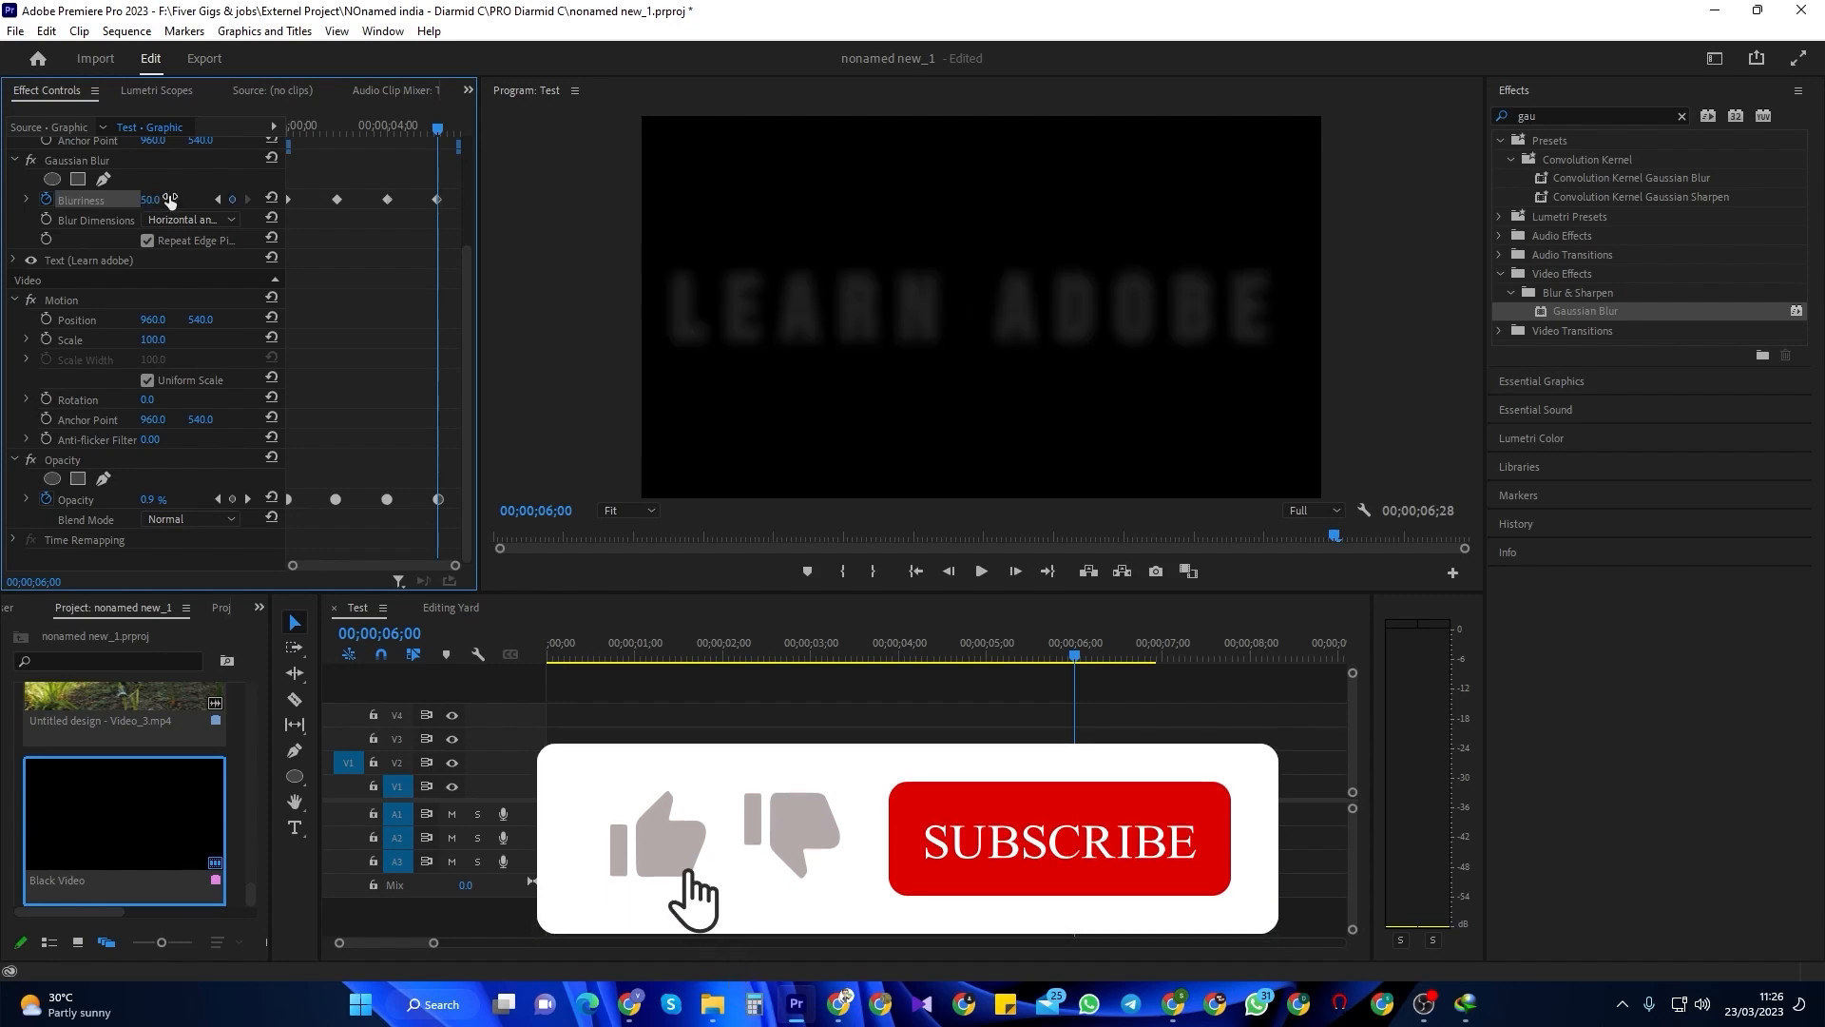
{"action": "left_click", "coordinate": [916, 572]}
{"action": "key", "text": "space"}
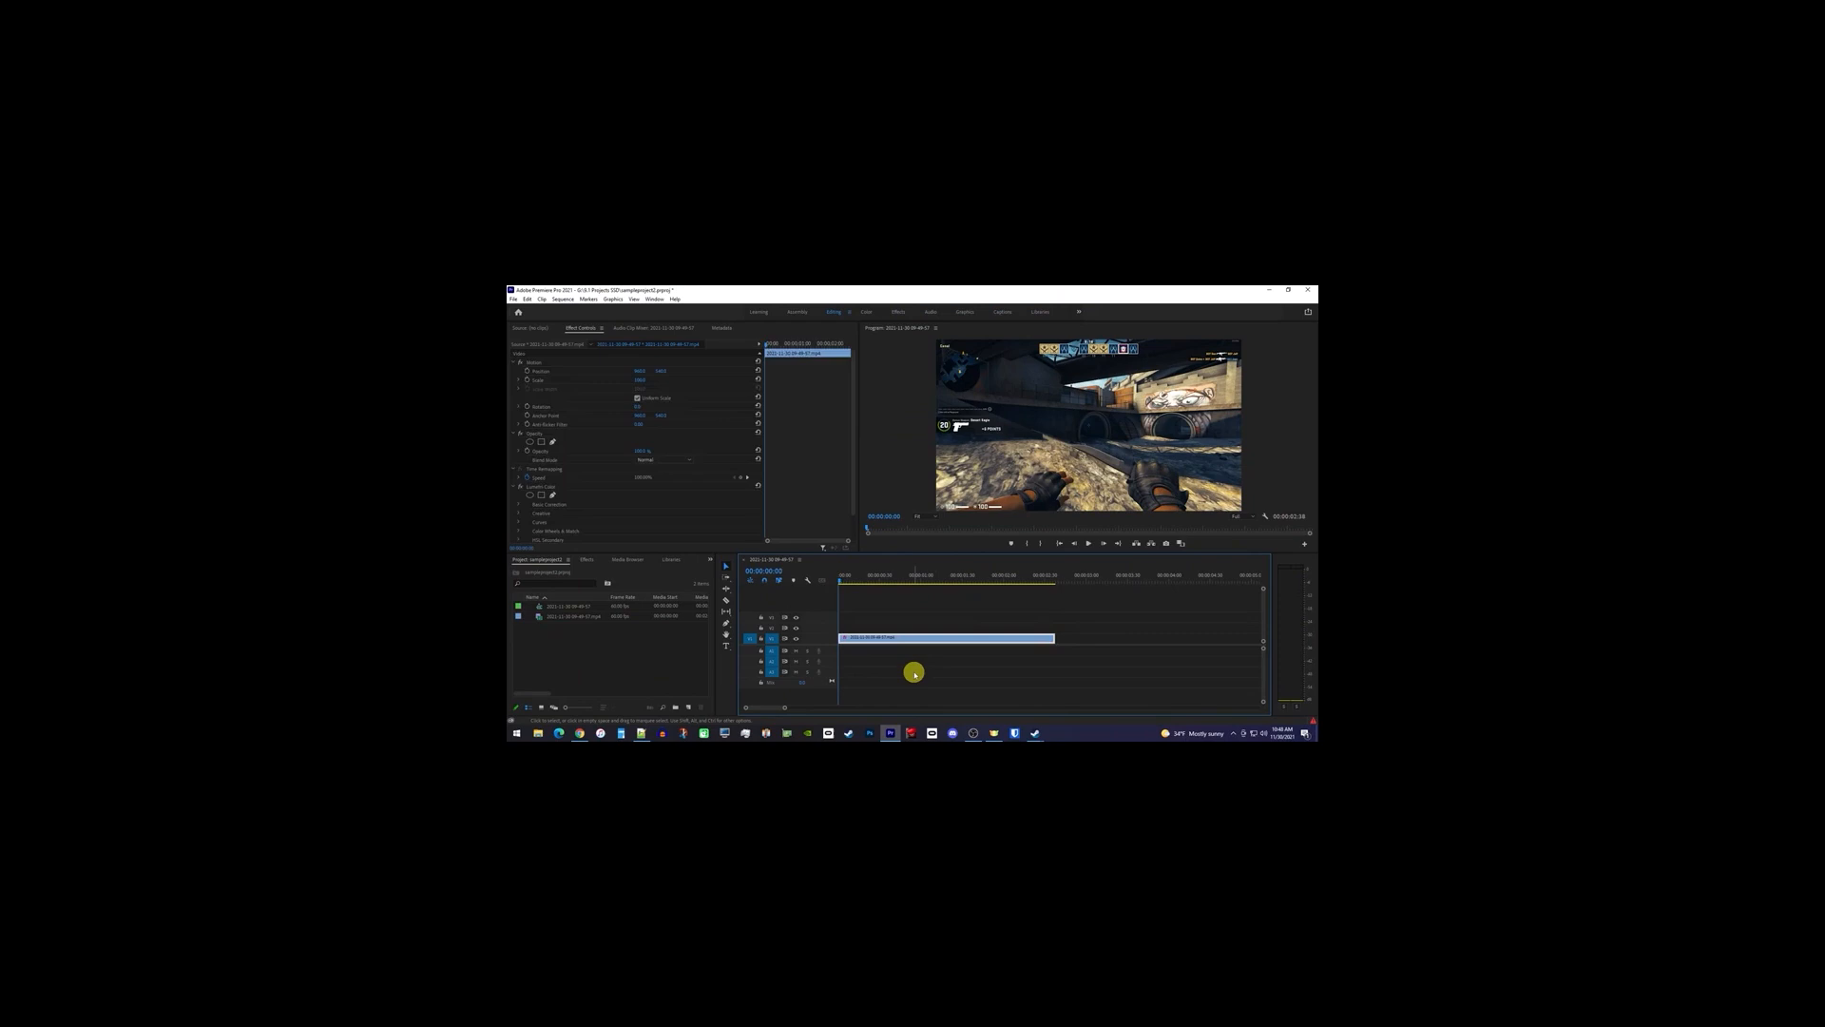
- In the gameplay project, preview the clip and apply the Timewarp effect to it
{"action": "key", "text": "space"}
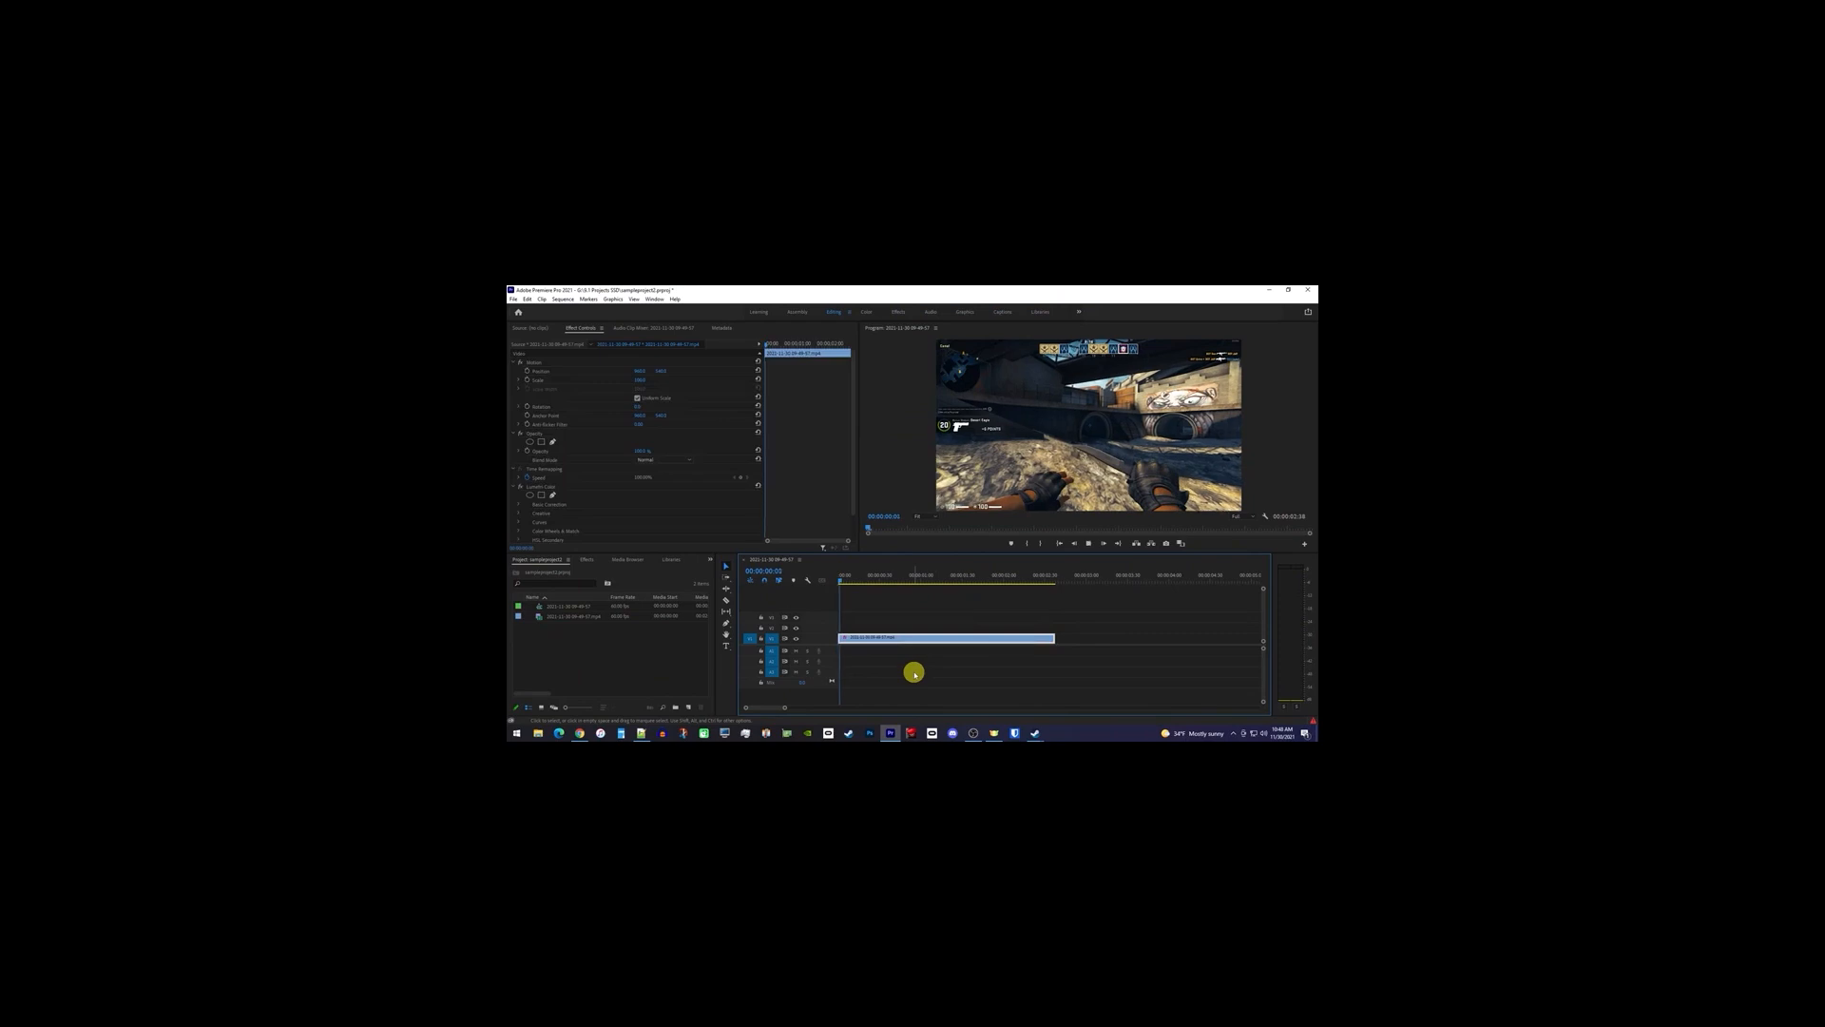
{"action": "key", "text": "space"}
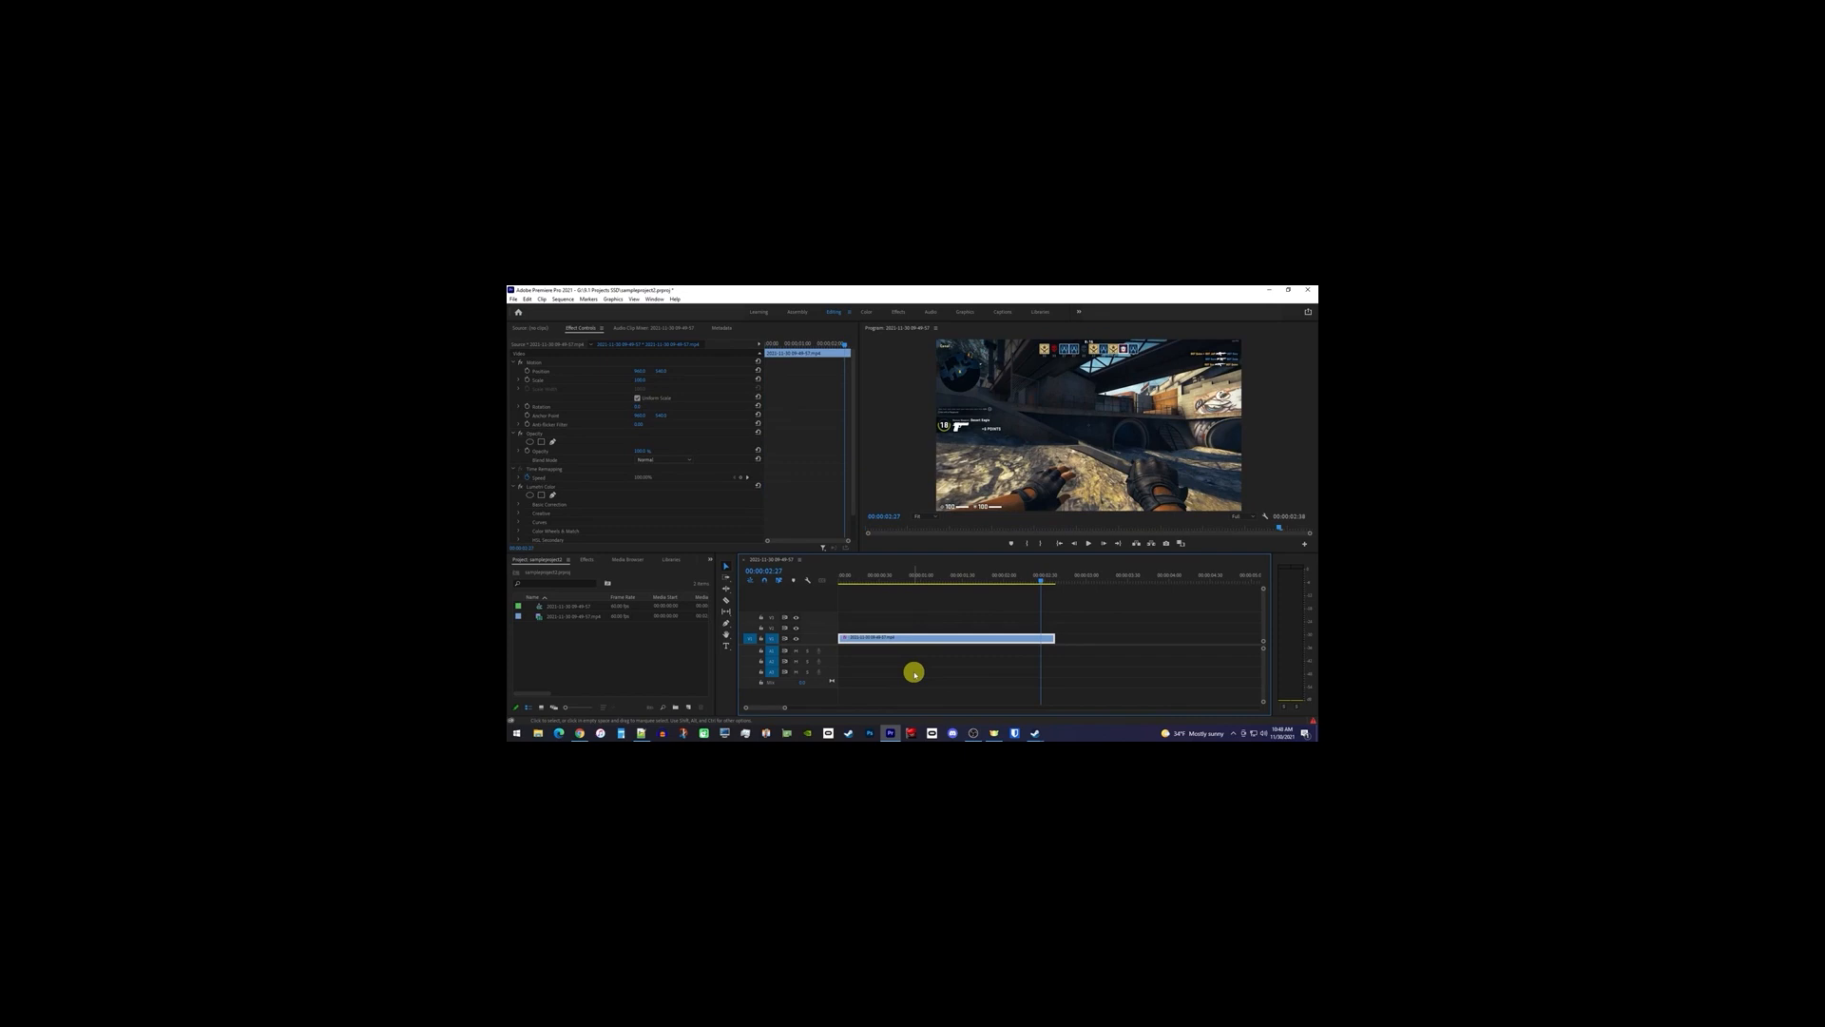
{"action": "left_click", "coordinate": [589, 559]}
{"action": "left_click", "coordinate": [577, 571]}
{"action": "type", "text": "strobe"}
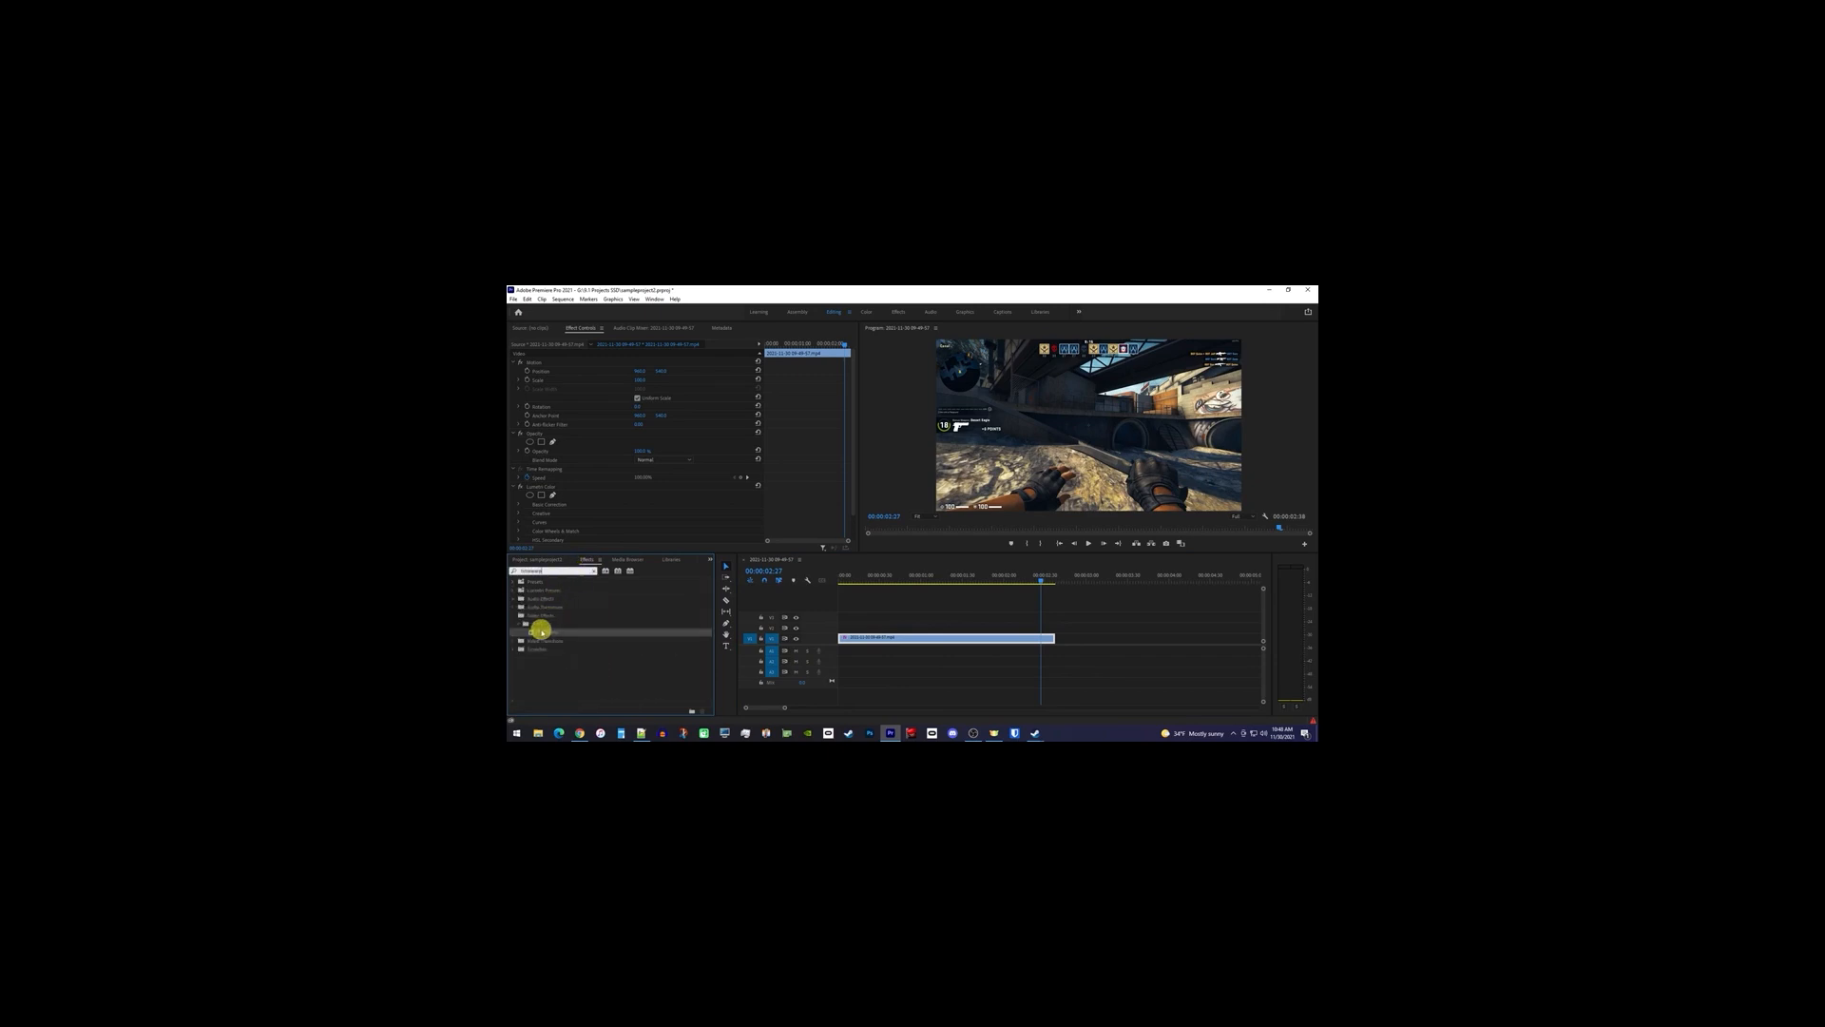
{"action": "left_click_drag", "start_coordinate": [540, 632], "coordinate": [881, 629]}
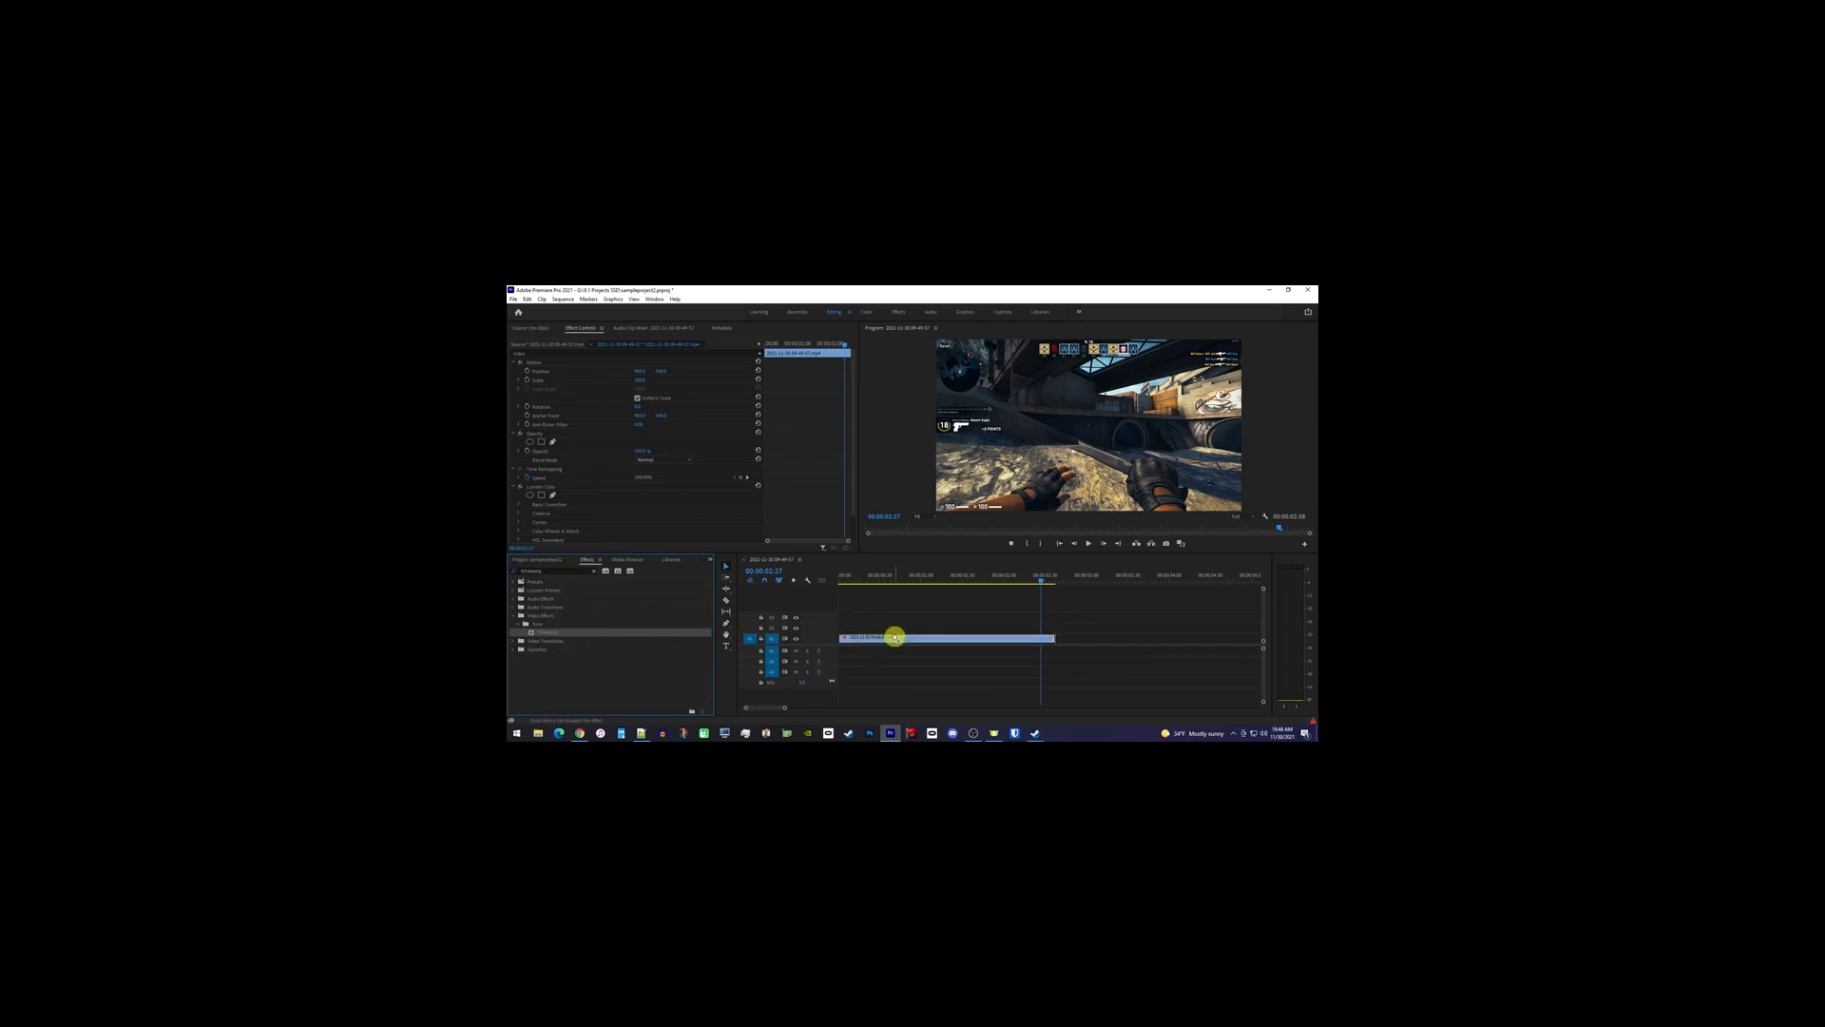
- Adjust the Timewarp effect's speed on the gameplay clip
{"action": "scroll", "coordinate": [609, 490], "scroll_direction": "down", "scroll_amount": 5}
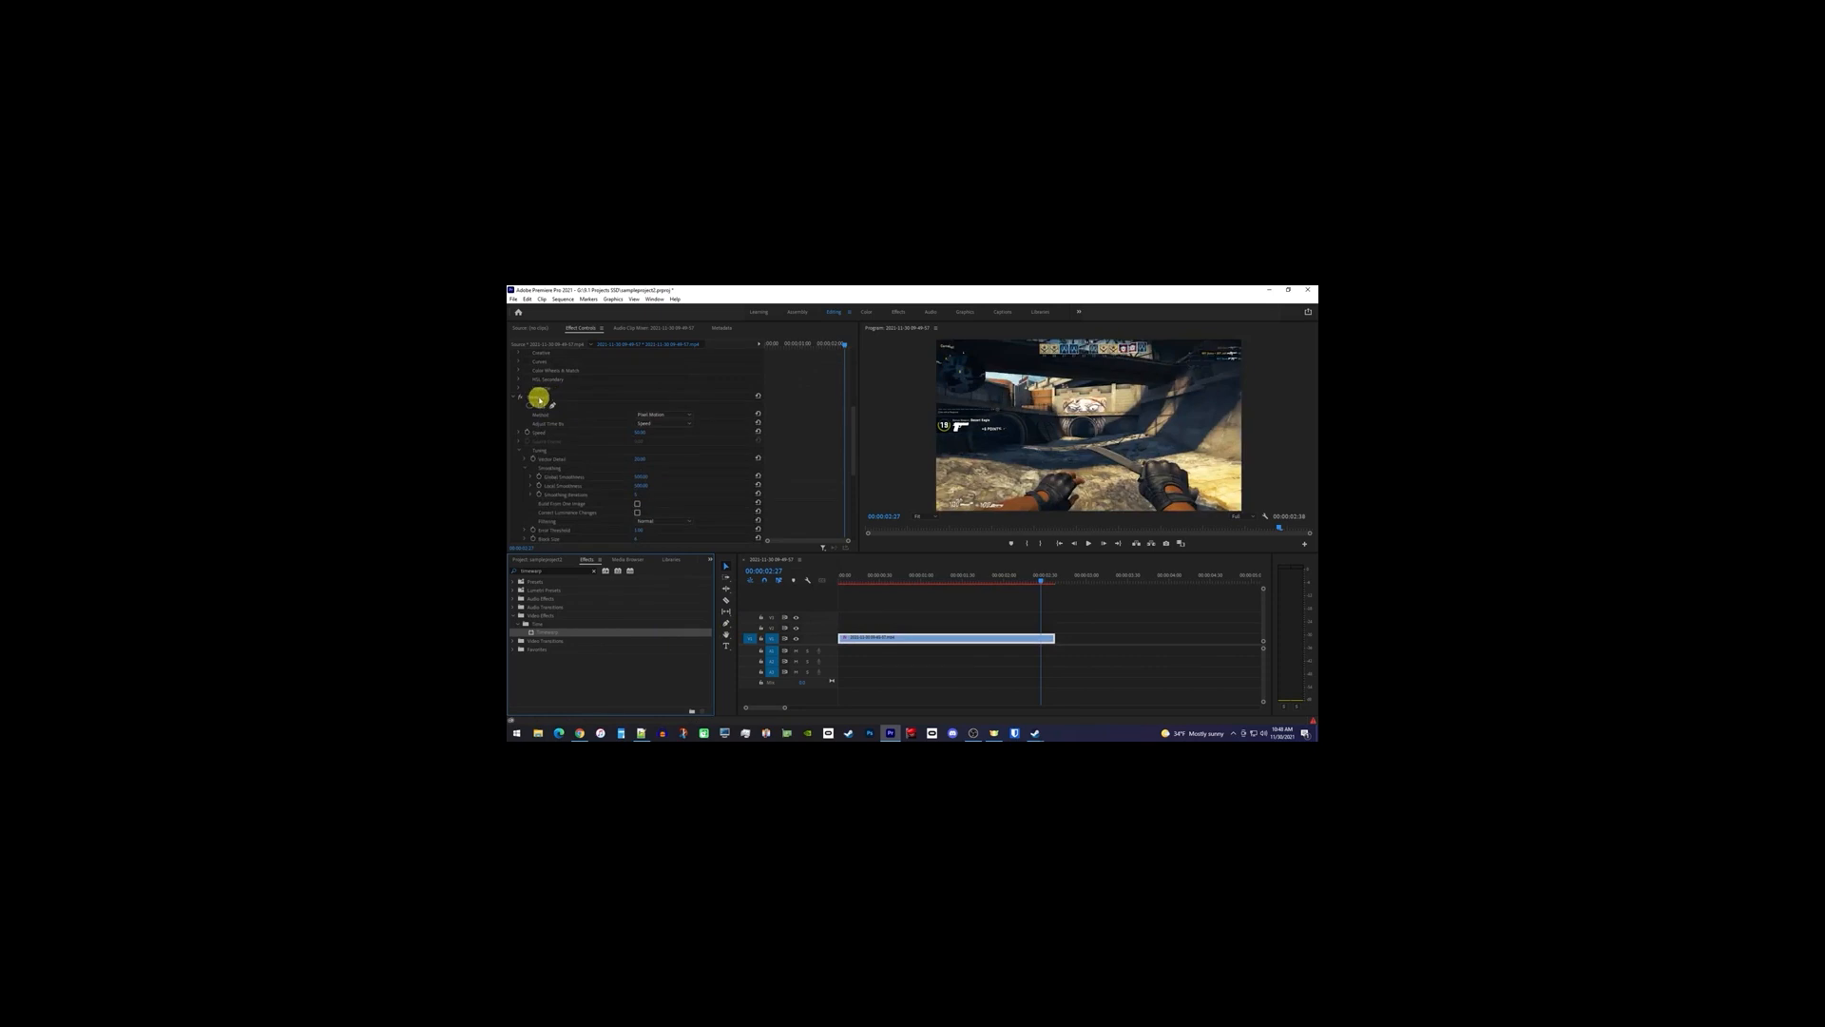
{"action": "left_click", "coordinate": [646, 432]}
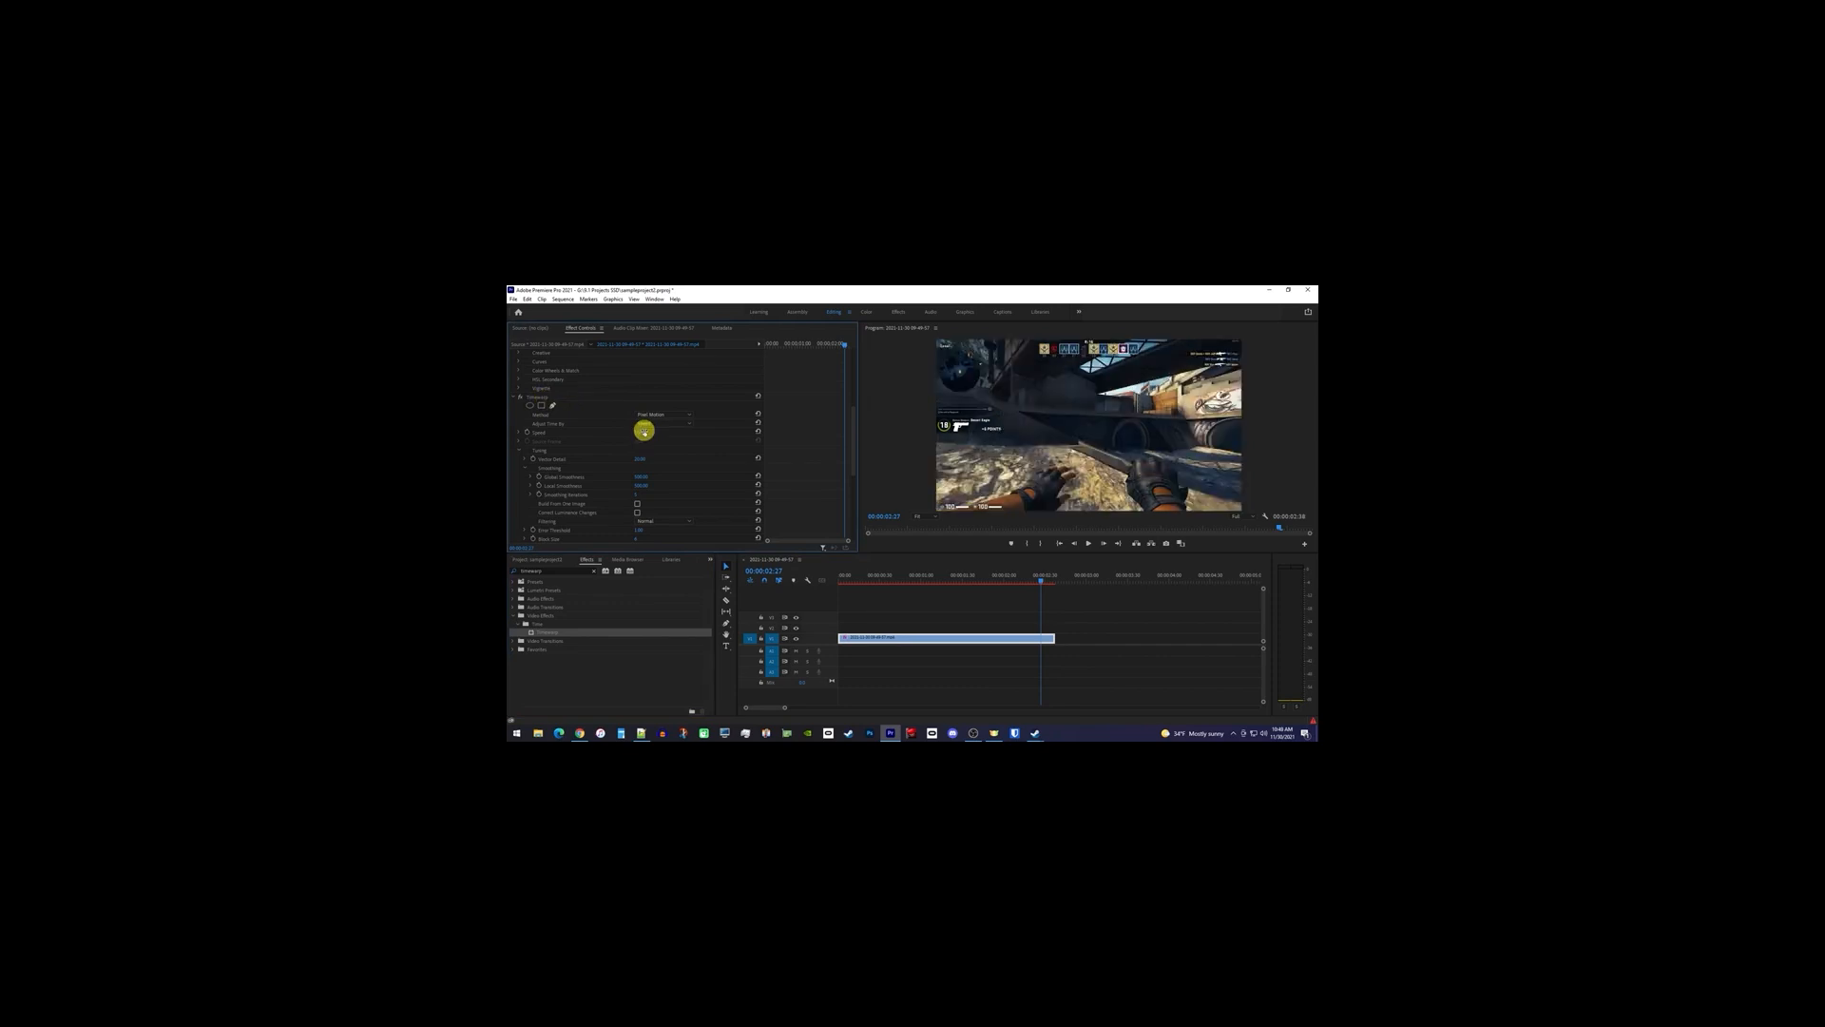
- Enable Timewarp's motion blur, set its shutter control to Manual and adjust the shutter samples
{"action": "scroll", "coordinate": [688, 458], "scroll_direction": "down", "scroll_amount": 5}
{"action": "scroll", "coordinate": [688, 457], "scroll_direction": "down", "scroll_amount": 2}
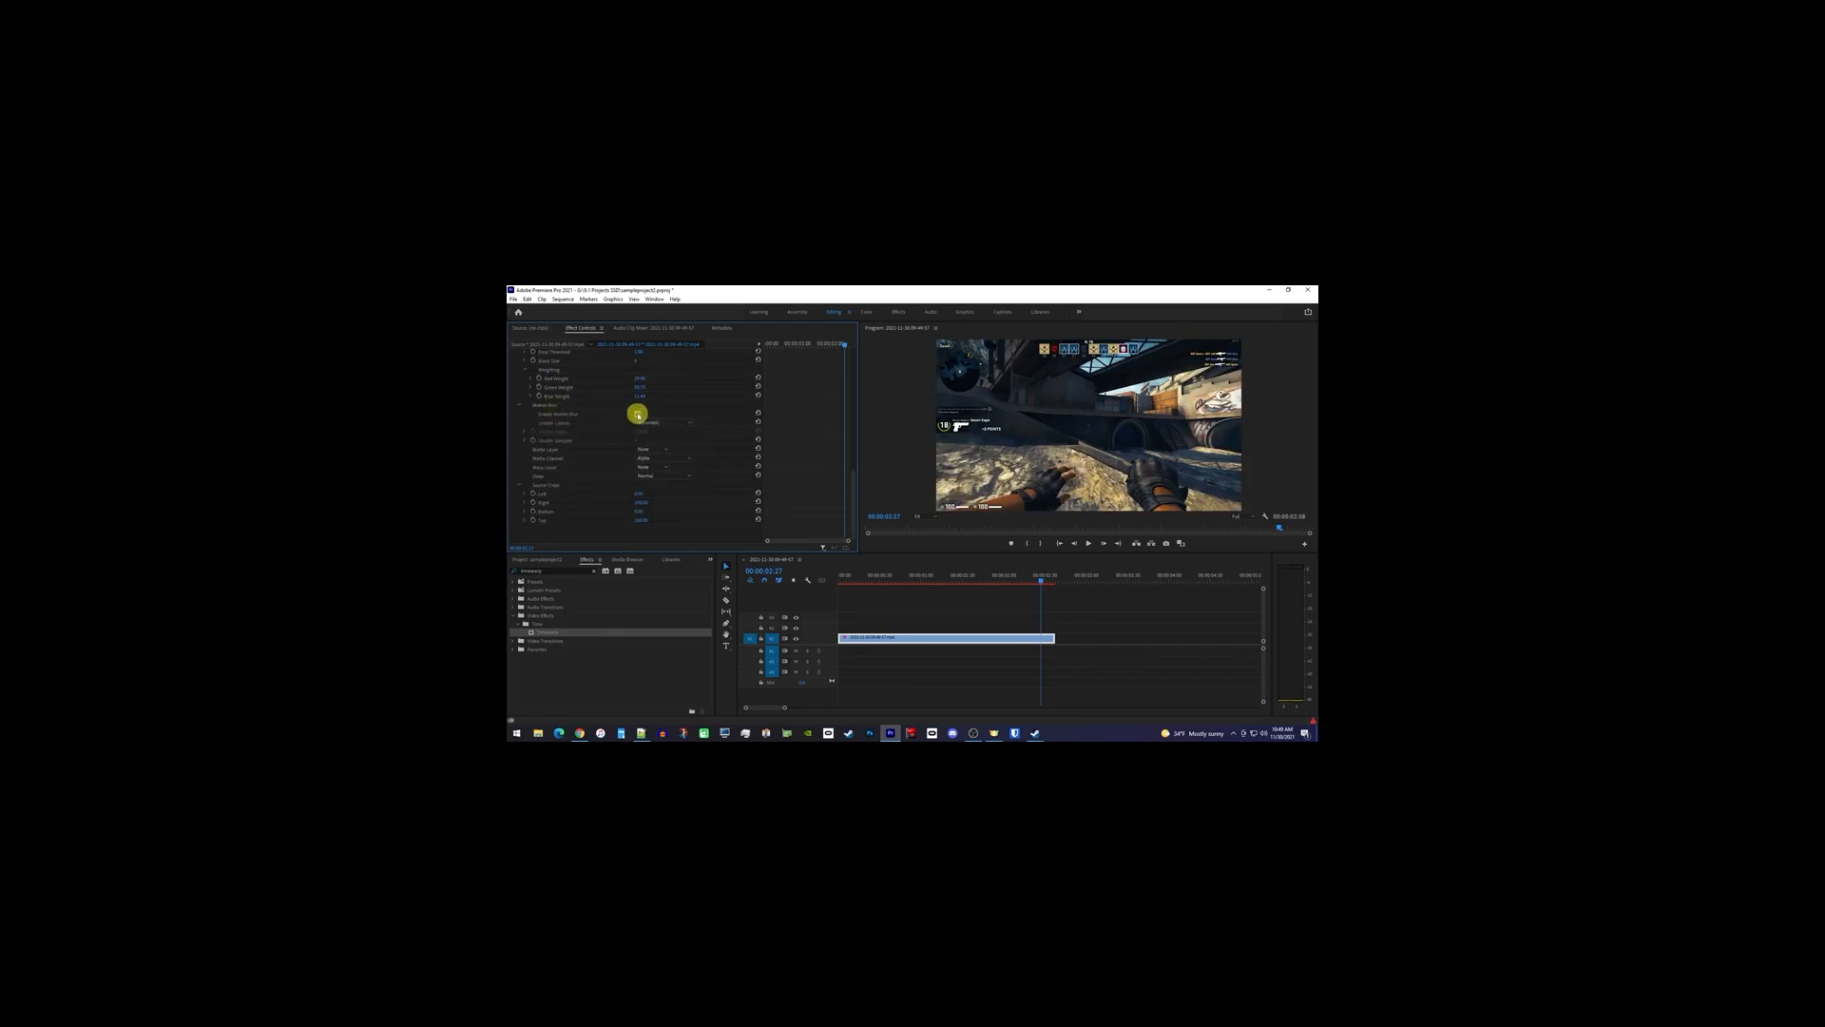
{"action": "left_click", "coordinate": [638, 414]}
{"action": "left_click", "coordinate": [656, 423]}
{"action": "left_click", "coordinate": [661, 432]}
{"action": "left_click", "coordinate": [636, 440]}
- Preview the motion-blurred gameplay clip from its start and render the sequence's effects
{"action": "left_click_drag", "start_coordinate": [857, 579], "coordinate": [803, 579]}
{"action": "key", "text": "space"}
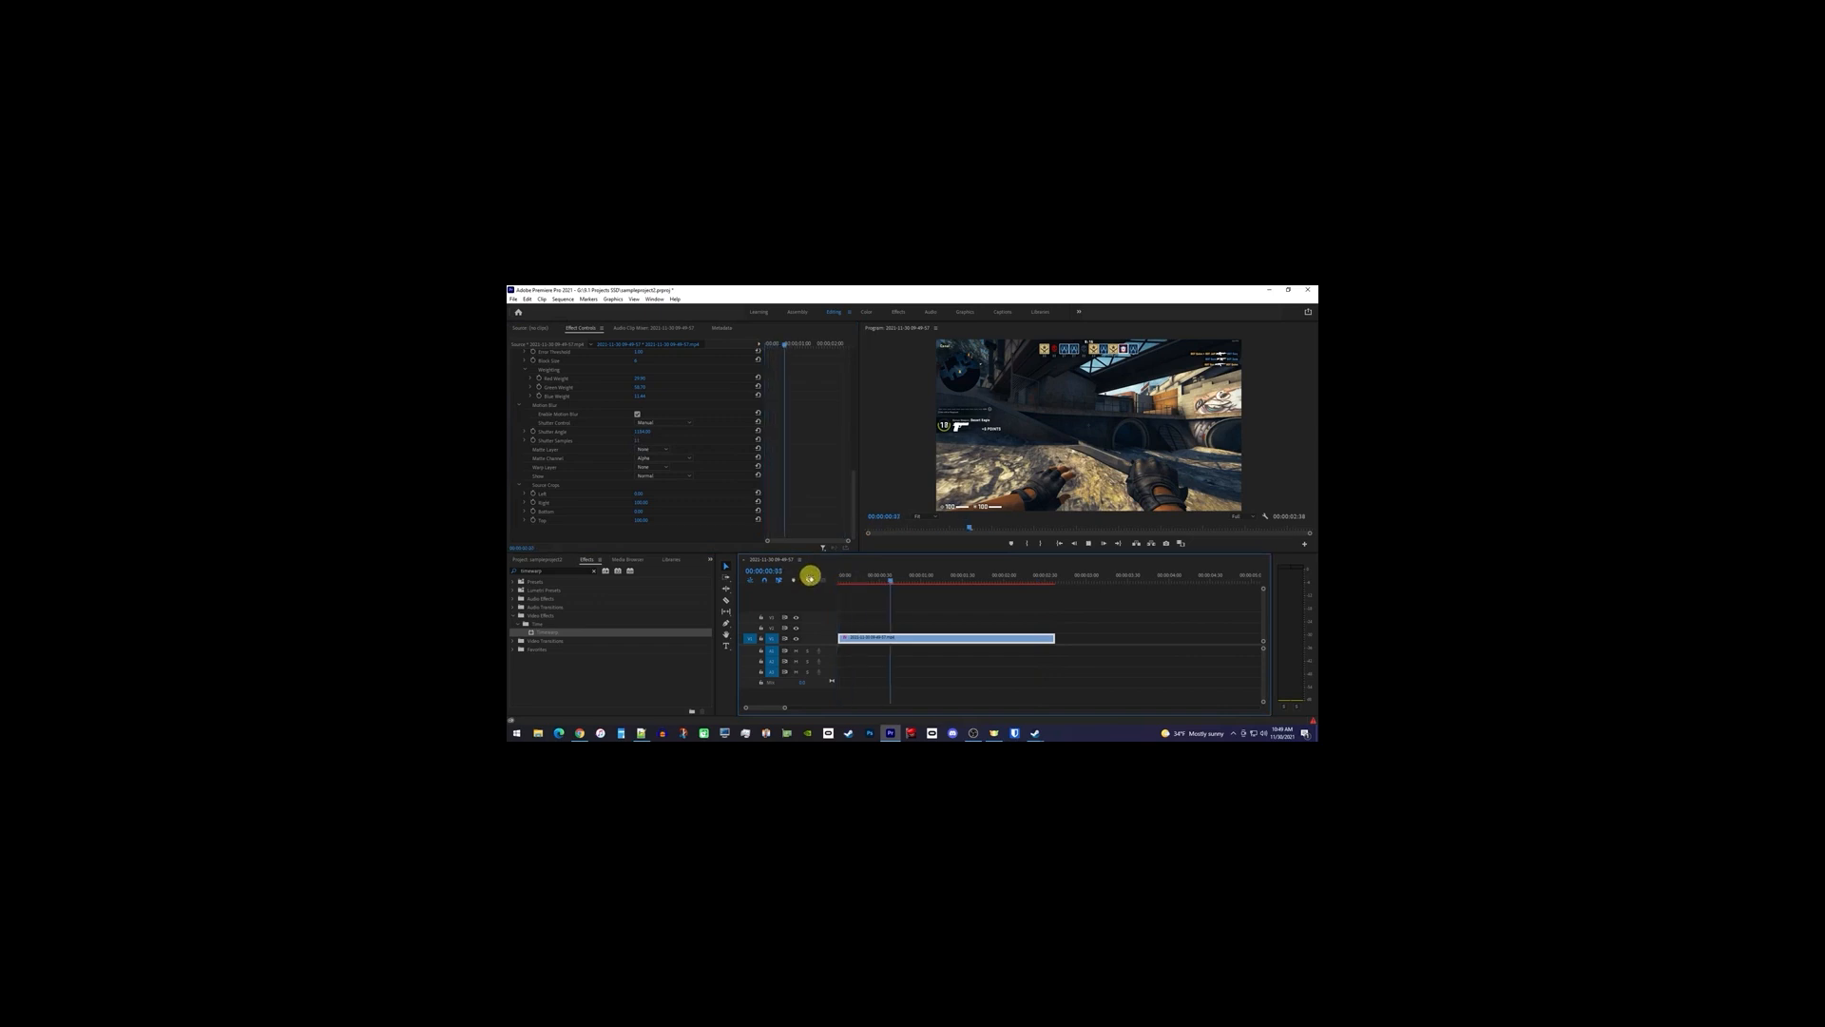
{"action": "key", "text": "space"}
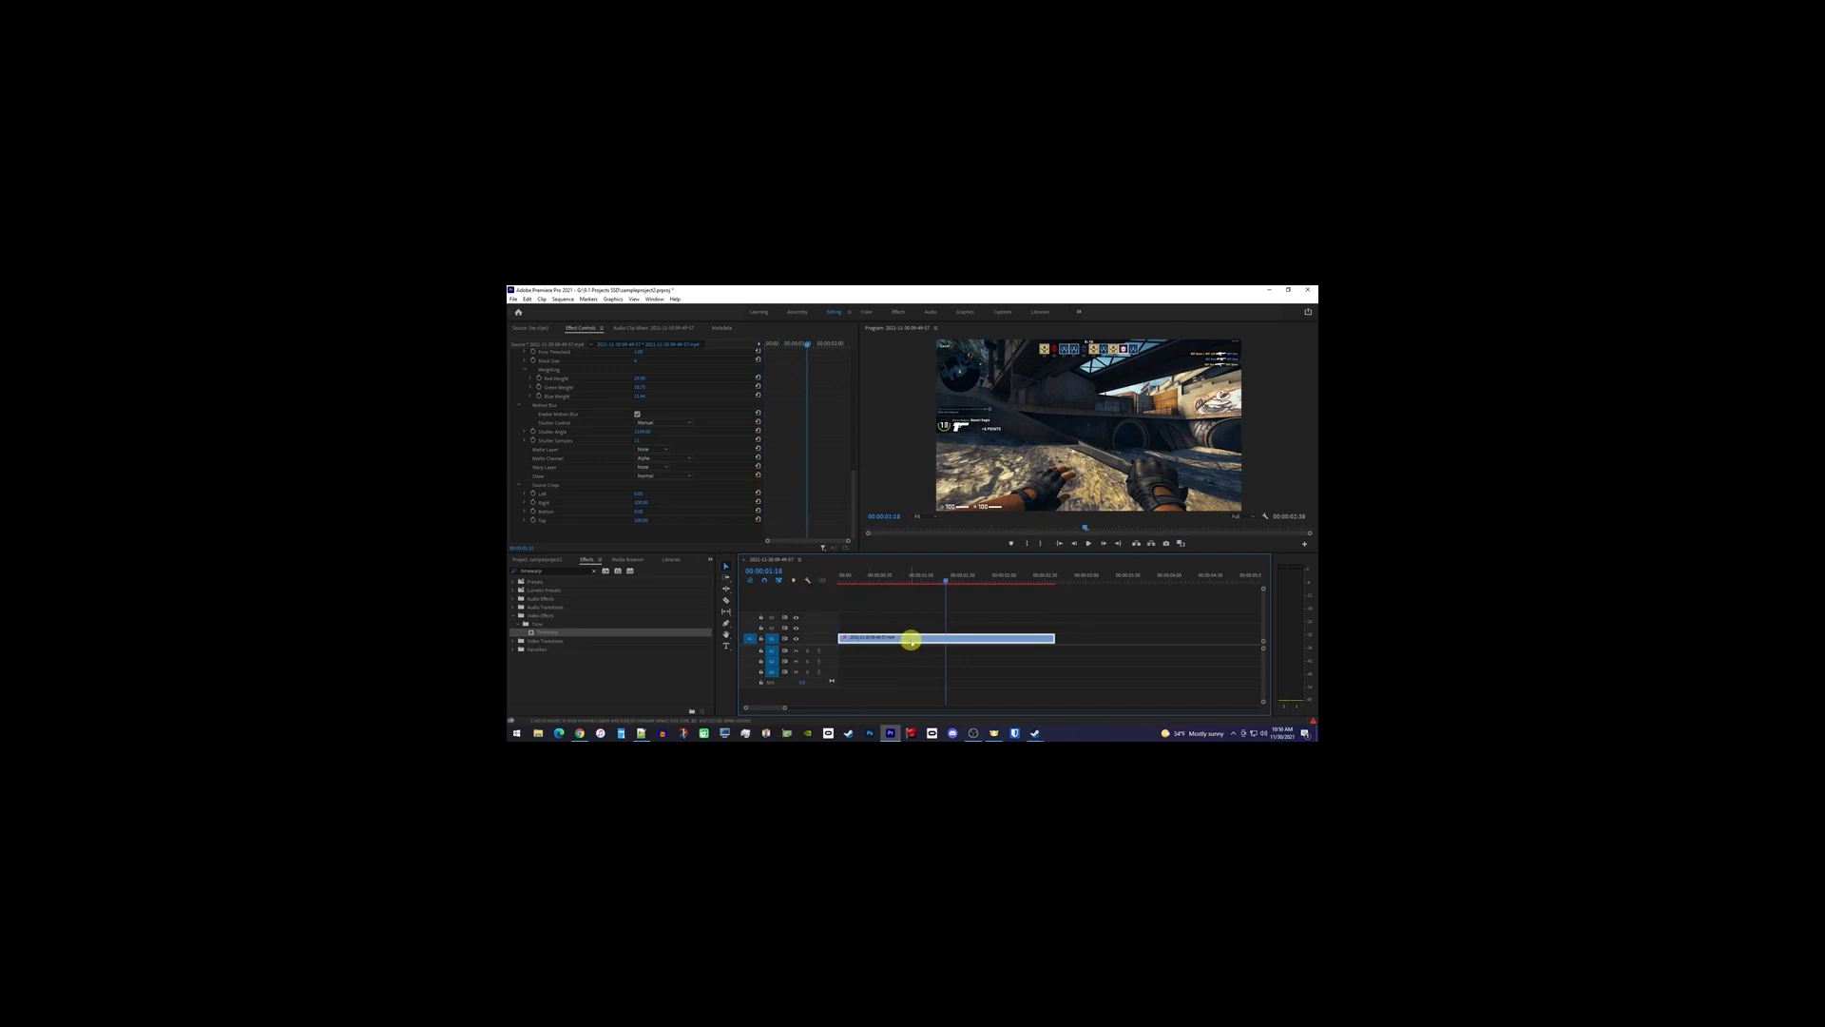
{"action": "key", "text": "Return"}
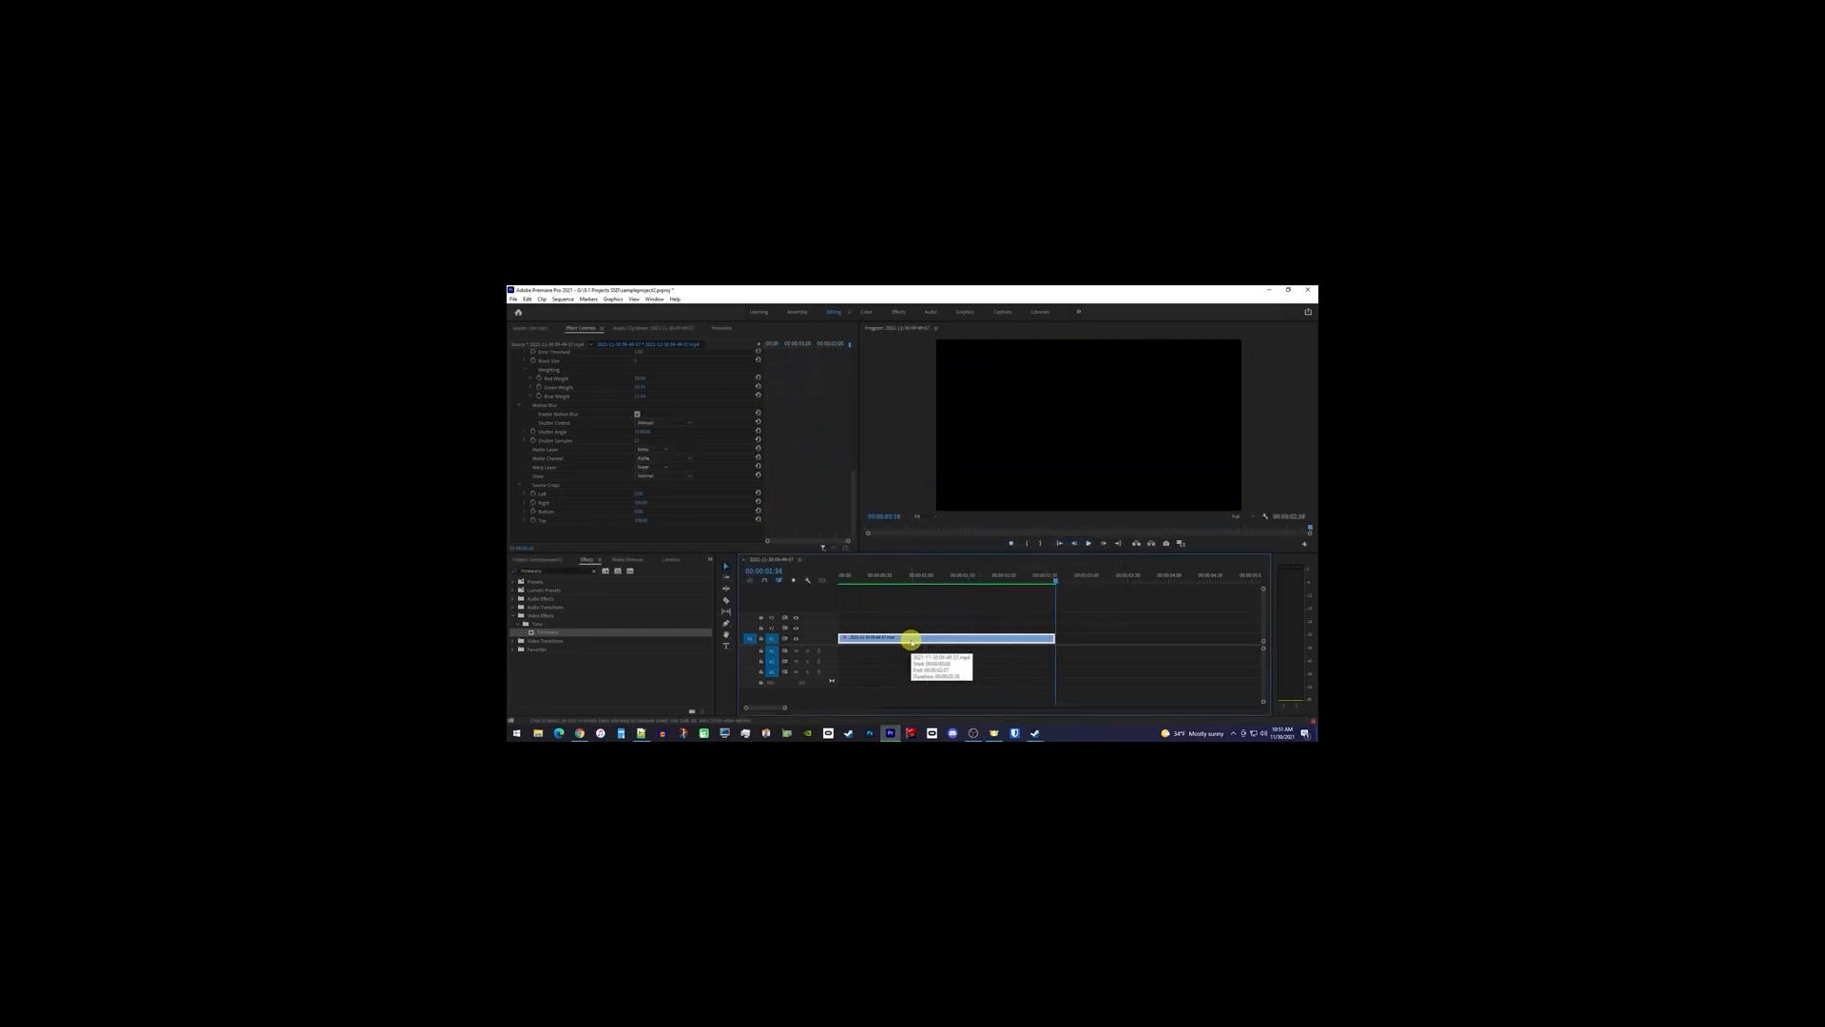
{"action": "key", "text": "space"}
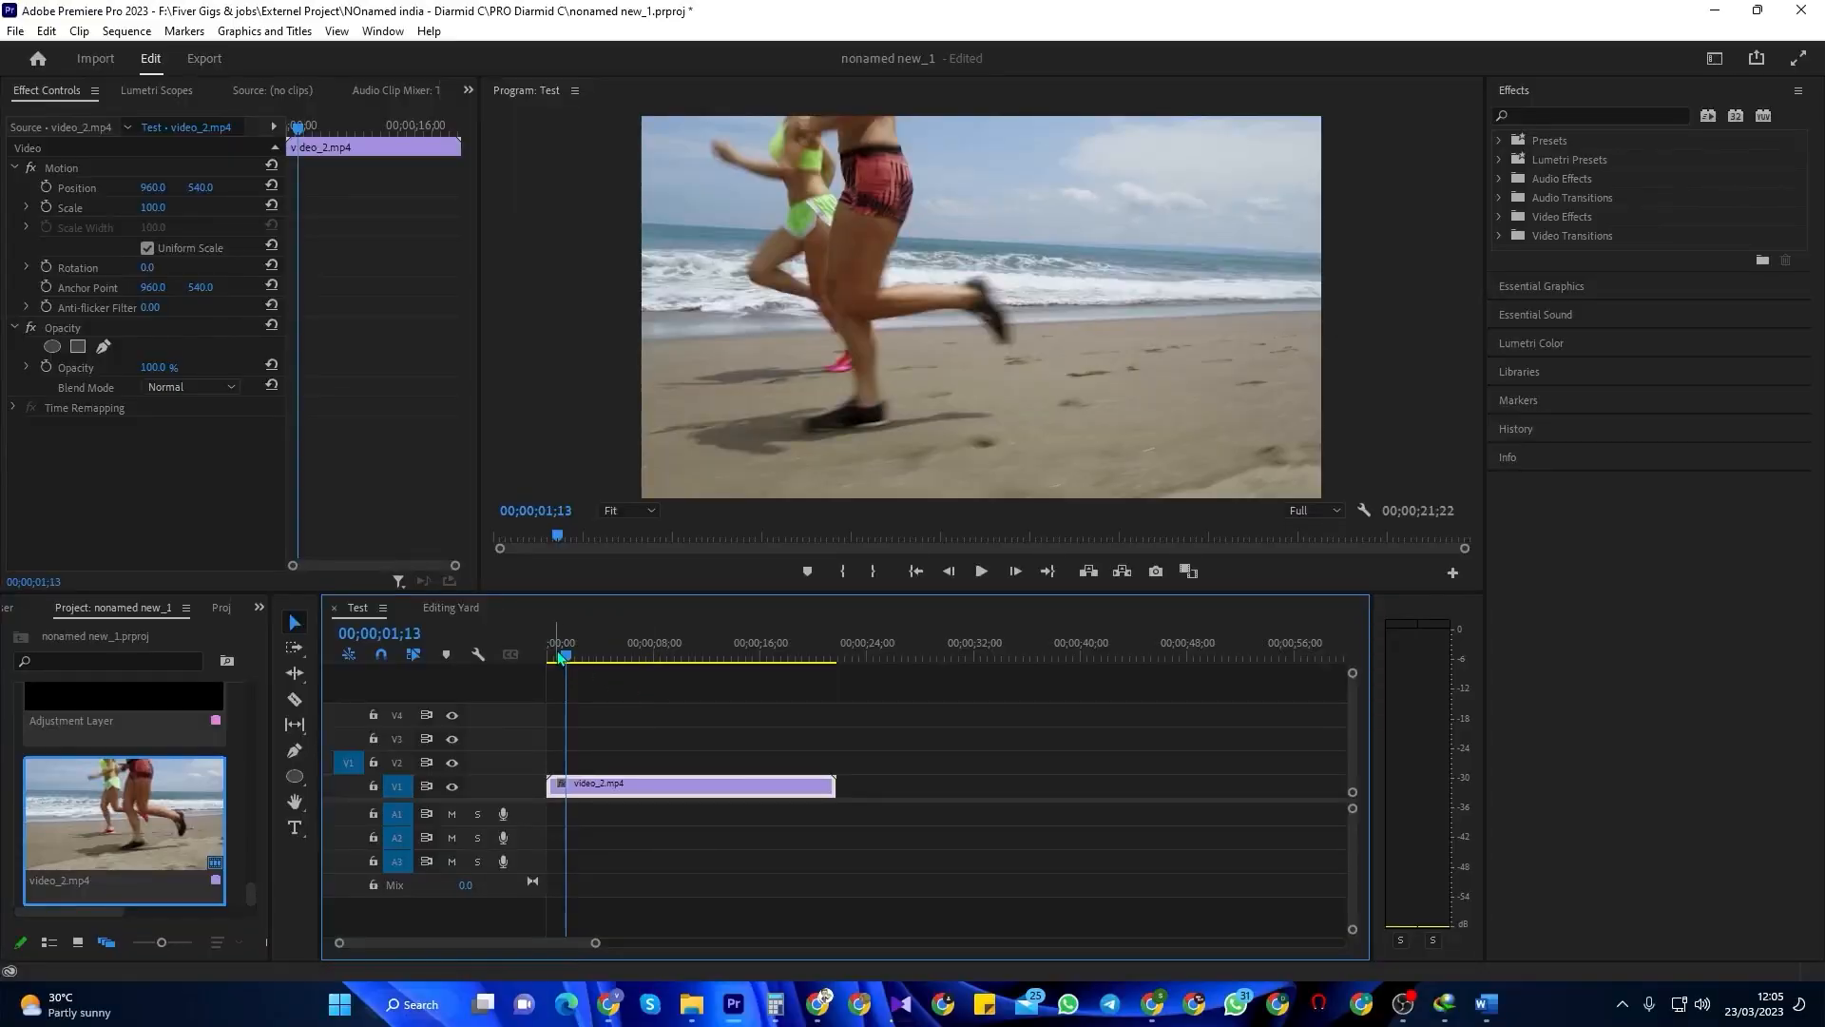
- Search the graphics templates for "thirds" and place Classic Lower Third One Line on V2 above the start of video_2.mp4
{"action": "left_click_drag", "start_coordinate": [662, 668], "coordinate": [524, 659]}
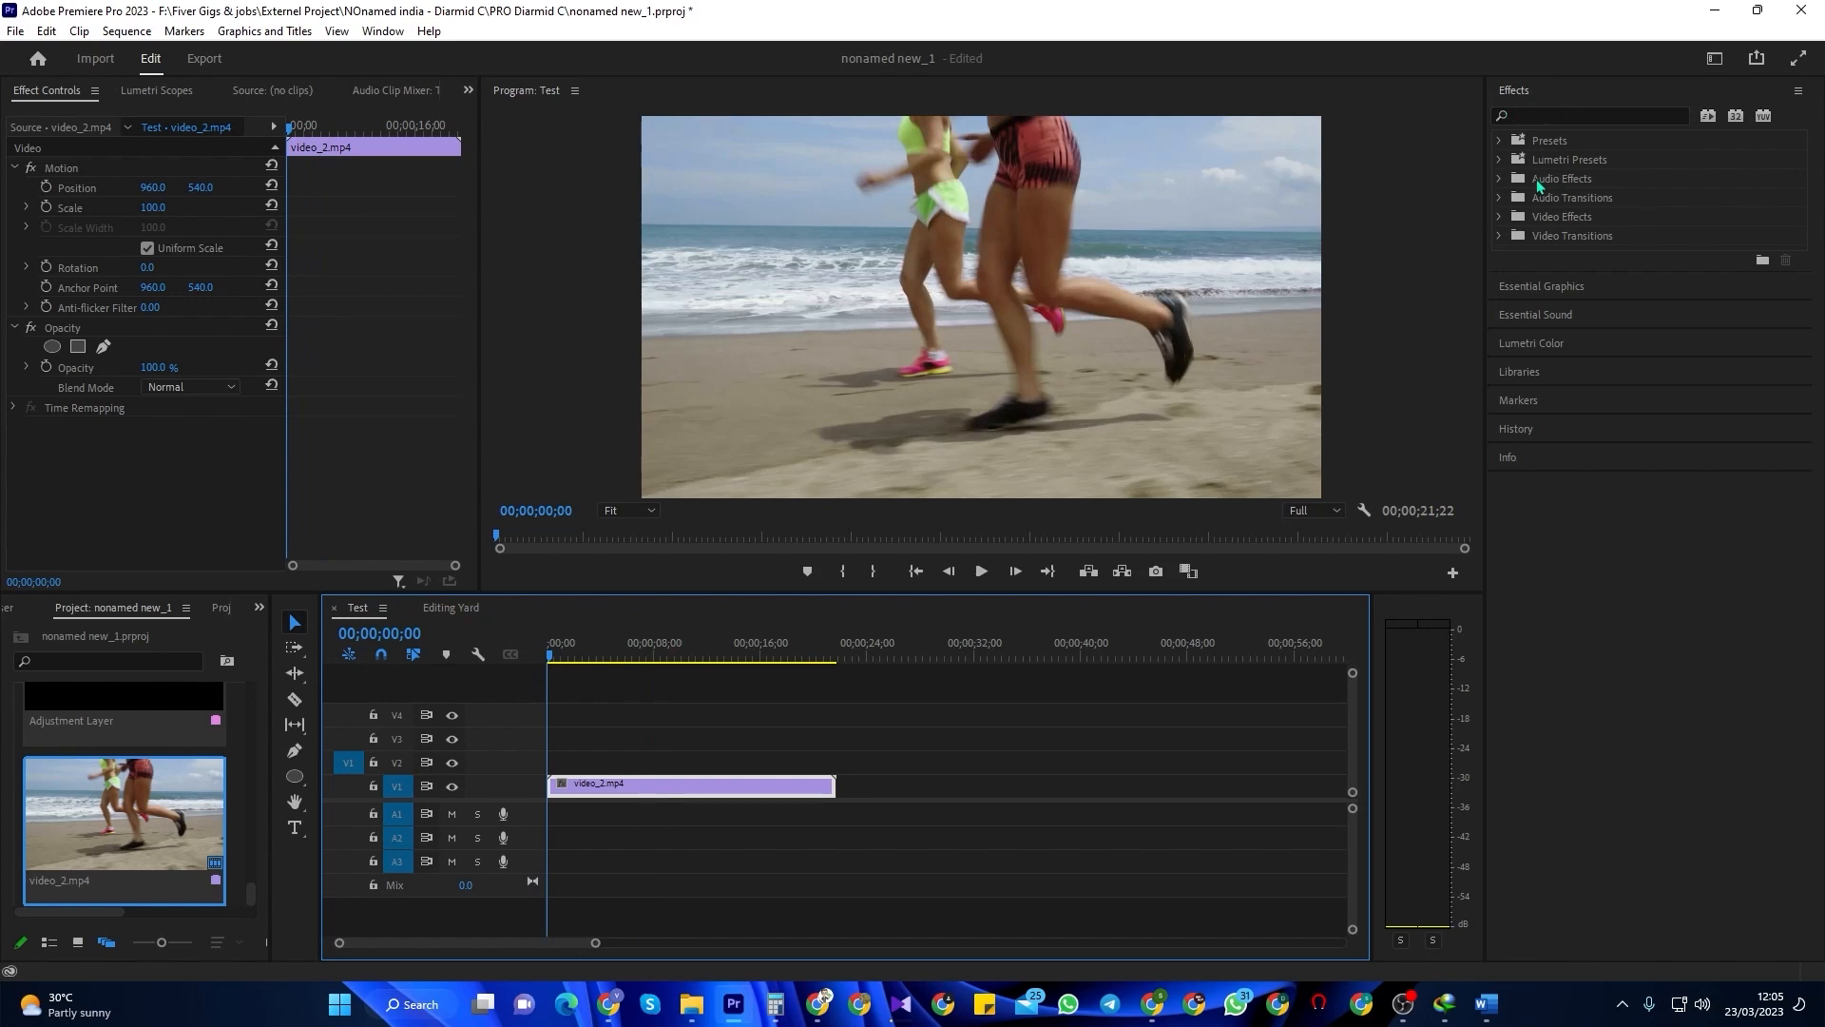
{"action": "left_click", "coordinate": [1504, 287]}
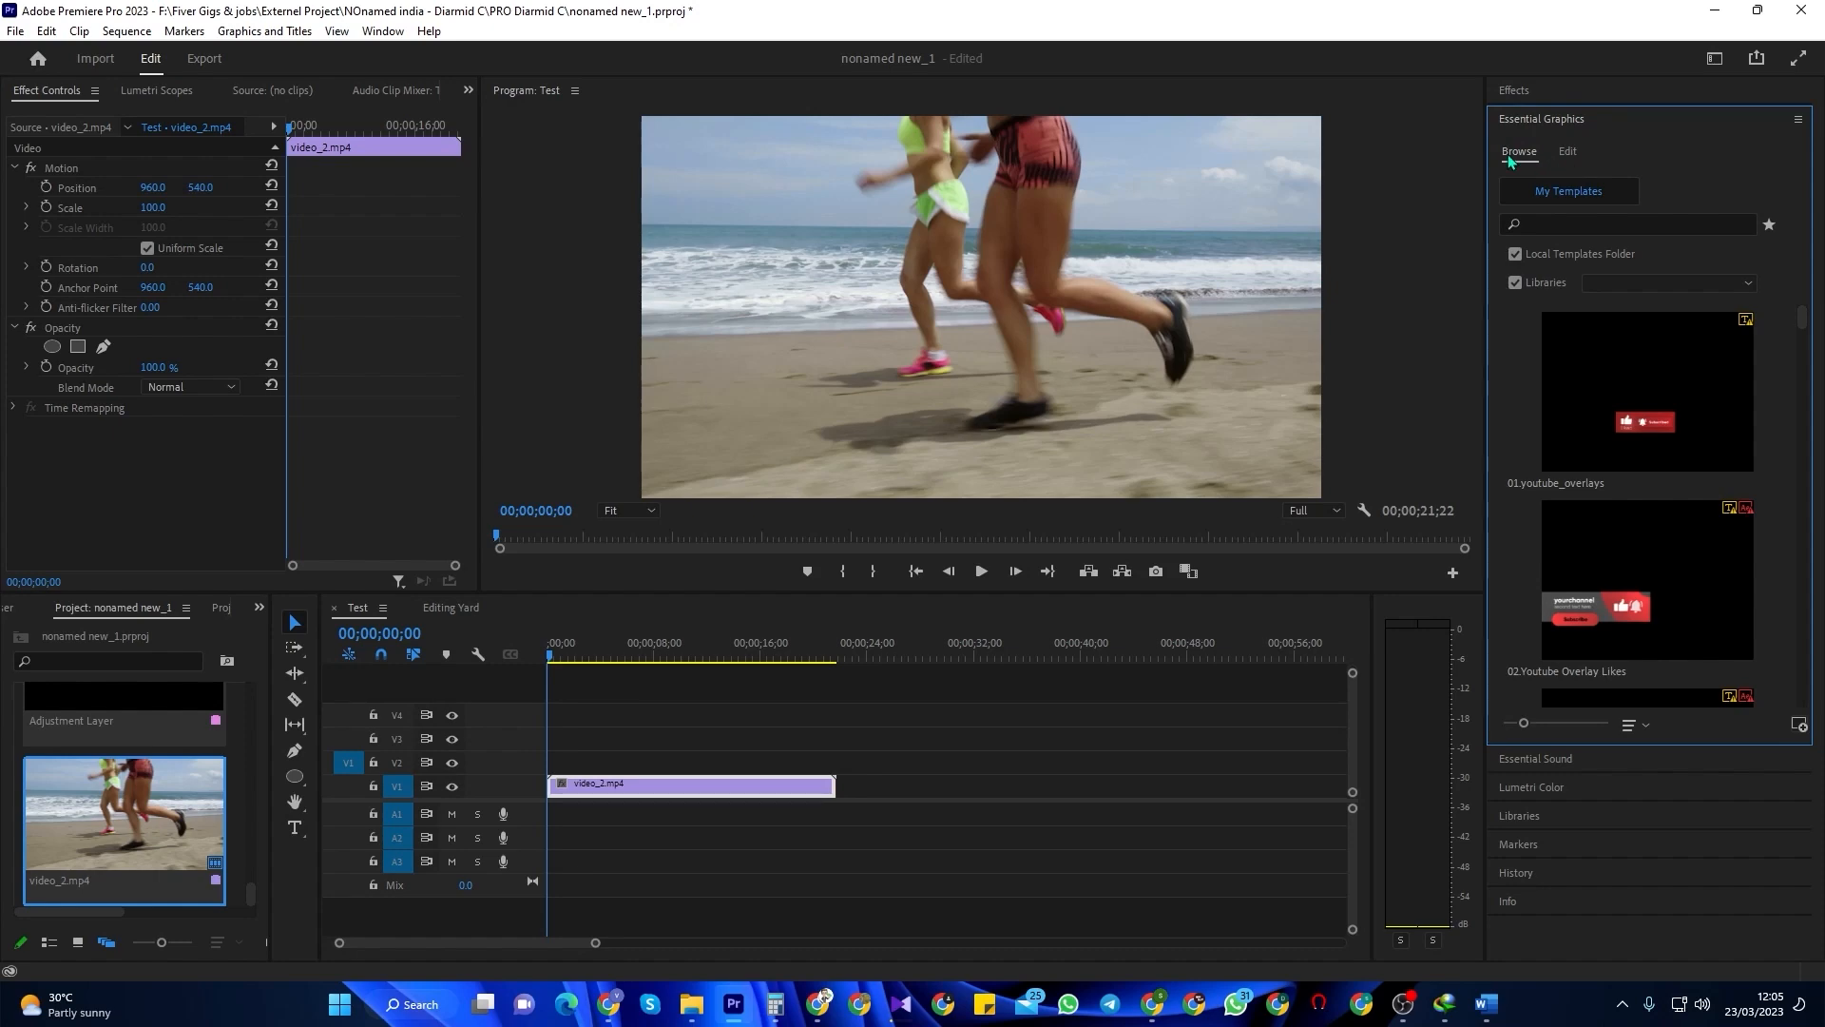
{"action": "left_click", "coordinate": [1554, 226]}
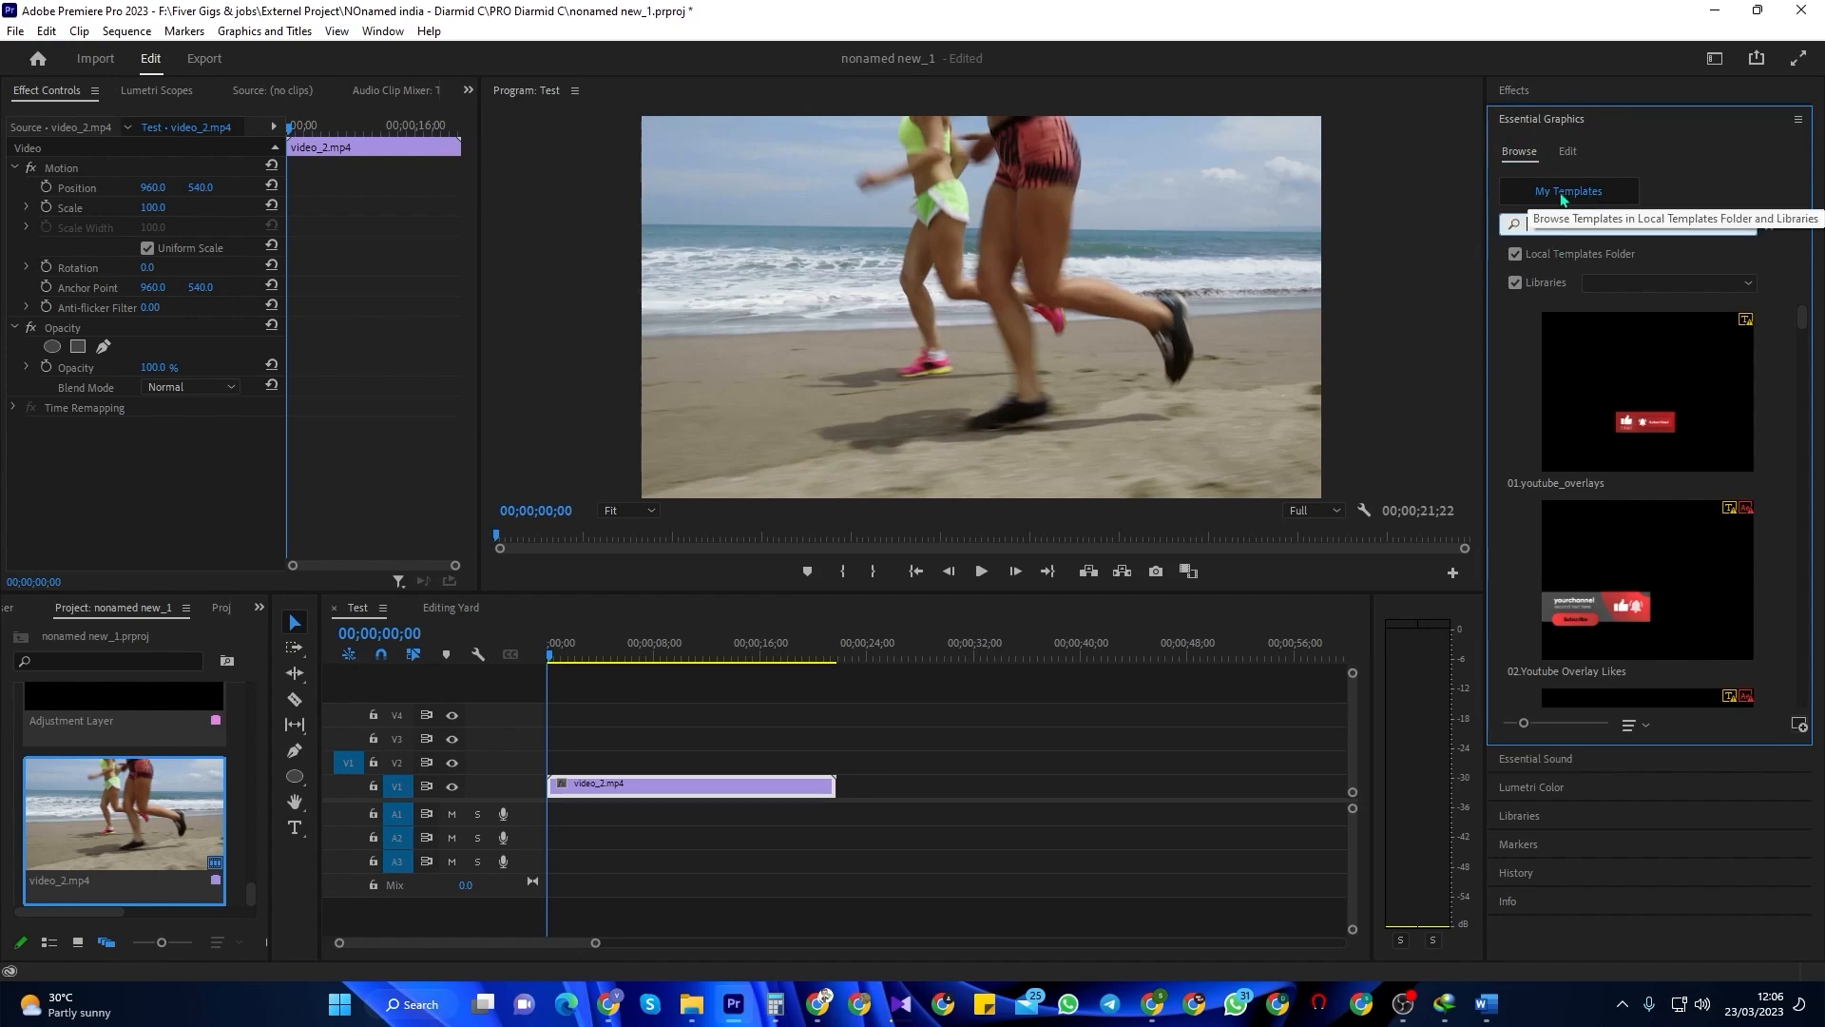
{"action": "type", "text": "thi"}
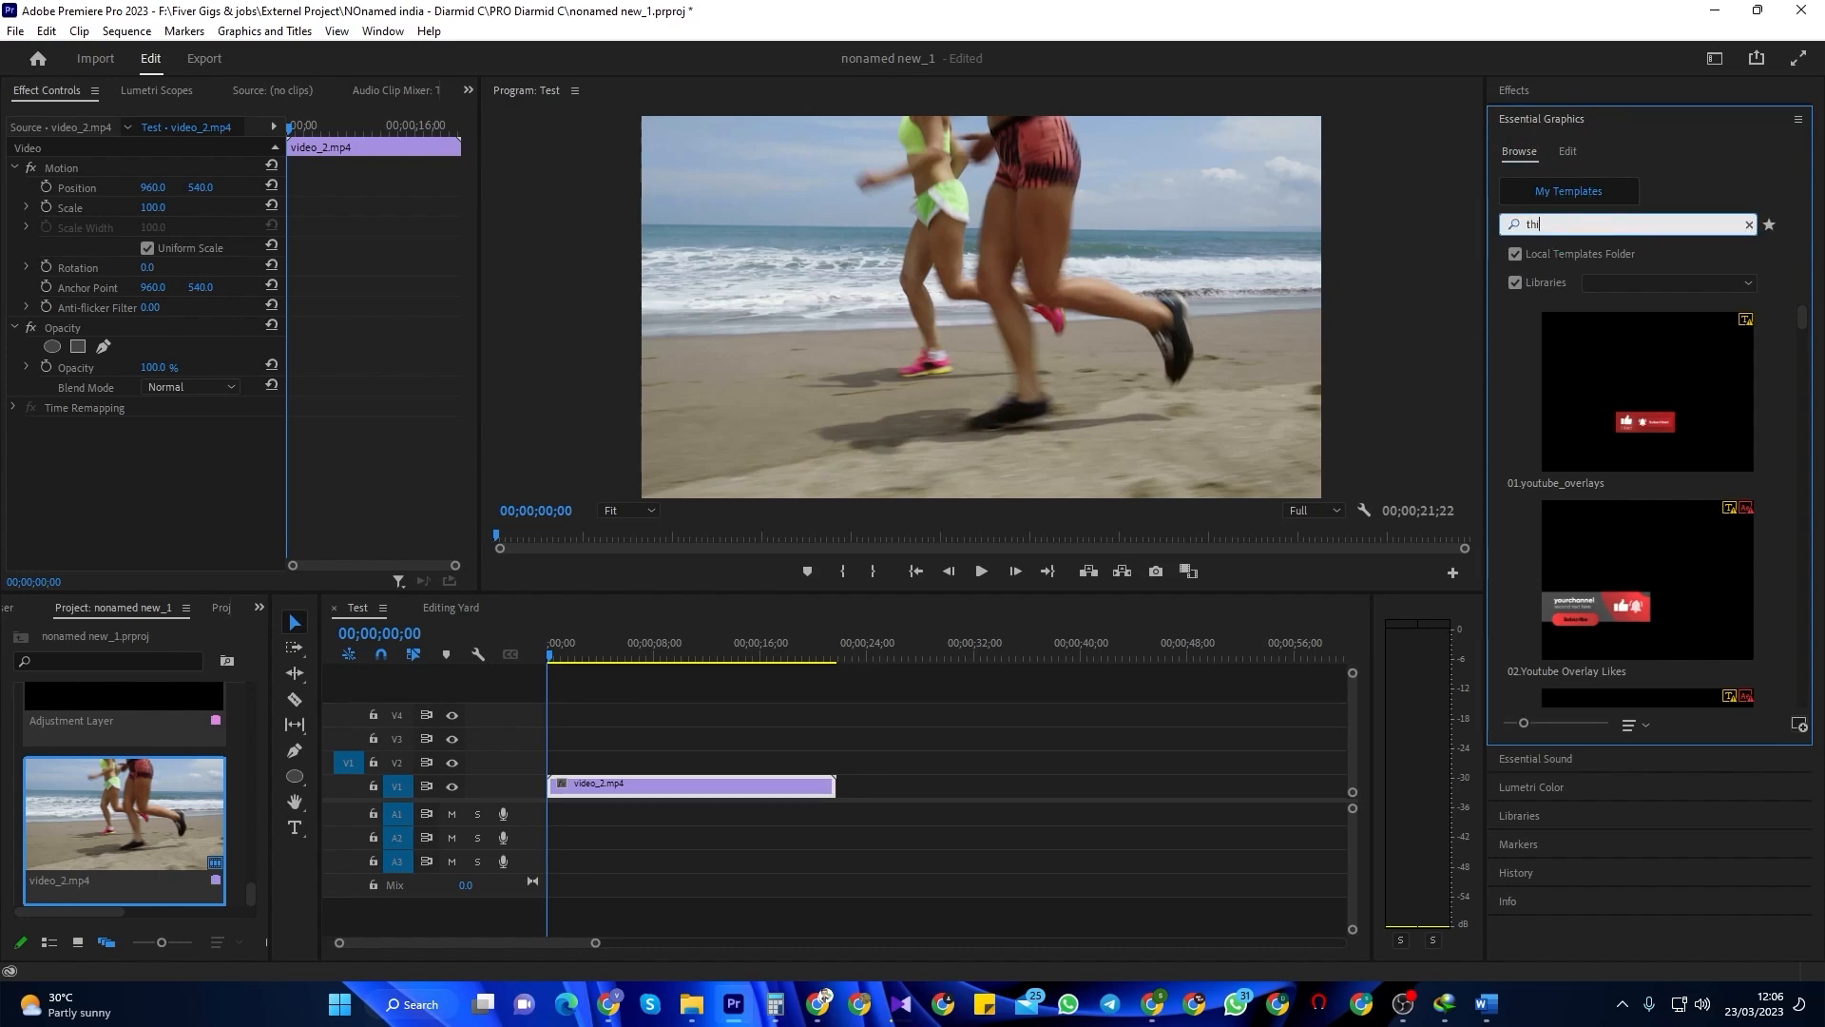
{"action": "type", "text": "rds"}
{"action": "key", "text": "Return"}
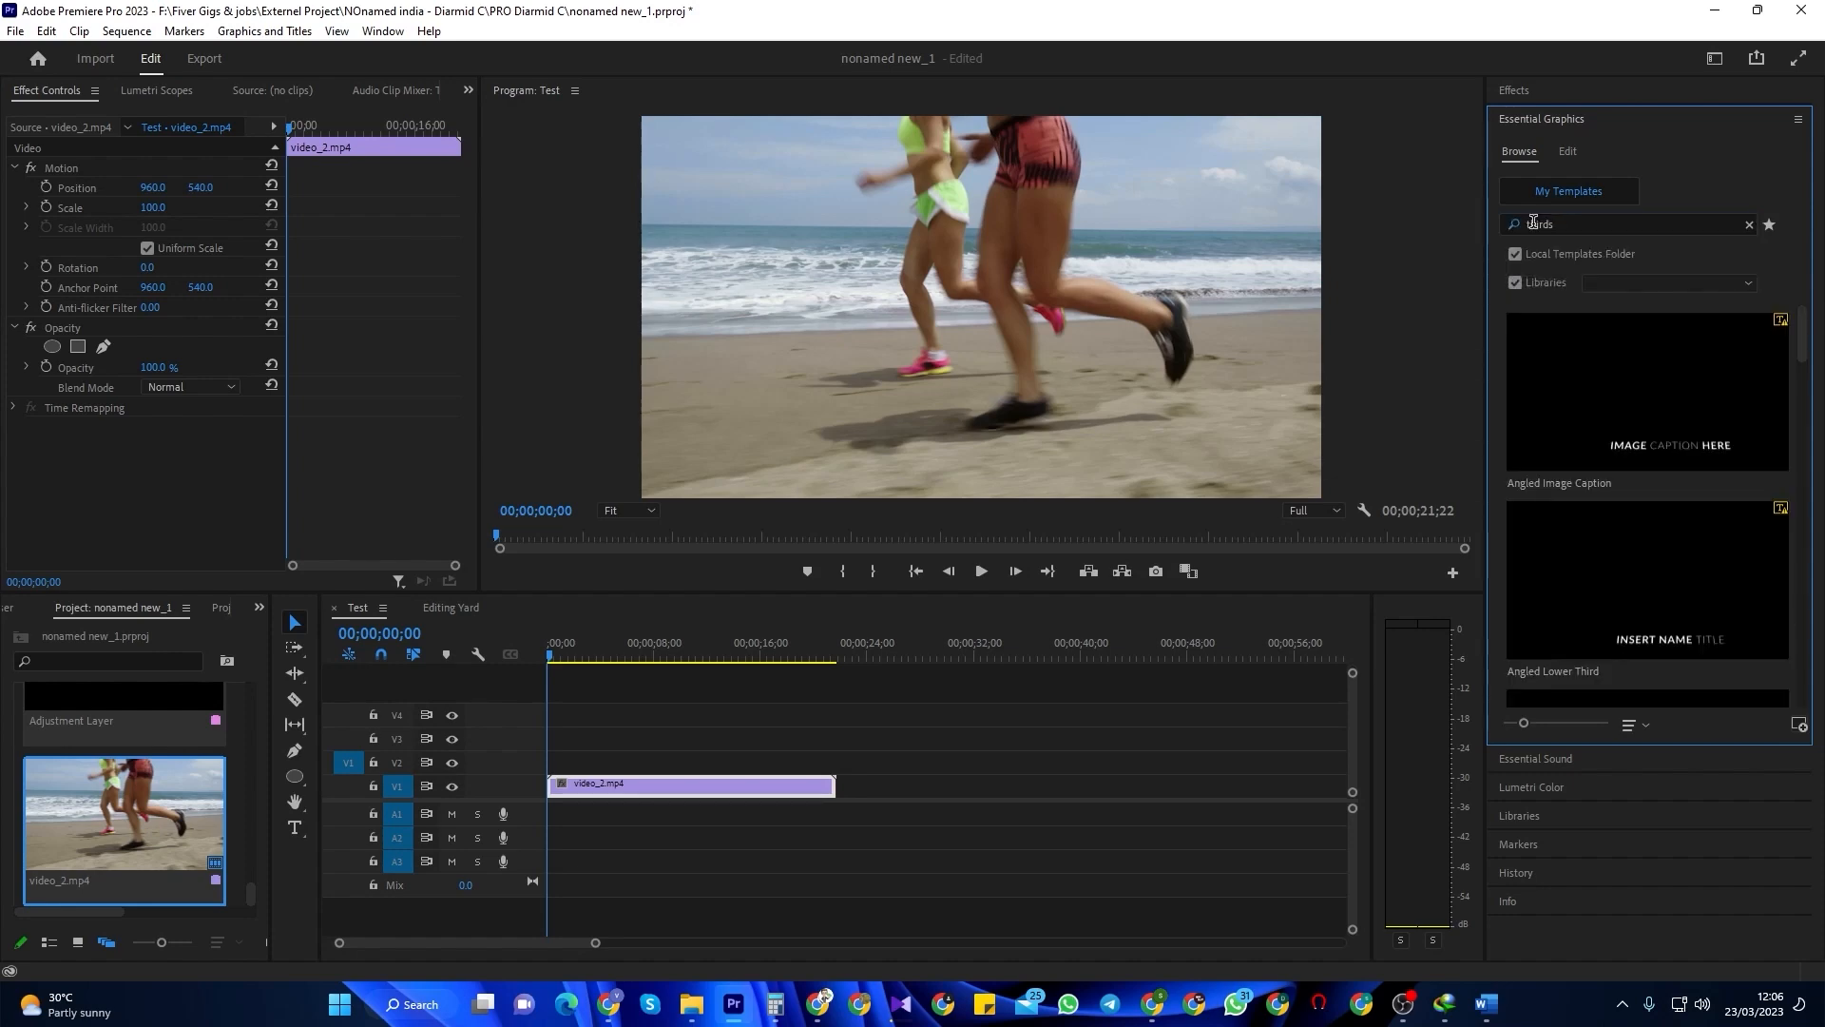
{"action": "scroll", "coordinate": [1654, 533], "scroll_direction": "down", "scroll_amount": 5}
{"action": "scroll", "coordinate": [1655, 529], "scroll_direction": "down", "scroll_amount": 3}
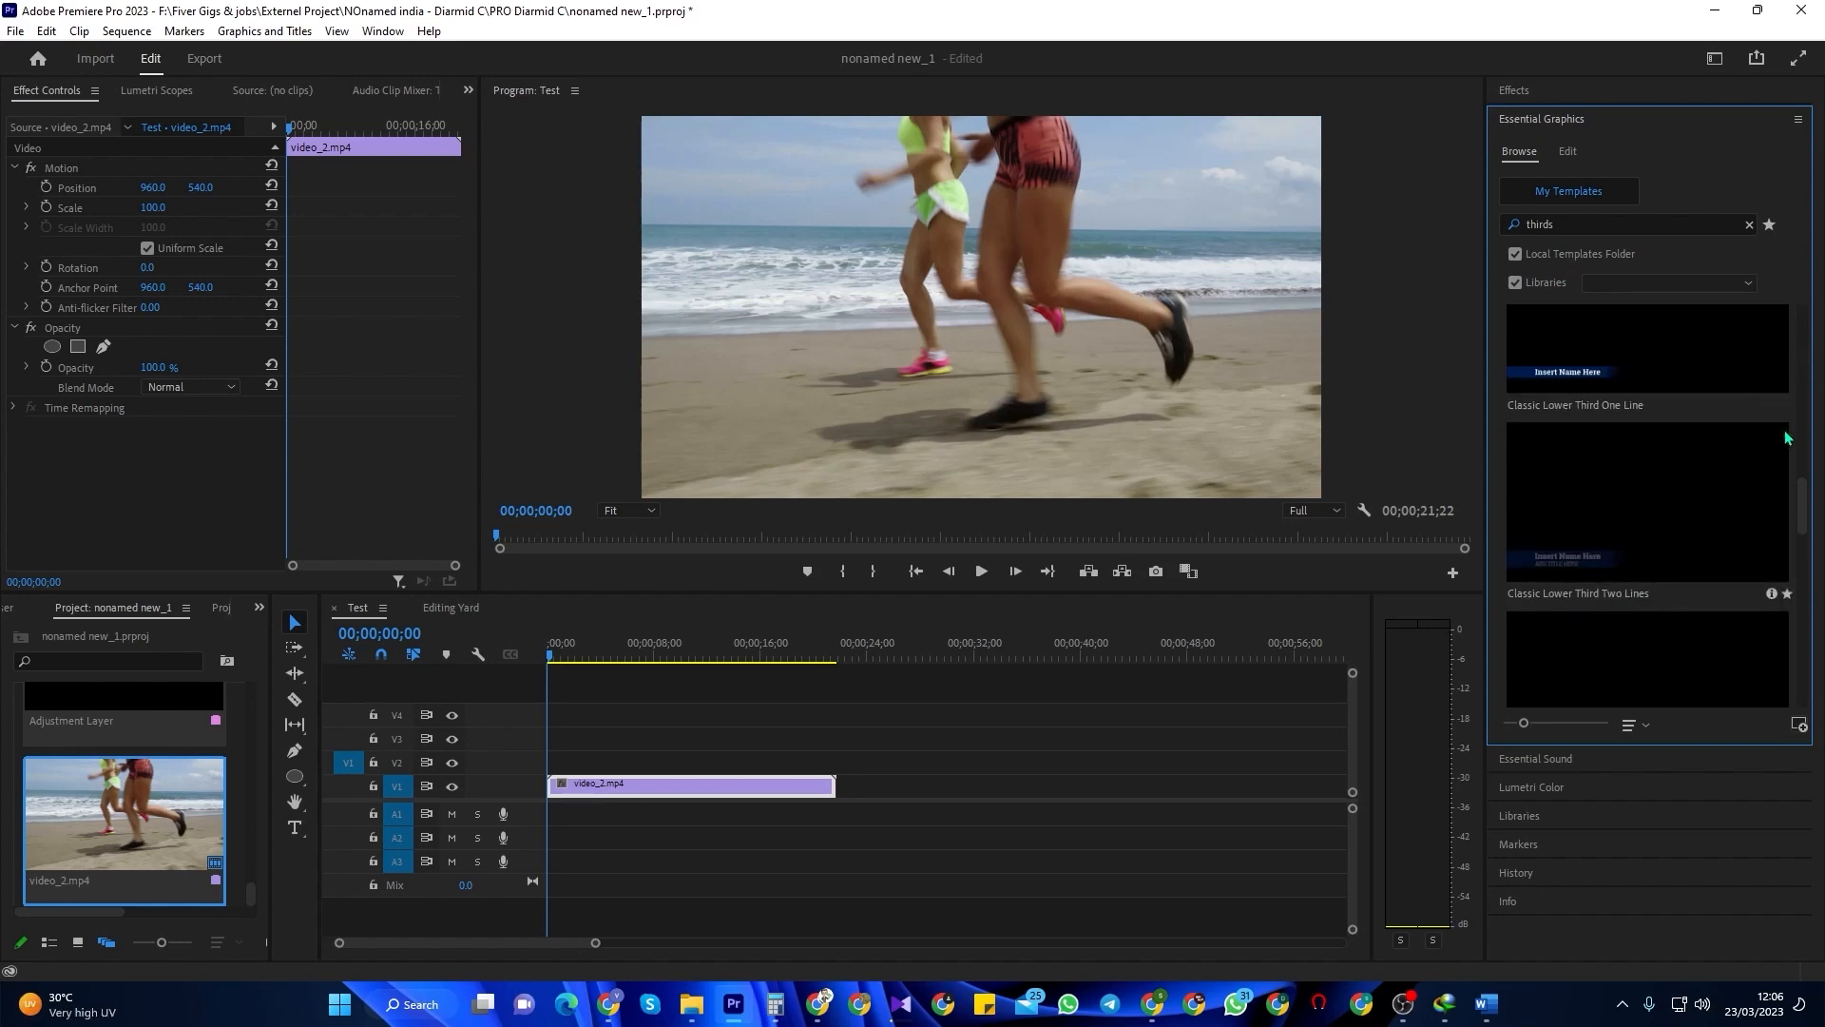
{"action": "left_click_drag", "start_coordinate": [1625, 399], "coordinate": [582, 760]}
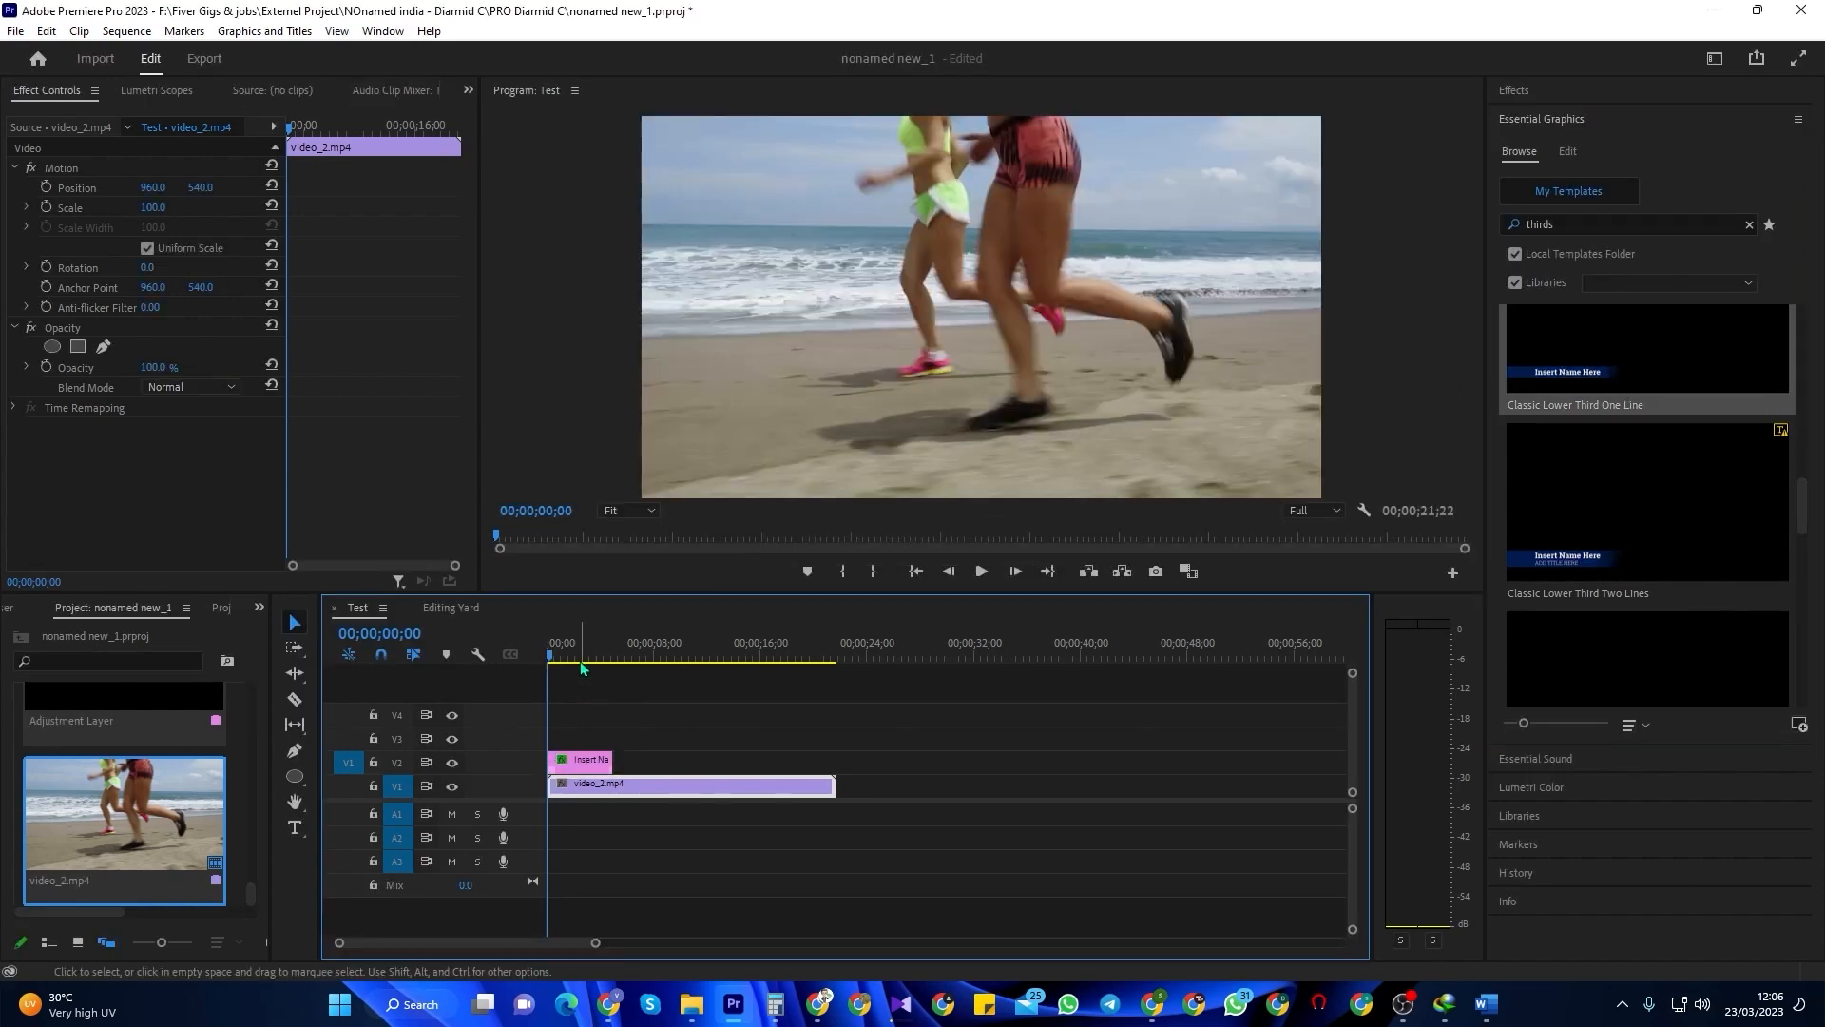
- Replace the Classic Lower Third's placeholder name with "ADOBE" and select its clip on V2
{"action": "left_click", "coordinate": [575, 656]}
{"action": "left_click_drag", "start_coordinate": [575, 656], "coordinate": [577, 656]}
{"action": "left_click", "coordinate": [760, 448]}
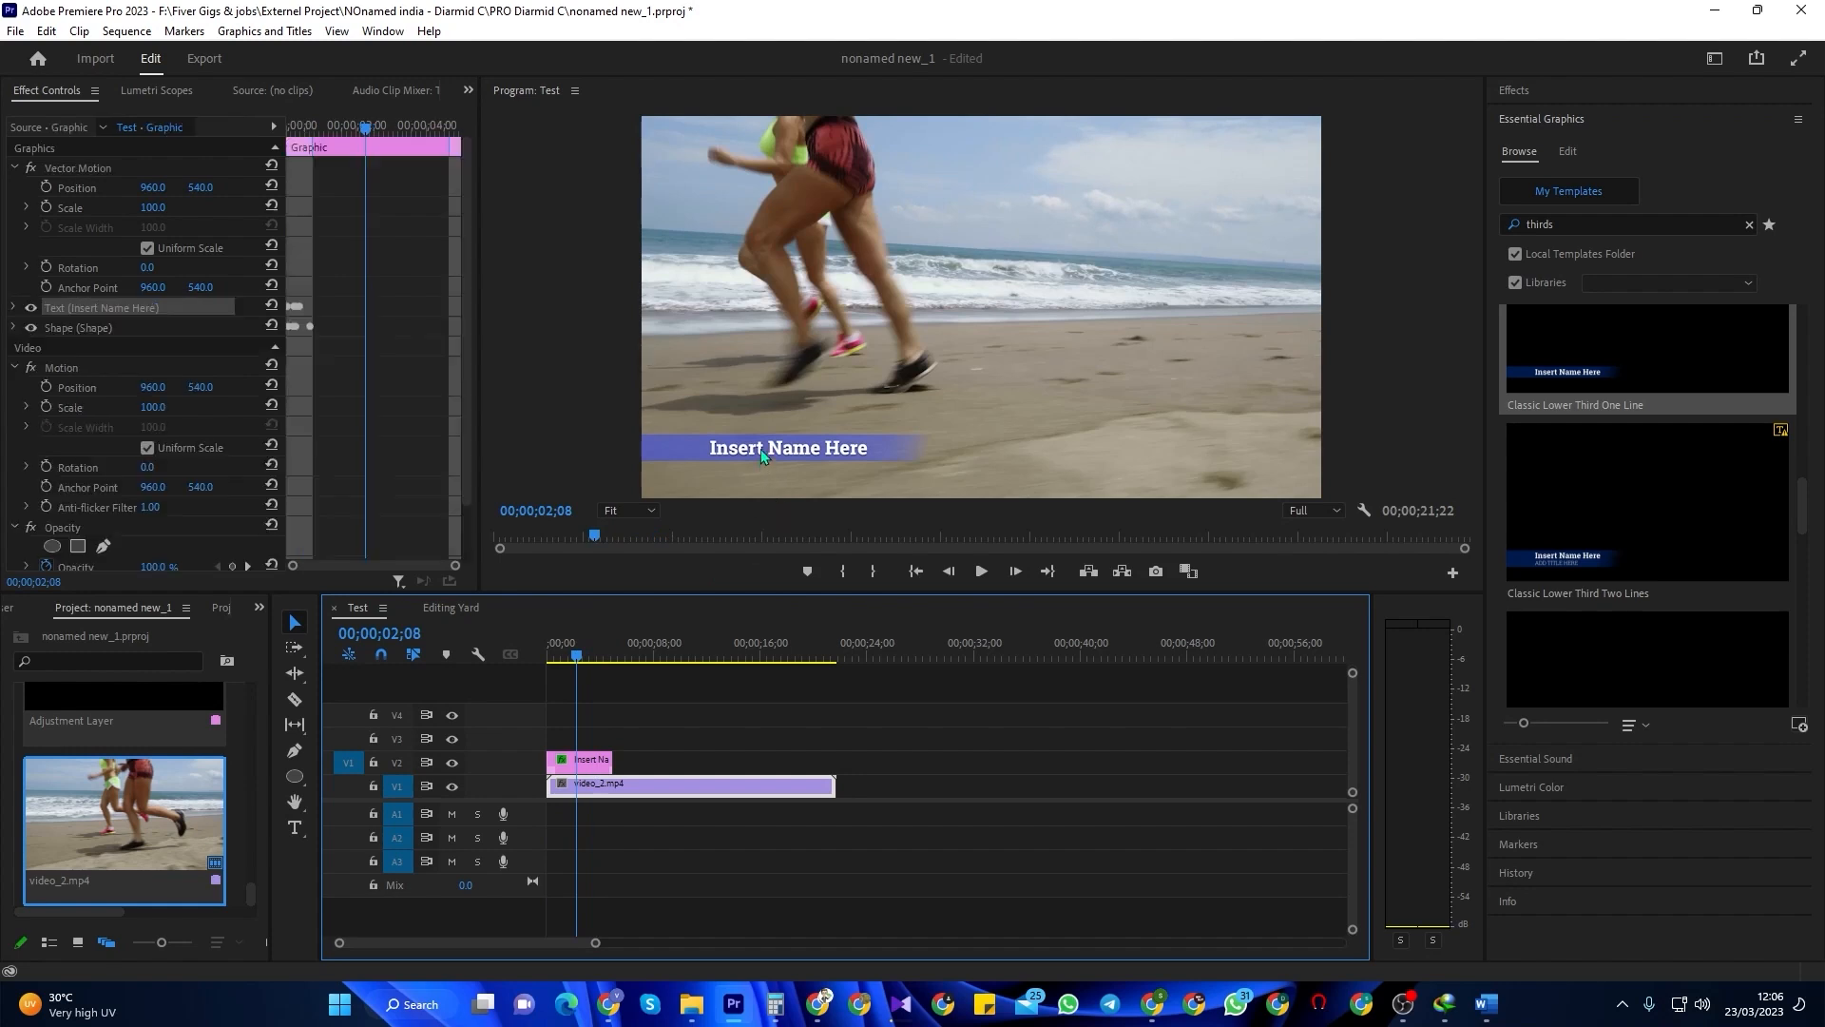
{"action": "double_click", "coordinate": [761, 448]}
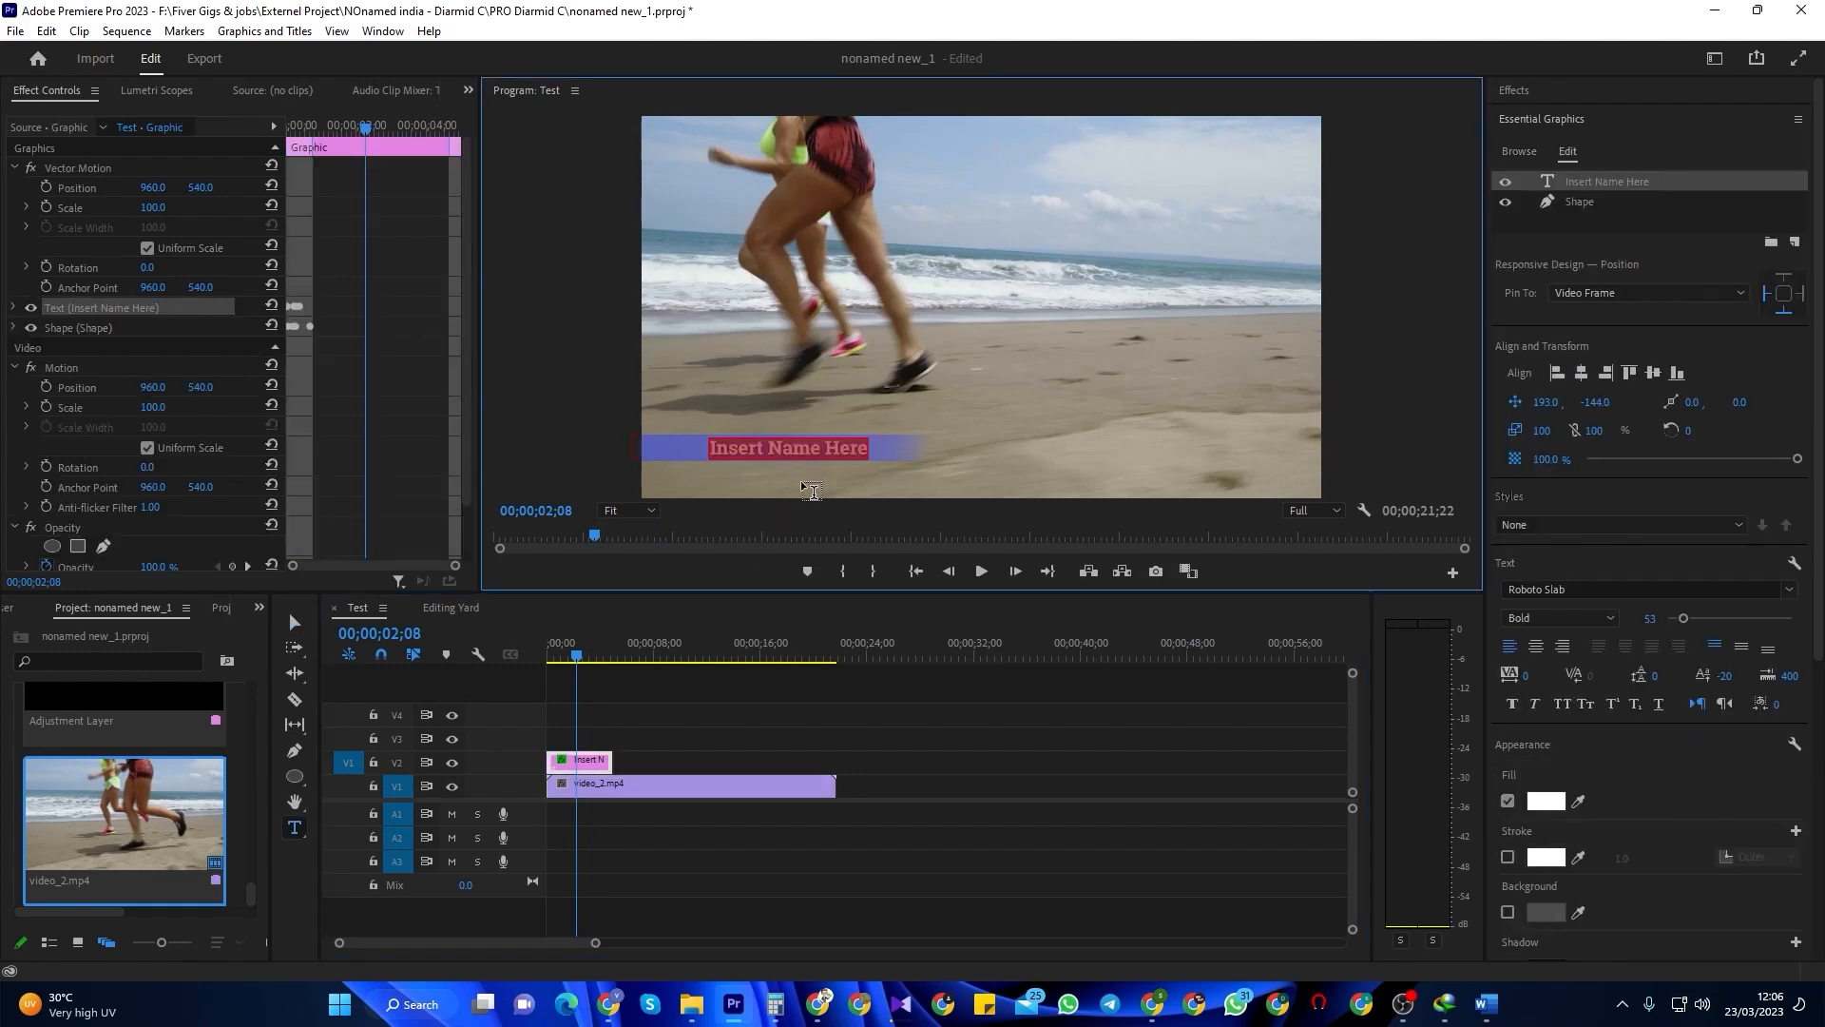
{"action": "type", "text": "ADOBE"}
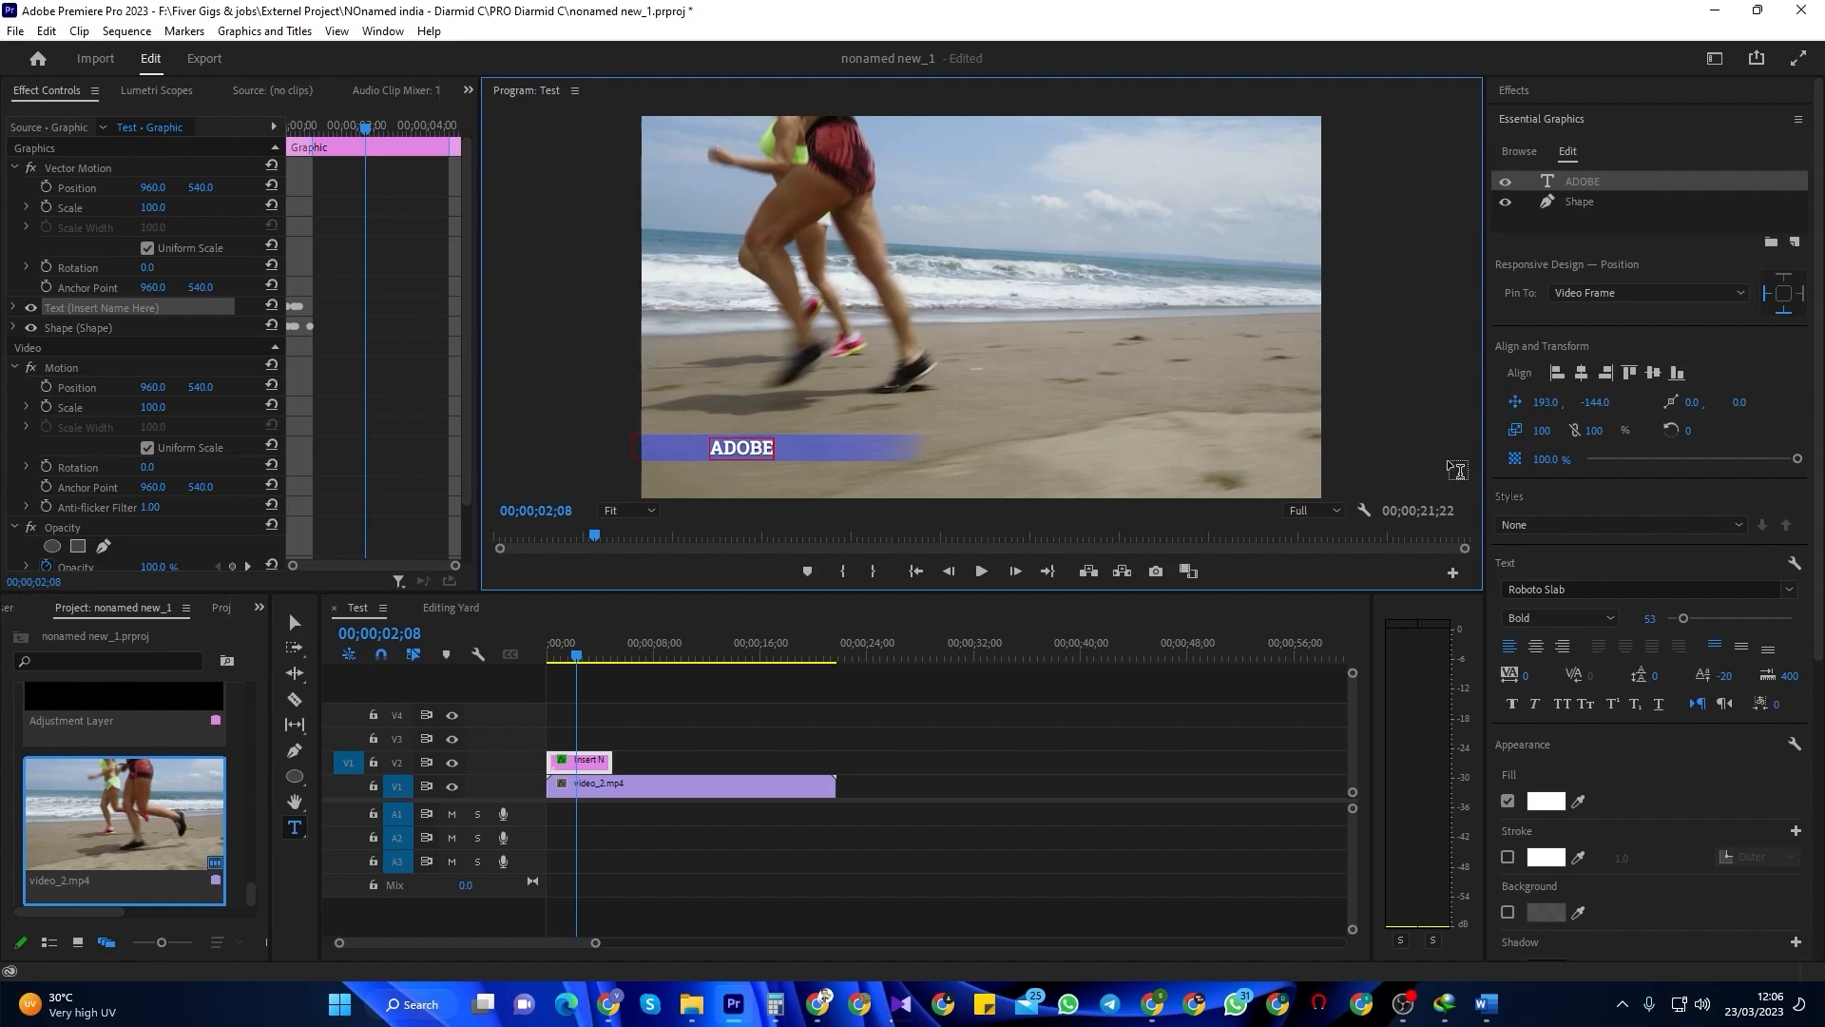
{"action": "left_click", "coordinate": [653, 699]}
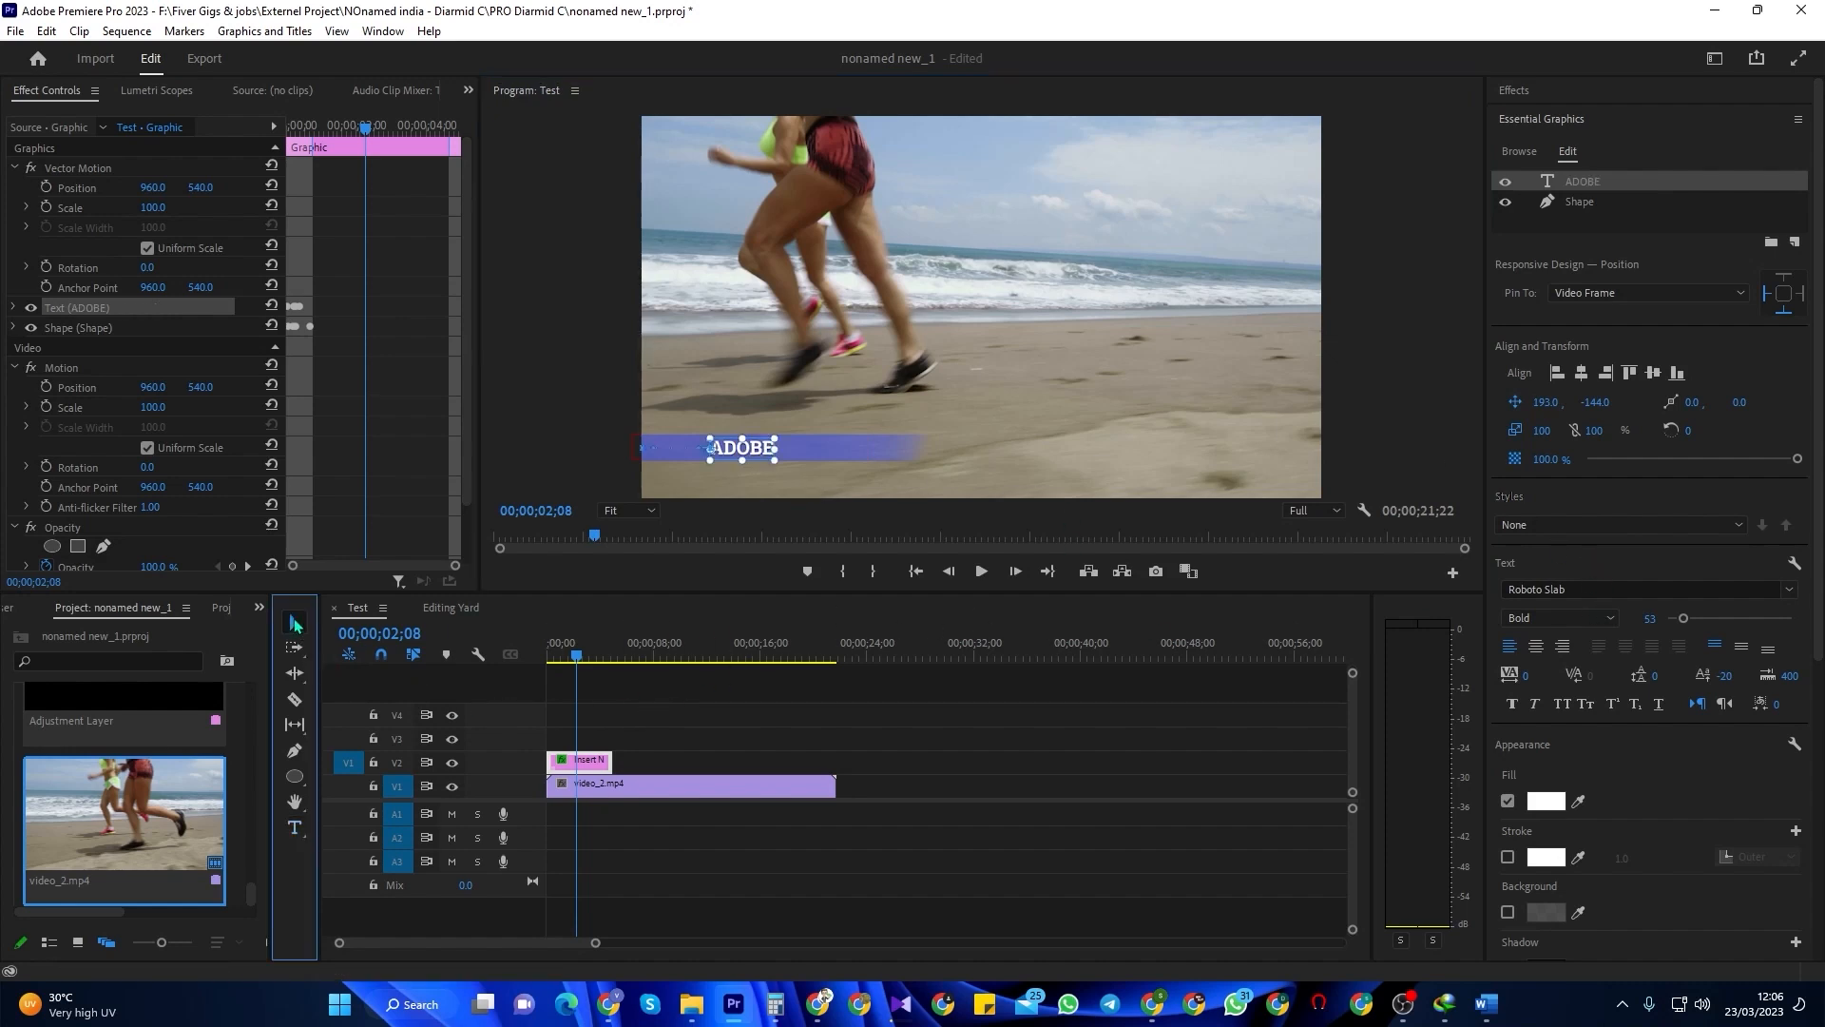
{"action": "left_click", "coordinate": [584, 761]}
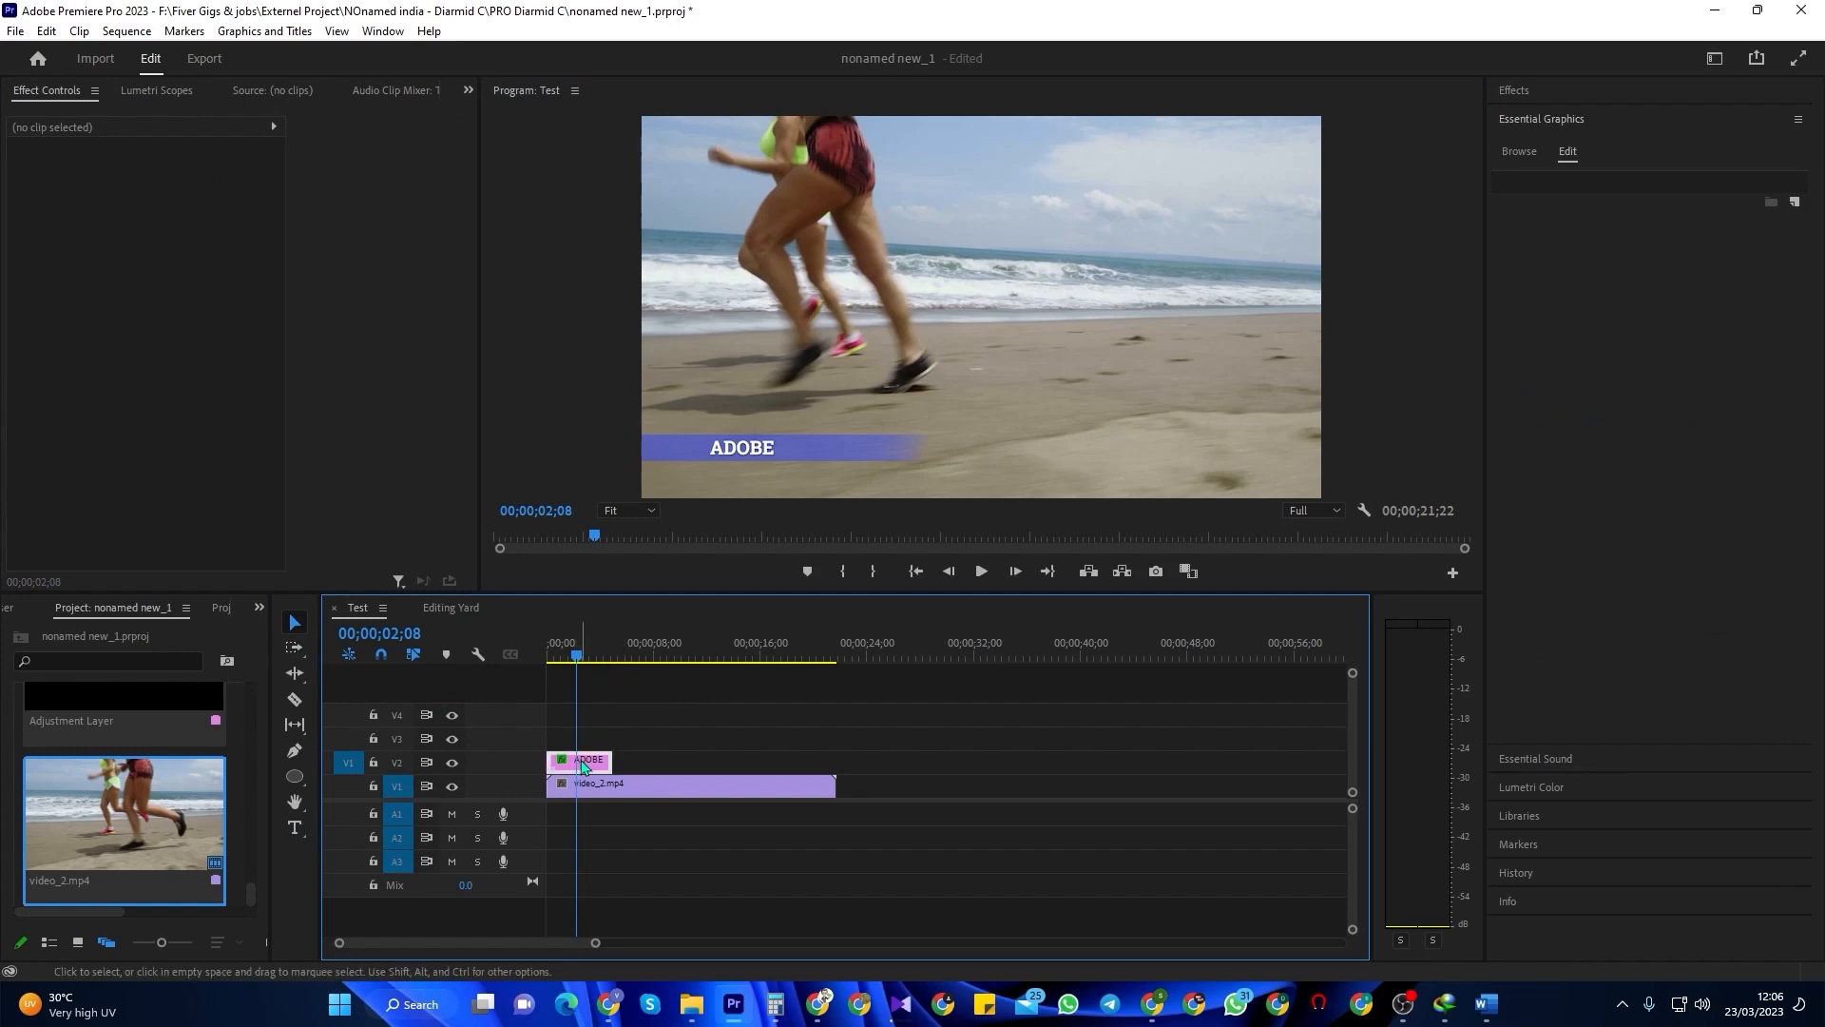
- Browse the "thirds" graphics templates and place Bold Lower Third Left on V3 at about 13 seconds
{"action": "left_click", "coordinate": [1523, 125]}
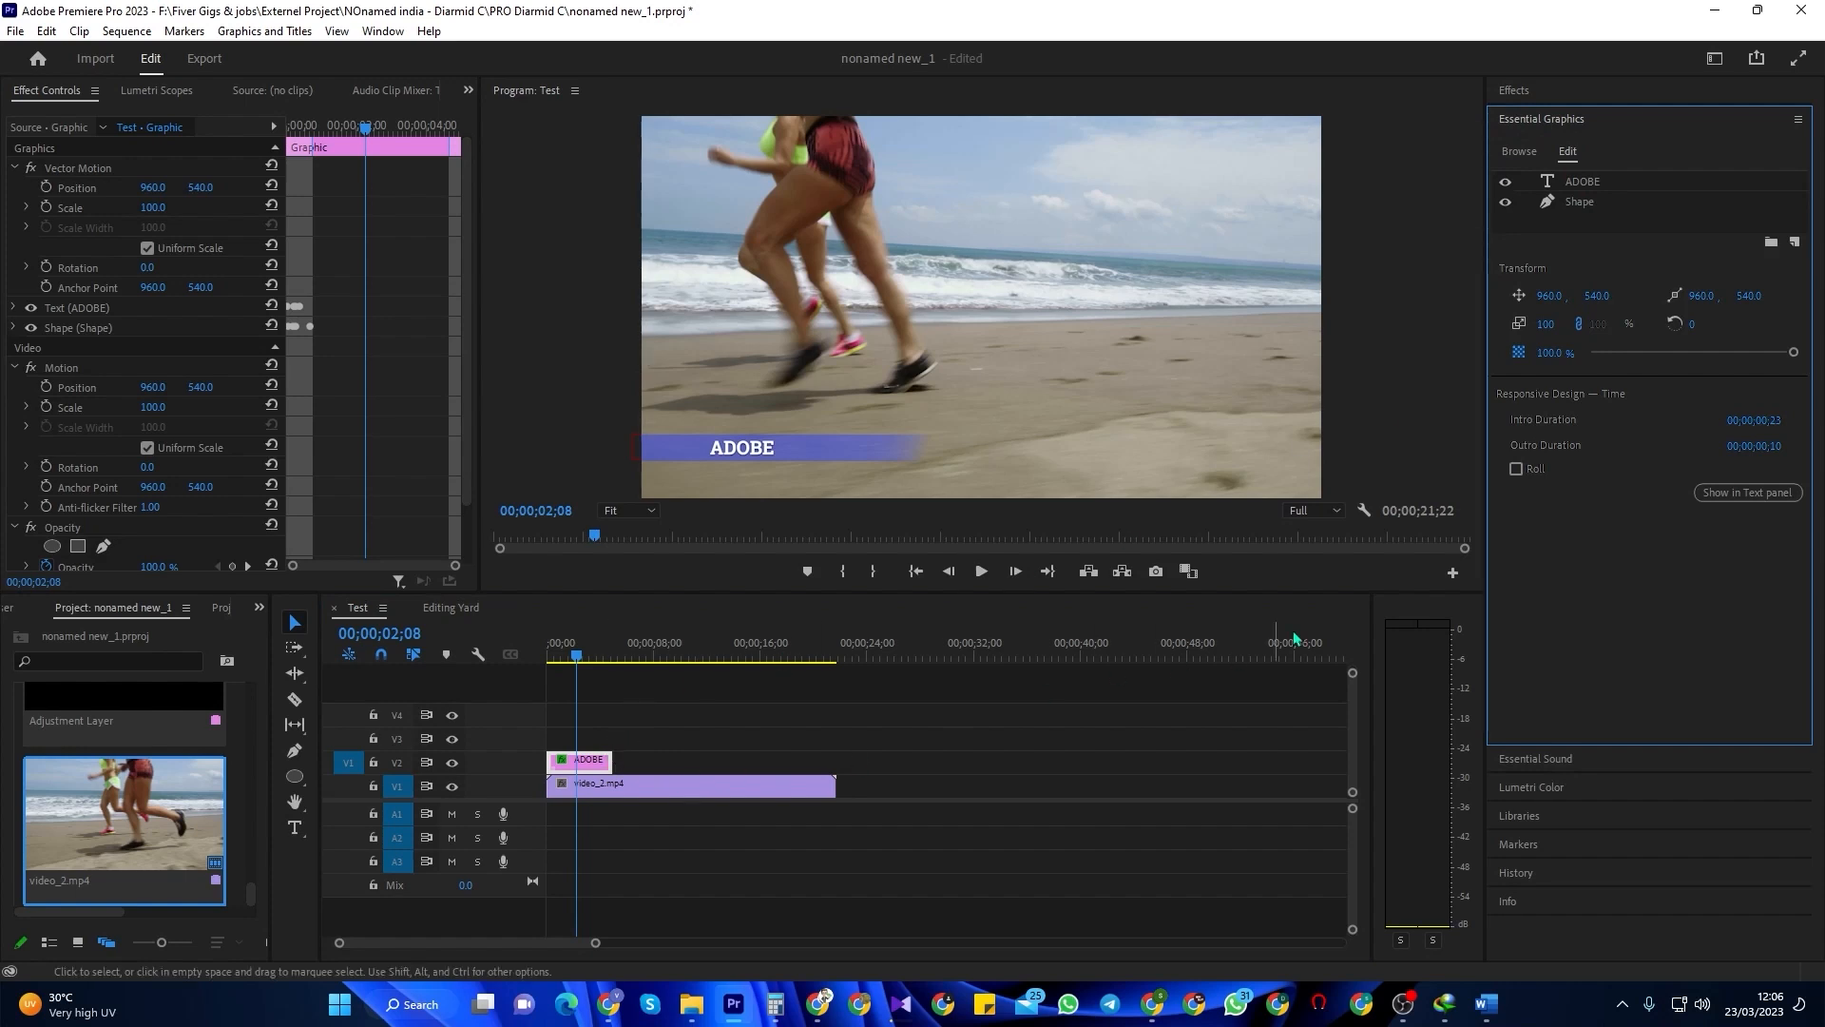
{"action": "left_click", "coordinate": [1521, 152]}
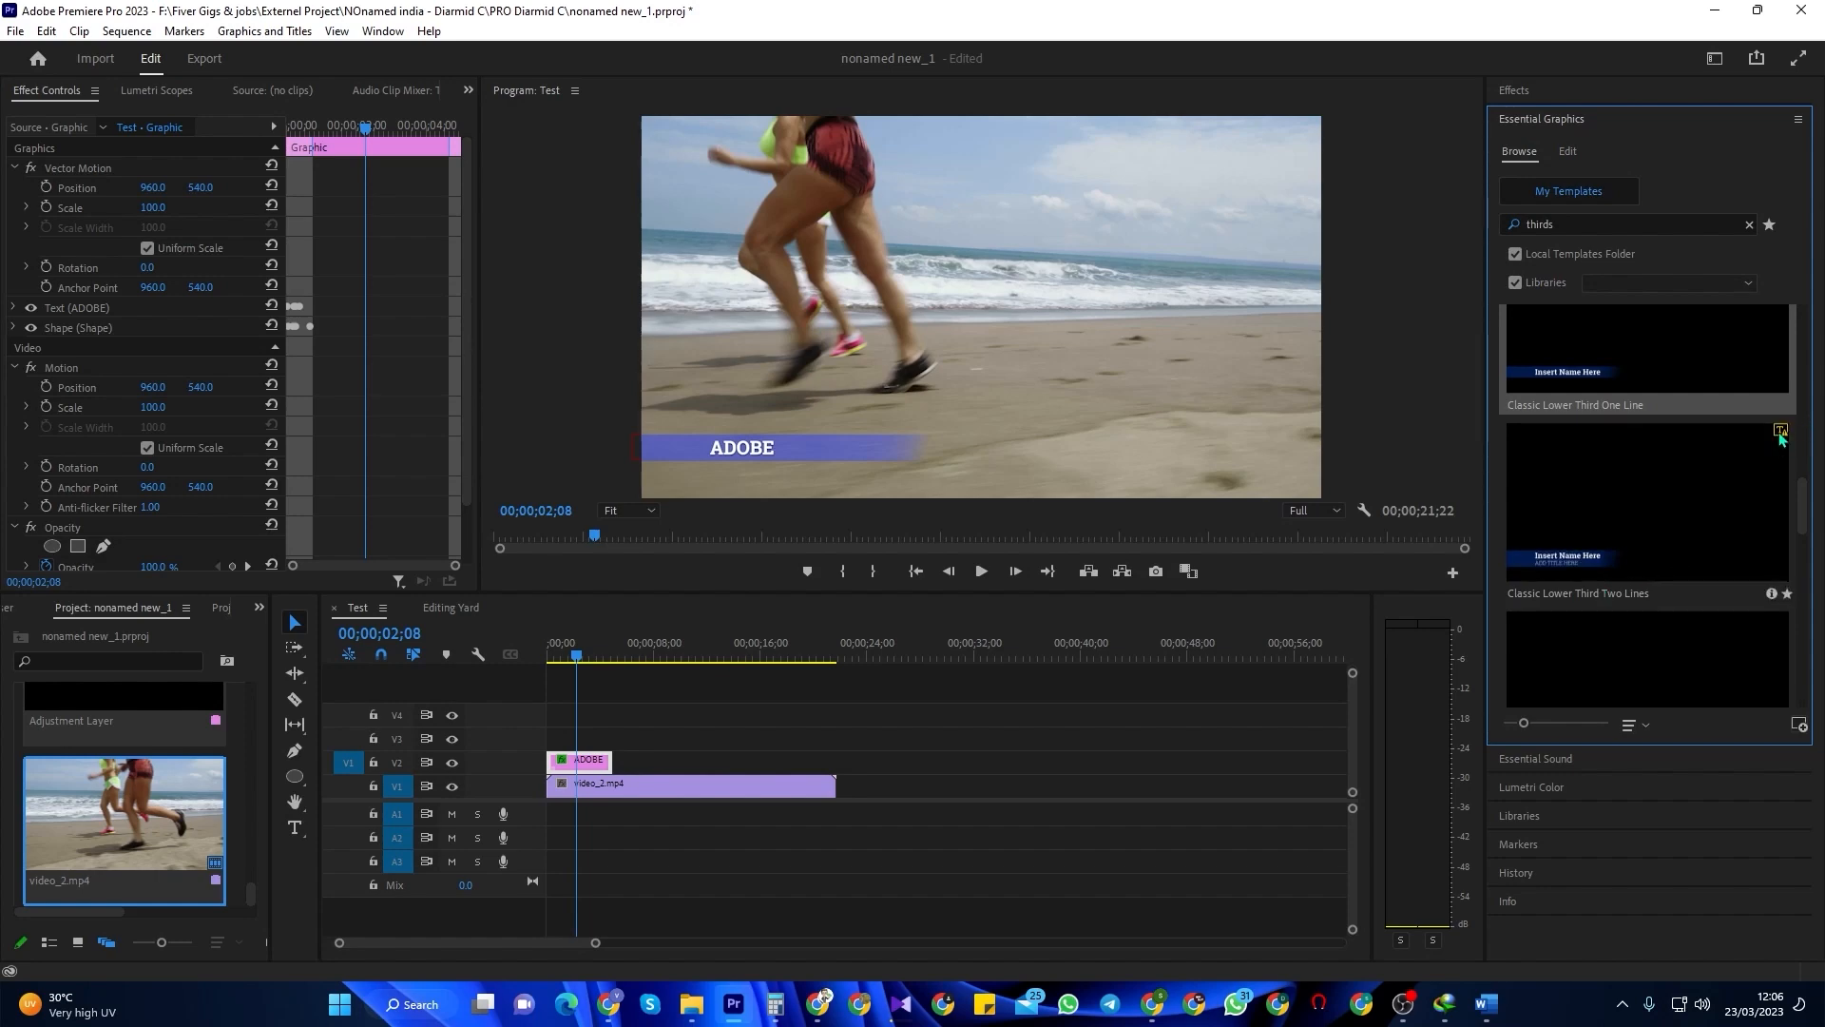
{"action": "scroll", "coordinate": [1631, 525], "scroll_direction": "down", "scroll_amount": 3}
{"action": "scroll", "coordinate": [1629, 525], "scroll_direction": "down", "scroll_amount": 5}
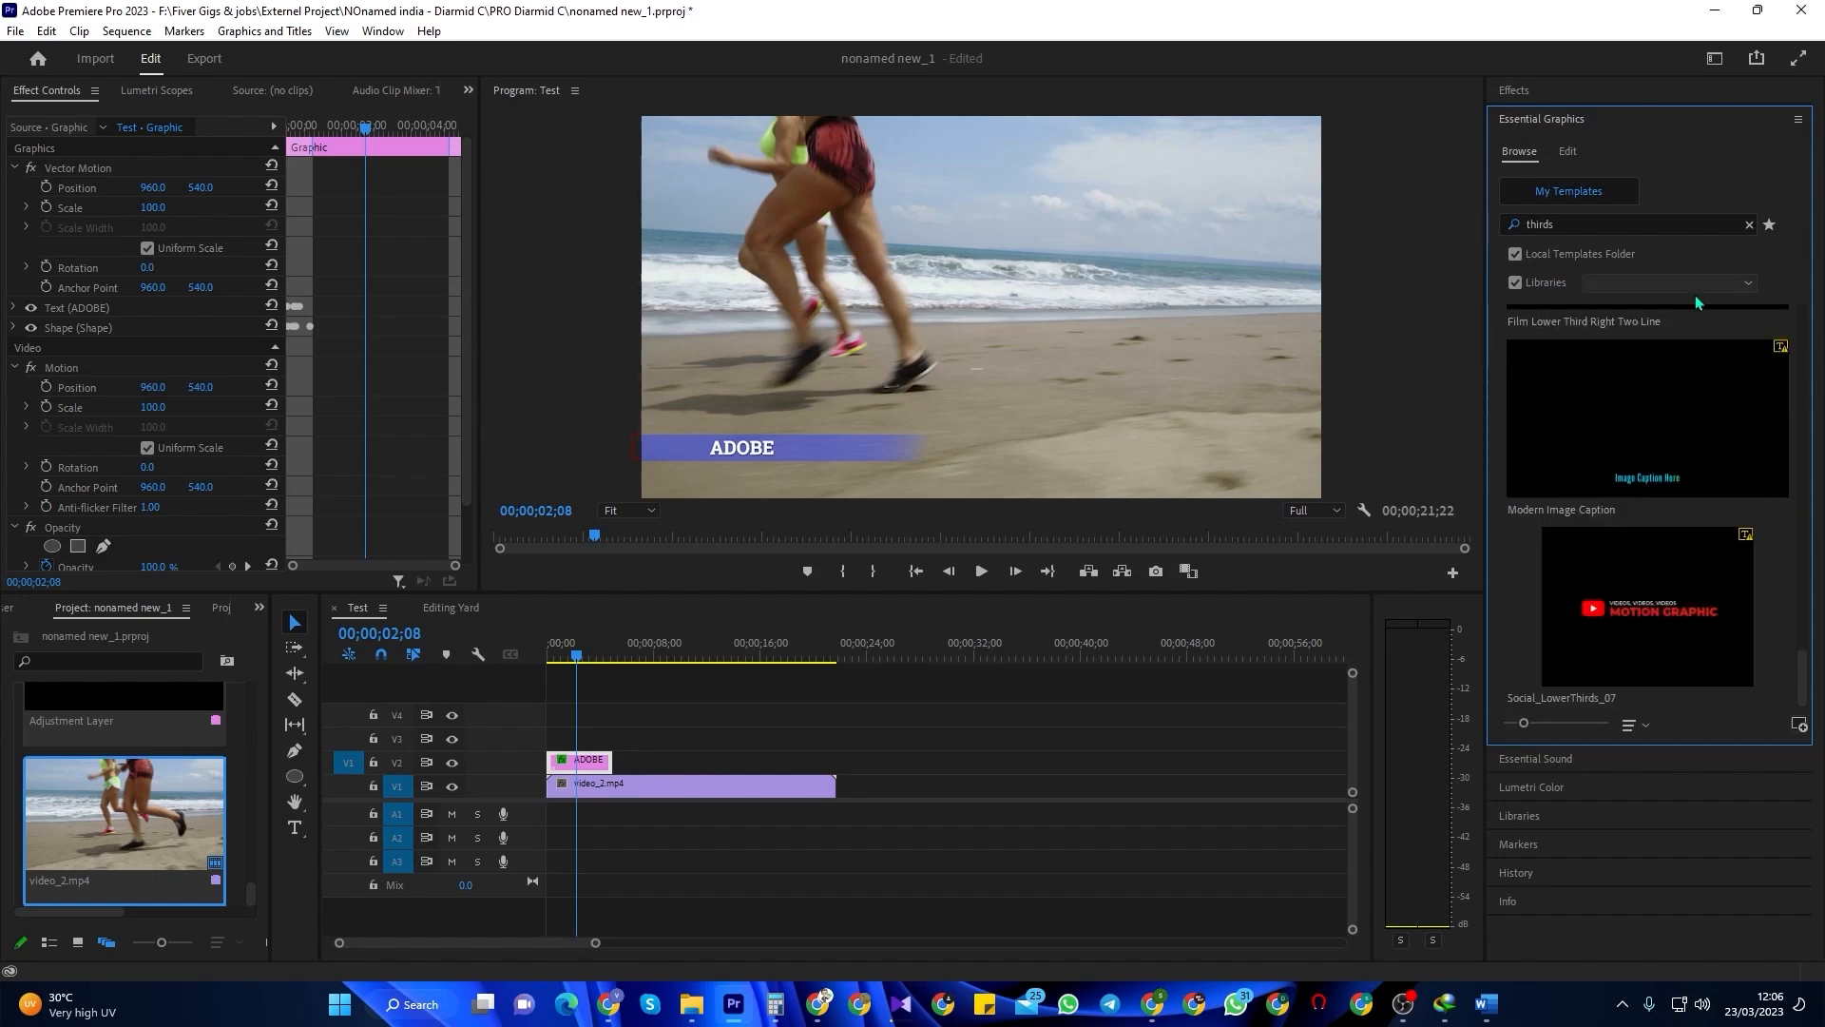
{"action": "scroll", "coordinate": [1665, 618], "scroll_direction": "up", "scroll_amount": 3}
{"action": "scroll", "coordinate": [1665, 618], "scroll_direction": "up", "scroll_amount": 5}
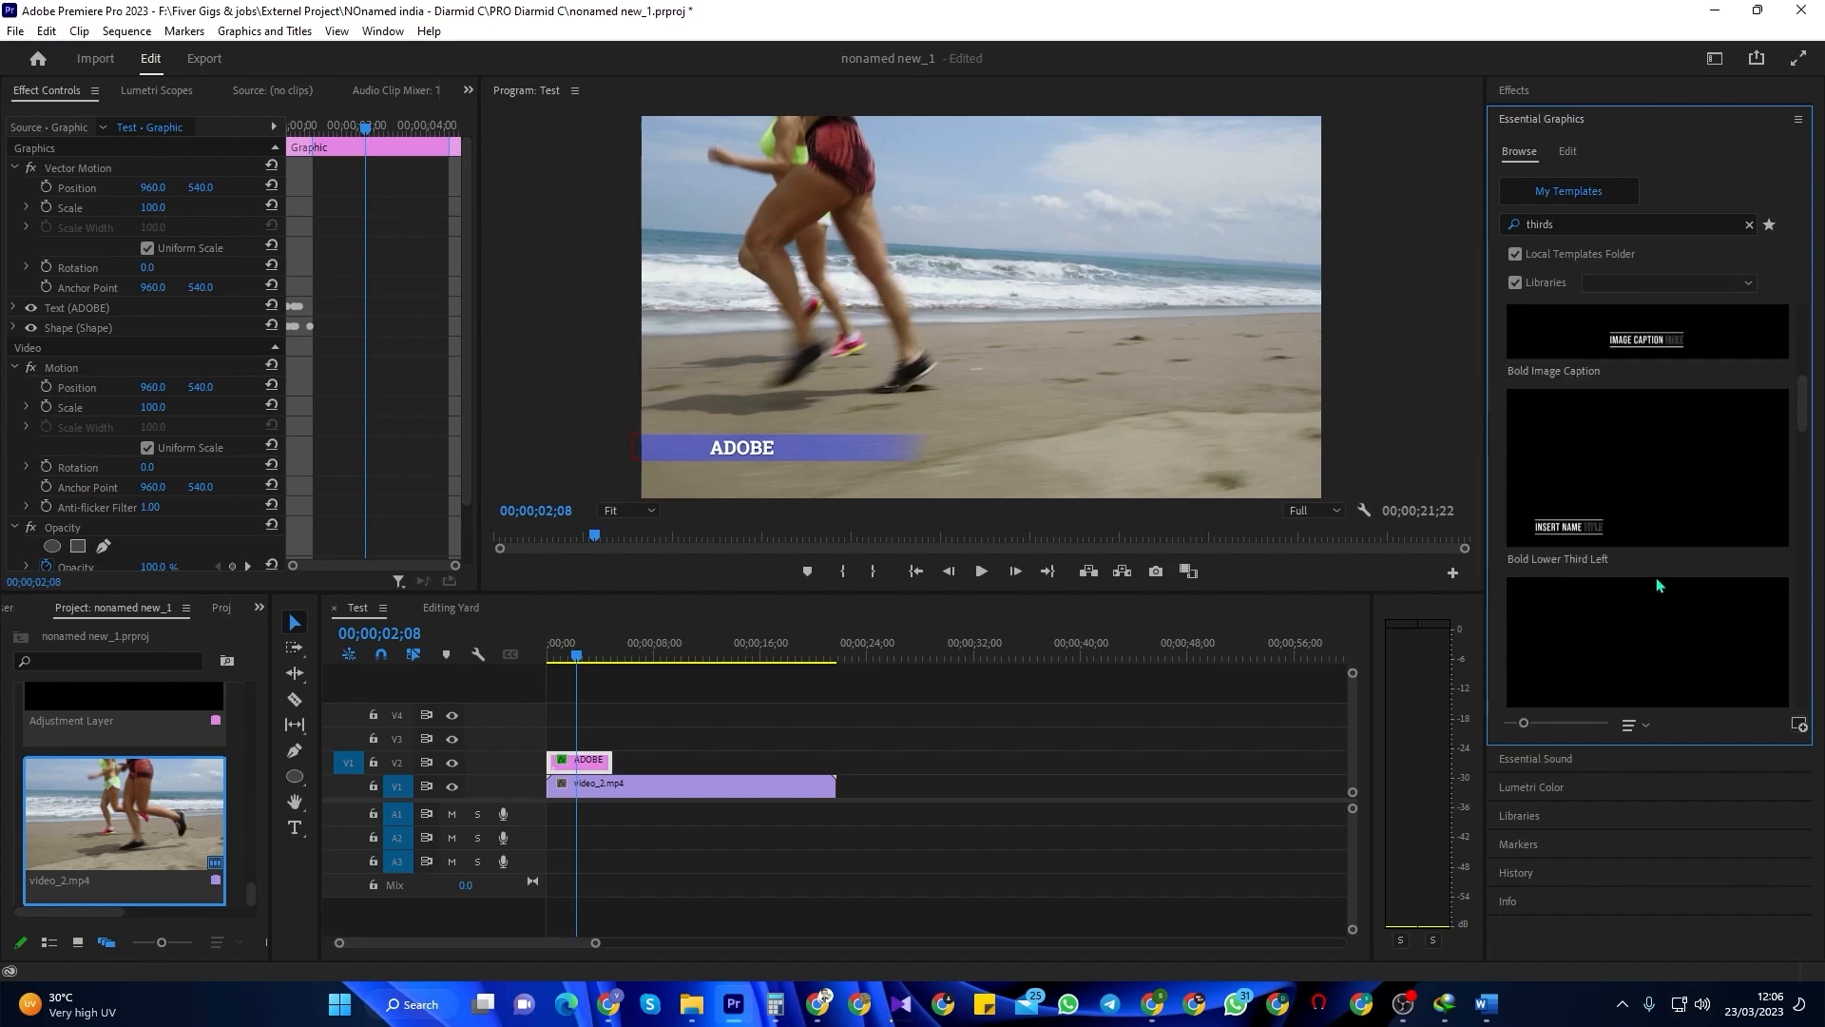
{"action": "left_click_drag", "start_coordinate": [1595, 476], "coordinate": [719, 739]}
- Replace the Bold Lower Third Left's placeholder text on V3 with "adobe tutorials"
{"action": "left_click_drag", "start_coordinate": [795, 656], "coordinate": [741, 653]}
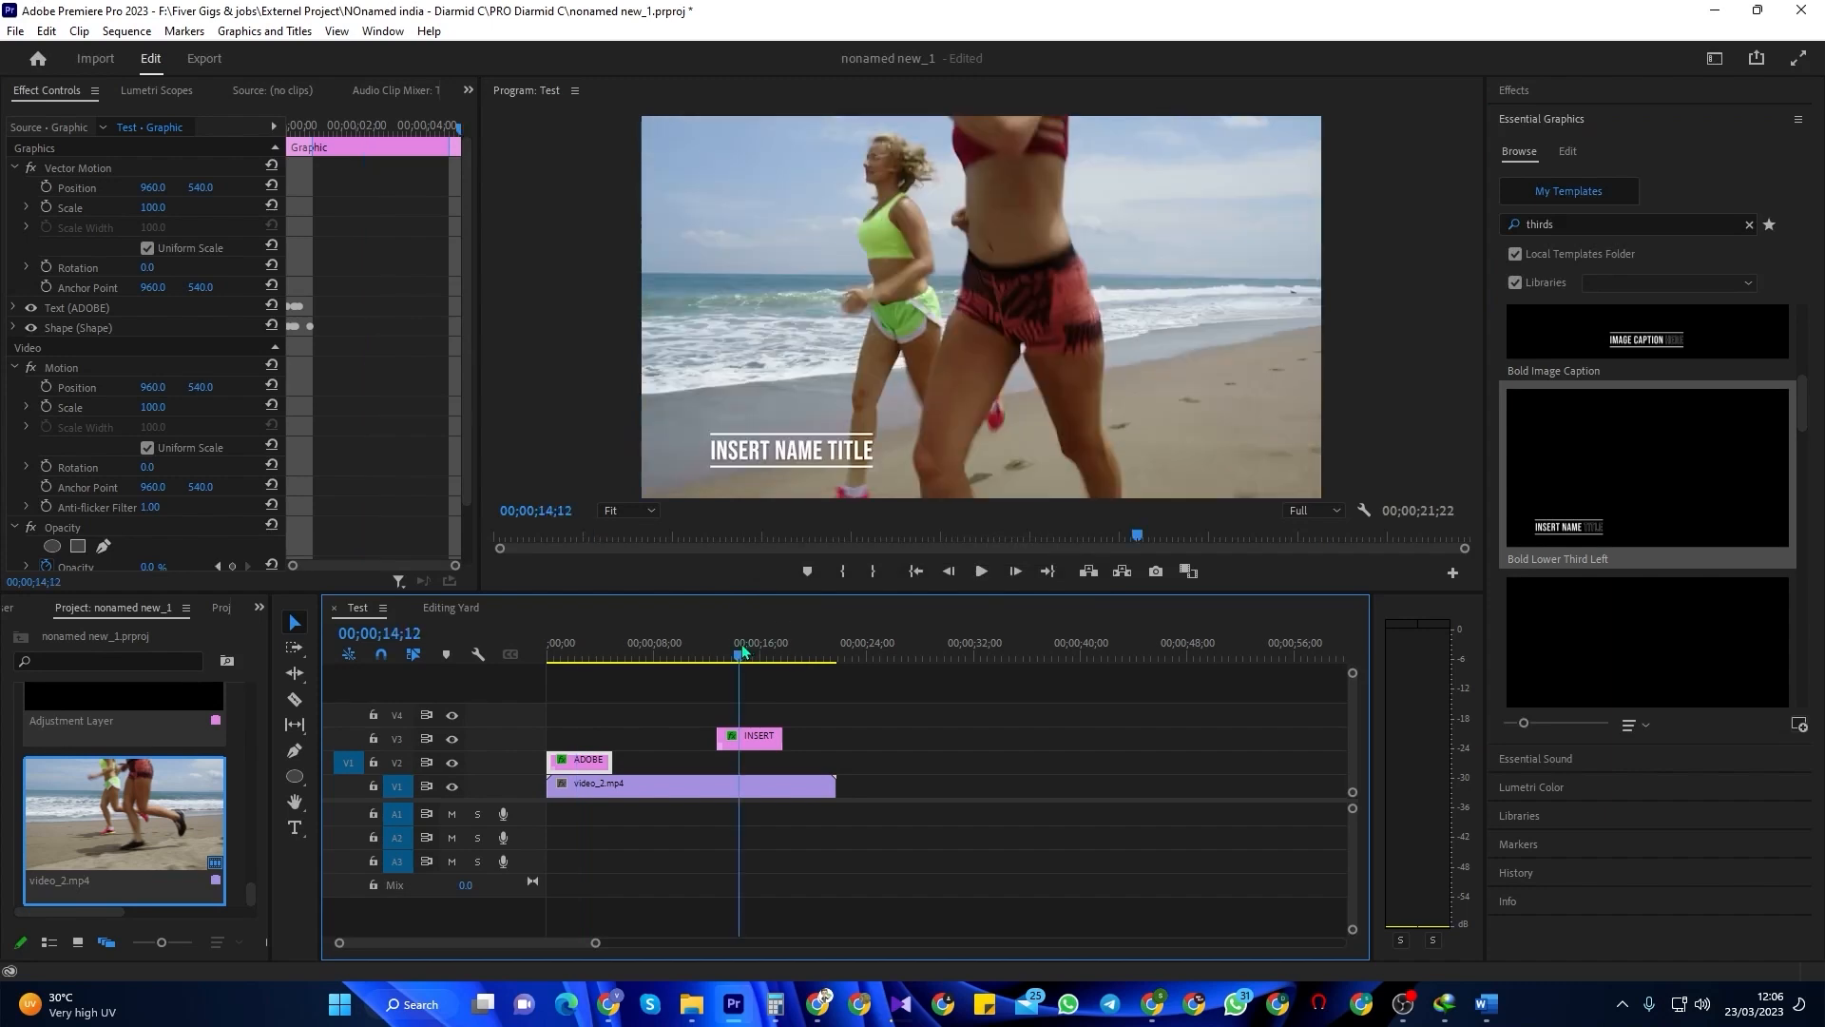
{"action": "key", "text": "space"}
{"action": "key", "text": "space"}
{"action": "double_click", "coordinate": [780, 443]}
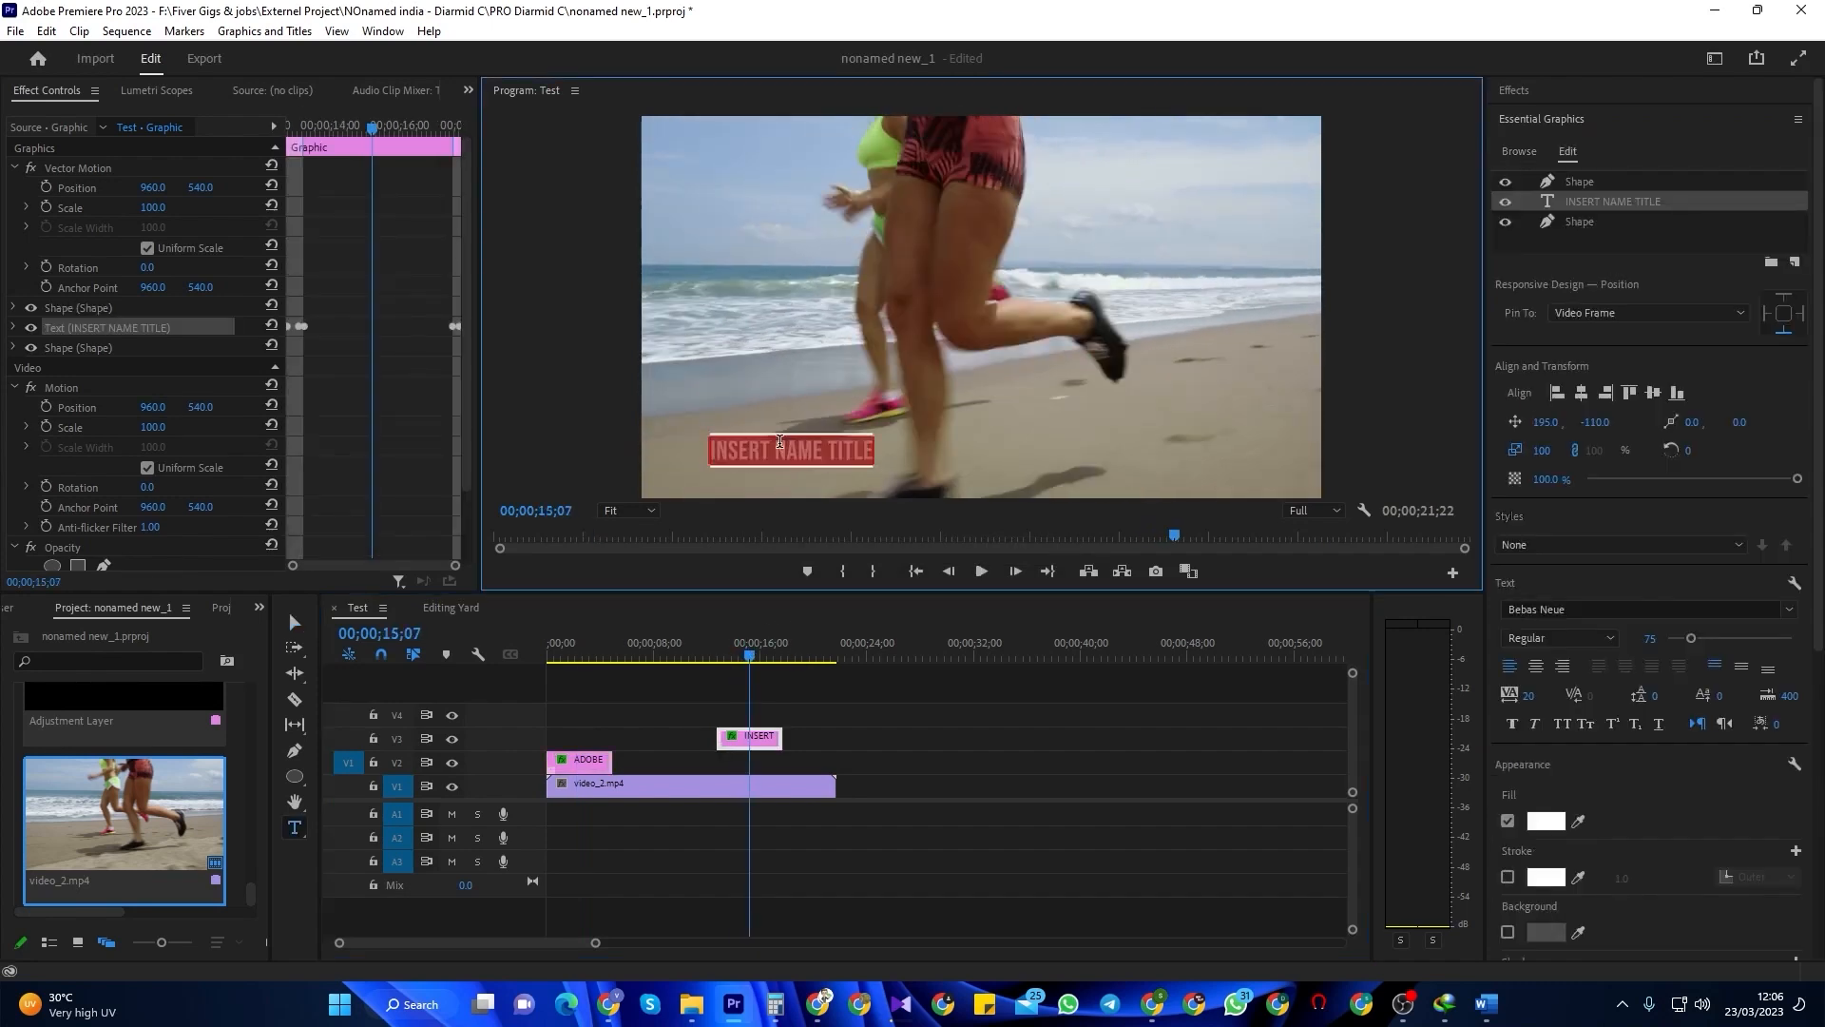
{"action": "type", "text": "adobe"}
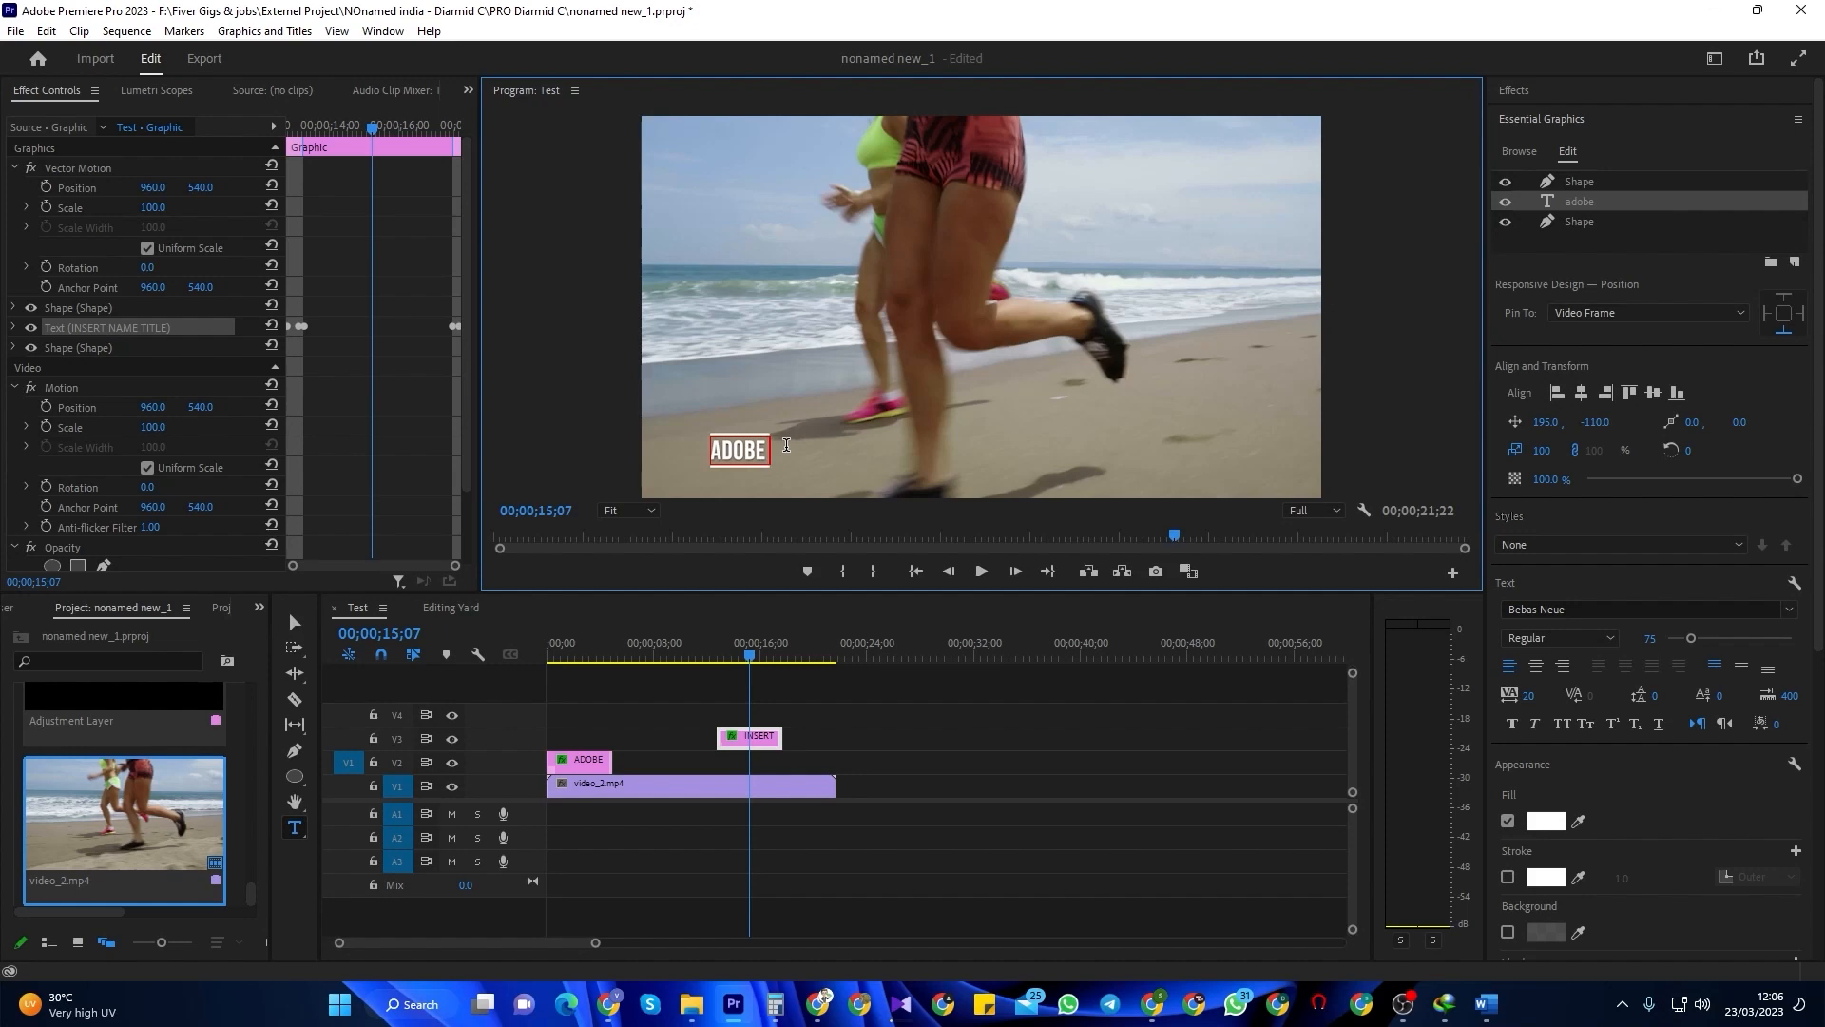
{"action": "type", "text": " tutor"}
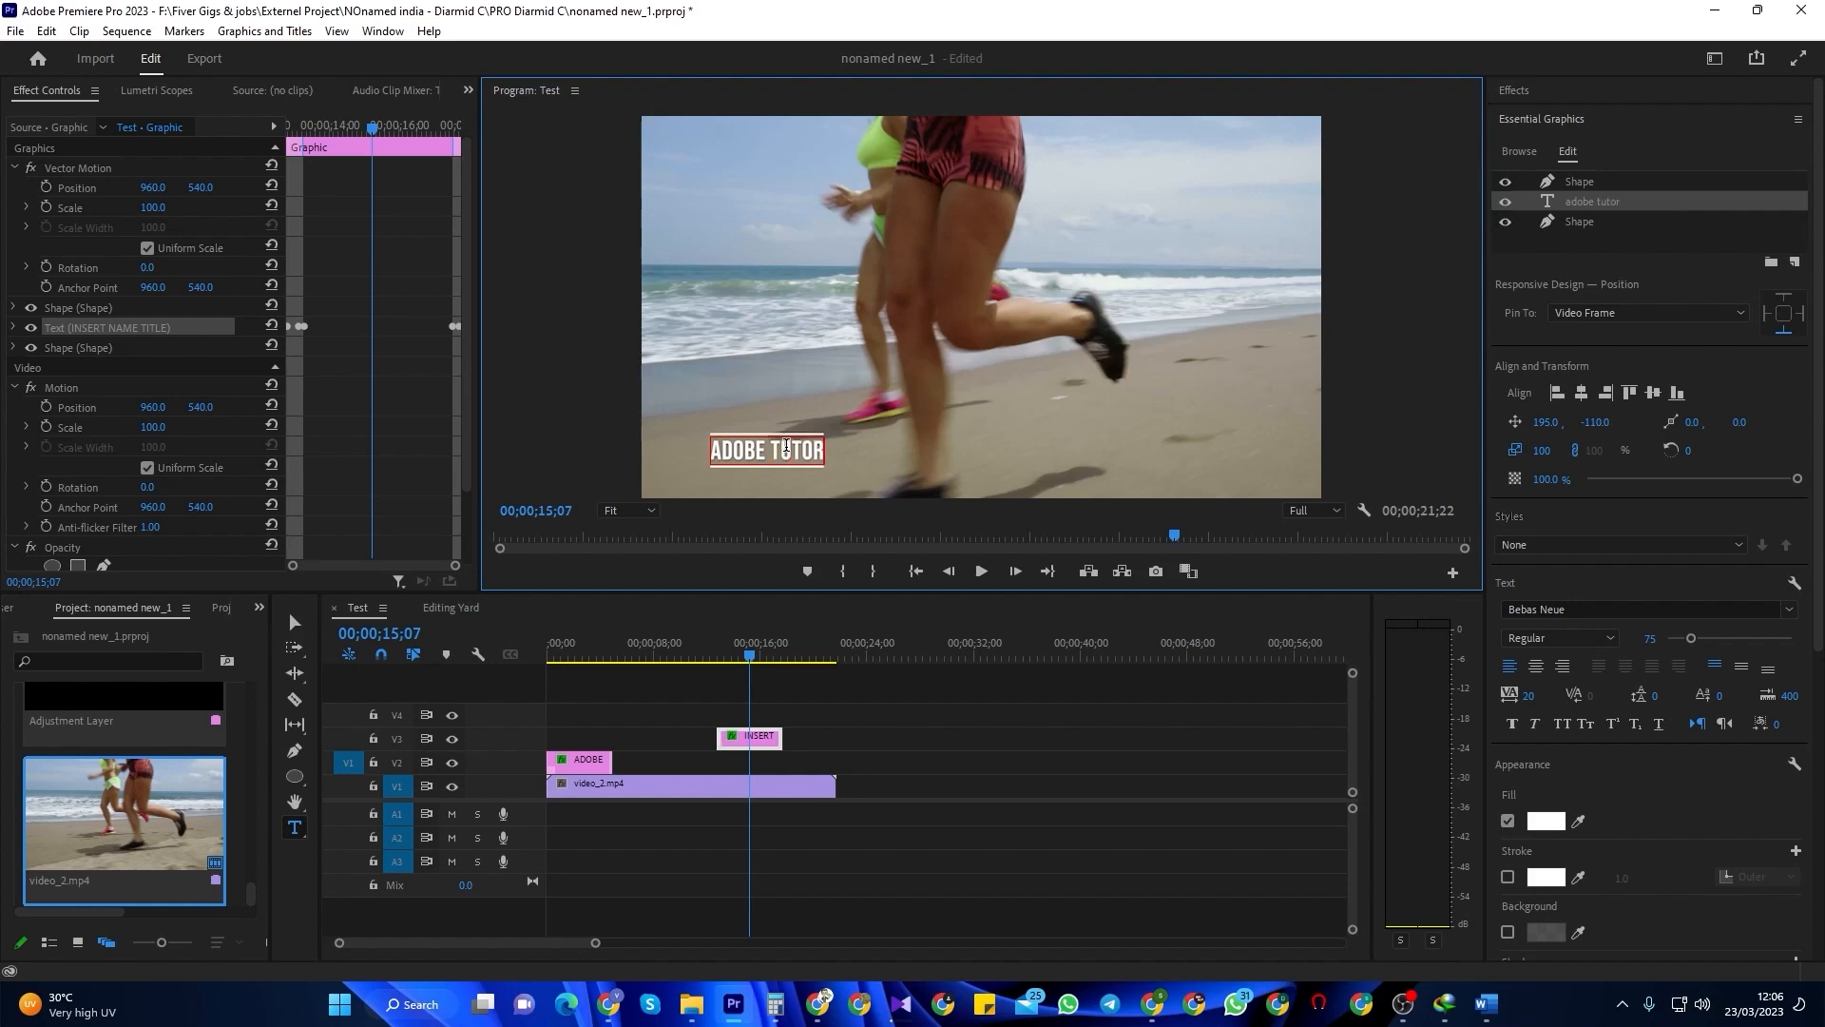
{"action": "type", "text": "ials"}
{"action": "key", "text": "ctrl+s"}
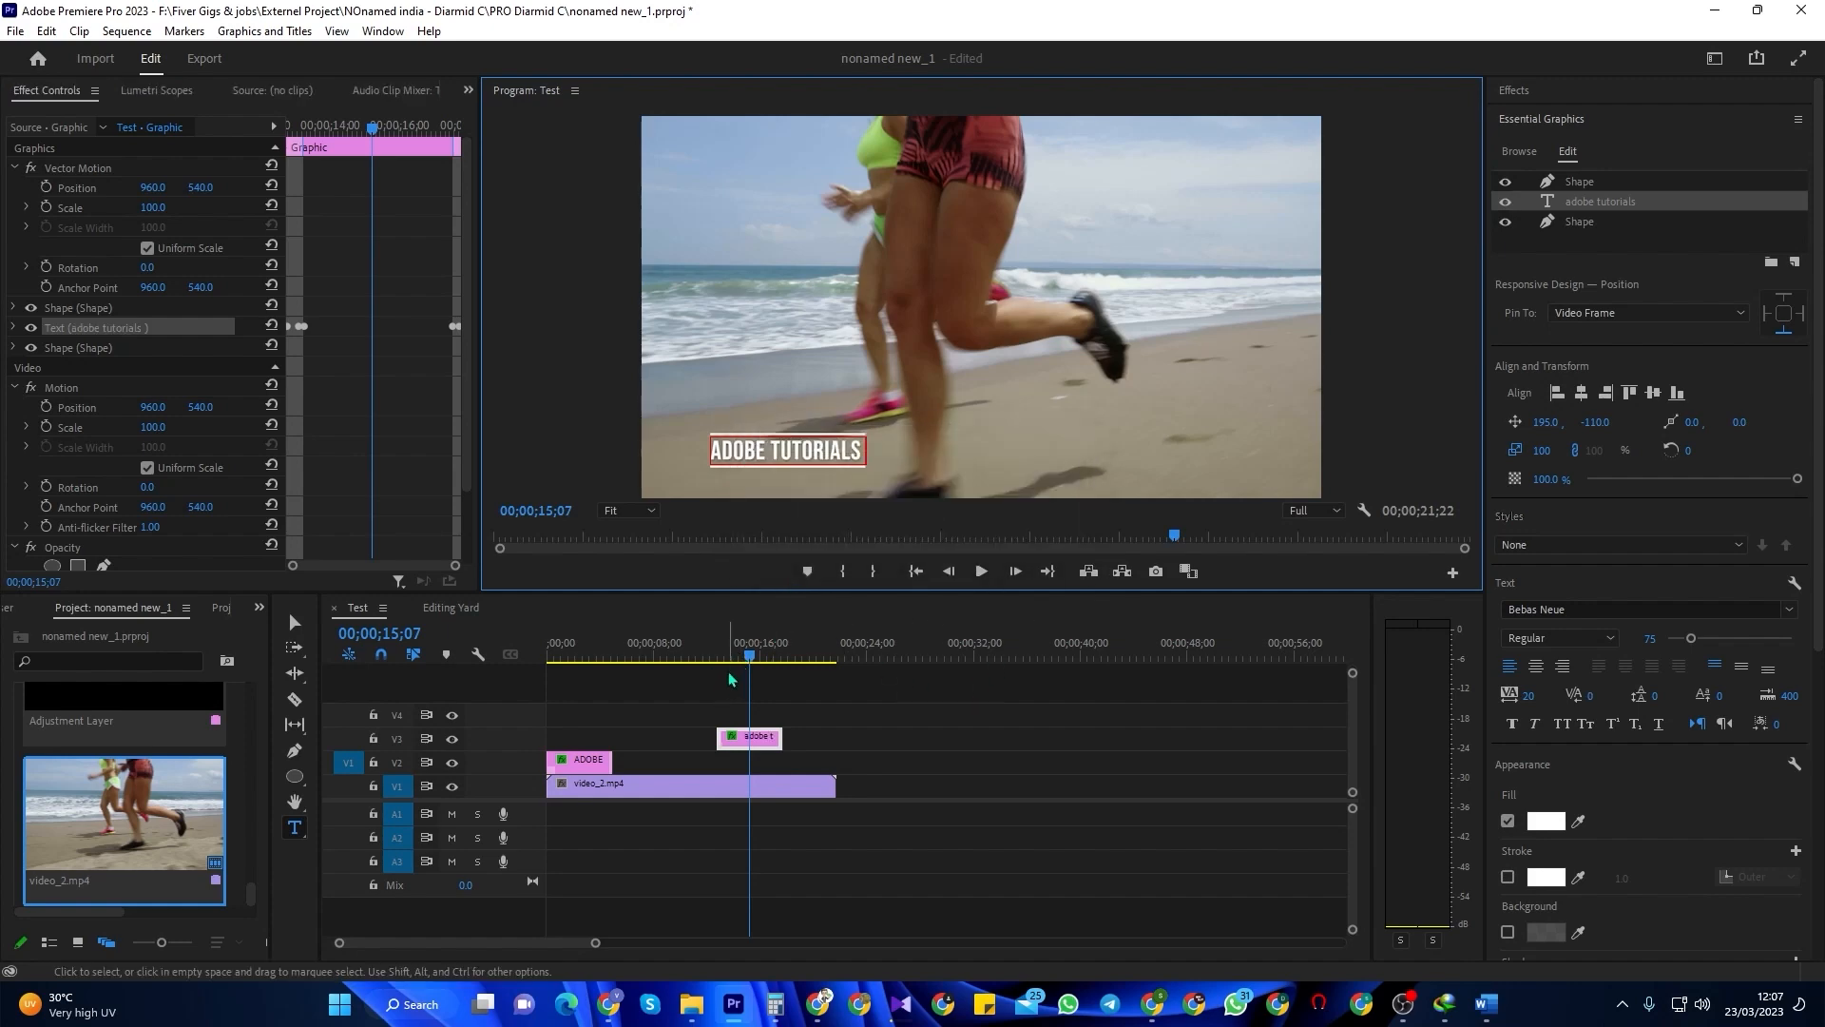
- Preview the ADOBE lower third from the sequence start and the adobe tutorials lower third on V3
{"action": "left_click_drag", "start_coordinate": [746, 653], "coordinate": [548, 656]}
{"action": "key", "text": "space"}
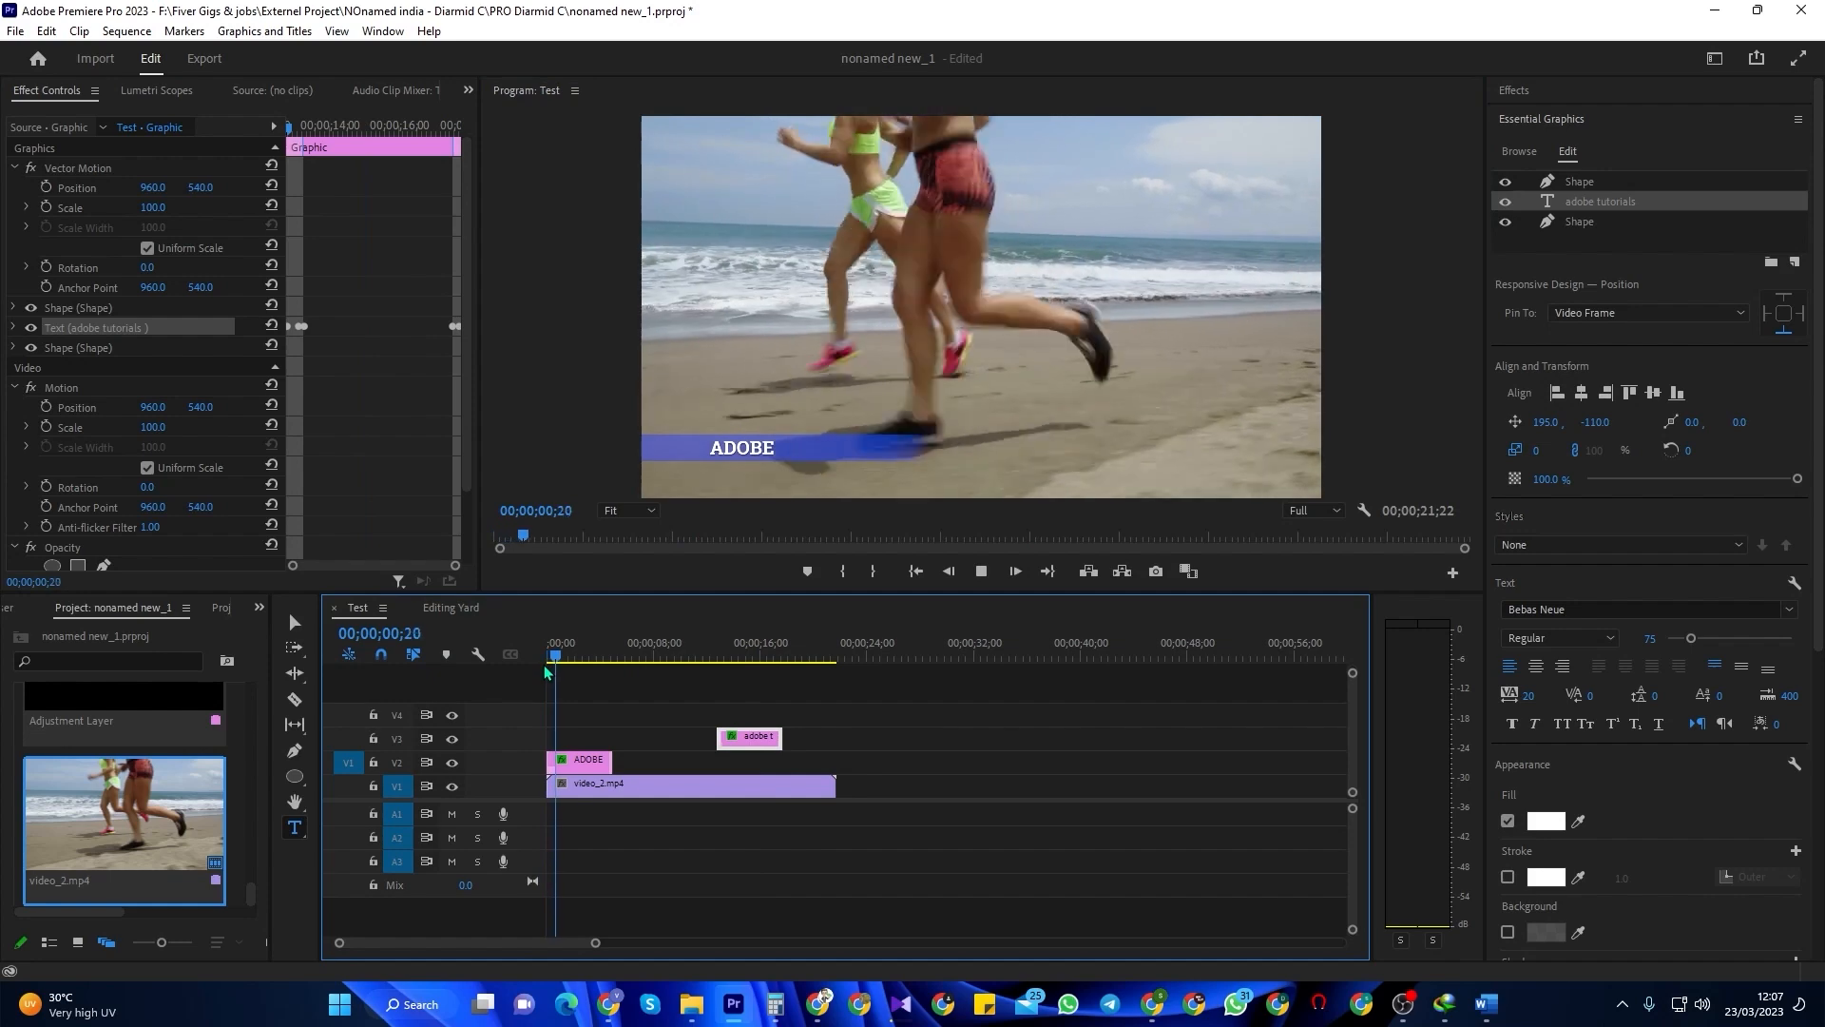
{"action": "left_click", "coordinate": [725, 642]}
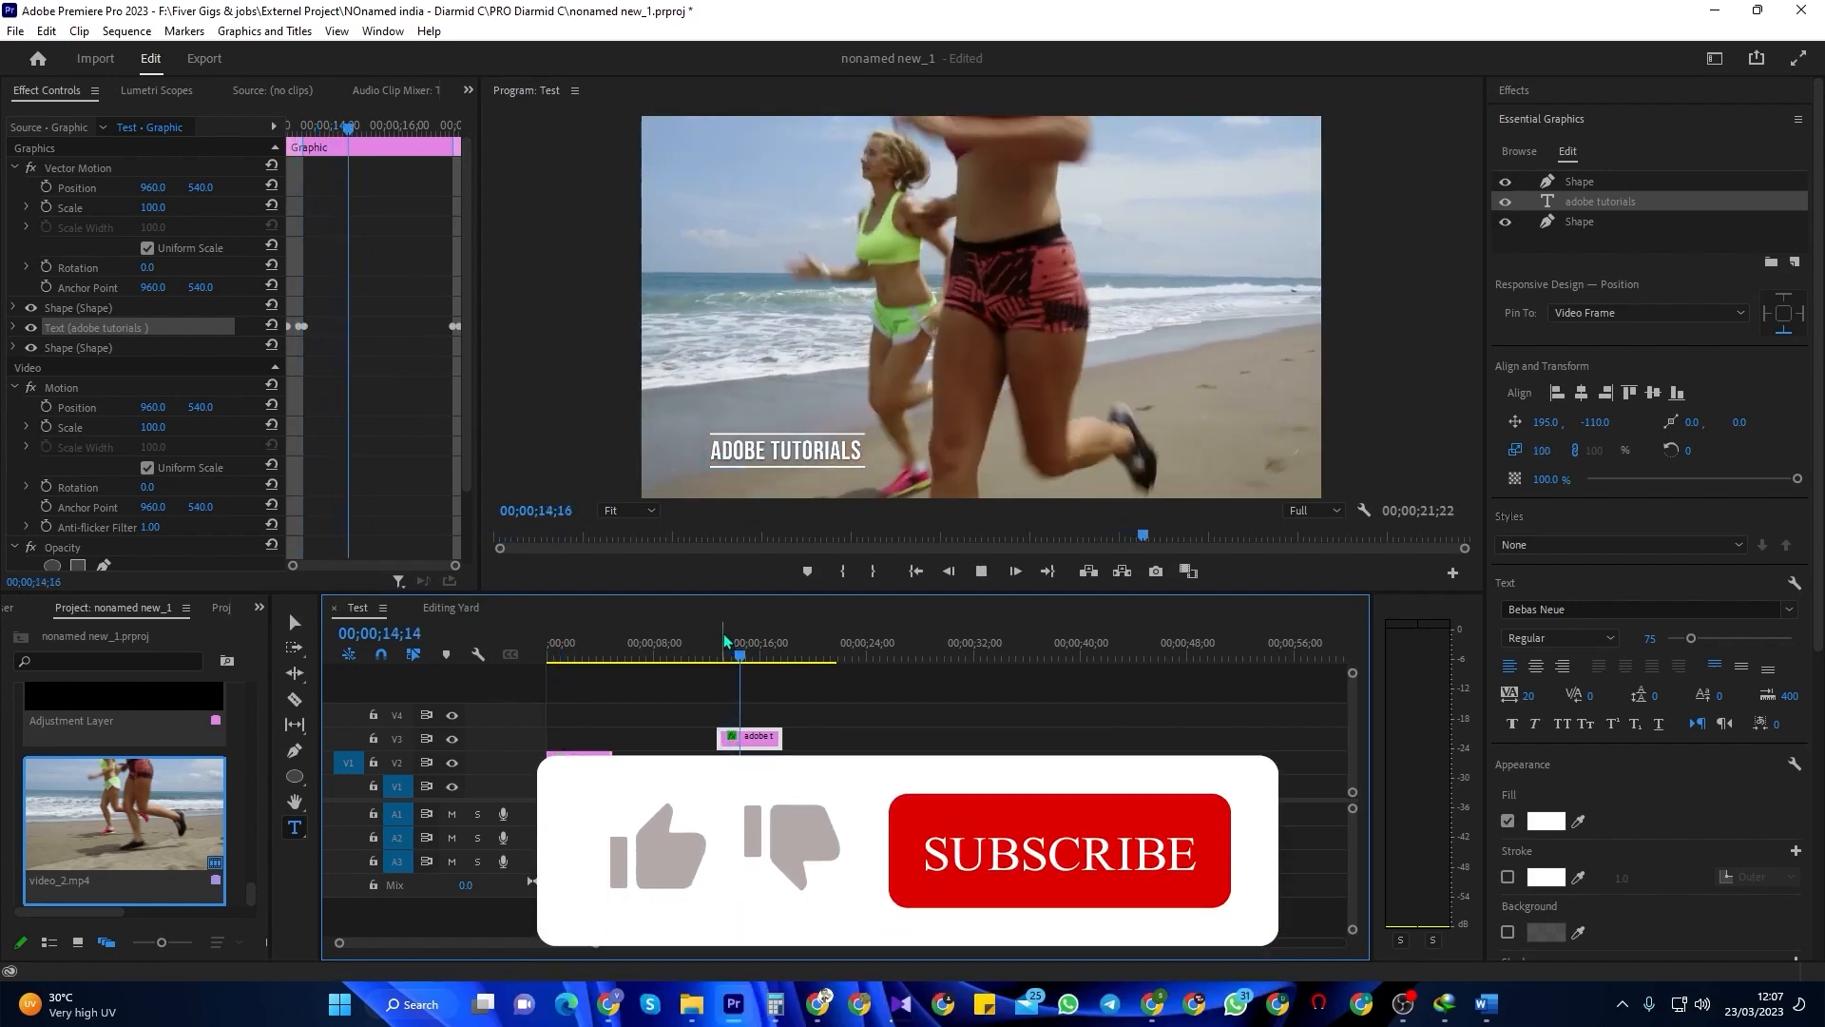
{"action": "key", "text": "space"}
- Switch to the Selection tool, deselect the adobe tutorials text and replay both lower thirds
{"action": "left_click", "coordinate": [295, 624]}
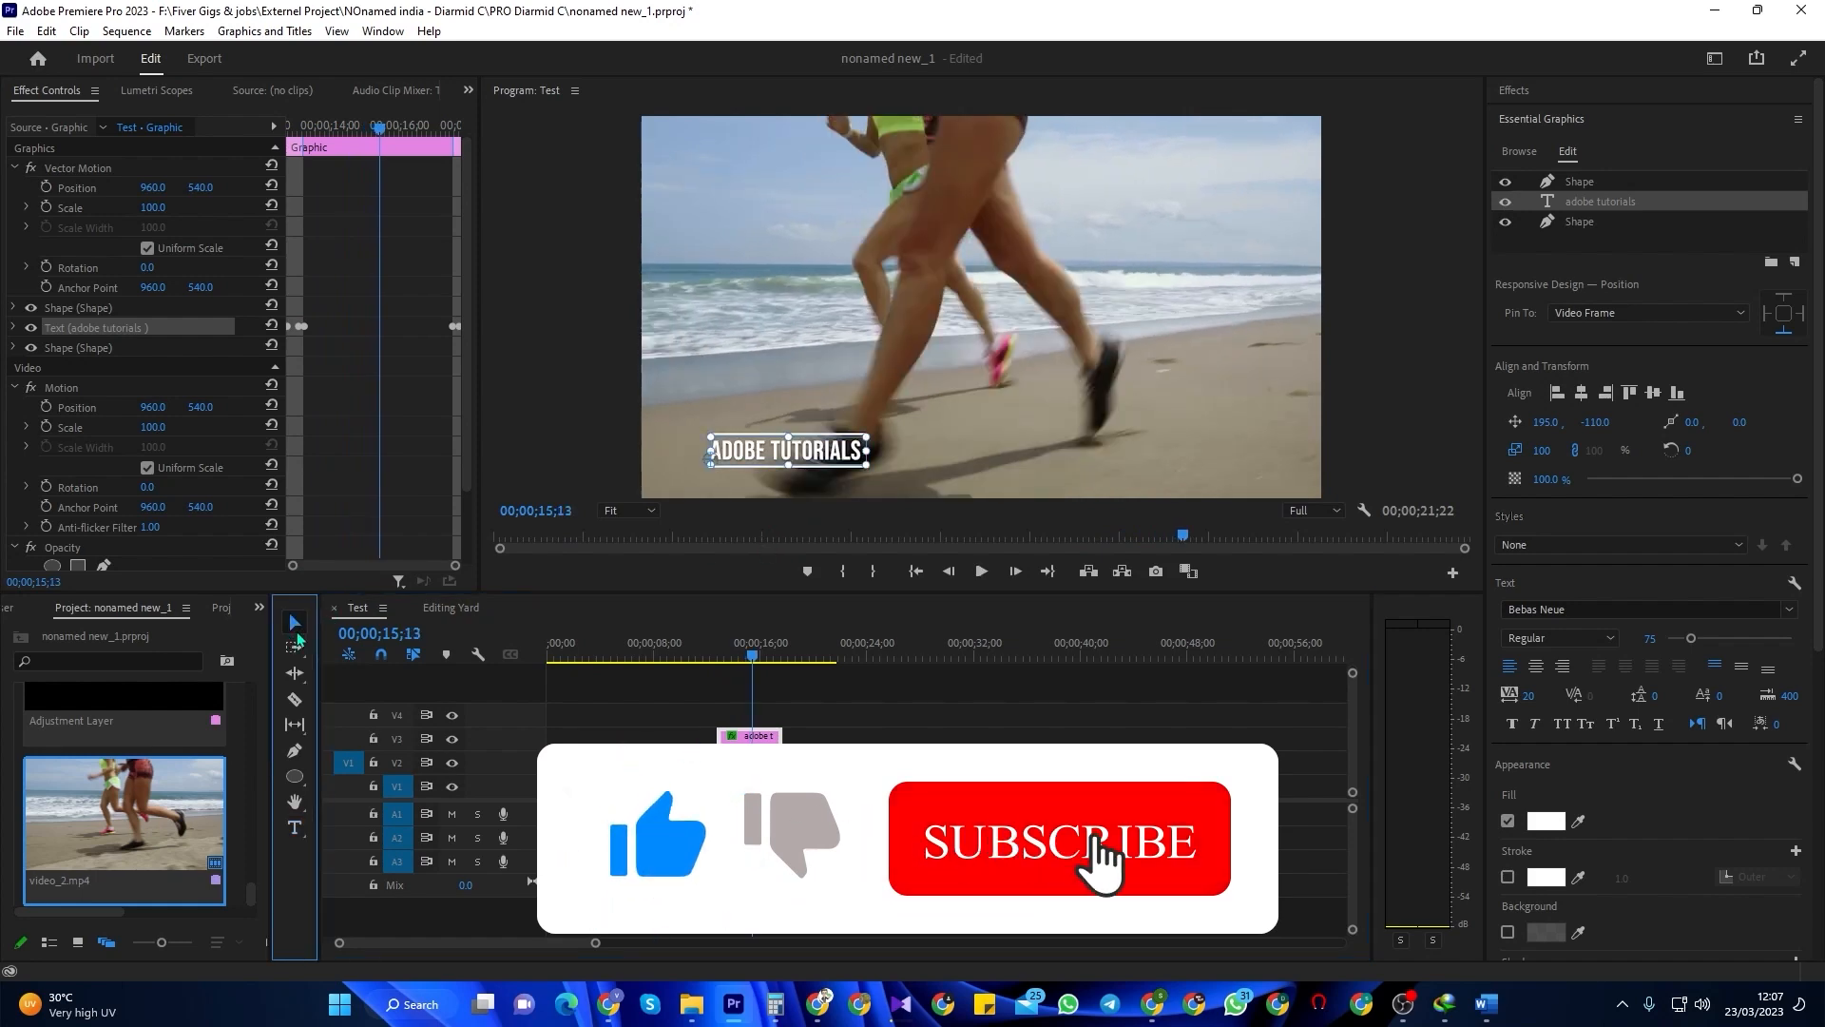
{"action": "left_click_drag", "start_coordinate": [756, 463], "coordinate": [703, 486]}
{"action": "left_click", "coordinate": [830, 420]}
{"action": "left_click", "coordinate": [551, 650]}
{"action": "key", "text": "space"}
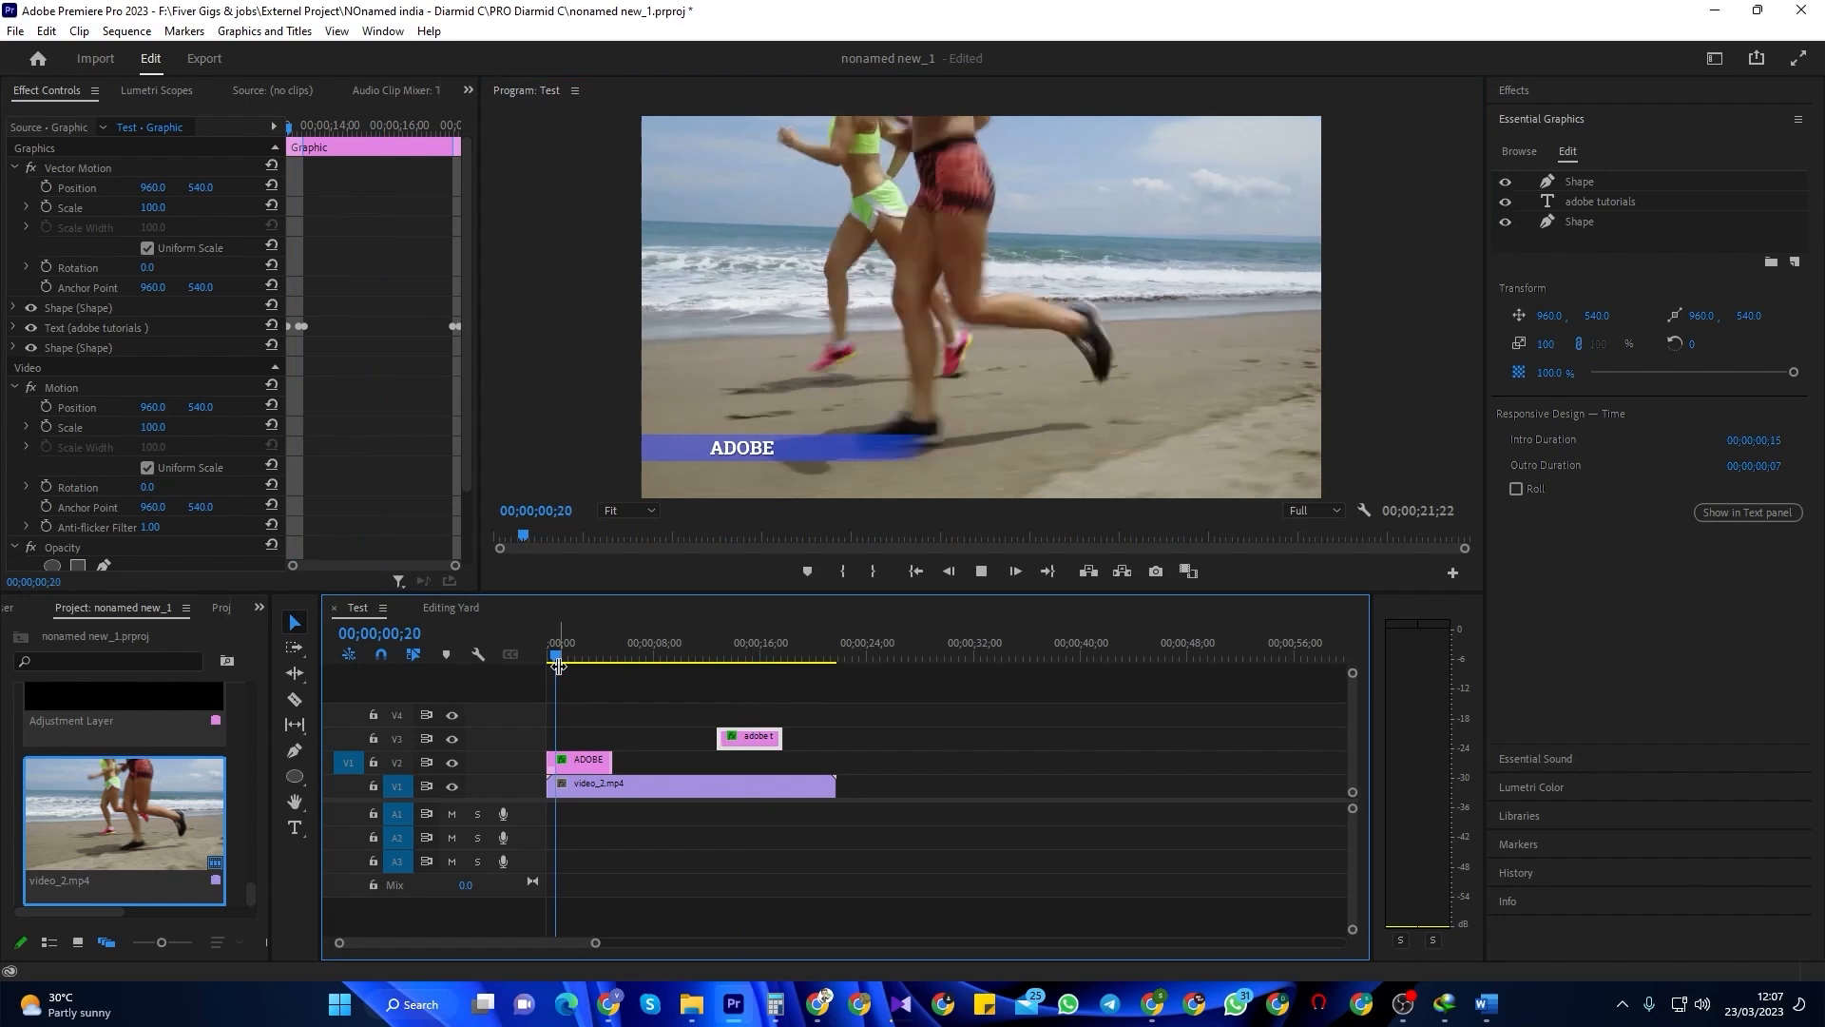
{"action": "key", "text": "space"}
{"action": "mouse_move", "coordinate": [612, 760]}
{"action": "left_mouse_down"}
{"action": "mouse_move", "coordinate": [647, 756]}
{"action": "mouse_move", "coordinate": [616, 758]}
{"action": "left_mouse_up"}
{"action": "left_click", "coordinate": [754, 654]}
{"action": "key", "text": "space"}
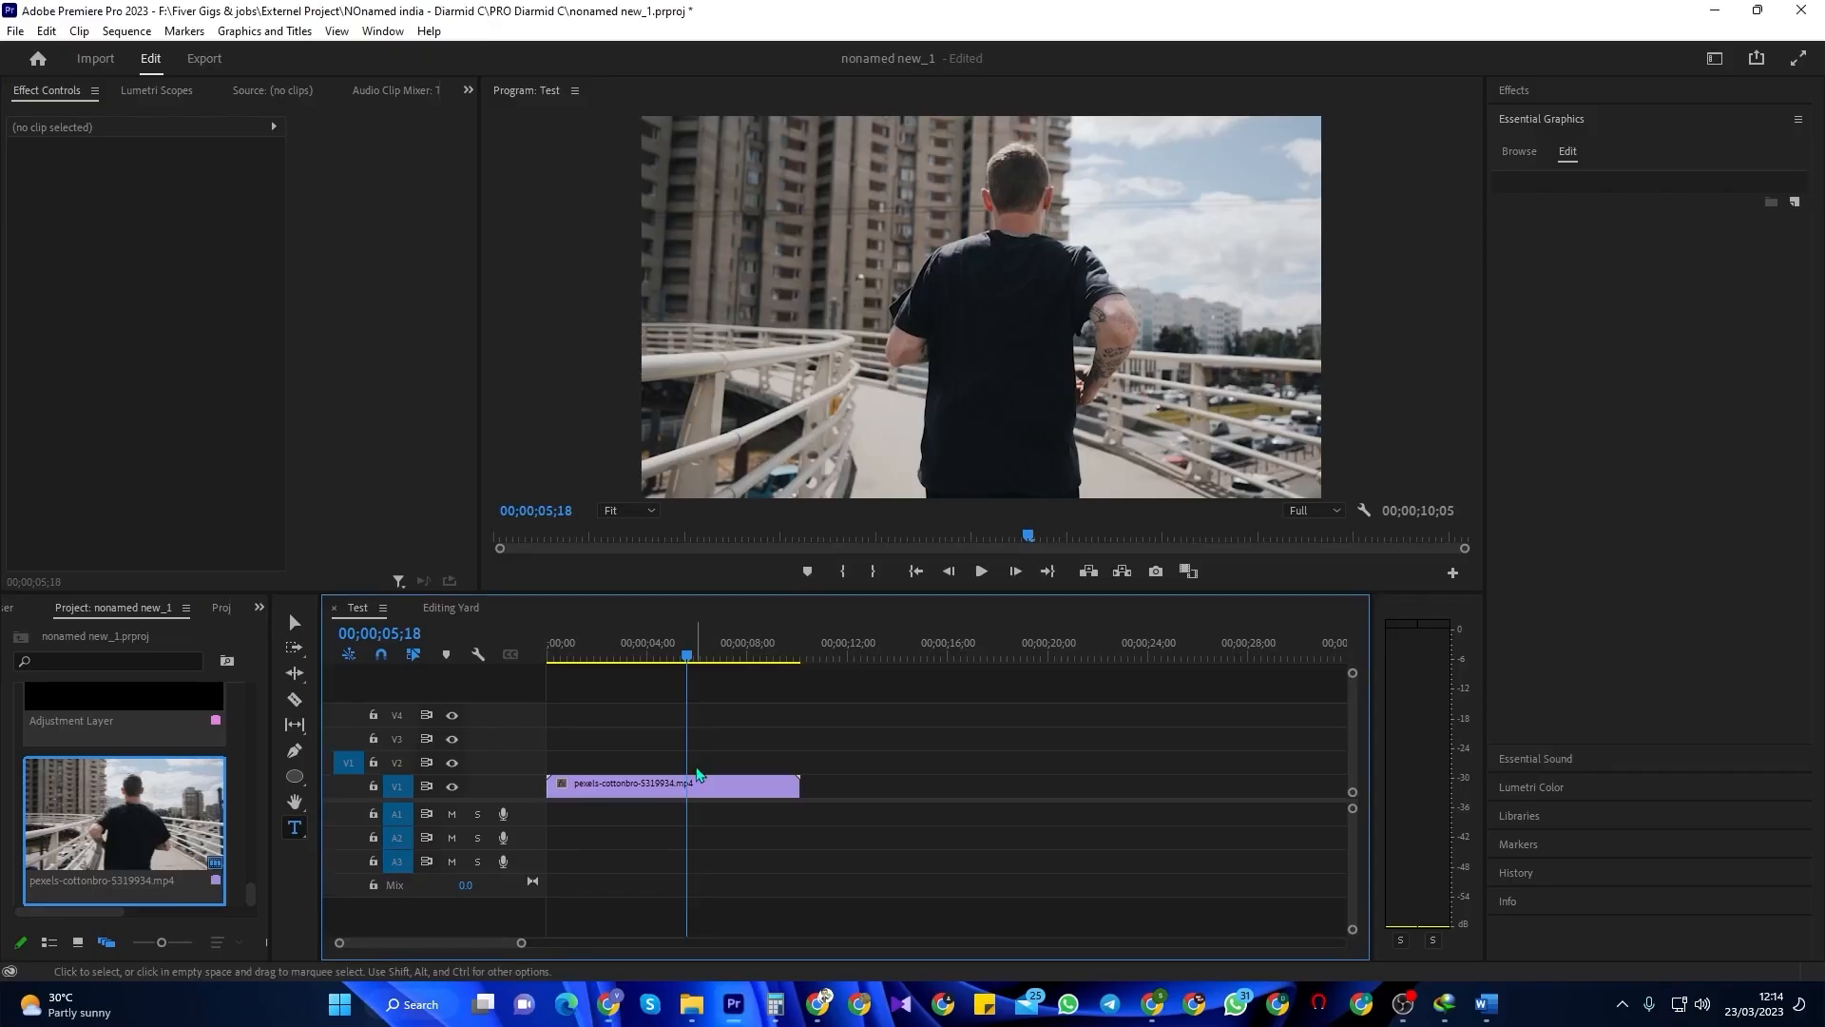
- Add a text graphic at the end of pexels-cottonbro-5319934.mp4 and paste the list of credit names into it
{"action": "mouse_move", "coordinate": [686, 700]}
{"action": "left_mouse_down"}
{"action": "mouse_move", "coordinate": [583, 699]}
{"action": "mouse_move", "coordinate": [687, 700]}
{"action": "left_mouse_up"}
{"action": "left_click", "coordinate": [684, 785]}
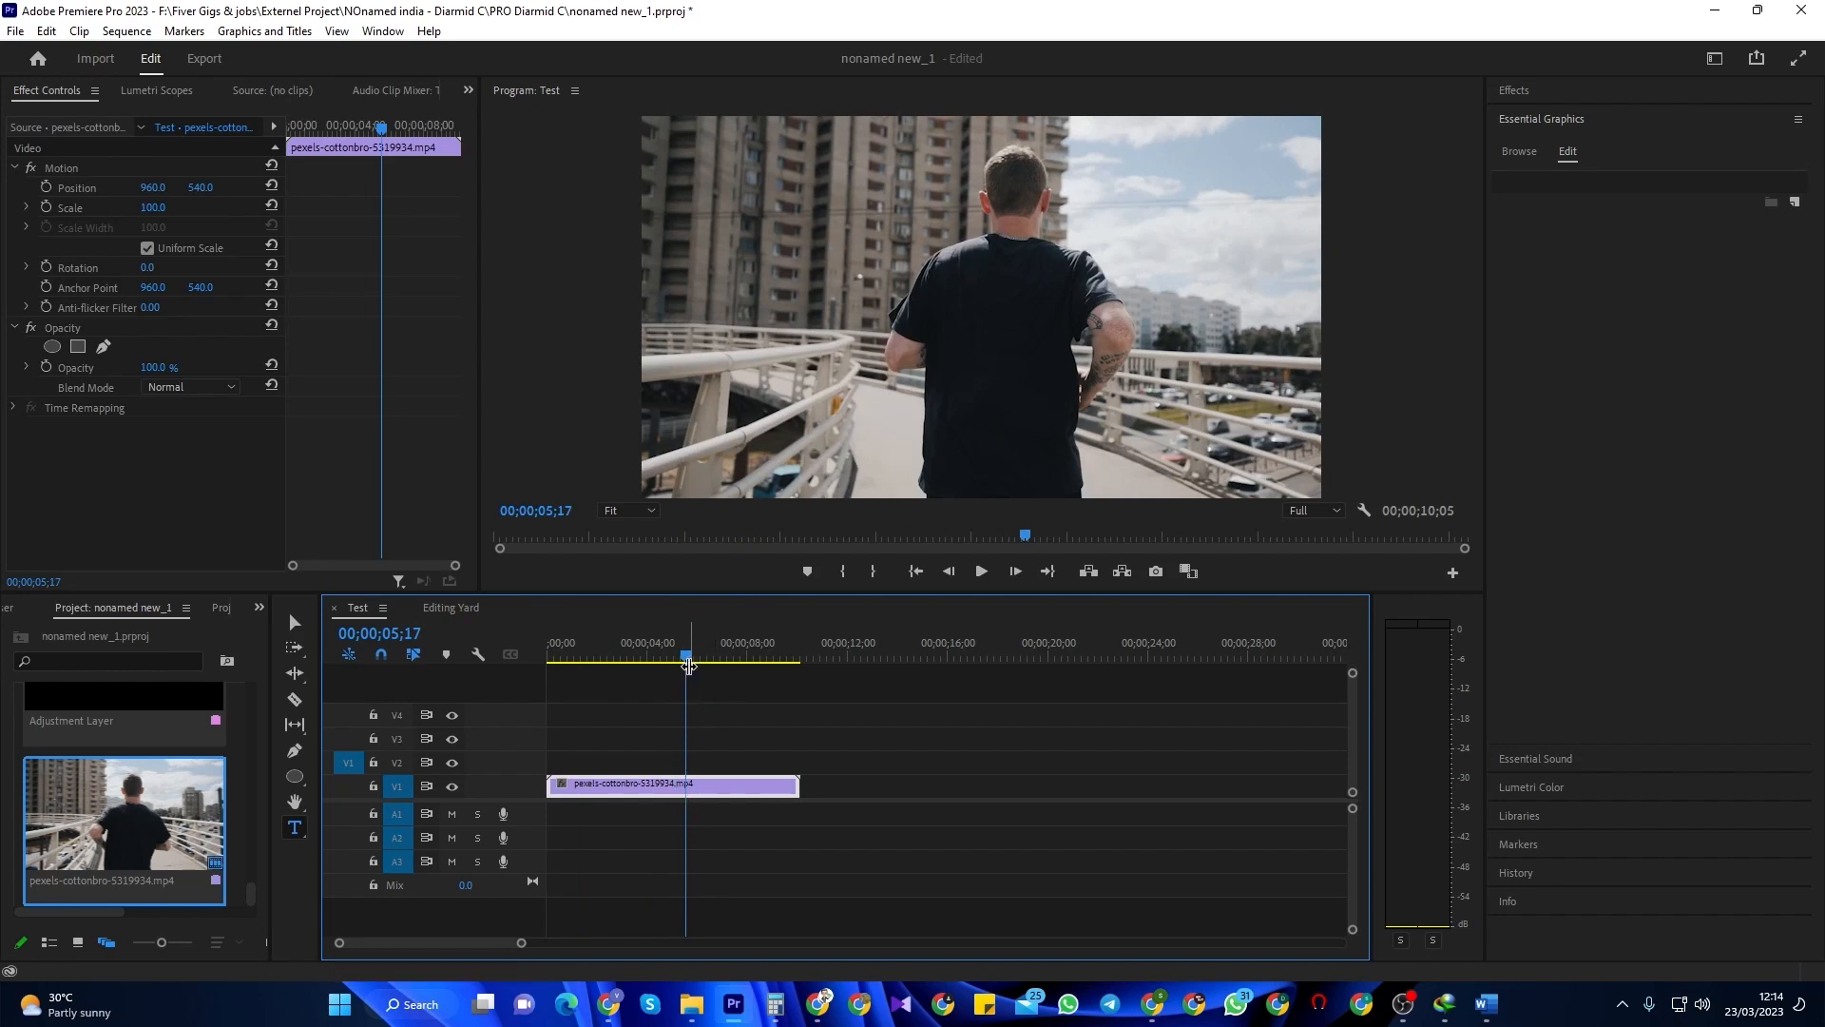
{"action": "left_click_drag", "start_coordinate": [688, 669], "coordinate": [804, 670]}
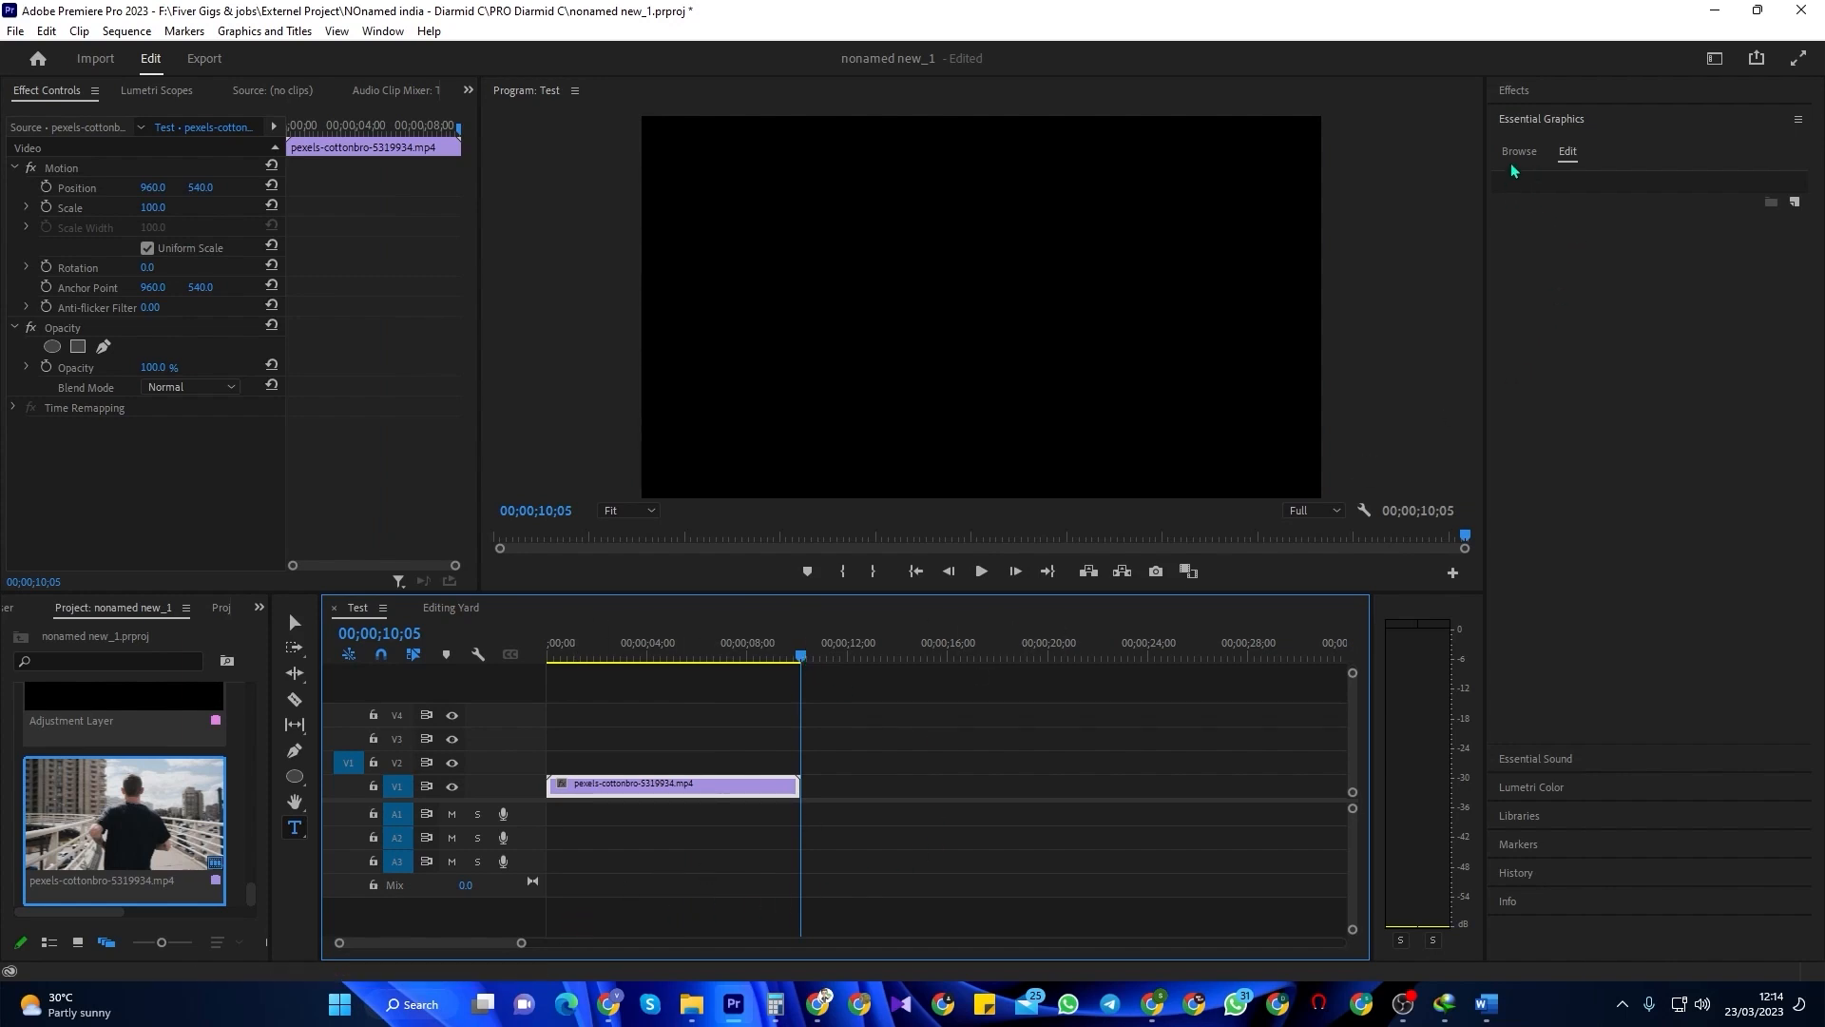
{"action": "left_click", "coordinate": [1552, 129]}
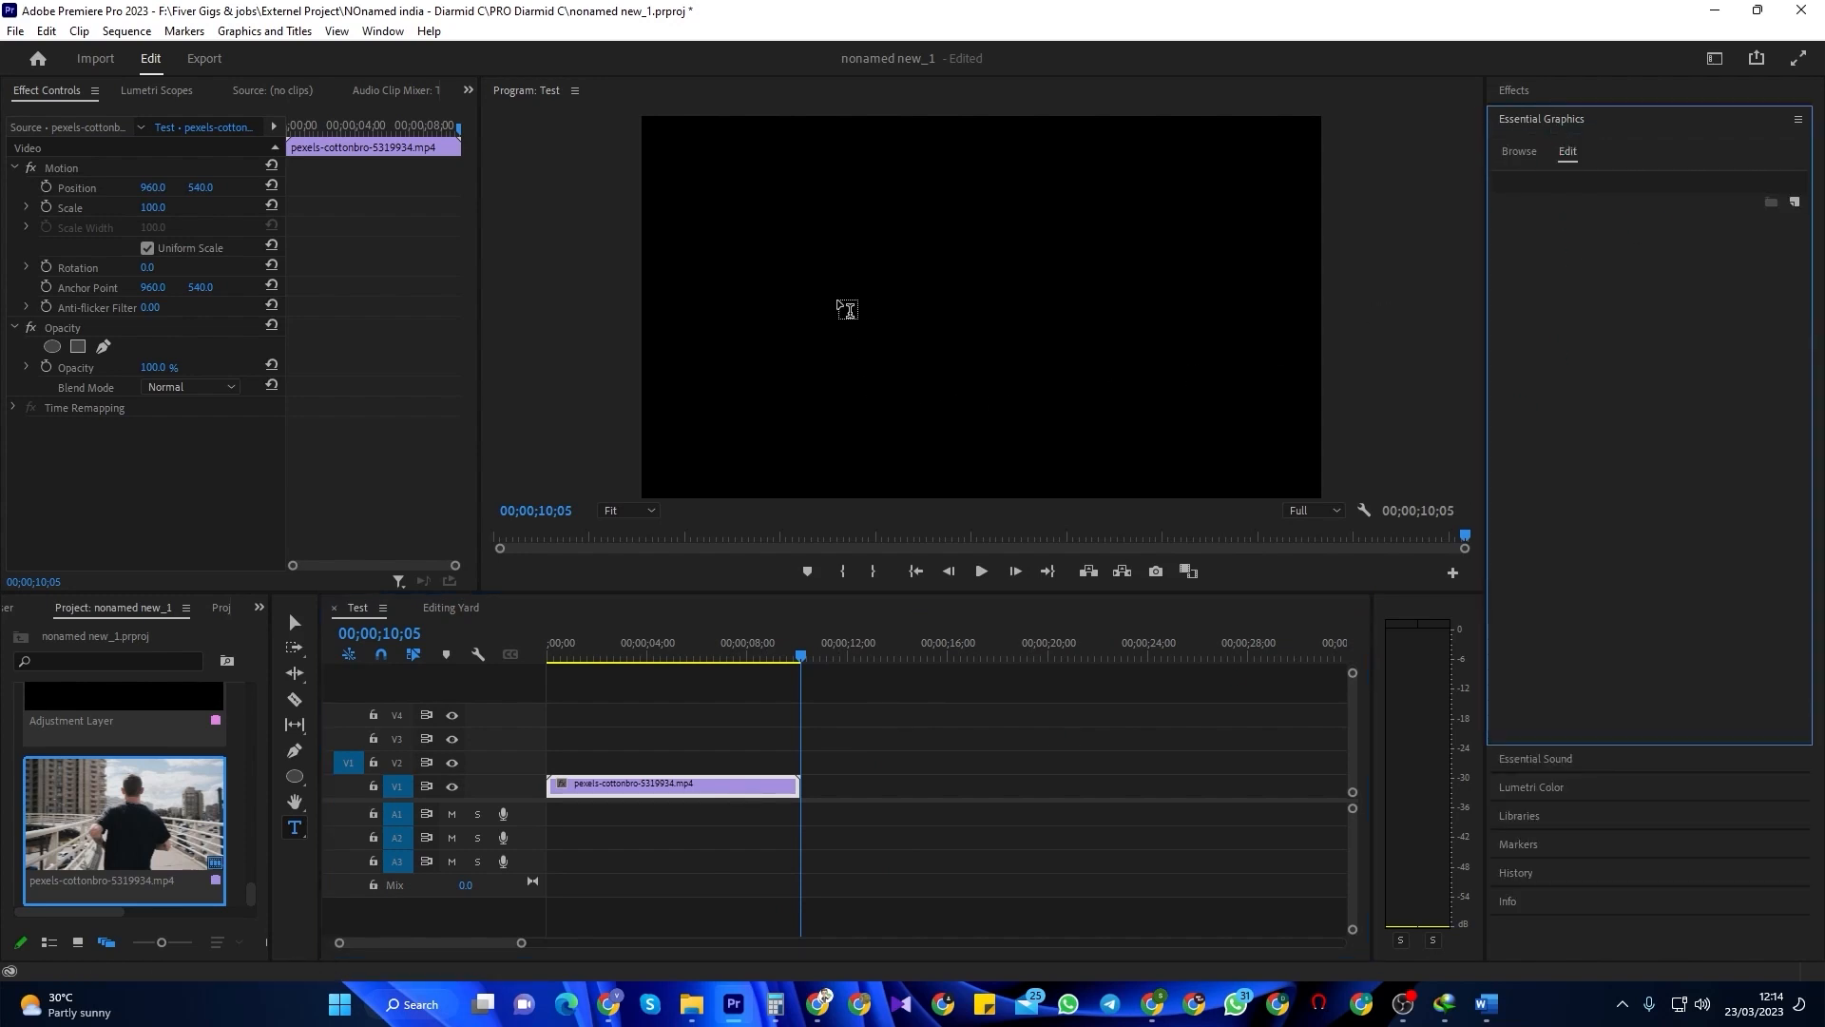
{"action": "left_click", "coordinate": [839, 160]}
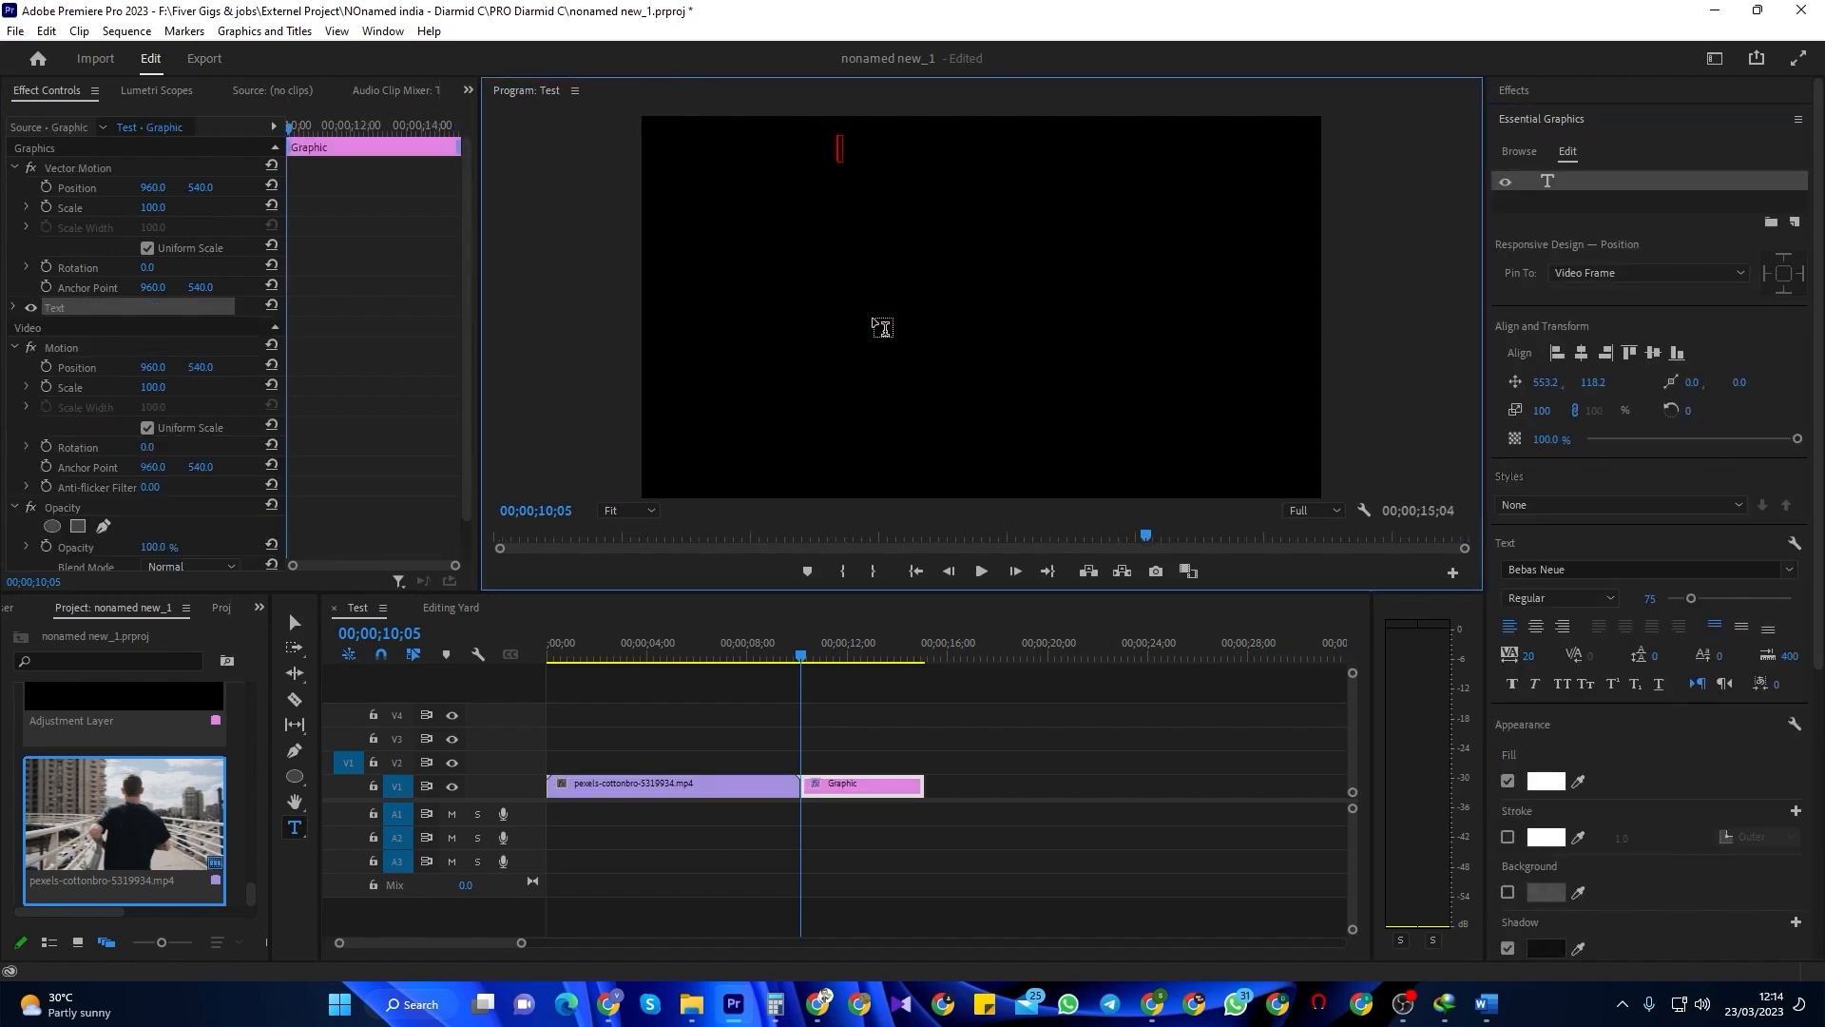
{"action": "key", "text": "ctrl+v"}
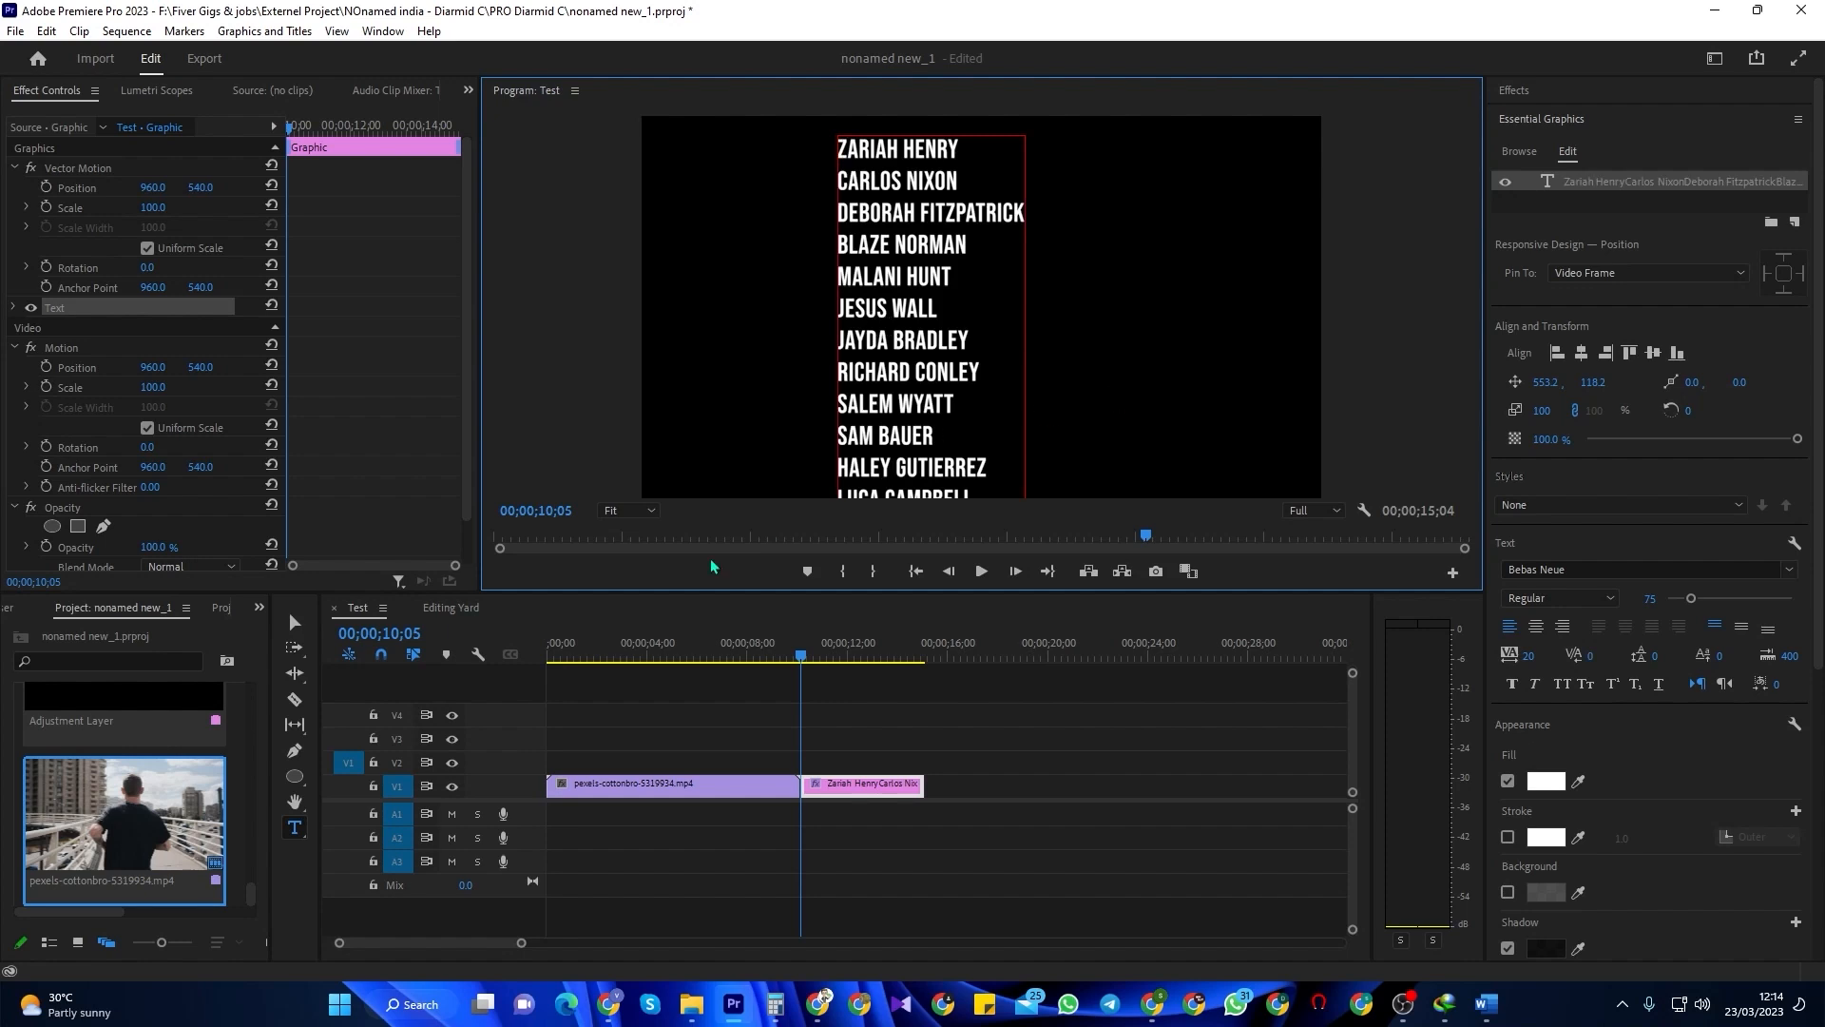
- Centre the credits text horizontally in the frame and move it down so the list starts near the frame's top
{"action": "left_click", "coordinate": [294, 623]}
{"action": "left_click_drag", "start_coordinate": [920, 364], "coordinate": [948, 436]}
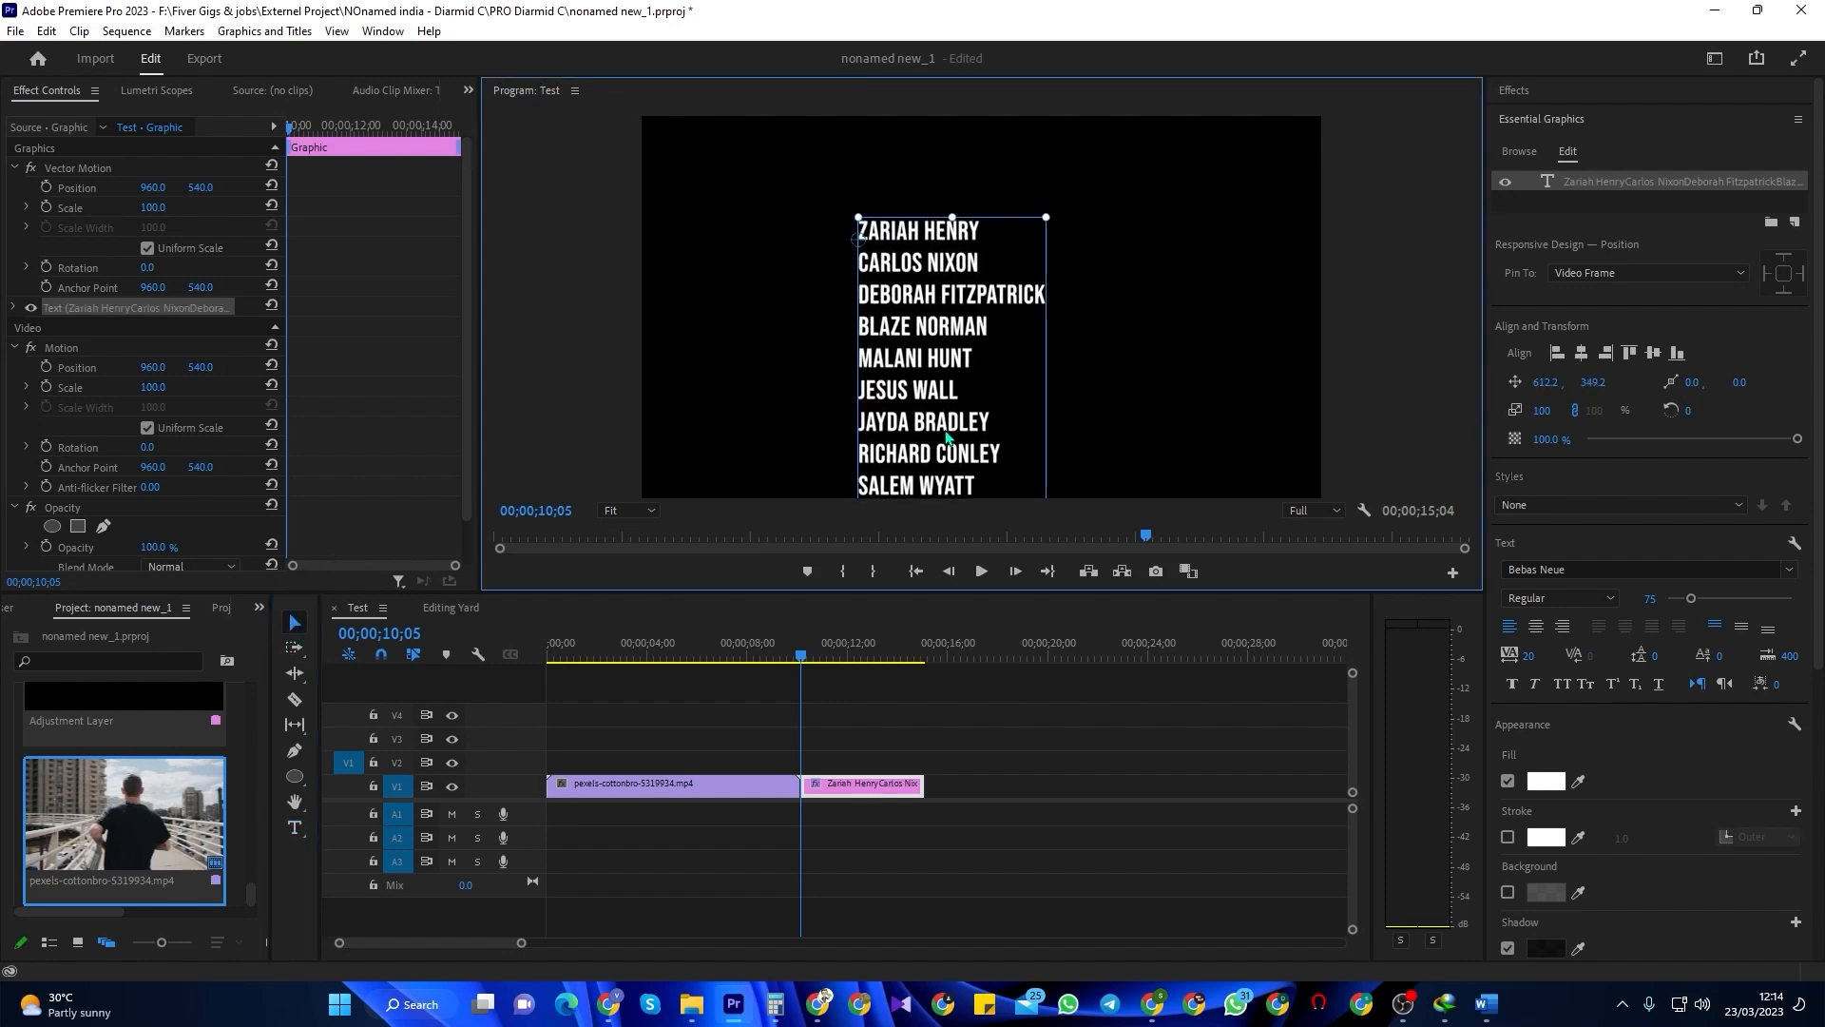
{"action": "left_click", "coordinate": [1653, 354]}
{"action": "left_click", "coordinate": [1581, 352]}
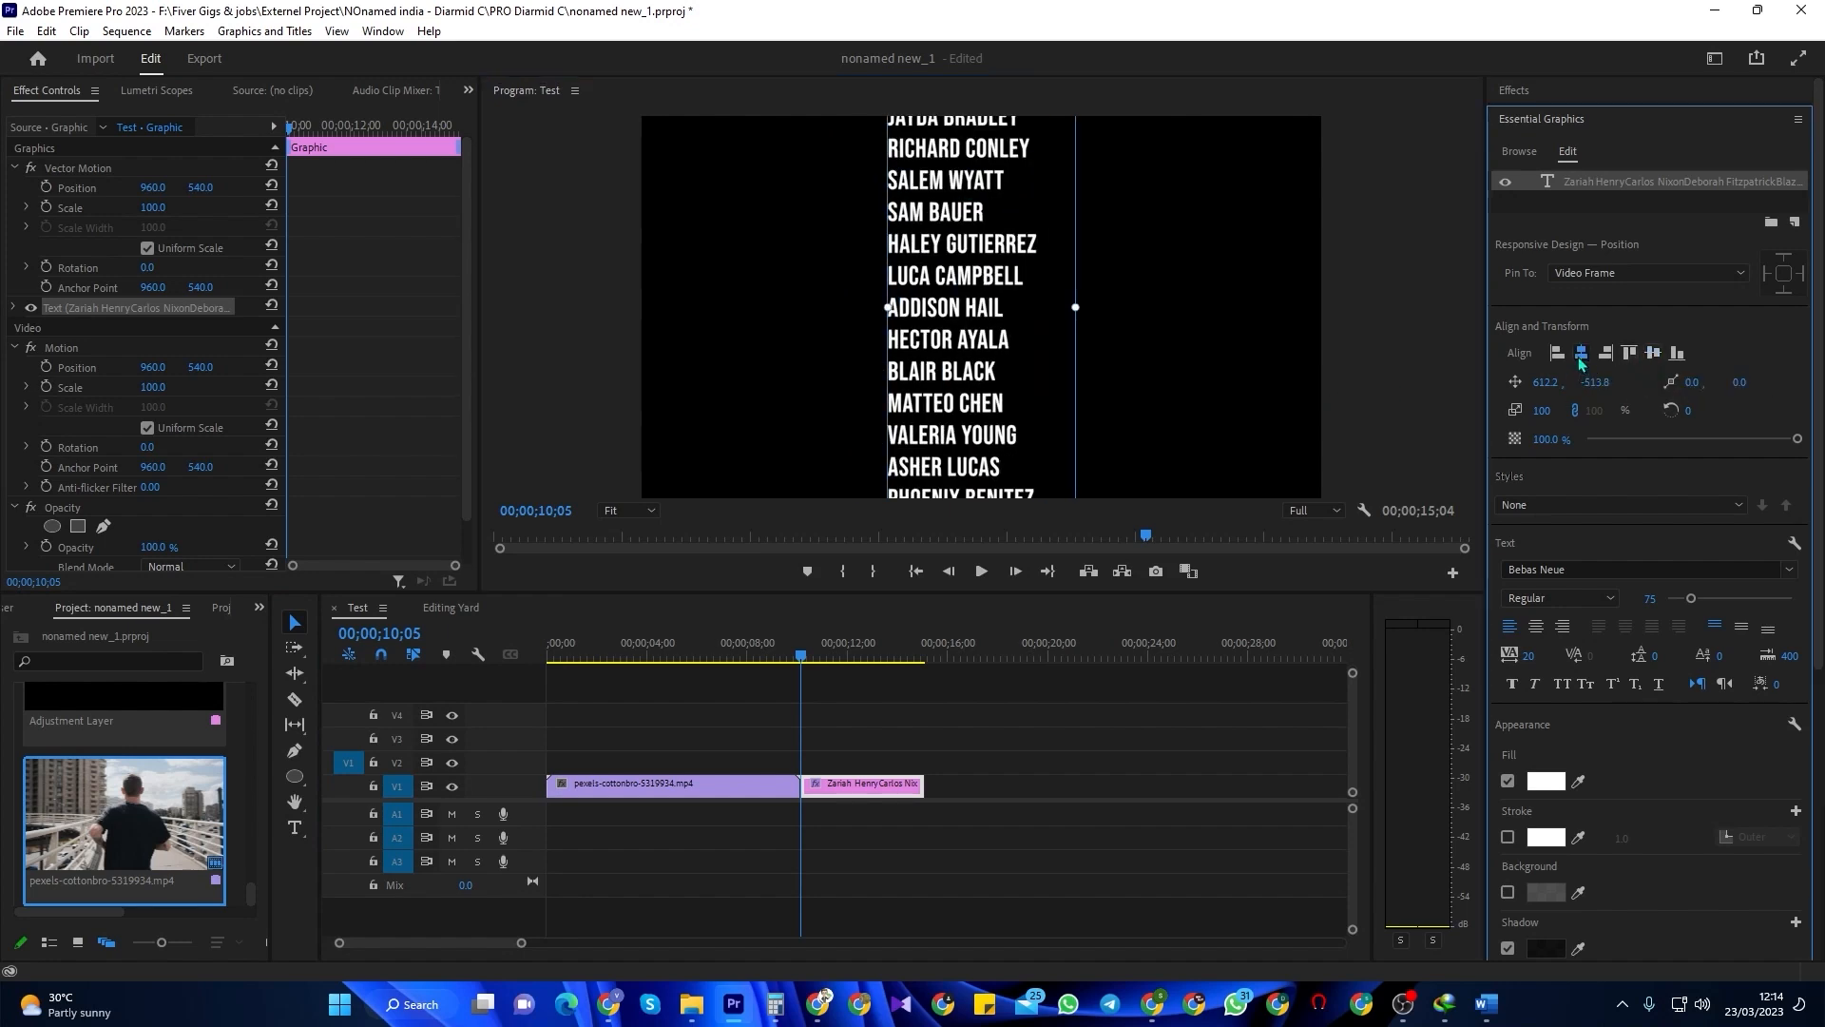
{"action": "left_click_drag", "start_coordinate": [1000, 176], "coordinate": [975, 447]}
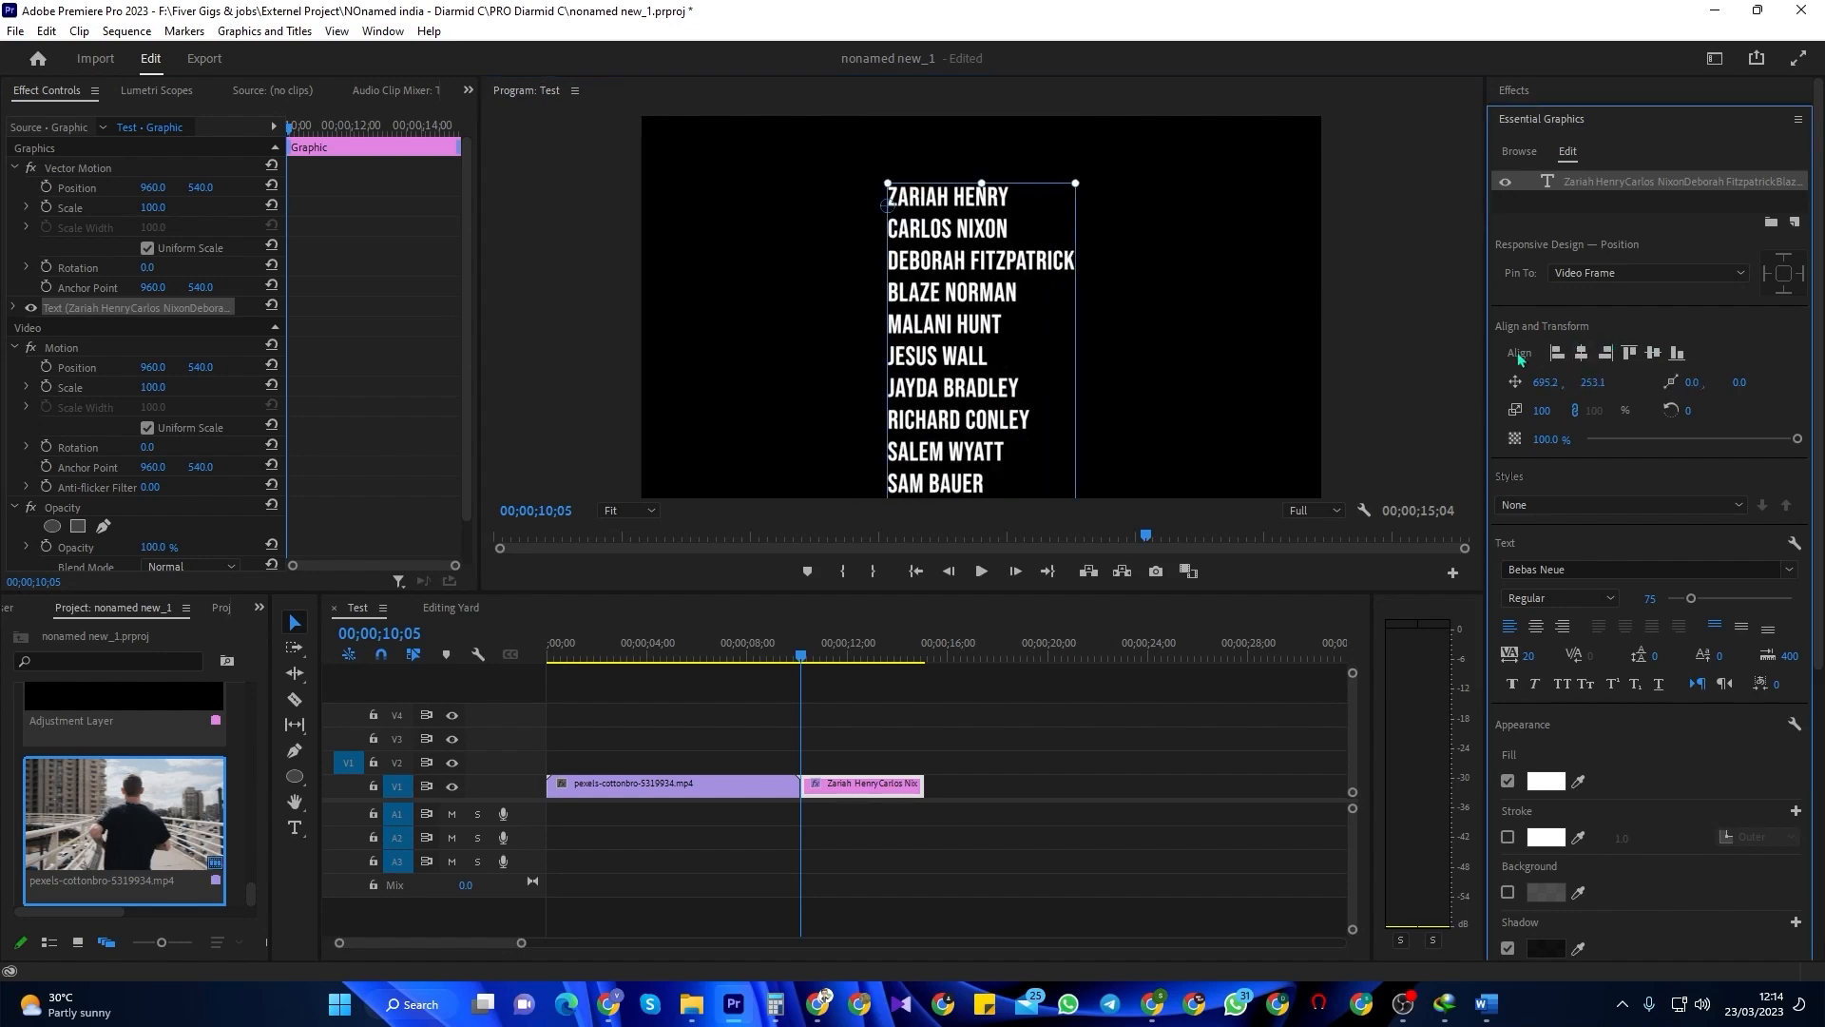
- Deselect the credits text, enable Roll for the graphic and preview the scrolling names
{"action": "left_click", "coordinate": [1223, 346]}
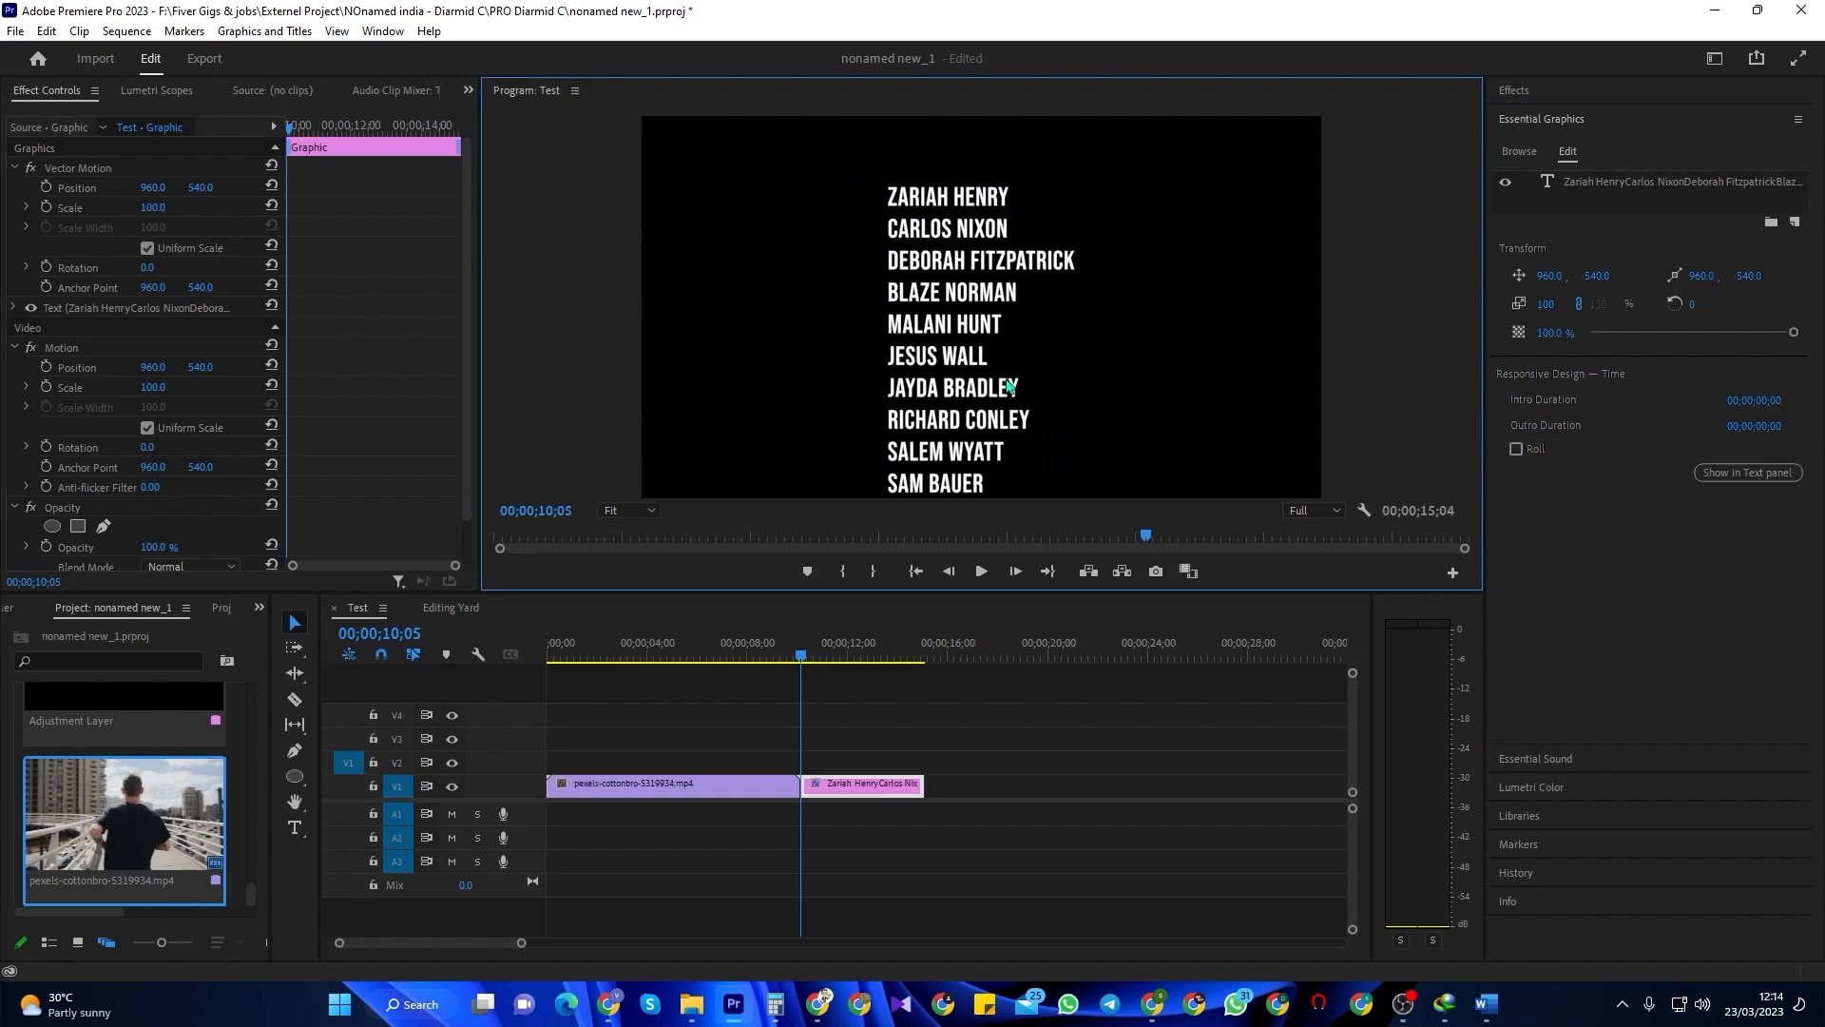
{"action": "left_click", "coordinate": [912, 366]}
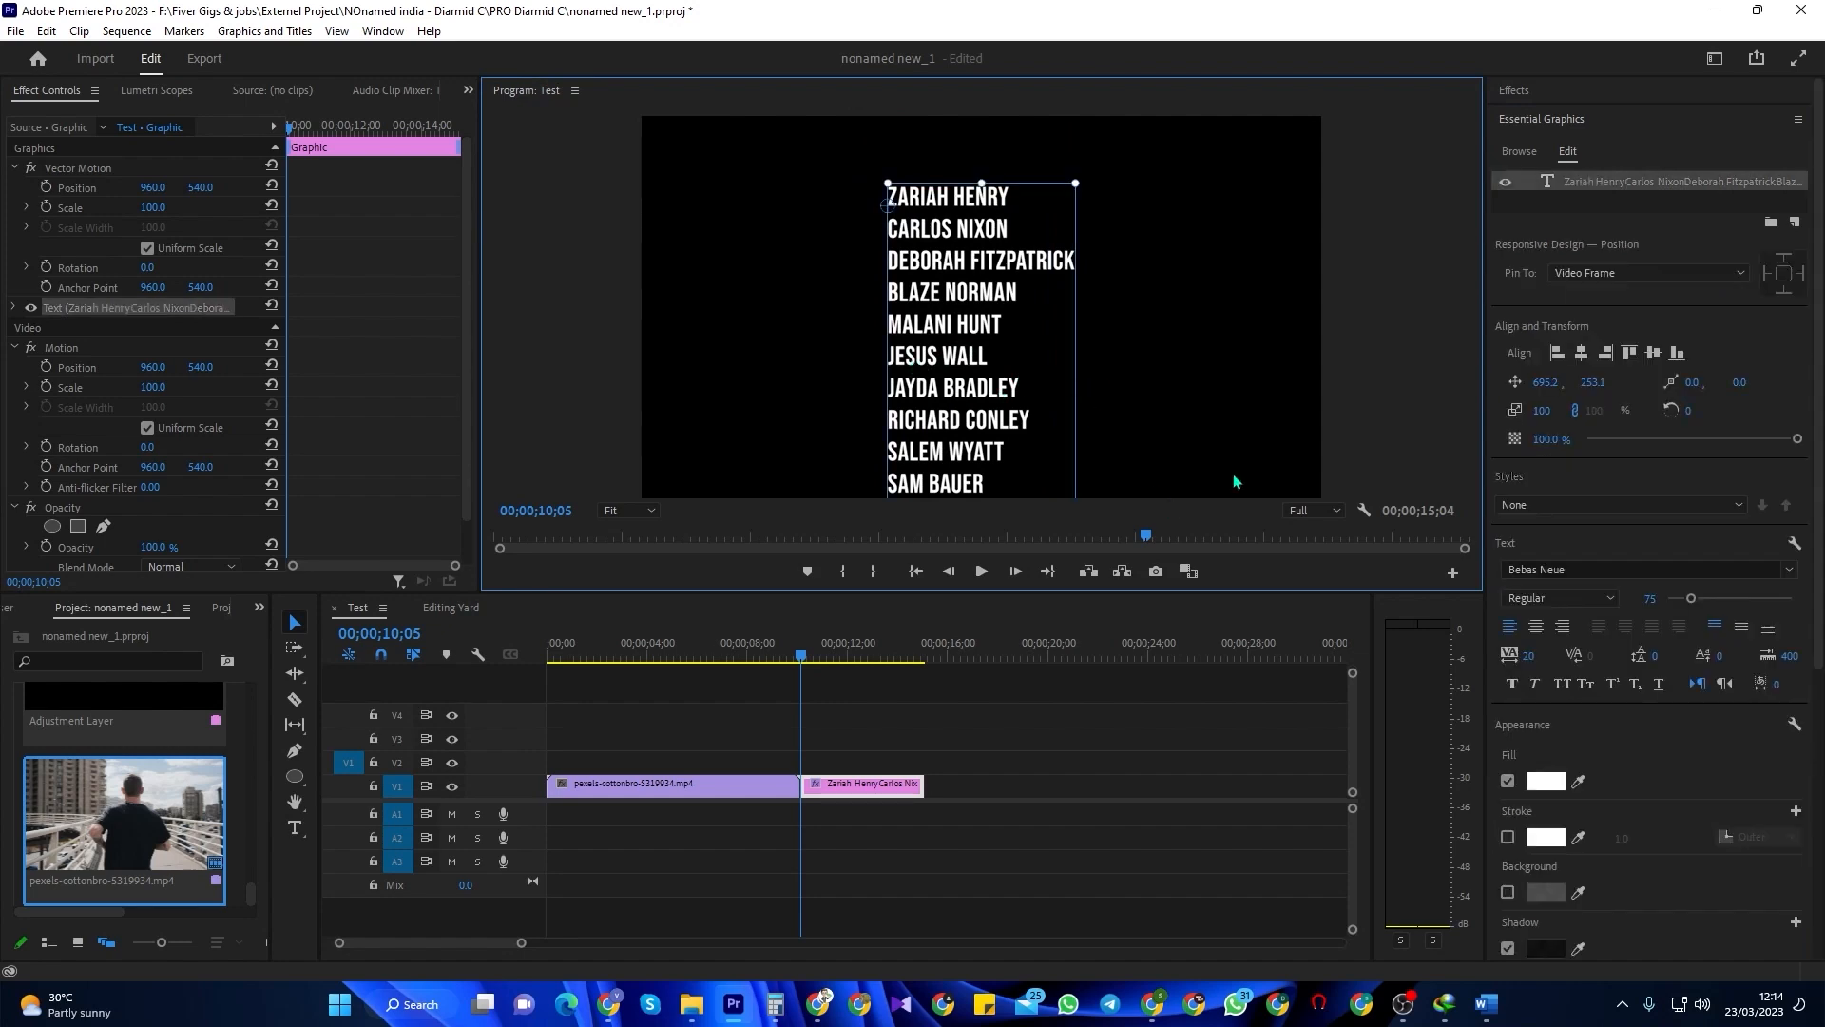
{"action": "left_click", "coordinate": [720, 290]}
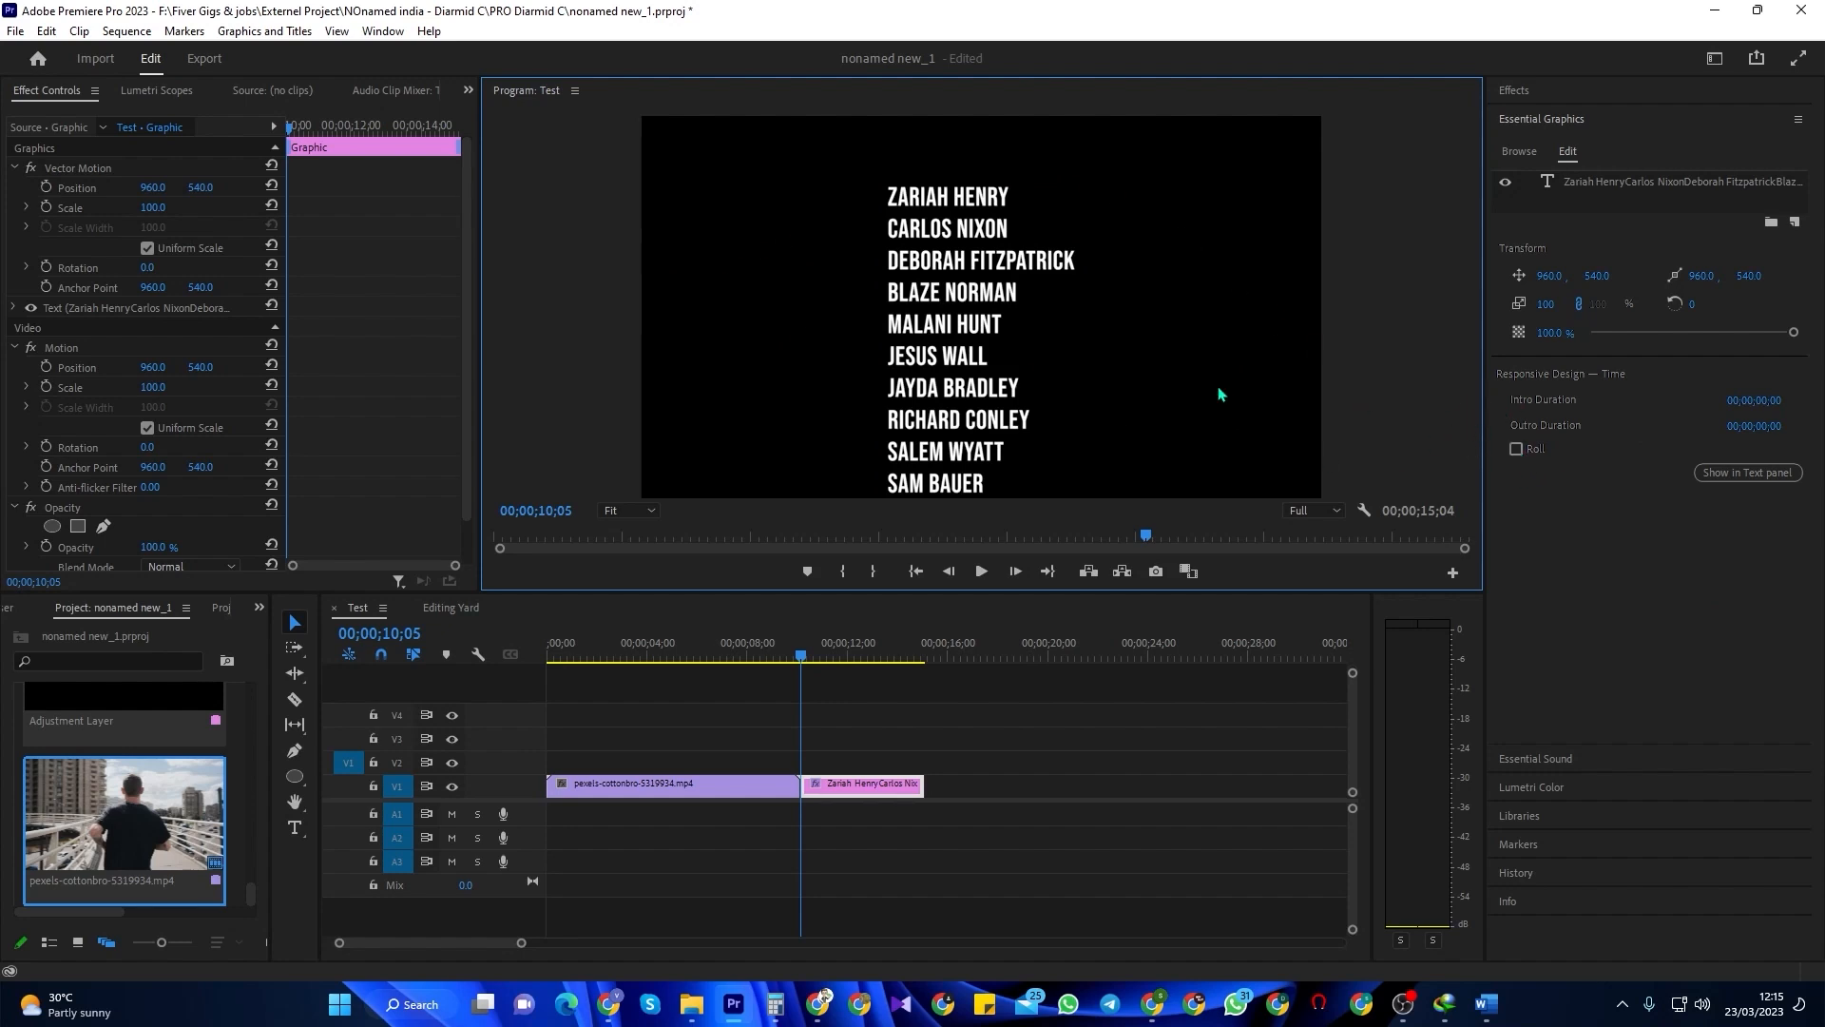
{"action": "left_click", "coordinate": [1516, 448]}
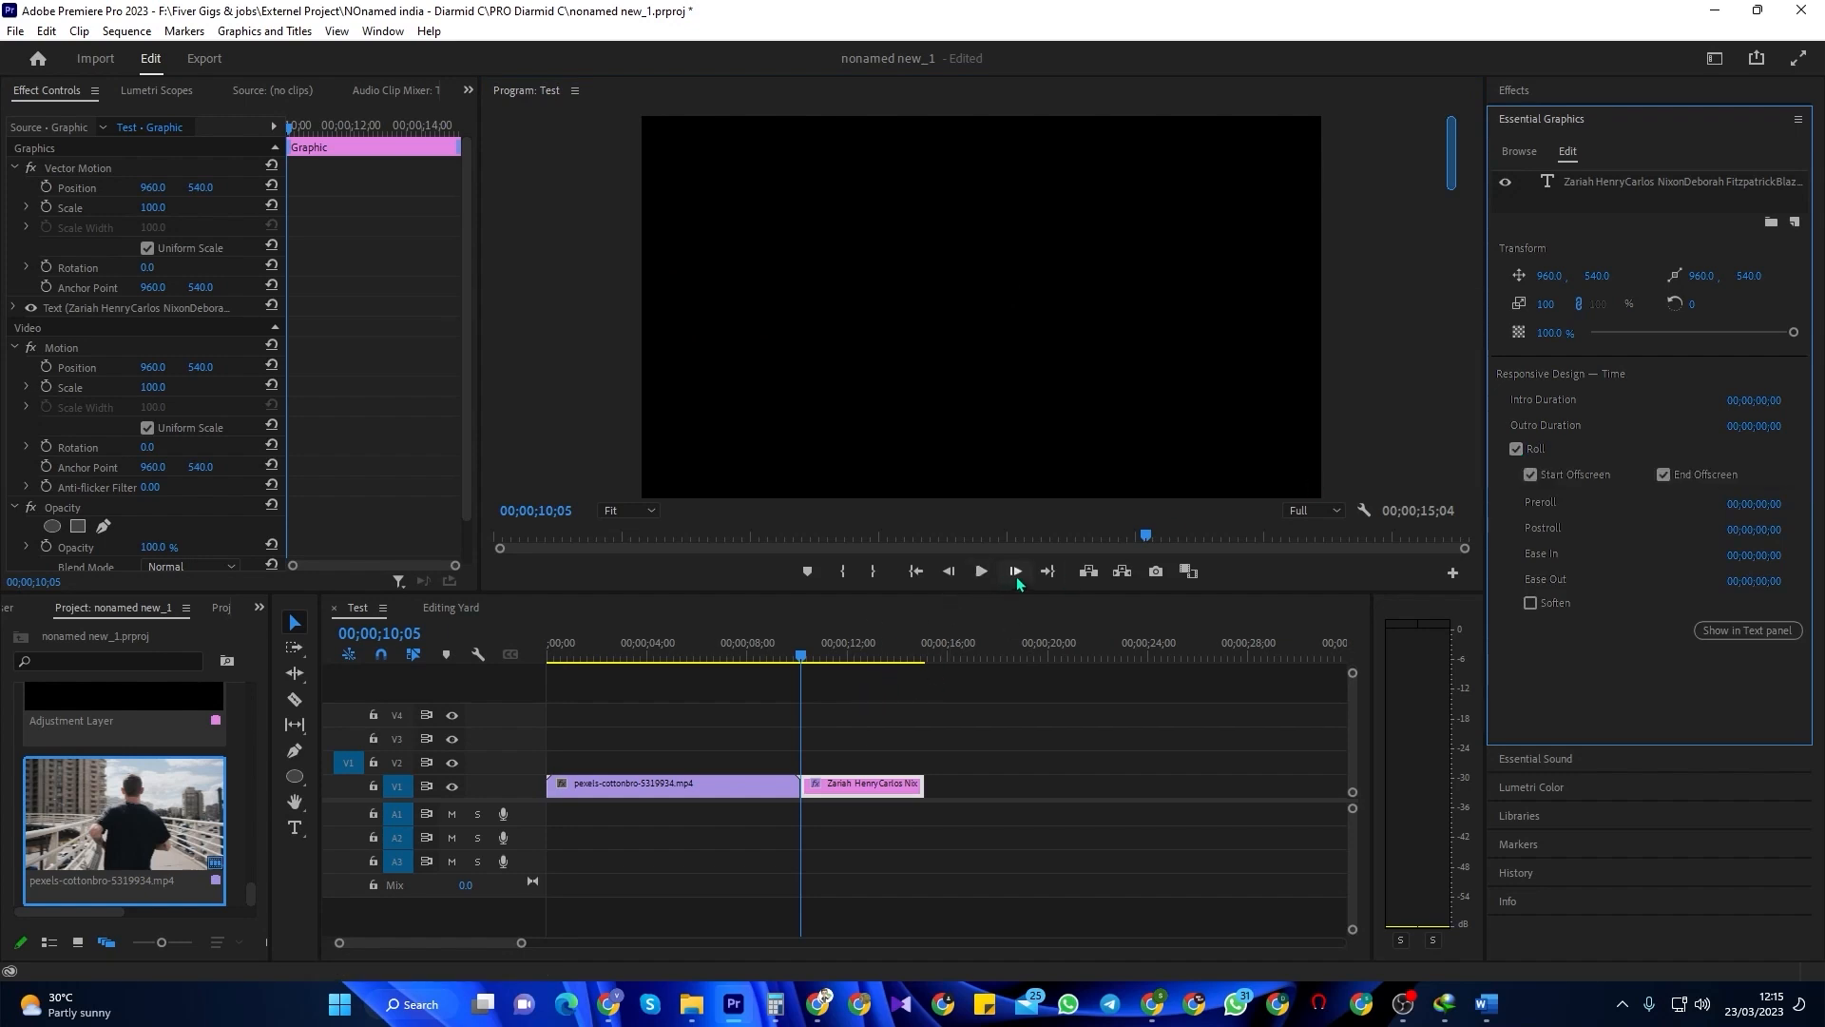
{"action": "left_click", "coordinate": [982, 571]}
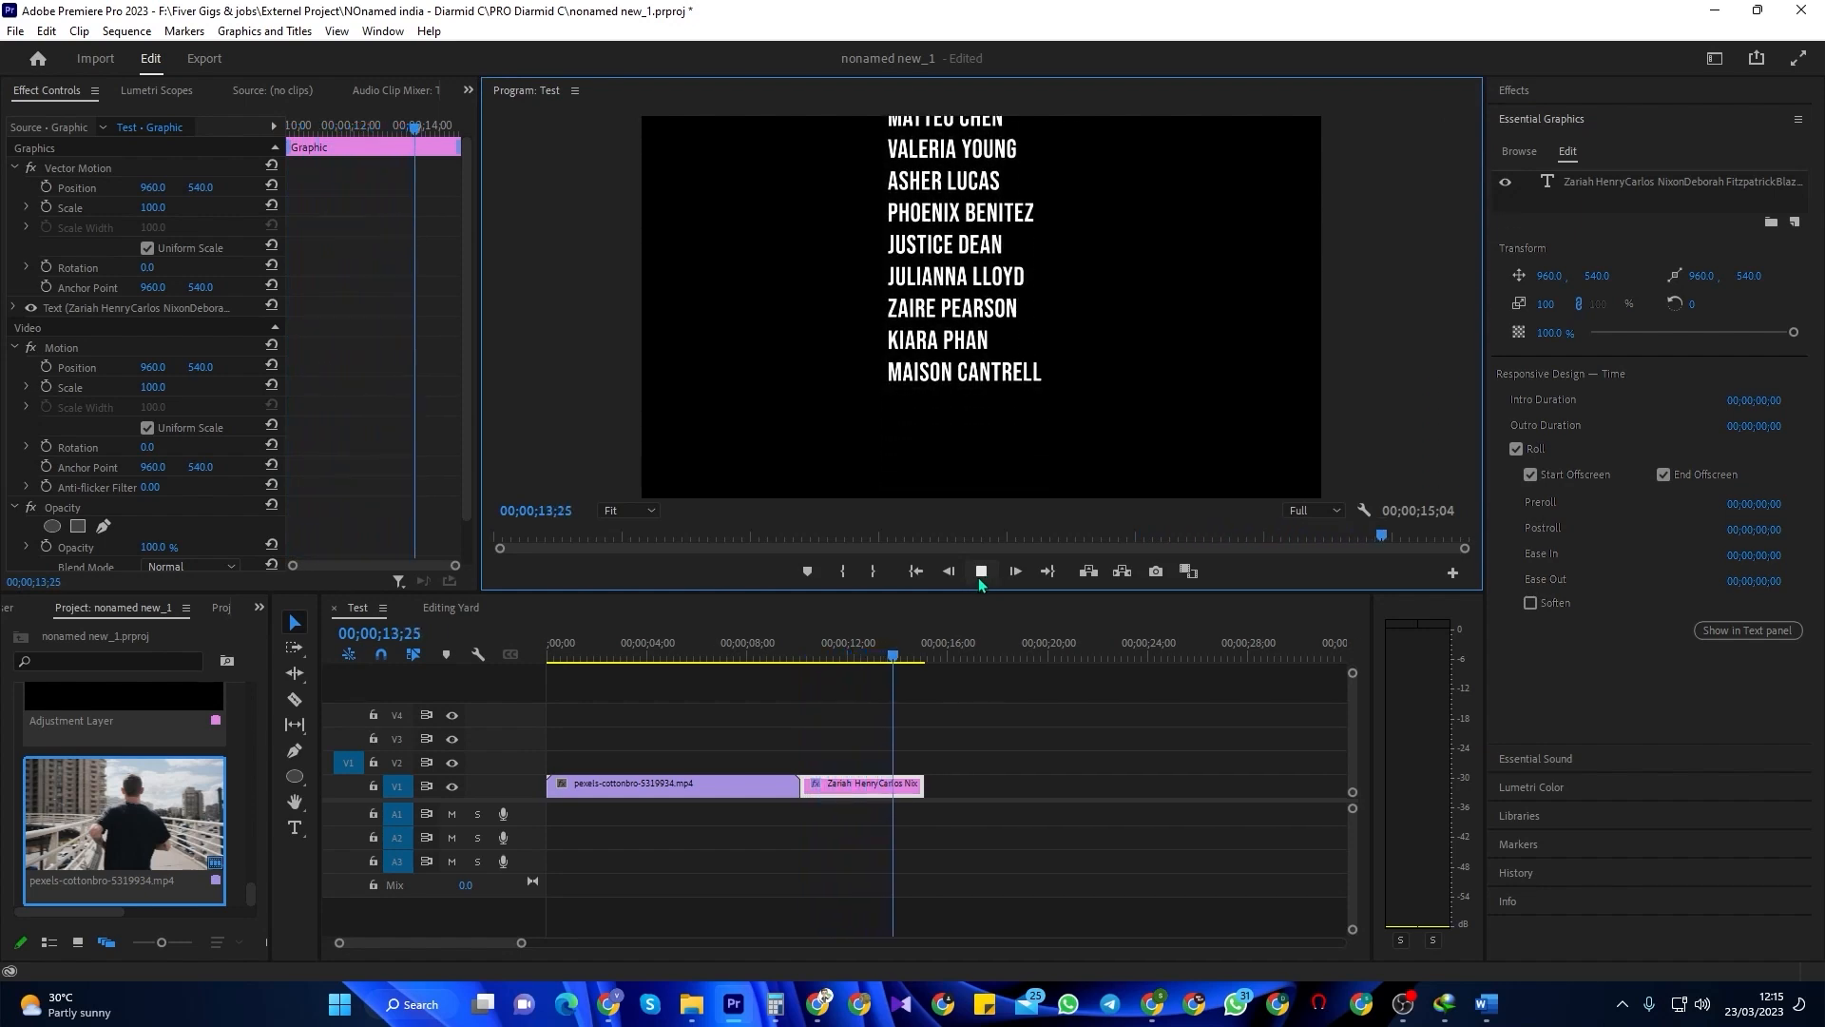
{"action": "left_click", "coordinate": [981, 576]}
- Shorten and then lengthen the credits graphic to vary the roll speed, and replay the credits
{"action": "left_click_drag", "start_coordinate": [934, 785], "coordinate": [882, 784]}
{"action": "left_click_drag", "start_coordinate": [848, 656], "coordinate": [852, 655]}
{"action": "left_click_drag", "start_coordinate": [916, 786], "coordinate": [950, 786]}
{"action": "left_click", "coordinate": [795, 639]}
{"action": "key", "text": "space"}
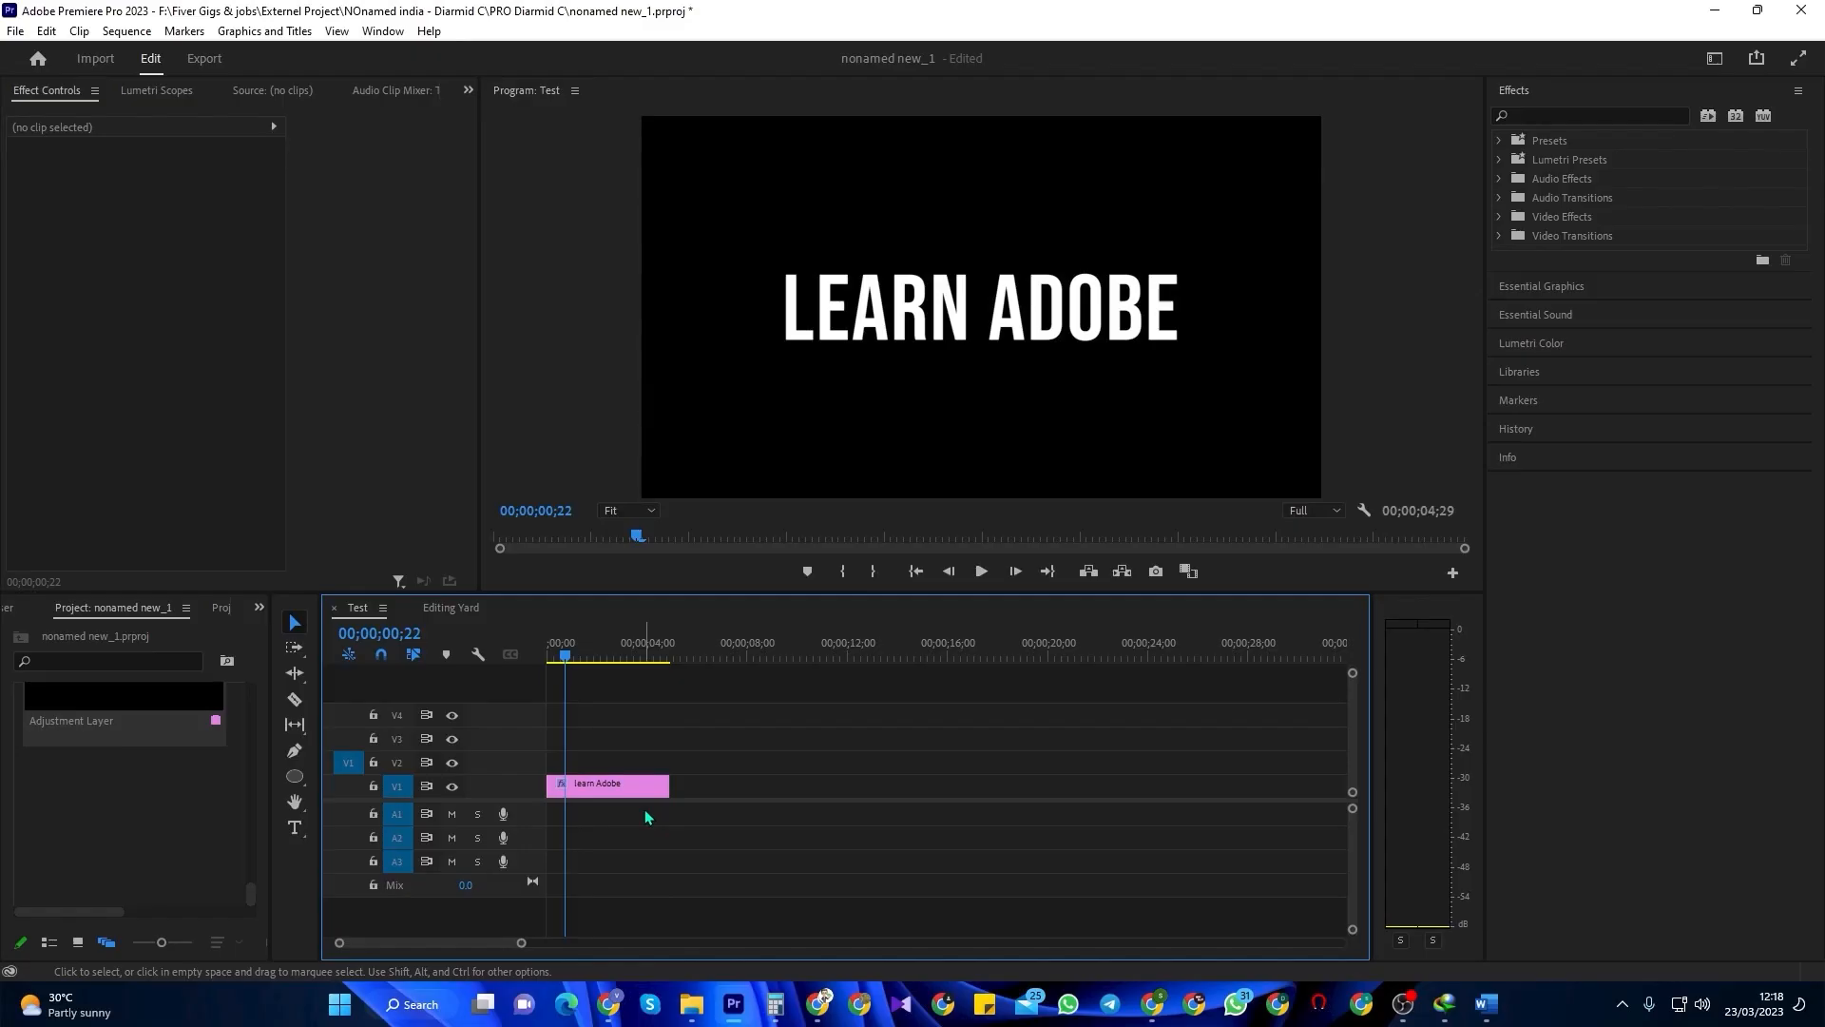
- Duplicate the "learn Adobe" title clip on V1 and place the copy directly after the original
{"action": "mouse_move", "coordinate": [576, 656]}
{"action": "left_mouse_down"}
{"action": "mouse_move", "coordinate": [611, 656]}
{"action": "mouse_move", "coordinate": [590, 667]}
{"action": "left_mouse_up"}
{"action": "left_click_drag", "start_coordinate": [521, 943], "coordinate": [493, 945]}
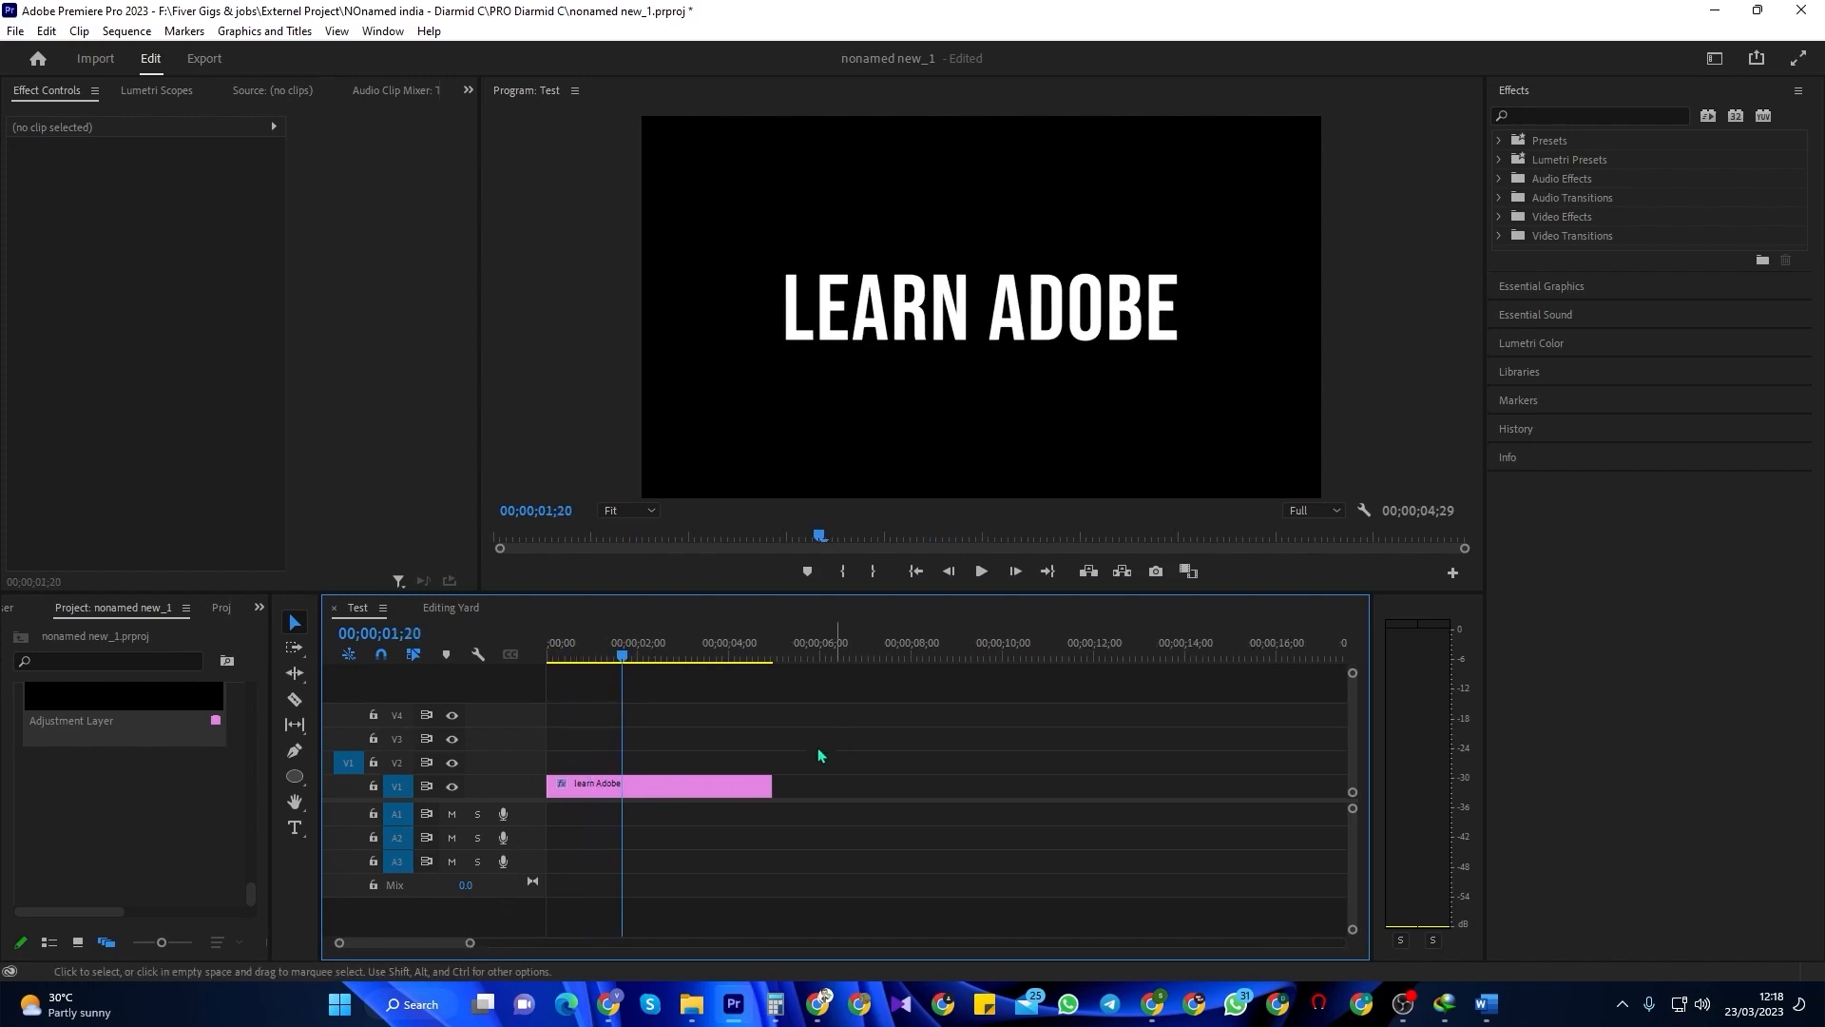
{"action": "left_click", "coordinate": [658, 656]}
{"action": "left_click", "coordinate": [674, 787]}
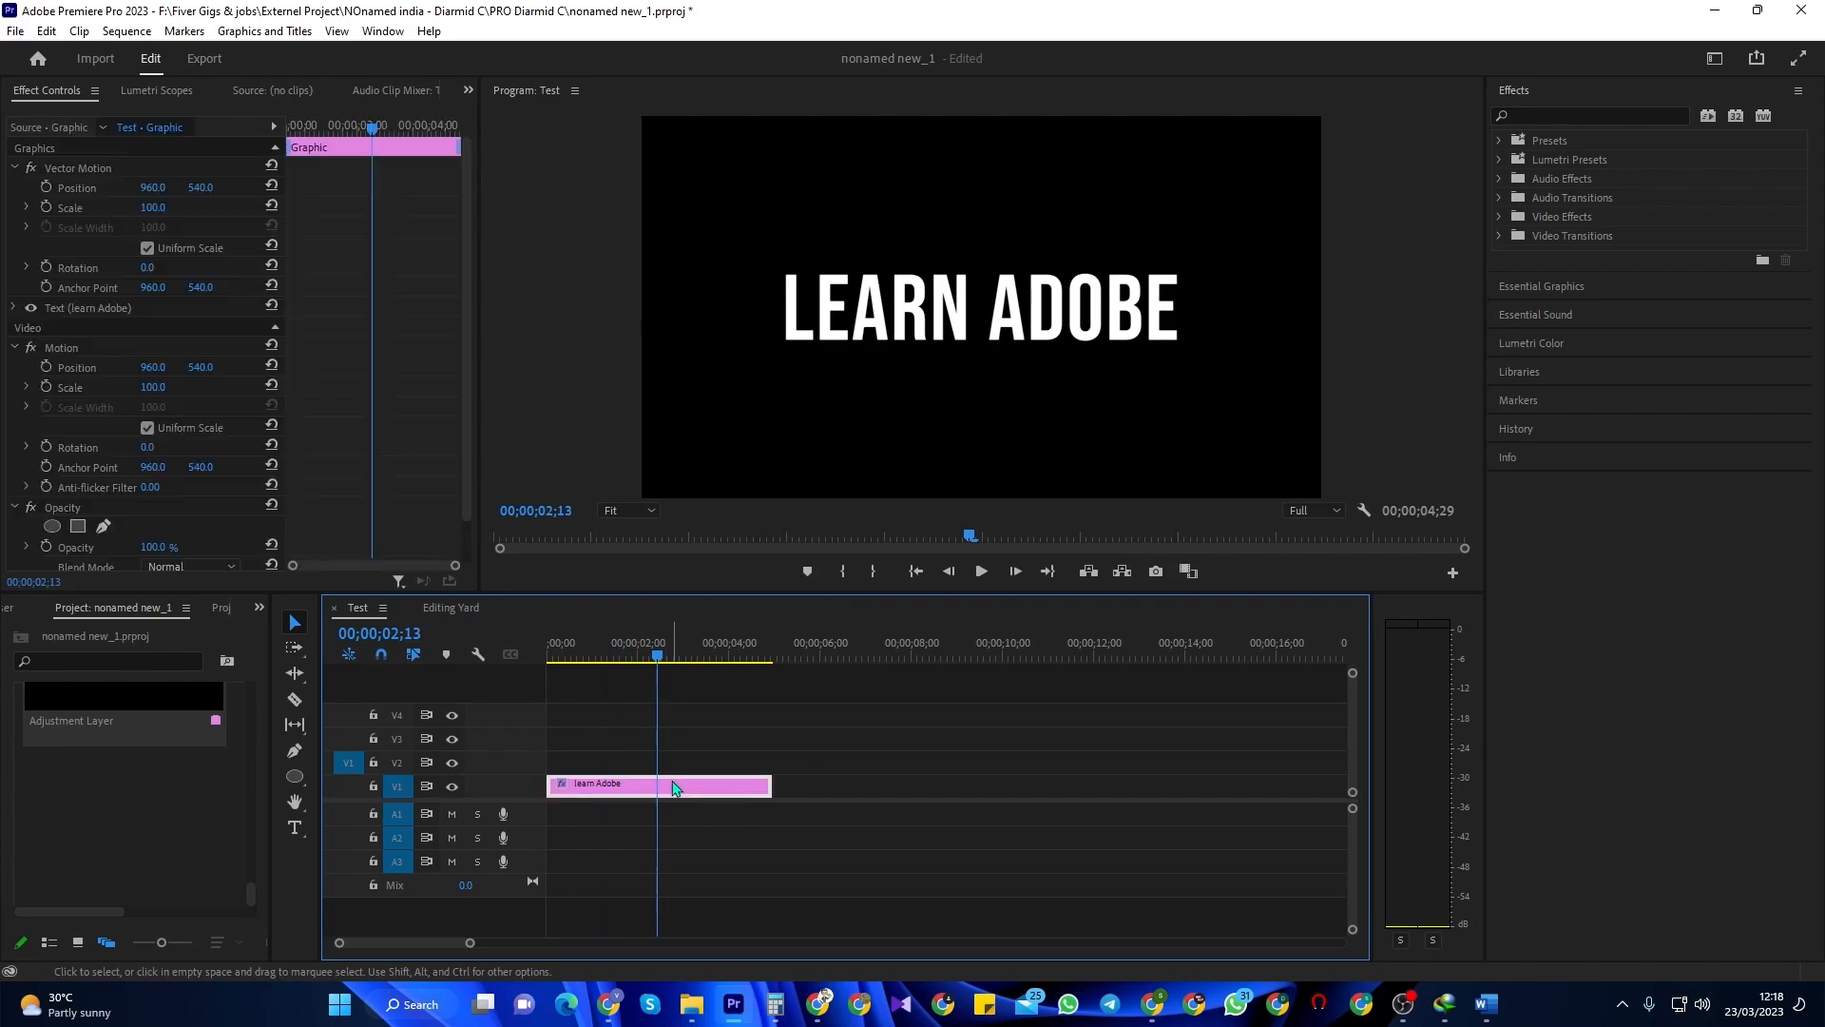
{"action": "left_click_drag", "start_coordinate": [671, 789], "coordinate": [830, 793]}
{"action": "left_click", "coordinate": [812, 828]}
- Change the text fill of the second "learn Adobe" title to red, FF0000
{"action": "left_click_drag", "start_coordinate": [743, 657], "coordinate": [818, 659]}
{"action": "left_click", "coordinate": [836, 787]}
{"action": "left_click", "coordinate": [965, 359]}
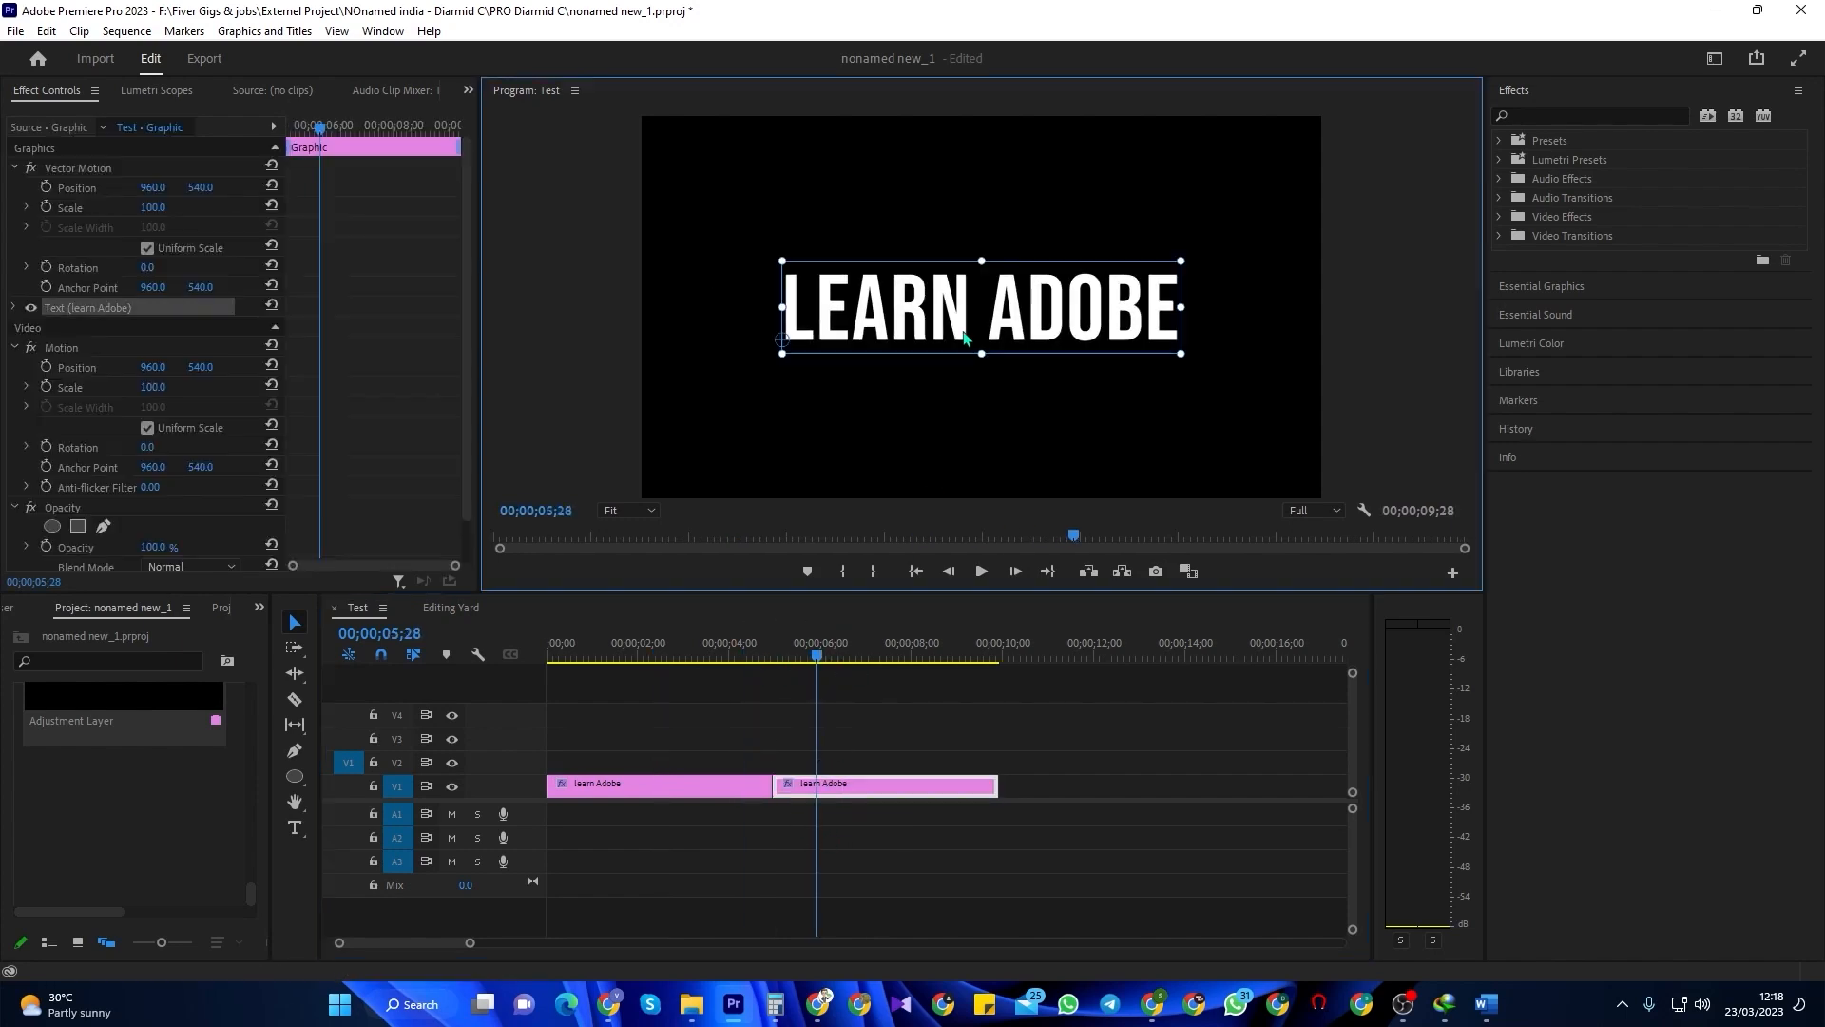
{"action": "key", "text": "t"}
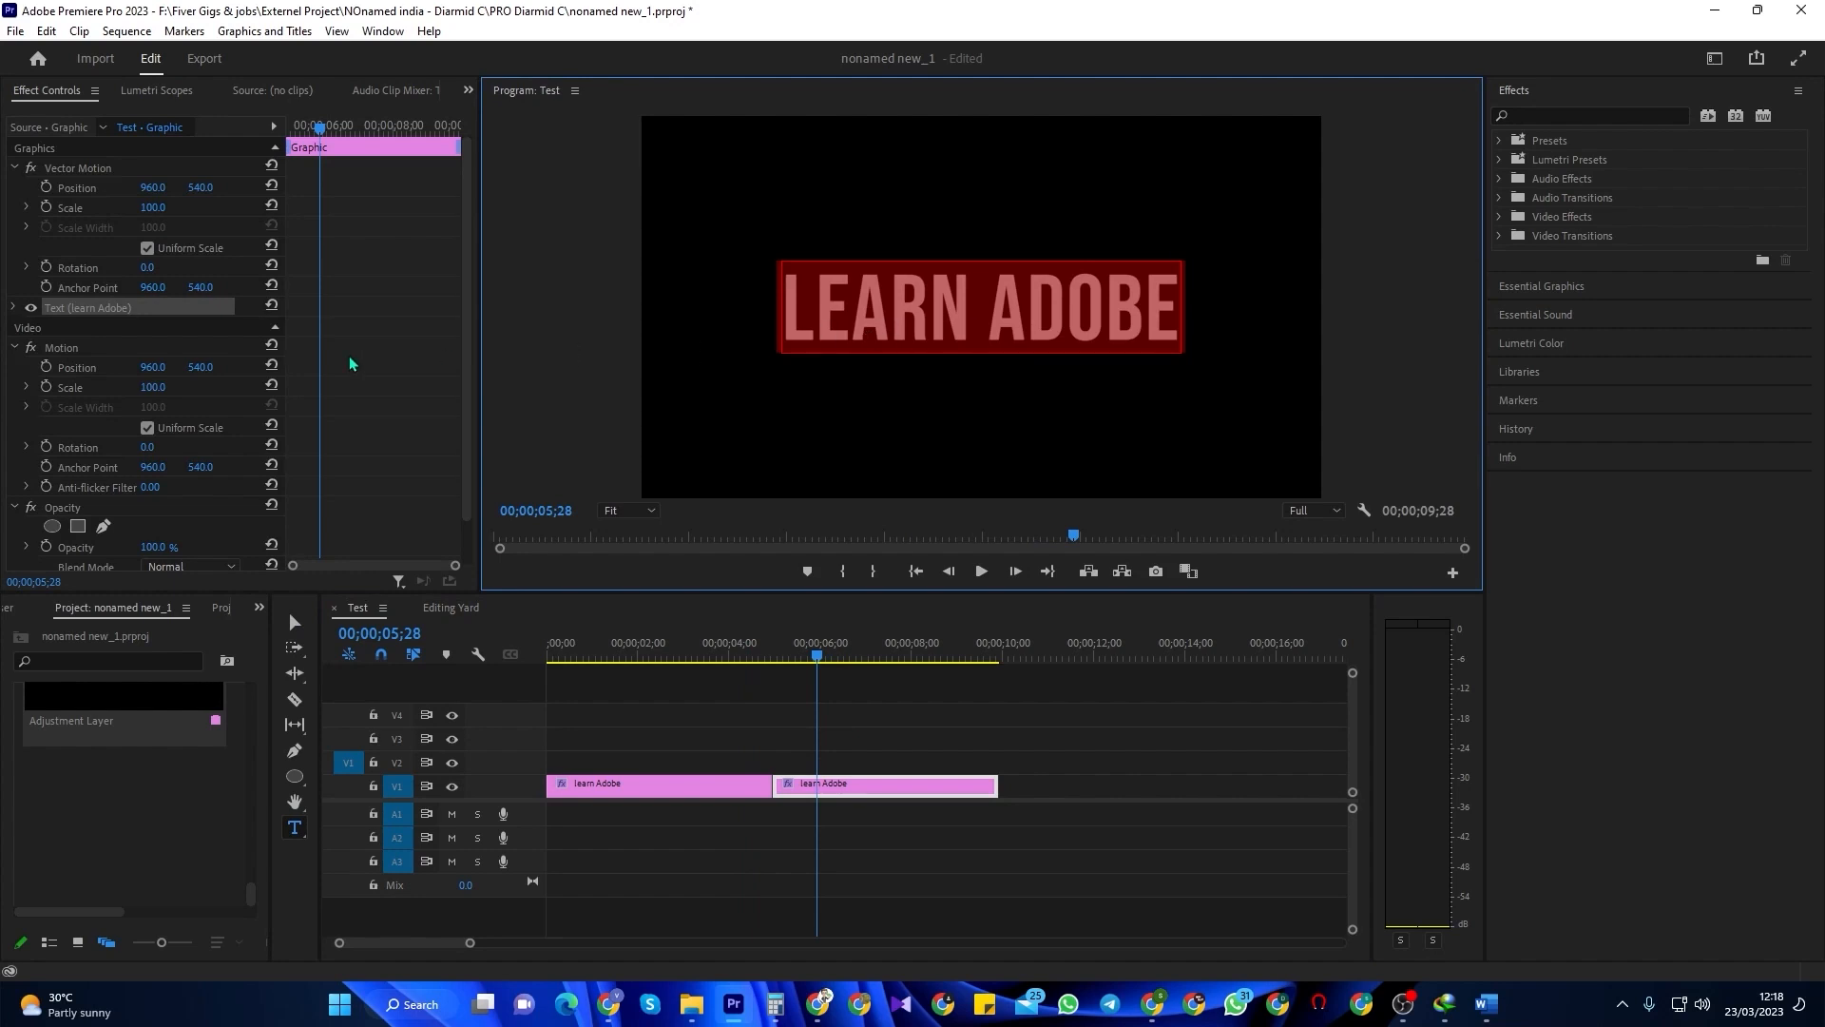
{"action": "left_click", "coordinate": [12, 313]}
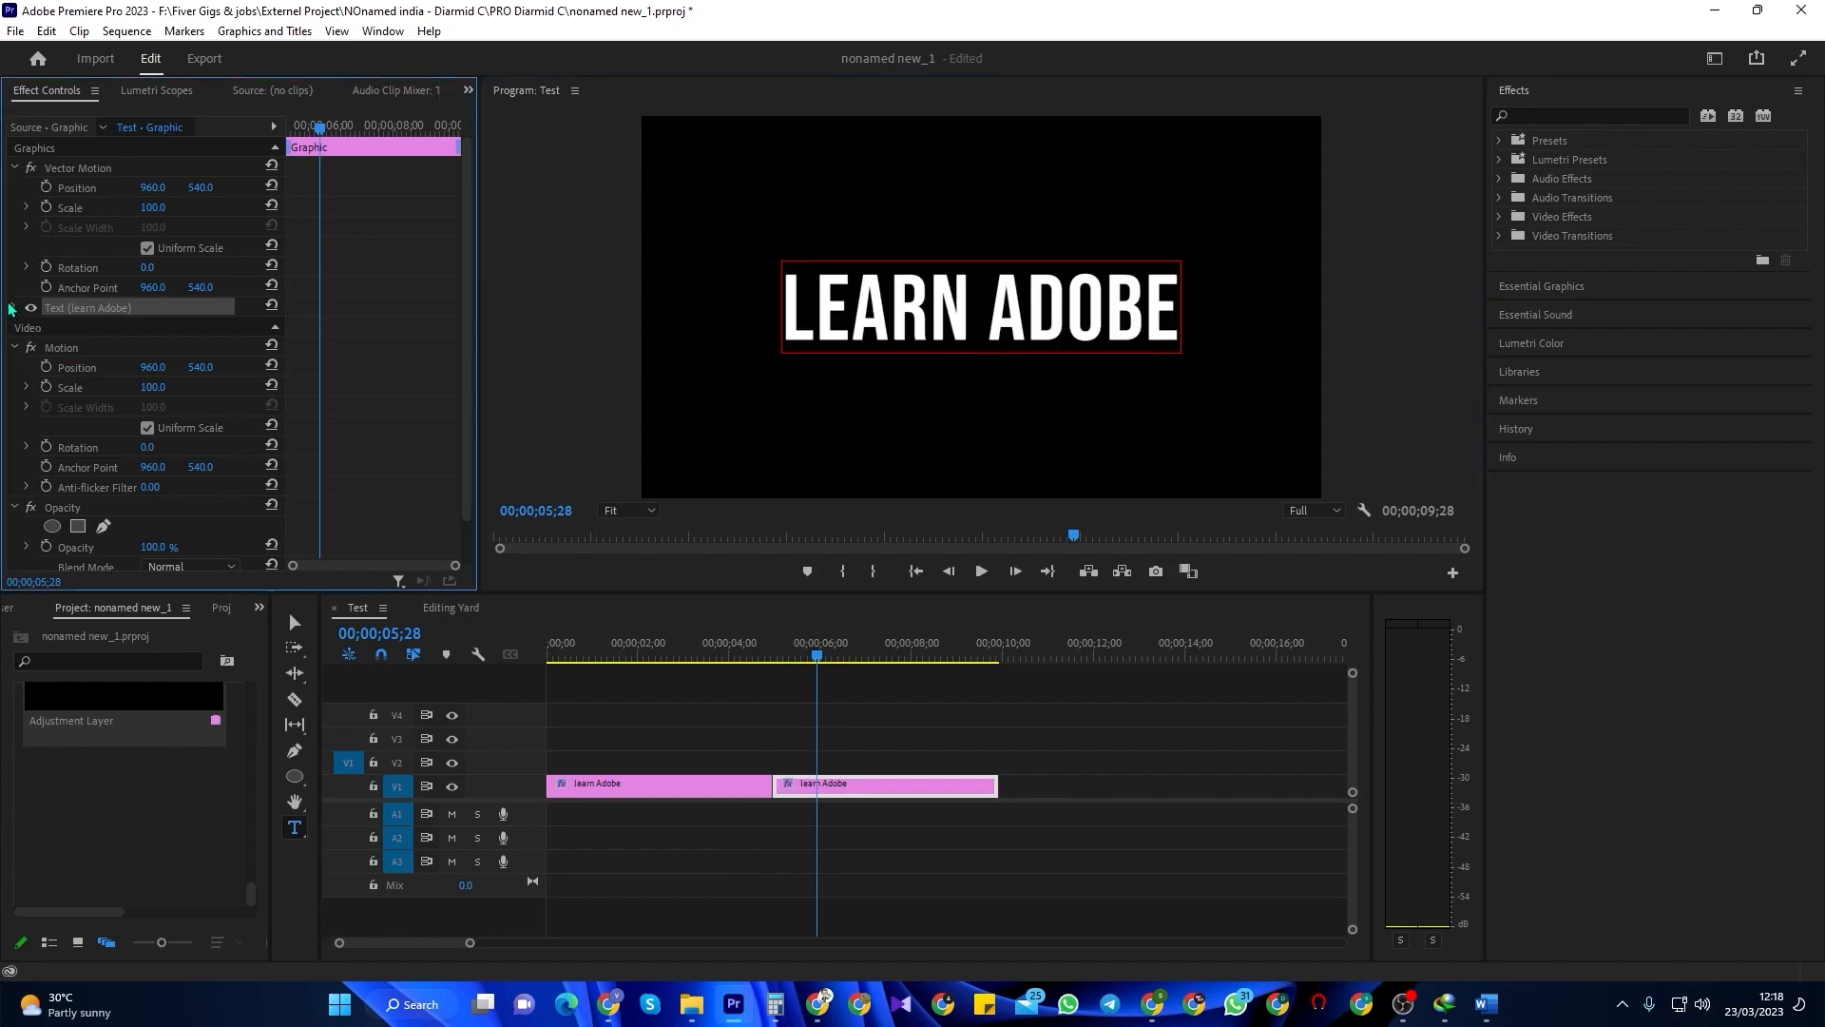
{"action": "left_click", "coordinate": [14, 308]}
{"action": "scroll", "coordinate": [149, 509], "scroll_direction": "down", "scroll_amount": 2}
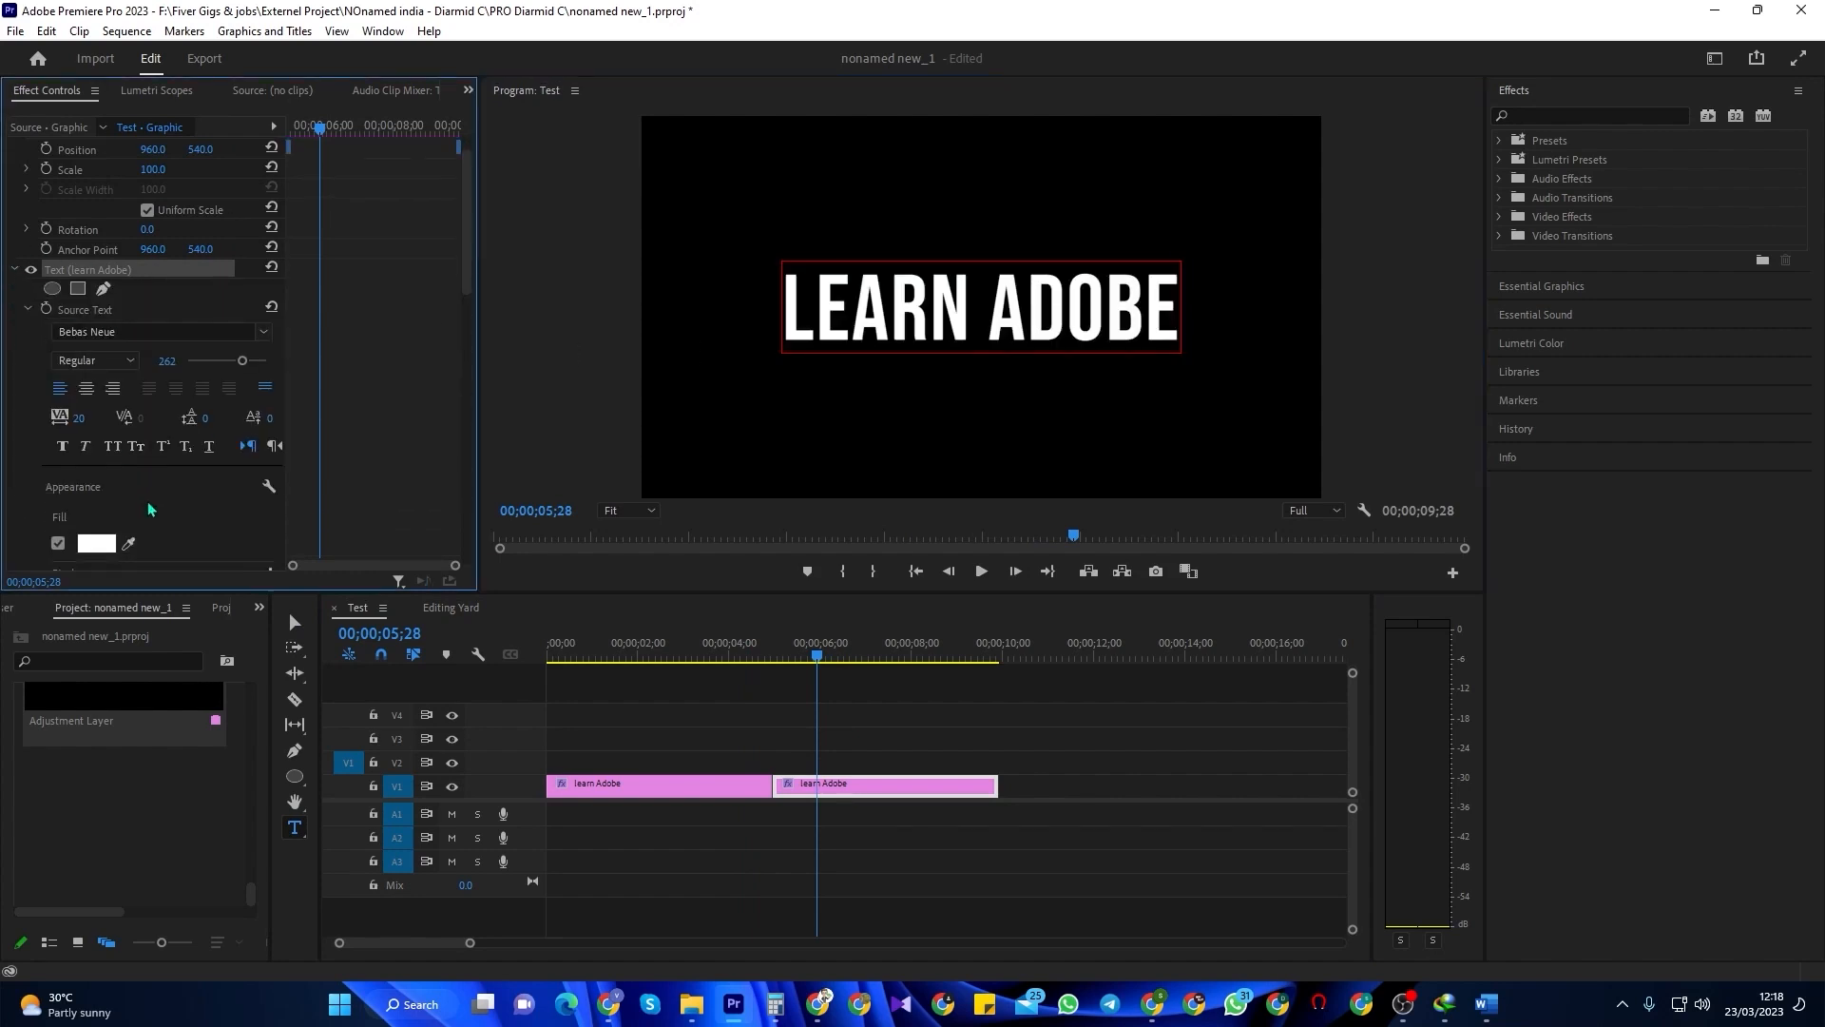
{"action": "left_click", "coordinate": [96, 542]}
{"action": "left_click_drag", "start_coordinate": [918, 623], "coordinate": [1028, 679]}
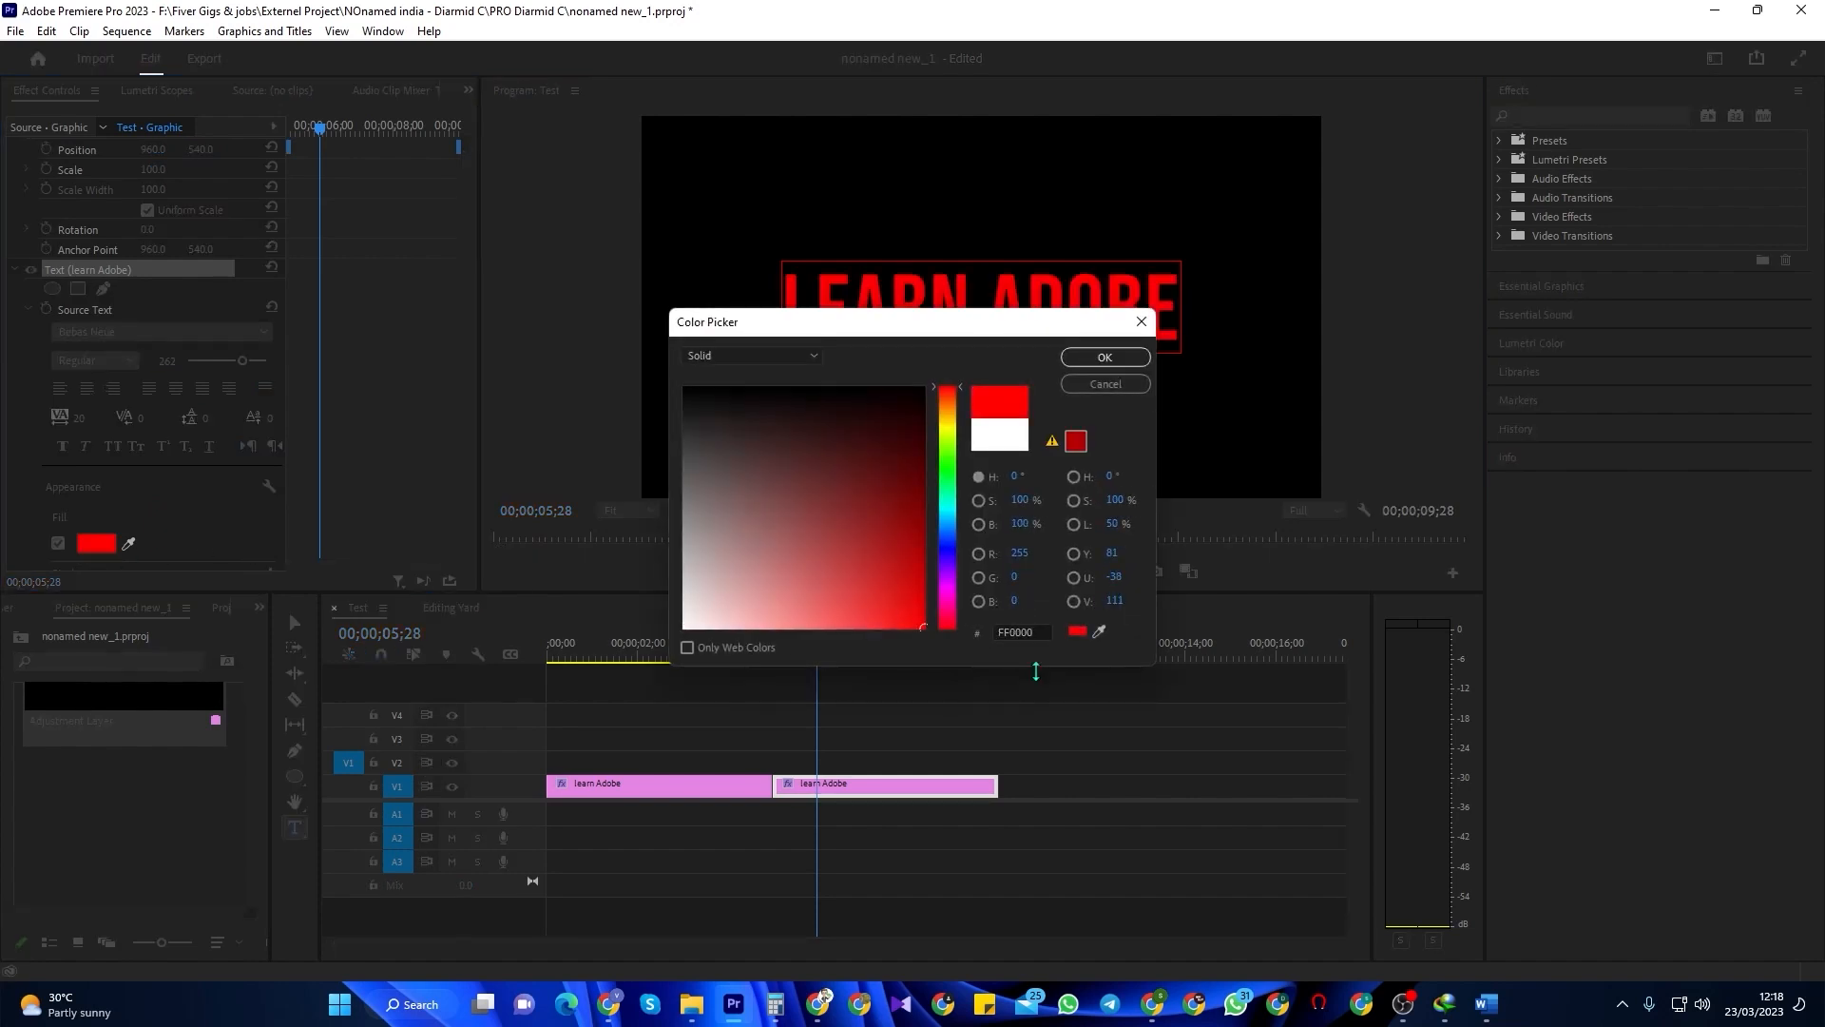
{"action": "left_click", "coordinate": [1104, 357]}
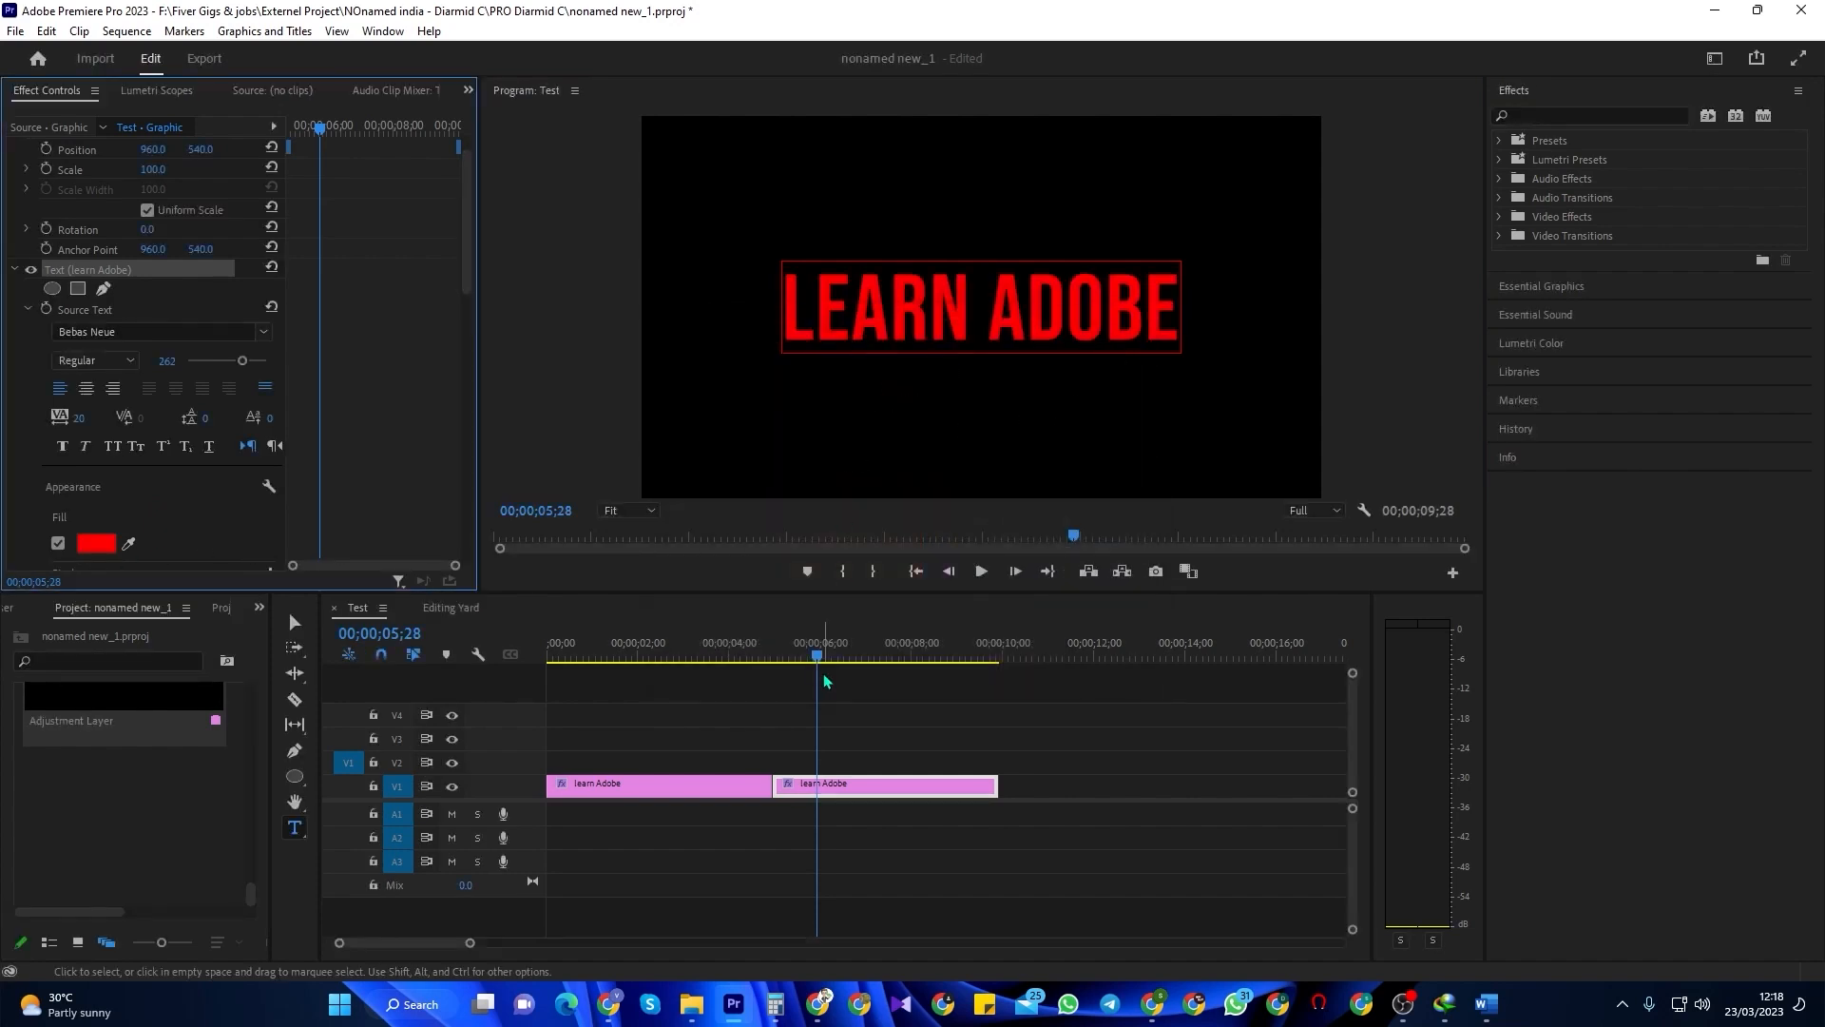
- Find the Cross Dissolve transition and apply it at the cut between the two "learn Adobe" titles
{"action": "left_click_drag", "start_coordinate": [817, 655], "coordinate": [745, 656]}
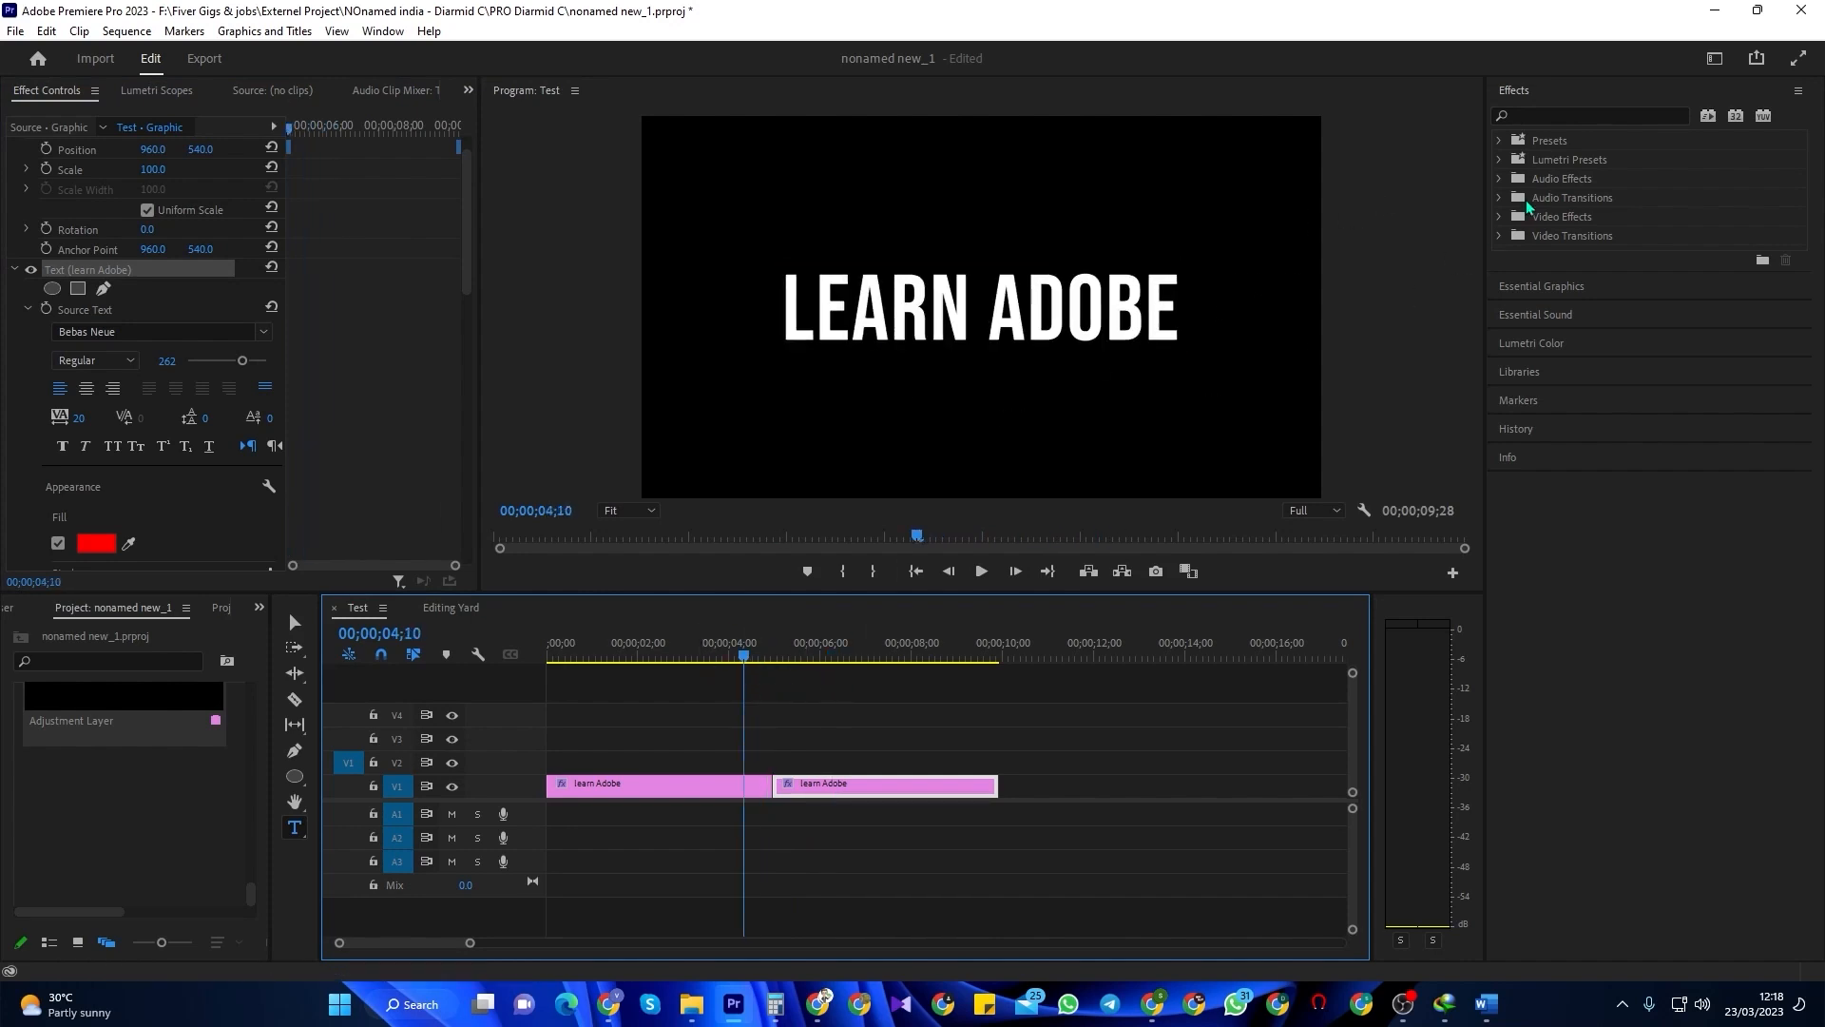
{"action": "left_click", "coordinate": [1575, 116]}
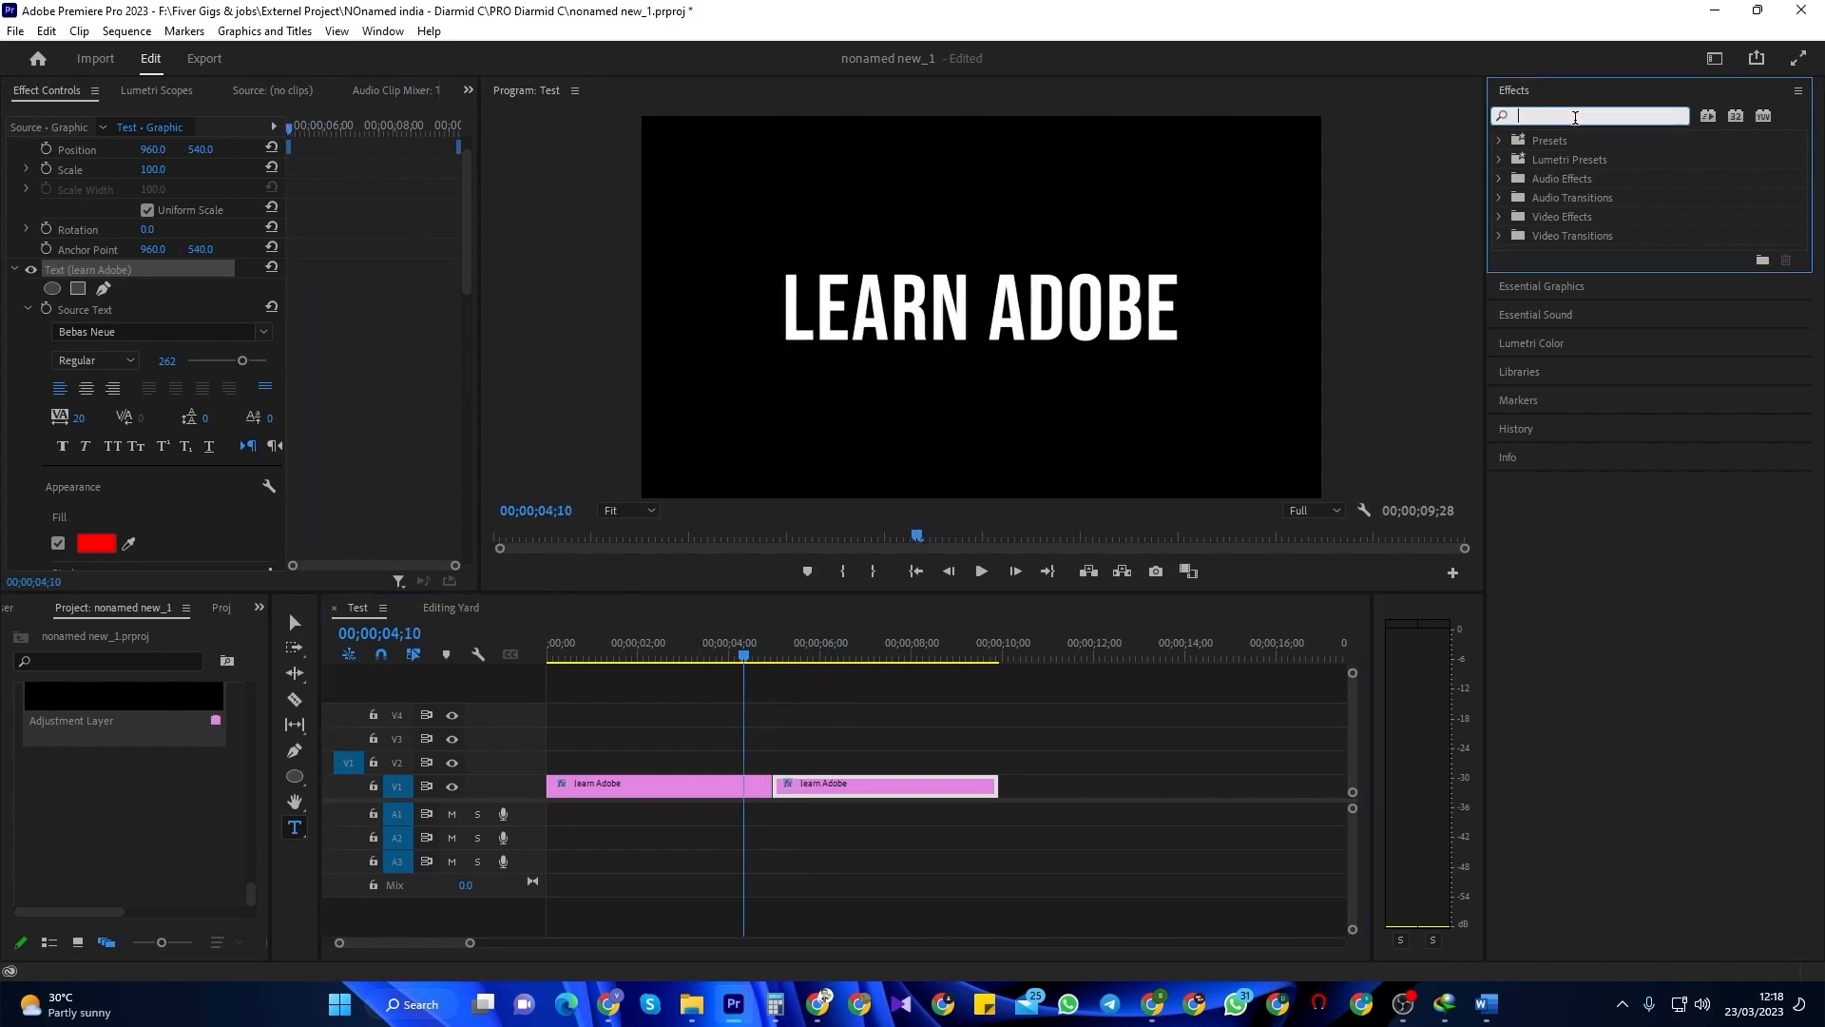
{"action": "type", "text": "cross"}
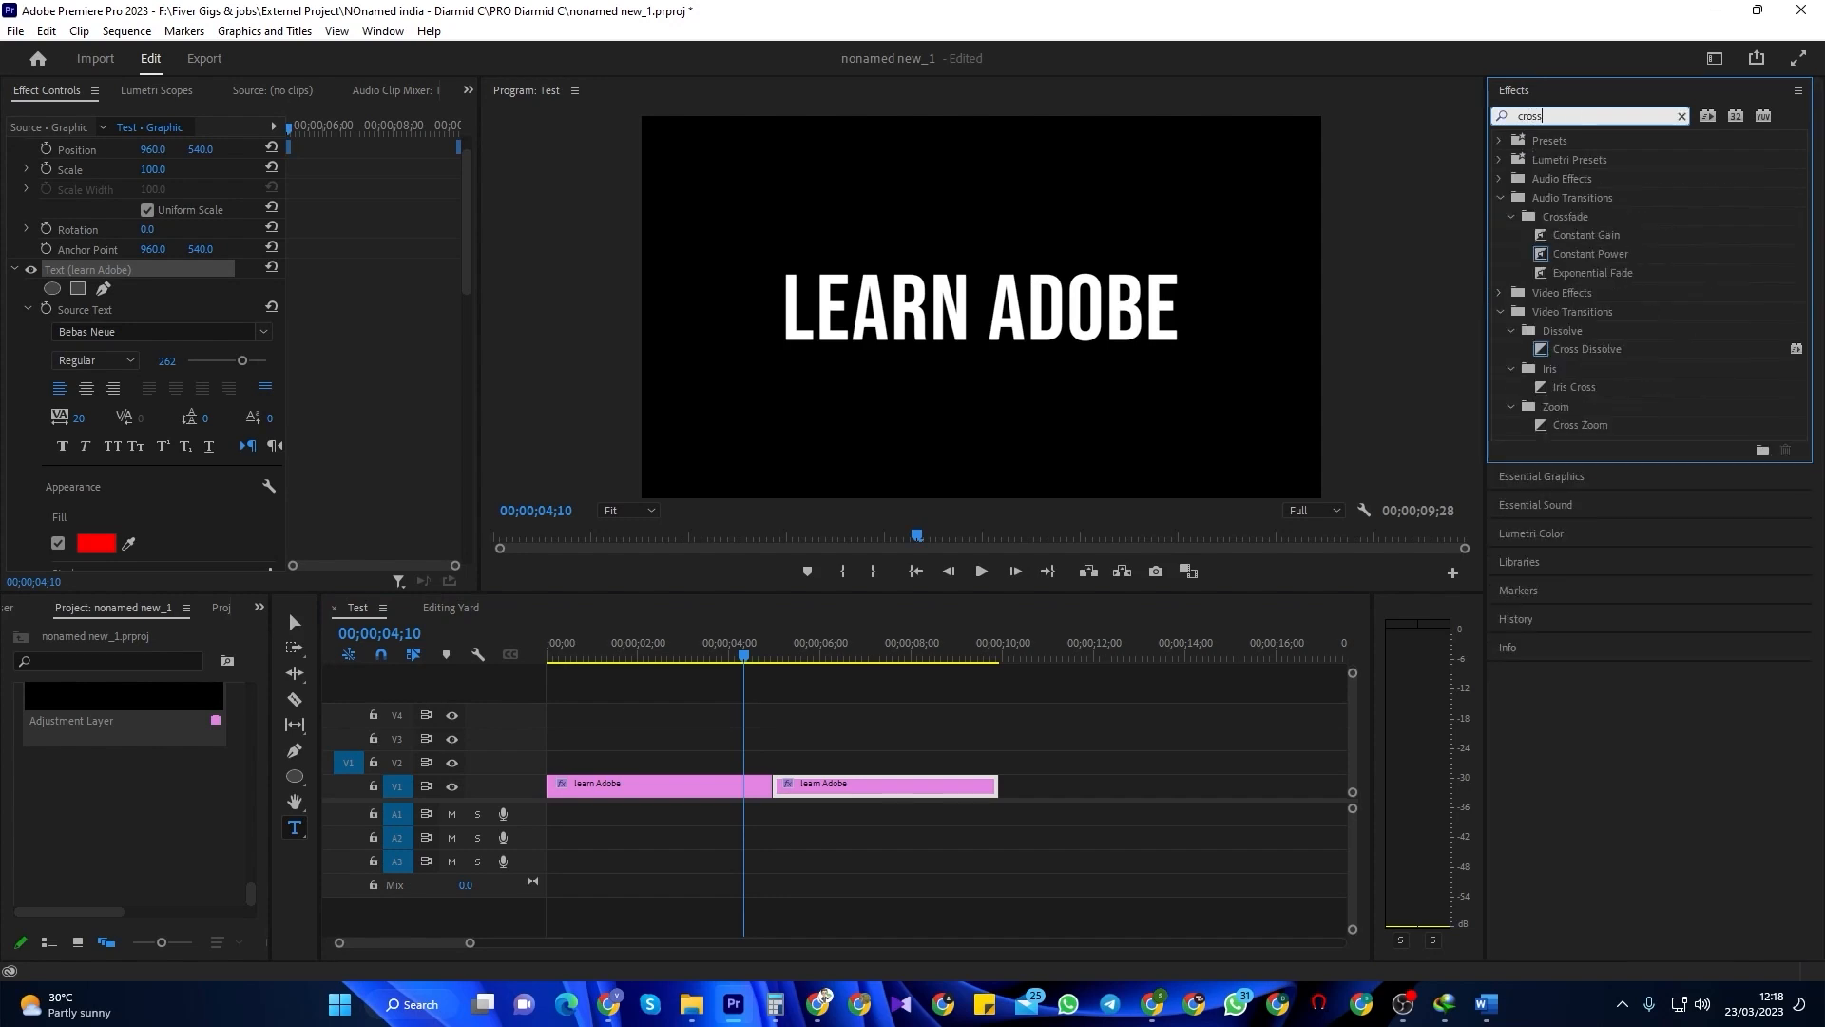
{"action": "double_click", "coordinate": [1525, 112]}
{"action": "left_click_drag", "start_coordinate": [1583, 357], "coordinate": [777, 719]}
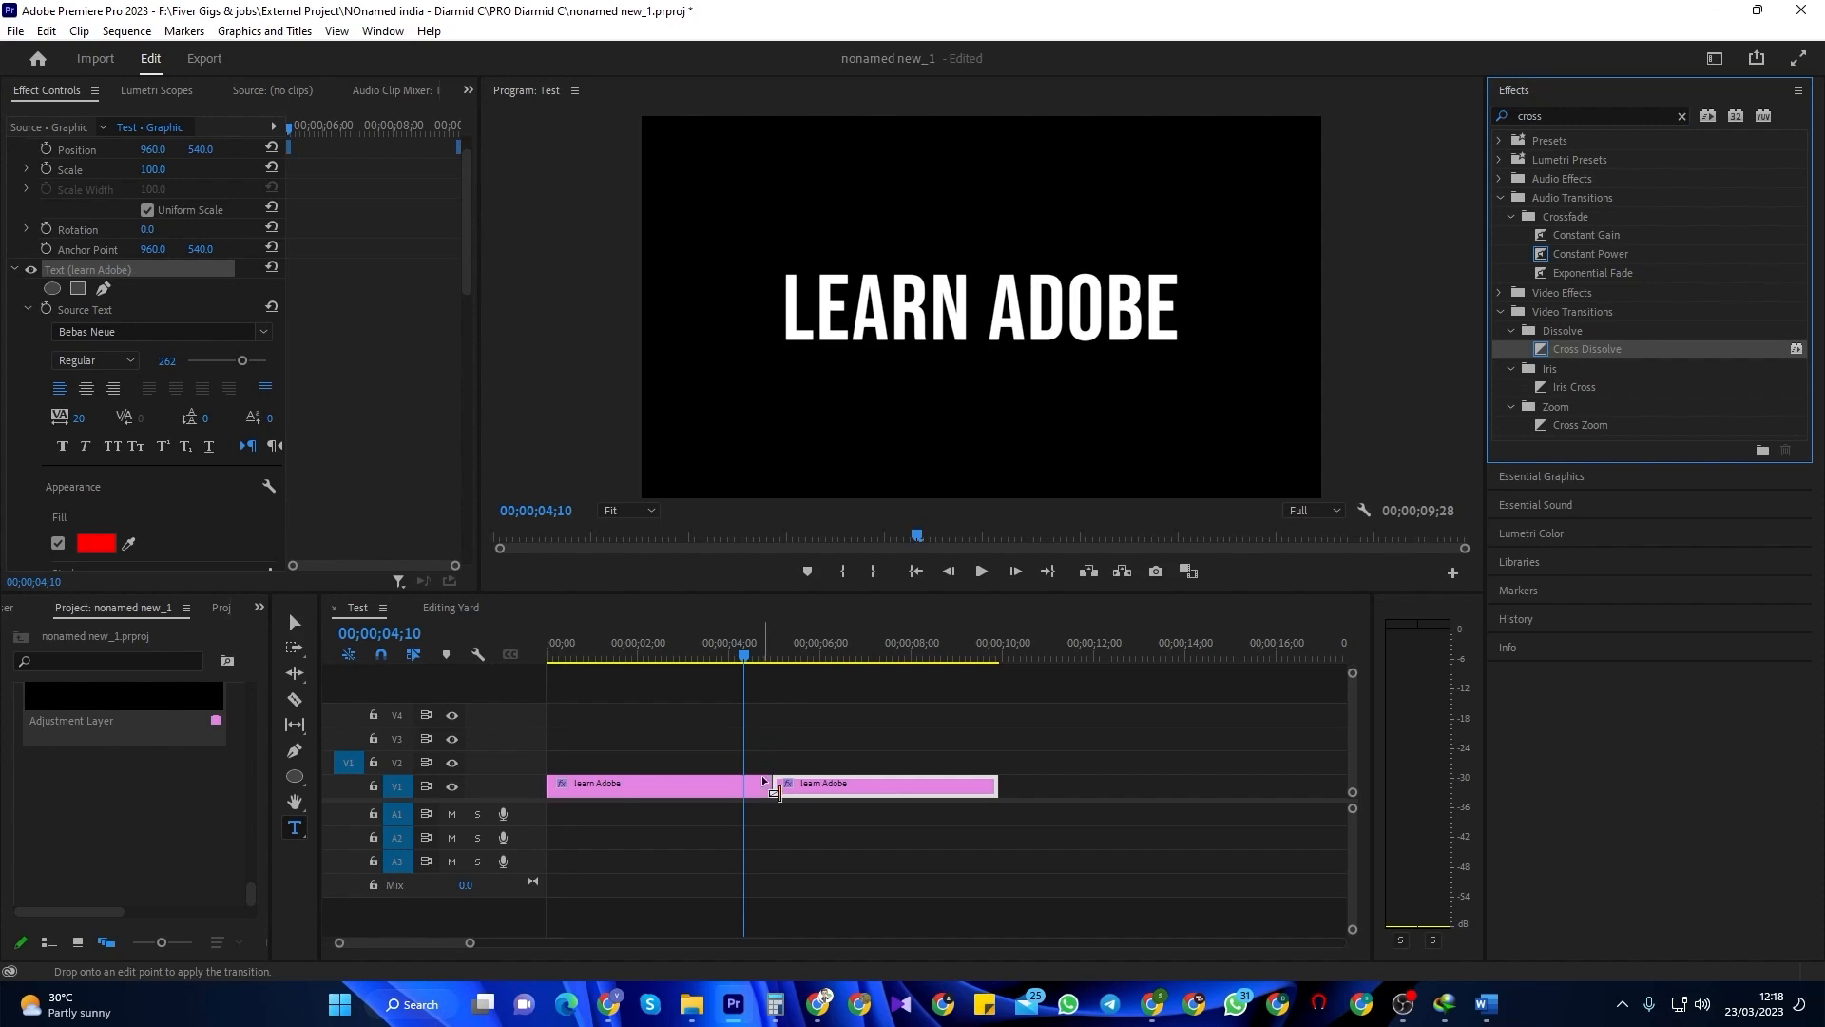
{"action": "left_click_drag", "start_coordinate": [775, 792], "coordinate": [775, 788]}
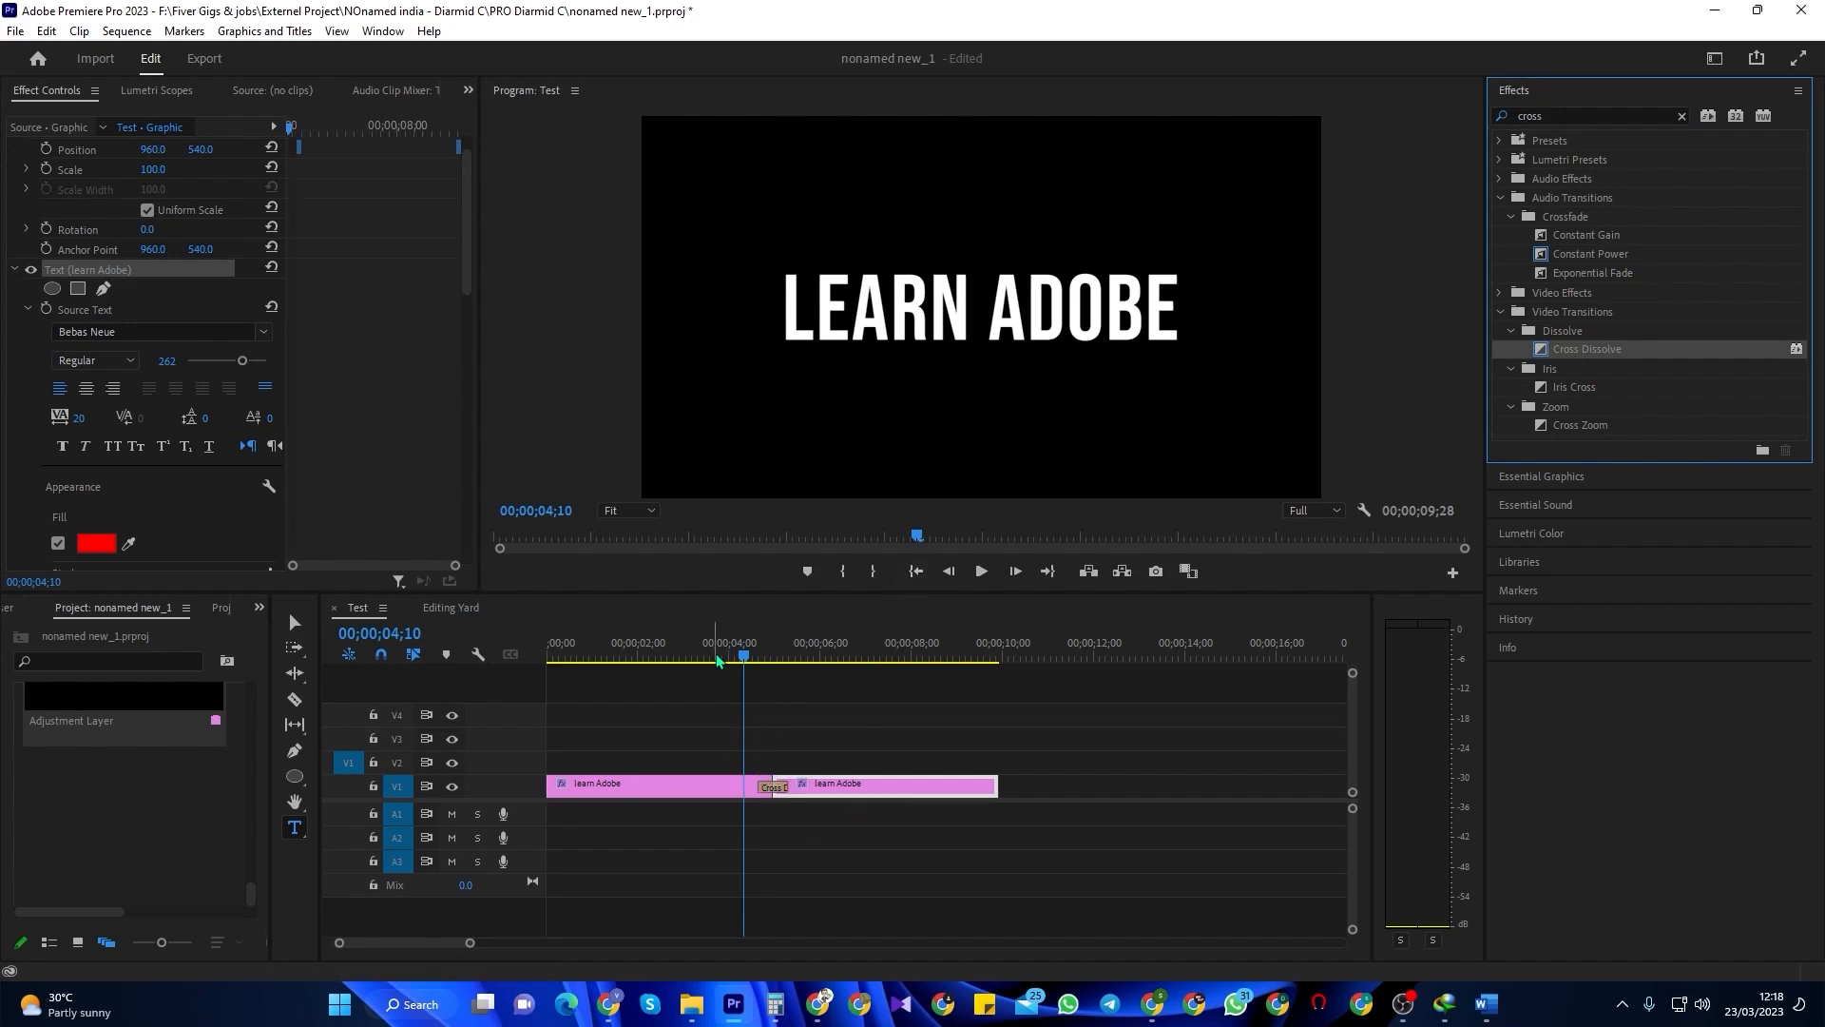
- Play the dissolve between the two titles in full screen, and replay it in the program monitor
{"action": "left_click_drag", "start_coordinate": [717, 660], "coordinate": [704, 662]}
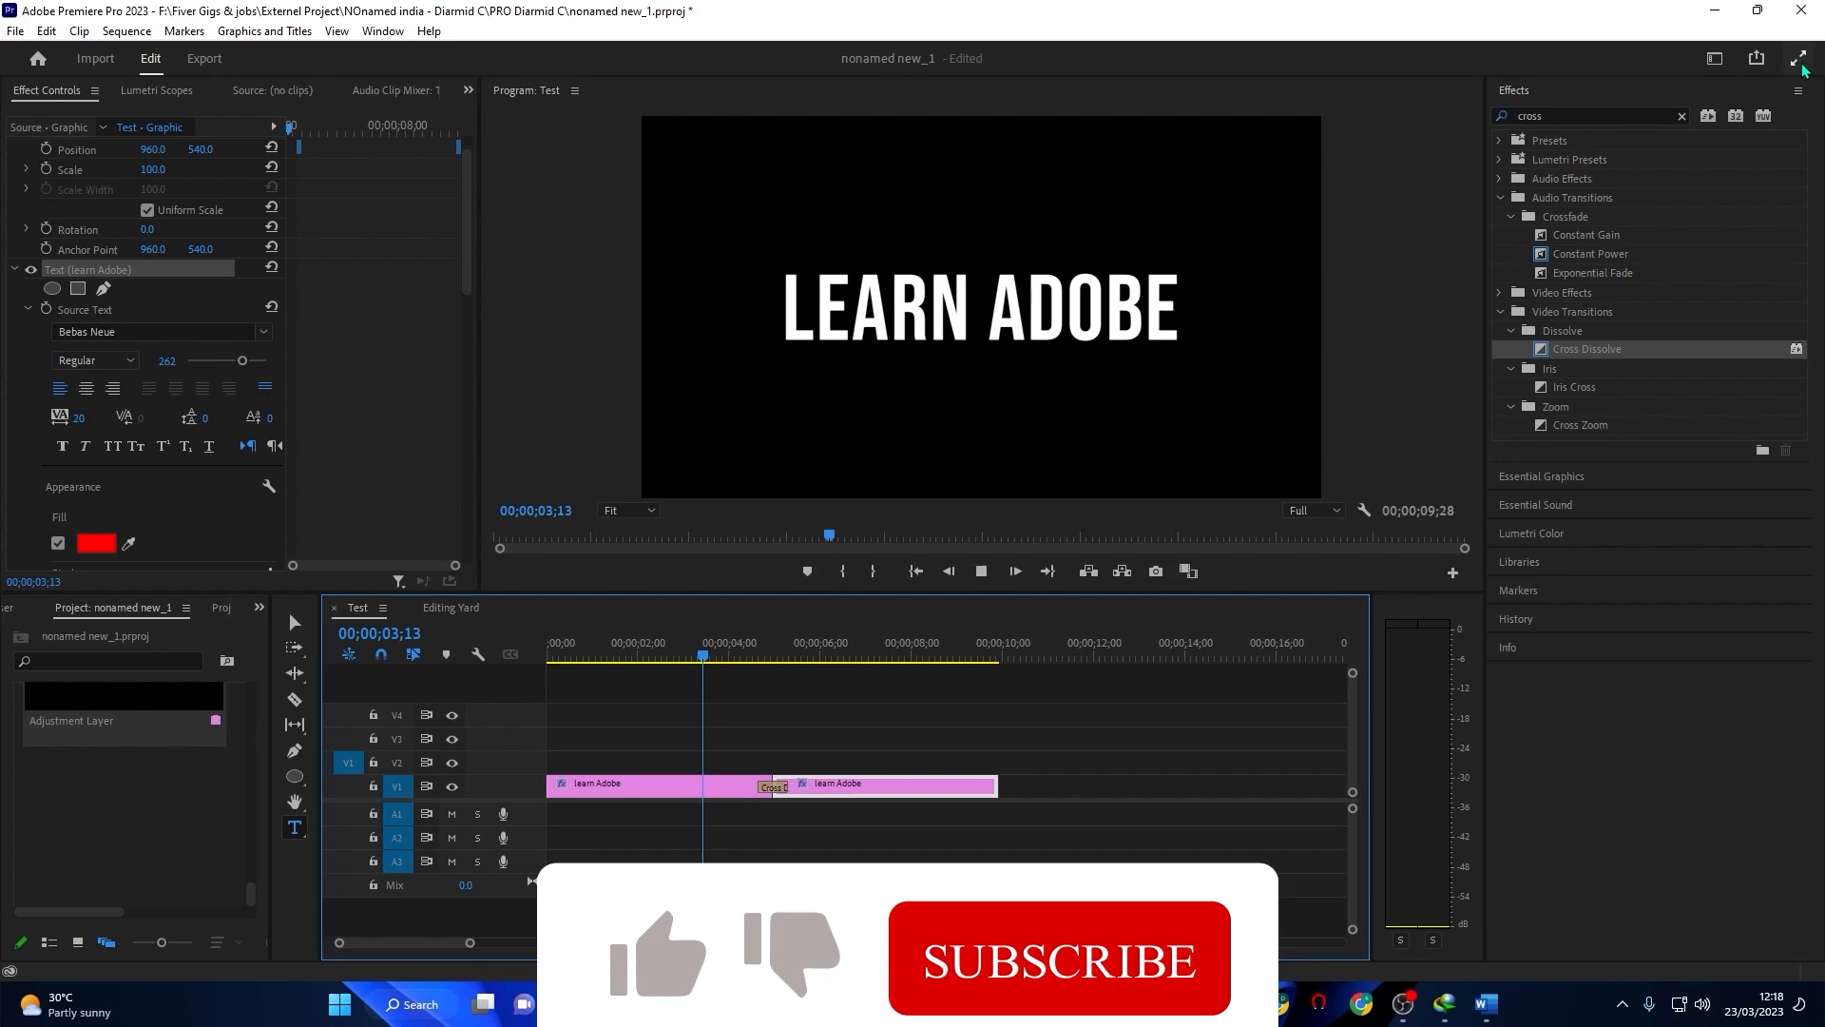
{"action": "left_click", "coordinate": [1797, 58]}
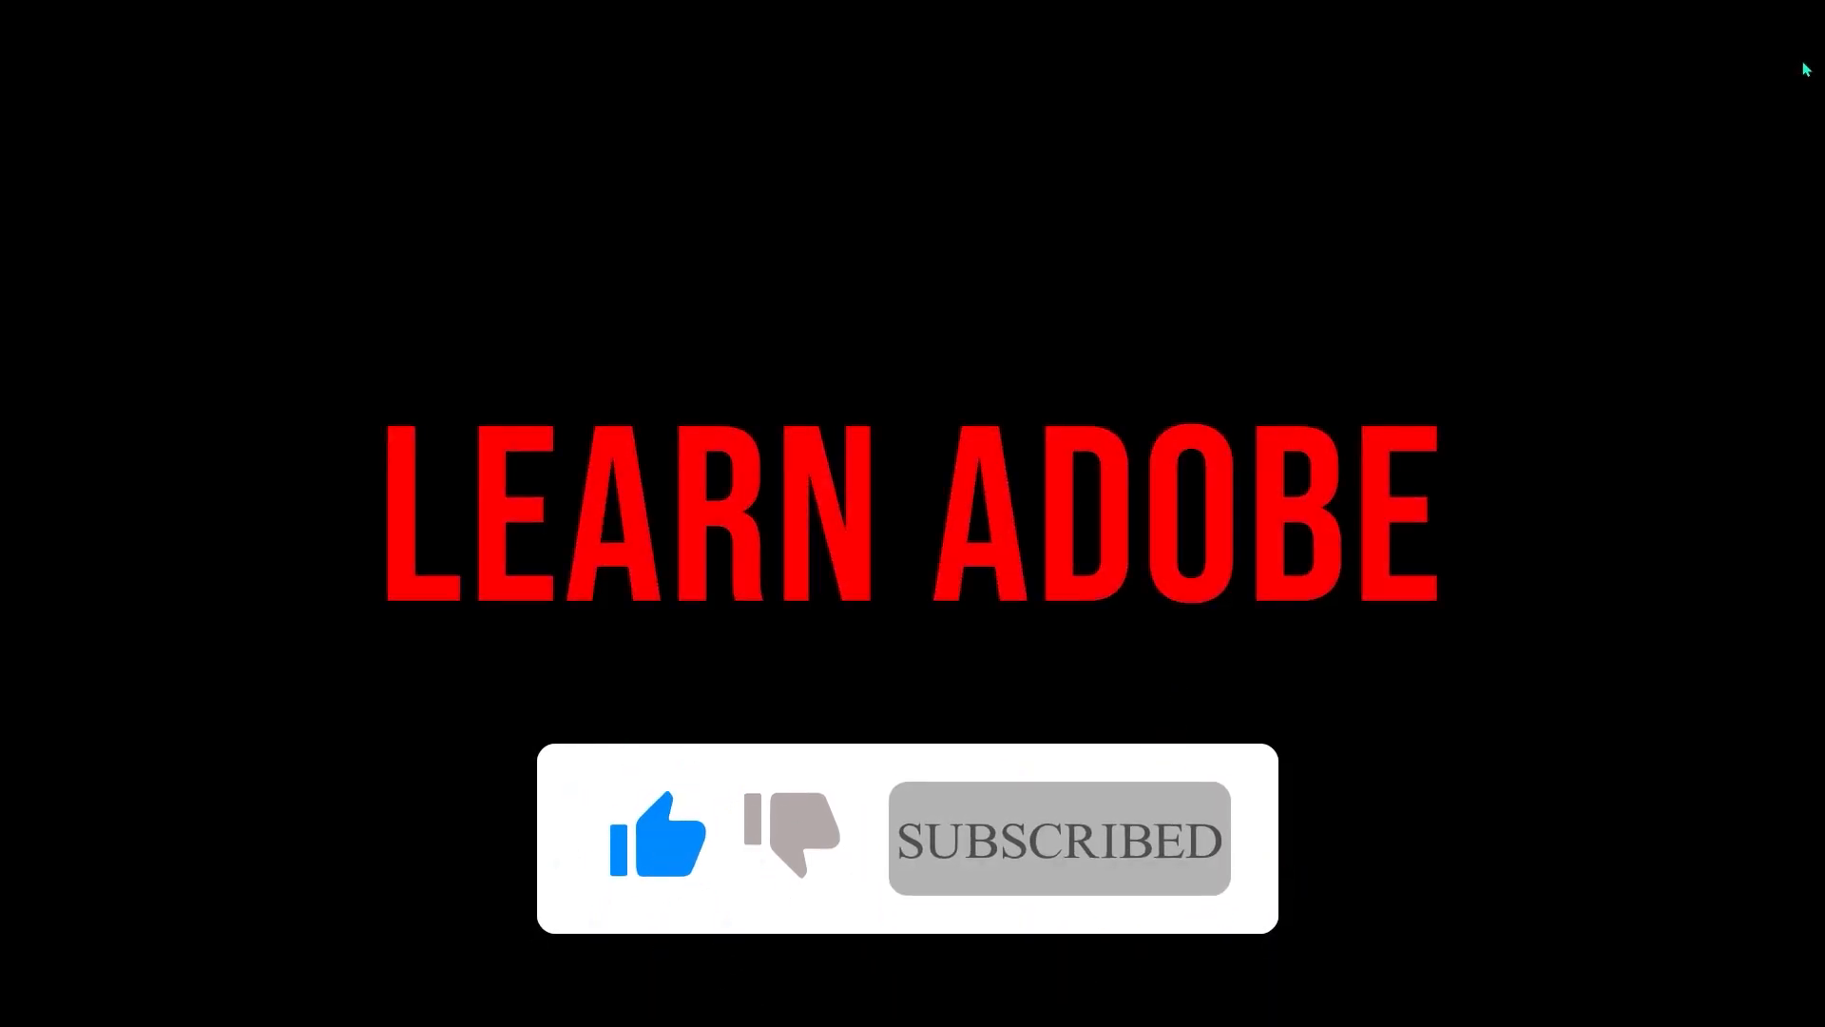
{"action": "key", "text": "Escape"}
{"action": "left_click", "coordinate": [732, 641]}
{"action": "key", "text": "space"}
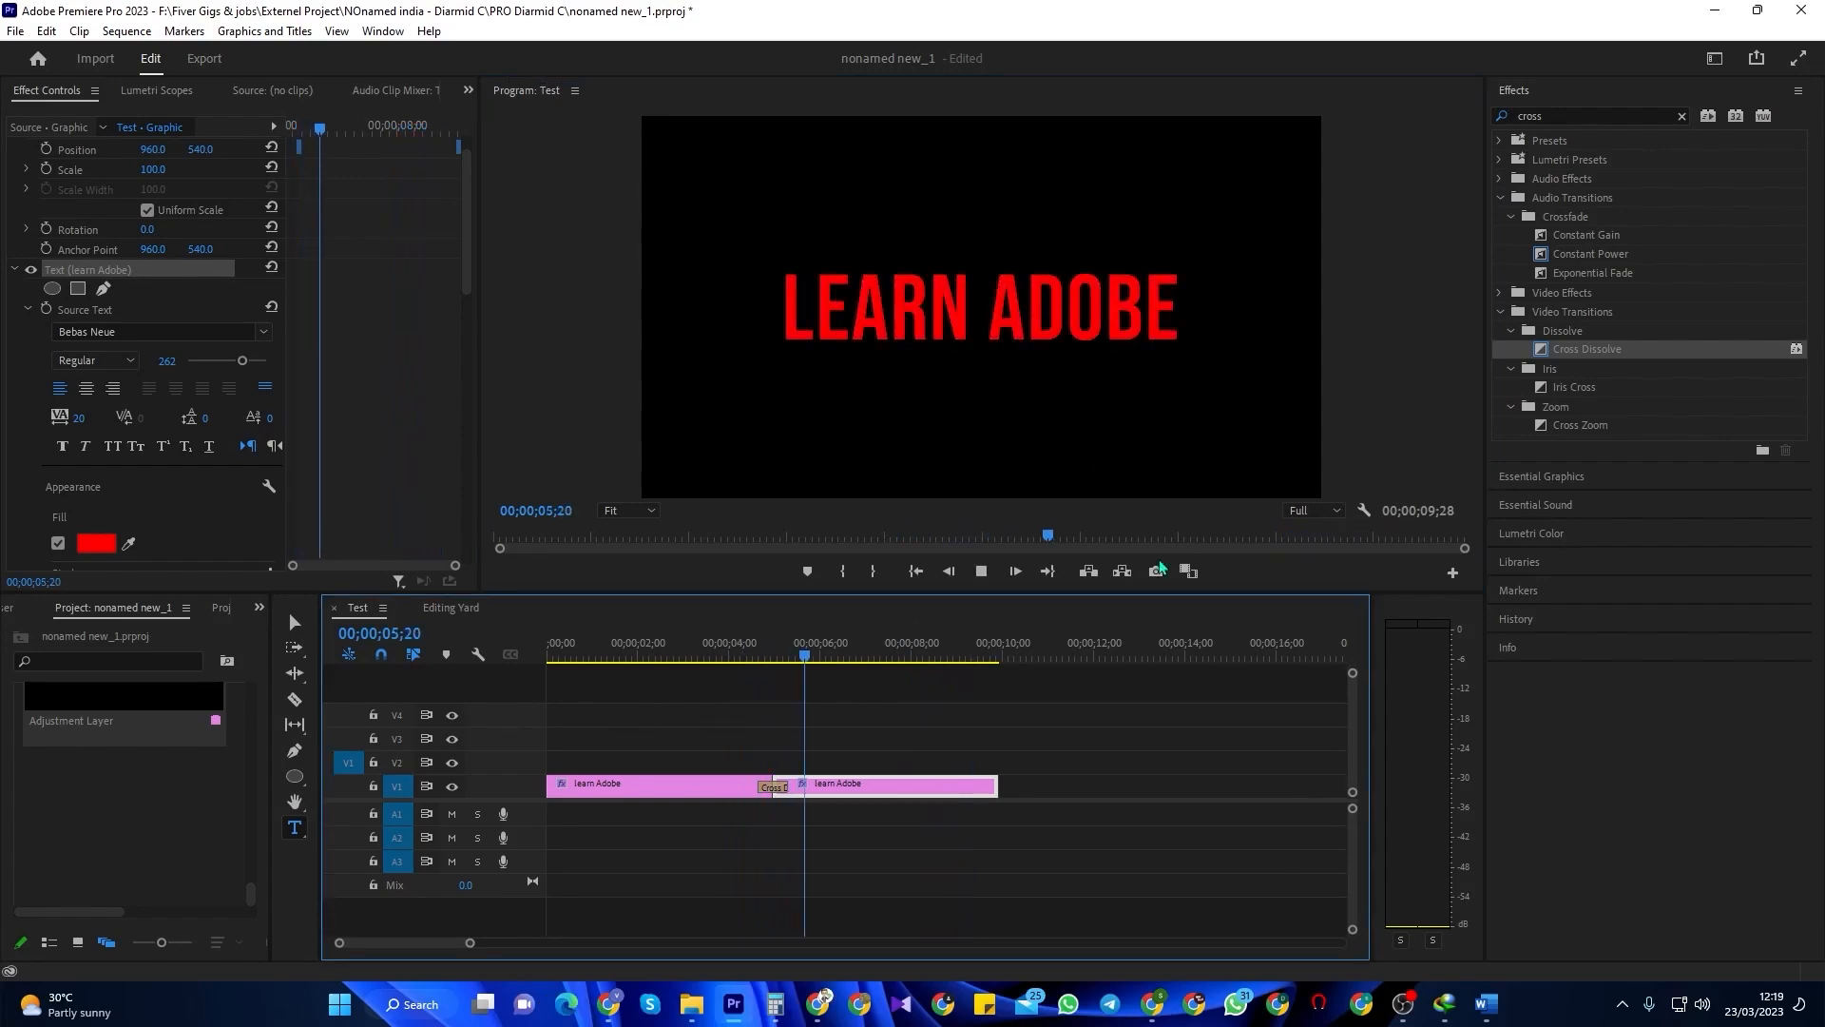
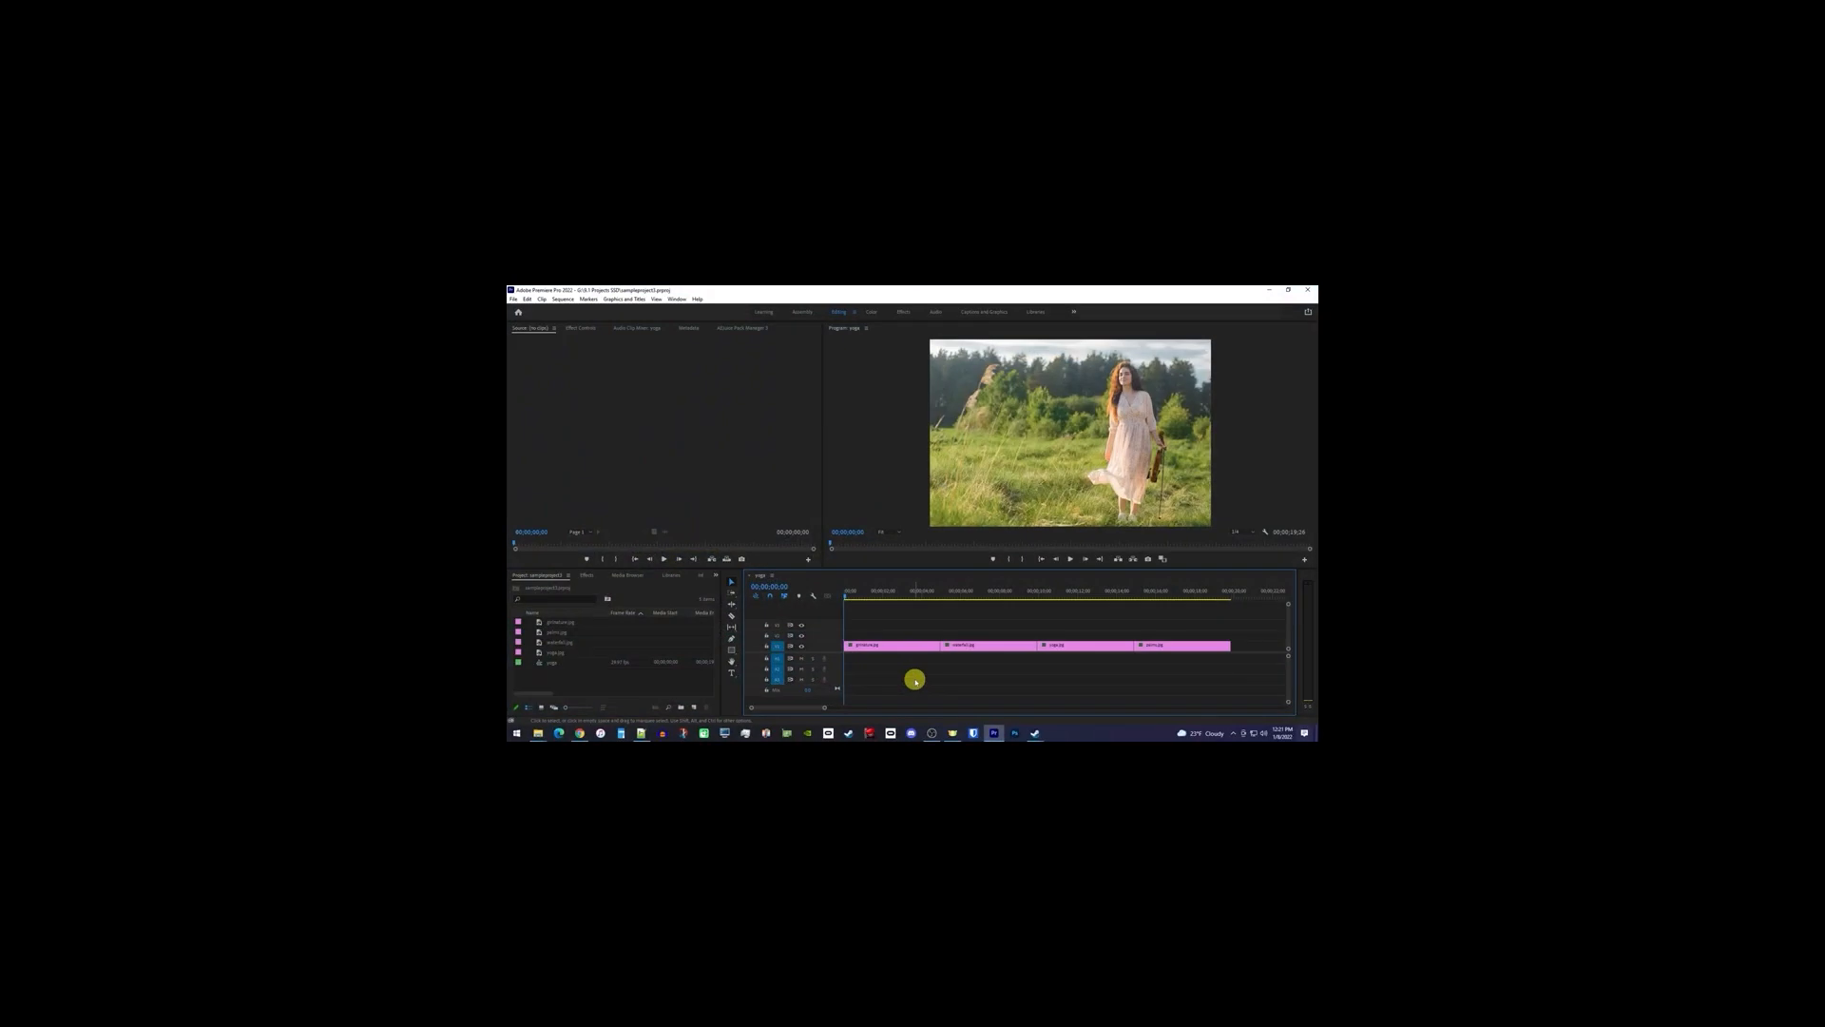
- Apply Scale to Frame Size to the waterfall and palm tree image clips
{"action": "left_click_drag", "start_coordinate": [978, 591], "coordinate": [1169, 594]}
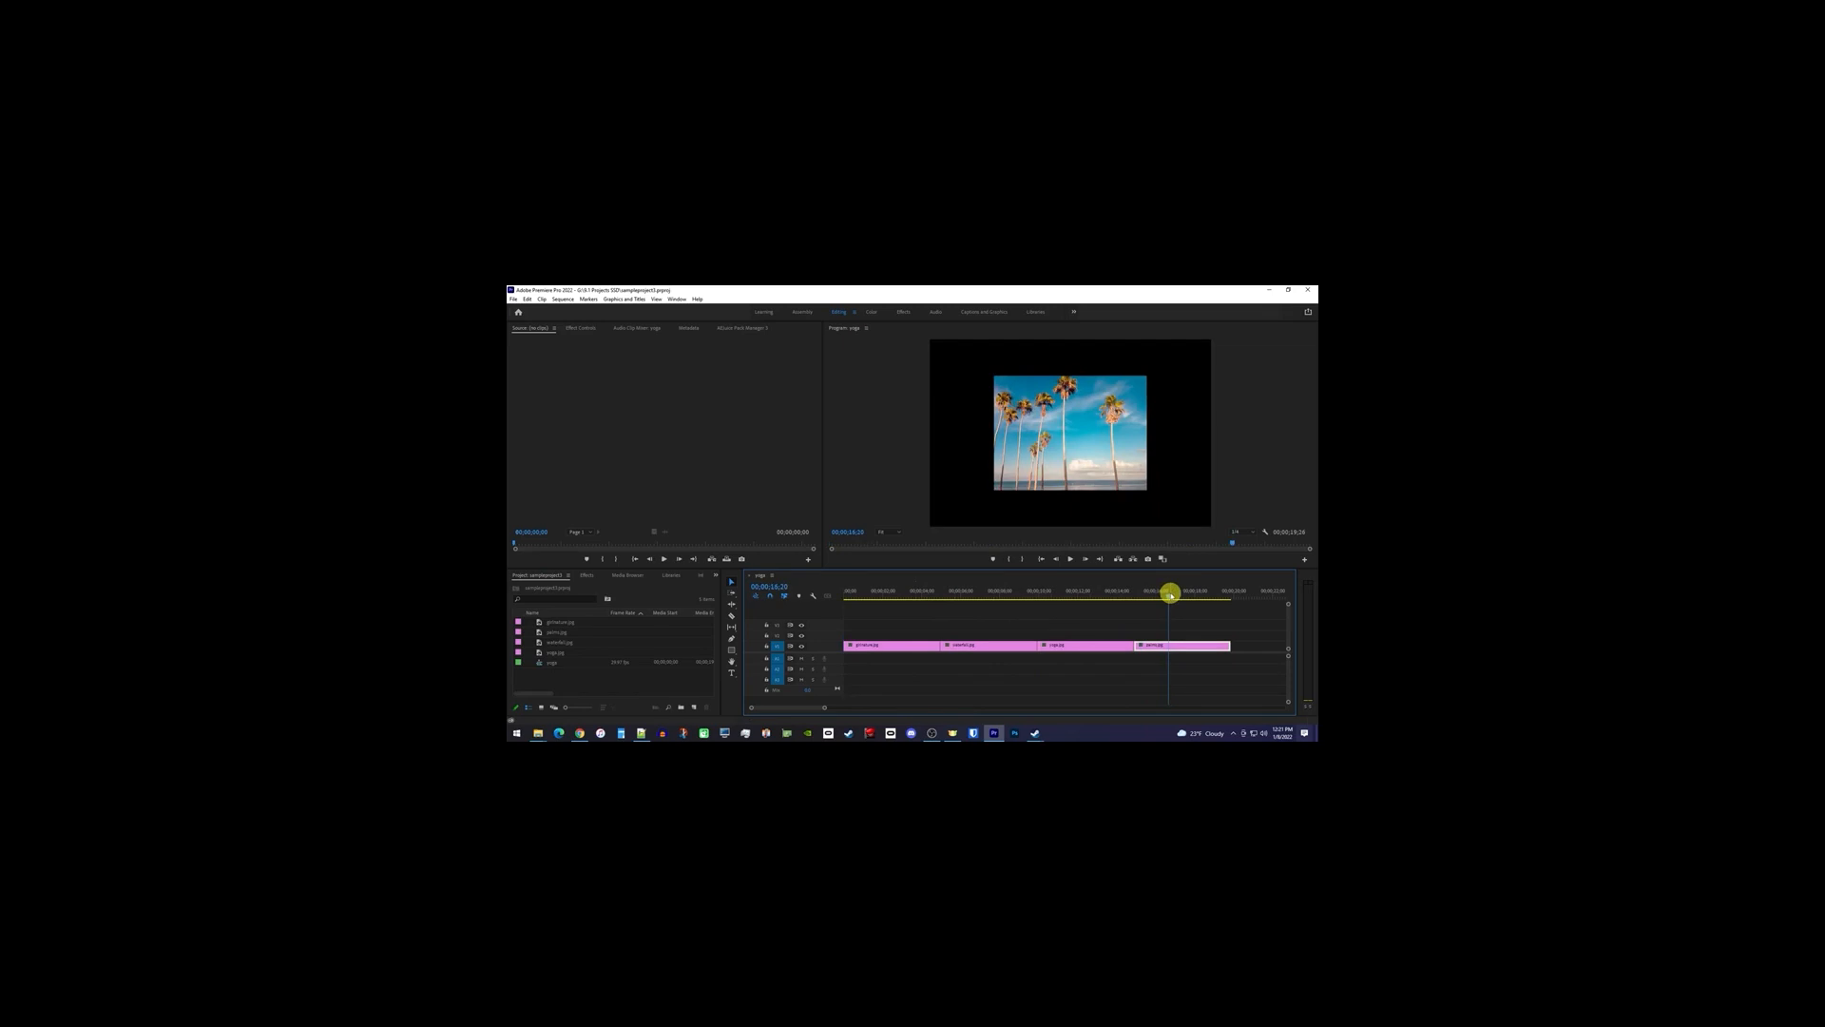
{"action": "left_click", "coordinate": [1001, 644]}
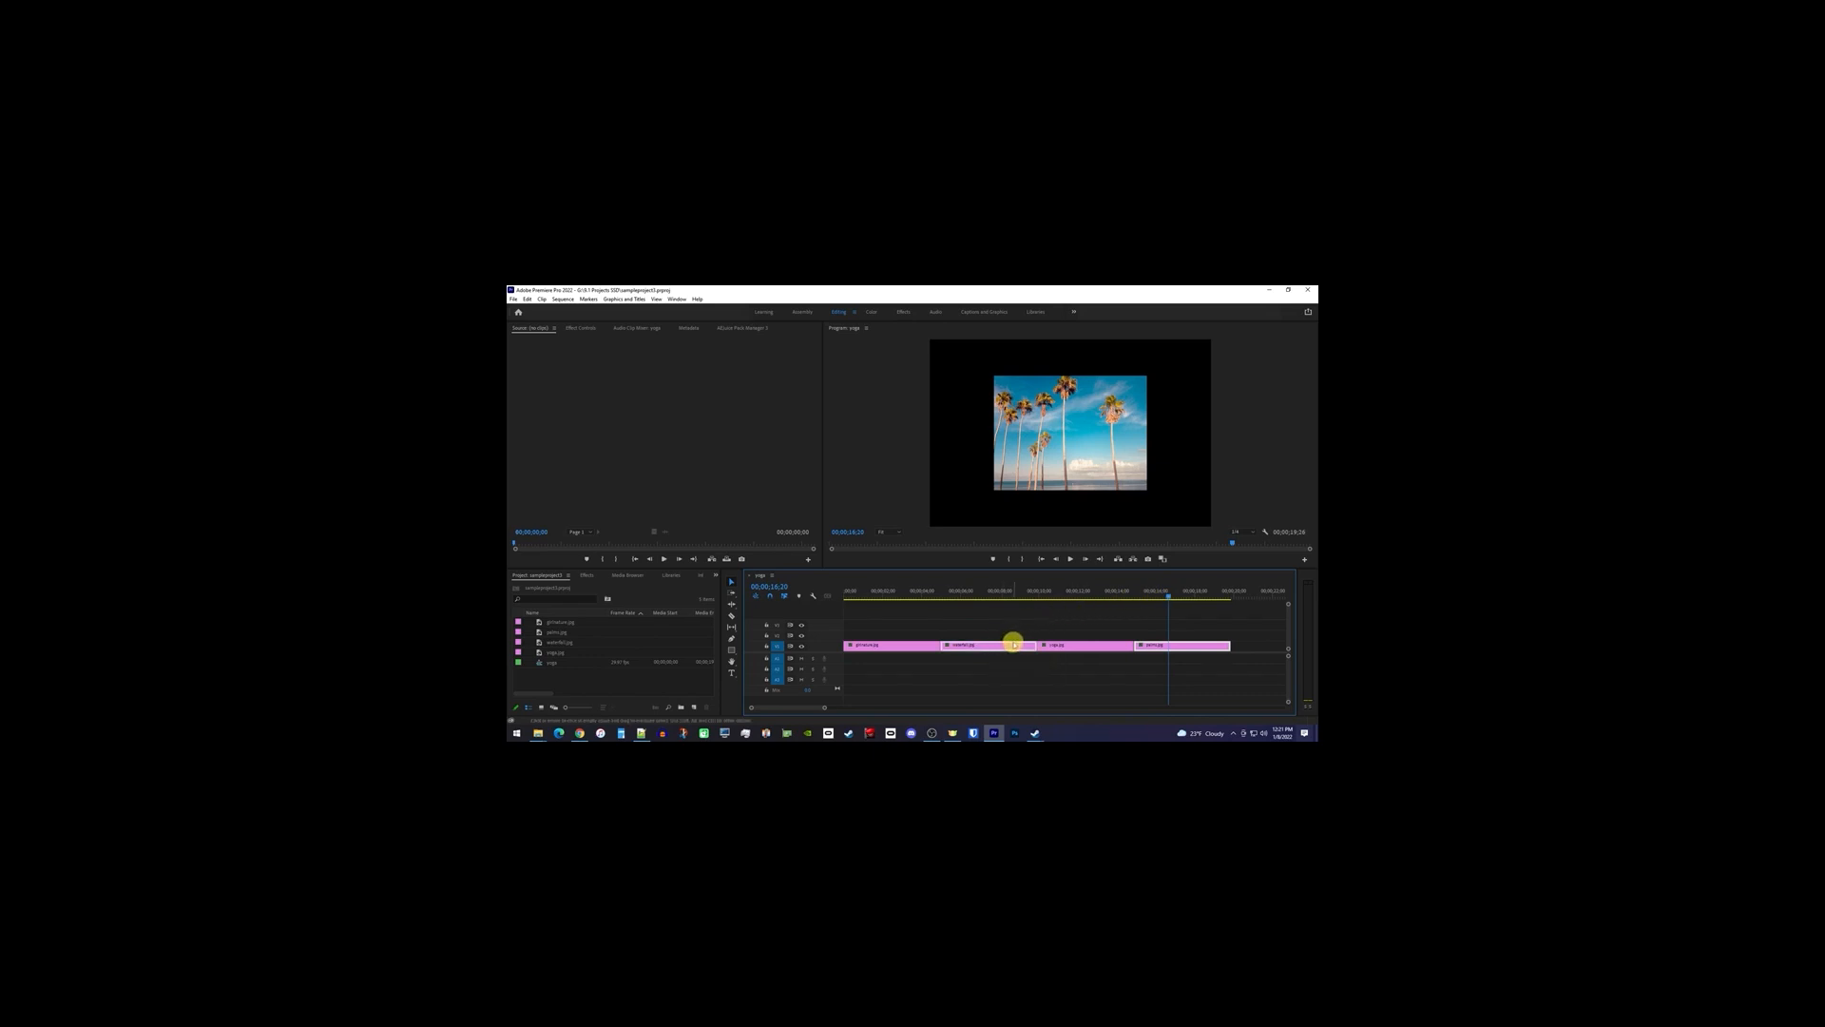
{"action": "right_click", "coordinate": [1010, 644]}
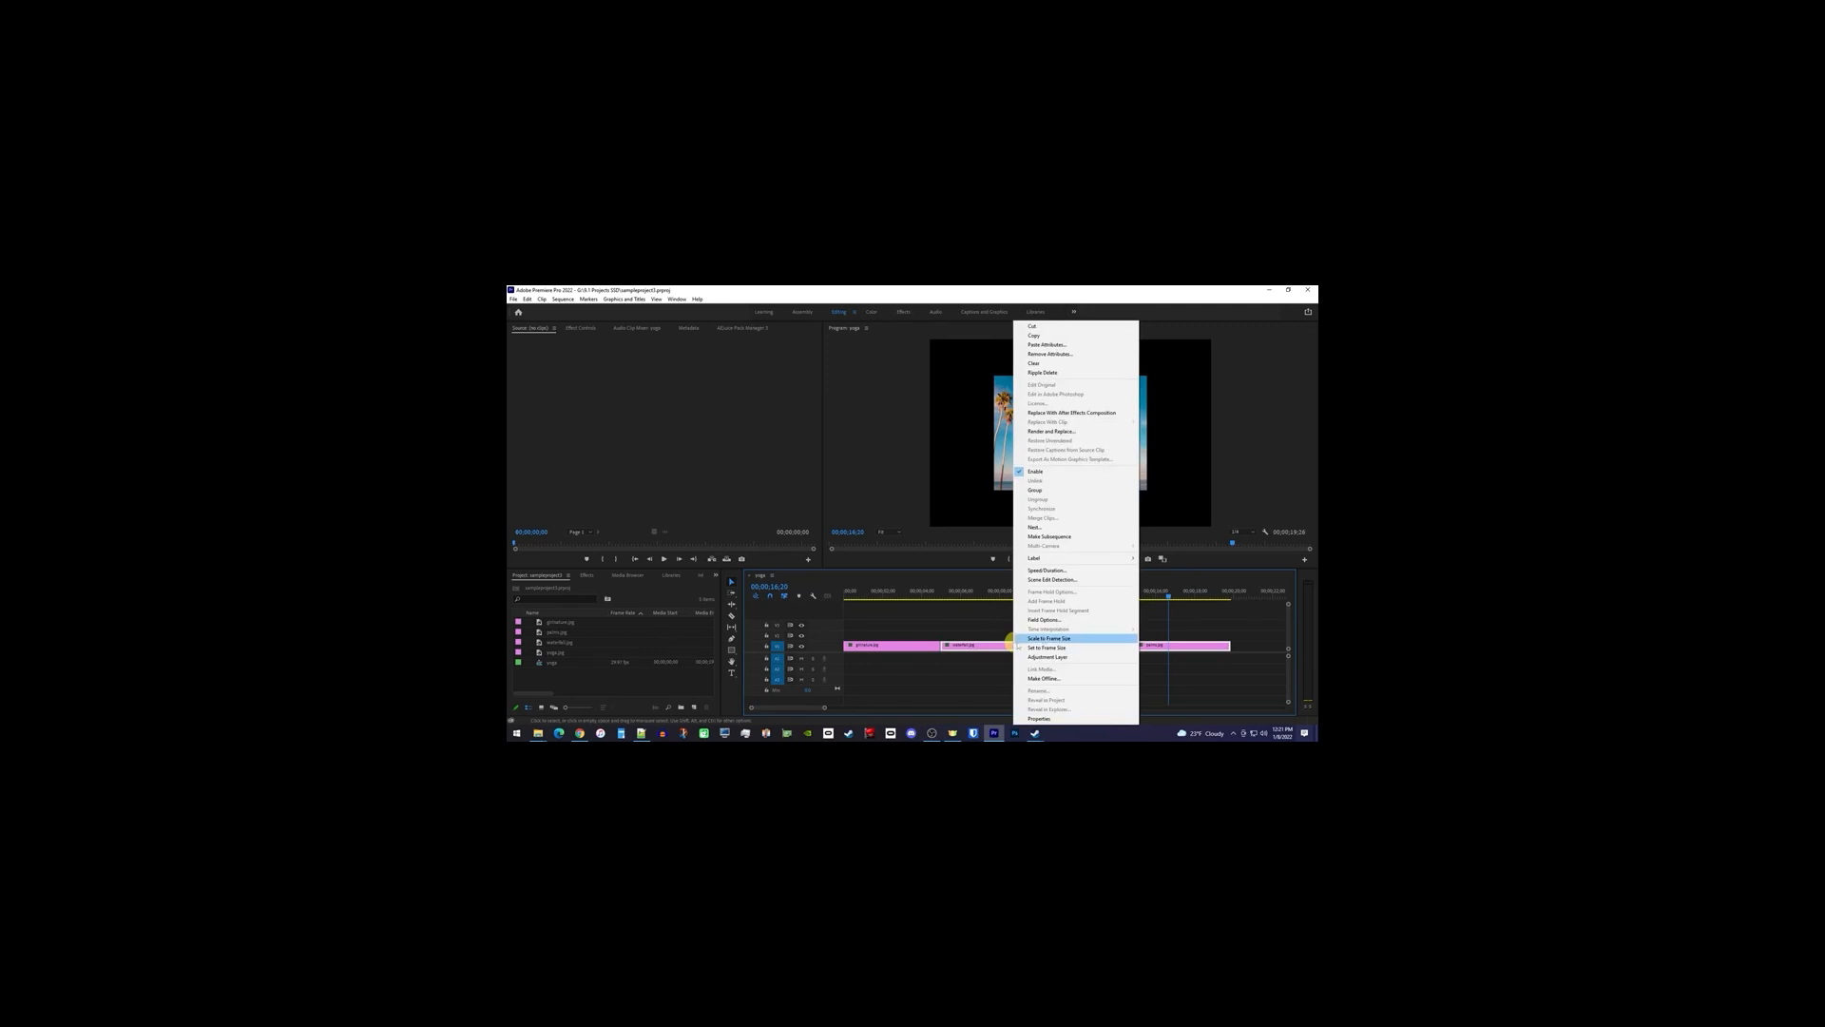
{"action": "left_click", "coordinate": [1053, 638]}
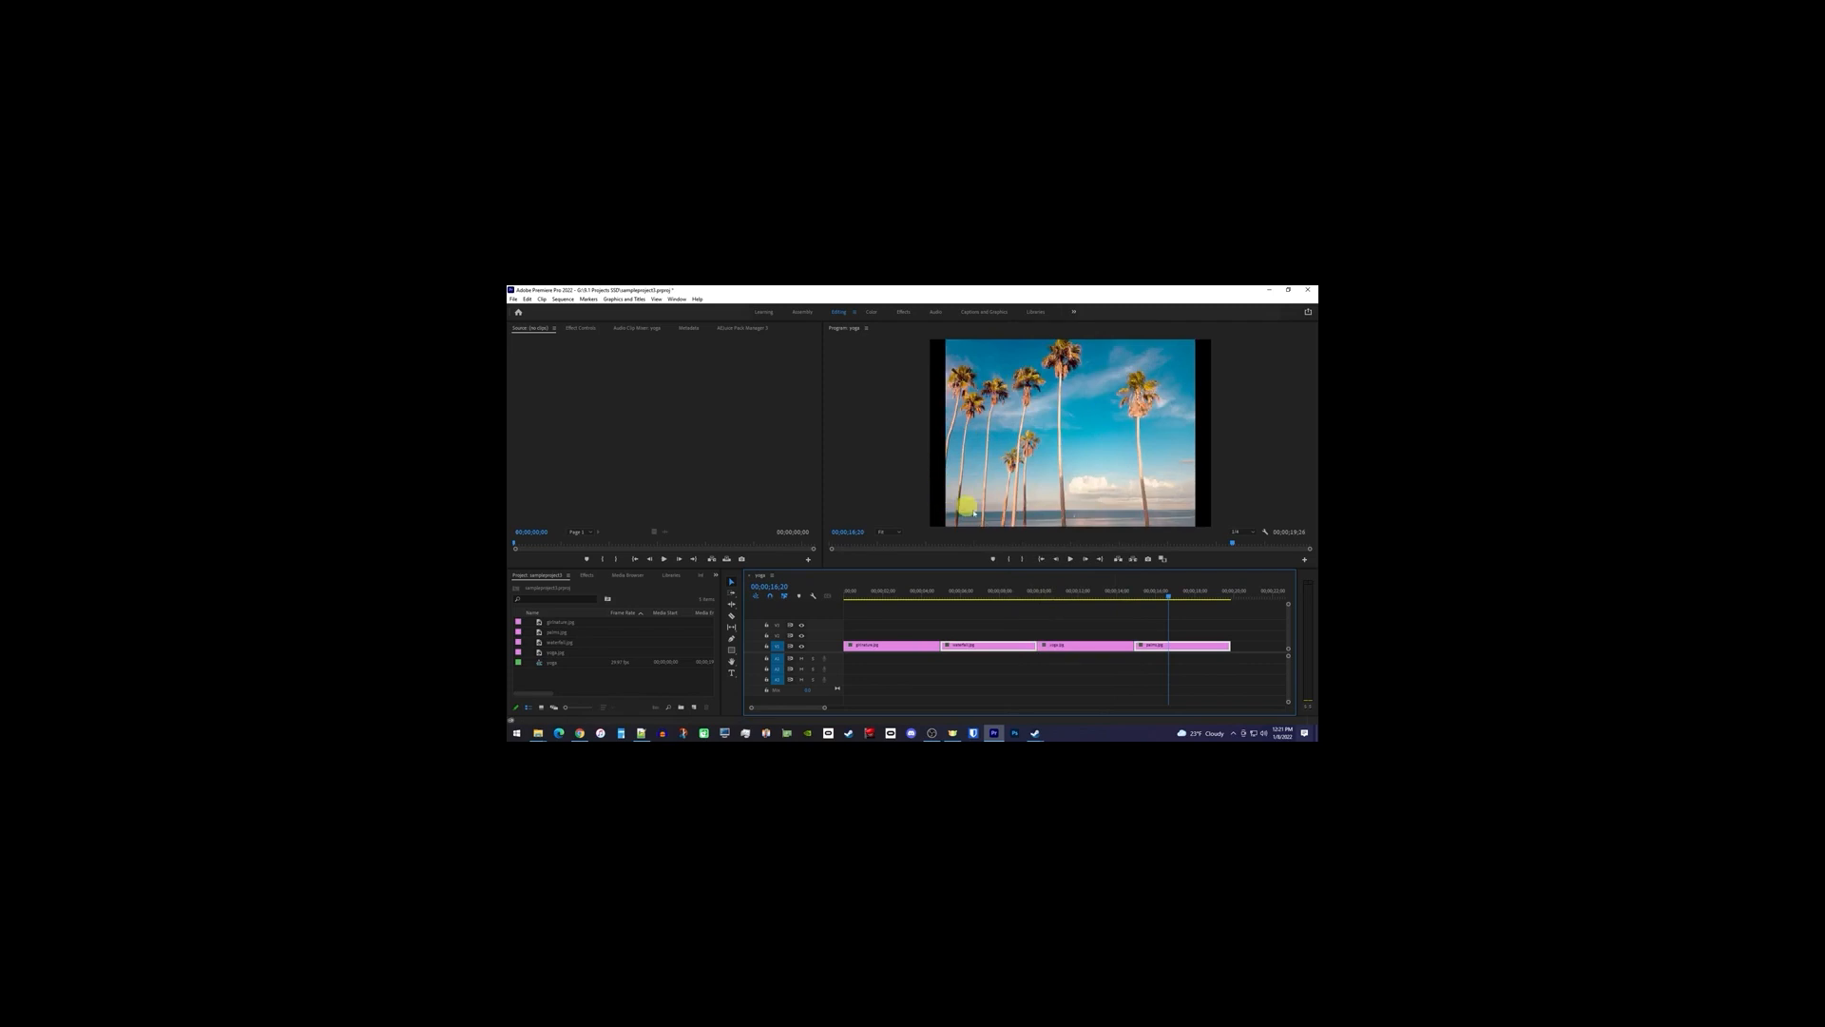
{"action": "left_click", "coordinate": [1090, 619]}
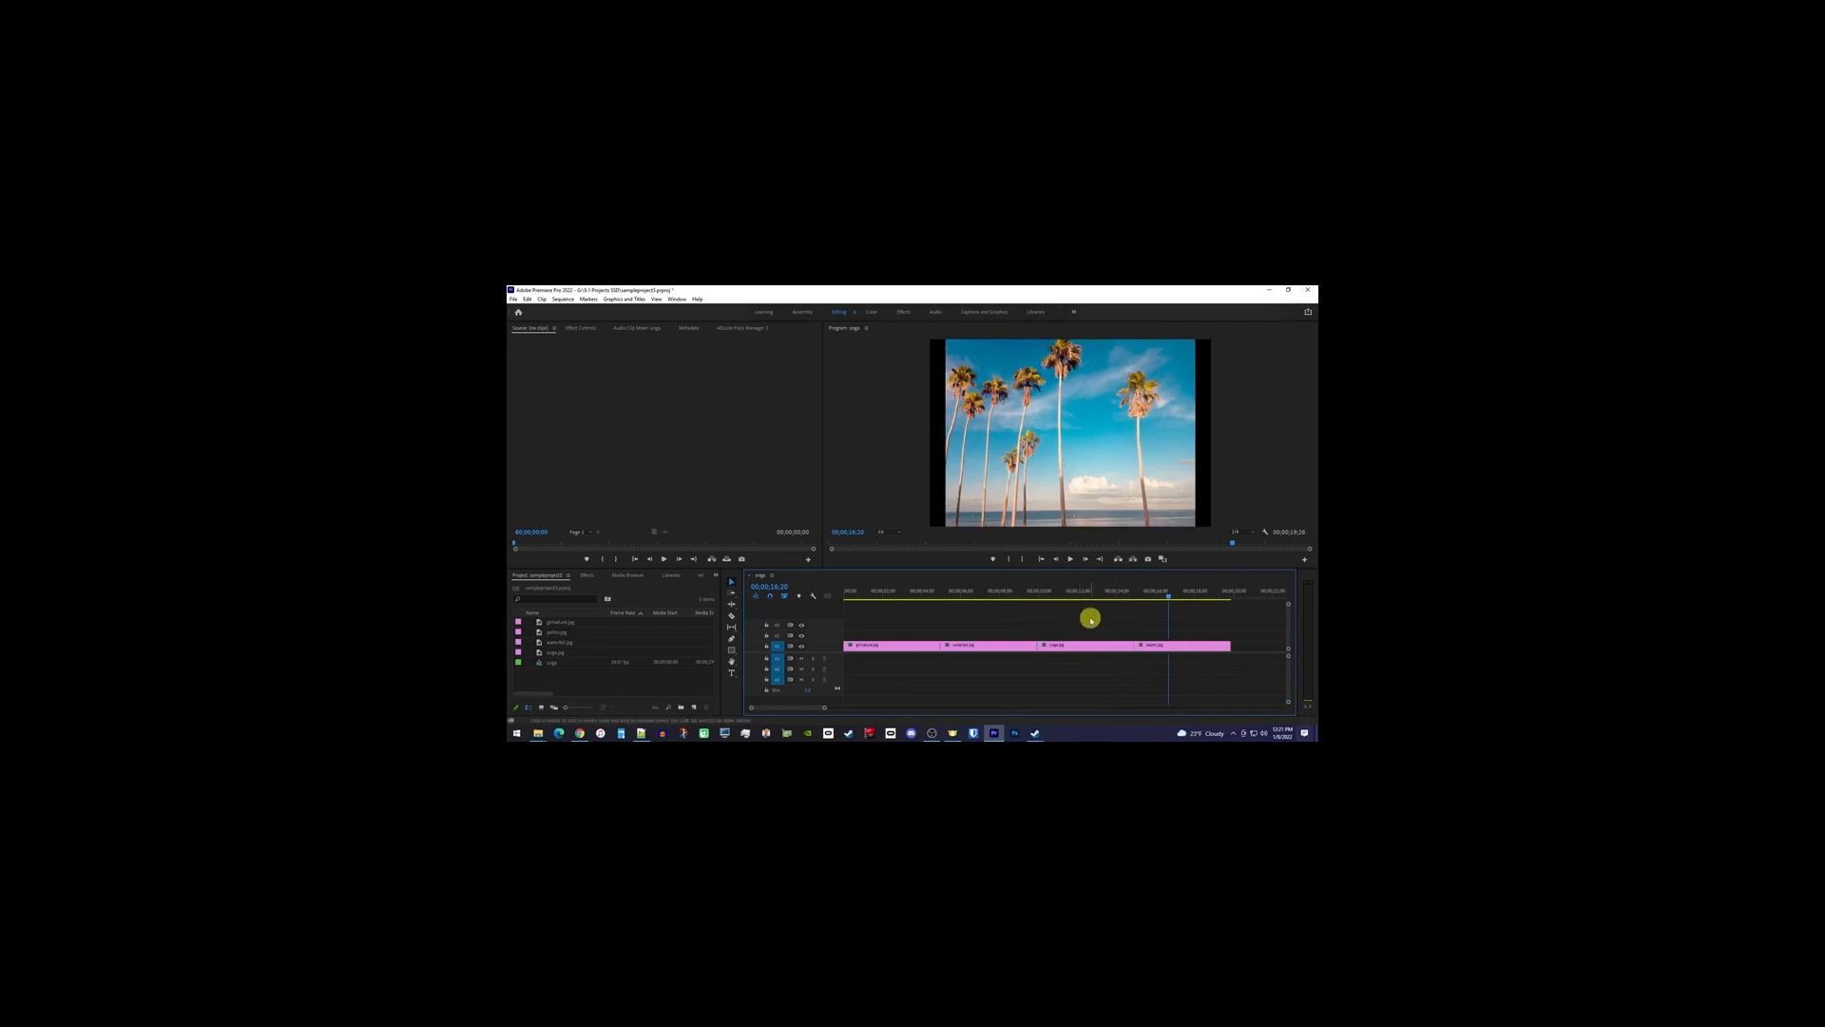
- Increase the scale of the palm tree and waterfall clips until each image fills the frame's width
{"action": "left_click", "coordinate": [1183, 647]}
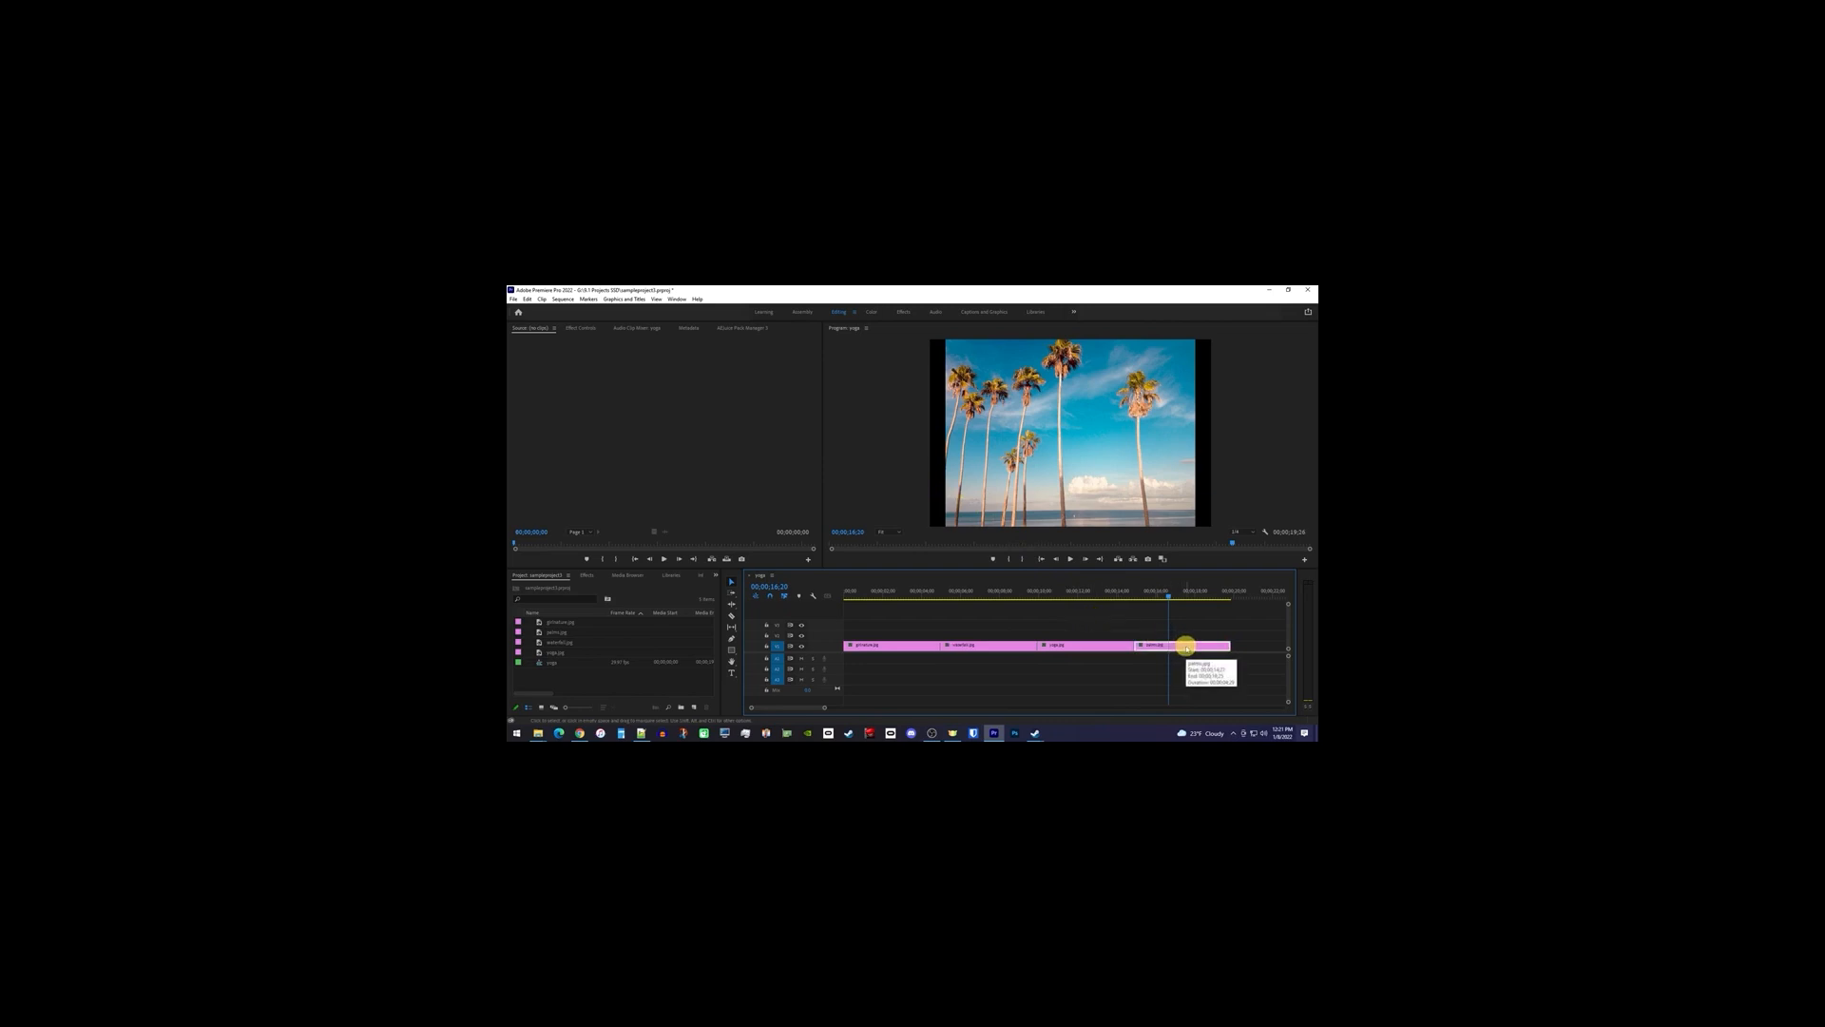
{"action": "left_click", "coordinate": [581, 328]}
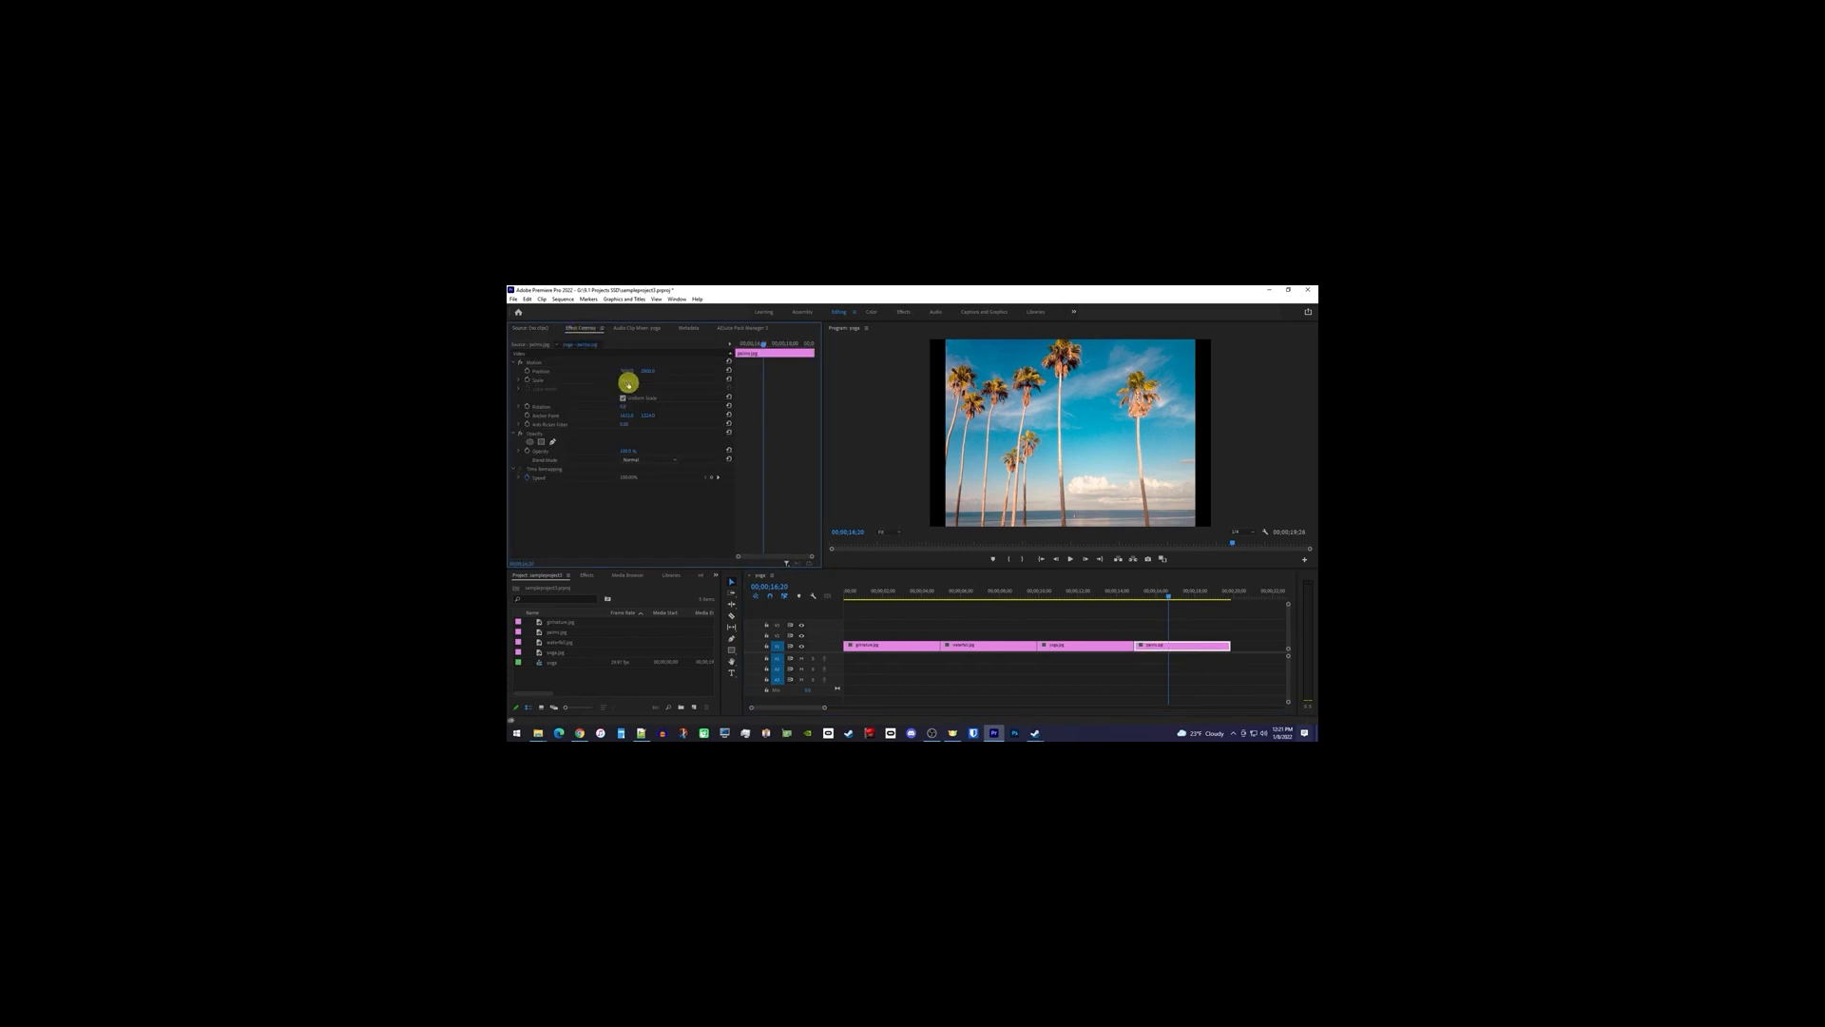
{"action": "mouse_move", "coordinate": [624, 378]}
{"action": "left_mouse_down"}
{"action": "mouse_move", "coordinate": [684, 391]}
{"action": "mouse_move", "coordinate": [633, 380]}
{"action": "left_mouse_up"}
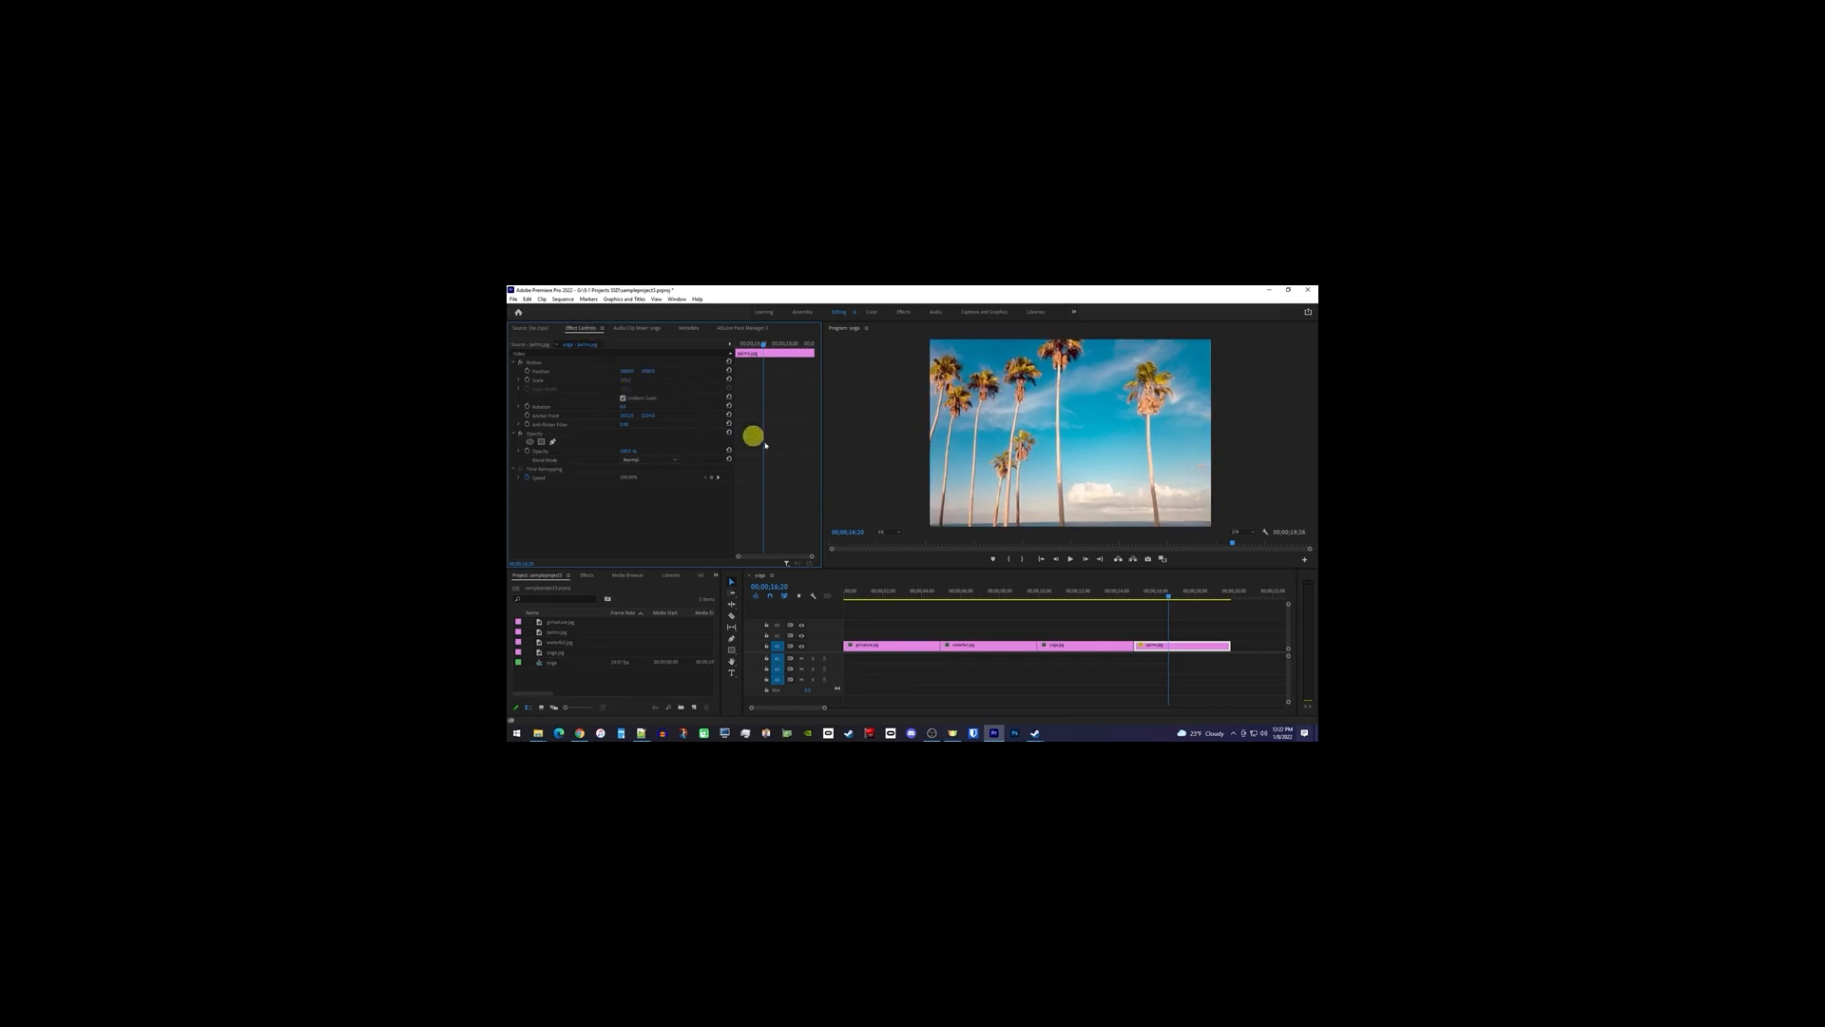
{"action": "left_click", "coordinate": [987, 592]}
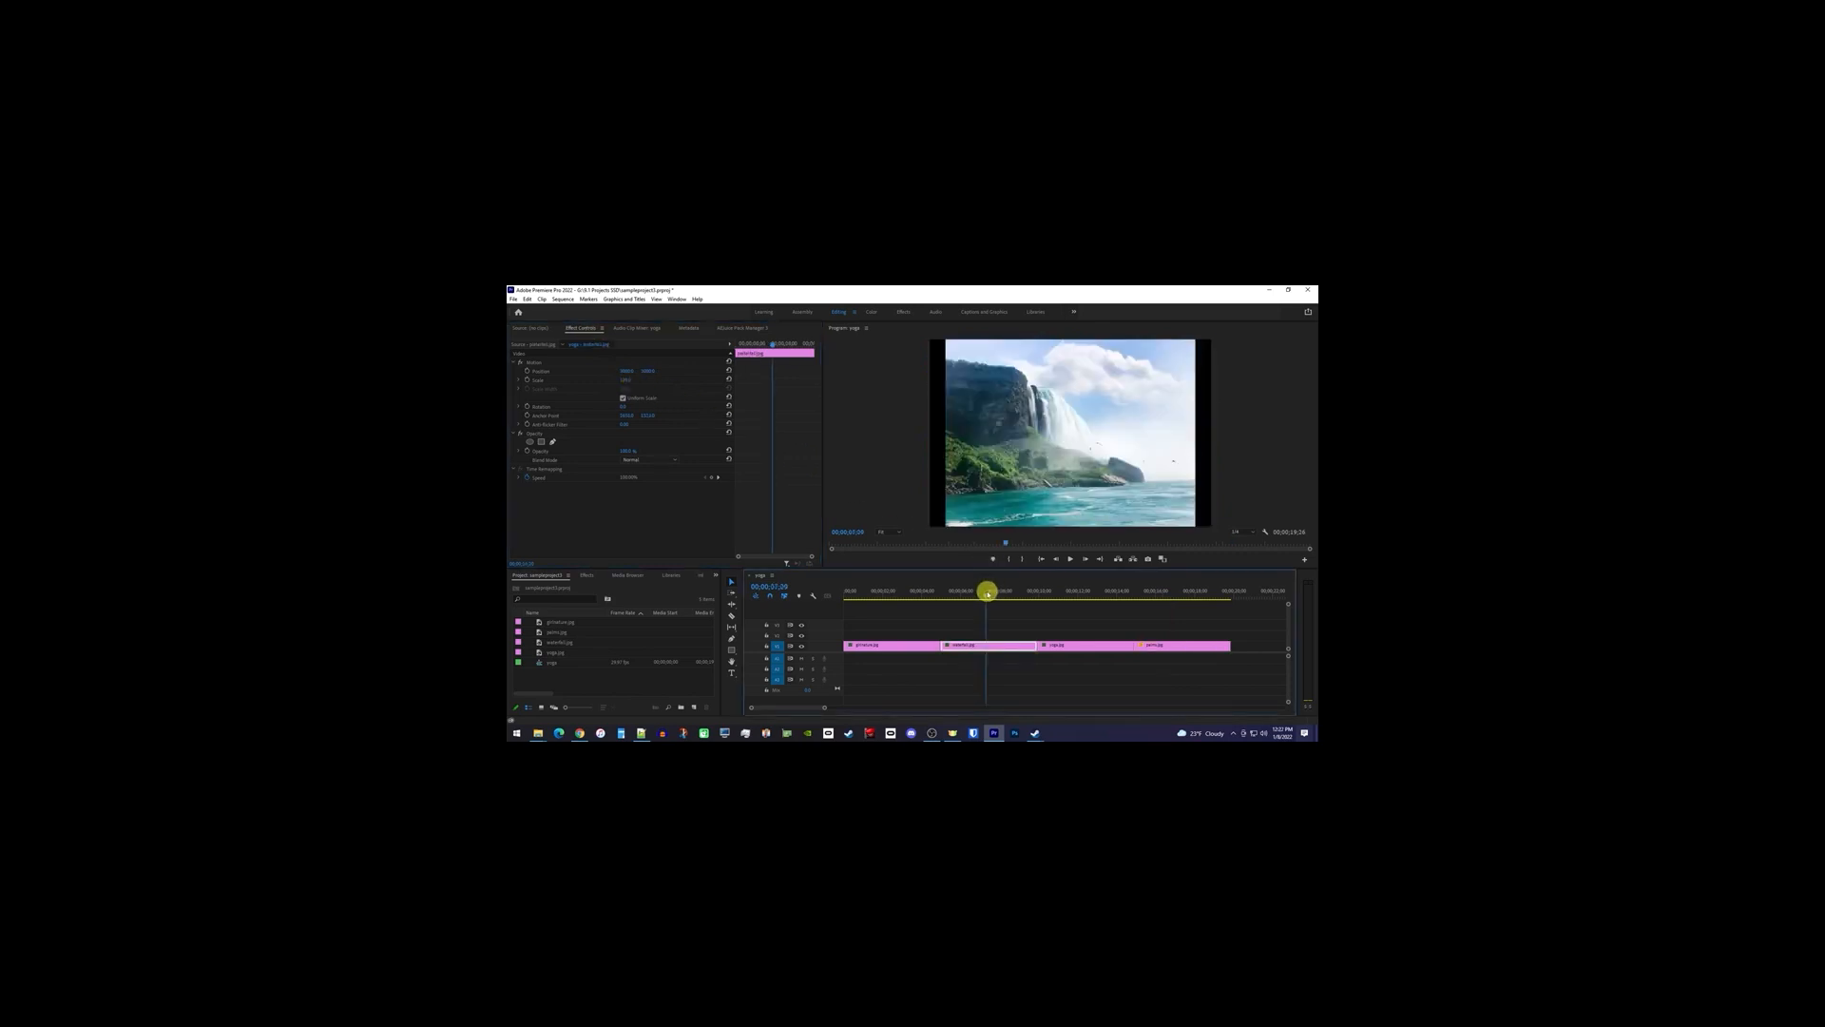
{"action": "left_click_drag", "start_coordinate": [625, 380], "coordinate": [760, 383]}
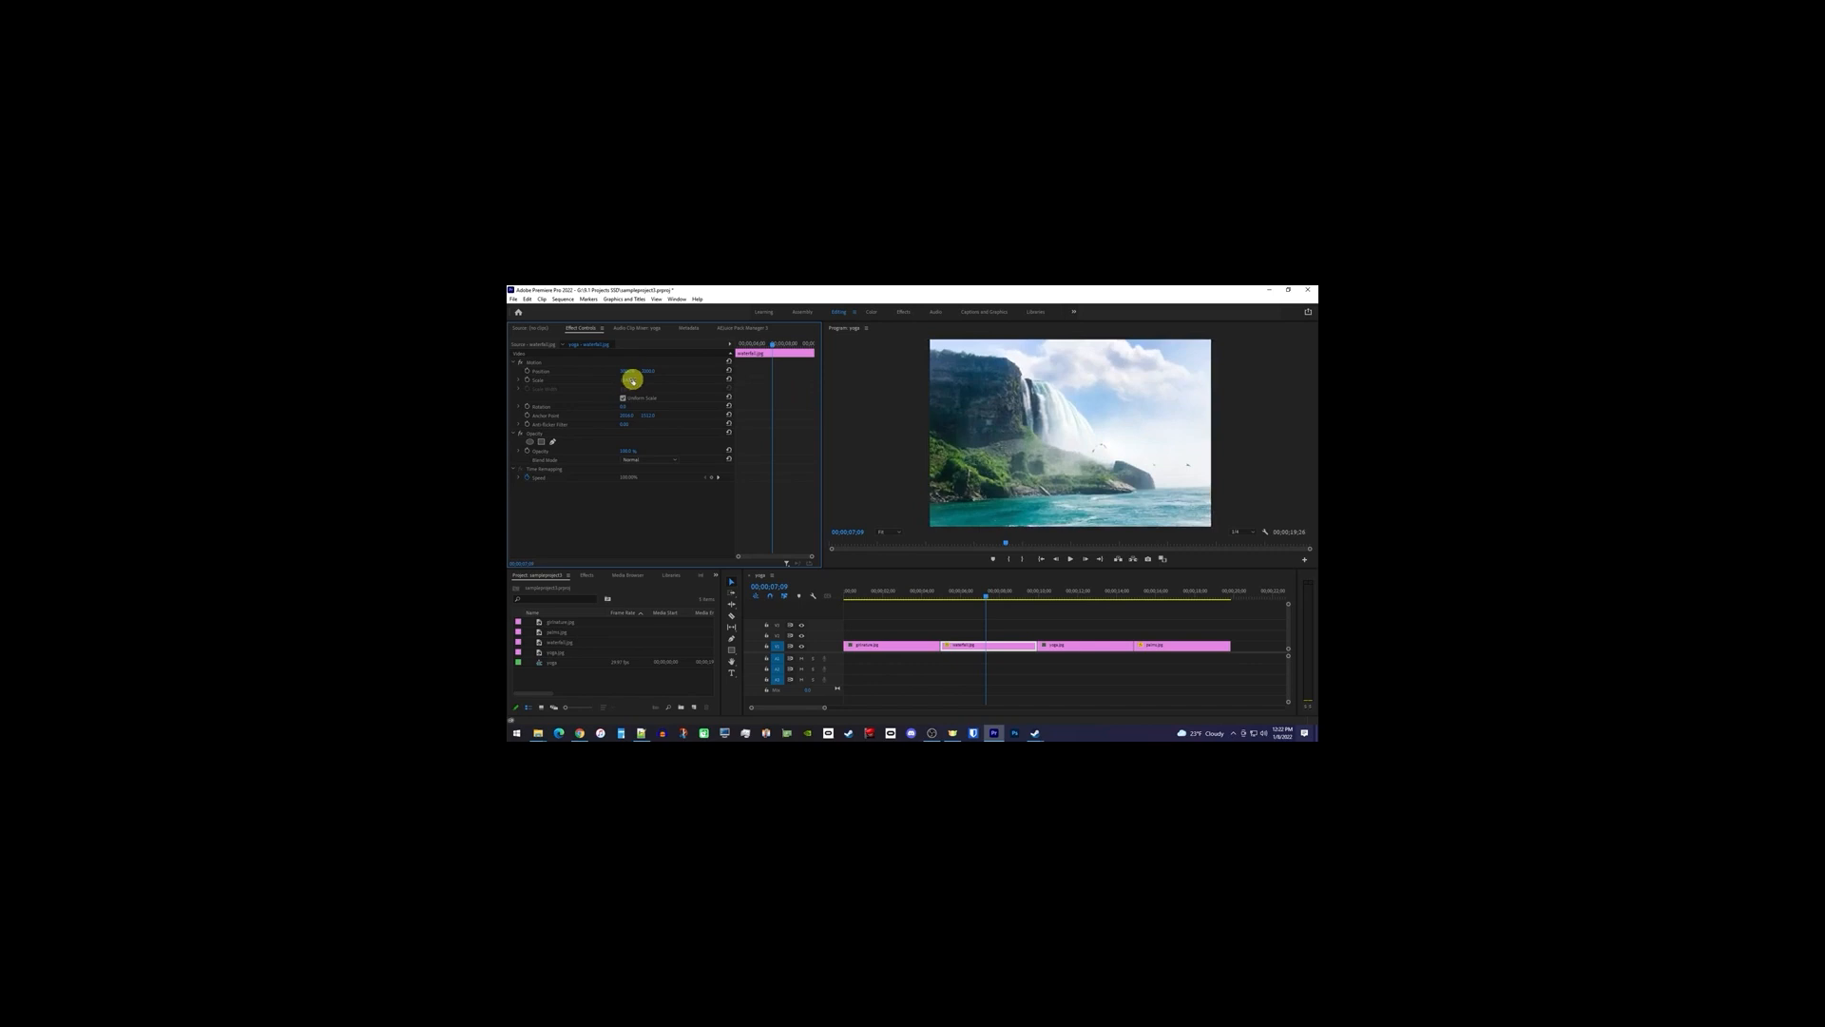
- Duplicate all four image clips from V1 onto V2, directly above the originals
{"action": "left_click", "coordinate": [1207, 677]}
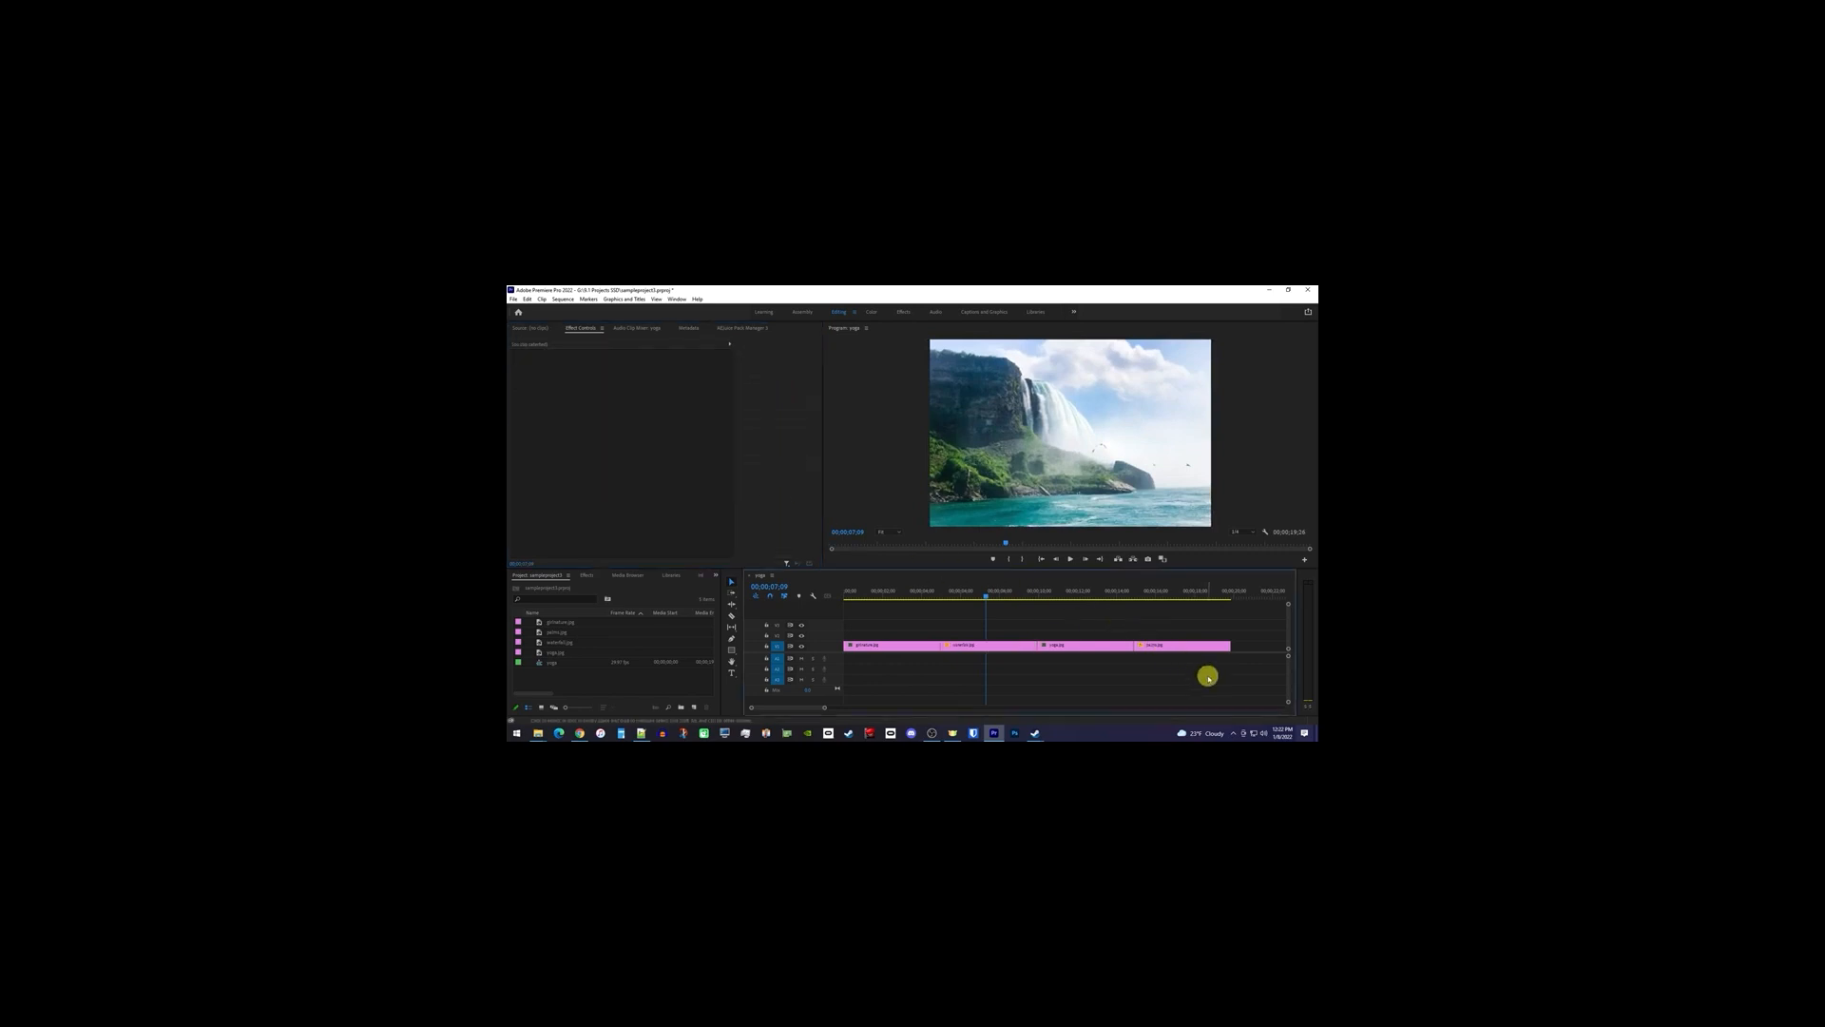
{"action": "left_click_drag", "start_coordinate": [1195, 674], "coordinate": [892, 623]}
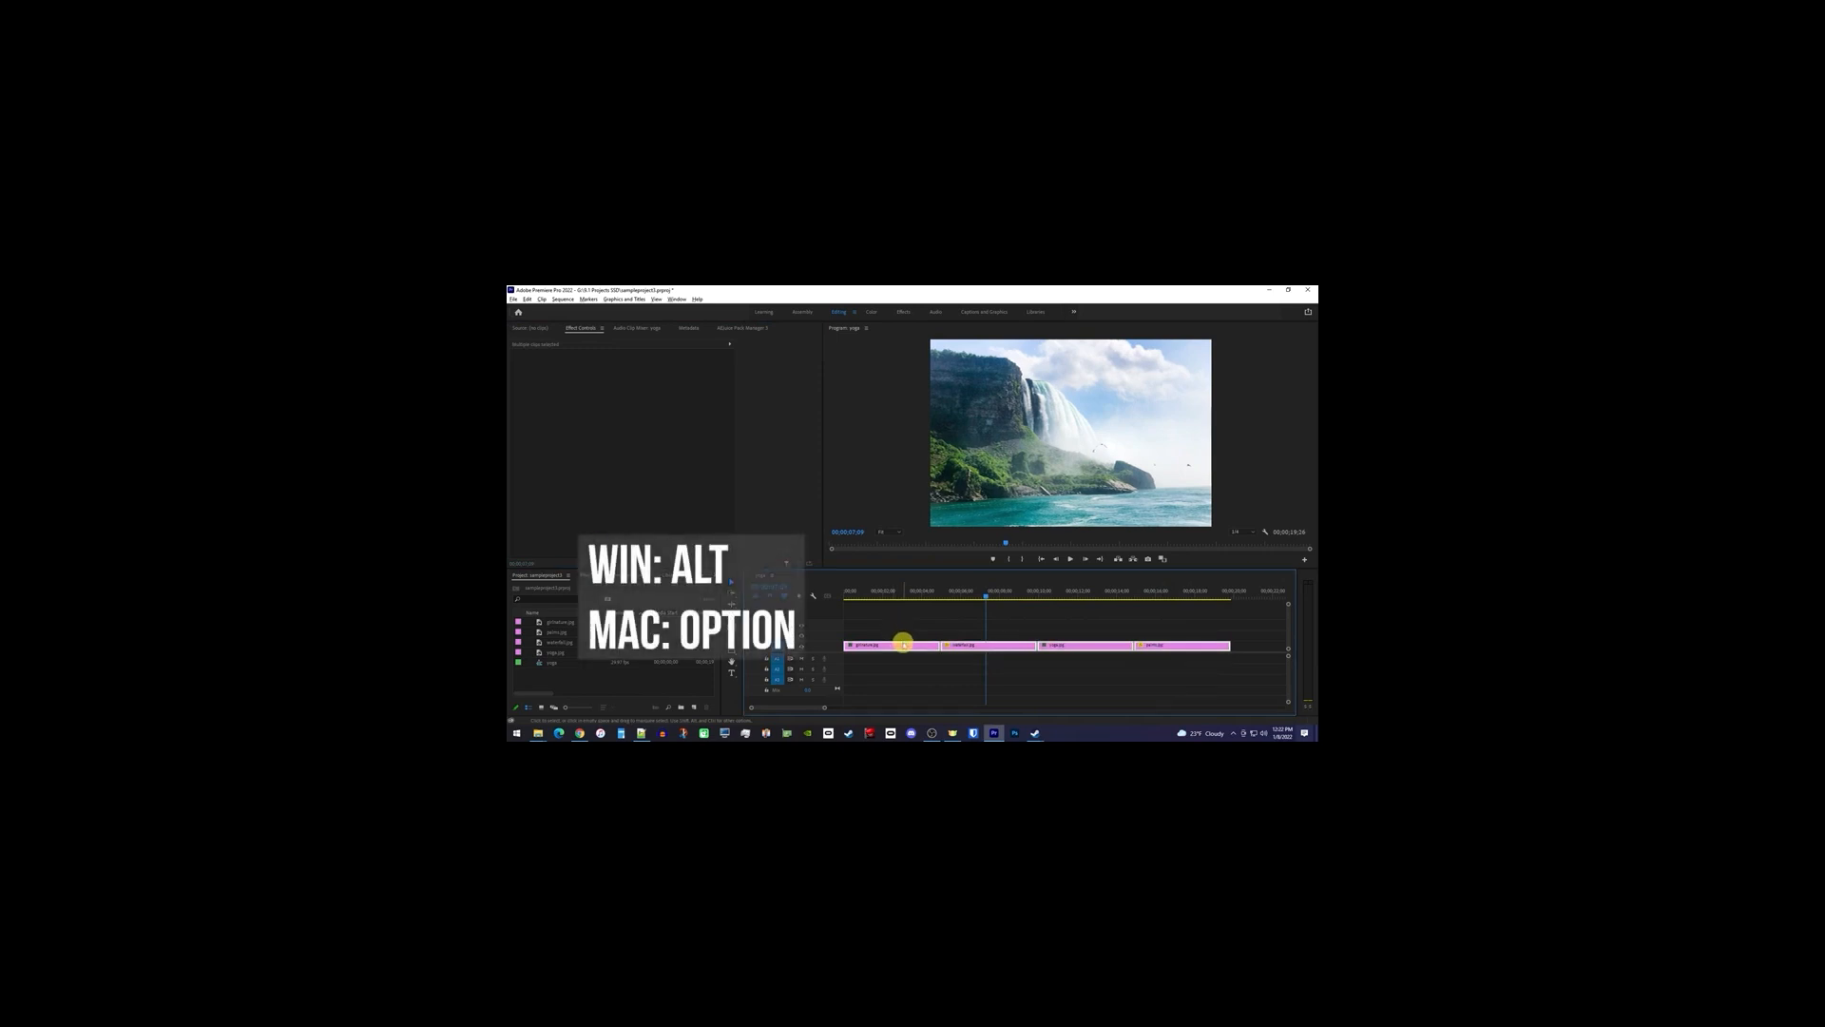
{"action": "left_click_drag", "start_coordinate": [904, 644], "coordinate": [902, 636]}
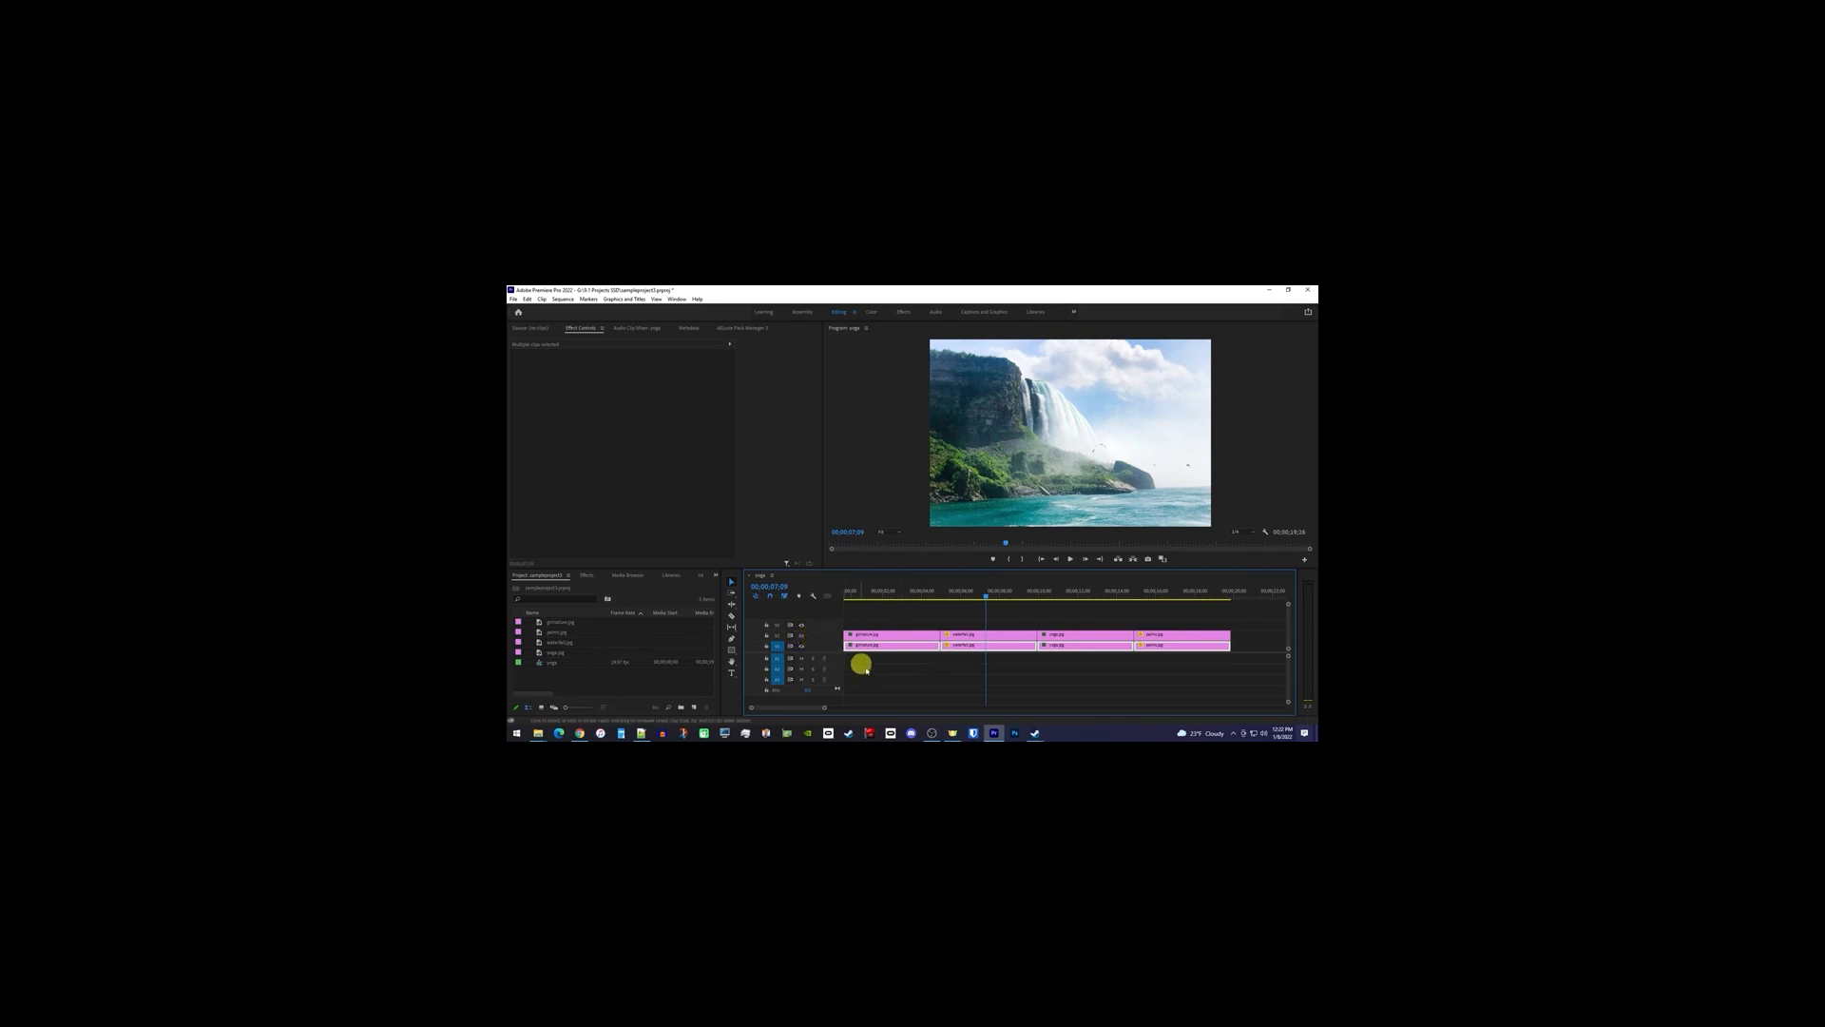
{"action": "left_click", "coordinate": [875, 675]}
- Apply Gaussian Blur to the first clip on V1, the woman in the meadow, and raise its blurriness until the picture is strongly blurred
{"action": "left_click", "coordinate": [879, 645]}
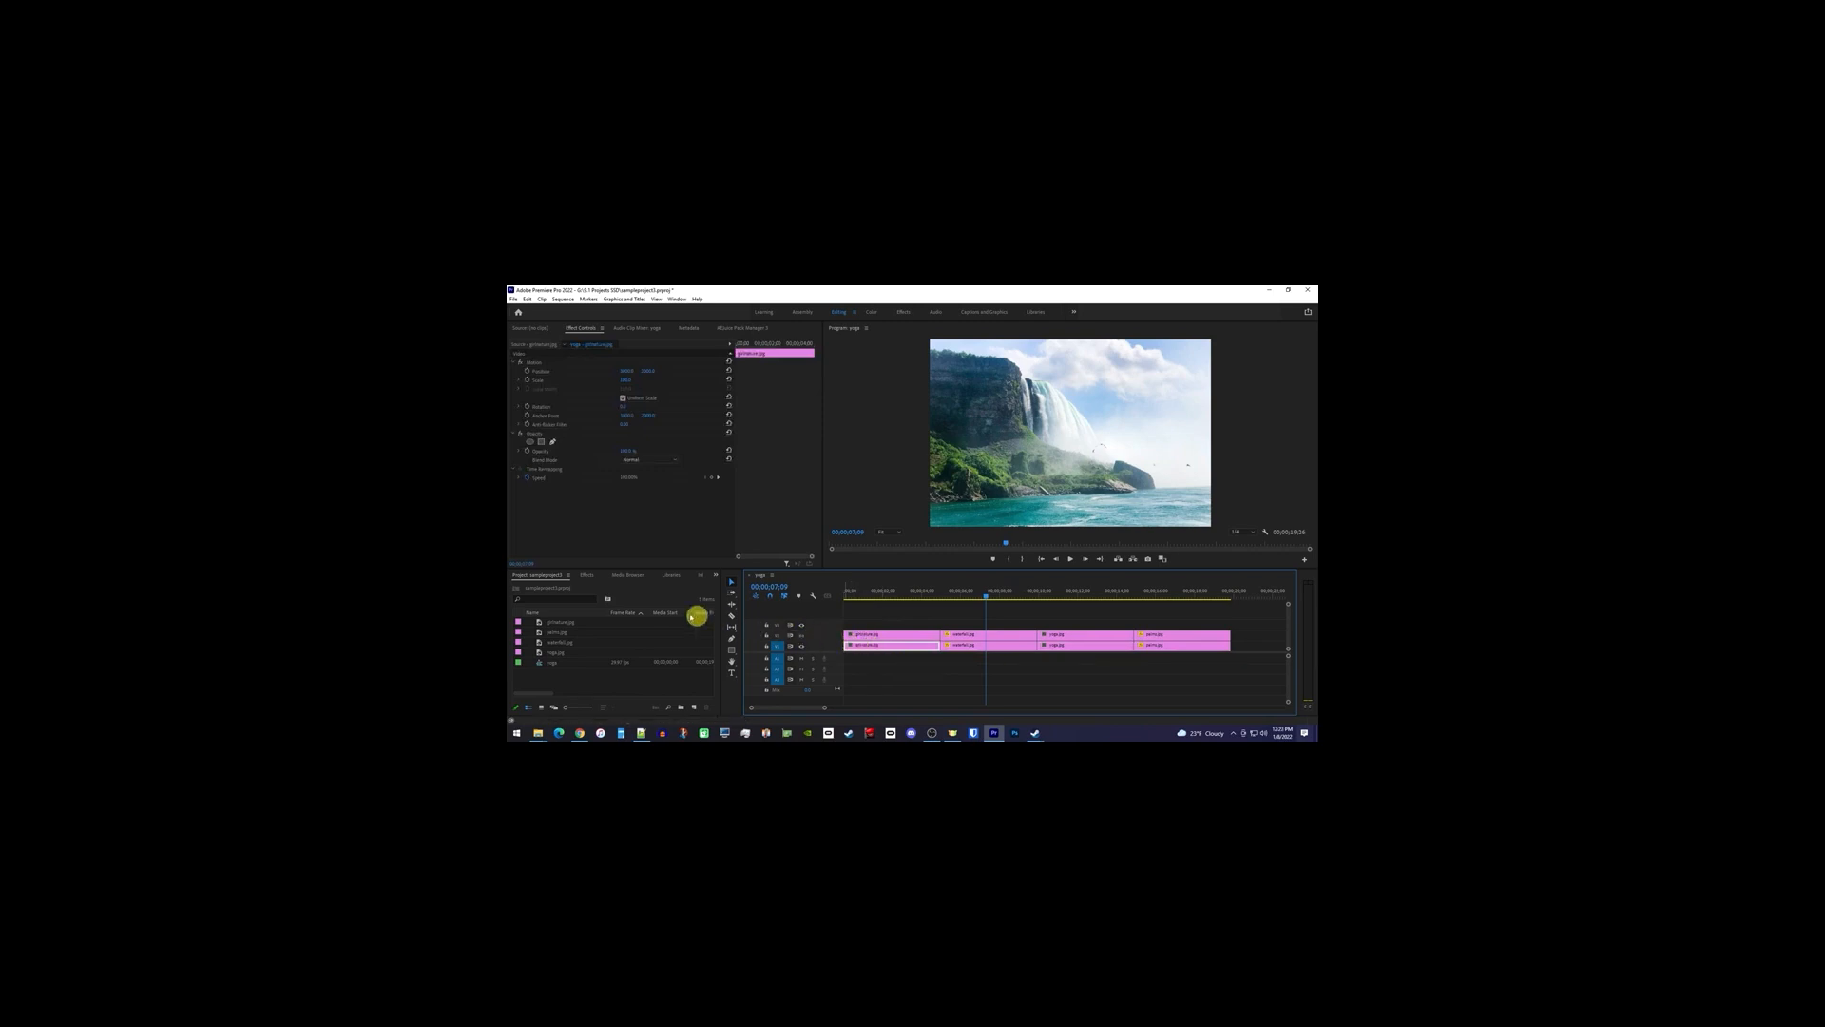
{"action": "left_click", "coordinate": [592, 574]}
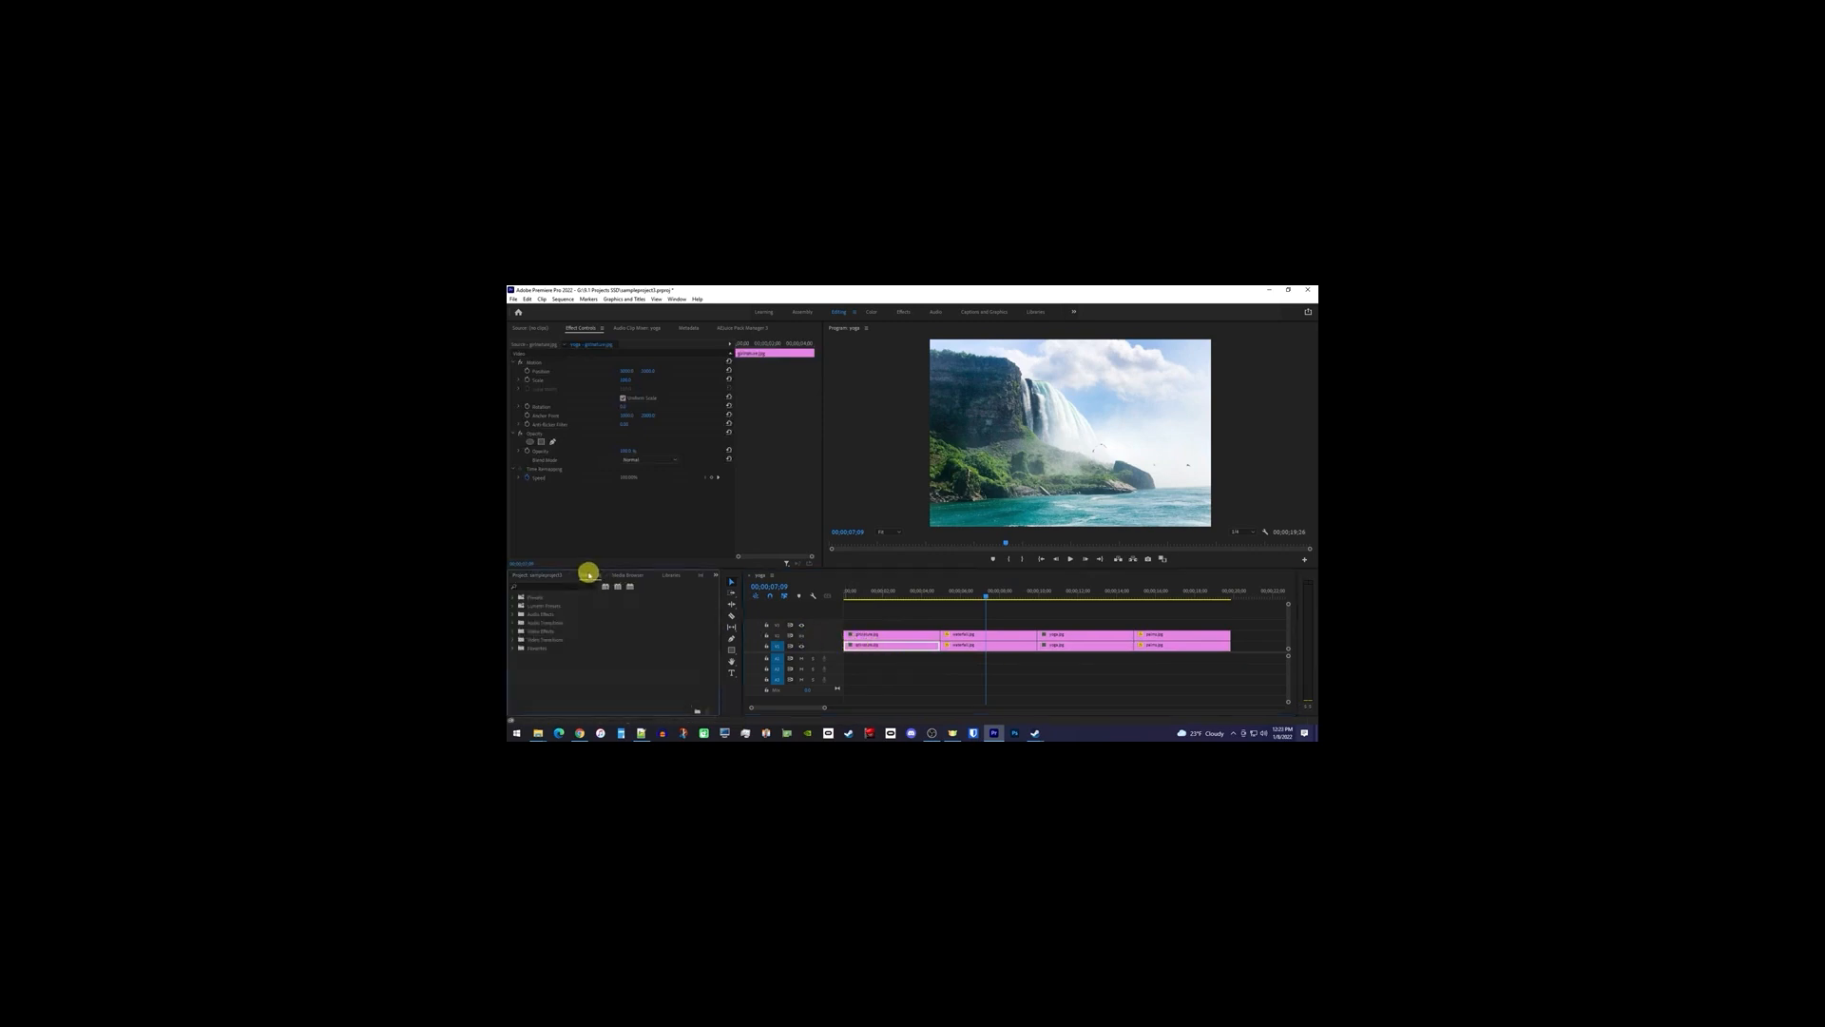
{"action": "left_click", "coordinate": [571, 586]}
{"action": "type", "text": "gaussian blur"}
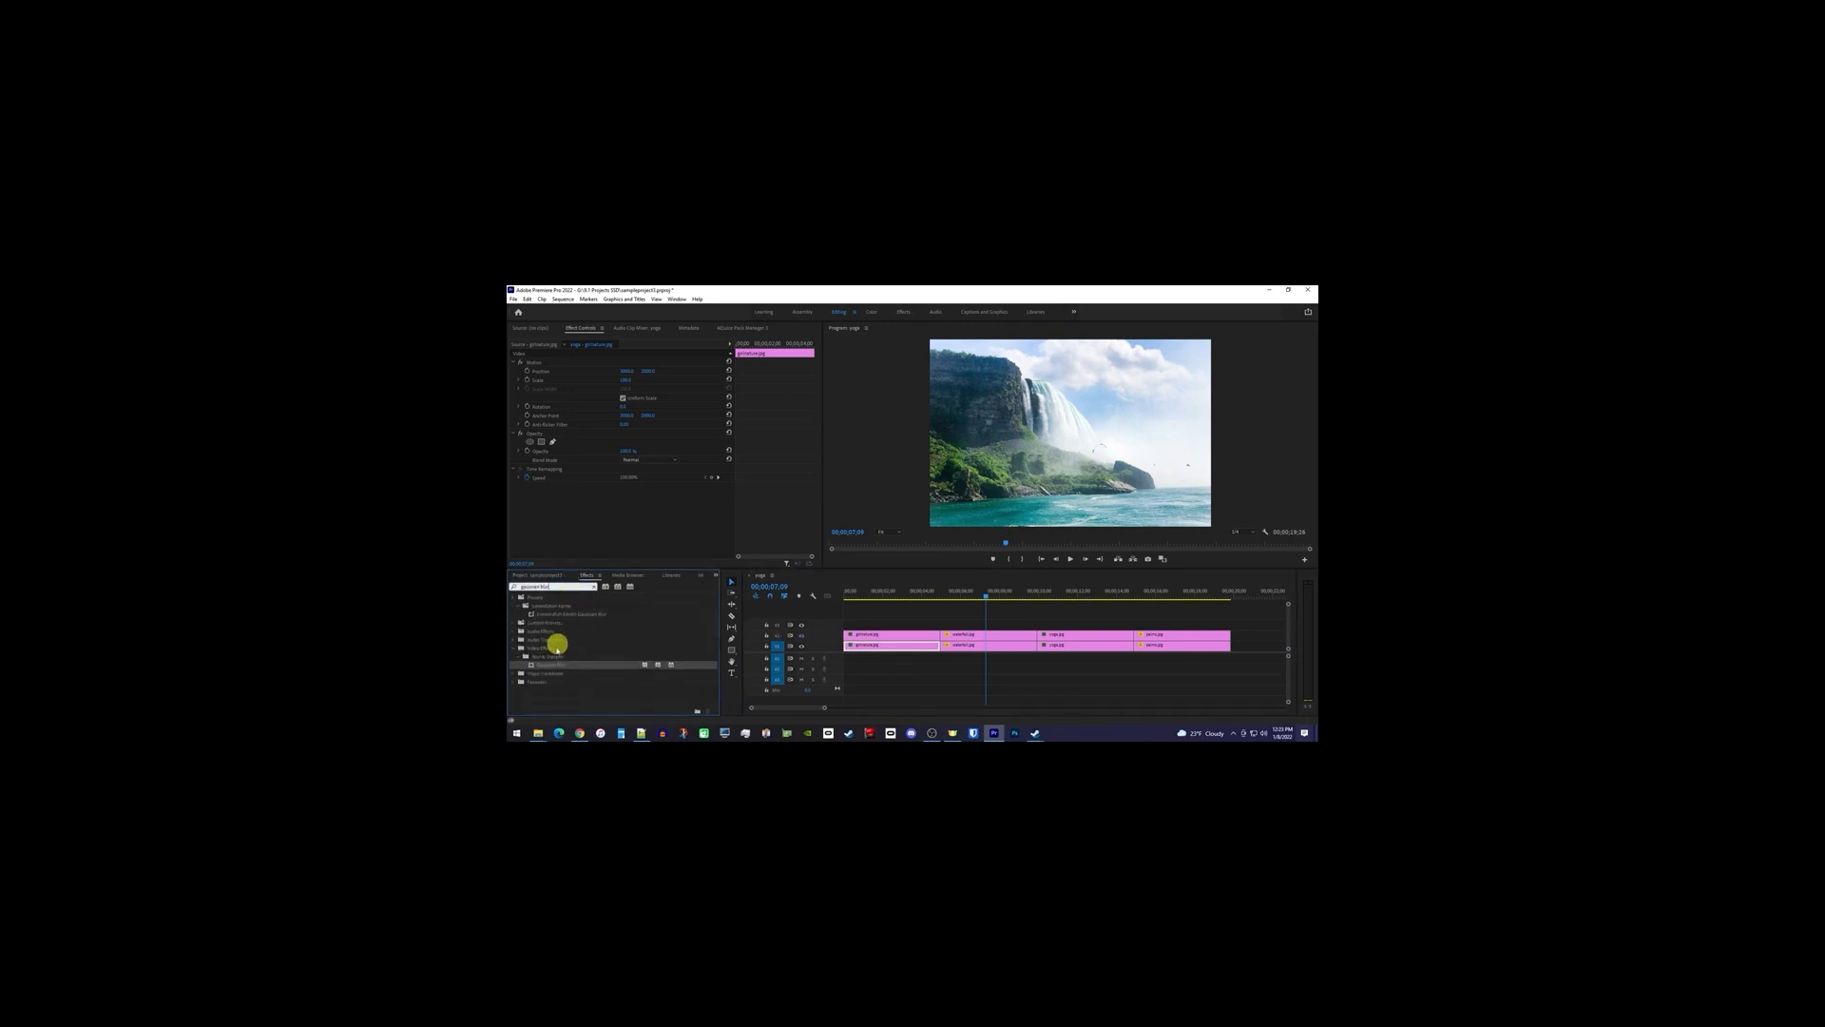
{"action": "left_click_drag", "start_coordinate": [550, 663], "coordinate": [867, 646]}
{"action": "left_click", "coordinate": [937, 595]}
{"action": "left_click_drag", "start_coordinate": [937, 595], "coordinate": [886, 592]}
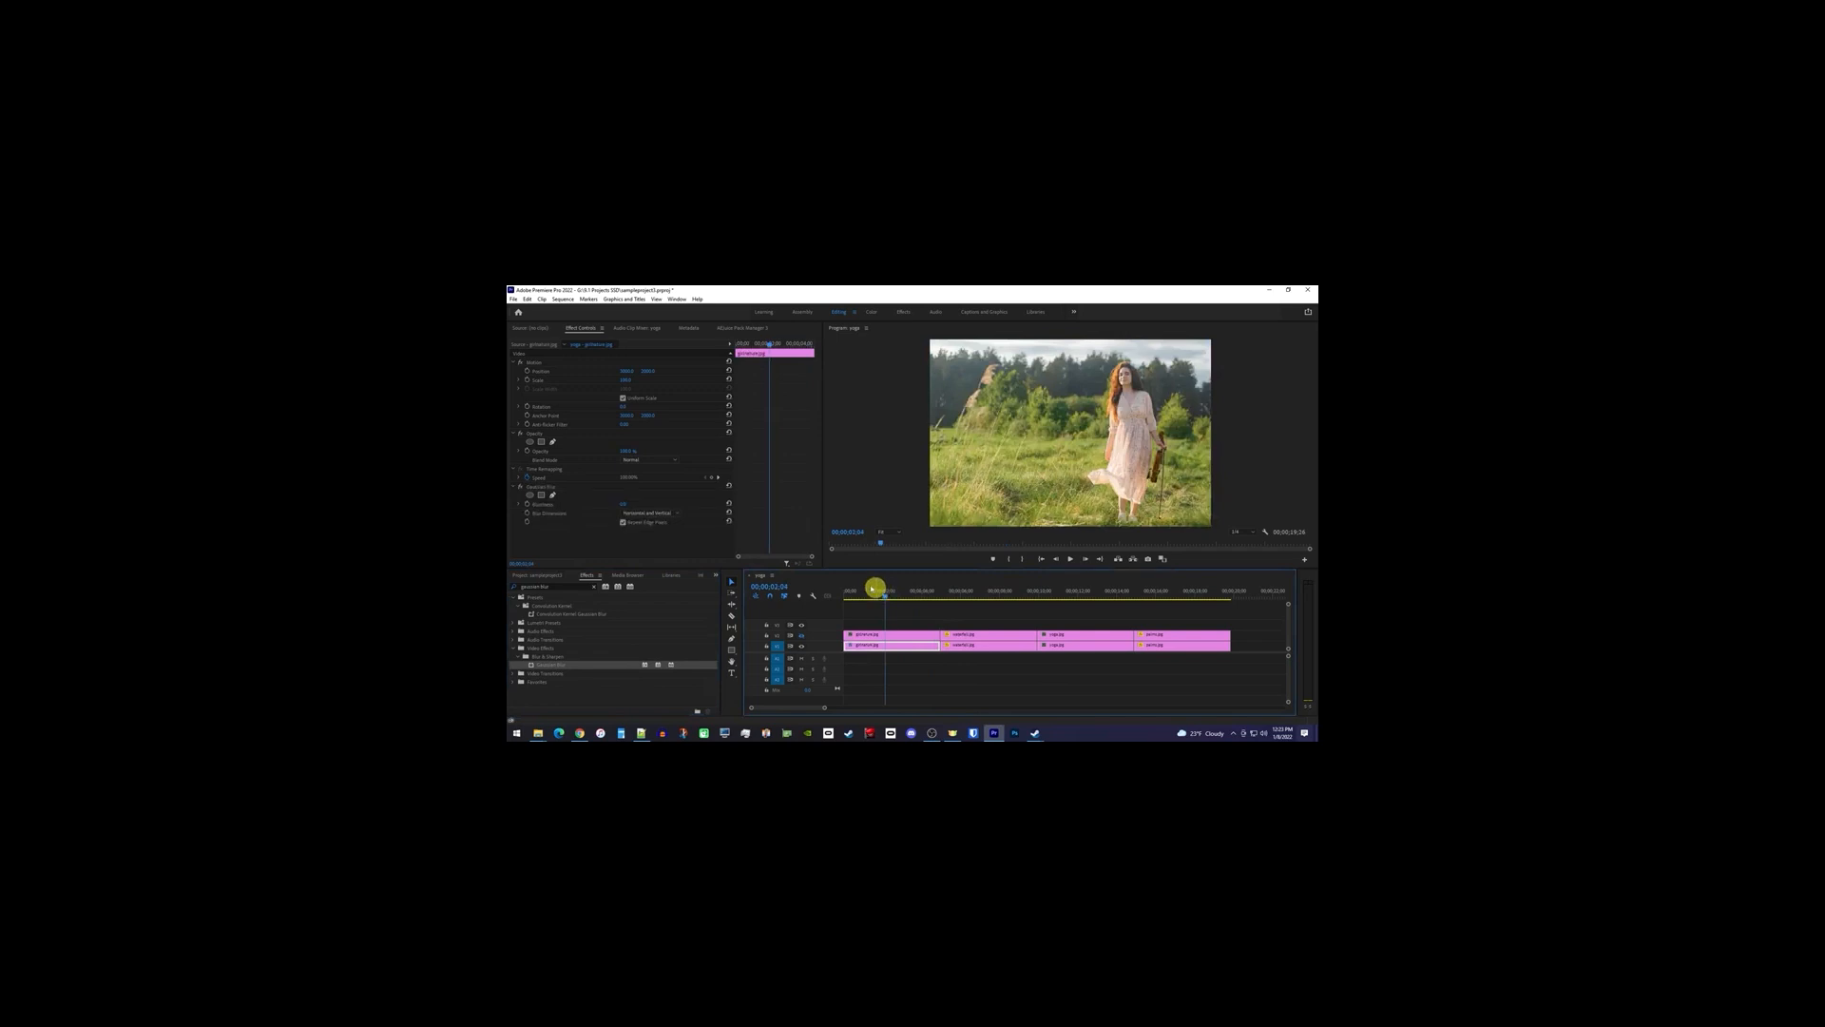
{"action": "left_click", "coordinate": [626, 504]}
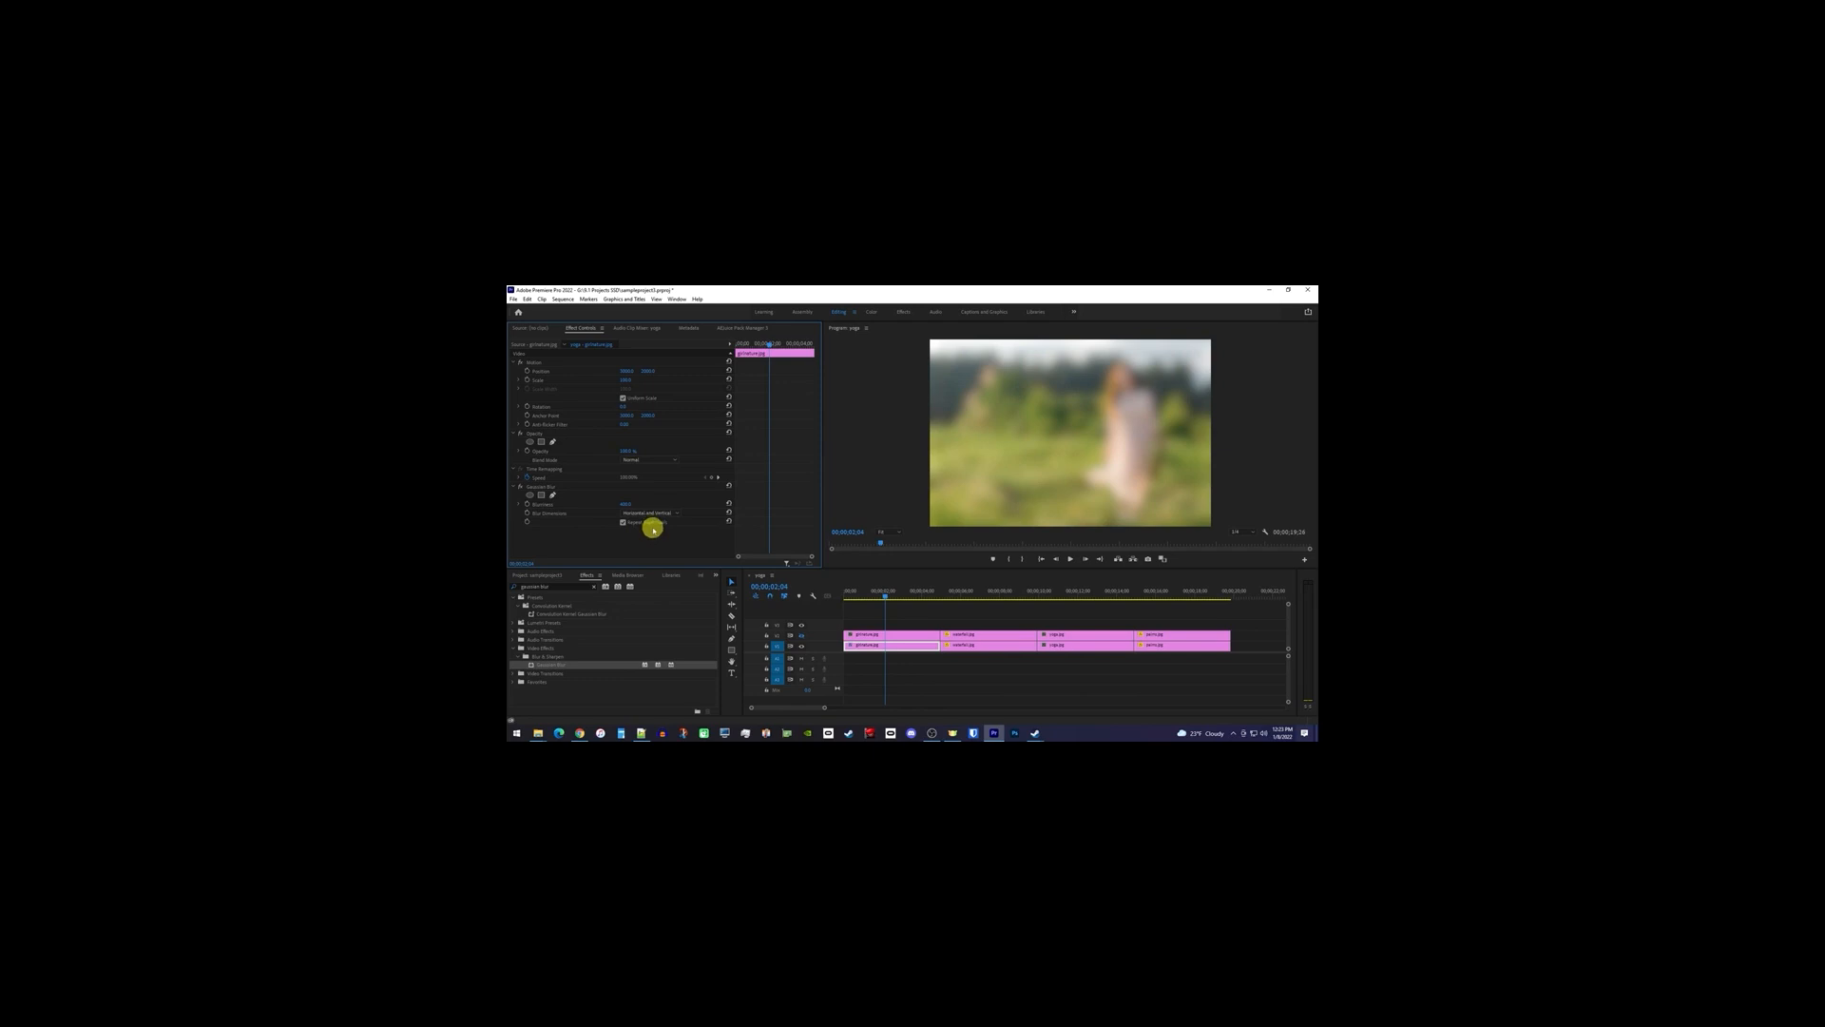
- Copy the Gaussian Blur from the first V1 clip to the other three V1 clips and turn V2's visibility back on
{"action": "left_click", "coordinate": [550, 487]}
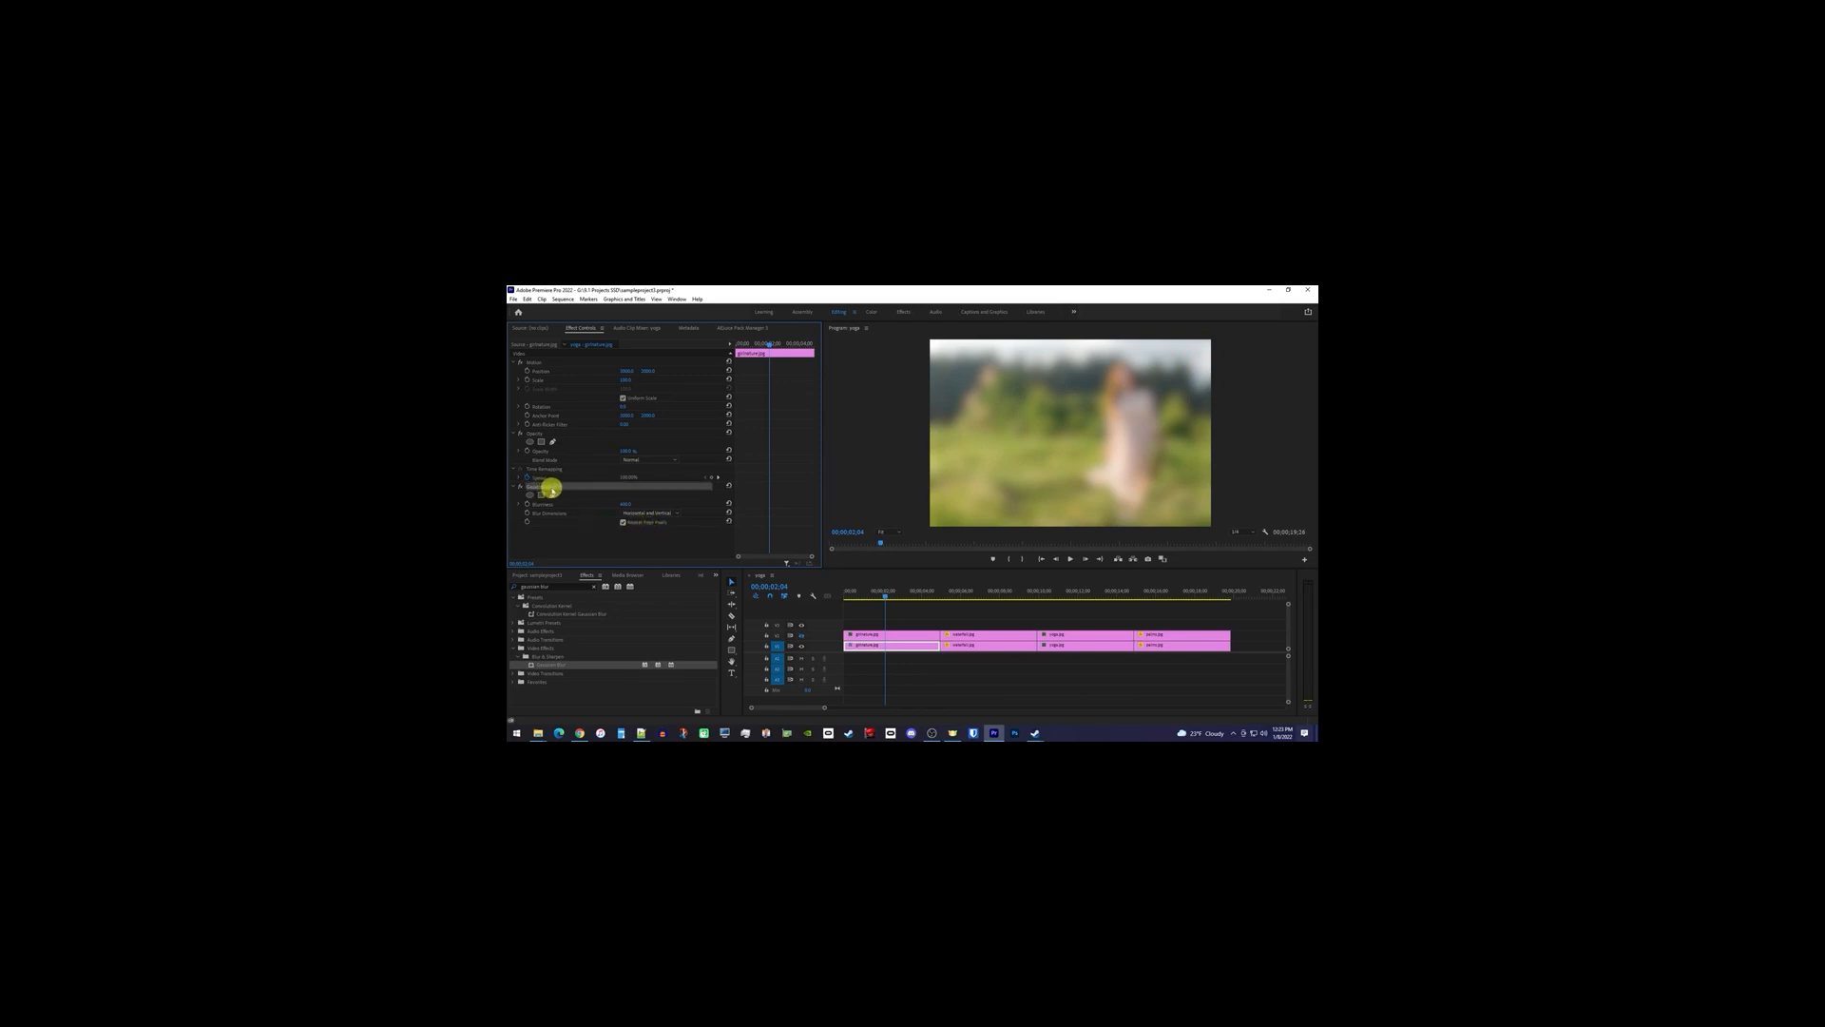
{"action": "right_click", "coordinate": [555, 488]}
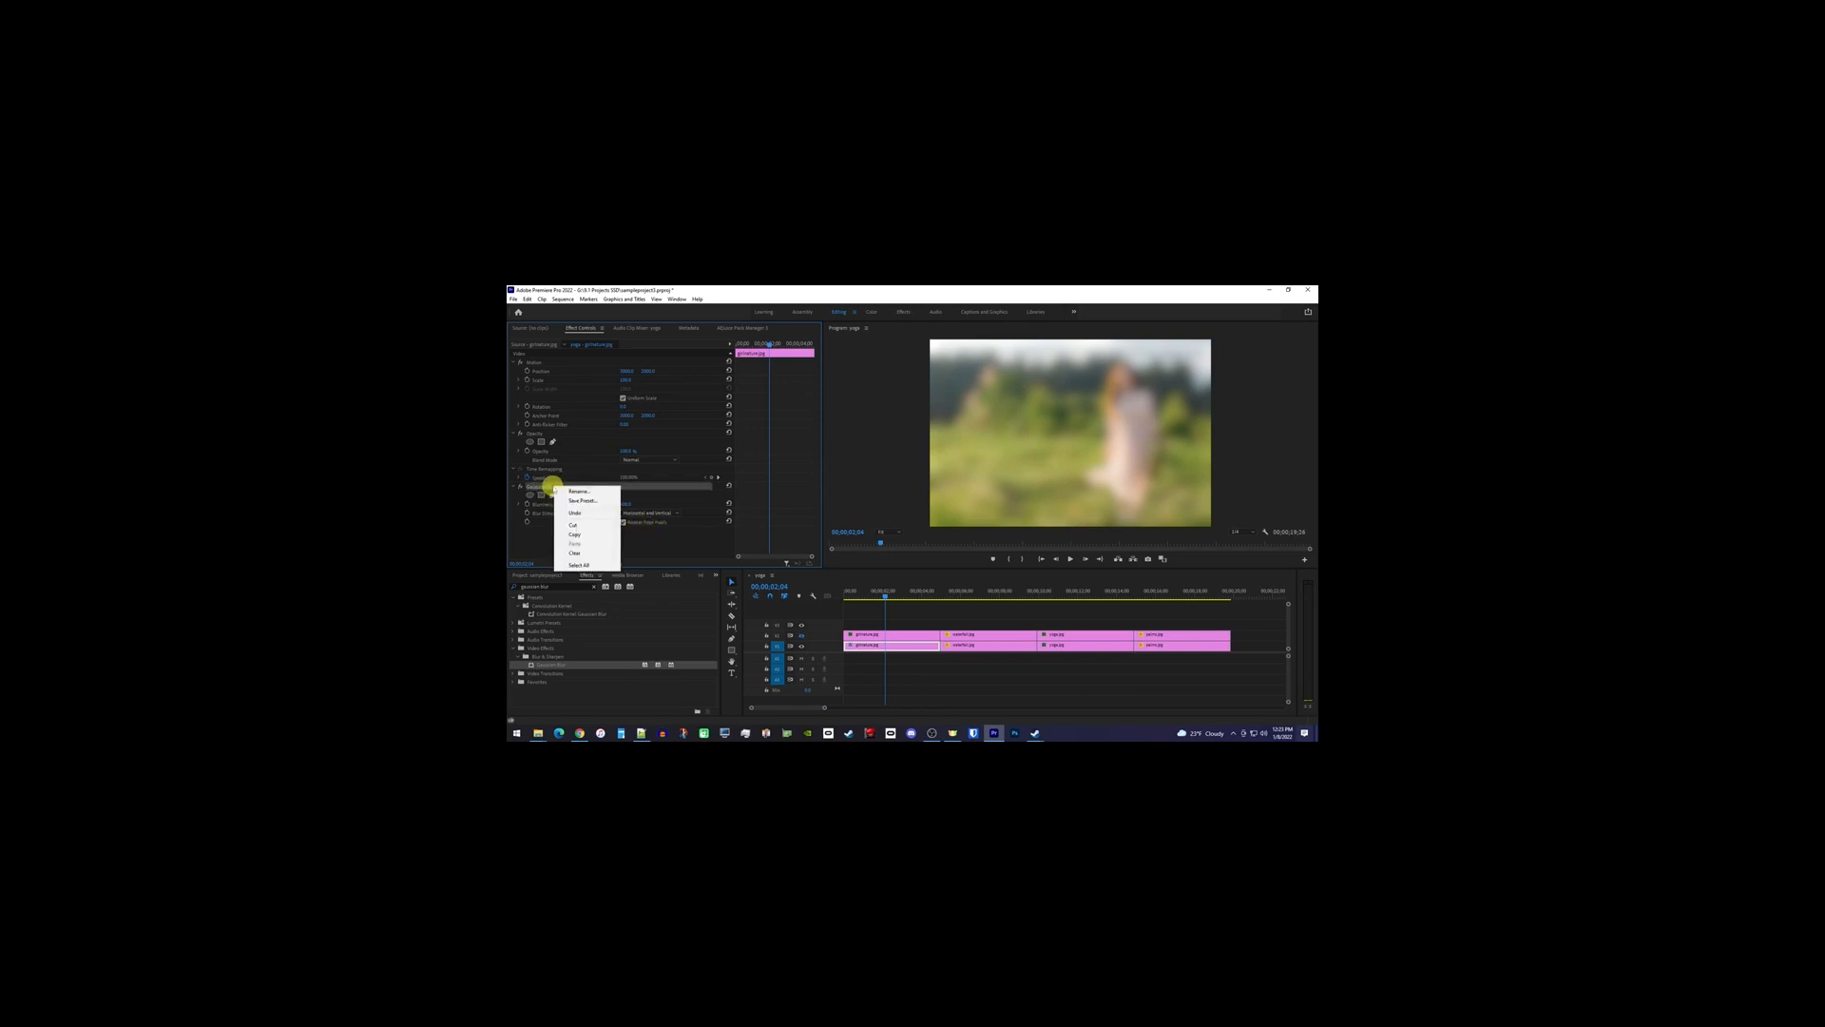
{"action": "left_click", "coordinate": [576, 533]}
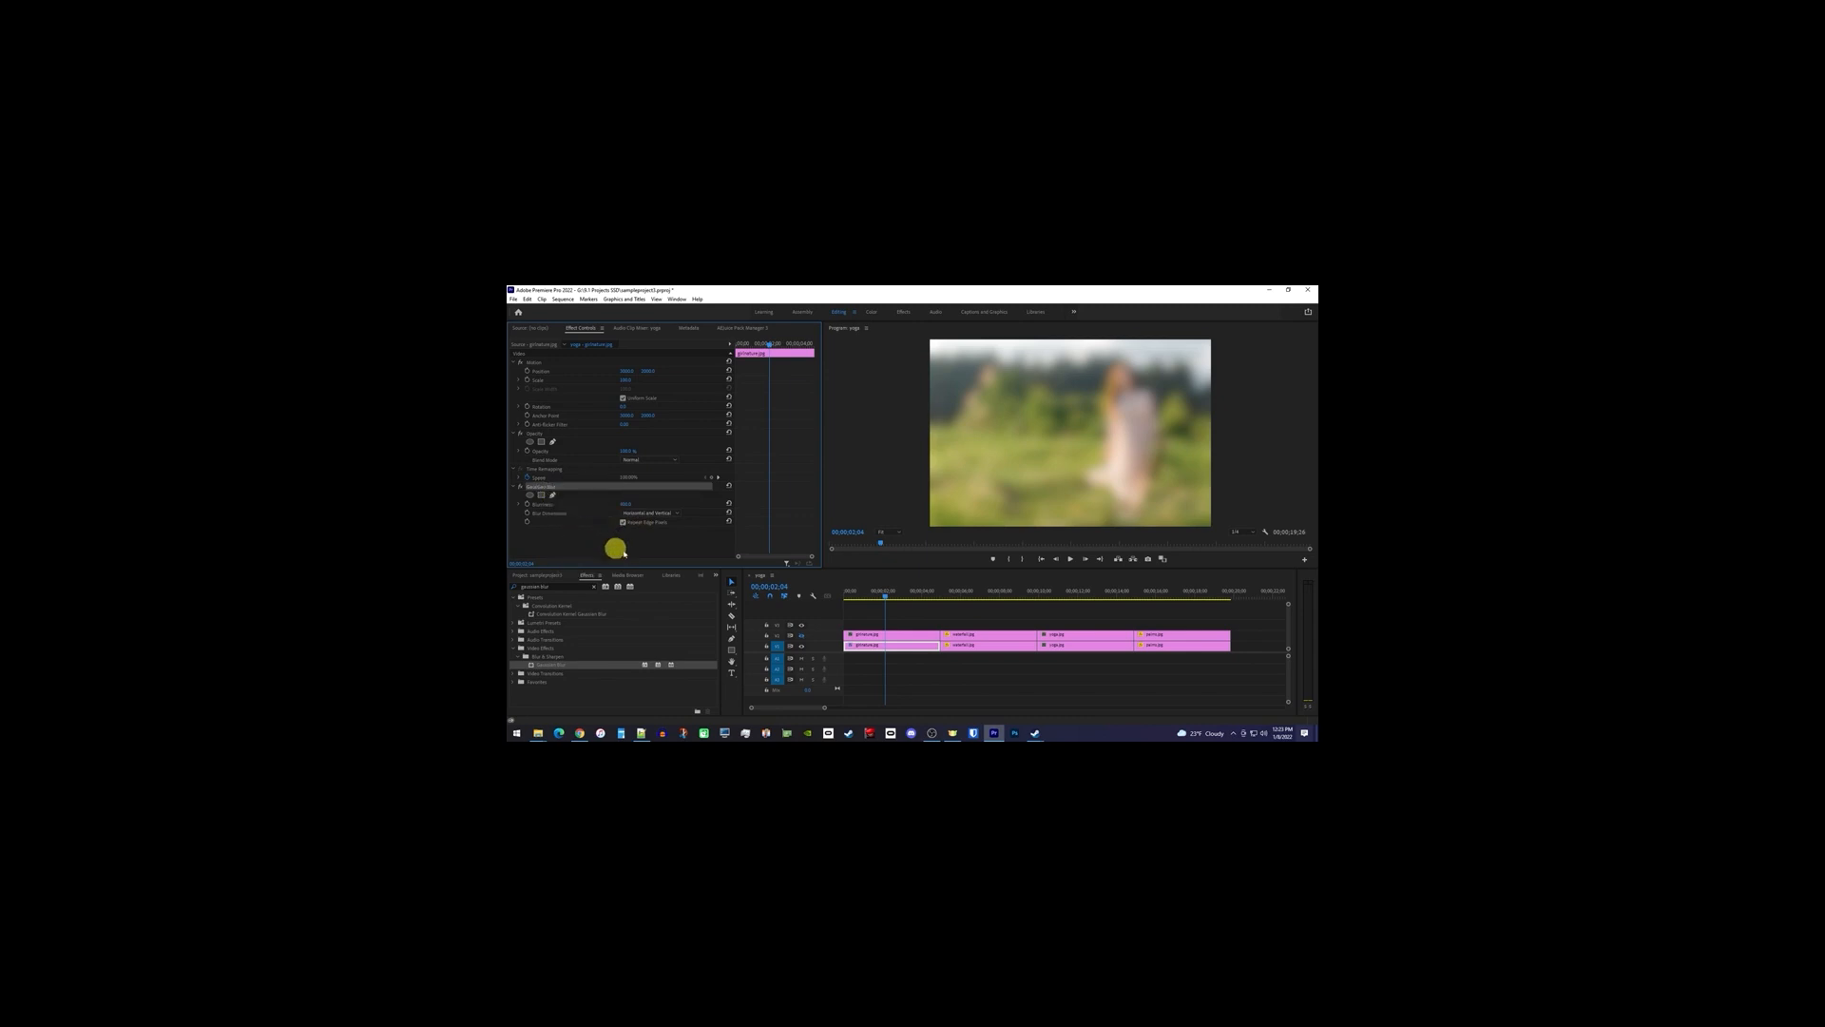
{"action": "left_click_drag", "start_coordinate": [1213, 671], "coordinate": [1014, 646]}
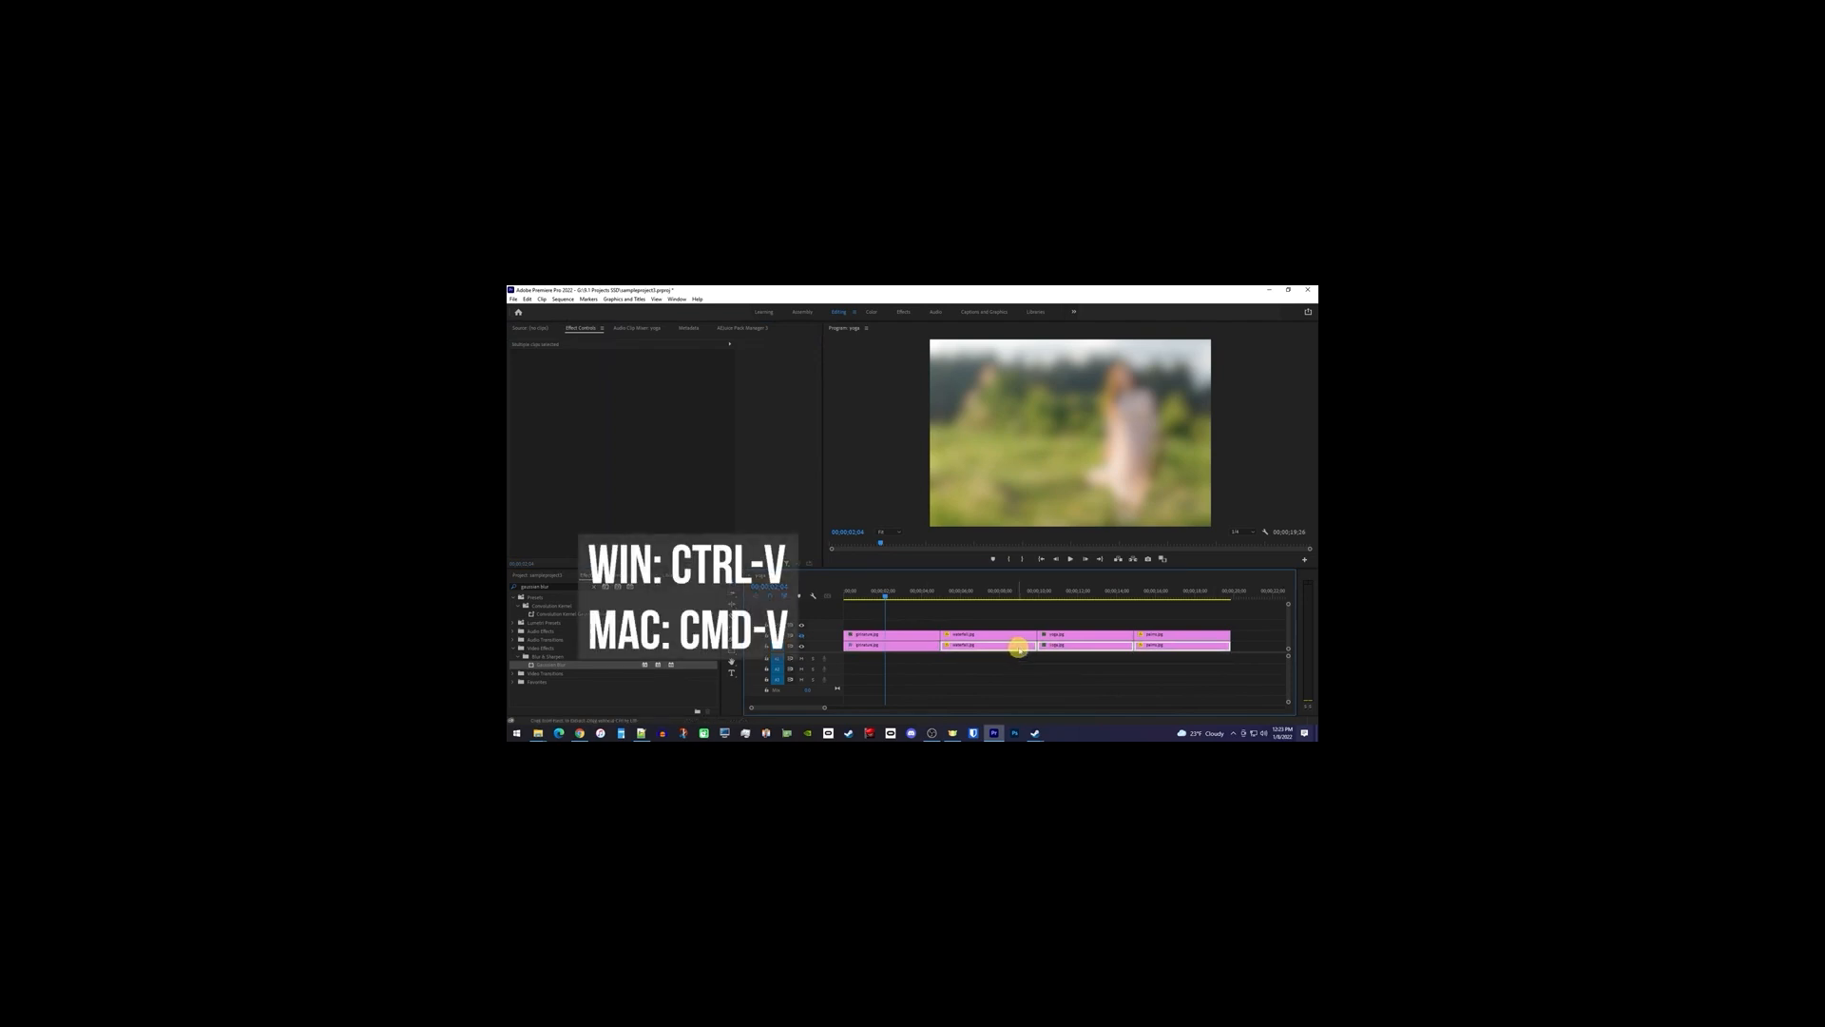
{"action": "left_click_drag", "start_coordinate": [988, 592], "coordinate": [1085, 596]}
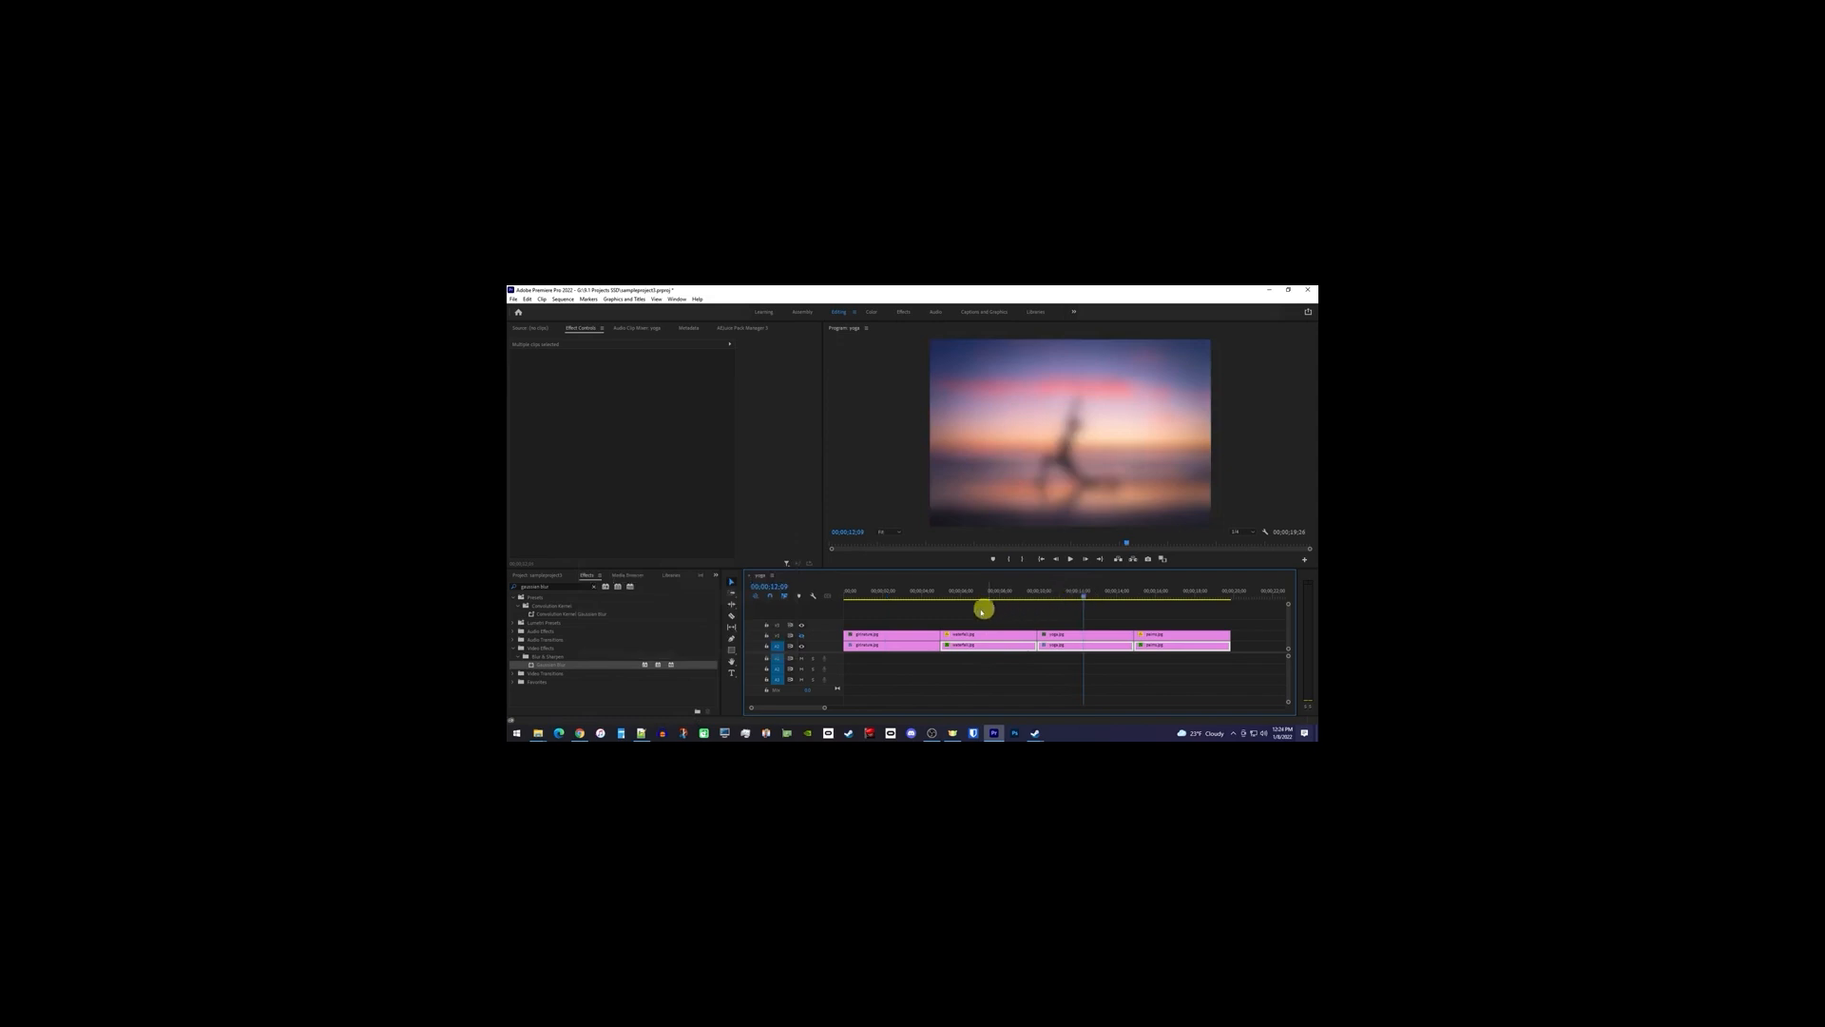
{"action": "left_click", "coordinate": [801, 635]}
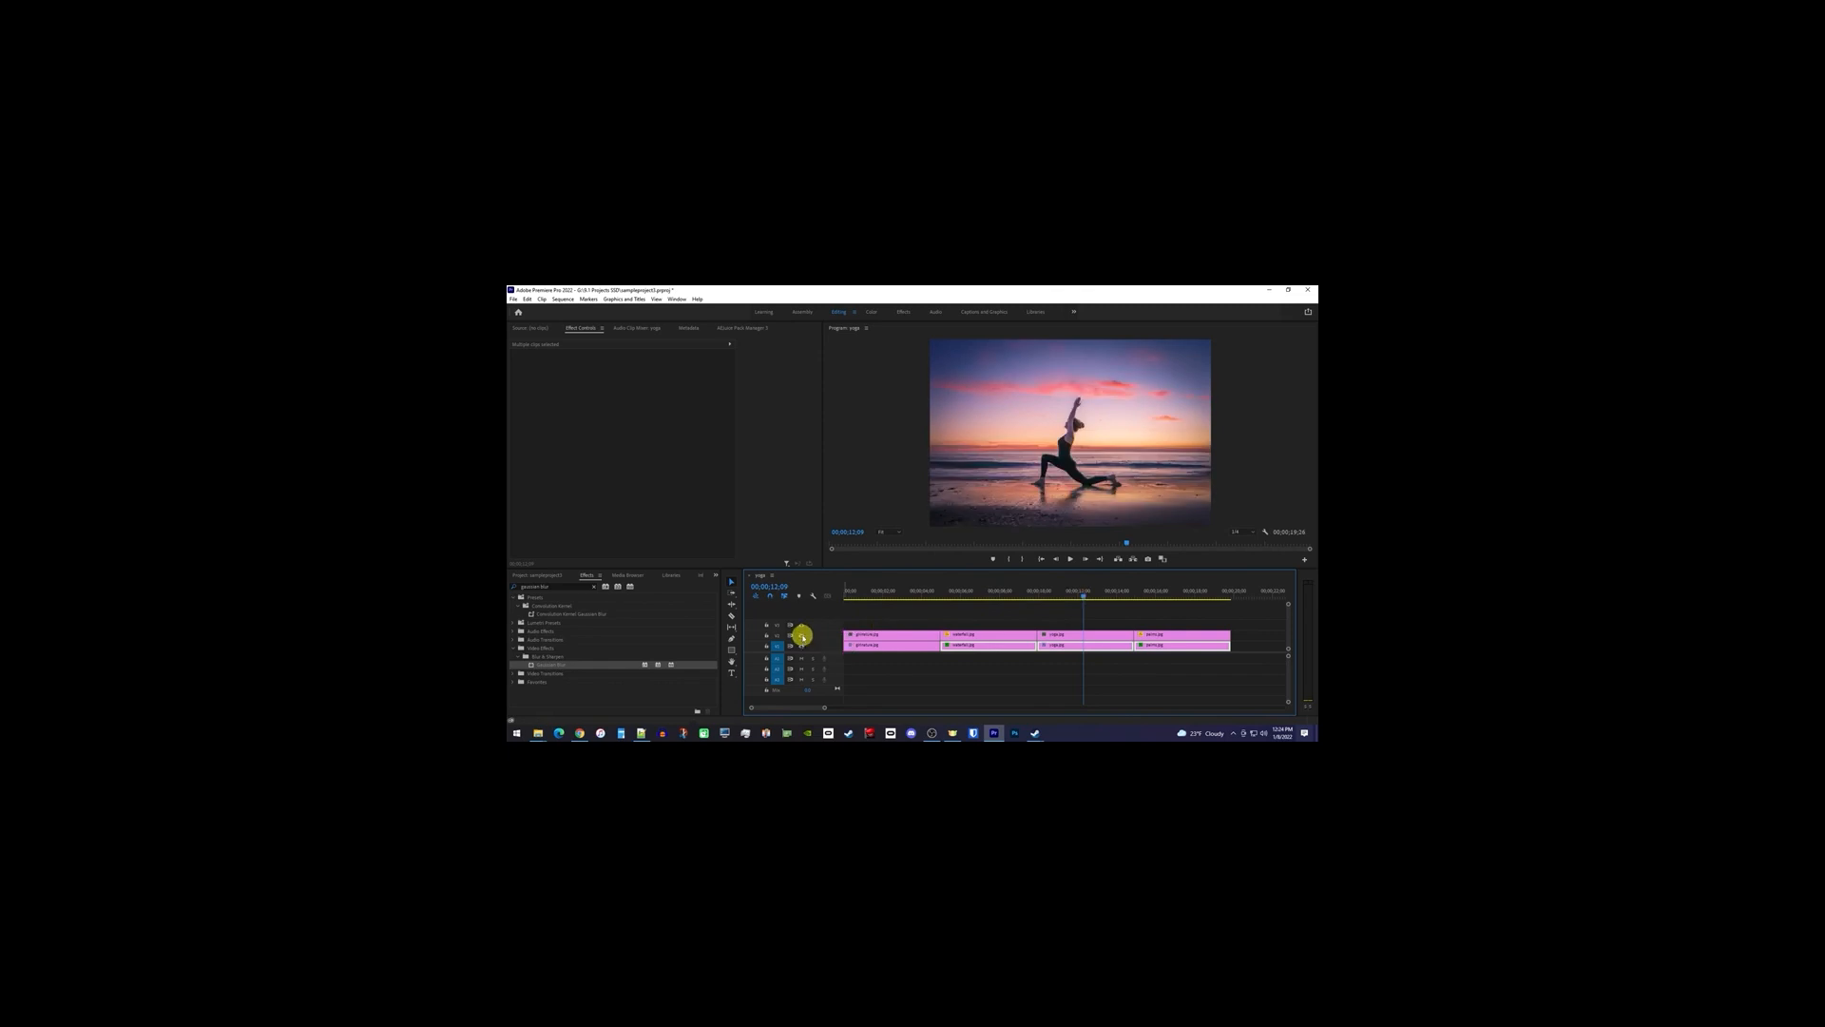
- Shrink the first V2 clip to about four fifths of the frame and set a starting Scale keyframe near the clip's beginning
{"action": "left_click", "coordinate": [884, 590]}
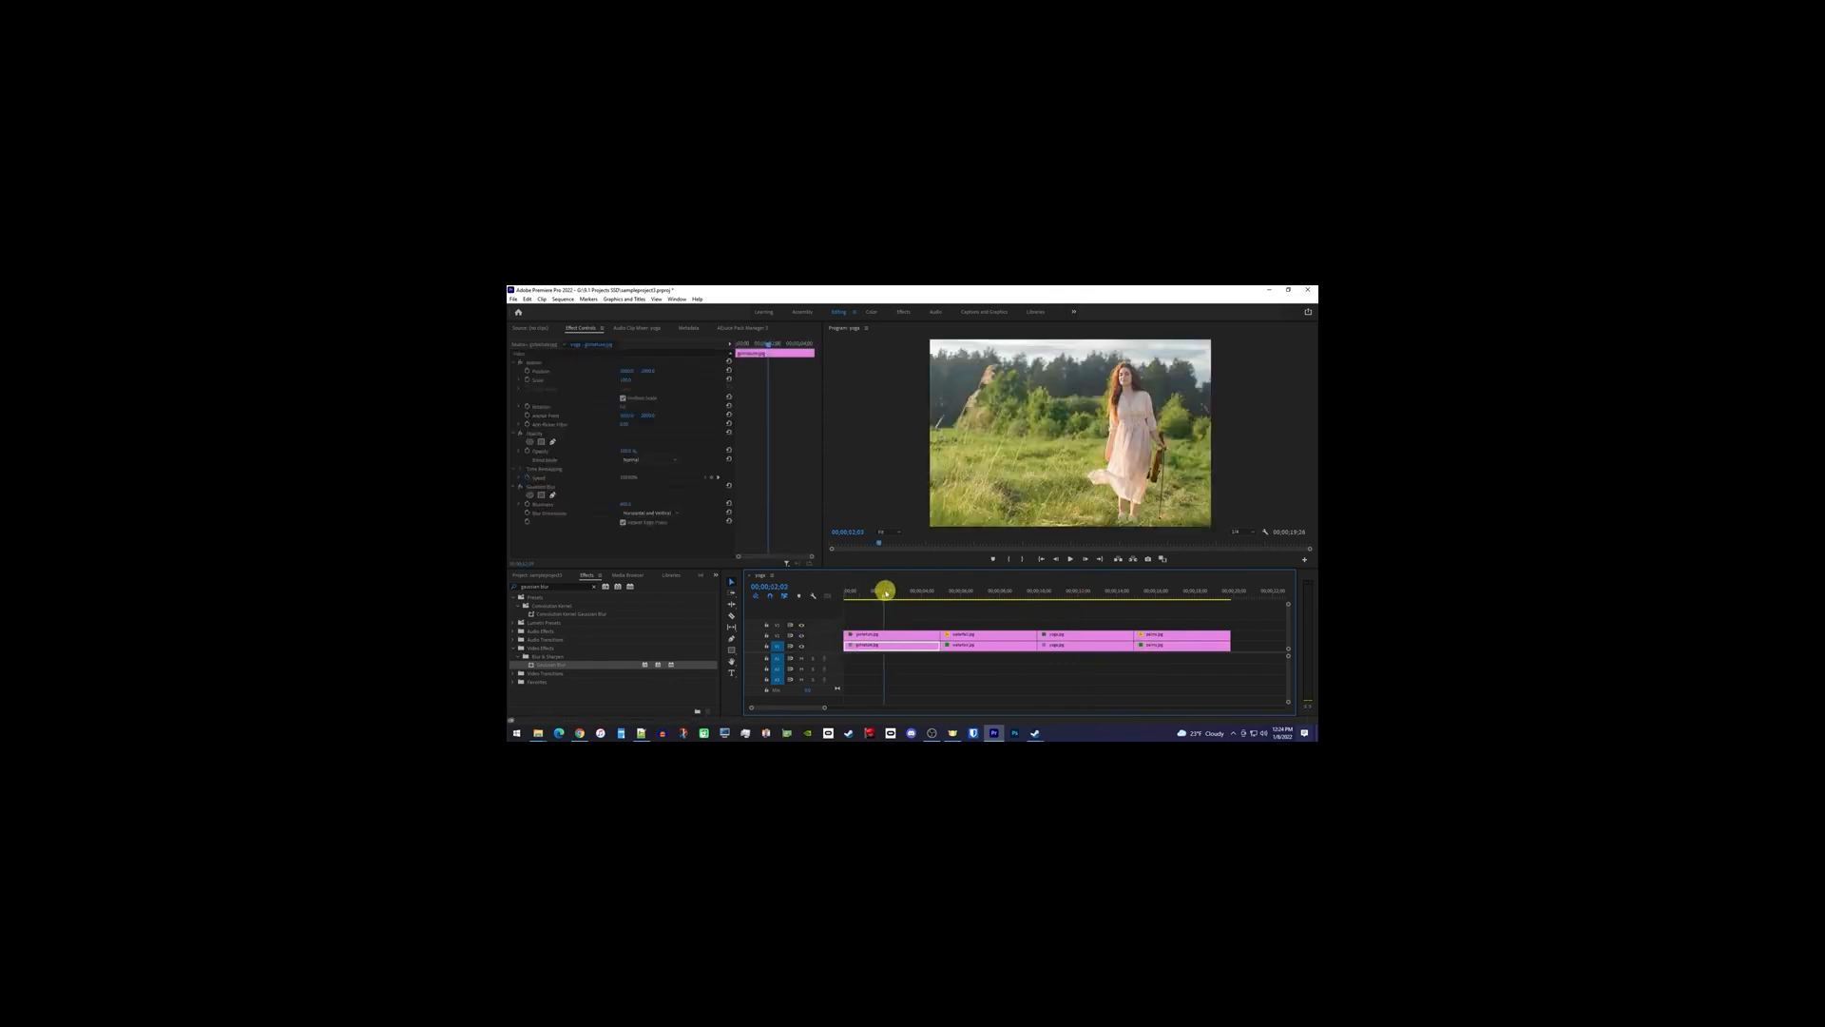
{"action": "left_click", "coordinate": [892, 634]}
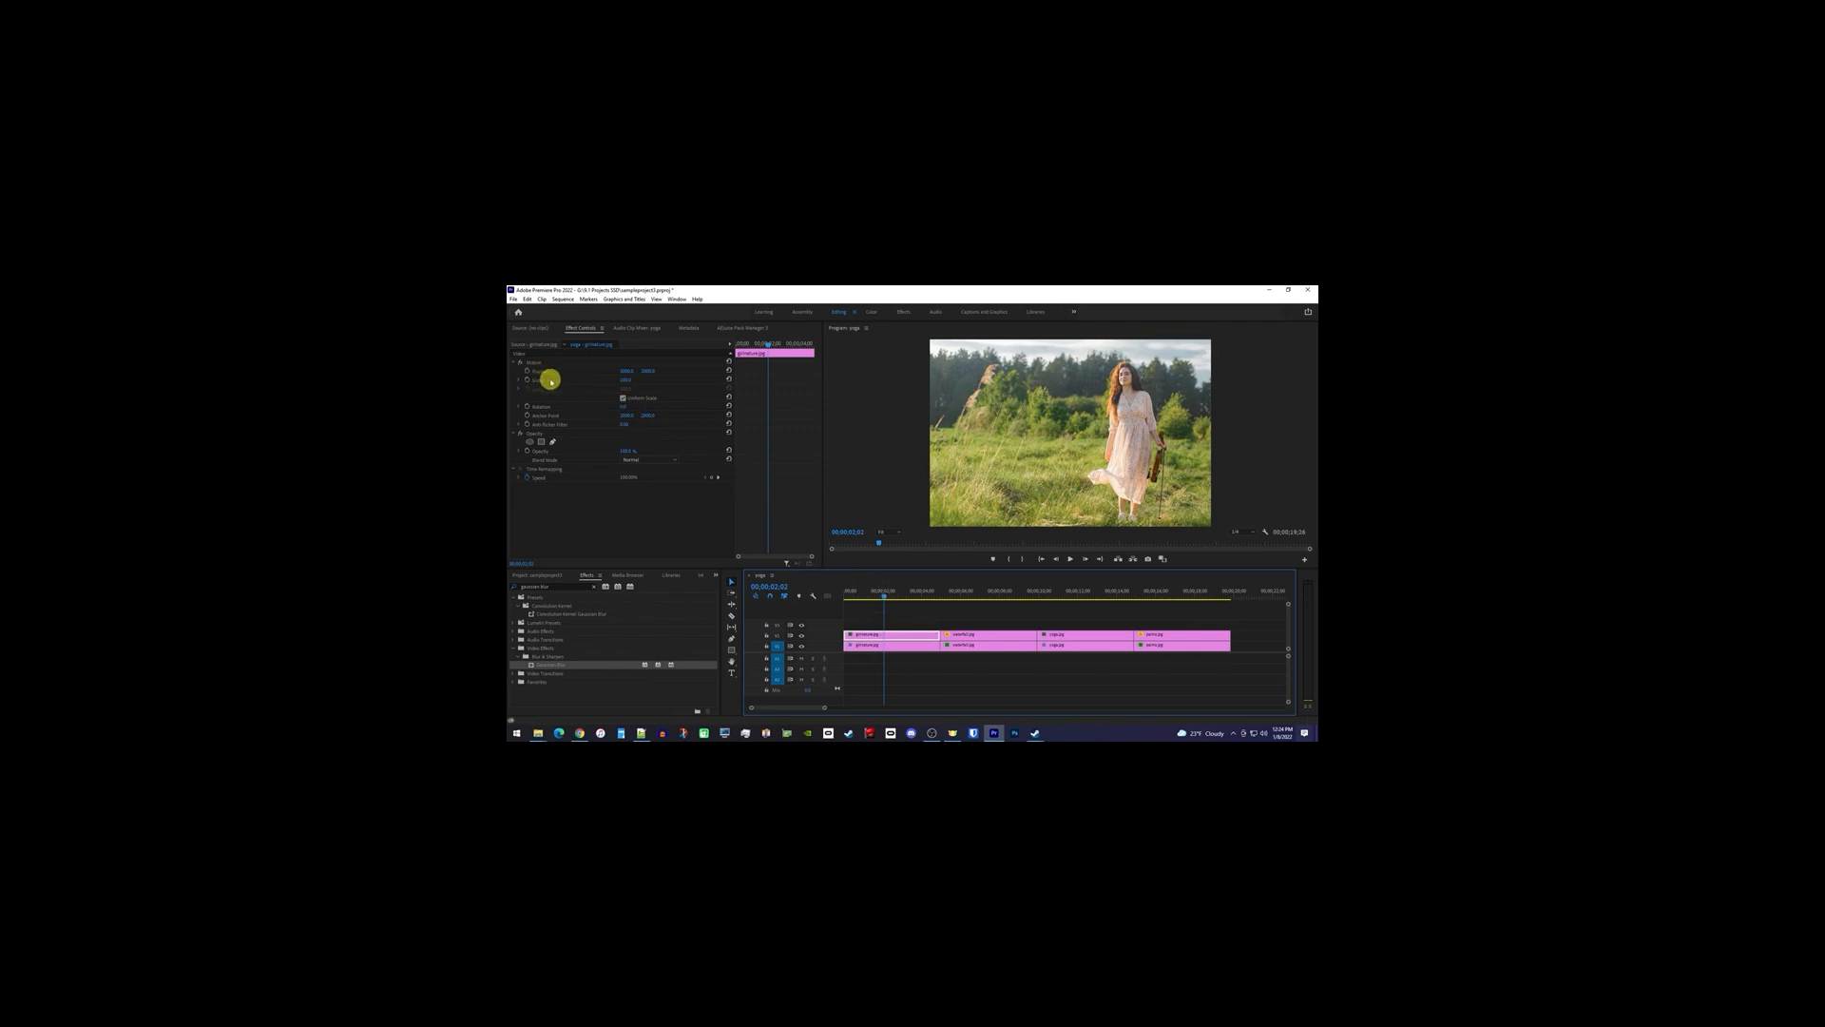
{"action": "left_click_drag", "start_coordinate": [752, 344], "coordinate": [741, 345]}
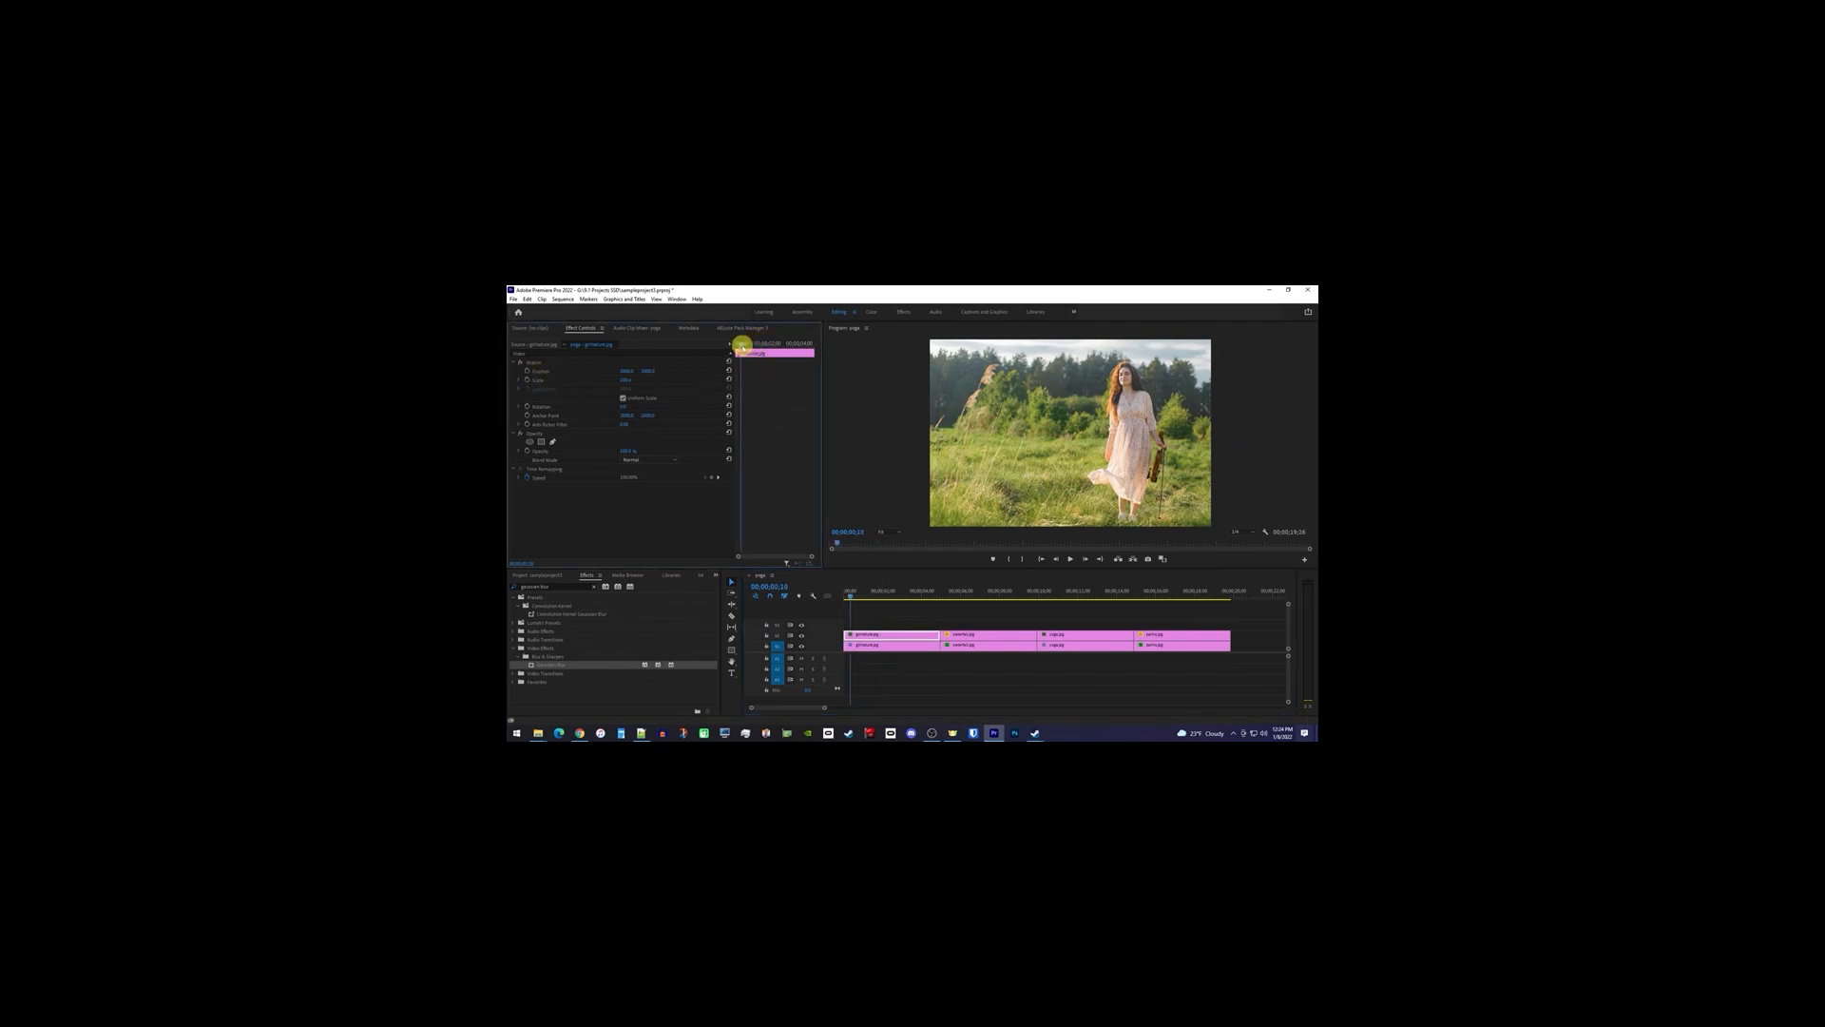
{"action": "left_click", "coordinate": [630, 379]}
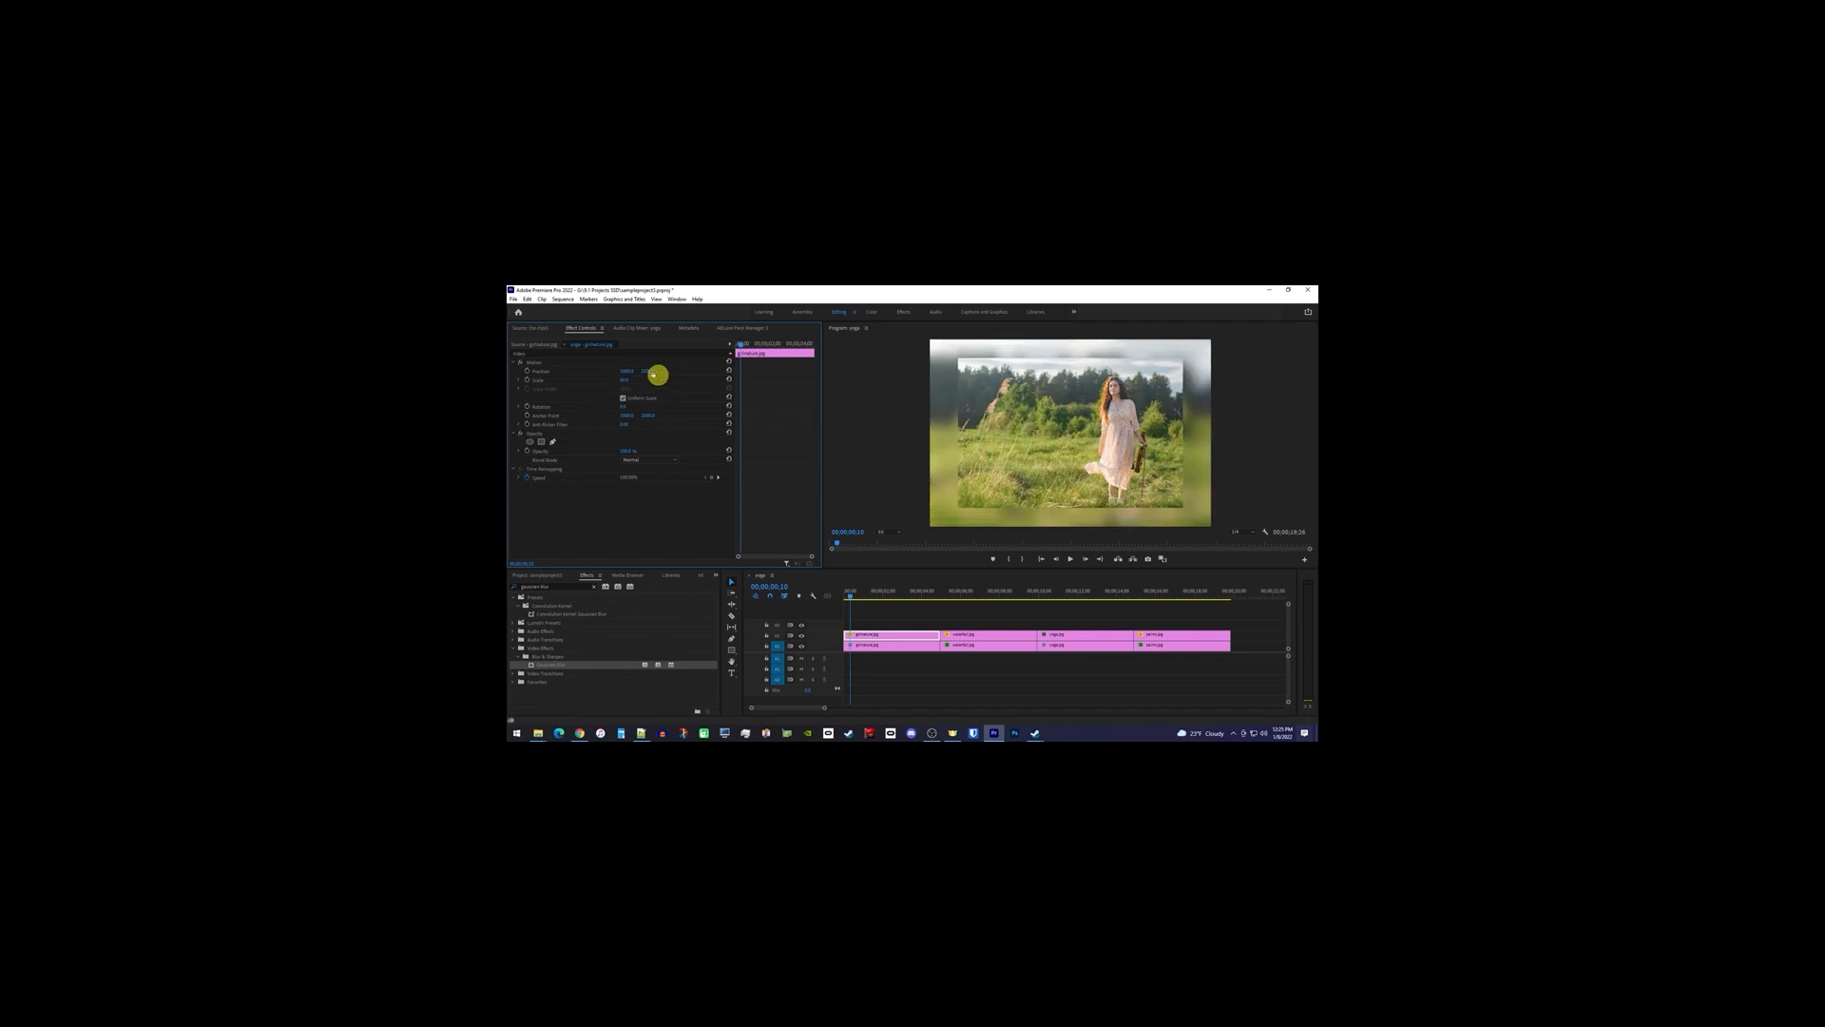
{"action": "left_click", "coordinate": [528, 379]}
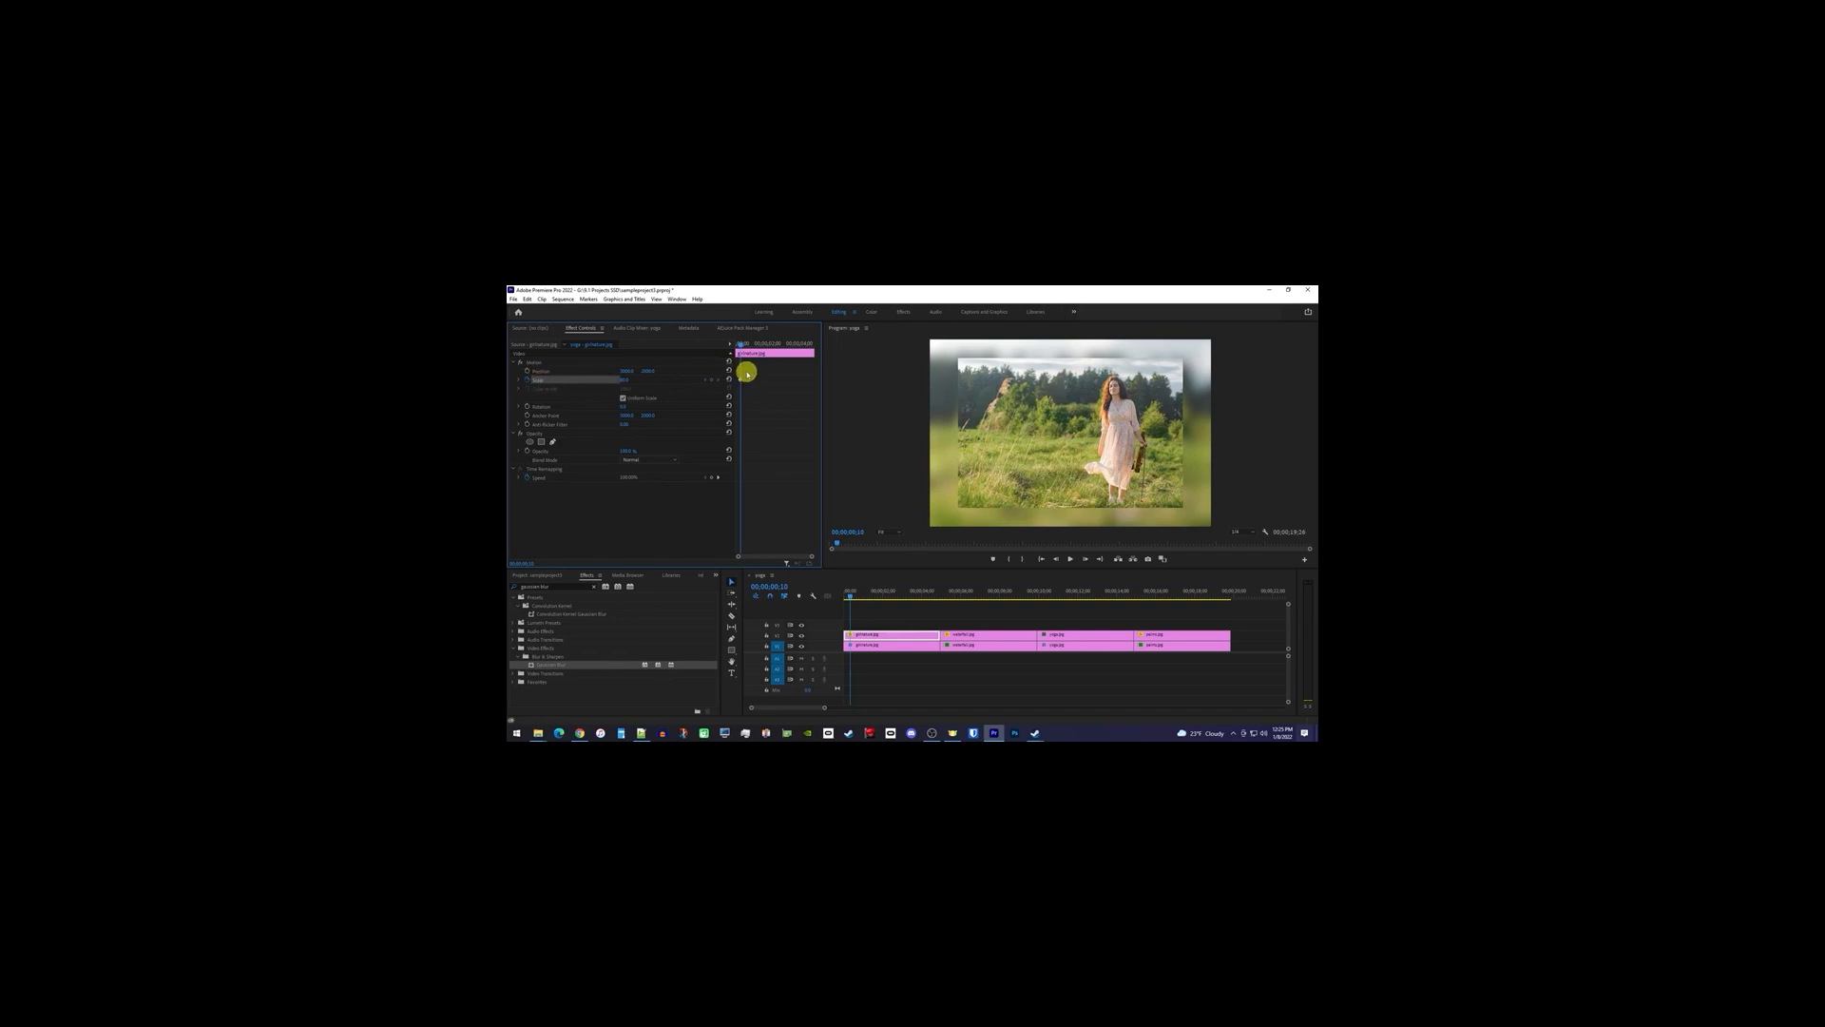
- Add a larger Scale keyframe near the end of the first V2 clip and play back the slow zoom
{"action": "left_click_drag", "start_coordinate": [753, 344], "coordinate": [811, 345]}
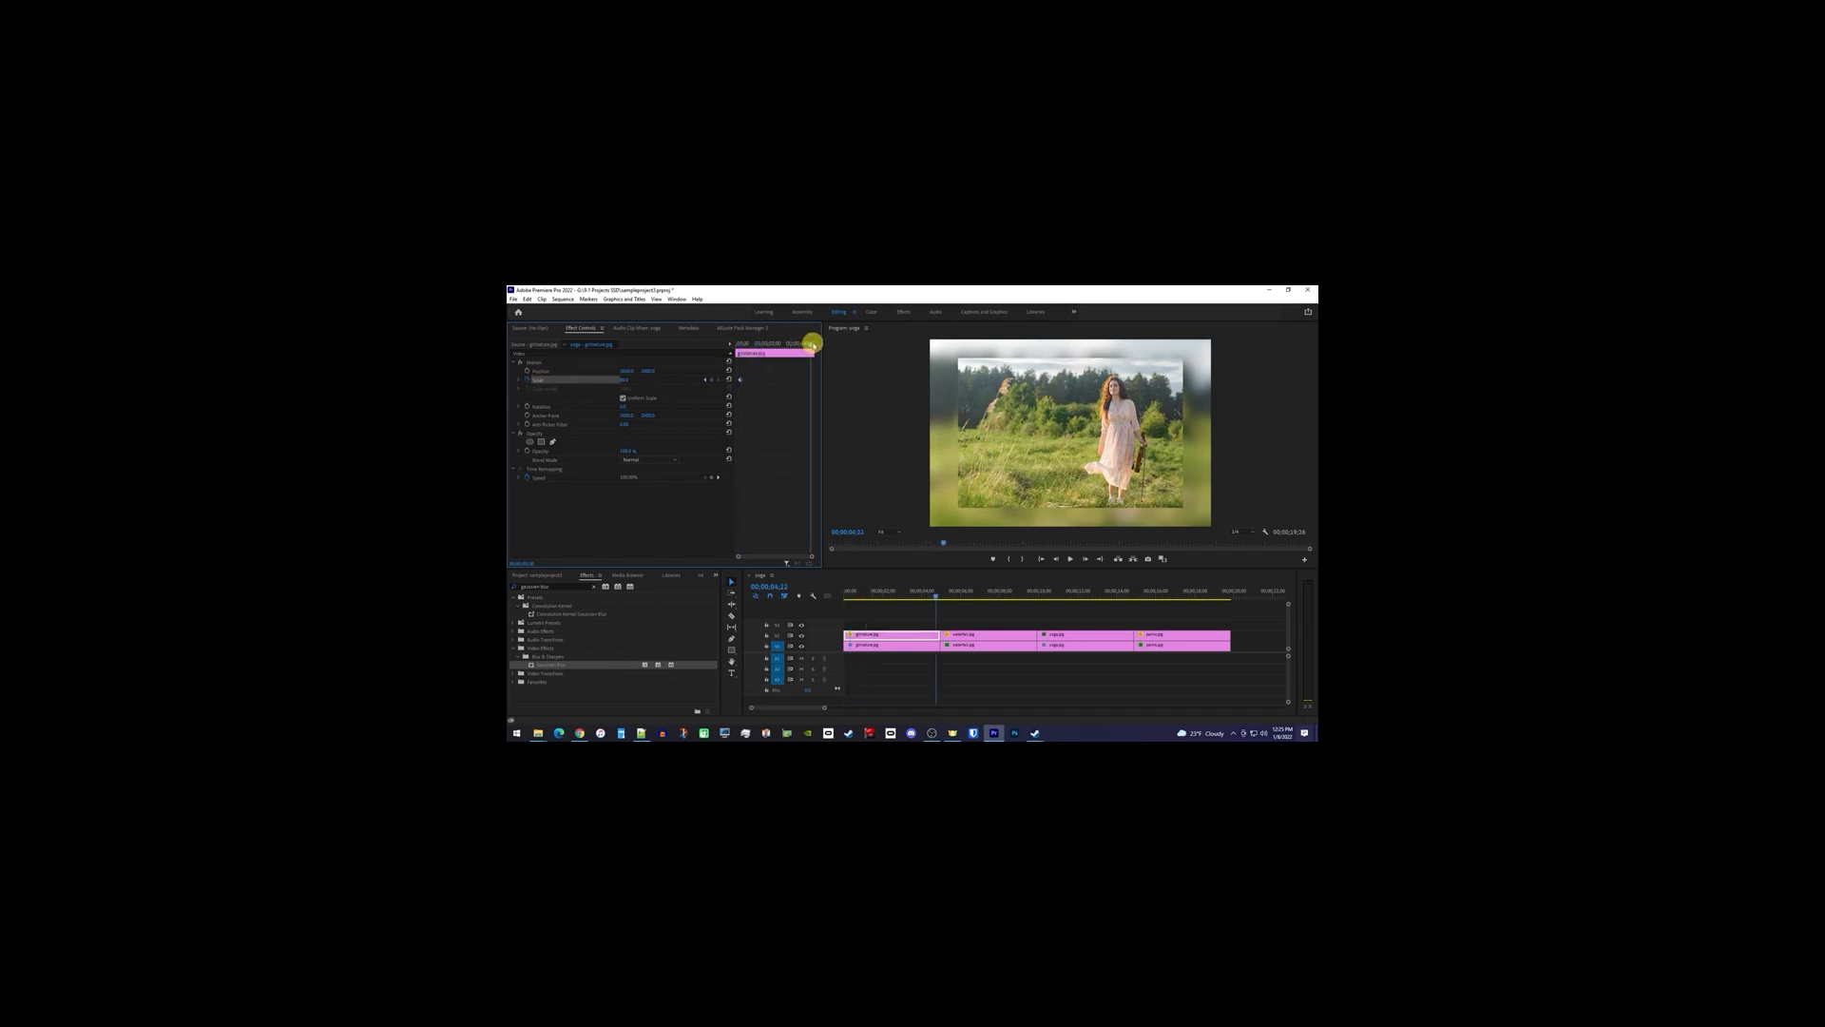
{"action": "left_click", "coordinate": [625, 379]}
{"action": "type", "text": "80"}
{"action": "key", "text": "Return"}
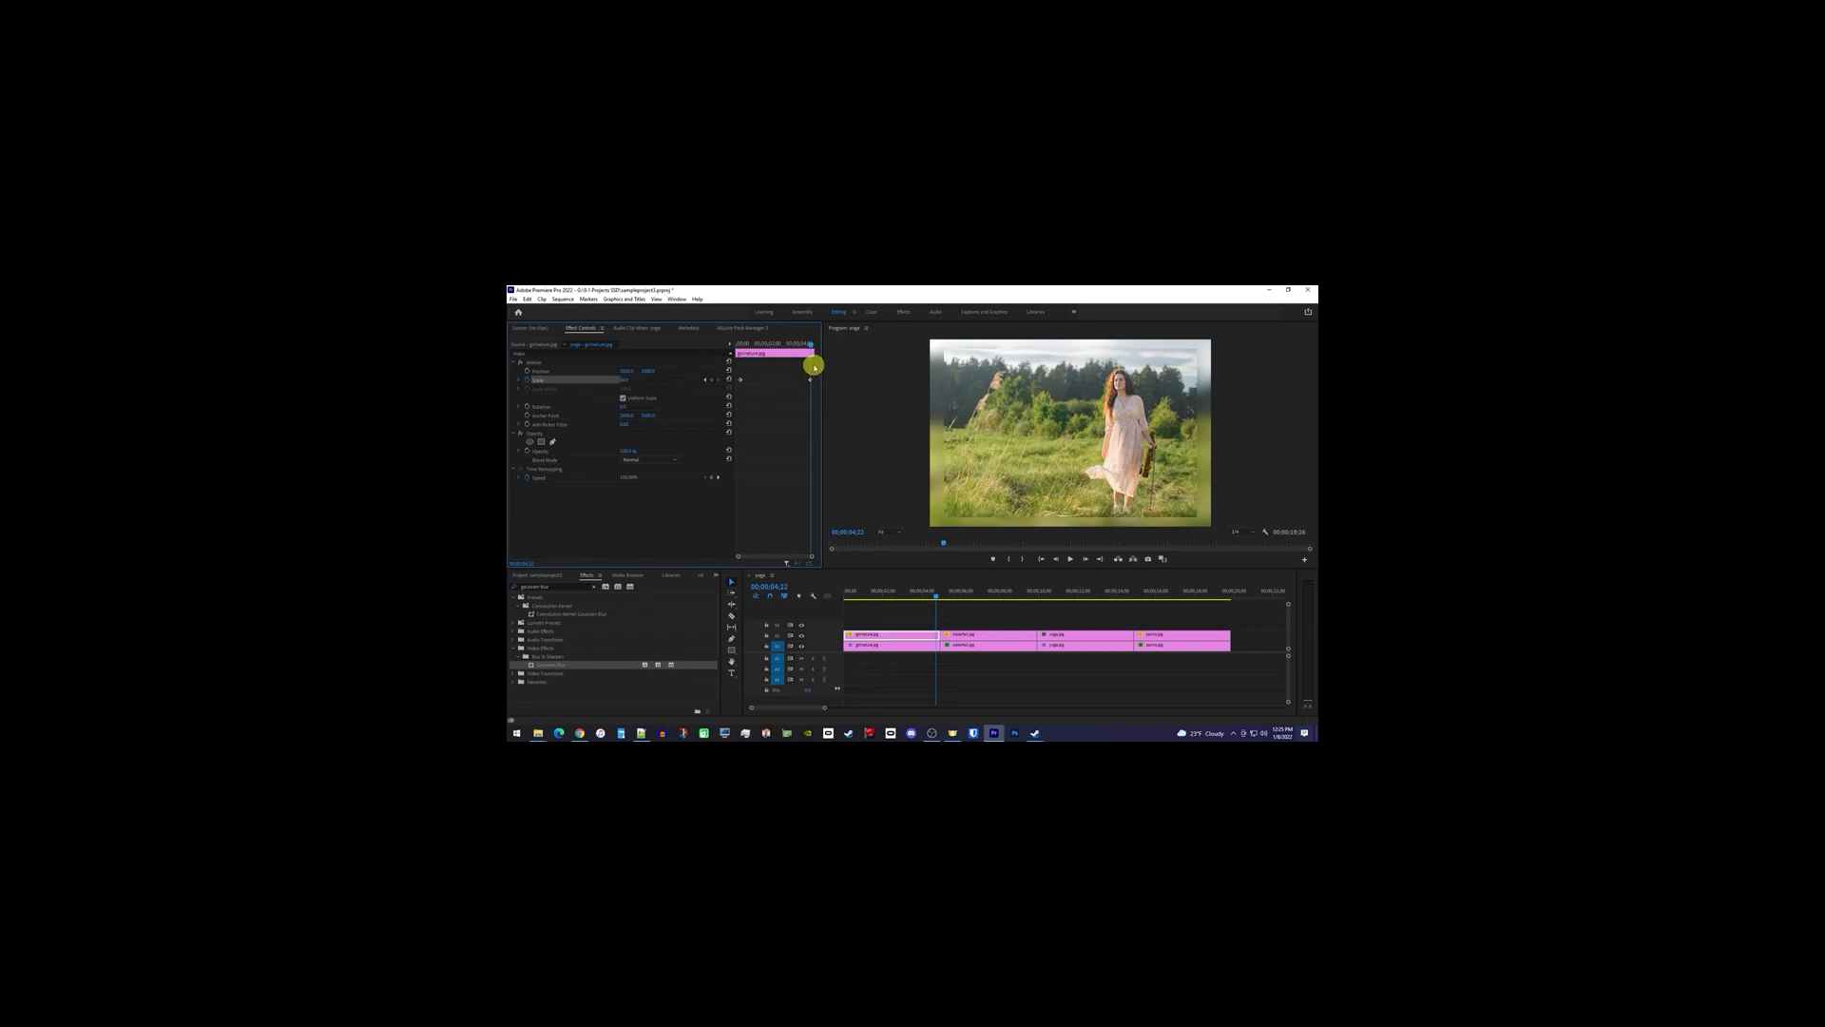
{"action": "left_click", "coordinate": [737, 344]}
{"action": "key", "text": "space"}
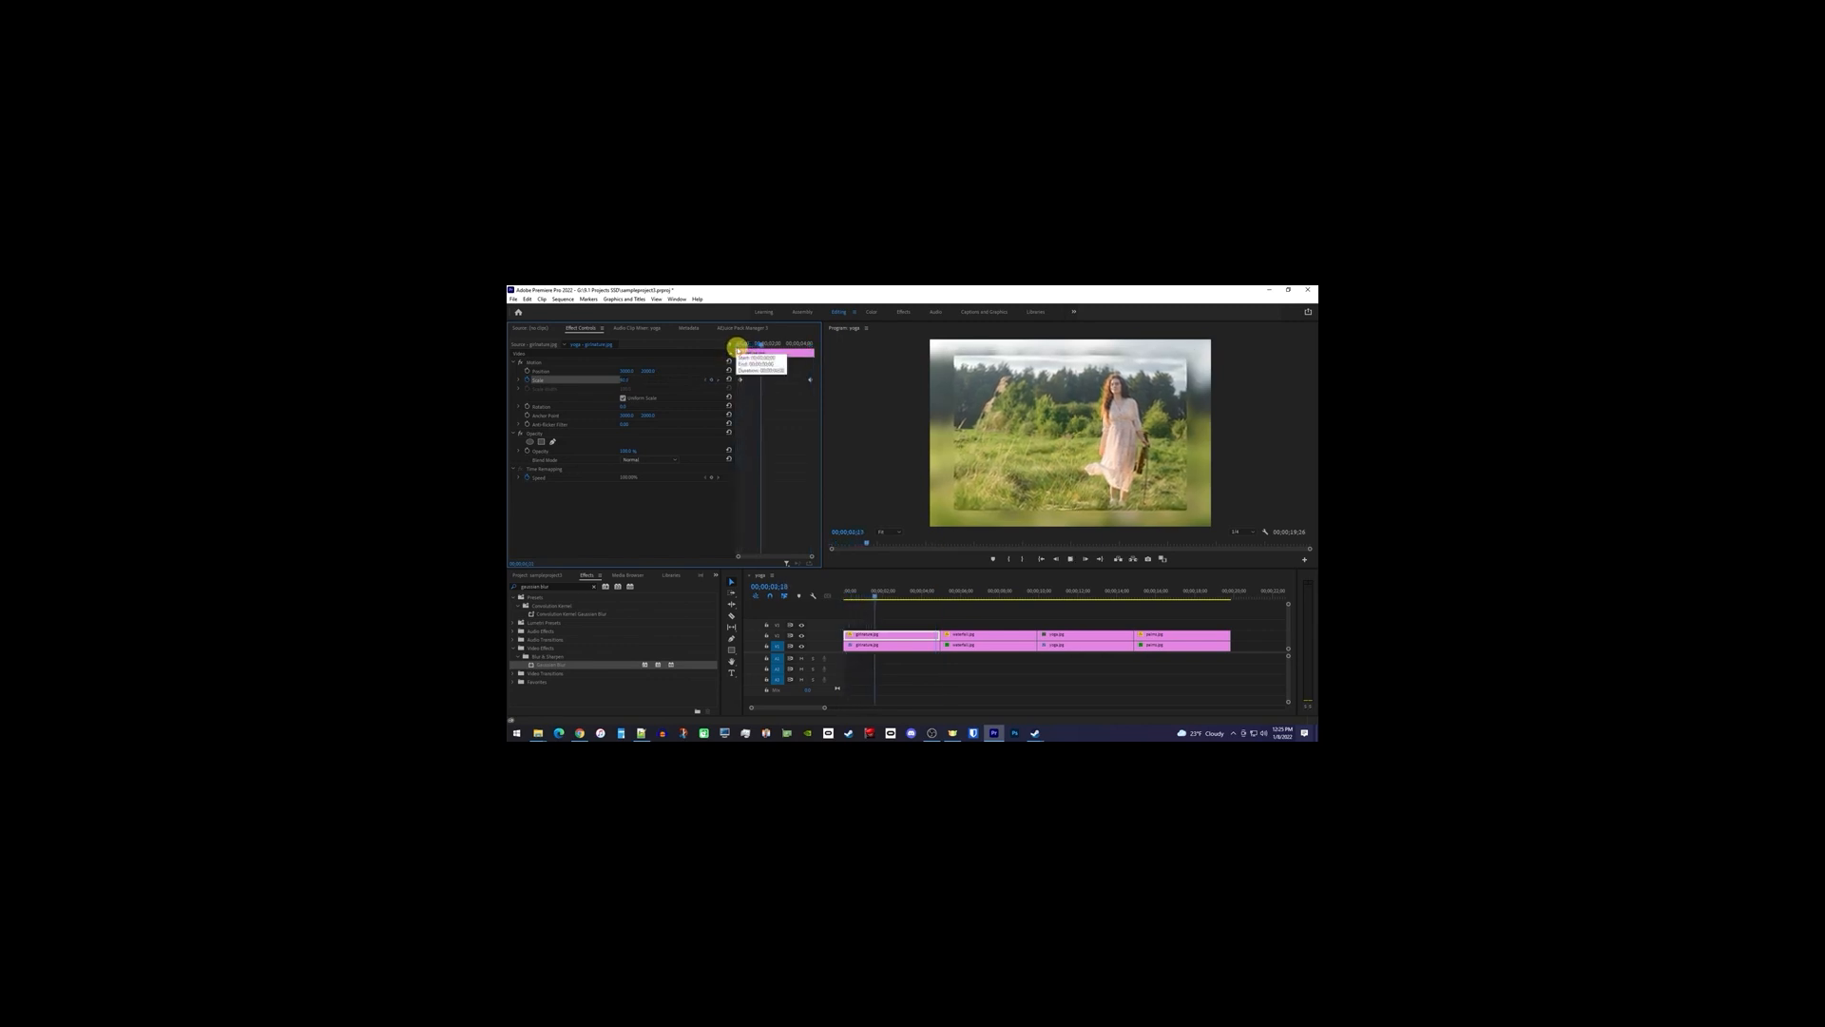
{"action": "key", "text": "space"}
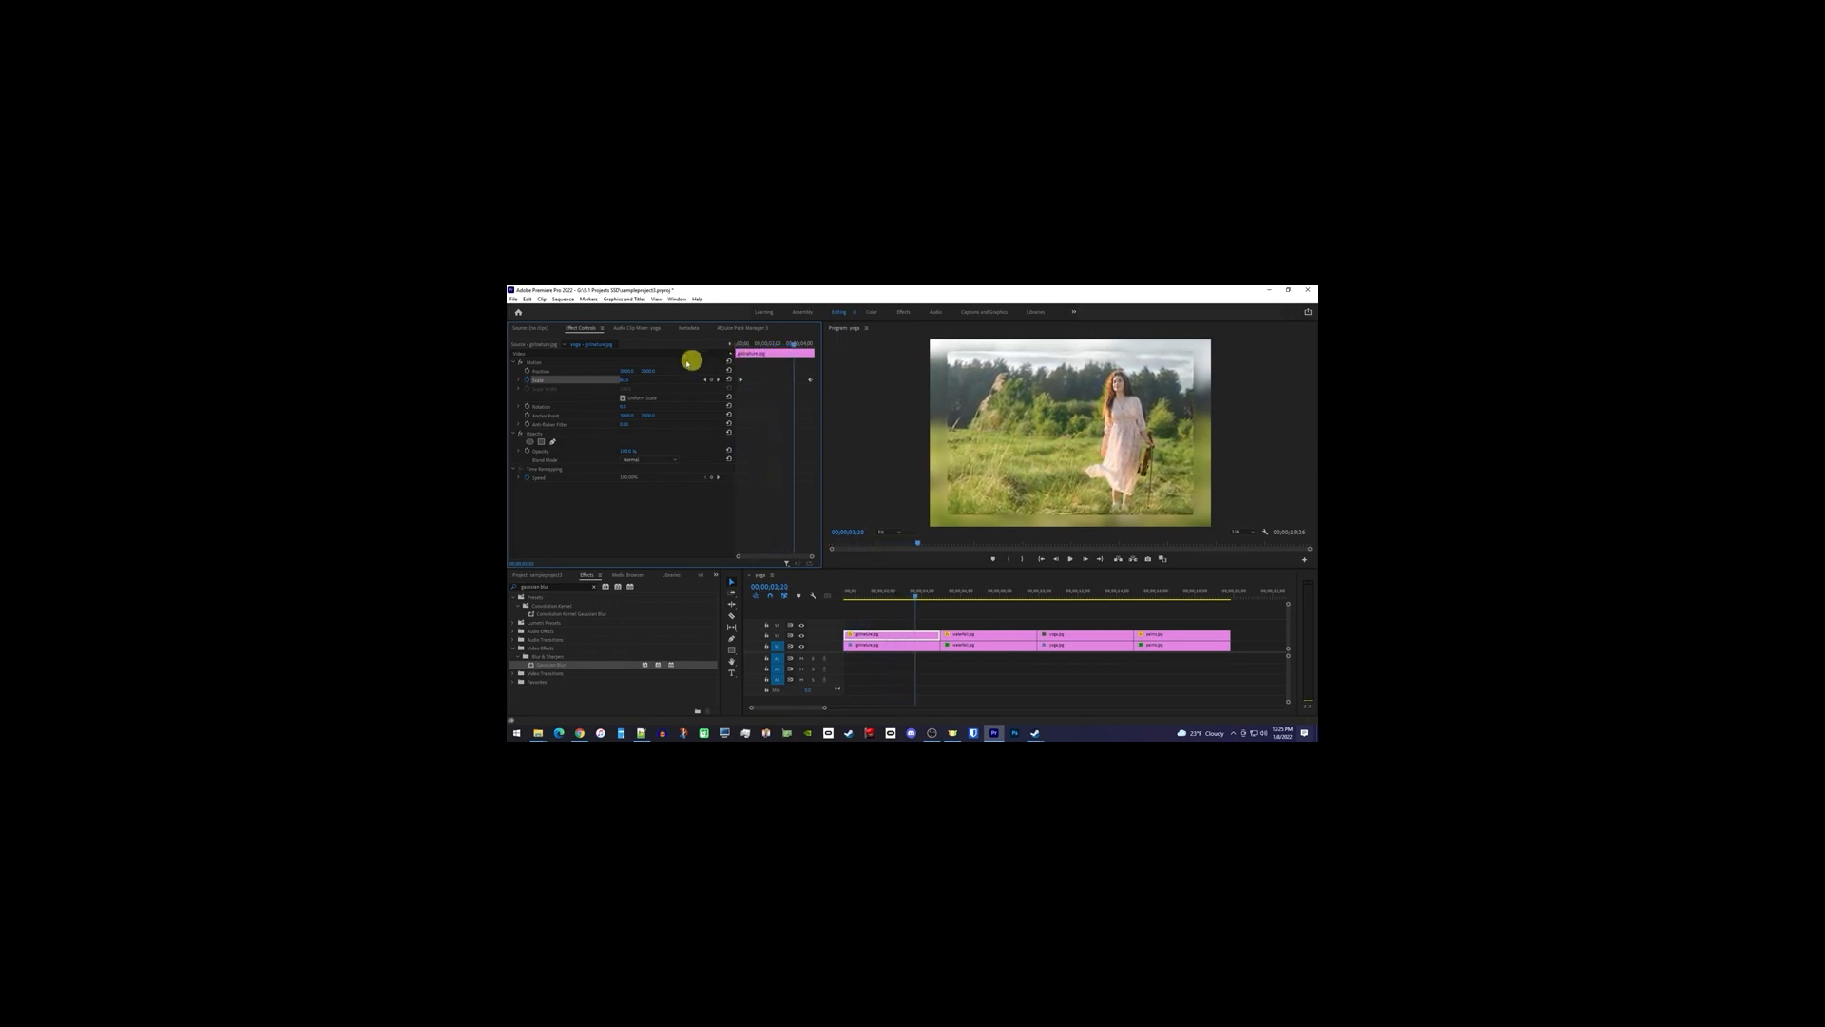
- Copy the animated Motion settings to the other three V2 clips and check them on the waterfall and yoga images
{"action": "right_click", "coordinate": [535, 362]}
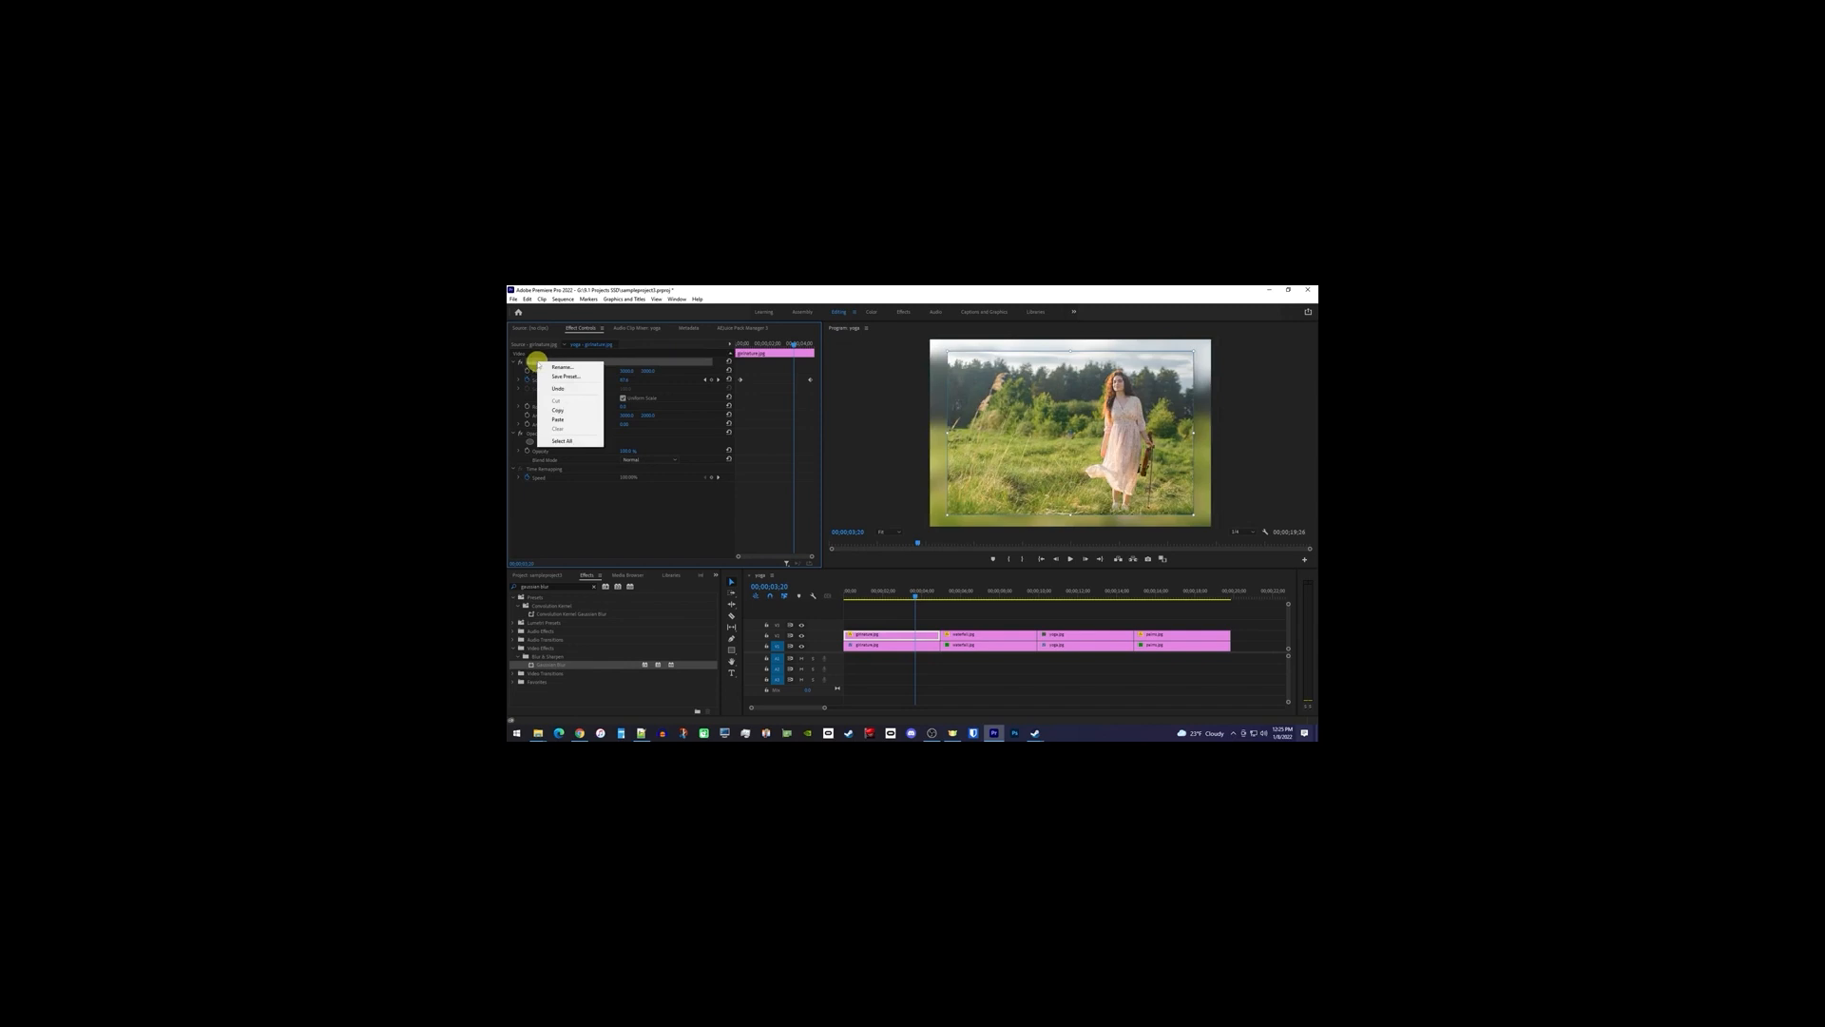
{"action": "left_click", "coordinate": [569, 412]}
{"action": "left_click_drag", "start_coordinate": [1250, 635], "coordinate": [1005, 621]}
{"action": "key", "text": "ctrl+v"}
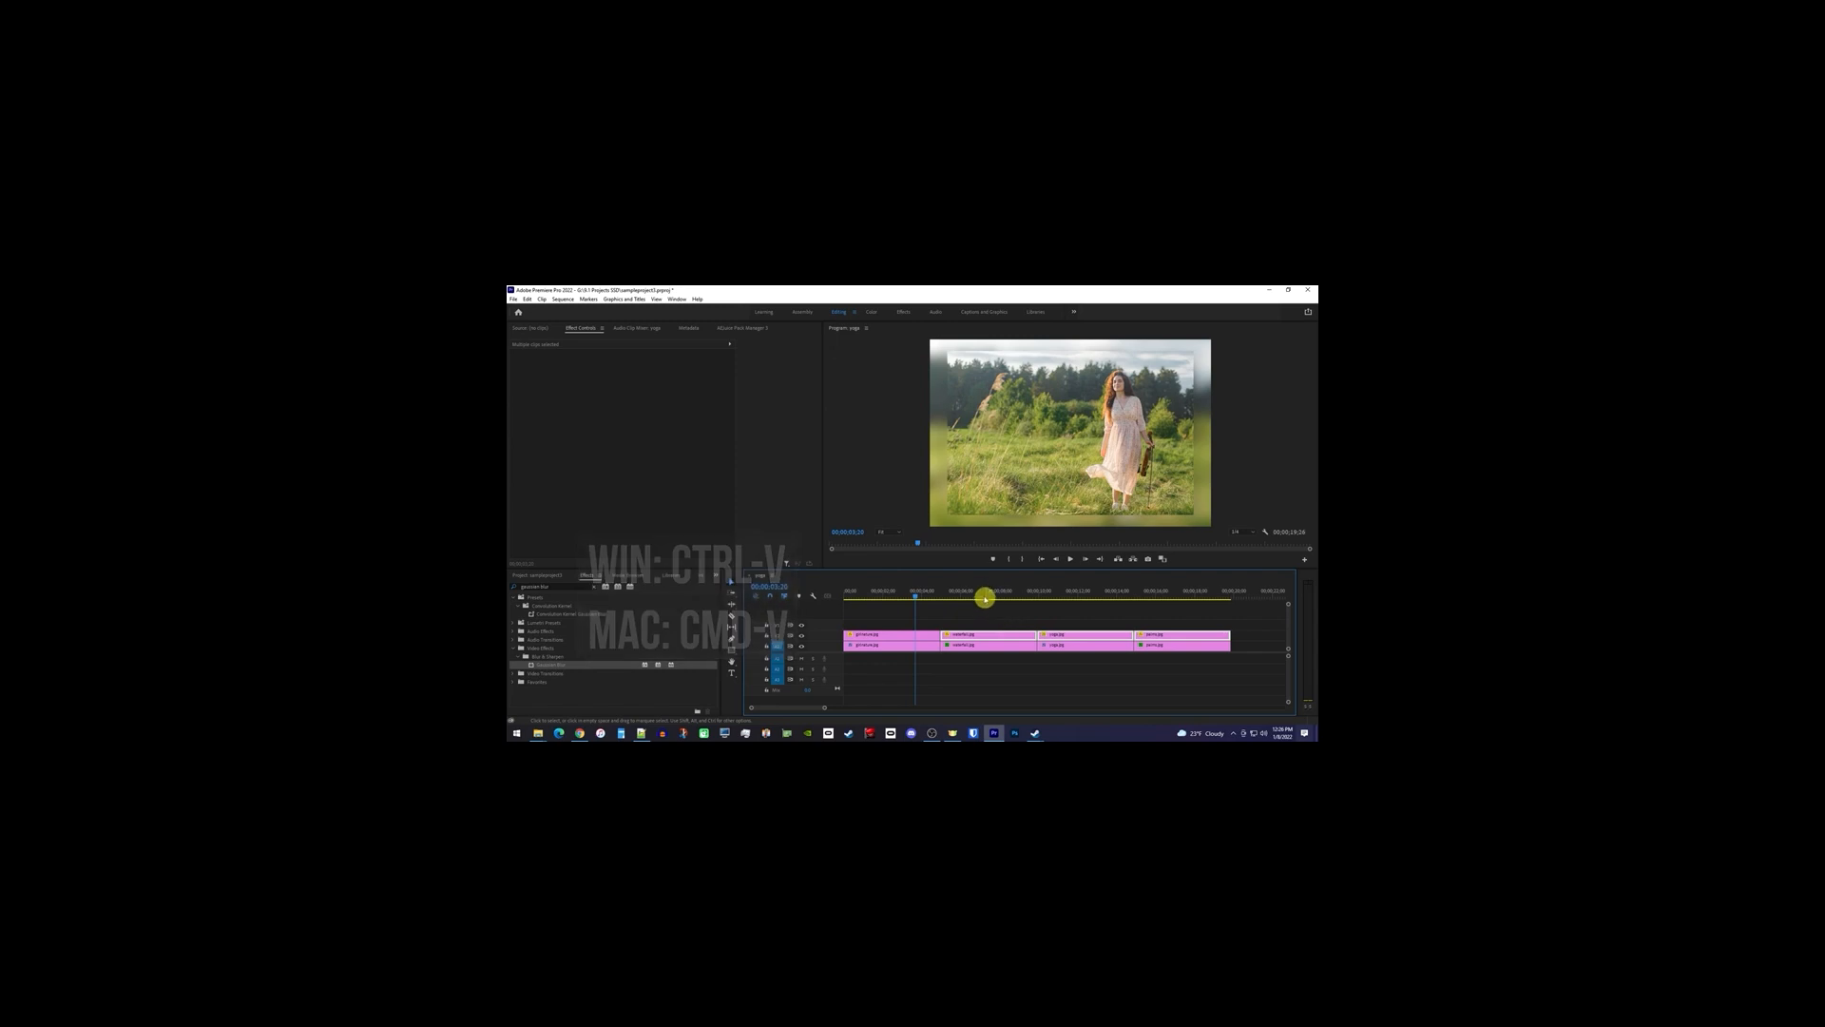
{"action": "left_click", "coordinate": [962, 590]}
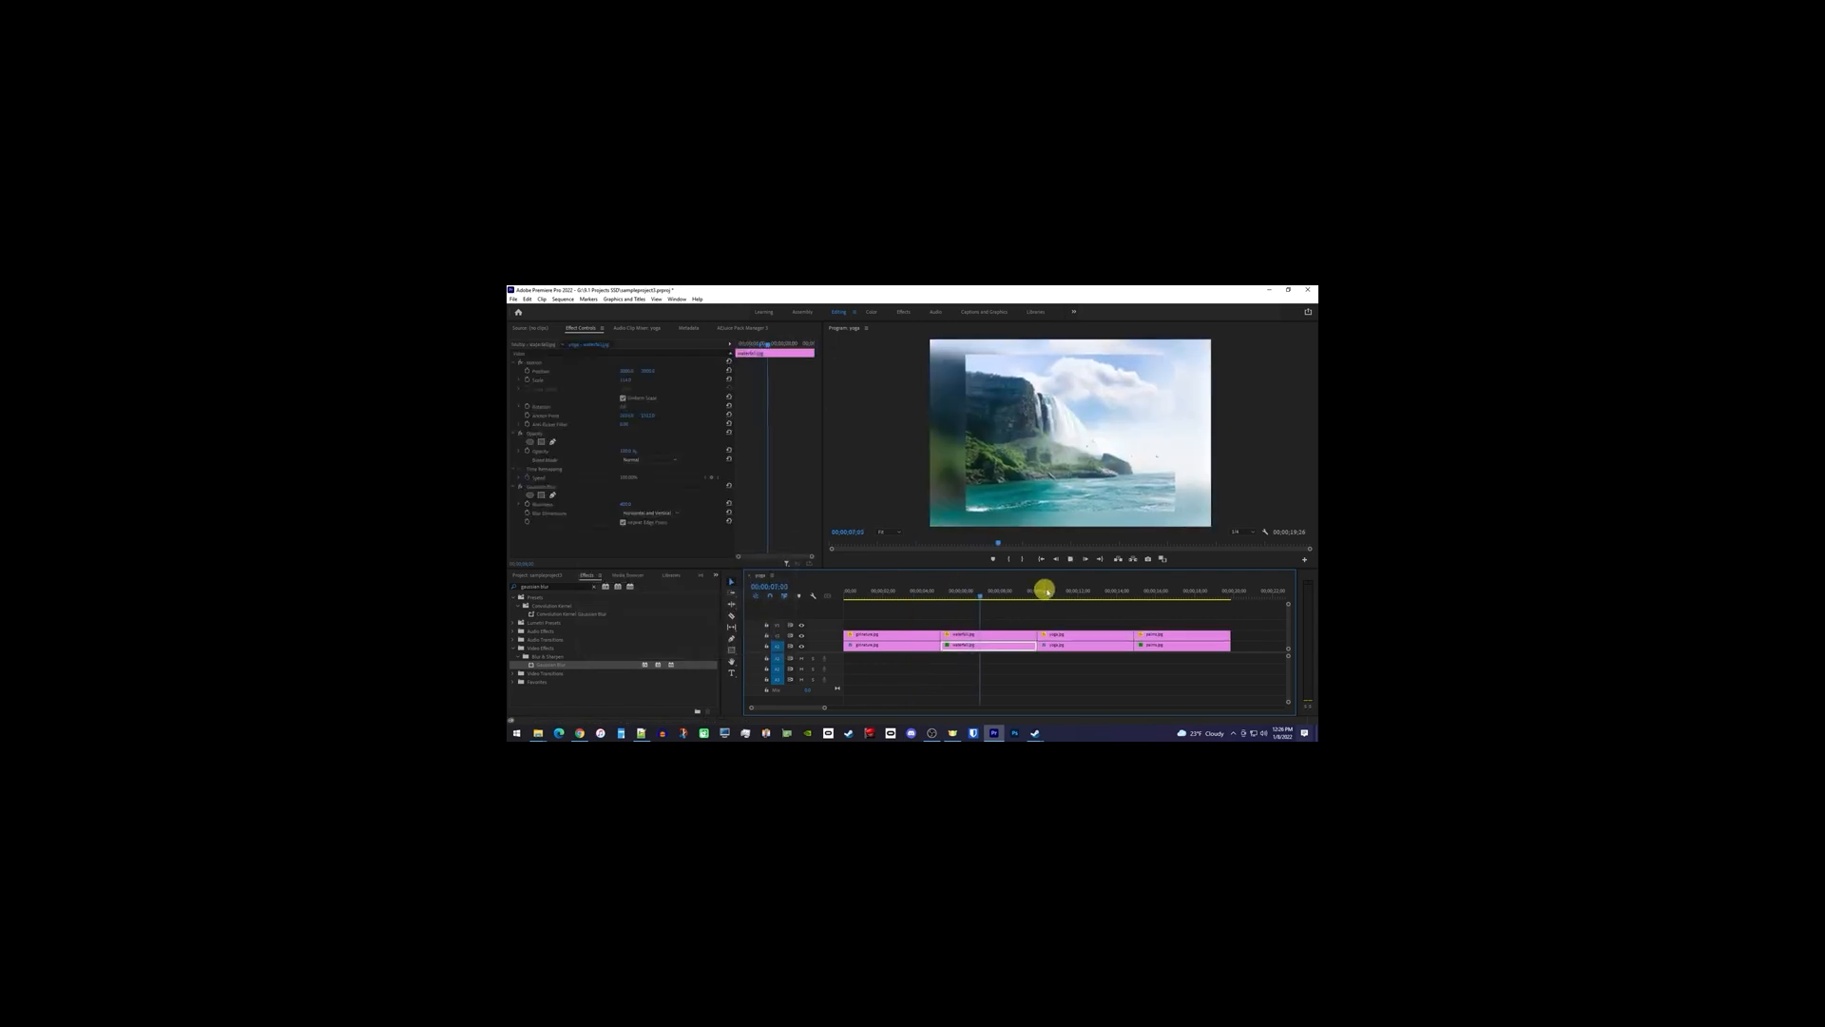
{"action": "left_click", "coordinate": [1081, 593]}
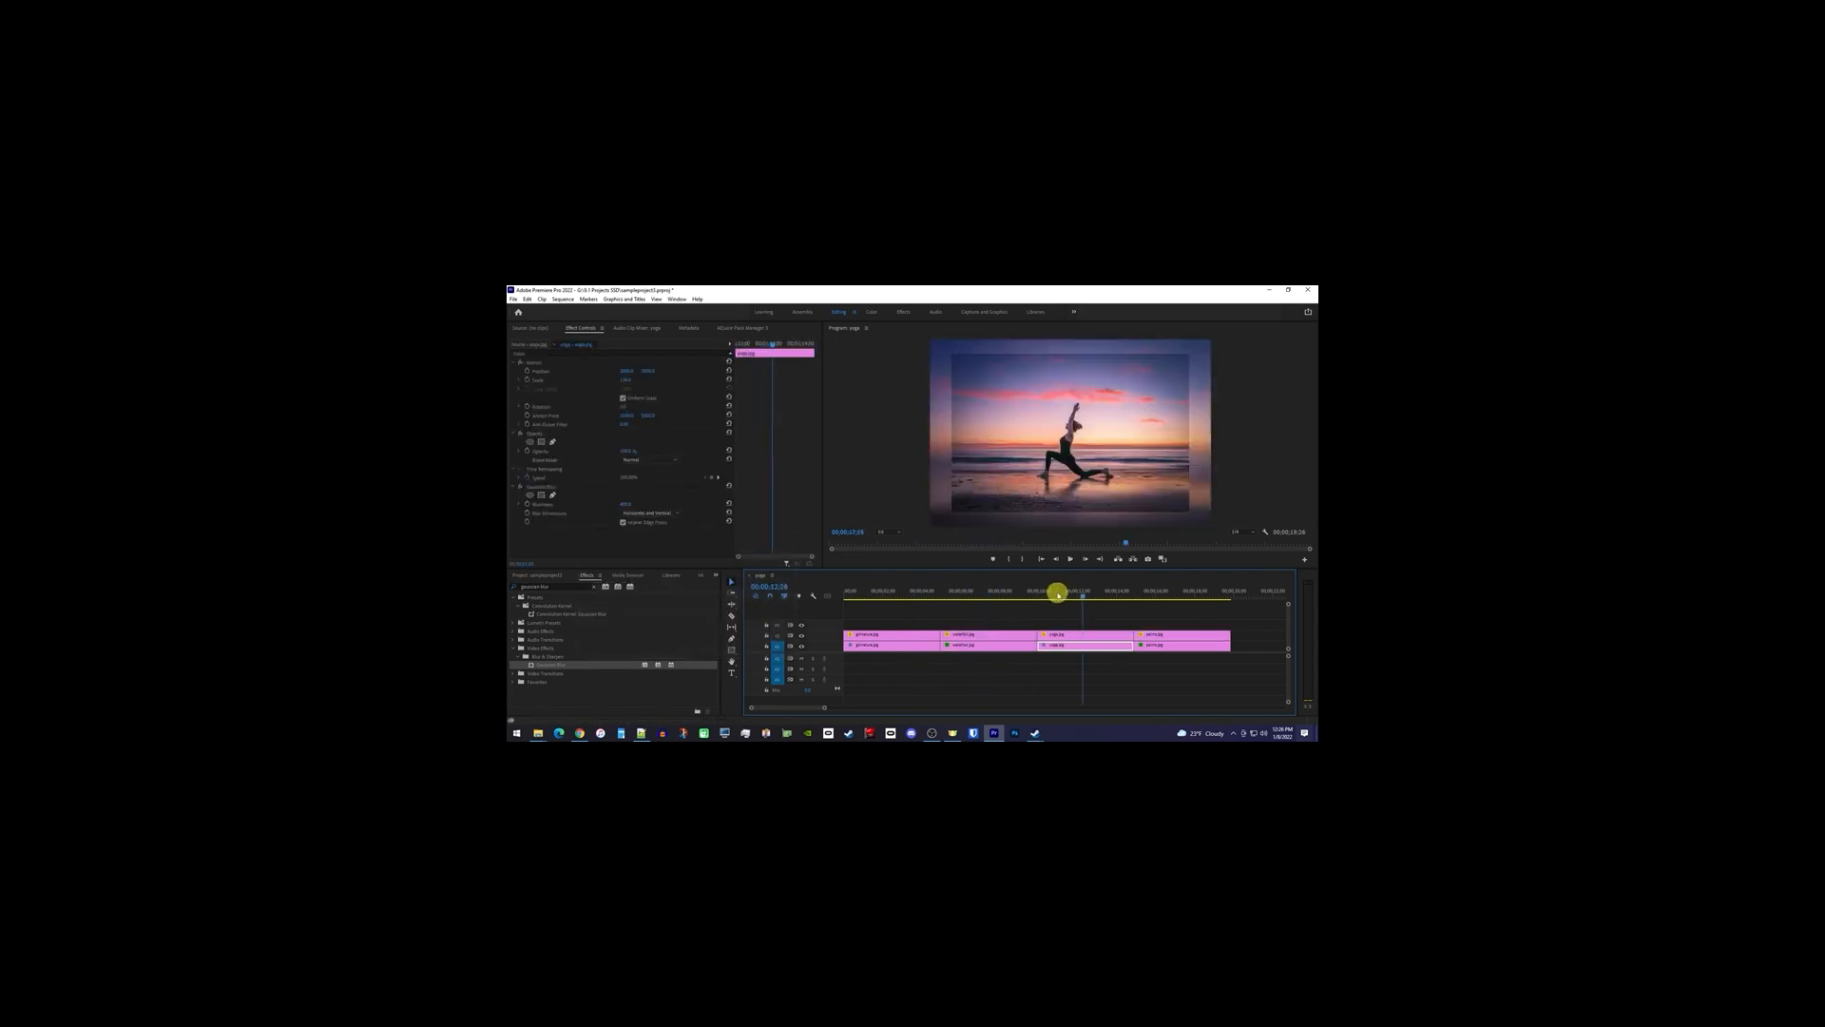
- Find the Radial Shadow effect and apply it to the first V2 clip, the woman in the meadow
{"action": "left_click_drag", "start_coordinate": [561, 586], "coordinate": [511, 587]}
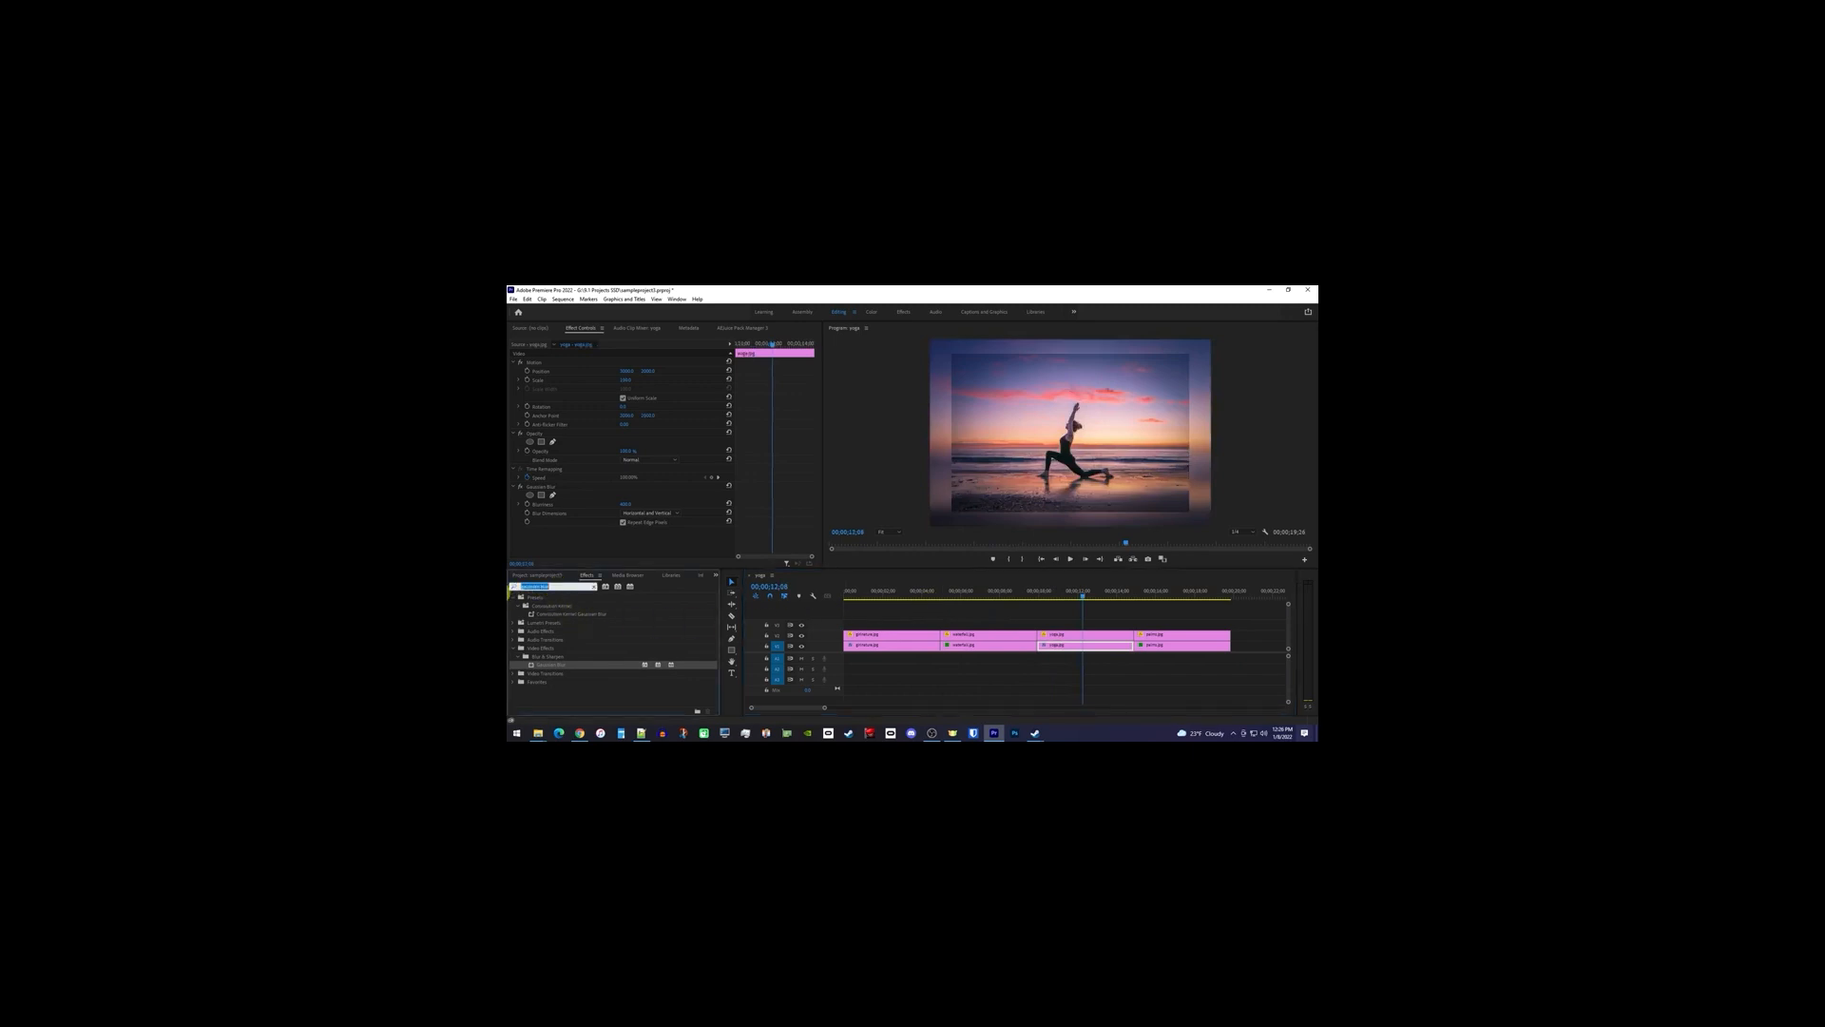
{"action": "type", "text": "radial shap"}
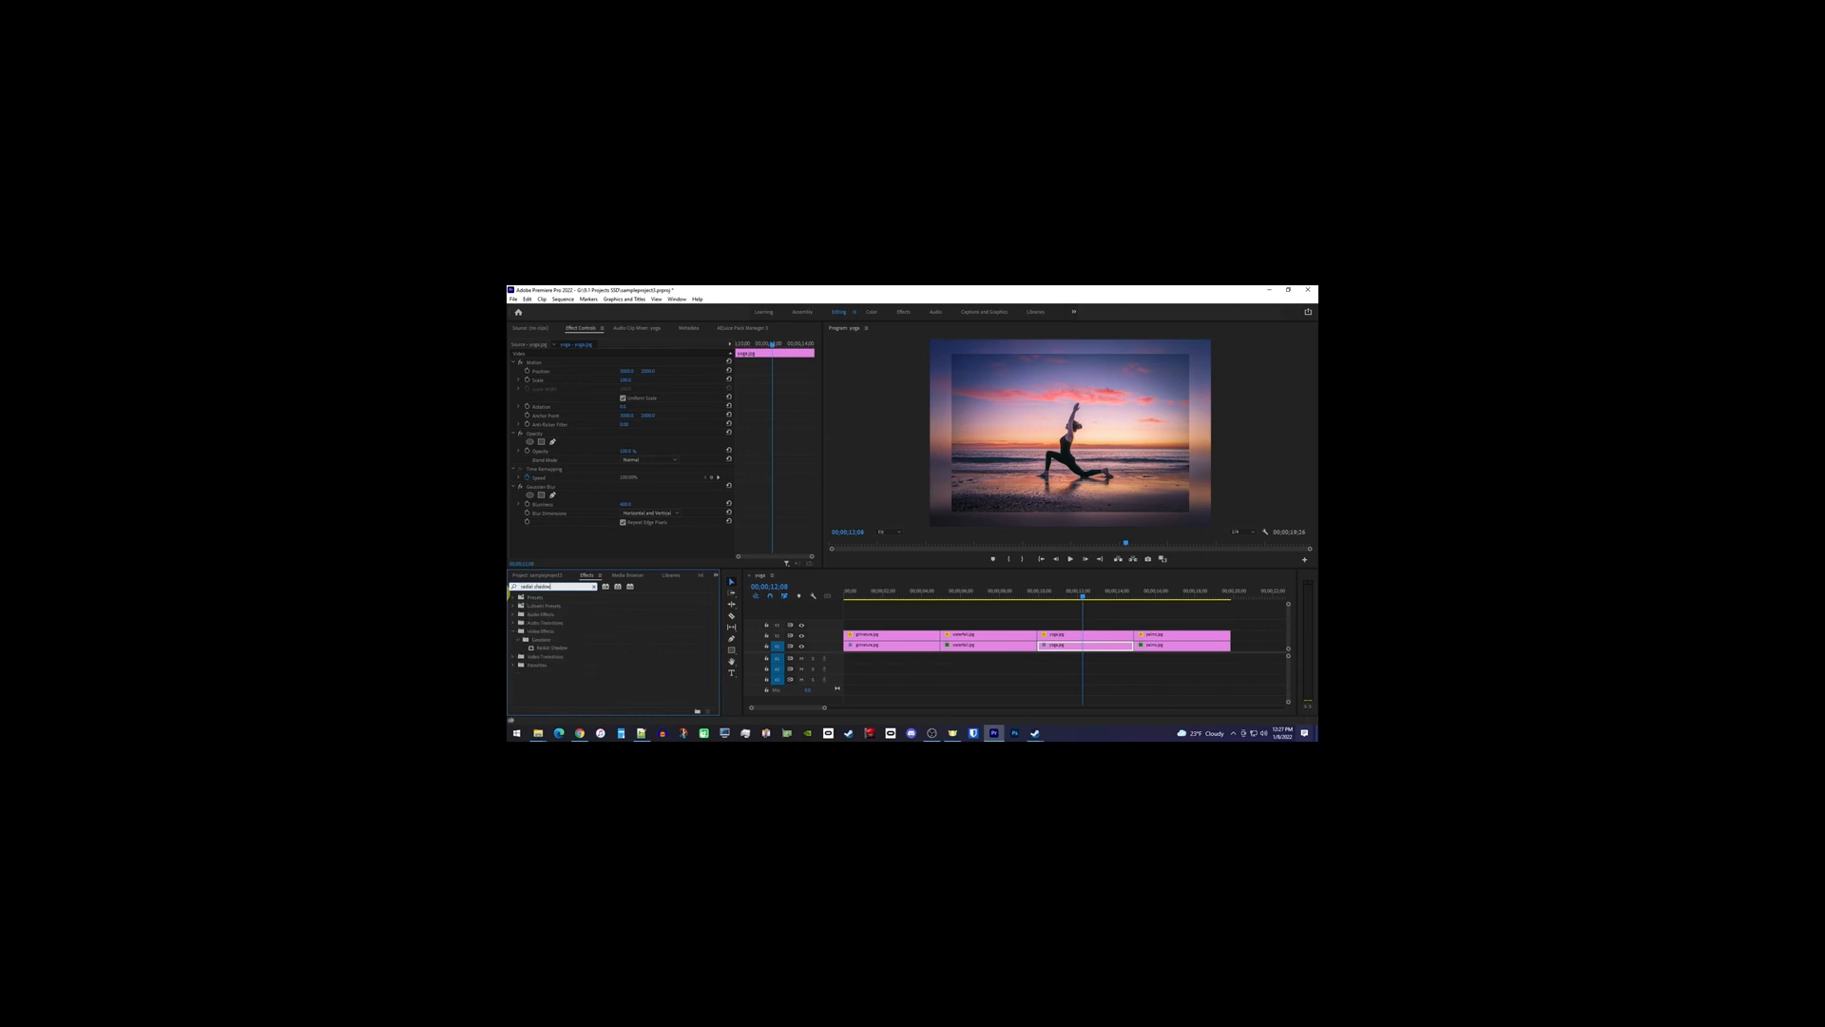
{"action": "left_click", "coordinate": [546, 647]}
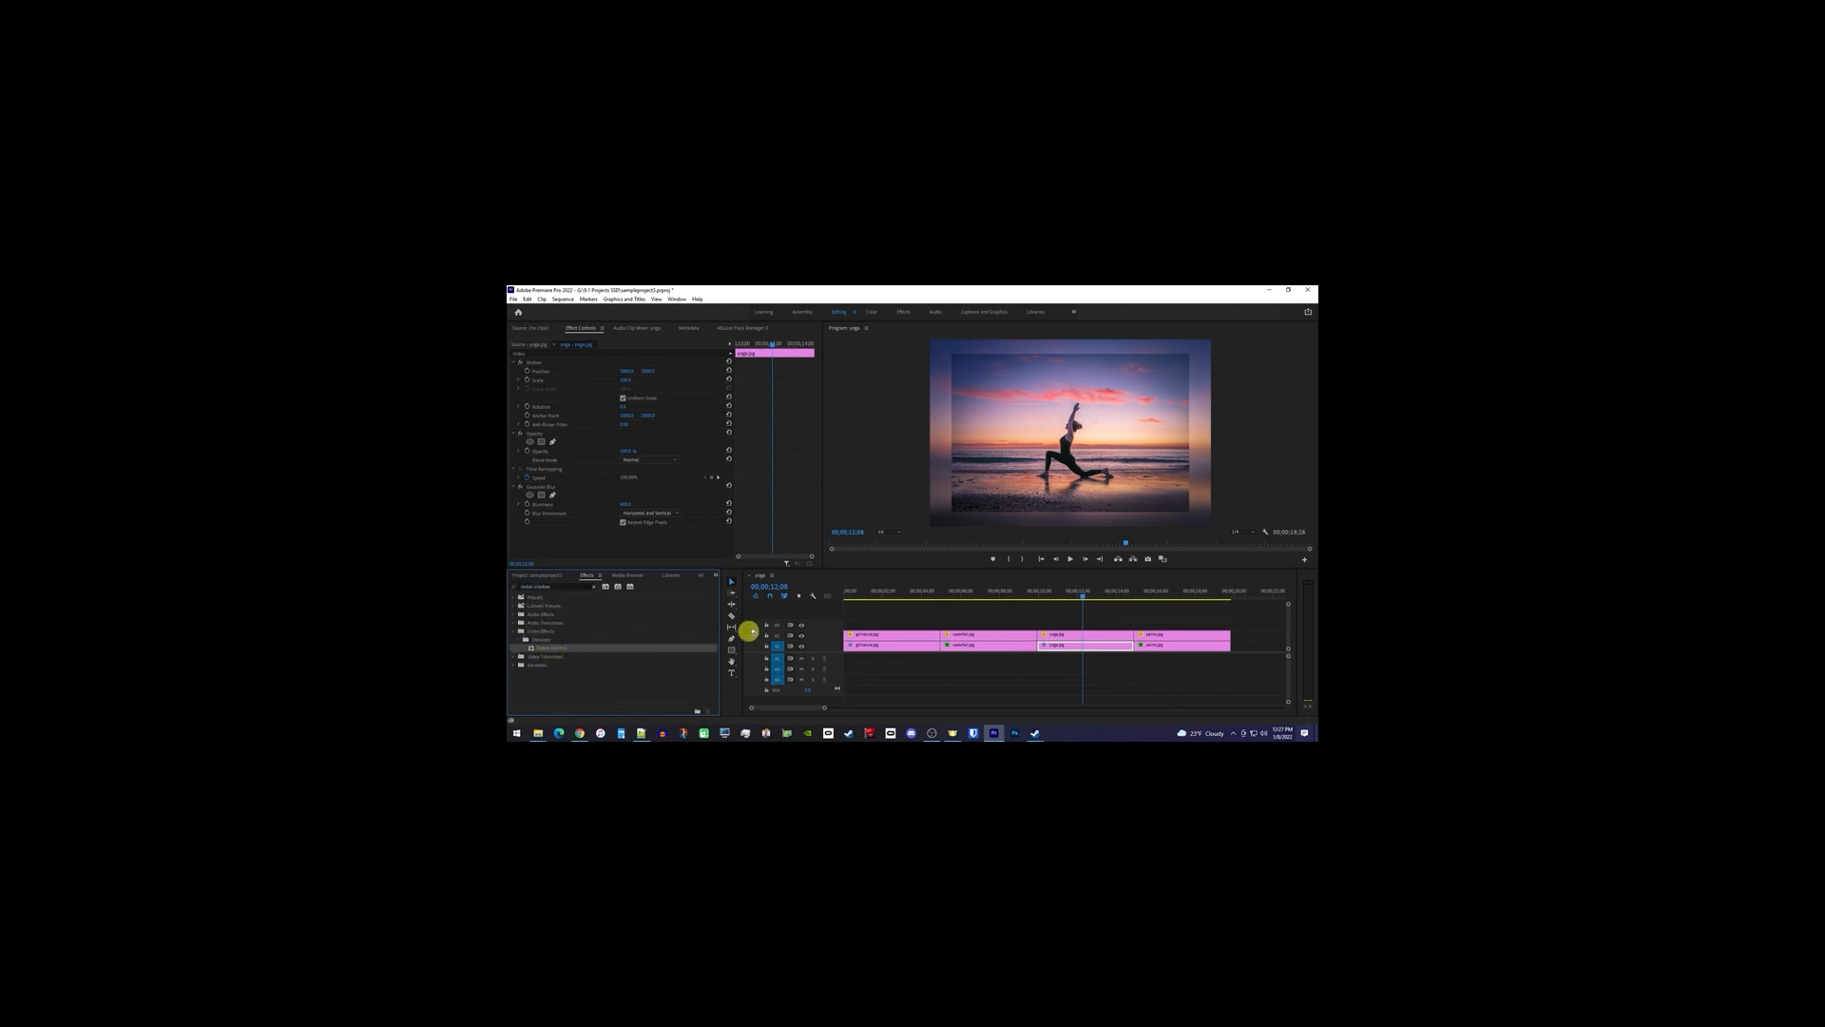
{"action": "left_click", "coordinate": [886, 634]}
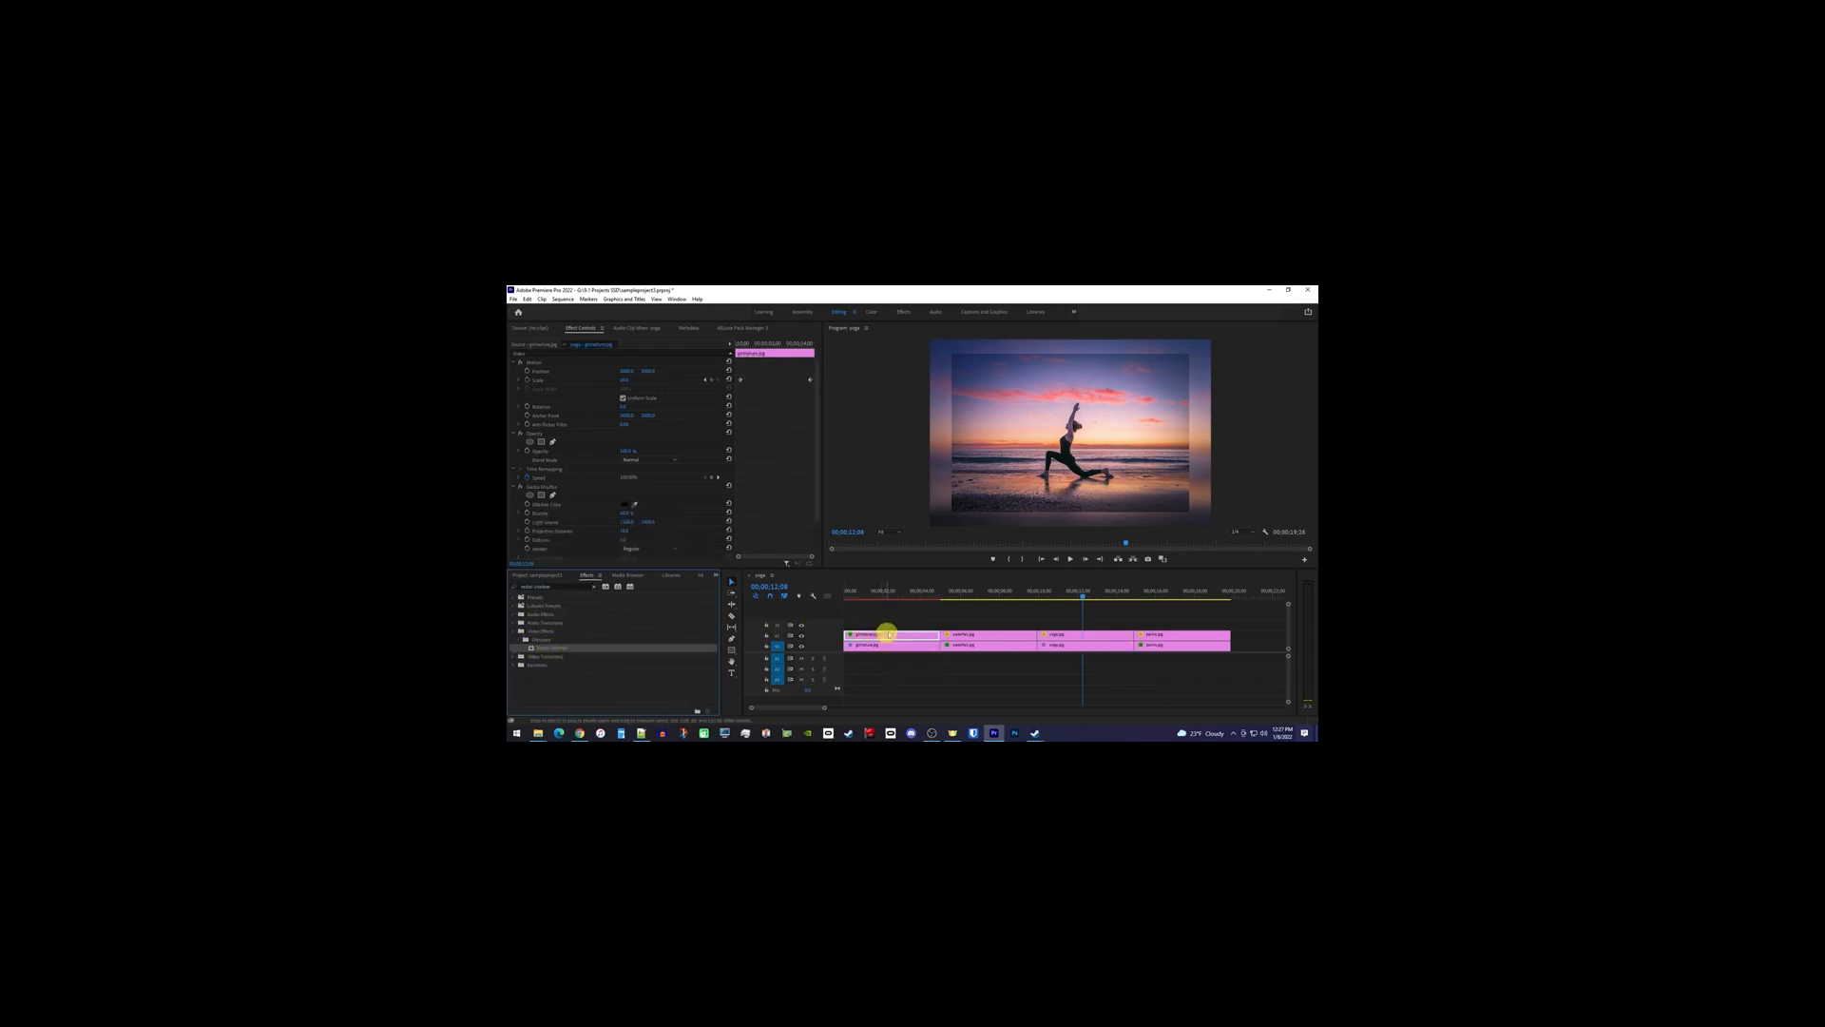
{"action": "left_click", "coordinate": [877, 591]}
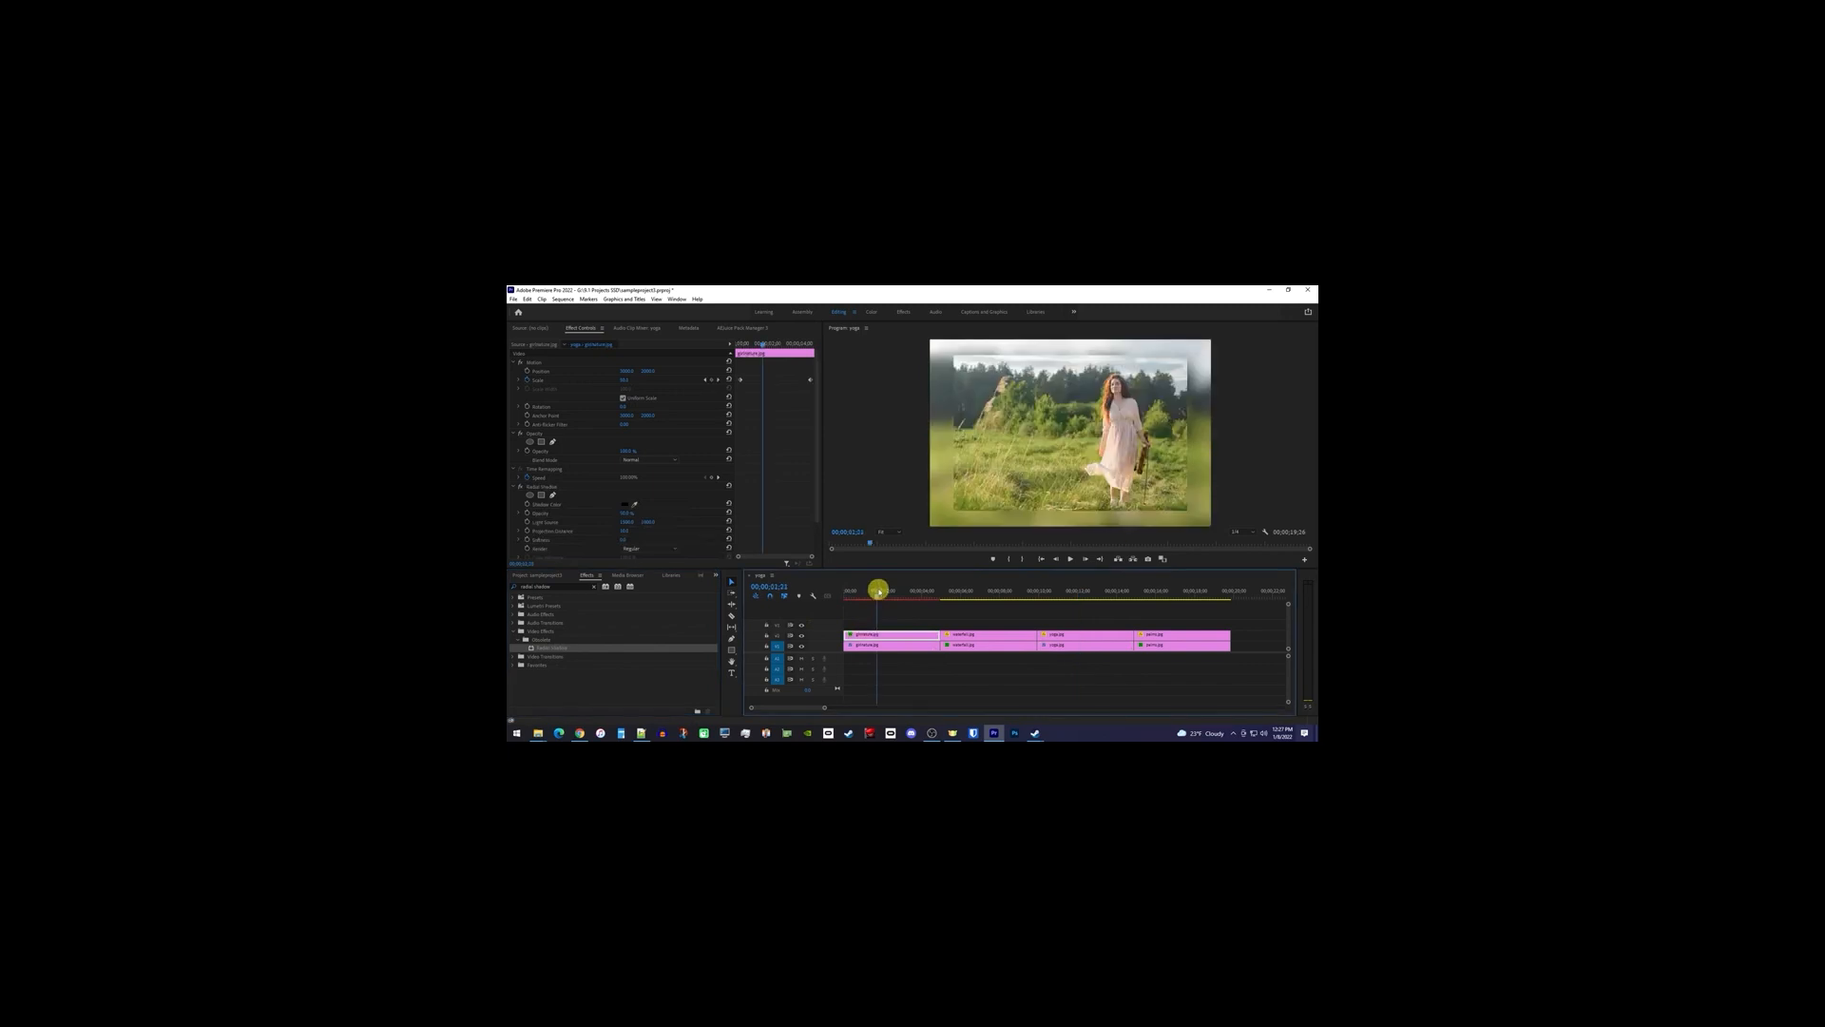
- Set the Radial Shadow's colour to white and enable Resize Layer
{"action": "scroll", "coordinate": [748, 499], "scroll_direction": "down", "scroll_amount": 2}
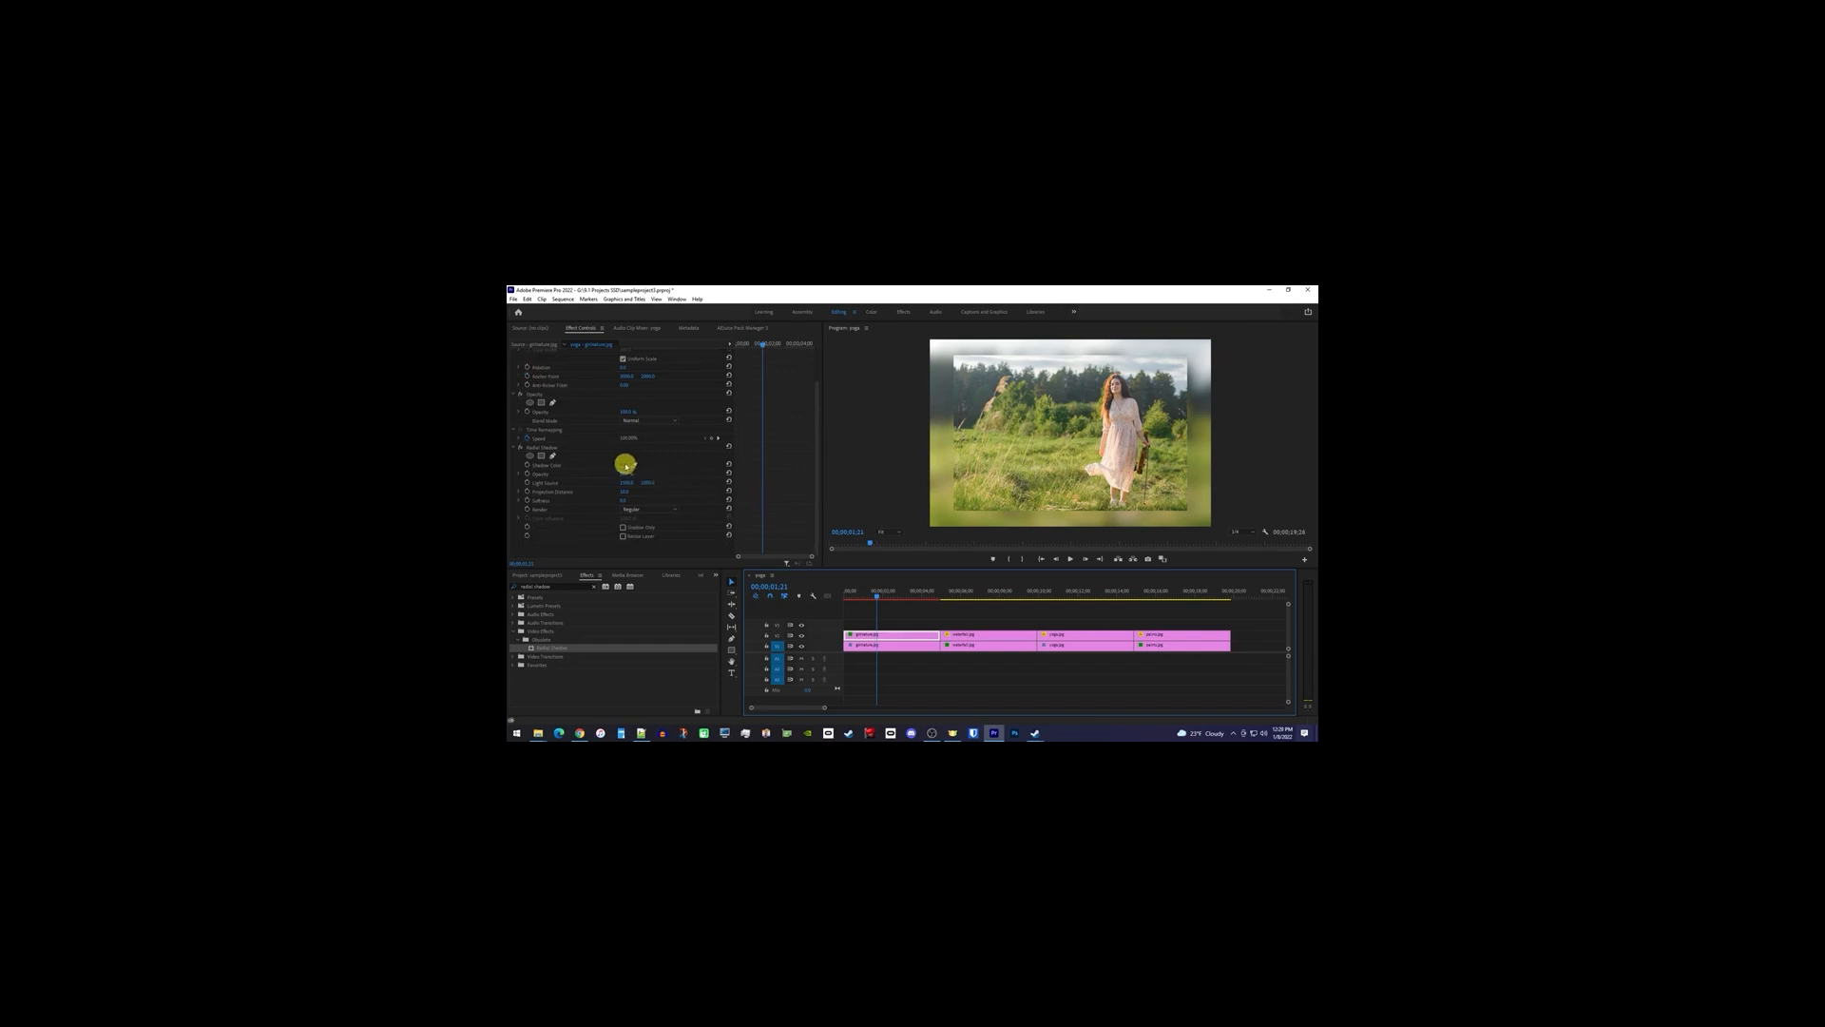
{"action": "left_click", "coordinate": [624, 465]}
{"action": "left_click_drag", "start_coordinate": [988, 594], "coordinate": [929, 646]}
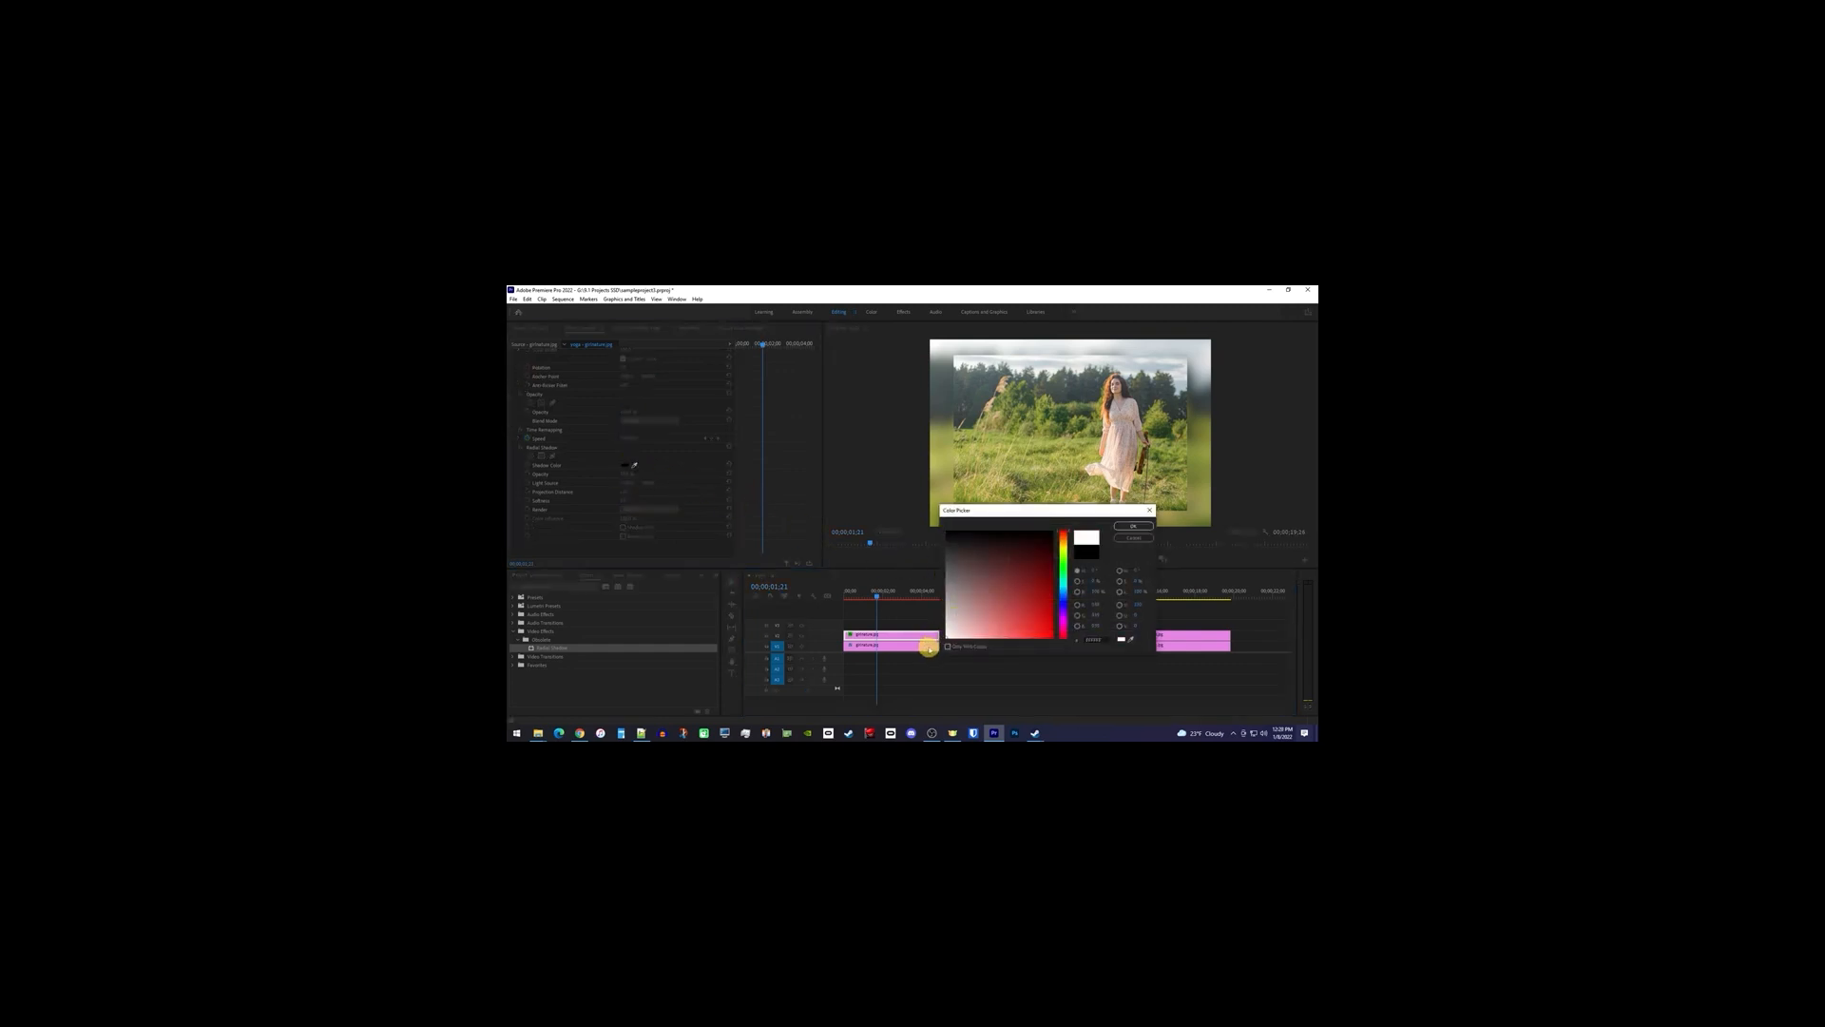
{"action": "left_click", "coordinate": [1126, 526]}
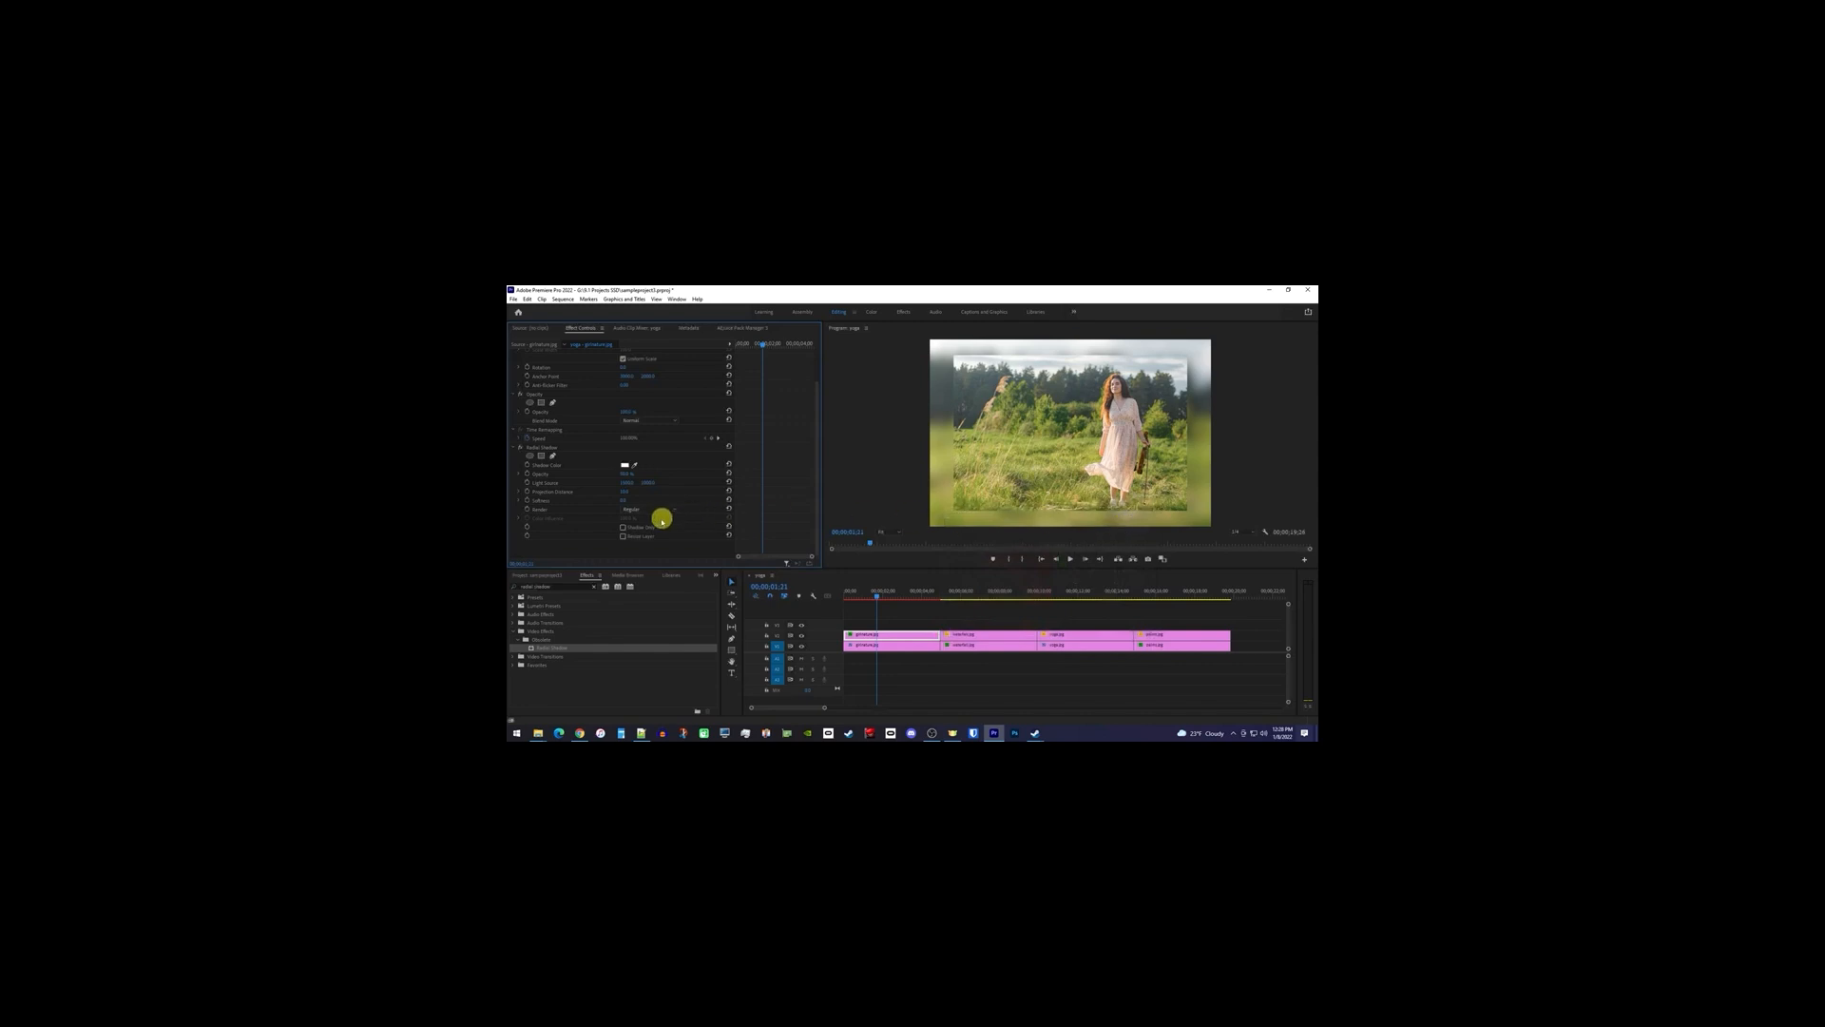
{"action": "left_click", "coordinate": [624, 537]}
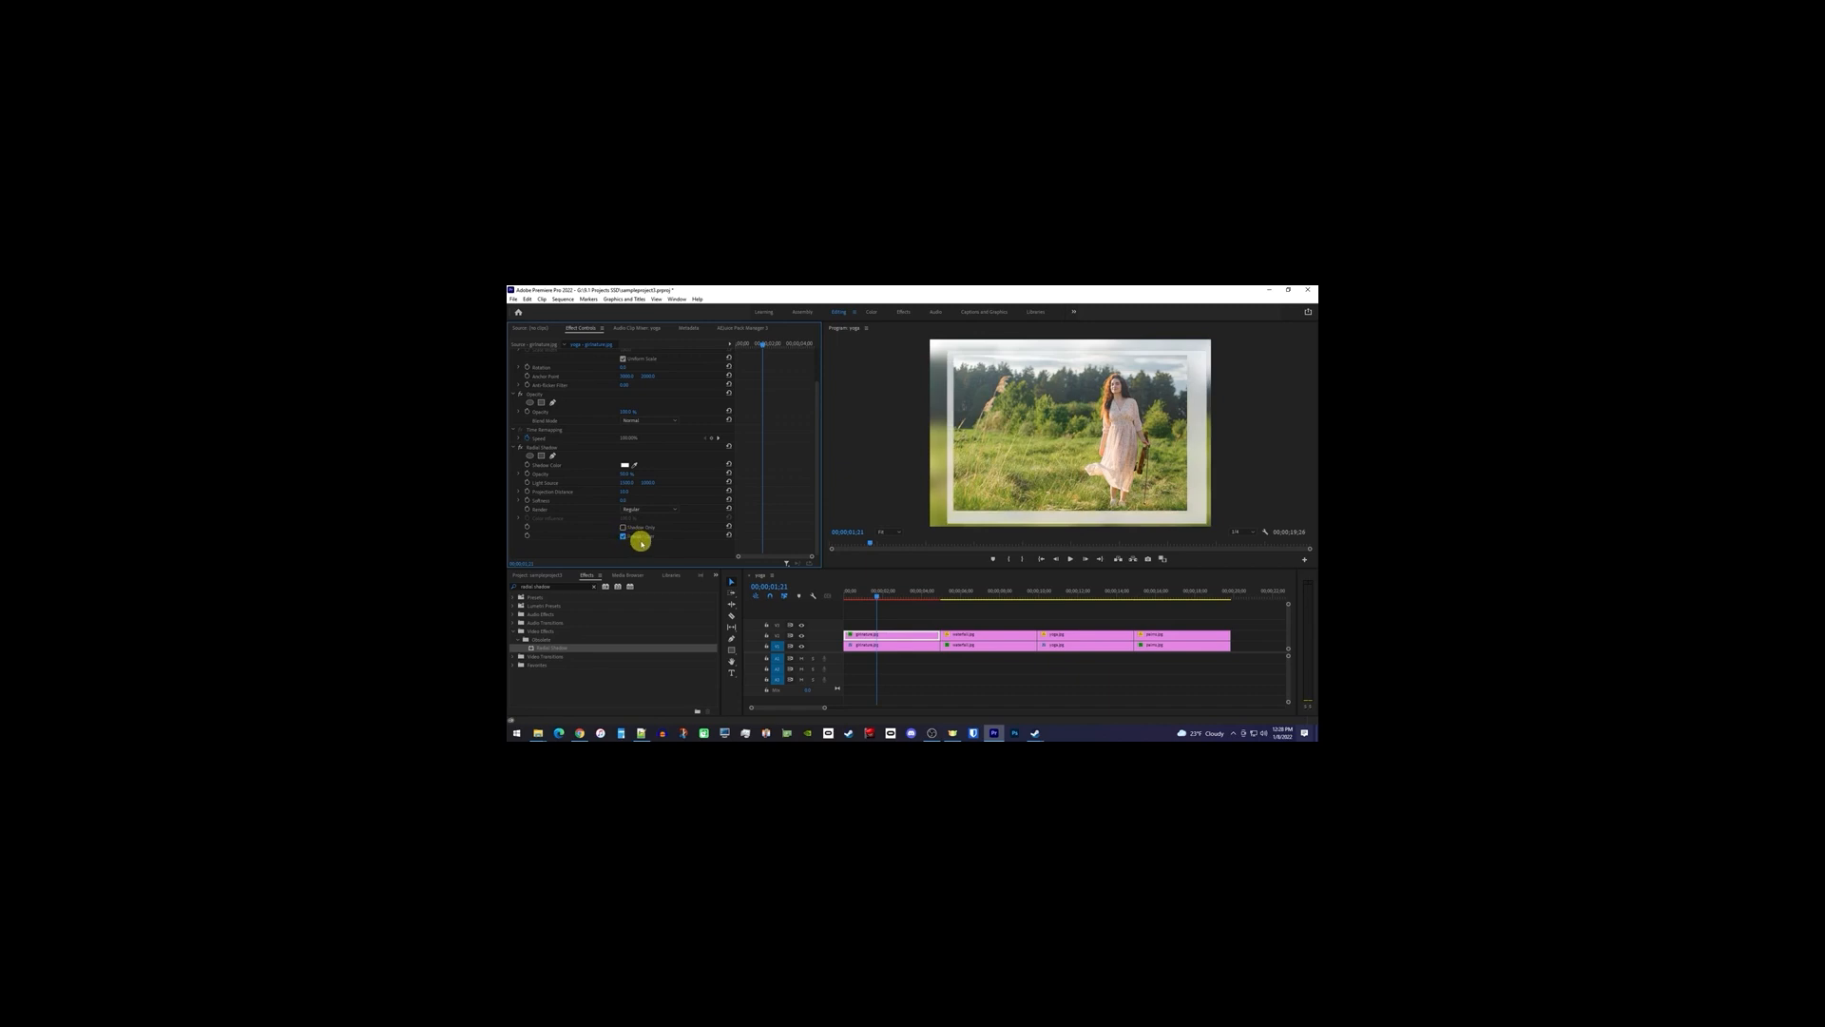
- Make the Radial Shadow fully opaque and adjust its projection distance and light source until the white border is even around the picture
{"action": "left_click", "coordinate": [626, 474]}
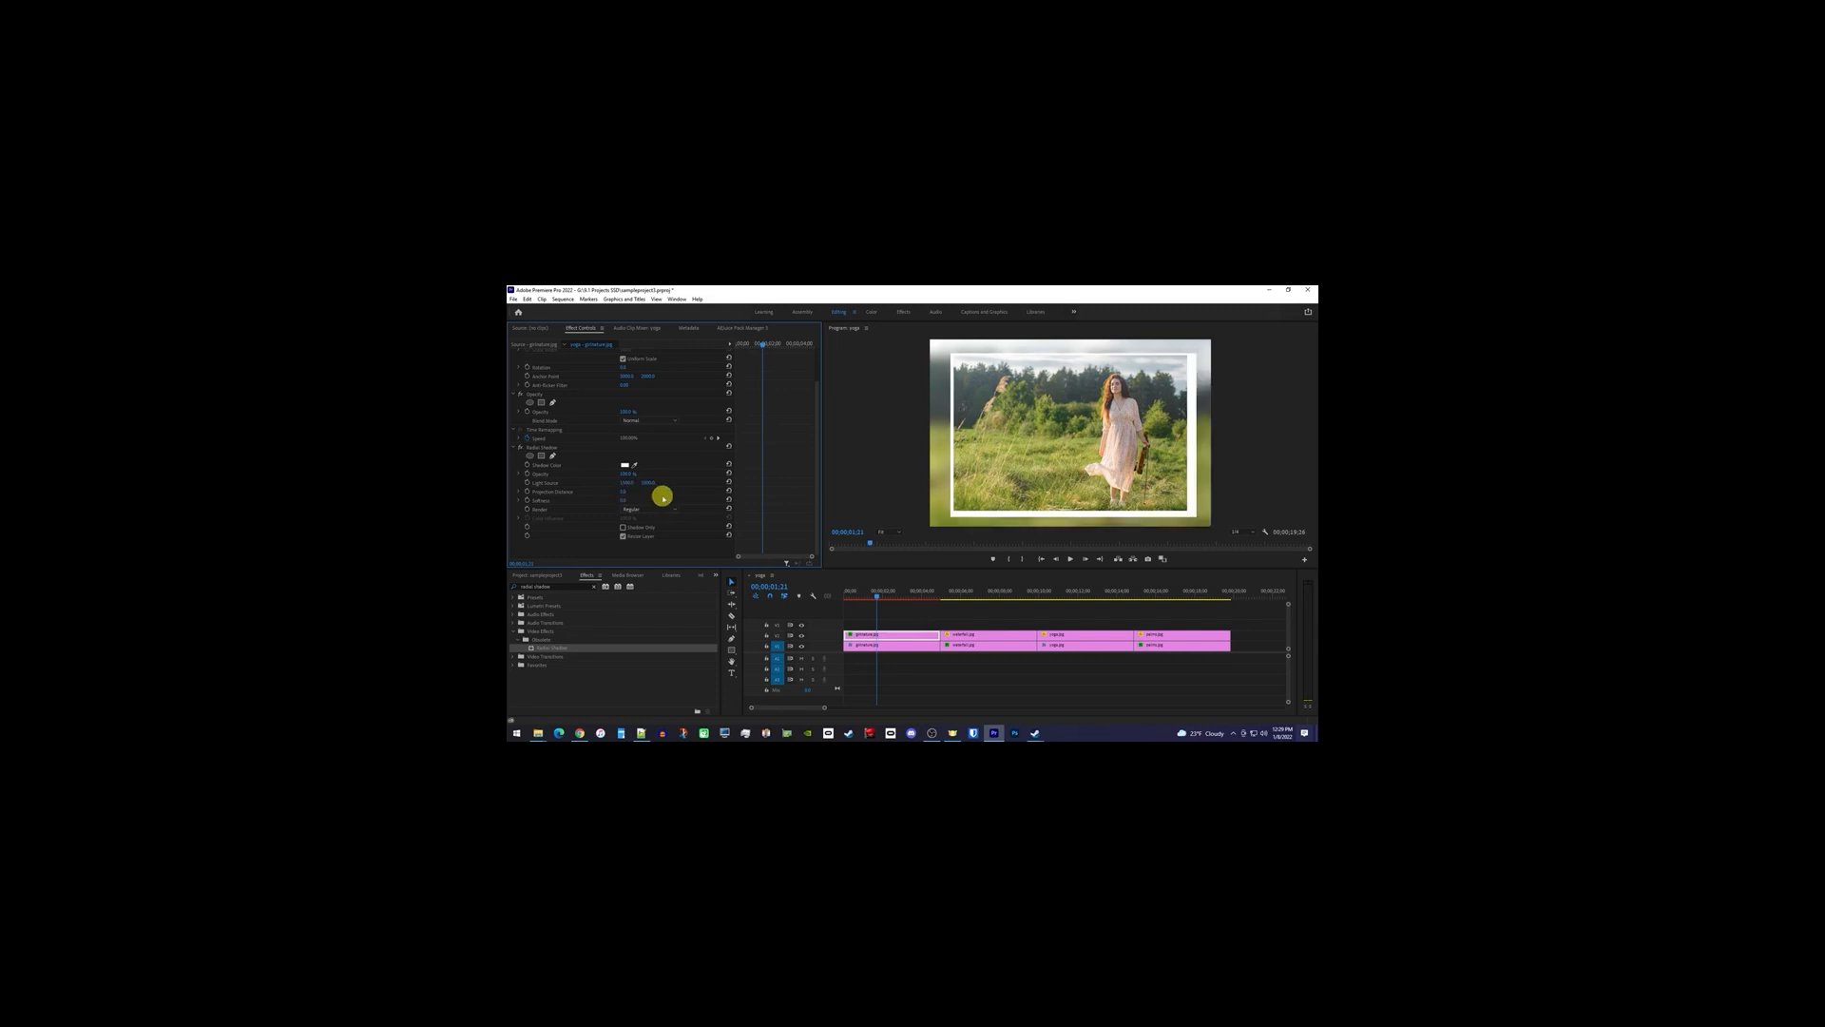
{"action": "left_click_drag", "start_coordinate": [625, 481], "coordinate": [1251, 485]}
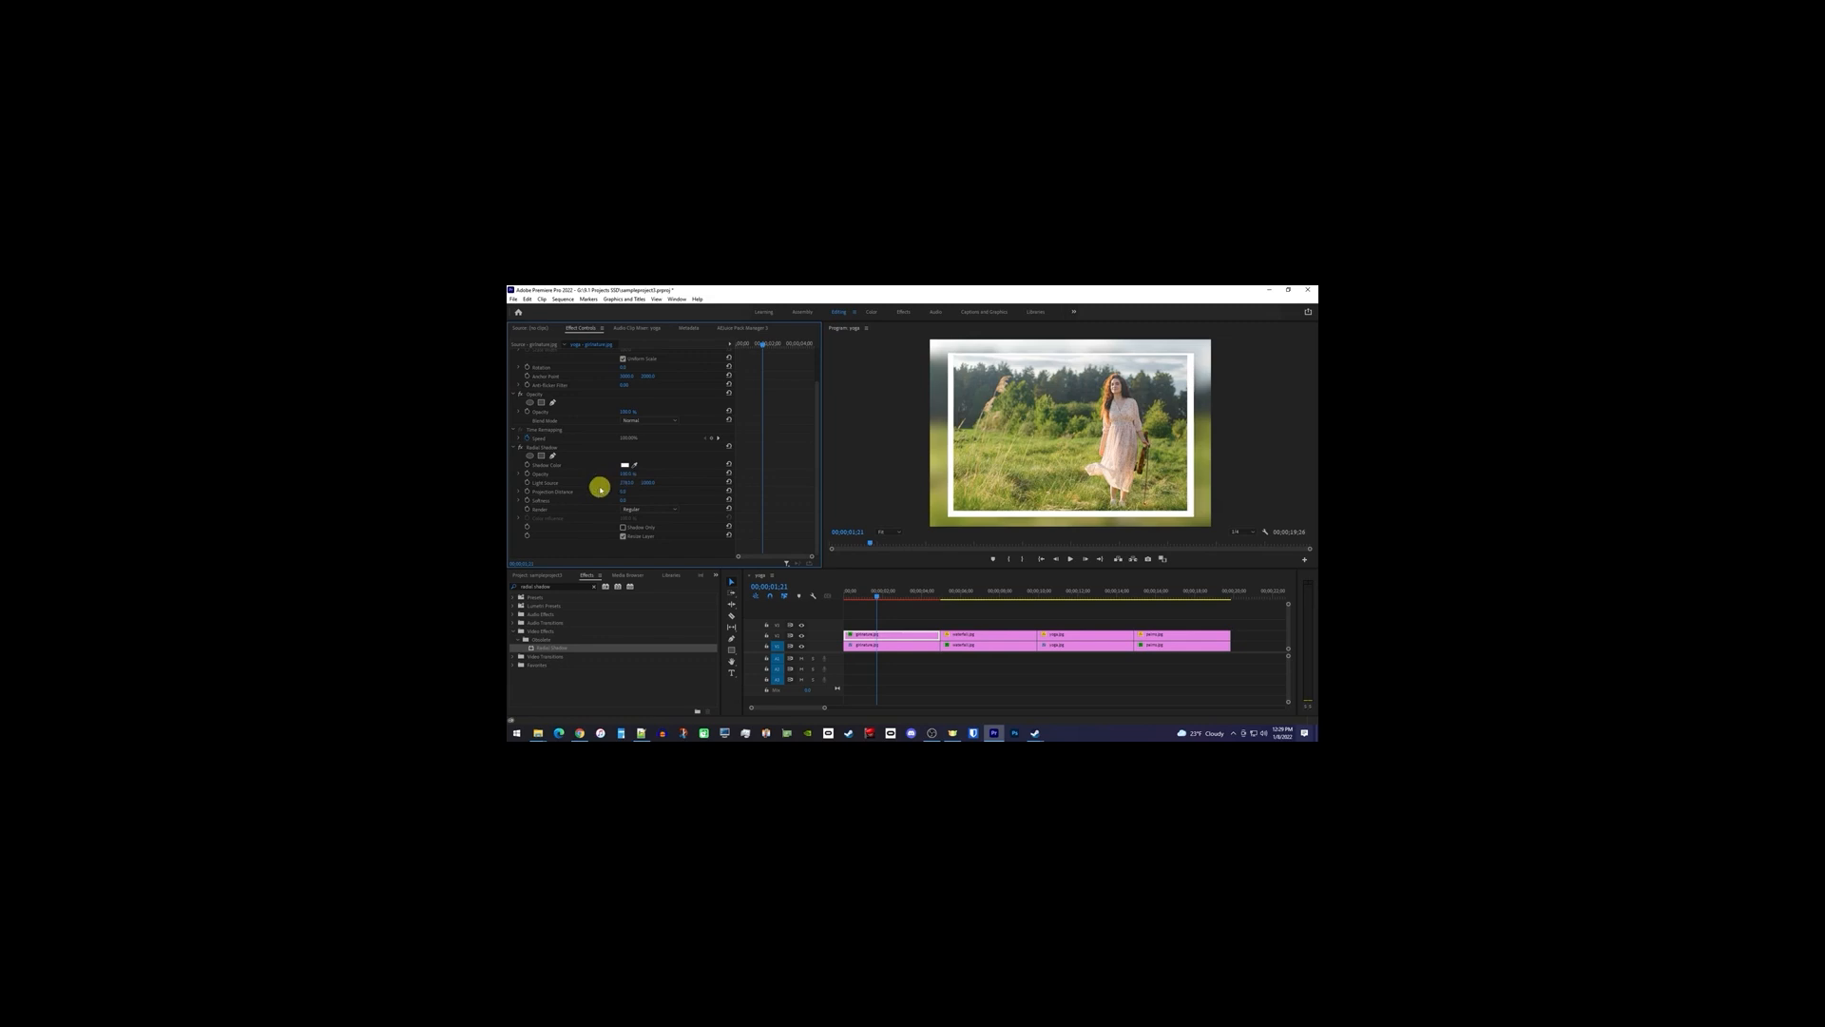
{"action": "left_click_drag", "start_coordinate": [650, 485], "coordinate": [980, 467]}
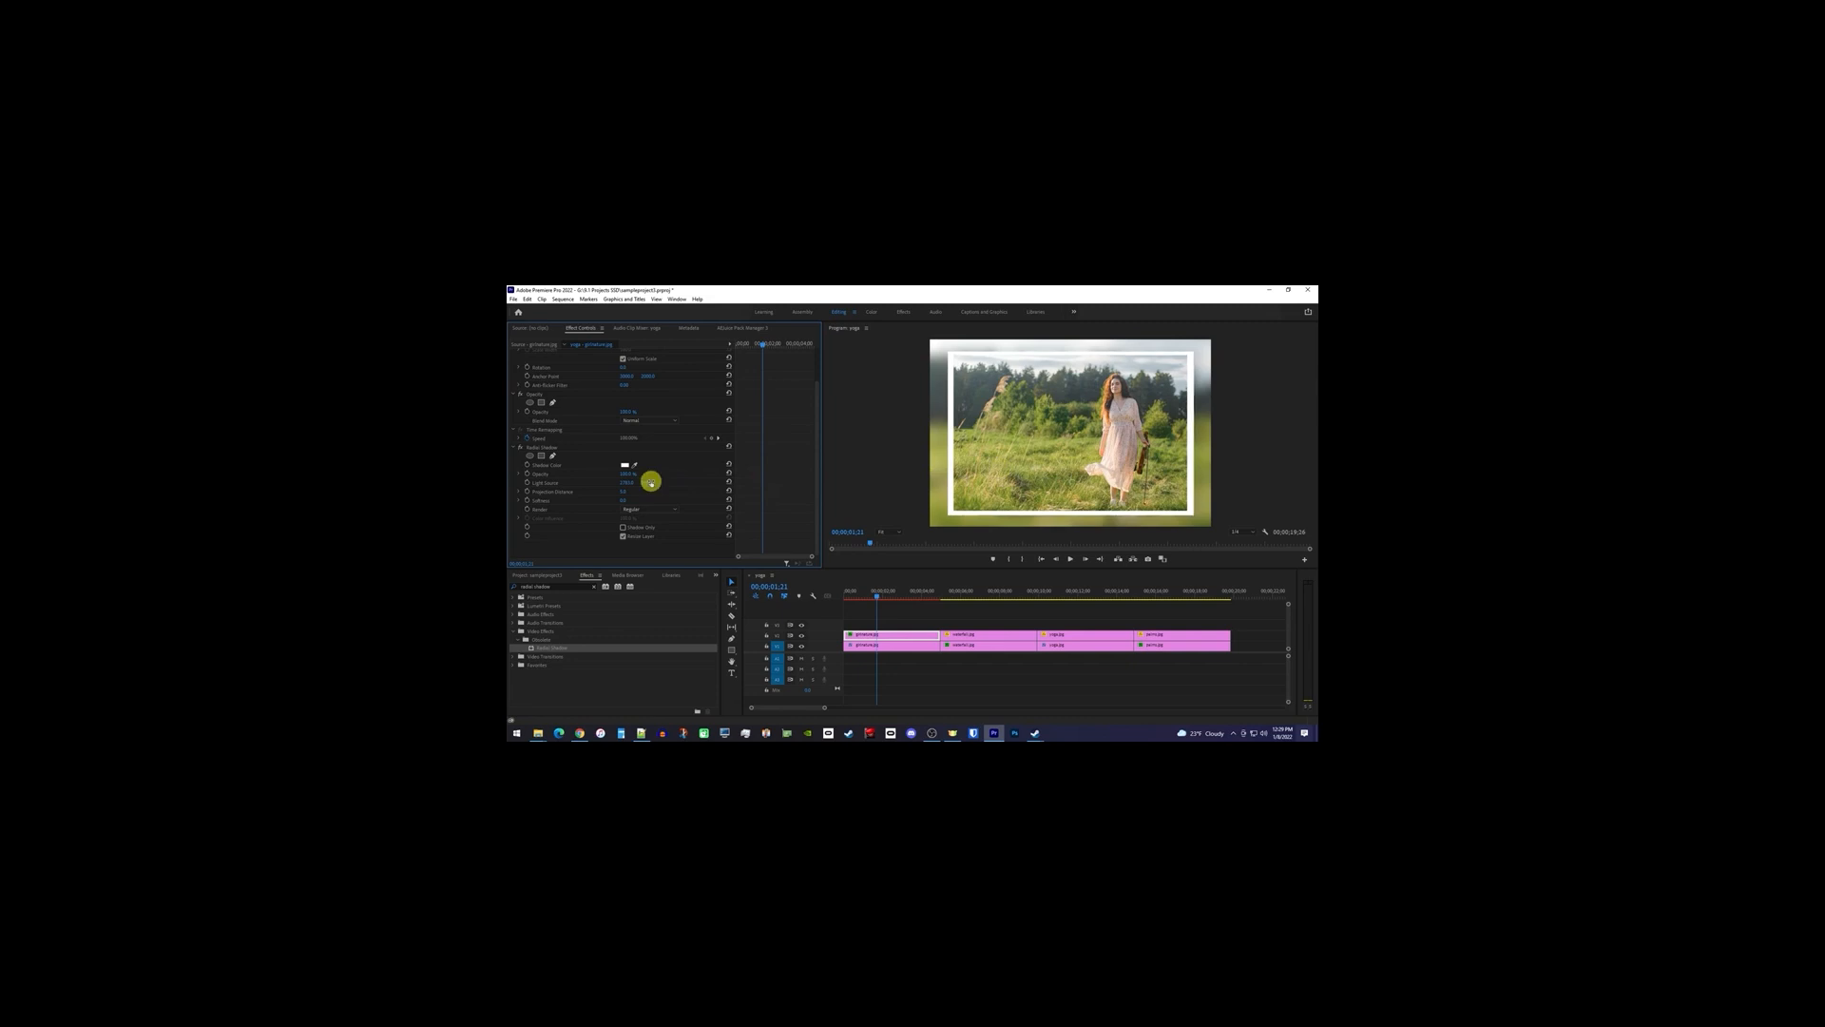
- Find the Drop Shadow effect and apply it to the first V2 clip, the woman in the meadow
{"action": "left_click", "coordinate": [565, 587]}
{"action": "key", "text": "ctrl+a"}
{"action": "type", "text": "drop shad"}
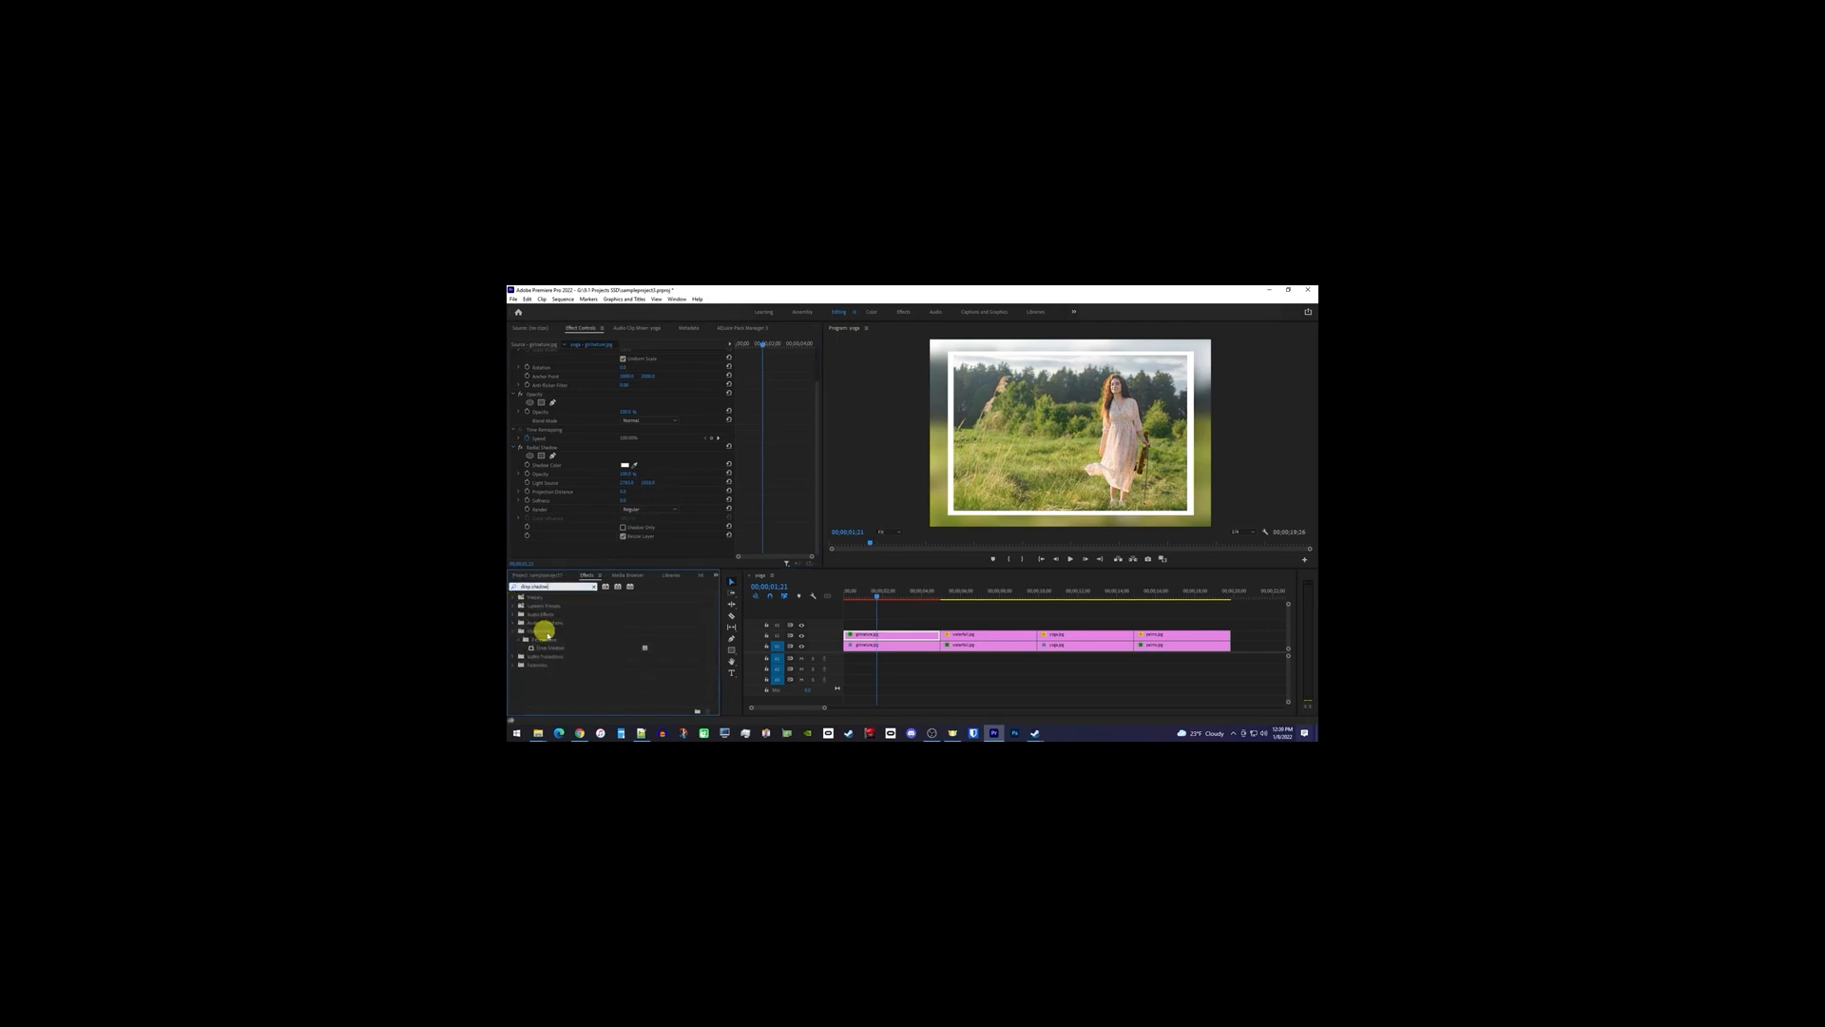
{"action": "left_click", "coordinate": [568, 647]}
{"action": "left_click_drag", "start_coordinate": [632, 638], "coordinate": [899, 635]}
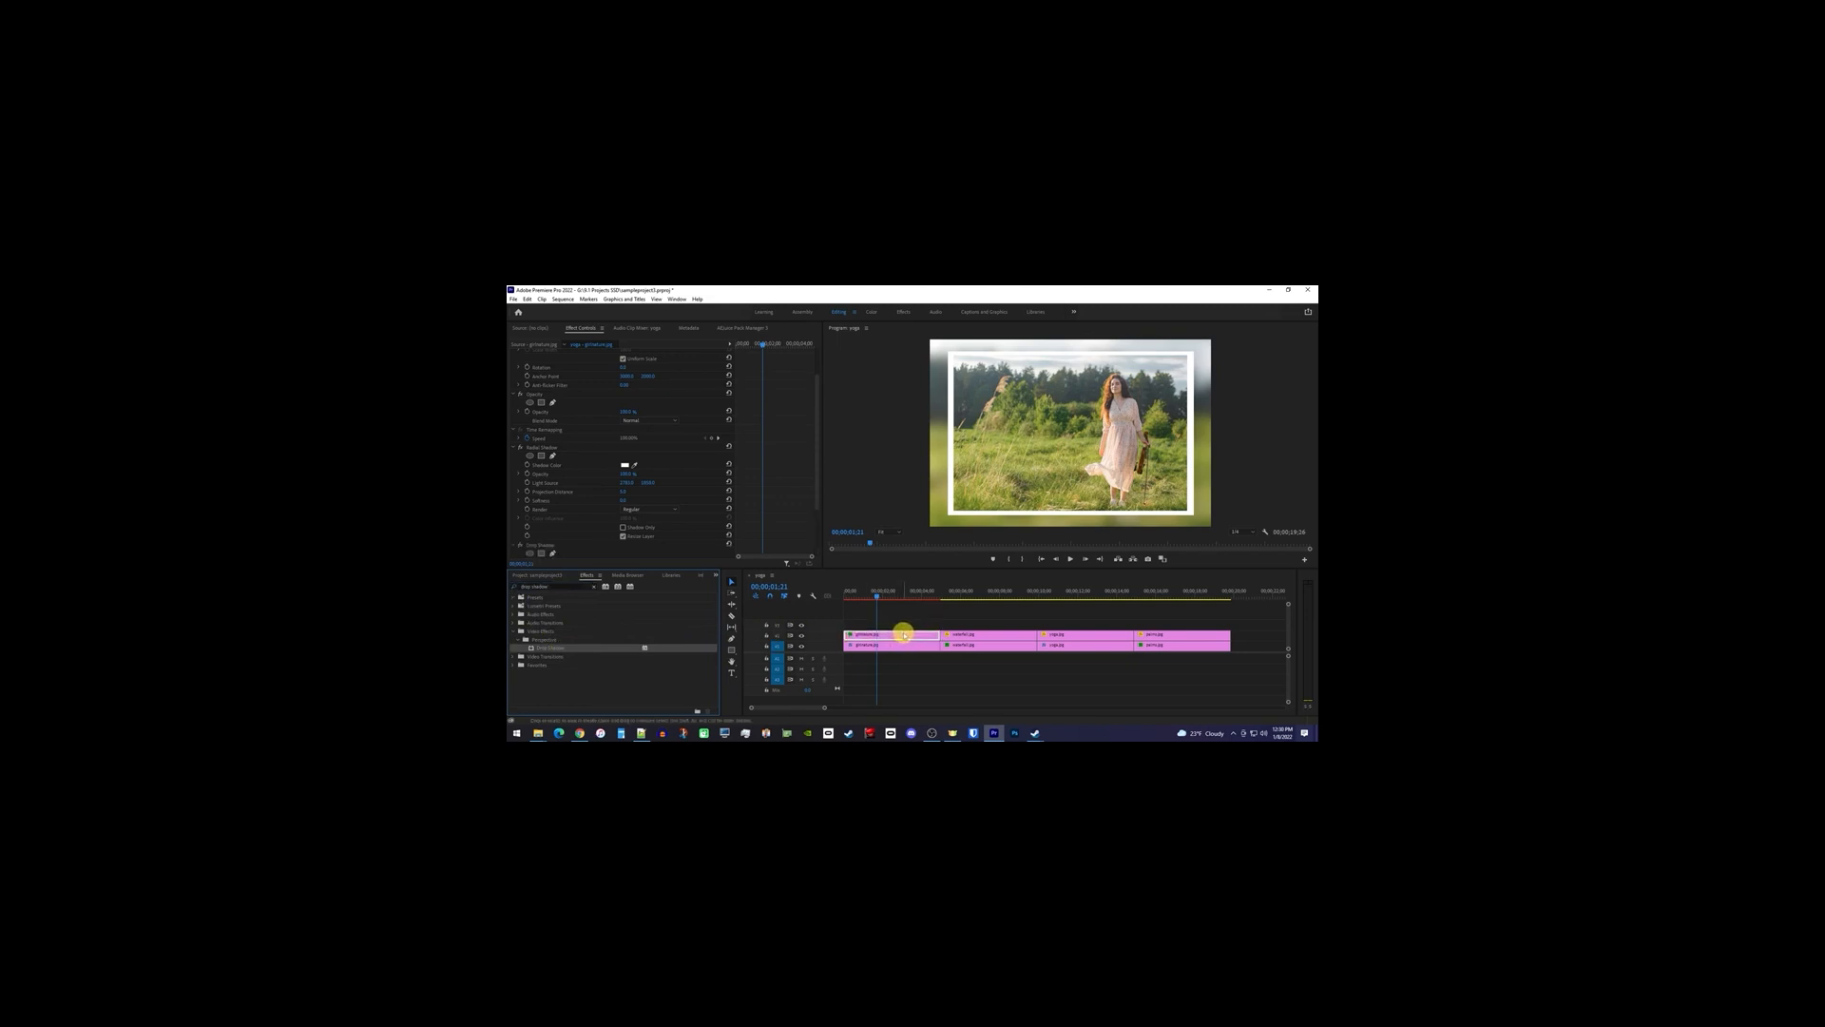
- Adjust the Drop Shadow's opacity, distance and softness so a soft shadow falls behind the white border, and play back the clip
{"action": "scroll", "coordinate": [761, 493], "scroll_direction": "down", "scroll_amount": 3}
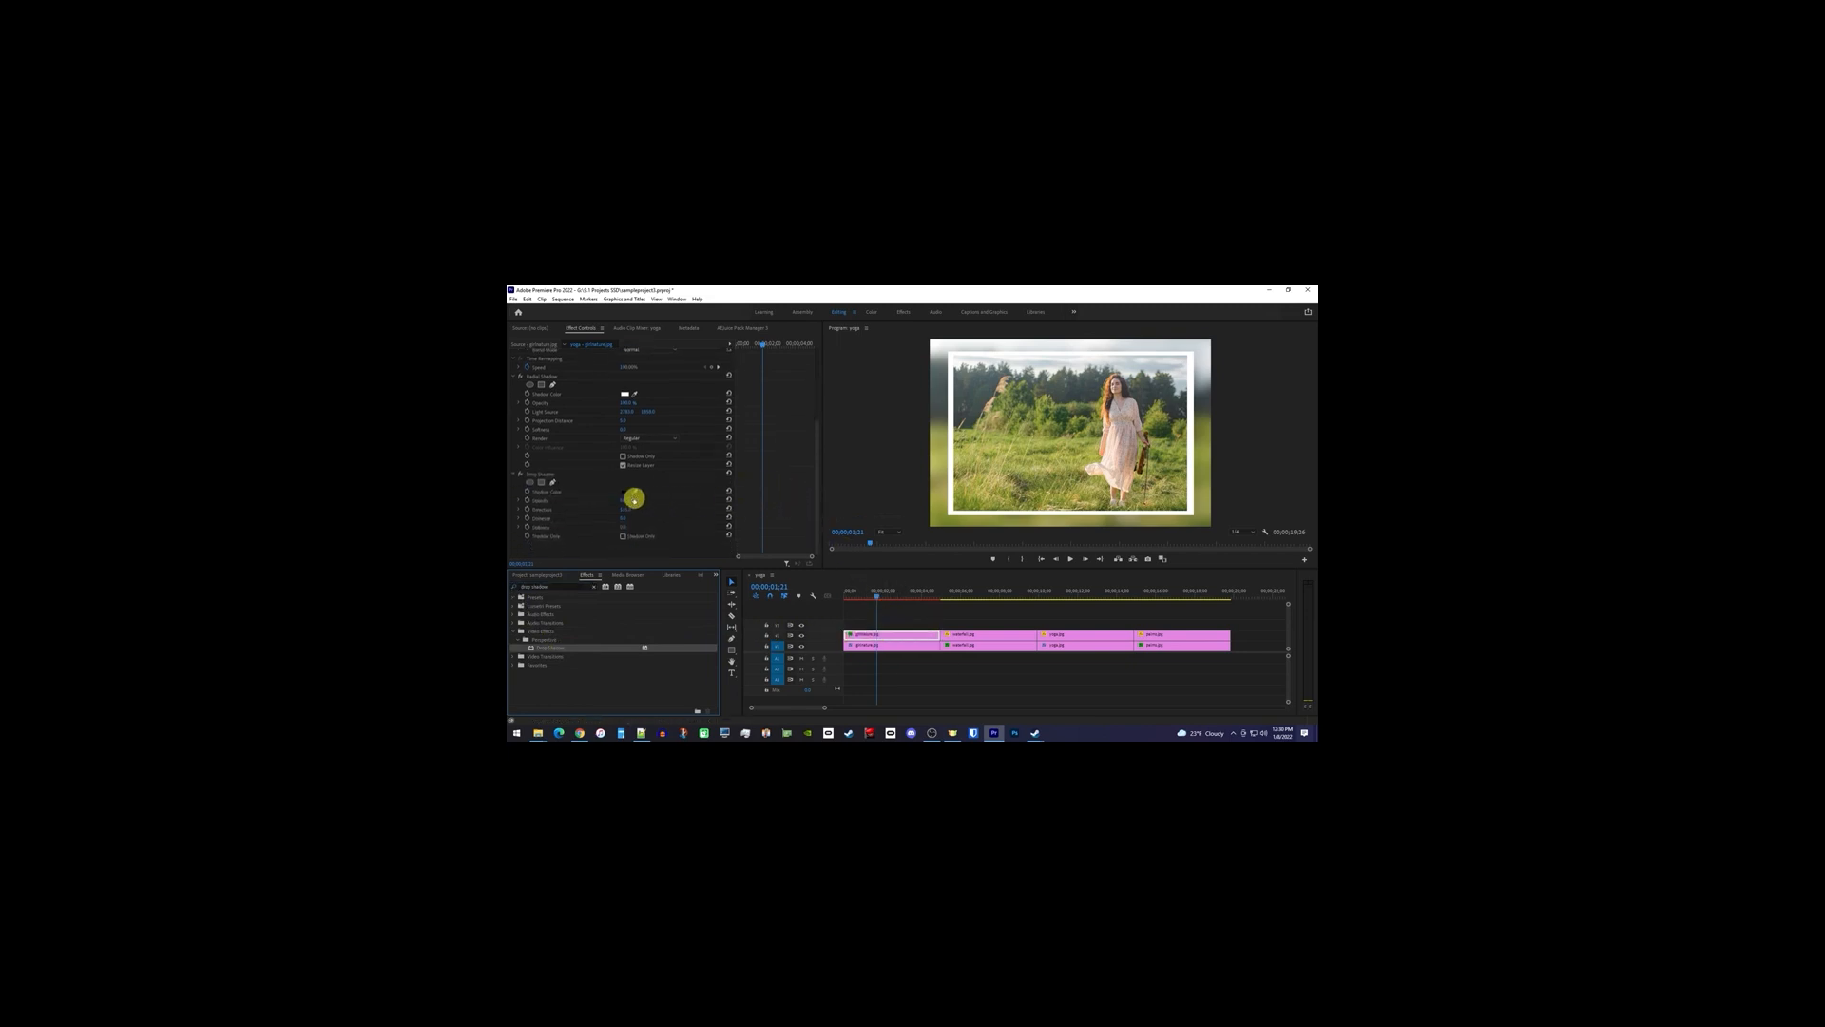
{"action": "left_click", "coordinate": [632, 499]}
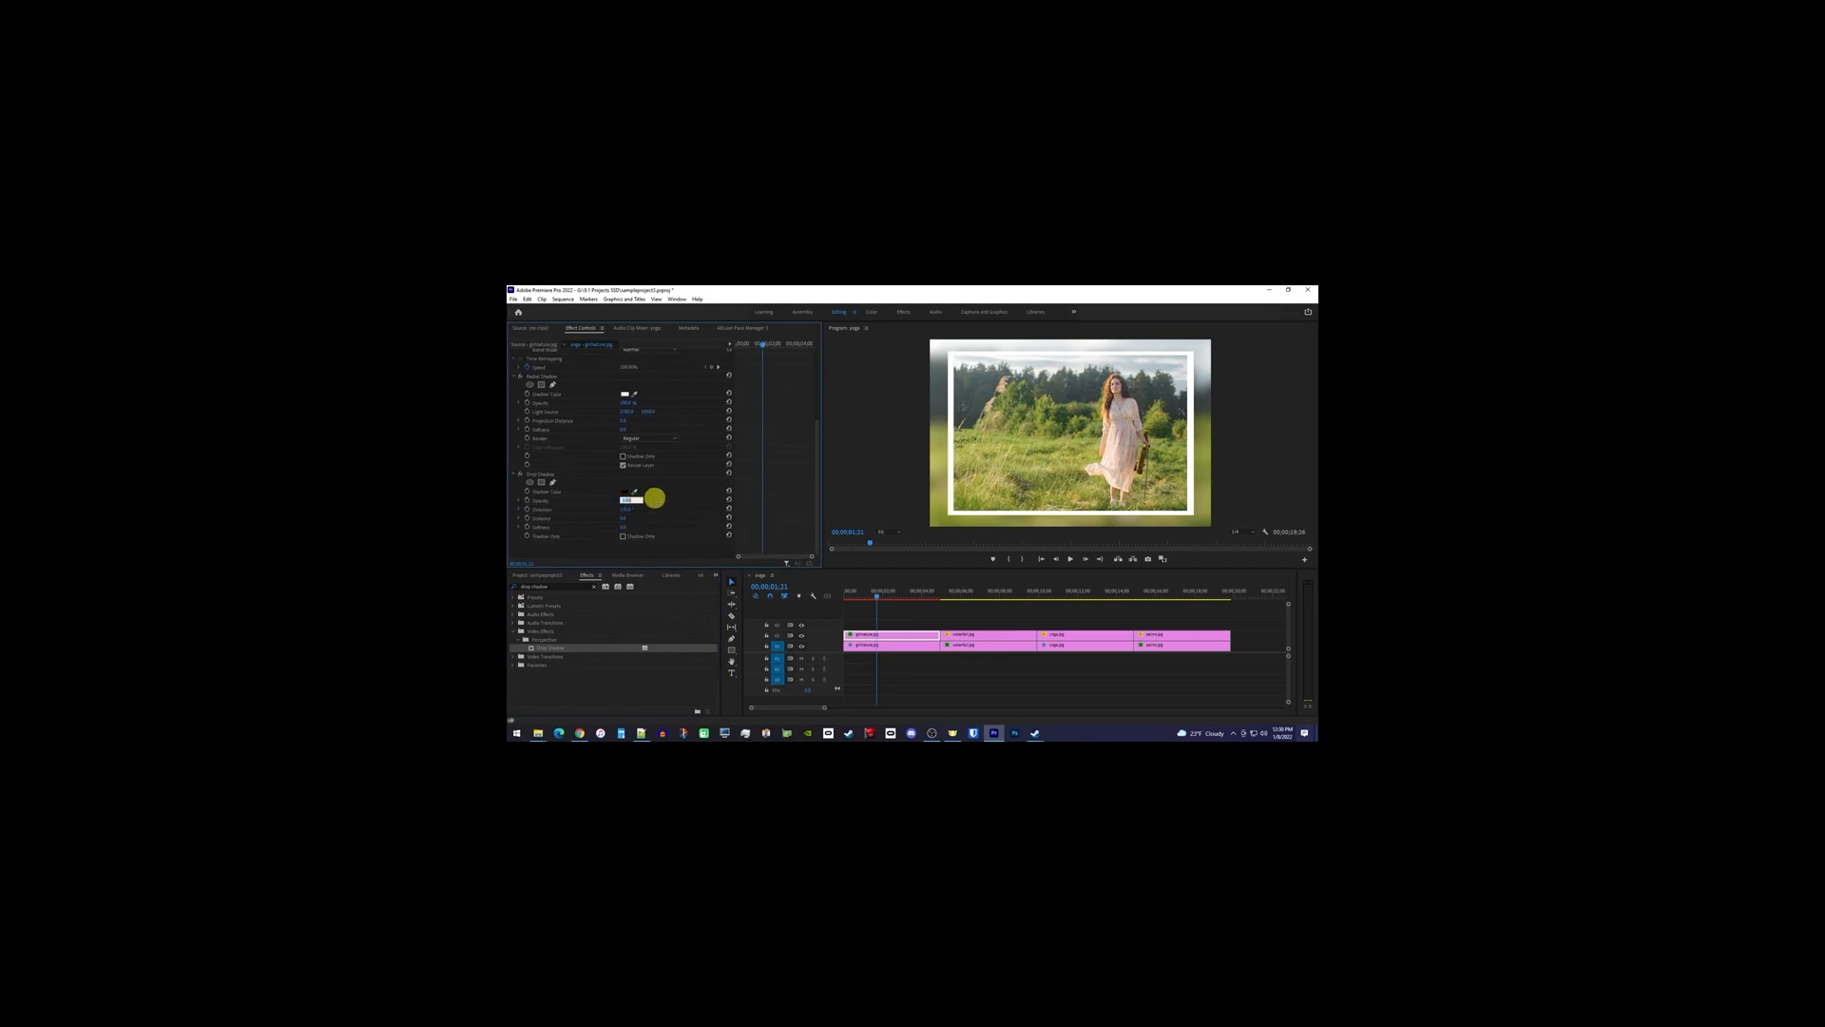
{"action": "left_click", "coordinate": [626, 518]}
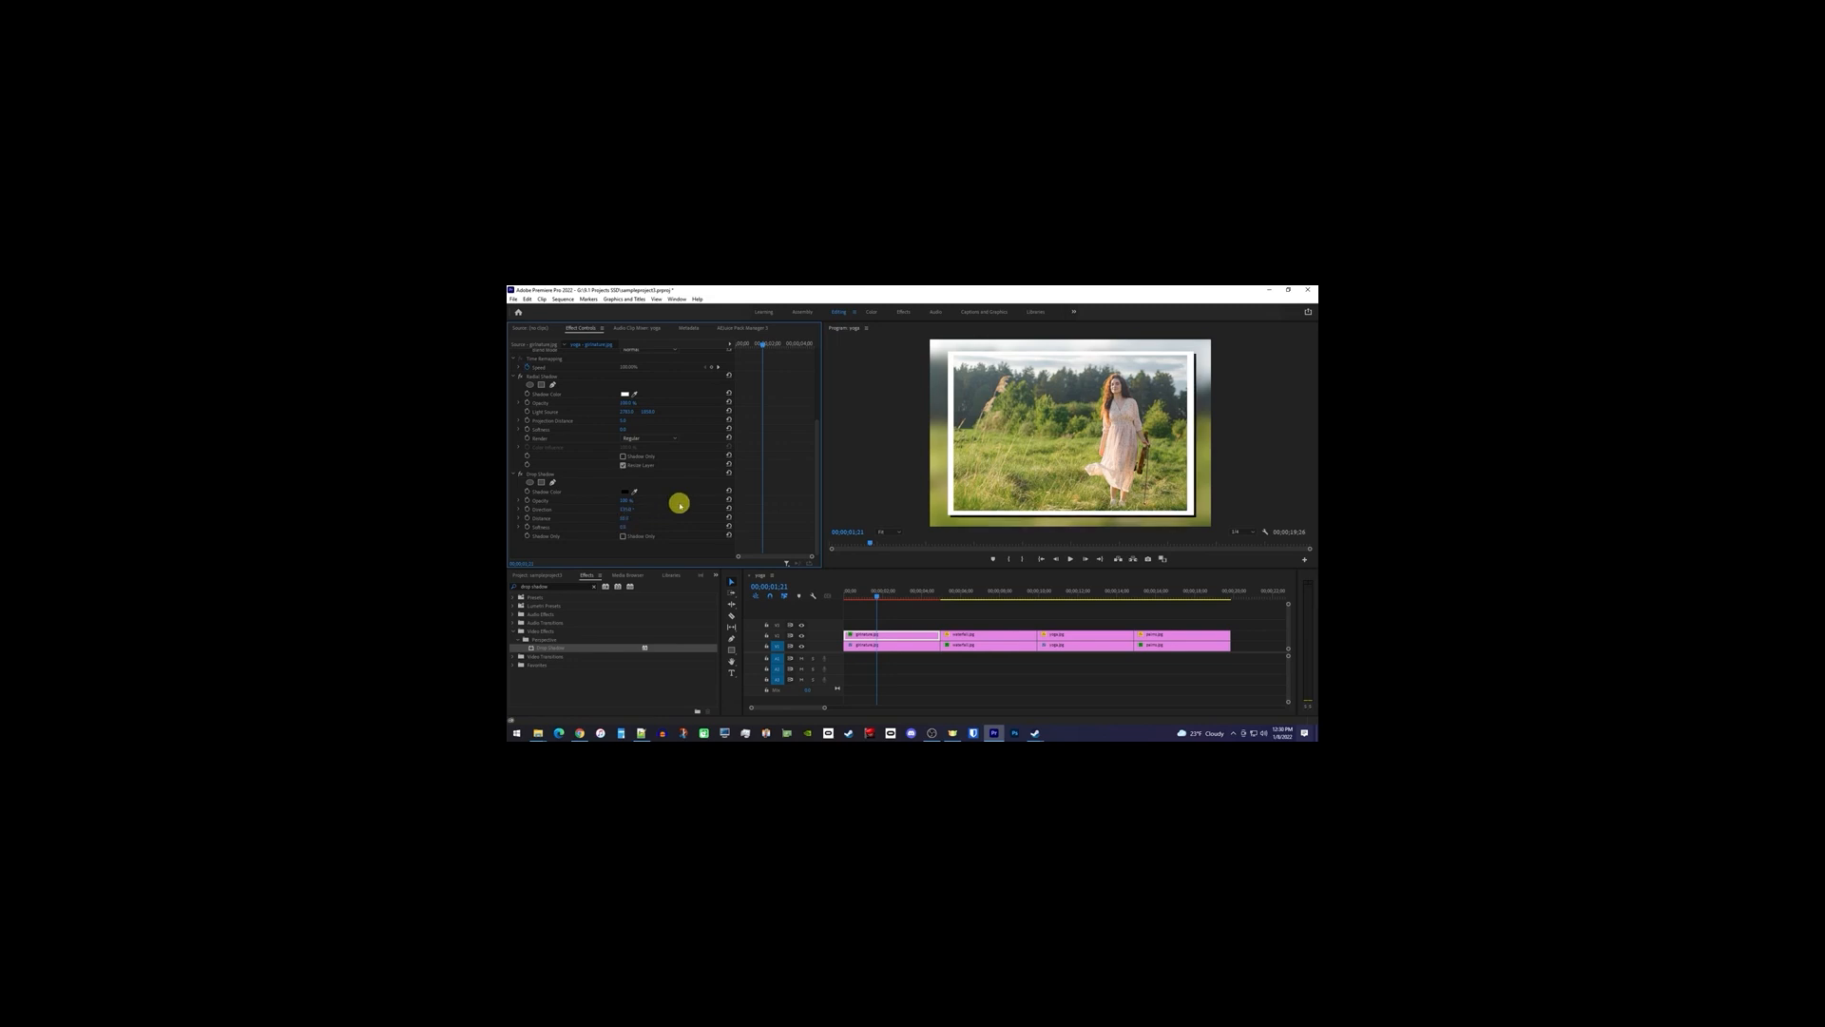
{"action": "left_click", "coordinate": [624, 527]}
{"action": "left_click", "coordinate": [858, 593]}
{"action": "key", "text": "space"}
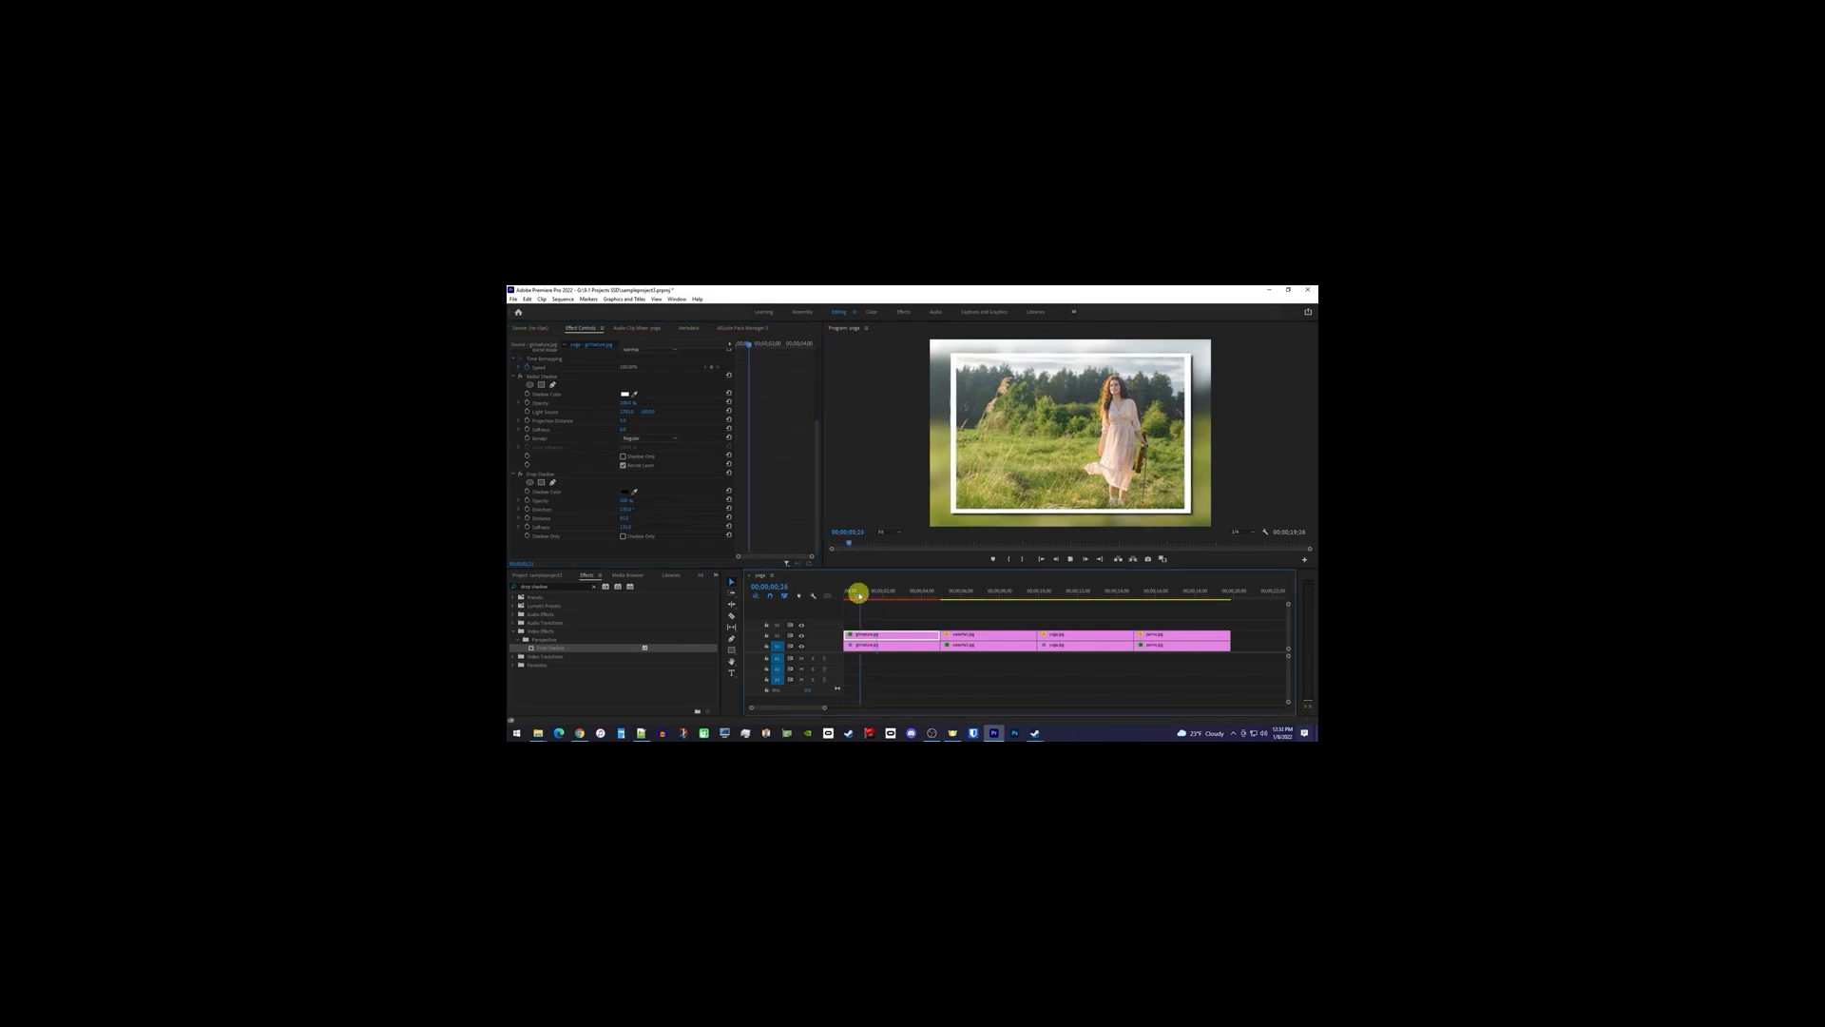
{"action": "key", "text": "space"}
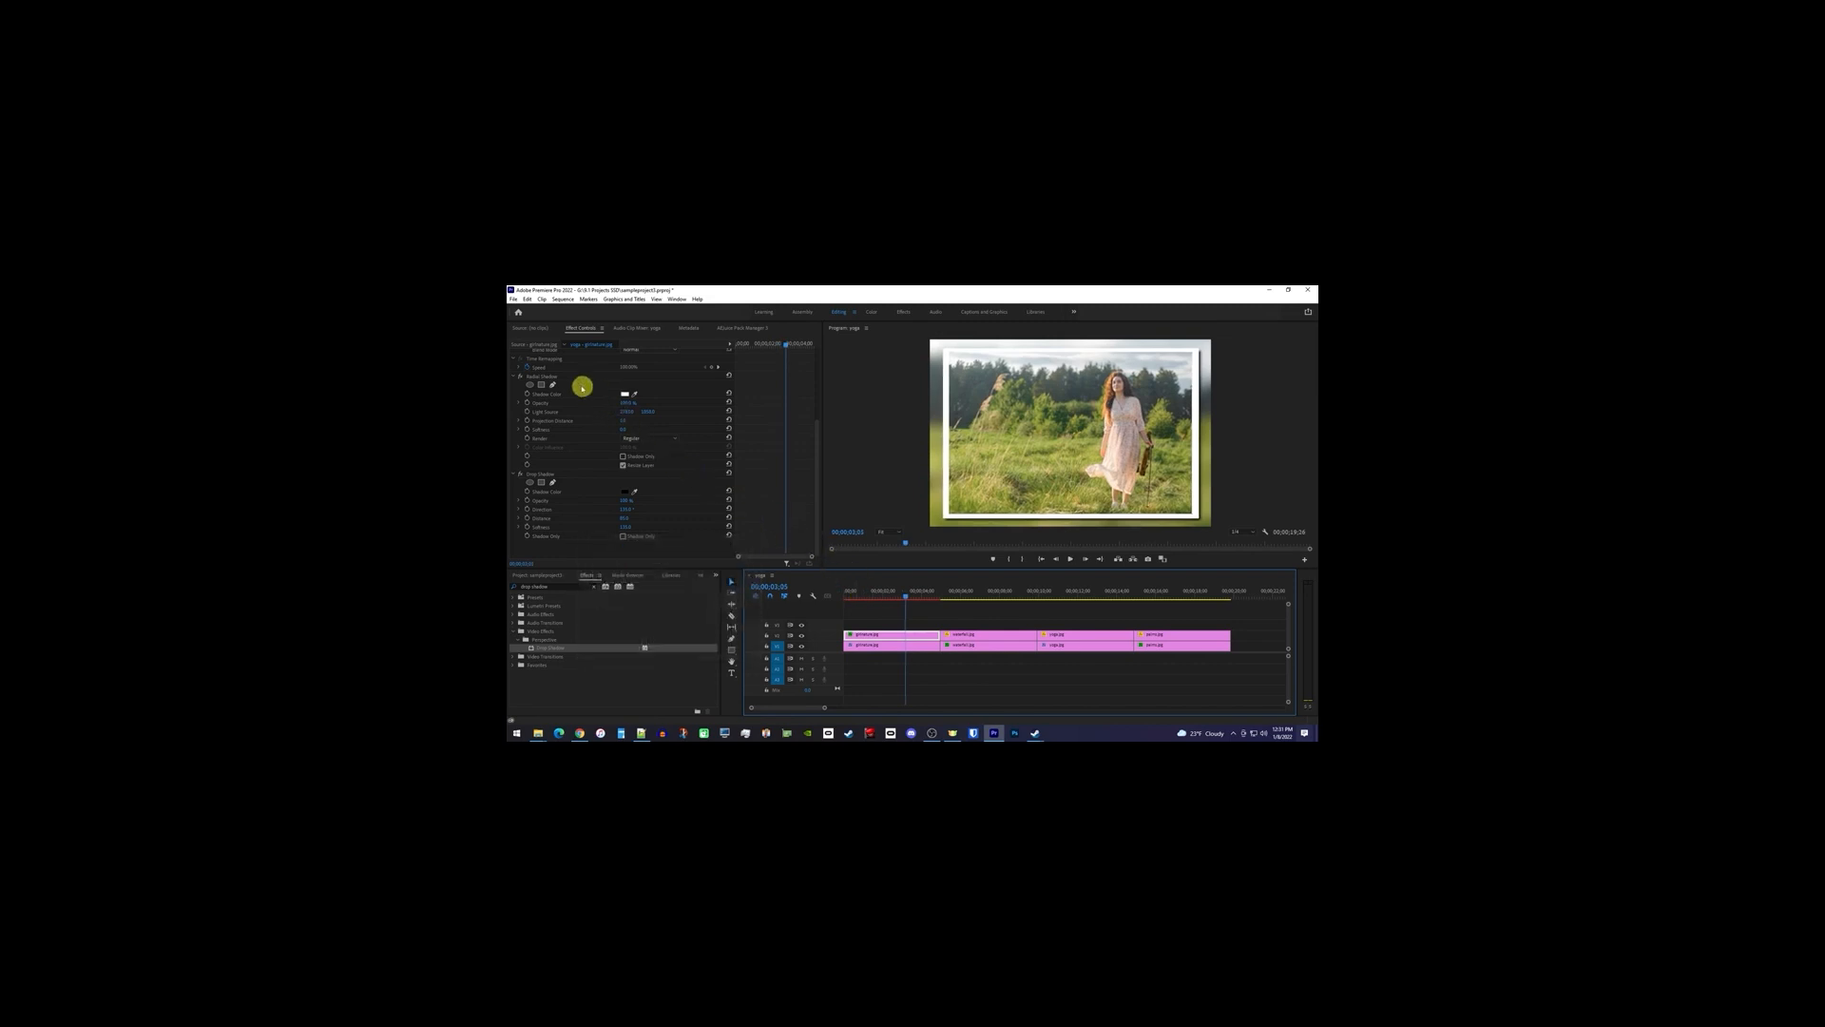
- Copy the Radial Shadow and Drop Shadow effects to the other three V2 clips and check them on the waterfall, yoga and palm tree images
{"action": "left_click", "coordinate": [550, 377]}
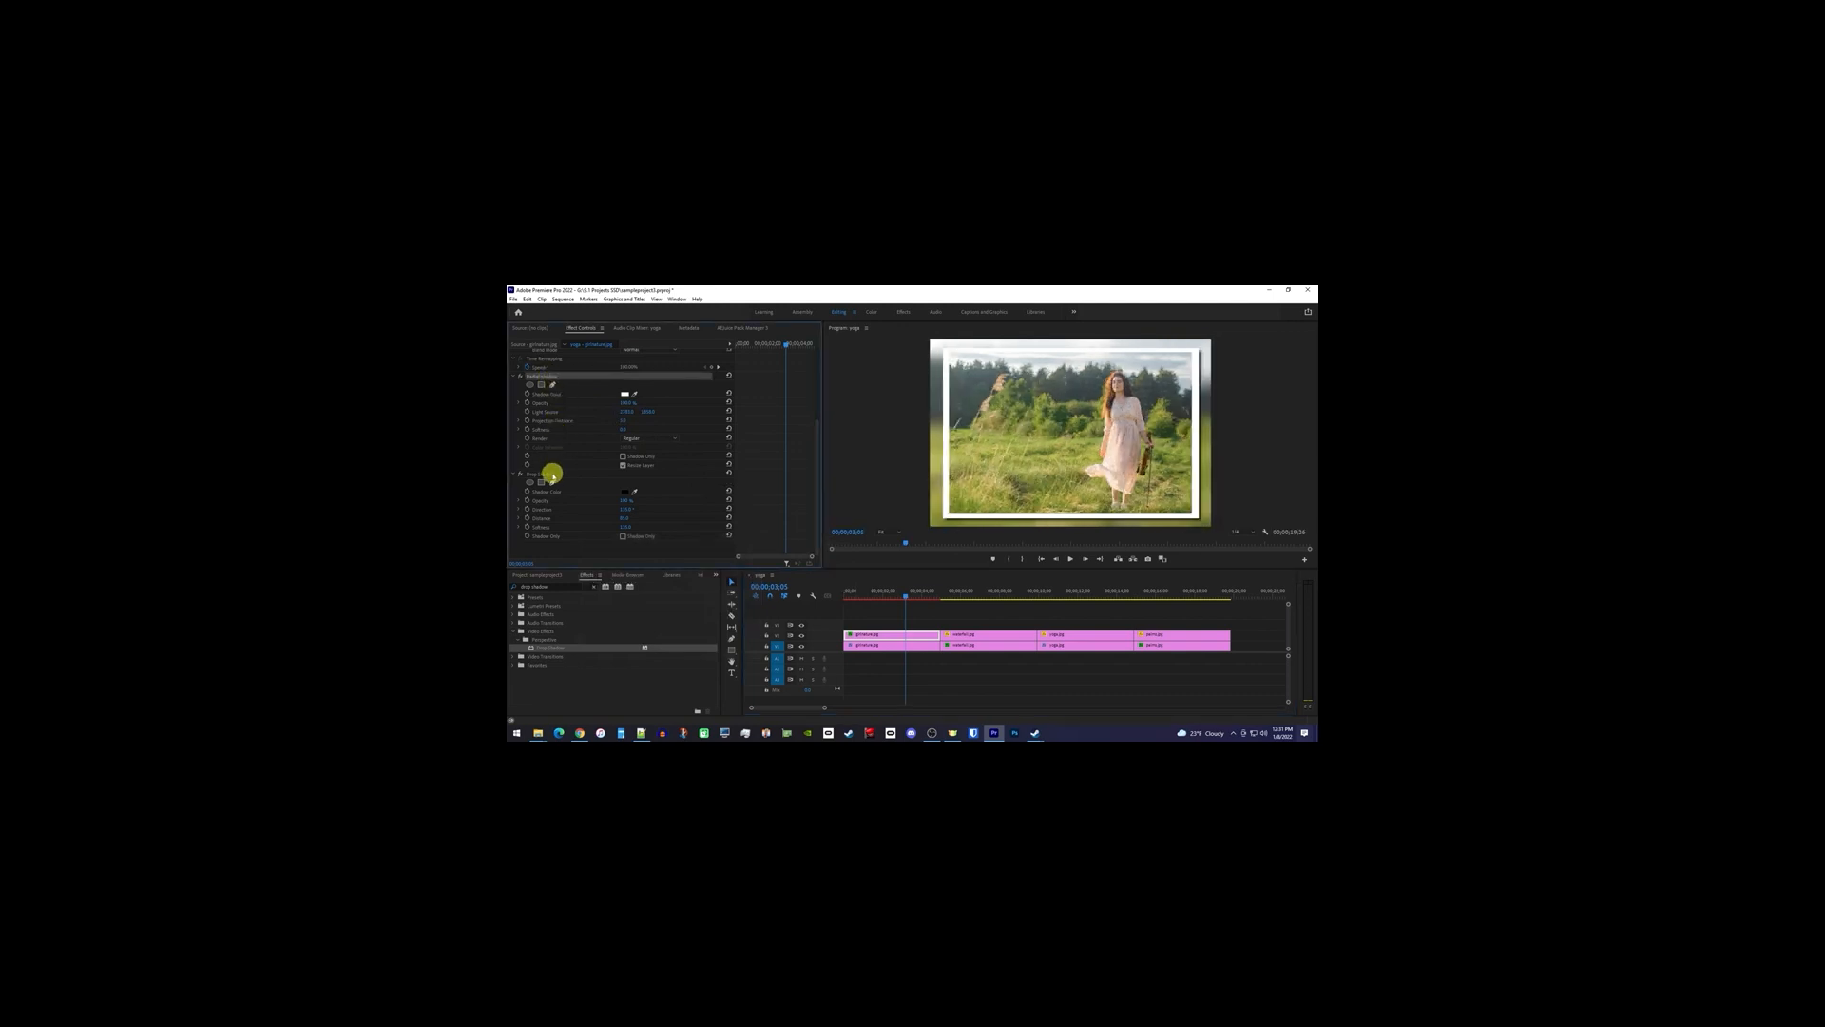
{"action": "left_click", "coordinate": [551, 474]}
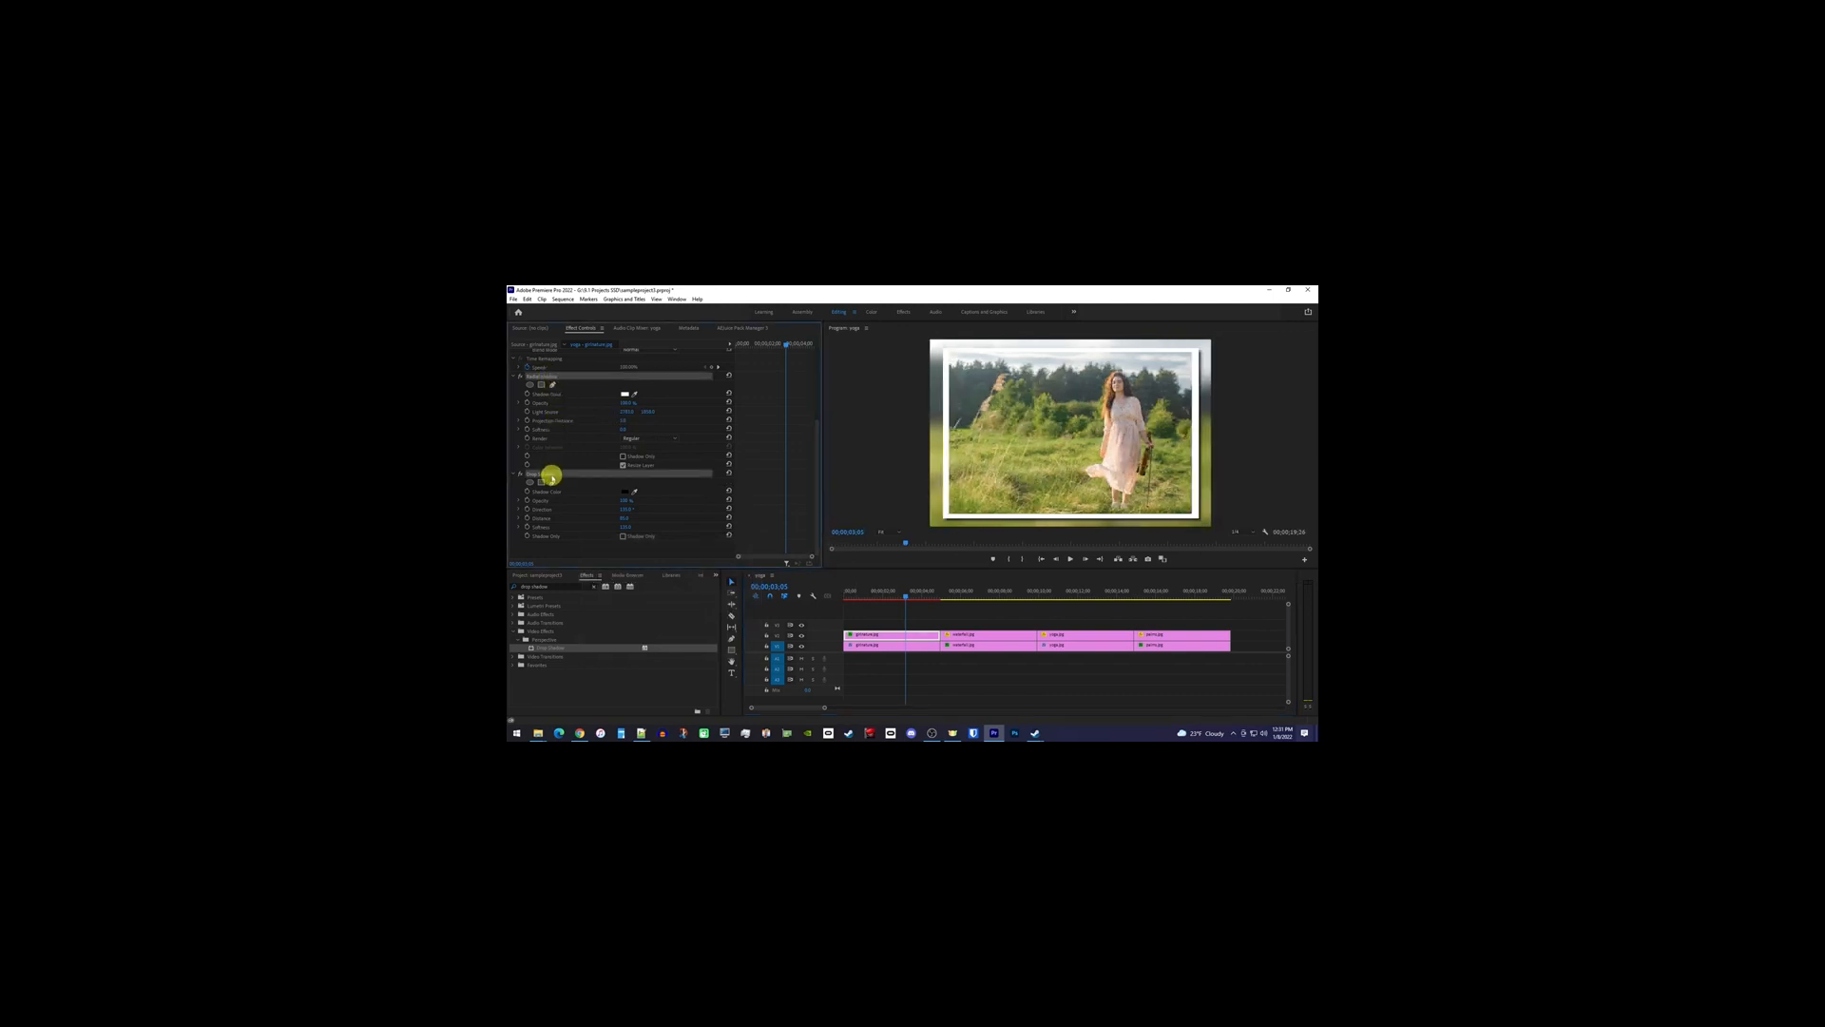
{"action": "key", "text": "ctrl+c"}
{"action": "left_click_drag", "start_coordinate": [1264, 630], "coordinate": [988, 622]}
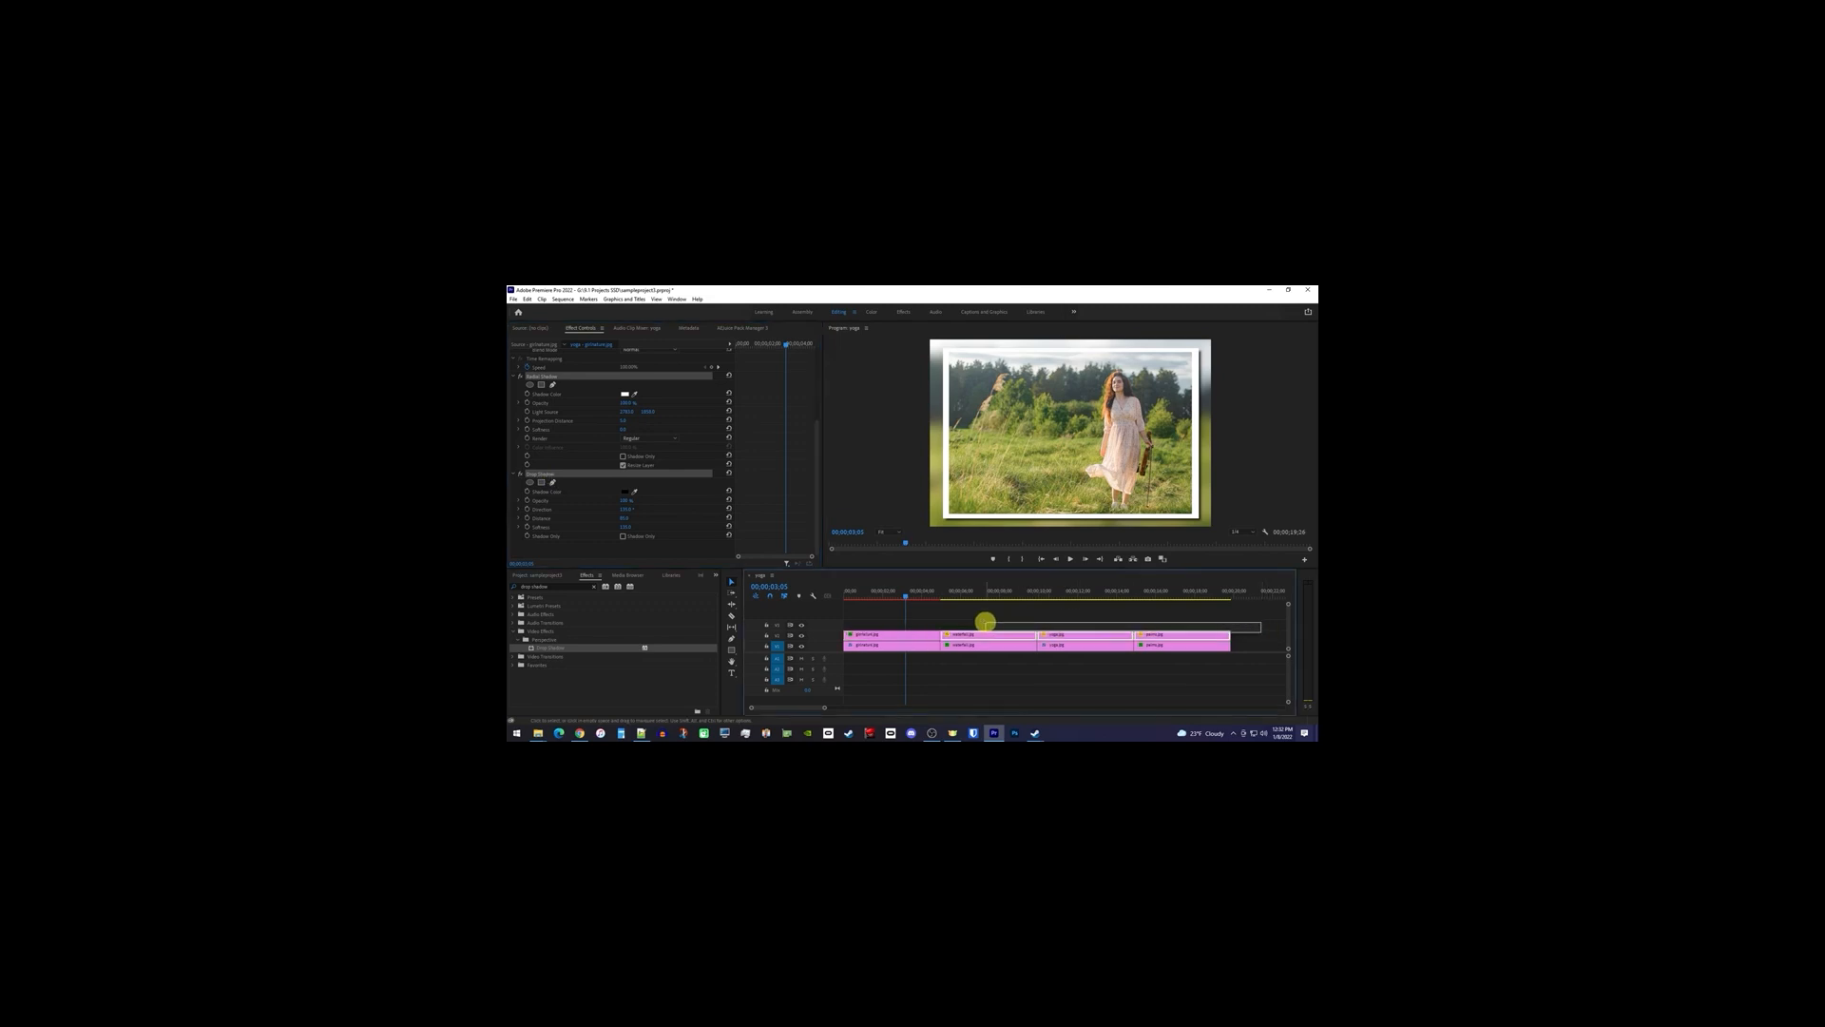
{"action": "key", "text": "ctrl+v"}
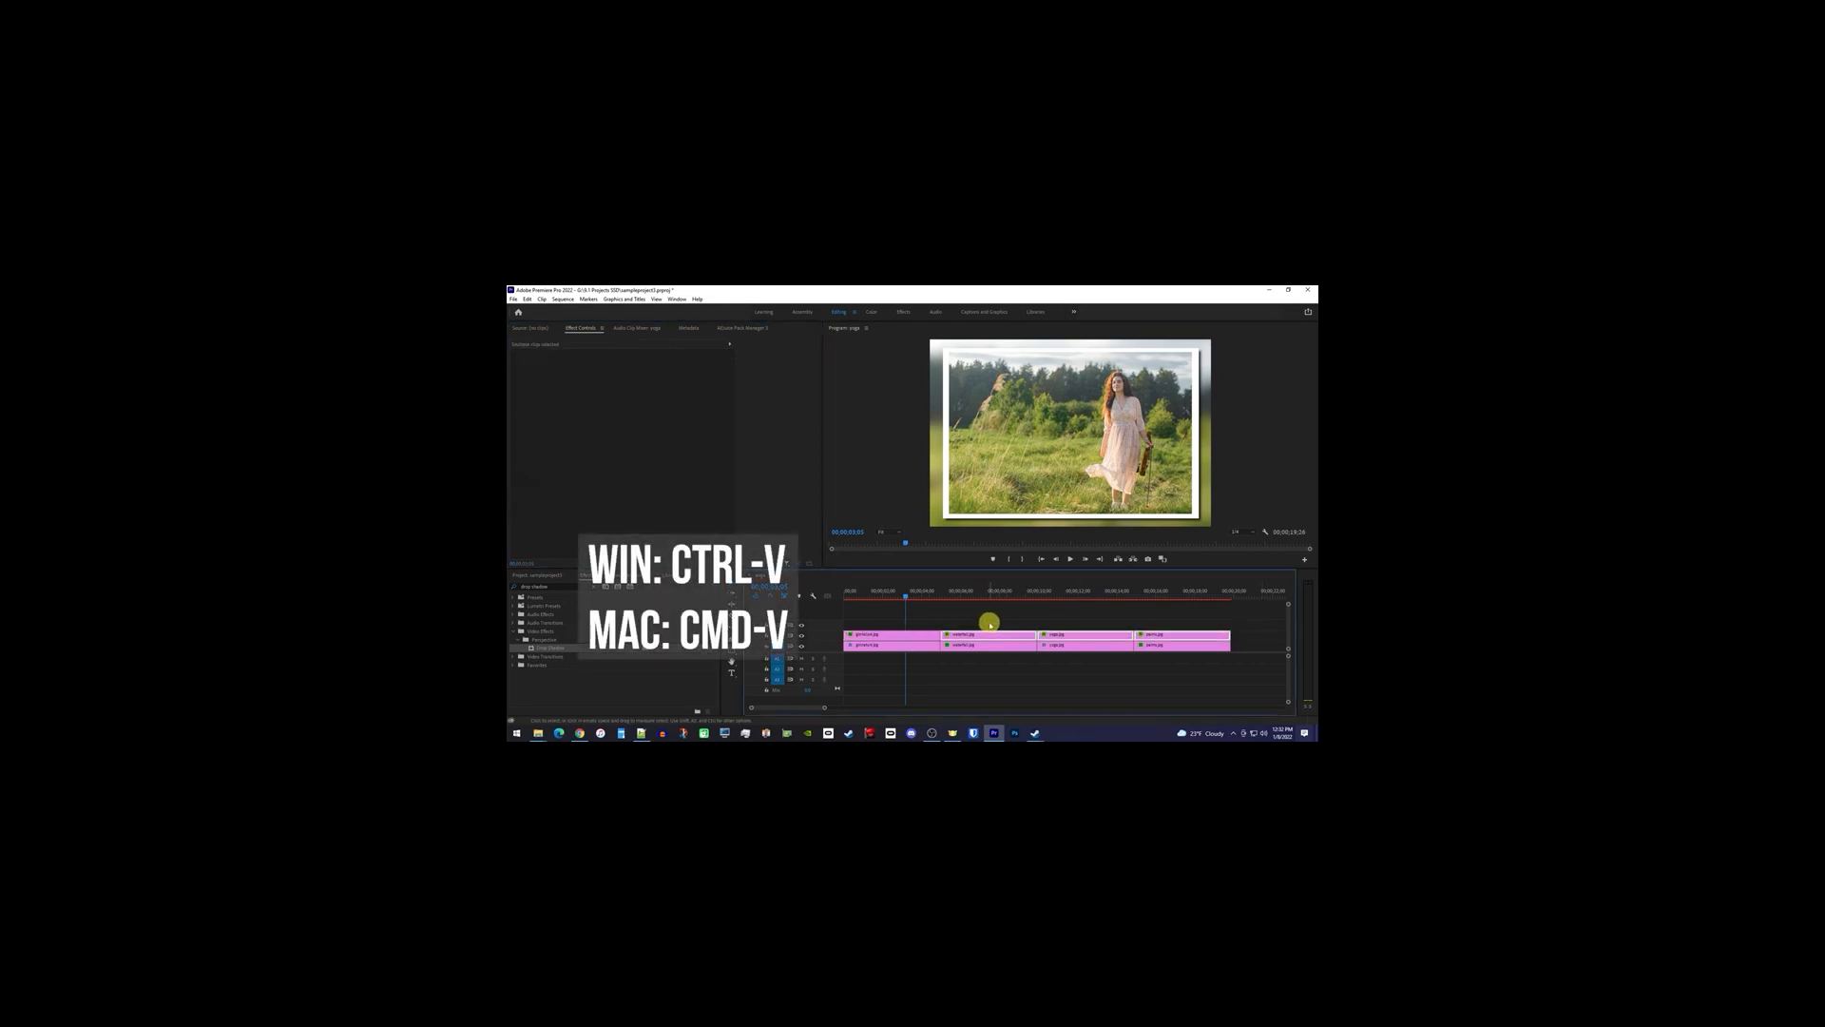
{"action": "left_click", "coordinate": [969, 591]}
{"action": "key", "text": "space"}
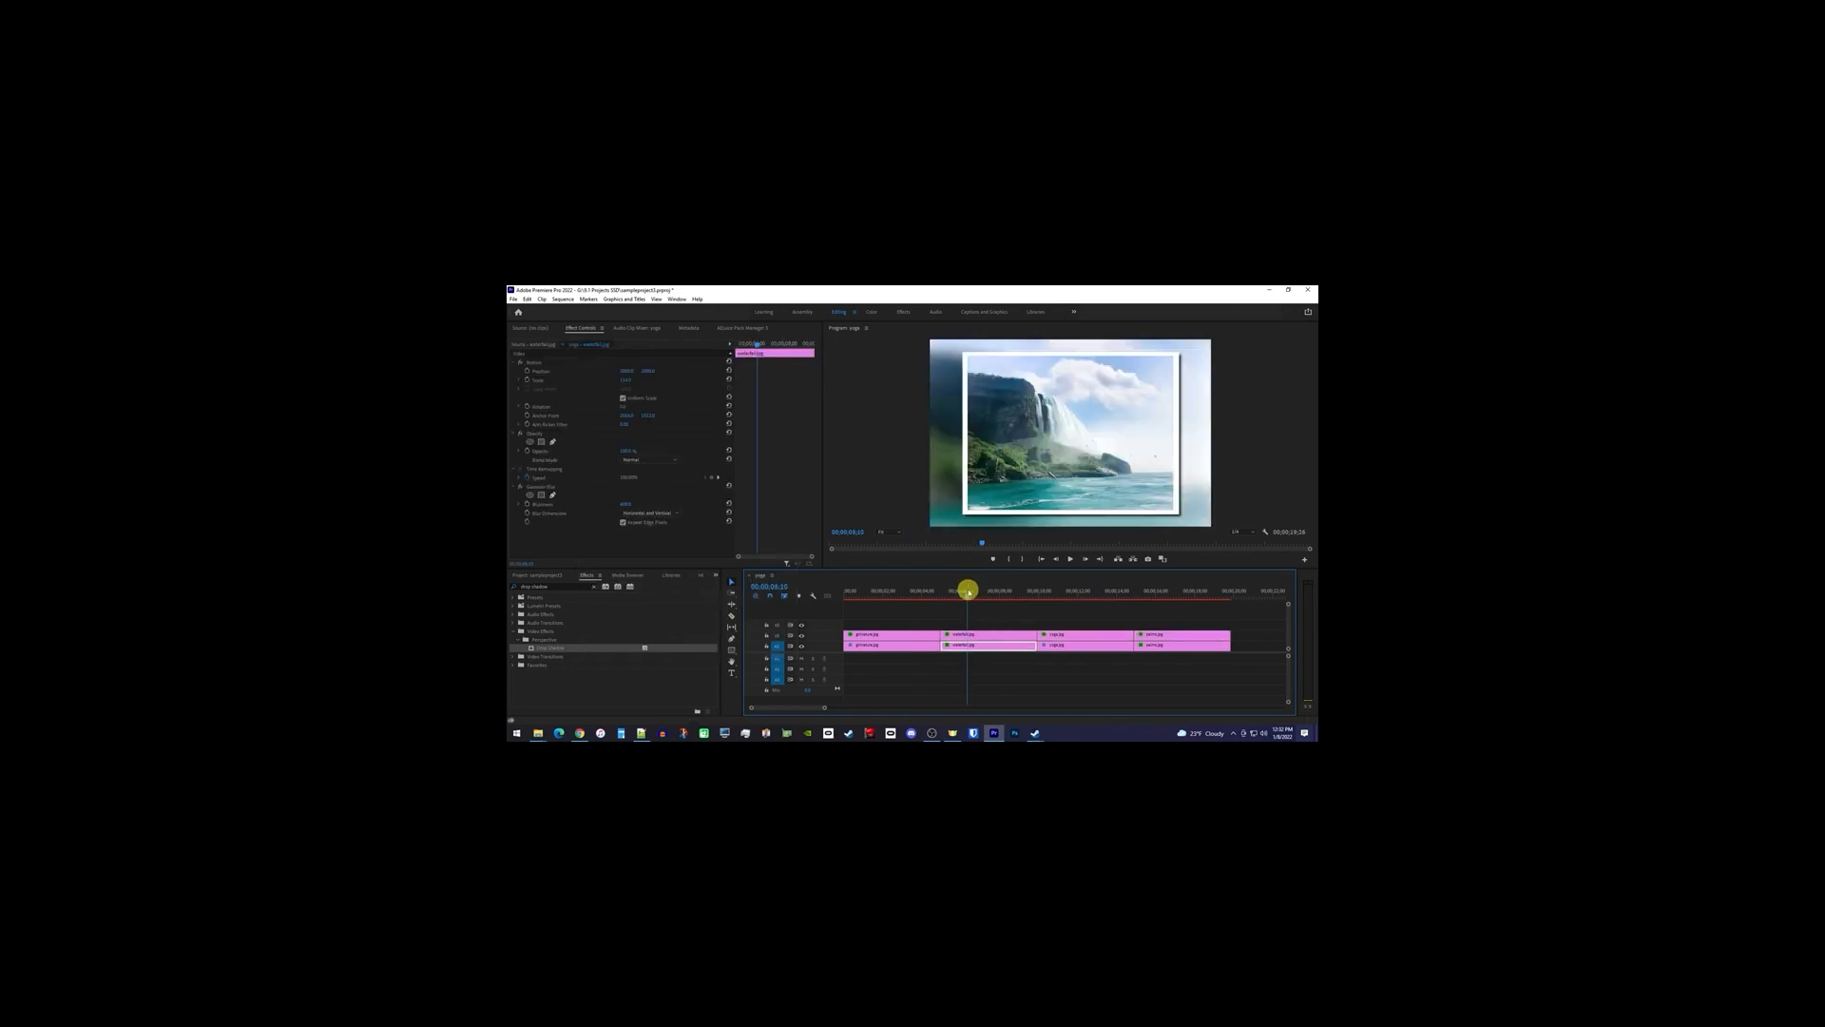
{"action": "left_click", "coordinate": [1056, 592]}
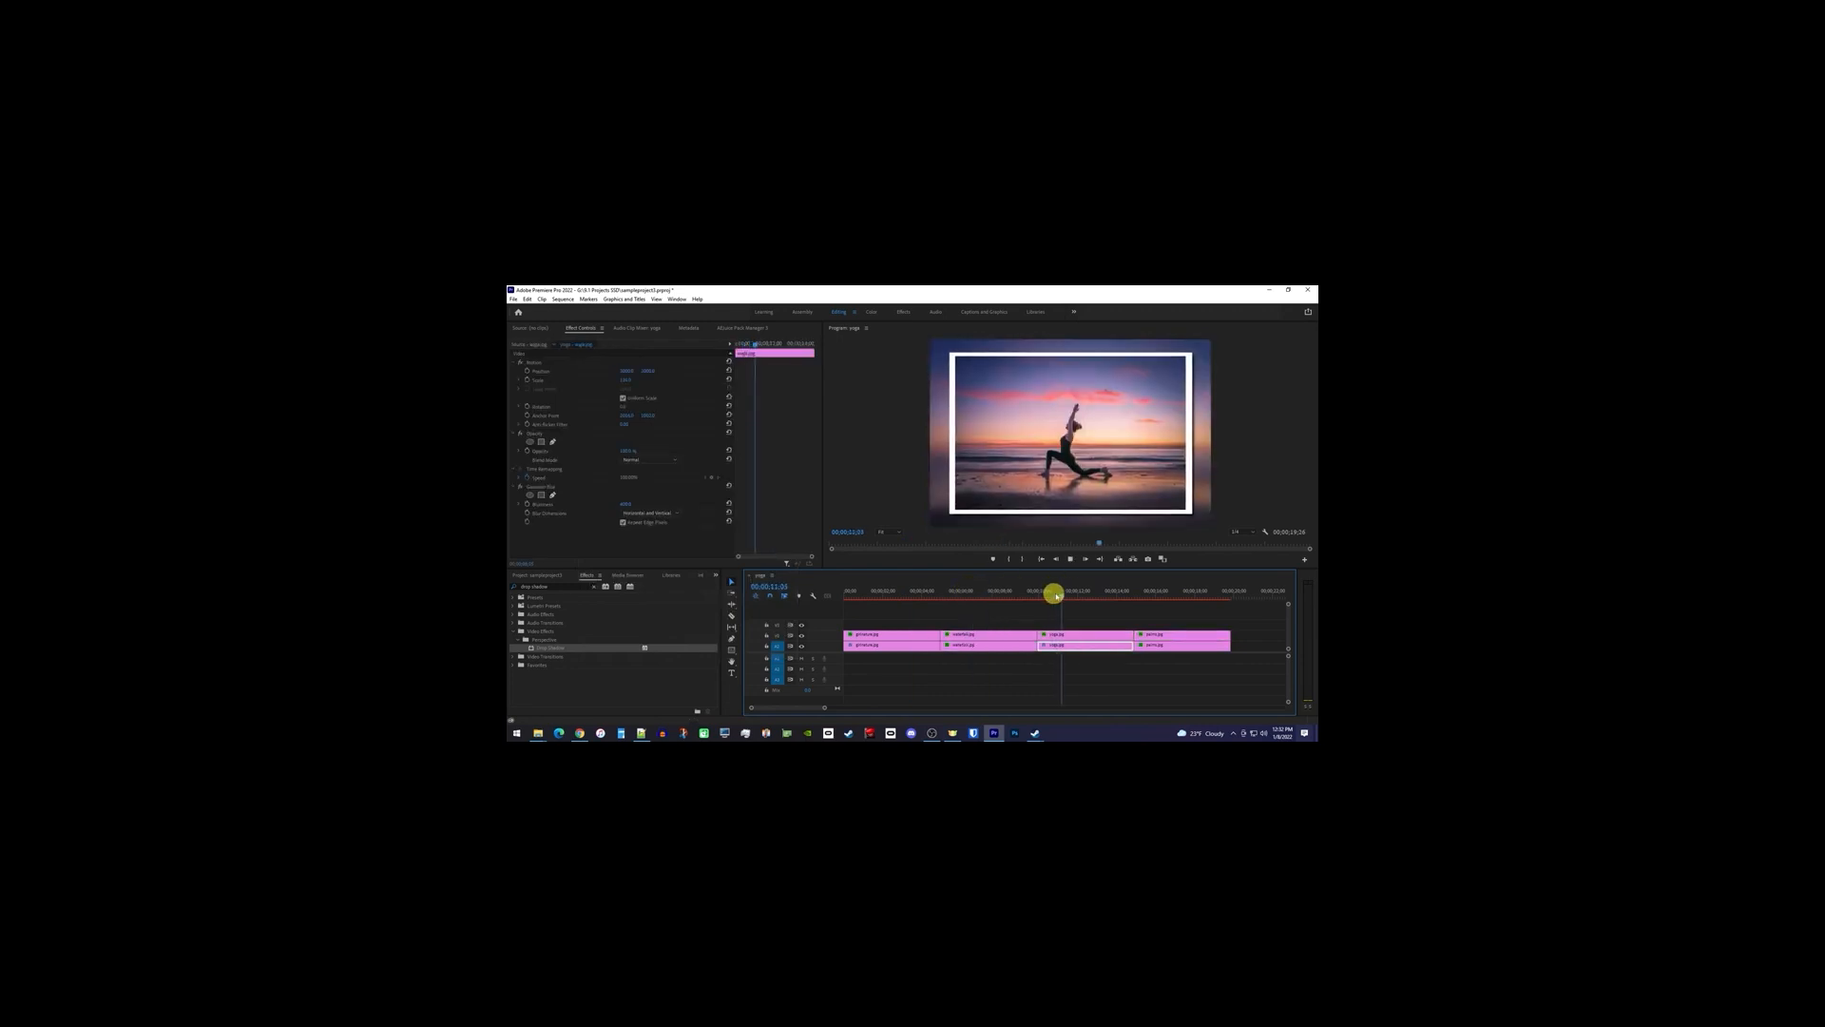
{"action": "left_click", "coordinate": [1148, 593]}
{"action": "key", "text": "space"}
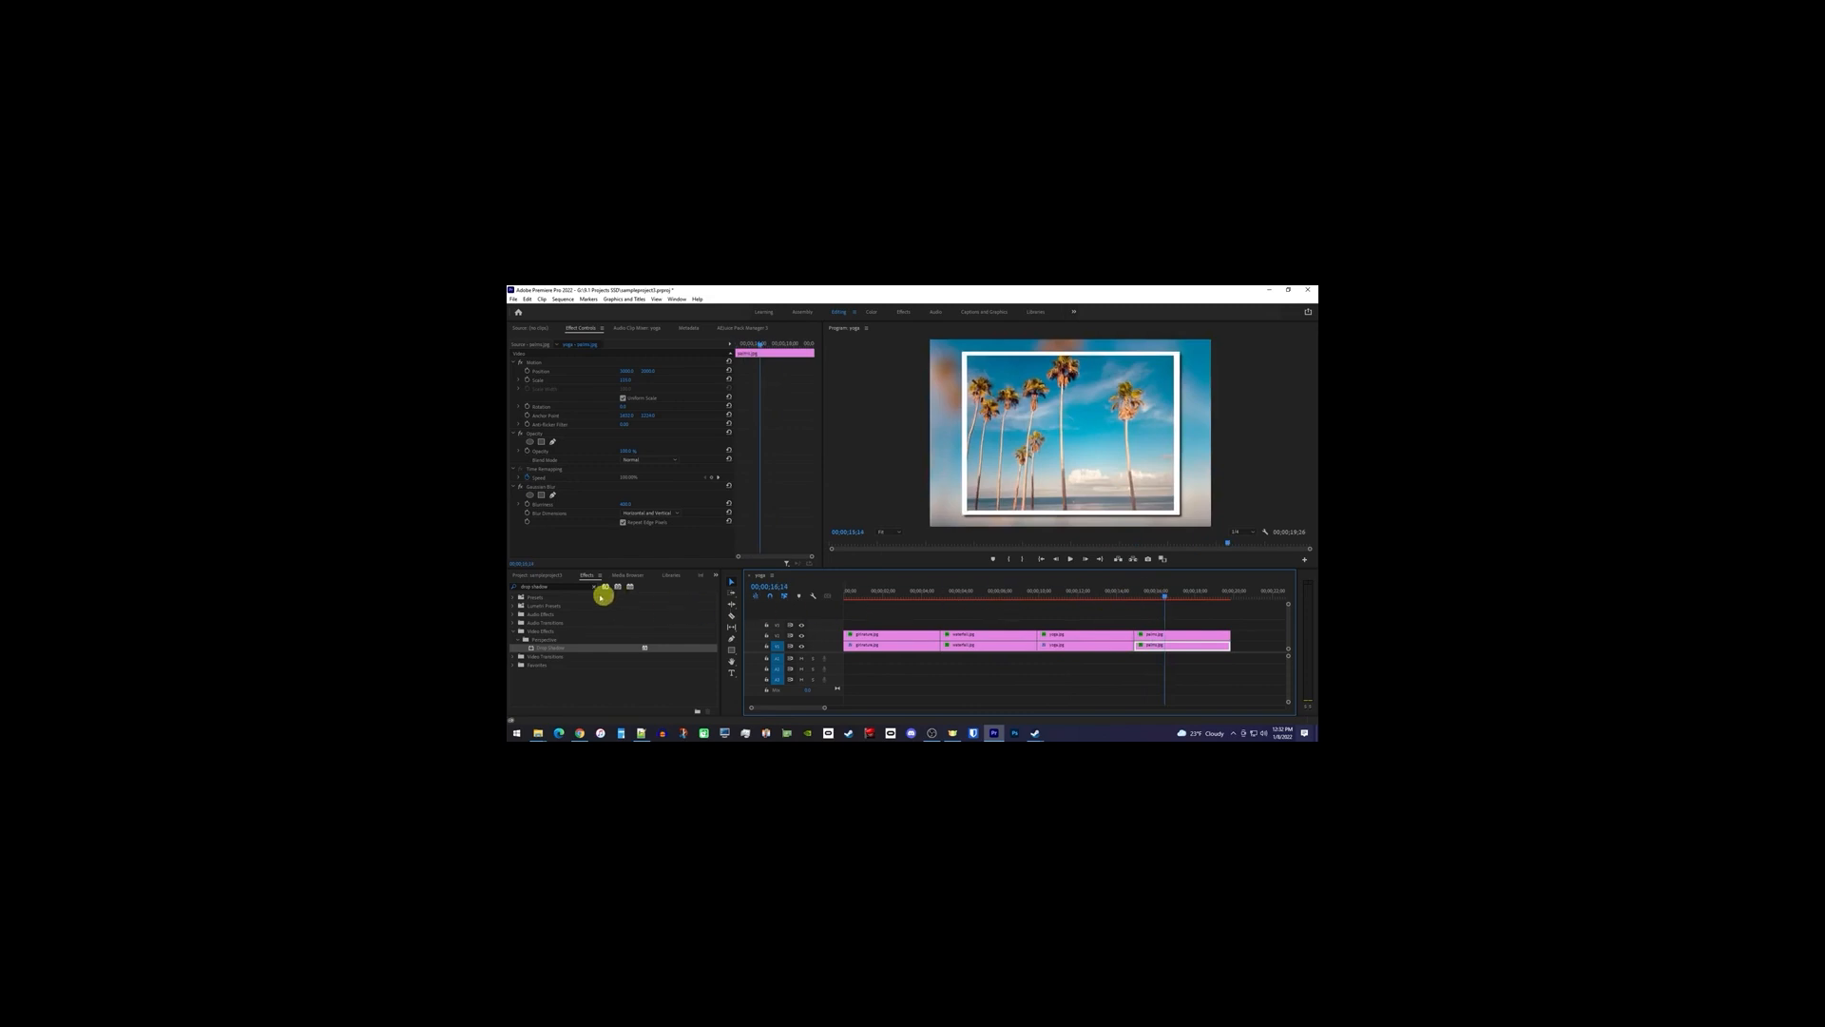
- Find the Slide video transition and set it as the default transition
{"action": "left_click", "coordinate": [564, 585]}
{"action": "type", "text": "slide"}
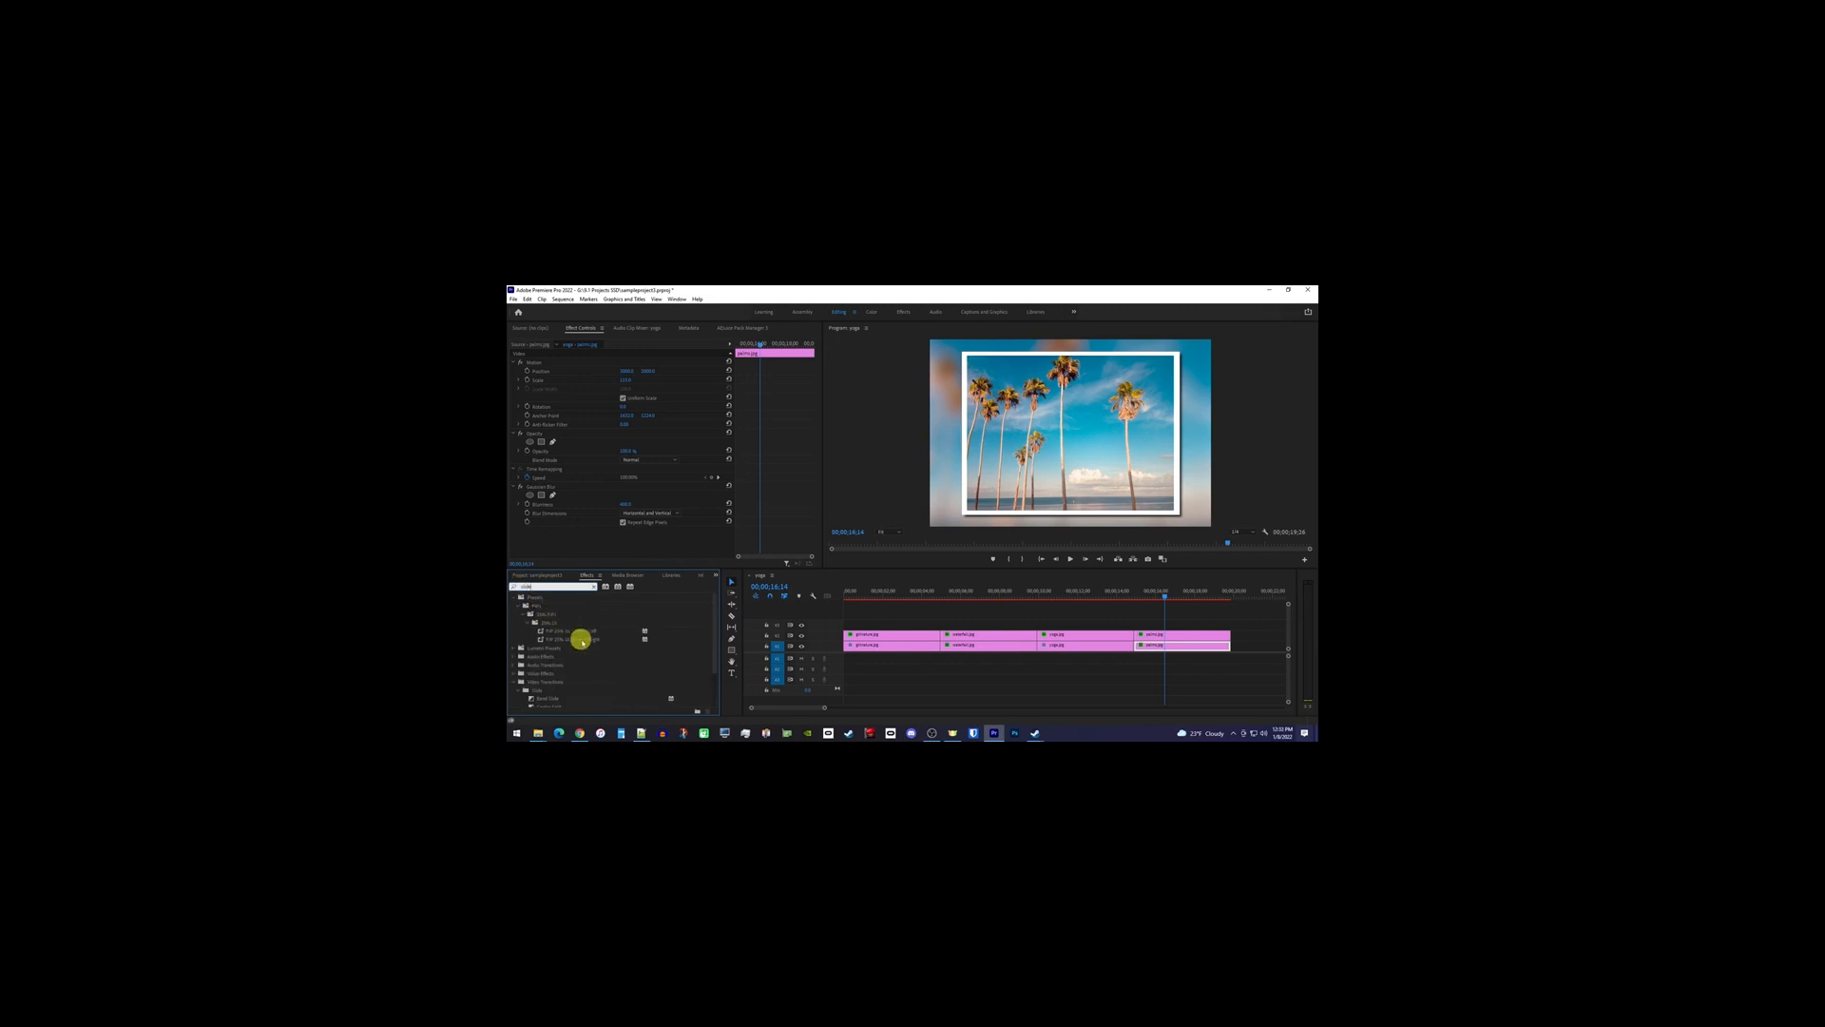
{"action": "scroll", "coordinate": [586, 638], "scroll_direction": "down", "scroll_amount": 3}
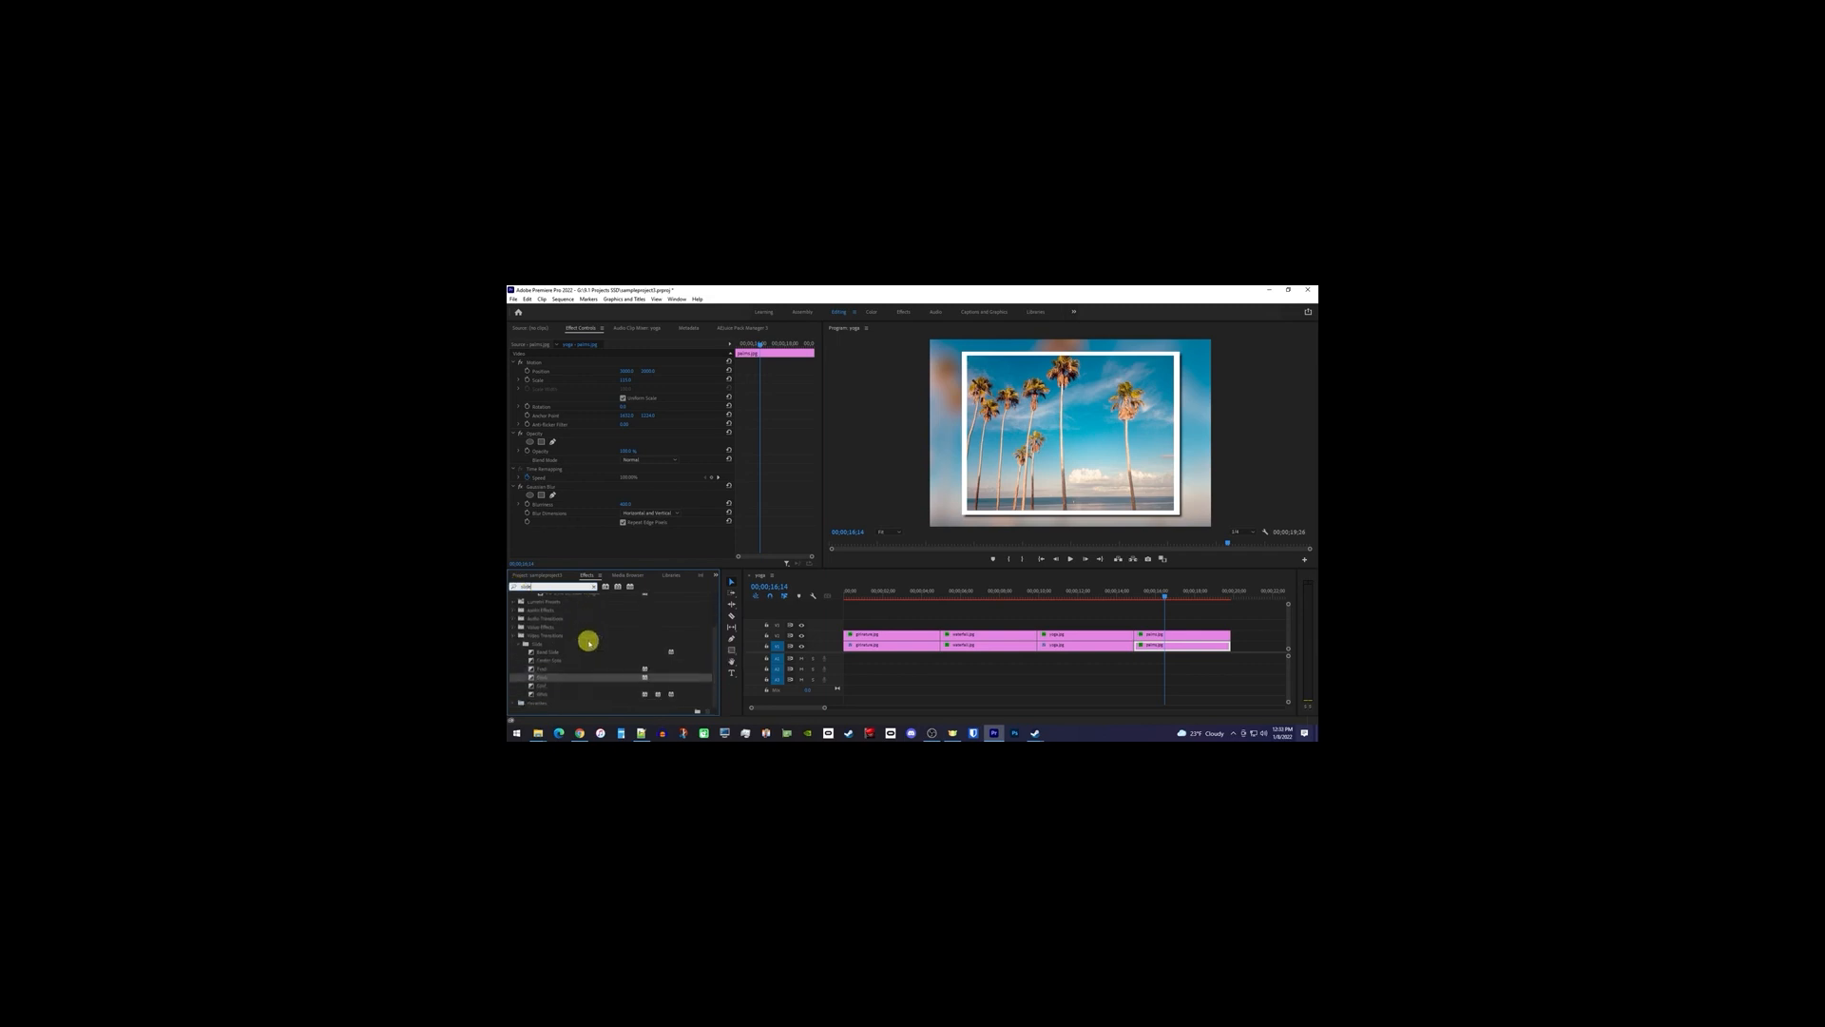
{"action": "right_click", "coordinate": [543, 678]}
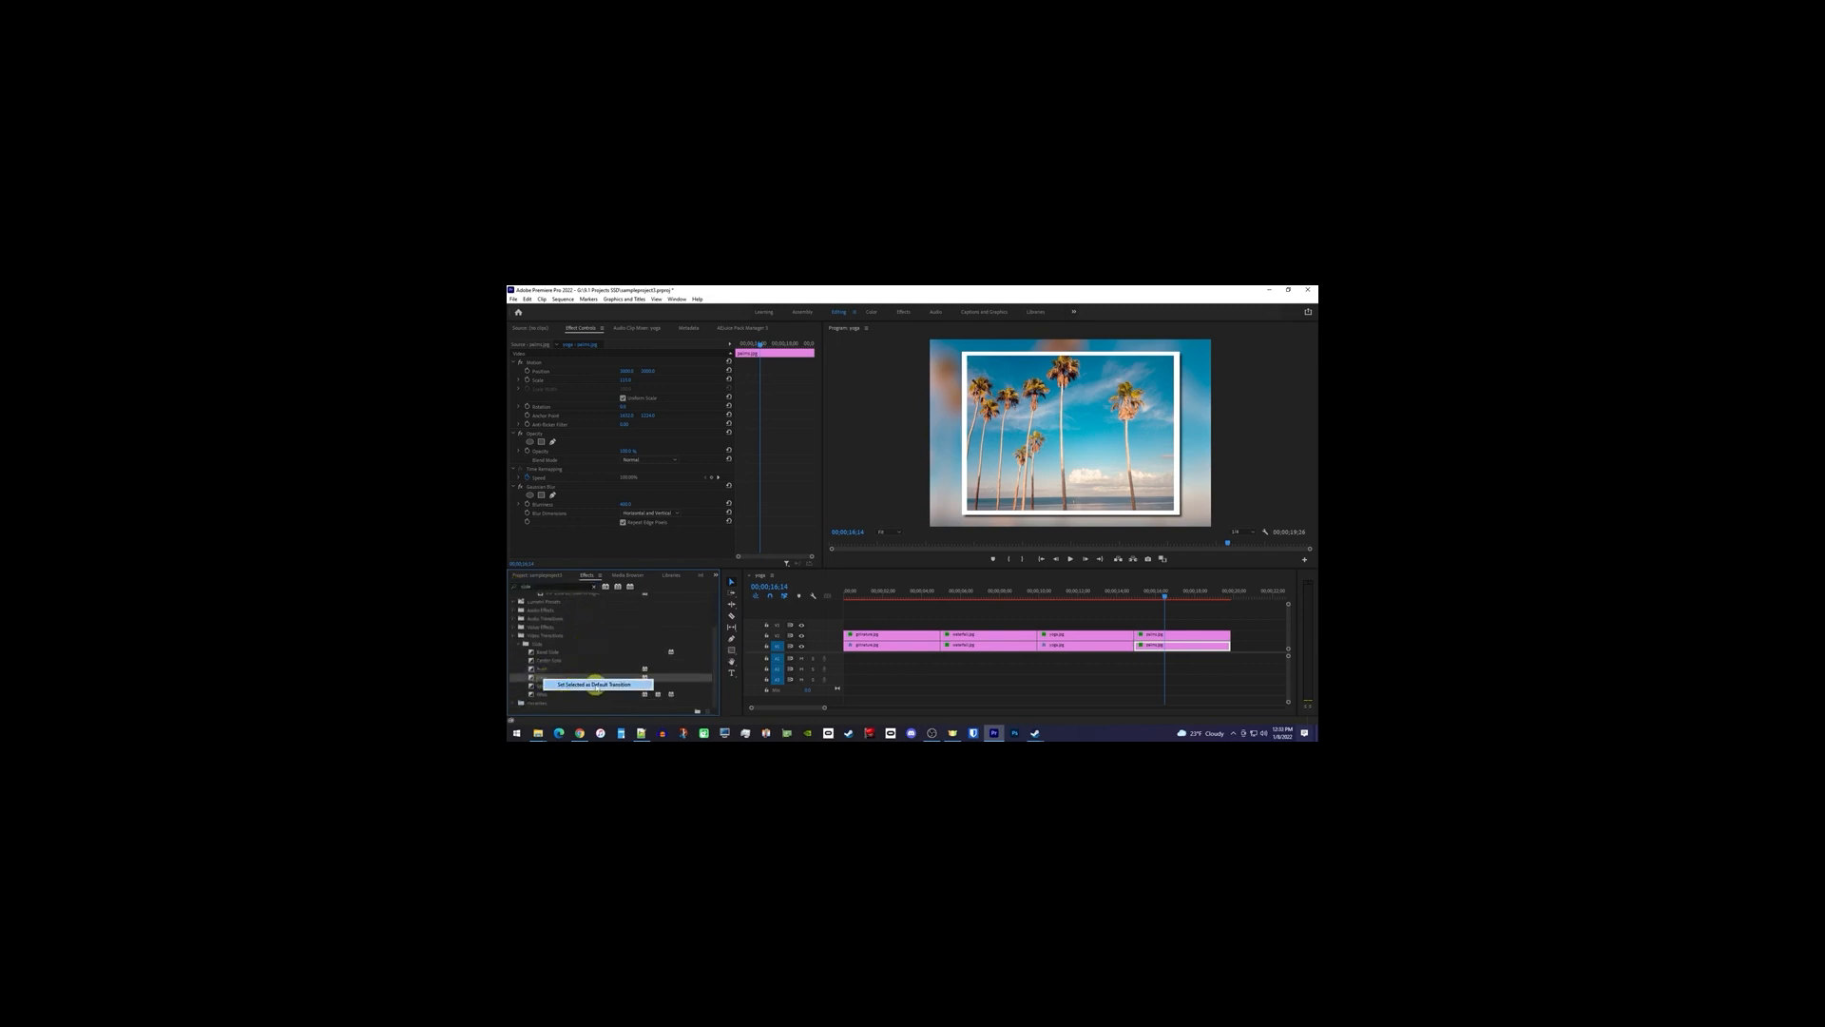
{"action": "left_click", "coordinate": [588, 684]}
- Apply the default Slide transition to all clips on V1 and V2 and play back the slideshow's opening
{"action": "left_click_drag", "start_coordinate": [1201, 678], "coordinate": [884, 611]}
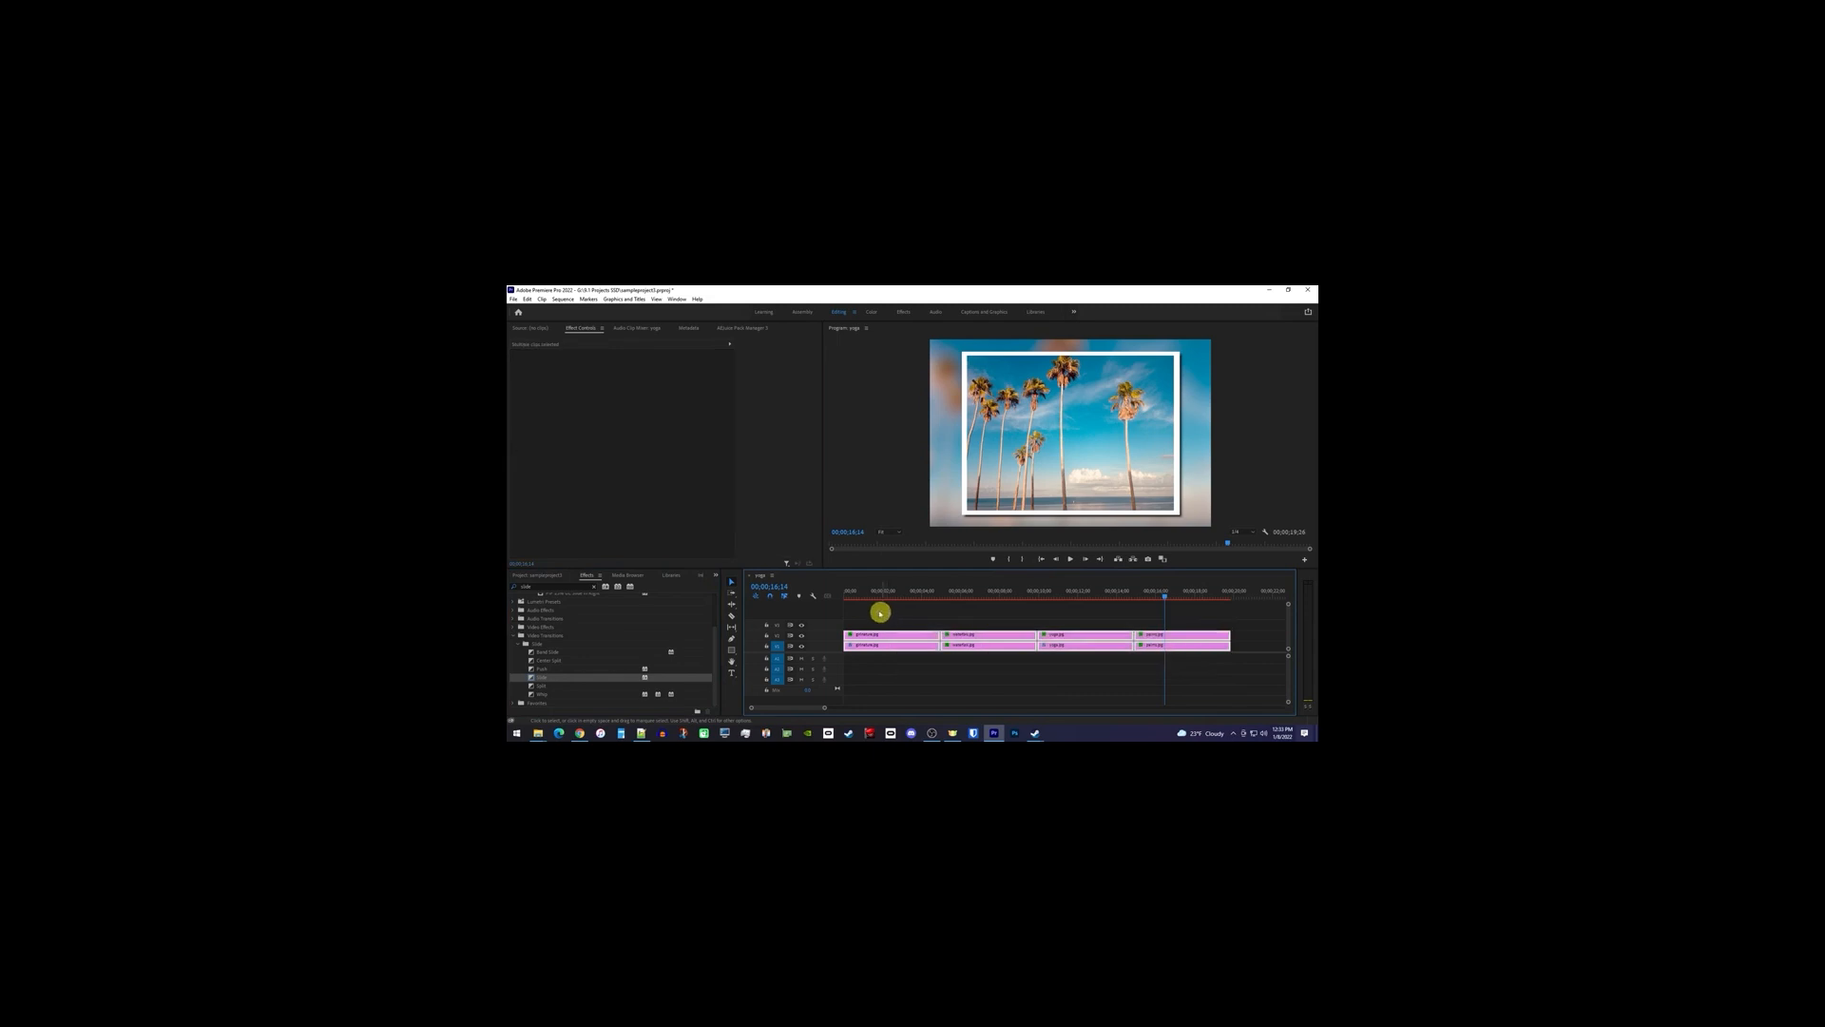
{"action": "left_click", "coordinate": [562, 300]}
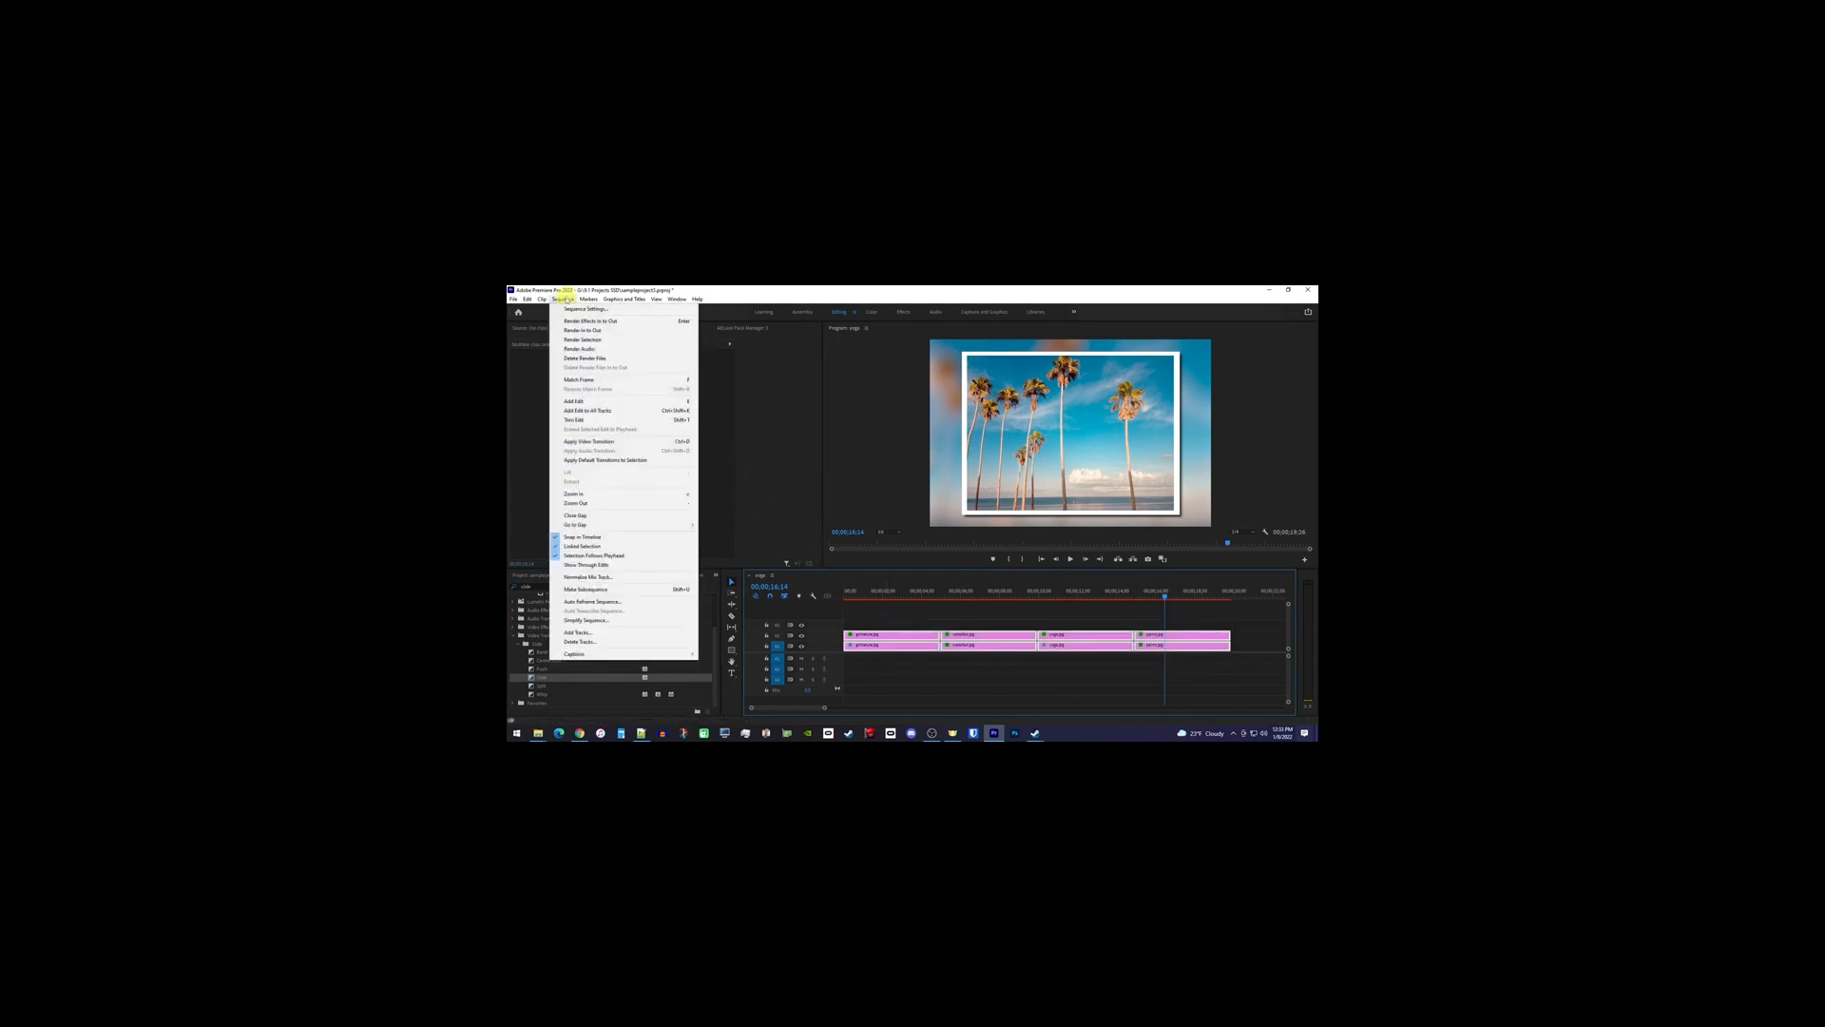
{"action": "left_click", "coordinate": [605, 443]}
{"action": "left_click", "coordinate": [916, 591]}
{"action": "key", "text": "space"}
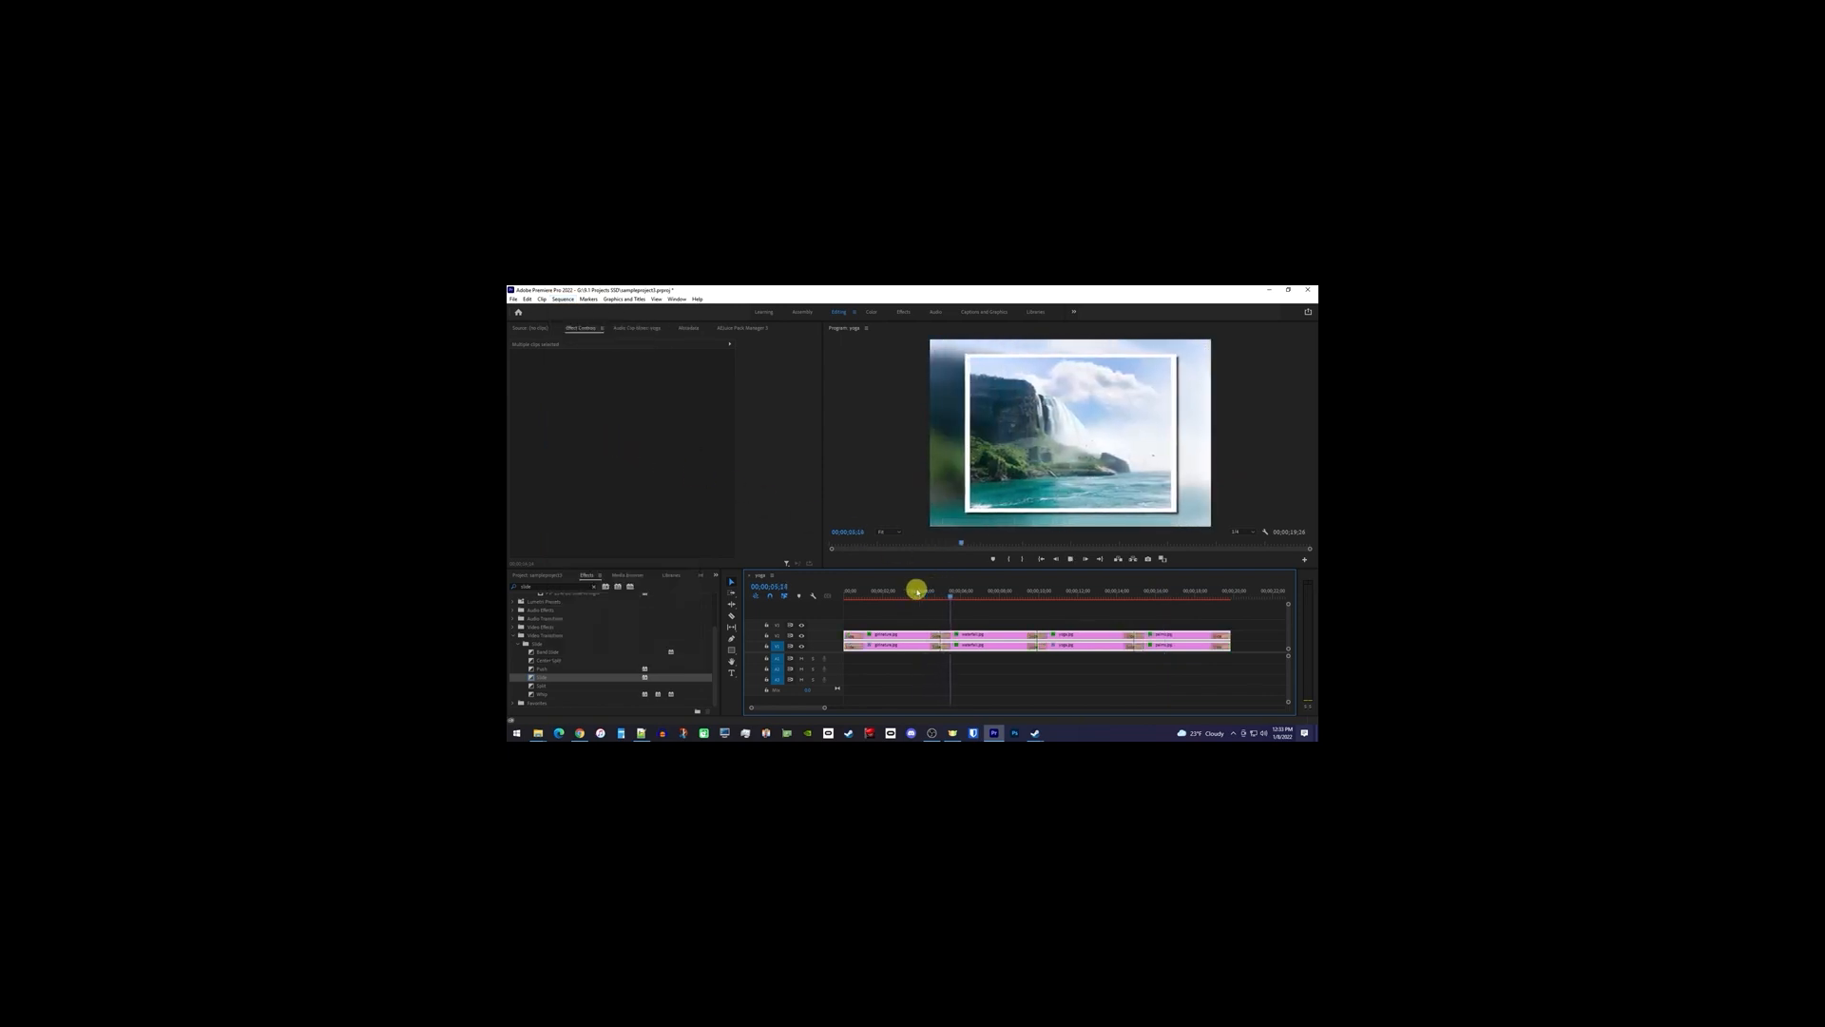
{"action": "left_click_drag", "start_coordinate": [891, 591], "coordinate": [815, 596]}
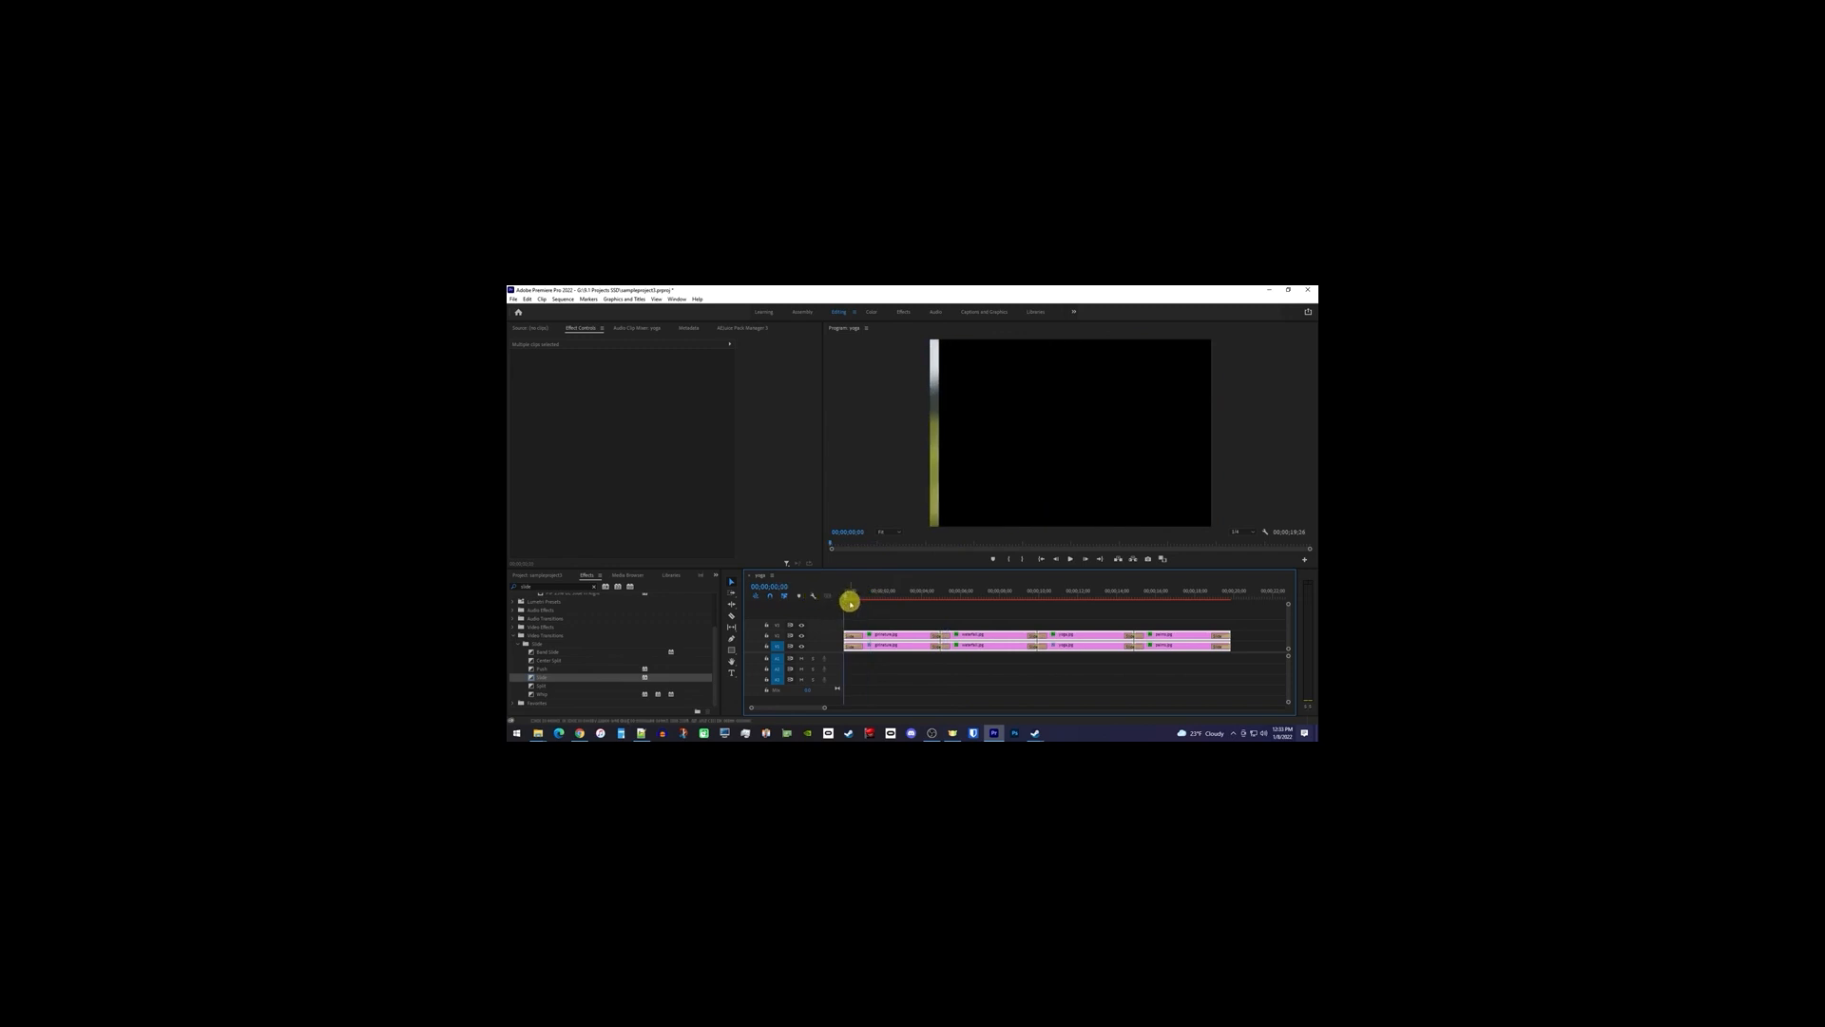
{"action": "key", "text": "space"}
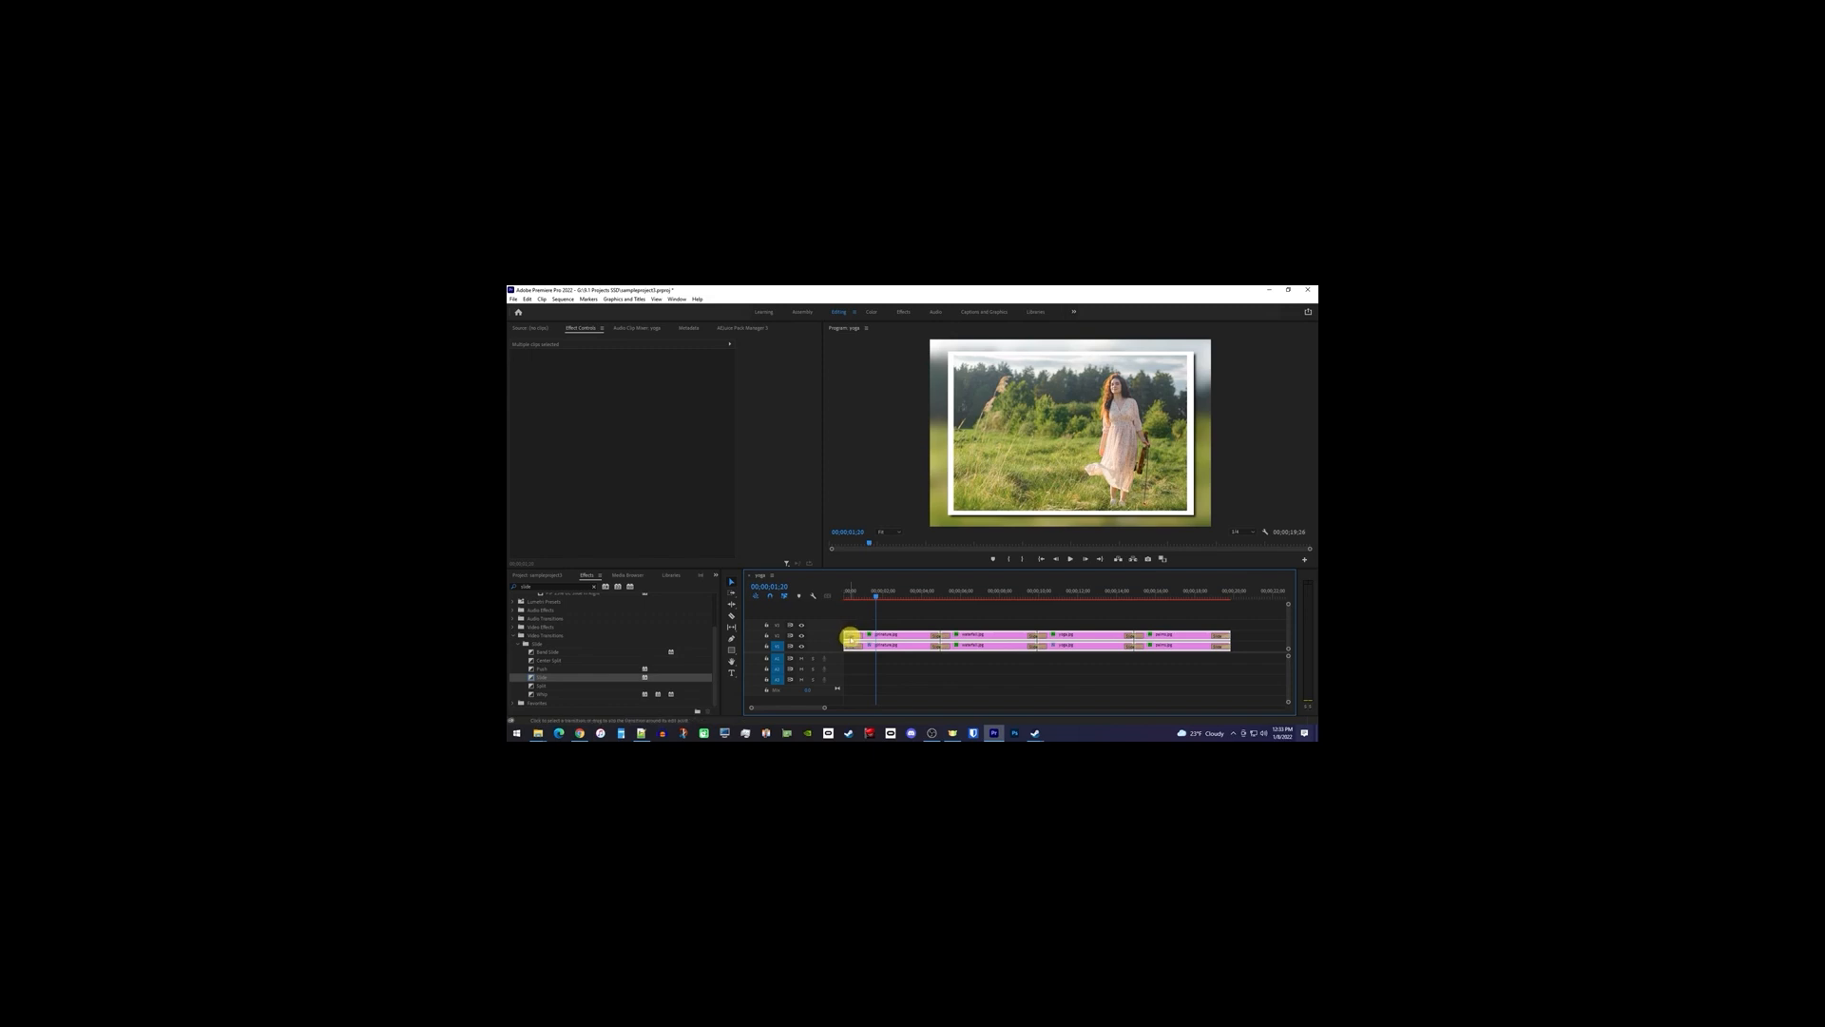
- Delete the transitions at the start and end of the slideshow on both tracks and preview the first remaining slide
{"action": "left_click", "coordinate": [851, 637]}
{"action": "key", "text": "ctrl+a"}
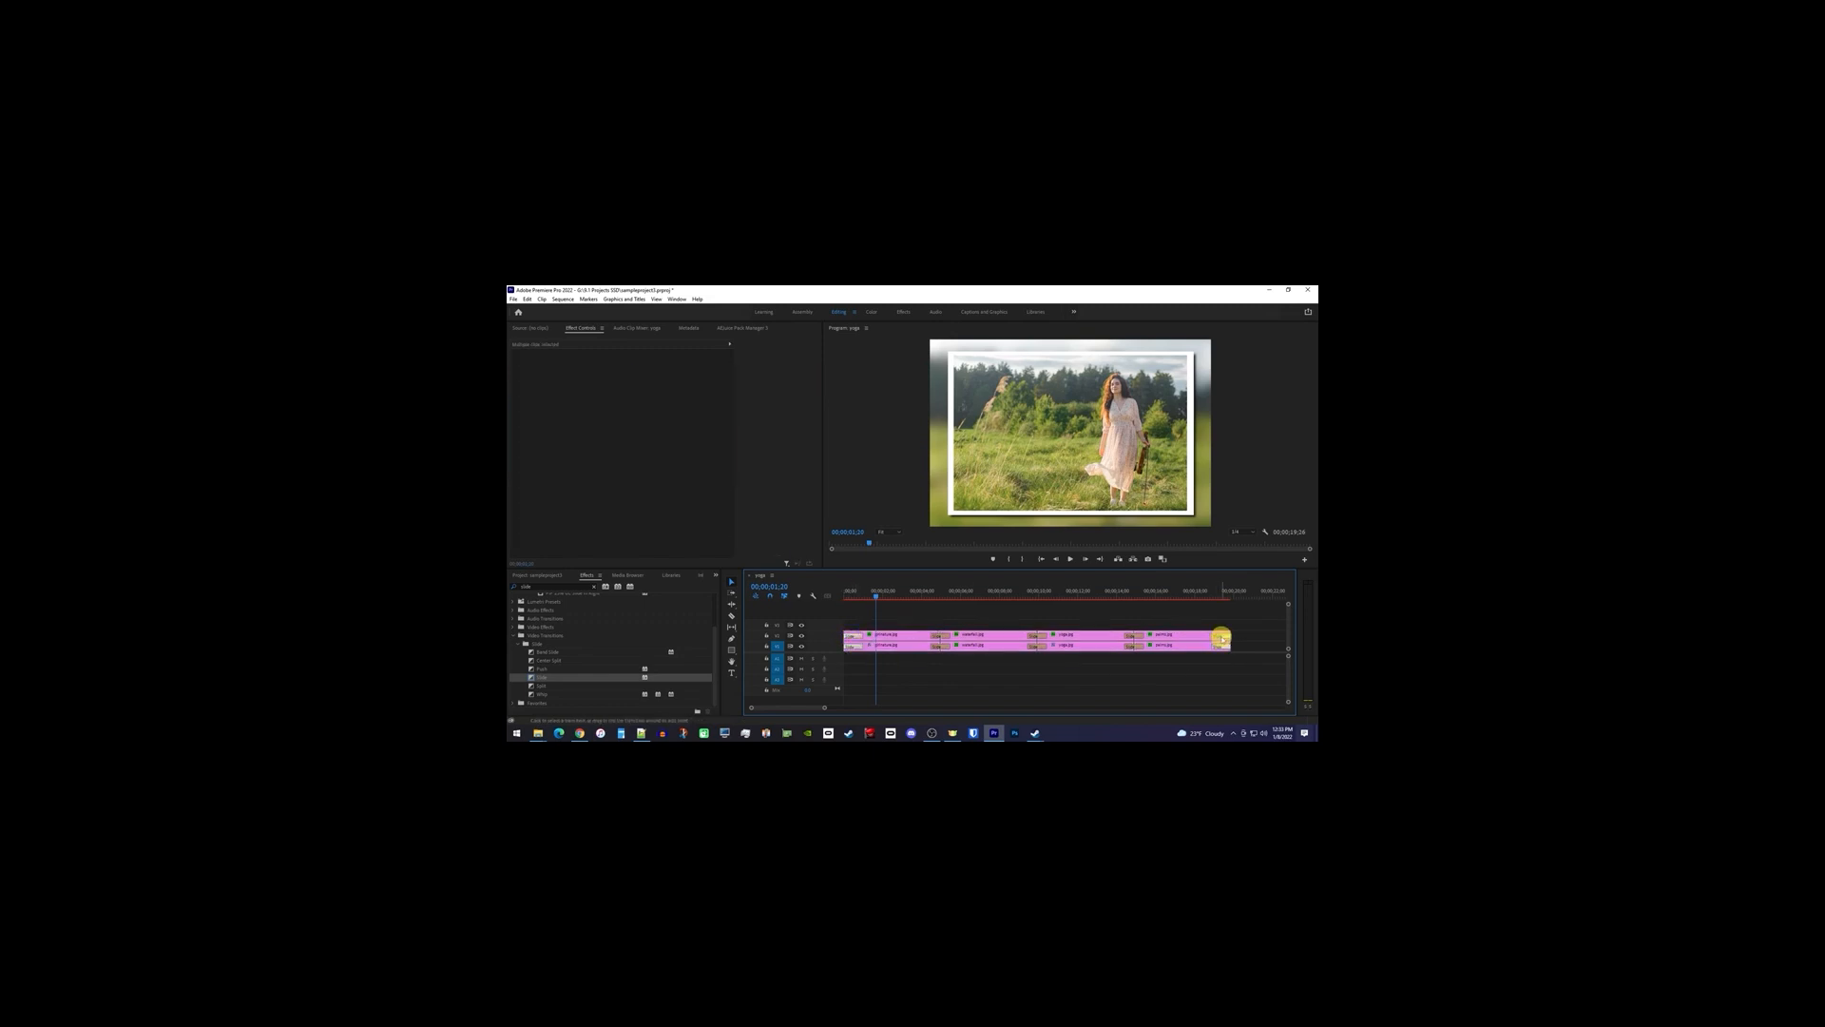
{"action": "key", "text": "Delete"}
{"action": "left_click", "coordinate": [929, 591]}
{"action": "key", "text": "space"}
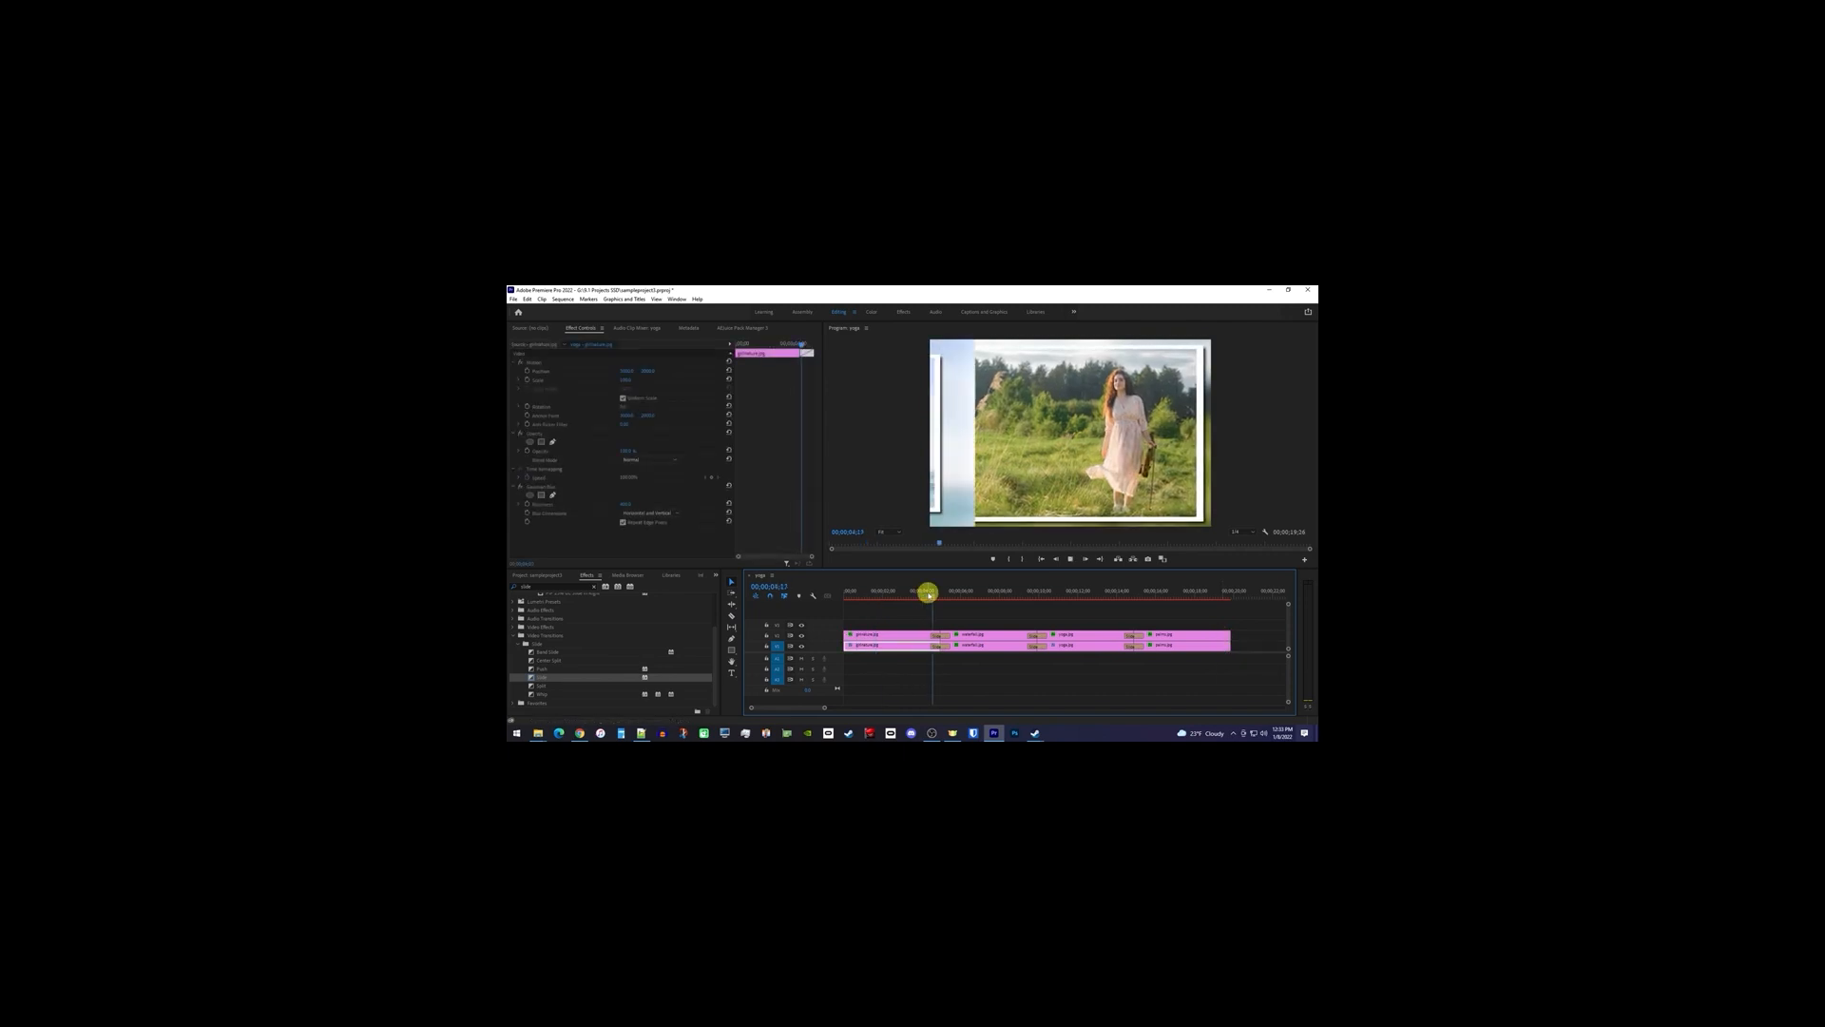
{"action": "key", "text": "Home"}
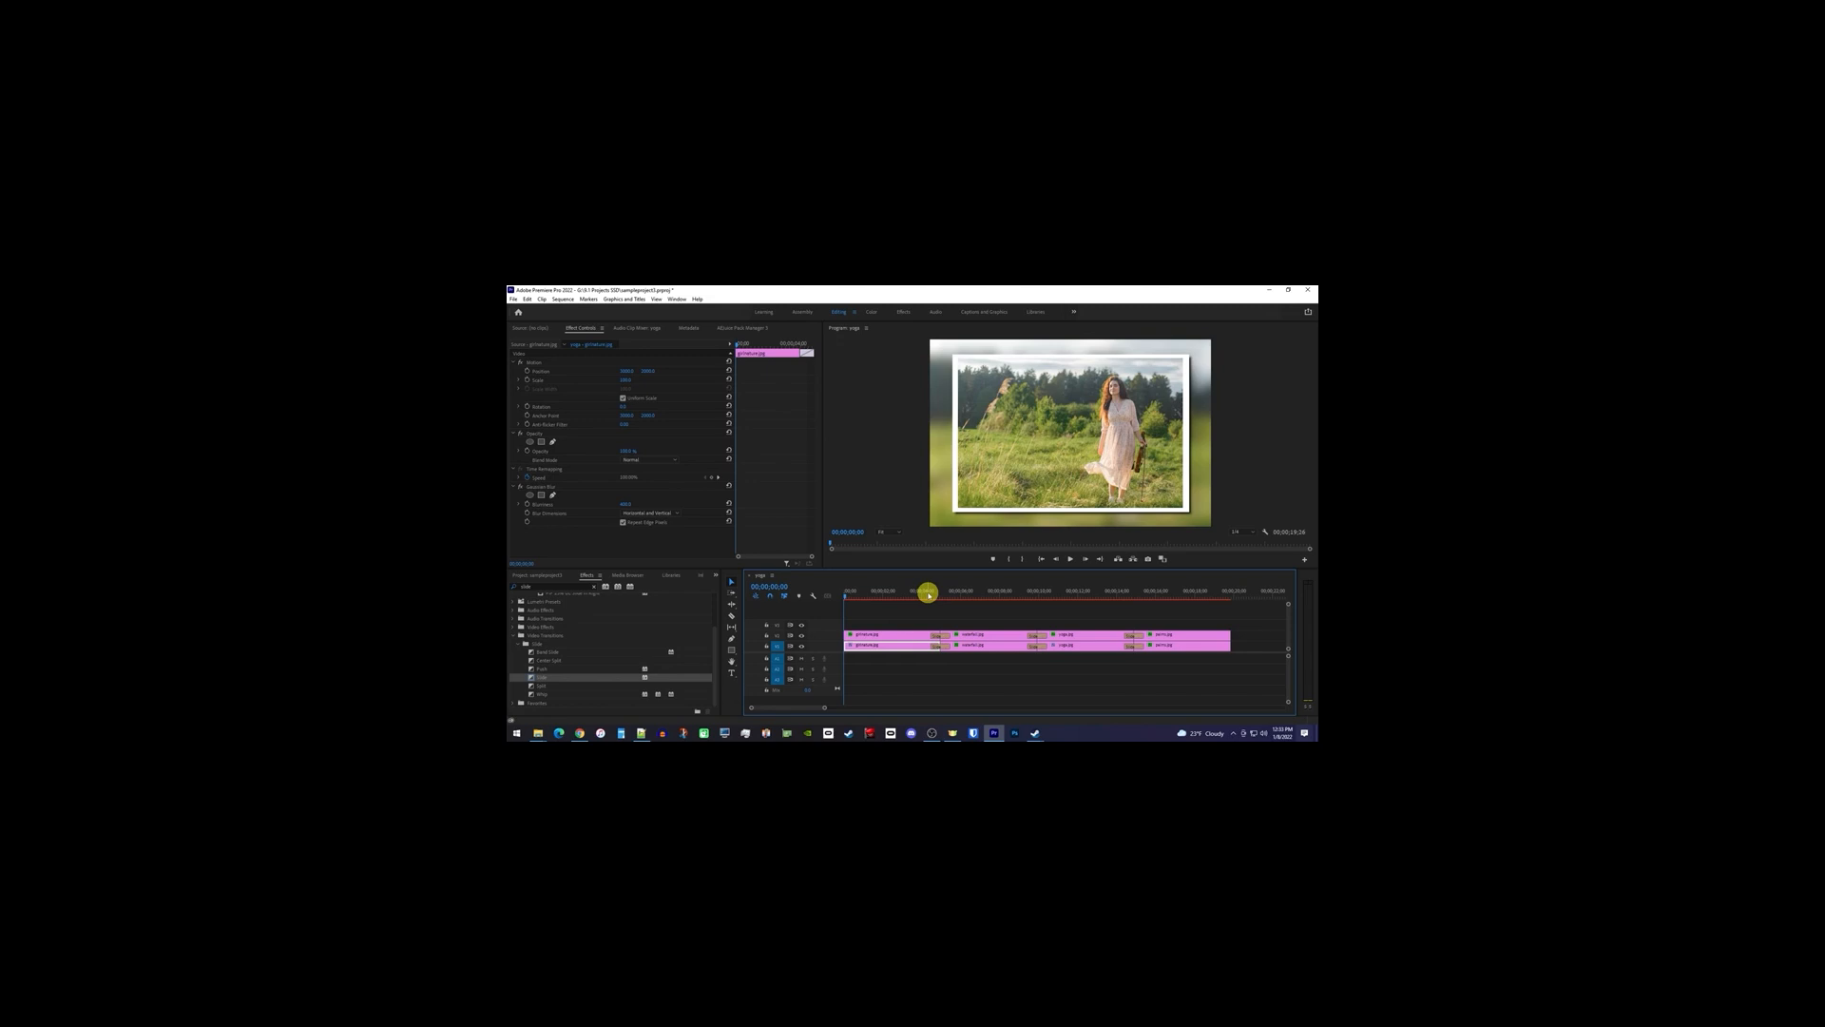
- Make the Slide transitions between the waterfall and yoga clips enter from the top on both tracks, and play them back
{"action": "left_click", "coordinate": [1034, 636]}
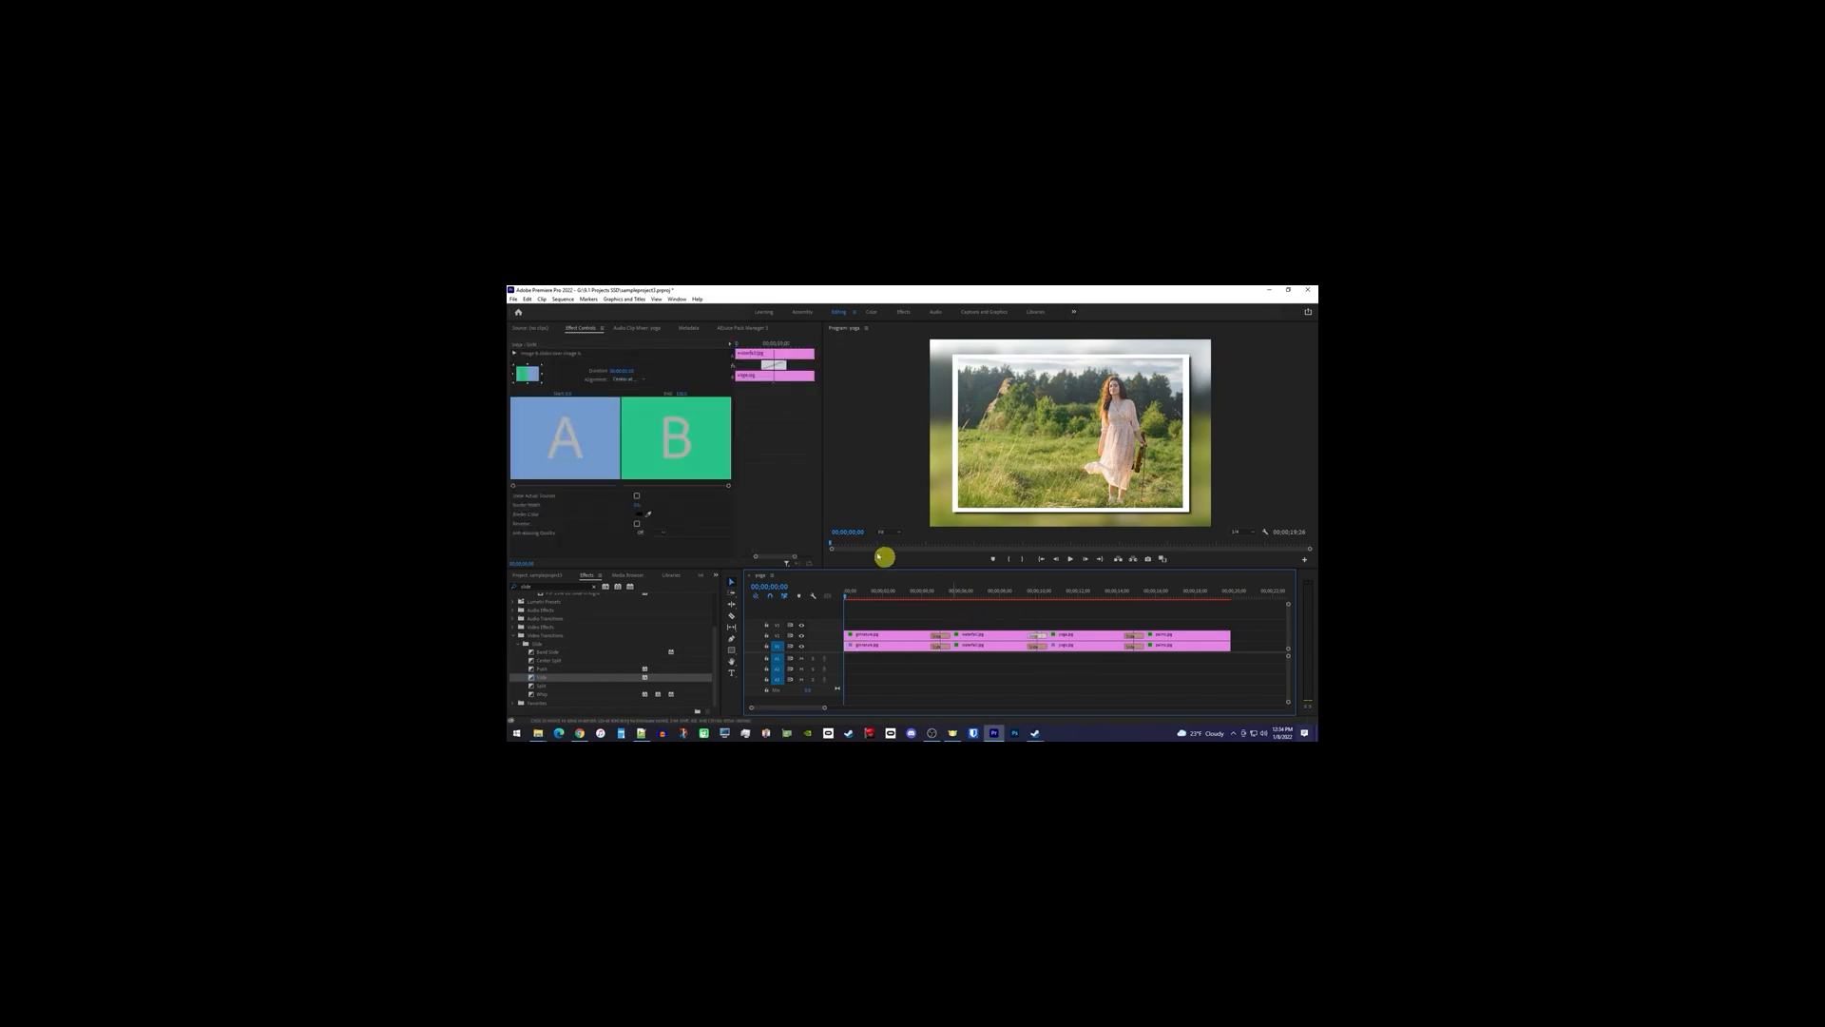
{"action": "left_click", "coordinate": [529, 368]}
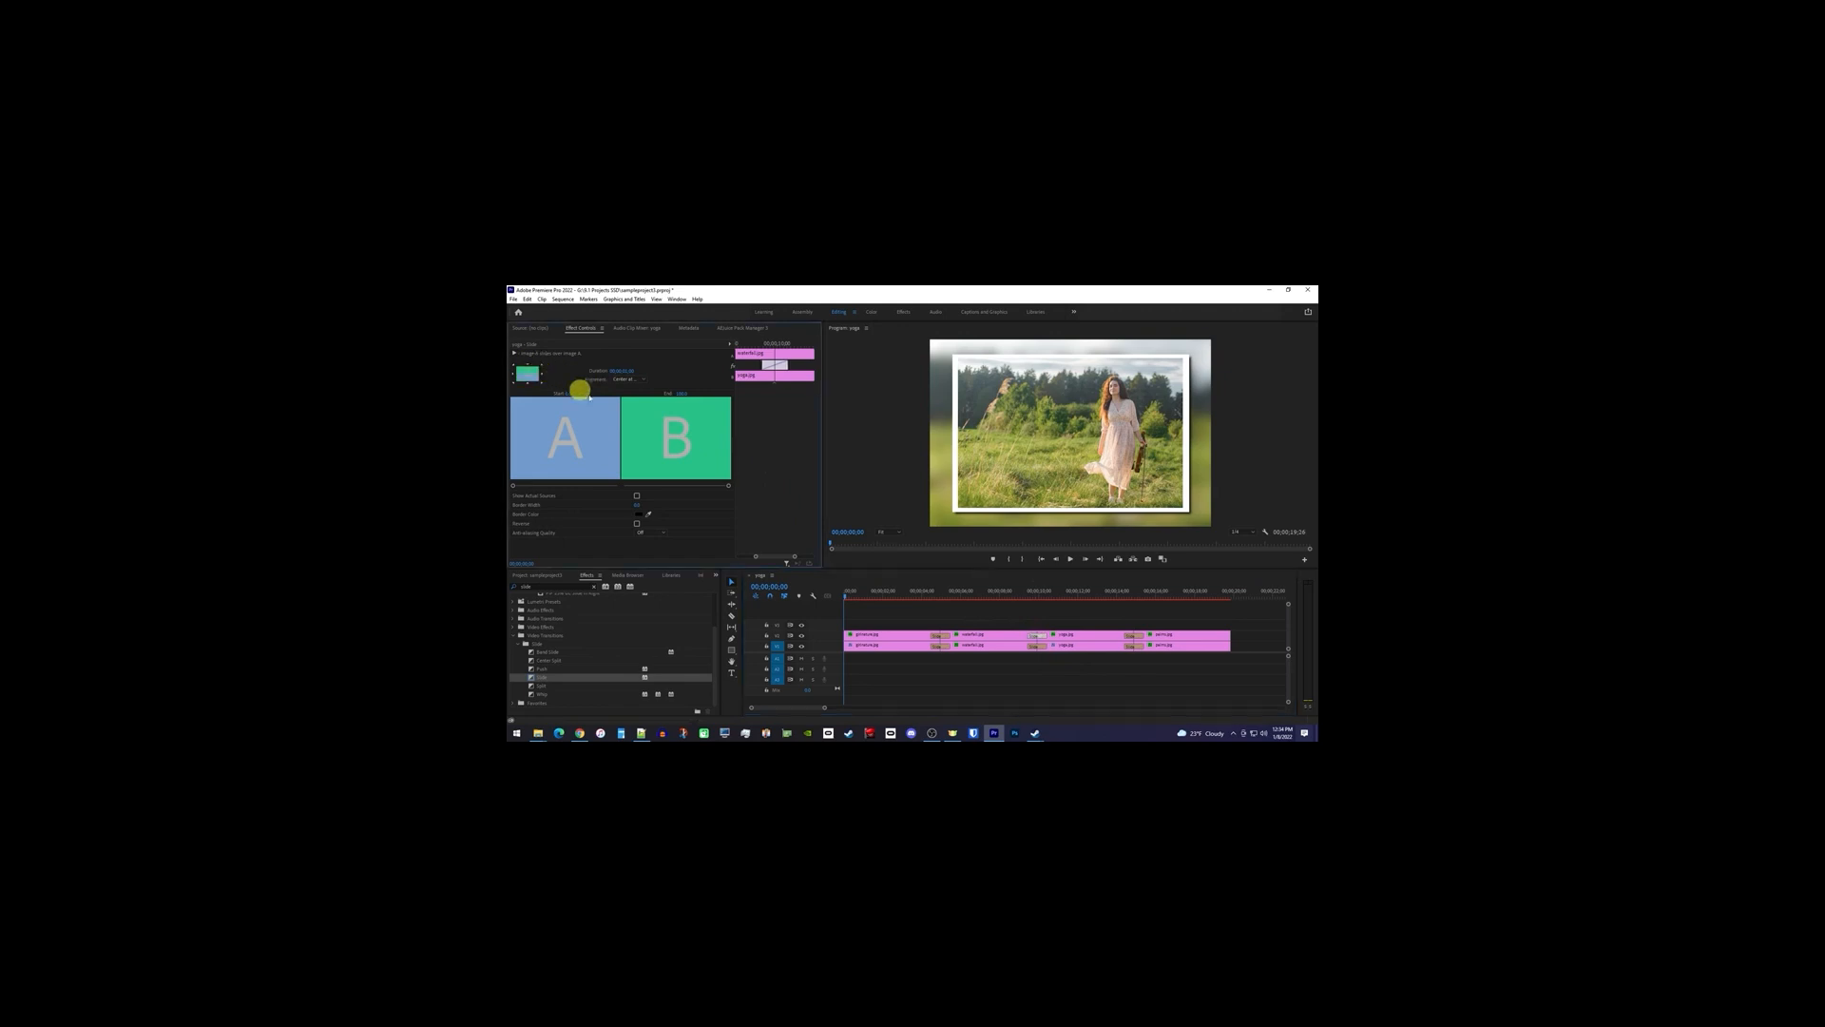
{"action": "left_click", "coordinate": [1038, 645]}
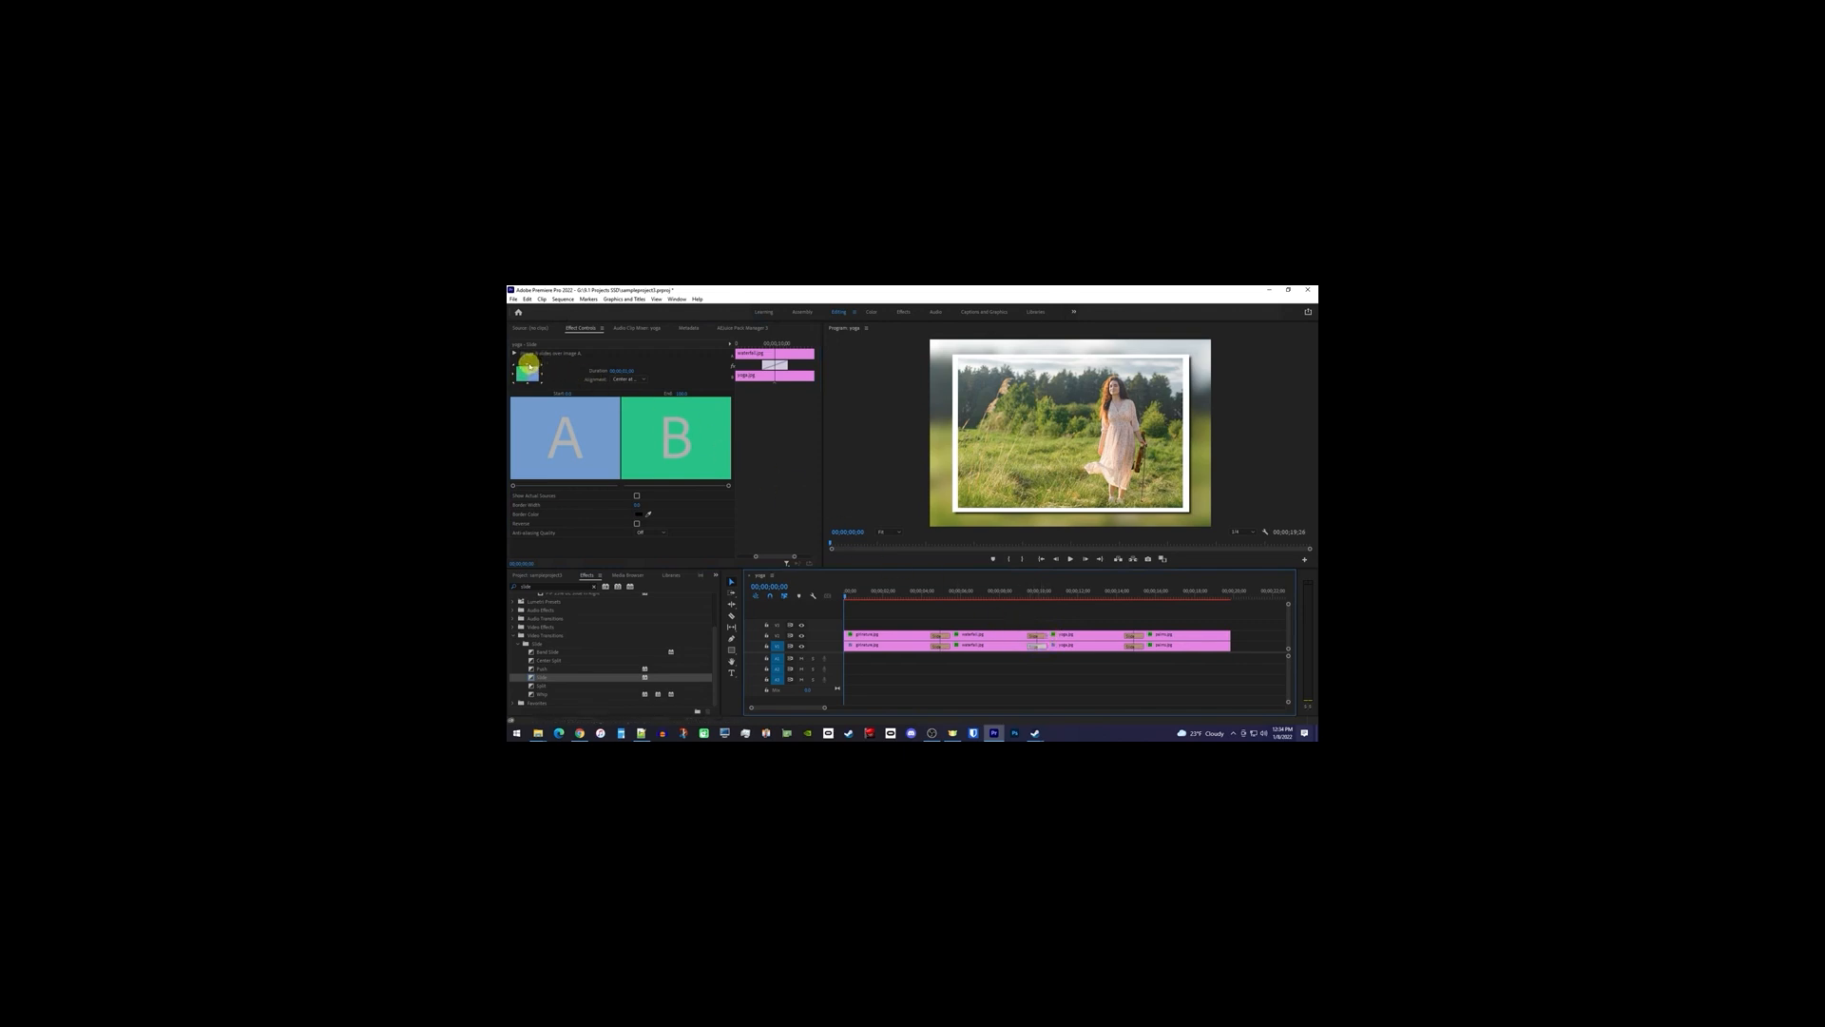
{"action": "left_click", "coordinate": [1020, 592]}
{"action": "key", "text": "space"}
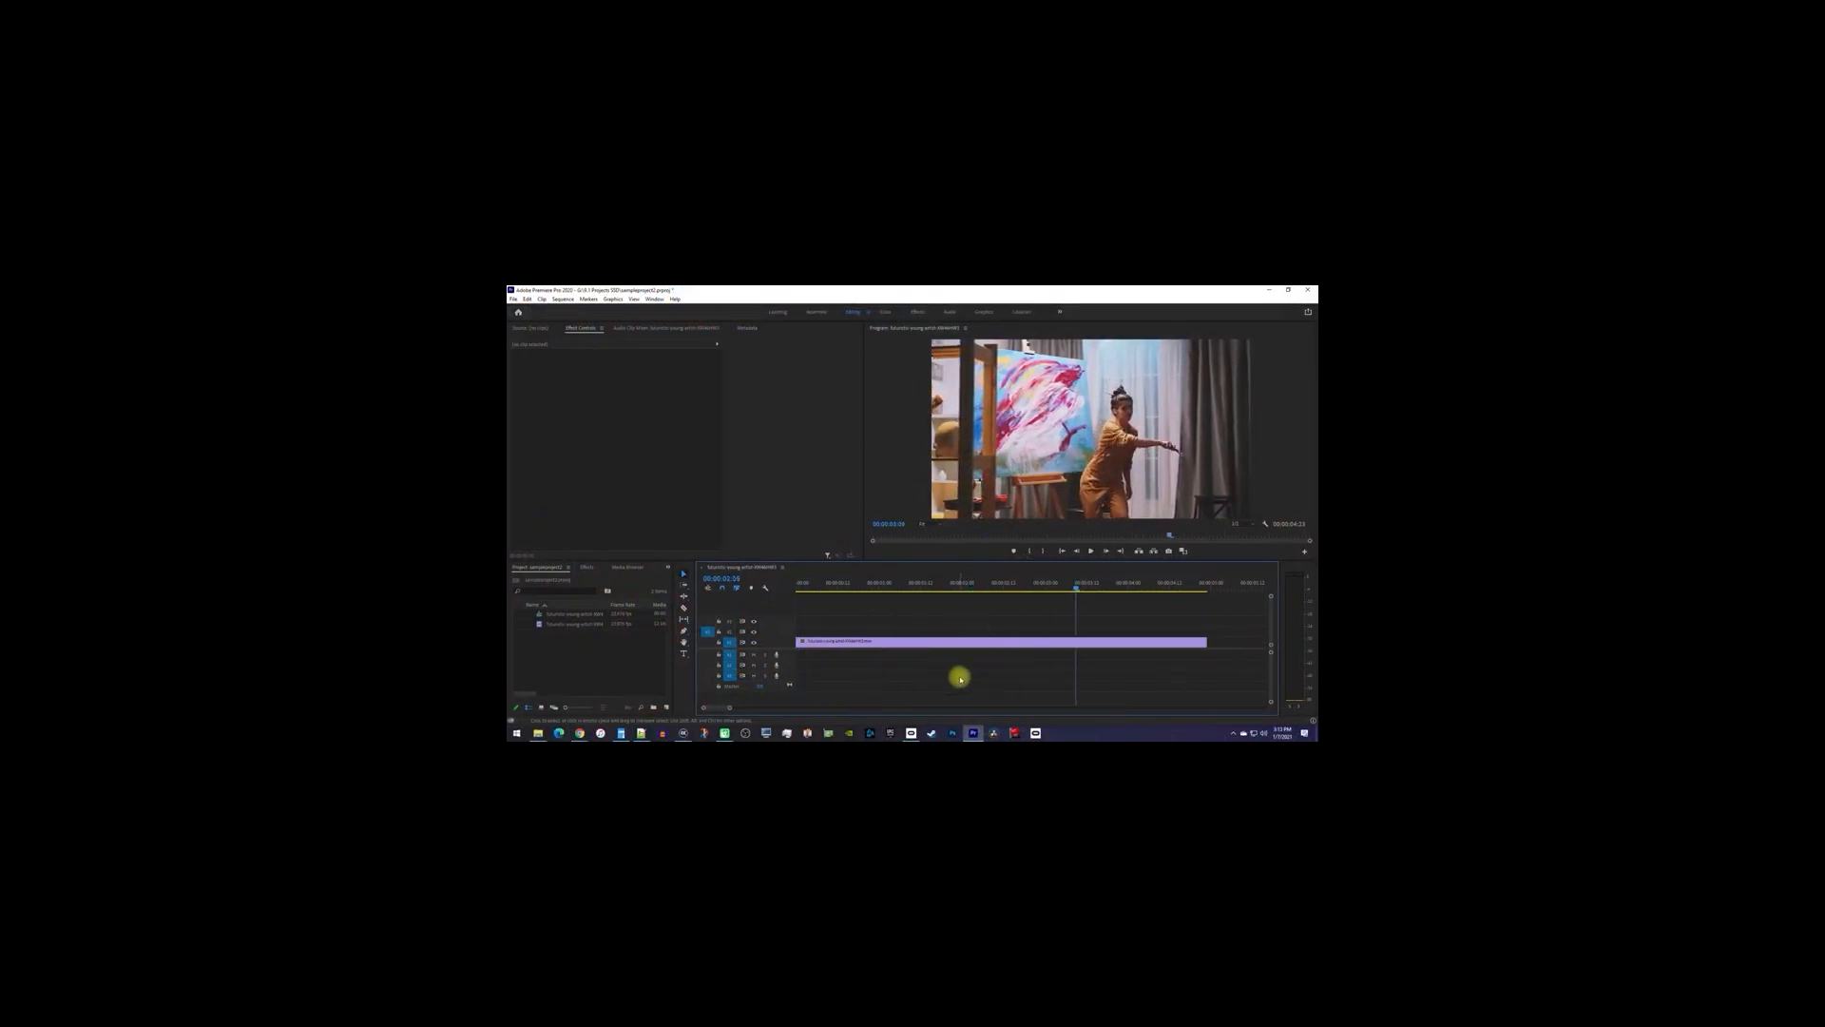
- Find the VR Digital Glitch effect and apply it to the young artist clip, with the playhead at the start of the sequence
{"action": "key", "text": "Home"}
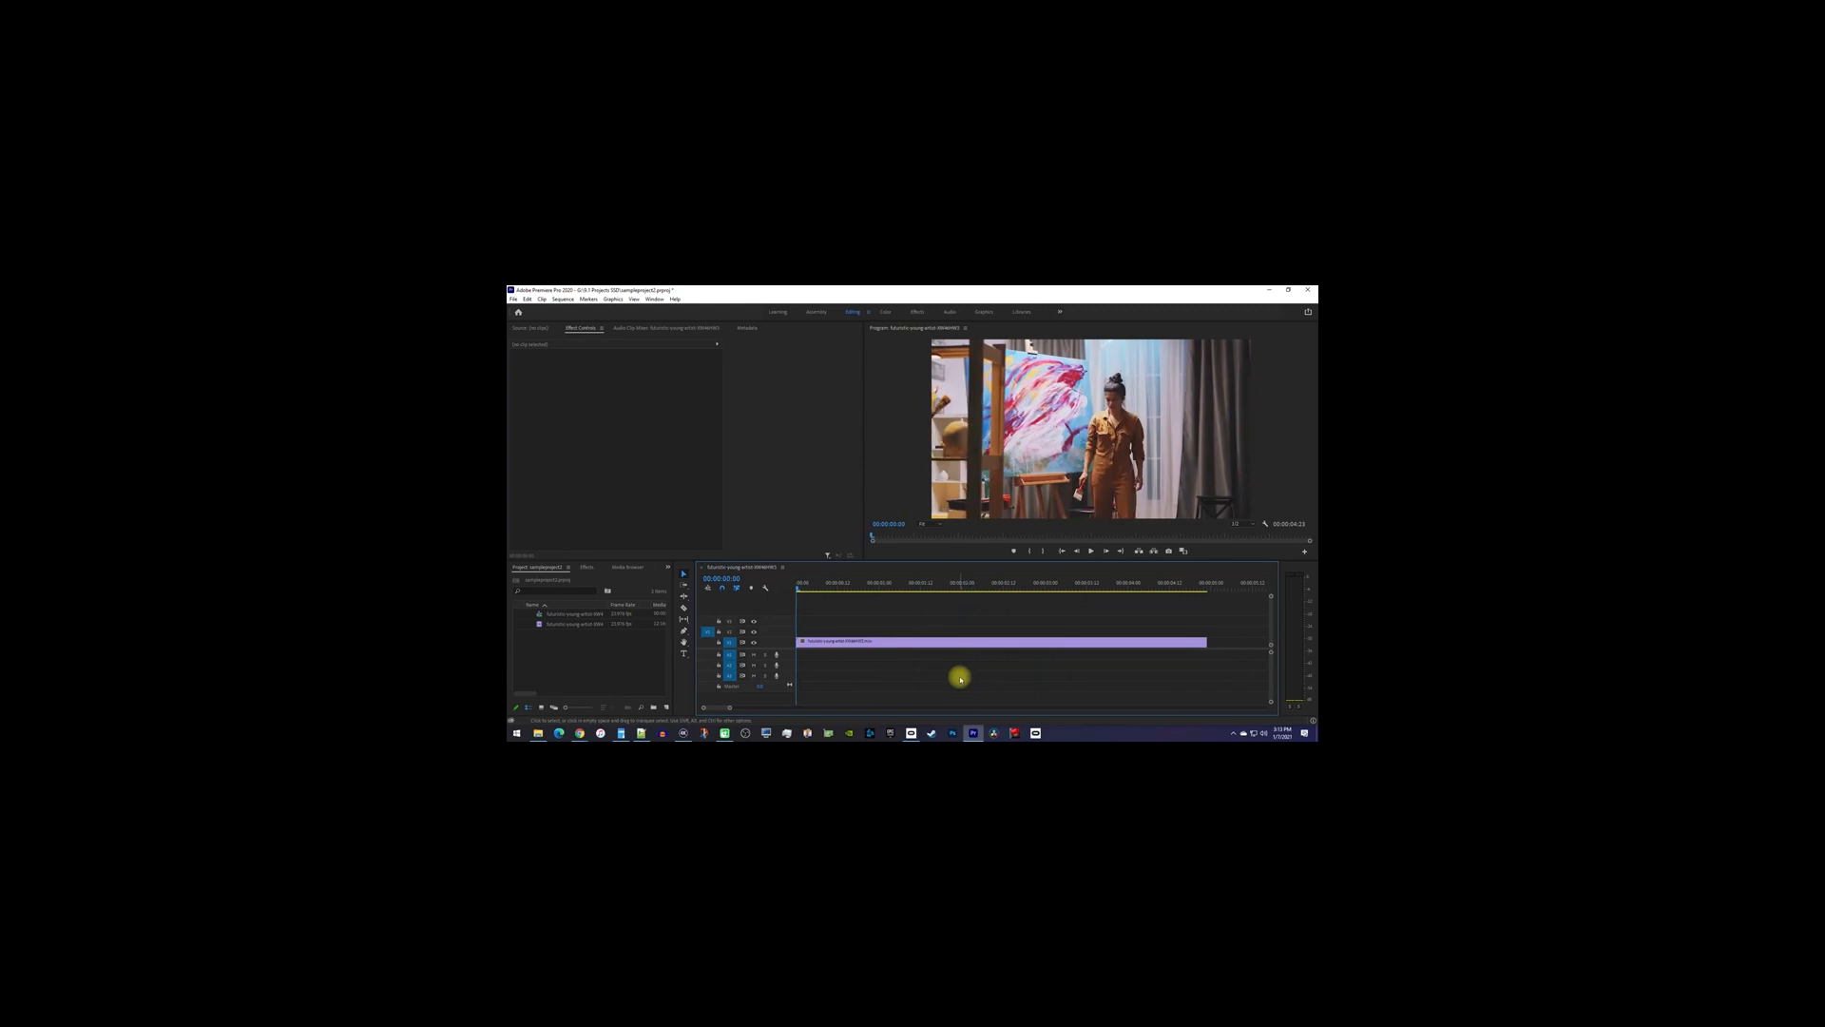
{"action": "left_click", "coordinate": [586, 567]}
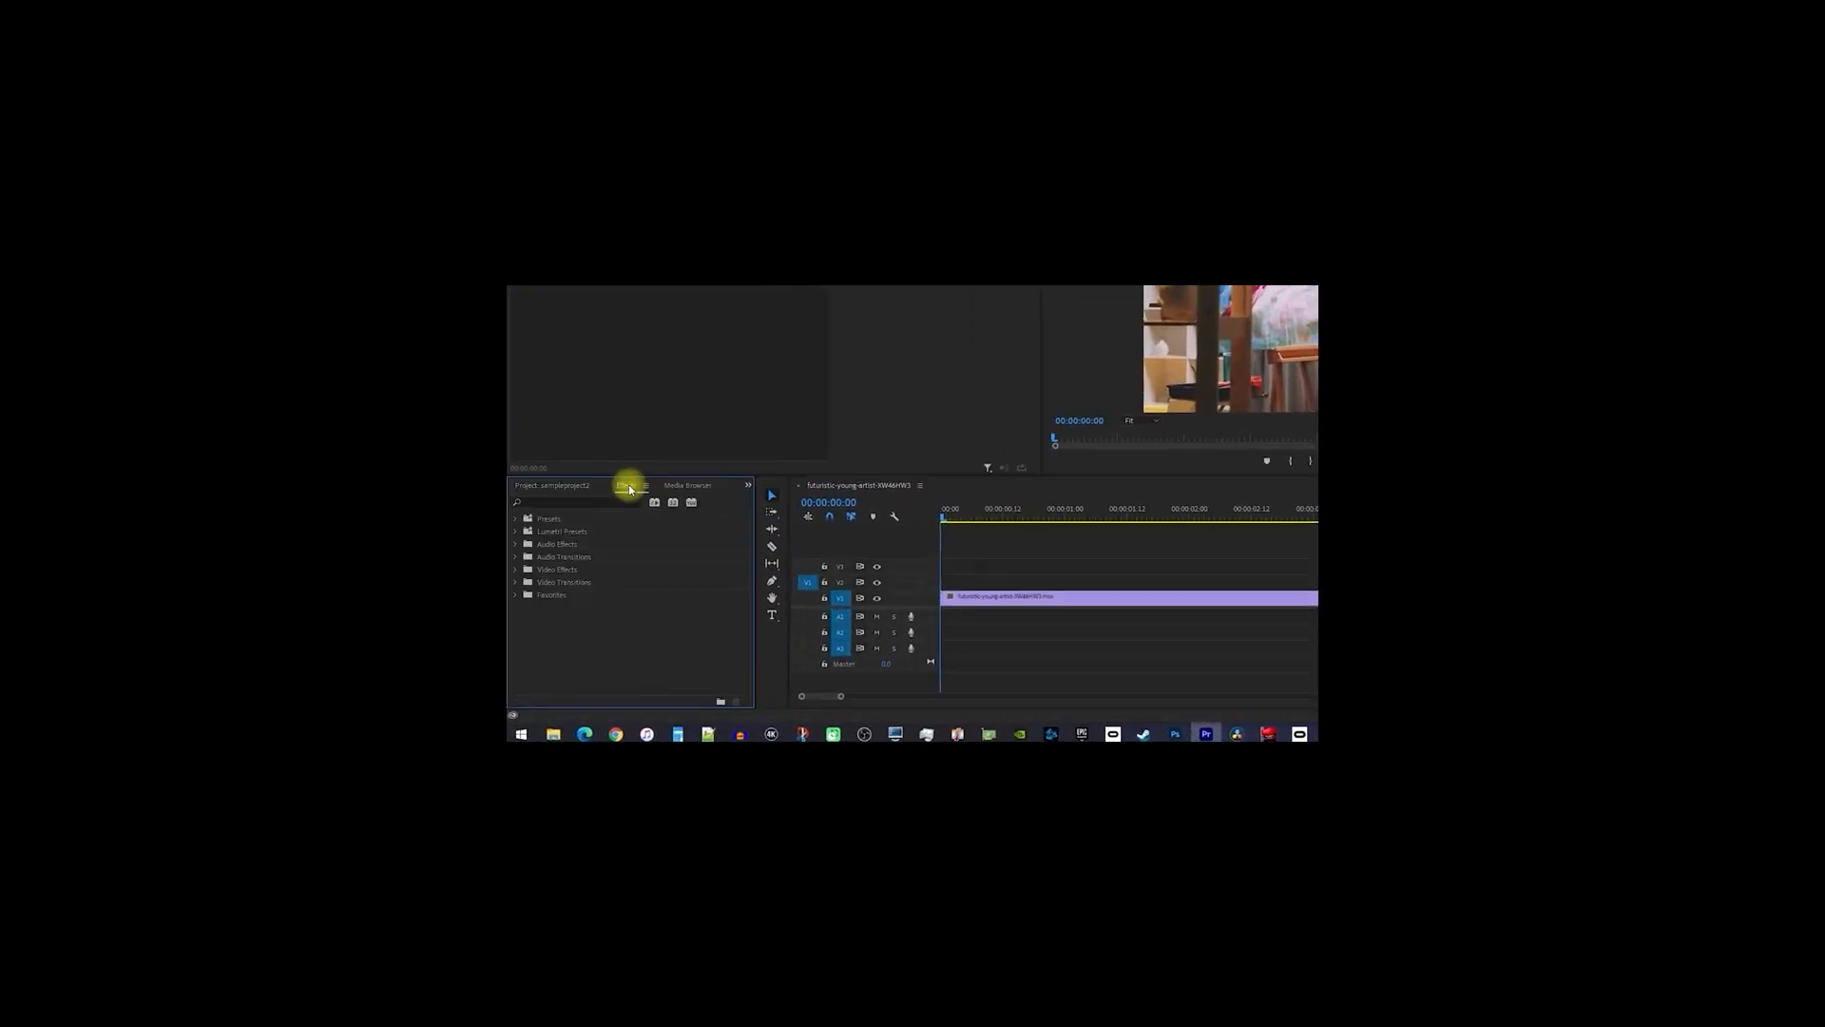
{"action": "left_click", "coordinate": [612, 502]}
{"action": "type", "text": "glitch"}
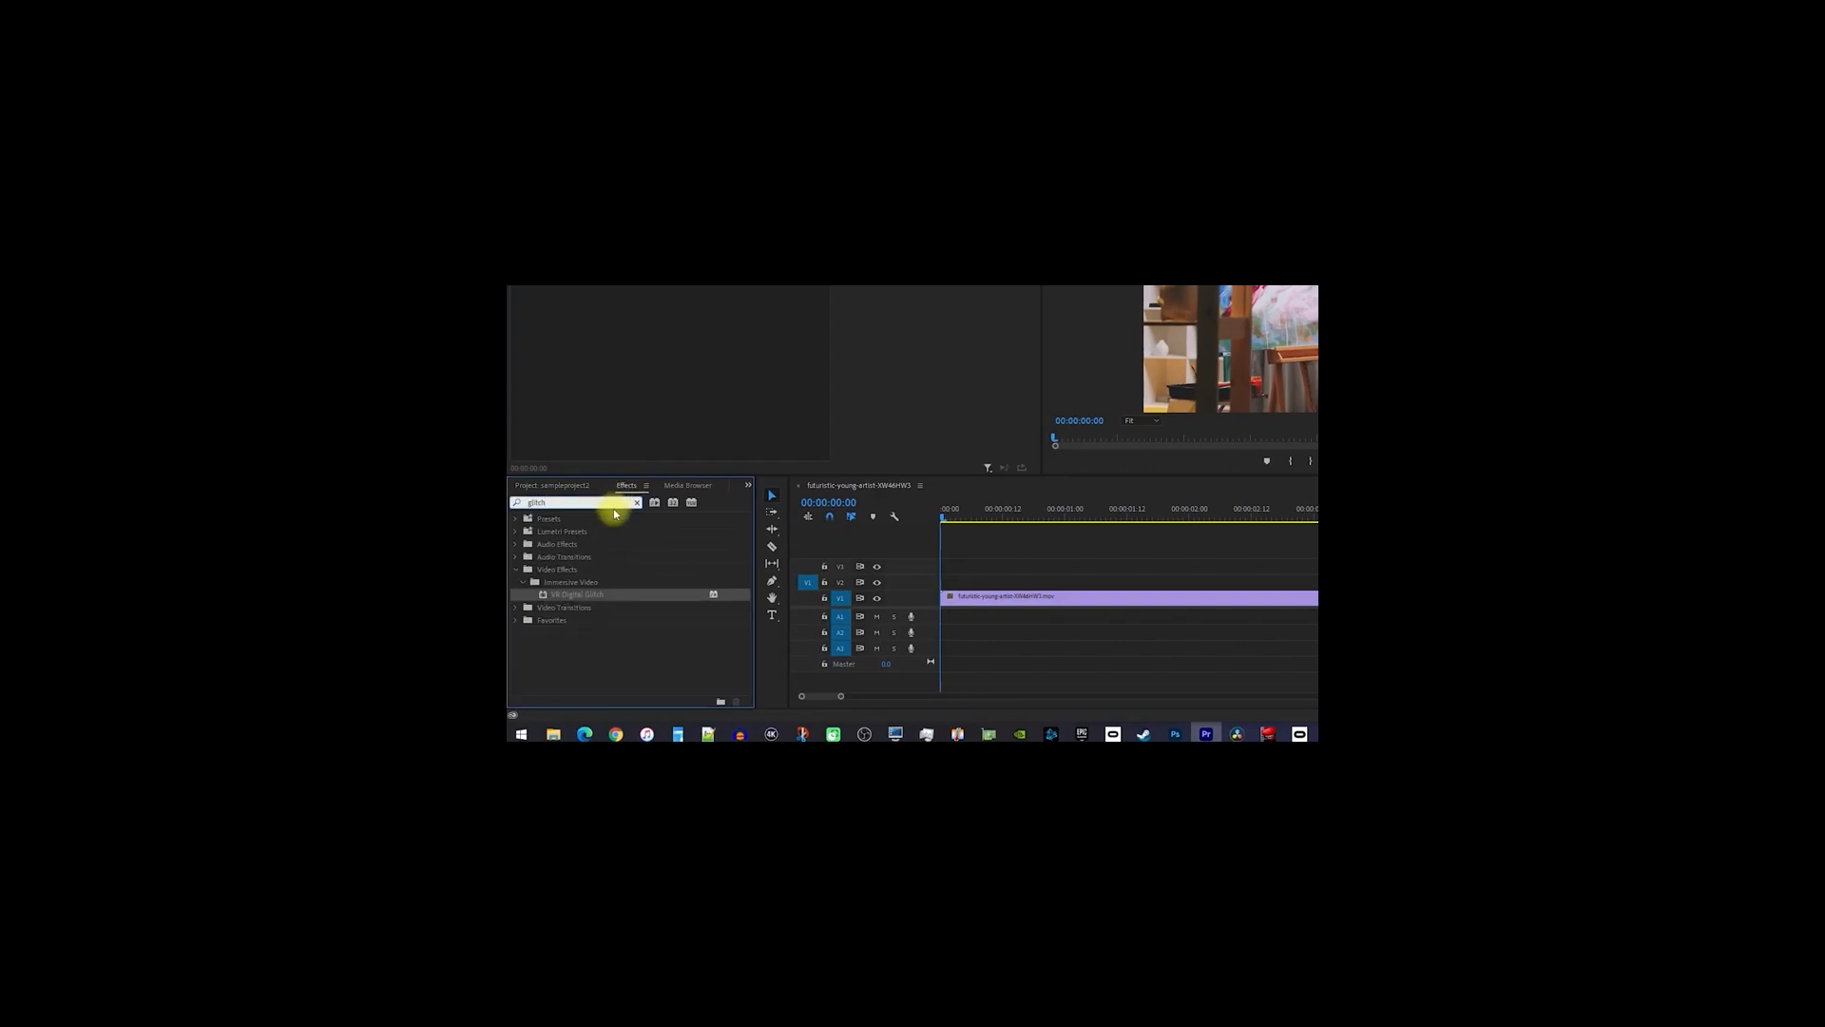
{"action": "left_click_drag", "start_coordinate": [581, 598], "coordinate": [1003, 602]}
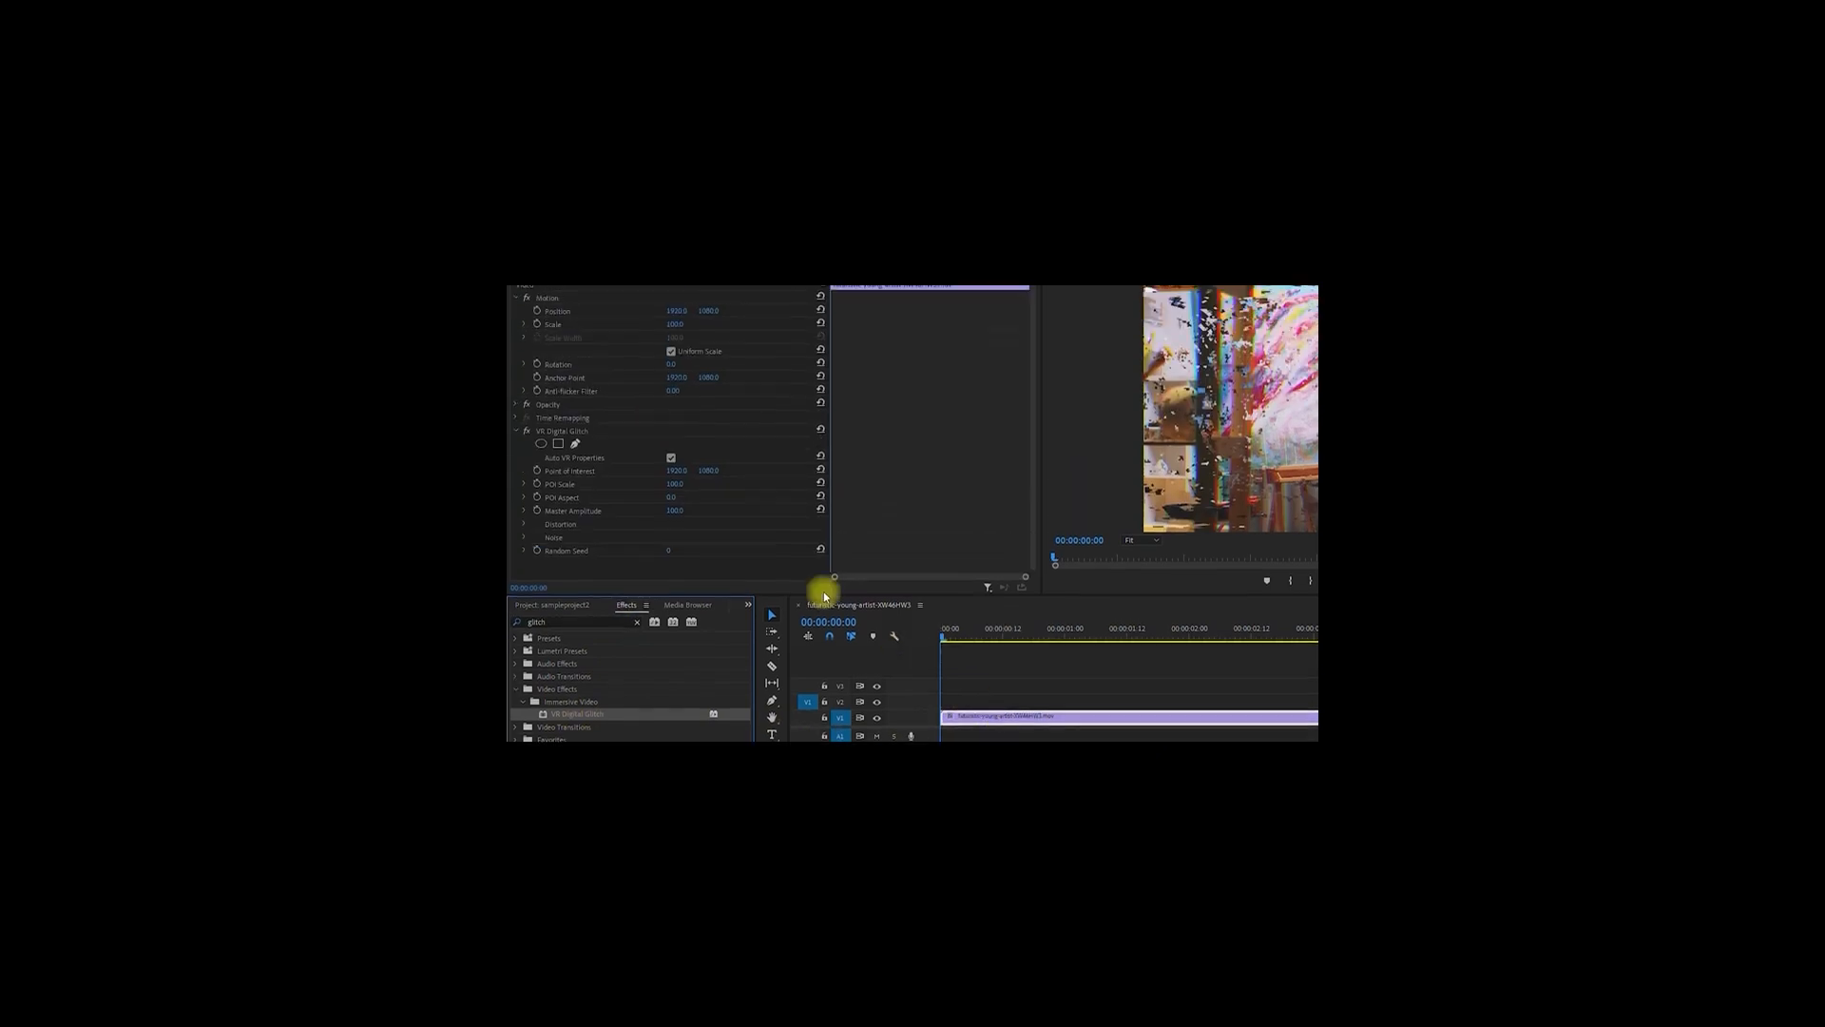
- Expand the glitch's Distortion and Noise settings, set Color Distortion to 100 and Distortion Rate to 0, and adjust Noise Strength
{"action": "left_click", "coordinate": [525, 631]}
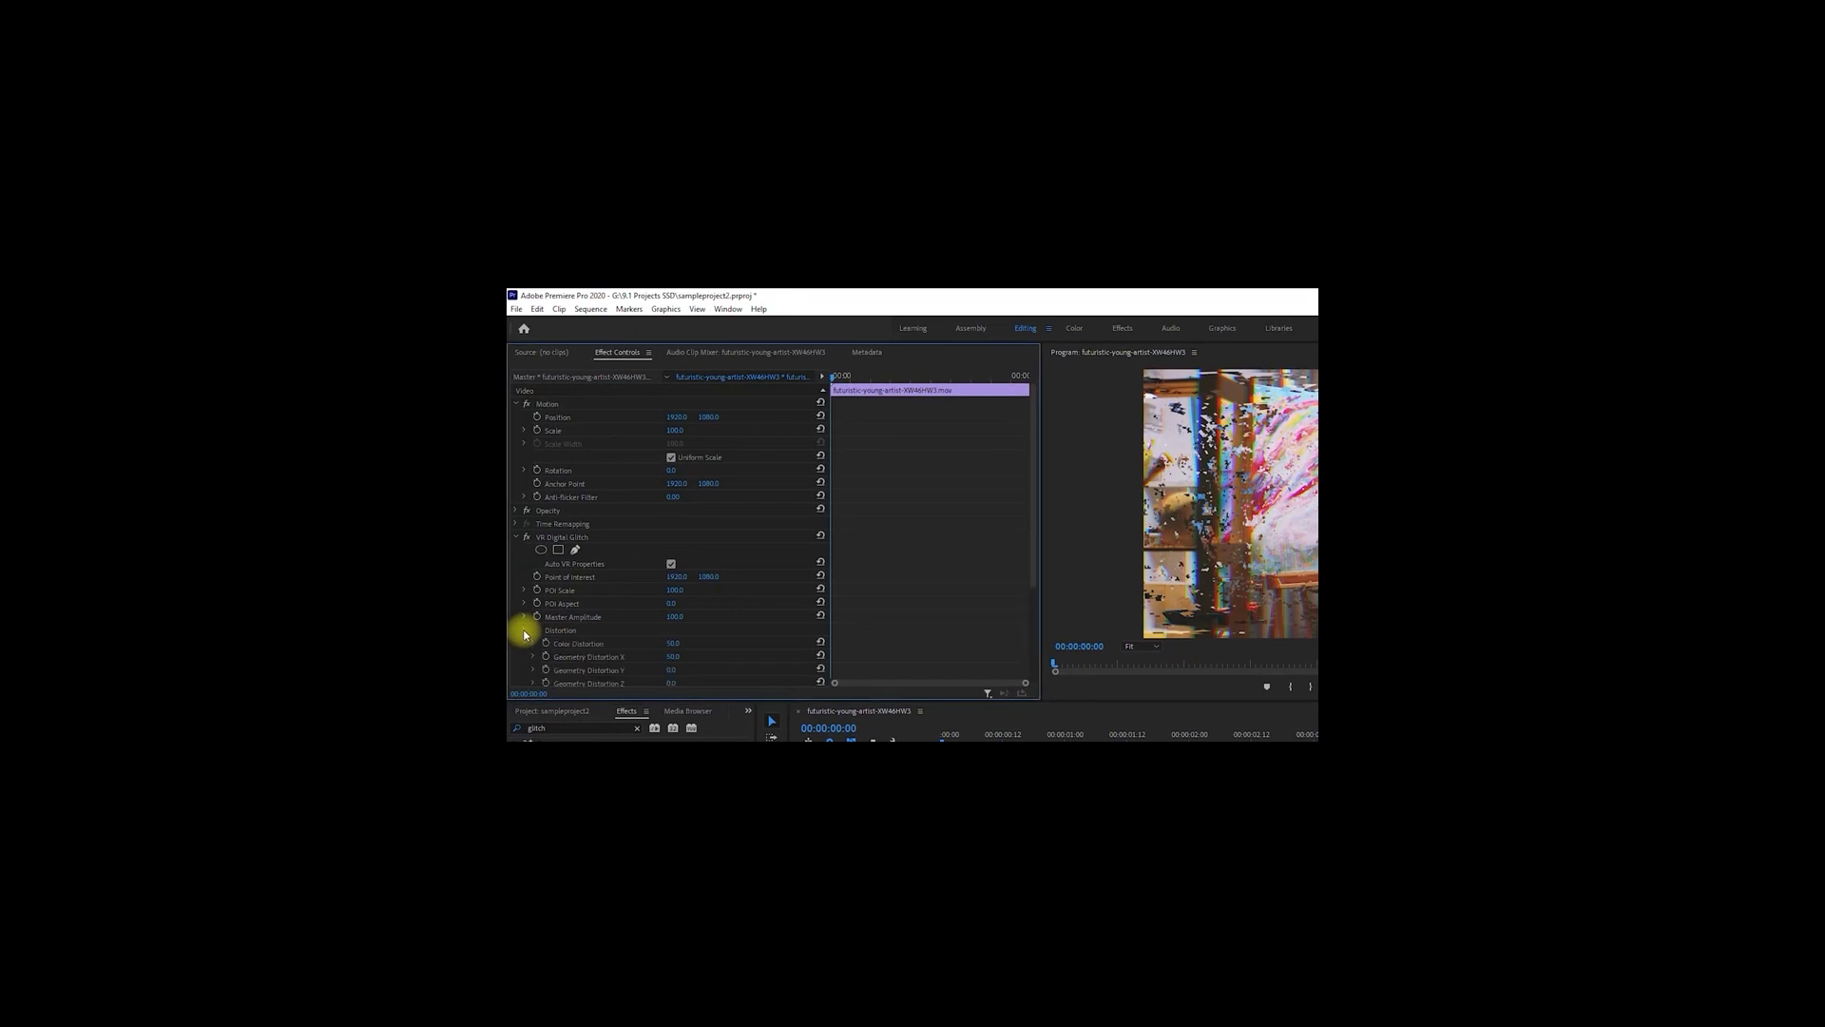
{"action": "scroll", "coordinate": [606, 656], "scroll_direction": "down", "scroll_amount": 3}
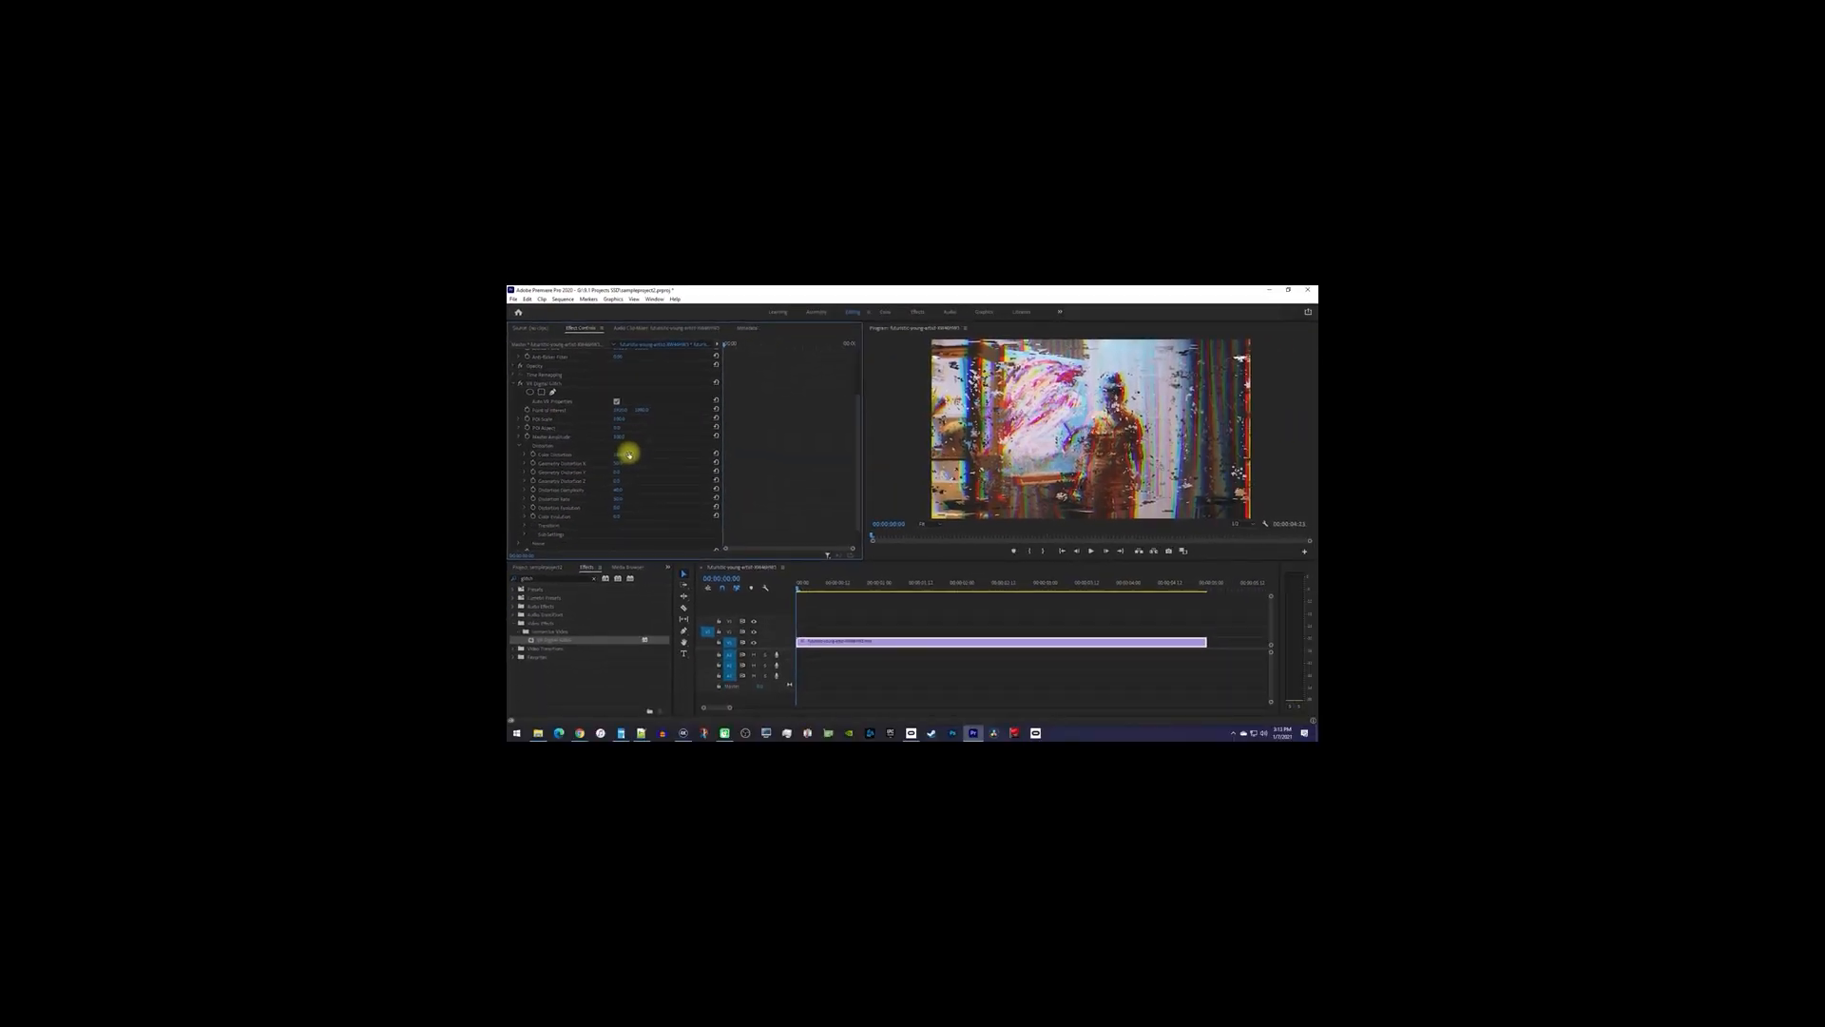
{"action": "left_click_drag", "start_coordinate": [620, 499], "coordinate": [515, 512]}
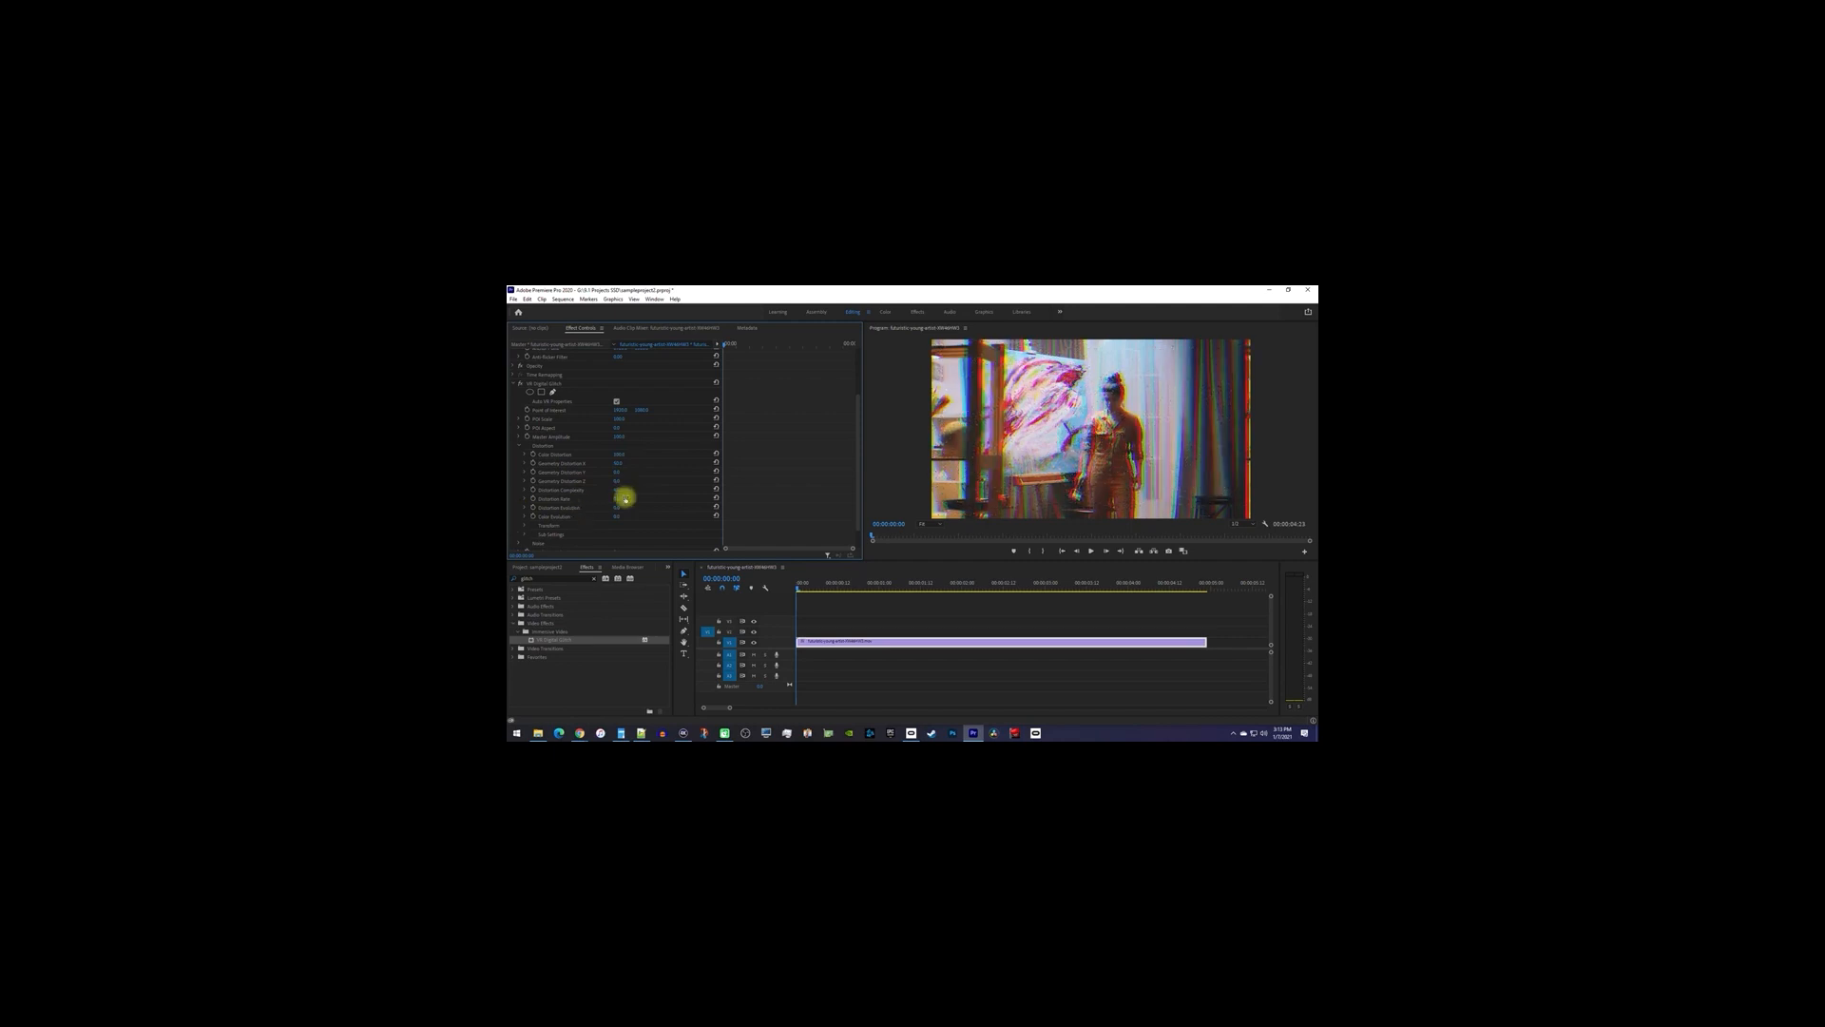
{"action": "scroll", "coordinate": [576, 506], "scroll_direction": "down", "scroll_amount": 1}
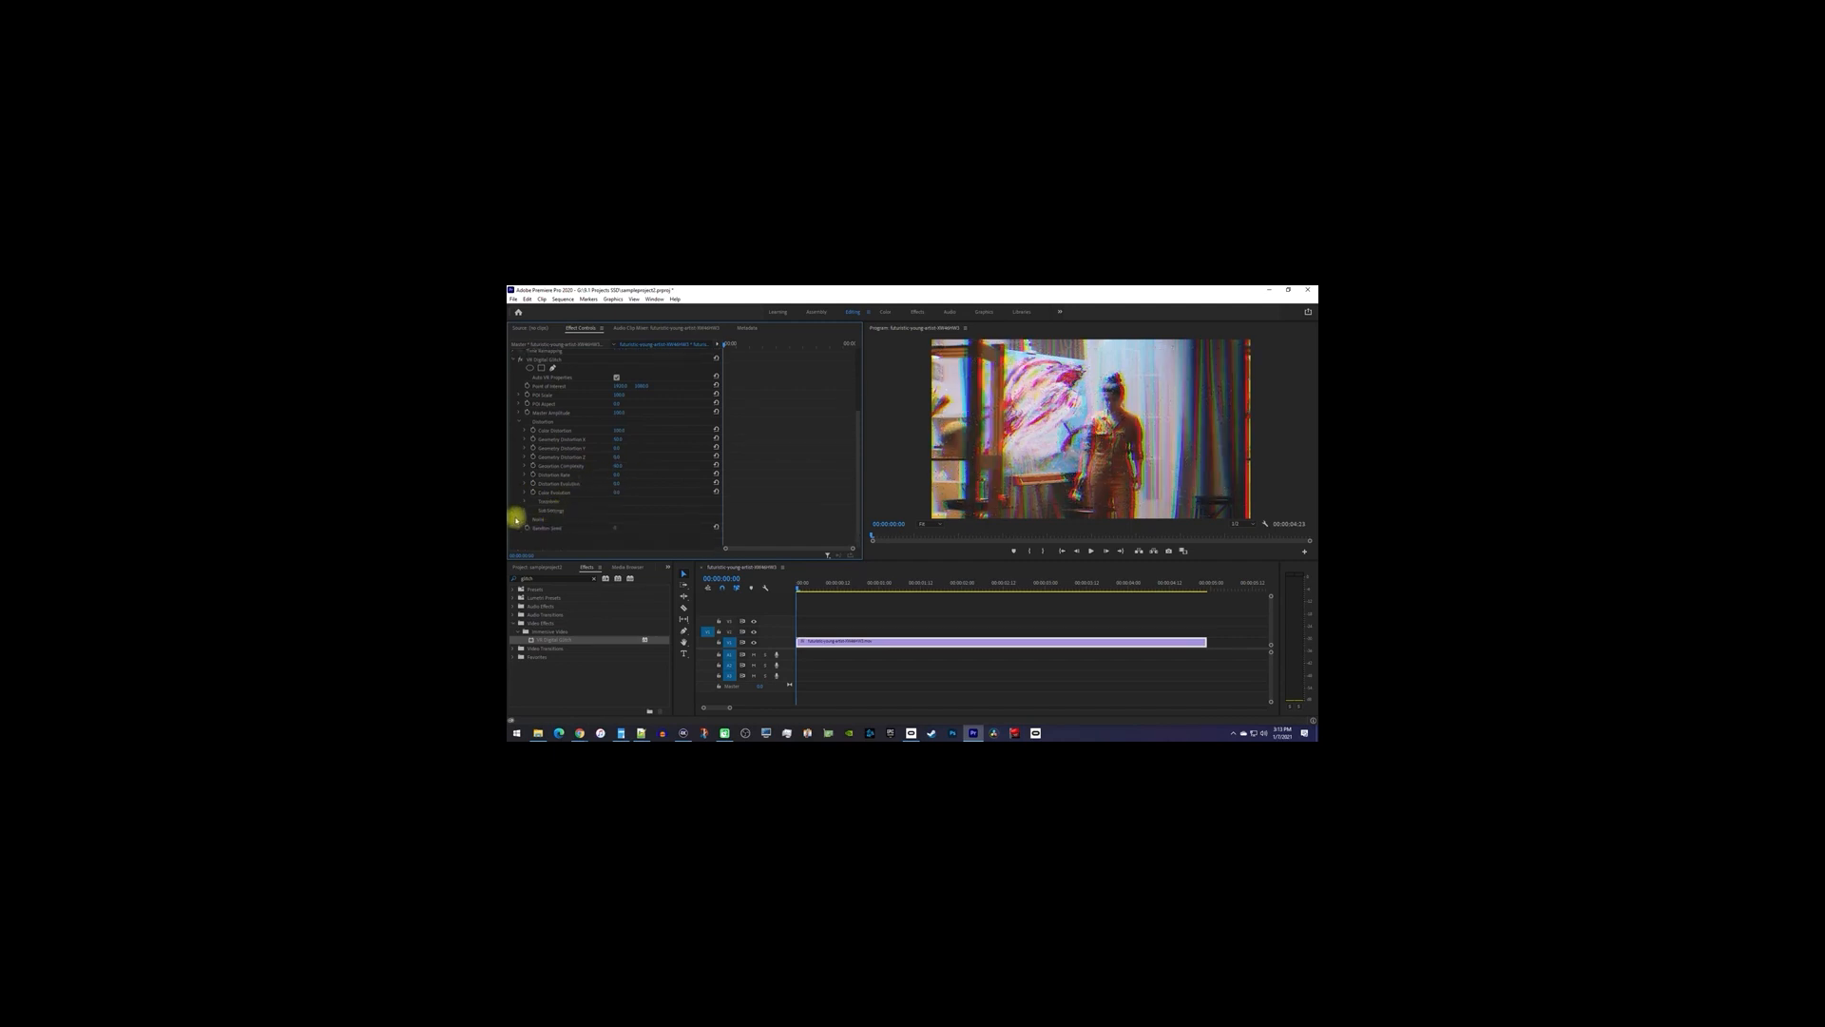
{"action": "left_click_drag", "start_coordinate": [616, 529], "coordinate": [821, 528]}
- Start keyframing Master Amplitude at 00:00:01:04 with a value of 0
{"action": "left_click_drag", "start_coordinate": [729, 344], "coordinate": [740, 345]}
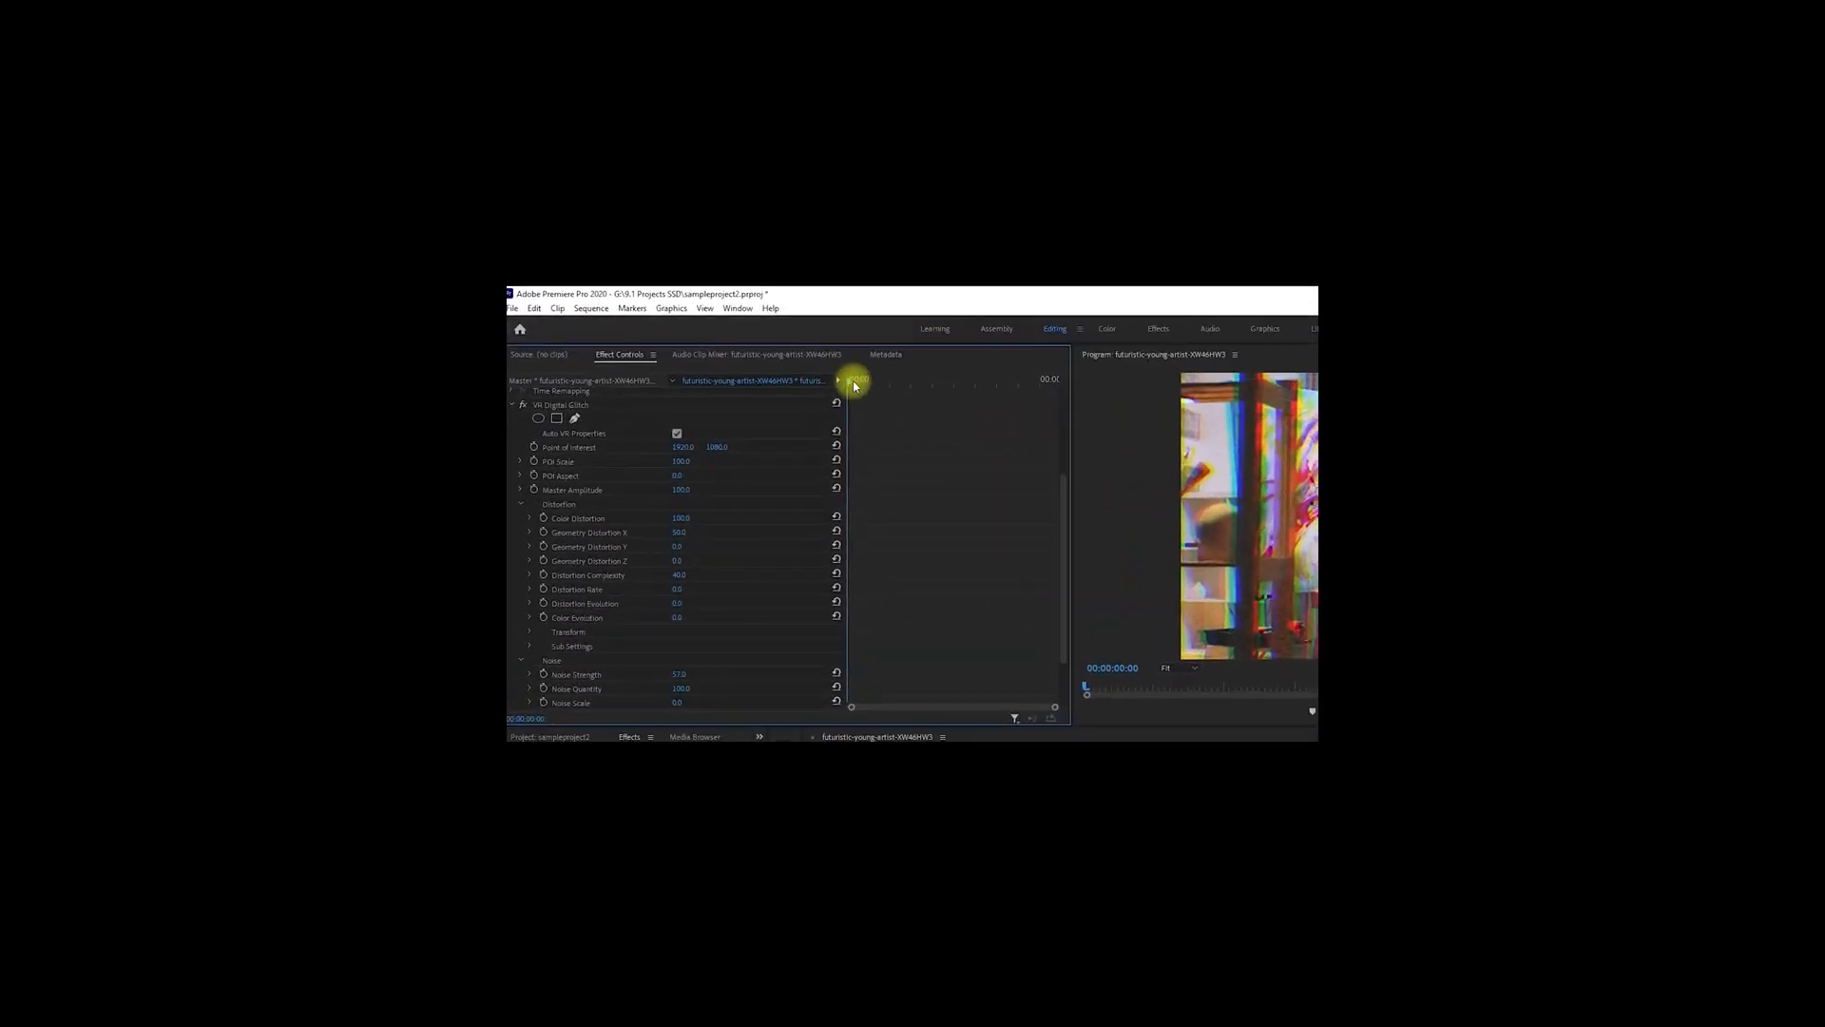
{"action": "left_click_drag", "start_coordinate": [875, 382], "coordinate": [900, 385]}
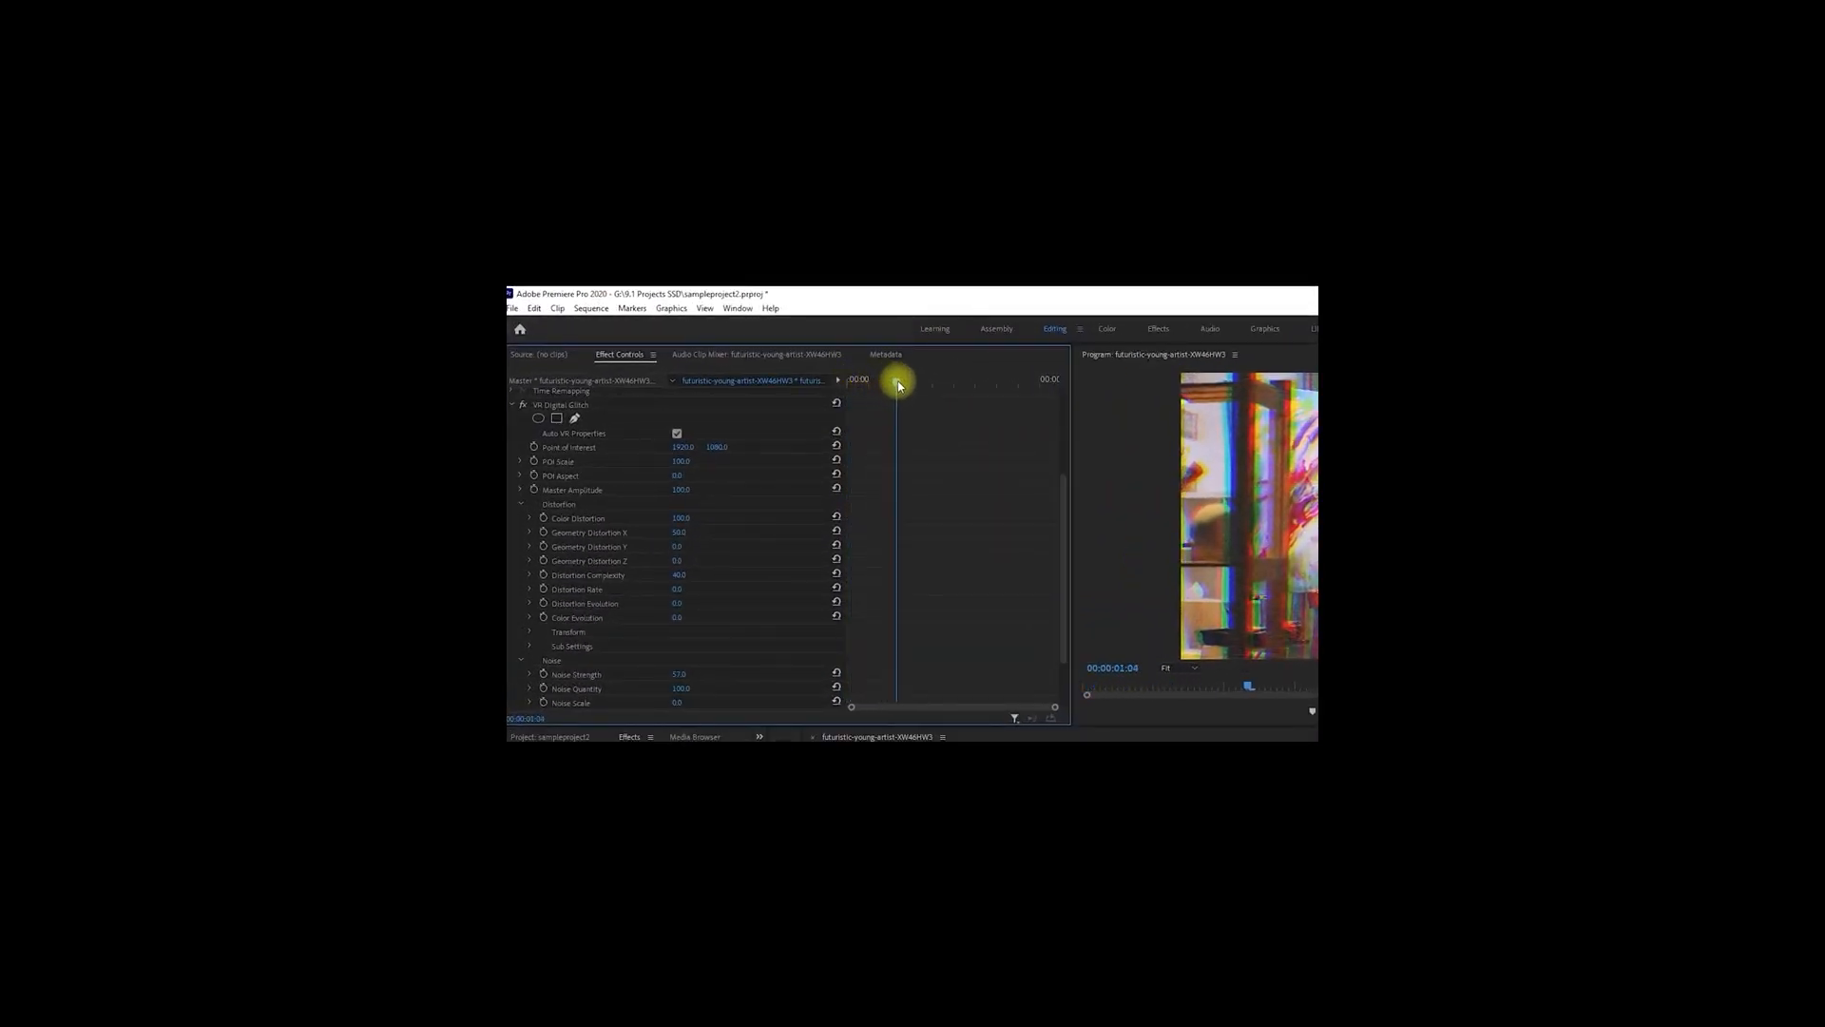
{"action": "left_click", "coordinate": [533, 490]}
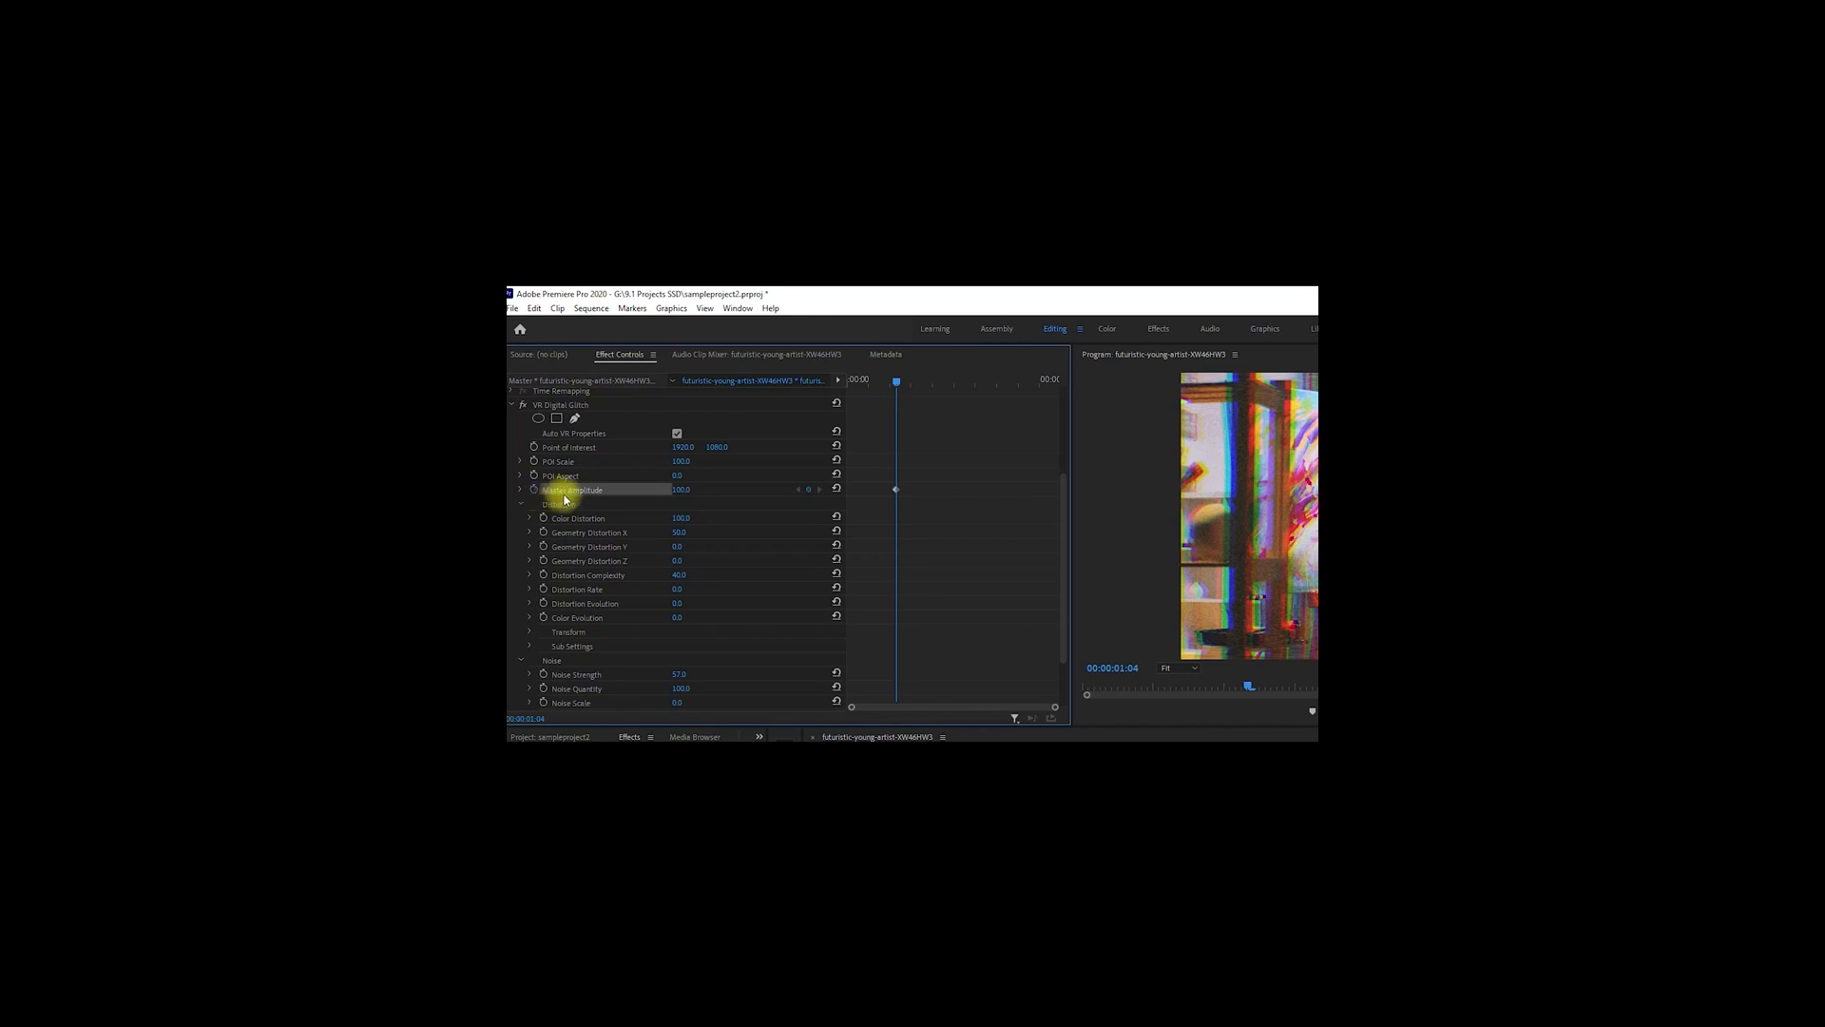
{"action": "left_click", "coordinate": [688, 489]}
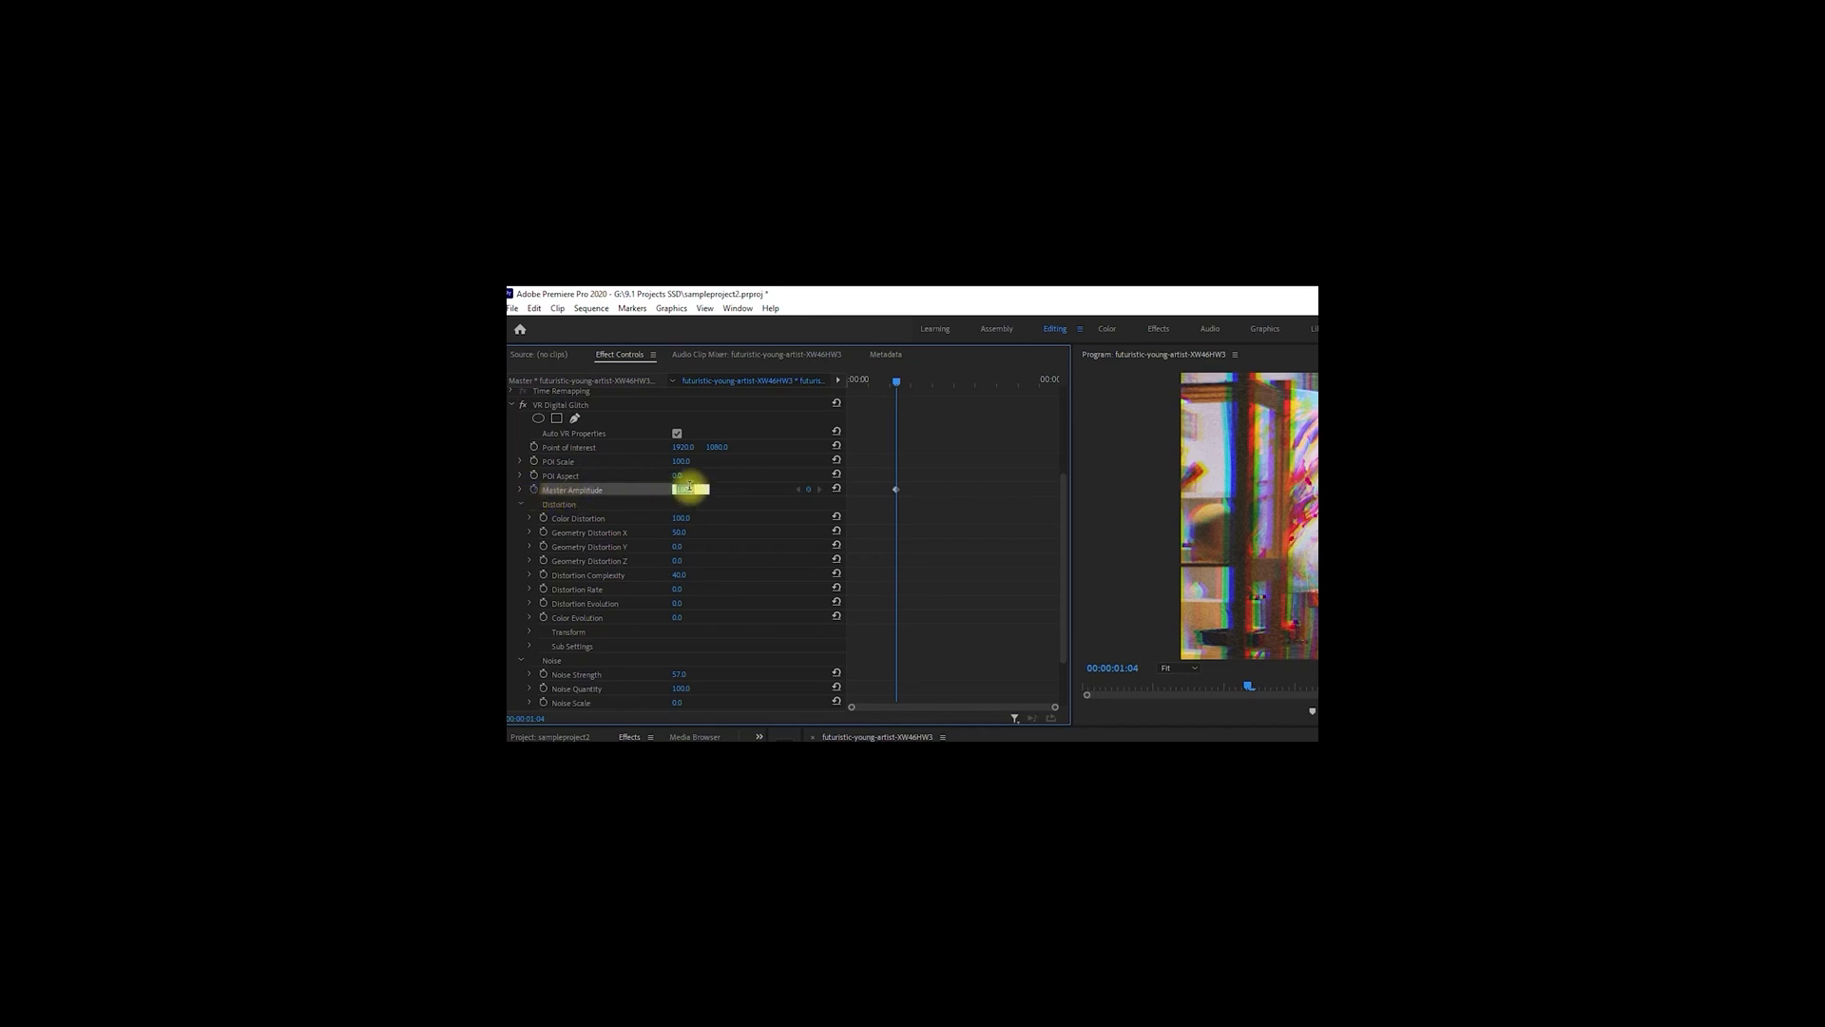
{"action": "key", "text": "Return"}
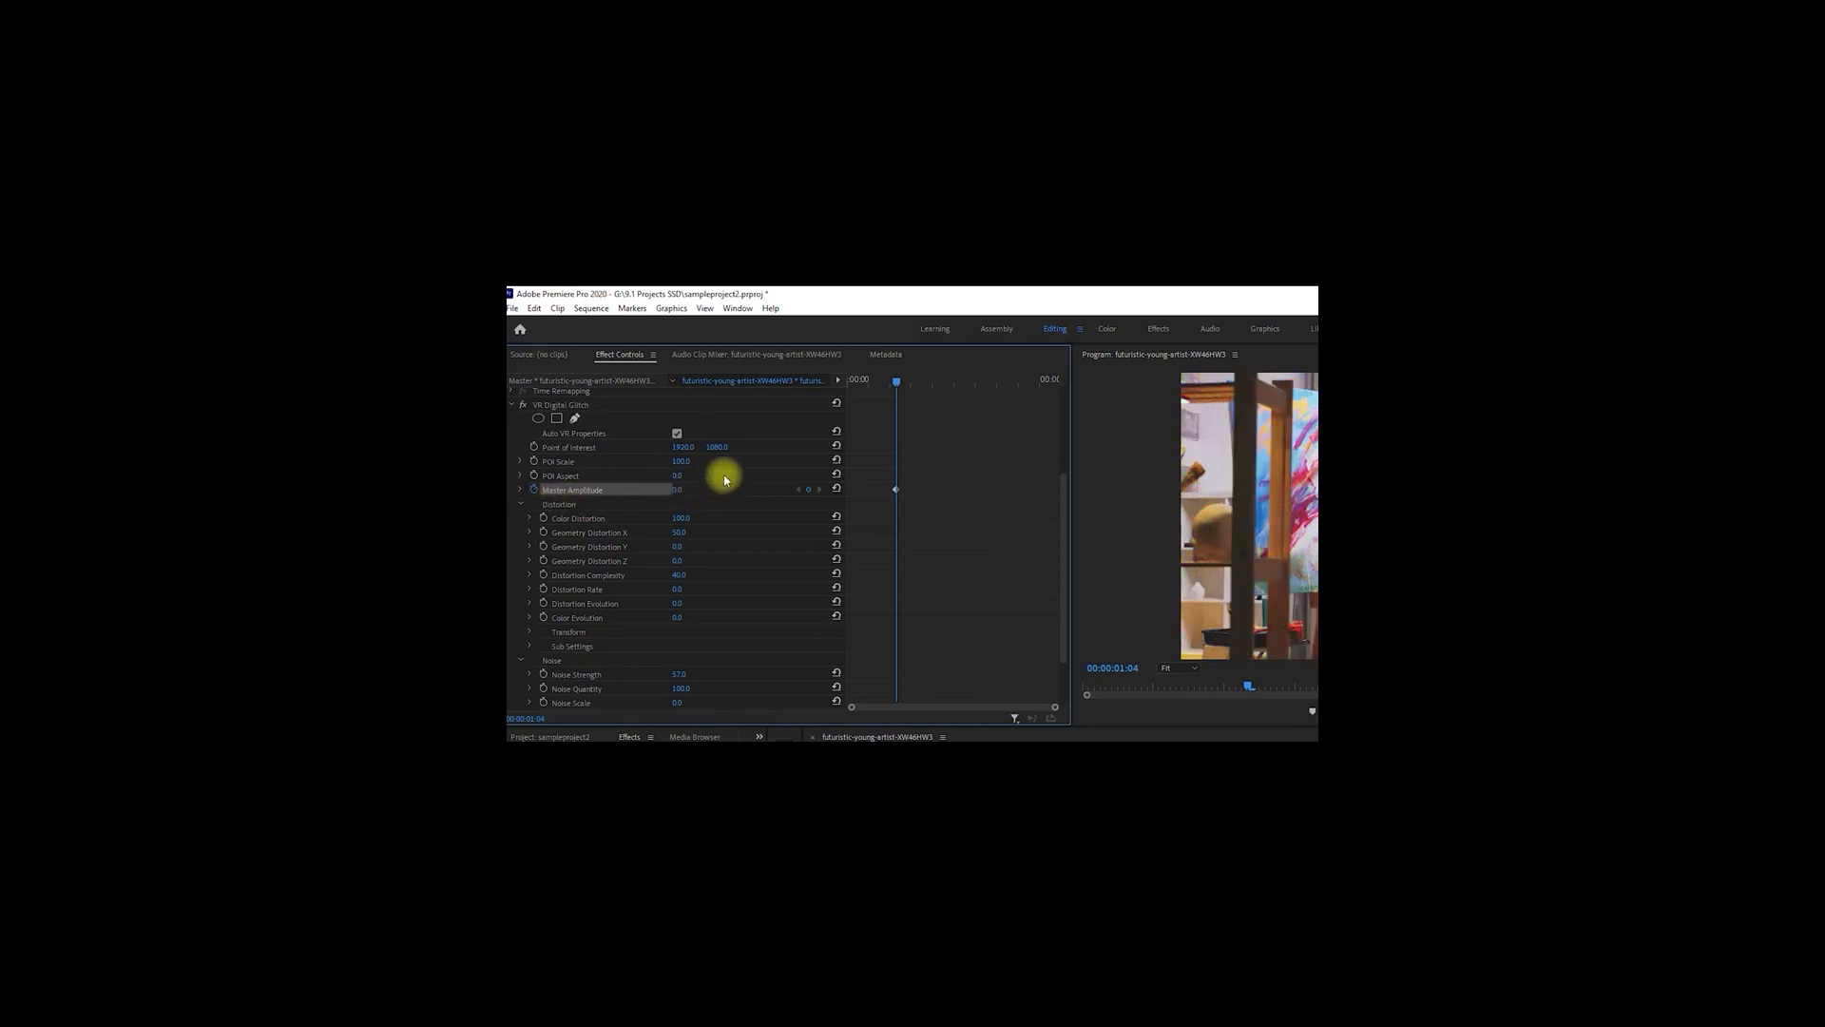
- Add a Master Amplitude keyframe of 100 three frames further on, at 00:00:01:07
{"action": "key", "text": "Right"}
{"action": "key", "text": "Right"}
{"action": "key", "text": "Right"}
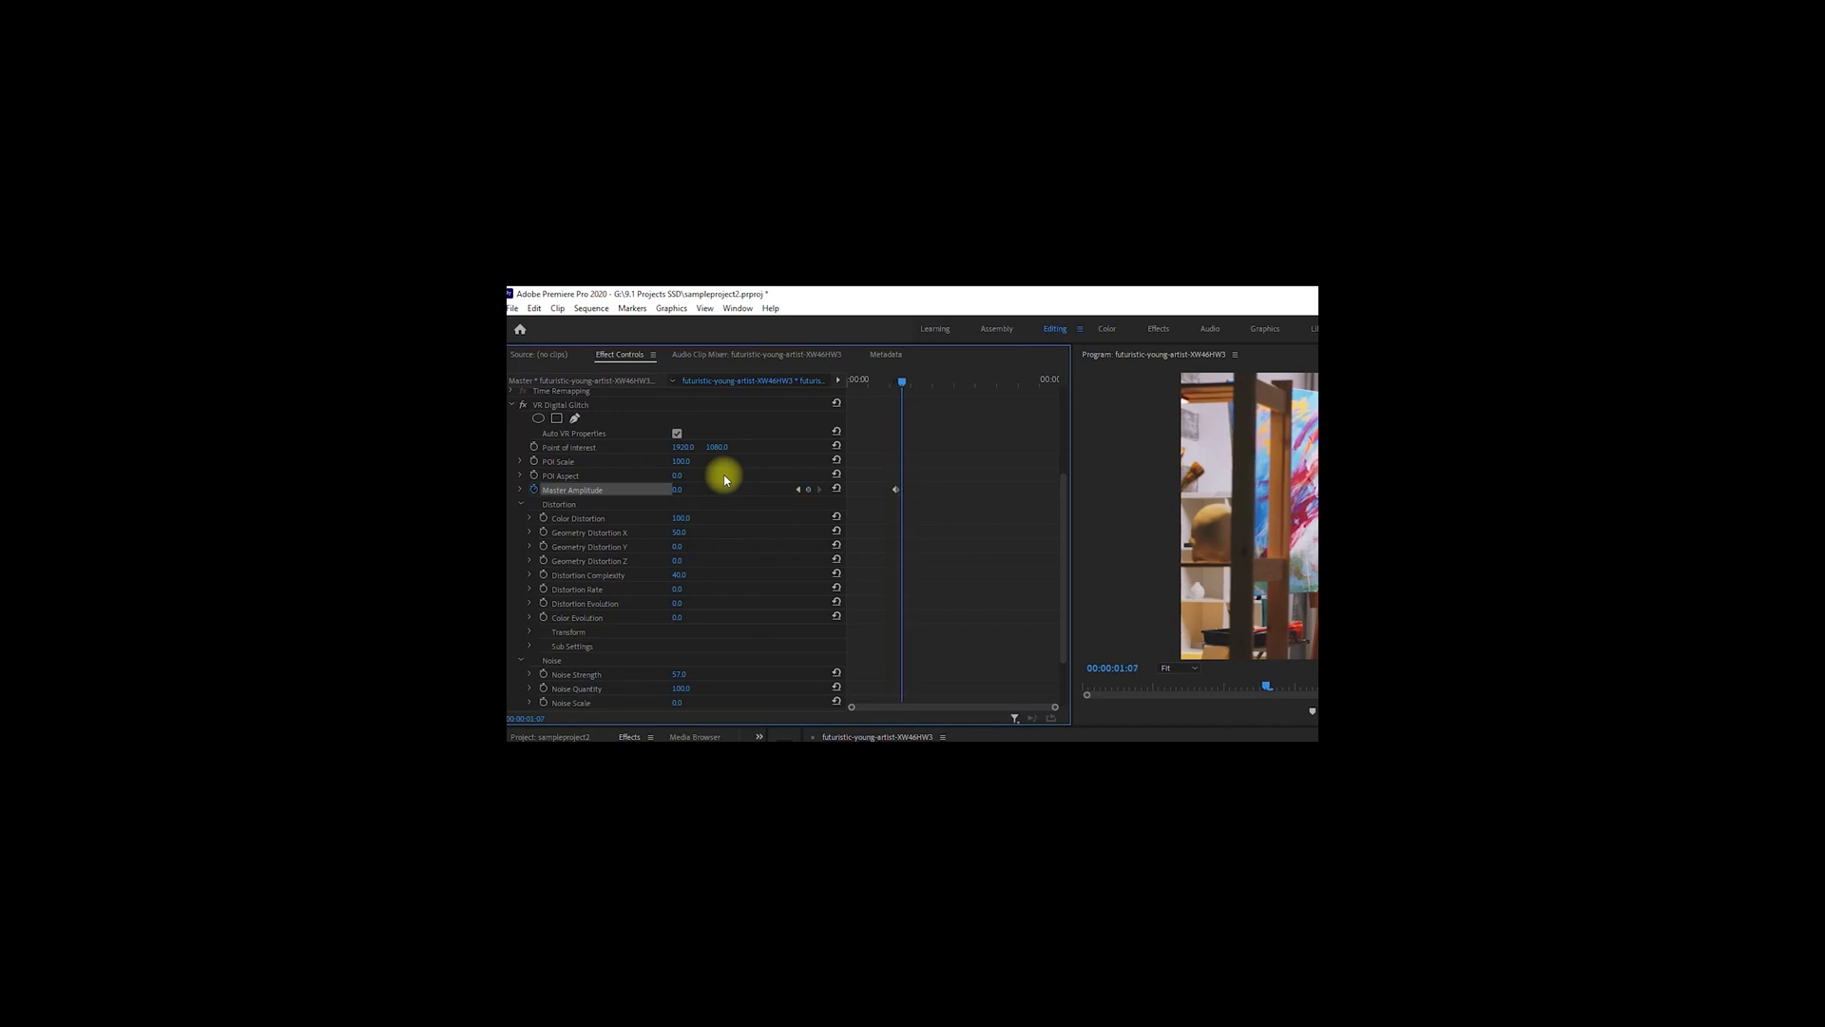
{"action": "left_click", "coordinate": [689, 488]}
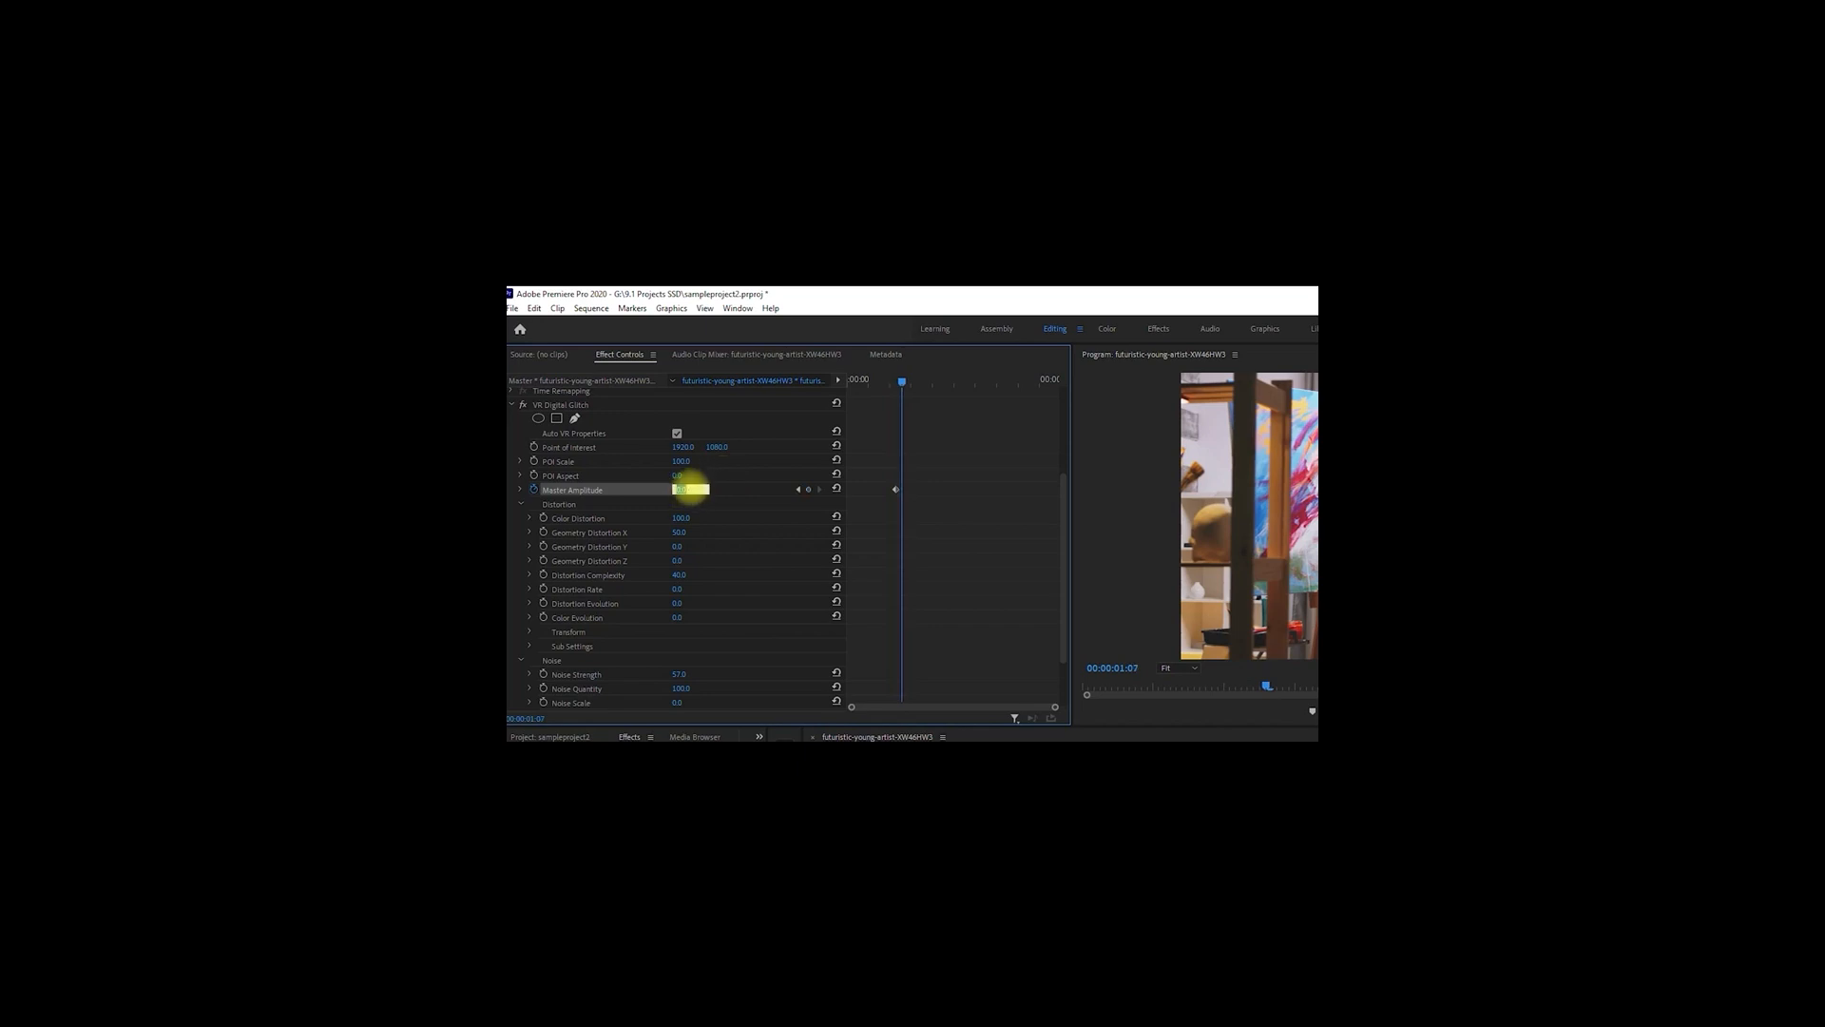
{"action": "type", "text": "100"}
{"action": "key", "text": "Return"}
- Add a Master Amplitude keyframe of 0 three frames further on, at 00:00:01:10
{"action": "key", "text": "Right"}
{"action": "key", "text": "Right"}
{"action": "key", "text": "Right"}
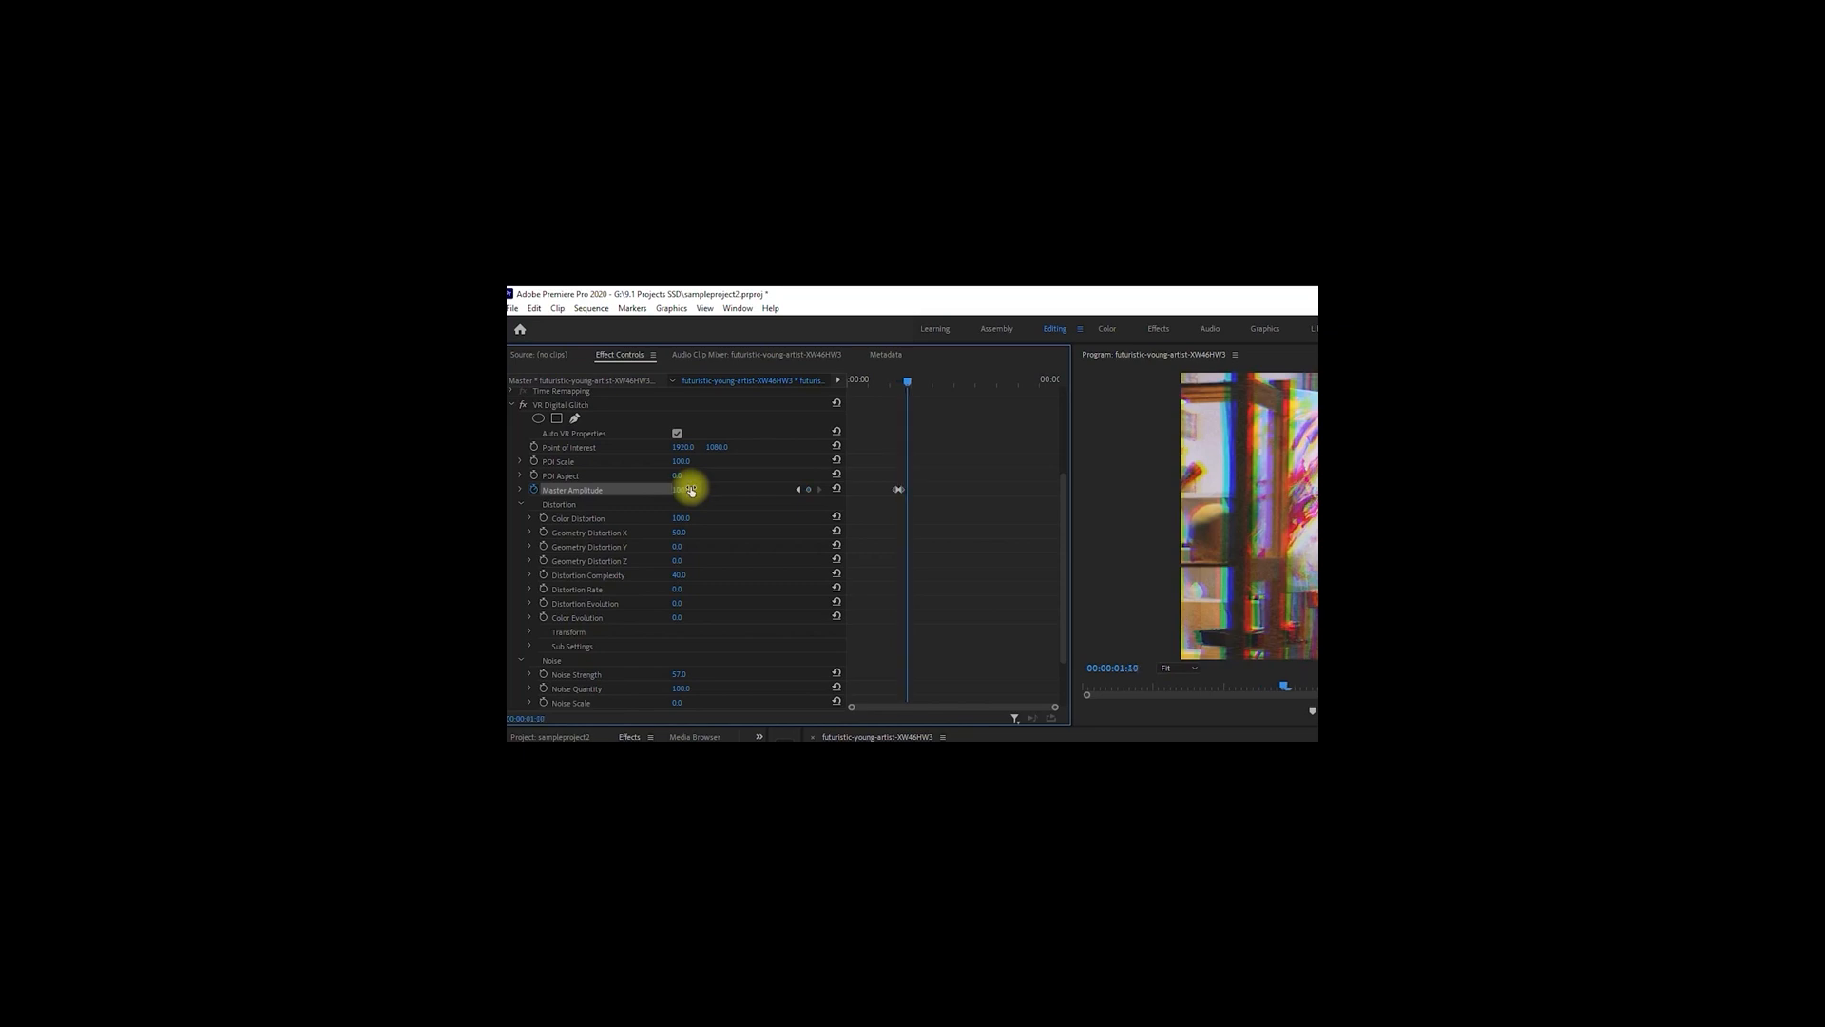
{"action": "left_click", "coordinate": [689, 488]}
{"action": "type", "text": "0"}
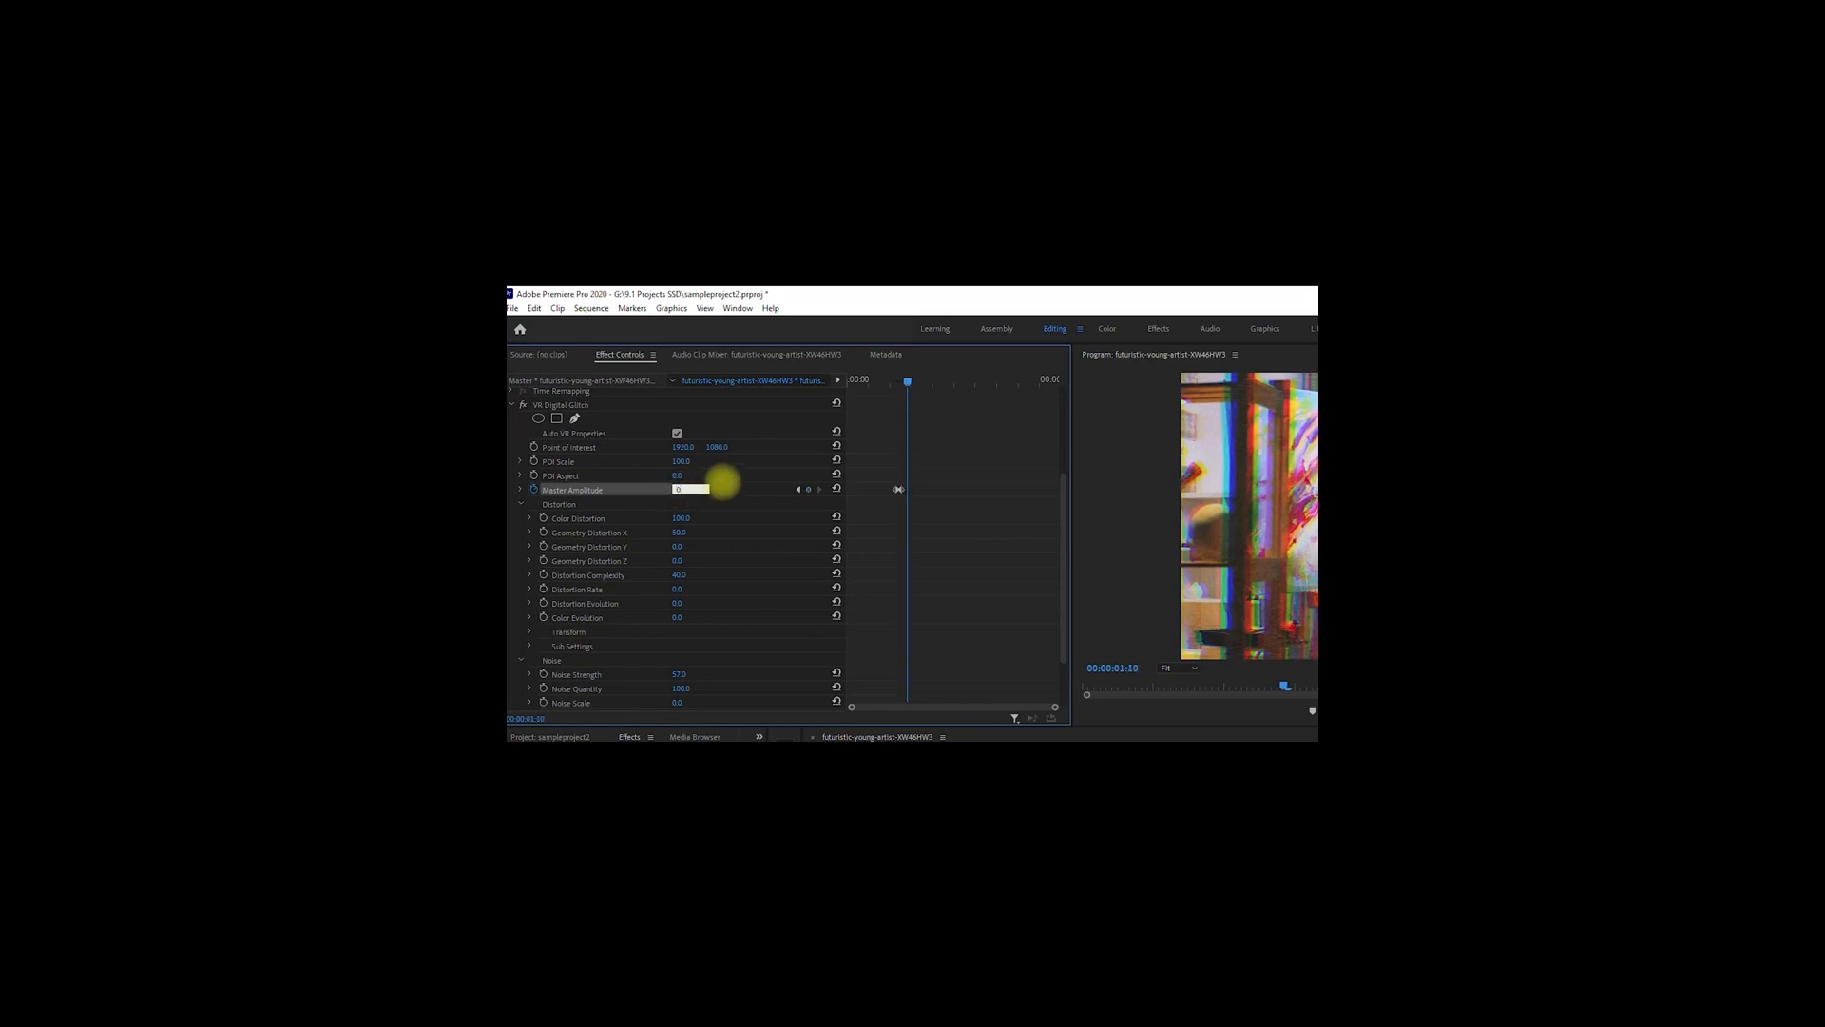
{"action": "key", "text": "Return"}
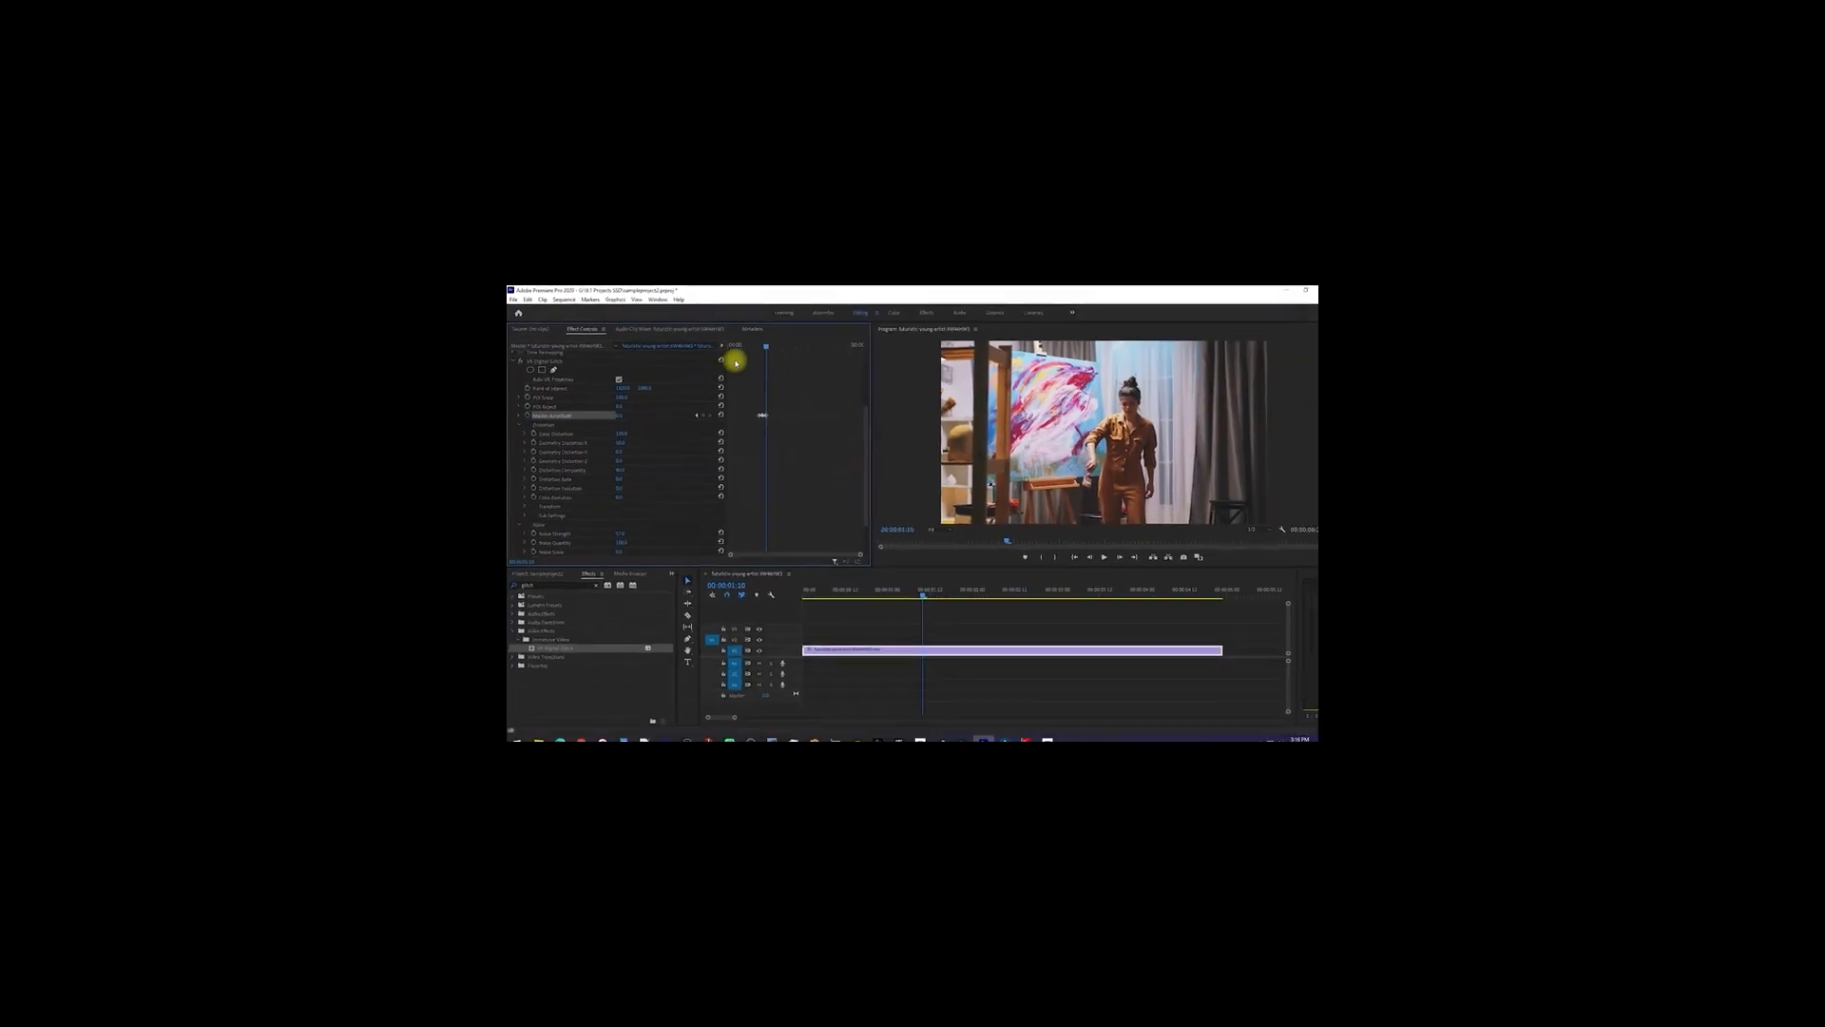
- Play back the clip from just before the Master Amplitude keyframes to check the brief glitch
{"action": "left_click", "coordinate": [888, 383]}
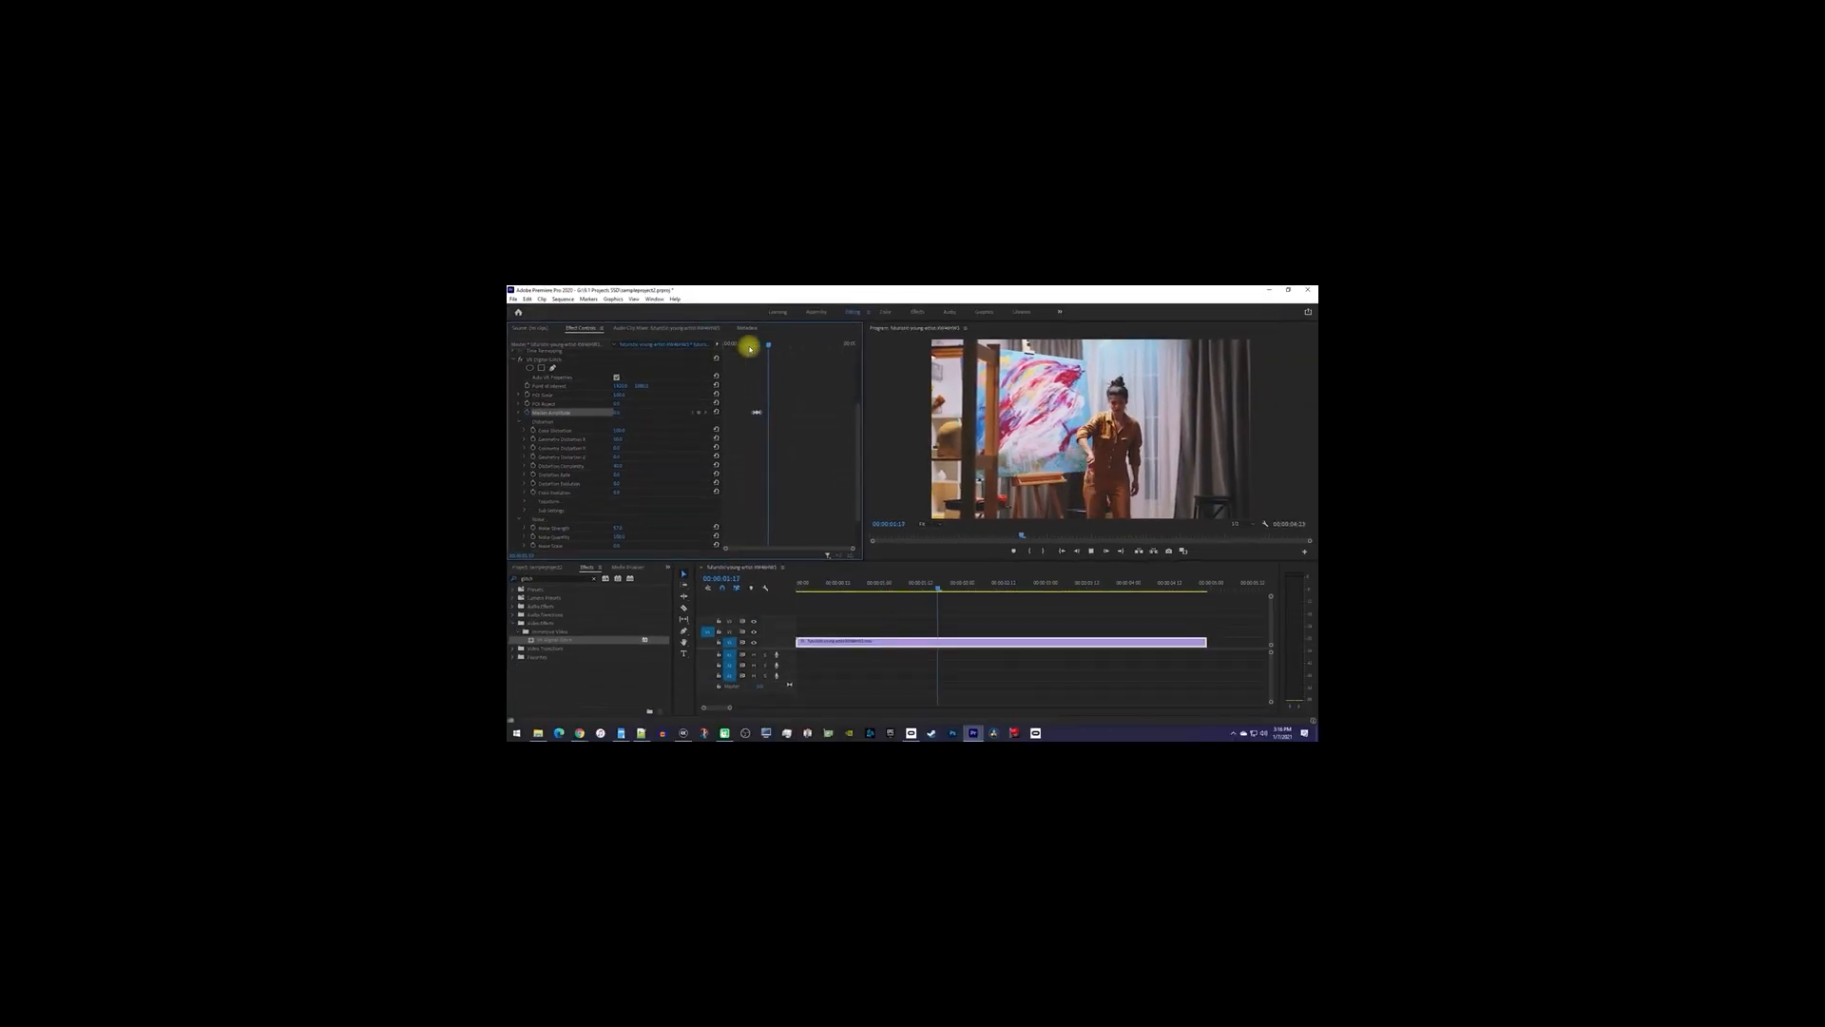
{"action": "key", "text": "space"}
{"action": "key", "text": "space"}
- Scale the clip up slightly and start keyframing its Position at 00:00:01:03, just before the glitch
{"action": "left_click_drag", "start_coordinate": [769, 346], "coordinate": [751, 347]}
{"action": "scroll", "coordinate": [770, 395], "scroll_direction": "up", "scroll_amount": 3}
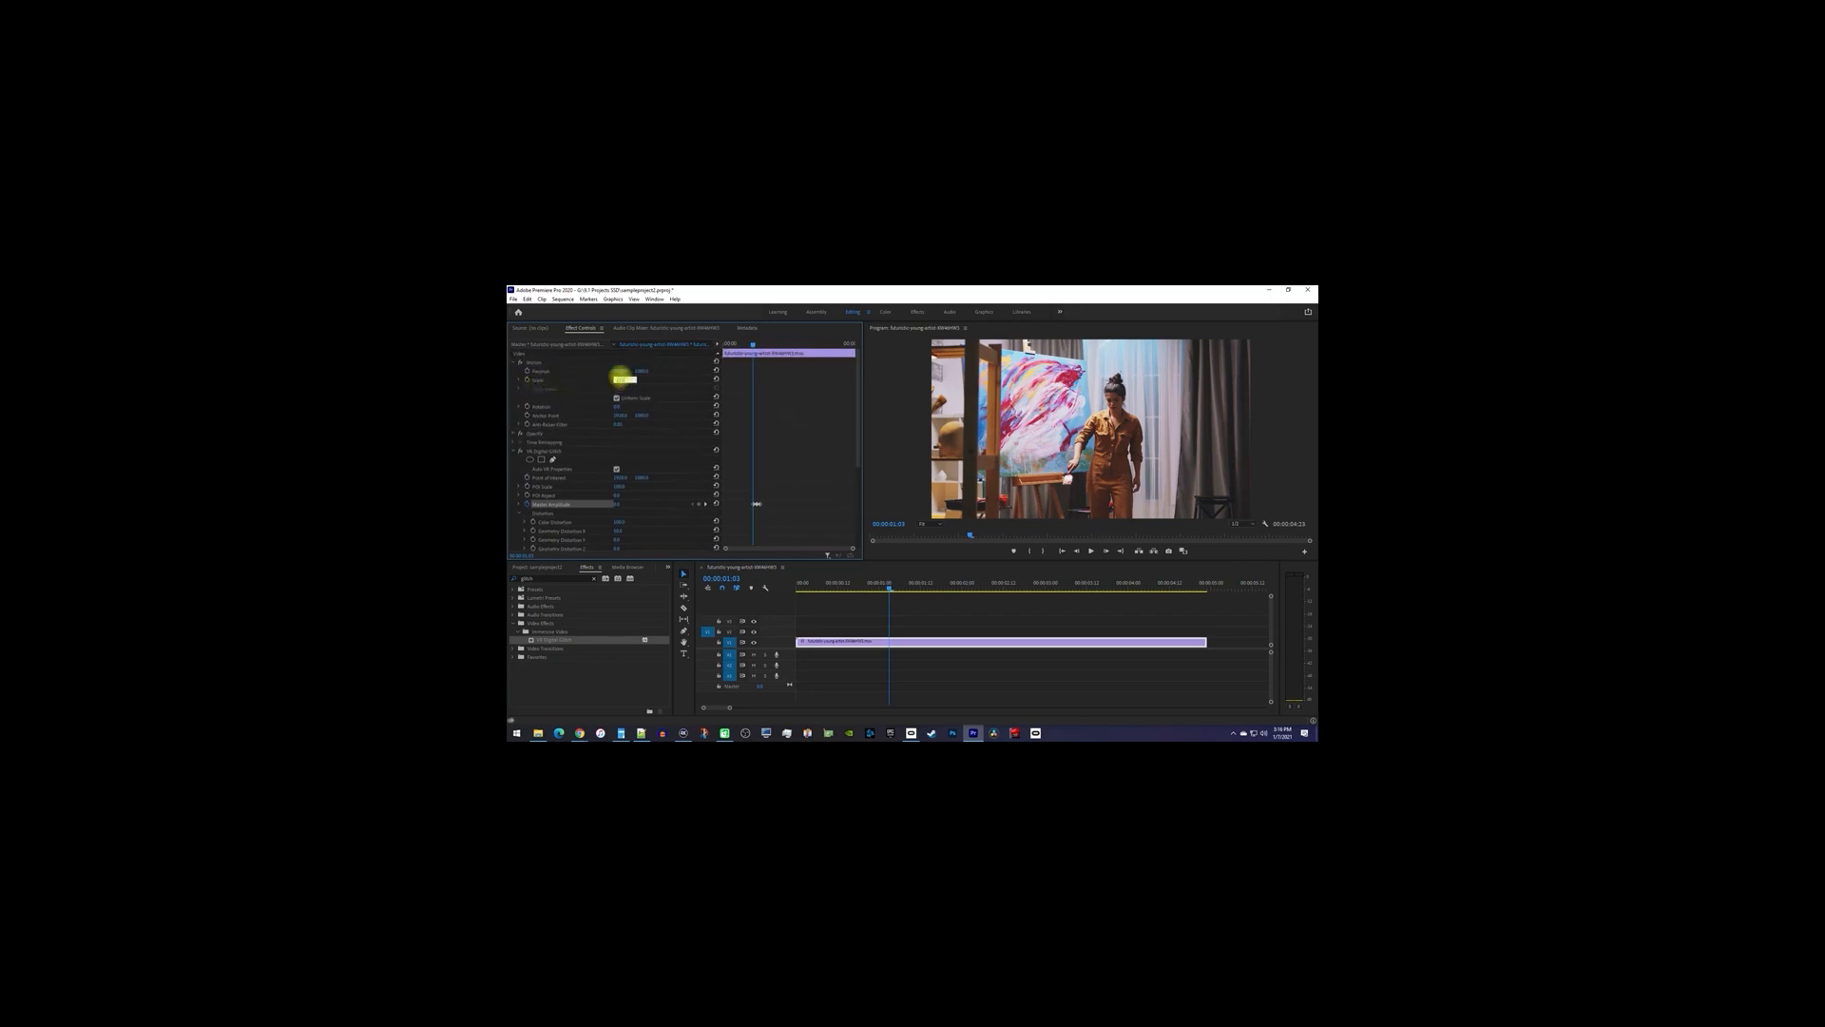
{"action": "key", "text": "Return"}
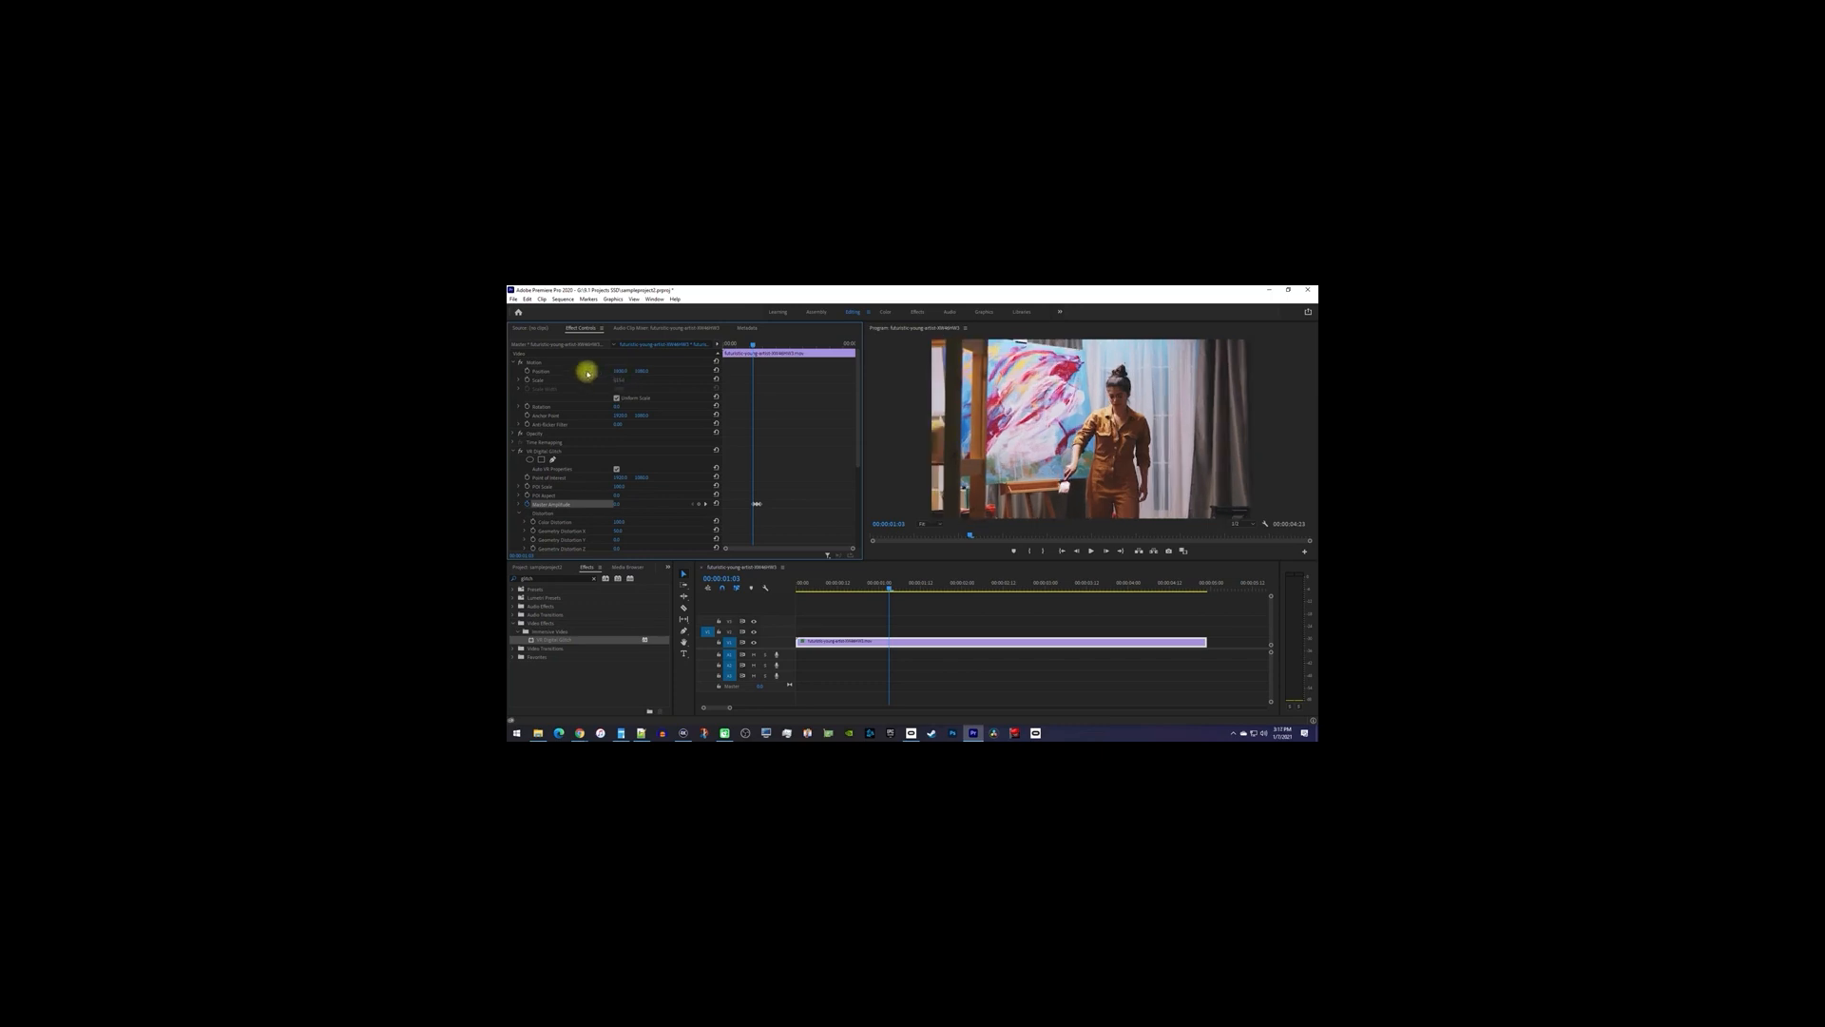
{"action": "left_click", "coordinate": [528, 372]}
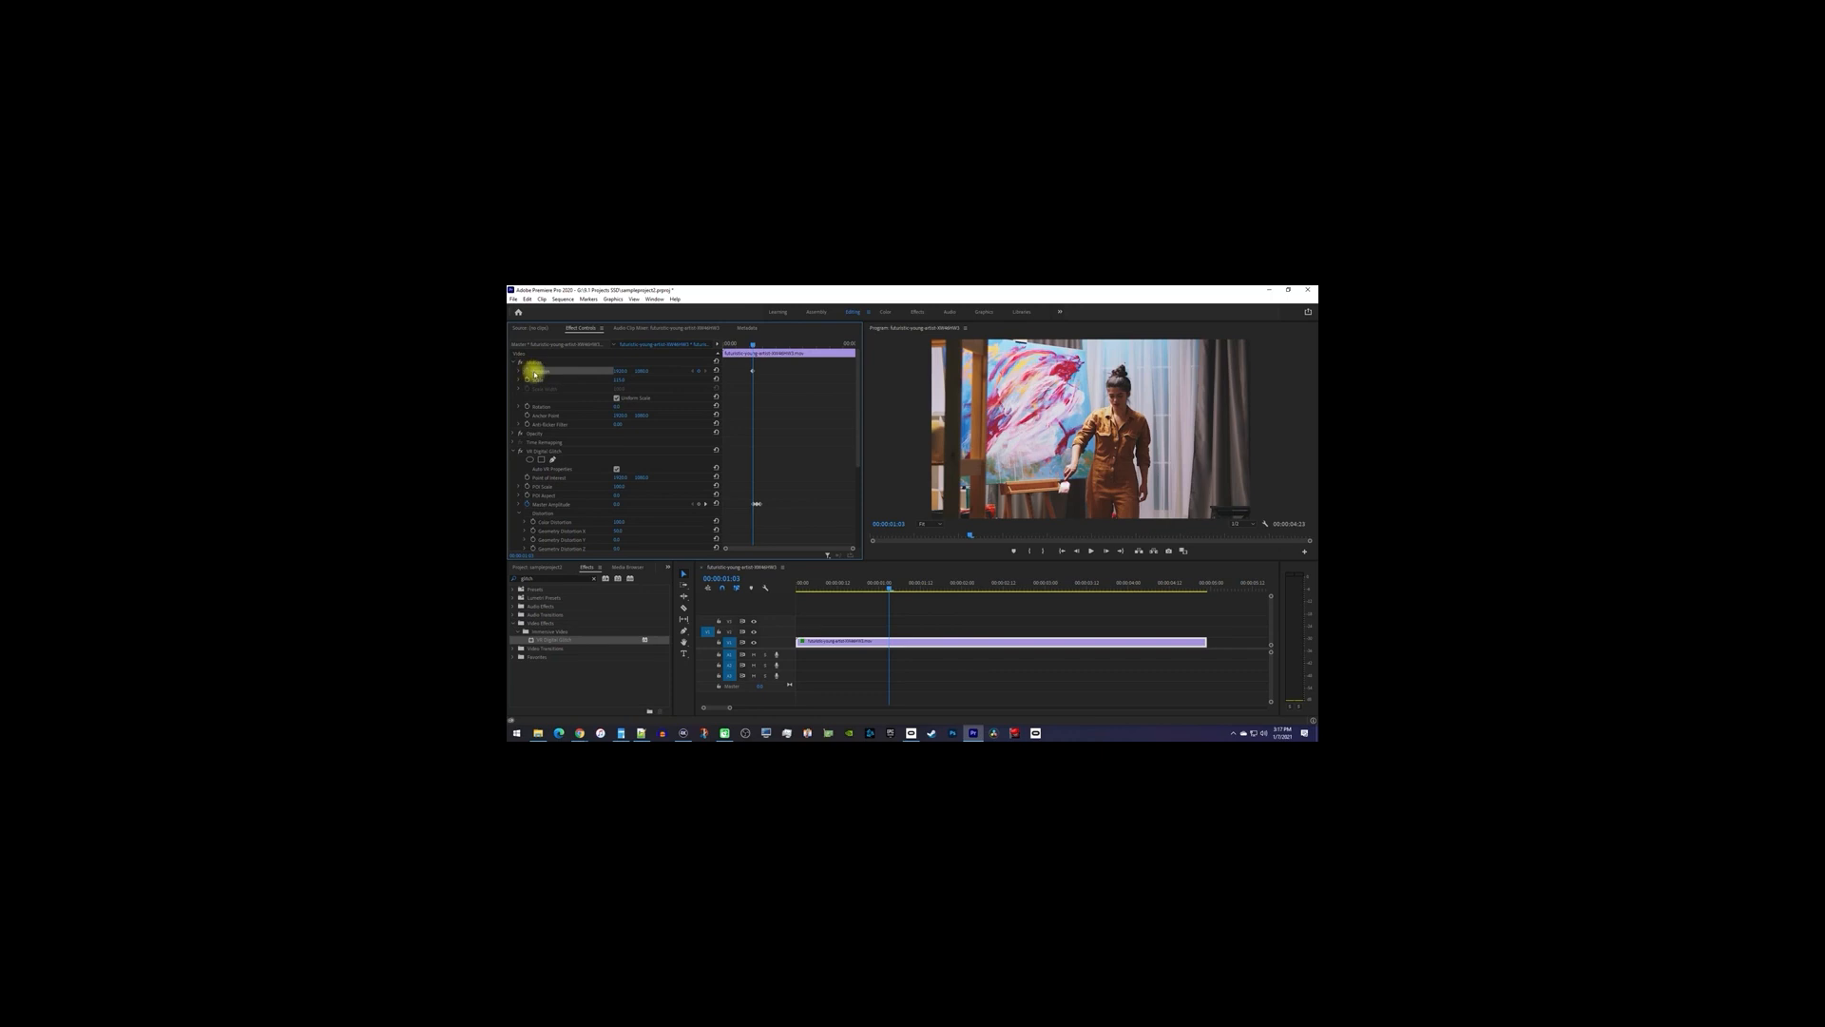
- Offset the clip's Position at 00:00:01:04 and reset it to the original position one frame after that
{"action": "key", "text": "Right"}
{"action": "mouse_move", "coordinate": [620, 372]}
{"action": "left_mouse_down"}
{"action": "mouse_move", "coordinate": [811, 395]}
{"action": "mouse_move", "coordinate": [619, 371]}
{"action": "mouse_move", "coordinate": [685, 396]}
{"action": "mouse_move", "coordinate": [645, 371]}
{"action": "left_mouse_up"}
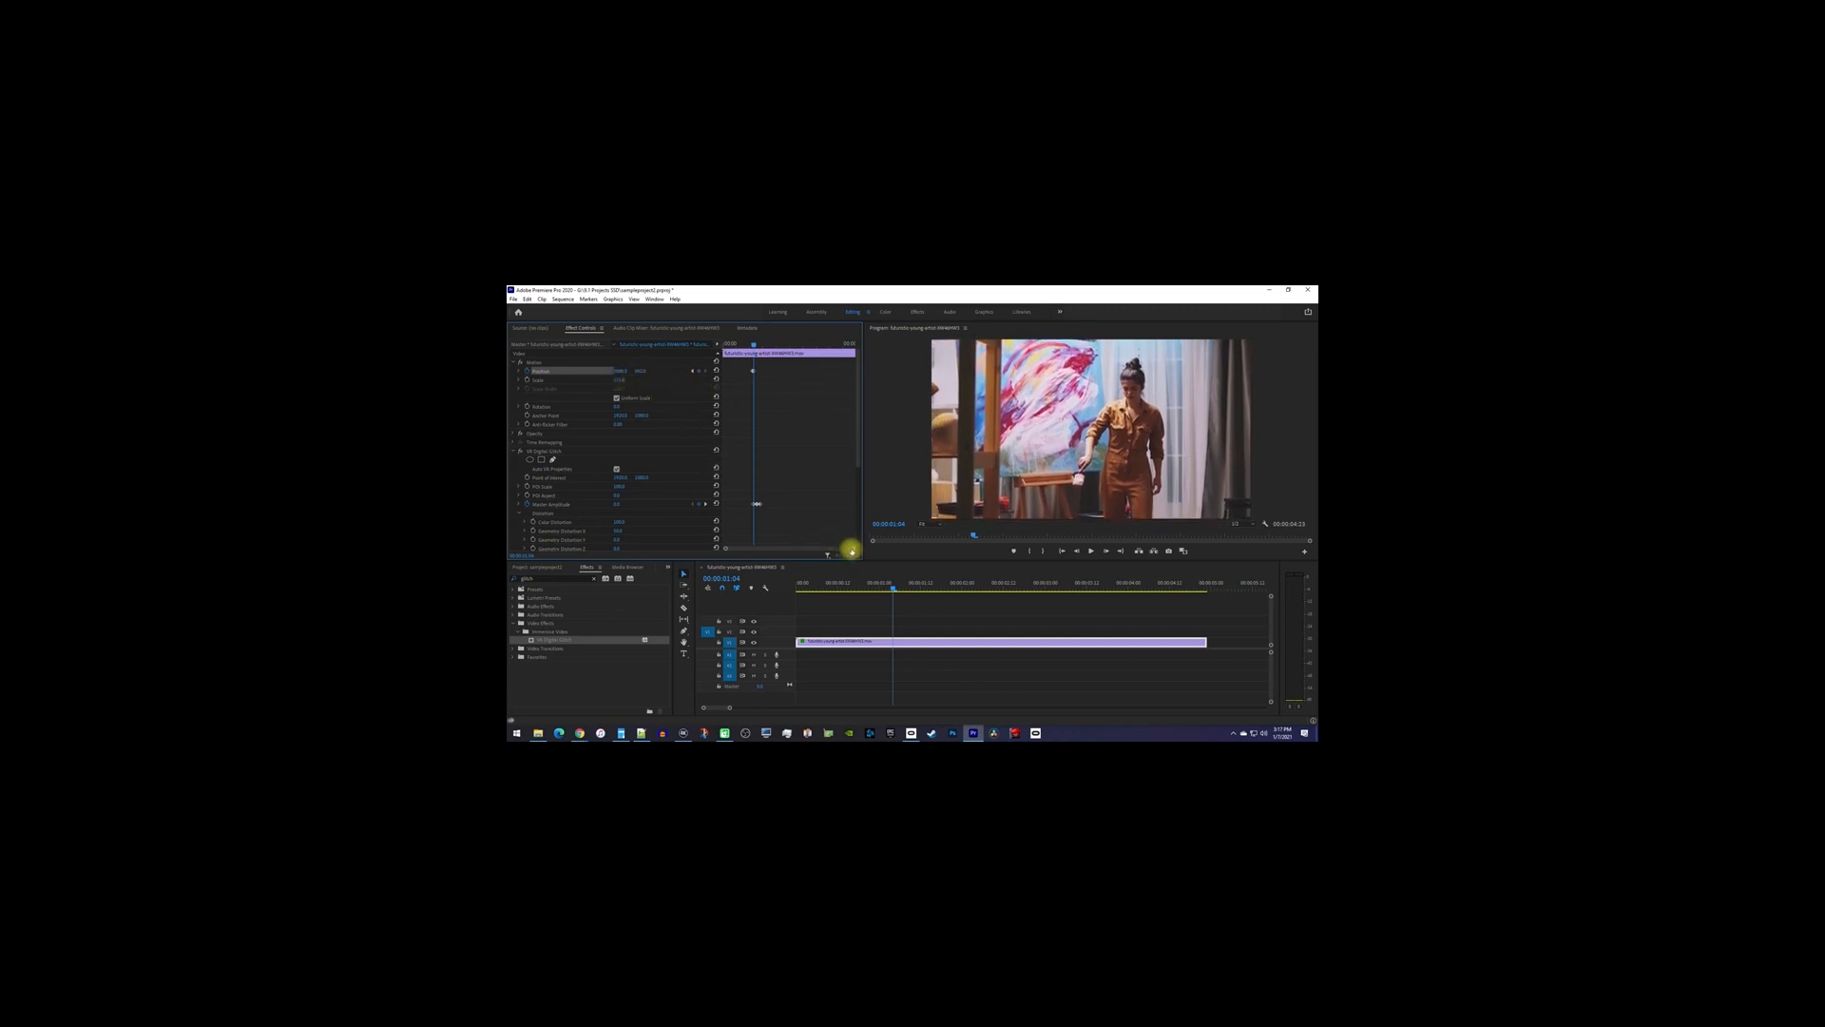
{"action": "left_click_drag", "start_coordinate": [851, 549], "coordinate": [797, 555]}
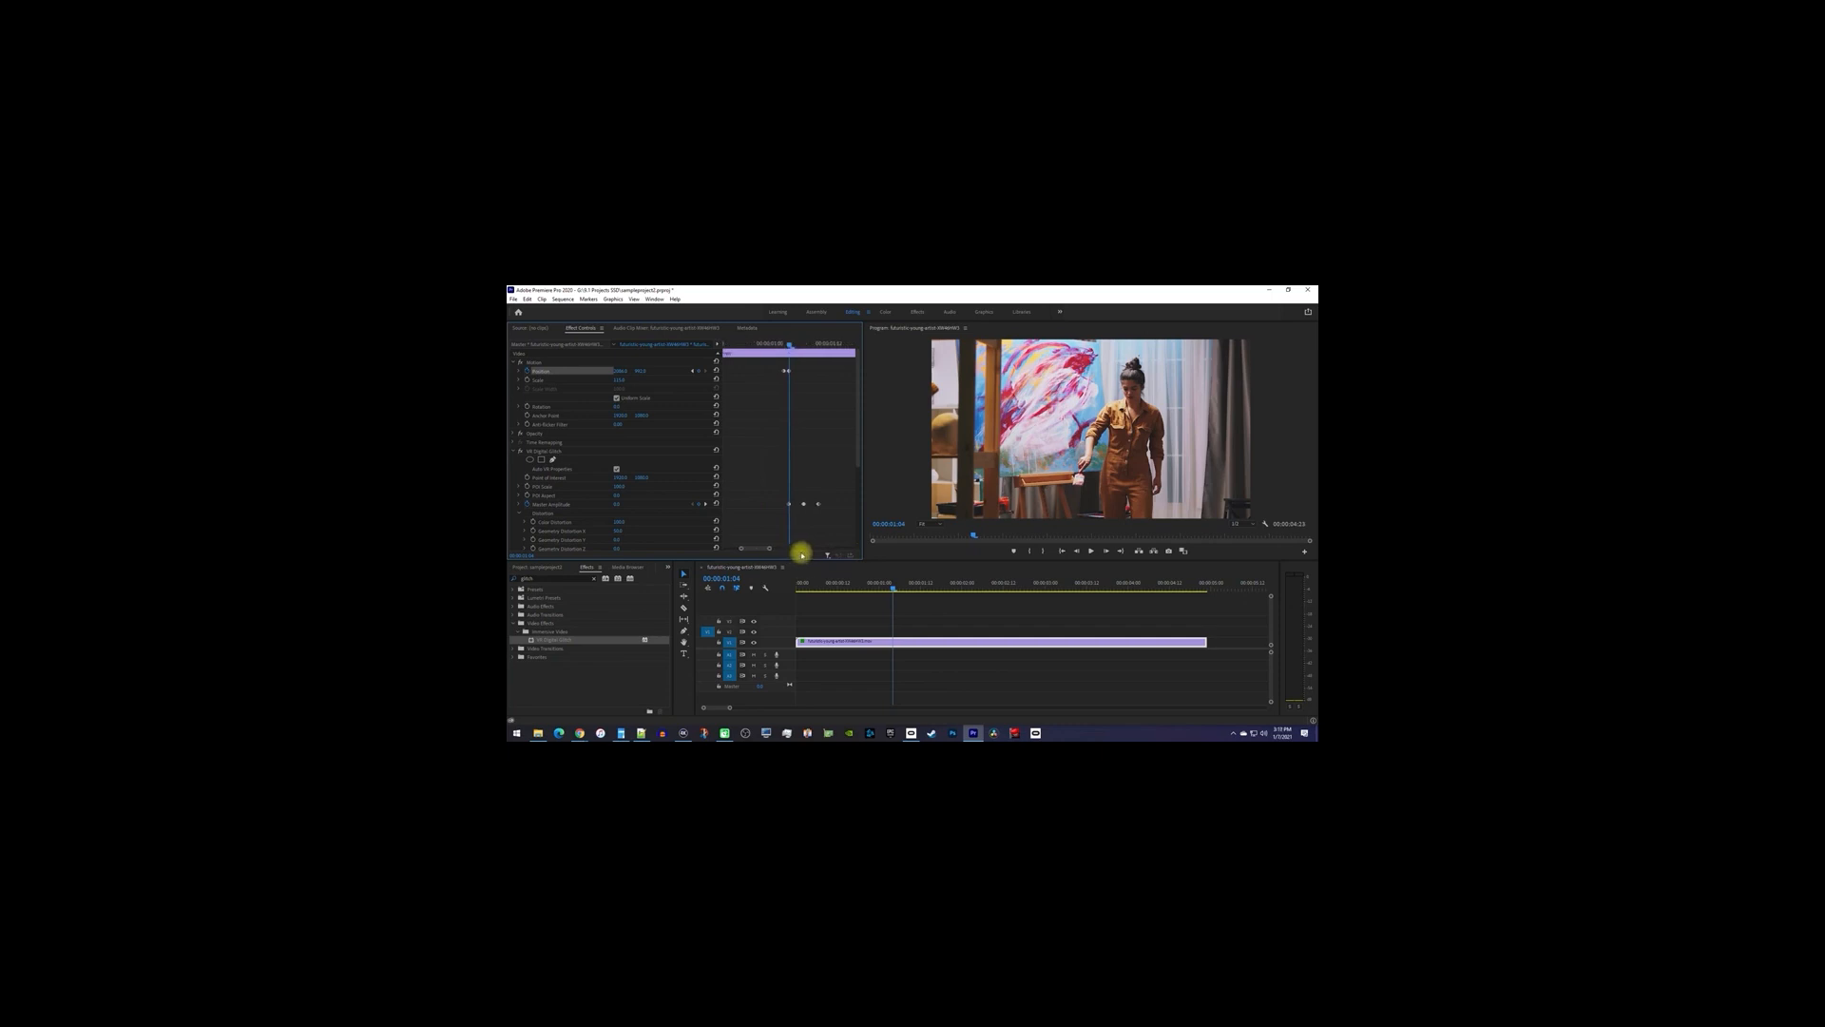
{"action": "key", "text": "Right"}
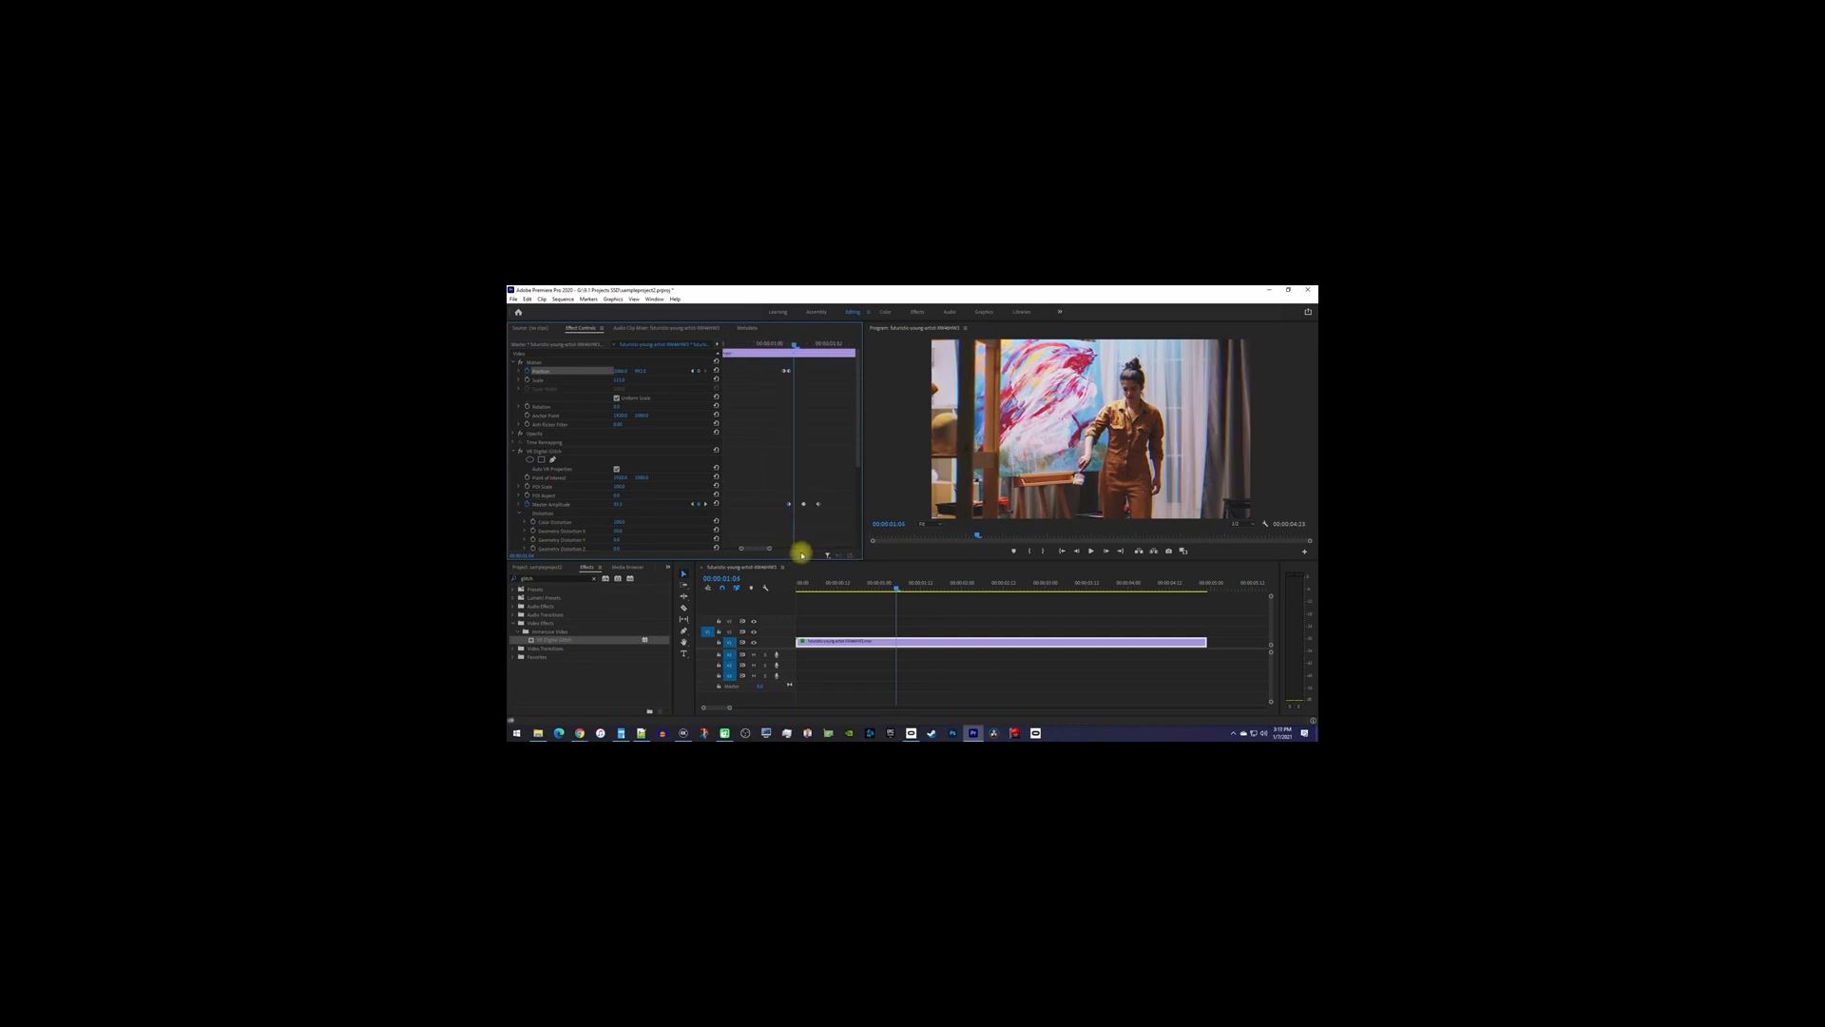
{"action": "left_click", "coordinate": [717, 371]}
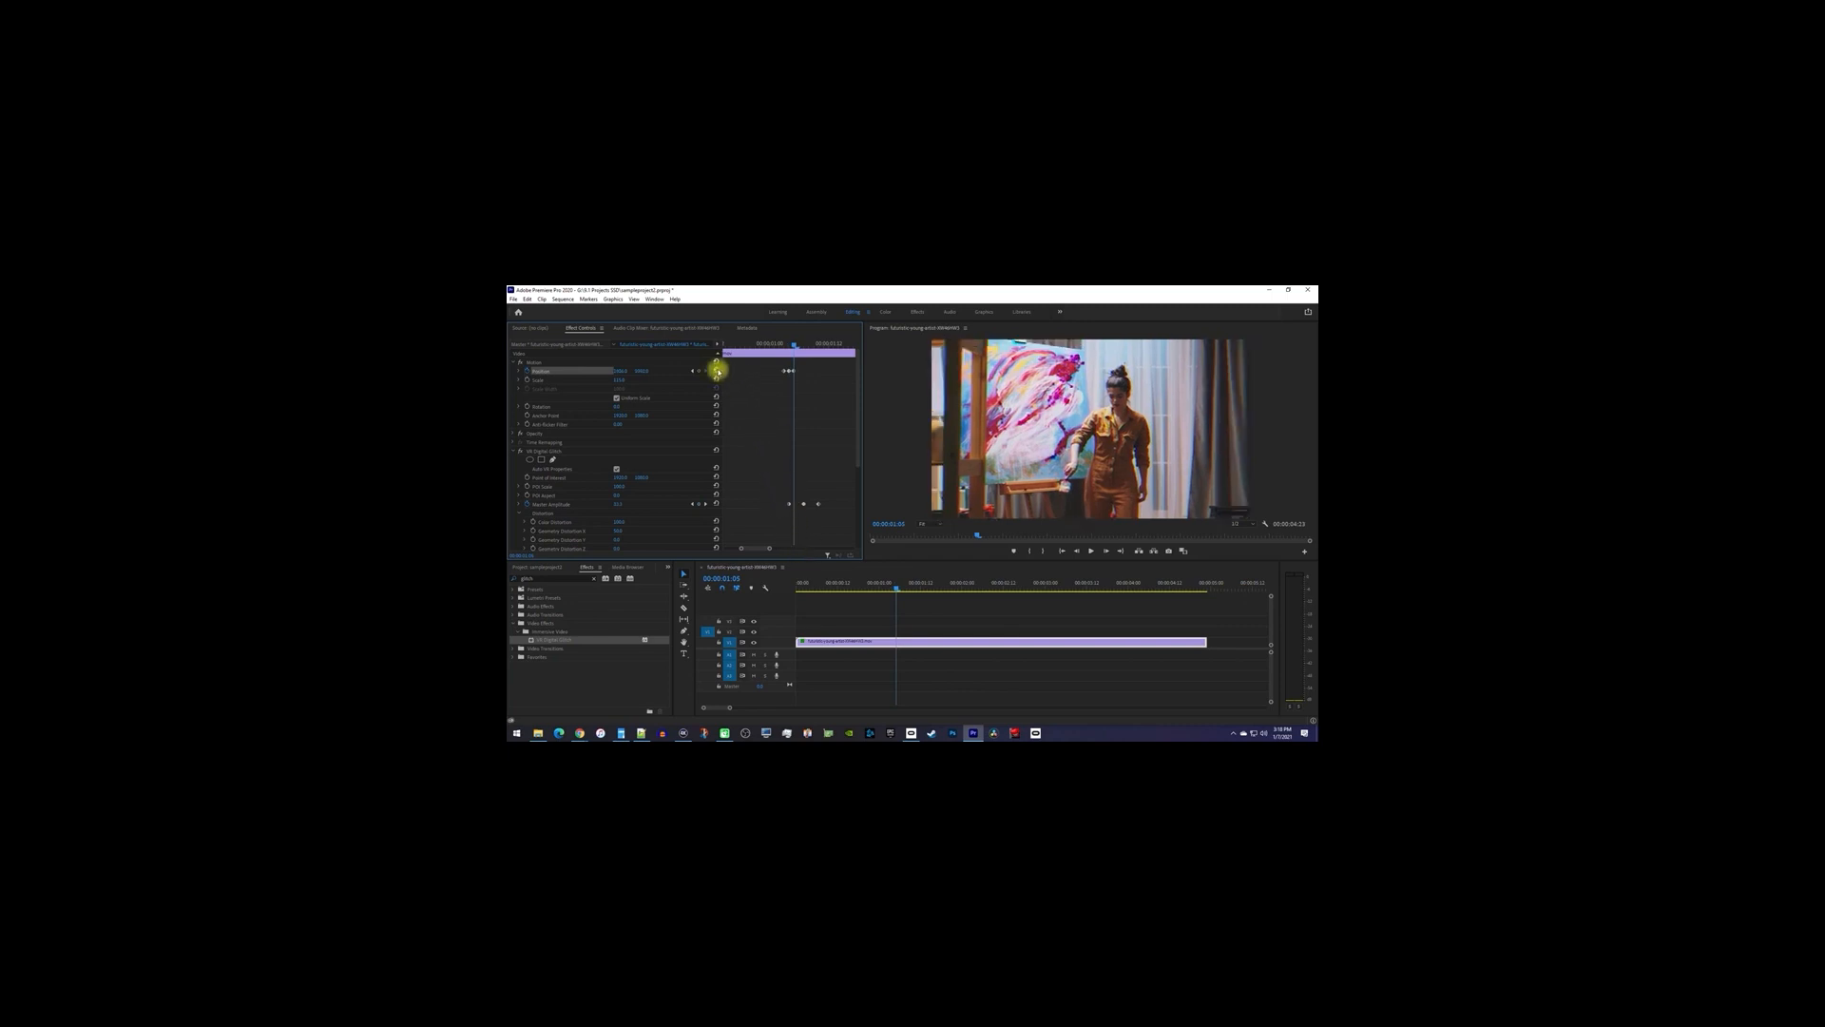
- Offset the Position again at 00:00:01:06 and reset it at 00:00:01:07 to extend the shake
{"action": "key", "text": "Right"}
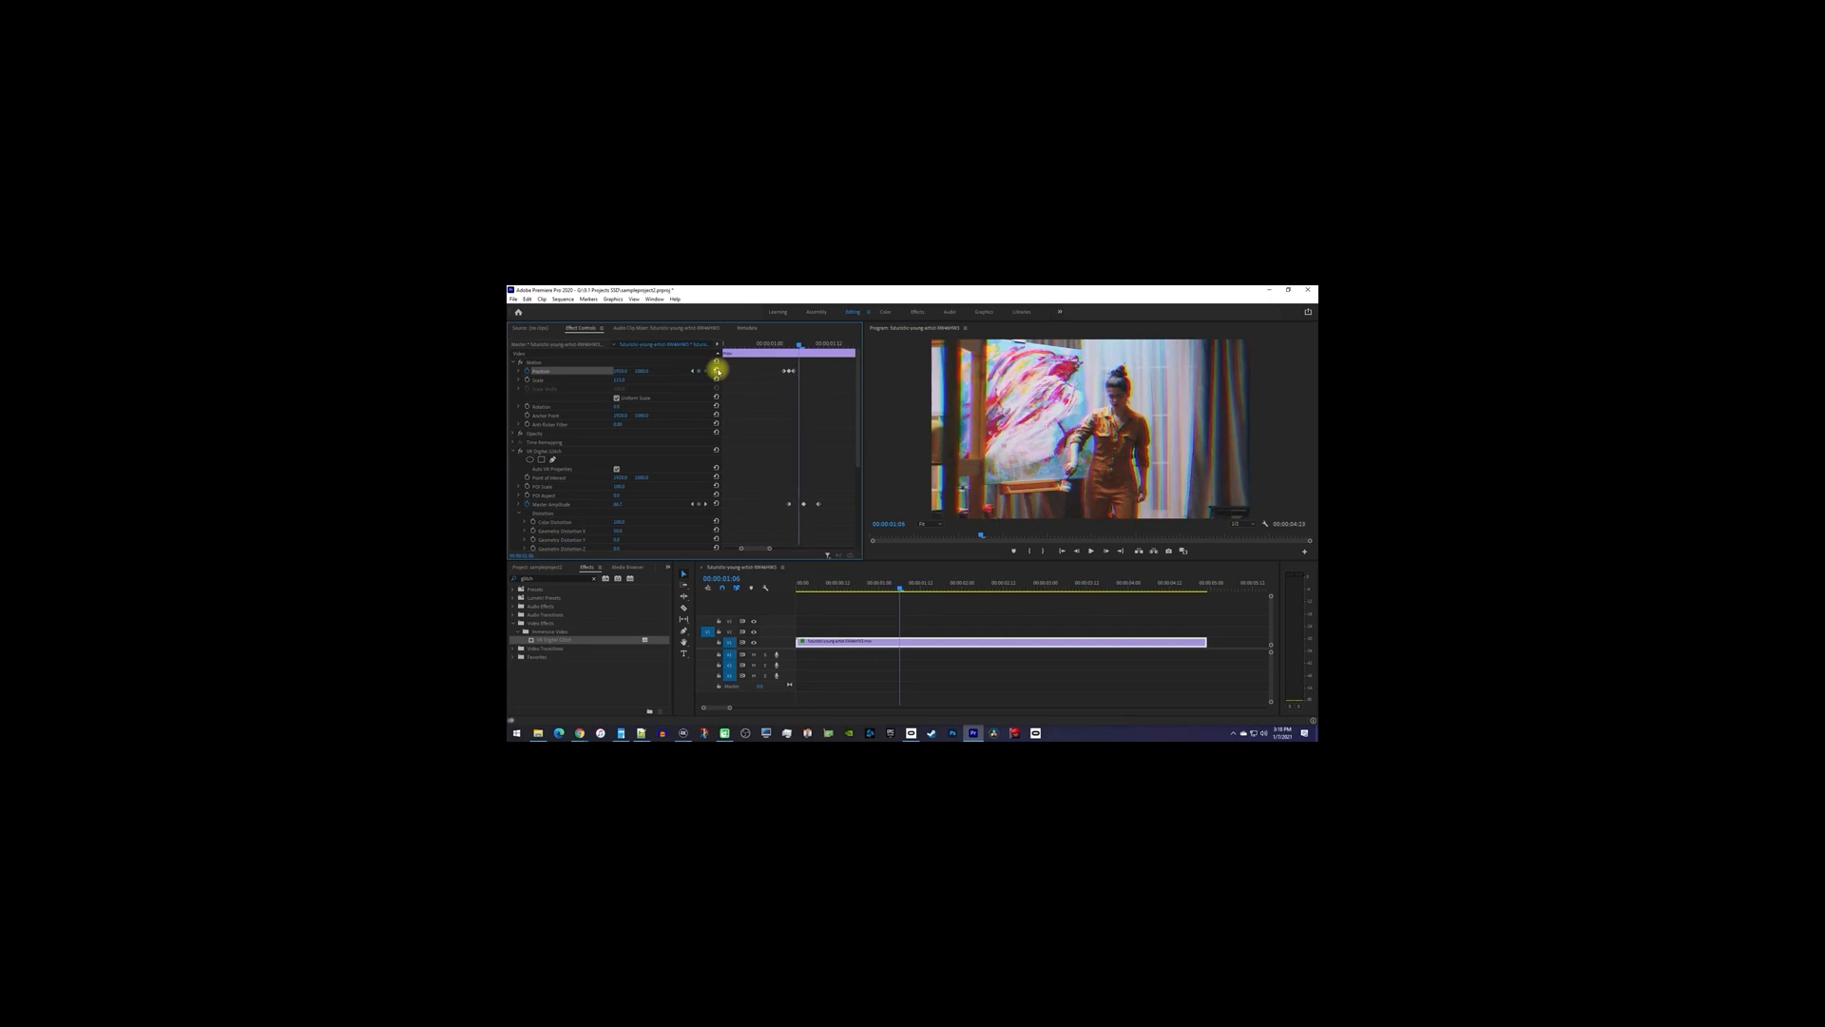
{"action": "mouse_move", "coordinate": [646, 371]}
{"action": "left_mouse_down"}
{"action": "mouse_move", "coordinate": [766, 398]}
{"action": "mouse_move", "coordinate": [706, 424]}
{"action": "mouse_move", "coordinate": [791, 398]}
{"action": "mouse_move", "coordinate": [622, 370]}
{"action": "left_mouse_up"}
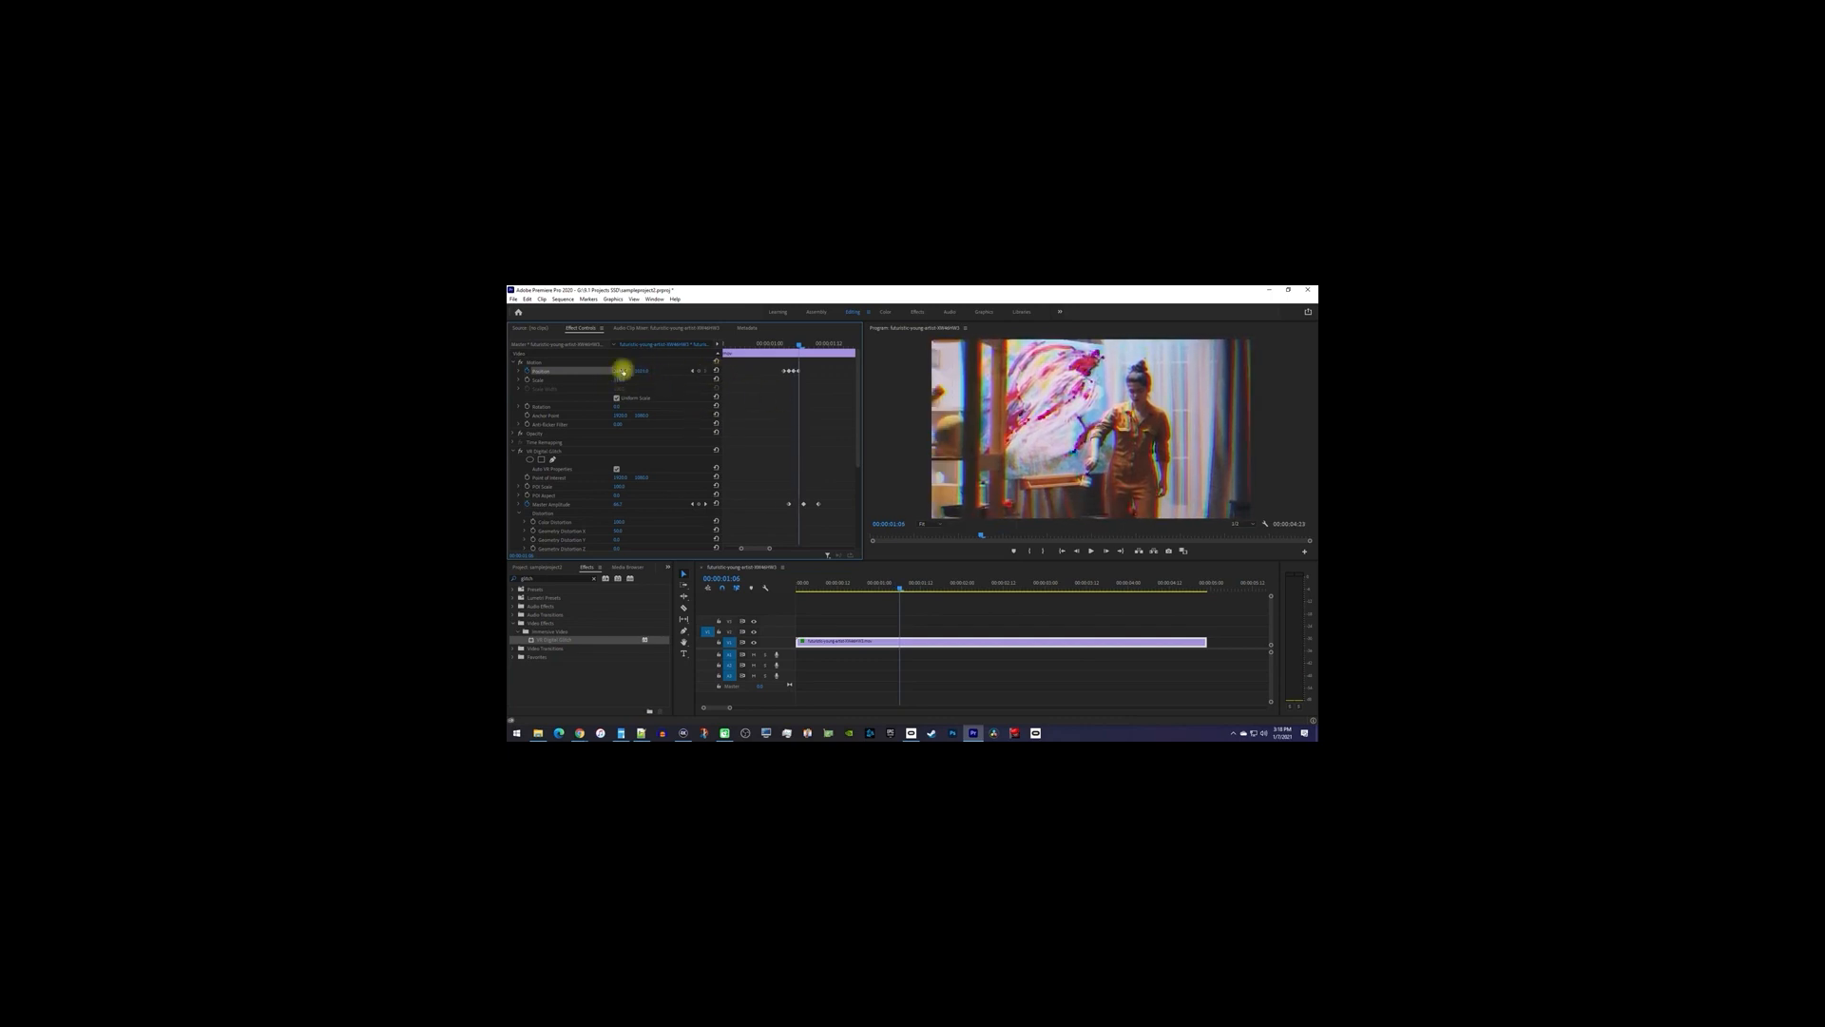
{"action": "key", "text": "Right"}
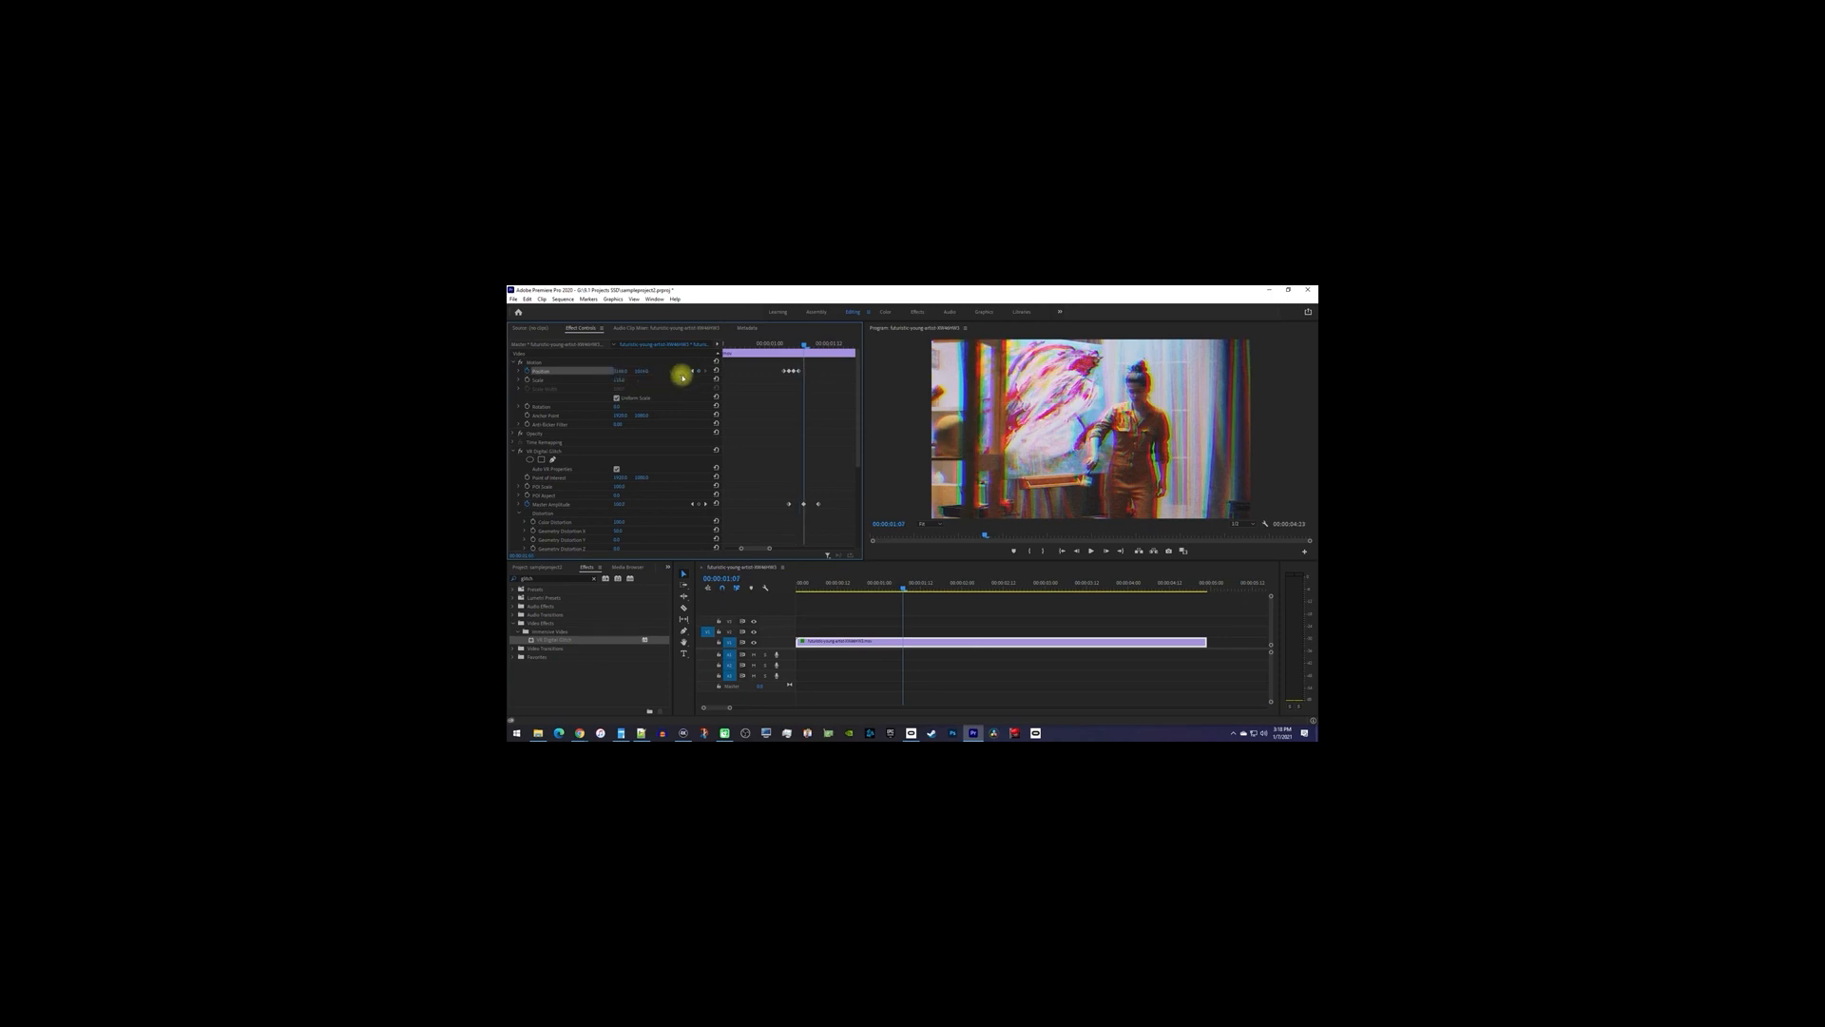
{"action": "left_click", "coordinate": [718, 371]}
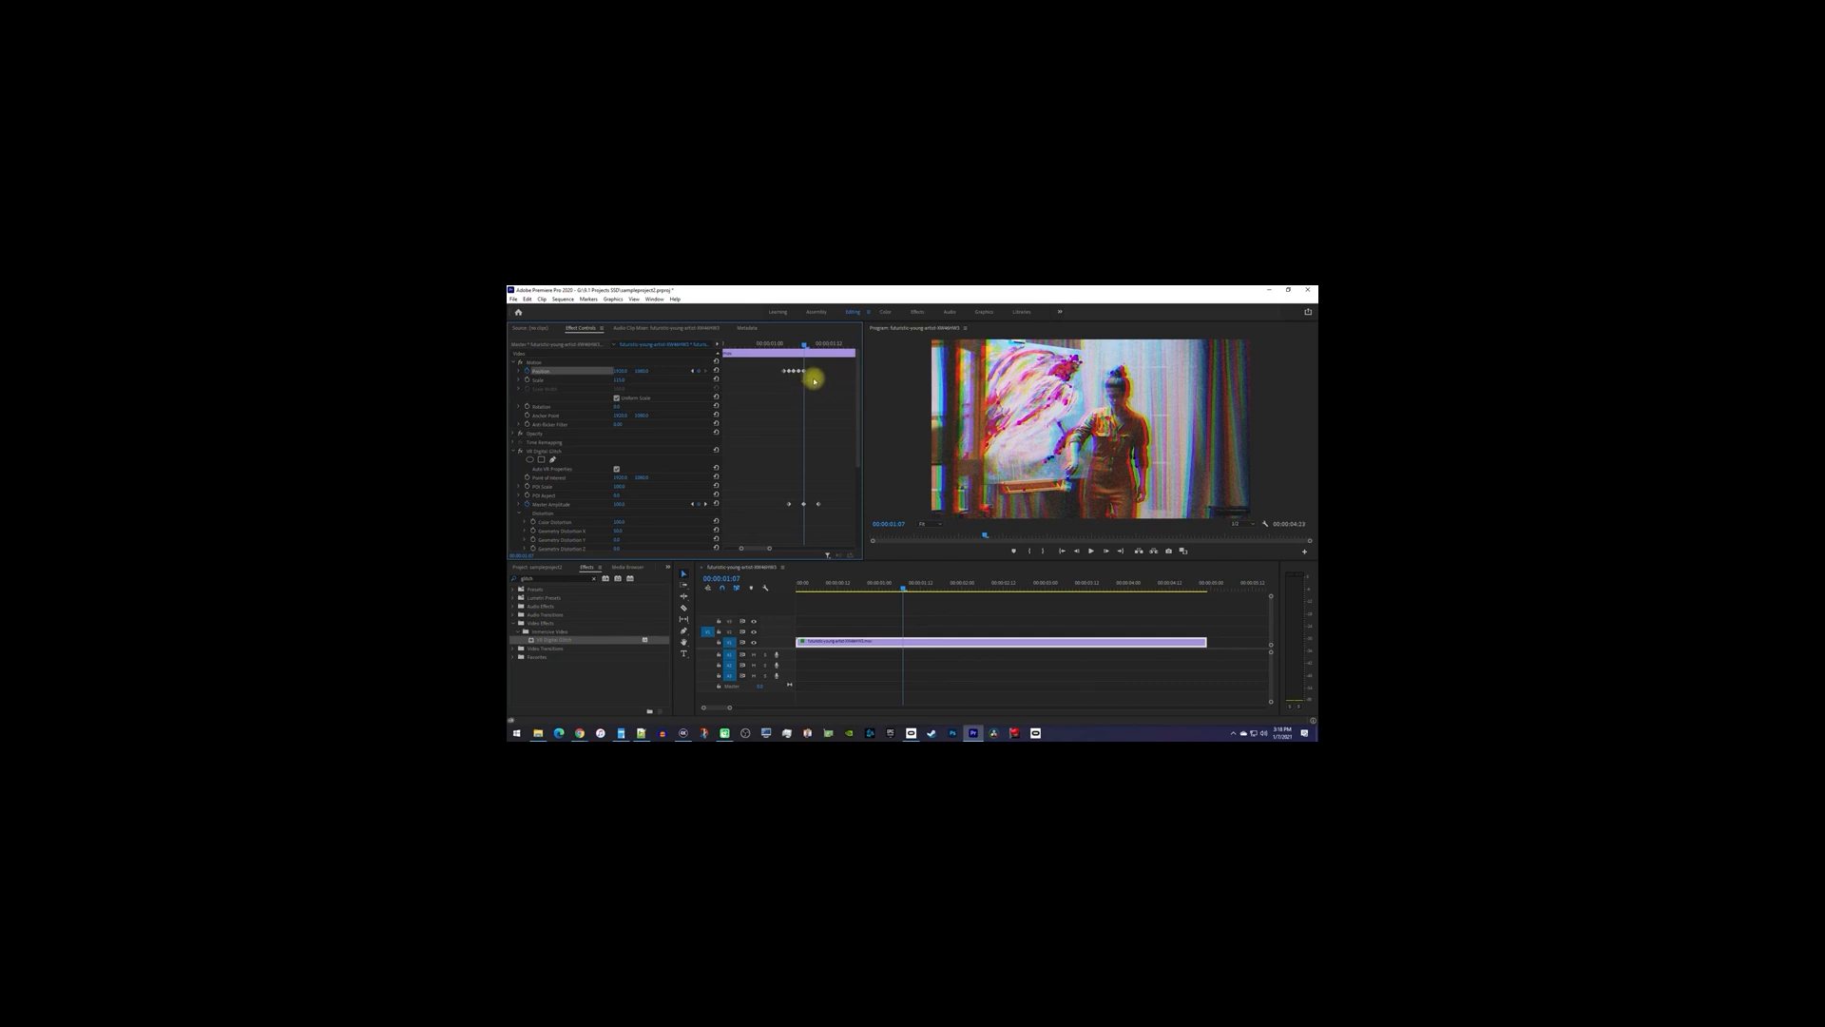
- Play back the clip from before the Position keyframes to check the glitch with its shake
{"action": "mouse_move", "coordinate": [806, 353]}
{"action": "left_mouse_down"}
{"action": "mouse_move", "coordinate": [774, 346]}
{"action": "mouse_move", "coordinate": [813, 355]}
{"action": "left_mouse_up"}
{"action": "left_click", "coordinate": [756, 346]}
{"action": "key", "text": "space"}
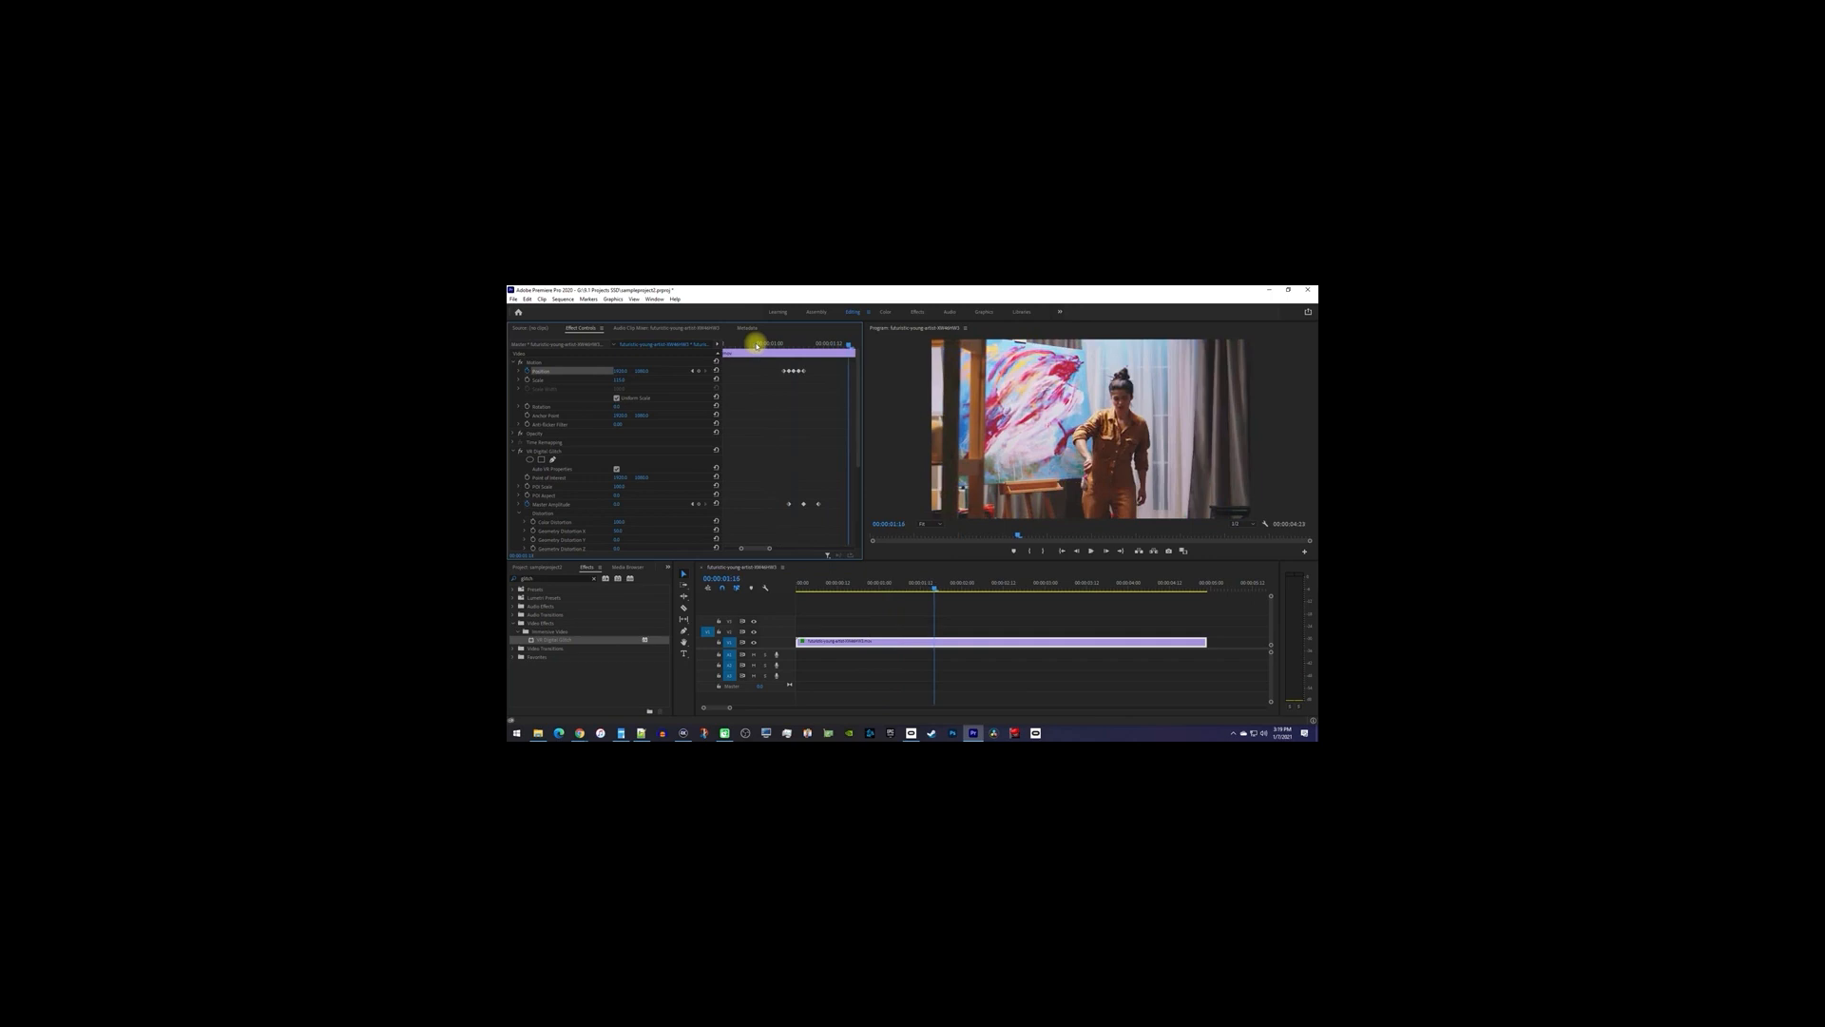
- Copy all the Position and Master Amplitude keyframes and paste them a little after the first glitch
{"action": "left_click_drag", "start_coordinate": [827, 509], "coordinate": [779, 363]}
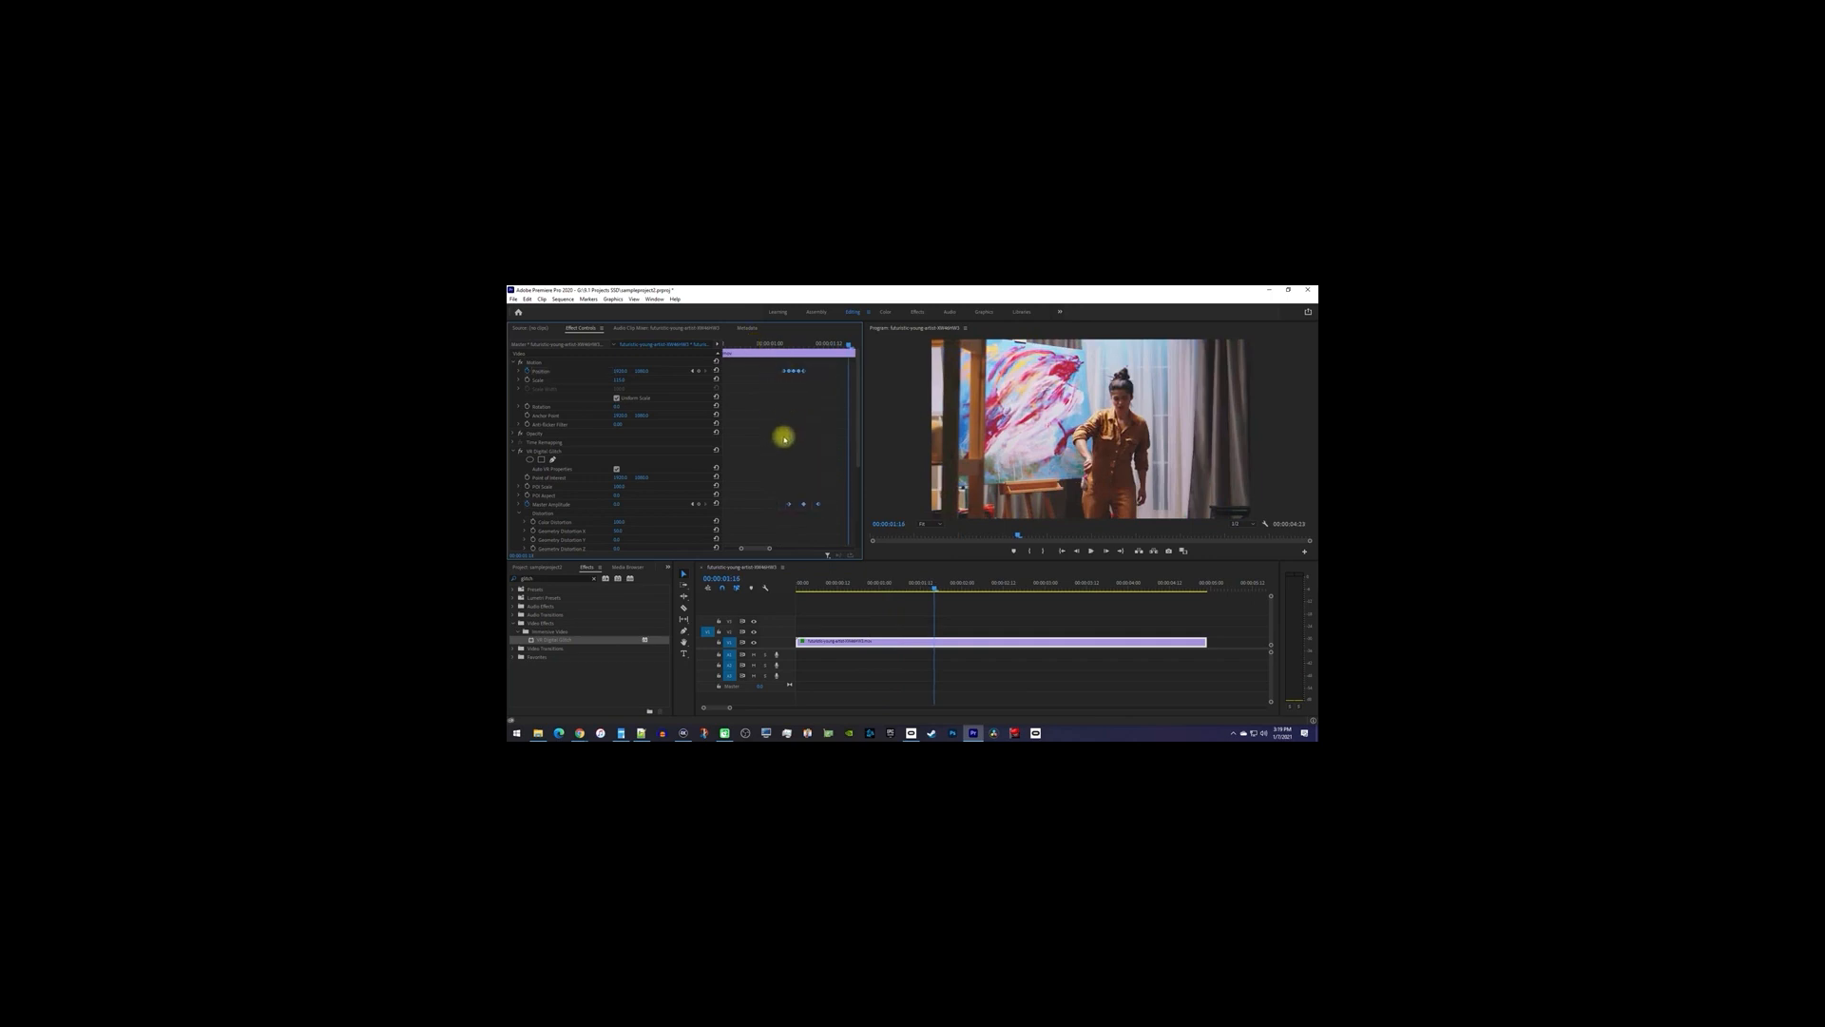
{"action": "left_click_drag", "start_coordinate": [769, 548], "coordinate": [787, 551]}
{"action": "left_click", "coordinate": [790, 344]}
{"action": "key", "text": "ctrl+v"}
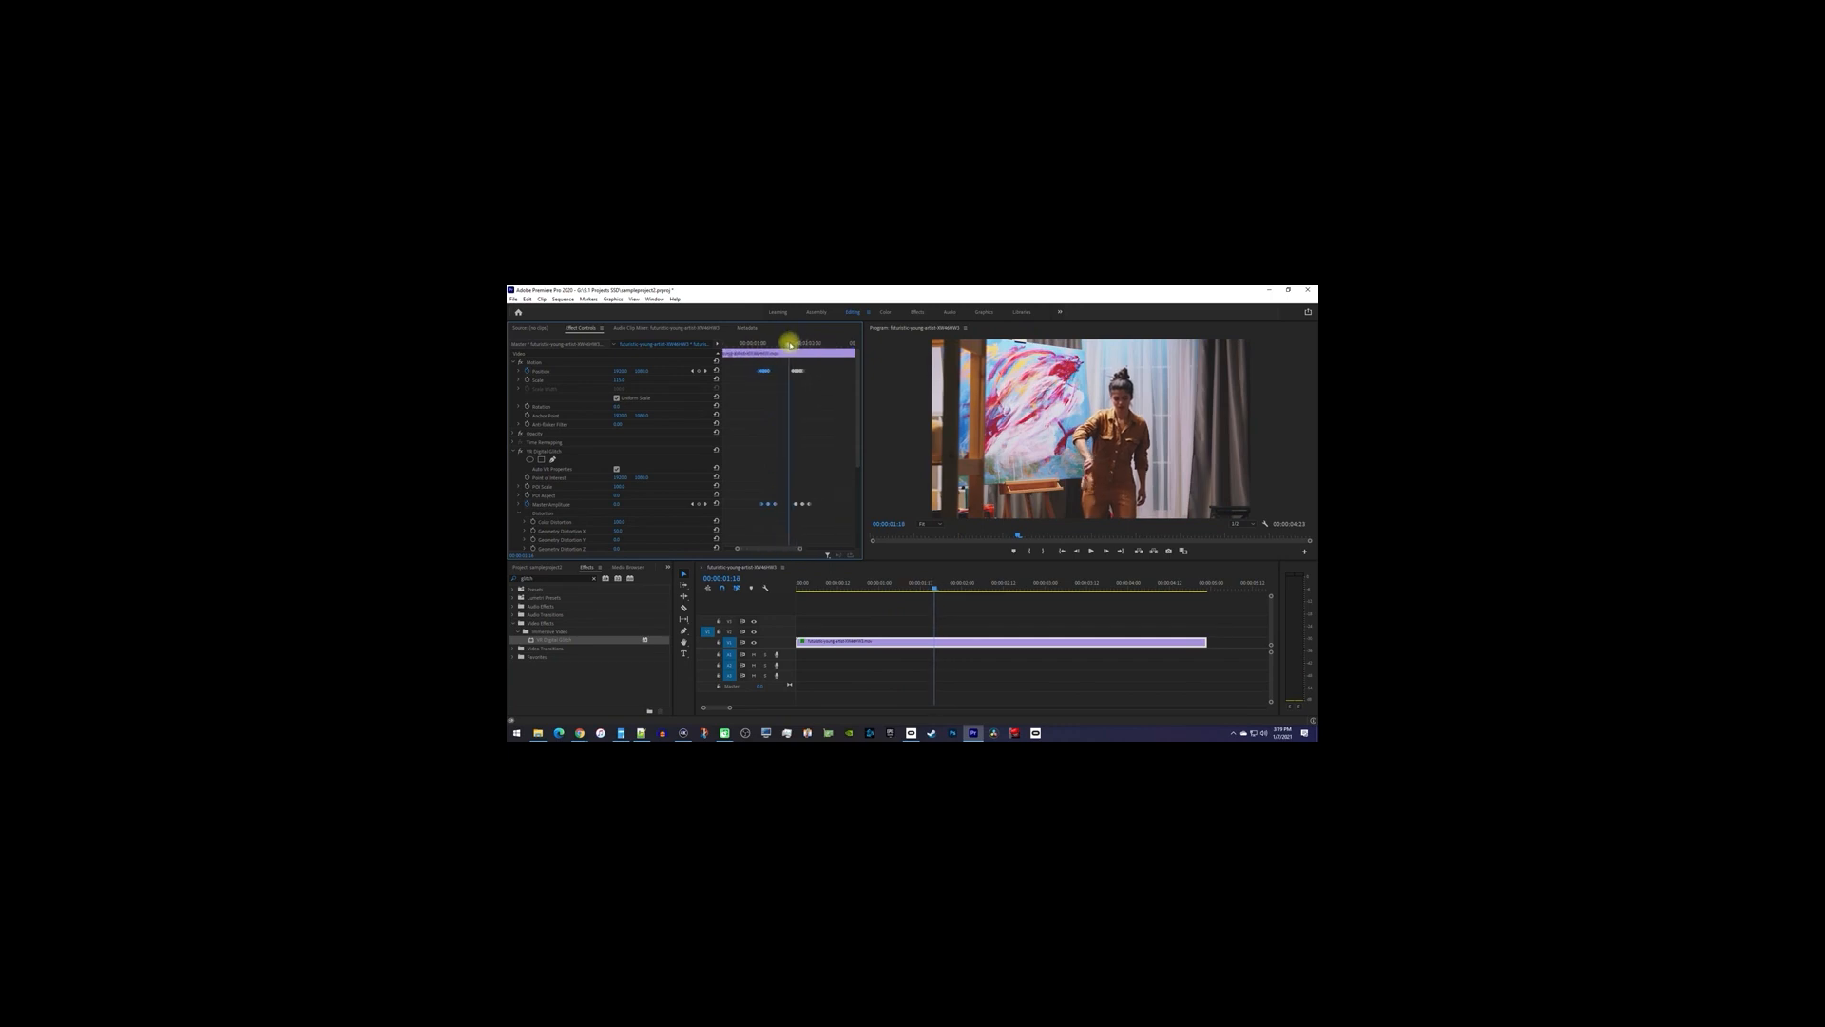
- Vary the Position values at the pasted offset keyframes and play back both glitches
{"action": "left_click", "coordinate": [705, 371]}
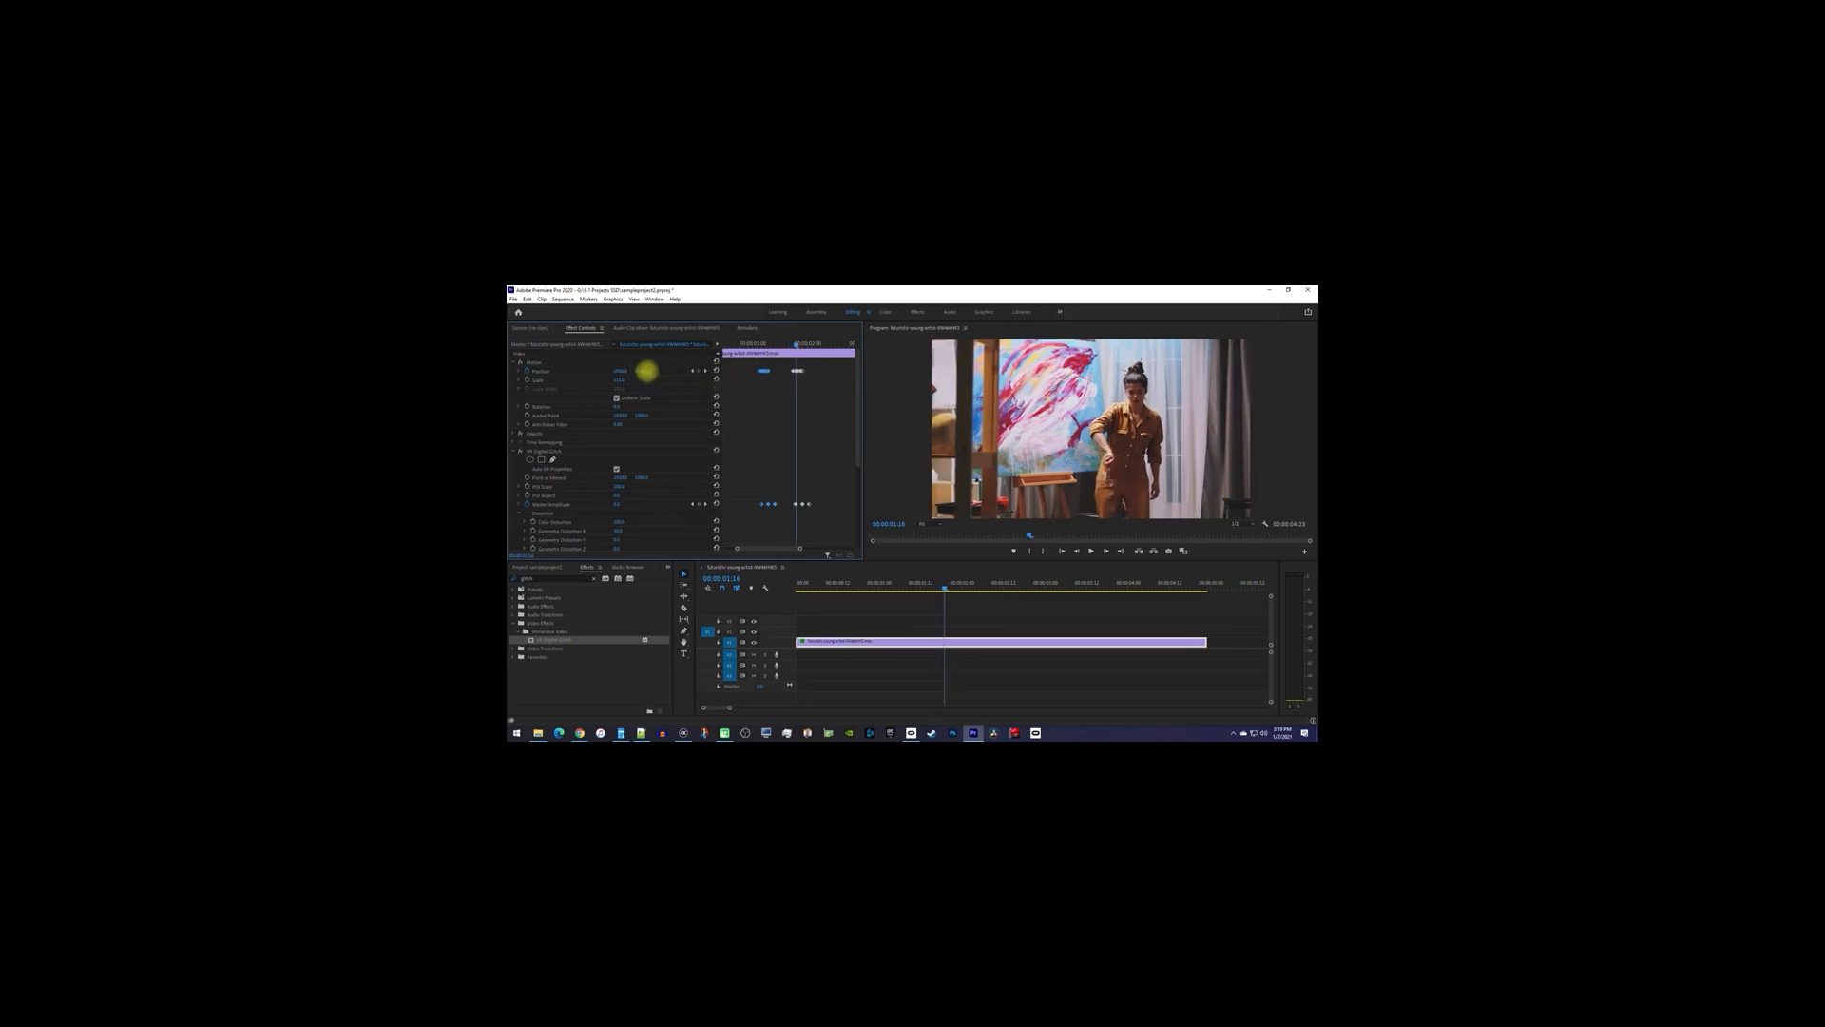
{"action": "left_click", "coordinate": [705, 371]}
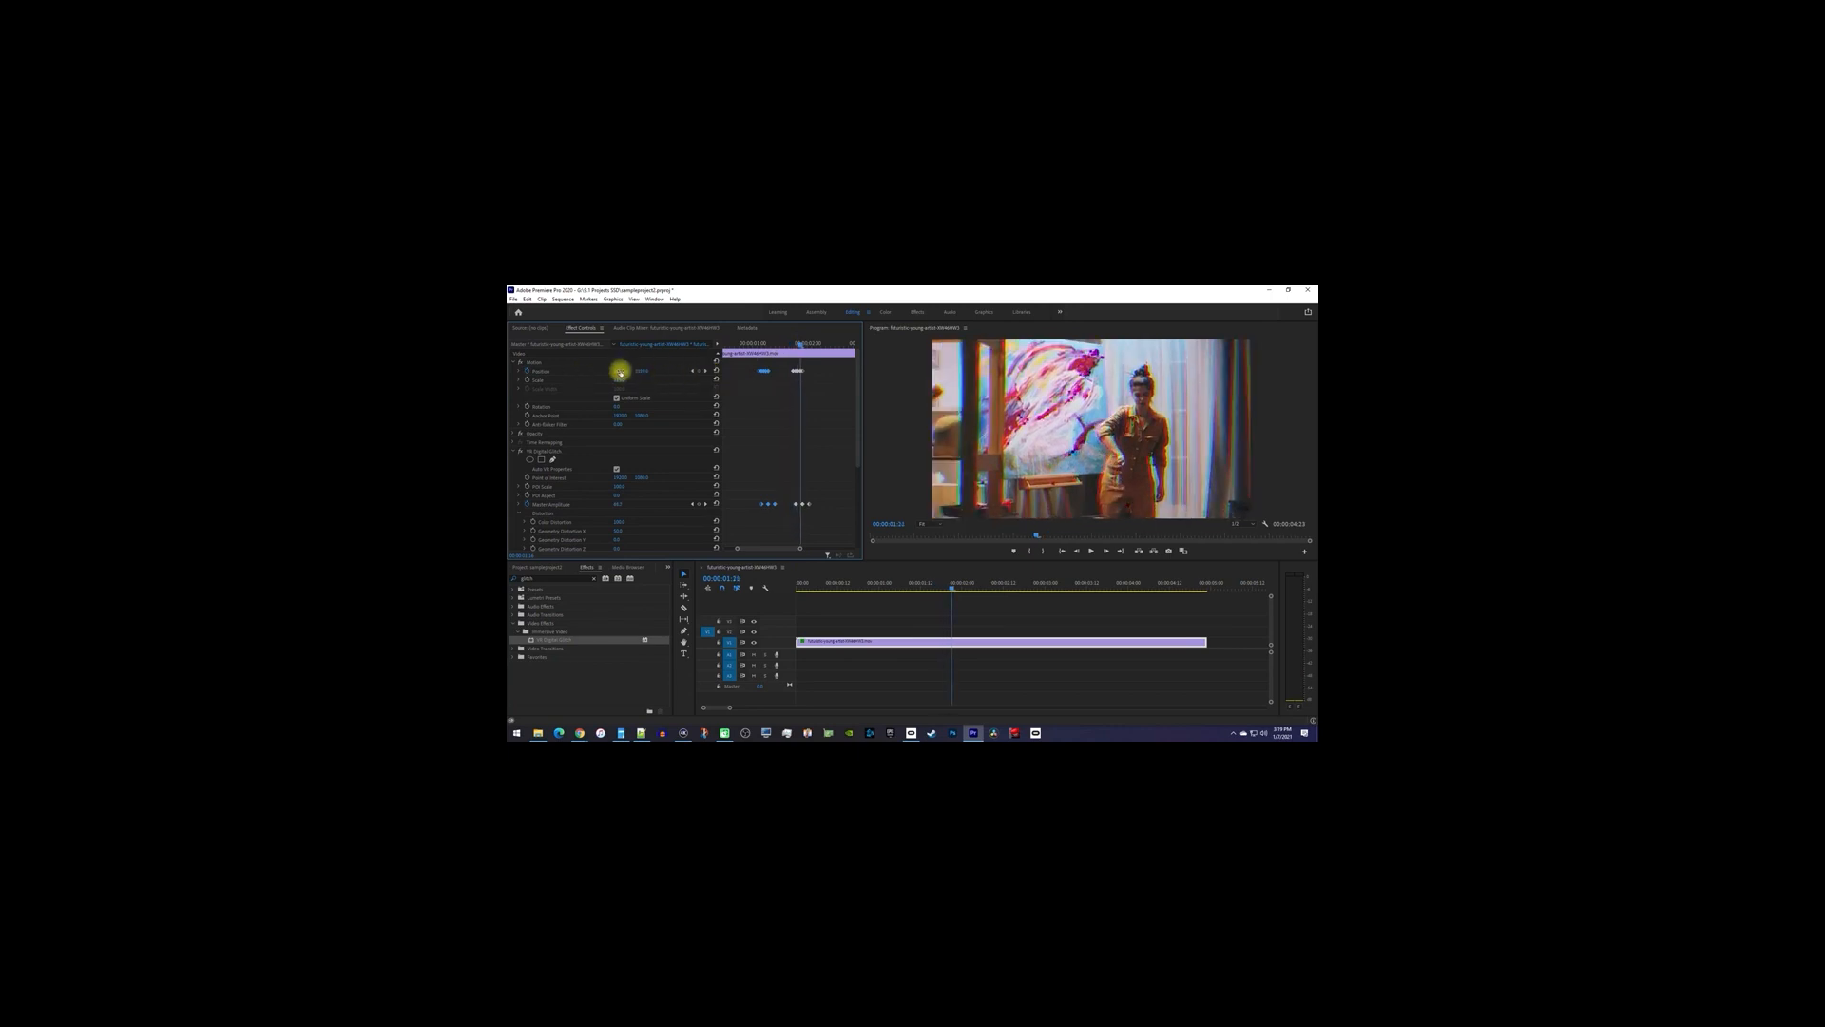
{"action": "key", "text": "space"}
{"action": "left_click", "coordinate": [741, 345]}
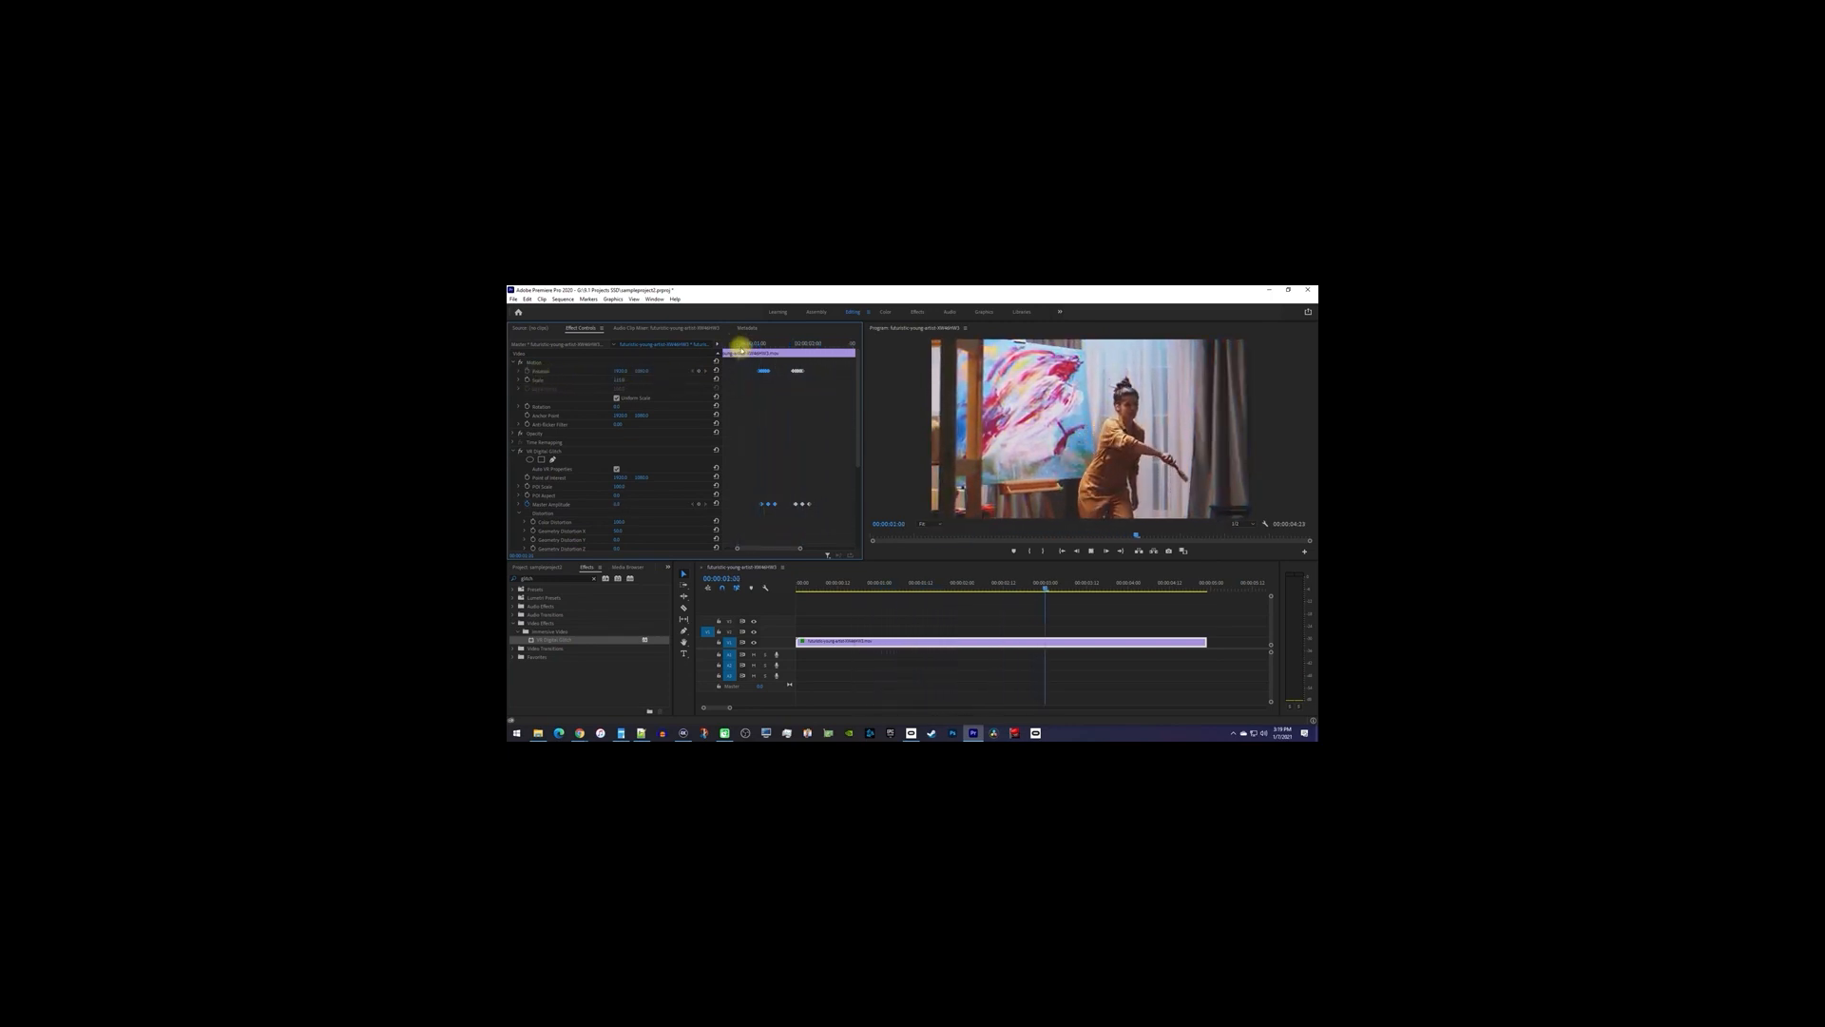
{"action": "left_click", "coordinate": [736, 345]}
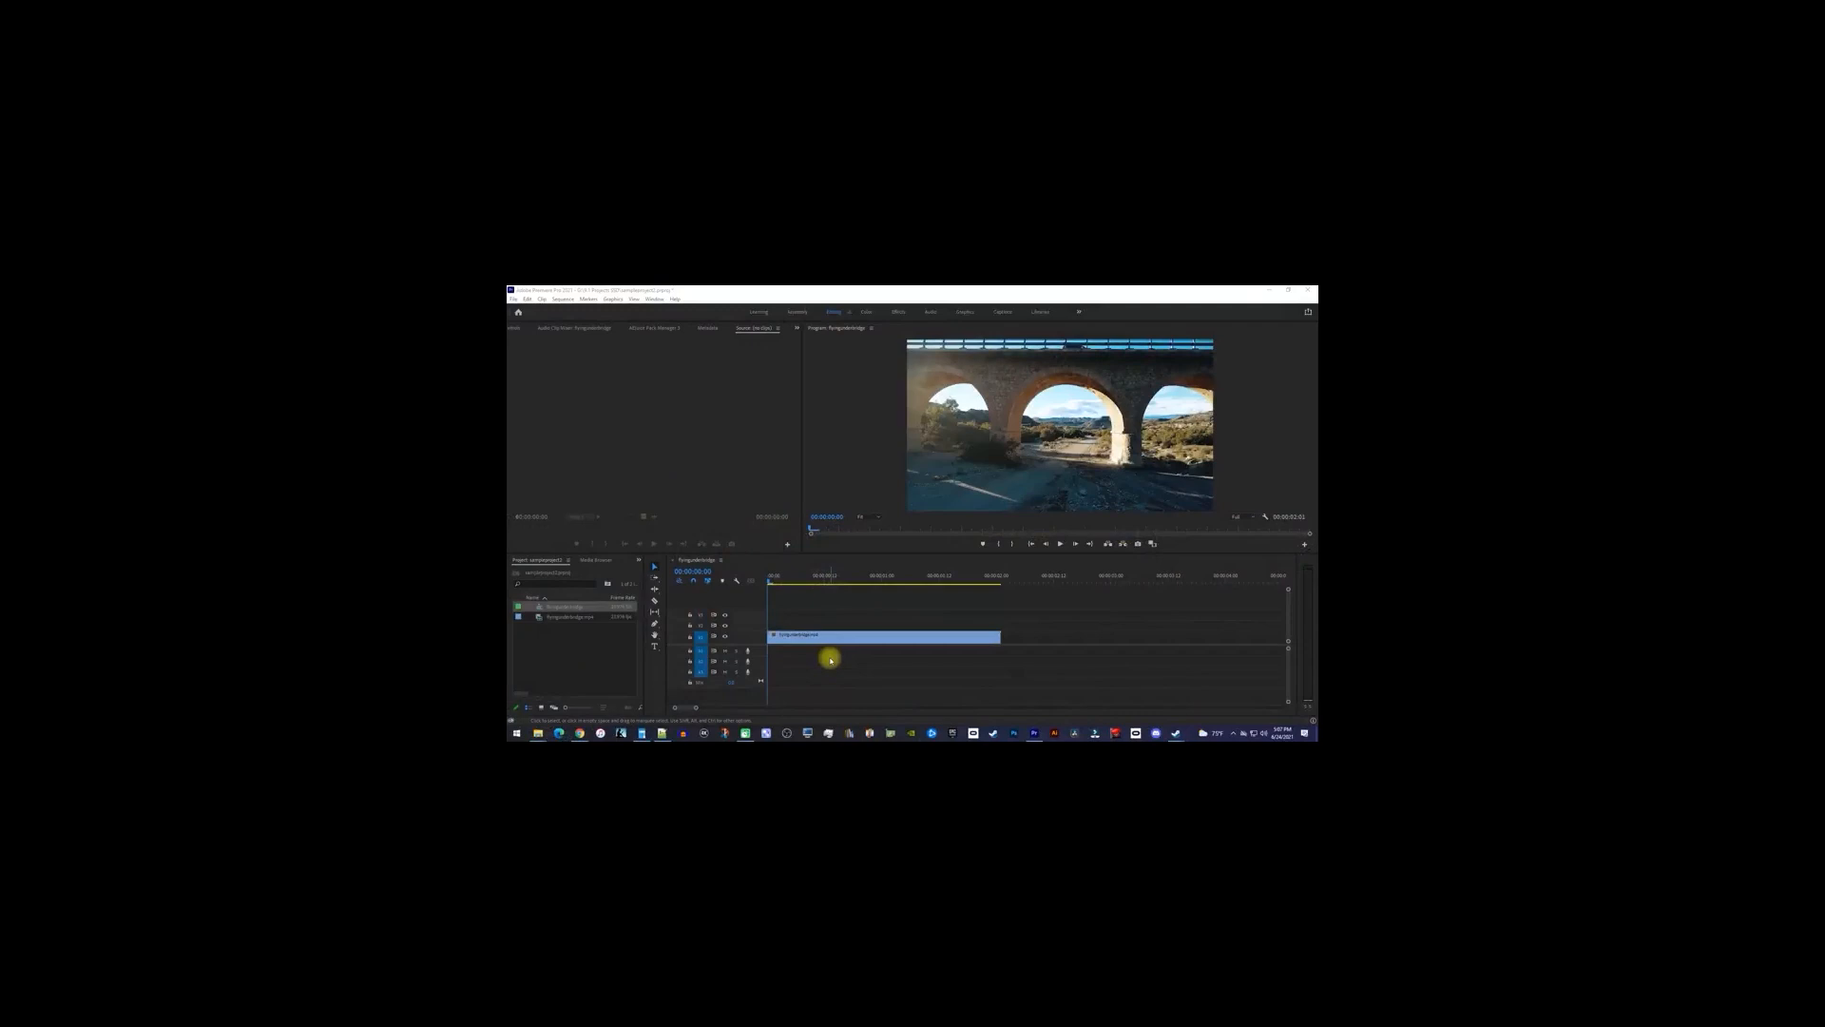
- Play the flying-under-bridge clip on the timeline and stop at 00:00:01:20
{"action": "left_click", "coordinate": [830, 659]}
{"action": "key", "text": "space"}
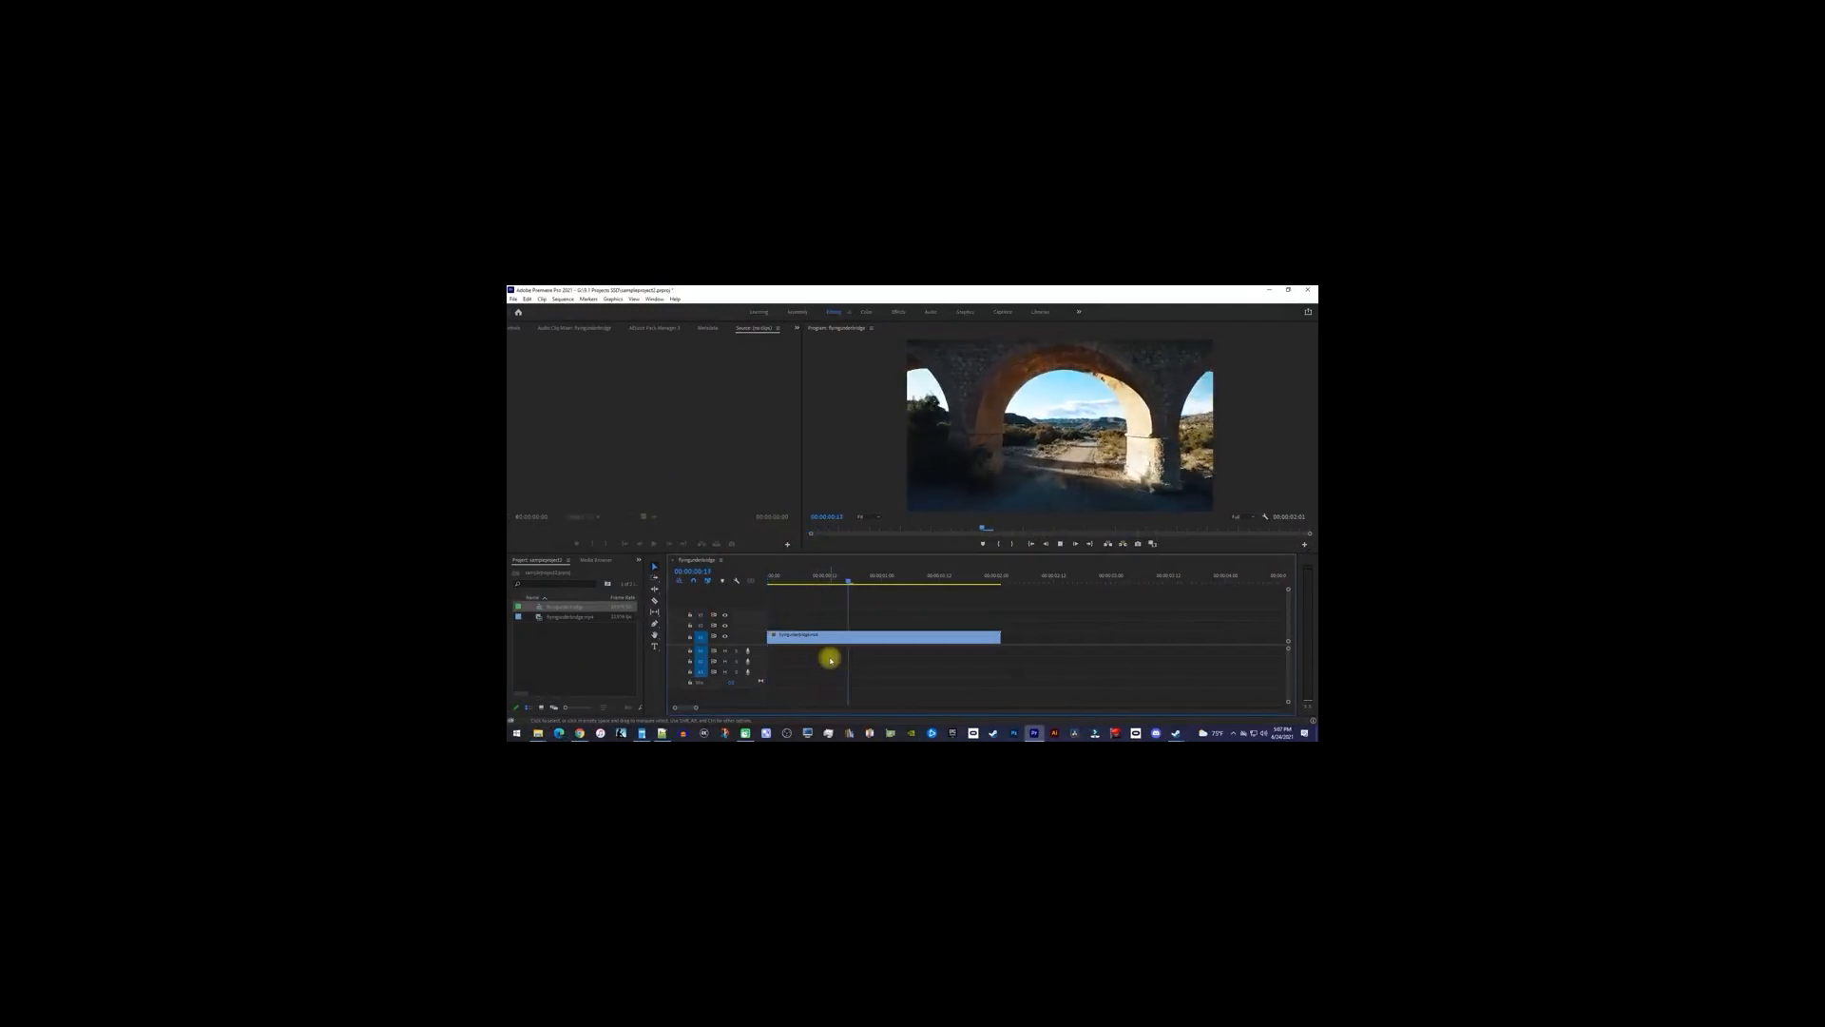
{"action": "key", "text": "space"}
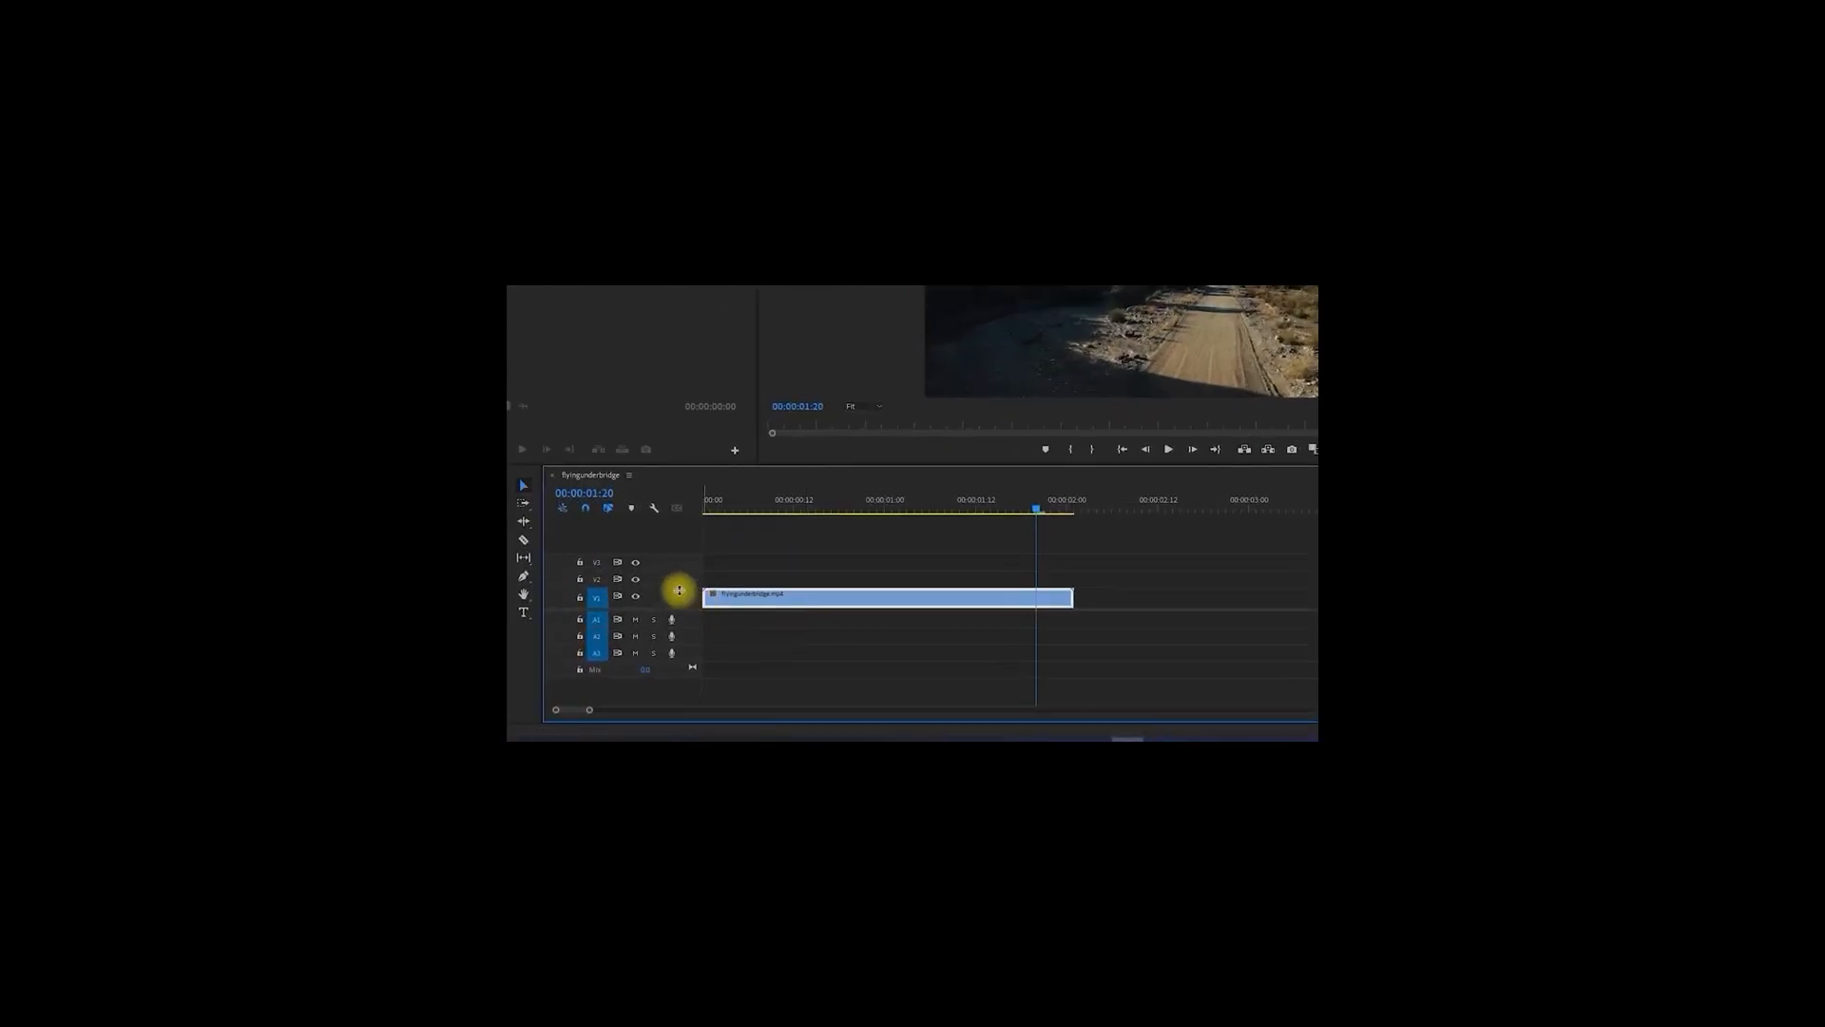
- Enlarge the V1 track and show the Time Remapping Speed line on the flying-under-bridge clip
{"action": "left_click_drag", "start_coordinate": [679, 590], "coordinate": [683, 550]}
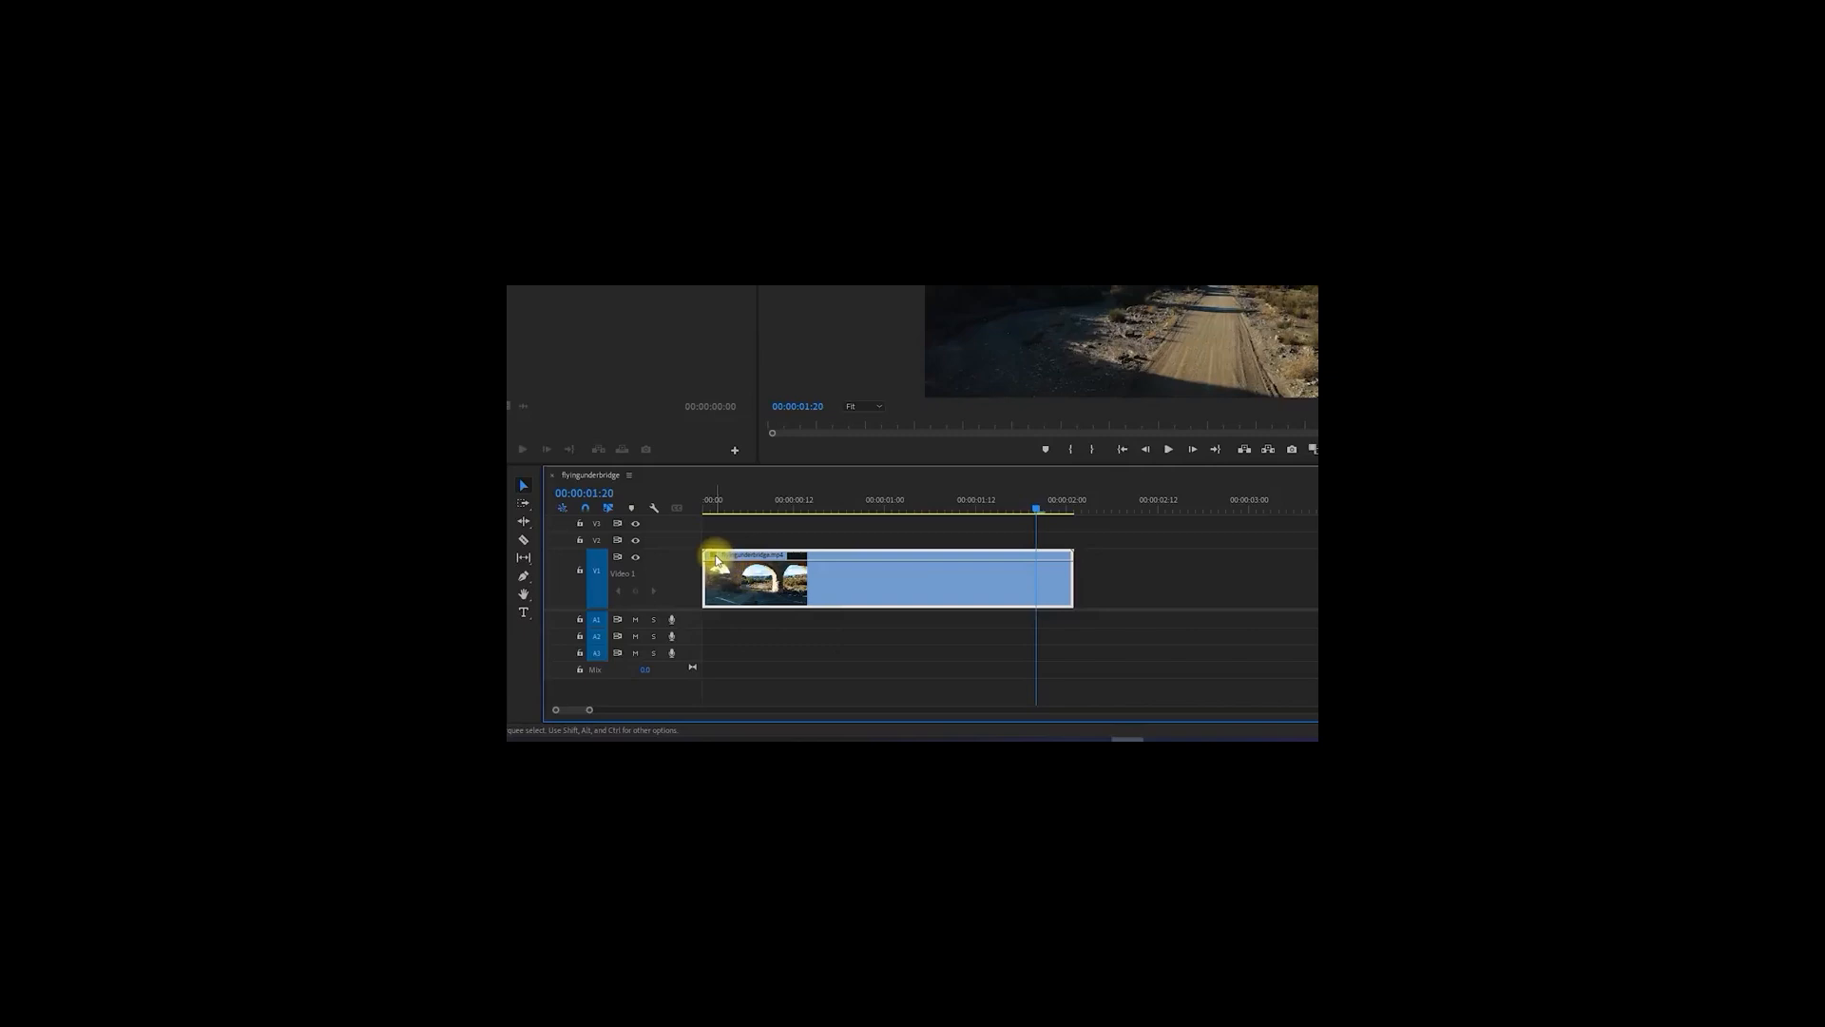
{"action": "left_click", "coordinate": [716, 560]}
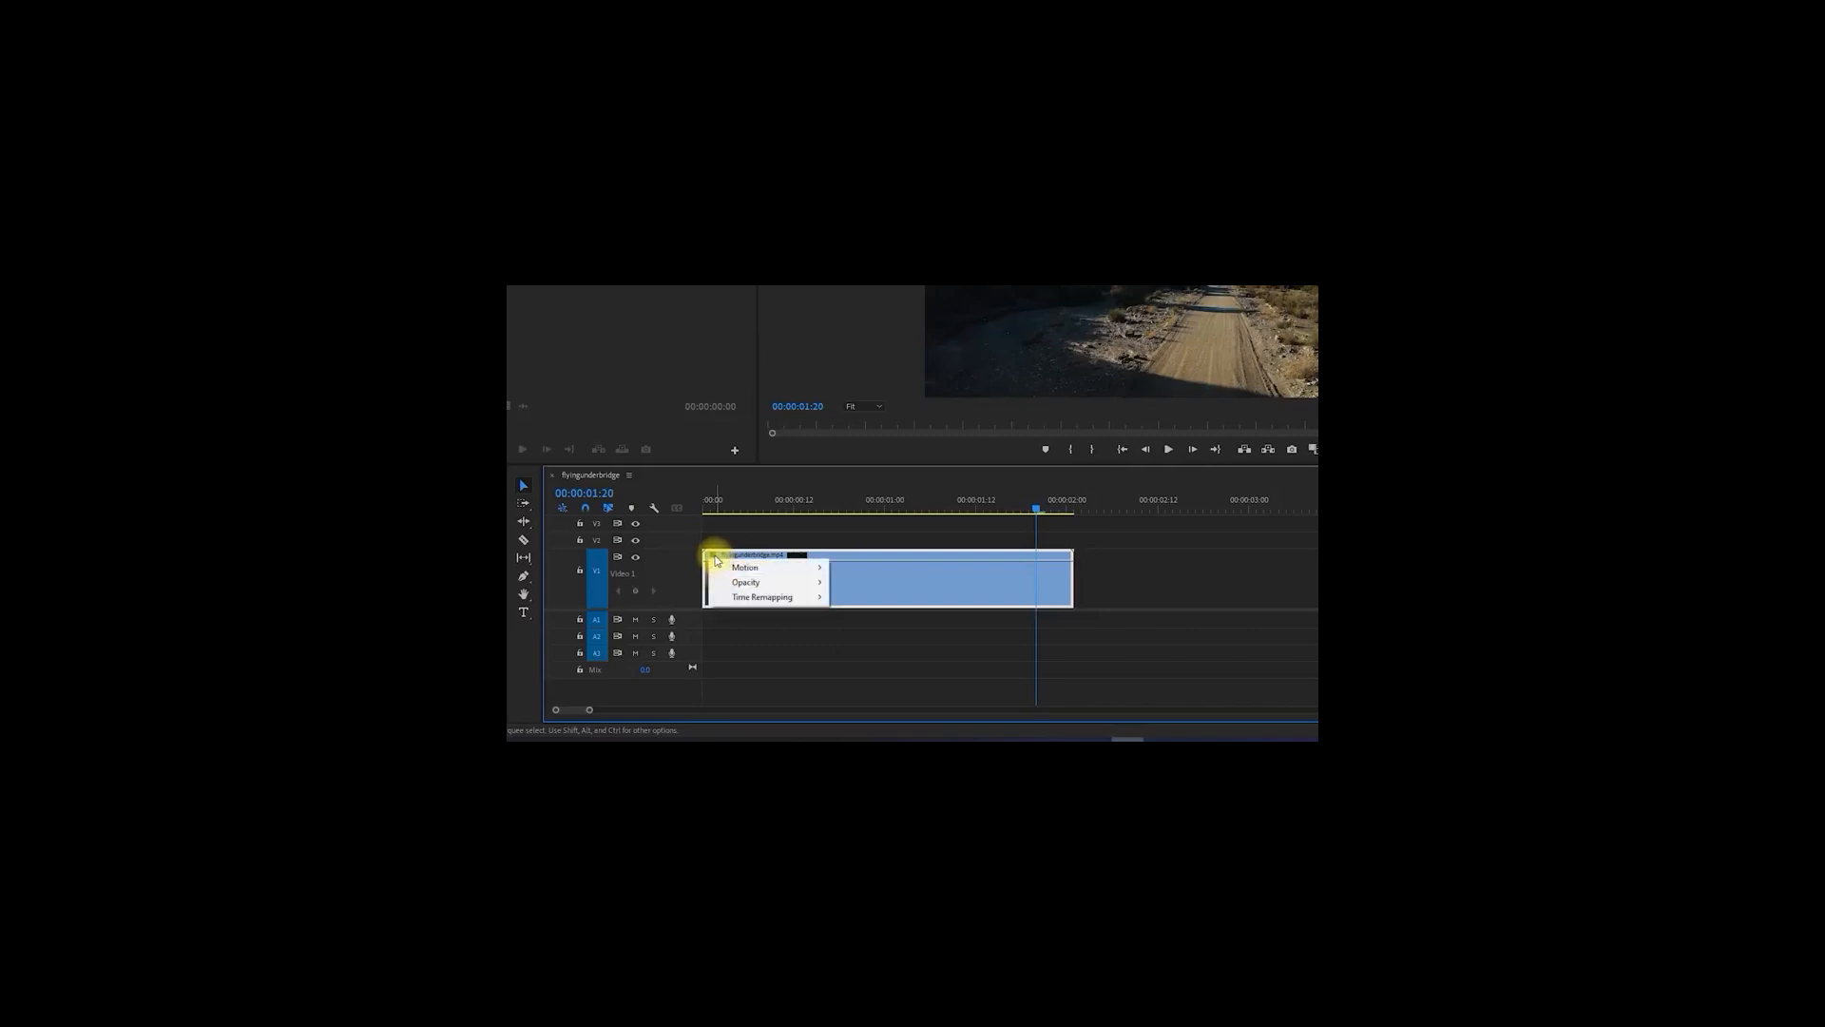
{"action": "mouse_move", "coordinate": [776, 597]}
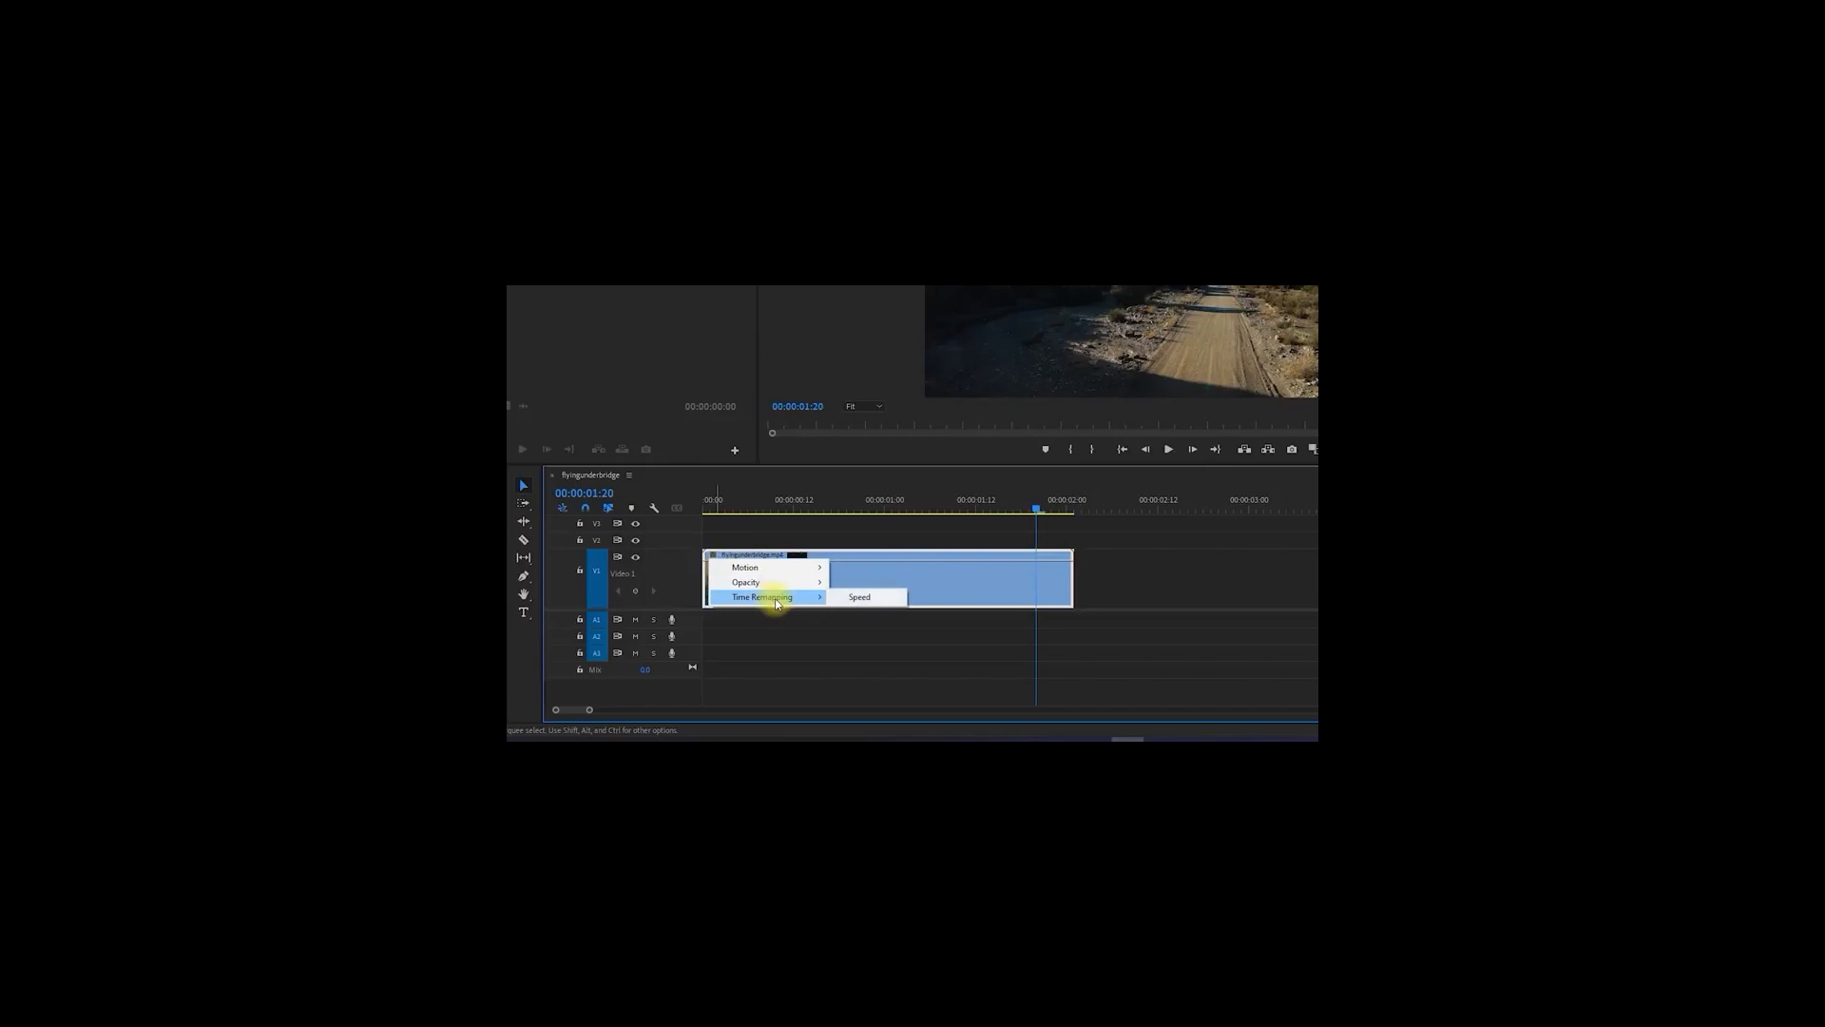
{"action": "left_click", "coordinate": [848, 599]}
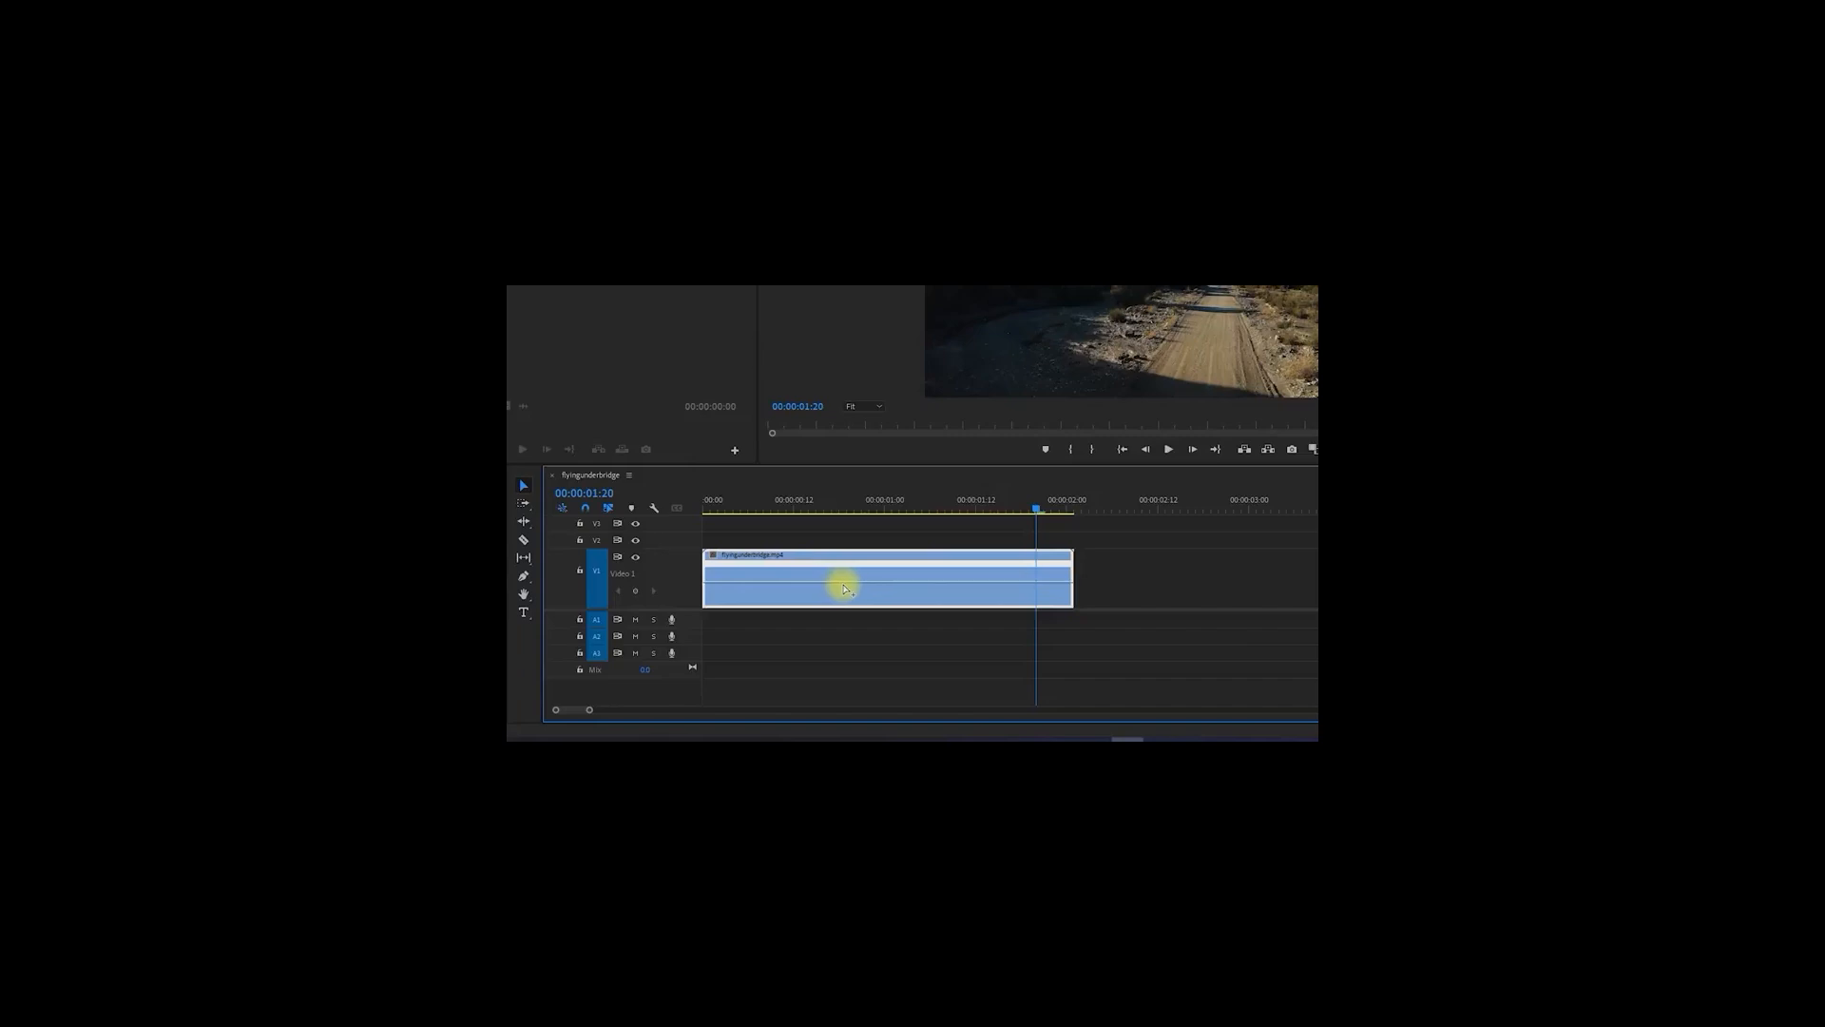
- Add a speed keyframe near 00:00:01:00 and slow the footage after it, spreading the keyframe's halves into a gradual ramp
{"action": "left_click", "coordinate": [876, 588], "text": "ctrl"}
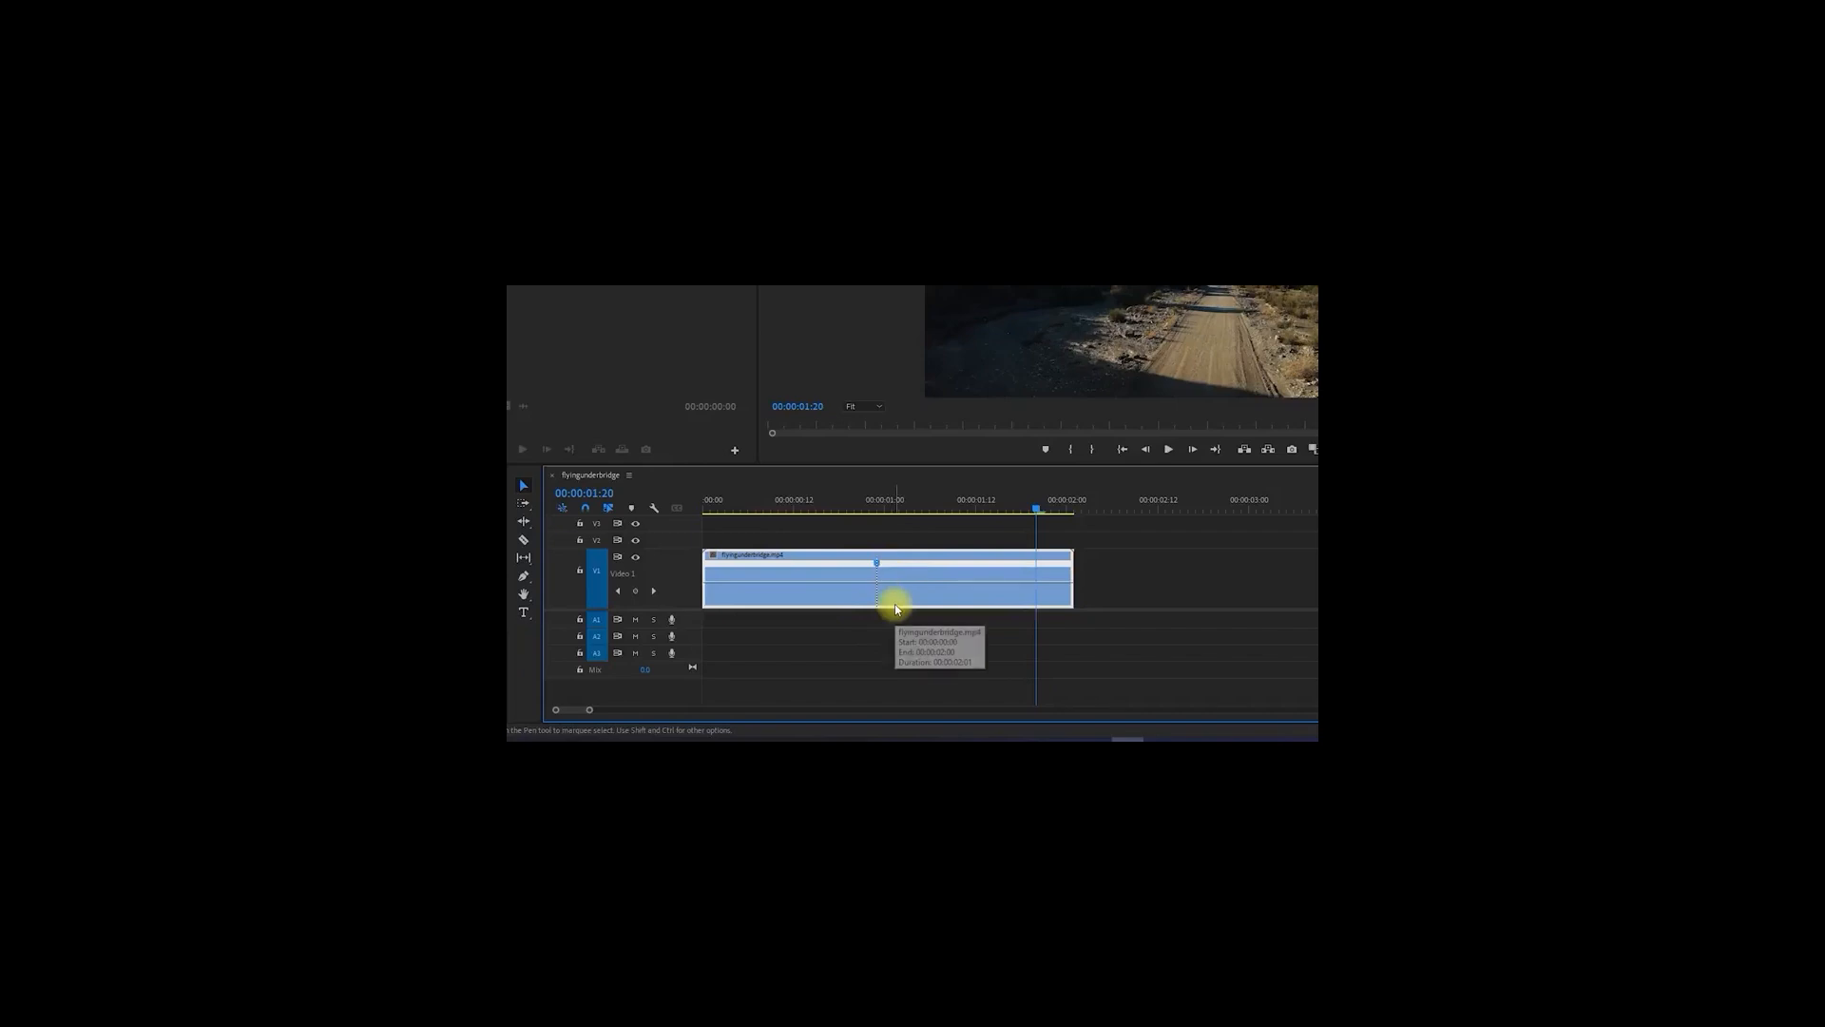
{"action": "left_click_drag", "start_coordinate": [934, 588], "coordinate": [936, 691]}
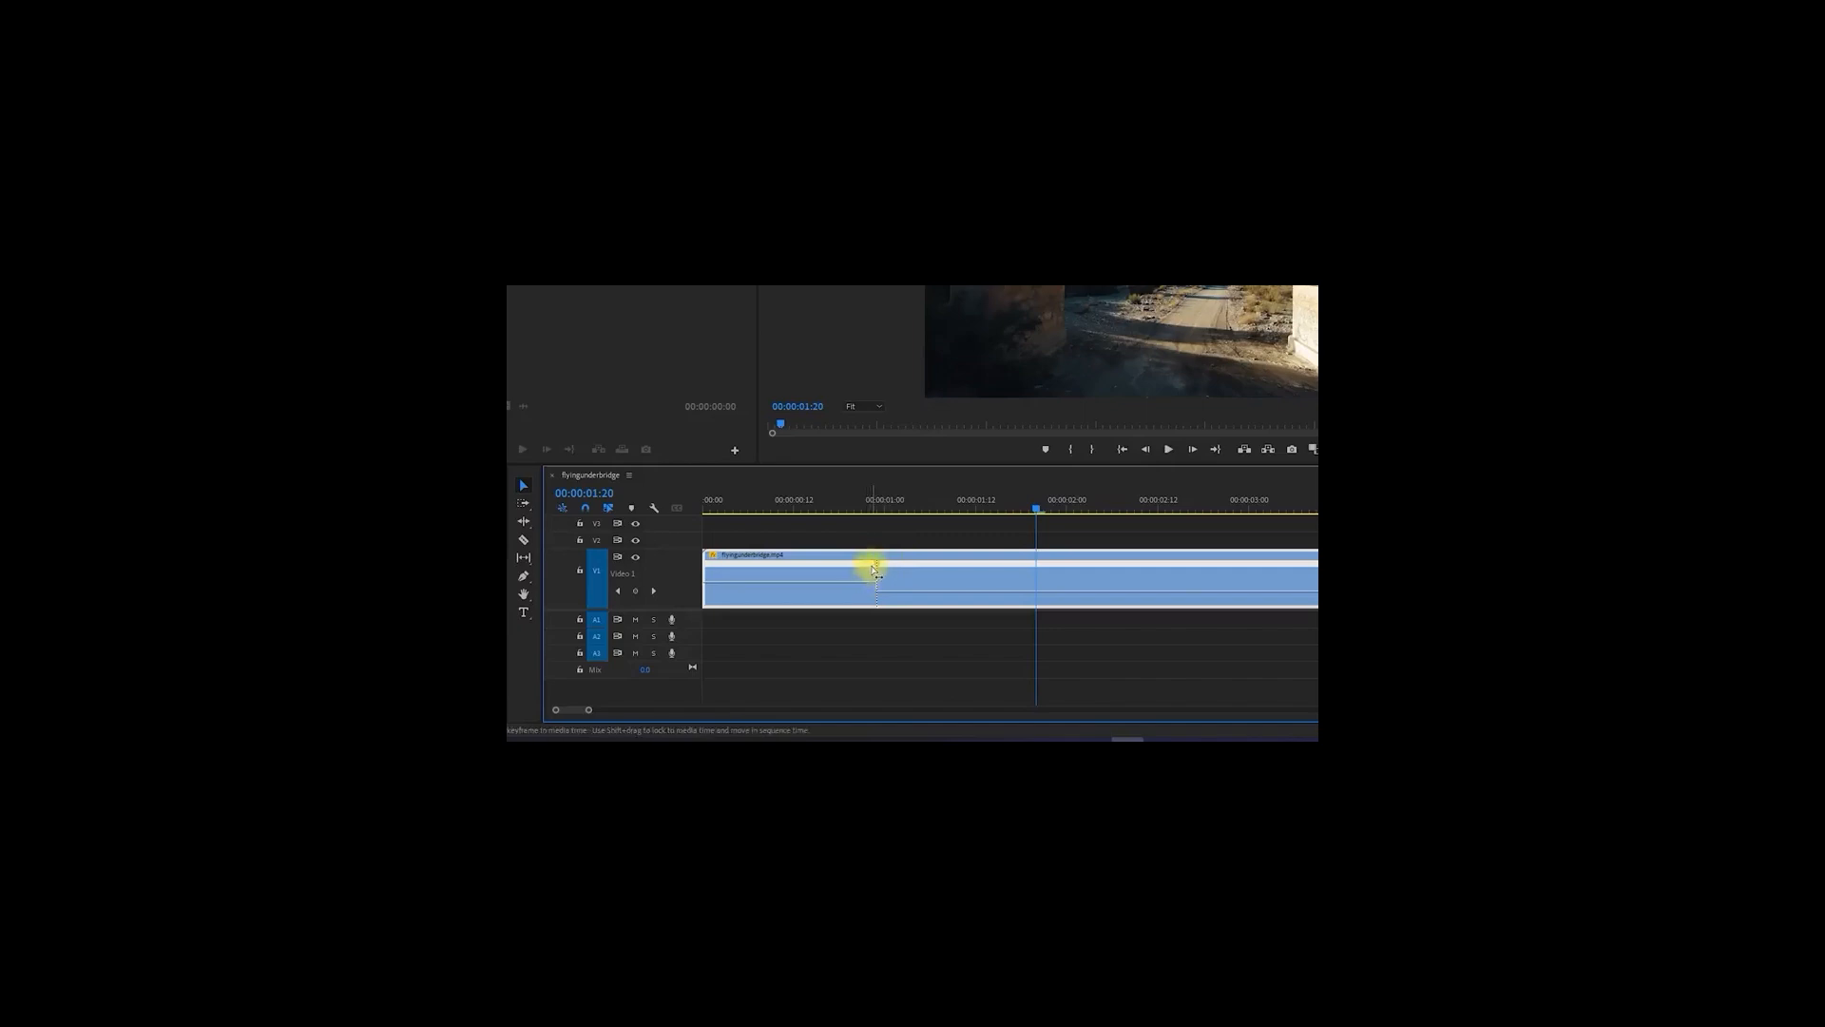
{"action": "left_click_drag", "start_coordinate": [876, 568], "coordinate": [701, 565]}
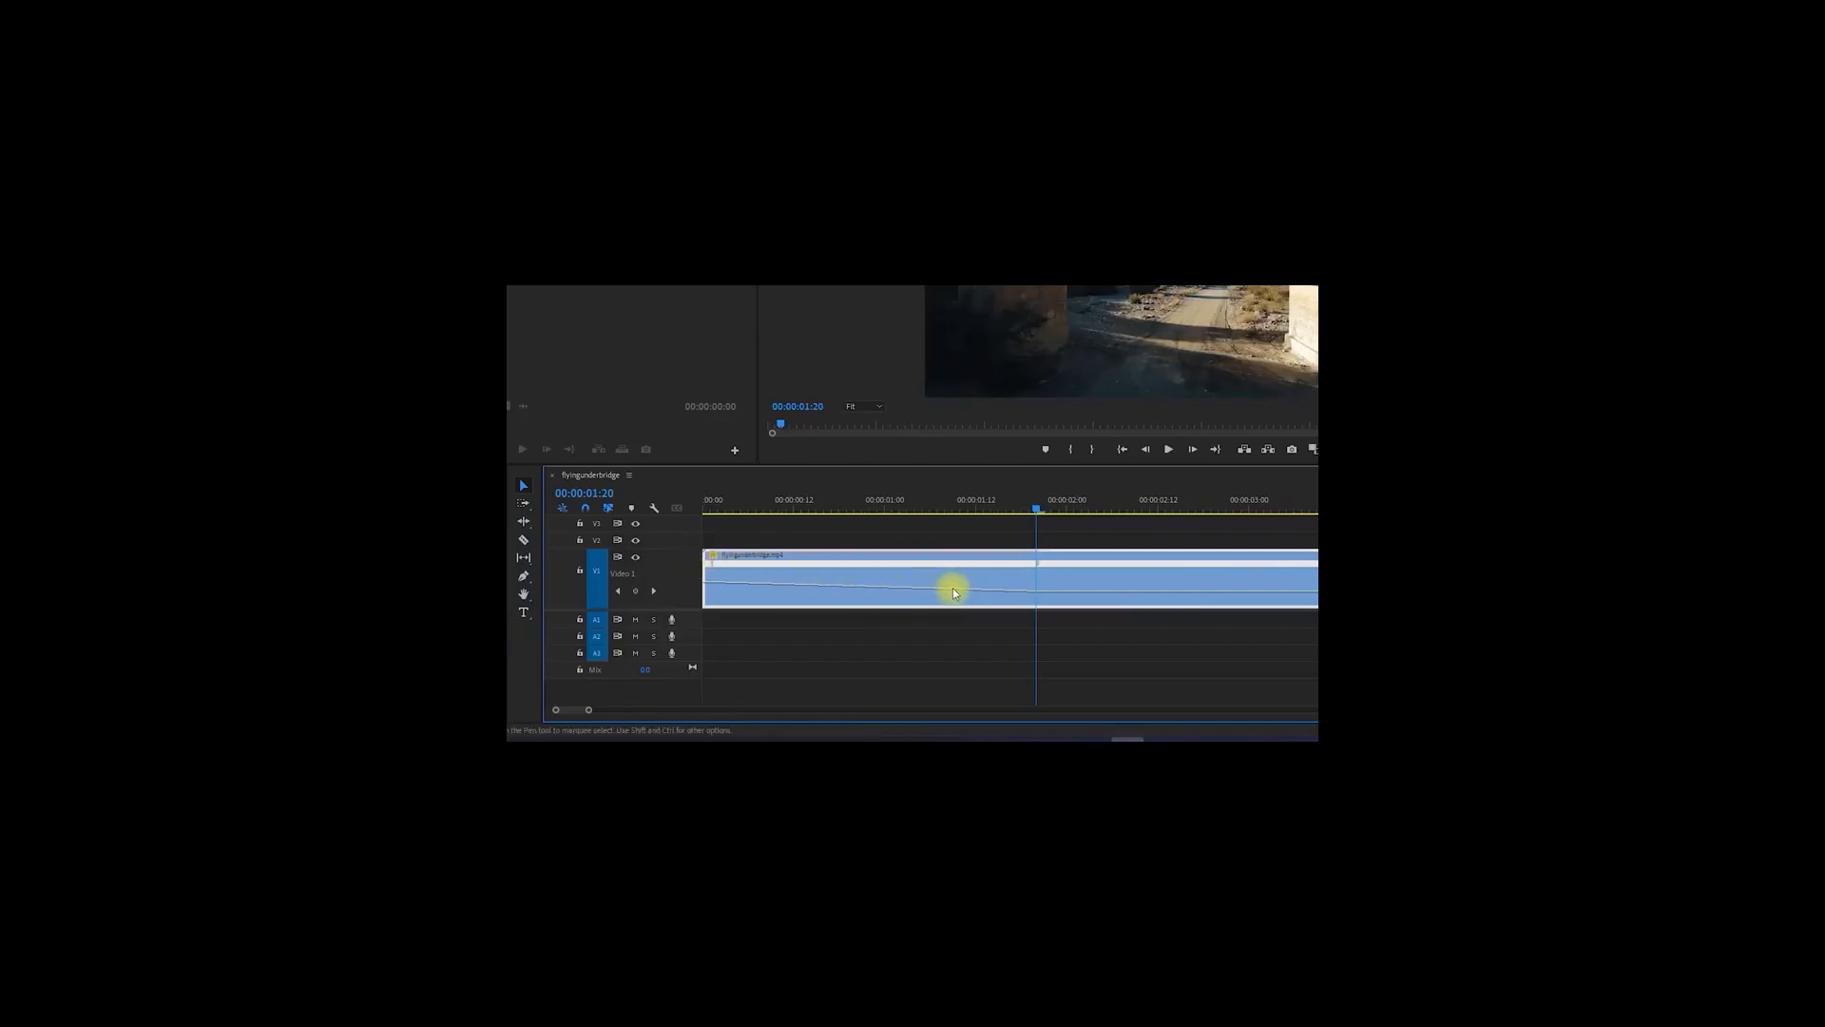
{"action": "left_click_drag", "start_coordinate": [1042, 570], "coordinate": [1251, 586]}
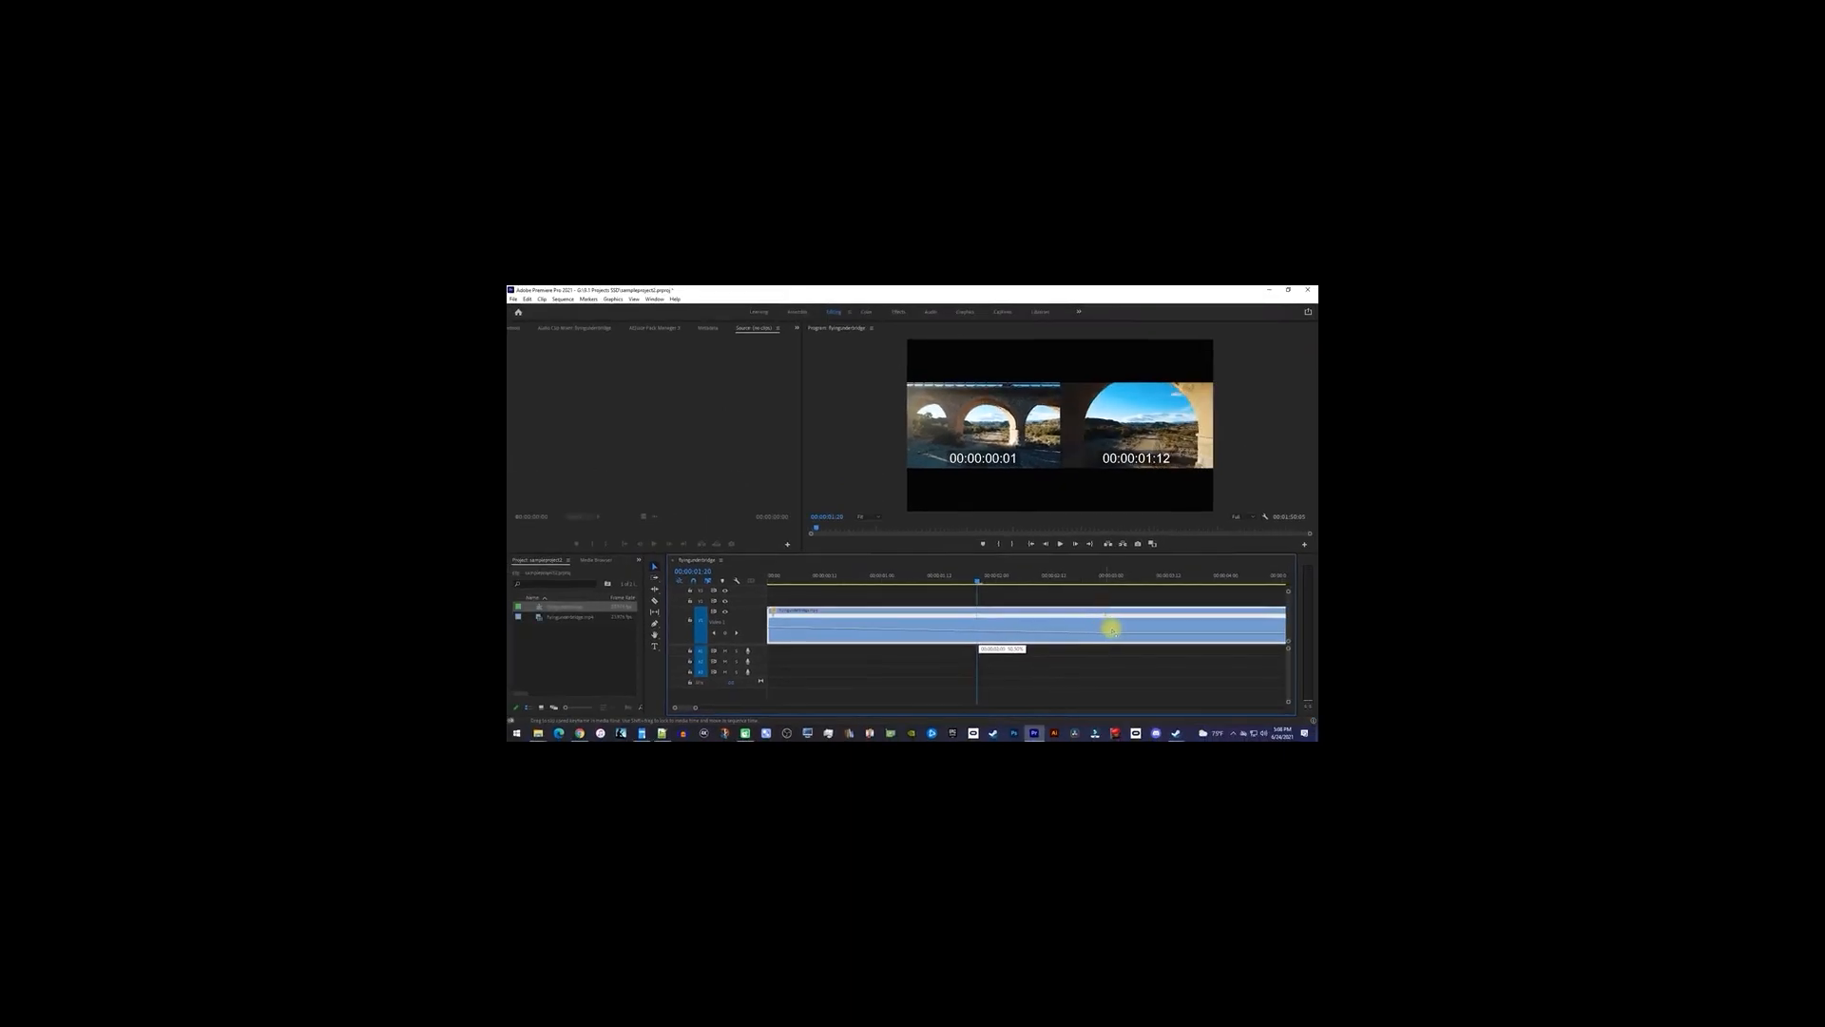
{"action": "left_click_drag", "start_coordinate": [1112, 630], "coordinate": [1189, 634]}
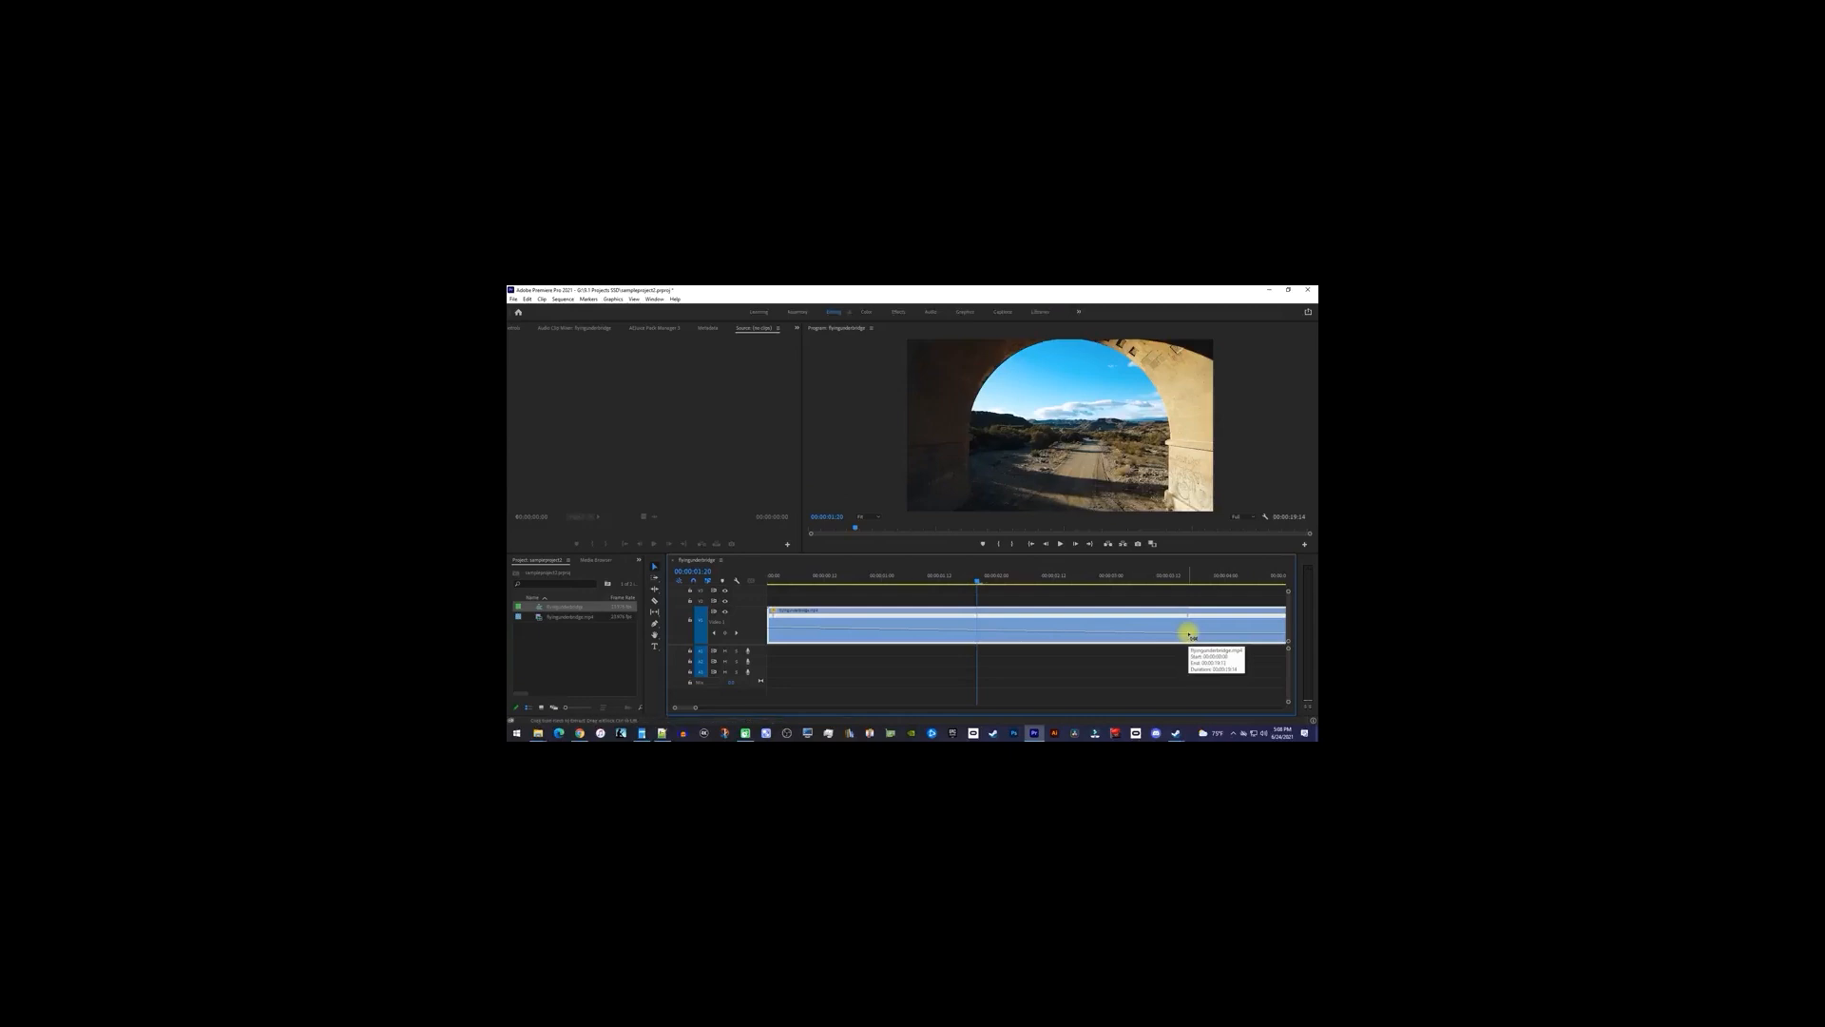
- Cut the slowed clip at about 3.5 seconds, delete the part after the cut and play the result
{"action": "scroll", "coordinate": [1182, 629], "scroll_direction": "down", "scroll_amount": 9}
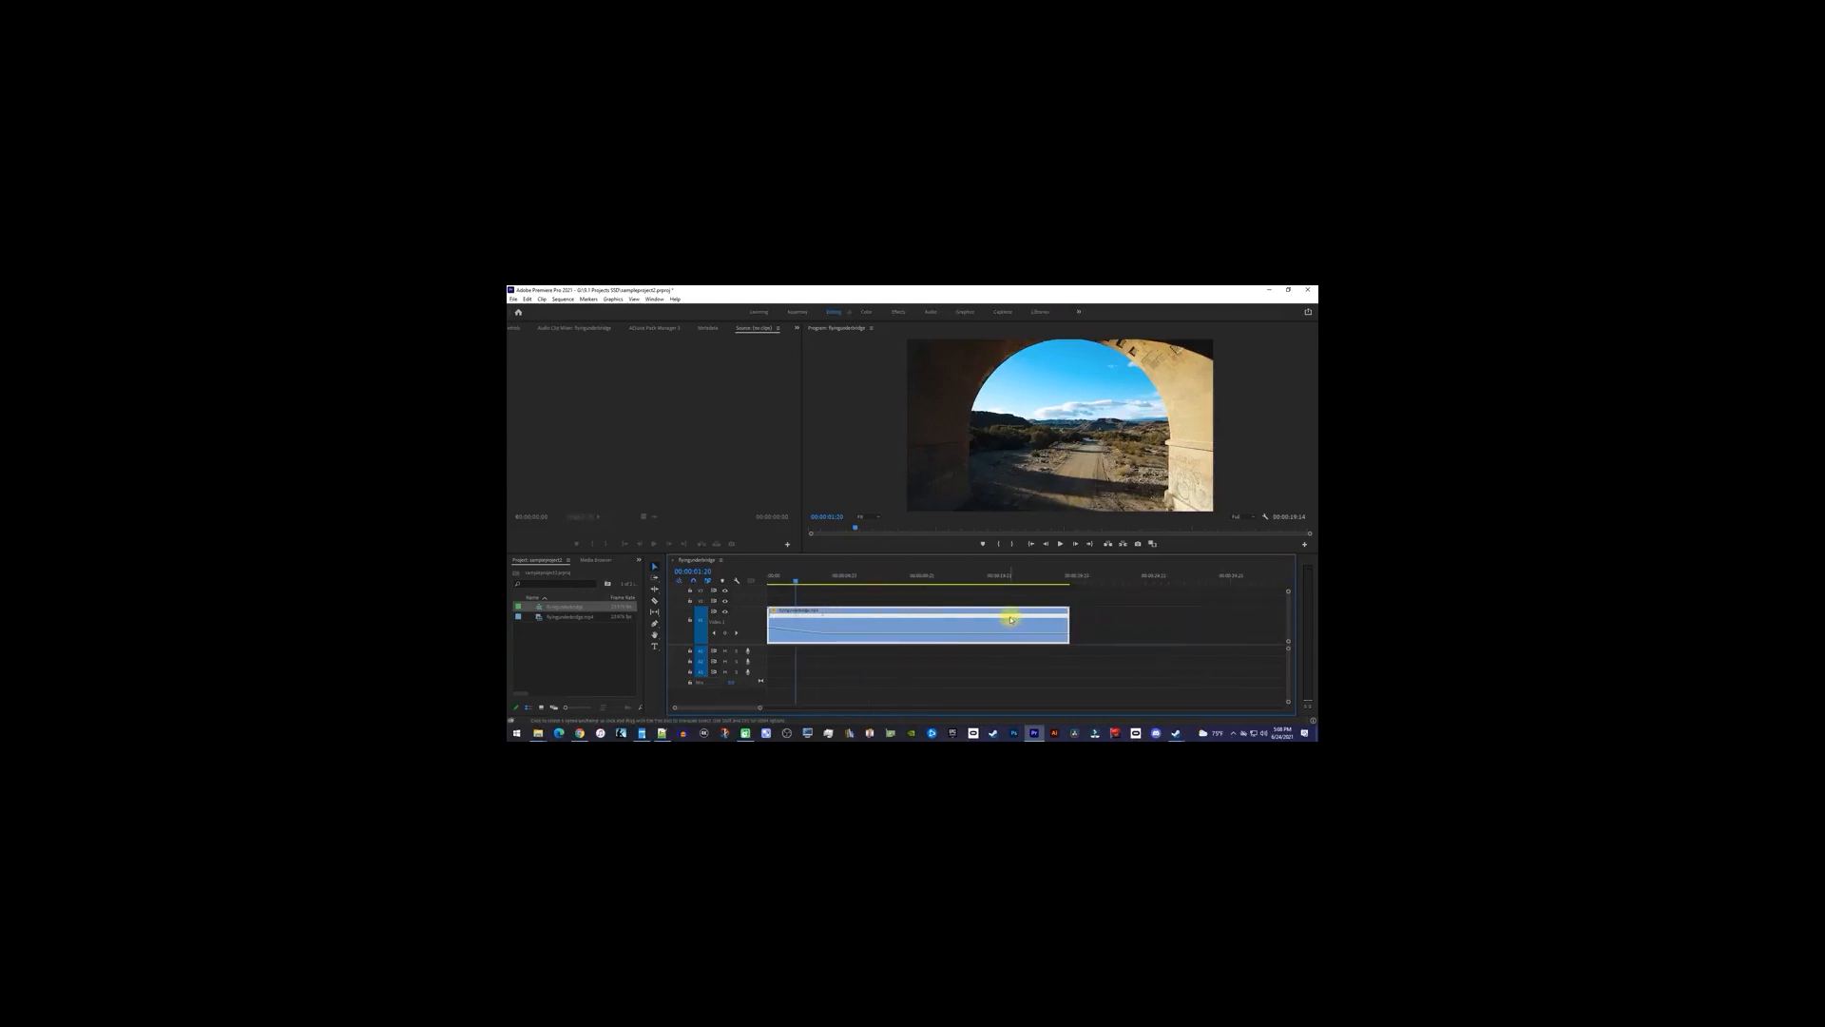
{"action": "left_click", "coordinate": [655, 601]}
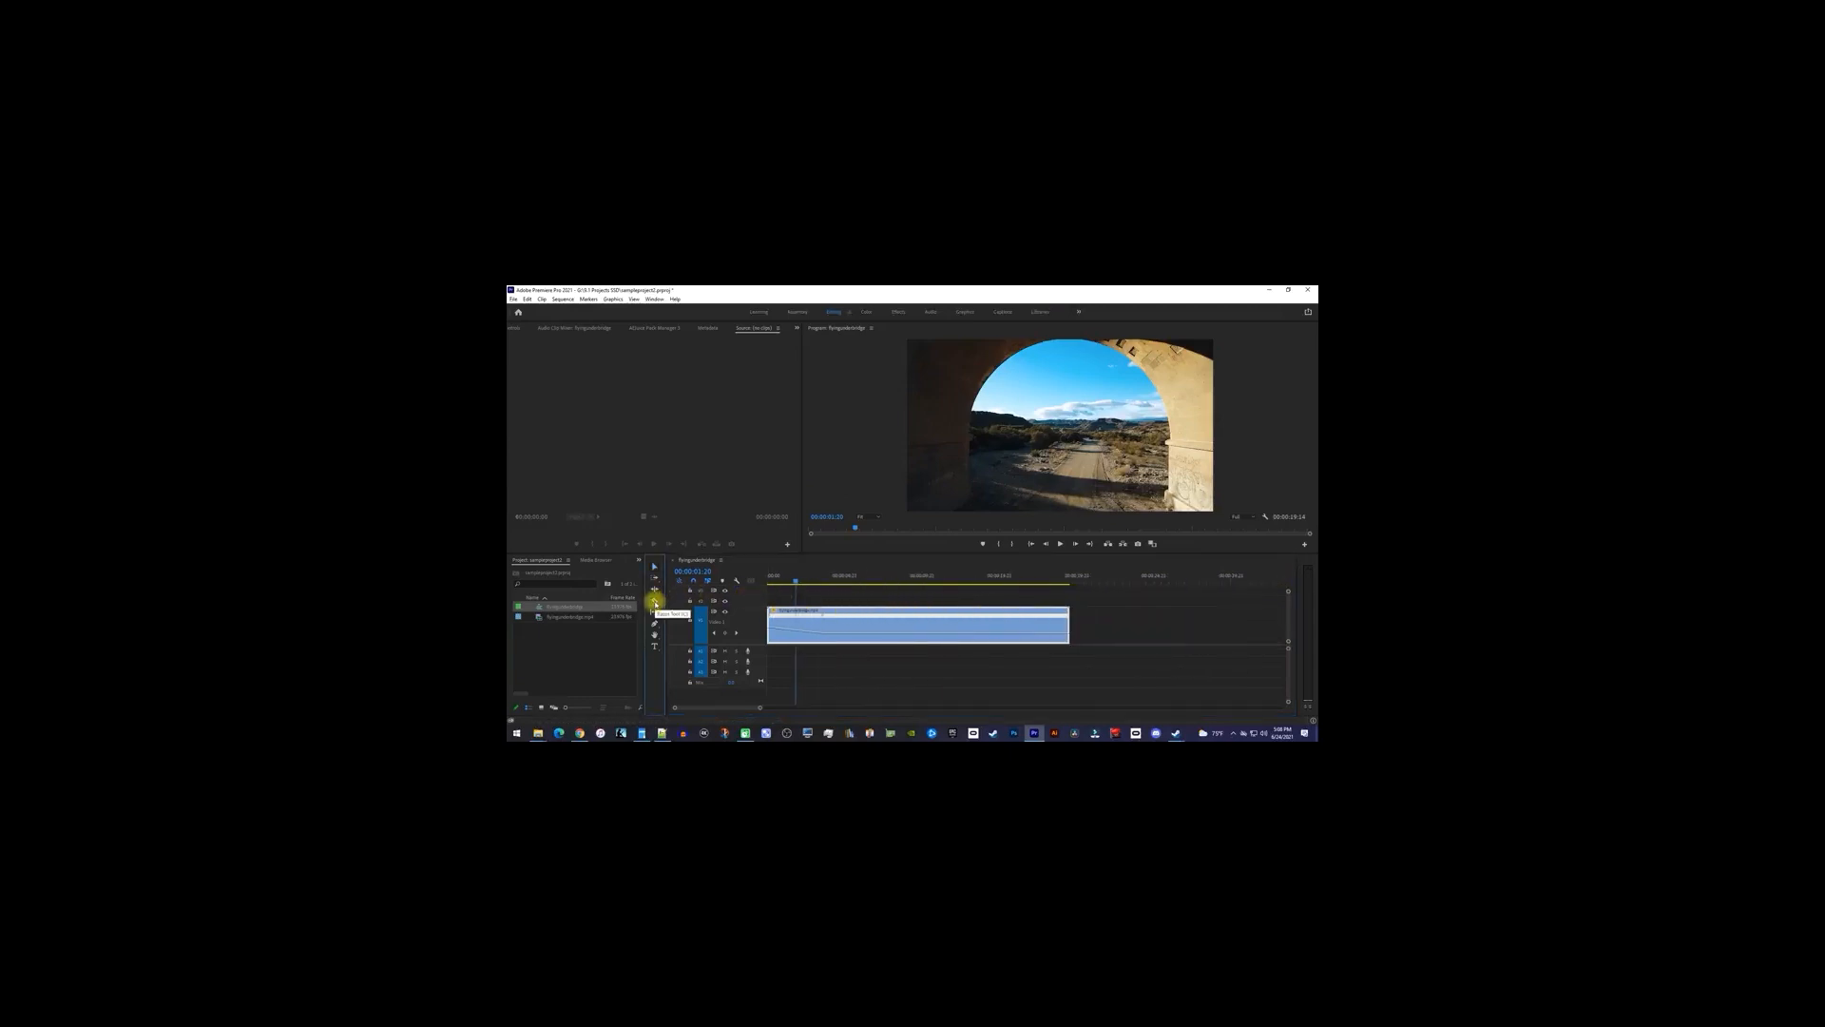
{"action": "left_click", "coordinate": [823, 618]}
{"action": "key", "text": "v"}
{"action": "left_click", "coordinate": [904, 612]}
{"action": "key", "text": "Delete"}
{"action": "key", "text": "space"}
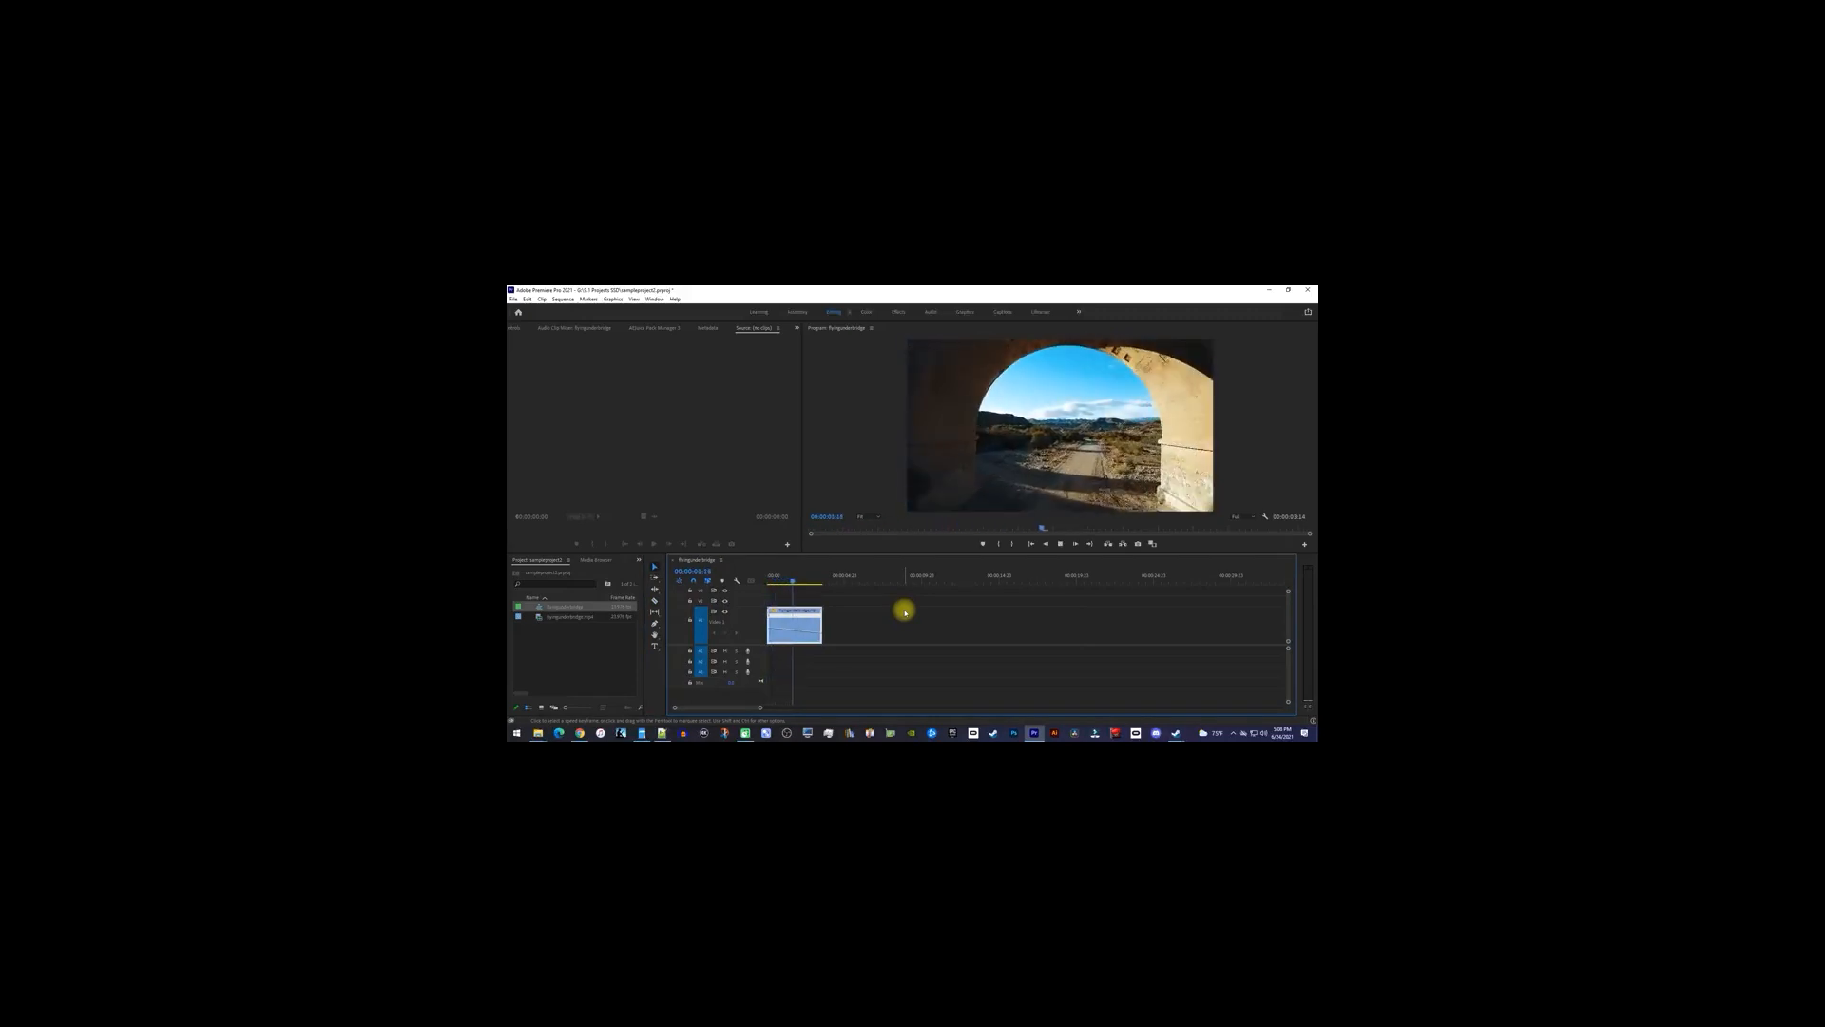
{"action": "key", "text": "space"}
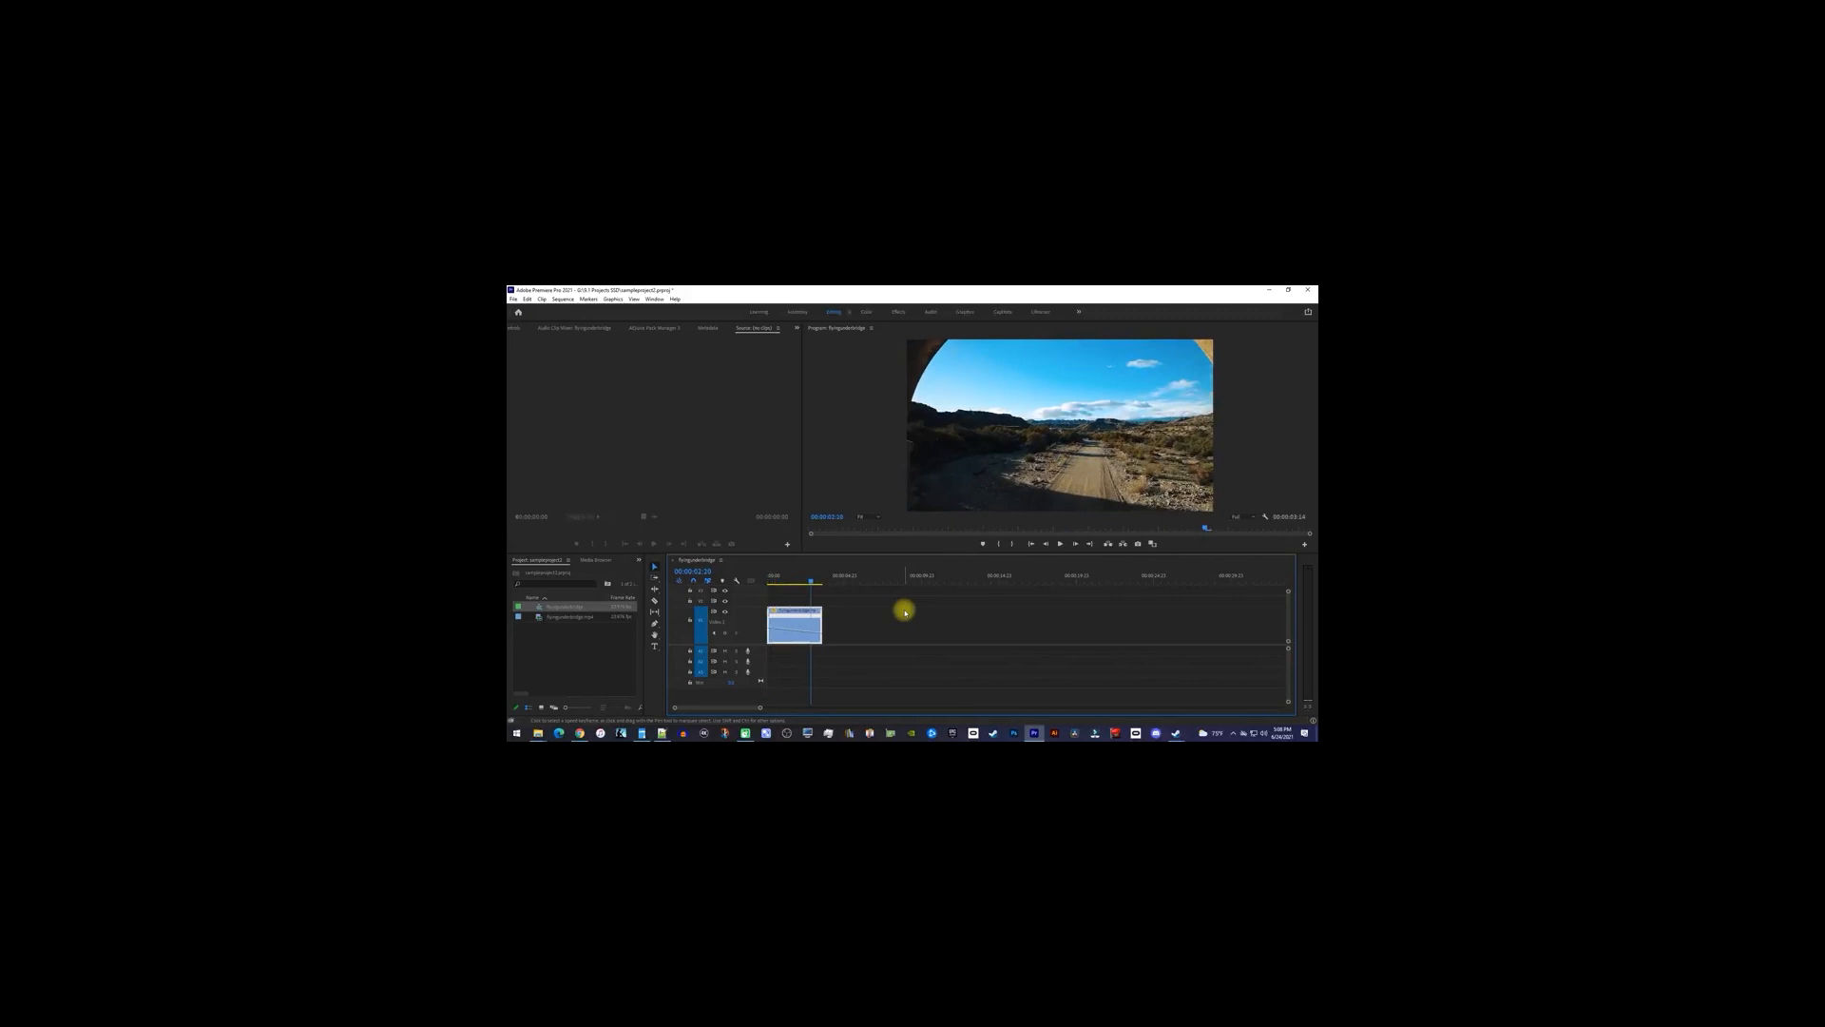
- Set the clip's time interpolation to Optical Flow and render the sequence preview
{"action": "right_click", "coordinate": [799, 623]}
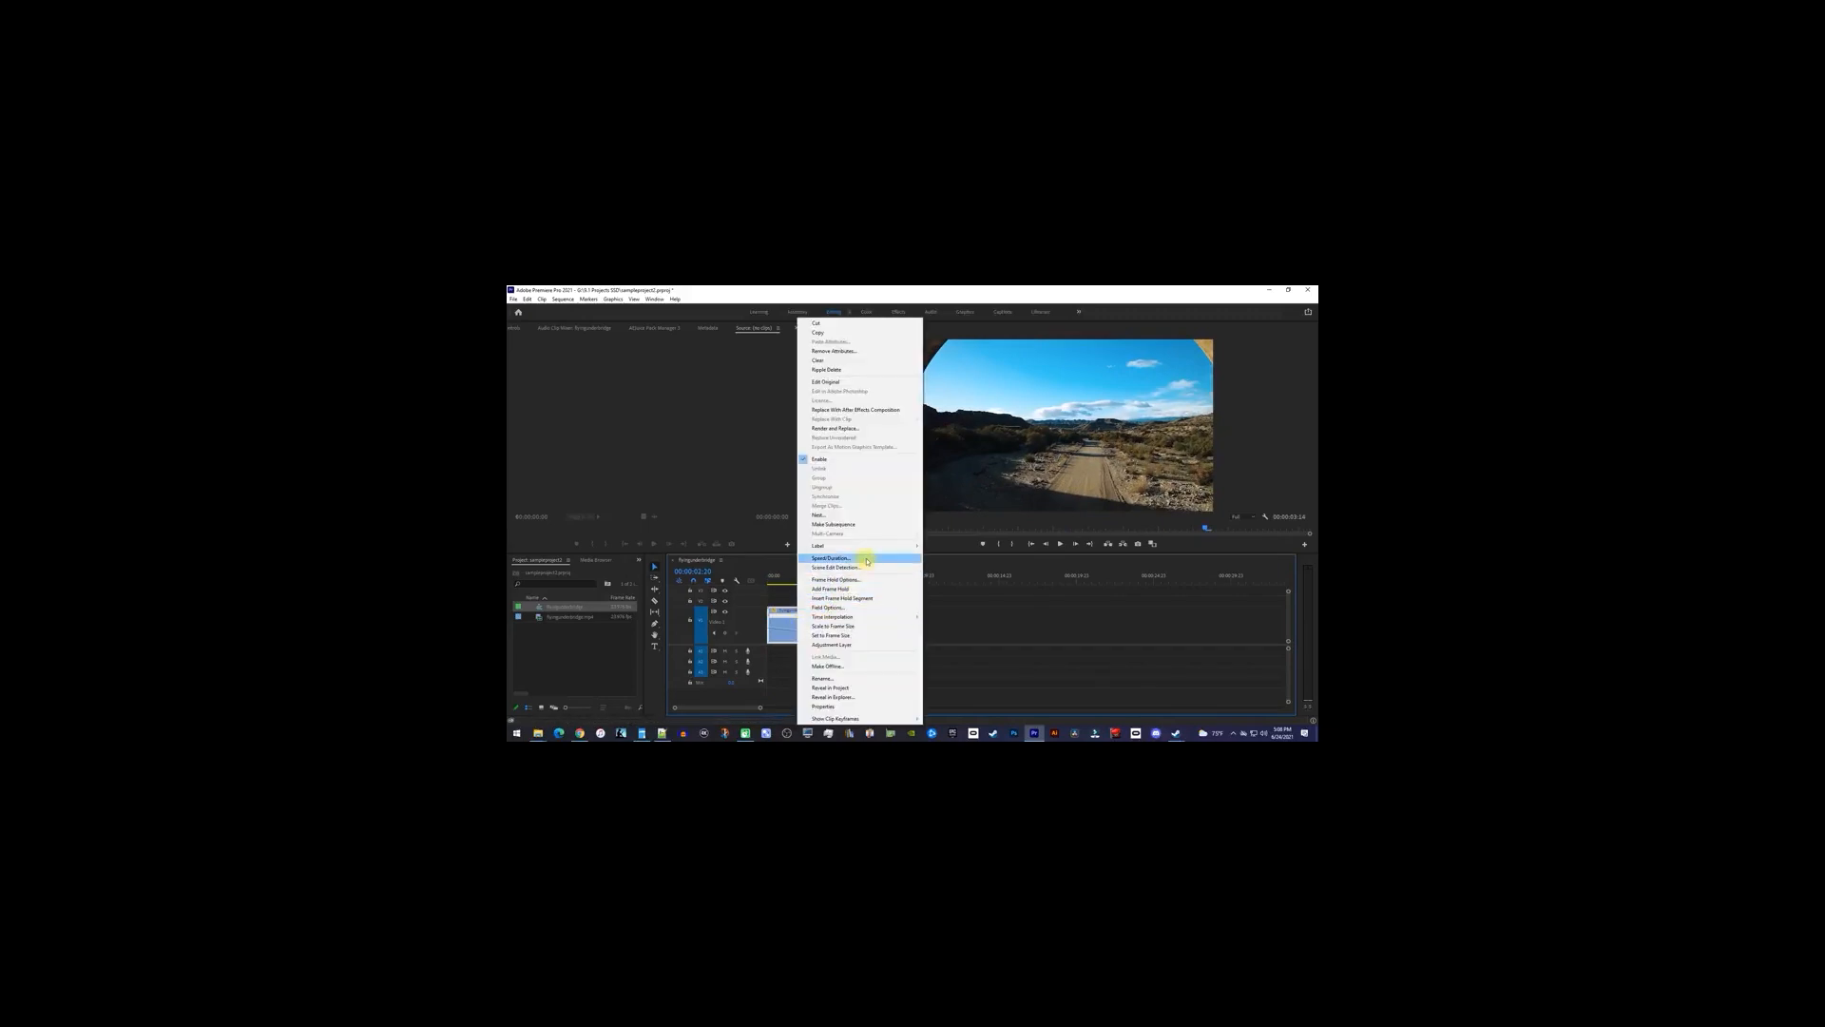
{"action": "left_click", "coordinate": [831, 558]}
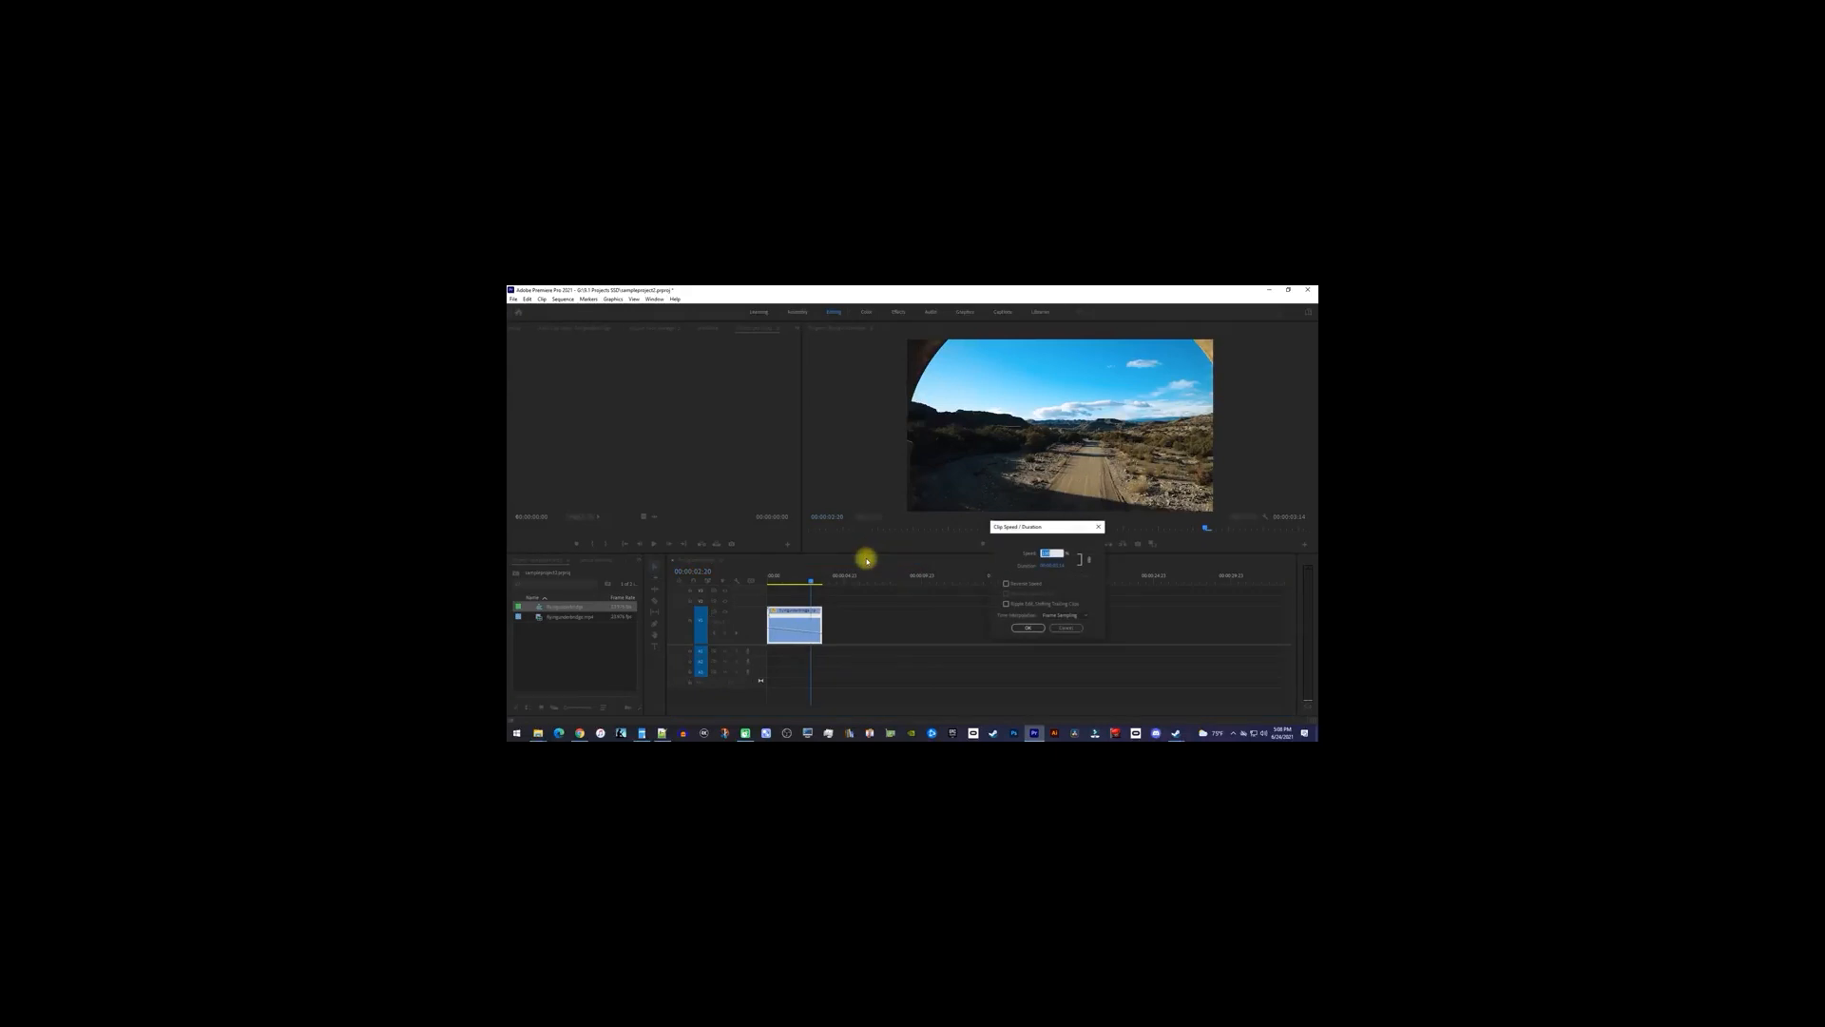
{"action": "left_click", "coordinate": [1052, 616]}
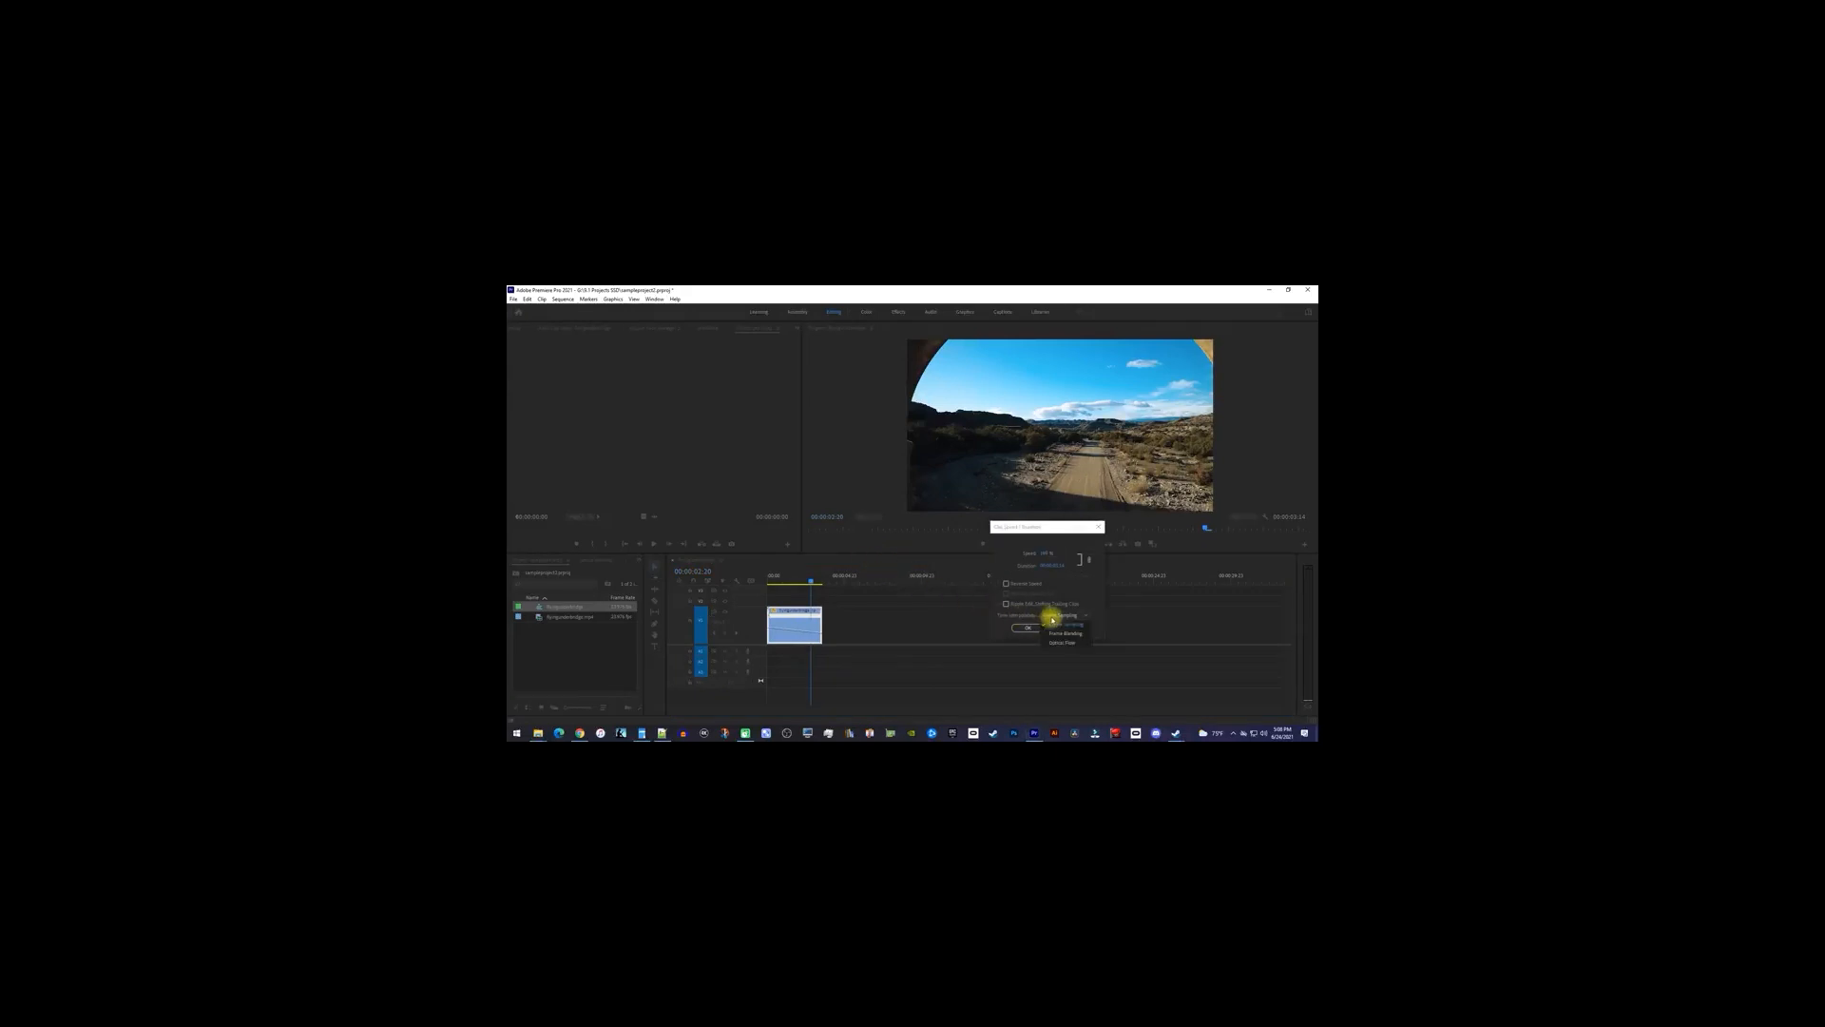
{"action": "left_click", "coordinate": [1060, 642]}
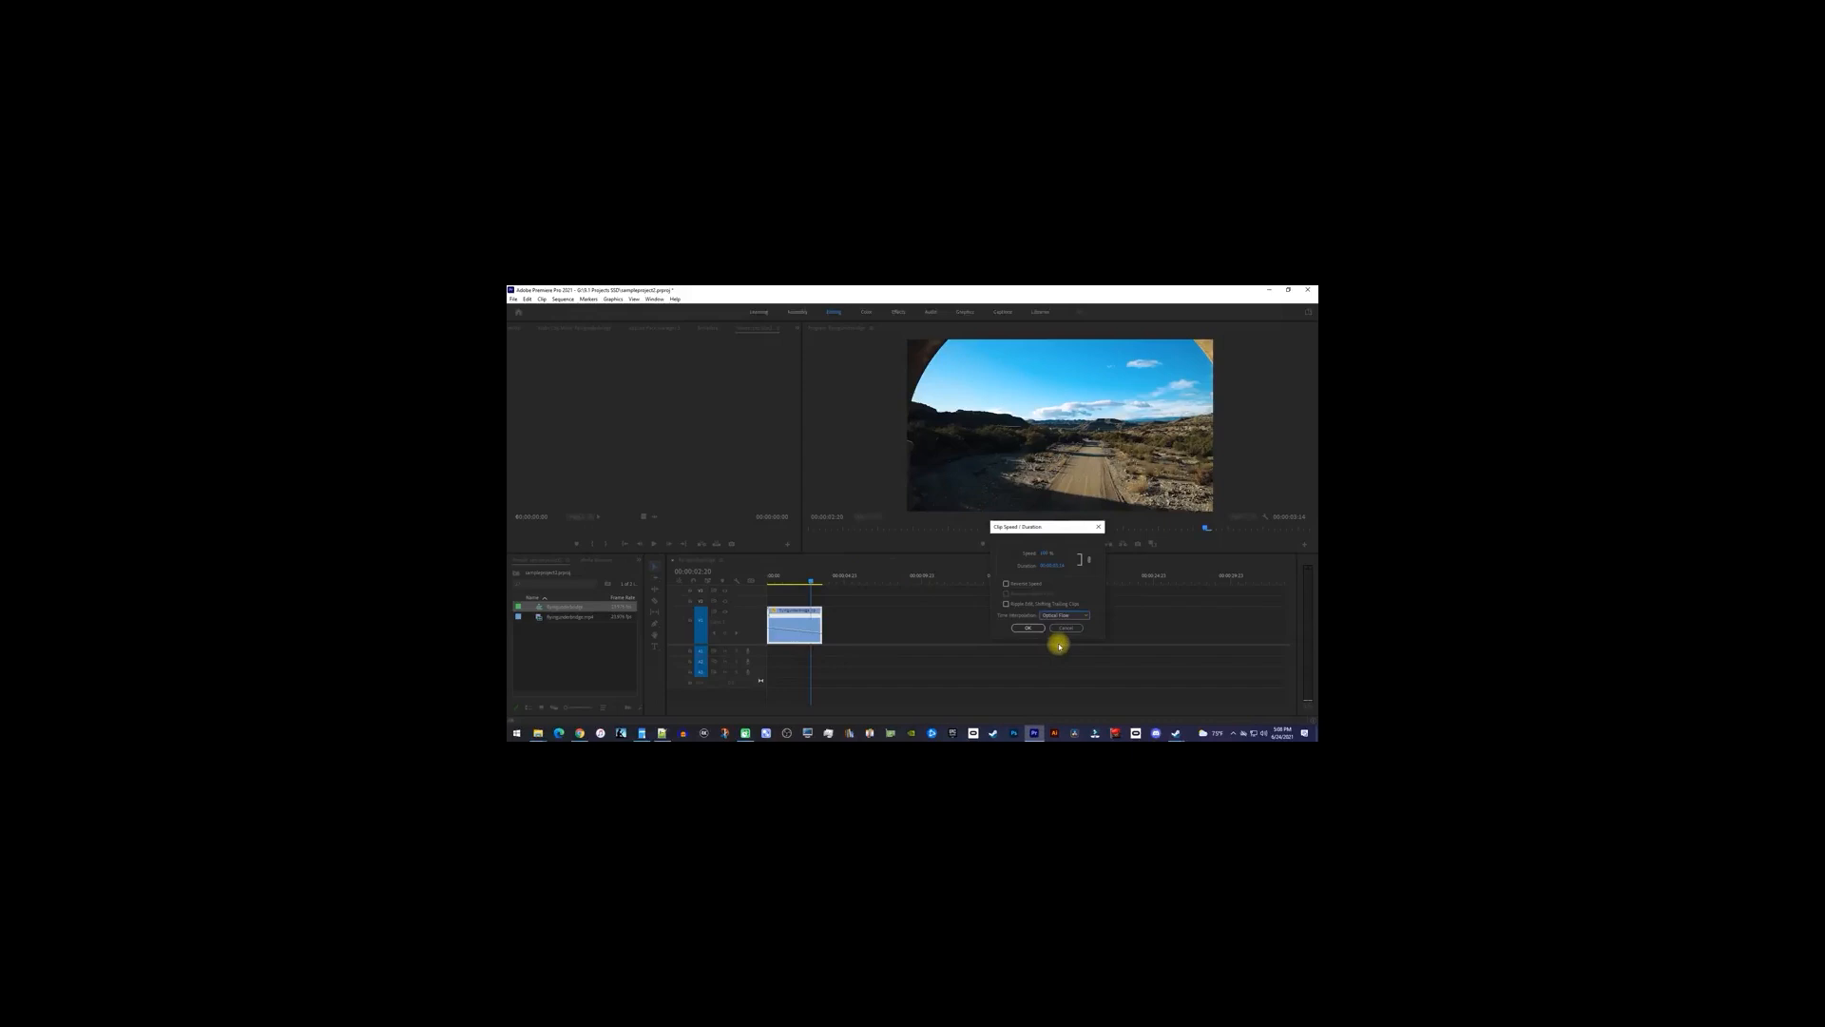
{"action": "left_click", "coordinate": [1028, 627]}
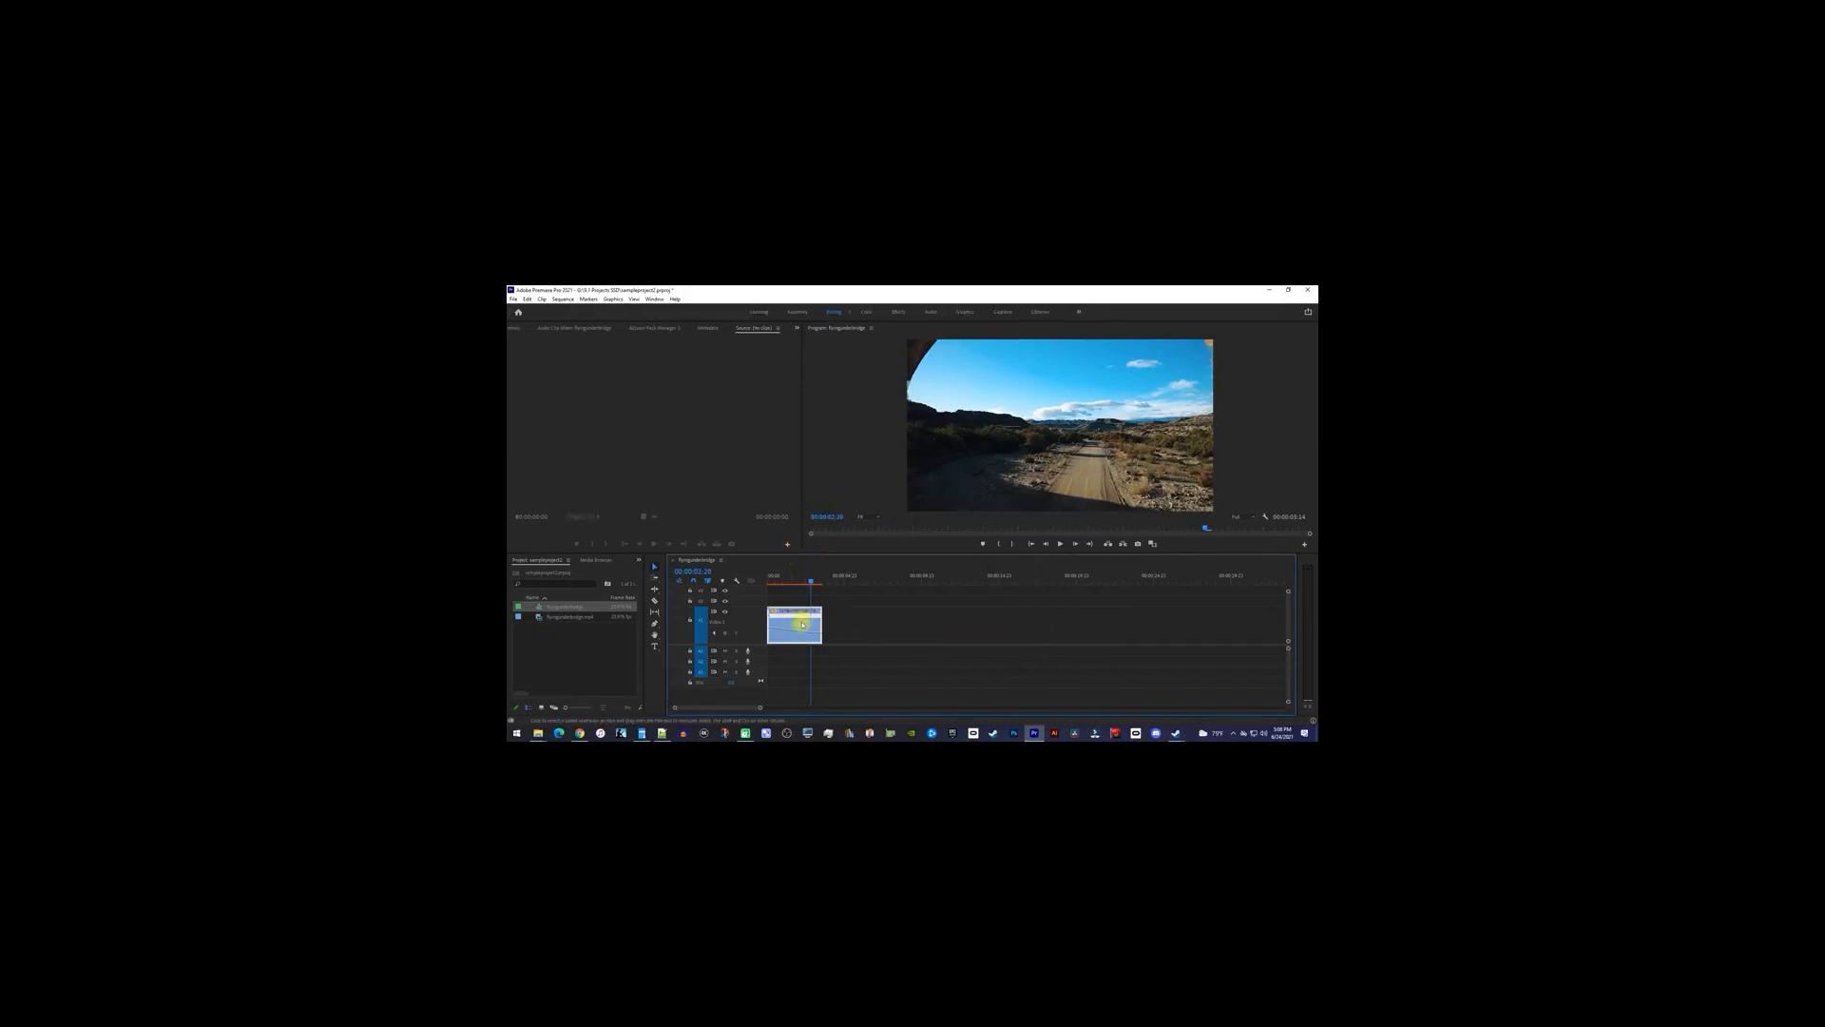
{"action": "key", "text": "Return"}
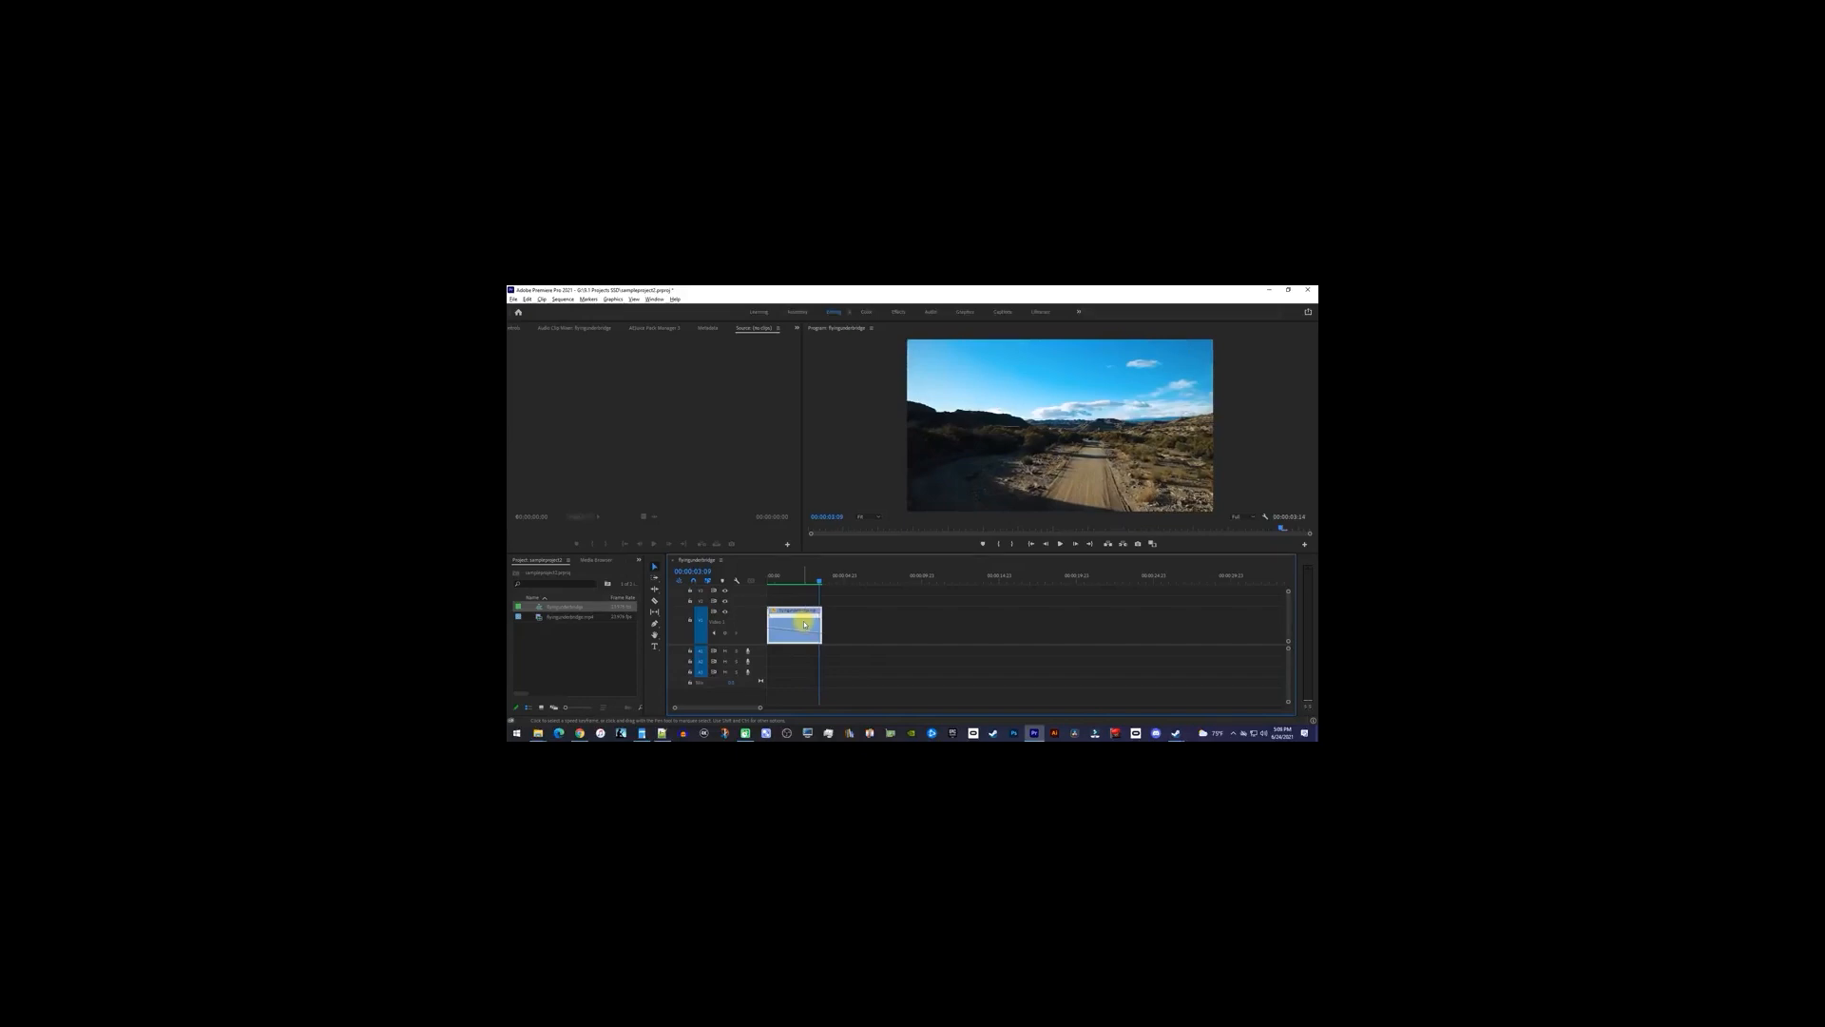
- Duplicate the clip directly after the original, reverse the copy's speed and play the sequence from the start
{"action": "left_click_drag", "start_coordinate": [792, 613], "coordinate": [884, 613]}
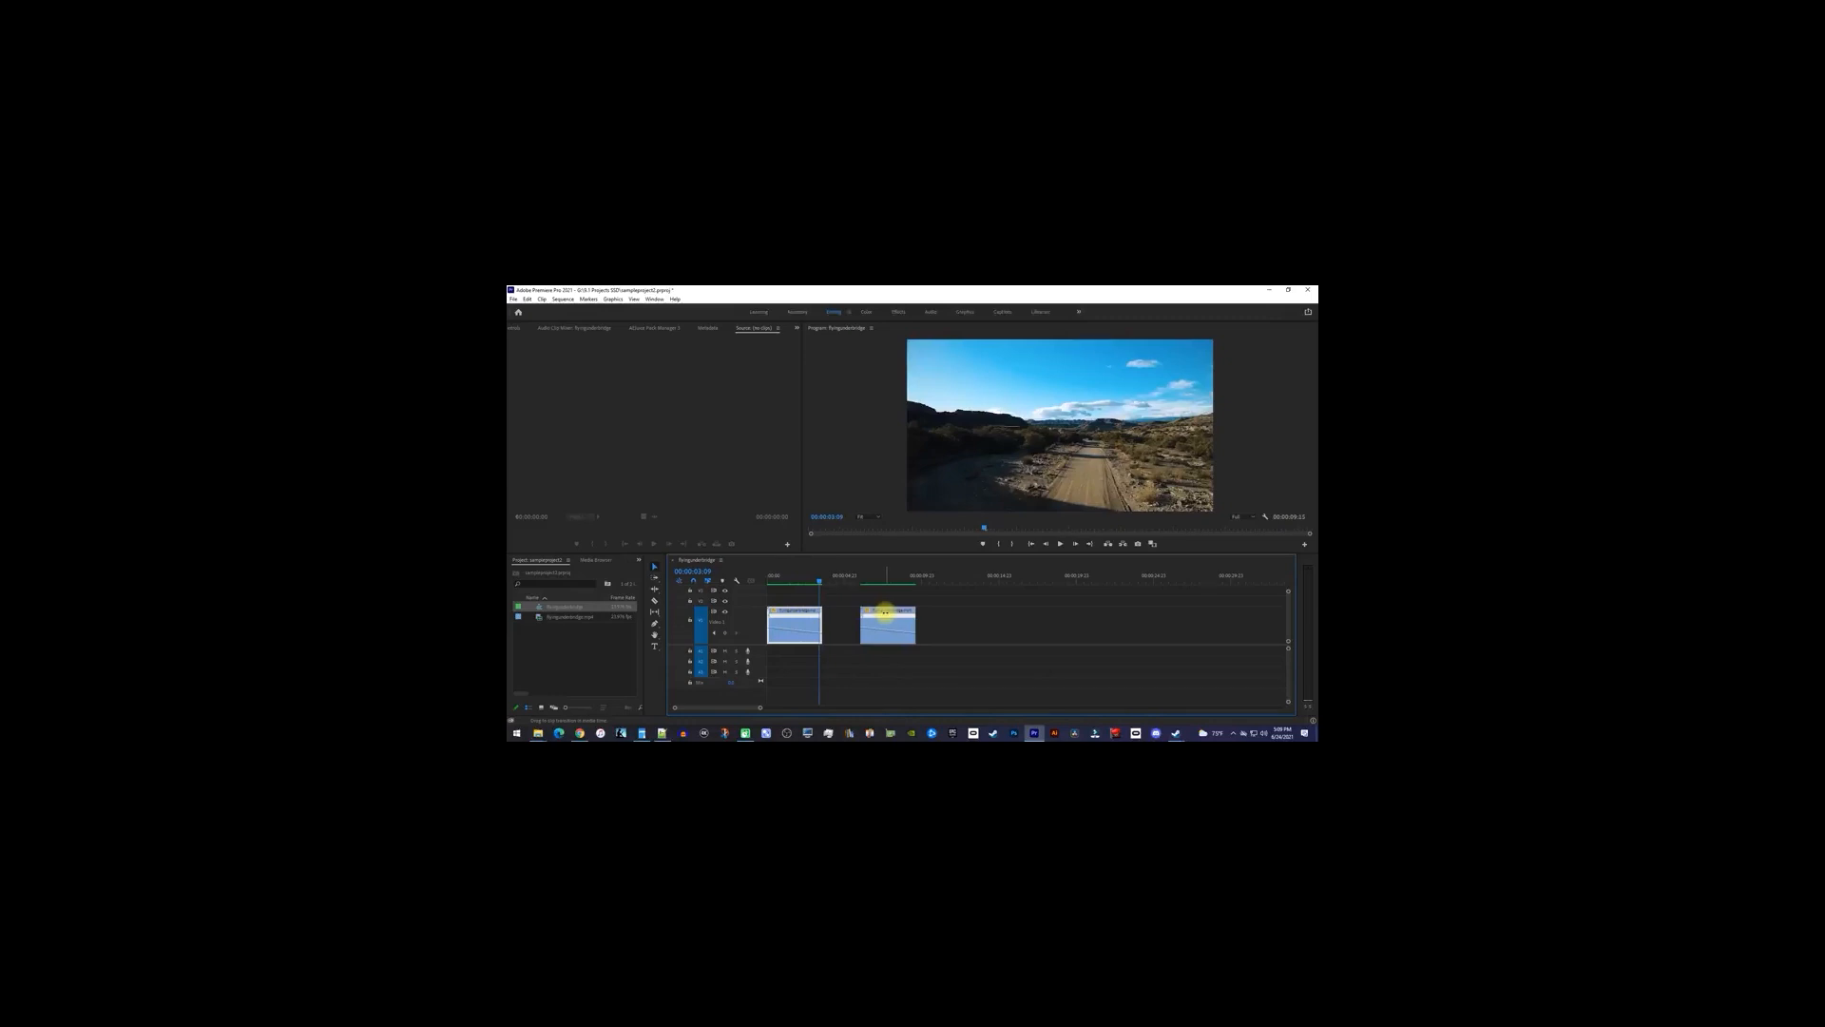
{"action": "left_click_drag", "start_coordinate": [890, 615], "coordinate": [861, 613]}
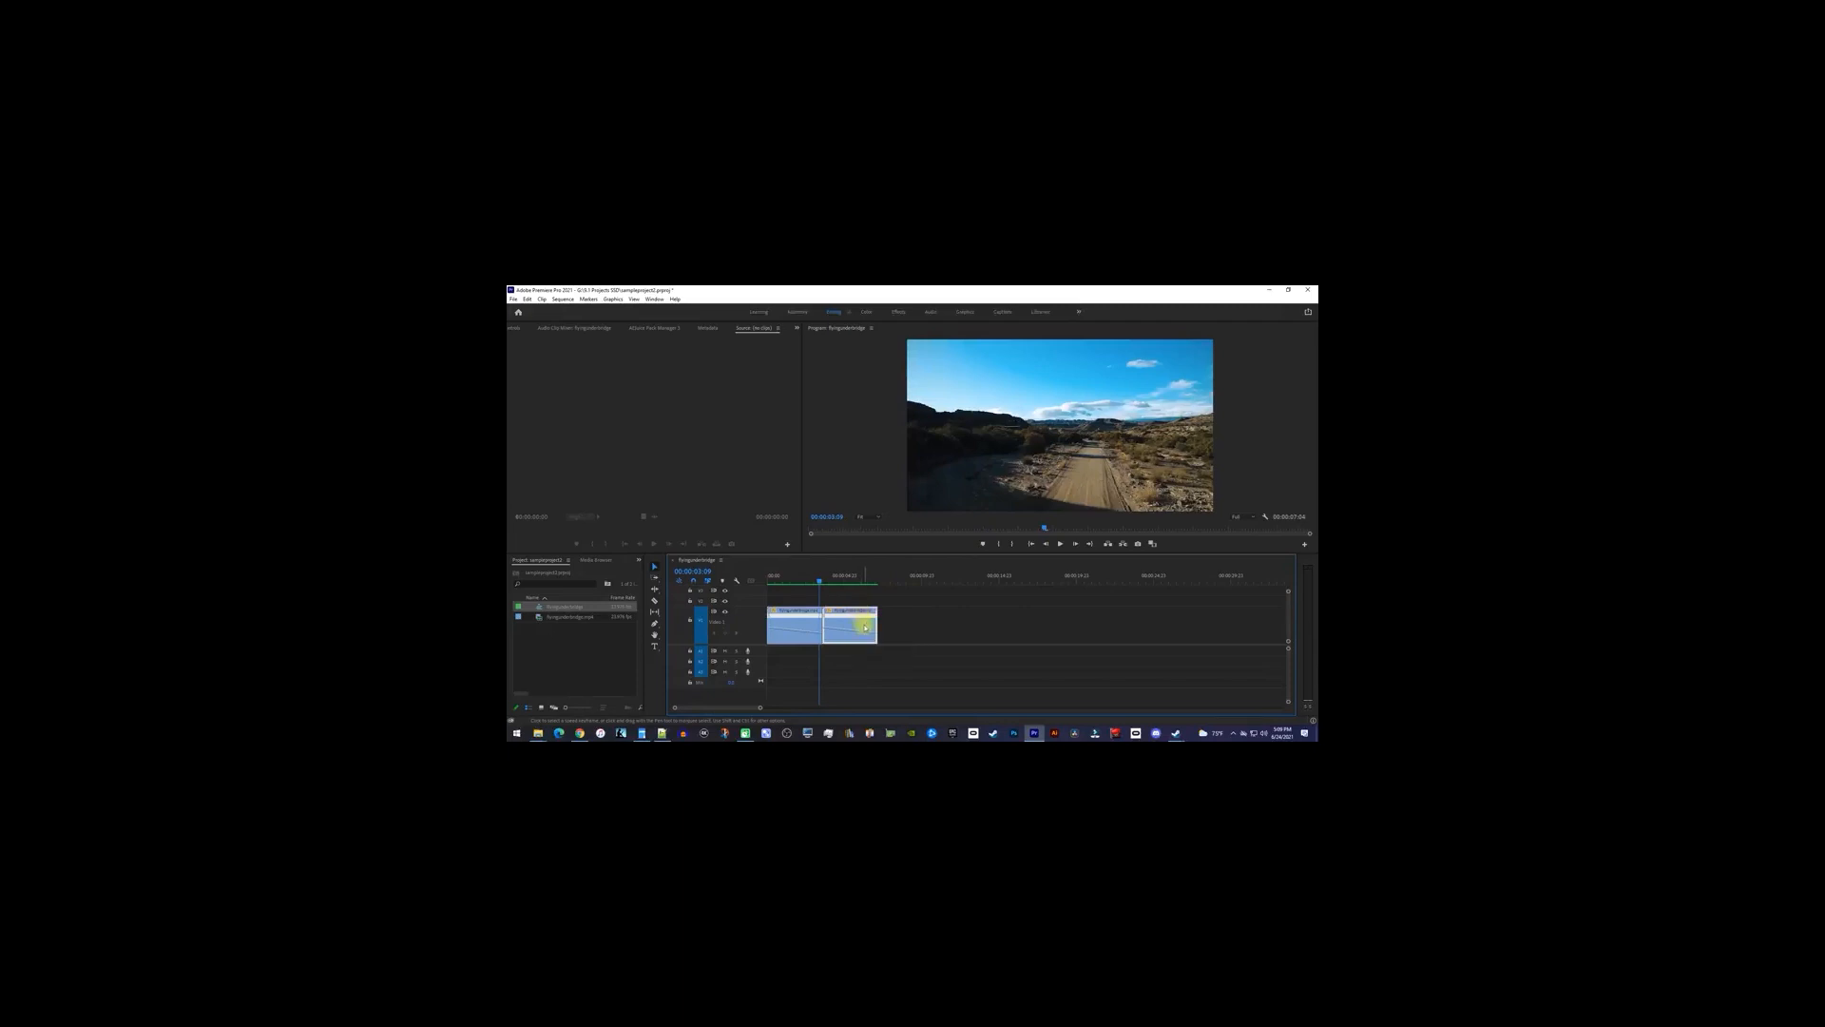
{"action": "right_click", "coordinate": [865, 626]}
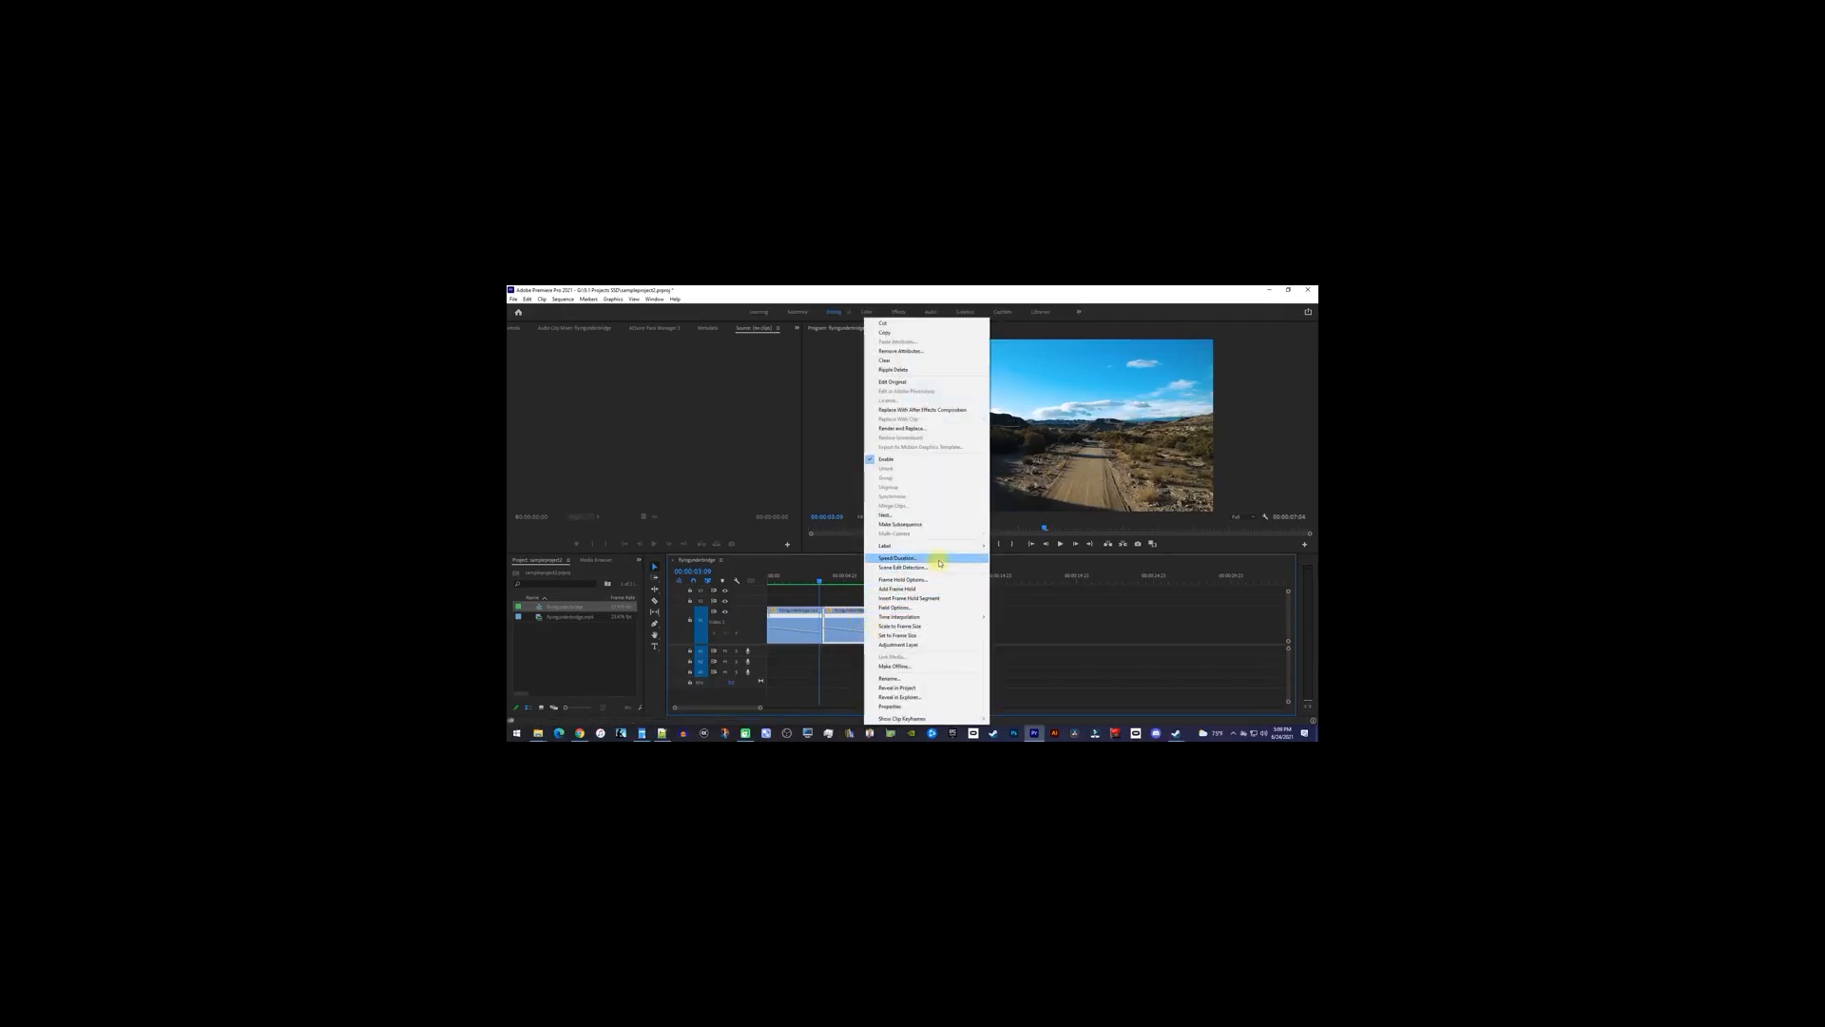
{"action": "left_click", "coordinate": [939, 563]}
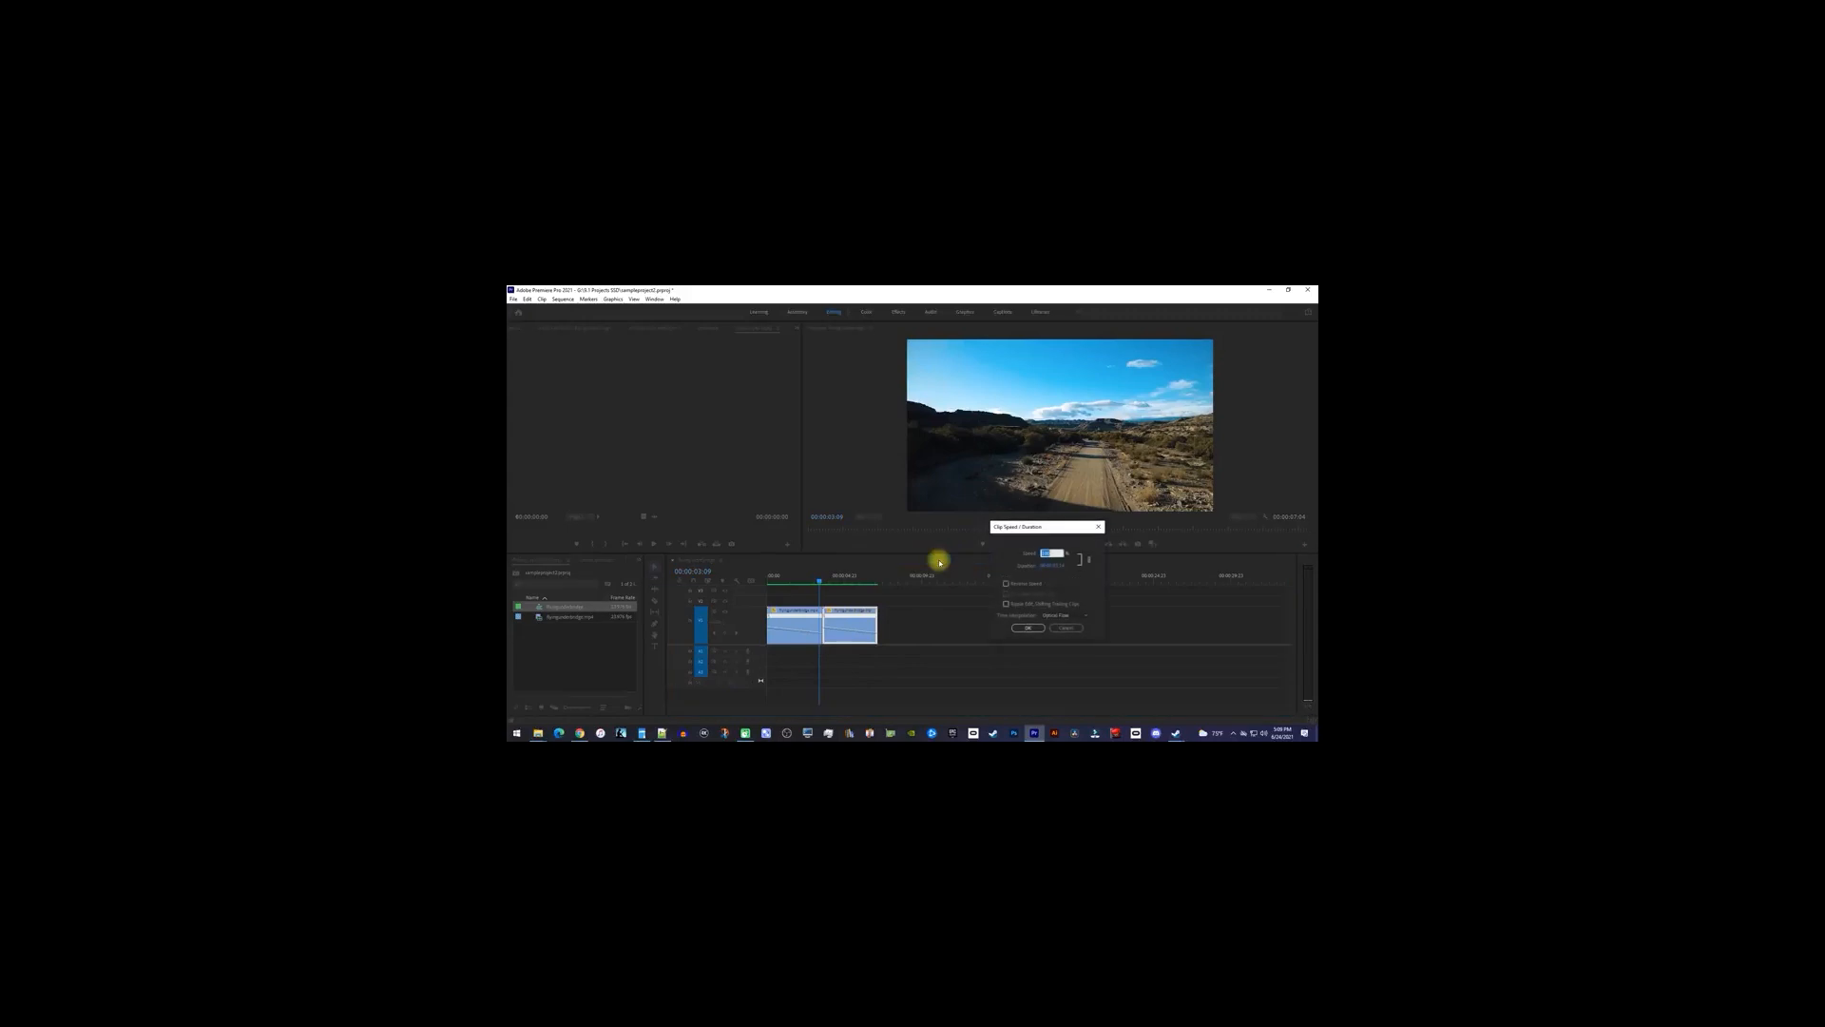
{"action": "left_click", "coordinate": [1016, 587]}
{"action": "left_click", "coordinate": [1028, 630]}
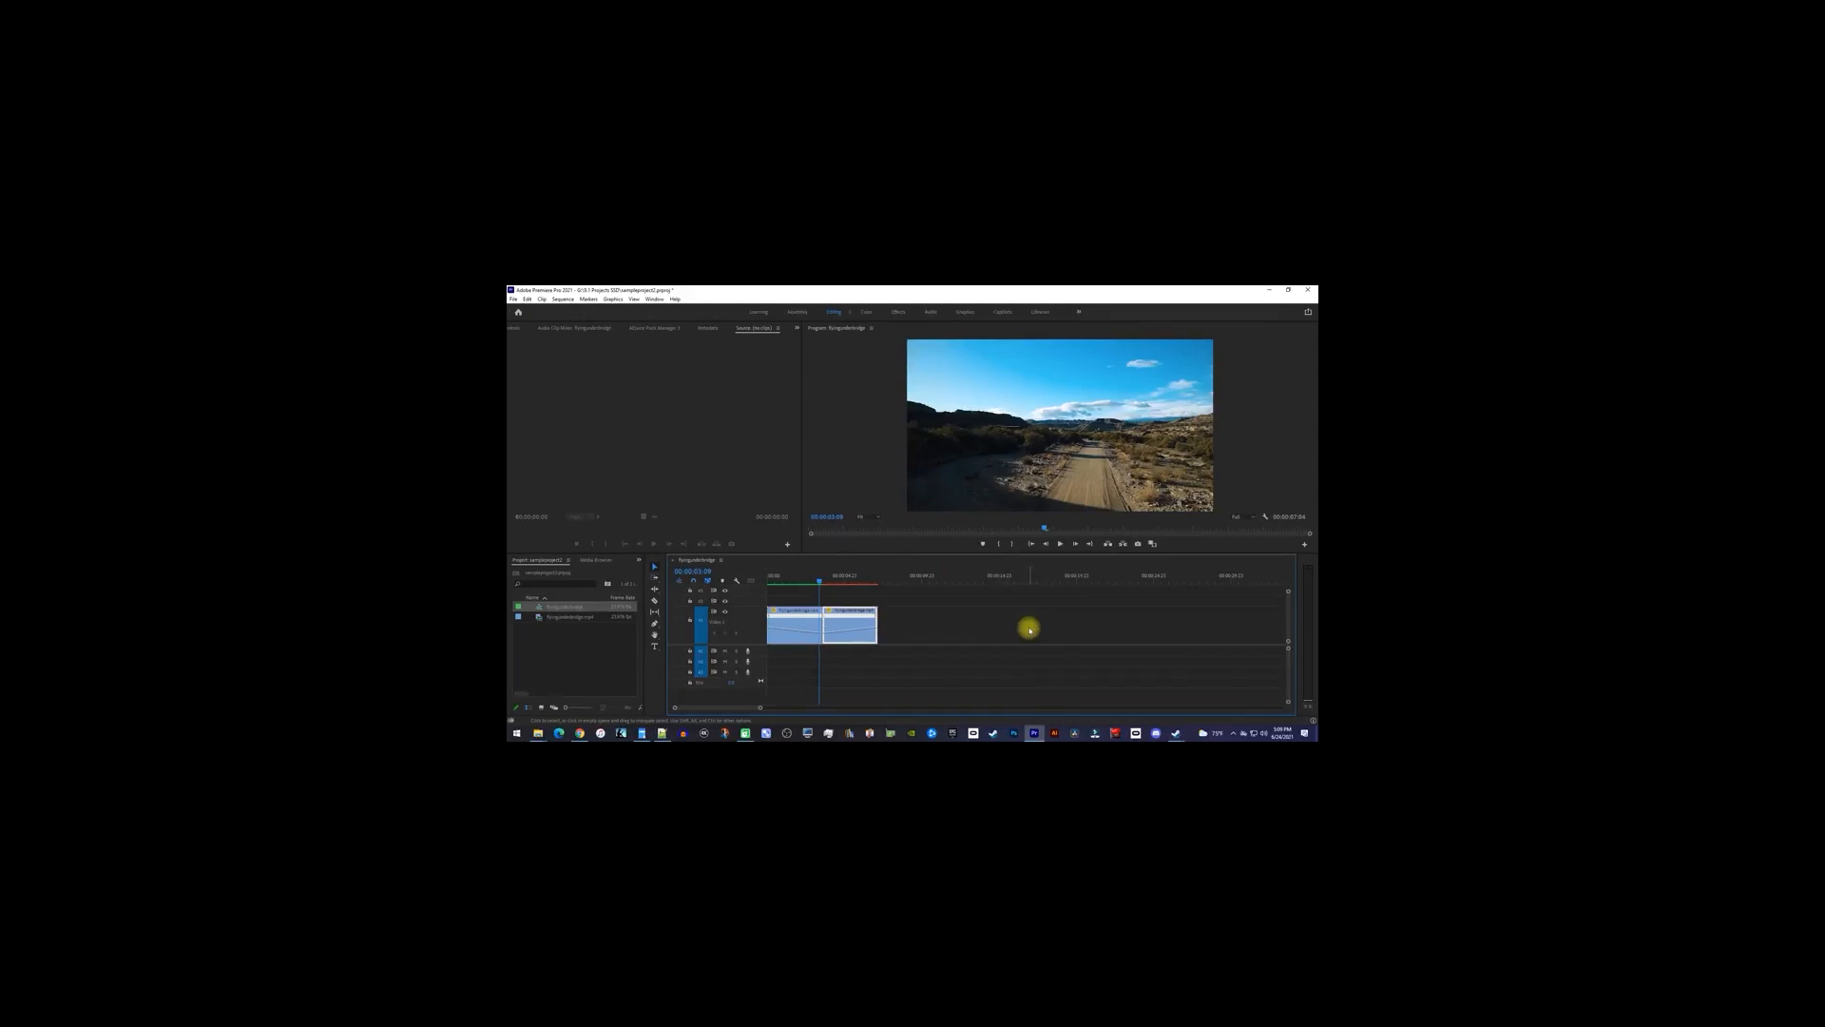
{"action": "key", "text": "Home"}
{"action": "key", "text": "space"}
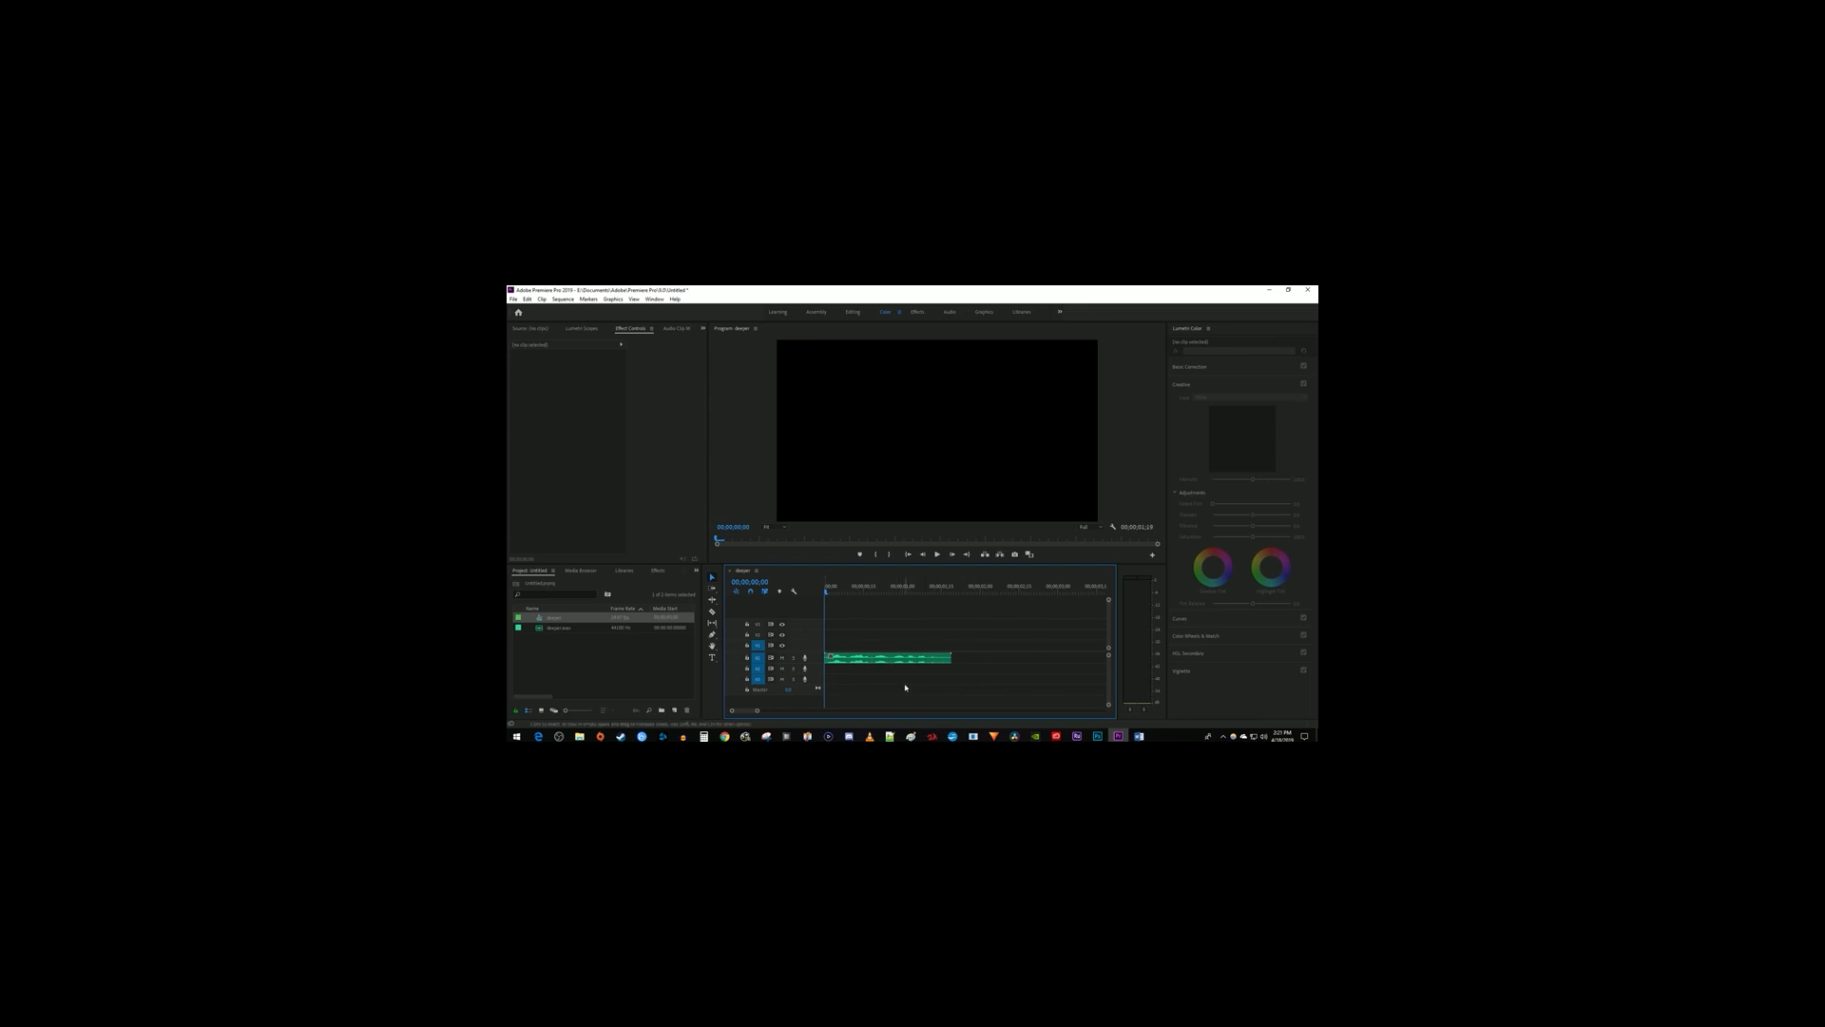
- Play the audio clip and apply the Pitch Shifter audio effect to it
{"action": "key", "text": "space"}
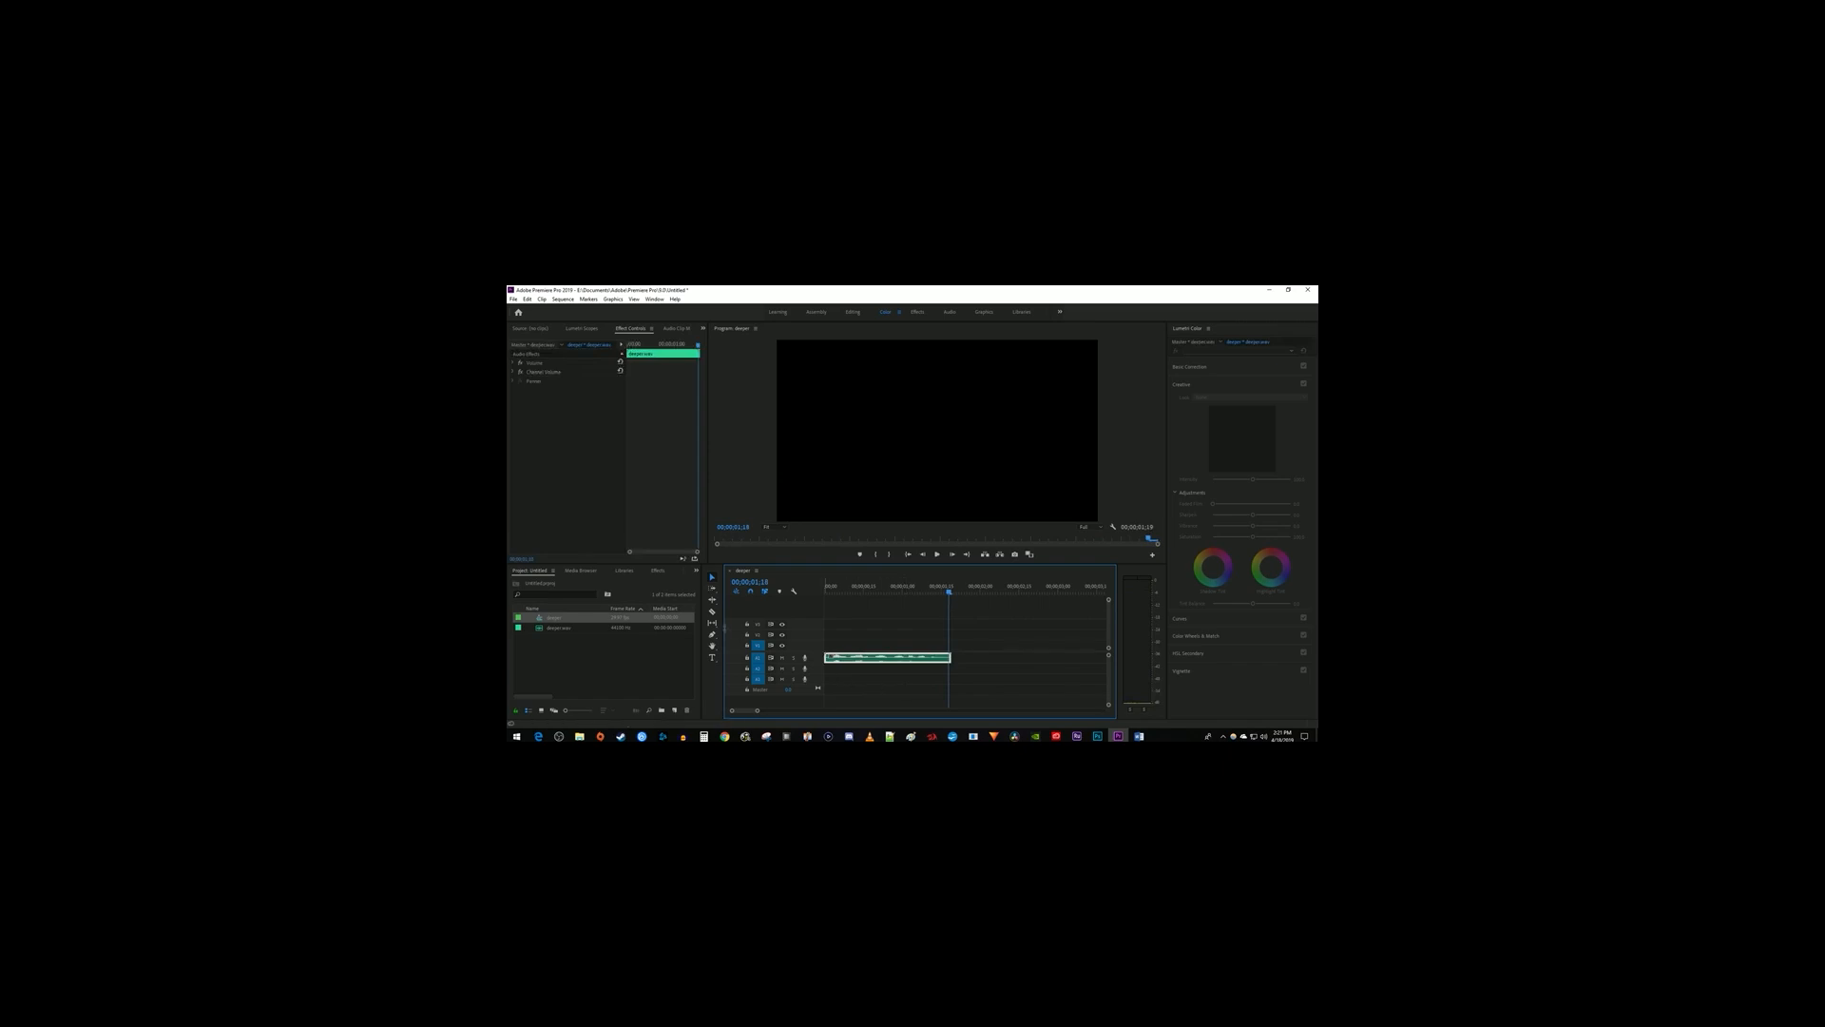
{"action": "left_click", "coordinate": [658, 571]}
{"action": "left_click", "coordinate": [576, 582]}
{"action": "type", "text": "pitch"}
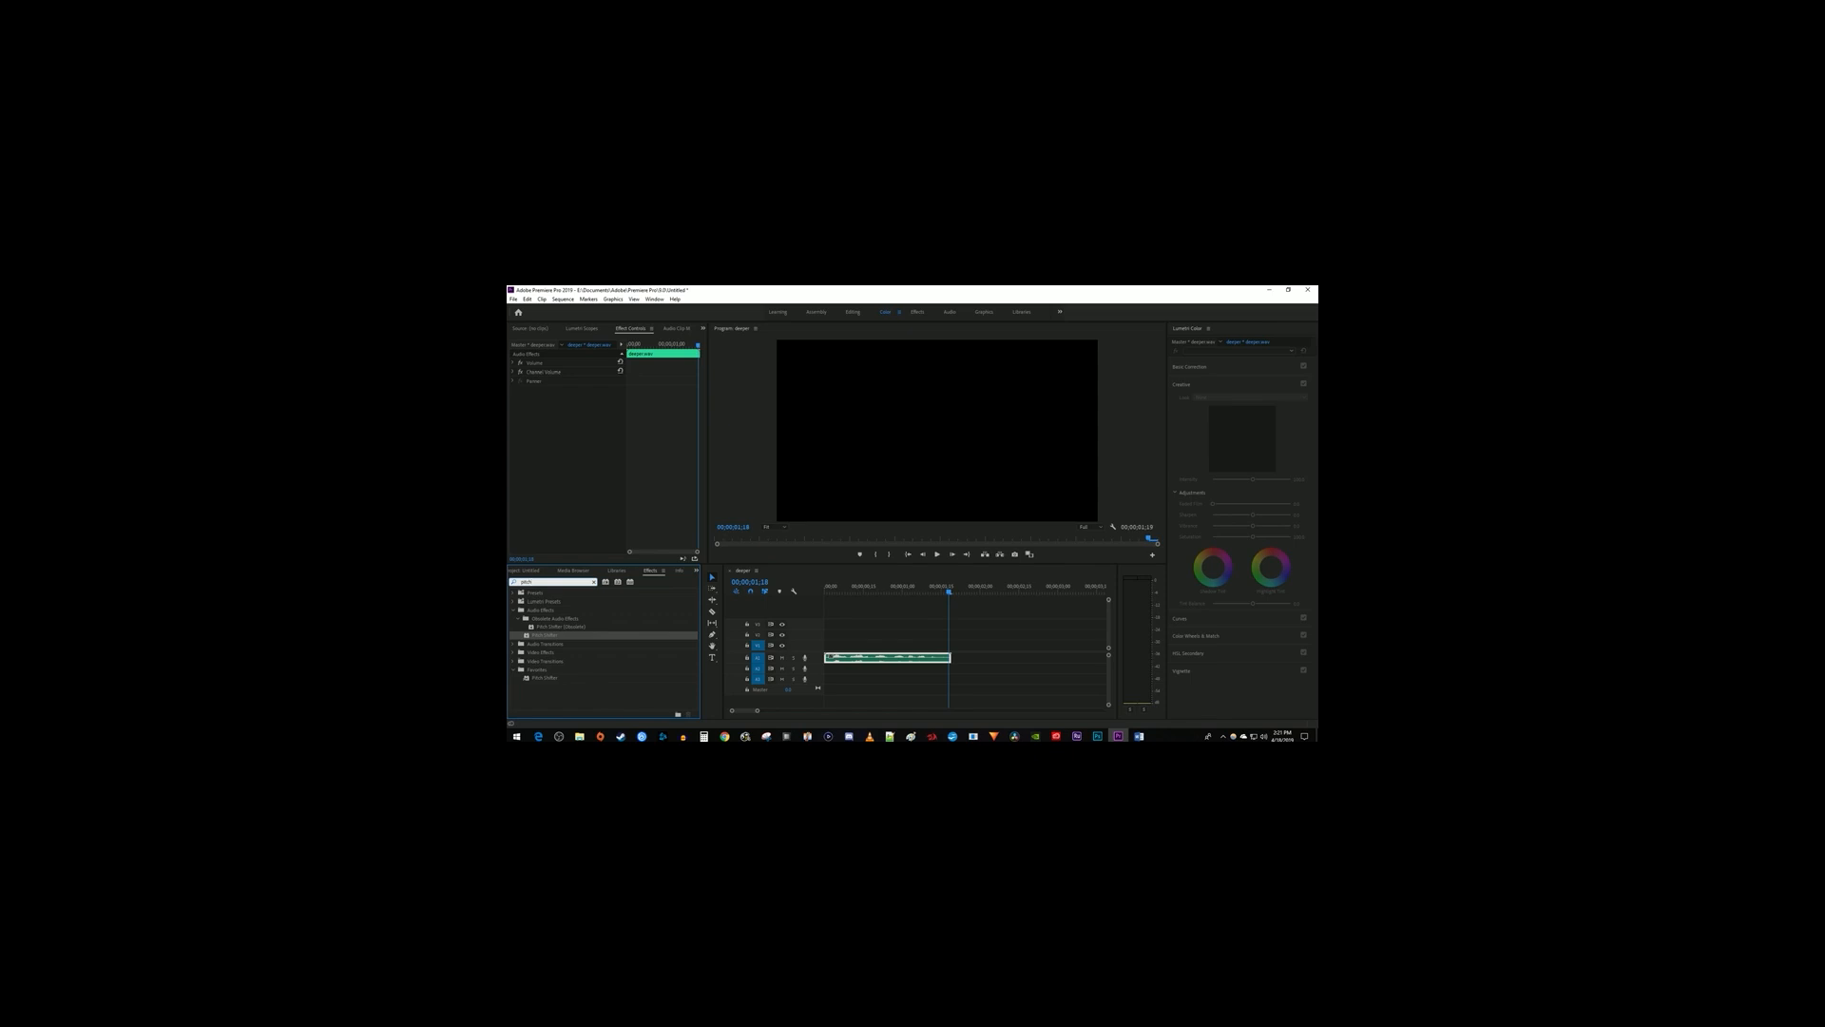
{"action": "left_click_drag", "start_coordinate": [544, 637], "coordinate": [847, 662]}
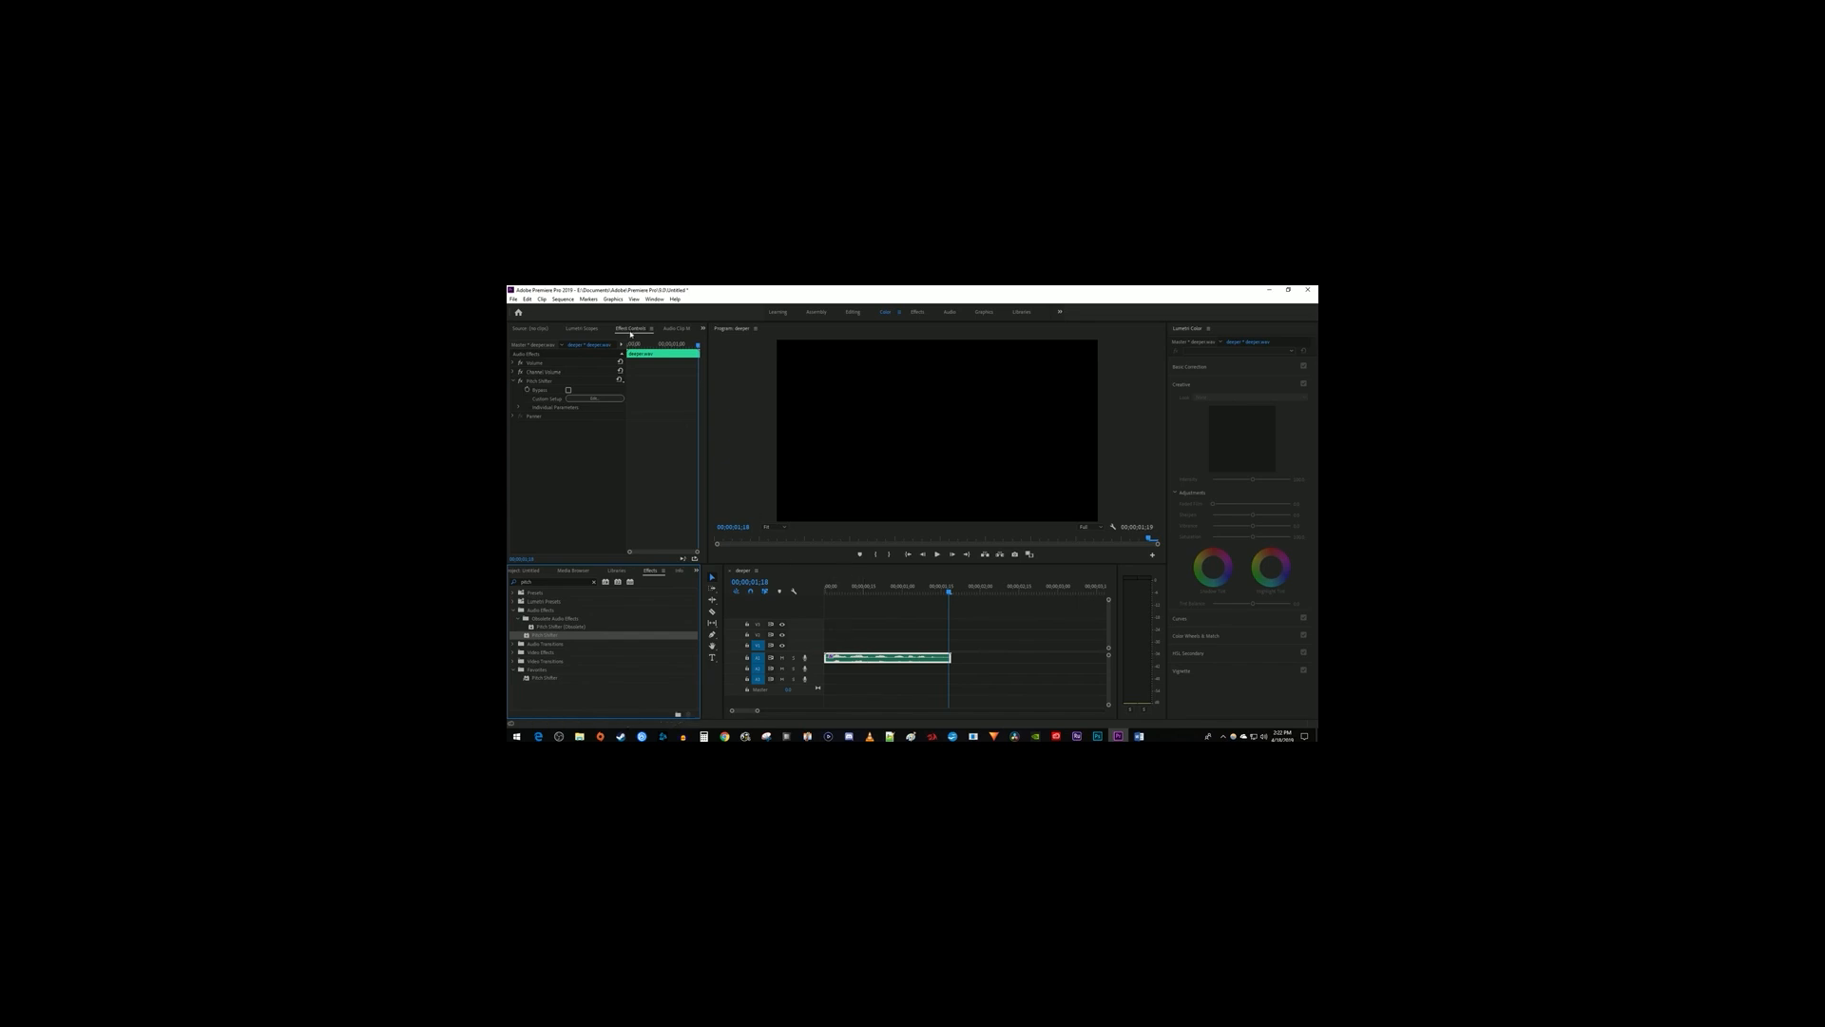
- Lower the Pitch Shifter's Semi-tones below zero with Use Appropriate Default Settings enabled, and play the deepened audio
{"action": "left_click", "coordinate": [595, 399]}
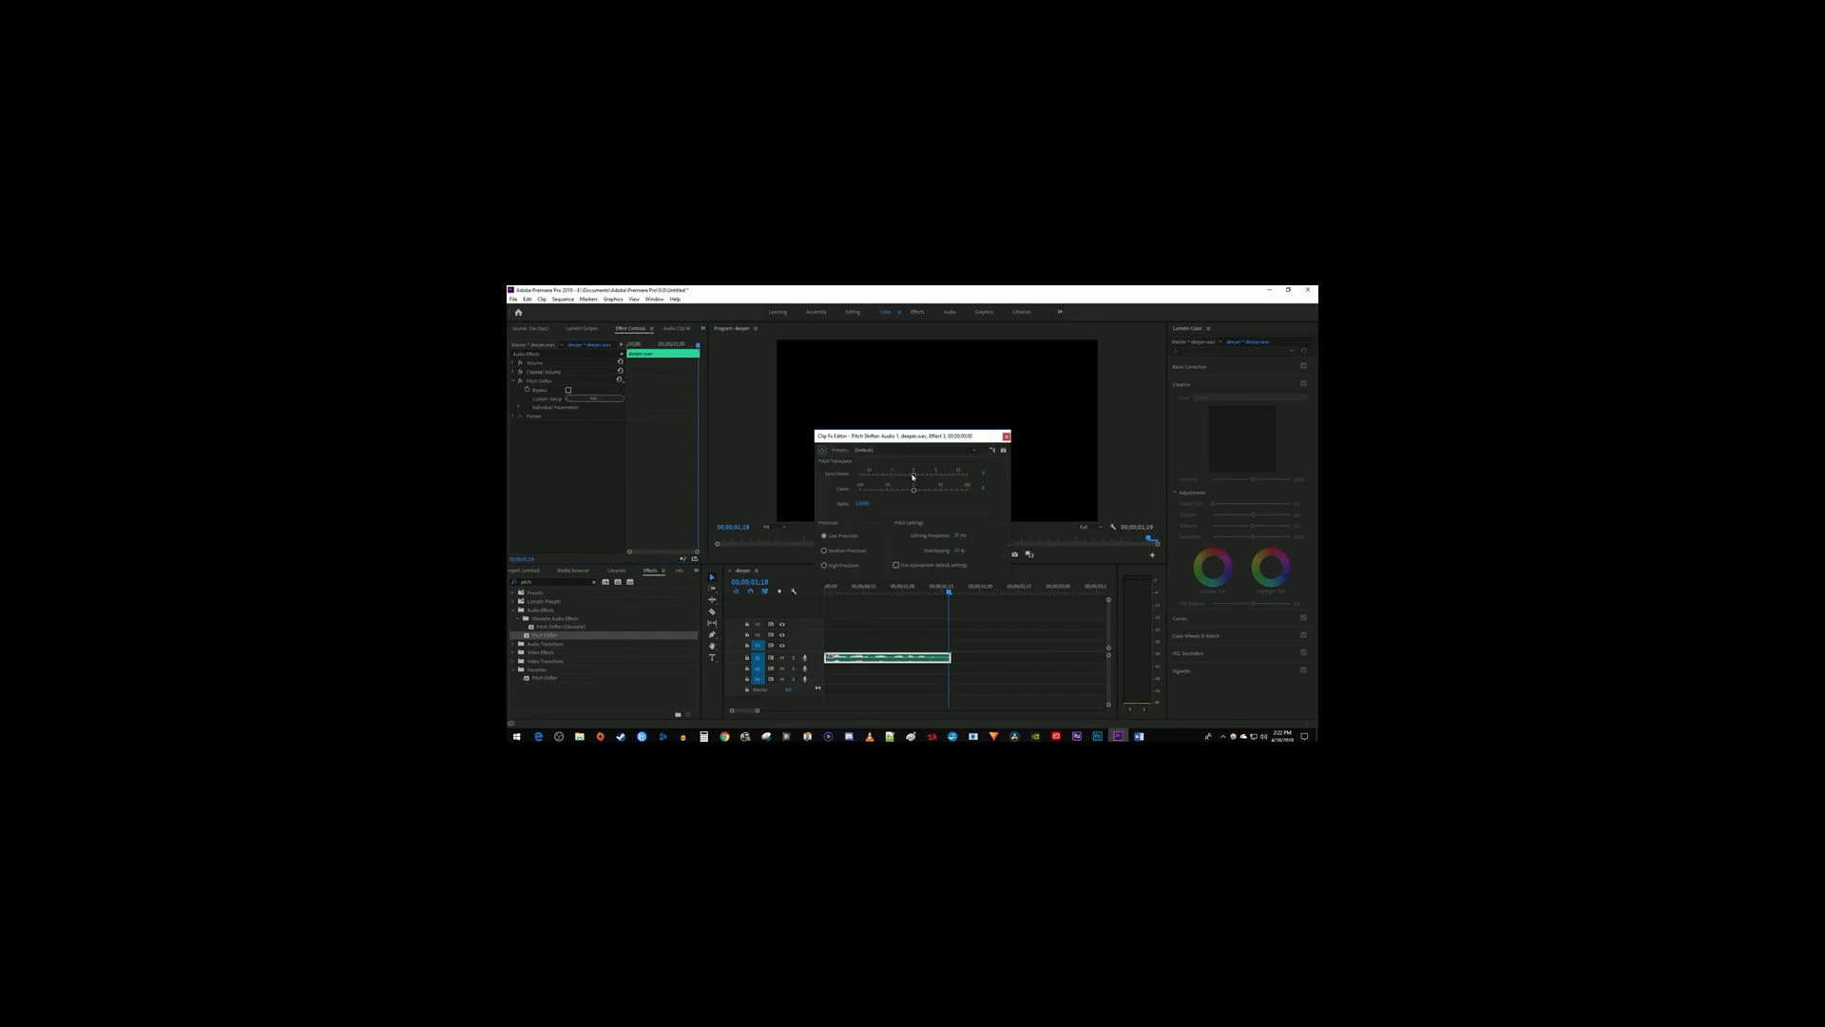
{"action": "left_click_drag", "start_coordinate": [916, 477], "coordinate": [896, 479]}
{"action": "left_click", "coordinate": [921, 567]}
{"action": "left_click", "coordinate": [1006, 436]}
{"action": "key", "text": "space"}
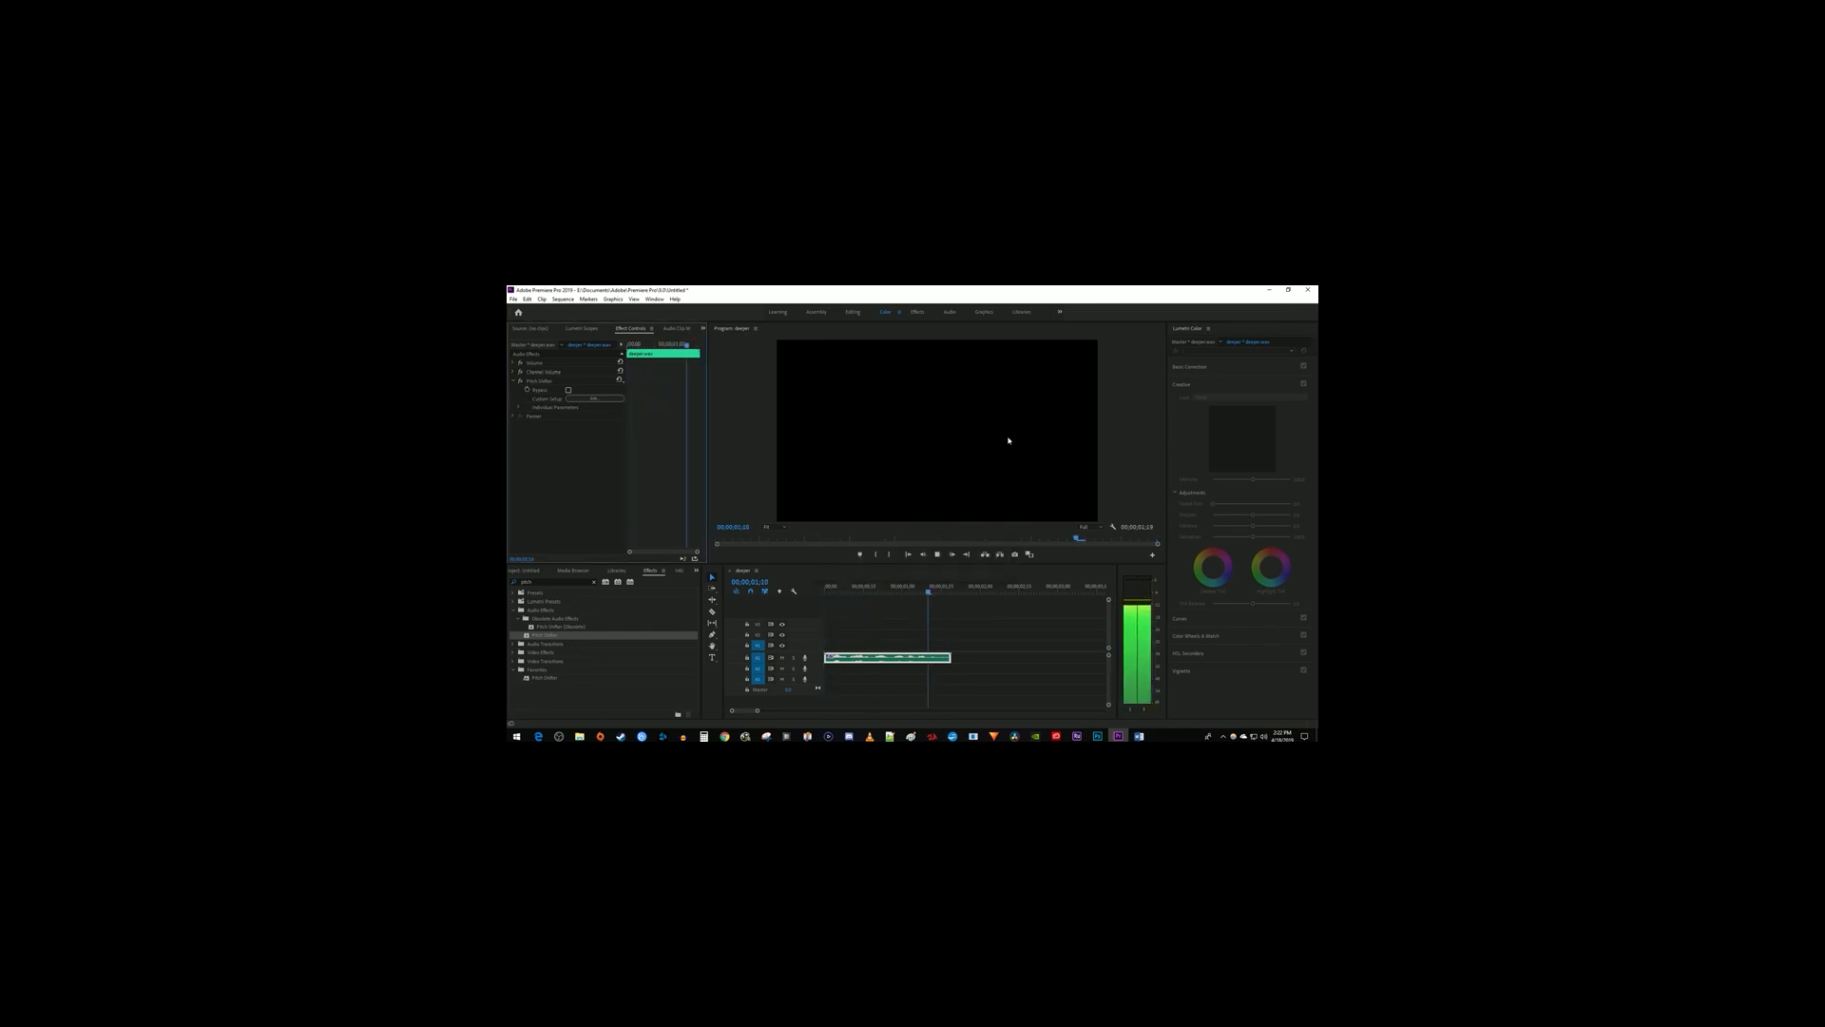
{"action": "key", "text": "space"}
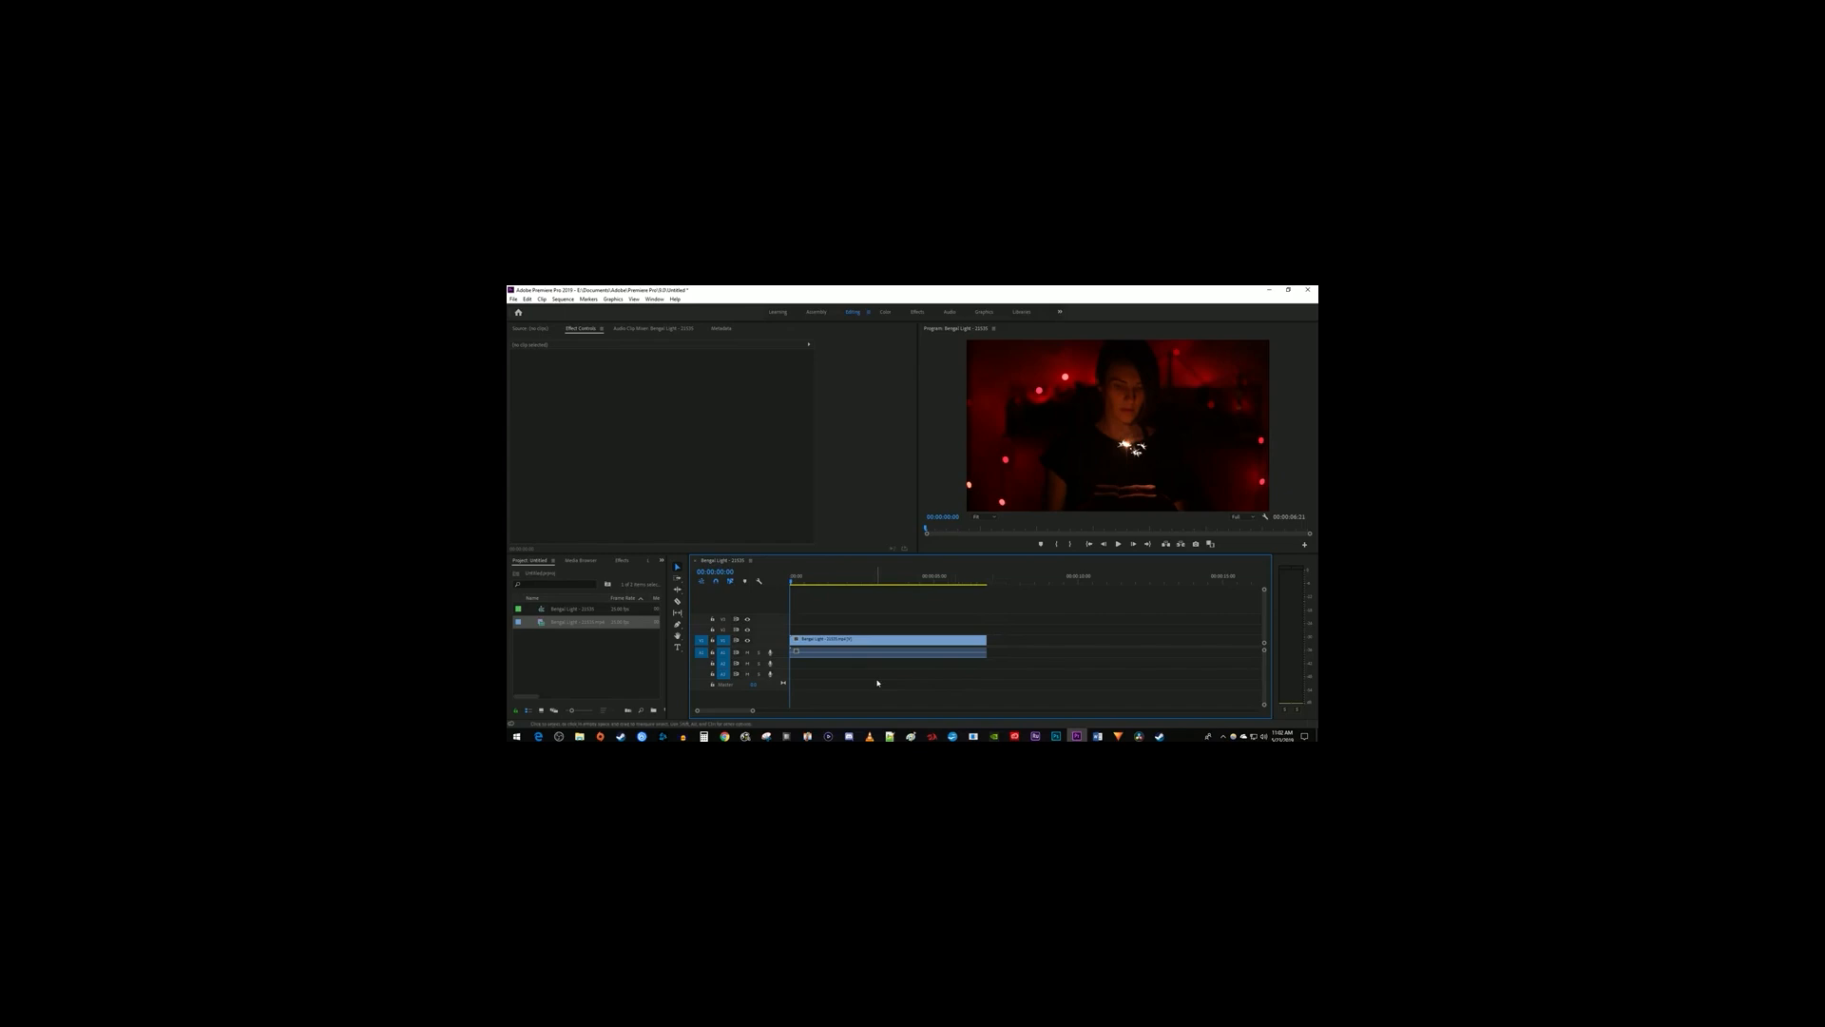
- Split the Bengal Light clip at two points with the Razor tool, dividing it into three segments
{"action": "left_click", "coordinate": [831, 580]}
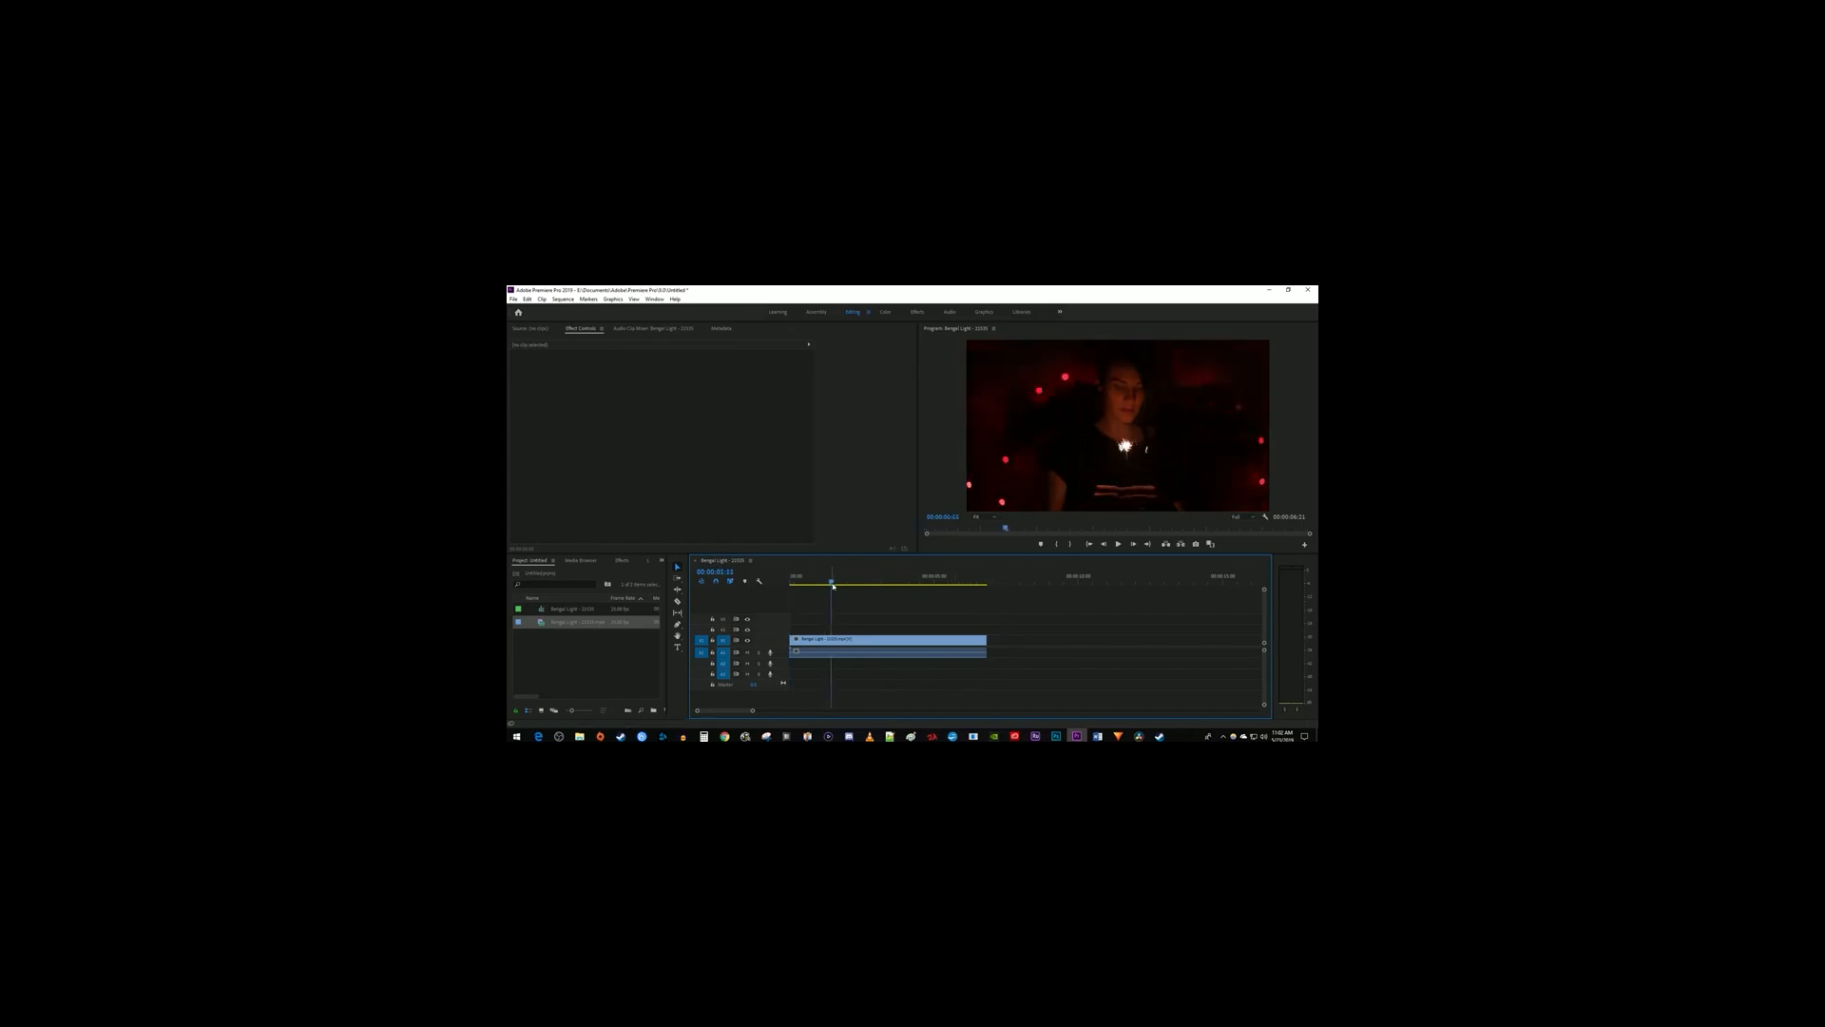
{"action": "left_click", "coordinate": [676, 604]}
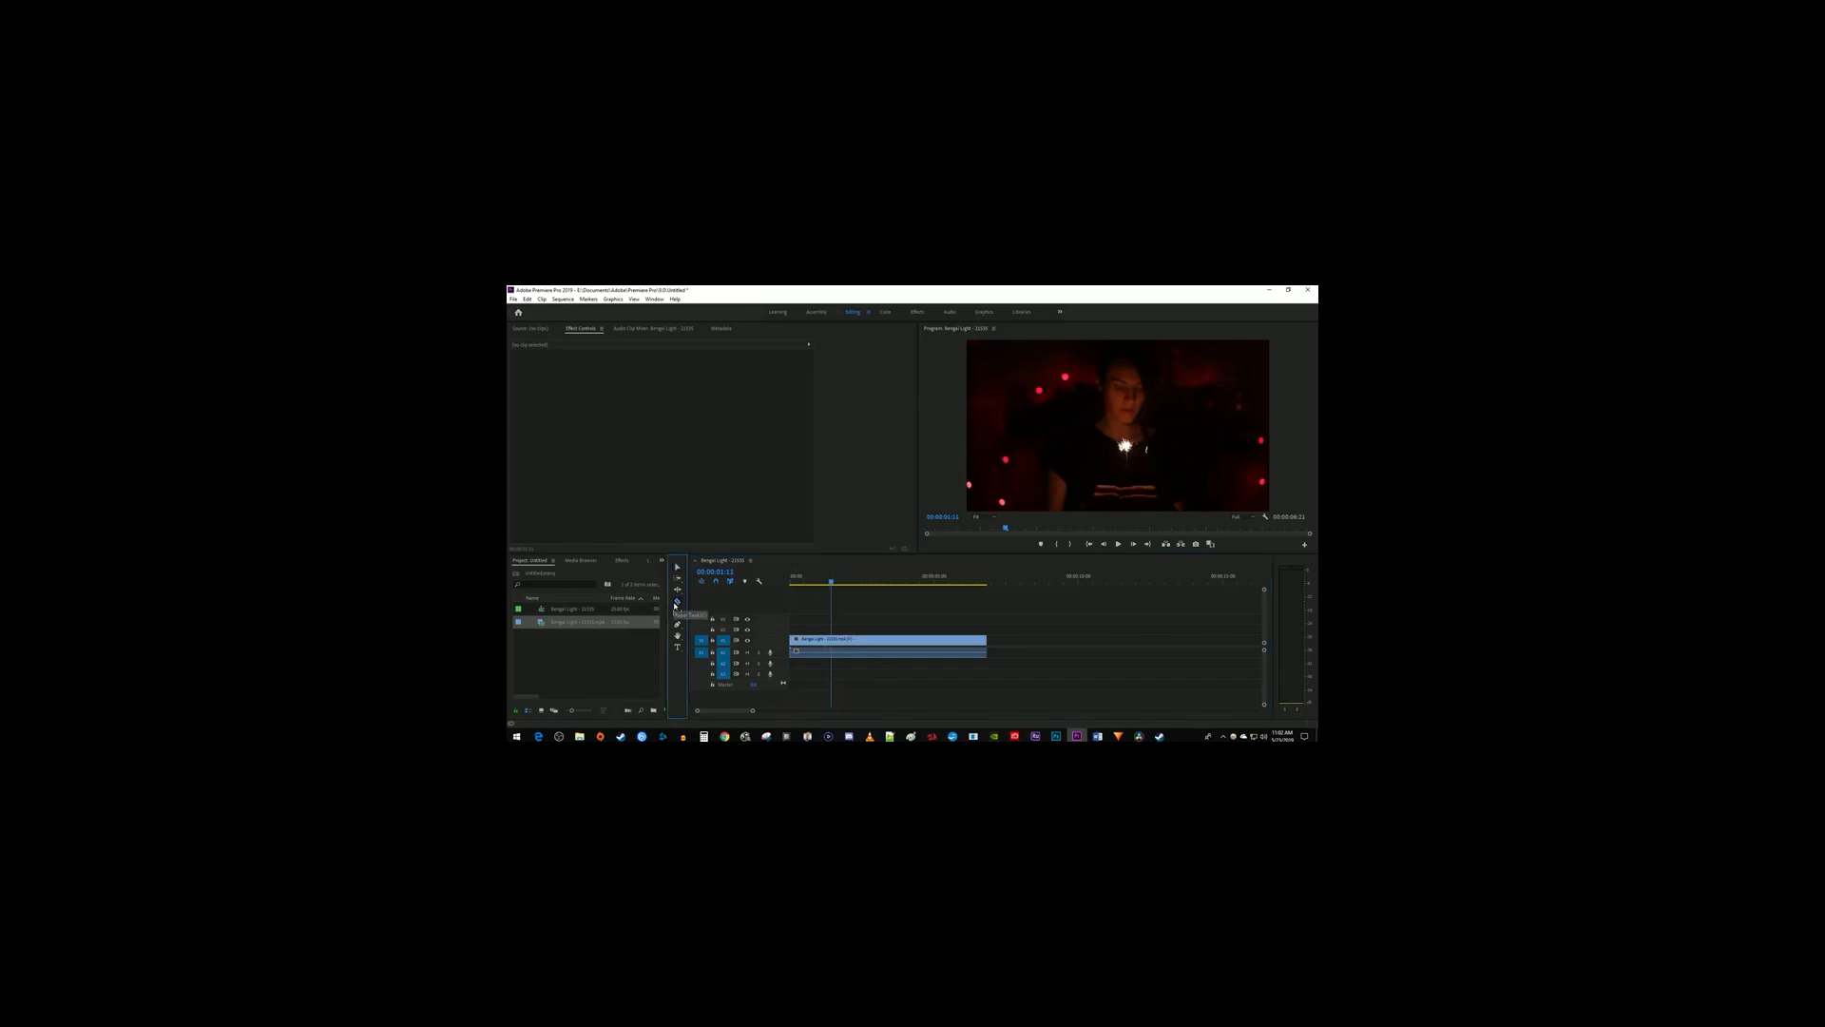
{"action": "left_click", "coordinate": [834, 641]}
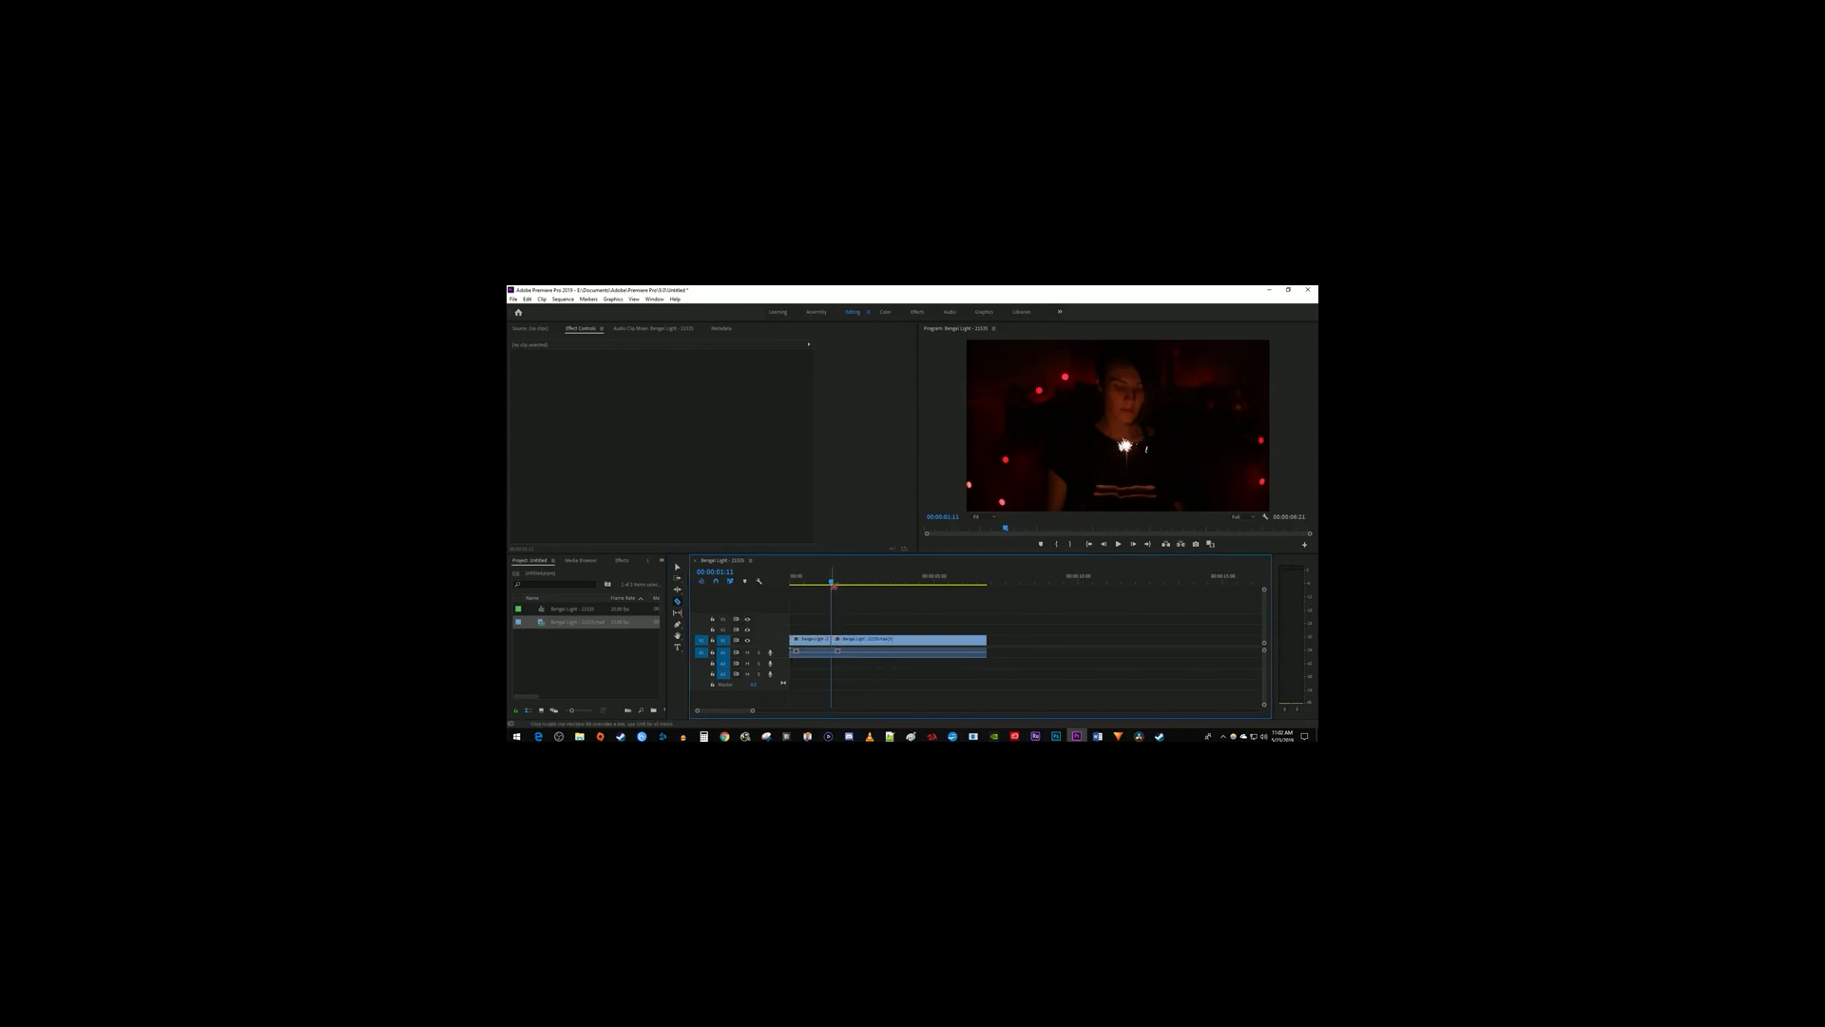
{"action": "left_click_drag", "start_coordinate": [833, 582], "coordinate": [904, 591]}
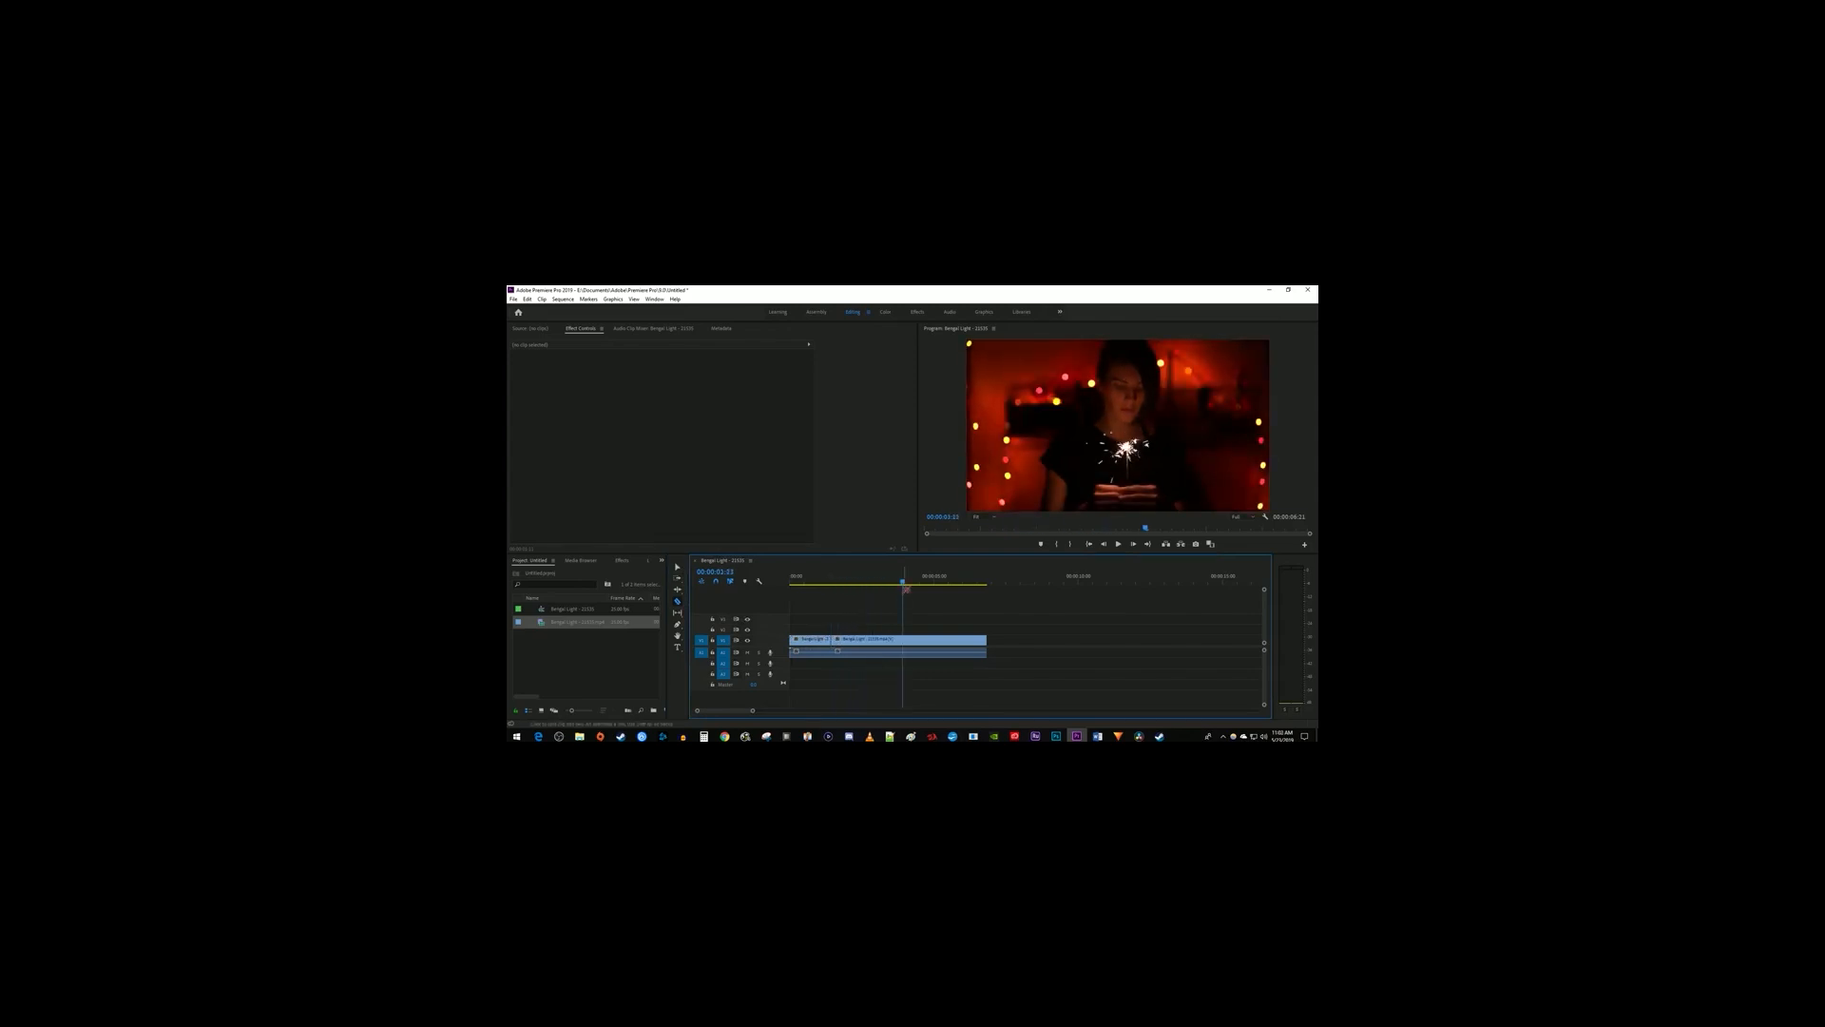
{"action": "left_click", "coordinate": [904, 639]}
{"action": "left_click", "coordinate": [679, 567]}
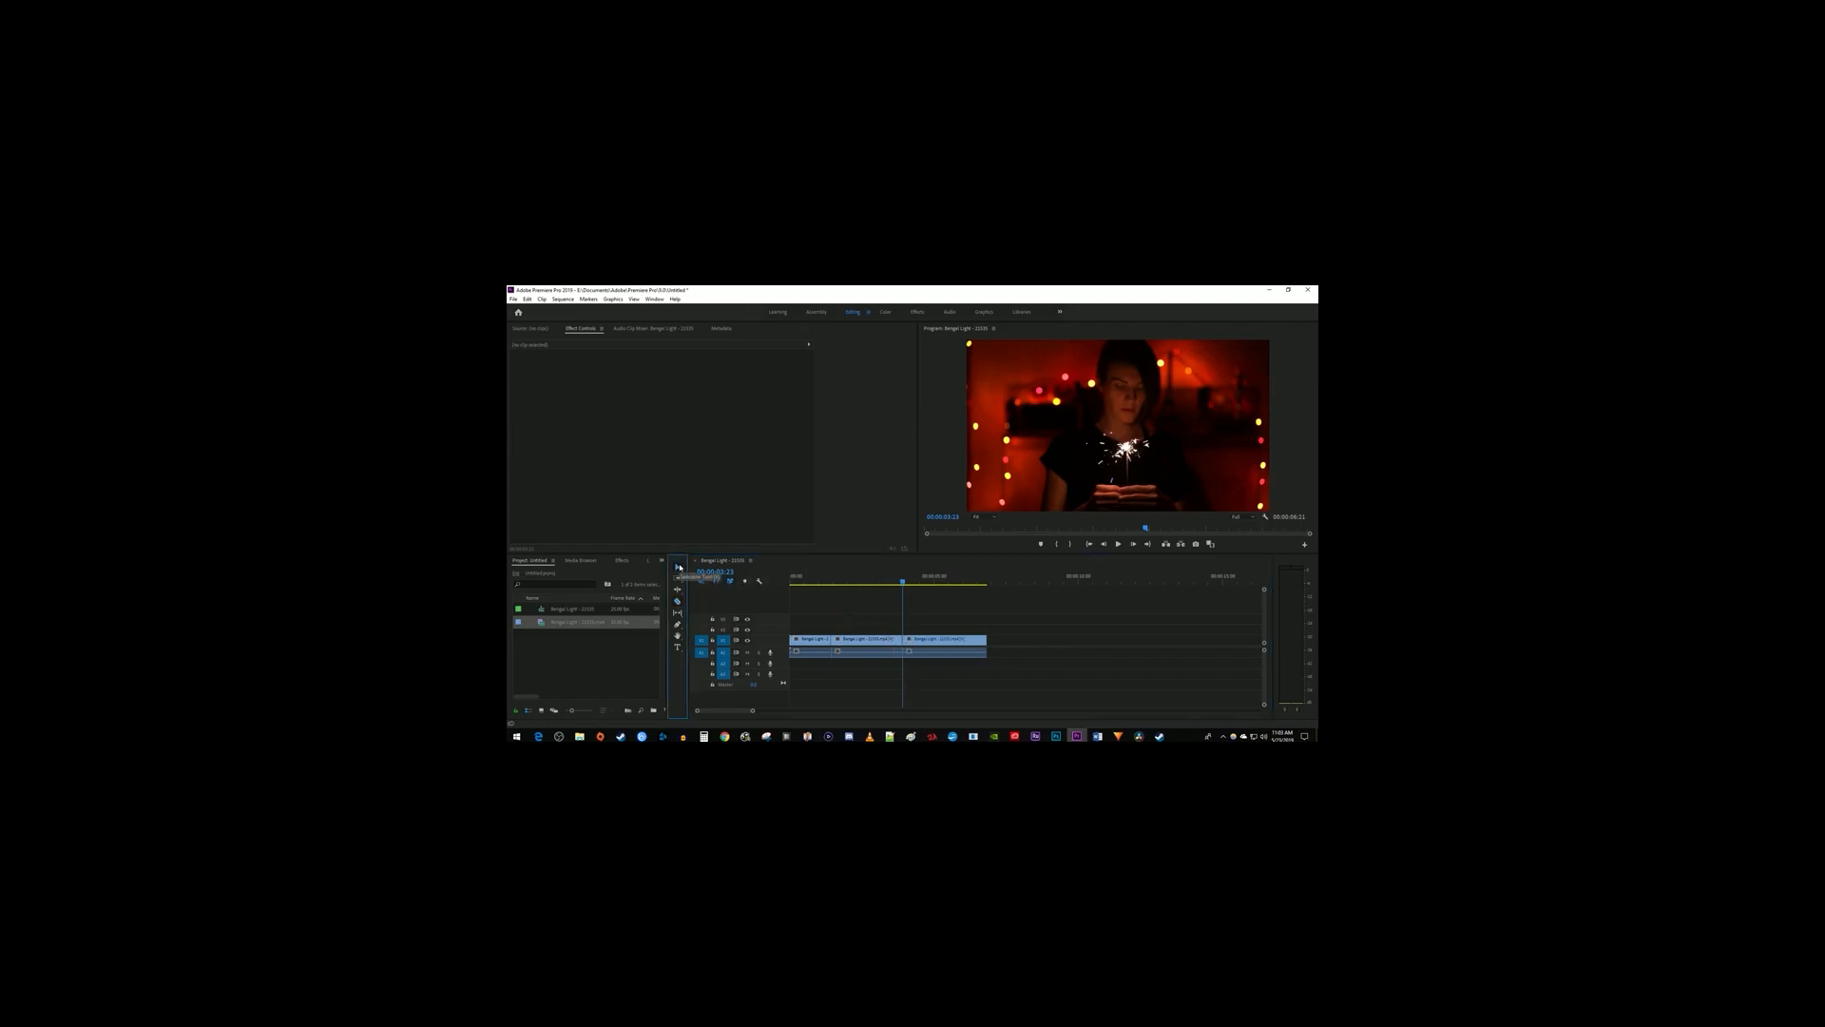
- Scale the middle Bengal Light segment to 150, shift its picture down to frame the face, and play the sequence from the start
{"action": "left_click", "coordinate": [860, 642]}
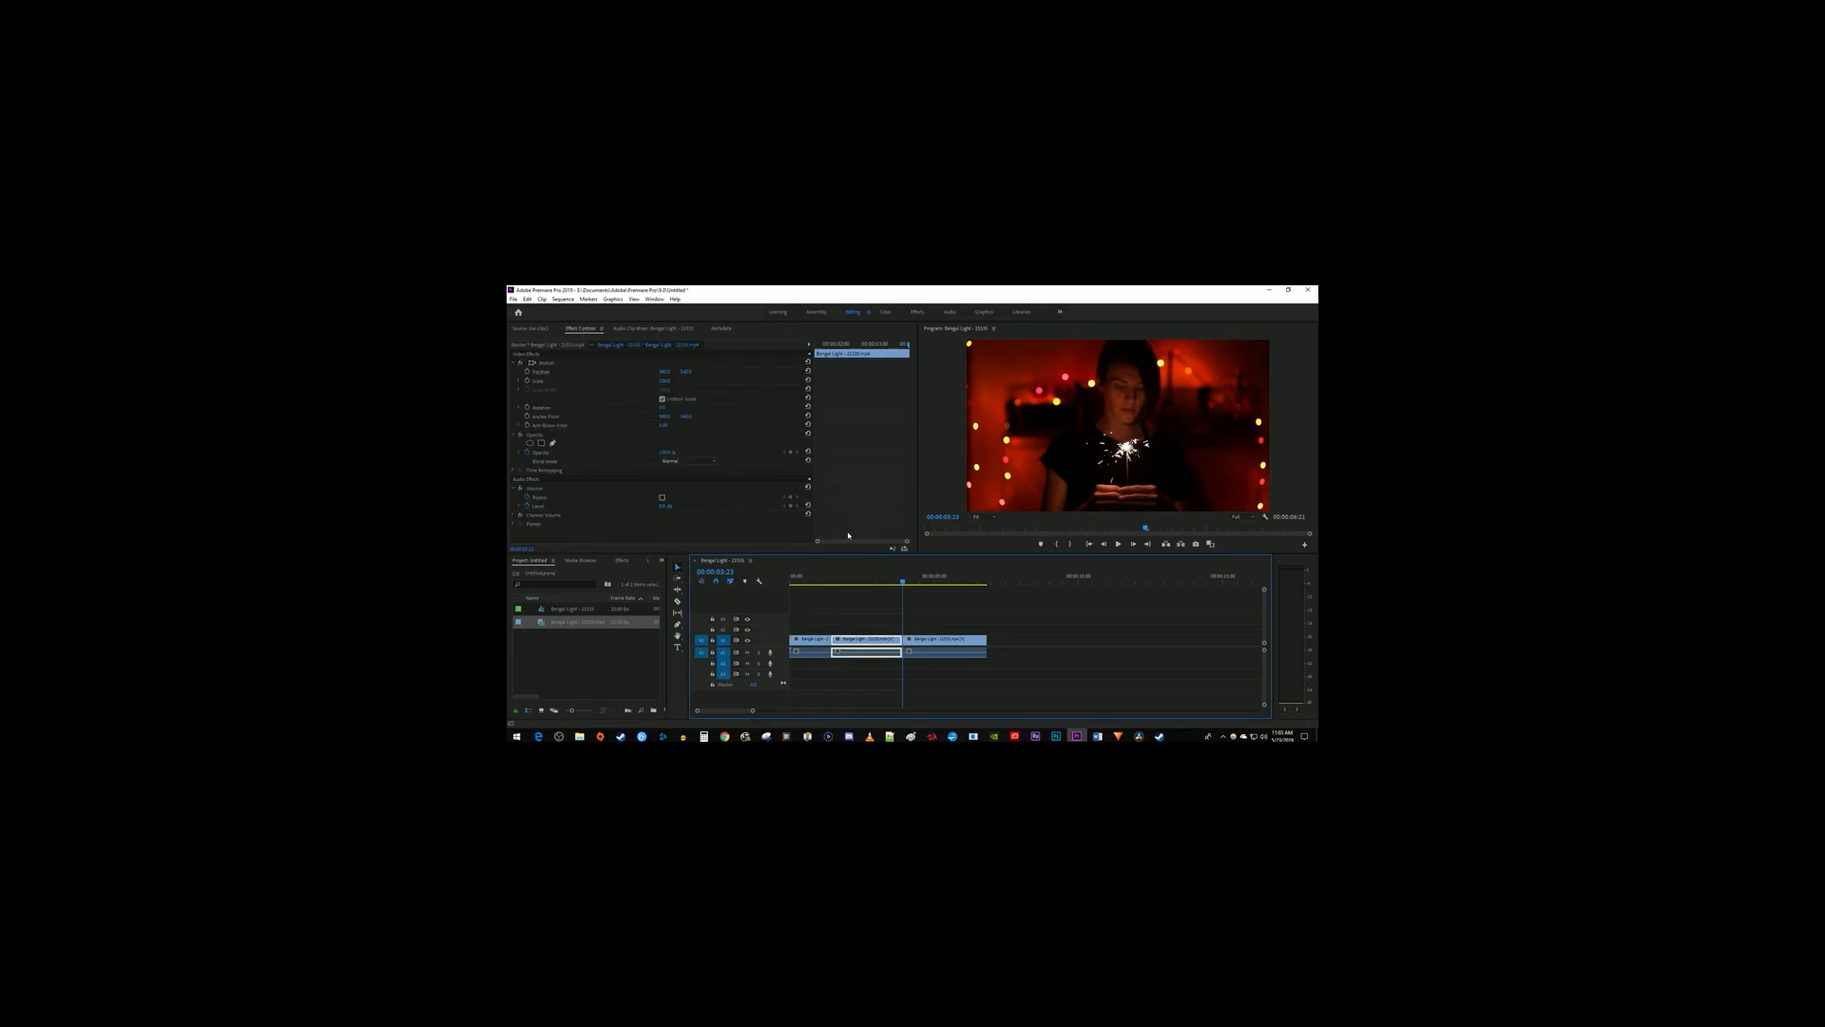
{"action": "left_click", "coordinate": [867, 582]}
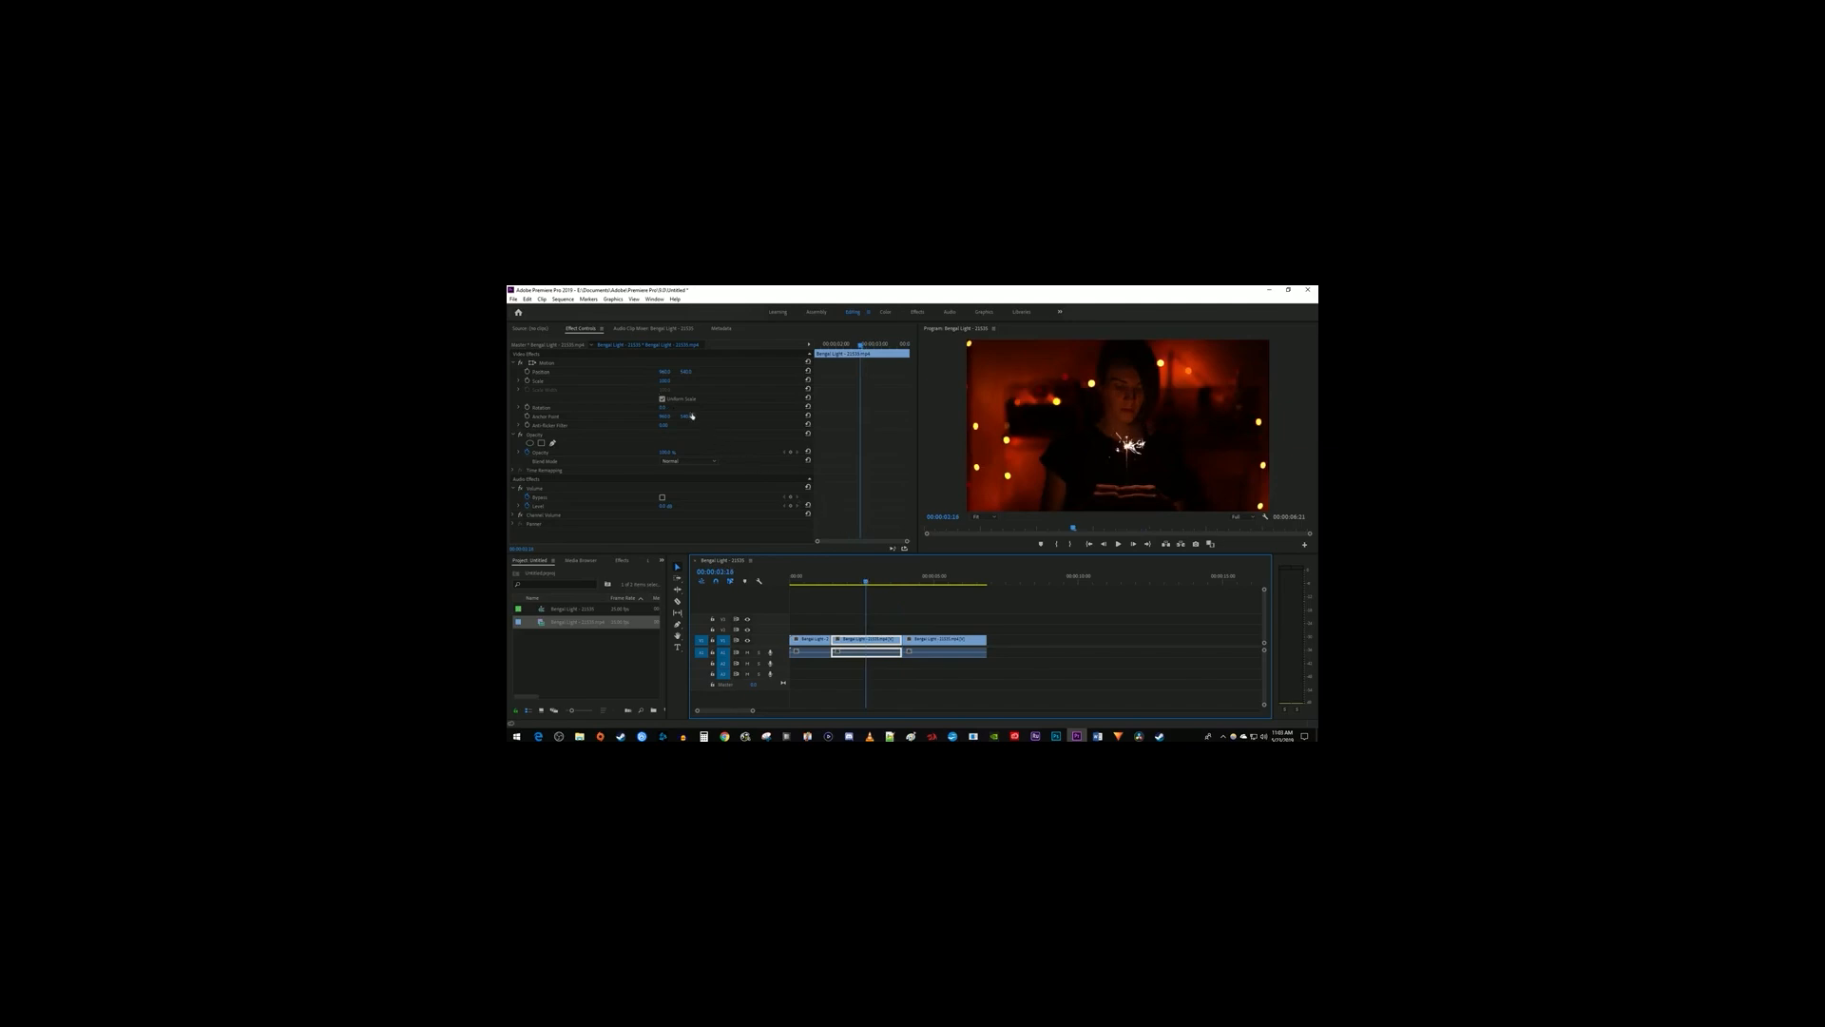
{"action": "left_click", "coordinate": [667, 381]}
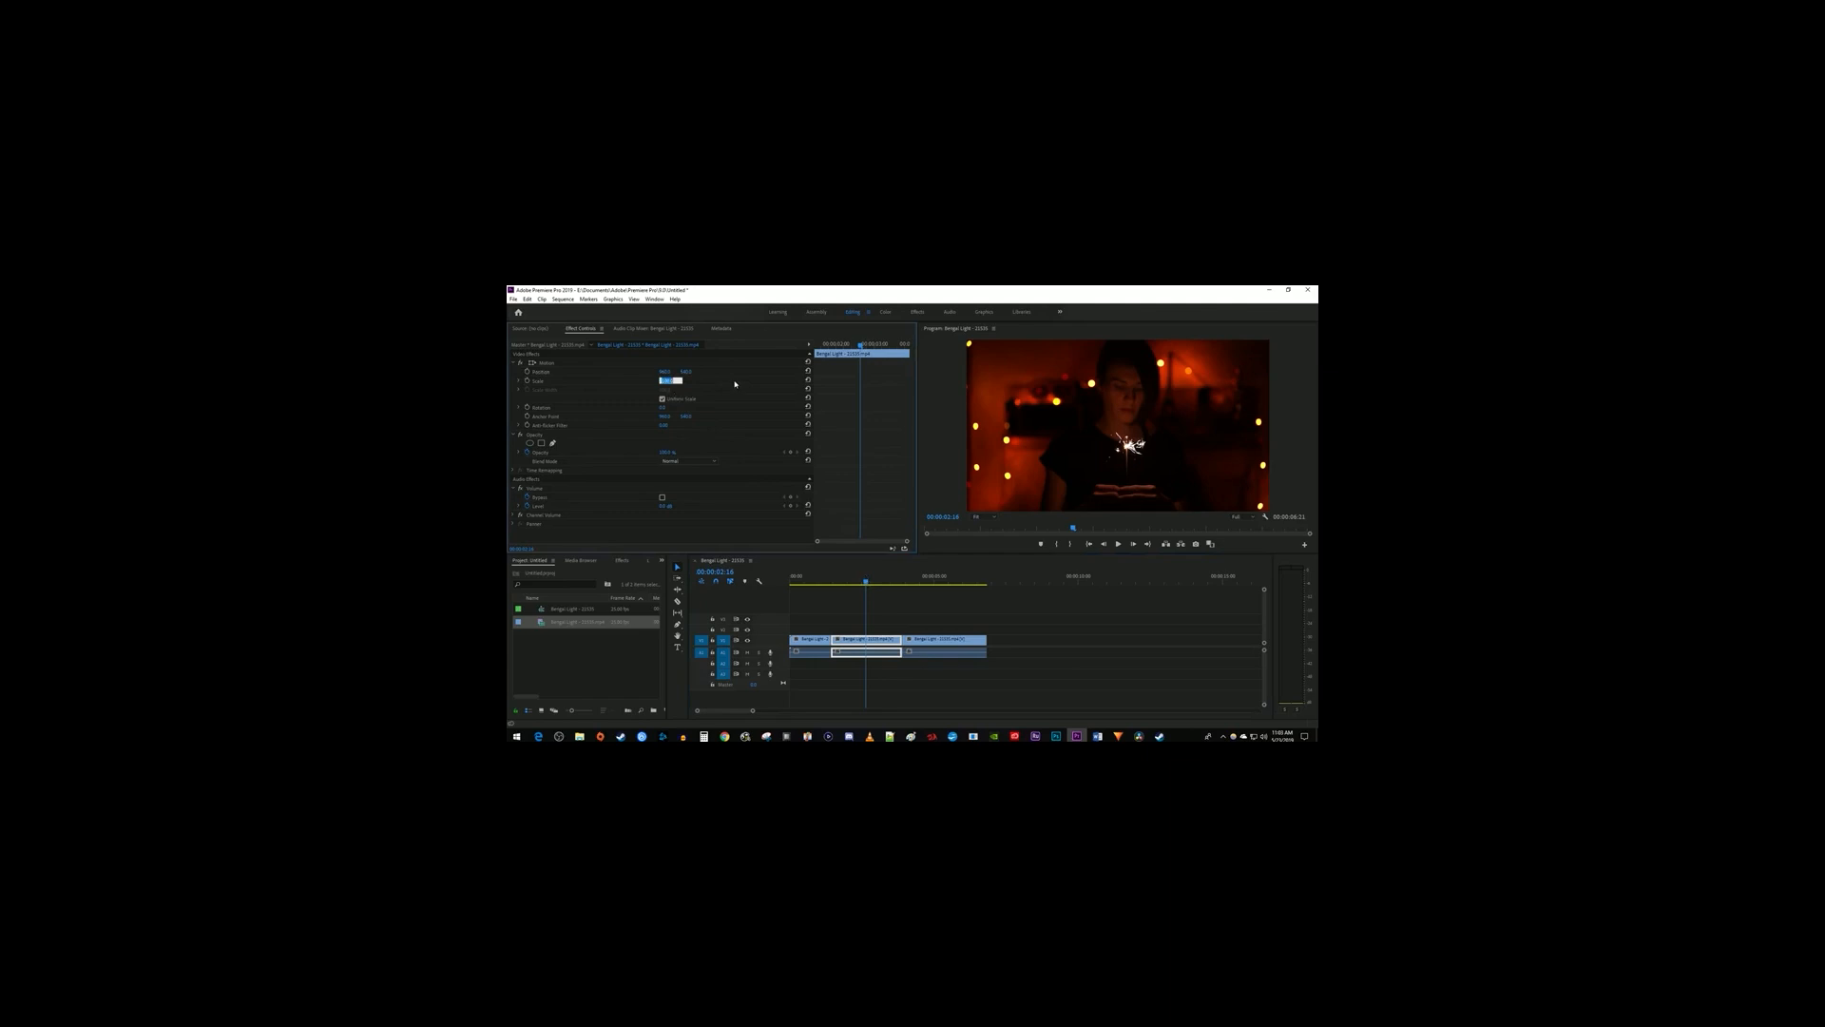
{"action": "type", "text": "150"}
{"action": "key", "text": "Return"}
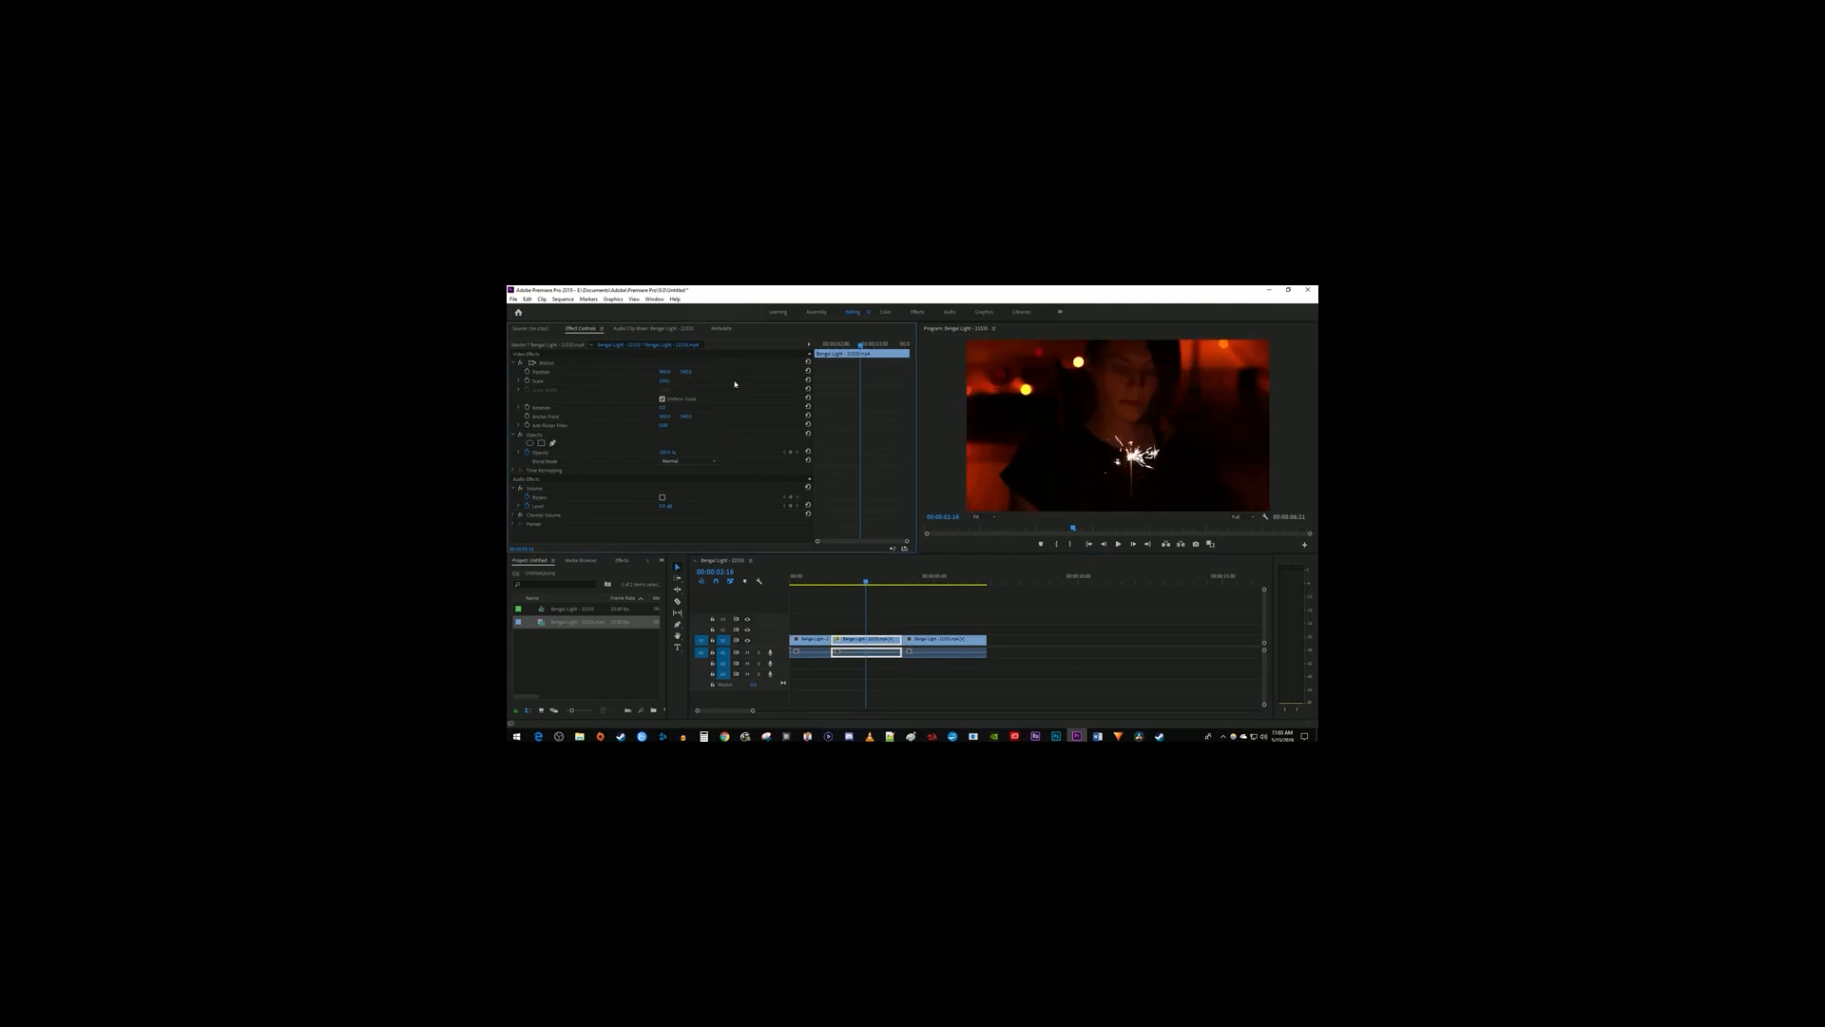
{"action": "left_click_drag", "start_coordinate": [685, 372], "coordinate": [806, 372]}
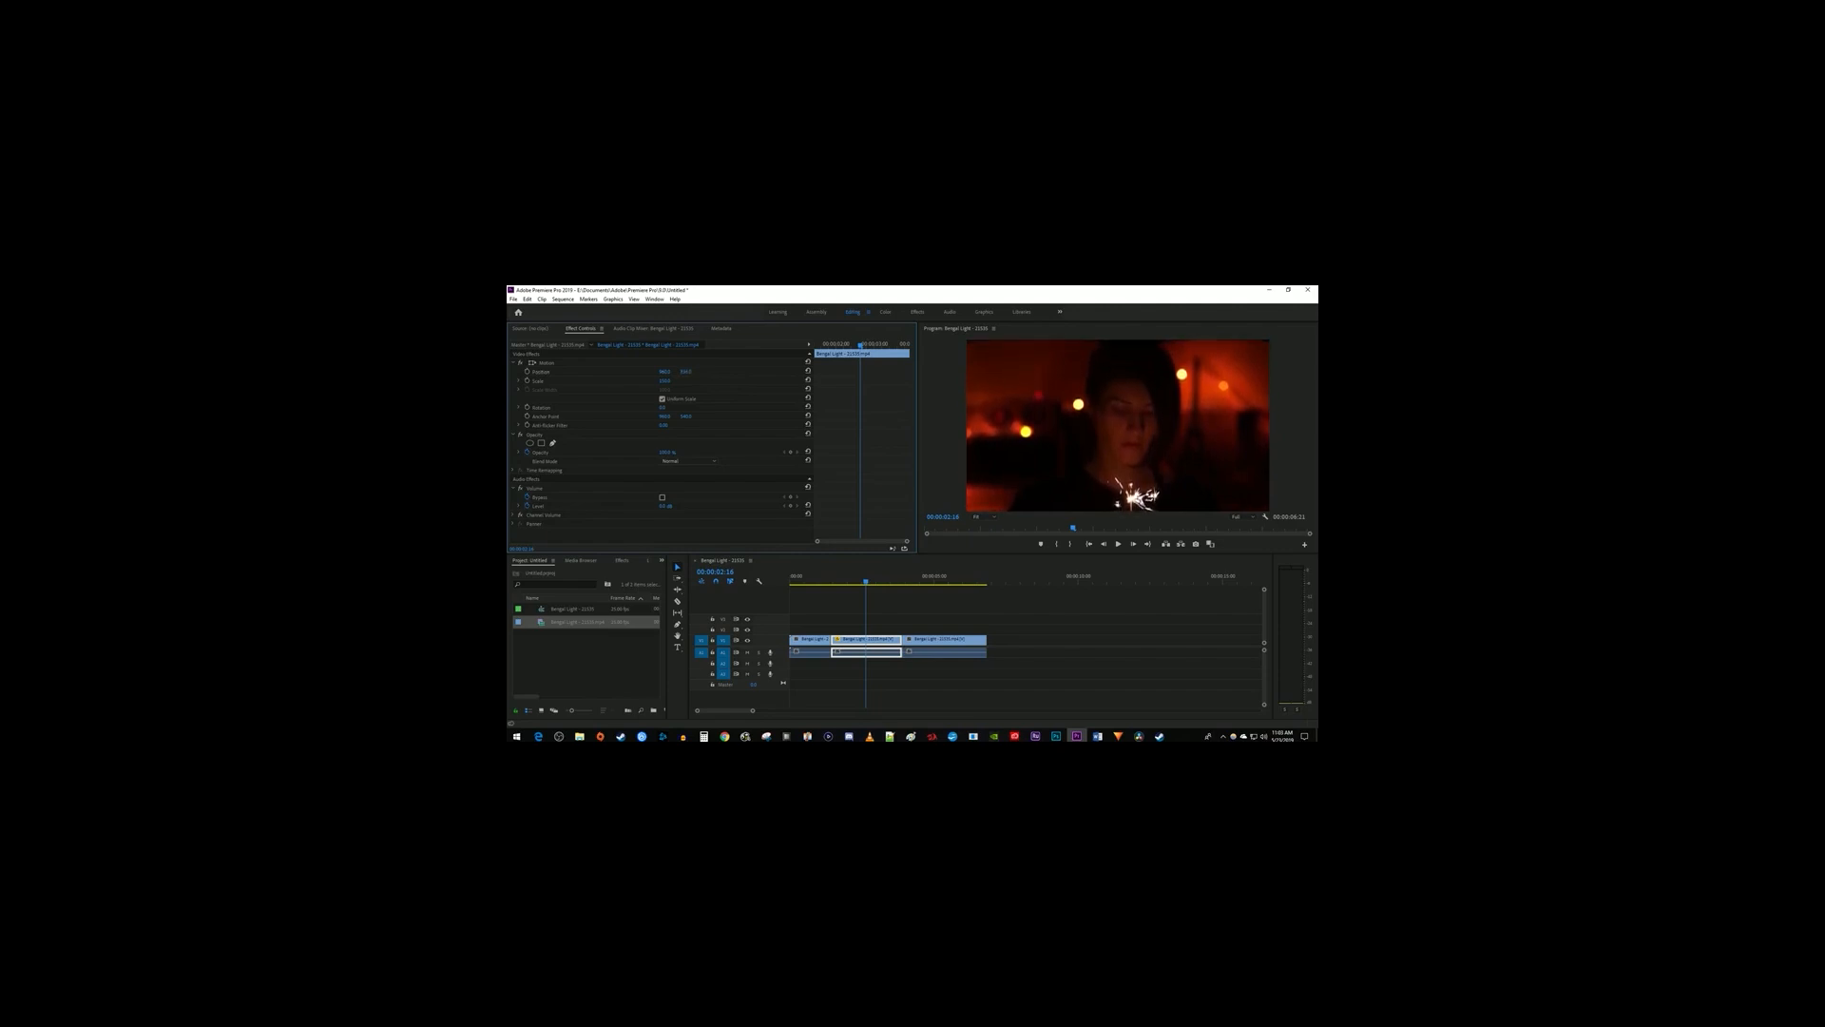
{"action": "key", "text": "Home"}
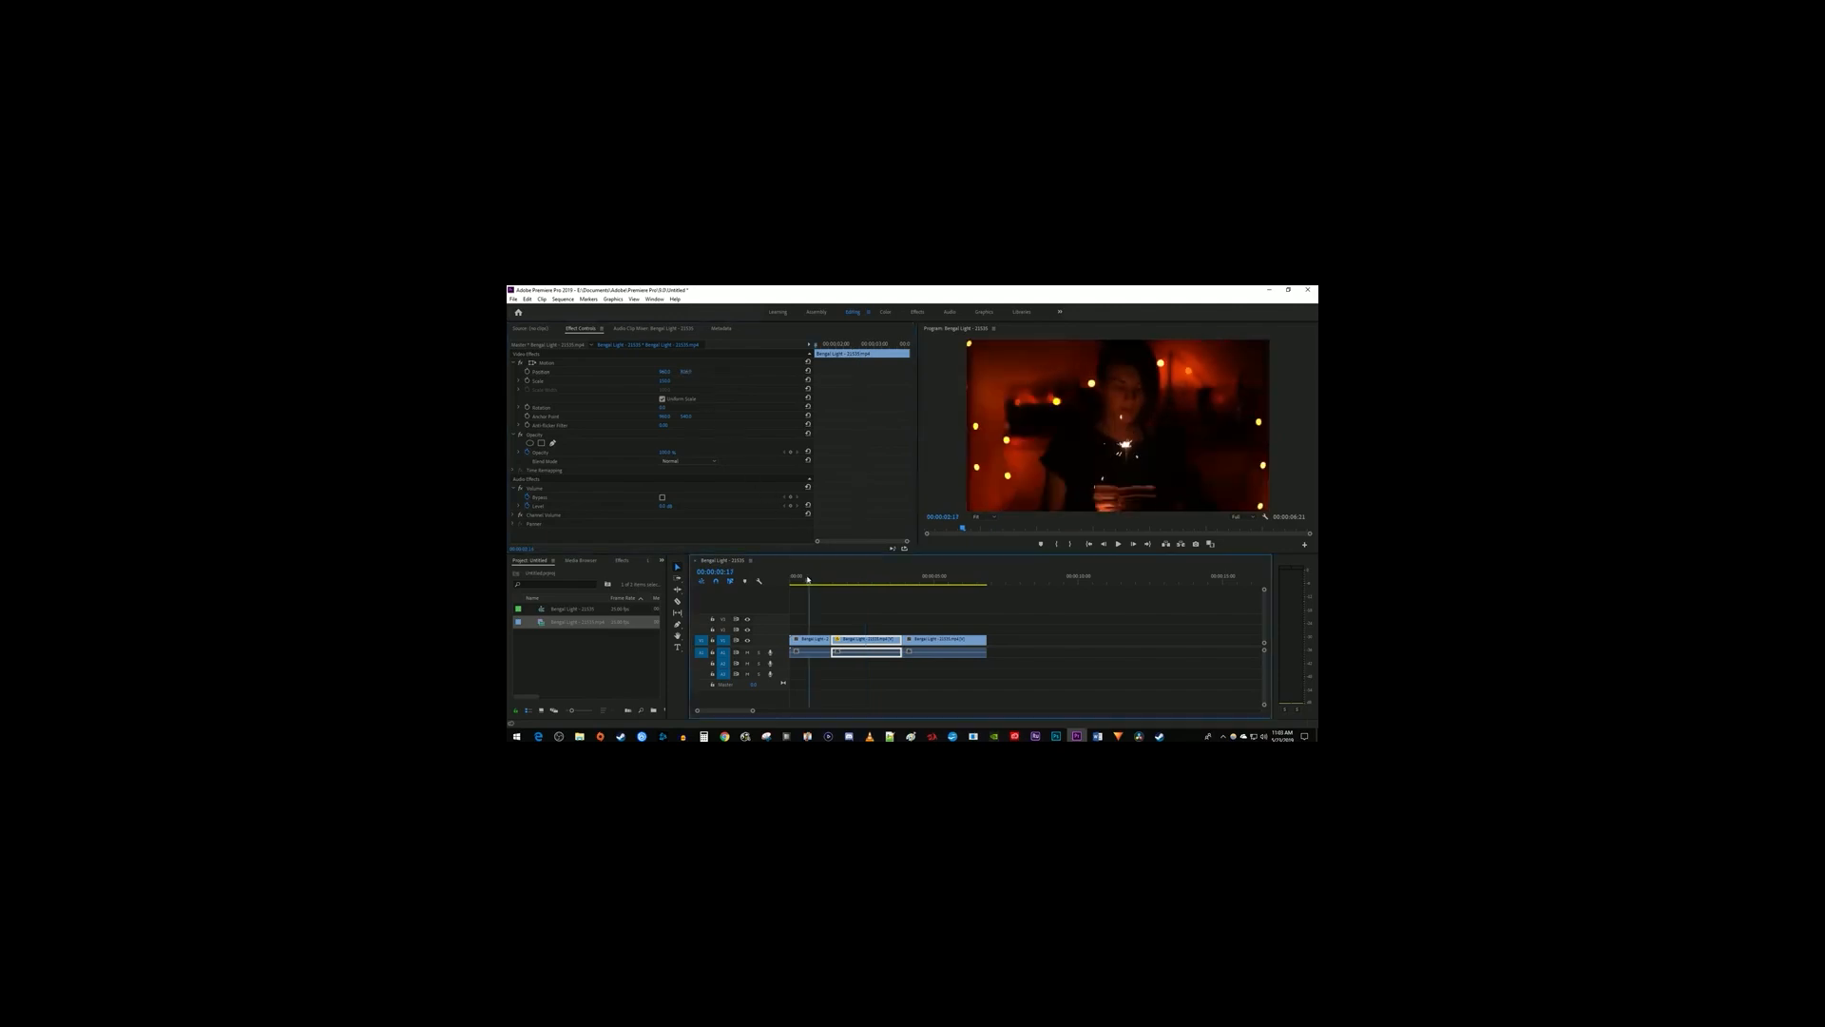
{"action": "key", "text": "space"}
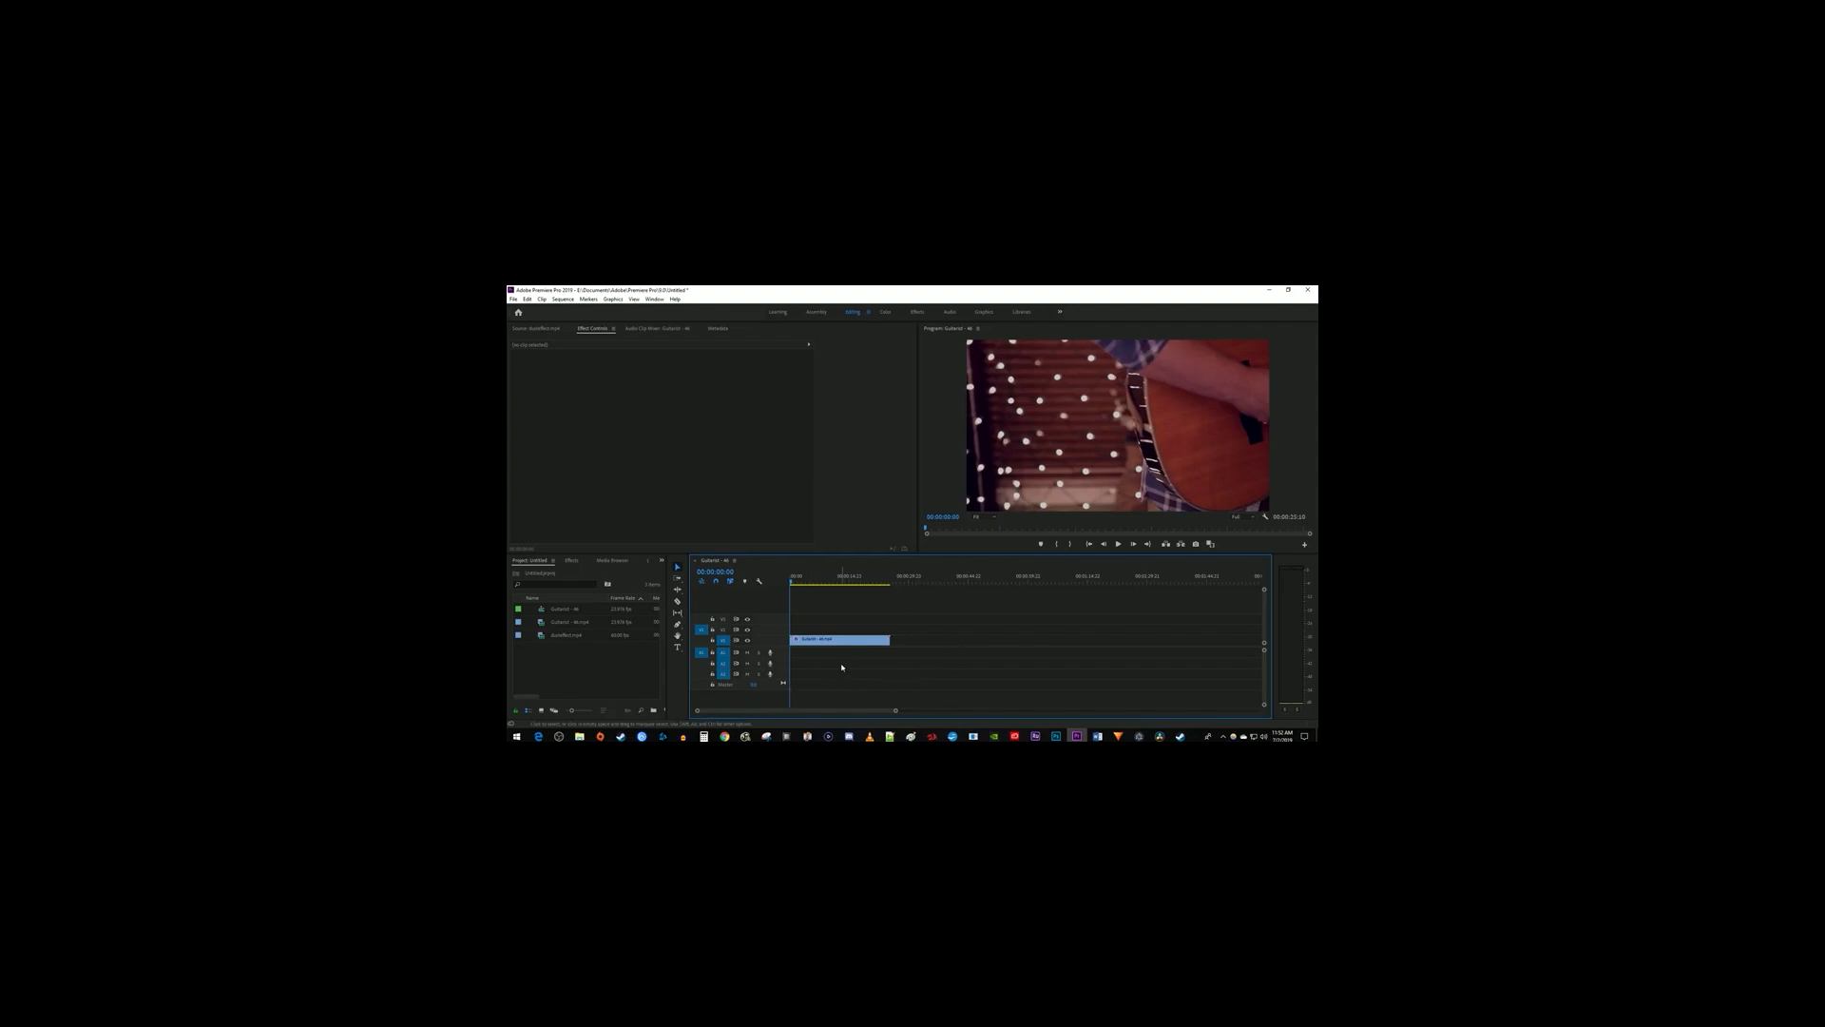
- Preview the dark overlay footage in the source monitor and place it above the guitar clip at the sequence start
{"action": "double_click", "coordinate": [571, 639]}
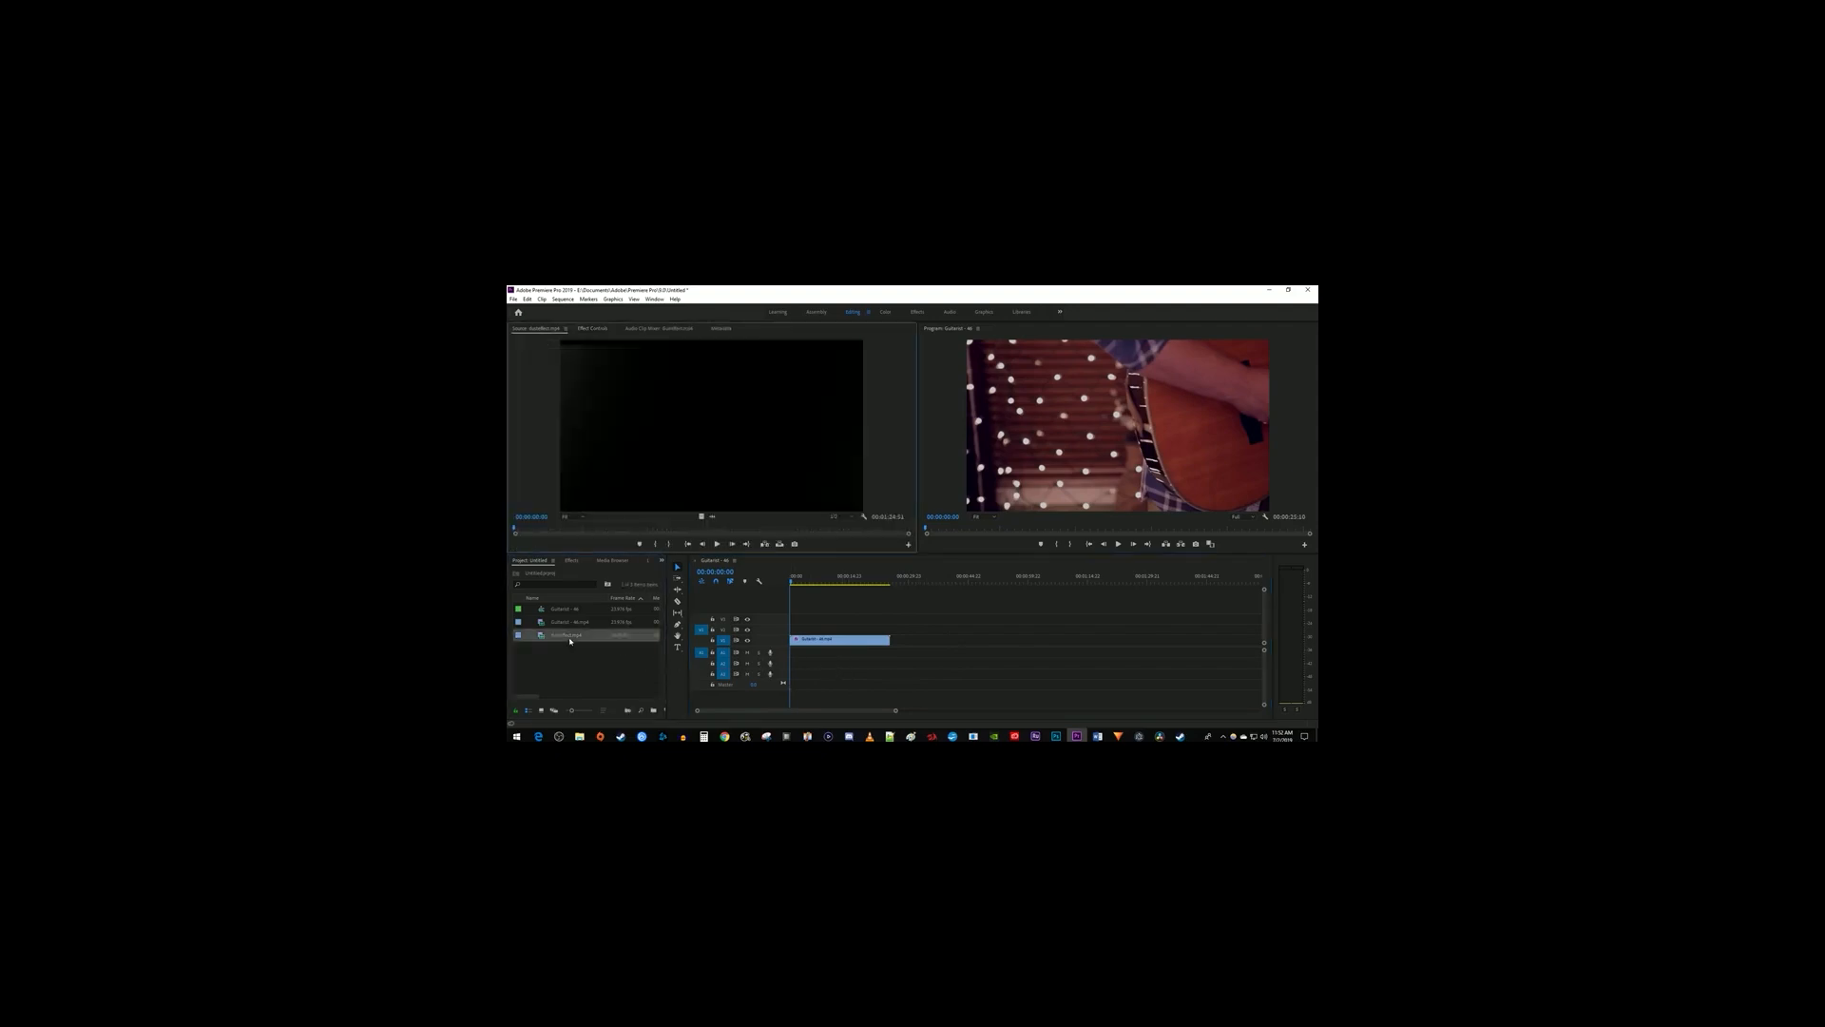
{"action": "key", "text": "space"}
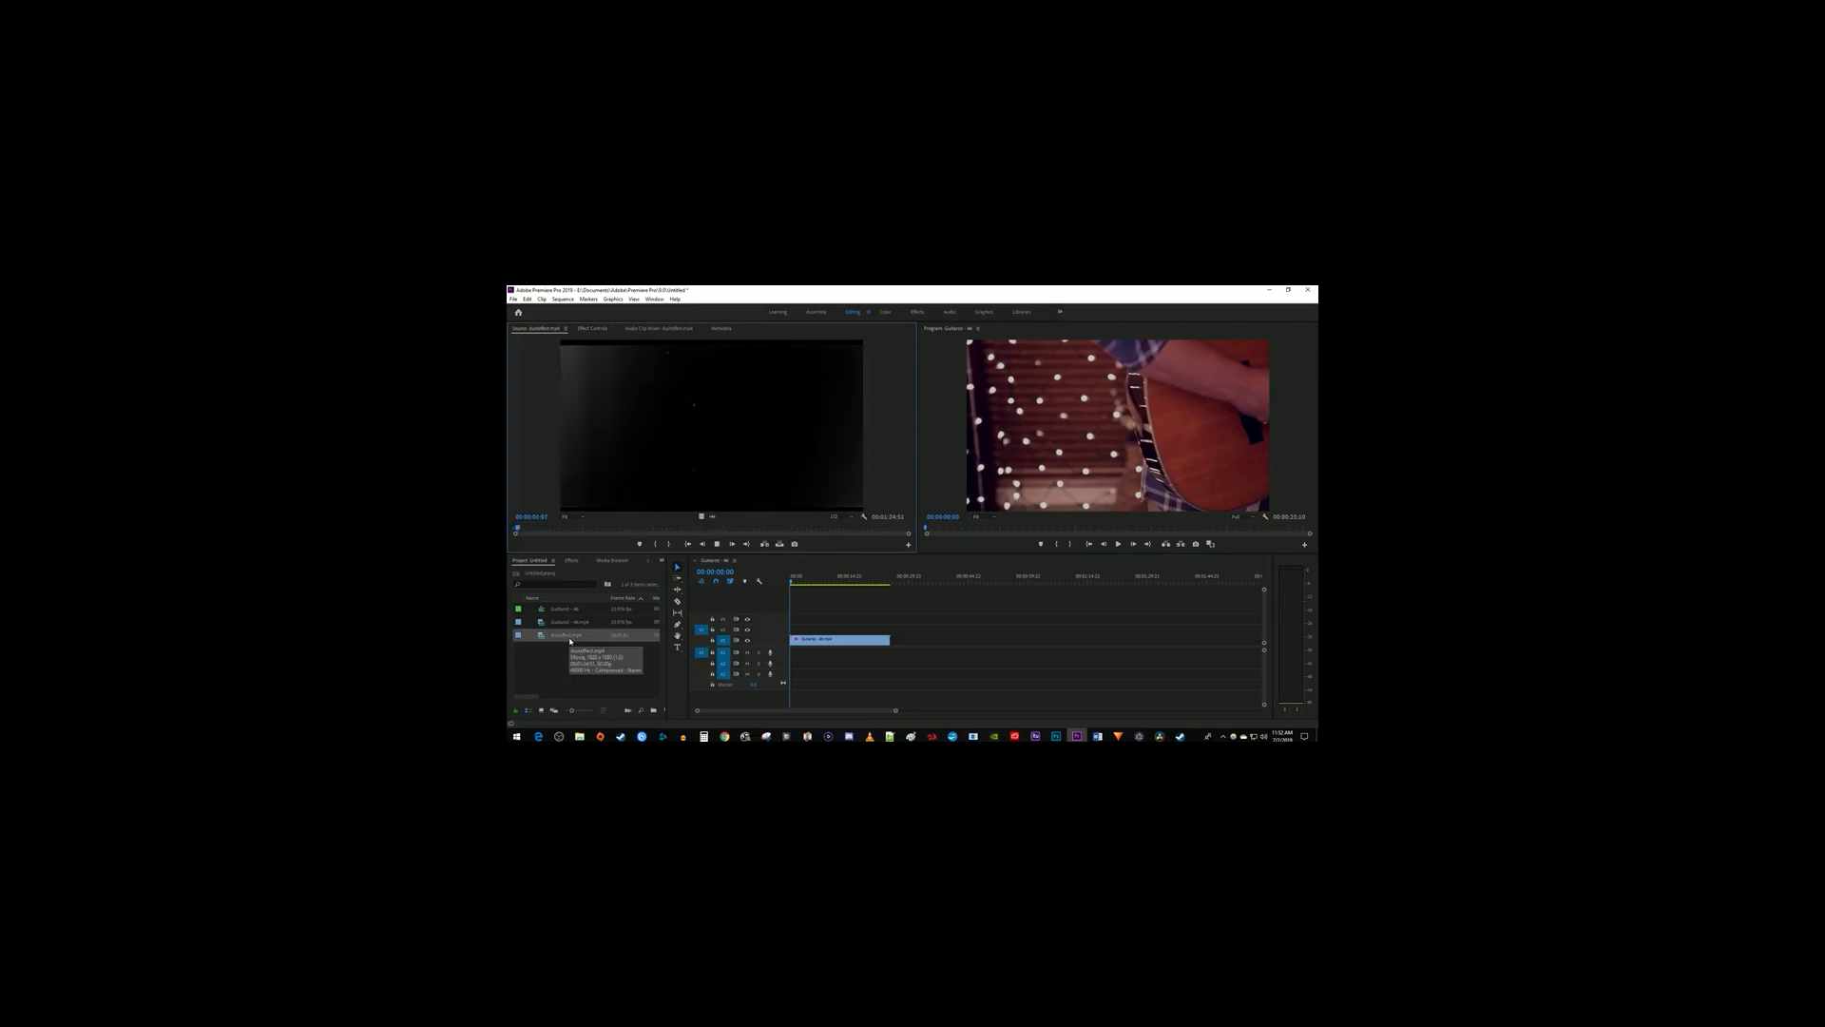
{"action": "key", "text": "space"}
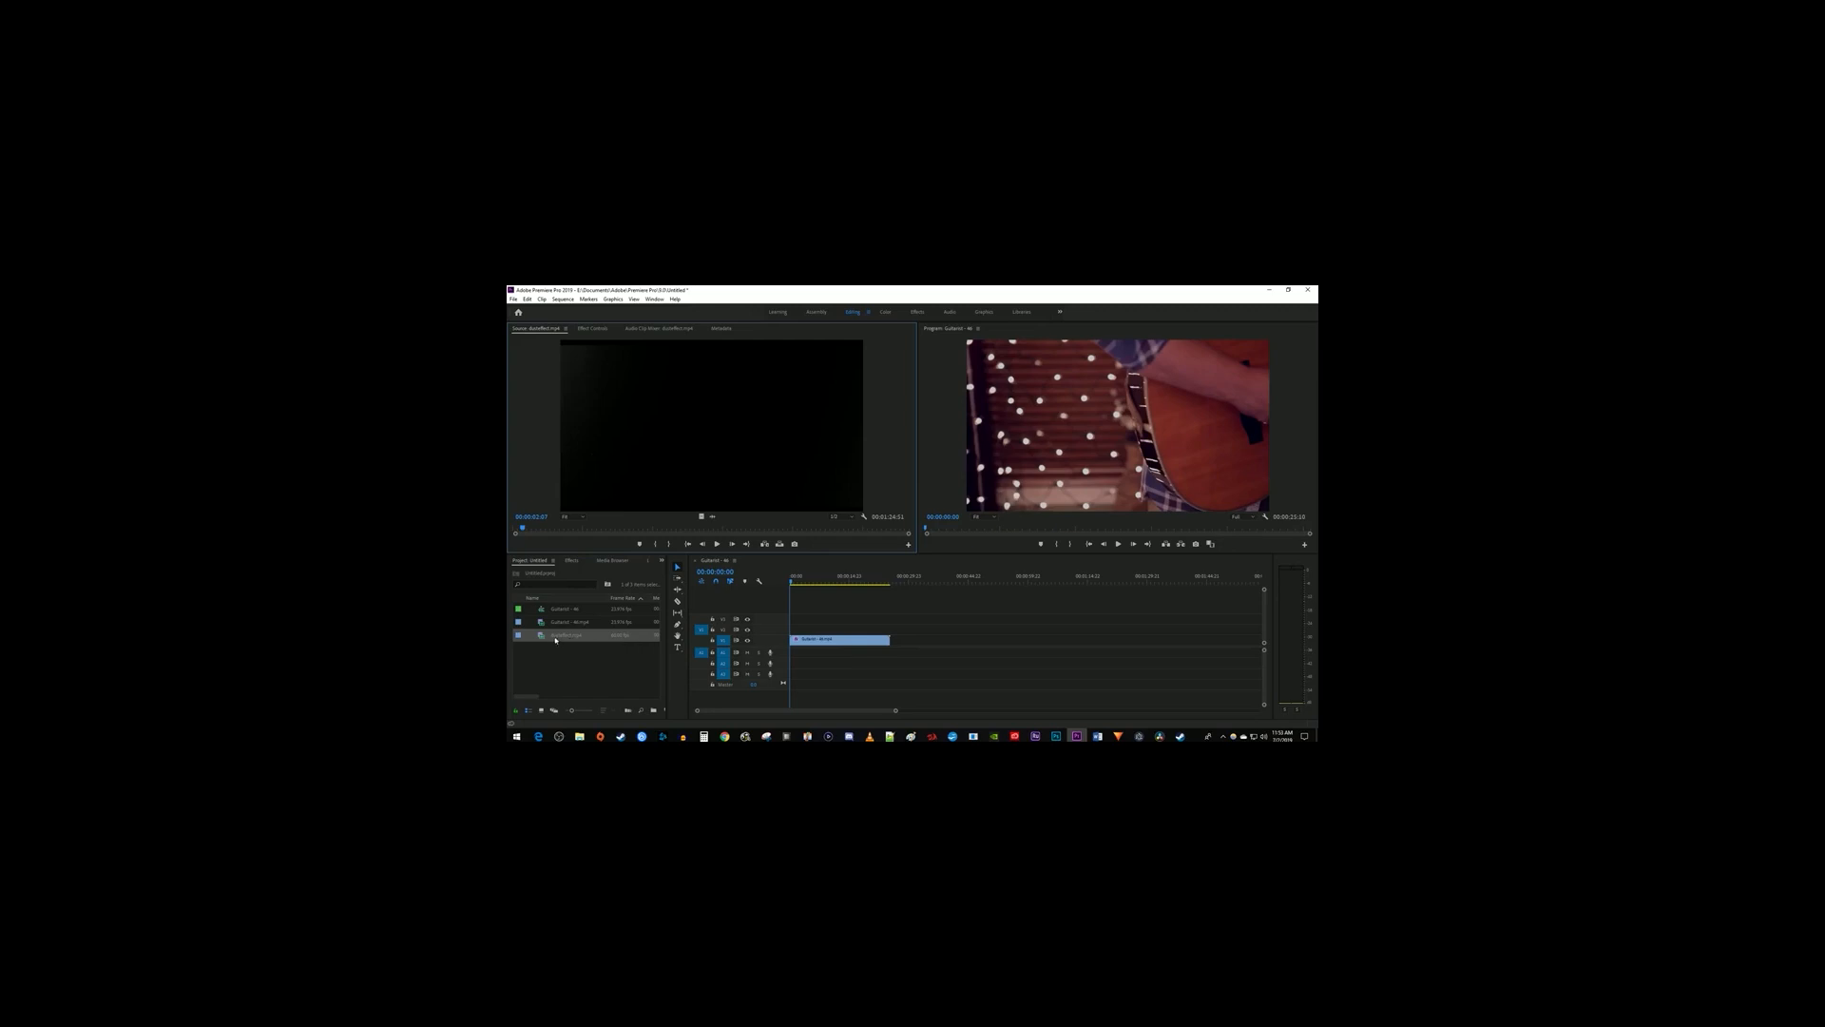
{"action": "left_click_drag", "start_coordinate": [597, 636], "coordinate": [793, 629]}
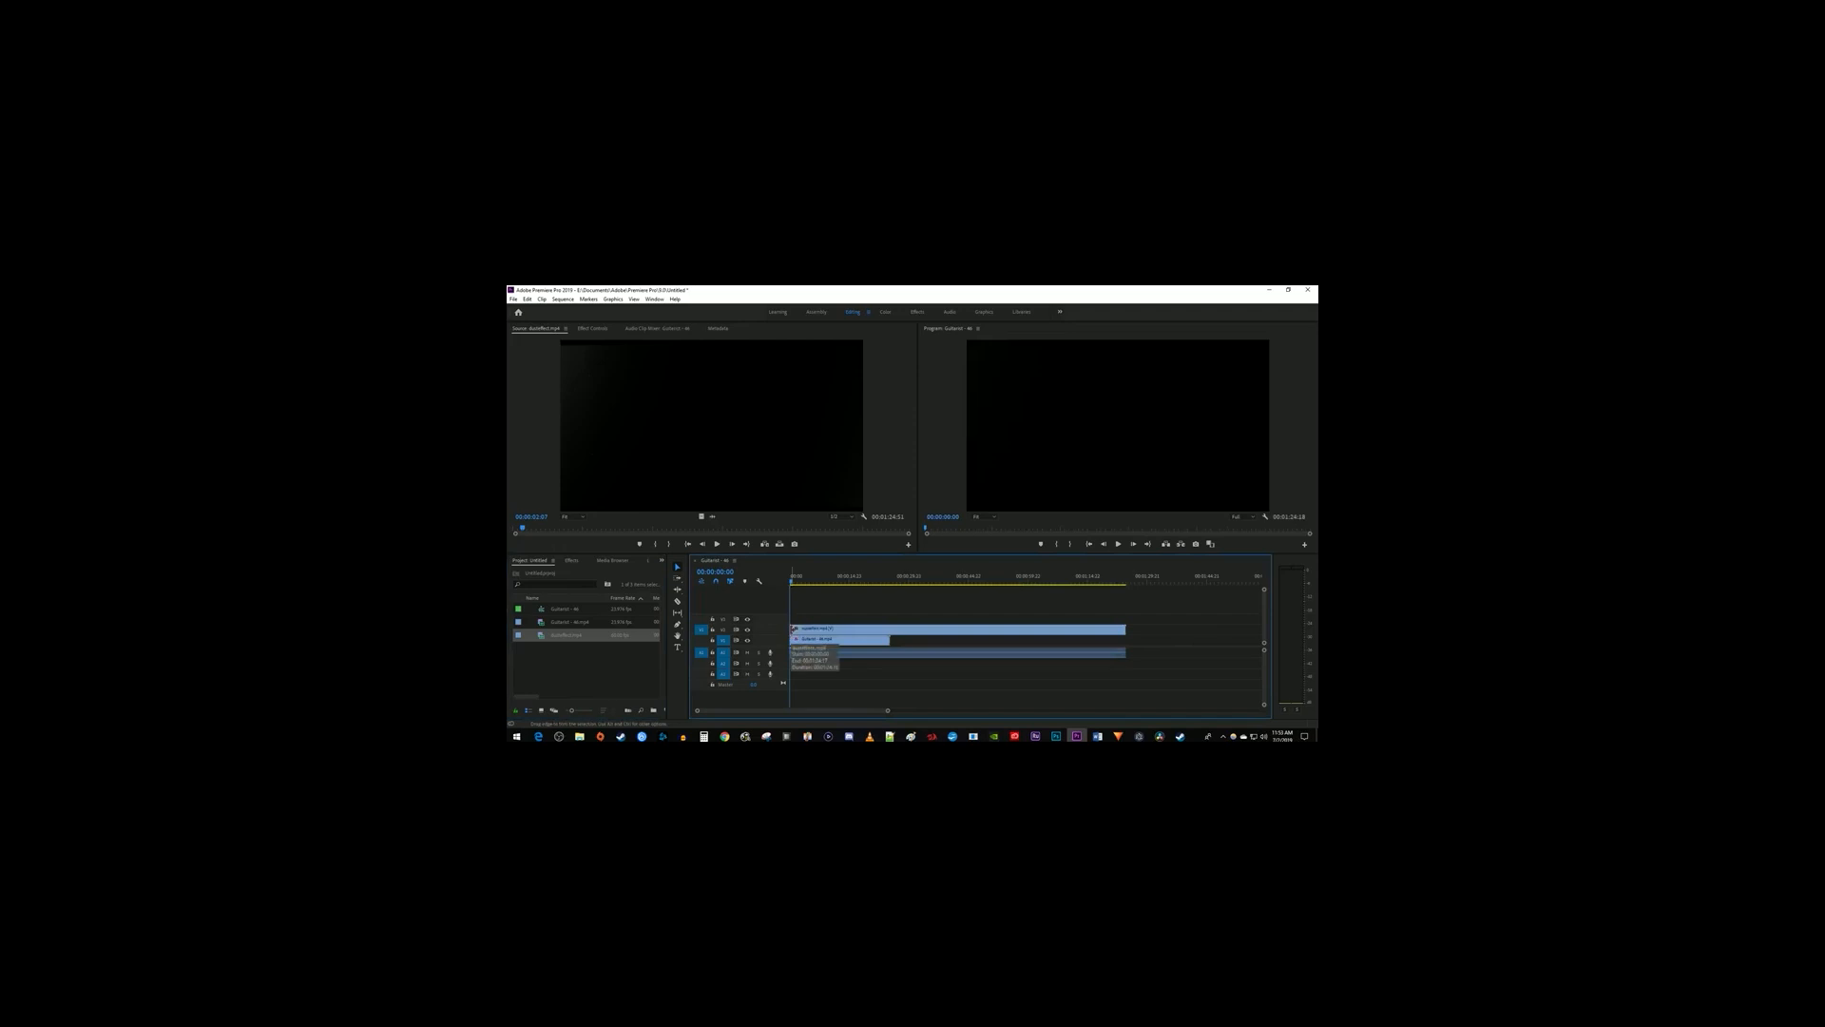
- Set the overlay clip's blend mode to Screen and play the sequence
{"action": "left_click", "coordinate": [831, 631]}
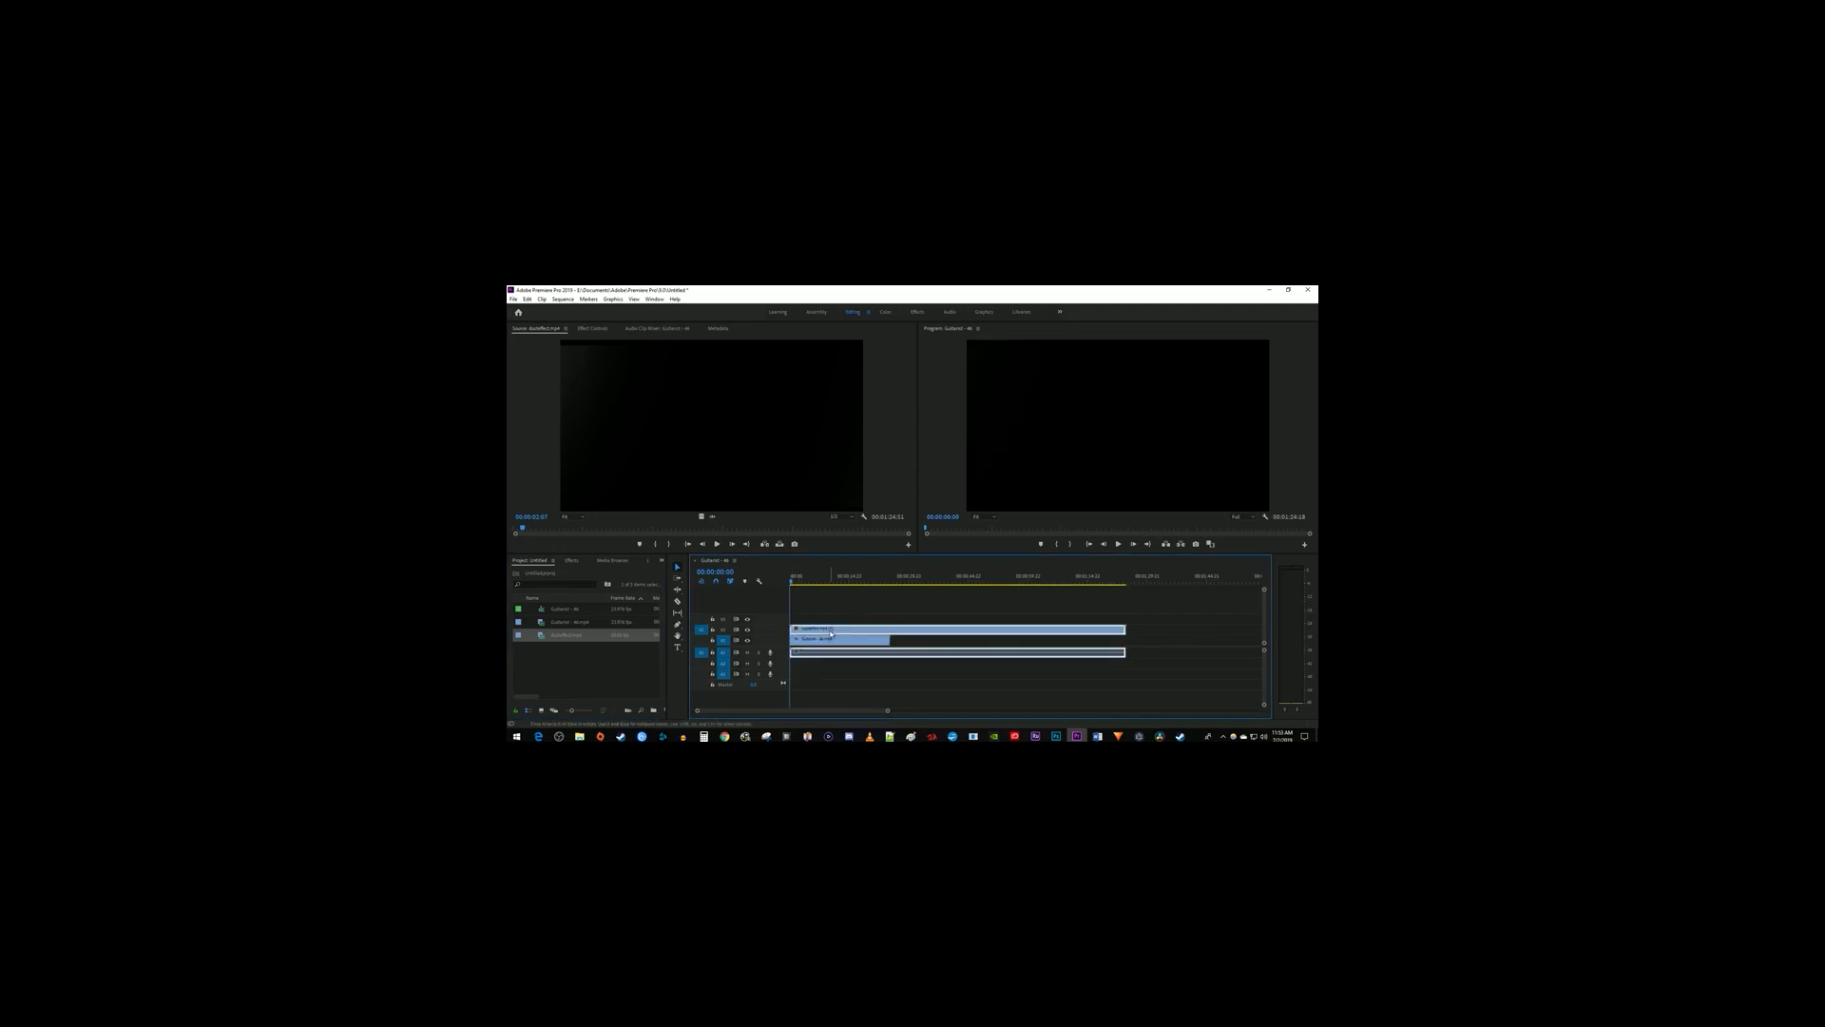
{"action": "left_click", "coordinate": [592, 329]}
{"action": "left_click", "coordinate": [692, 463]}
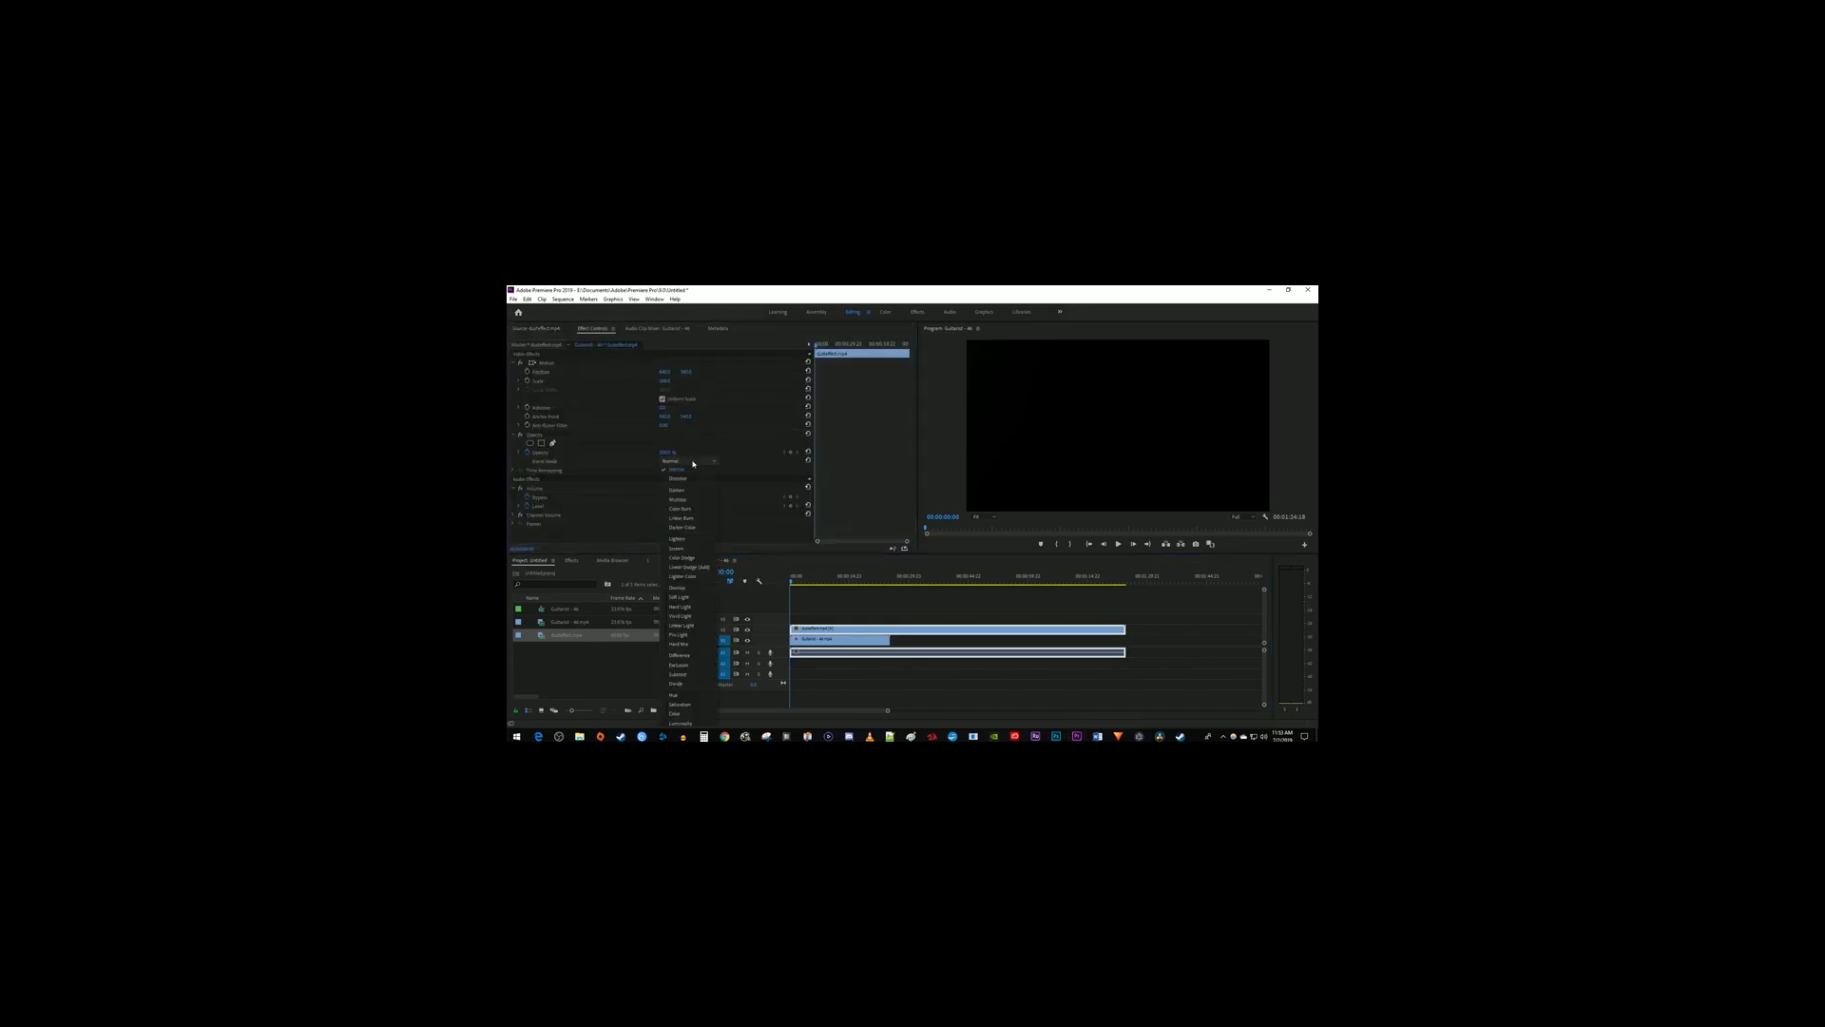
{"action": "left_click", "coordinate": [687, 550]}
{"action": "key", "text": "space"}
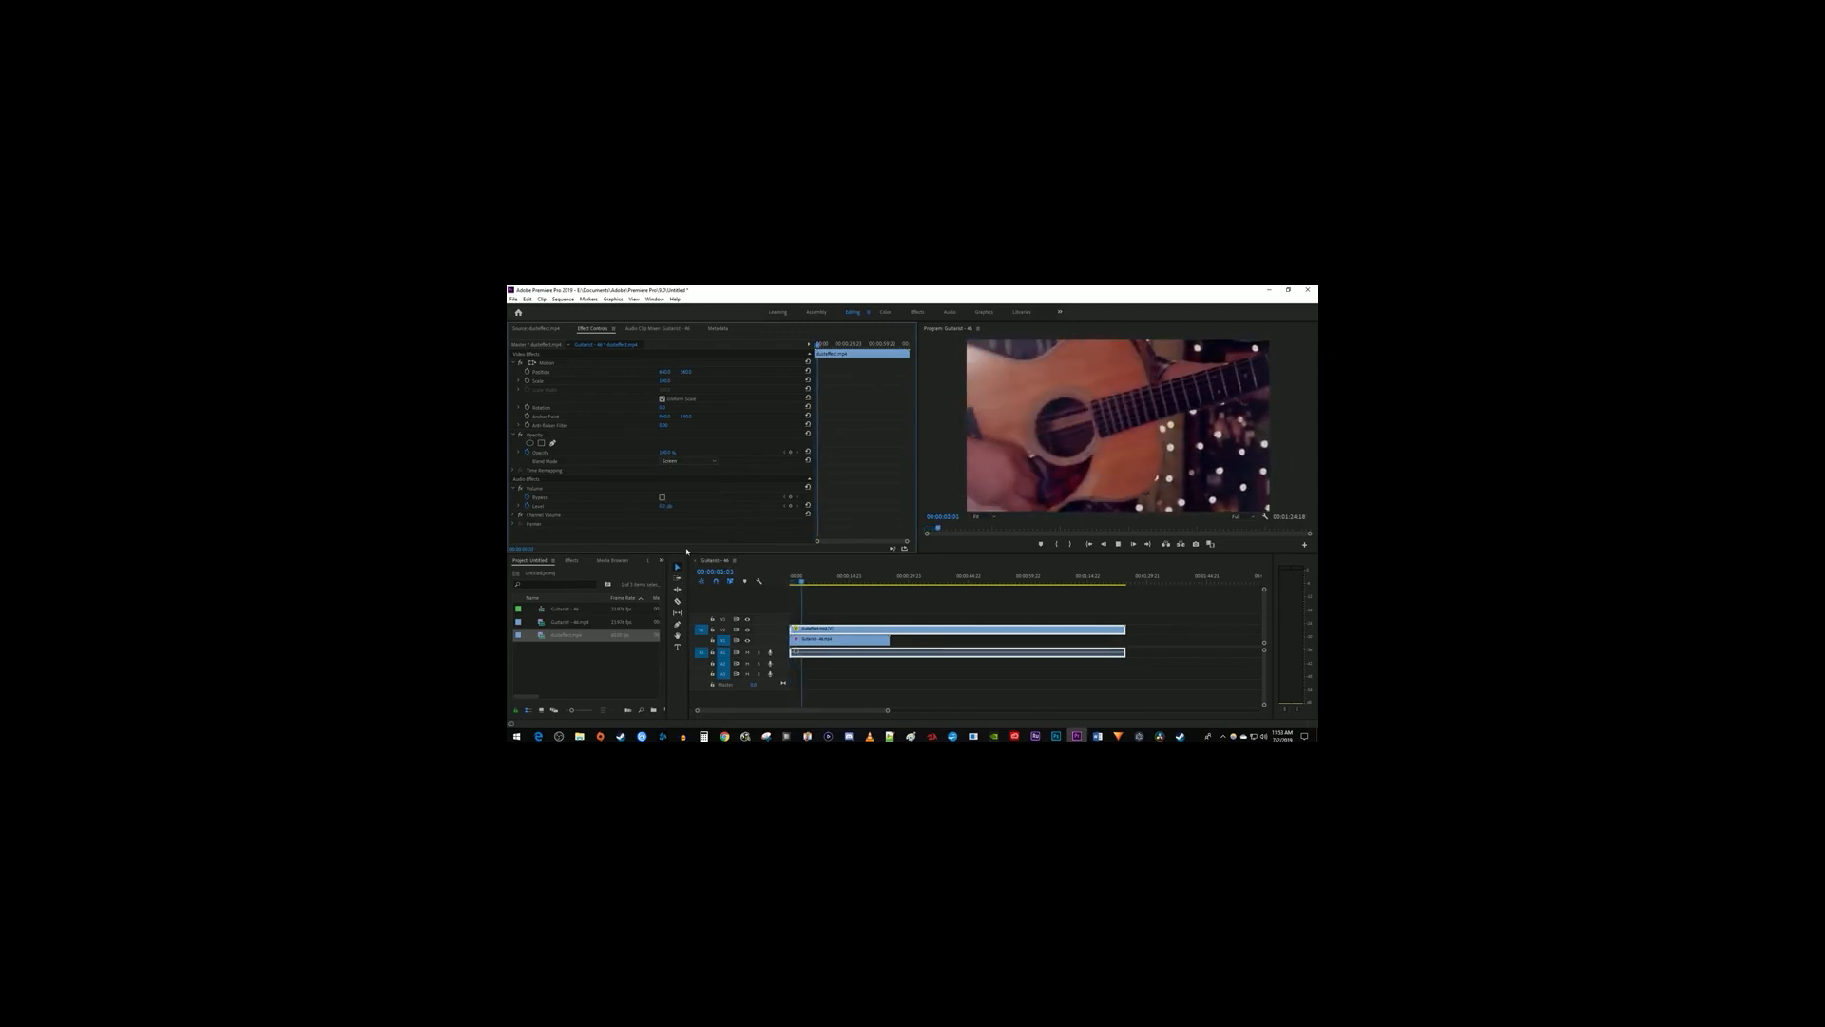
- Stop playback and add another copy of the overlay footage directly after the first on the same video track
{"action": "key", "text": "space"}
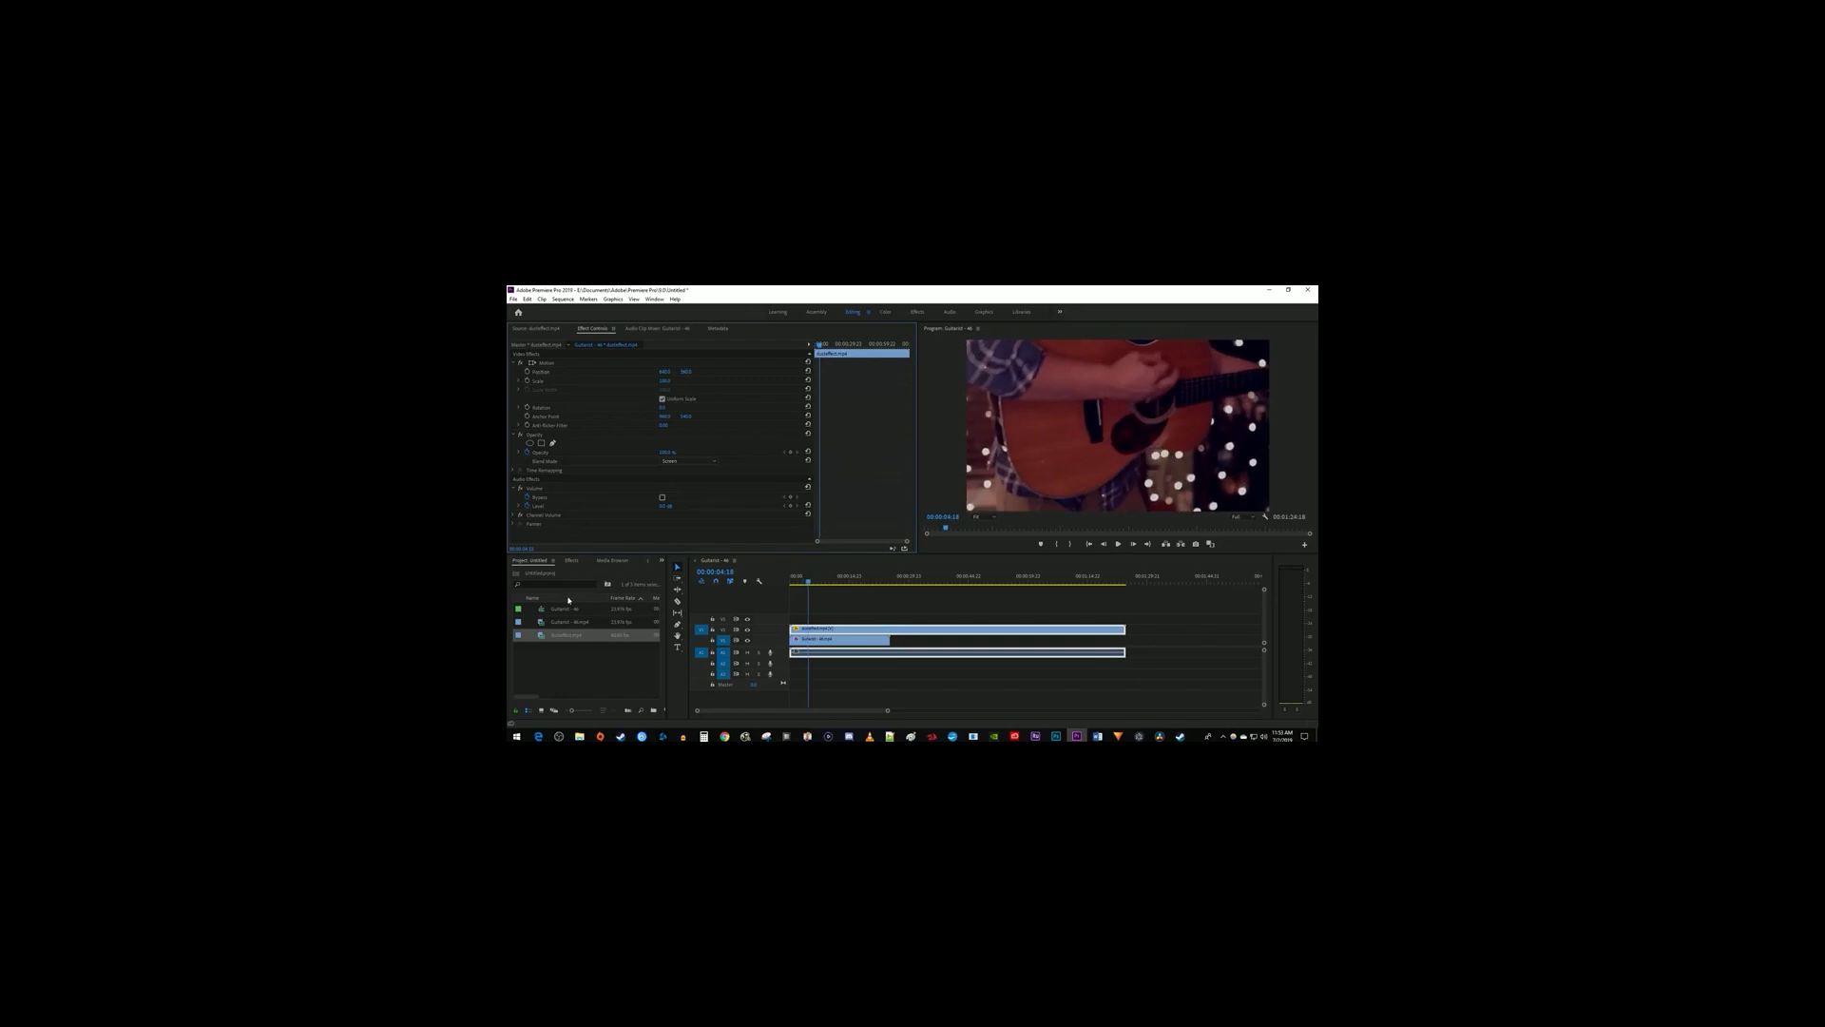
{"action": "left_click_drag", "start_coordinate": [566, 631], "coordinate": [1131, 629]}
{"action": "key", "text": "space"}
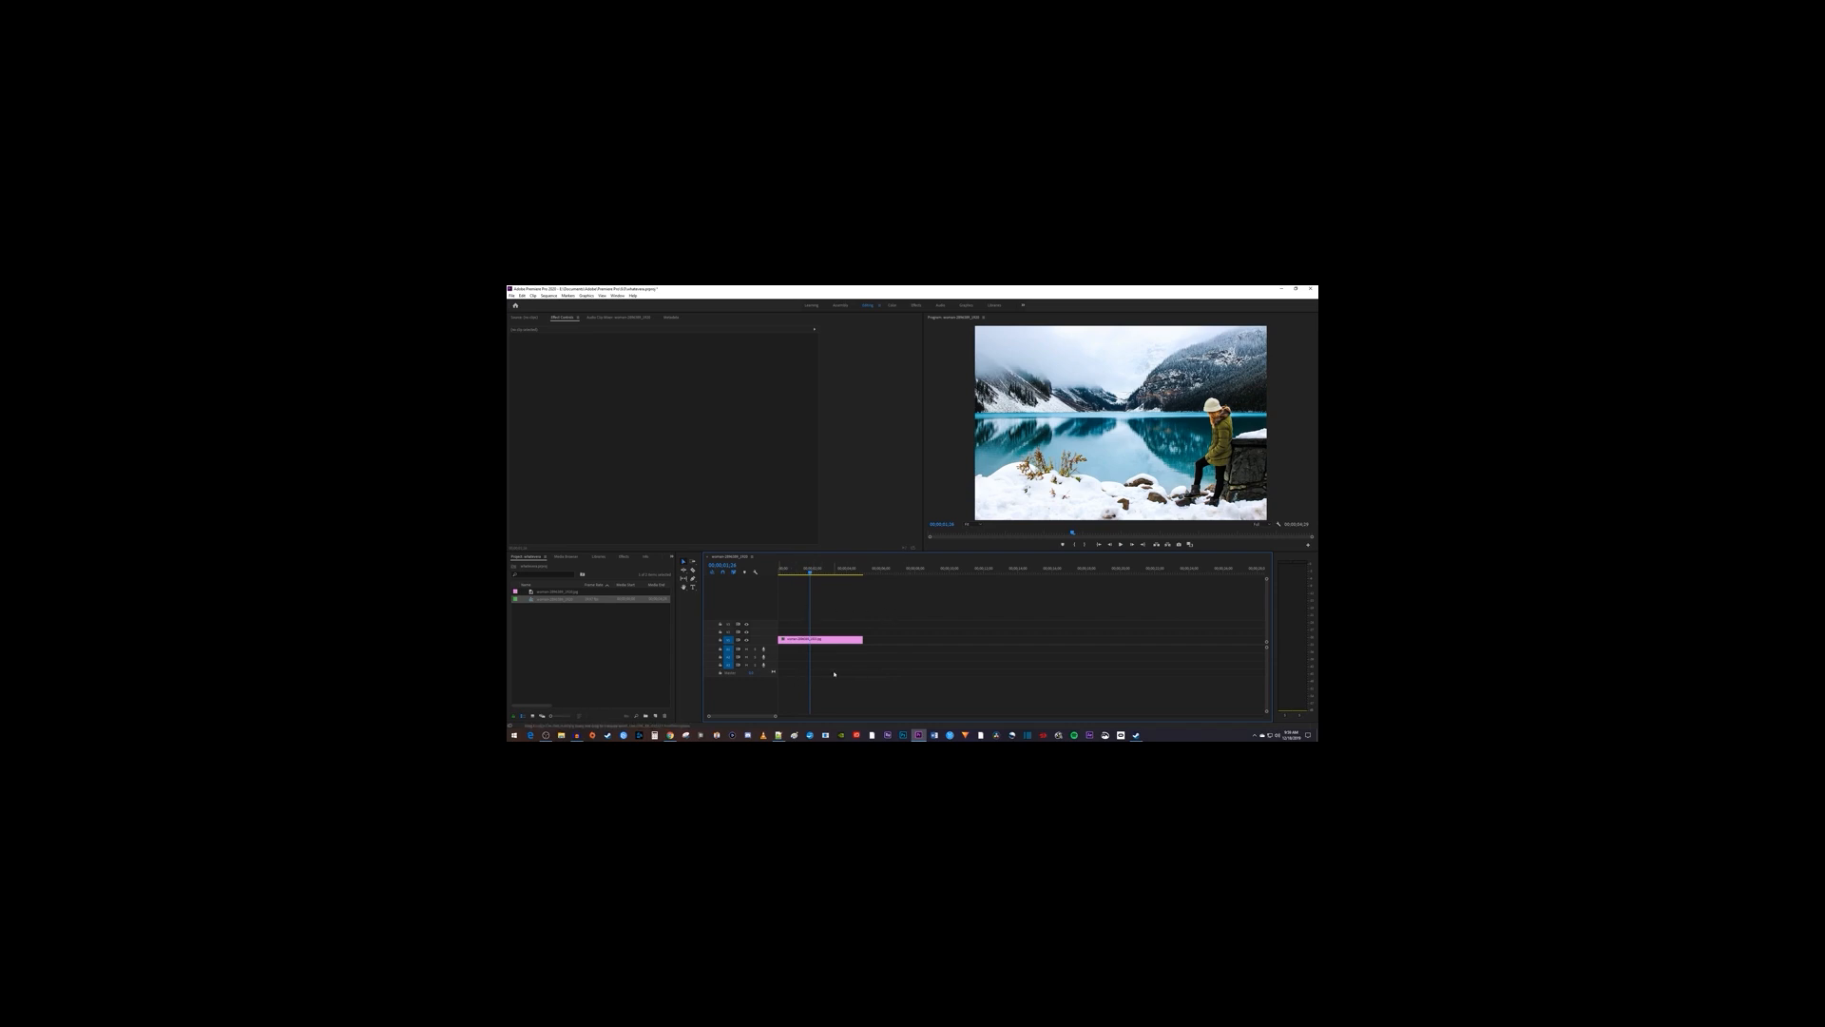
- Enable Position and Scale keyframes at the start of the lake image clip
{"action": "left_click_drag", "start_coordinate": [810, 574], "coordinate": [781, 571]}
{"action": "left_click", "coordinate": [818, 641]}
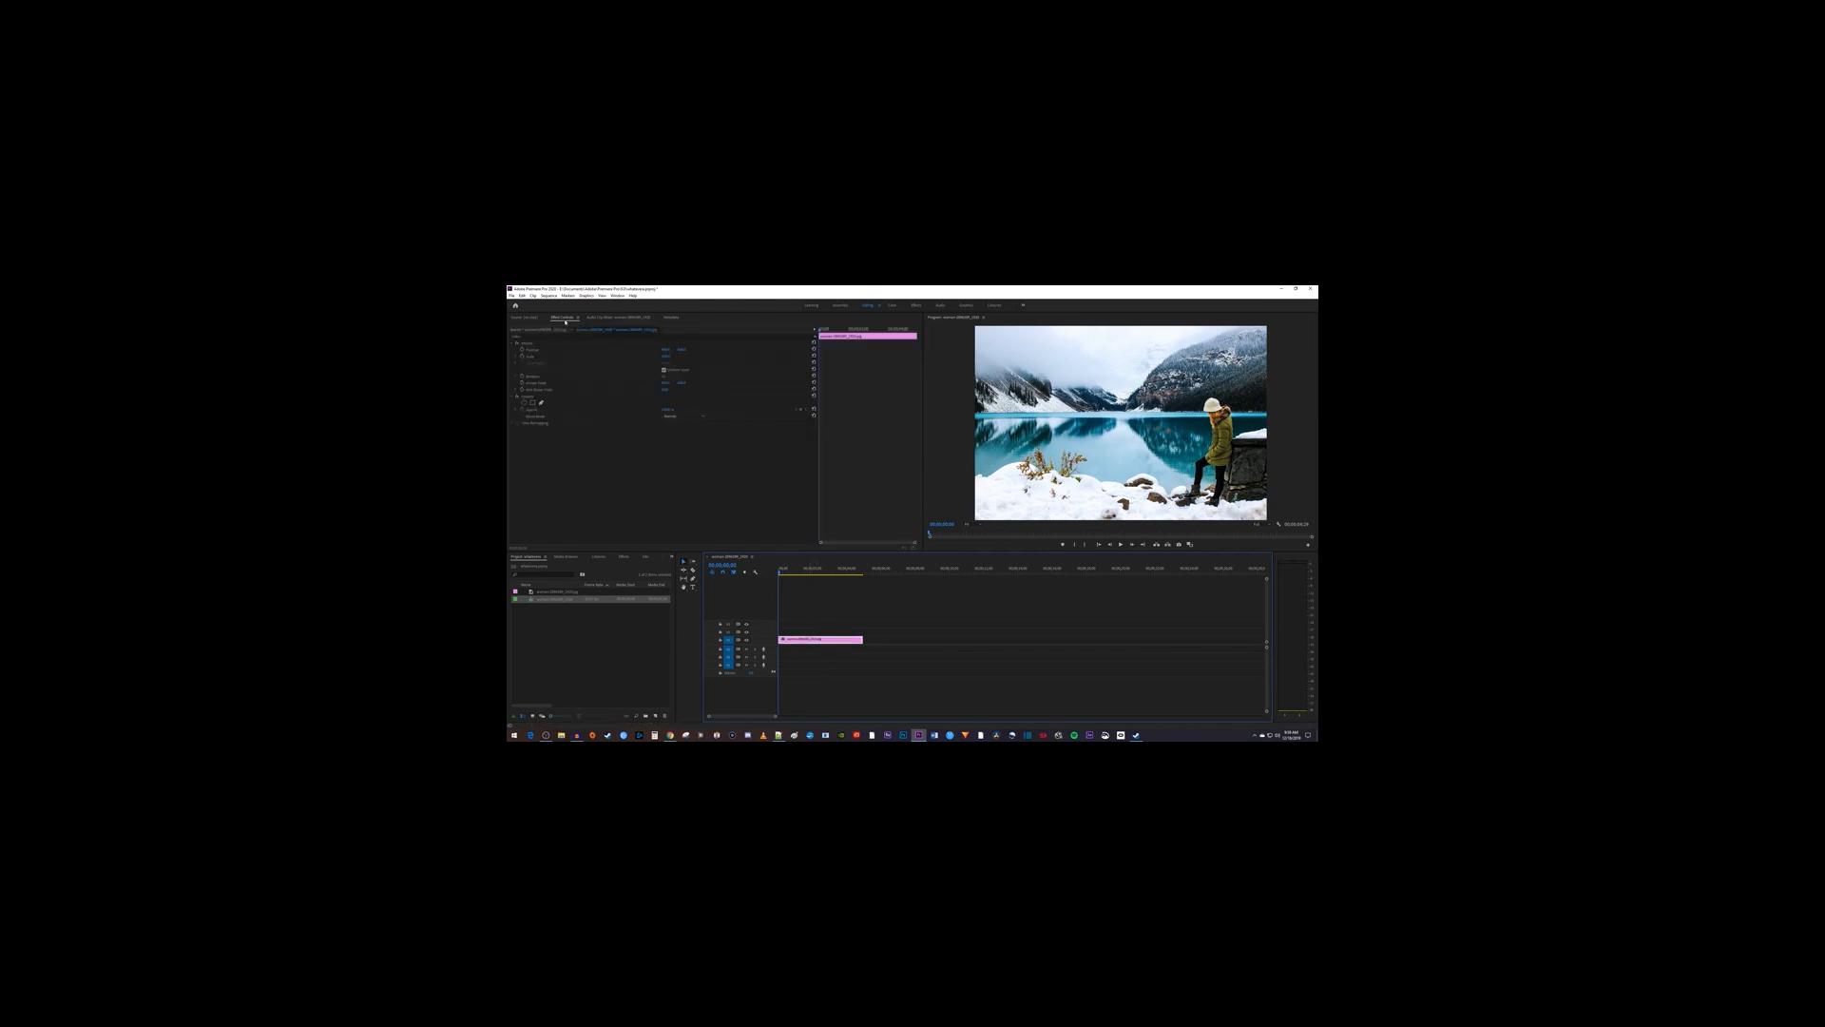
{"action": "left_click", "coordinate": [521, 349]}
{"action": "left_click", "coordinate": [522, 357]}
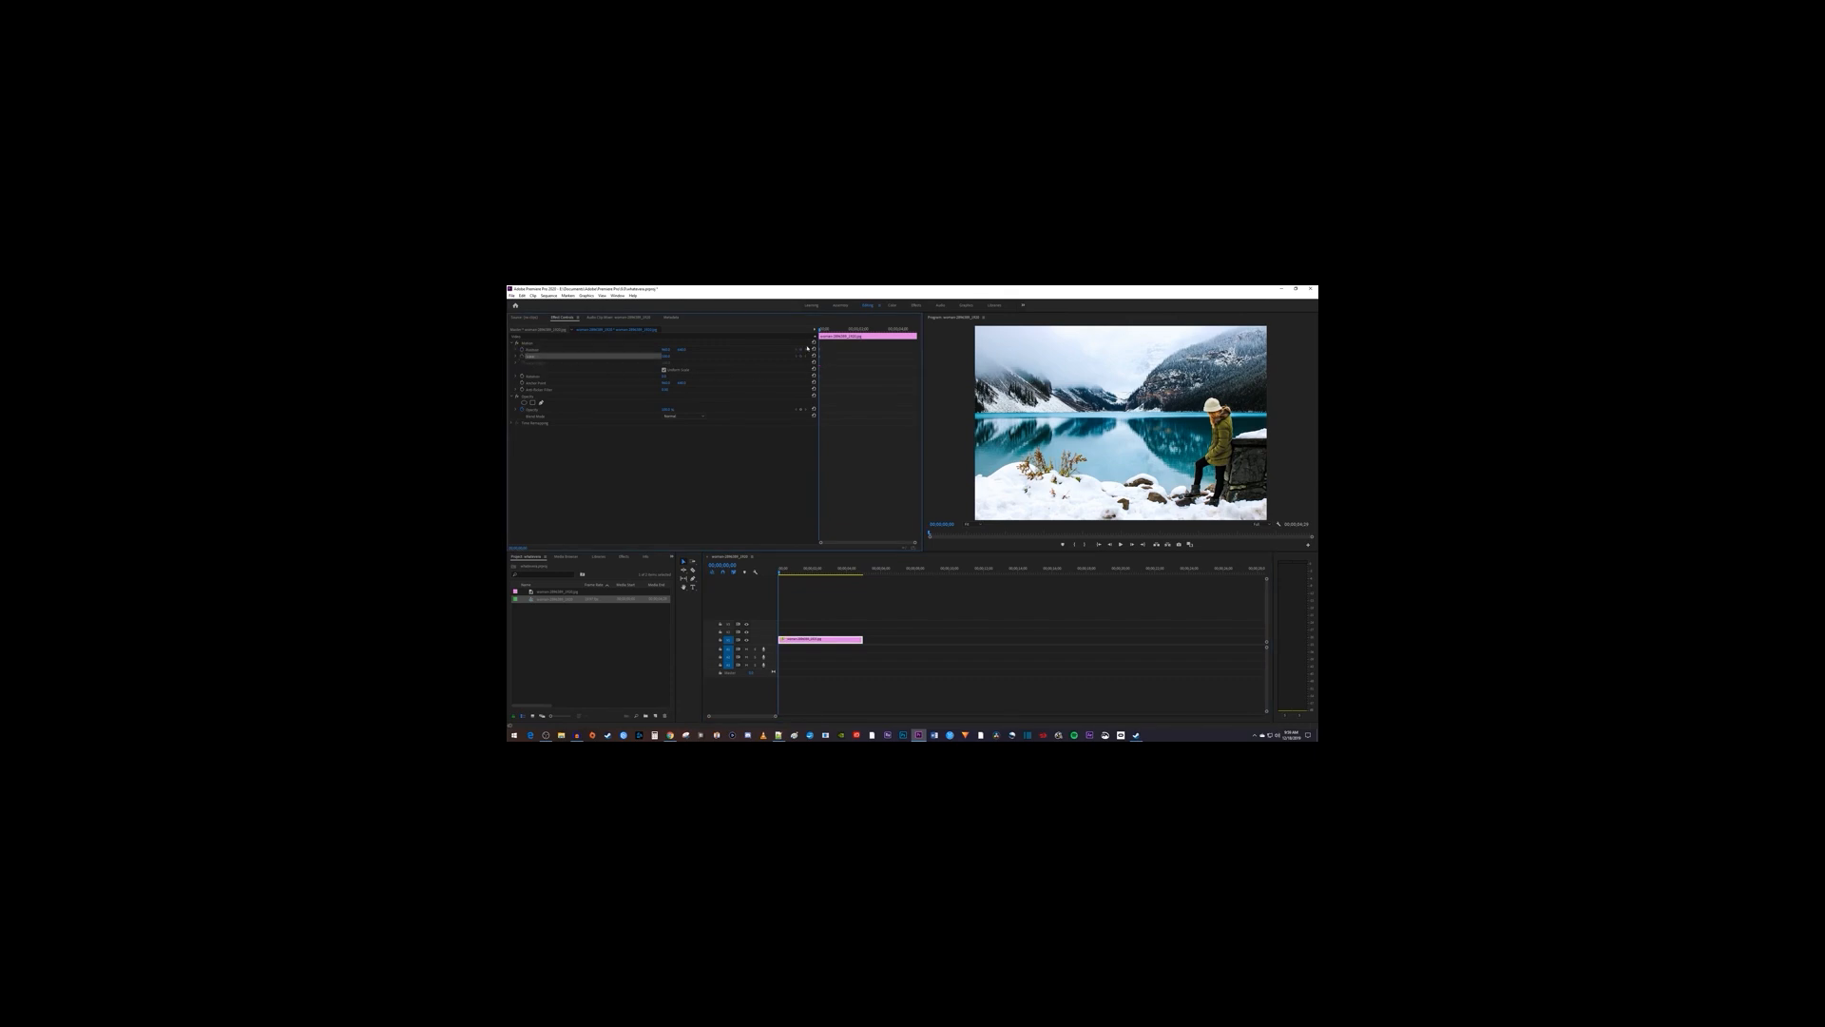
- Near the image clip's end, enlarge the scale and shift the position to frame the person, and play the move from the start
{"action": "left_click_drag", "start_coordinate": [824, 330], "coordinate": [913, 330]}
{"action": "left_click_drag", "start_coordinate": [665, 356], "coordinate": [708, 356]}
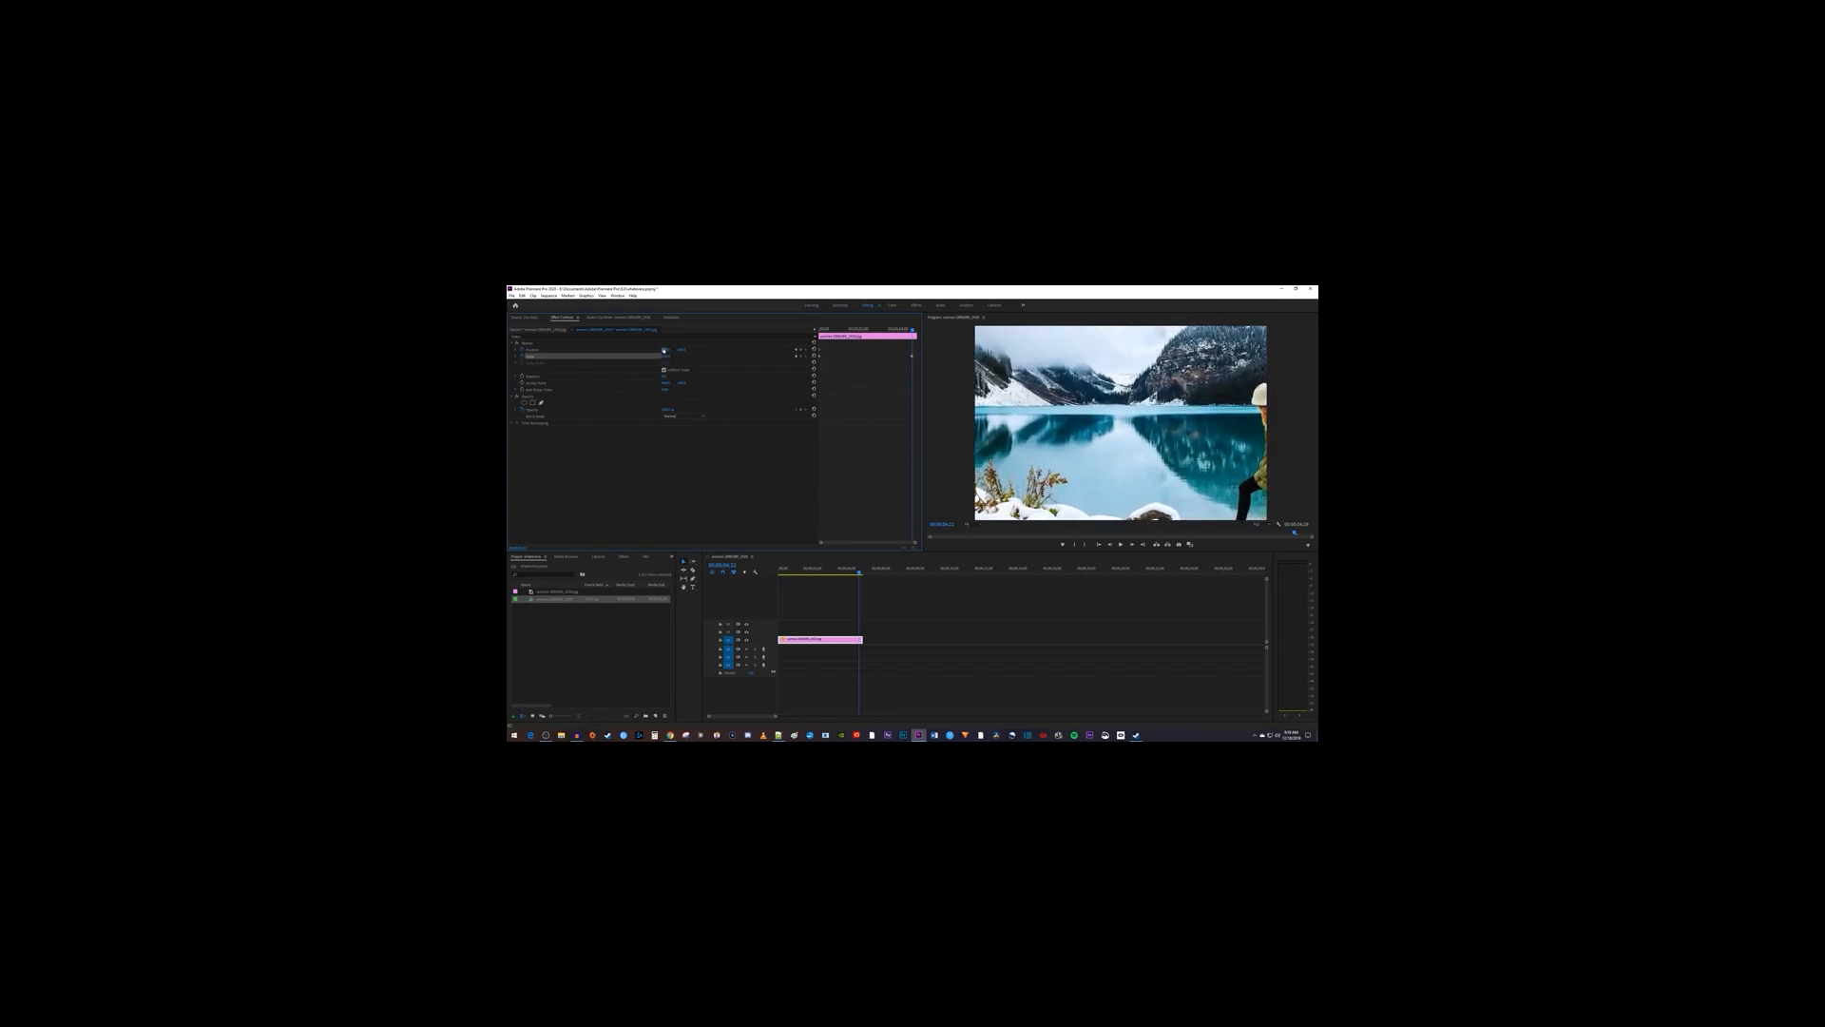
{"action": "left_click_drag", "start_coordinate": [666, 350], "coordinate": [532, 350]}
{"action": "left_click_drag", "start_coordinate": [680, 350], "coordinate": [658, 349]}
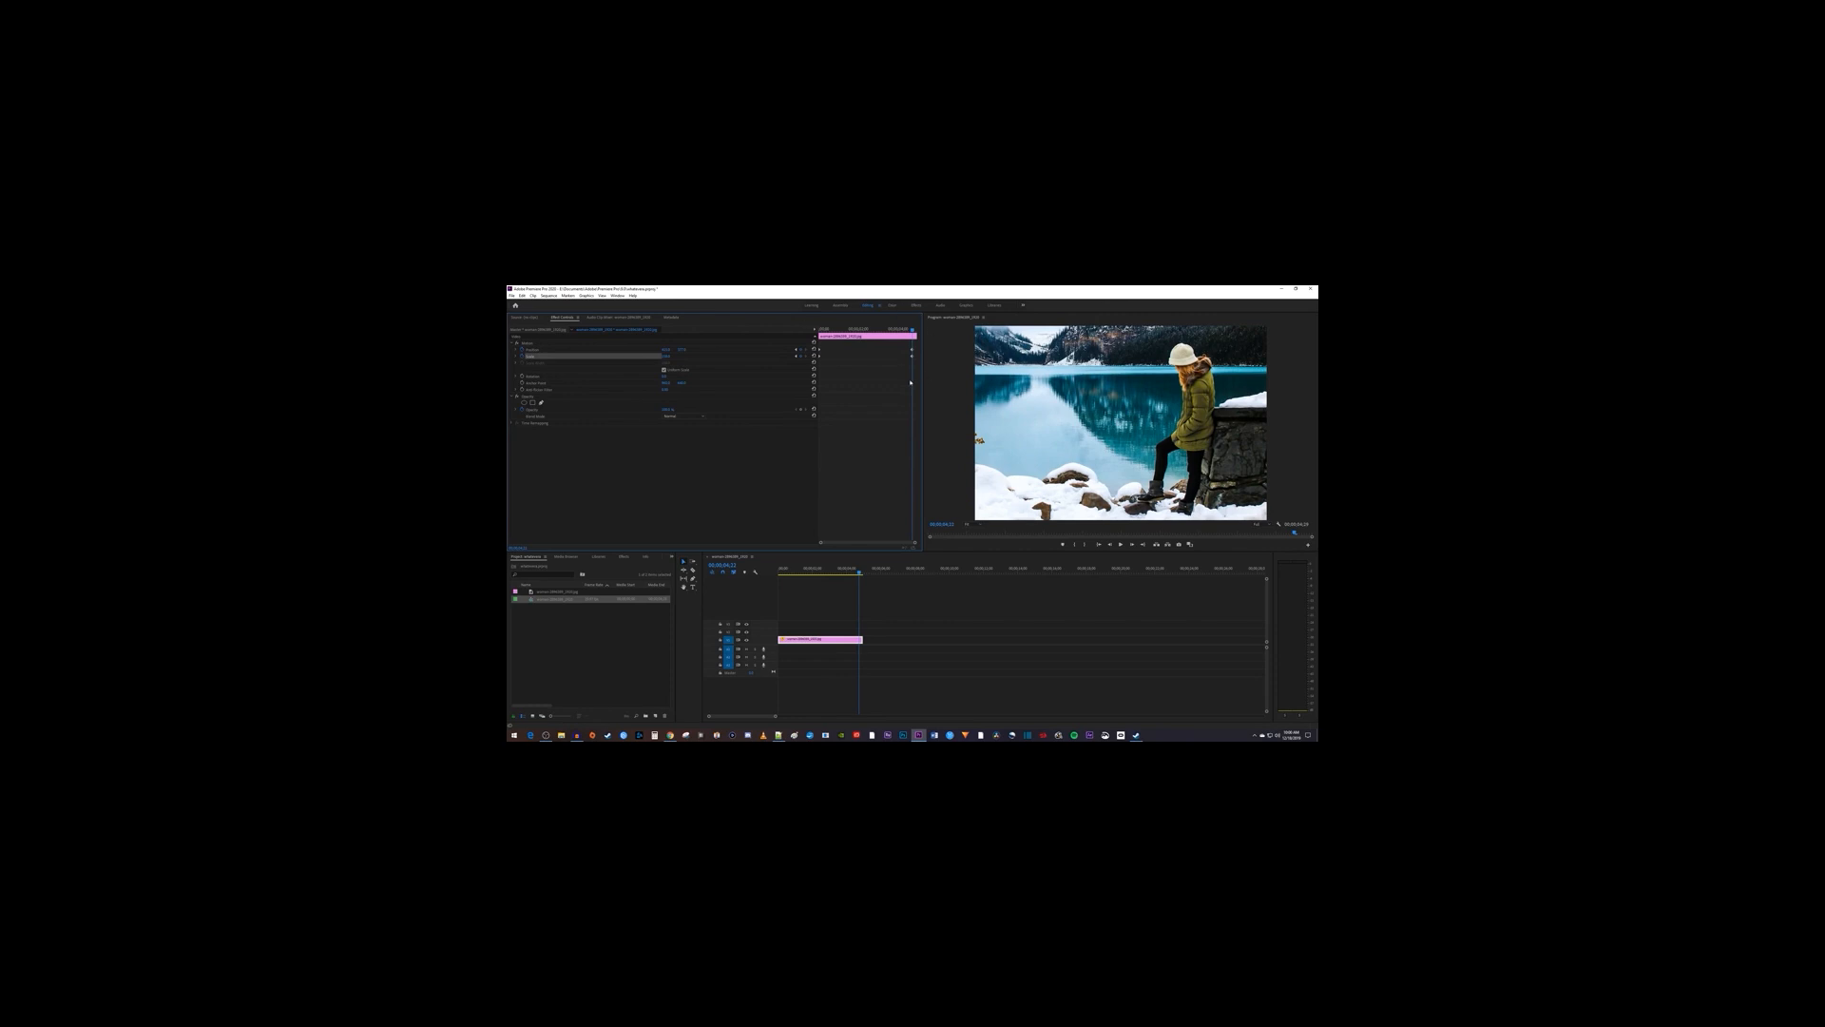
{"action": "left_click_drag", "start_coordinate": [806, 572], "coordinate": [753, 574]}
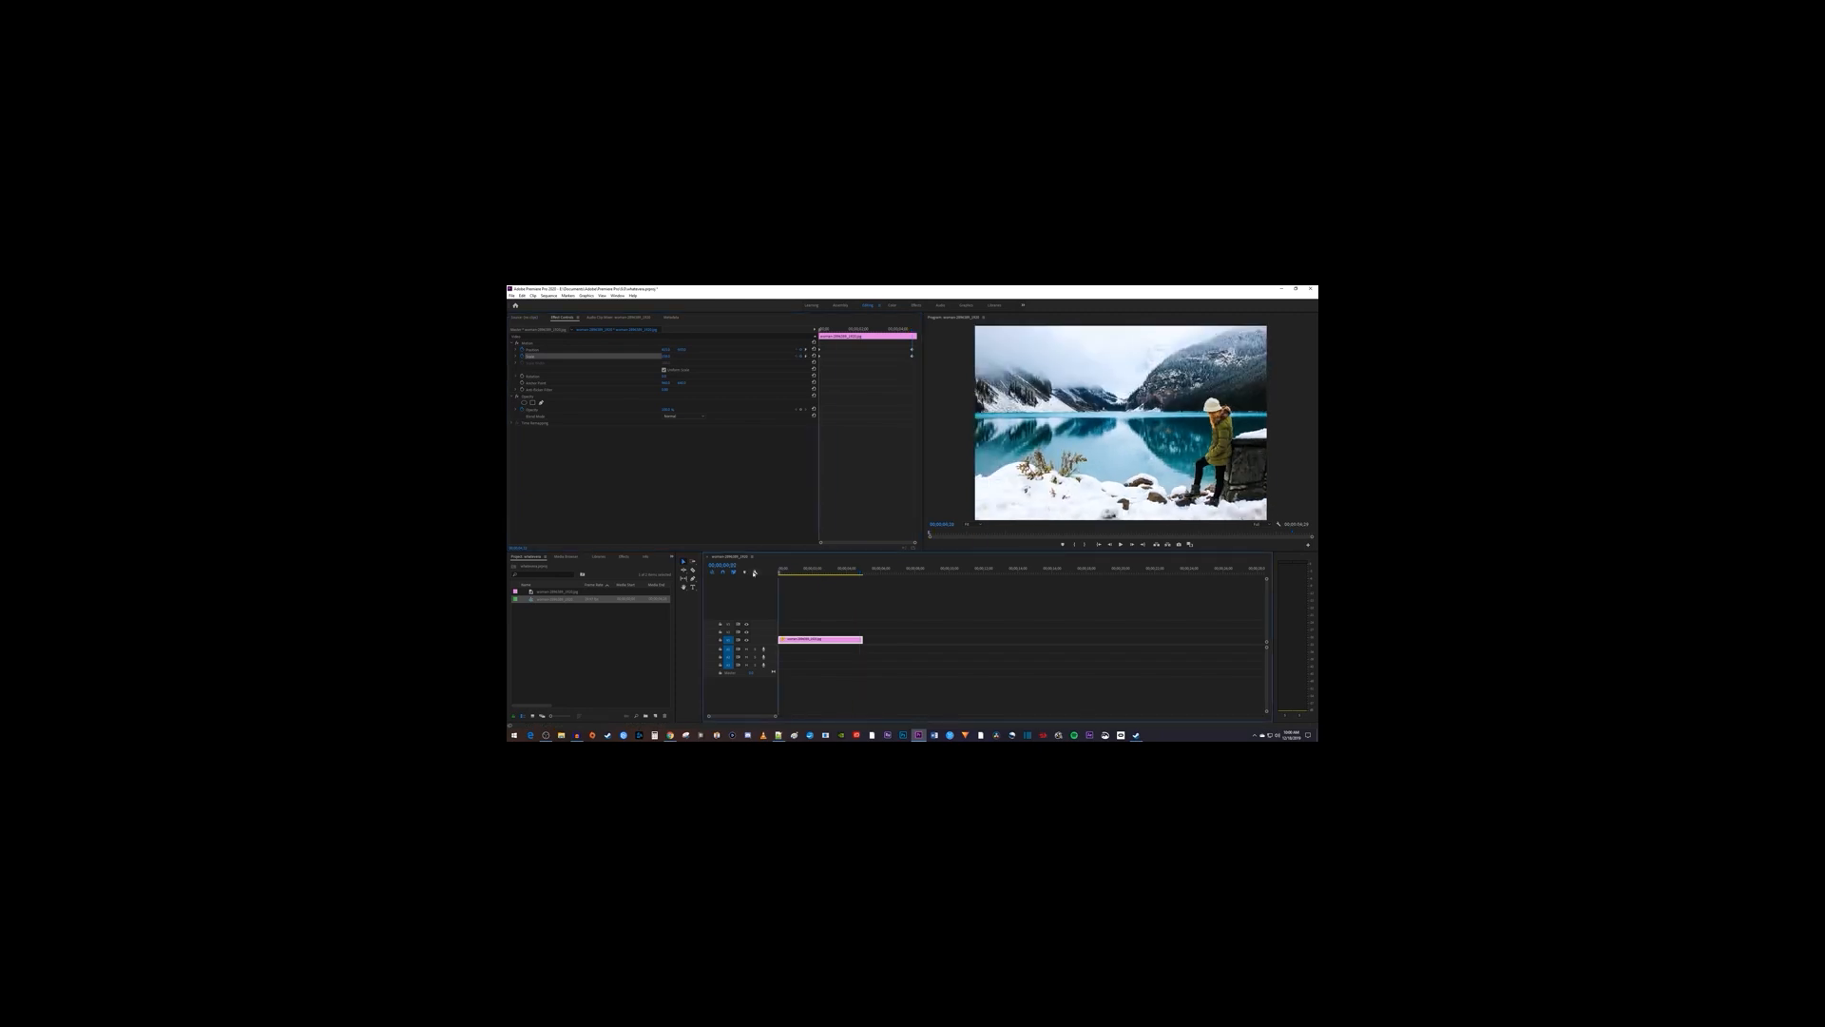
{"action": "key", "text": "space"}
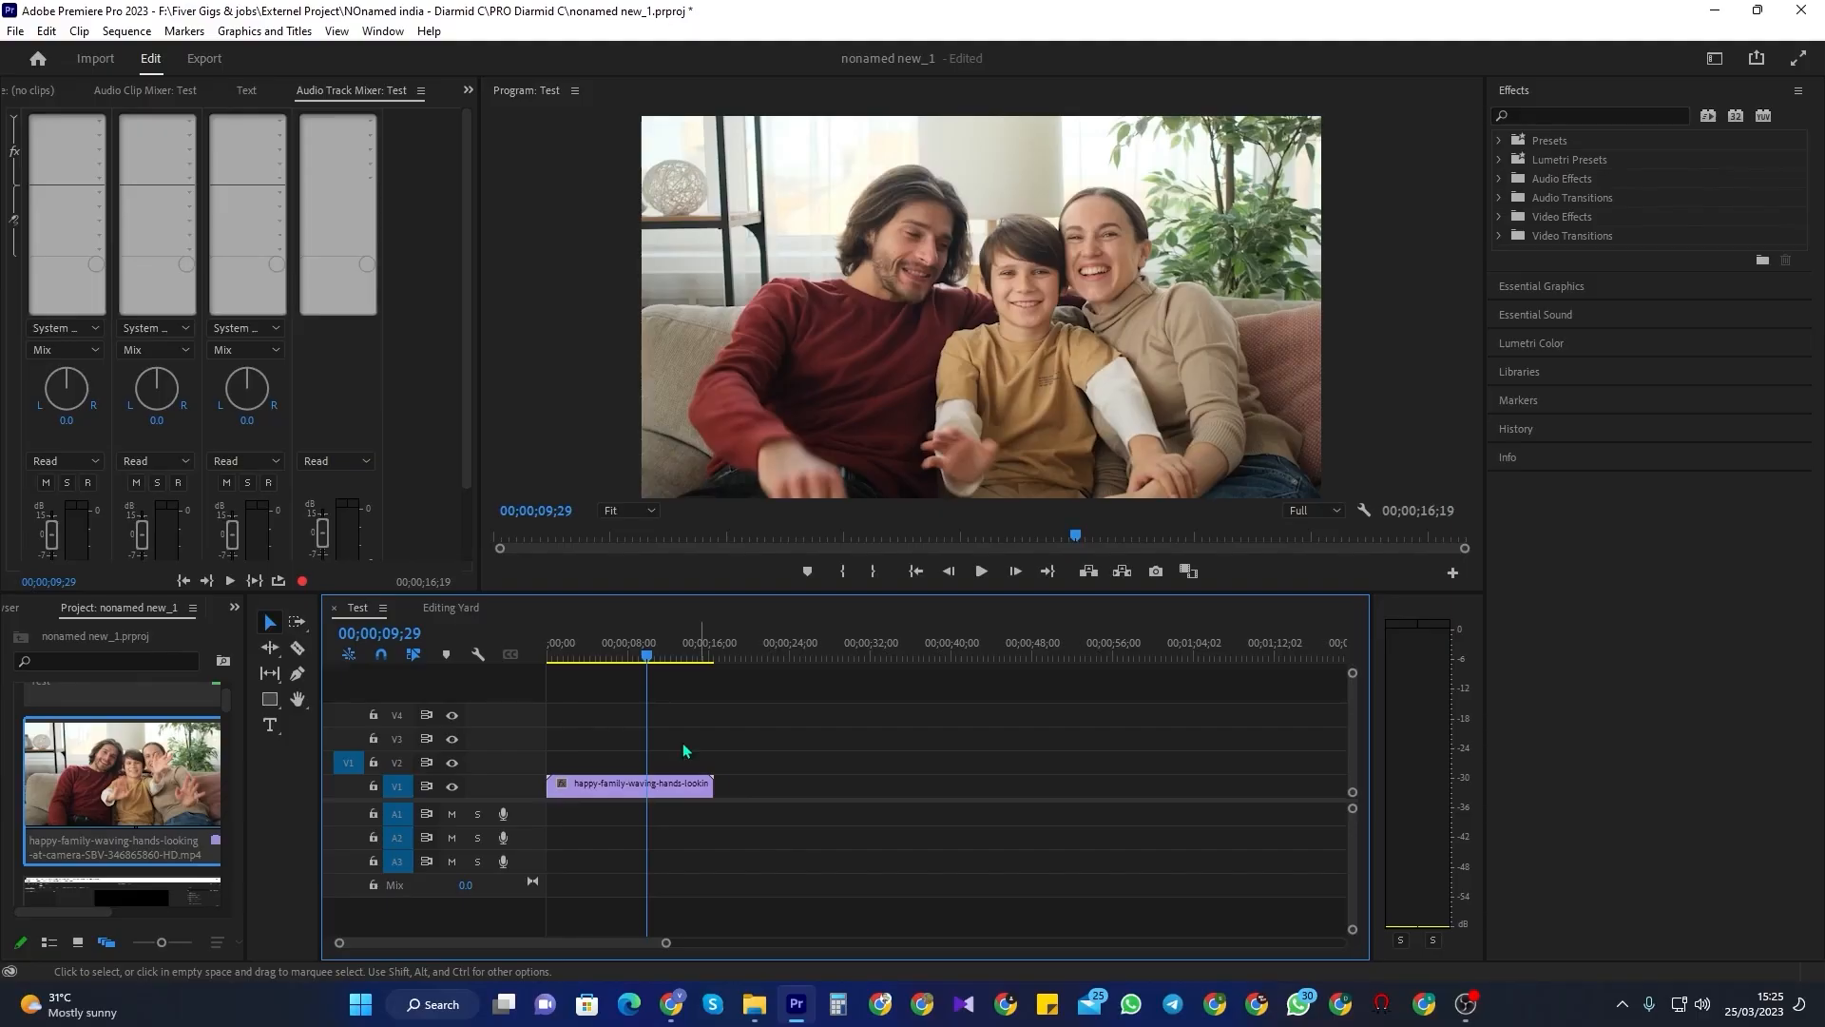
- Select the waving family clip with the playhead at 00;00;05;11 and open its Lumetri Color controls
{"action": "left_click_drag", "start_coordinate": [656, 666], "coordinate": [603, 661]}
{"action": "left_click", "coordinate": [645, 788]}
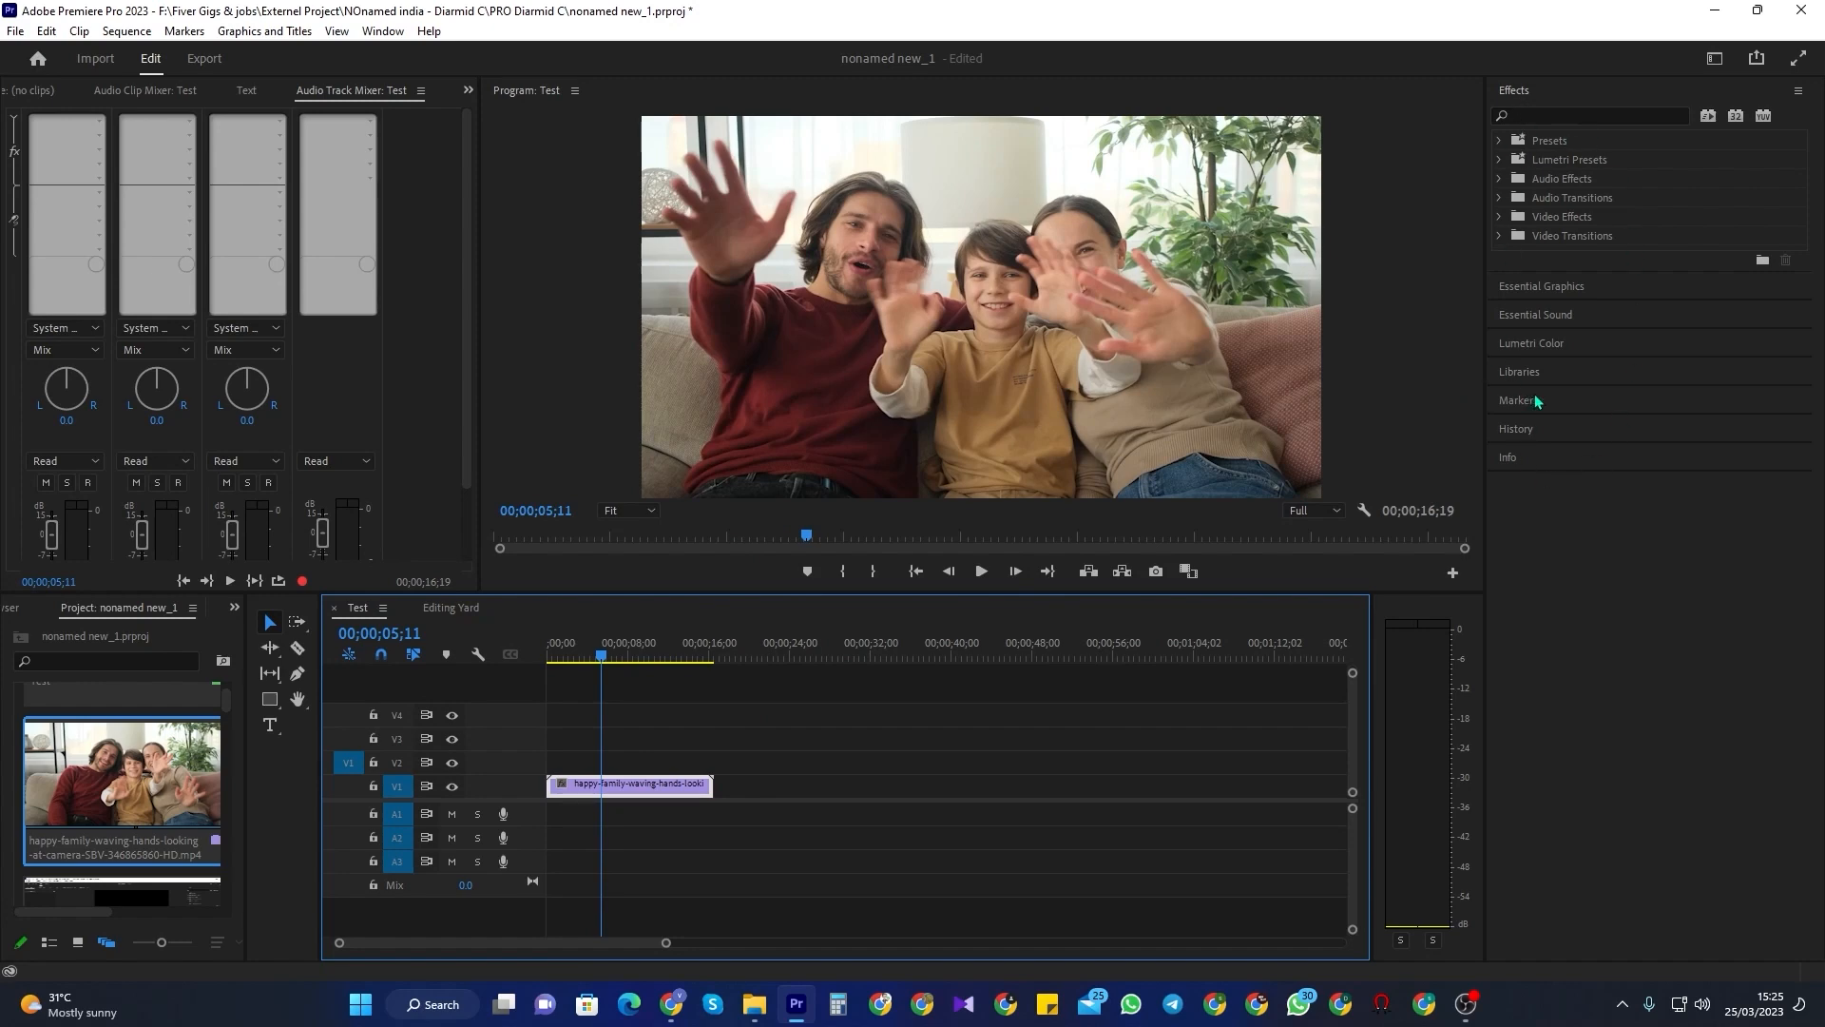
{"action": "left_click", "coordinate": [383, 31]}
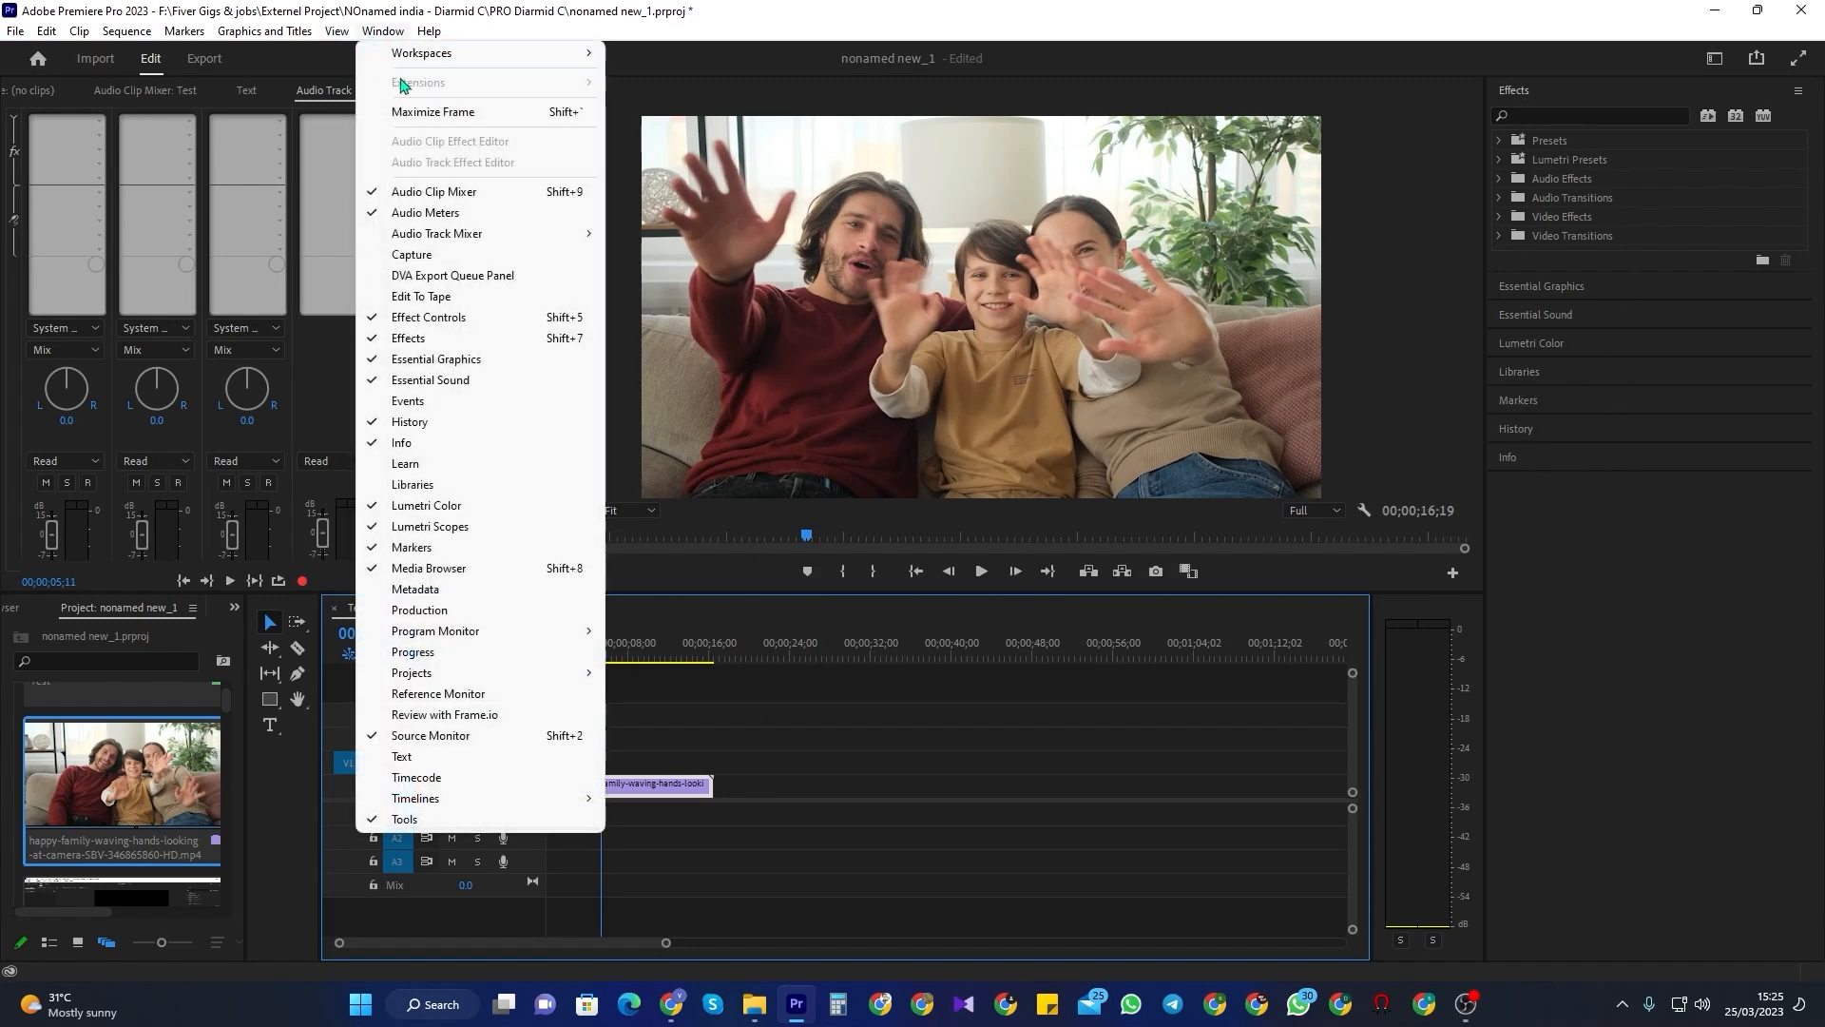
{"action": "mouse_move", "coordinate": [487, 54]}
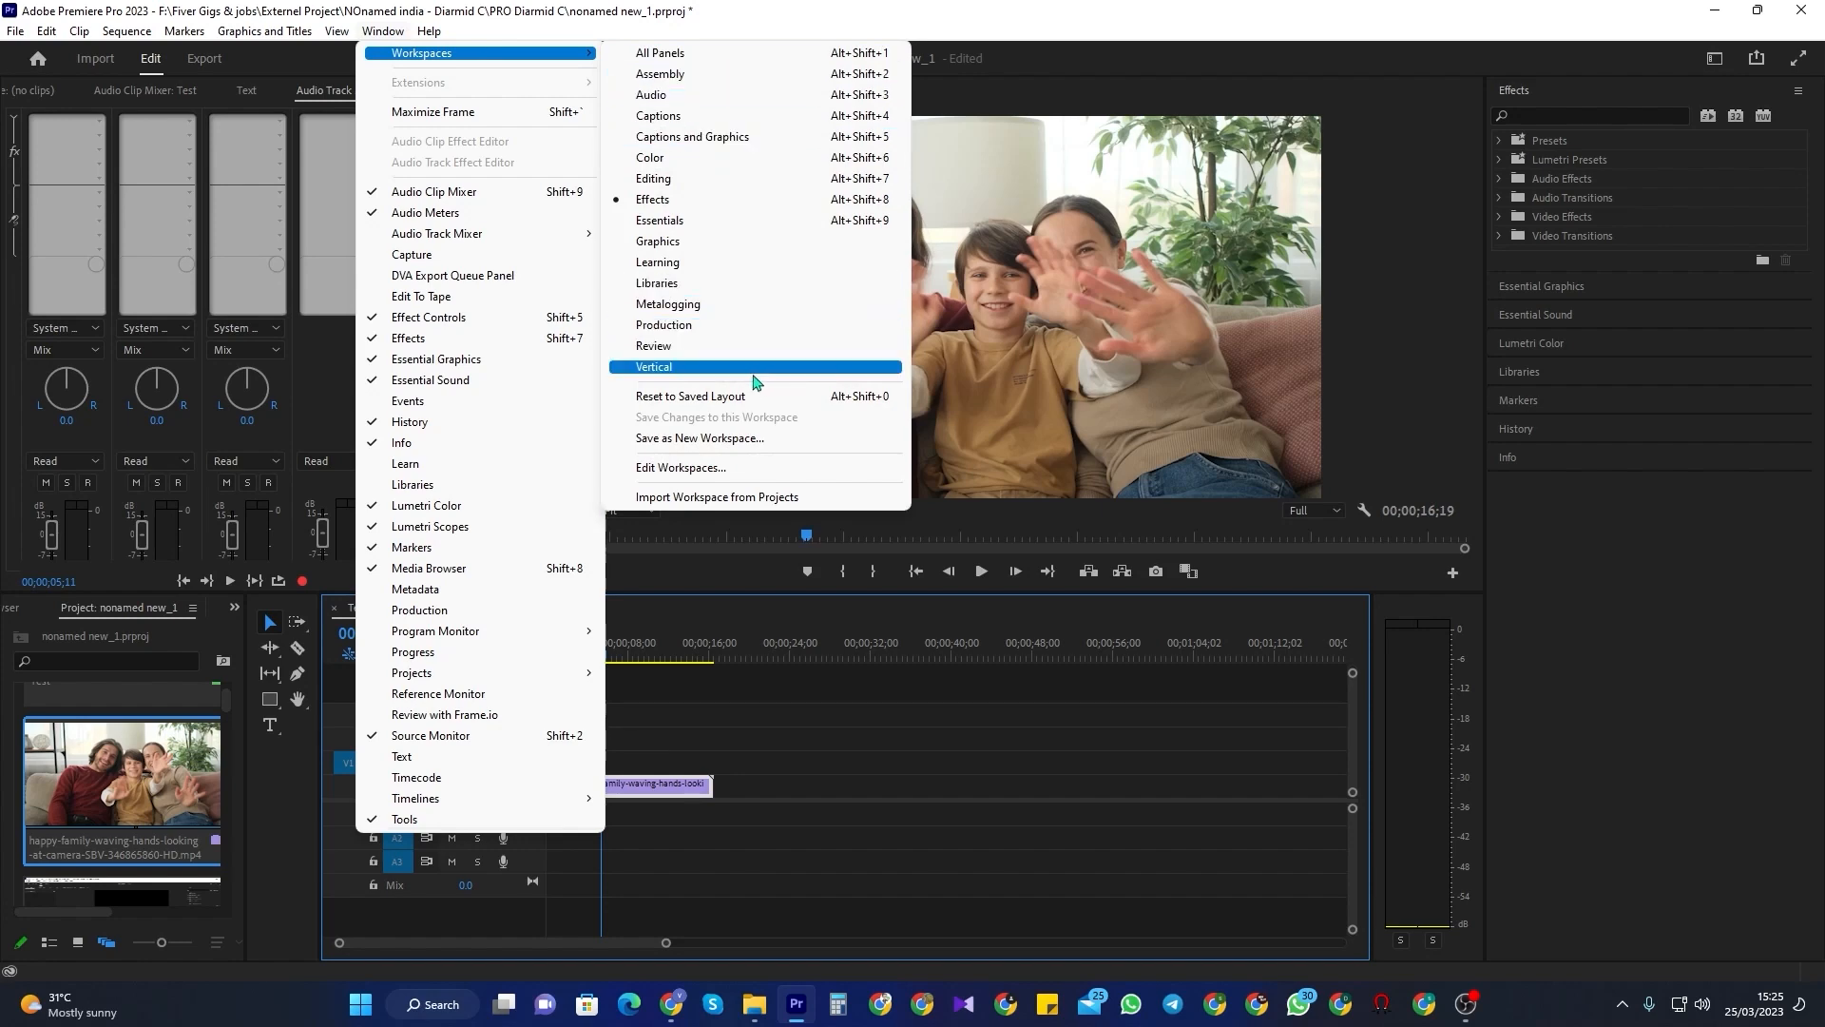
{"action": "left_click", "coordinate": [1531, 343]}
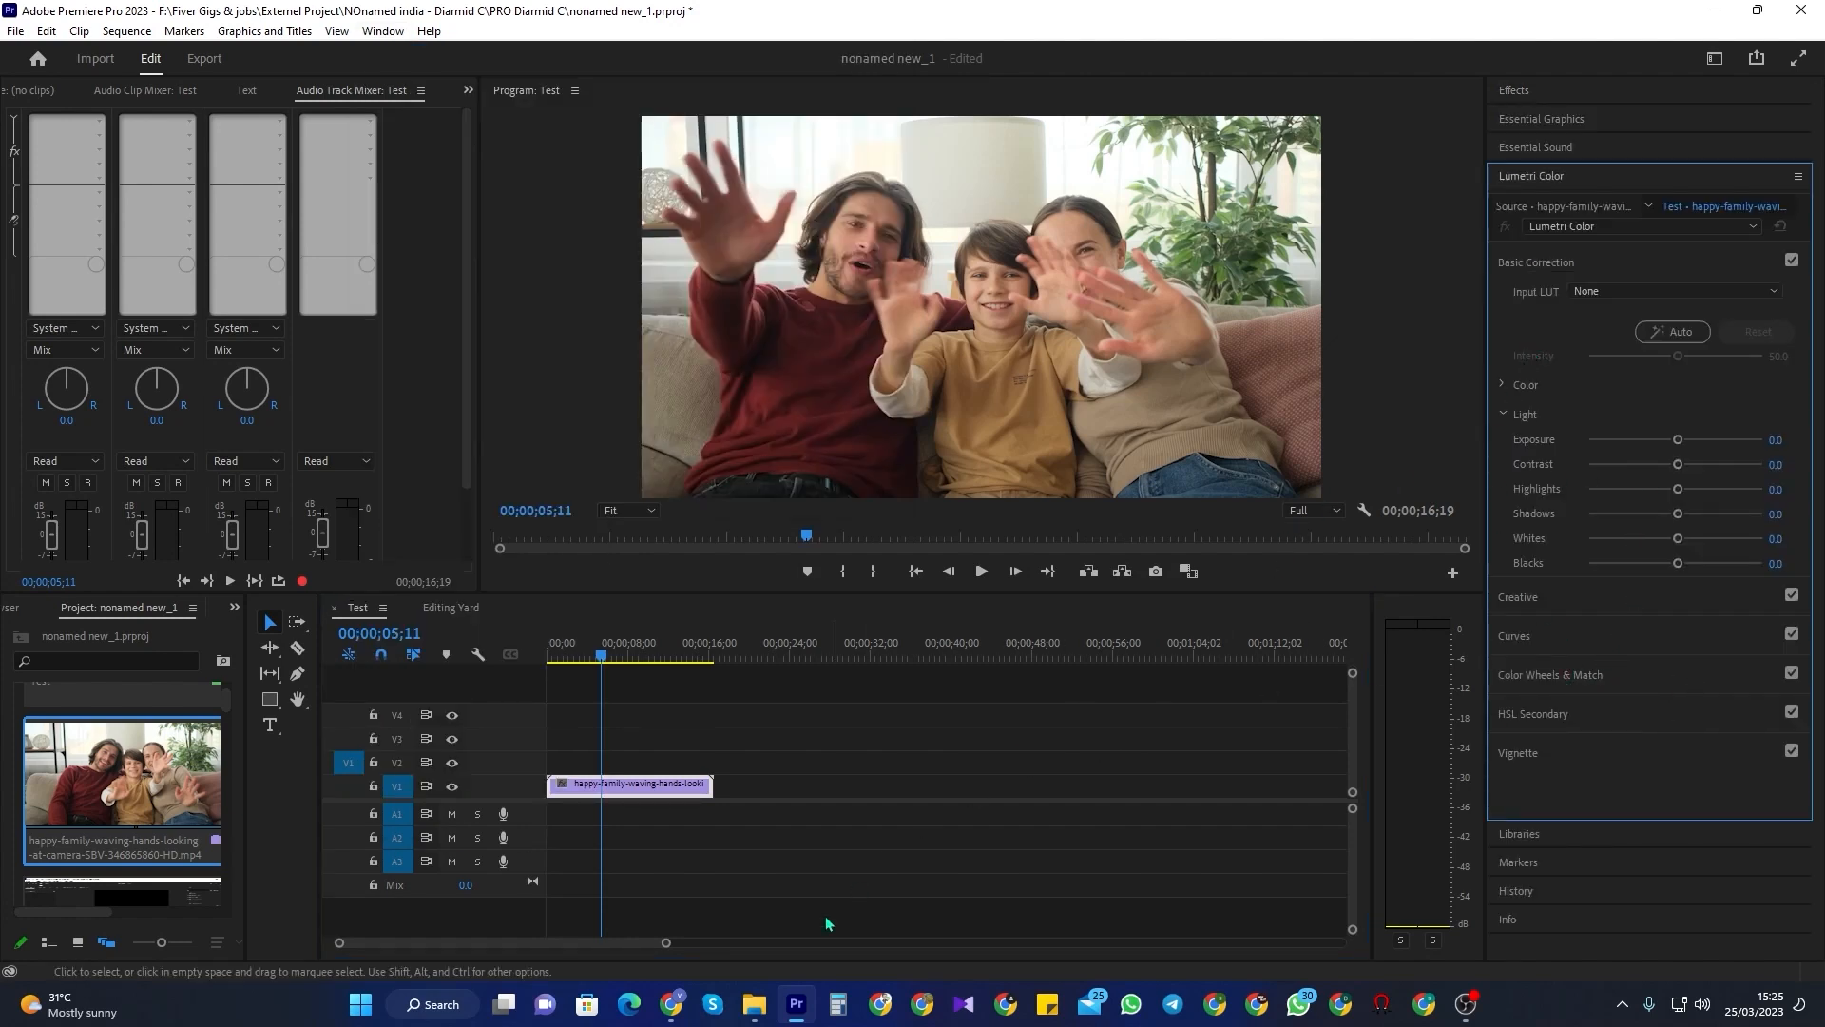
- Apply the automatic Basic Correction to the family clip, set its Intensity to 55.4 and play the result
{"action": "left_click", "coordinate": [1665, 332]}
{"action": "left_click", "coordinate": [1670, 332]}
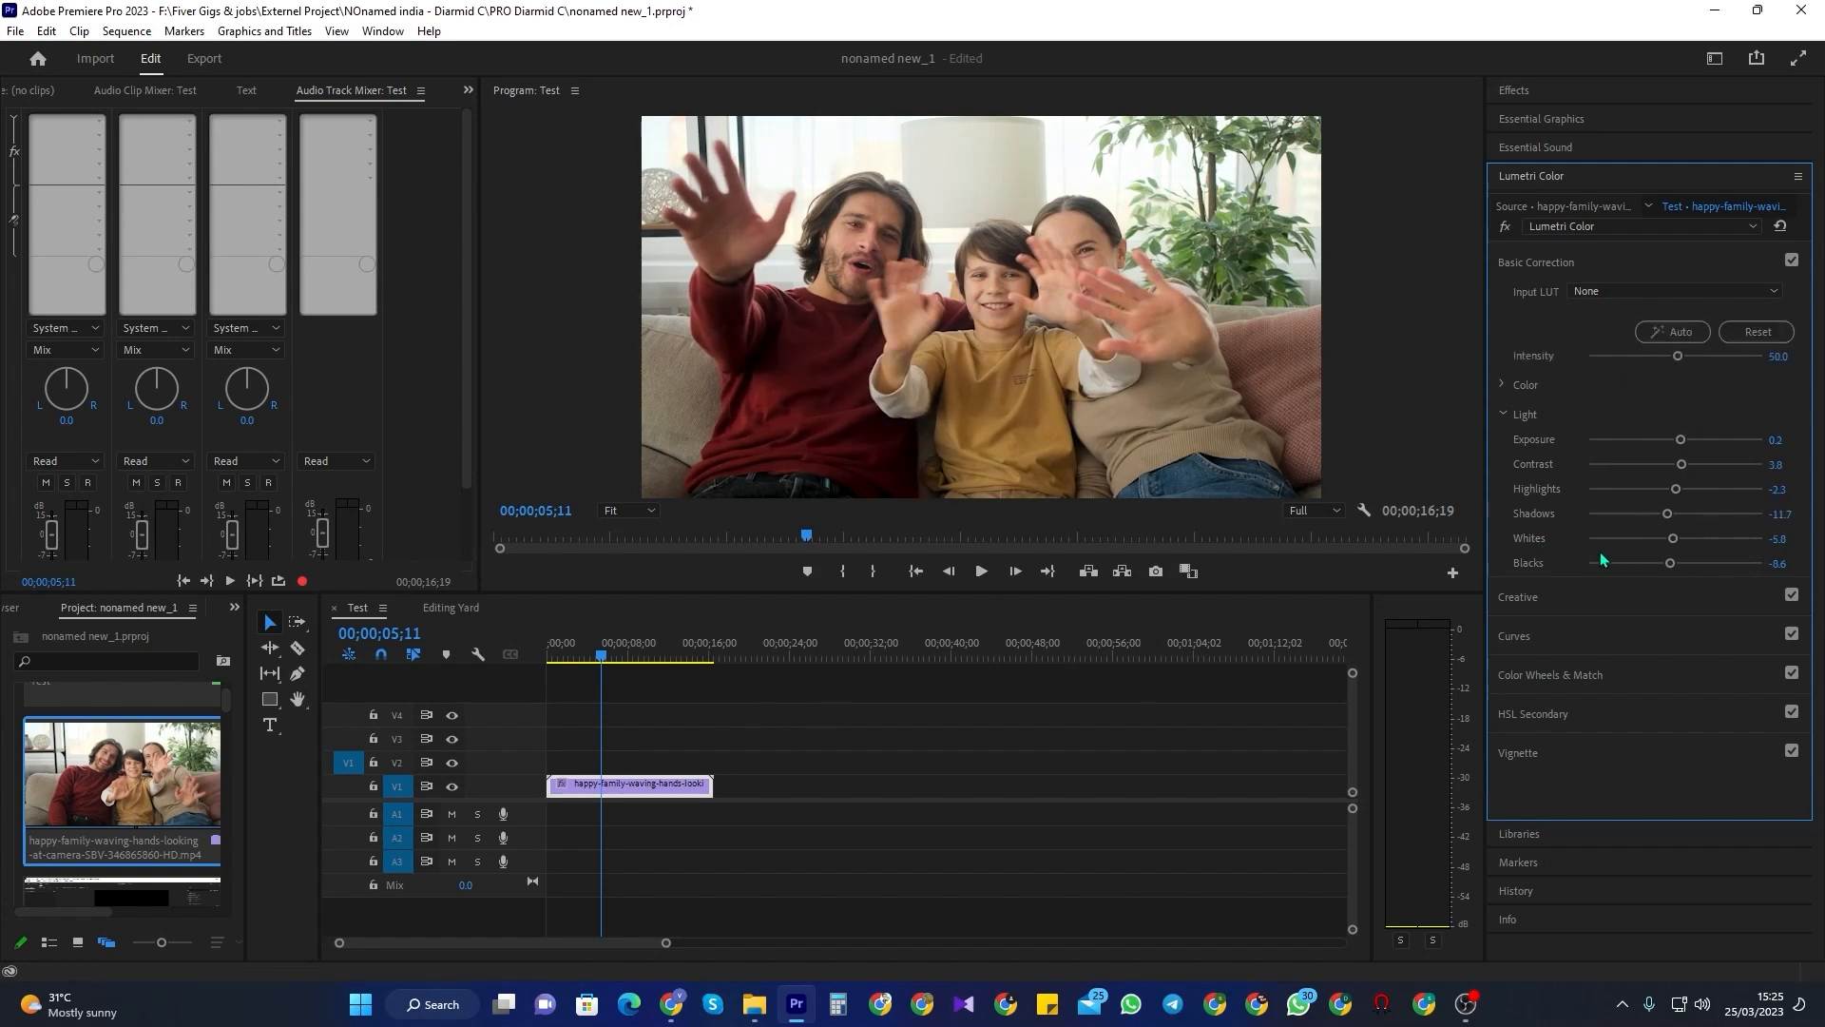
{"action": "left_click_drag", "start_coordinate": [1679, 358], "coordinate": [1681, 364]}
{"action": "left_click", "coordinate": [981, 571]}
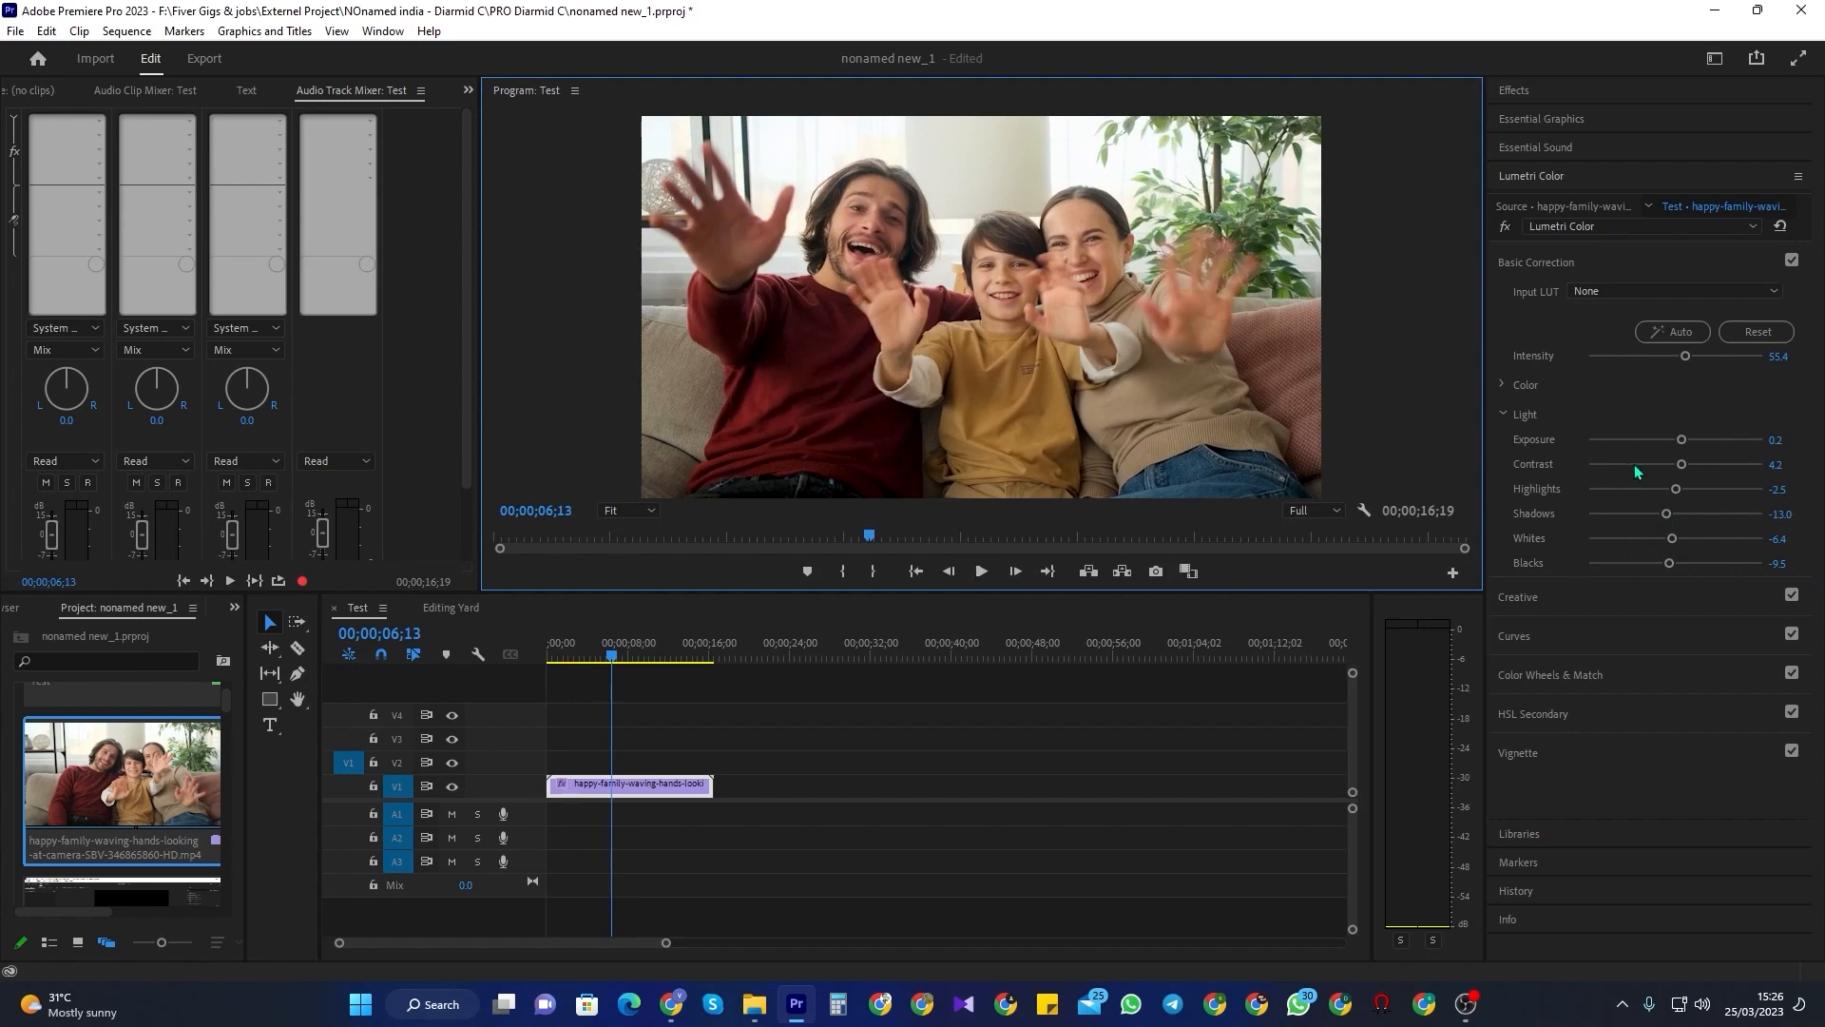
- Set the Contrast to 23.9 and toggle Basic Correction off and on to compare the clip before and after
{"action": "left_click_drag", "start_coordinate": [1682, 465], "coordinate": [1699, 467]}
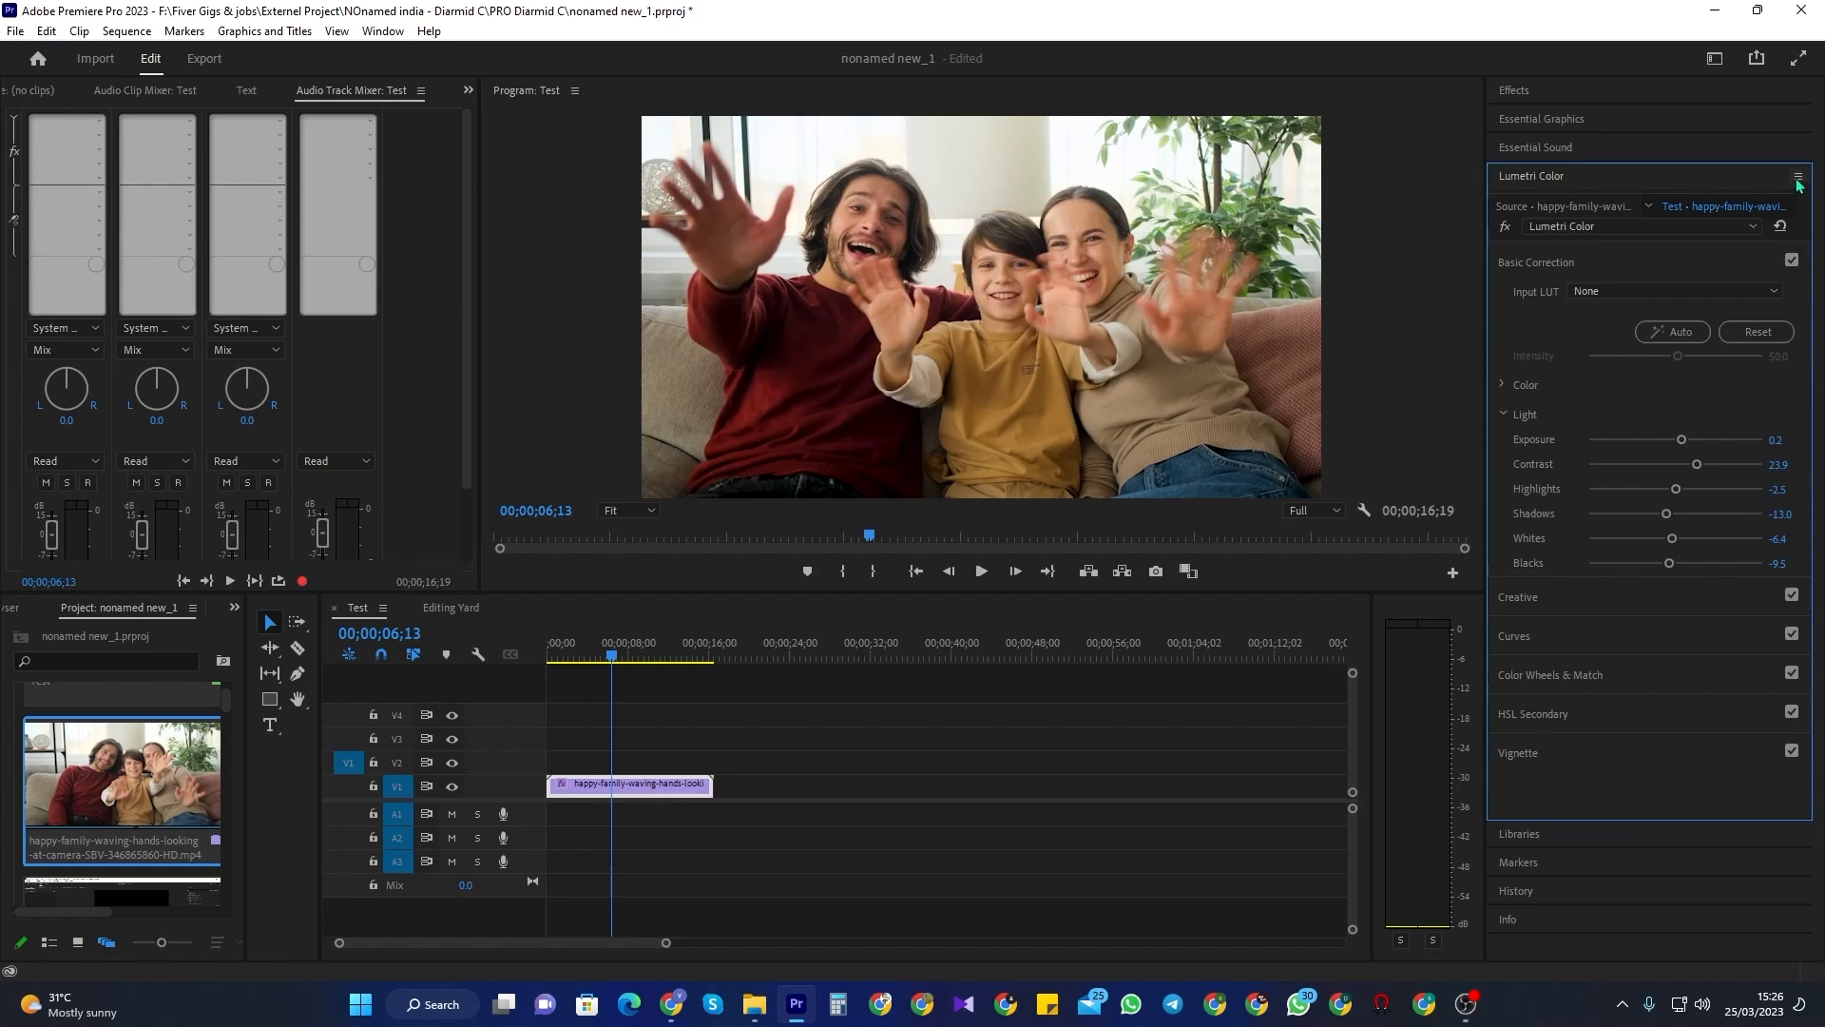
{"action": "left_click", "coordinate": [1792, 260]}
{"action": "left_click", "coordinate": [1792, 261]}
{"action": "left_click", "coordinate": [1792, 260]}
{"action": "left_click", "coordinate": [1792, 260]}
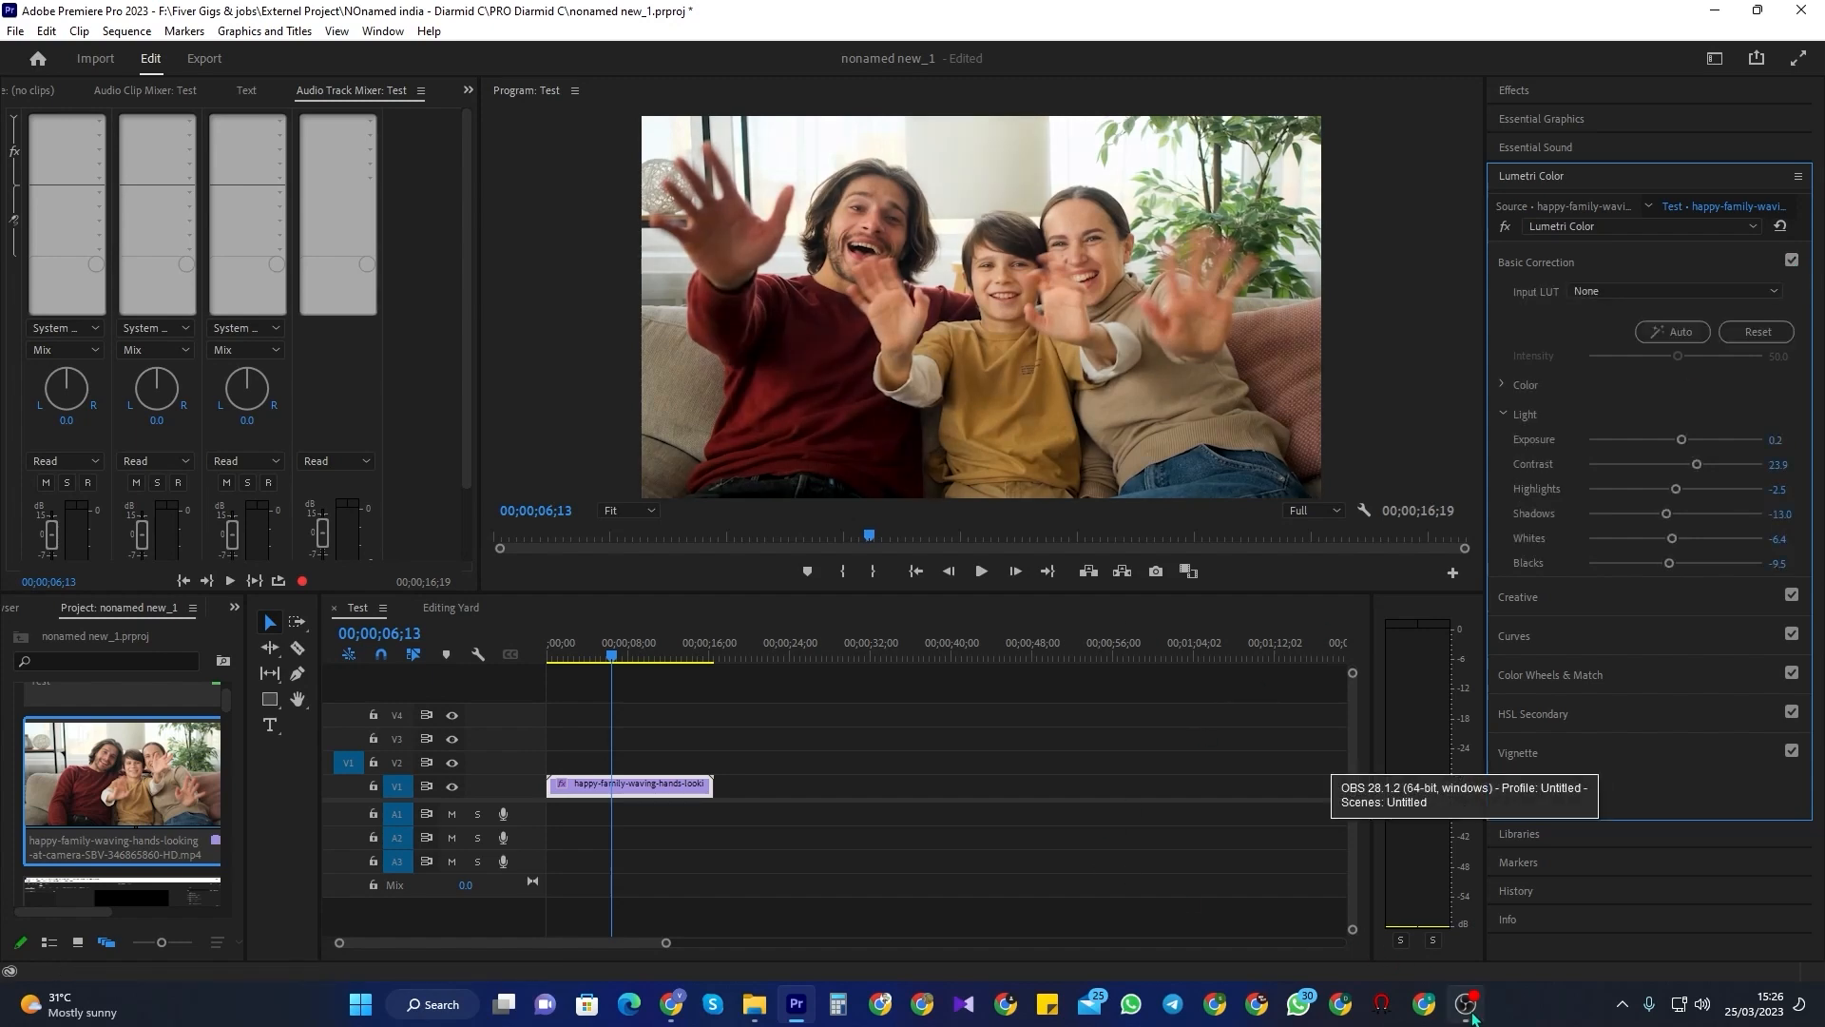
- Play the corrected family clip, turn off Basic Correction at 00;00;09;08 and play on to compare the uncorrected picture
{"action": "left_click", "coordinate": [982, 571]}
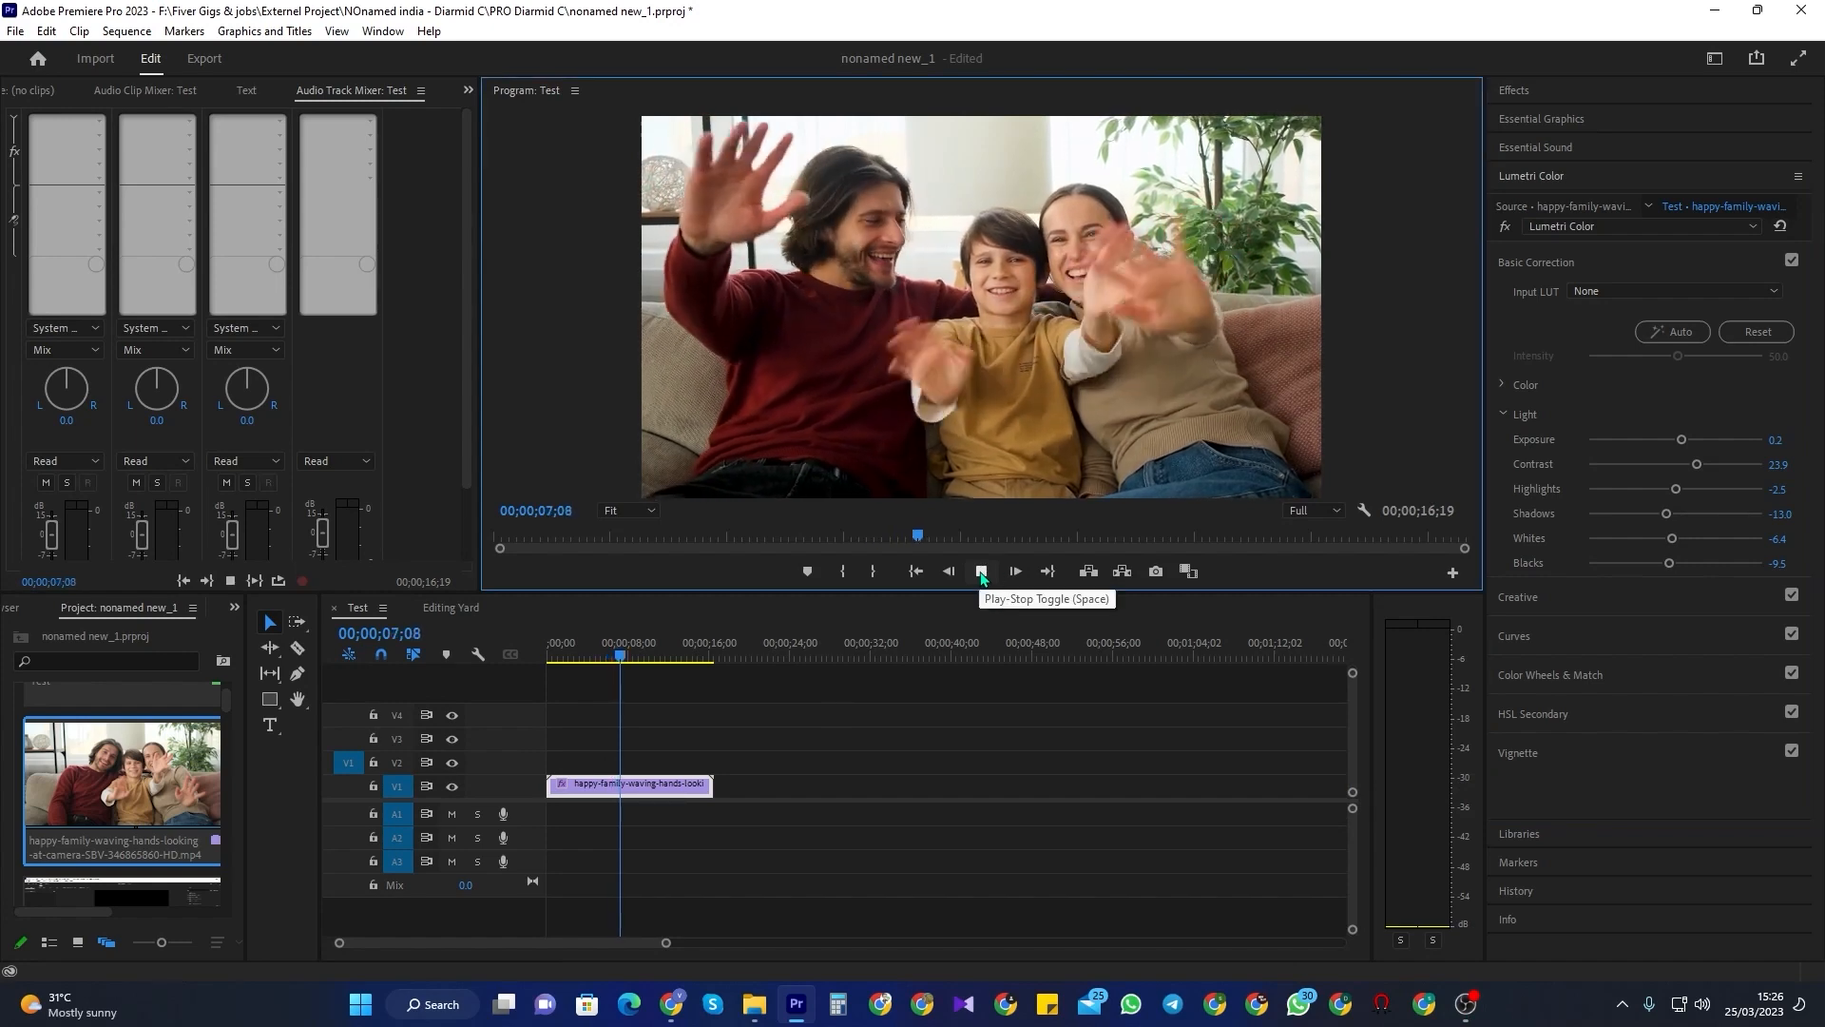
{"action": "left_click", "coordinate": [982, 571]}
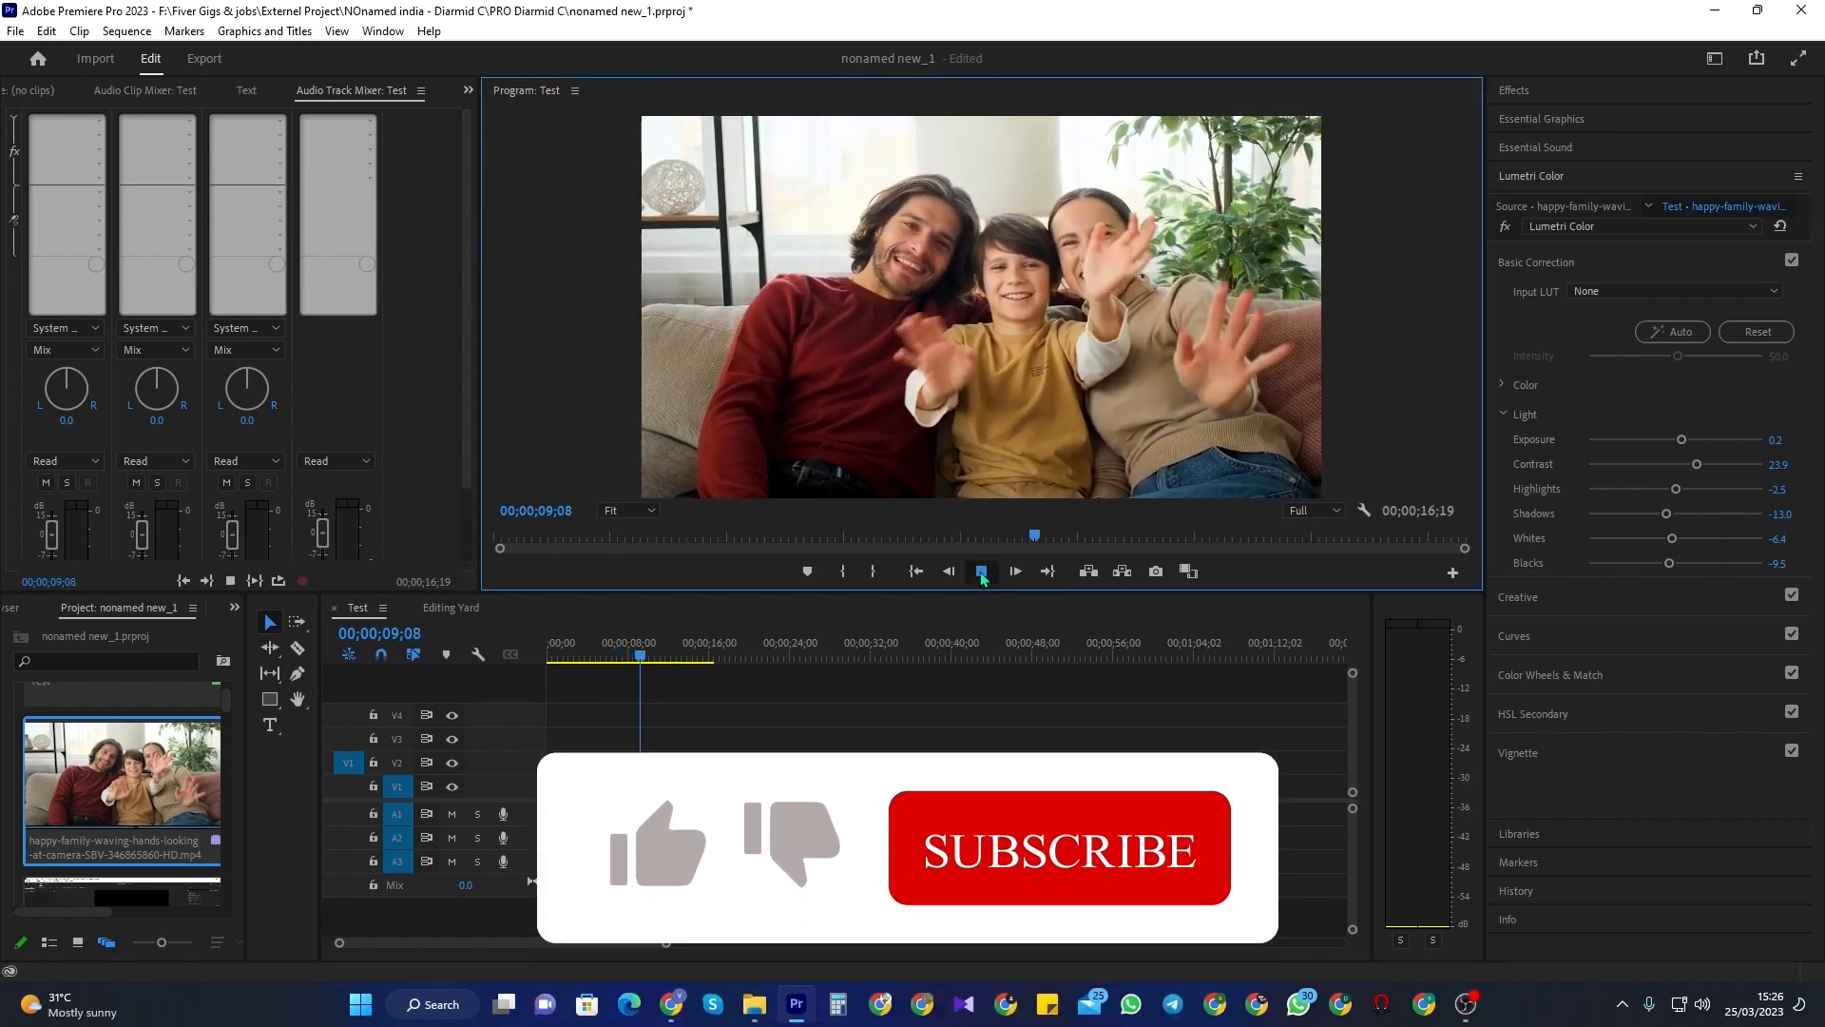
{"action": "left_click", "coordinate": [1791, 258]}
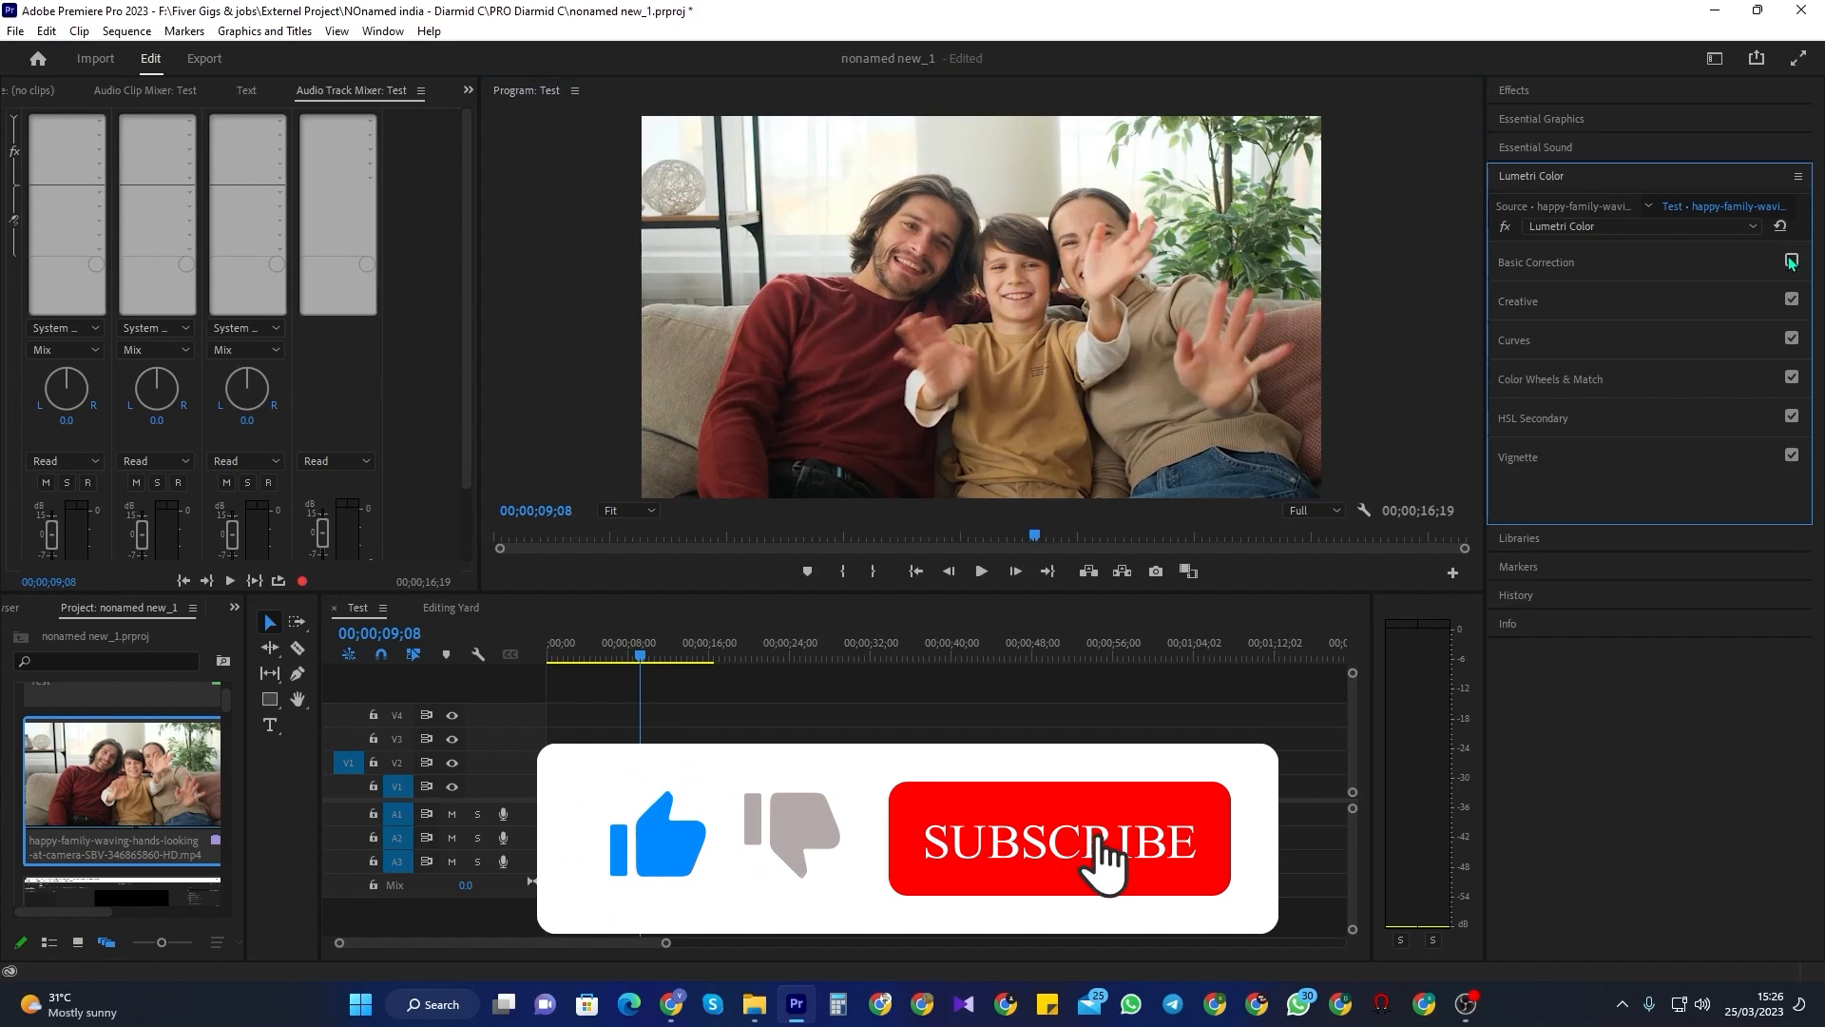
{"action": "left_click", "coordinate": [986, 575]}
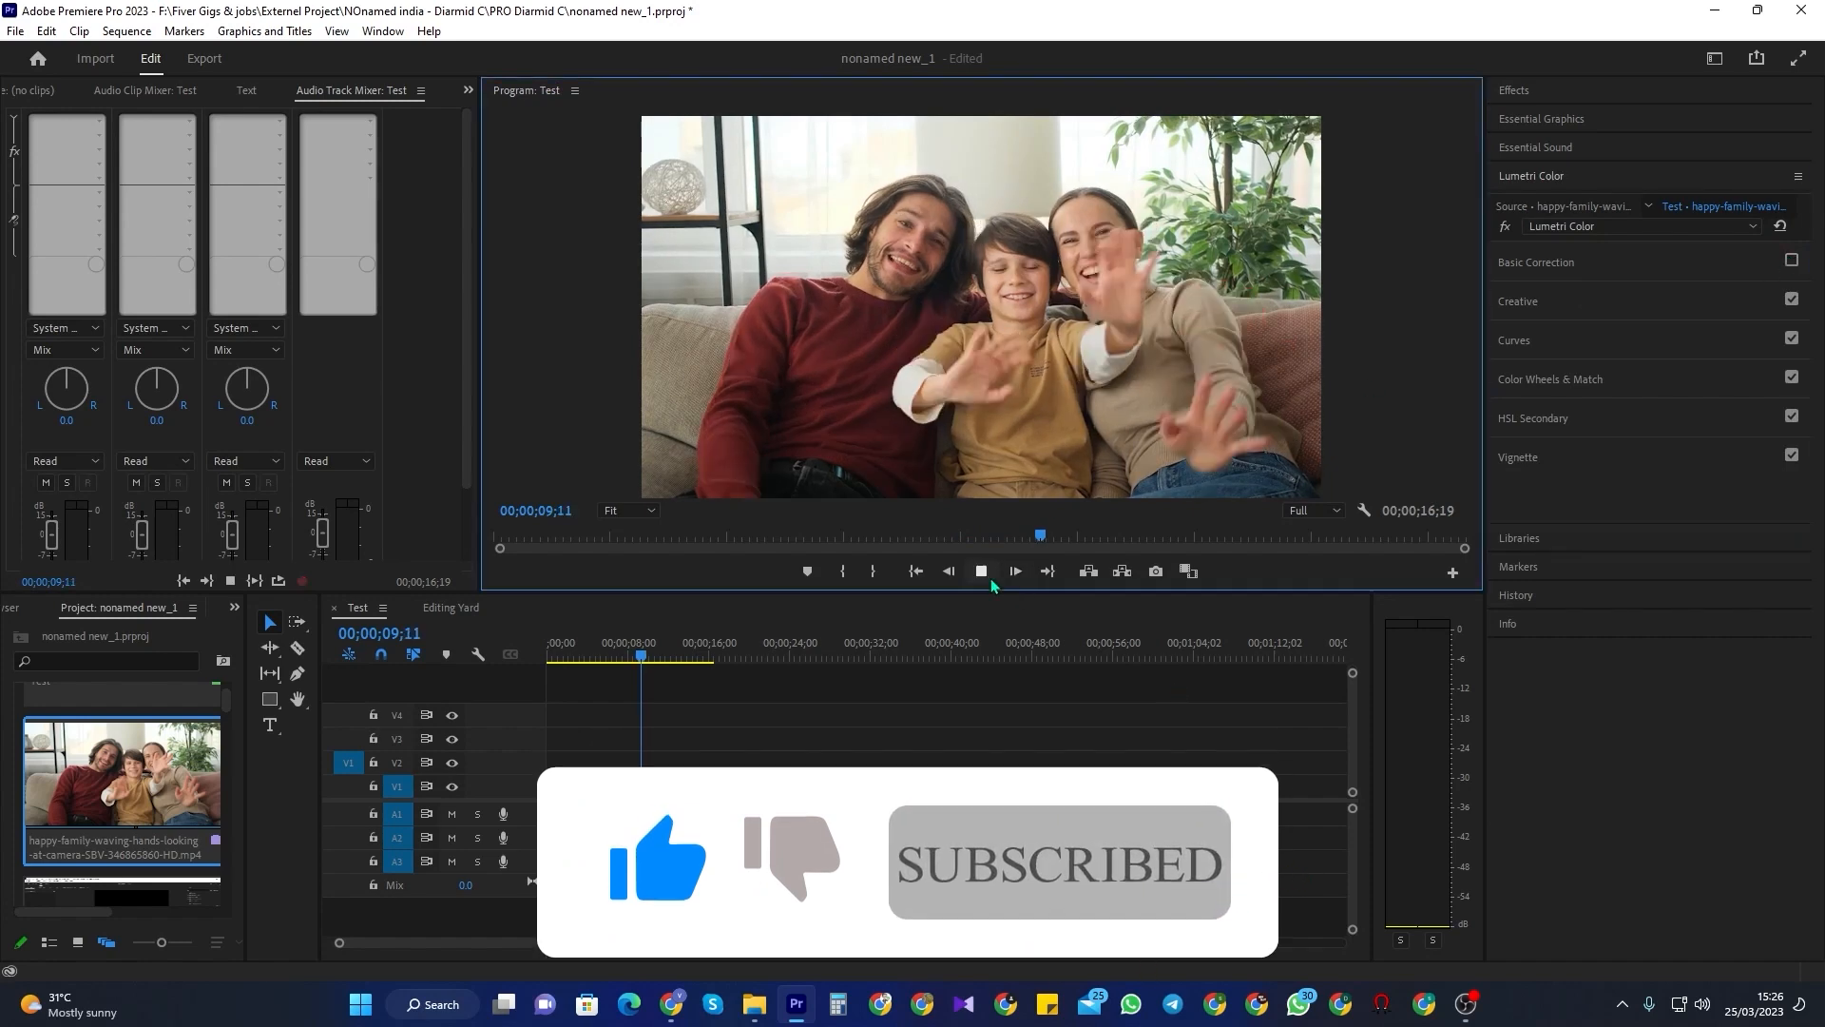
{"action": "left_click", "coordinate": [986, 575]}
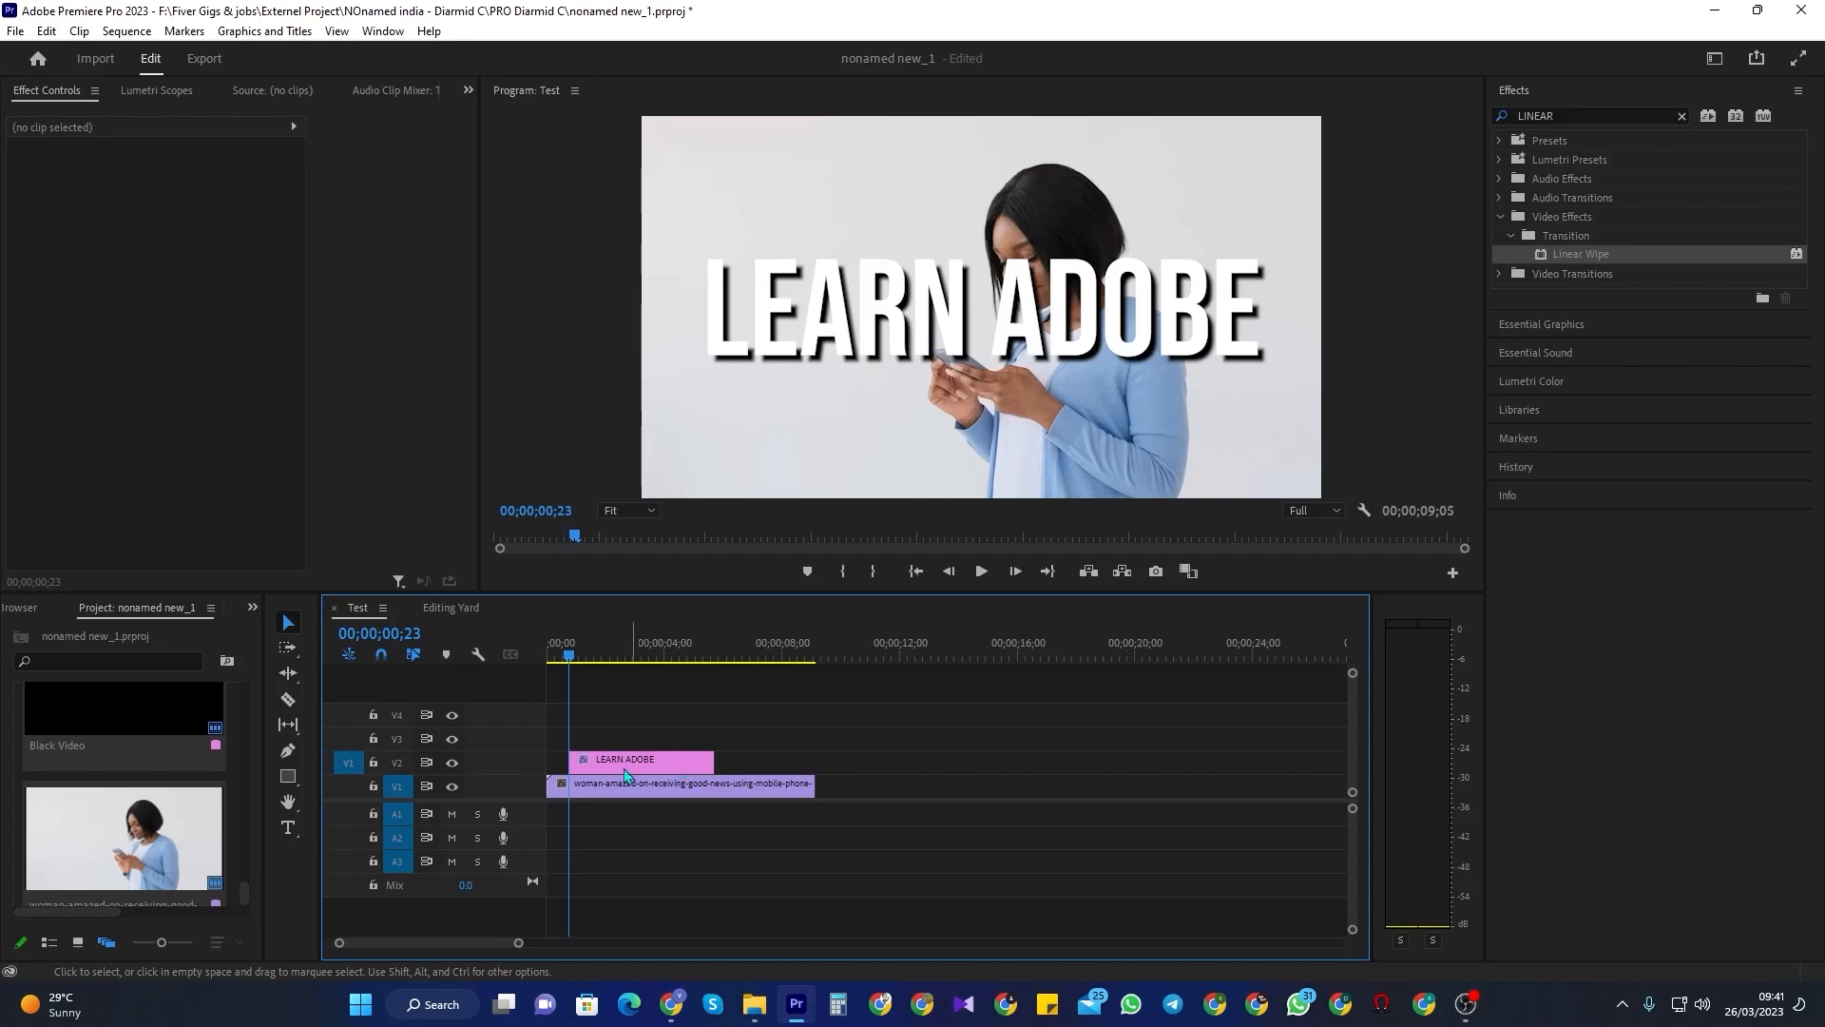
- Move the playhead to 00;00;02;28 and select the LEARN ADOBE title above the clip of the woman with the phone
{"action": "left_click", "coordinate": [608, 787]}
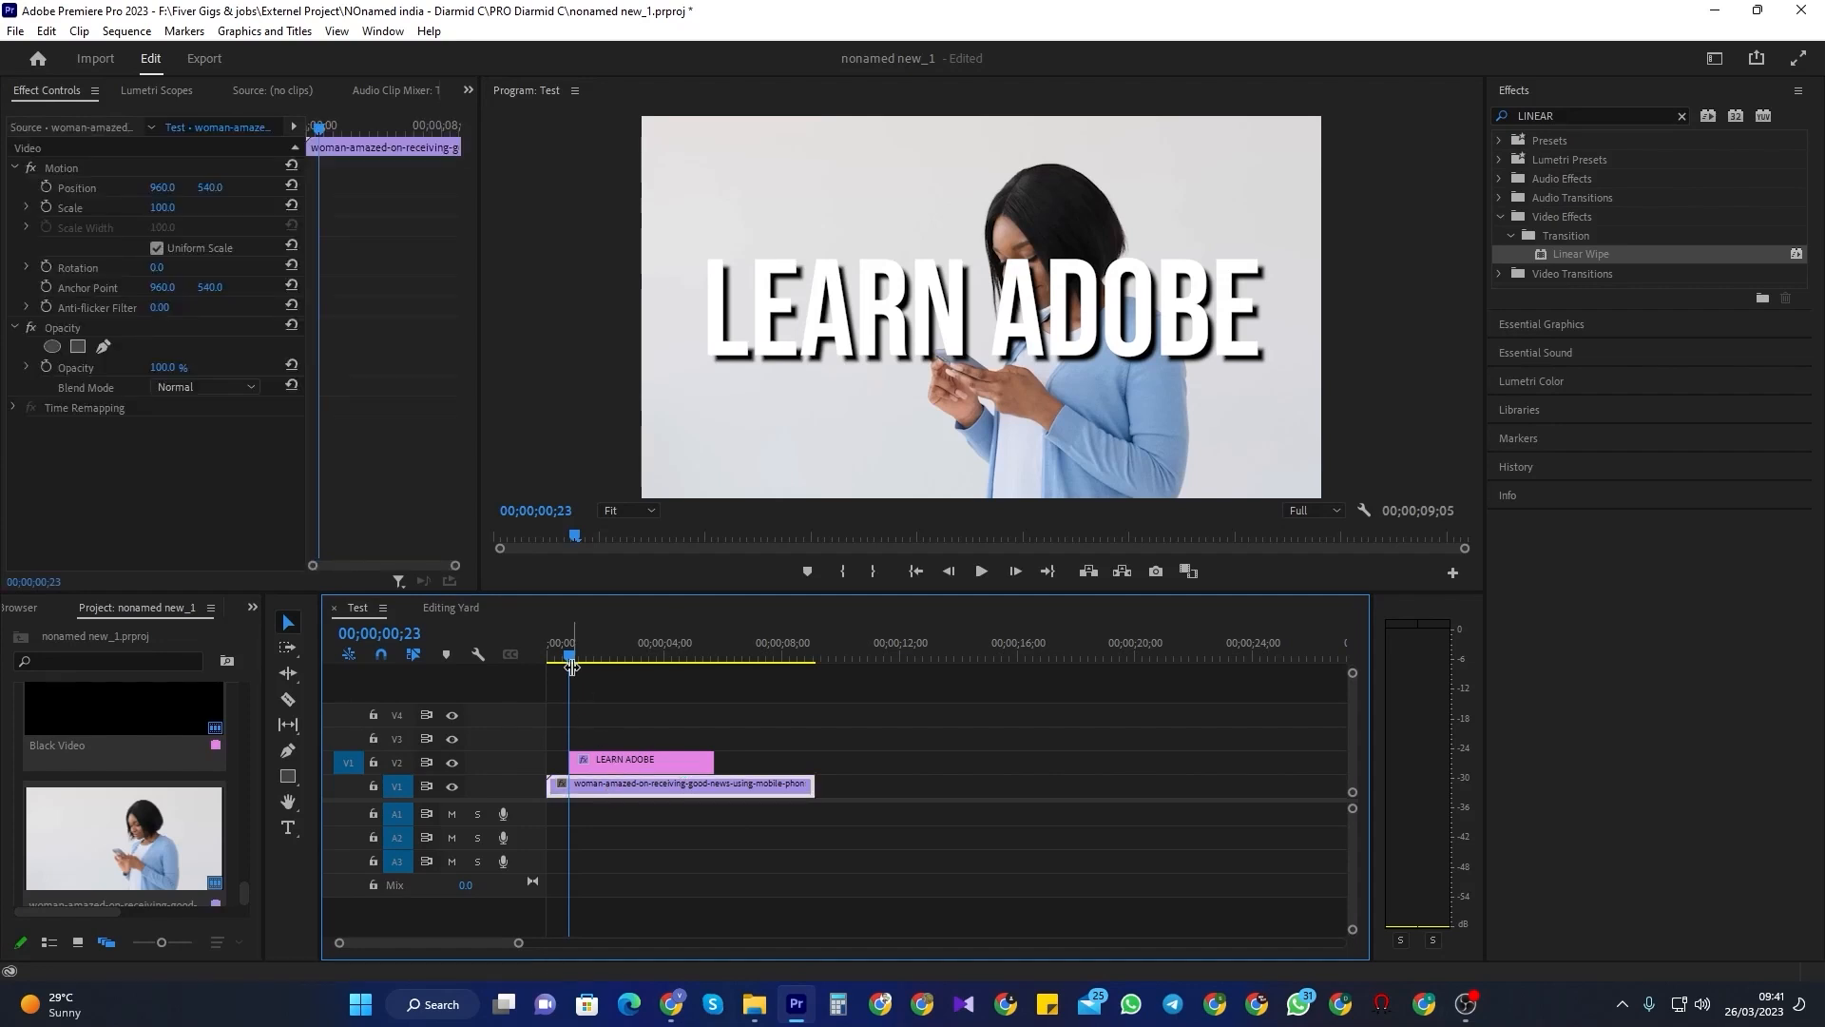
{"action": "left_click_drag", "start_coordinate": [570, 662], "coordinate": [632, 656]}
{"action": "left_click", "coordinate": [658, 760]}
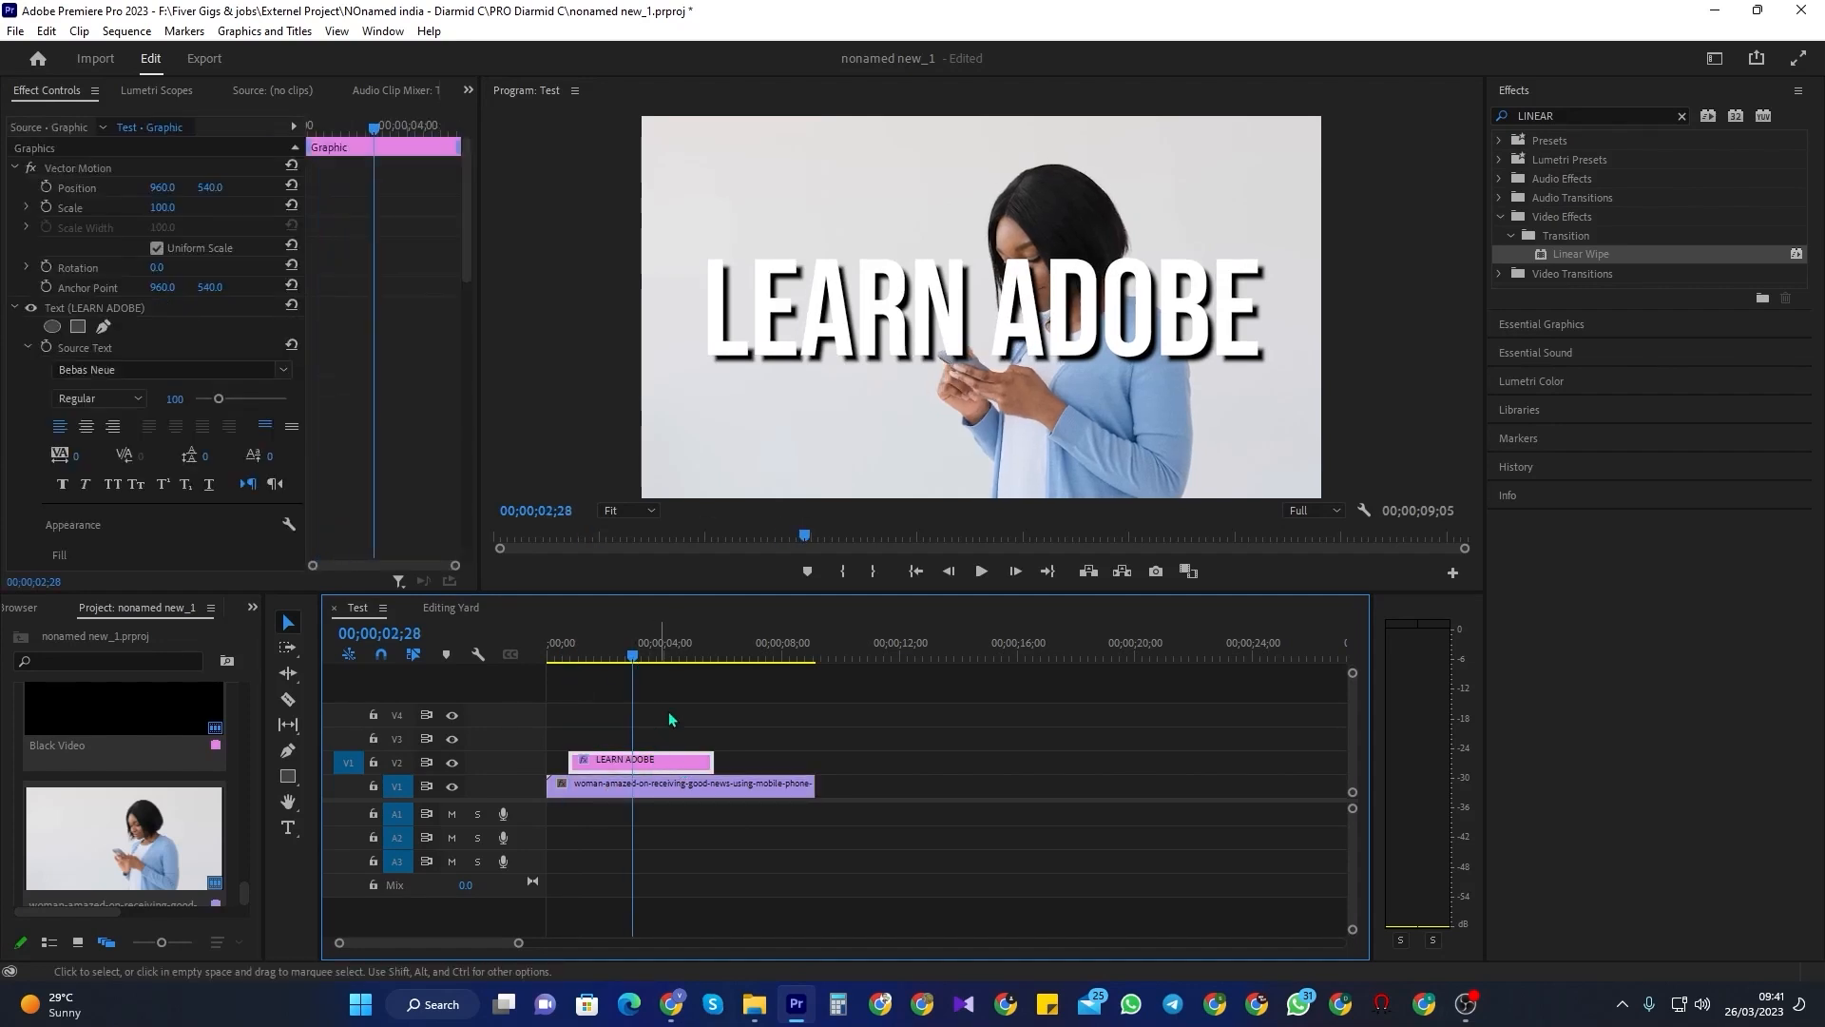
{"action": "left_click", "coordinate": [875, 362]}
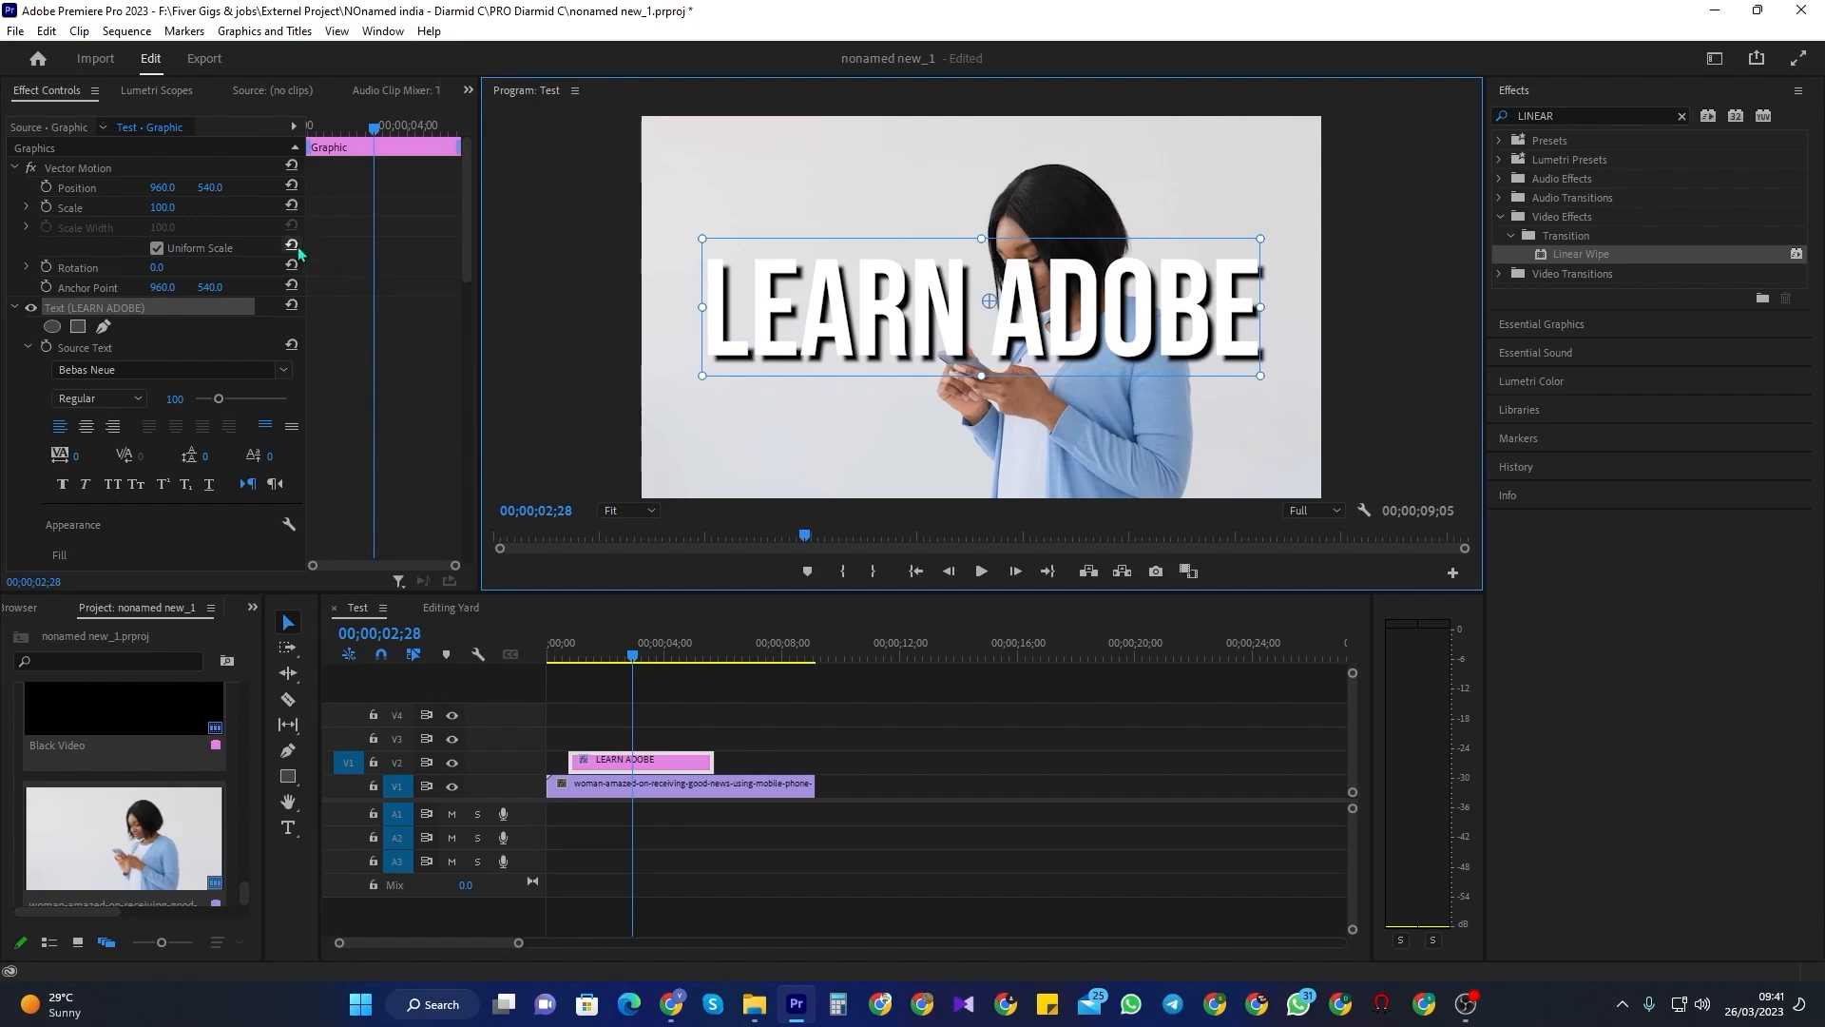
{"action": "left_click_drag", "start_coordinate": [306, 249], "coordinate": [292, 249]}
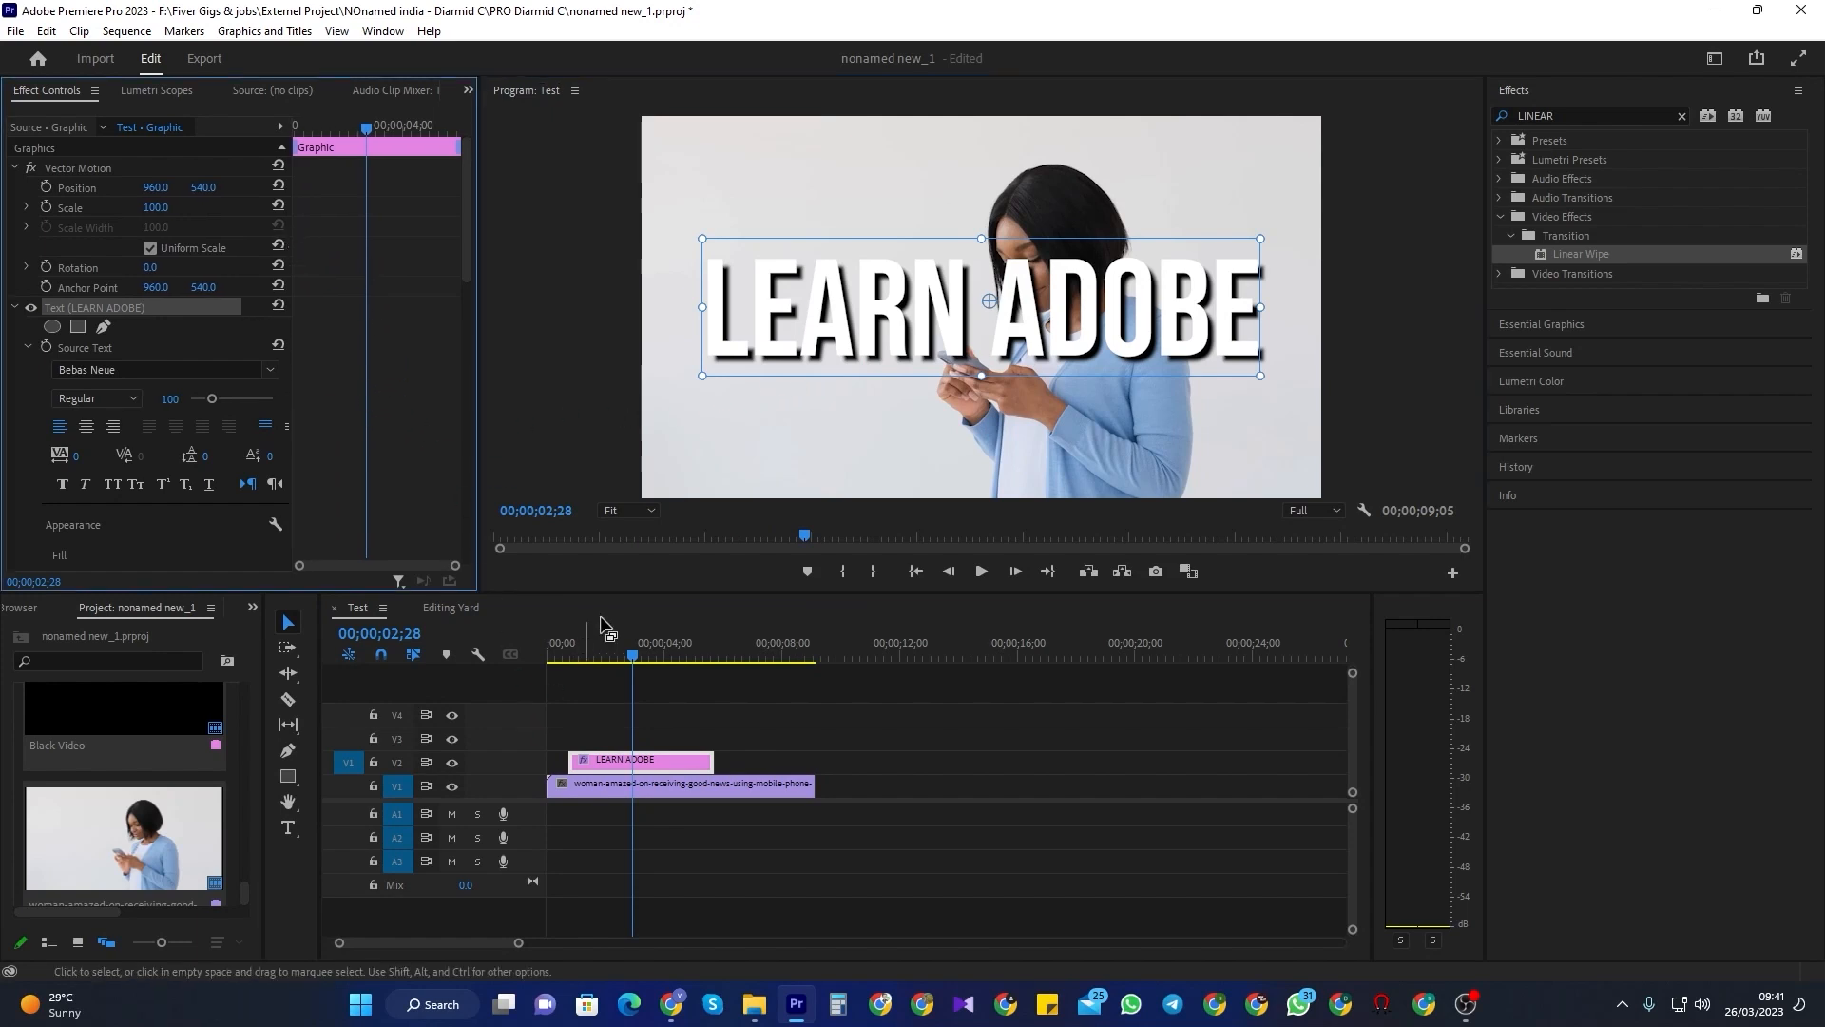
- Create a Black Video item with the default settings and place it on V3, aligned above the LEARN ADOBE title
{"action": "left_click", "coordinate": [238, 813]}
{"action": "right_click", "coordinate": [238, 811]}
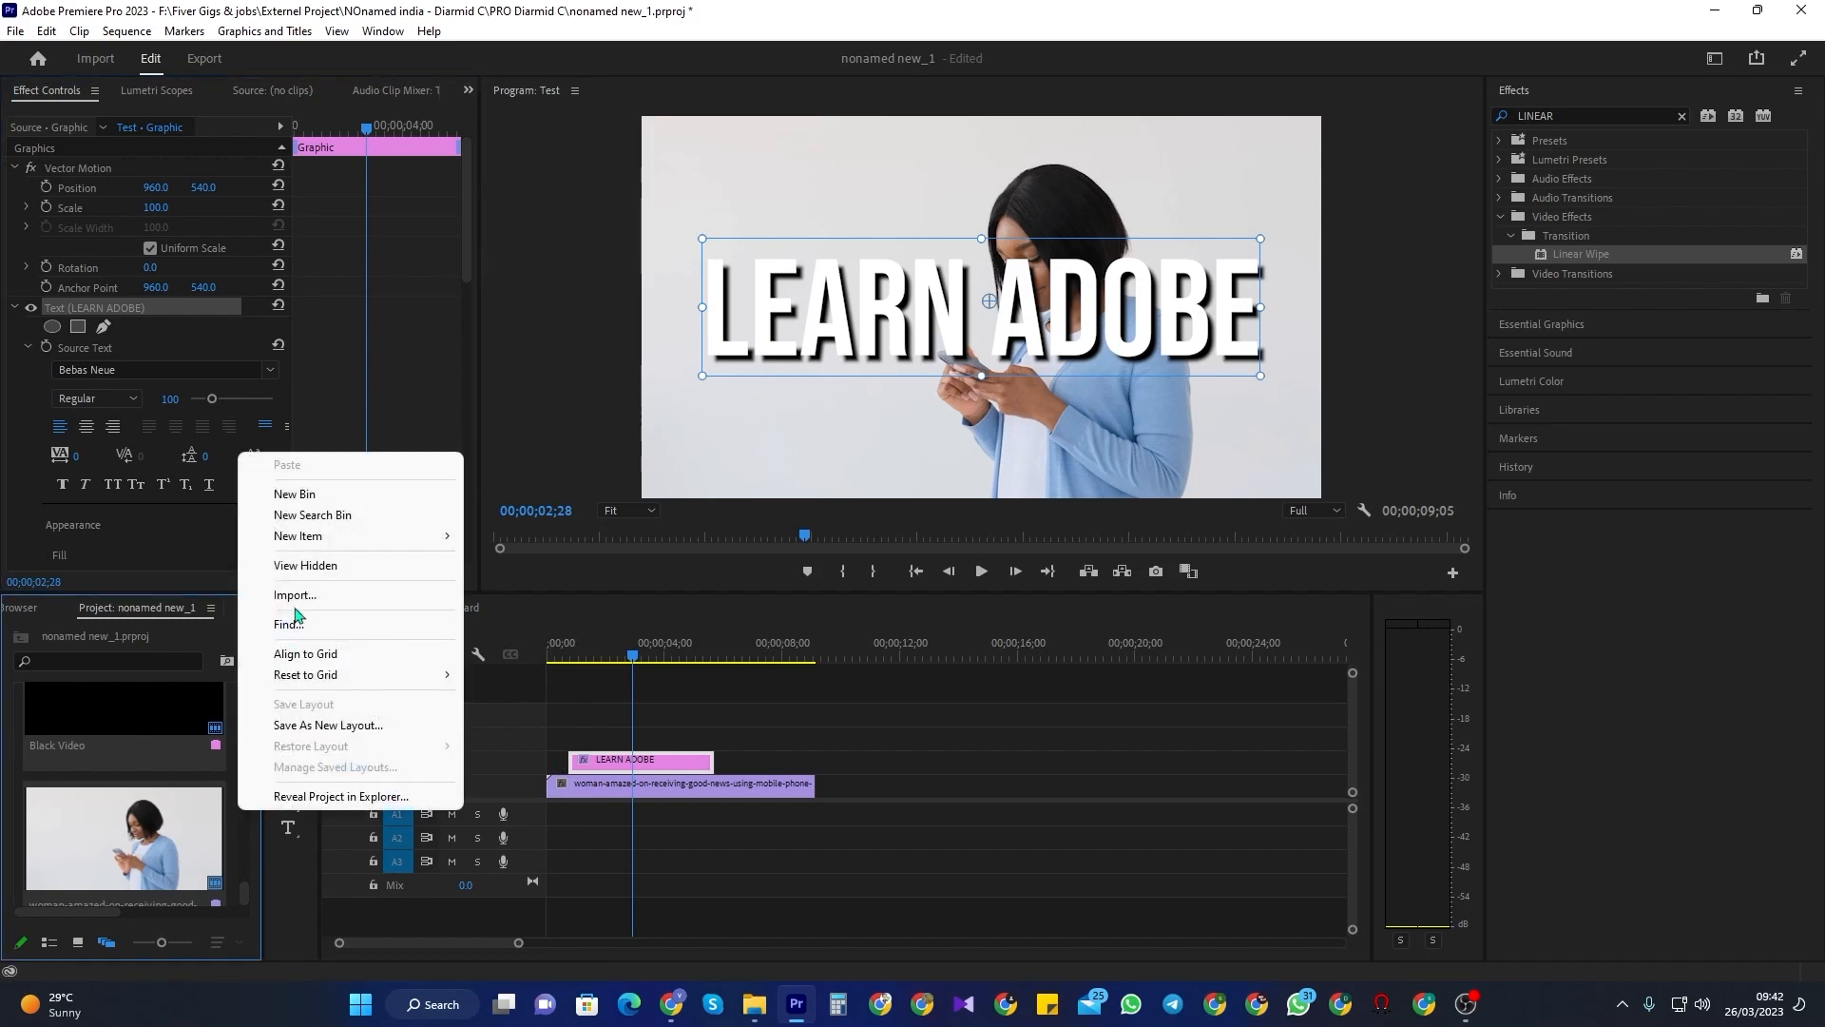
{"action": "mouse_move", "coordinate": [328, 535]}
{"action": "left_click", "coordinate": [527, 641]}
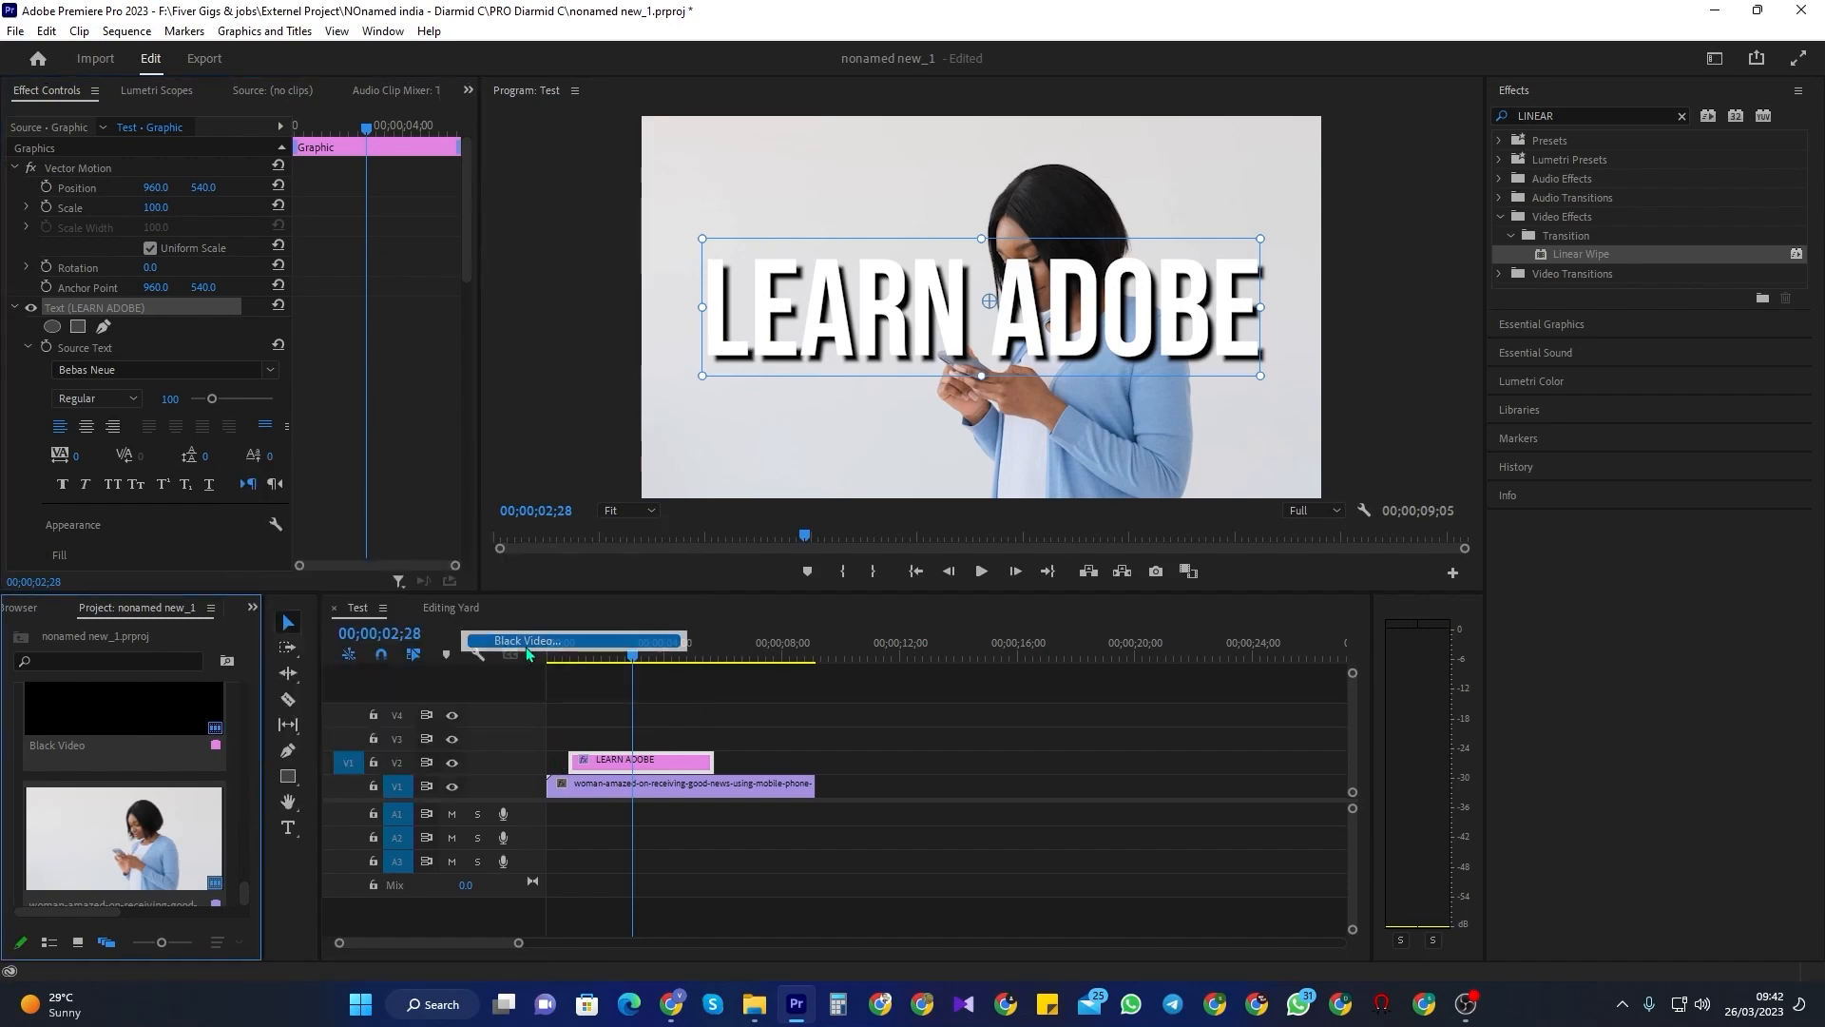
{"action": "left_click", "coordinate": [919, 574]}
{"action": "scroll", "coordinate": [249, 825], "scroll_direction": "down", "scroll_amount": 2}
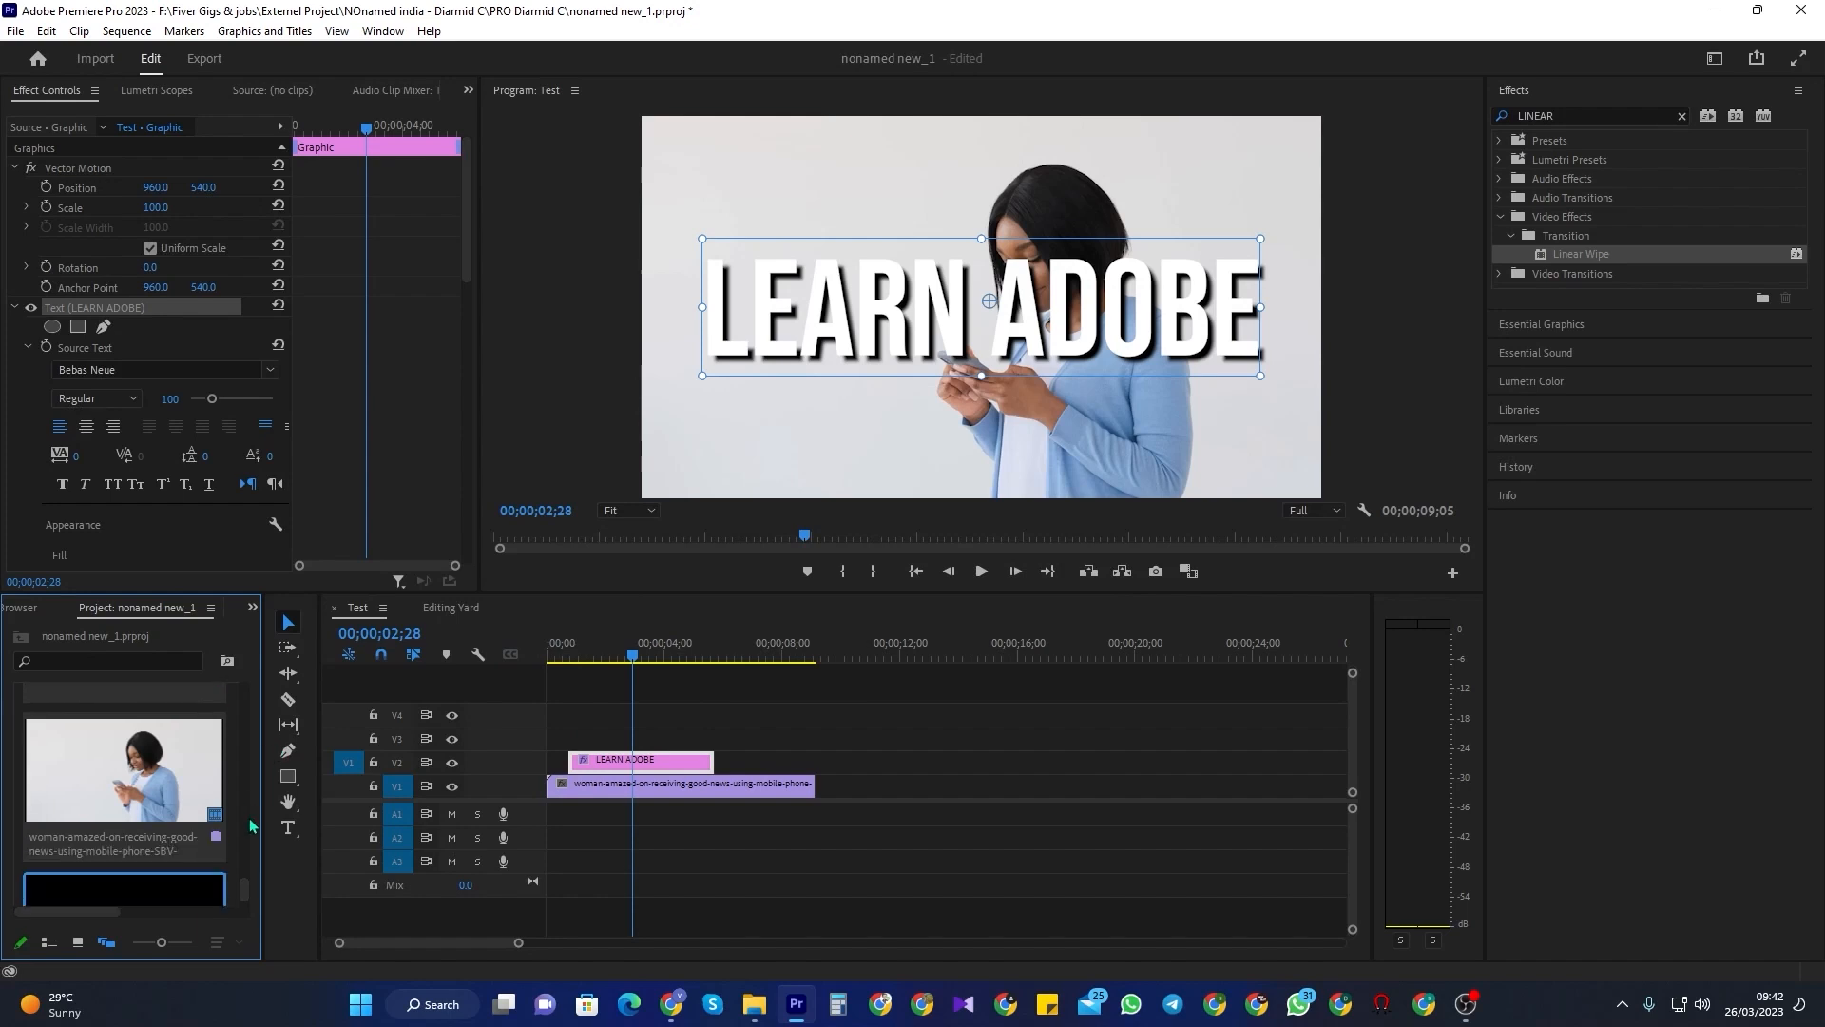
{"action": "left_click_drag", "start_coordinate": [171, 892], "coordinate": [605, 742]}
{"action": "key", "text": "Up"}
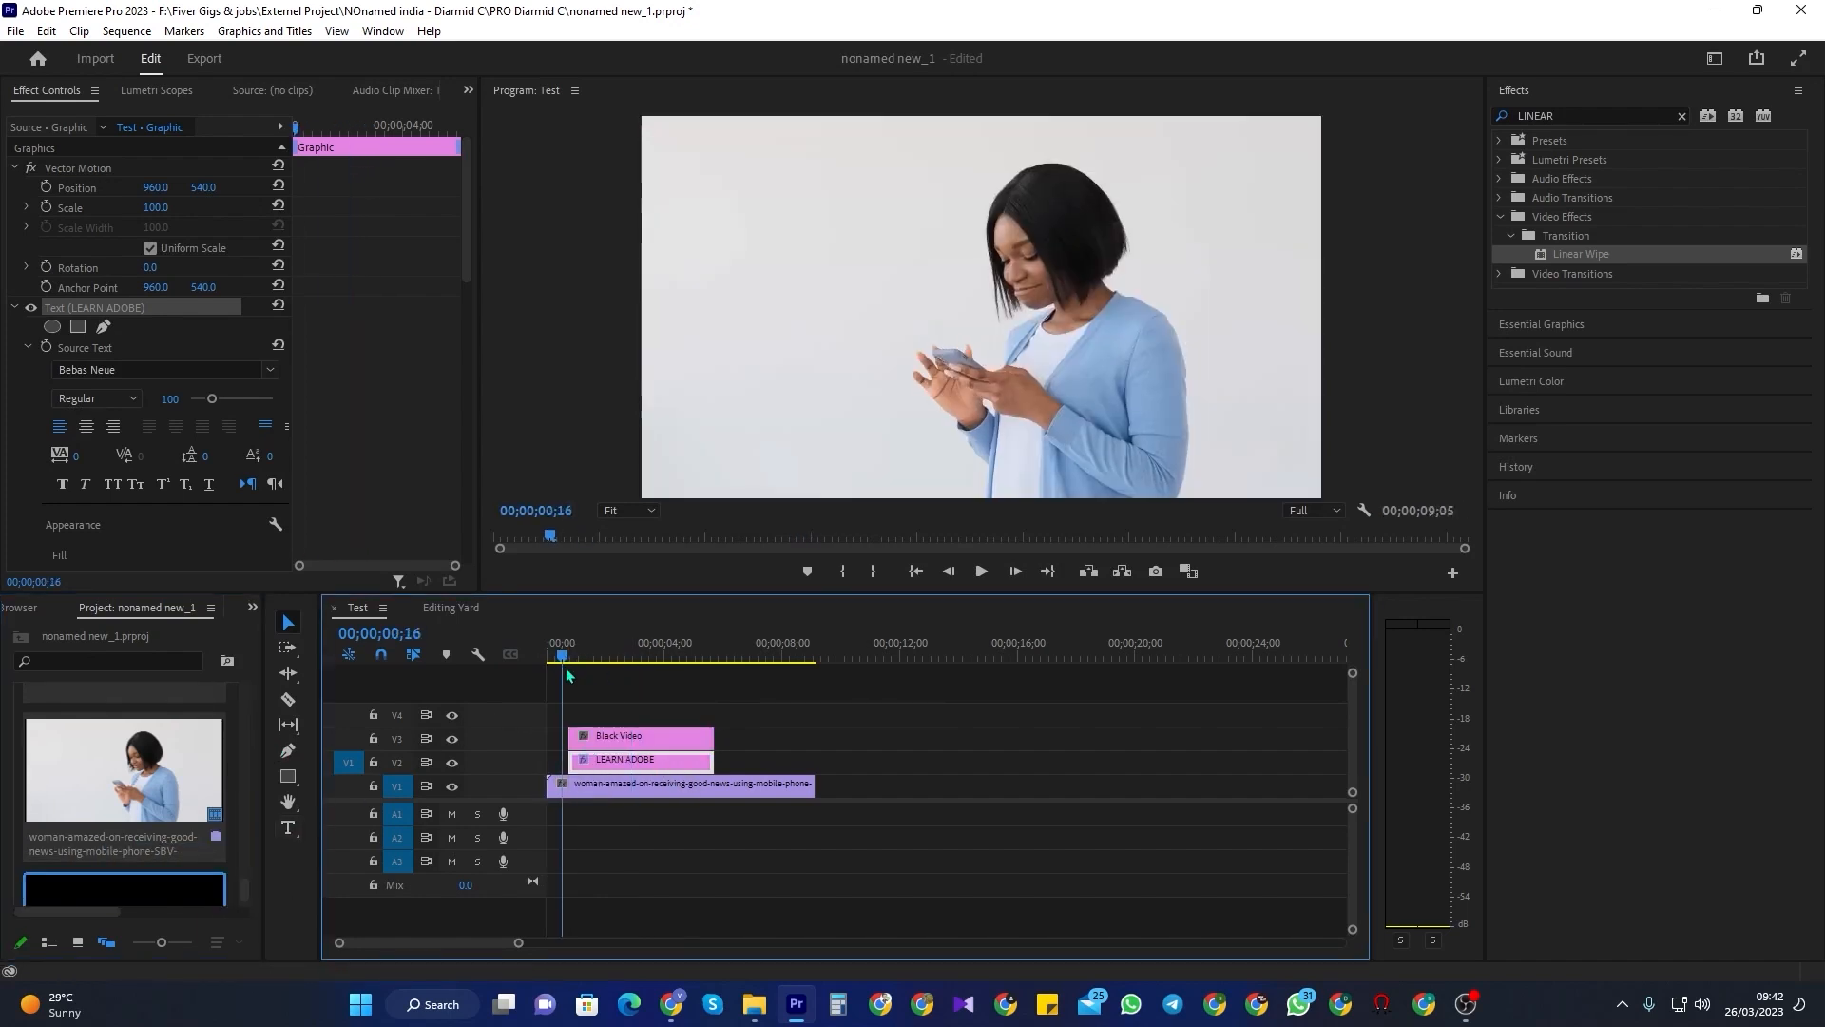
- Near the Black Video clip's start, turn off Uniform Scale and set its Scale Width to 1.5
{"action": "left_click", "coordinate": [590, 735]}
{"action": "left_click", "coordinate": [582, 652]}
{"action": "left_click_drag", "start_coordinate": [582, 656], "coordinate": [574, 655]}
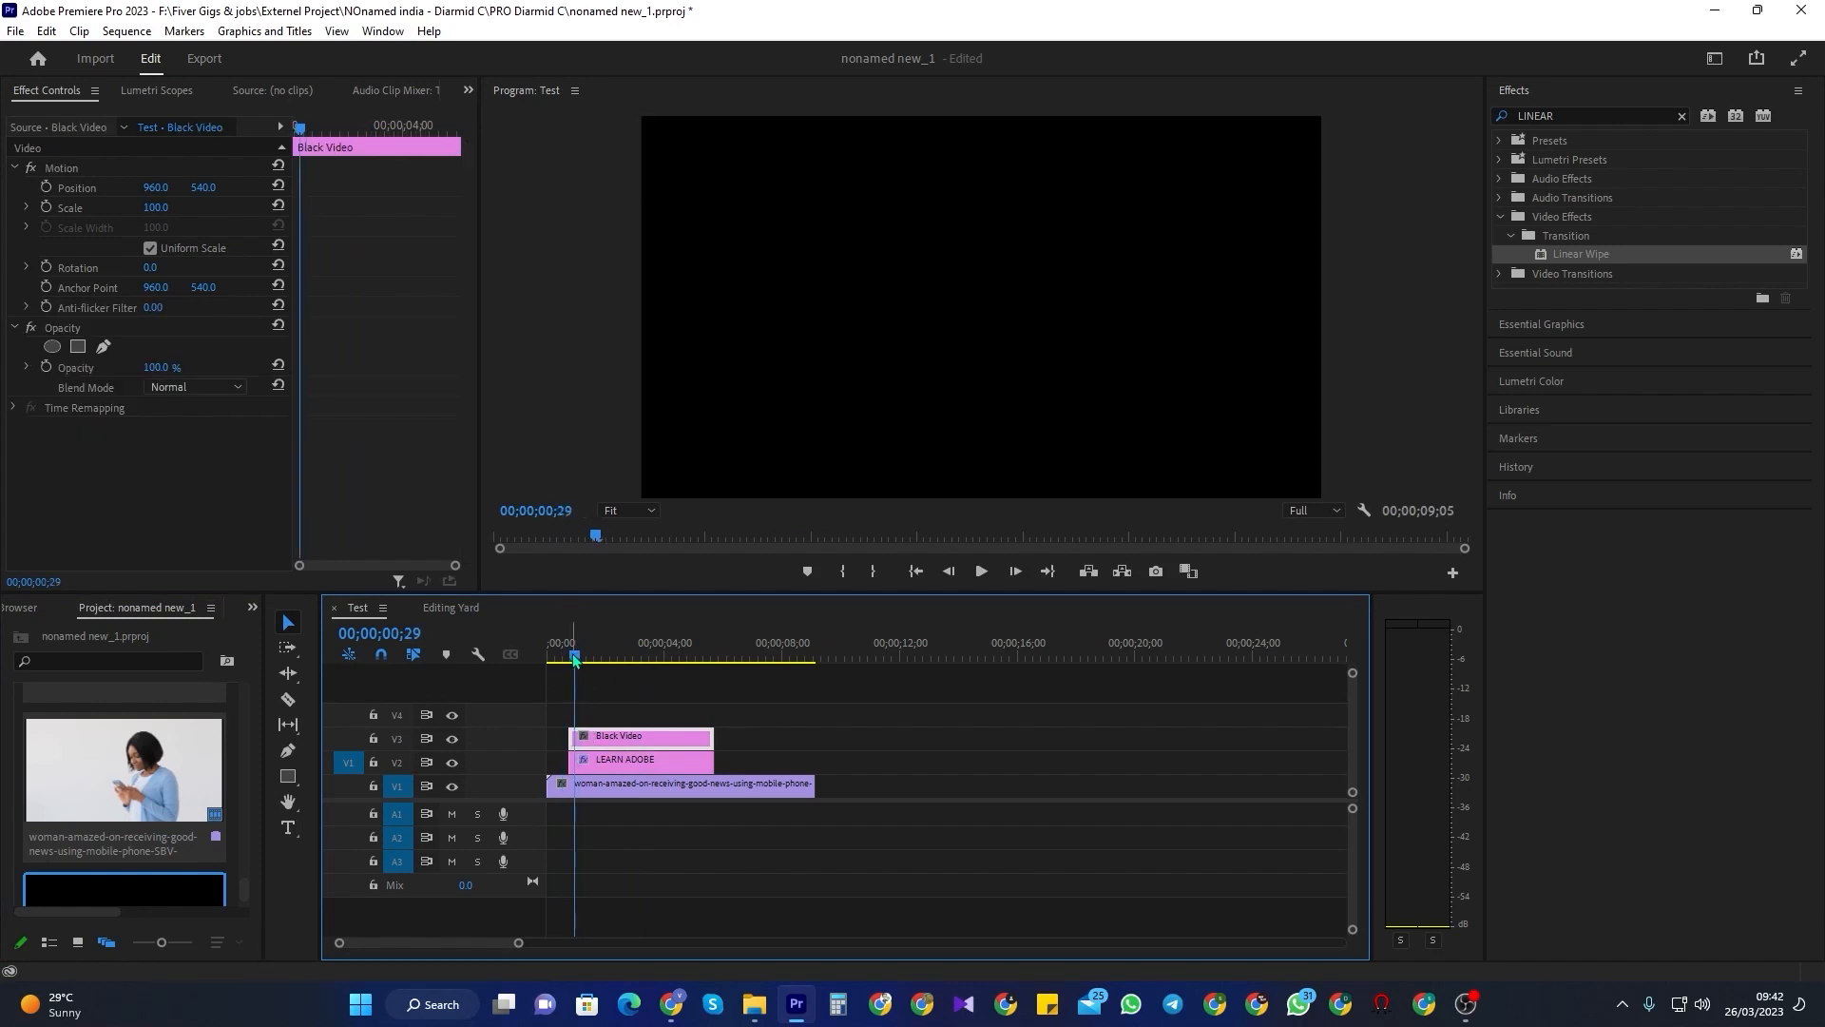
{"action": "left_click_drag", "start_coordinate": [301, 133], "coordinate": [281, 145]}
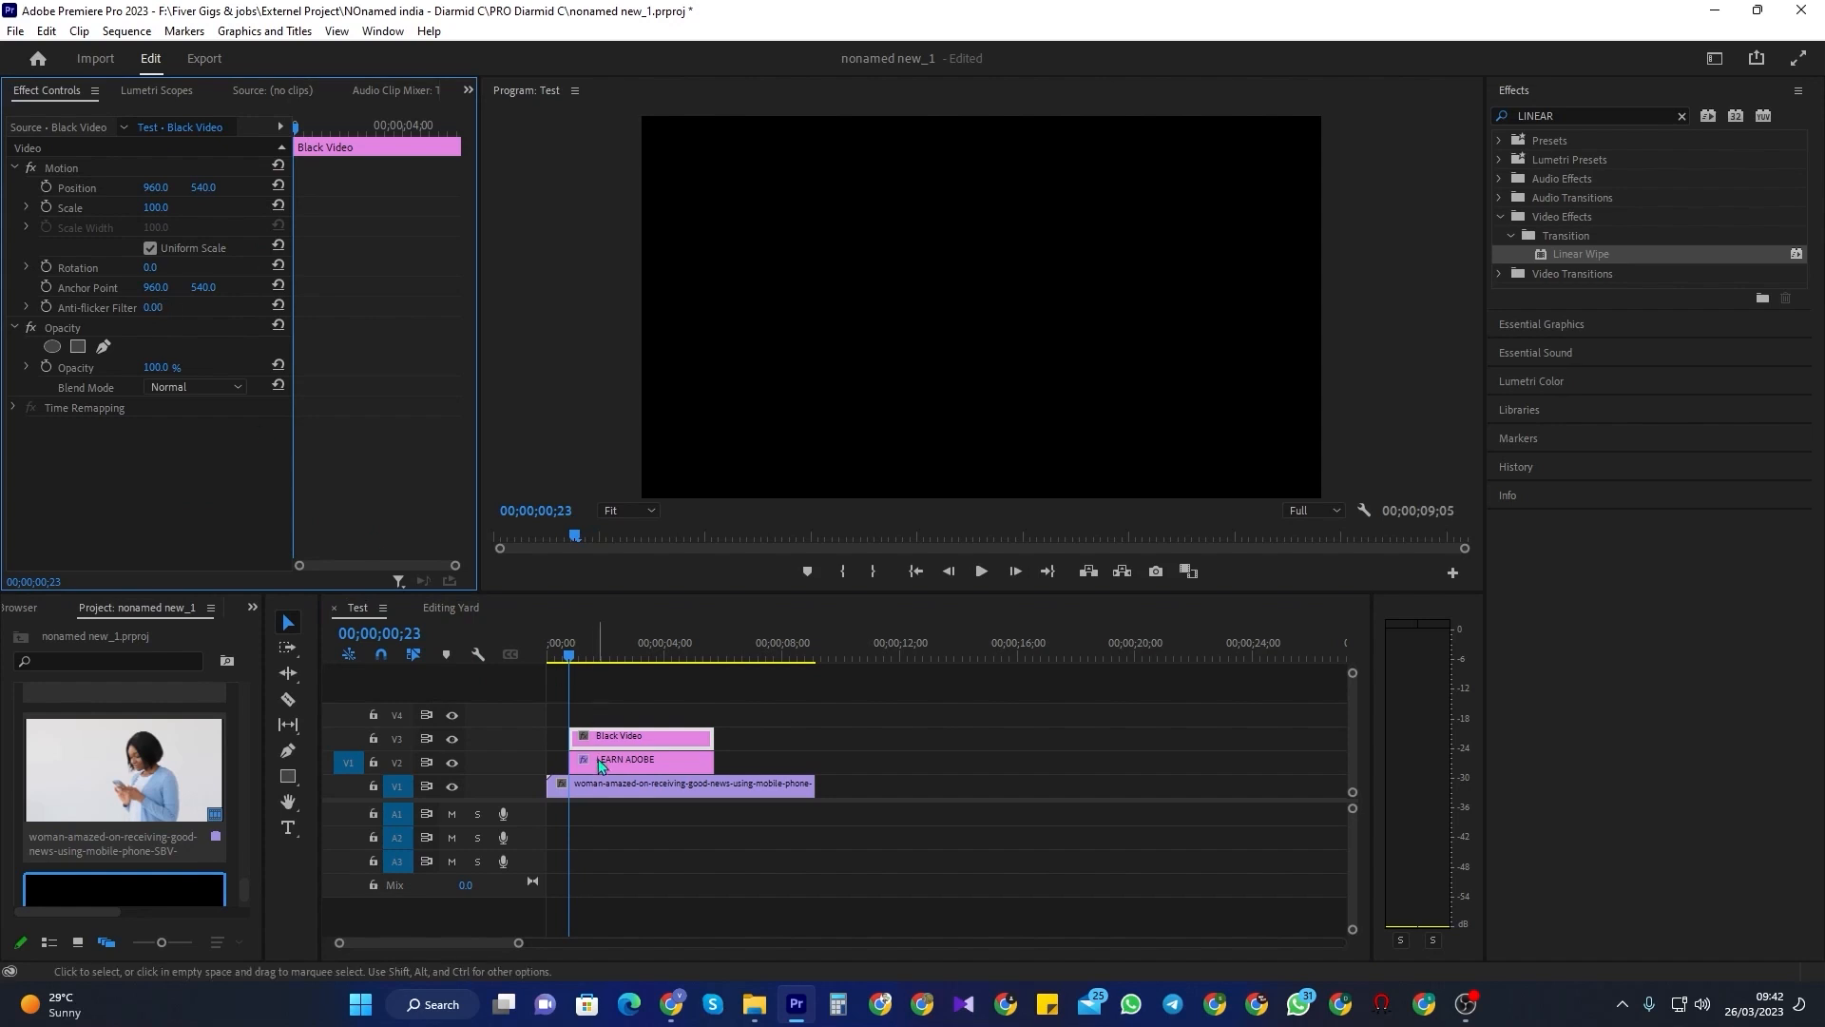
{"action": "left_click", "coordinate": [150, 248]}
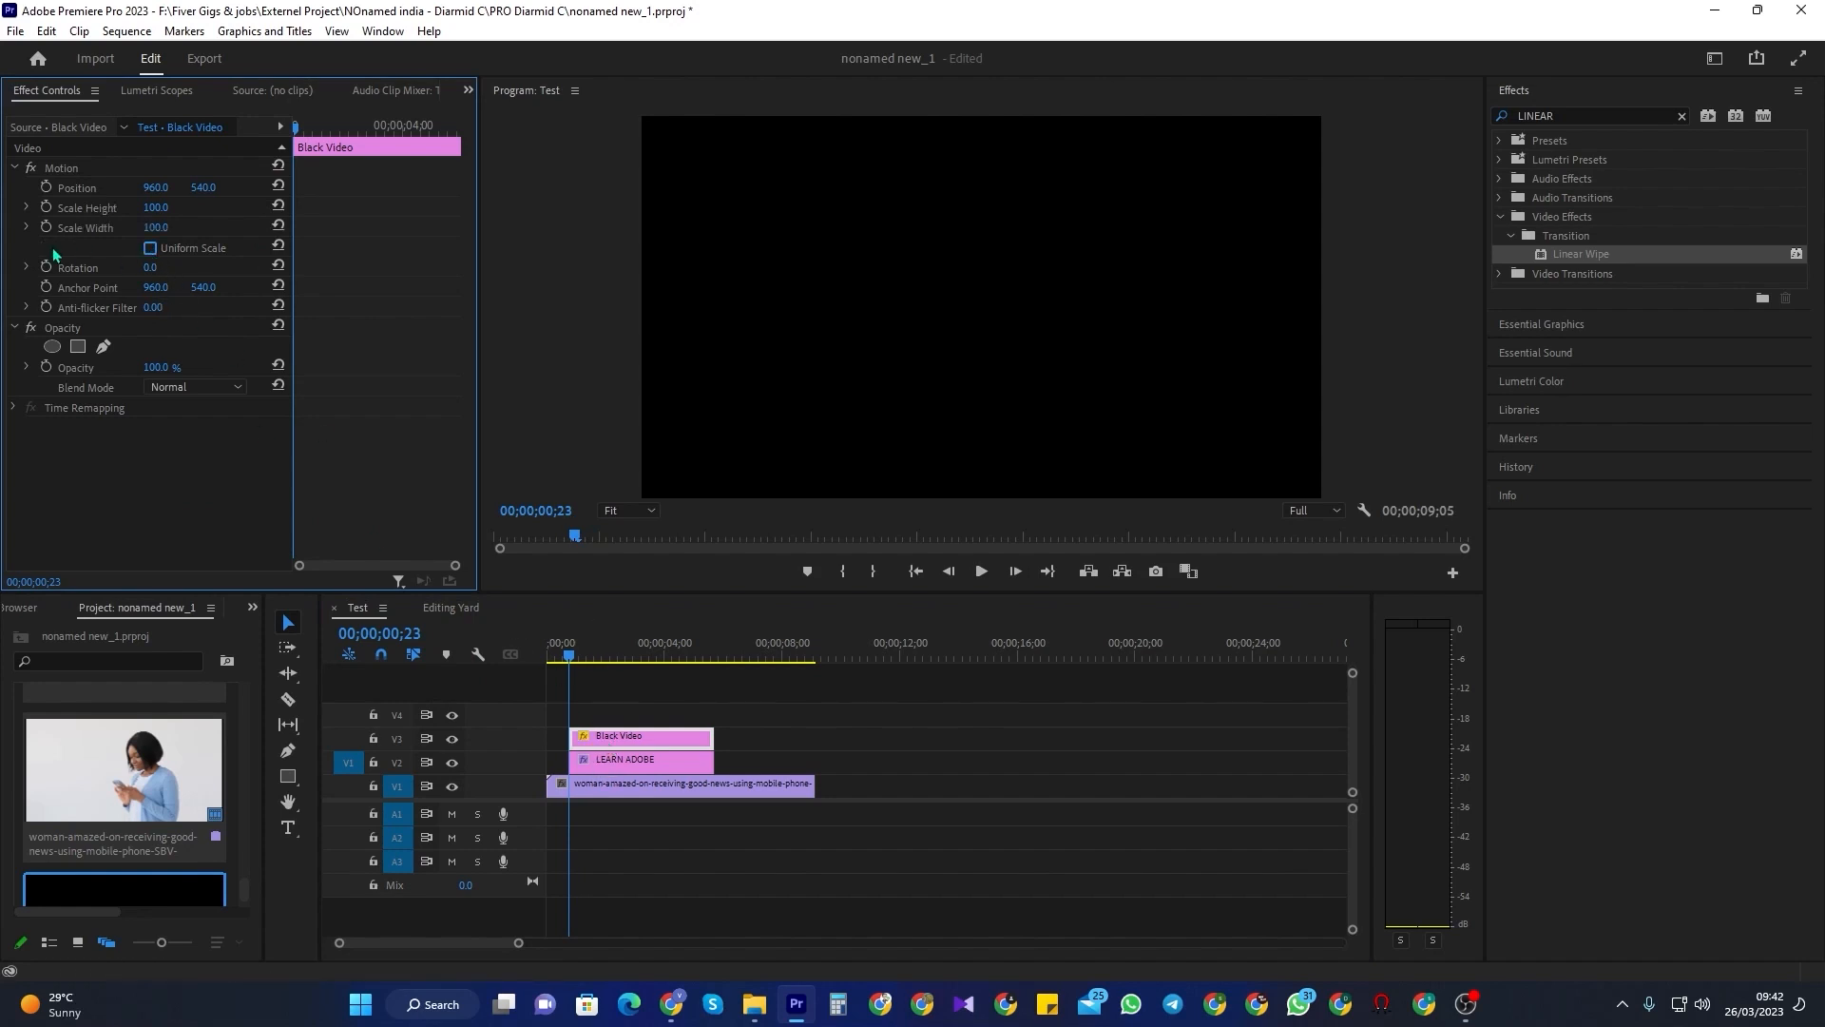
{"action": "left_click", "coordinate": [568, 652]}
{"action": "left_click_drag", "start_coordinate": [158, 230], "coordinate": [145, 231]}
{"action": "left_click", "coordinate": [169, 226]}
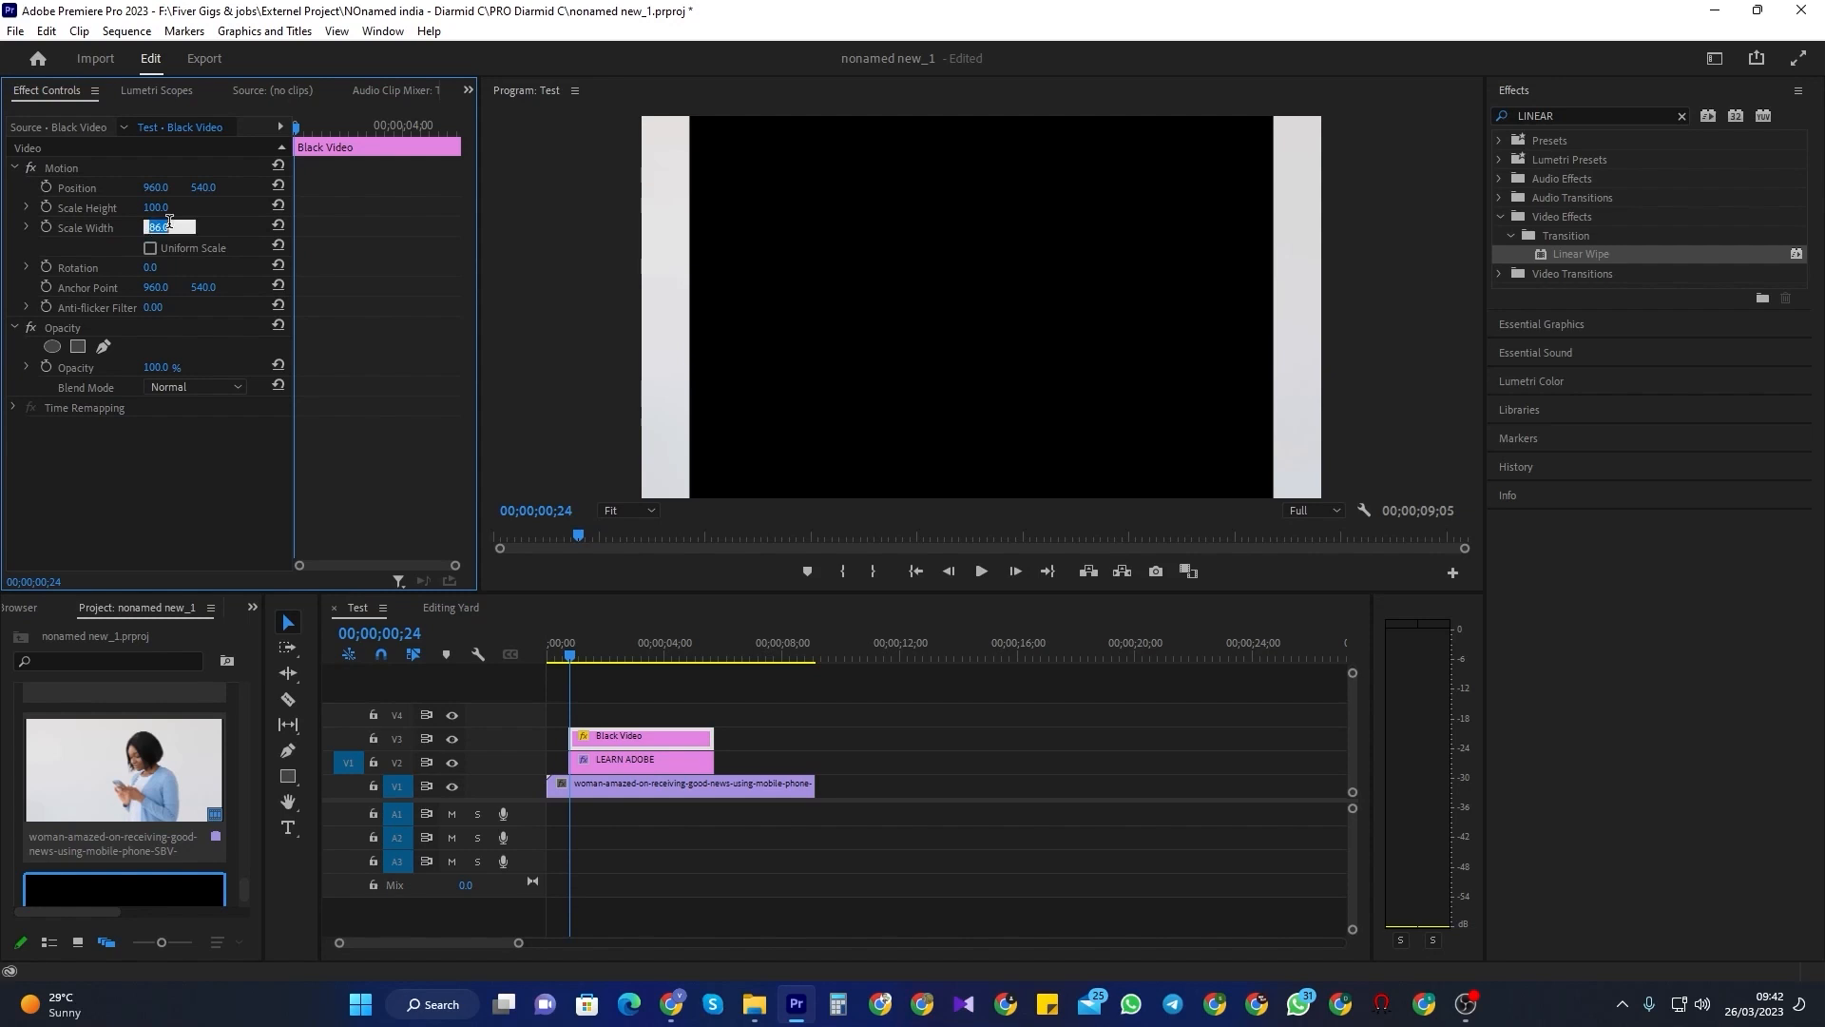
{"action": "key", "text": "Return"}
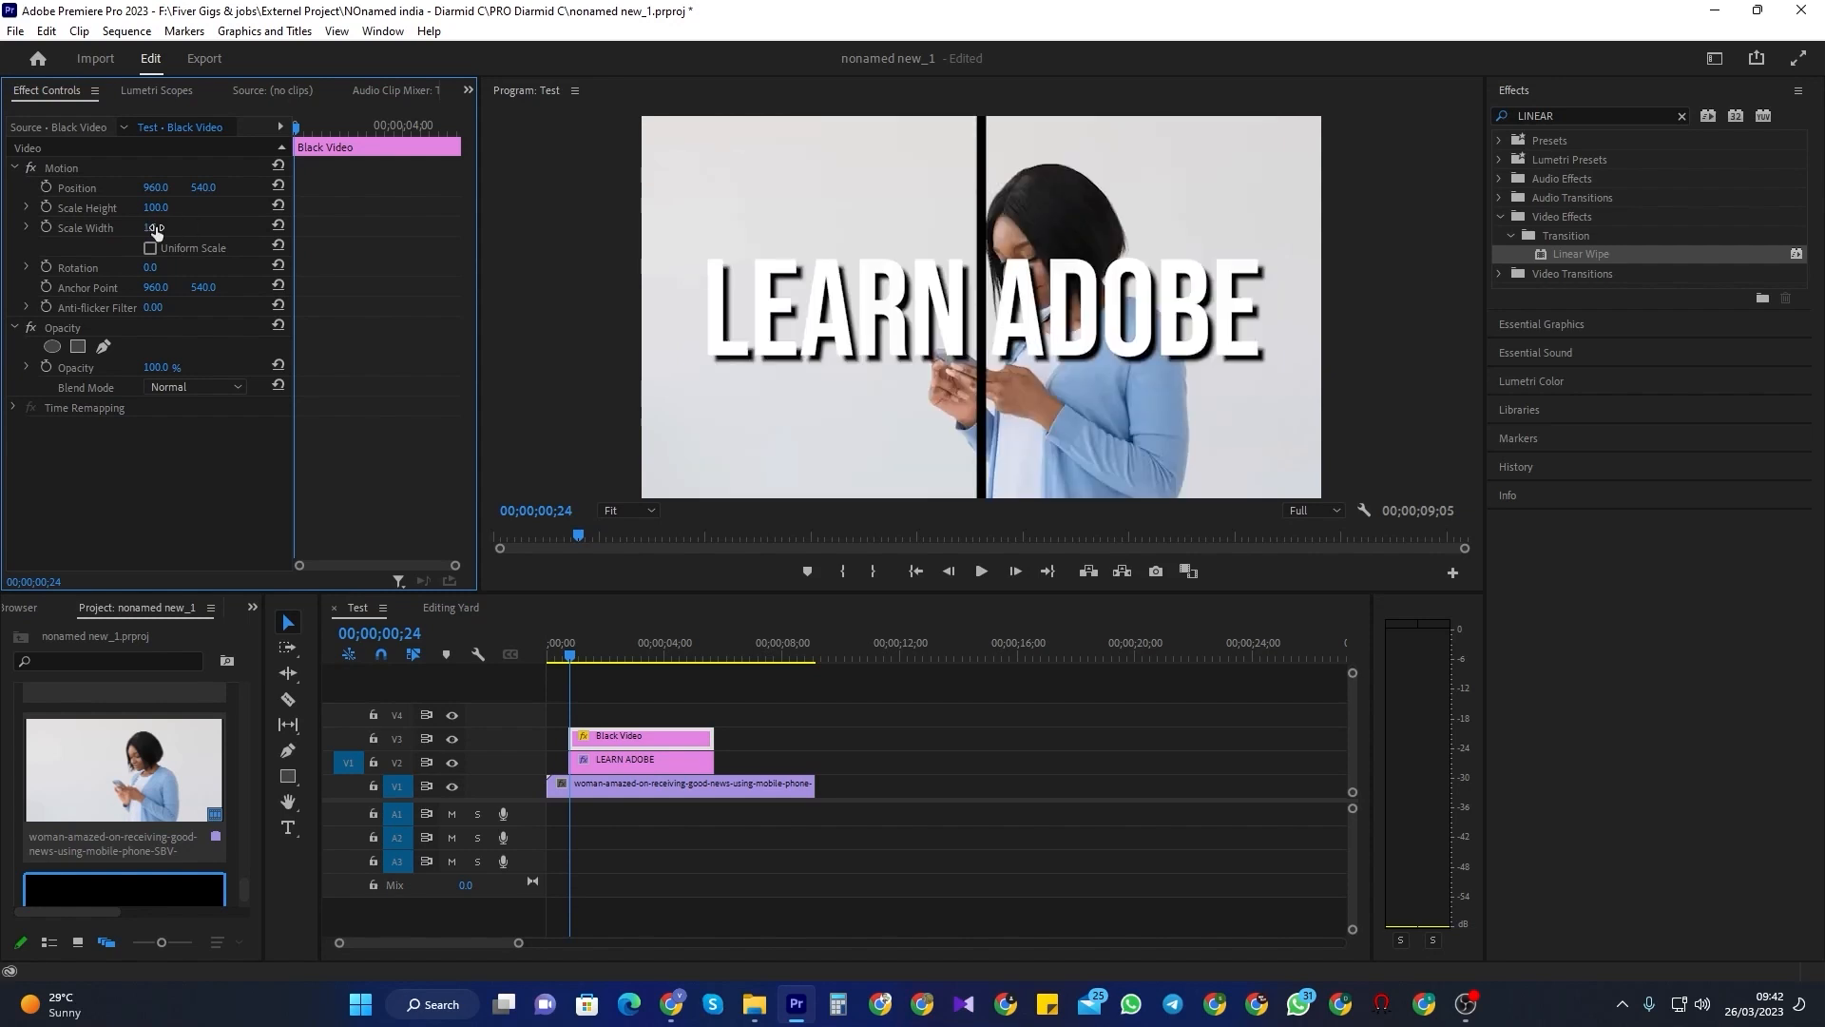
- Set the Black Video's Scale Height to 37 and its Position to 149, 551, forming a vertical bar beside the title's first letter
{"action": "left_click", "coordinate": [156, 207]}
{"action": "type", "text": "12"}
{"action": "key", "text": "Return"}
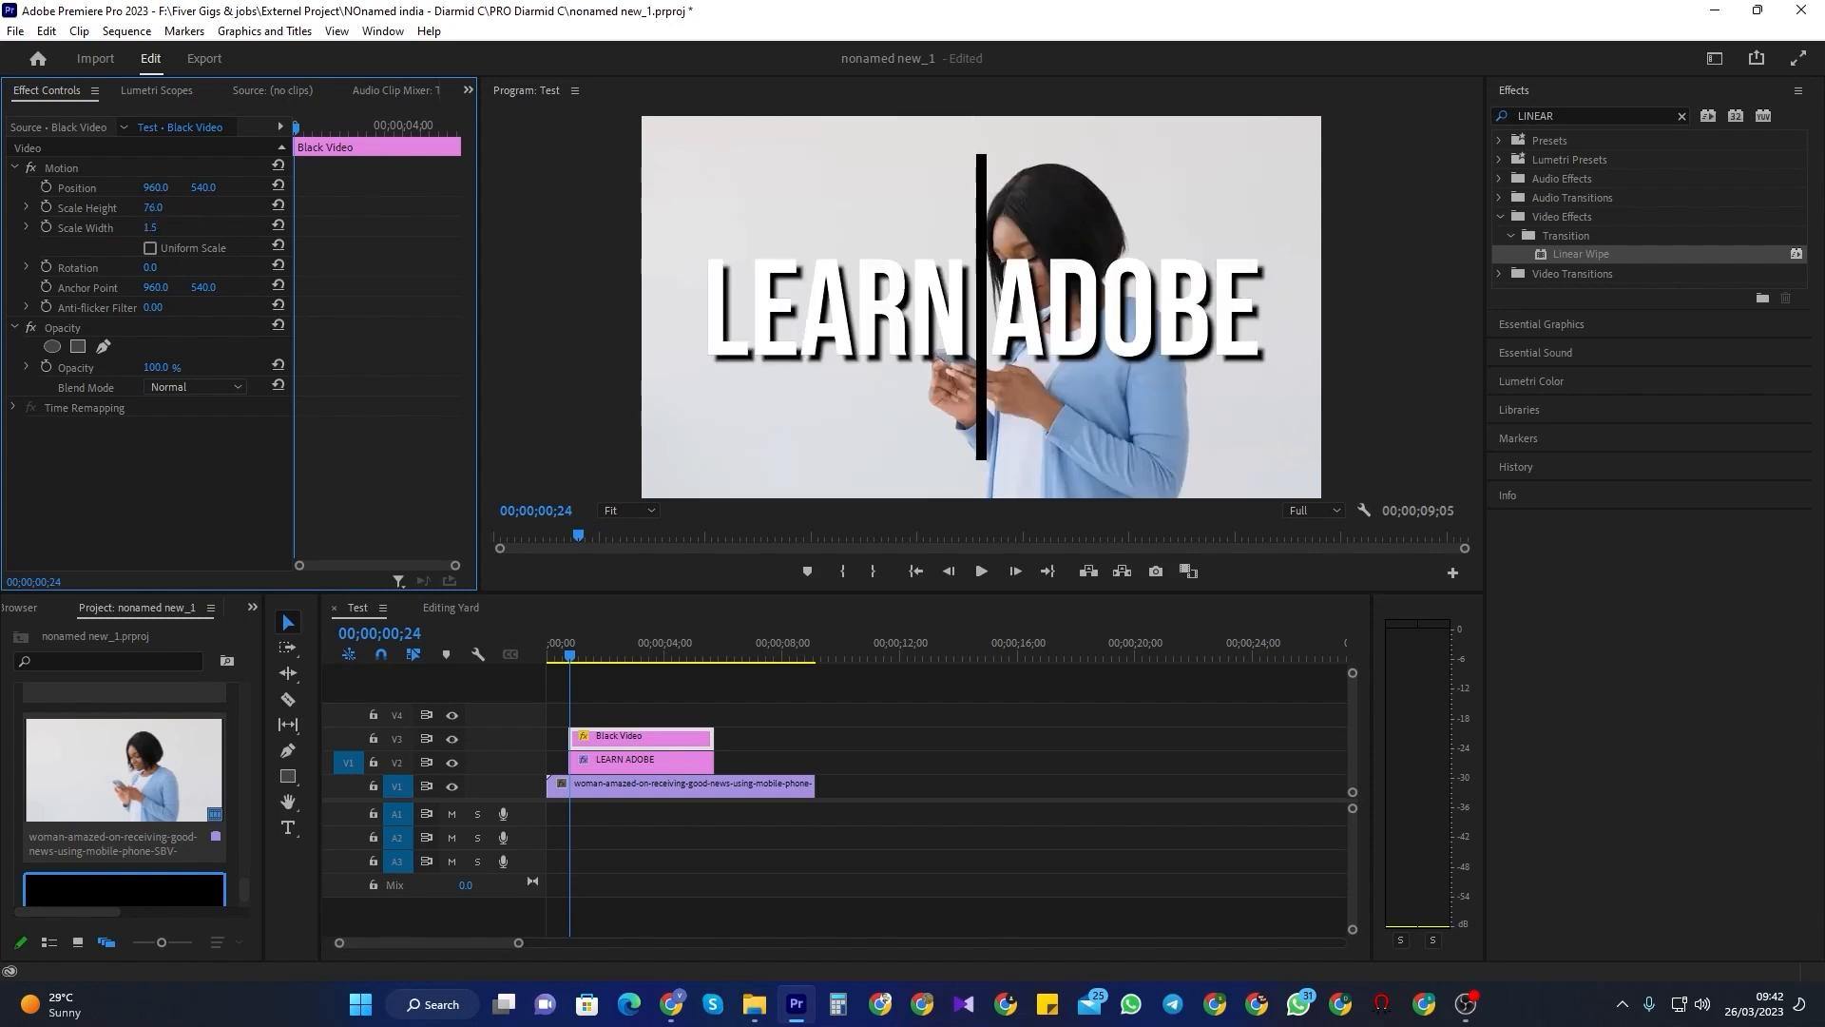
{"action": "left_click_drag", "start_coordinate": [153, 207], "coordinate": [47, 190]}
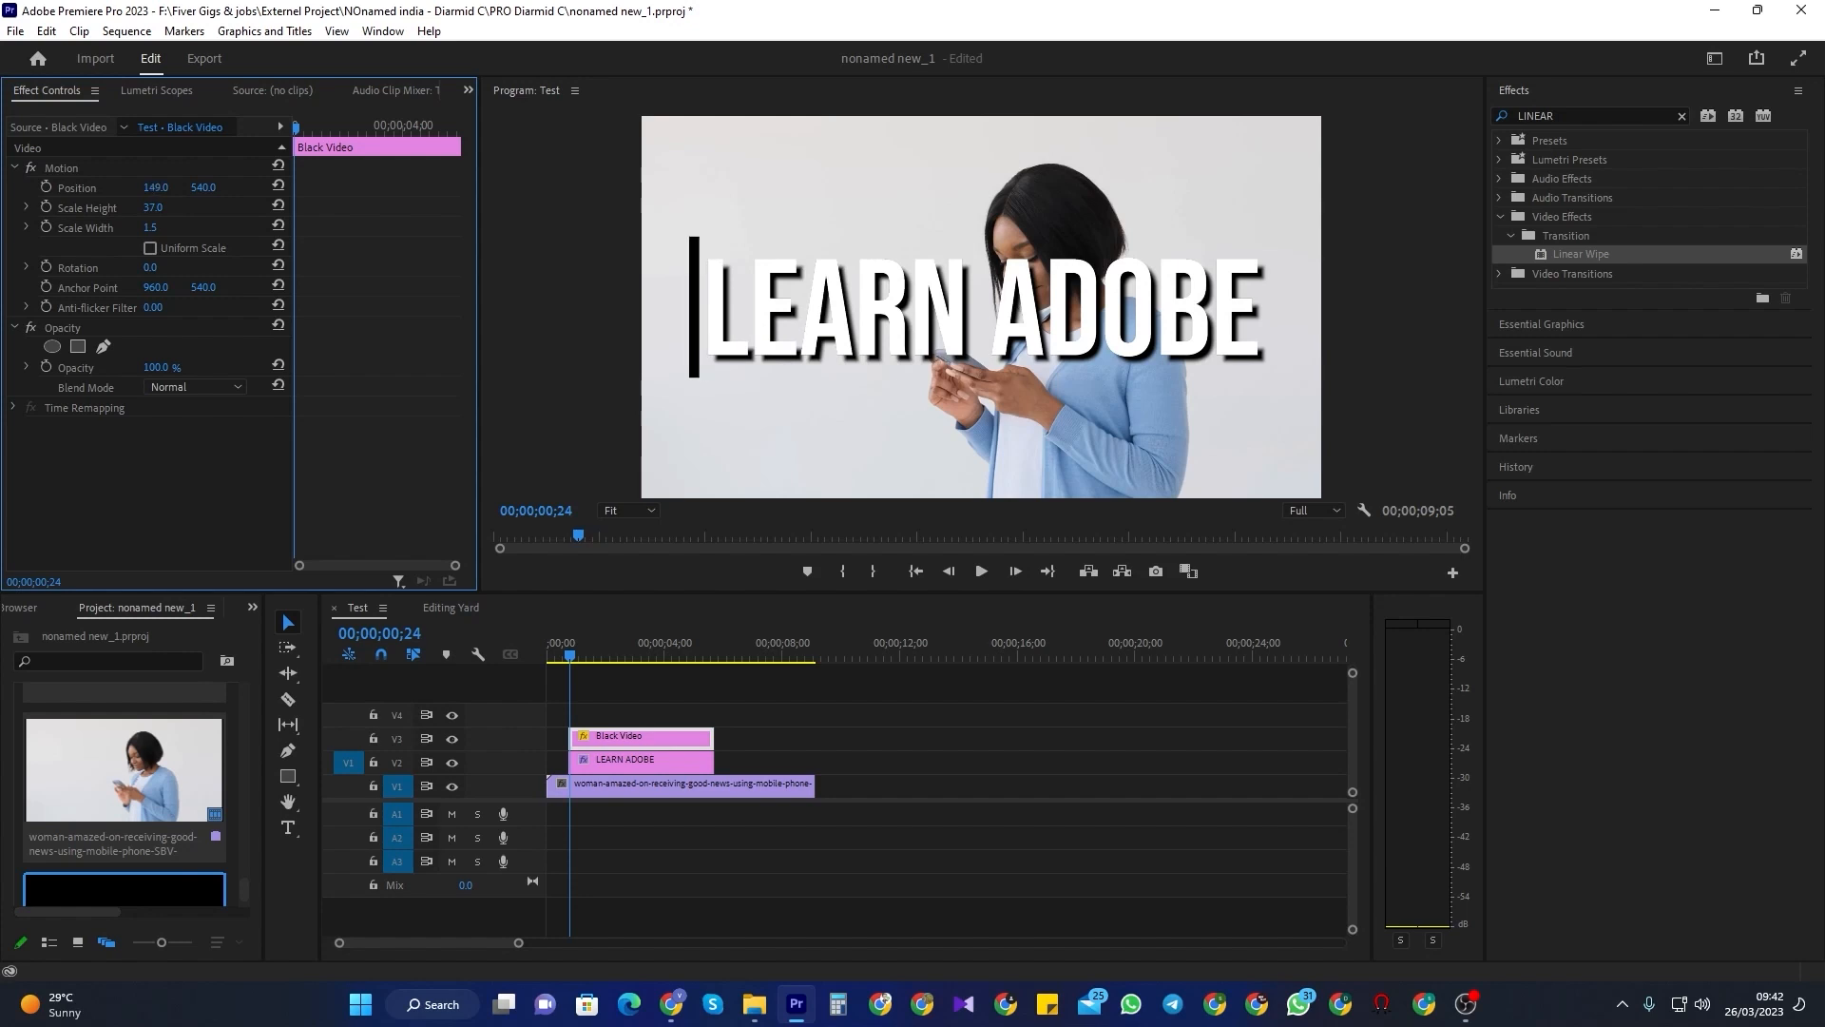
{"action": "left_click_drag", "start_coordinate": [204, 187], "coordinate": [211, 188]}
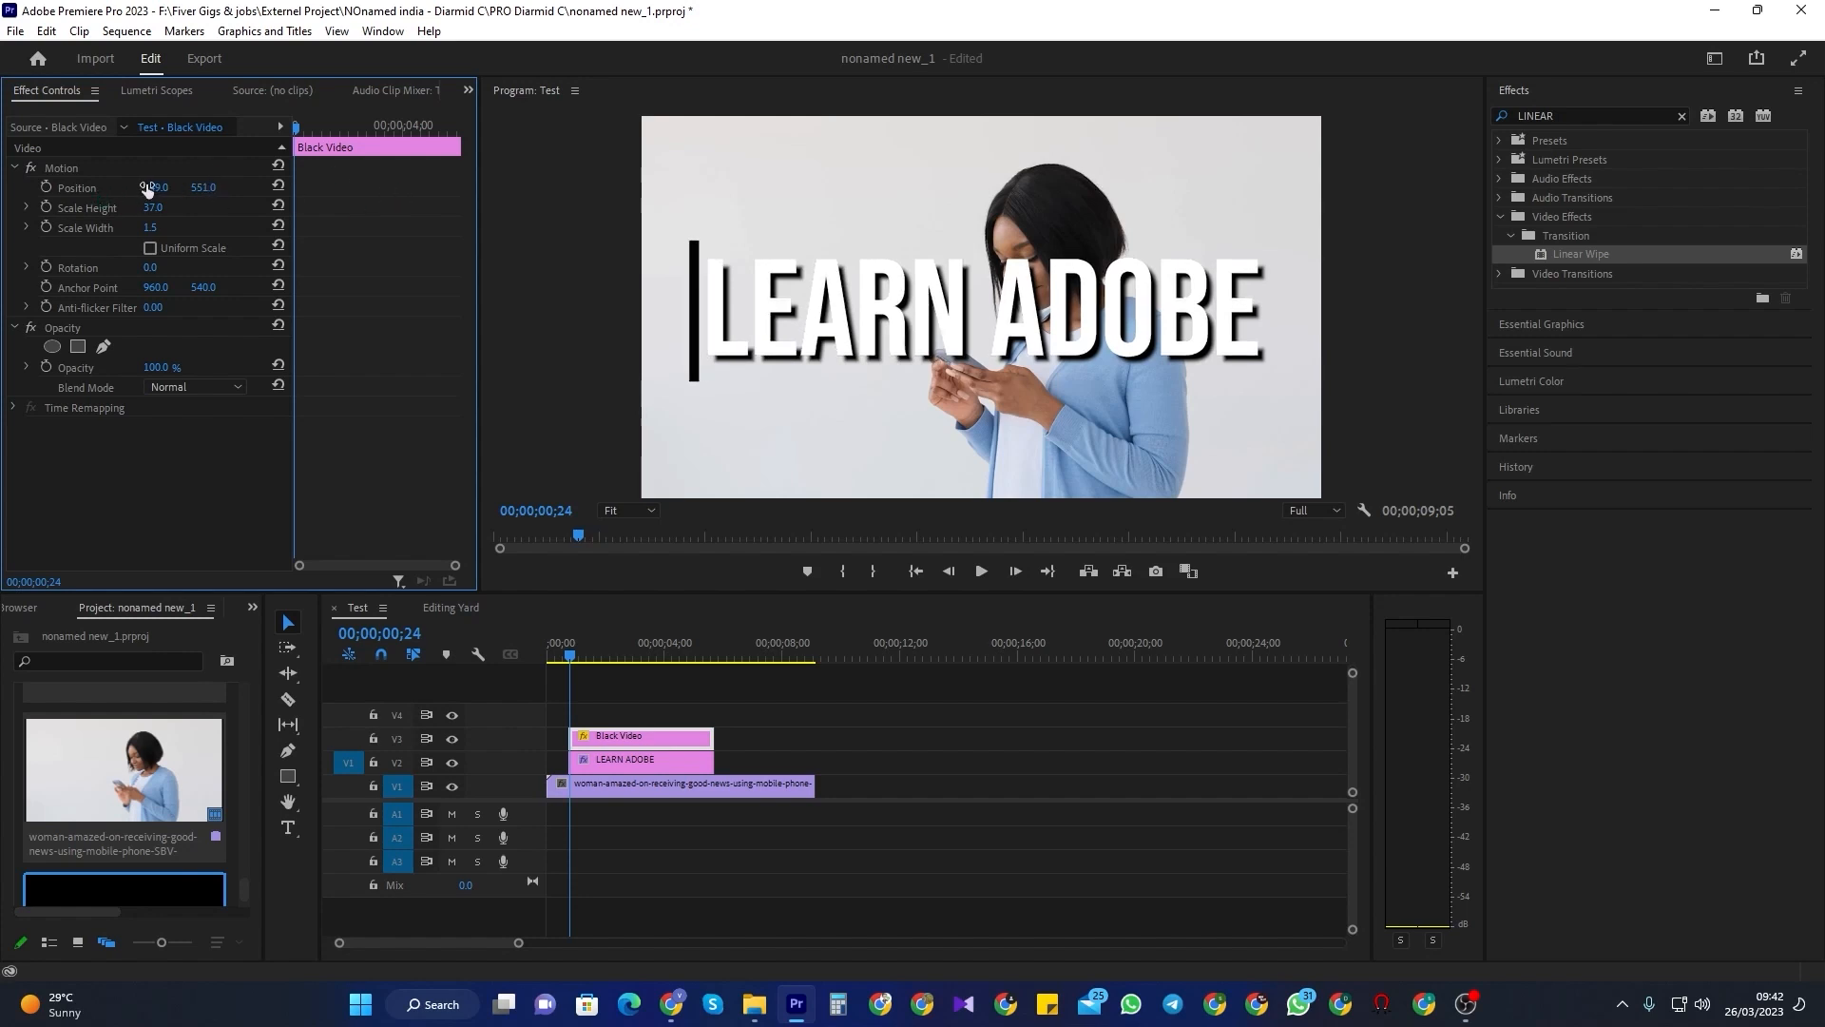
{"action": "left_click", "coordinate": [183, 187]}
- Apply the Linear Wipe video effect to the LEARN ADOBE title clip
{"action": "left_click", "coordinate": [1568, 115]}
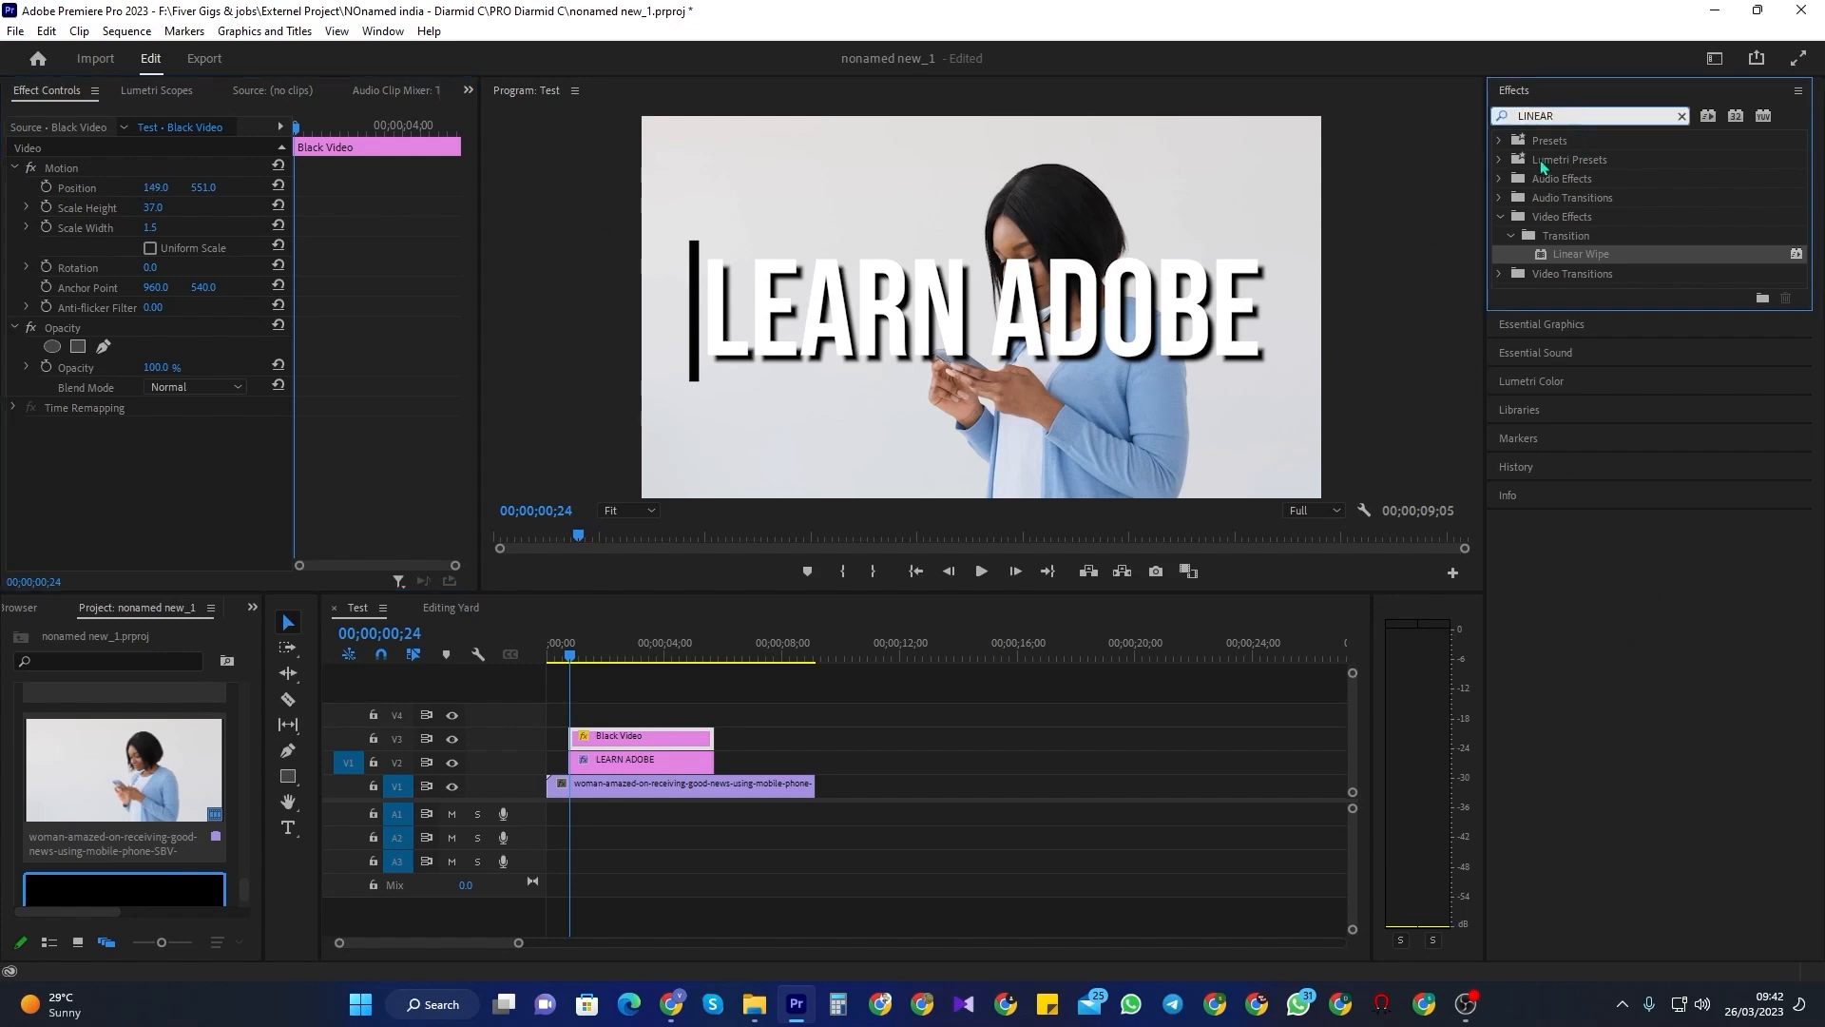
{"action": "left_click", "coordinate": [1568, 259]}
{"action": "left_click_drag", "start_coordinate": [1418, 336], "coordinate": [649, 761]}
{"action": "left_click", "coordinate": [579, 724]}
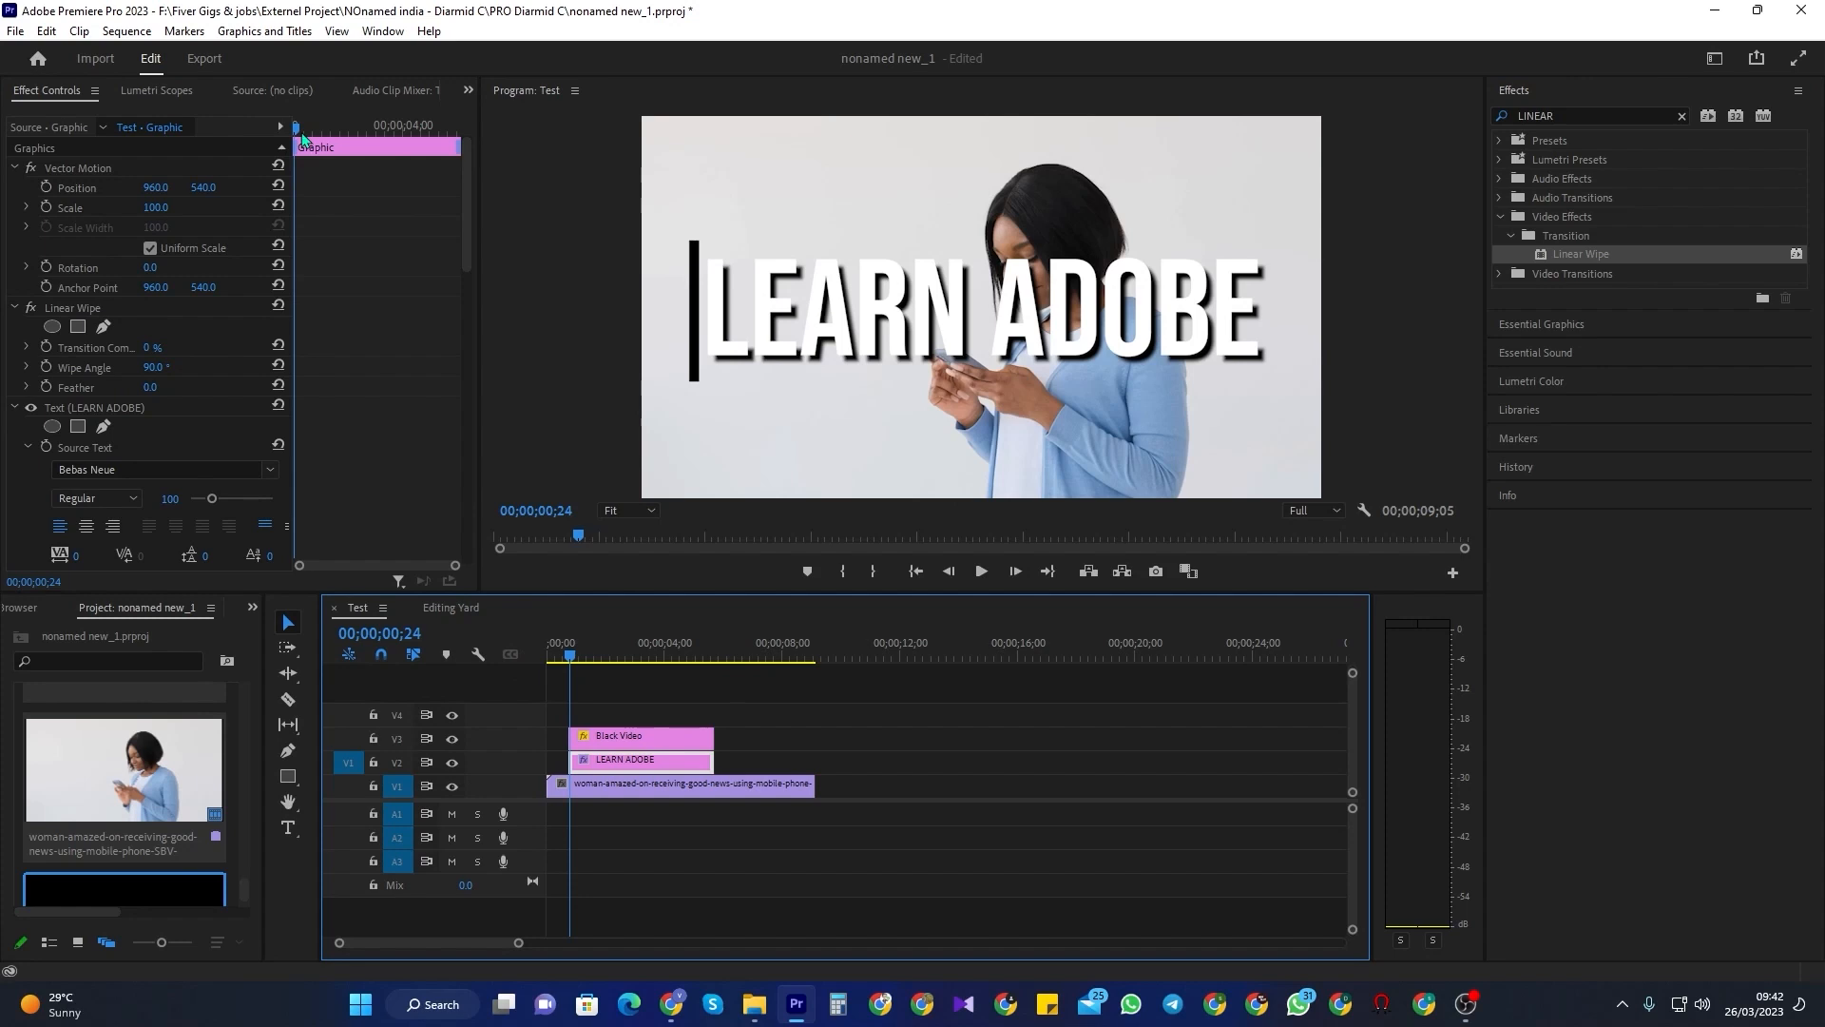
- At the title's start, 00;00;00;23, add a Transition Completion keyframe for the Linear Wipe with a value of 100%
{"action": "left_click_drag", "start_coordinate": [296, 128], "coordinate": [224, 134]}
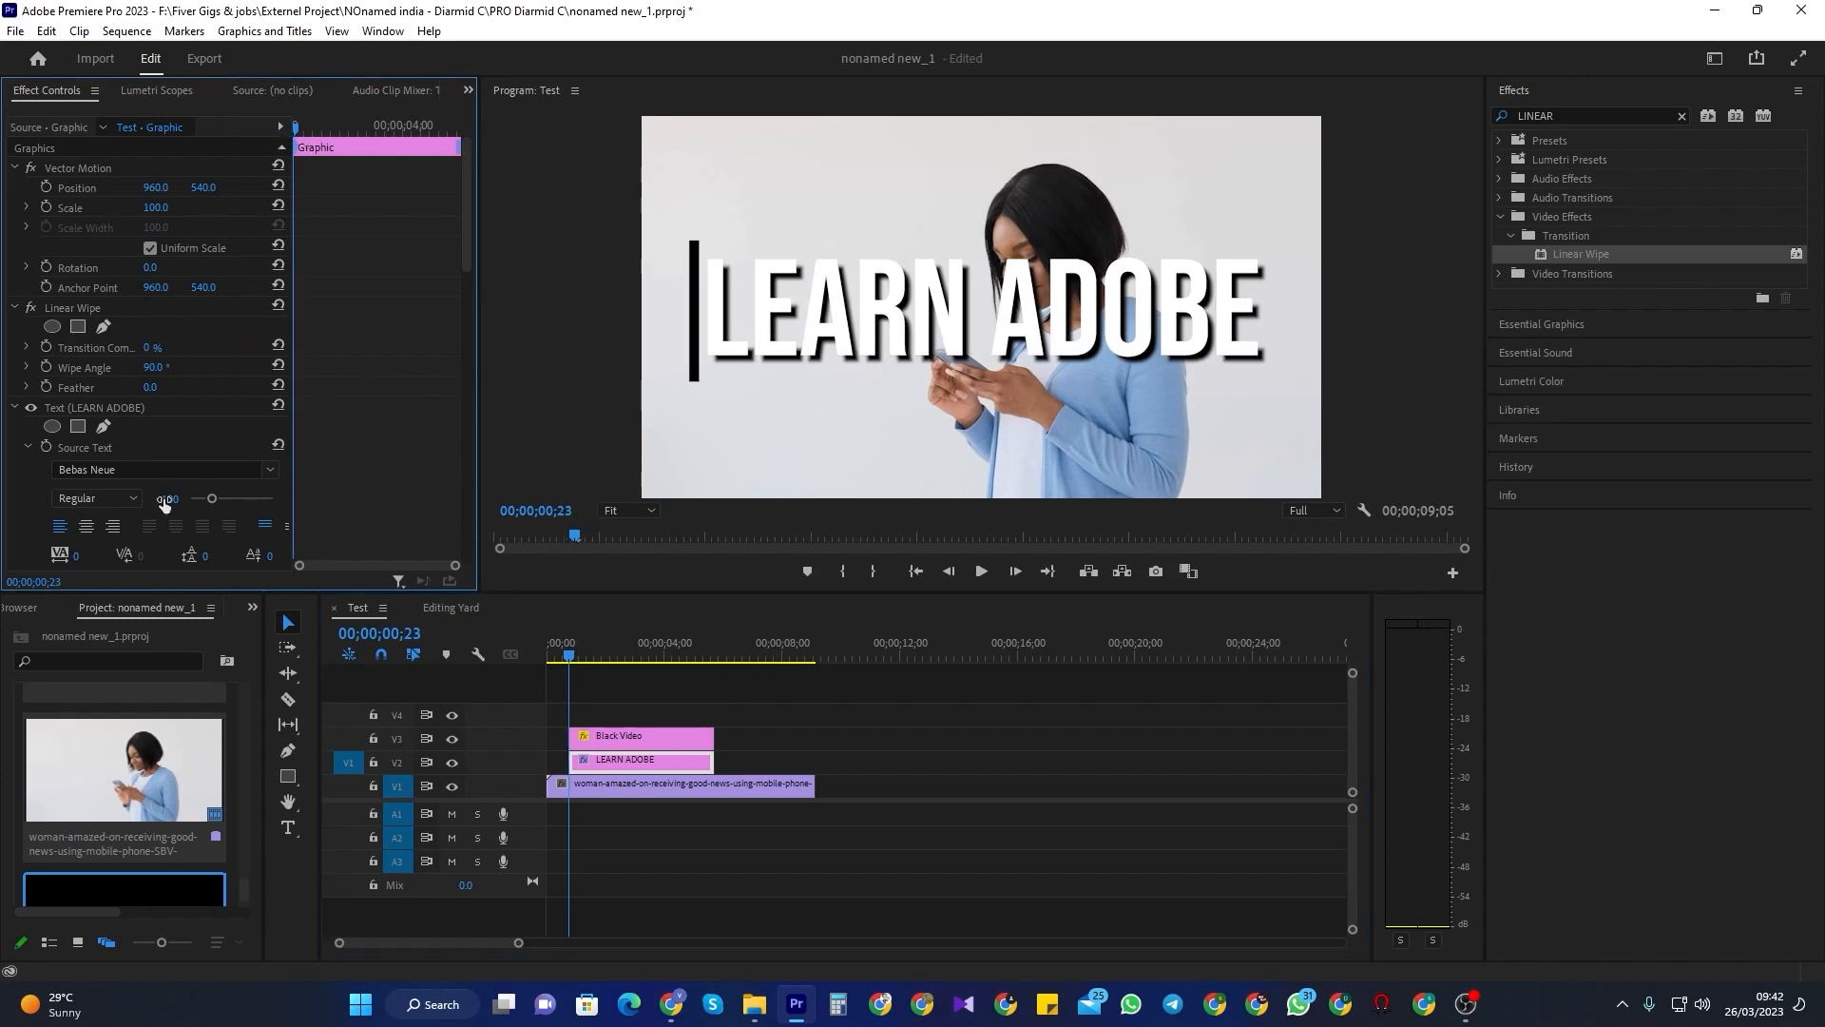
{"action": "scroll", "coordinate": [128, 486], "scroll_direction": "down", "scroll_amount": 2}
{"action": "scroll", "coordinate": [128, 479], "scroll_direction": "up", "scroll_amount": 2}
{"action": "left_click", "coordinate": [45, 348]}
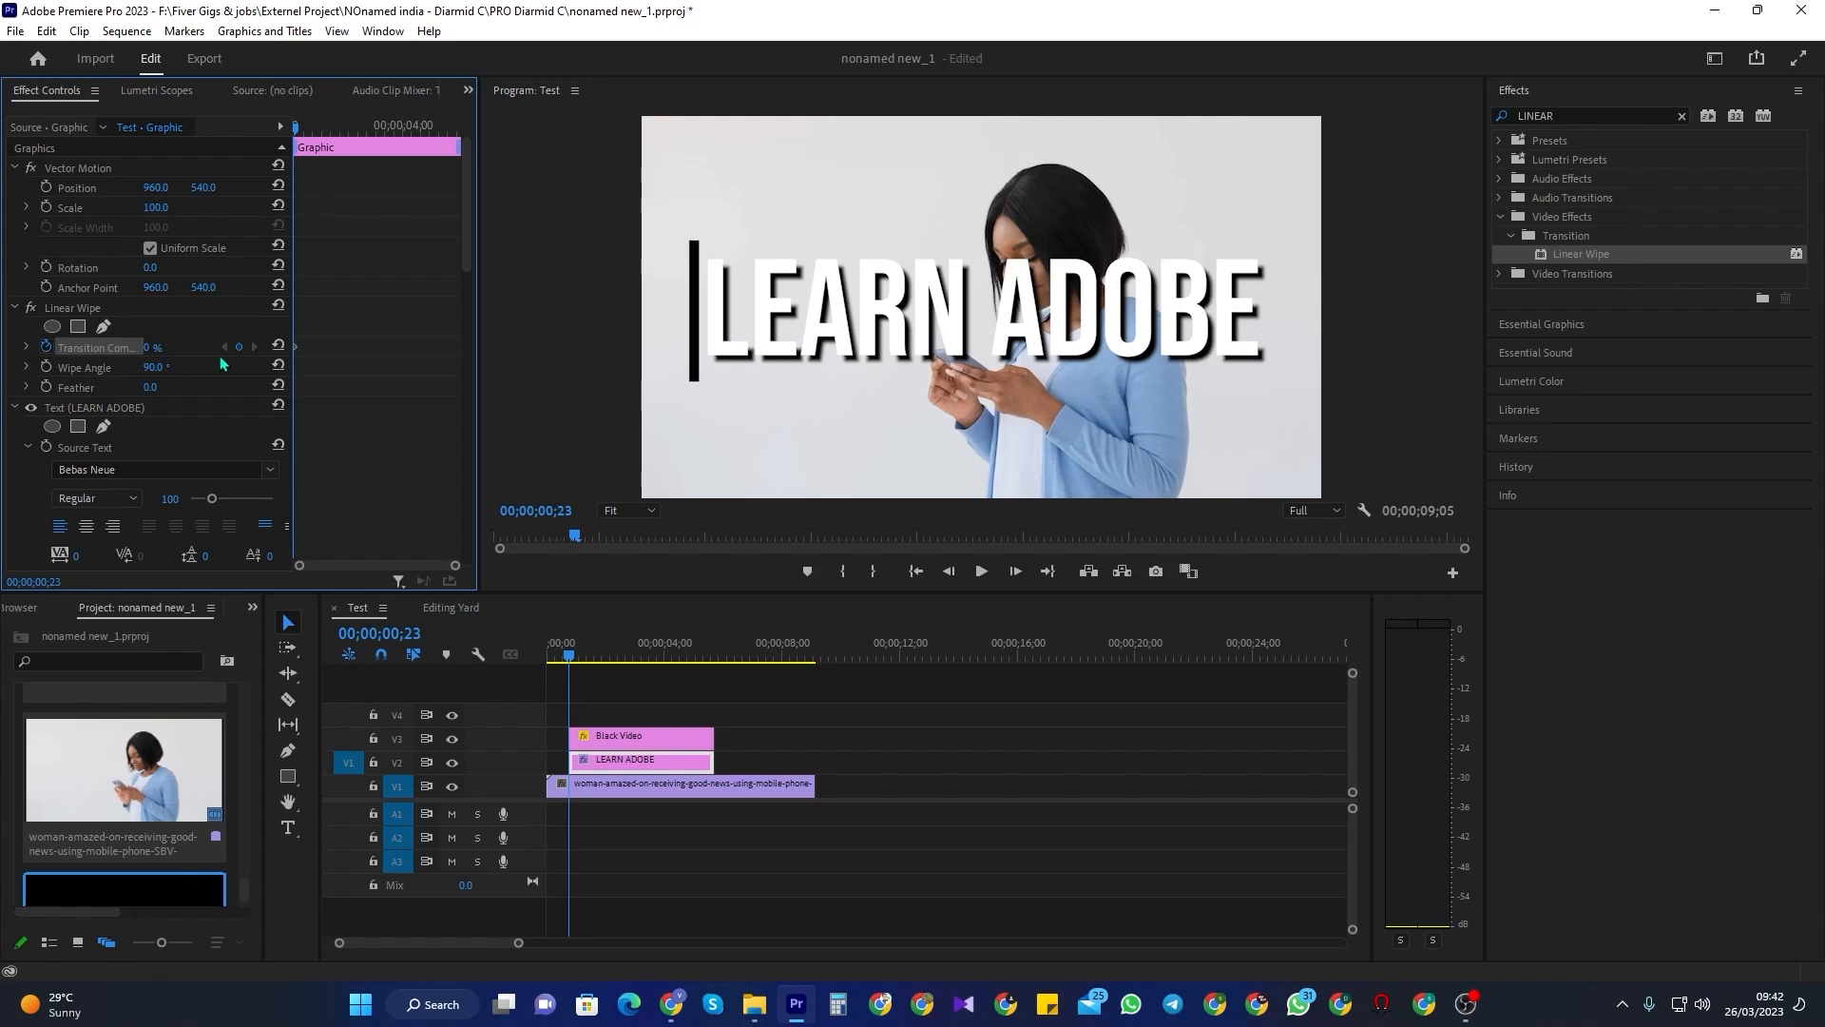
{"action": "left_click_drag", "start_coordinate": [151, 348], "coordinate": [239, 348]}
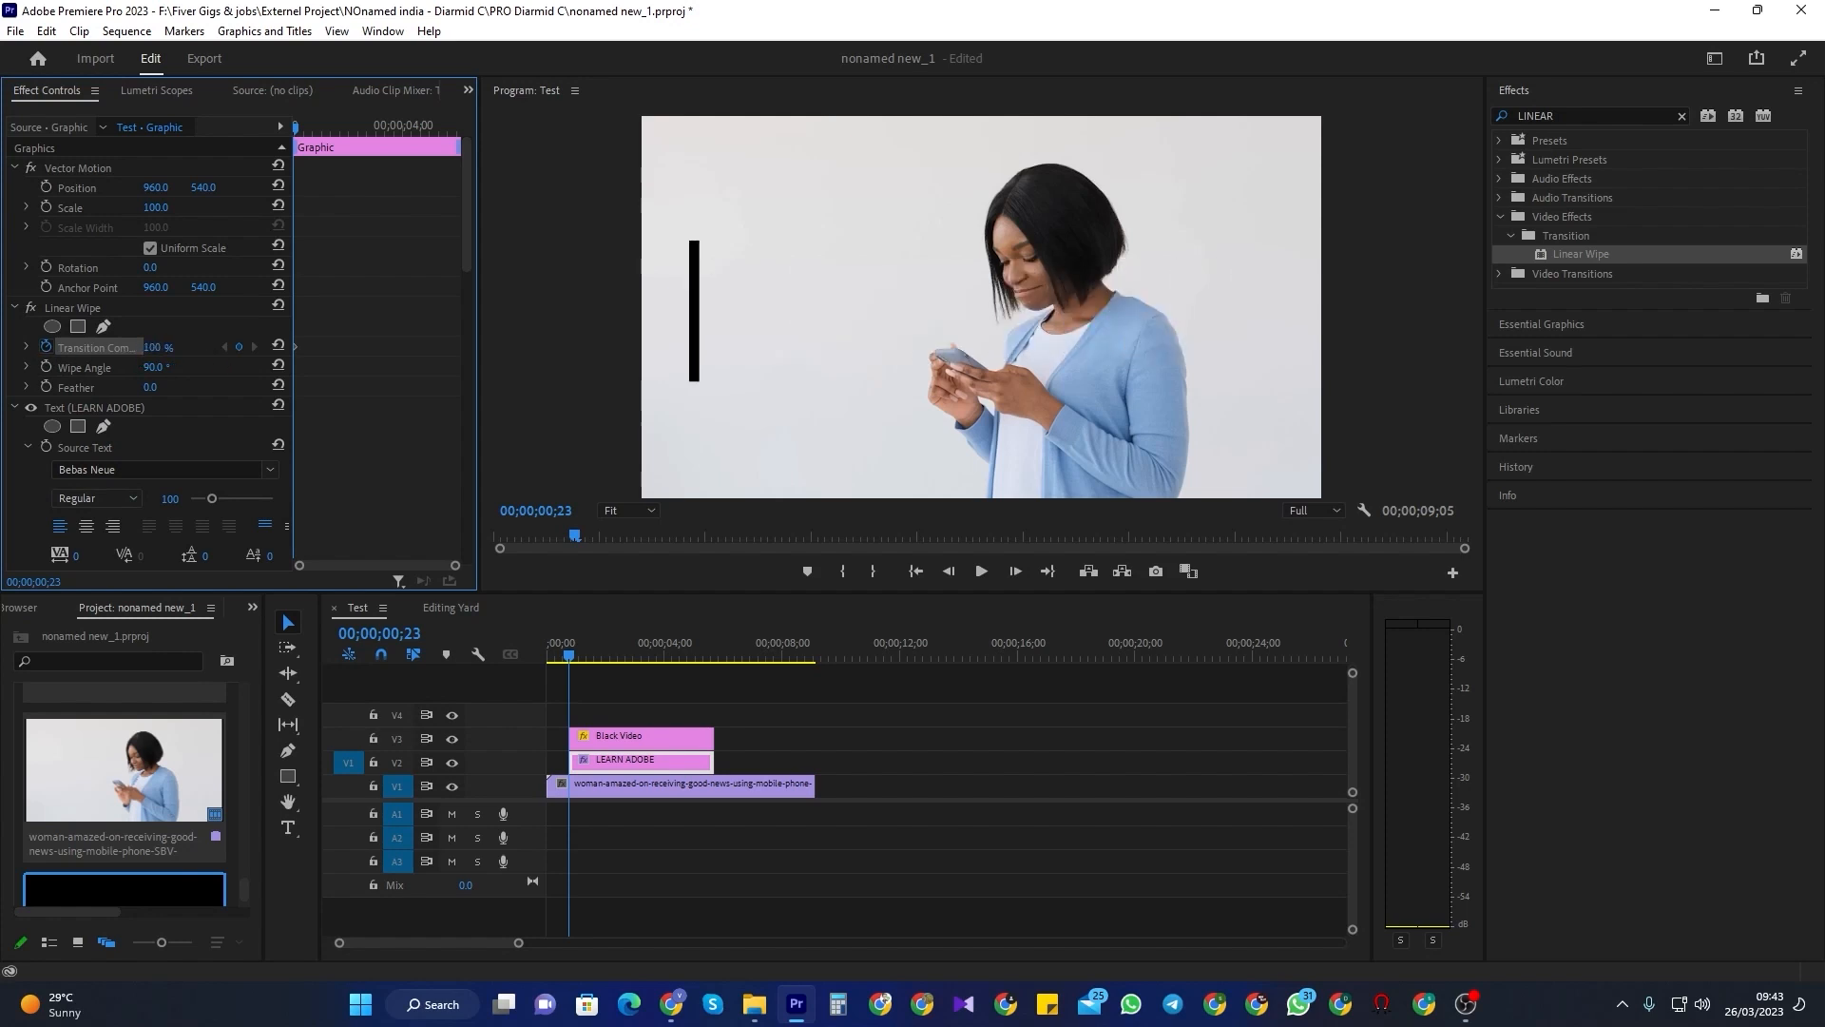
- At 00;00;03;10, add a second Transition Completion keyframe for the title's Linear Wipe with a value of 0%
{"action": "left_click_drag", "start_coordinate": [299, 133], "coordinate": [375, 158]}
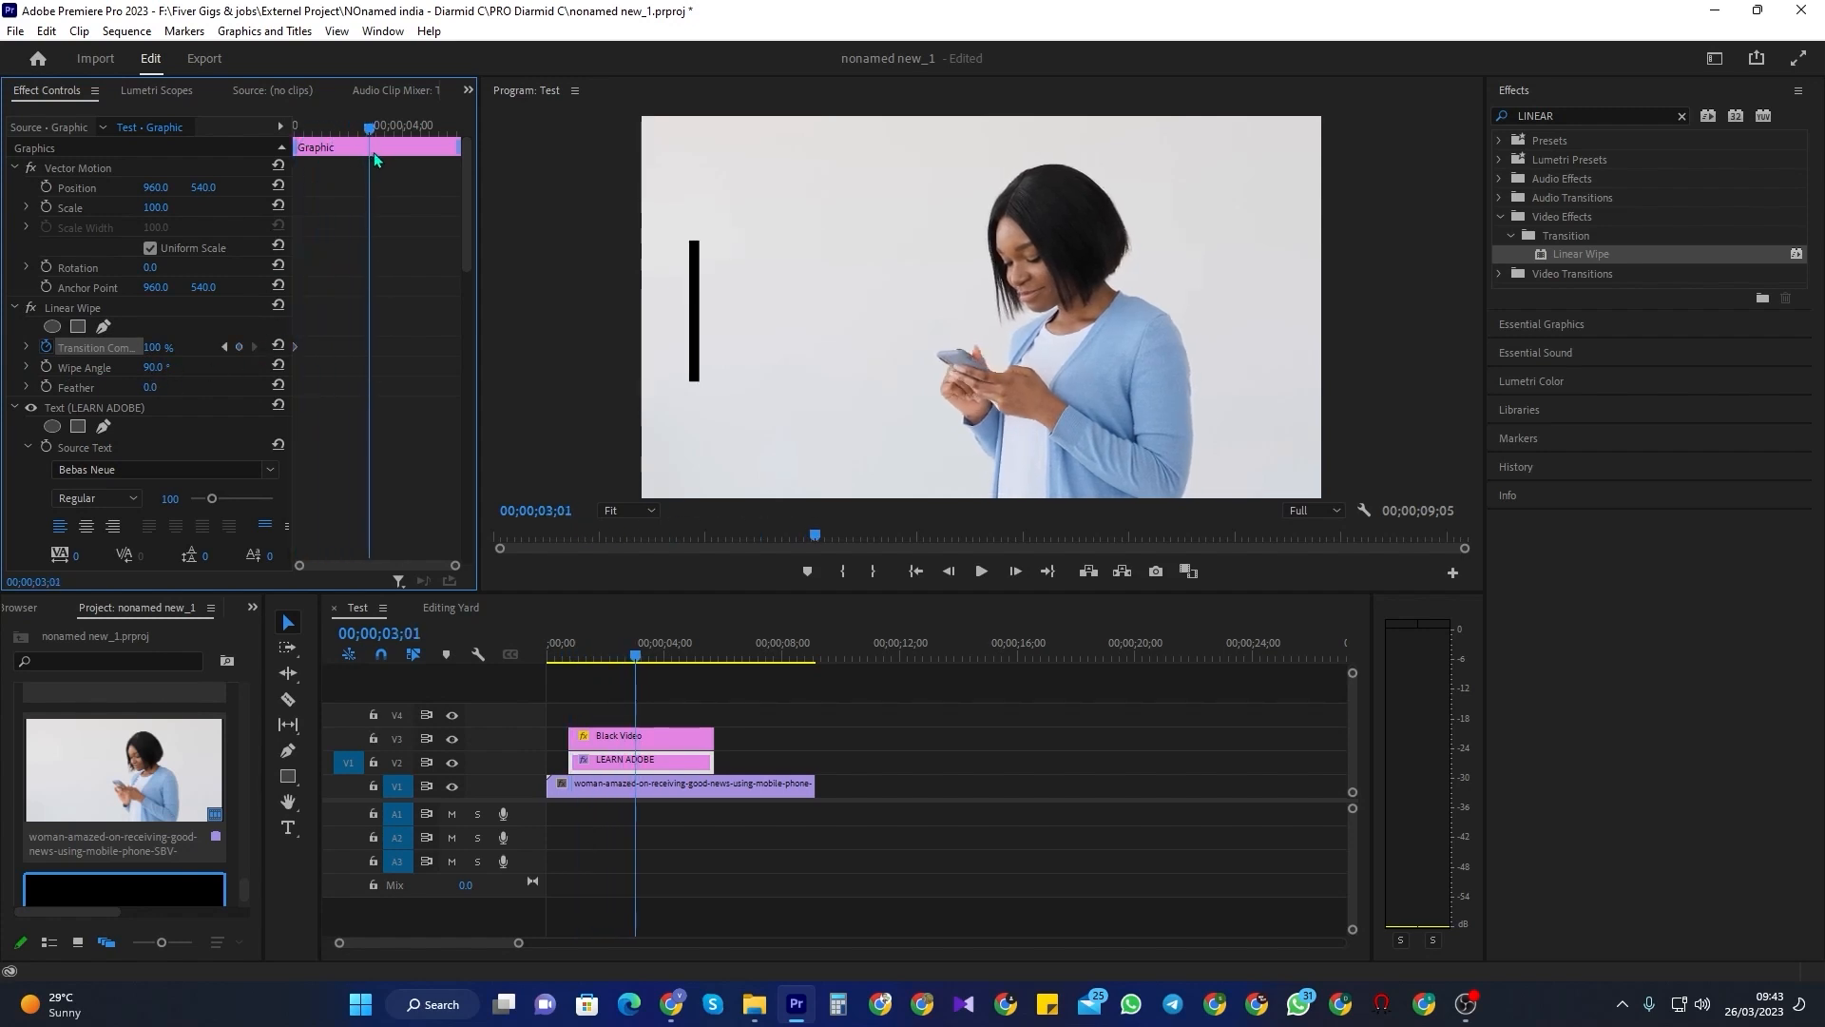
{"action": "key", "text": "Right"}
{"action": "key", "text": "Right"}
{"action": "key", "text": "Right"}
{"action": "key", "text": "Right"}
{"action": "key", "text": "Right"}
{"action": "key", "text": "Right"}
{"action": "key", "text": "Right"}
{"action": "key", "text": "Right"}
{"action": "key", "text": "Right"}
{"action": "key", "text": "Right"}
{"action": "key", "text": "Right"}
{"action": "key", "text": "Right"}
{"action": "key", "text": "Right"}
{"action": "key", "text": "Right"}
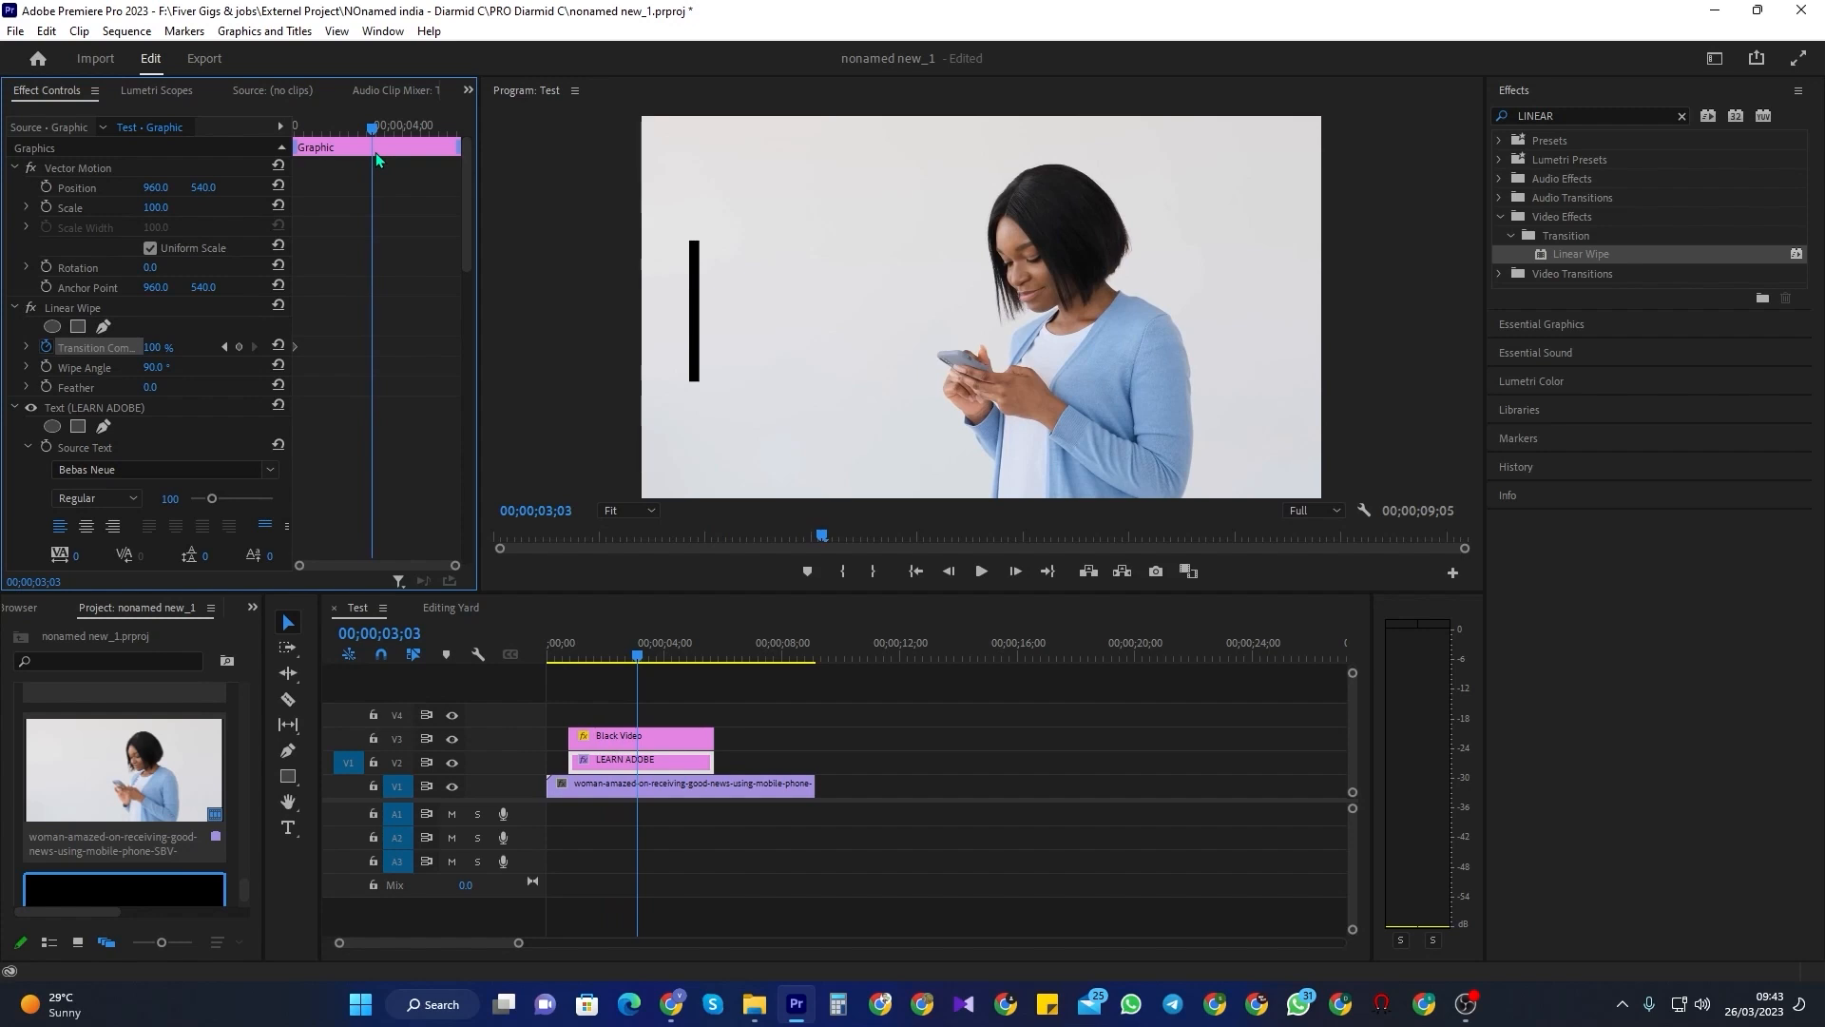
{"action": "key", "text": "Left"}
{"action": "key", "text": "Left"}
{"action": "key", "text": "Left"}
{"action": "key", "text": "Left"}
{"action": "key", "text": "Left"}
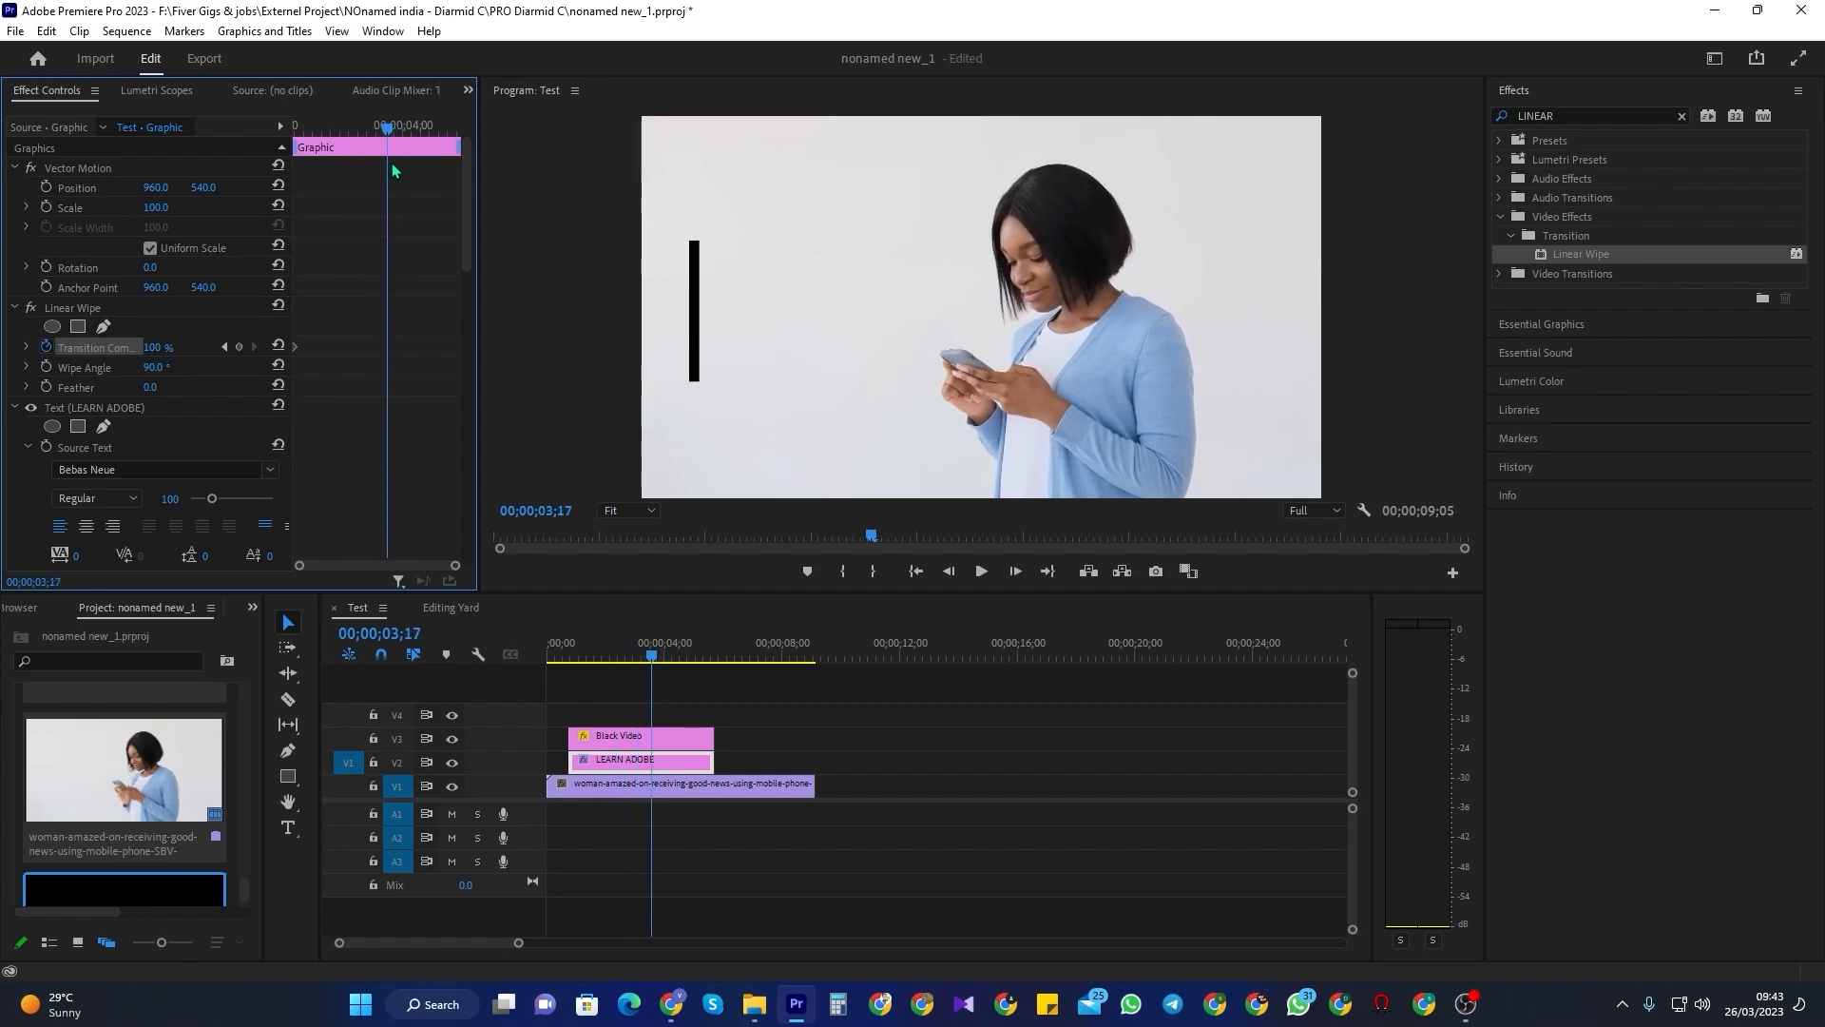
{"action": "left_click", "coordinate": [155, 347]}
{"action": "type", "text": "0"}
{"action": "key", "text": "Return"}
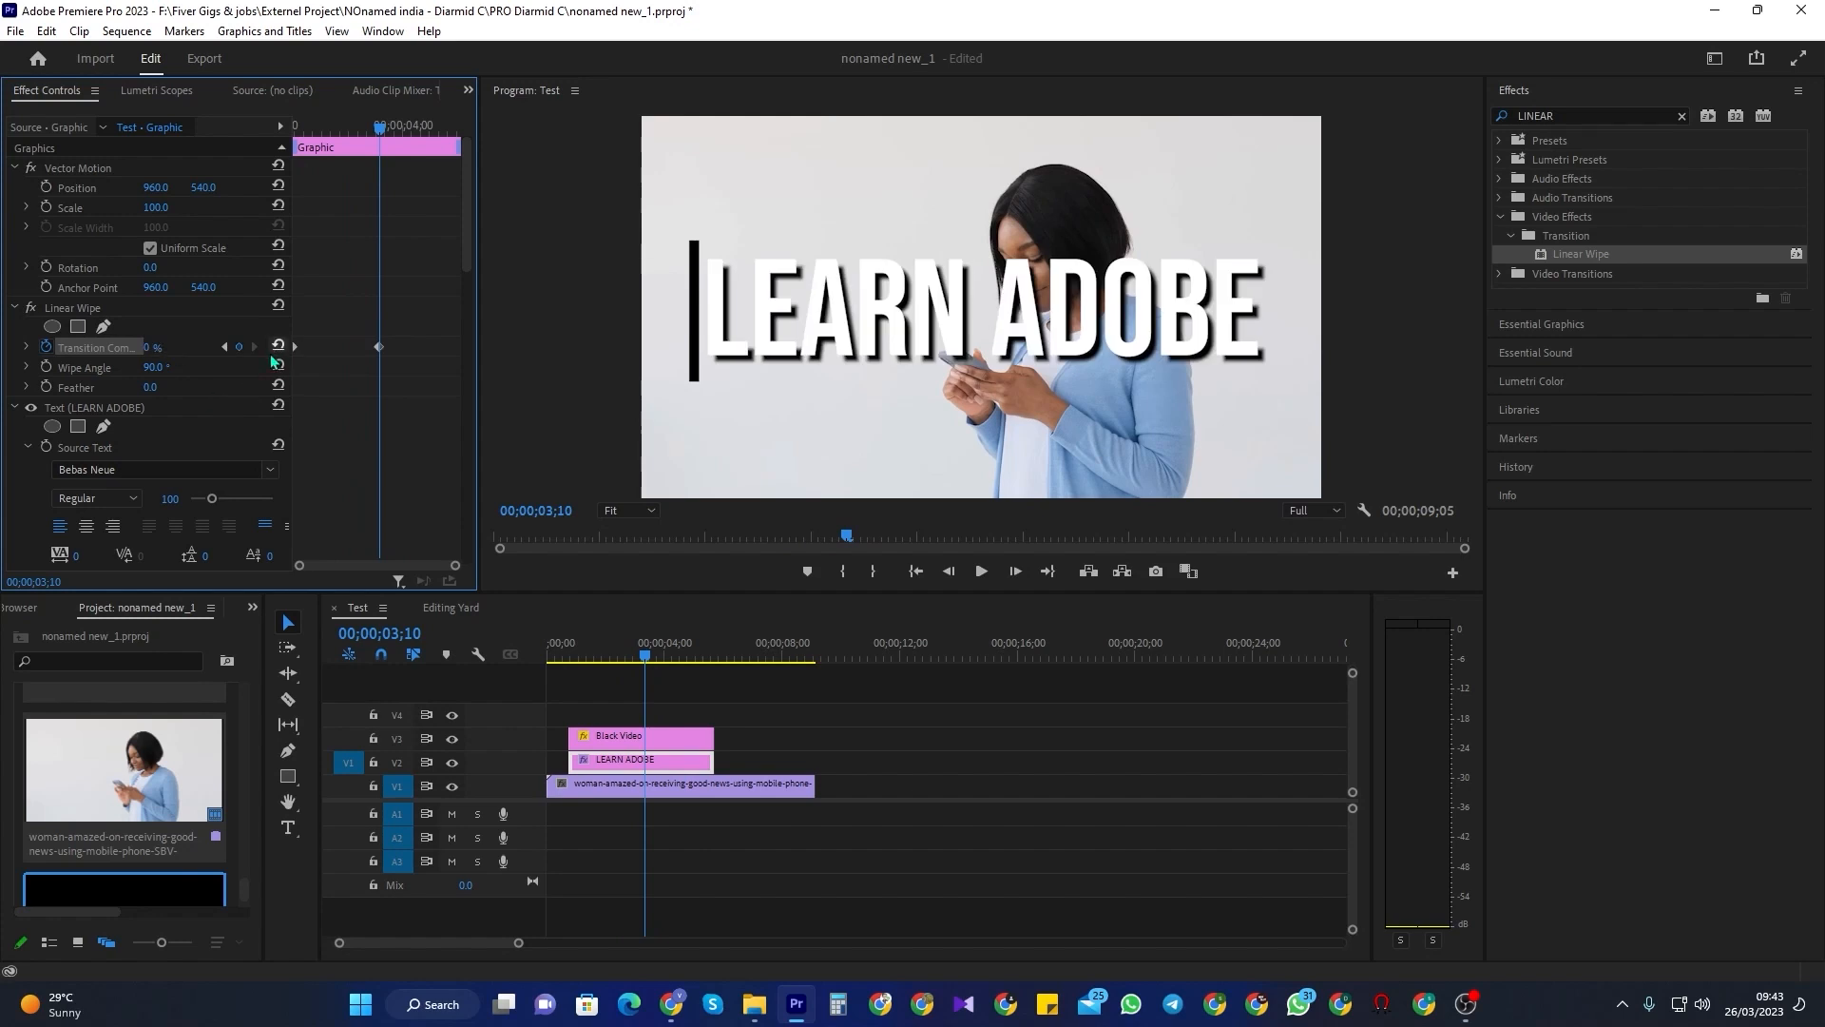
- Preview the title wipe, set its Wipe Angle to 270° and play the reveal from the title's start
{"action": "left_click_drag", "start_coordinate": [378, 126], "coordinate": [239, 149]}
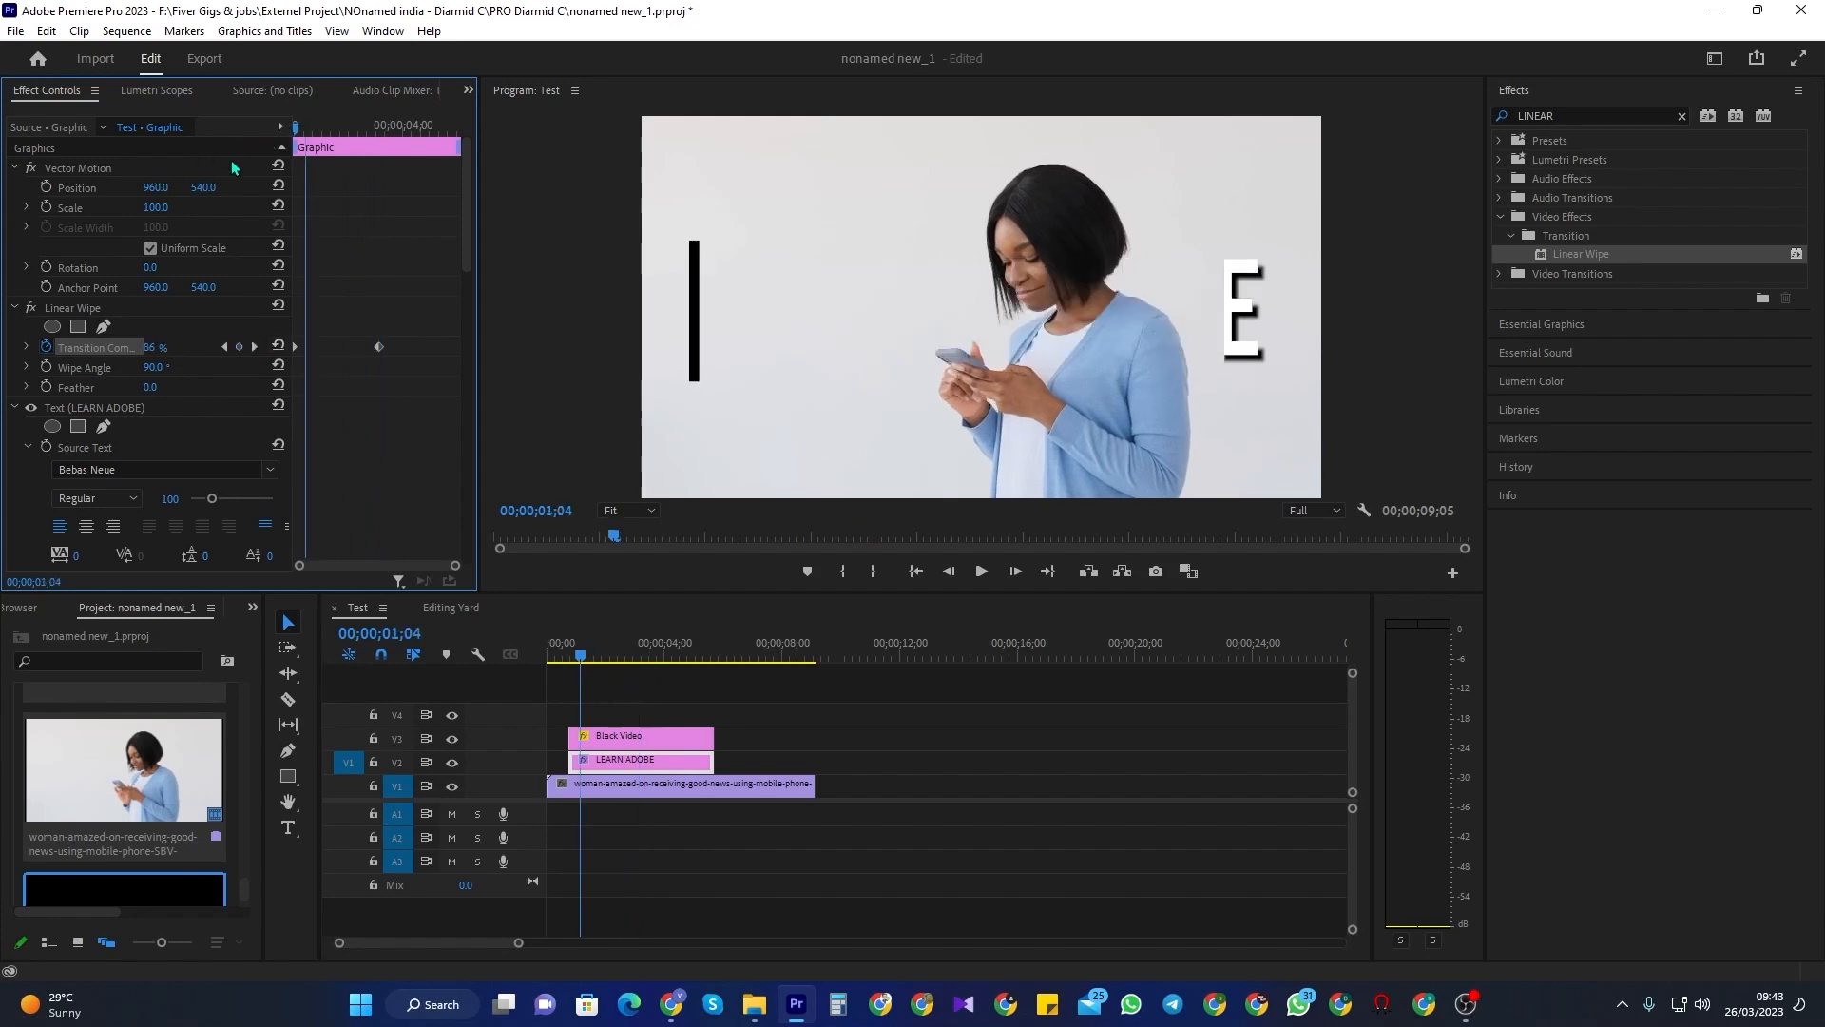
{"action": "key", "text": "space"}
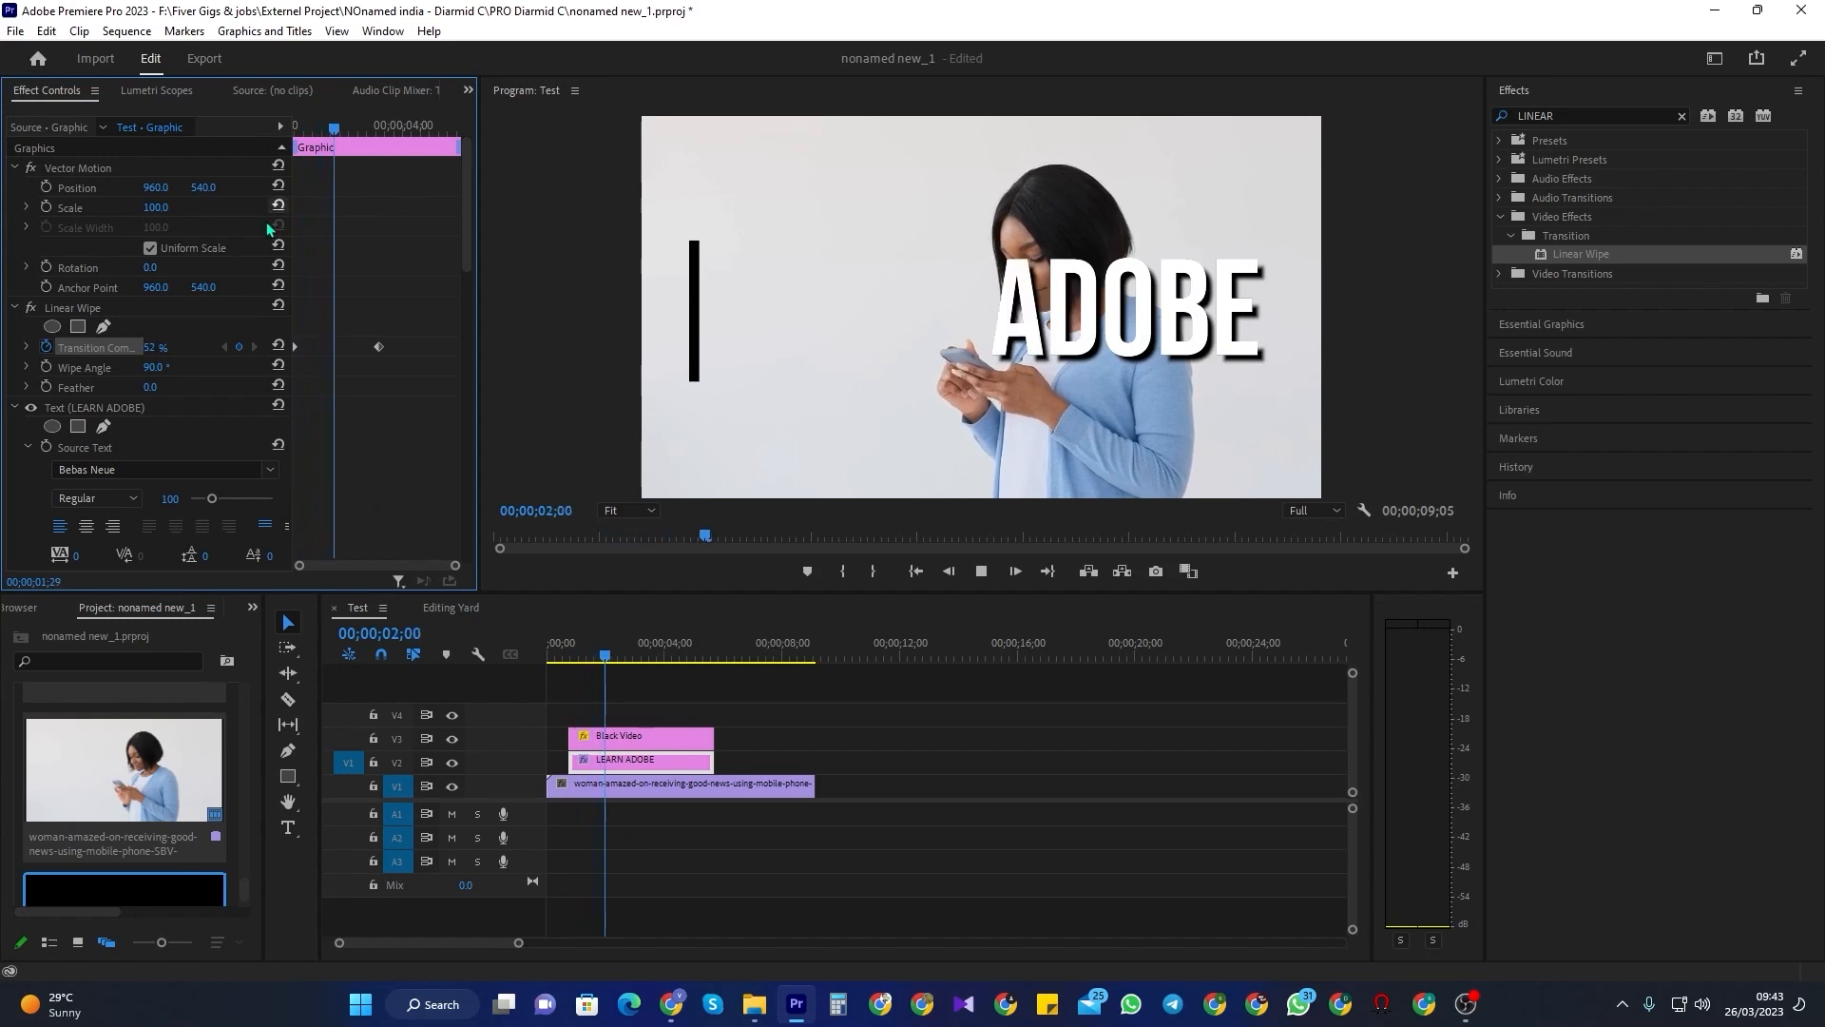
{"action": "key", "text": "space"}
{"action": "left_click", "coordinate": [154, 367]}
{"action": "type", "text": "270"}
{"action": "key", "text": "Return"}
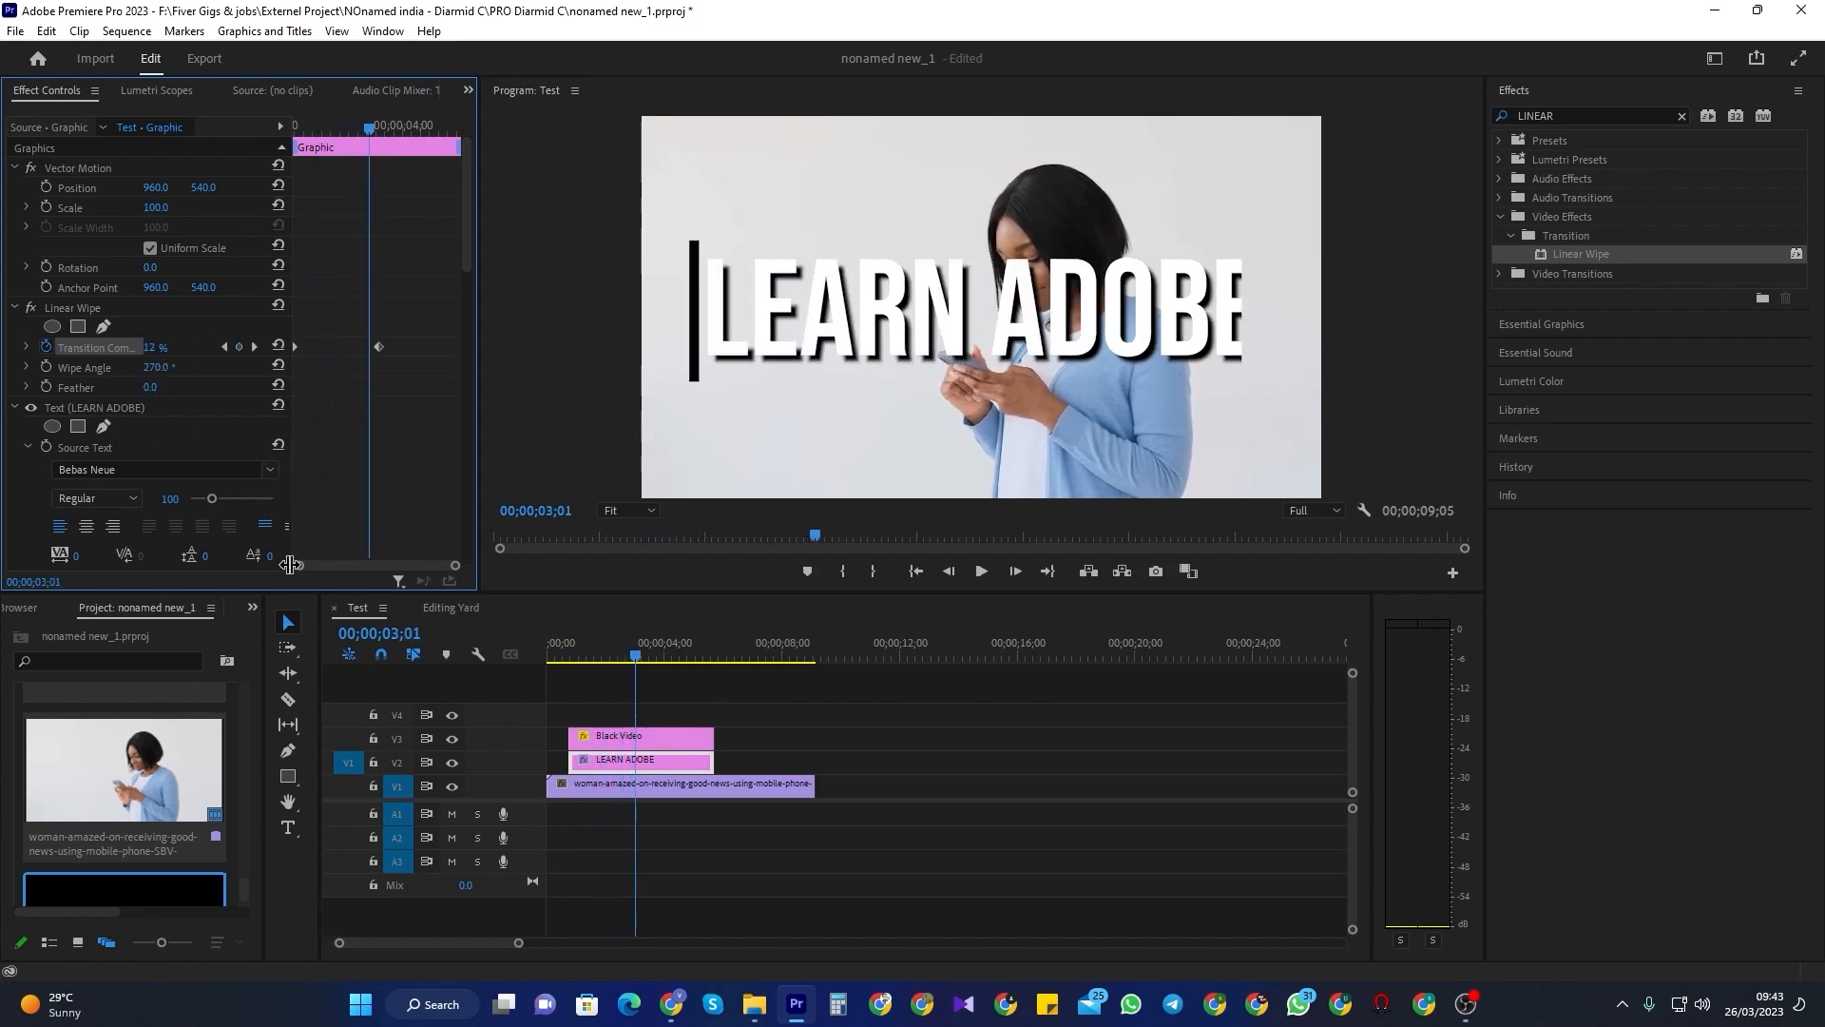
{"action": "left_click", "coordinate": [566, 649]}
{"action": "key", "text": "space"}
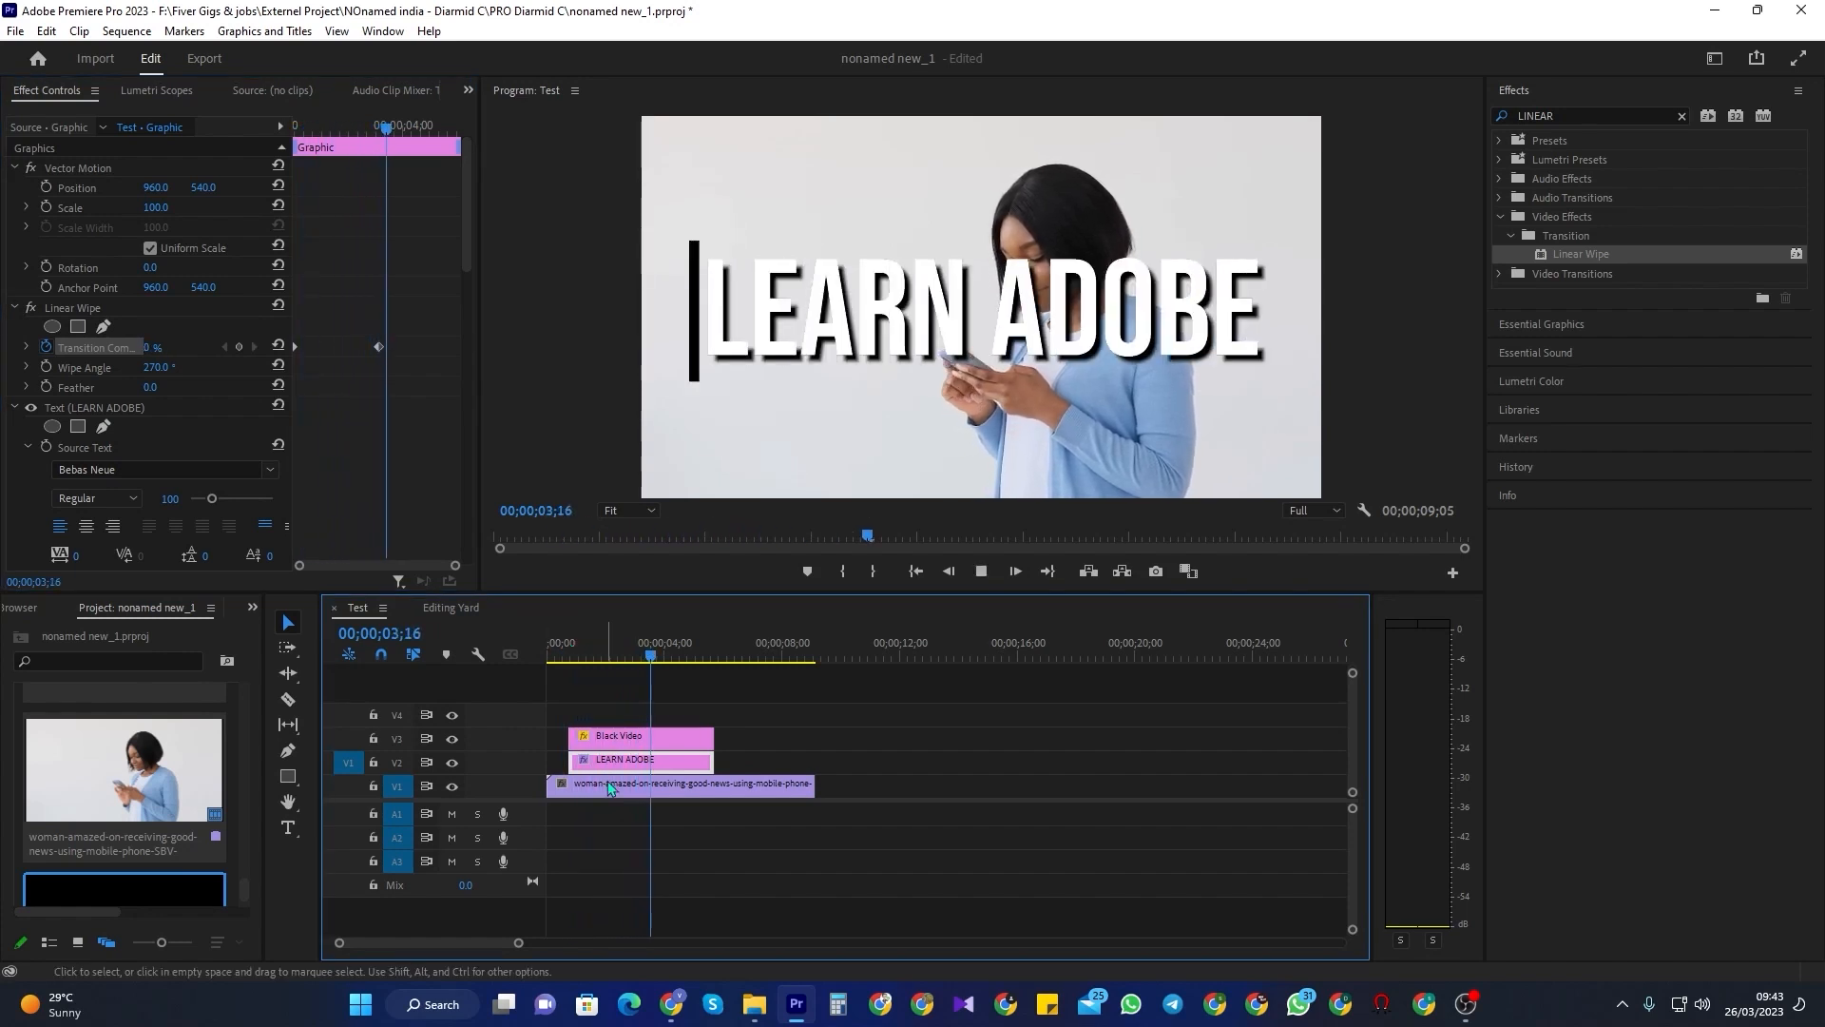
- Select the Black Video bar and play the title reveal again from near its start, stopping at 00;00;03;08
{"action": "left_click", "coordinate": [646, 738]}
{"action": "left_click", "coordinate": [578, 656]}
{"action": "key", "text": "space"}
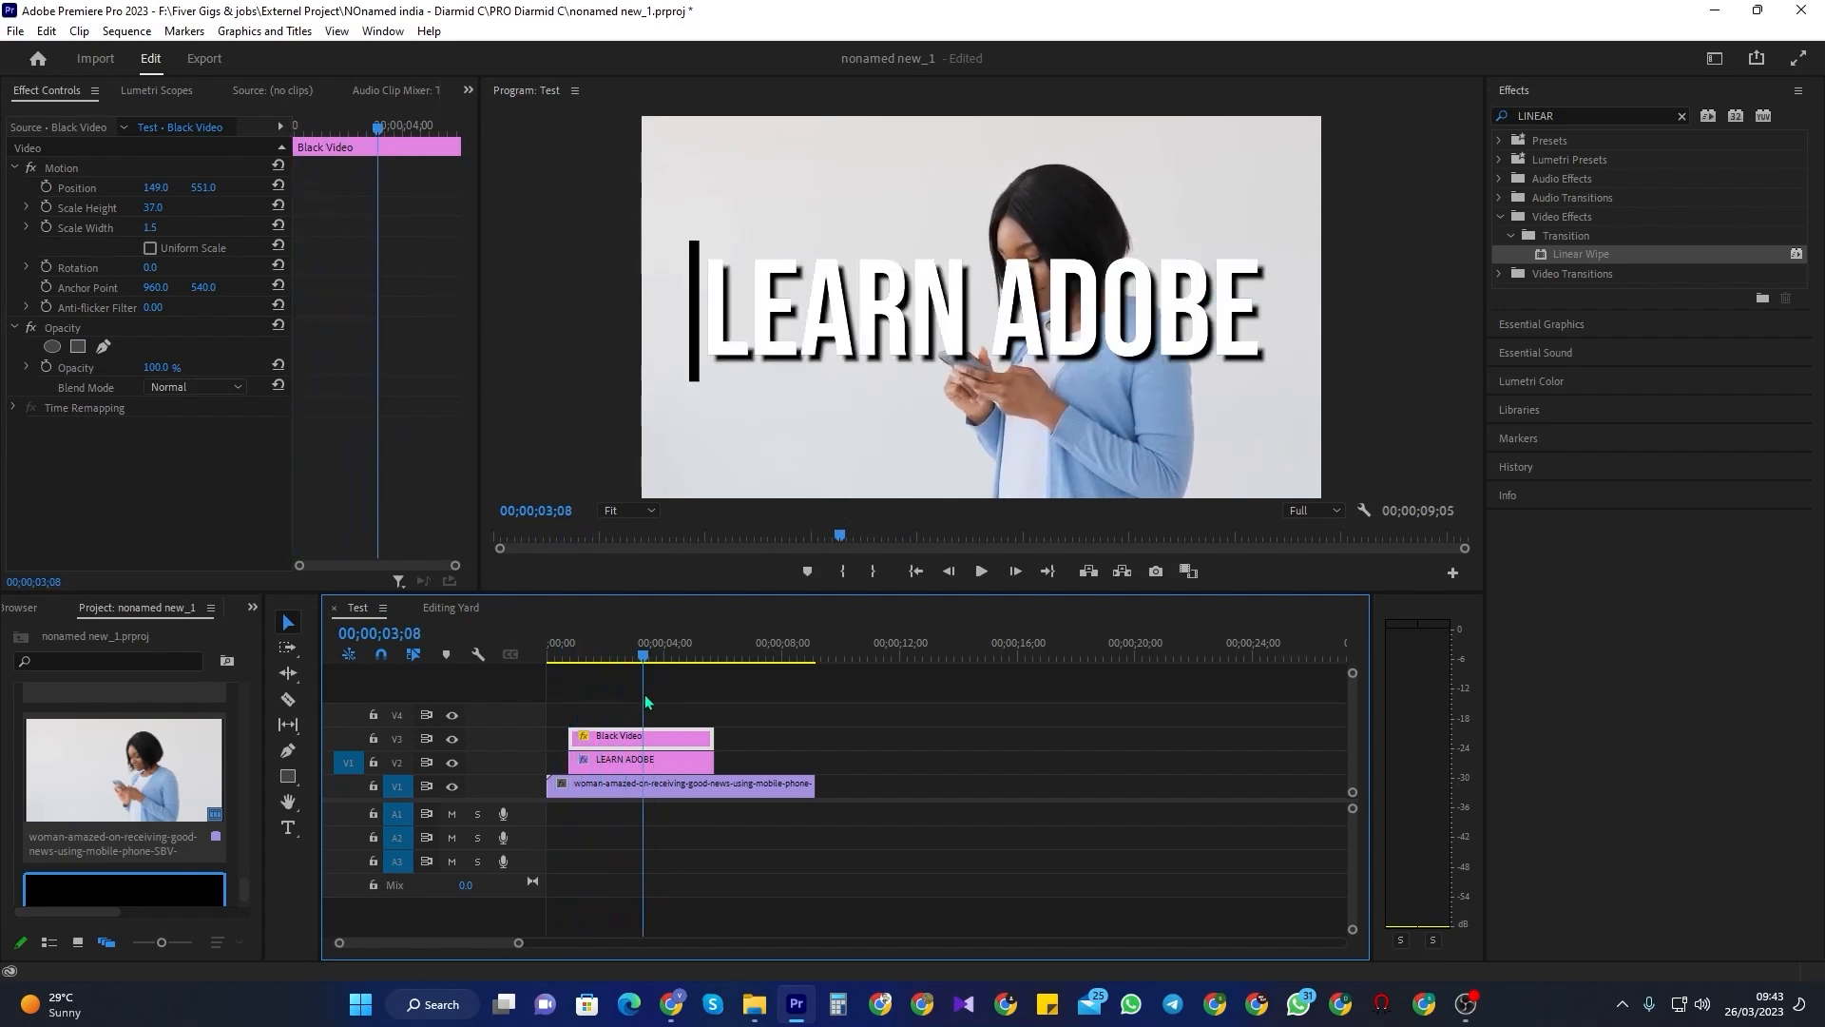
- Move the LEARN ADOBE title's last Transition Completion keyframe back to about 00;00;03;00 and replay the reveal
{"action": "left_click", "coordinate": [632, 761]}
{"action": "left_click_drag", "start_coordinate": [377, 129], "coordinate": [350, 133]}
{"action": "key", "text": "space"}
{"action": "key", "text": "space"}
{"action": "left_click_drag", "start_coordinate": [380, 348], "coordinate": [372, 349]}
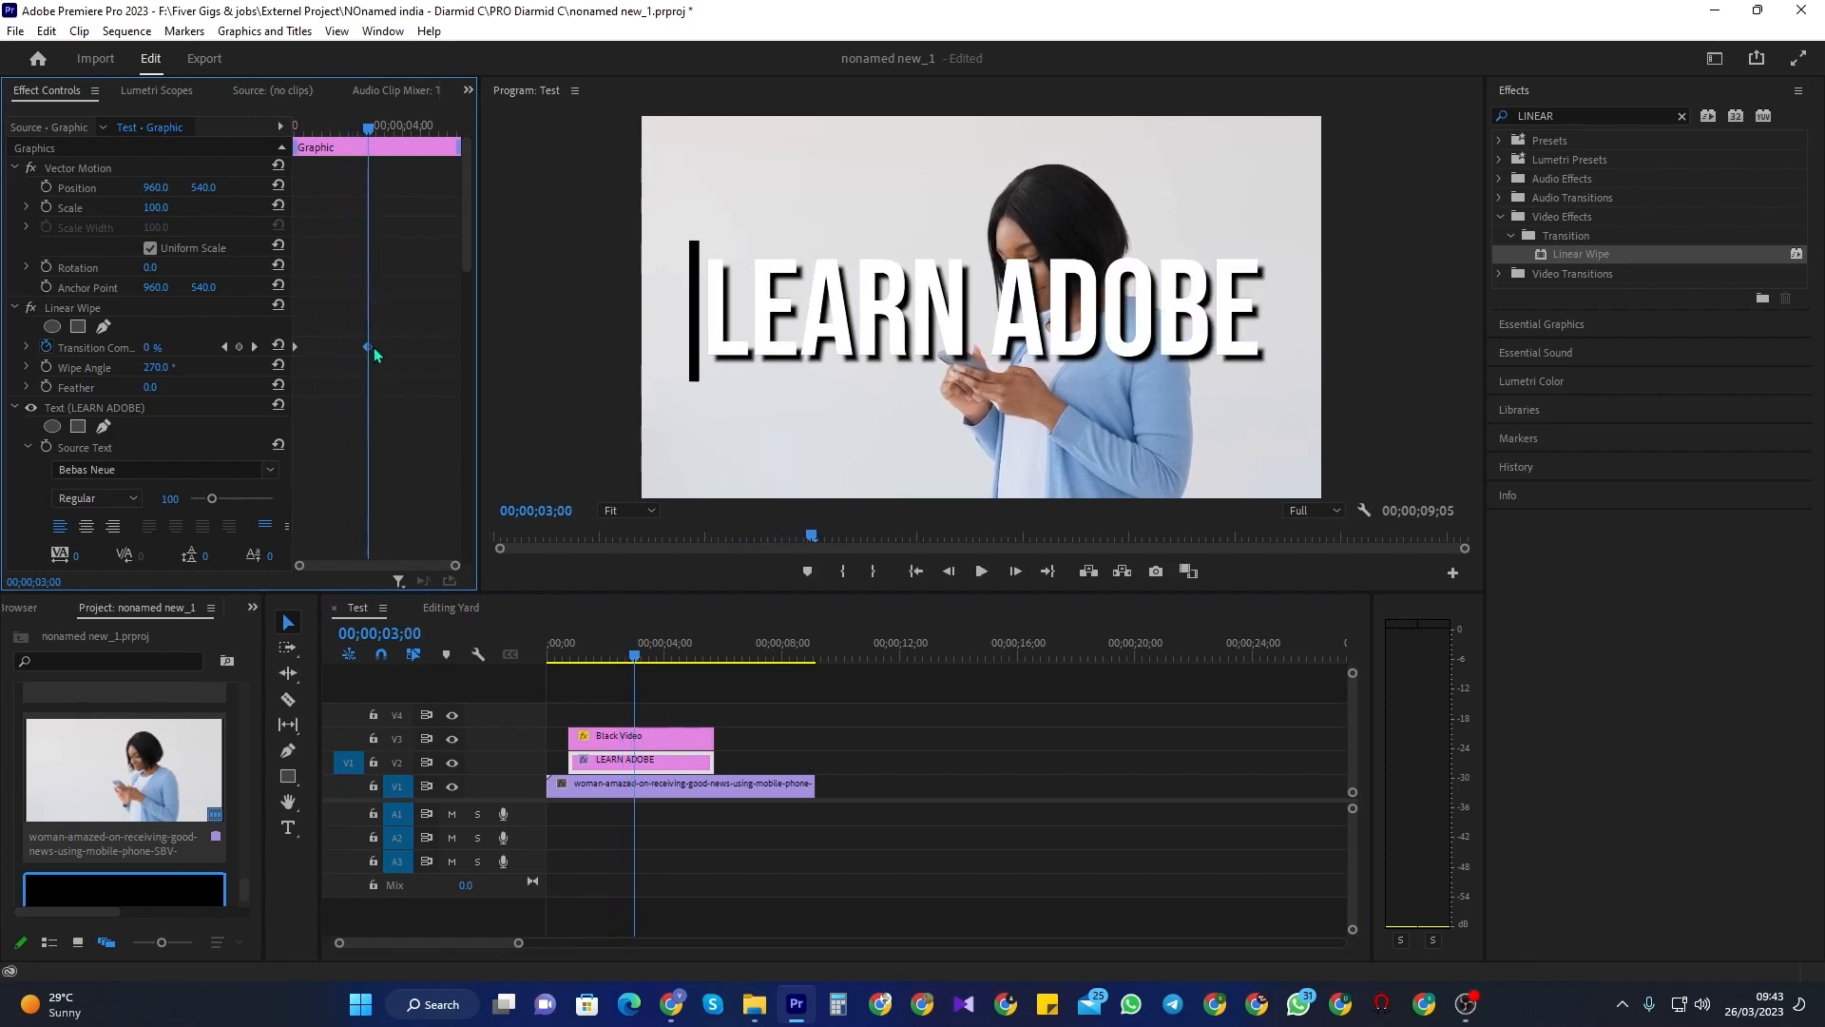
{"action": "left_click_drag", "start_coordinate": [634, 658], "coordinate": [597, 663]}
{"action": "key", "text": "space"}
{"action": "key", "text": "space"}
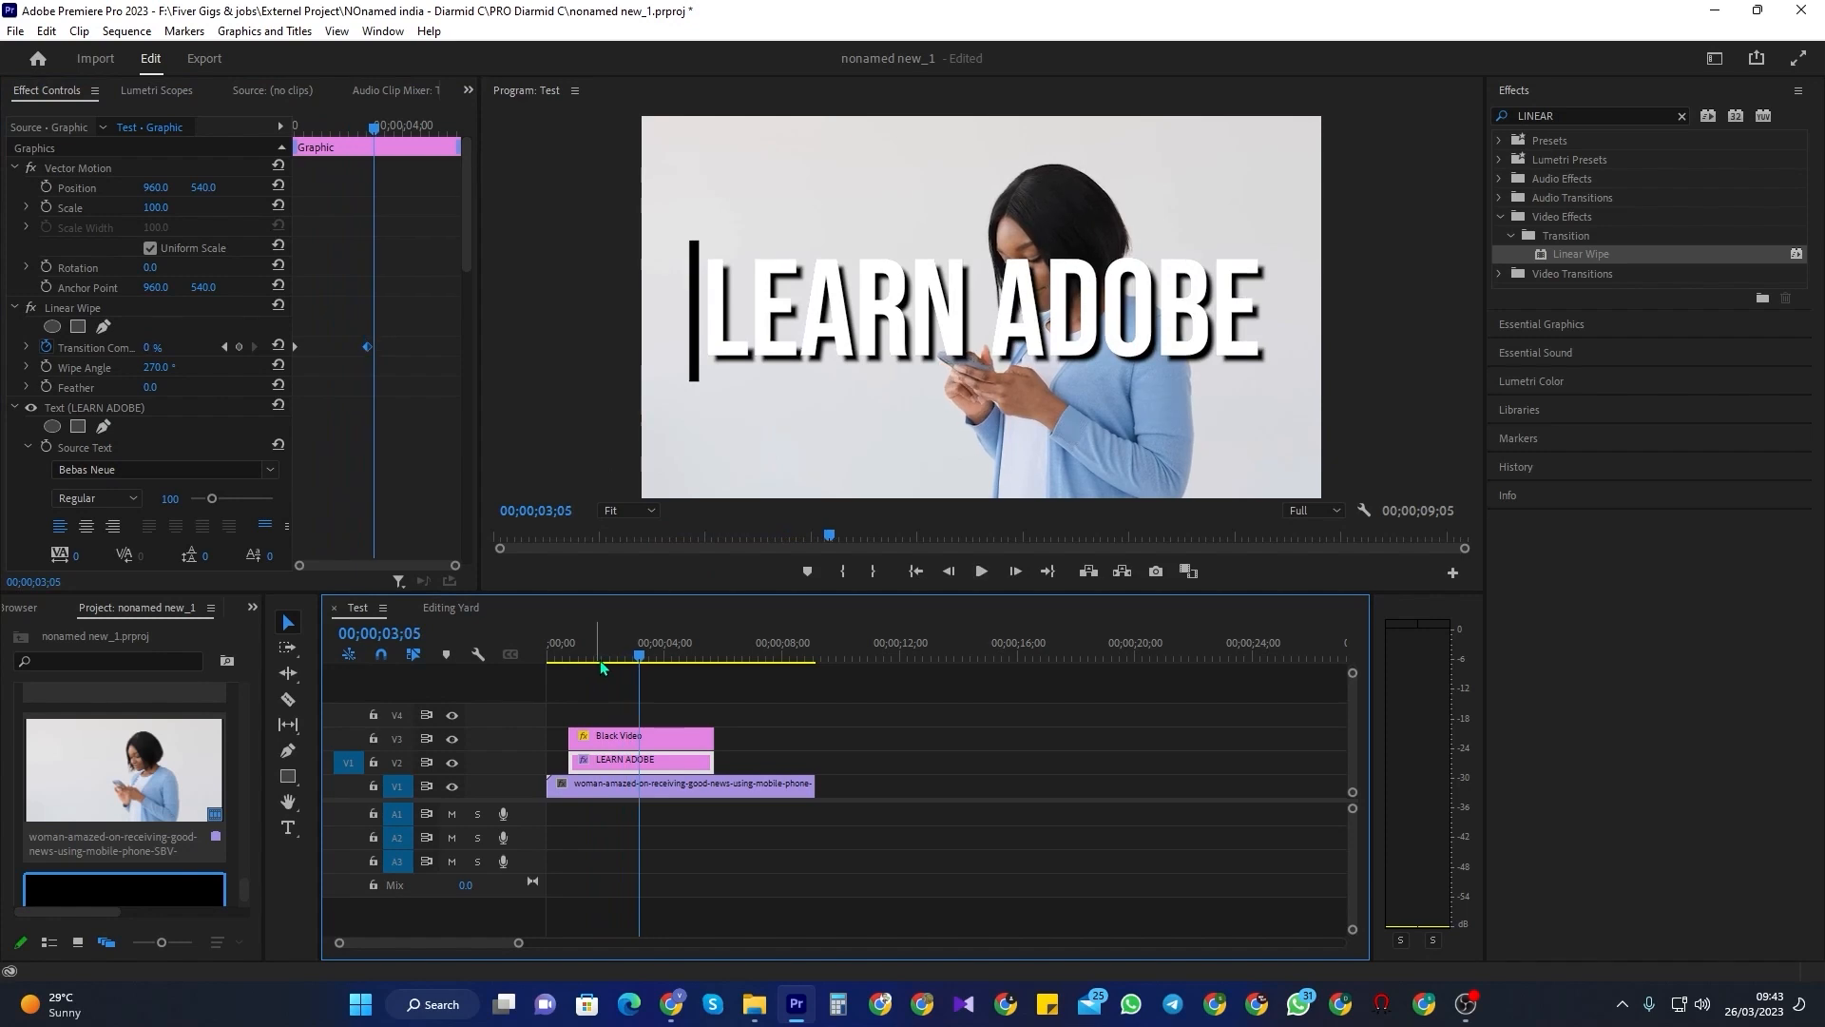
- At the Black Video bar's start, 00;00;00;23, add a Position keyframe with the value 149.0, 551.0
{"action": "left_click_drag", "start_coordinate": [642, 662], "coordinate": [569, 663]}
{"action": "left_click", "coordinate": [597, 741]}
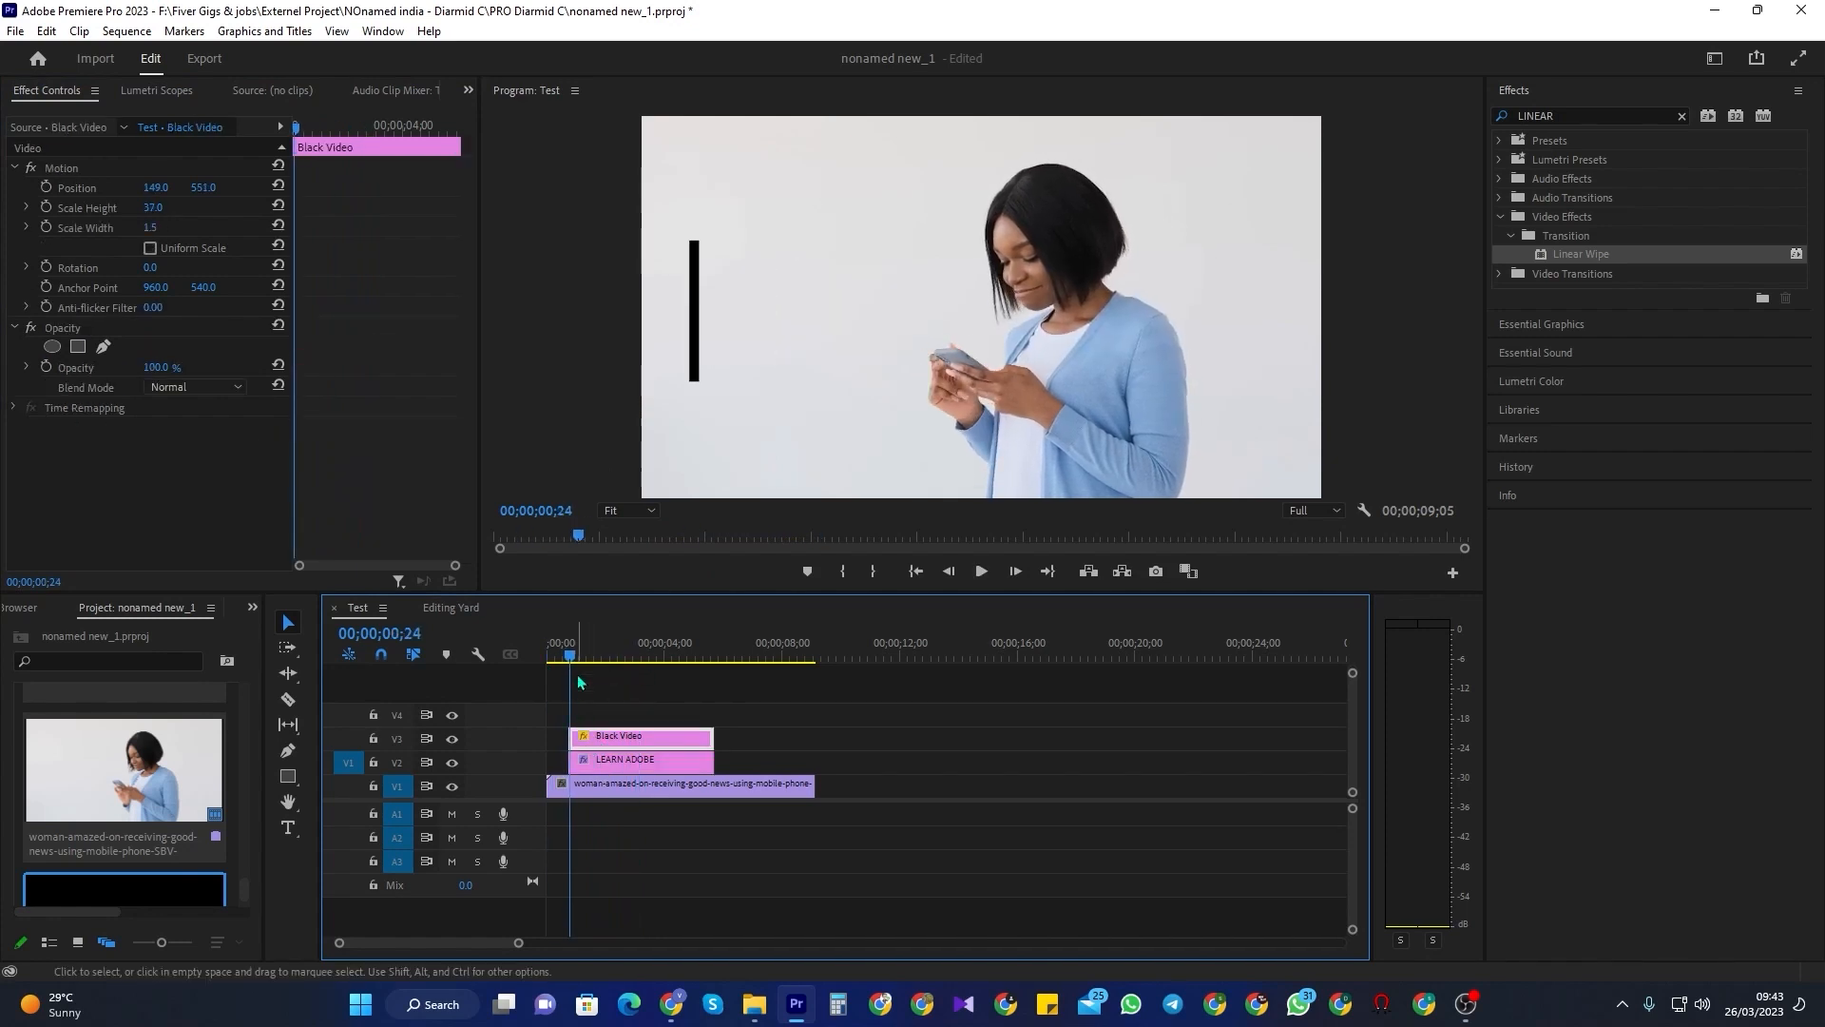
{"action": "left_click", "coordinate": [284, 134]}
{"action": "key", "text": "Left"}
{"action": "key", "text": "Left"}
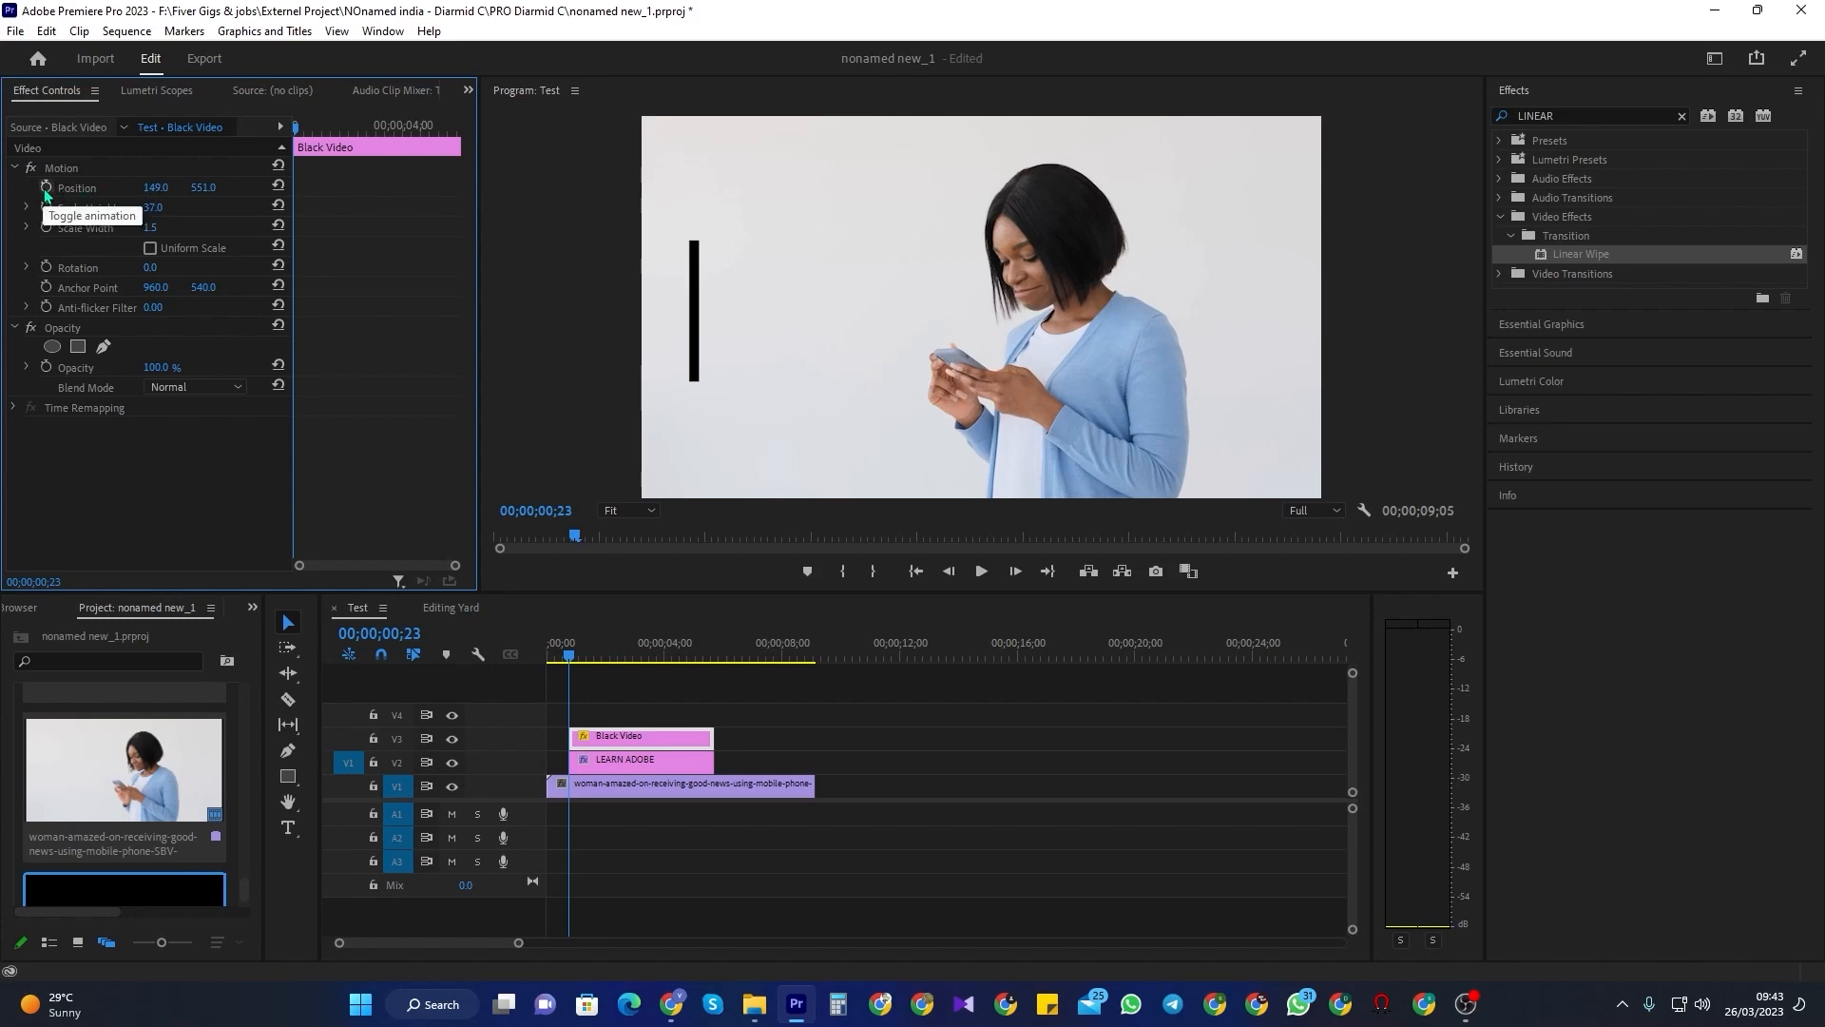
{"action": "left_click", "coordinate": [46, 188]}
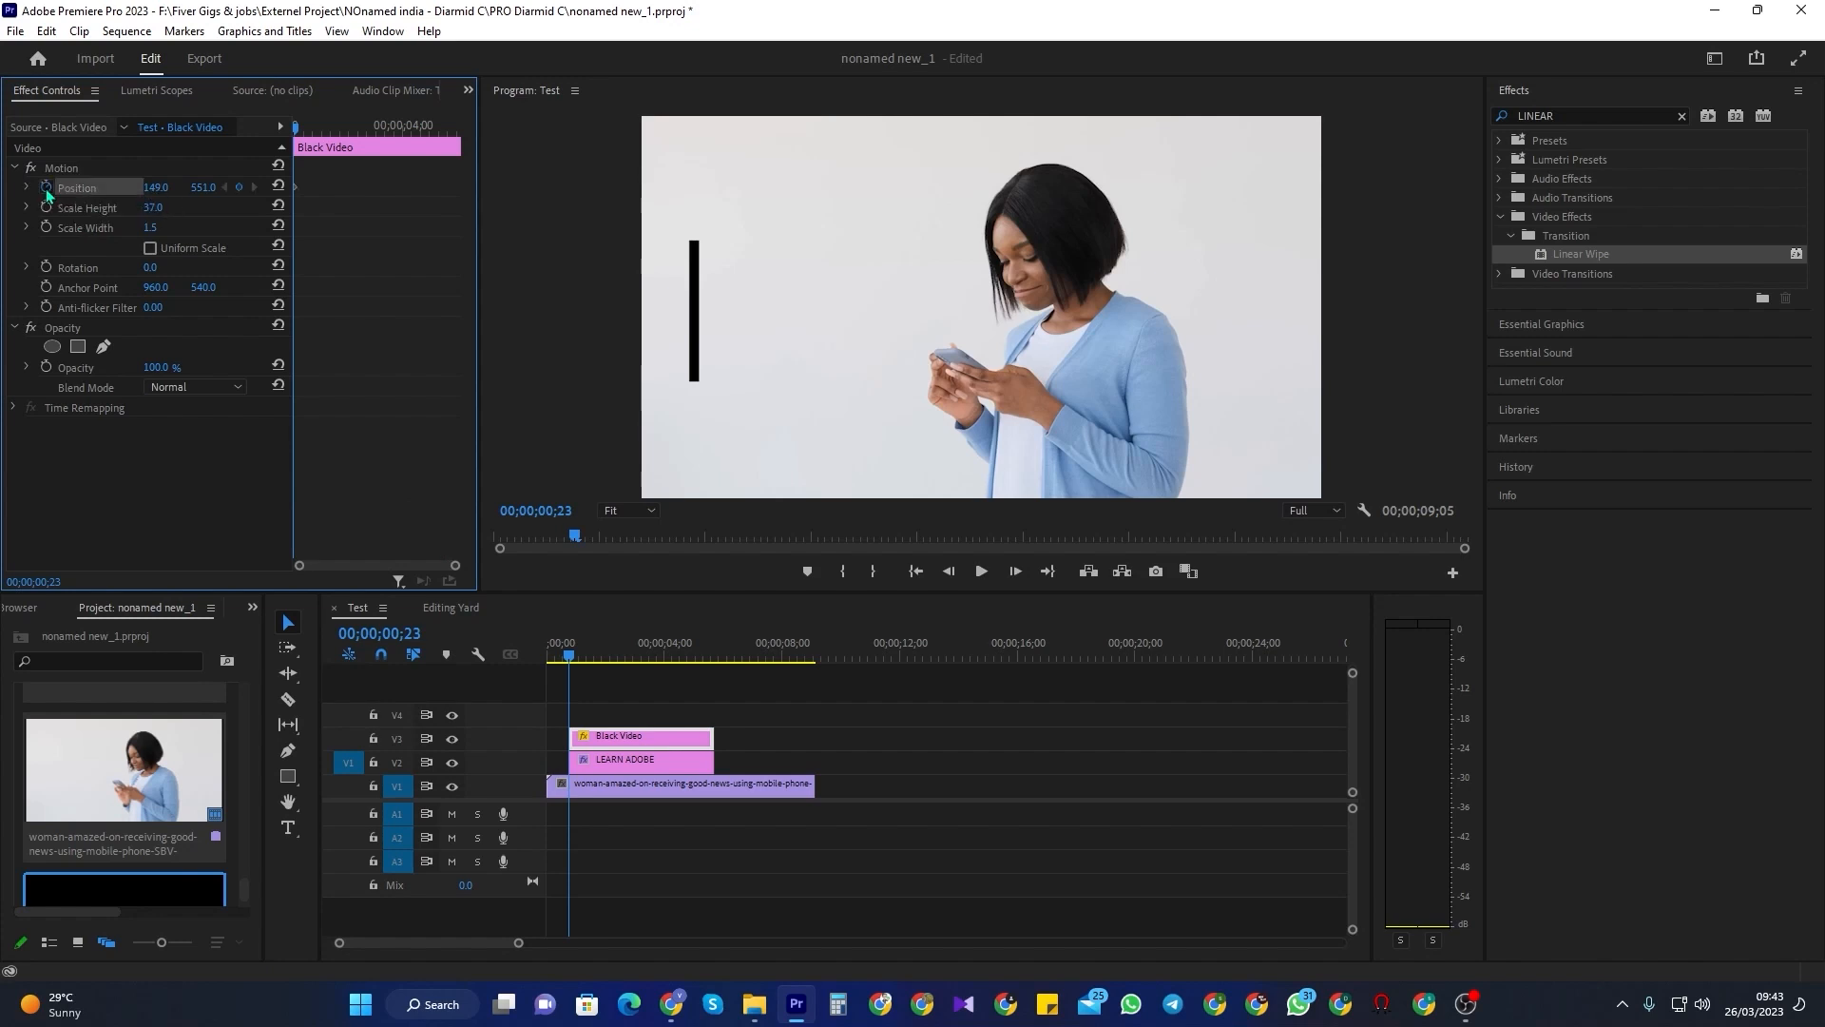
- At 00;00;03;09, add a second Position keyframe for the Black Video bar with a horizontal value of 1780
{"action": "left_click_drag", "start_coordinate": [302, 133], "coordinate": [384, 153]}
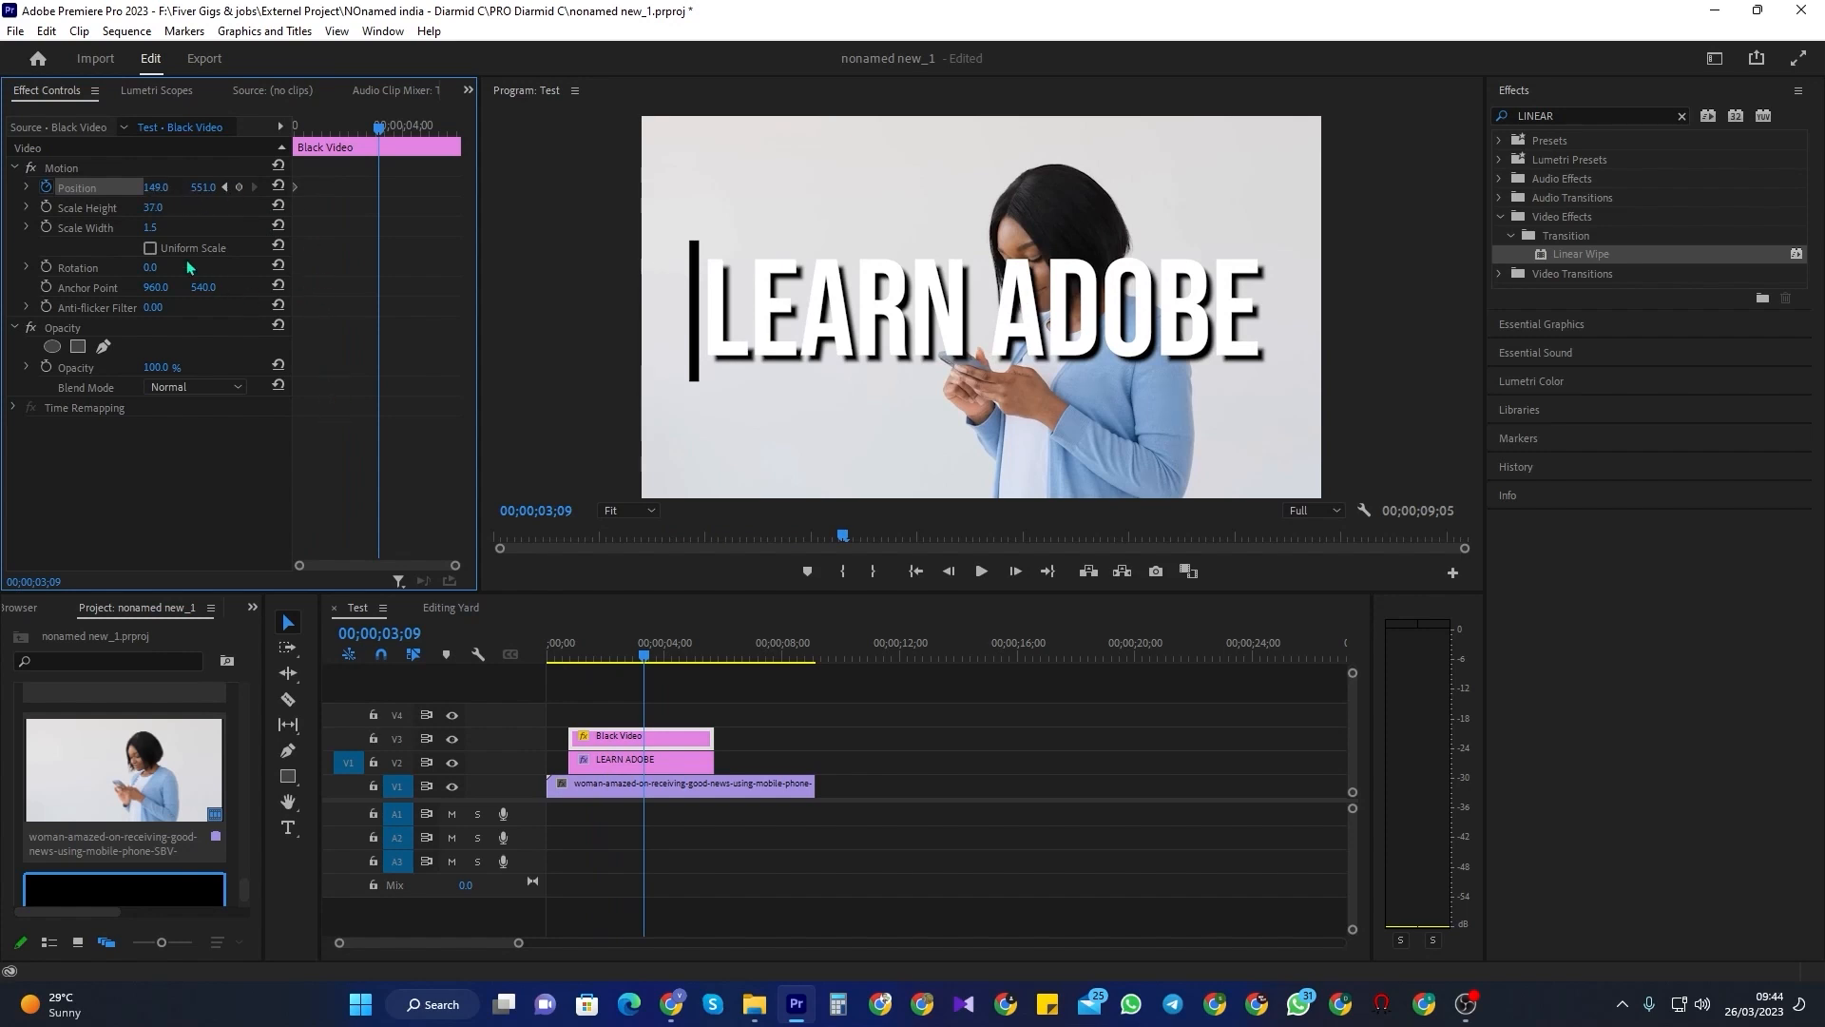
{"action": "left_click_drag", "start_coordinate": [156, 188], "coordinate": [1706, 187]}
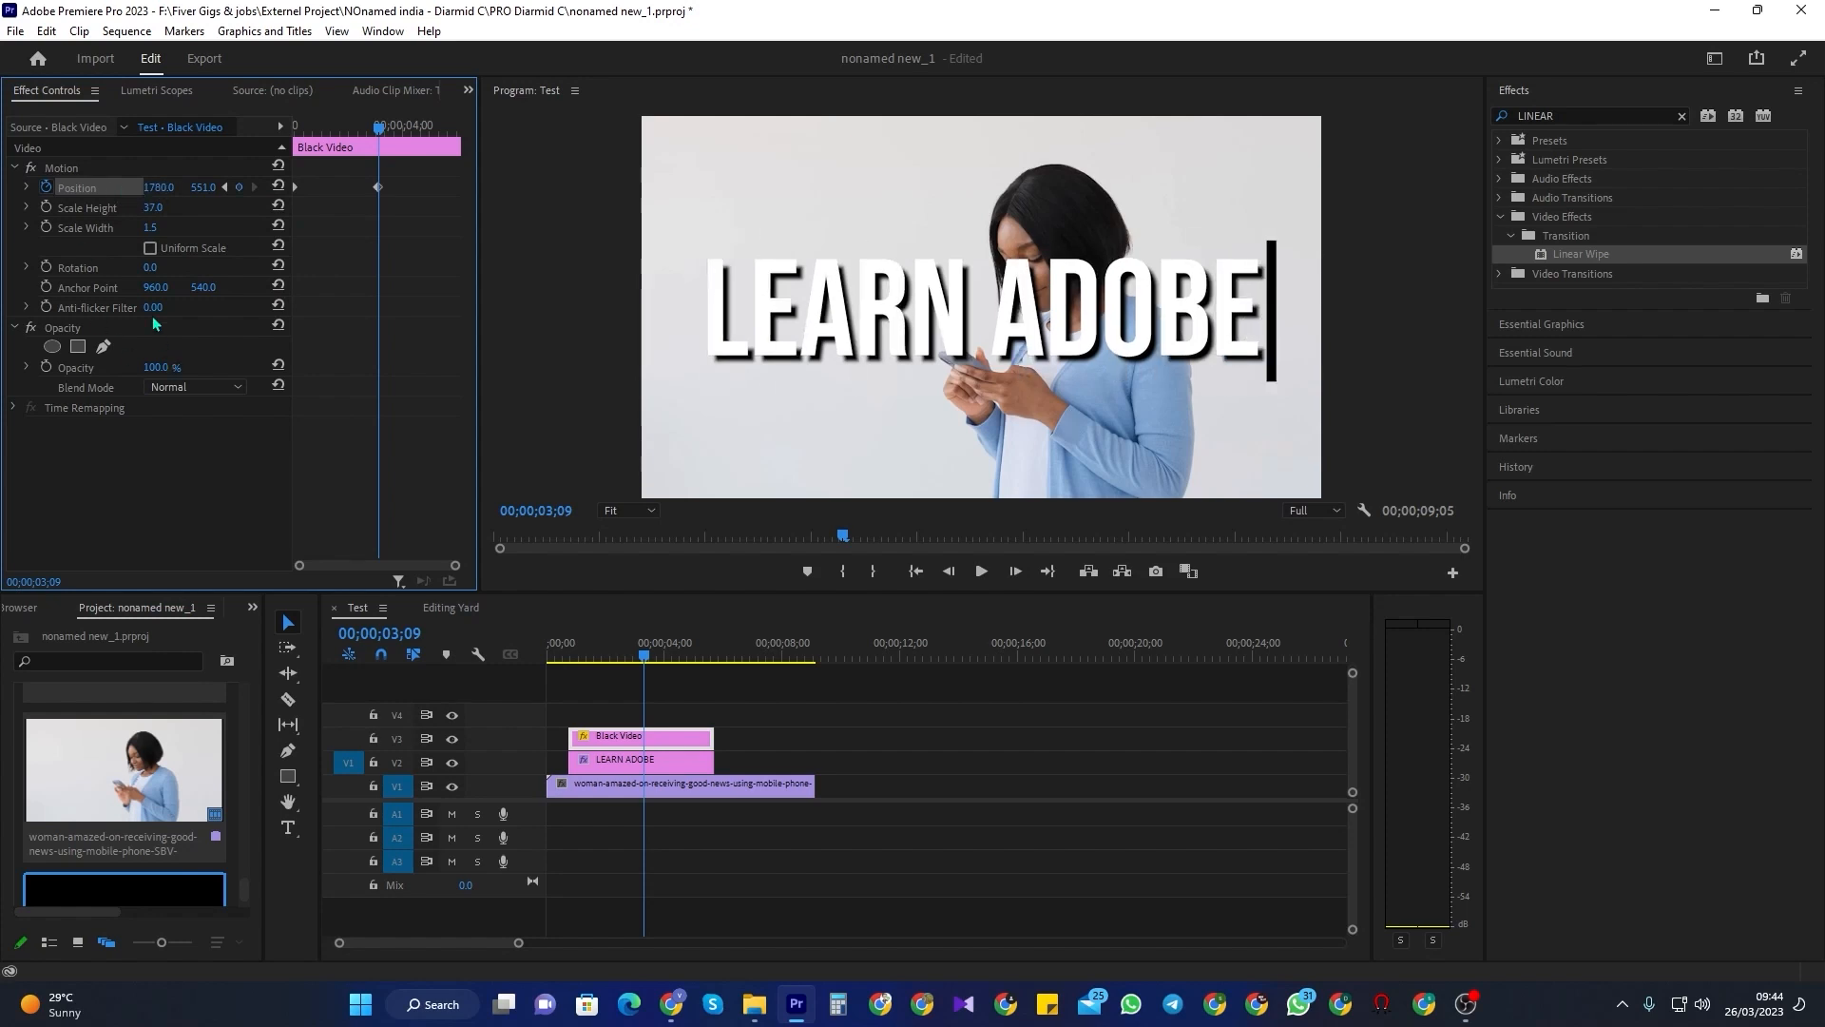
- Shift the title's last Transition Completion keyframe closer to the bar's final Position keyframe at 00;00;03;09
{"action": "left_click", "coordinate": [622, 765]}
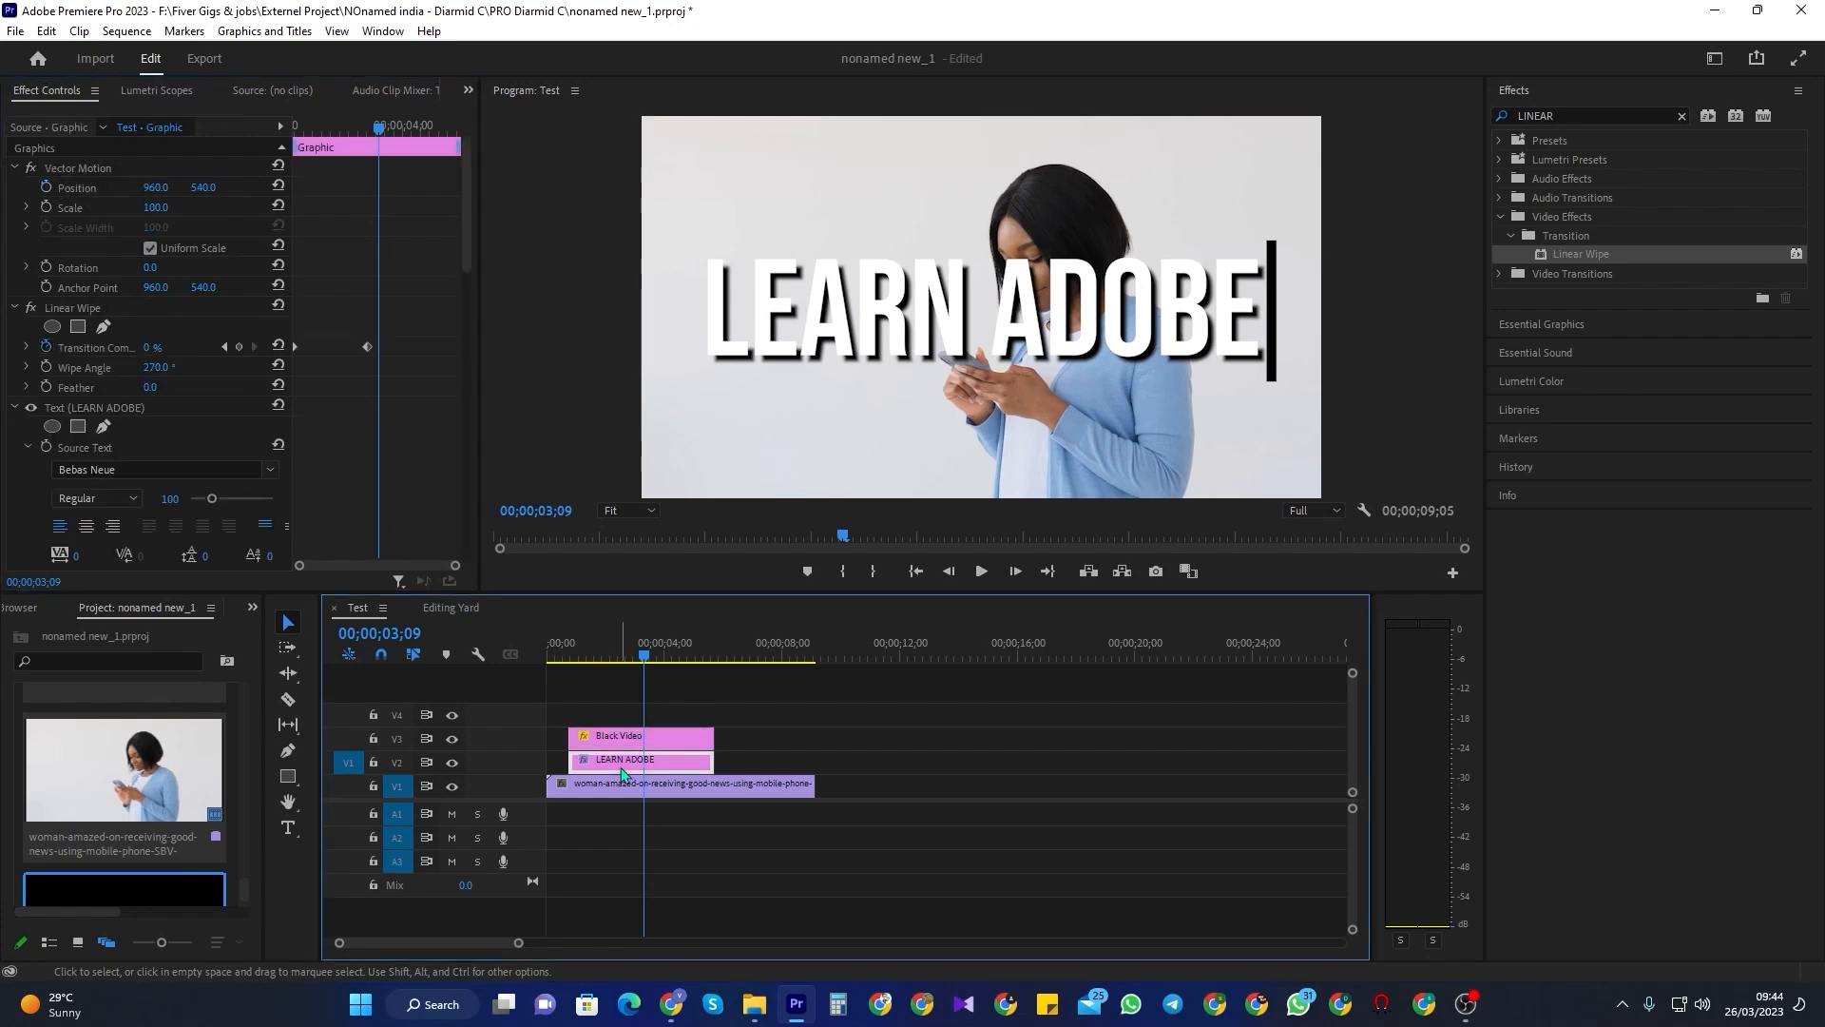
{"action": "left_click", "coordinate": [644, 742]}
{"action": "left_click", "coordinate": [623, 766]}
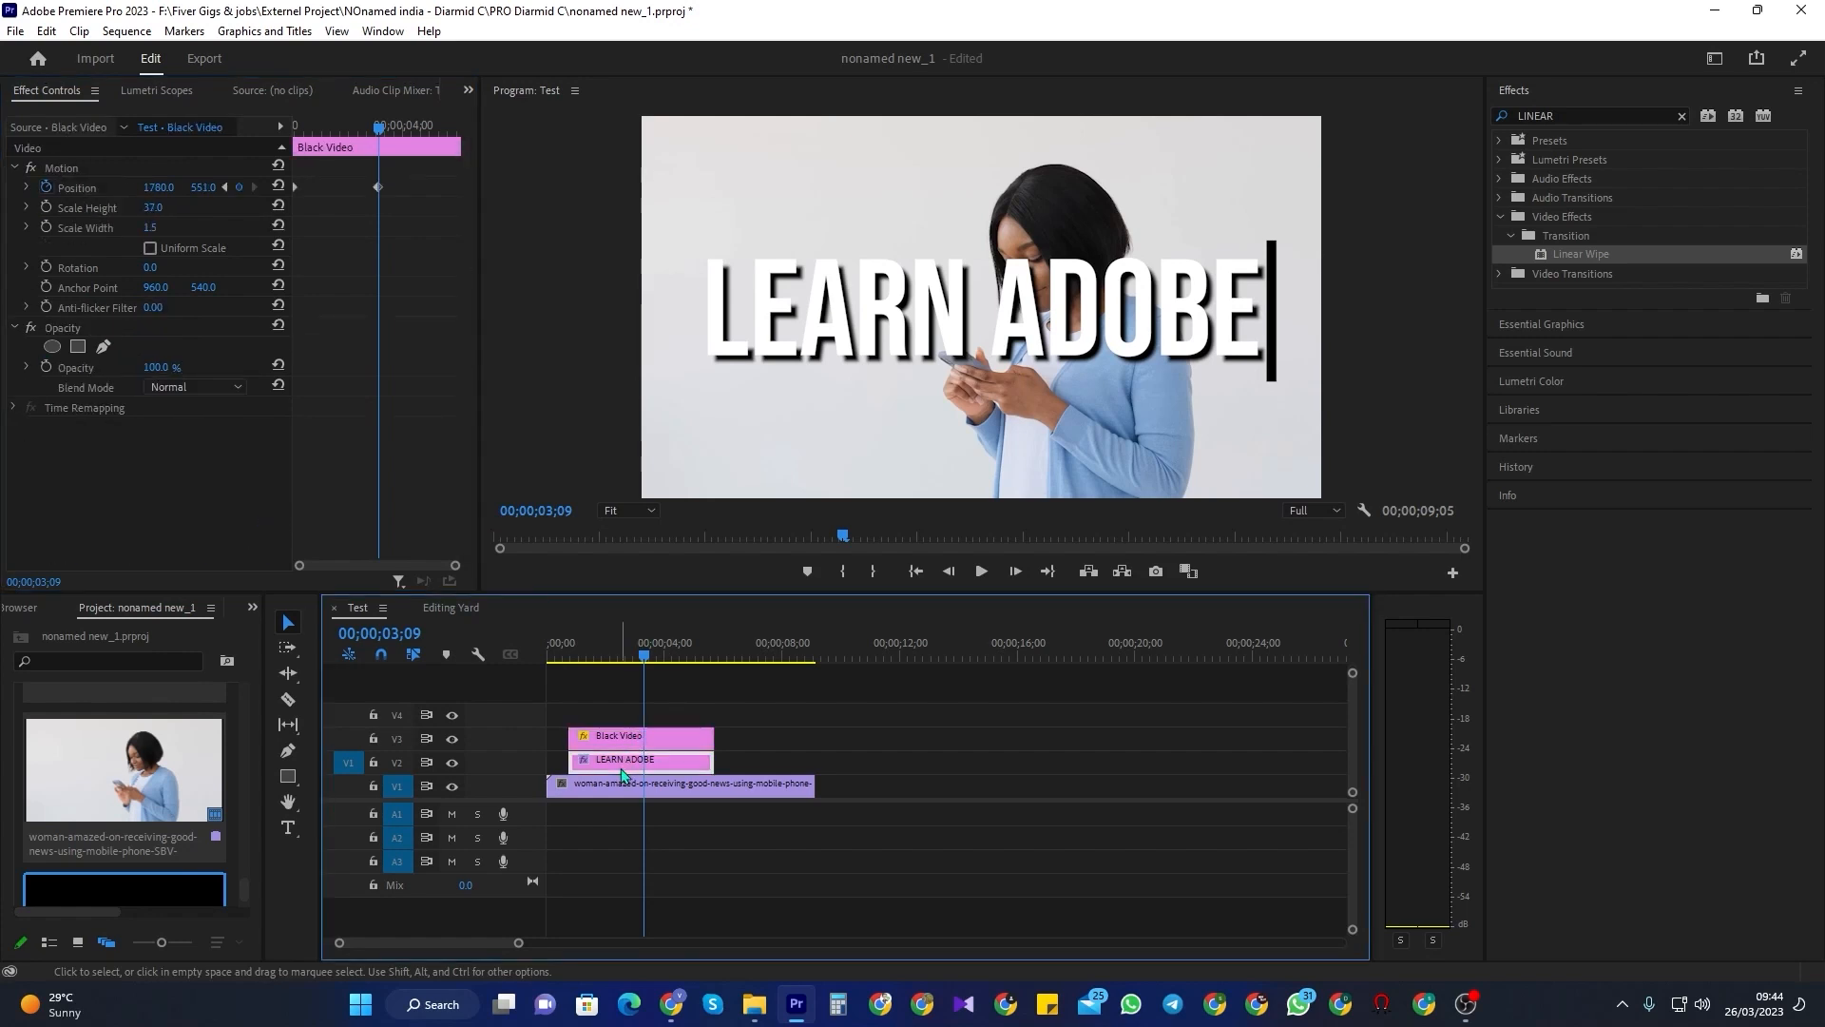
{"action": "left_click", "coordinate": [378, 349]}
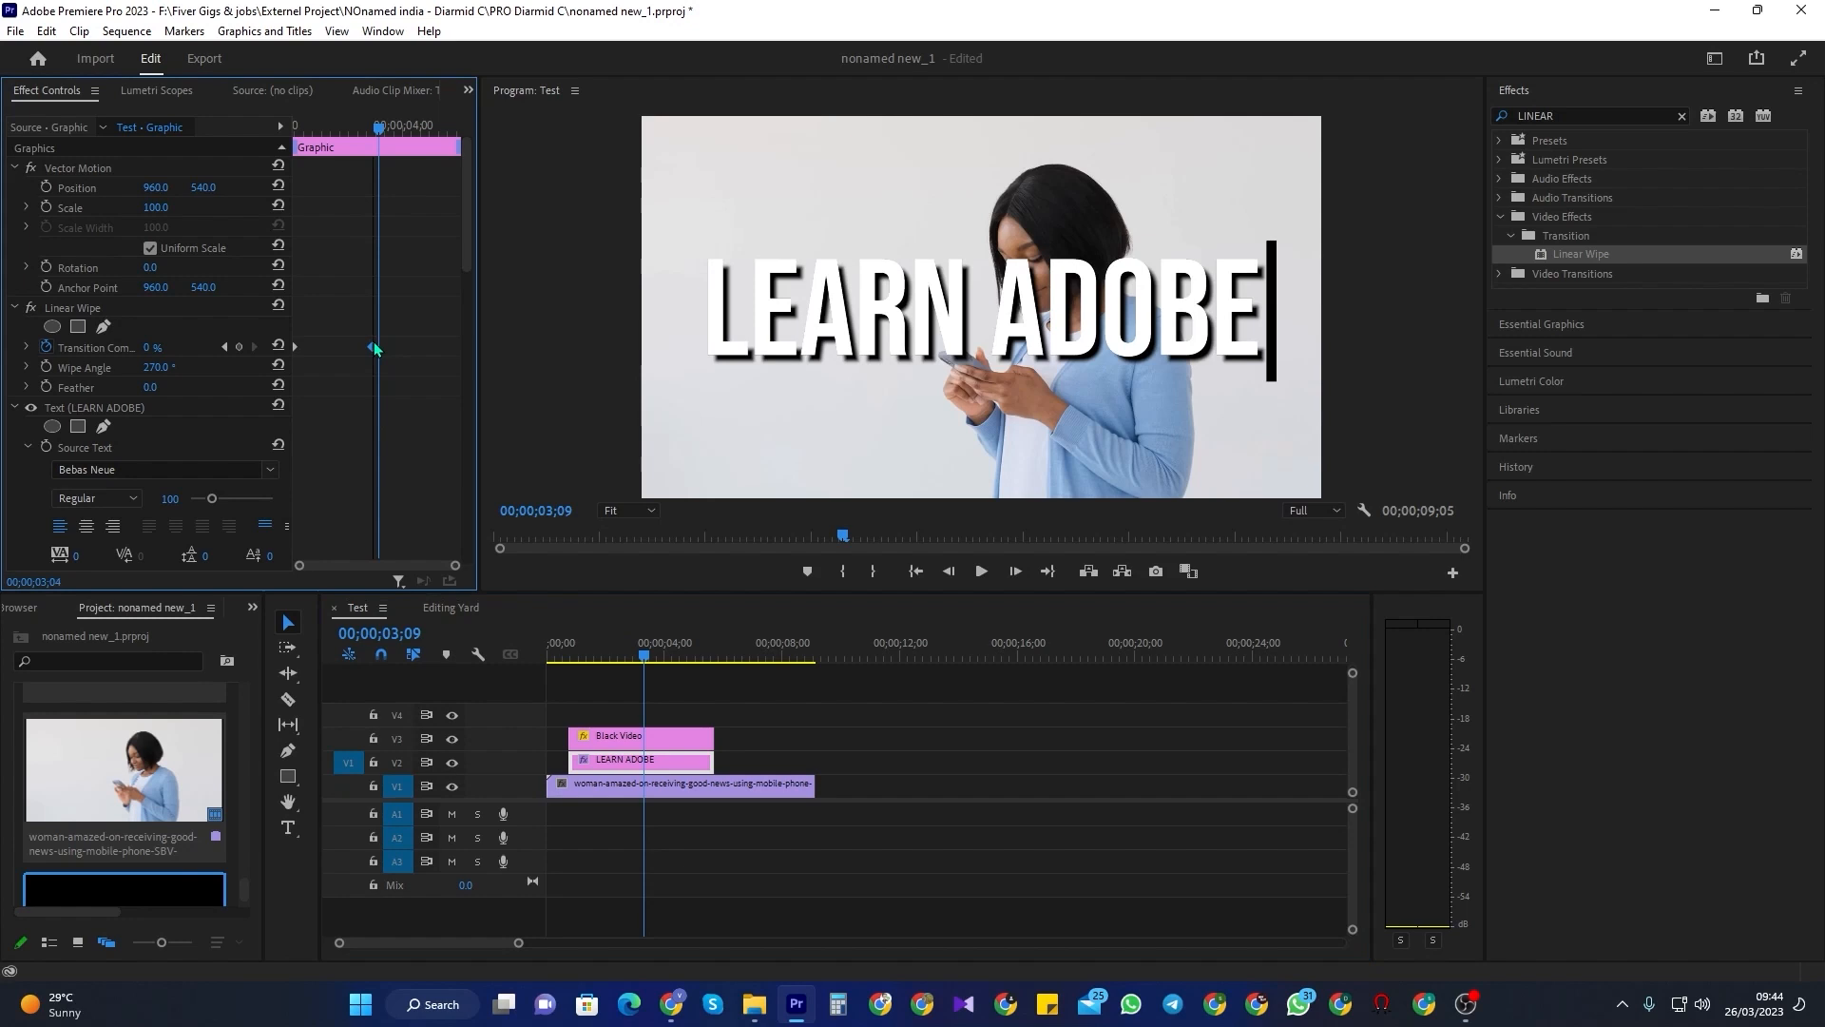
- Play the reveal from 00;00;00;24 and adjust the Black Video bar's horizontal position midway with an extra keyframe before 00;00;03;02 to follow the wipe edge
{"action": "left_click", "coordinate": [629, 736]}
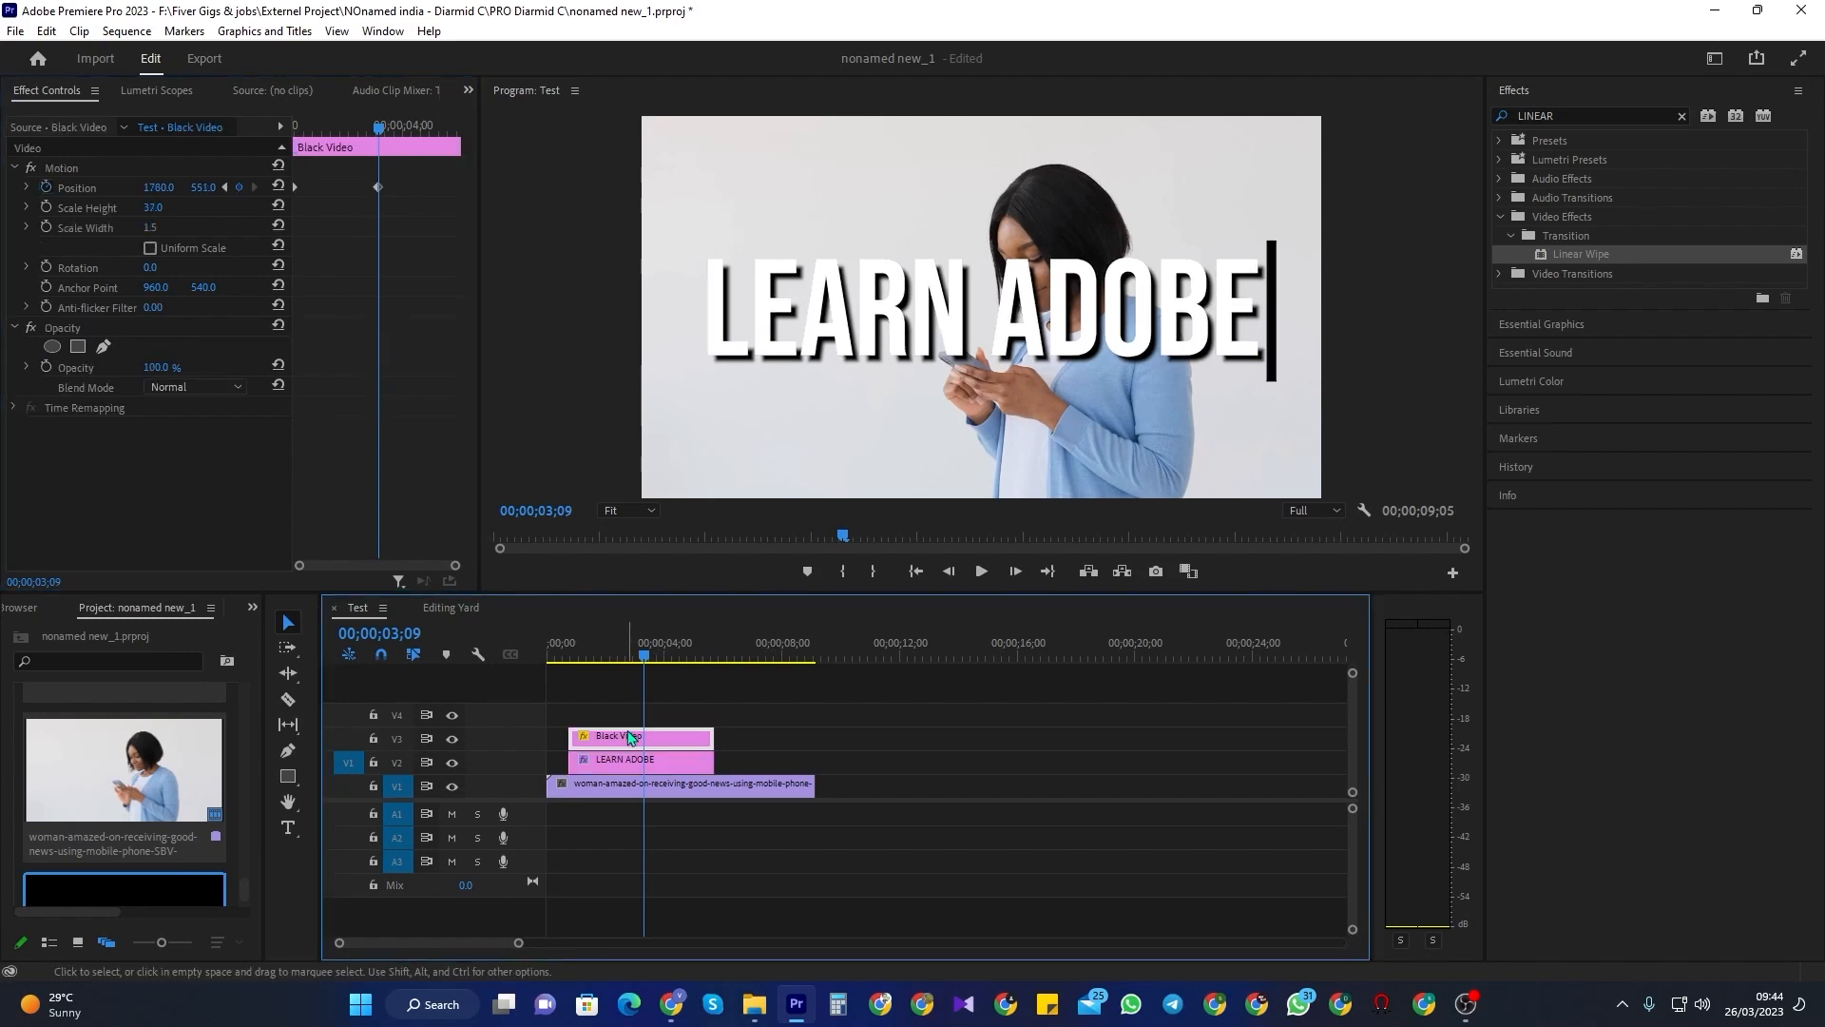
{"action": "left_click_drag", "start_coordinate": [636, 668], "coordinate": [574, 665]}
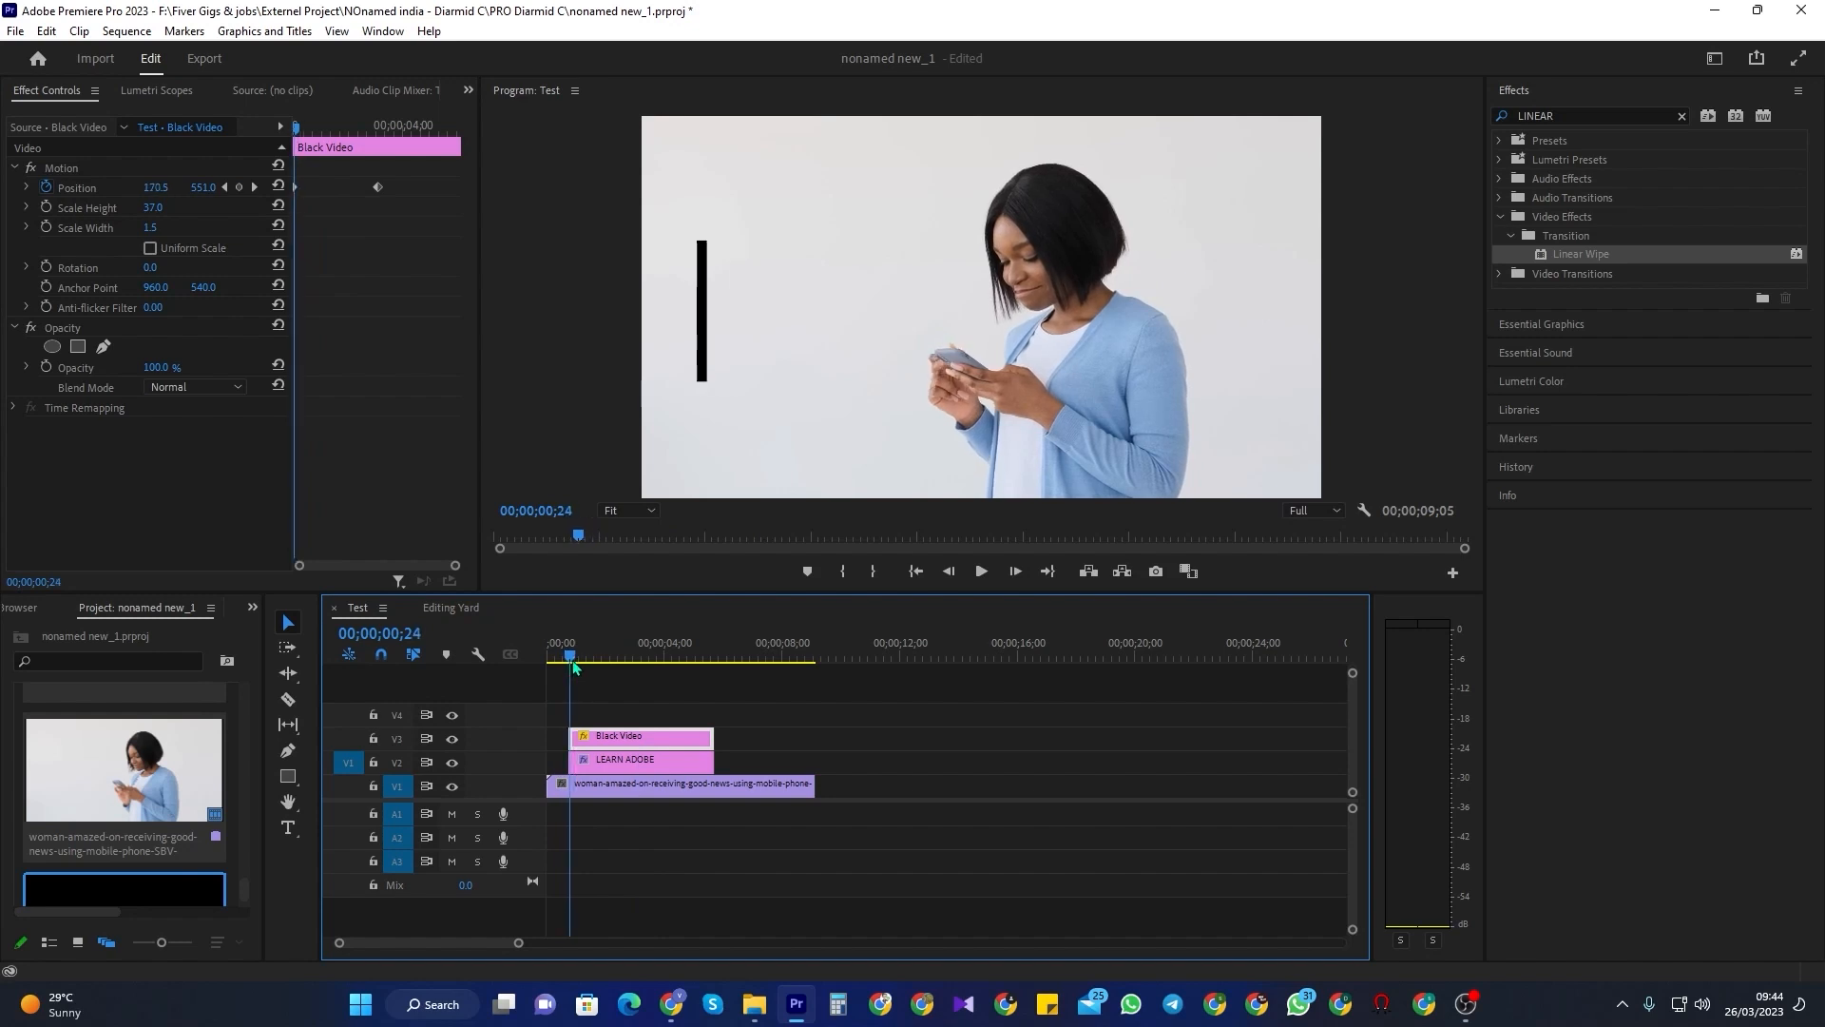
{"action": "key", "text": "space"}
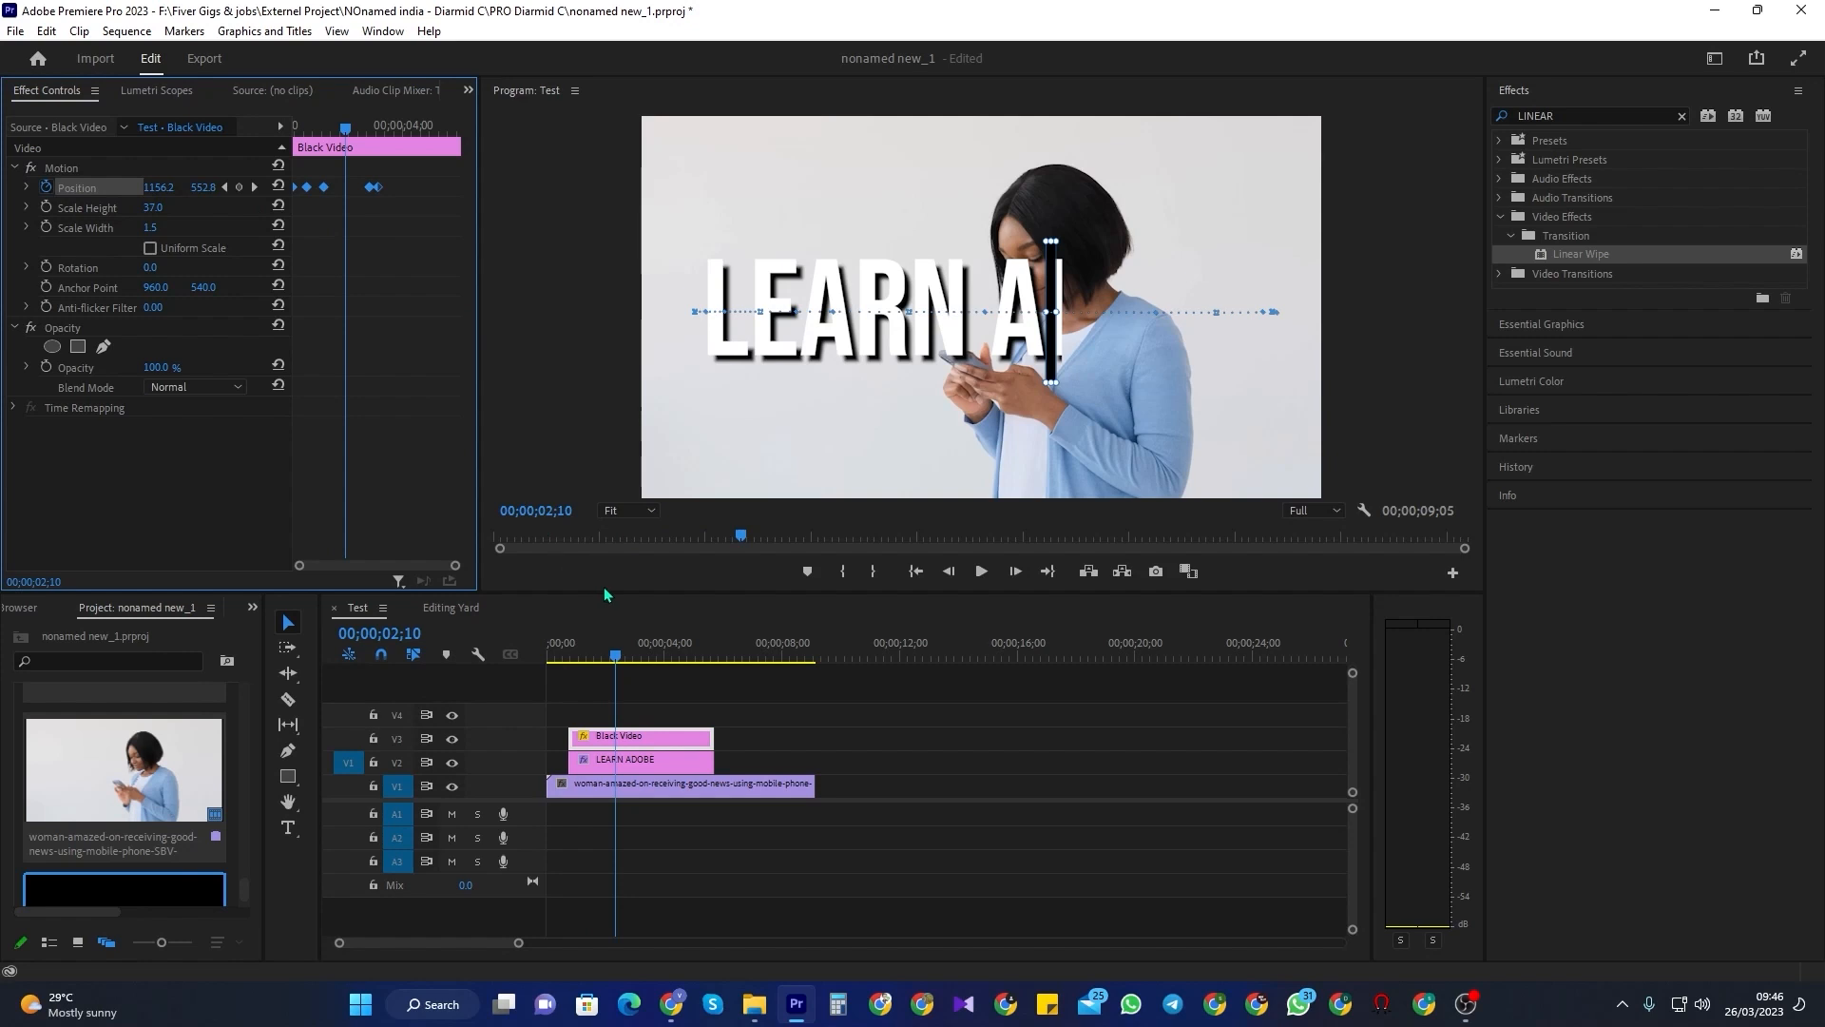
{"action": "left_click", "coordinate": [975, 577]}
{"action": "left_click", "coordinate": [171, 187]}
{"action": "left_click_drag", "start_coordinate": [171, 187], "coordinate": [239, 188]}
{"action": "left_click", "coordinate": [981, 575]}
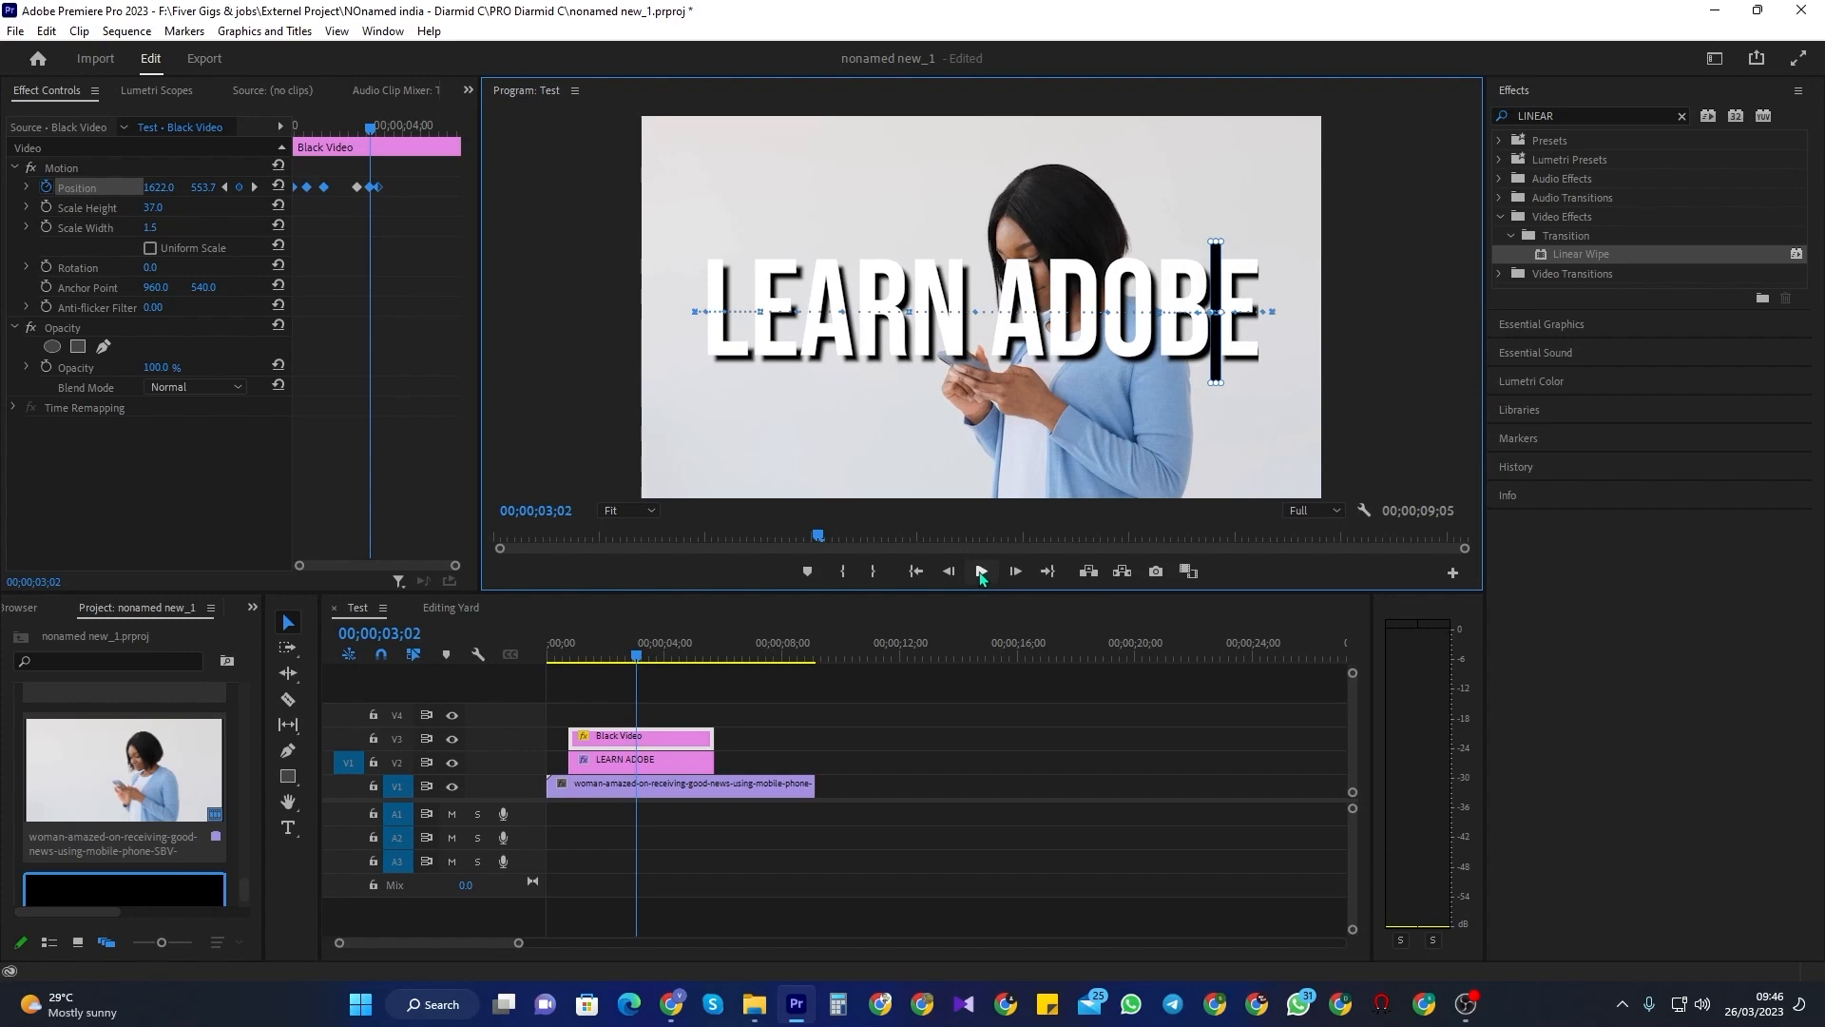
- Play the title reveal through to 00;00;03;17 to check the bar's tracking, then return to 00;00;00;22
{"action": "left_click", "coordinate": [582, 652]}
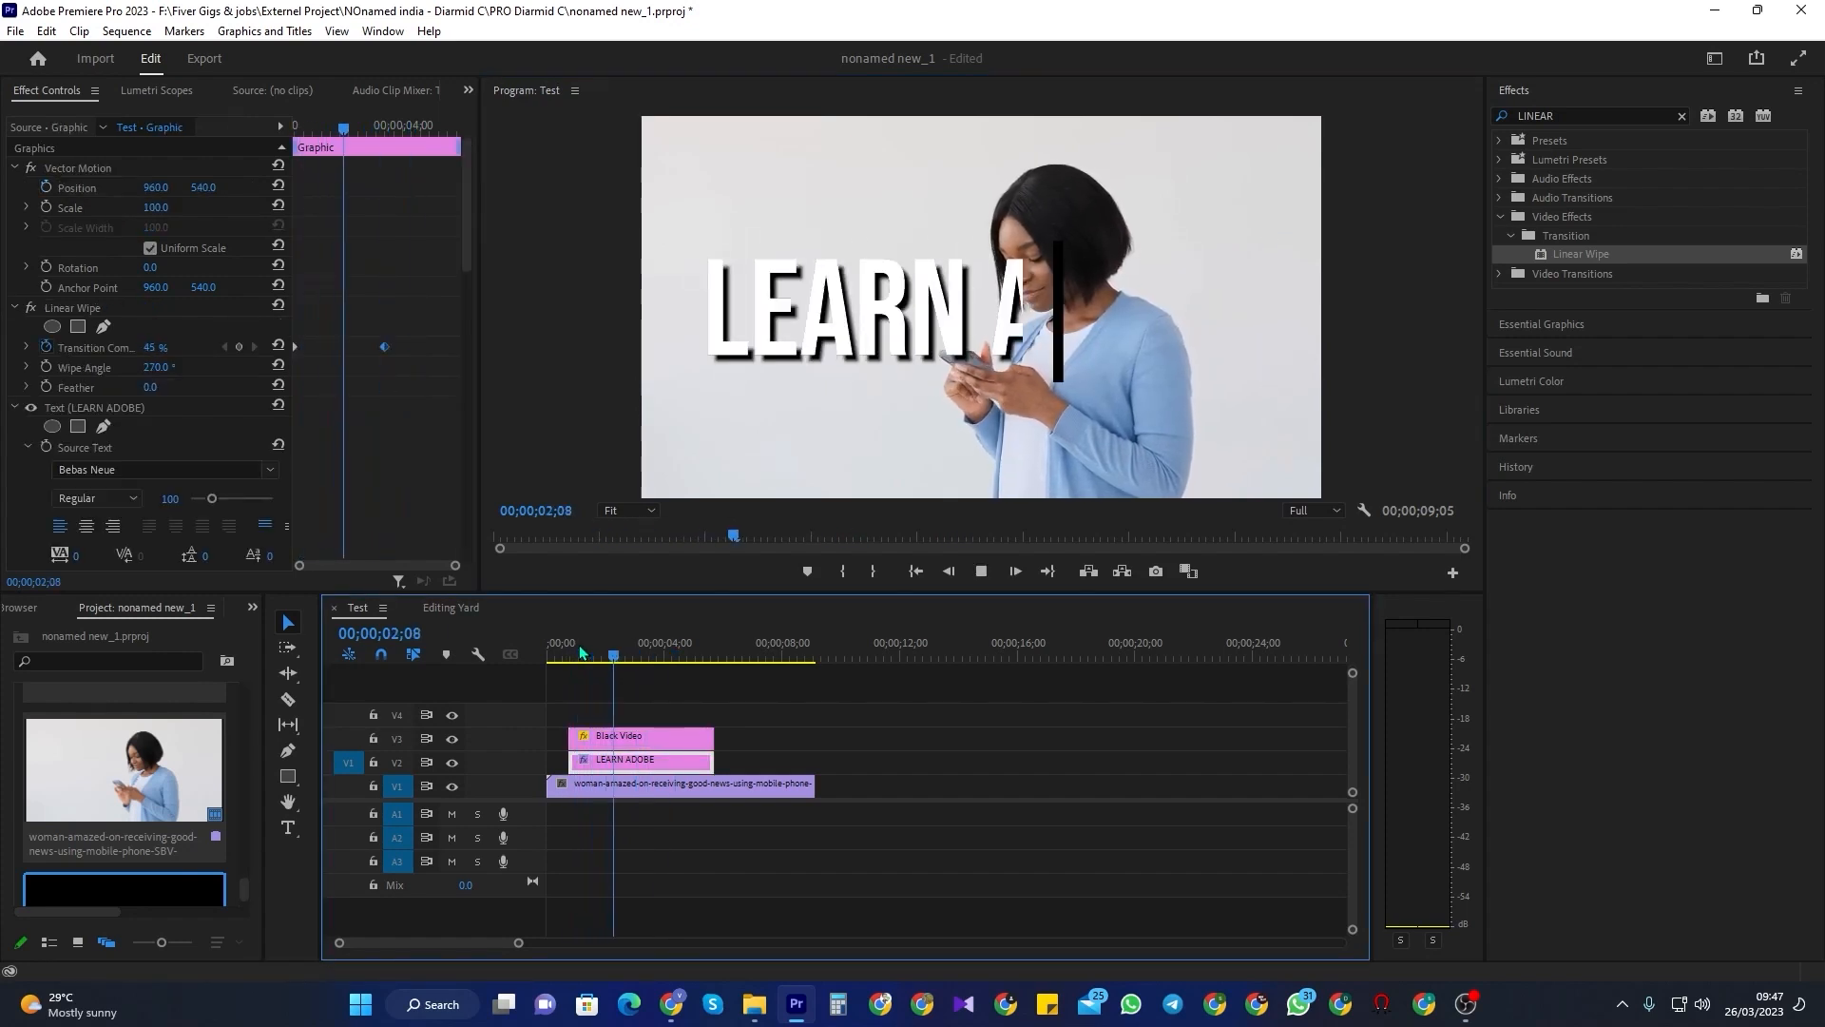
{"action": "key", "text": "space"}
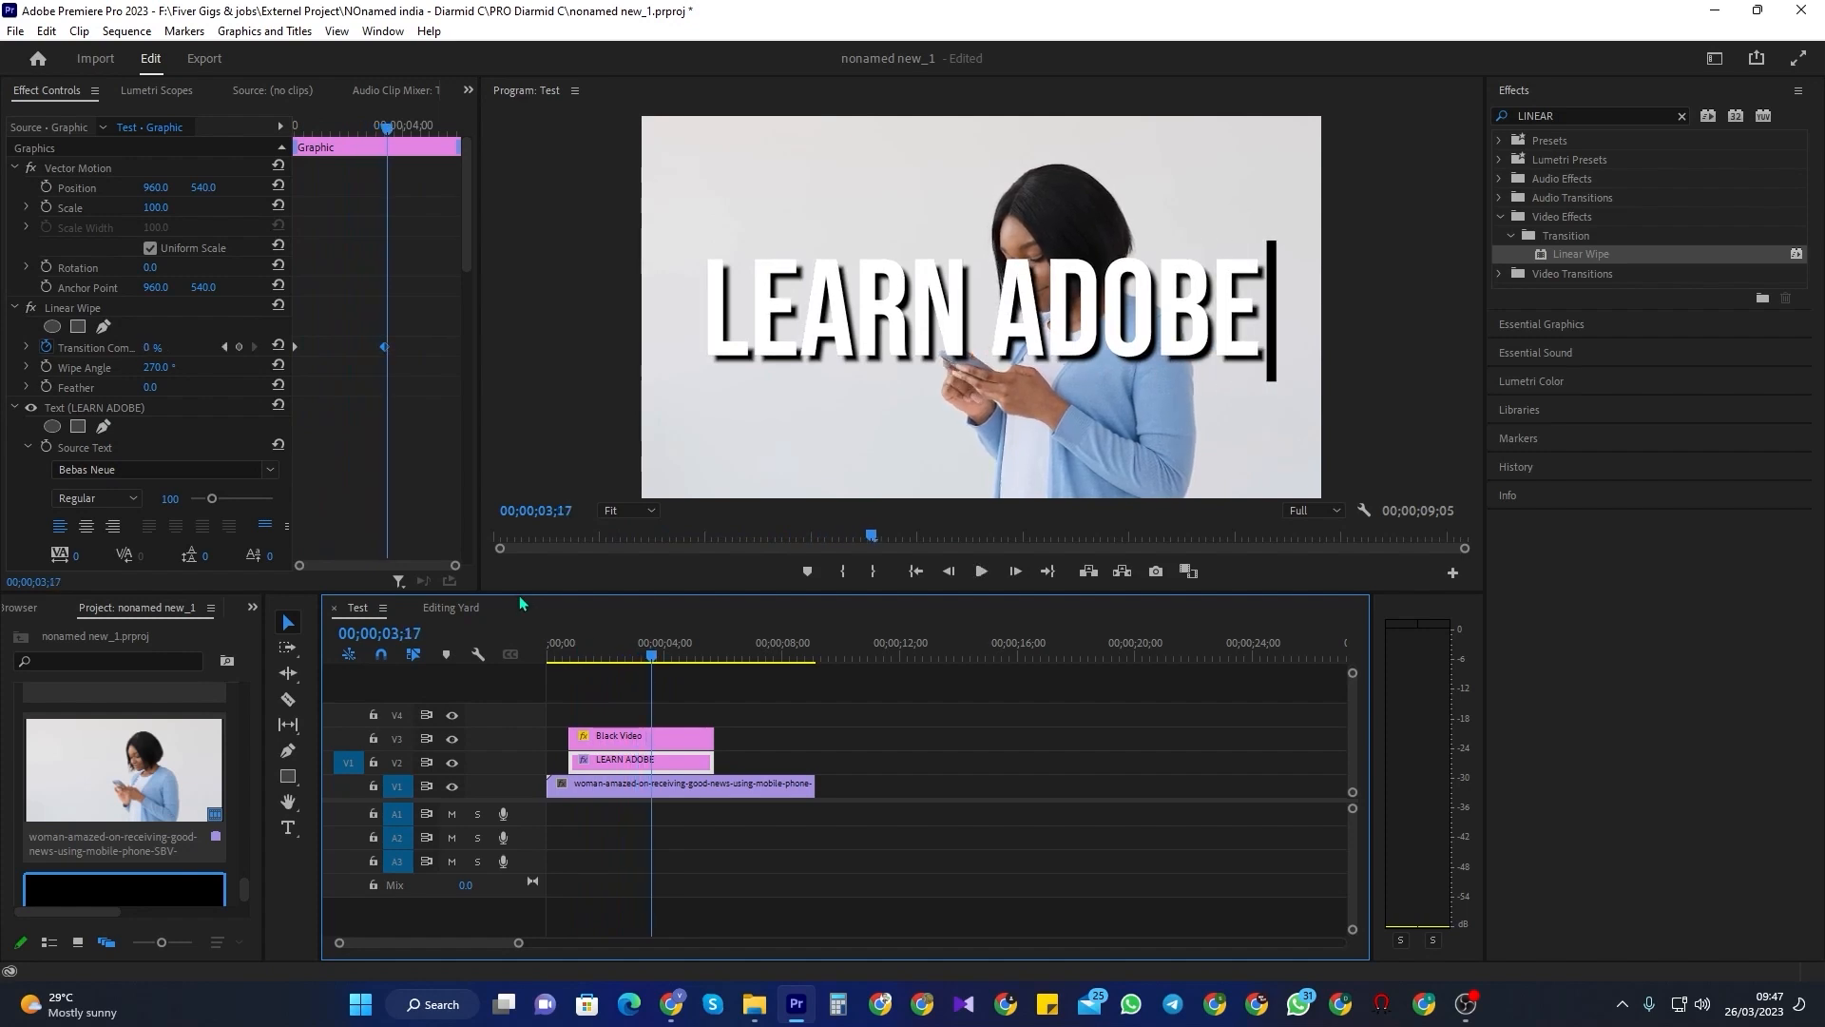
{"action": "left_click", "coordinate": [569, 656]}
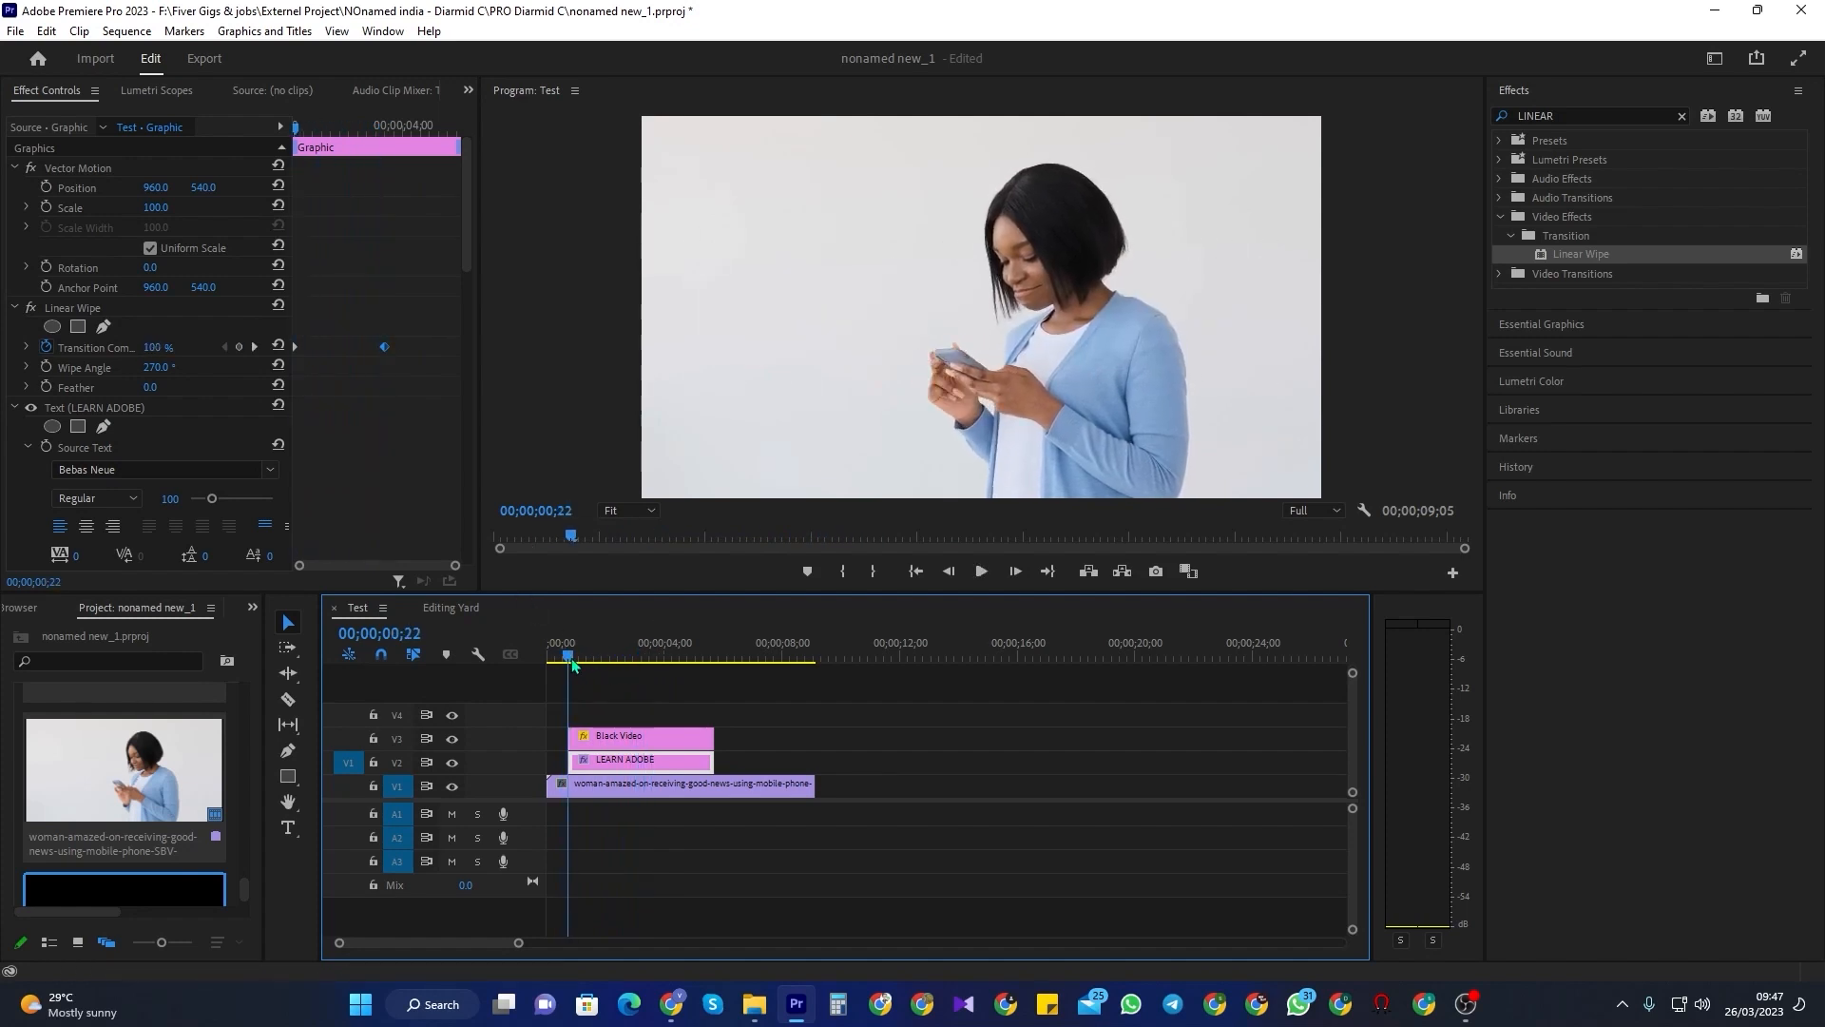
- Extend the start of the Black Video clip ahead of the title to about 00;00;00;05
{"action": "left_click", "coordinate": [605, 741]}
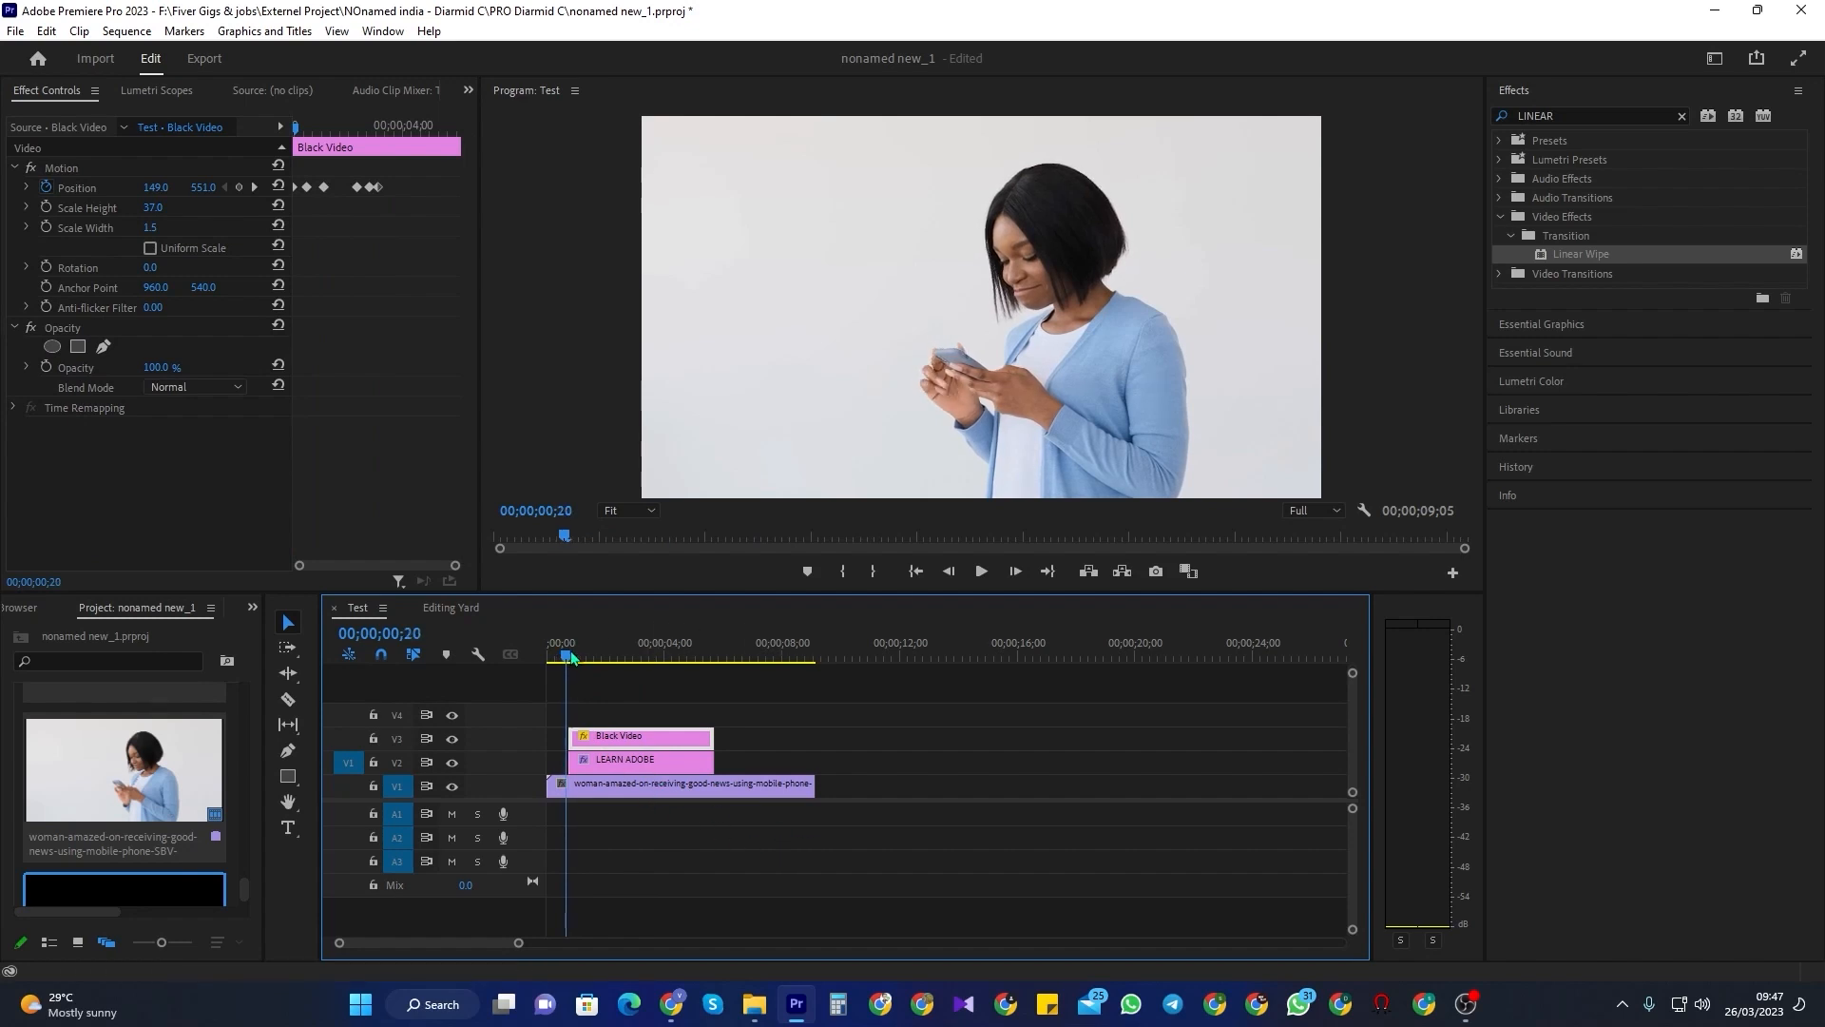
{"action": "left_click_drag", "start_coordinate": [518, 942], "coordinate": [470, 951]}
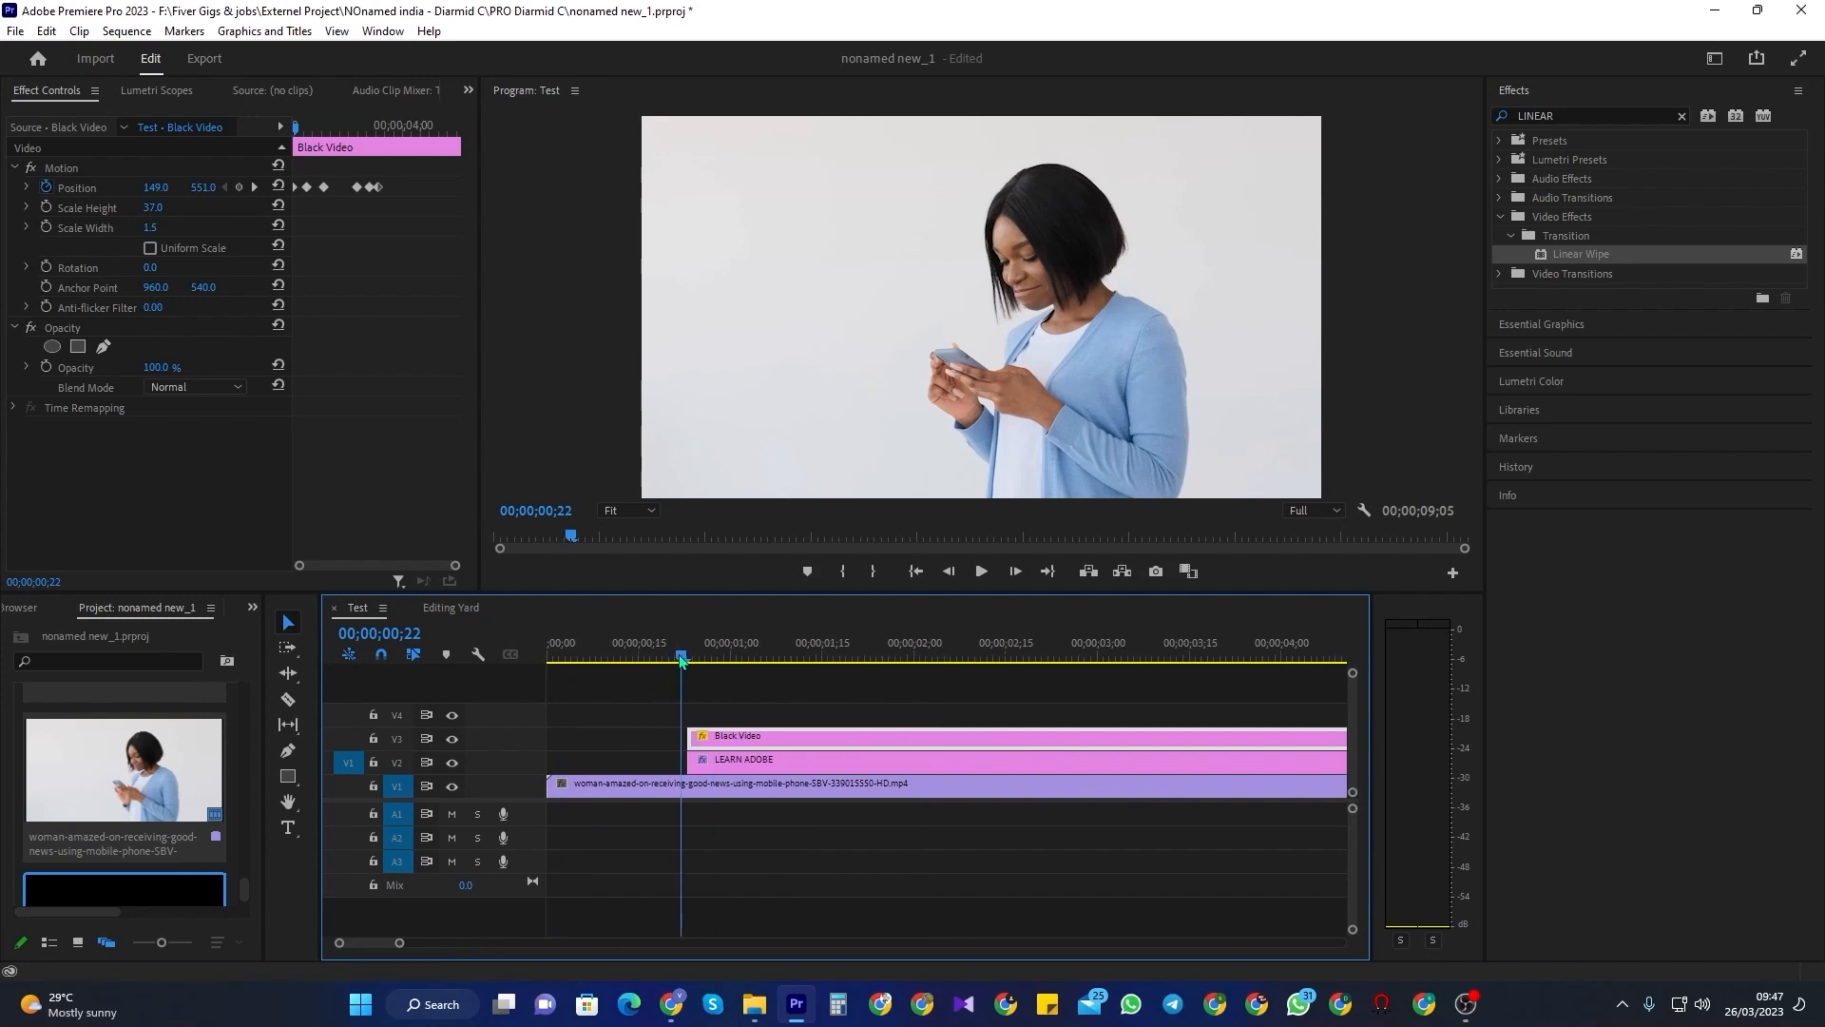
{"action": "left_click_drag", "start_coordinate": [674, 663], "coordinate": [559, 663]}
{"action": "left_click_drag", "start_coordinate": [688, 736], "coordinate": [561, 730]}
{"action": "left_click", "coordinate": [609, 654]}
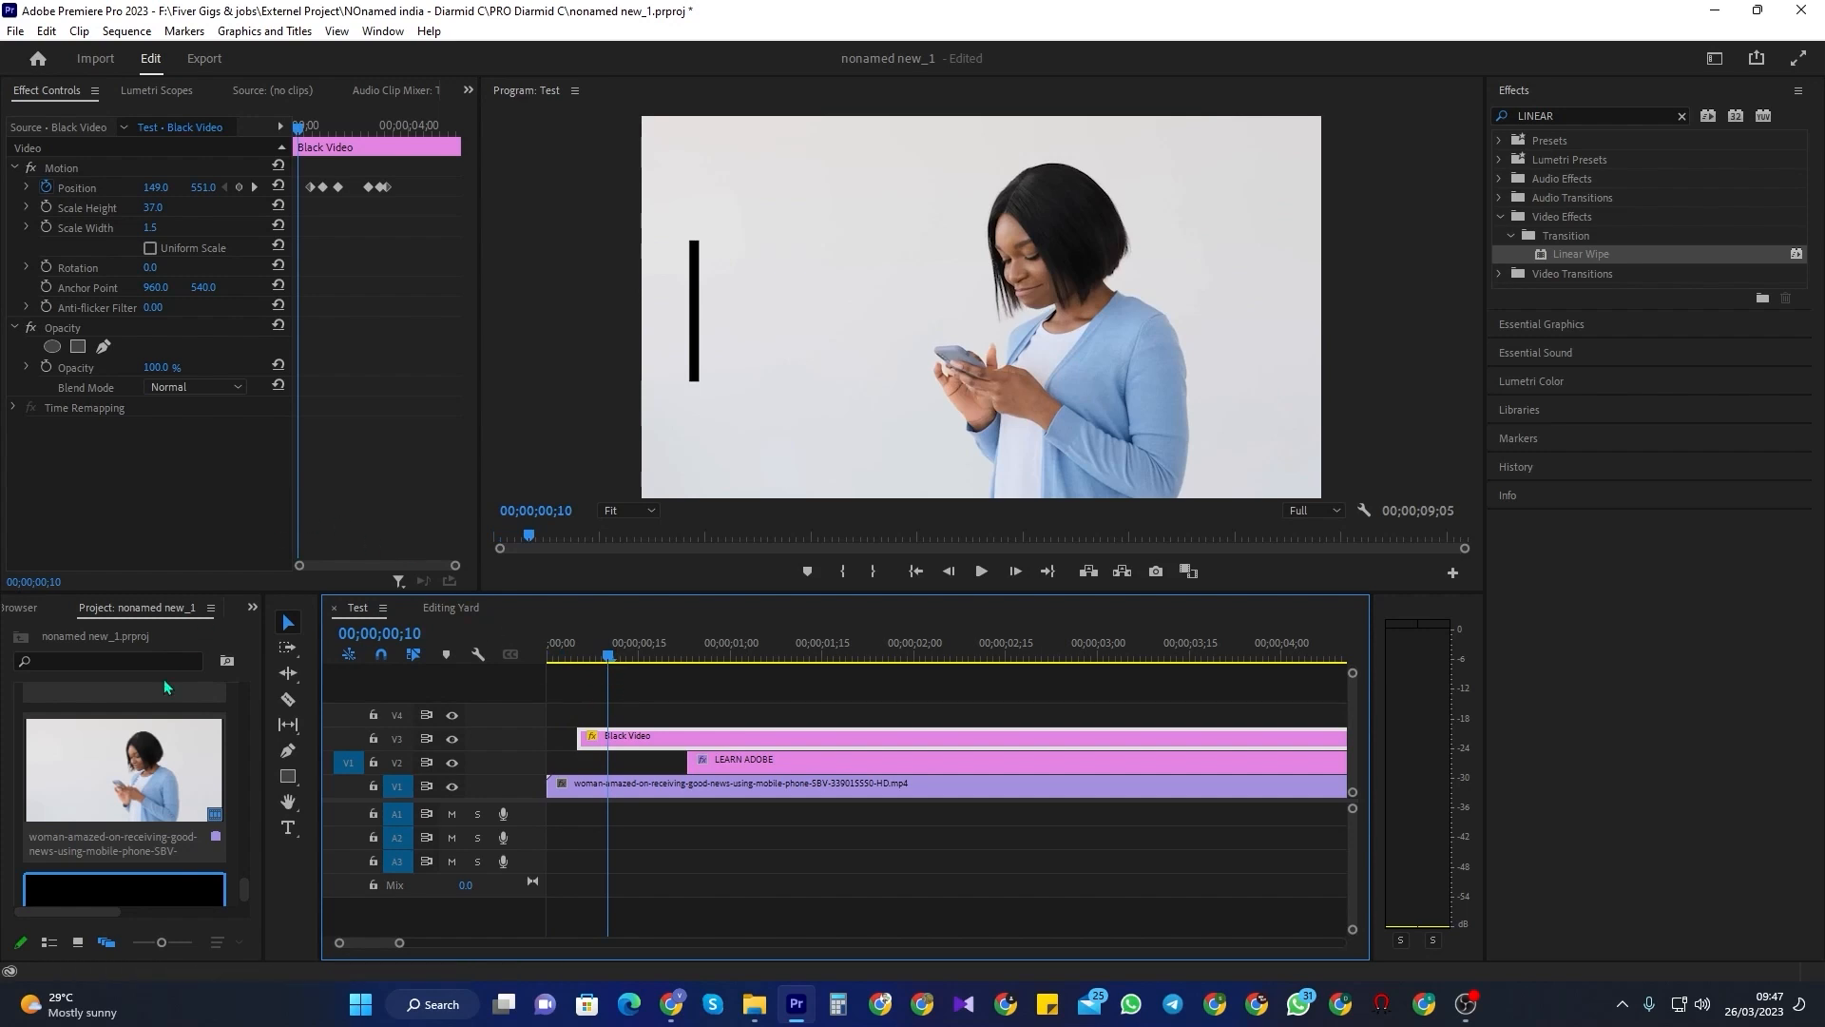
- Split the Black Video clip at 00;00;00;23 with the Razor tool and cut its lead-in into five short pieces
{"action": "left_click", "coordinate": [288, 699]}
{"action": "left_click_drag", "start_coordinate": [608, 656], "coordinate": [687, 681]}
{"action": "left_click", "coordinate": [687, 737]}
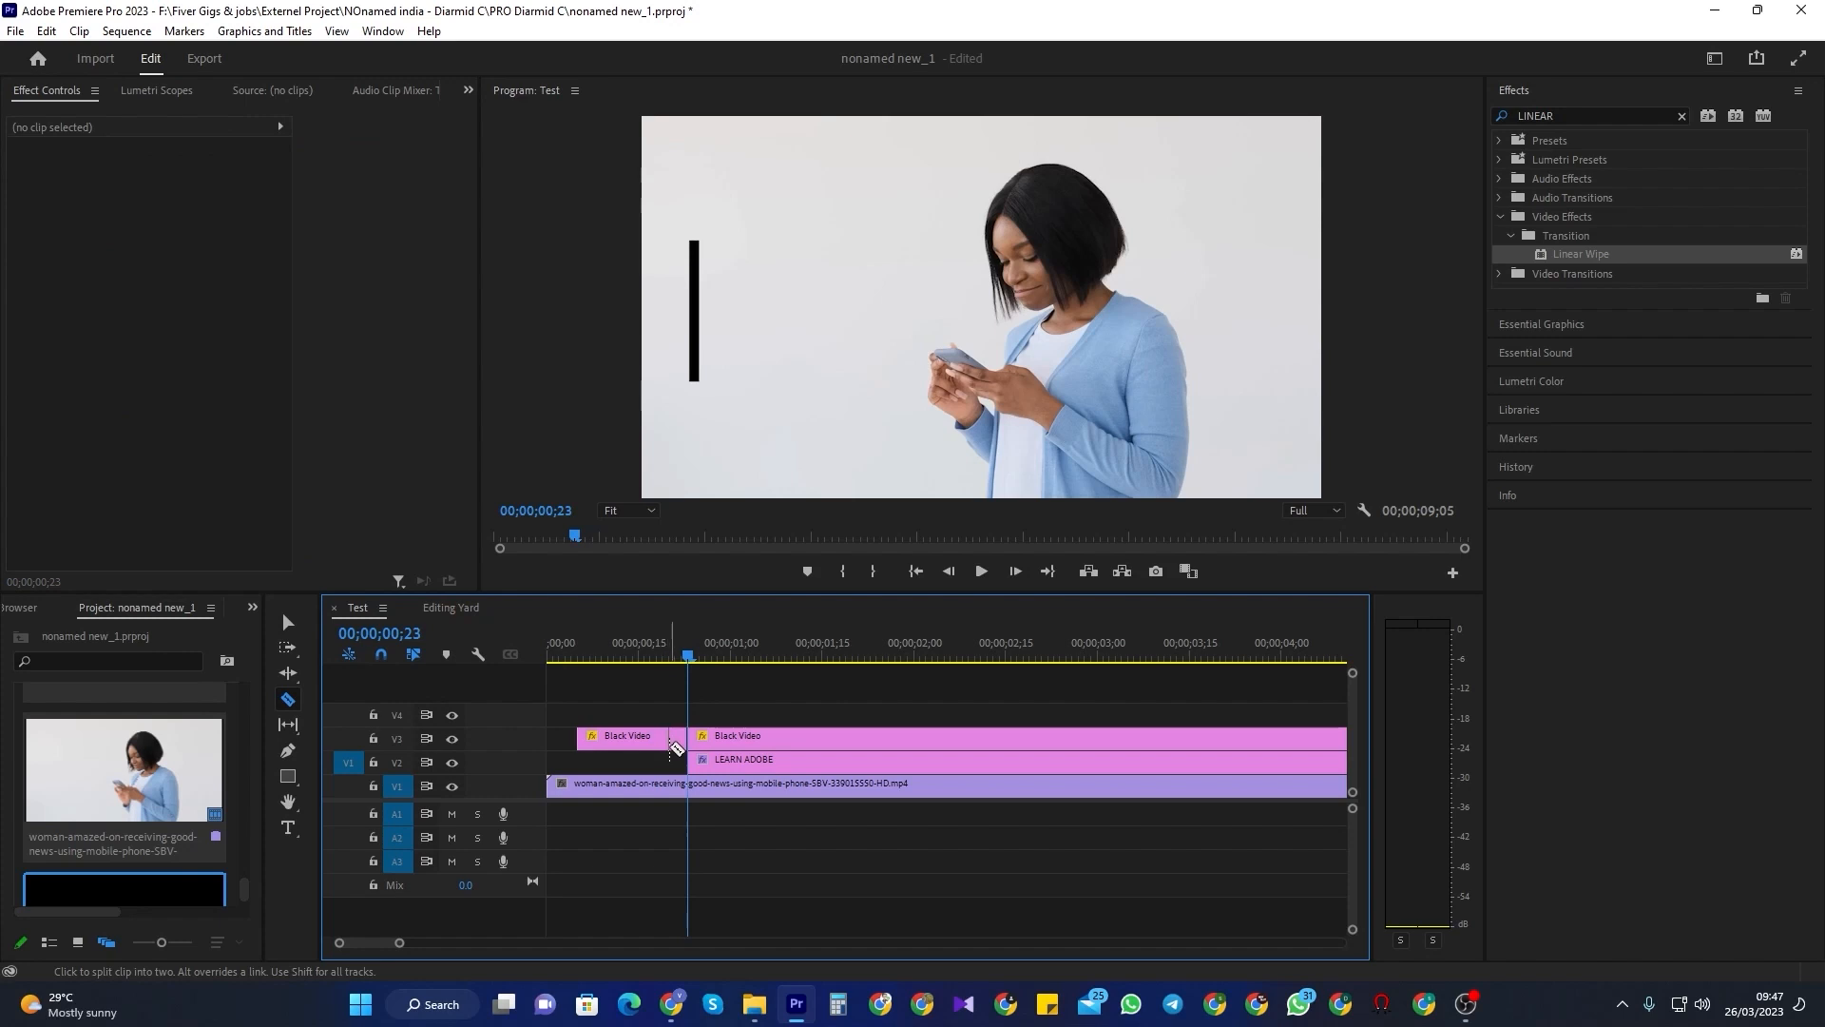
{"action": "left_click", "coordinate": [646, 746]}
{"action": "left_click", "coordinate": [613, 746]}
{"action": "key", "text": "v"}
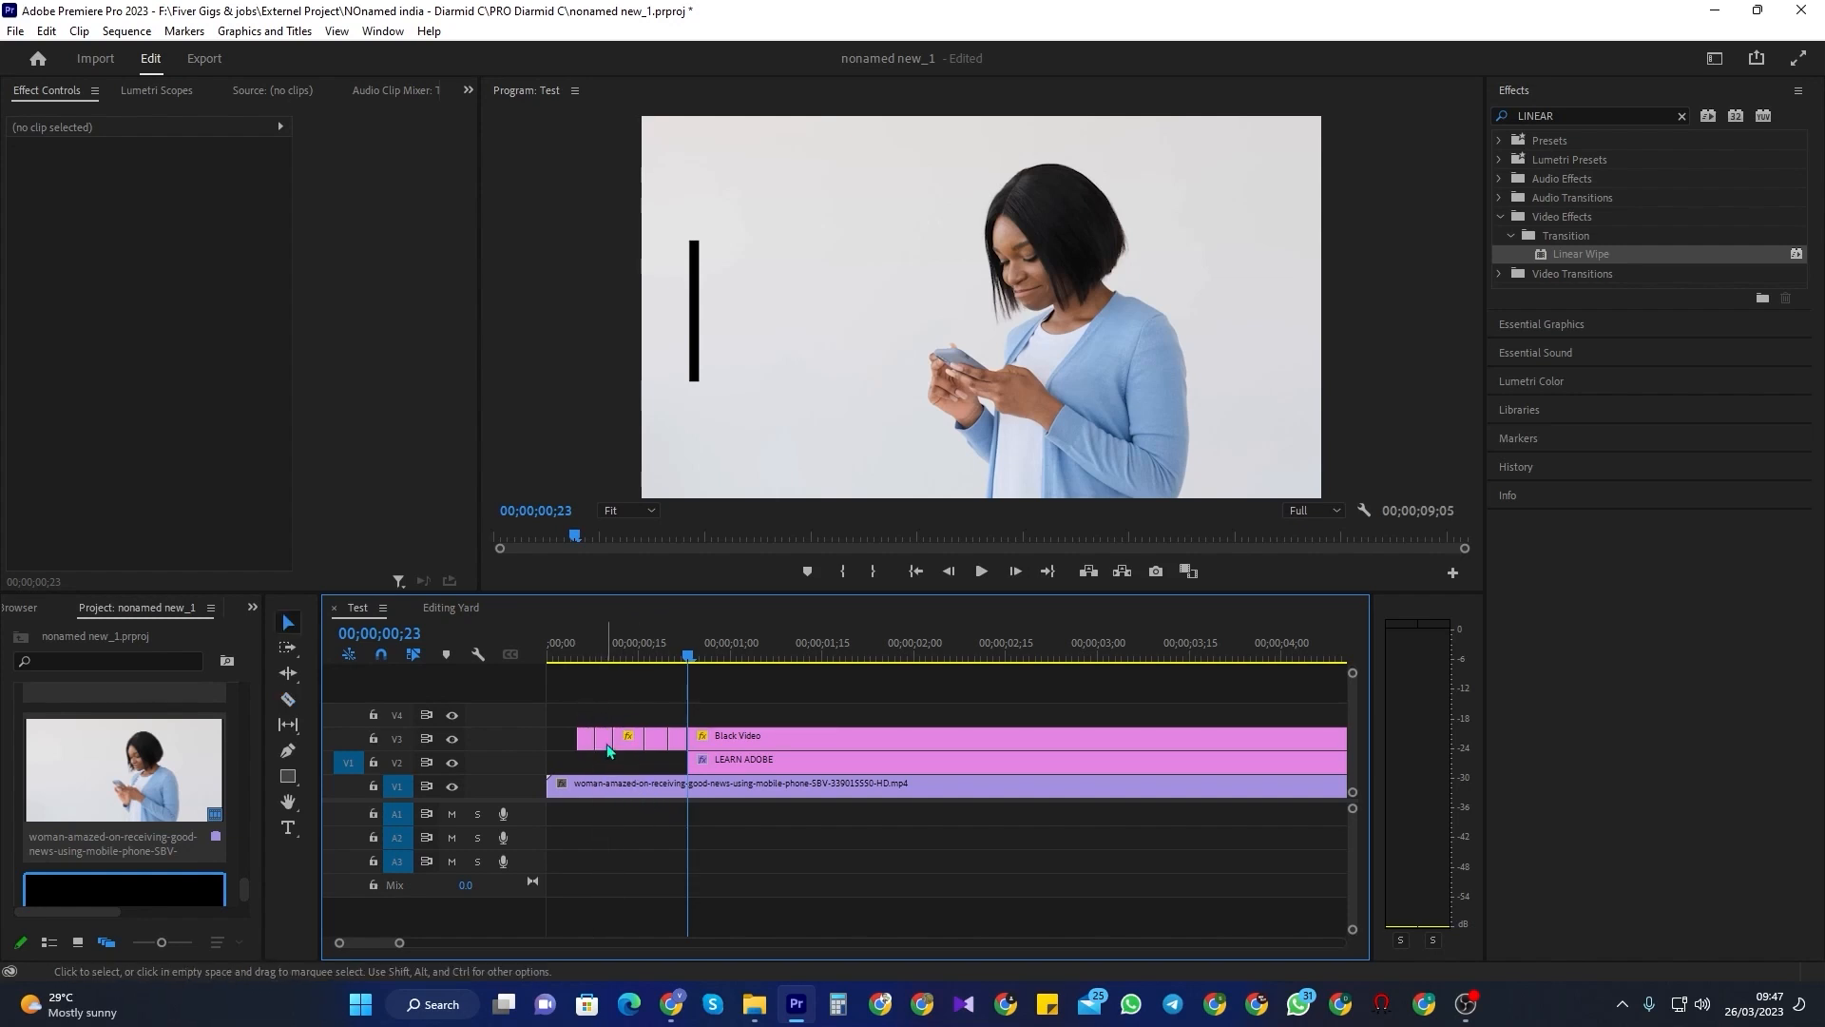
- Delete the second and fourth lead-in pieces to make the bar blink, and play the result from near the sequence start
{"action": "left_click", "coordinate": [607, 742]}
{"action": "key", "text": "Delete"}
{"action": "left_click", "coordinate": [656, 742]}
{"action": "key", "text": "Delete"}
{"action": "left_click", "coordinate": [570, 656]}
{"action": "key", "text": "space"}
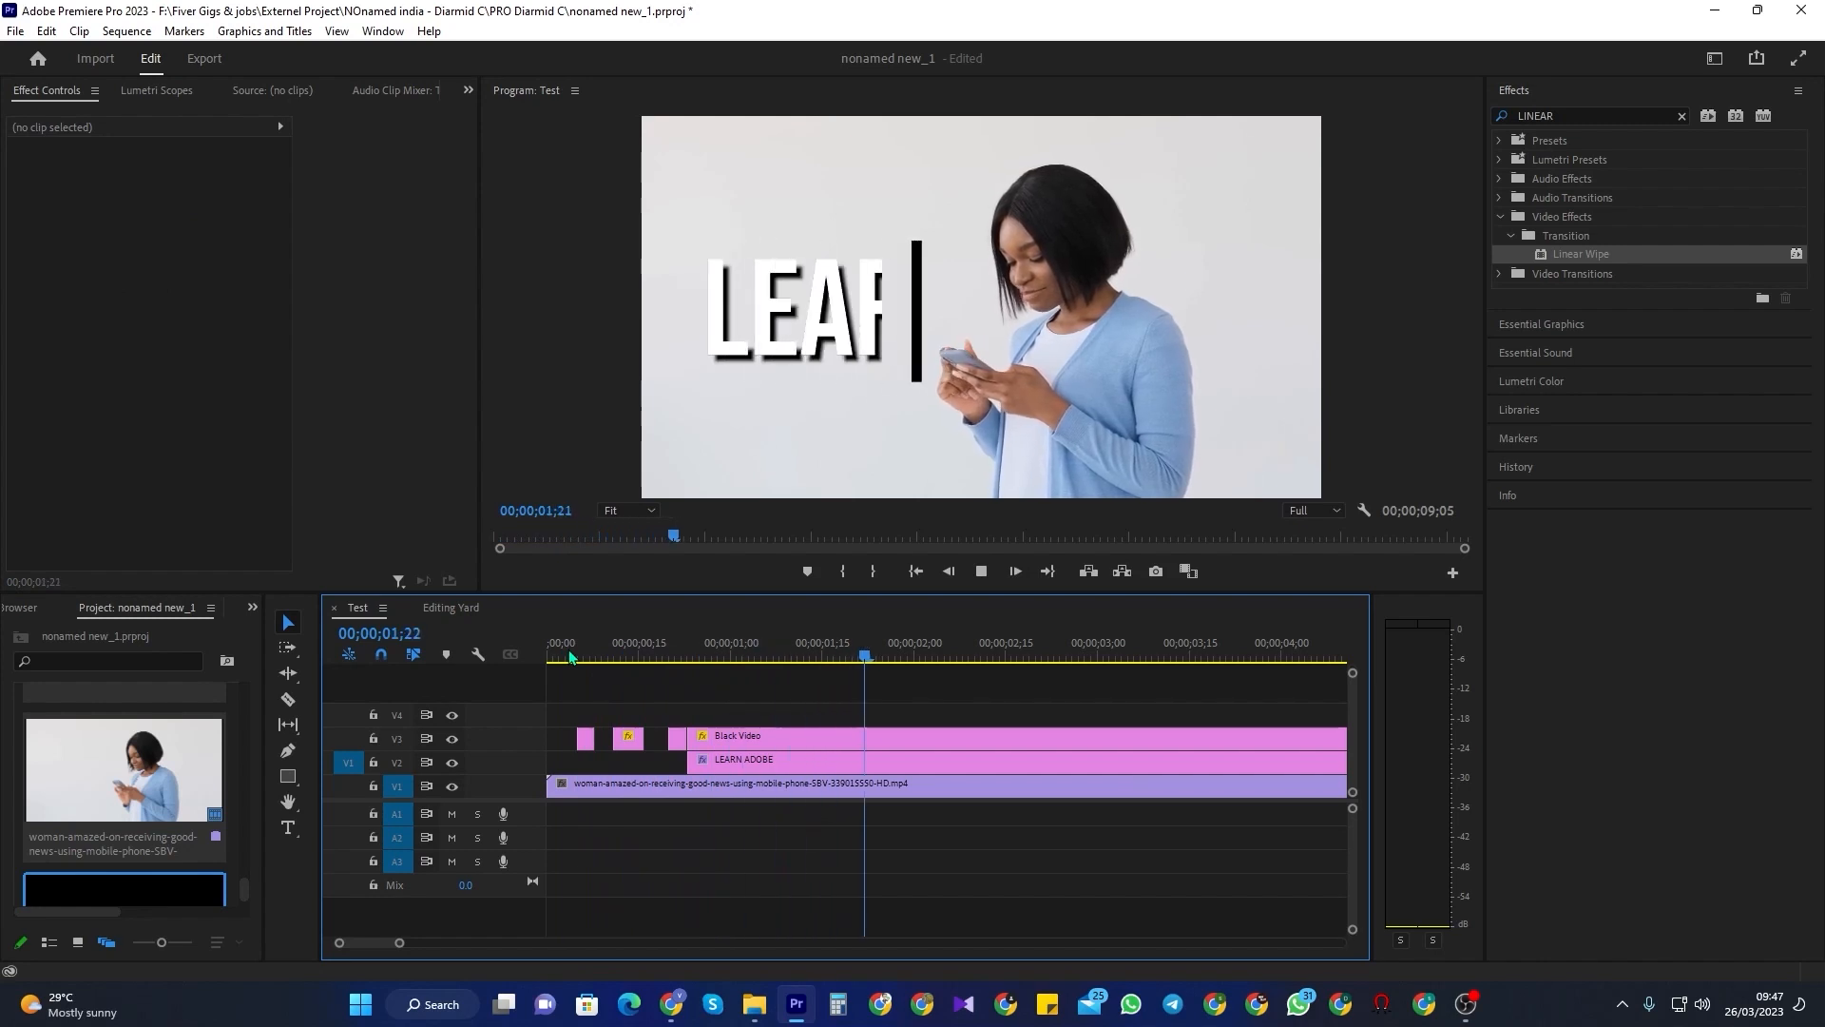
{"action": "key", "text": "space"}
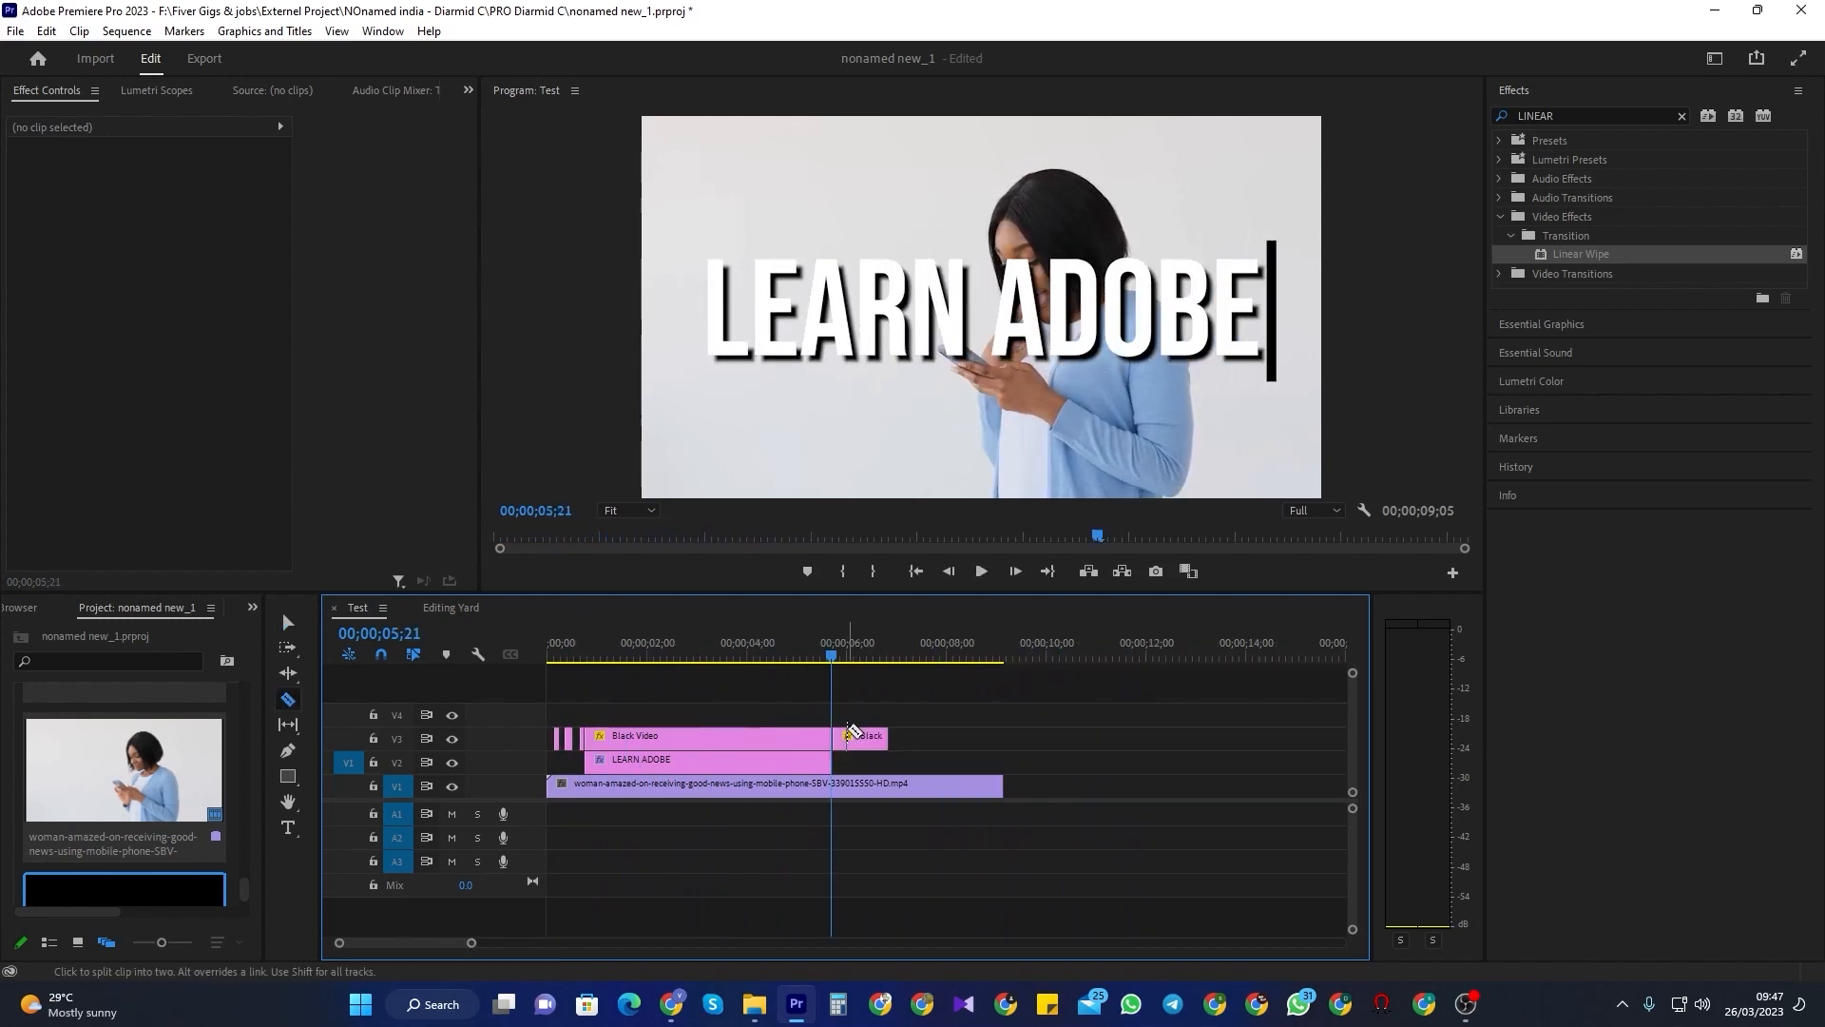
- Cut the Black Video section after 00;00;05;21 into four short pieces with the Razor tool
{"action": "left_click", "coordinate": [845, 739]}
{"action": "left_click", "coordinate": [873, 739]}
{"action": "key", "text": "v"}
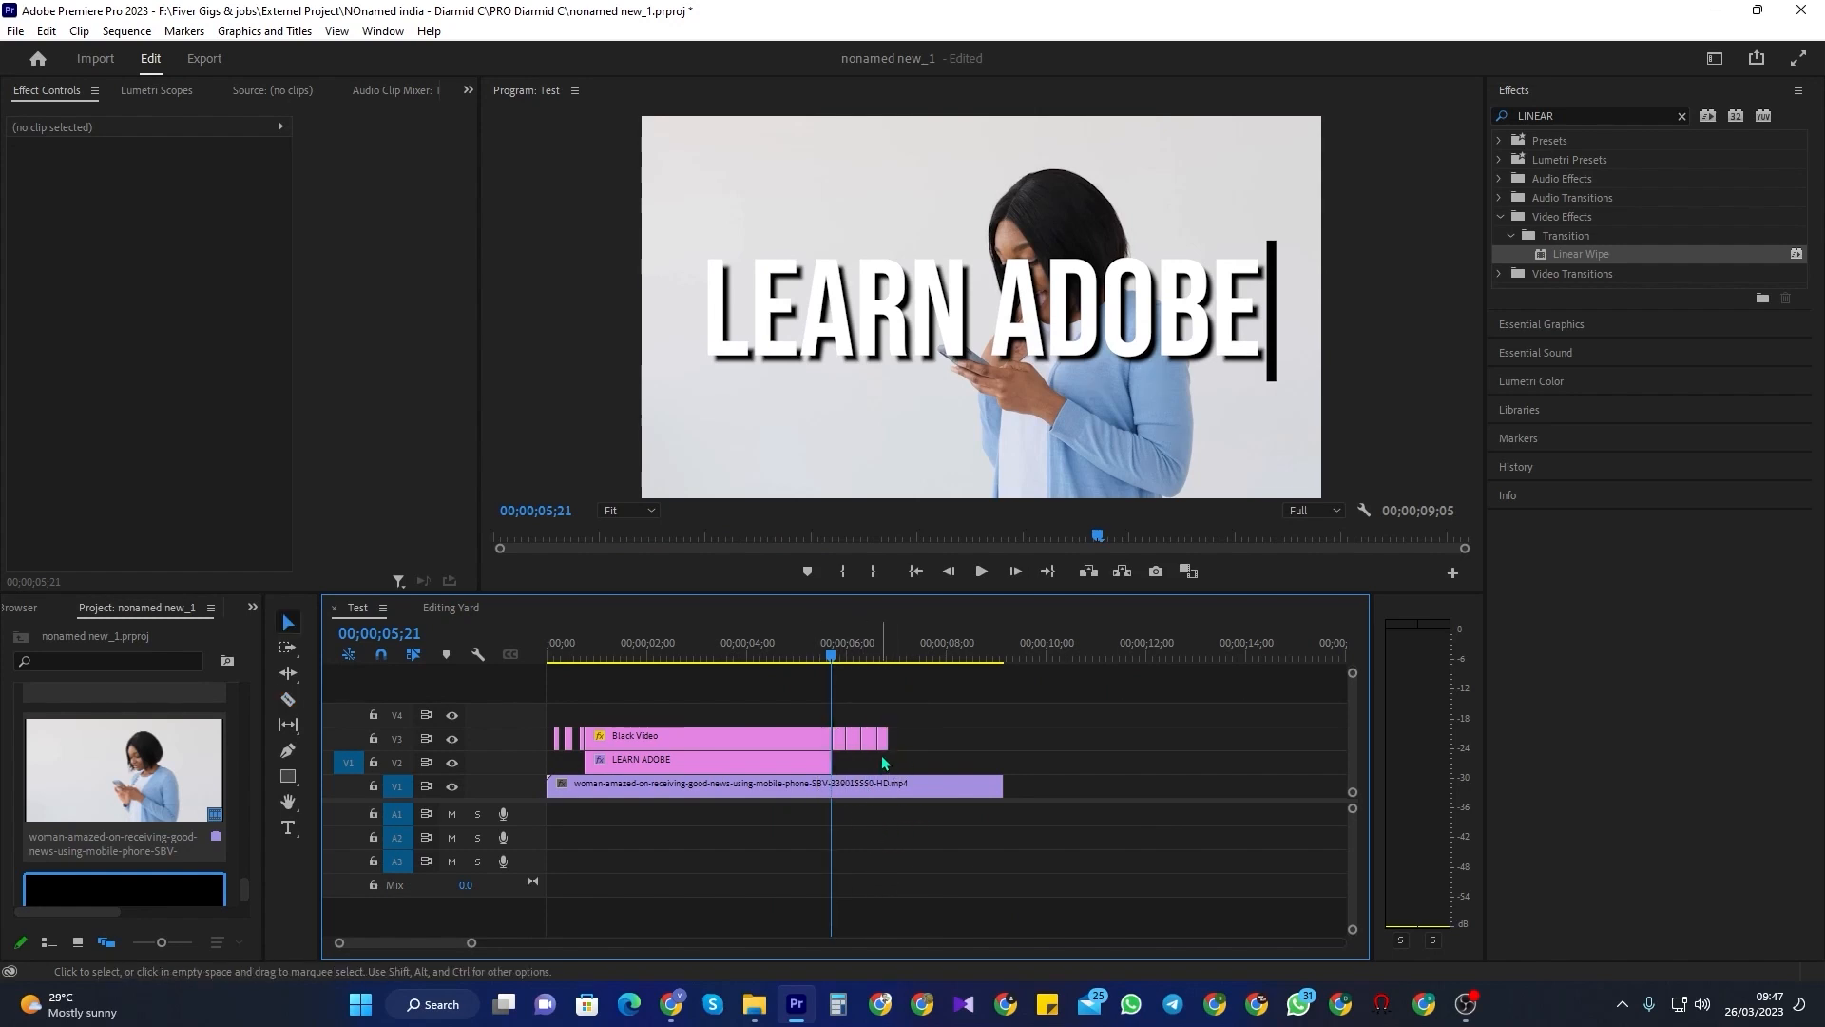
- Reduce the tail to three spaced Black Video pieces, end the main bar at 00;00;03;11 and place the pieces just after it
{"action": "left_click", "coordinate": [855, 742]}
{"action": "left_click_drag", "start_coordinate": [858, 750], "coordinate": [713, 734]}
{"action": "key", "text": "Delete"}
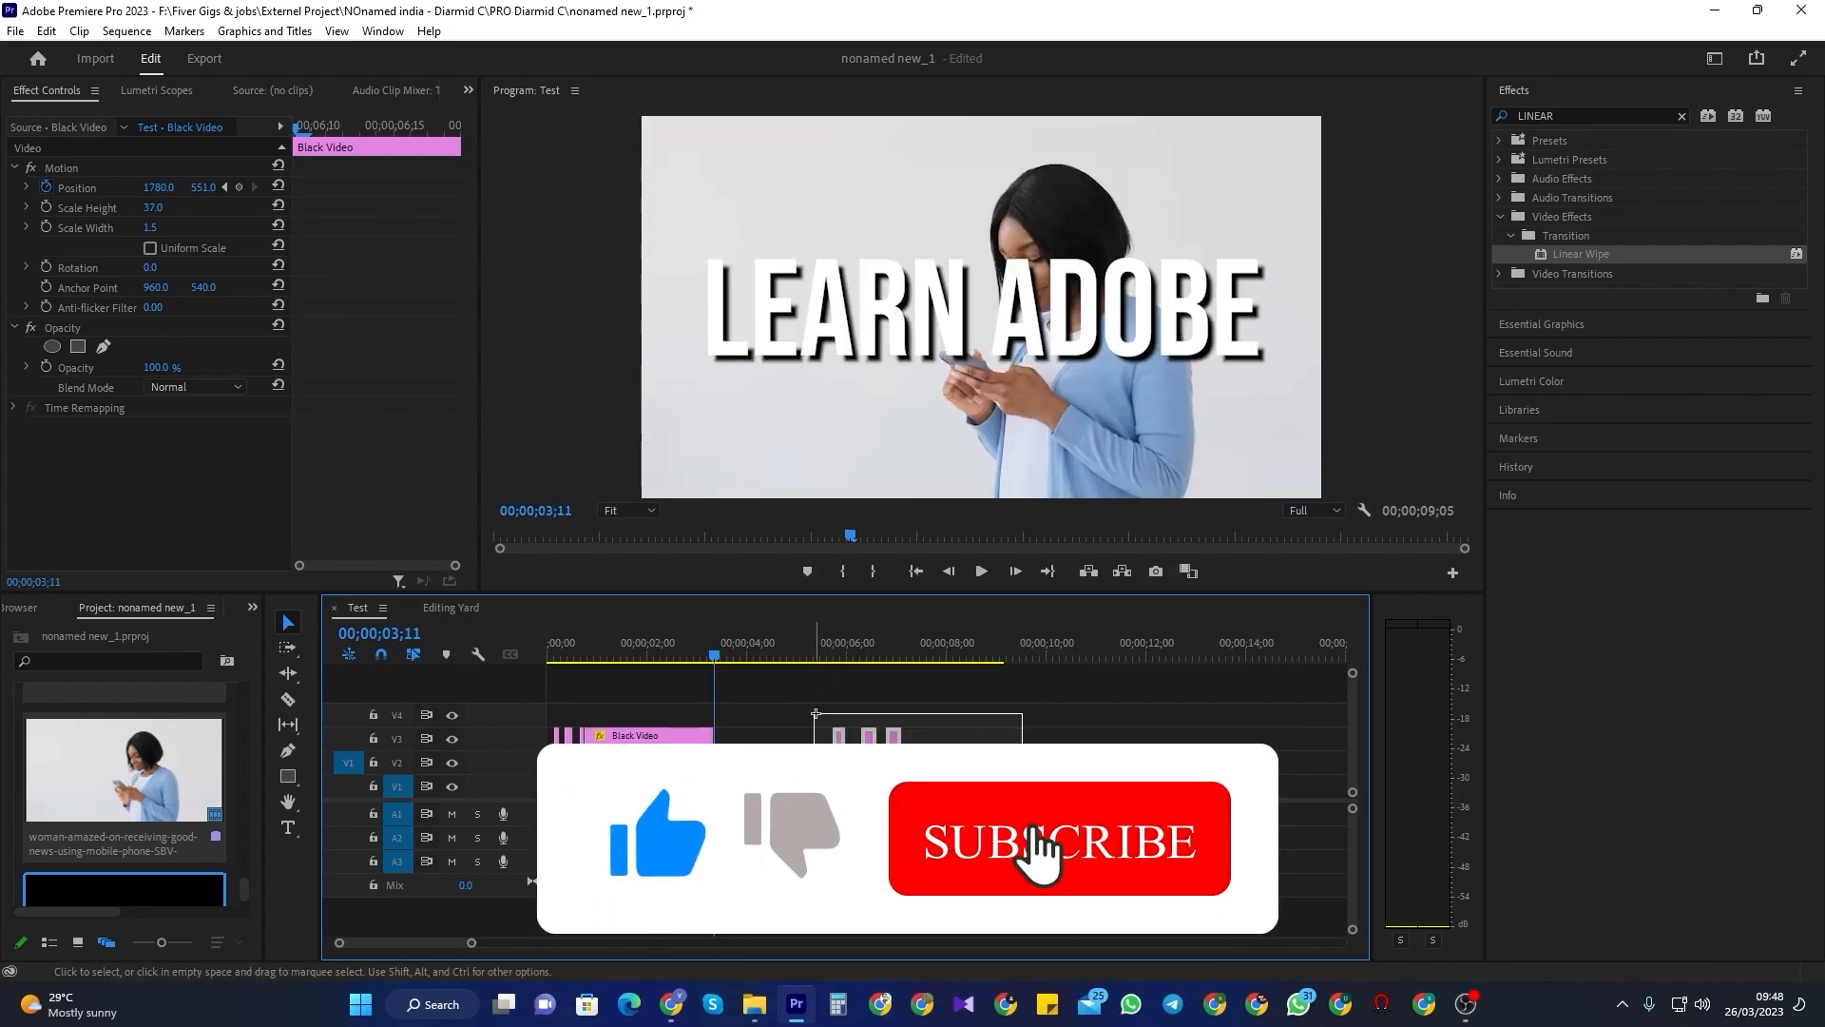
{"action": "left_click_drag", "start_coordinate": [849, 737], "coordinate": [733, 739]}
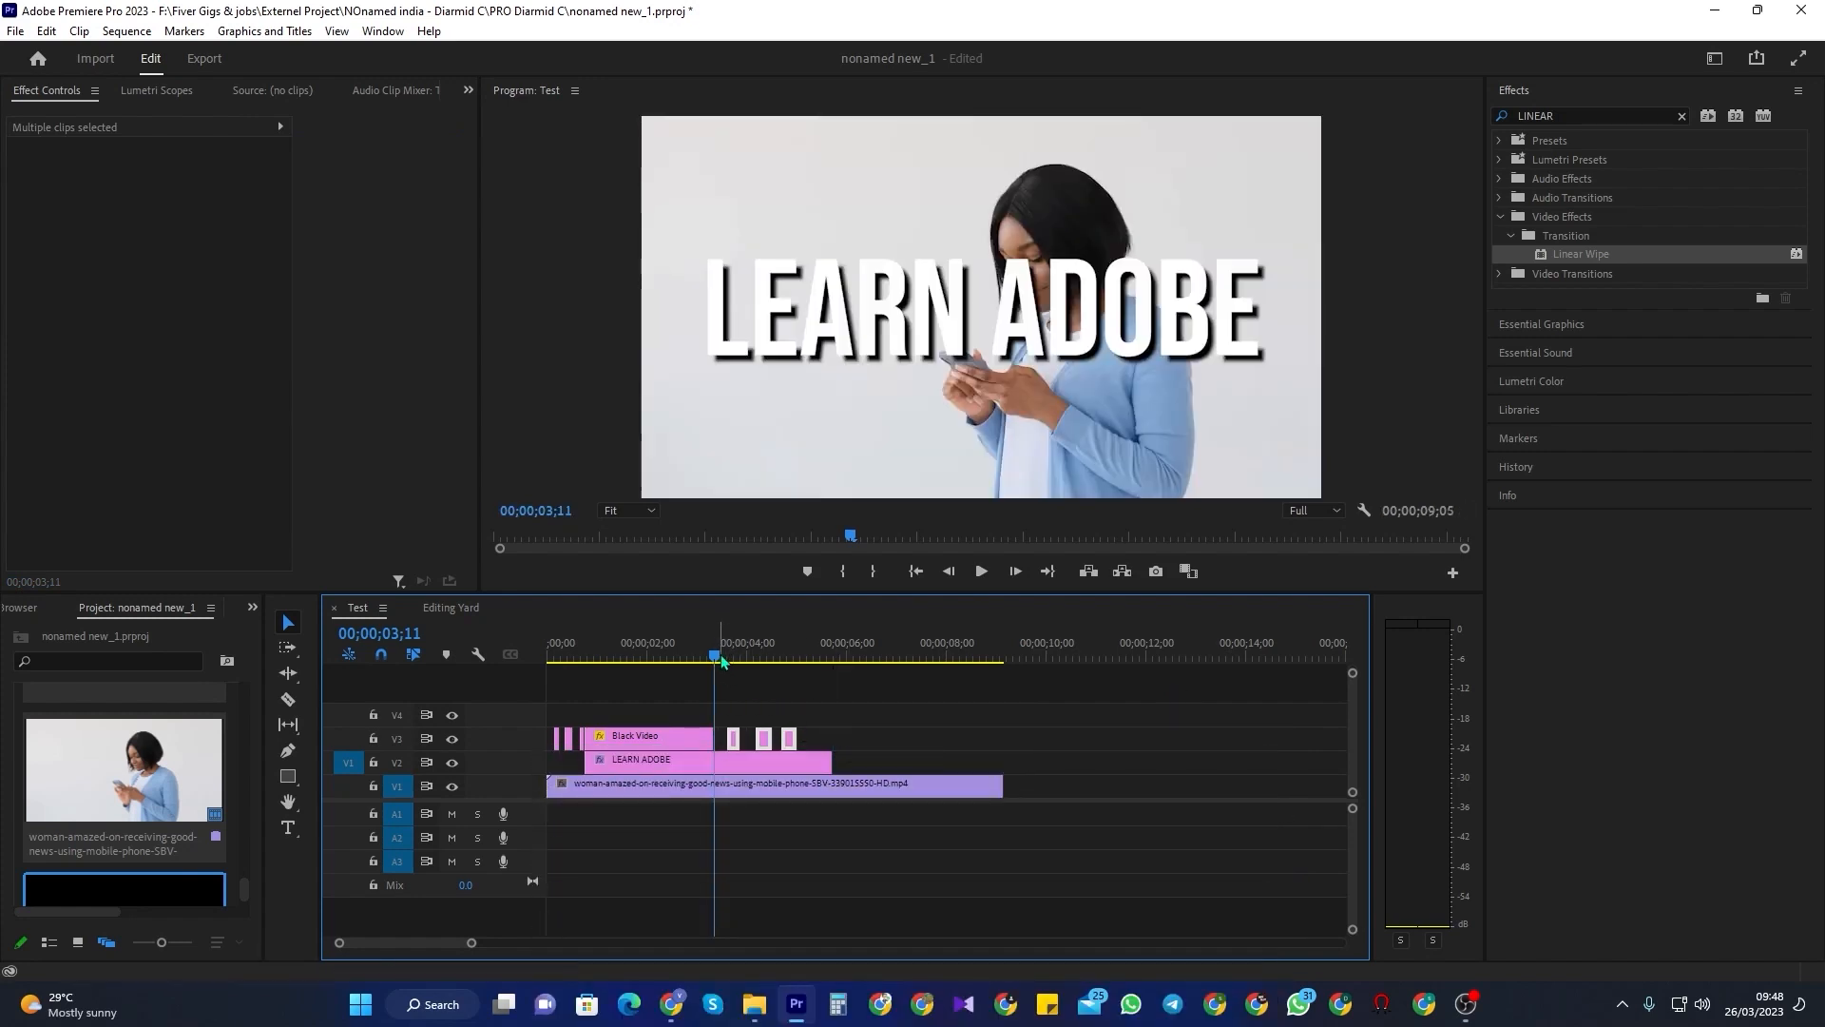
- Play the finished title reveal with the blinking bar from the sequence start in full-screen view
{"action": "left_click_drag", "start_coordinate": [719, 656], "coordinate": [688, 662]}
{"action": "left_click", "coordinate": [915, 570]}
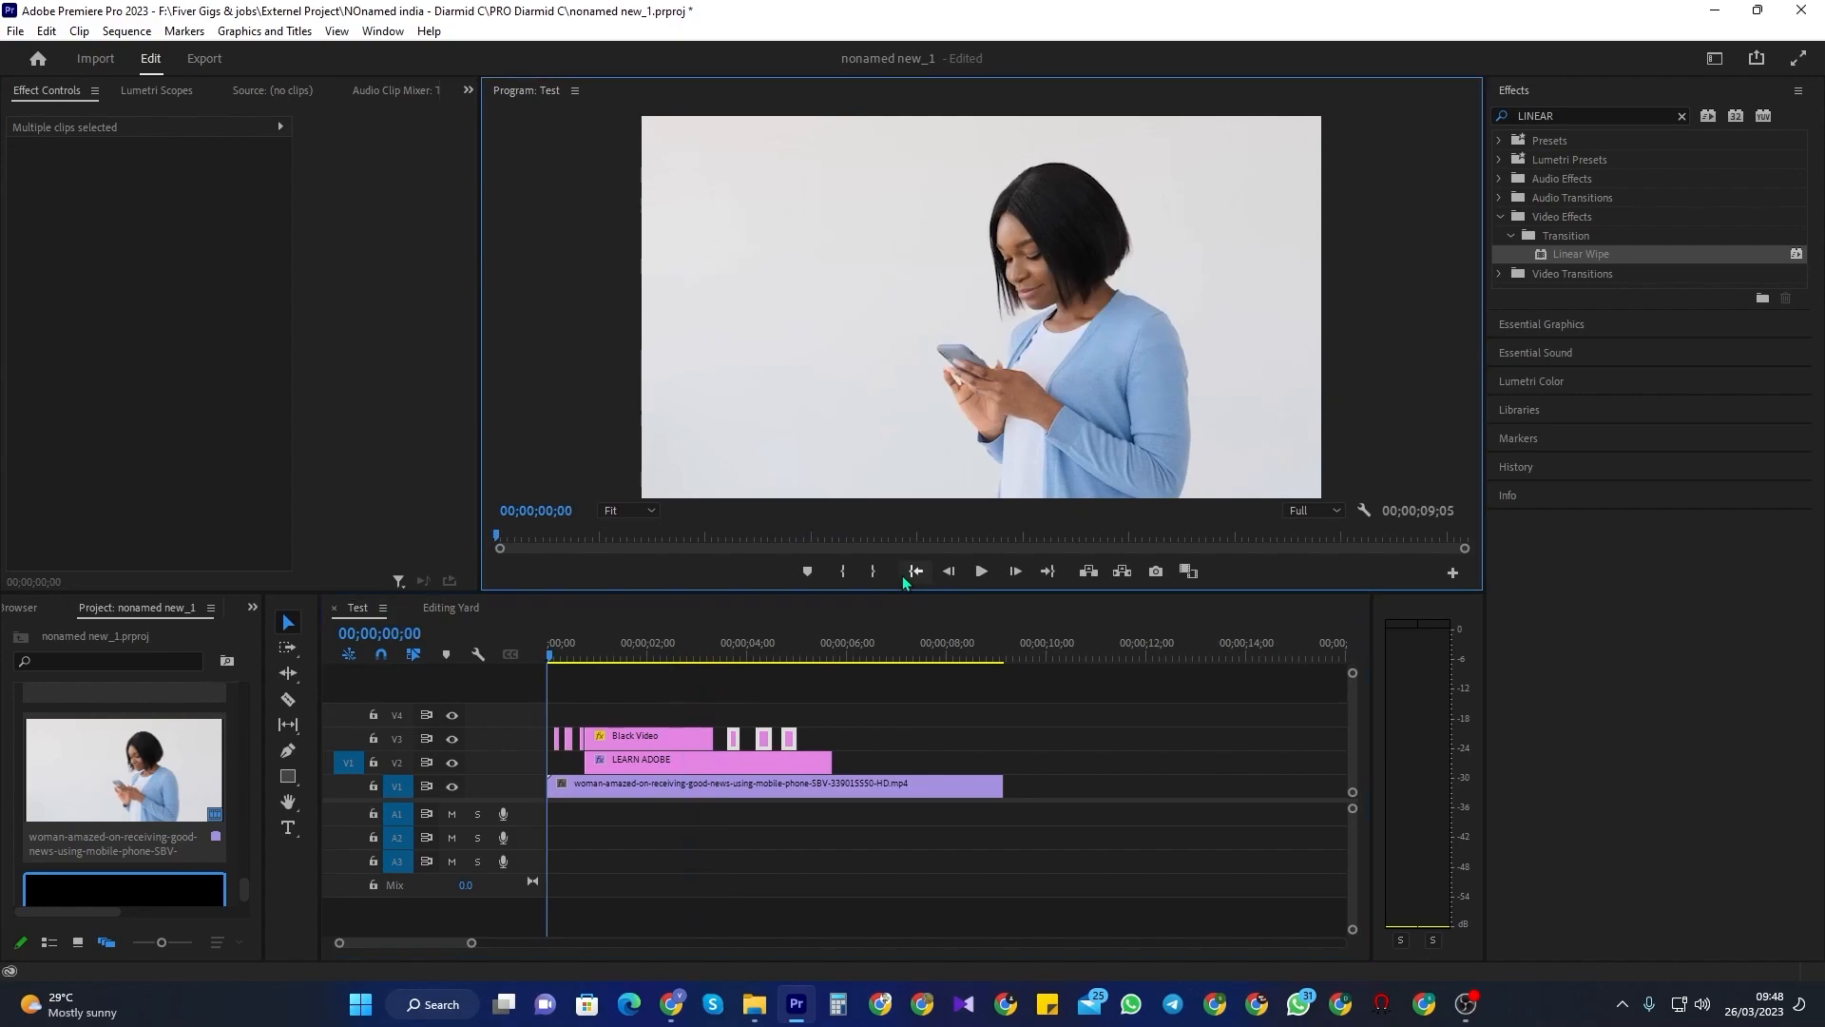
{"action": "key", "text": "space"}
{"action": "left_click", "coordinate": [1799, 59]}
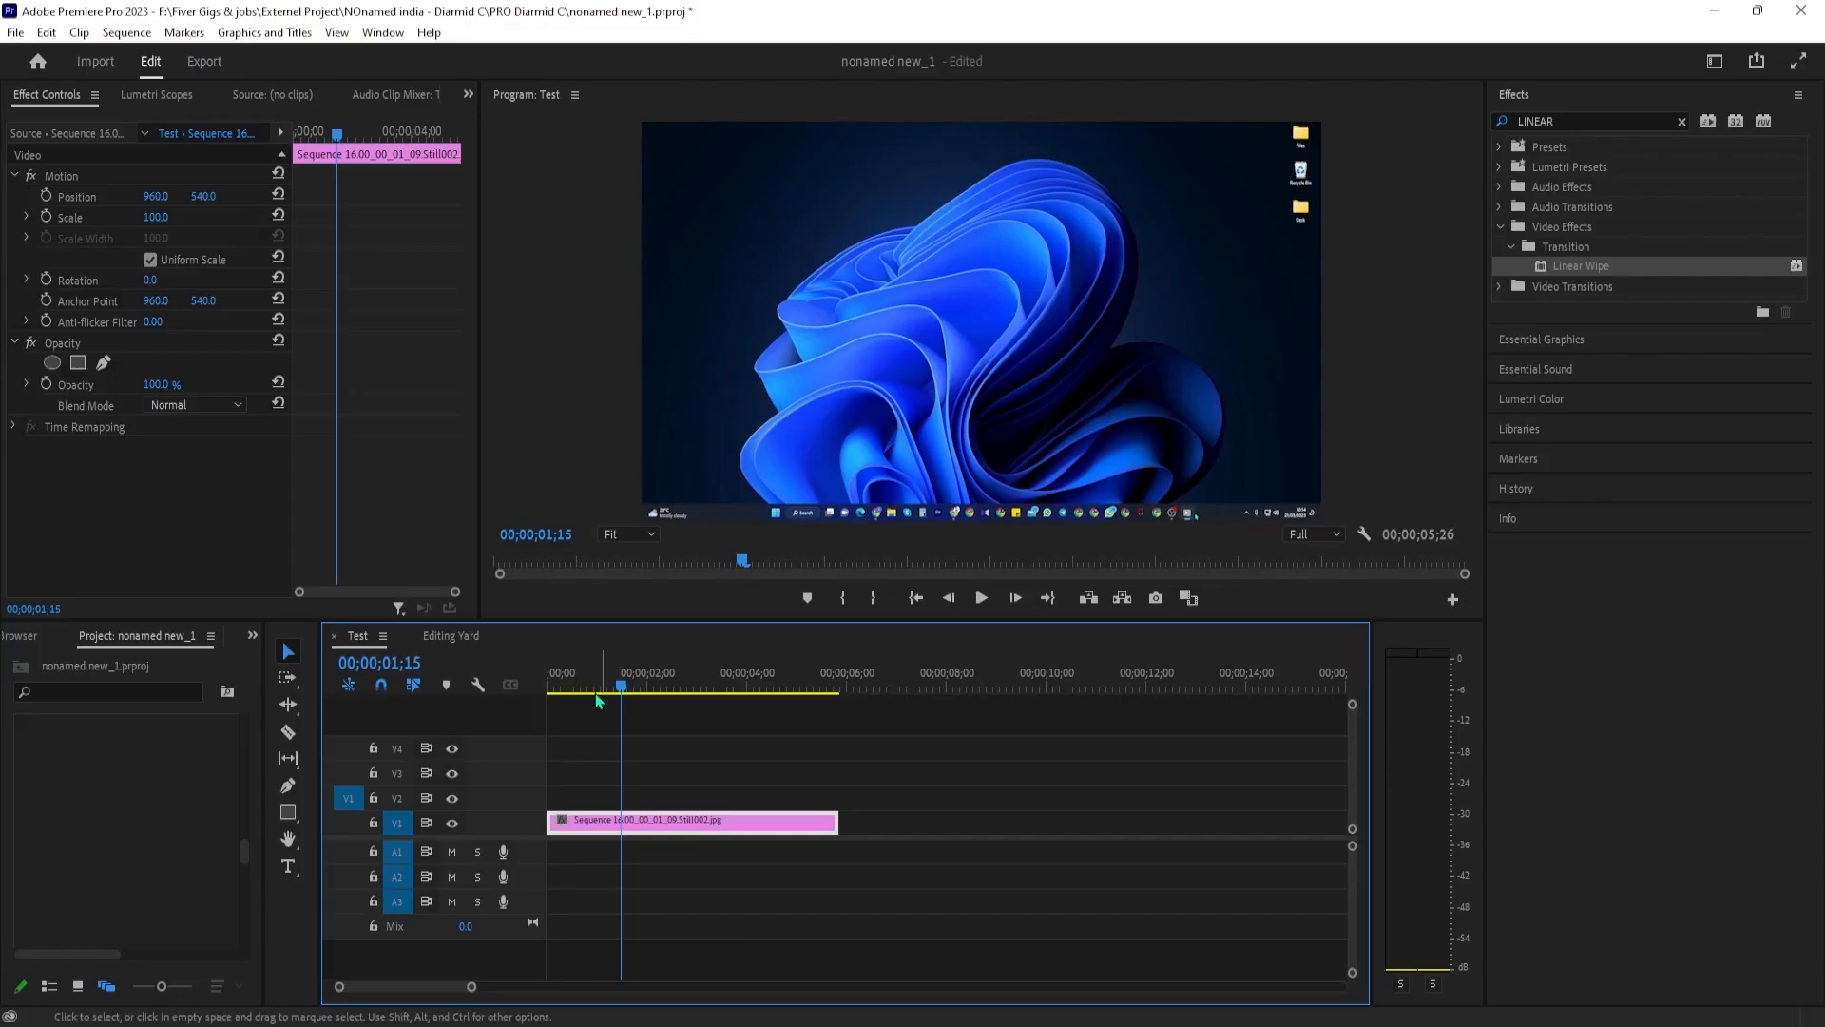
- Extend the still image clip to 00;00;07;15 and place the playhead at 00;00;01;03
{"action": "left_click_drag", "start_coordinate": [605, 701], "coordinate": [713, 700]}
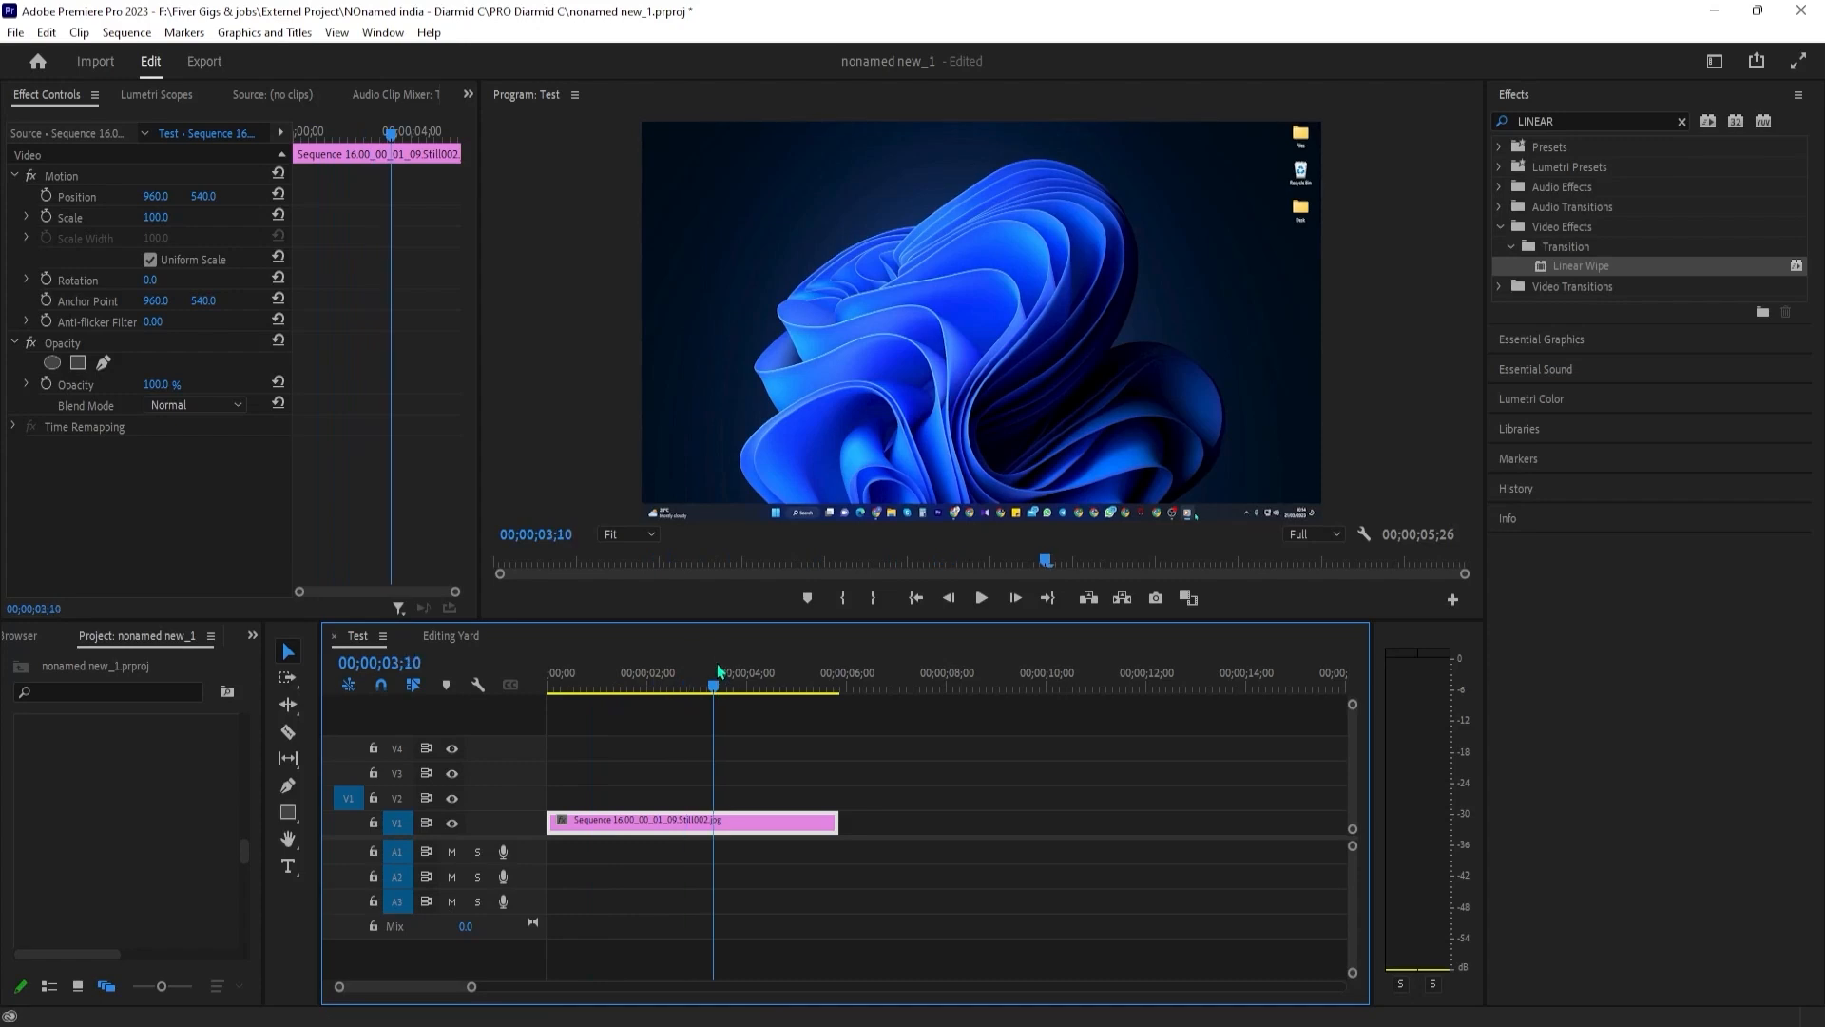
{"action": "left_click_drag", "start_coordinate": [837, 823], "coordinate": [919, 822]}
{"action": "left_click_drag", "start_coordinate": [717, 701], "coordinate": [609, 694]}
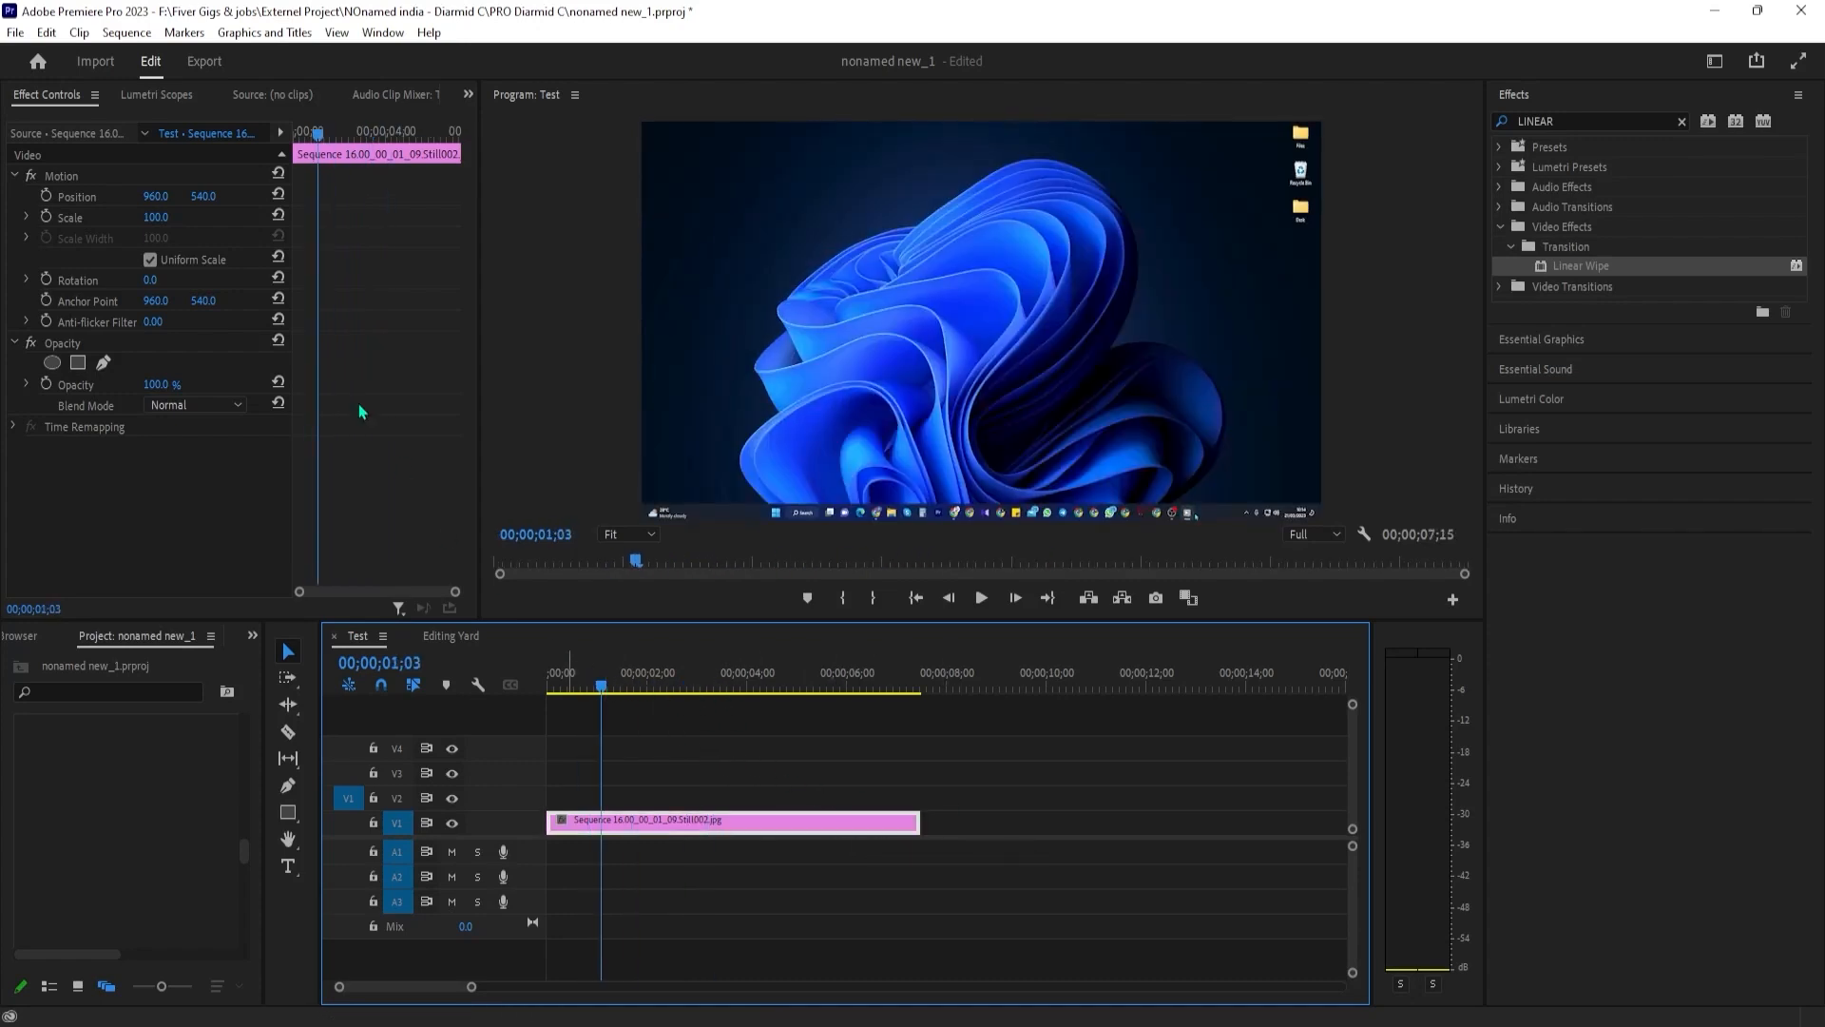
- Draw a straight horizontal line across the middle of the wallpaper image with the Pen tool and expand the shape's settings
{"action": "left_click", "coordinate": [286, 787]}
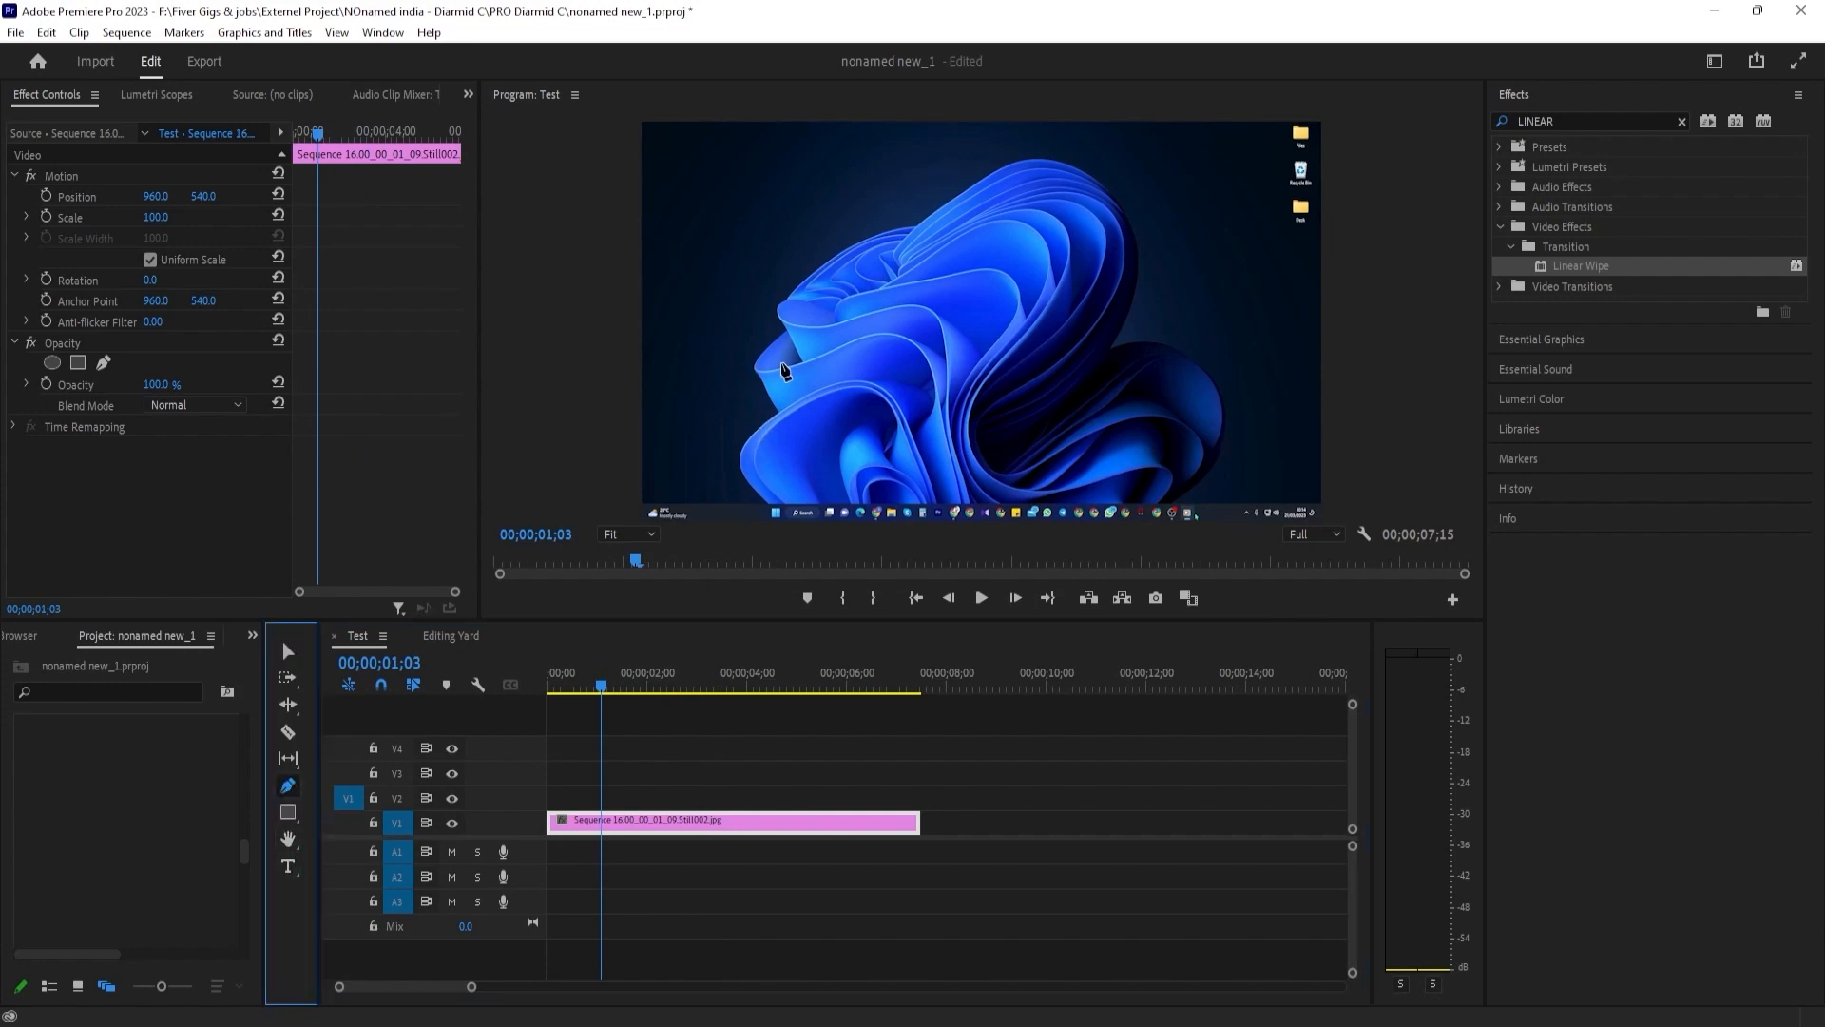
{"action": "left_click", "coordinate": [784, 370]}
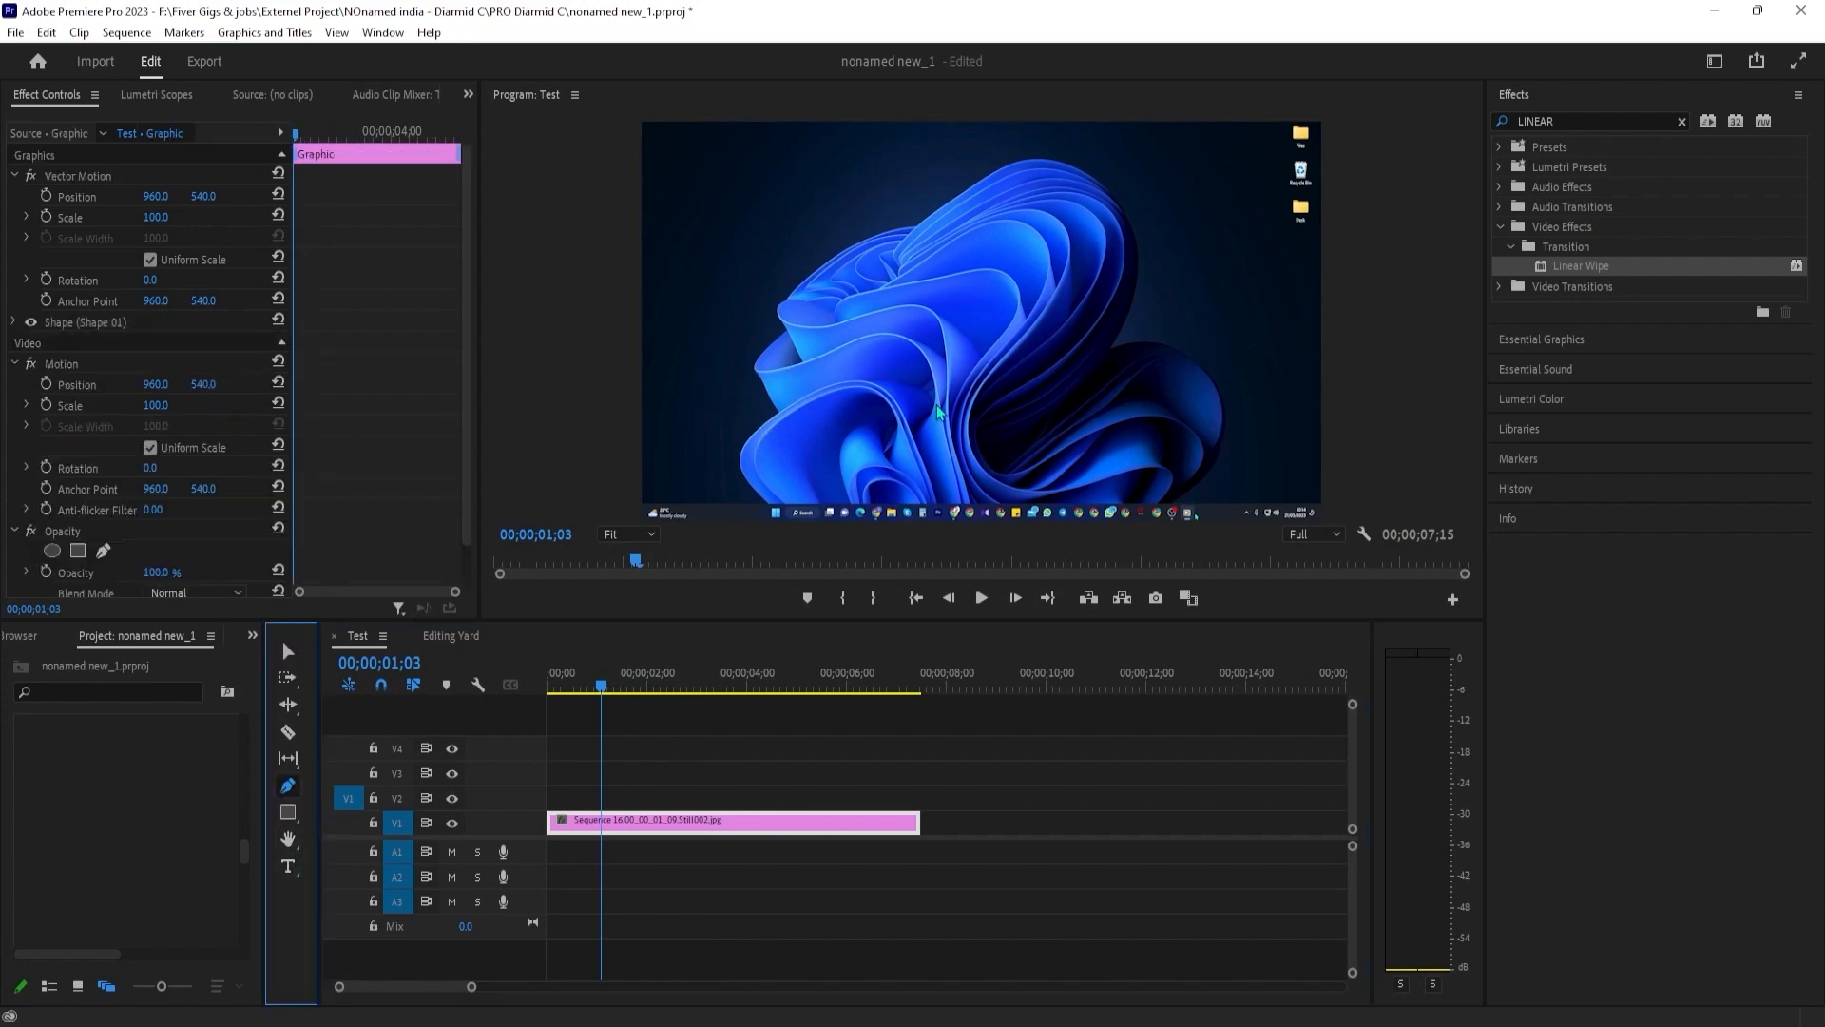
{"action": "left_click", "coordinate": [1006, 361]}
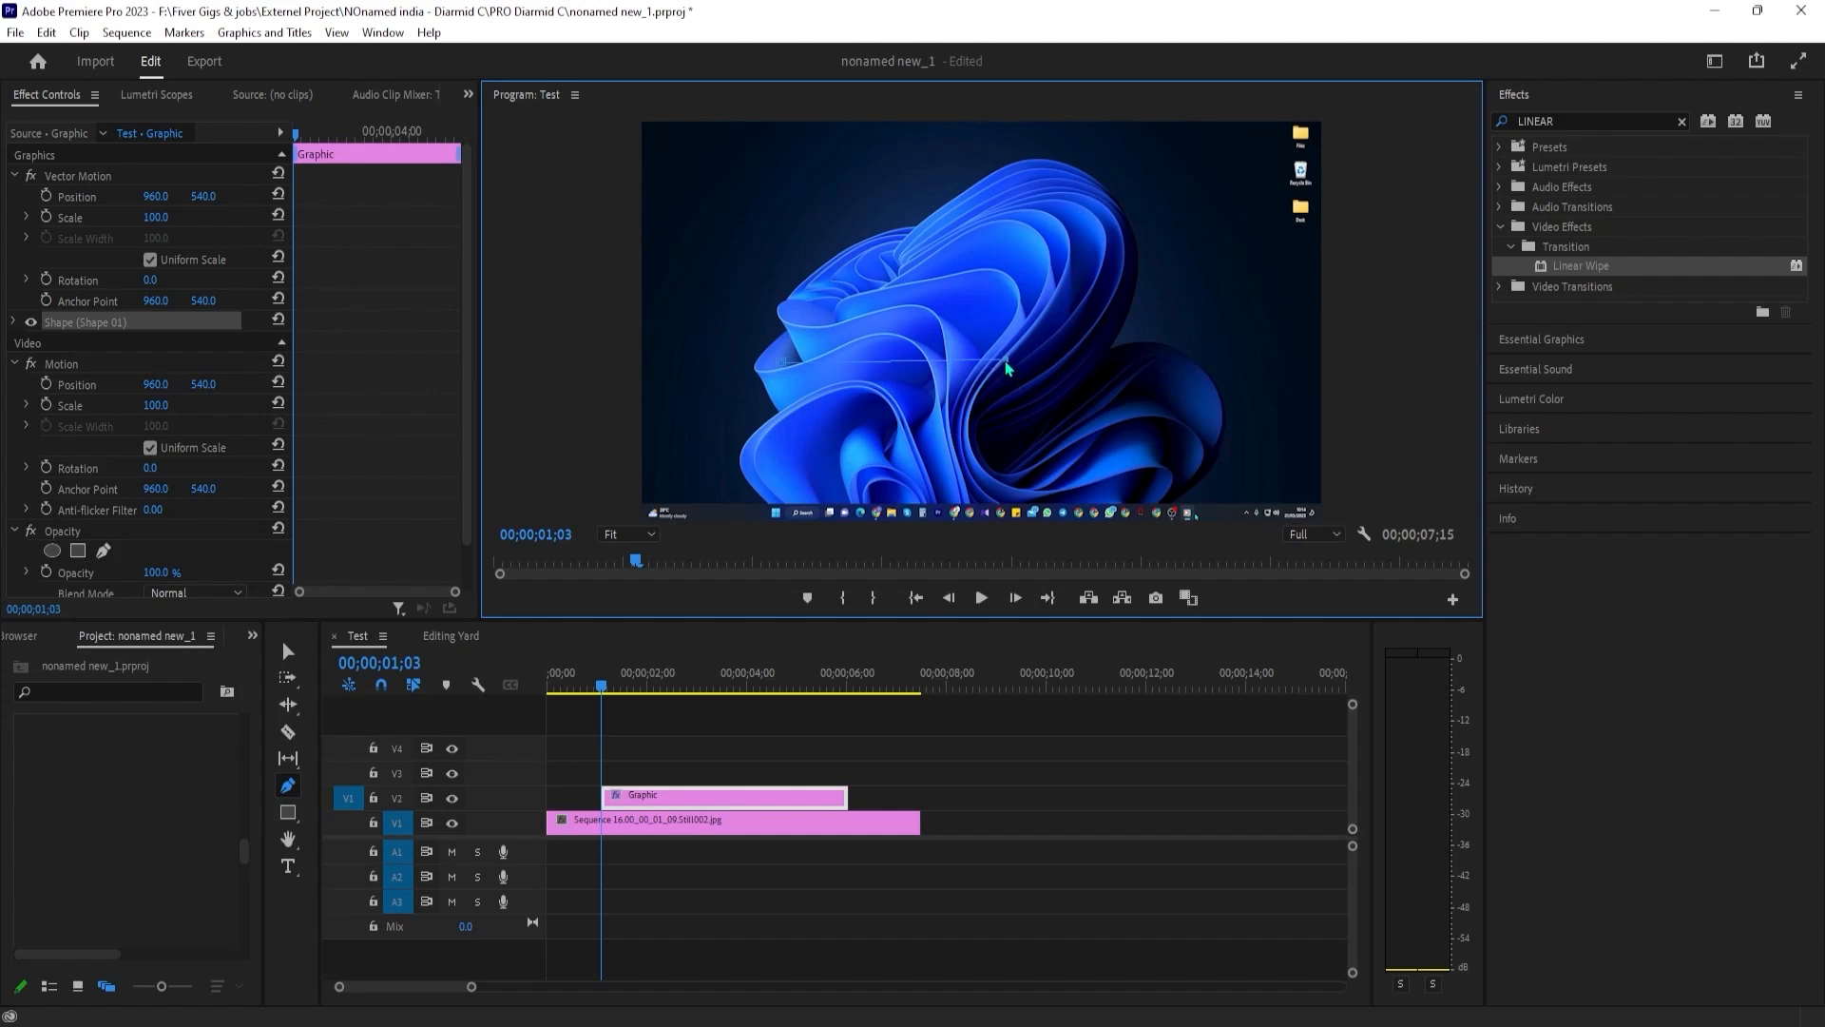
{"action": "left_click_drag", "start_coordinate": [1006, 362], "coordinate": [1024, 367]}
{"action": "left_click", "coordinate": [14, 324]}
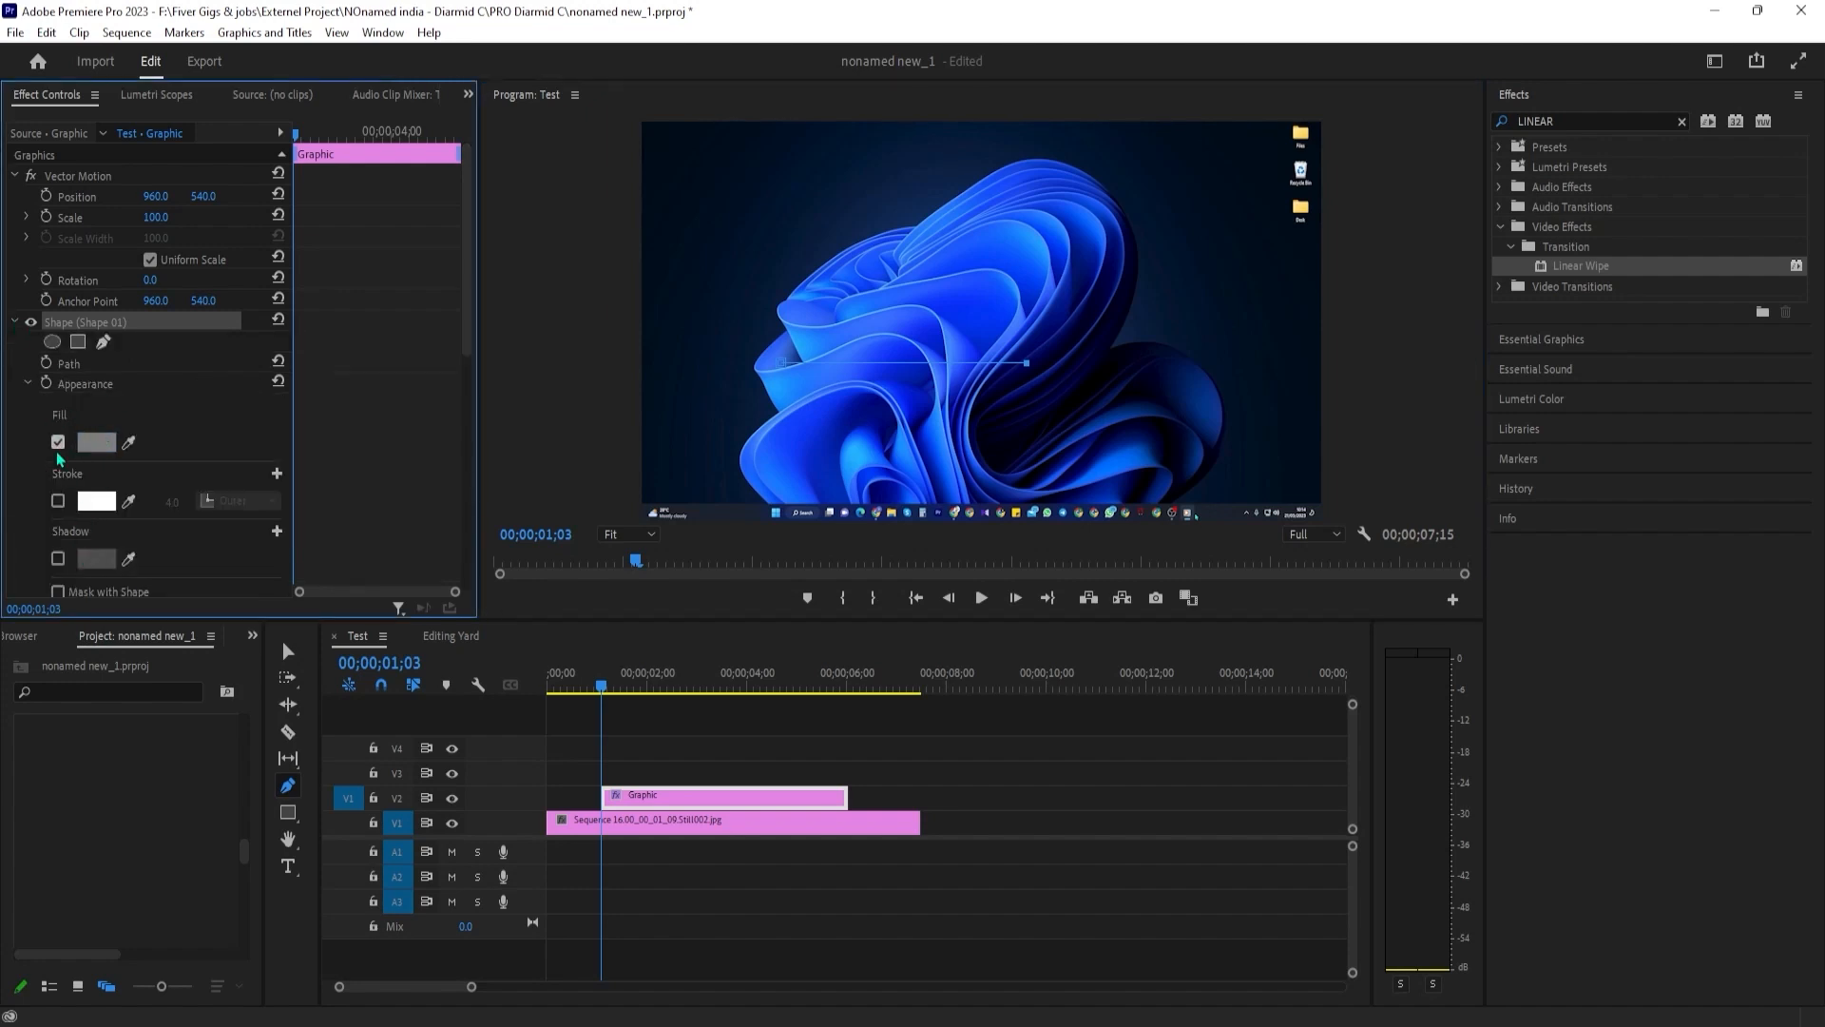
- Turn off the line shape's fill and give it a near-white outer stroke 18 wide
{"action": "left_click", "coordinate": [57, 501]}
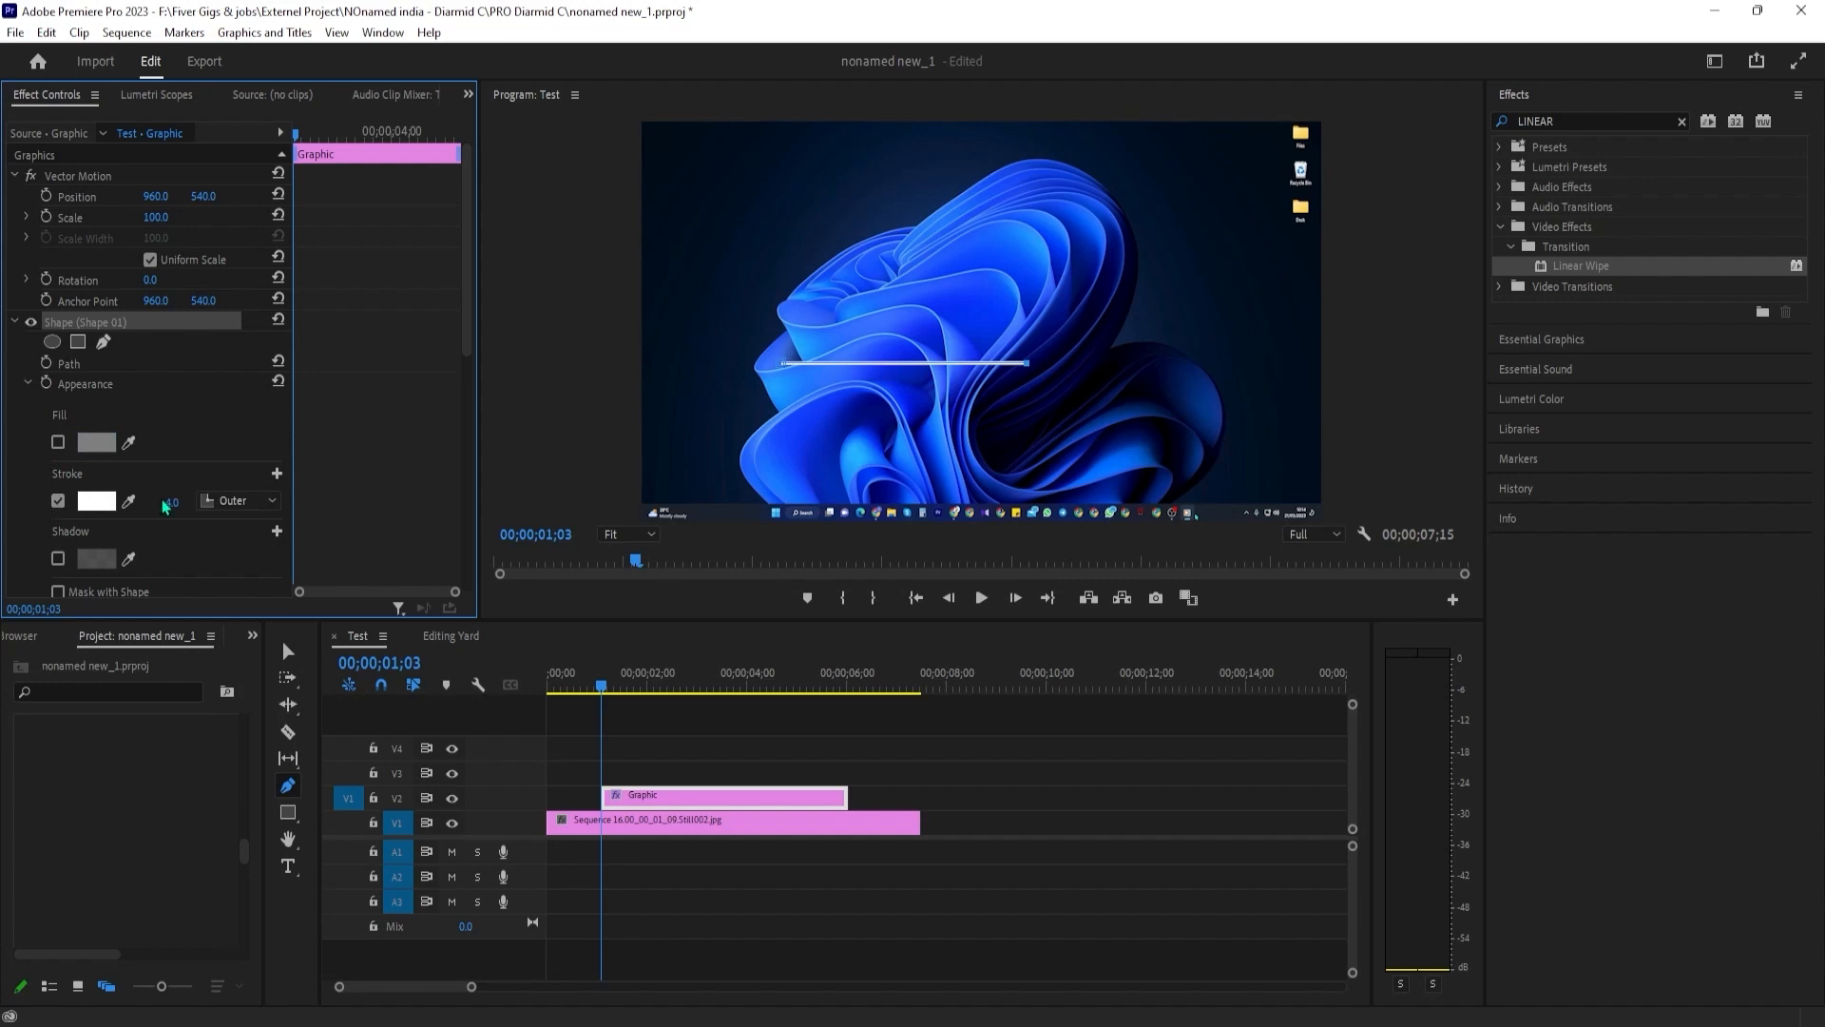
{"action": "left_click", "coordinate": [96, 501]}
{"action": "mouse_move", "coordinate": [837, 437]}
{"action": "left_mouse_down"}
{"action": "mouse_move", "coordinate": [1004, 407]}
{"action": "mouse_move", "coordinate": [690, 656]}
{"action": "left_mouse_up"}
{"action": "left_click", "coordinate": [1093, 374]}
{"action": "mouse_move", "coordinate": [172, 501]}
{"action": "left_mouse_down"}
{"action": "mouse_move", "coordinate": [236, 502]}
{"action": "mouse_move", "coordinate": [174, 502]}
{"action": "mouse_move", "coordinate": [189, 502]}
{"action": "left_mouse_up"}
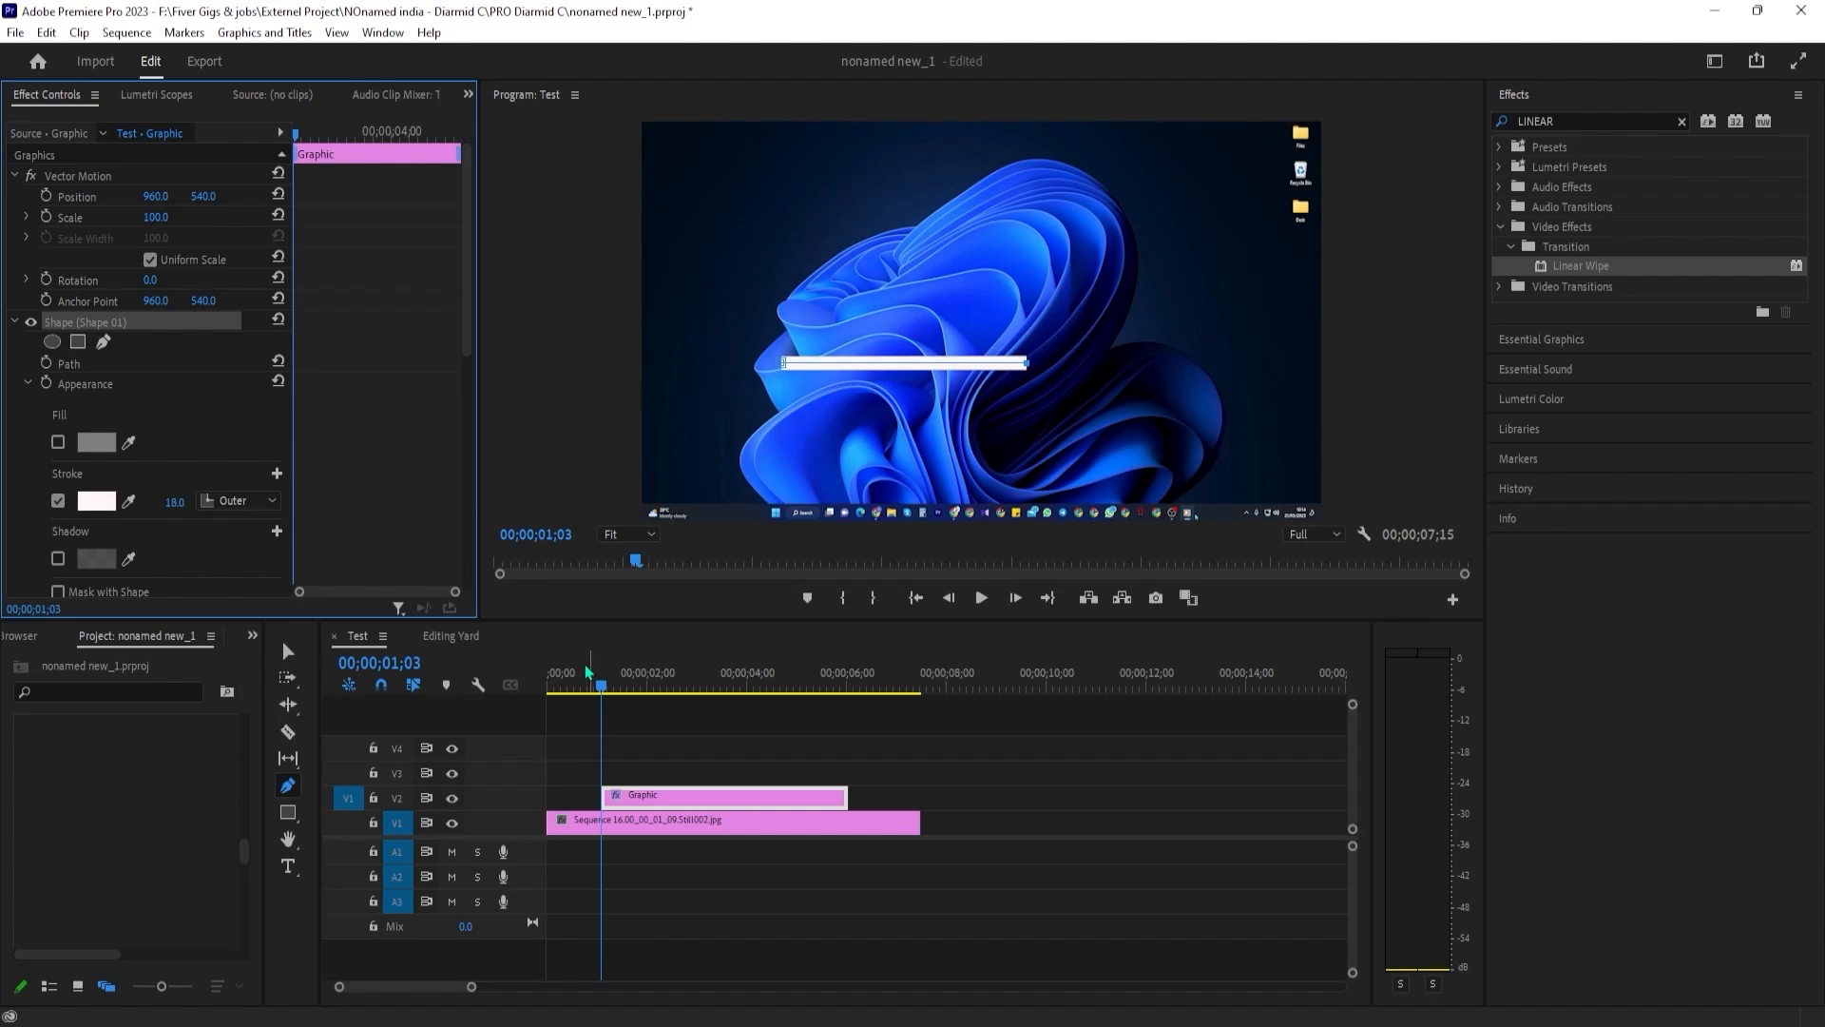
- Turn off uniform scaling in the line shape's transform settings and expand its horizontal scale controls
{"action": "scroll", "coordinate": [100, 396], "scroll_direction": "down", "scroll_amount": 5}
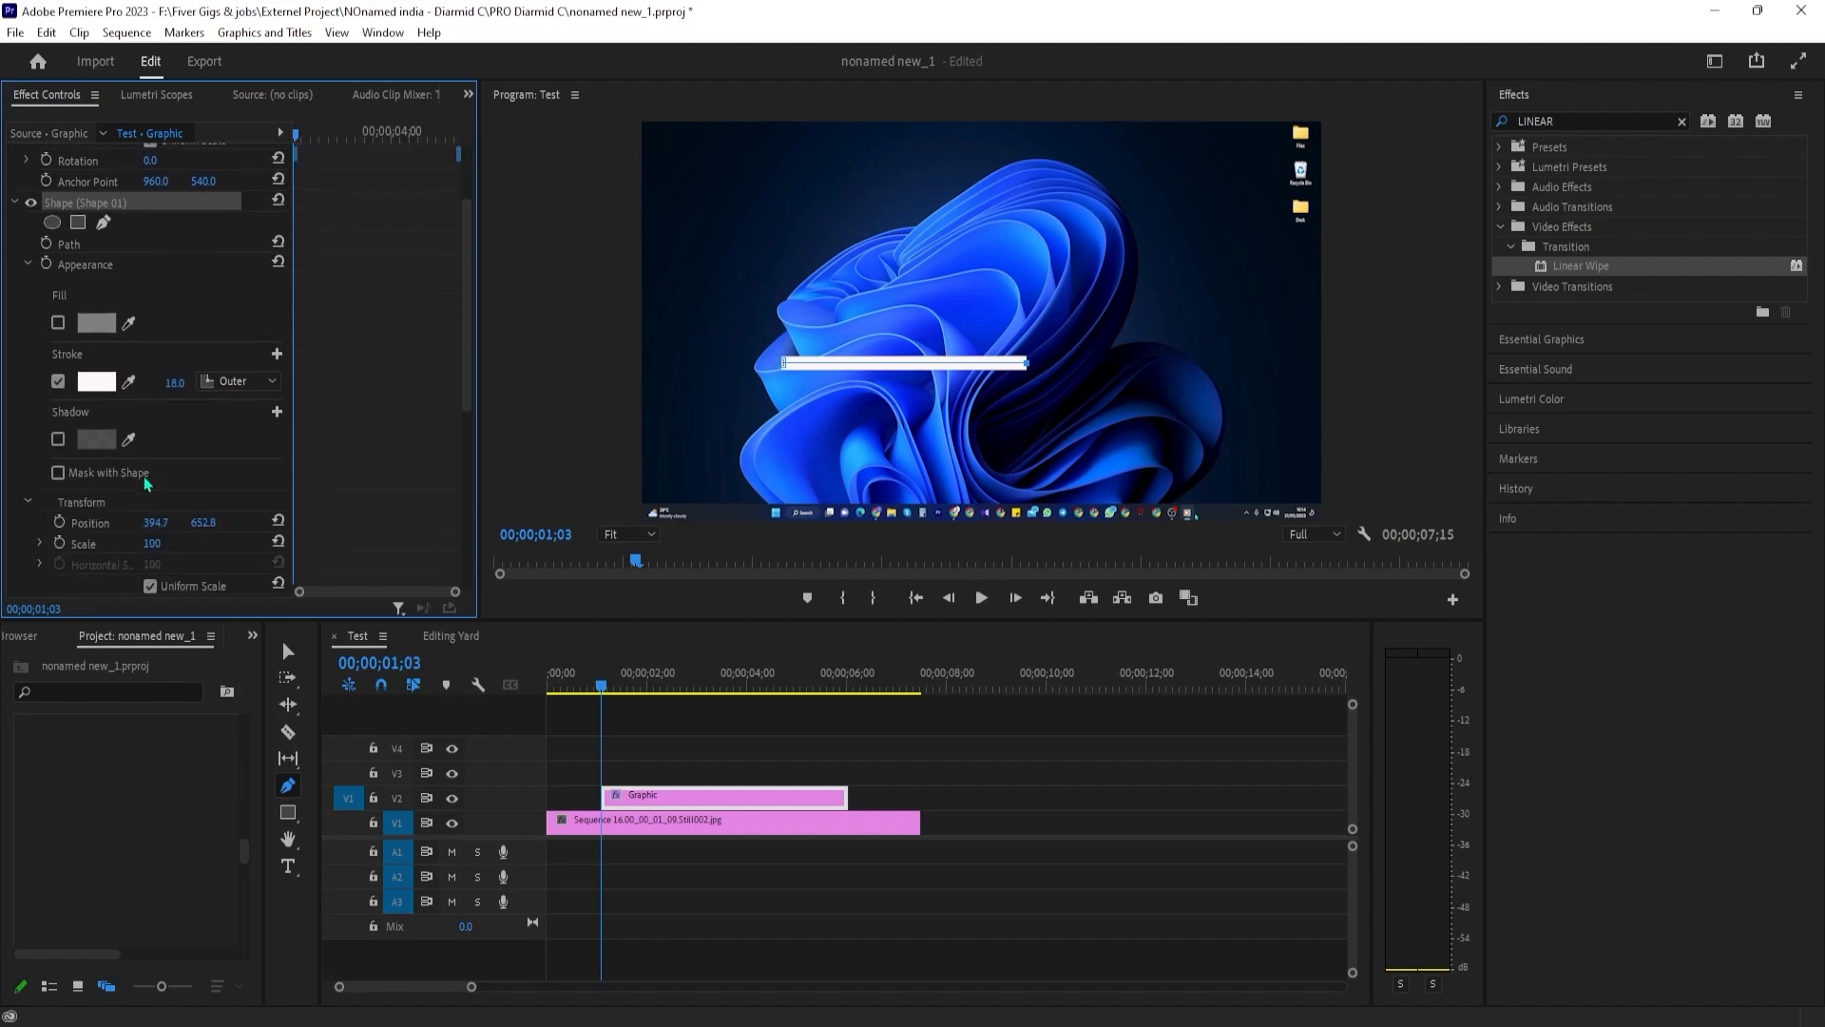
{"action": "scroll", "coordinate": [95, 476], "scroll_direction": "down", "scroll_amount": 4}
{"action": "left_click", "coordinate": [150, 486]}
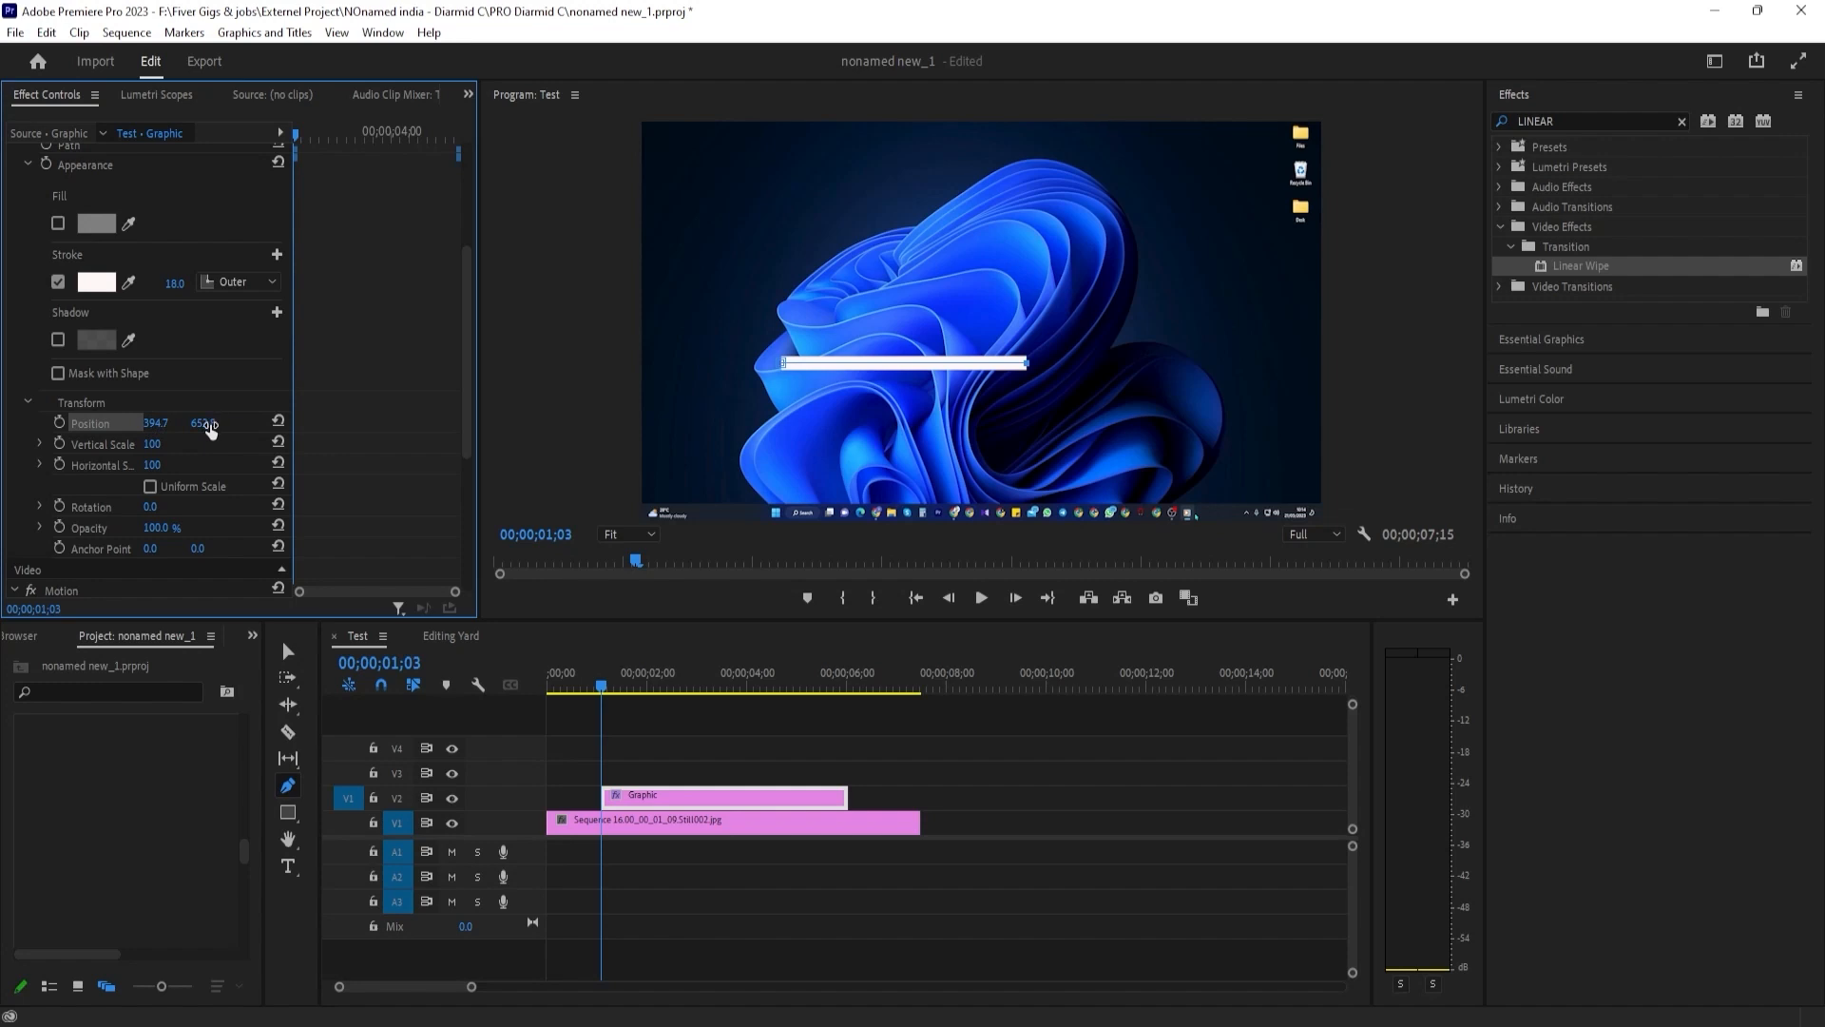
{"action": "scroll", "coordinate": [170, 505], "scroll_direction": "down", "scroll_amount": 1}
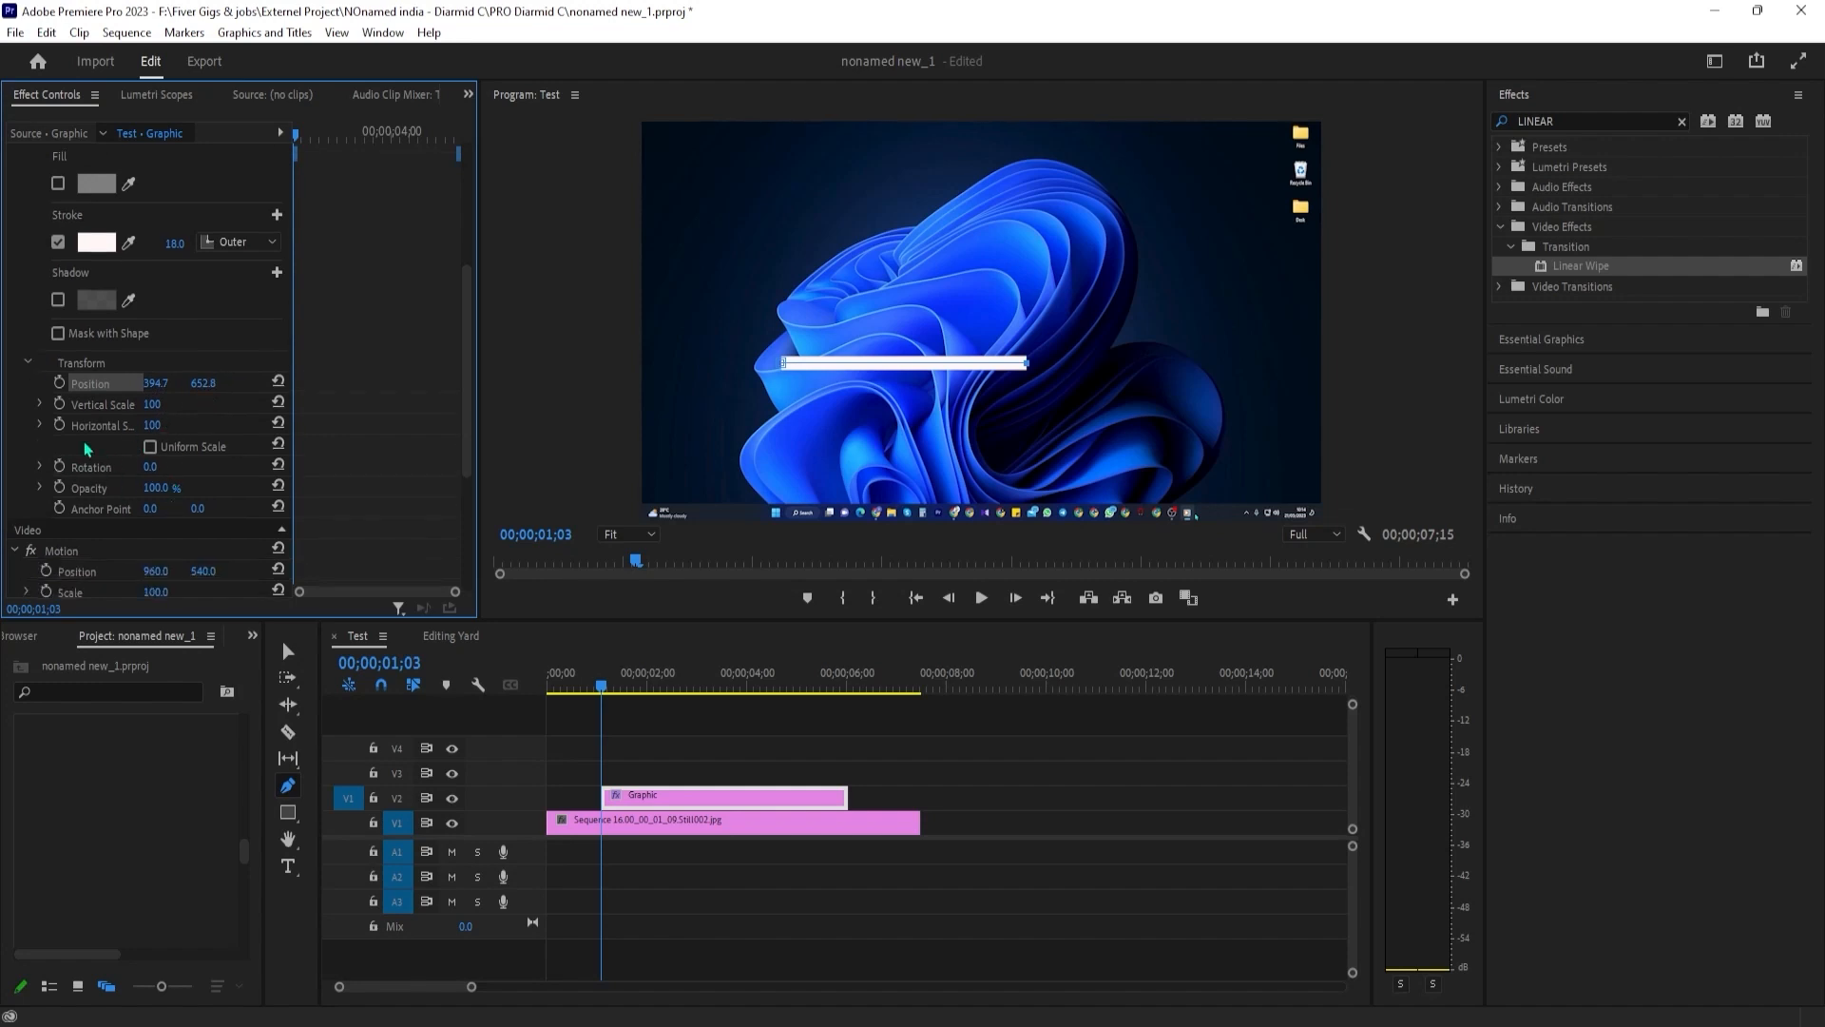
{"action": "left_click", "coordinate": [37, 429]}
{"action": "left_click", "coordinate": [41, 426]}
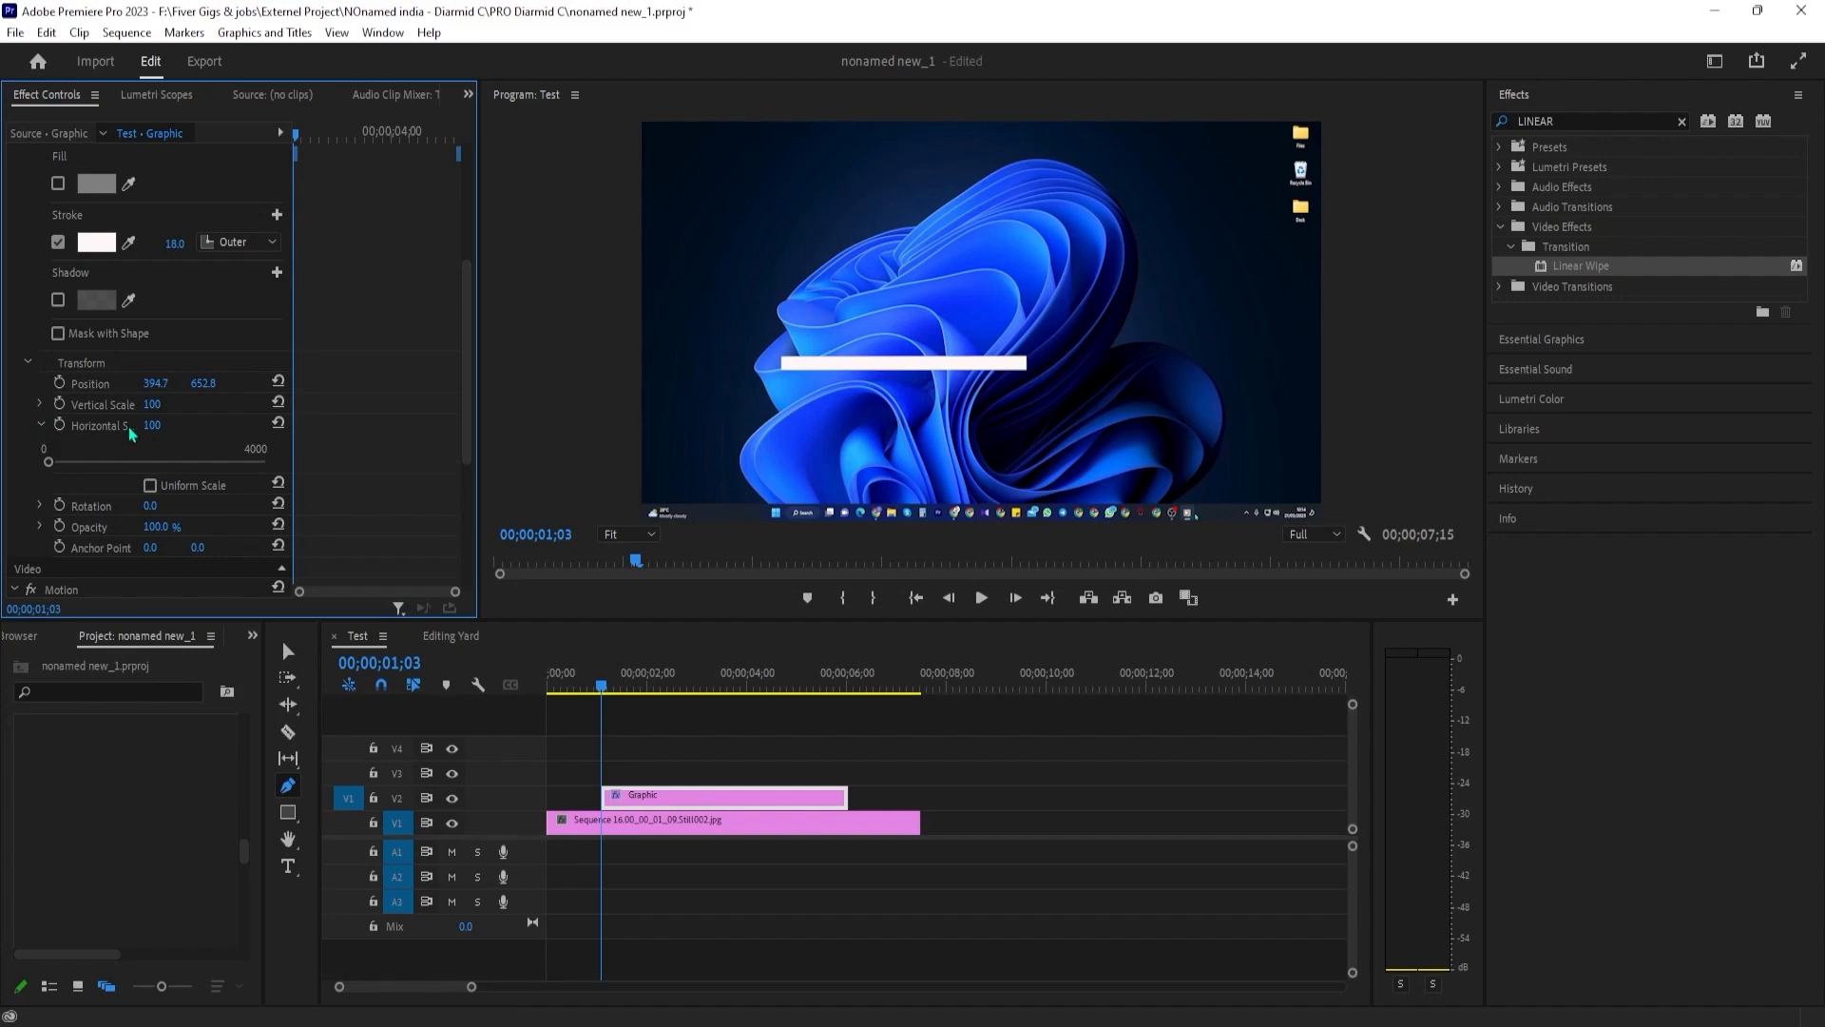
- Keyframe the line's horizontal scale from 0 at 00;00;01;15 to 115 at 00;00;03;12
{"action": "left_click_drag", "start_coordinate": [600, 686], "coordinate": [621, 687]}
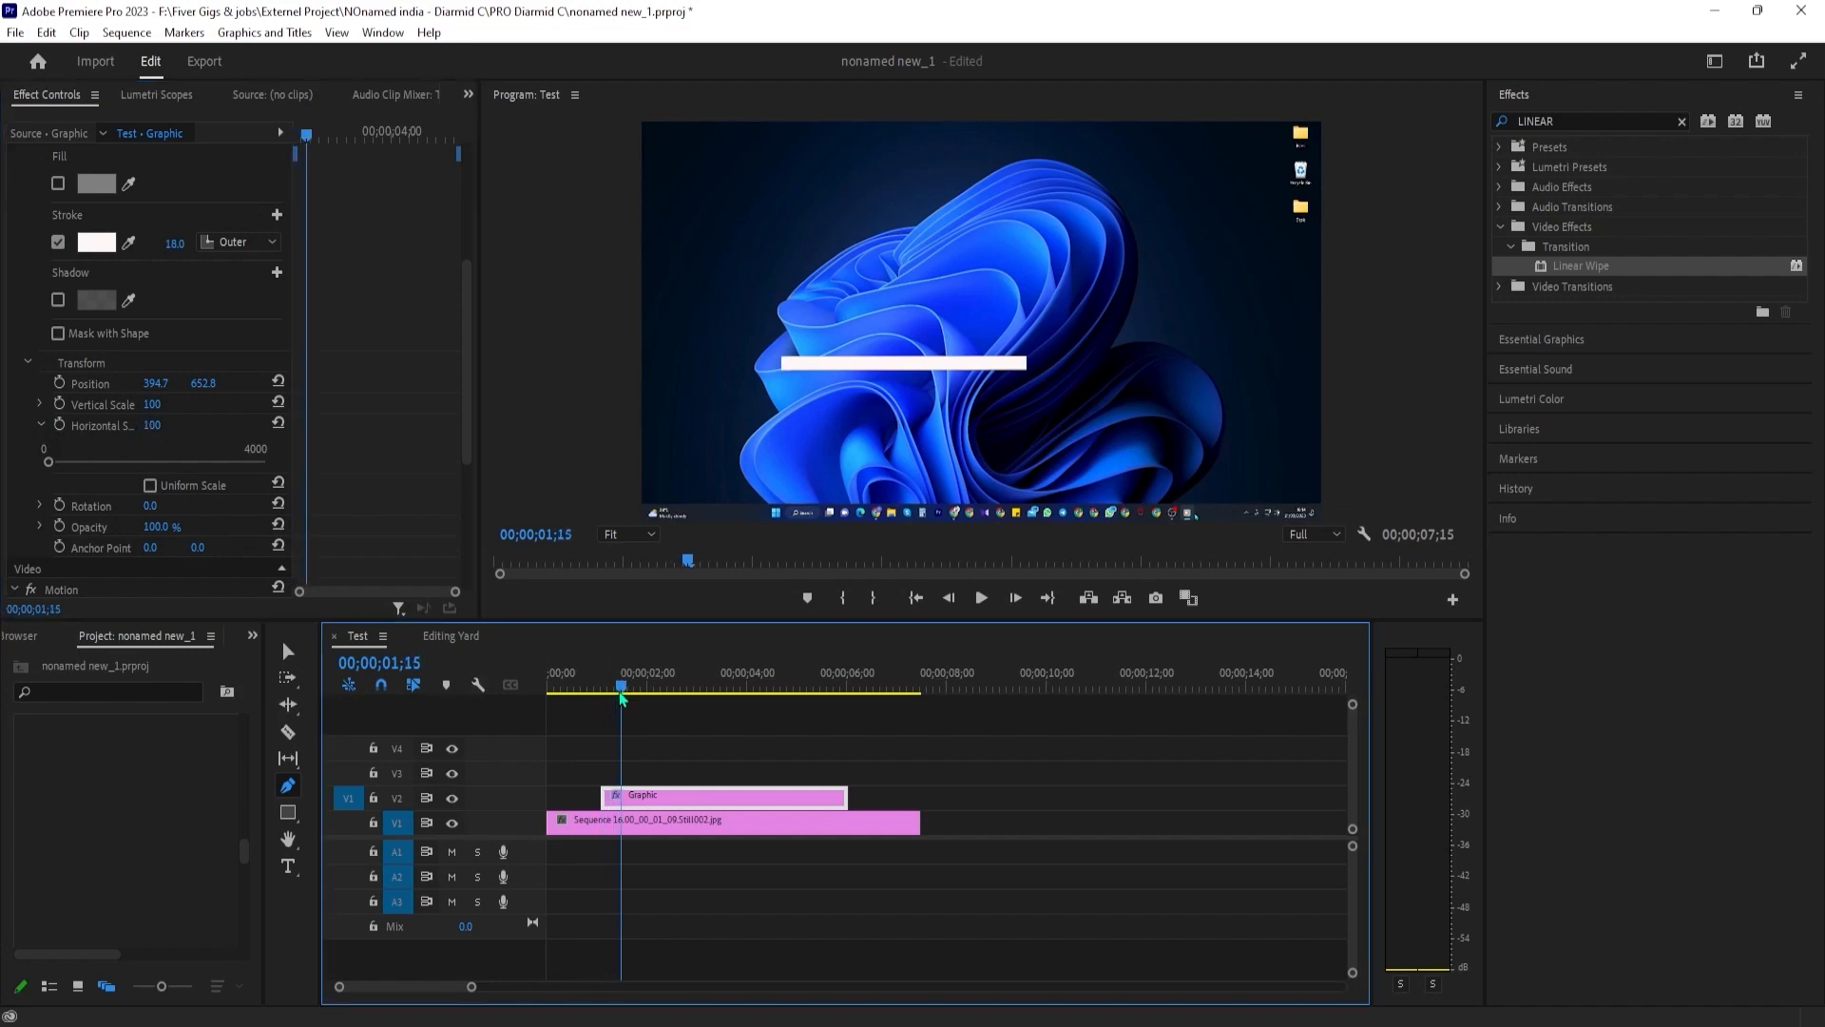
{"action": "left_click", "coordinate": [59, 423]}
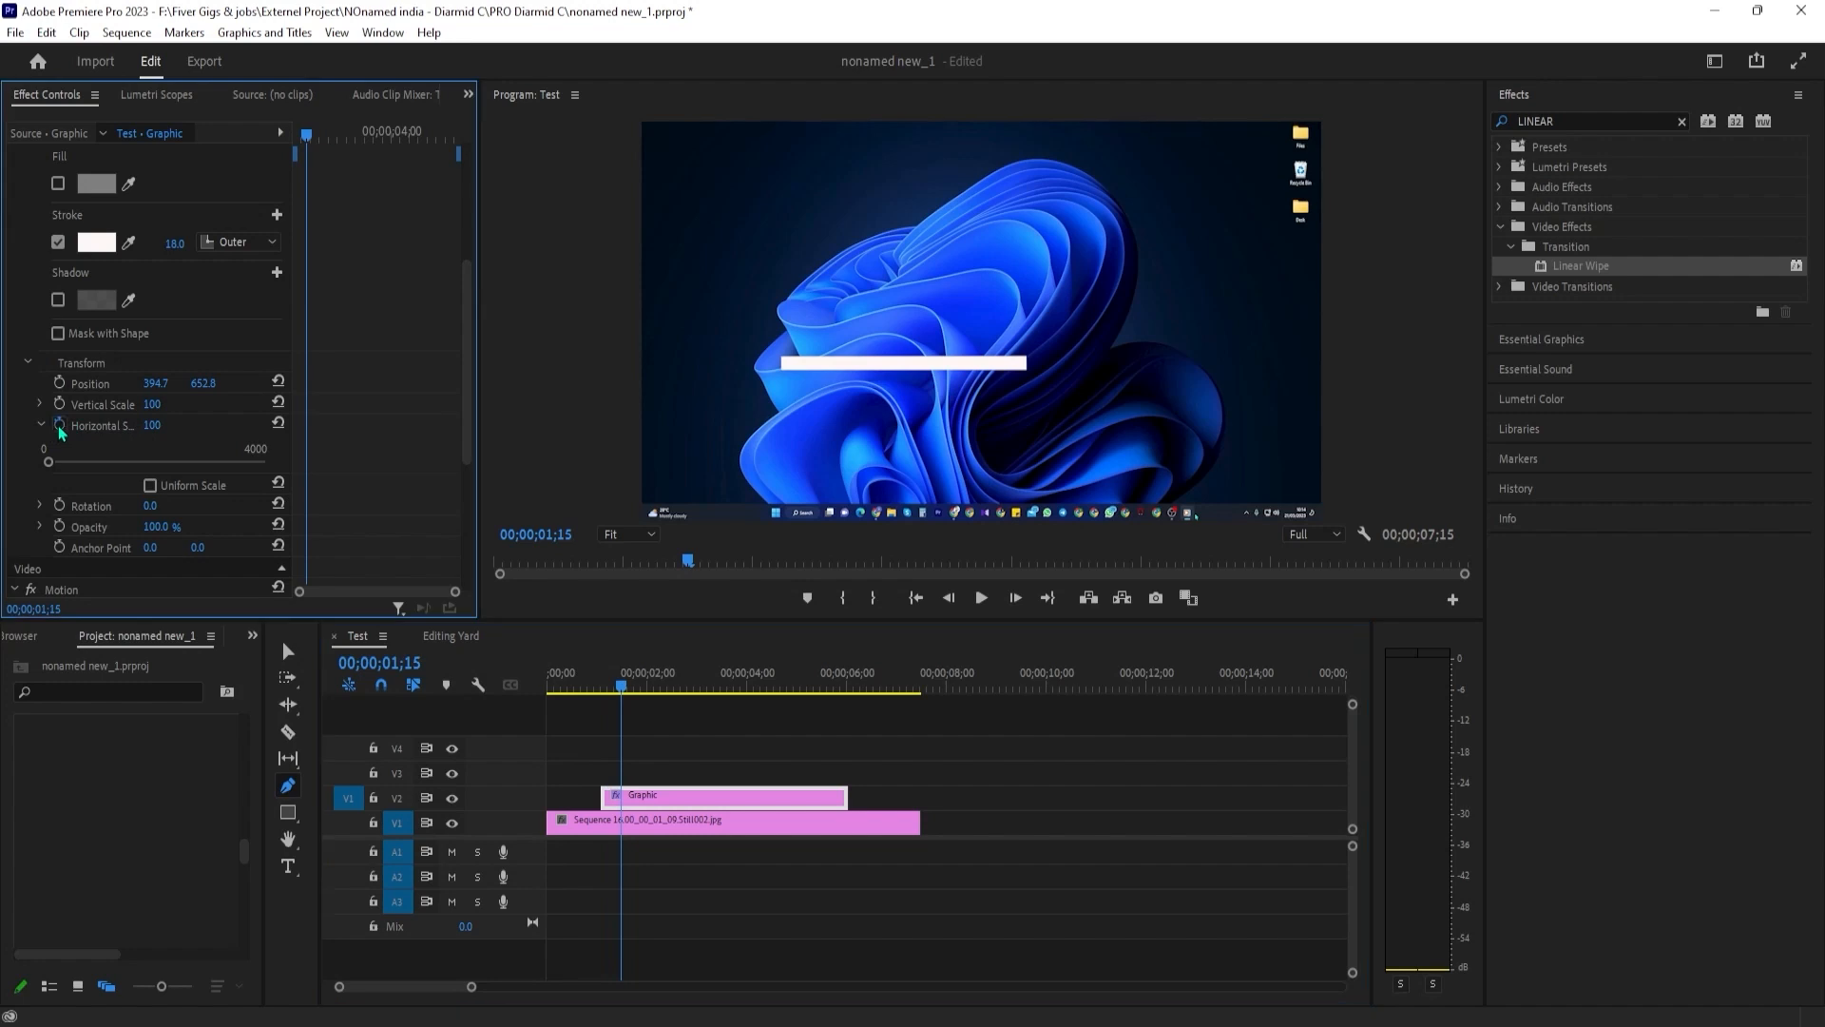
{"action": "left_click_drag", "start_coordinate": [48, 472], "coordinate": [42, 473]}
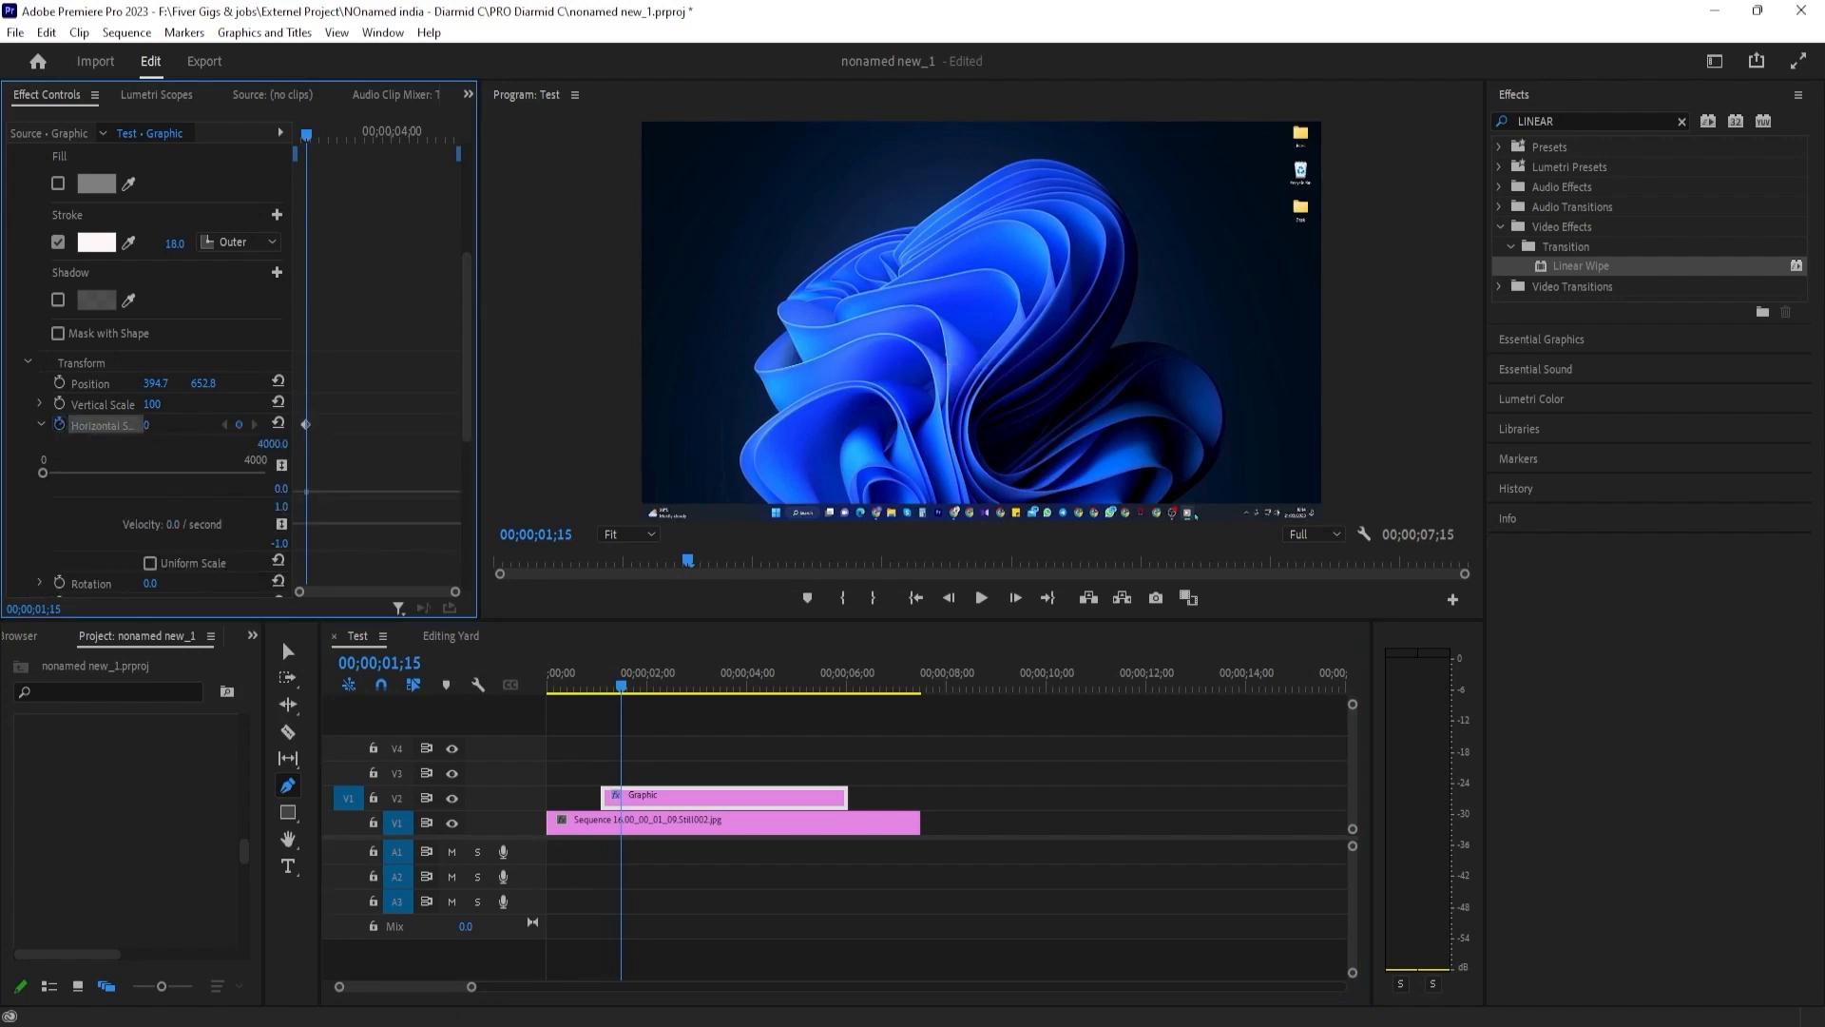
{"action": "left_click_drag", "start_coordinate": [627, 687], "coordinate": [719, 686]}
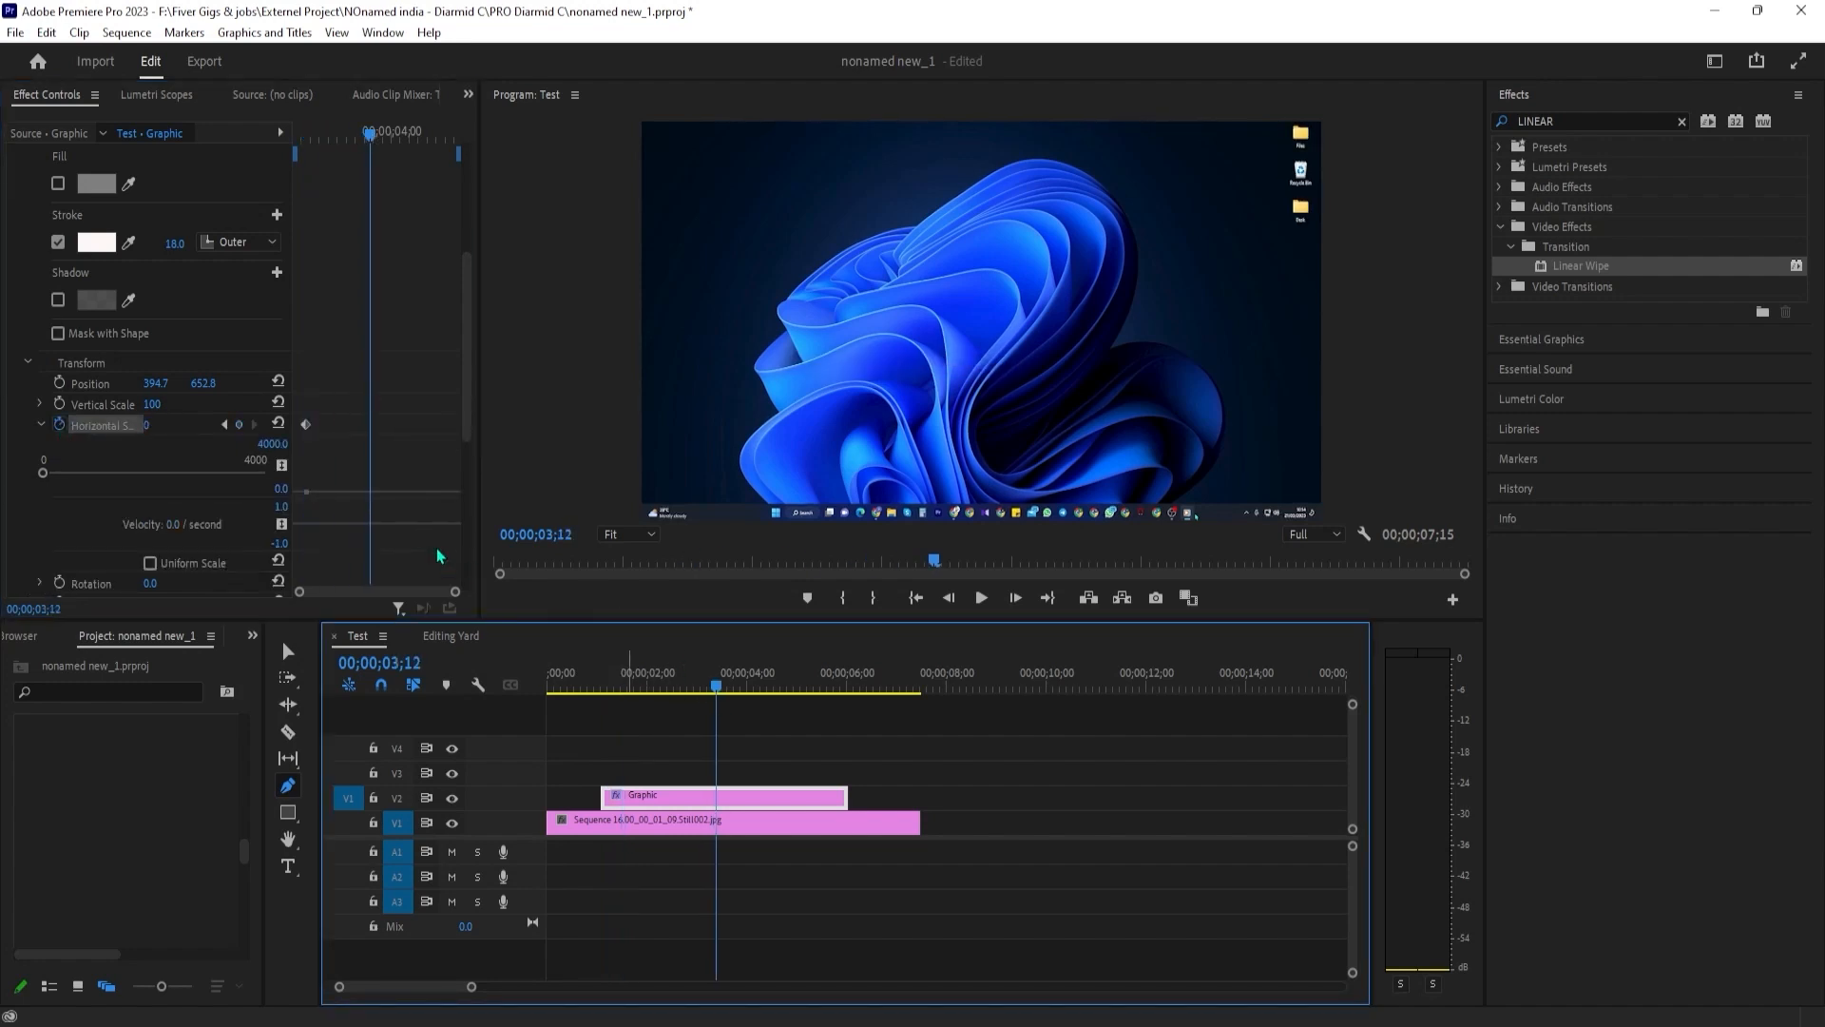
{"action": "mouse_move", "coordinate": [154, 423]}
{"action": "left_mouse_down"}
{"action": "mouse_move", "coordinate": [190, 424]}
{"action": "mouse_move", "coordinate": [171, 424]}
{"action": "left_mouse_up"}
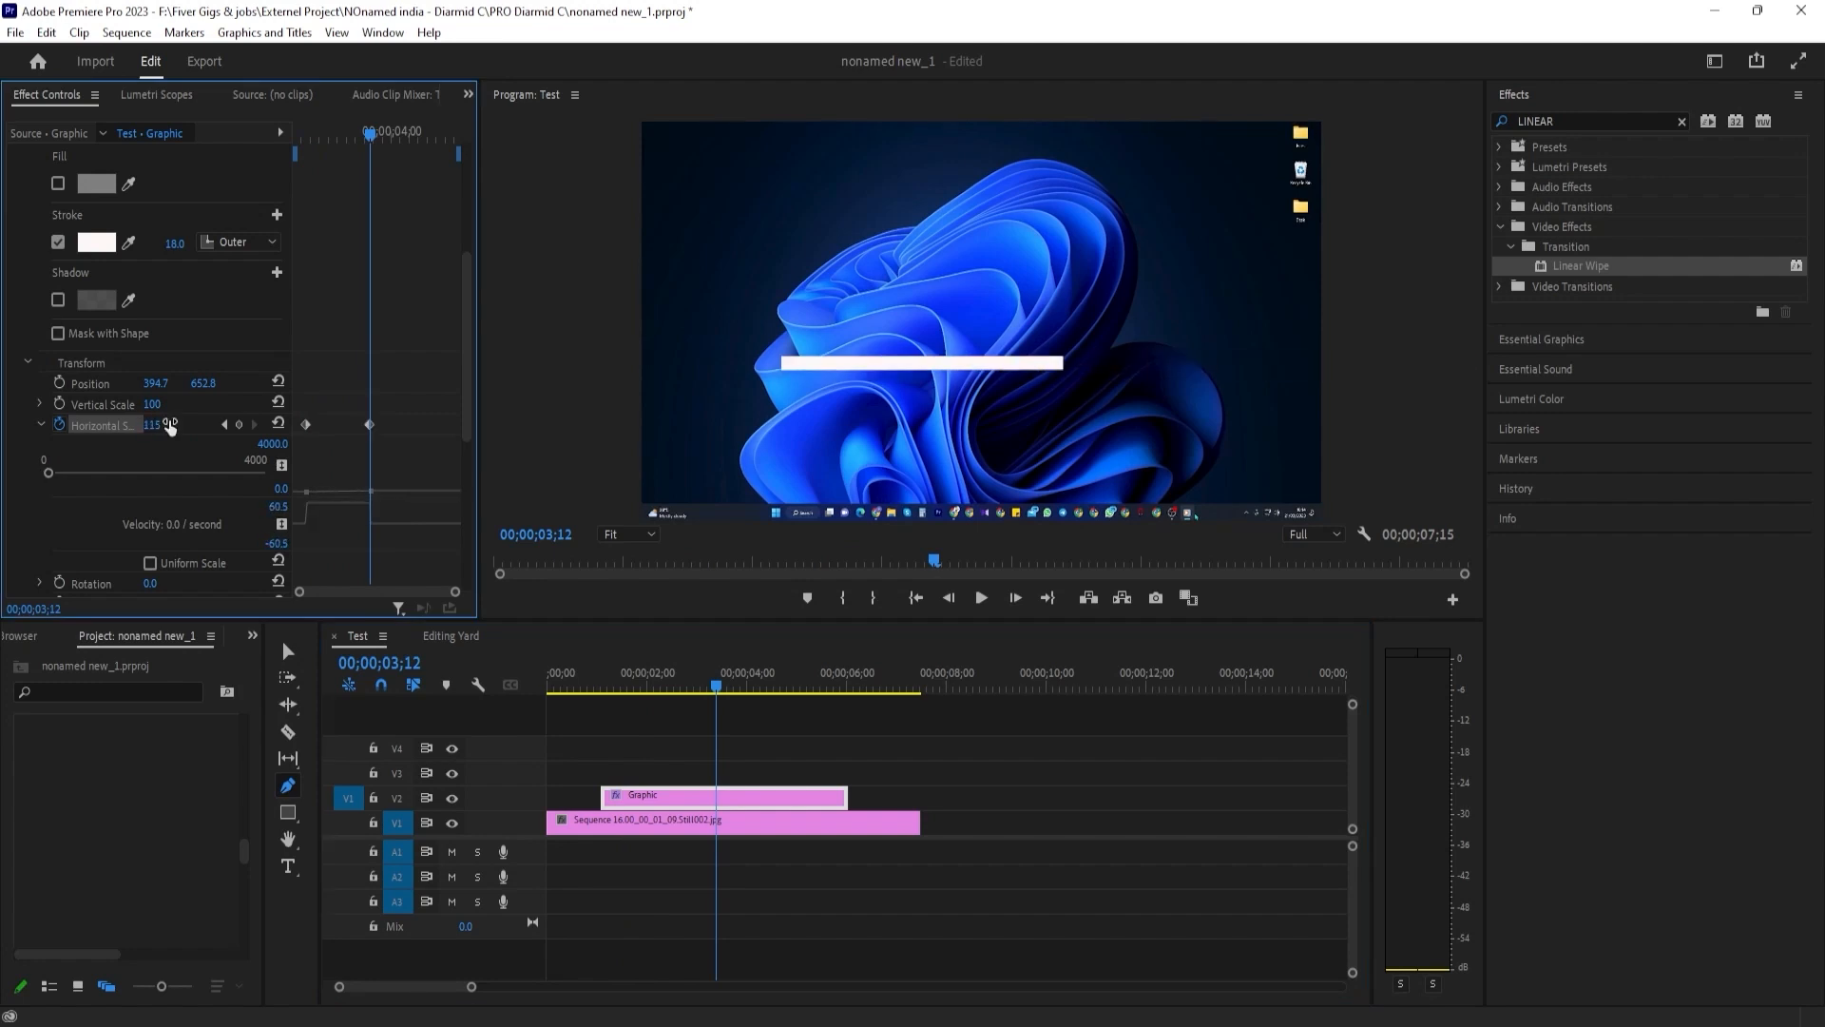
- Play the growing line, move the ending horizontal scale keyframe slightly earlier and play the animation again
{"action": "left_click", "coordinate": [605, 677]}
{"action": "key", "text": "space"}
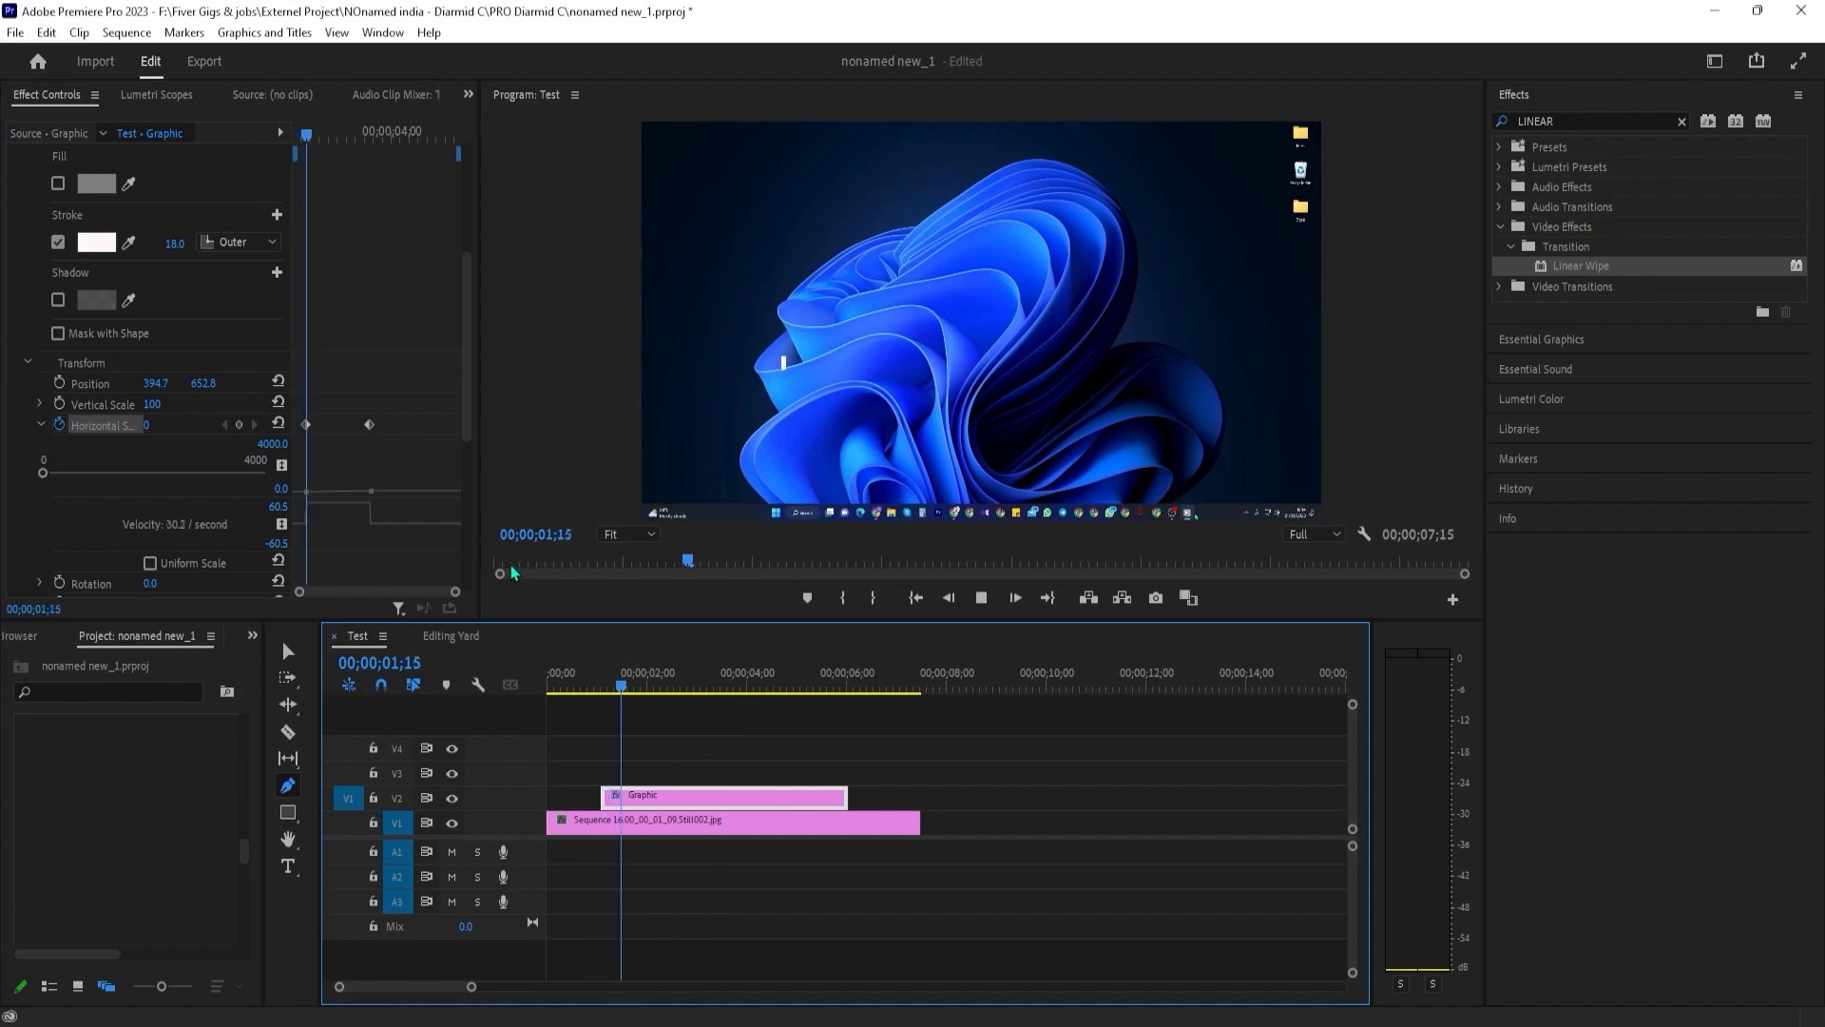
{"action": "key", "text": "space"}
{"action": "left_click_drag", "start_coordinate": [370, 425], "coordinate": [363, 424]}
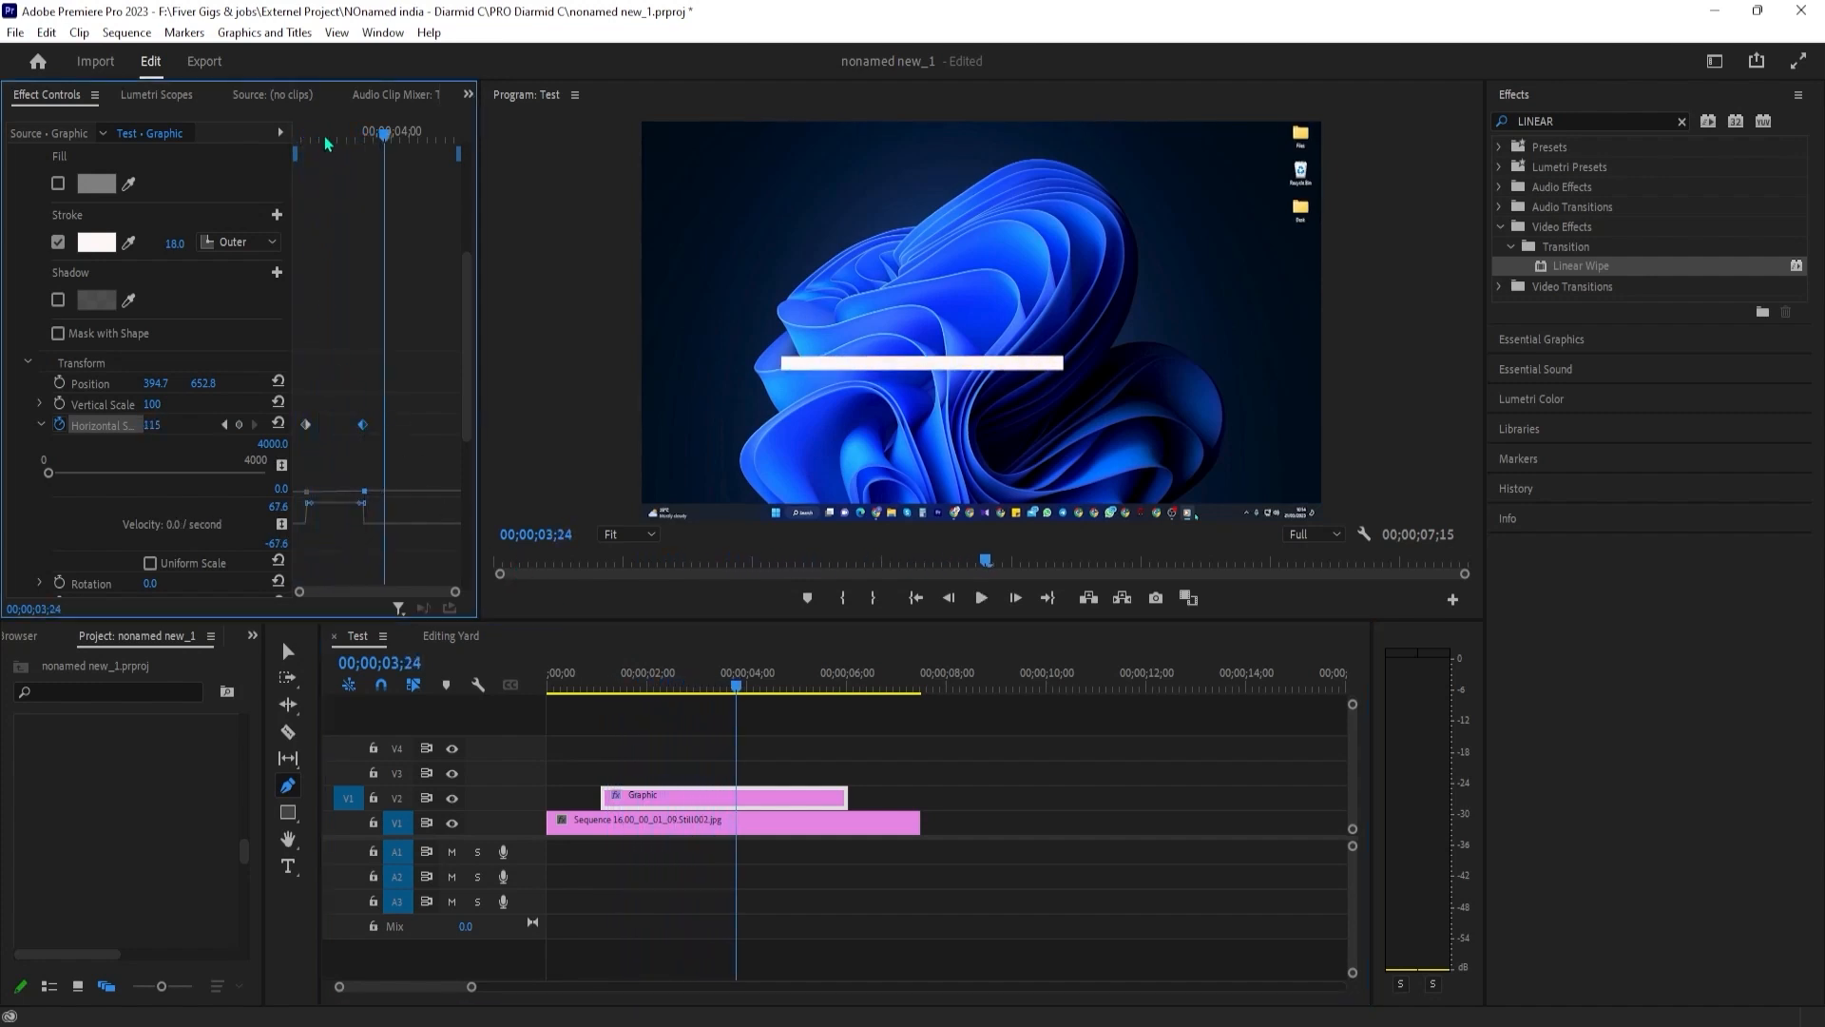
{"action": "left_click", "coordinate": [325, 143]}
{"action": "key", "text": "space"}
{"action": "key", "text": "space"}
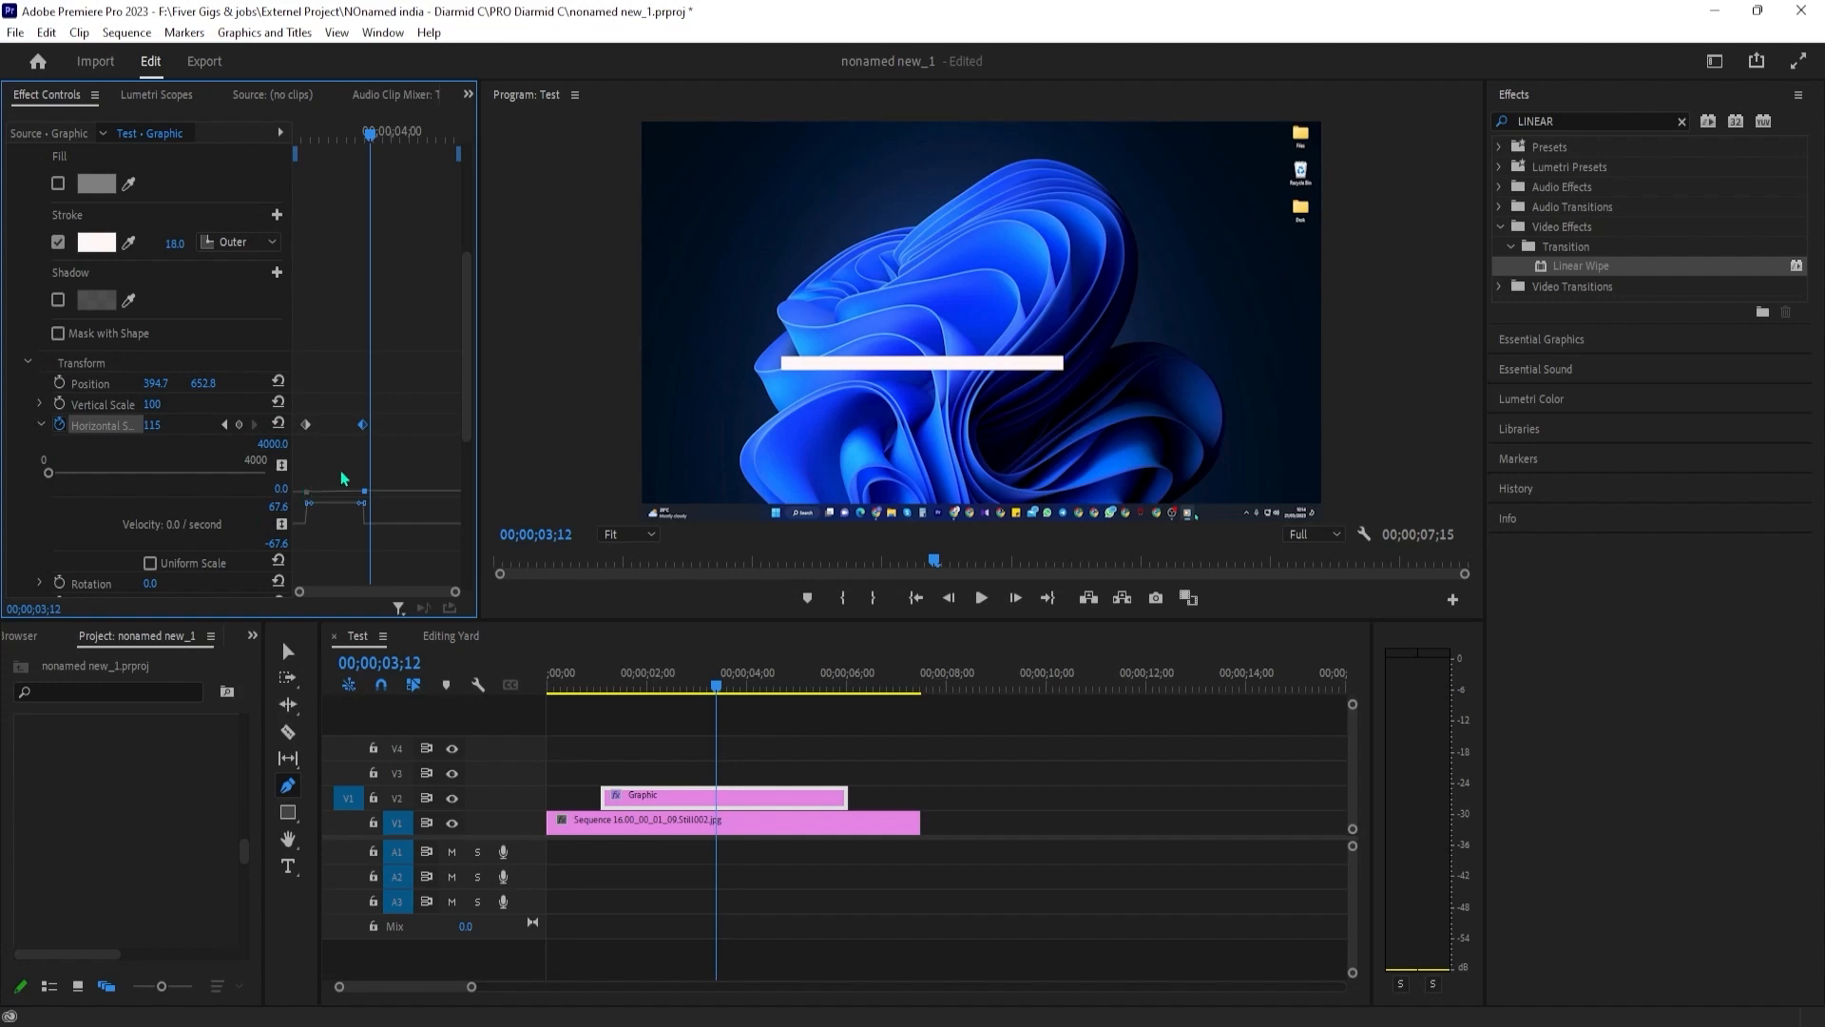
- Try rotating the line to -90° with an earlier ending scale keyframe and scrub through the vertical growth
{"action": "scroll", "coordinate": [344, 477], "scroll_direction": "down", "scroll_amount": 2}
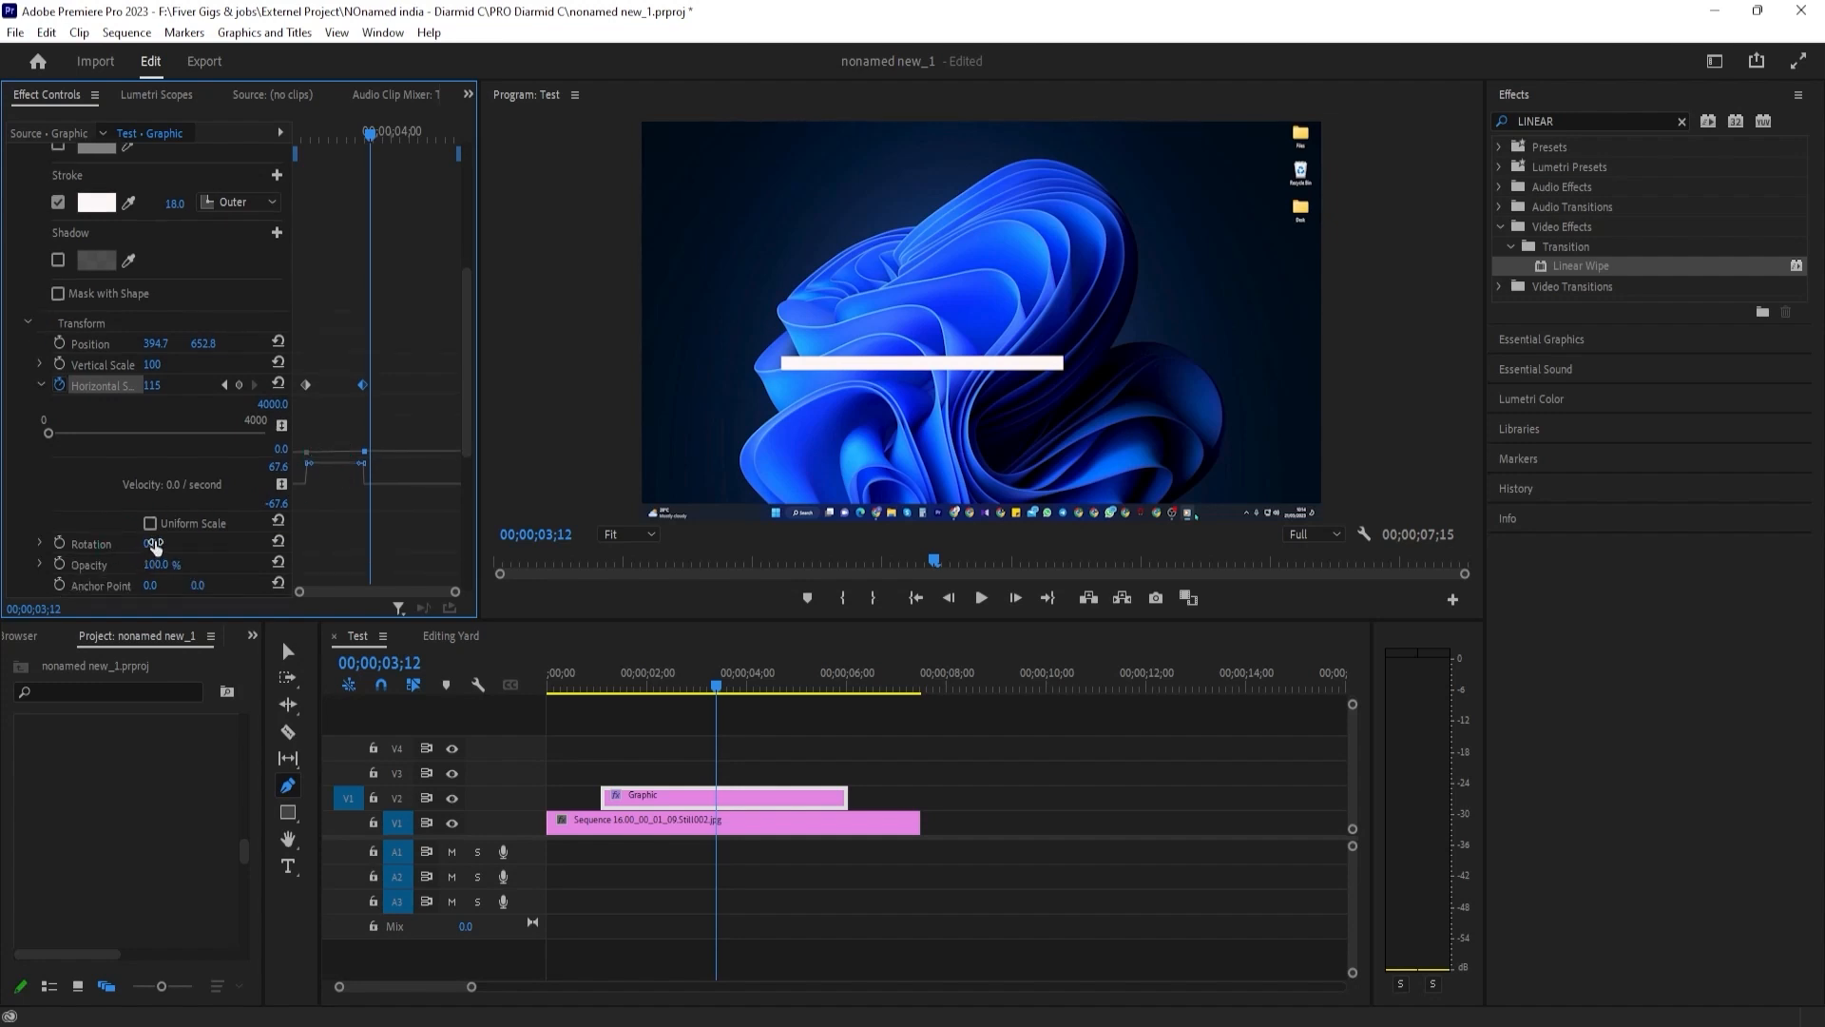
{"action": "left_click_drag", "start_coordinate": [152, 543], "coordinate": [67, 543]}
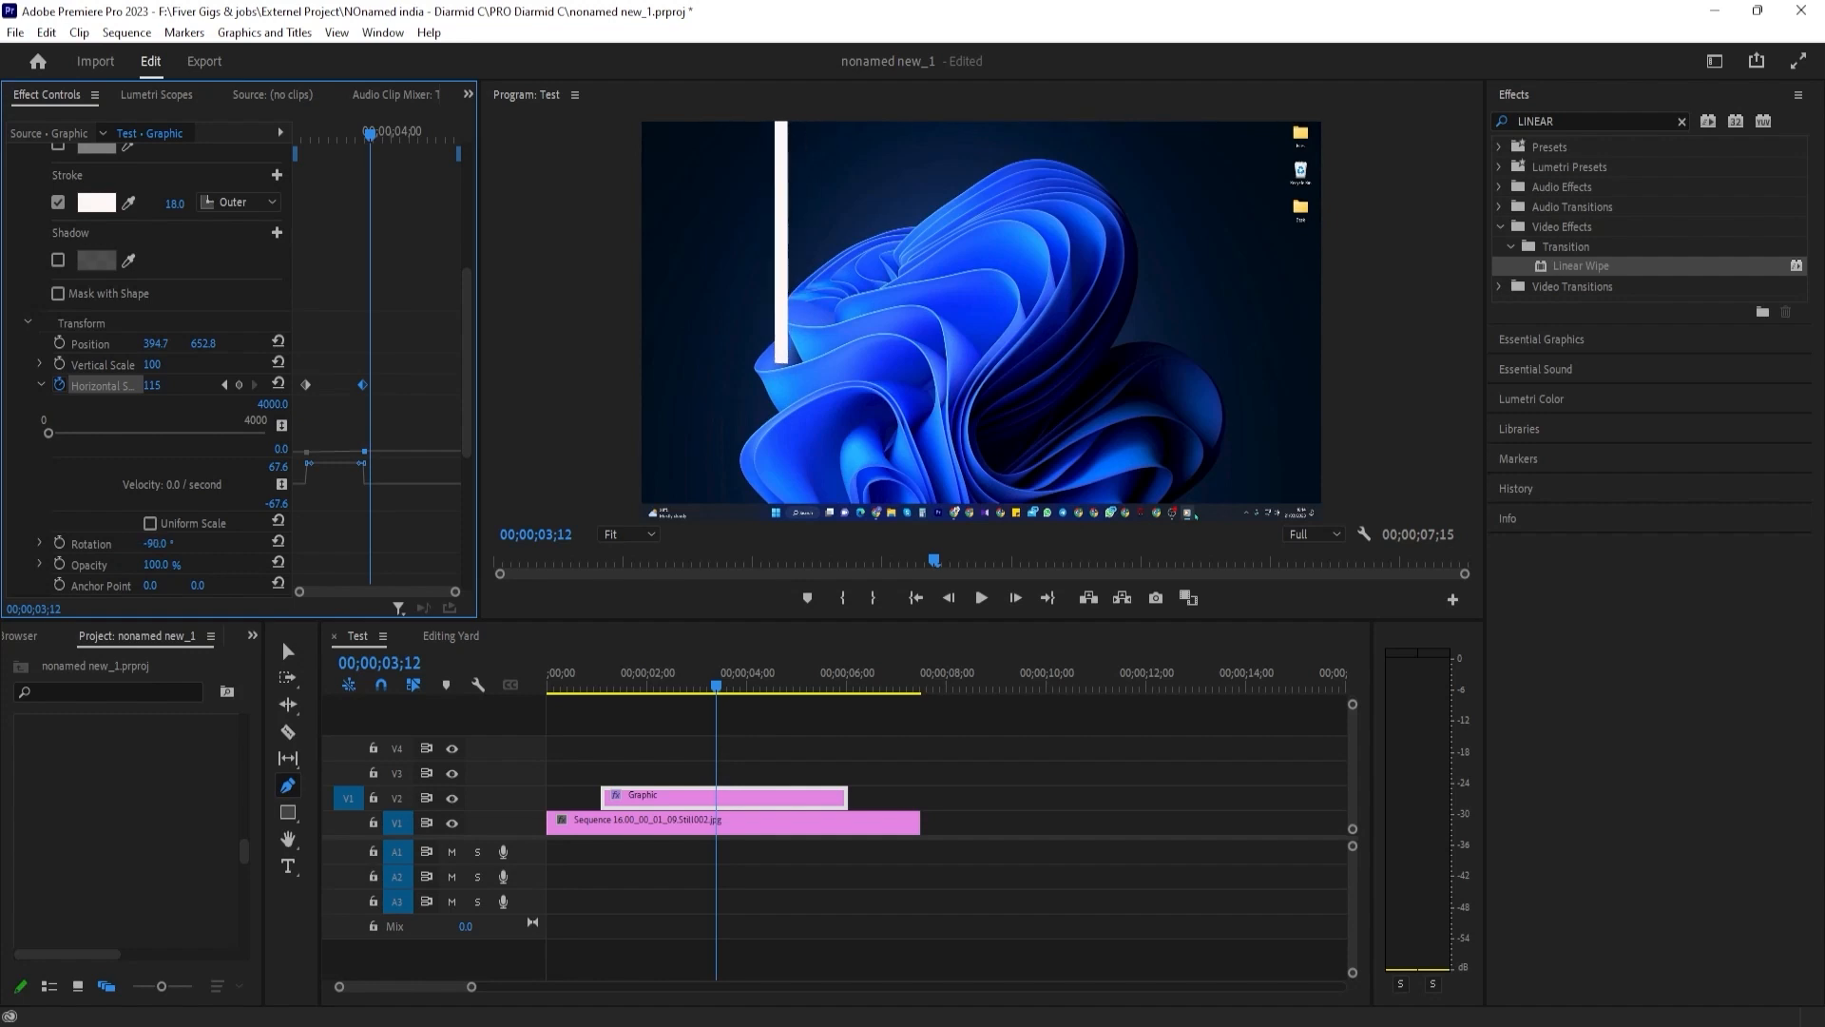
{"action": "left_click_drag", "start_coordinate": [366, 389], "coordinate": [348, 395]}
{"action": "left_click_drag", "start_coordinate": [371, 134], "coordinate": [299, 139]}
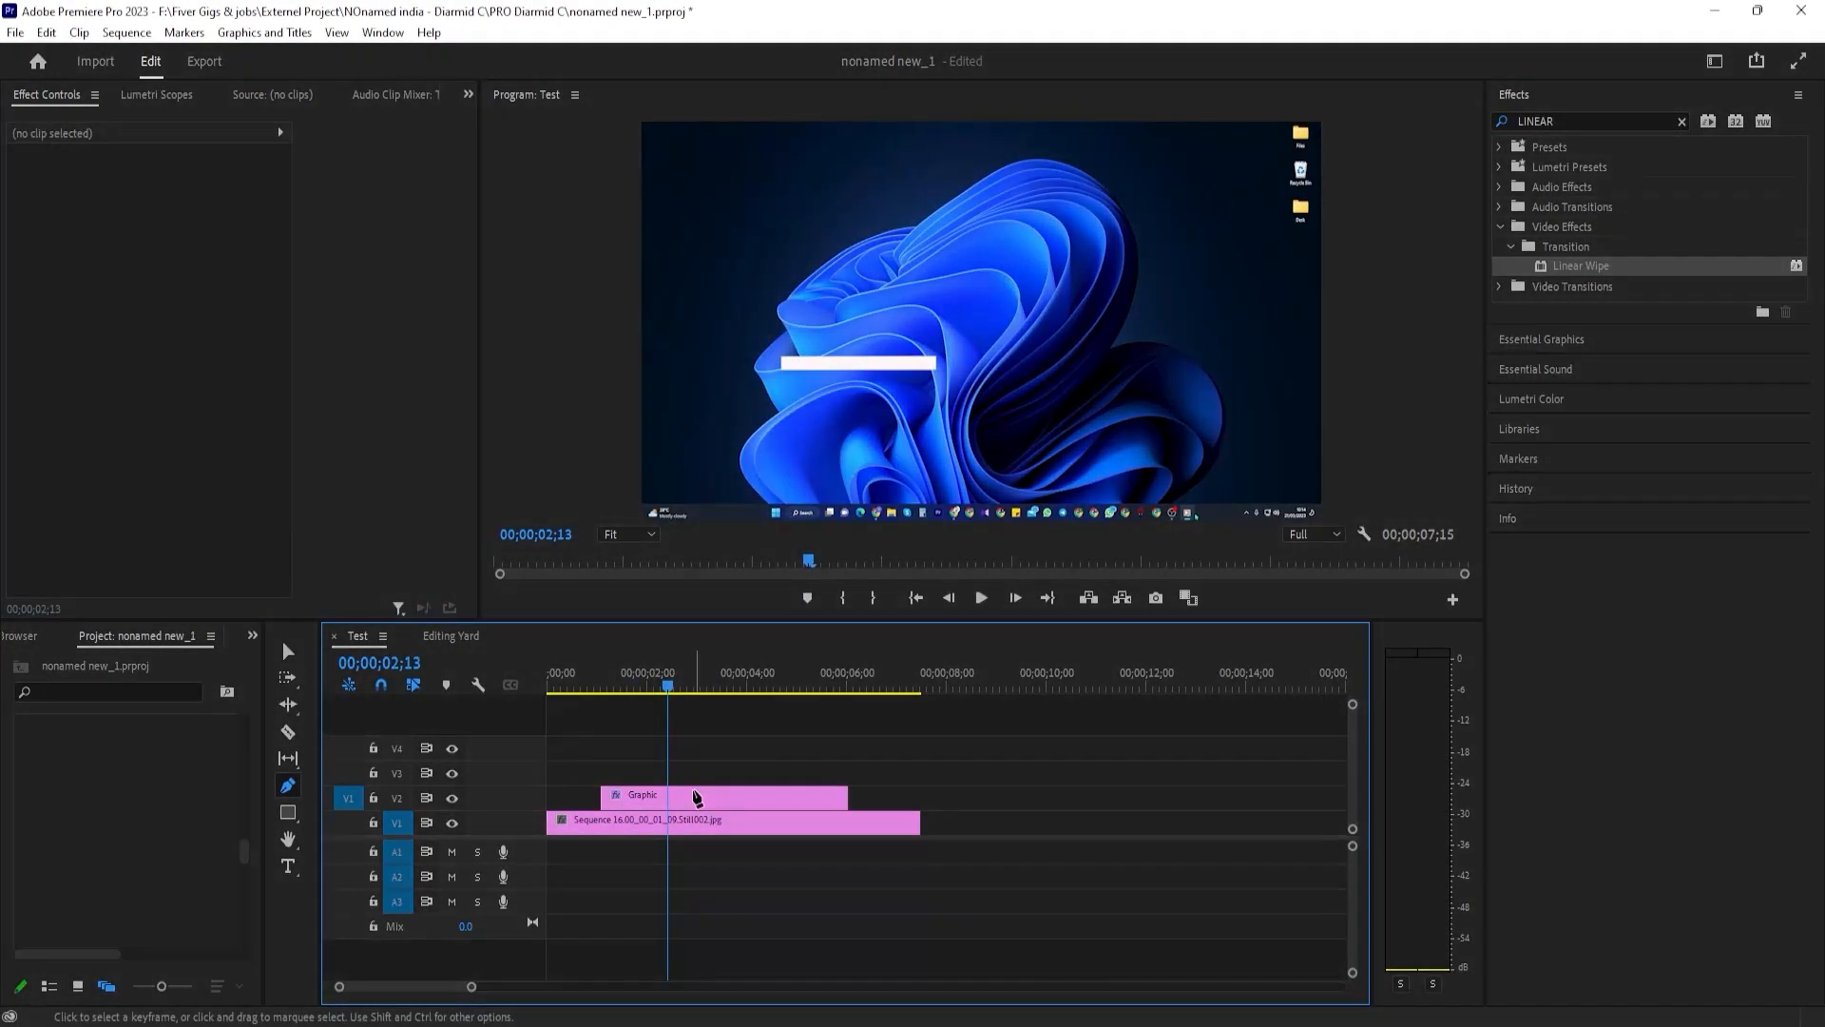
- Select the graphic clip and start another Pen shape on the white line in the image
{"action": "left_click", "coordinate": [697, 796]}
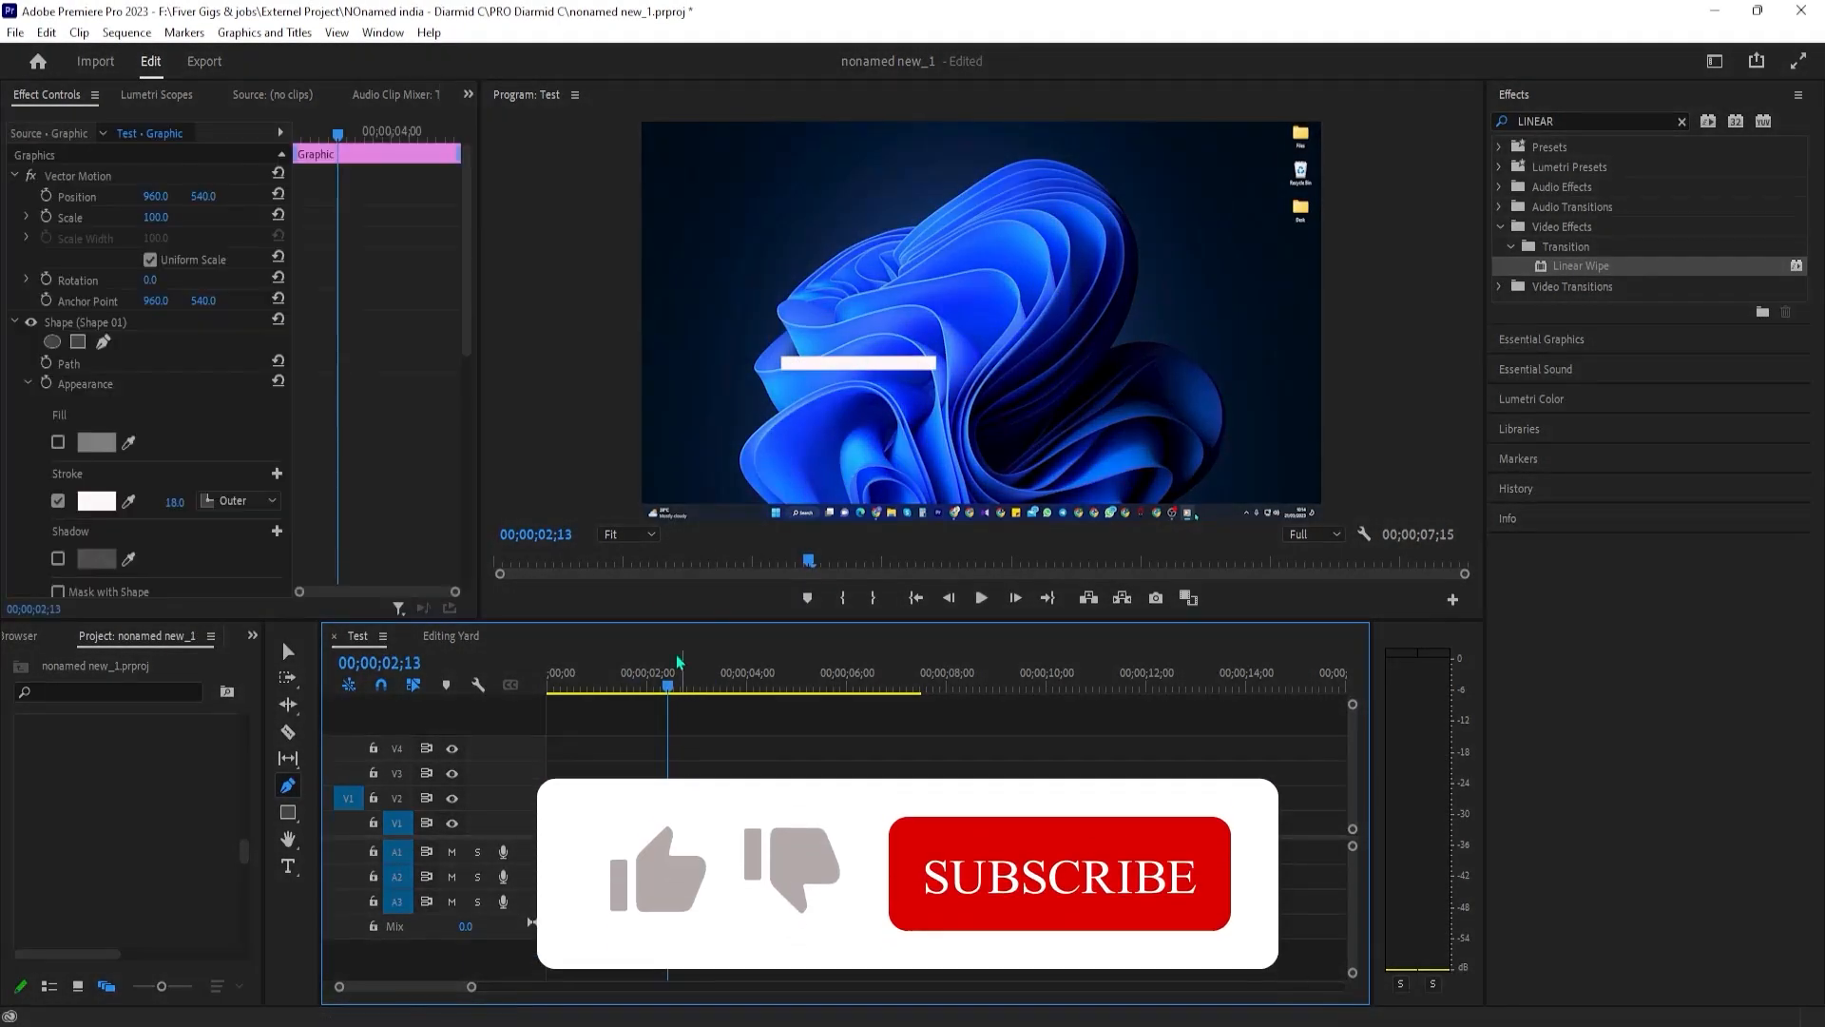
{"action": "left_click", "coordinate": [843, 368]}
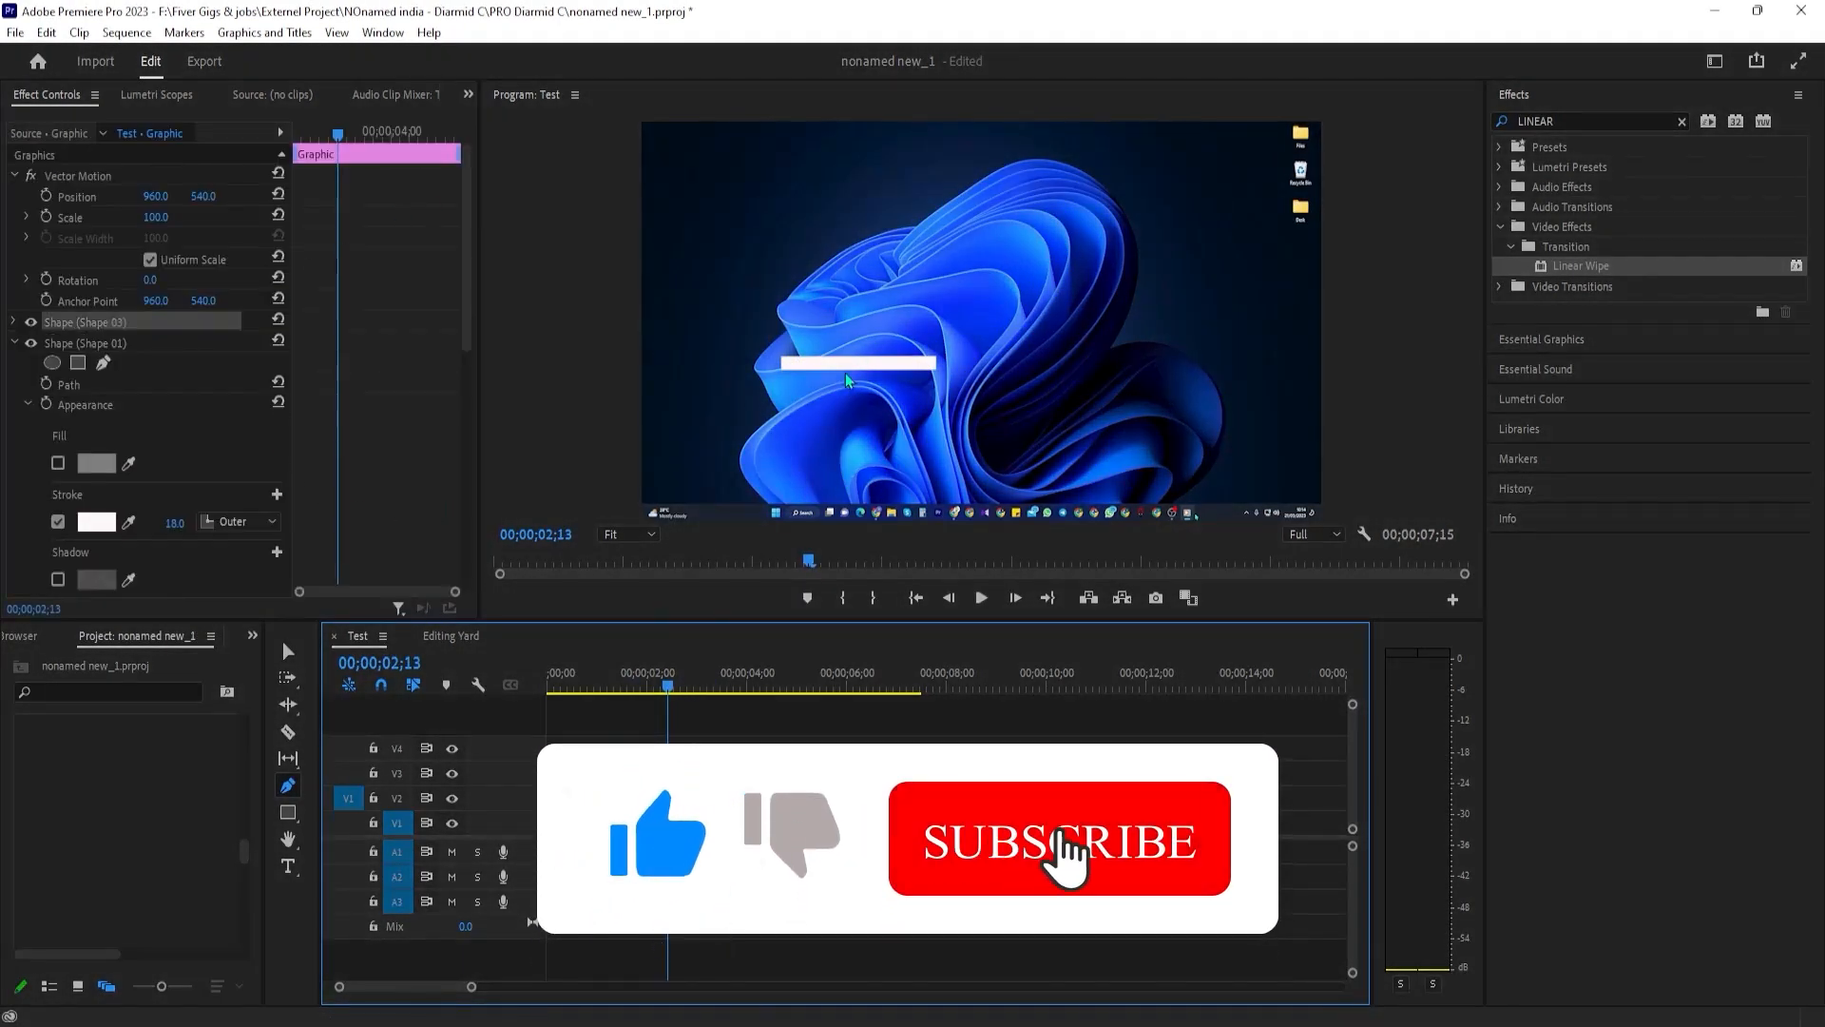